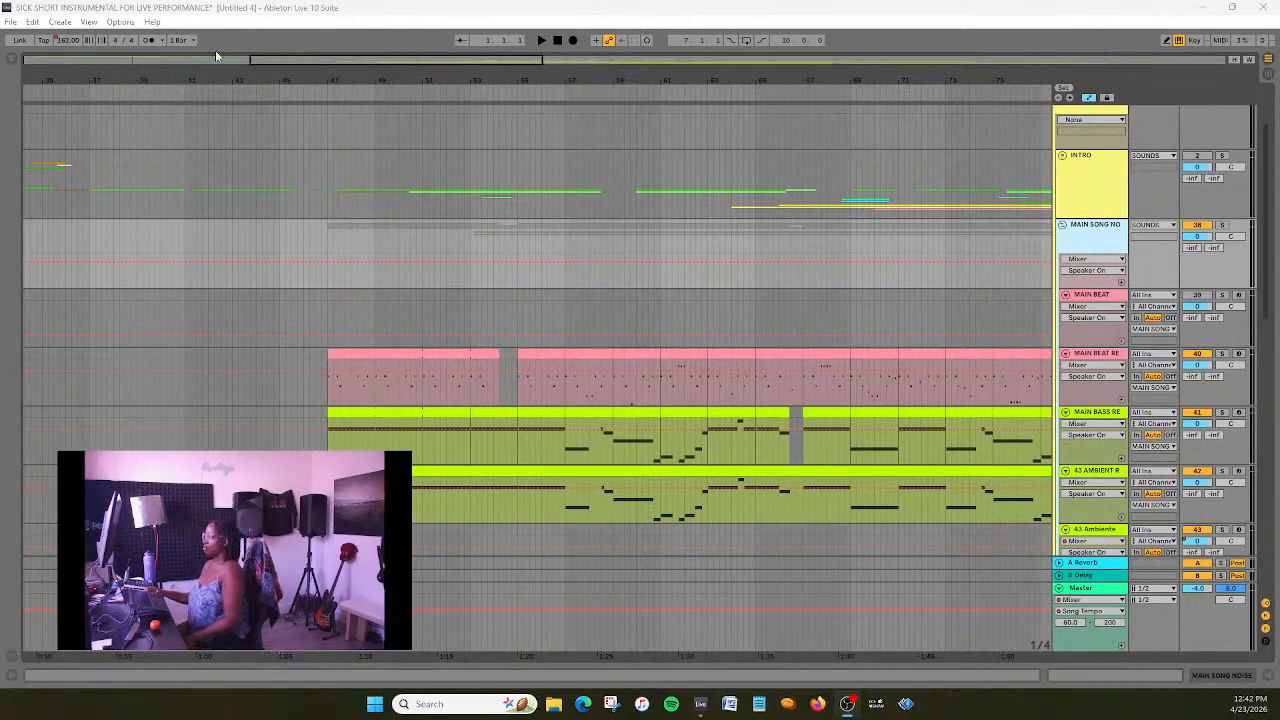
# - Save the current live set with the main song tracks in the arrangement
pyautogui.click(318, 8)
pyautogui.scroll(-2, 390, 300)
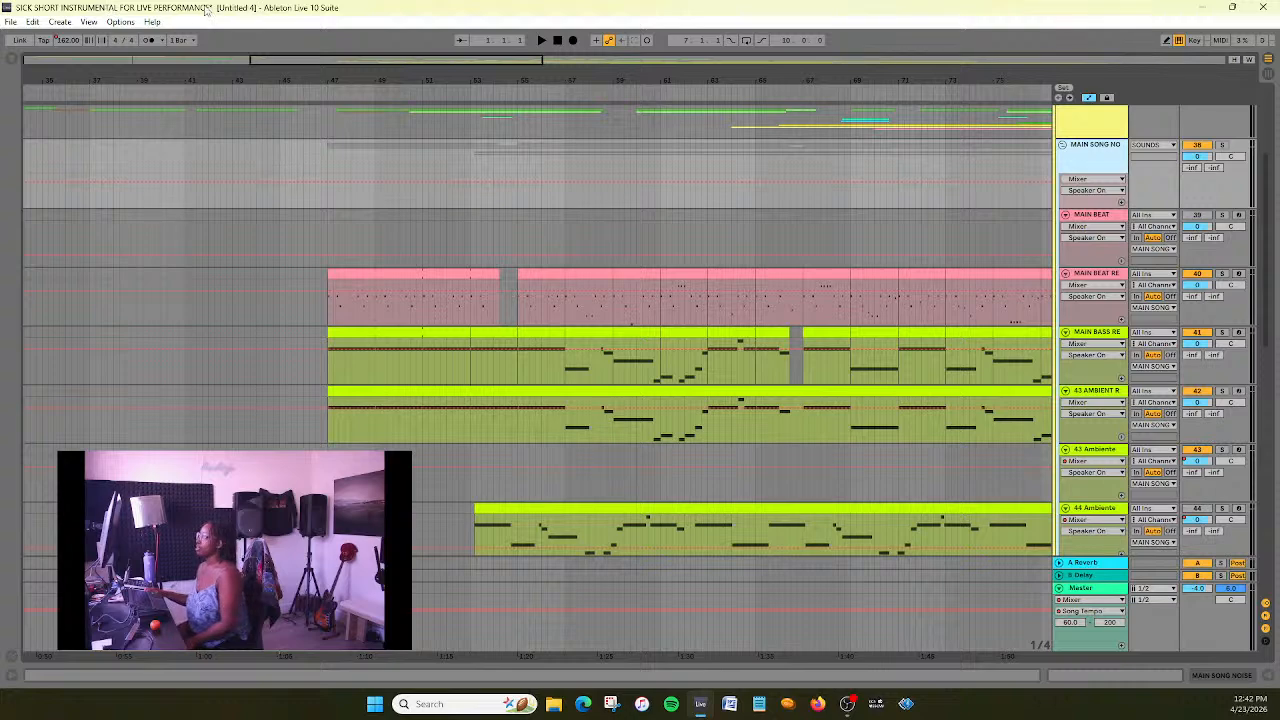
pyautogui.scroll(3, 185, 232)
pyautogui.scroll(-2, 185, 232)
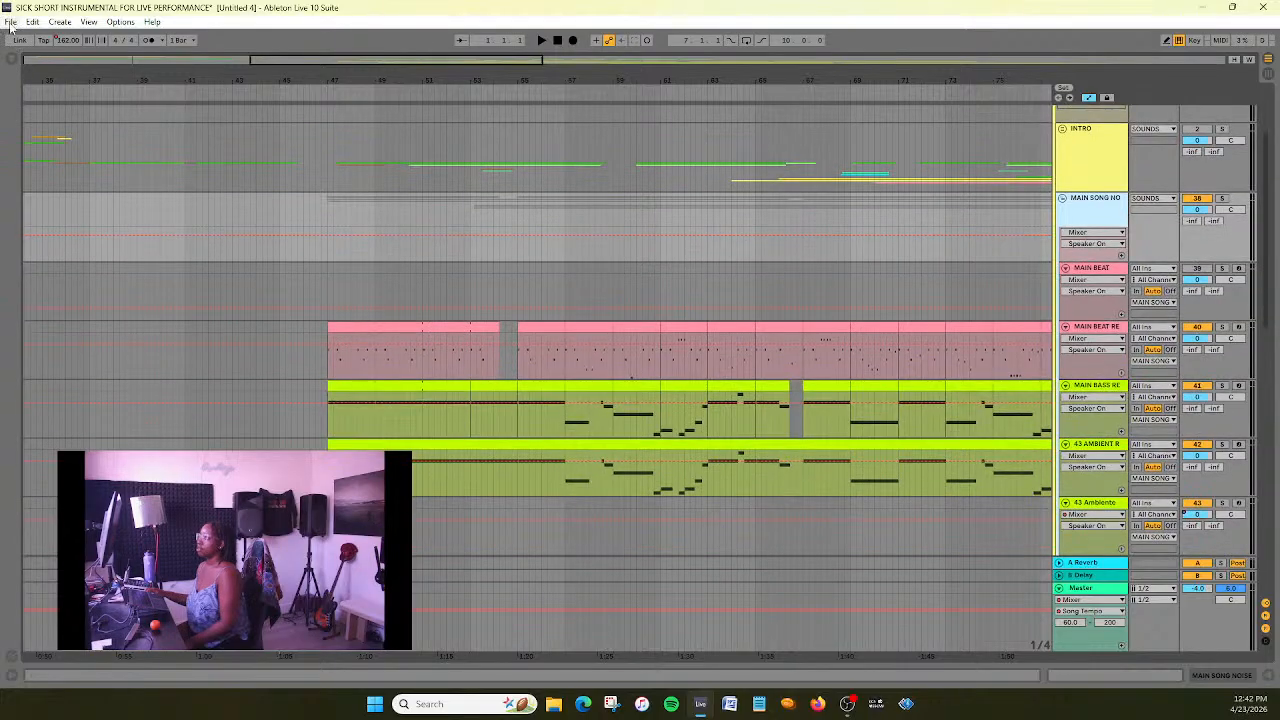
pyautogui.hotkey('ctrl', 's')
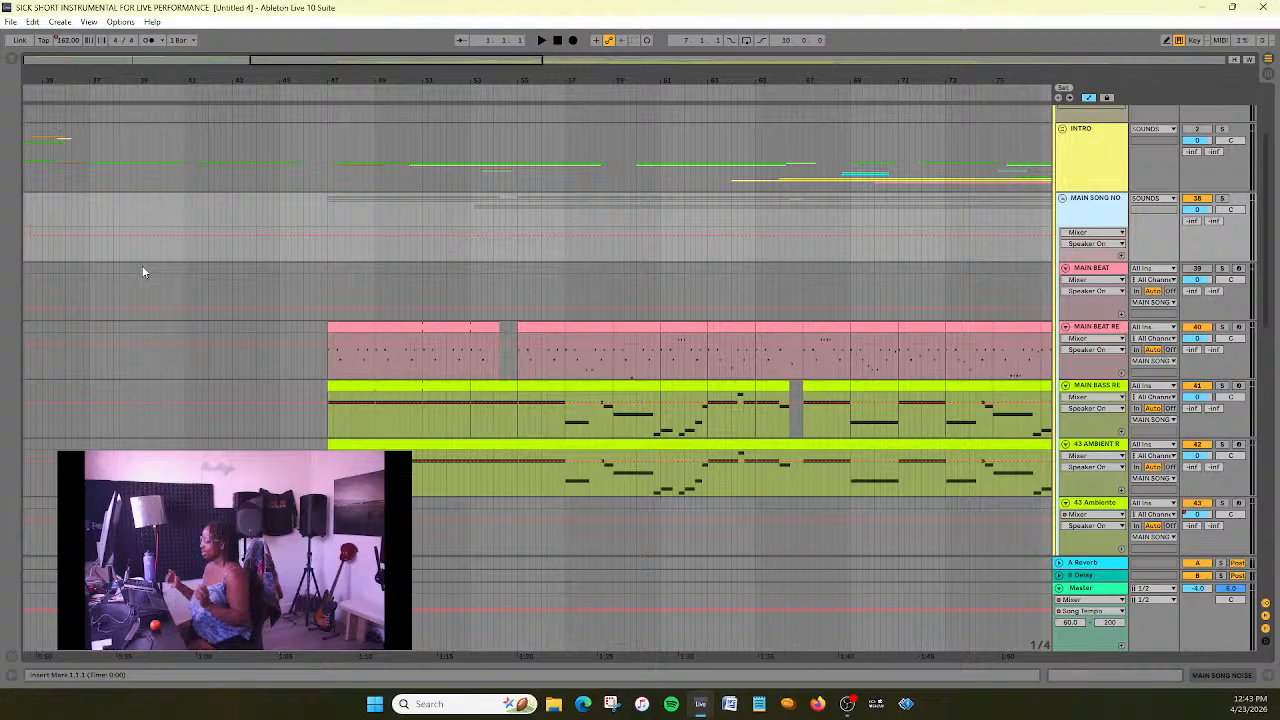
# - Examine the main song's beat, bass, ambient and audio tracks from bar 47 onward
pyautogui.scroll(-3, 417, 337)
pyautogui.scroll(5, 416, 338)
pyautogui.scroll(-5, 416, 340)
pyautogui.scroll(-3, 416, 340)
pyautogui.moveTo(442, 65); pyautogui.dragTo(633, 64)
pyautogui.scroll(-3, 420, 316)
pyautogui.scroll(4, 516, 154)
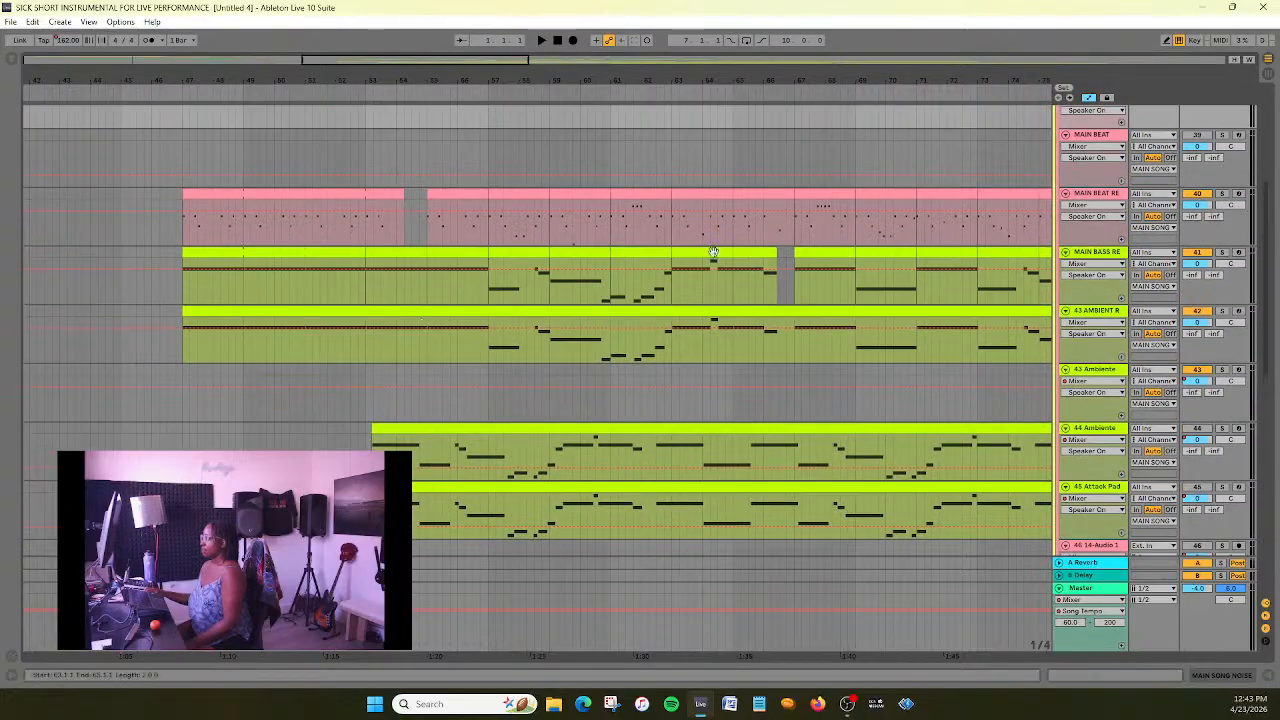
pyautogui.scroll(-1, 516, 154)
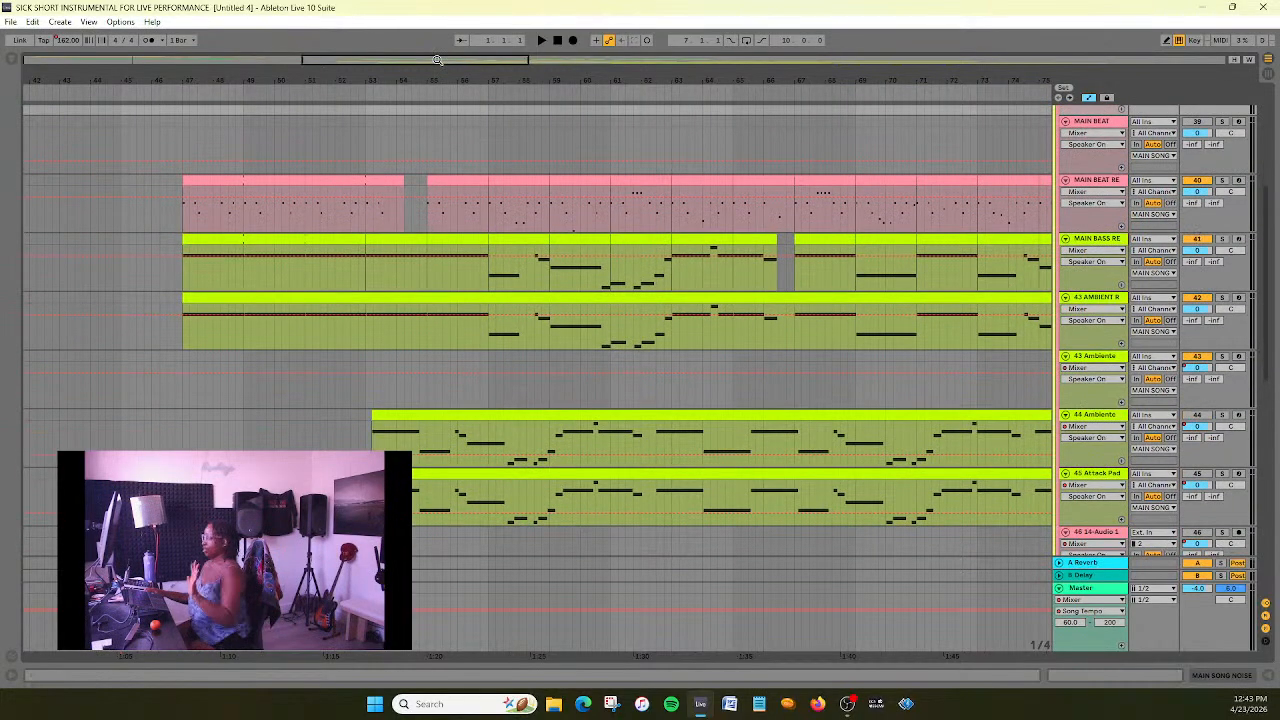
pyautogui.moveTo(437, 60); pyautogui.dragTo(481, 60)
pyautogui.click(746, 294)
pyautogui.scroll(-1, 746, 294)
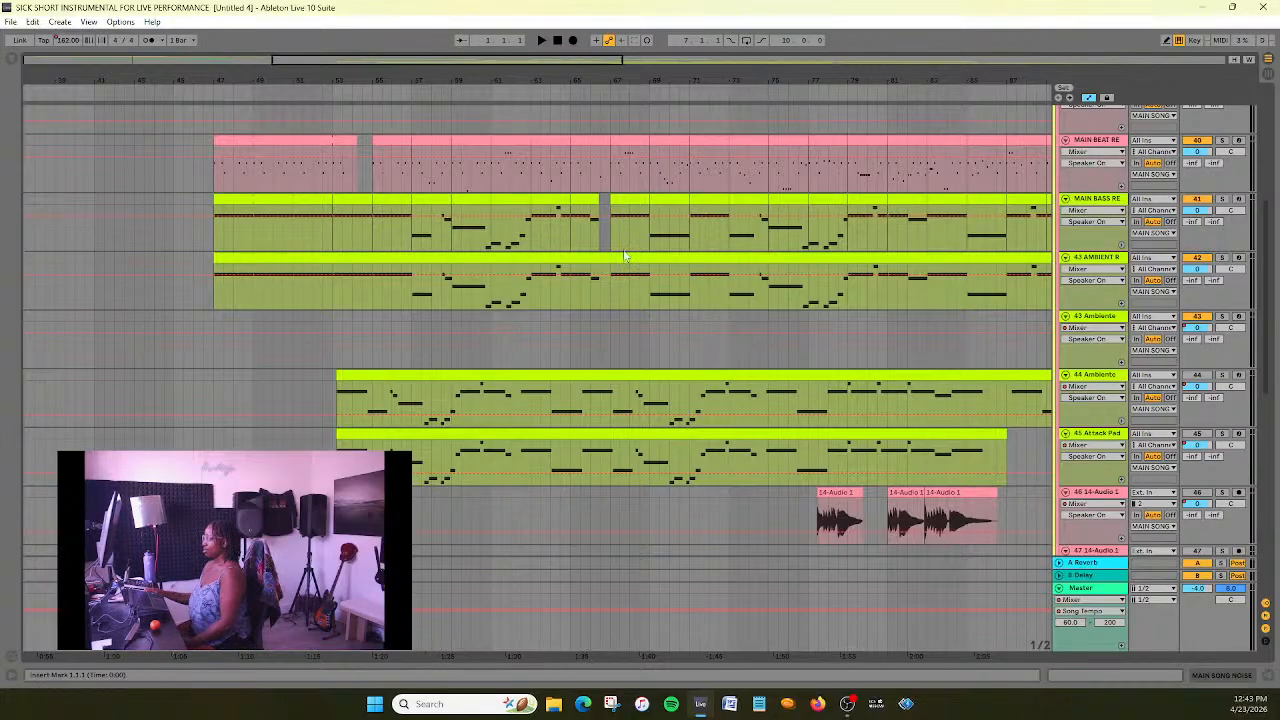
pyautogui.moveTo(458, 63); pyautogui.dragTo(458, 65)
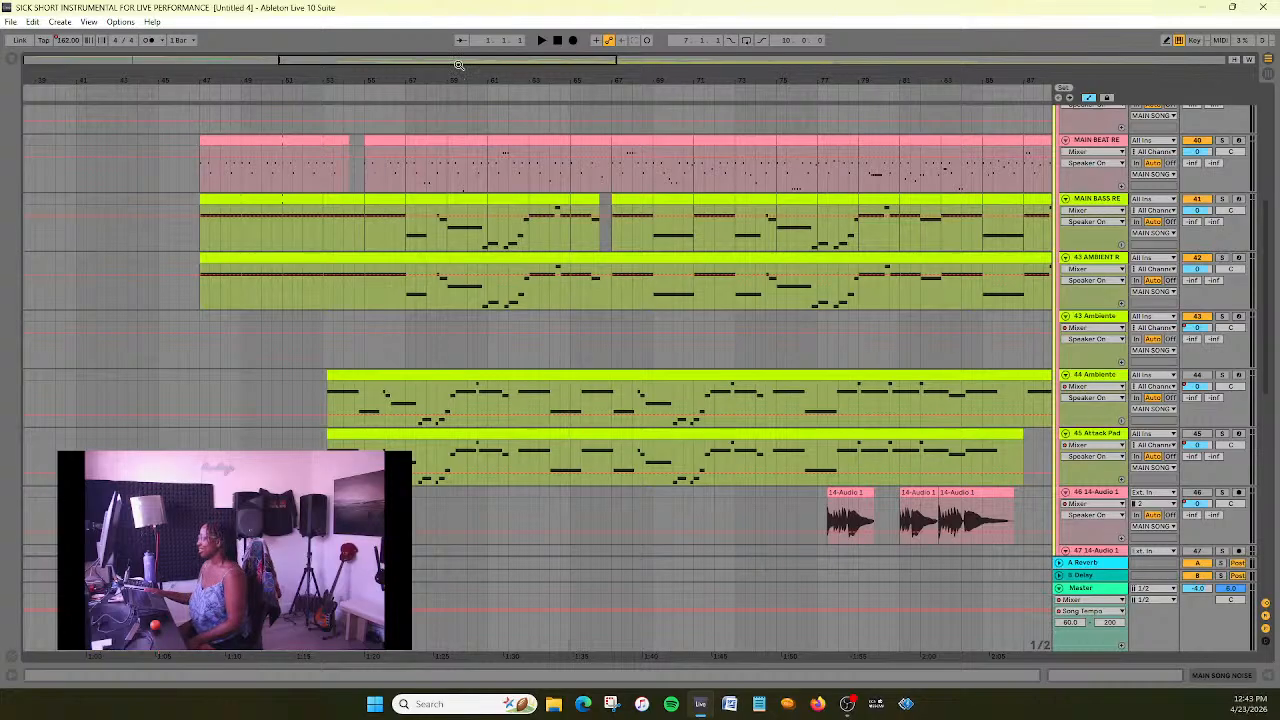
# - Play the main song section from bar 47 and follow the playback through the arrangement
pyautogui.moveTo(458, 64); pyautogui.dragTo(370, 76)
pyautogui.scroll(2, 398, 231)
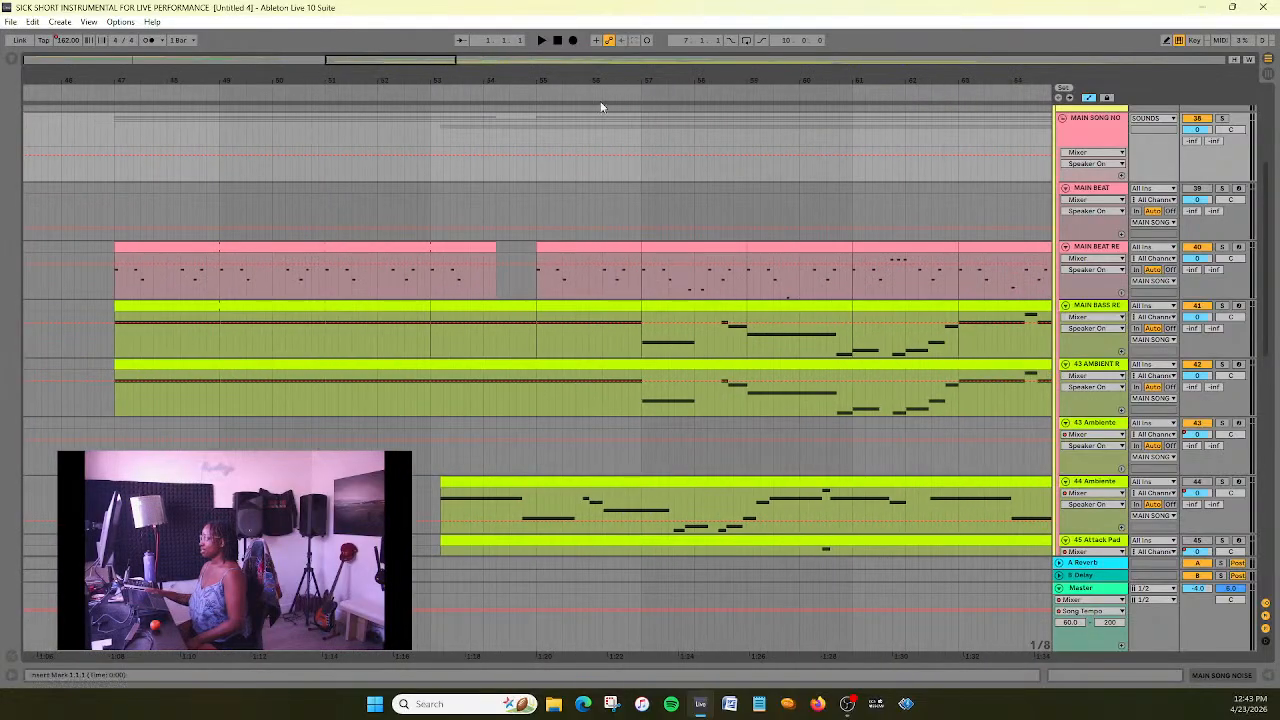
pyautogui.click(111, 92)
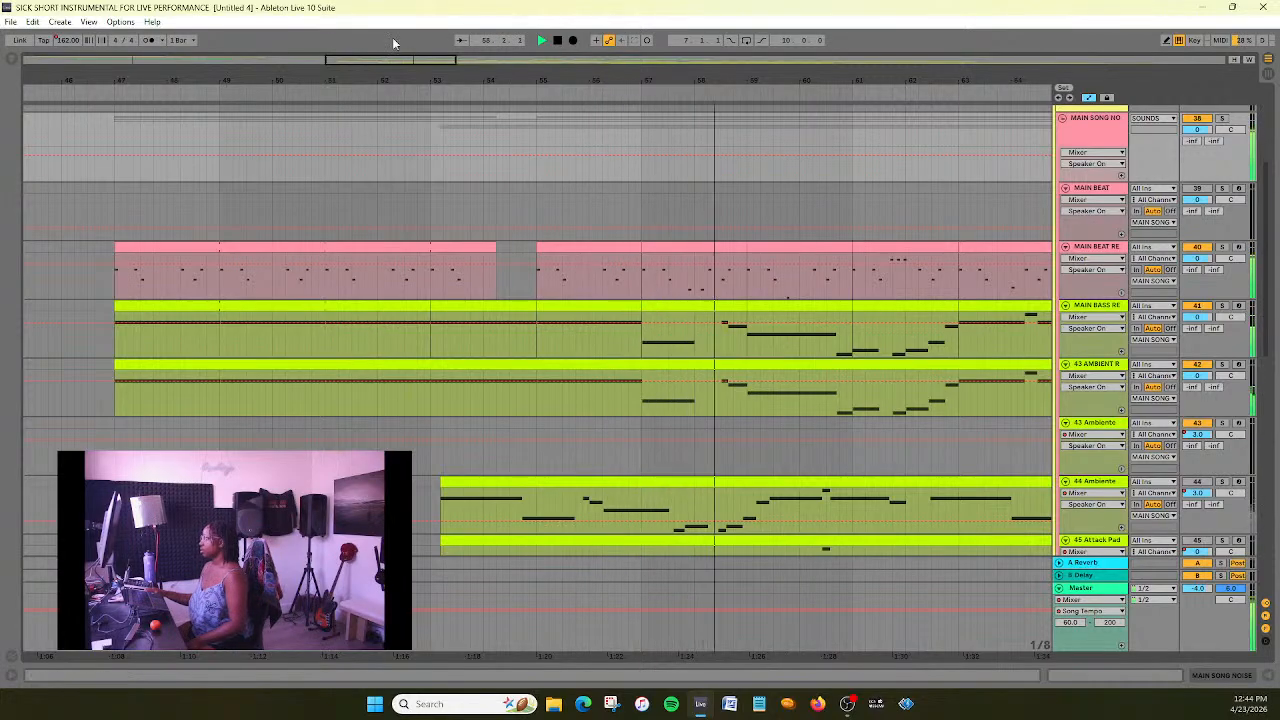
pyautogui.moveTo(394, 60)
pyautogui.mouseDown()
pyautogui.moveTo(394, 48)
pyautogui.moveTo(418, 58)
pyautogui.mouseUp()
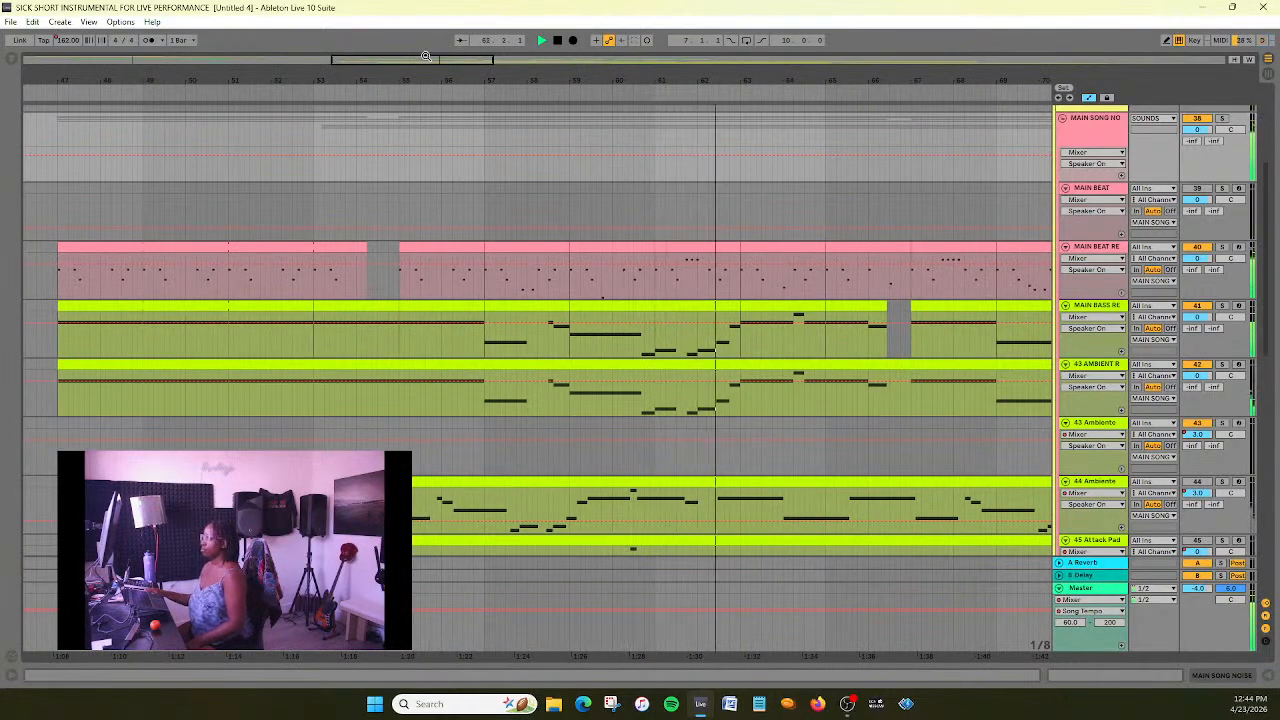
pyautogui.moveTo(426, 55); pyautogui.dragTo(431, 57)
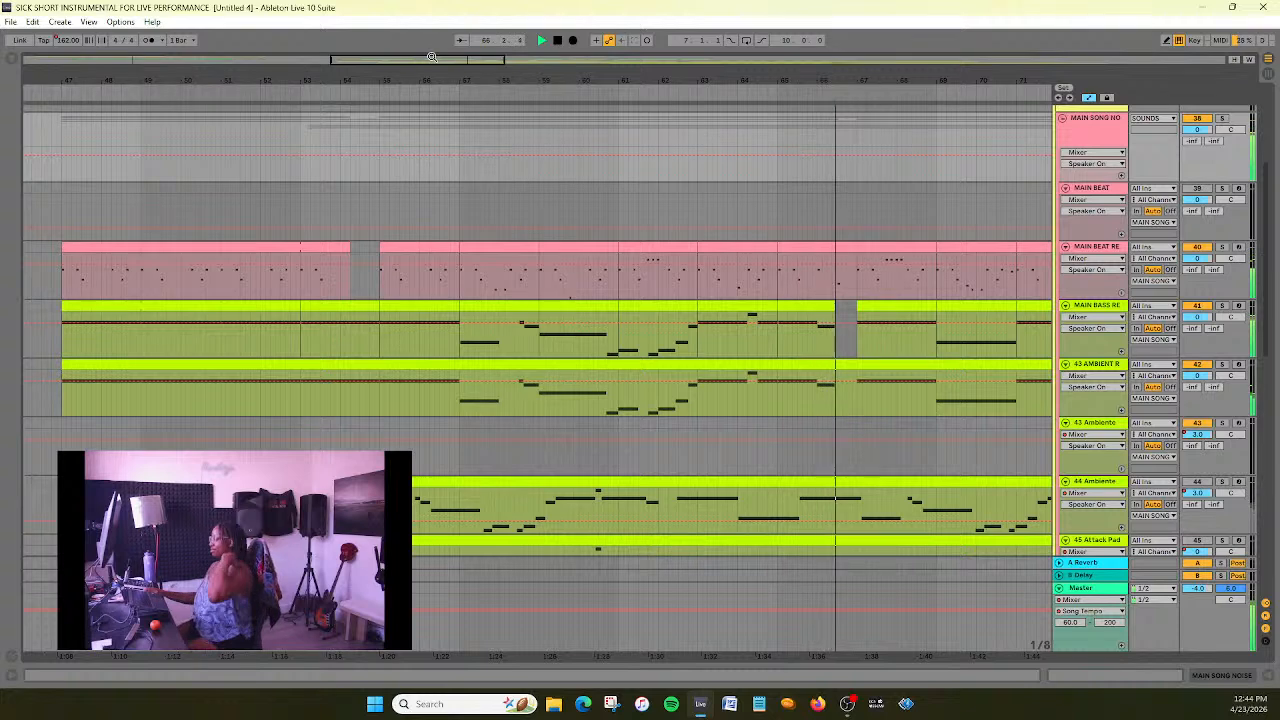
pyautogui.moveTo(431, 59); pyautogui.dragTo(432, 62)
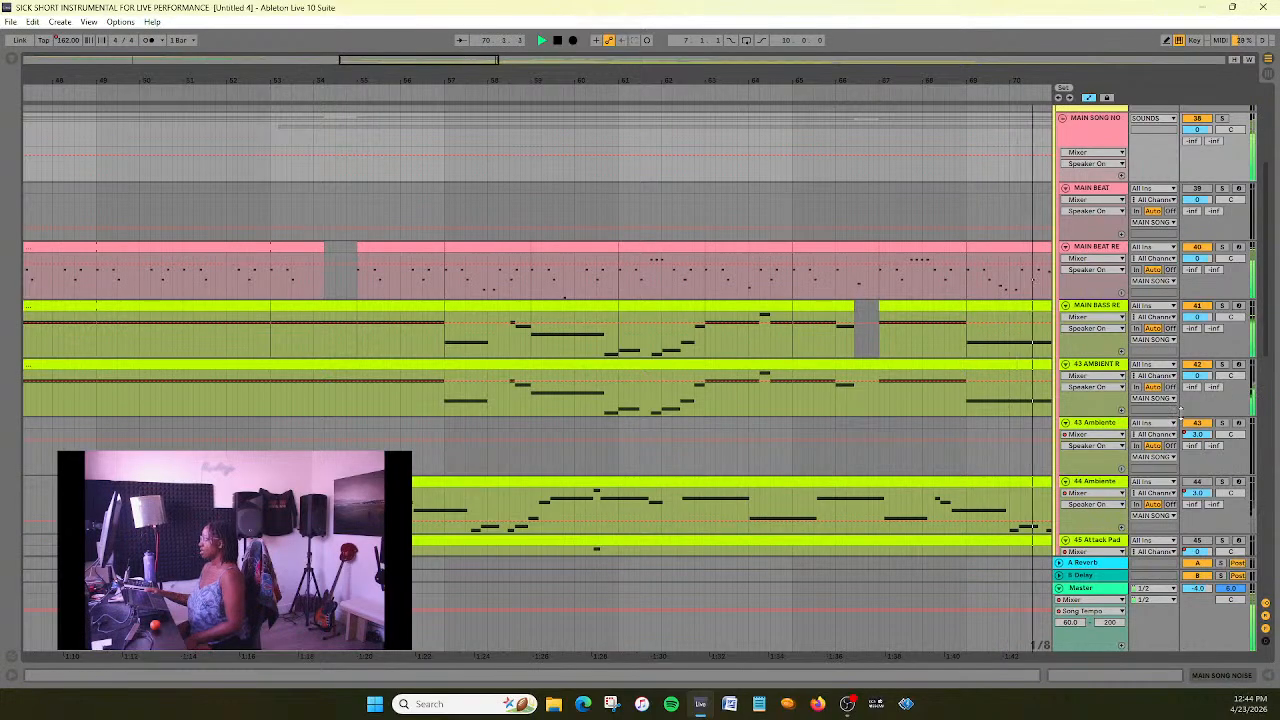
# - Solo the 43 AMBIENT REAL track briefly during playback, unsolo it and keep following the full mix
pyautogui.click(1224, 366)
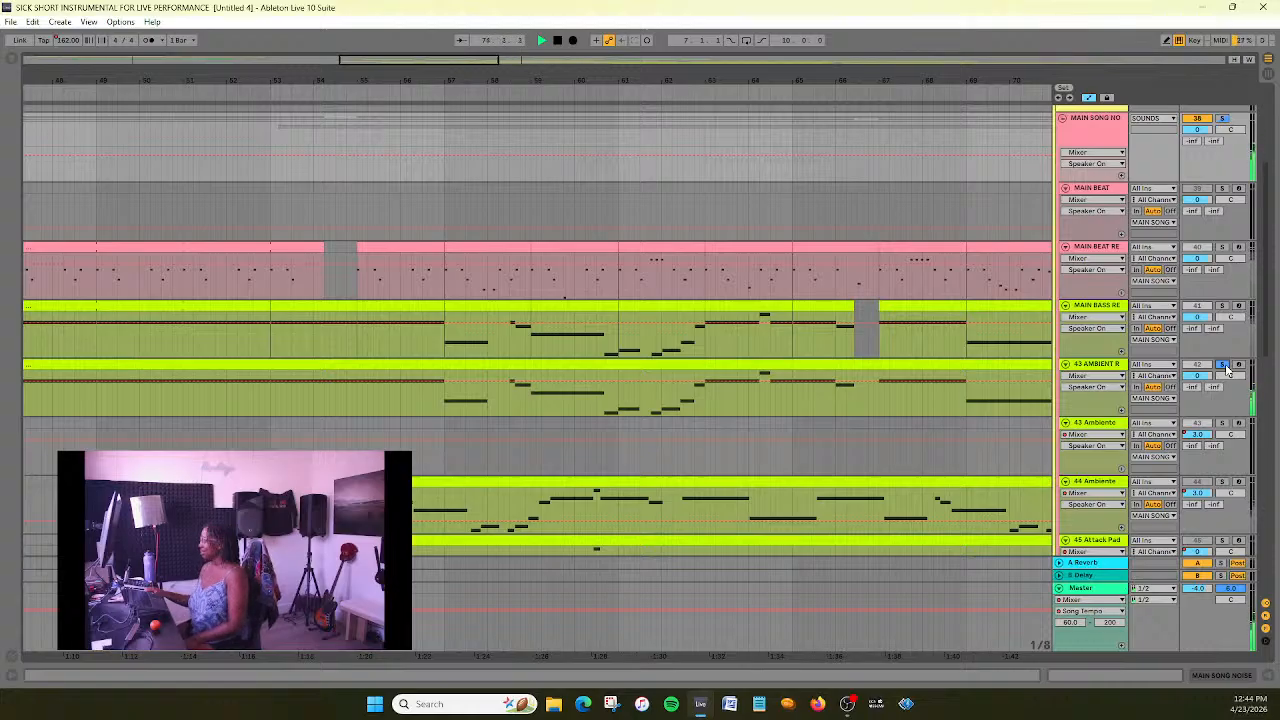
pyautogui.click(1224, 366)
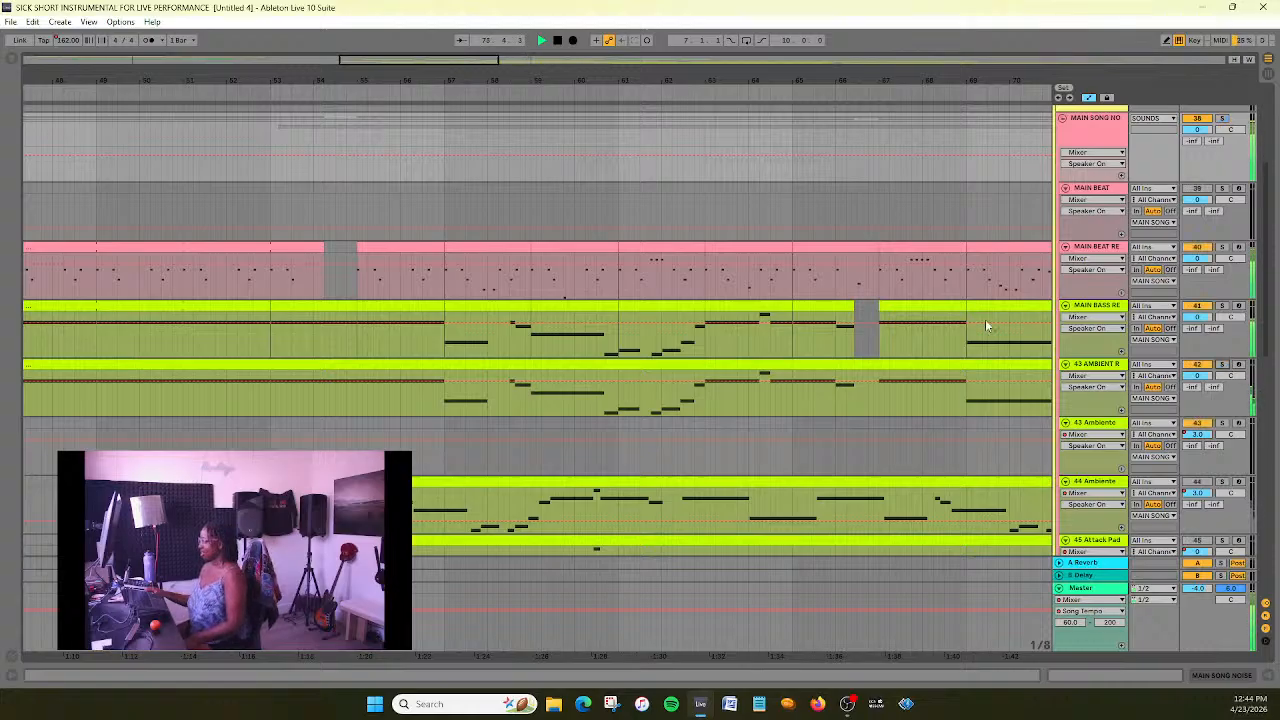
pyautogui.moveTo(387, 62); pyautogui.dragTo(397, 65)
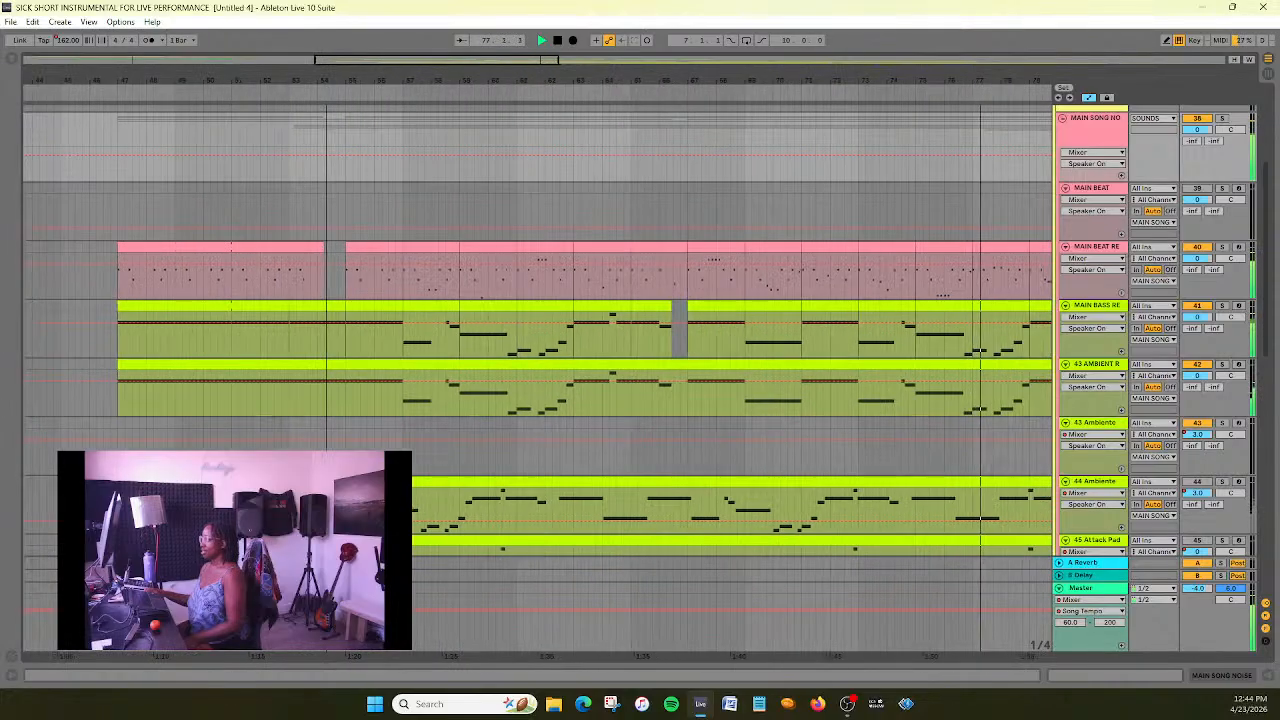
pyautogui.click(685, 220)
pyautogui.moveTo(471, 61); pyautogui.dragTo(562, 60)
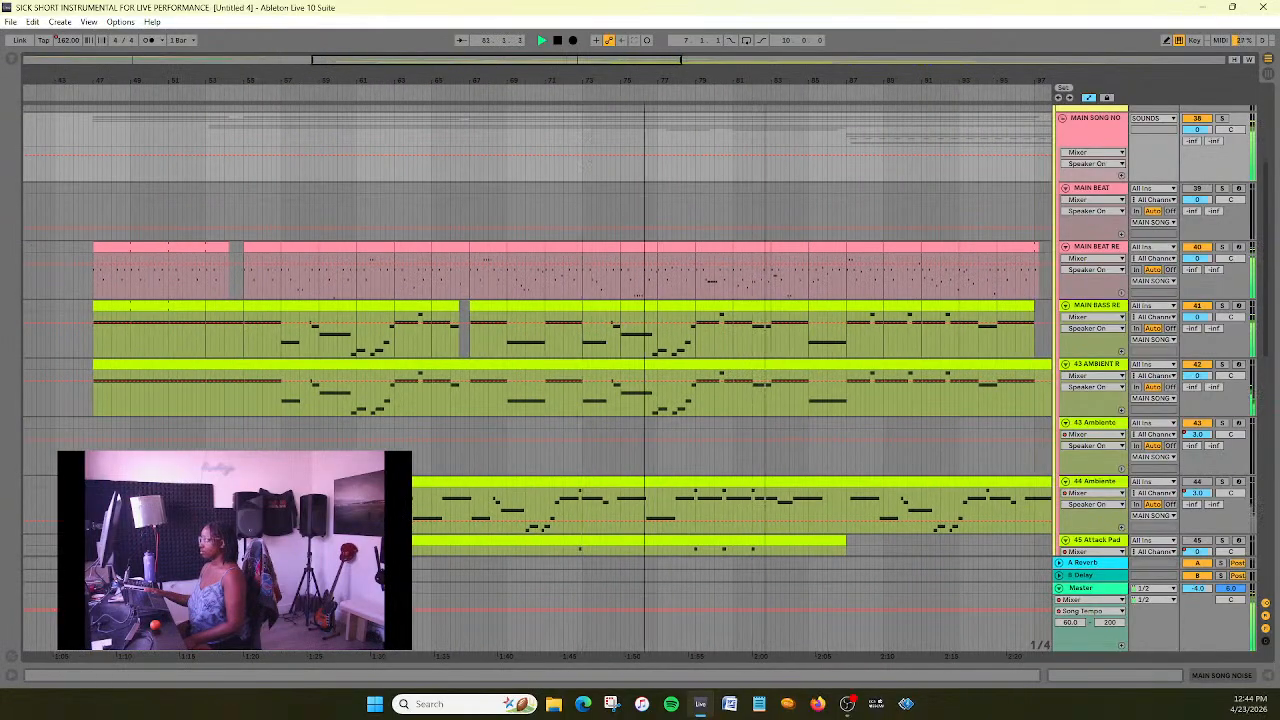
pyautogui.moveTo(536, 60); pyautogui.dragTo(538, 60)
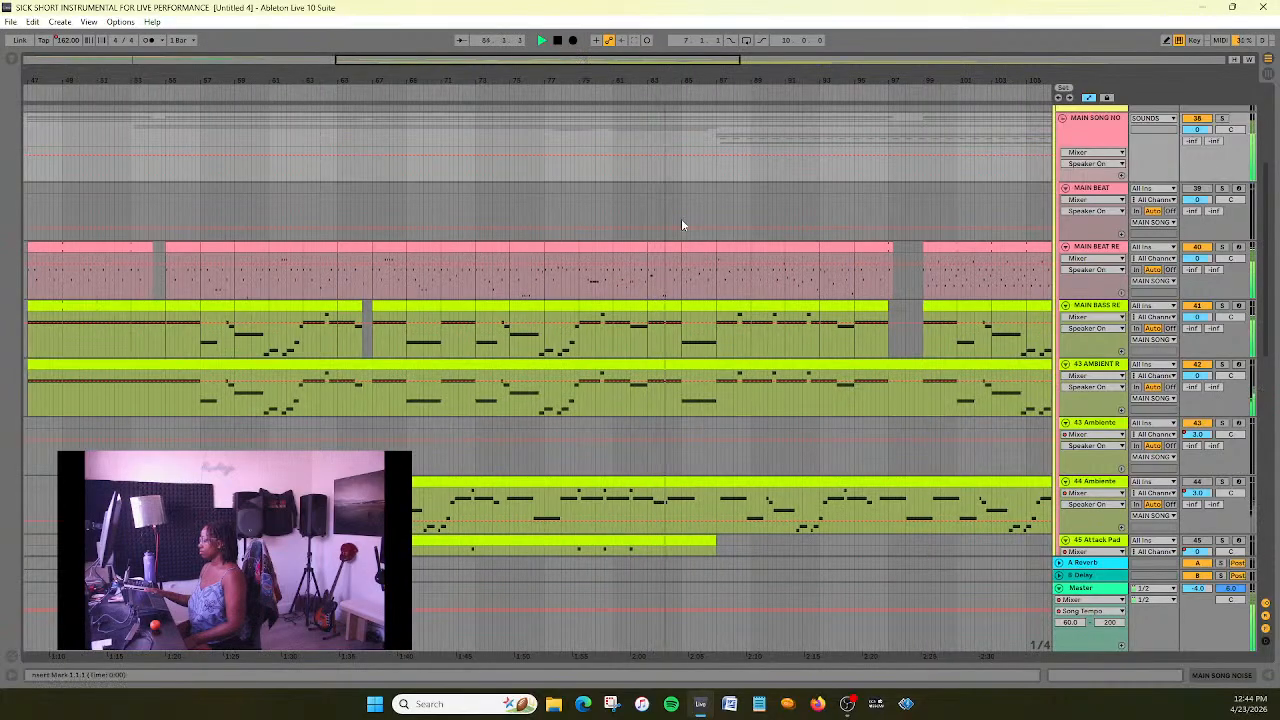
# - Stop playback and switch off the 50 Ambient track in the main song group
pyautogui.scroll(-1, 367, 292)
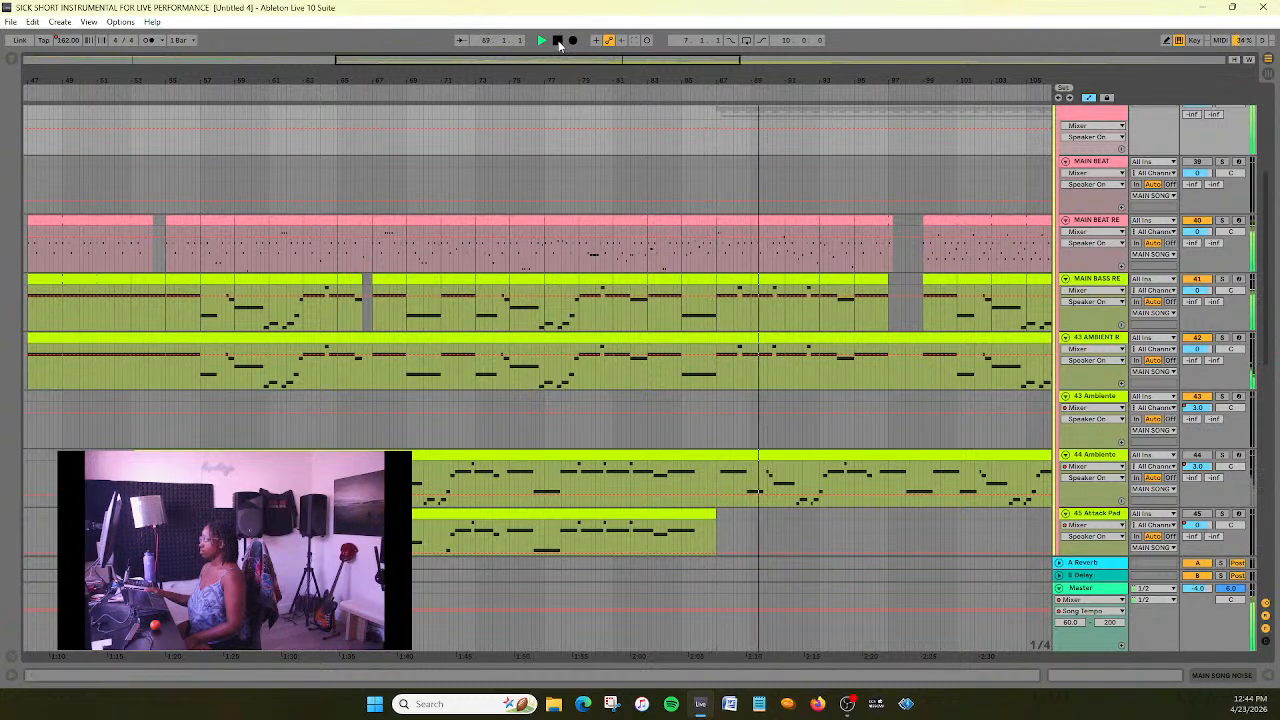
pyautogui.scroll(-1, 697, 158)
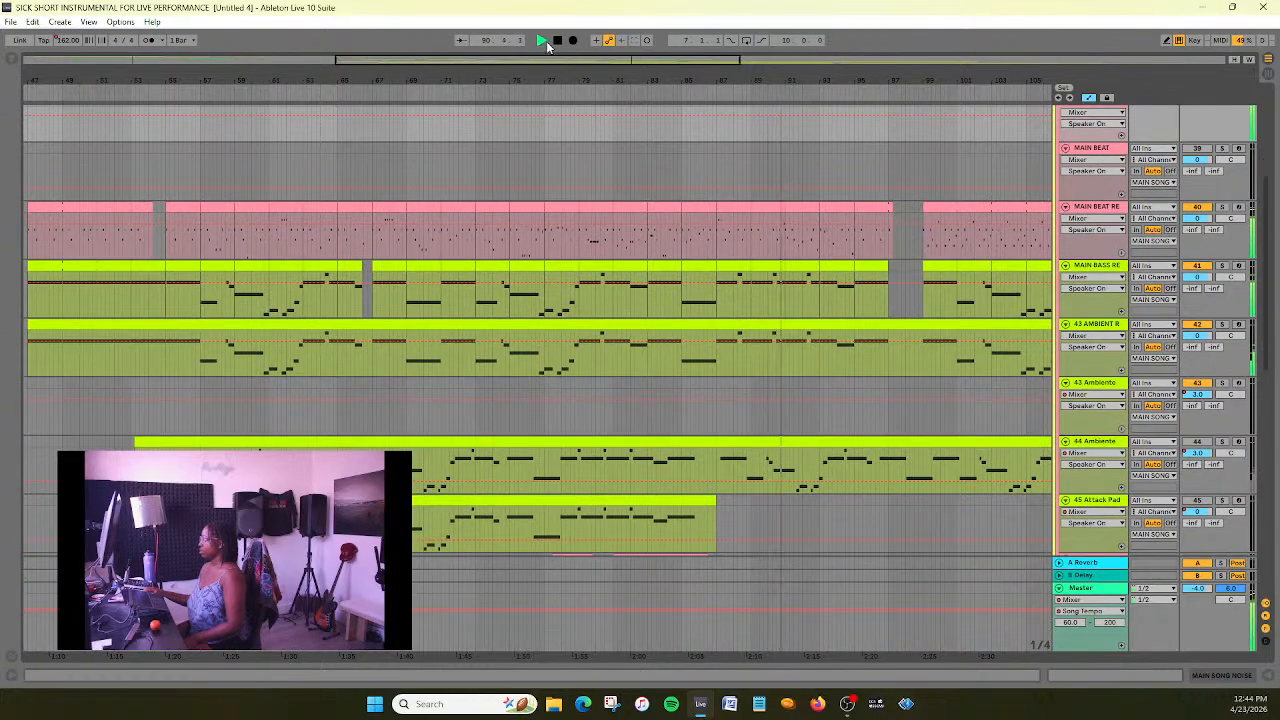
pyautogui.scroll(-4, 891, 338)
pyautogui.scroll(-12, 891, 338)
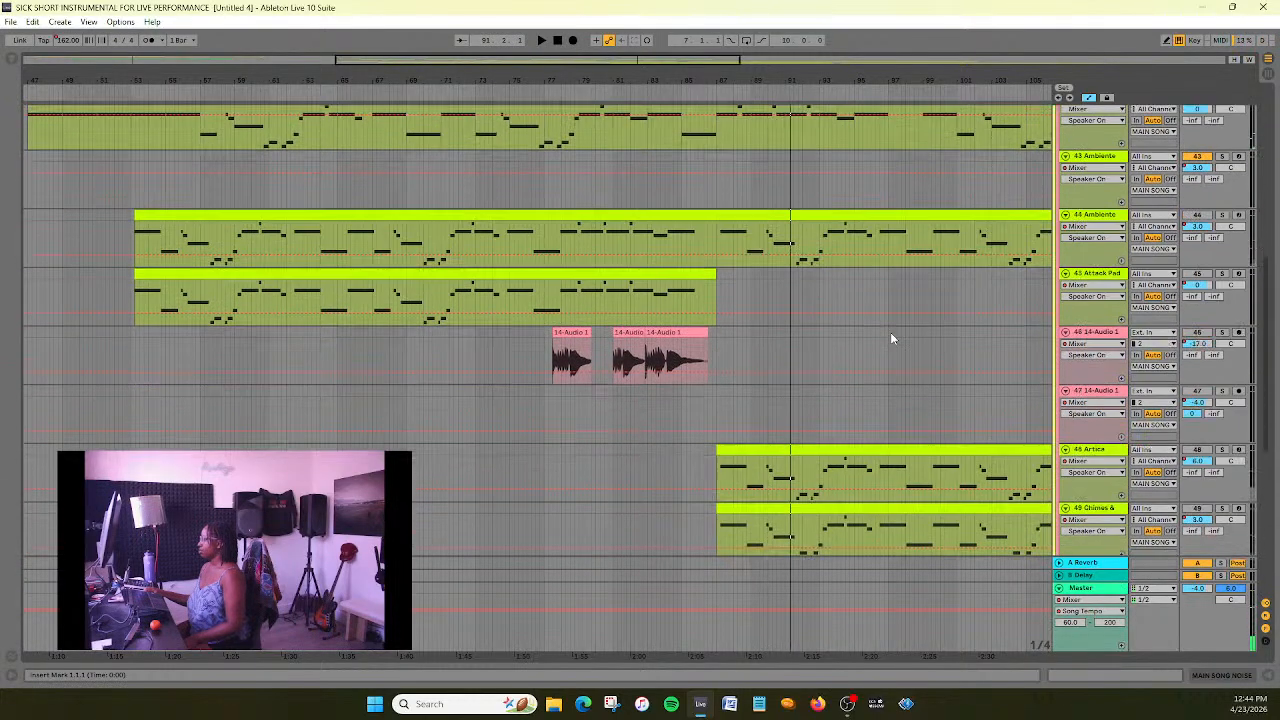
pyautogui.scroll(-1, 891, 335)
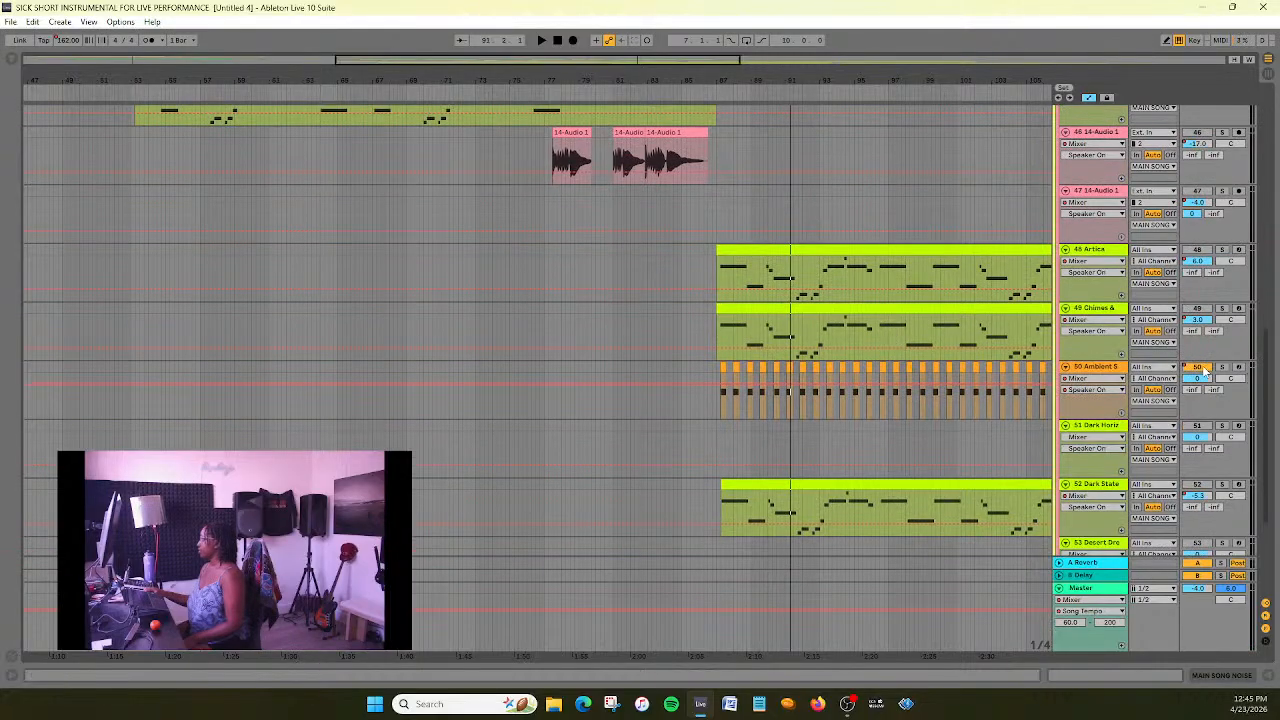
pyautogui.scroll(14, 806, 332)
# - Survey the whole arrangement, comparing where the main song's beat, bass, ambient and audio clips start and end
pyautogui.moveTo(658, 62); pyautogui.dragTo(528, 72)
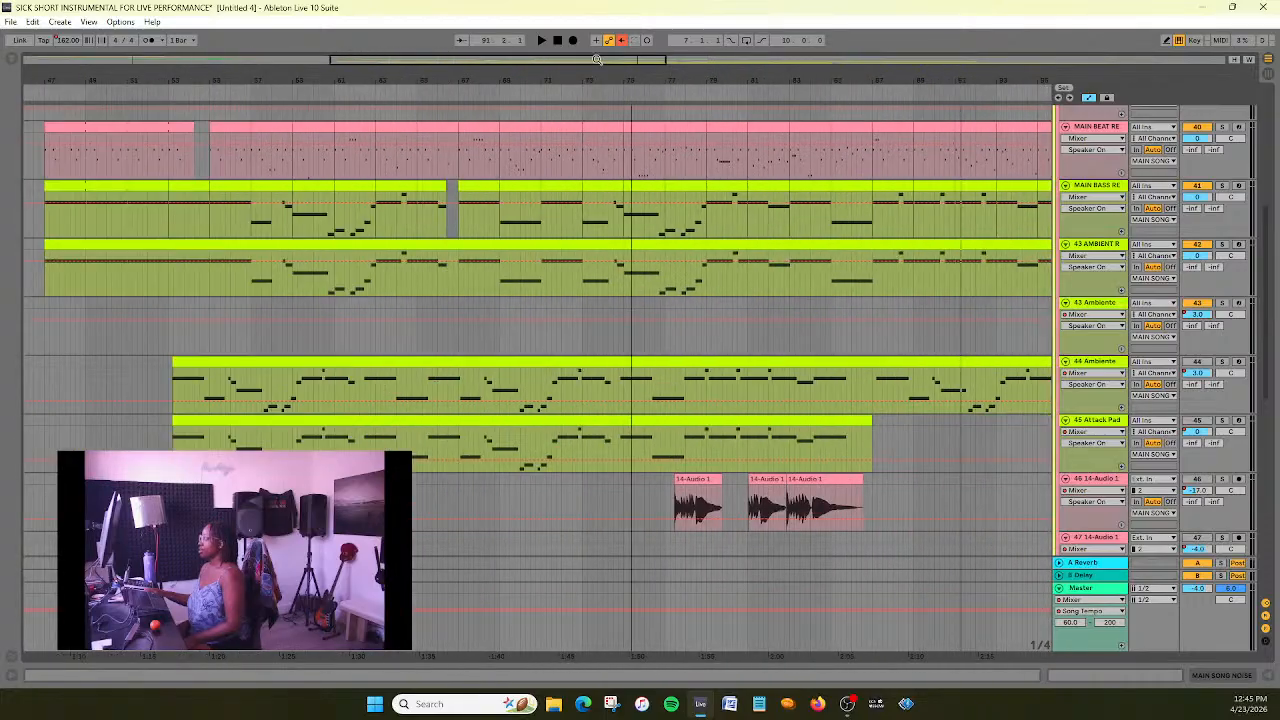
pyautogui.scroll(-13, 683, 248)
pyautogui.scroll(6, 686, 252)
pyautogui.moveTo(726, 80); pyautogui.dragTo(726, 30)
pyautogui.scroll(-4, 738, 280)
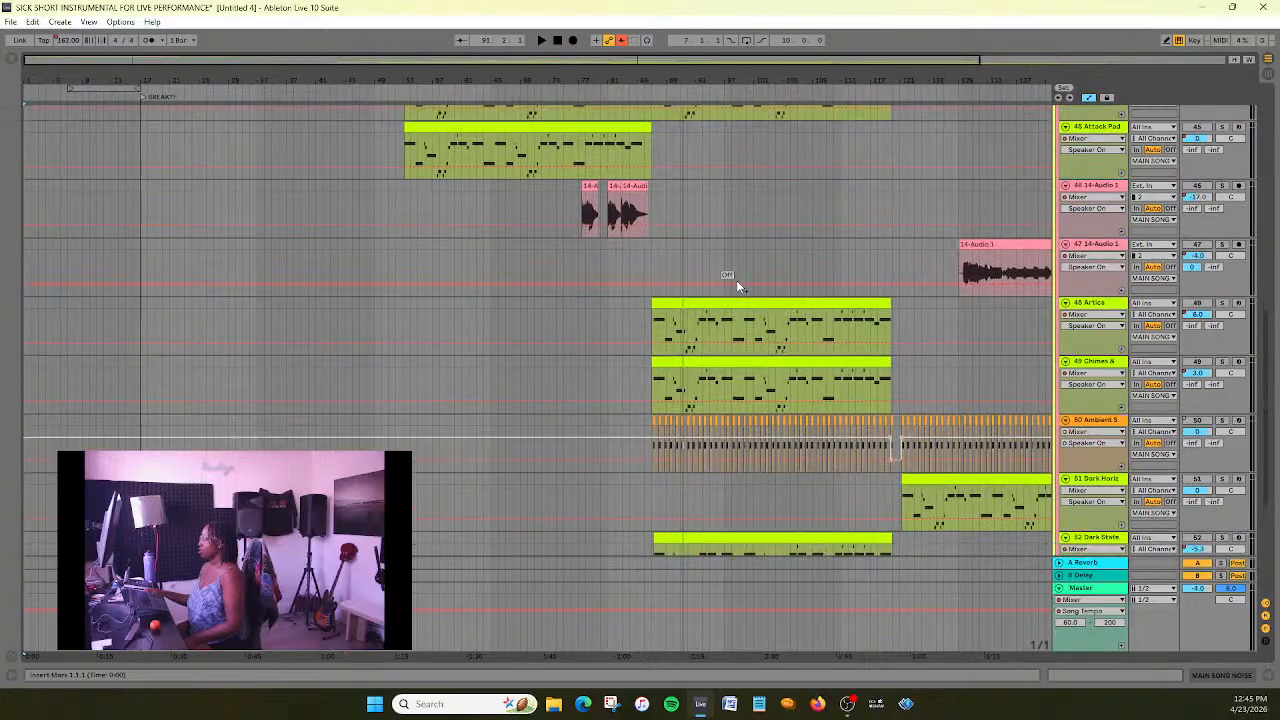
pyautogui.scroll(-5, 736, 286)
pyautogui.scroll(20, 400, 357)
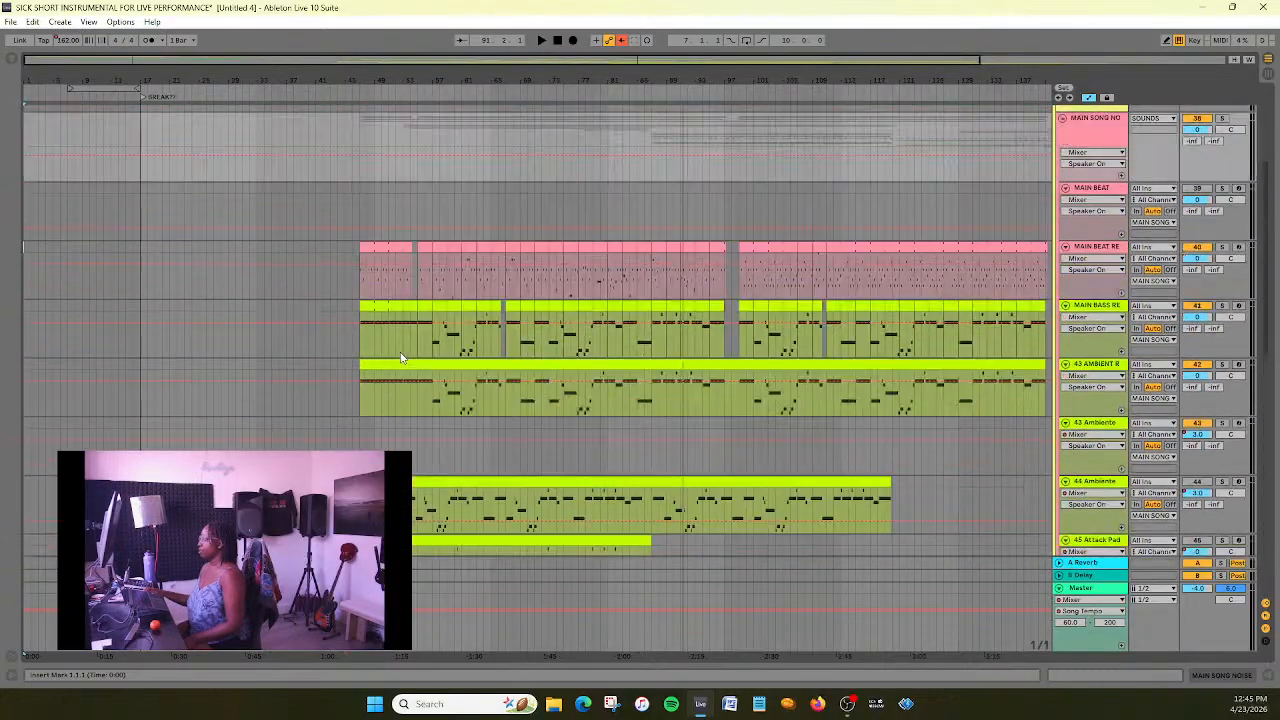
pyautogui.scroll(4, 400, 357)
pyautogui.scroll(-8, 398, 354)
pyautogui.moveTo(420, 62); pyautogui.dragTo(550, 62)
pyautogui.moveTo(319, 80); pyautogui.dragTo(319, 78)
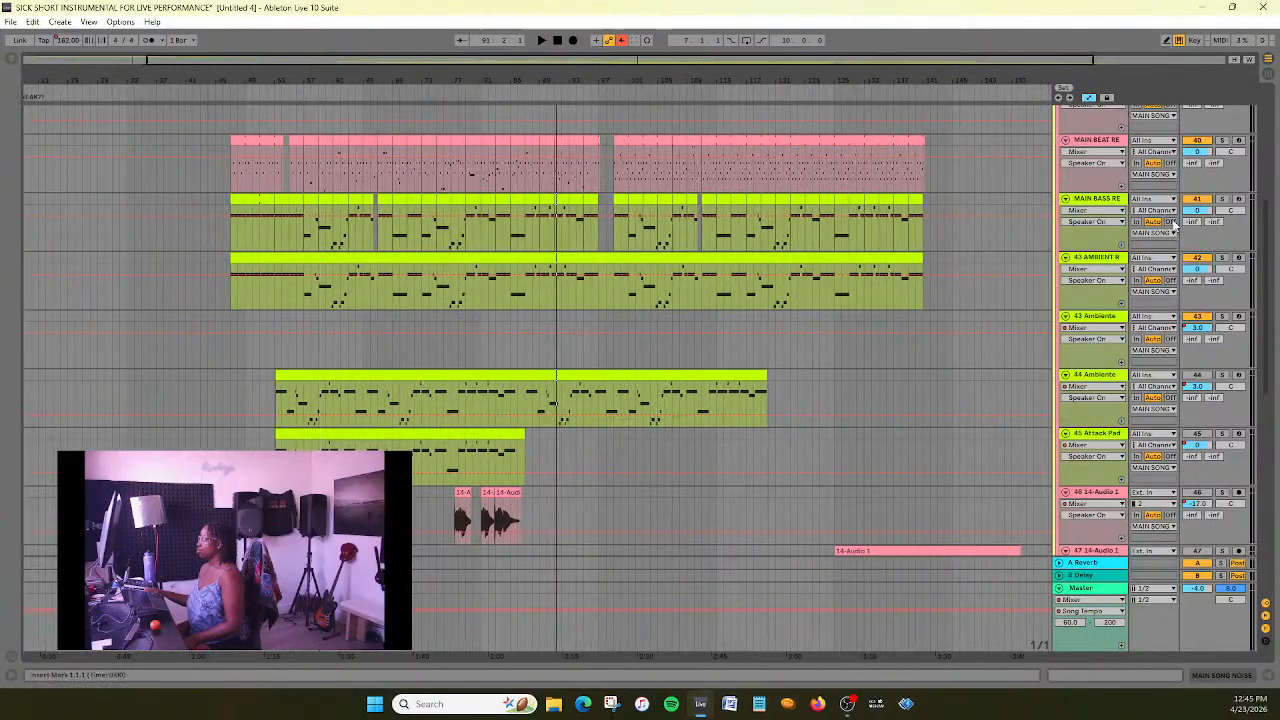
# - Compare the device chains of the 43 AMBIENT REAL and 43 Ambiente tracks
pyautogui.doubleClick(1119, 258)
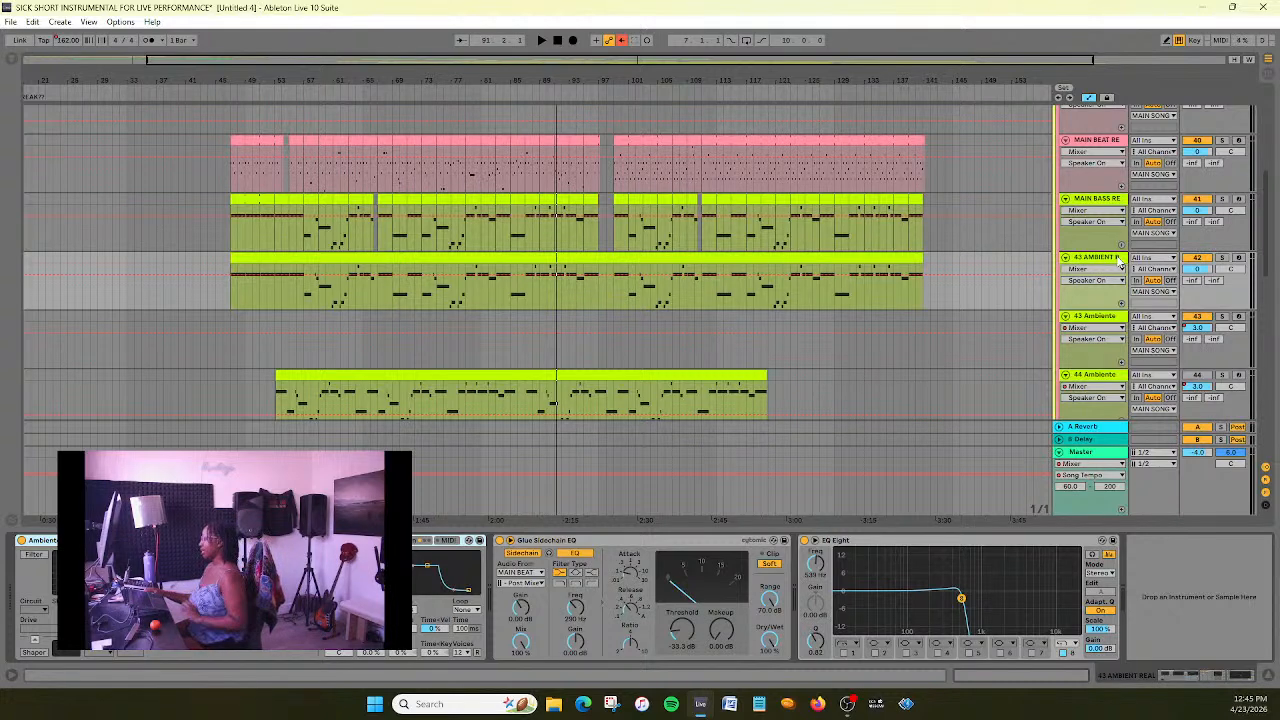
pyautogui.click(1117, 317)
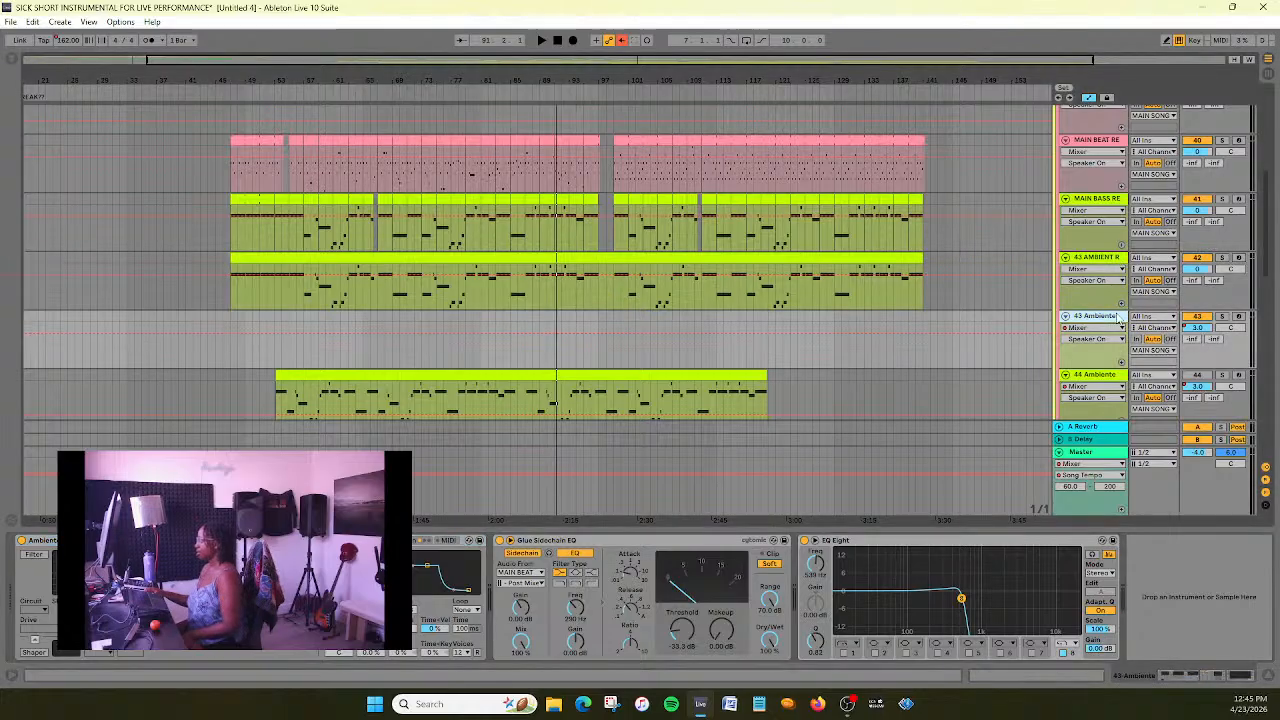
pyautogui.click(1110, 261)
pyautogui.click(1103, 316)
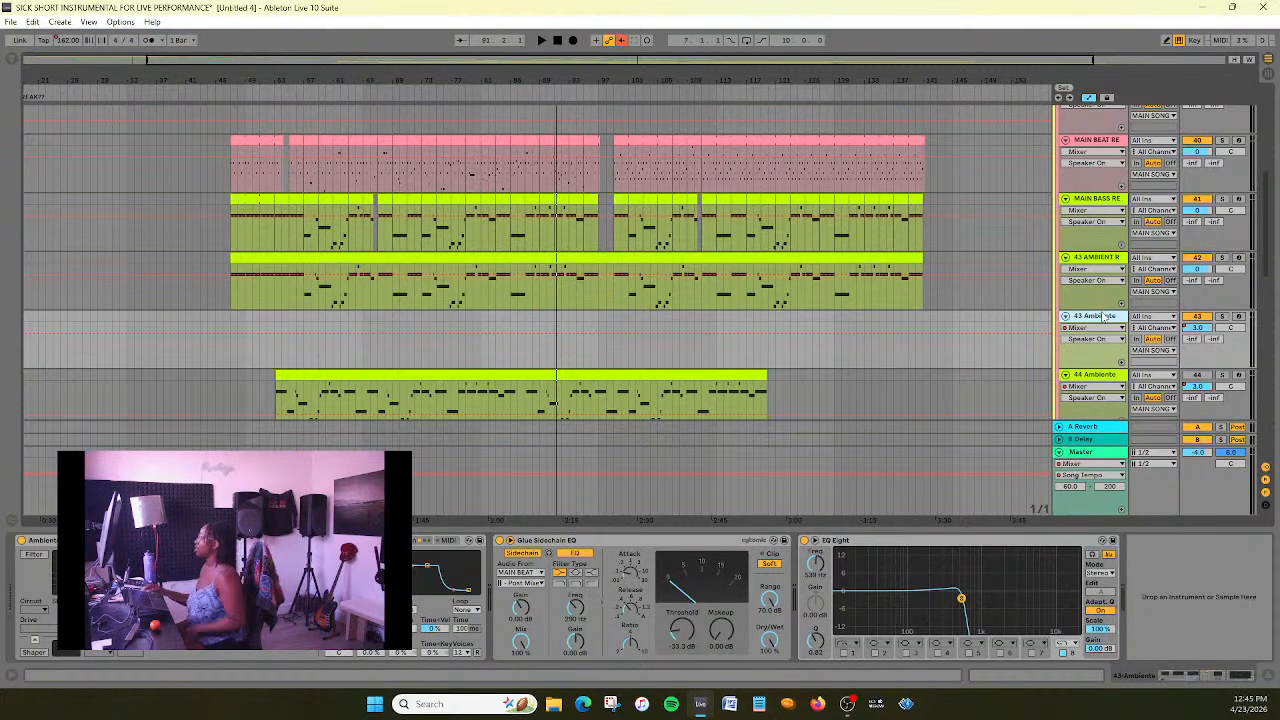
pyautogui.click(1110, 261)
pyautogui.click(1108, 320)
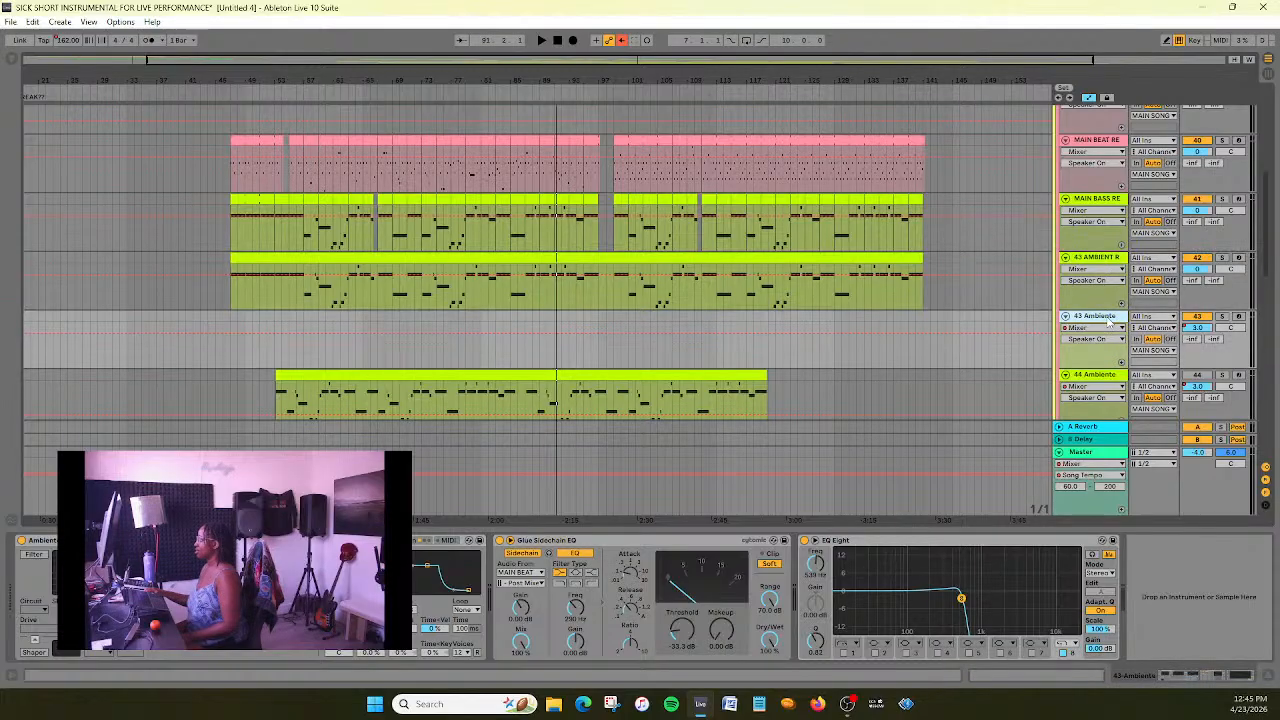
pyautogui.click(1107, 263)
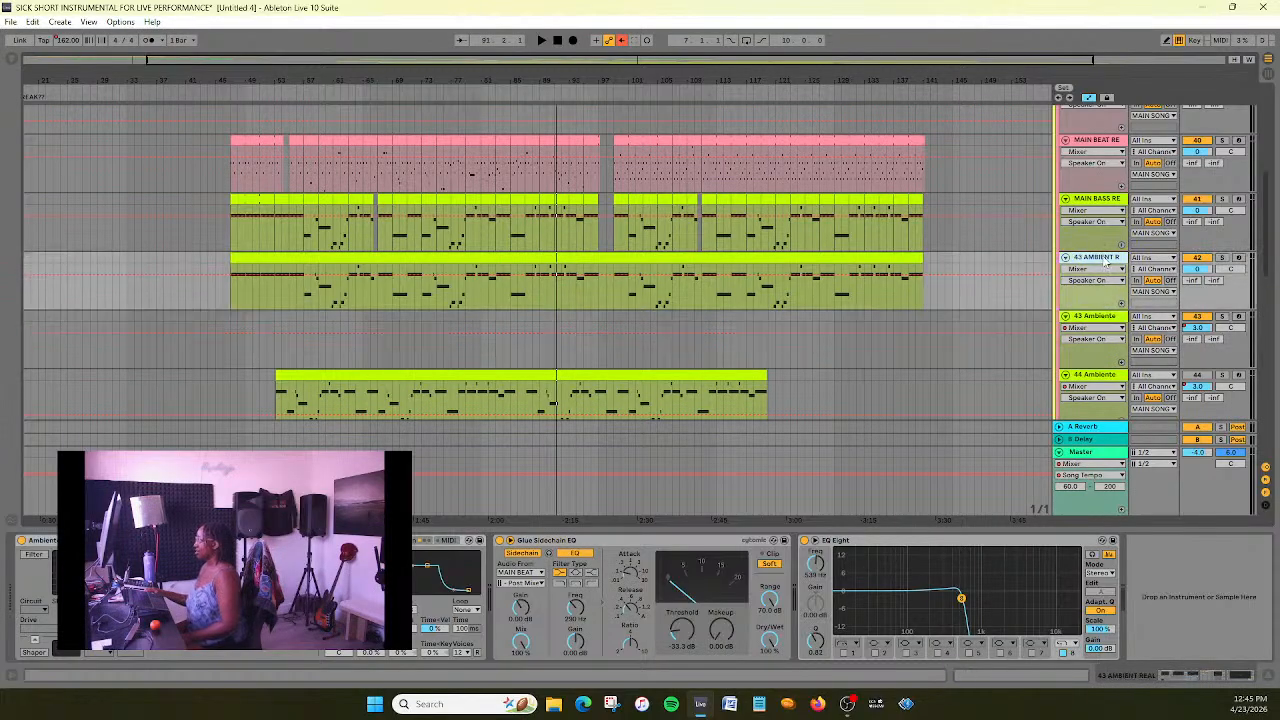
pyautogui.click(1096, 320)
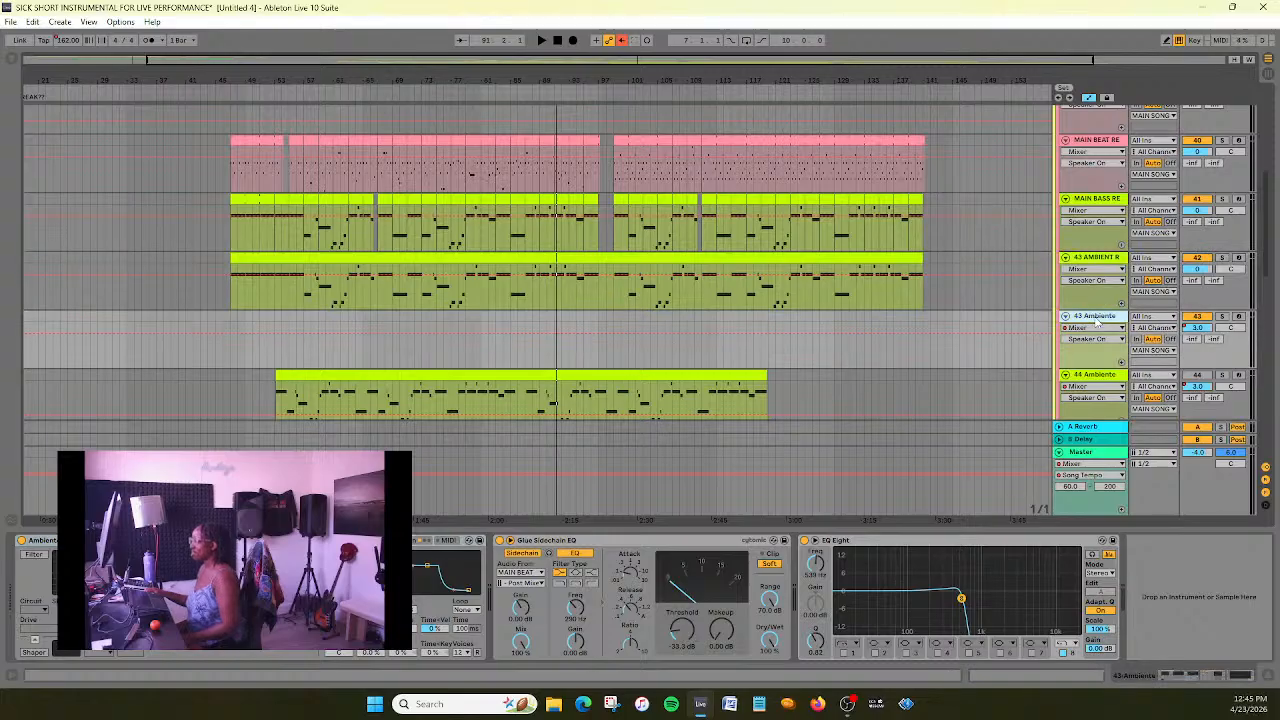
pyautogui.click(1094, 262)
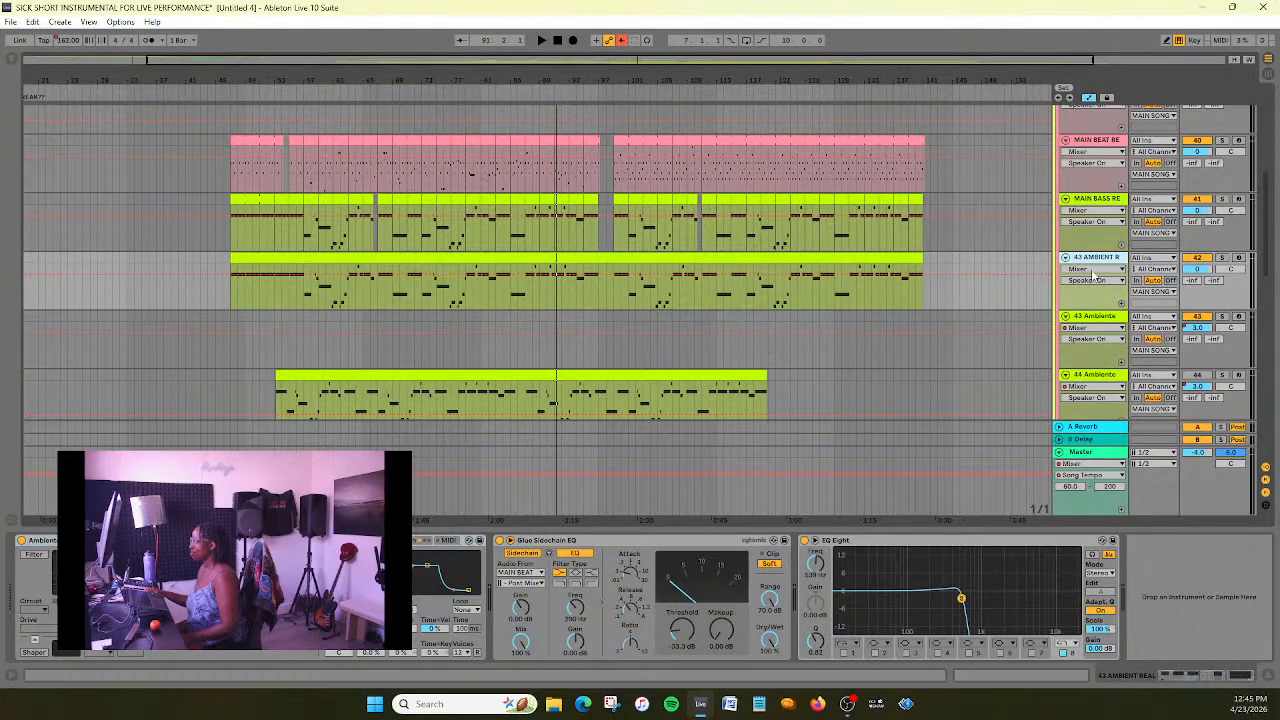
# - Show the Track Volume automation of the empty 43 Ambiente track and examine its curve across the whole song
pyautogui.click(1096, 328)
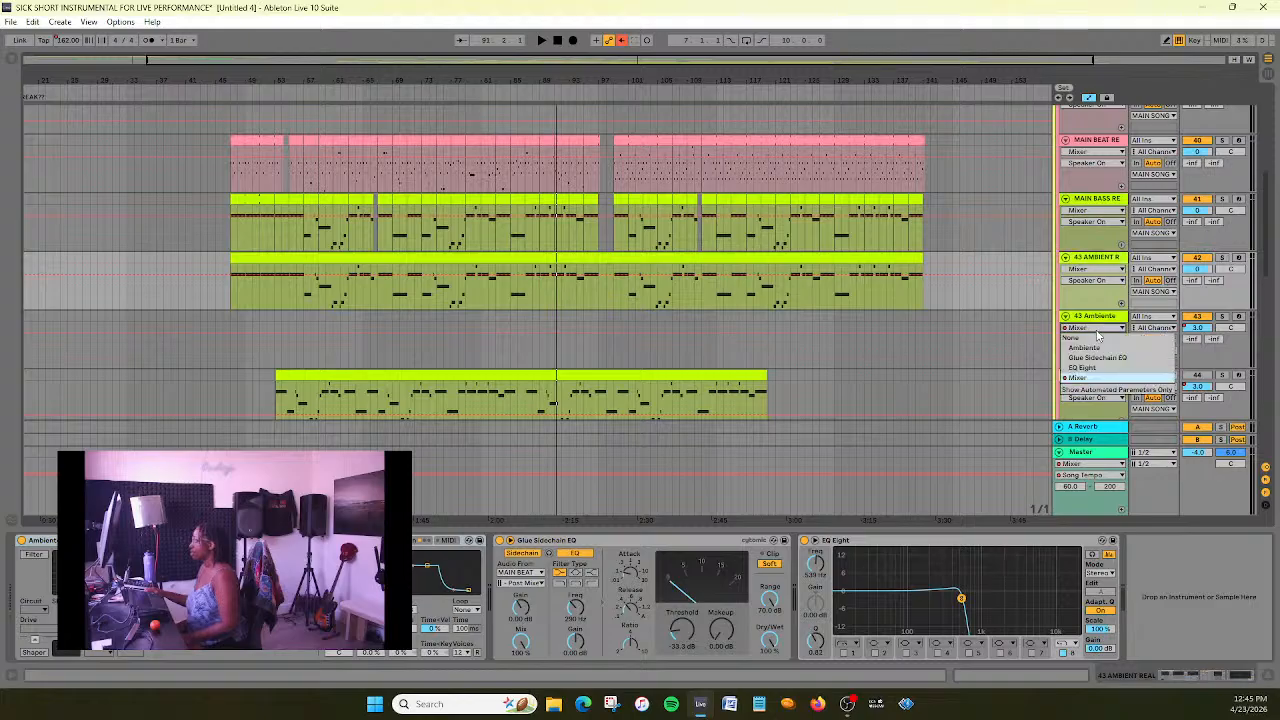
pyautogui.click(1095, 379)
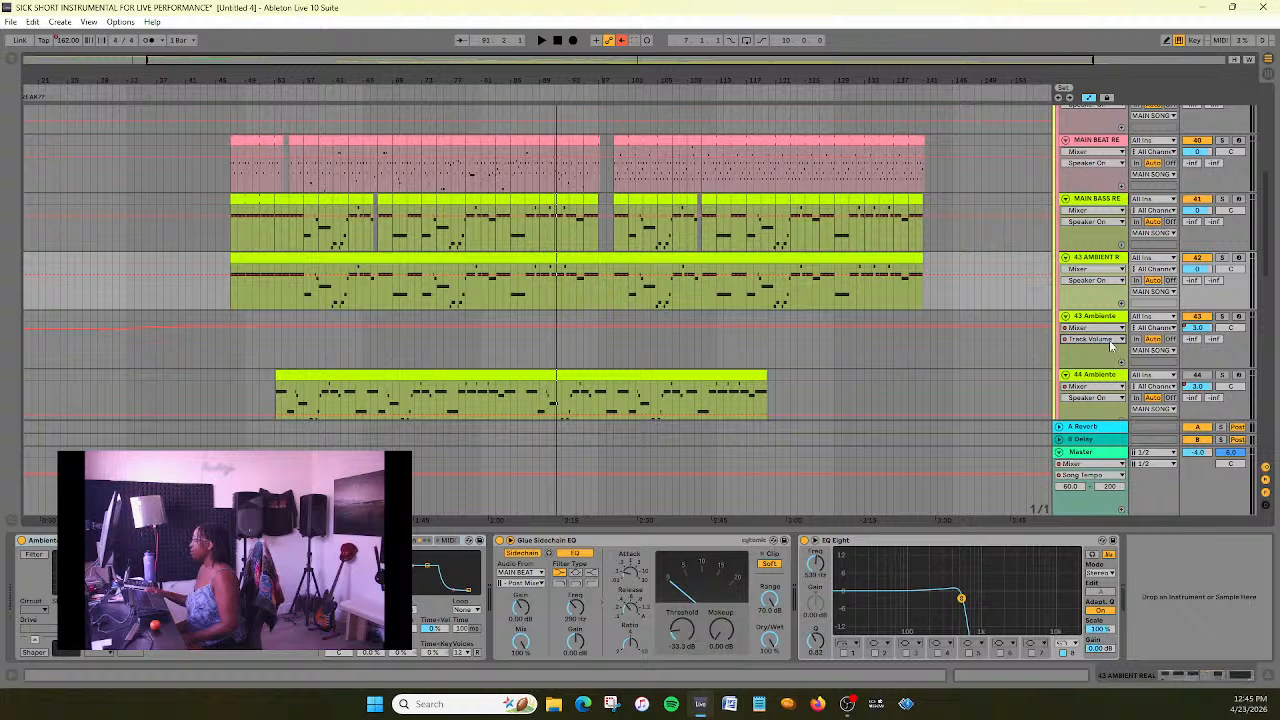
pyautogui.click(1111, 341)
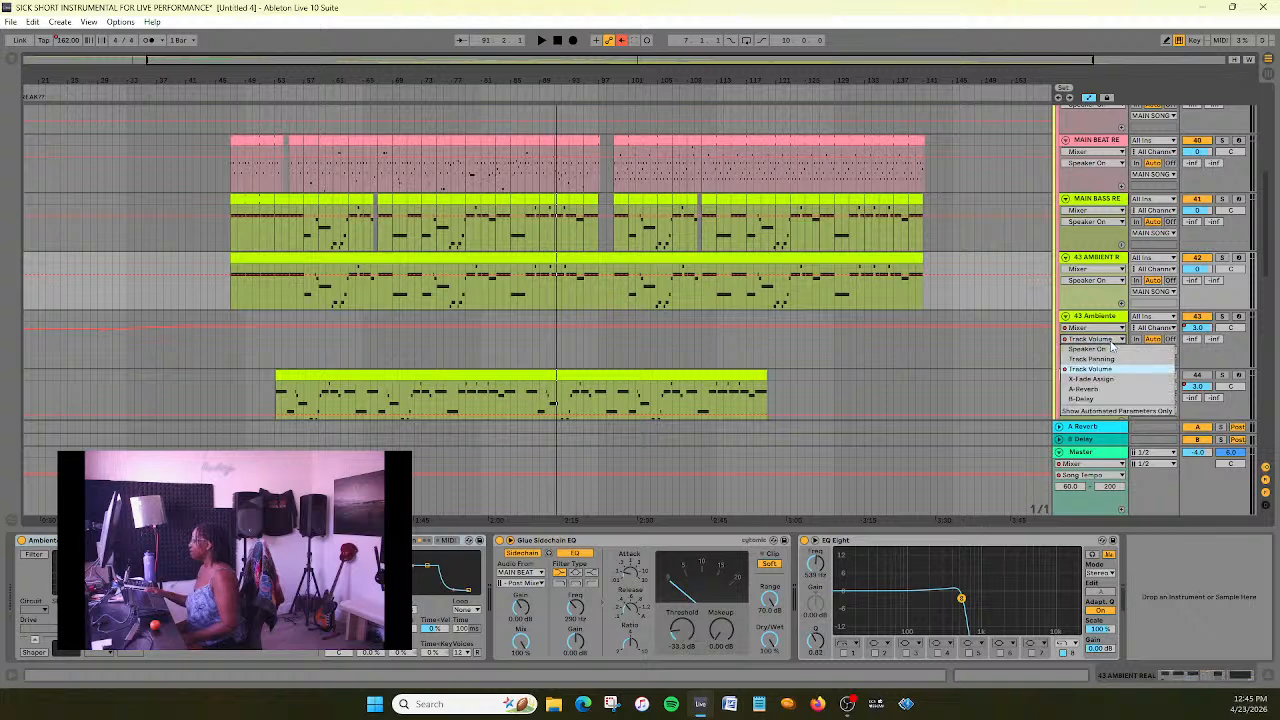
pyautogui.click(1111, 344)
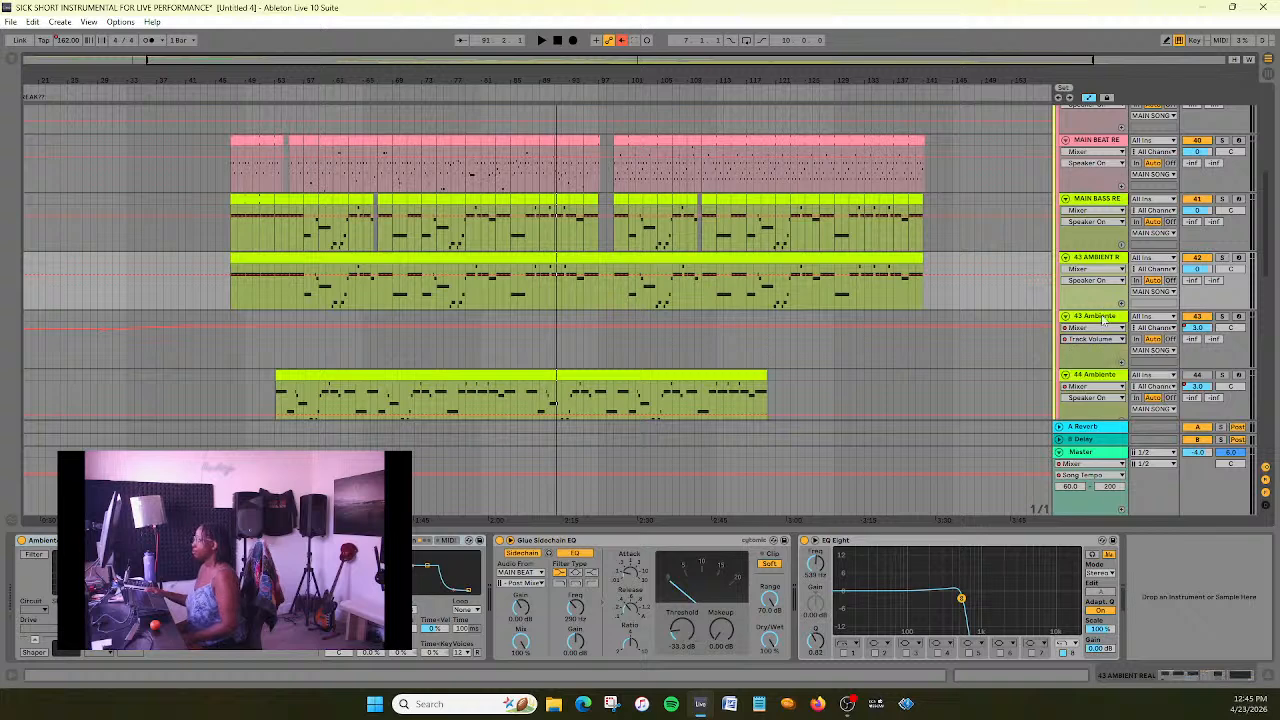
pyautogui.click(1103, 320)
pyautogui.click(422, 345)
pyautogui.press('-')
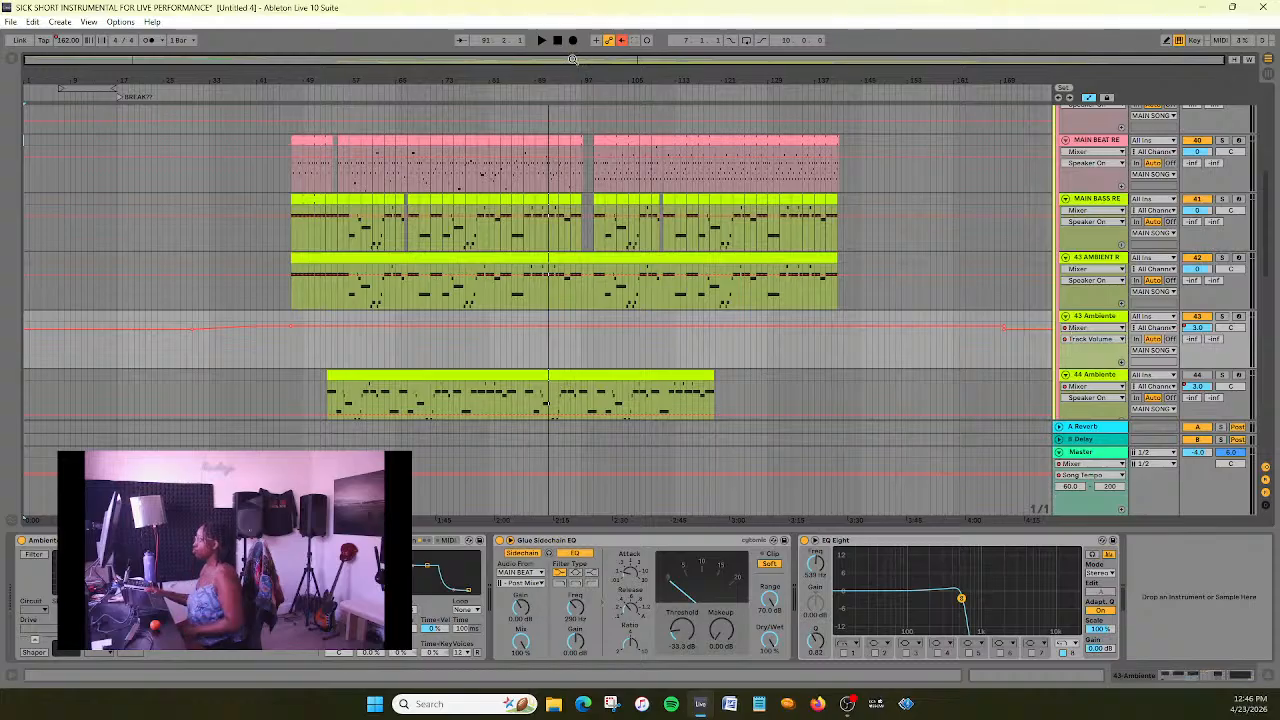
pyautogui.press('+')
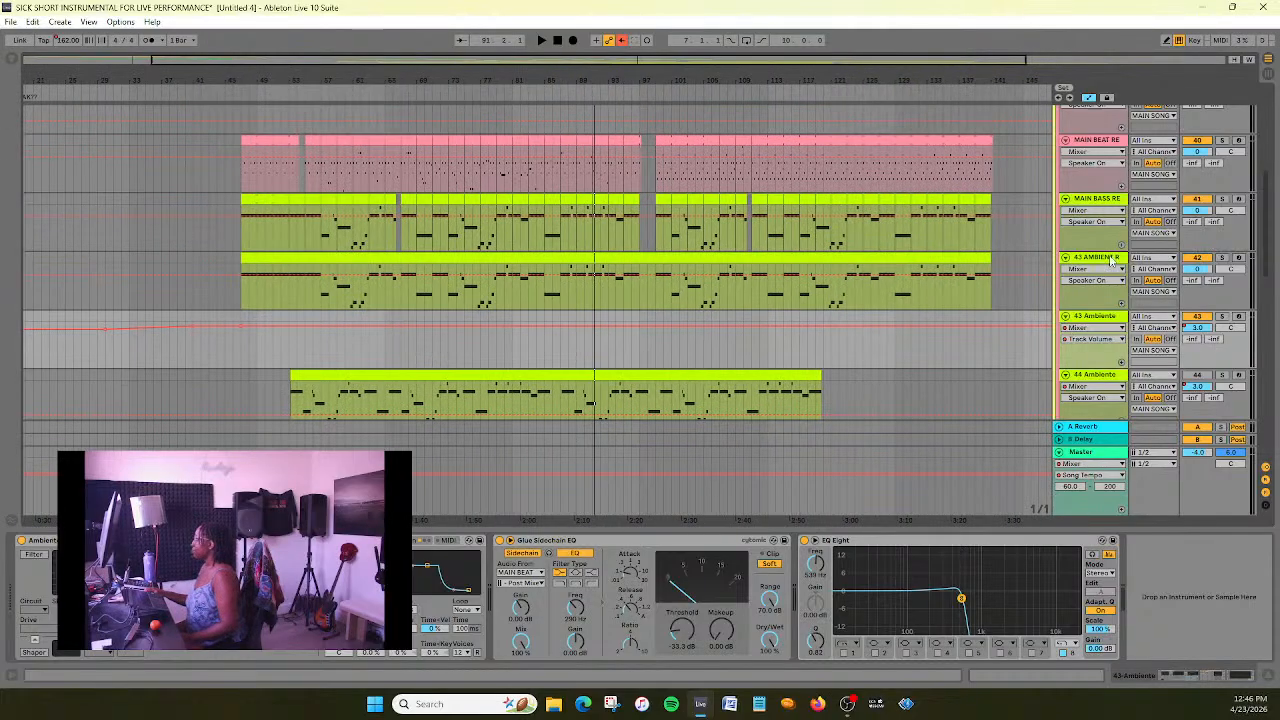
# - Delete the empty 43 Ambiente track below 43 AMBIENT REAL
pyautogui.click(1110, 260)
pyautogui.click(1100, 317)
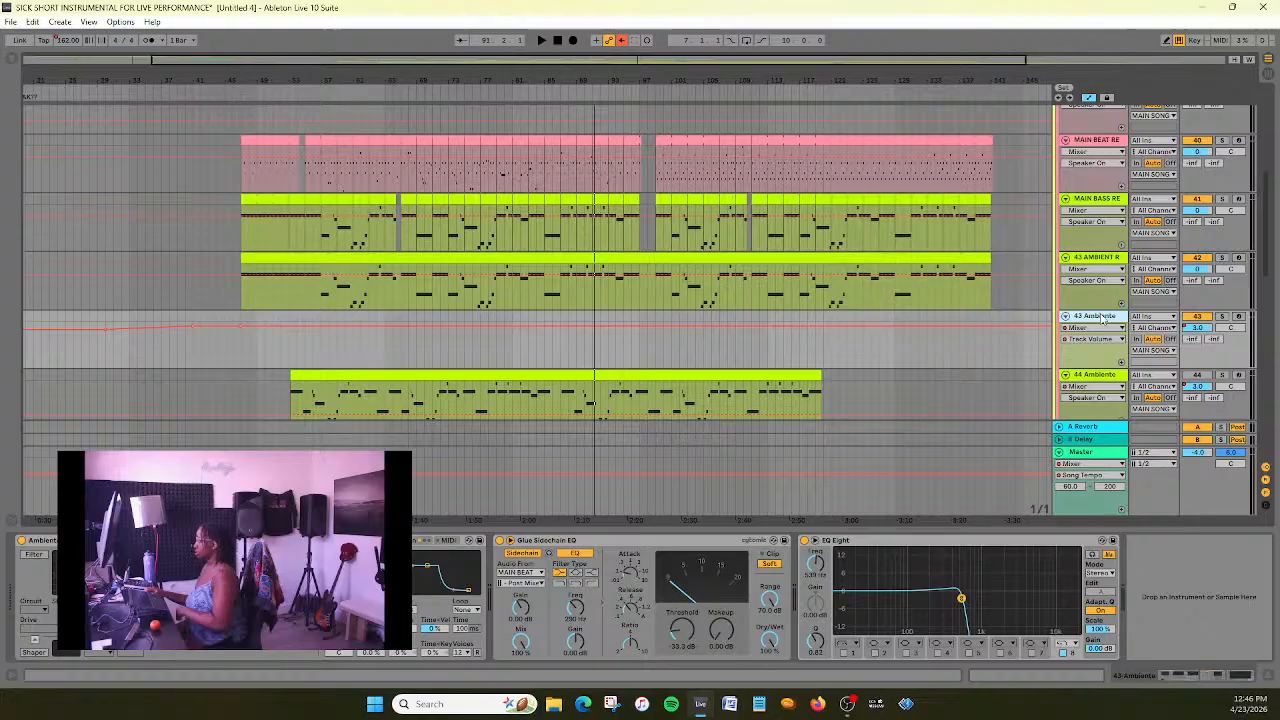
pyautogui.hotkey('ctrl', 'z')
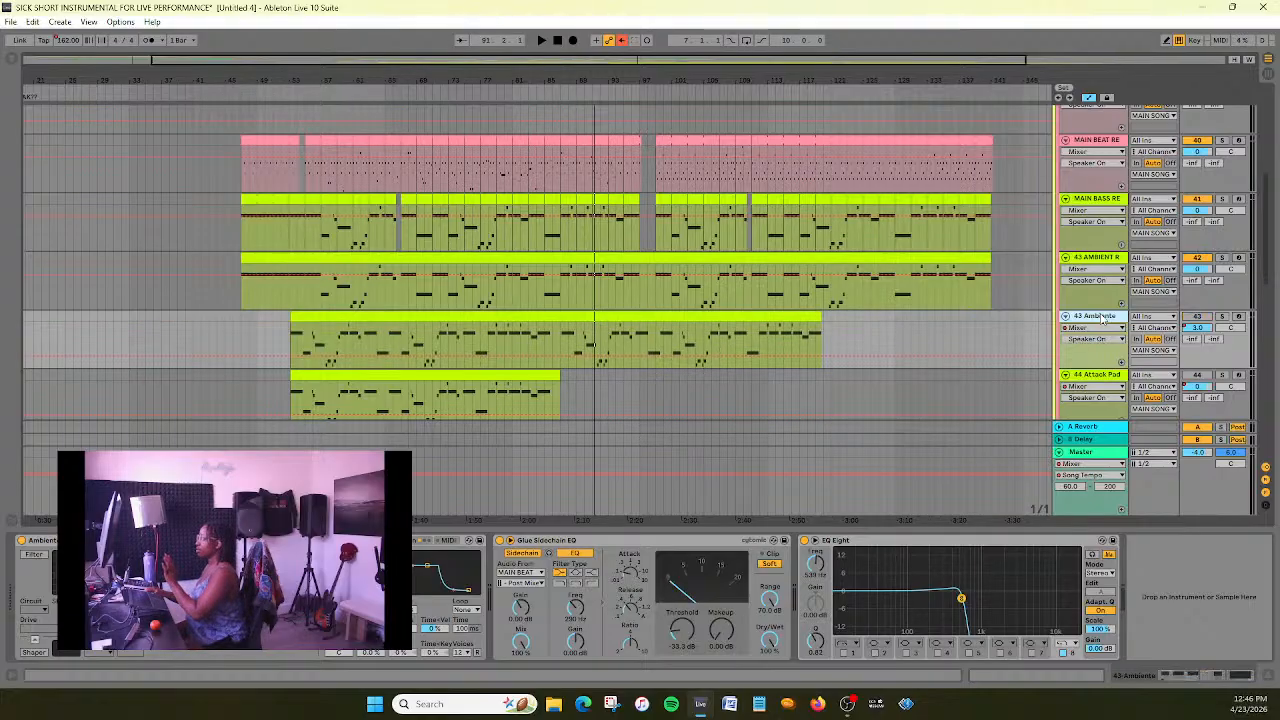
# - Compare the device chain of the remaining 43 Ambiente track with that of 43 AMBIENT REAL
pyautogui.click(1103, 262)
pyautogui.click(1104, 317)
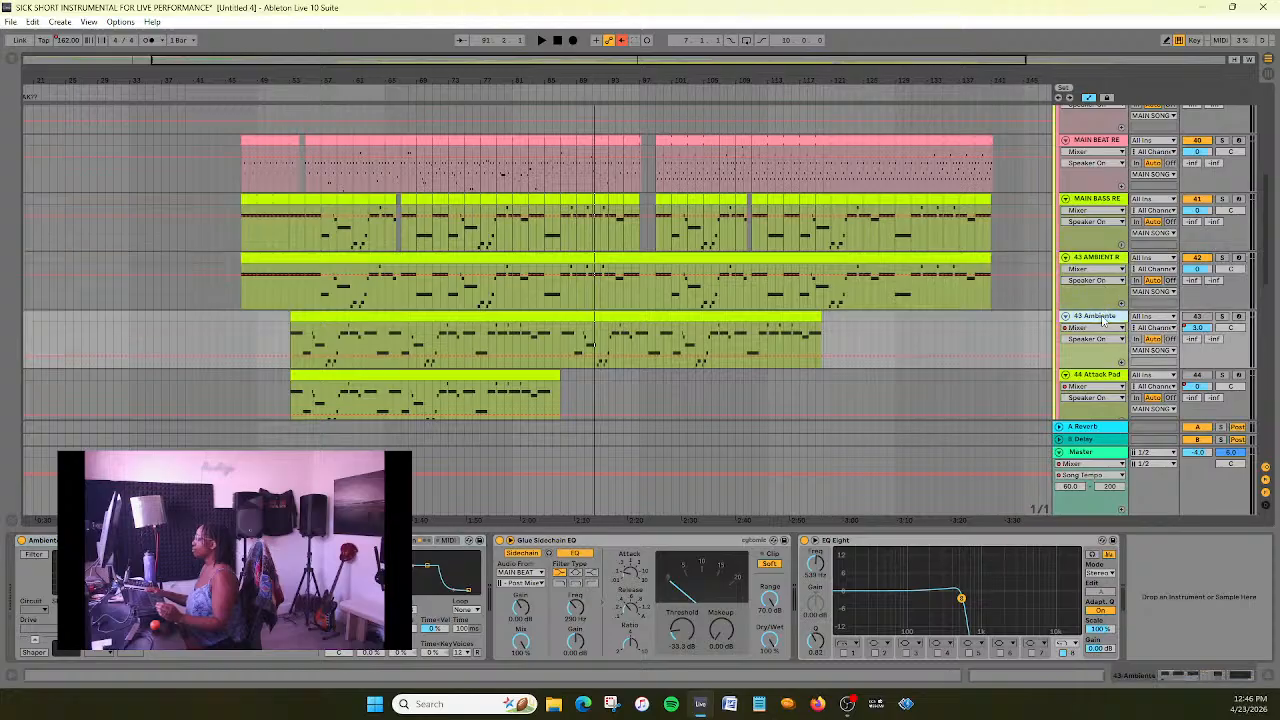
pyautogui.click(1107, 262)
pyautogui.click(1110, 318)
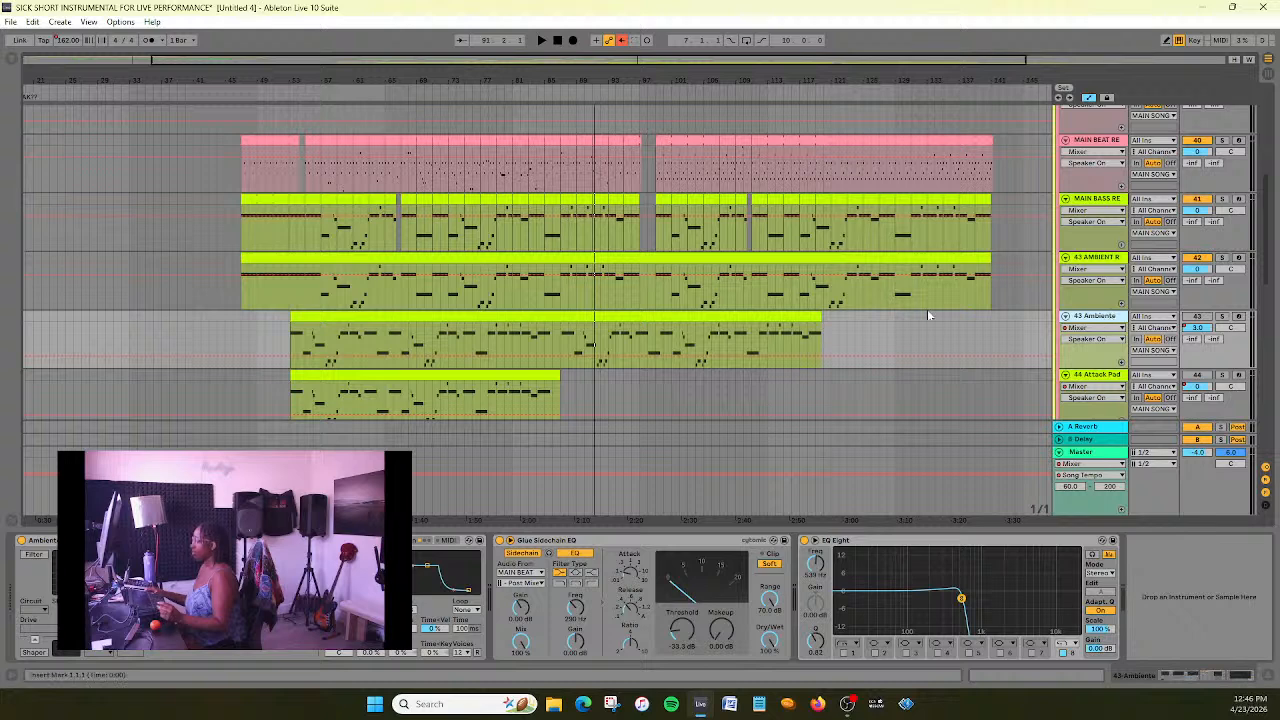
pyautogui.click(1102, 259)
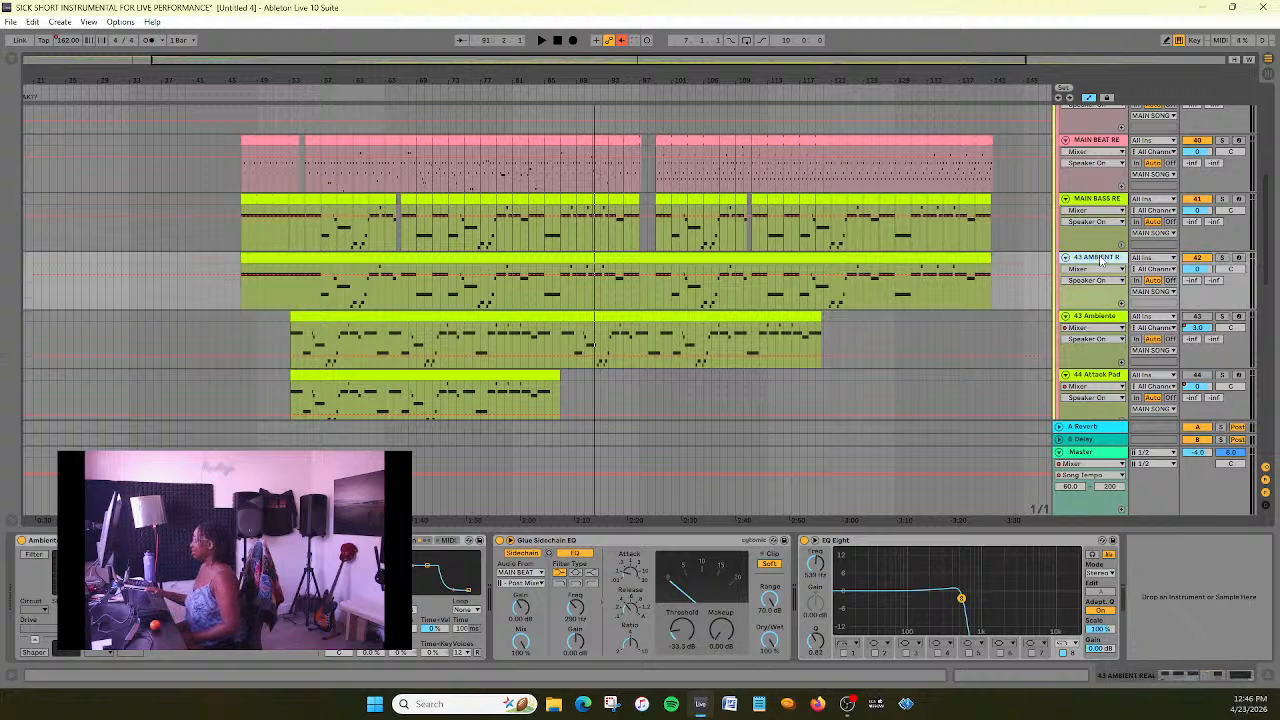
# - Solo the 43 Ambiente track and listen briefly to the beginning of its clip, stopping playback when done
pyautogui.click(1092, 320)
pyautogui.click(1112, 345)
pyautogui.click(1112, 345)
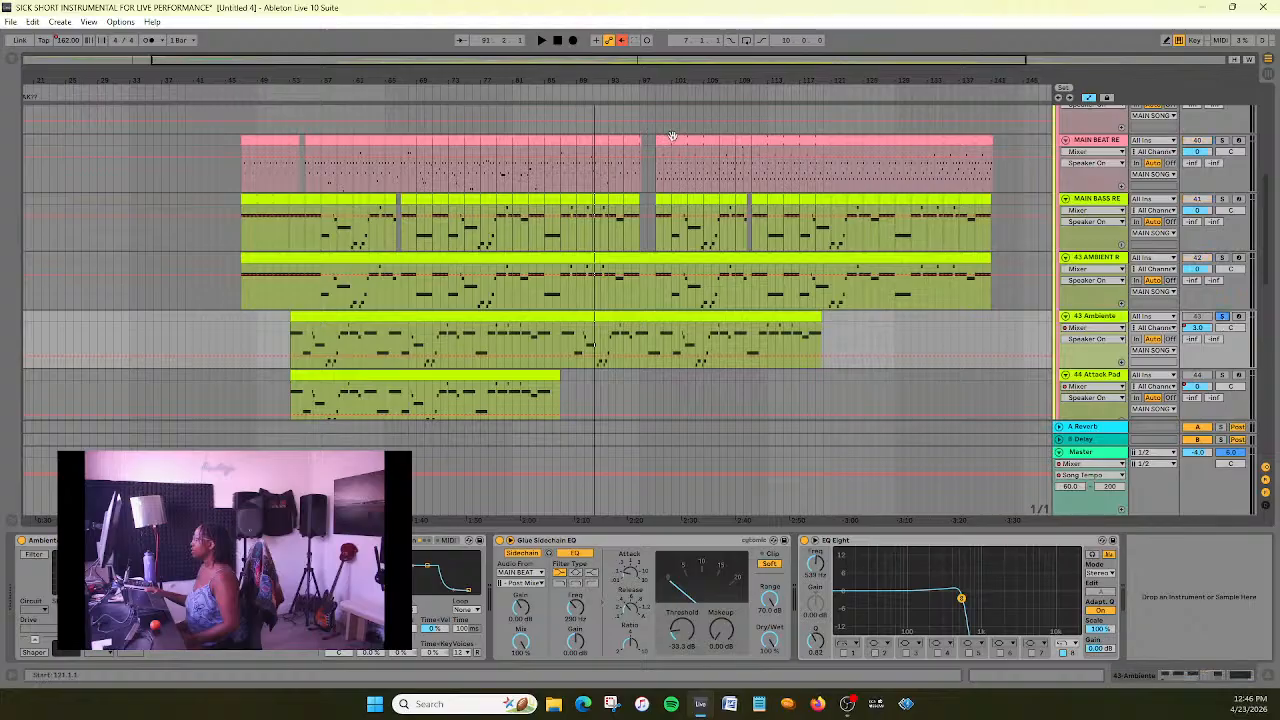
pyautogui.click(302, 89)
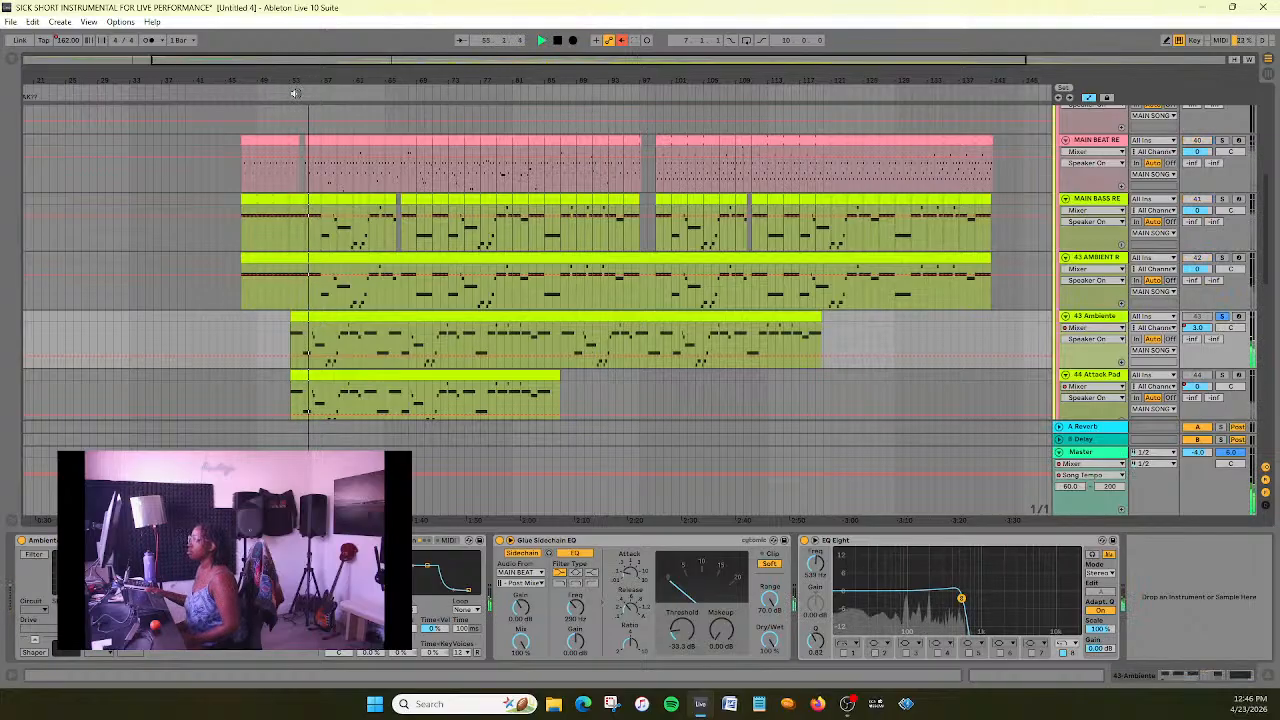
pyautogui.press('space')
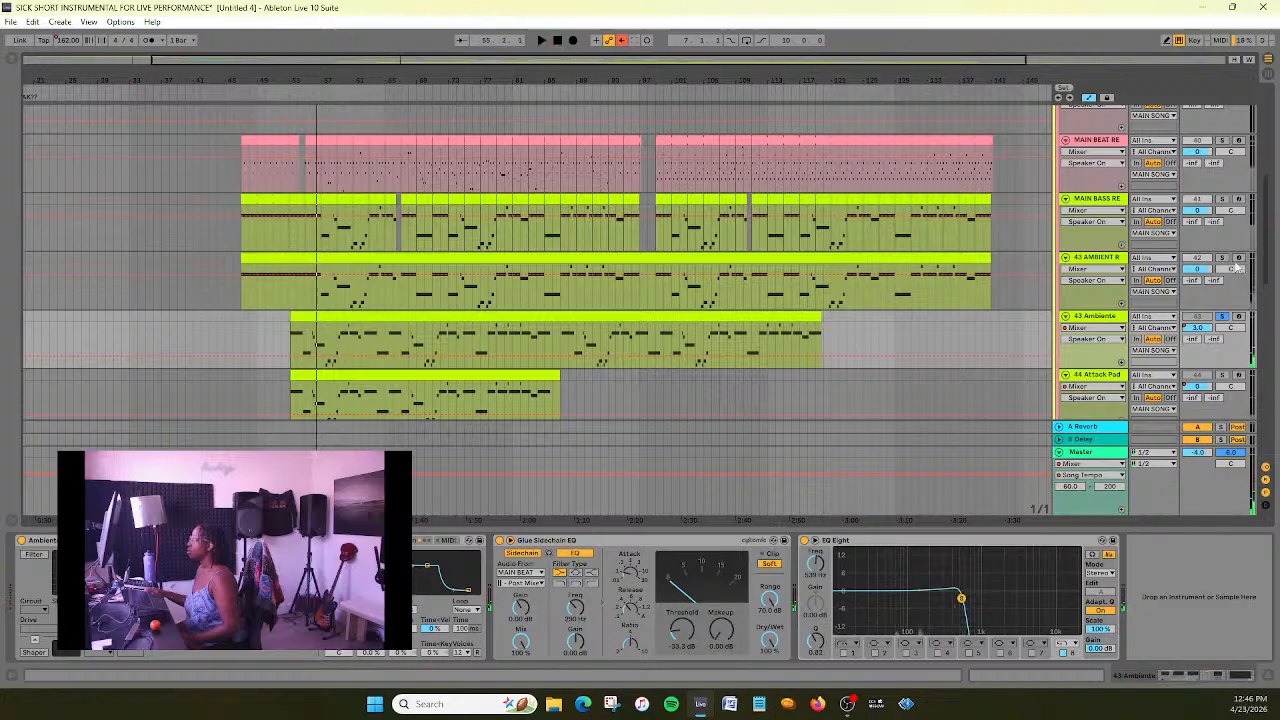
# - Check 43 Ambiente once more against 43 AMBIENT REAL and delete the 43 Ambiente track
pyautogui.click(1101, 262)
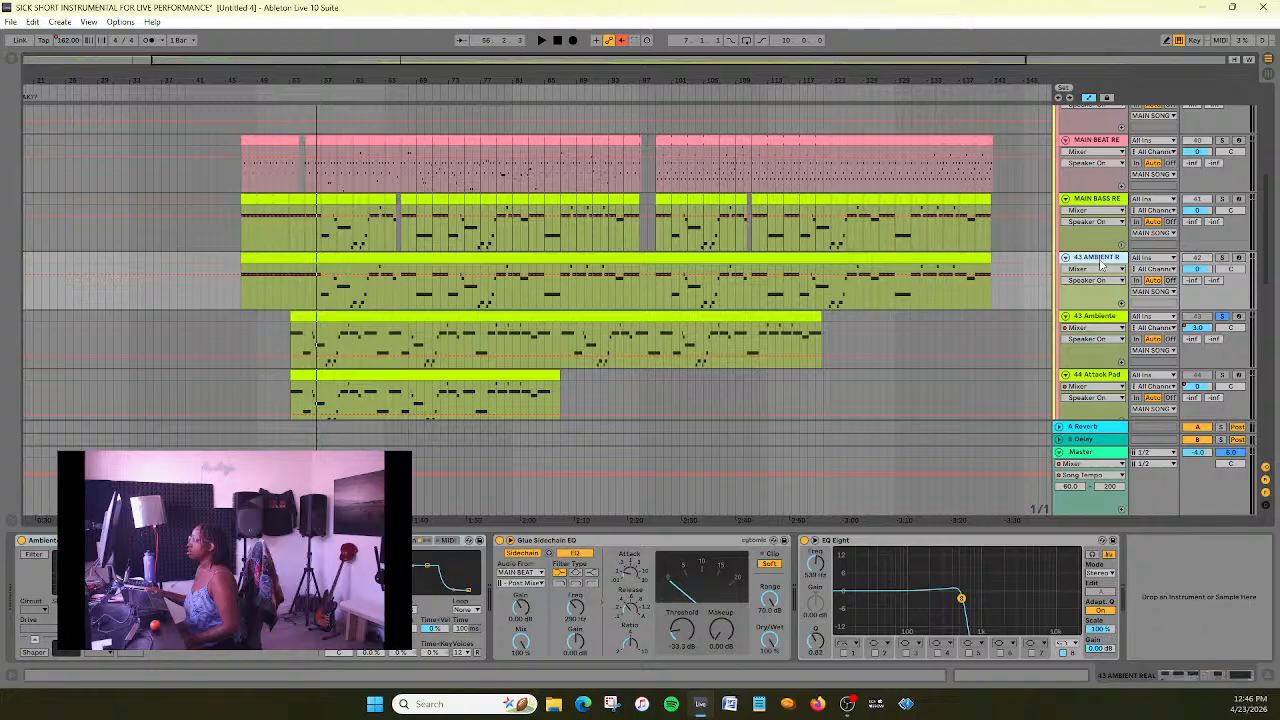
pyautogui.click(1114, 316)
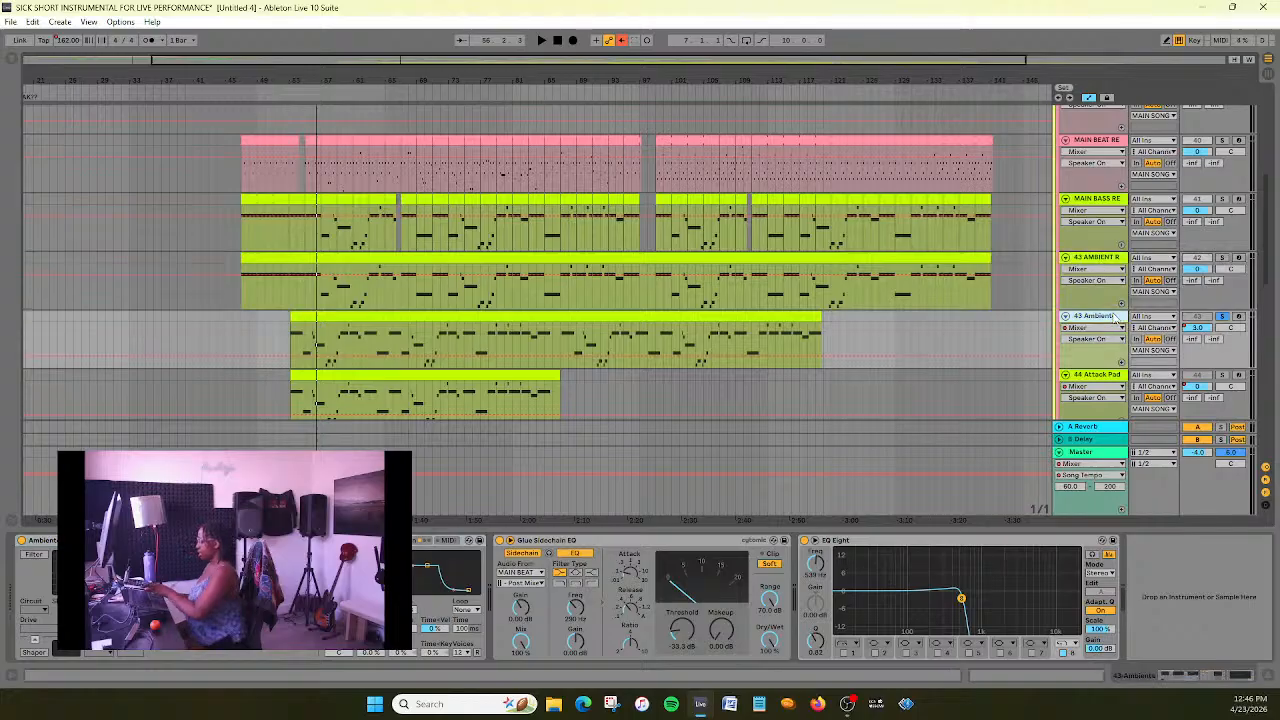
pyautogui.press('Delete')
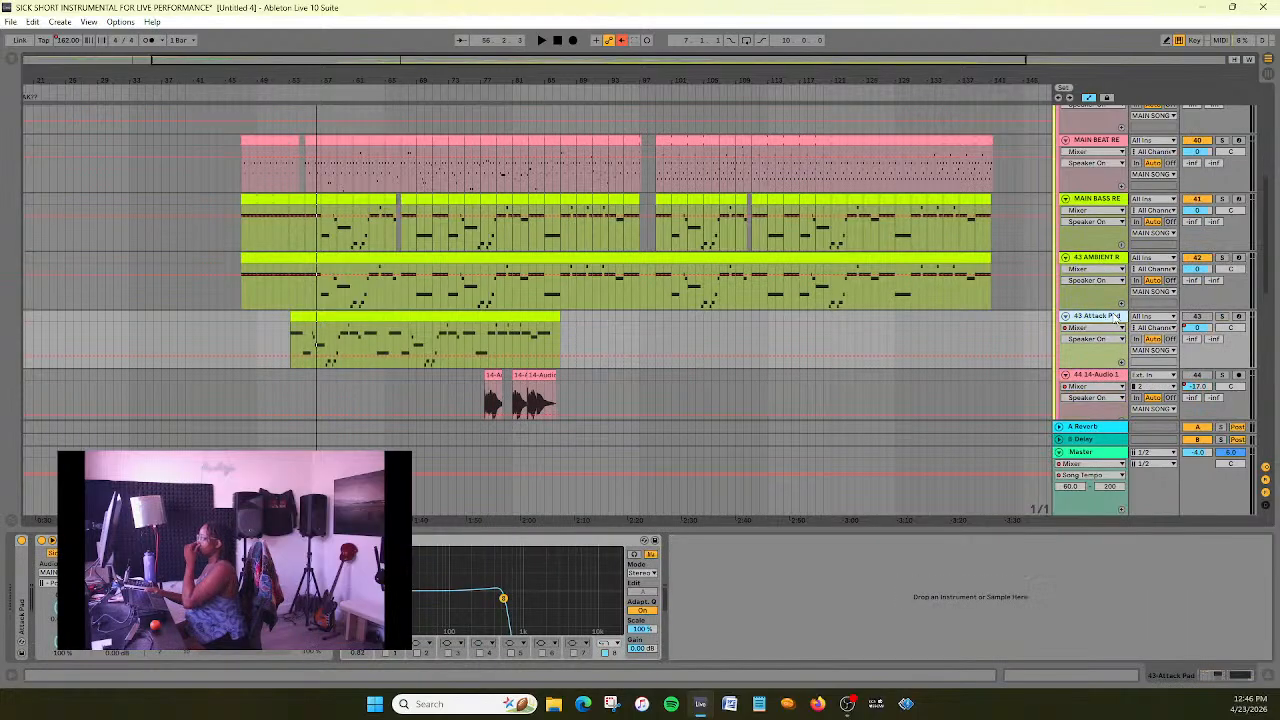
# - Solo the 43 Attack Pad track, play it from the beginning of its clip and expand its instrument device
pyautogui.click(1222, 316)
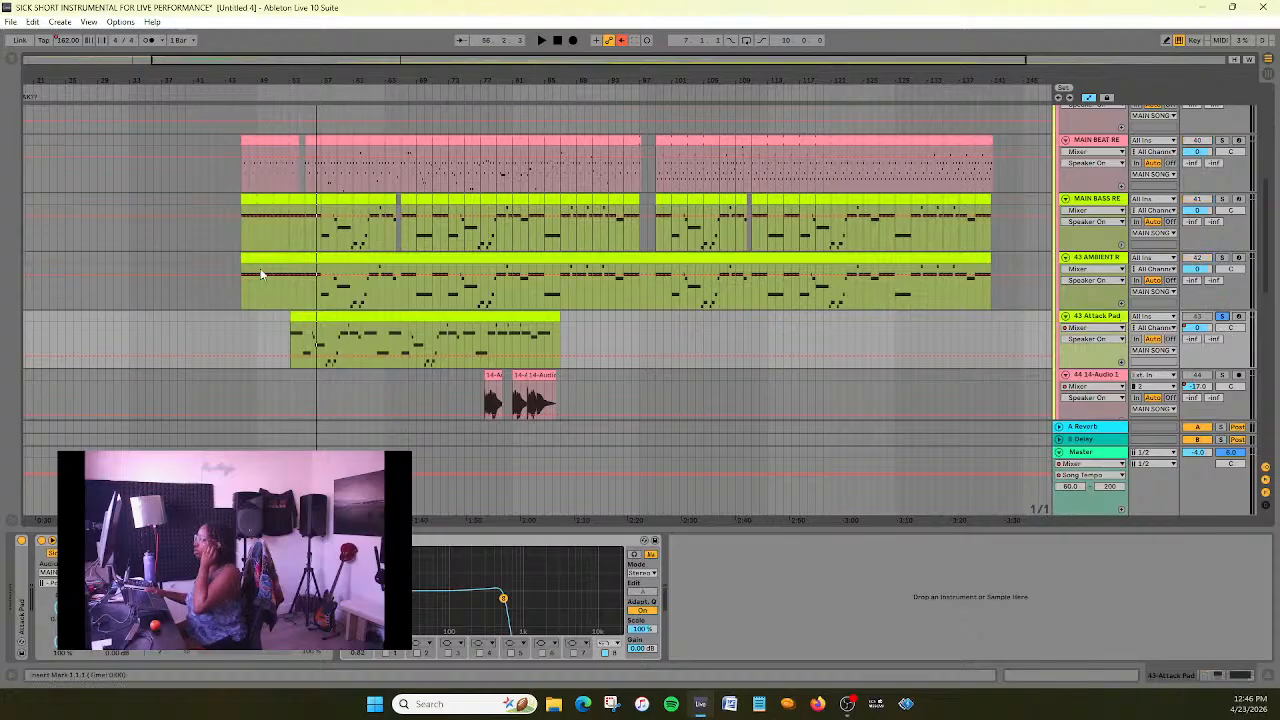
pyautogui.moveTo(432, 57); pyautogui.dragTo(388, 61)
pyautogui.click(306, 88)
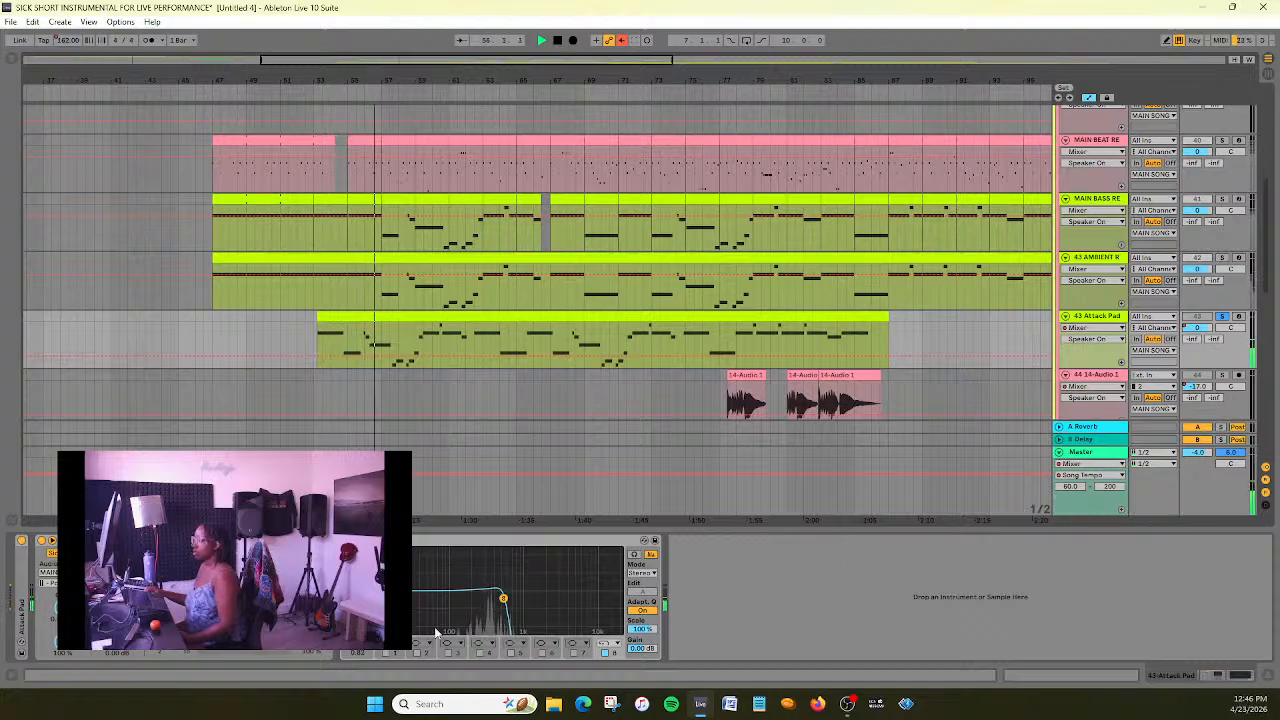
pyautogui.doubleClick(20, 607)
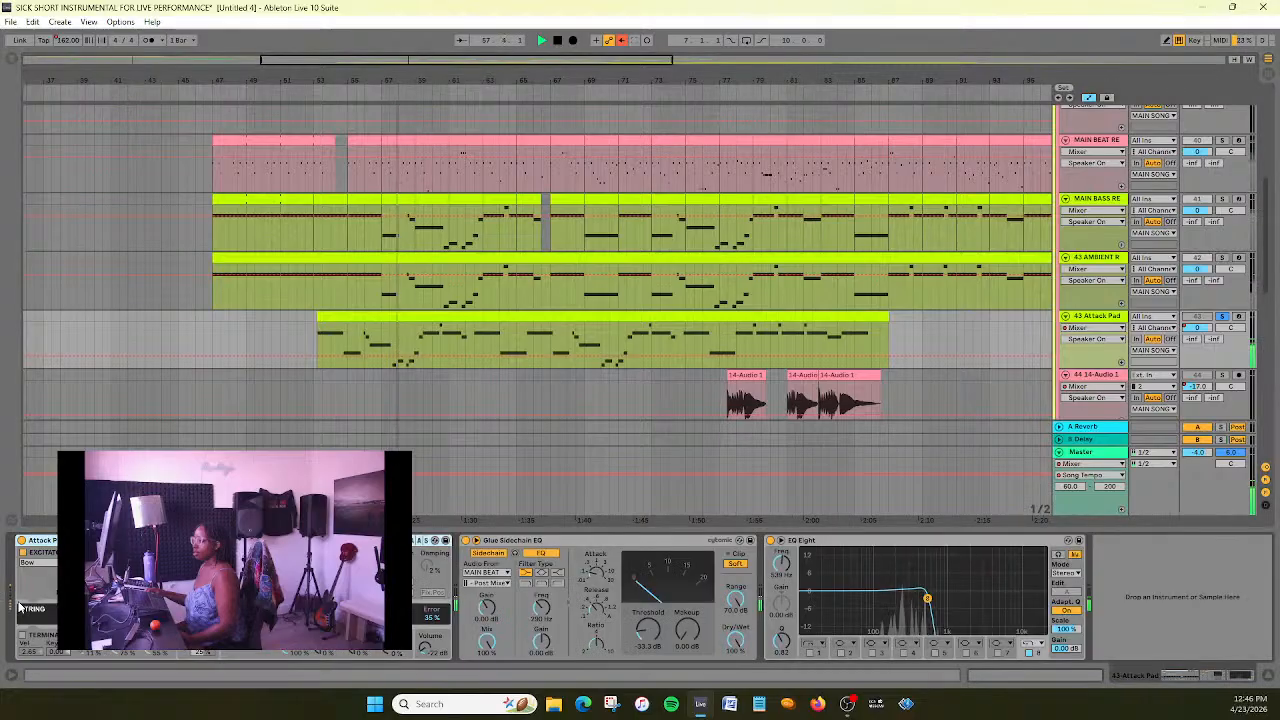
pyautogui.click(557, 40)
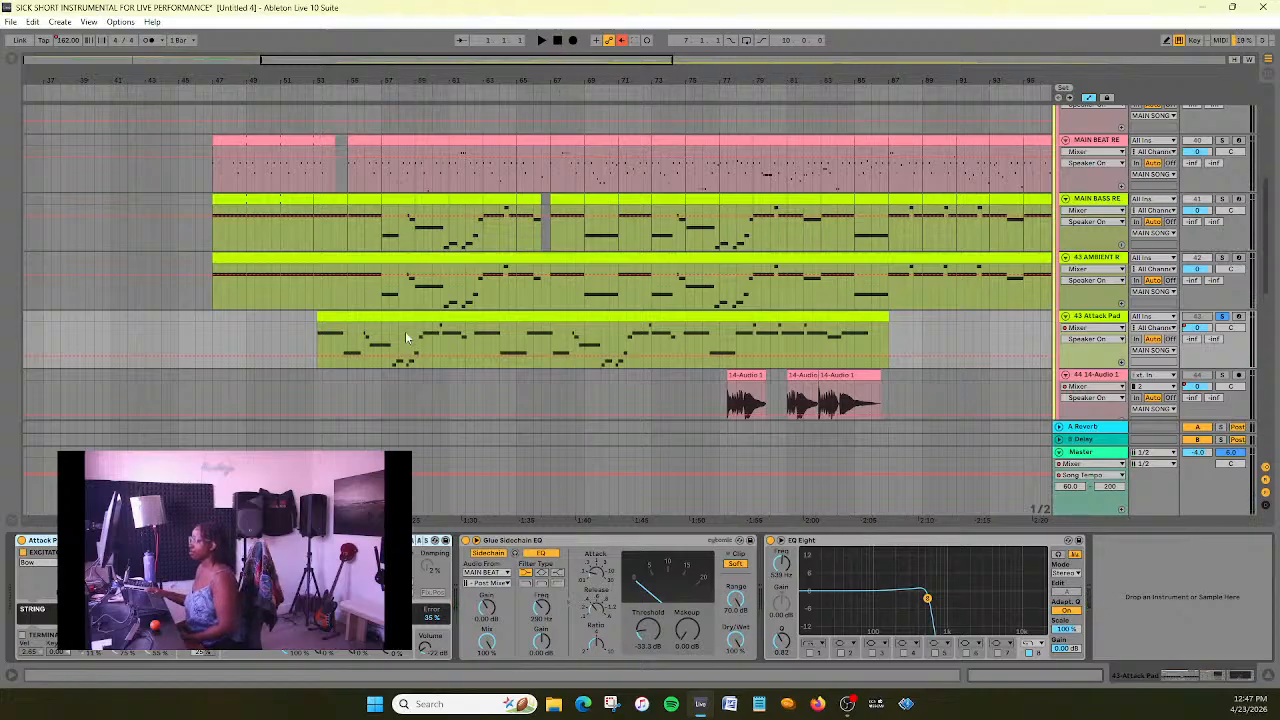
# - Raise the Attack Pad instrument's volume to -11 dB while it plays, stop playback and save the set
pyautogui.press('space')
pyautogui.moveTo(436, 651); pyautogui.dragTo(436, 632)
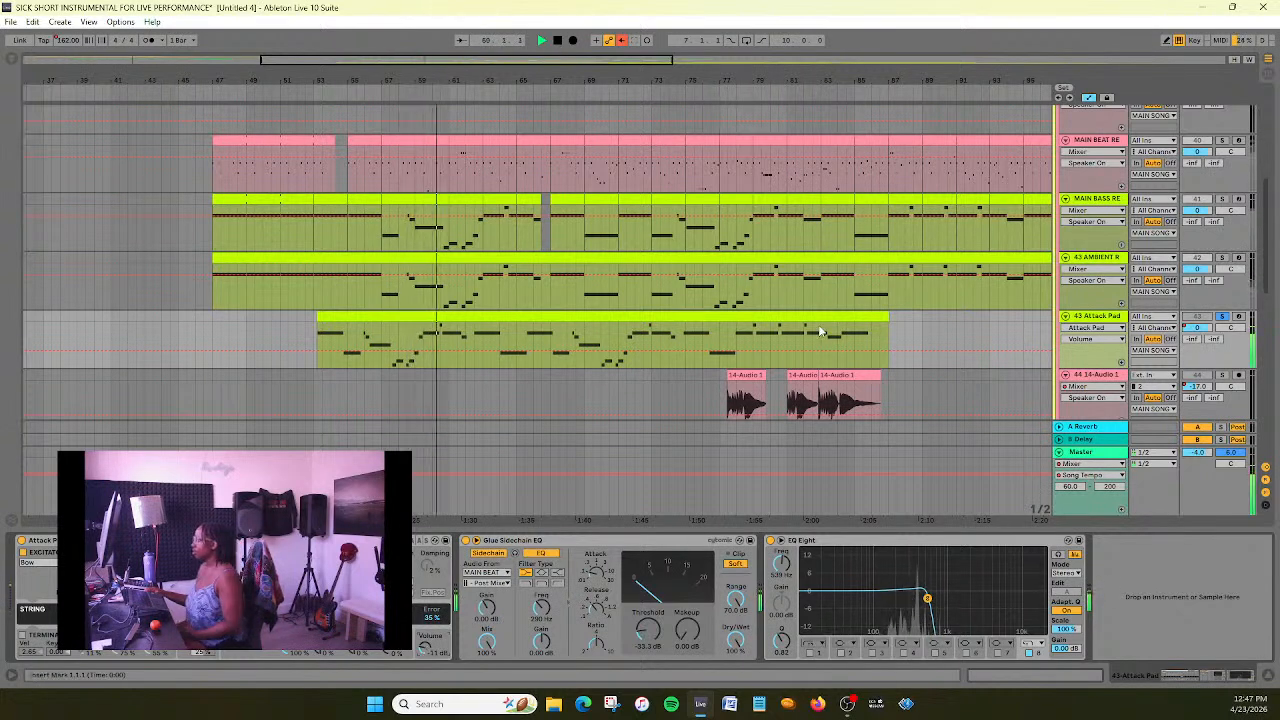
pyautogui.scroll(1, 590, 280)
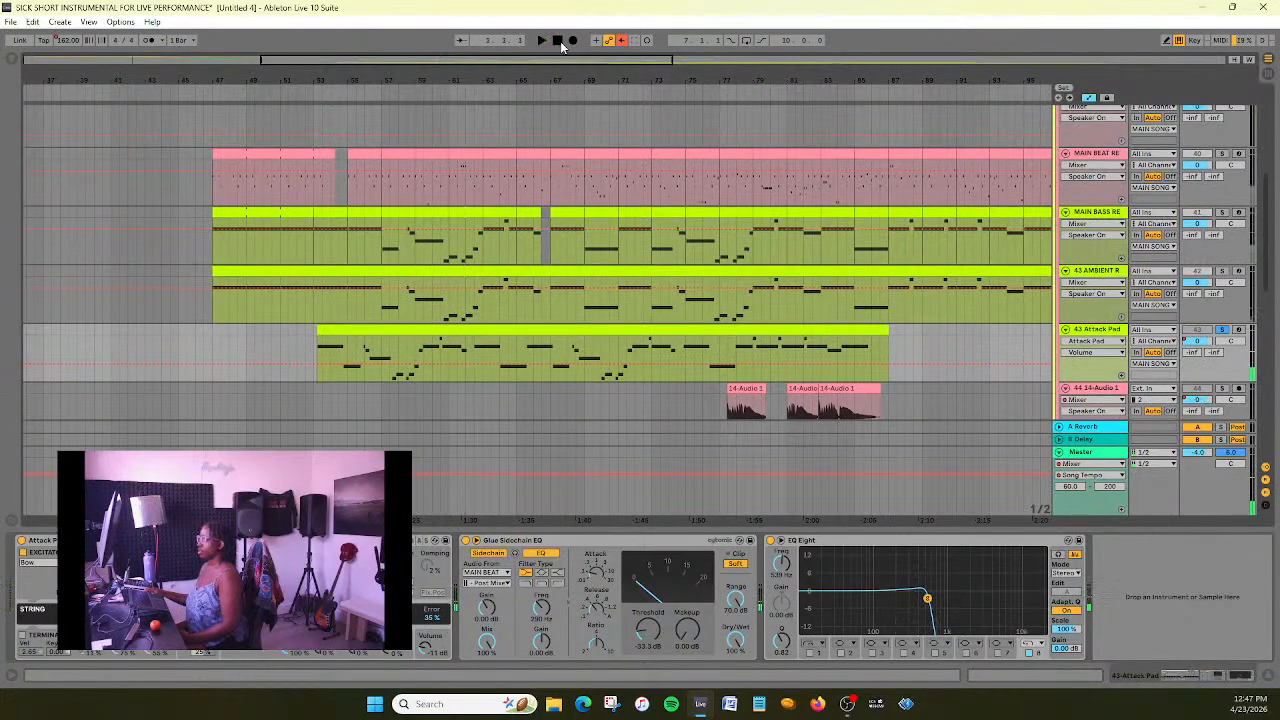
pyautogui.hotkey('ctrl', 's')
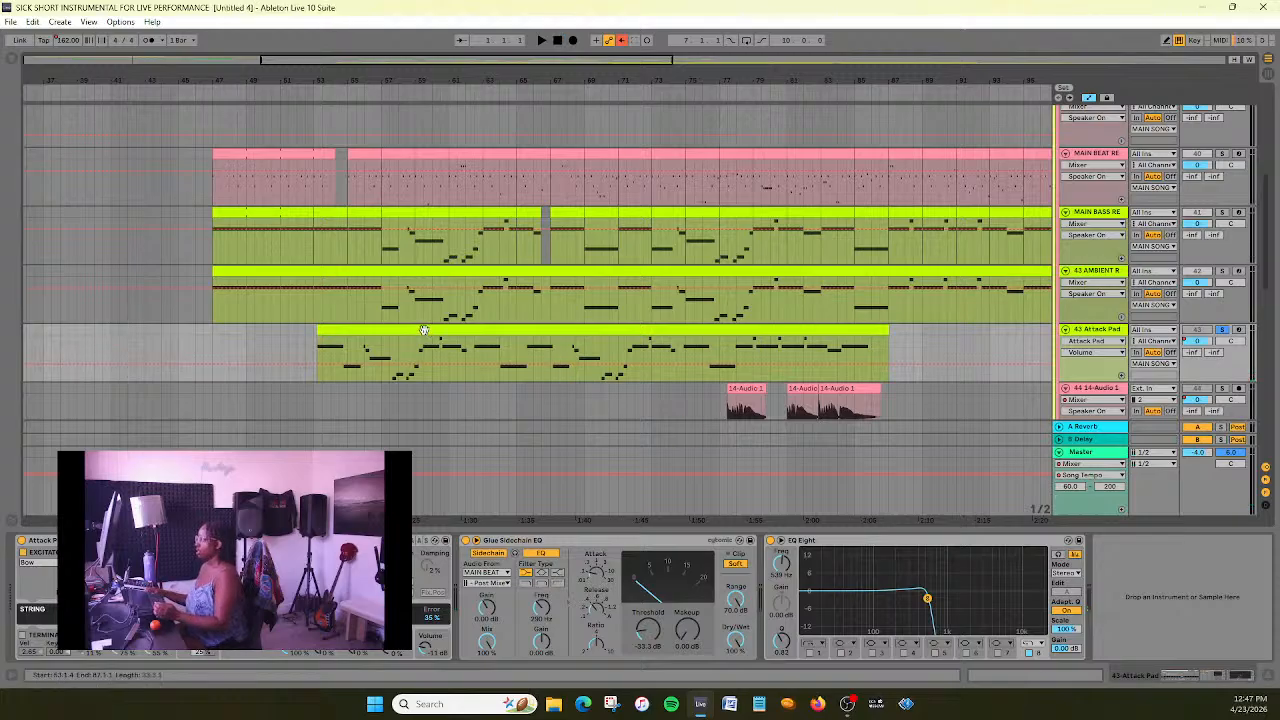
# - Move the Attack Pad clip later in the arrangement so that it starts at bar 57
pyautogui.moveTo(424, 330); pyautogui.dragTo(487, 330)
pyautogui.moveTo(334, 57)
pyautogui.mouseDown()
pyautogui.moveTo(300, 60)
pyautogui.moveTo(341, 57)
pyautogui.mouseUp()
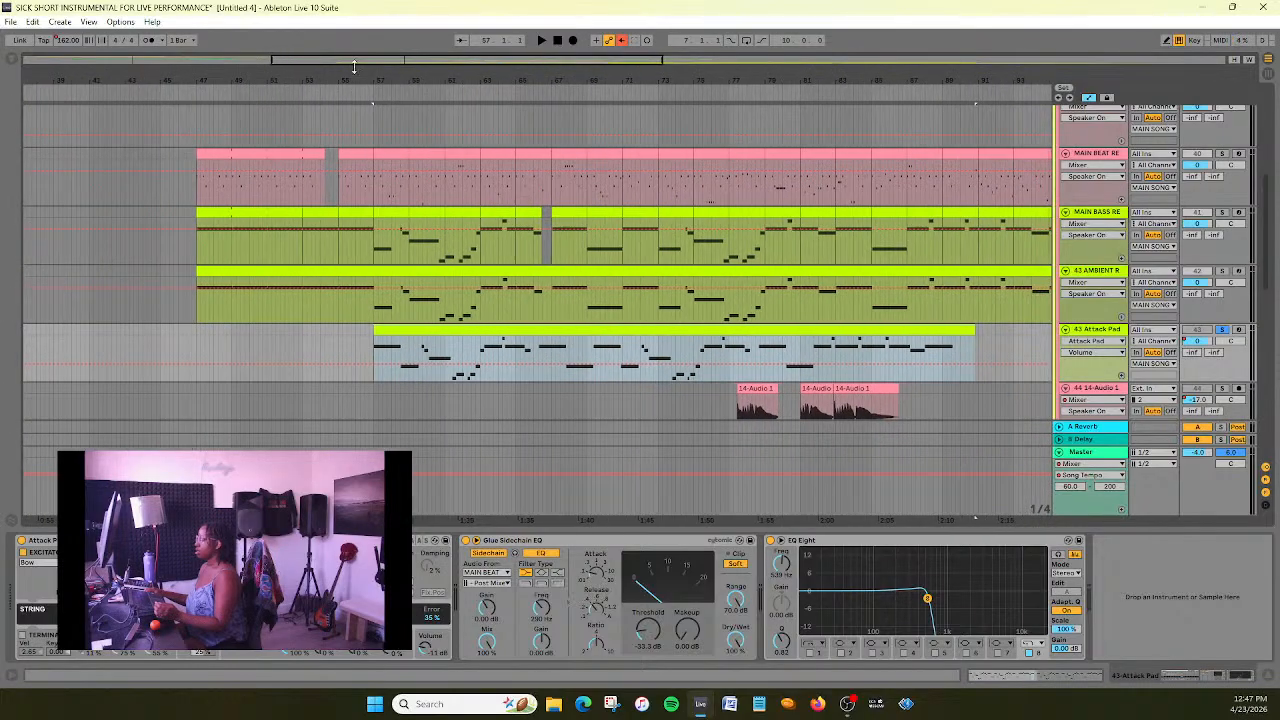
pyautogui.moveTo(498, 61); pyautogui.dragTo(508, 50)
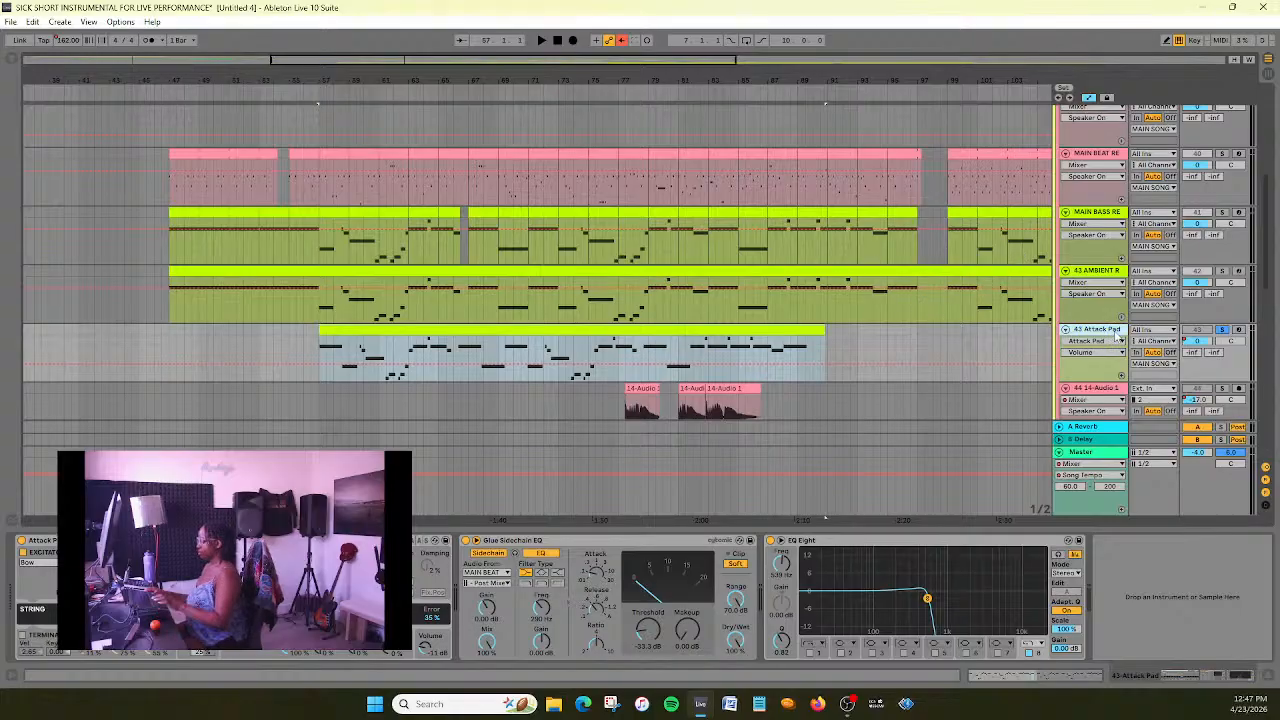
# - Duplicate the 43 Attack Pad track and show the mixer's Speaker On automation on the copy
pyautogui.hotkey('ctrl', 'd')
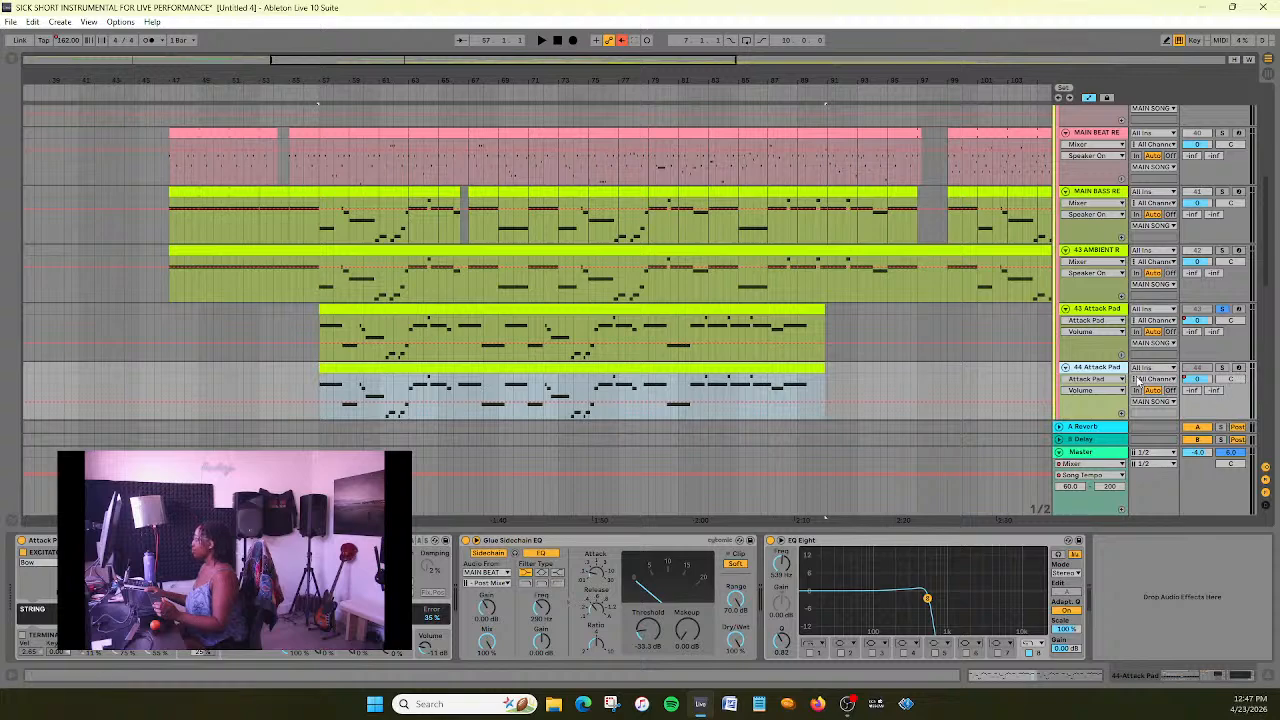
pyautogui.click(1120, 380)
pyautogui.click(1119, 380)
pyautogui.click(1118, 391)
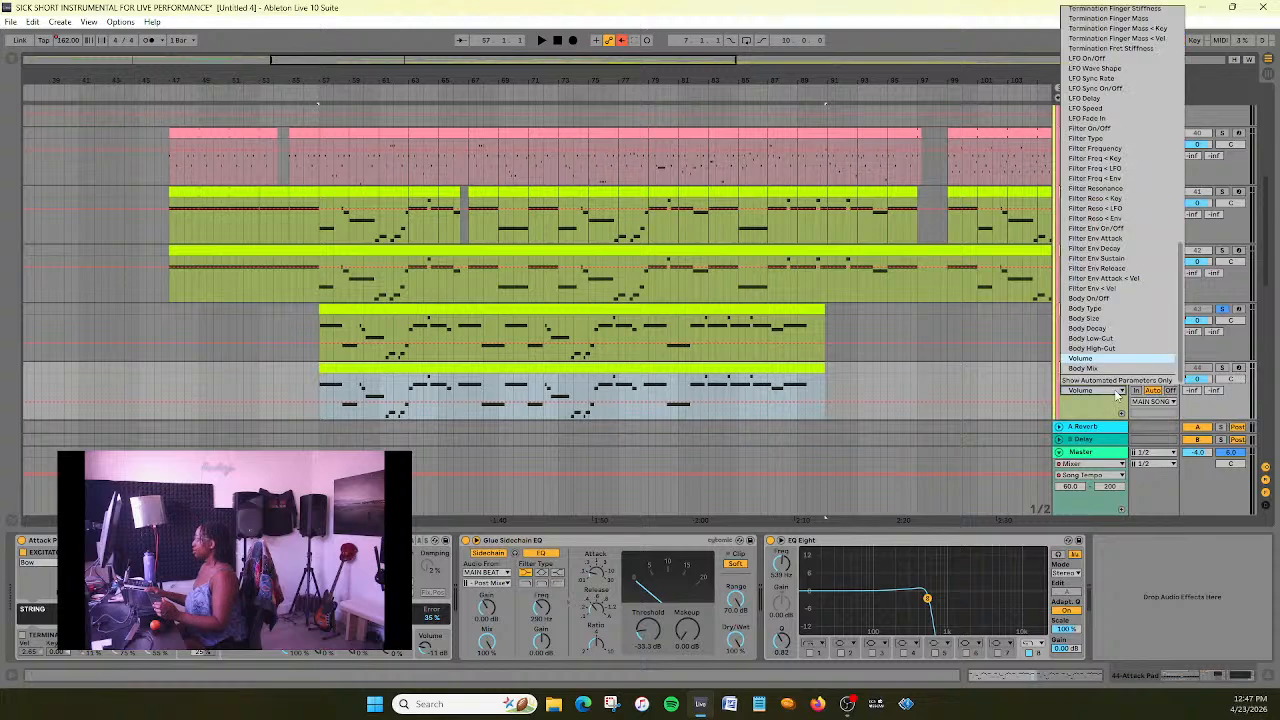
pyautogui.scroll(10, 1128, 303)
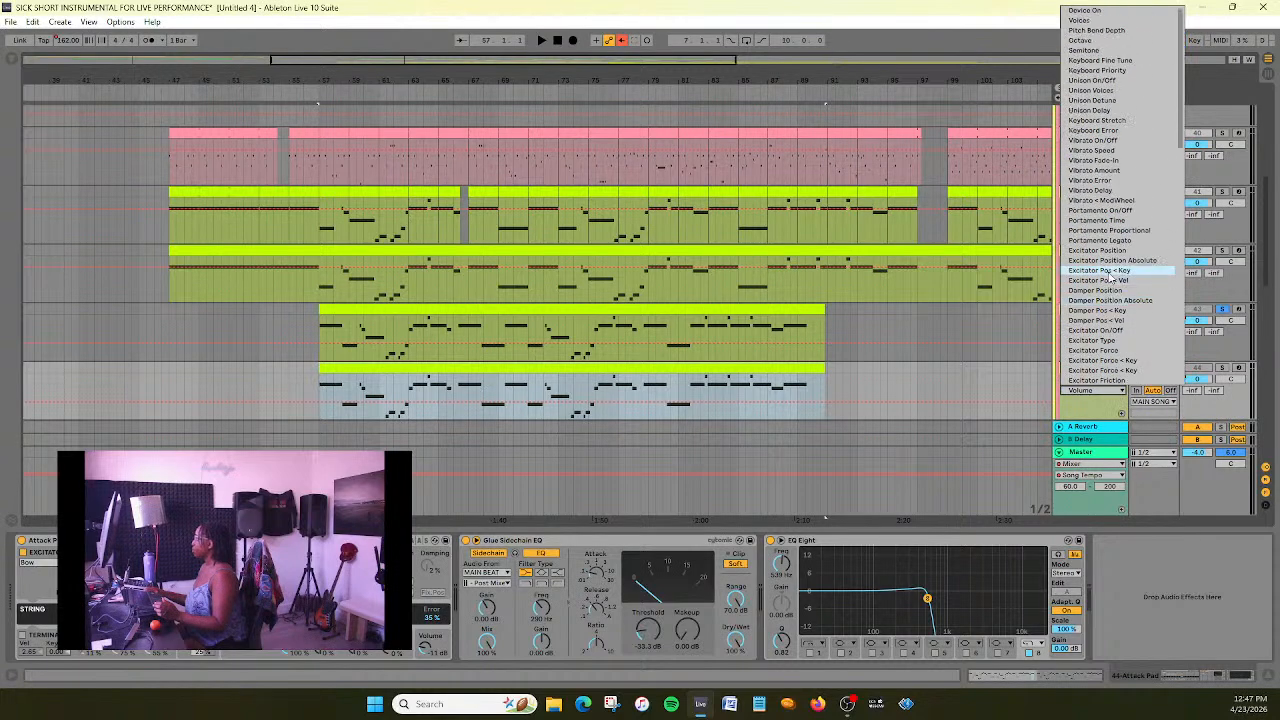
pyautogui.click(980, 388)
pyautogui.click(1112, 381)
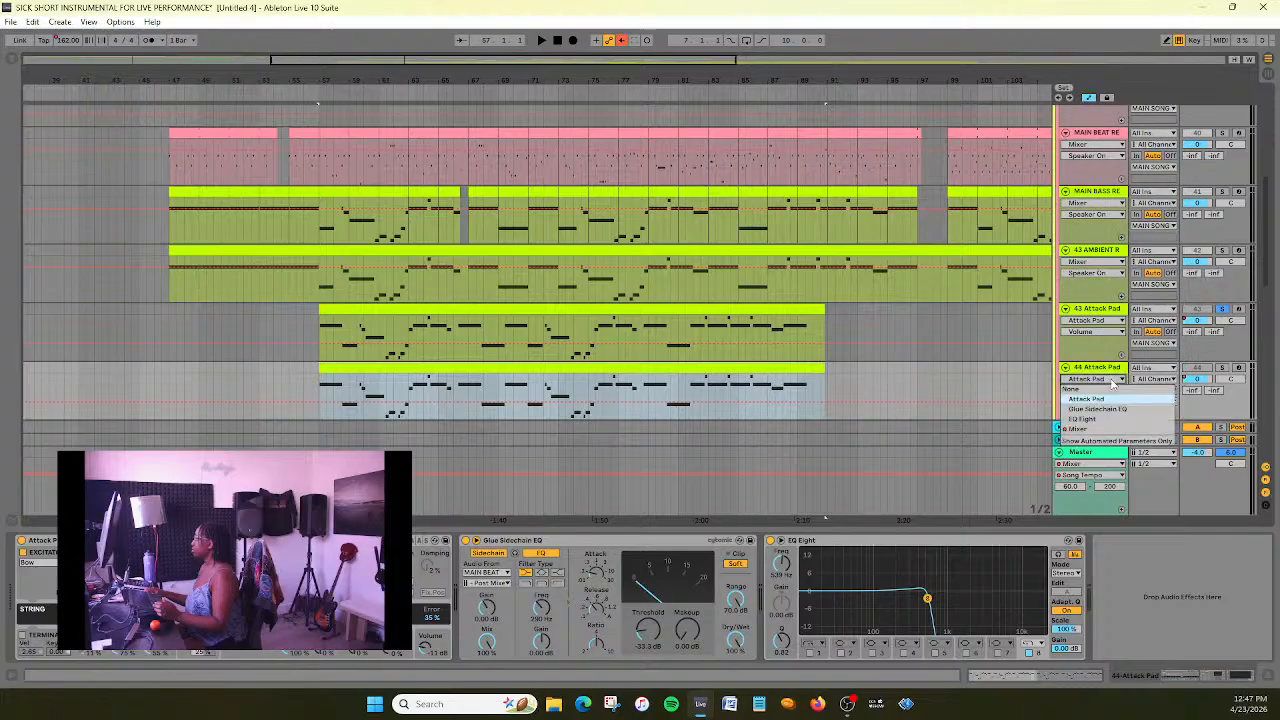
pyautogui.click(1077, 428)
pyautogui.click(1112, 391)
pyautogui.click(1113, 393)
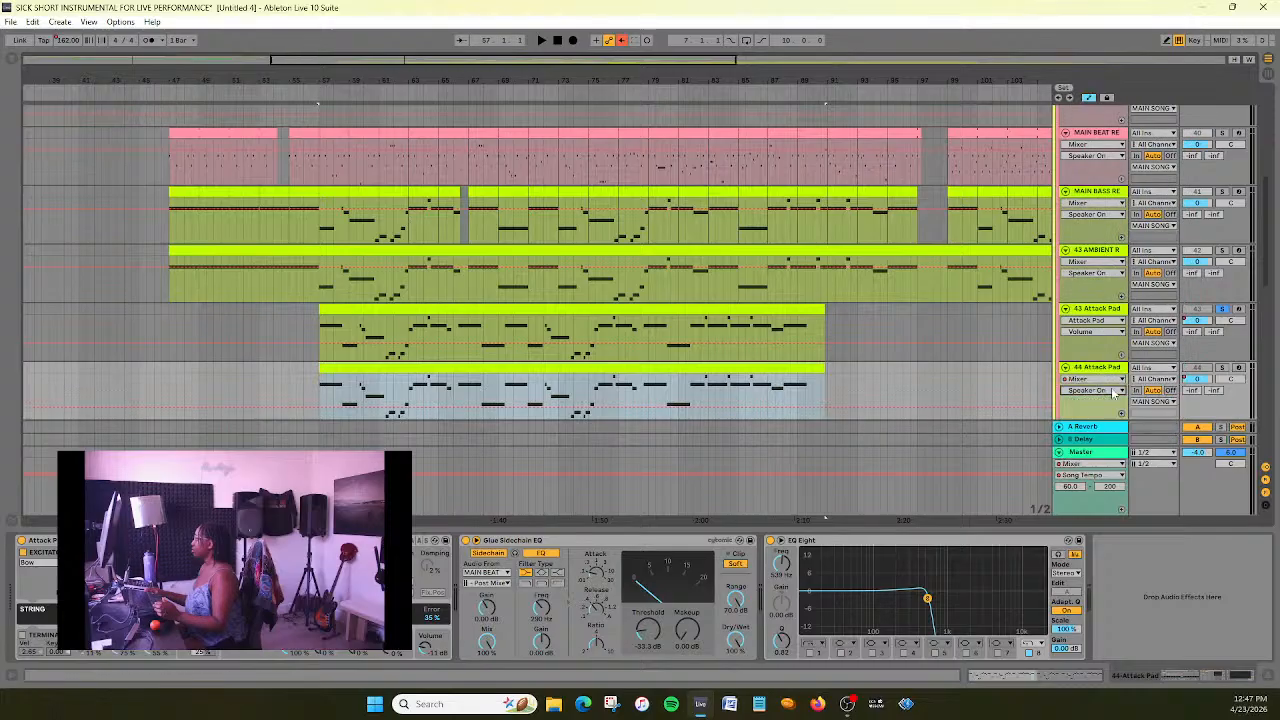
# - Compare the two Attack Pad tracks, delete the duplicated 44 Attack Pad and select 43 AMBIENT REAL
pyautogui.click(1105, 310)
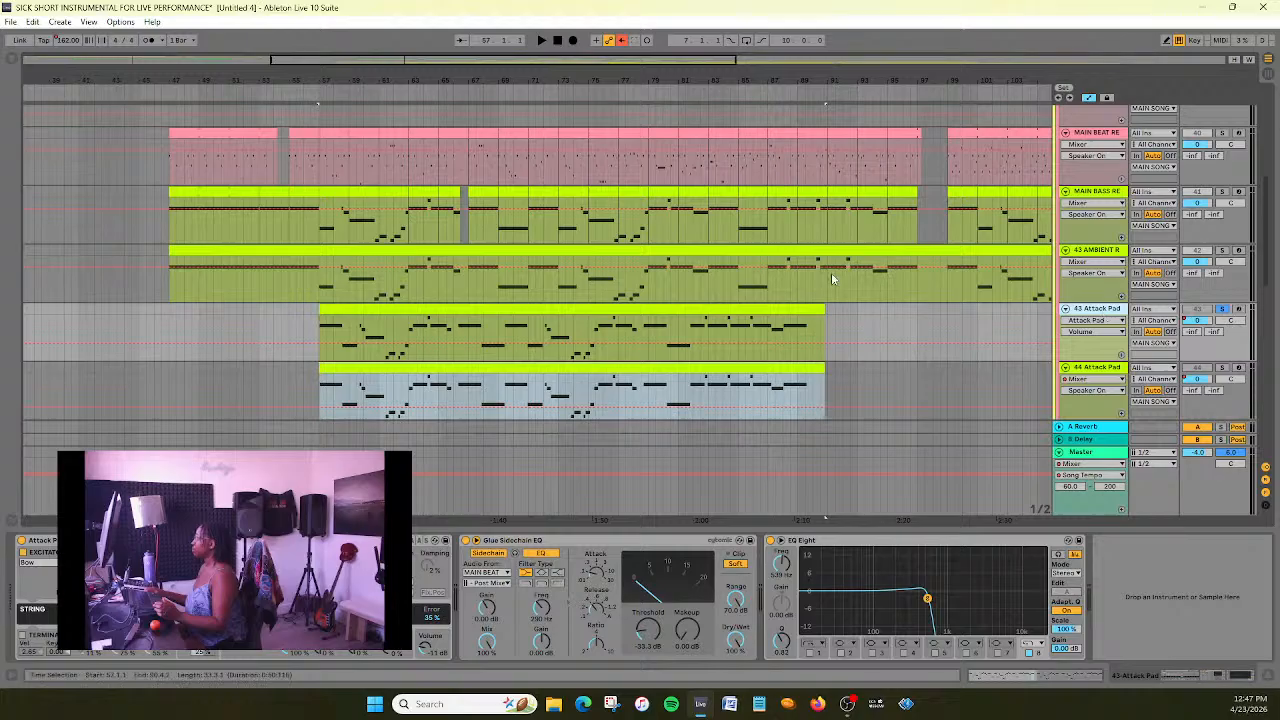
pyautogui.moveTo(387, 64)
pyautogui.mouseDown()
pyautogui.moveTo(412, 56)
pyautogui.moveTo(387, 66)
pyautogui.mouseUp()
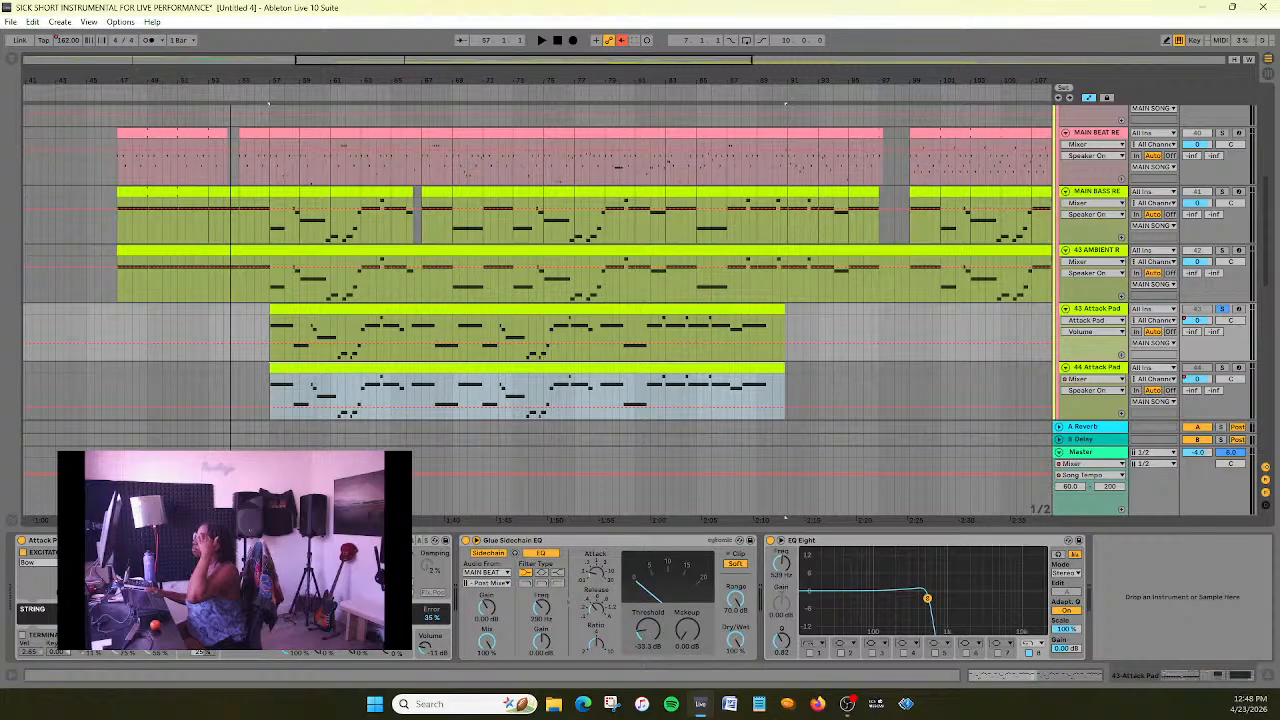
pyautogui.click(1112, 369)
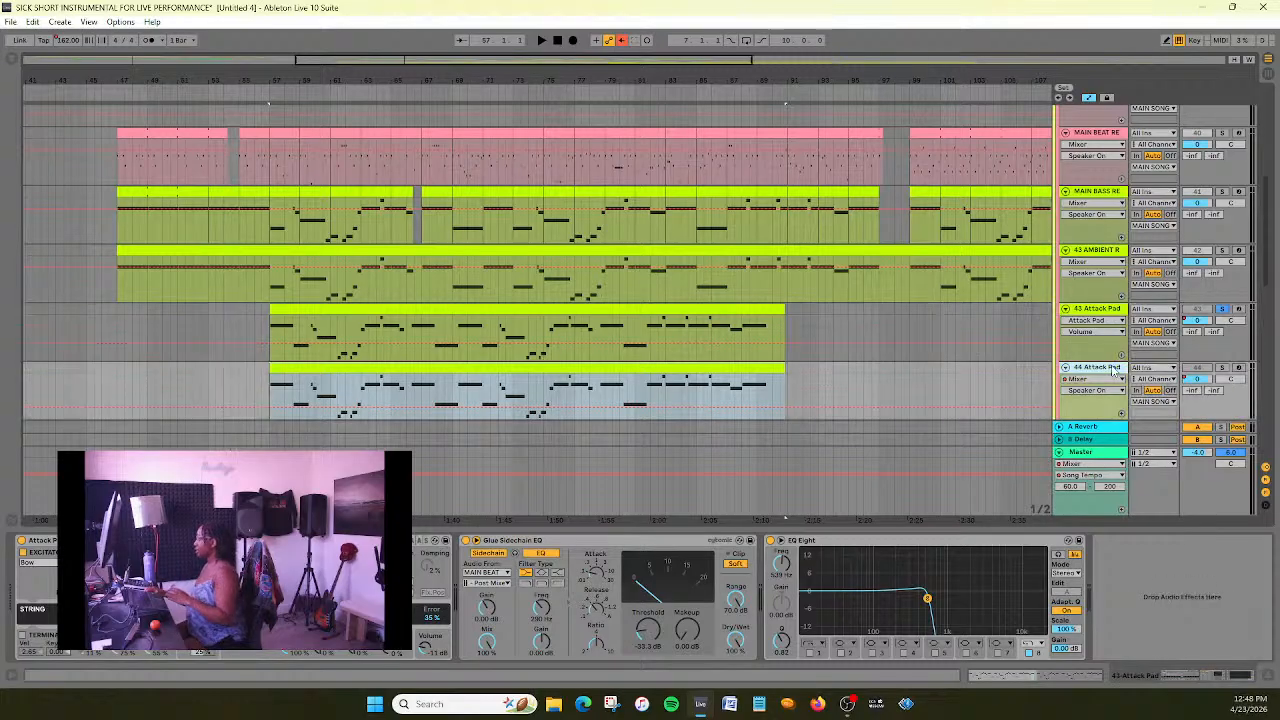
pyautogui.click(1100, 250)
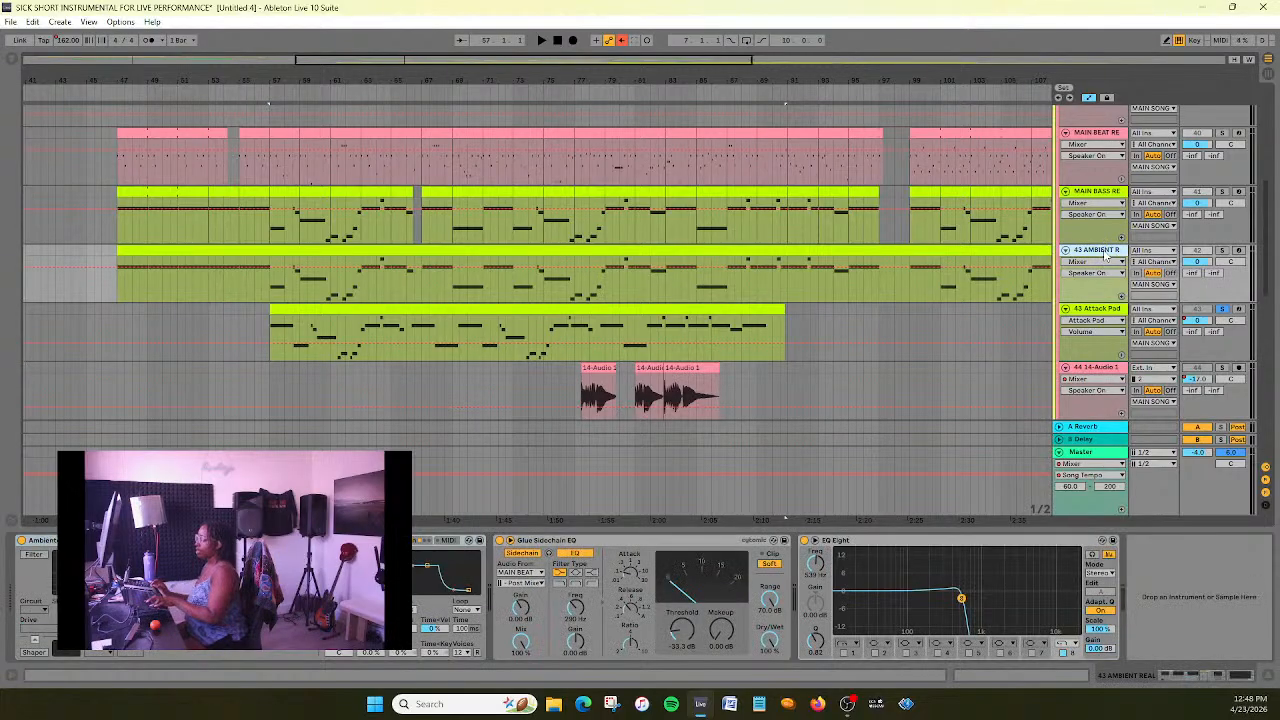
# - Duplicate the 43 AMBIENT REAL track and replace the copy's devices with the device chain copied from 44 Attack Pad
pyautogui.hotkey('ctrl', 'd')
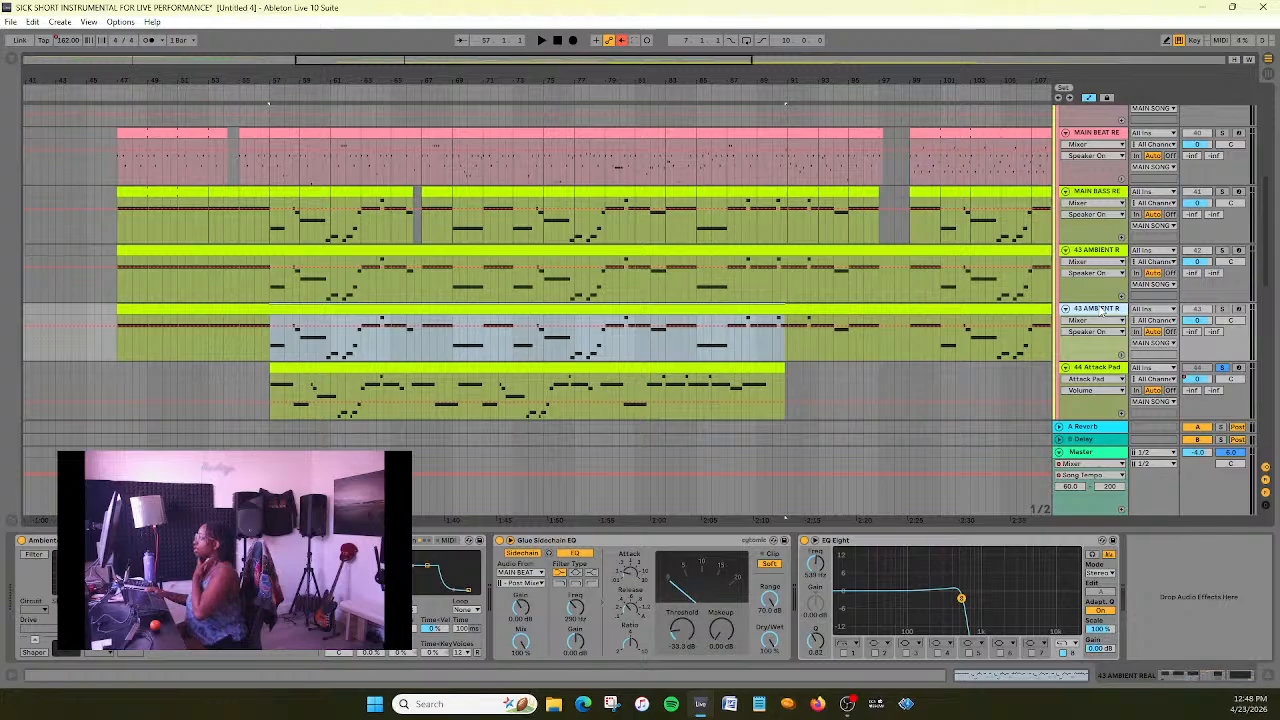
pyautogui.click(1104, 371)
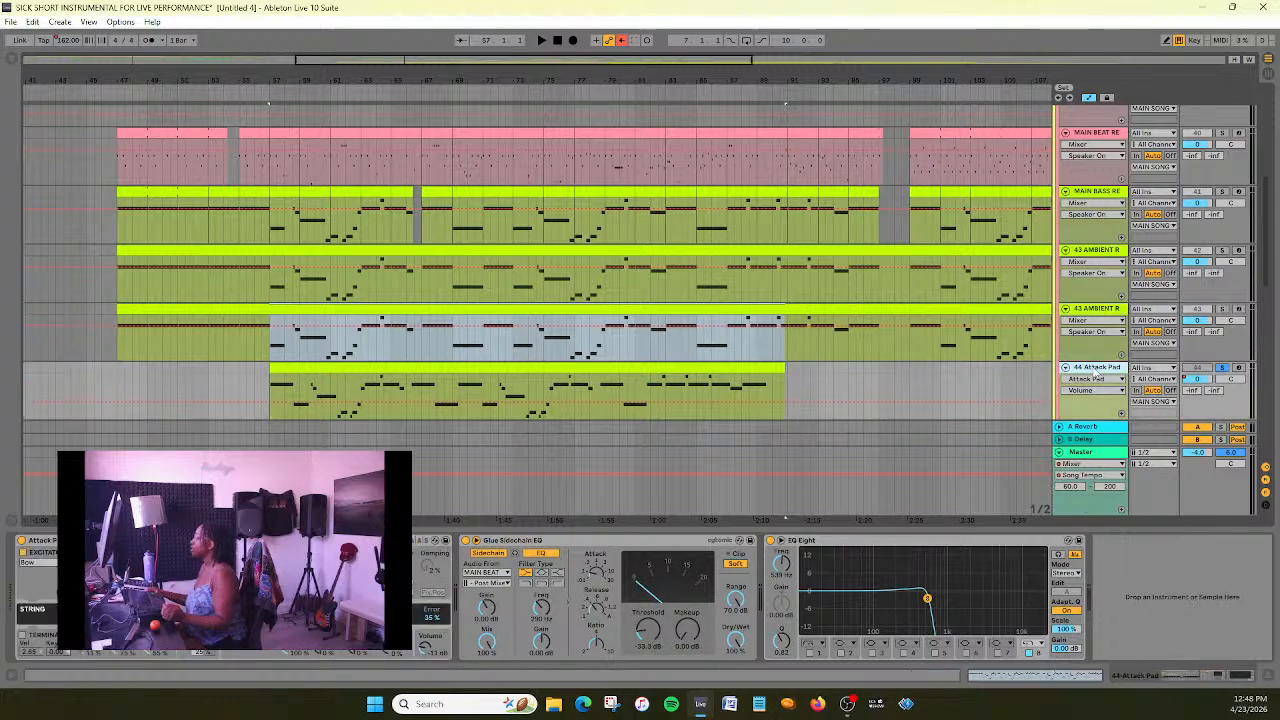
pyautogui.keyDown('shift'); pyautogui.click(868, 541); pyautogui.keyUp('shift')
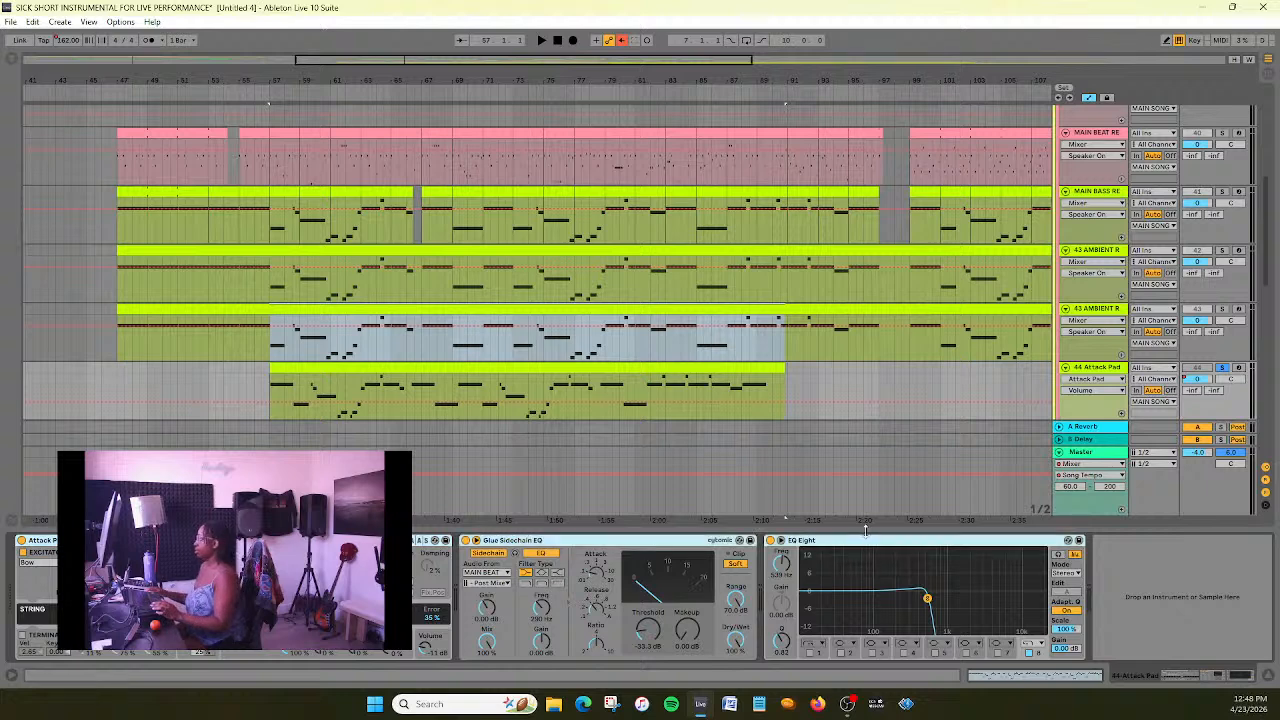
pyautogui.click(1110, 309)
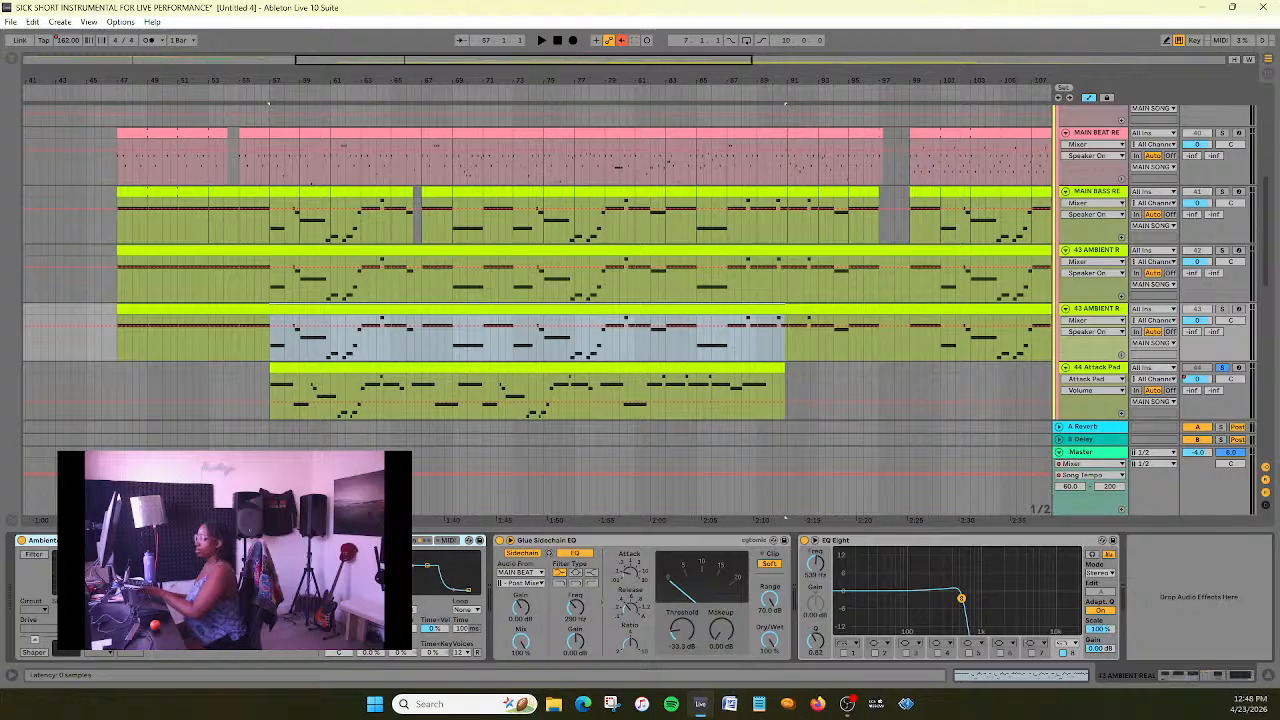
pyautogui.press('Delete')
pyautogui.press('Delete')
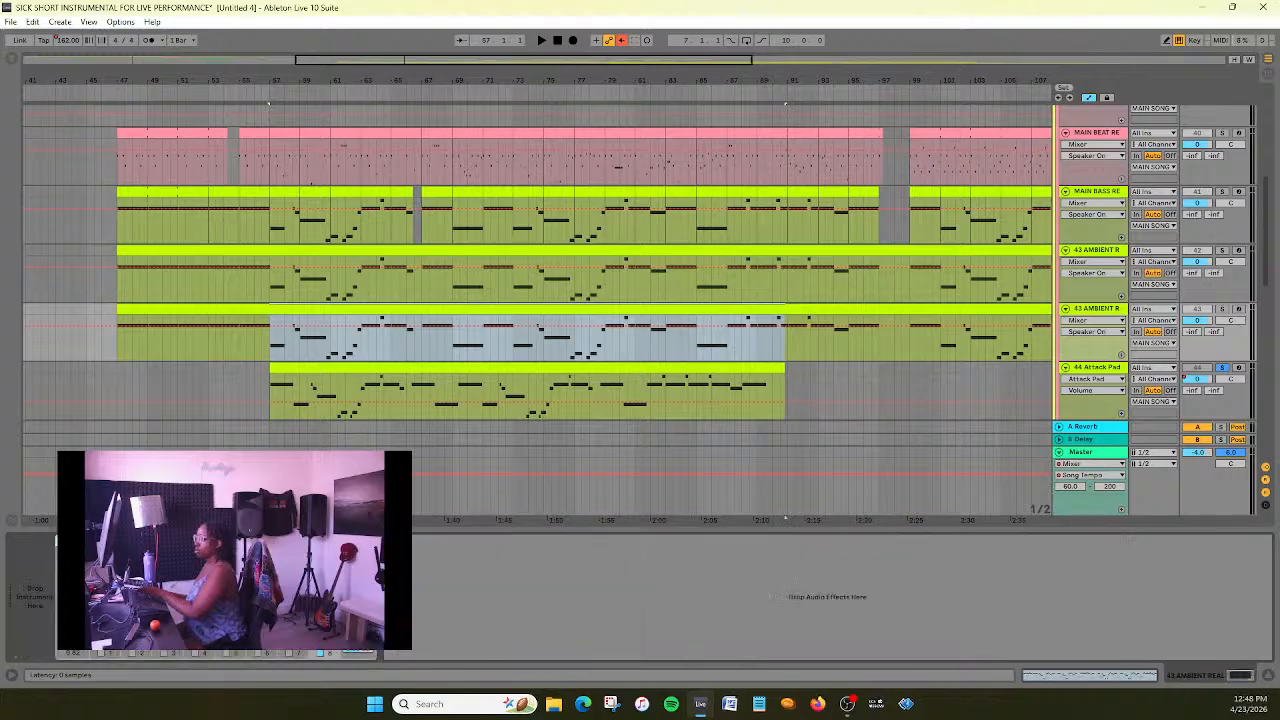
pyautogui.press('Delete')
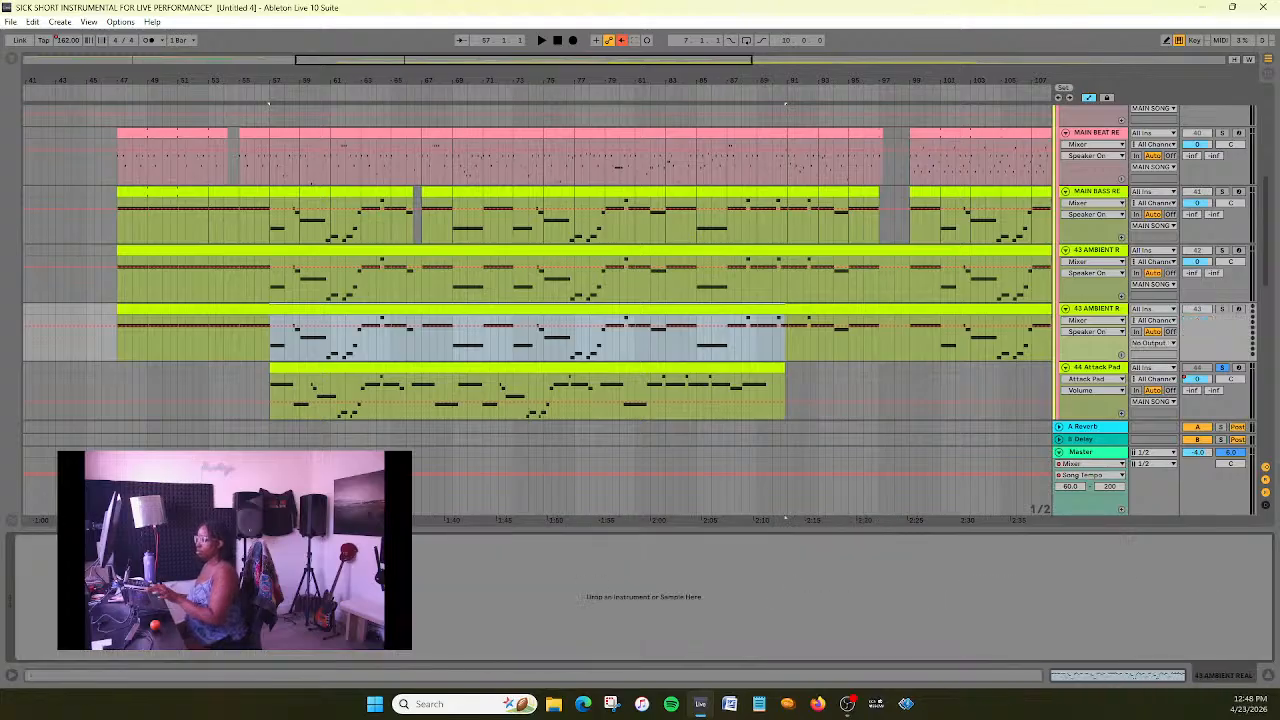
pyautogui.hotkey('ctrl', 'v')
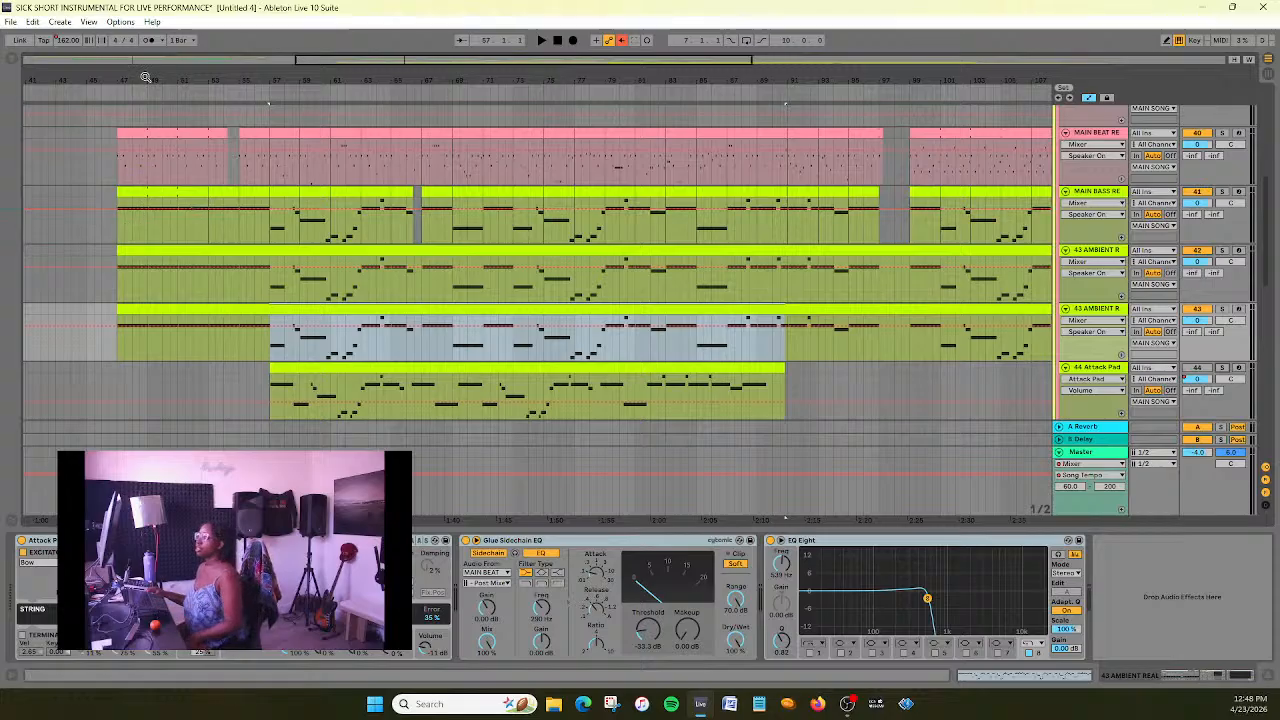
# - Play the section from bar 47 and trim the duplicated ambient track's clip so that it starts at bar 55
pyautogui.click(113, 93)
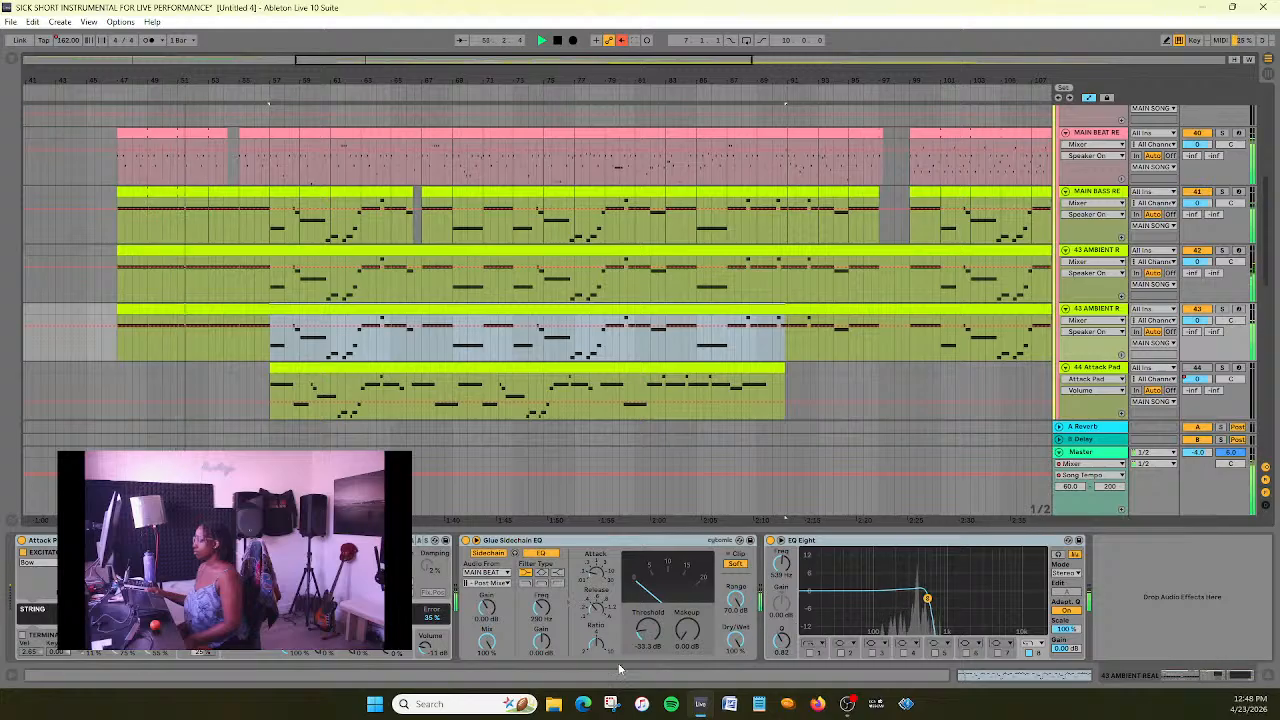
pyautogui.moveTo(332, 61); pyautogui.dragTo(328, 90)
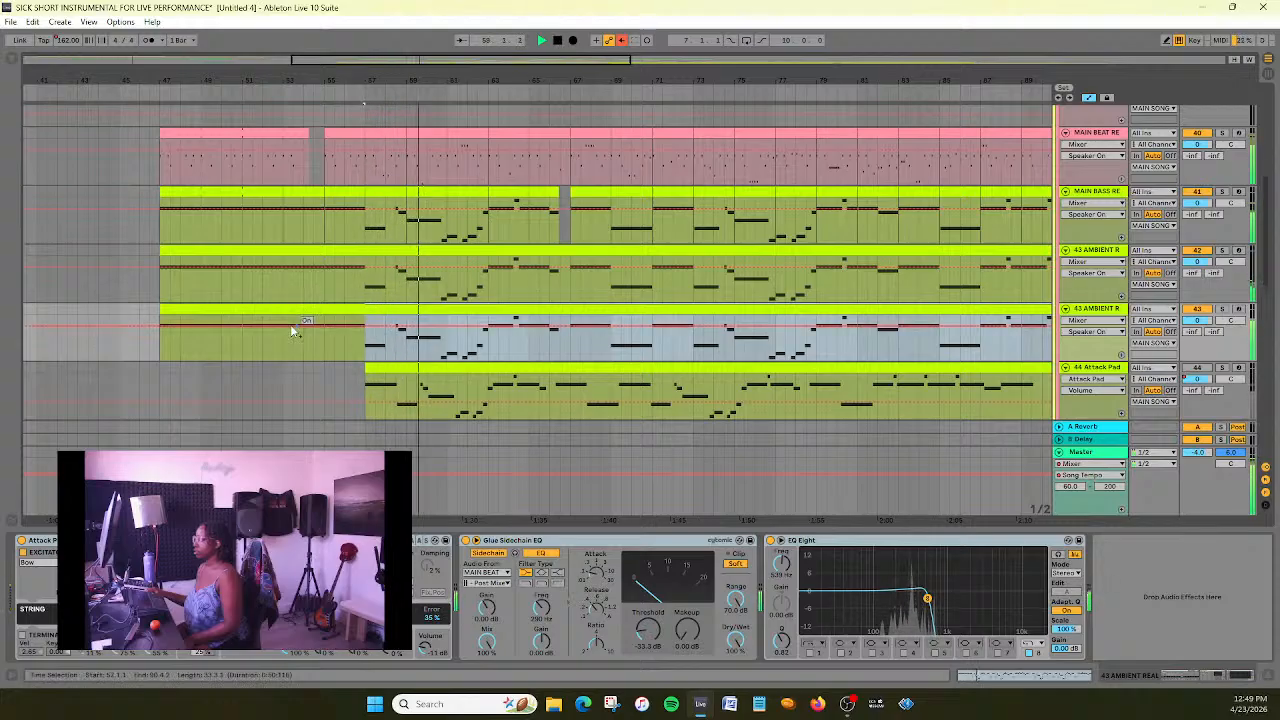
pyautogui.moveTo(162, 311); pyautogui.dragTo(325, 308)
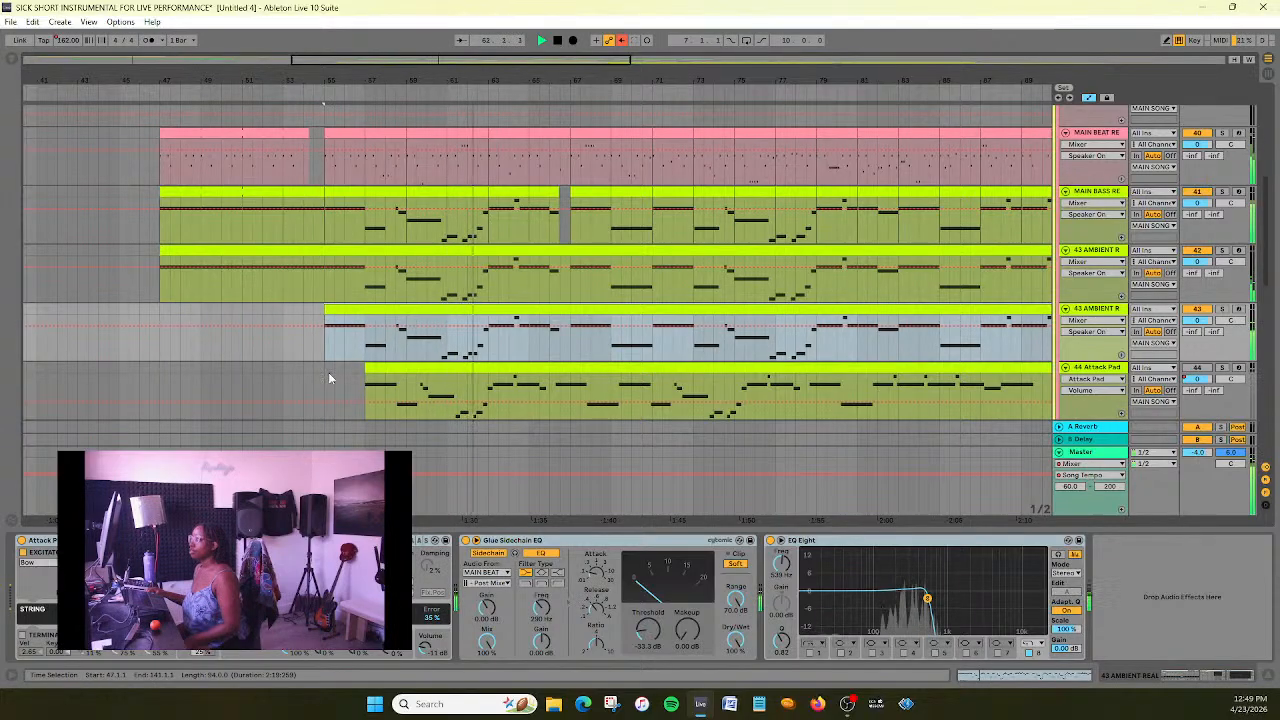
# - Lower the ambient copy's Attack Pad volume to -19 dB and set its EQ Eight high-cut frequency to about 690 Hz during playback
pyautogui.moveTo(429, 649); pyautogui.dragTo(429, 660)
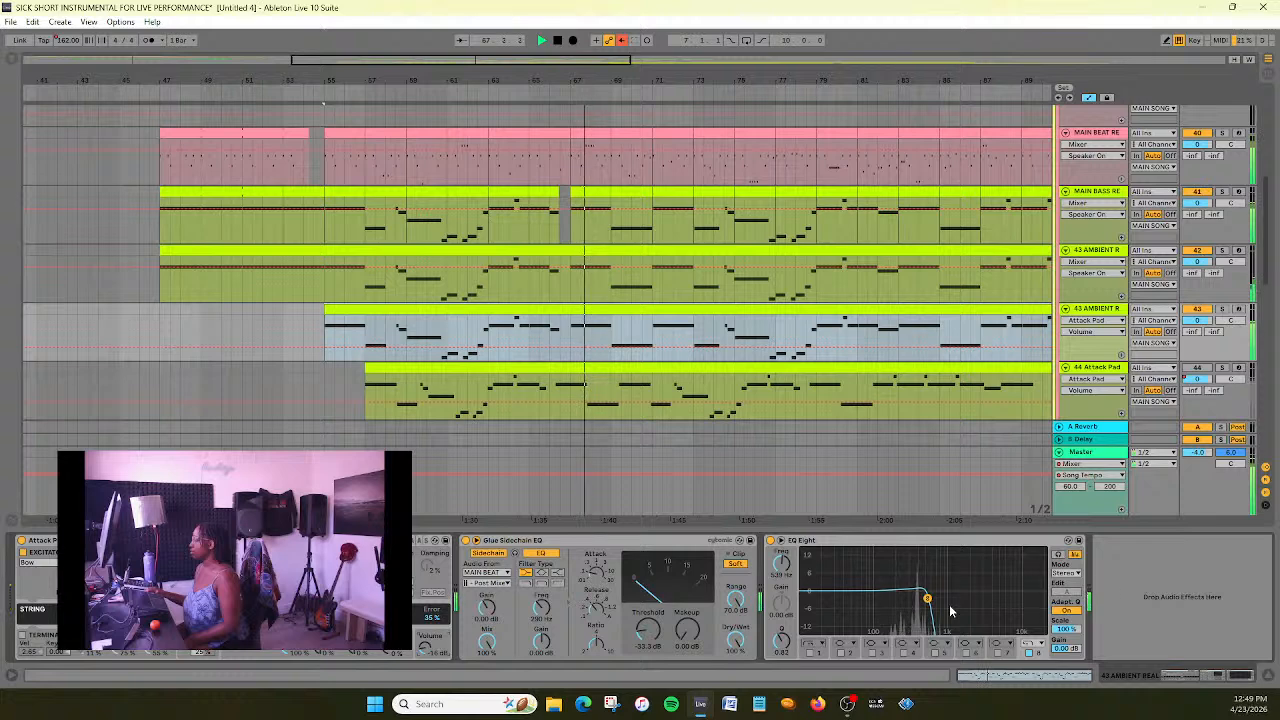
pyautogui.moveTo(928, 599); pyautogui.dragTo(1021, 601)
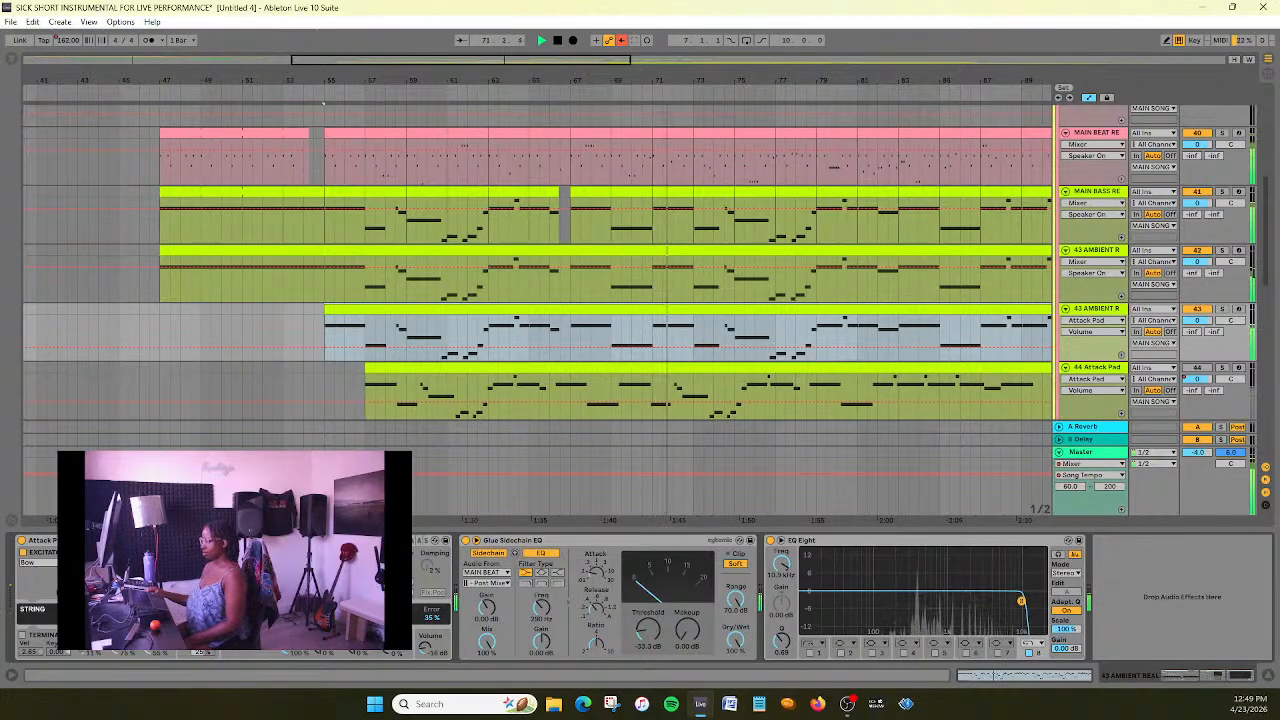
pyautogui.moveTo(1021, 601); pyautogui.dragTo(937, 597)
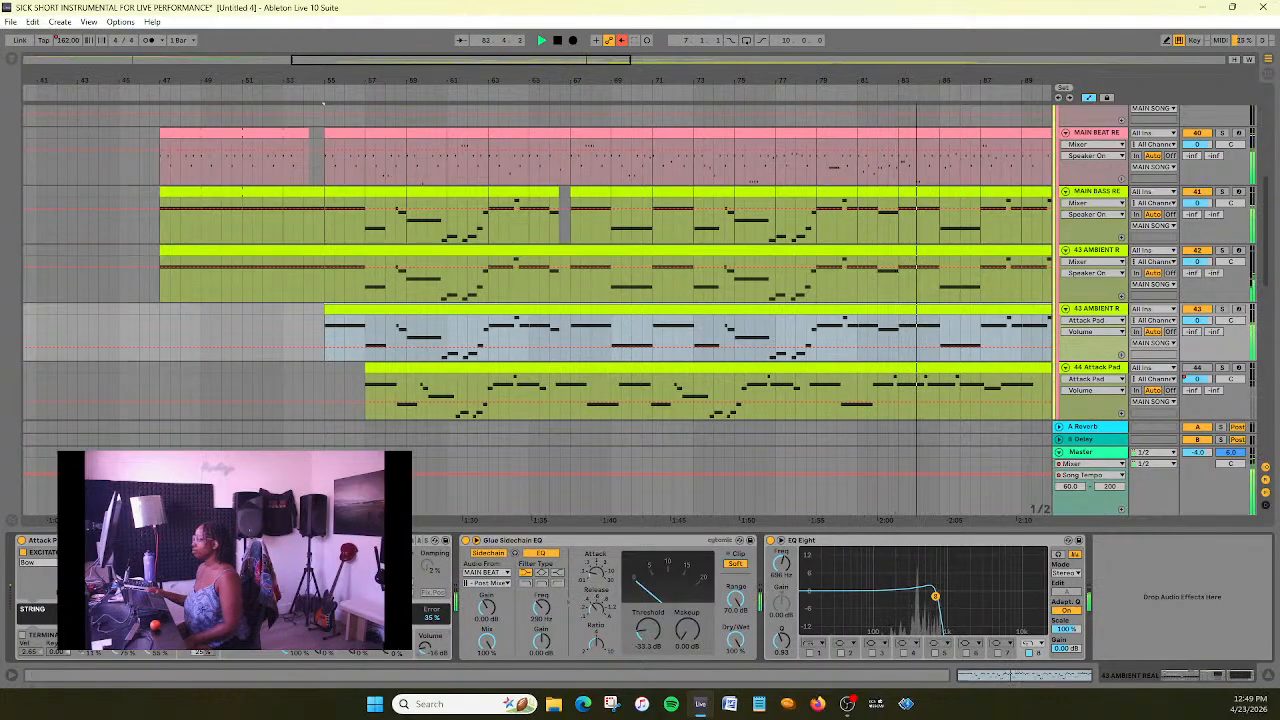
# - Show the Mixer's Speaker On automation on 44 Attack Pad, delete that track and save the set
pyautogui.moveTo(524, 62); pyautogui.dragTo(586, 62)
pyautogui.click(1124, 381)
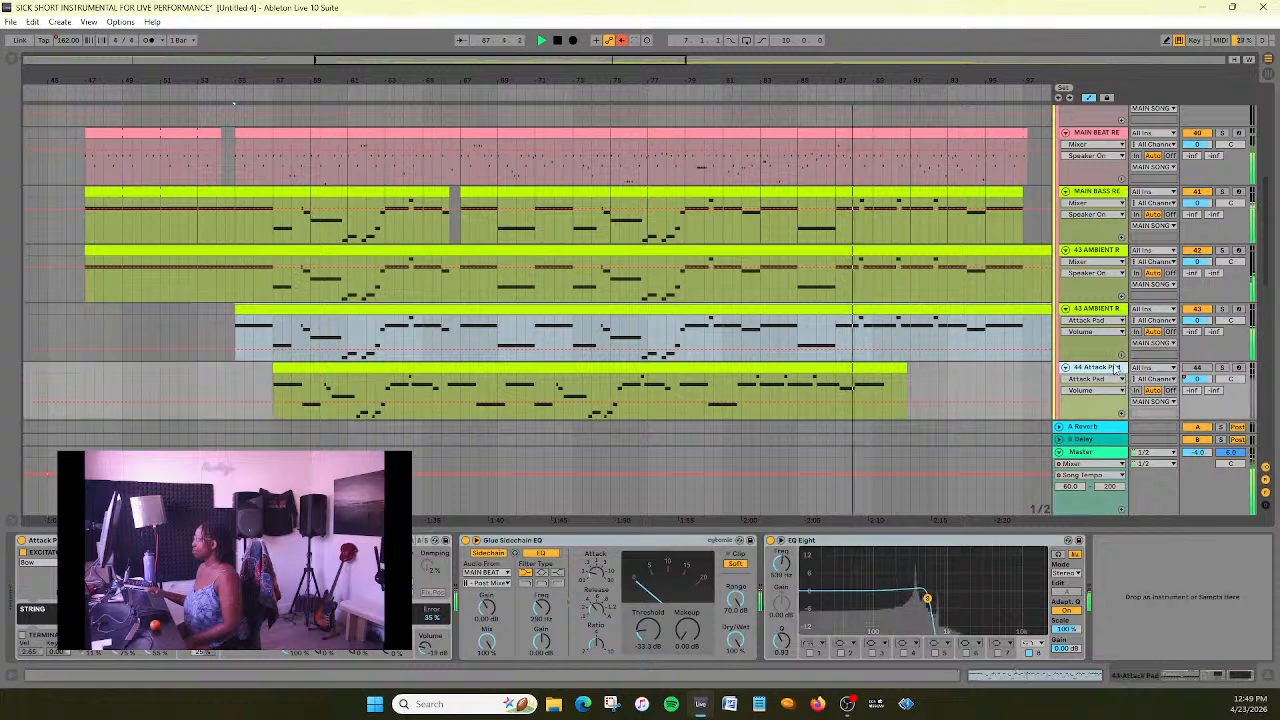
pyautogui.click(1124, 381)
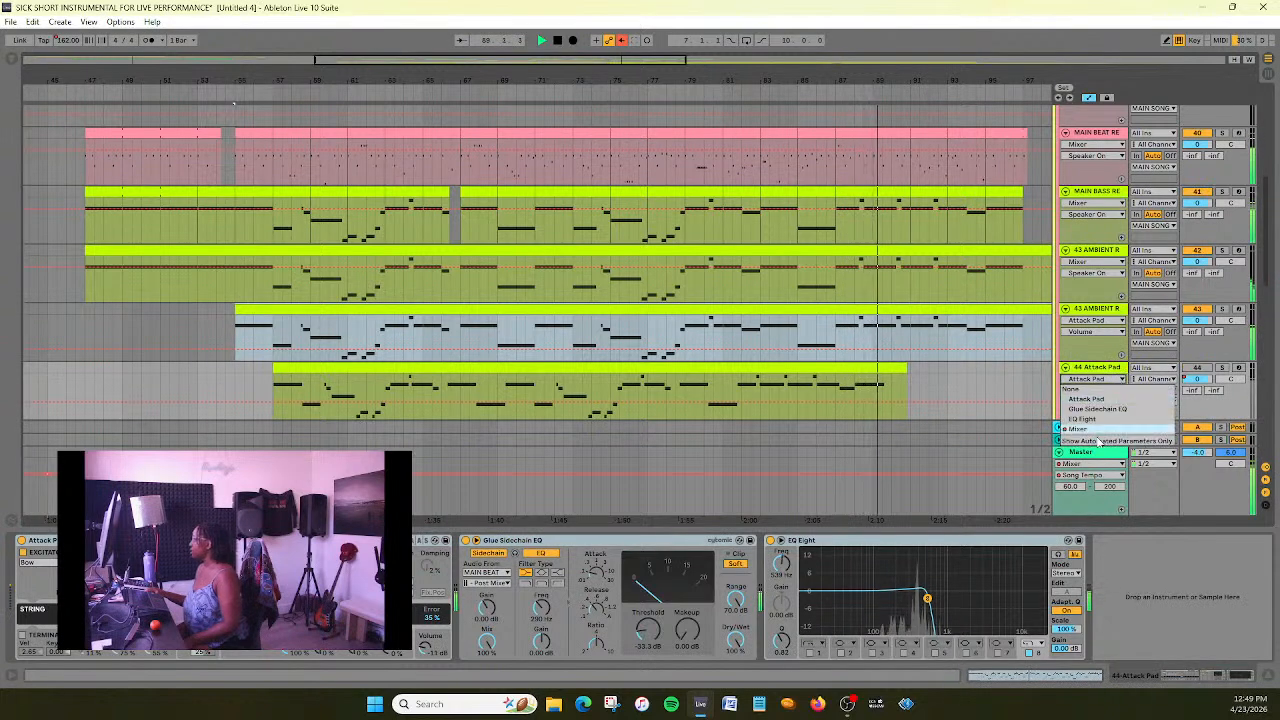
pyautogui.click(1095, 398)
pyautogui.click(1110, 390)
pyautogui.click(1112, 399)
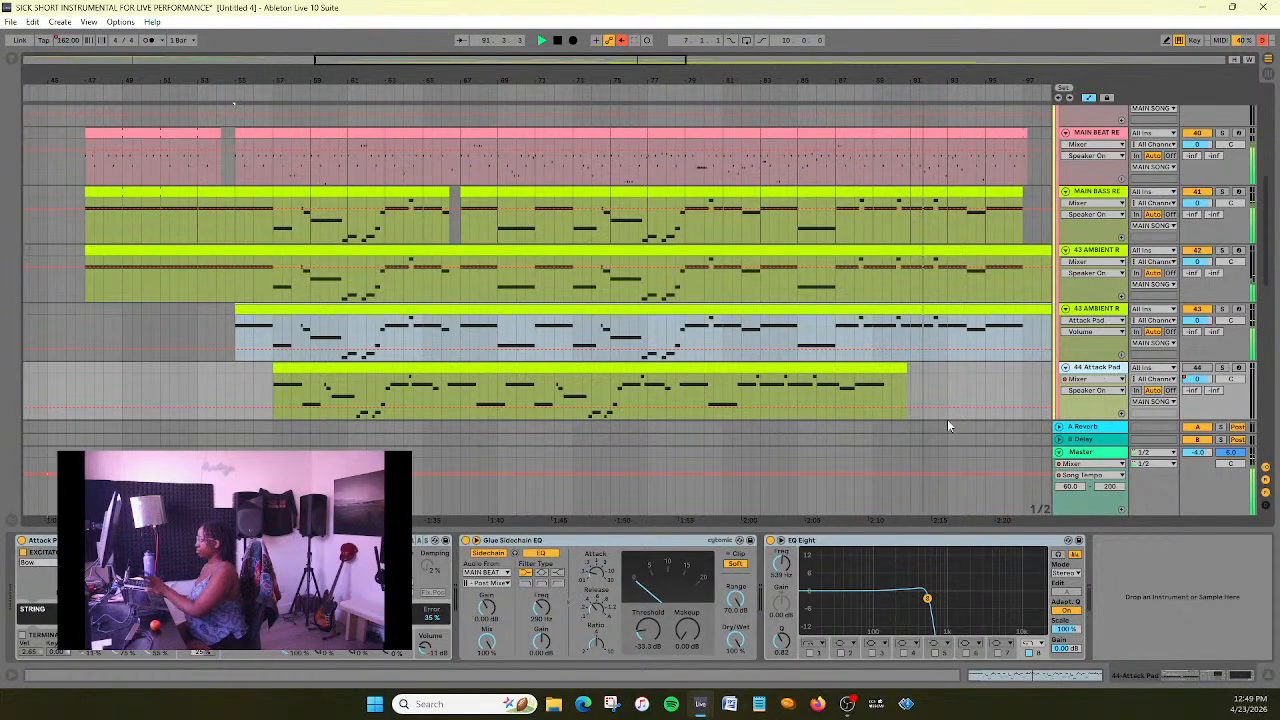
pyautogui.press('Delete')
pyautogui.hotkey('ctrl', 's')
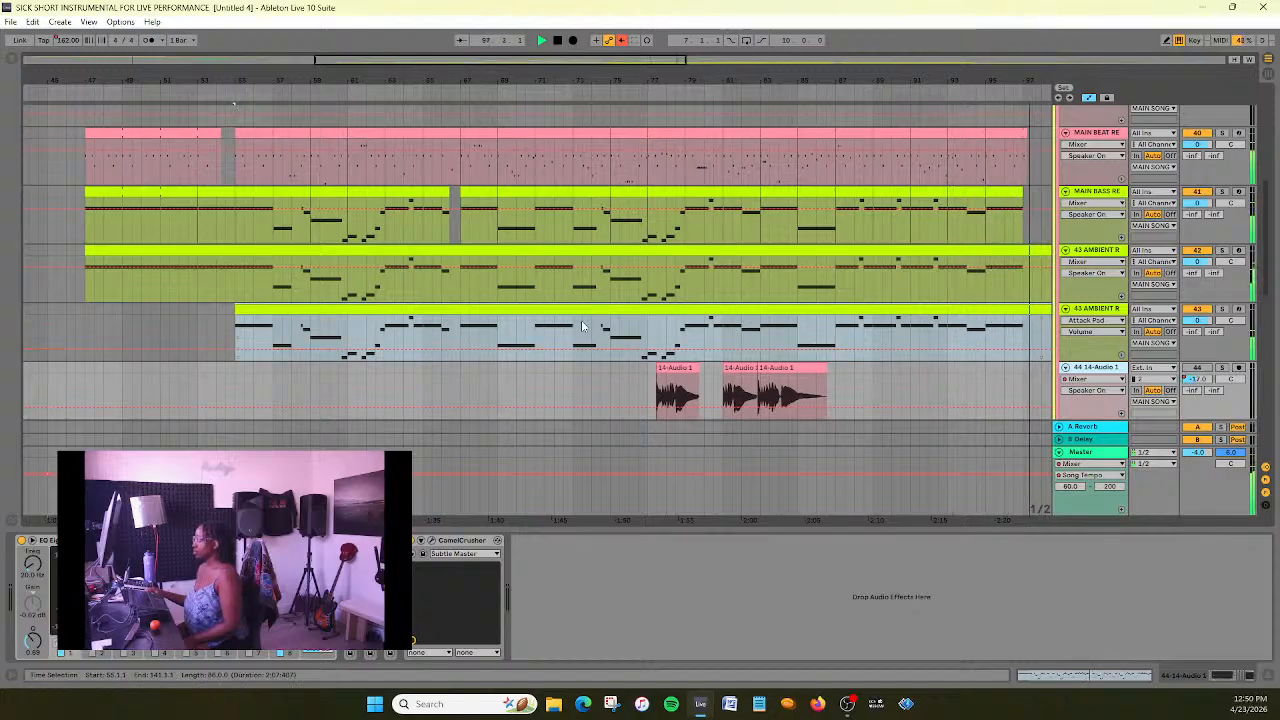
# - Undo the deletion of the 44 Attack Pad track and stop playback
pyautogui.moveTo(471, 58); pyautogui.dragTo(471, 32)
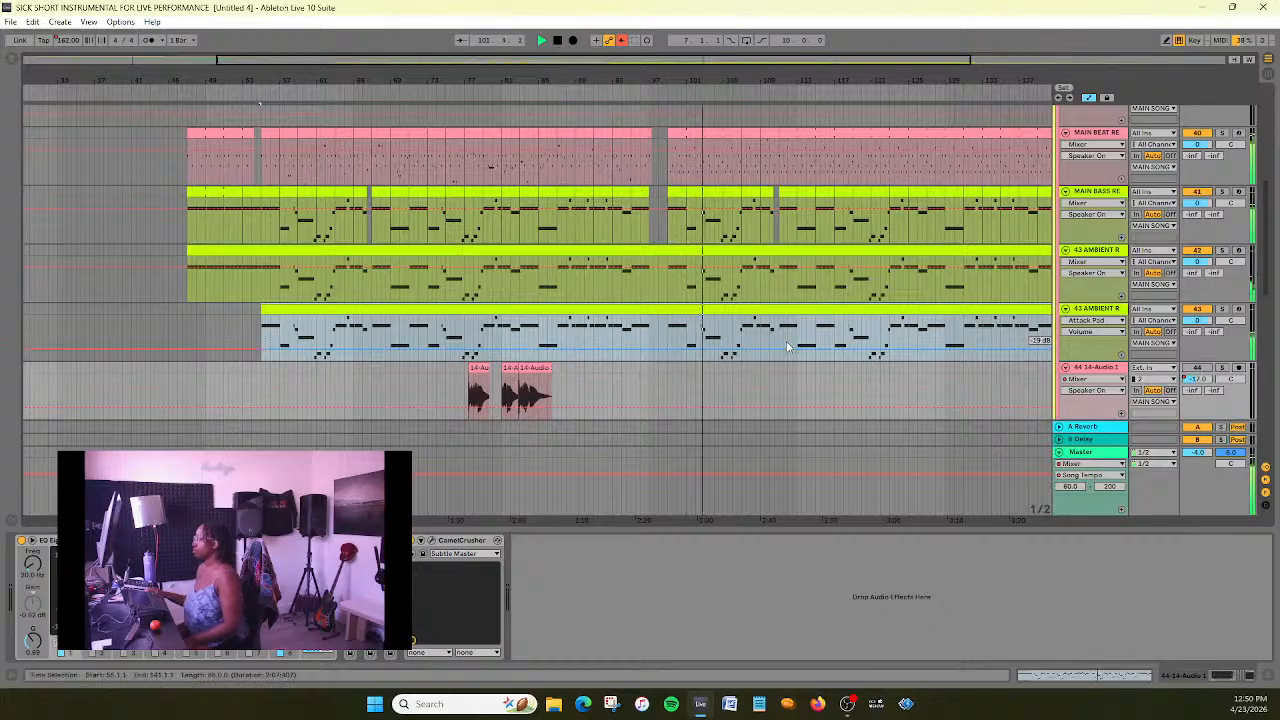
pyautogui.scroll(-2, 786, 341)
pyautogui.click(1113, 284)
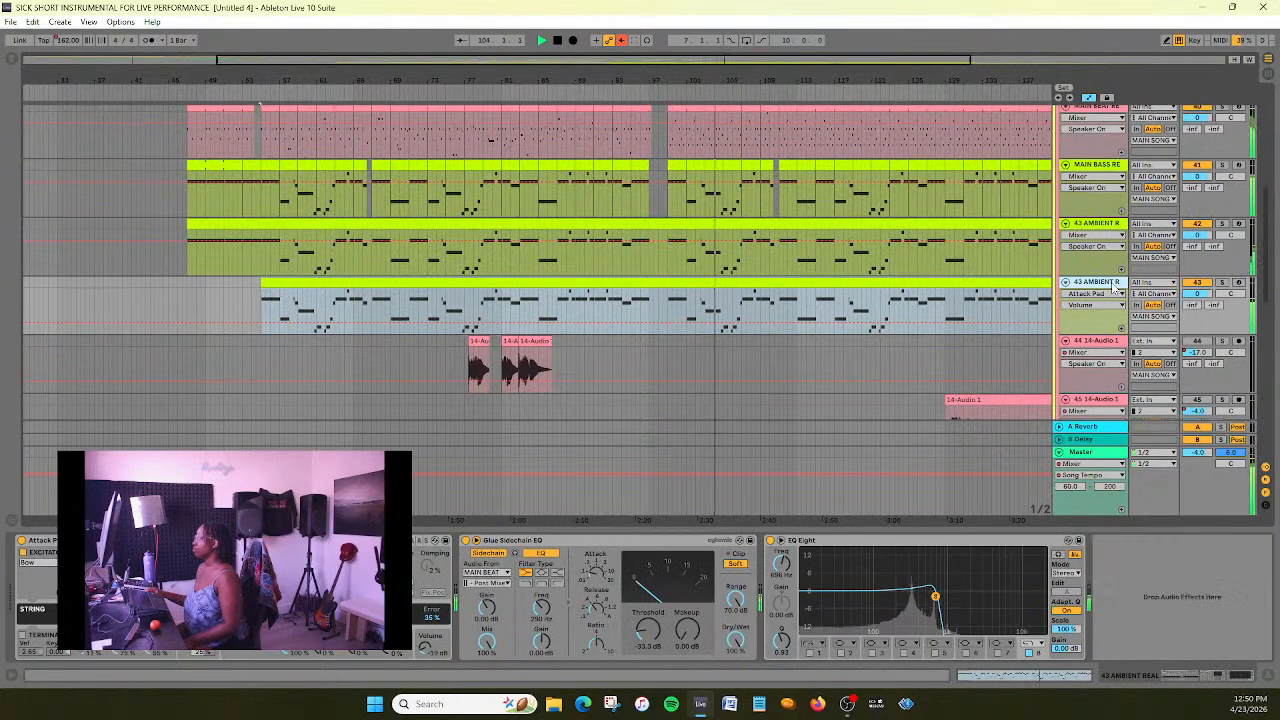
pyautogui.click(33, 22)
pyautogui.click(52, 37)
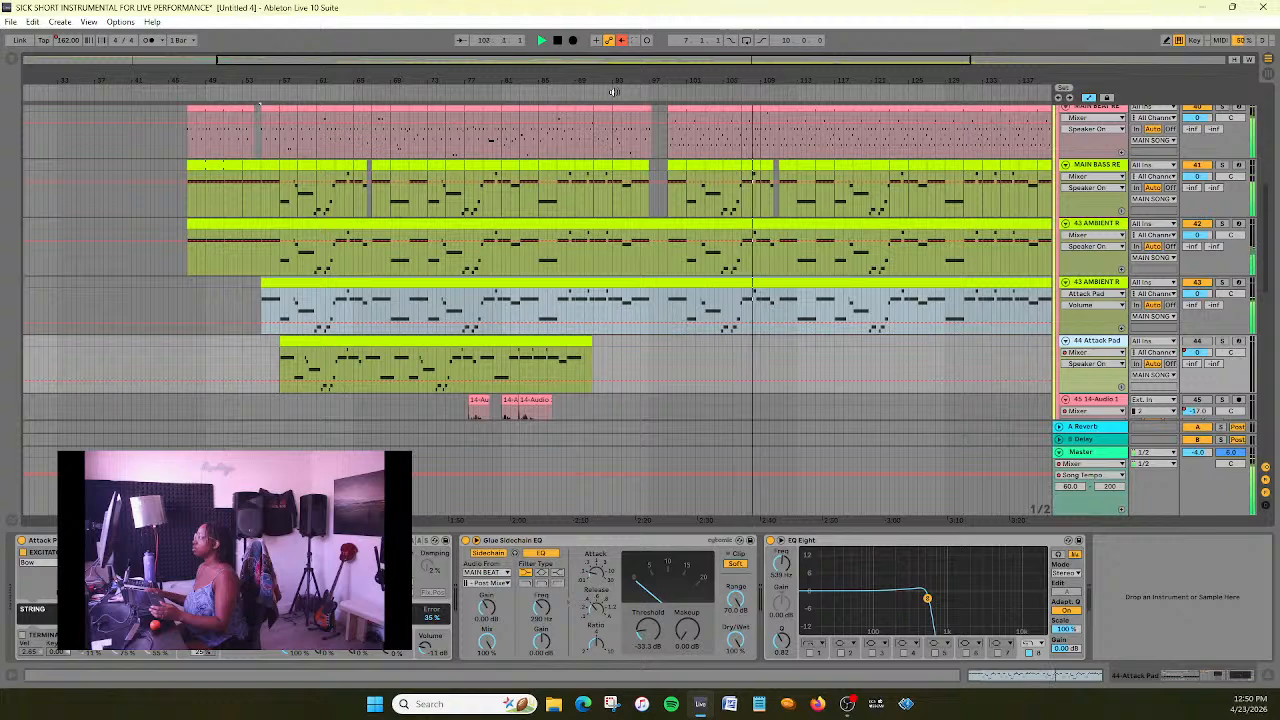
pyautogui.click(558, 41)
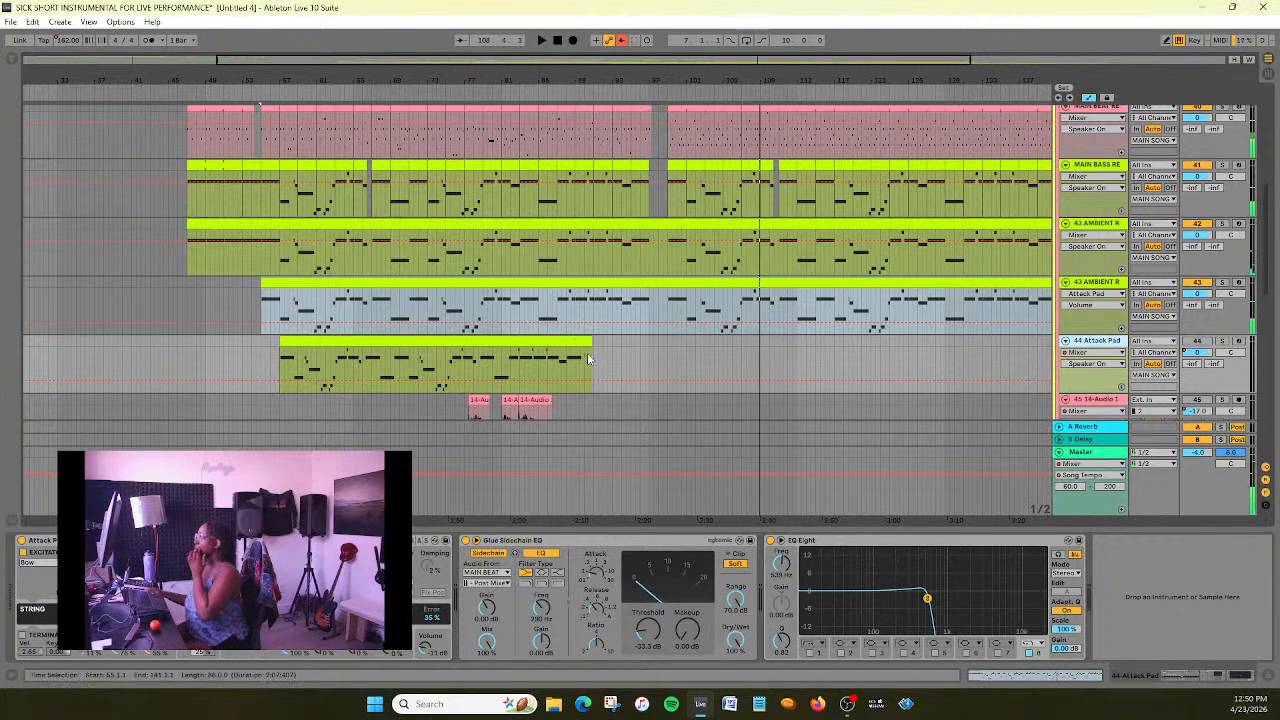
# - Trim the ambient copy's clip to end at bar 98, delete the 44 Attack Pad track and save the set
pyautogui.moveTo(605, 65); pyautogui.dragTo(621, 73)
pyautogui.moveTo(943, 285); pyautogui.dragTo(634, 318)
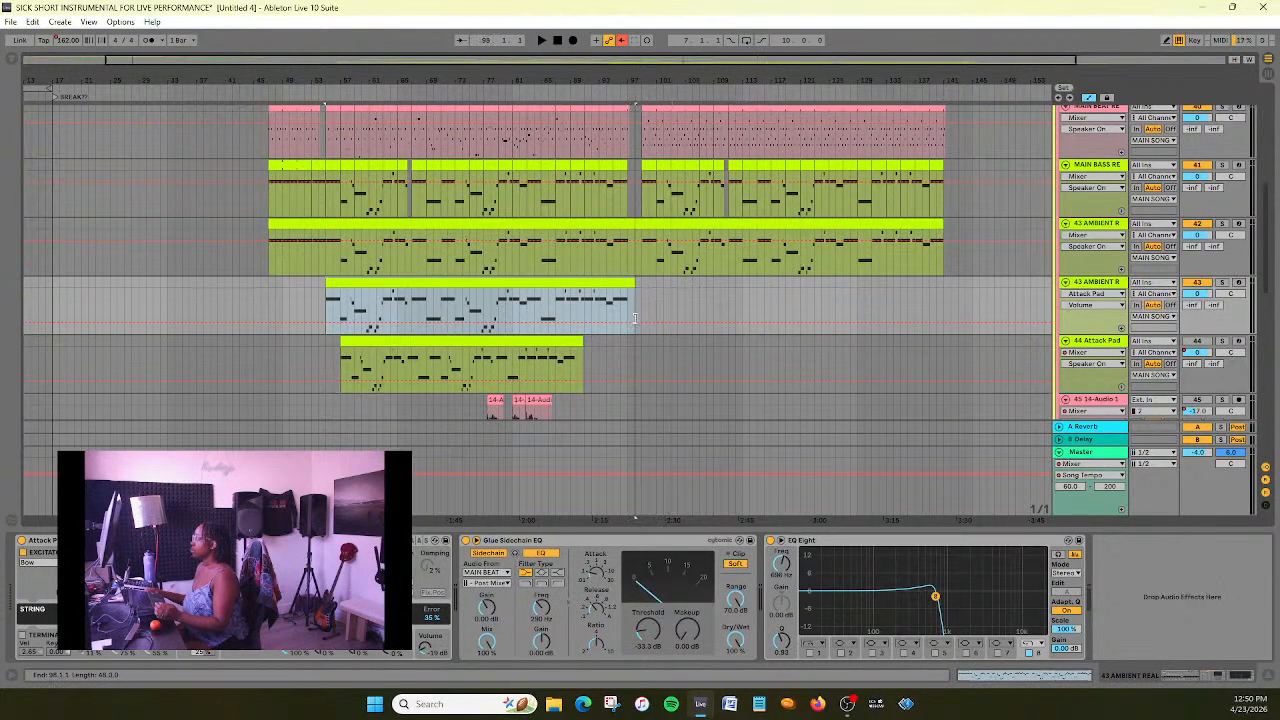
pyautogui.click(1100, 344)
pyautogui.press('Delete')
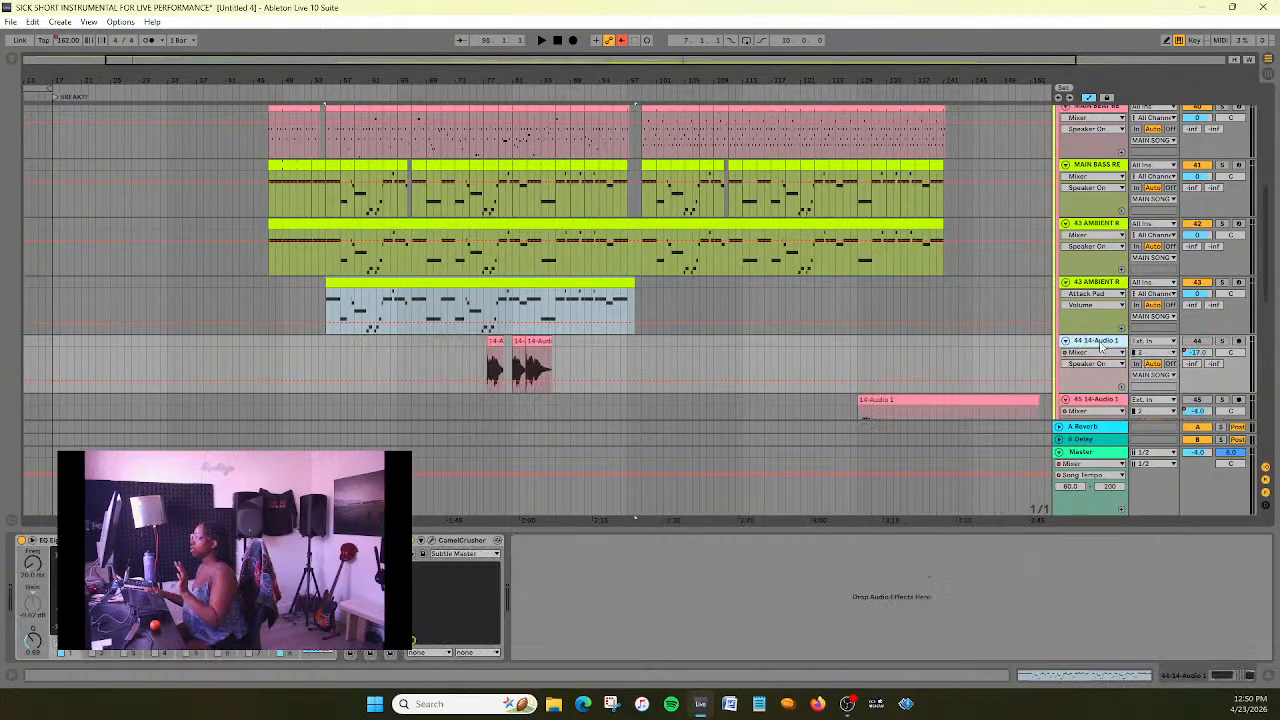
pyautogui.hotkey('ctrl', 's')
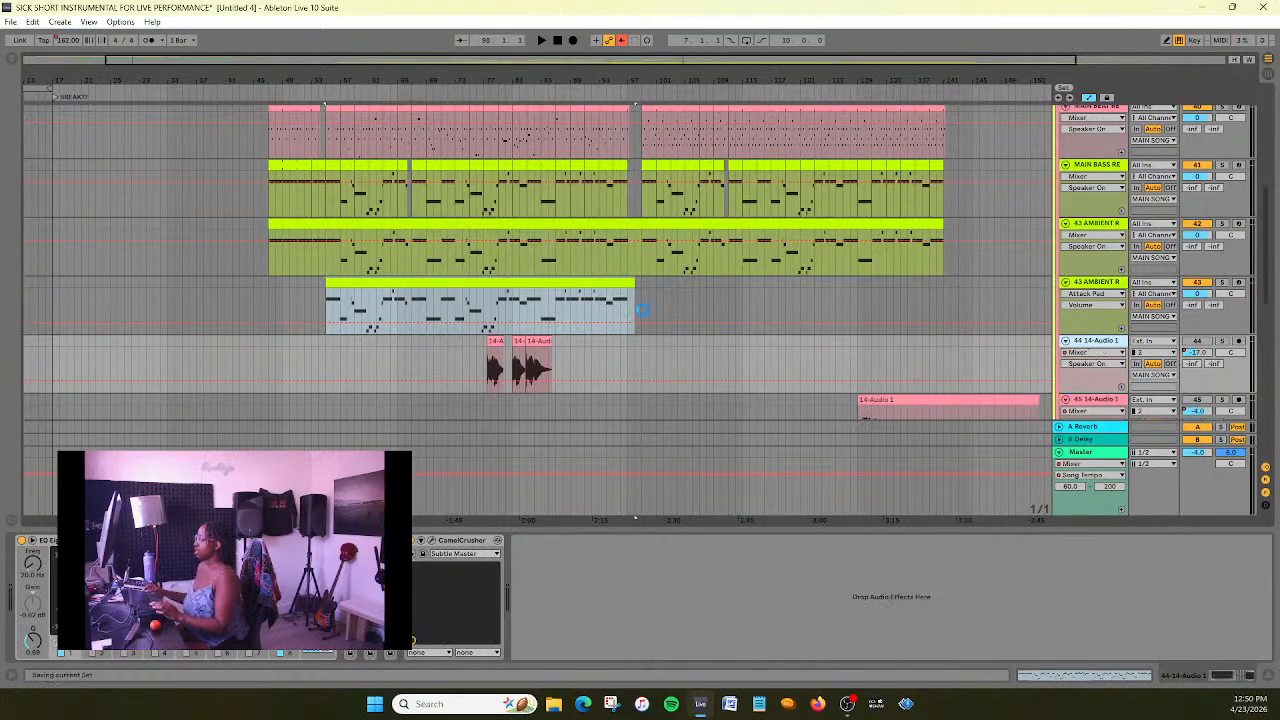
# - Play from bar 55, fine-tune the ambient copy's EQ Eight high-cut frequency to 639 Hz with a slightly higher Q, and stop playback
pyautogui.moveTo(392, 80); pyautogui.dragTo(675, 203)
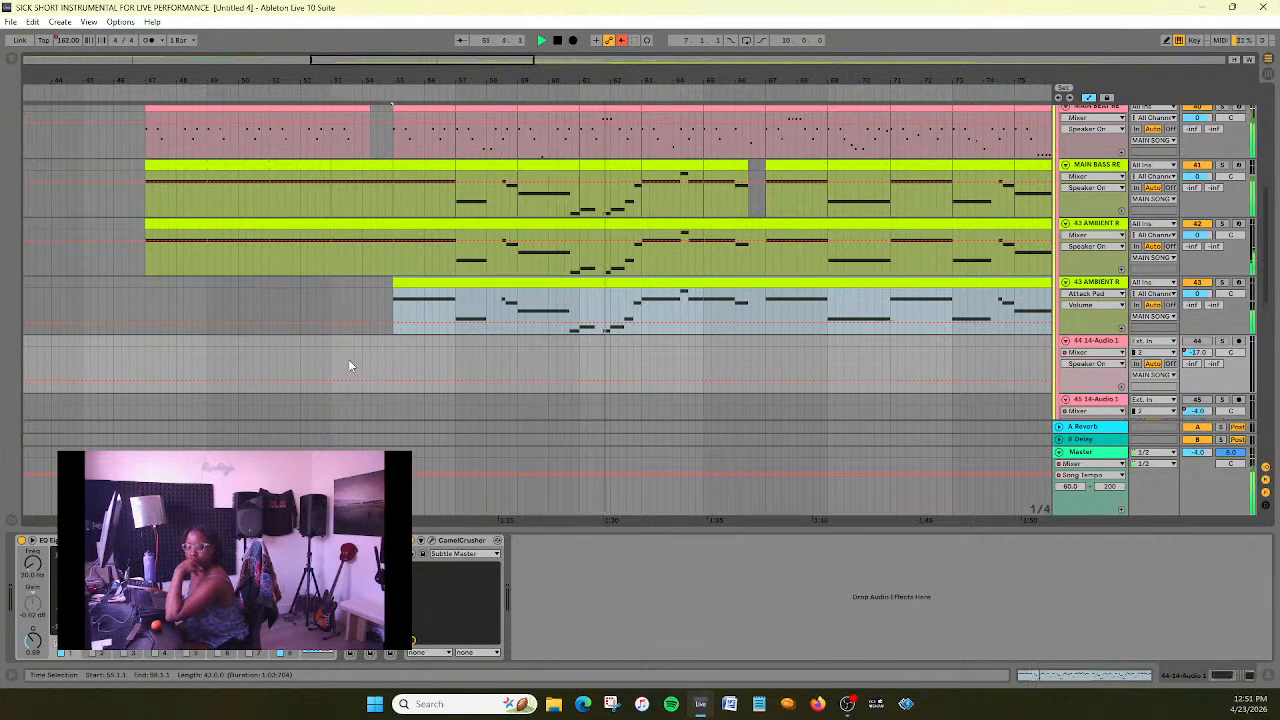
pyautogui.click(1079, 290)
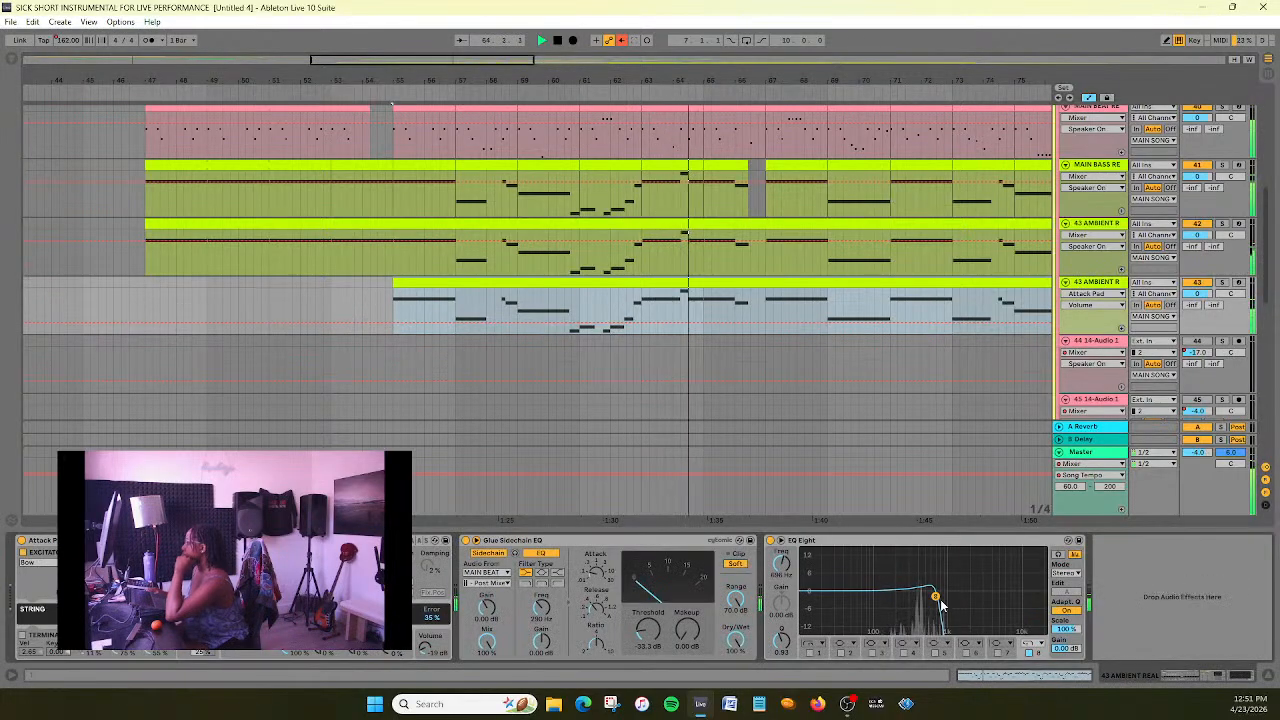
pyautogui.moveTo(936, 598)
pyautogui.mouseDown()
pyautogui.moveTo(1012, 602)
pyautogui.moveTo(932, 580)
pyautogui.moveTo(933, 598)
pyautogui.moveTo(1027, 600)
pyautogui.moveTo(932, 595)
pyautogui.mouseUp()
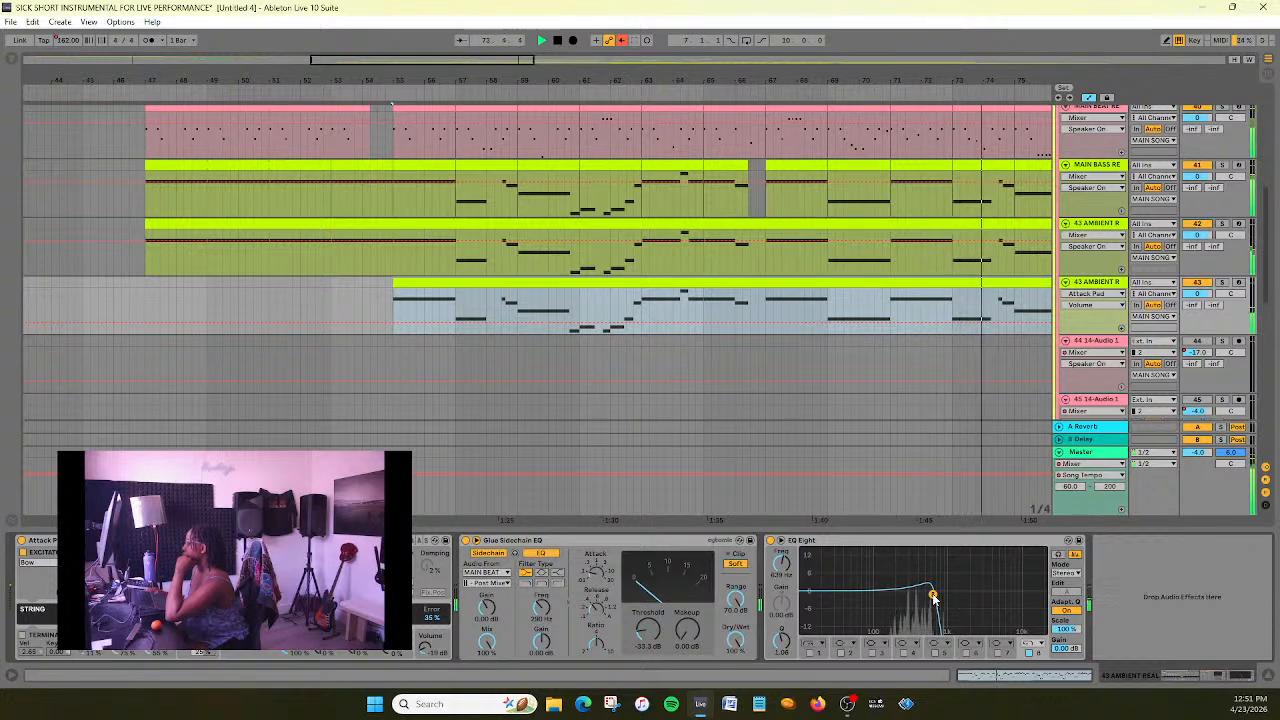
pyautogui.press('space')
pyautogui.click(855, 240)
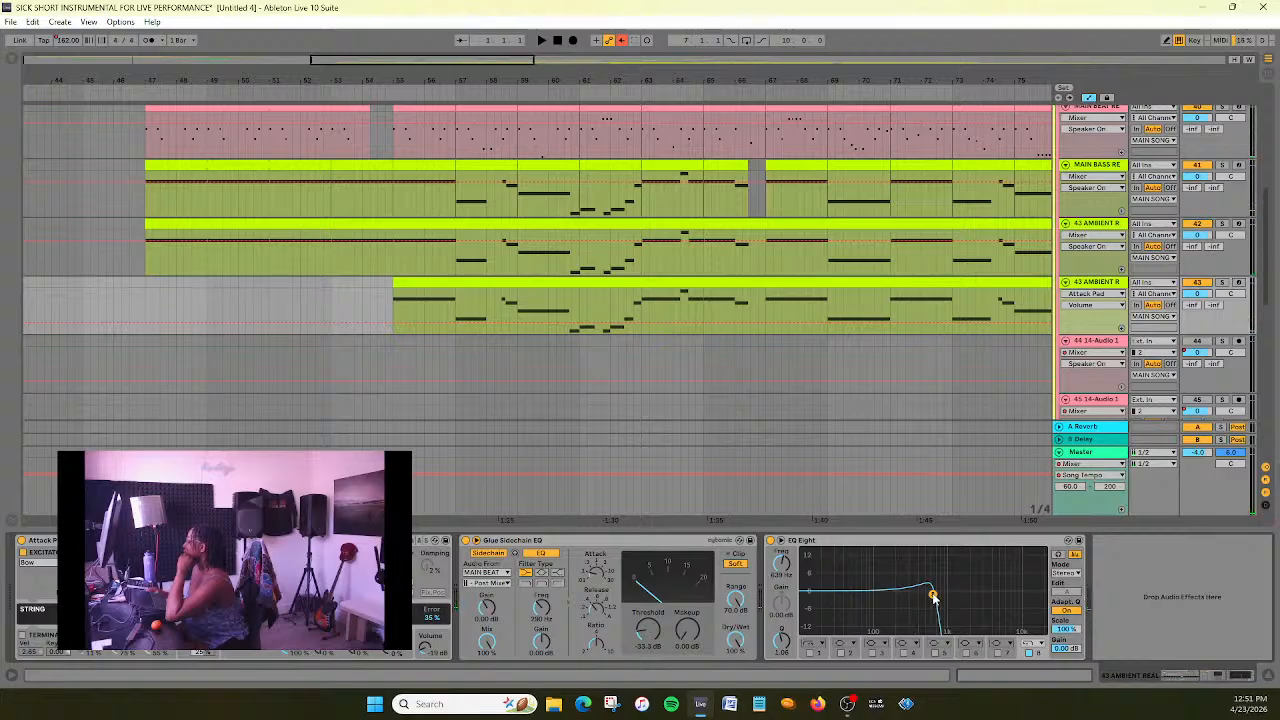
# - Show the EQ Eight band 8 frequency automation on the ambient copy and play from bar 55
pyautogui.rightClick(782, 566)
pyautogui.click(815, 574)
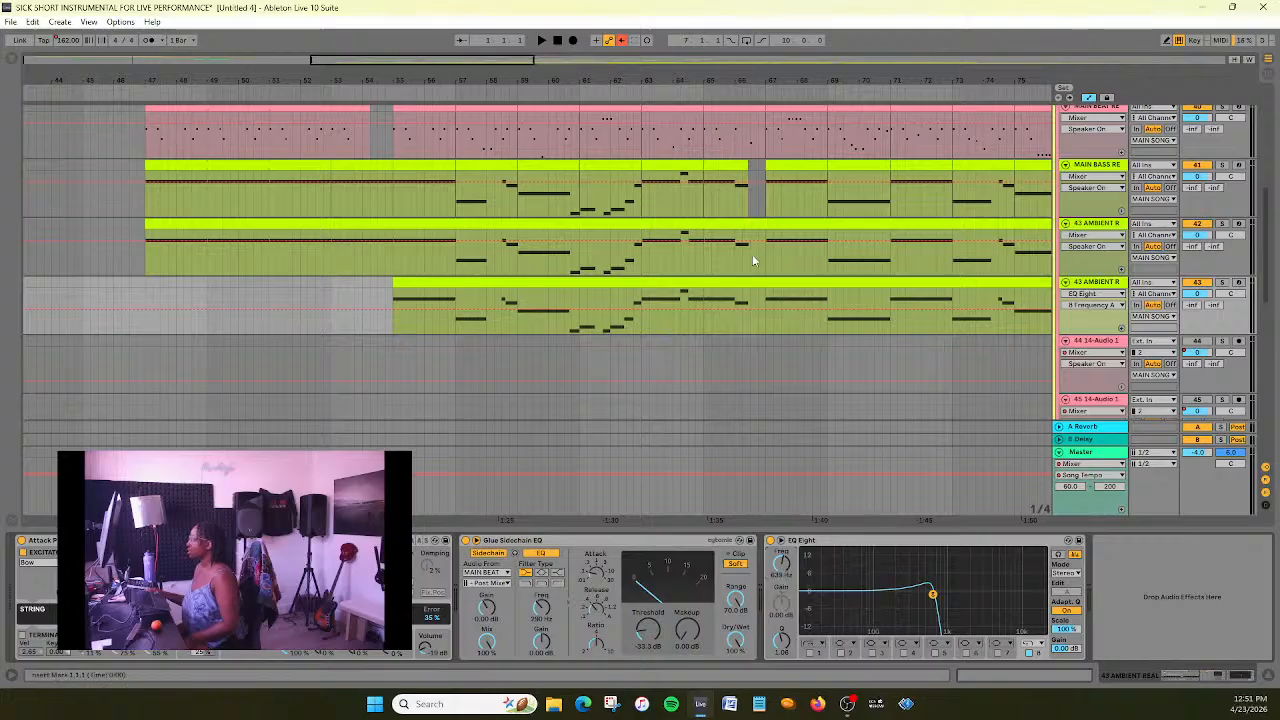
pyautogui.click(392, 94)
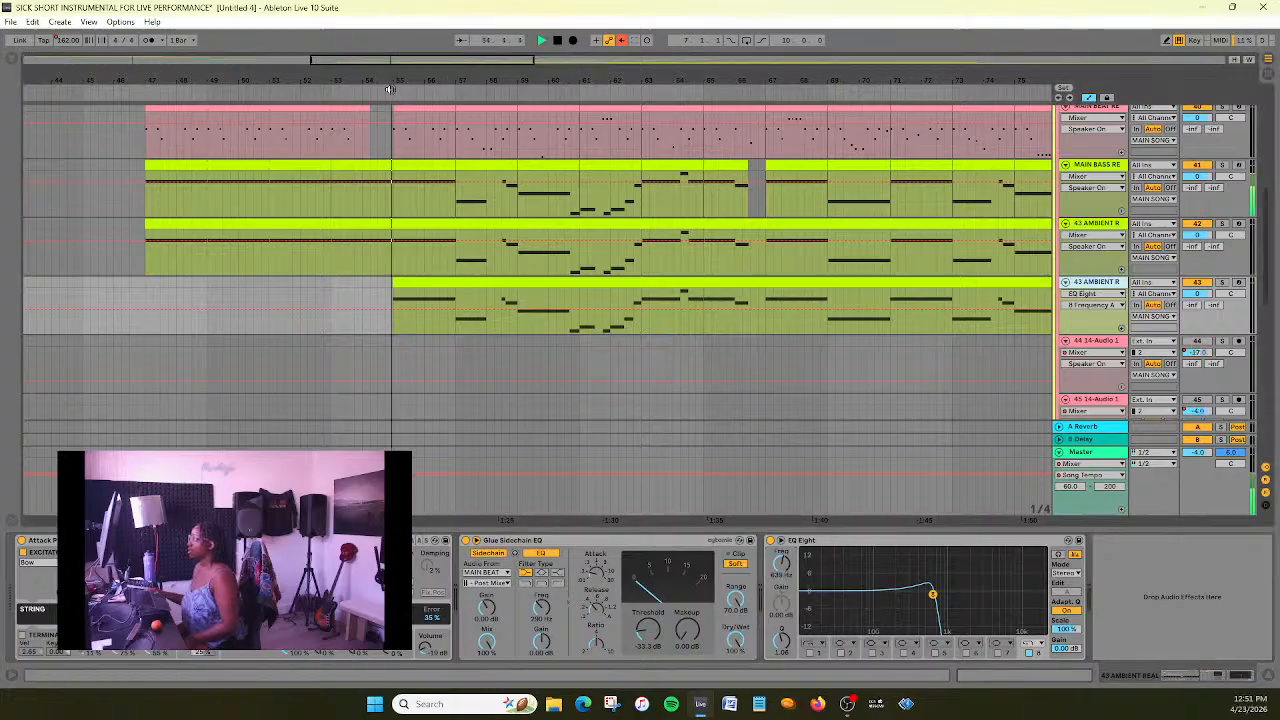
pyautogui.moveTo(596, 80); pyautogui.dragTo(543, 83)
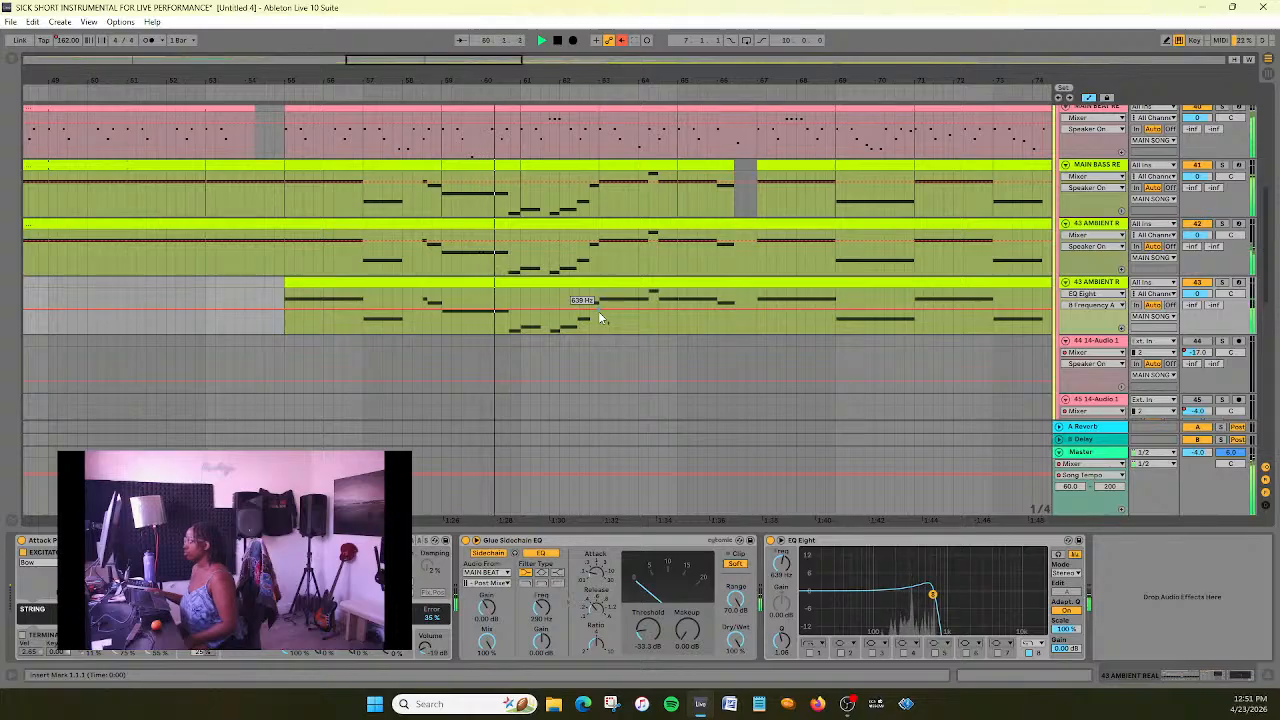
# - Automate the band 8 frequency to rise from about bar 64 to a peak just before bar 67, drop back at bar 67, and audition it
pyautogui.click(548, 310)
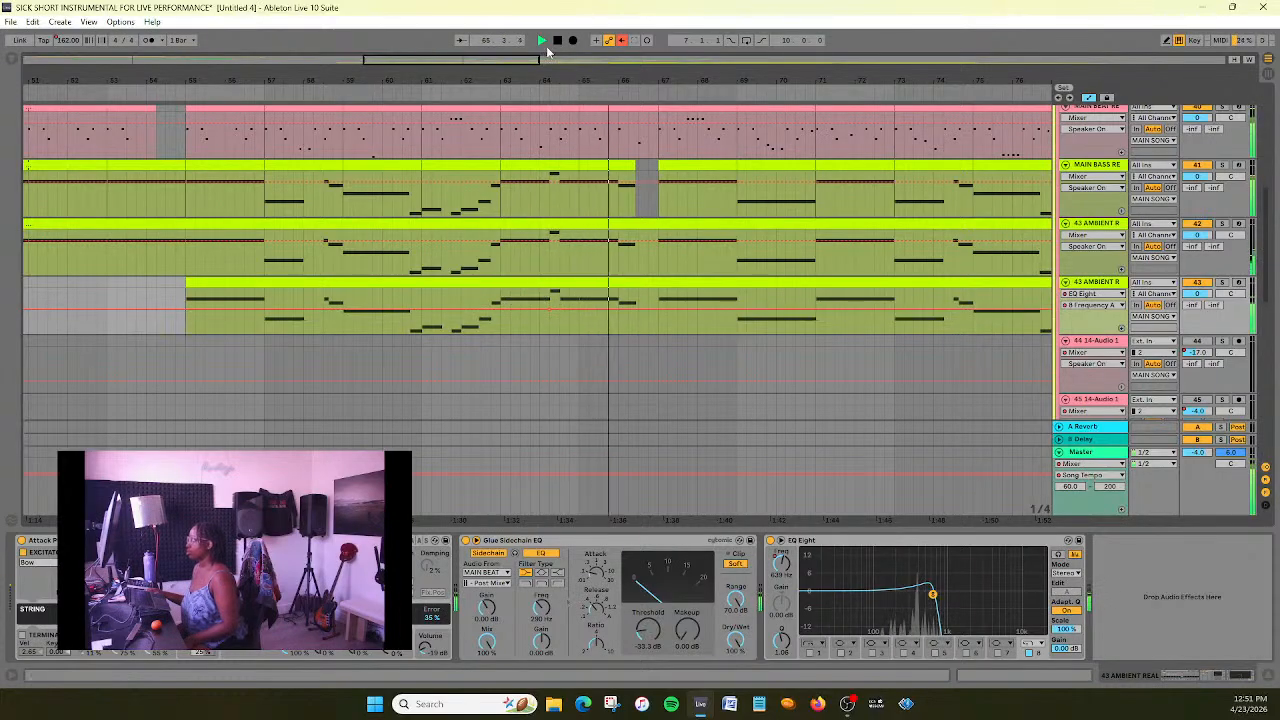
pyautogui.click(656, 309)
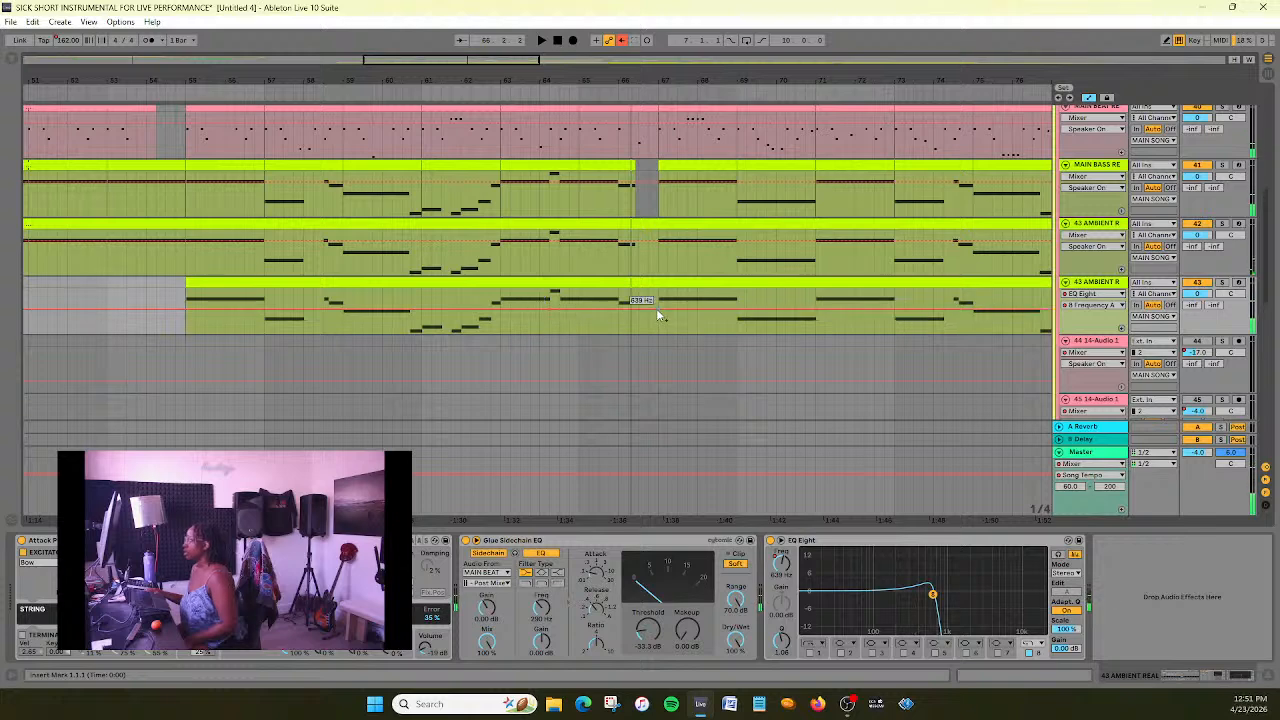
pyautogui.moveTo(643, 308); pyautogui.dragTo(643, 295)
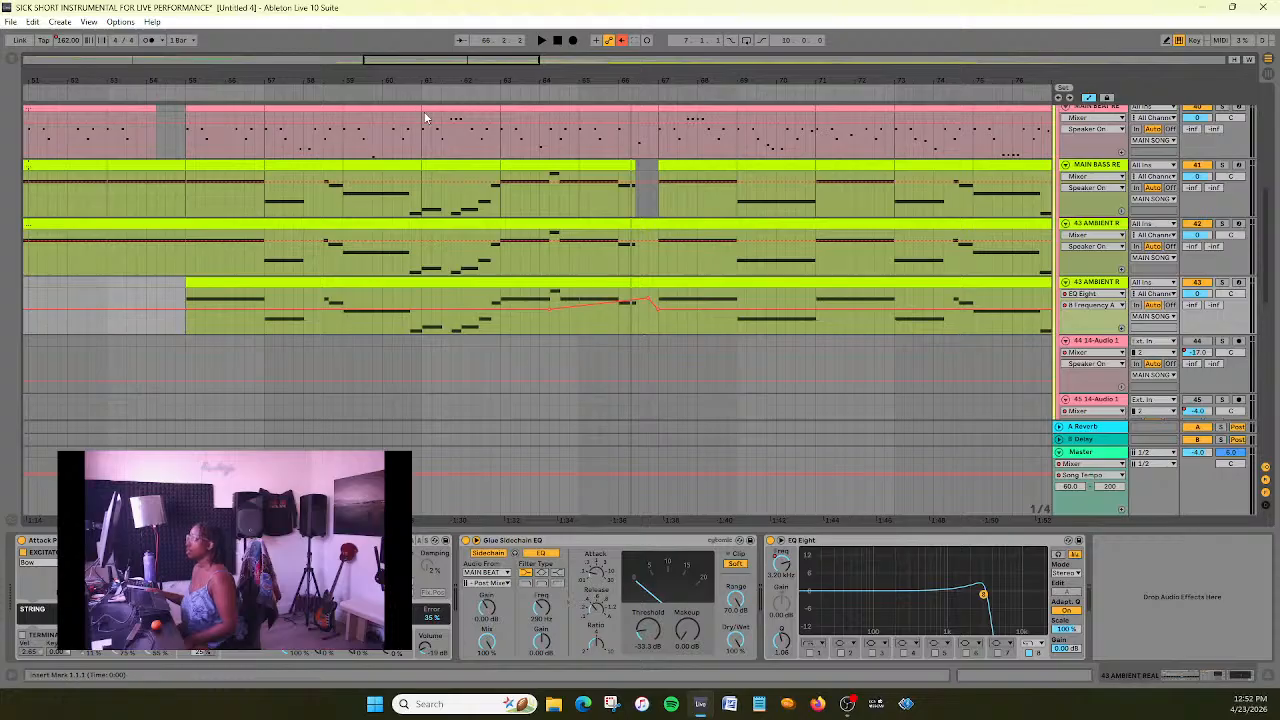
pyautogui.click(396, 90)
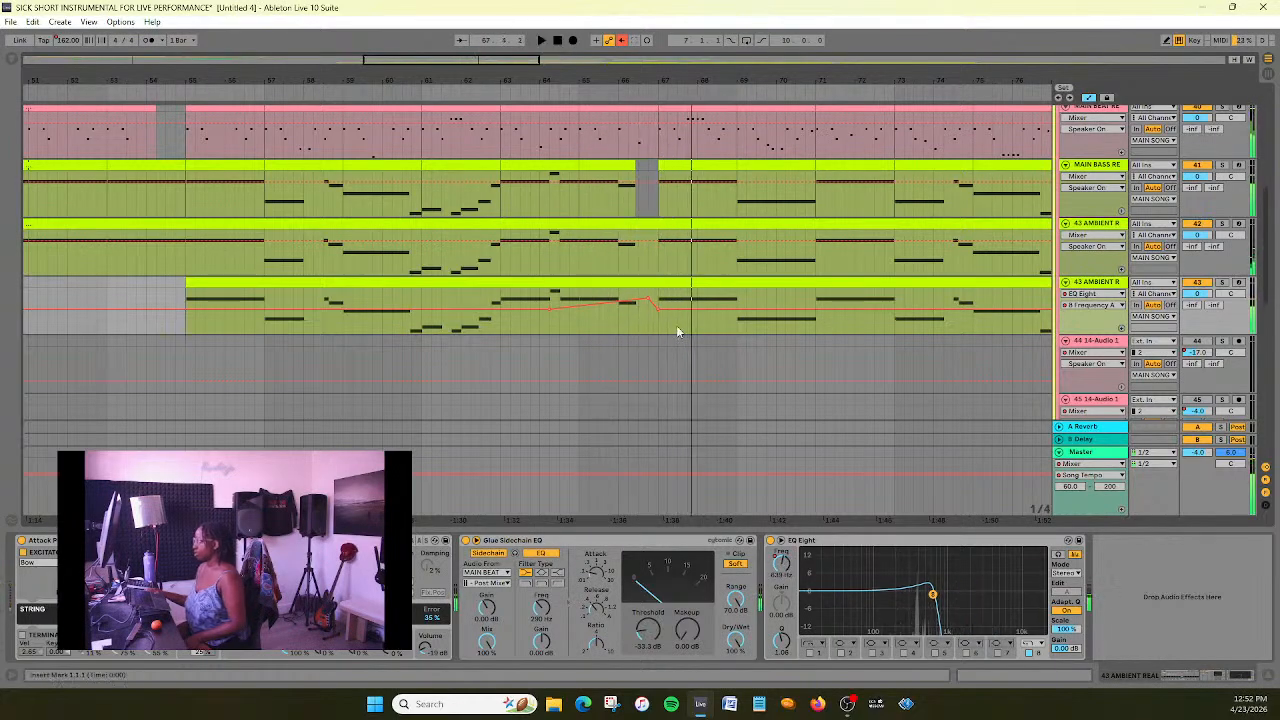
# - Shift the peak of the ambient copy's band 8 frequency automation earlier to about bar 66.5, near 6 kHz, audition it and save the set
pyautogui.moveTo(648, 298); pyautogui.dragTo(638, 298)
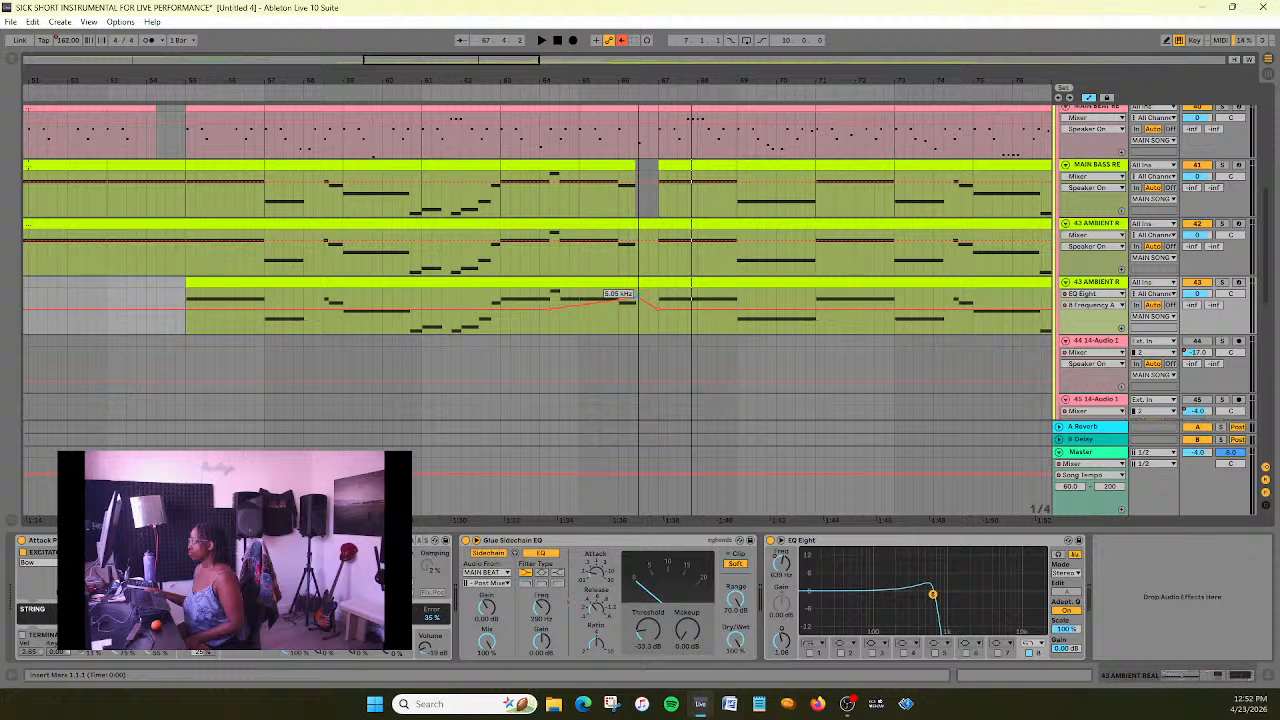
pyautogui.moveTo(638, 298); pyautogui.dragTo(638, 296)
pyautogui.click(443, 92)
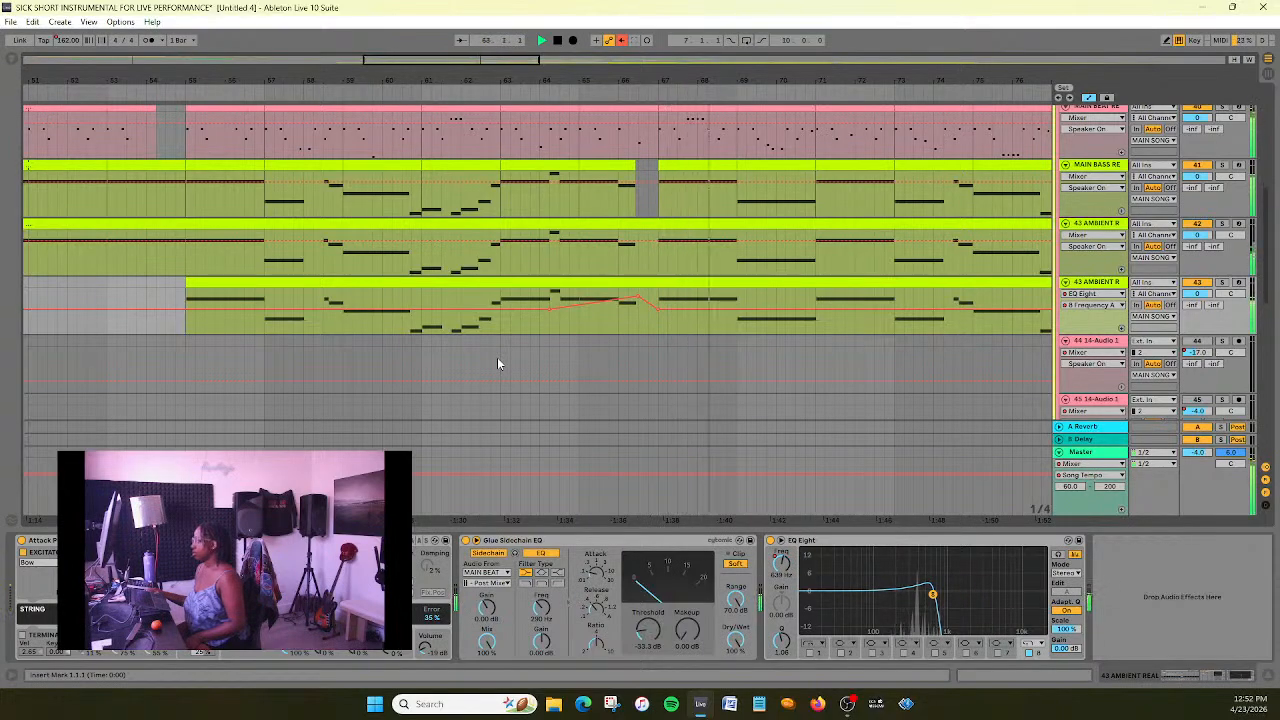
pyautogui.click(557, 41)
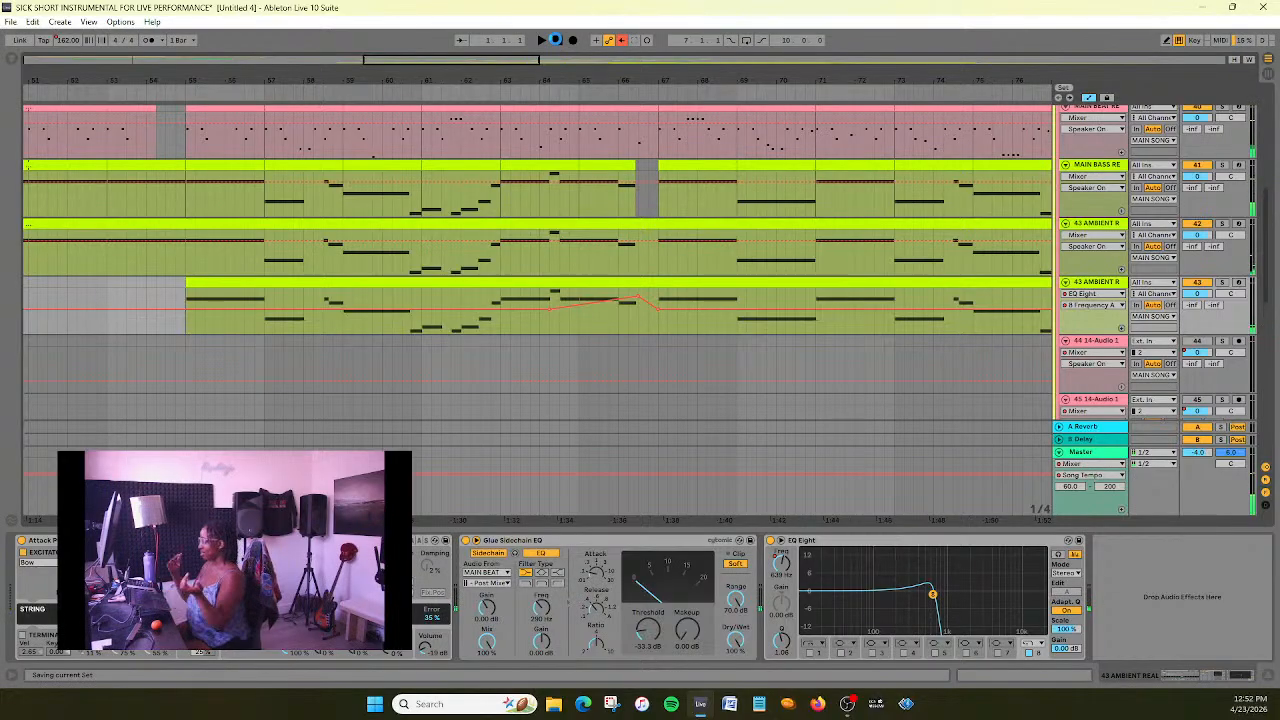
# - Trim the end of the ambient copy's clip to 97.3.1 and save the set
pyautogui.moveTo(502, 55); pyautogui.dragTo(250, 7)
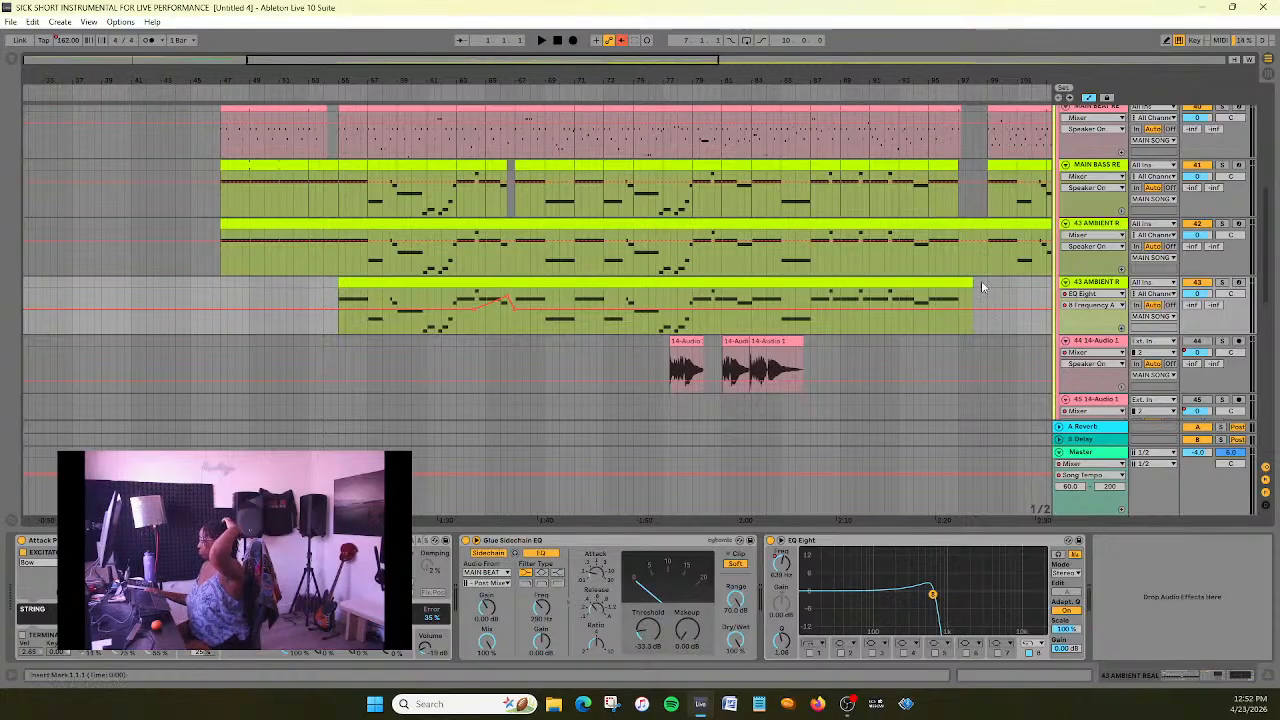
pyautogui.moveTo(975, 286); pyautogui.dragTo(967, 289)
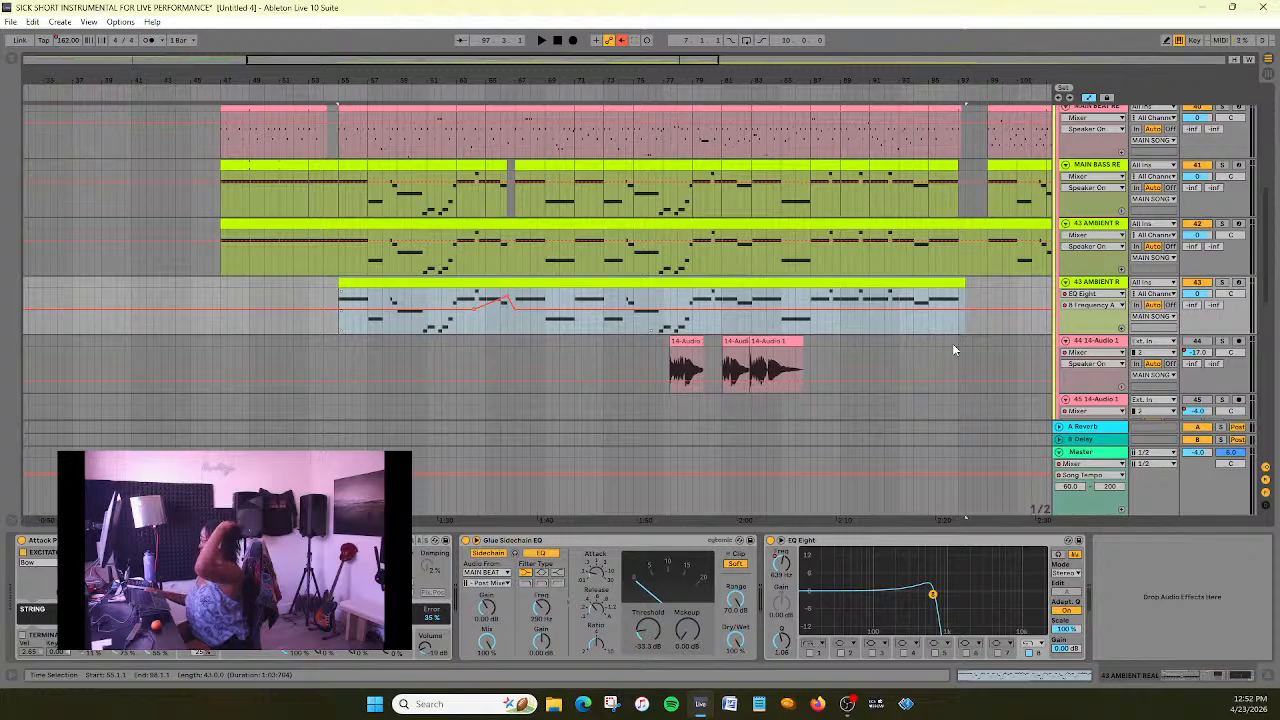
pyautogui.hotkey('ctrl', 's')
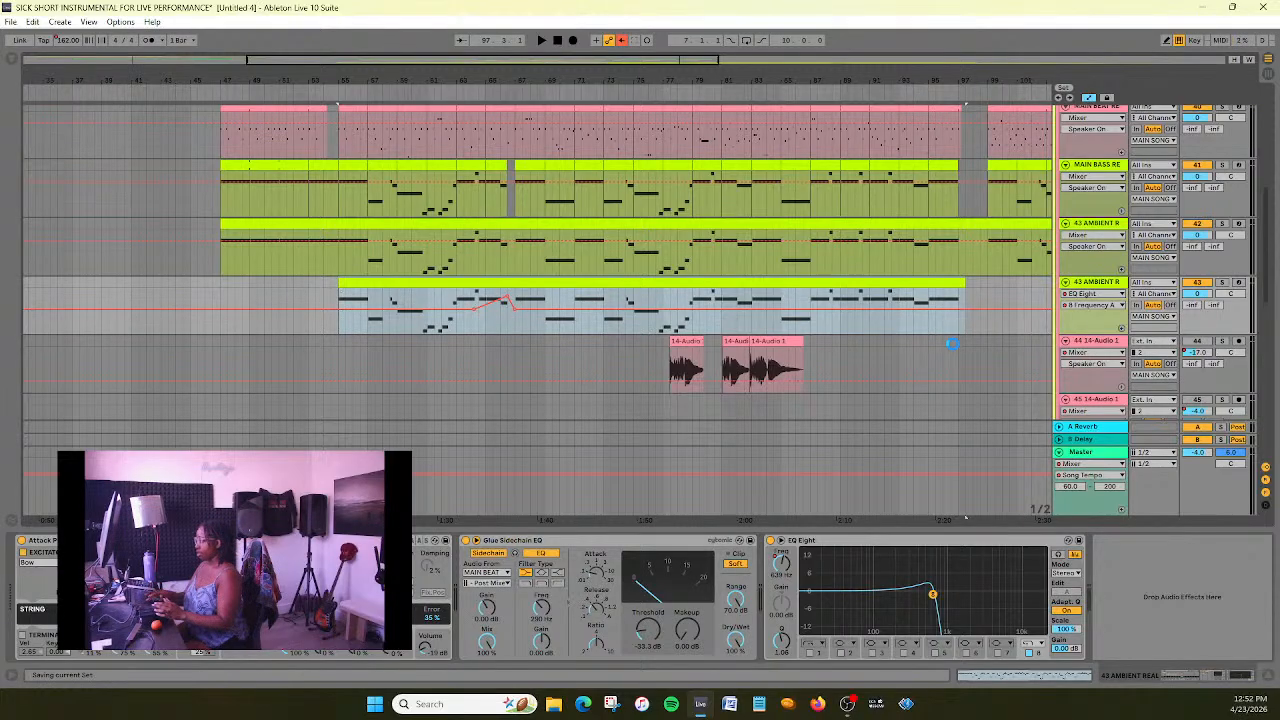
# - Play the arrangement briefly from about bar 55 and stop playback
pyautogui.scroll(2, 952, 343)
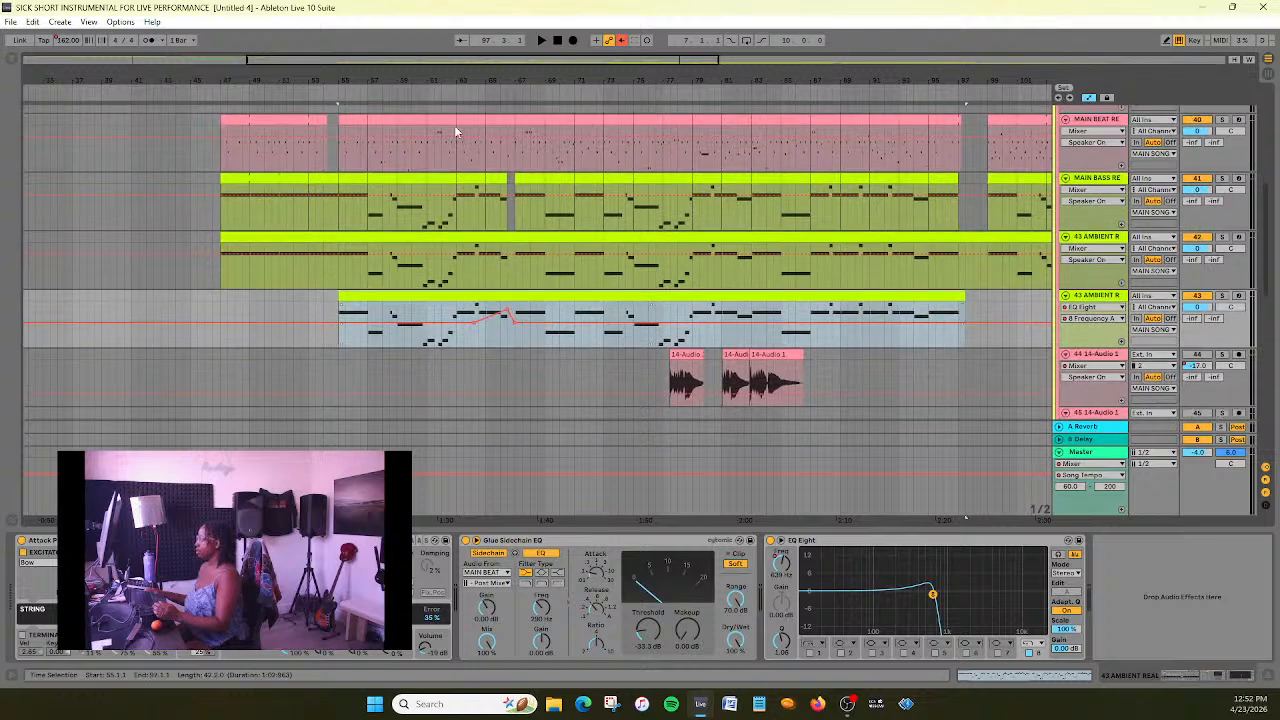
pyautogui.click(328, 90)
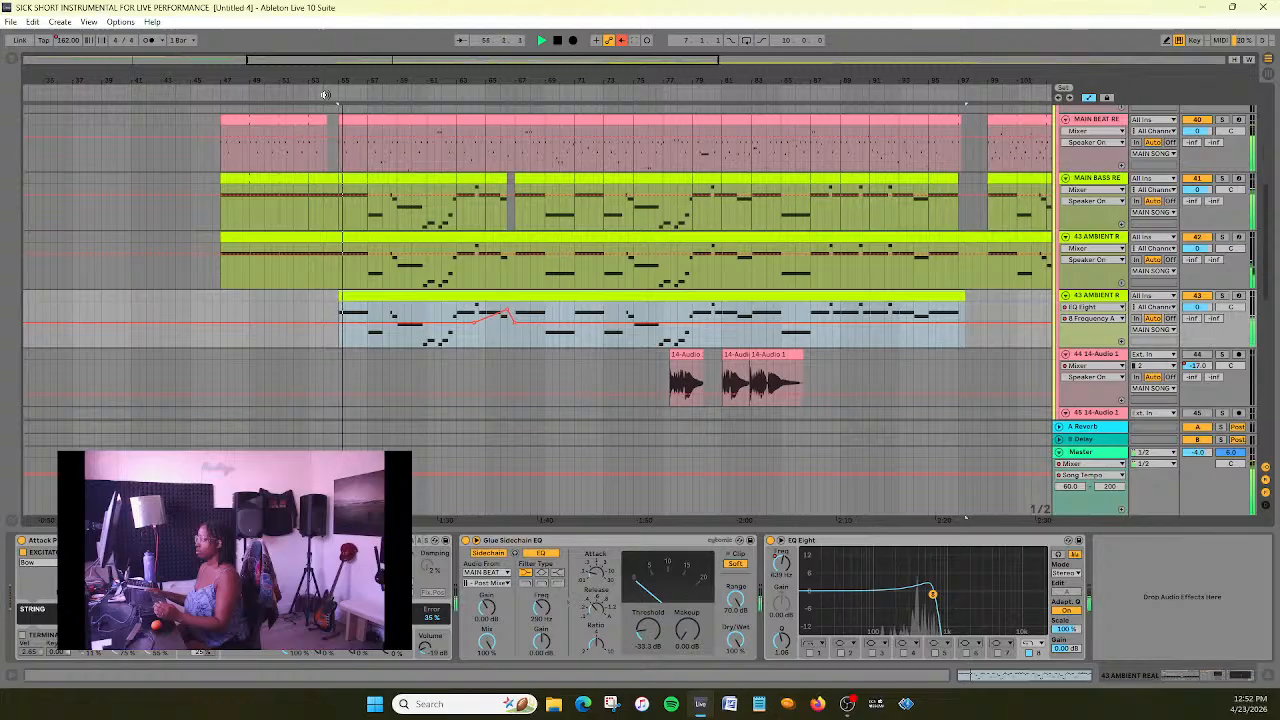
pyautogui.click(560, 40)
# - Compare the device chains of the real main beat, the real main bass and both ambient tracks
pyautogui.scroll(3, 1043, 353)
pyautogui.scroll(1, 1025, 352)
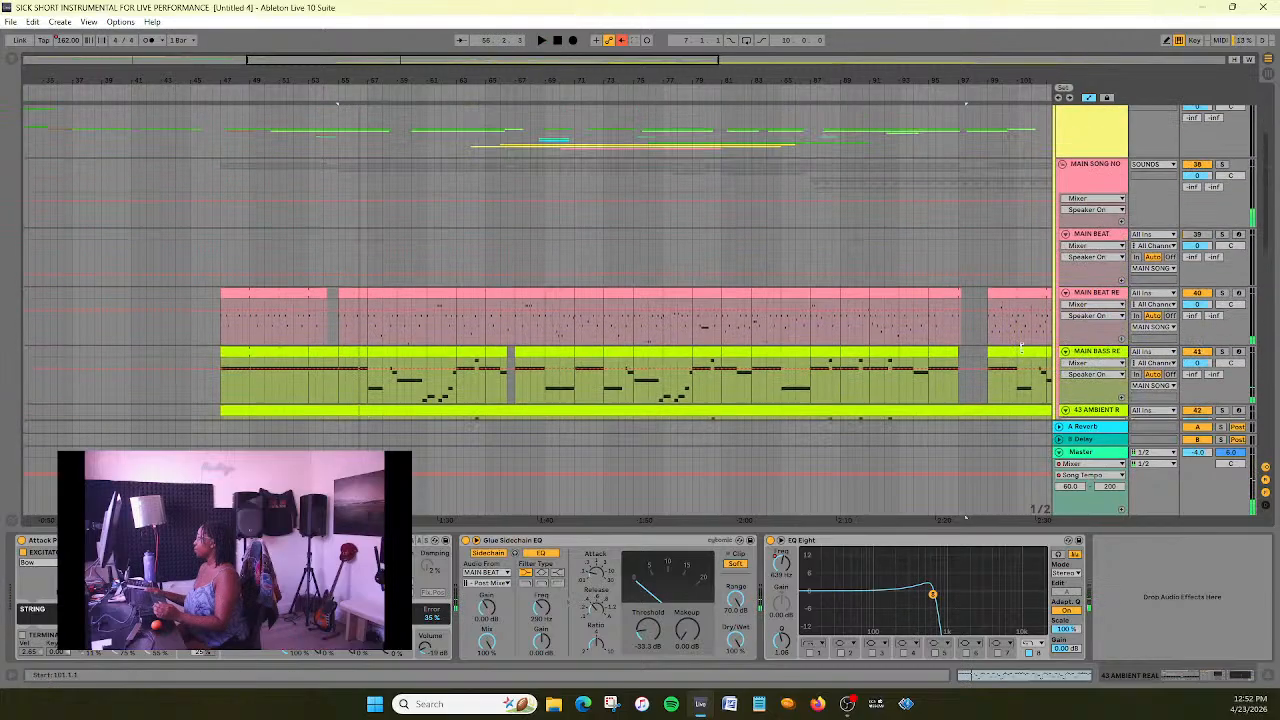
pyautogui.scroll(-2, 1021, 348)
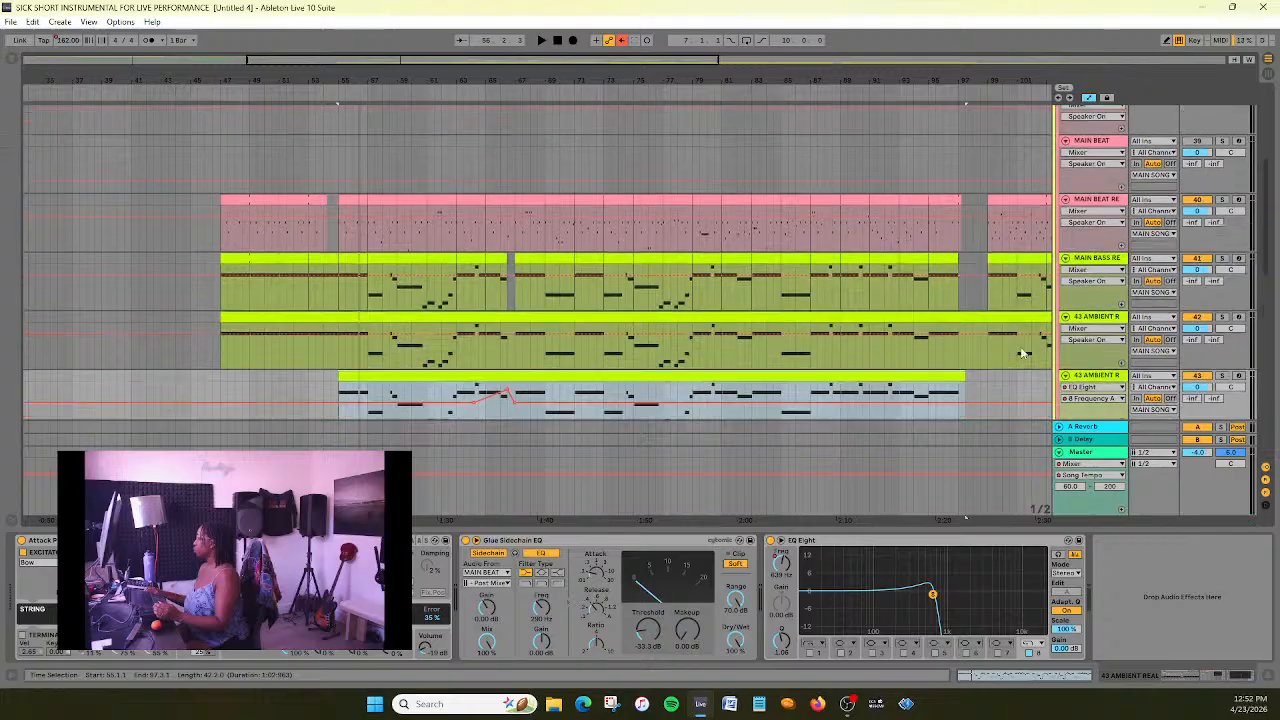
pyautogui.scroll(-1, 1020, 346)
pyautogui.scroll(5, 1021, 349)
pyautogui.scroll(-5, 1022, 352)
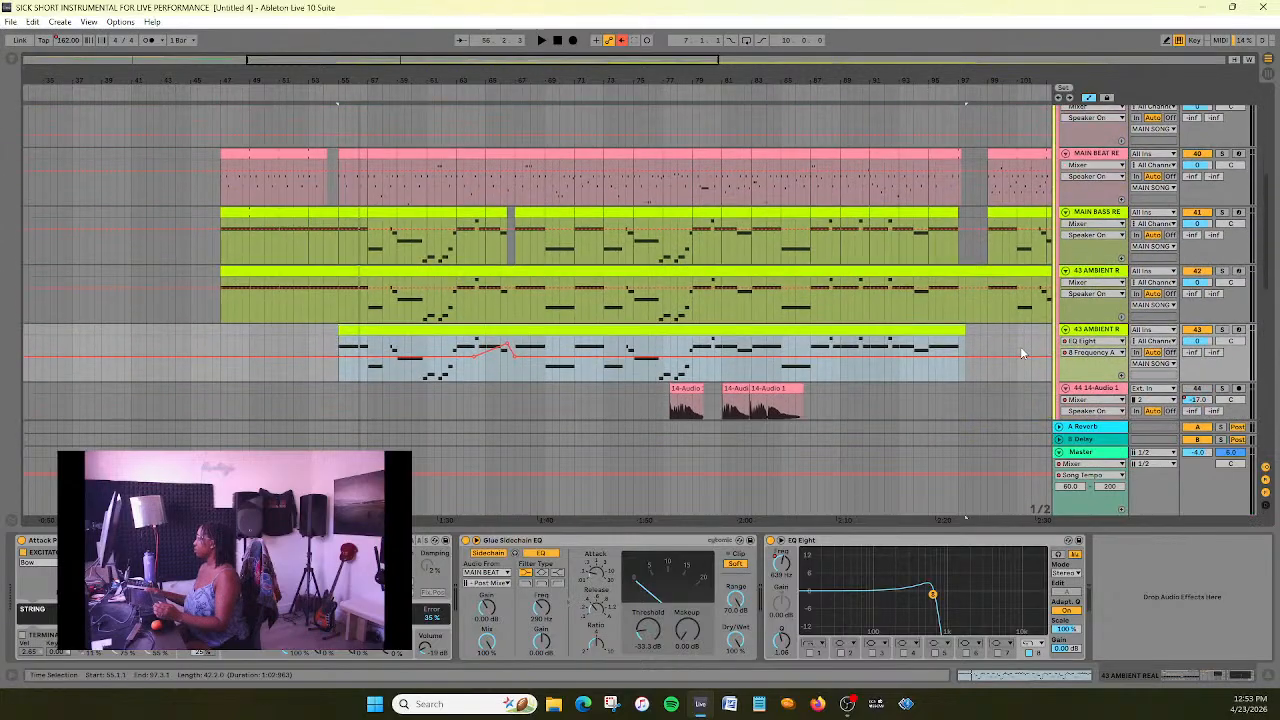
pyautogui.scroll(1, 1020, 350)
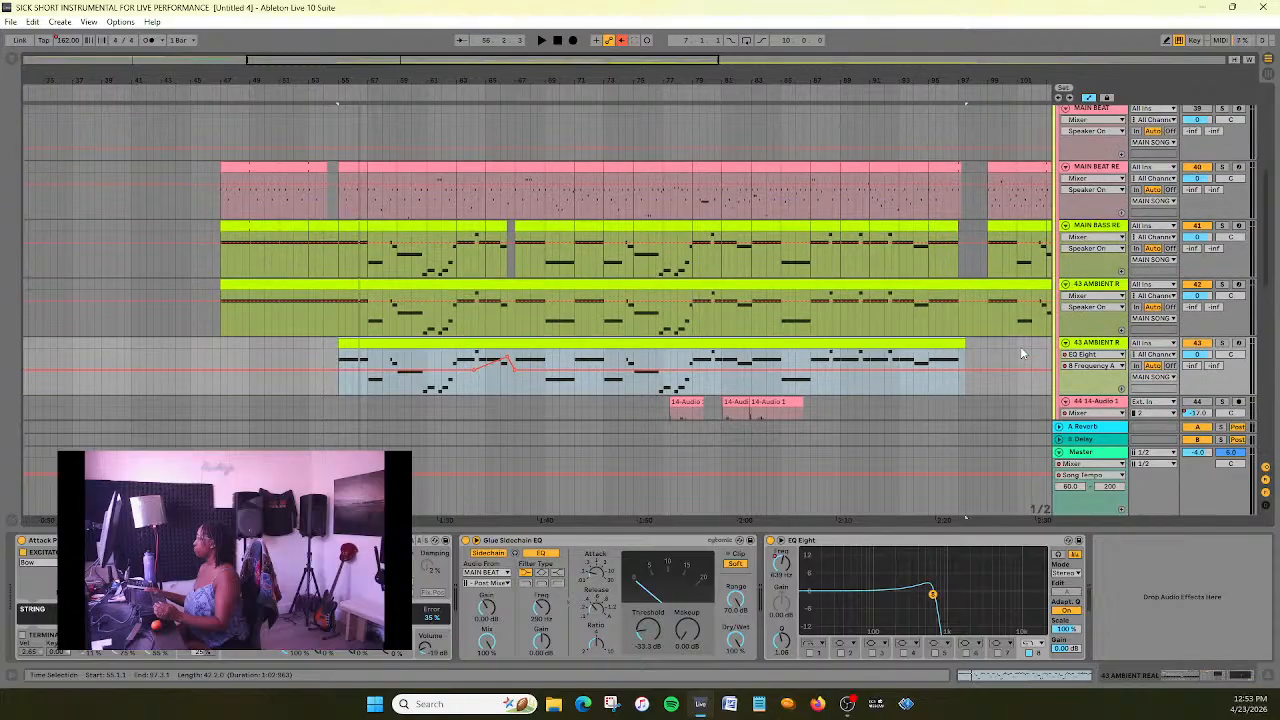
pyautogui.click(1099, 229)
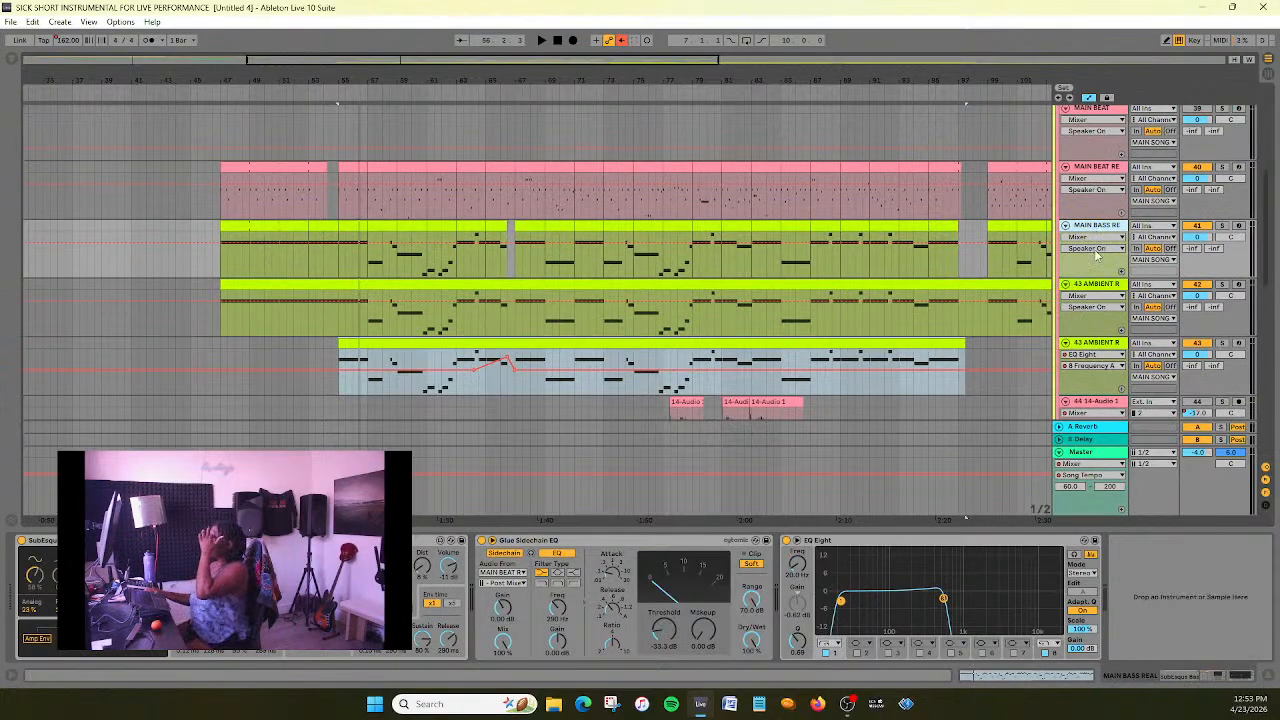
pyautogui.click(1097, 294)
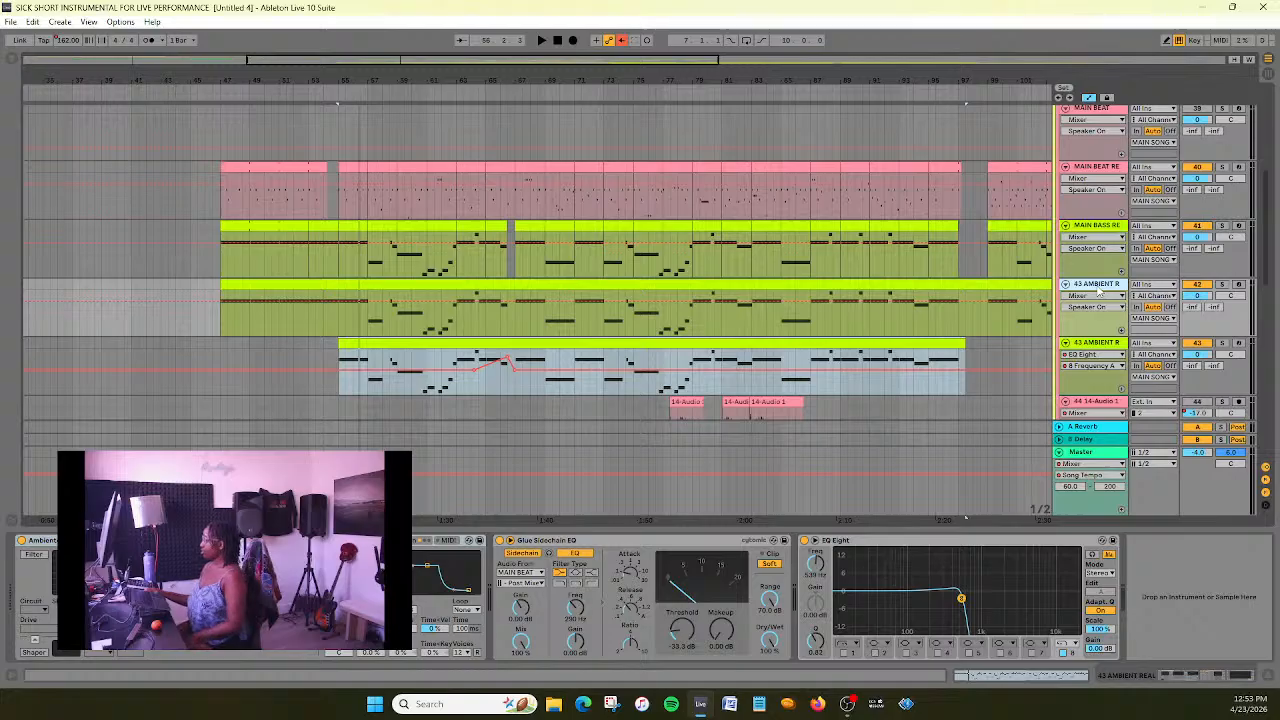
pyautogui.click(1094, 343)
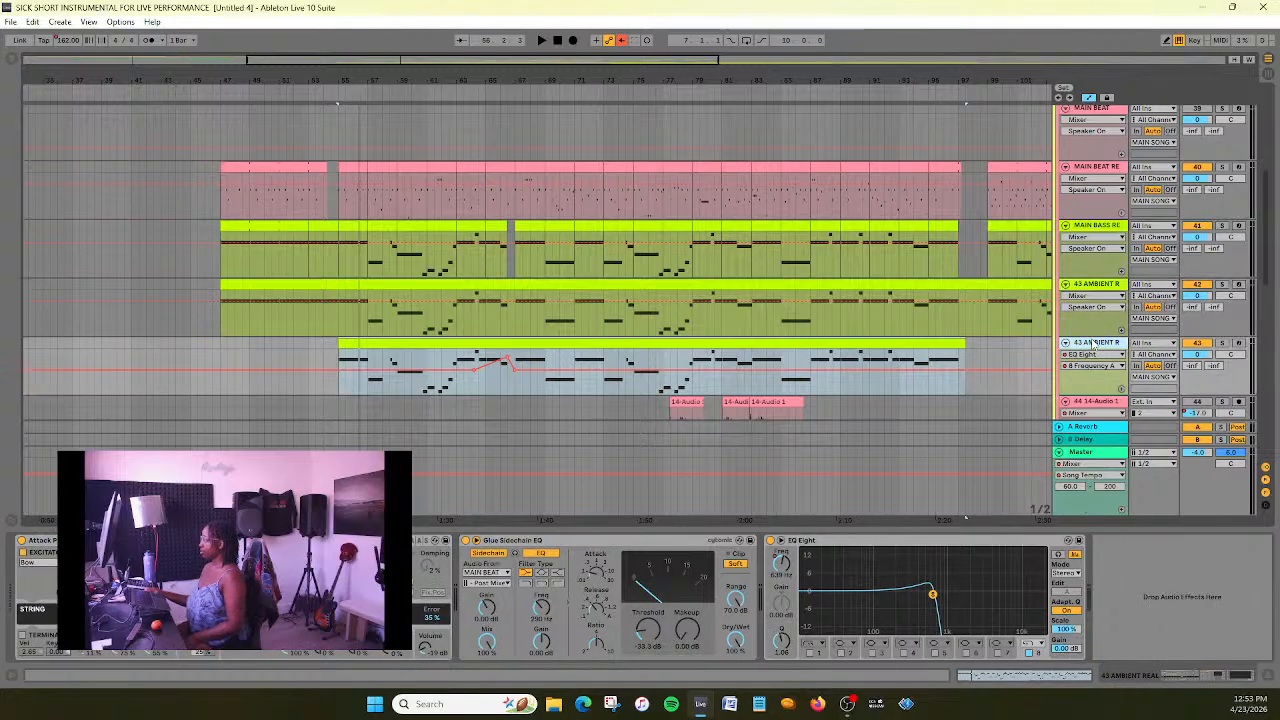
pyautogui.click(1107, 171)
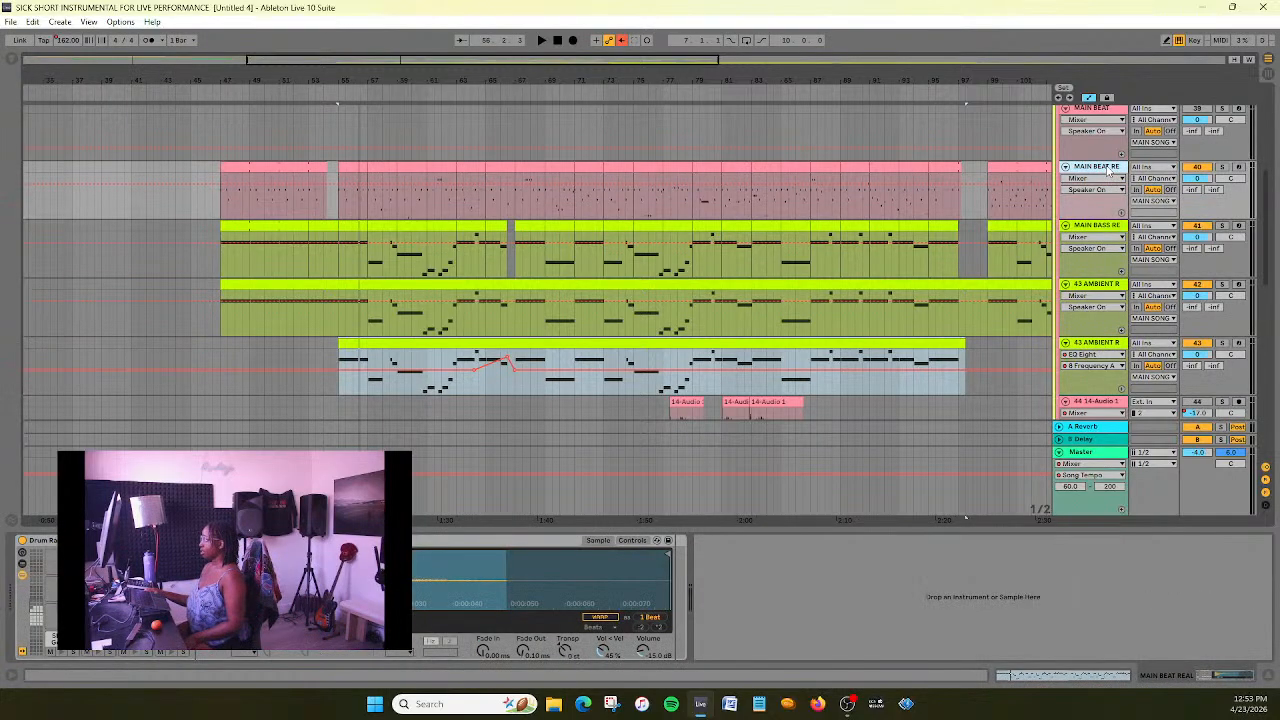
pyautogui.click(1100, 229)
pyautogui.click(1093, 290)
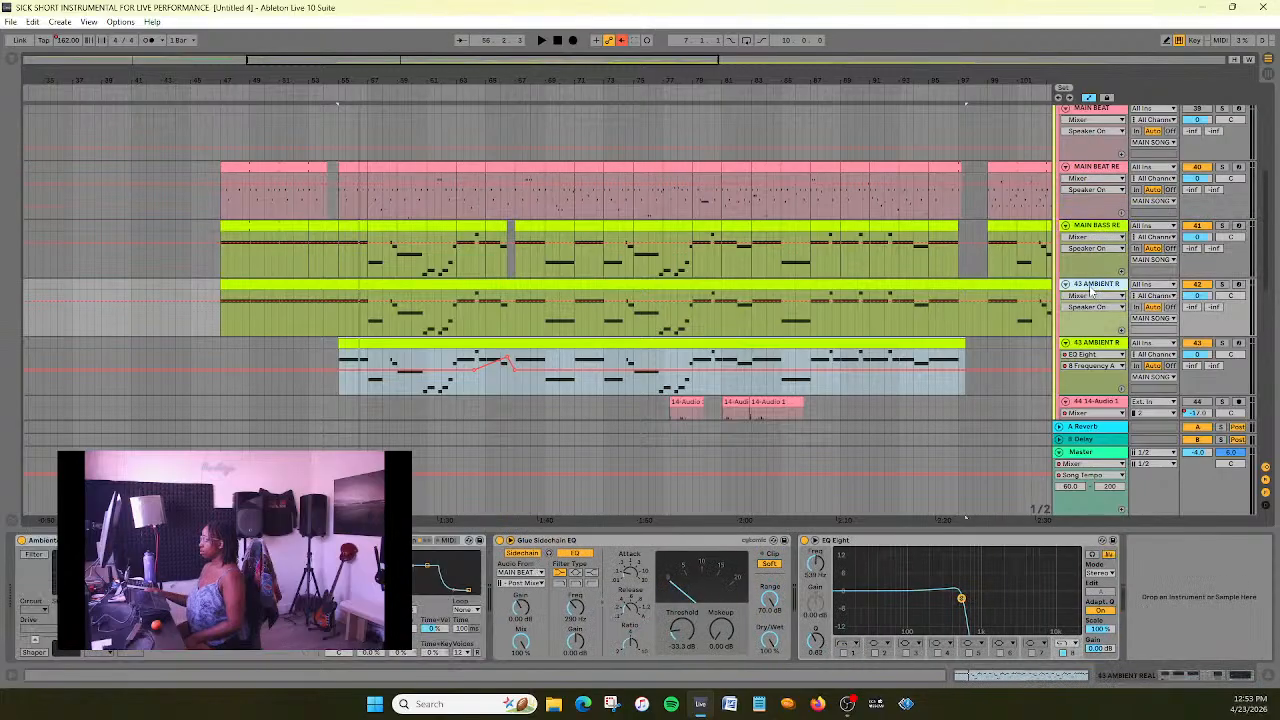
pyautogui.click(1094, 228)
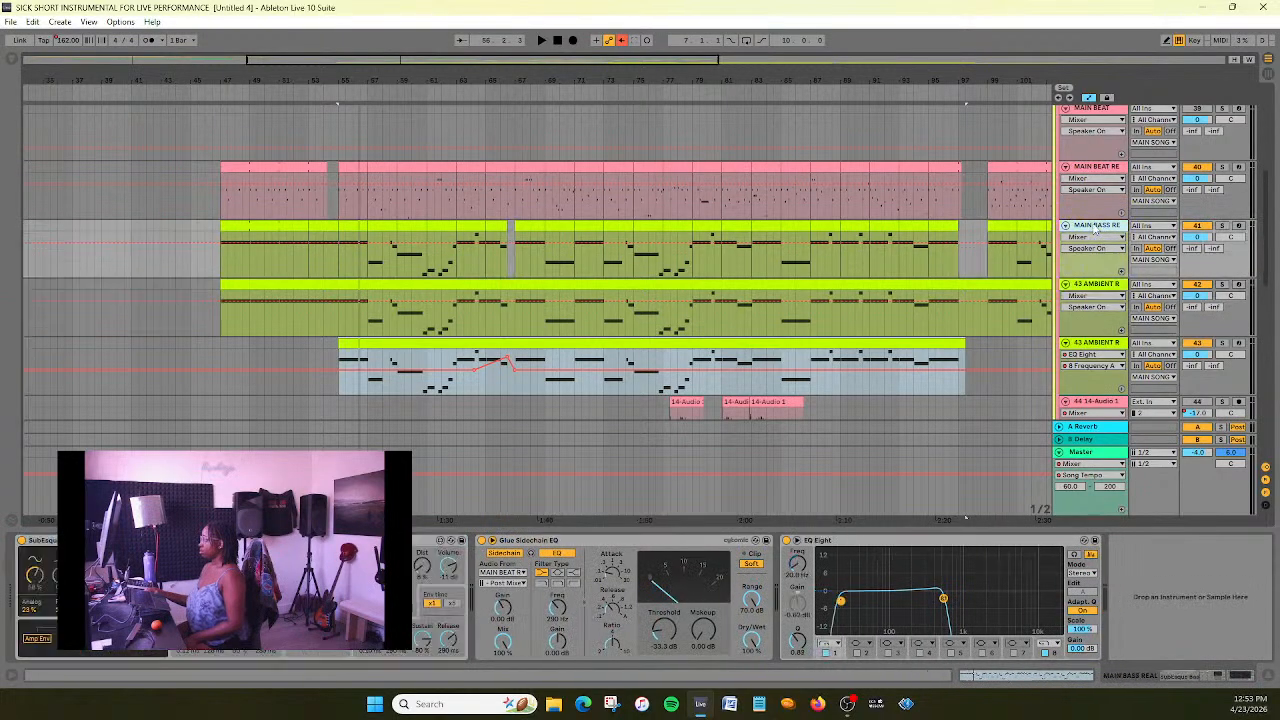
# - Check the two main beat tracks, delete the empty MAIN BEAT track and save the set
pyautogui.moveTo(481, 61); pyautogui.dragTo(481, 15)
pyautogui.scroll(2, 820, 266)
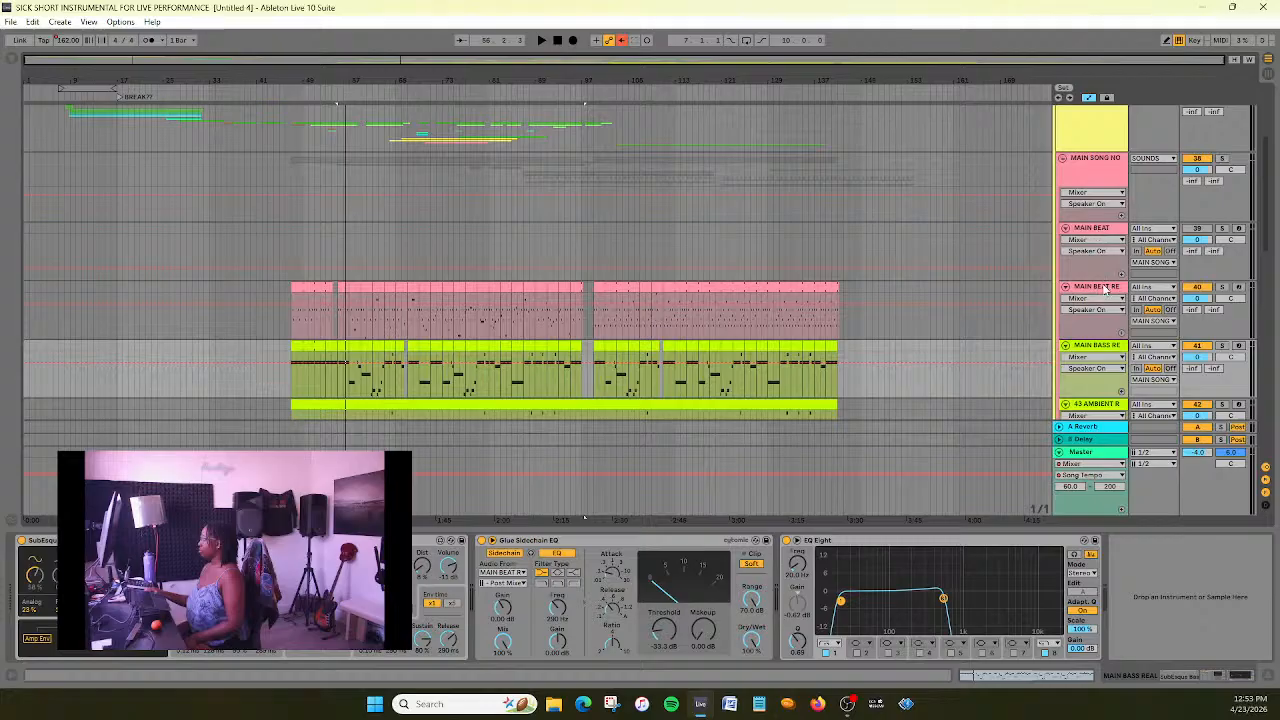
pyautogui.click(1108, 232)
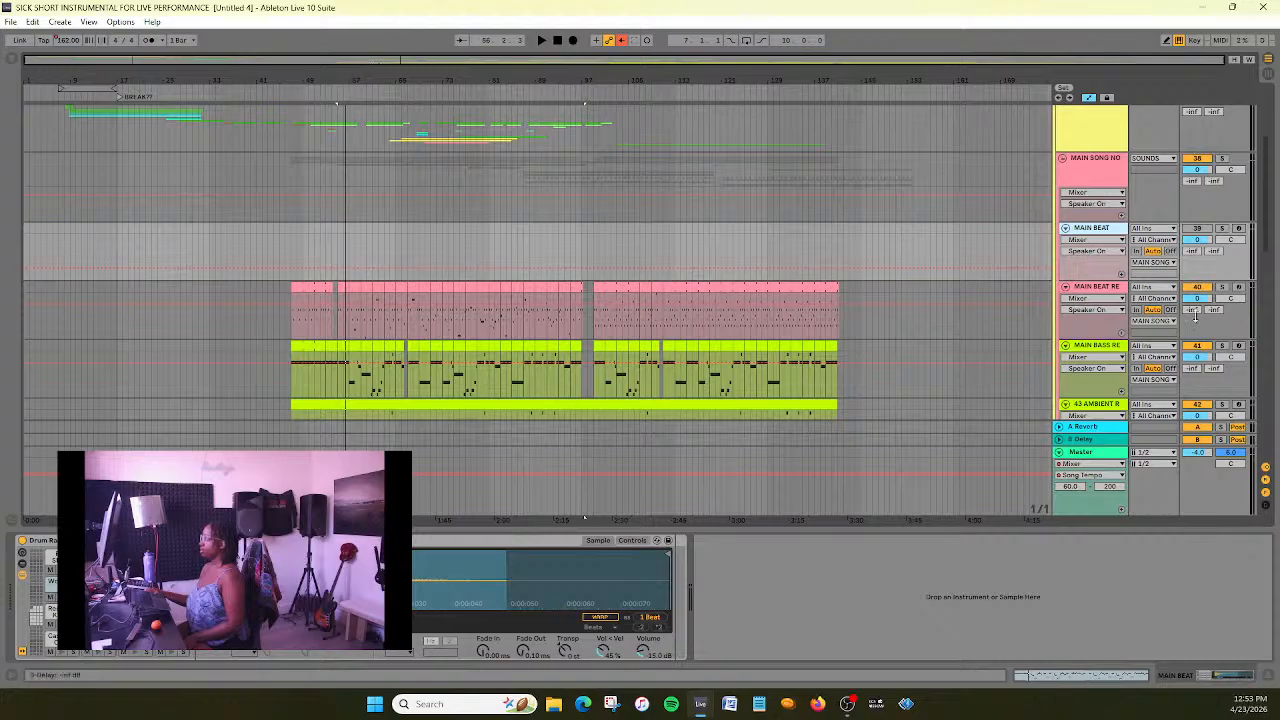
pyautogui.click(1104, 284)
pyautogui.click(1108, 230)
pyautogui.click(490, 248)
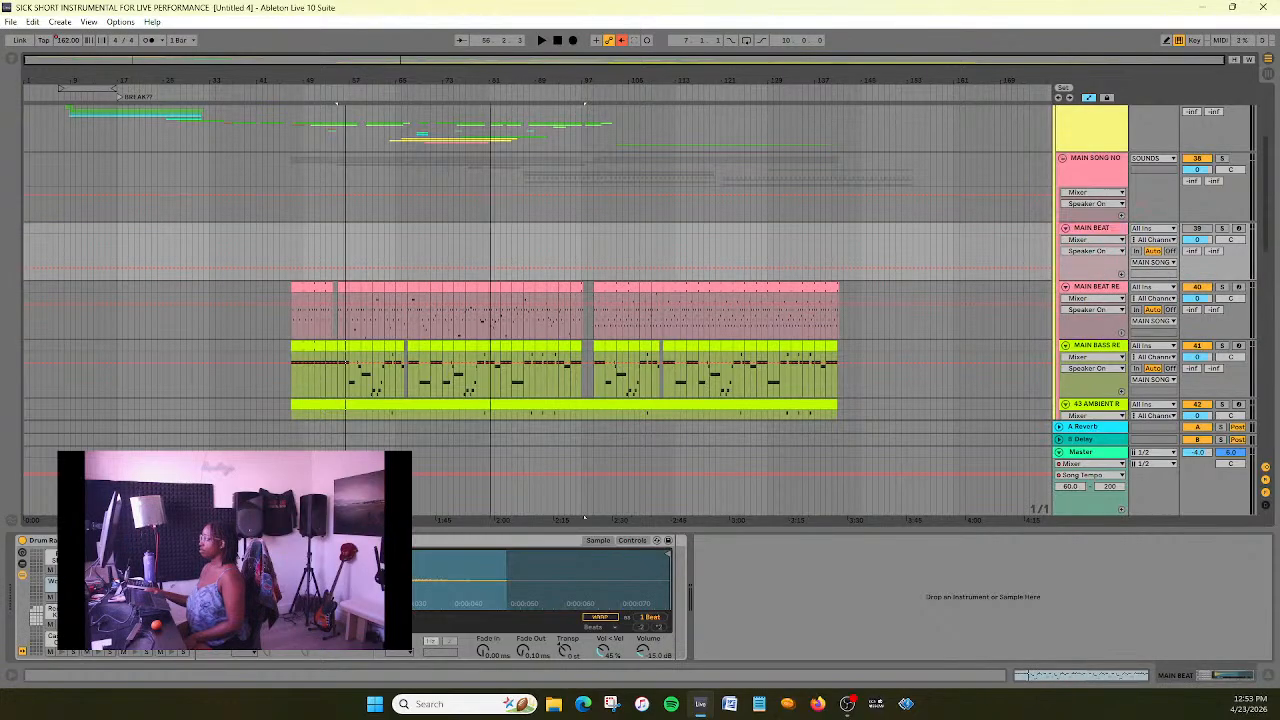
pyautogui.click(1095, 226)
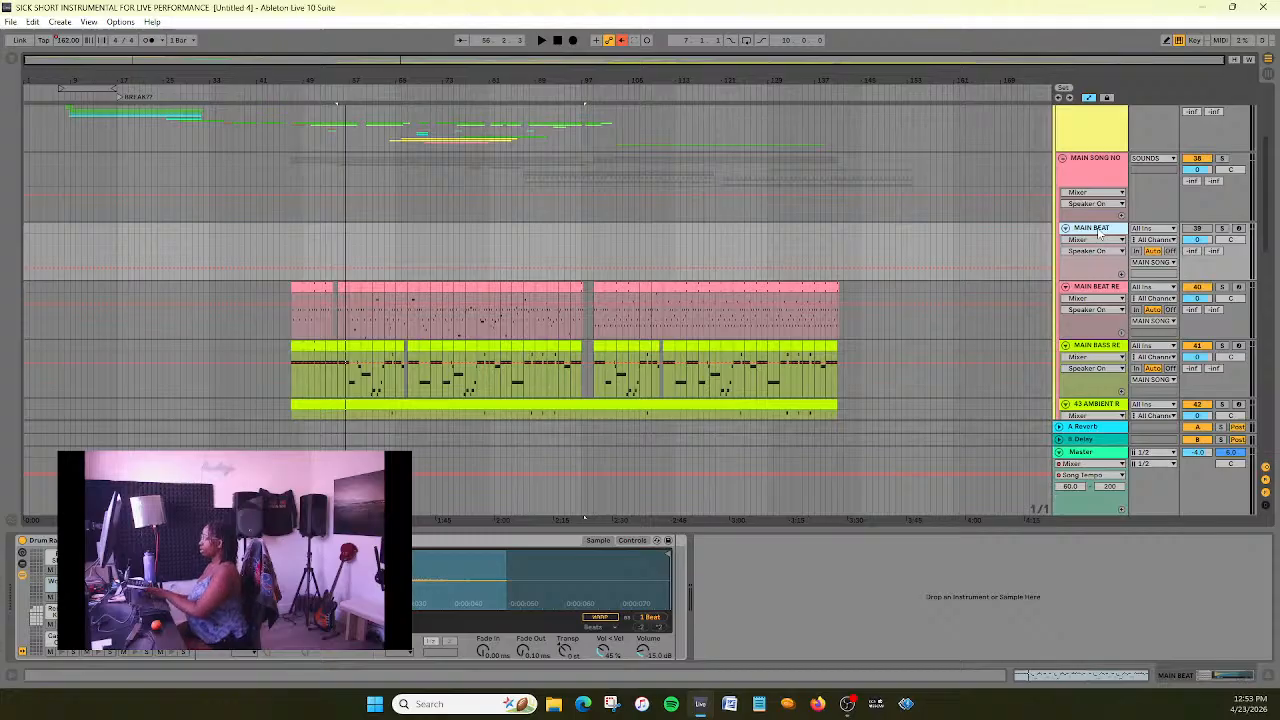
pyautogui.press('Delete')
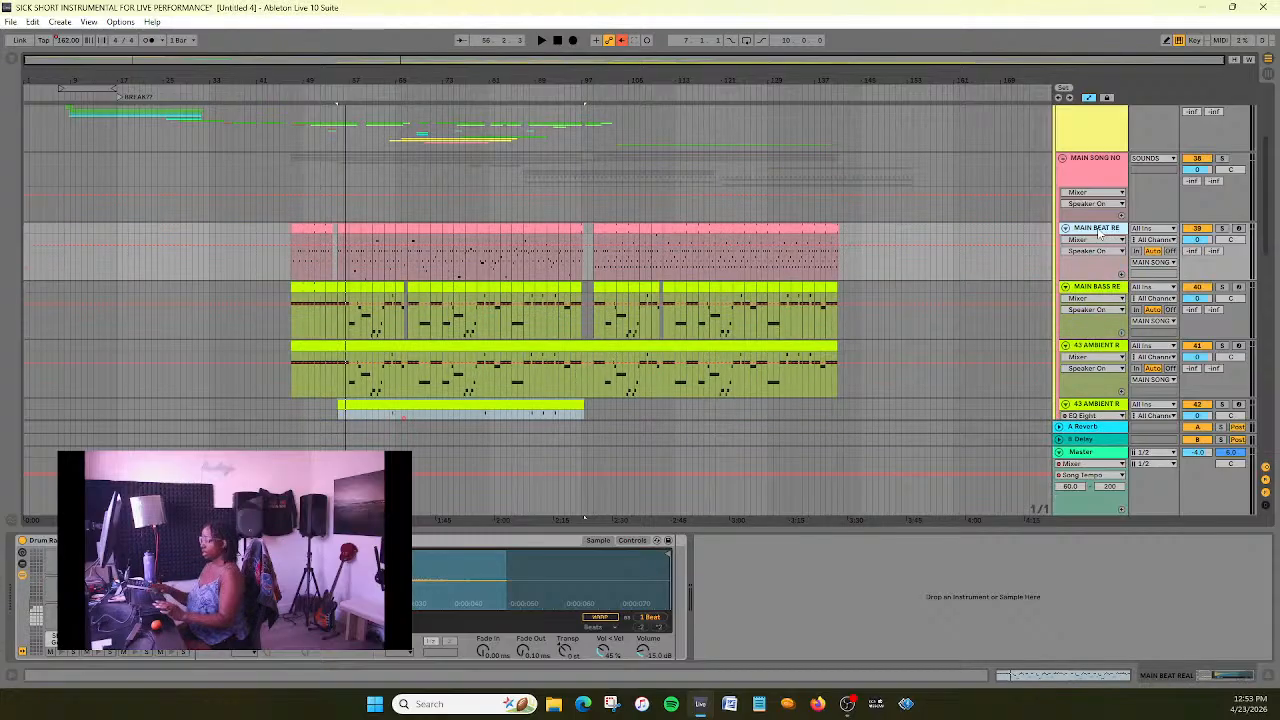
pyautogui.click(924, 308)
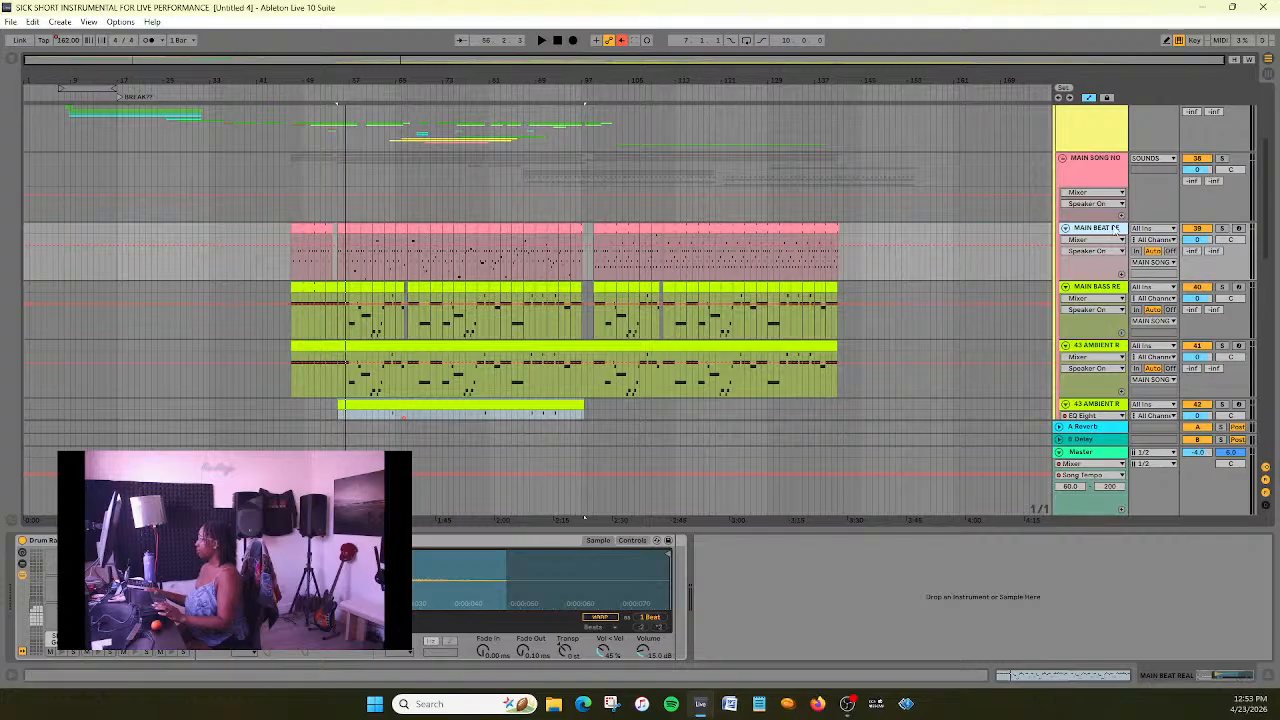
# - Select the range of tracks from MAIN BASS REAL through 50-Desert Dream and check which tracks it covers
pyautogui.click(1094, 290)
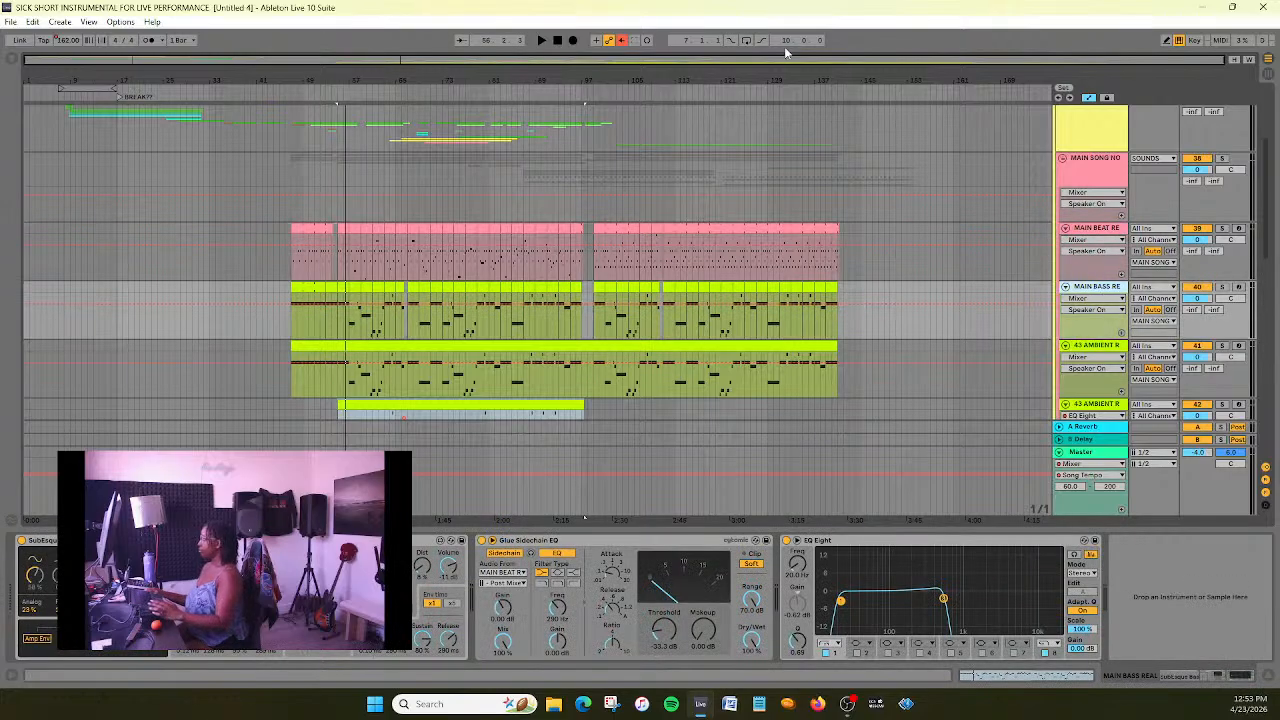
pyautogui.scroll(-5, 1116, 300)
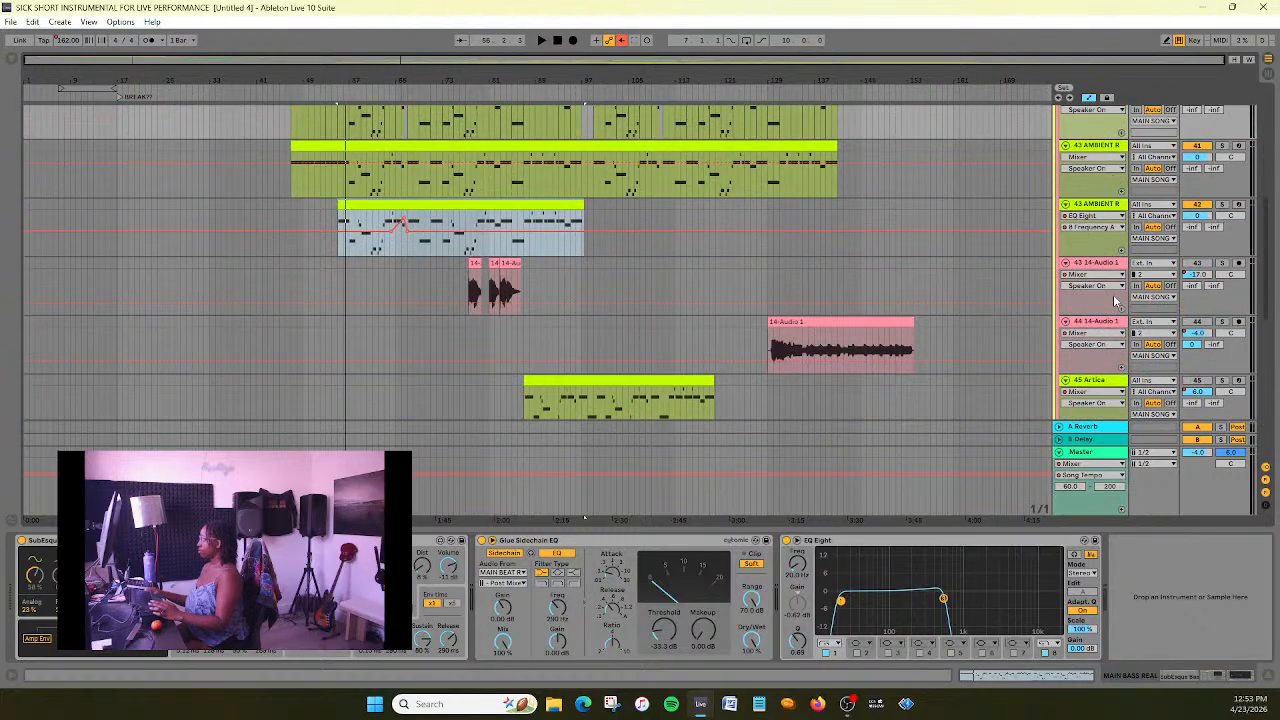
pyautogui.scroll(-10, 1116, 300)
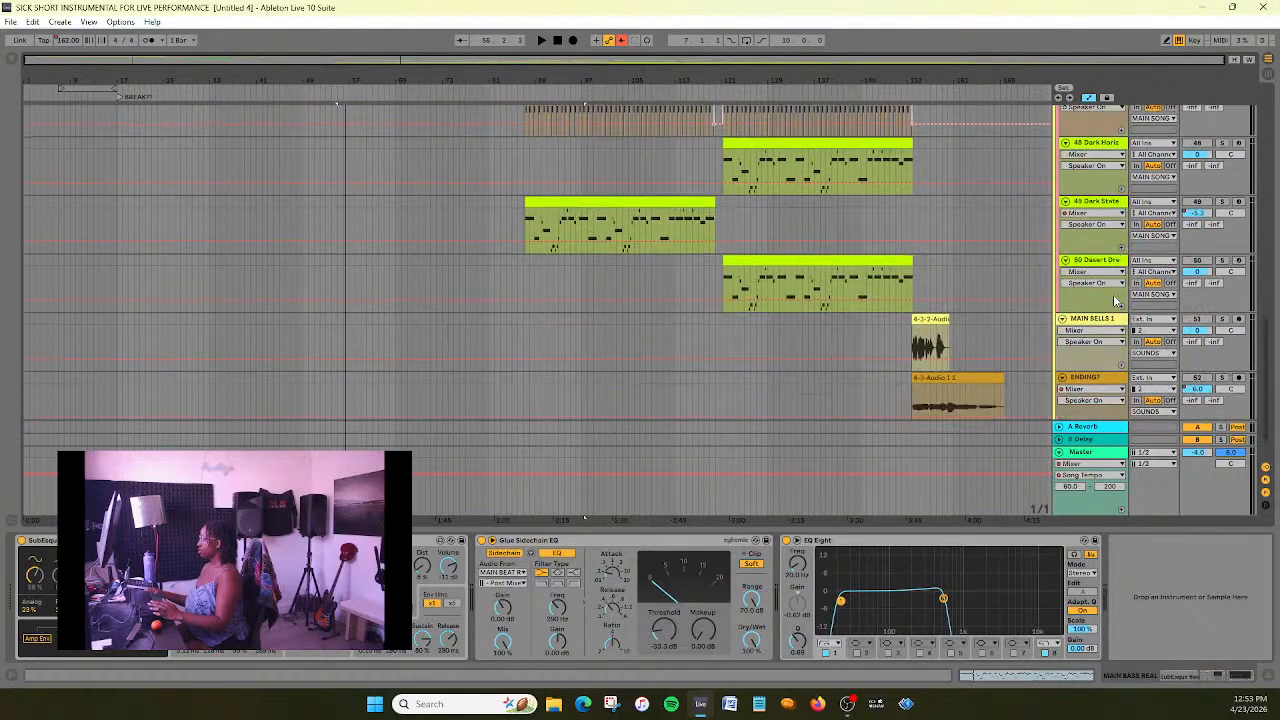
pyautogui.scroll(-1, 1116, 300)
pyautogui.scroll(10, 1116, 300)
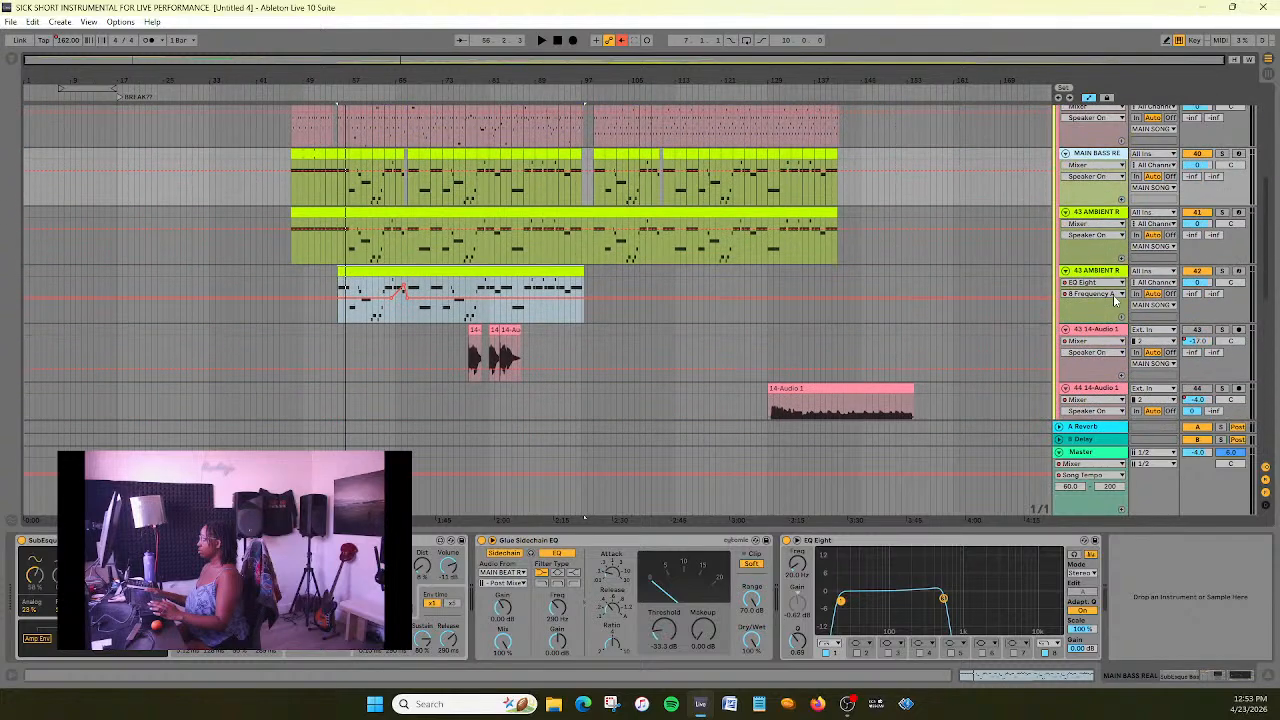
pyautogui.scroll(-10, 1116, 300)
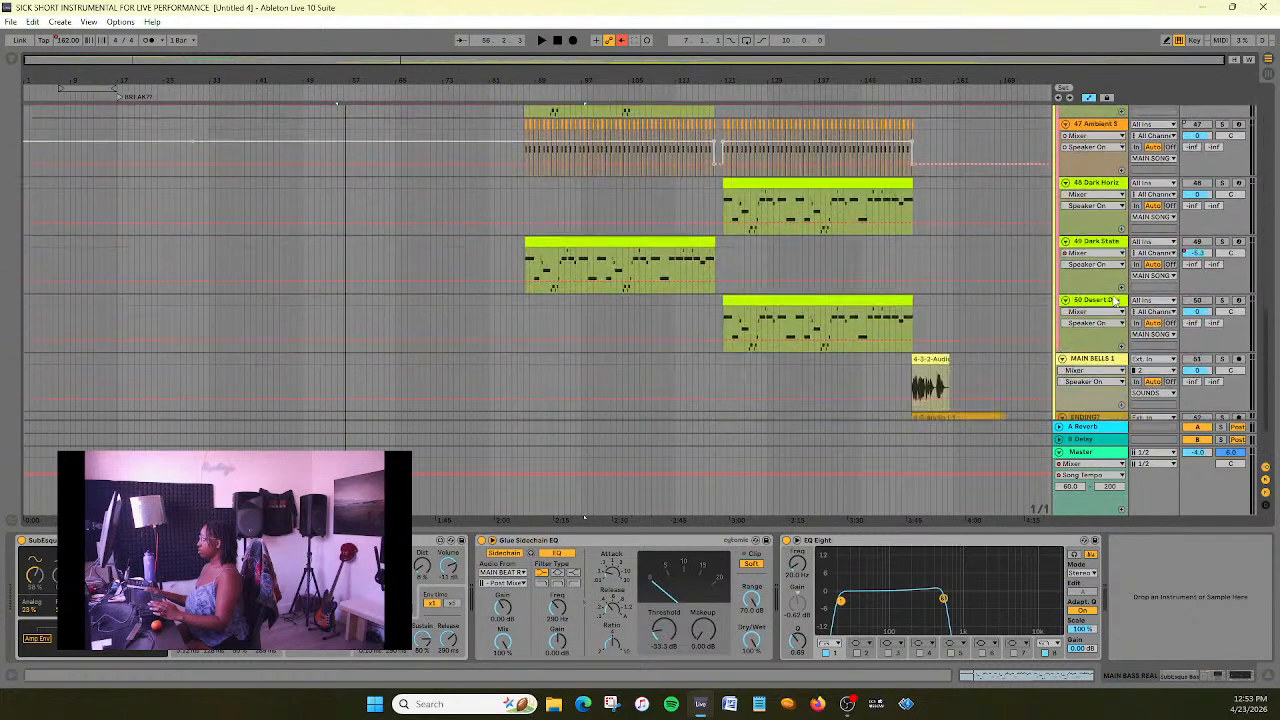
pyautogui.scroll(-1, 1114, 300)
pyautogui.keyDown('shift'); pyautogui.click(1112, 343); pyautogui.keyUp('shift')
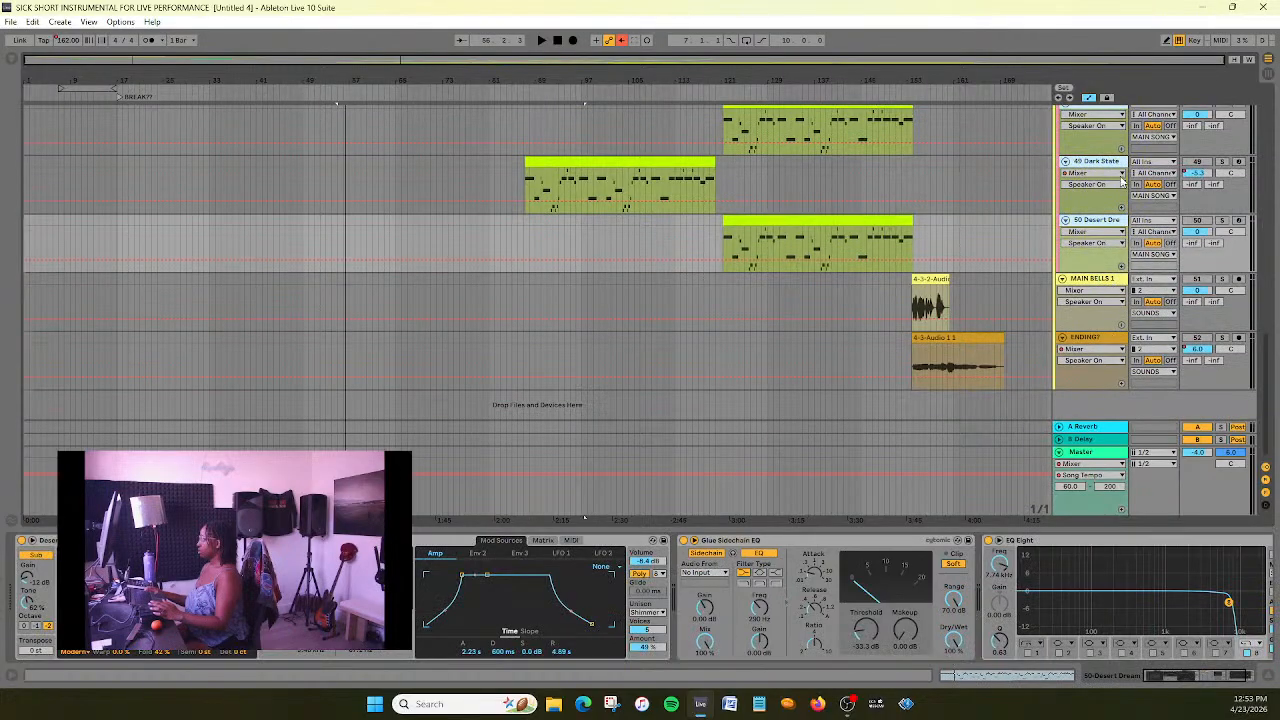
pyautogui.scroll(10, 1100, 318)
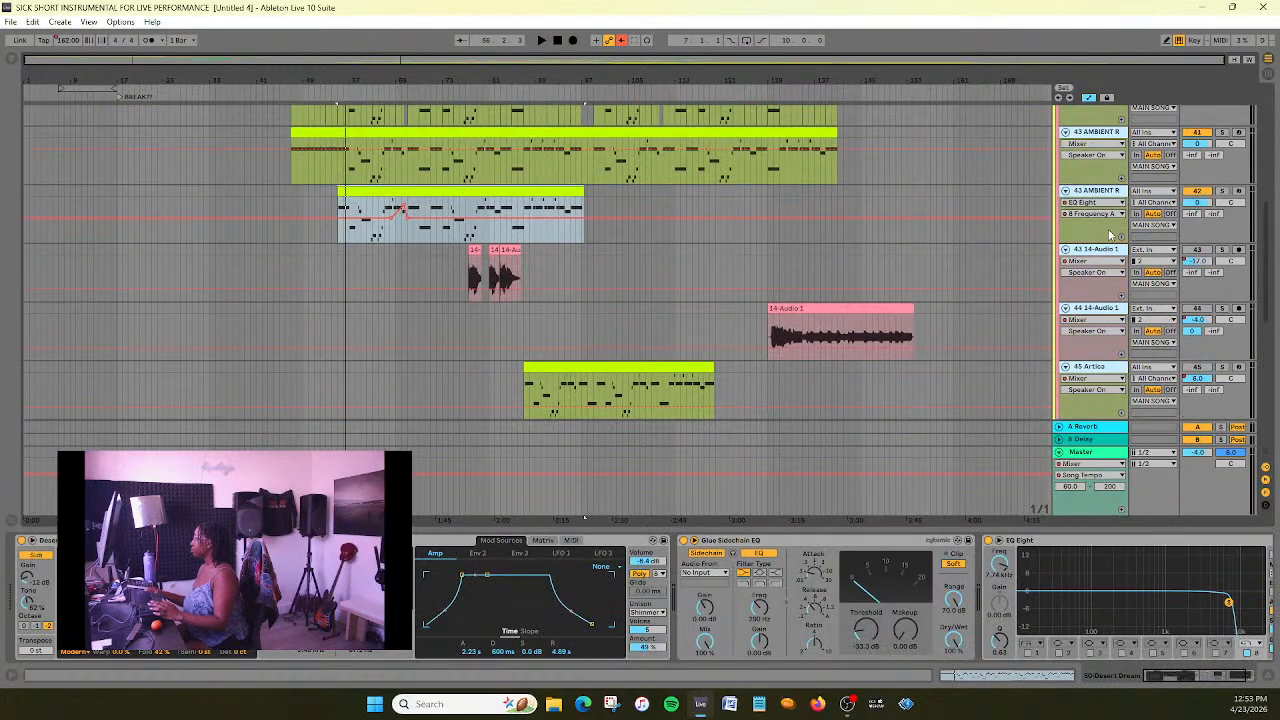
pyautogui.scroll(-10, 1116, 225)
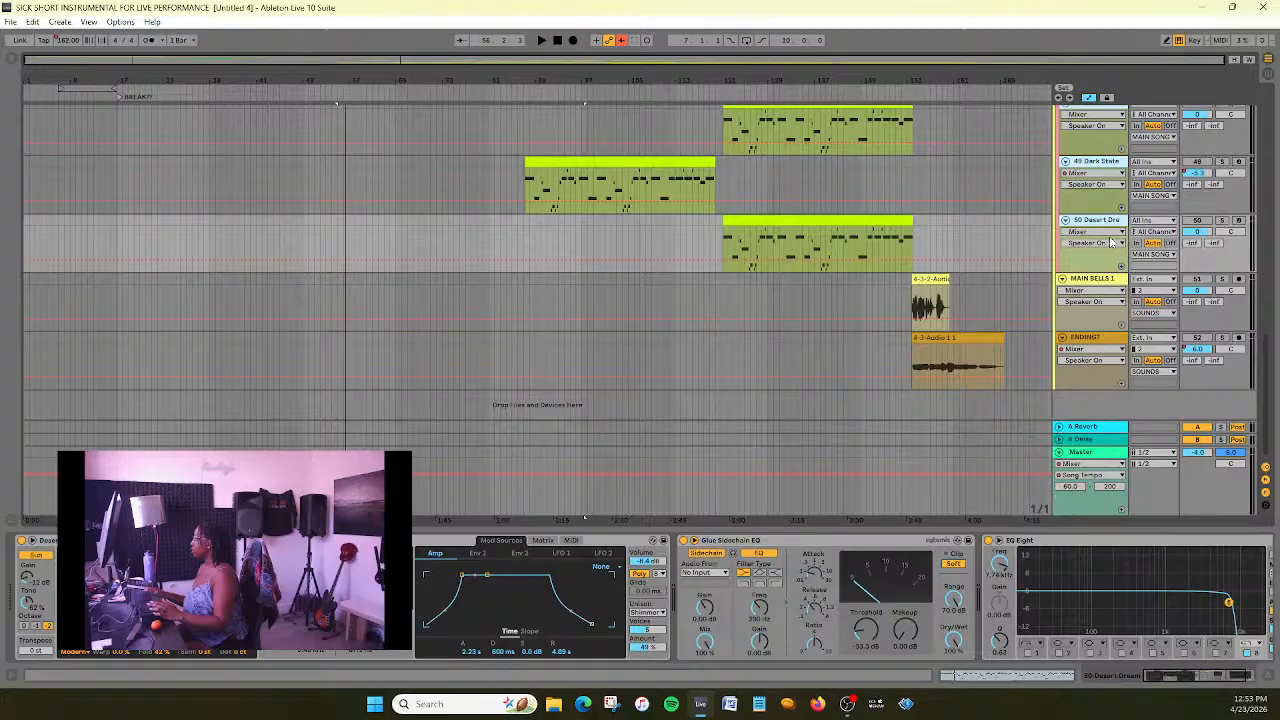
pyautogui.scroll(10, 1110, 242)
# - Reselect the tracks from MAIN BASS REAL down to 50-Desert Dream and check the selection
pyautogui.click(1112, 249)
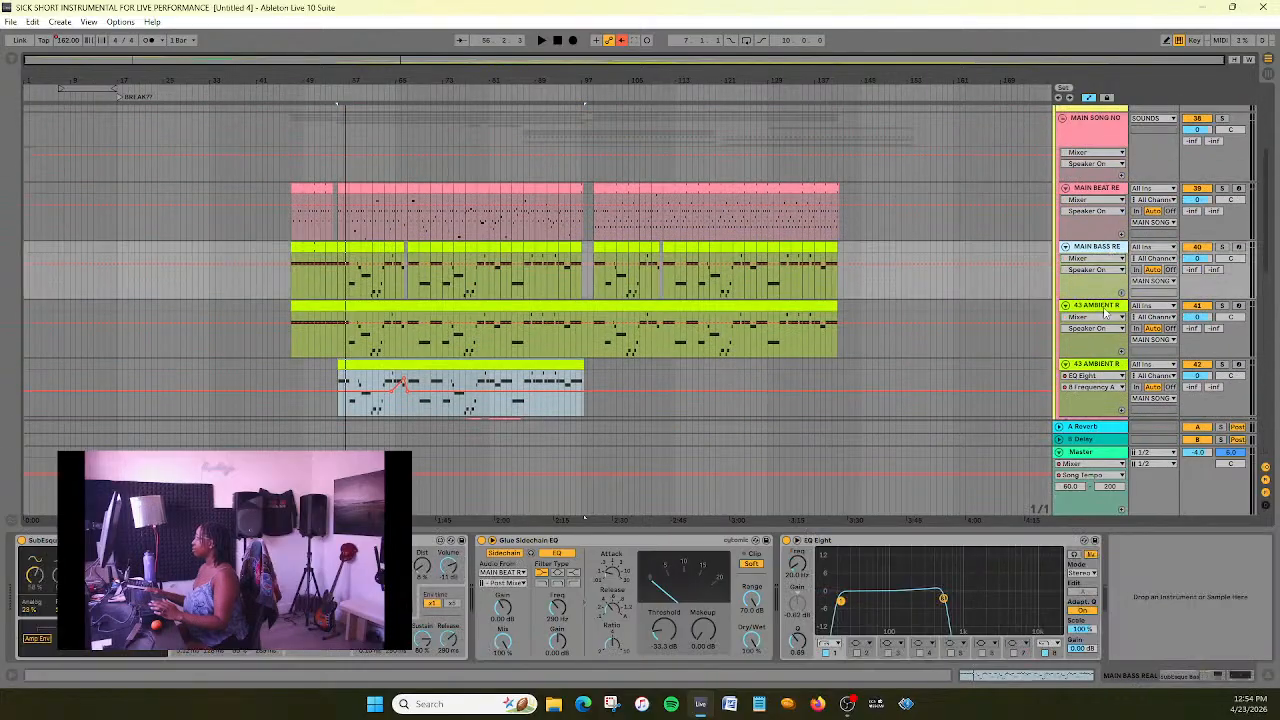
pyautogui.scroll(-10, 1105, 313)
pyautogui.keyDown('shift'); pyautogui.click(1106, 340); pyautogui.keyUp('shift')
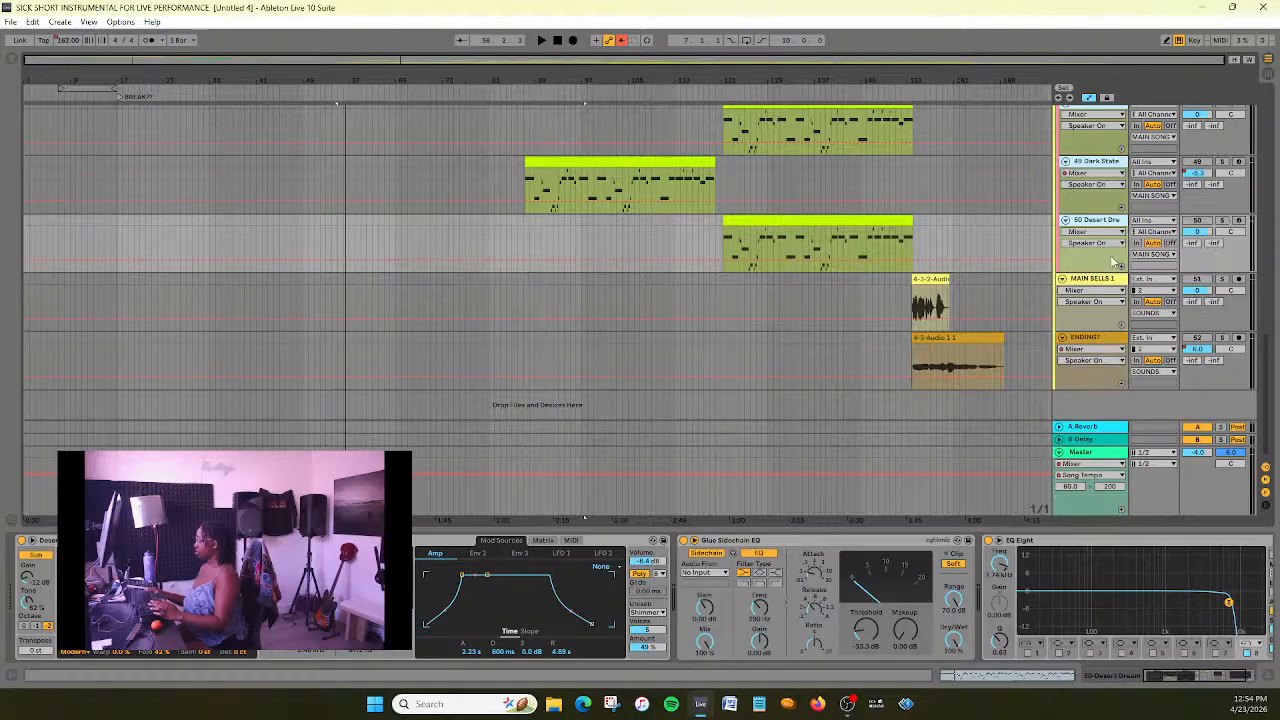
pyautogui.scroll(4, 1091, 320)
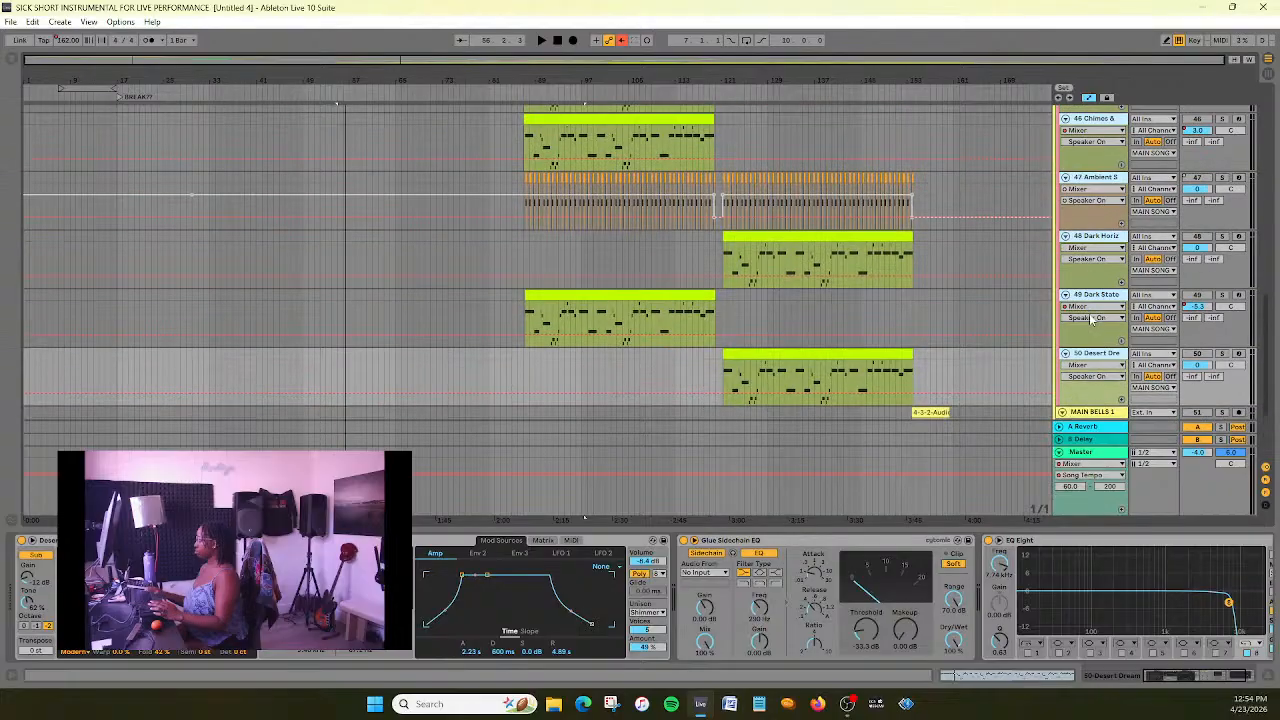
pyautogui.scroll(20, 1092, 318)
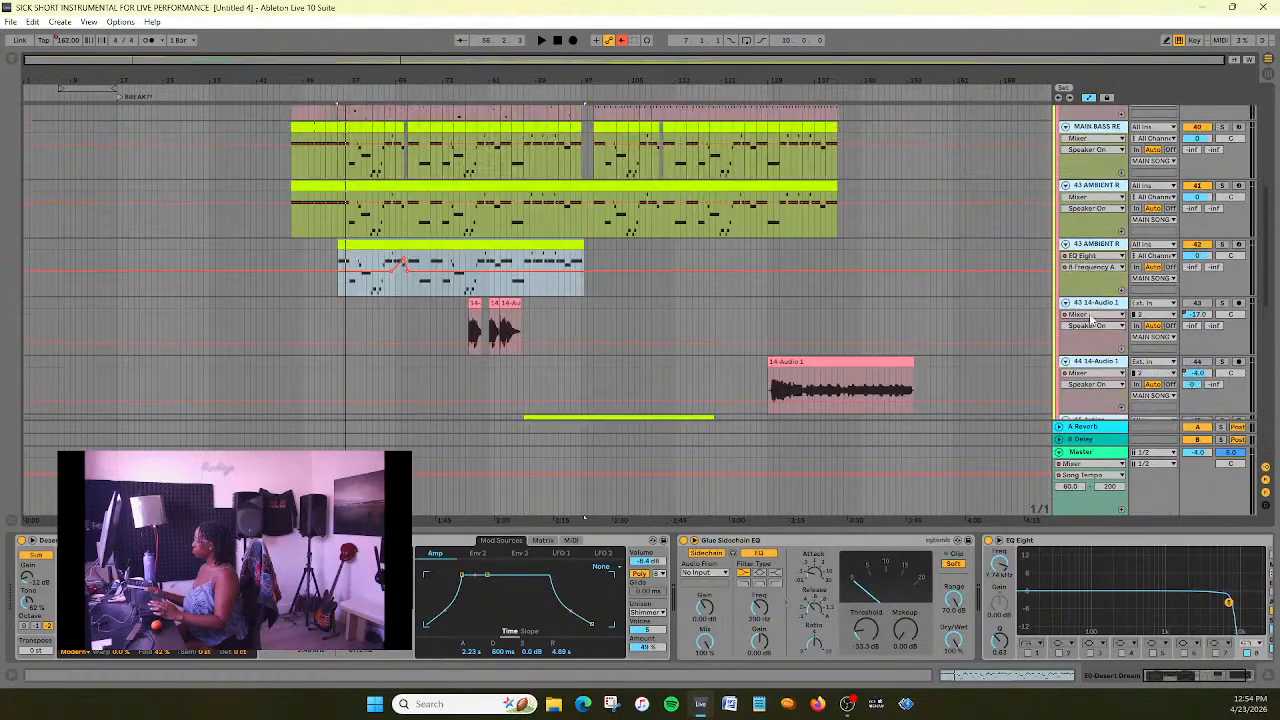
pyautogui.scroll(-8, 1091, 320)
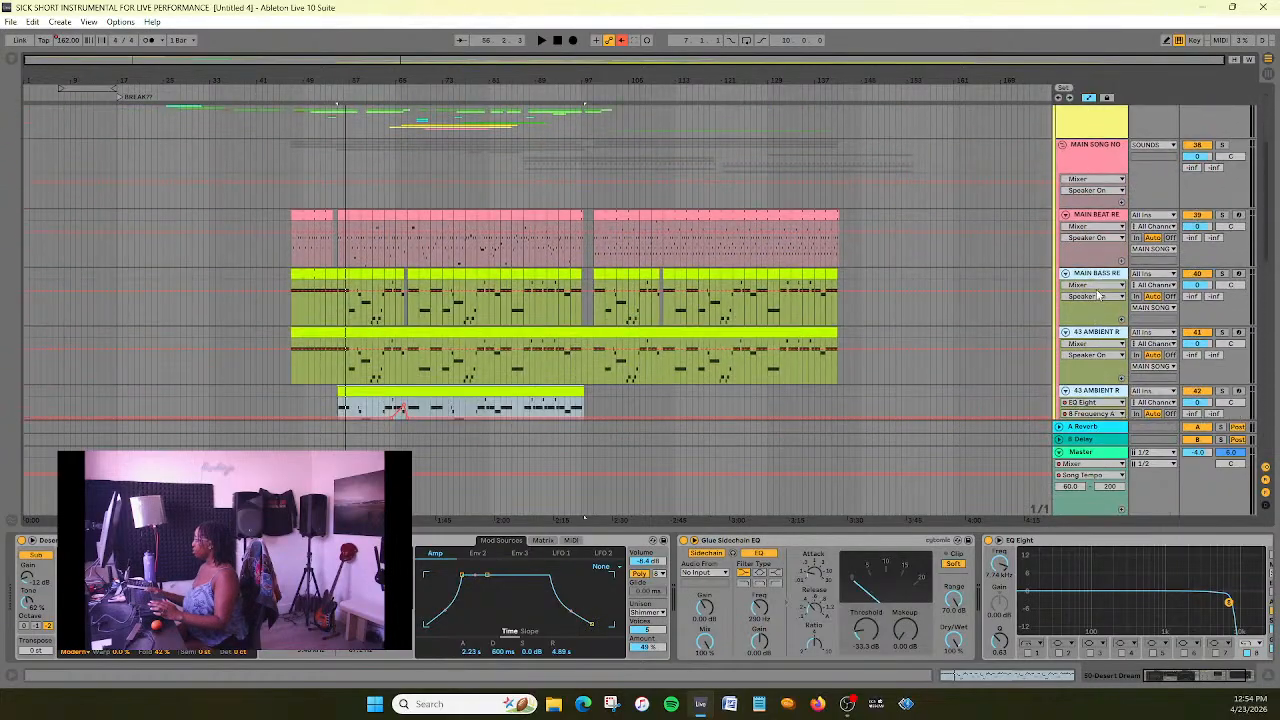
# - Try selecting tracks one by one, from MAIN BASS REAL through both ambient tracks and both 14-Audio tracks to 45-Artica
pyautogui.click(1102, 280)
pyautogui.keyDown('ctrl'); pyautogui.click(1104, 333); pyautogui.keyUp('ctrl')
pyautogui.scroll(-3, 1104, 334)
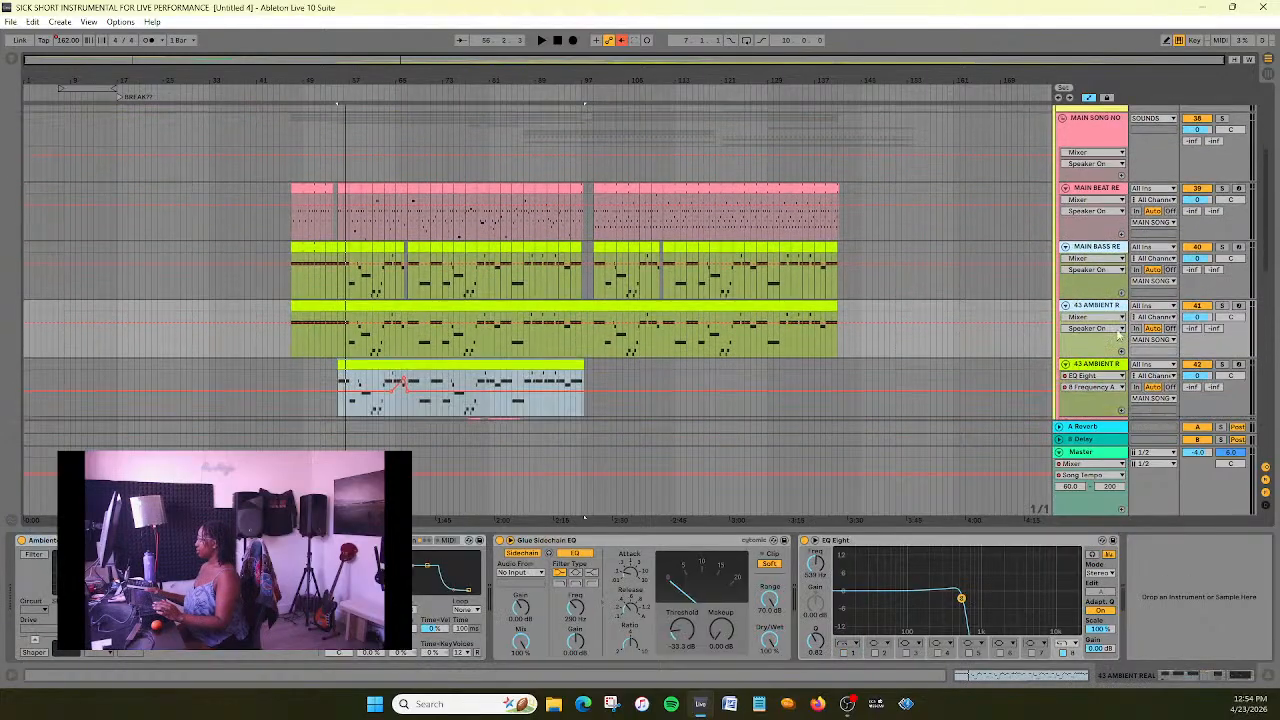
pyautogui.keyDown('ctrl'); pyautogui.click(1104, 338); pyautogui.keyUp('ctrl')
pyautogui.click(1116, 398)
pyautogui.scroll(-3, 1110, 380)
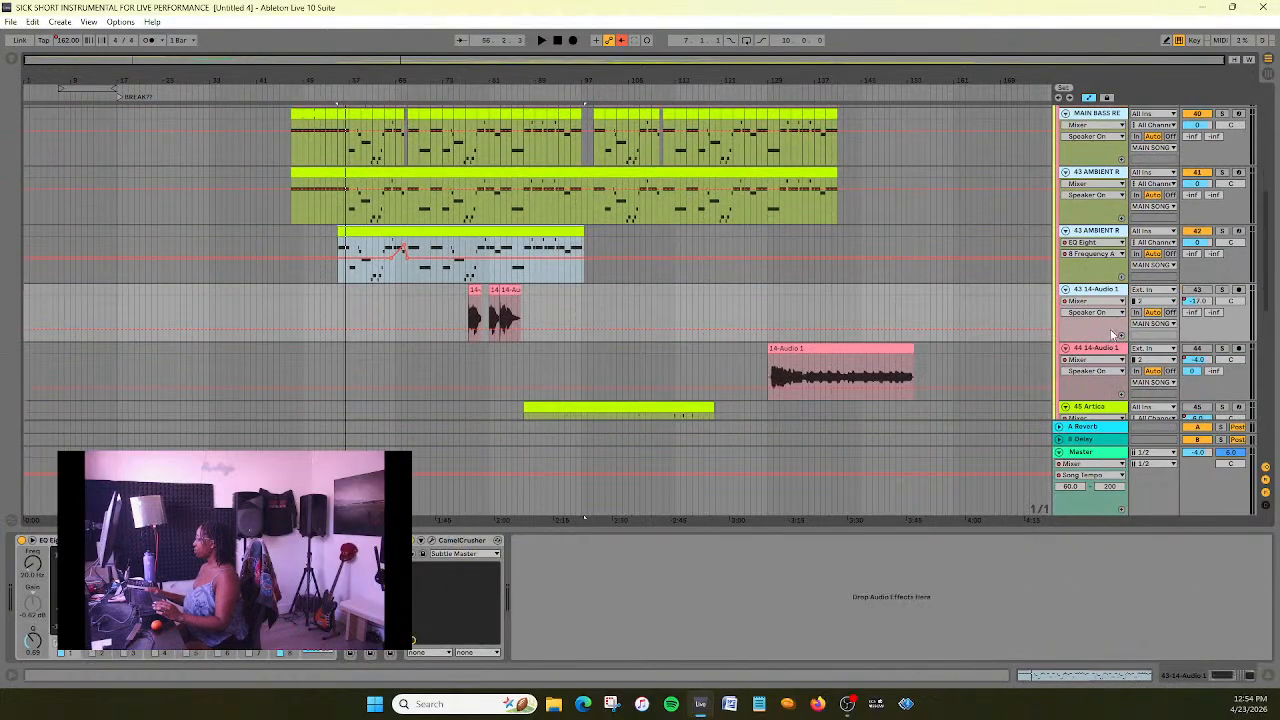
pyautogui.click(1107, 352)
pyautogui.click(1104, 408)
pyautogui.scroll(-3, 1110, 385)
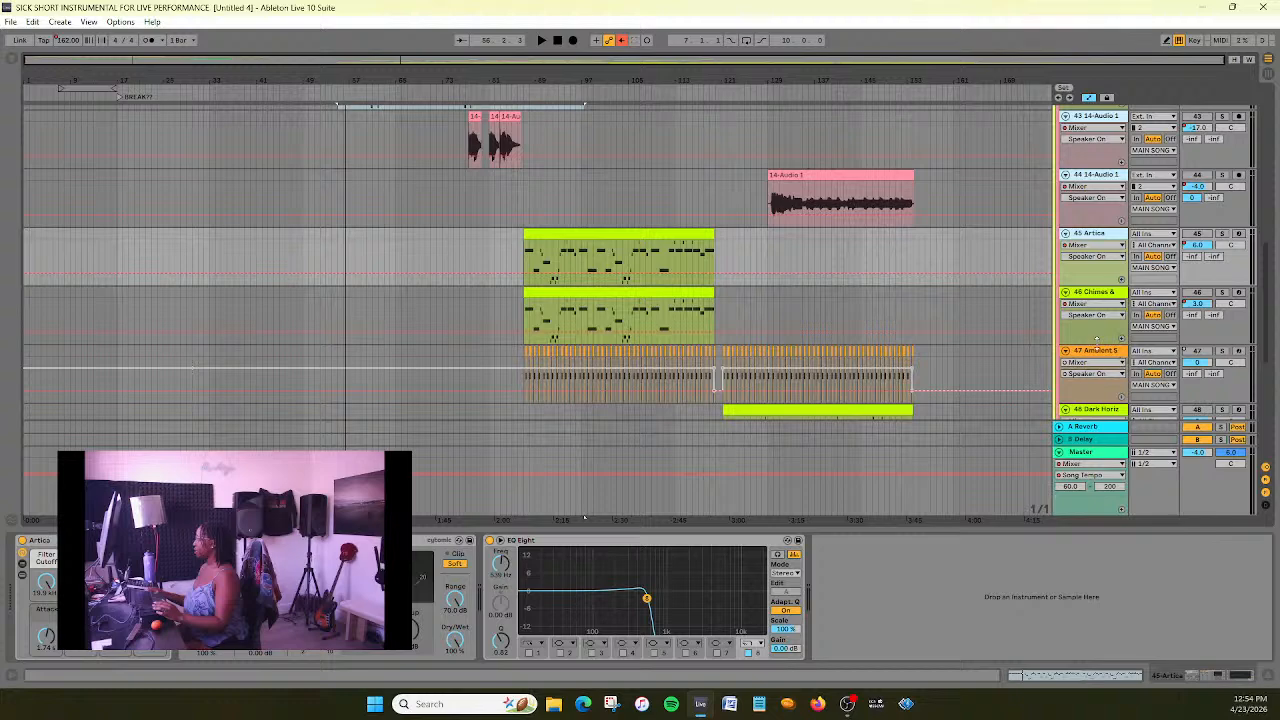
# - Try adding tracks 46 through 50 to the selection one by one, and check which main song tracks are selected
pyautogui.click(1104, 294)
pyautogui.click(1107, 355)
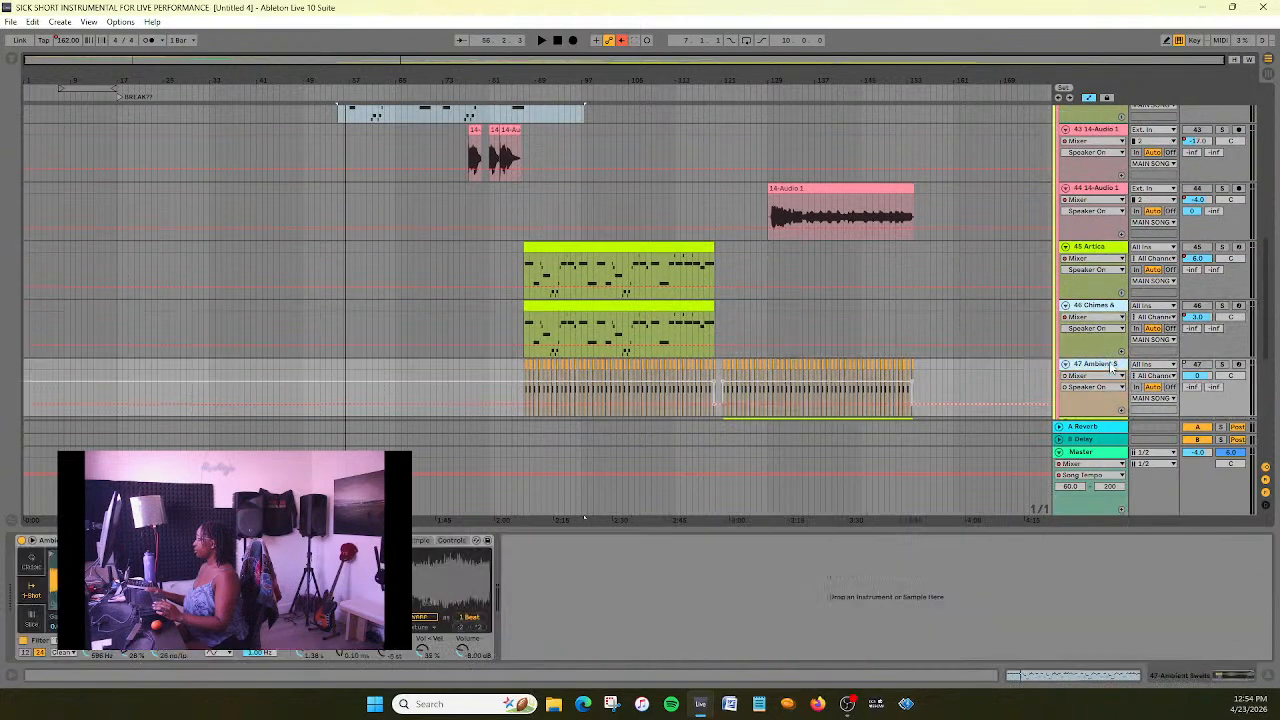
pyautogui.scroll(-2, 1115, 333)
pyautogui.click(1107, 310)
pyautogui.click(1110, 368)
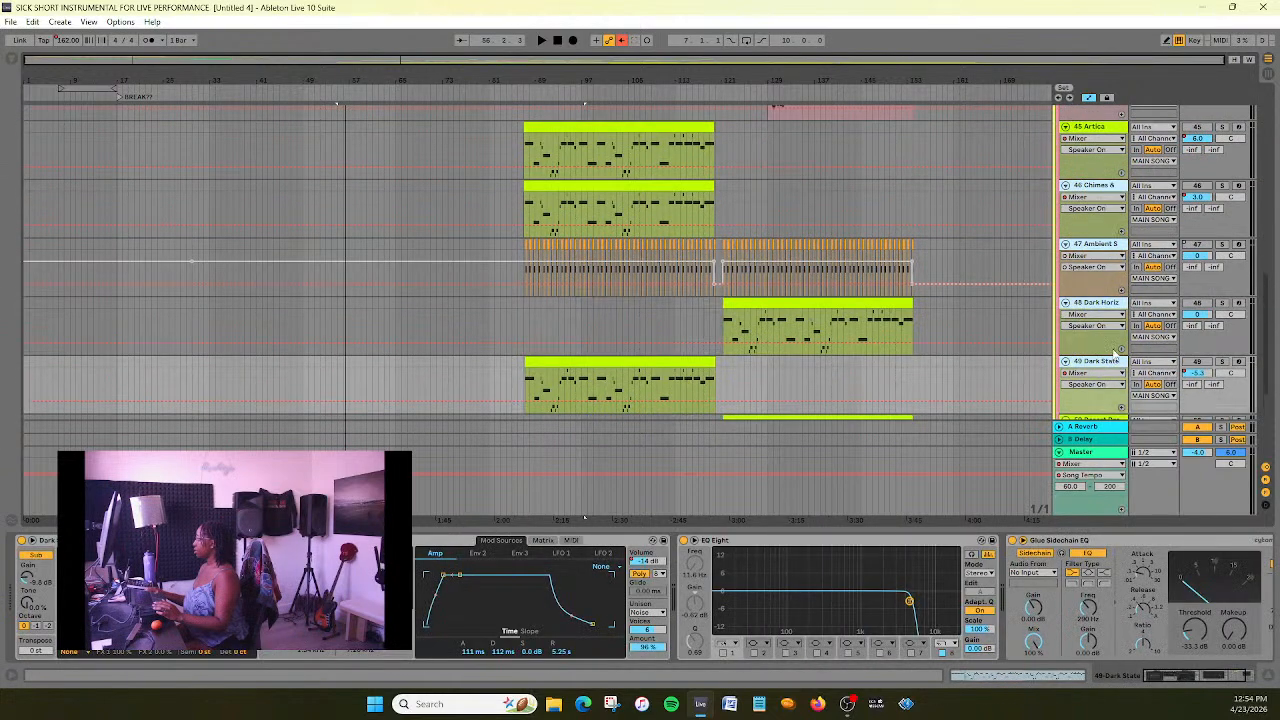
pyautogui.scroll(-1, 1115, 350)
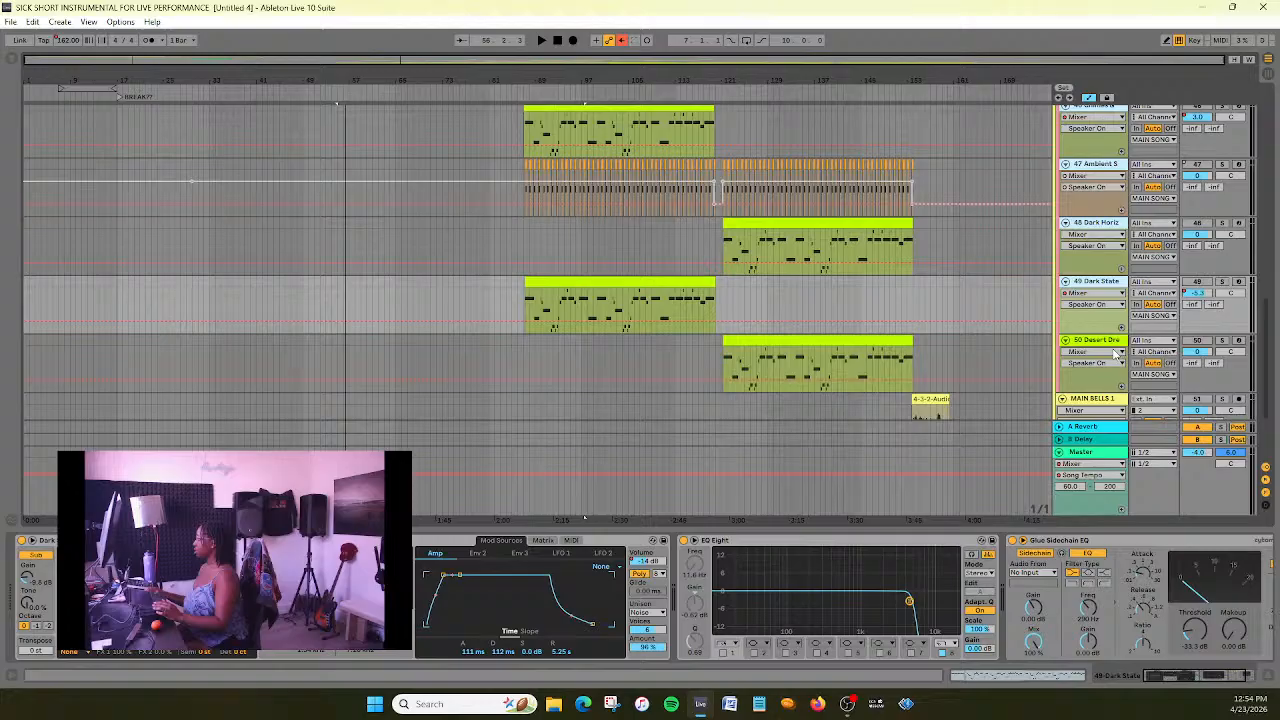
pyautogui.click(1116, 345)
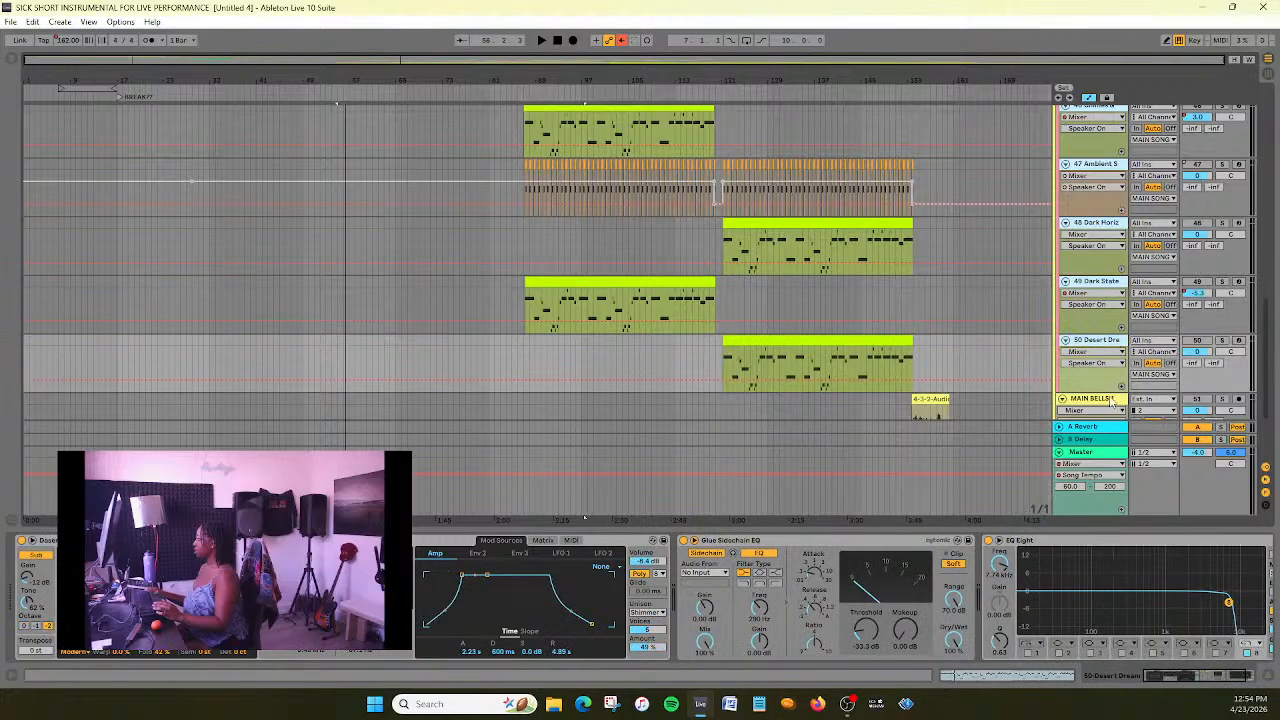
pyautogui.scroll(-2, 1115, 360)
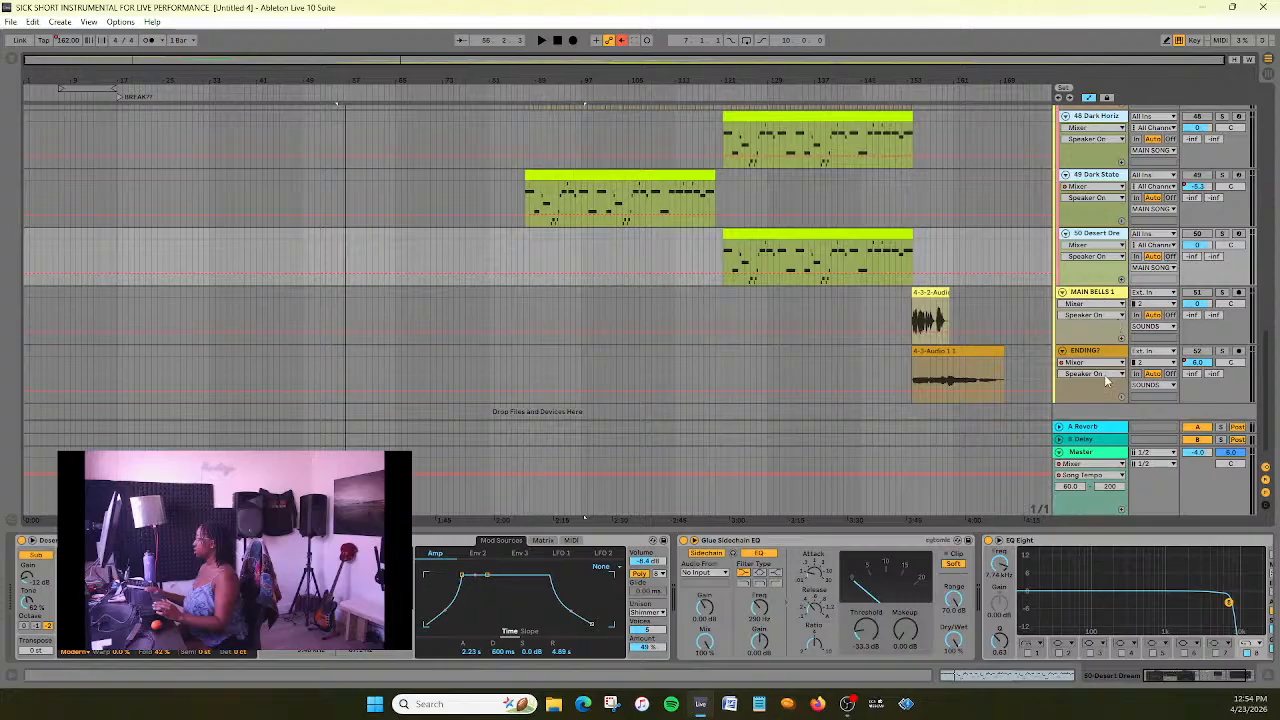
pyautogui.scroll(10, 1107, 380)
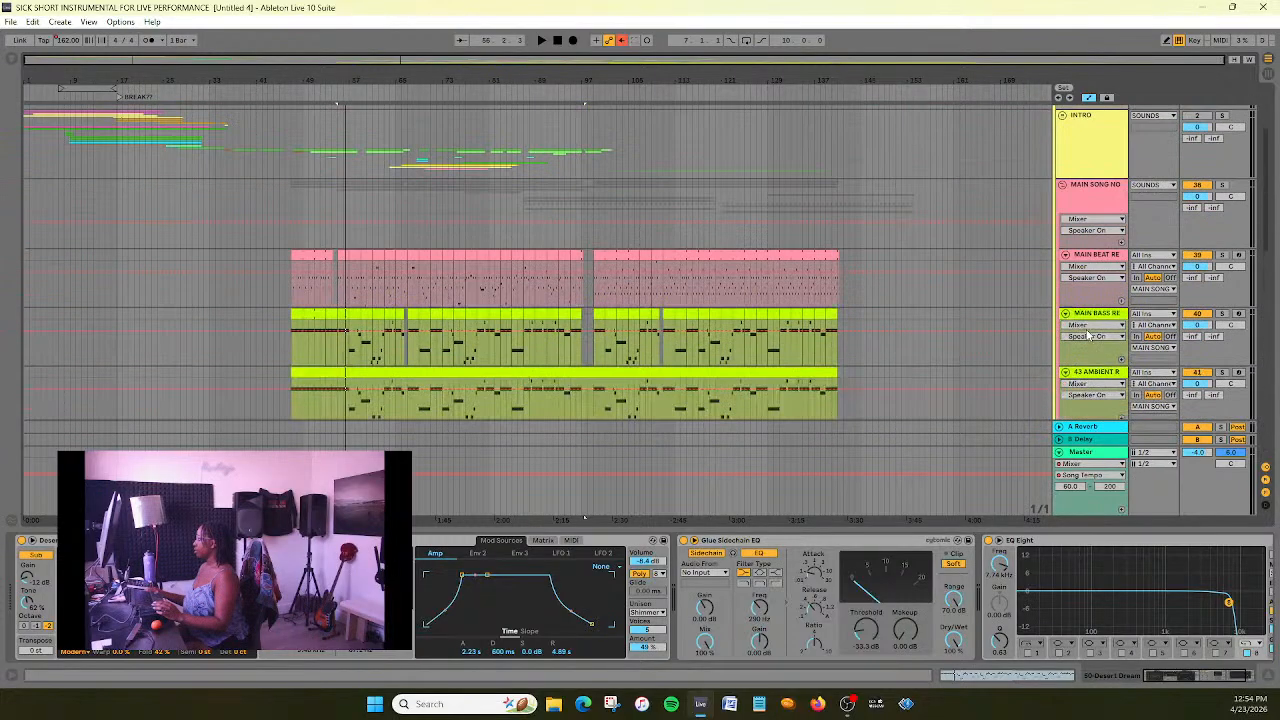
pyautogui.scroll(-8, 1090, 336)
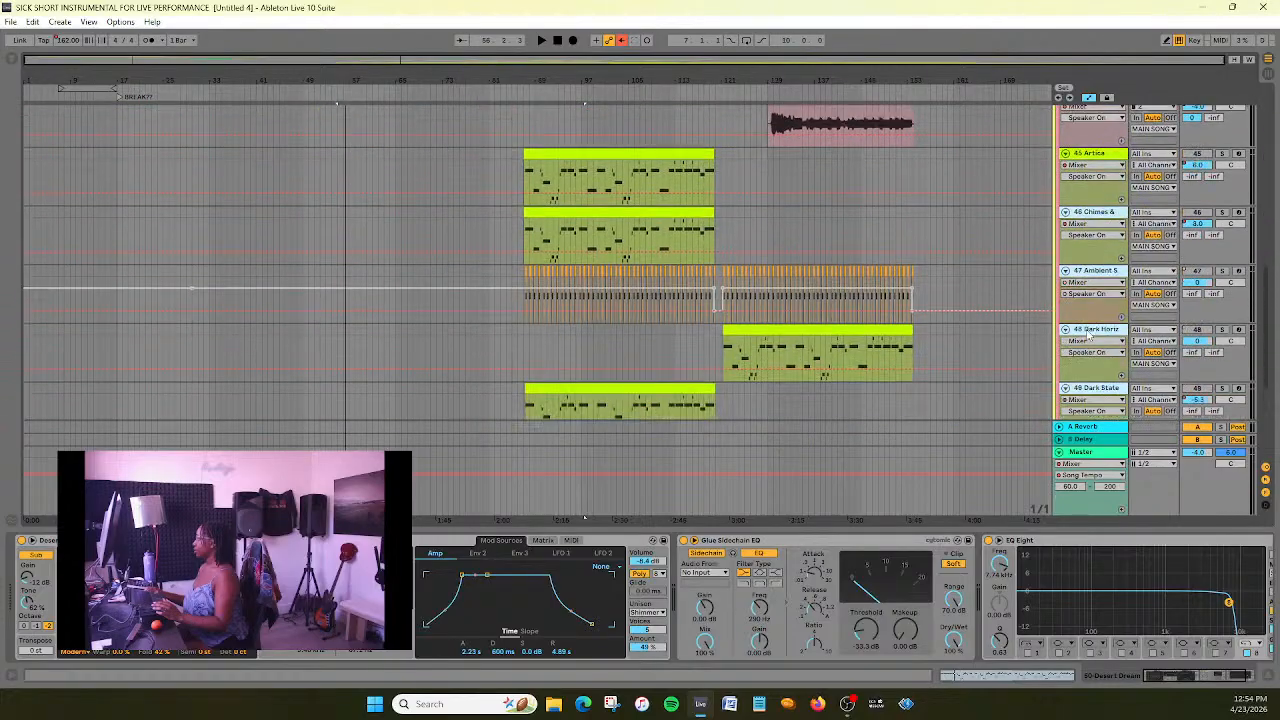
pyautogui.scroll(6, 1088, 336)
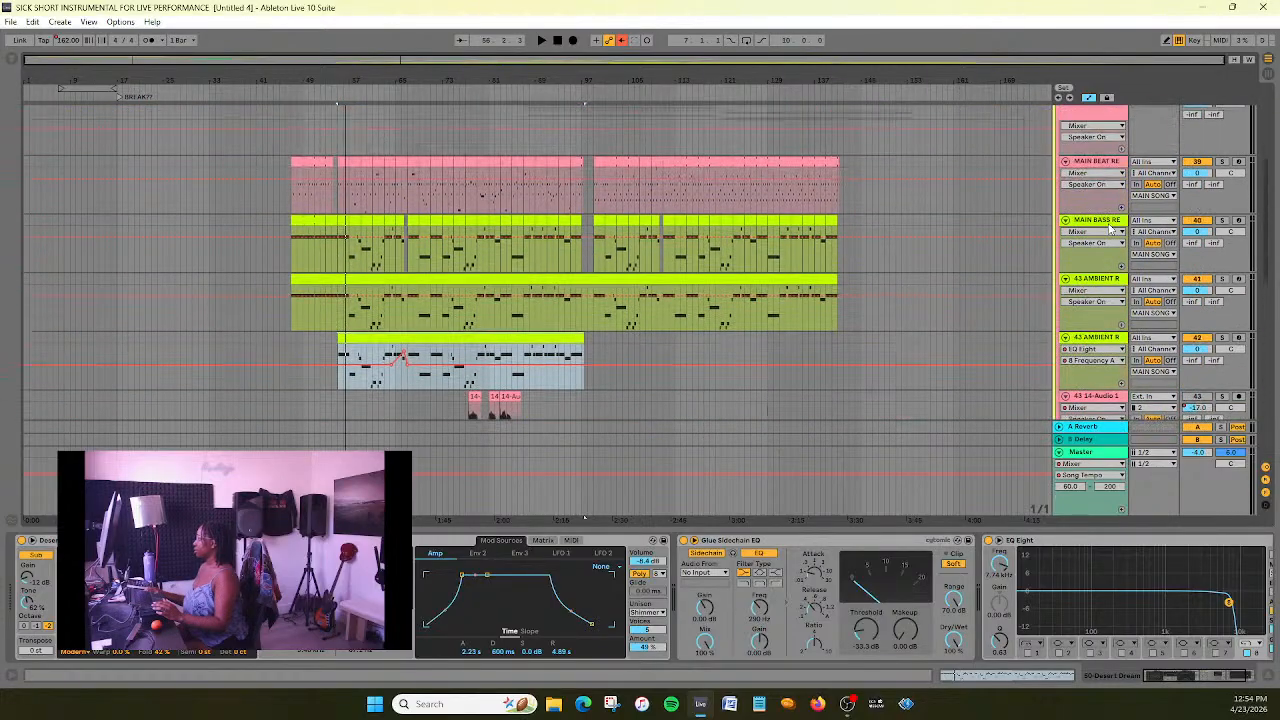
# - Group the tracks from MAIN BASS REAL through 50-Desert Dream inside the main song group
pyautogui.click(1108, 224)
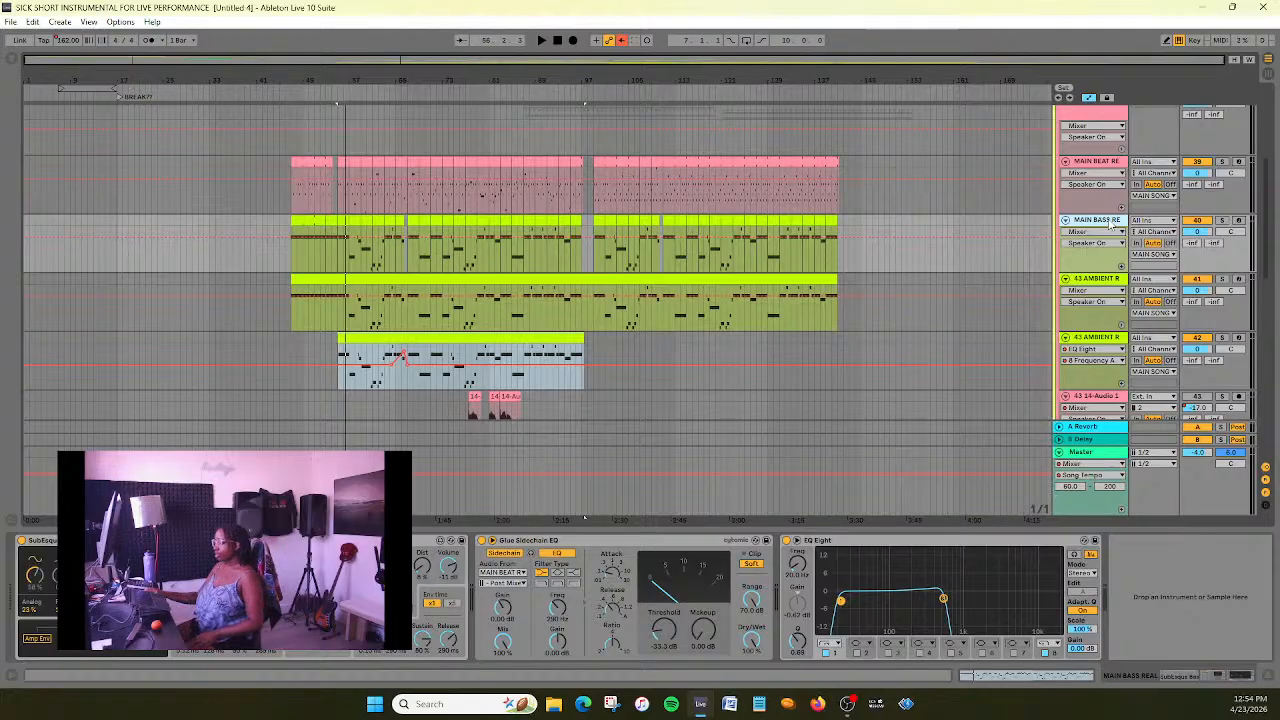
pyautogui.scroll(5, 1108, 224)
pyautogui.scroll(-3, 1104, 270)
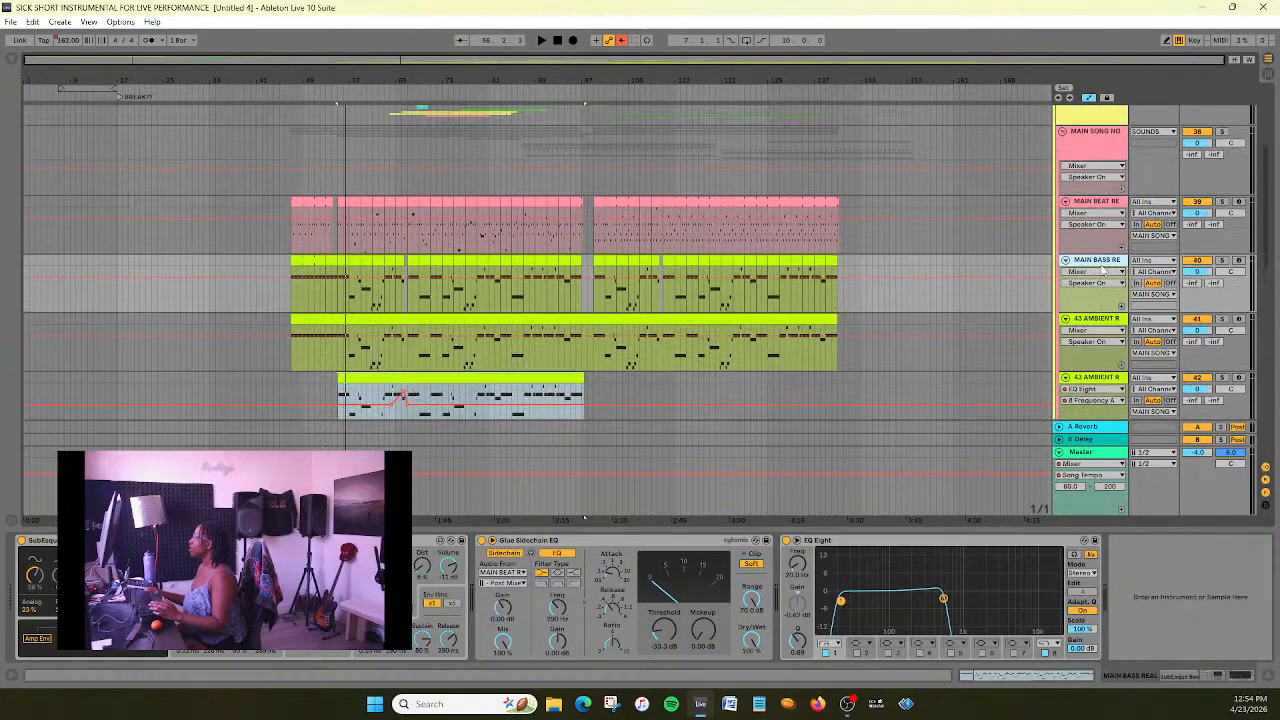
pyautogui.scroll(-3, 1106, 262)
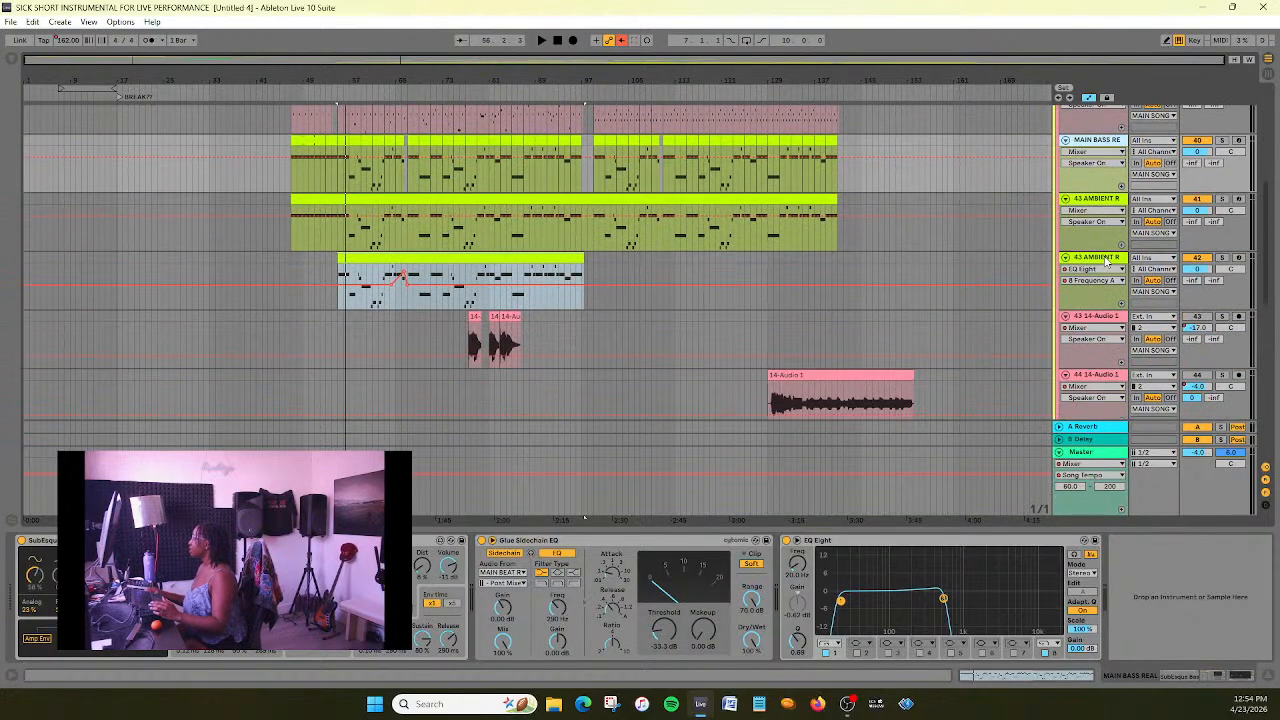
pyautogui.scroll(-10, 1106, 262)
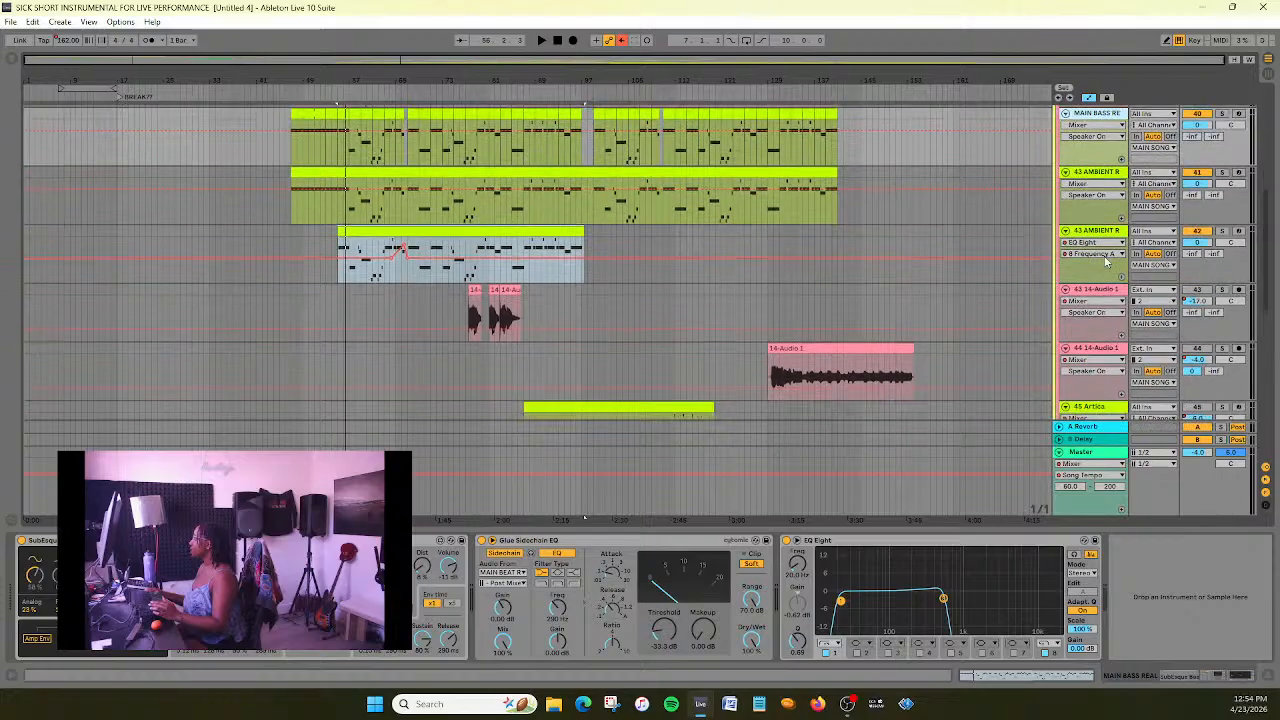
pyautogui.scroll(-1, 1106, 262)
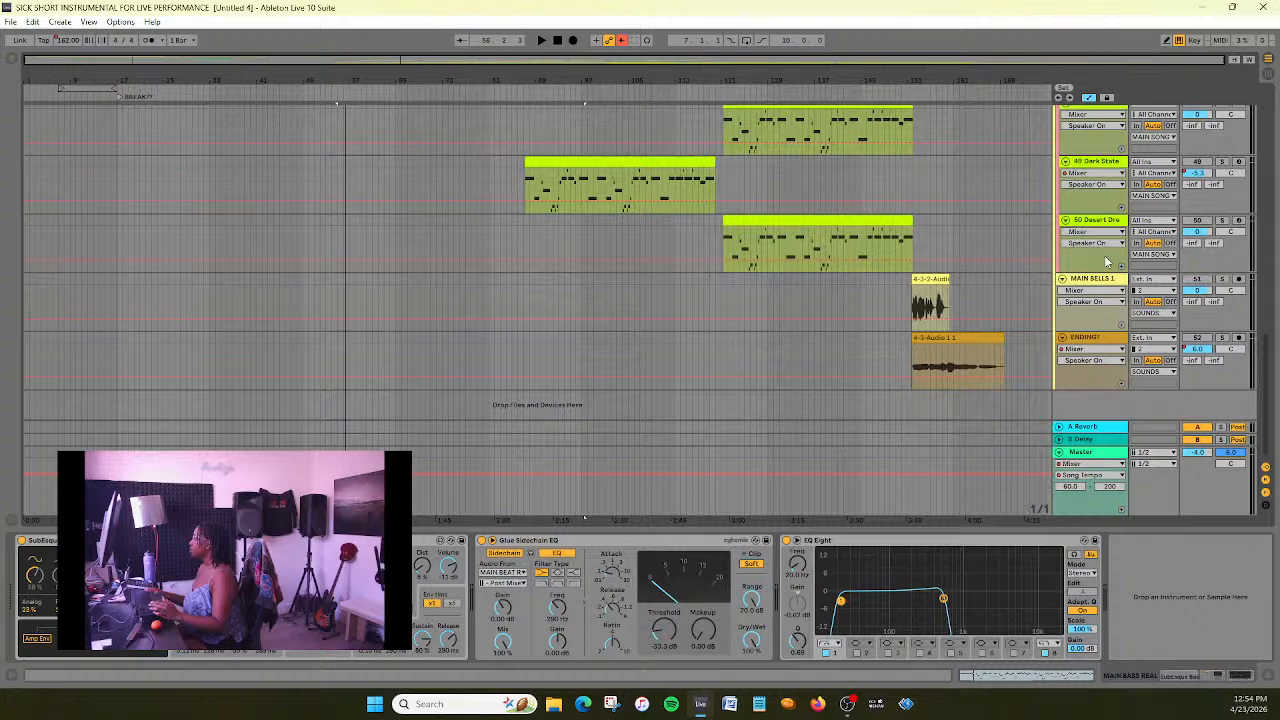
pyautogui.click(1097, 220)
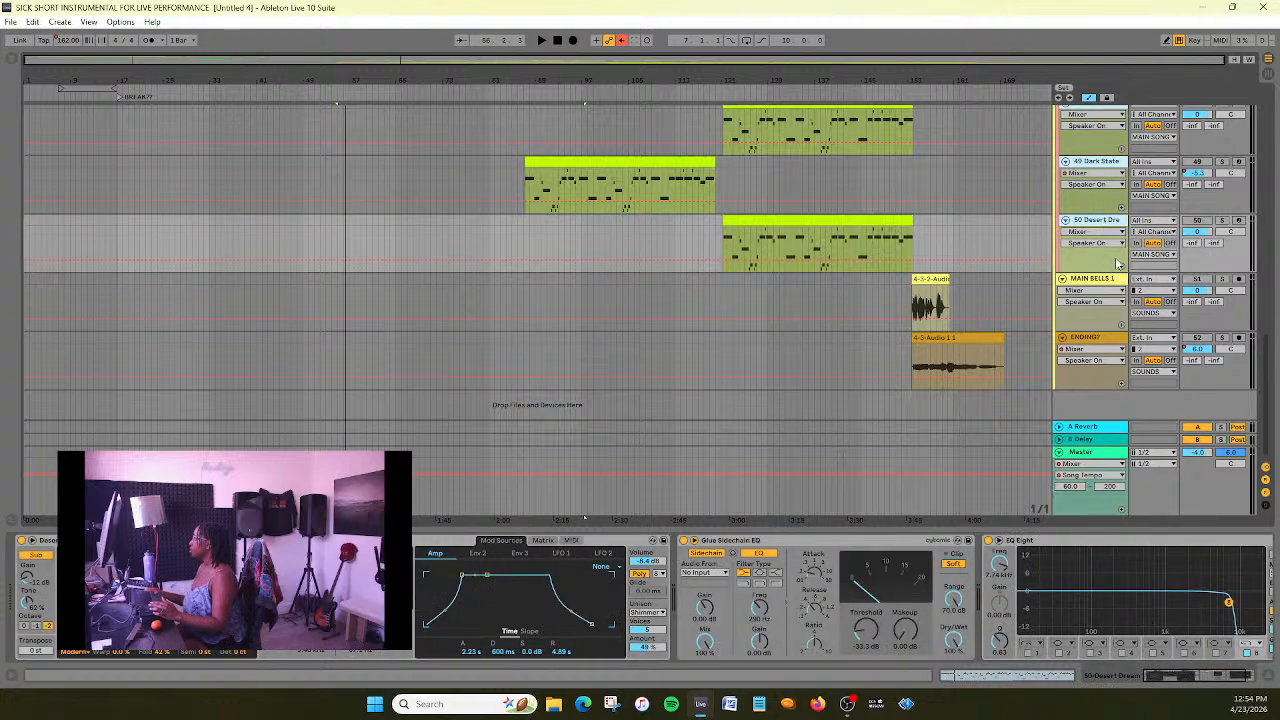
pyautogui.scroll(20, 1117, 262)
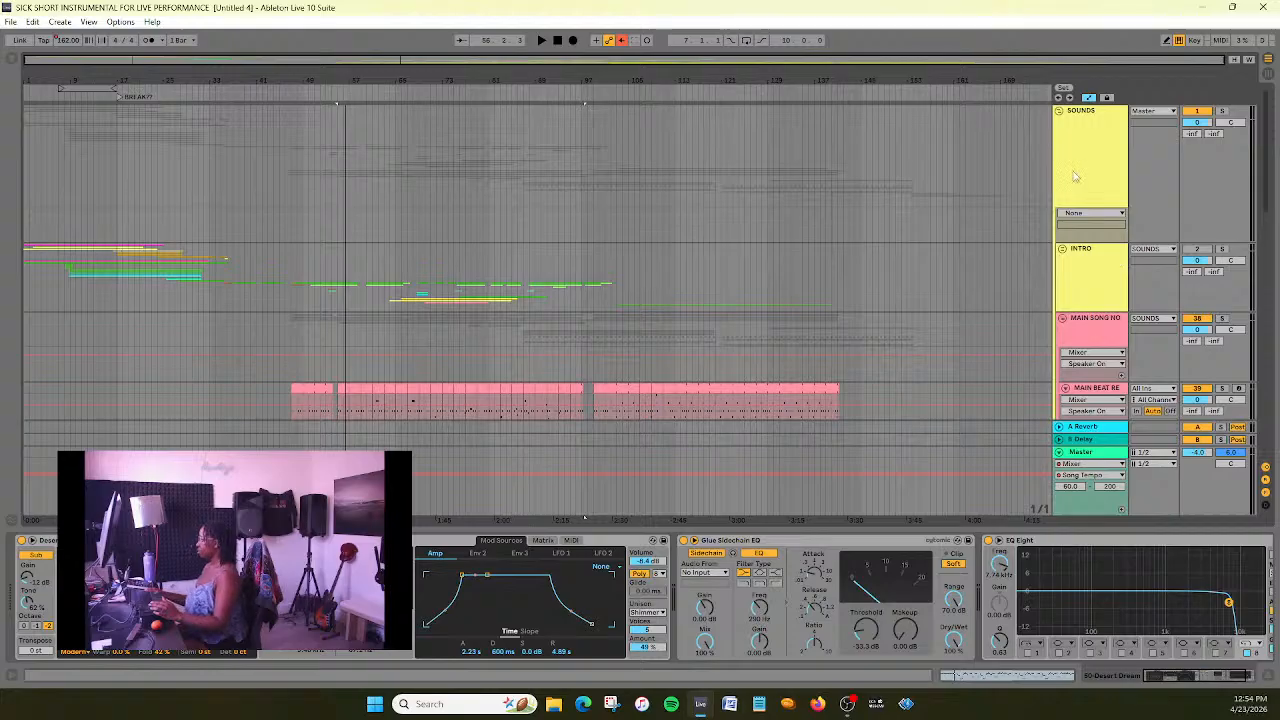
pyautogui.scroll(-3, 1078, 279)
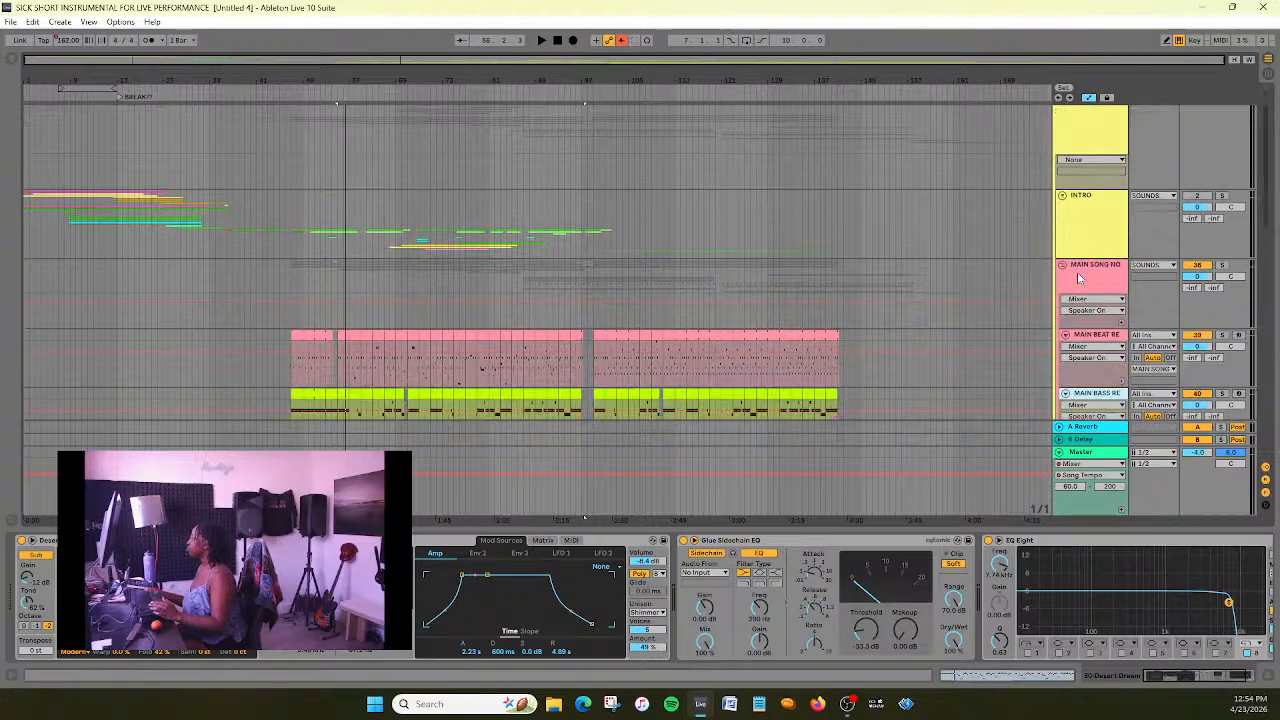
pyautogui.scroll(-15, 1078, 279)
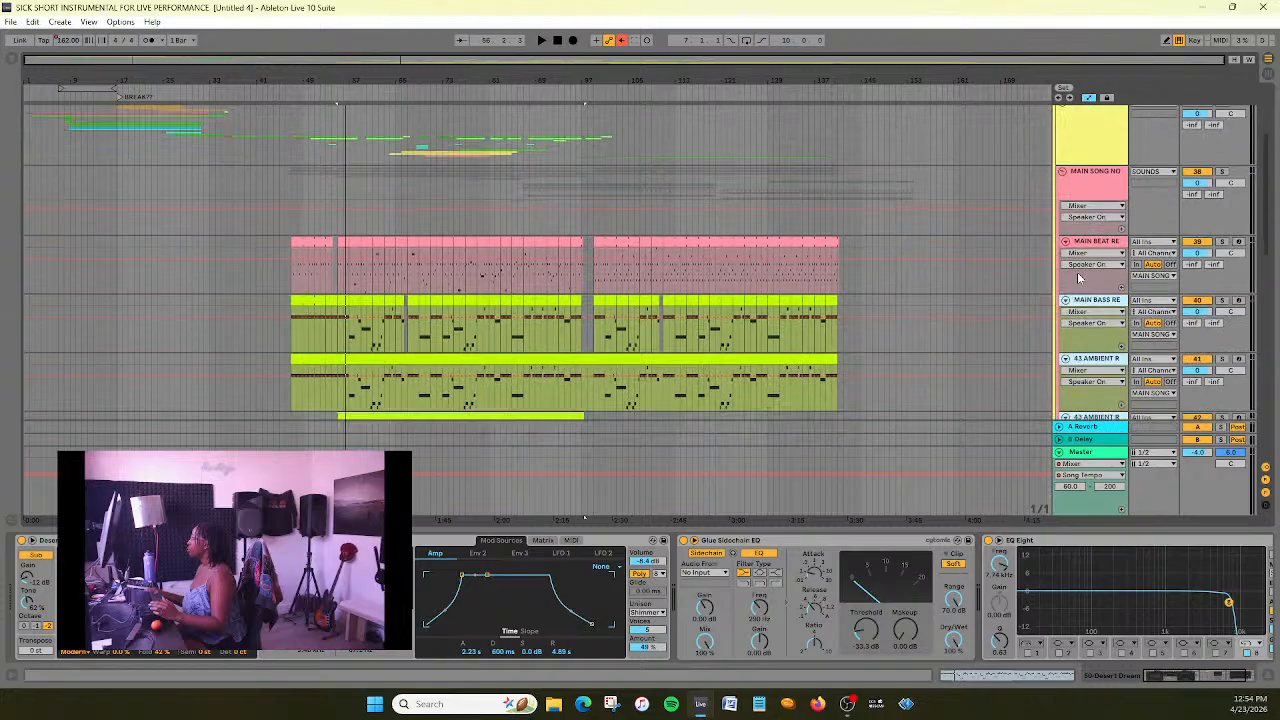
pyautogui.scroll(-5, 1076, 274)
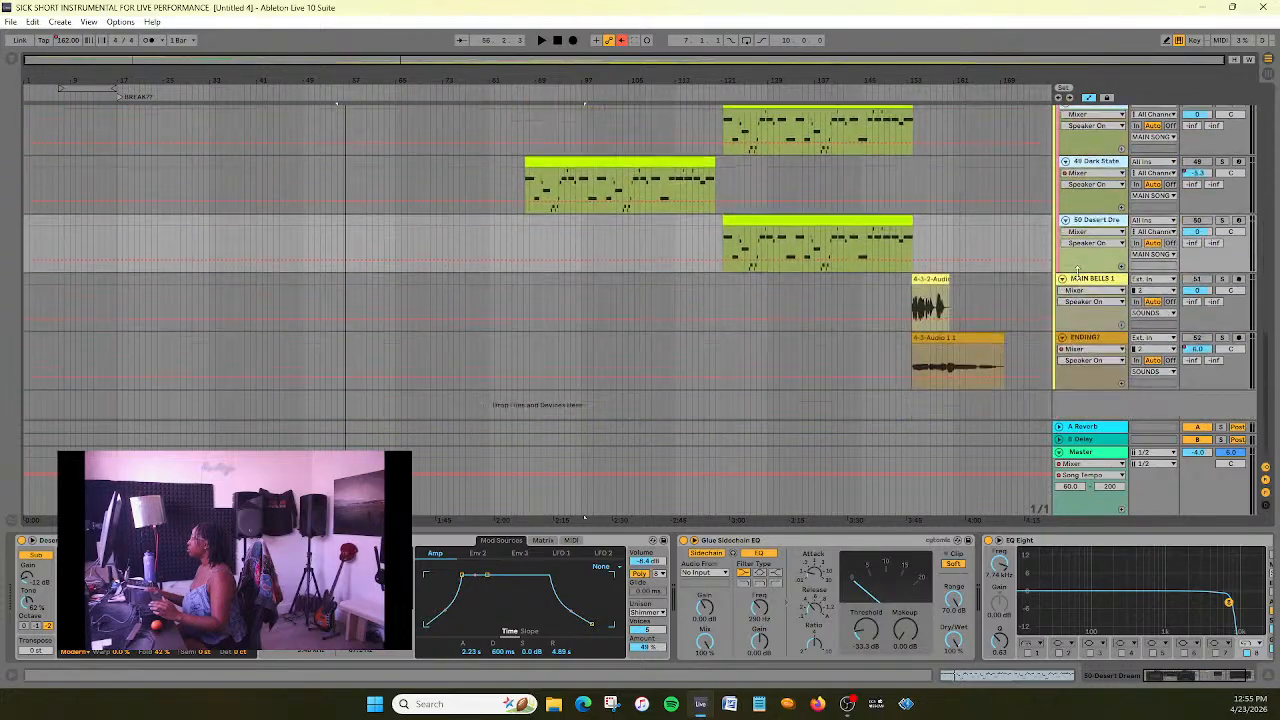
pyautogui.rightClick(1104, 226)
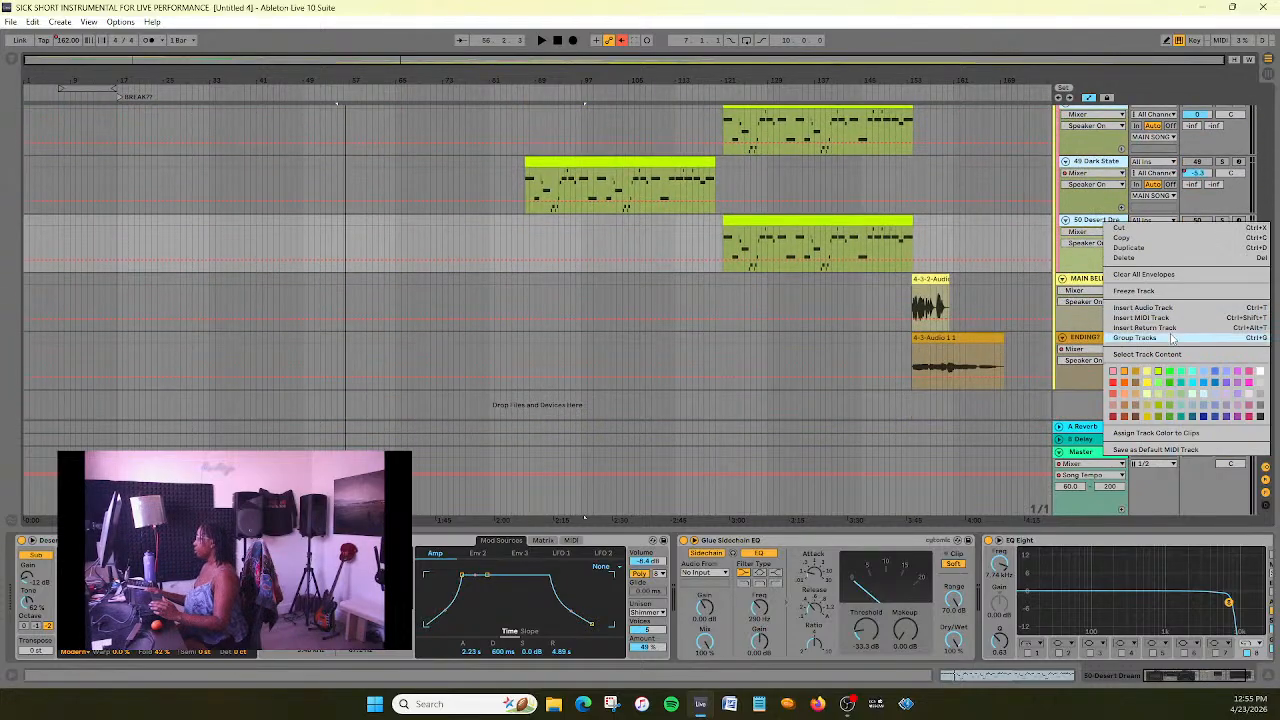
pyautogui.click(1100, 336)
# - Rename the new group track as KICK SIDECHAIN
pyautogui.scroll(5, 1100, 343)
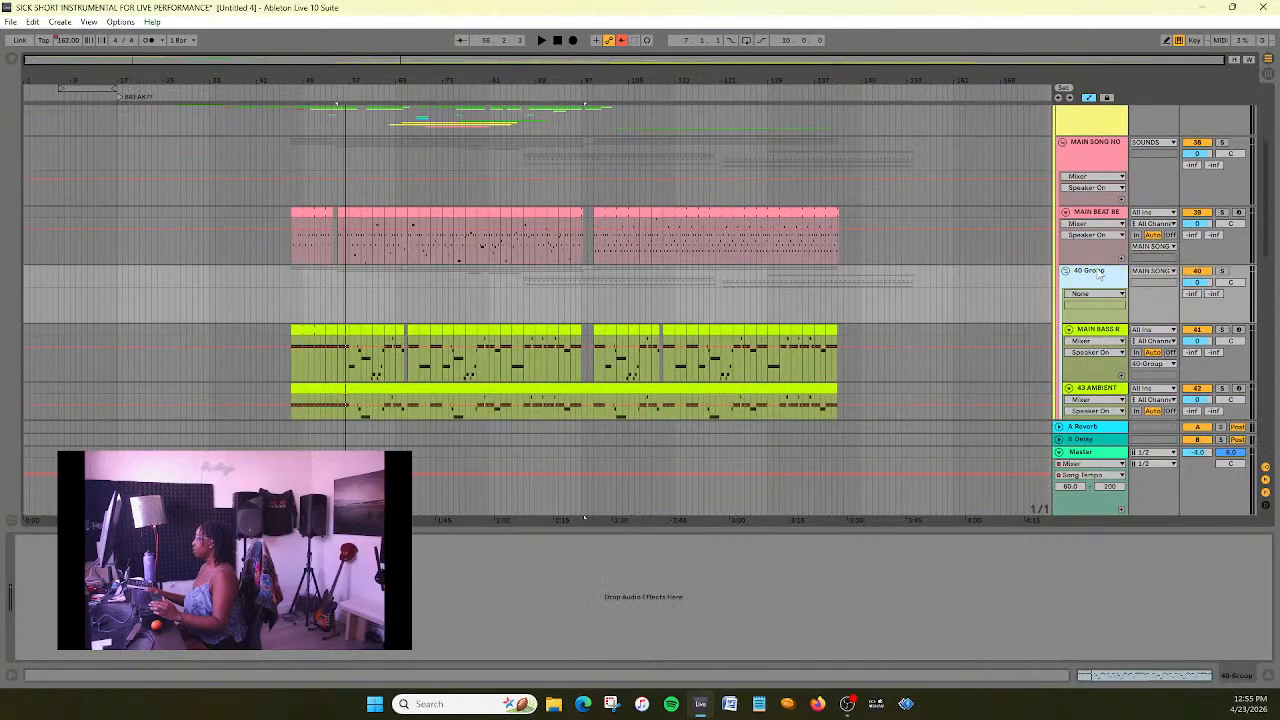
pyautogui.rightClick(1098, 272)
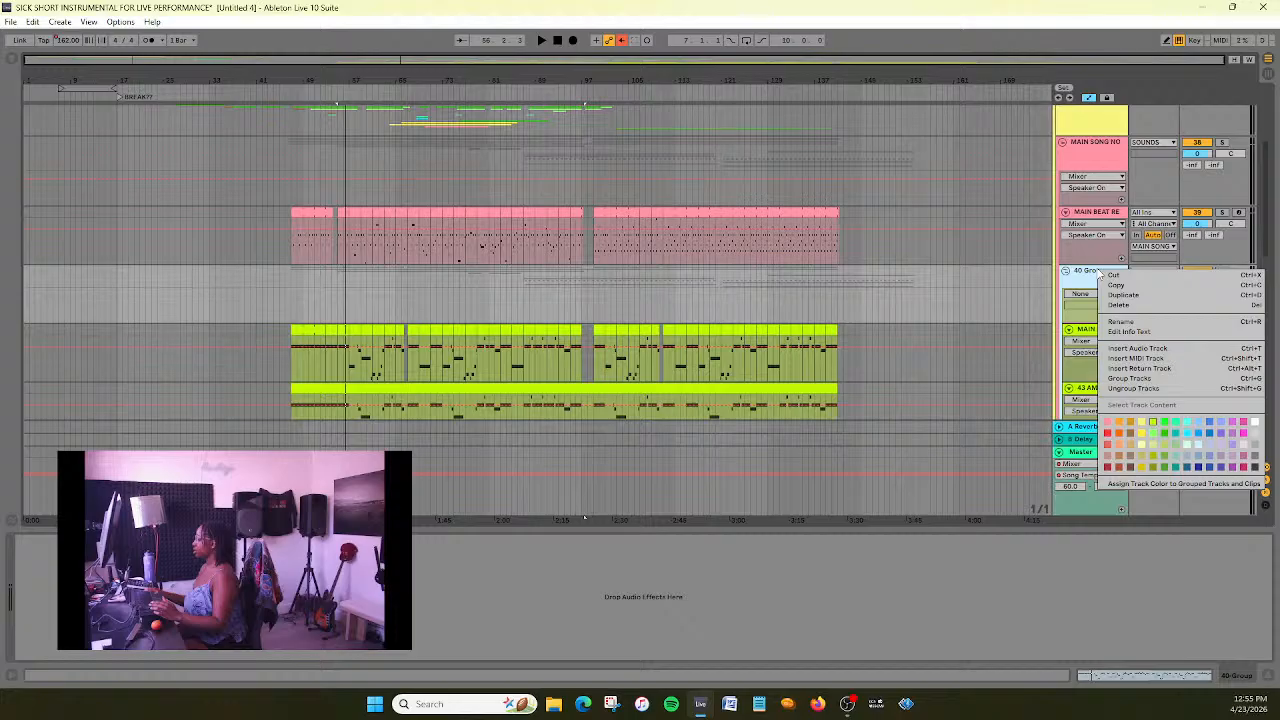
pyautogui.click(1140, 320)
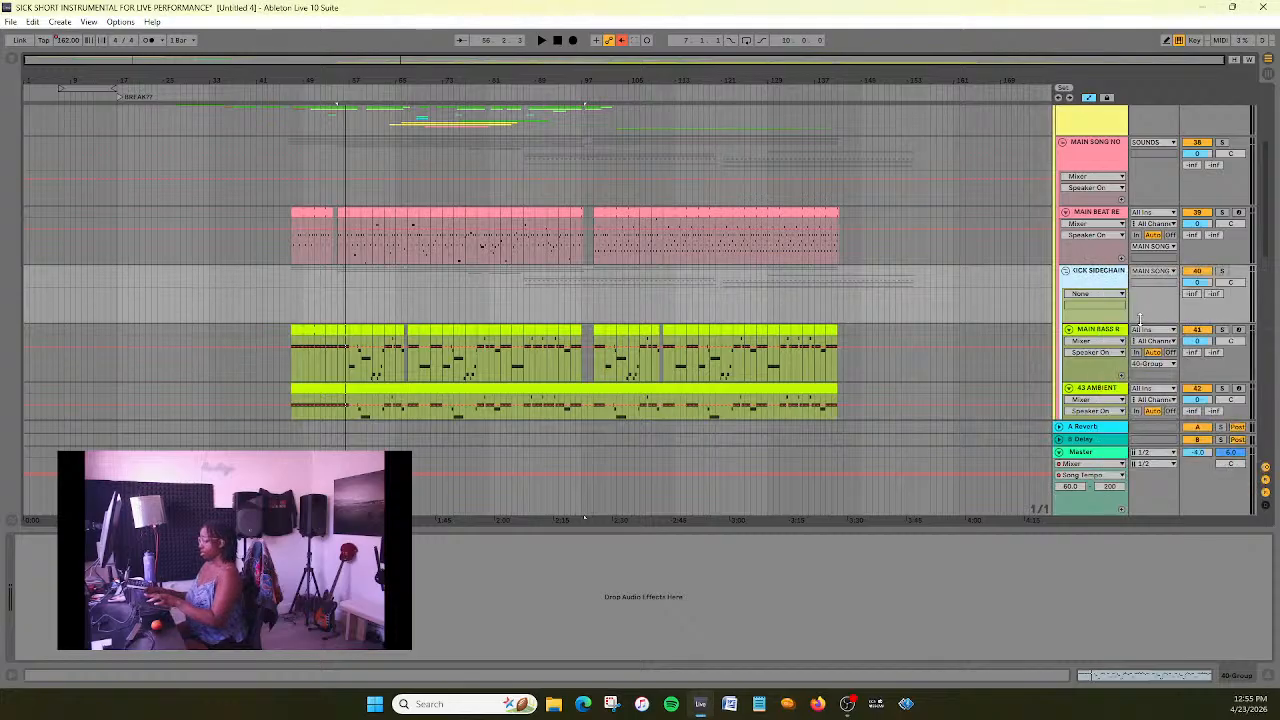
pyautogui.press('Return')
# - Copy the Glue Sidechain EQ from the main bass track onto the KICK SIDECHAIN group
pyautogui.scroll(-1, 1066, 332)
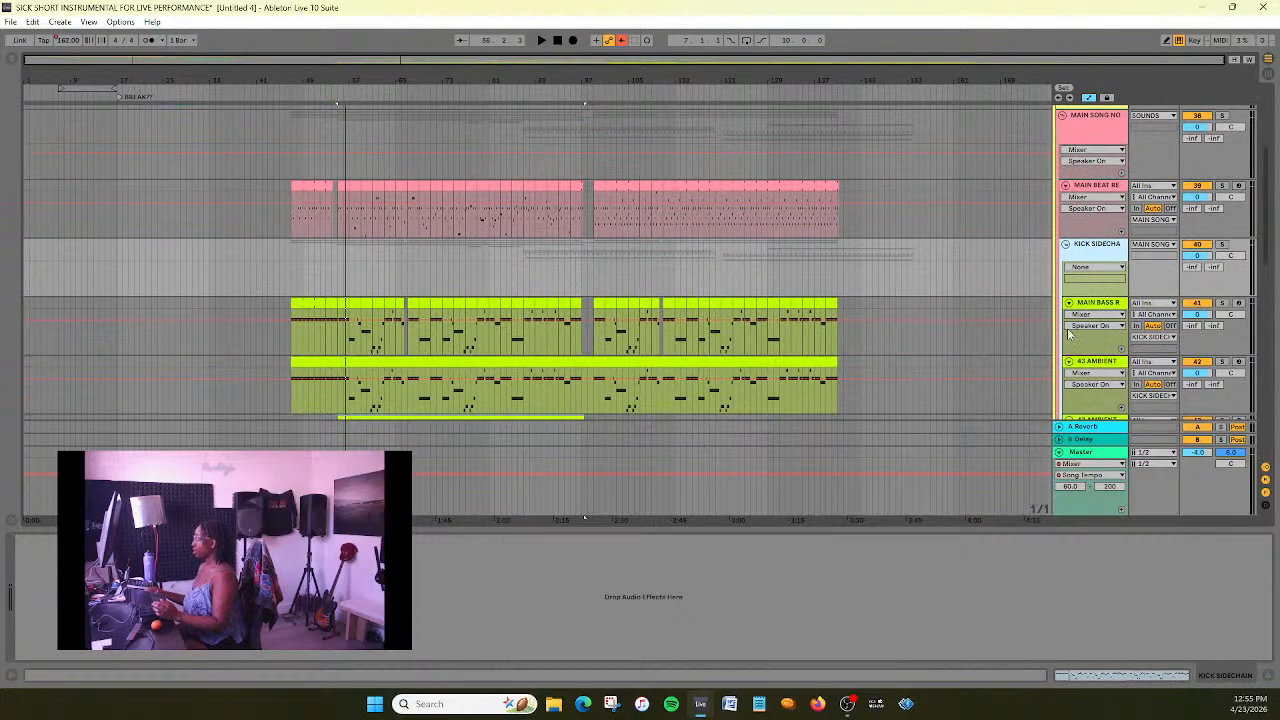
pyautogui.click(1106, 303)
pyautogui.click(612, 543)
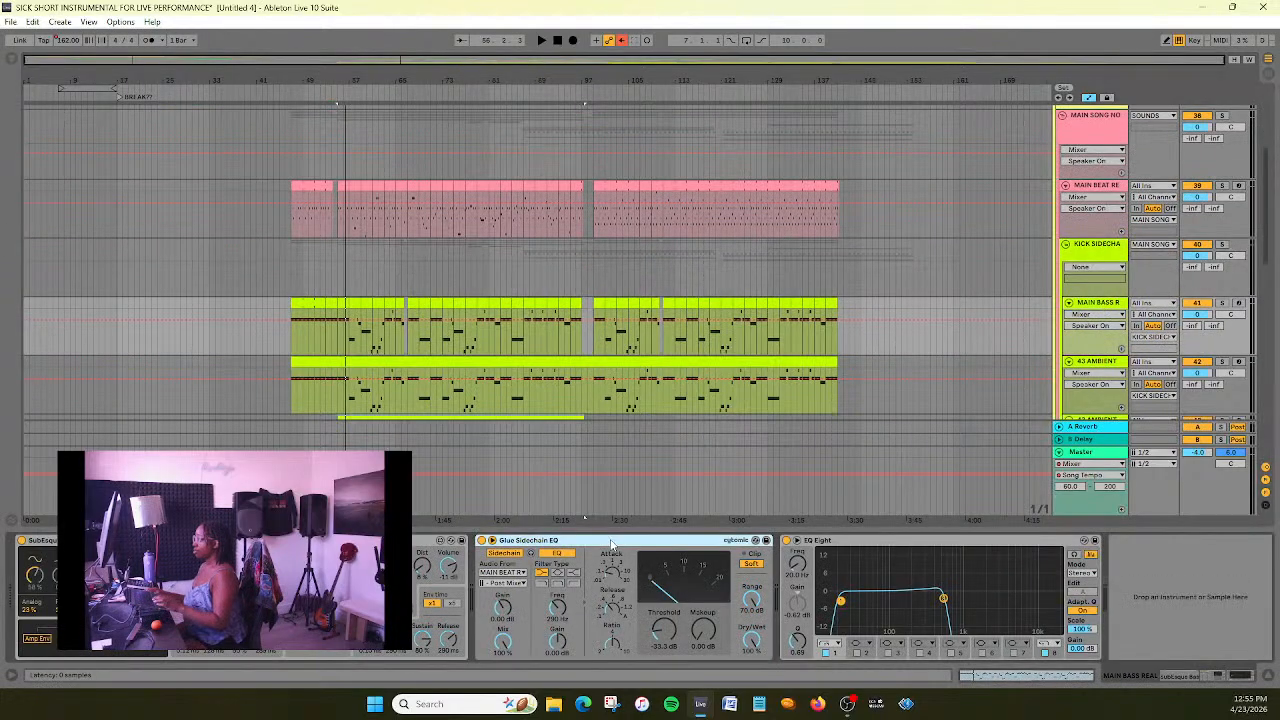
pyautogui.click(1100, 249)
pyautogui.click(543, 629)
pyautogui.hotkey('ctrl', 'v')
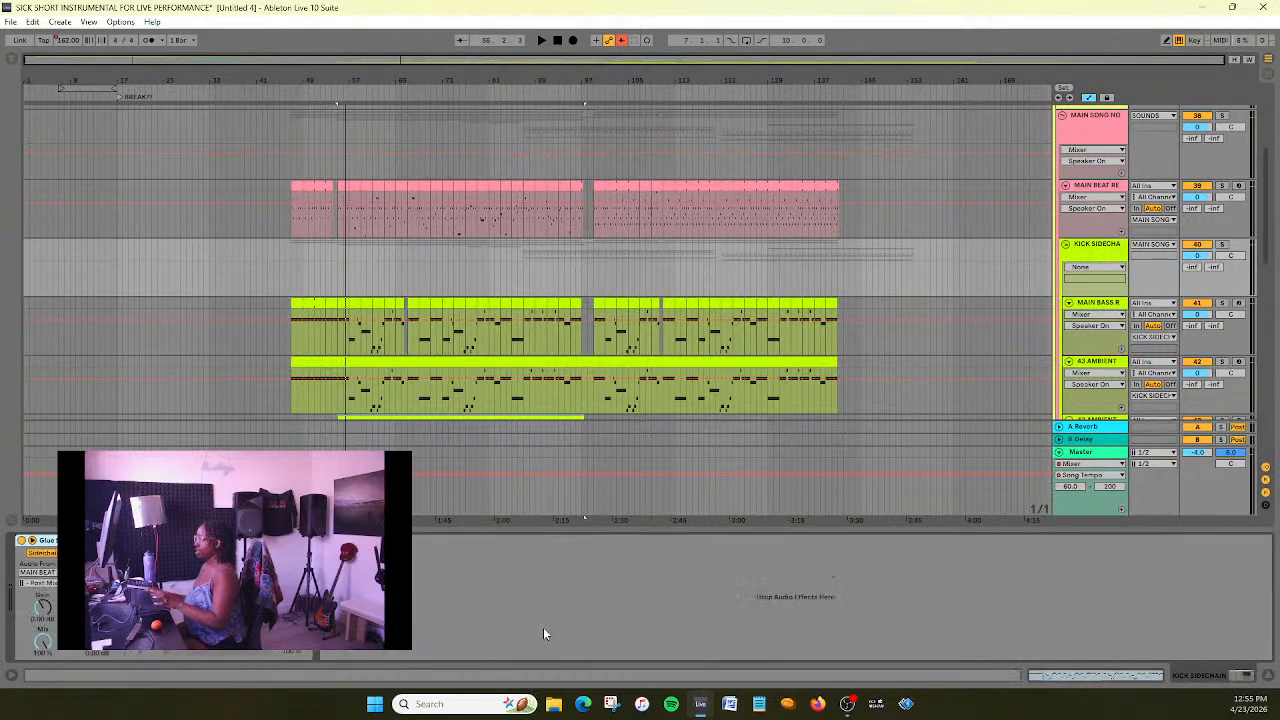
# - Remove the individual Glue Sidechain EQ devices from the main bass track and both 43 AMBIENT tracks
pyautogui.scroll(-1, 1077, 290)
pyautogui.scroll(-1, 1077, 293)
pyautogui.click(1107, 250)
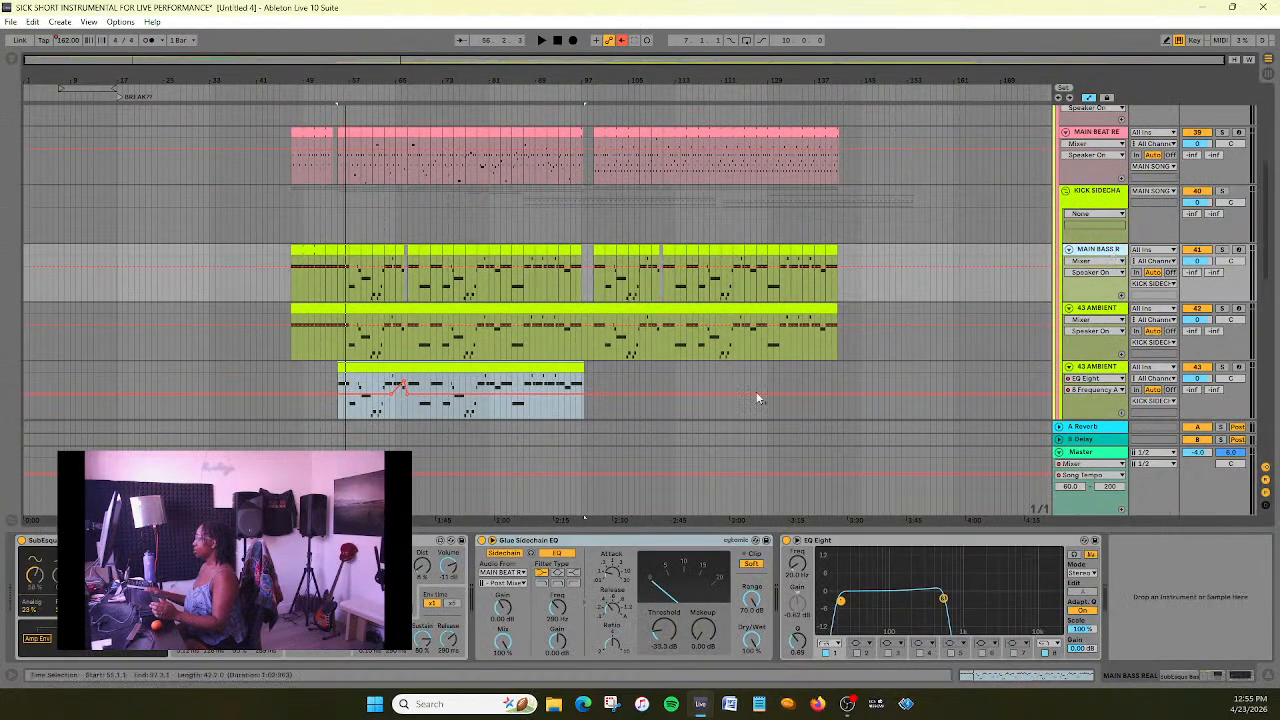
pyautogui.click(606, 541)
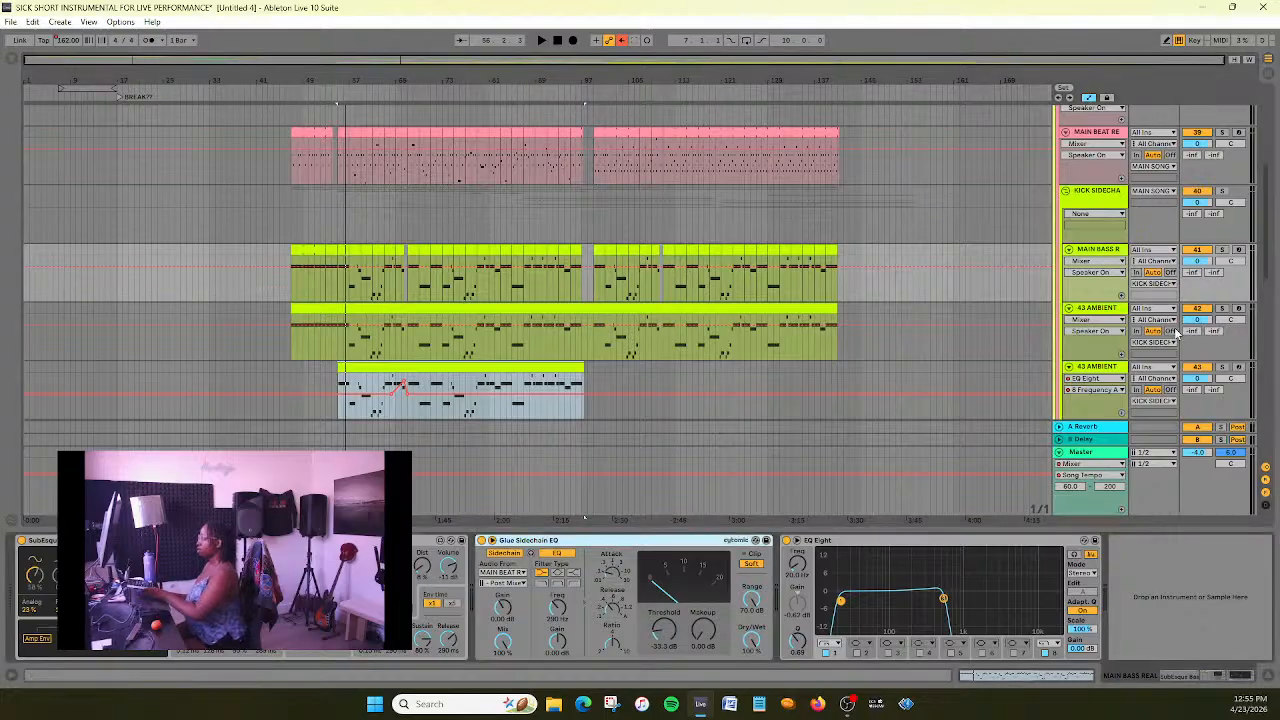
pyautogui.click(1123, 312)
pyautogui.click(682, 541)
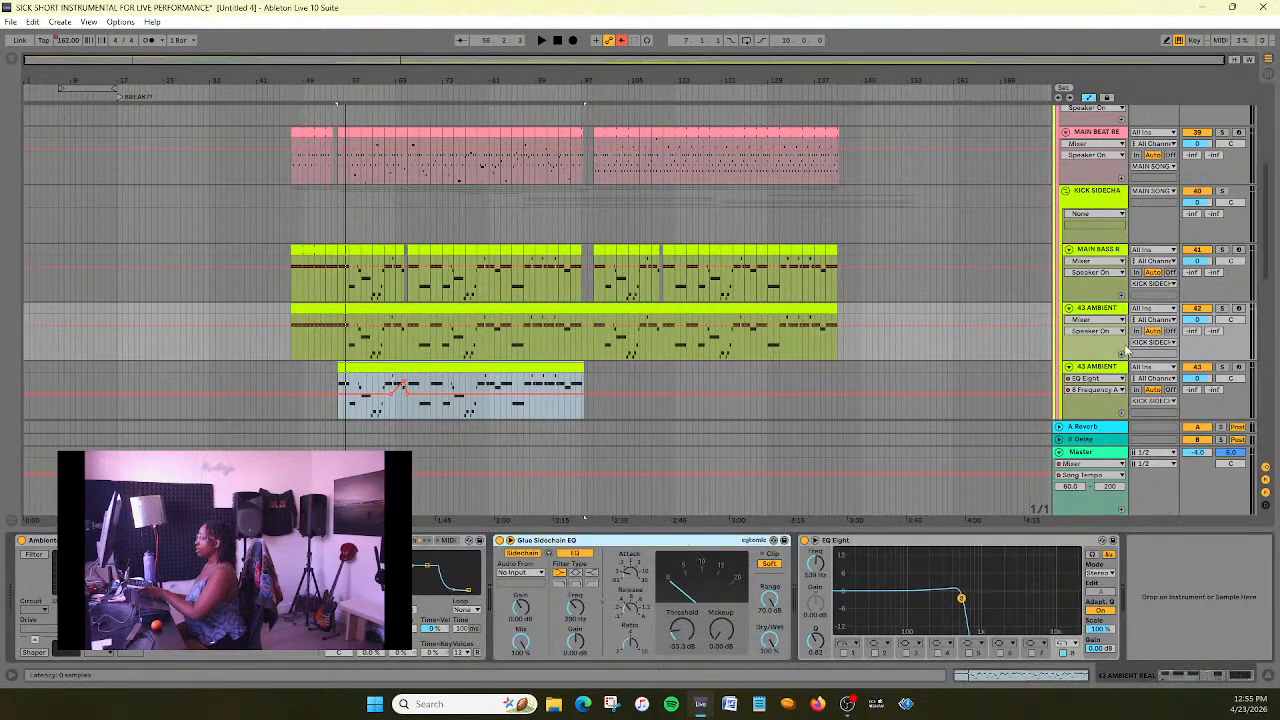
pyautogui.press('Delete')
pyautogui.click(1110, 368)
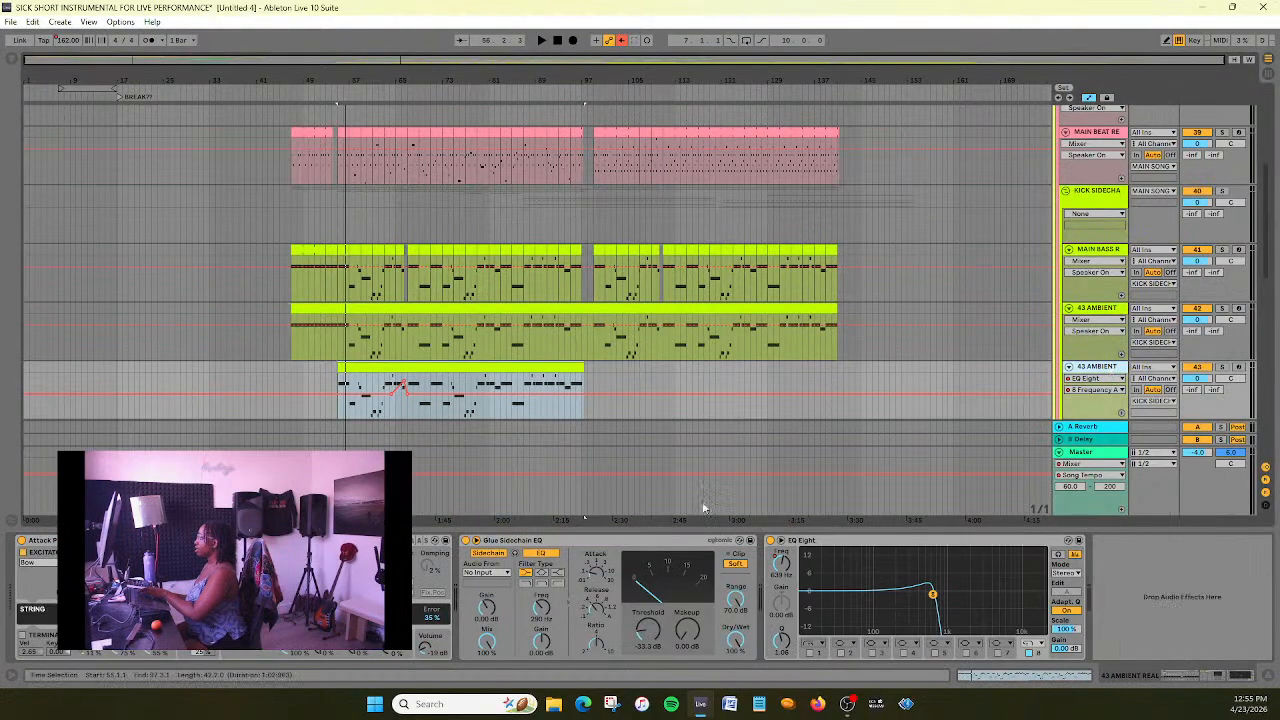
pyautogui.click(623, 543)
pyautogui.press('Delete')
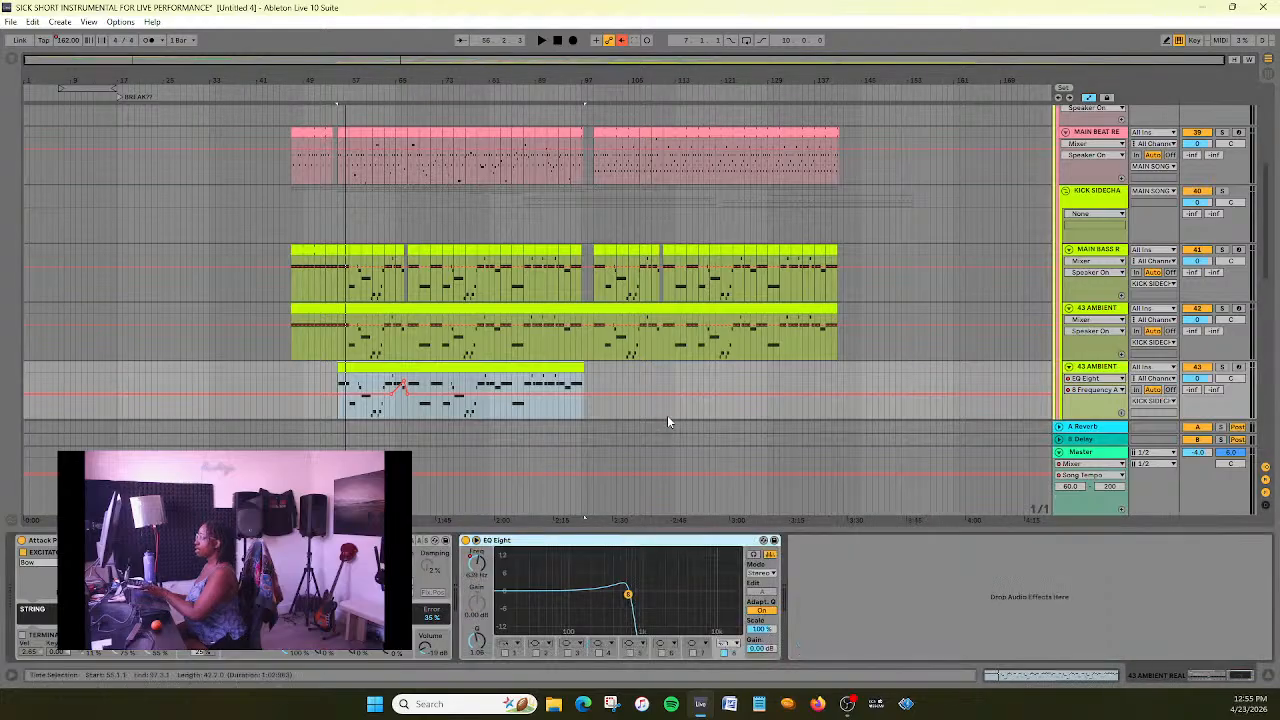
# - Play the main song from its opening beat clips and show the KICK SIDECHAIN group's devices with the help info visible
pyautogui.scroll(-1, 668, 418)
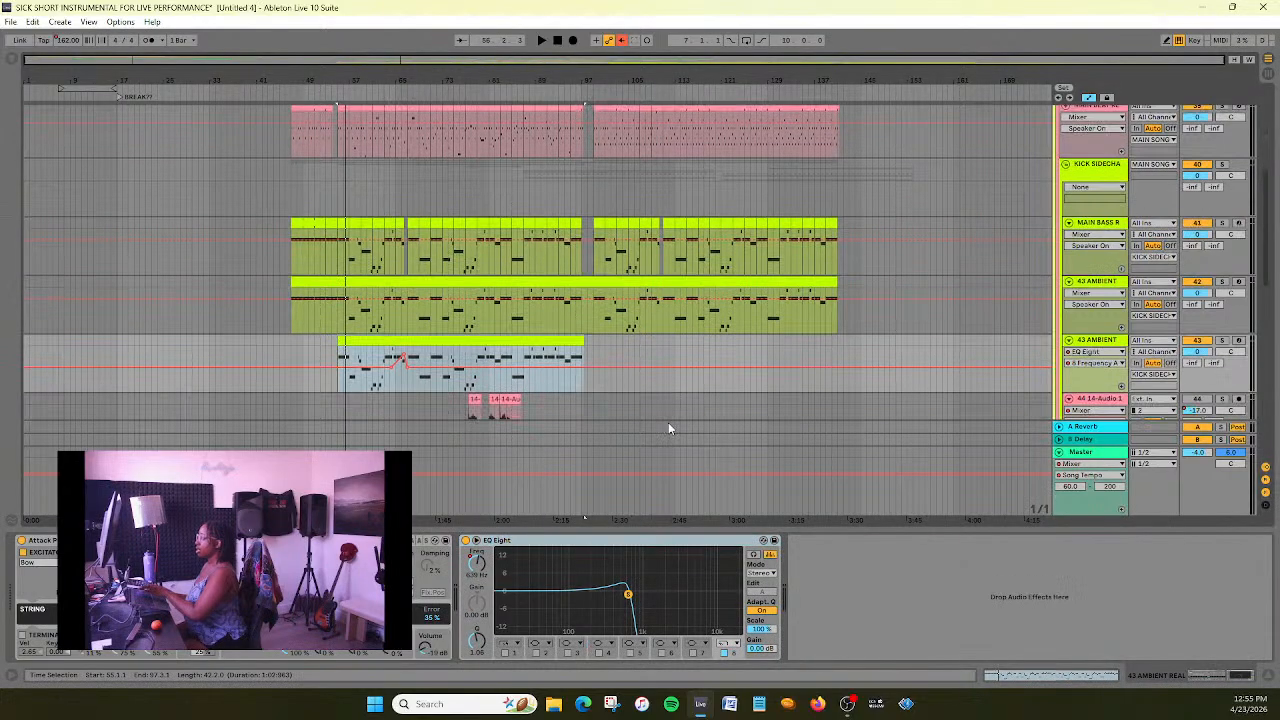
pyautogui.click(287, 92)
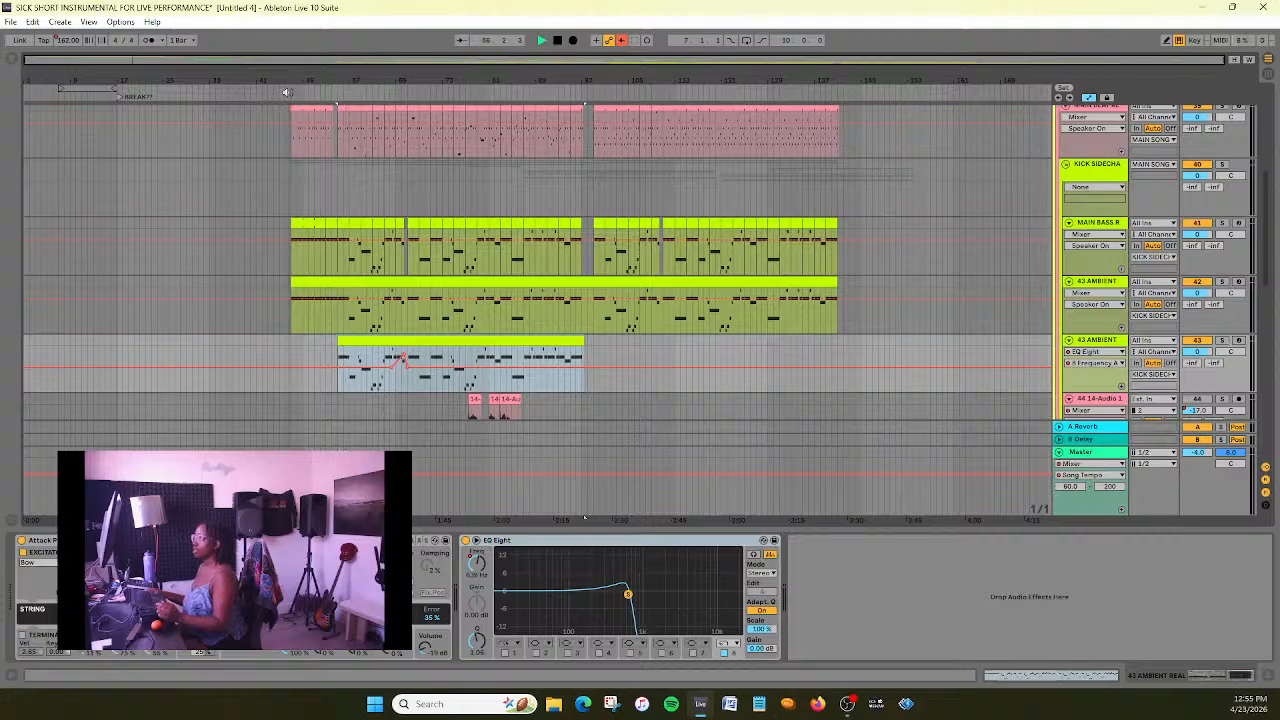
pyautogui.click(1106, 171)
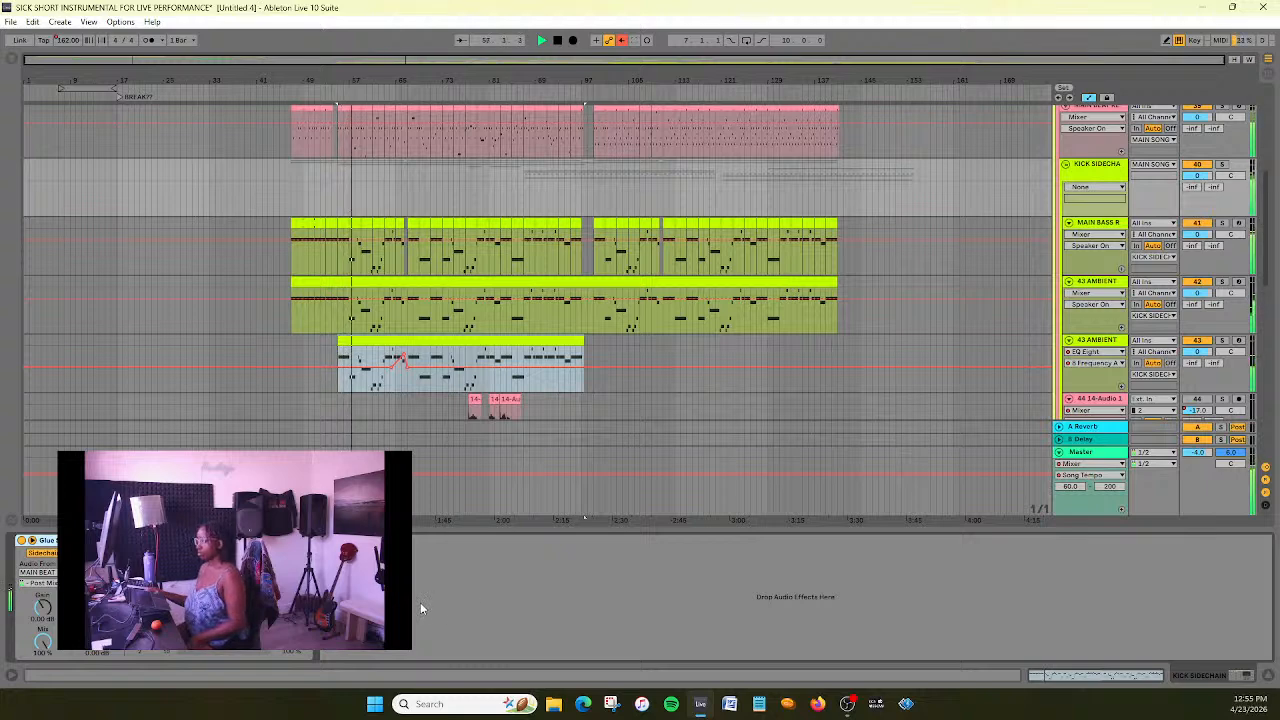
pyautogui.click(9, 677)
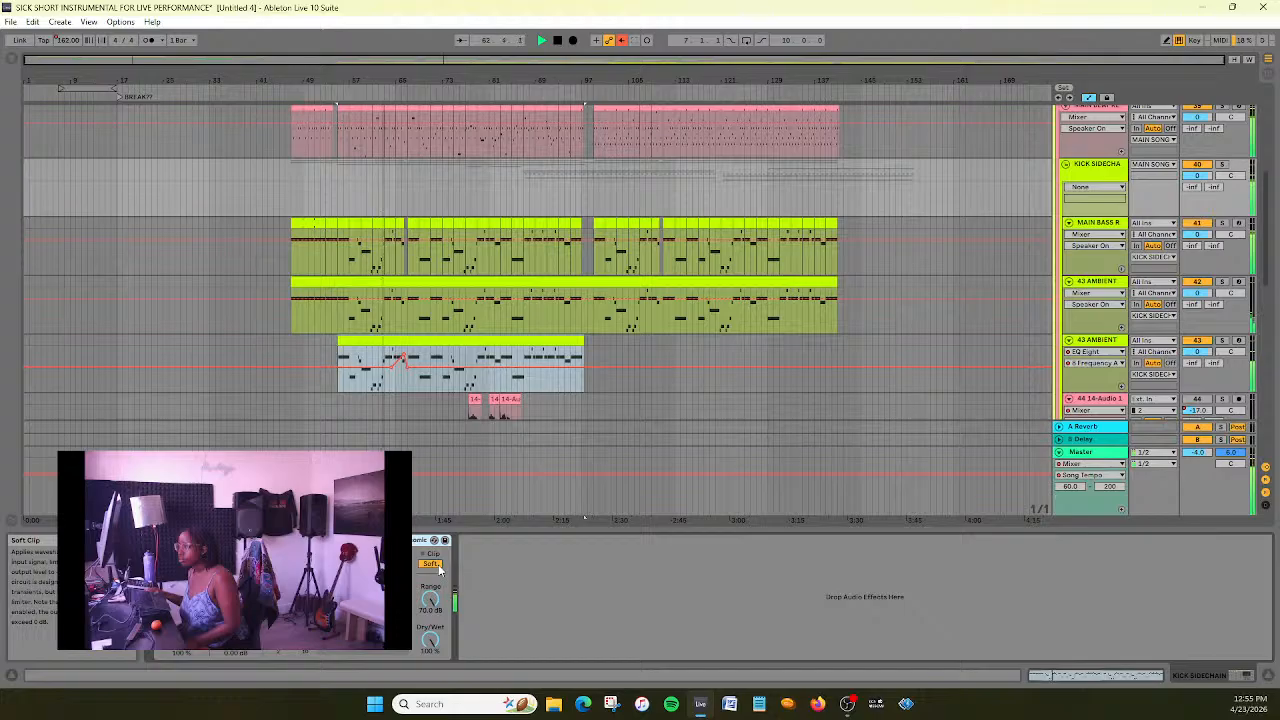
# - Check the Release control and the available sidechain source tap points of the group's Glue Sidechain EQ
pyautogui.click(291, 600)
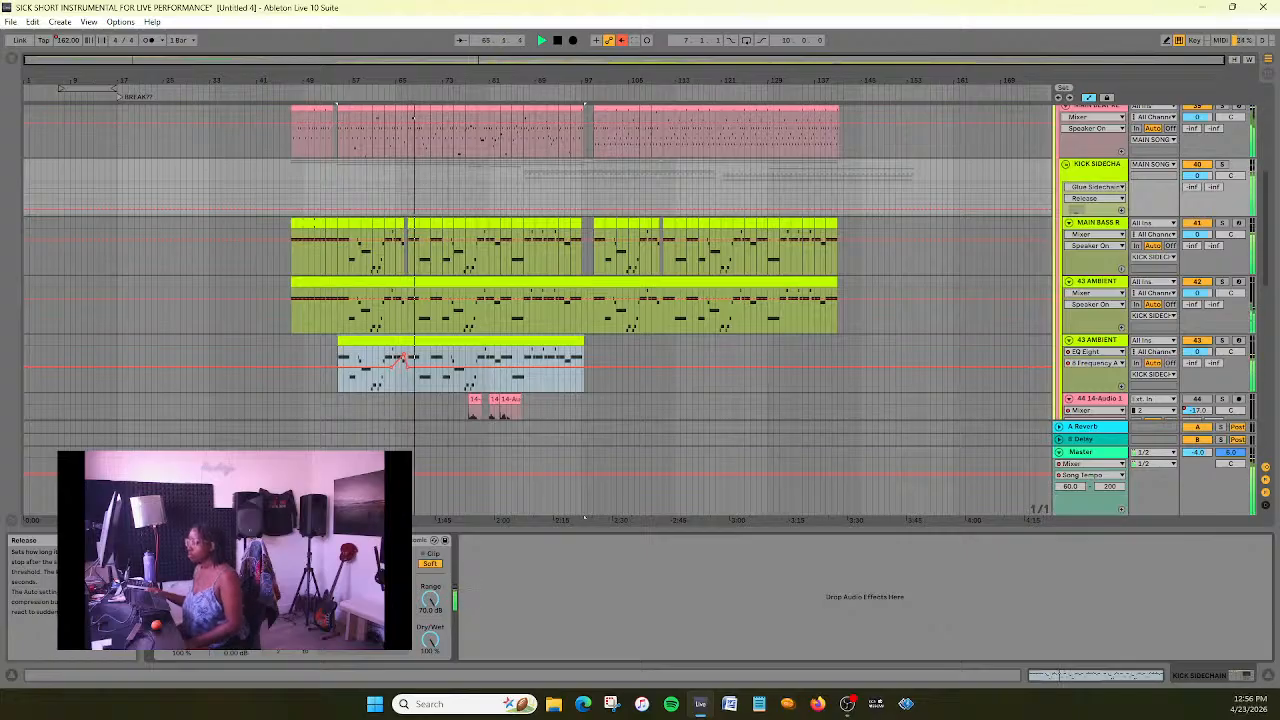
pyautogui.click(204, 582)
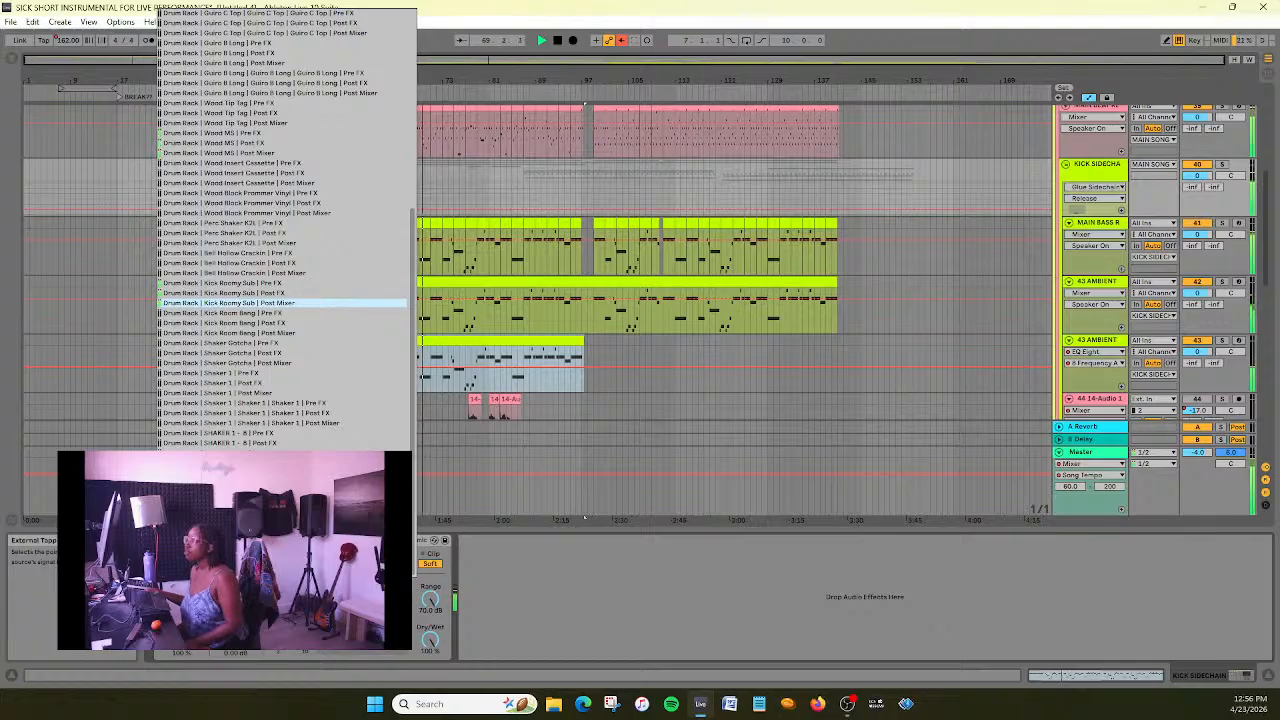
pyautogui.press('Escape')
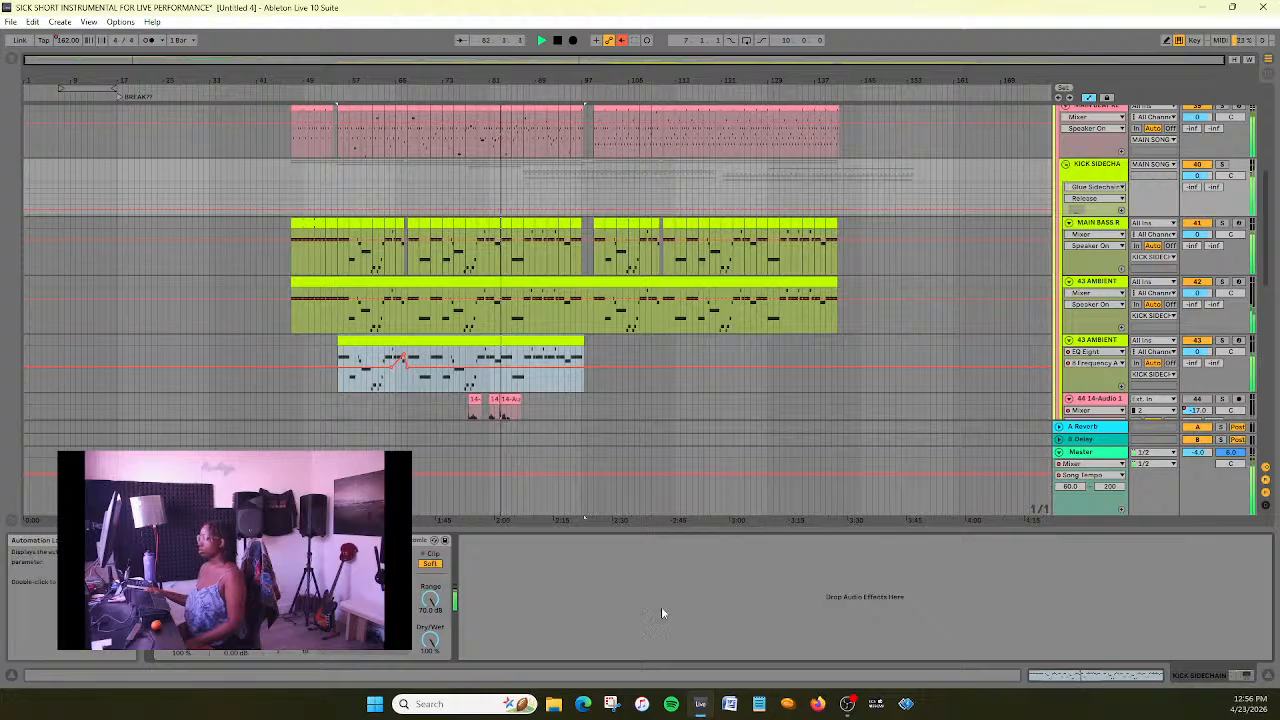
# - Listen to the main song with the group sidechain, stop playback and save the set
pyautogui.scroll(-2, 708, 300)
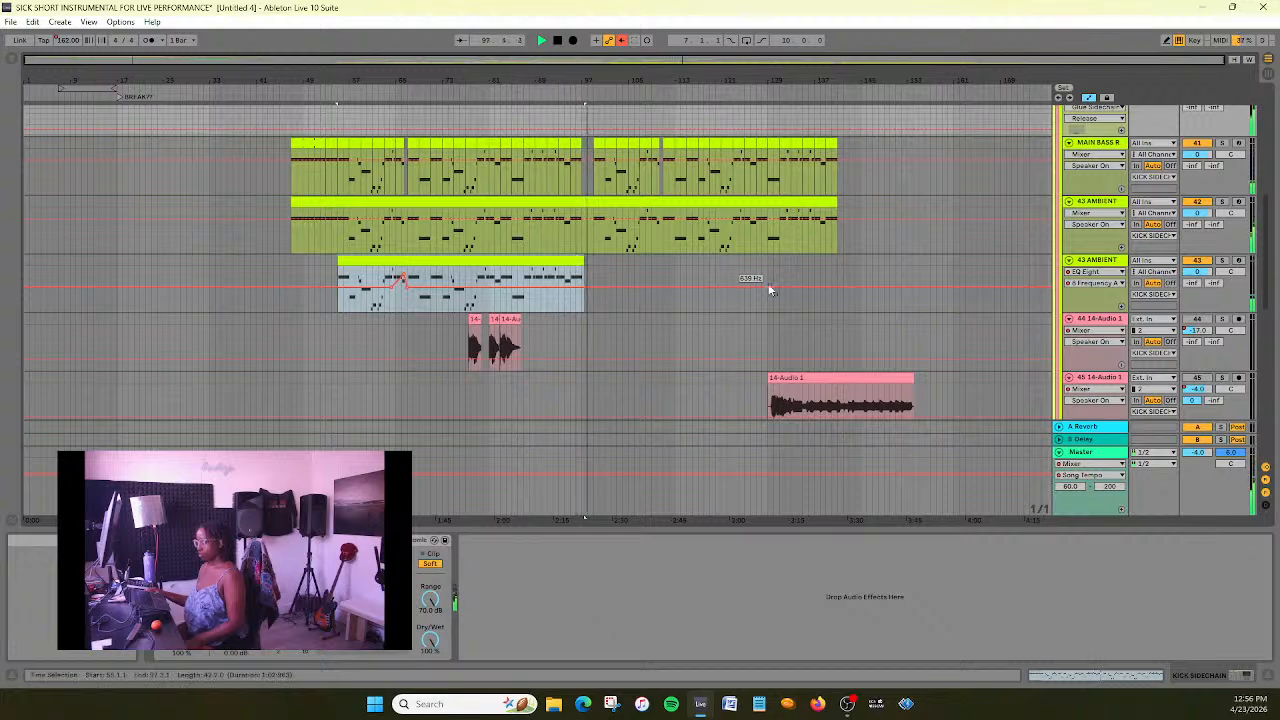
pyautogui.scroll(4, 764, 296)
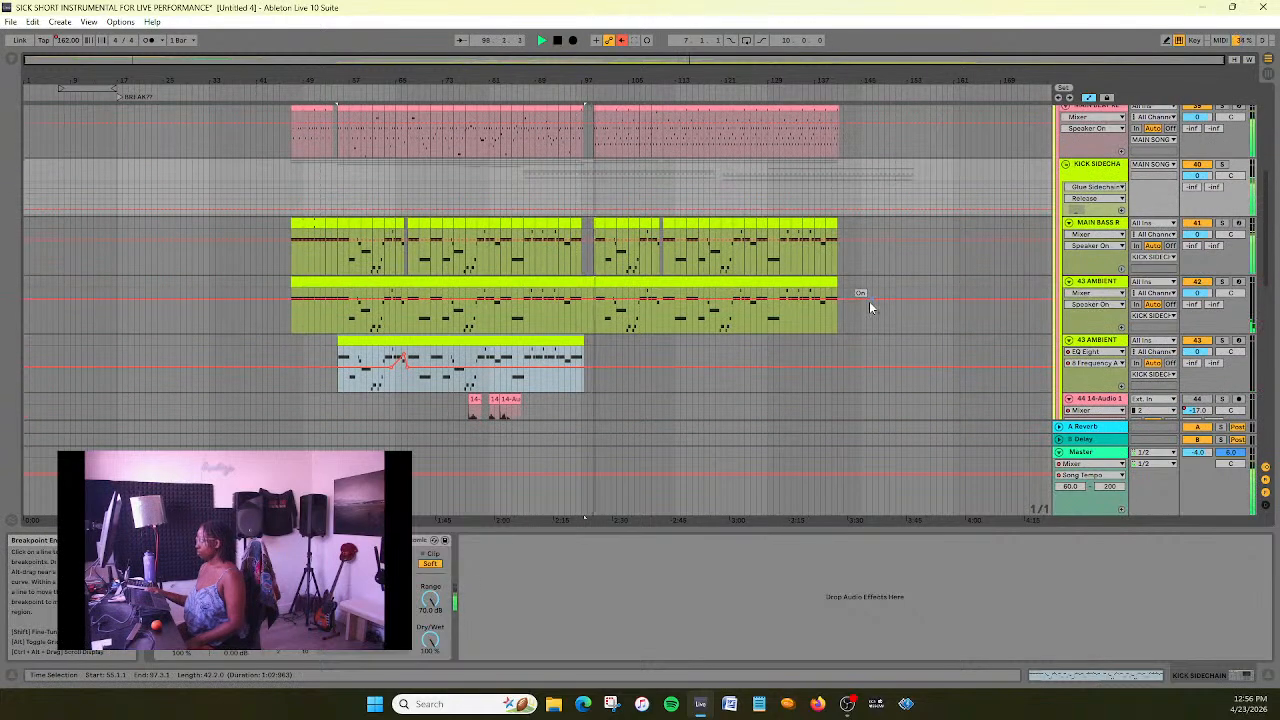
pyautogui.click(558, 40)
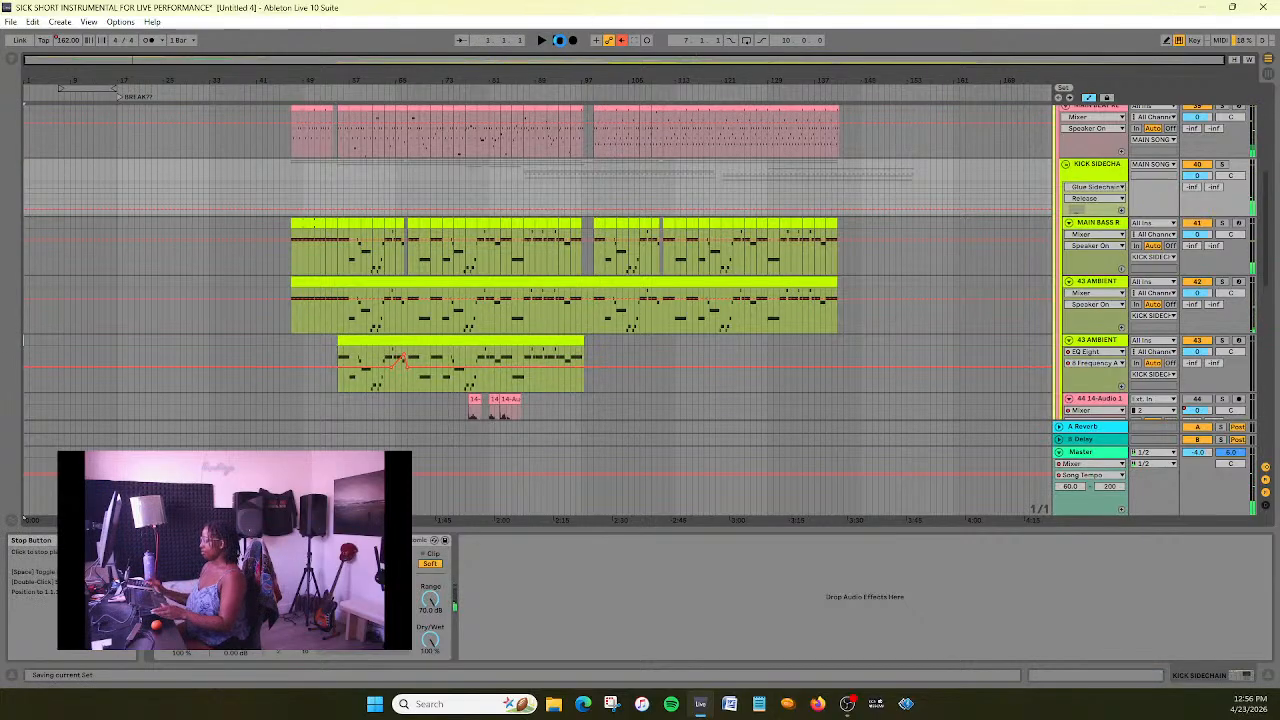
# - Activate the muted 44 14-Audio 1 track and bring its audio clips into focus
pyautogui.scroll(-3, 640, 355)
pyautogui.scroll(-1, 621, 345)
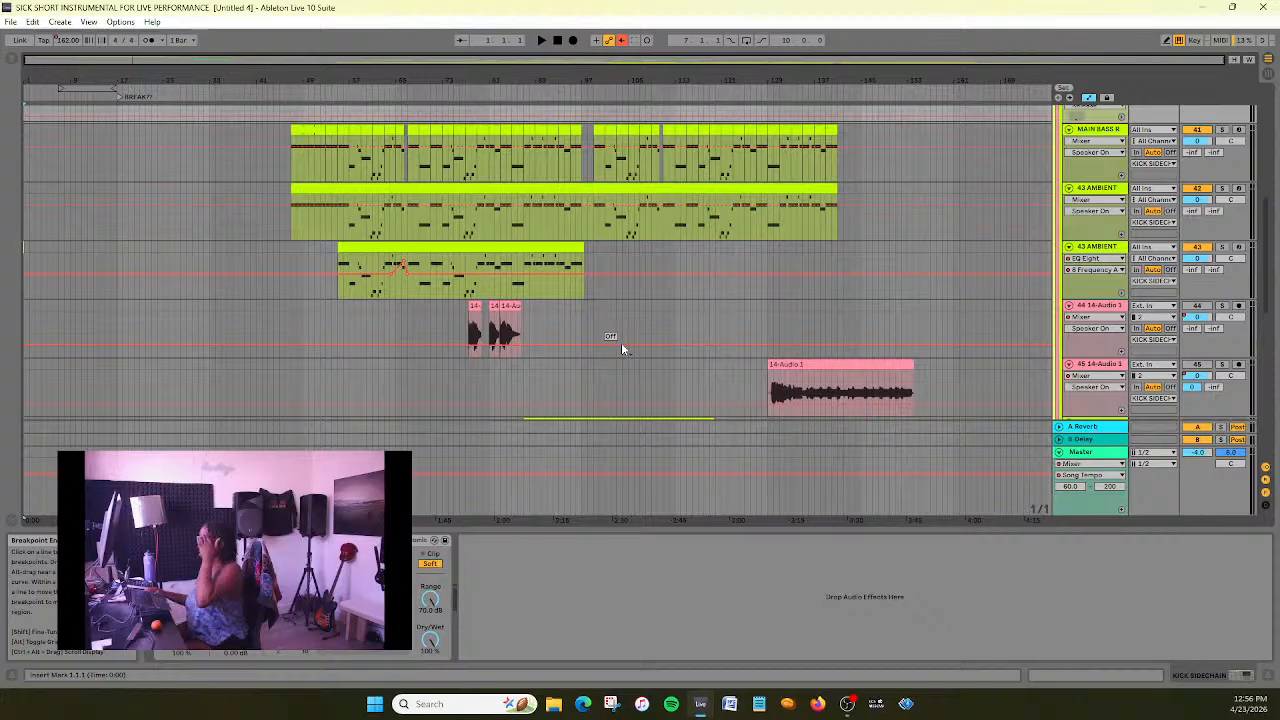
pyautogui.click(1113, 308)
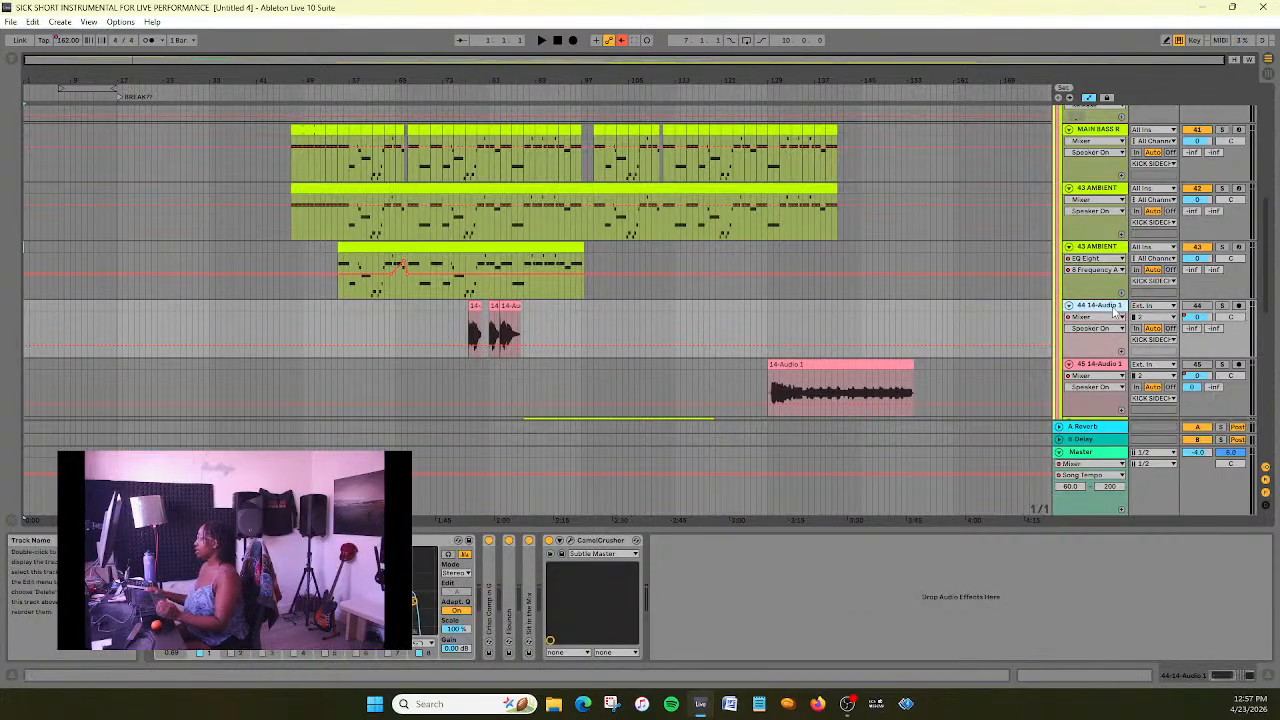
pyautogui.click(1198, 306)
pyautogui.moveTo(424, 61); pyautogui.dragTo(560, 142)
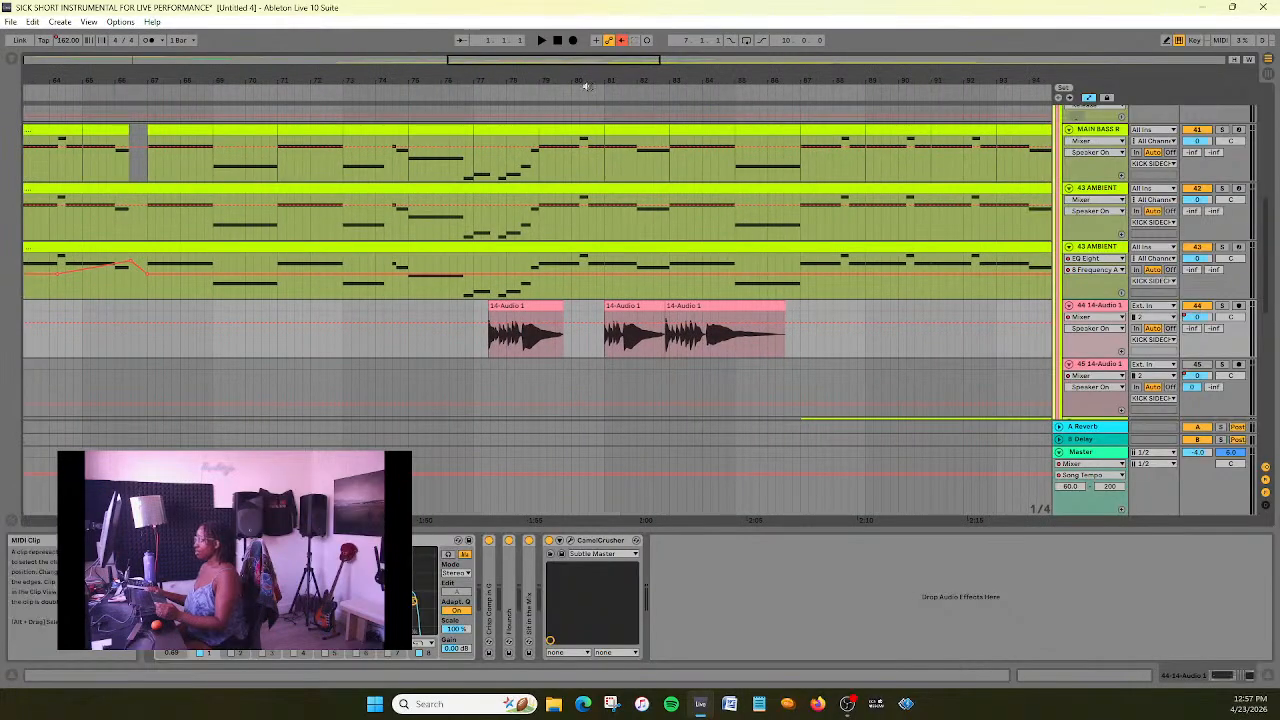
# - Solo the 44 14-Audio 1 track and duplicate it together with its audio clips
pyautogui.moveTo(603, 61); pyautogui.dragTo(608, 63)
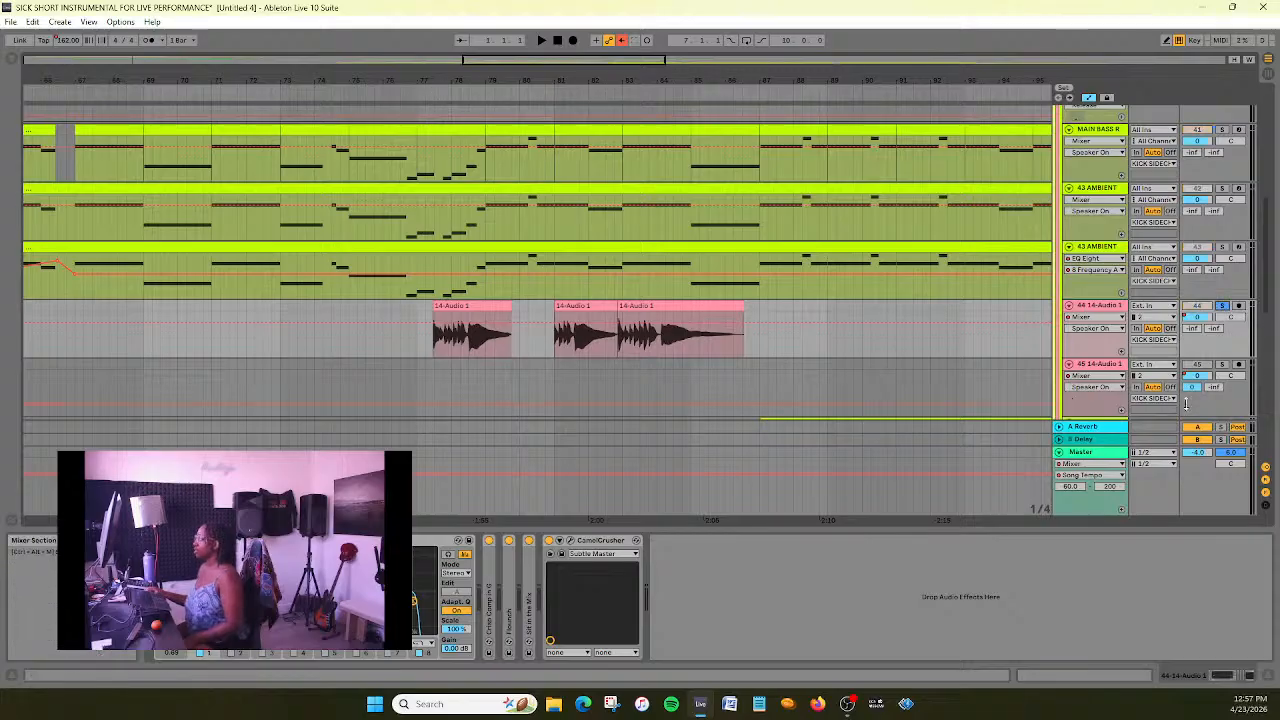
pyautogui.rightClick(1103, 313)
pyautogui.click(1115, 330)
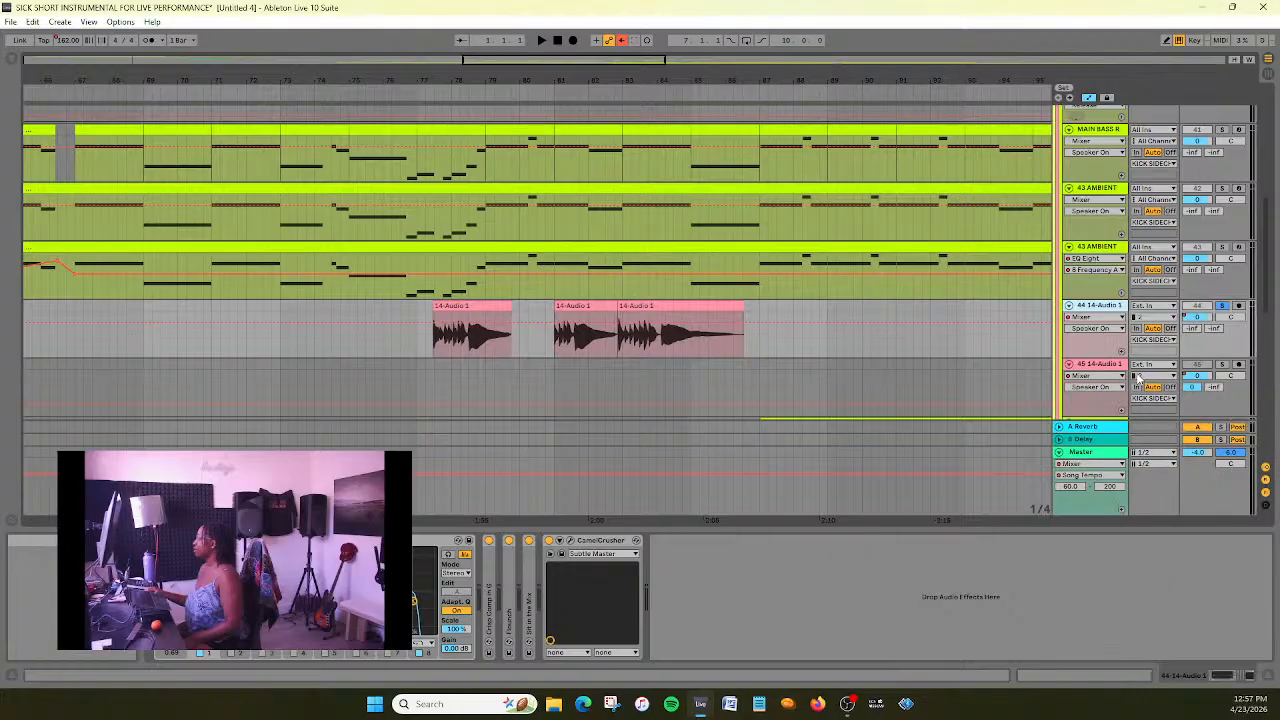
pyautogui.click(1113, 318)
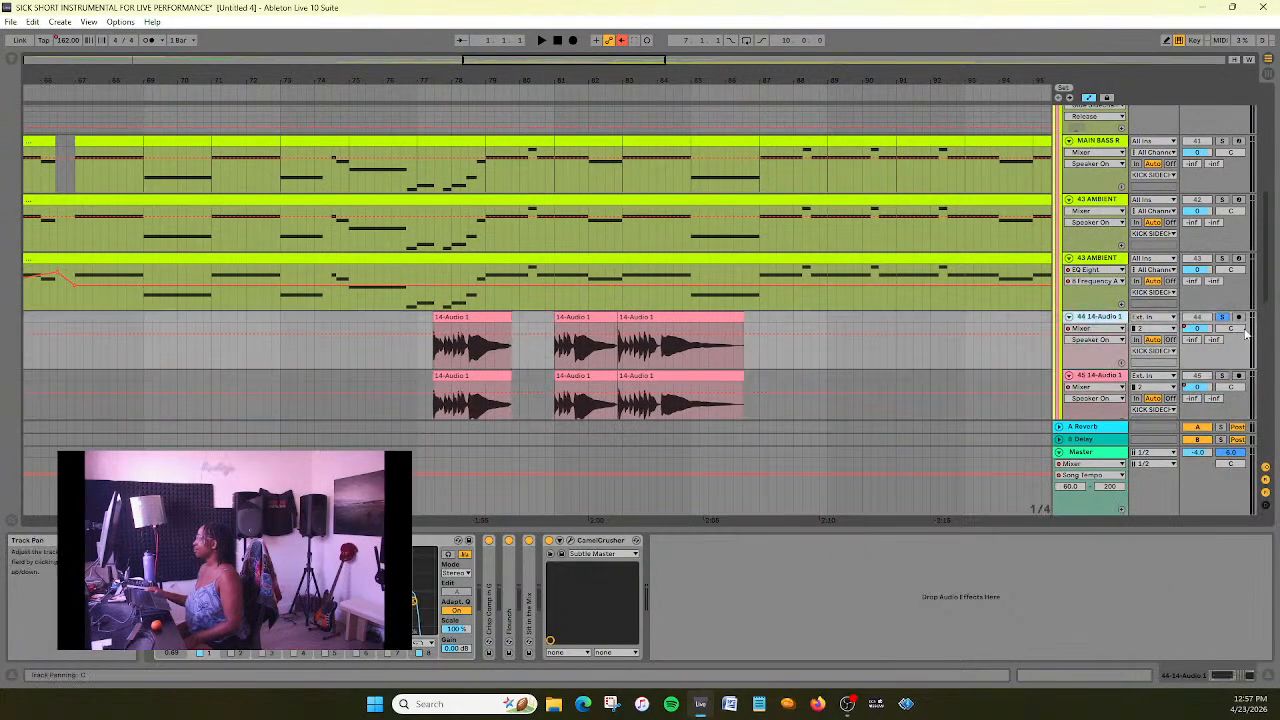
# - Play the doubled 14-Audio 1 clips from bar 77, first in the full mix and with the first track soloed, and stop playback
pyautogui.click(1223, 318)
pyautogui.click(421, 89)
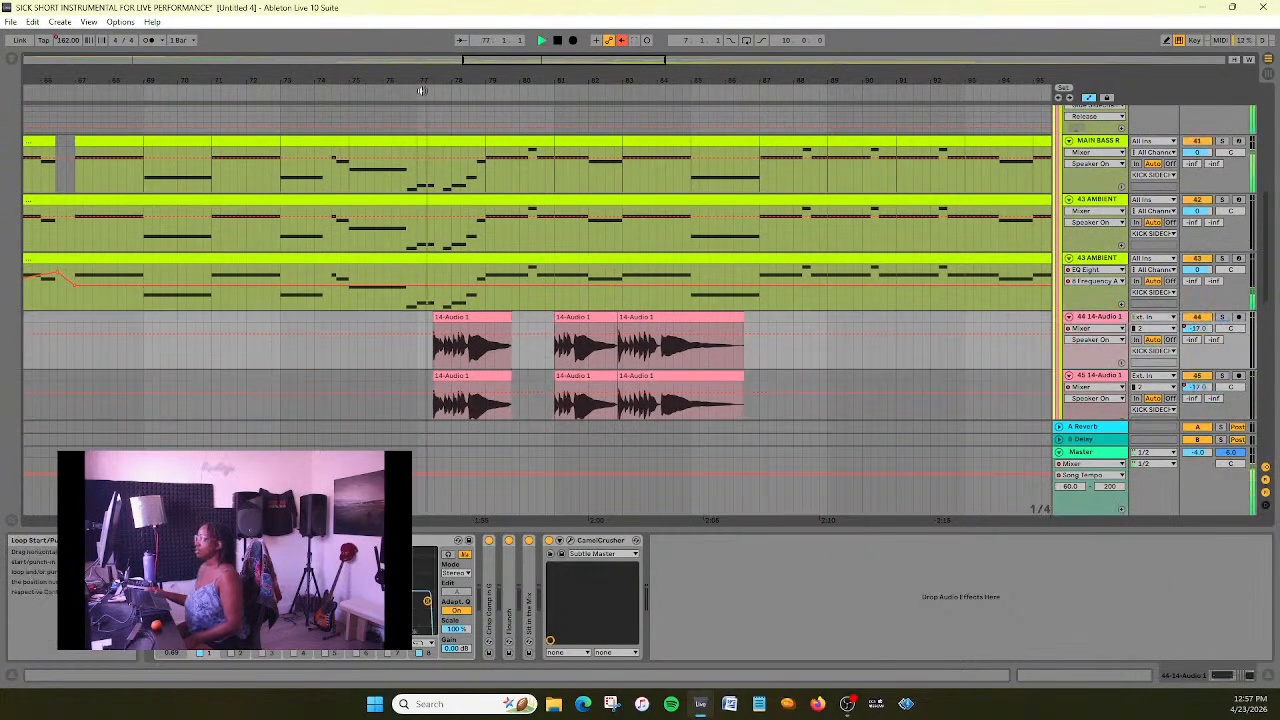
pyautogui.press('space')
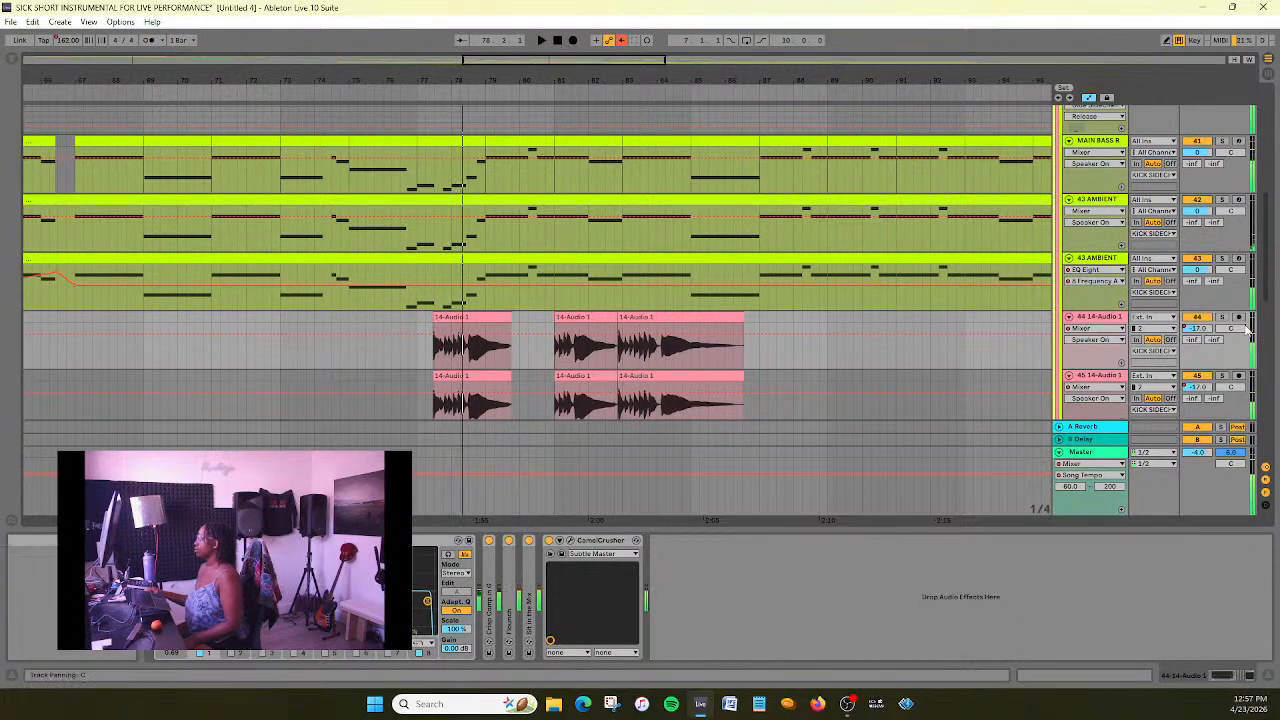
pyautogui.press('space')
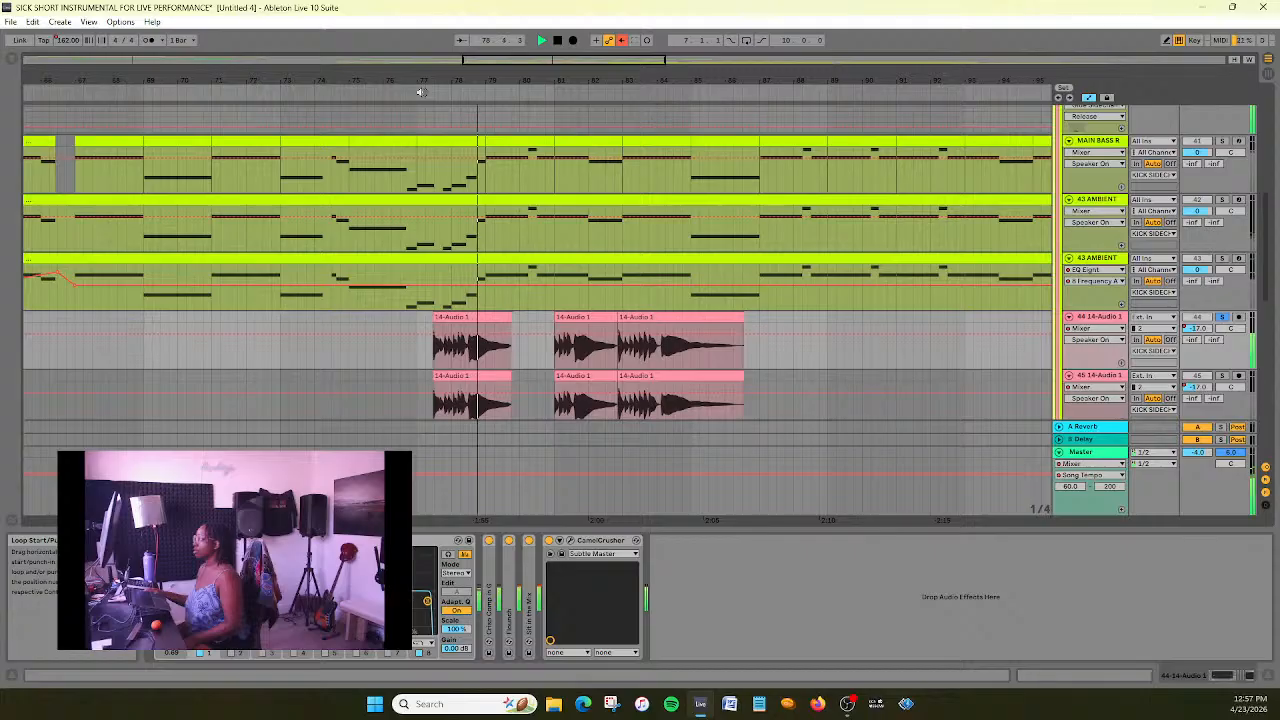
pyautogui.click(559, 44)
pyautogui.click(559, 41)
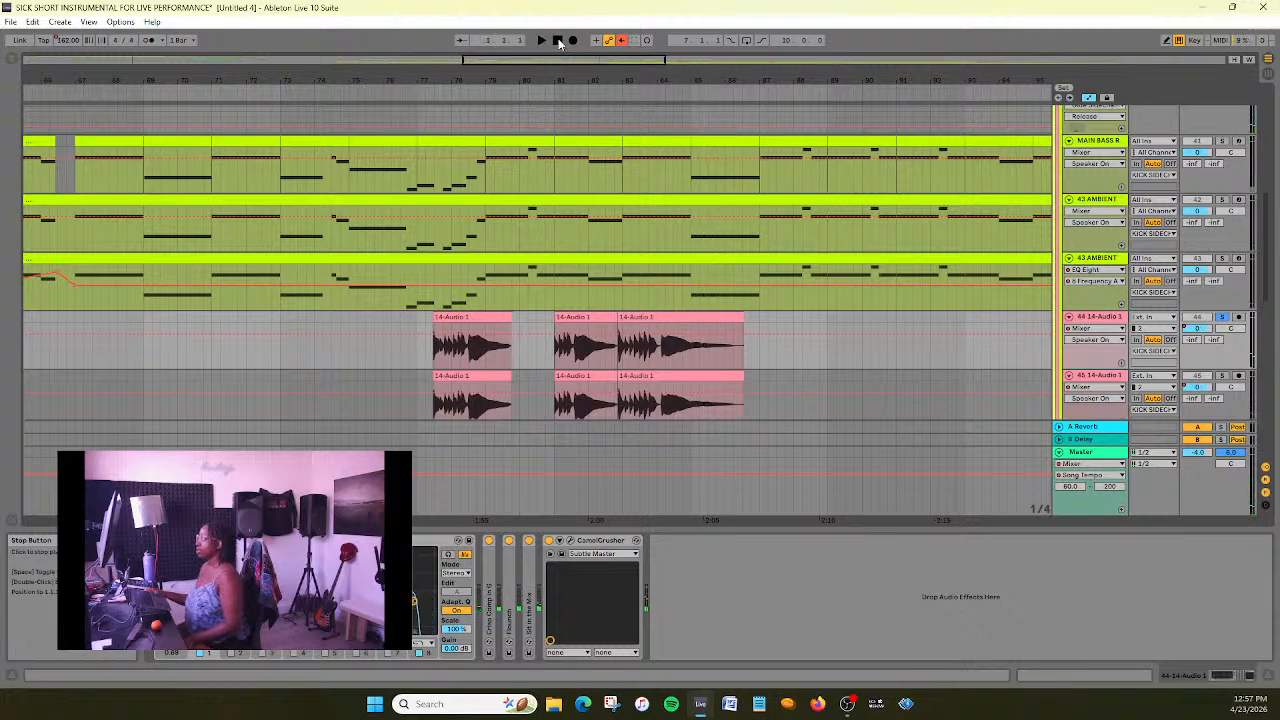
# - Examine the devices on the KICK SIDECHAIN group and on the 44 14-Audio 1 track inside it
pyautogui.scroll(-3, 809, 392)
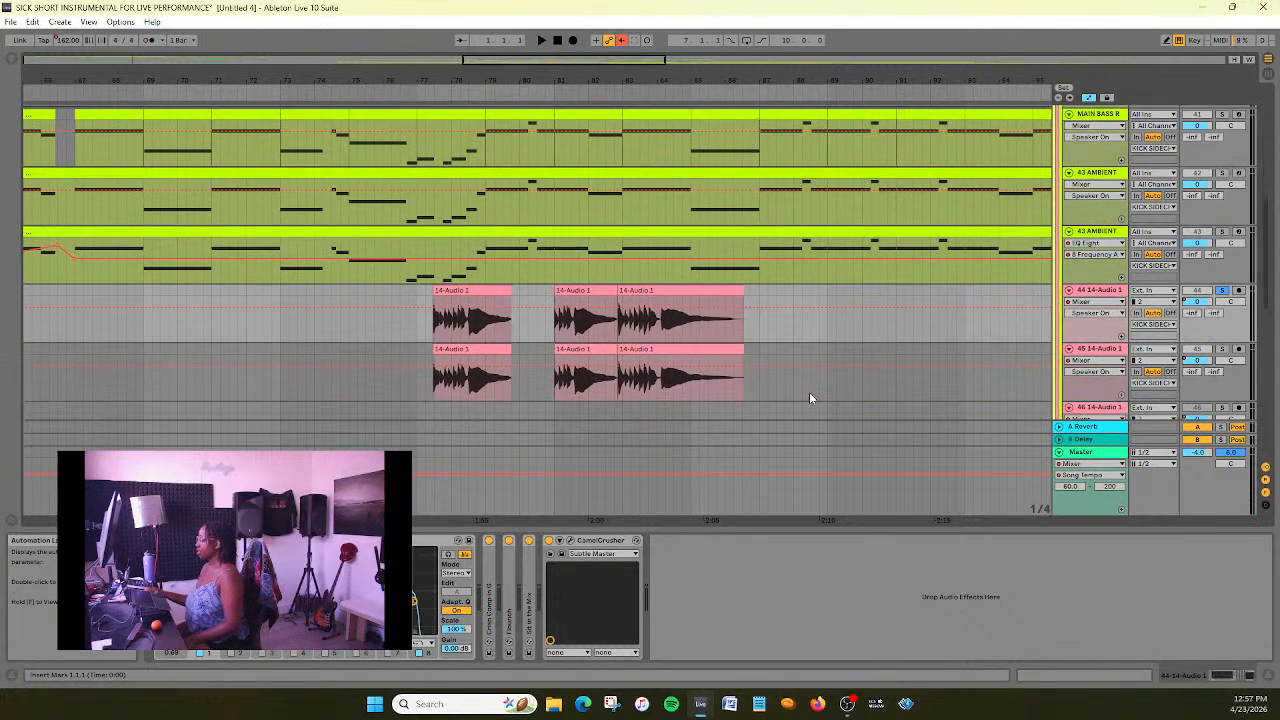
pyautogui.scroll(5, 810, 397)
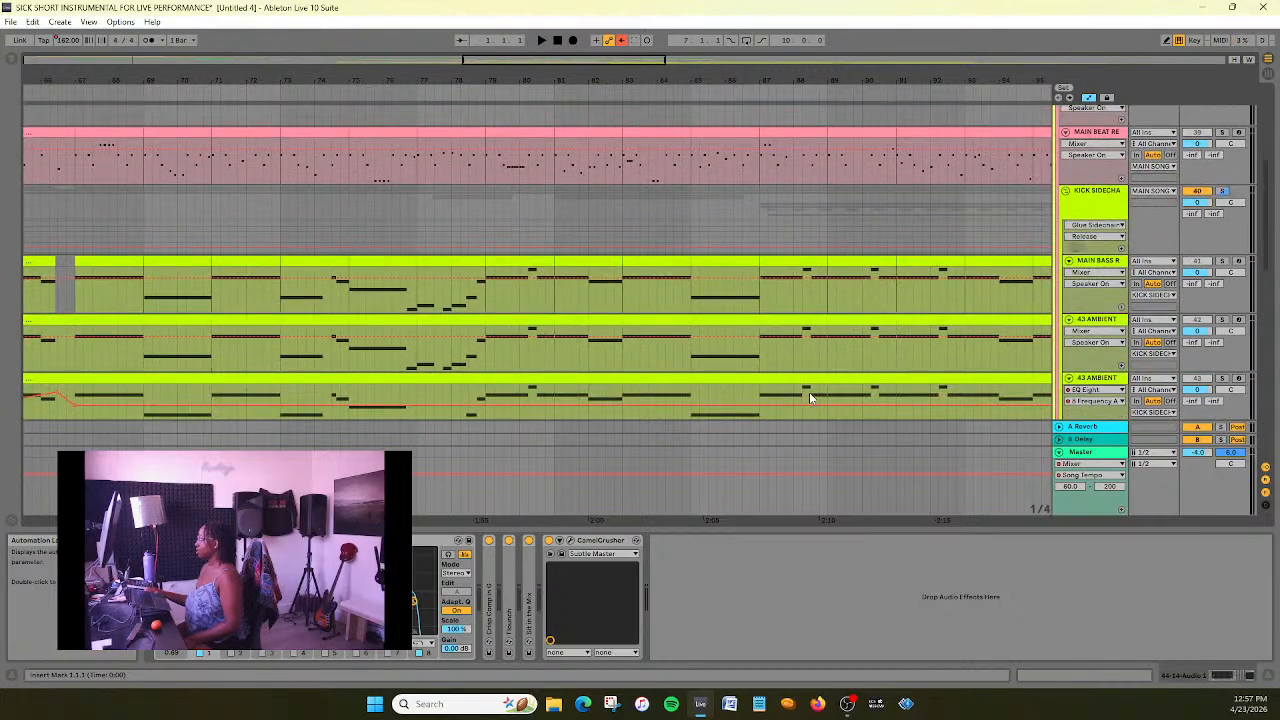
pyautogui.click(1100, 135)
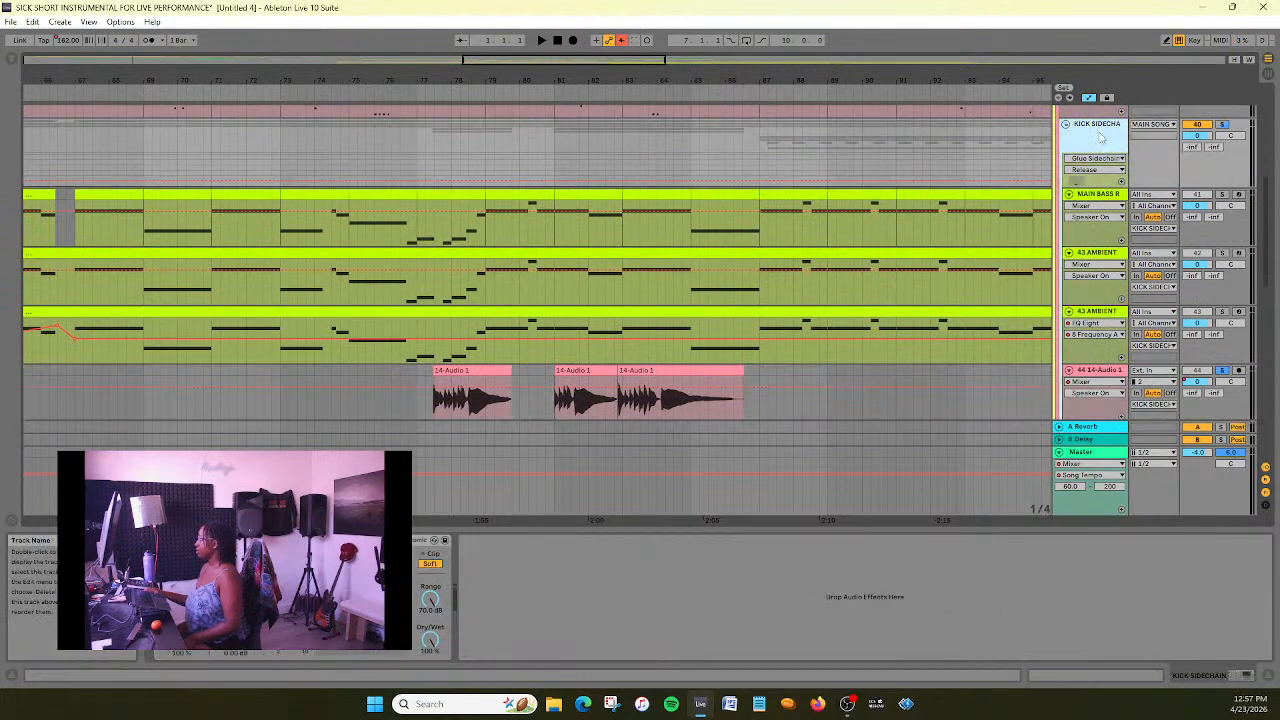
pyautogui.click(1117, 313)
pyautogui.scroll(-2, 886, 349)
pyautogui.click(952, 325)
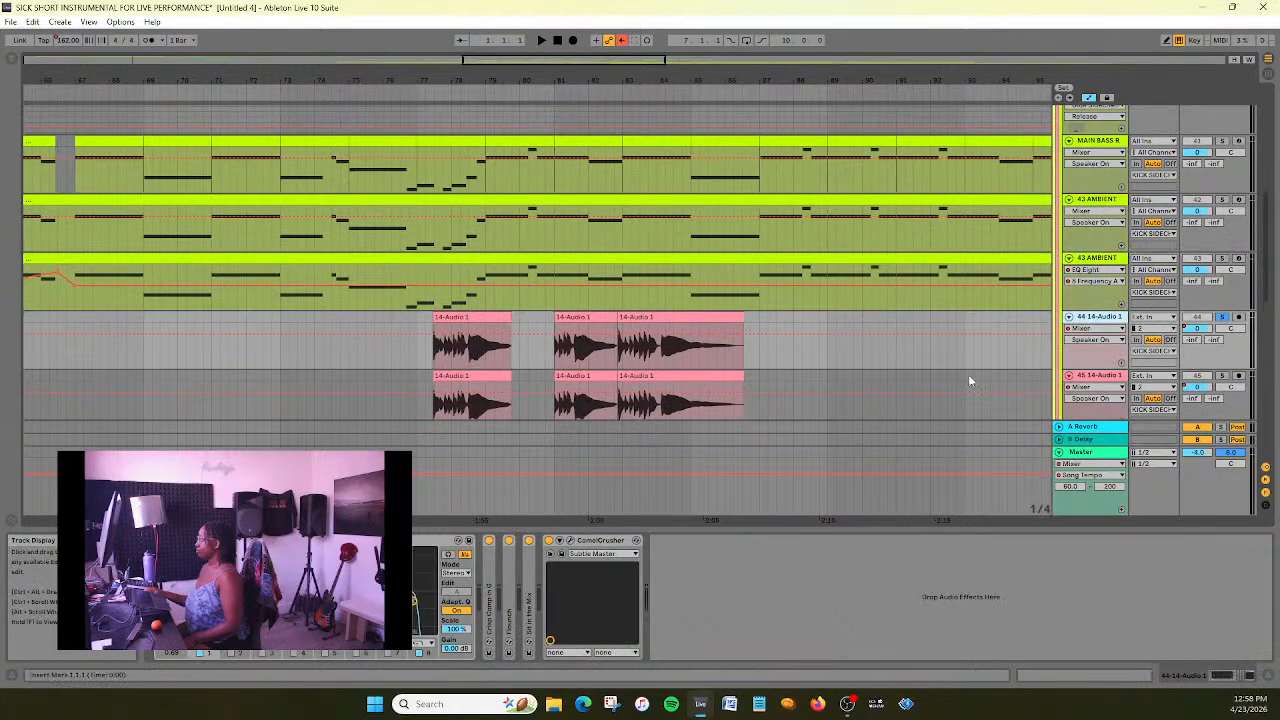
pyautogui.scroll(2, 968, 378)
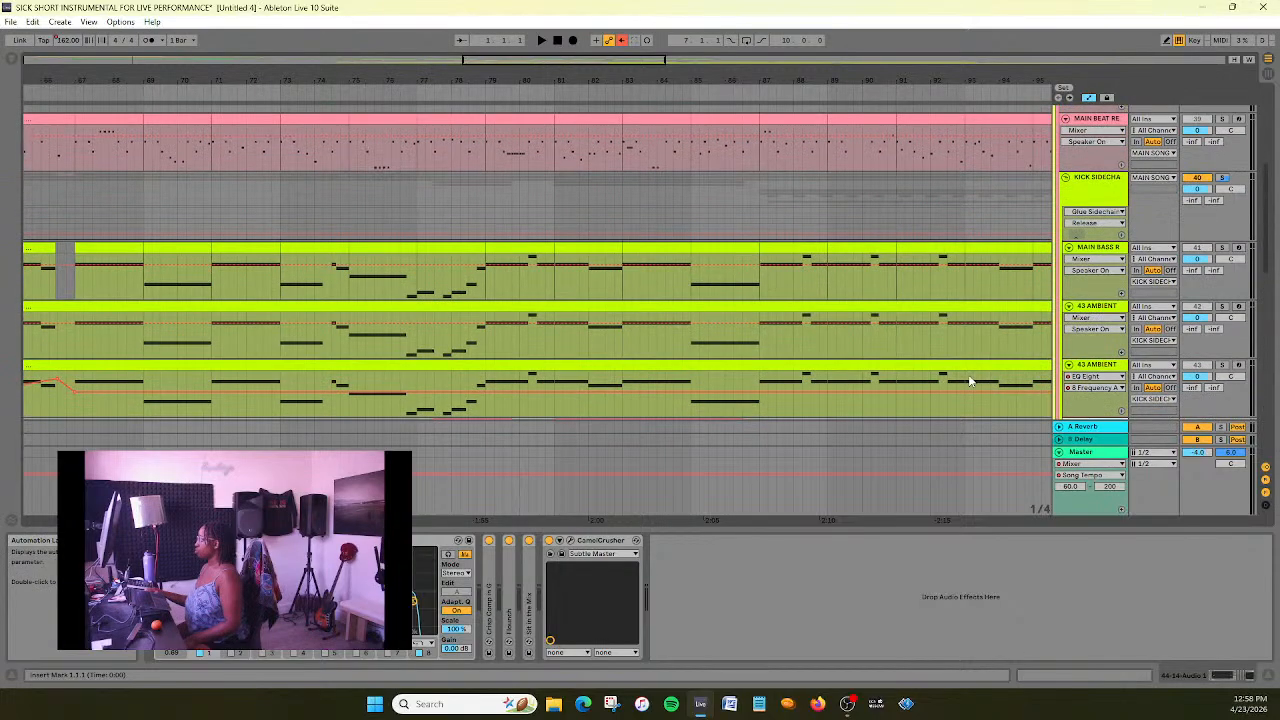
pyautogui.scroll(-2, 968, 380)
# - Move both duplicate 14-Audio 1 tracks out of the KICK SIDECHAIN group to the end of the track list
pyautogui.moveTo(507, 65); pyautogui.dragTo(507, 64)
pyautogui.scroll(-1, 692, 335)
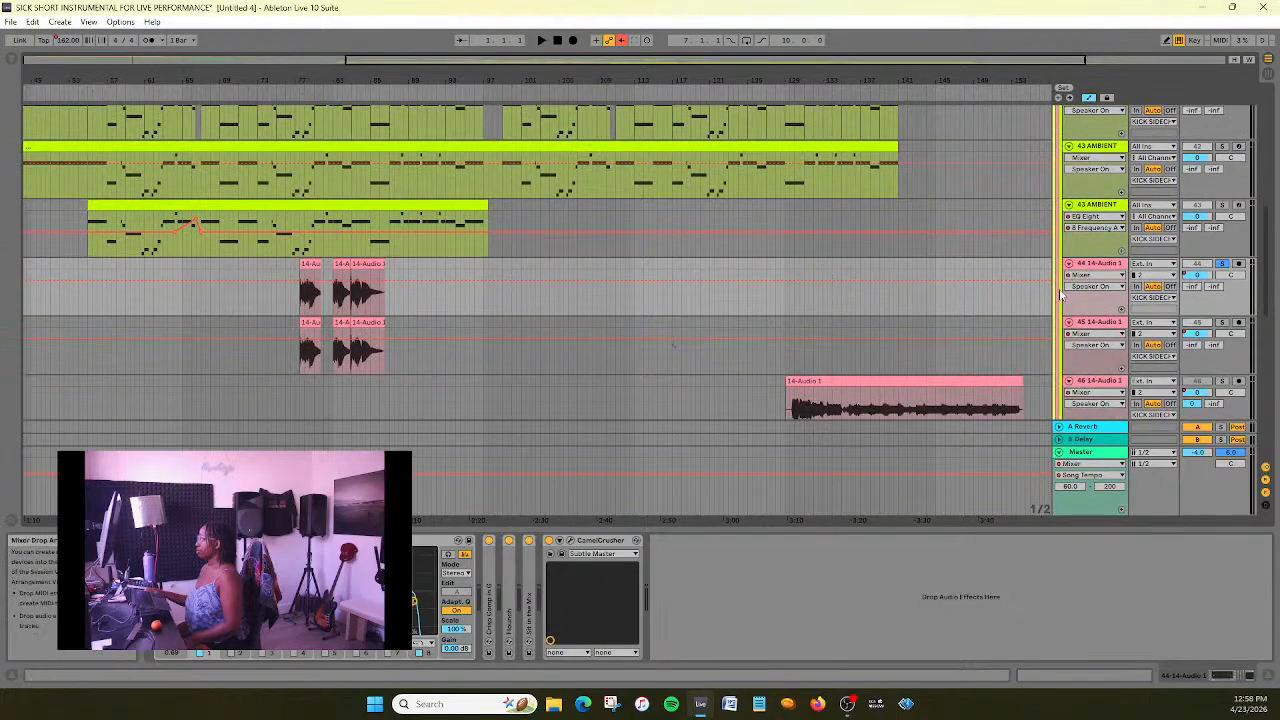
pyautogui.click(1107, 325)
pyautogui.scroll(-3, 1115, 380)
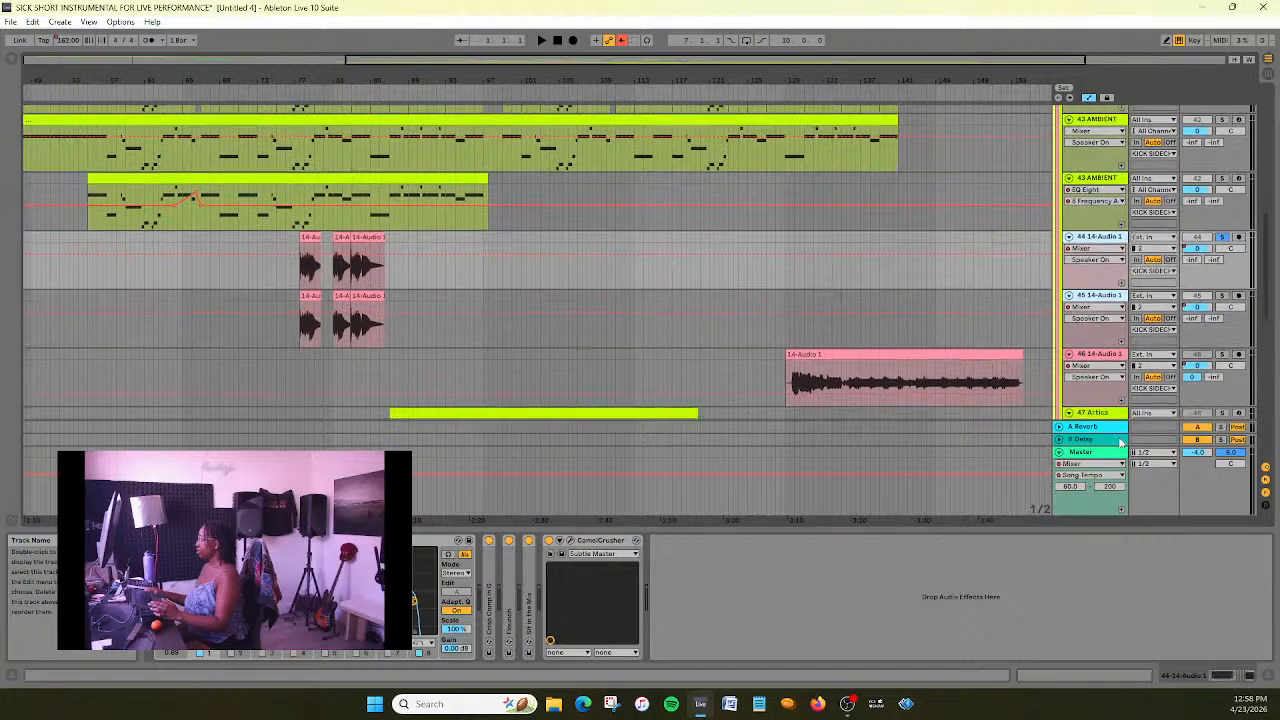
pyautogui.scroll(-6, 1124, 422)
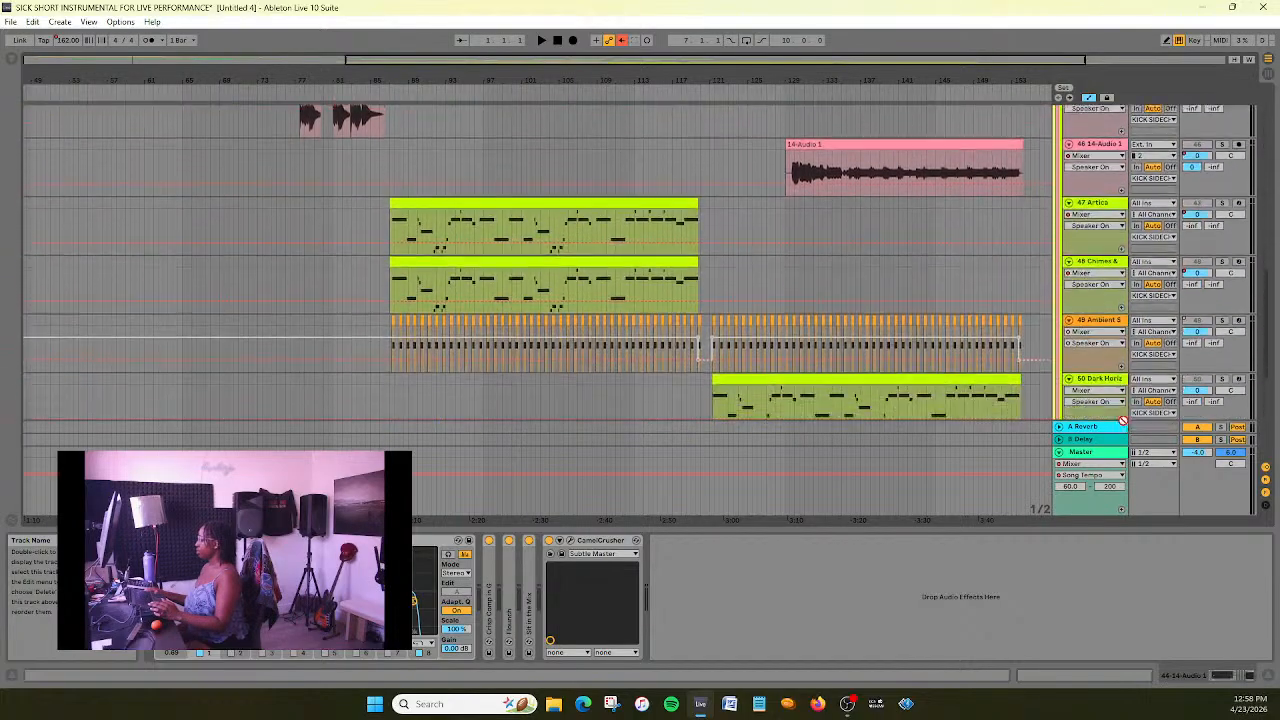
pyautogui.scroll(-6, 1124, 415)
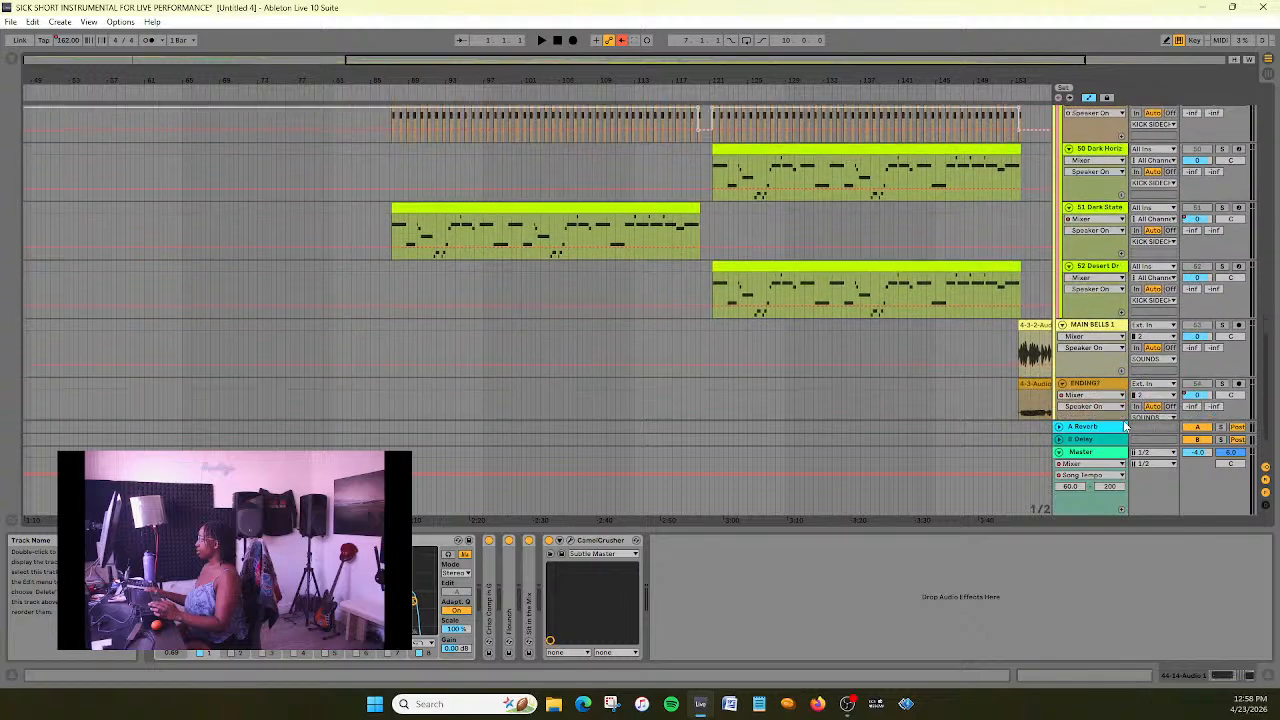
pyautogui.moveTo(1120, 393); pyautogui.dragTo(1122, 400)
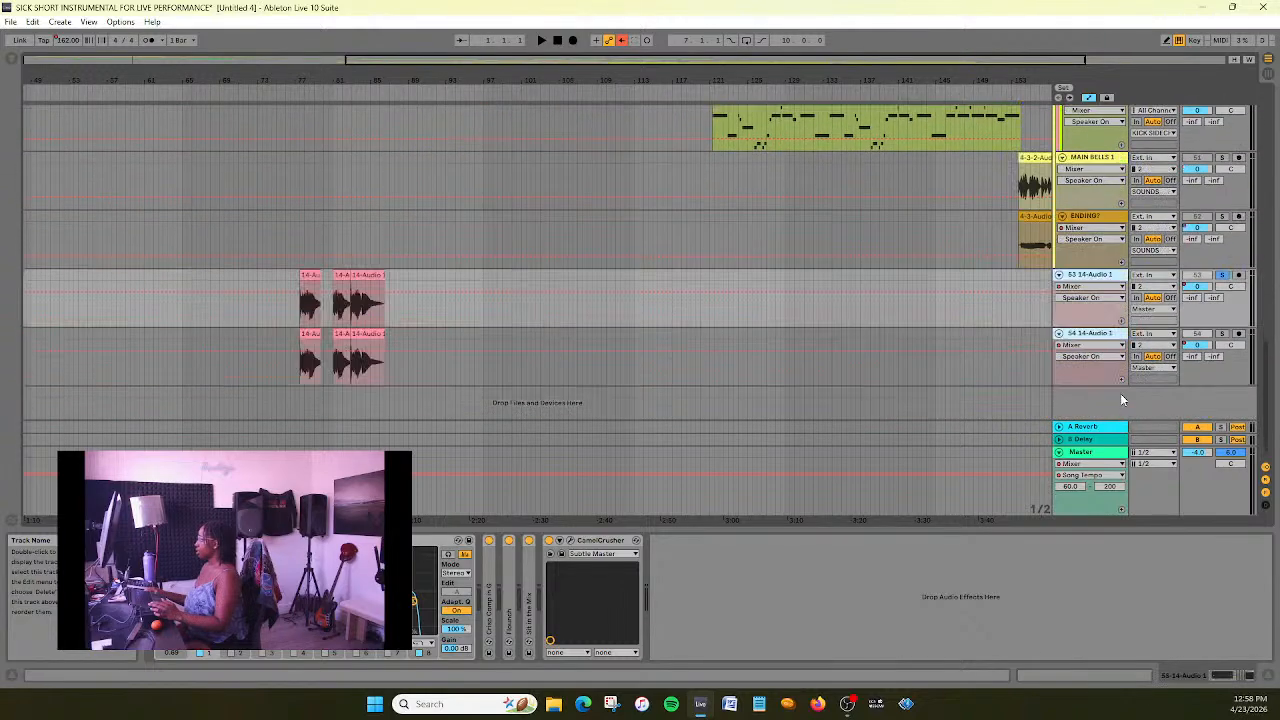
# - Place the two 14-Audio 1 tracks in the SOUNDS group, directly above MAIN BELLS 1
pyautogui.scroll(1, 1038, 381)
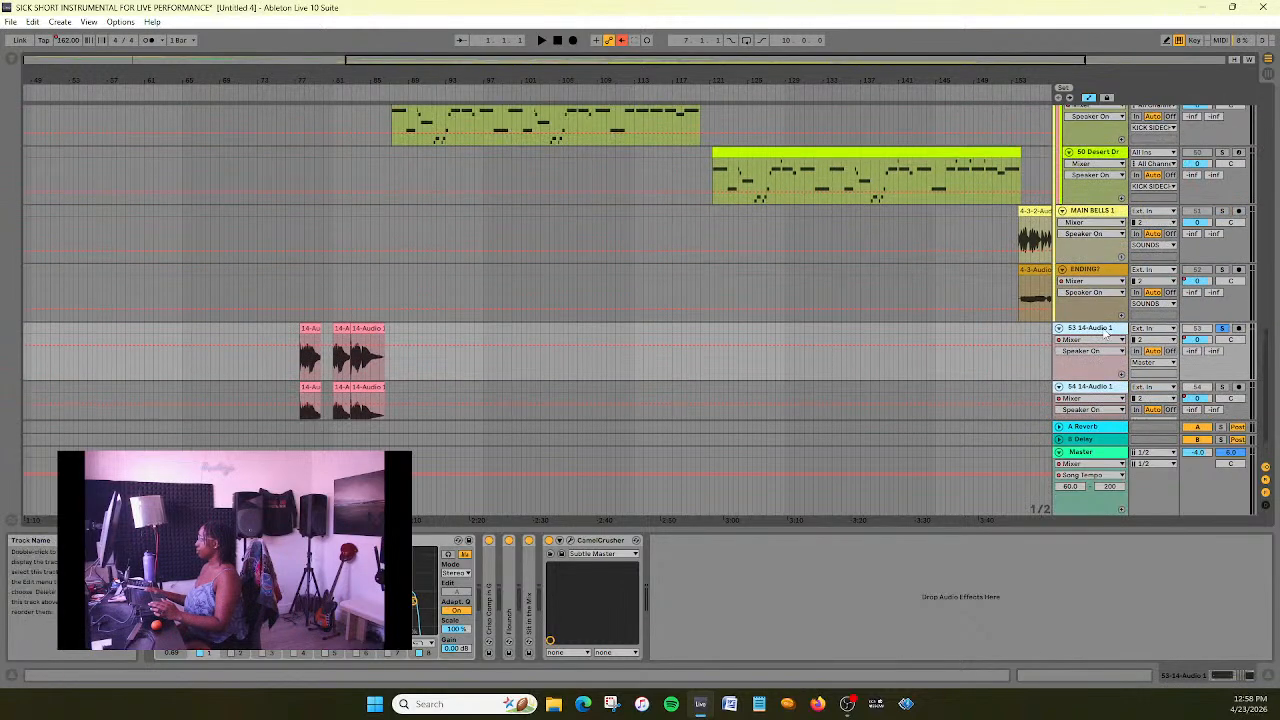
pyautogui.click(1105, 386)
pyautogui.click(1108, 330)
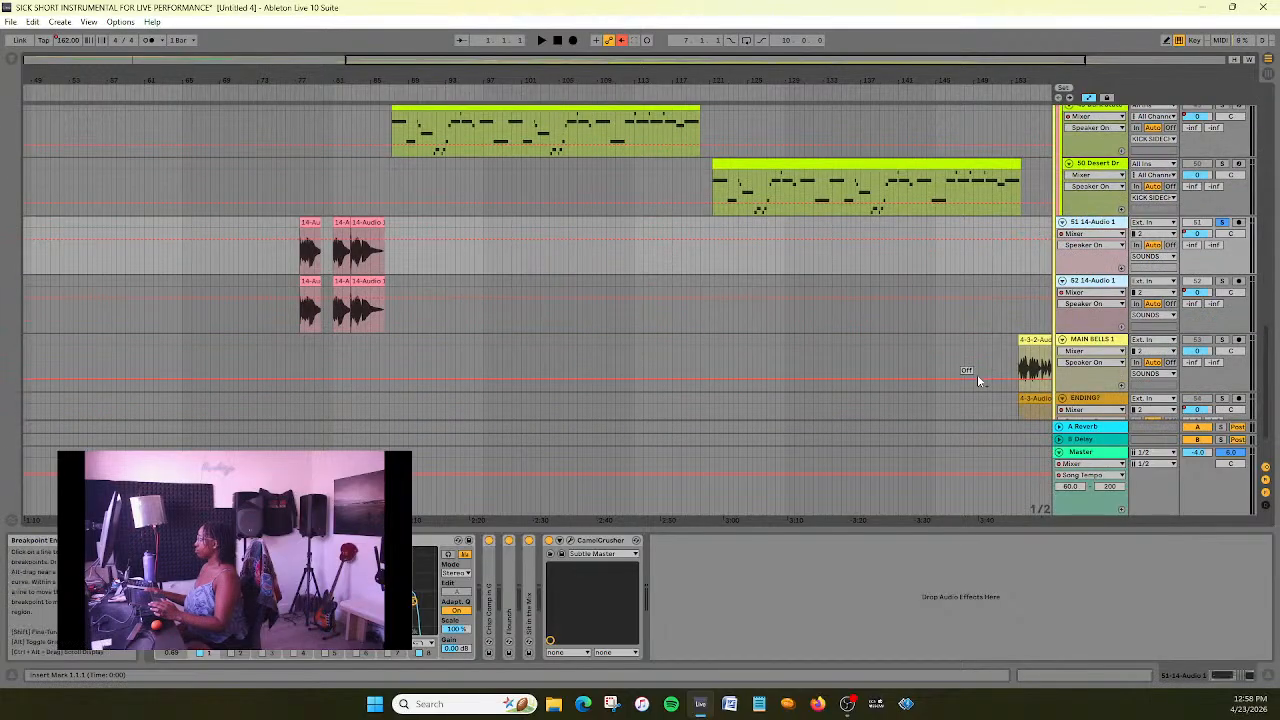
# - Bring the relocated 14-Audio 1 clips into focus, listen to them with the first track soloed, and stop playback
pyautogui.moveTo(388, 60); pyautogui.dragTo(455, 60)
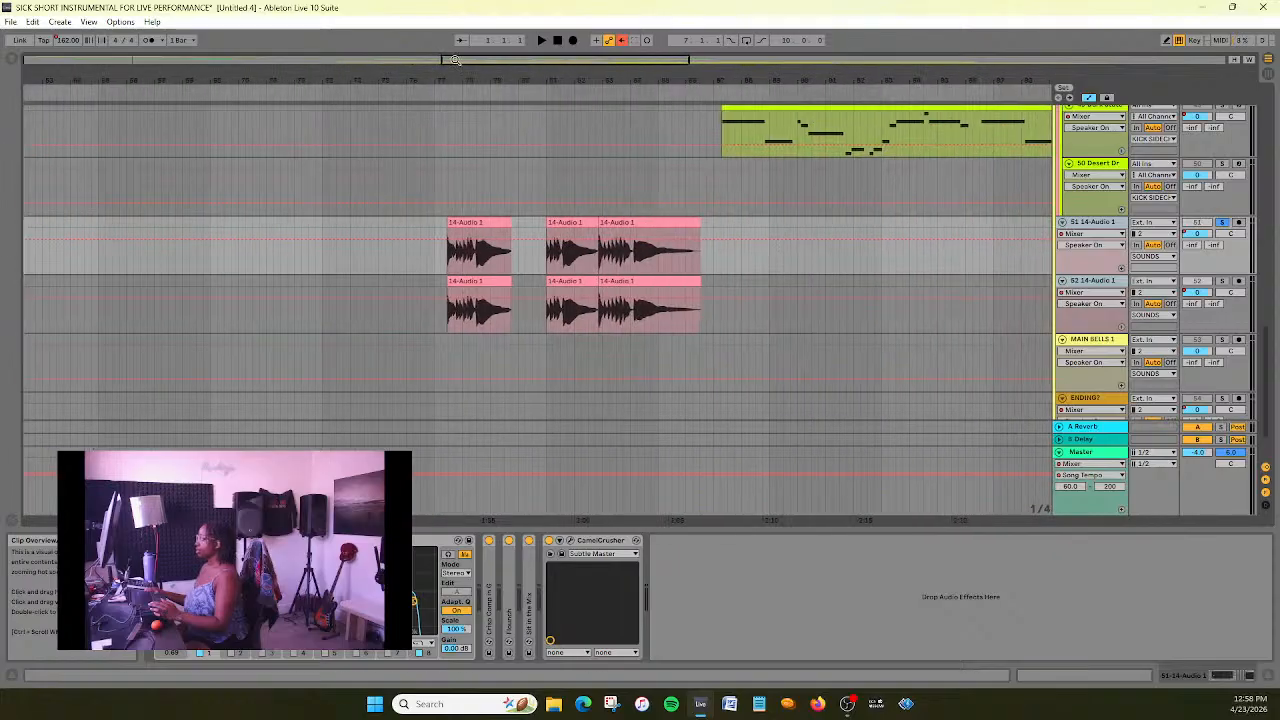
pyautogui.press('space')
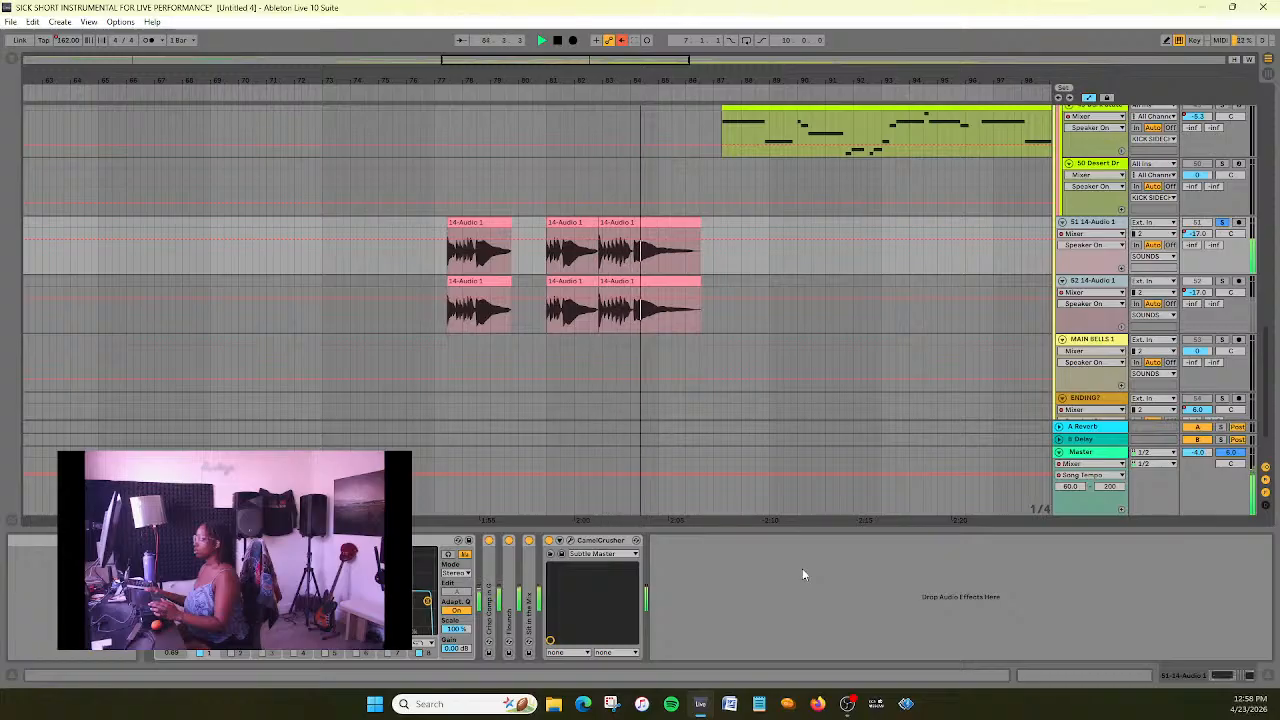
pyautogui.click(557, 41)
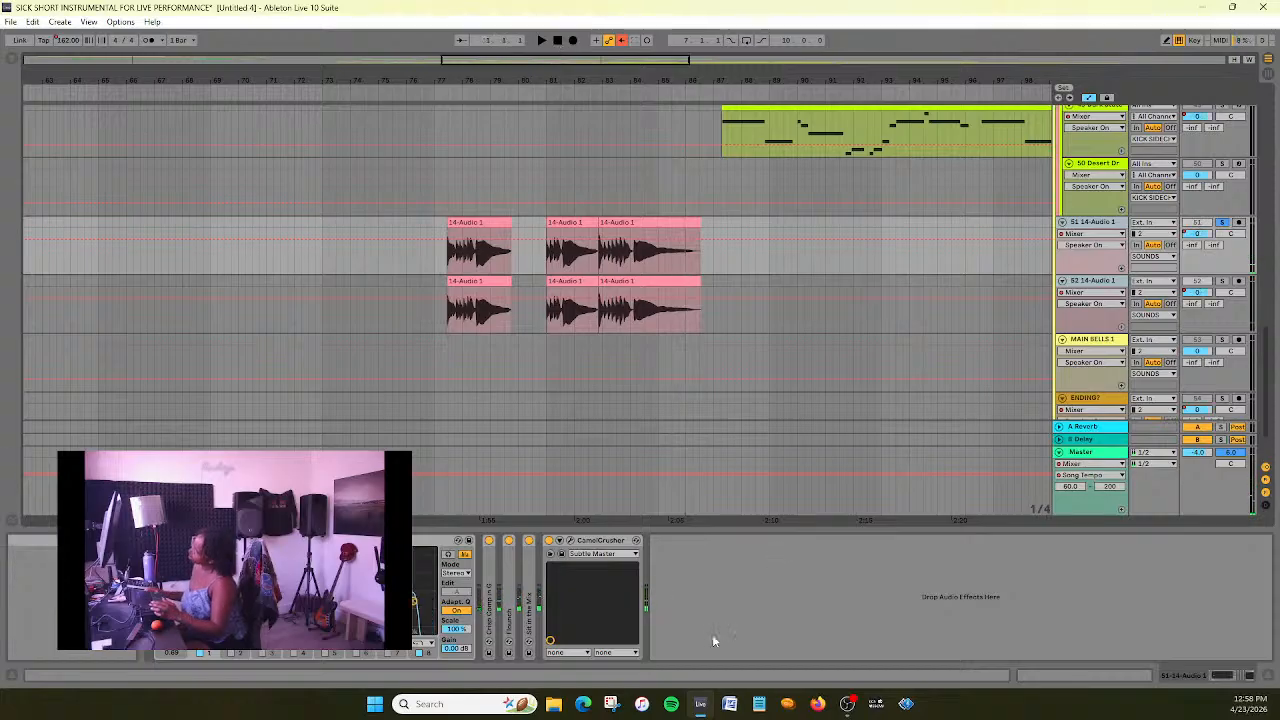
# - Inspect the settings of the folded Crisp Comp in G and Flounch devices on the 14-Audio 1 track
pyautogui.doubleClick(489, 598)
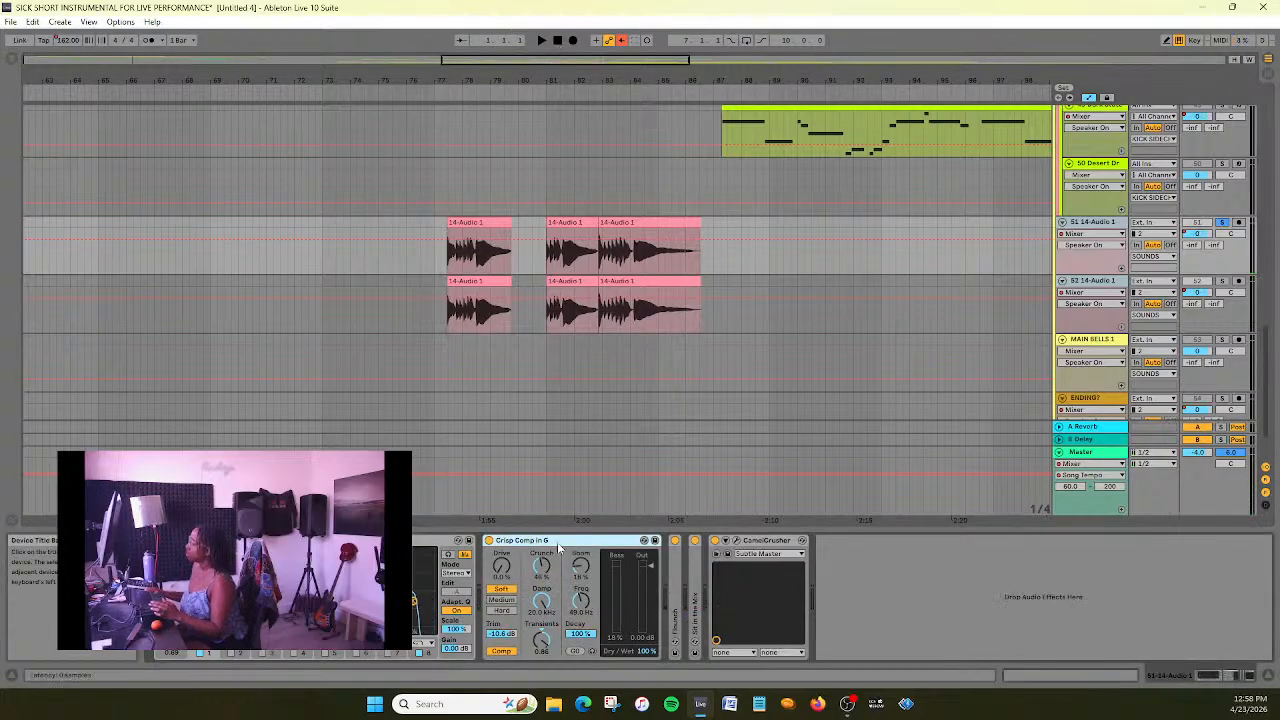
pyautogui.doubleClick(558, 543)
pyautogui.doubleClick(507, 608)
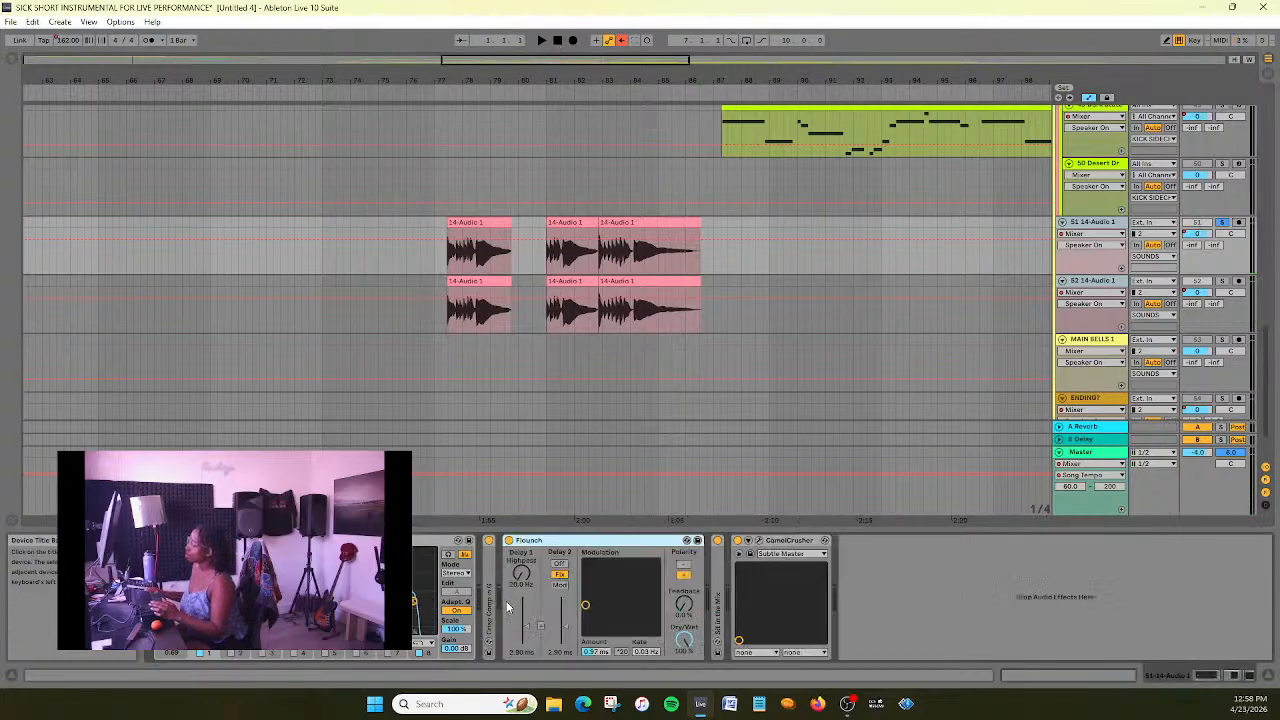
pyautogui.doubleClick(617, 548)
# - Enable filter band 1 in the EQ Eight of the 43 AMBIENT track that has the filter automation
pyautogui.scroll(10, 616, 269)
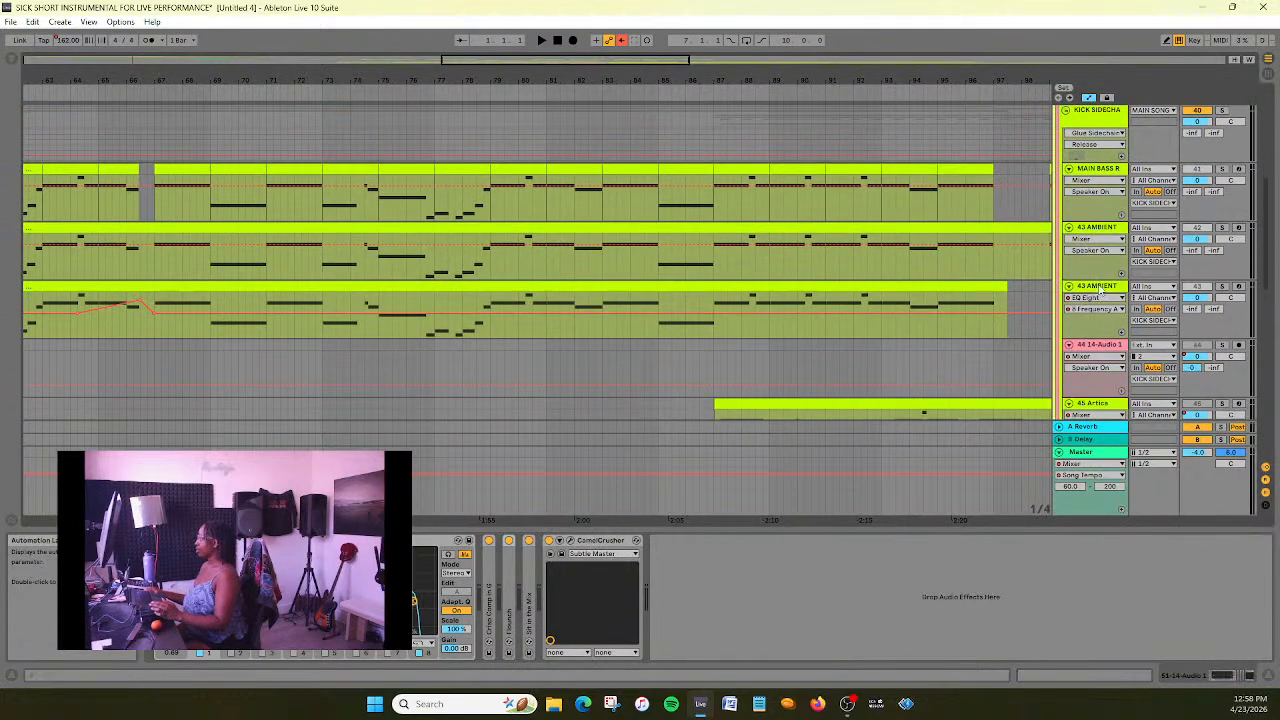
pyautogui.click(1100, 288)
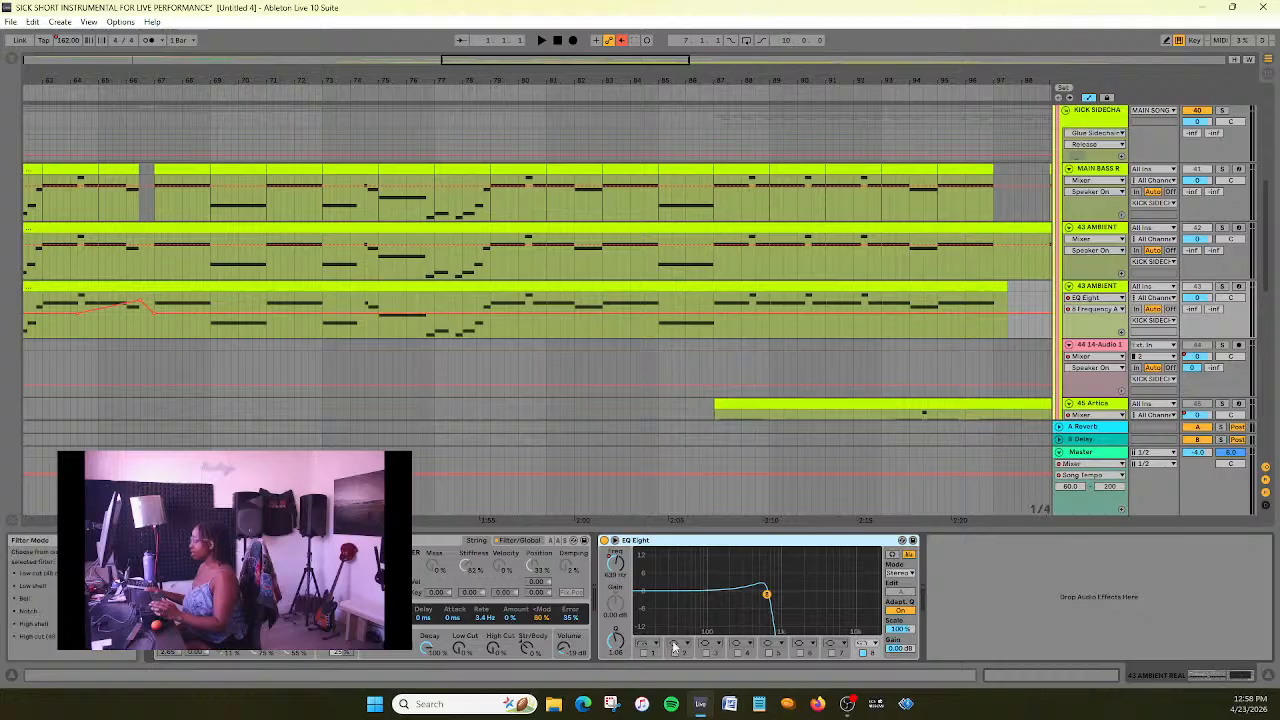
pyautogui.click(648, 647)
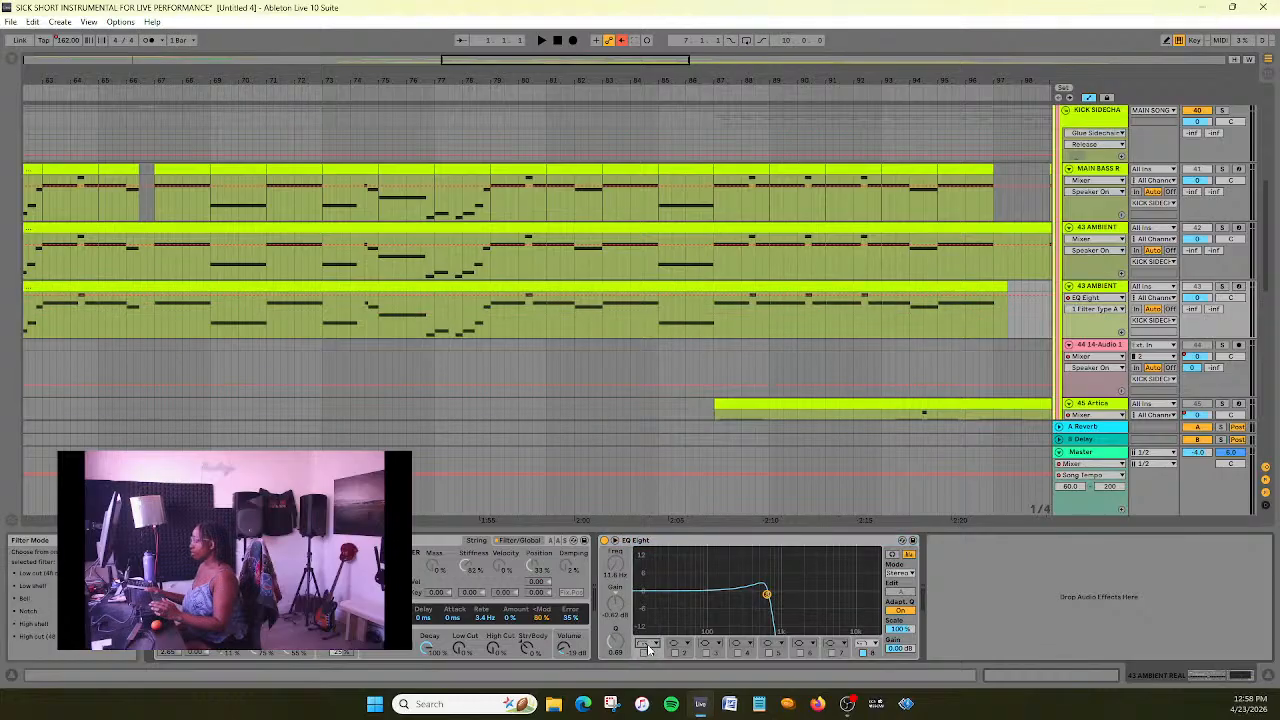
pyautogui.click(643, 653)
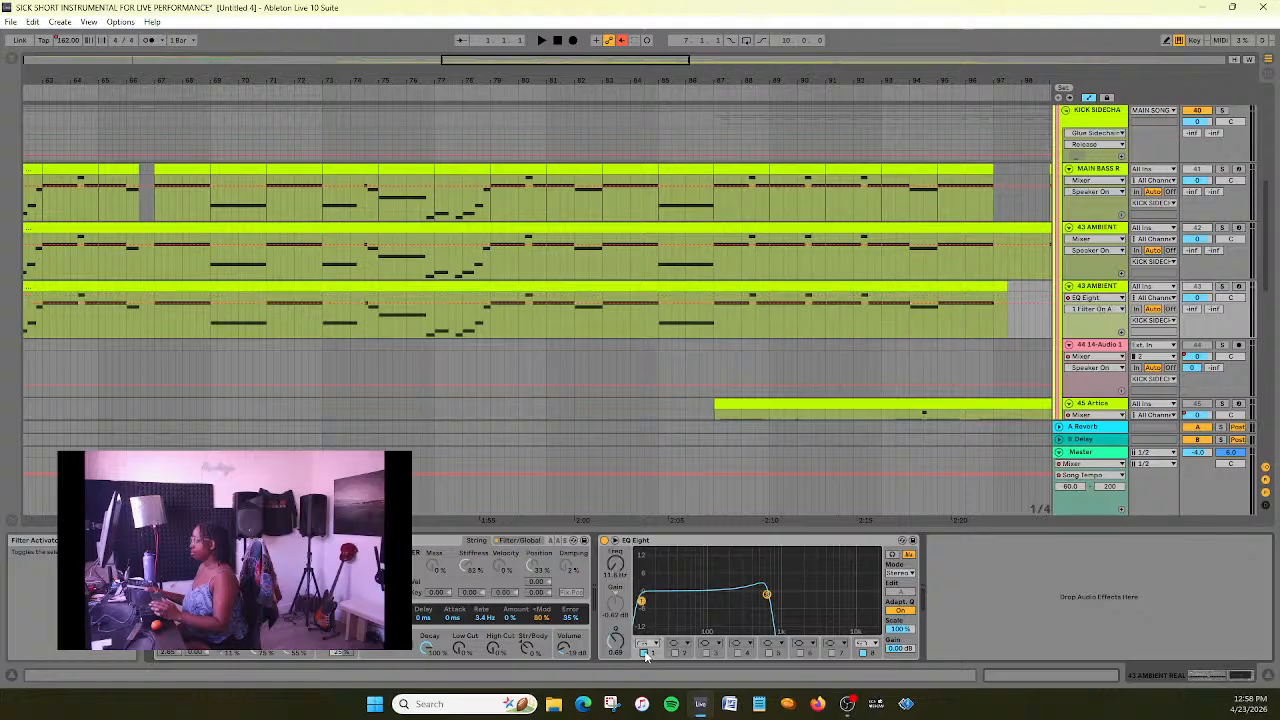
# - Solo the 43 AMBIENT track, play its part from about bar 55, and raise EQ Eight band 1's low cut to 118 Hz
pyautogui.click(1221, 286)
pyautogui.moveTo(652, 55); pyautogui.dragTo(624, 225)
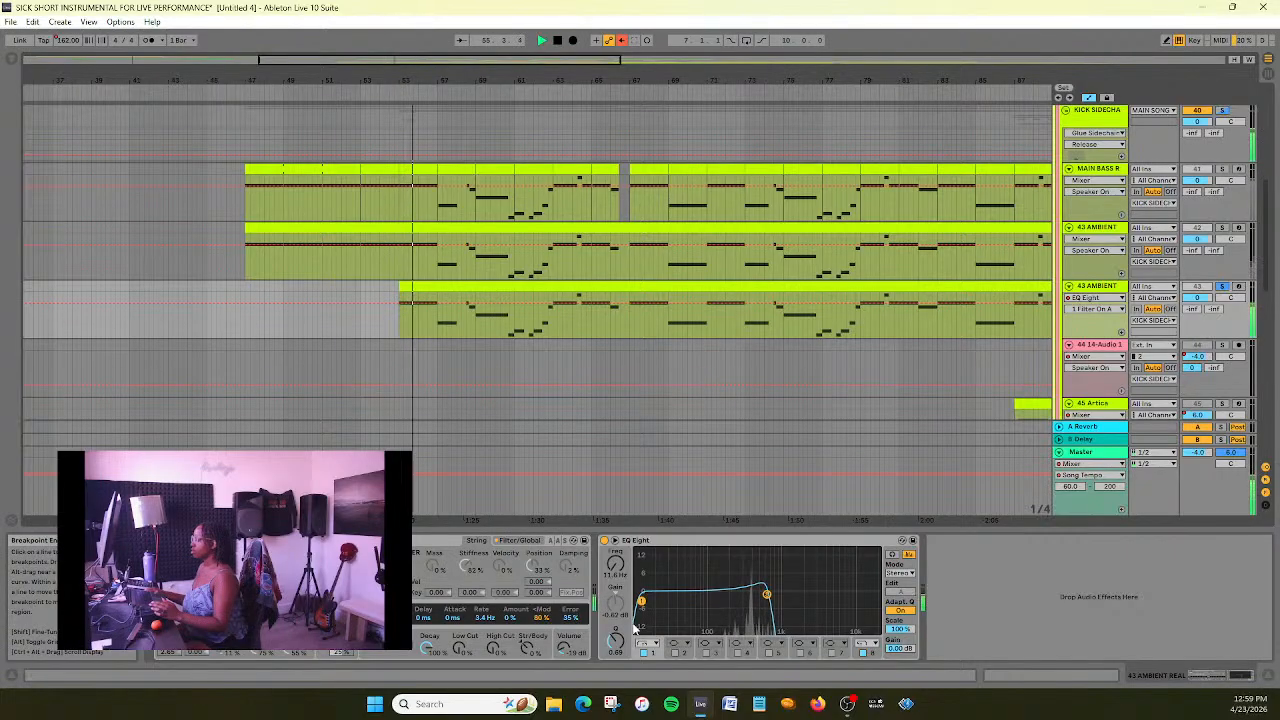
pyautogui.moveTo(646, 601); pyautogui.dragTo(713, 600)
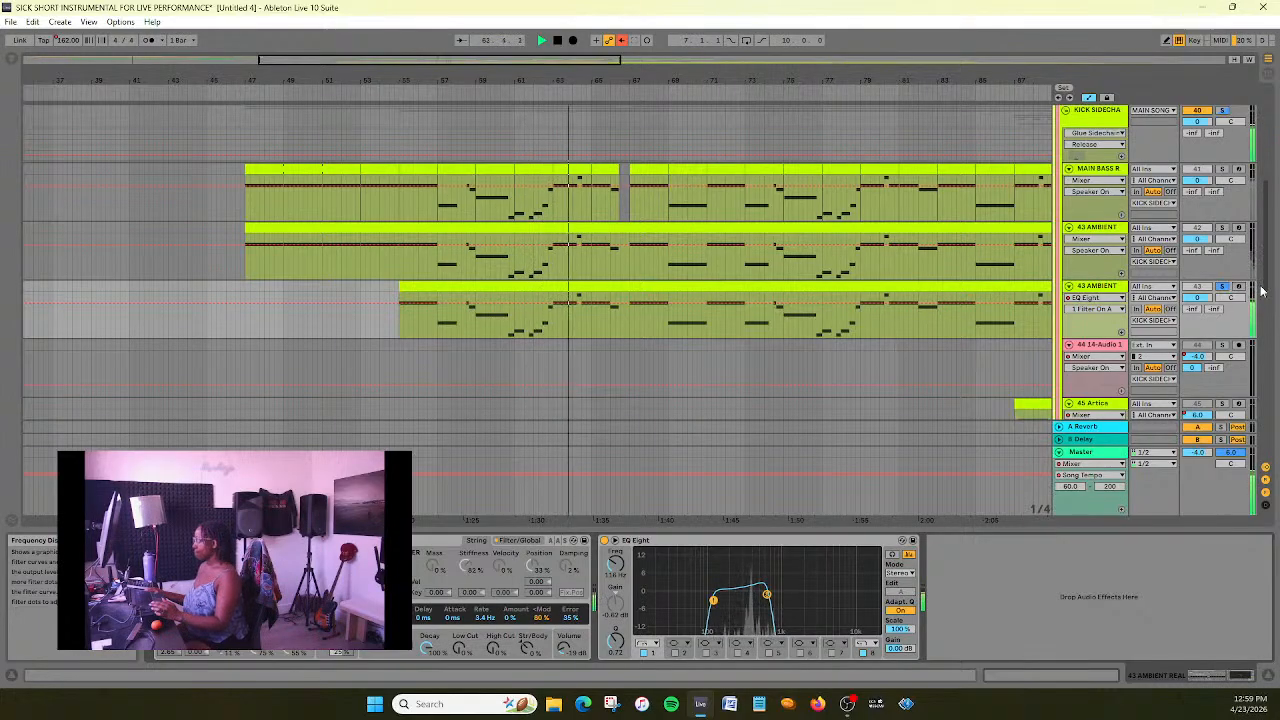
# - Unsolo the 43 AMBIENT track to hear it in the full mix, stop playback and save the set
pyautogui.click(1222, 287)
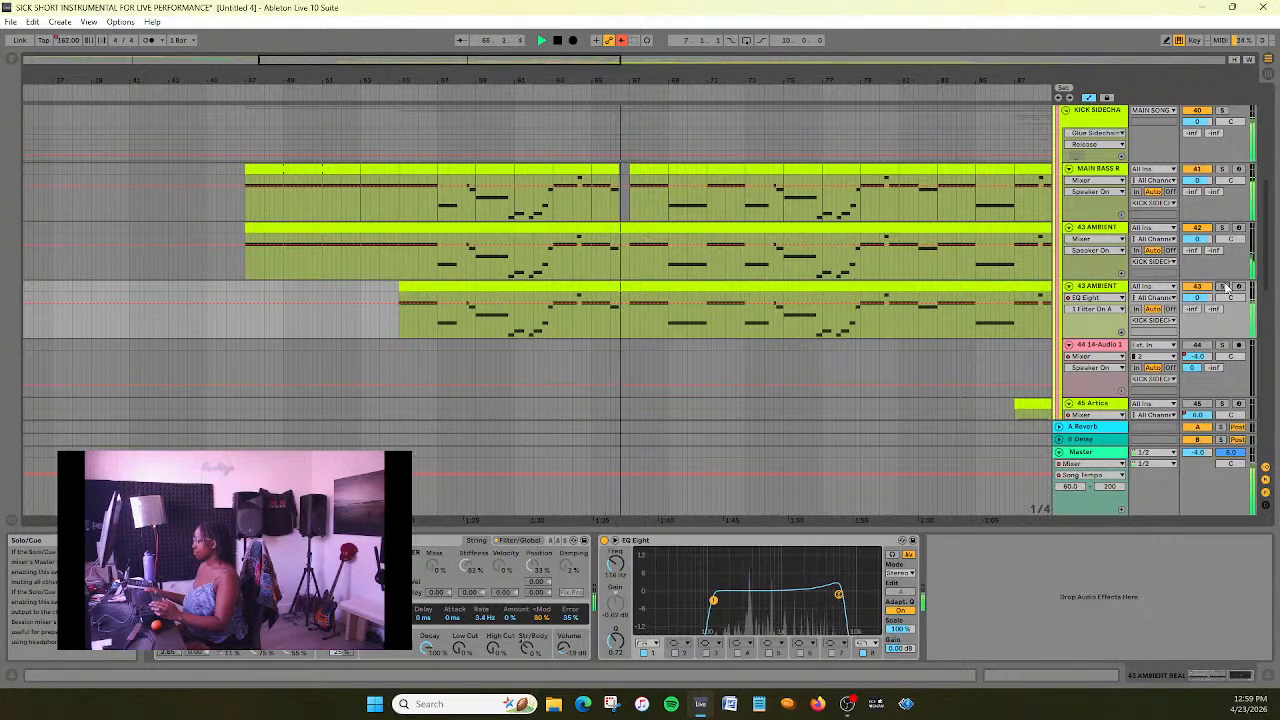
pyautogui.press('space')
pyautogui.hotkey('ctrl', 's')
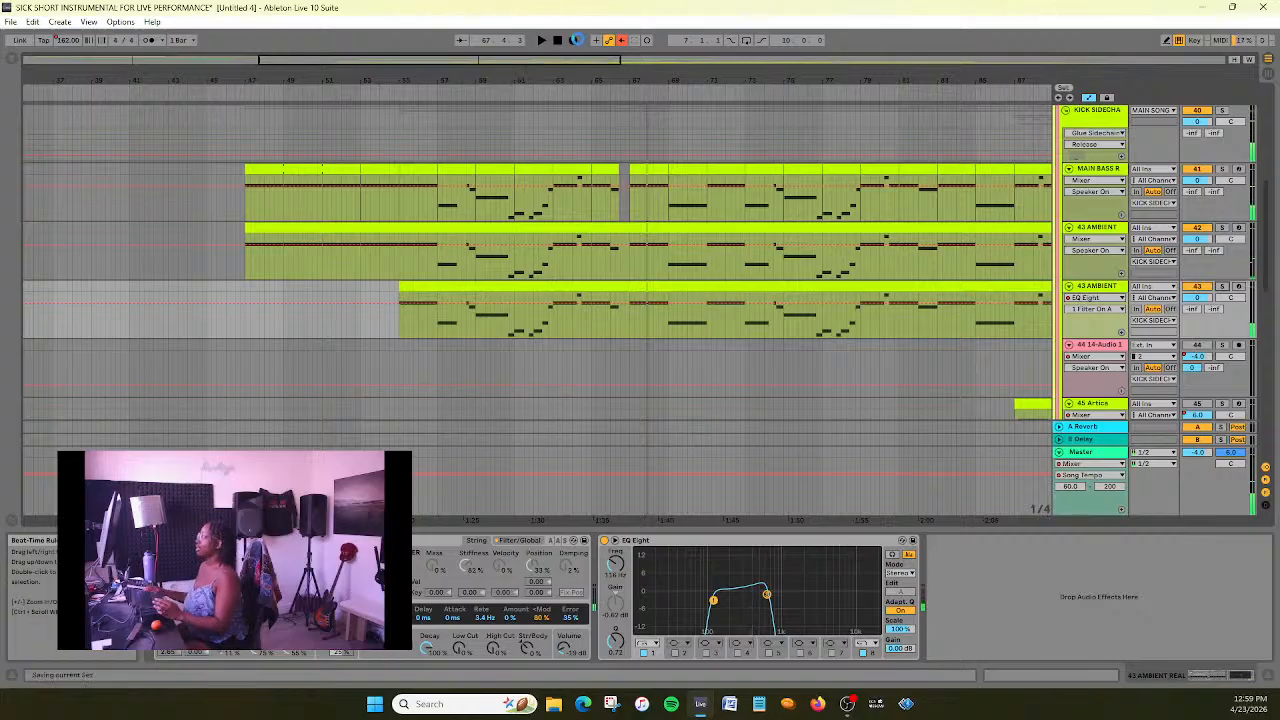
# - Look over the arrangement from the relocated 14-Audio 1 tracks back up to the INTRO and main song groups
pyautogui.scroll(-12, 568, 226)
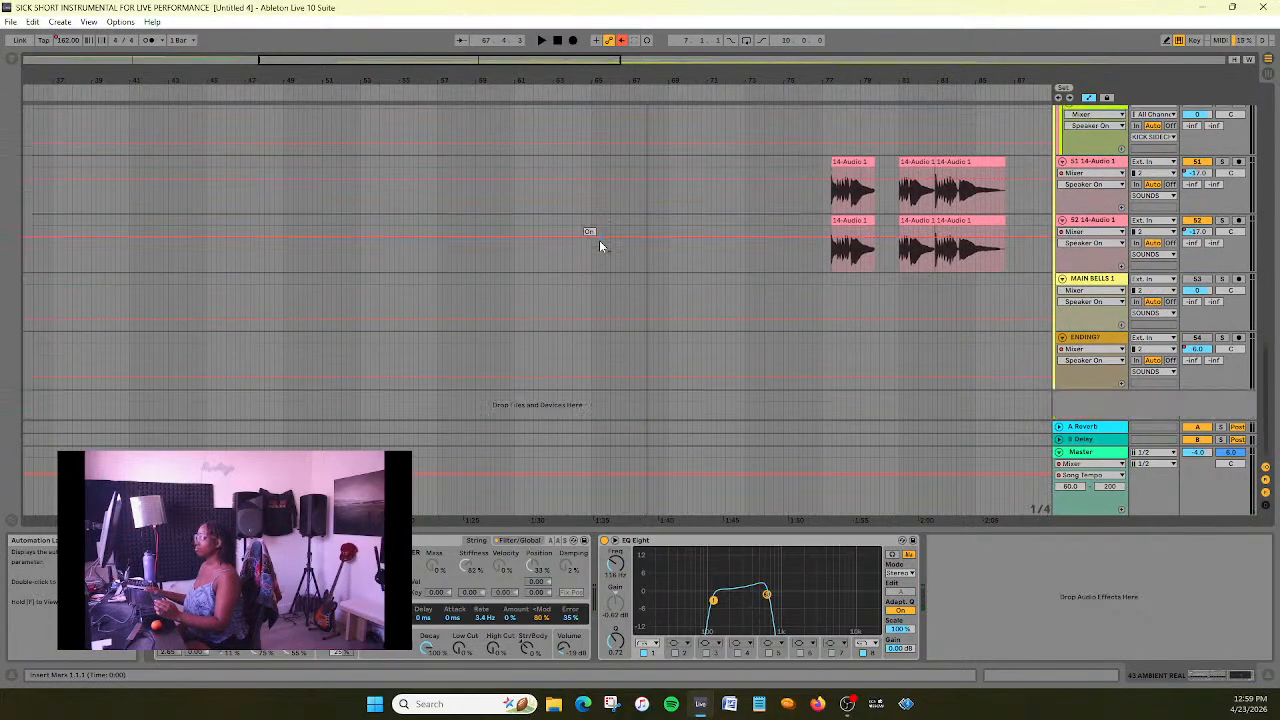
pyautogui.scroll(10, 605, 257)
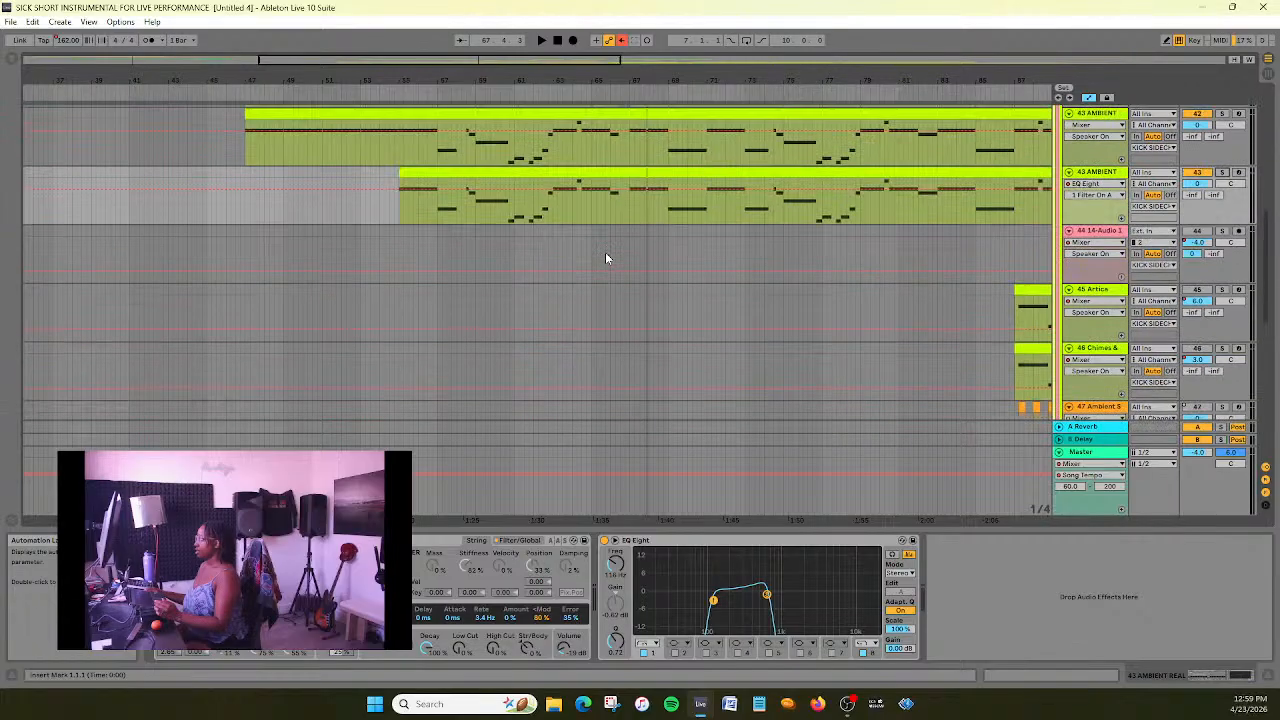
pyautogui.scroll(-2, 621, 195)
pyautogui.moveTo(614, 62); pyautogui.dragTo(703, 231)
pyautogui.scroll(8, 705, 262)
pyautogui.scroll(4, 705, 264)
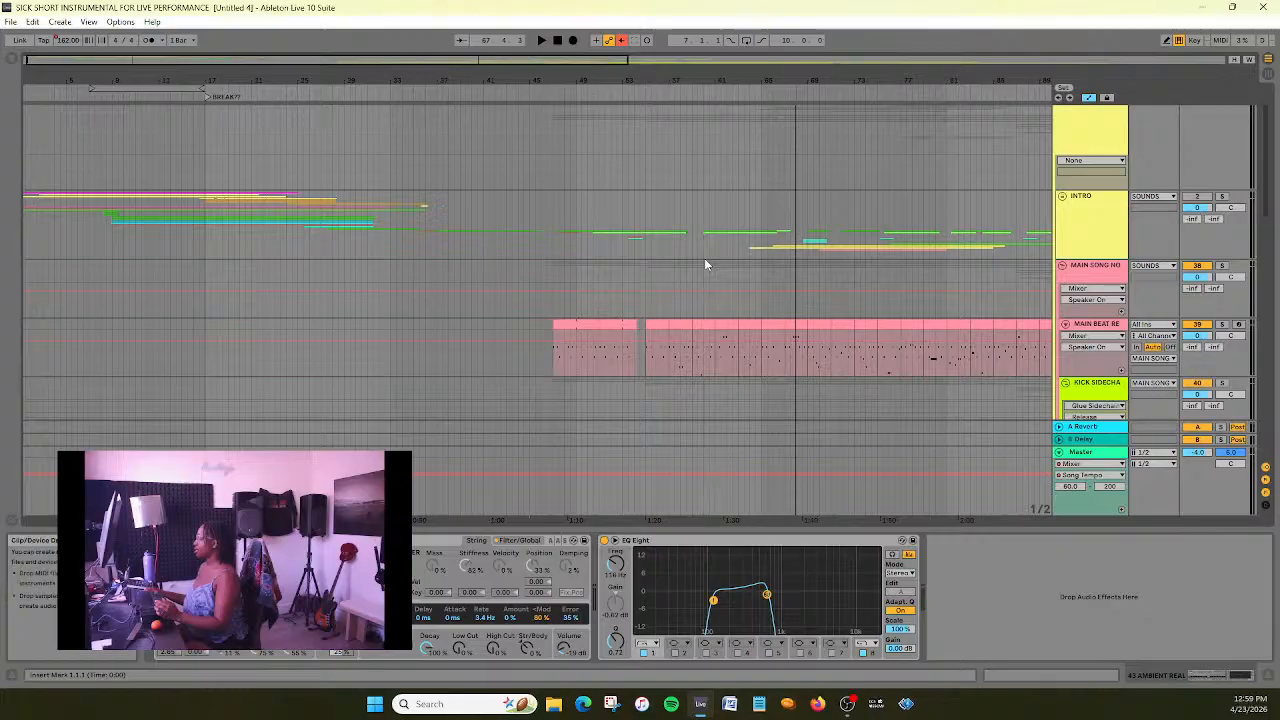
# - Look over the whole arrangement from the INTRO and main song groups down to the 14-Audio 1 and MAIN BELLS tracks
pyautogui.scroll(-8, 704, 262)
pyautogui.scroll(-8, 706, 268)
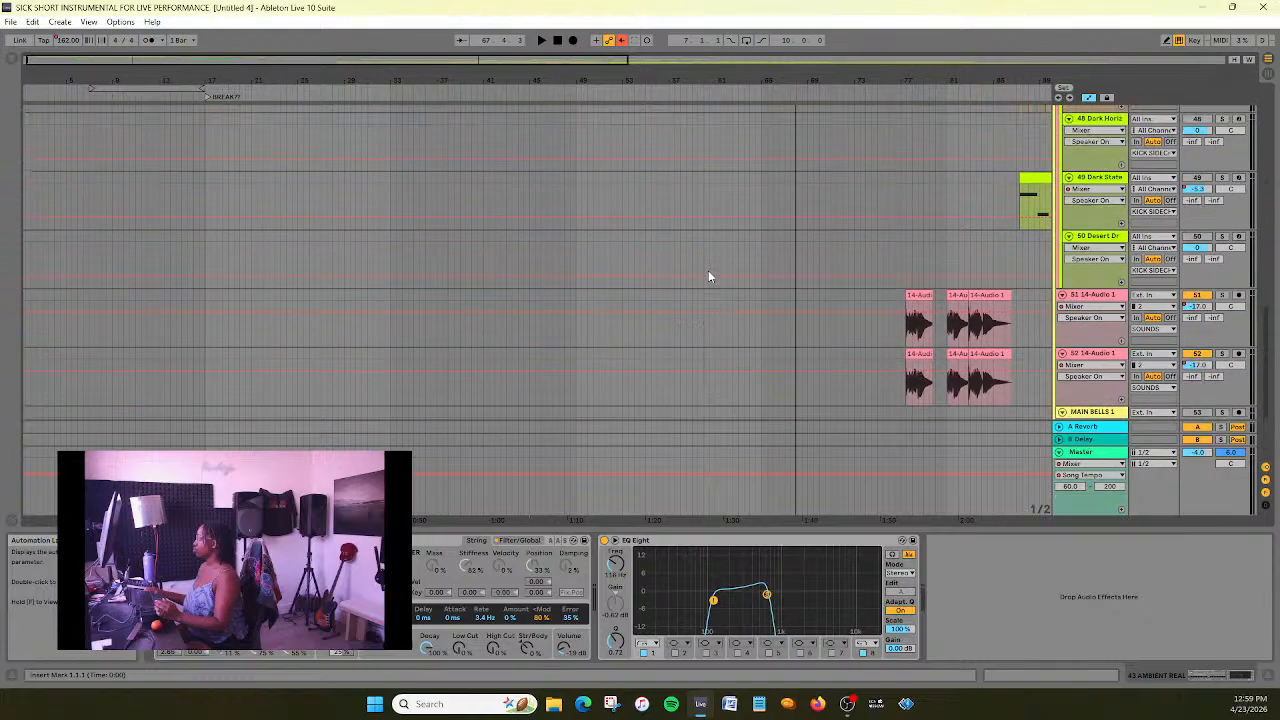
pyautogui.scroll(2, 708, 270)
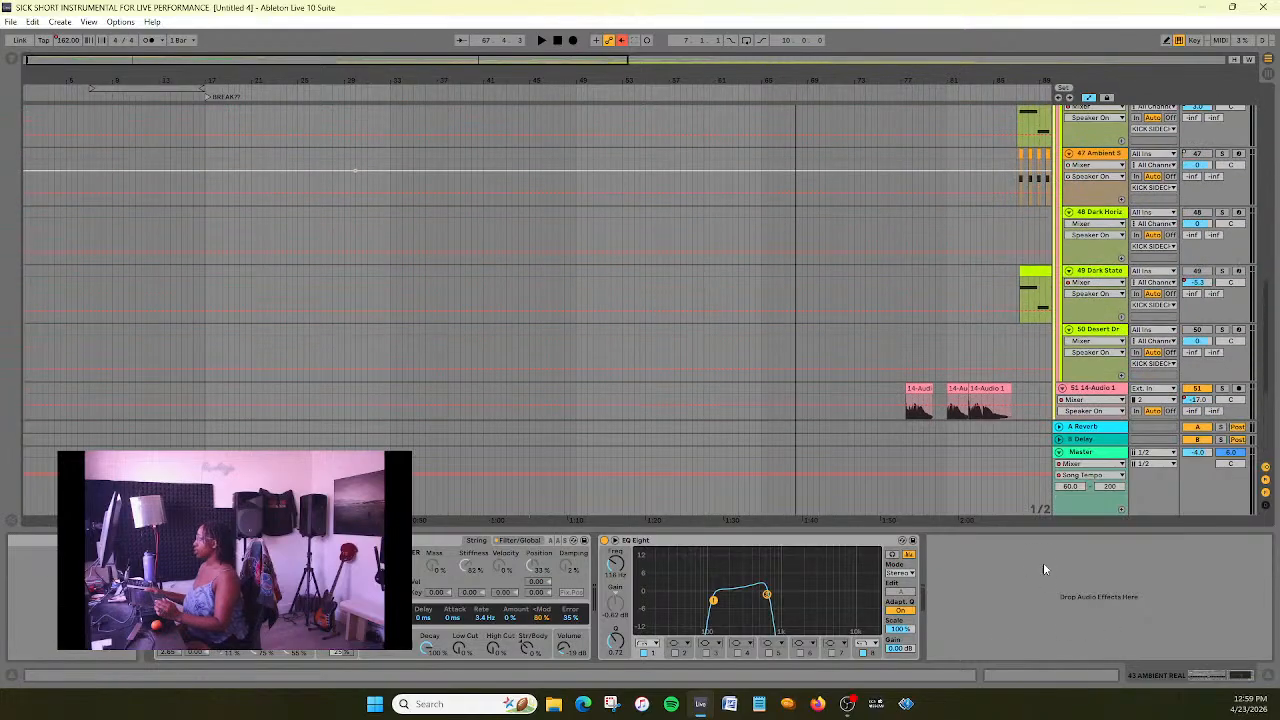
pyautogui.moveTo(1045, 537); pyautogui.dragTo(1045, 640)
pyautogui.moveTo(430, 57); pyautogui.dragTo(430, 22)
pyautogui.scroll(2, 701, 254)
pyautogui.scroll(-5, 701, 255)
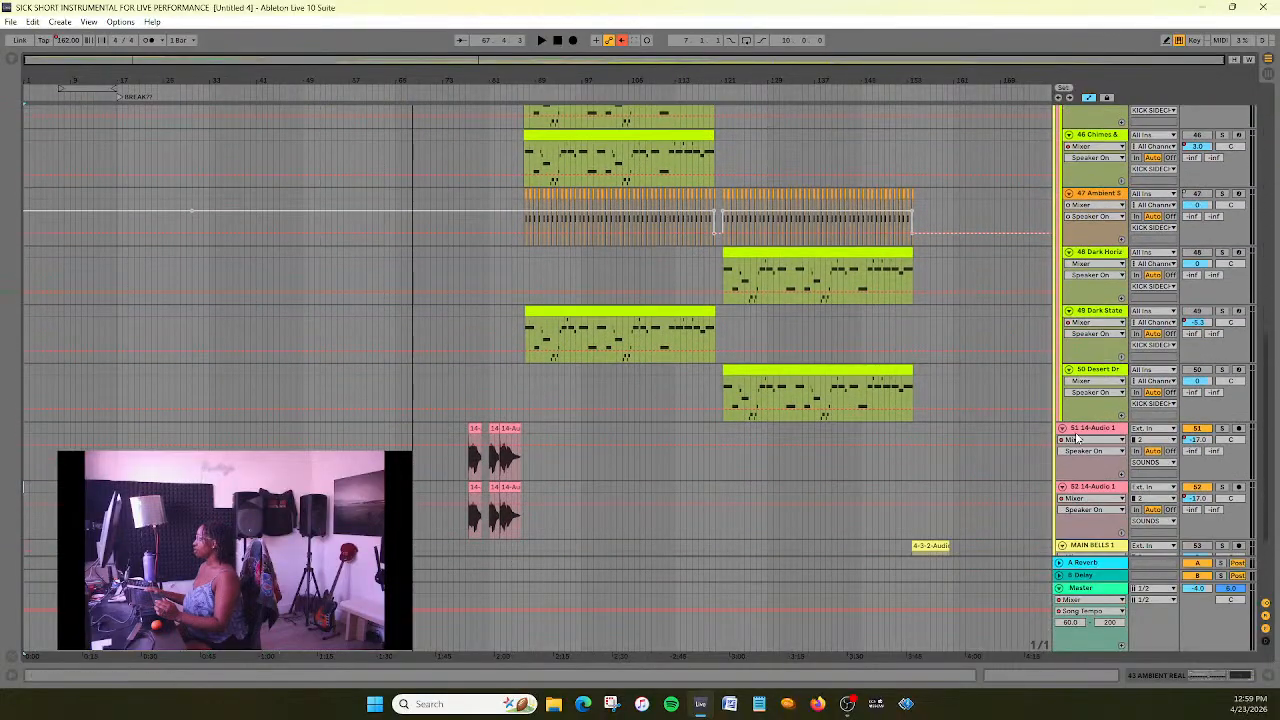
pyautogui.scroll(8, 983, 214)
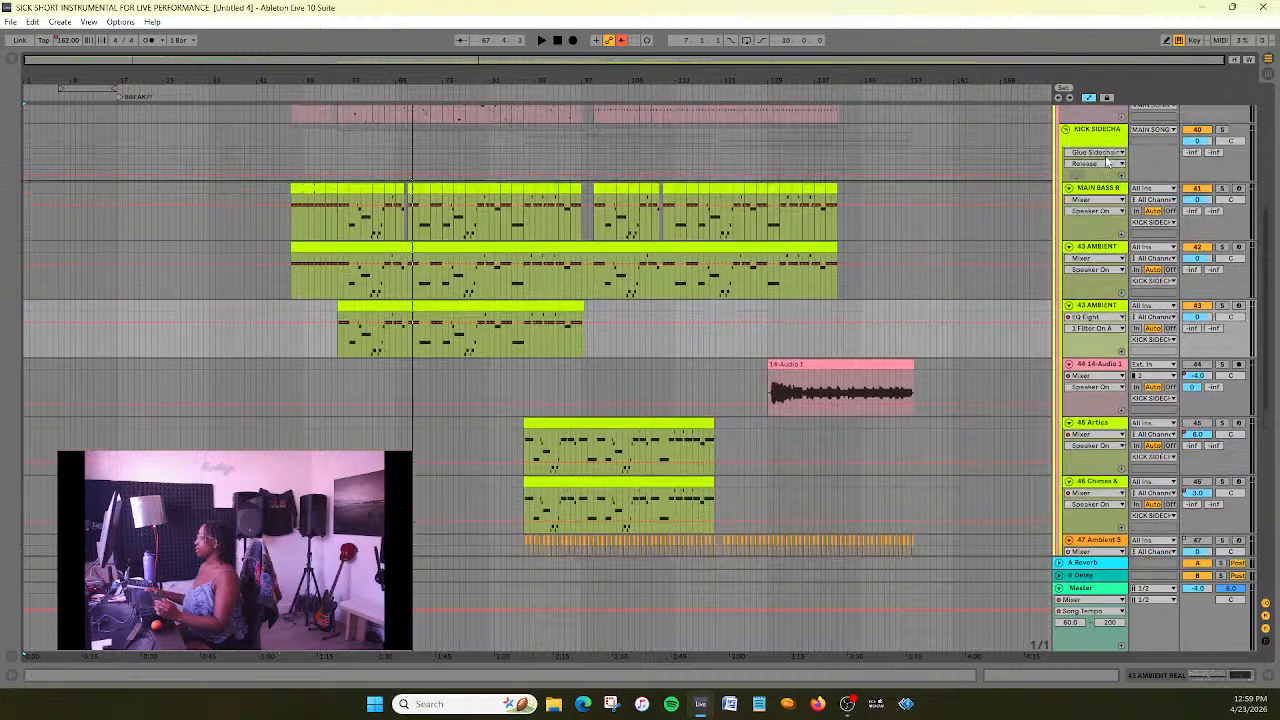
pyautogui.scroll(2, 1100, 132)
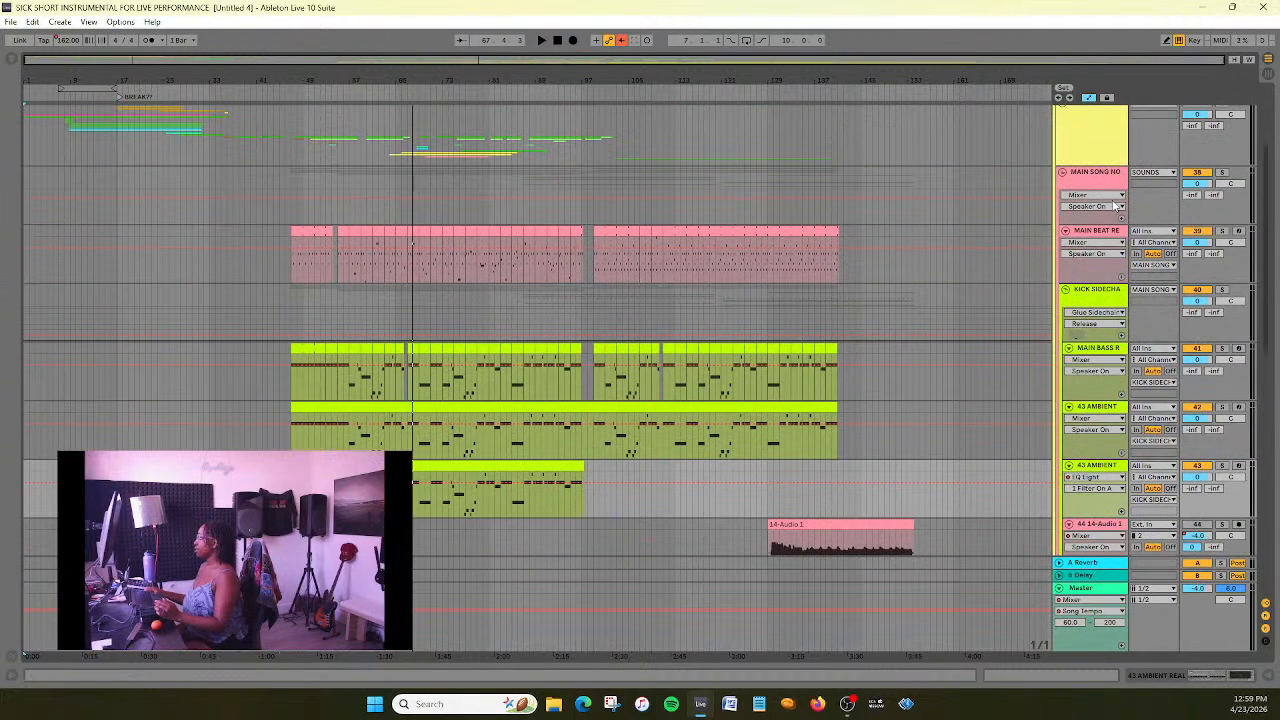
# - Show the devices of the KICK SIDECHAIN group and turn off its Glue Sidechain compressor
pyautogui.doubleClick(1095, 173)
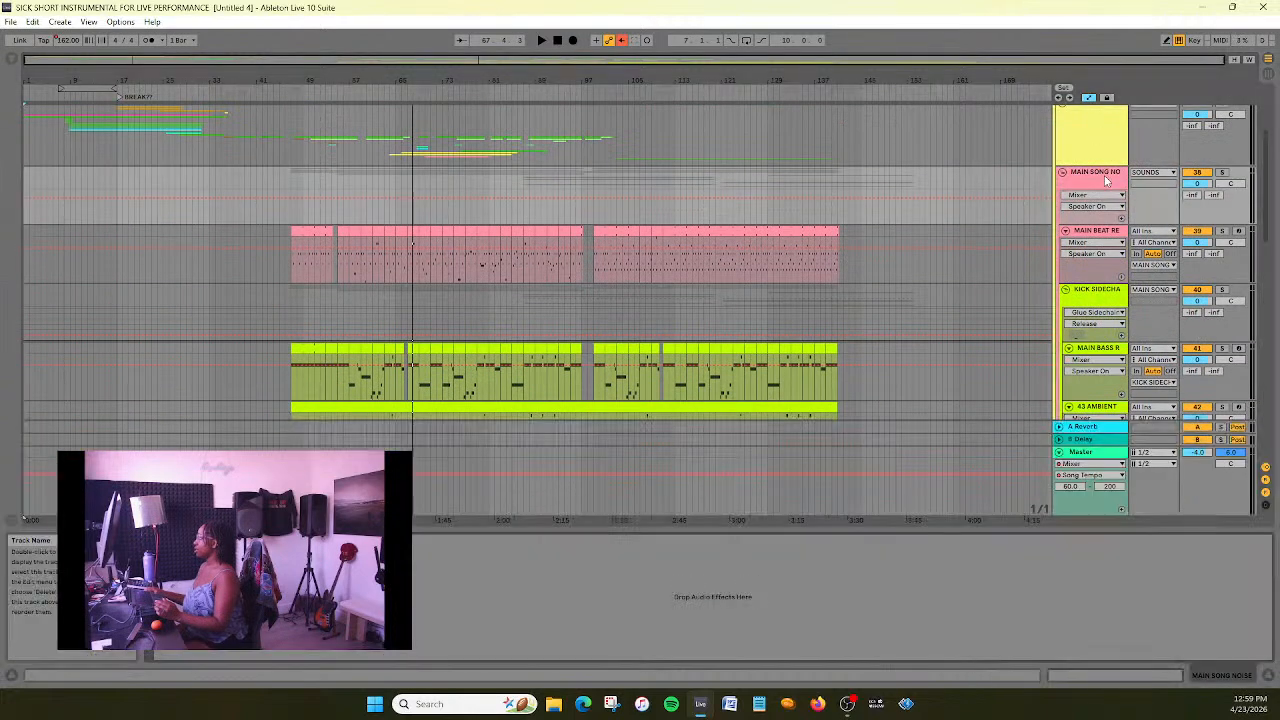
pyautogui.scroll(1, 1107, 222)
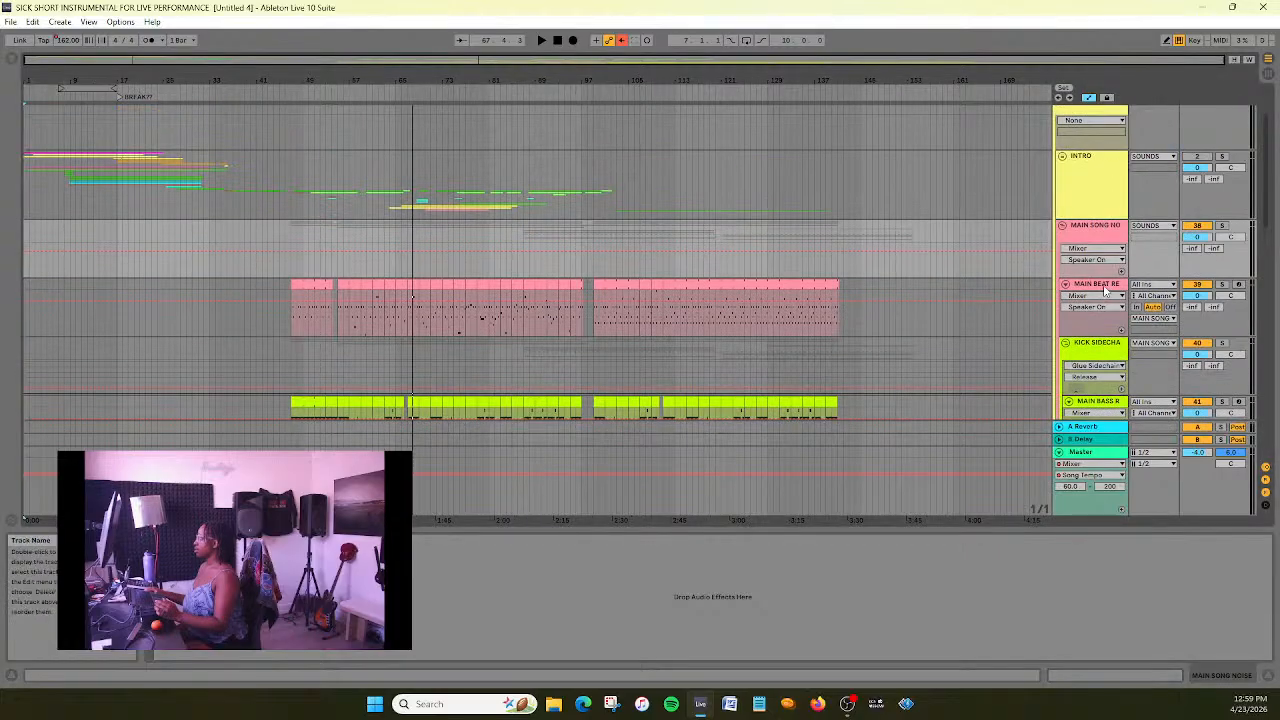
pyautogui.click(1107, 343)
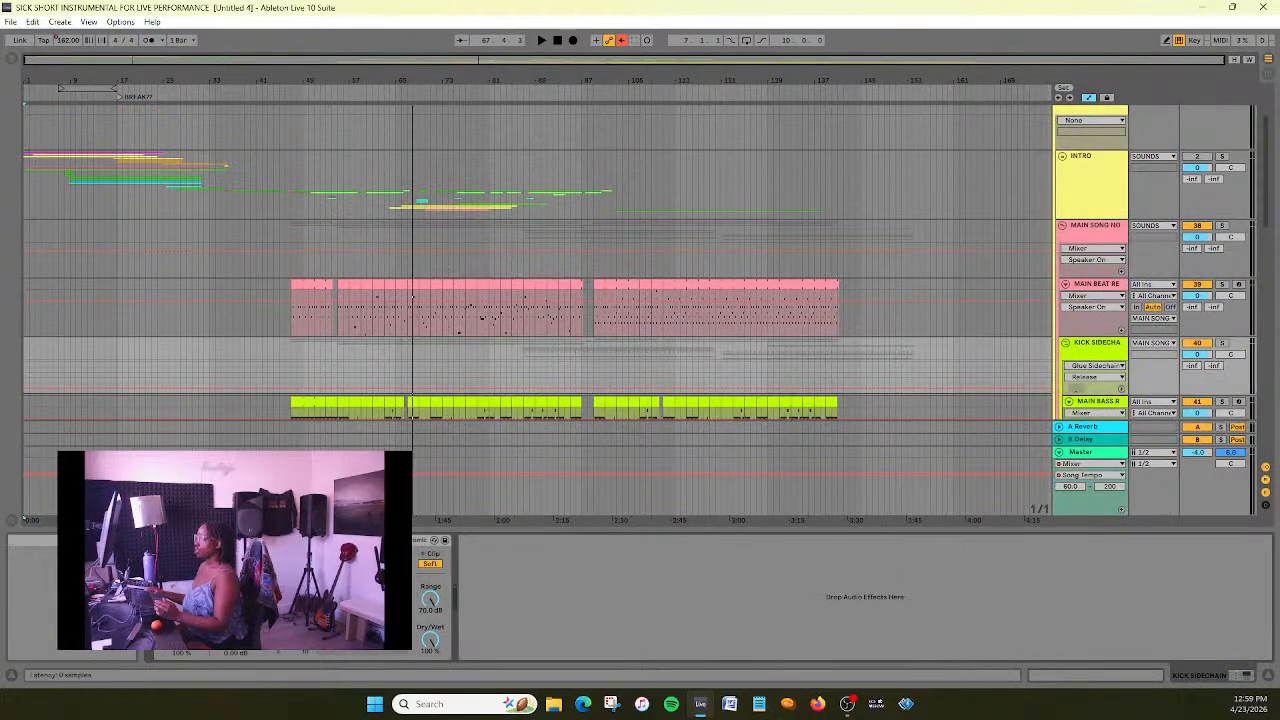
# - Move both 14-Audio 1 tracks, 51 and 52, into the KICK SIDECHAIN group directly below the second 43 AMBIENT track
pyautogui.scroll(-10, 870, 290)
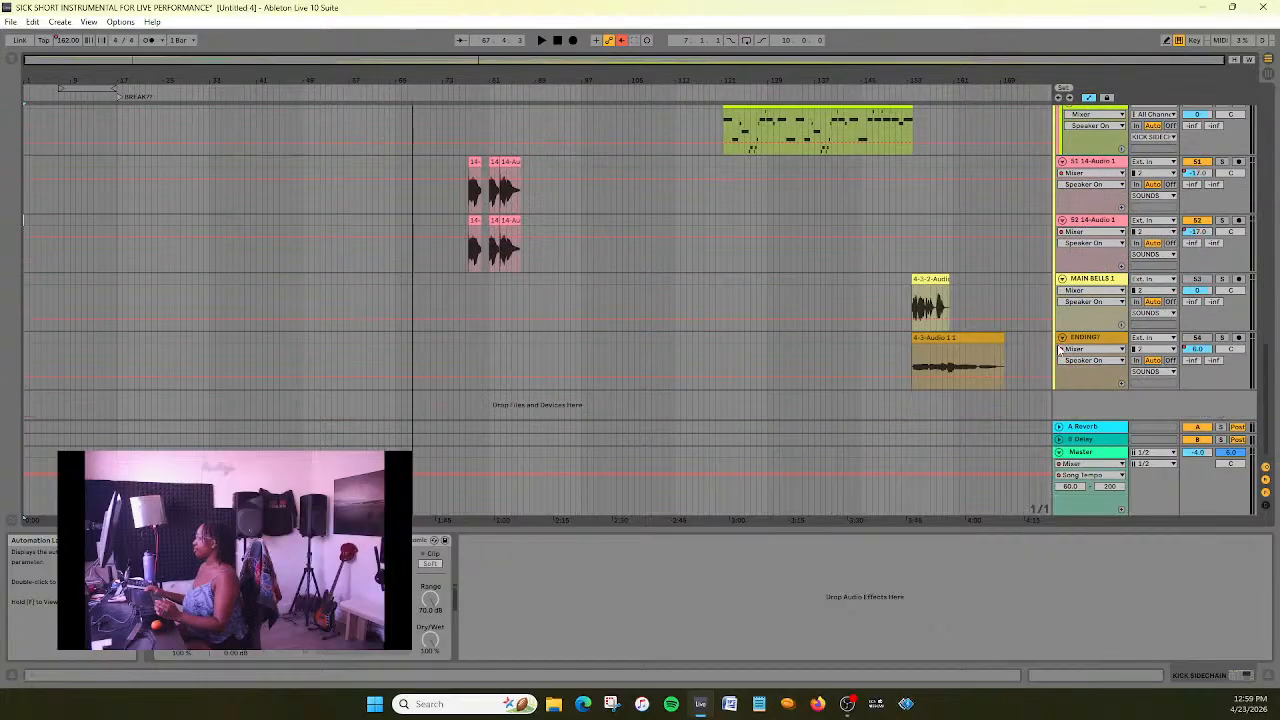
pyautogui.click(1098, 161)
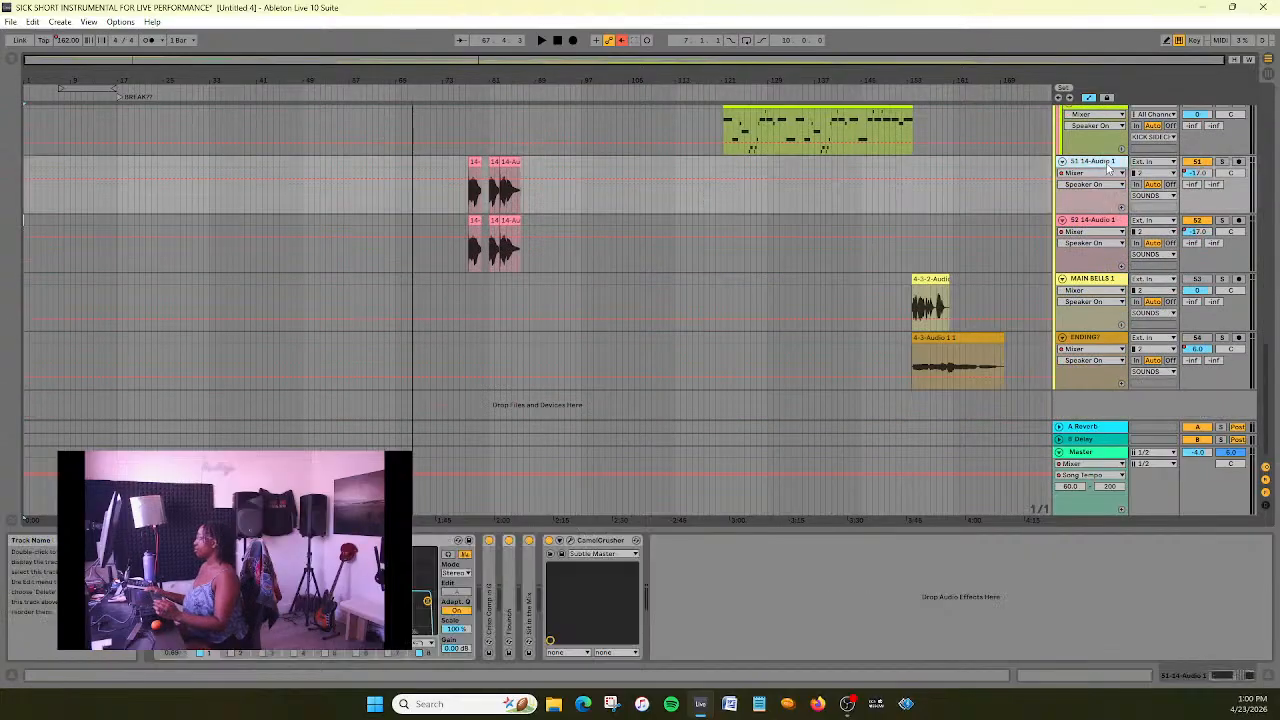
pyautogui.click(1097, 284)
pyautogui.click(1103, 176)
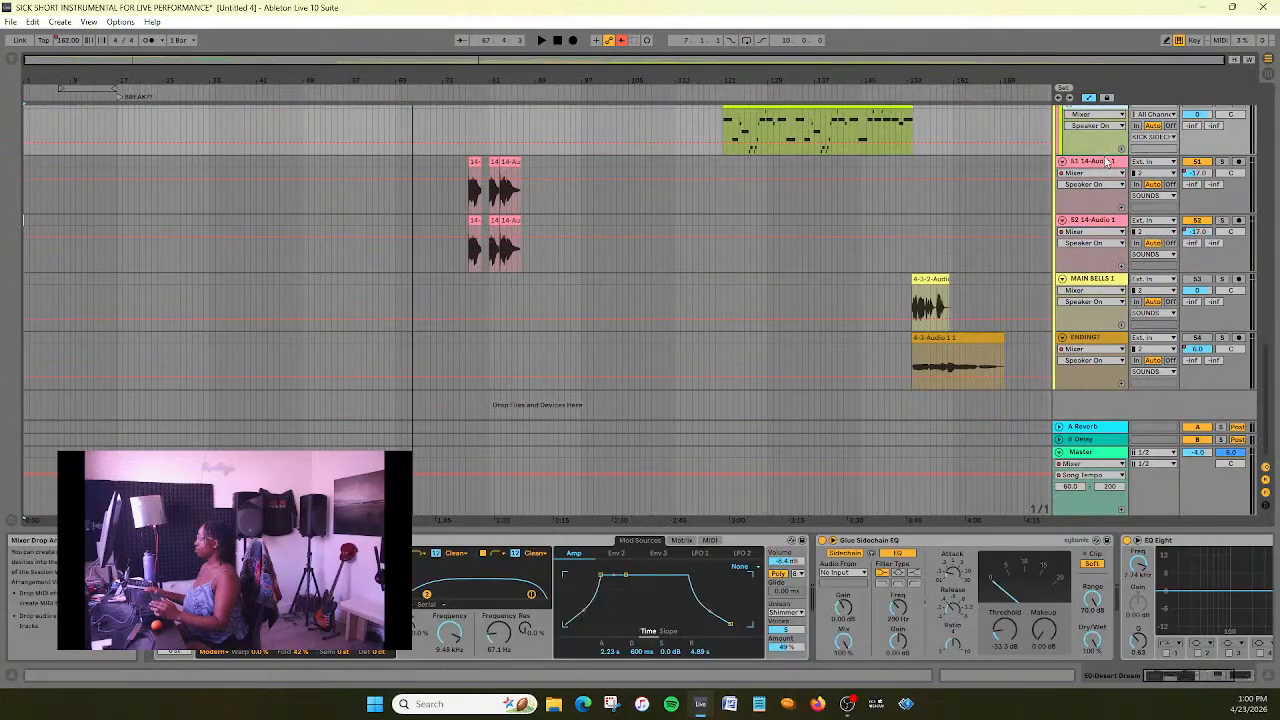
pyautogui.click(1085, 264)
pyautogui.scroll(5, 1085, 267)
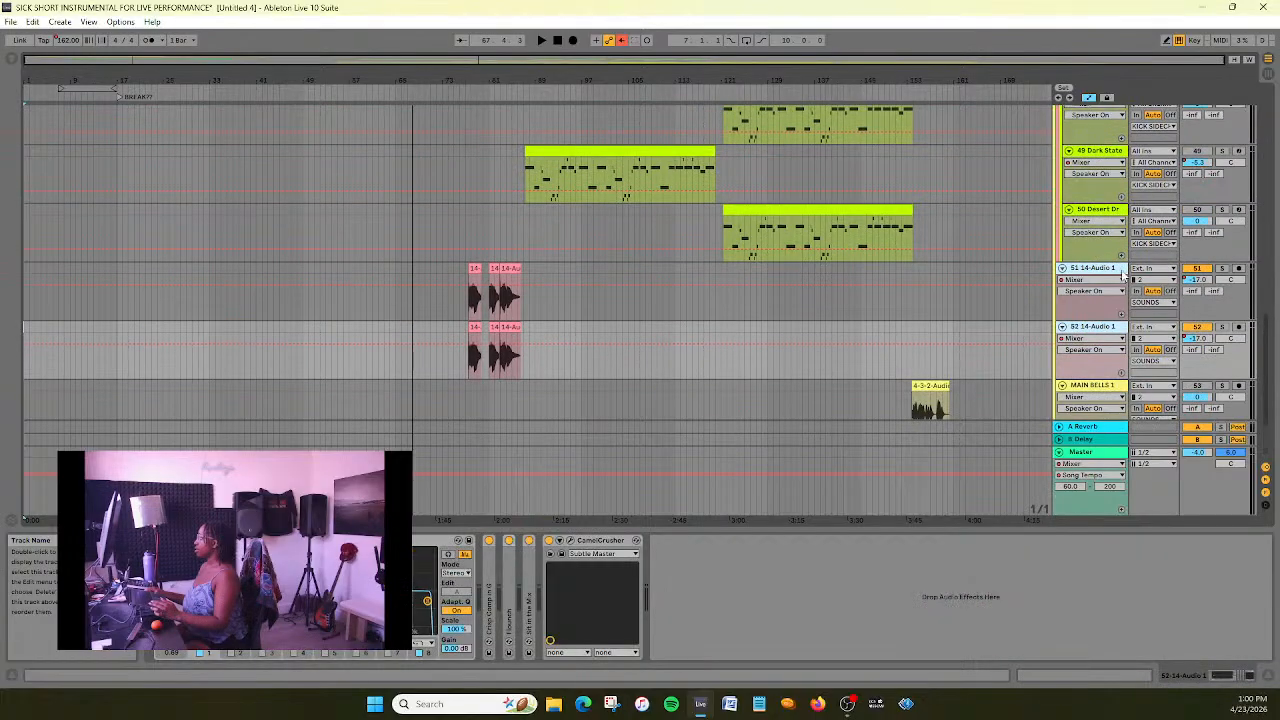
pyautogui.scroll(6, 1113, 98)
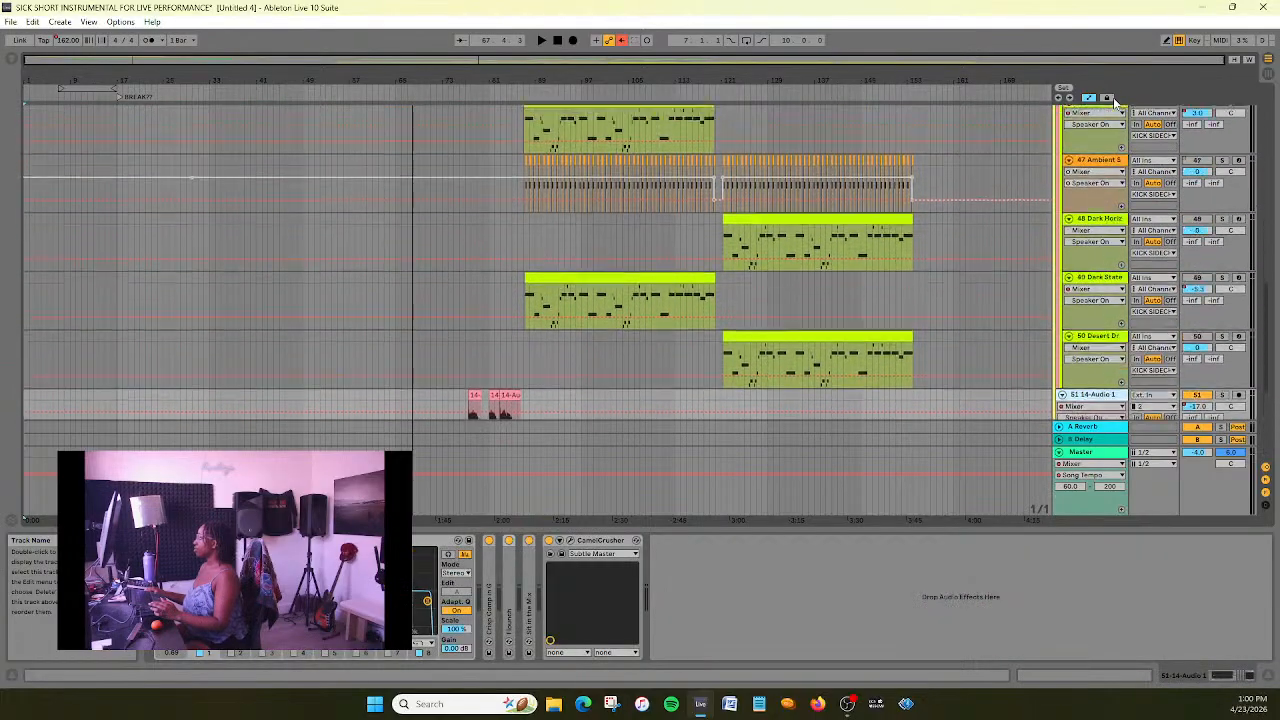
pyautogui.scroll(4, 1113, 97)
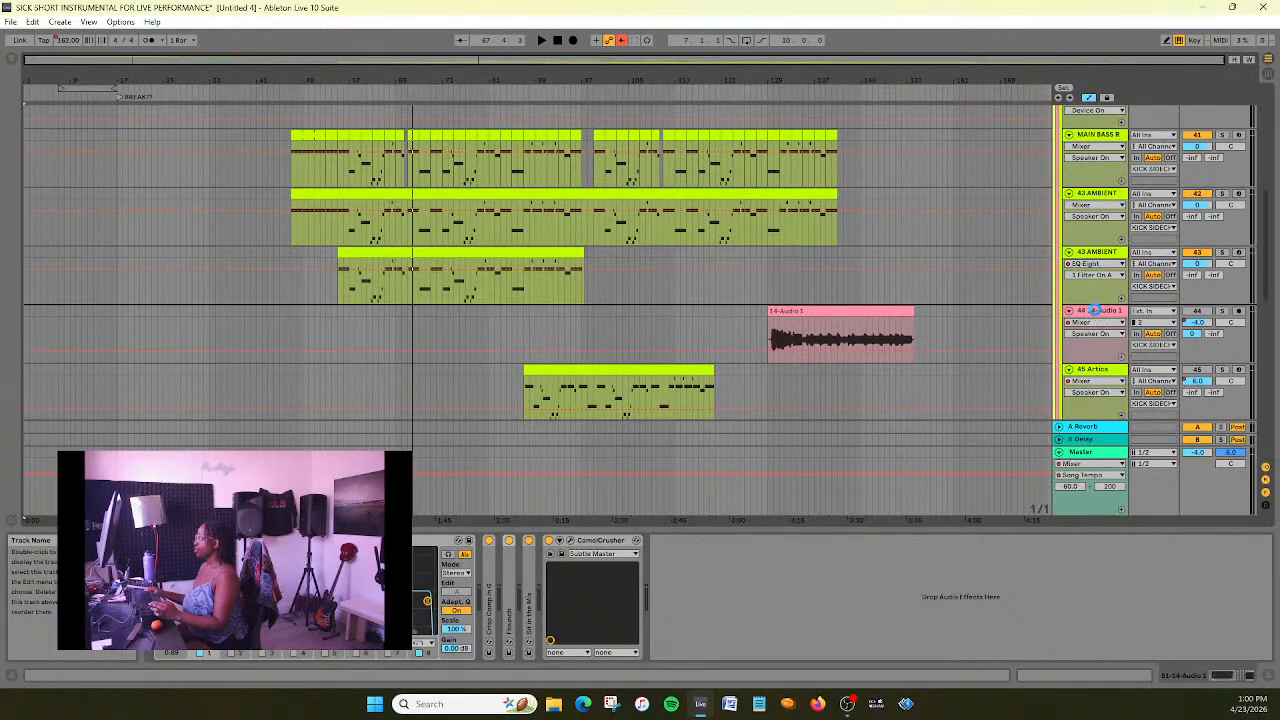
pyautogui.scroll(-2, 320, 252)
pyautogui.scroll(3, 399, 222)
# - Play the main song section from about bar 54 to hear the regrouped 14-Audio 1 tracks in the mix
pyautogui.moveTo(425, 61); pyautogui.dragTo(440, 122)
pyautogui.scroll(2, 537, 263)
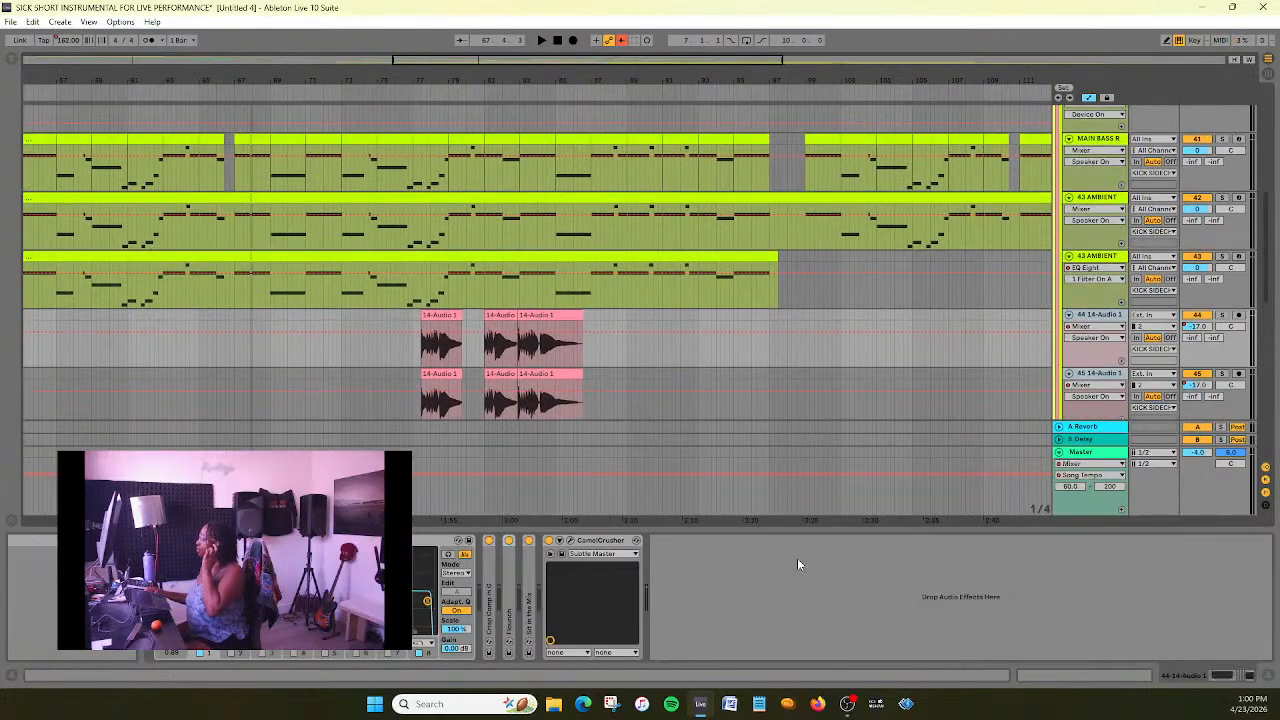
pyautogui.moveTo(803, 527); pyautogui.dragTo(805, 712)
pyautogui.scroll(1, 313, 296)
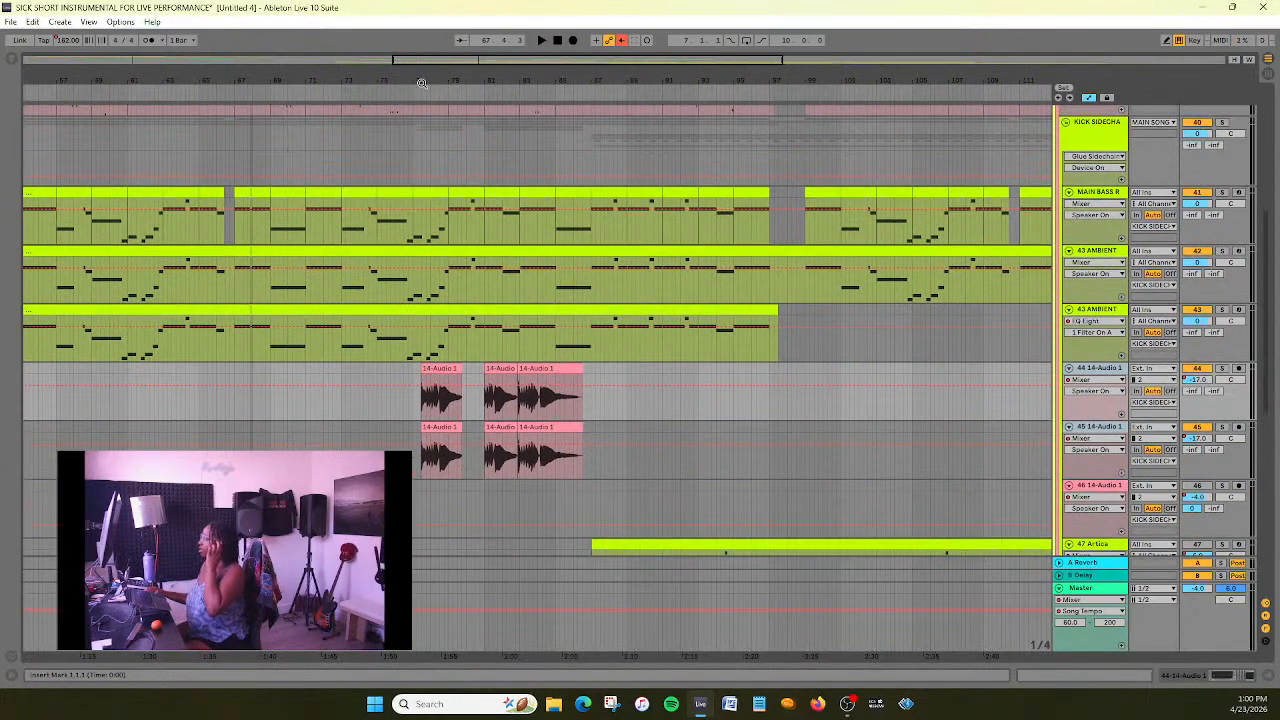
pyautogui.moveTo(437, 60); pyautogui.dragTo(382, 59)
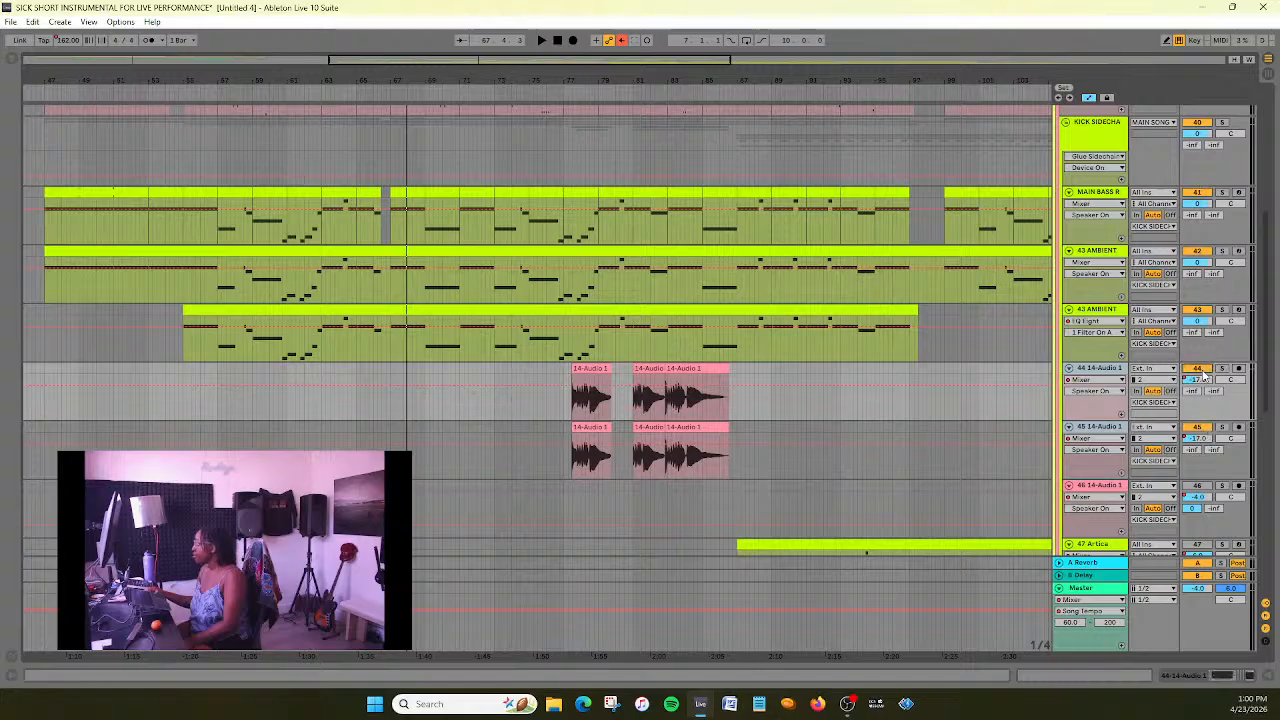
pyautogui.click(1105, 357)
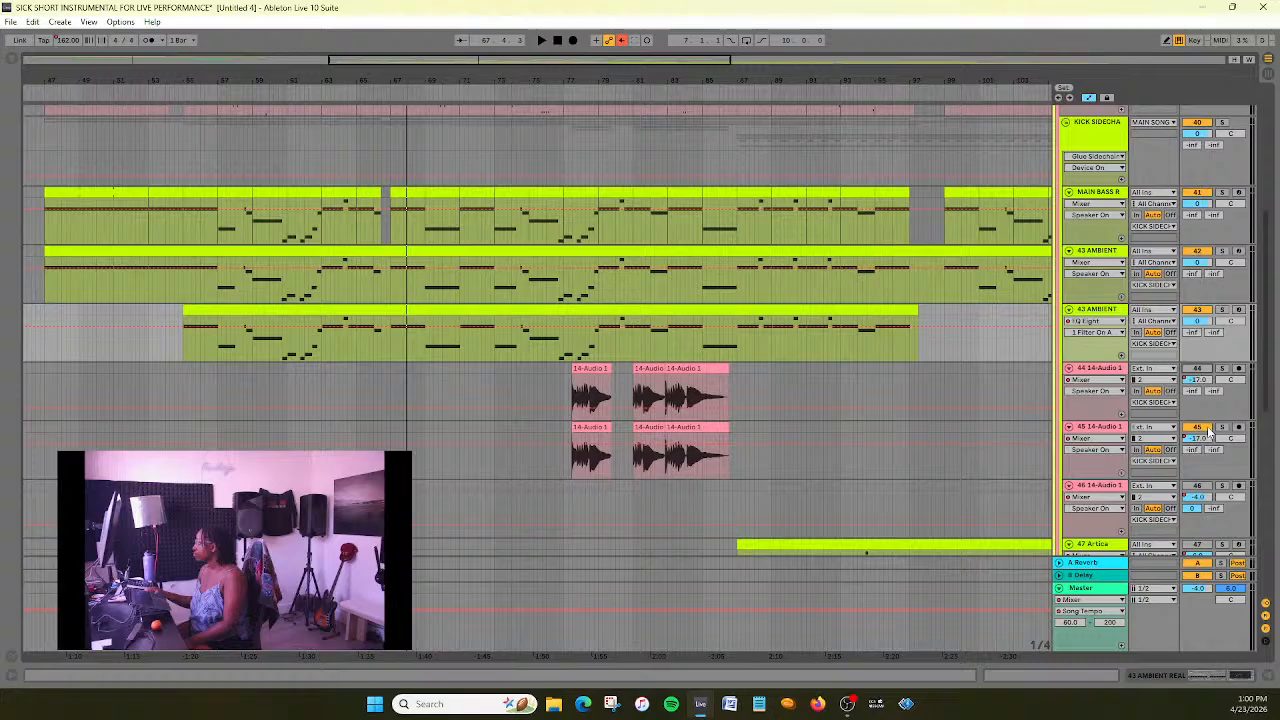
pyautogui.moveTo(381, 80)
pyautogui.mouseDown()
pyautogui.moveTo(381, 120)
pyautogui.moveTo(237, 122)
pyautogui.moveTo(237, 80)
pyautogui.moveTo(368, 80)
pyautogui.mouseUp()
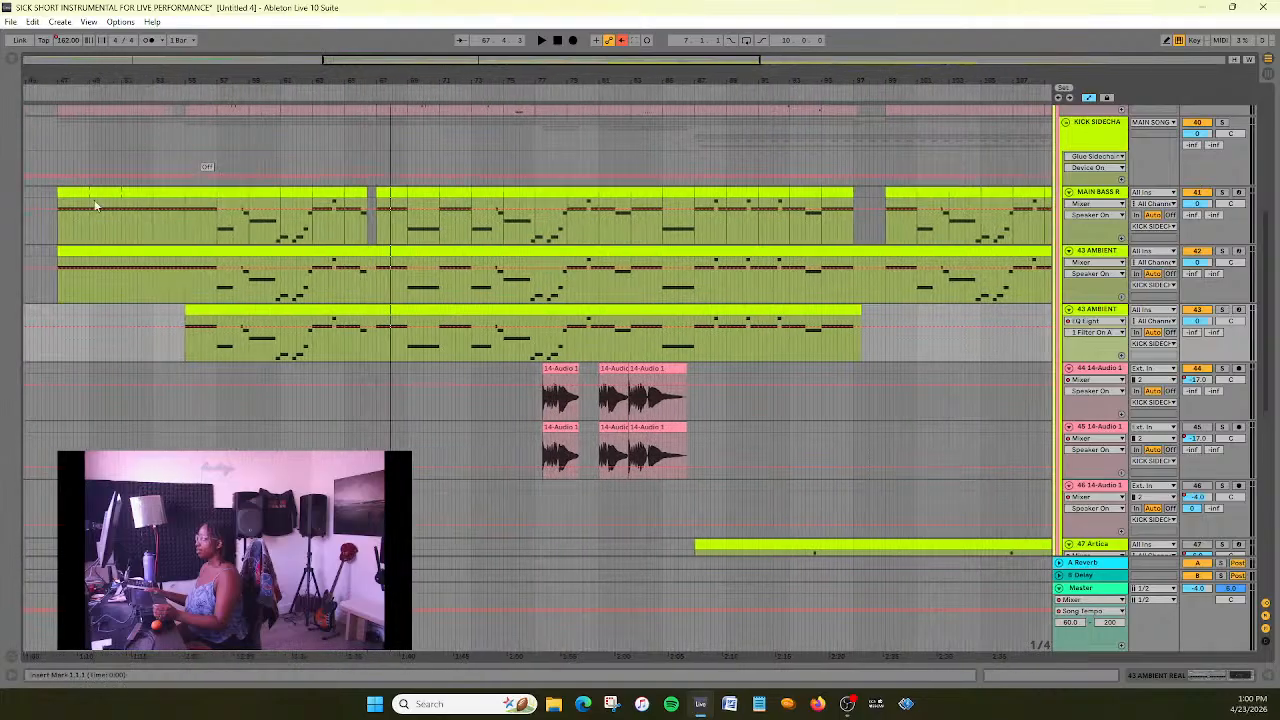
pyautogui.click(173, 94)
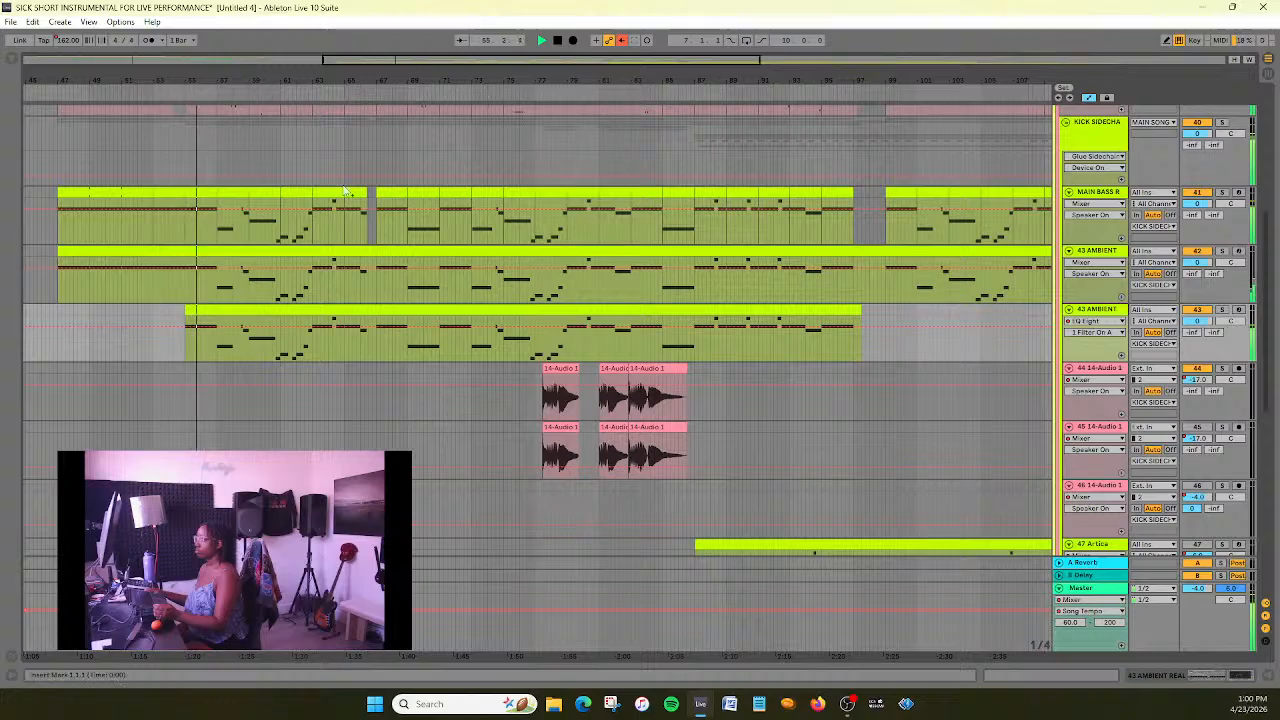
pyautogui.scroll(3, 337, 288)
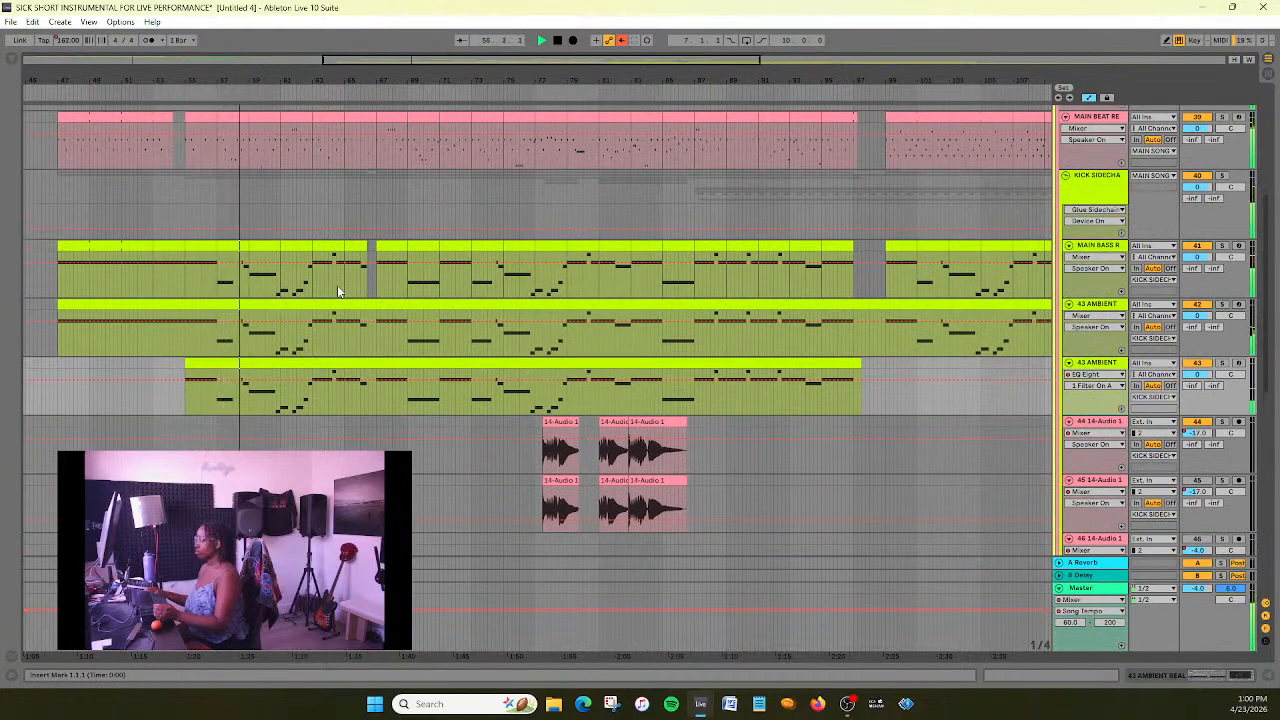
# - Move the three clips on the 44 14-Audio 1 track so they start at bar 87, and stop playback
pyautogui.click(633, 421)
pyautogui.keyDown('shift'); pyautogui.click(635, 421); pyautogui.keyUp('shift')
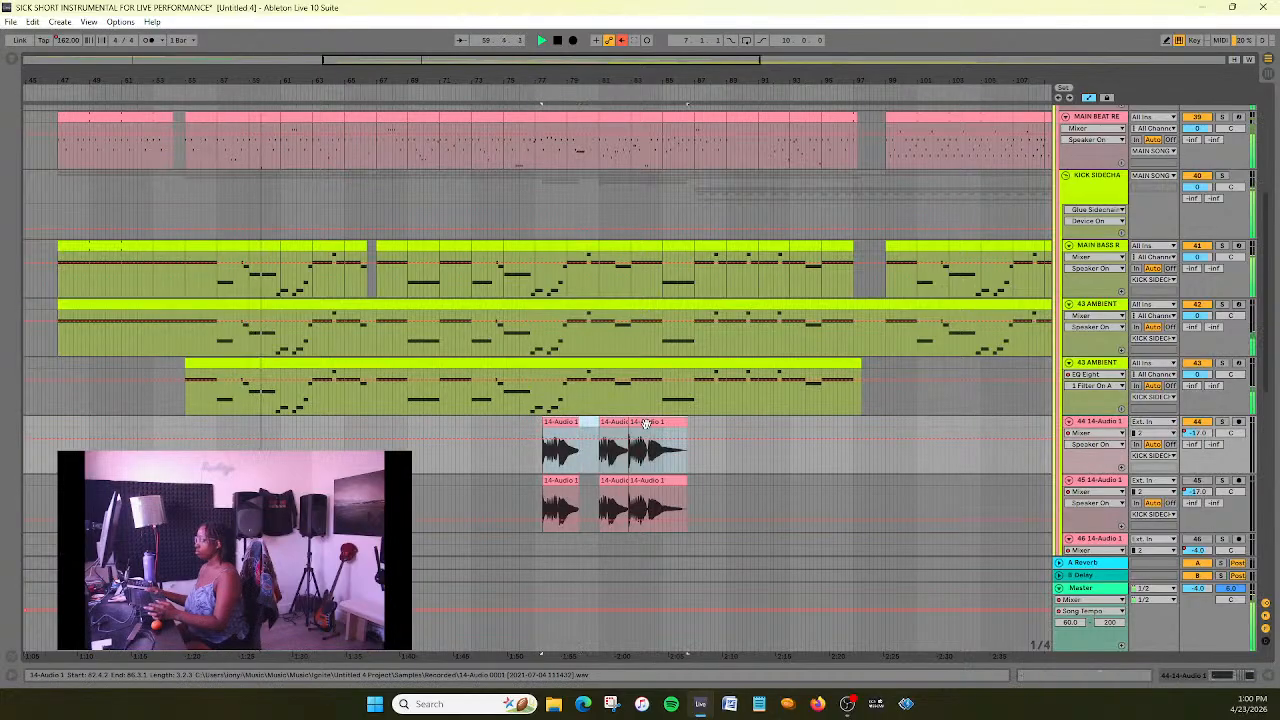
pyautogui.moveTo(384, 59); pyautogui.dragTo(433, 98)
pyautogui.moveTo(518, 61); pyautogui.dragTo(537, 31)
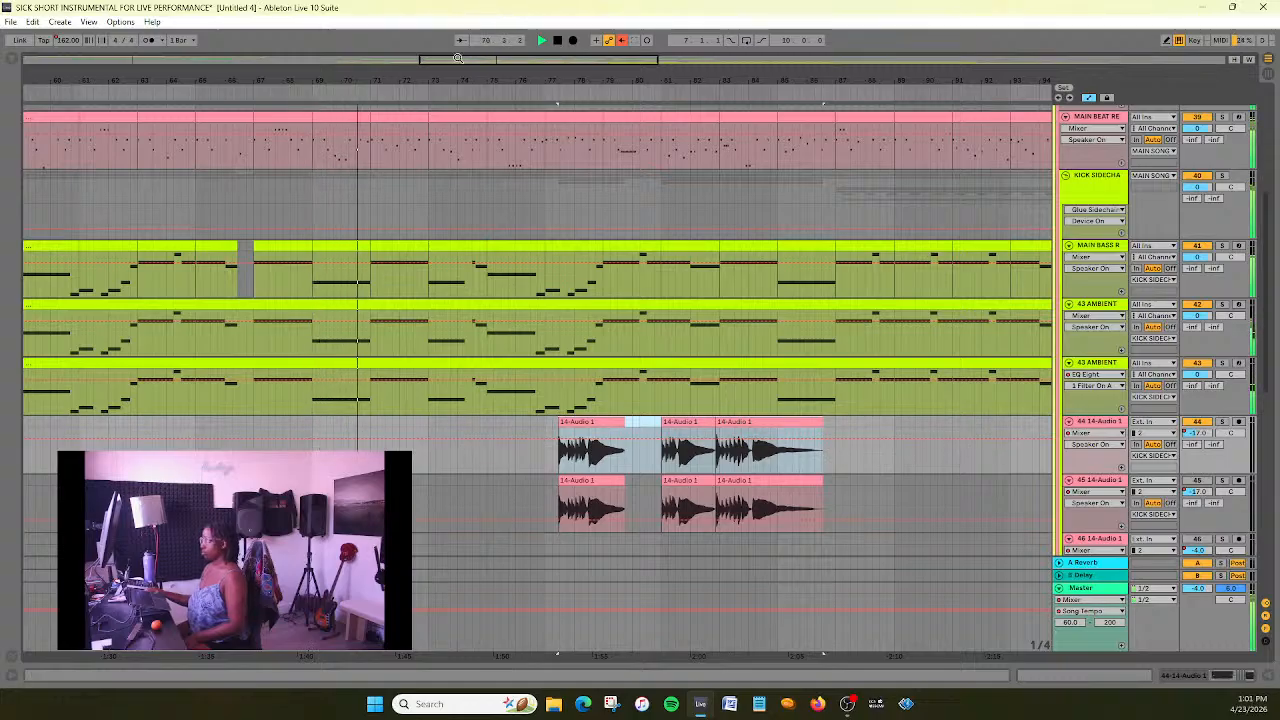
pyautogui.moveTo(426, 423); pyautogui.dragTo(726, 424)
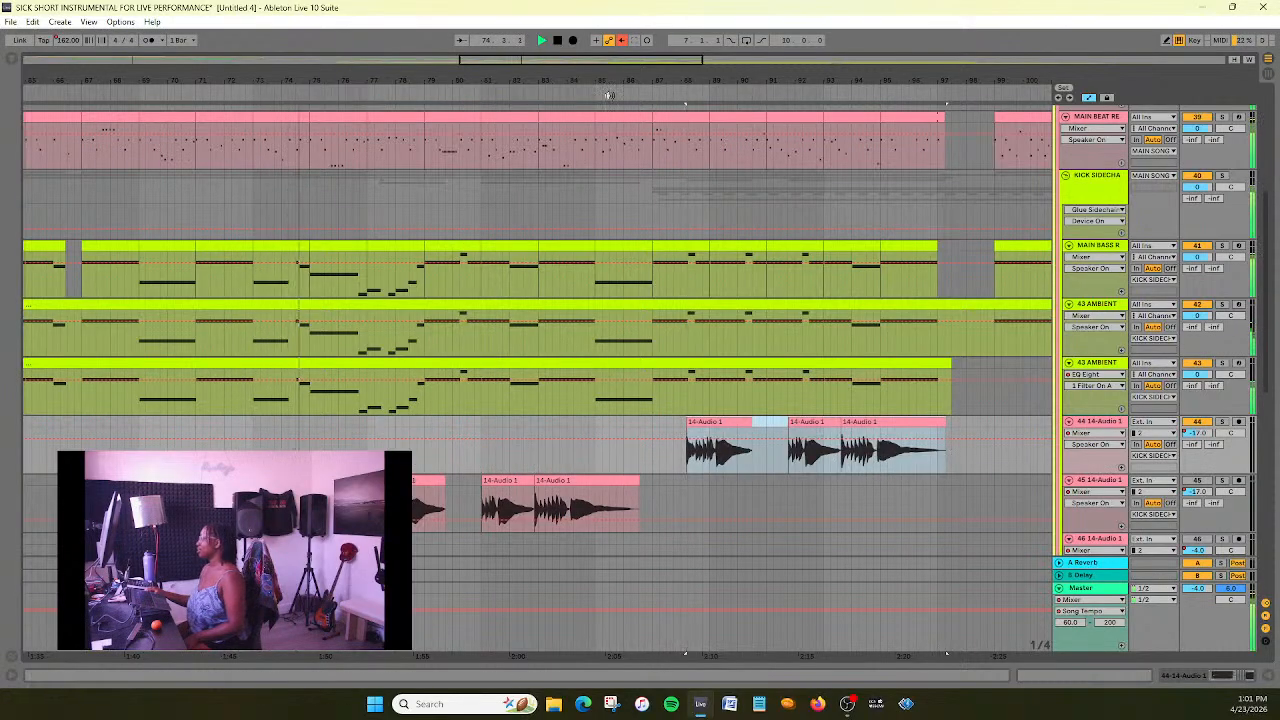
pyautogui.moveTo(645, 80); pyautogui.dragTo(436, 98)
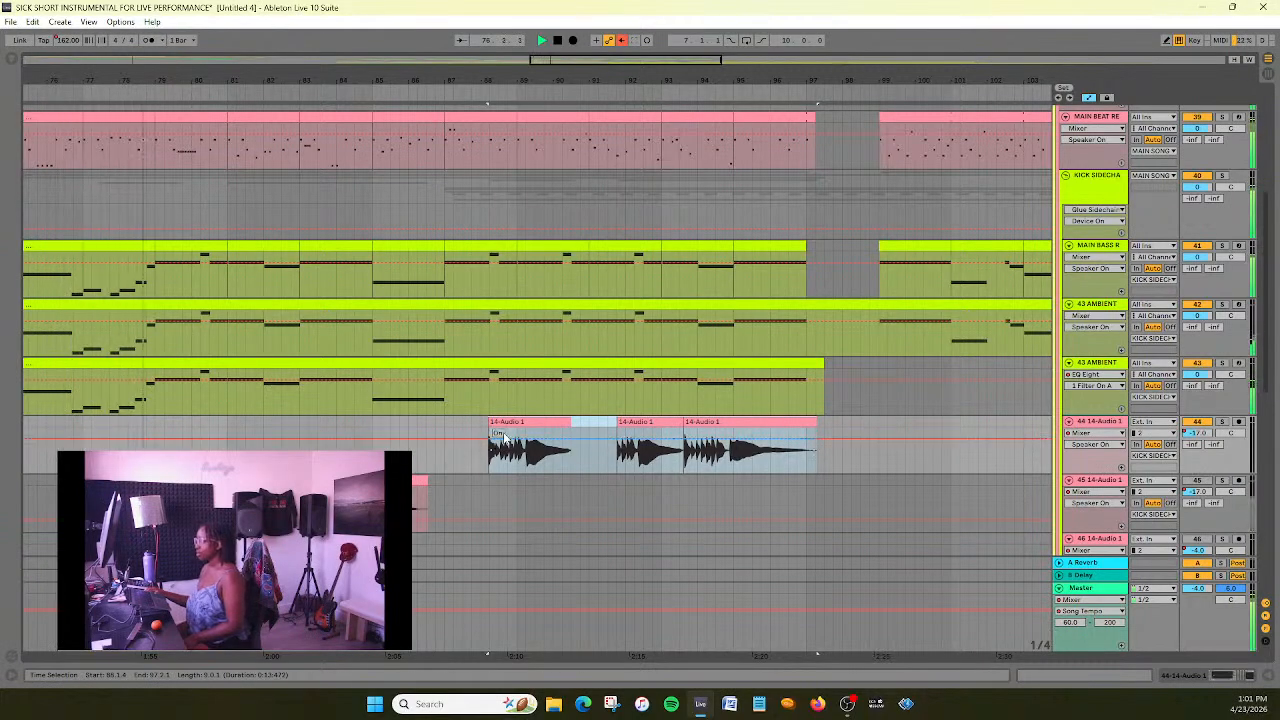
pyautogui.moveTo(512, 427); pyautogui.dragTo(472, 424)
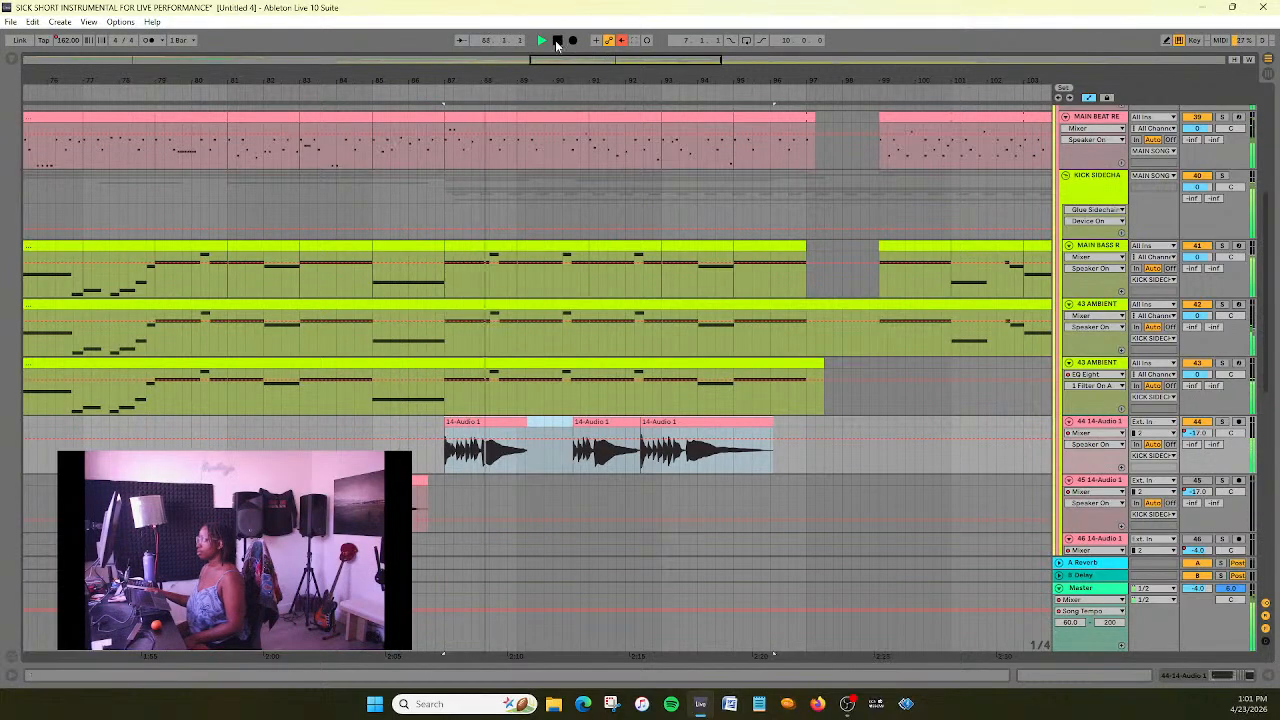
pyautogui.click(557, 41)
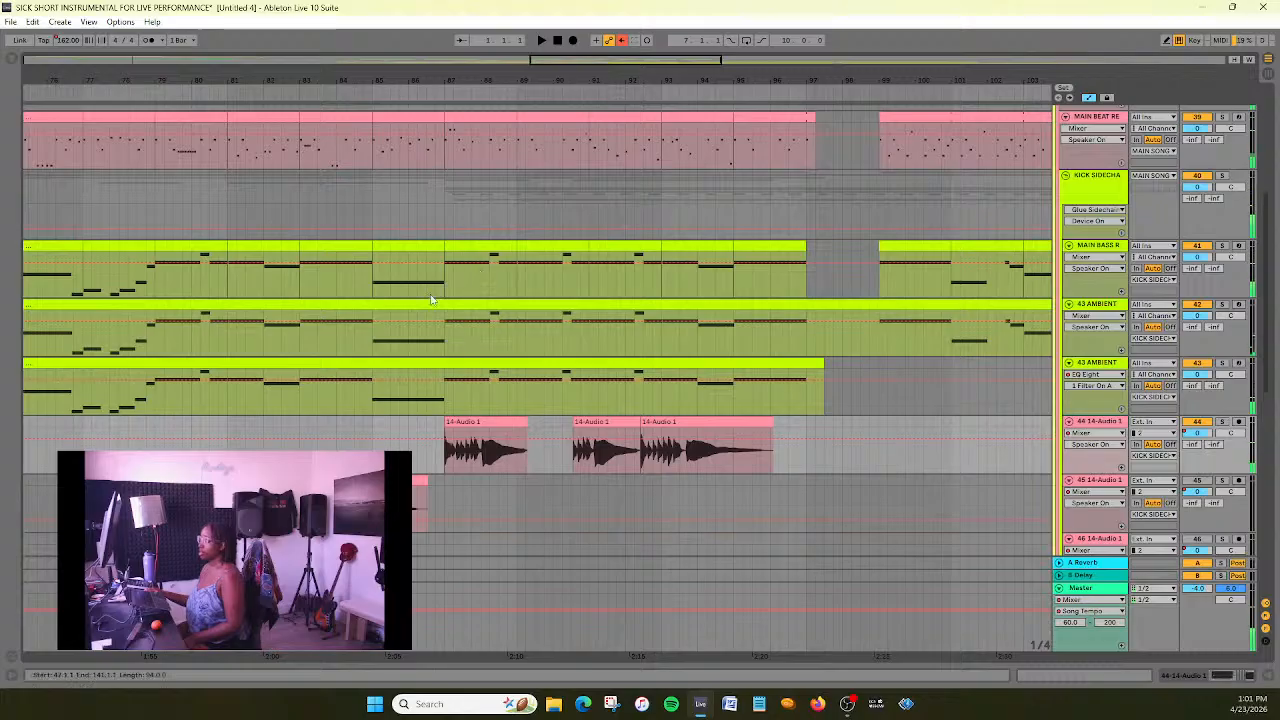
# - Consolidate the three clips starting at bar 87 on the 44 14-Audio 1 track into a single clip
pyautogui.click(486, 440)
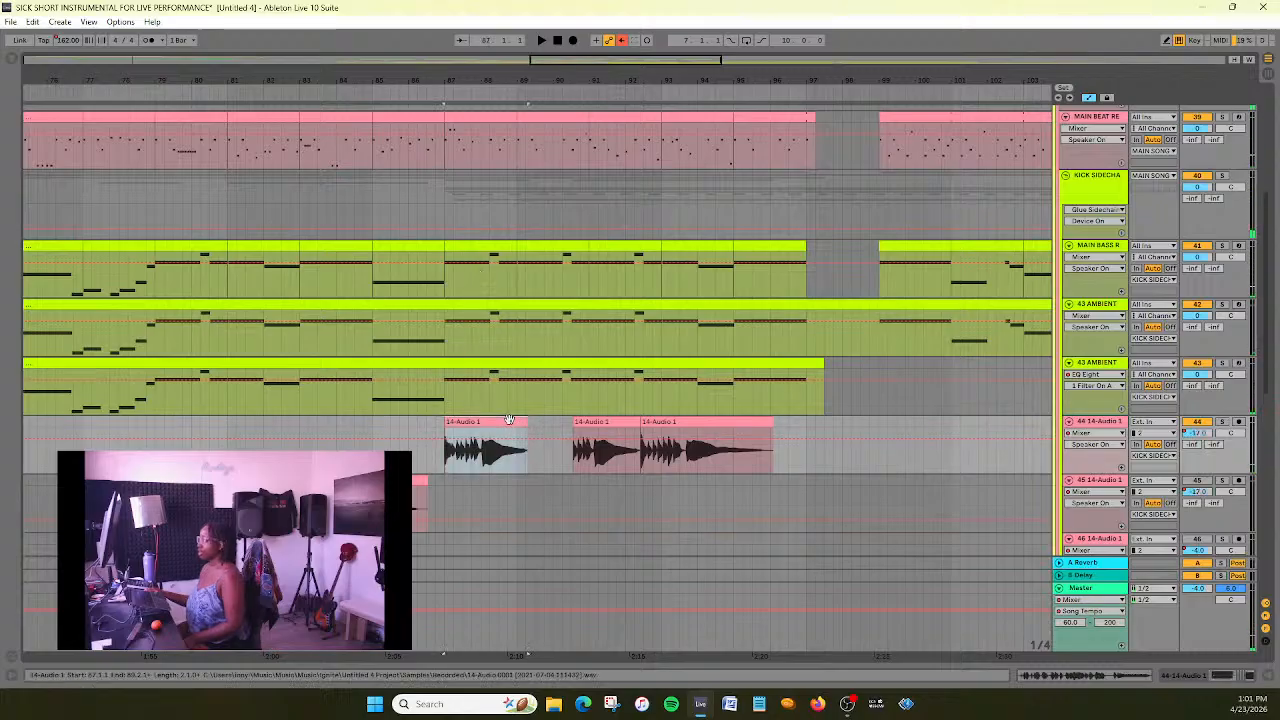
pyautogui.doubleClick(735, 420)
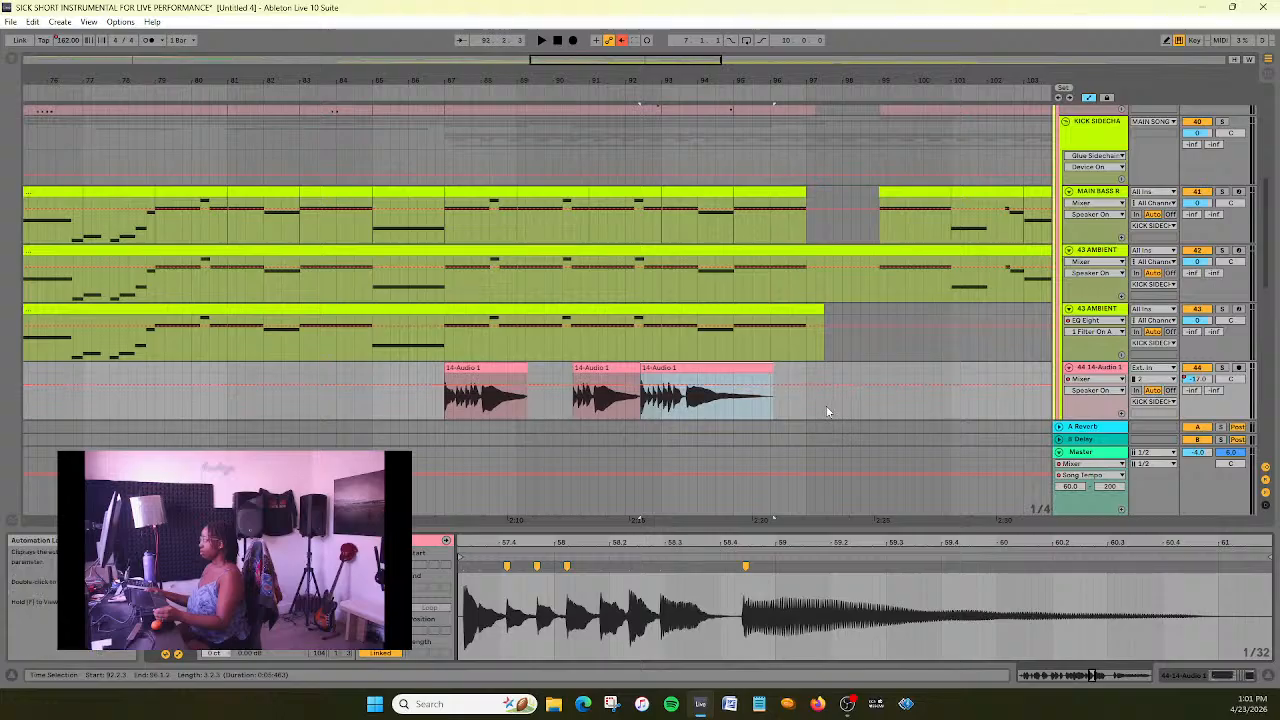
pyautogui.click(518, 368)
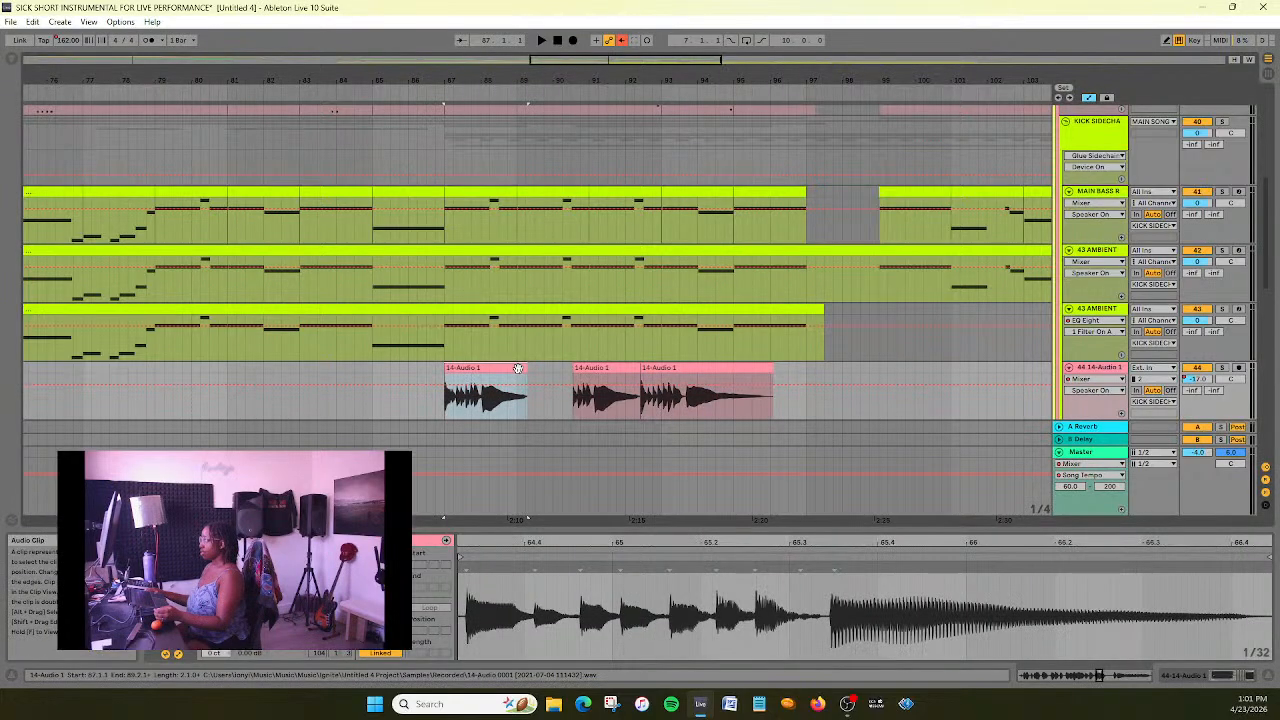
pyautogui.scroll(-5, 586, 338)
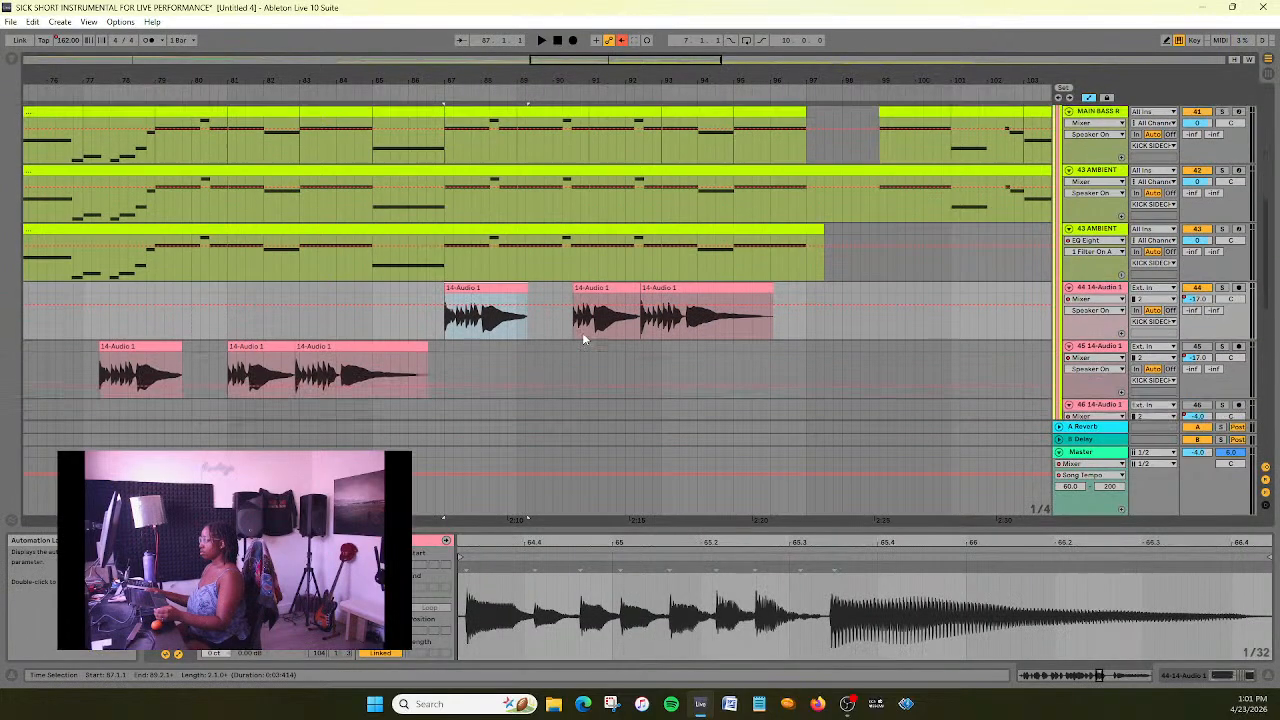
pyautogui.scroll(4, 586, 338)
pyautogui.scroll(-1, 503, 349)
pyautogui.scroll(-1, 503, 349)
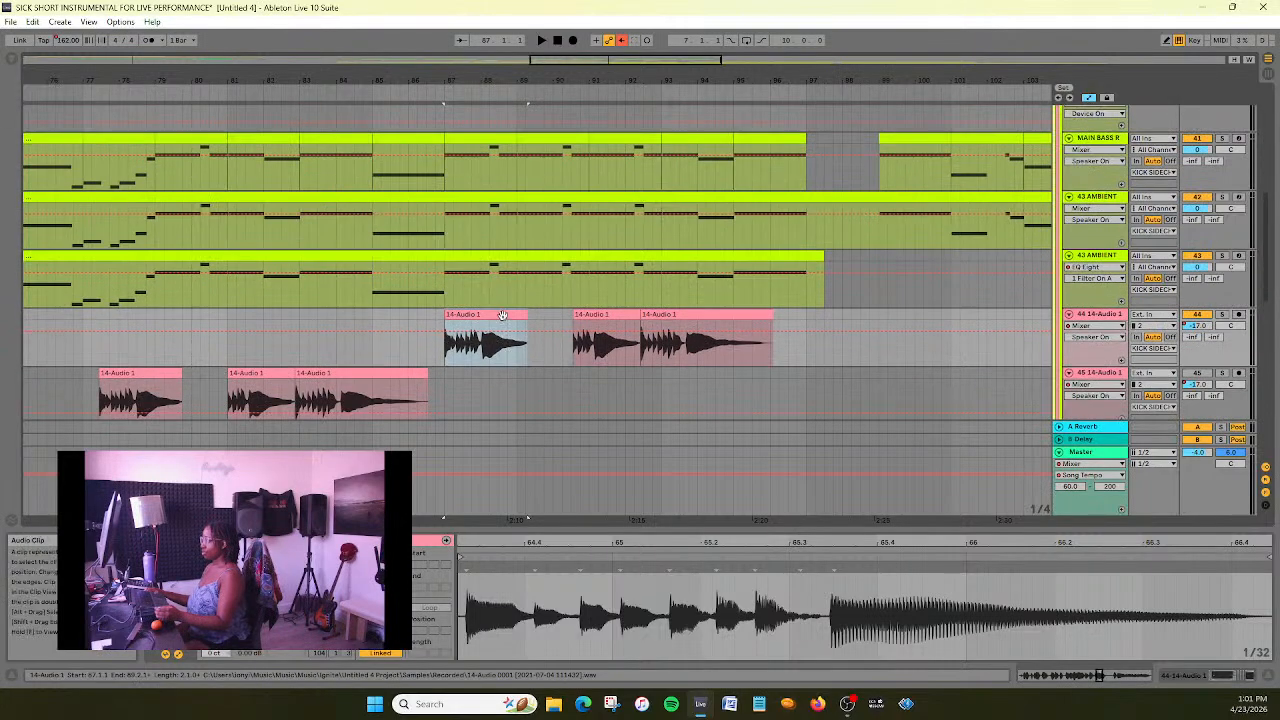
pyautogui.keyDown('shift'); pyautogui.click(752, 314); pyautogui.keyUp('shift')
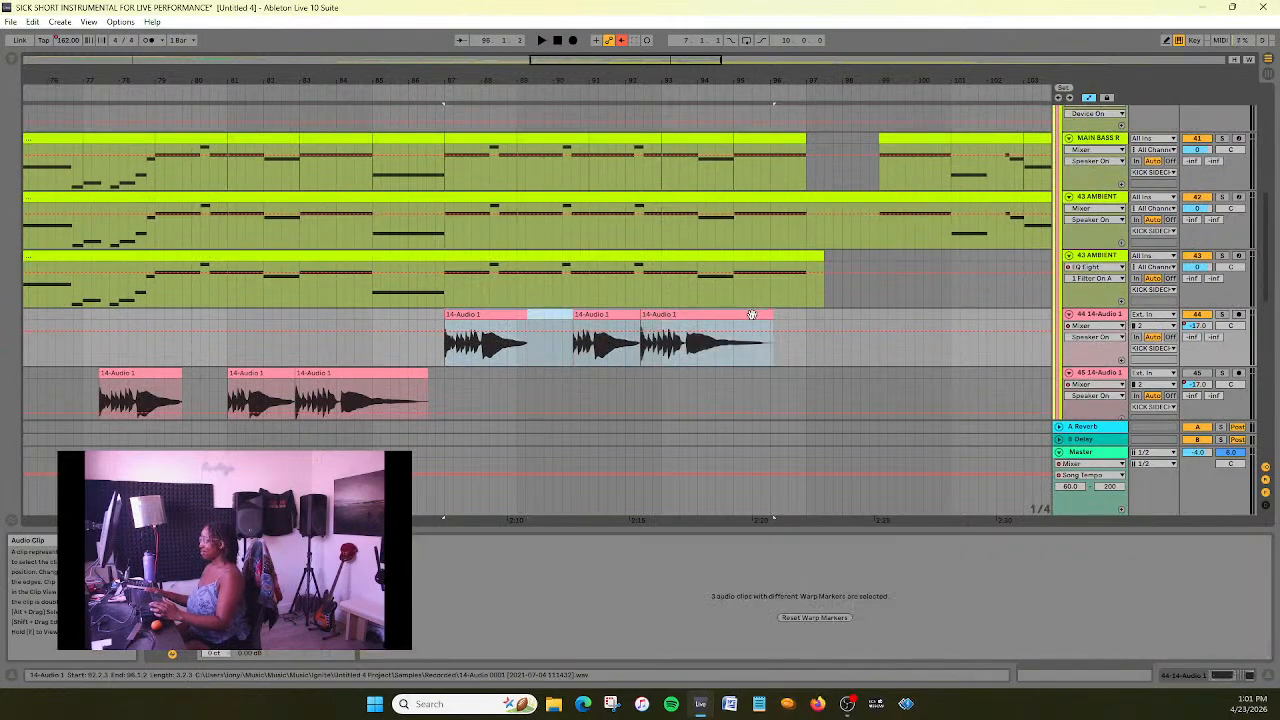
pyautogui.rightClick(752, 314)
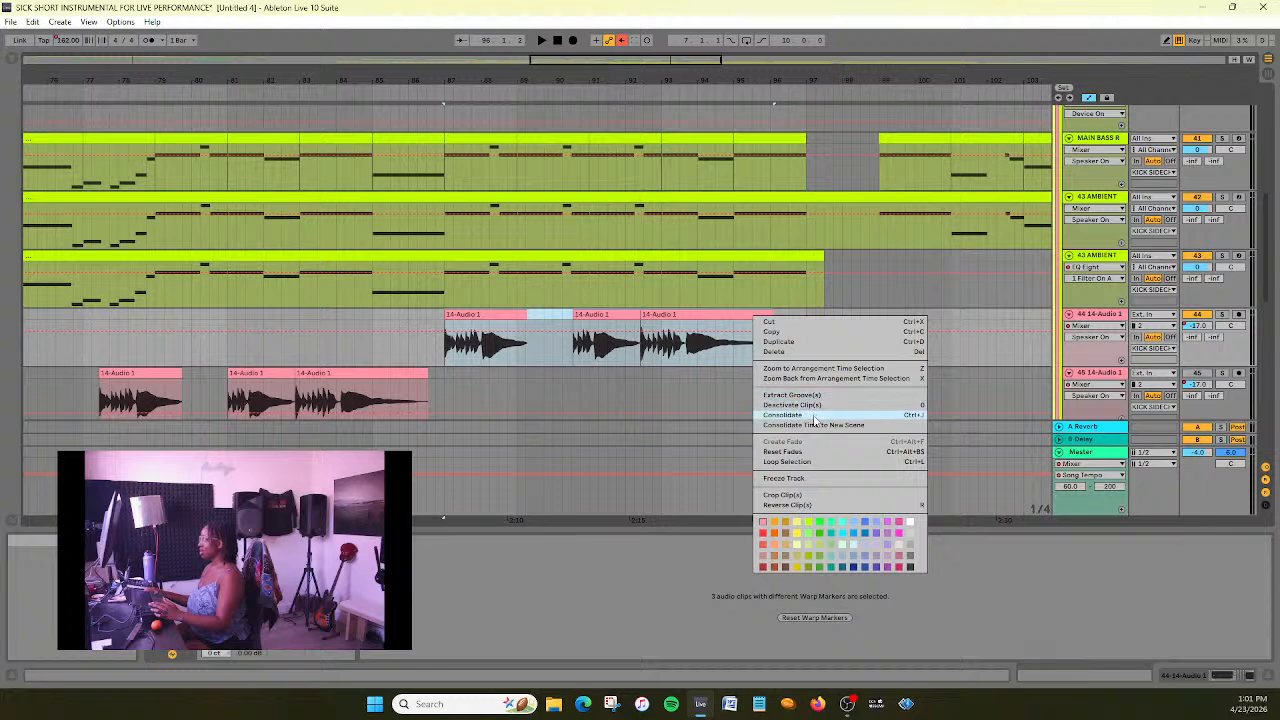
pyautogui.click(813, 414)
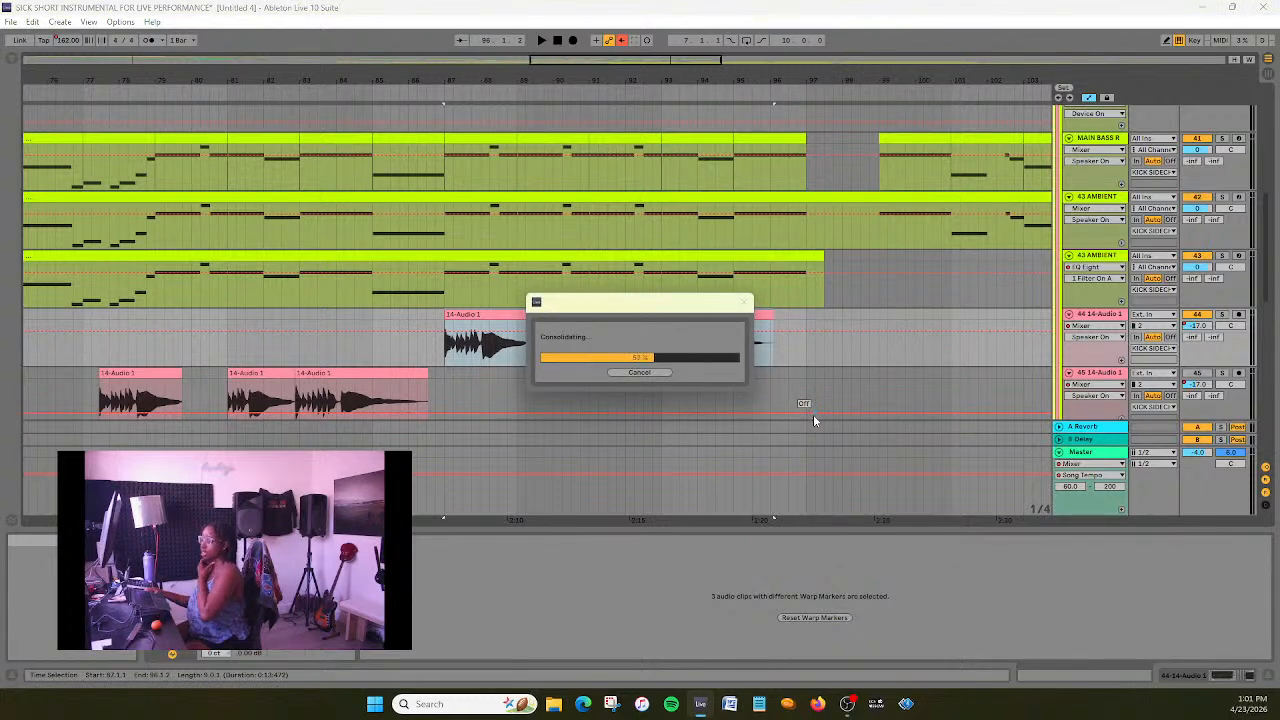
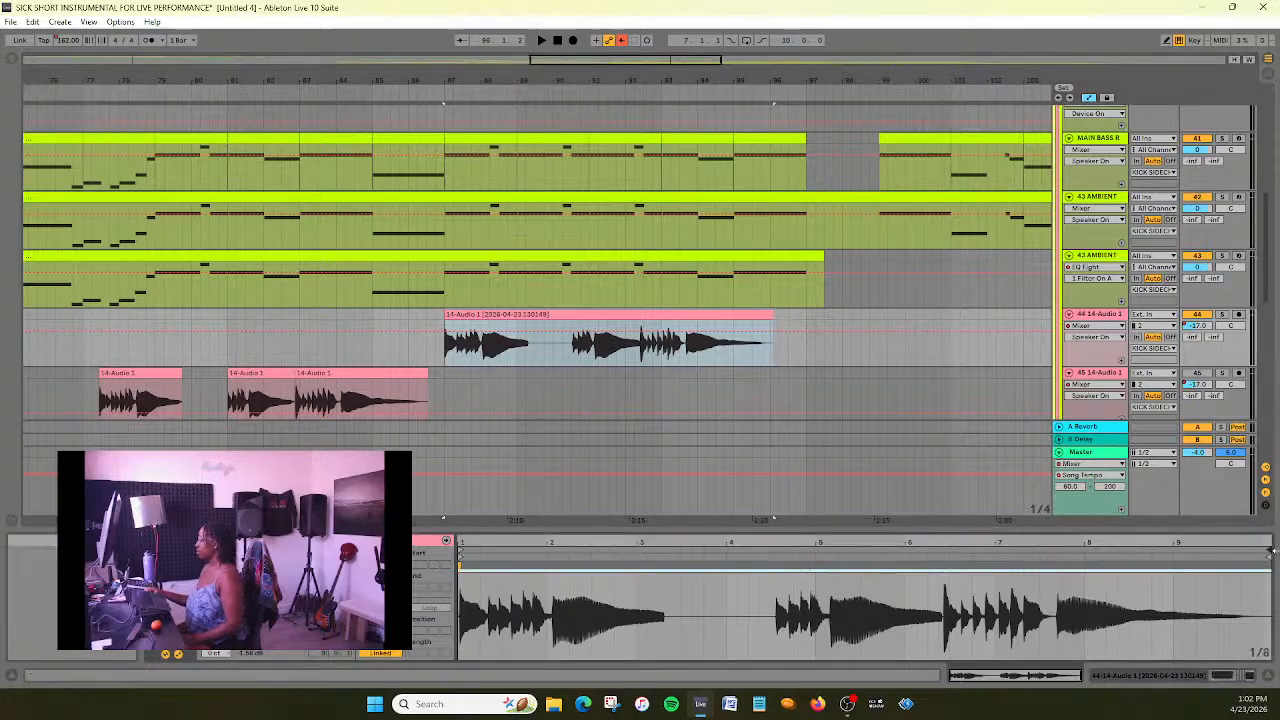
# - Extend the end of the consolidated clip on the 44 14-Audio 1 track so that it reaches about bar 98
pyautogui.moveTo(1268, 557); pyautogui.dragTo(1263, 541)
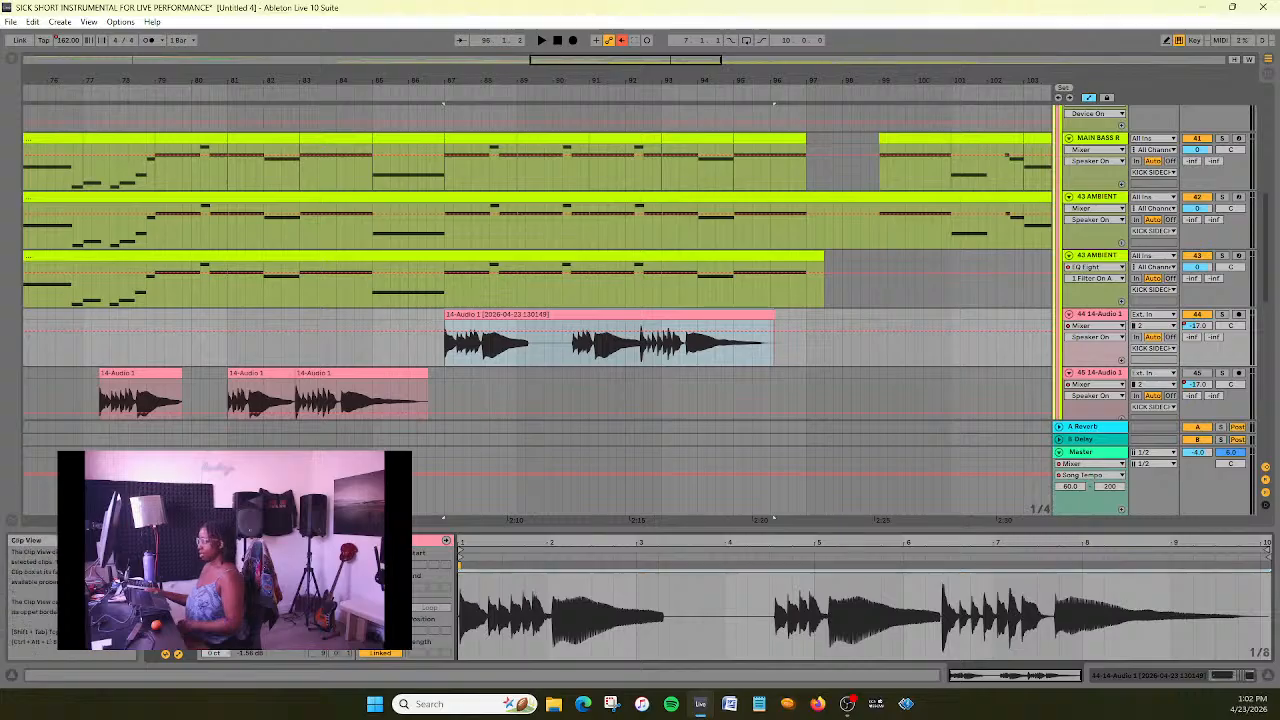
pyautogui.moveTo(1266, 557); pyautogui.dragTo(1278, 557)
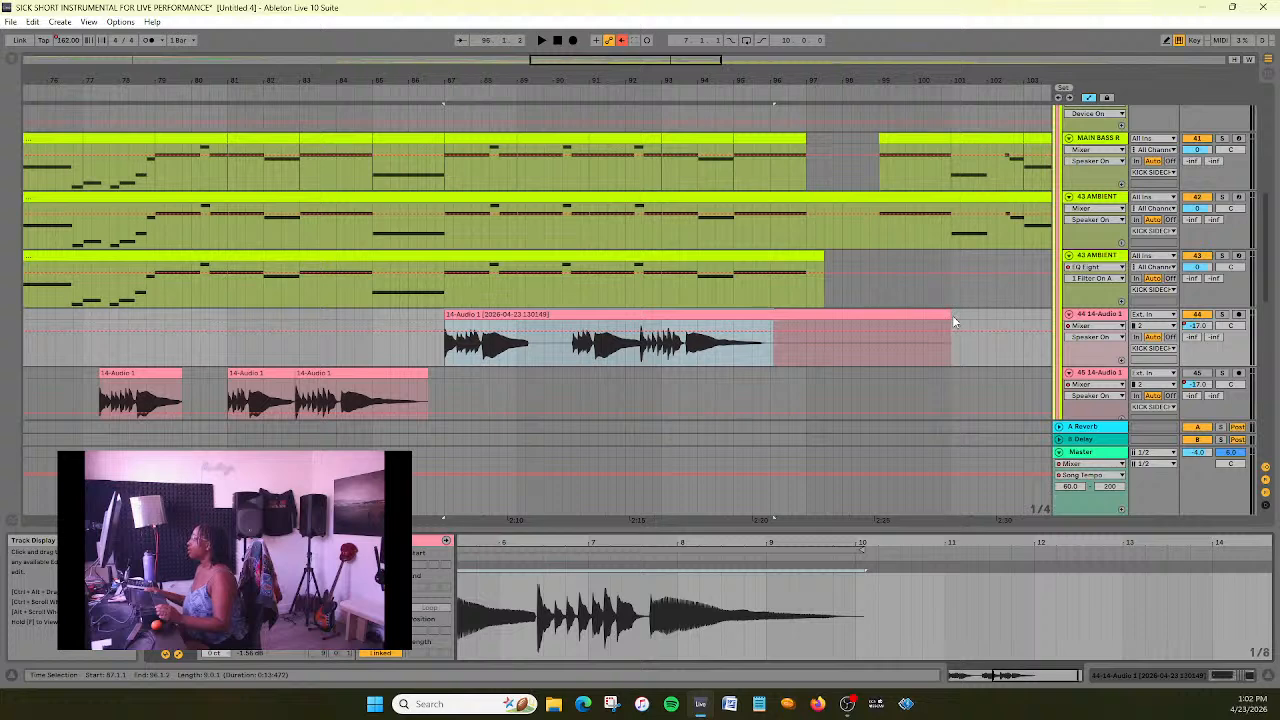
pyautogui.moveTo(947, 316); pyautogui.dragTo(843, 344)
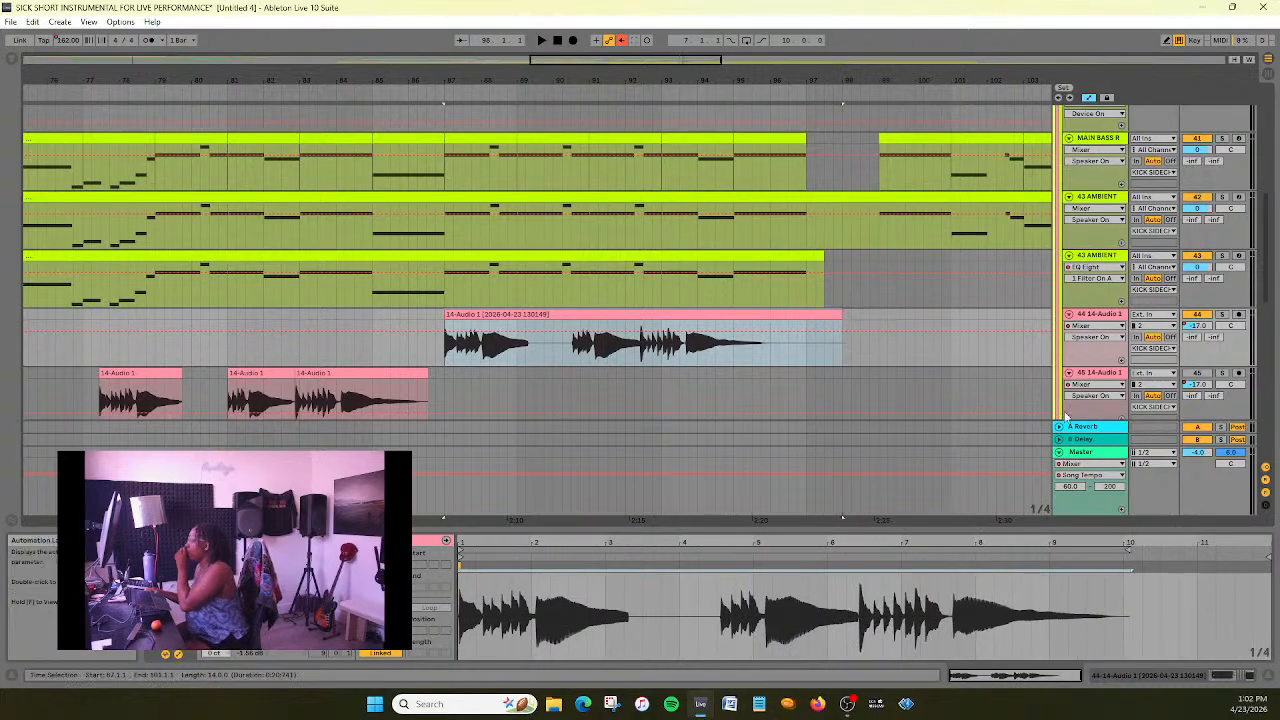
pyautogui.moveTo(1130, 548); pyautogui.dragTo(1270, 550)
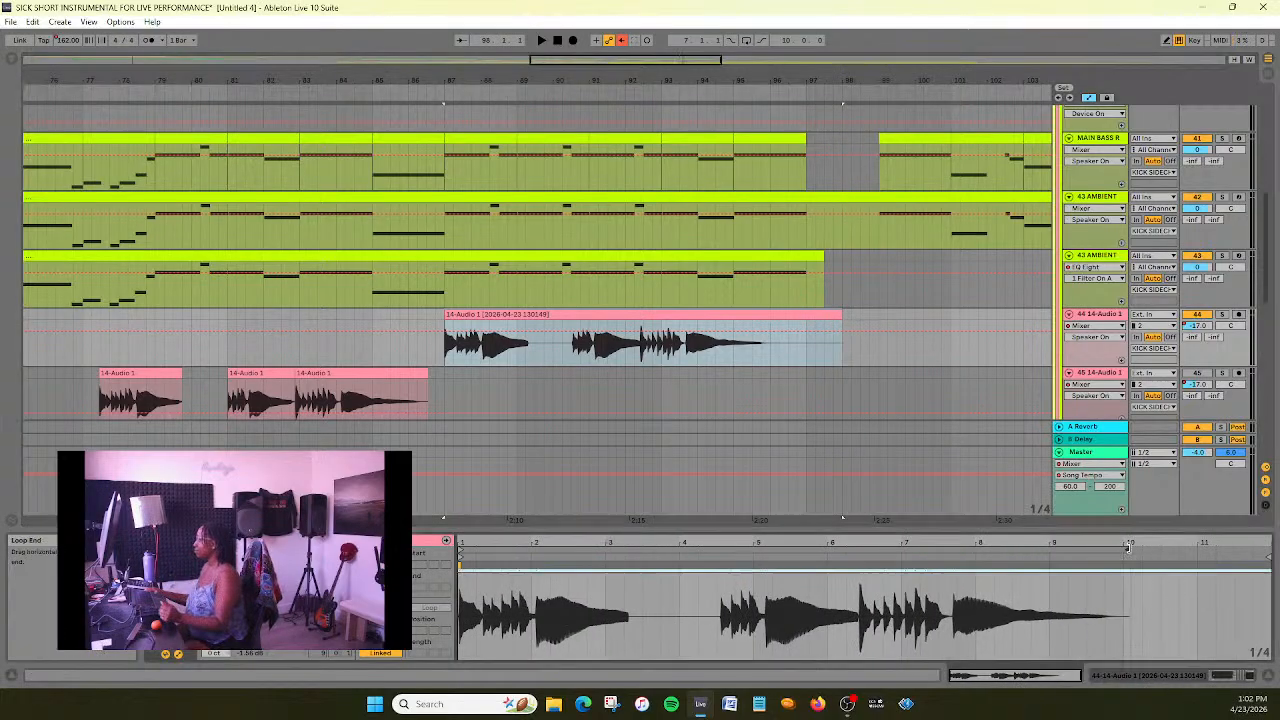
# - Set the clip's adaptive grid to Narrowest, add a warp marker at sample bar 10 and stretch the audio to about bar 11.5
pyautogui.hotkey('ctrl', 'a')
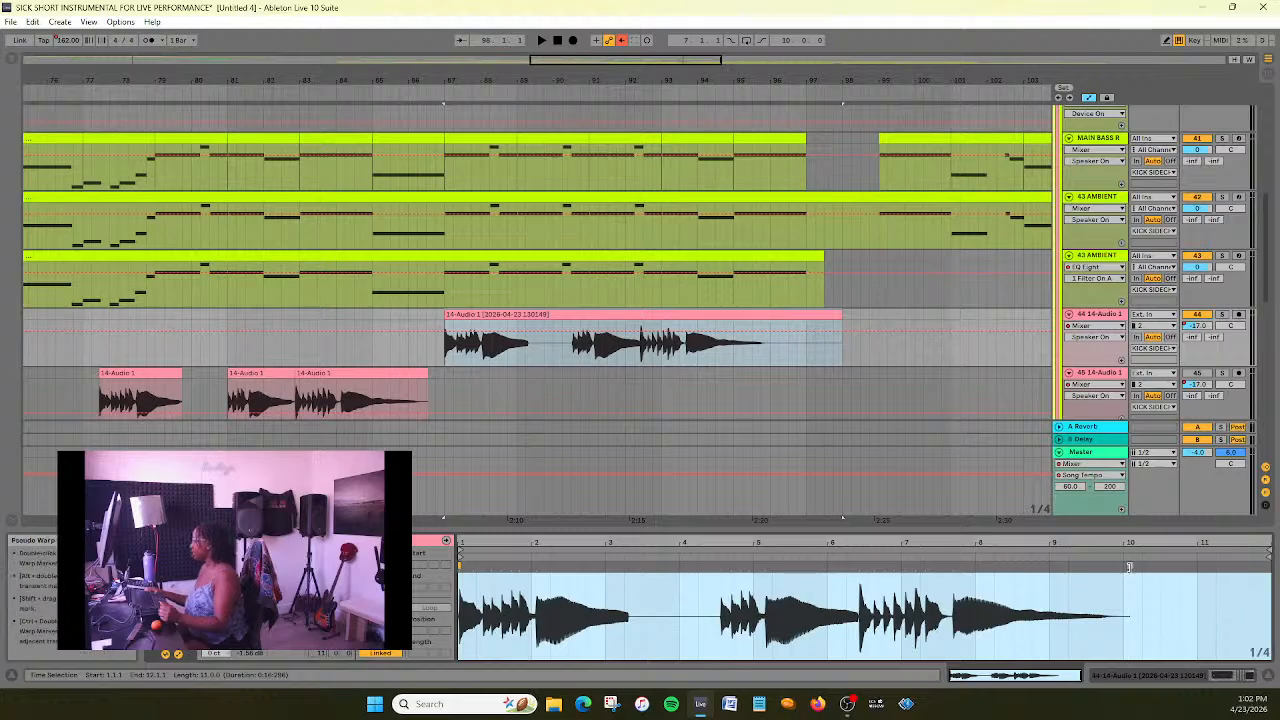
pyautogui.rightClick(1129, 567)
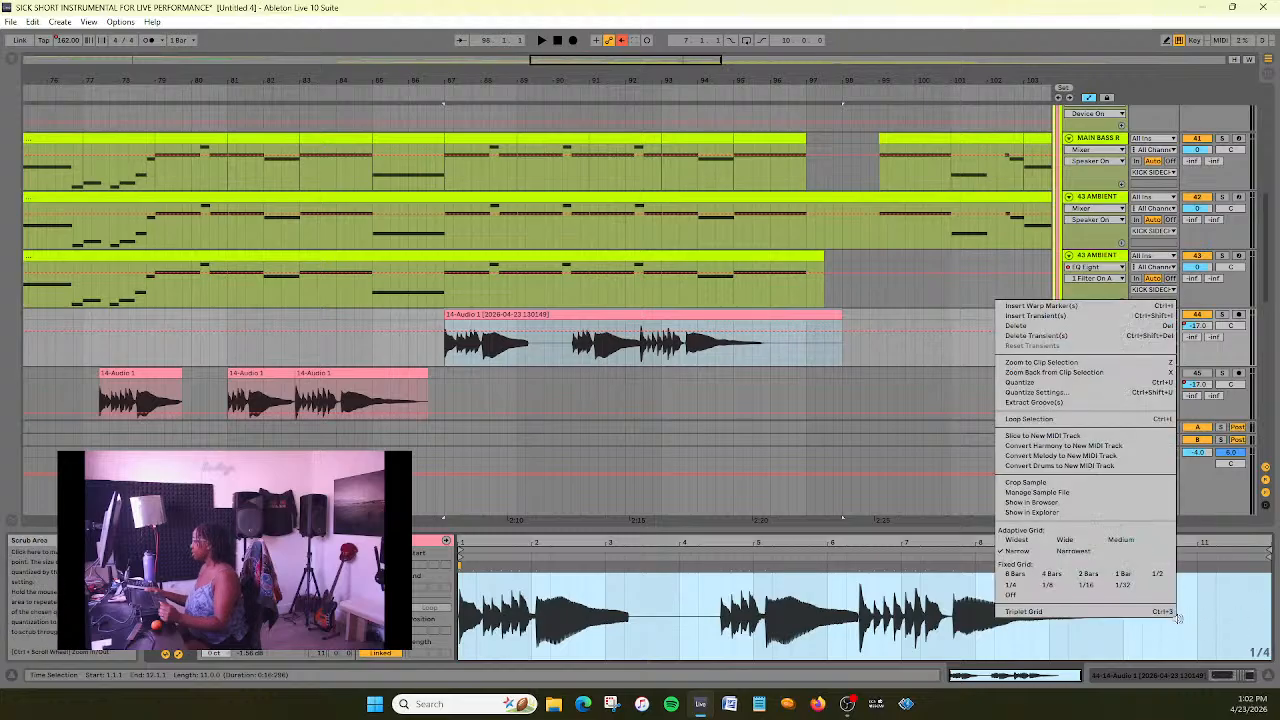
pyautogui.click(1073, 553)
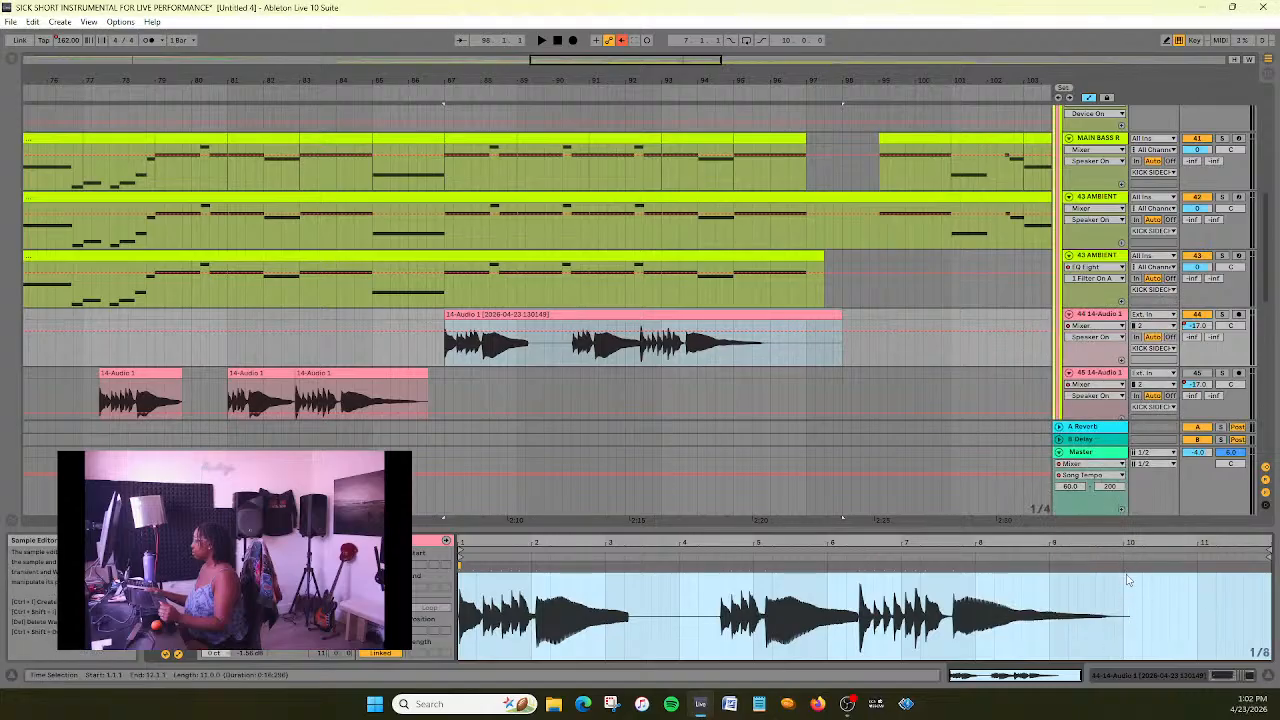
pyautogui.click(1126, 570)
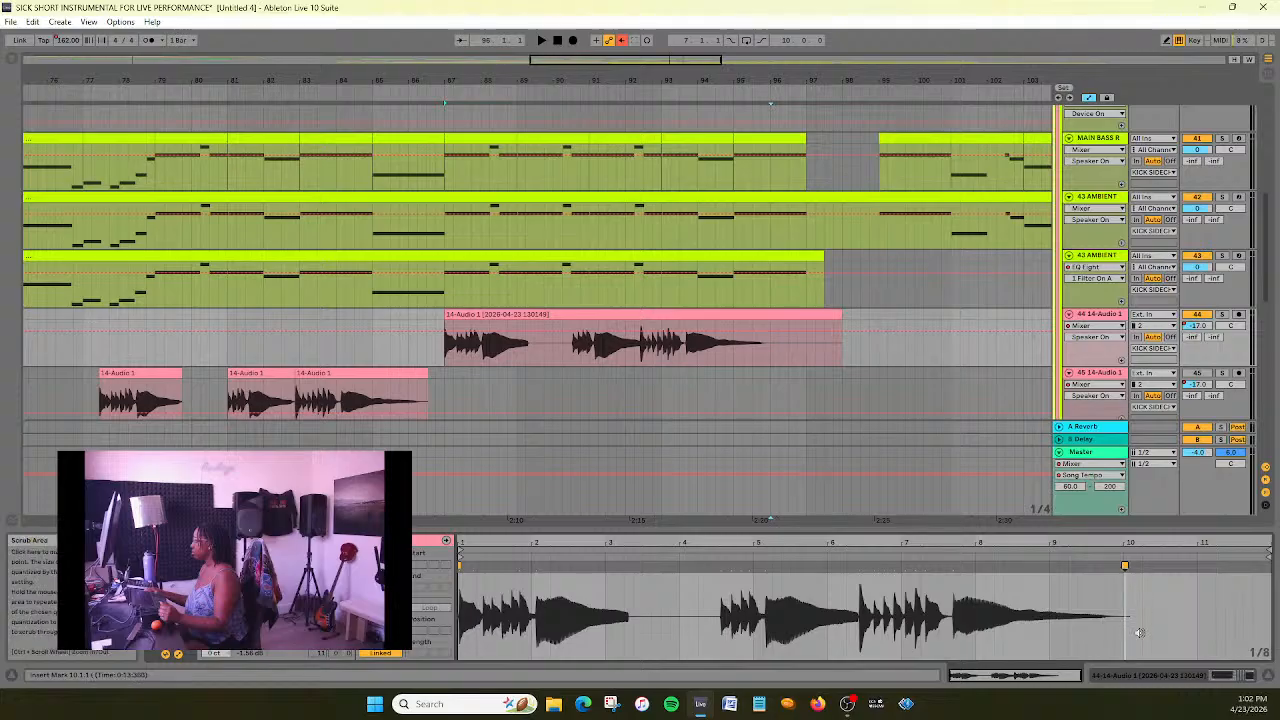
pyautogui.moveTo(1126, 565); pyautogui.dragTo(1247, 556)
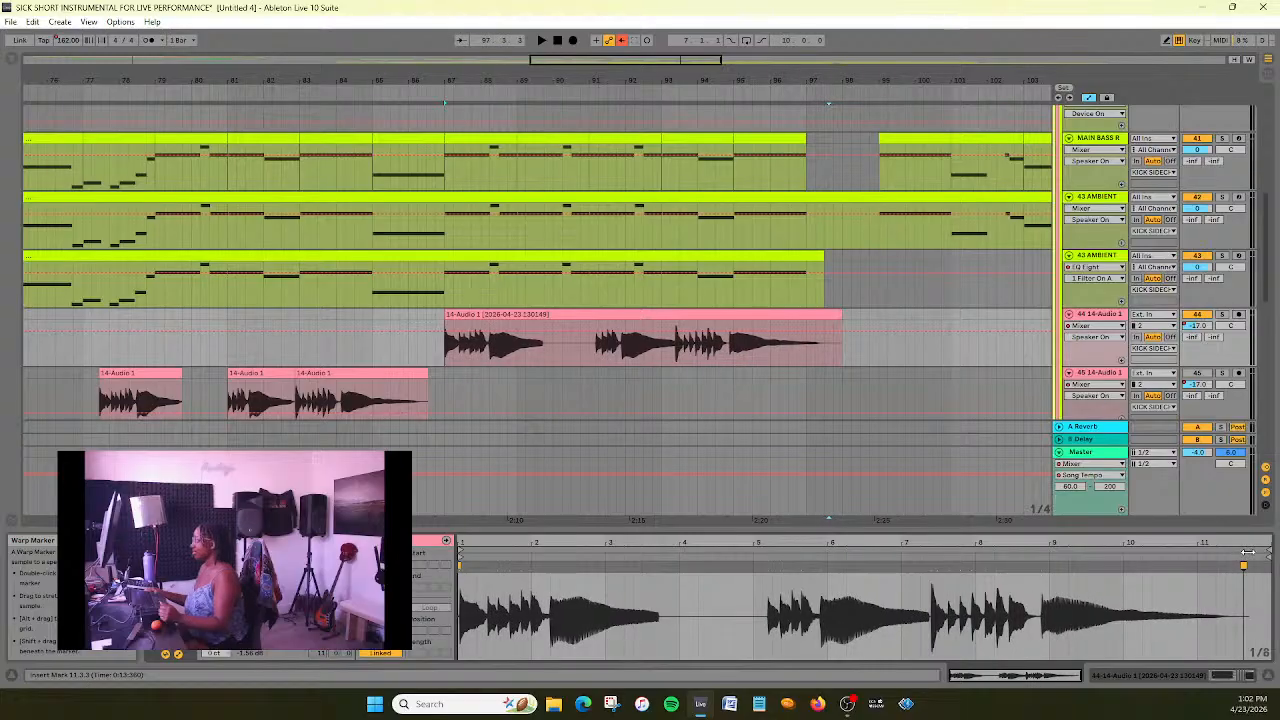
pyautogui.moveTo(1247, 552); pyautogui.dragTo(1237, 555)
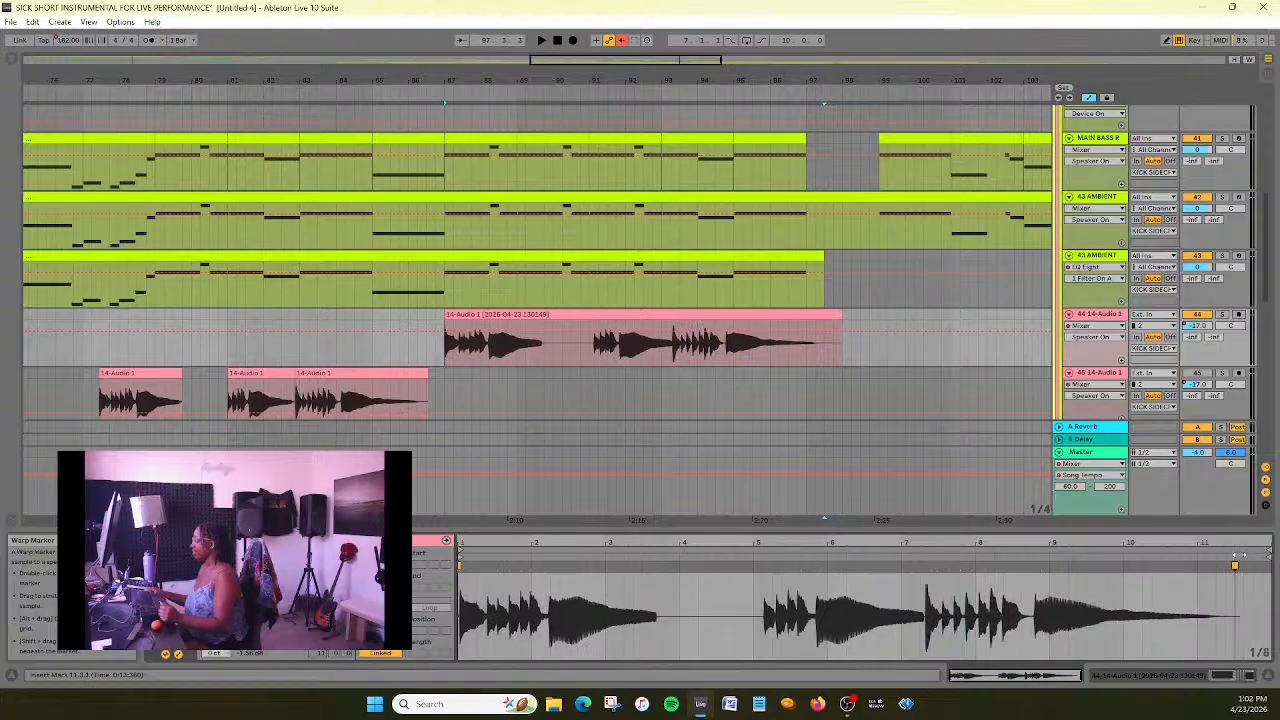
# - Play the stretched 14-Audio 1 clip in the mix from about bar 85, and stop and select the clip
pyautogui.click(398, 90)
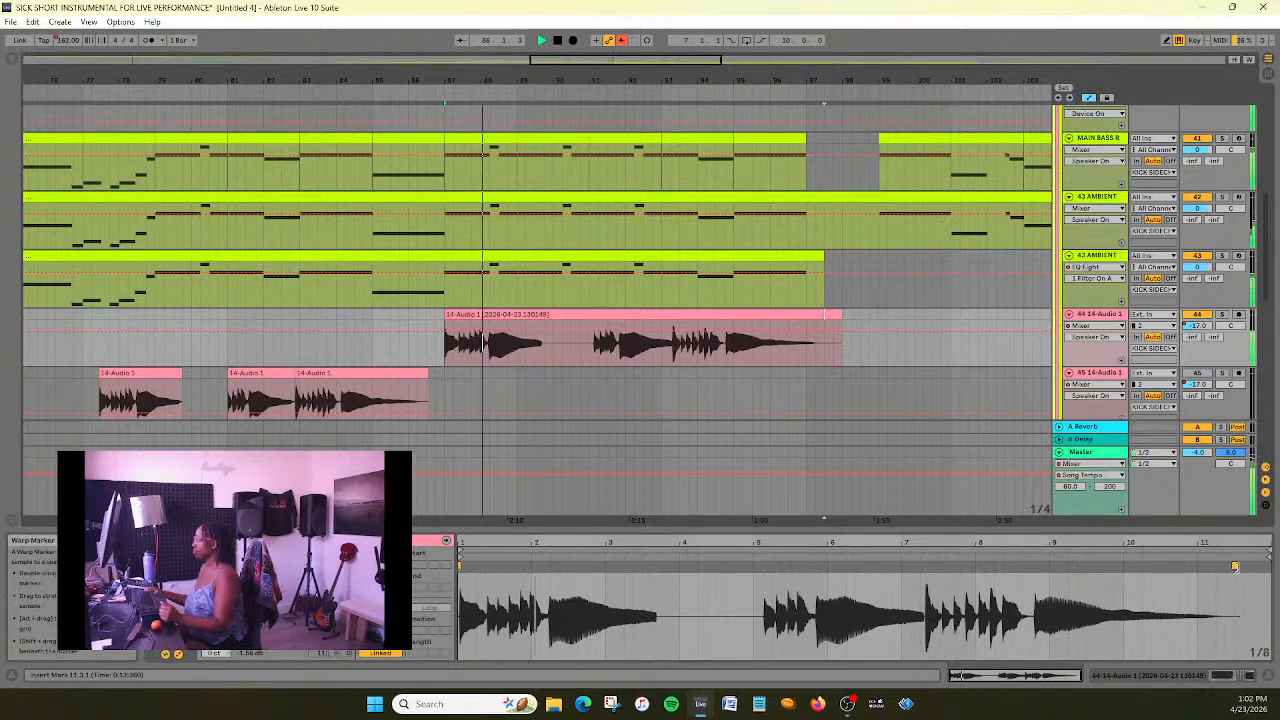
pyautogui.click(558, 40)
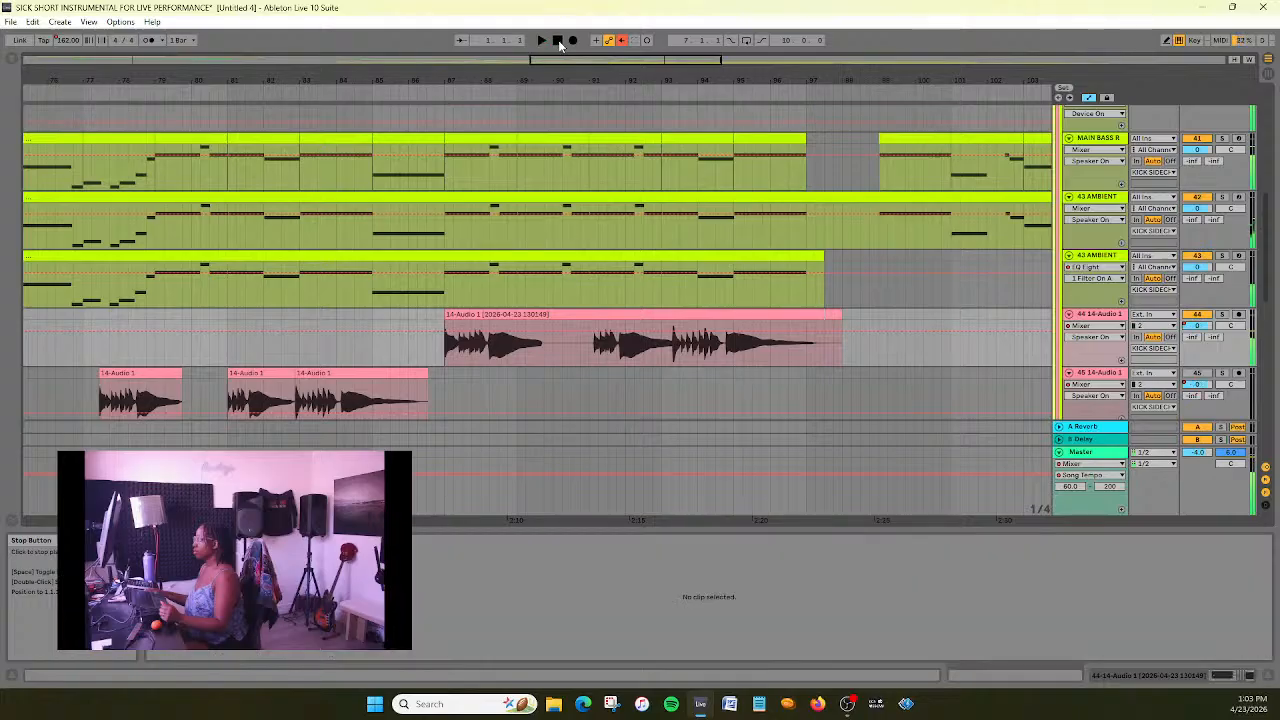
pyautogui.click(781, 314)
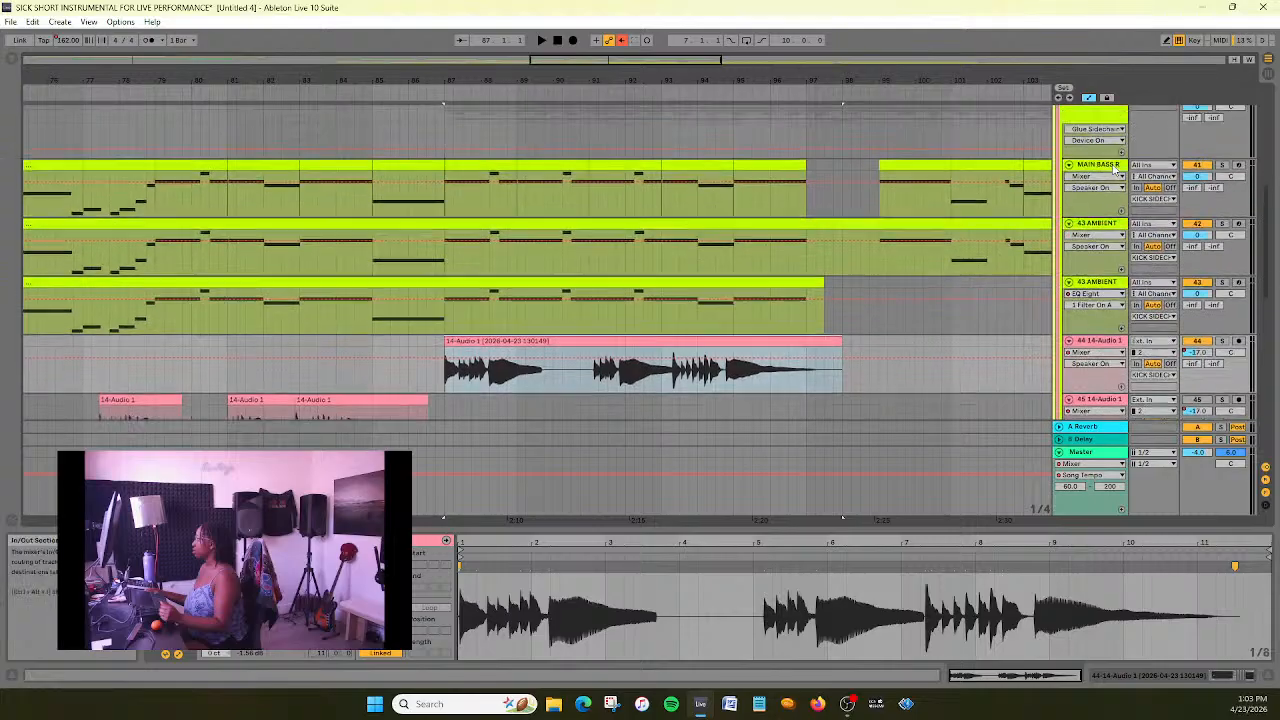
# - Inspect the device chains of the KICK SIDECHAIN group and the 44 14-Audio 1 track, and reopen its audio clip
pyautogui.scroll(2, 786, 320)
pyautogui.click(1113, 168)
pyautogui.doubleClick(1113, 168)
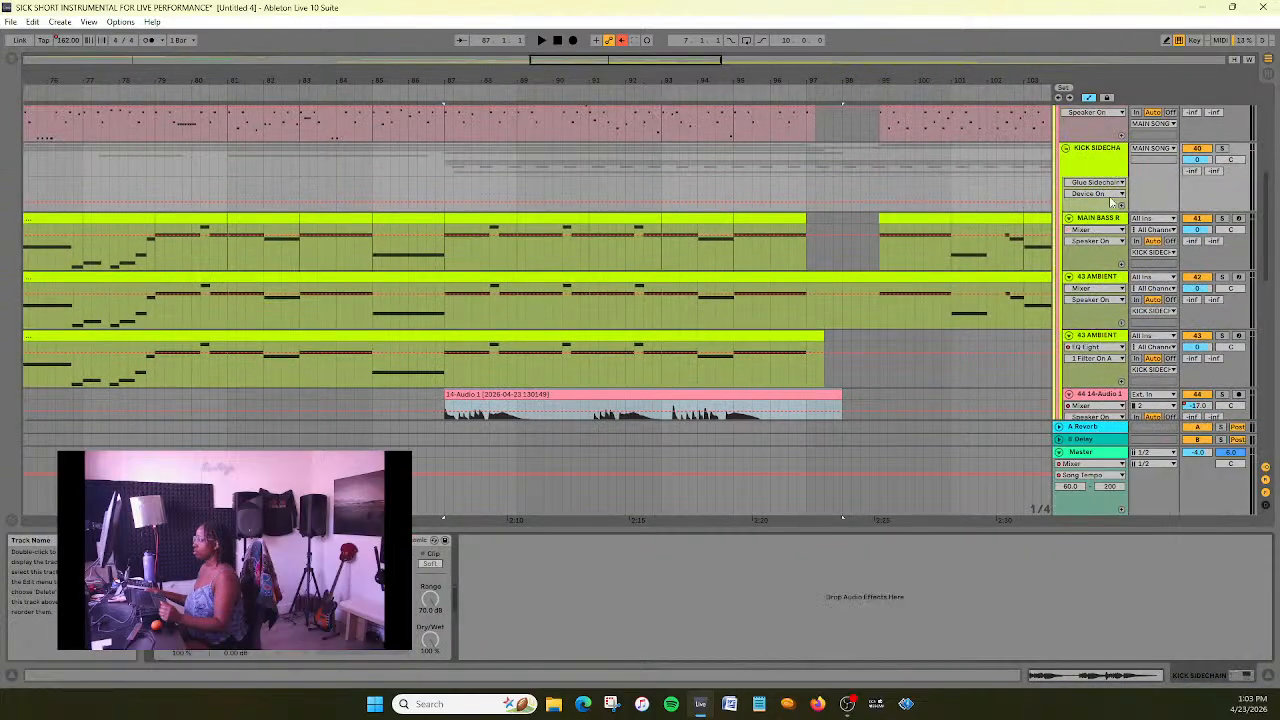
pyautogui.scroll(-1, 1108, 291)
pyautogui.click(1108, 368)
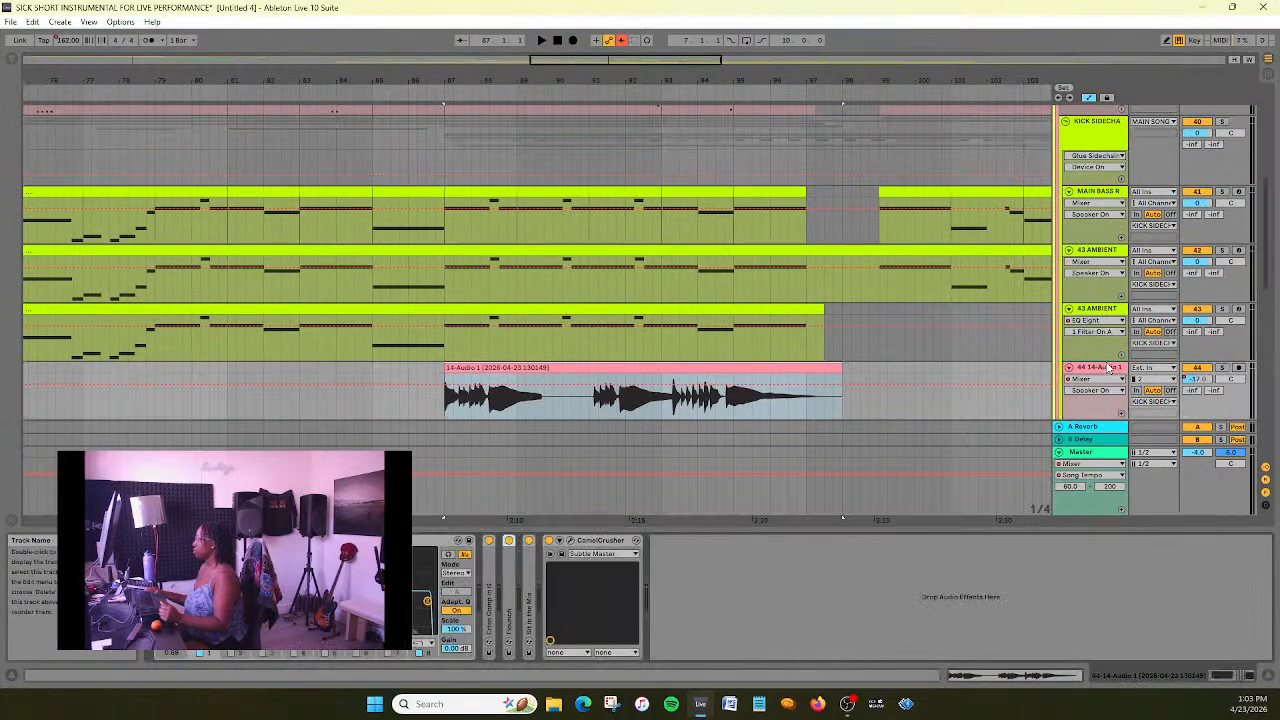
pyautogui.doubleClick(748, 380)
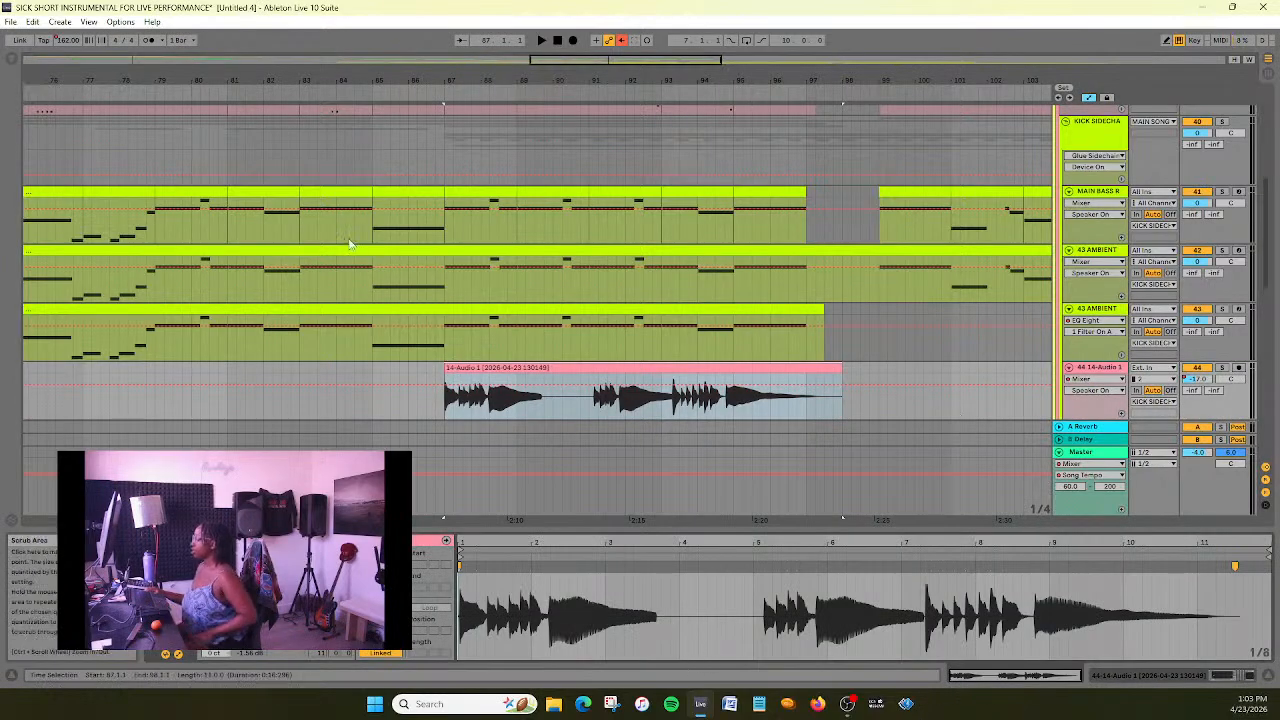
# - Play the arrangement from about bar 82 through the start of the stretched 14-Audio 1 clip, and stop
pyautogui.scroll(-2, 373, 288)
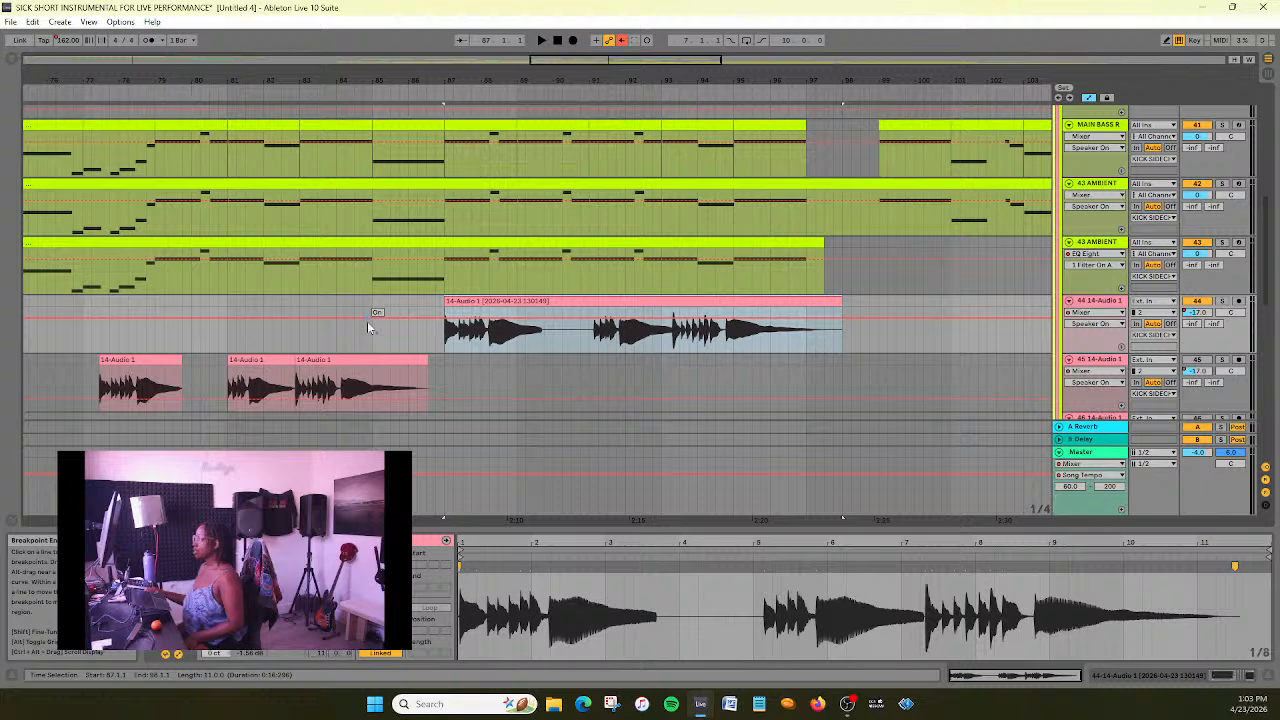
pyautogui.moveTo(454, 302); pyautogui.dragTo(456, 304)
pyautogui.click(264, 84)
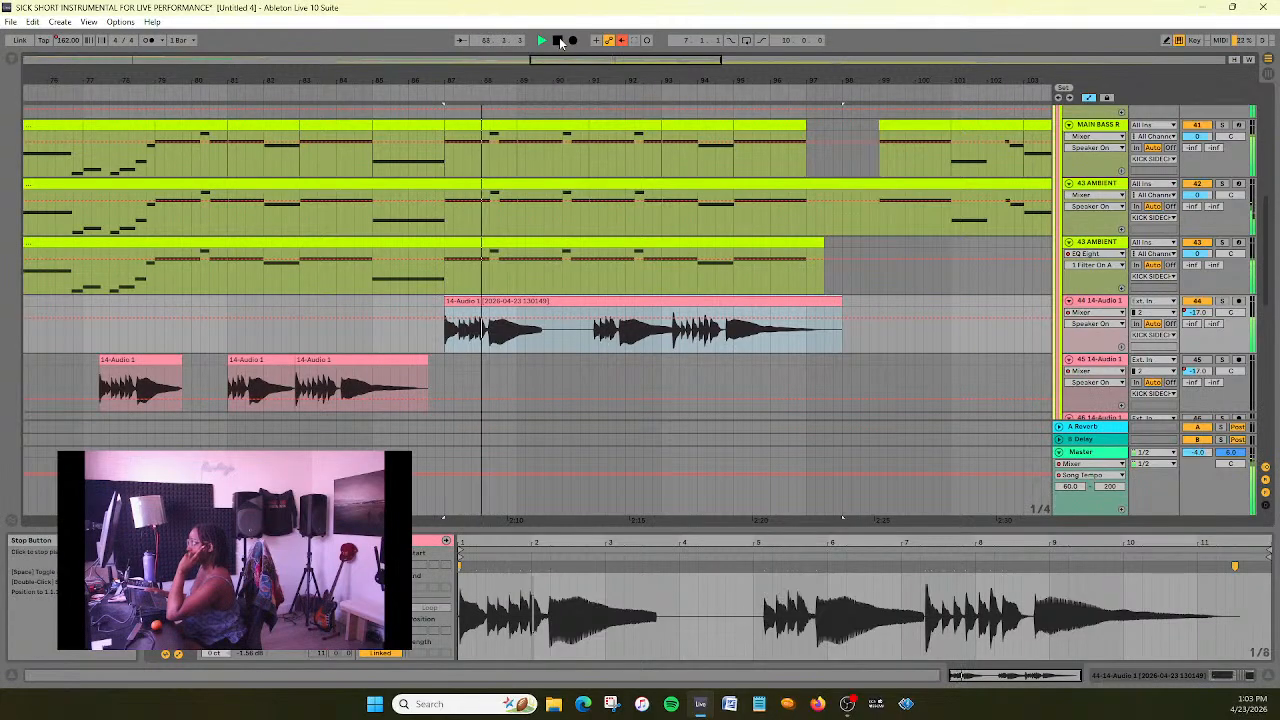
pyautogui.click(480, 301)
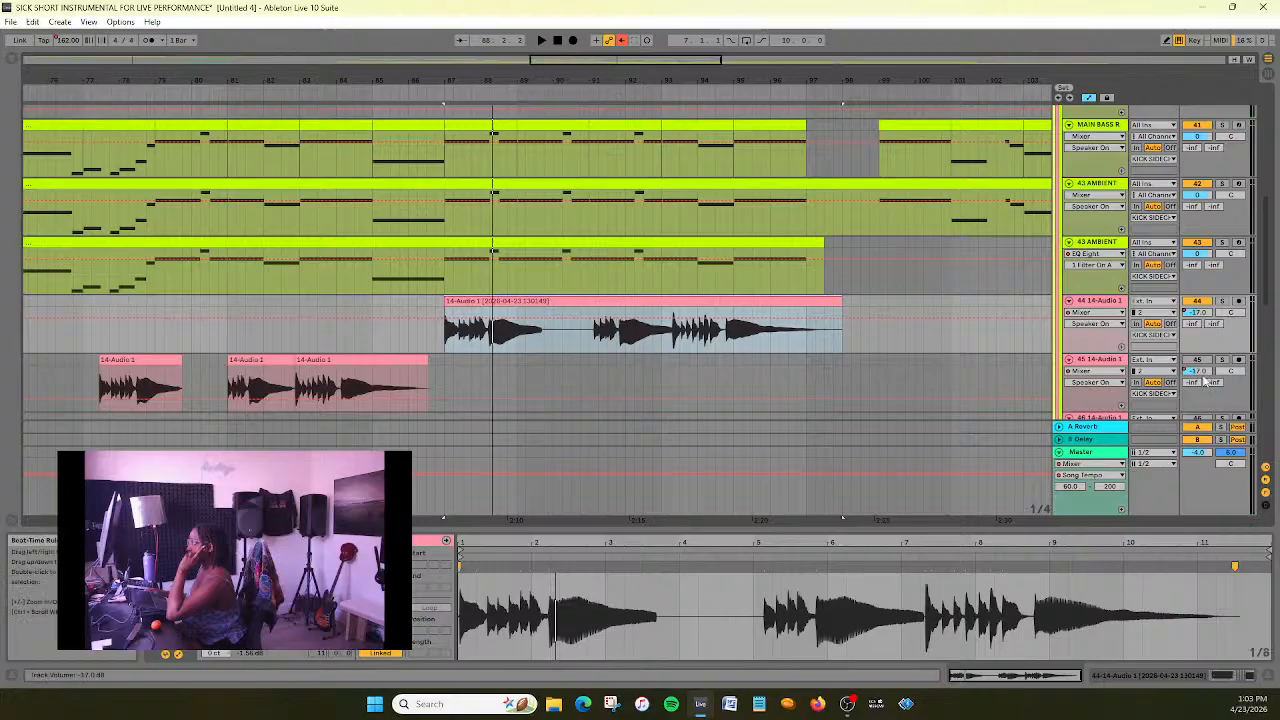
# - Solo the 44 14-Audio 1 track and play the stretched clip from about bar 87
pyautogui.click(1224, 301)
pyautogui.click(441, 91)
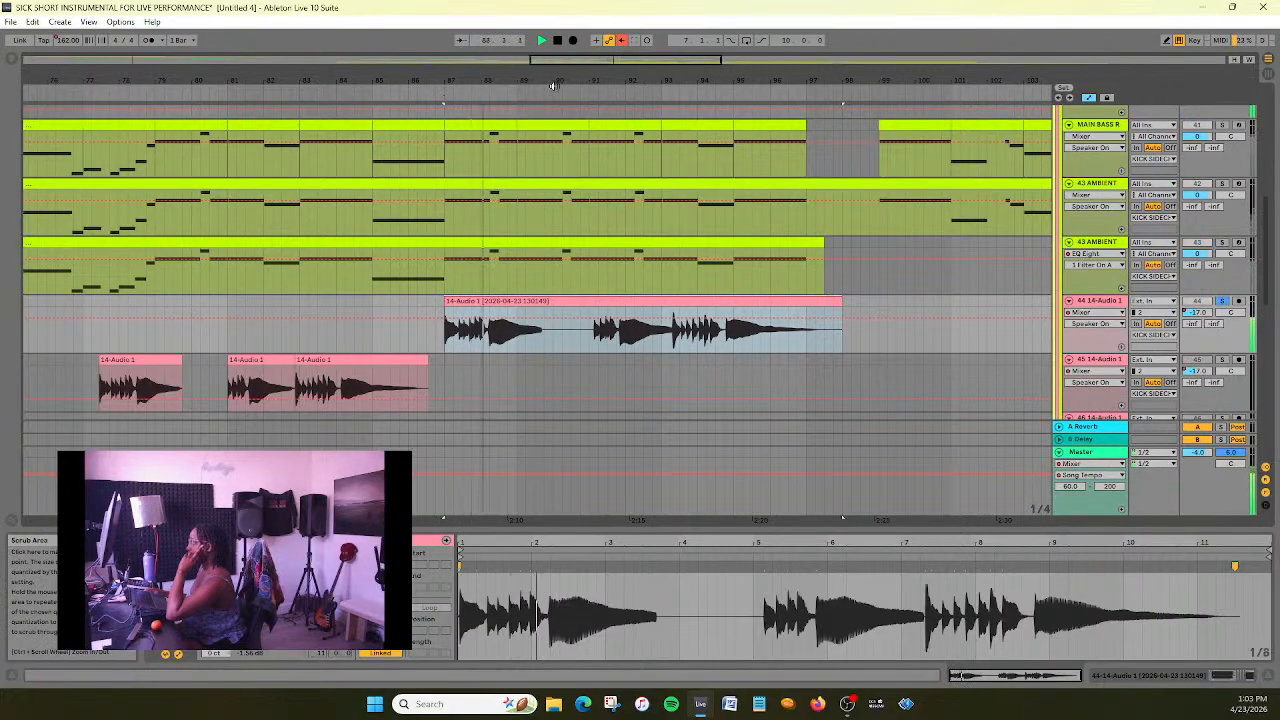
pyautogui.press('space')
# - Move the stretched clip on the 44 14-Audio 1 track earlier so that it starts just before 86.3, within 86.2.4
pyautogui.click(461, 349)
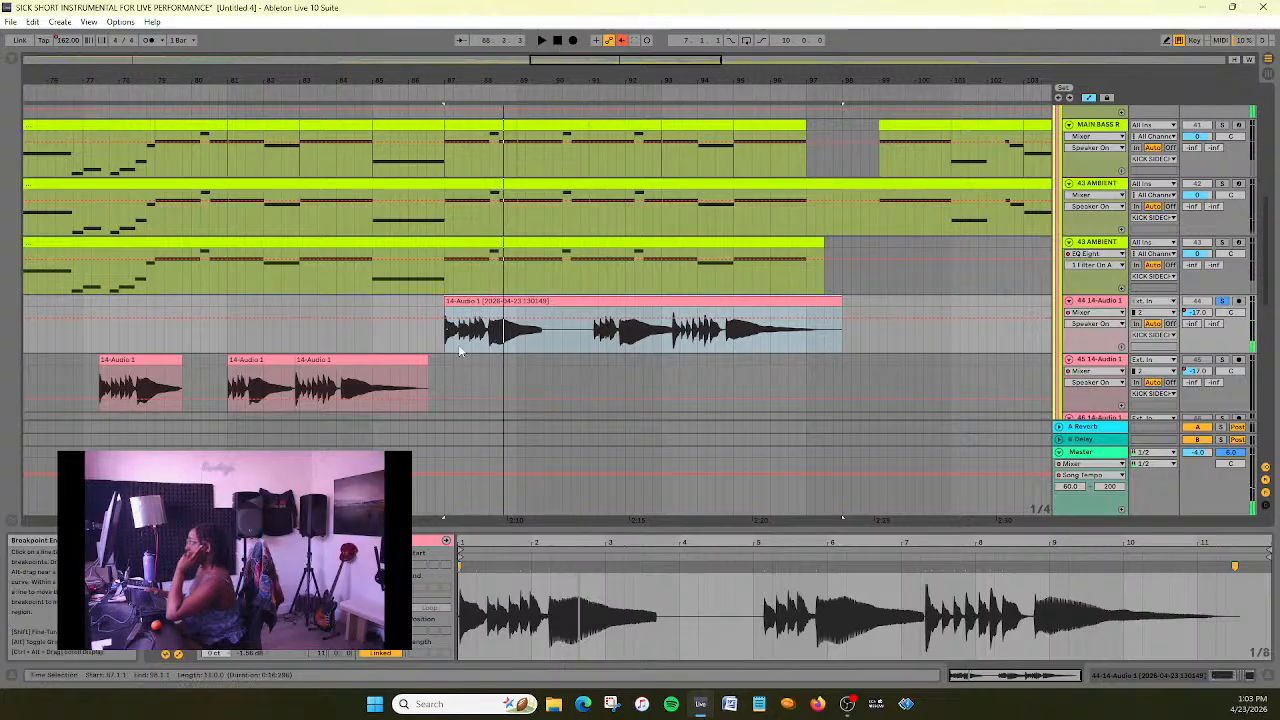
pyautogui.moveTo(471, 302); pyautogui.dragTo(458, 312)
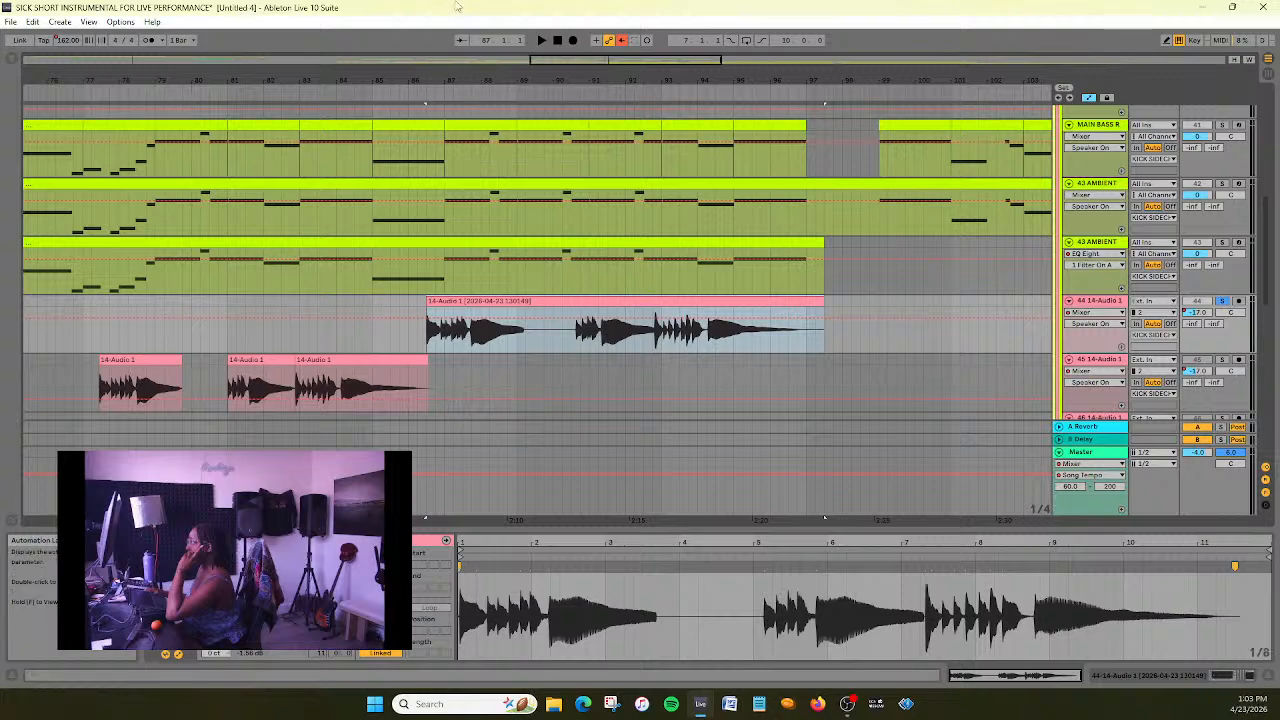
pyautogui.moveTo(562, 62); pyautogui.dragTo(598, 160)
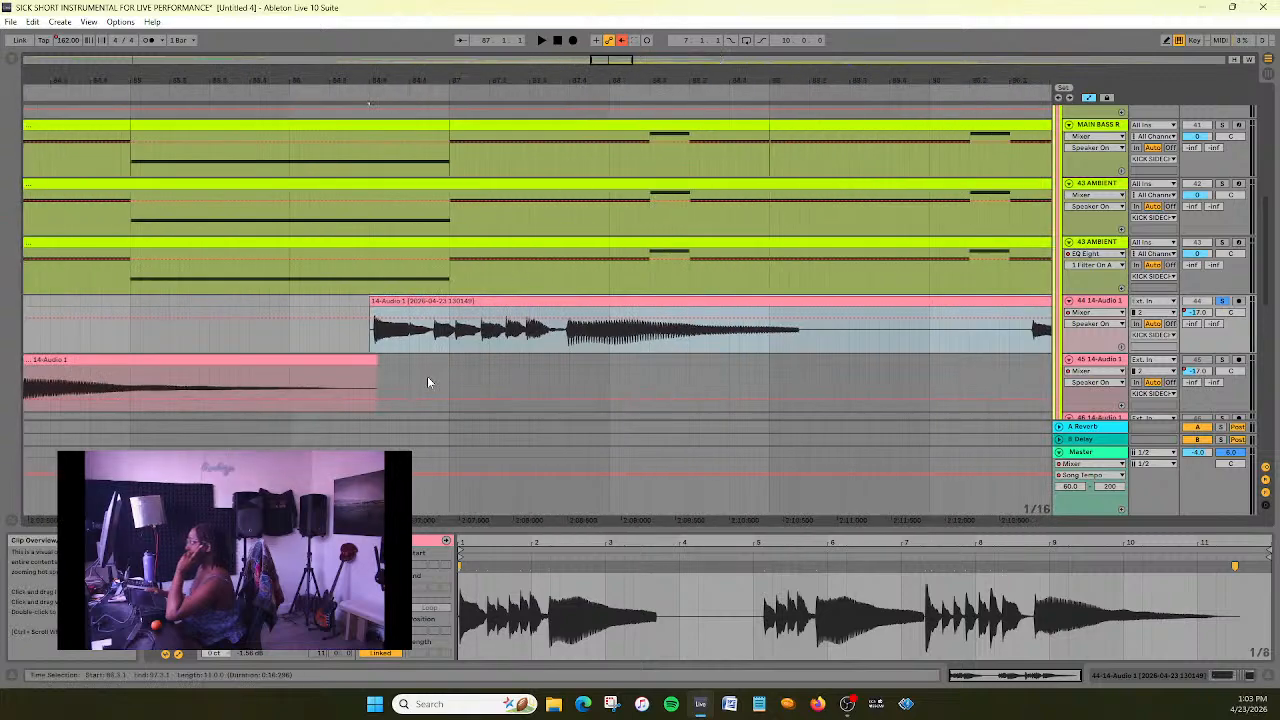
pyautogui.click(492, 305)
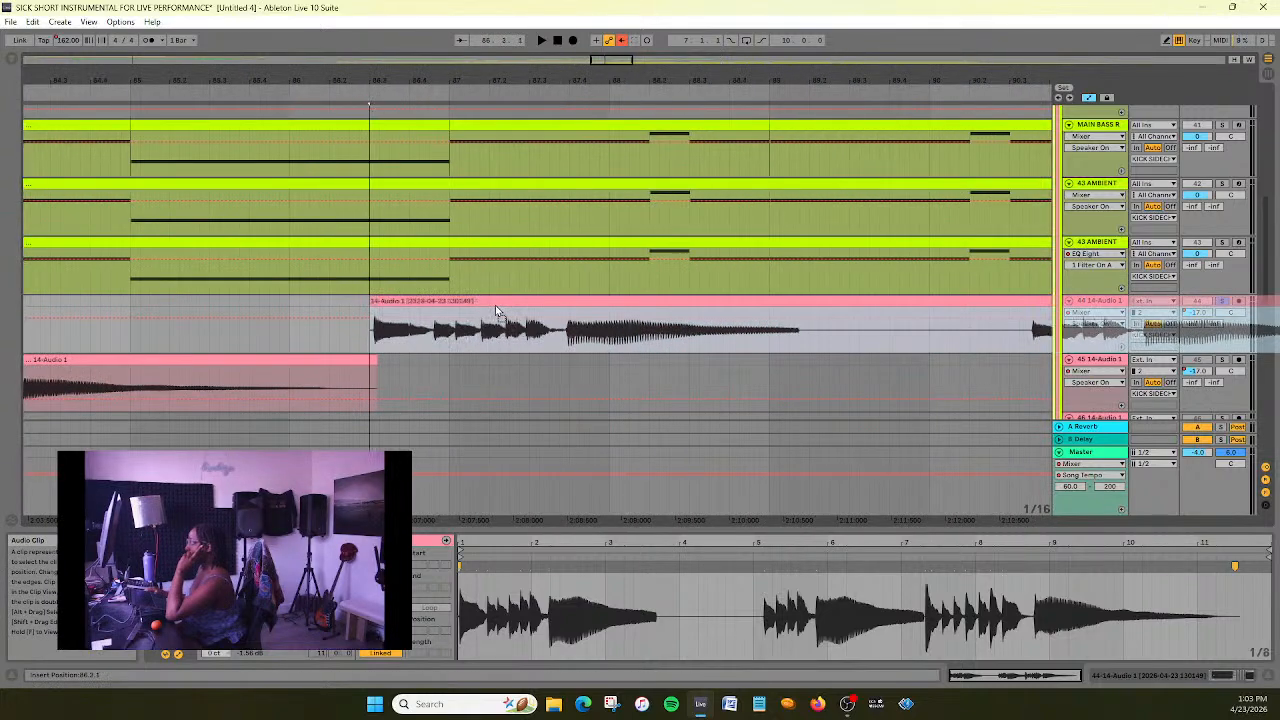
pyautogui.moveTo(616, 72); pyautogui.dragTo(675, 348)
pyautogui.moveTo(670, 302); pyautogui.dragTo(657, 308)
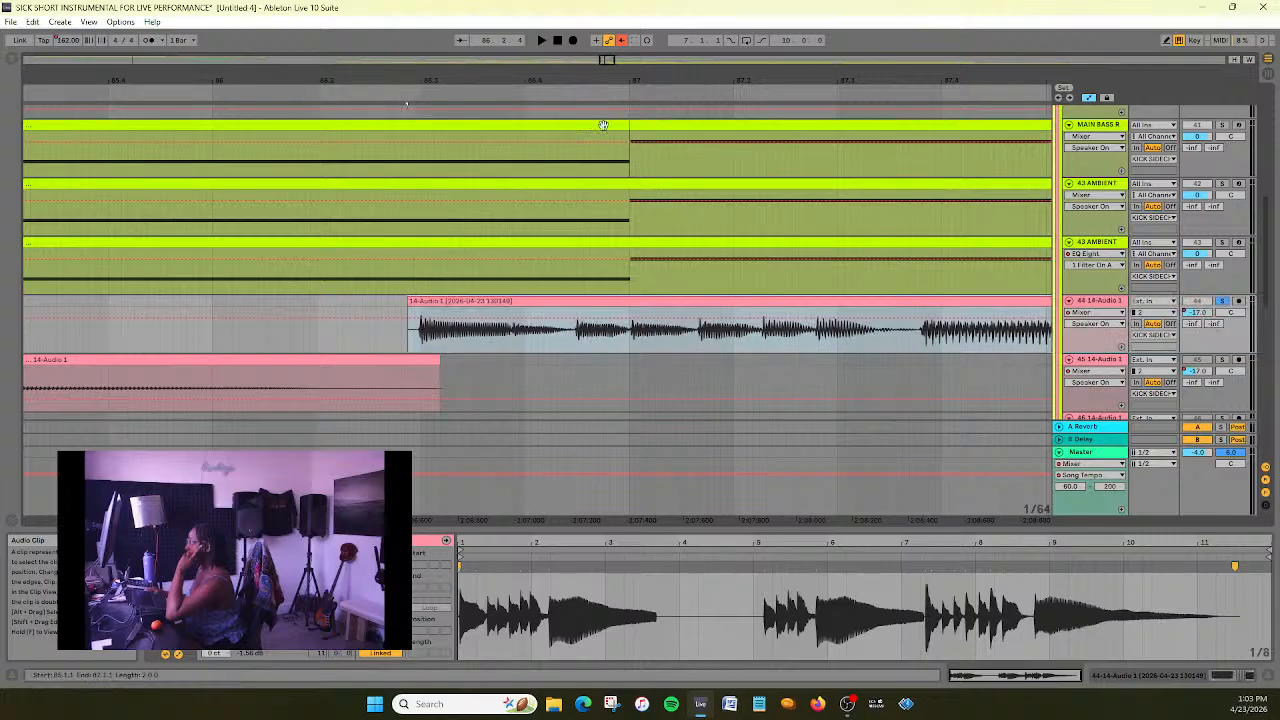
pyautogui.moveTo(611, 59); pyautogui.dragTo(615, 15)
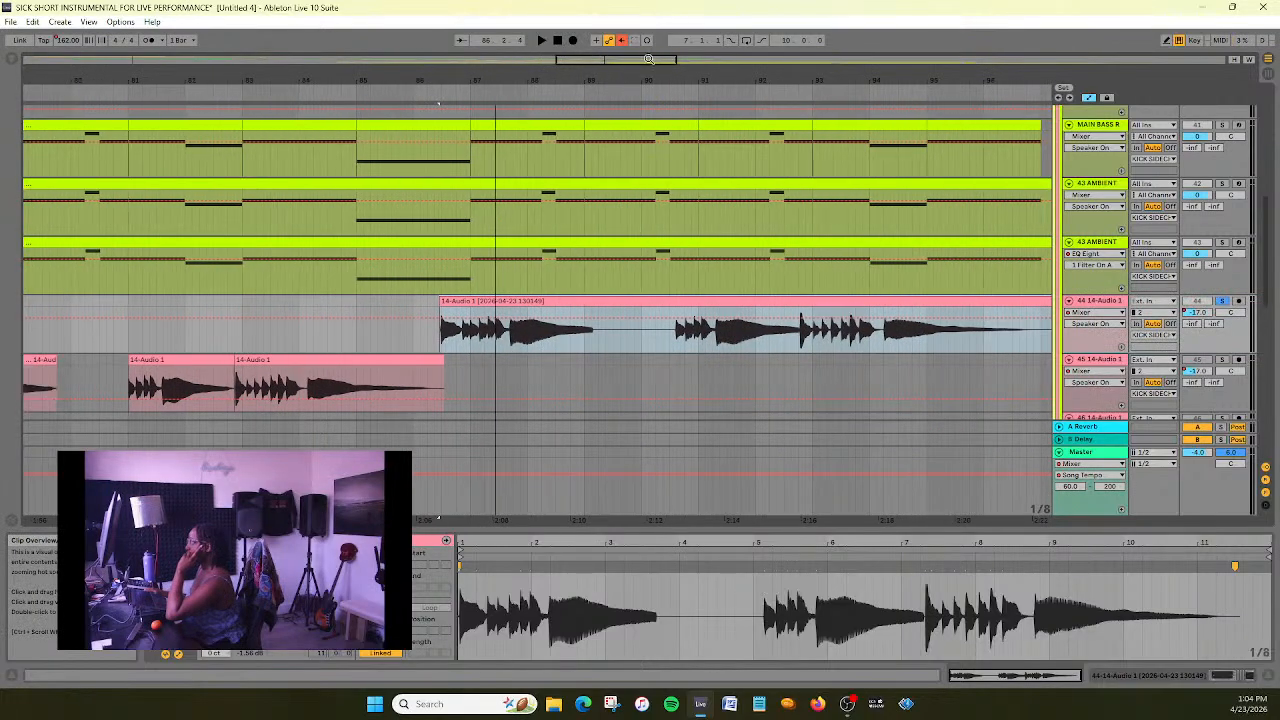
# - Play the passage from about bar 85 repeatedly to check the repositioned 14-Audio 1 clip's timing against the full mix
pyautogui.click(336, 102)
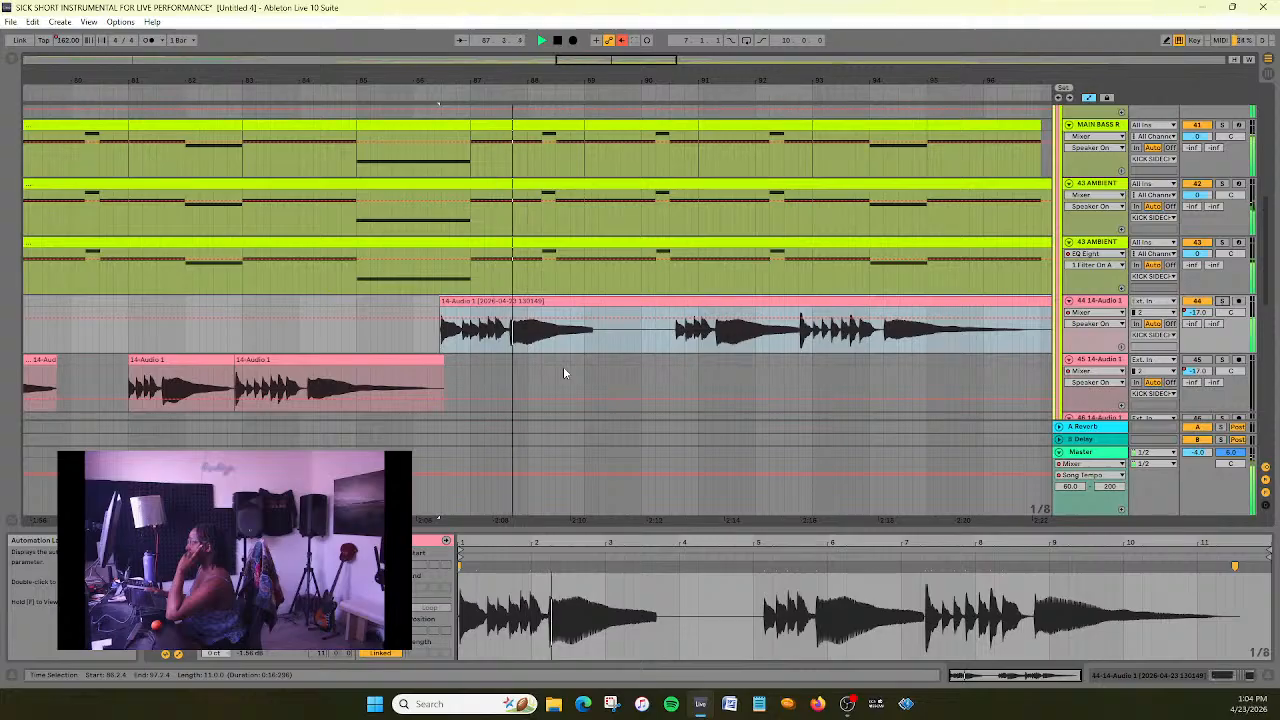
pyautogui.doubleClick(559, 41)
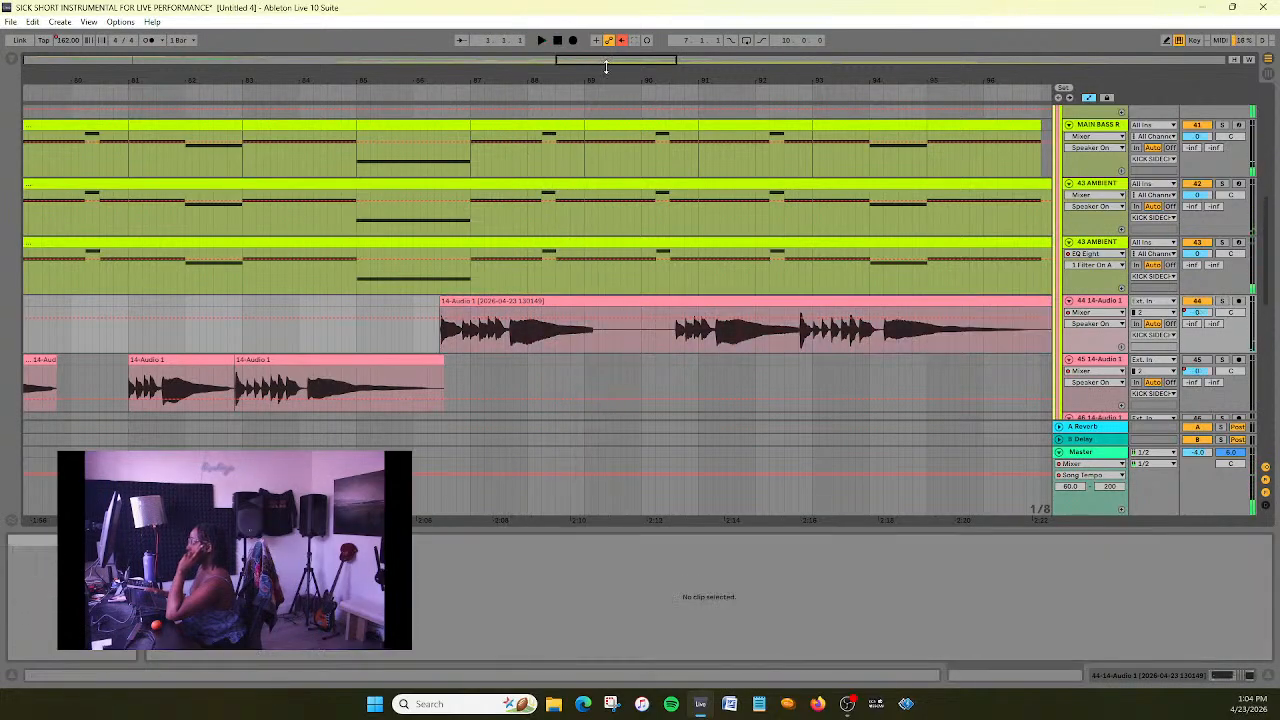
pyautogui.click(352, 94)
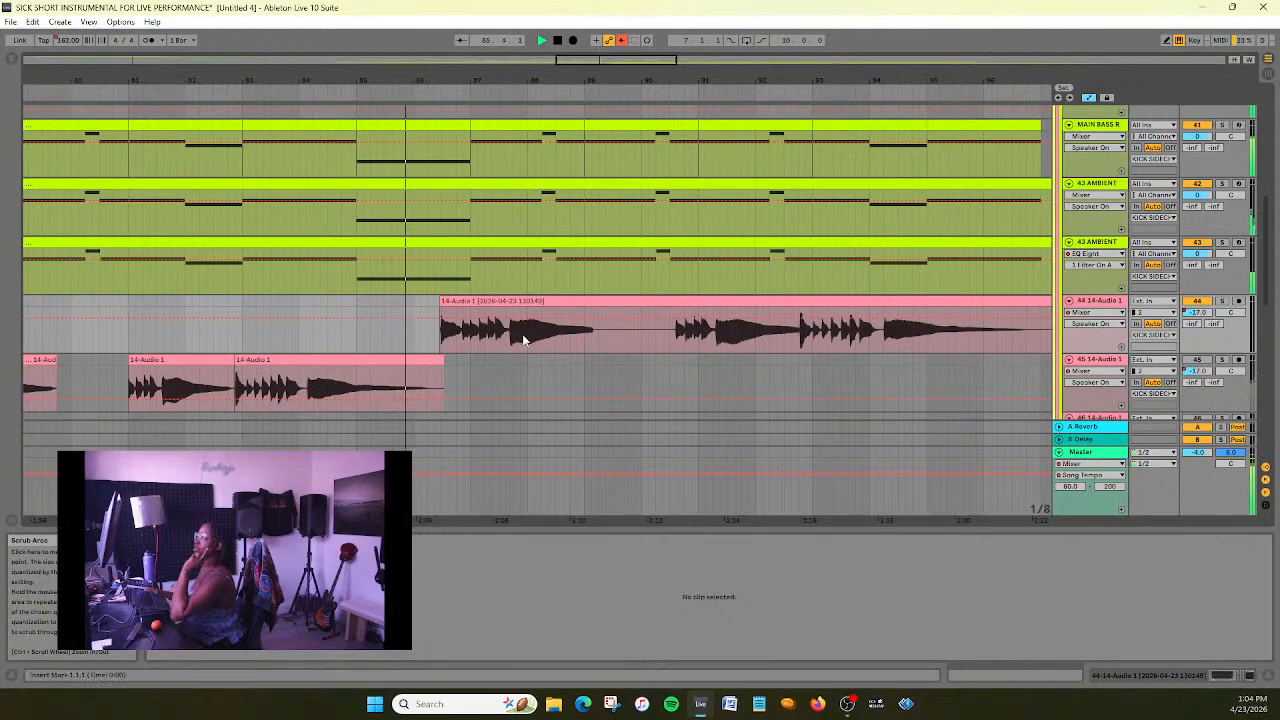
pyautogui.click(558, 42)
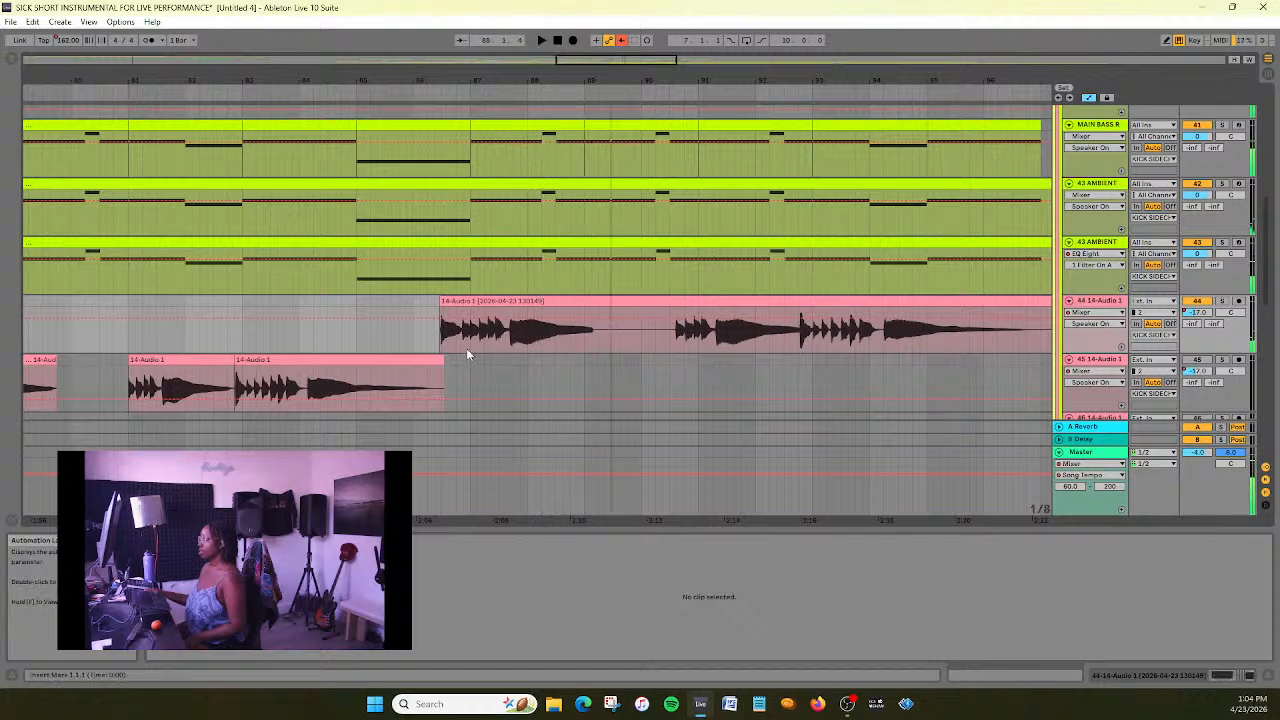
pyautogui.click(409, 90)
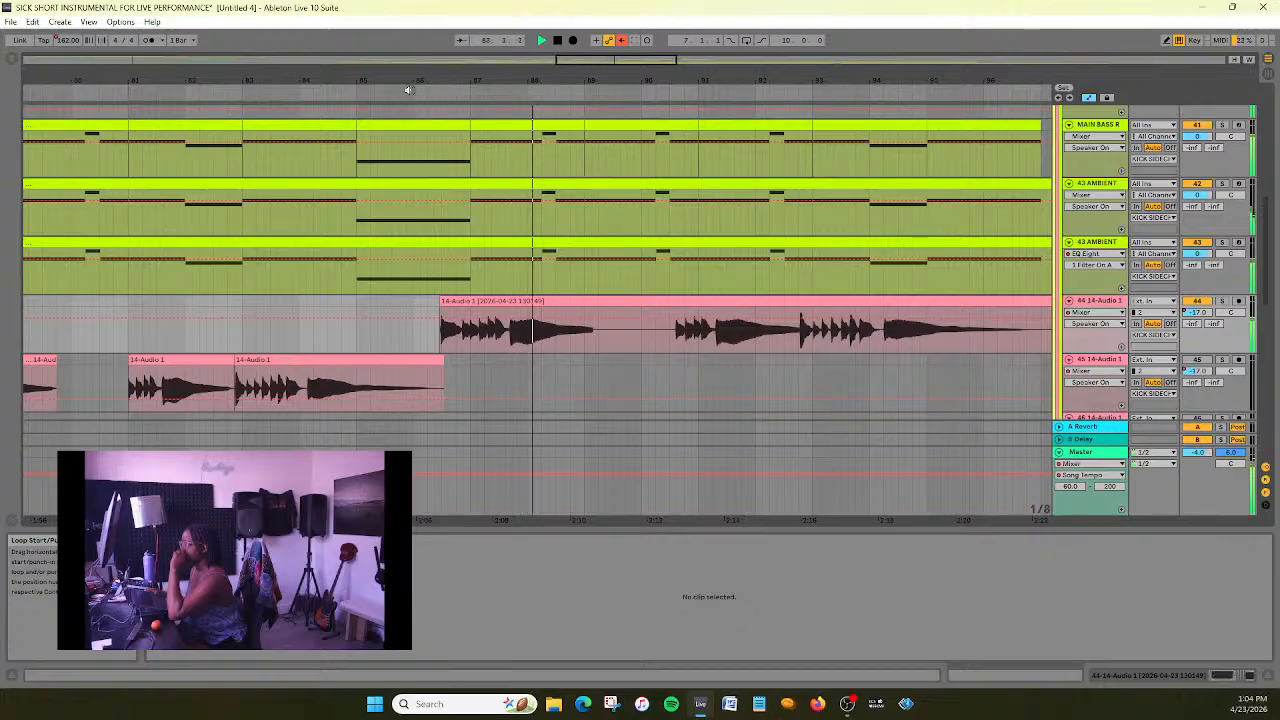
pyautogui.click(561, 44)
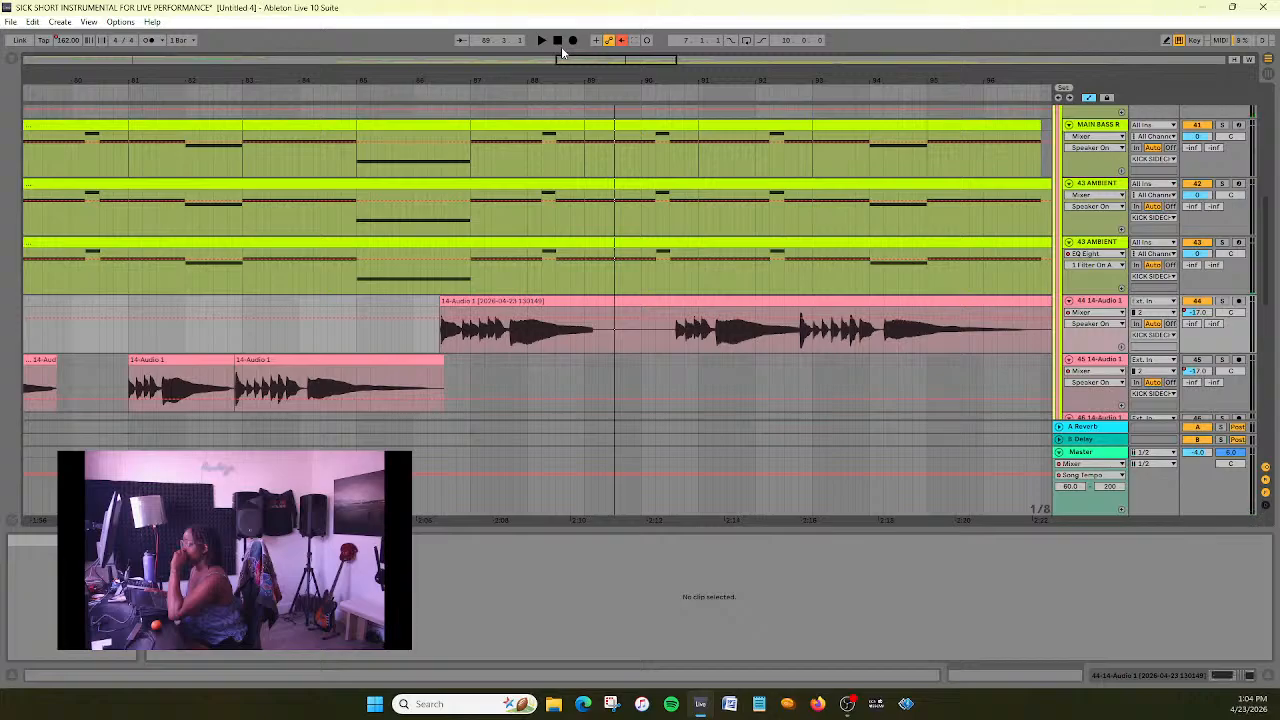
# - Select the repositioned 14-Audio 1 clip and open its sample in the clip view
pyautogui.press('-')
pyautogui.press('-')
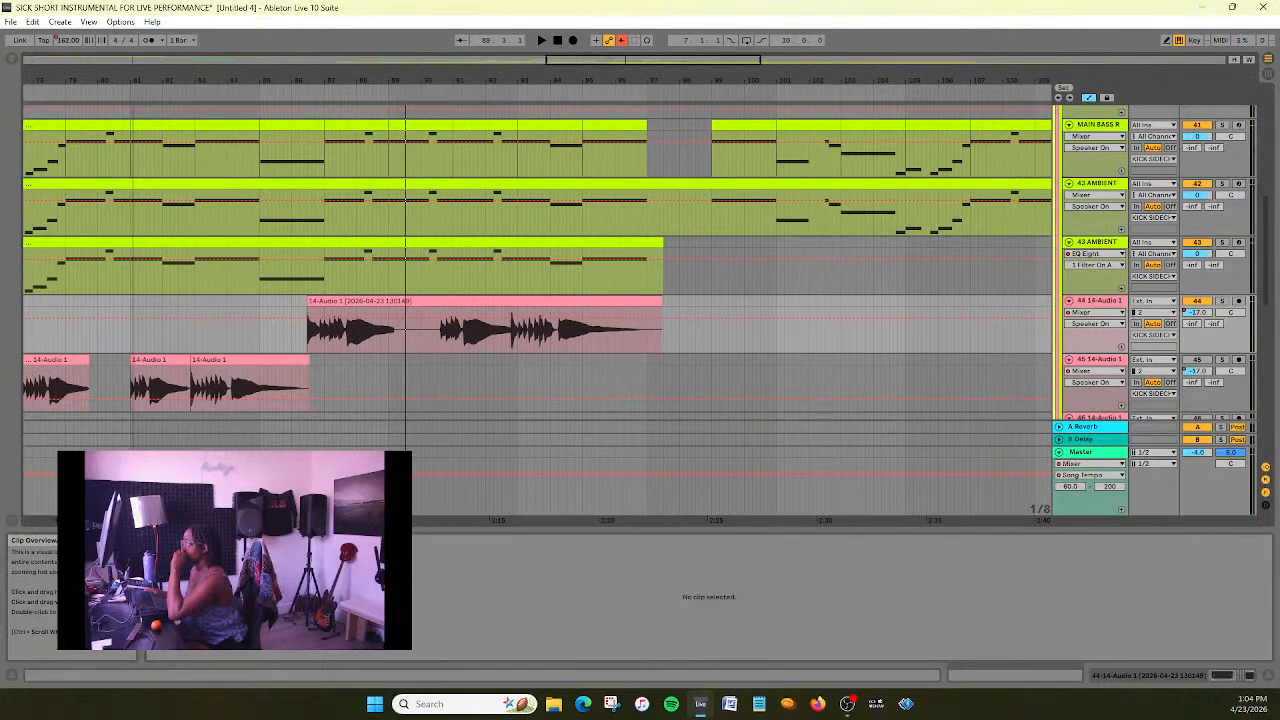
pyautogui.press('+')
pyautogui.press('+')
pyautogui.moveTo(568, 60)
pyautogui.mouseDown()
pyautogui.moveTo(569, 94)
pyautogui.moveTo(590, 95)
pyautogui.moveTo(591, 64)
pyautogui.mouseUp()
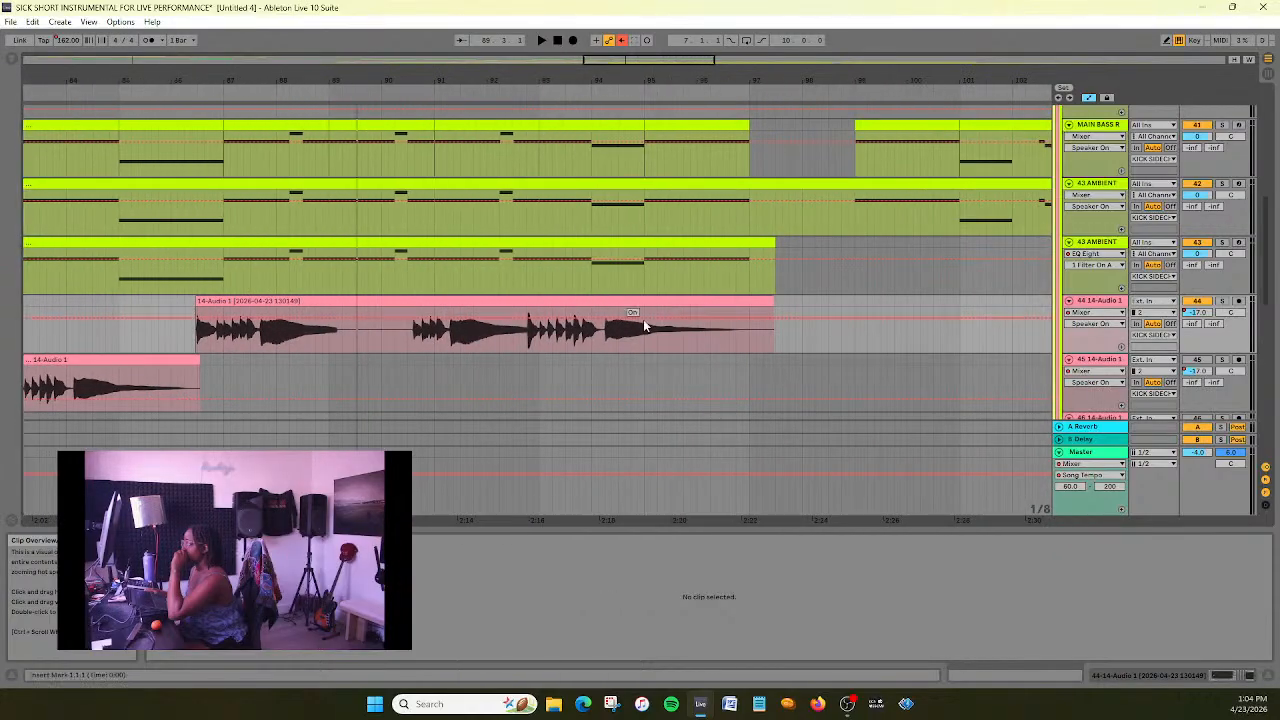
pyautogui.click(562, 300)
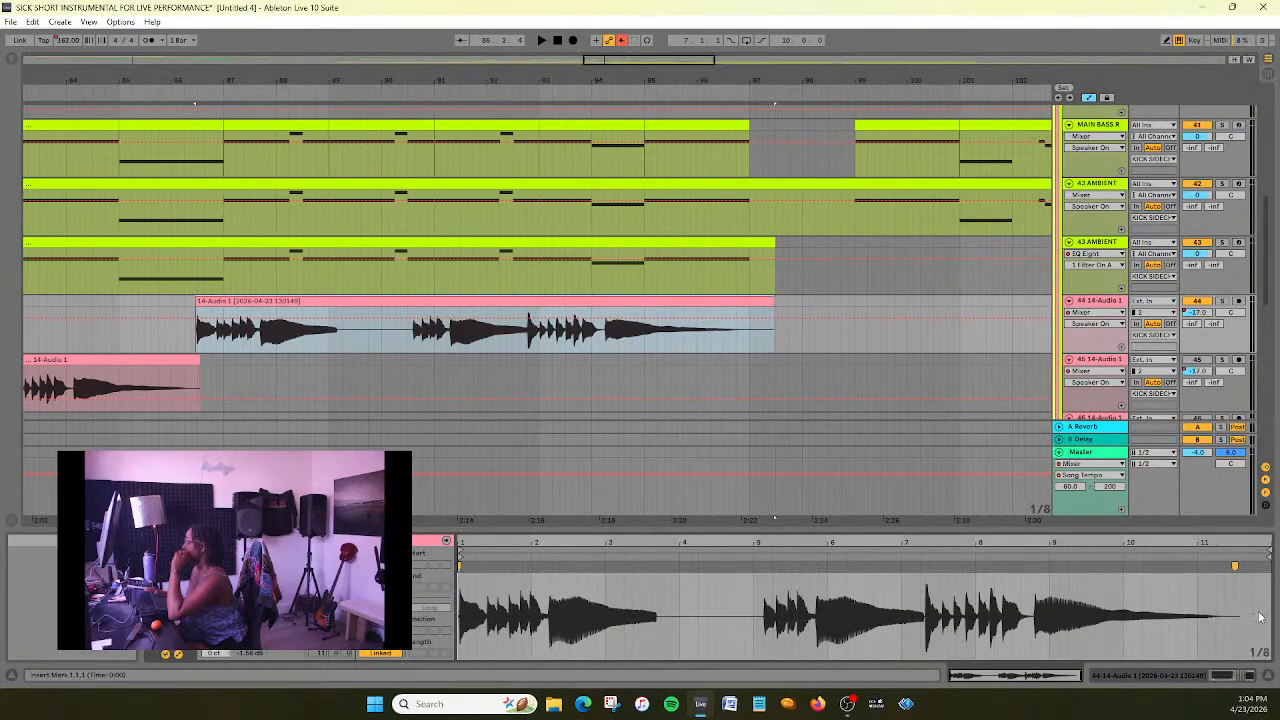
# - Extend the clip on the 44 14-Audio 1 track to about 98.4 and stretch its sample's end warp marker to about 12.2
pyautogui.moveTo(774, 300); pyautogui.dragTo(846, 300)
pyautogui.click(1158, 565)
pyautogui.moveTo(1158, 565); pyautogui.dragTo(1189, 563)
pyautogui.moveTo(1189, 563); pyautogui.dragTo(1206, 562)
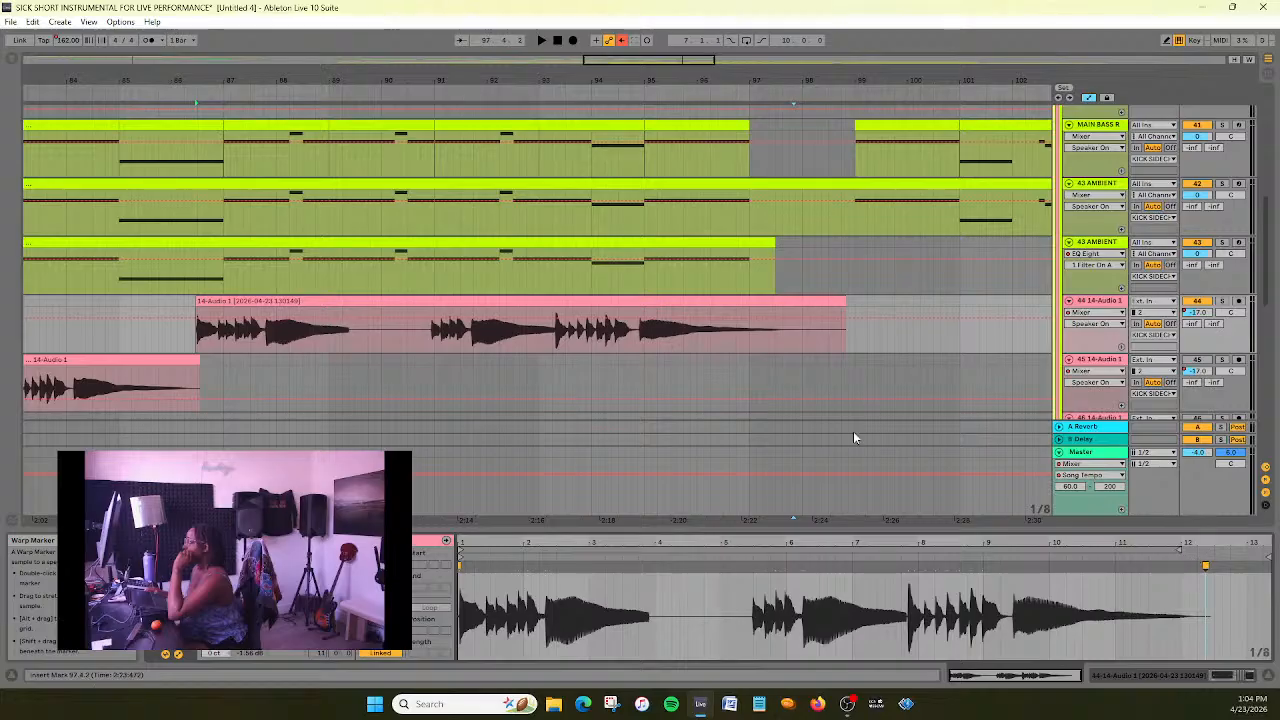
# - Reposition the clip on the 44 14-Audio 1 track slightly earlier so that its third note falls on bar 87
pyautogui.moveTo(653, 72); pyautogui.dragTo(930, 178)
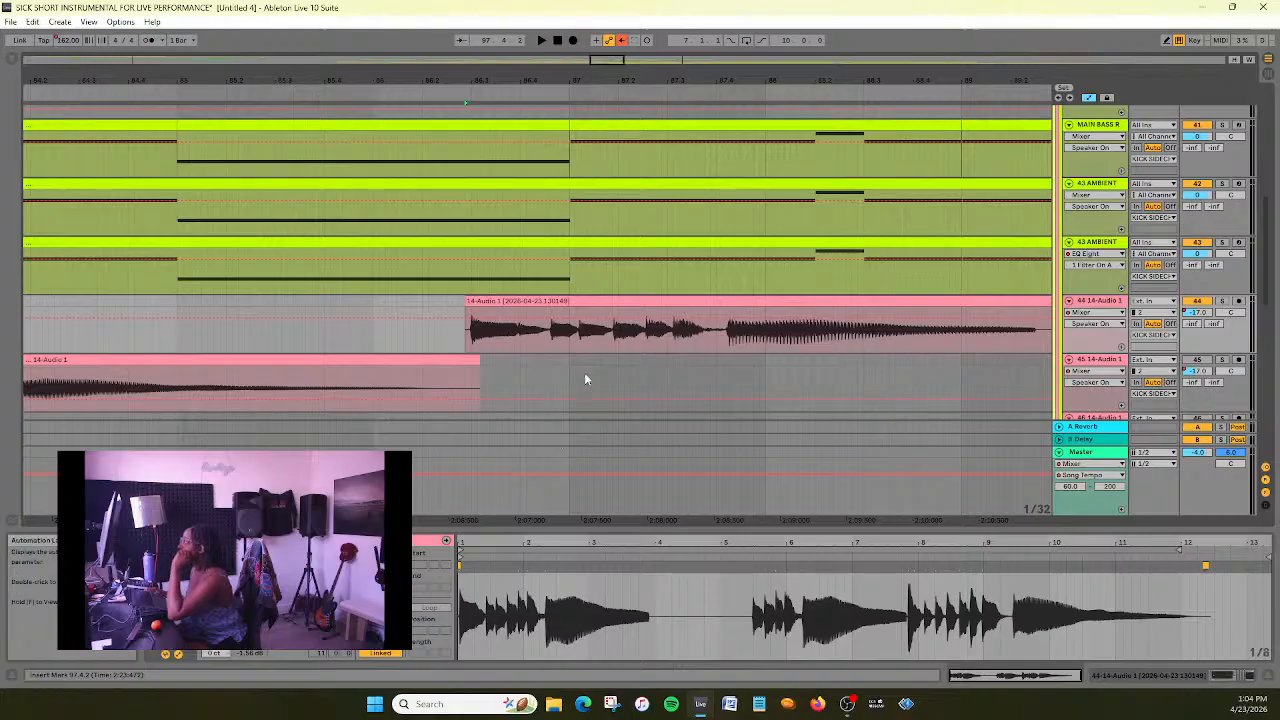
pyautogui.moveTo(585, 312); pyautogui.dragTo(573, 303)
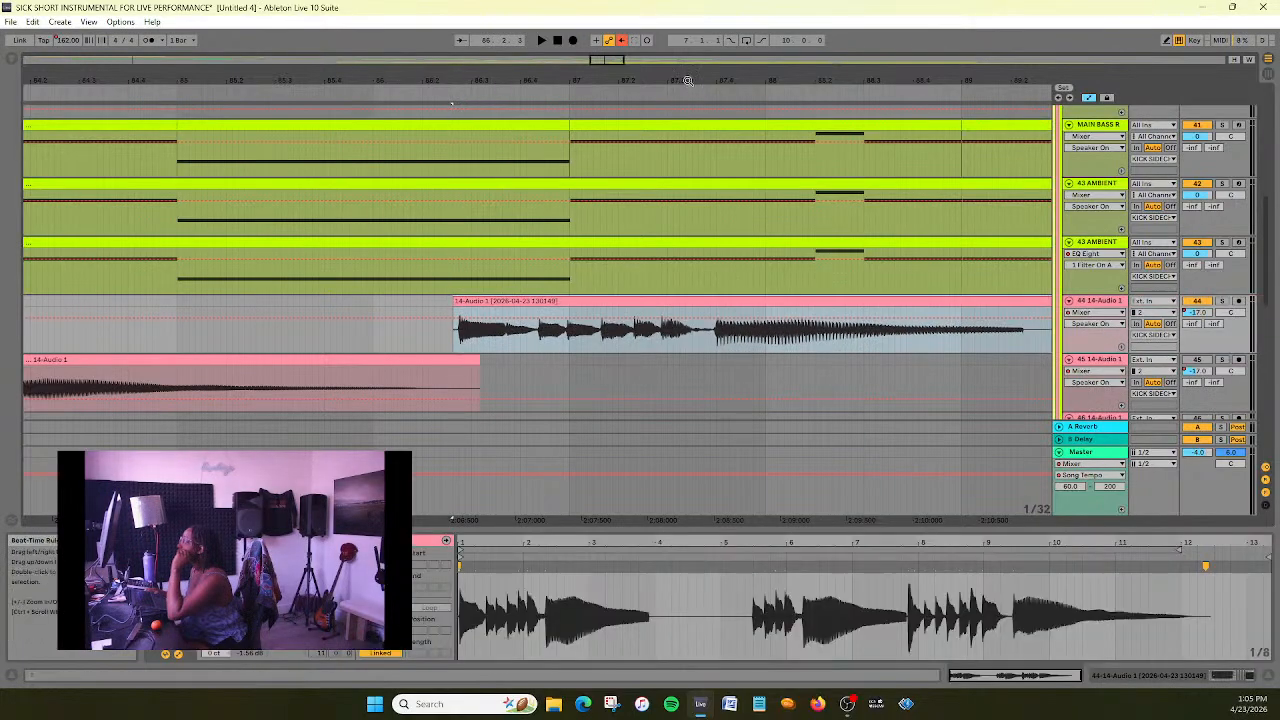
pyautogui.moveTo(658, 81); pyautogui.dragTo(737, 125)
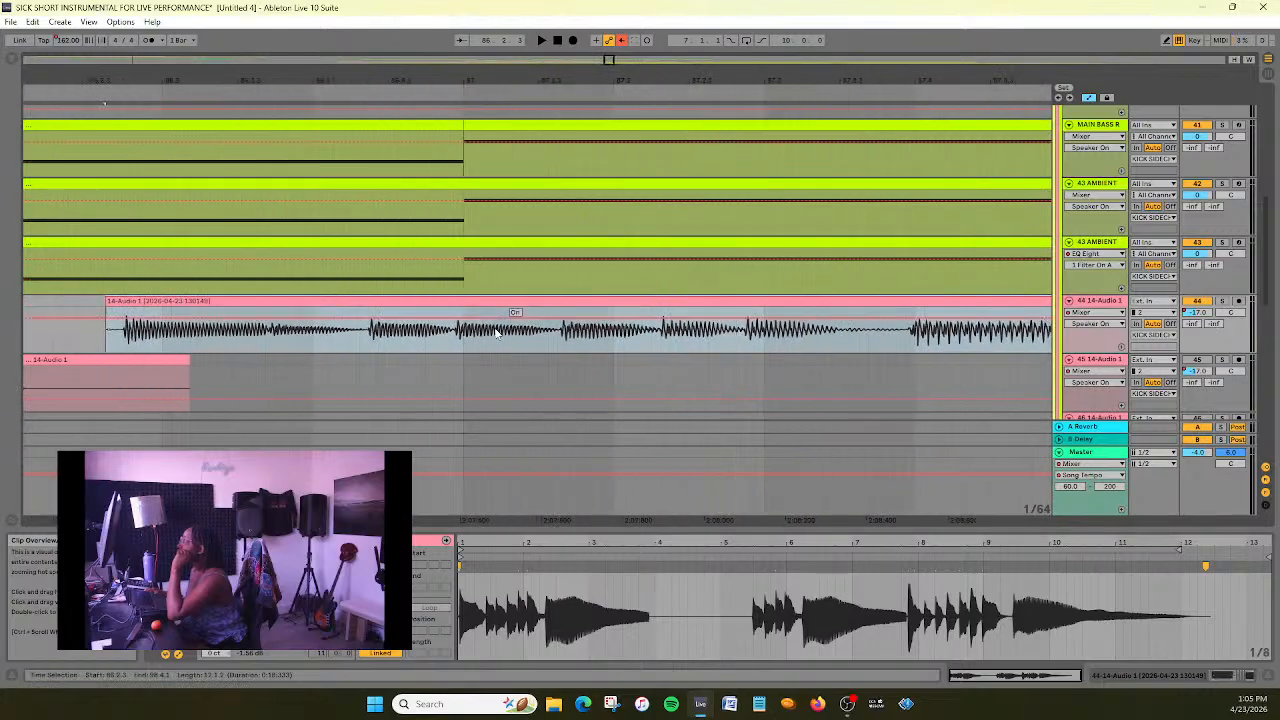
pyautogui.moveTo(485, 304); pyautogui.dragTo(500, 304)
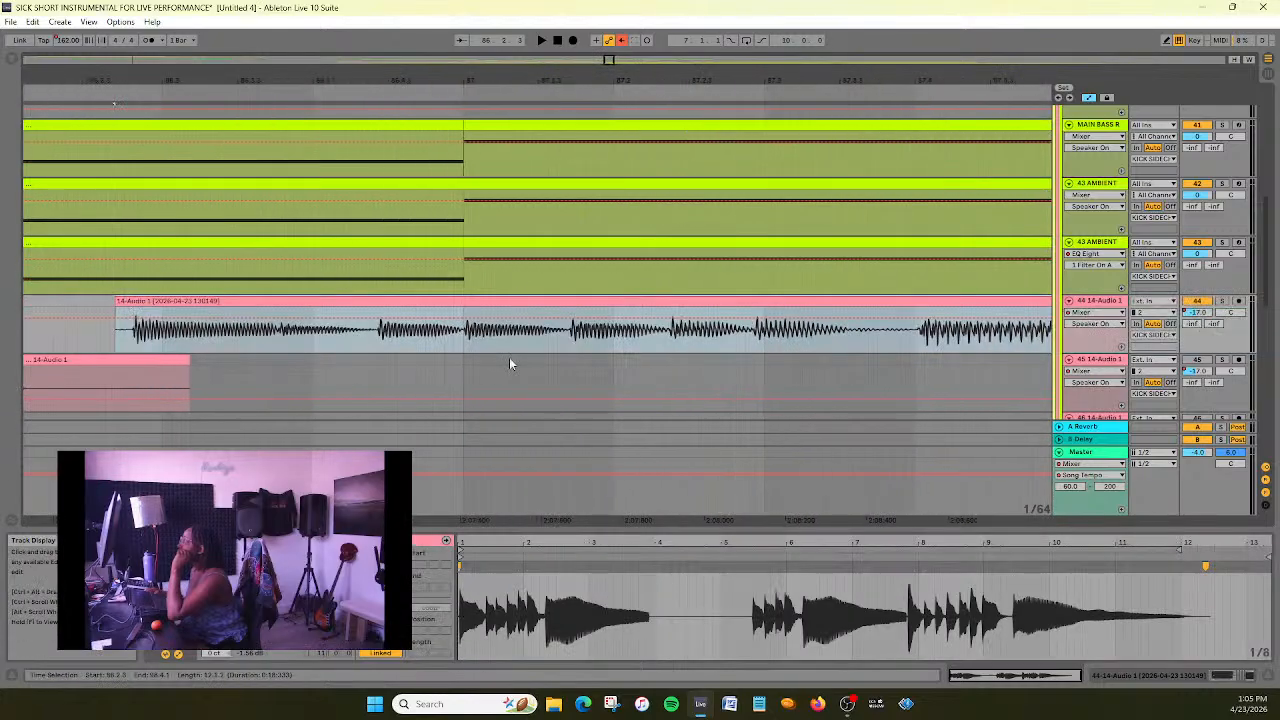
# - Play the passage from about bar 84 to check the repositioned 14-Audio 1 clip against the mix
pyautogui.moveTo(609, 61); pyautogui.dragTo(643, 8)
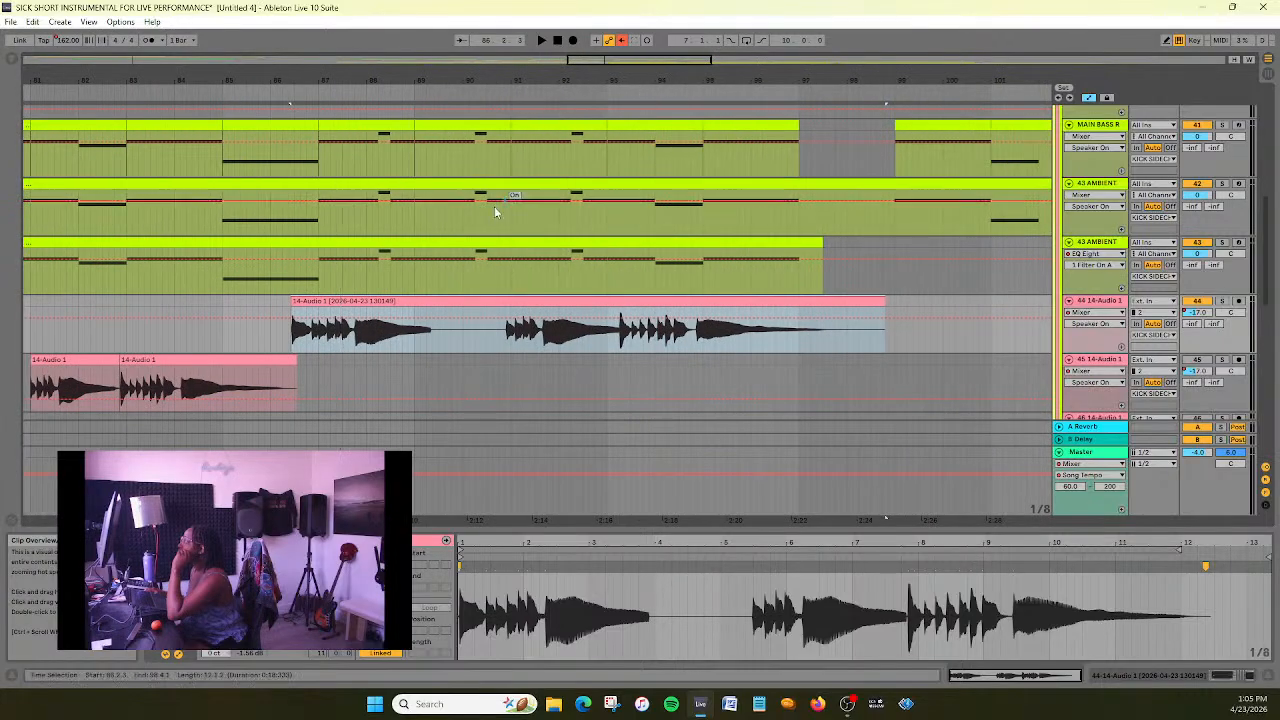
pyautogui.click(186, 94)
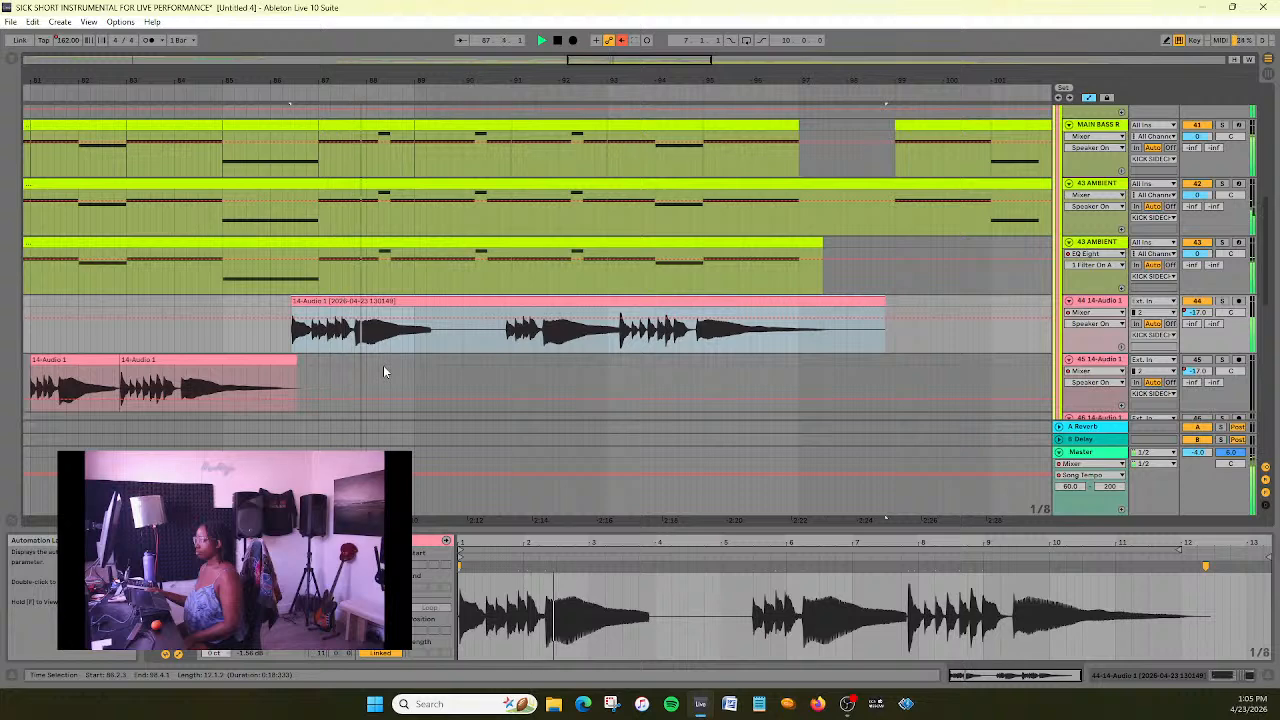
pyautogui.doubleClick(557, 41)
# - Display the EQ Eight's 8 Frequency A automation on the 44 14-Audio 1 track
pyautogui.click(1121, 315)
pyautogui.click(1112, 303)
pyautogui.click(1104, 243)
pyautogui.doubleClick(1107, 303)
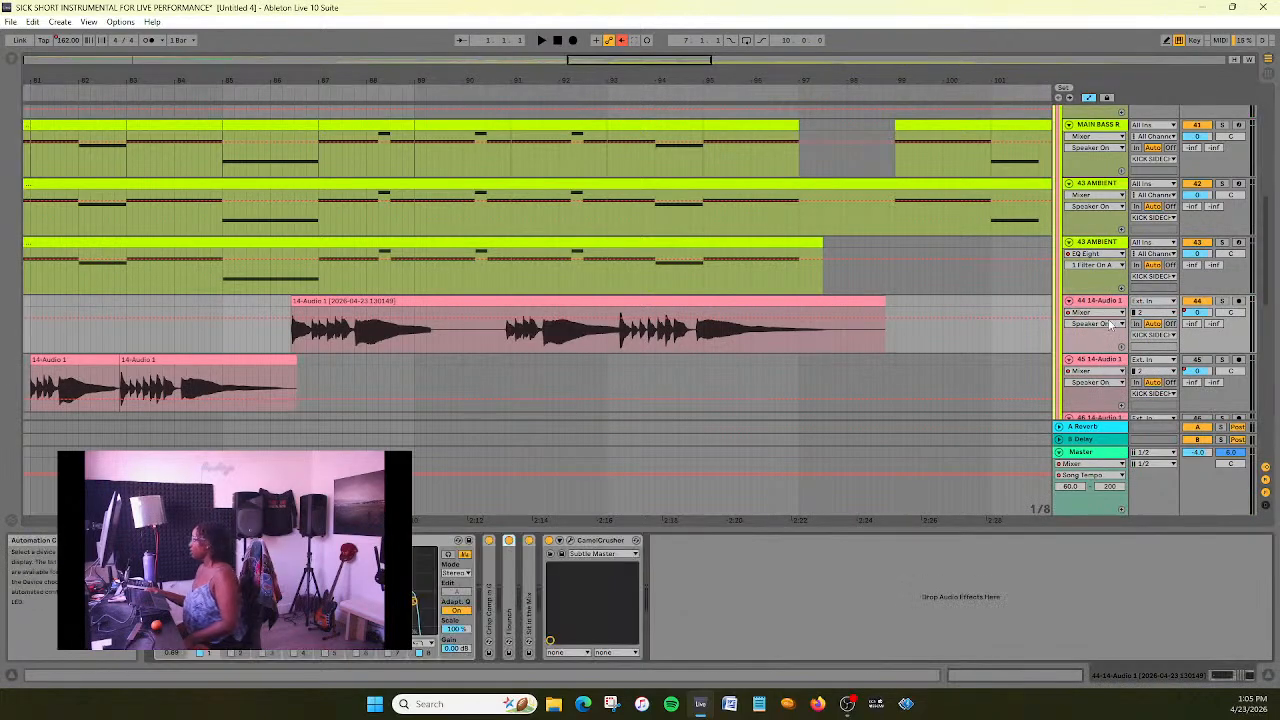
pyautogui.click(1115, 313)
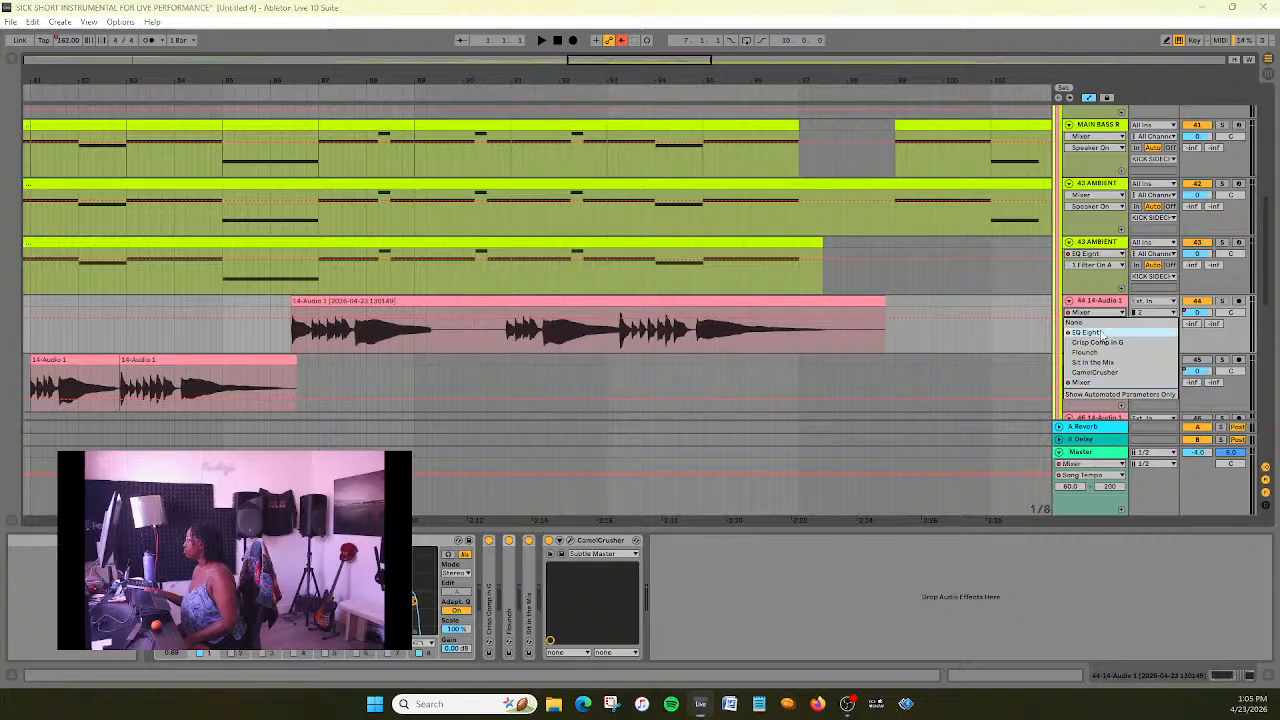
pyautogui.click(1102, 333)
pyautogui.click(1103, 324)
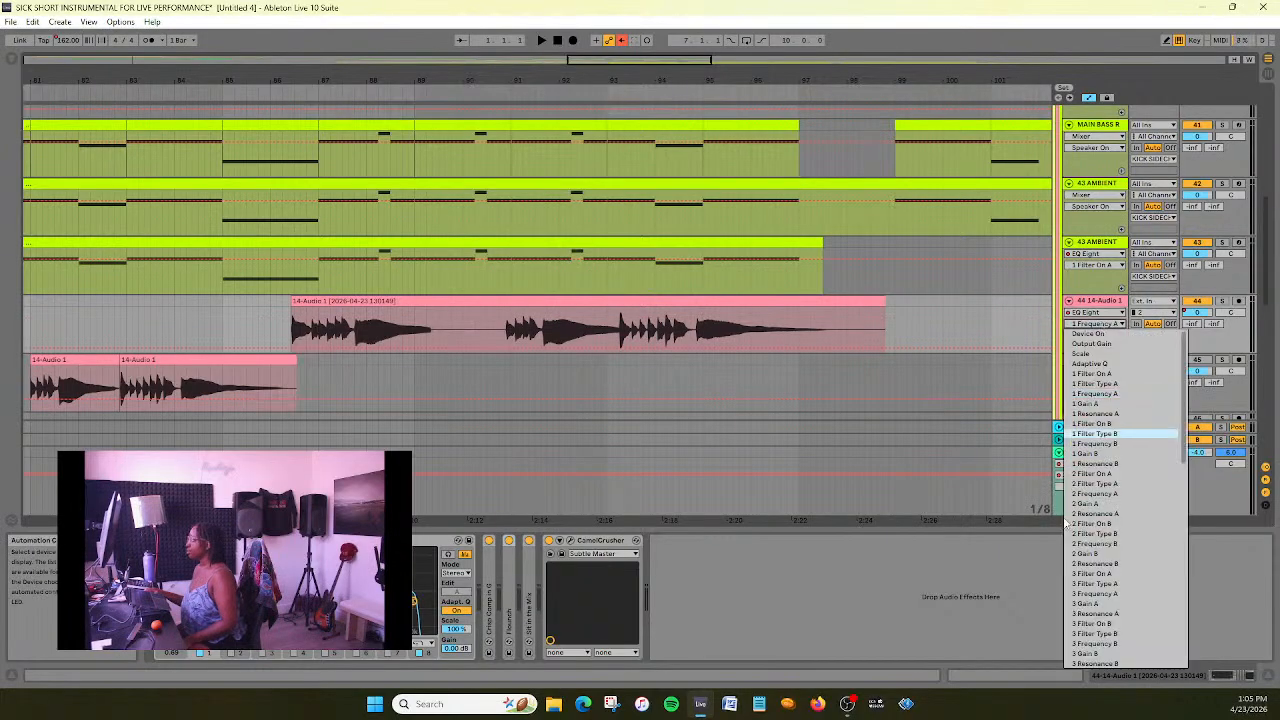
pyautogui.scroll(-10, 1131, 487)
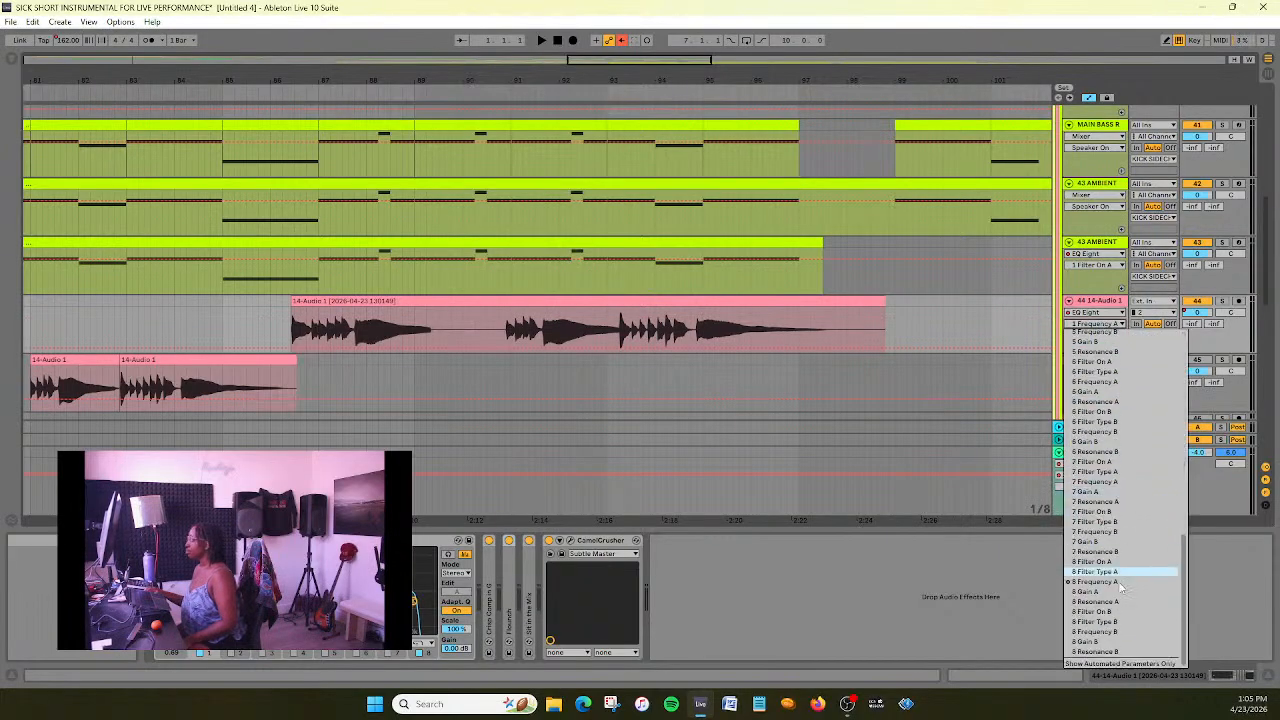
pyautogui.click(1118, 581)
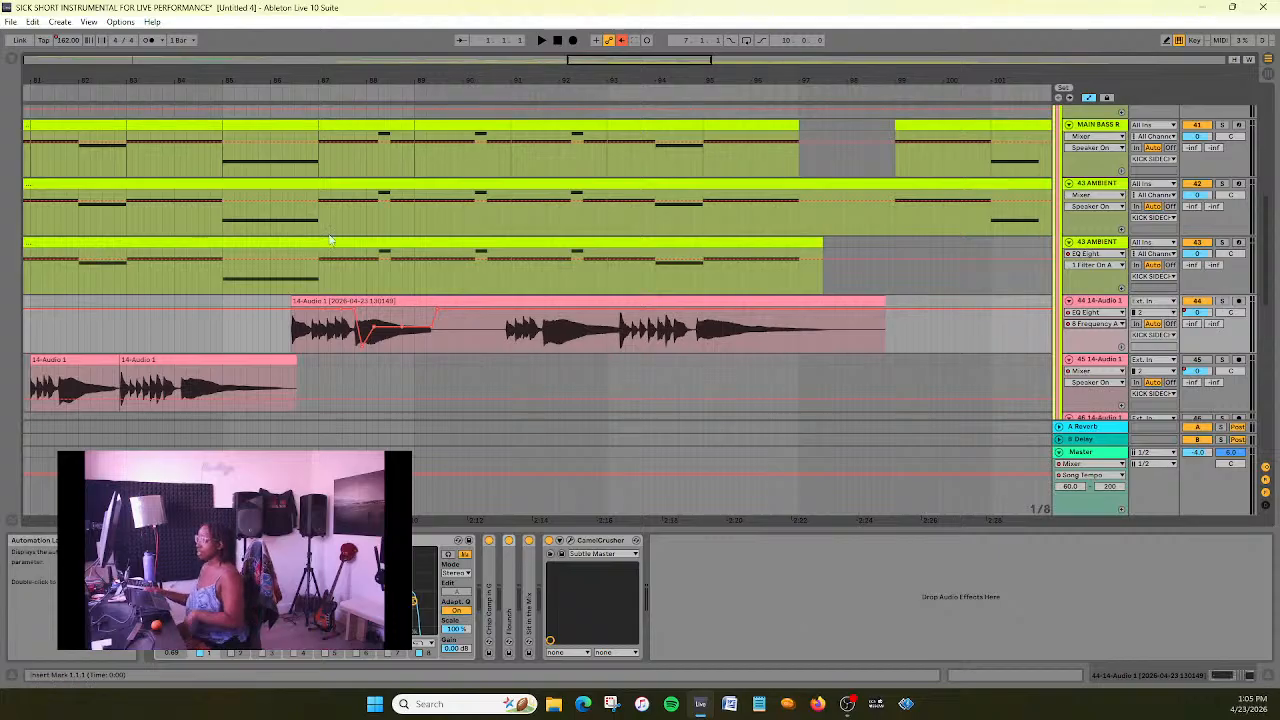
# - Examine the EQ frequency automation over the start of the 14-Audio 1 clip and play that passage
pyautogui.moveTo(613, 68); pyautogui.dragTo(613, 102)
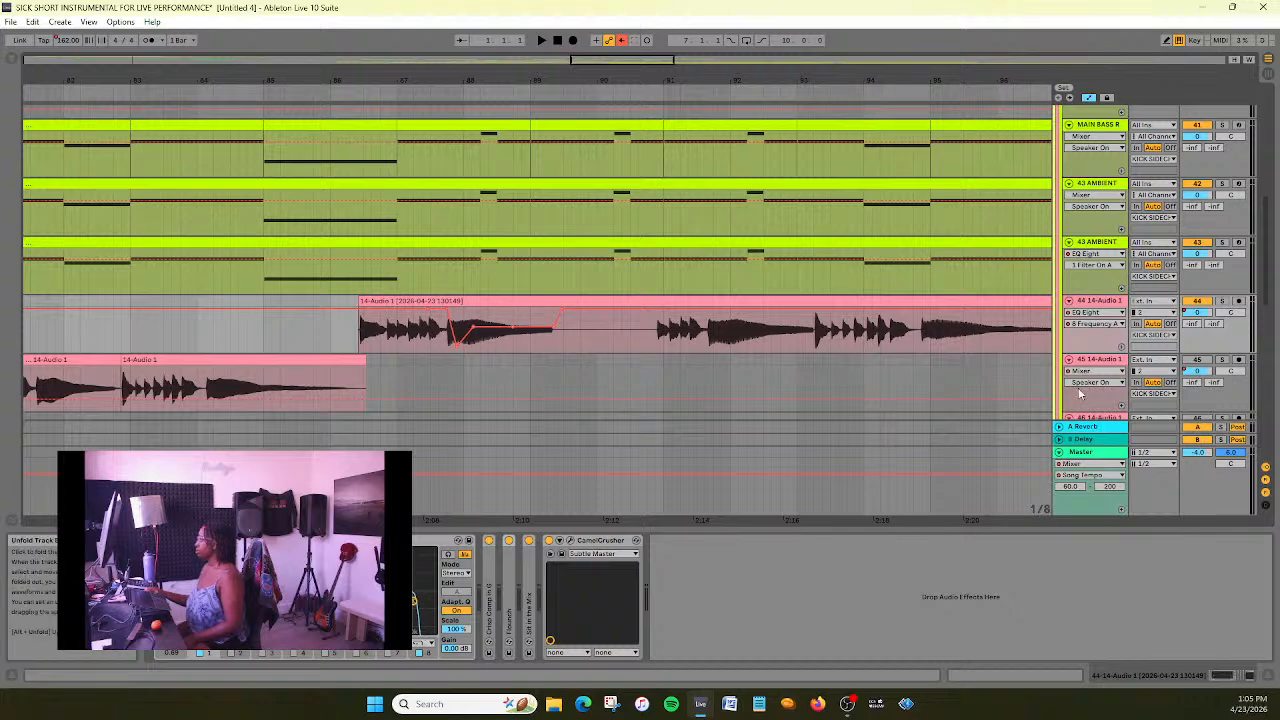
pyautogui.click(1095, 324)
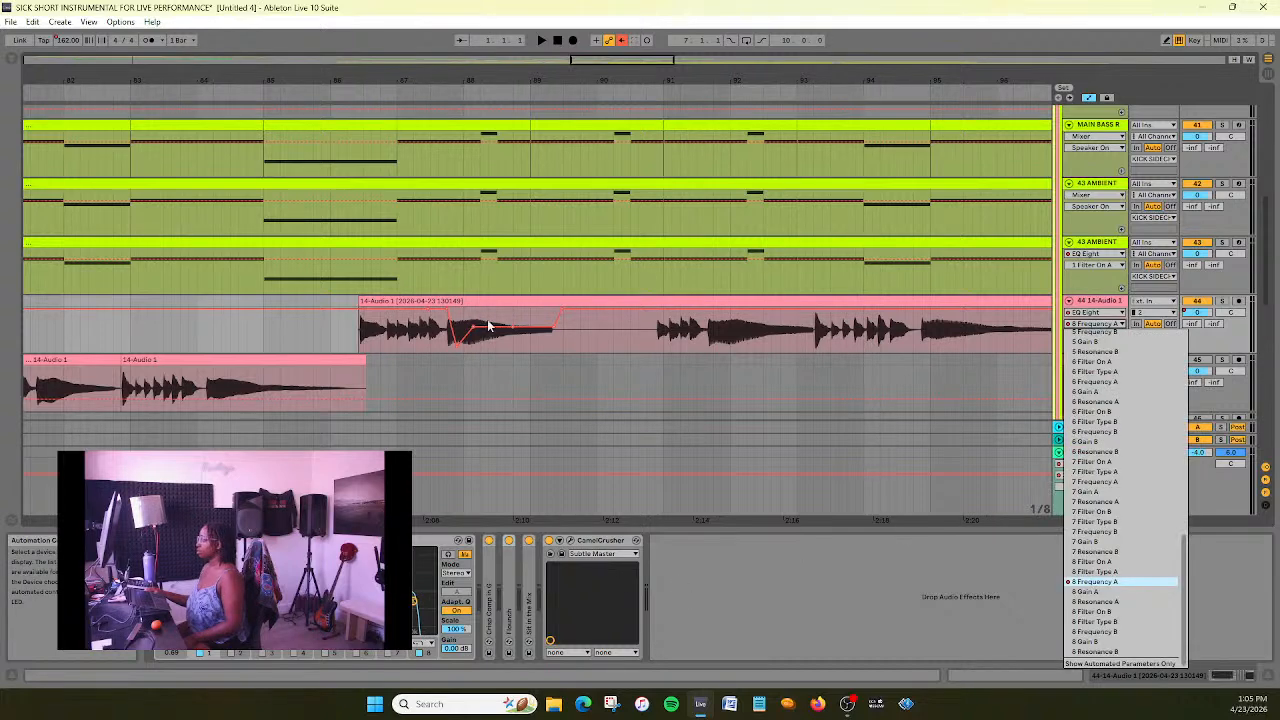
pyautogui.click(567, 312)
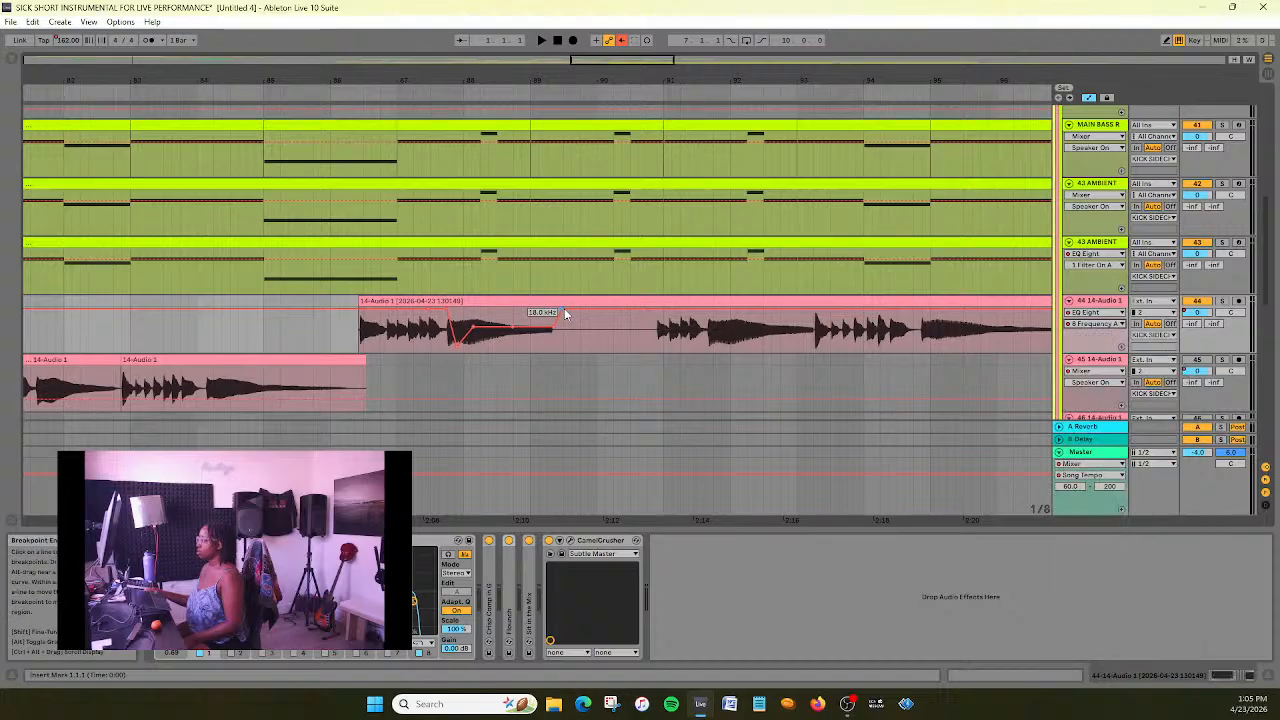
pyautogui.press('space')
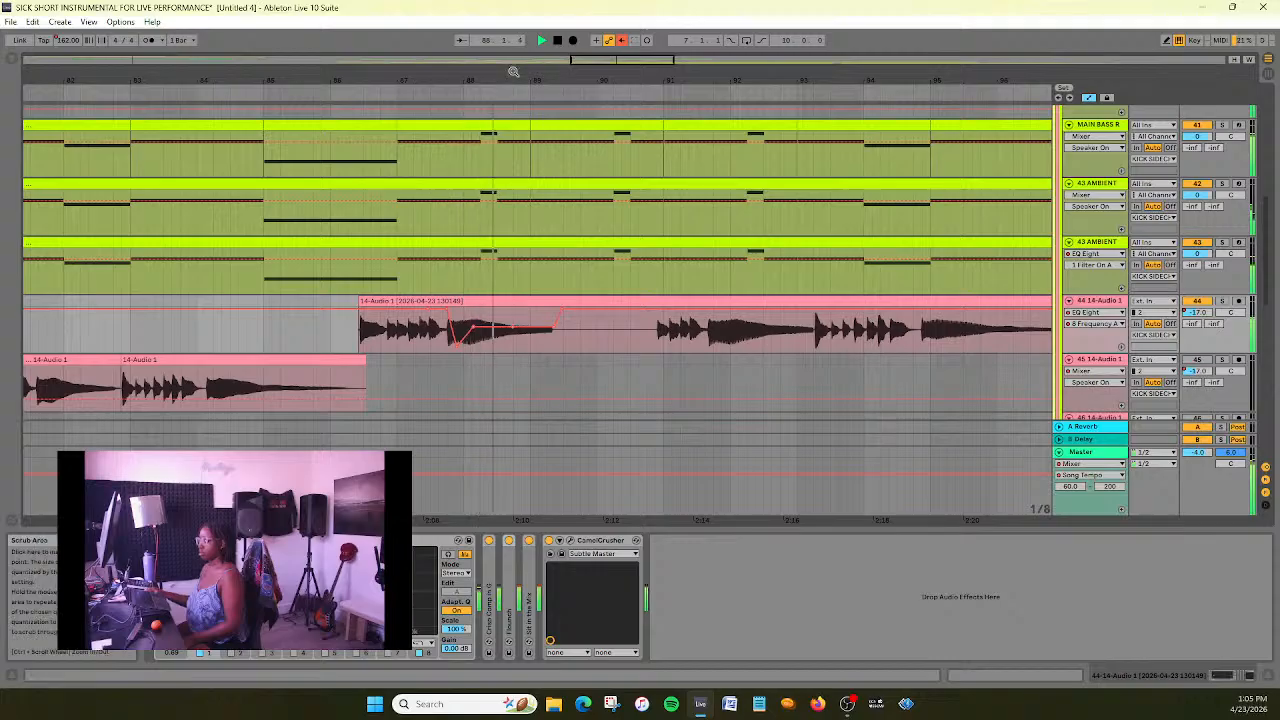
pyautogui.click(559, 40)
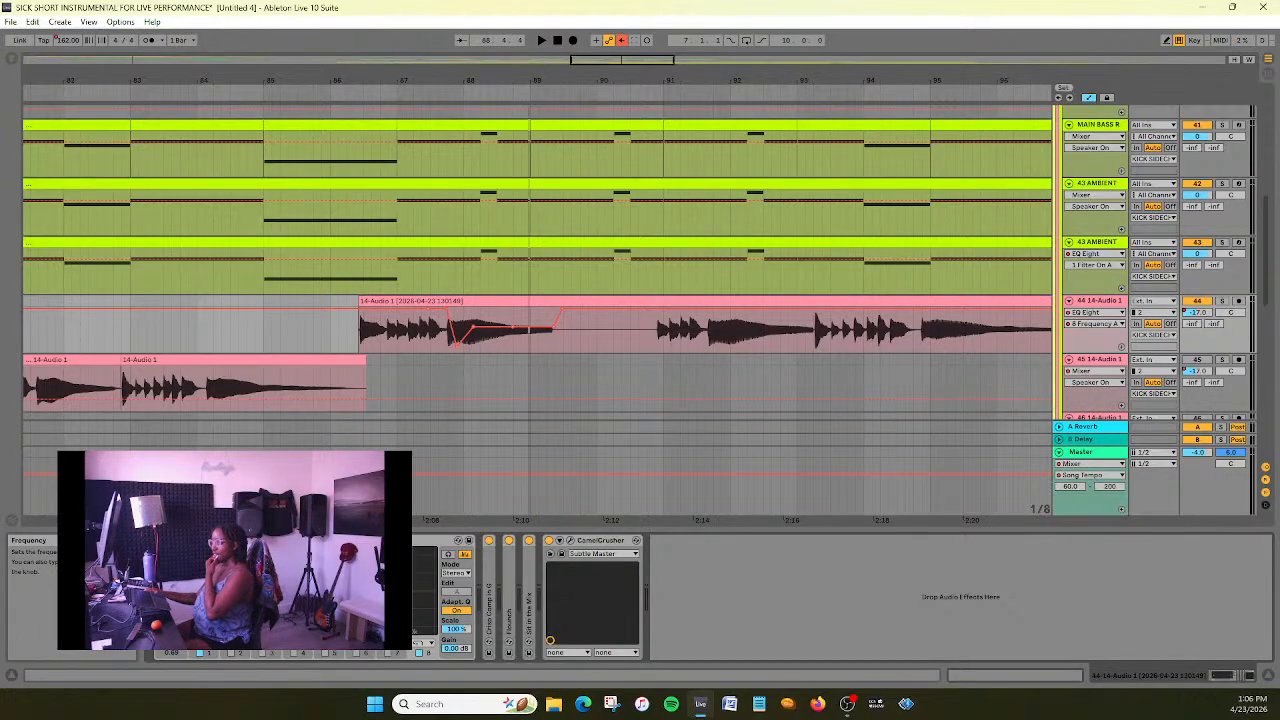
# - Turn off the EQ Eight on the 44 14-Audio 1 track and play the section from about bar 85
pyautogui.click(160, 540)
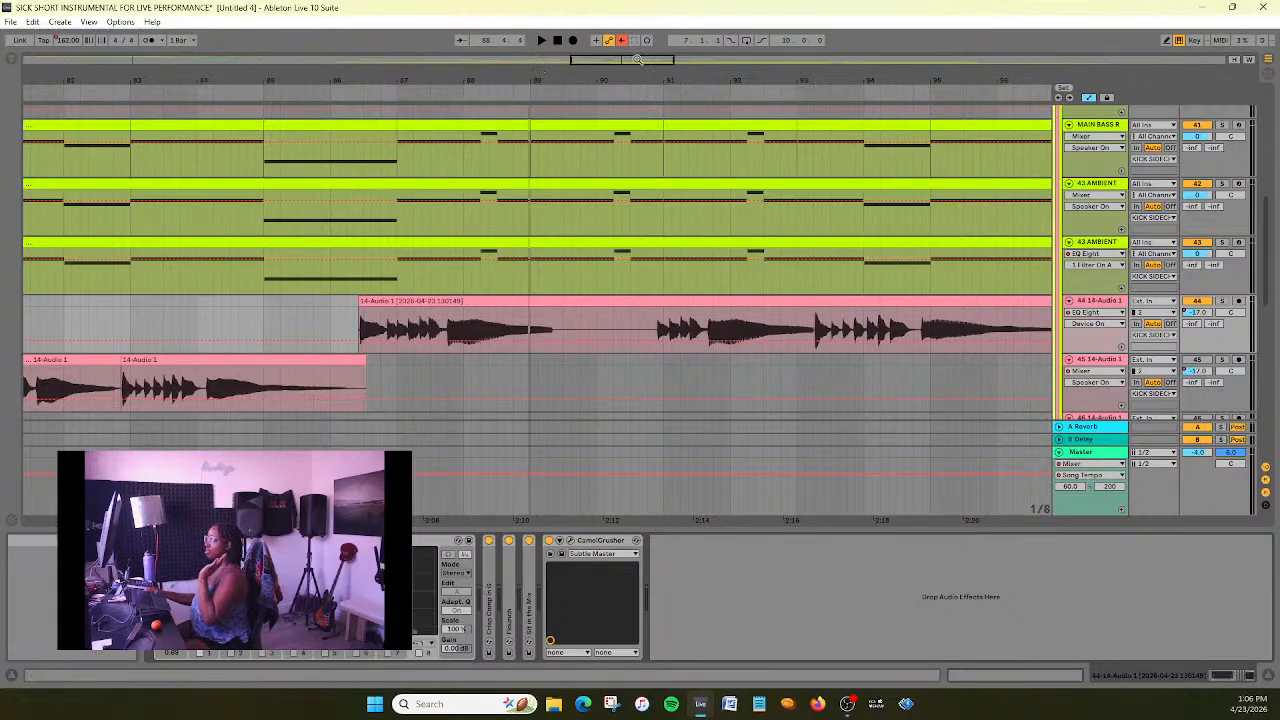
pyautogui.moveTo(637, 60); pyautogui.dragTo(644, 48)
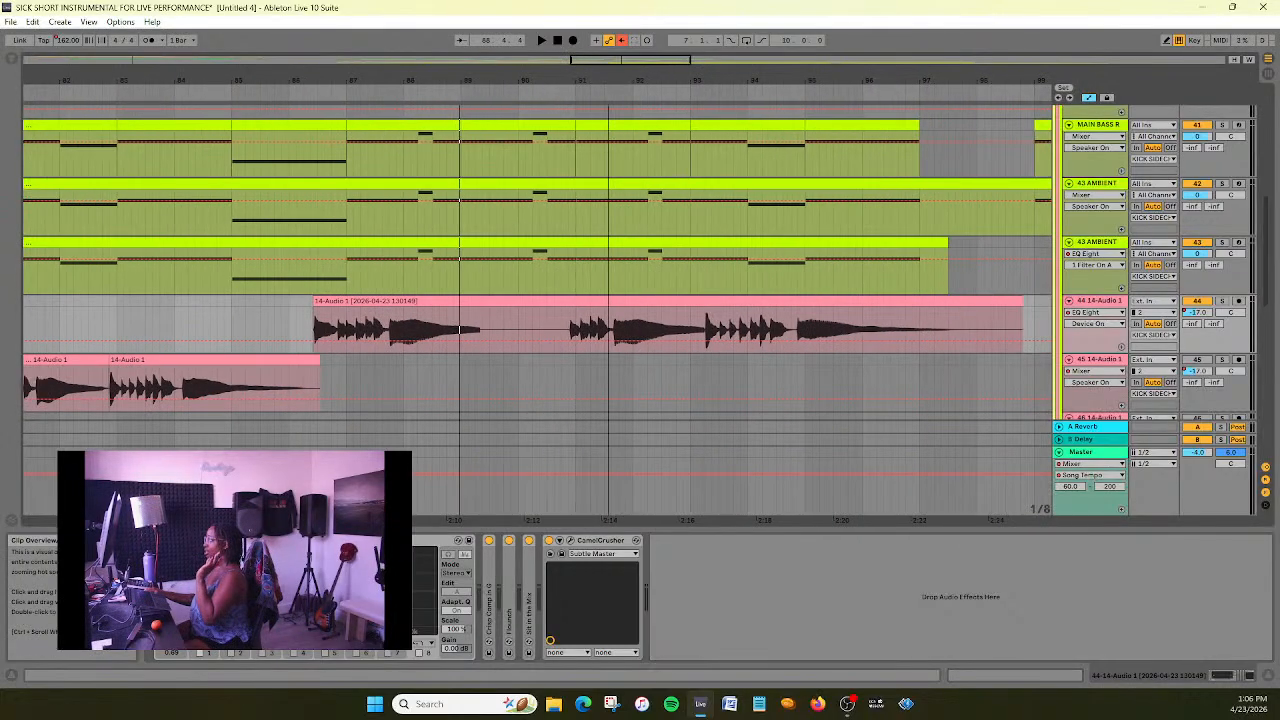
pyautogui.click(268, 90)
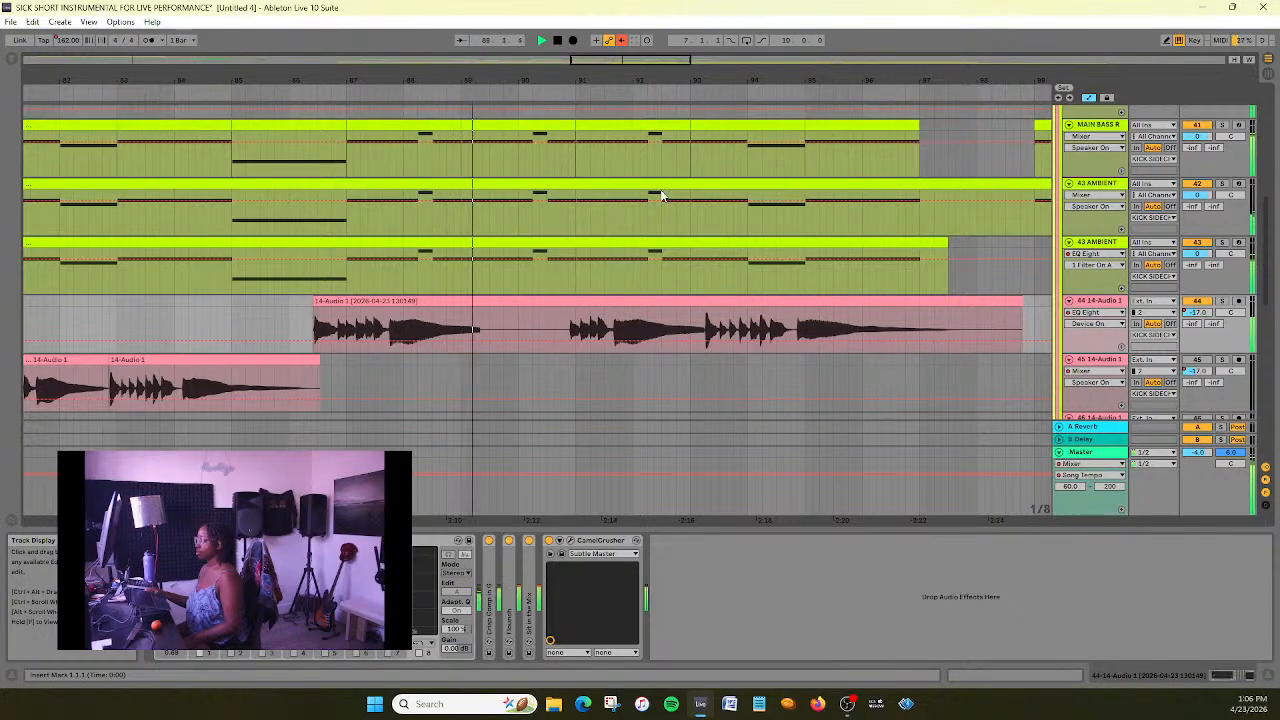
pyautogui.click(555, 40)
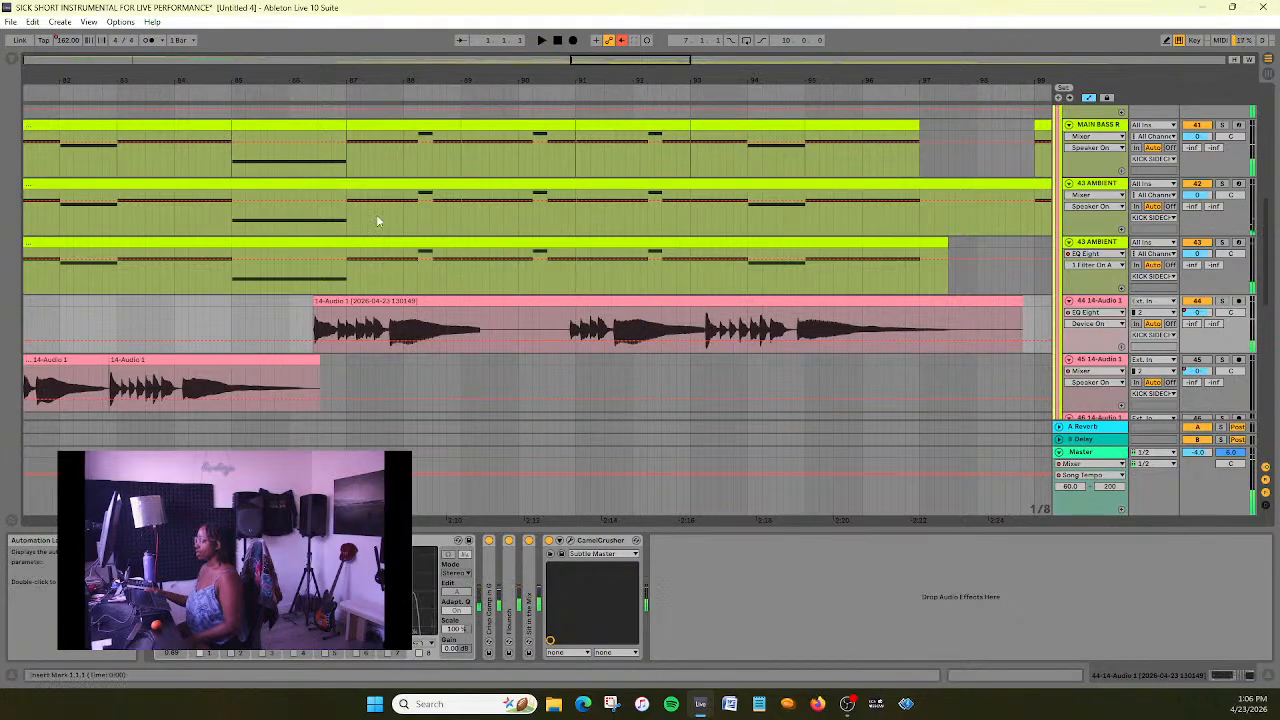
pyautogui.press('space')
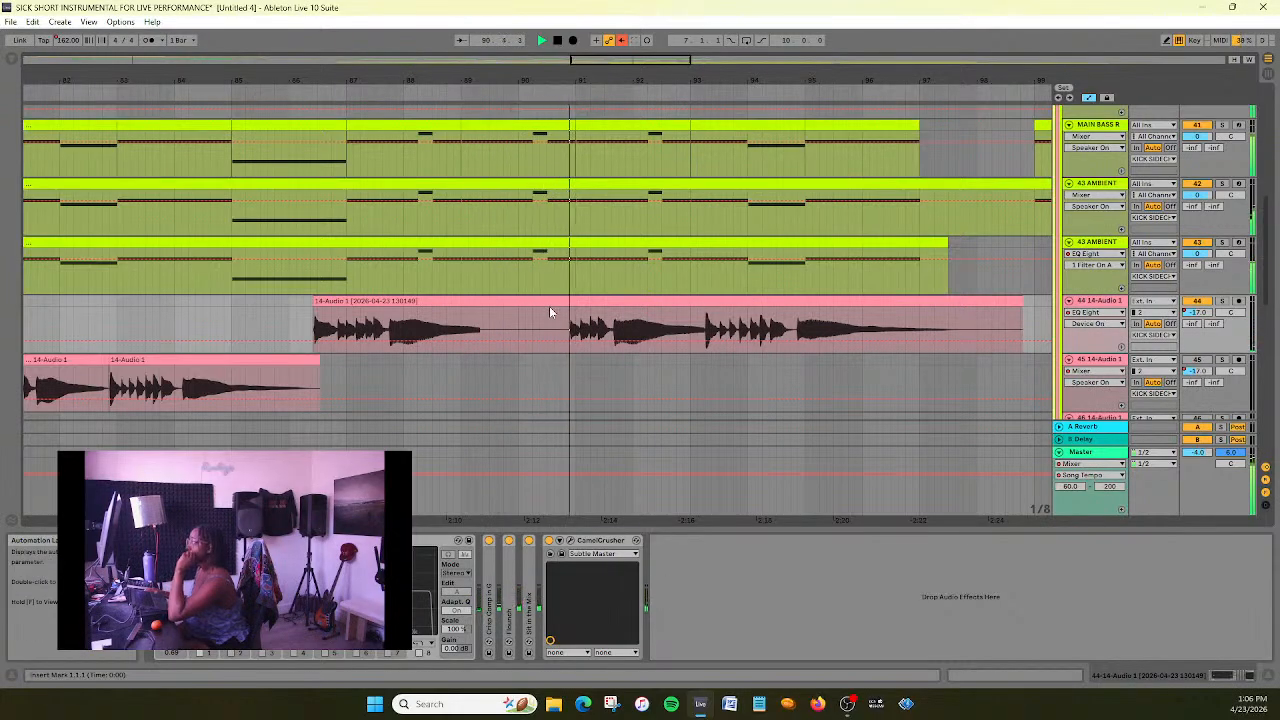
pyautogui.click(557, 42)
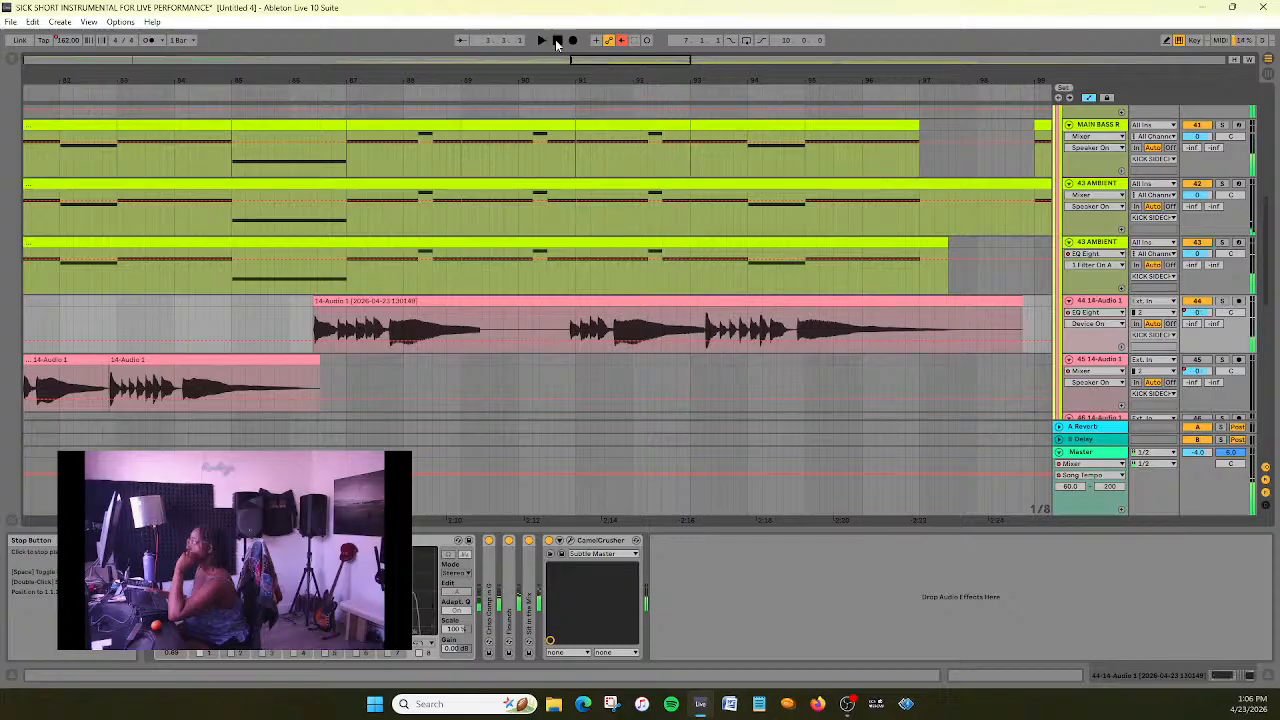
# - Deactivate the two AMBIENT tracks, 42 and 43, and play the section from about bar 85
pyautogui.click(560, 327)
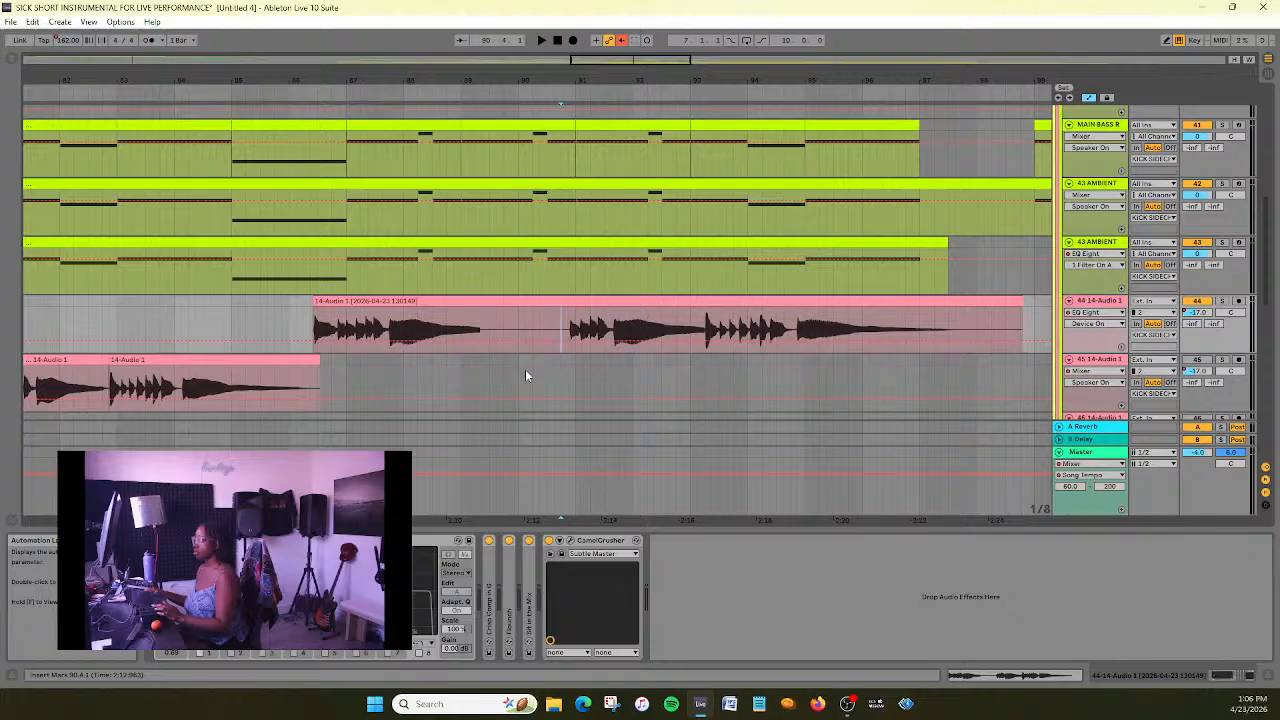
pyautogui.scroll(3, 595, 325)
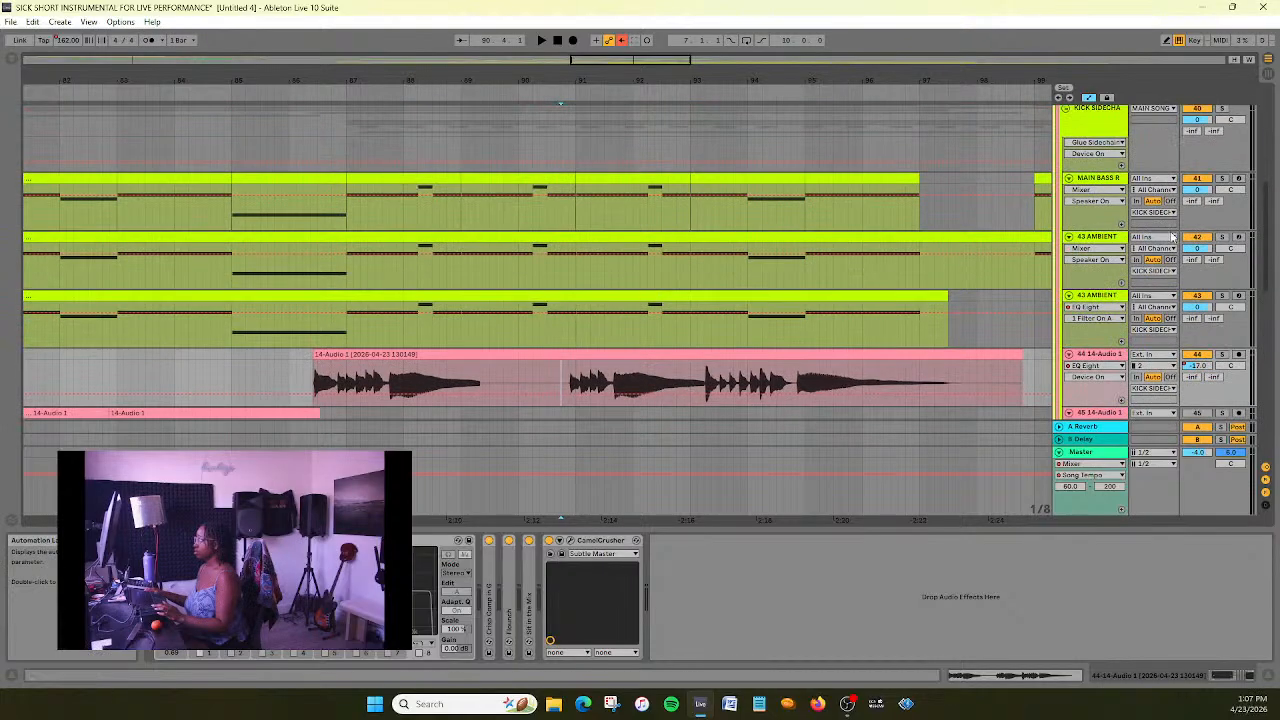
pyautogui.click(1206, 299)
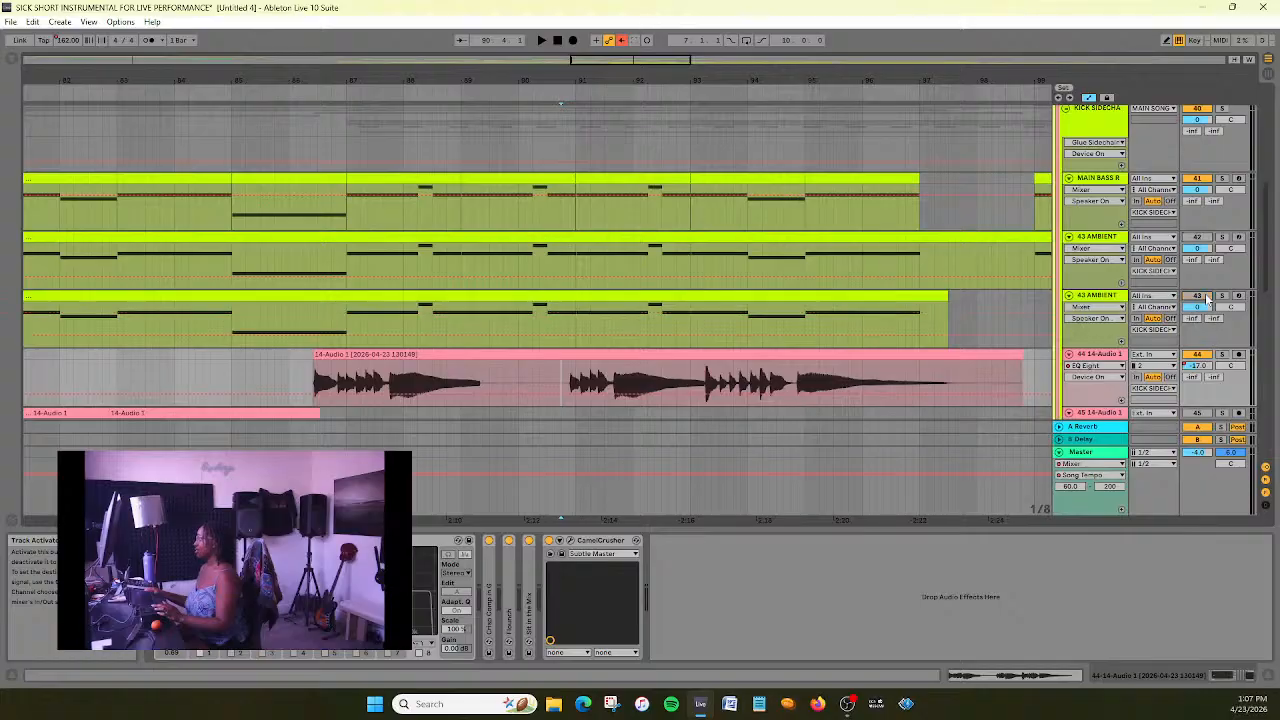
pyautogui.scroll(5, 595, 294)
pyautogui.scroll(-4, 595, 294)
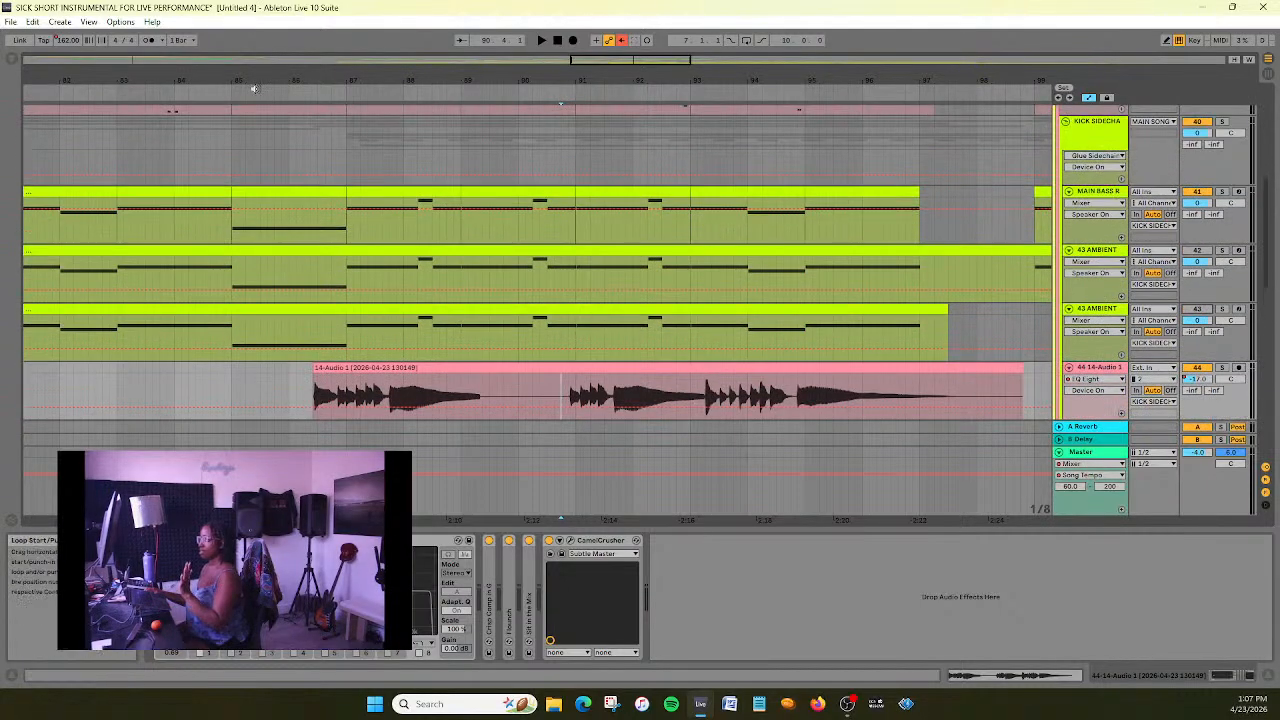
pyautogui.click(261, 96)
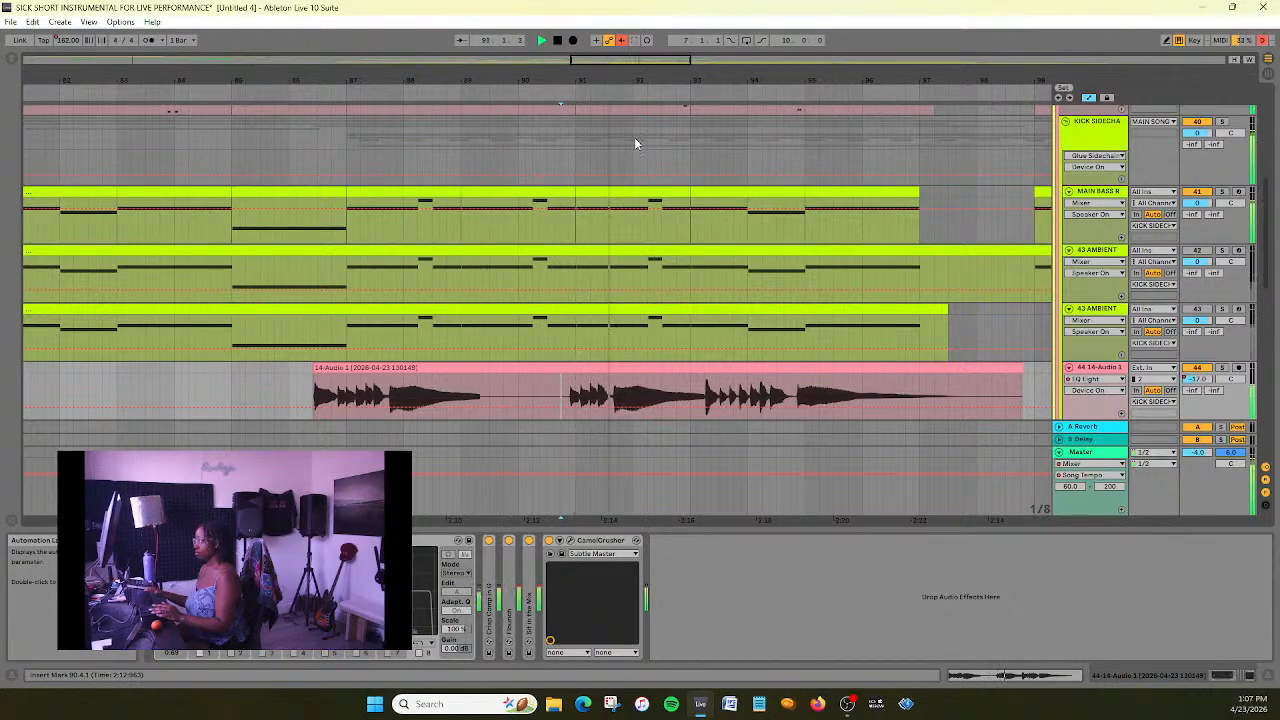
pyautogui.click(558, 41)
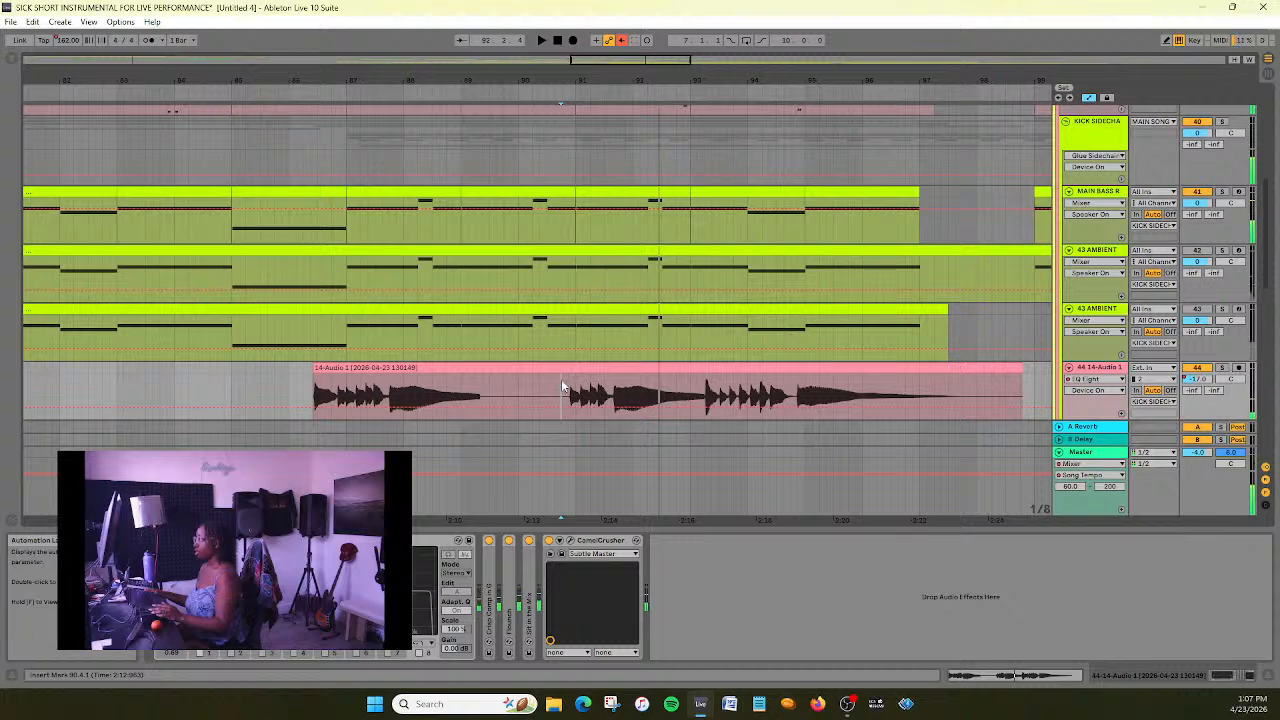
# - Split the clip on the 44 14-Audio 1 track at 90.4.1 and open the first part's sample in the clip view
pyautogui.hotkey('ctrl', 'e')
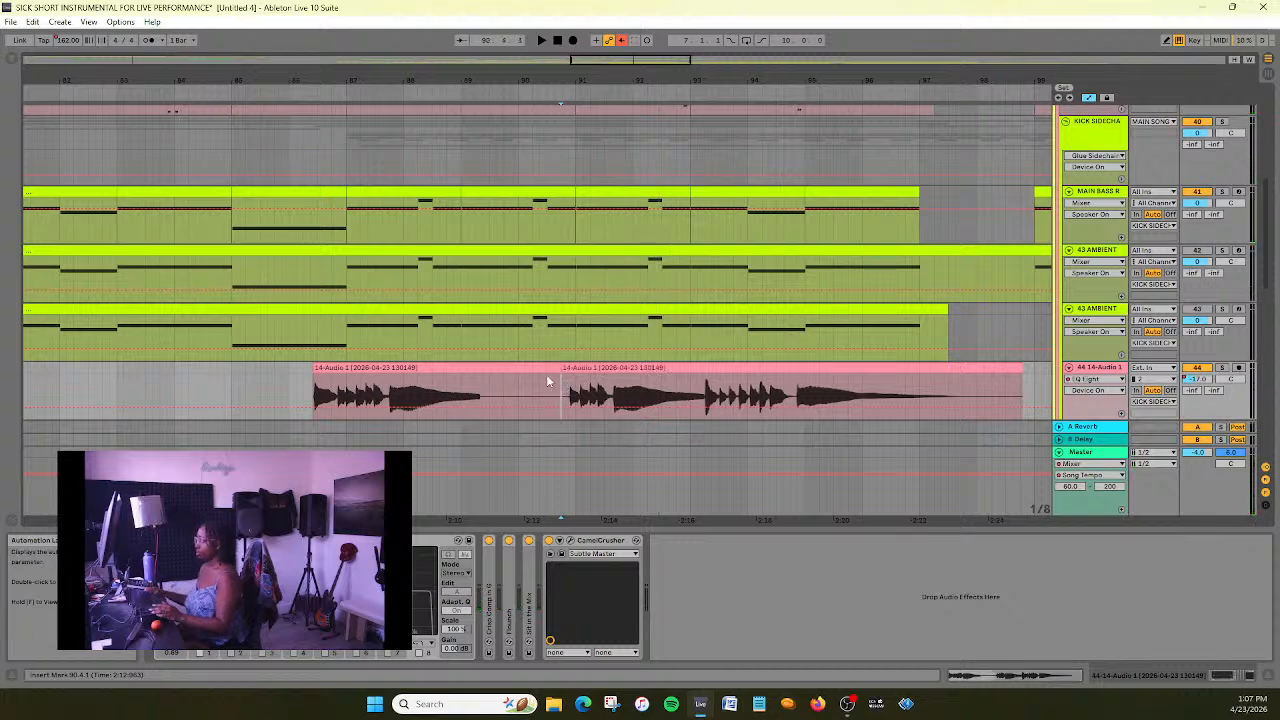
pyautogui.click(543, 368)
pyautogui.doubleClick(543, 368)
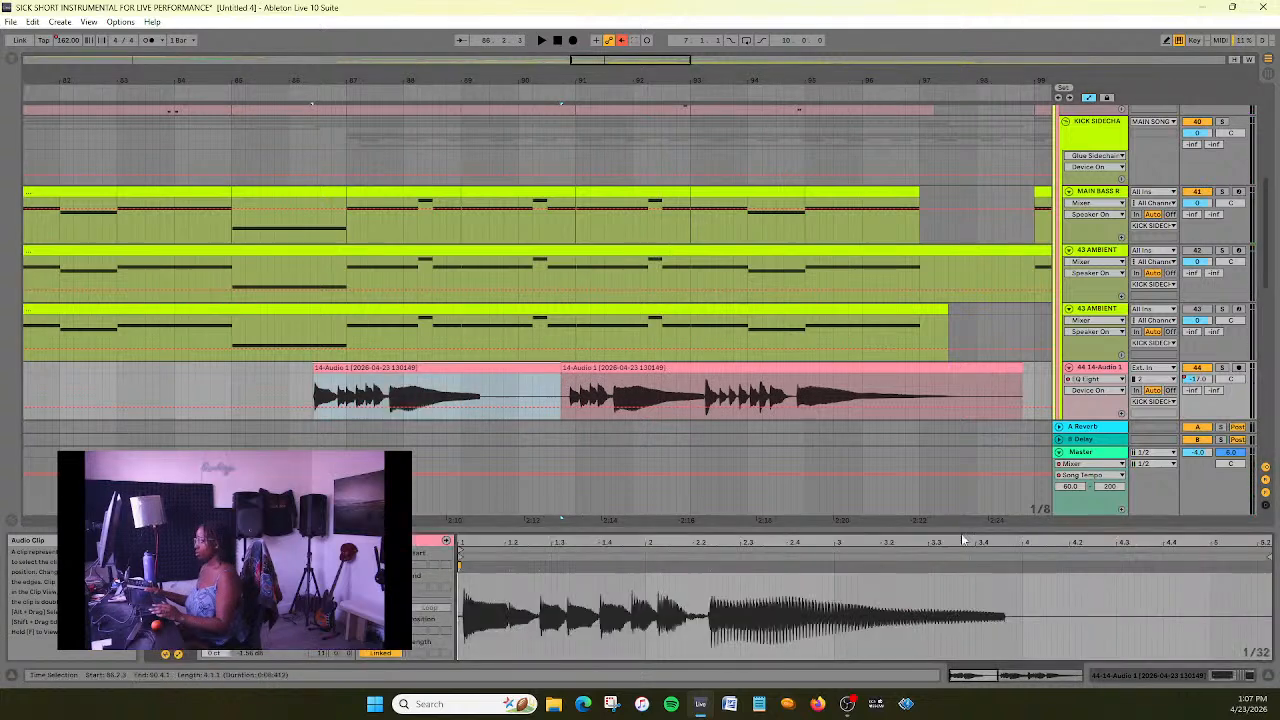
# - Add warp markers at the long note's start and end, and stretch its tail to about 4.3
pyautogui.click(708, 566)
pyautogui.click(1005, 565)
pyautogui.moveTo(1005, 565); pyautogui.dragTo(1133, 565)
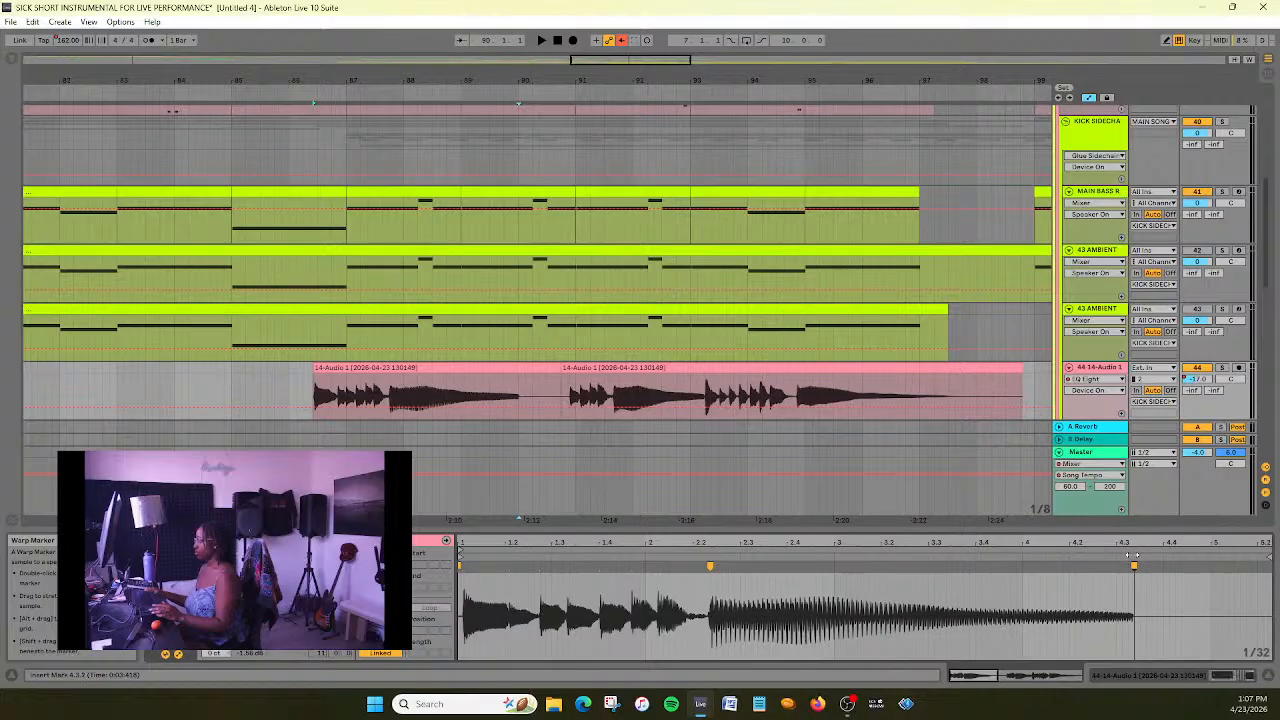
# - Play the section from about bar 85 and move the second 14-Audio 1 clip slightly later, leaving a small gap after the first
pyautogui.click(254, 94)
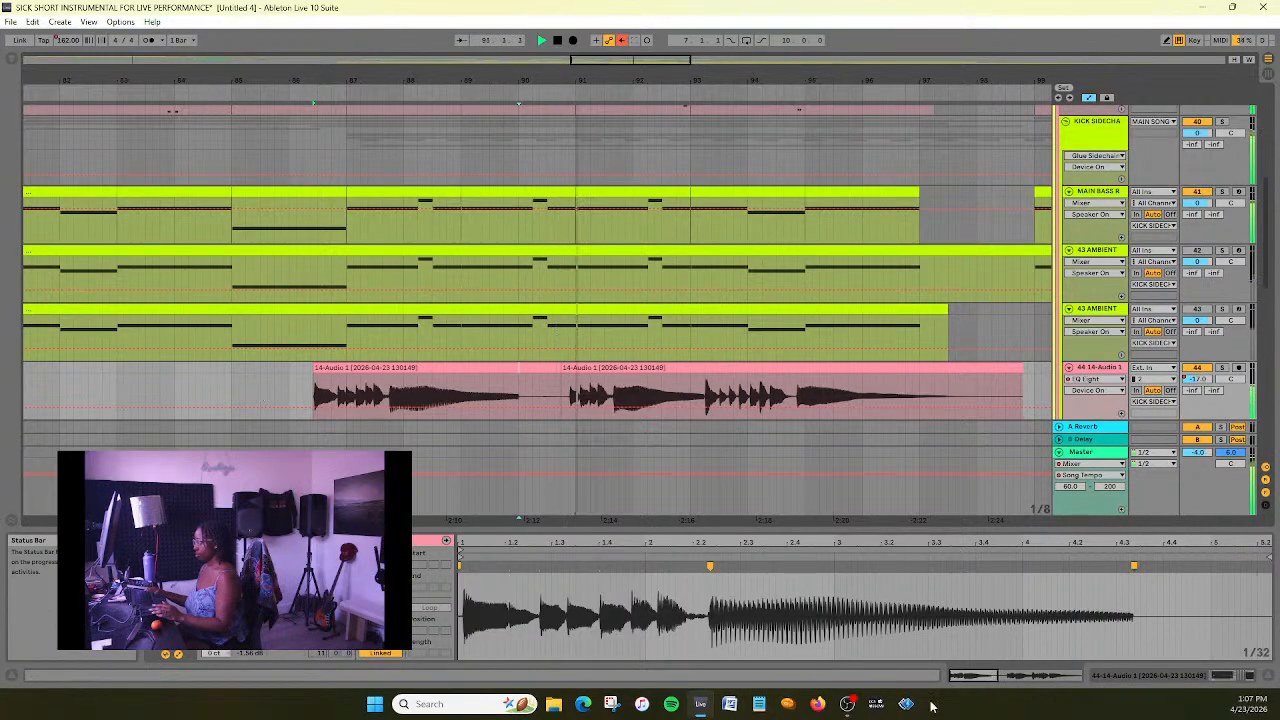
pyautogui.click(557, 40)
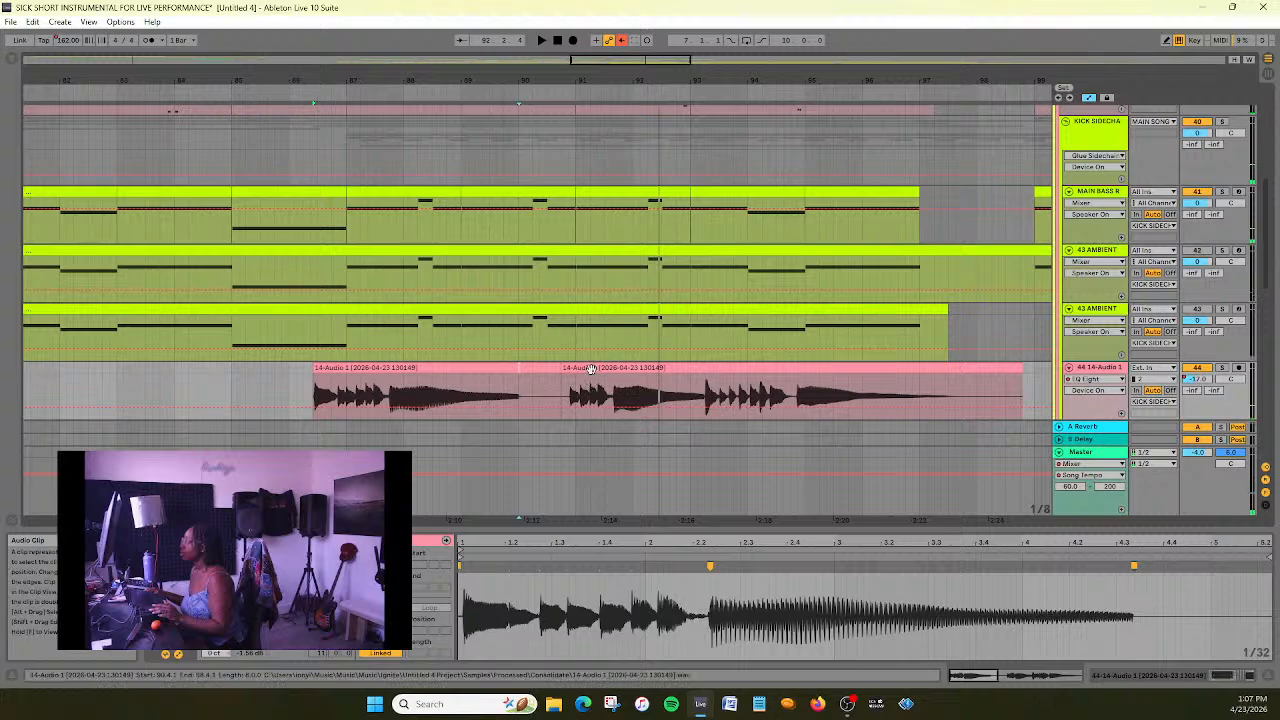
pyautogui.click(603, 375)
pyautogui.moveTo(601, 373); pyautogui.dragTo(599, 438)
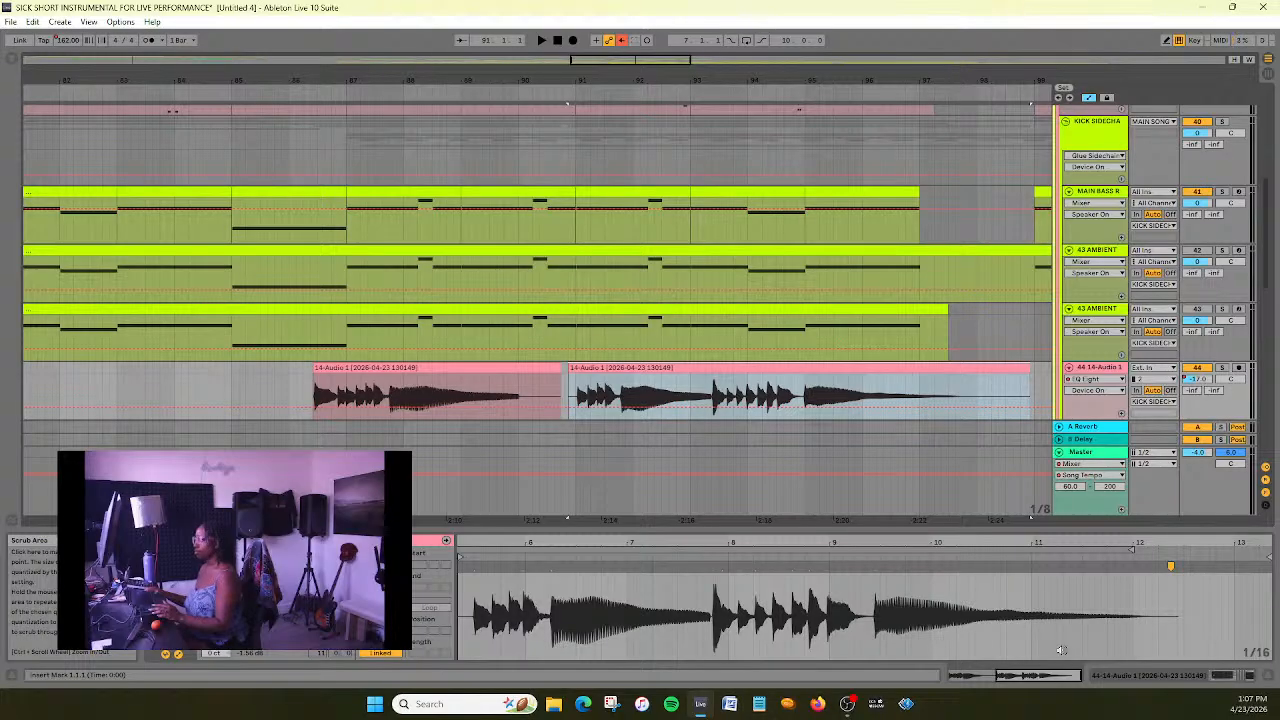
# - Try moving the second 14-Audio 1 clip's end warp marker slightly later, and undo the change
pyautogui.moveTo(1173, 566); pyautogui.dragTo(1187, 563)
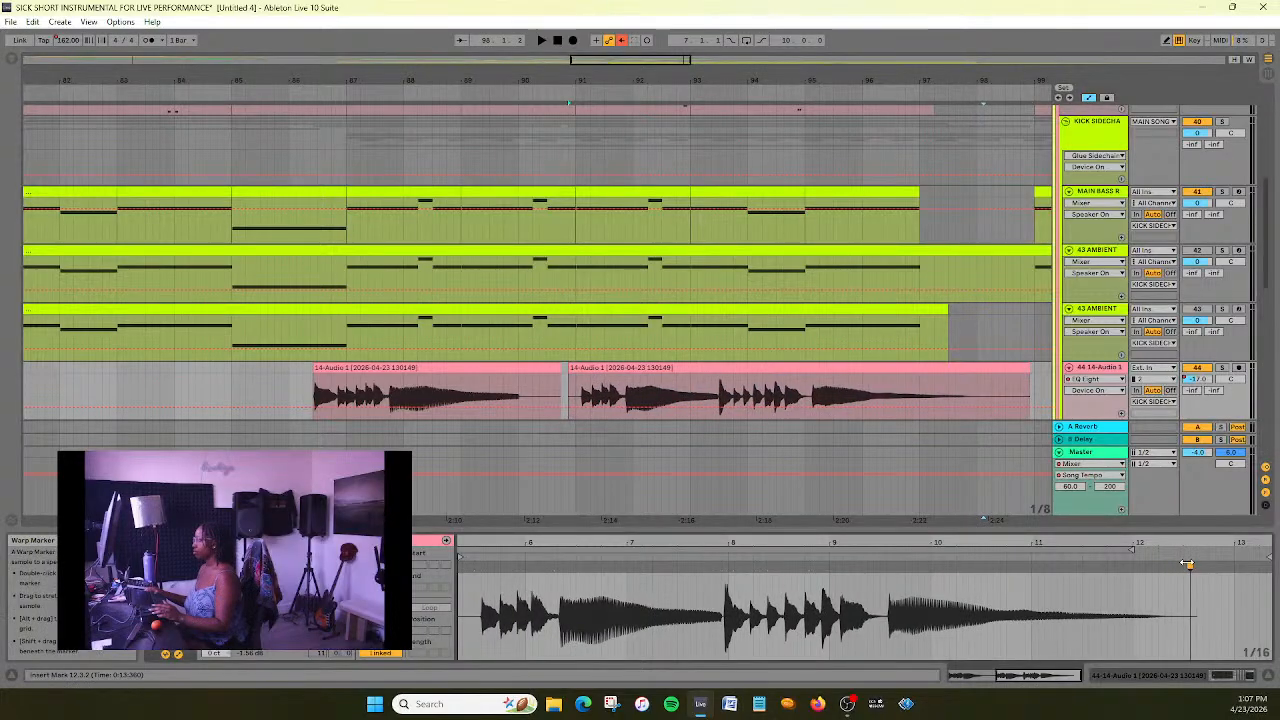
pyautogui.hotkey('ctrl', 'z')
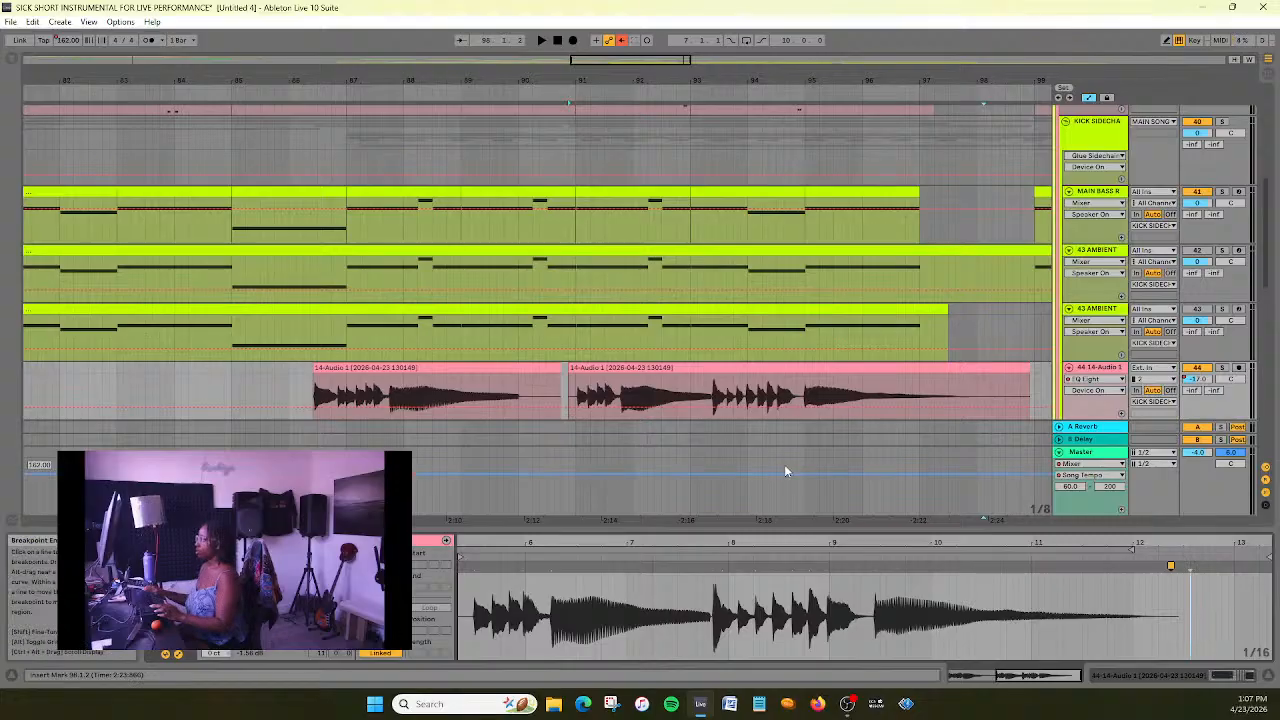
# - Play the section from about bar 85 and nudge the first 14-Audio 1 clip slightly earlier, leaving its sample open
pyautogui.click(500, 390)
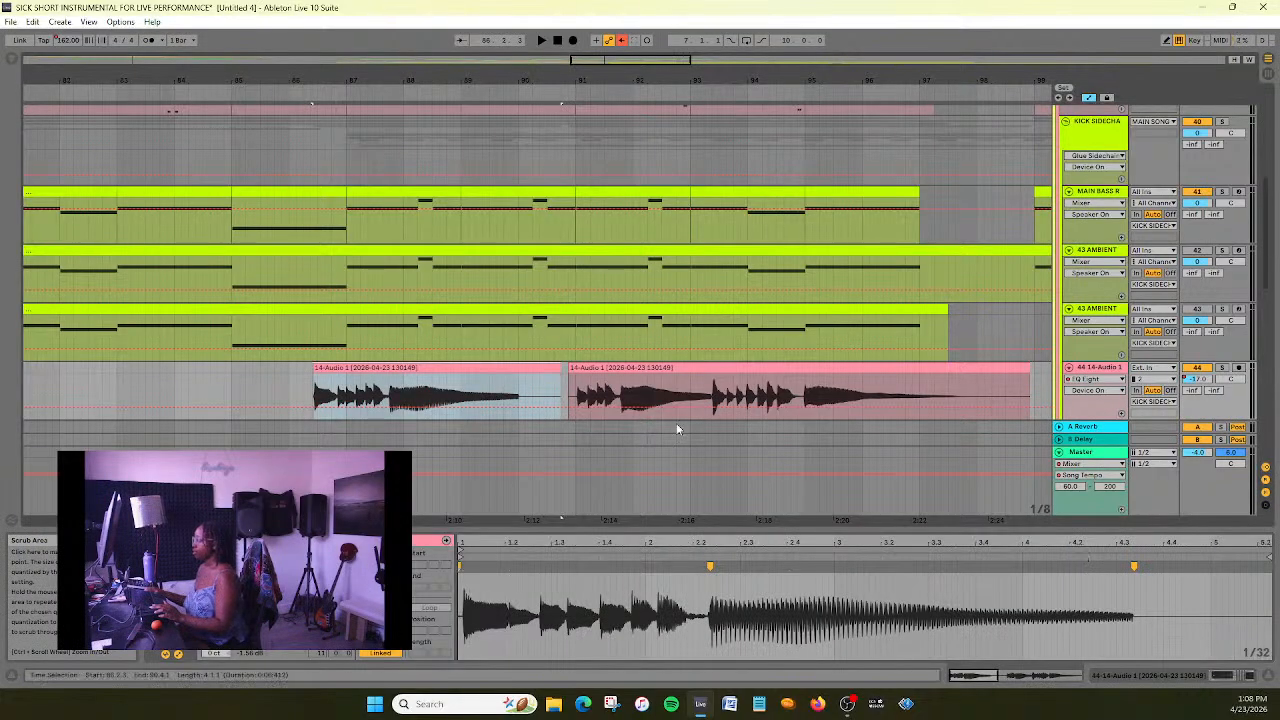
pyautogui.click(260, 99)
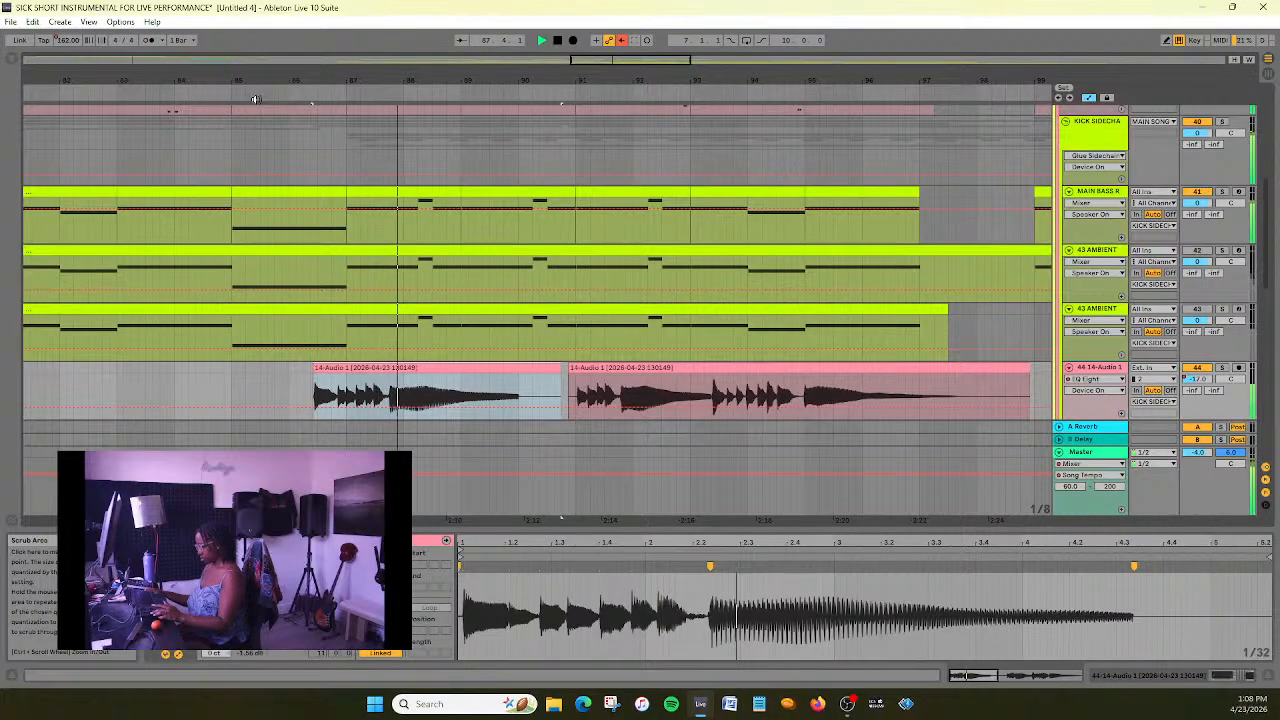
pyautogui.doubleClick(557, 41)
pyautogui.moveTo(349, 80); pyautogui.dragTo(673, 236)
pyautogui.moveTo(608, 77); pyautogui.dragTo(455, 20)
pyautogui.moveTo(445, 368); pyautogui.dragTo(439, 369)
pyautogui.click(195, 91)
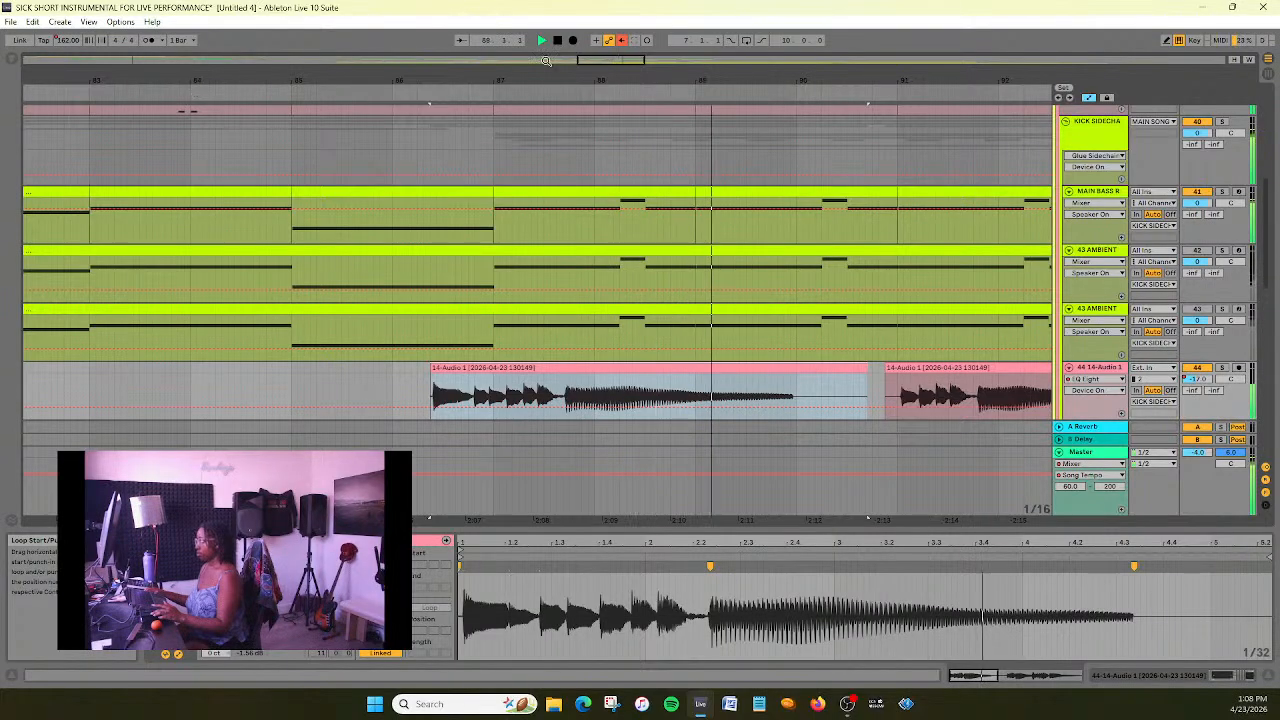
# - Replace the first clip's long-note warp markers with a single end marker and stretch the whole phrase until it sits just past 4
pyautogui.click(1135, 567)
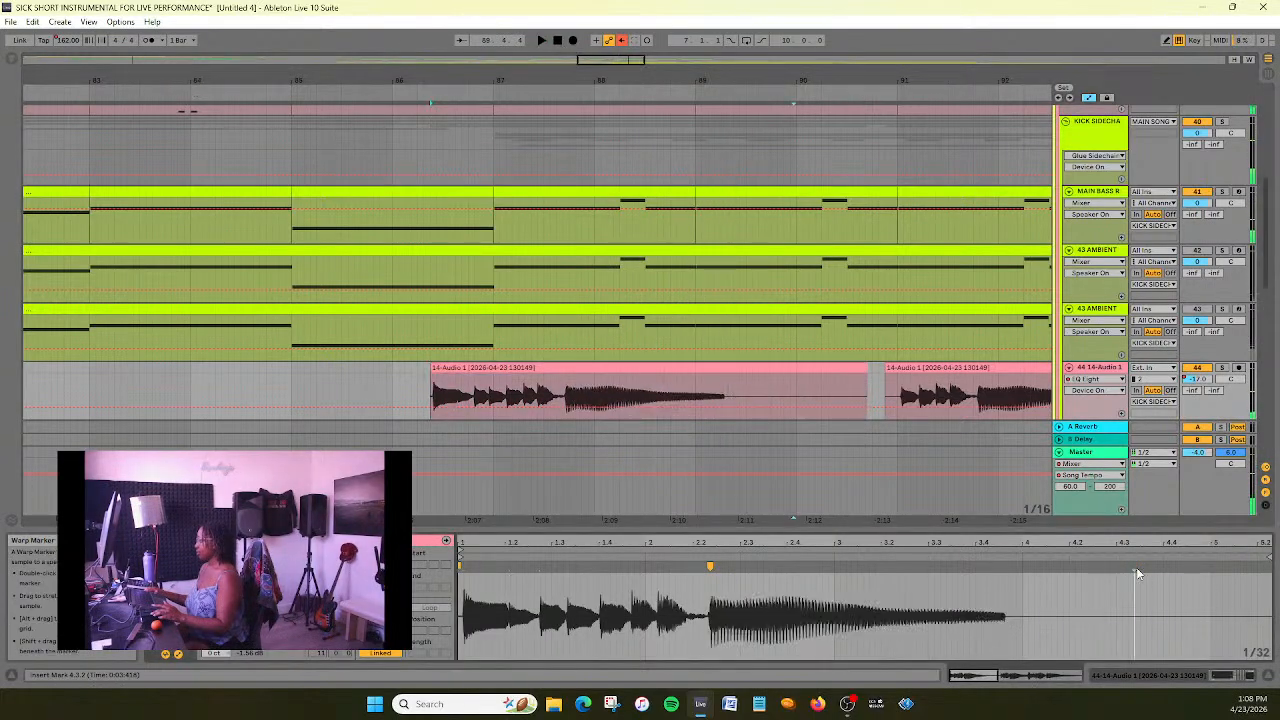
pyautogui.click(710, 565)
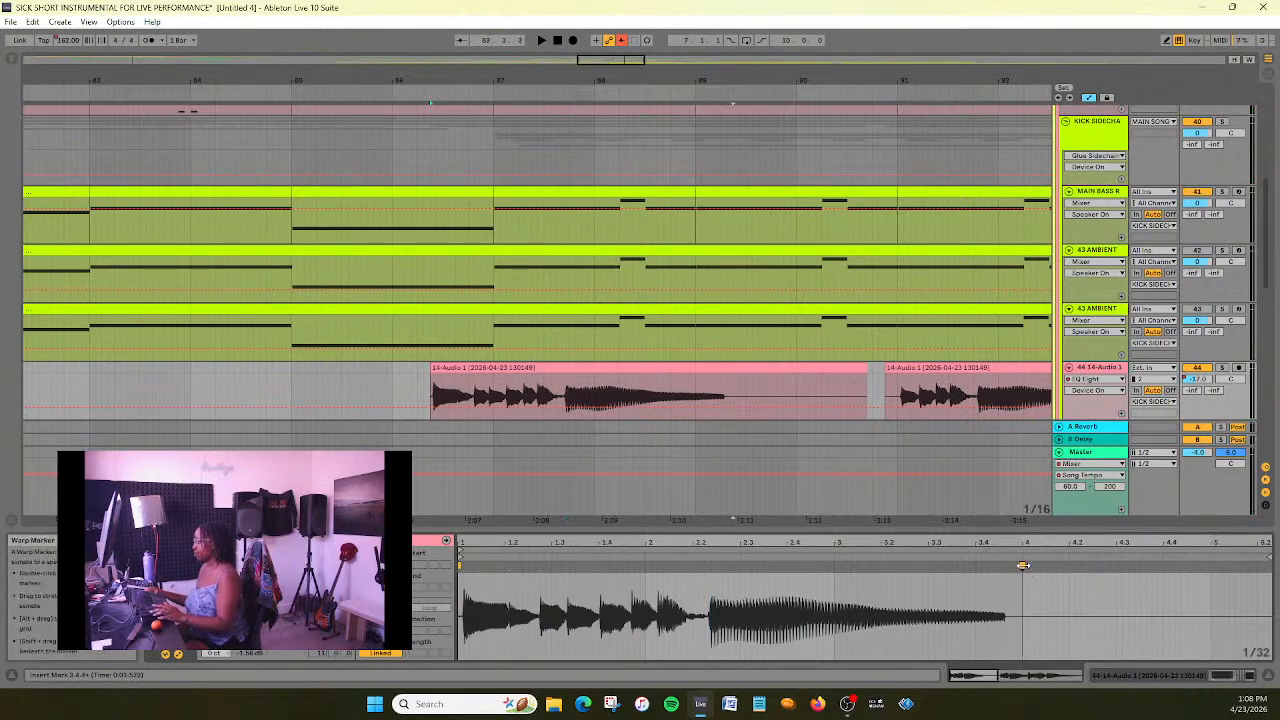
pyautogui.moveTo(1024, 566); pyautogui.dragTo(1028, 566)
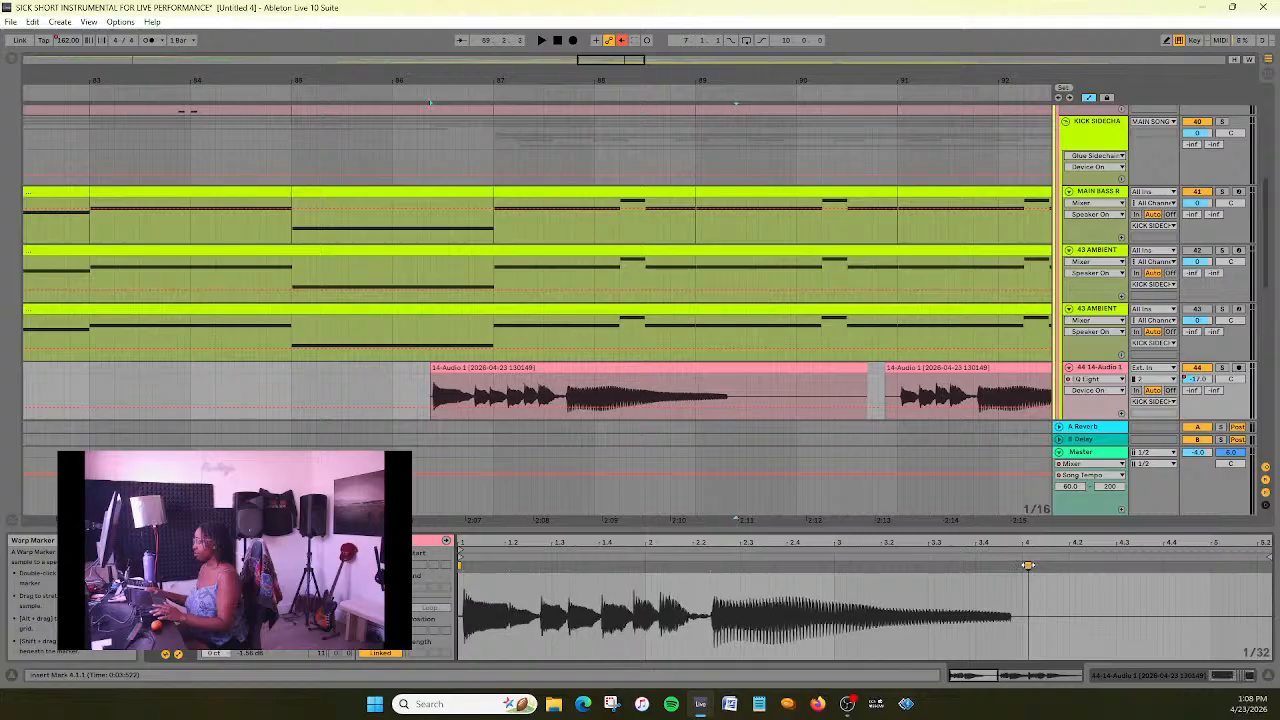
pyautogui.click(345, 98)
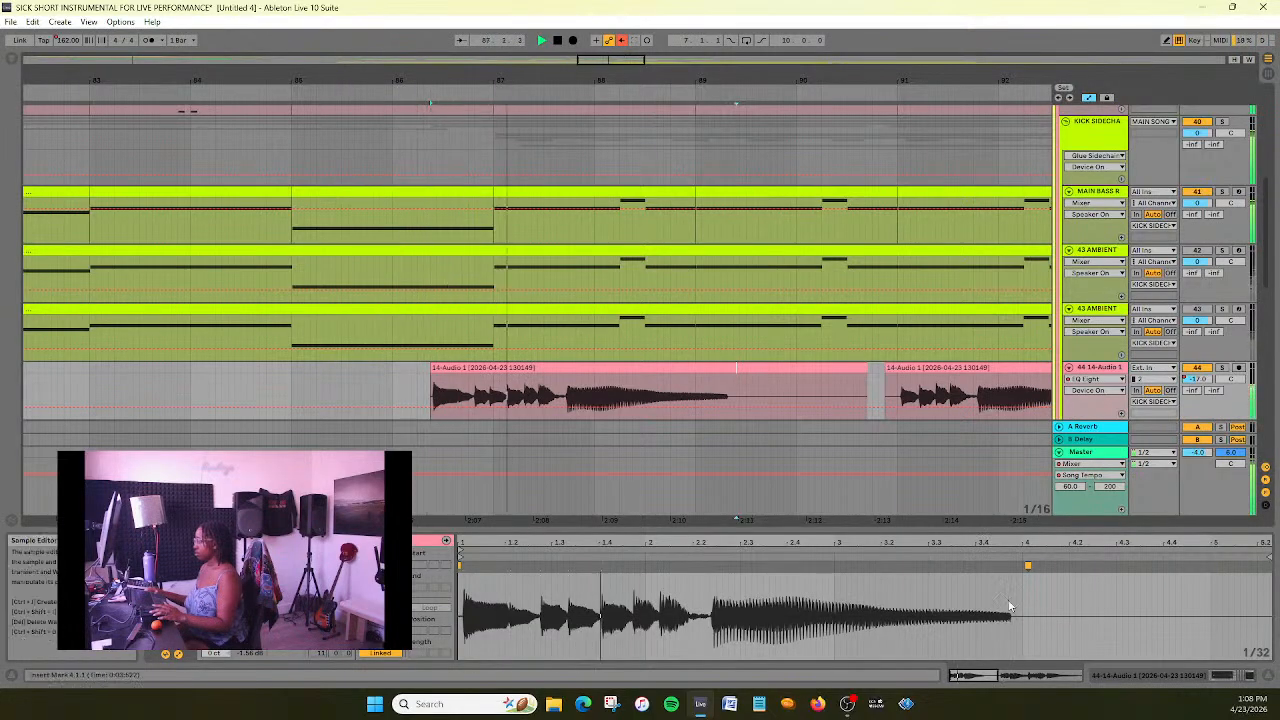
pyautogui.moveTo(1028, 566); pyautogui.dragTo(1034, 566)
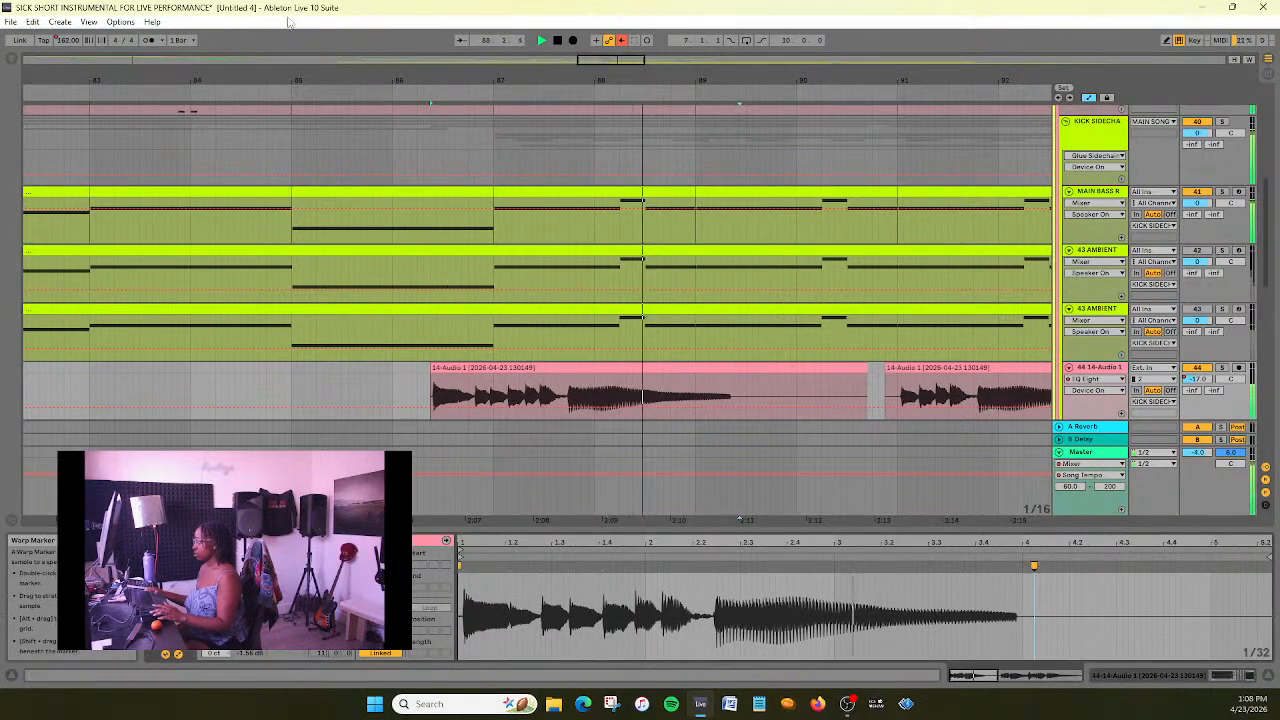
pyautogui.click(372, 389)
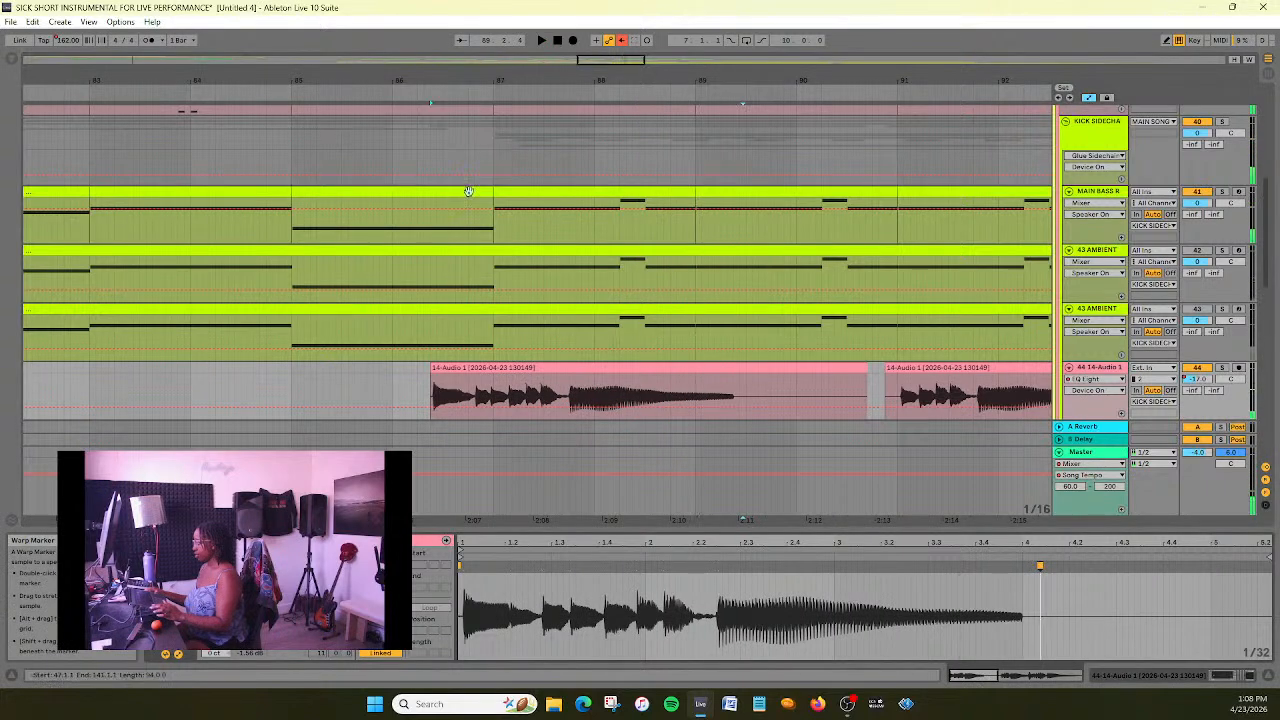
# - Play the section, add a warp marker at the long note's start, and stretch its tail to about 5
pyautogui.click(261, 89)
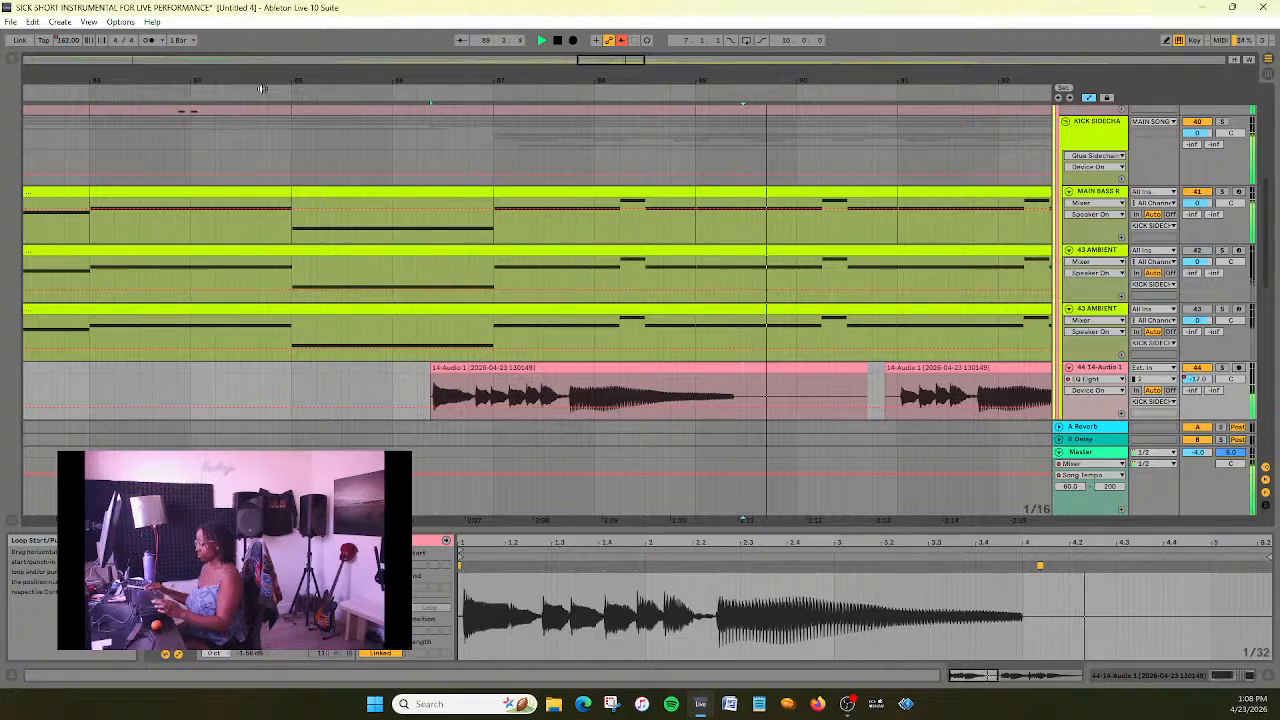
pyautogui.doubleClick(719, 566)
pyautogui.moveTo(1040, 566); pyautogui.dragTo(1207, 541)
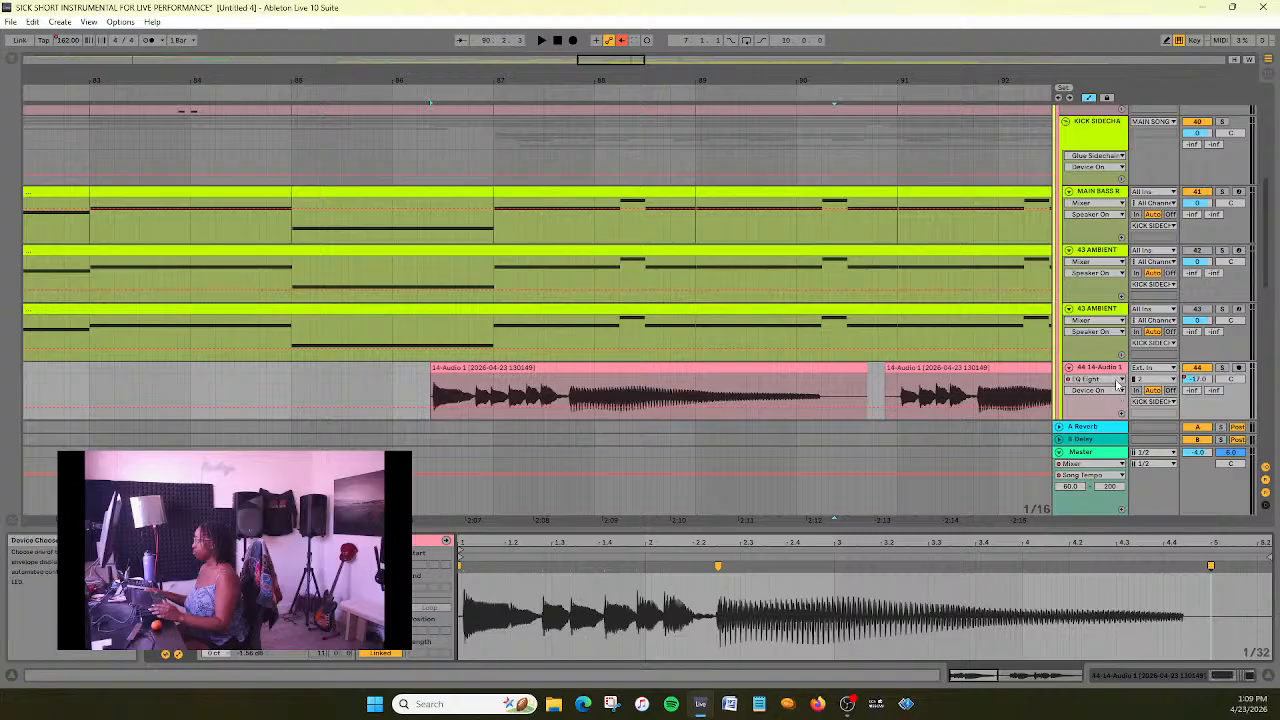
# - Show the 44 14-Audio 1 track's volume automation and remove the outer breakpoints so it stays flat at -17.0 dB
pyautogui.click(1117, 381)
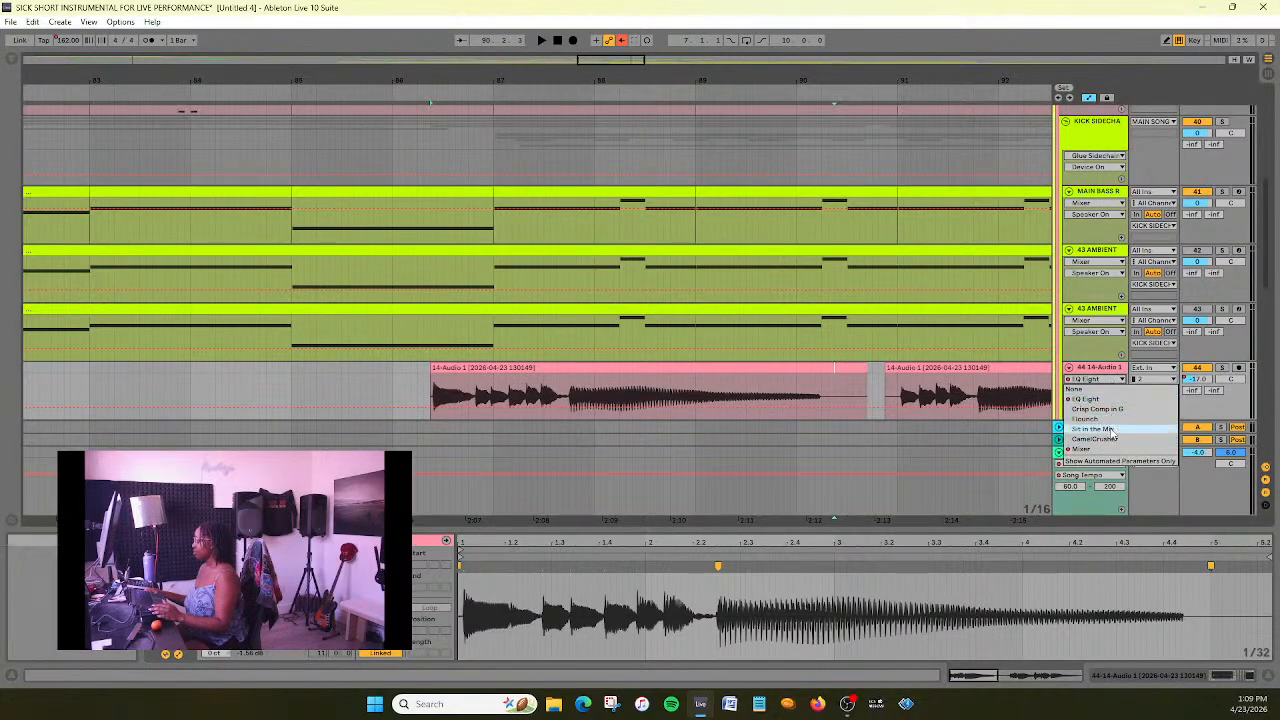
pyautogui.click(1110, 452)
pyautogui.click(1095, 390)
pyautogui.click(1092, 420)
pyautogui.moveTo(607, 63); pyautogui.dragTo(607, 18)
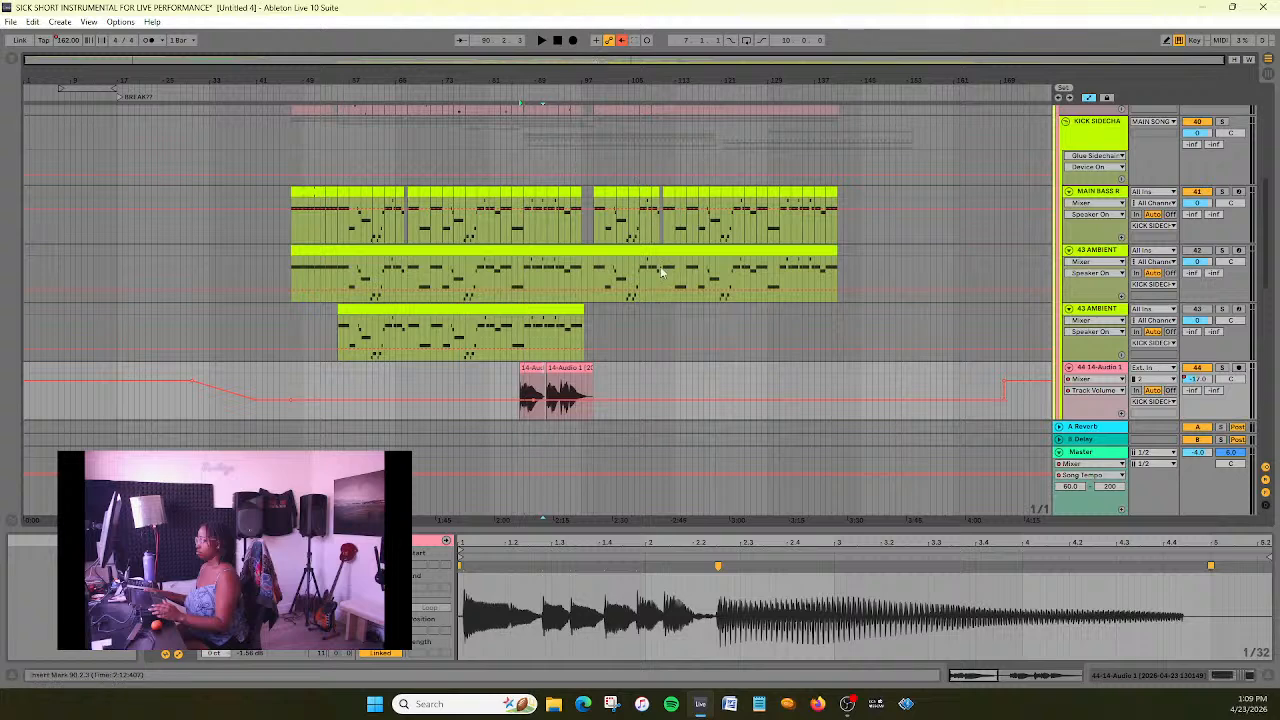
pyautogui.click(193, 380)
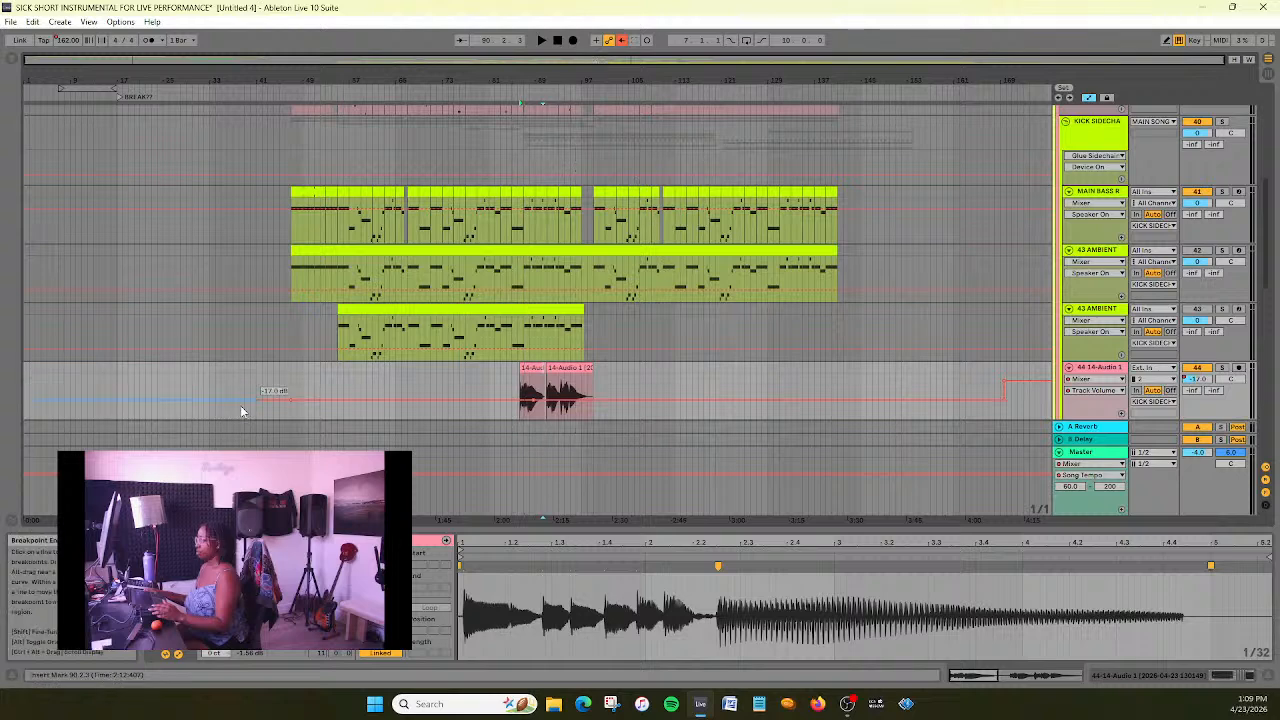
pyautogui.click(1005, 380)
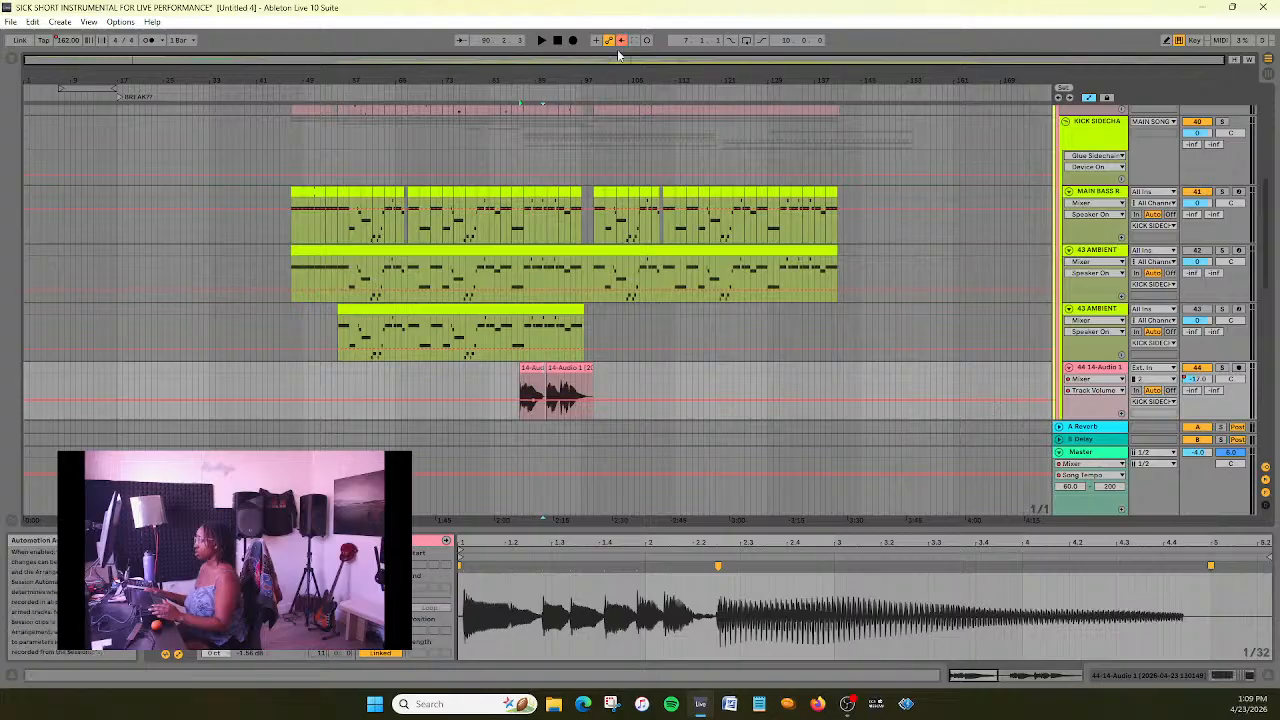
# - Add a track volume fade from the long note down to about -24.0 dB at the first clip's end, and play it
pyautogui.moveTo(597, 60); pyautogui.dragTo(597, 113)
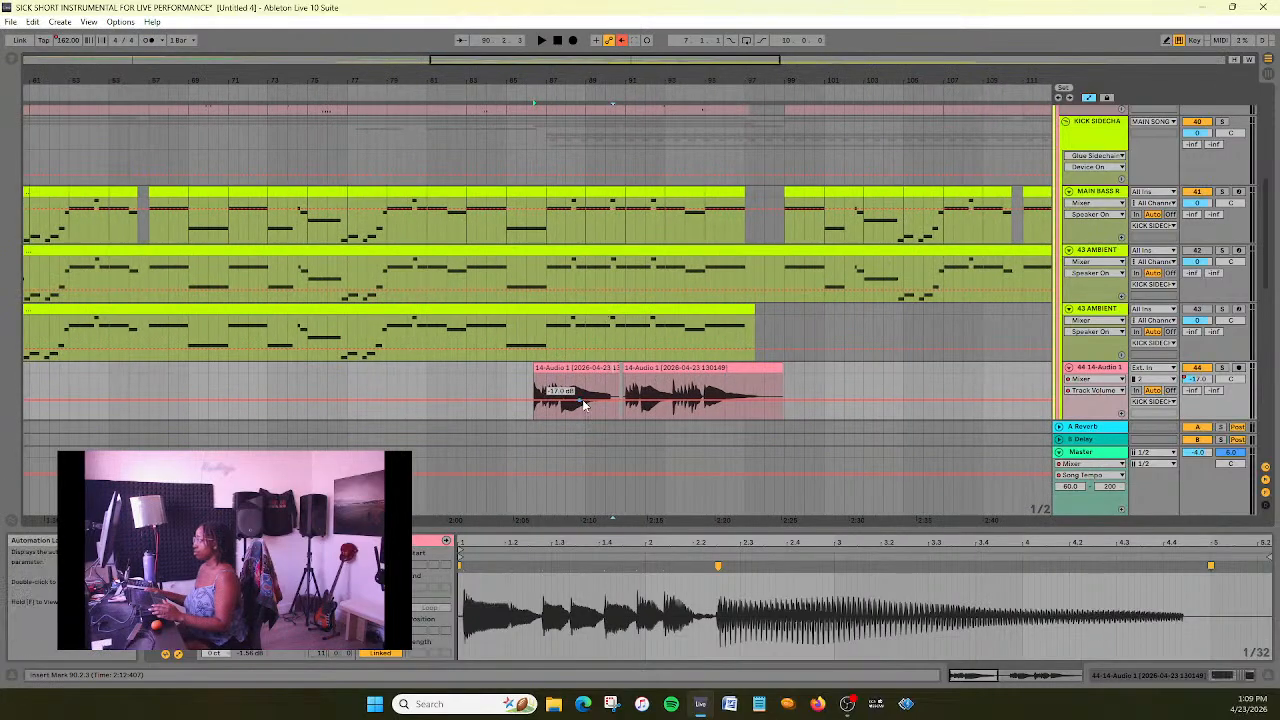
pyautogui.moveTo(588, 60); pyautogui.dragTo(607, 95)
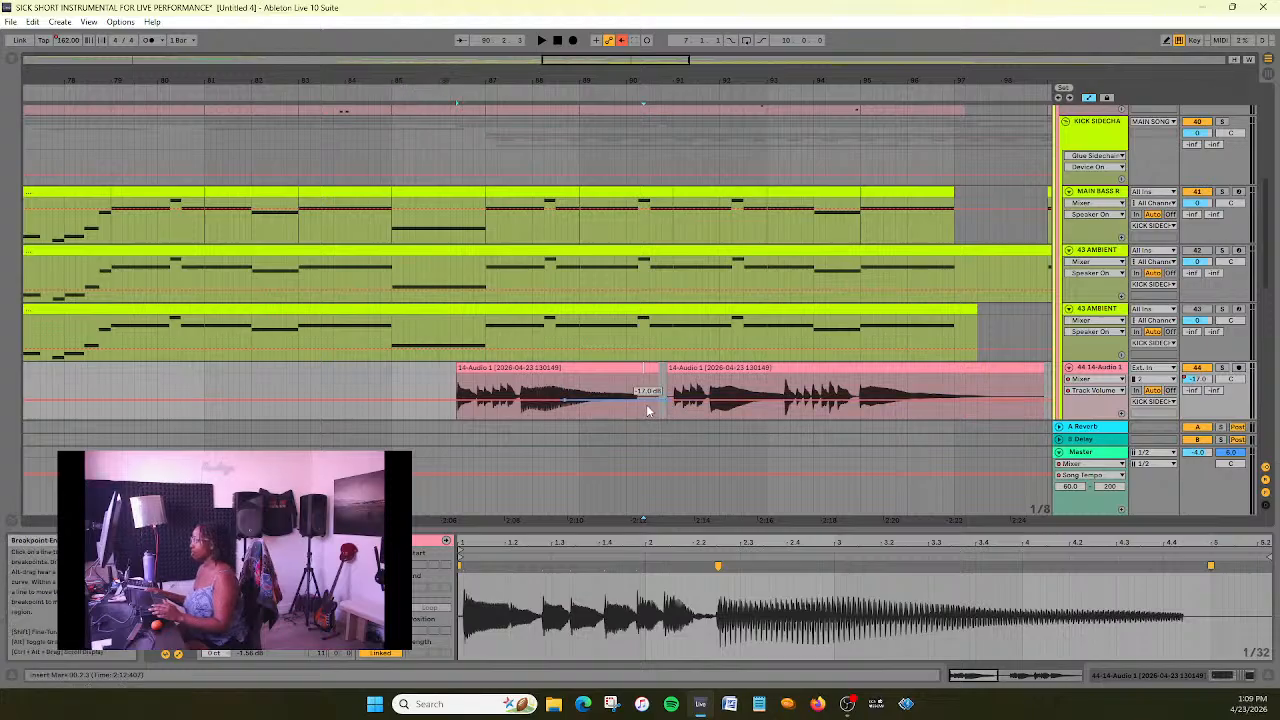
pyautogui.moveTo(658, 402); pyautogui.dragTo(658, 410)
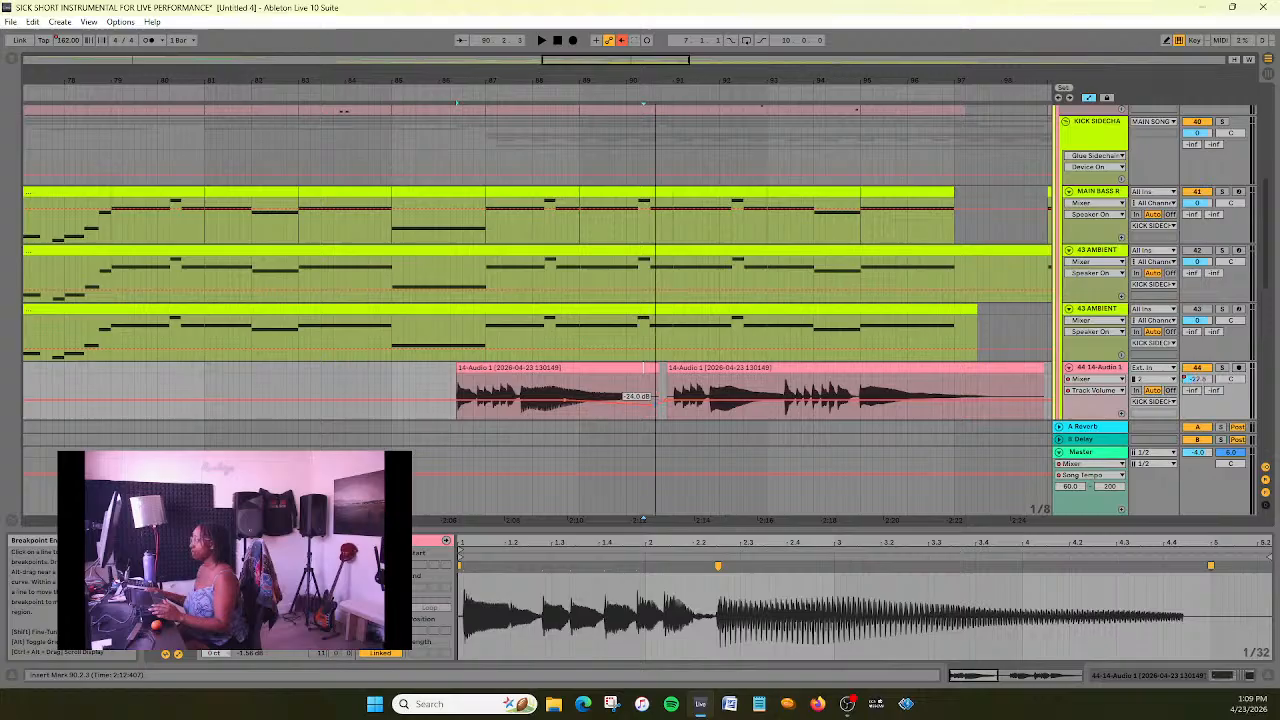
pyautogui.click(399, 96)
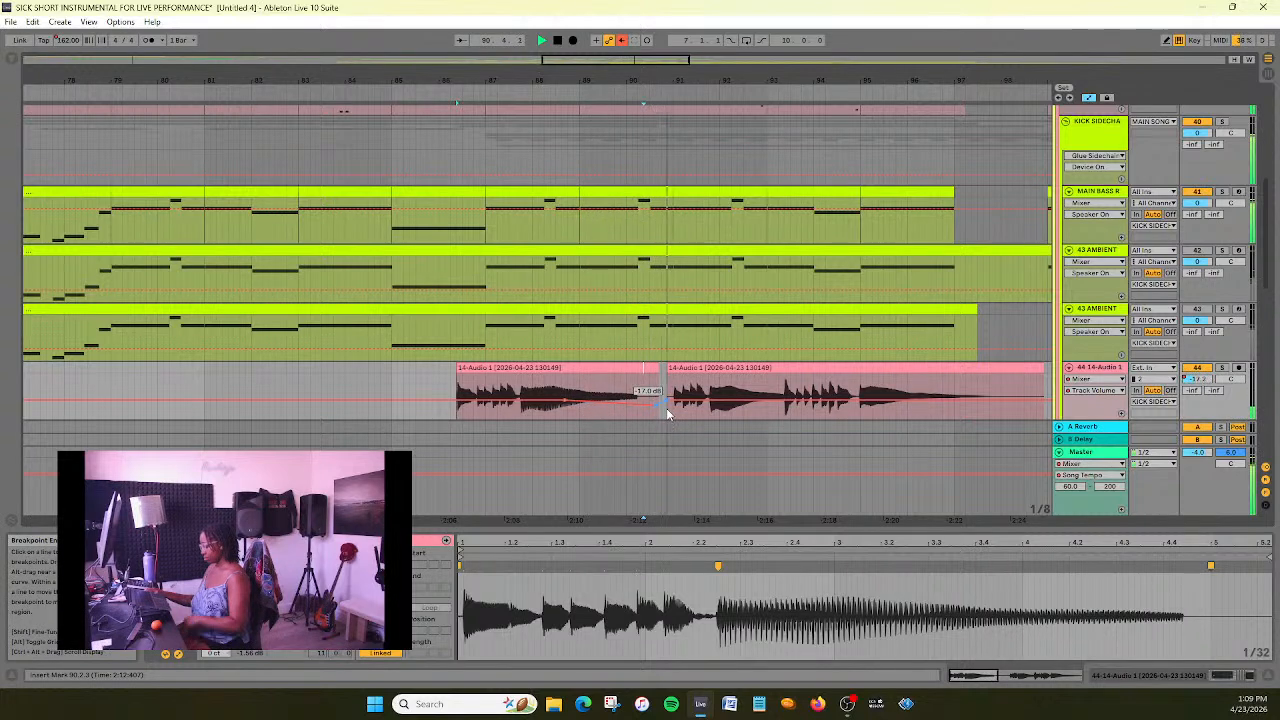
pyautogui.press('space')
# - Shift the lowest point of the volume fade slightly earlier, before the first clip's end, and play the section
pyautogui.moveTo(657, 406); pyautogui.dragTo(644, 404)
pyautogui.click(372, 430)
pyautogui.press('space')
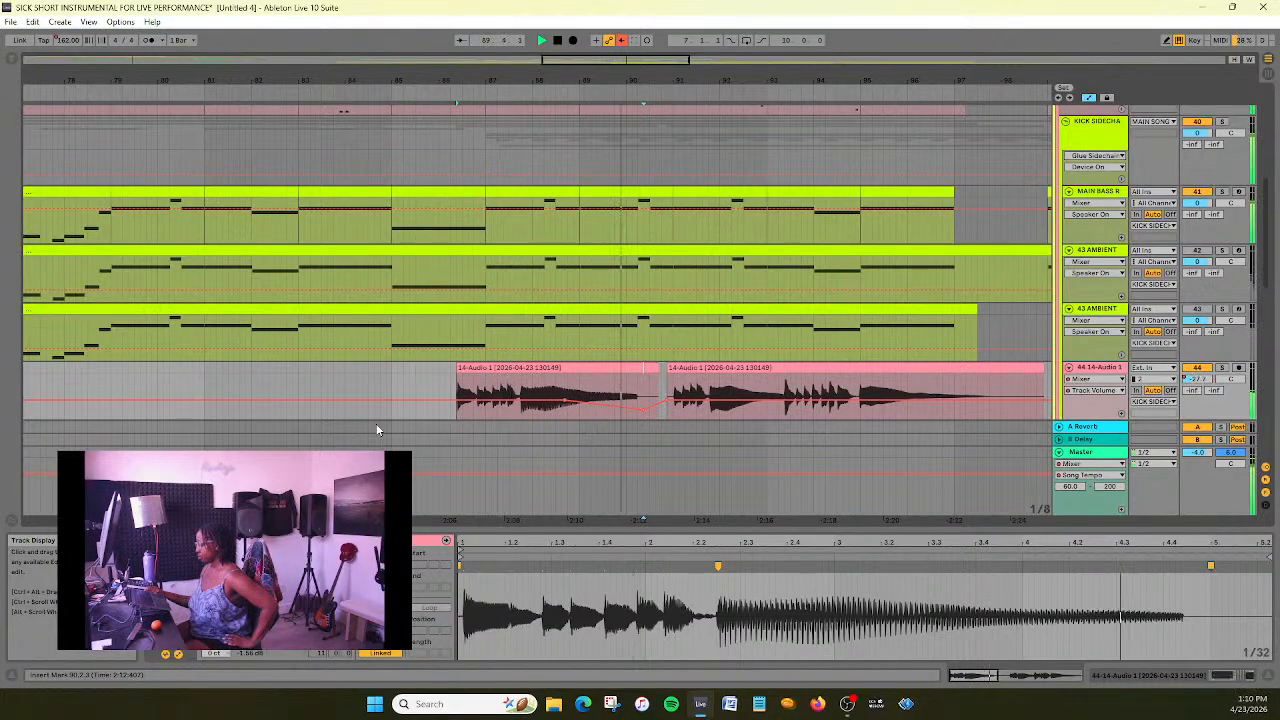
pyautogui.click(558, 41)
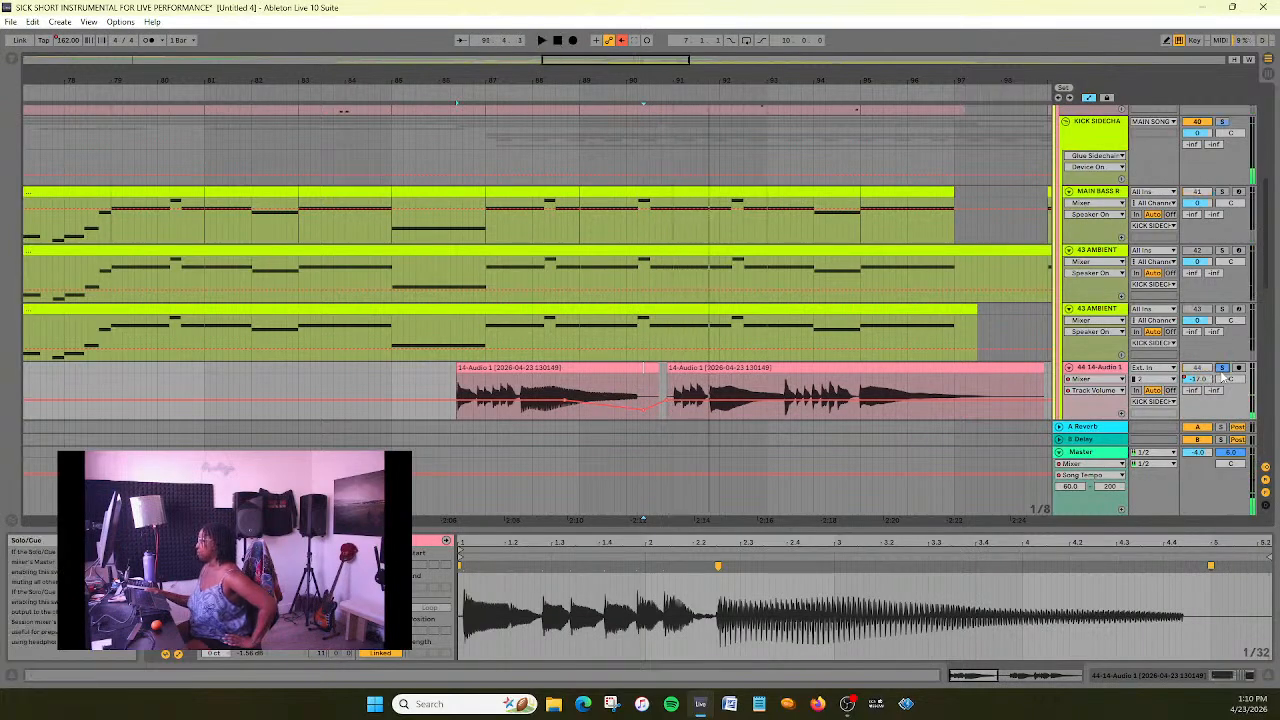
# - Solo the 14-Audio 1 track, play from about bar 86, and move the fade's starting breakpoint earlier, near the long note's start
pyautogui.click(438, 92)
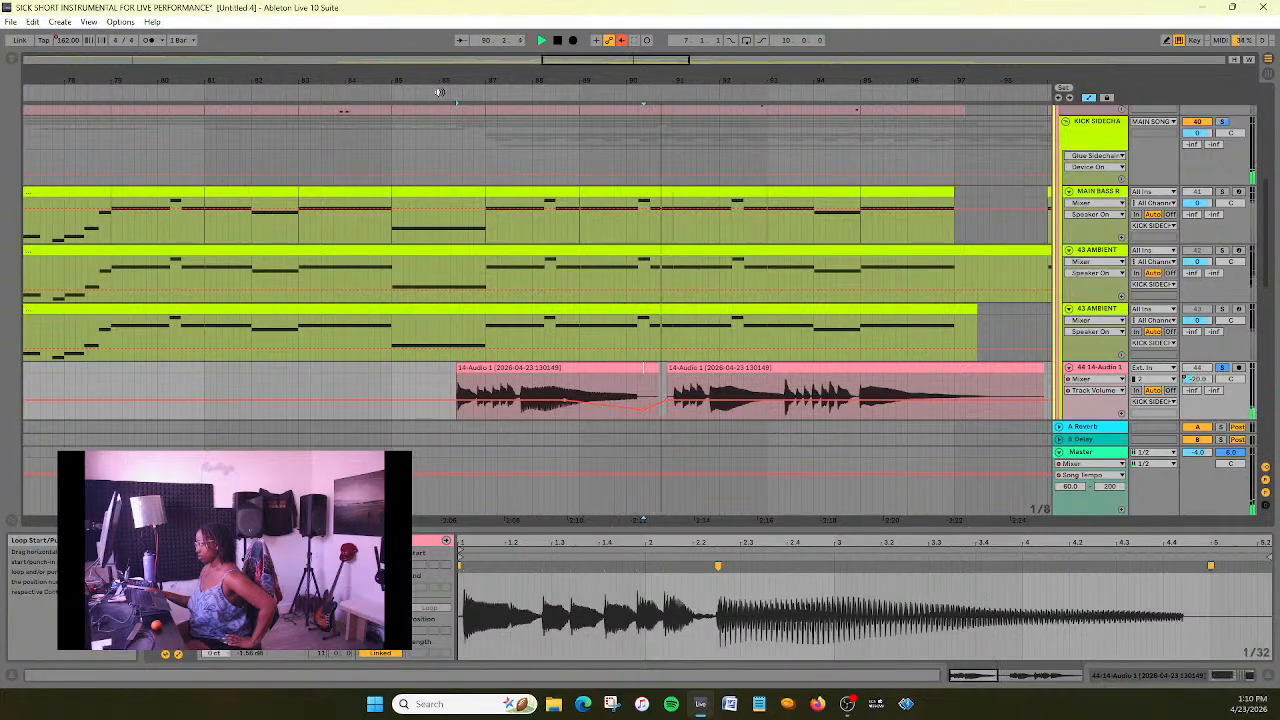
pyautogui.click(558, 41)
pyautogui.moveTo(565, 400); pyautogui.dragTo(532, 400)
pyautogui.click(418, 300)
pyautogui.press('space')
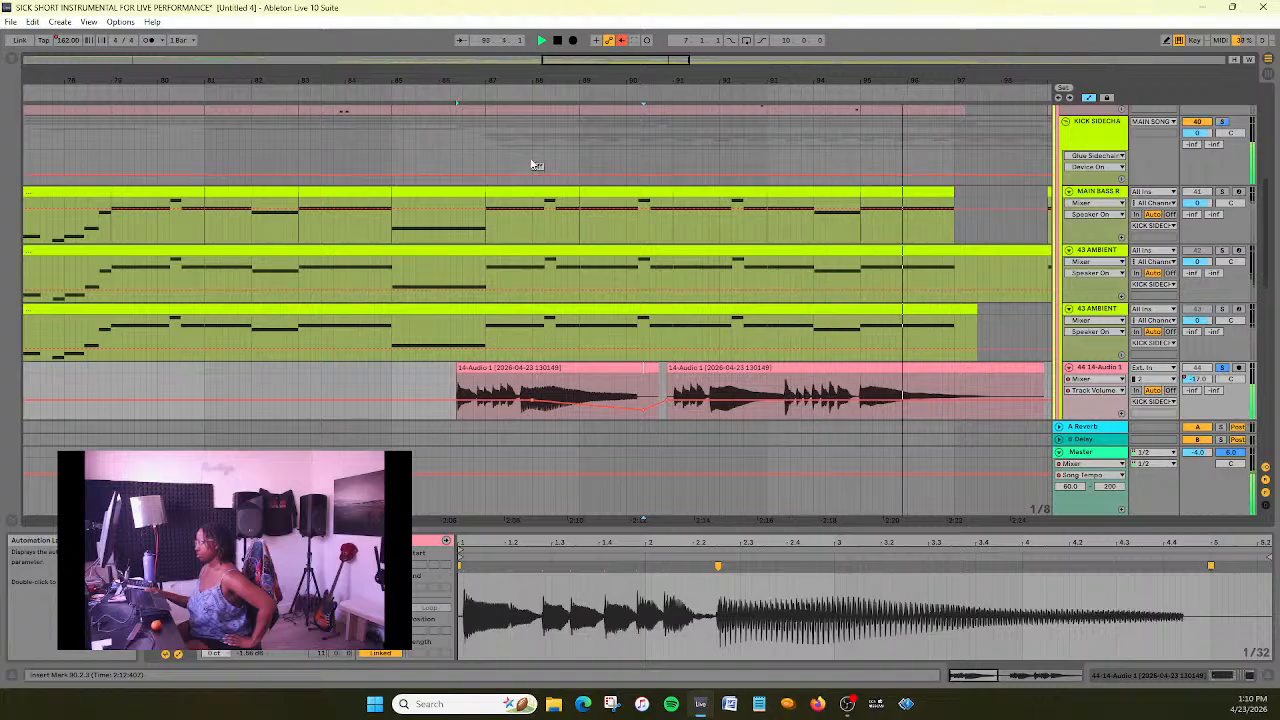
pyautogui.click(557, 41)
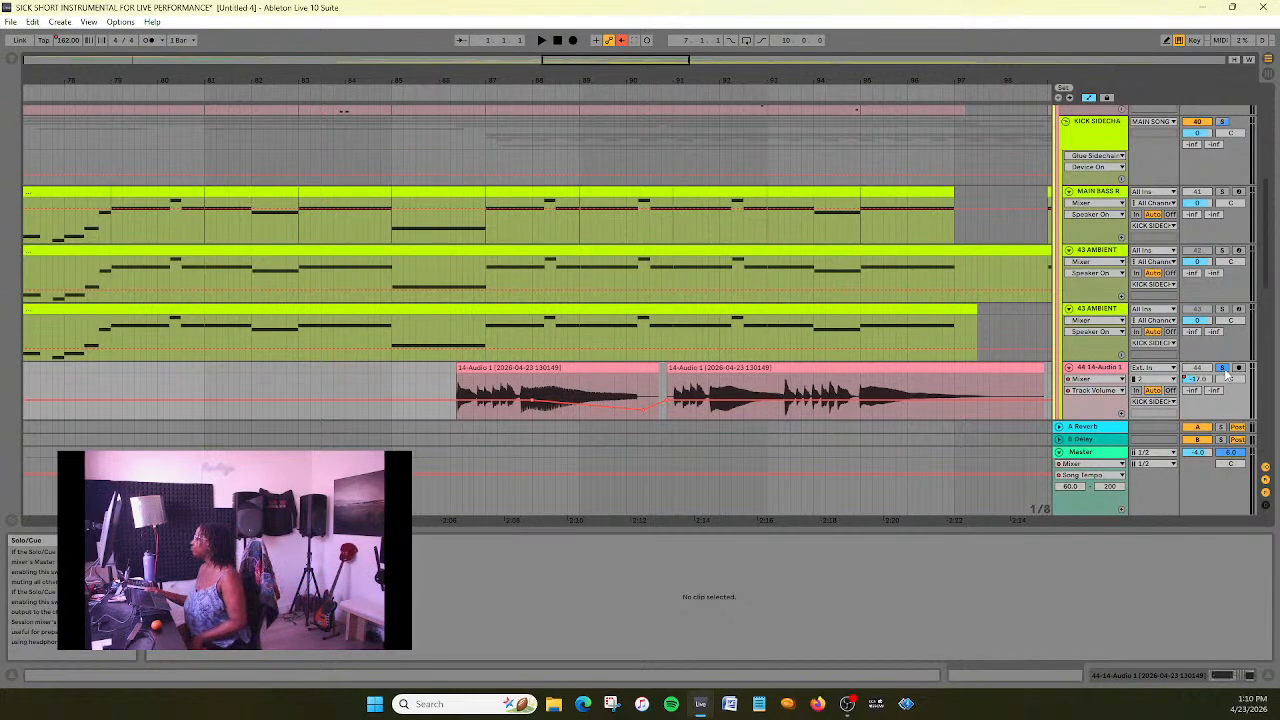
# - Unsolo the 14-Audio 1 track and play the section, checking how the second clip sits in the full mix
pyautogui.click(434, 94)
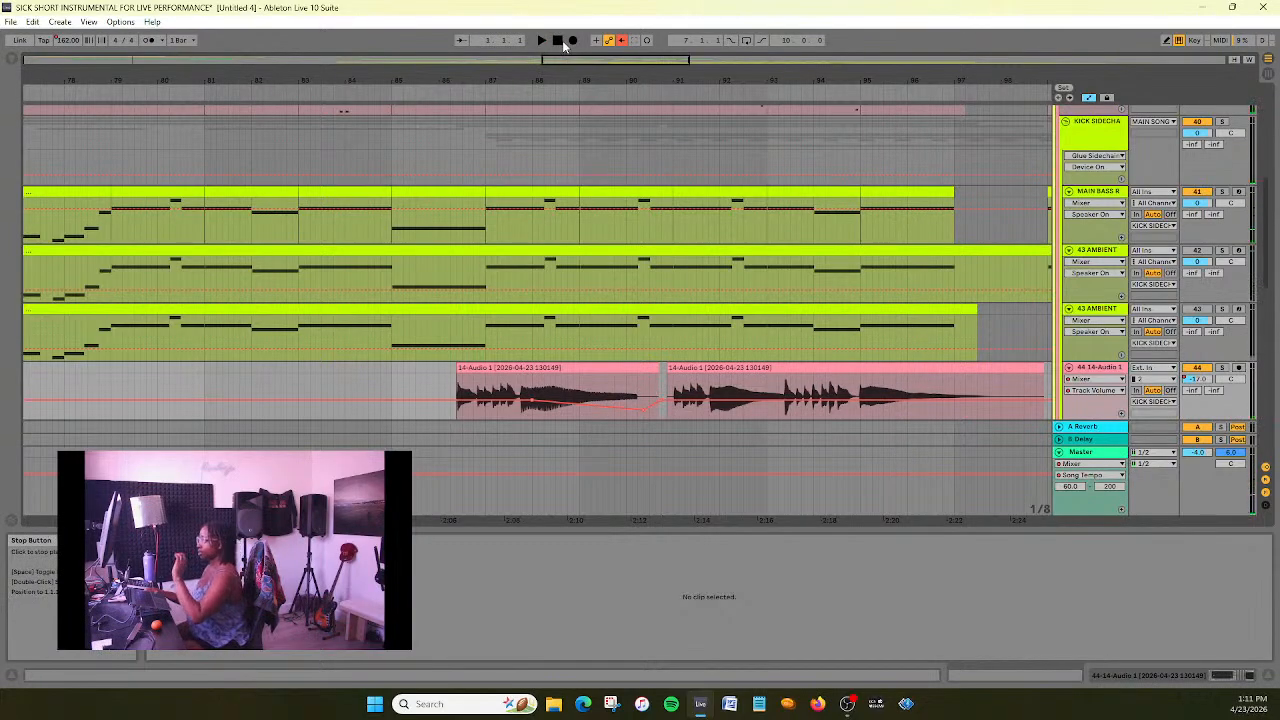
pyautogui.moveTo(635, 58); pyautogui.dragTo(649, 98)
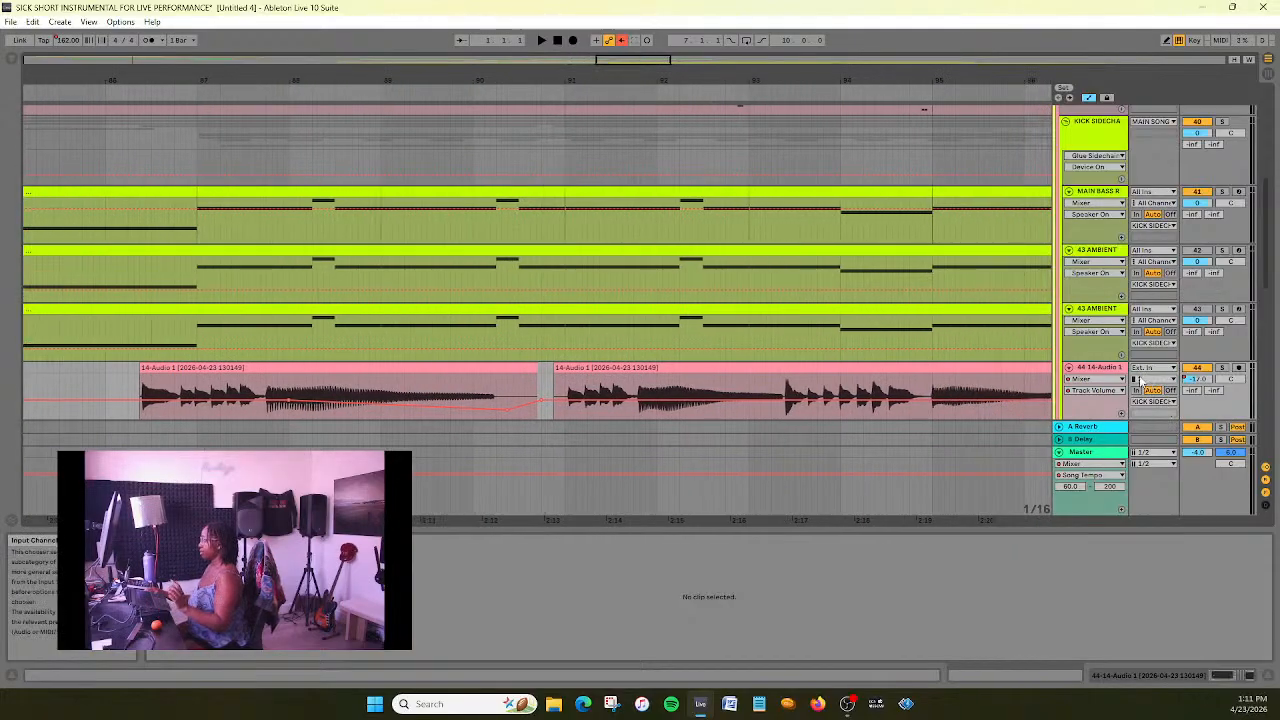
pyautogui.click(1121, 372)
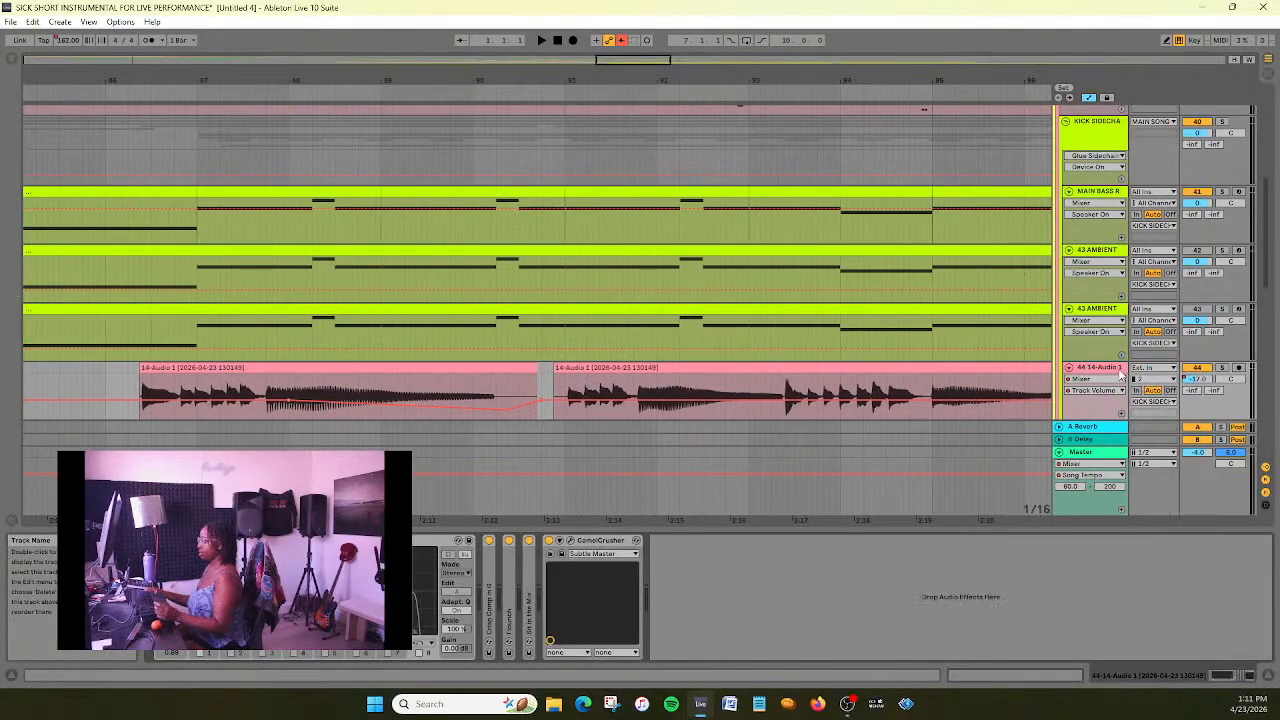
pyautogui.click(680, 370)
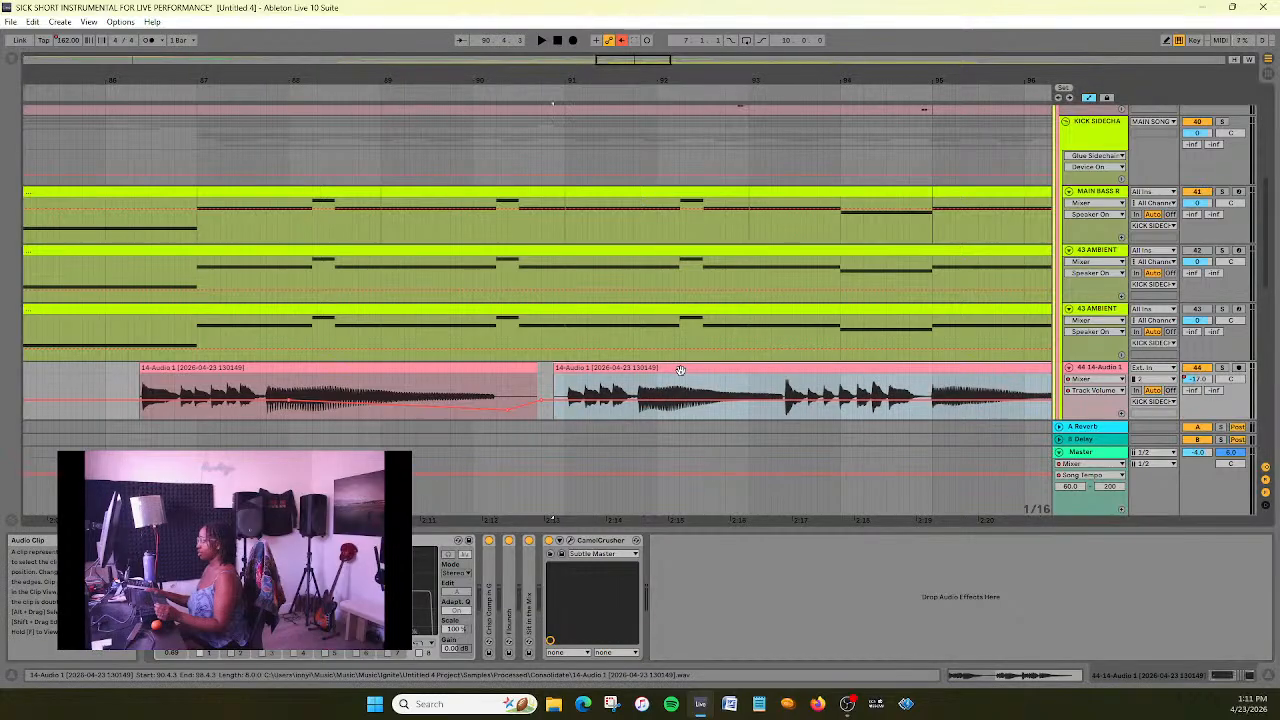
pyautogui.press('space')
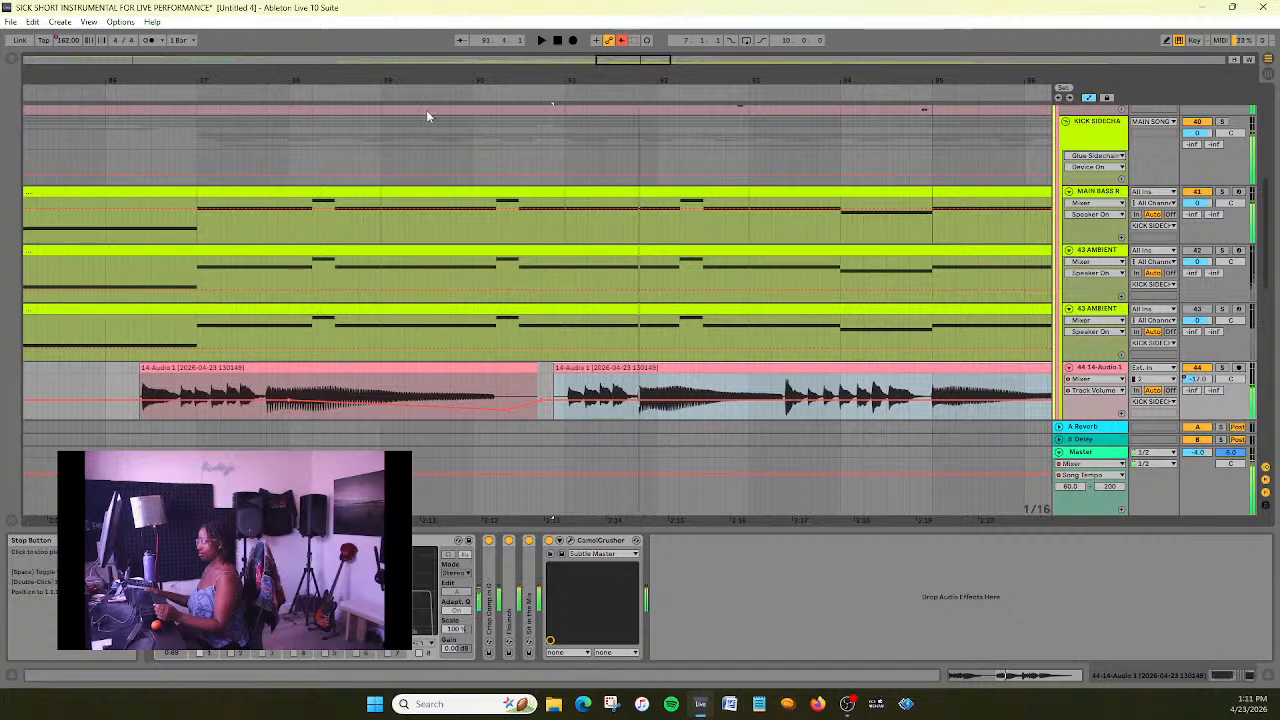
pyautogui.click(334, 88)
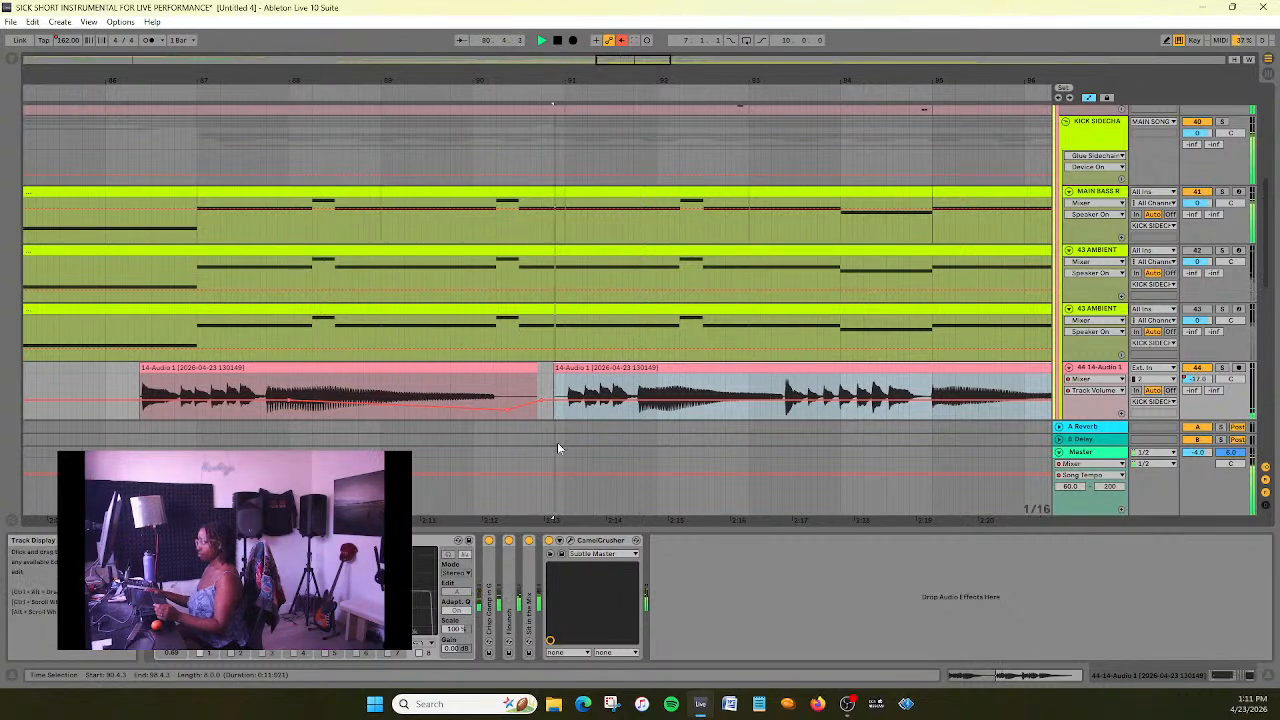
pyautogui.click(559, 42)
# - Trim the second 14-Audio 1 clip's start to 91.1.1, just before its first note
pyautogui.scroll(2, 580, 203)
pyautogui.scroll(-2, 582, 205)
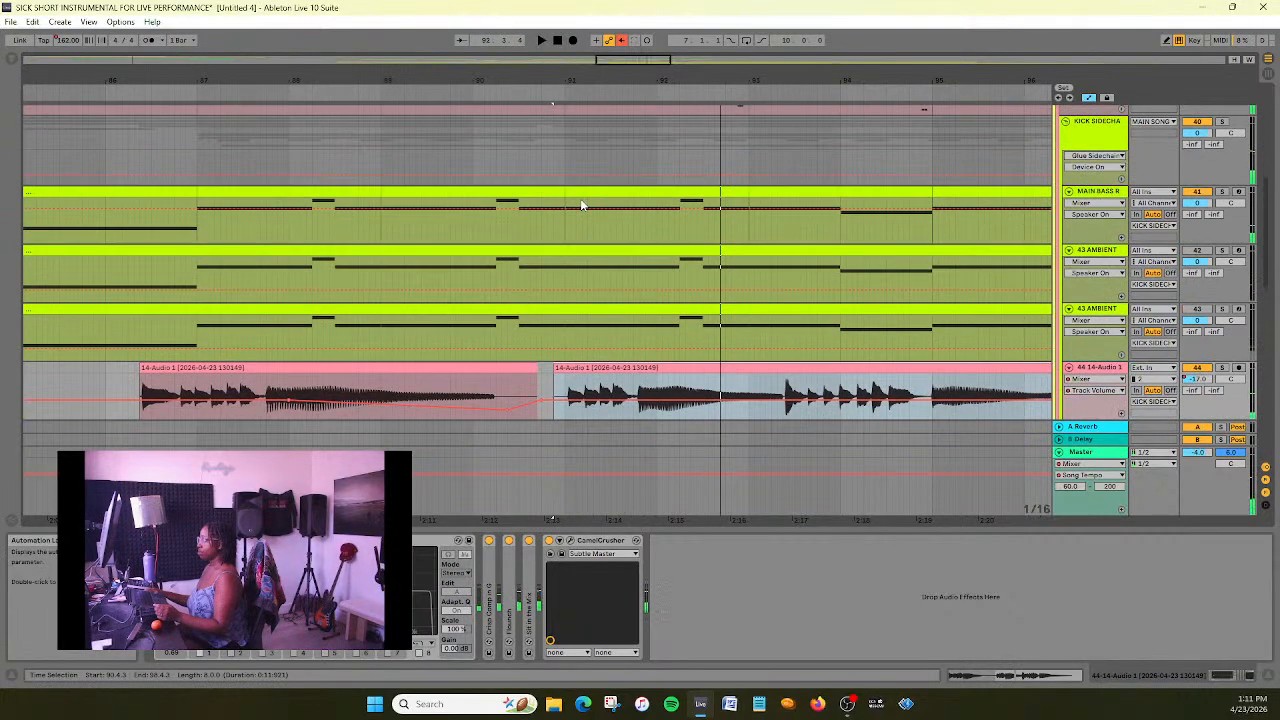
pyautogui.moveTo(617, 64); pyautogui.dragTo(643, 120)
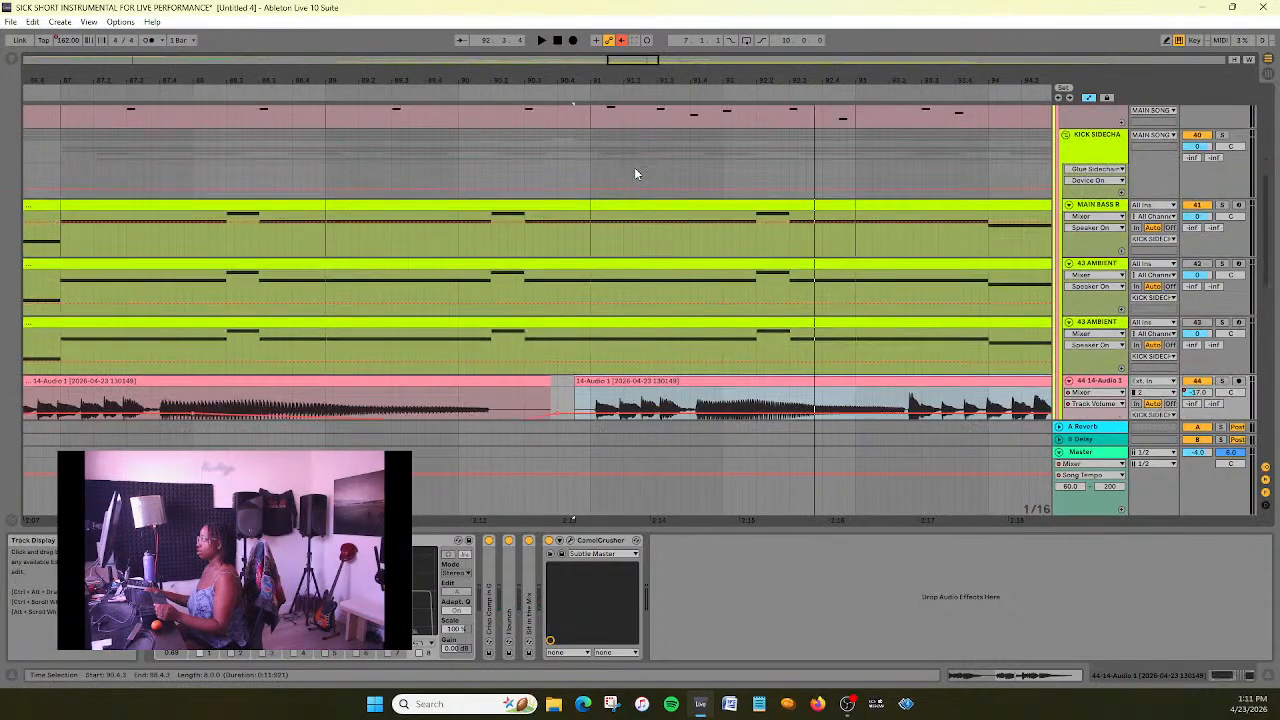
pyautogui.moveTo(578, 367); pyautogui.dragTo(611, 372)
pyautogui.moveTo(628, 60)
pyautogui.mouseDown()
pyautogui.moveTo(635, 115)
pyautogui.moveTo(636, 60)
pyautogui.mouseUp()
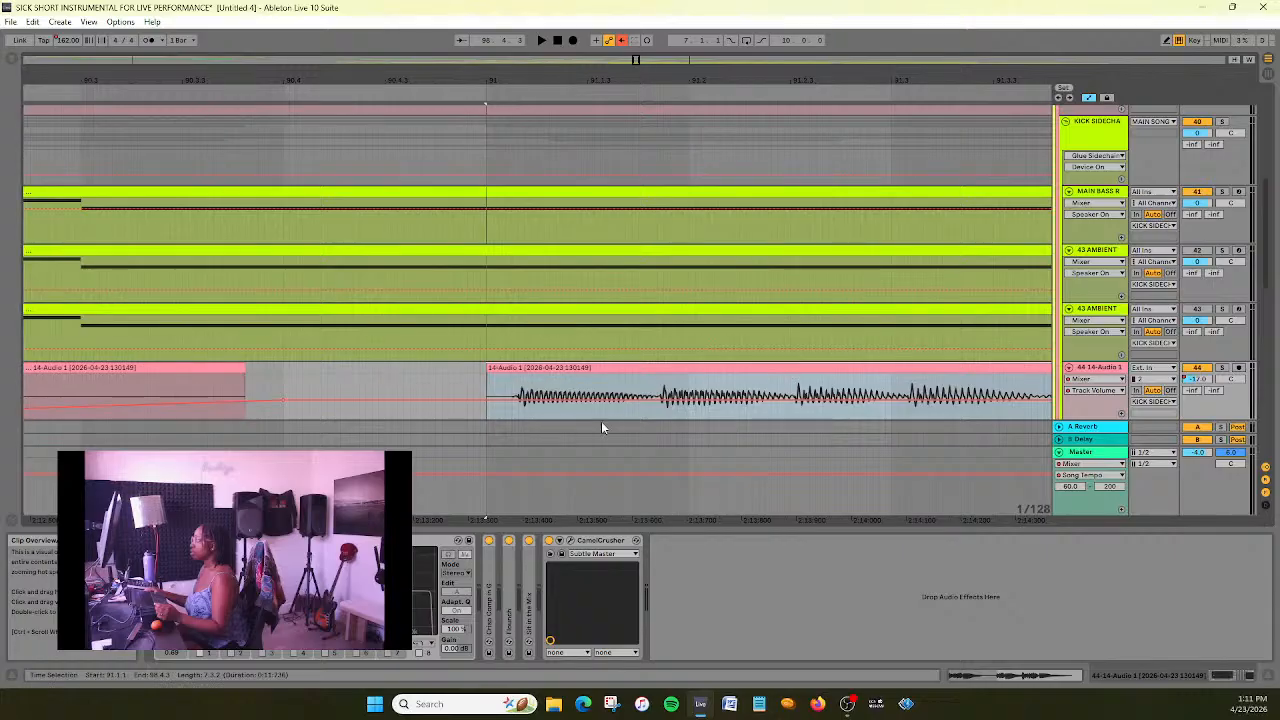
# - Move the second 14-Audio 1 clip slightly earlier so it starts at 90.4.4, and play the section
pyautogui.moveTo(535, 370); pyautogui.dragTo(505, 372)
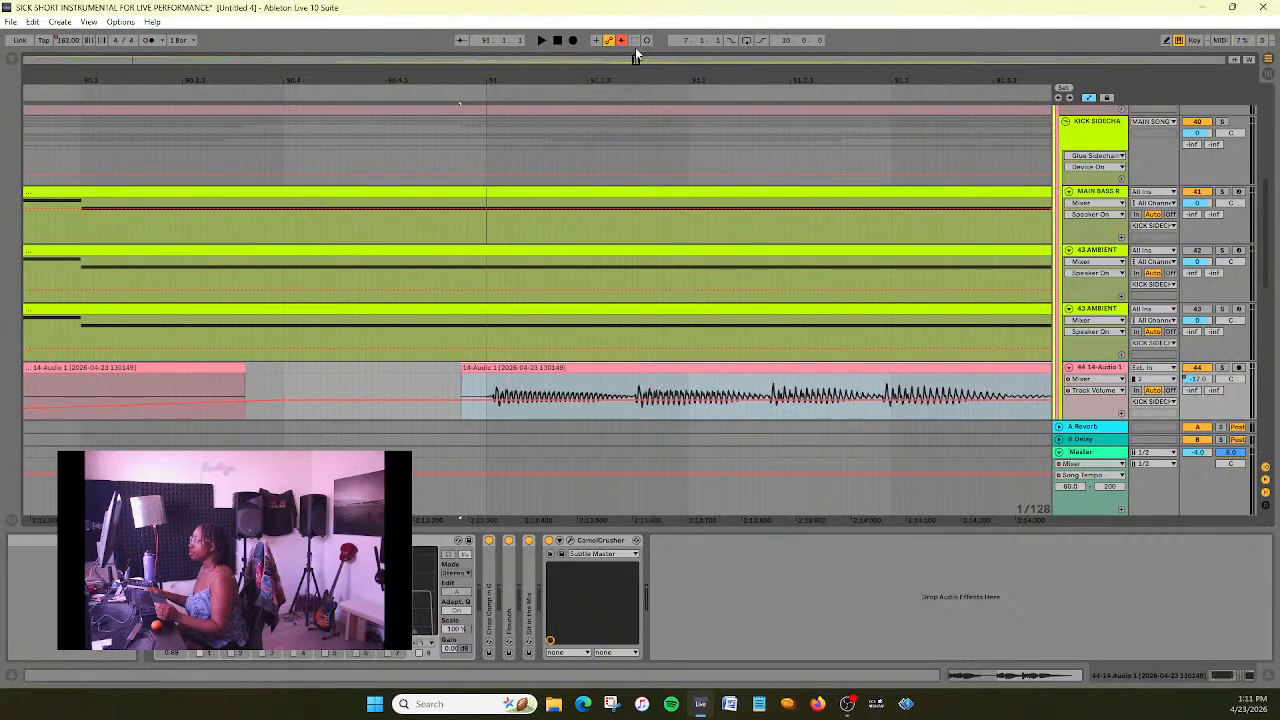
pyautogui.moveTo(635, 60); pyautogui.dragTo(477, 94)
pyautogui.click(437, 92)
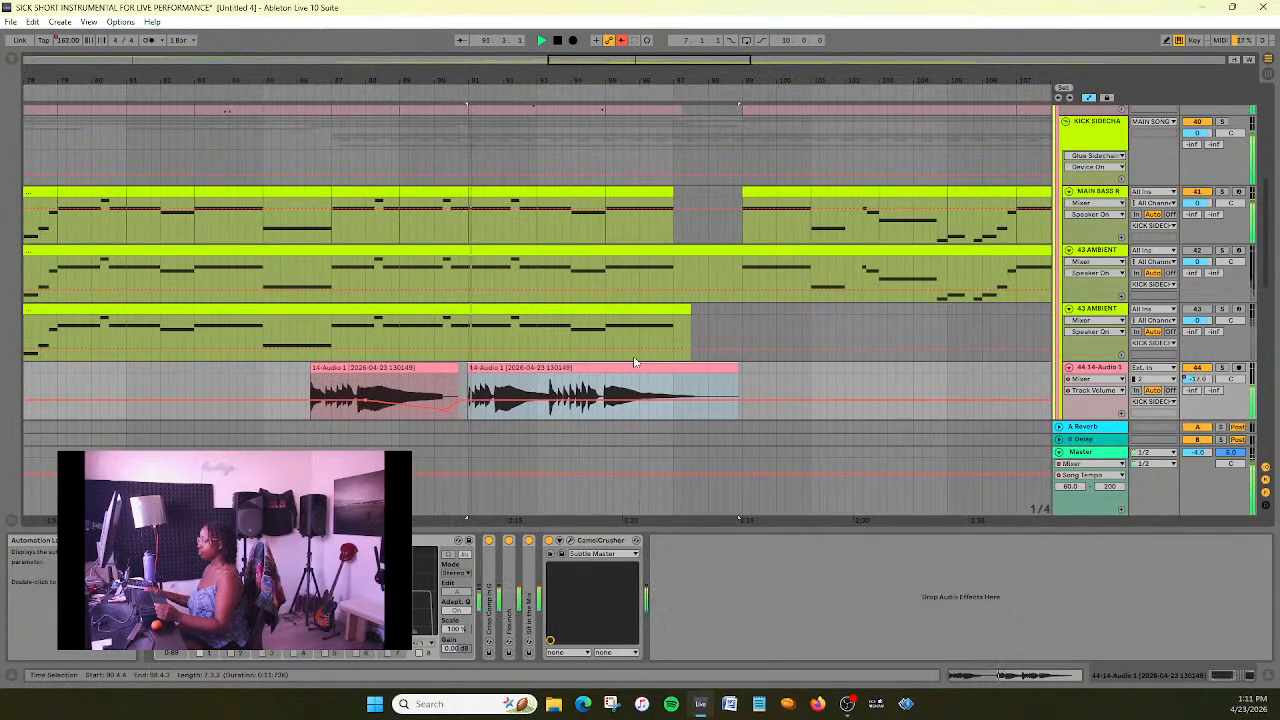
pyautogui.moveTo(650, 57)
pyautogui.mouseDown()
pyautogui.moveTo(650, 80)
pyautogui.moveTo(650, 57)
pyautogui.mouseUp()
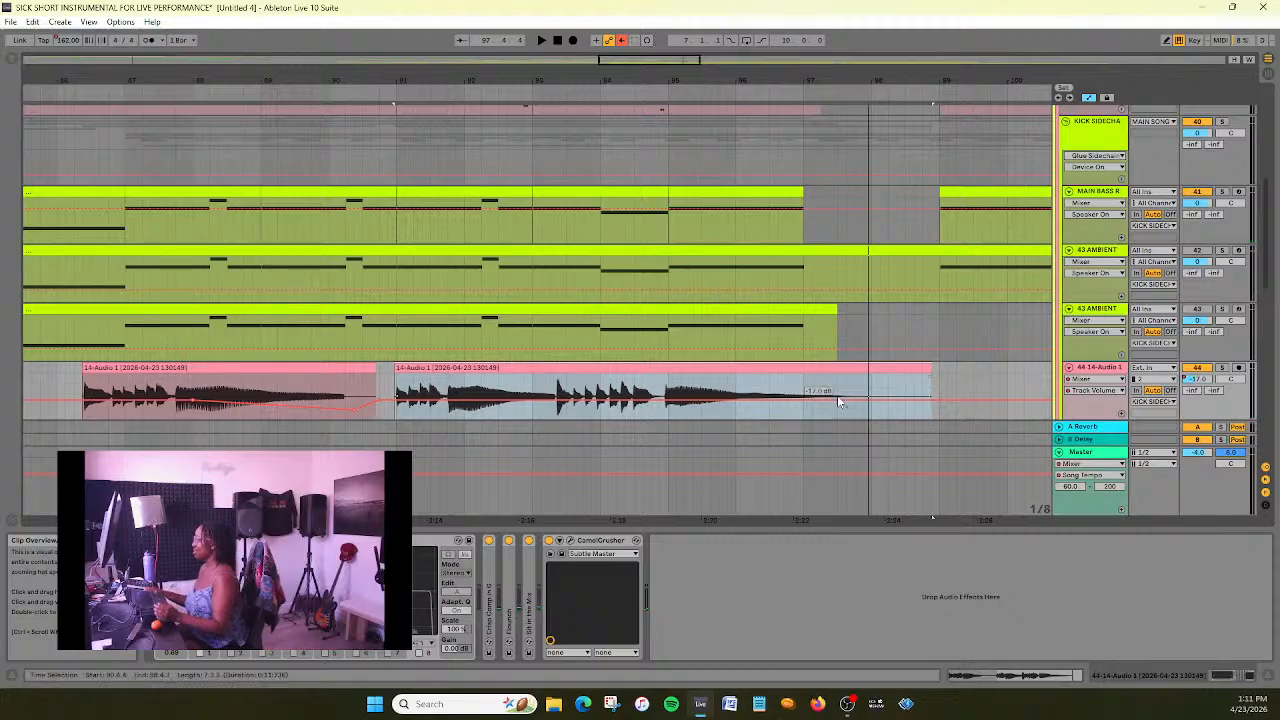
# - Play the second 14-Audio 1 clip from about bar 85 and add a warp marker at its second phrase's first note
pyautogui.click(834, 367)
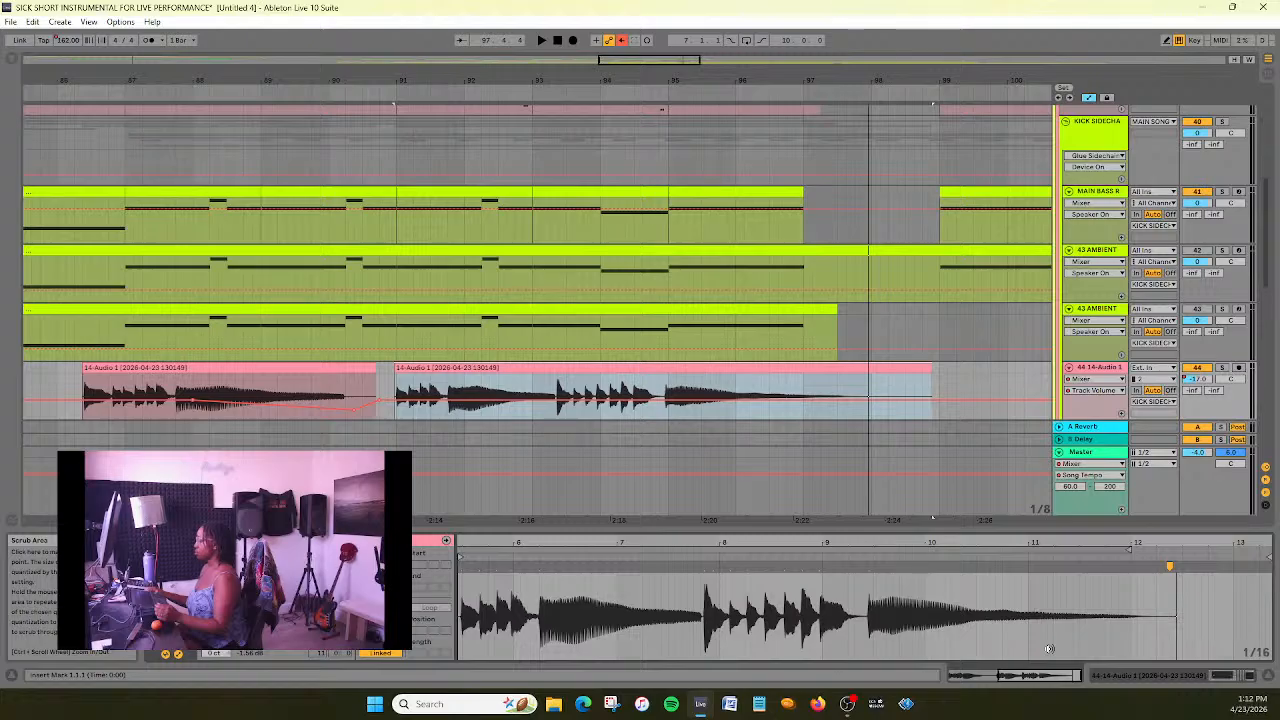
pyautogui.moveTo(637, 62); pyautogui.dragTo(624, 50)
pyautogui.click(229, 91)
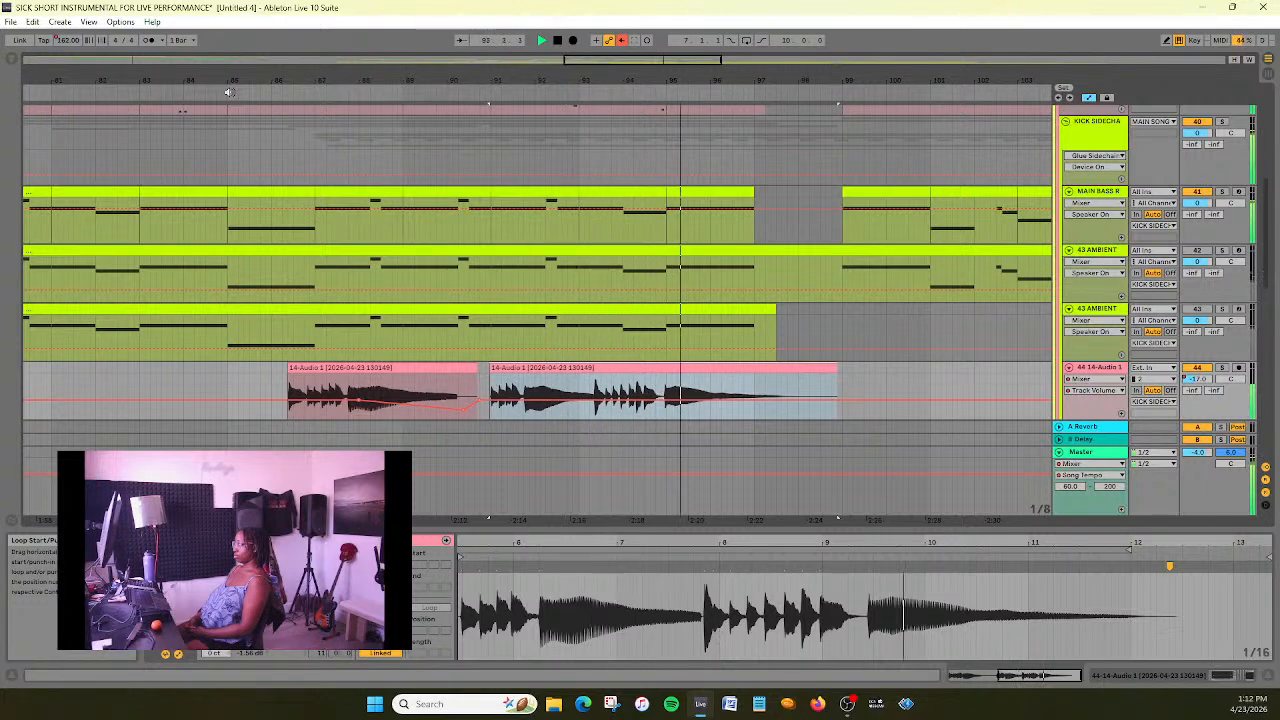
pyautogui.click(576, 414)
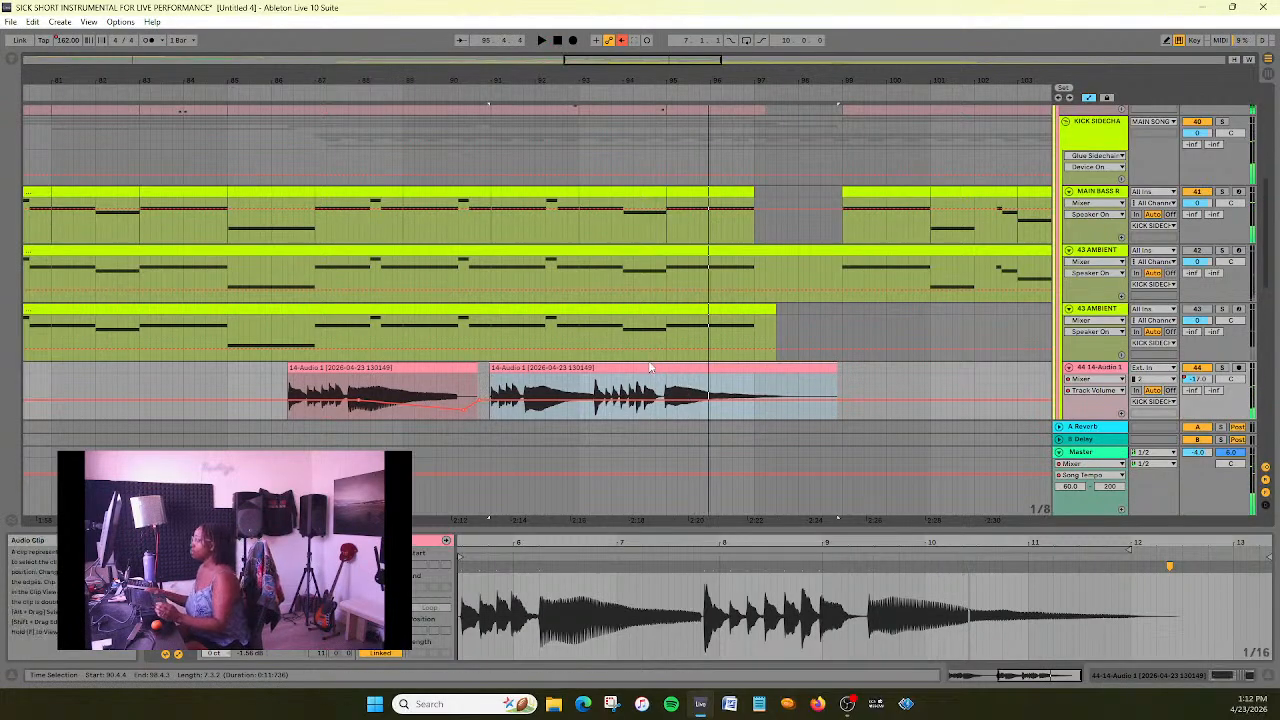
pyautogui.doubleClick(705, 566)
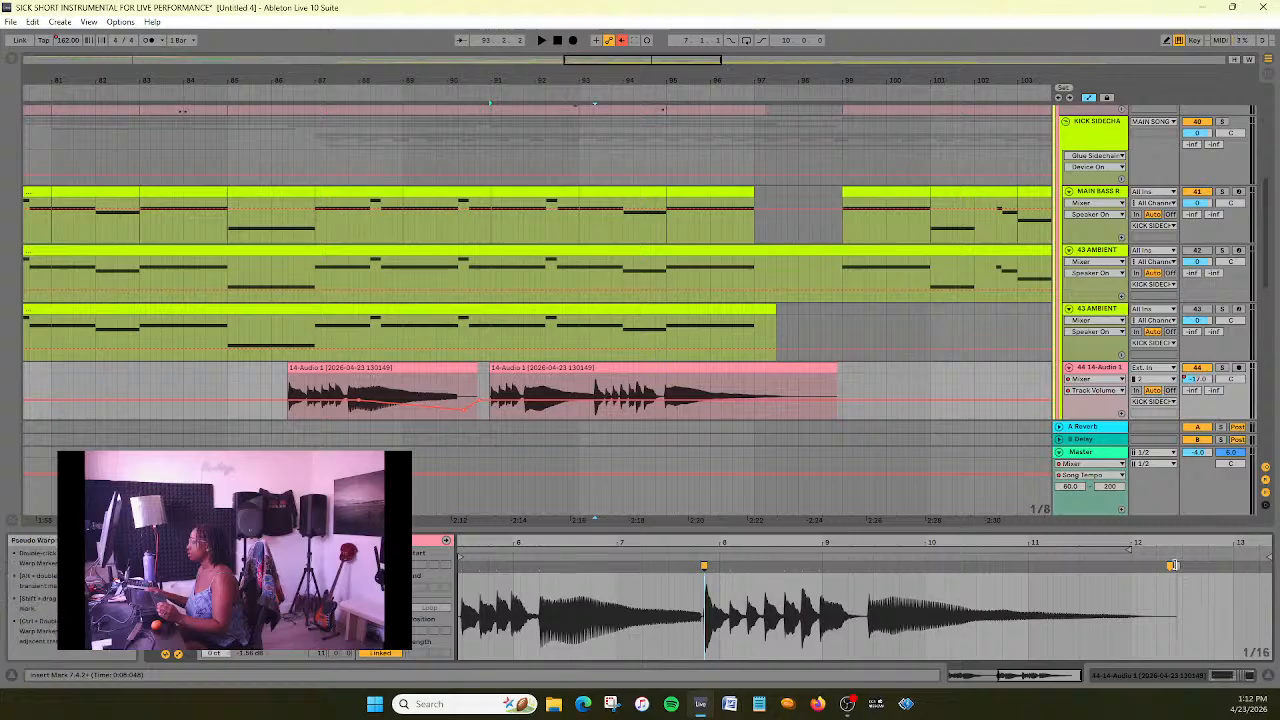
# - Try to stretch the clip's second phrase by moving the end warp marker slightly later, and play the result
pyautogui.moveTo(1170, 565); pyautogui.dragTo(1175, 566)
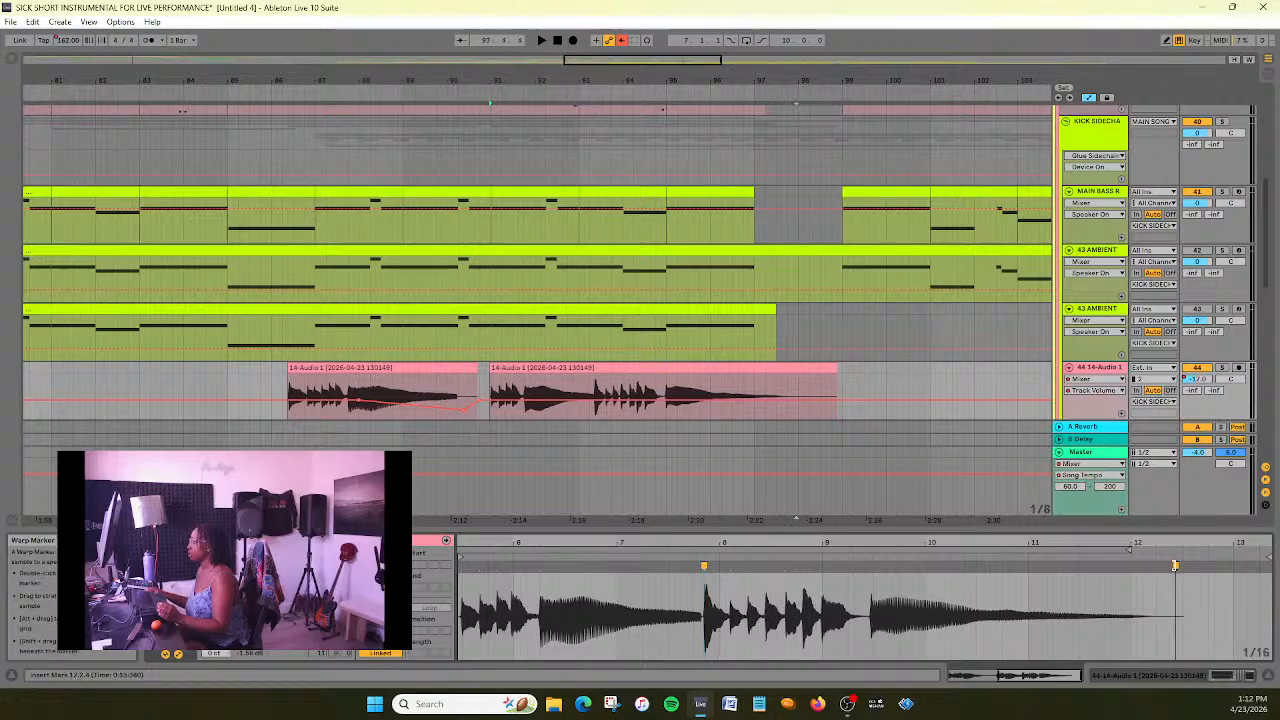
pyautogui.moveTo(1176, 566); pyautogui.dragTo(1188, 566)
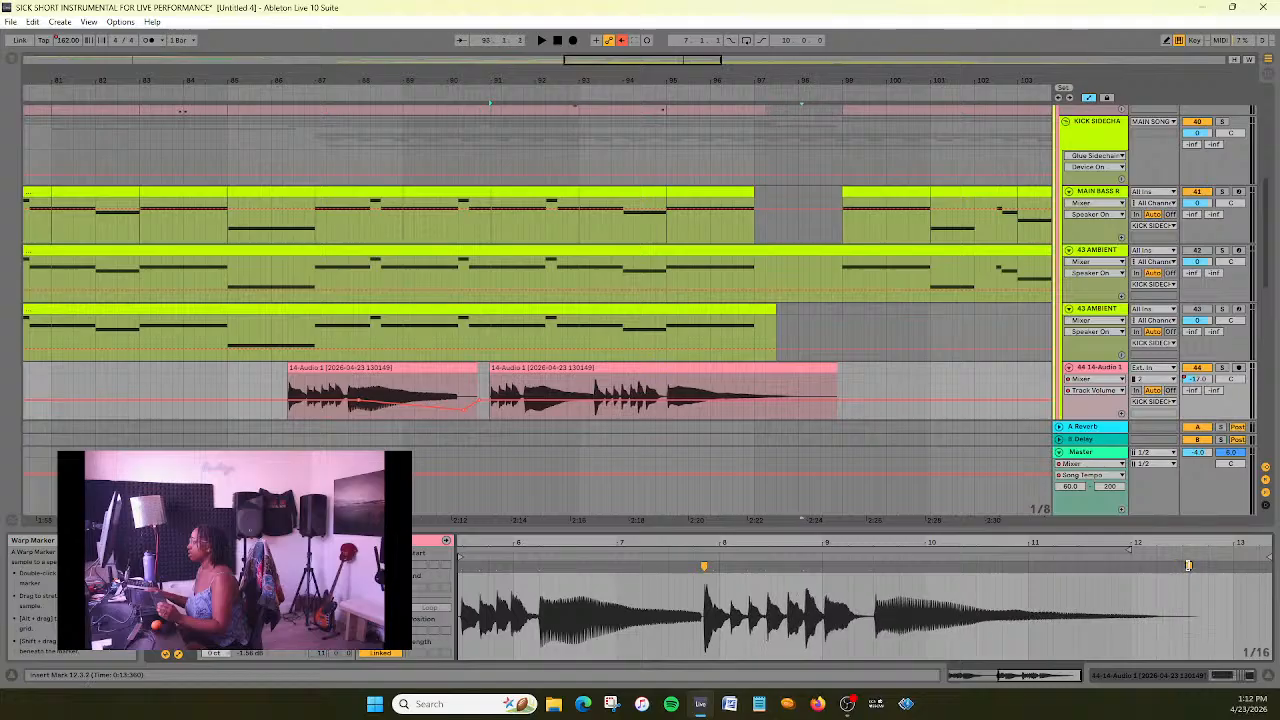
pyautogui.click(455, 84)
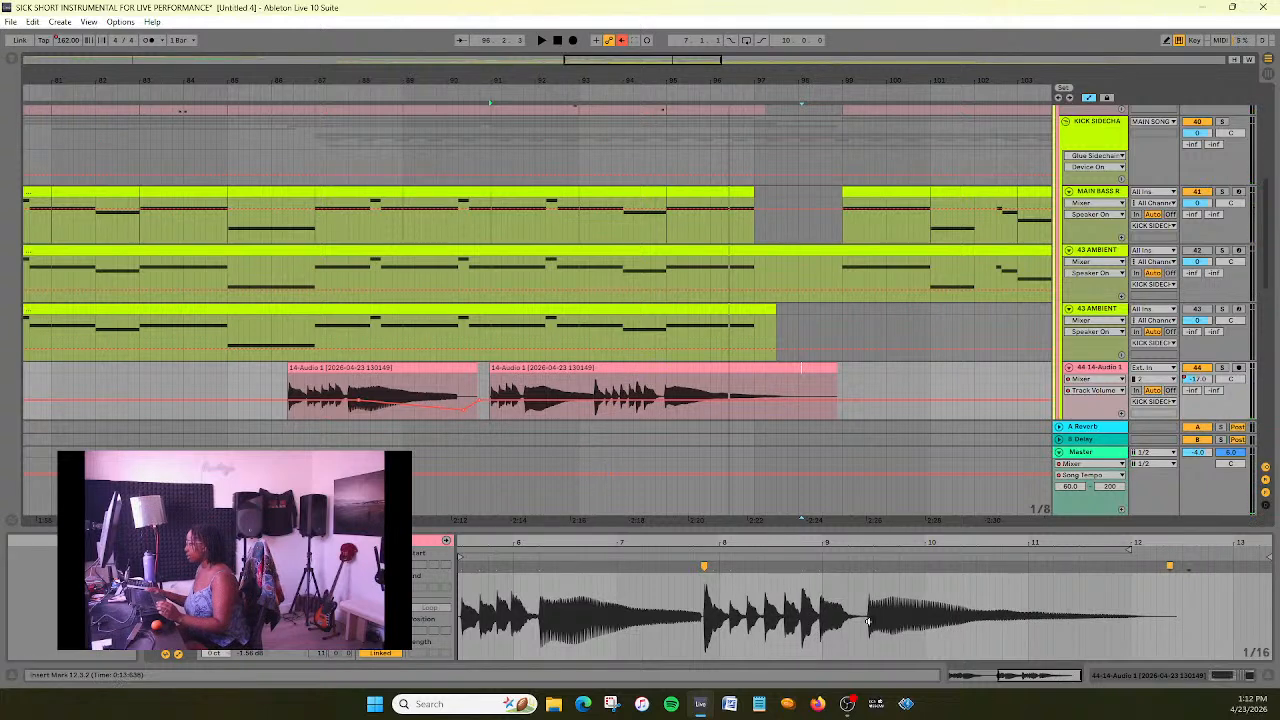
# - Add warp markers at the onset of the clip's last long note and in the silence just before it
pyautogui.moveTo(873, 539); pyautogui.dragTo(859, 568)
pyautogui.click(859, 568)
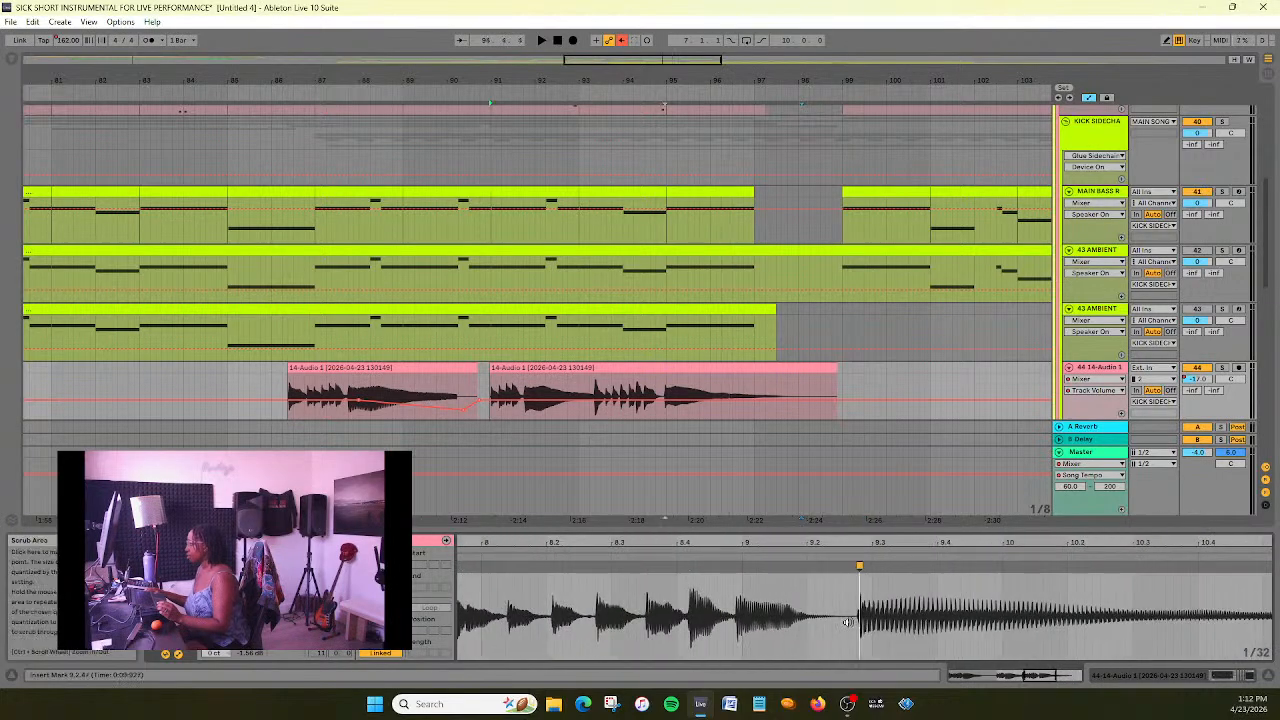
pyautogui.moveTo(822, 600); pyautogui.dragTo(901, 598)
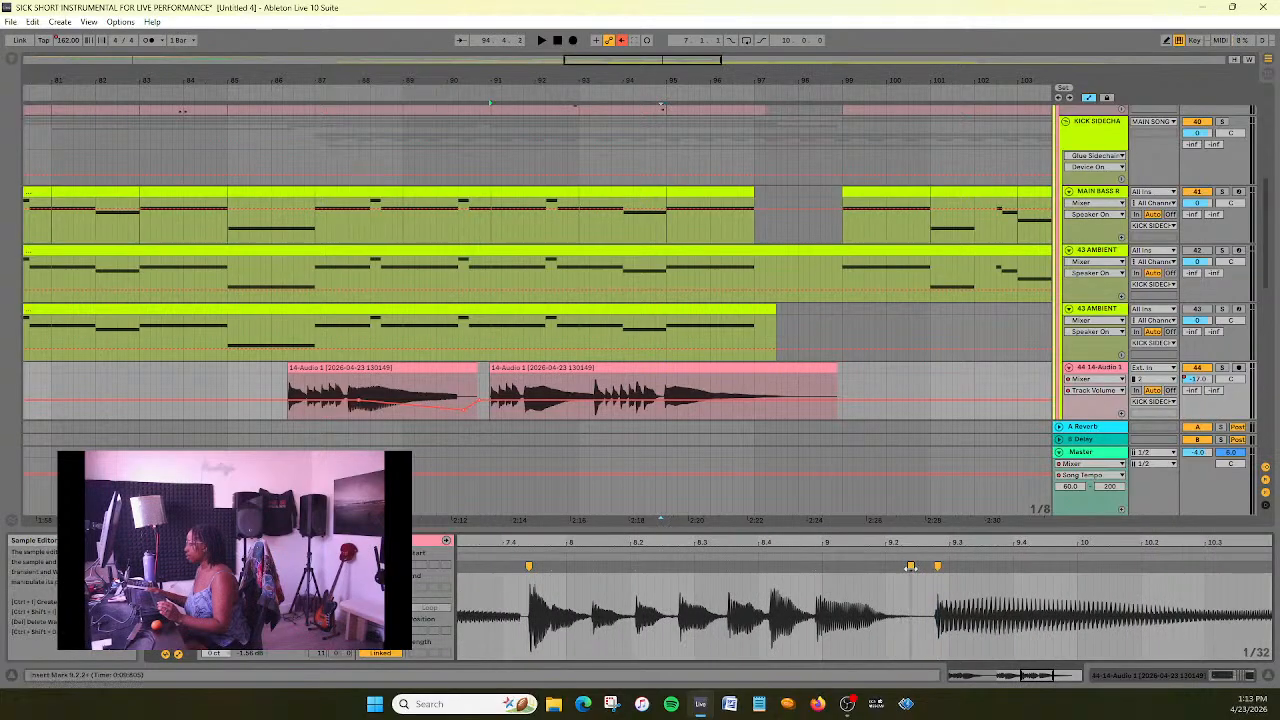
pyautogui.rightClick(893, 610)
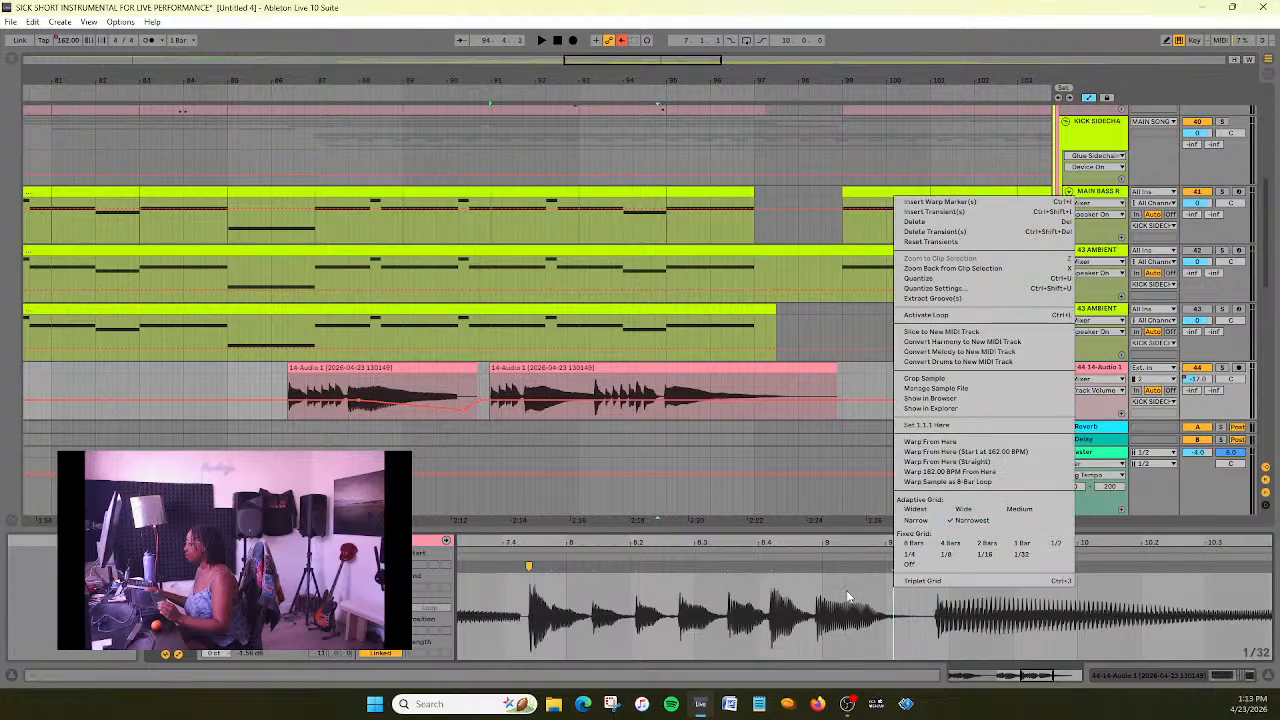
pyautogui.click(882, 576)
pyautogui.moveTo(921, 547)
pyautogui.mouseDown()
pyautogui.moveTo(923, 590)
pyautogui.moveTo(894, 566)
pyautogui.moveTo(910, 566)
pyautogui.mouseUp()
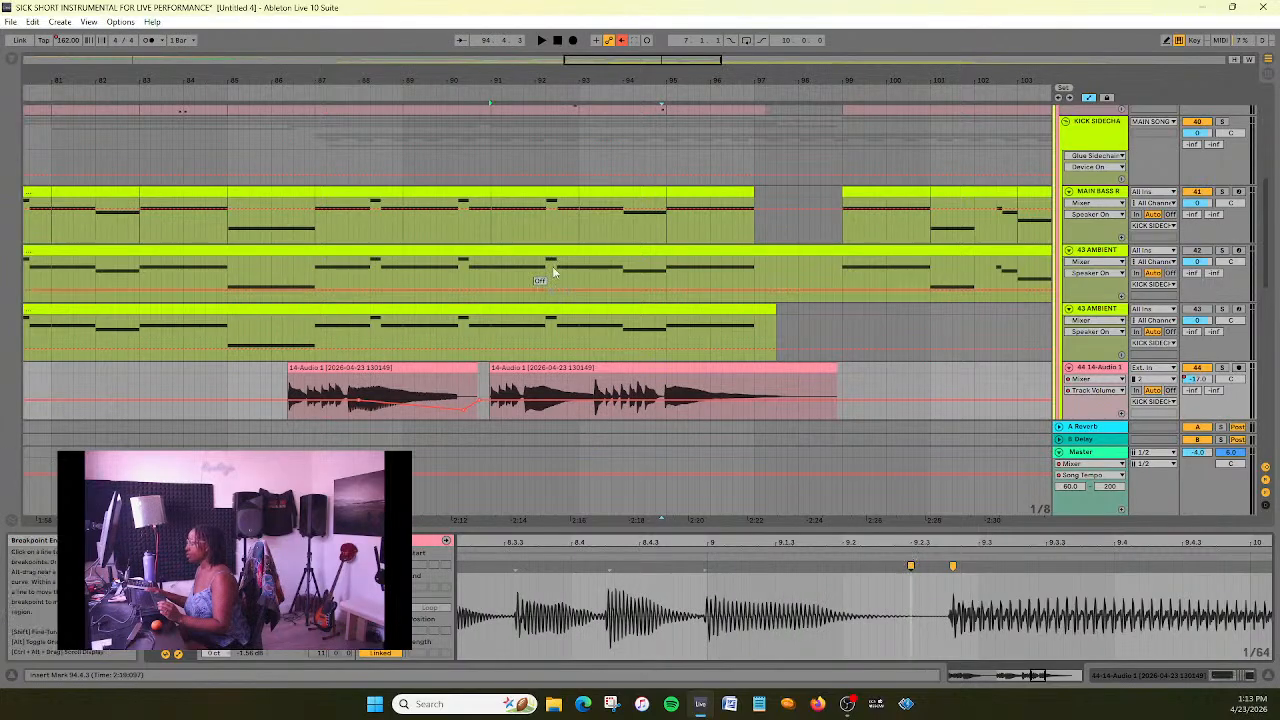
# - Play the warped clip from about bar 90 and again from about bar 85 to check the last note's timing
pyautogui.click(477, 92)
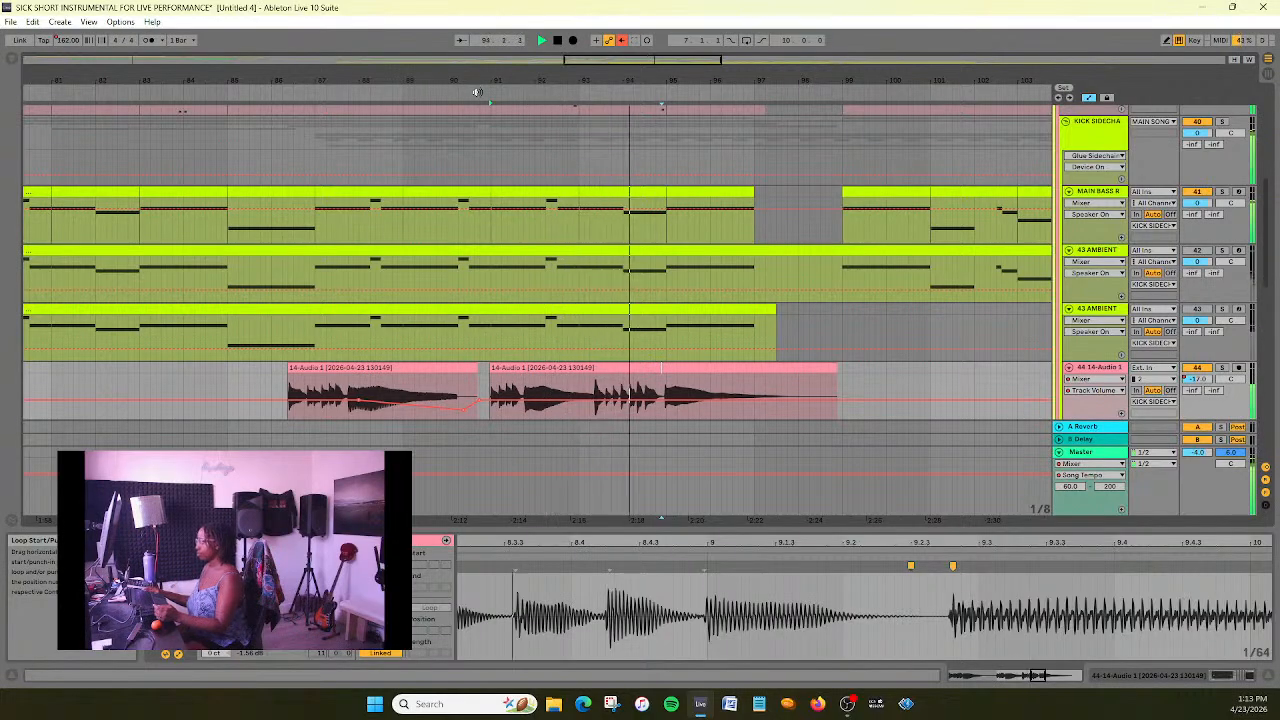
pyautogui.click(558, 41)
pyautogui.moveTo(578, 58); pyautogui.dragTo(563, 58)
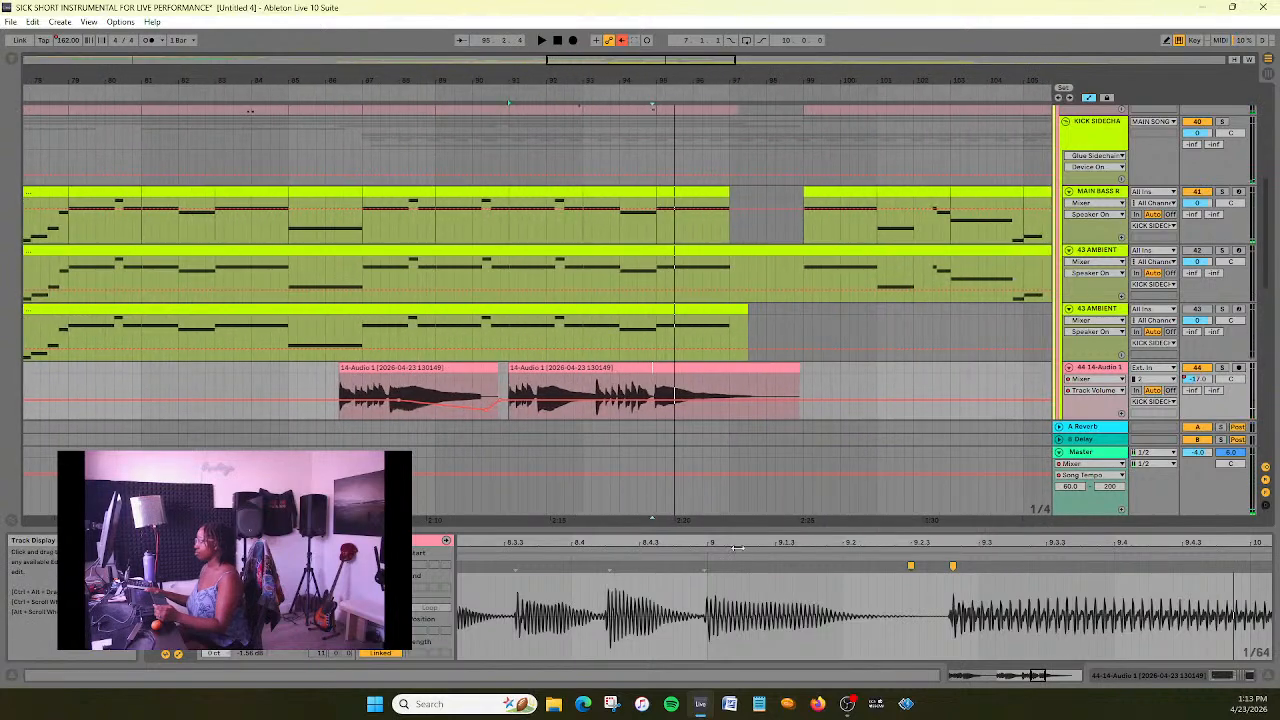
pyautogui.moveTo(738, 544); pyautogui.dragTo(854, 543)
pyautogui.click(311, 89)
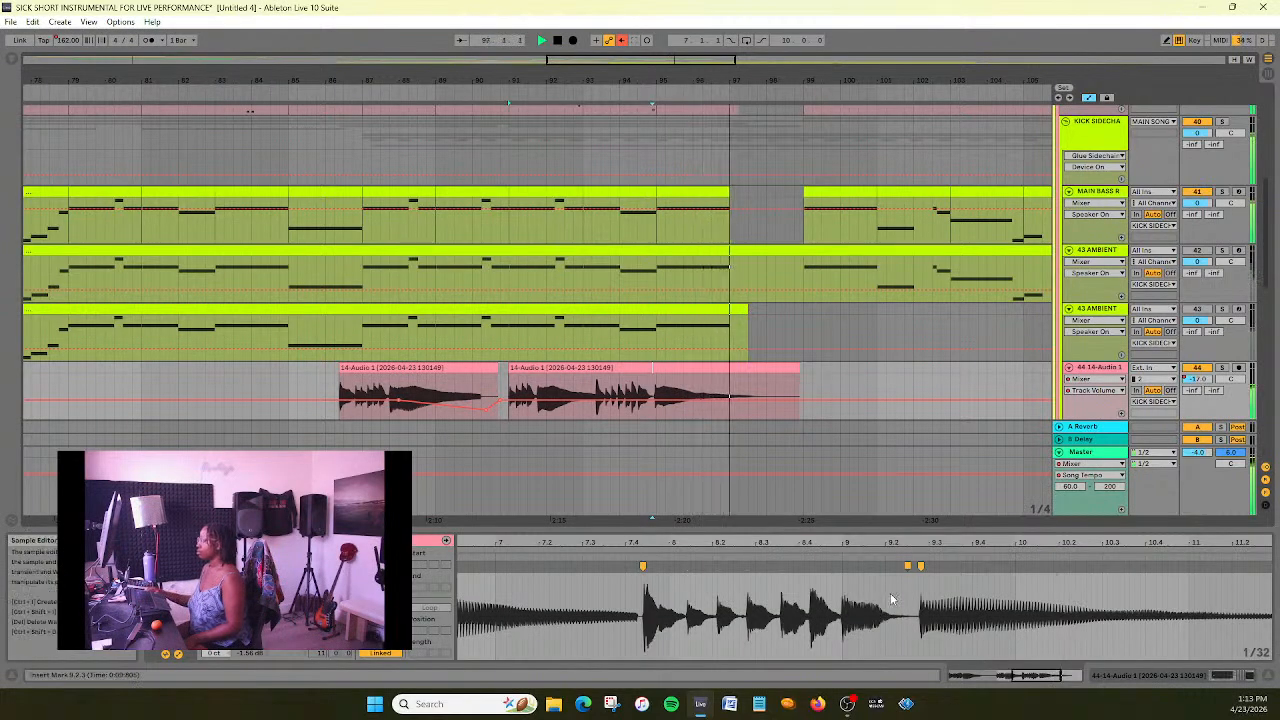
pyautogui.press('space')
# - Play the section again from about bar 86 with the whole sample in view, and save the set
pyautogui.moveTo(962, 541); pyautogui.dragTo(962, 596)
pyautogui.moveTo(866, 541)
pyautogui.mouseDown()
pyautogui.moveTo(866, 560)
pyautogui.moveTo(822, 570)
pyautogui.moveTo(845, 500)
pyautogui.mouseUp()
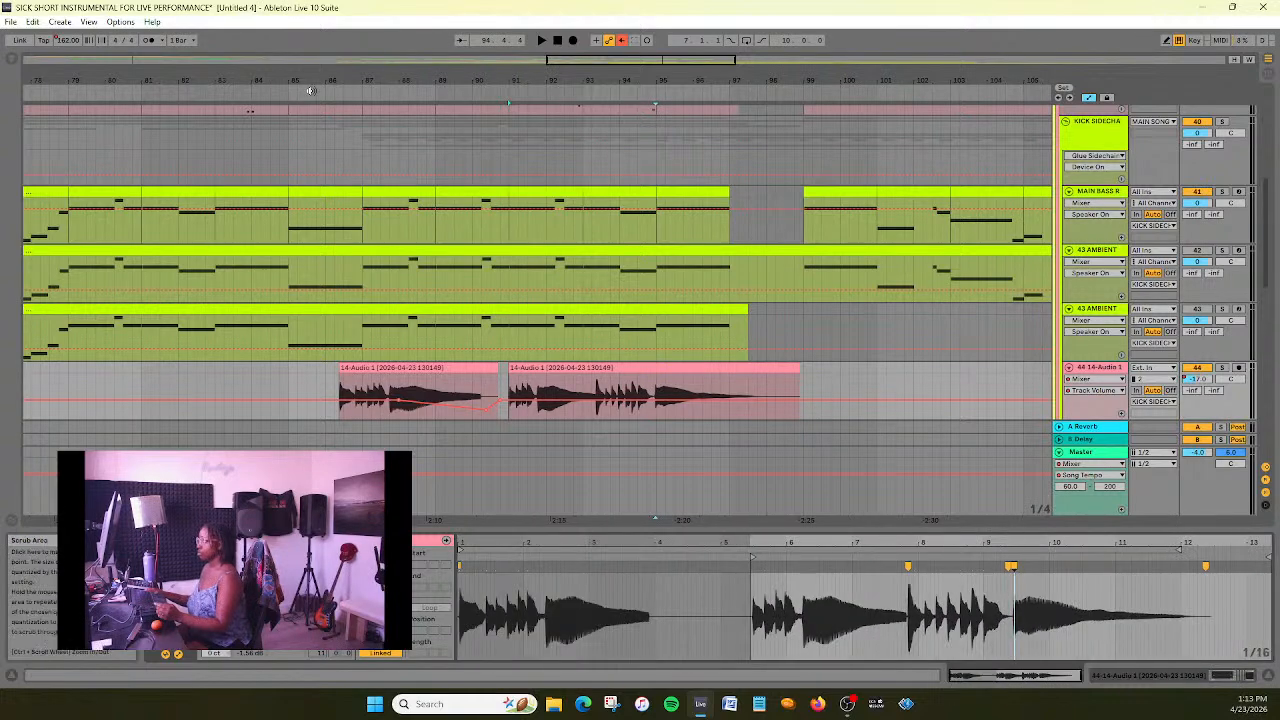
pyautogui.click(324, 85)
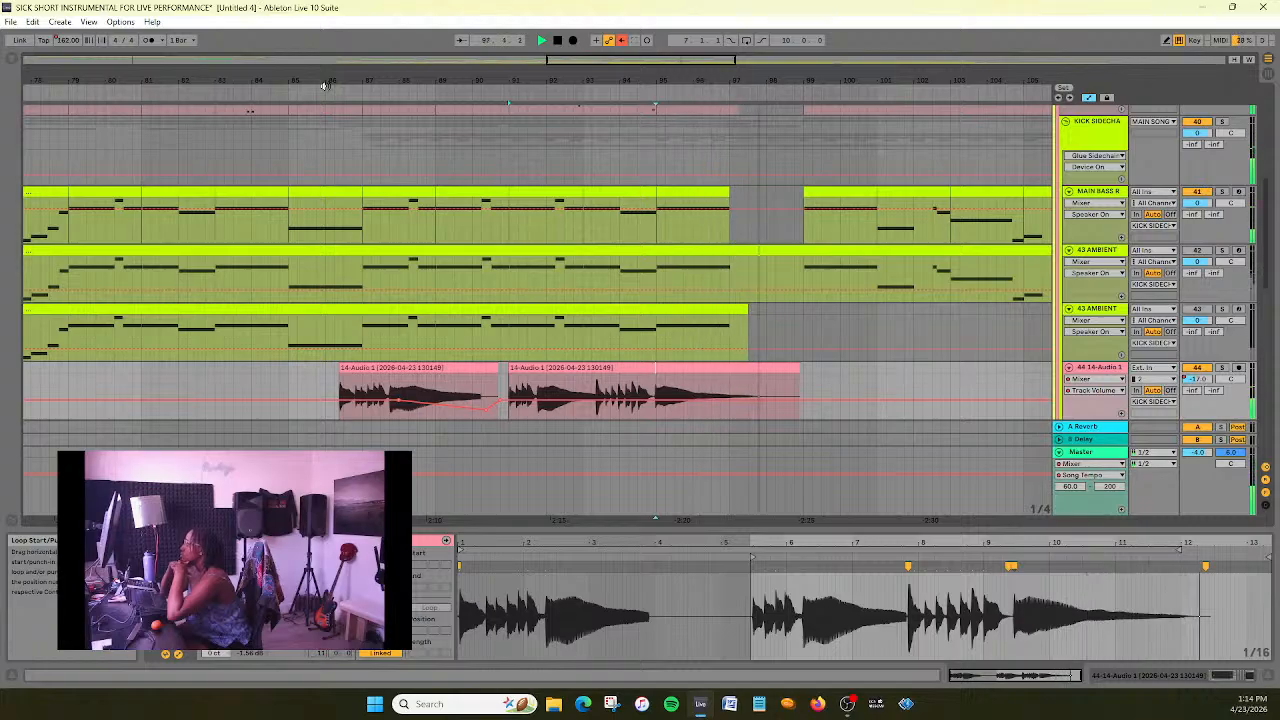
pyautogui.click(324, 85)
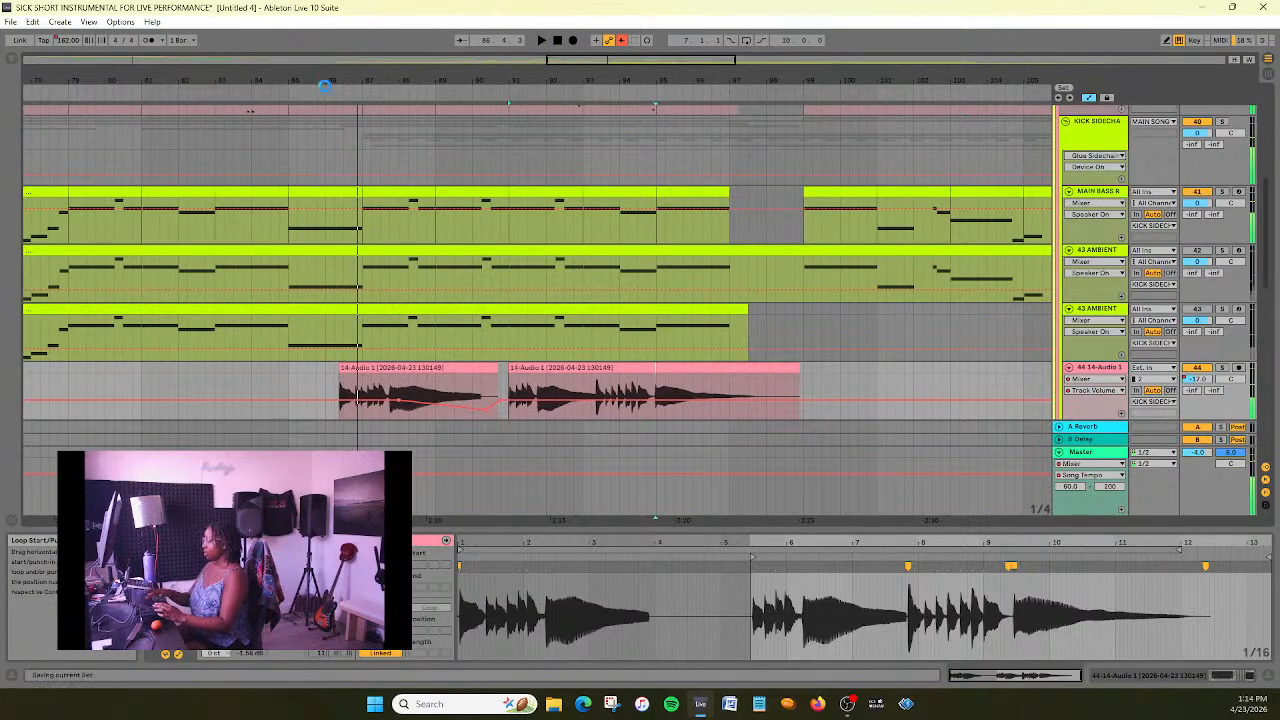
# - Enable Bass Mono on the Utility device in the Master track's effect chain
pyautogui.scroll(-3, 290, 328)
pyautogui.scroll(5, 291, 331)
pyautogui.scroll(-3, 291, 332)
pyautogui.scroll(-2, 289, 330)
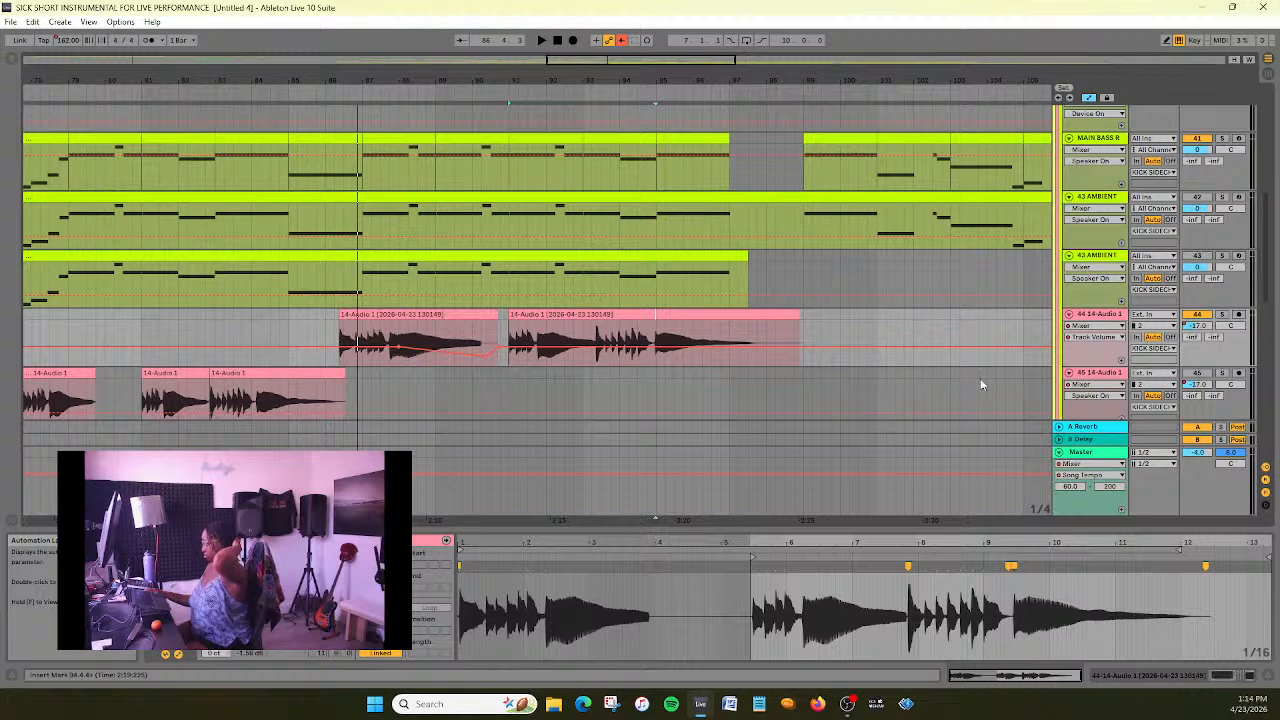
pyautogui.click(1120, 453)
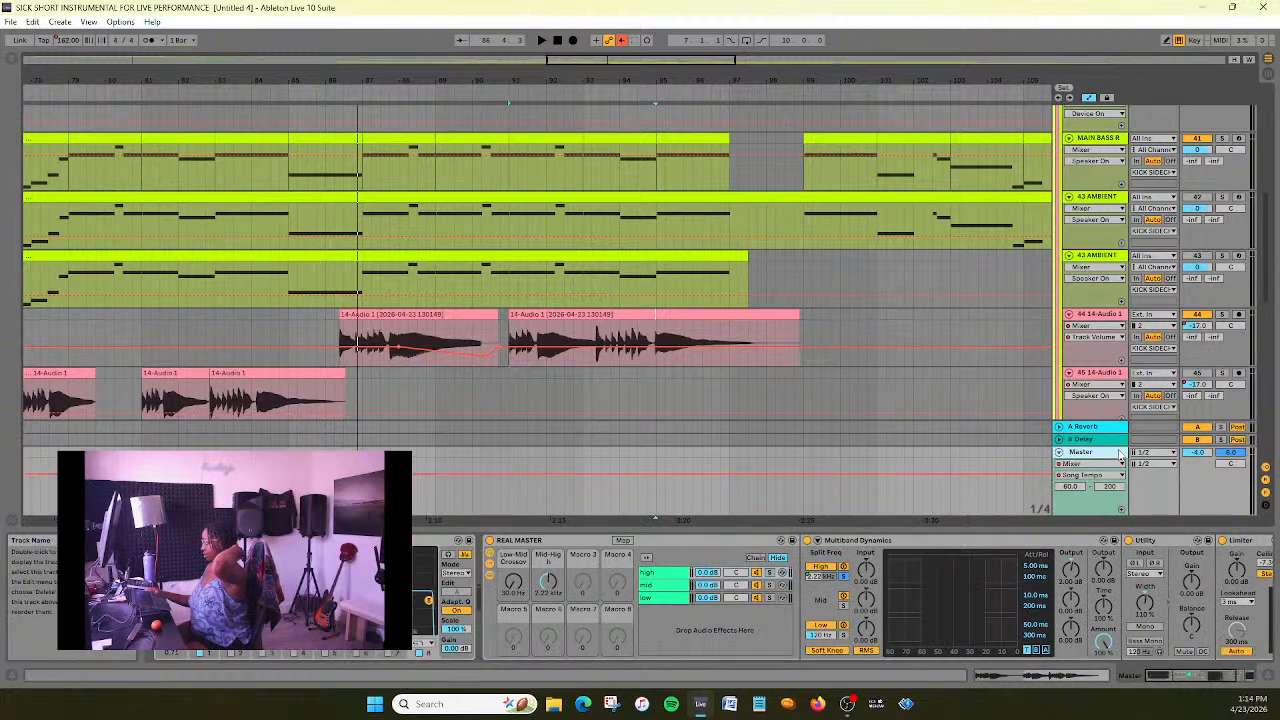
pyautogui.moveTo(1186, 678)
pyautogui.mouseDown()
pyautogui.moveTo(1236, 673)
pyautogui.moveTo(1176, 687)
pyautogui.mouseUp()
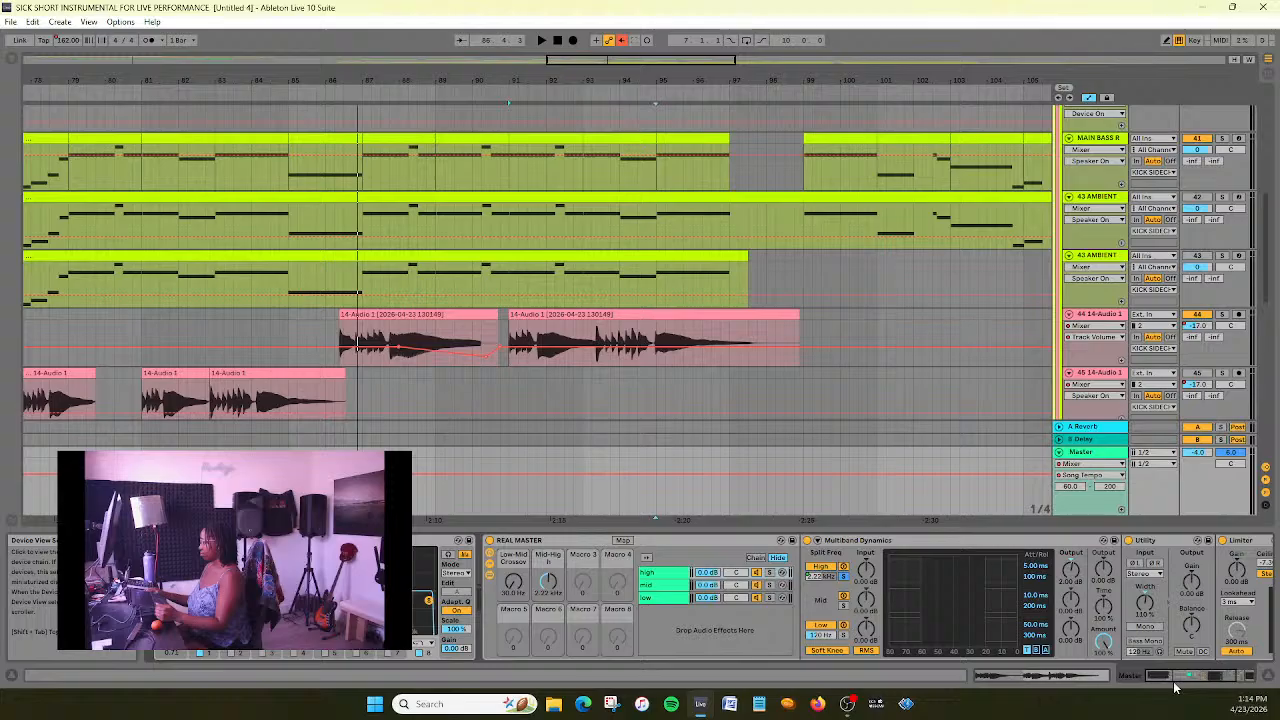
pyautogui.moveTo(1176, 678)
pyautogui.mouseDown()
pyautogui.moveTo(1196, 676)
pyautogui.moveTo(1176, 676)
pyautogui.mouseUp()
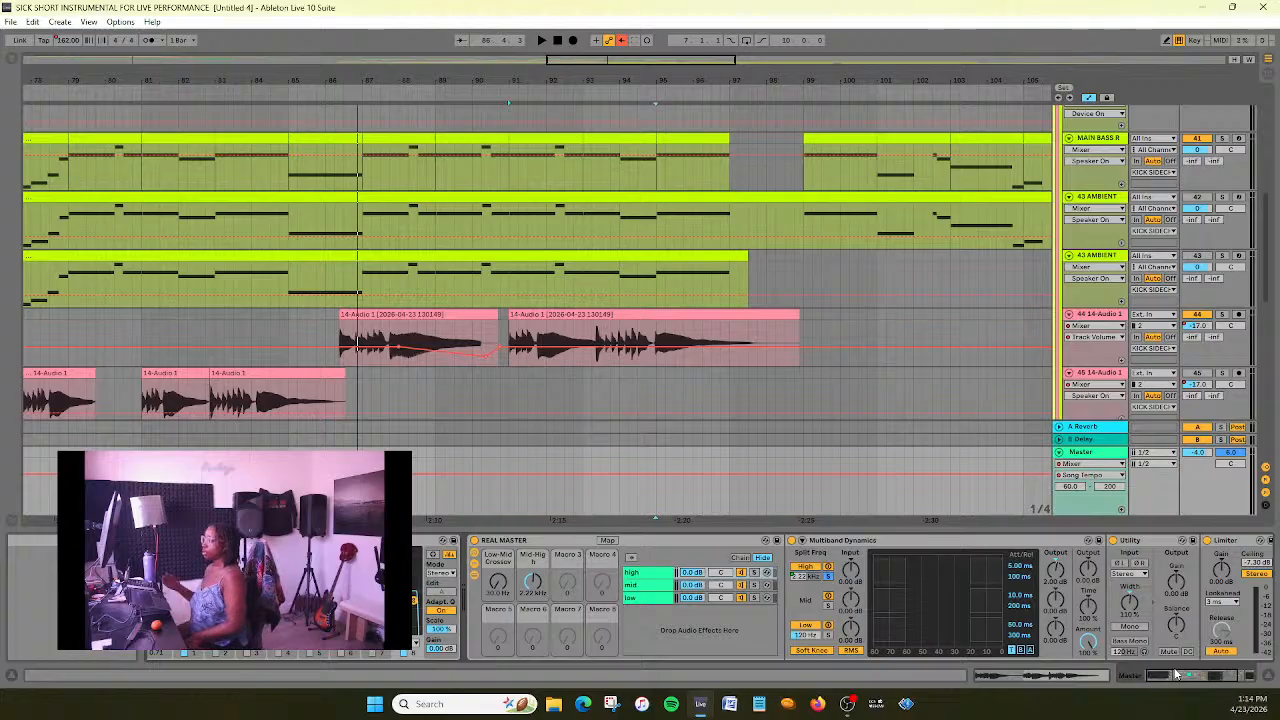
pyautogui.click(1168, 678)
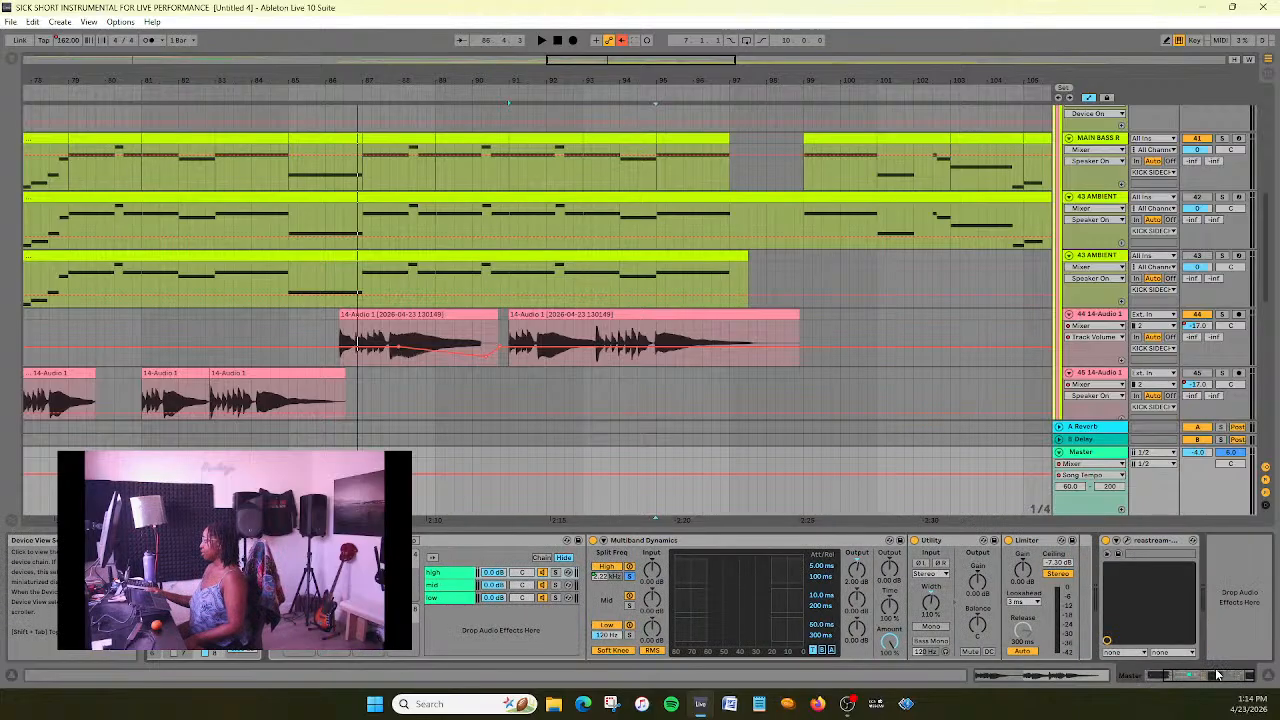
pyautogui.click(929, 642)
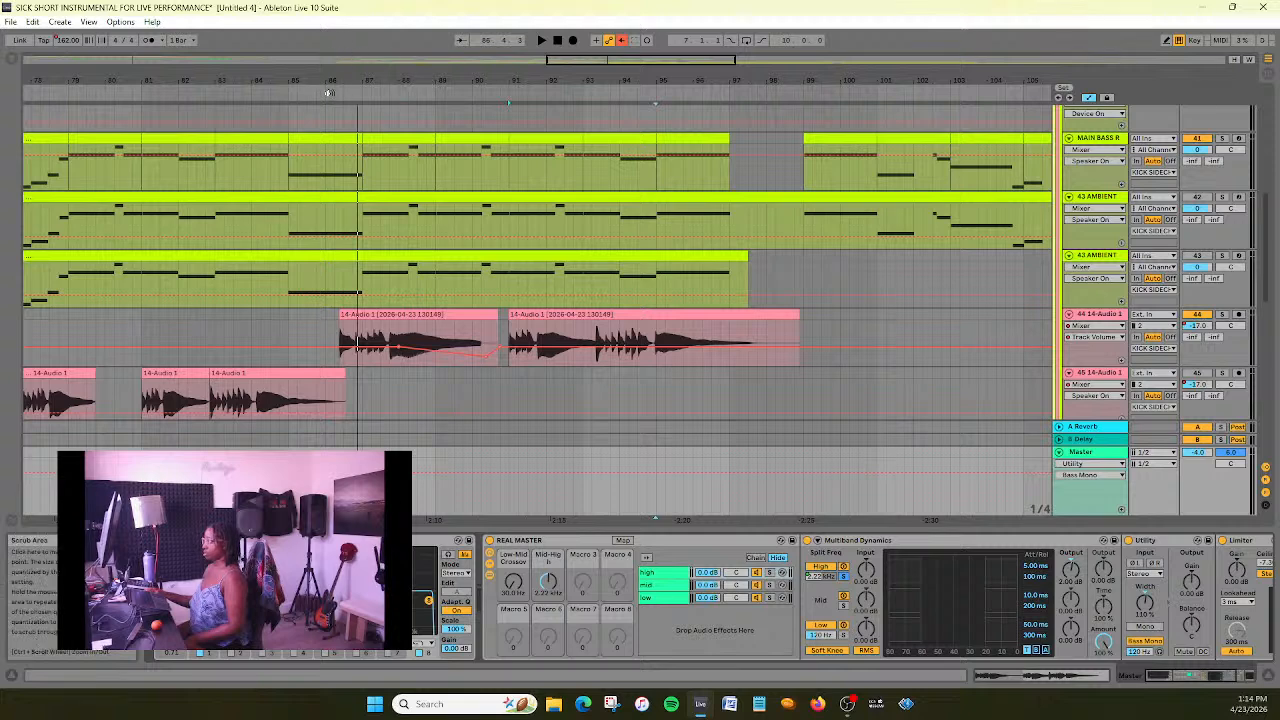
# - Set the Utility's Bass Mono frequency to 130 Hz during playback from about bar 86, and inspect the REAL MASTER mid and low chains
pyautogui.click(331, 92)
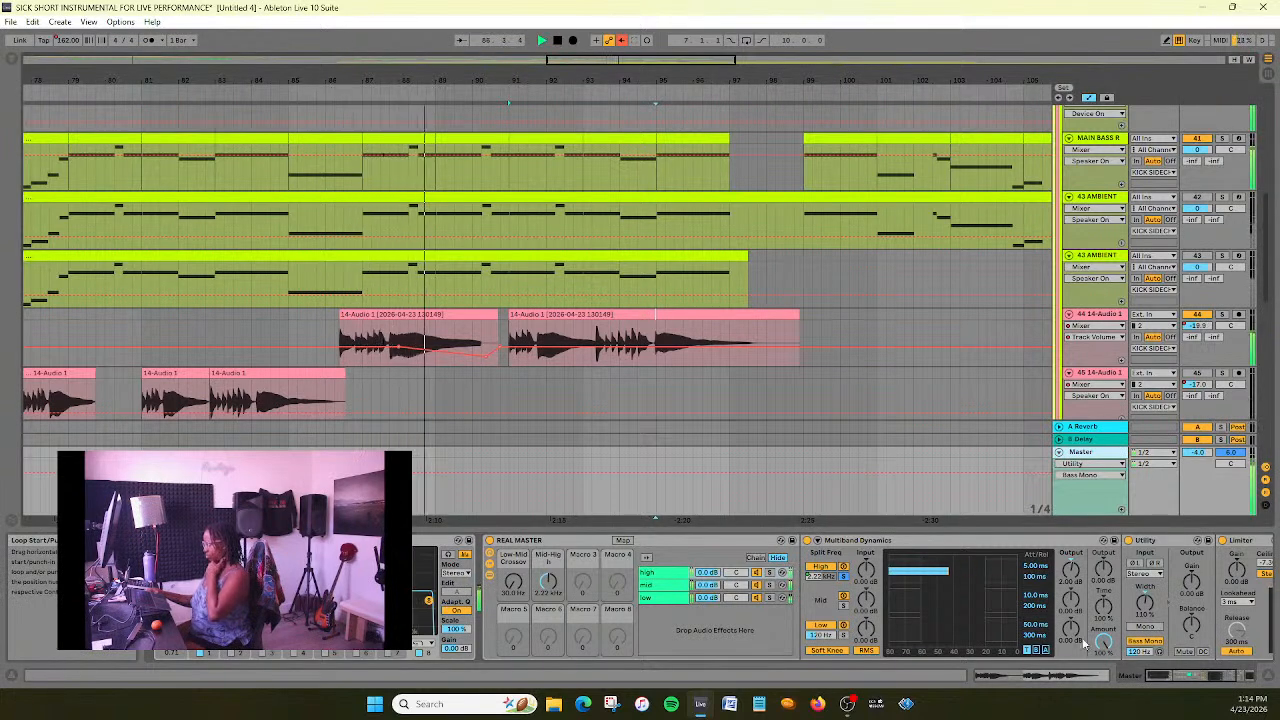
pyautogui.click(1142, 652)
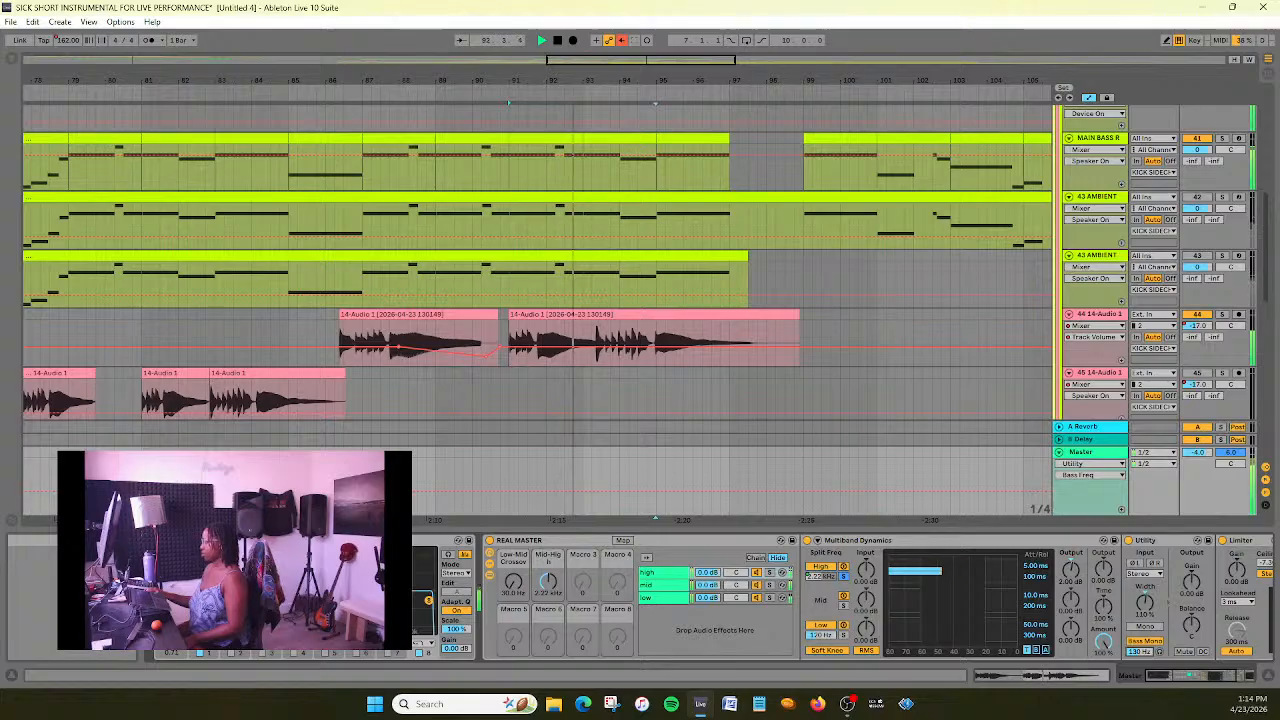
pyautogui.click(666, 589)
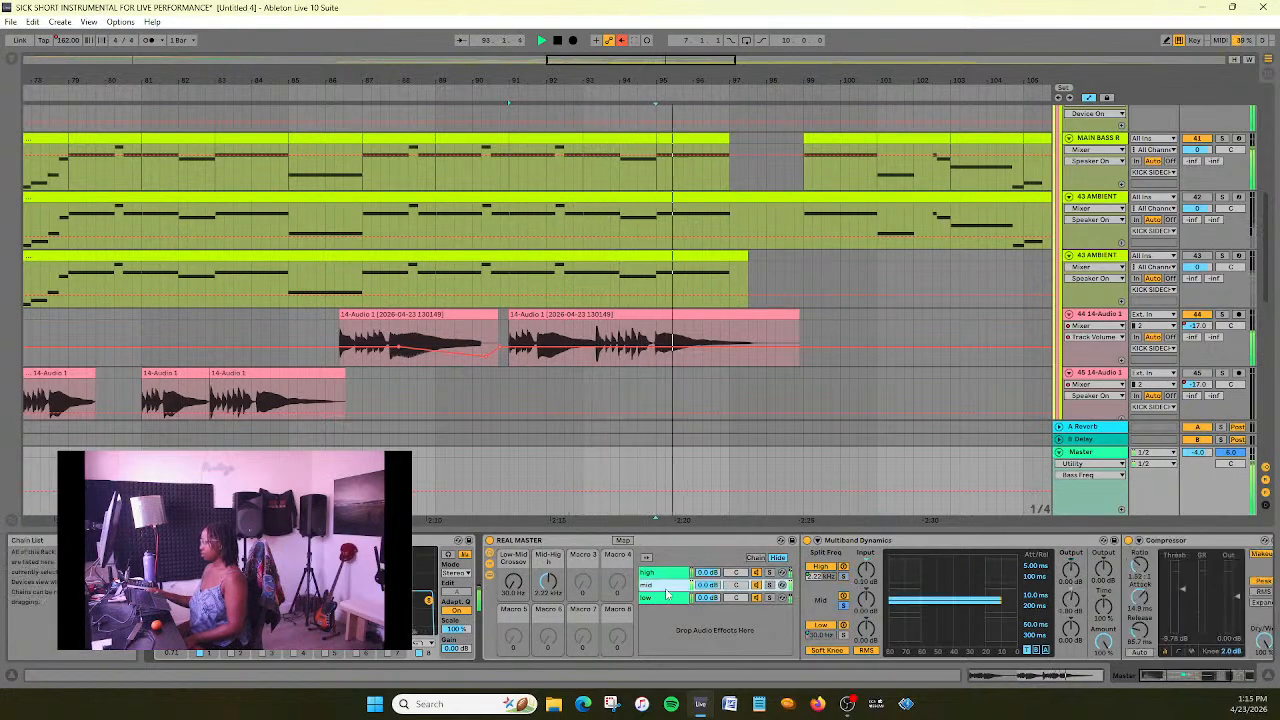
pyautogui.click(669, 602)
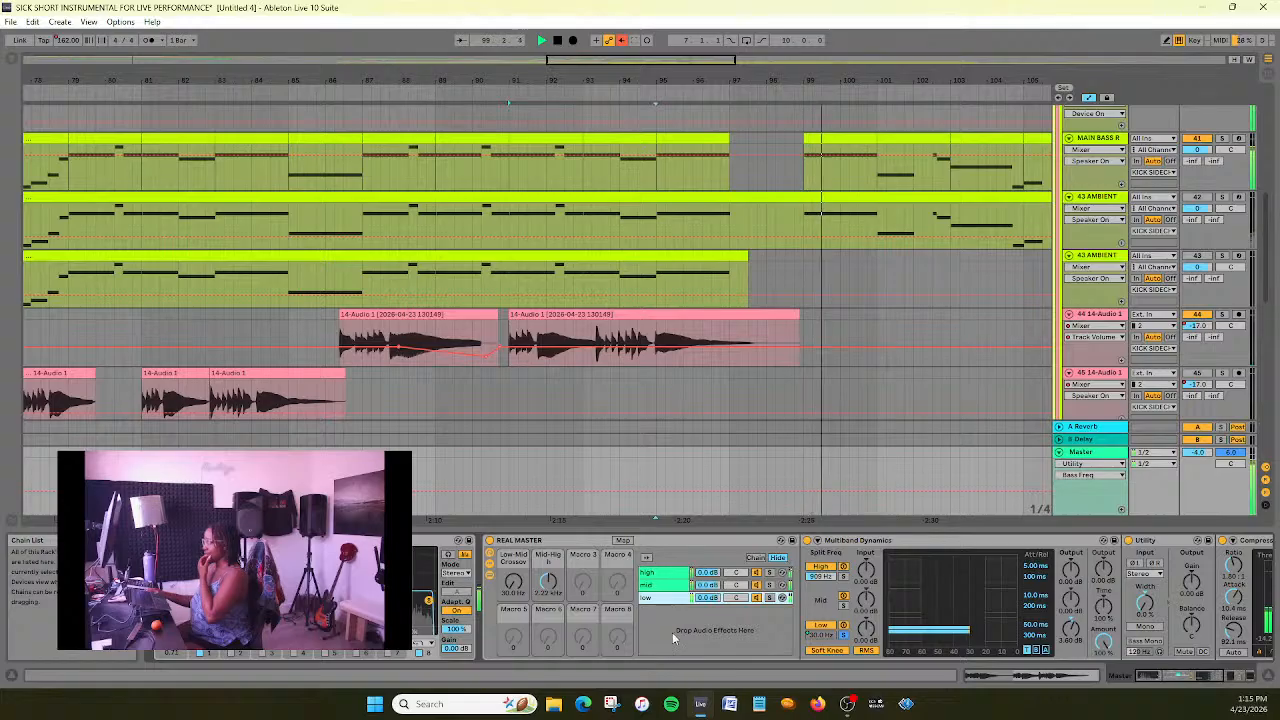
pyautogui.click(558, 40)
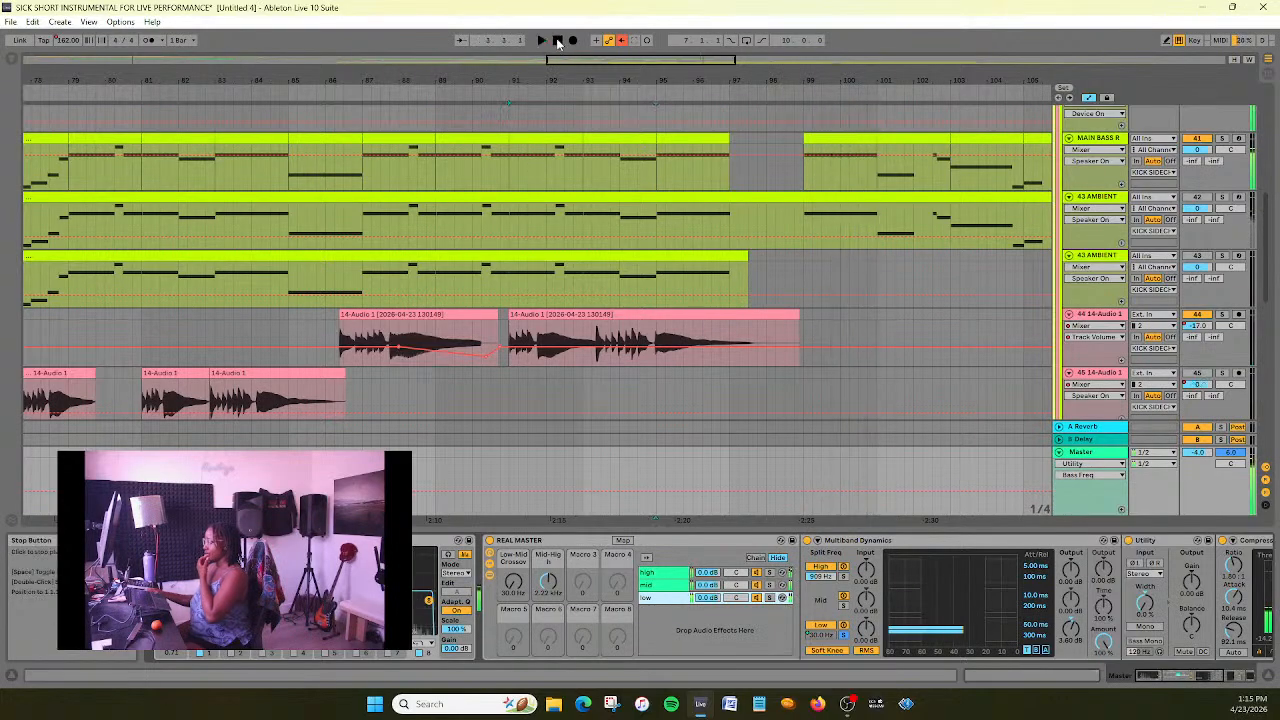
# - Show the EQ Eight frequency automation on track 44 14-Audio 1 and play the first clip from about bar 85
pyautogui.click(733, 327)
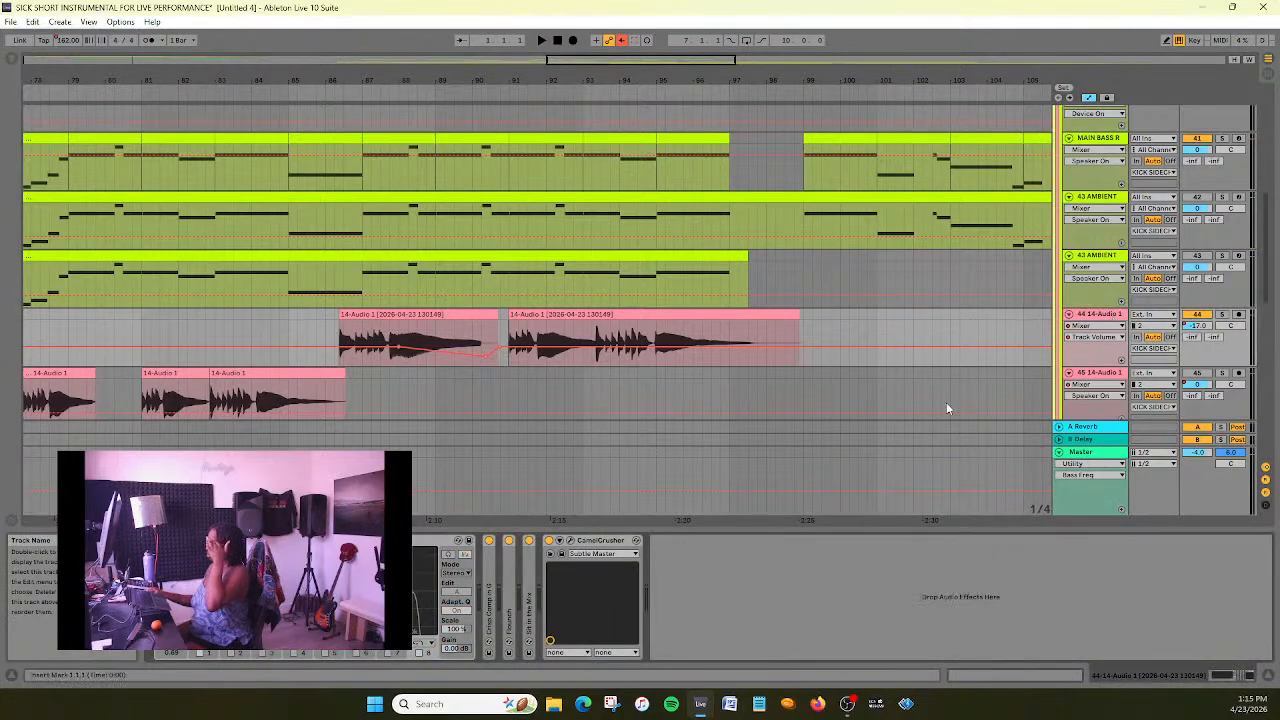
pyautogui.click(160, 540)
pyautogui.click(171, 567)
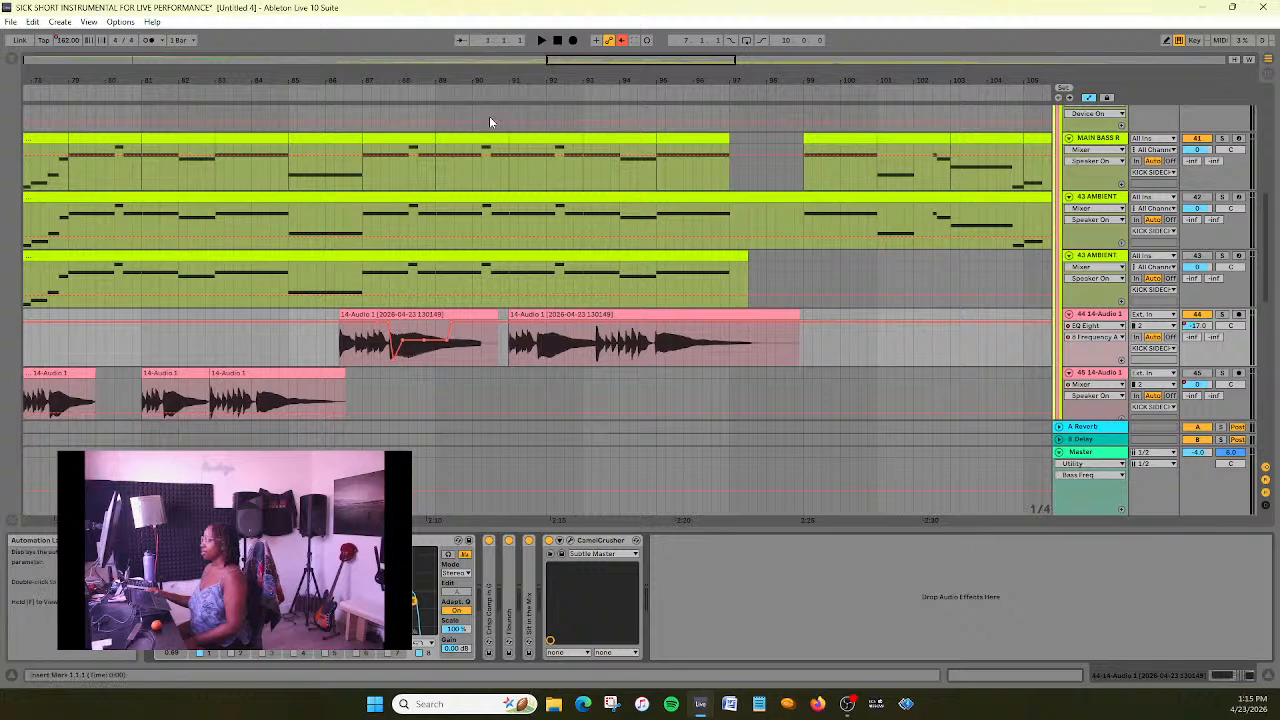
pyautogui.moveTo(606, 61); pyautogui.dragTo(605, 130)
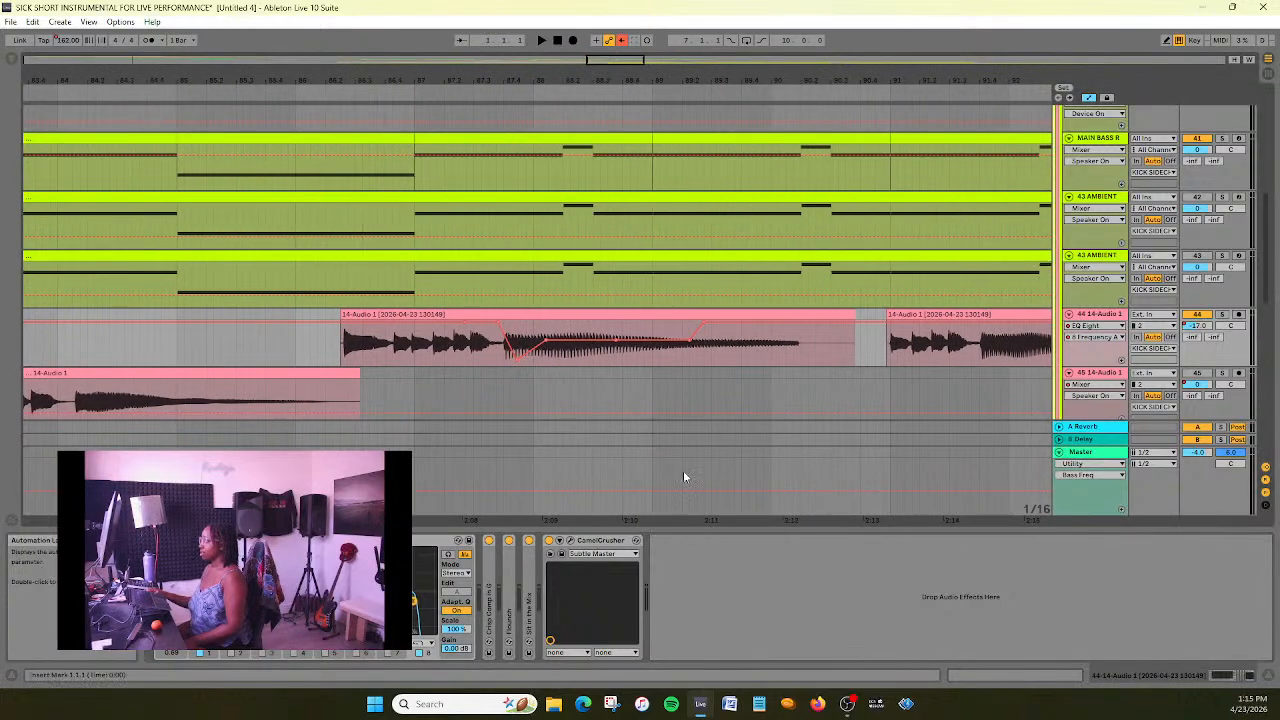
pyautogui.click(158, 93)
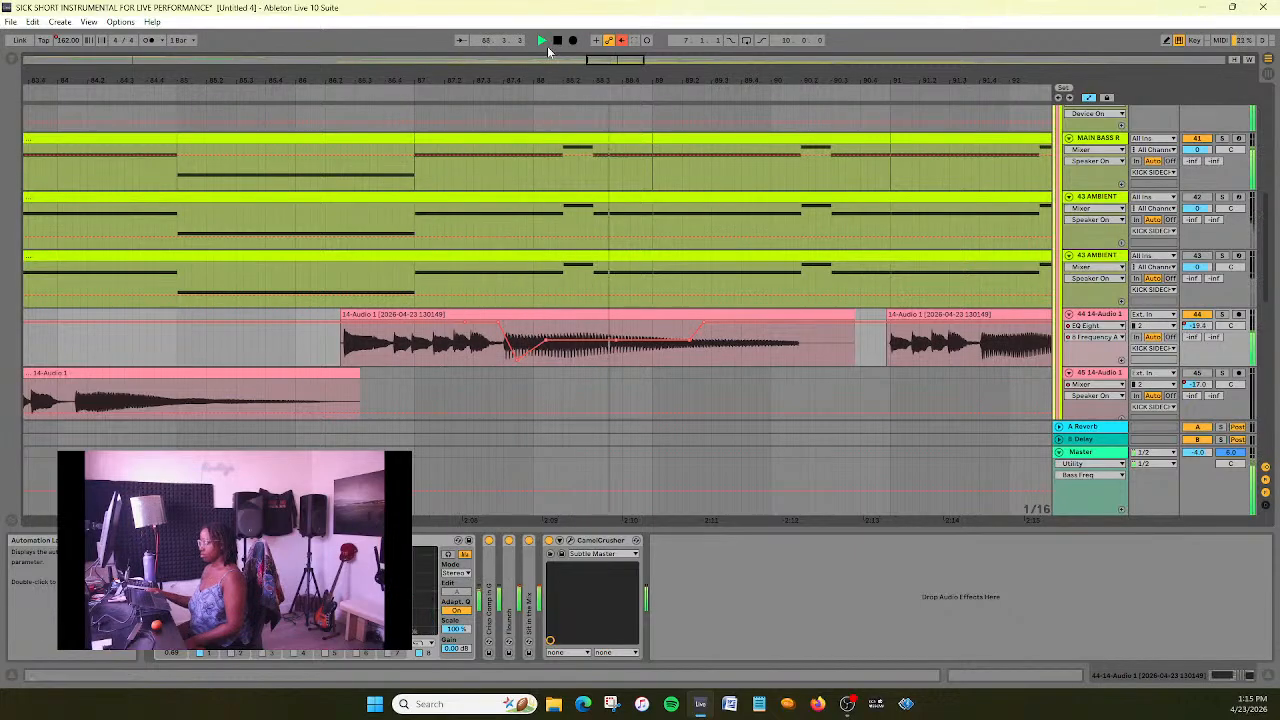
# - Stretch the EQ frequency automation's rise on track 44's first clip out to about bar 91, and undo the last breakpoint move
pyautogui.press('space')
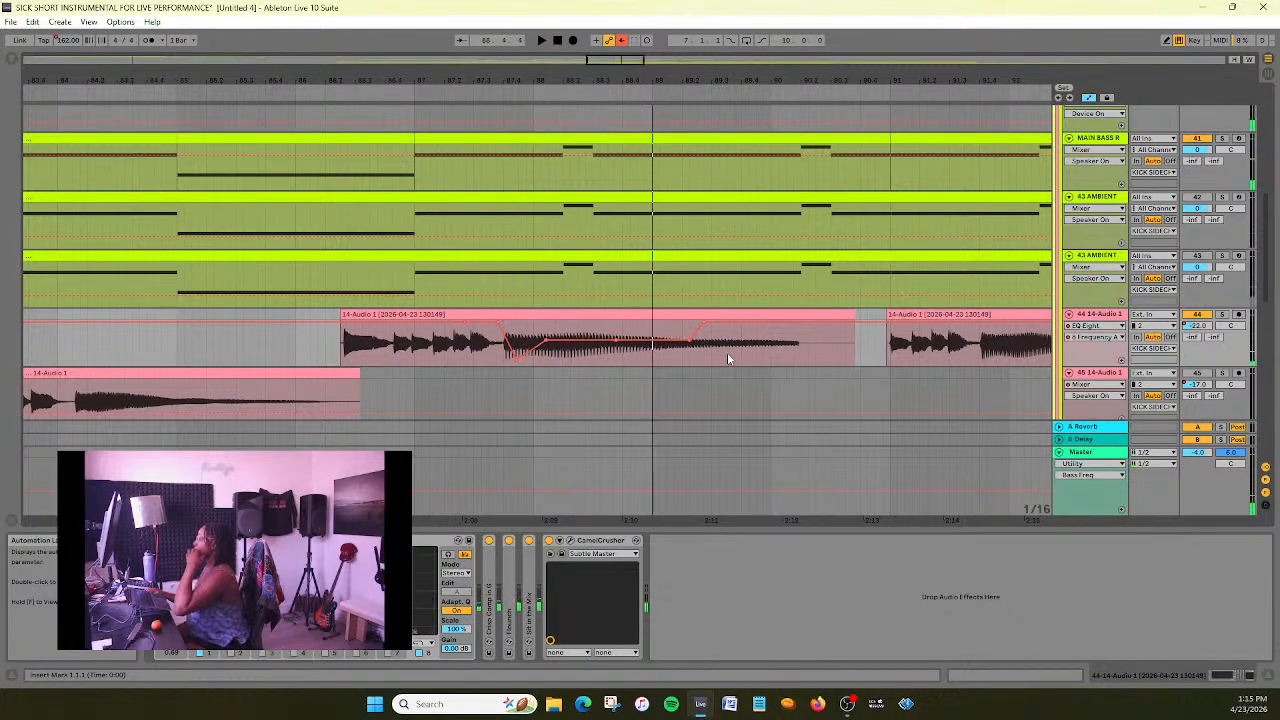
pyautogui.moveTo(706, 321); pyautogui.dragTo(848, 325)
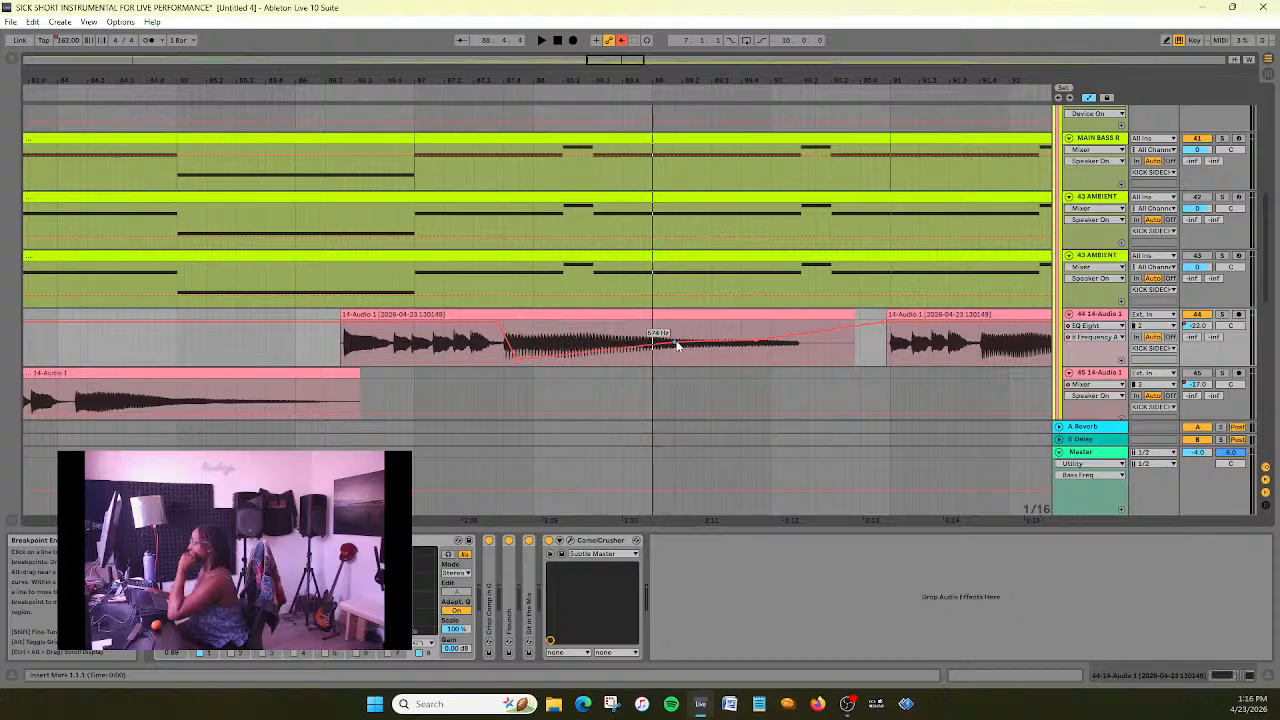
pyautogui.hotkey('ctrl', 'z')
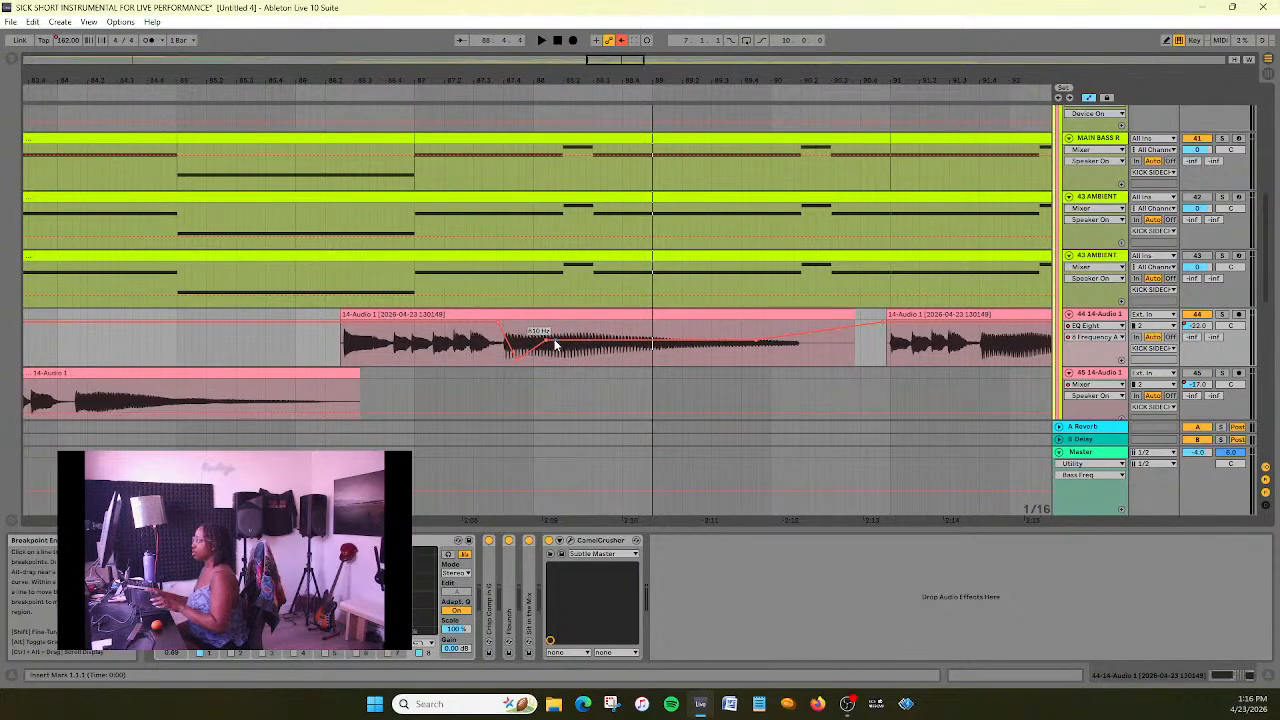
# - Move the automation breakpoint after the frequency dip to about bar 89 and set its value to 810 Hz
pyautogui.moveTo(547, 340); pyautogui.dragTo(640, 341)
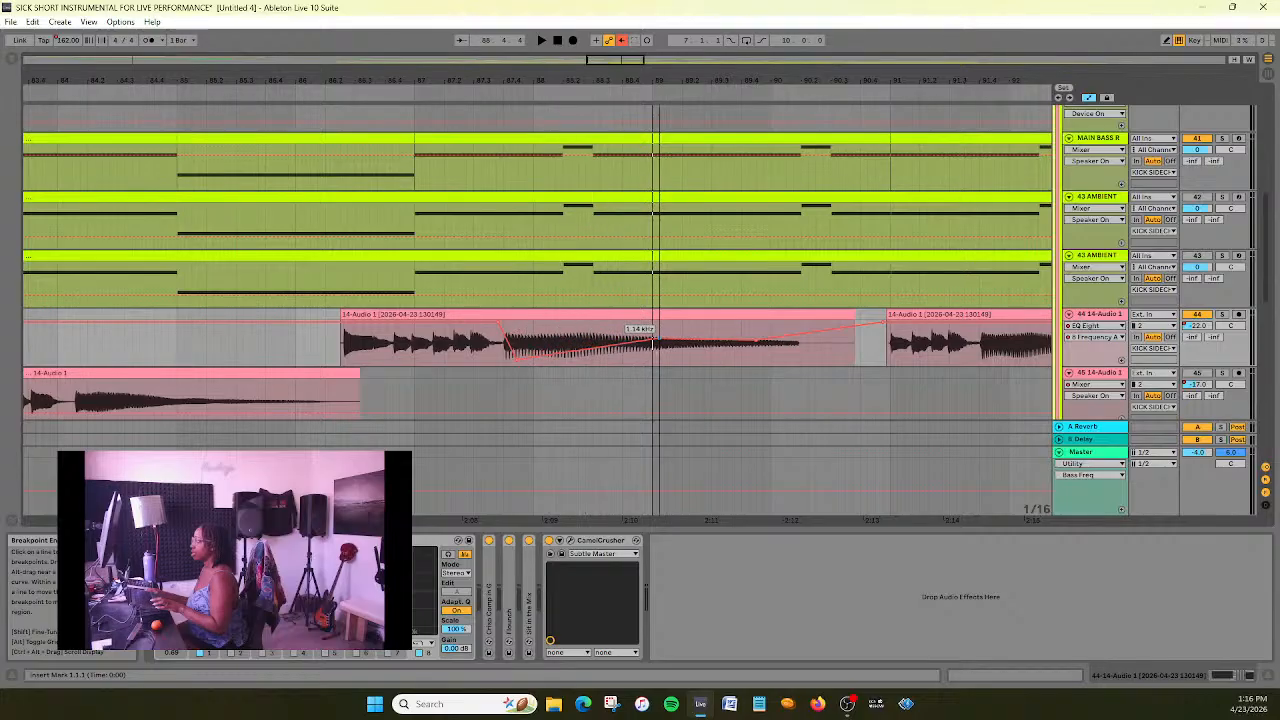
pyautogui.rightClick(660, 339)
pyautogui.click(677, 349)
pyautogui.write('810')
pyautogui.press('Return')
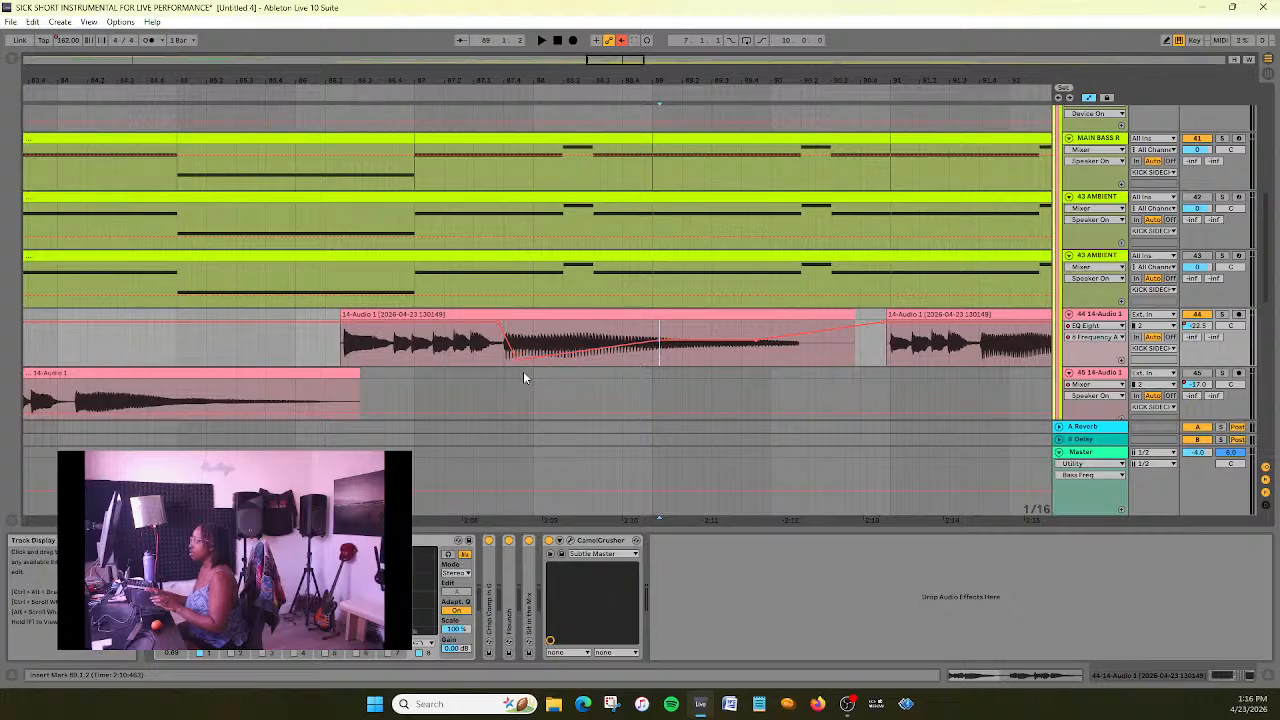
# - Shift the dip's lowest point and its 18.0 kHz start point later, past bar 88, and play from about bar 85
pyautogui.moveTo(518, 362); pyautogui.dragTo(594, 356)
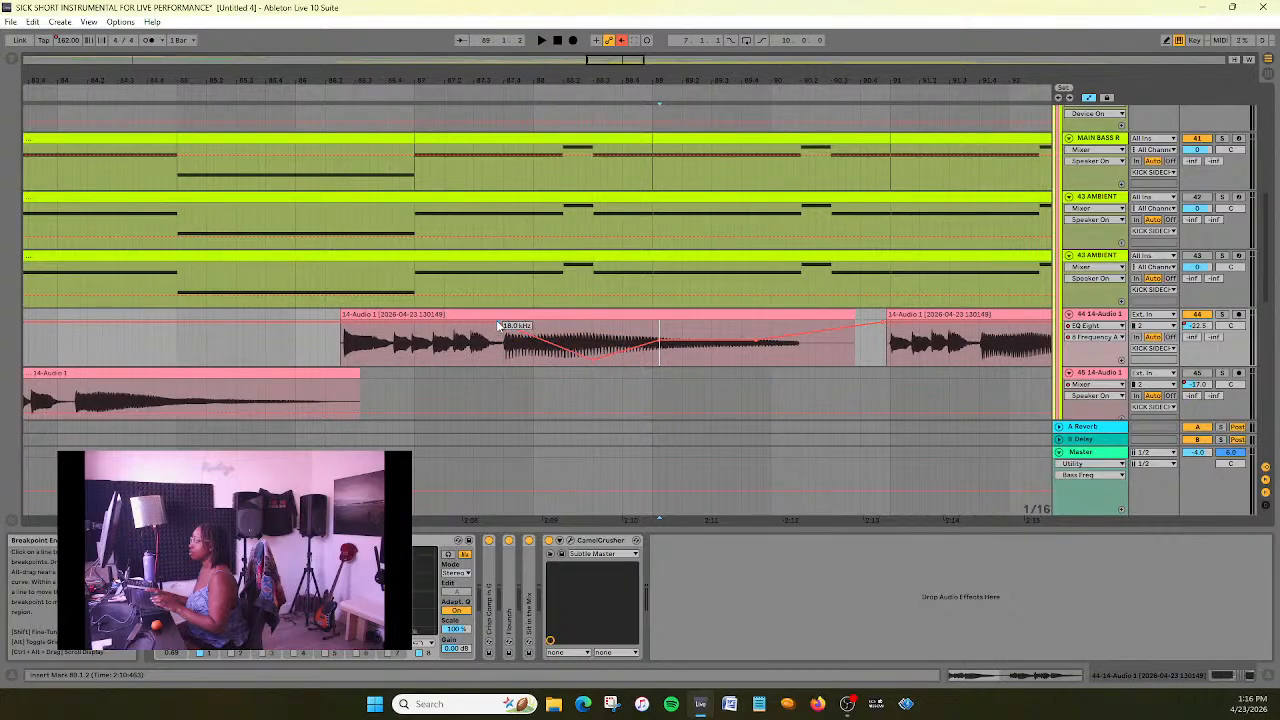
pyautogui.moveTo(500, 328); pyautogui.dragTo(556, 330)
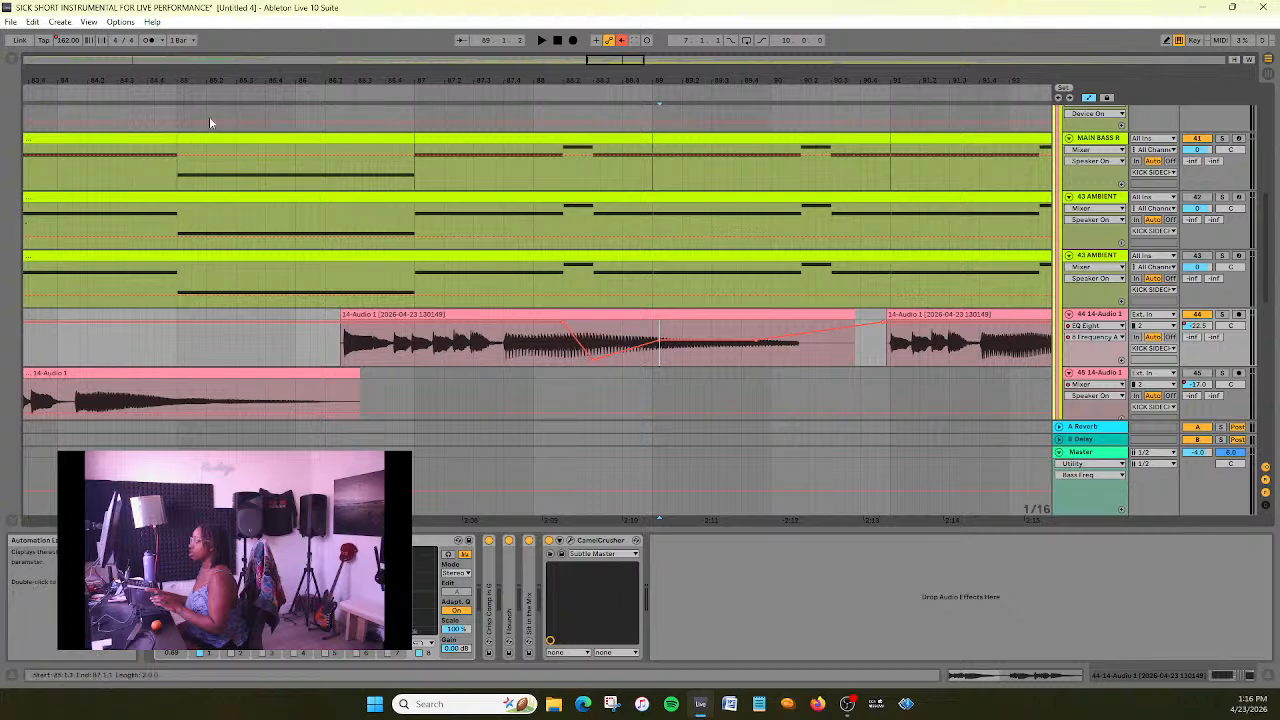
pyautogui.click(249, 90)
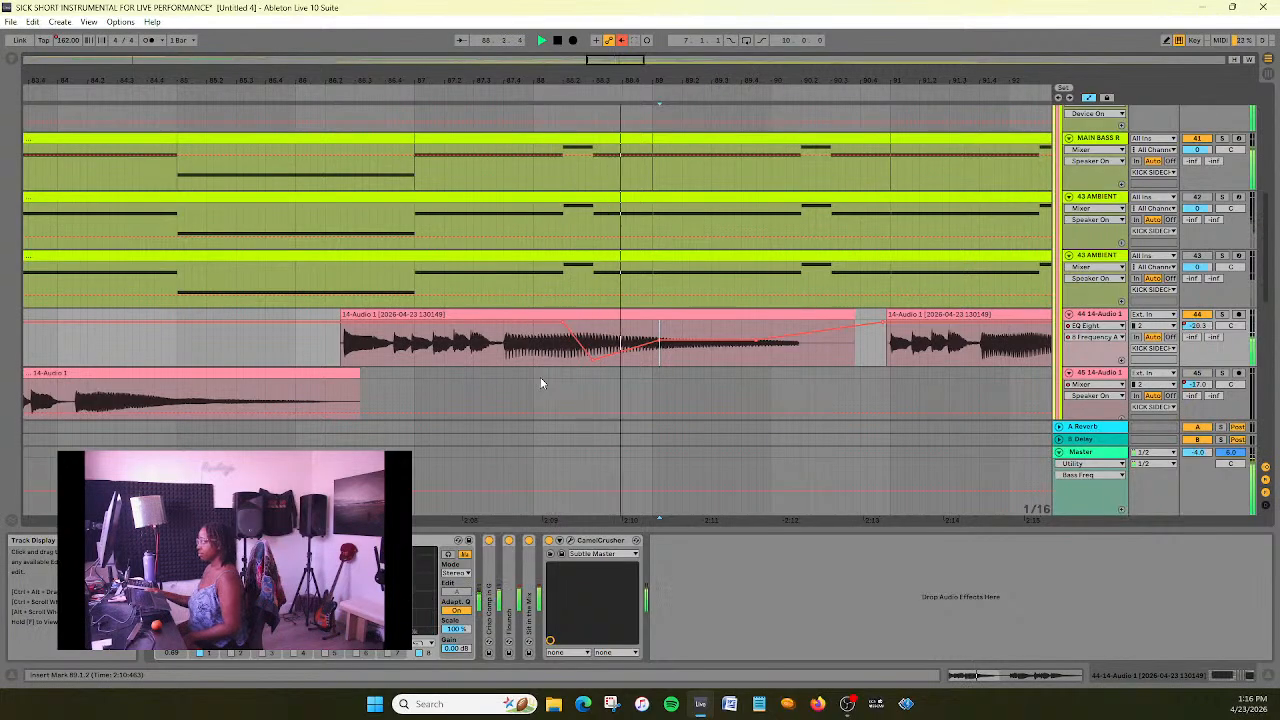
pyautogui.click(558, 42)
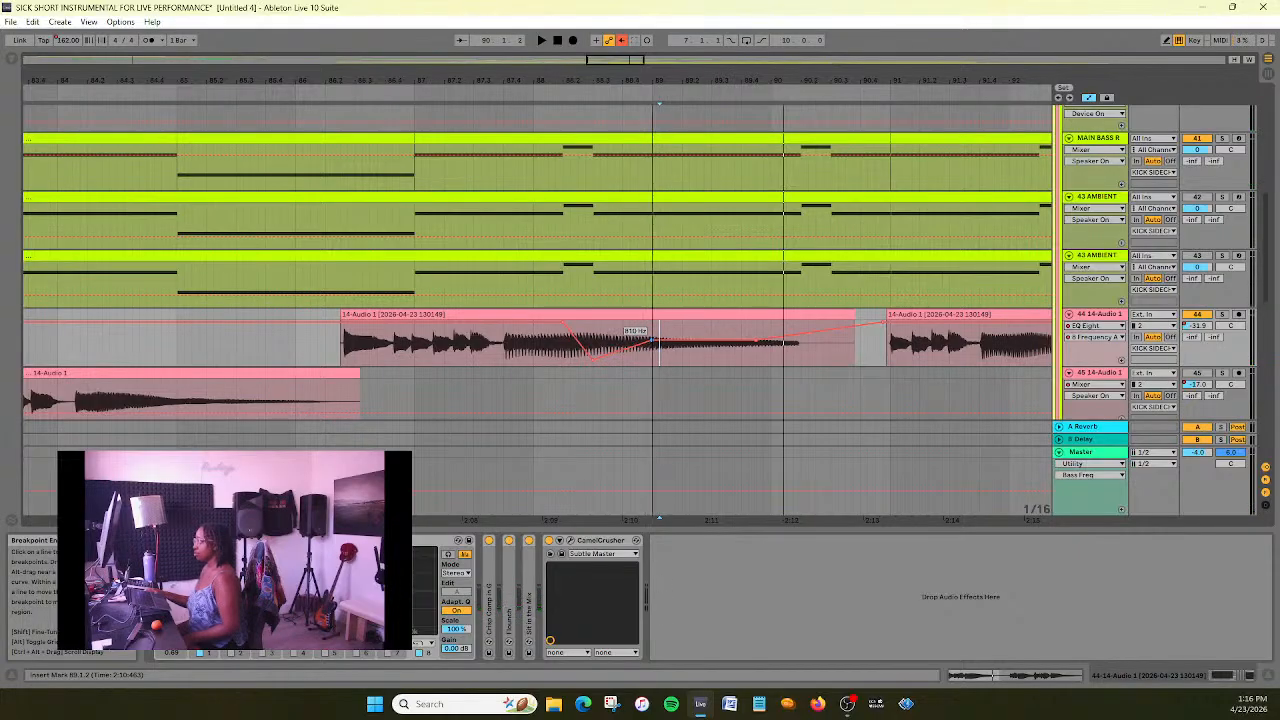
# - Move the 810 Hz breakpoint earlier to about bar 88.4, nudge the 18.0 kHz point slightly later, and replay from about bar 86
pyautogui.click(348, 93)
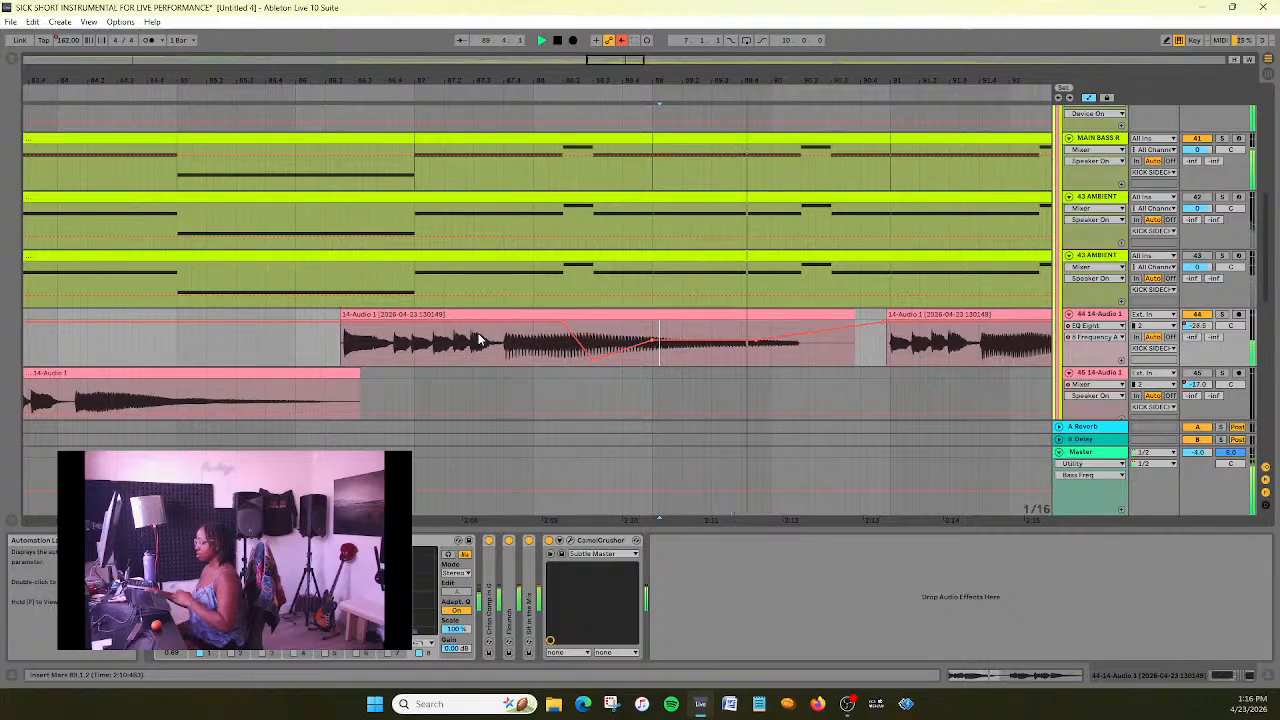
pyautogui.moveTo(655, 344); pyautogui.dragTo(622, 343)
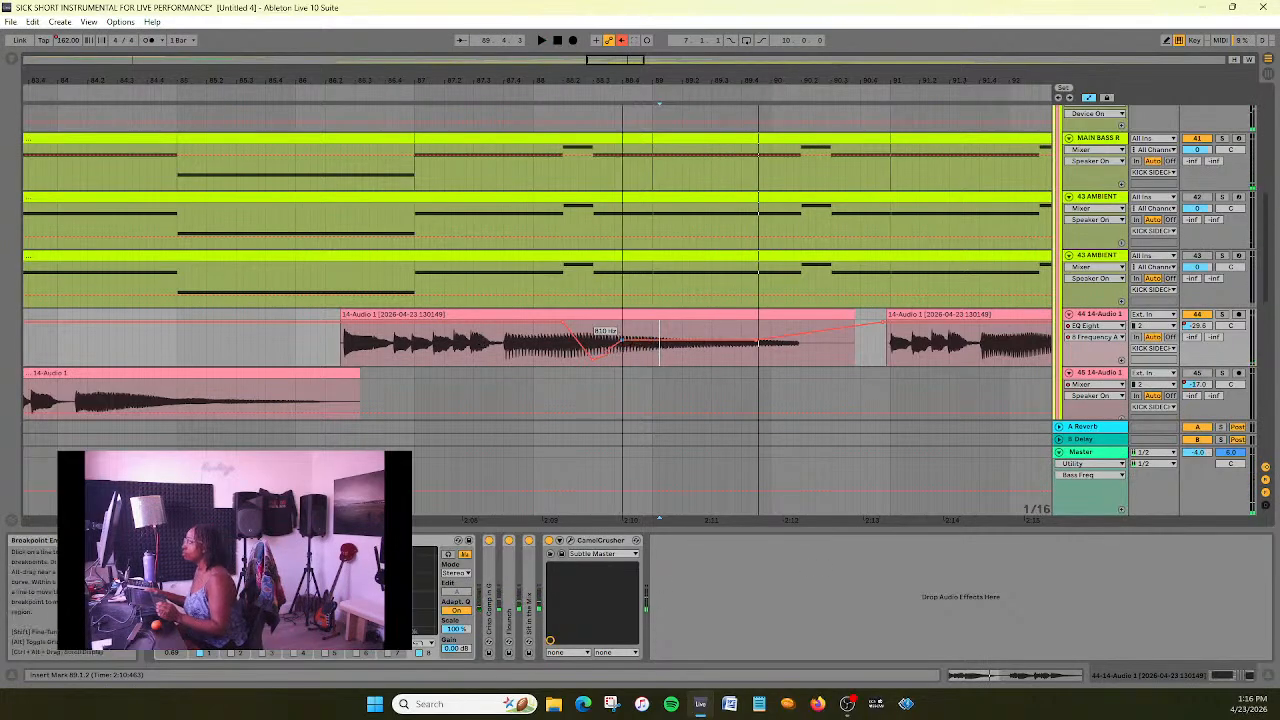
pyautogui.click(312, 91)
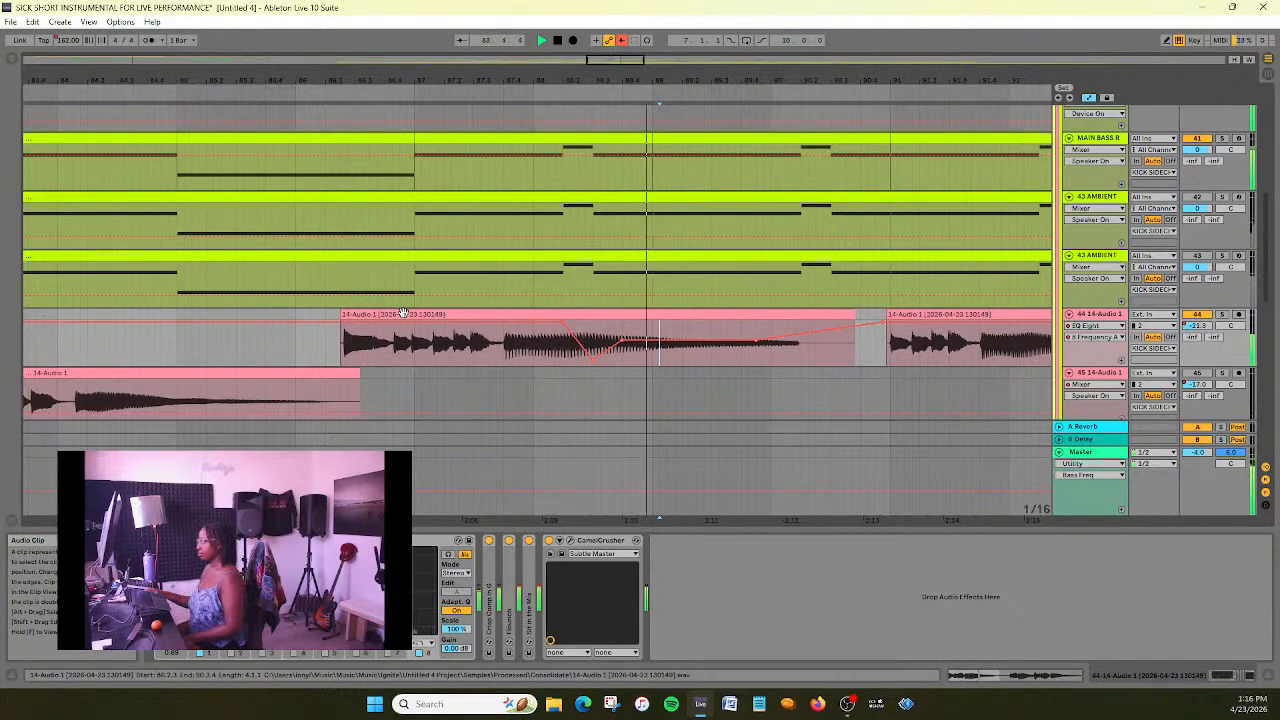
pyautogui.click(558, 41)
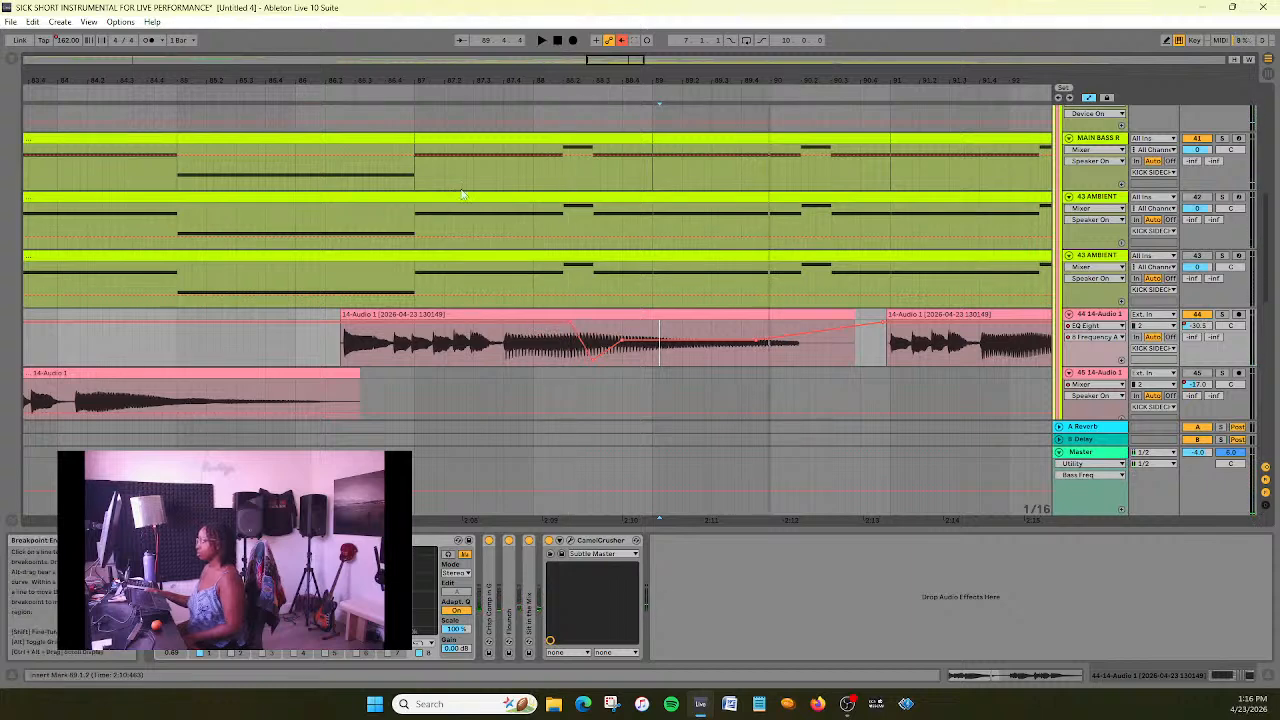
# - Narrow the frequency dip by moving the 810 Hz breakpoint to about bar 88.3, replaying the clip between adjustments
pyautogui.click(312, 96)
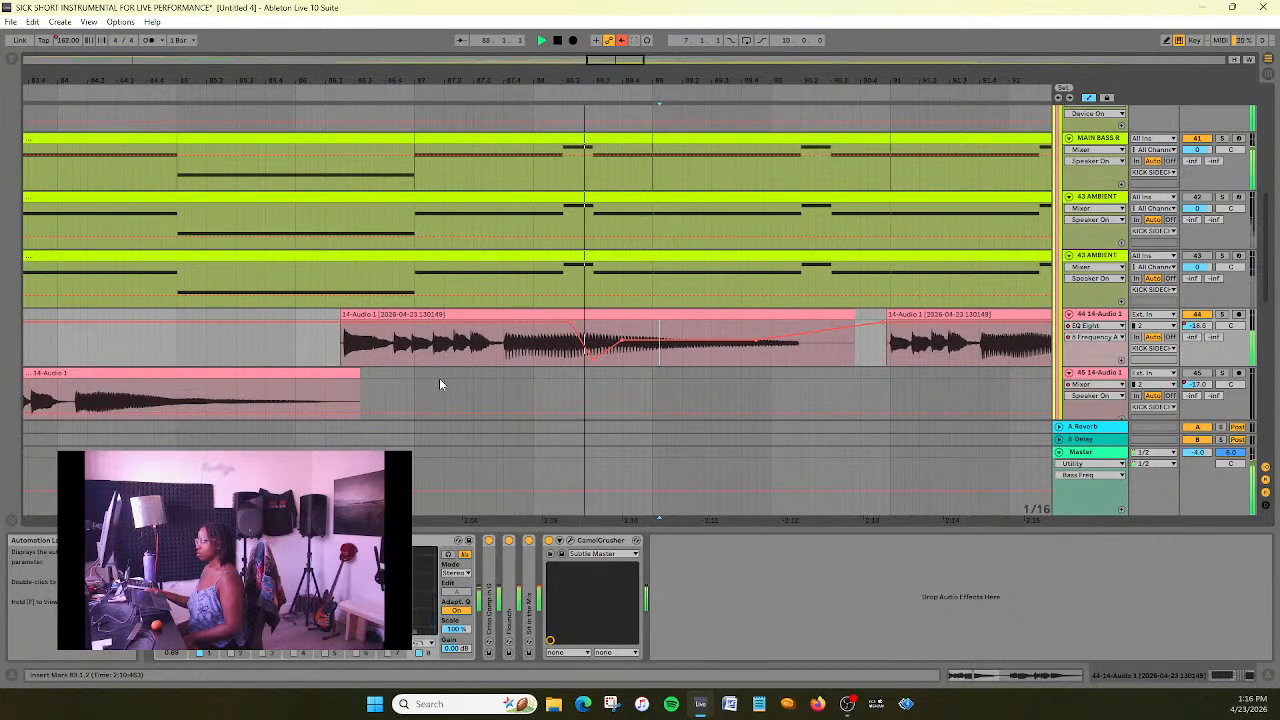
pyautogui.press('space')
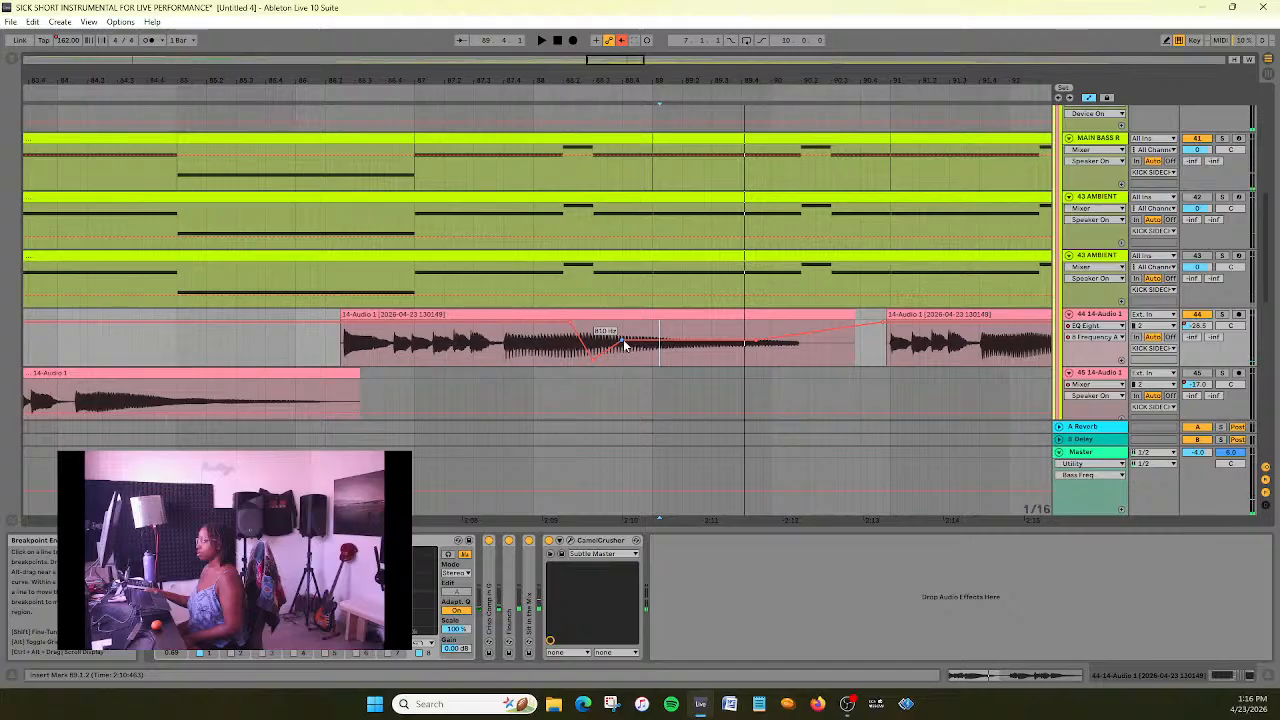
pyautogui.click(265, 96)
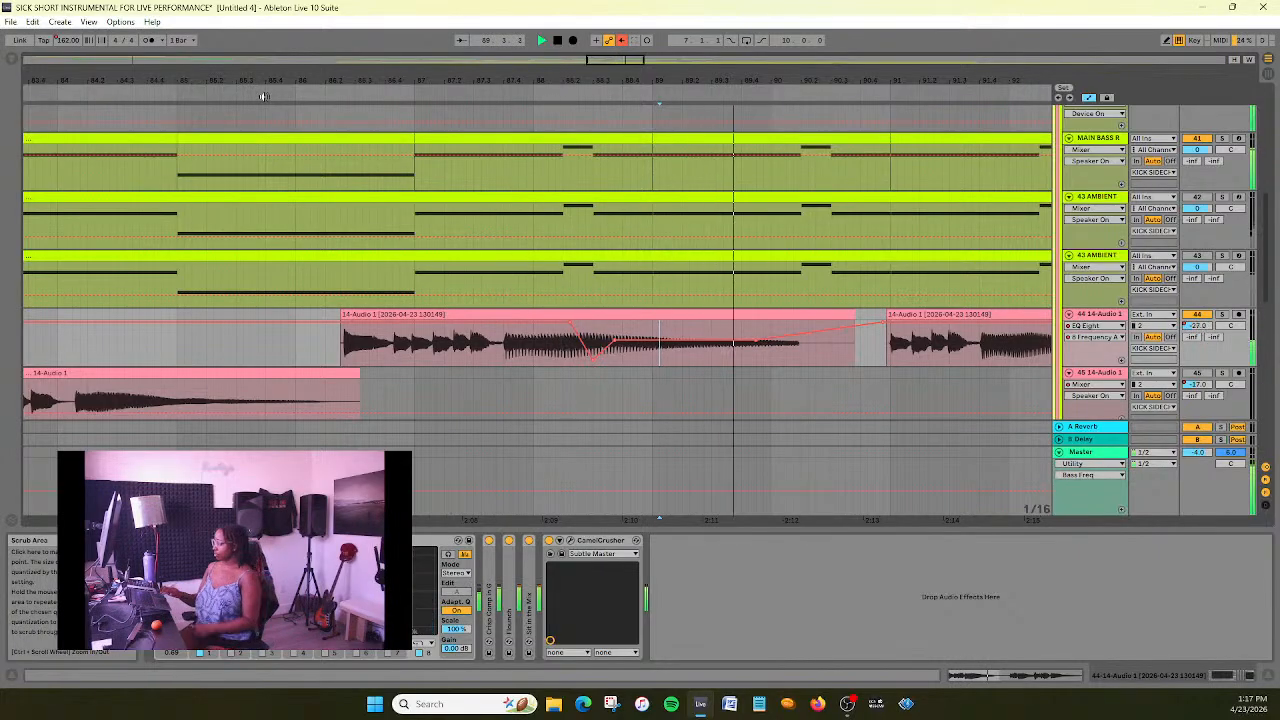
pyautogui.press('space')
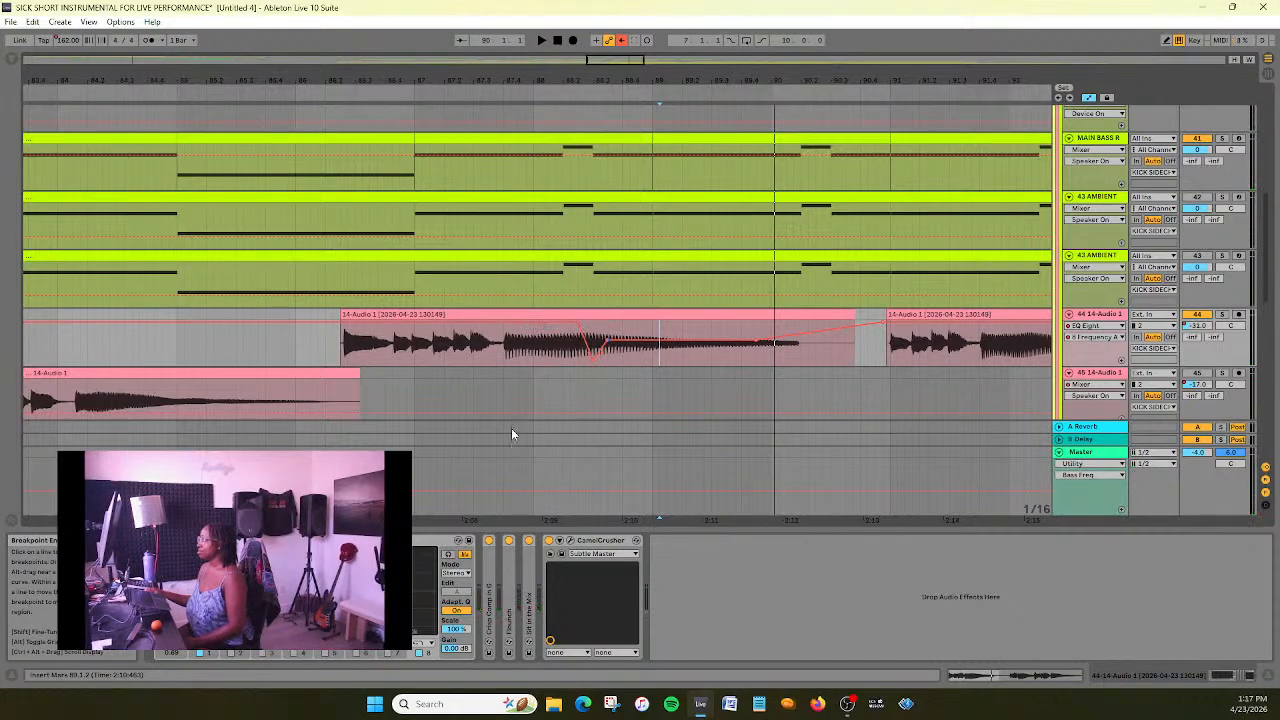
# - Move the 18.0 kHz breakpoint before the dip slightly earlier and replay the clip from about bar 87
pyautogui.click(286, 96)
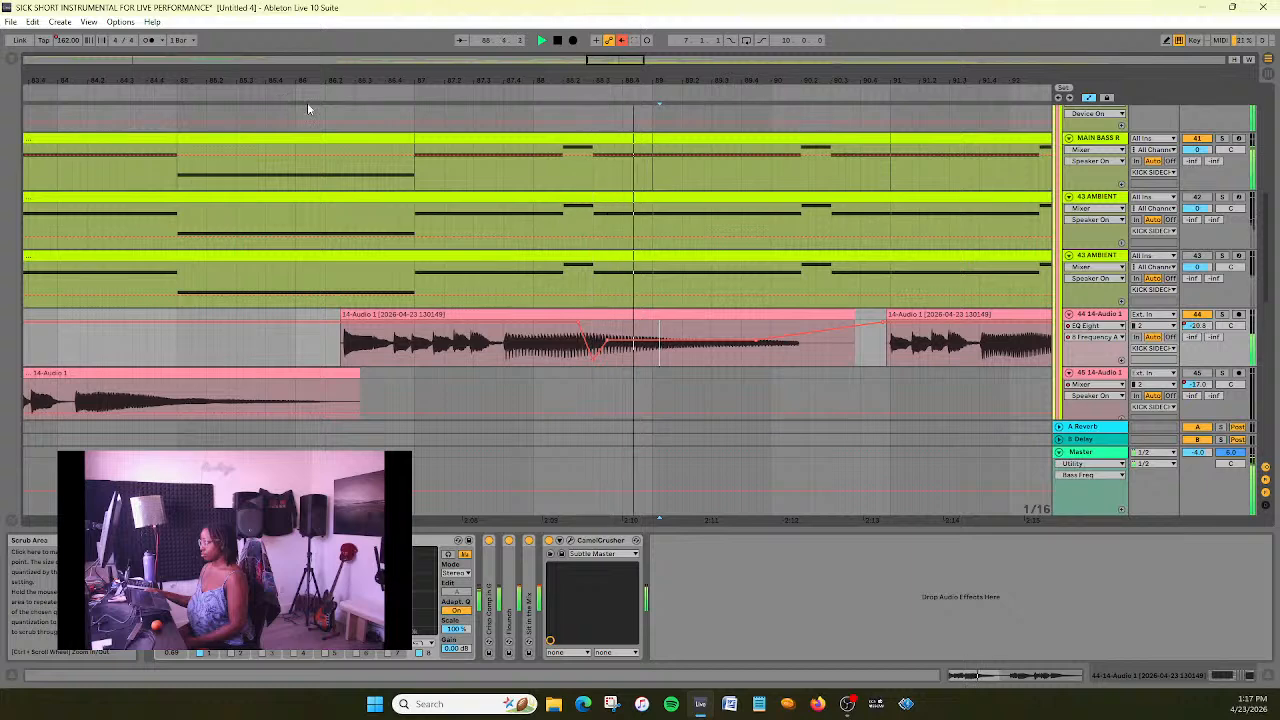
pyautogui.click(558, 42)
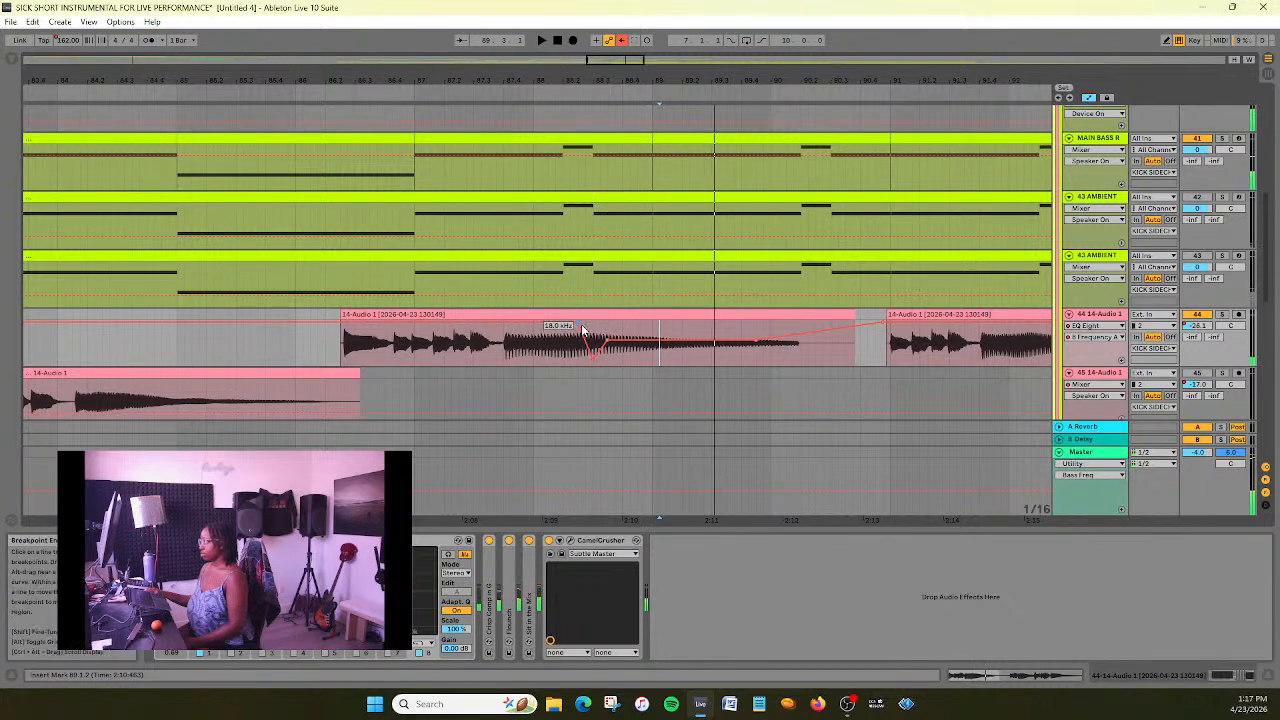
pyautogui.click(433, 89)
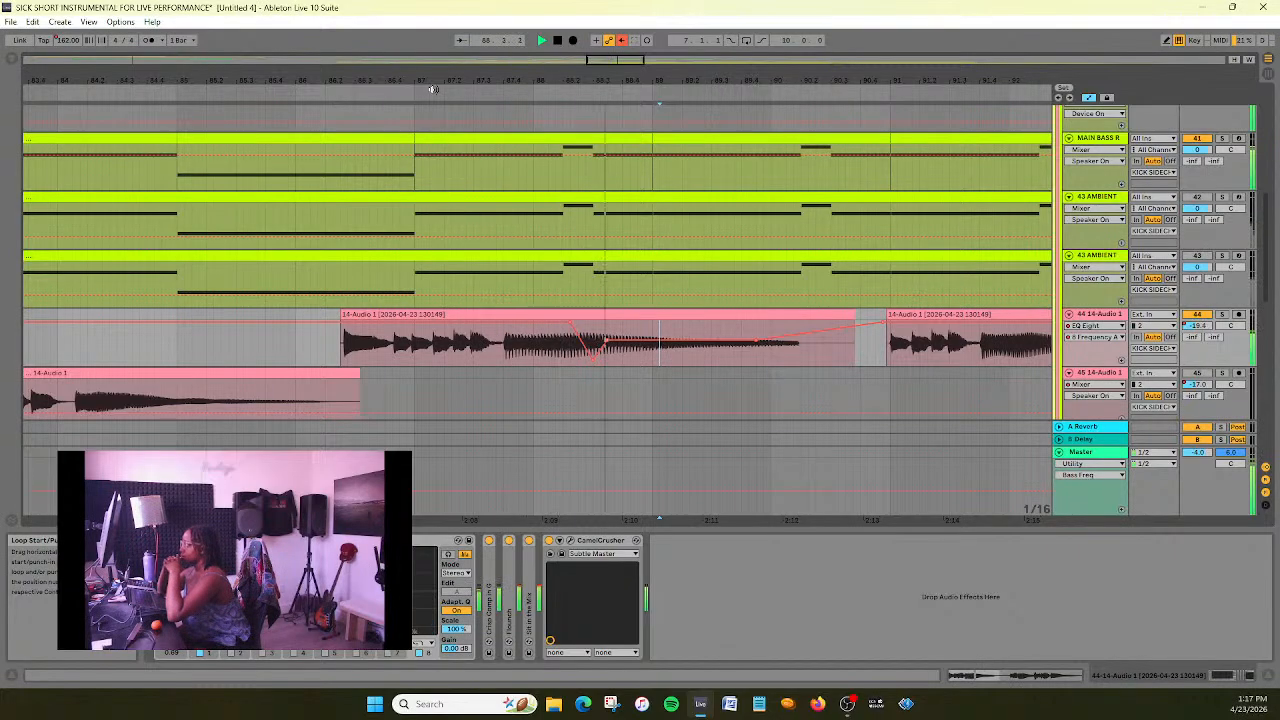
pyautogui.press('space')
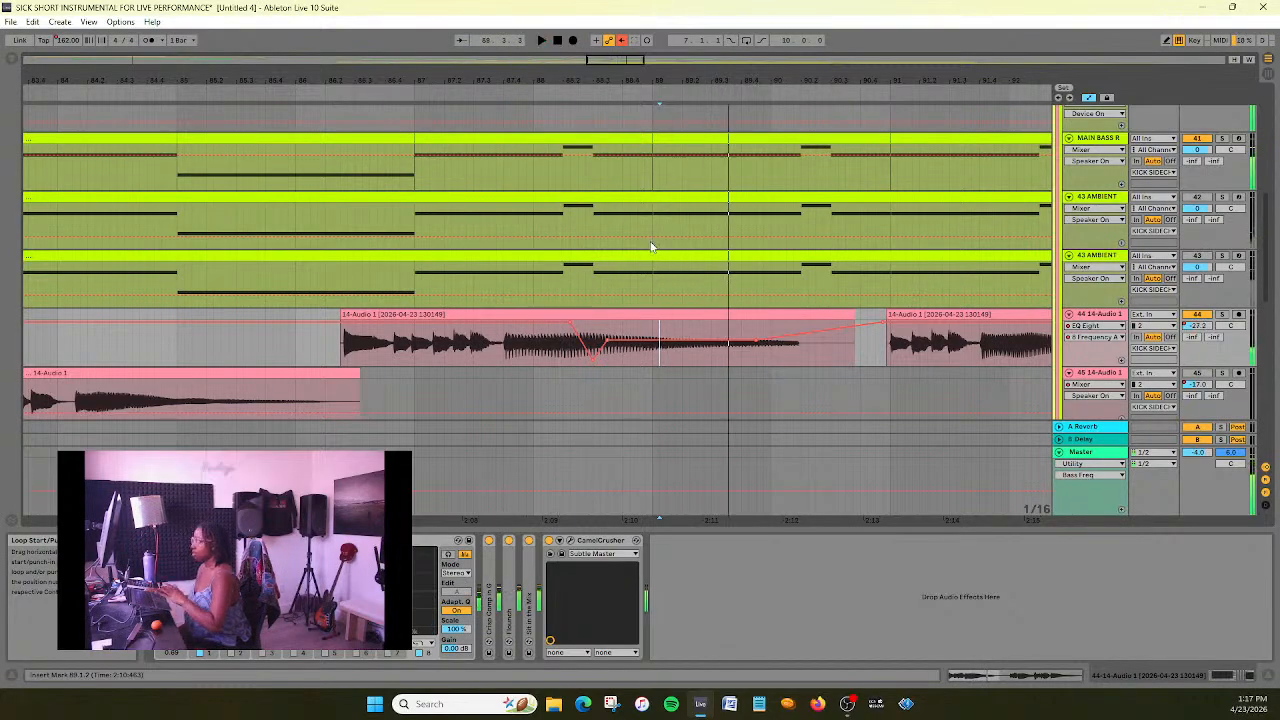
# - Inspect the dip's breakpoints up close, and play from just before bar 87 with the neighbouring clips in view
pyautogui.moveTo(612, 60); pyautogui.dragTo(613, 130)
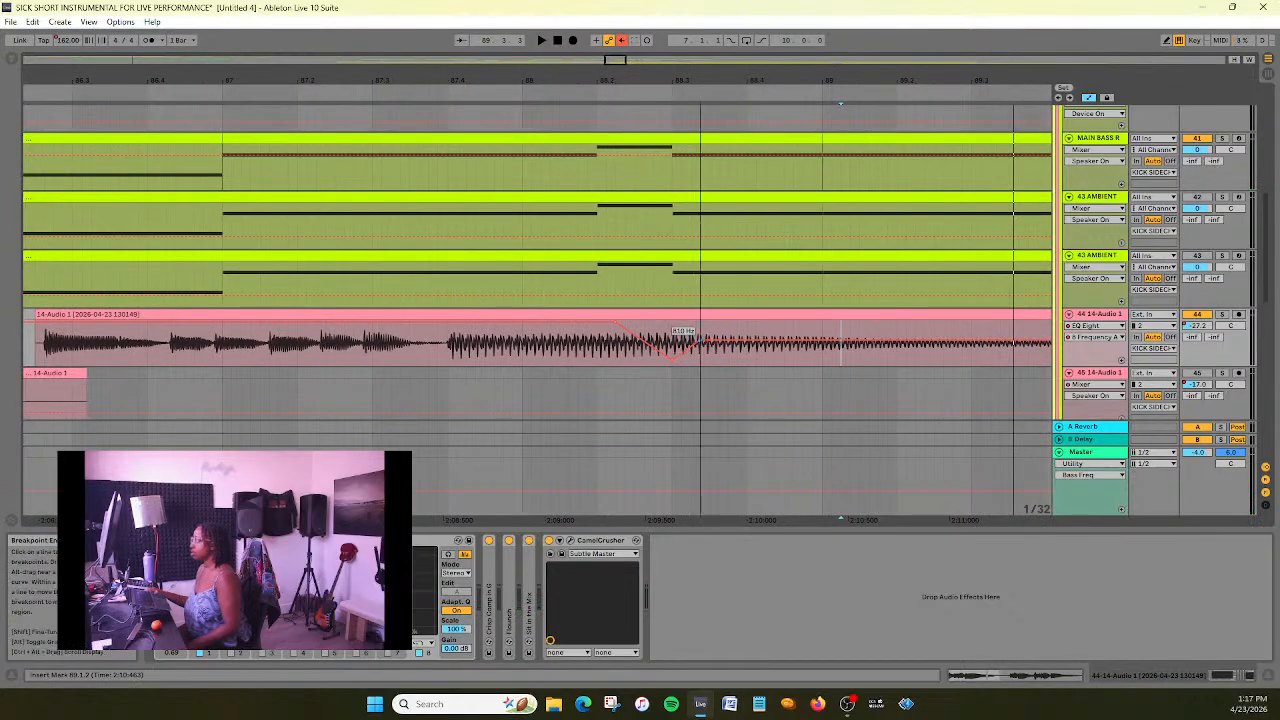
pyautogui.moveTo(613, 60); pyautogui.dragTo(613, 5)
pyautogui.click(377, 99)
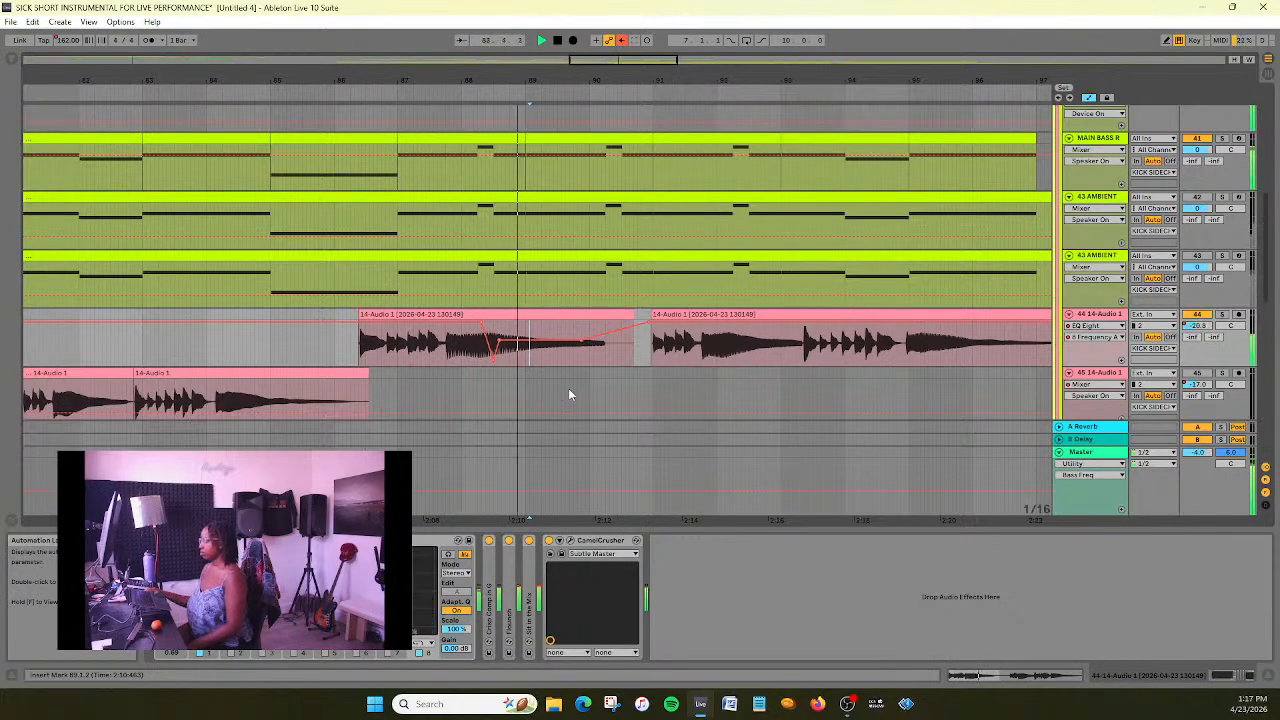
# - Nudge the 18.0 kHz breakpoint and the dip's lowest point slightly earlier, around bar 88.2, and replay from about bar 86
pyautogui.moveTo(580, 59); pyautogui.dragTo(605, 113)
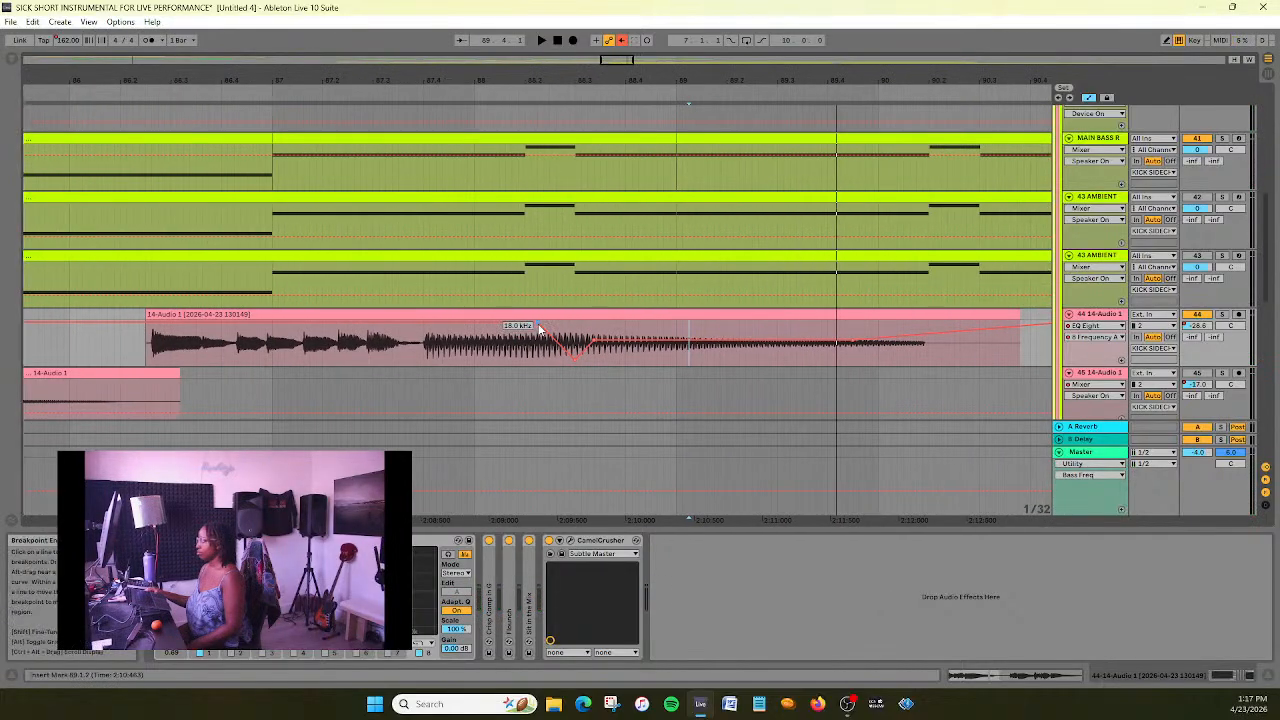
pyautogui.click(123, 91)
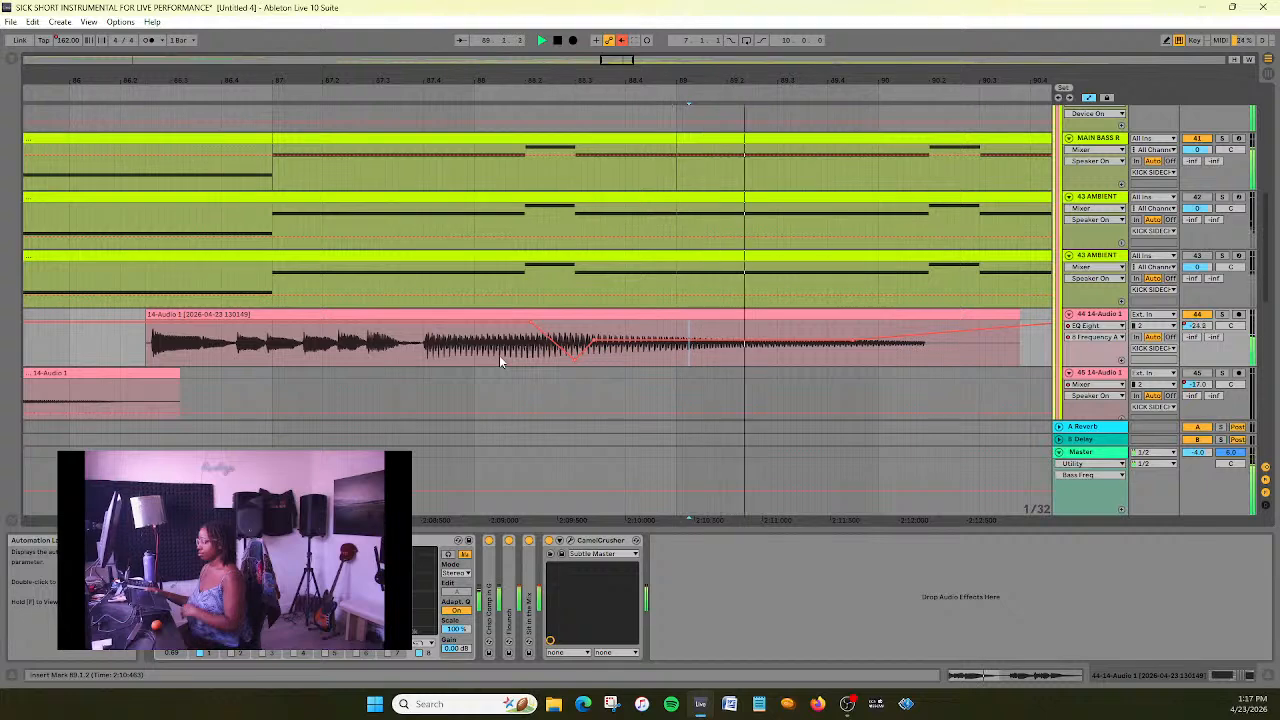
pyautogui.press('space')
pyautogui.moveTo(575, 360); pyautogui.dragTo(569, 359)
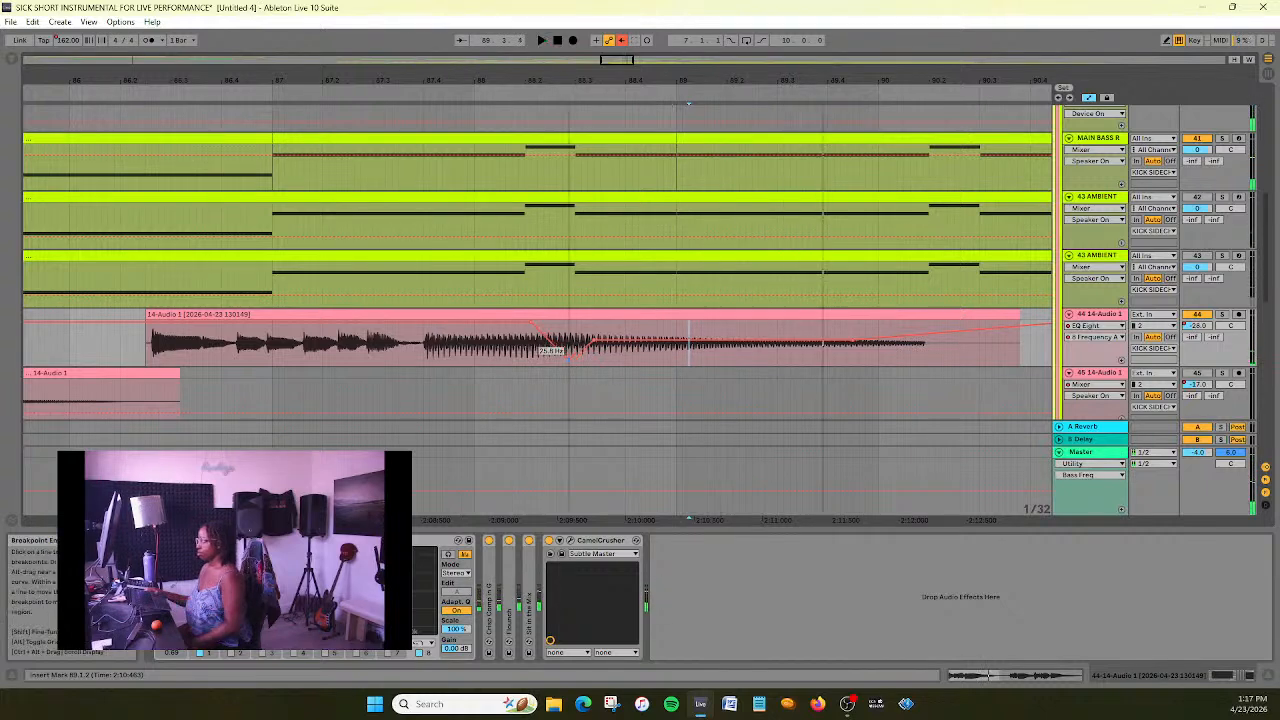
pyautogui.click(131, 92)
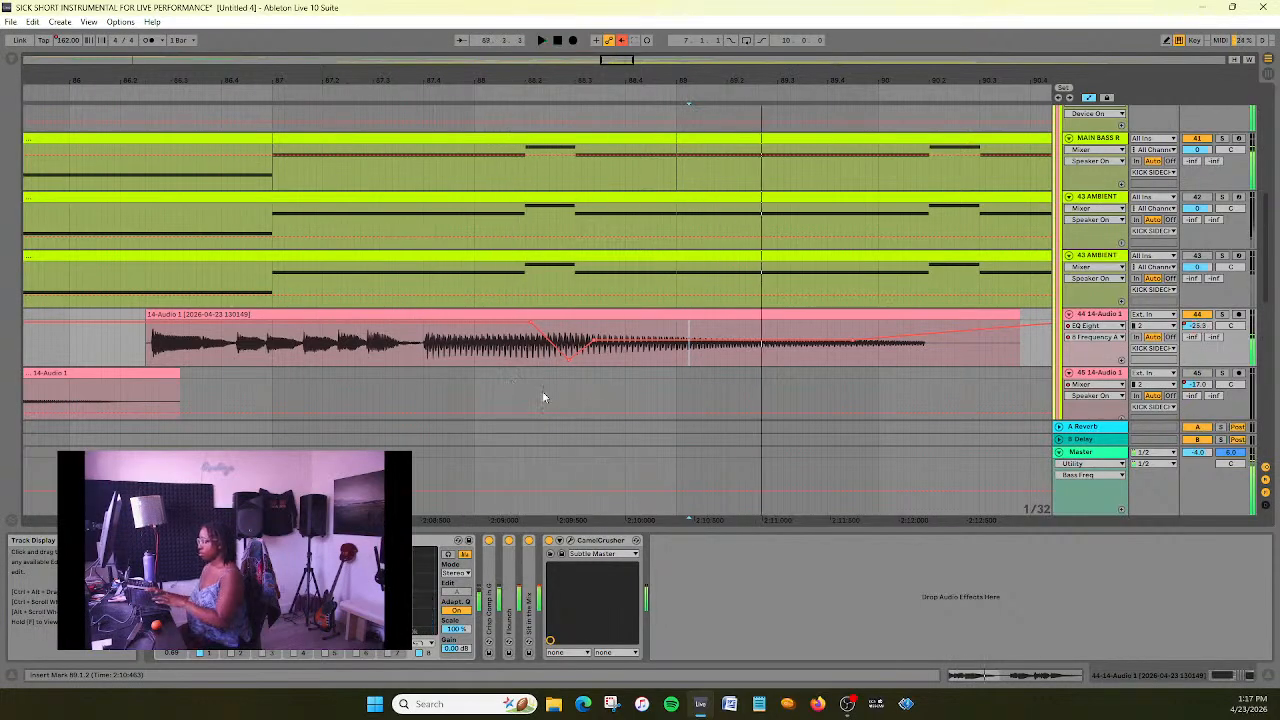
# - Fine-tune the dip by shifting its lowest, 810 Hz and 18.0 kHz breakpoints slightly earlier, replaying from about bar 86 between changes
pyautogui.click(111, 85)
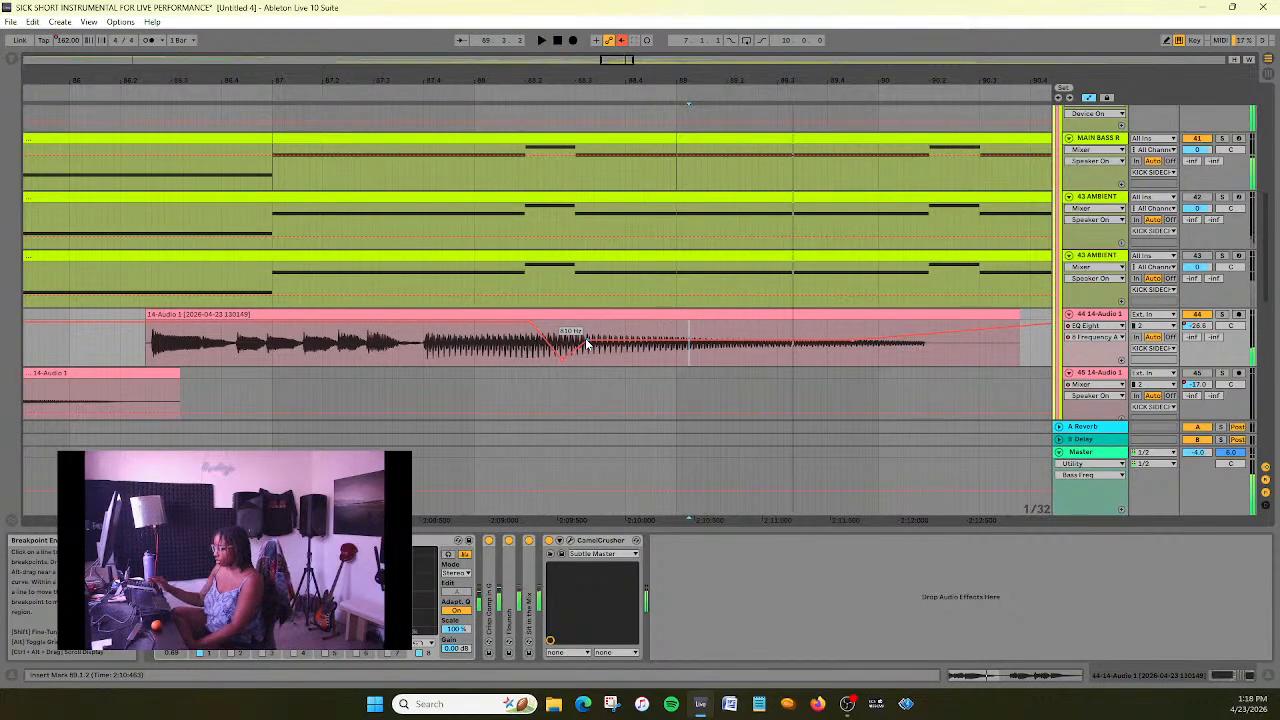
pyautogui.click(99, 104)
pyautogui.click(98, 92)
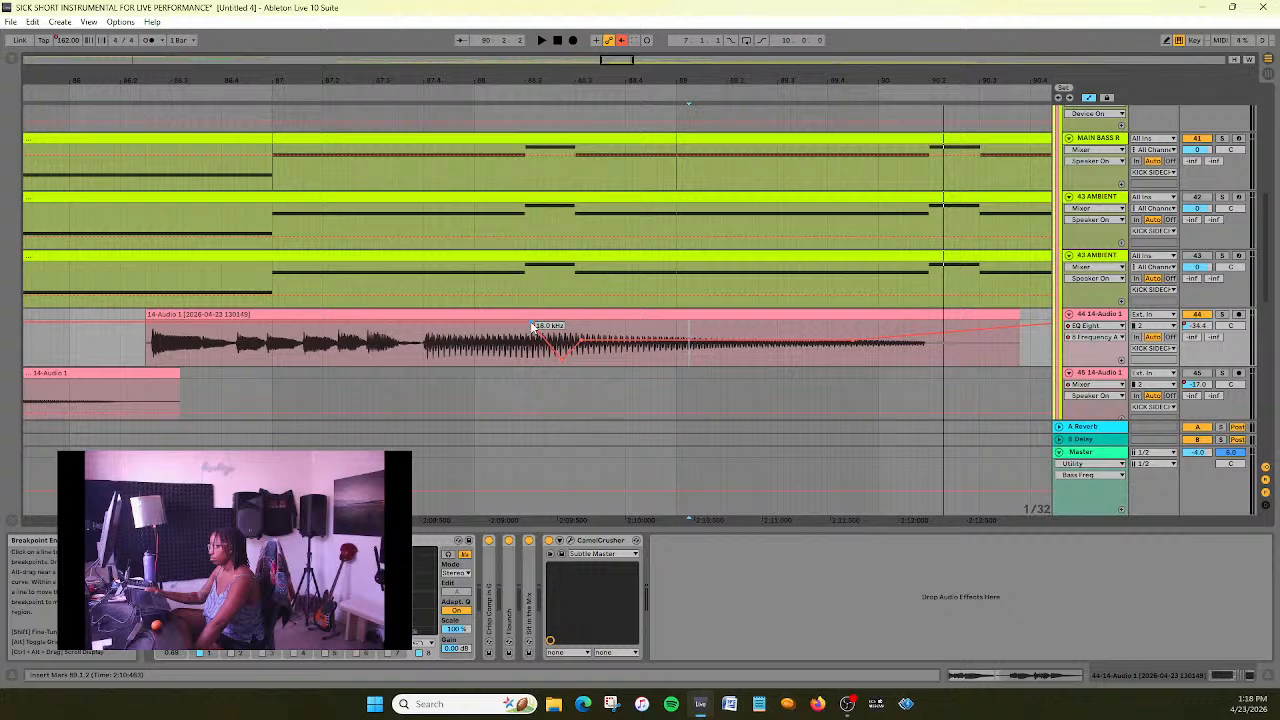
pyautogui.click(133, 86)
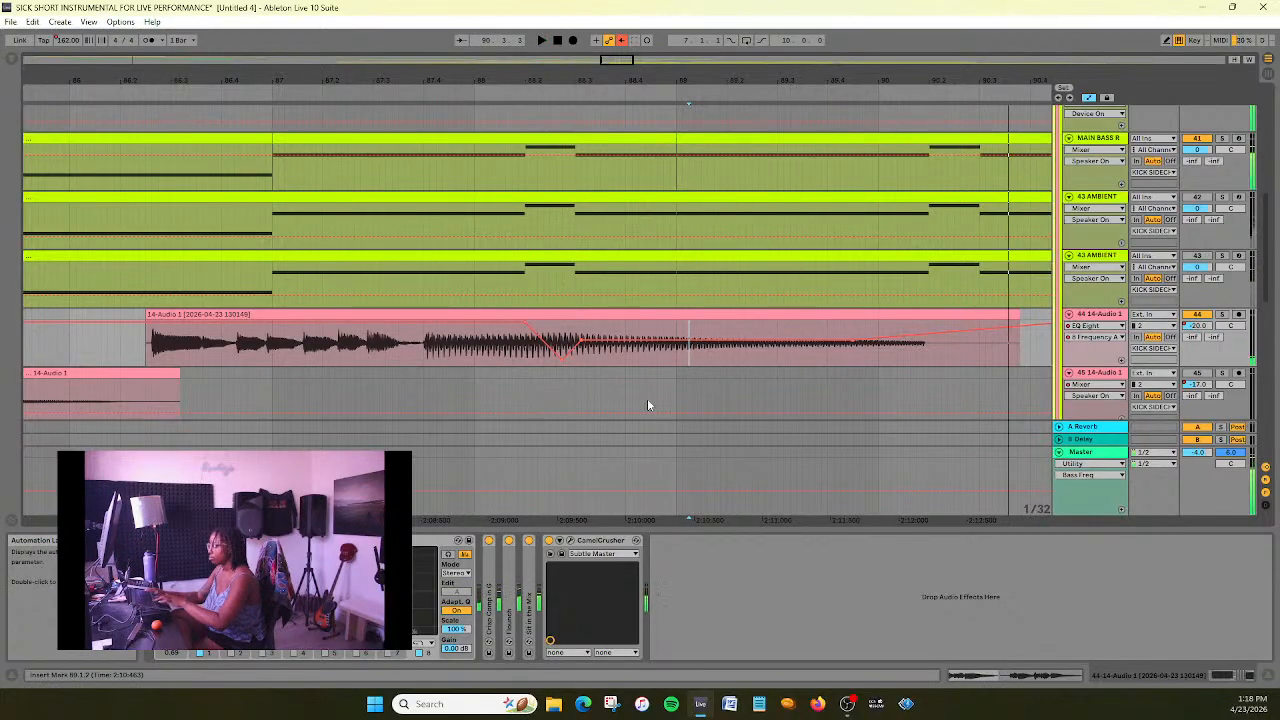
# - Play the adjusted clip once more from about bar 86, stop playback and save the set
pyautogui.click(92, 90)
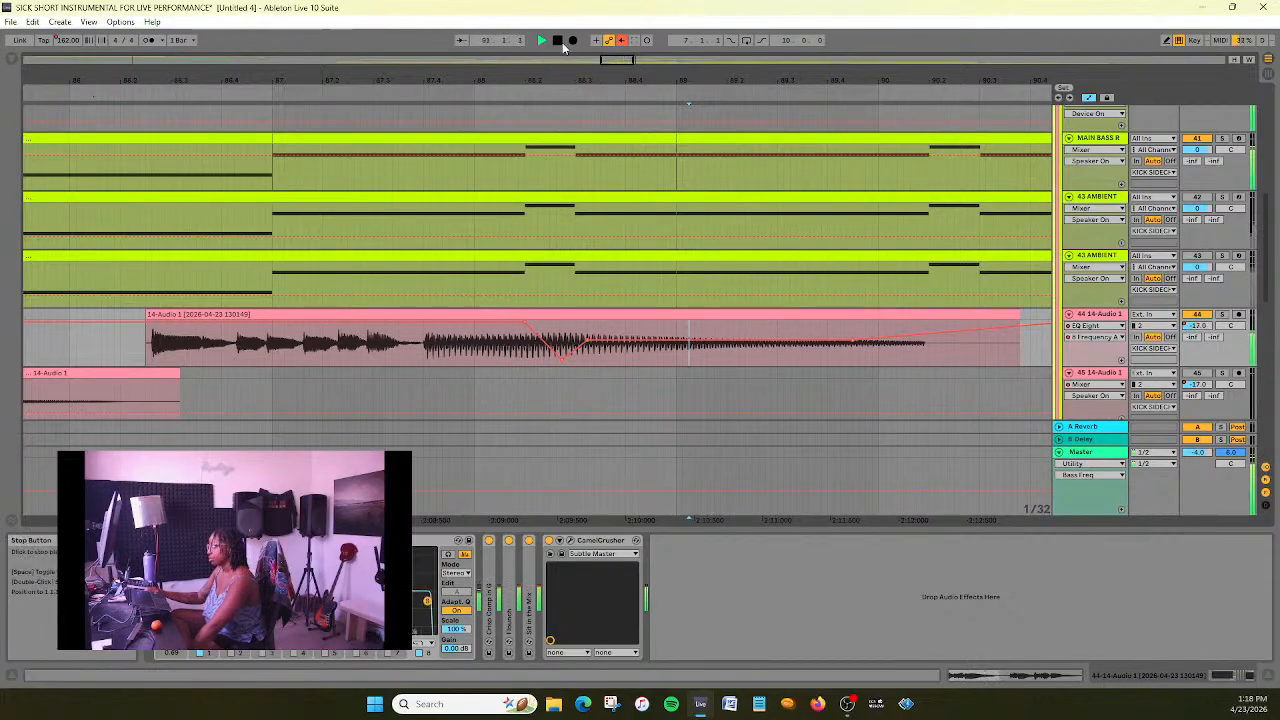
pyautogui.moveTo(629, 61); pyautogui.dragTo(643, 20)
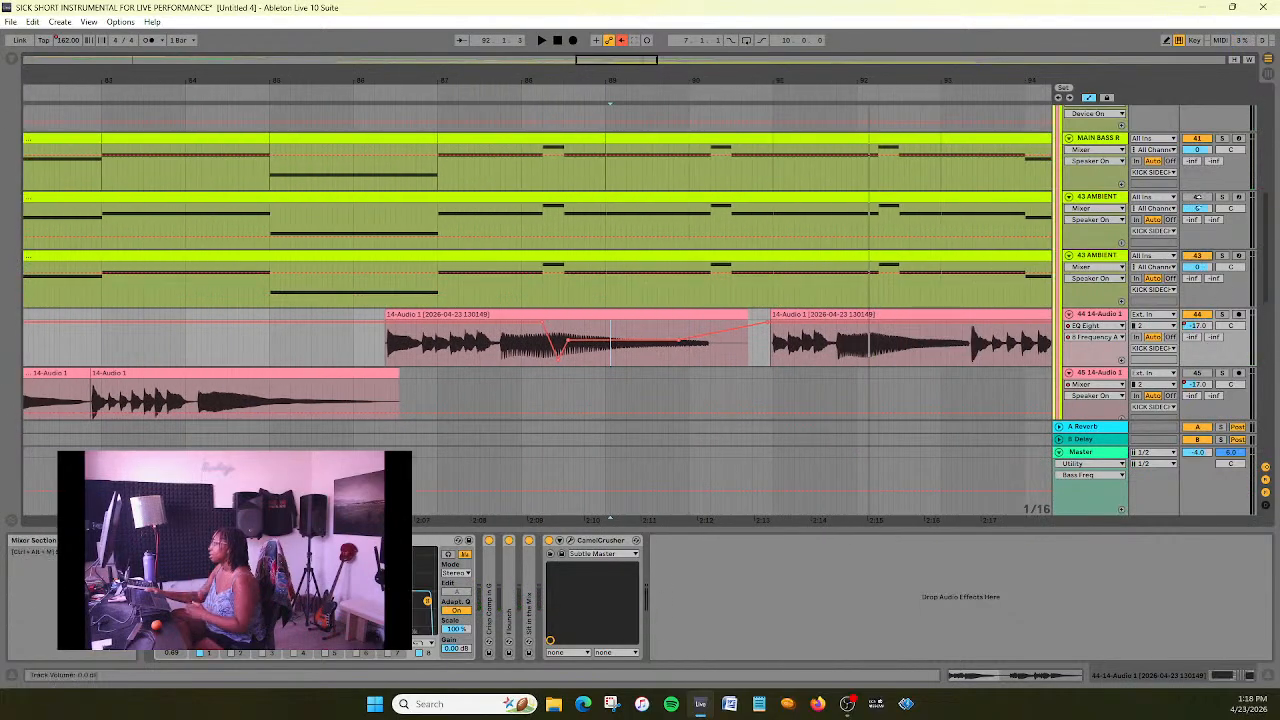
pyautogui.hotkey('ctrl', 's')
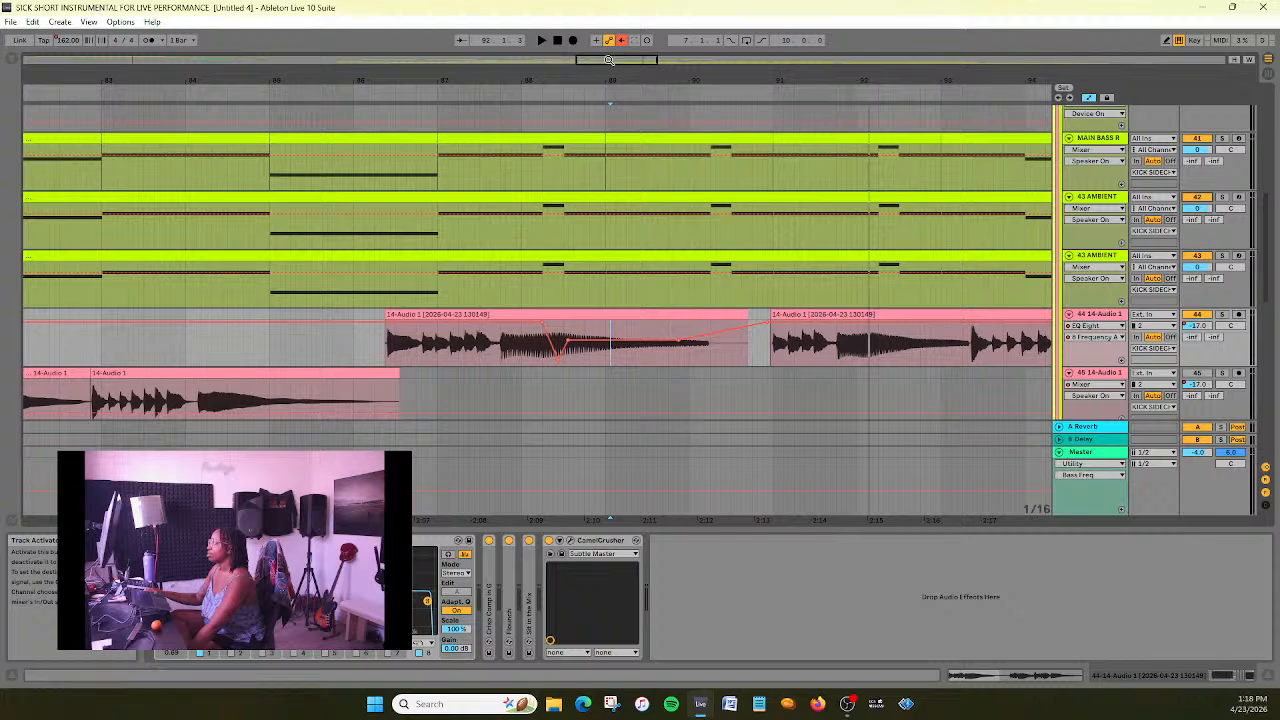
# - Show the Track Volume automation of track 45 14-Audio 1 in a wider view of the arrangement
pyautogui.moveTo(608, 60); pyautogui.dragTo(608, 12)
pyautogui.click(1114, 377)
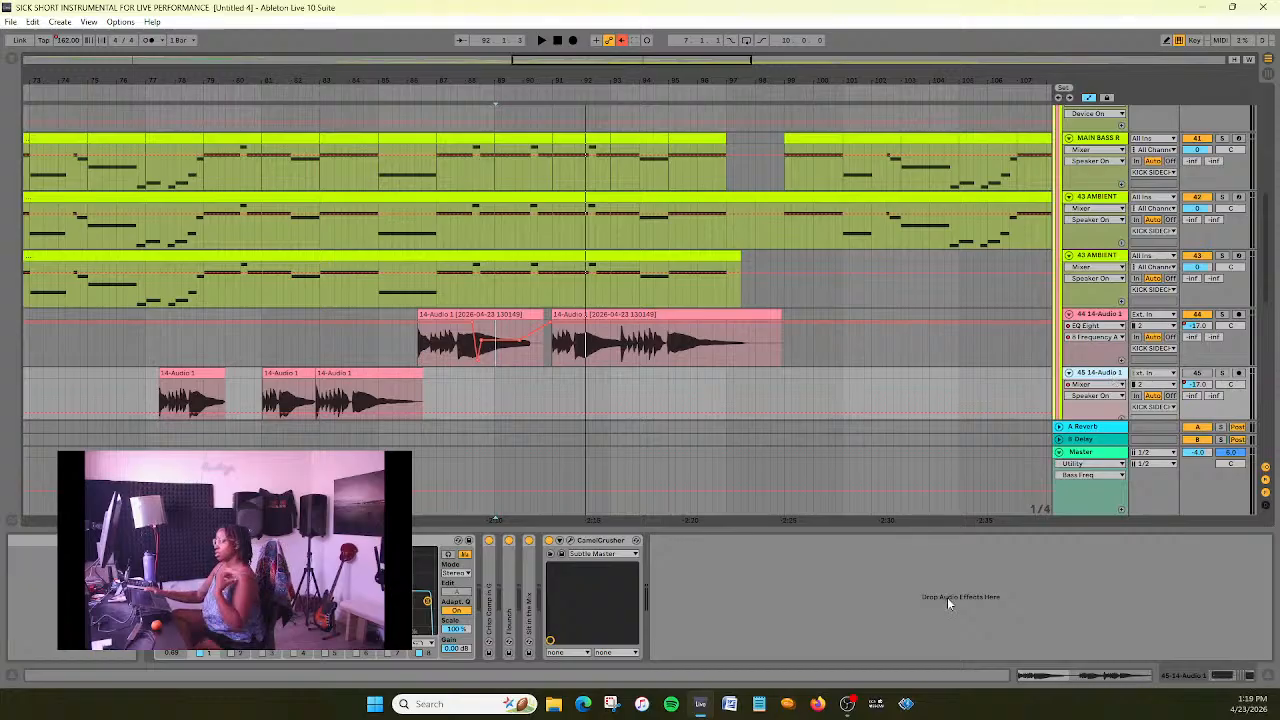
pyautogui.click(1120, 395)
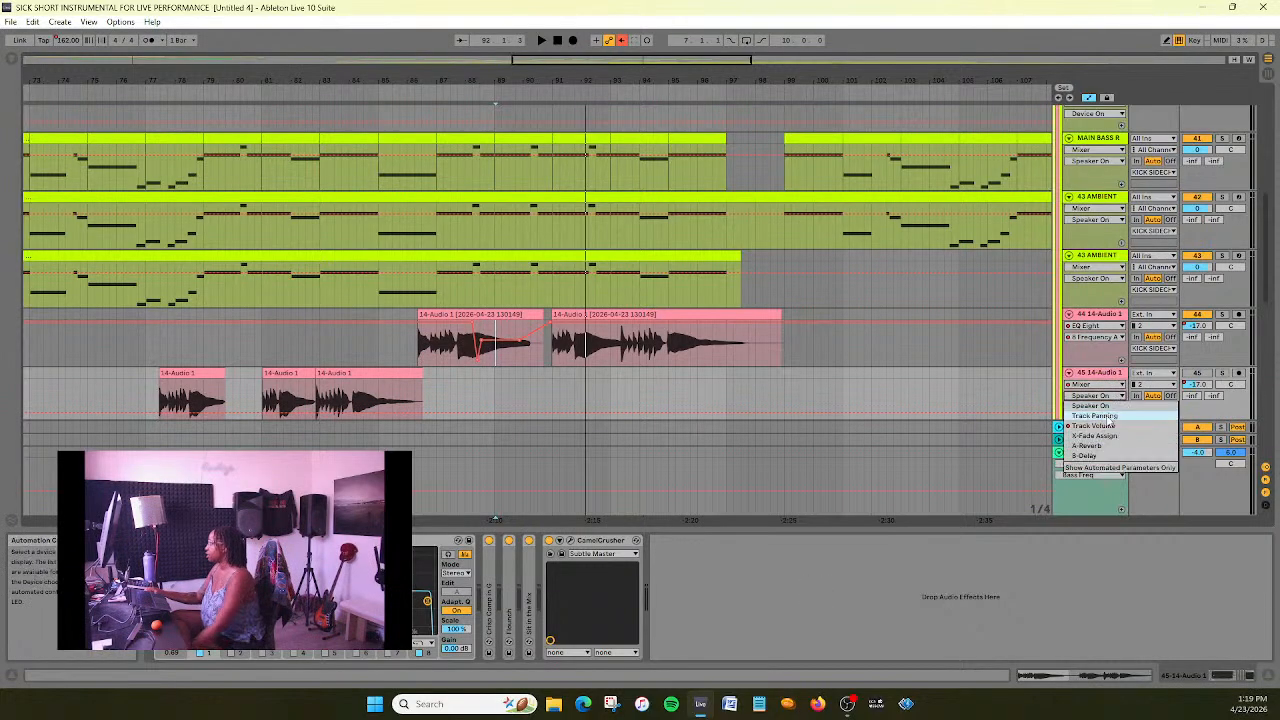
pyautogui.click(1107, 419)
pyautogui.click(1110, 396)
pyautogui.click(1104, 426)
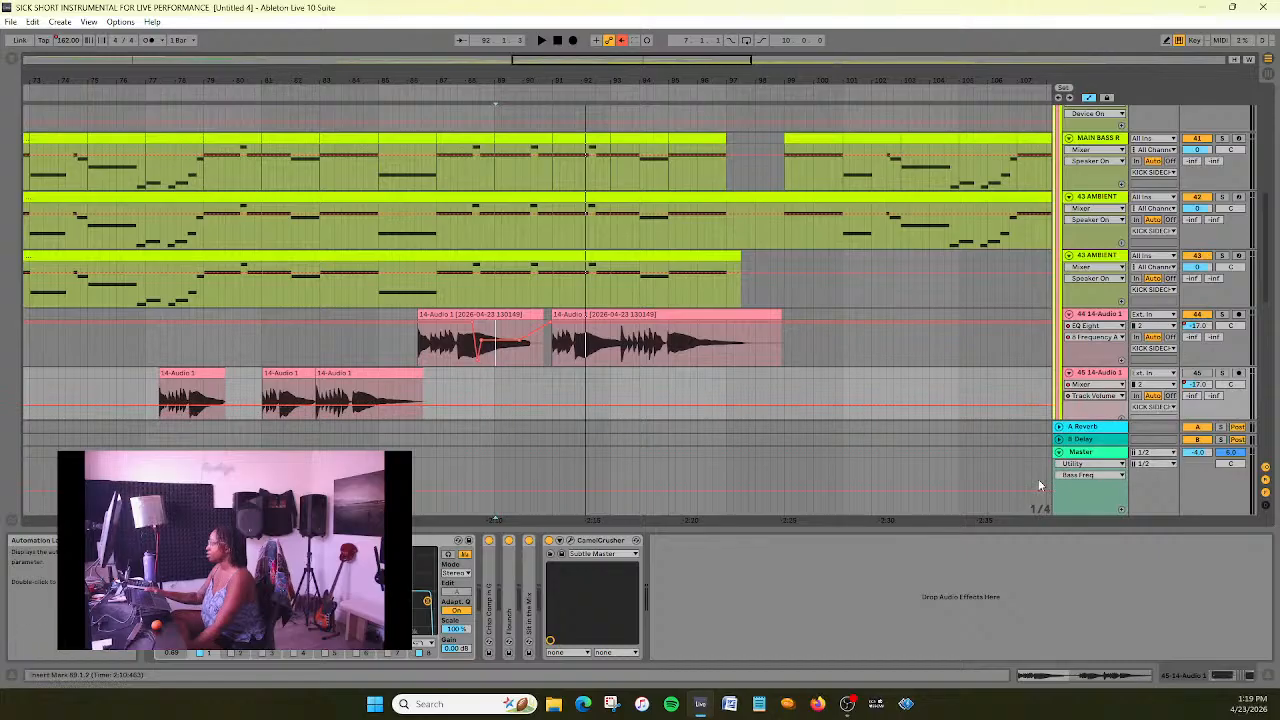
# - Show the EQ Eight 8 Frequency A automation on track 45 14-Audio 1
pyautogui.scroll(-1, 977, 377)
pyautogui.click(1095, 344)
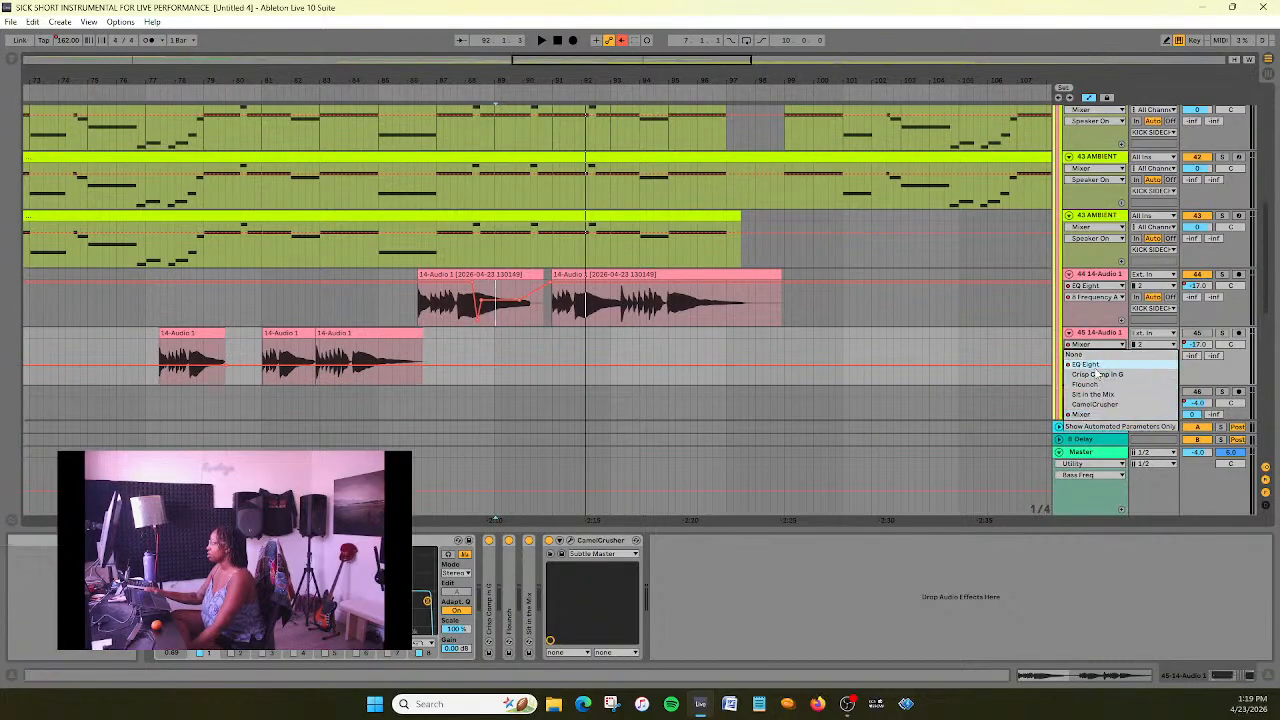
pyautogui.click(1087, 364)
pyautogui.click(1095, 355)
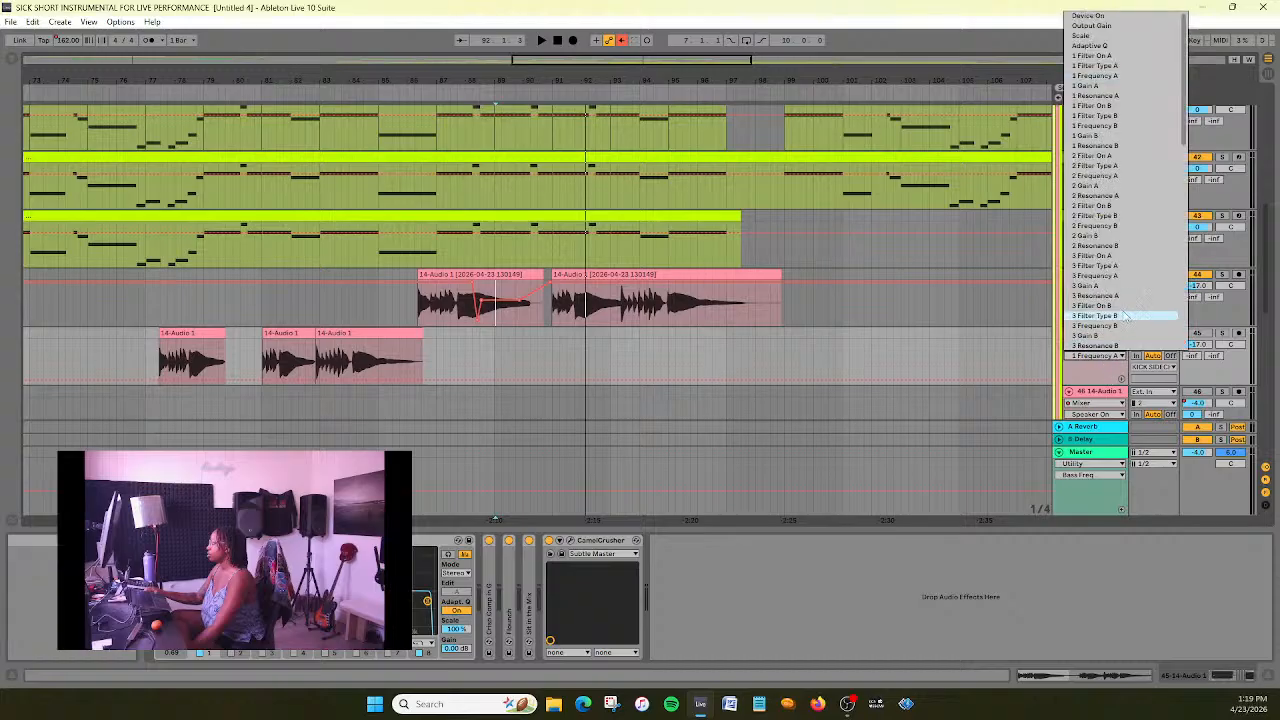
pyautogui.scroll(-10, 1124, 316)
pyautogui.click(1120, 268)
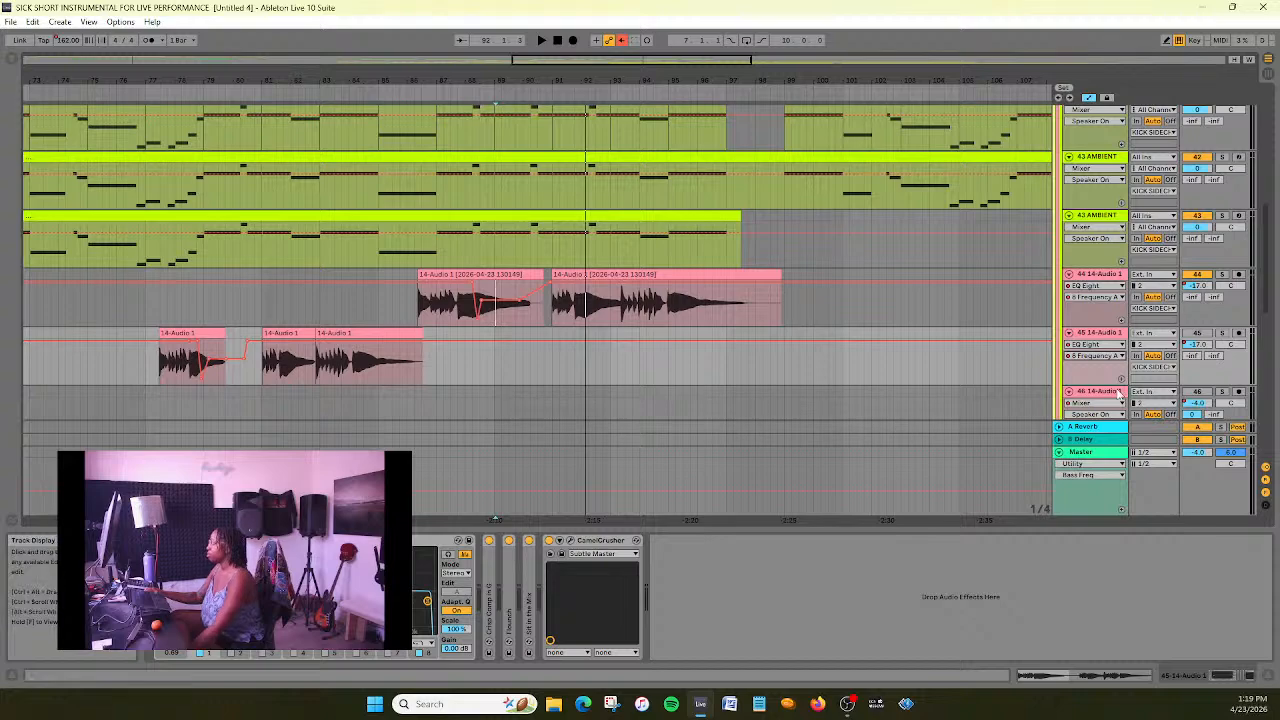
# - Delete track 45 14-Audio 1, the one holding the clips between about bars 77 and 86
pyautogui.scroll(-1, 725, 325)
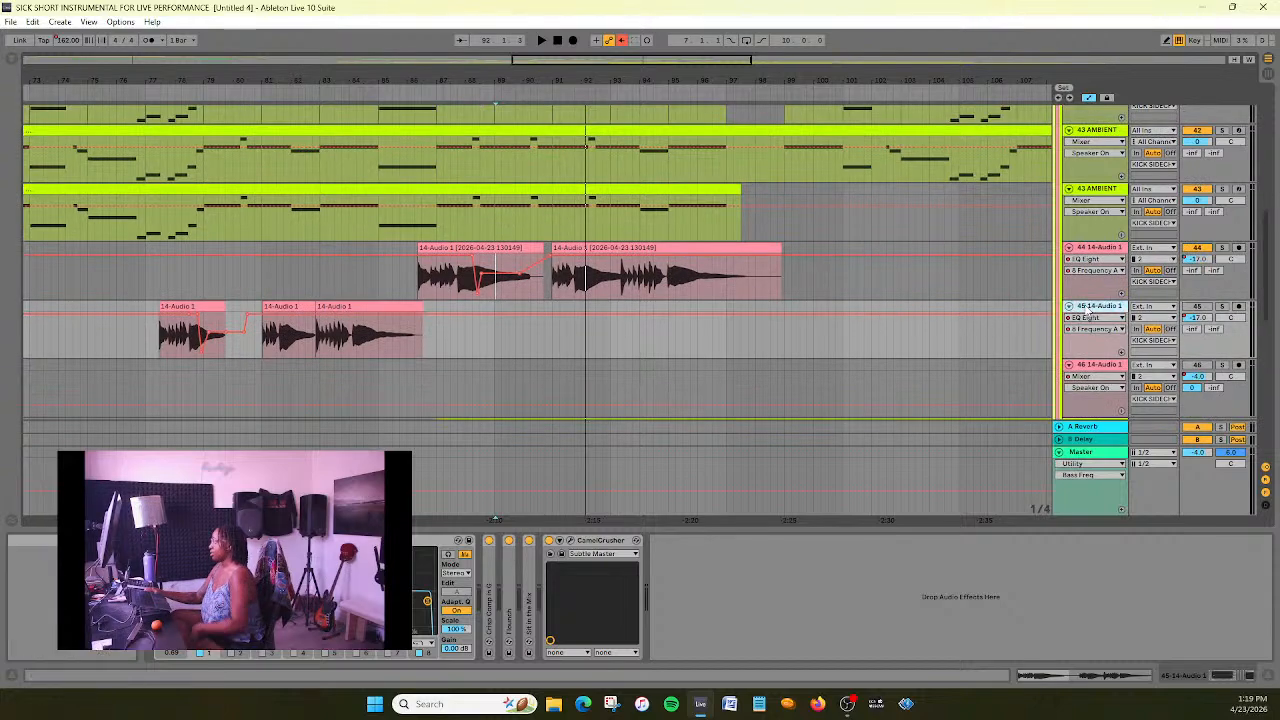
pyautogui.click(1088, 312)
pyautogui.press('Delete')
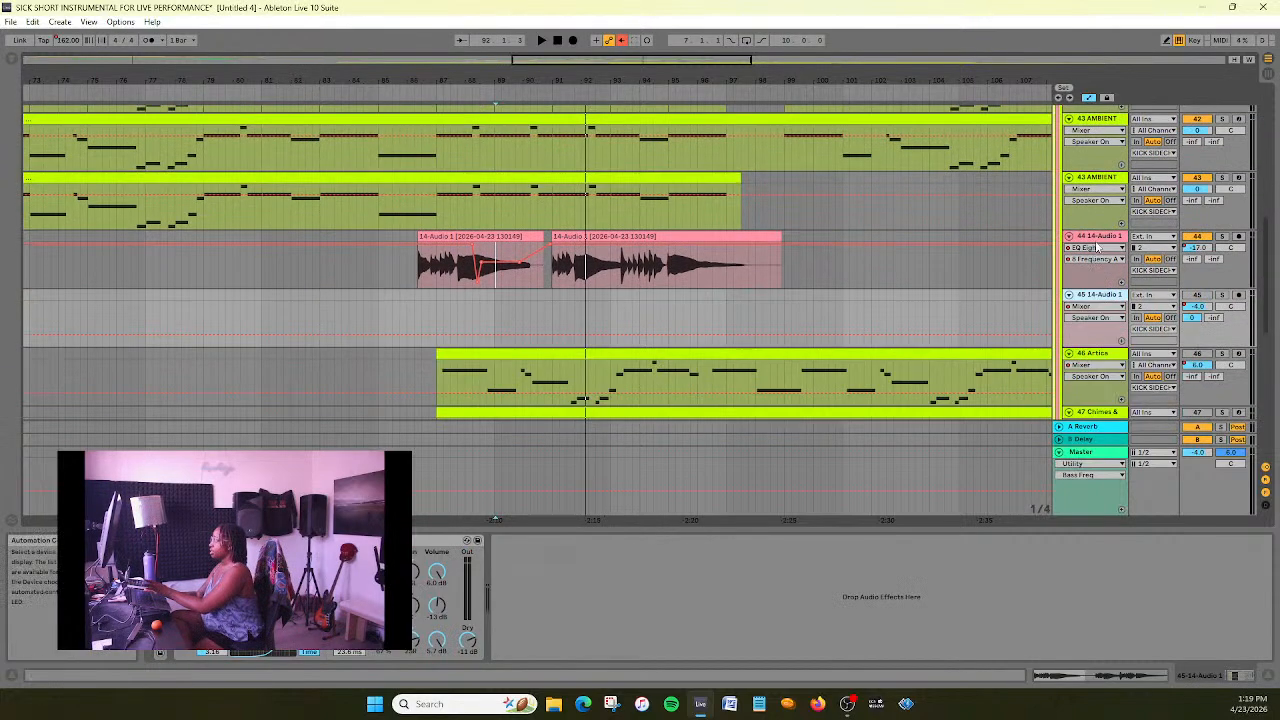
# - Rename track 44 14-Audio 1 as BASS GUITAR and save the set
pyautogui.rightClick(1100, 240)
pyautogui.click(1135, 306)
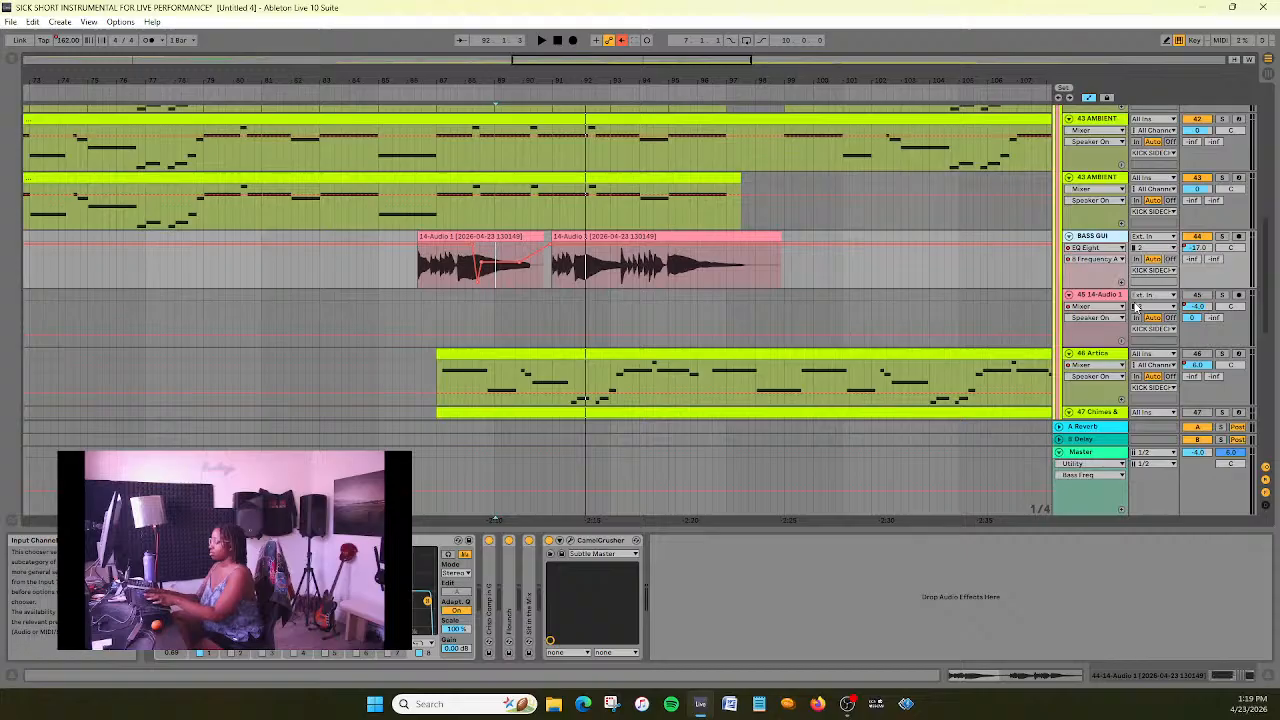
pyautogui.write('BASS GUITAR')
pyautogui.press('Return')
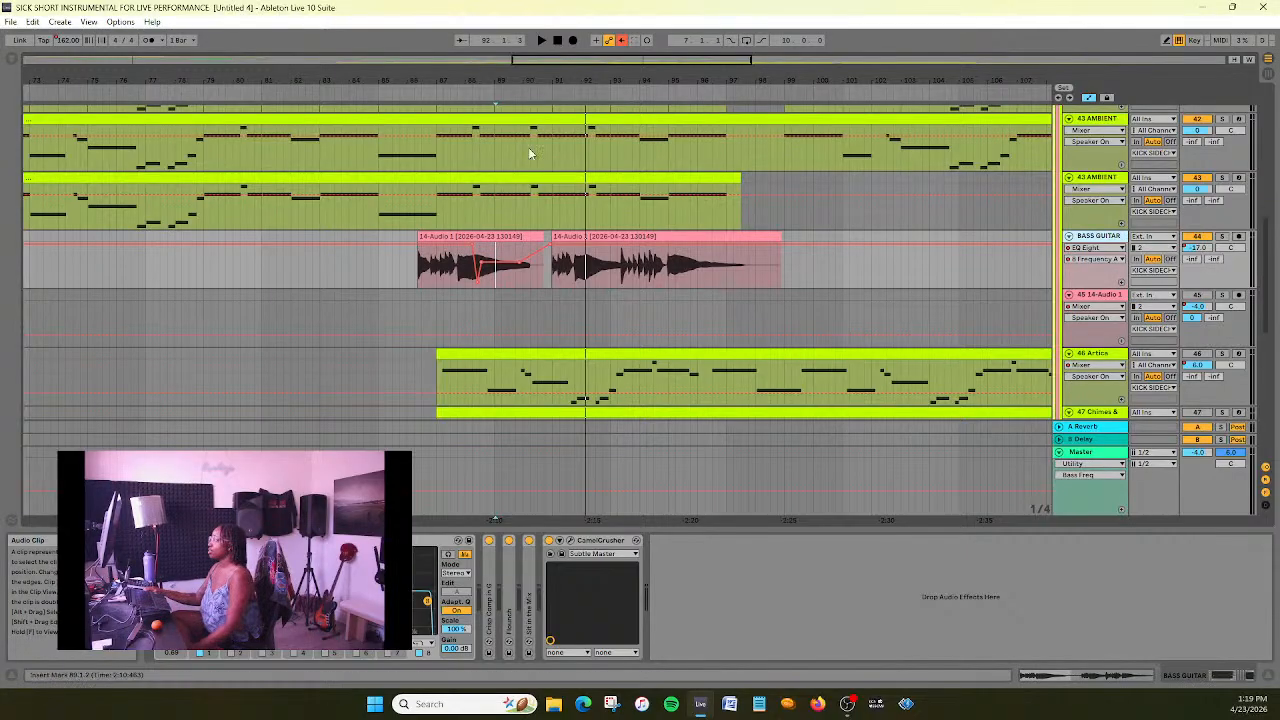
# - View the whole arrangement and play it from about bar 46, just before the main bass and beat clips begin
pyautogui.moveTo(571, 61)
pyautogui.mouseDown()
pyautogui.moveTo(571, 78)
pyautogui.moveTo(571, 56)
pyautogui.mouseUp()
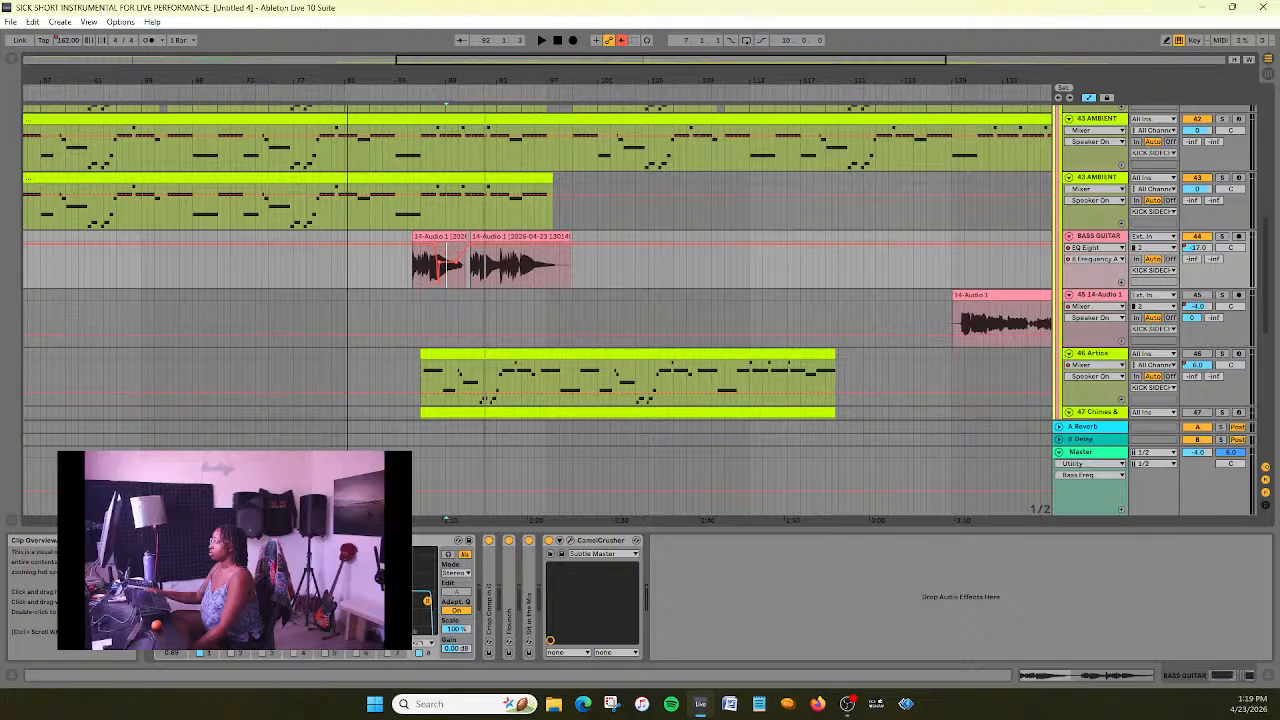
pyautogui.moveTo(571, 56)
pyautogui.mouseDown()
pyautogui.moveTo(571, 69)
pyautogui.moveTo(730, 69)
pyautogui.moveTo(730, 37)
pyautogui.mouseUp()
pyautogui.scroll(5, 291, 204)
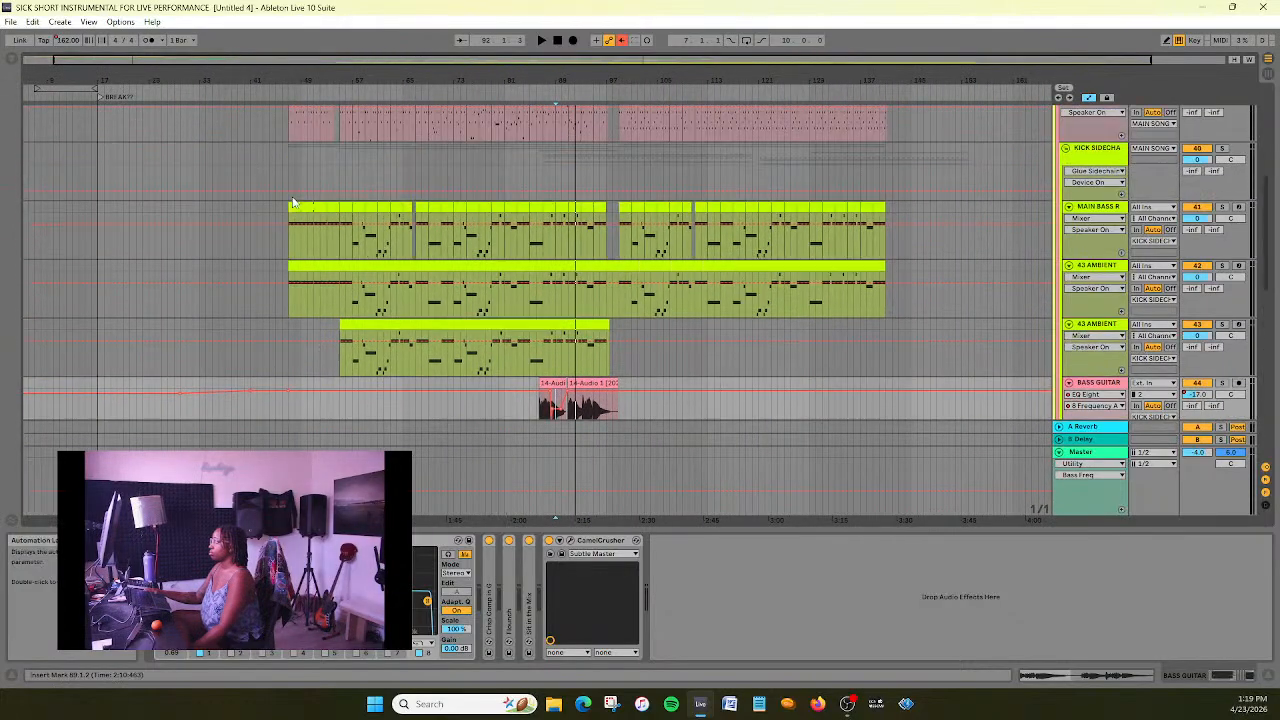
pyautogui.scroll(-2, 296, 219)
pyautogui.scroll(1, 298, 218)
pyautogui.scroll(1, 715, 176)
pyautogui.scroll(-2, 715, 176)
pyautogui.click(283, 91)
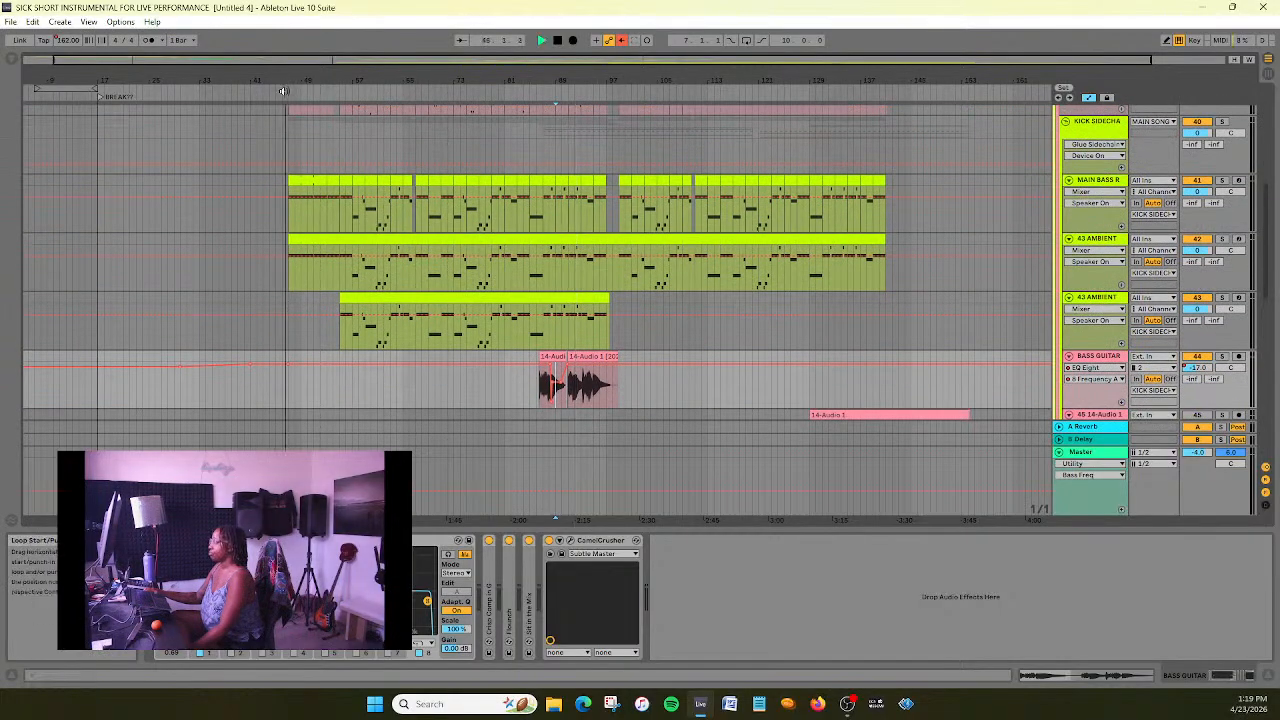
pyautogui.scroll(3, 278, 253)
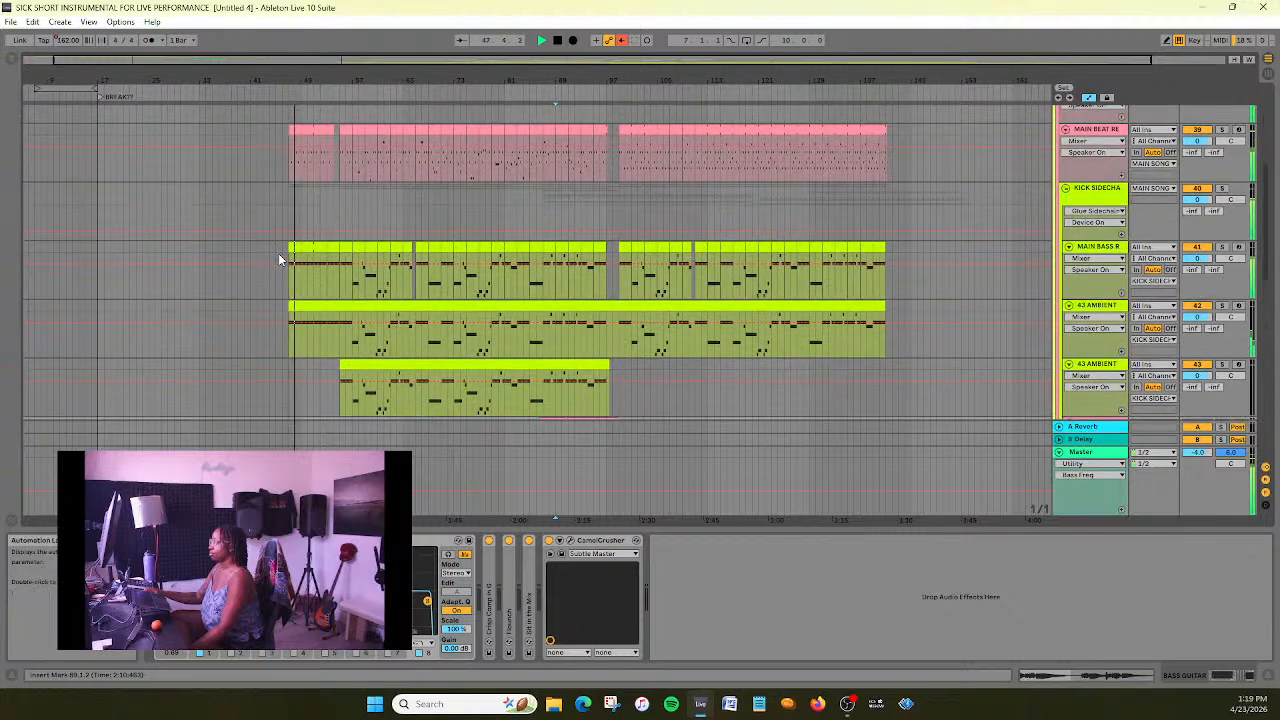
pyautogui.scroll(2, 278, 253)
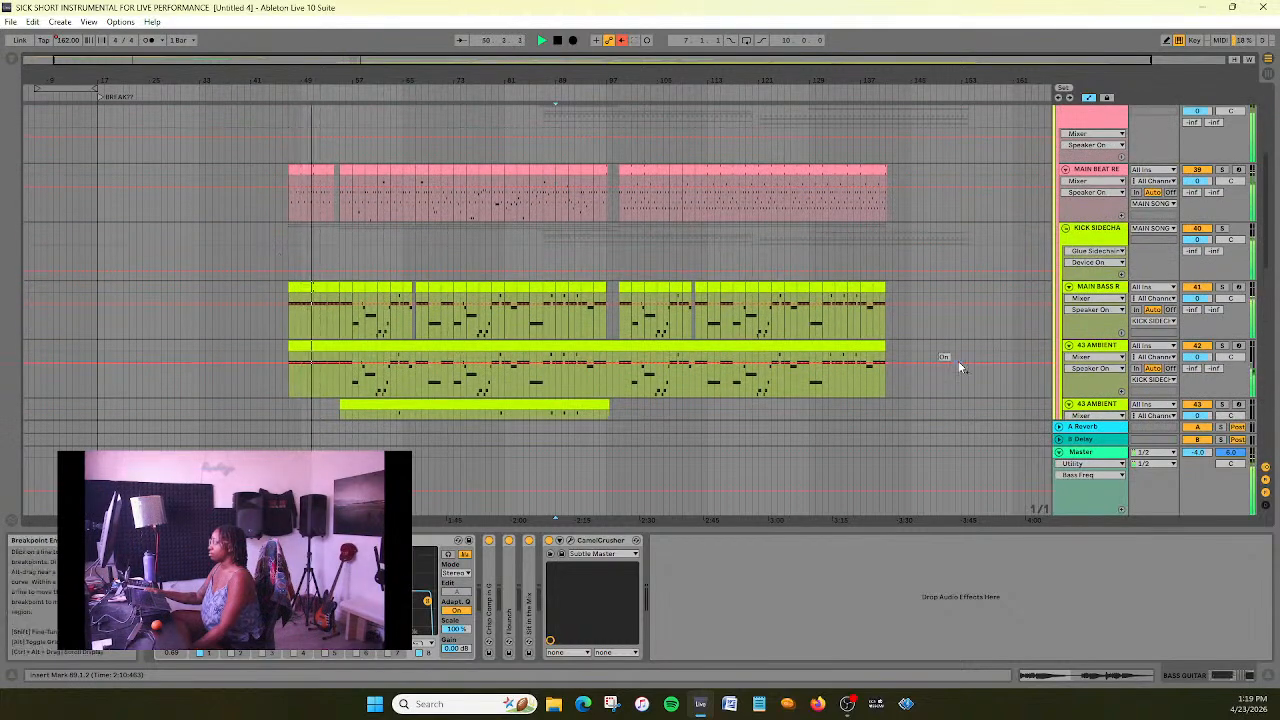
# - Check the device chains of the MAIN BASS and BASS GUITAR tracks during playback, and stop playback
pyautogui.click(1104, 312)
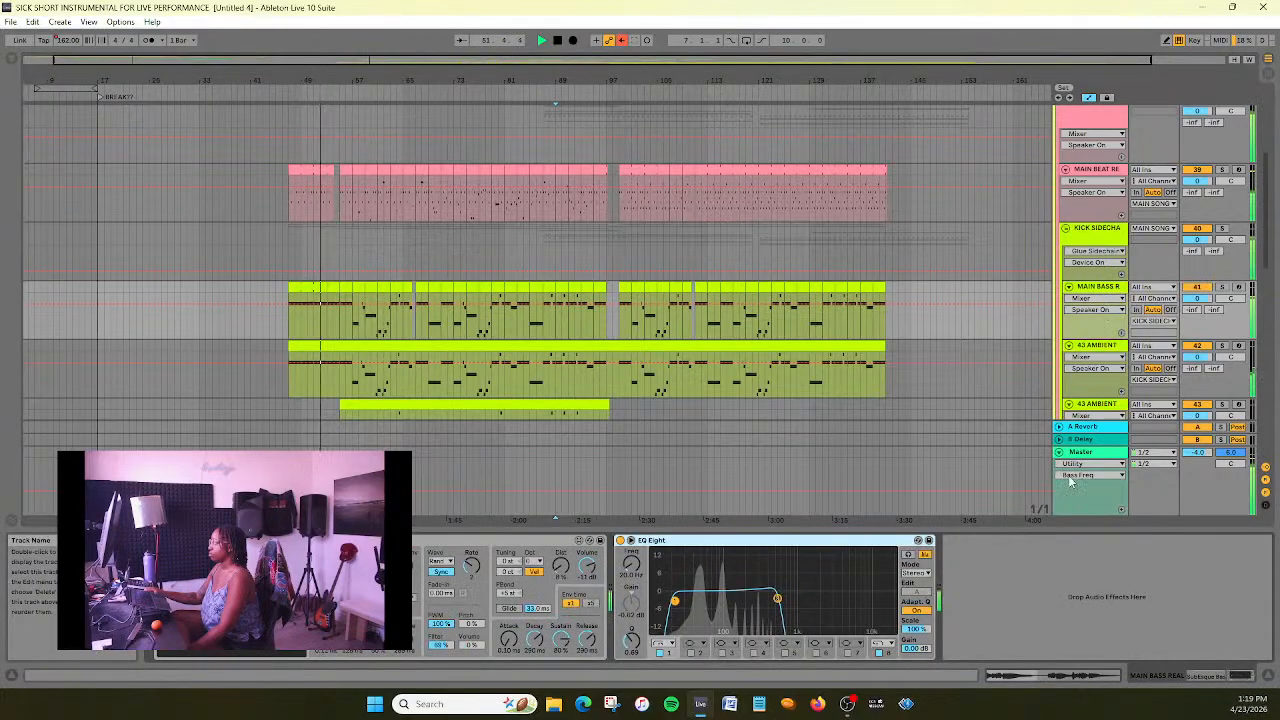
pyautogui.scroll(-4, 854, 307)
pyautogui.click(1108, 325)
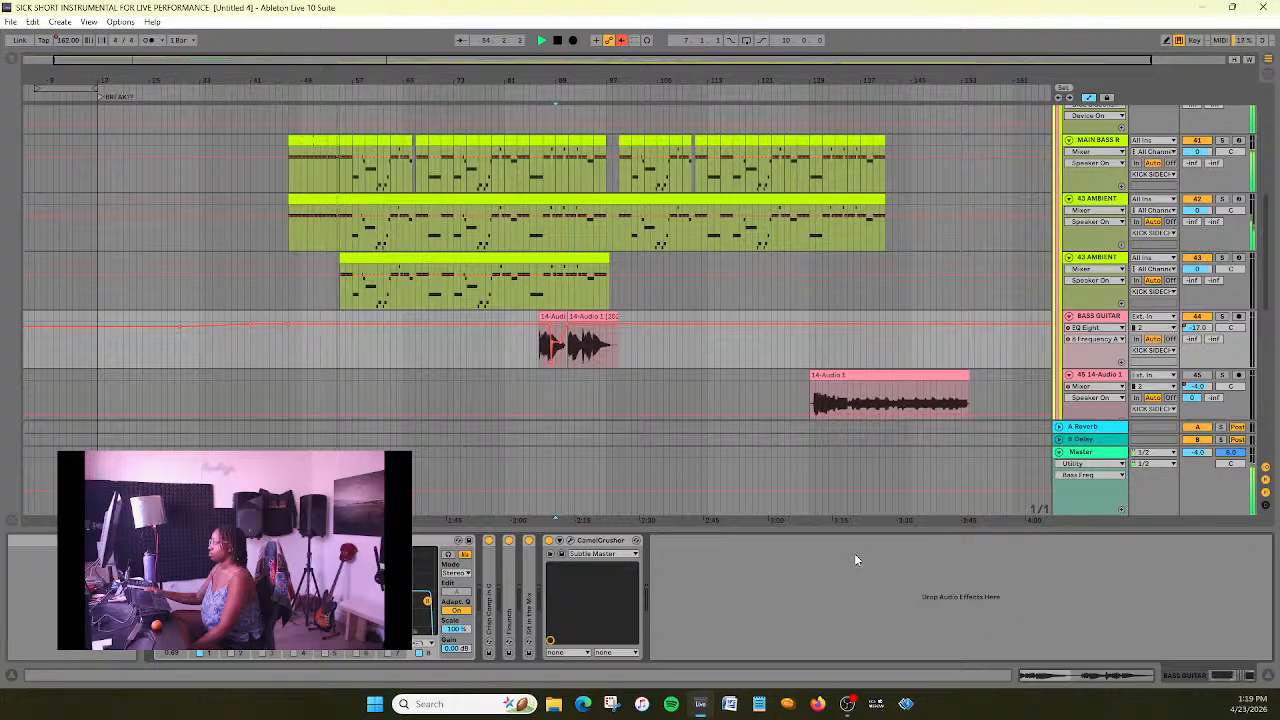
pyautogui.scroll(3, 280, 272)
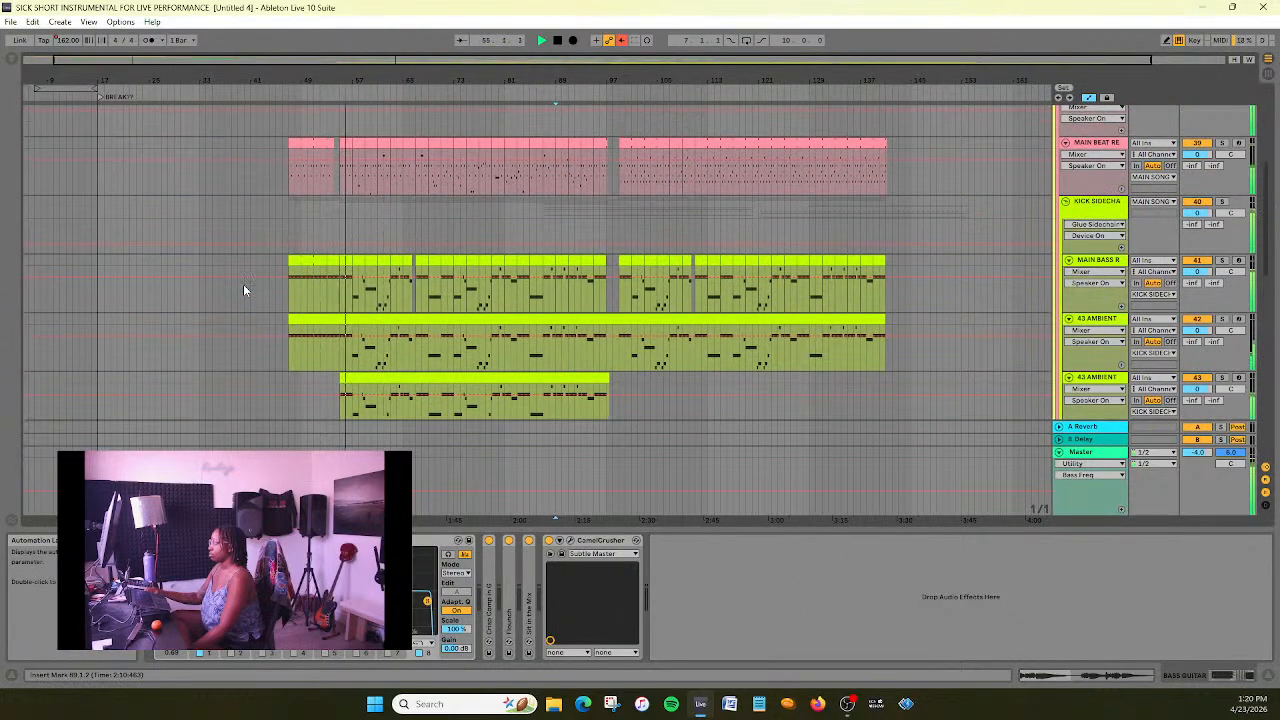
pyautogui.scroll(1, 243, 284)
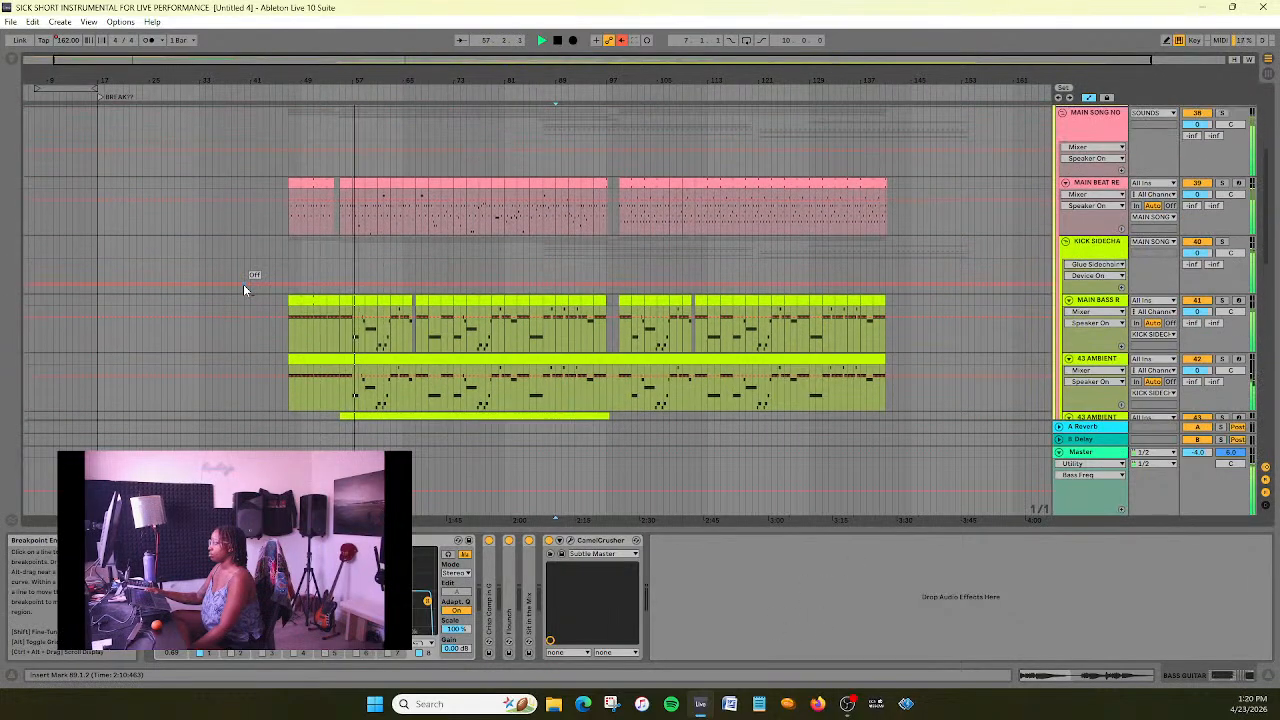
pyautogui.click(559, 42)
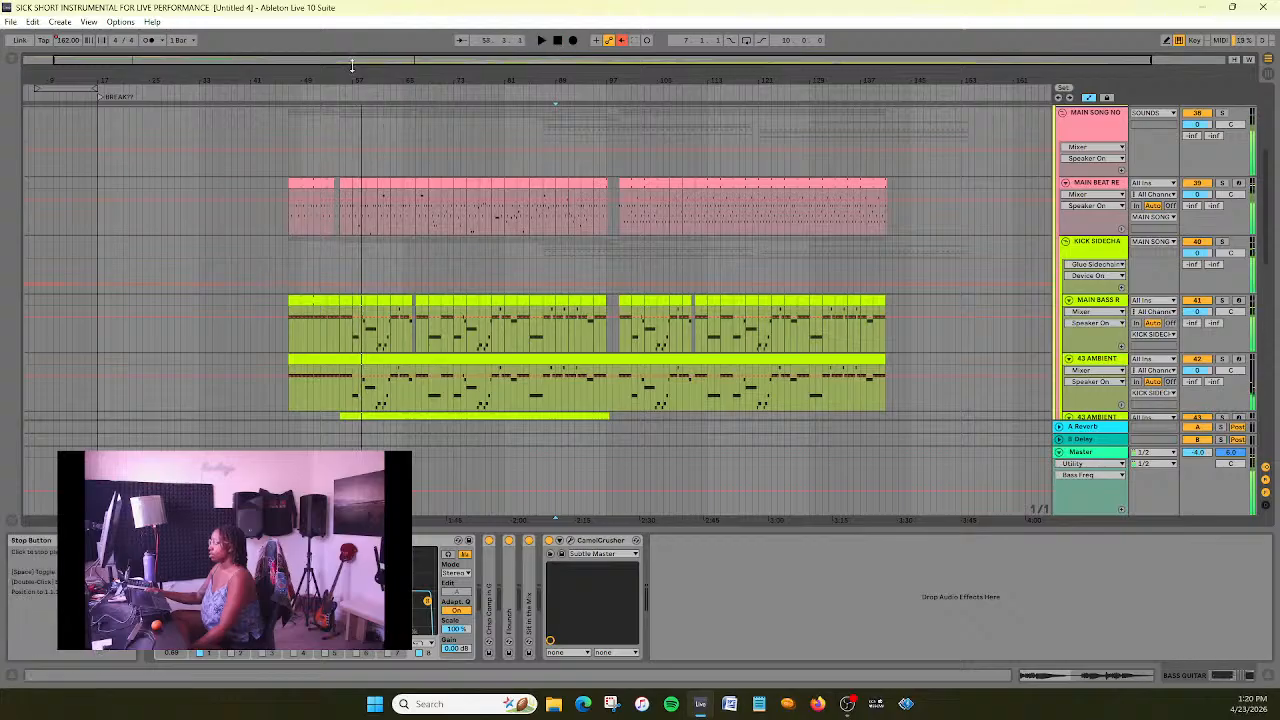
# - Extend the end of the first MAIN BEAT clip to bar 54.3 and play the transition from about bar 46
pyautogui.moveTo(351, 61); pyautogui.dragTo(351, 110)
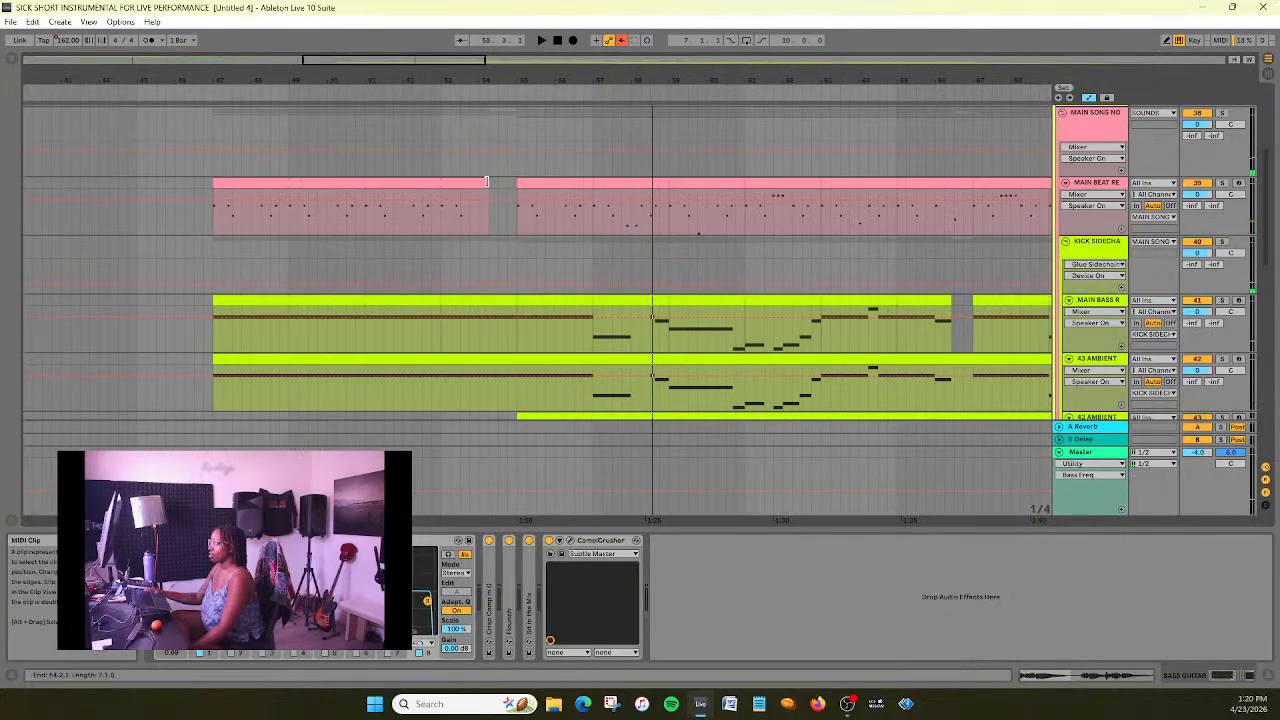
pyautogui.click(492, 182)
pyautogui.click(191, 85)
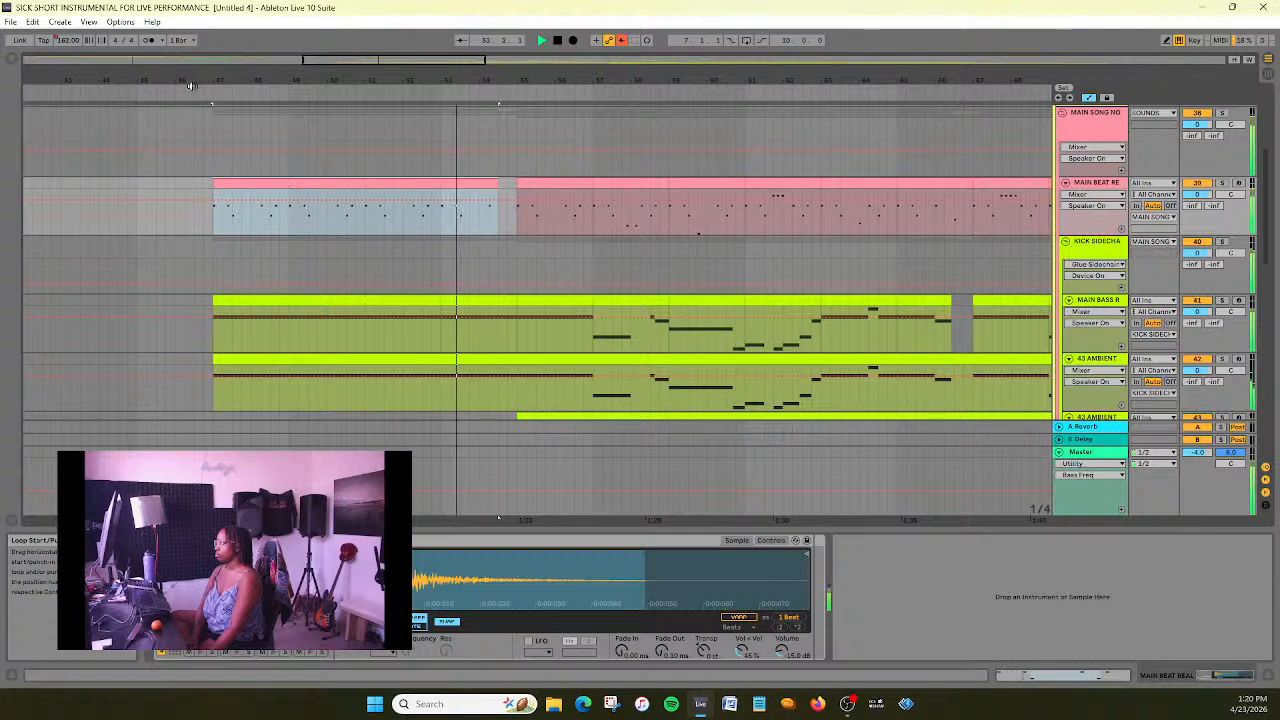
pyautogui.press('space')
# - Move the sub kick note near the end of the first MAIN BEAT section to 2.1.1 and replay the lead-in to bar 55
pyautogui.click(441, 227)
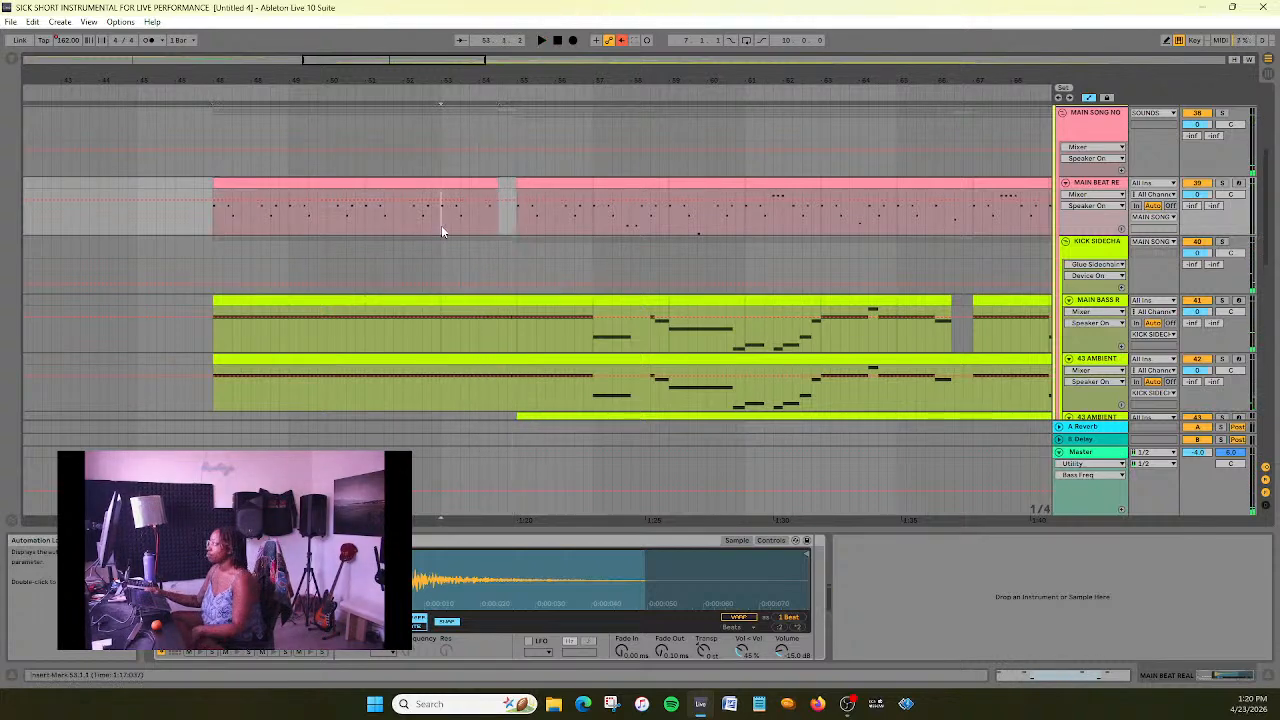
pyautogui.click(474, 181)
pyautogui.click(1131, 636)
pyautogui.moveTo(1165, 619); pyautogui.dragTo(1045, 624)
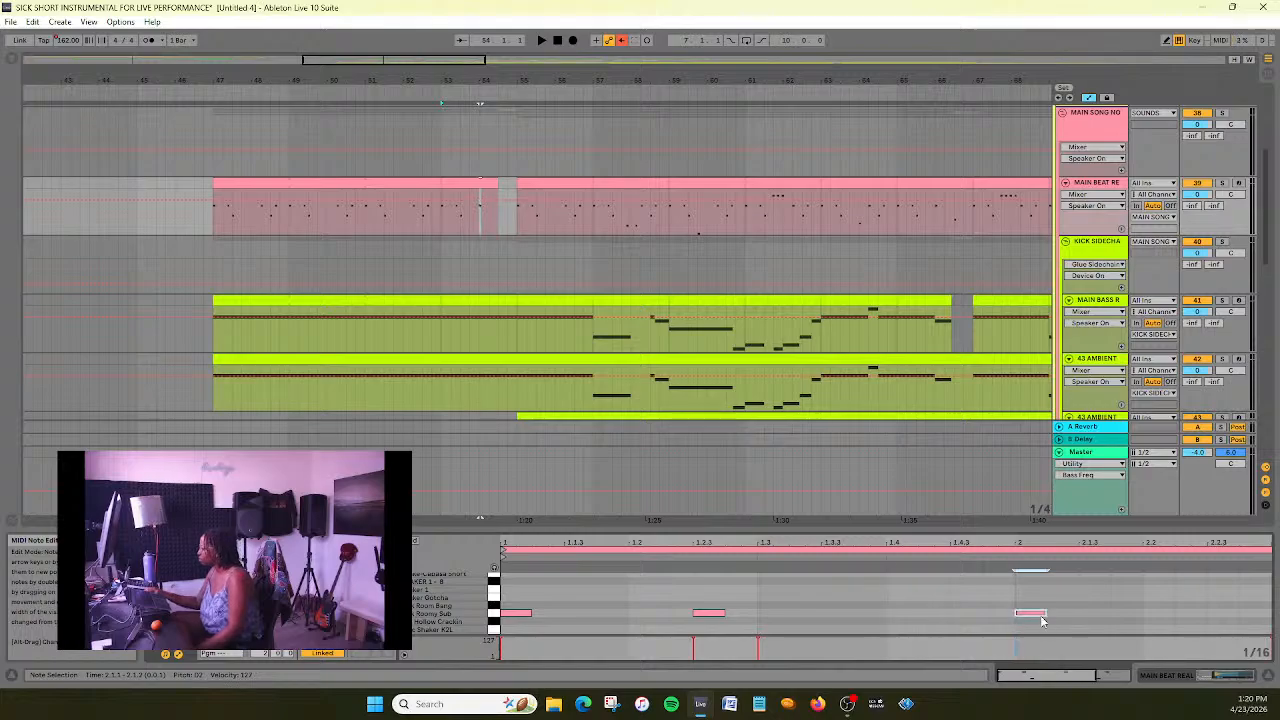
pyautogui.click(347, 97)
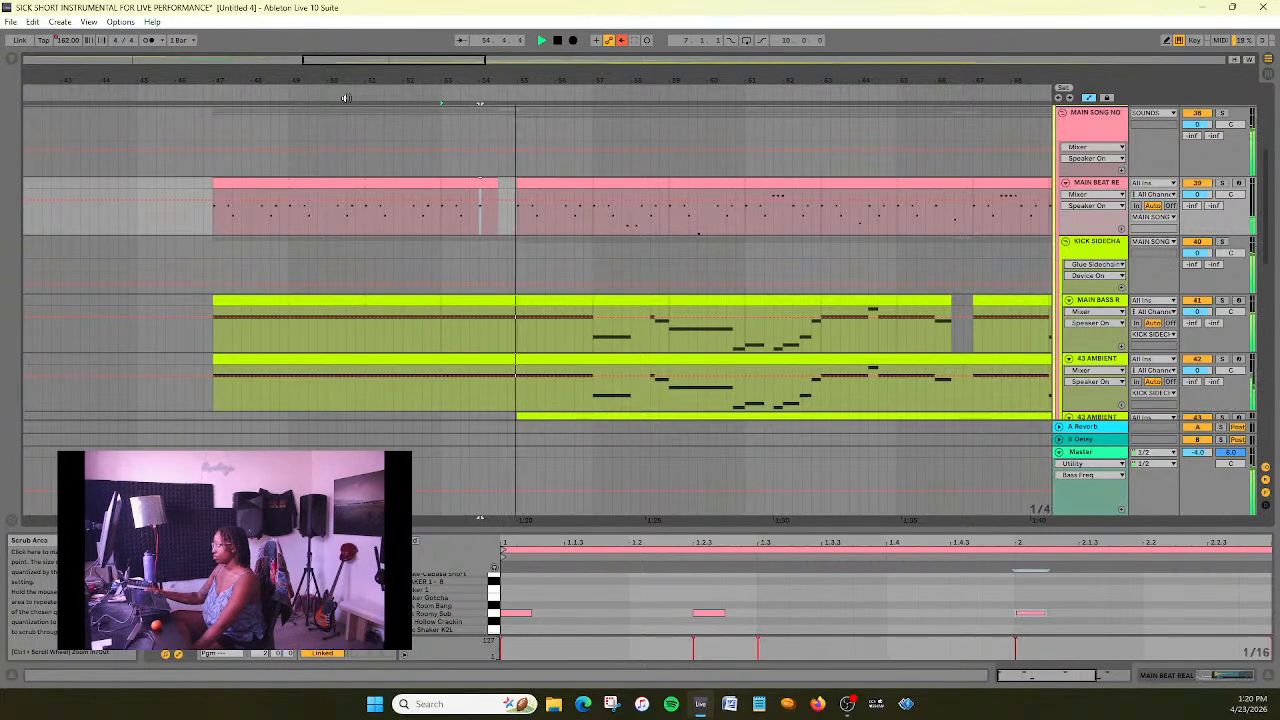
pyautogui.doubleClick(558, 41)
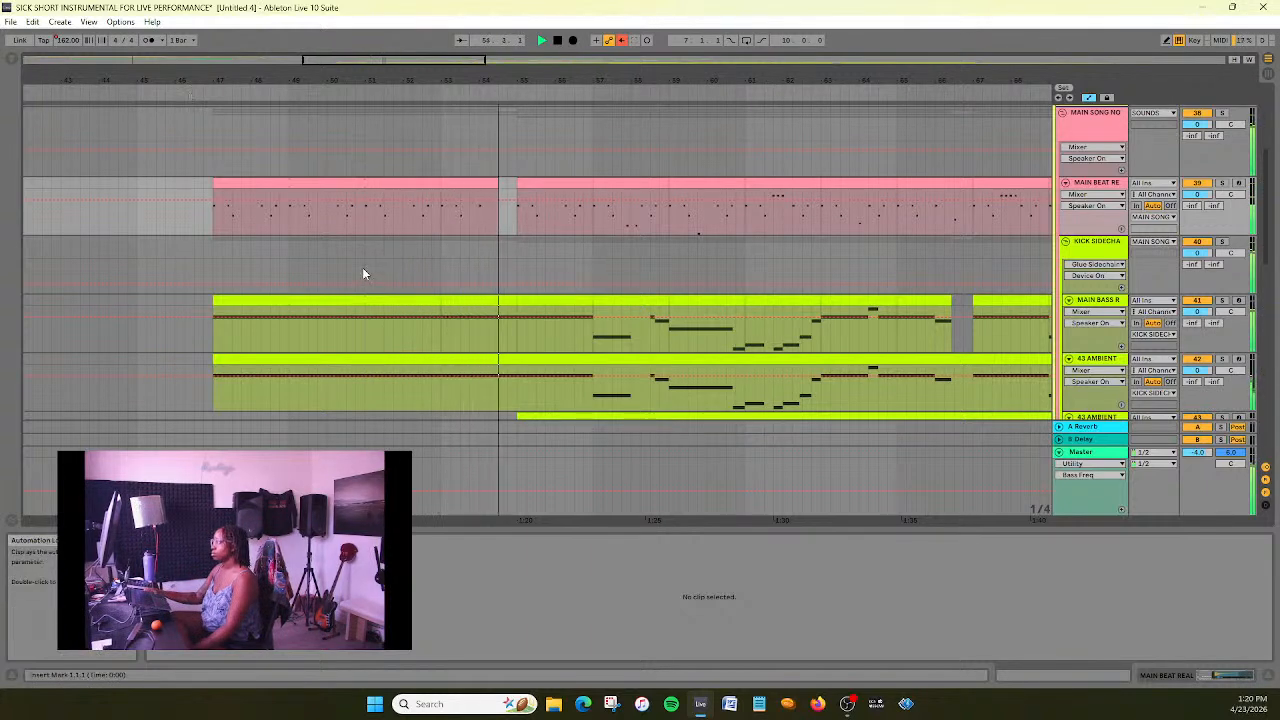
pyautogui.click(557, 40)
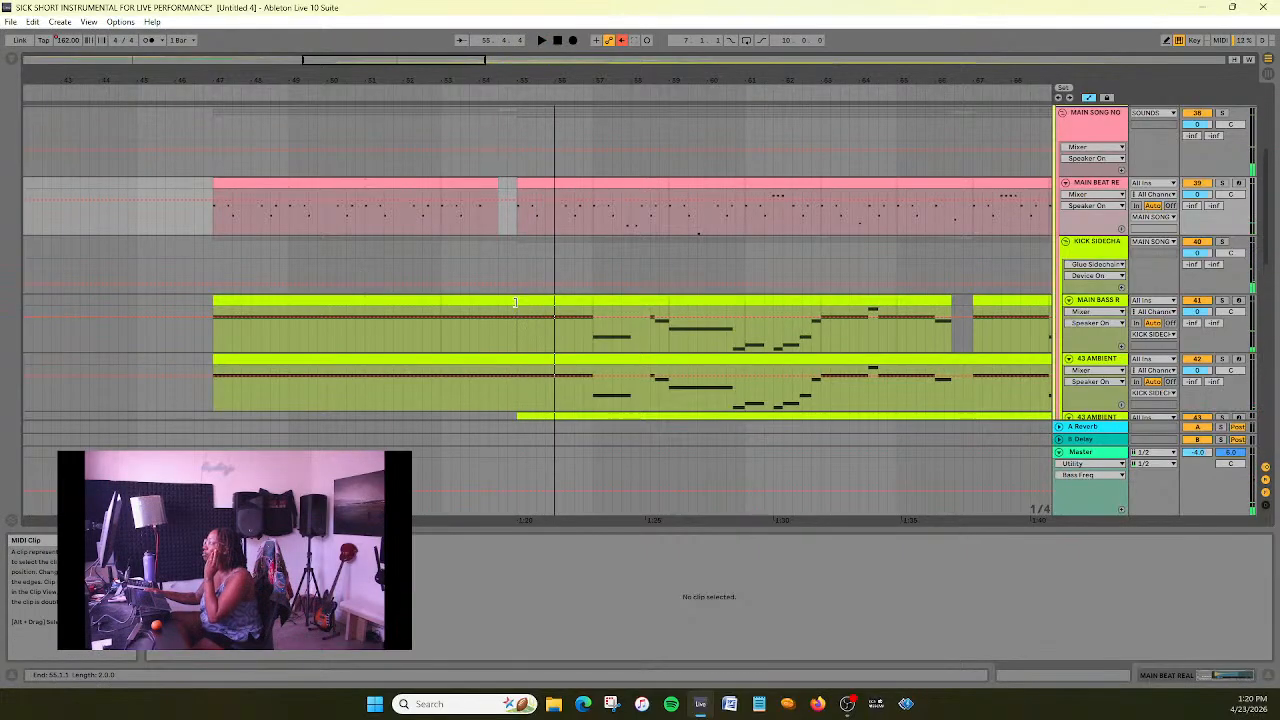
# - Trim the MAIN BASS clip before bar 55 to end at 54.3, and split the upper 43 AMBIENT clip at bar 55, trimming its first part to match
pyautogui.moveTo(515, 302); pyautogui.dragTo(498, 302)
pyautogui.scroll(-1, 516, 381)
pyautogui.click(516, 387)
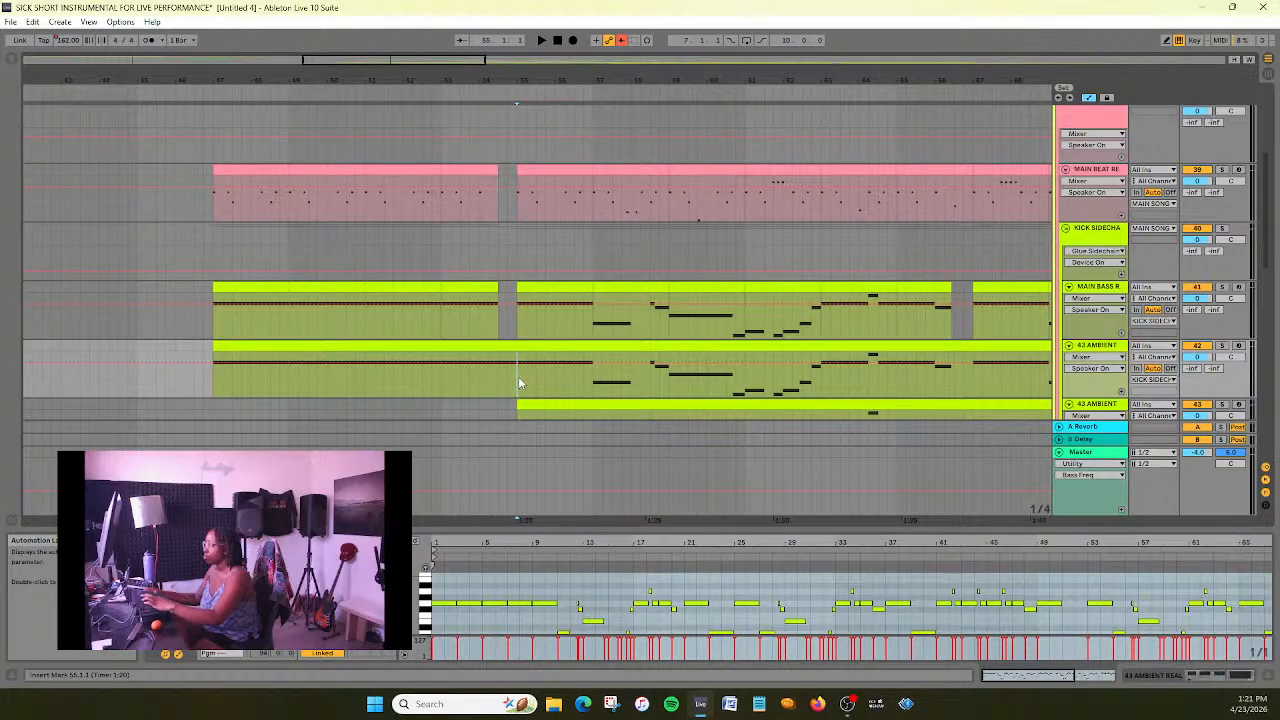
pyautogui.hotkey('ctrl', 'e')
pyautogui.click(517, 349)
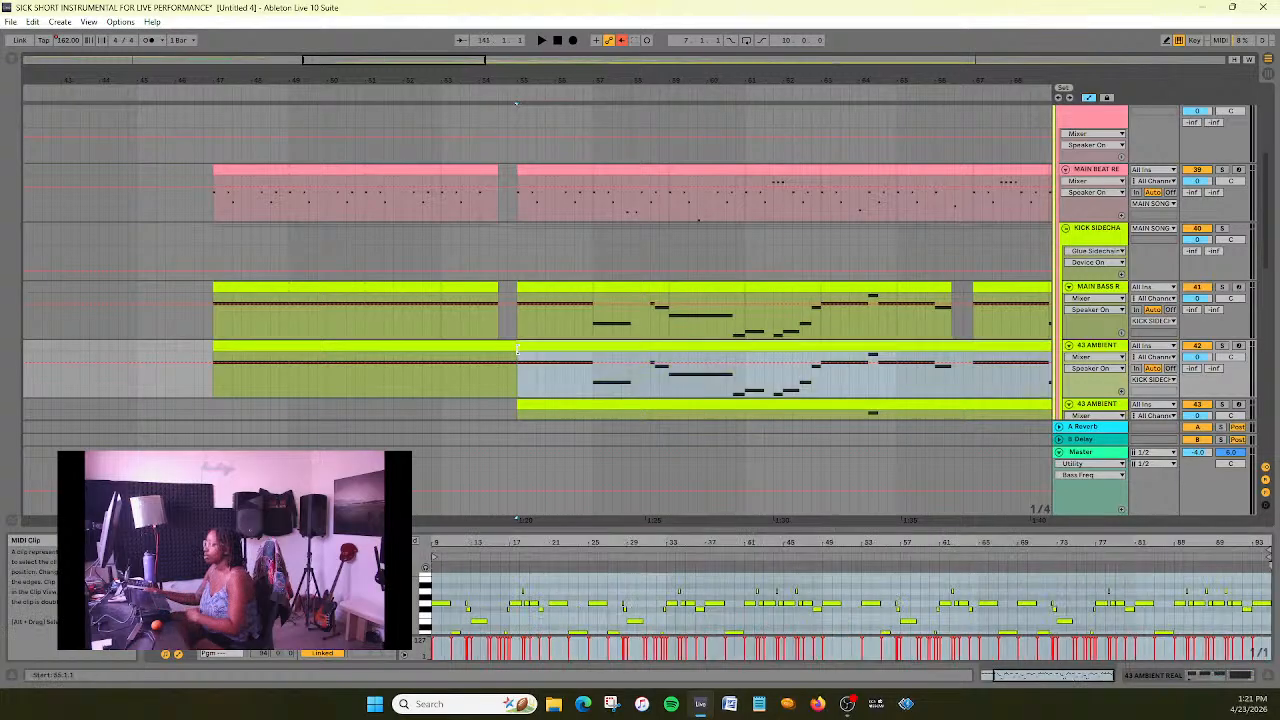
pyautogui.moveTo(516, 349); pyautogui.dragTo(498, 353)
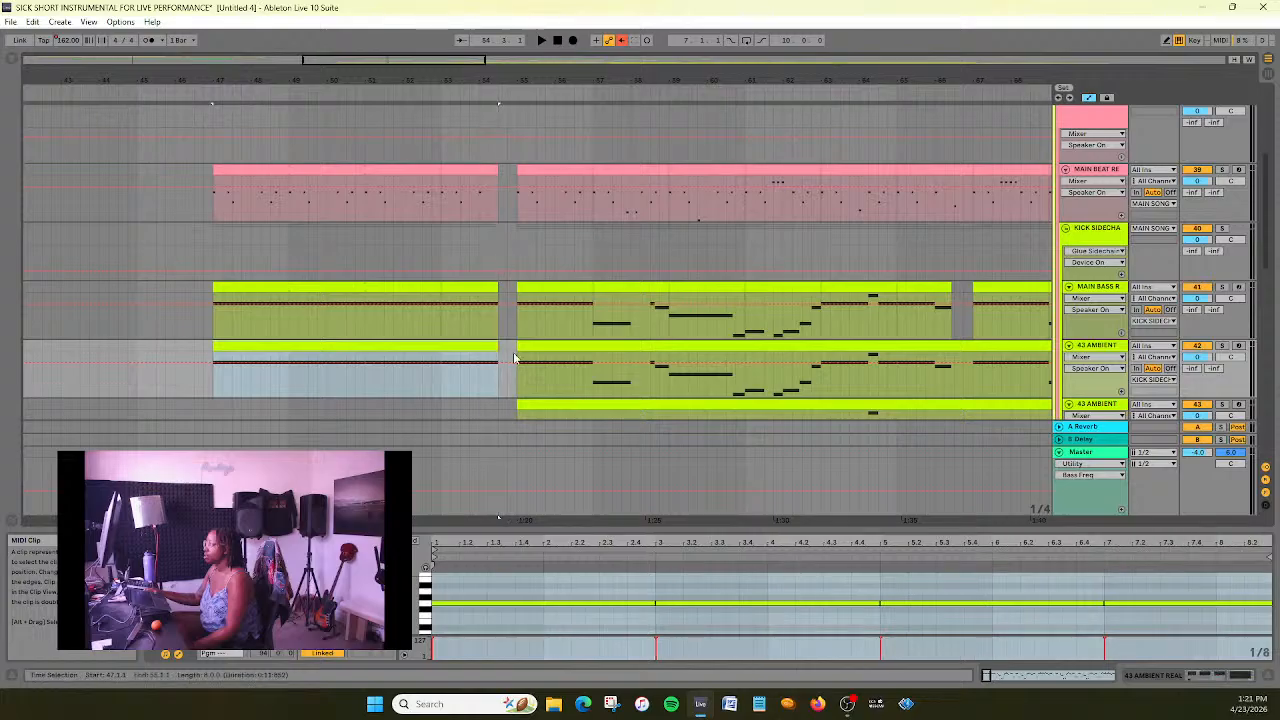
# - Inspect the opening notes of the upper 43 AMBIENT clip starting at bar 55, selecting its first sustained note
pyautogui.click(529, 349)
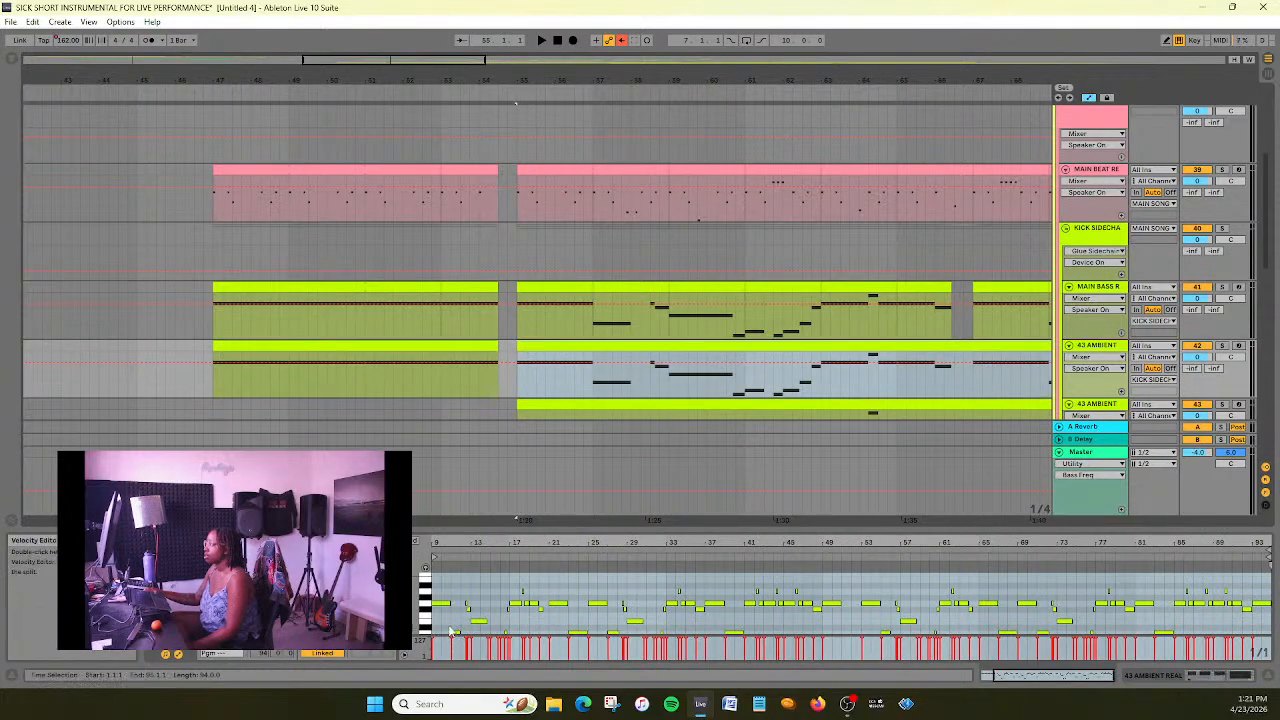
pyautogui.moveTo(461, 540); pyautogui.dragTo(661, 556)
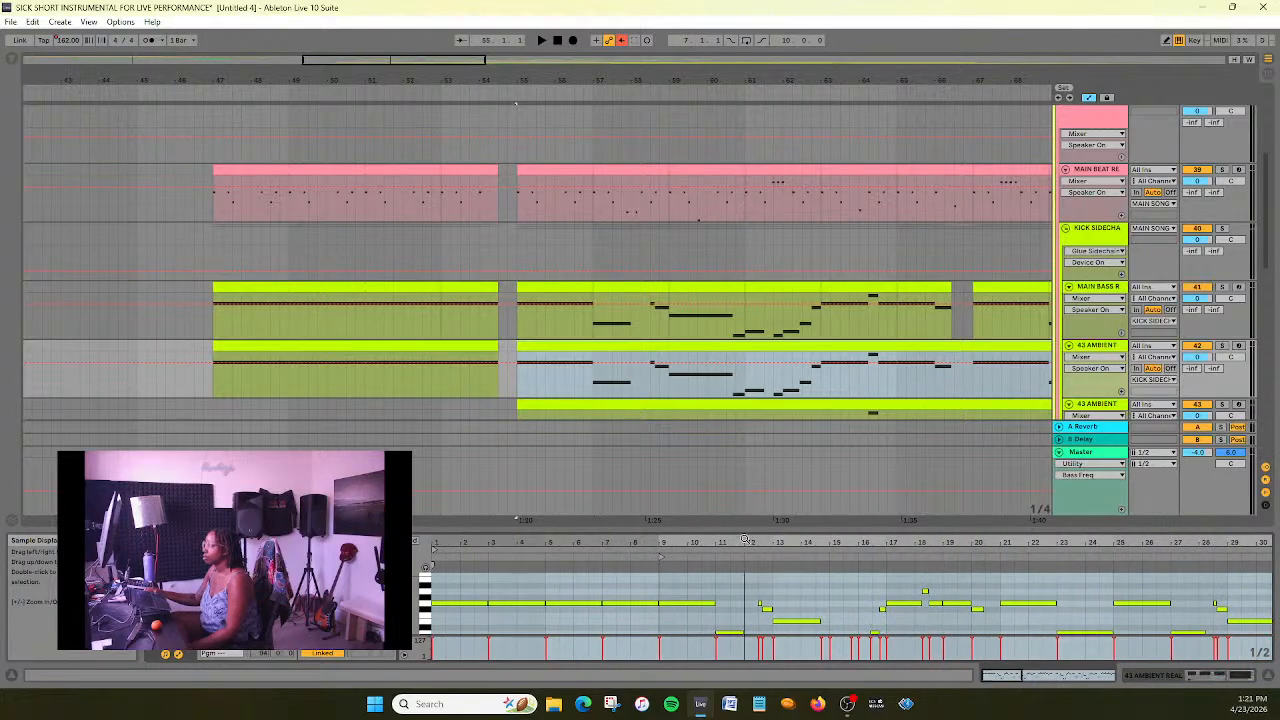
pyautogui.click(654, 604)
pyautogui.click(671, 605)
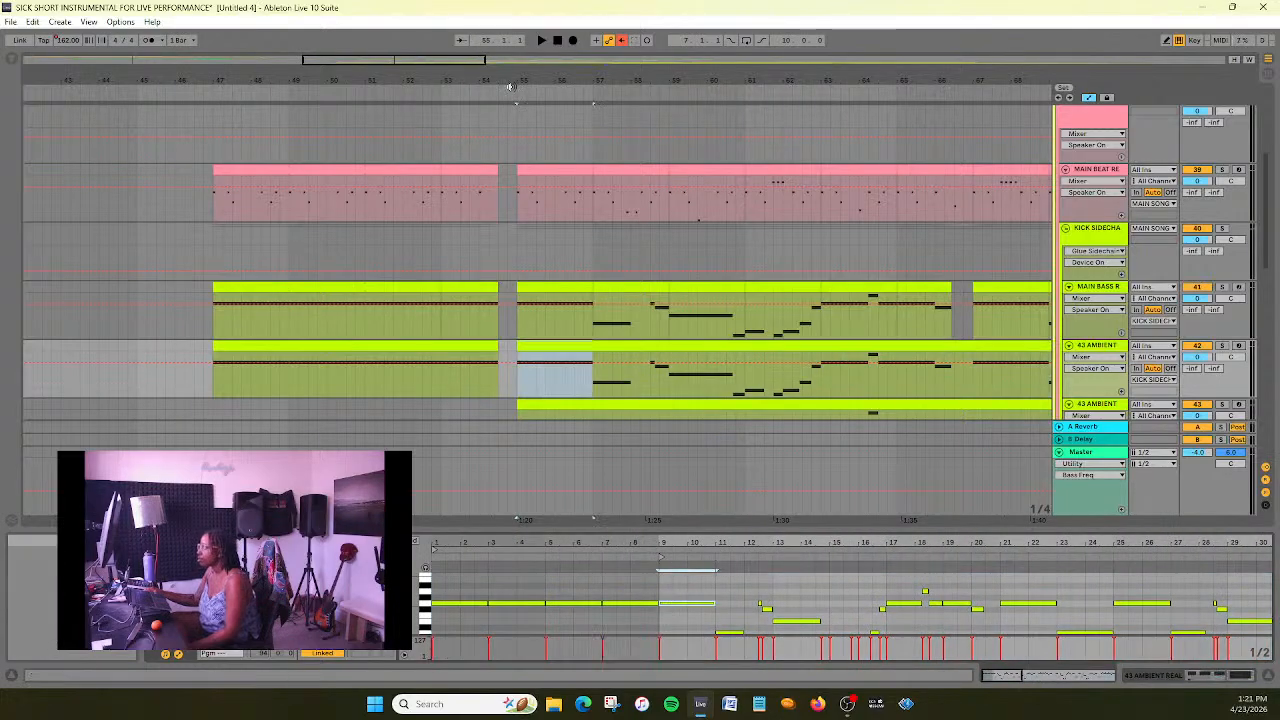
# - Play from about bar 46 through the new gap before bar 55, and stop playback just past bar 57
pyautogui.scroll(-3, 546, 283)
pyautogui.scroll(3, 546, 283)
pyautogui.click(194, 89)
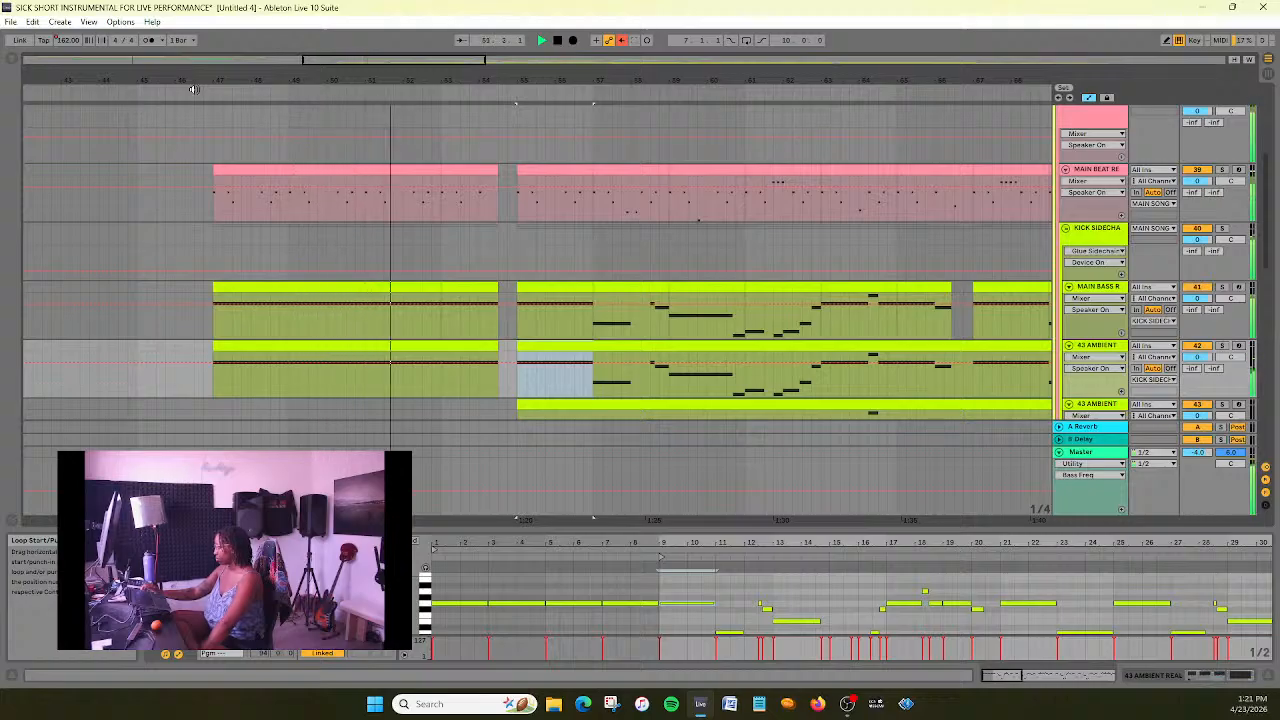
pyautogui.click(560, 42)
pyautogui.scroll(-2, 568, 350)
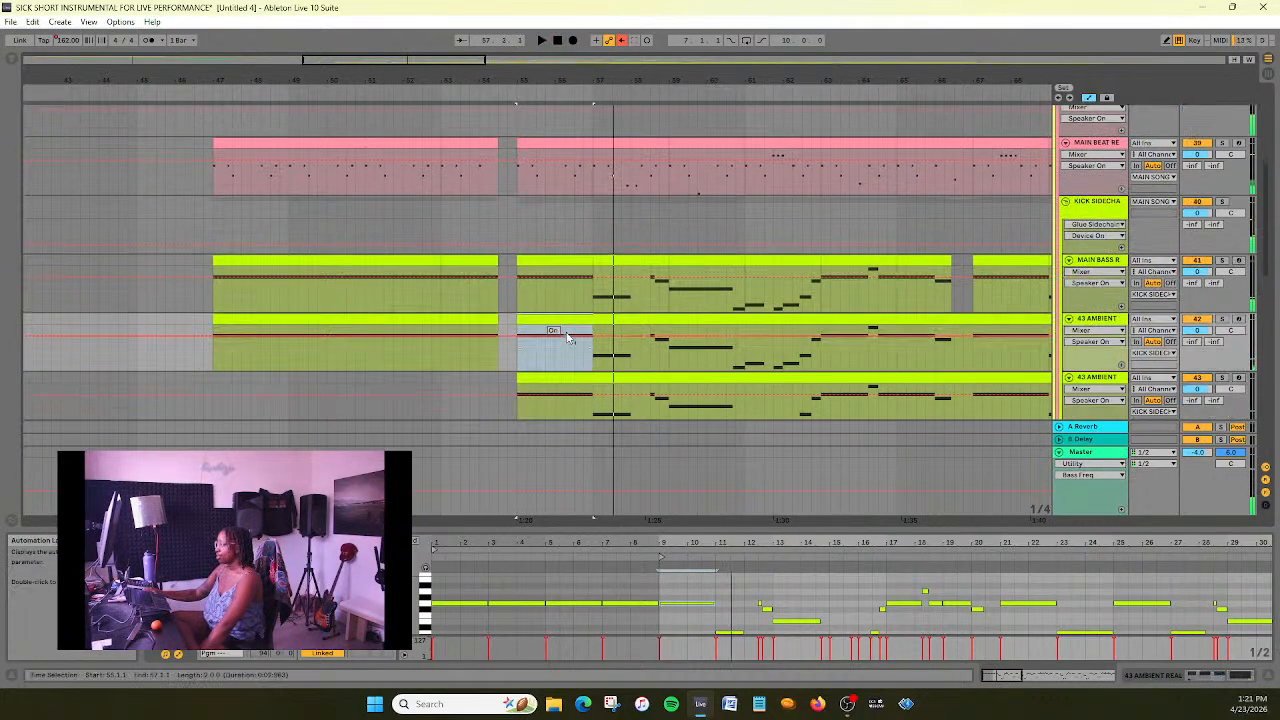
# - Automate the upper 43 AMBIENT track's Ambiente device off in the gap from 54.3 to bar 55, and play through it
pyautogui.scroll(1, 566, 335)
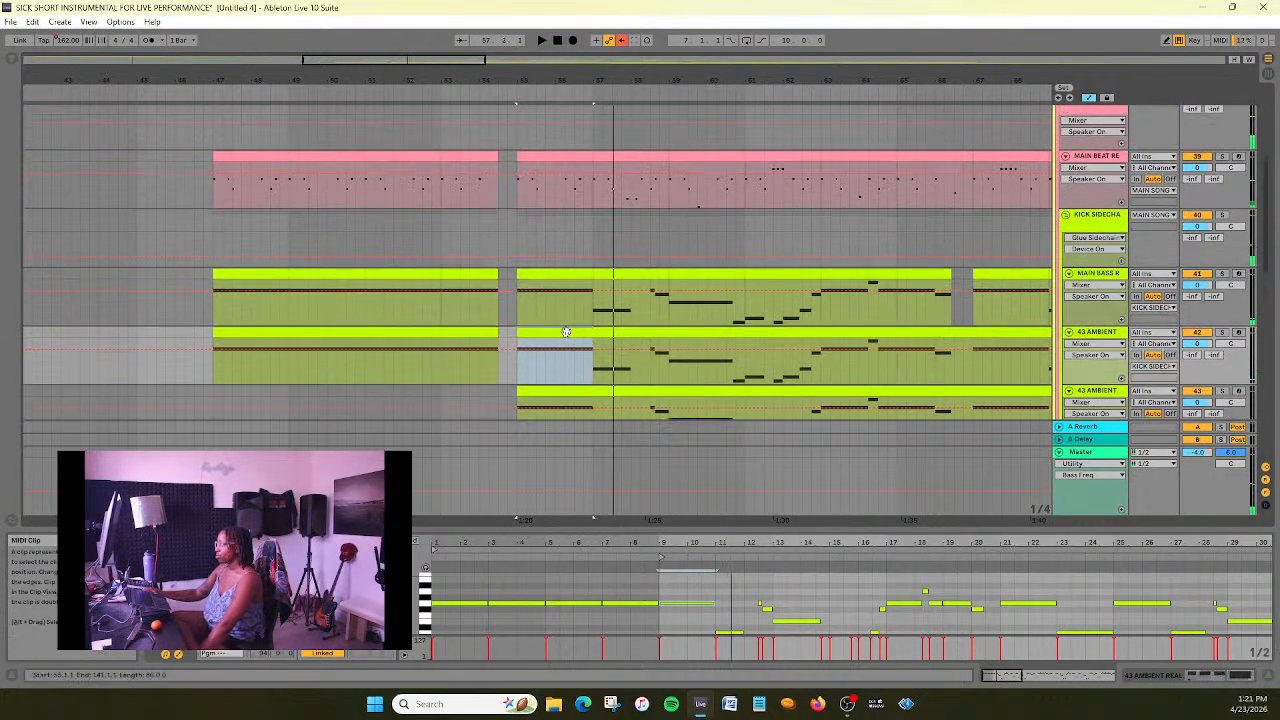
pyautogui.click(1112, 276)
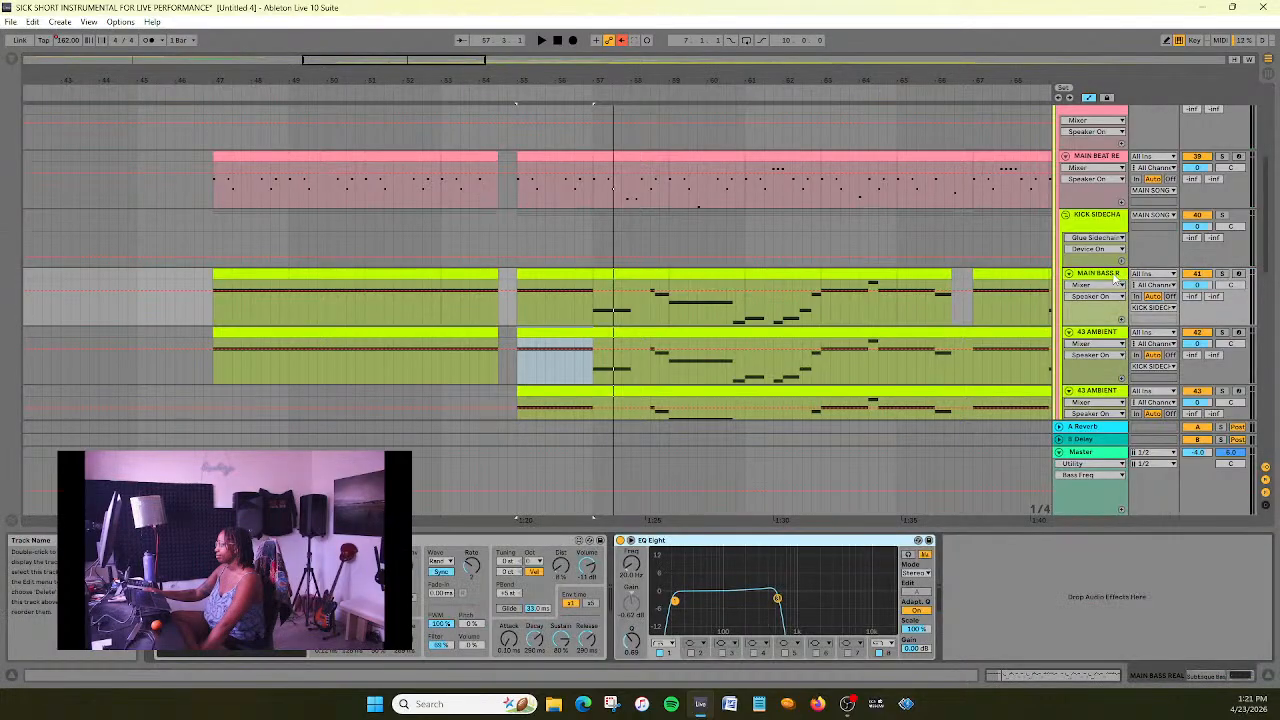
pyautogui.click(1115, 334)
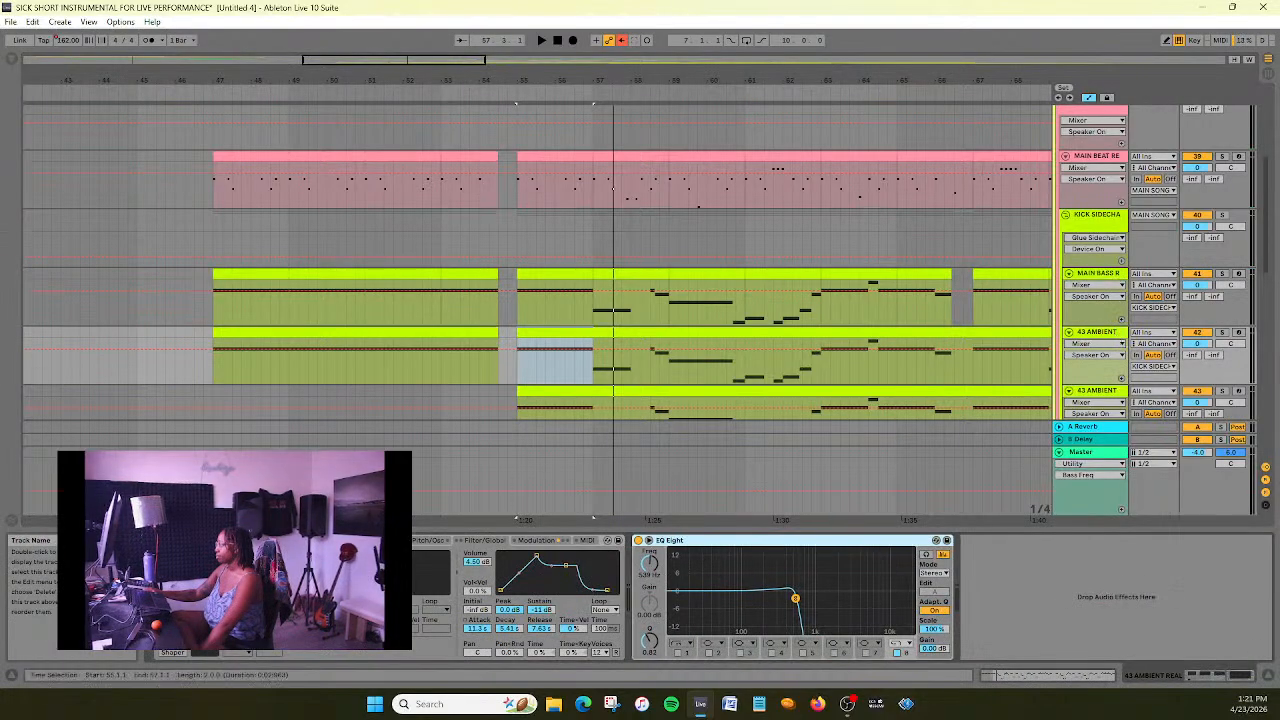
pyautogui.click(176, 561)
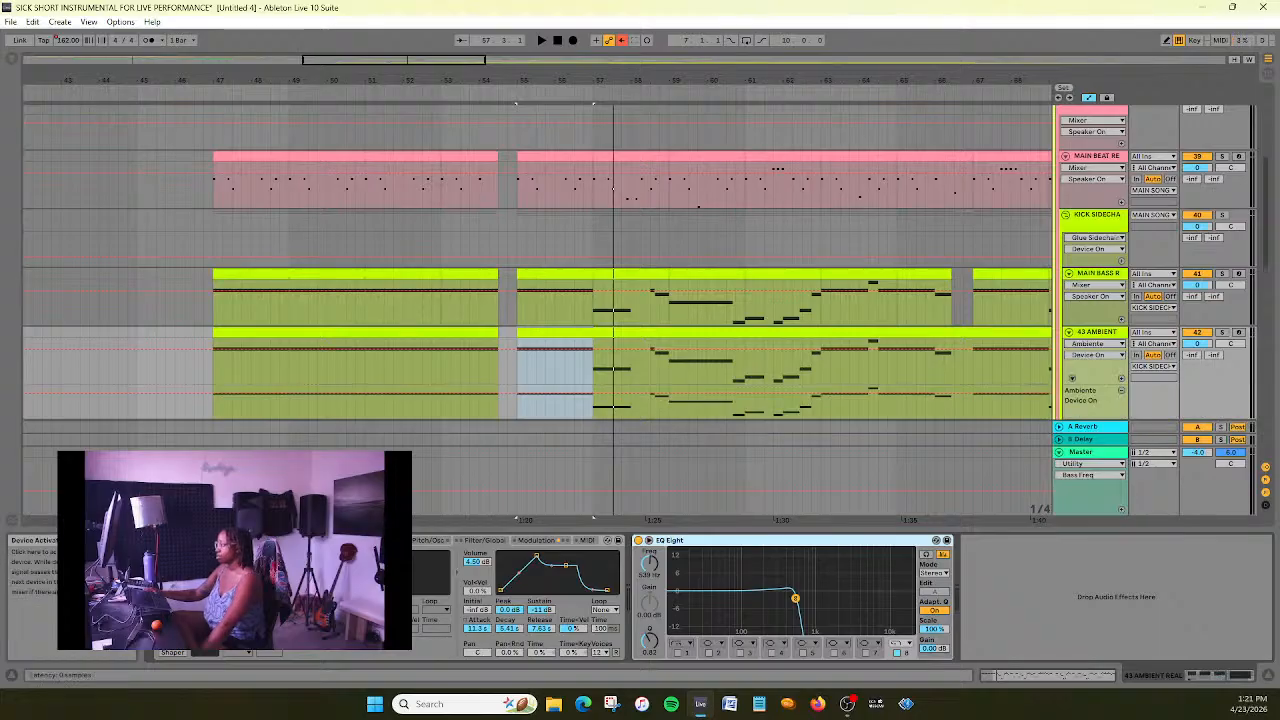
pyautogui.click(32, 21)
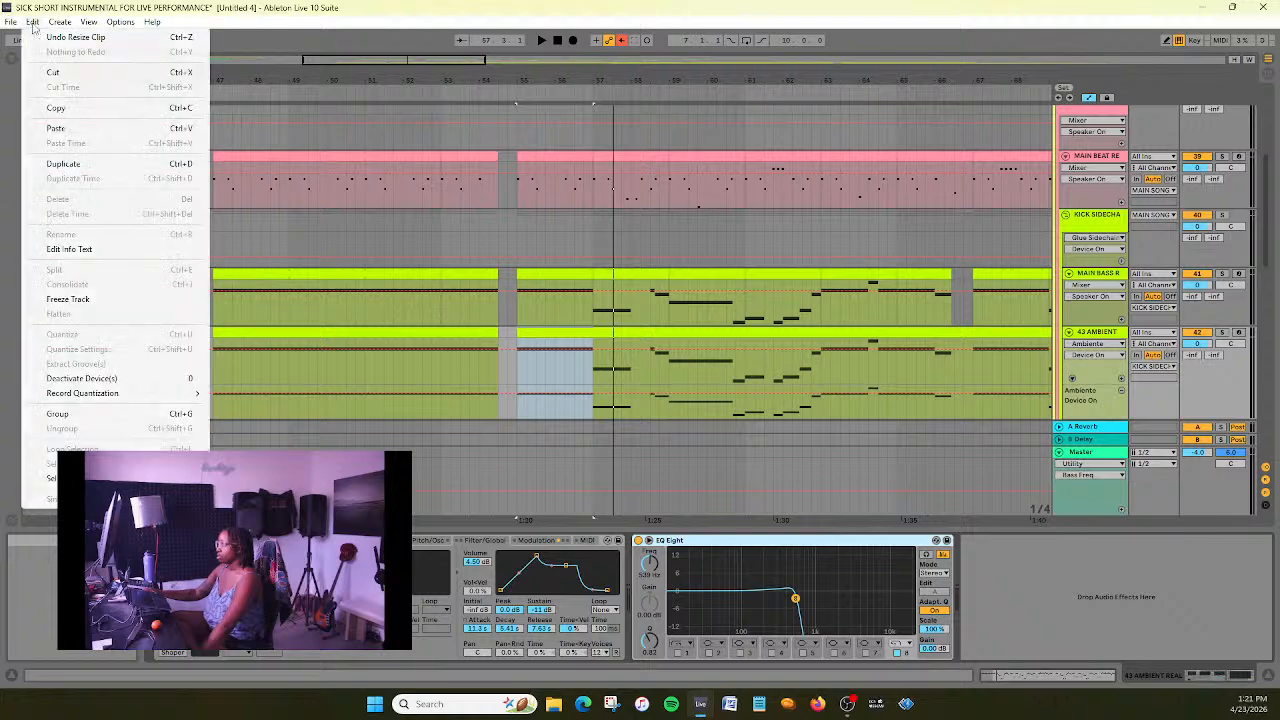
pyautogui.click(281, 5)
pyautogui.scroll(-1, 686, 276)
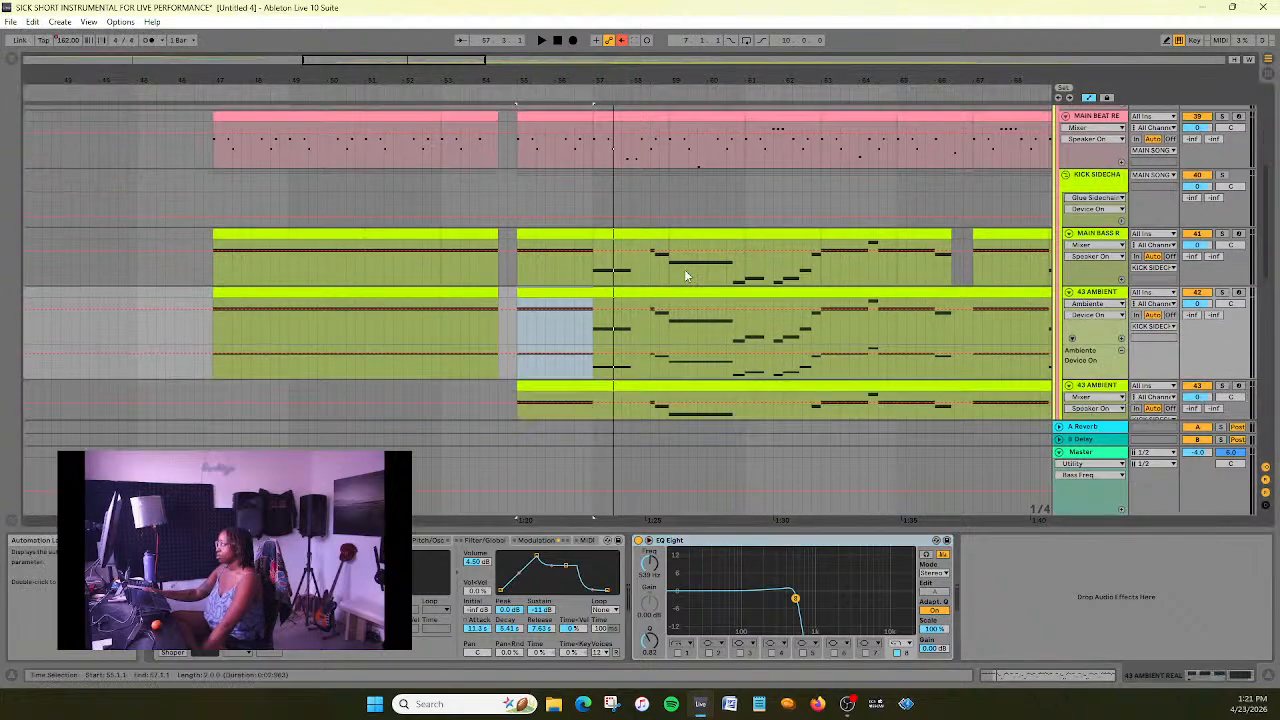
pyautogui.click(1072, 341)
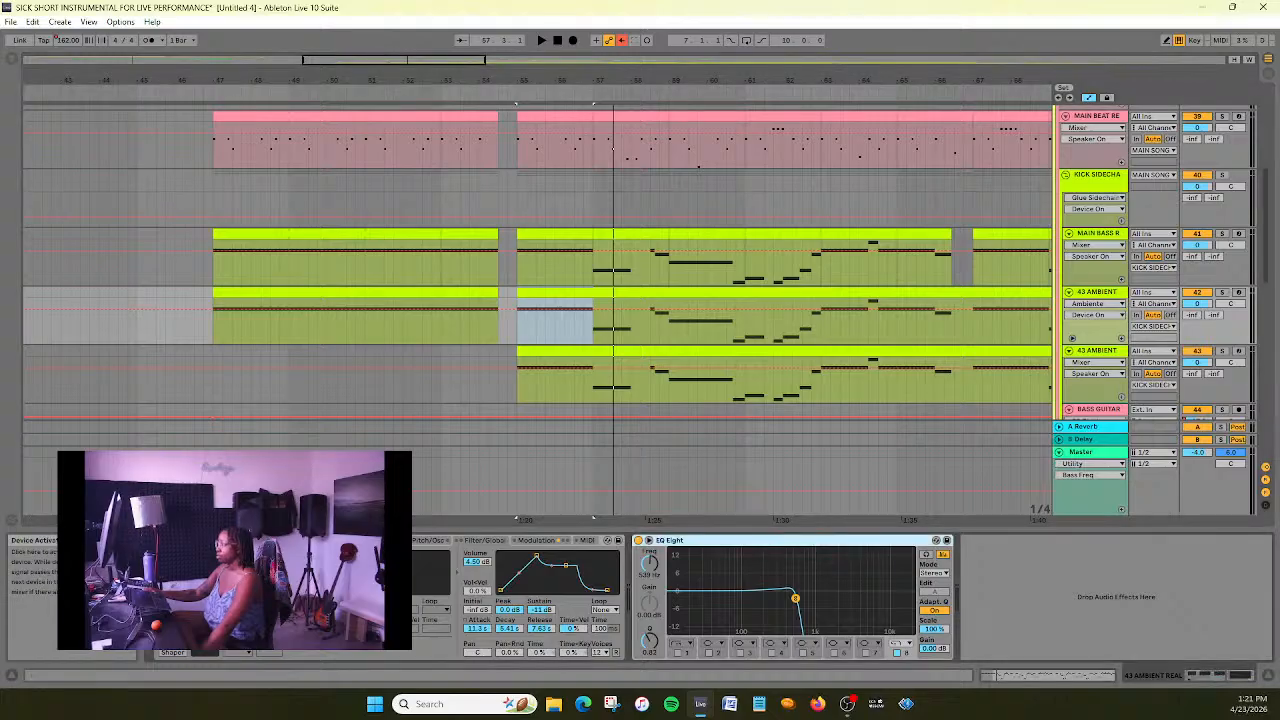
pyautogui.click(508, 312)
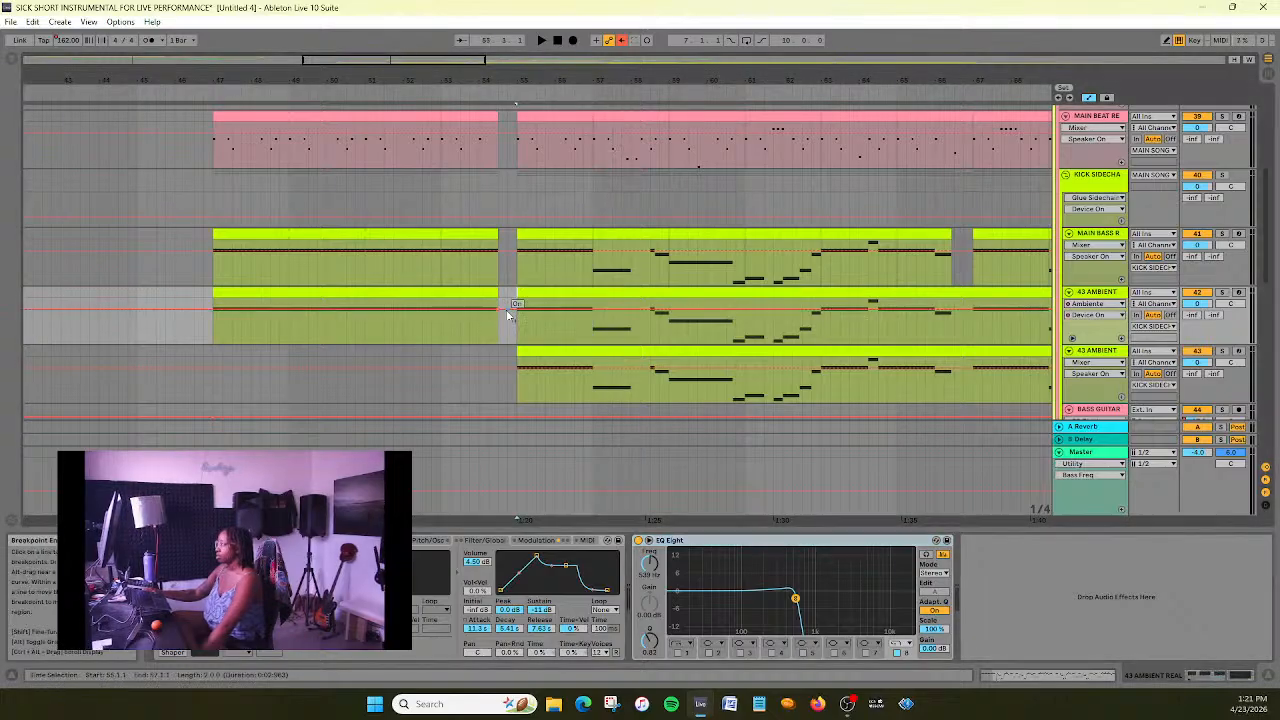
pyautogui.moveTo(508, 332); pyautogui.dragTo(520, 310)
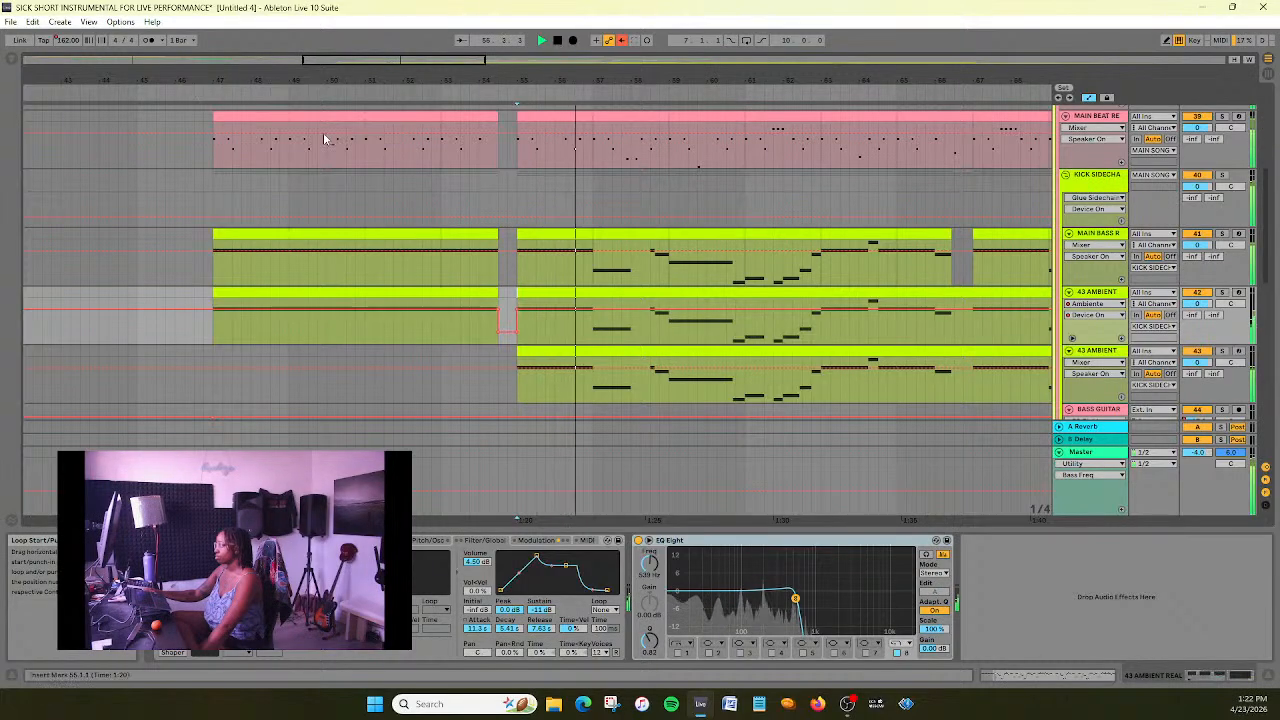
pyautogui.scroll(1, 294, 123)
pyautogui.click(557, 40)
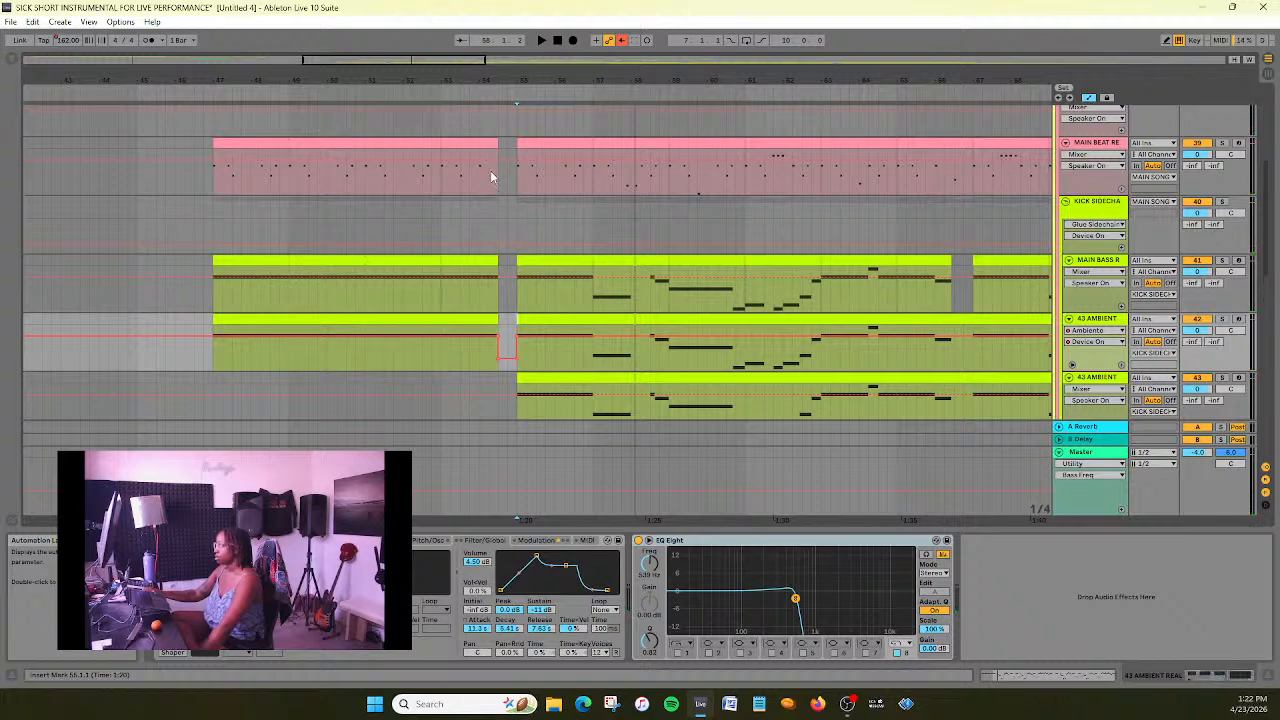
# - Trim the upper 43 AMBIENT, MAIN BASS and MAIN BEAT clips before bar 55 to end at 54.2, extend the Ambiente off automation to match, and save
pyautogui.scroll(-1, 499, 231)
pyautogui.moveTo(444, 59); pyautogui.dragTo(417, 58)
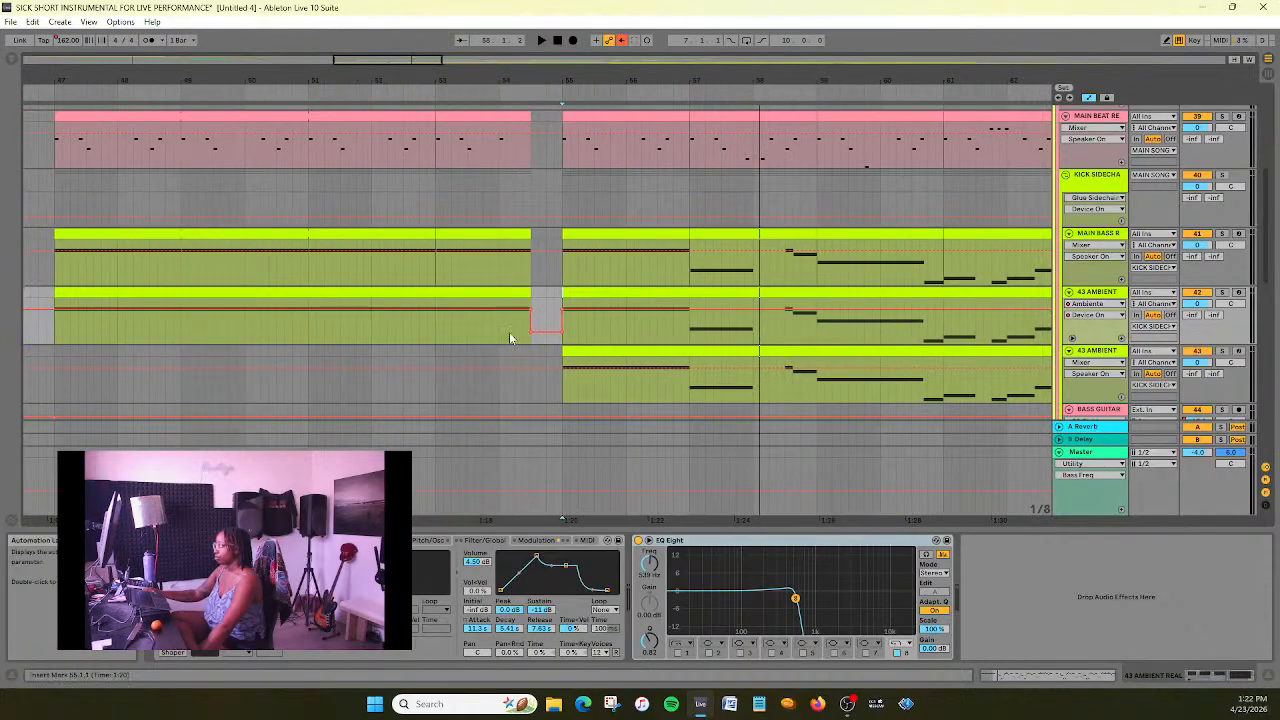
pyautogui.click(529, 294)
pyautogui.moveTo(519, 296); pyautogui.dragTo(515, 332)
pyautogui.moveTo(531, 249); pyautogui.dragTo(436, 262)
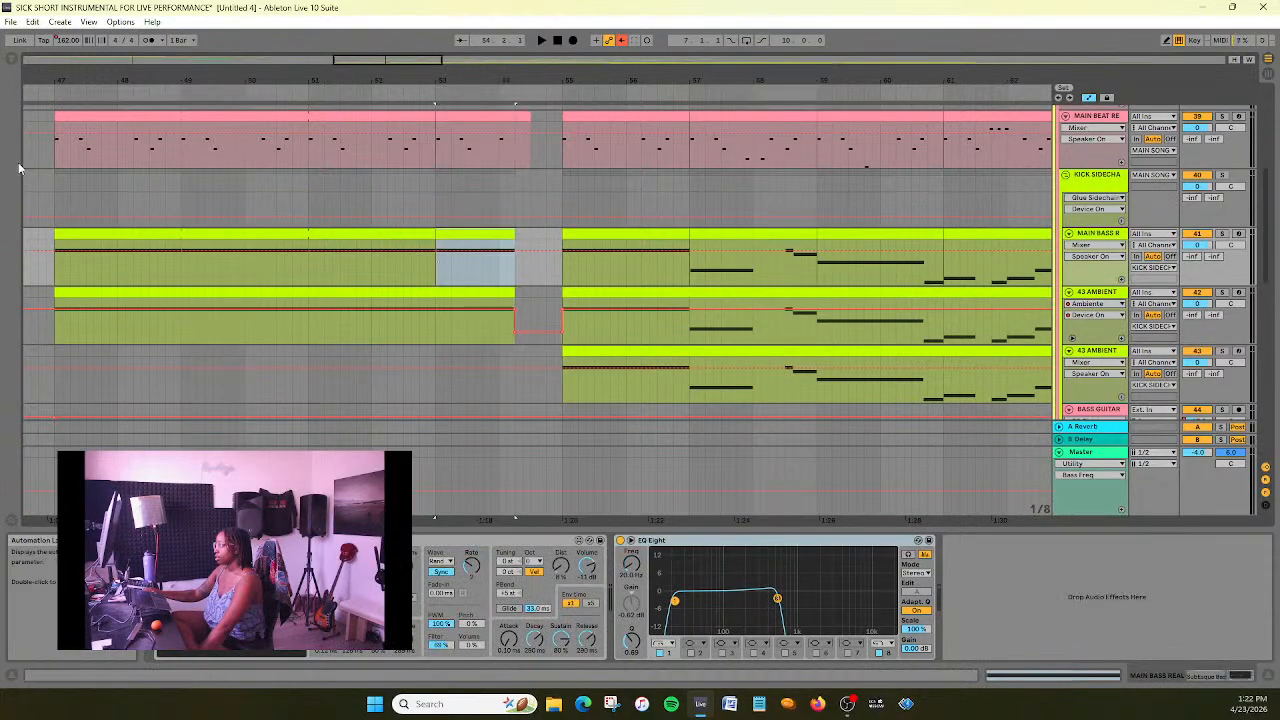
pyautogui.click(30, 95)
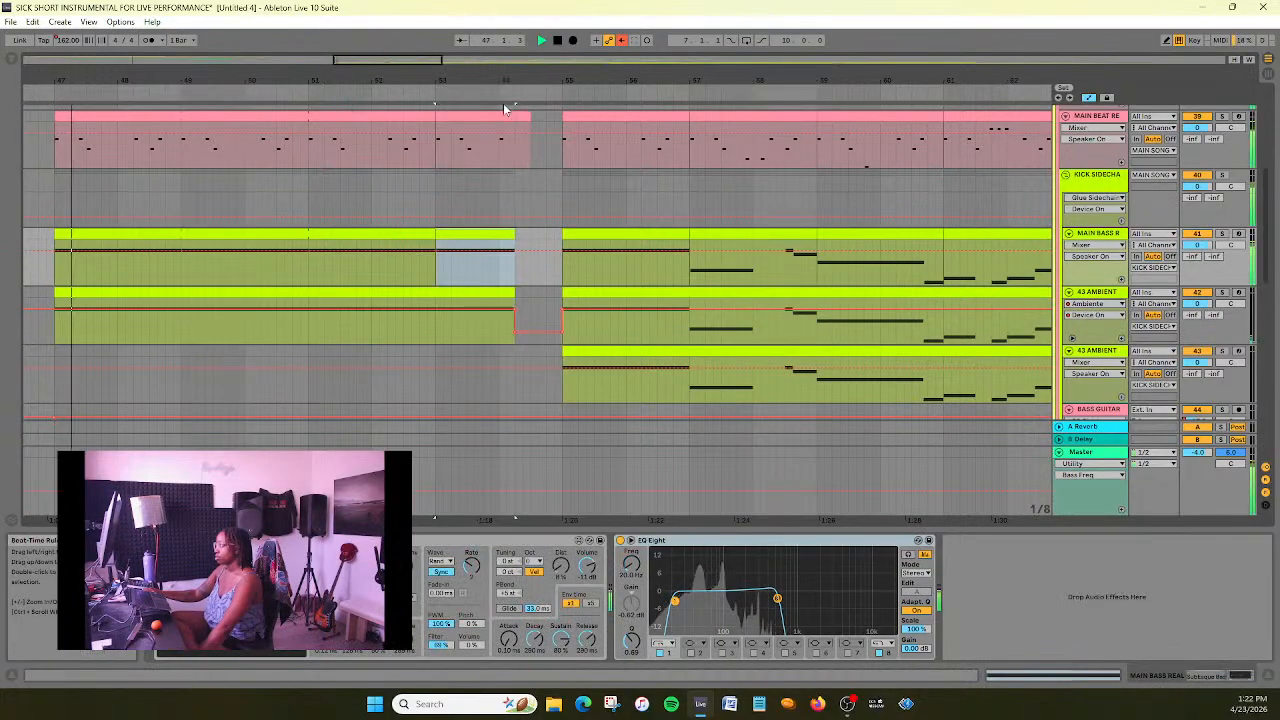
pyautogui.moveTo(531, 123); pyautogui.dragTo(515, 125)
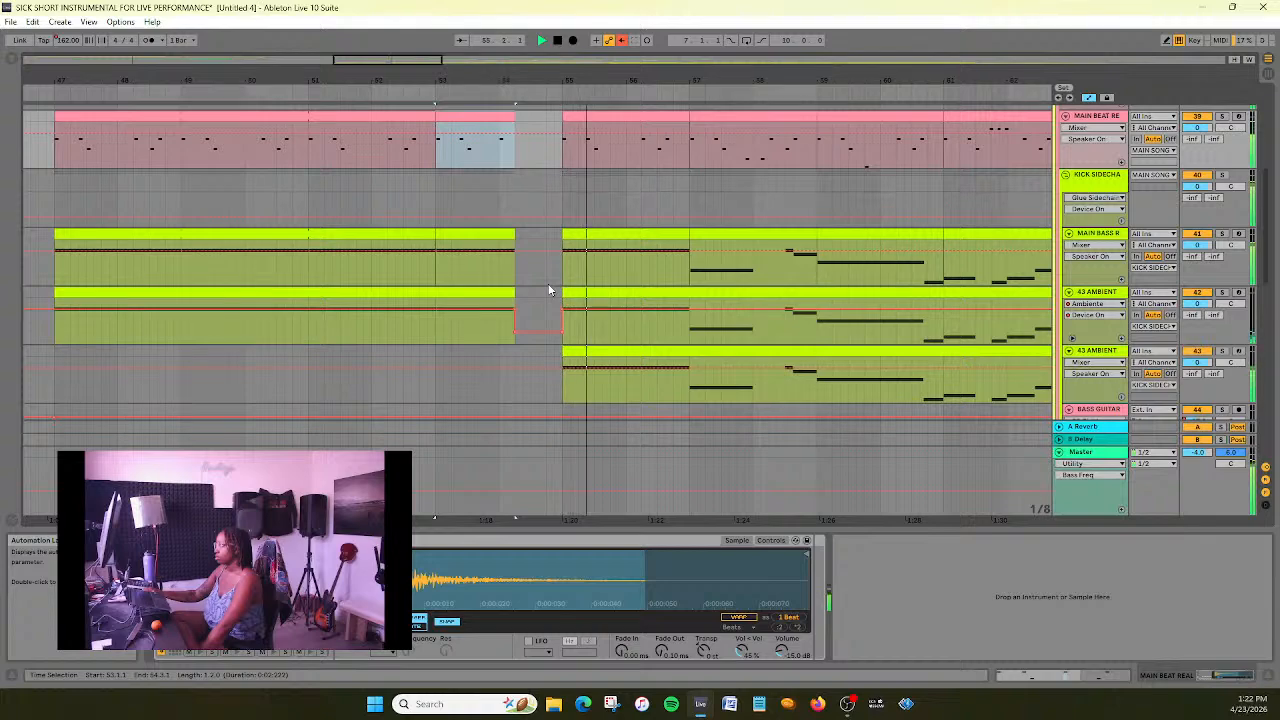
pyautogui.hotkey('ctrl', 's')
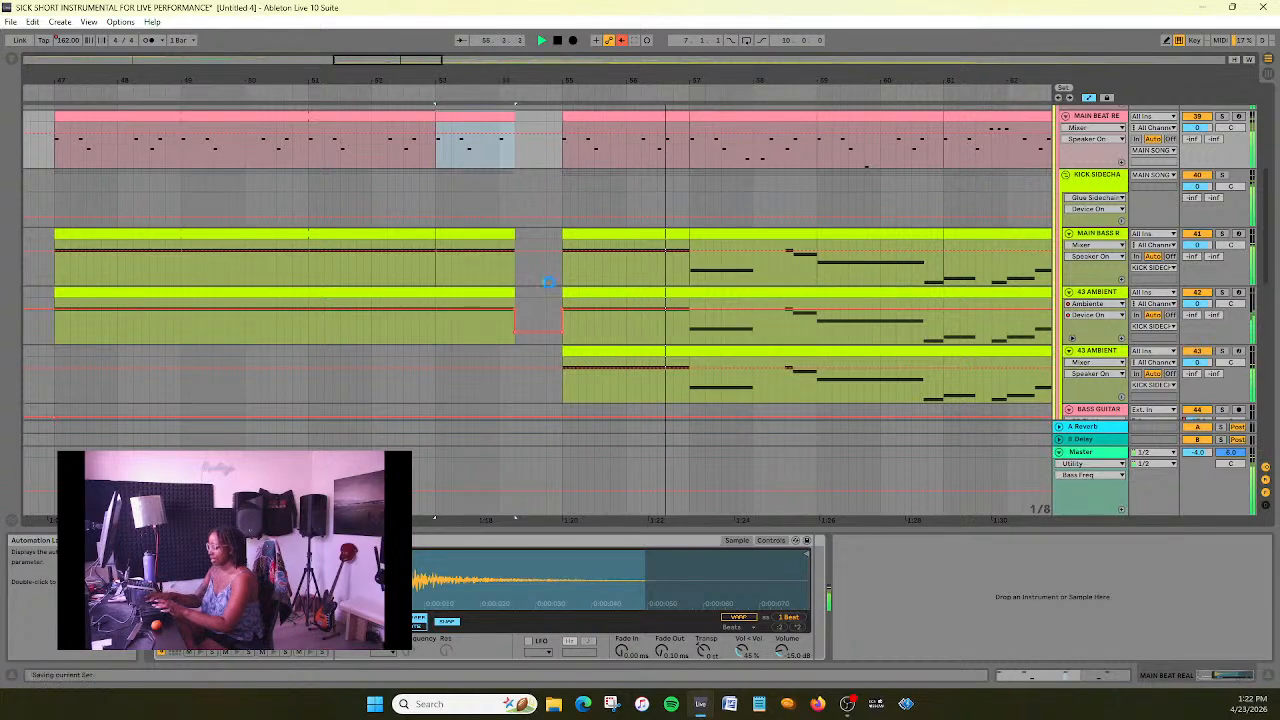
# - Enable filter 1 as a low cut in the upper 43 AMBIENT track's EQ Eight and raise its frequency to about 41 Hz
pyautogui.moveTo(415, 60); pyautogui.dragTo(497, 26)
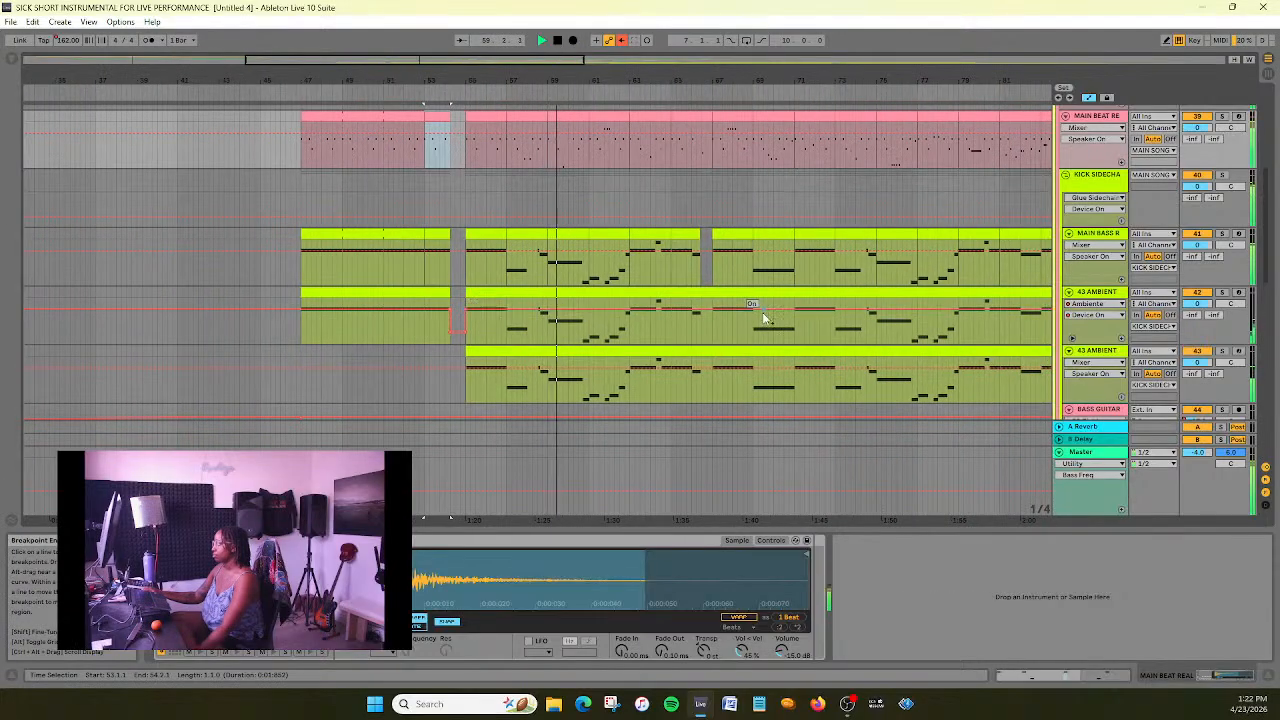
pyautogui.click(1130, 288)
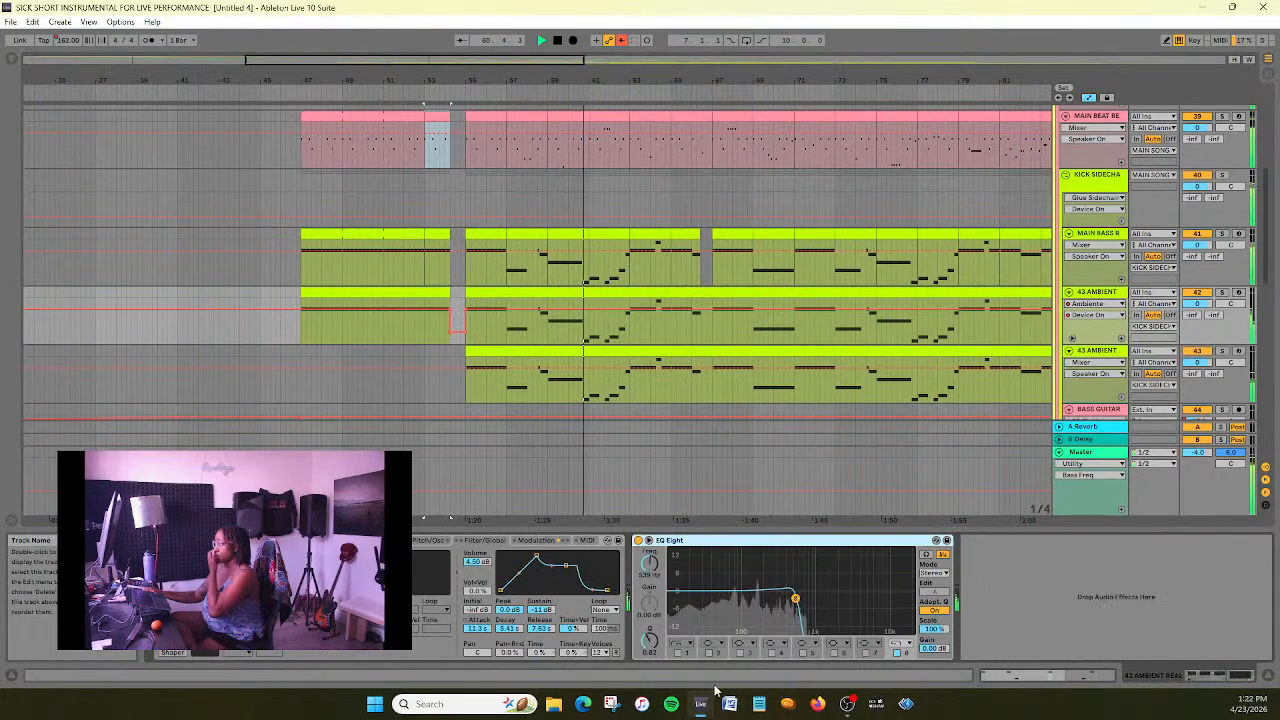
pyautogui.click(682, 645)
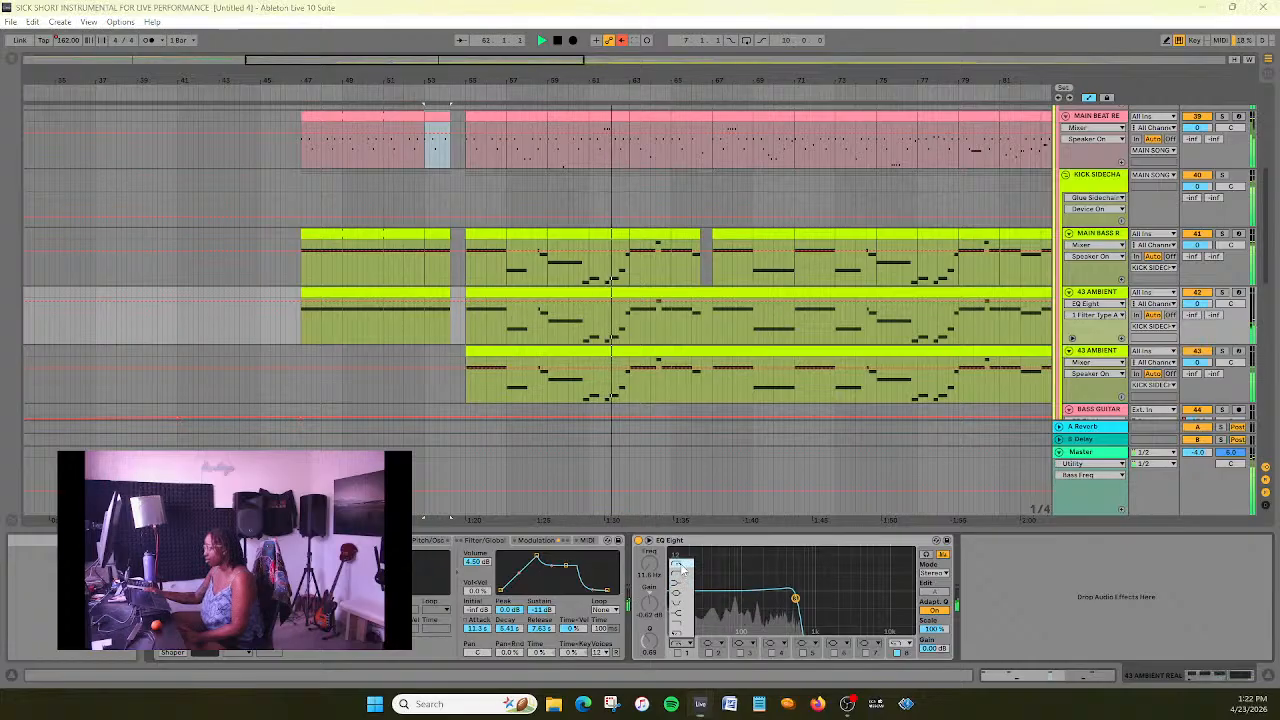
pyautogui.click(682, 564)
pyautogui.click(677, 652)
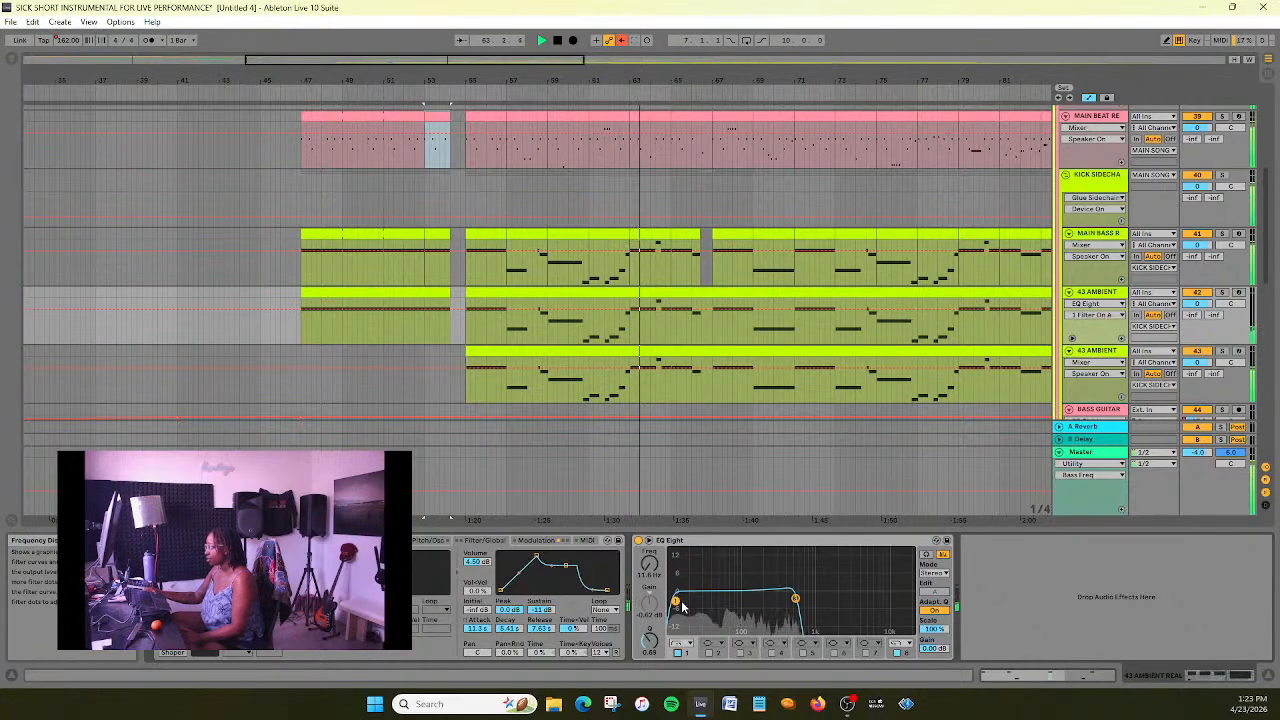
pyautogui.moveTo(677, 604); pyautogui.dragTo(714, 601)
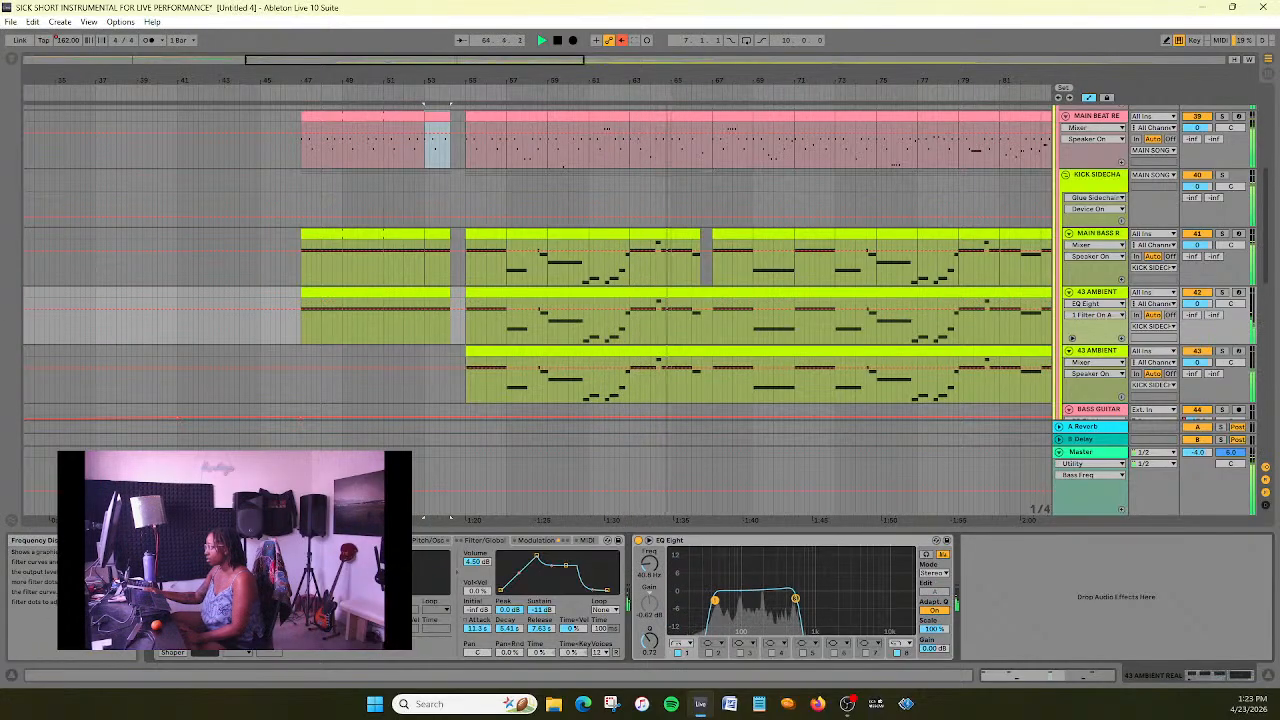
# - Solo the upper 43 AMBIENT track to fine-tune its low cut by ear, and set filter 1's frequency to 50 Hz
pyautogui.click(1224, 294)
pyautogui.moveTo(715, 600)
pyautogui.mouseDown()
pyautogui.moveTo(768, 599)
pyautogui.moveTo(687, 598)
pyautogui.moveTo(727, 601)
pyautogui.mouseUp()
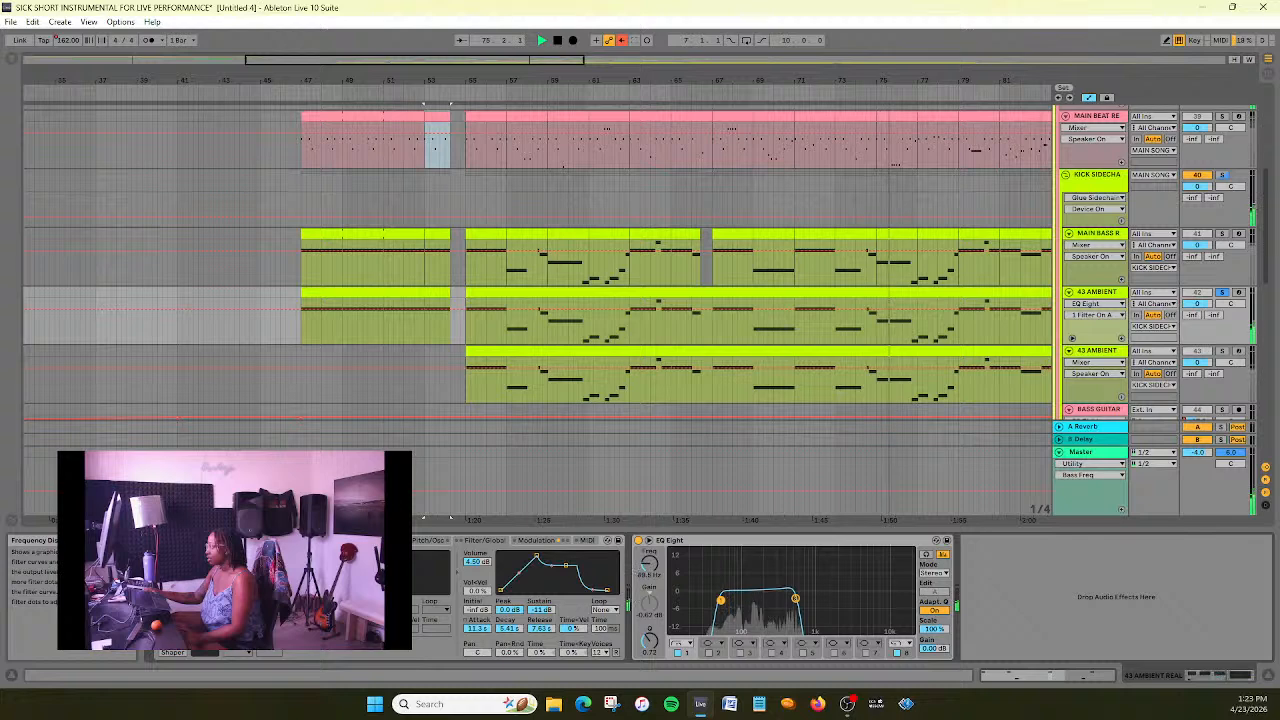
pyautogui.click(649, 577)
pyautogui.write('50')
pyautogui.press('Return')
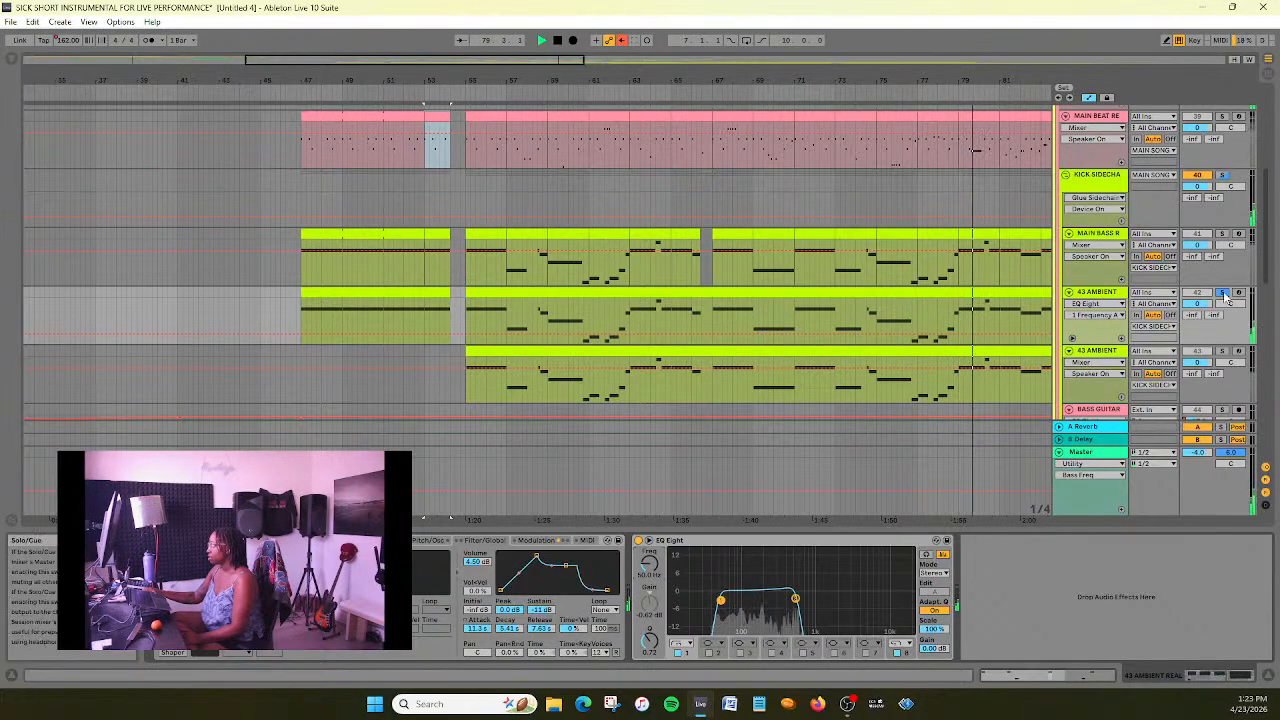
# - Compare the EQ Eight curves of MAIN BASS and both 43 AMBIENT tracks, and listen through the BASS GUITAR clips before stopping playback near bar 97
pyautogui.click(1100, 234)
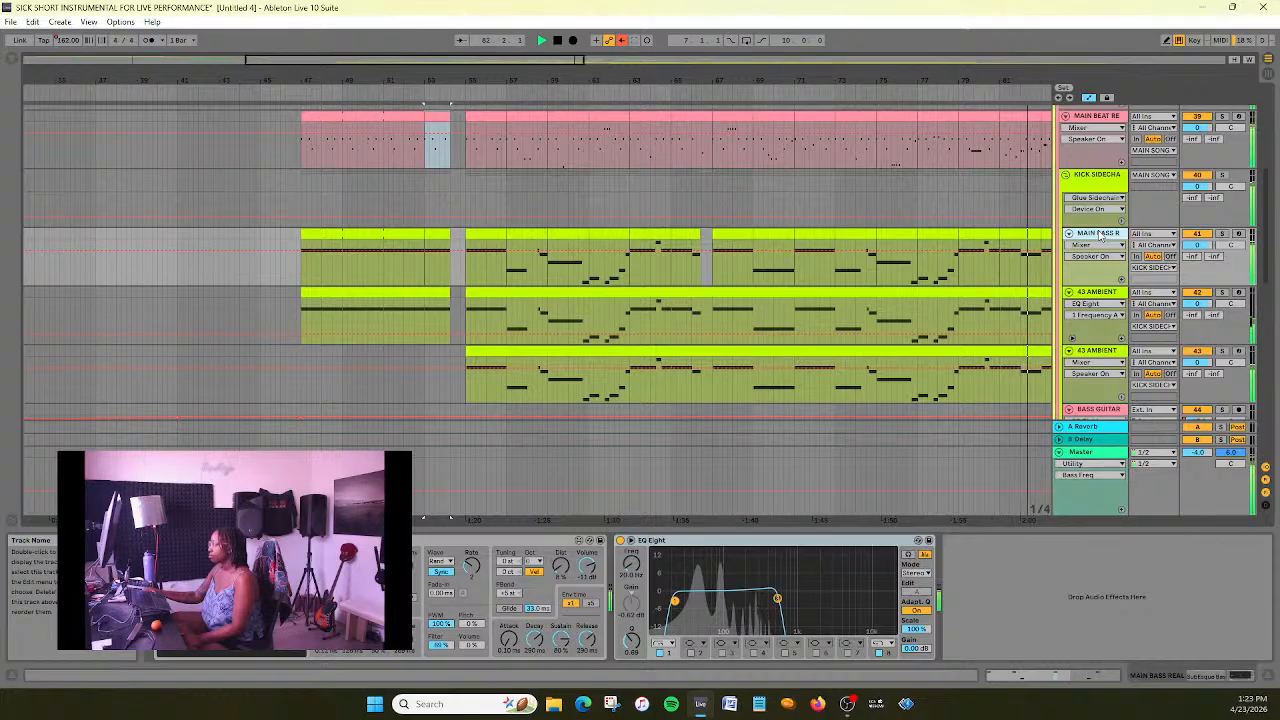
pyautogui.click(1112, 291)
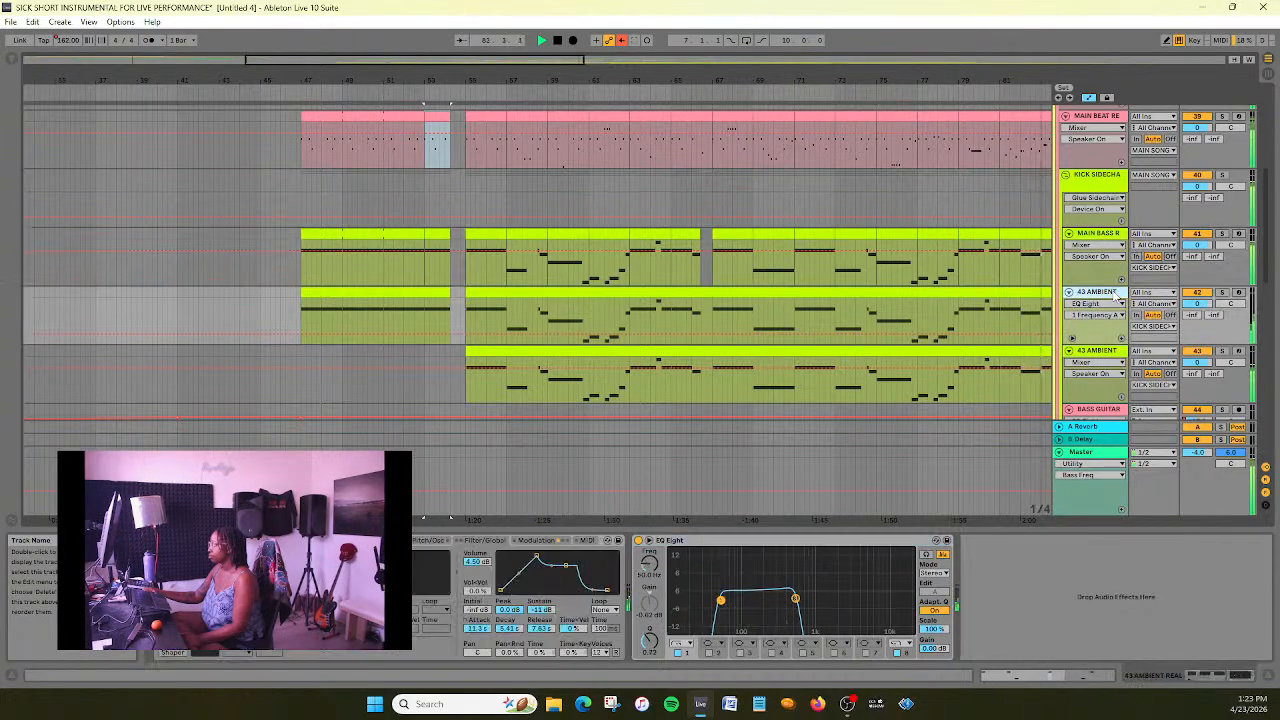
pyautogui.click(1117, 355)
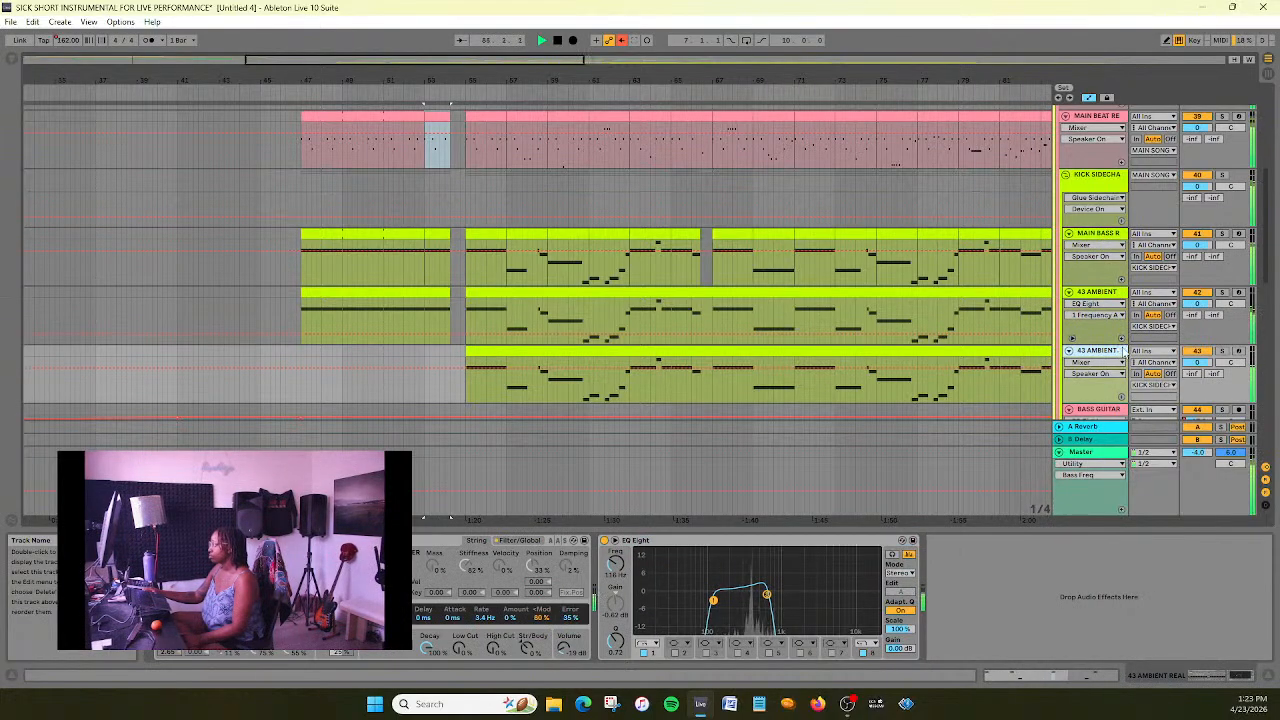
pyautogui.moveTo(401, 61); pyautogui.dragTo(412, 28)
pyautogui.scroll(-1, 789, 249)
pyautogui.scroll(-1, 789, 249)
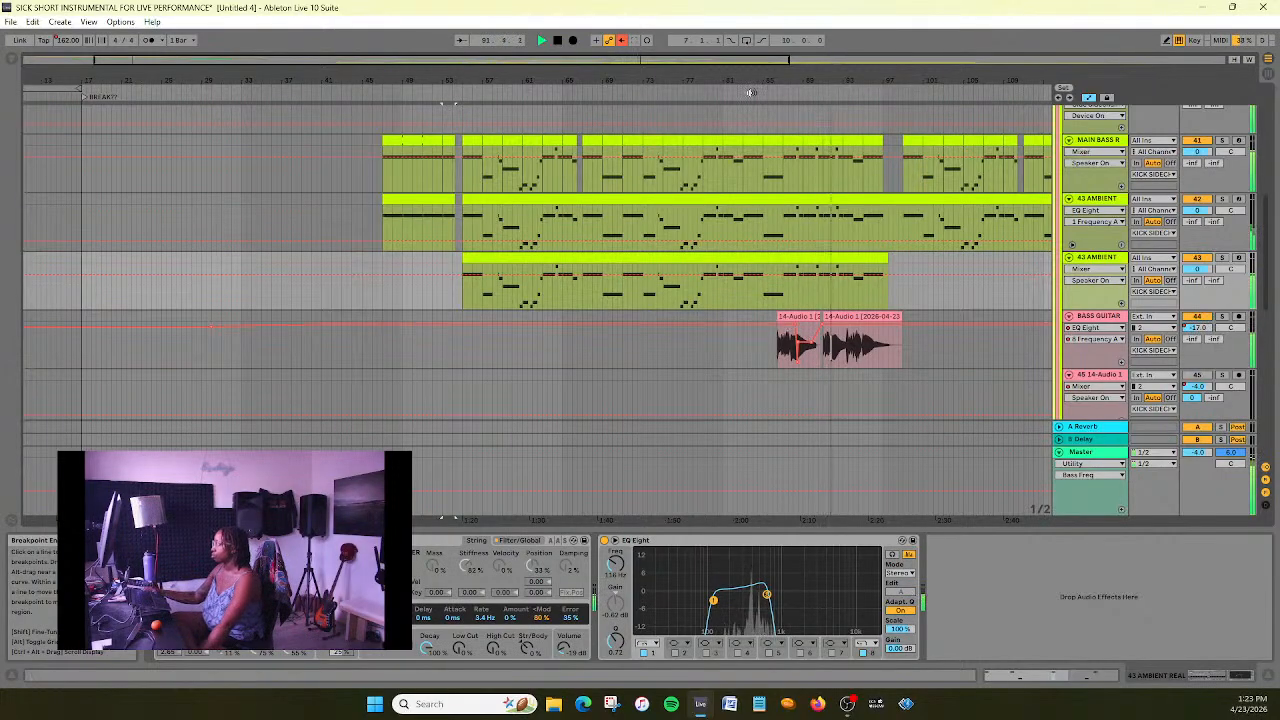
pyautogui.moveTo(742, 60); pyautogui.dragTo(742, 129)
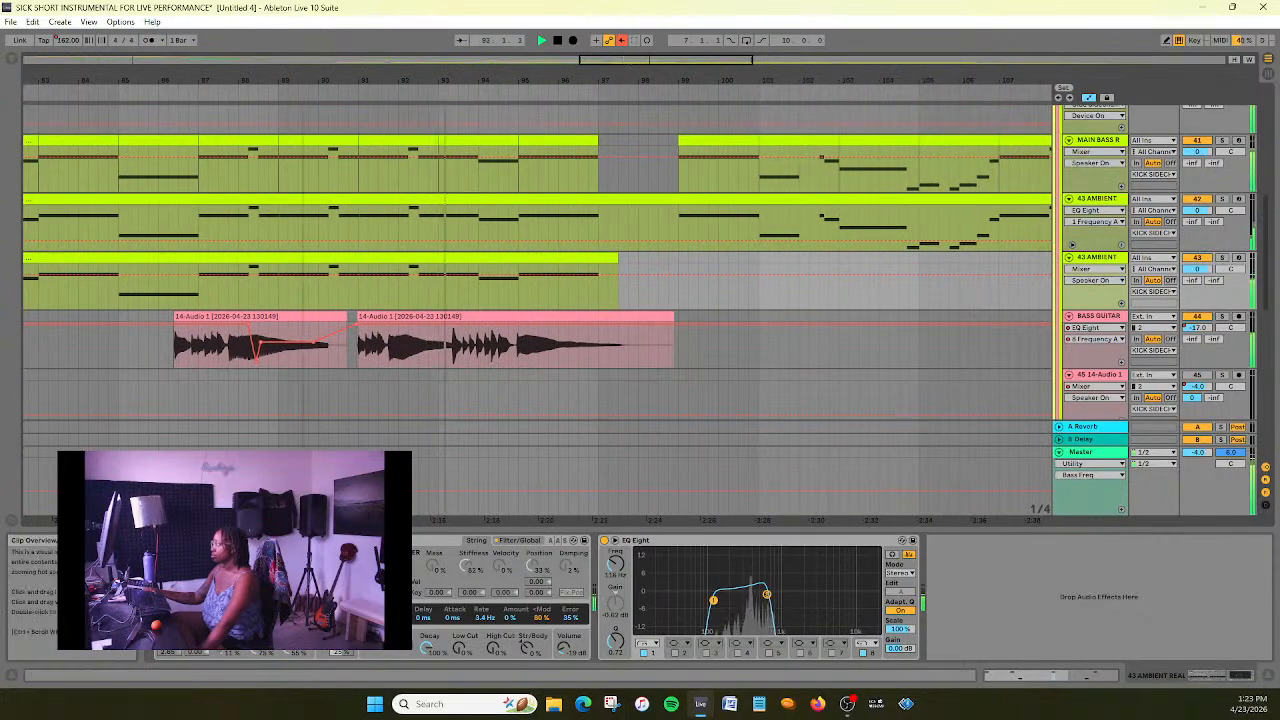
pyautogui.hscroll(-3, 517, 242)
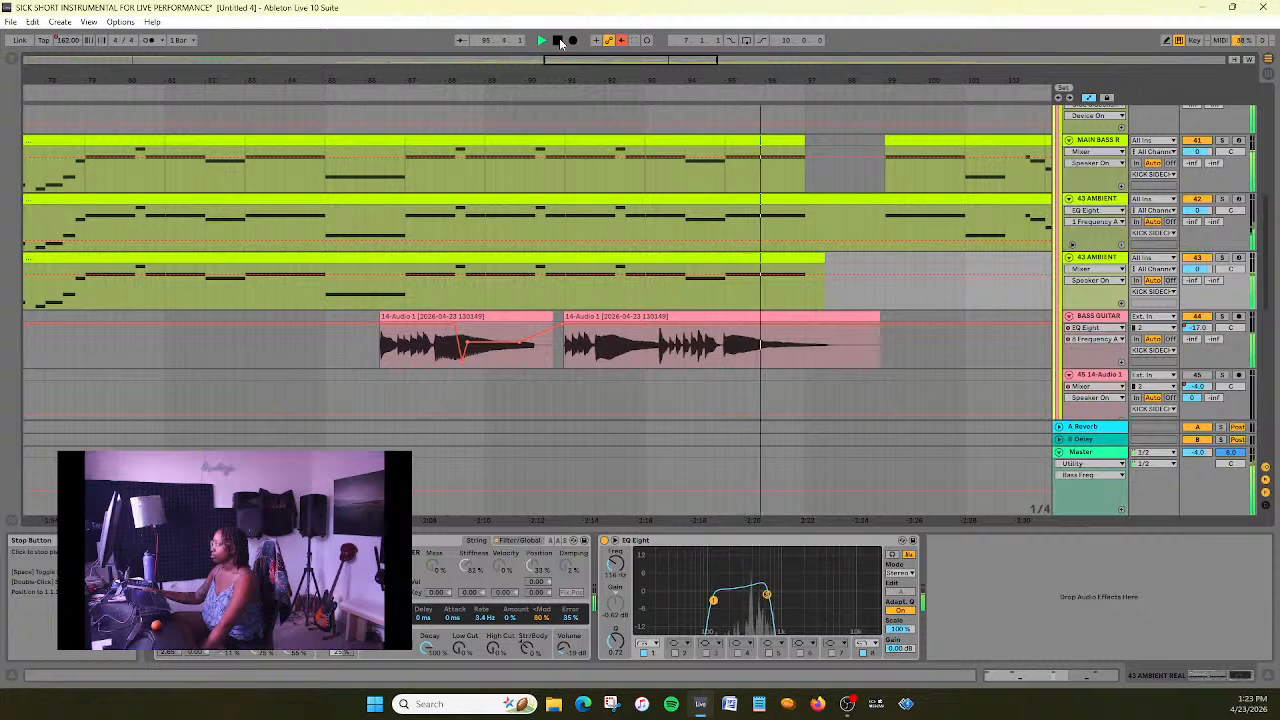
pyautogui.click(559, 41)
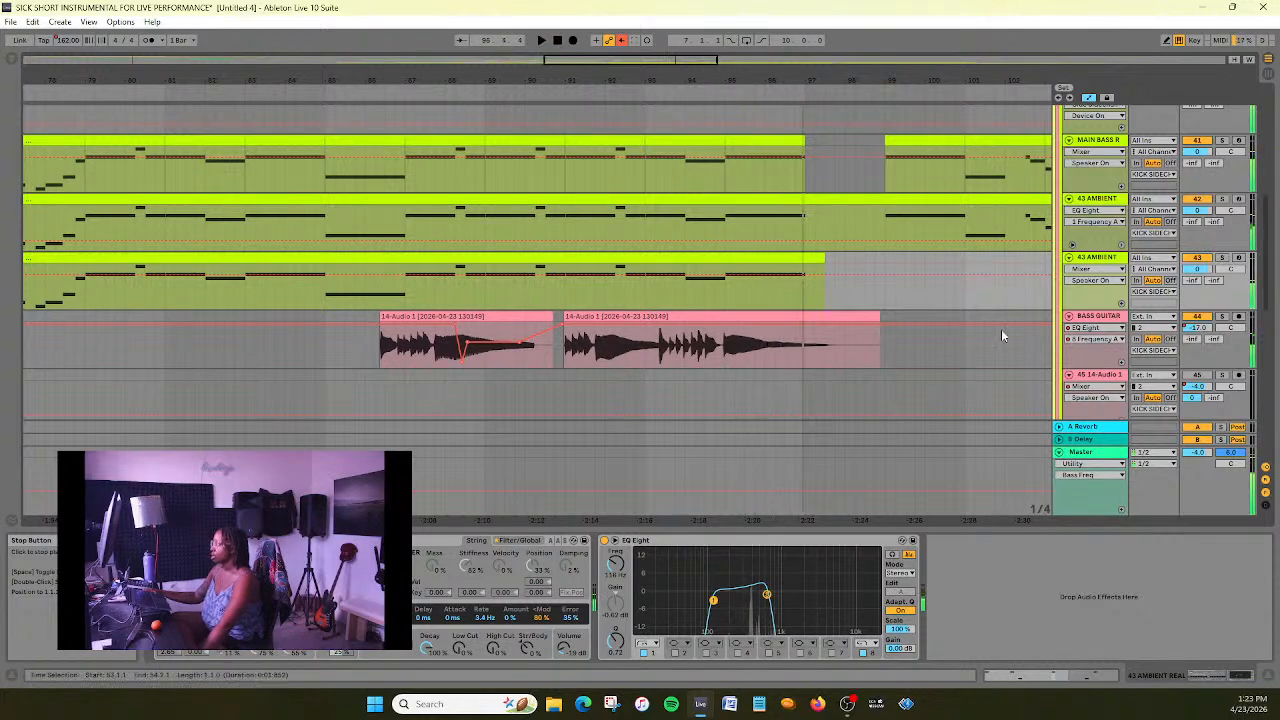
# - Show the BASS GUITAR track's volume automation, play from about bar 85, and remove the volume dip near the end of its first clip
pyautogui.click(1108, 318)
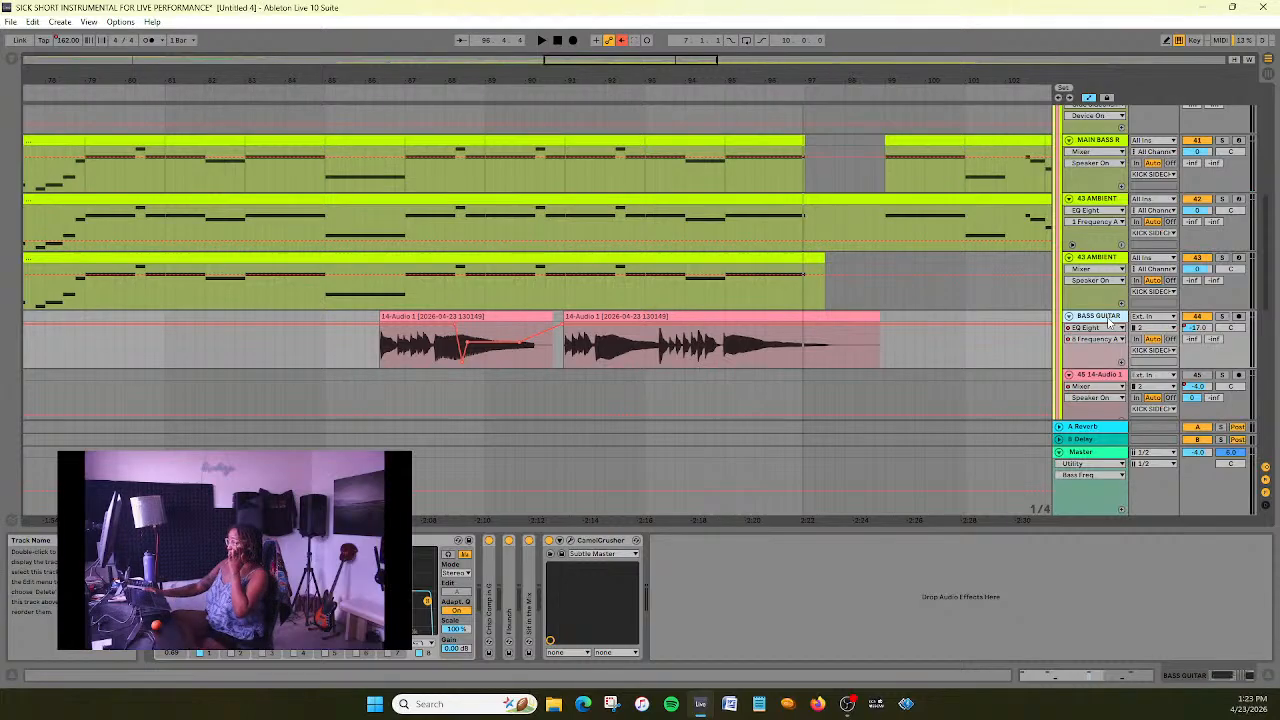
pyautogui.click(1111, 328)
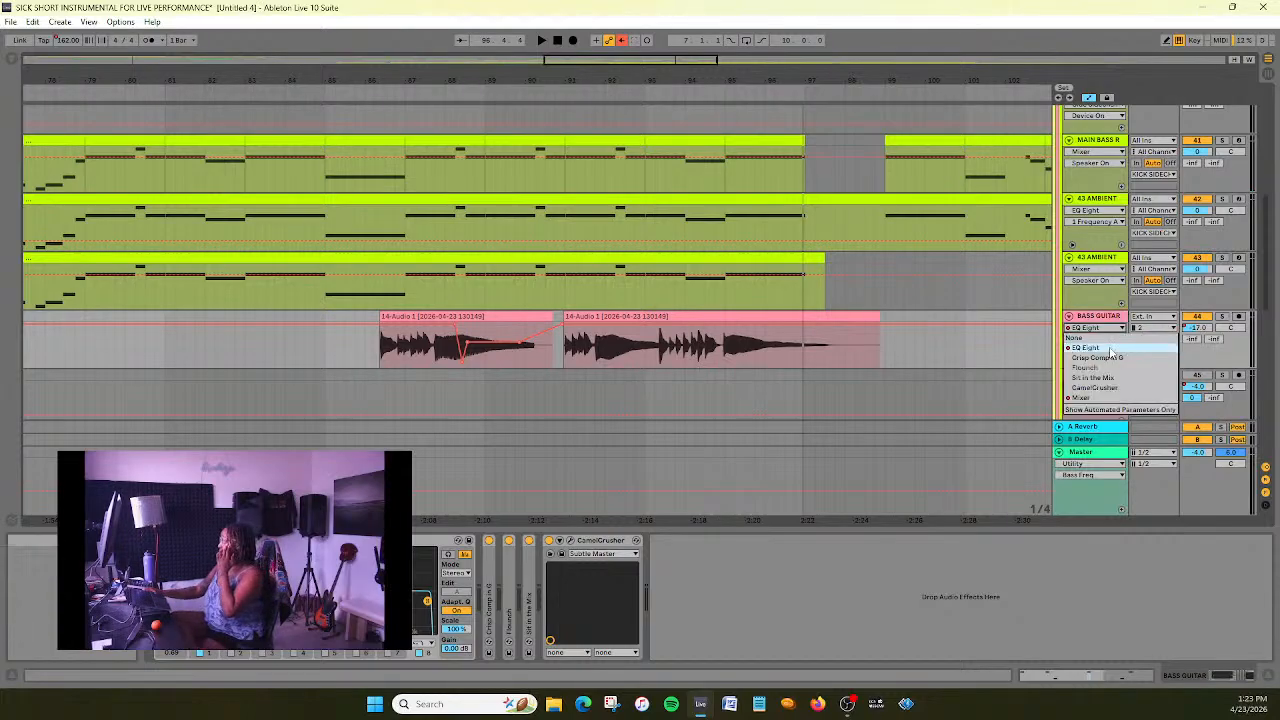
pyautogui.click(1111, 320)
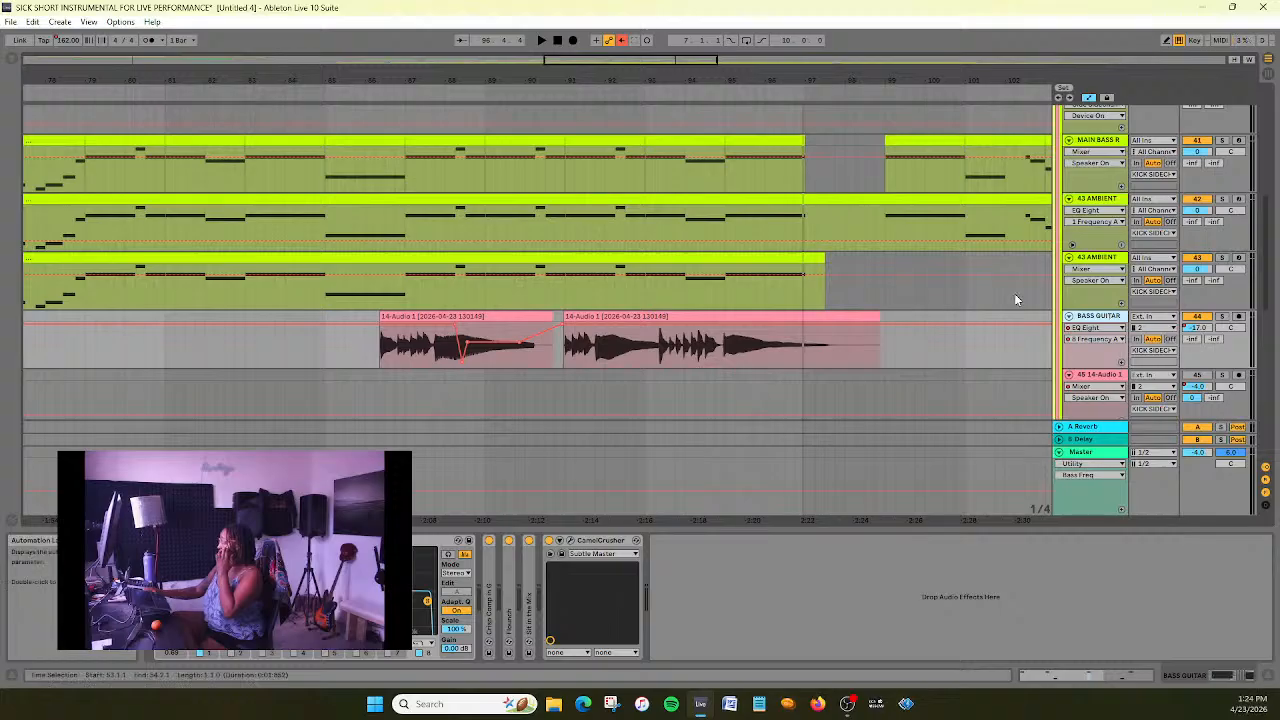
pyautogui.click(1098, 329)
pyautogui.click(1104, 343)
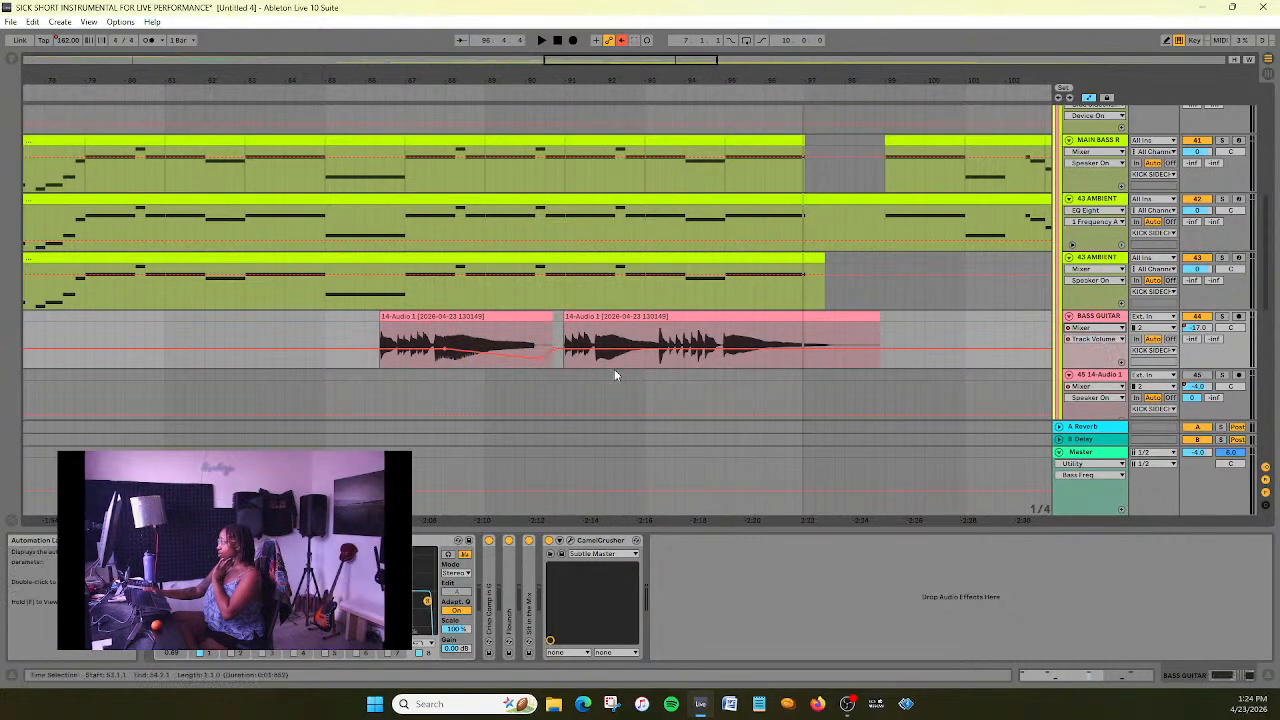
pyautogui.click(538, 361)
pyautogui.click(356, 88)
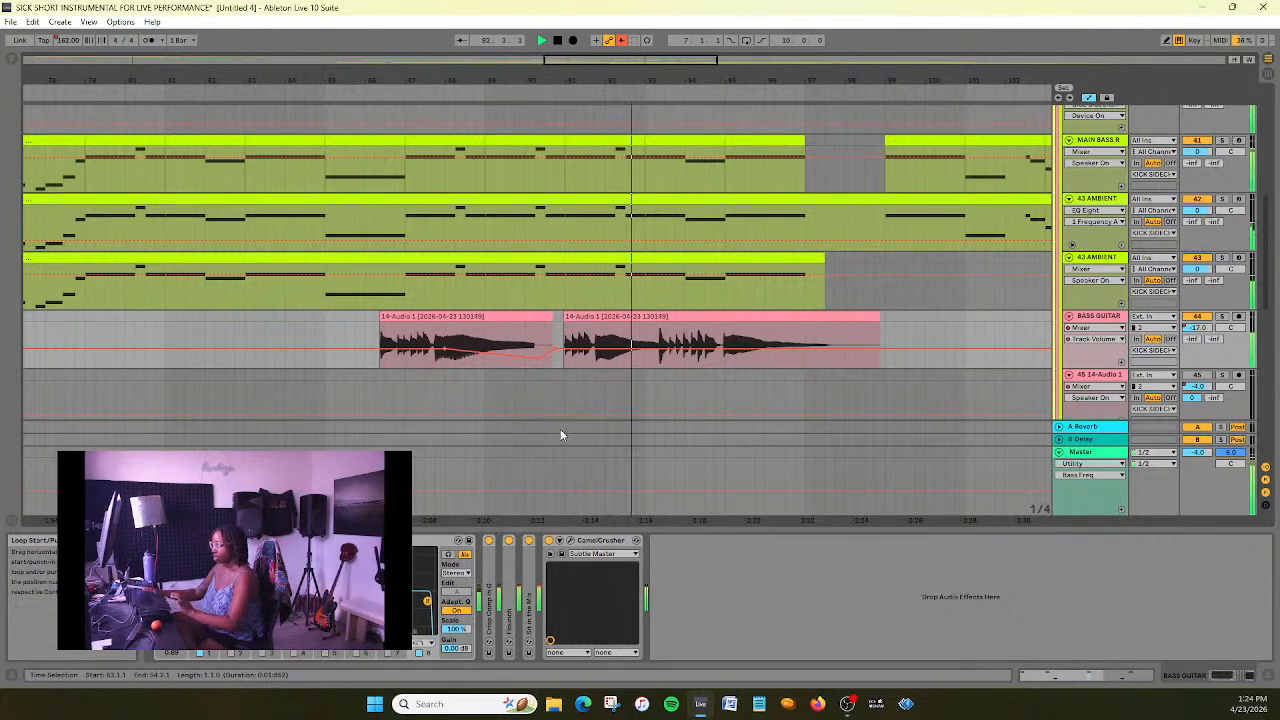
pyautogui.moveTo(539, 357); pyautogui.dragTo(543, 357)
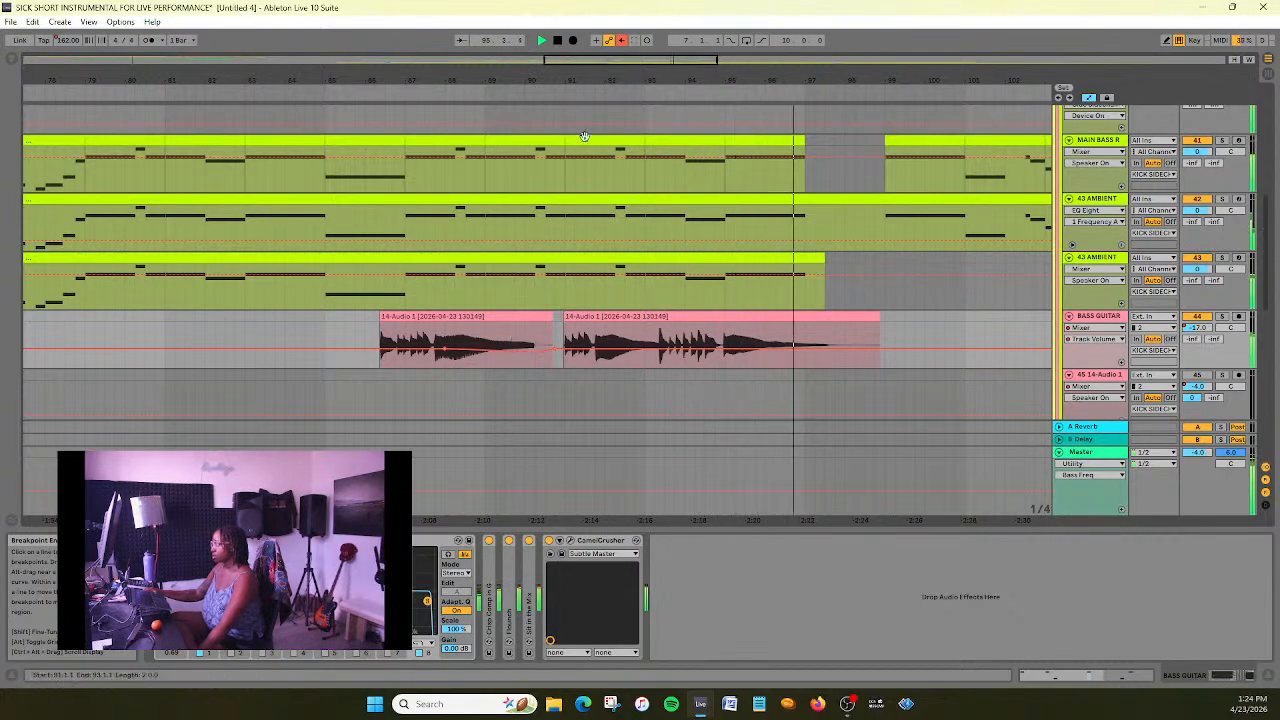
# - Stop playback and move the BASS GUITAR track out of the KICK SIDECHAIN group, placing it between 50 Desert Dr and MAIN BELLS 1
pyautogui.click(557, 40)
pyautogui.scroll(5, 852, 305)
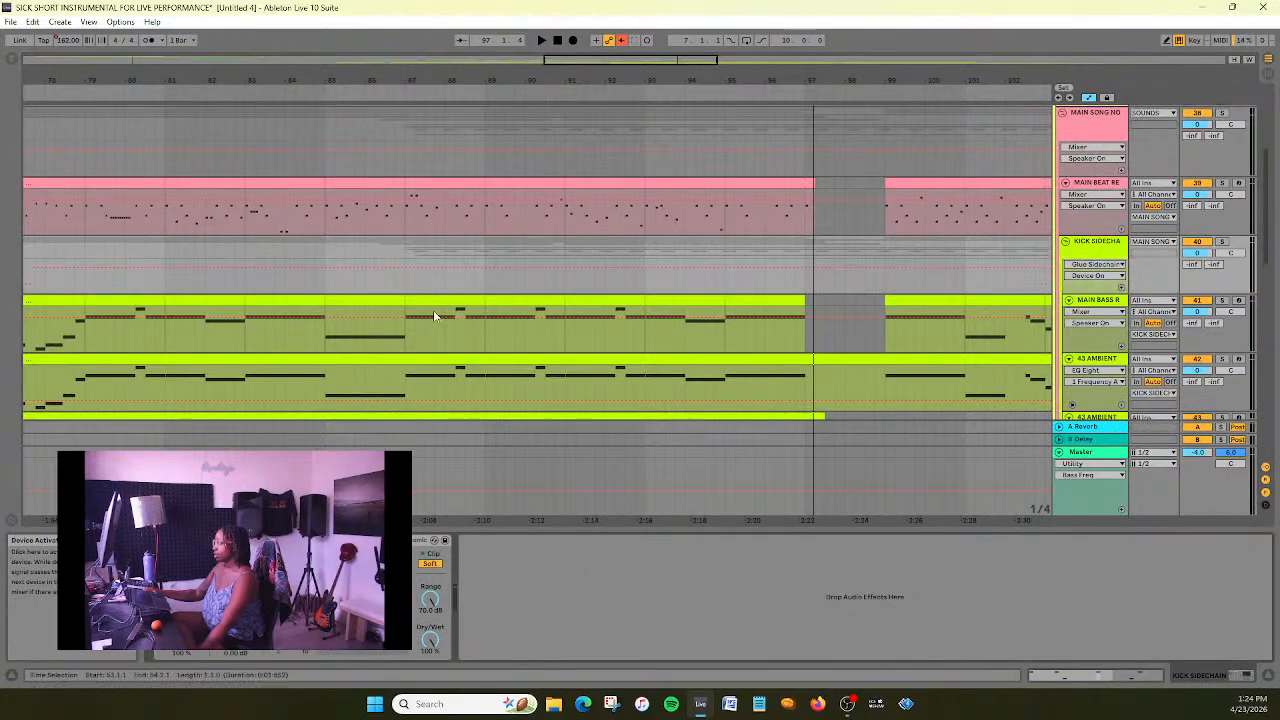
pyautogui.scroll(-8, 1036, 248)
pyautogui.click(1094, 226)
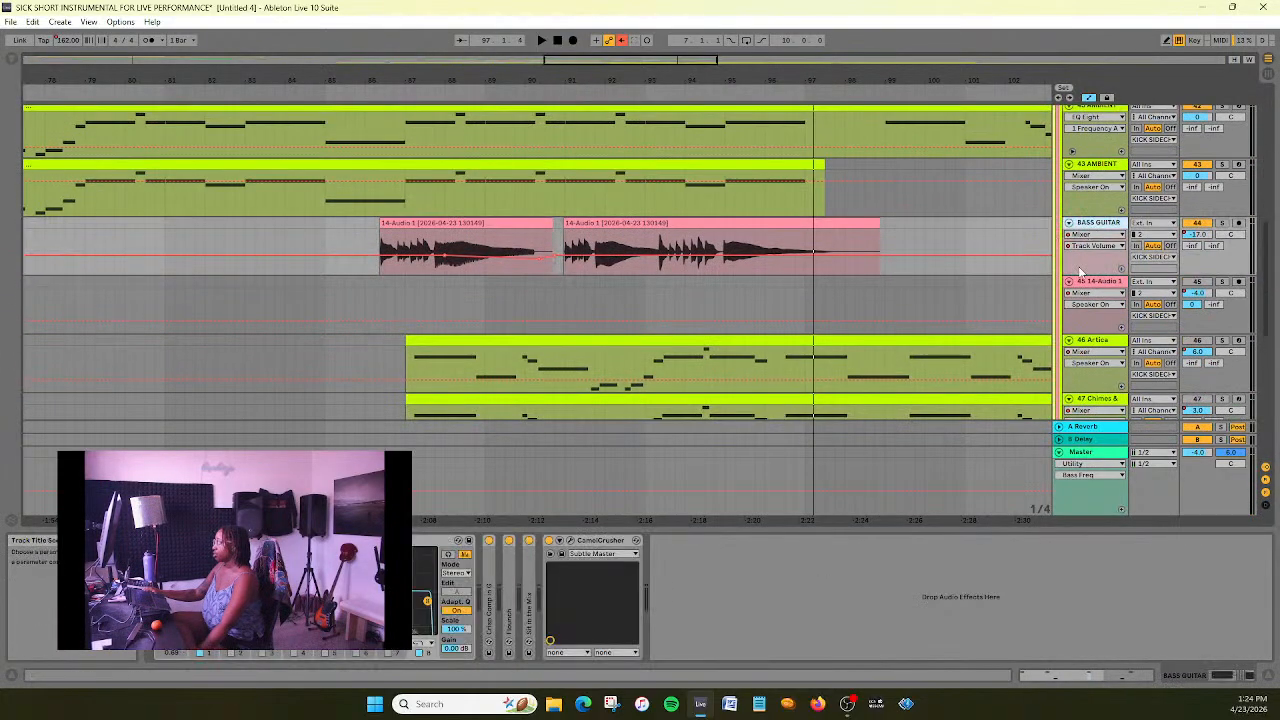
pyautogui.scroll(-3, 1120, 410)
pyautogui.scroll(-8, 1124, 424)
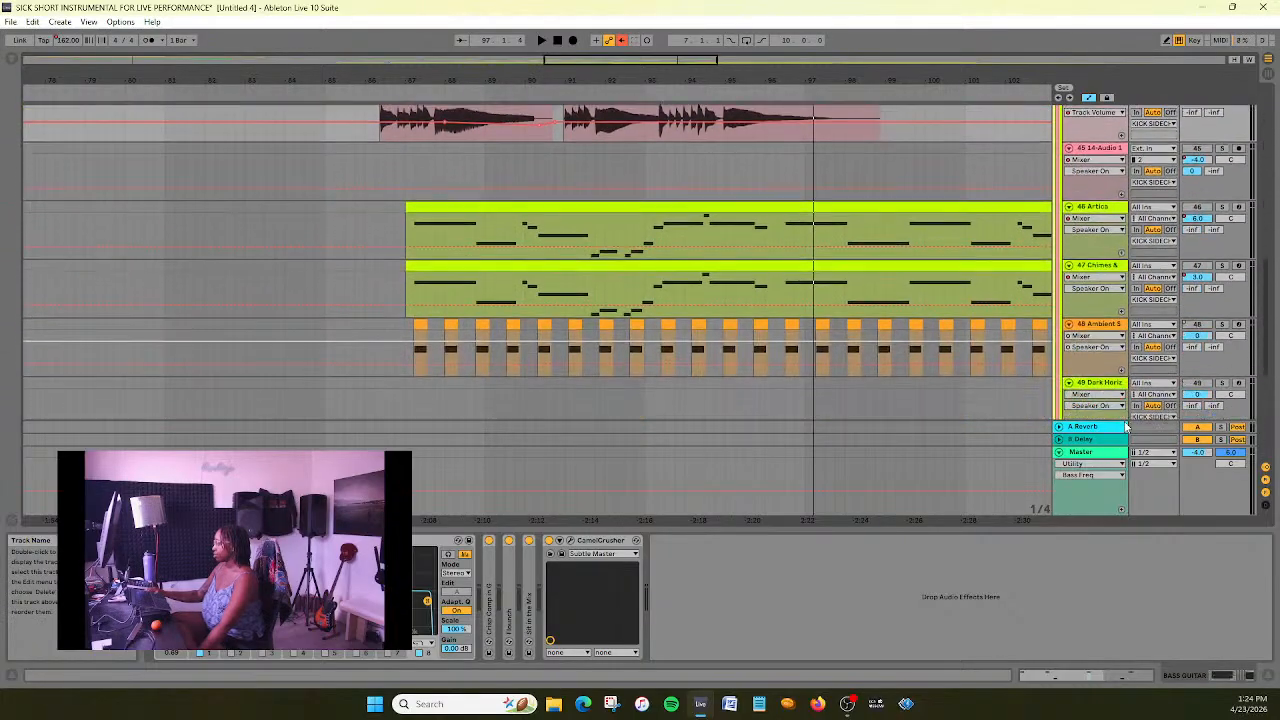
pyautogui.scroll(-3, 1123, 420)
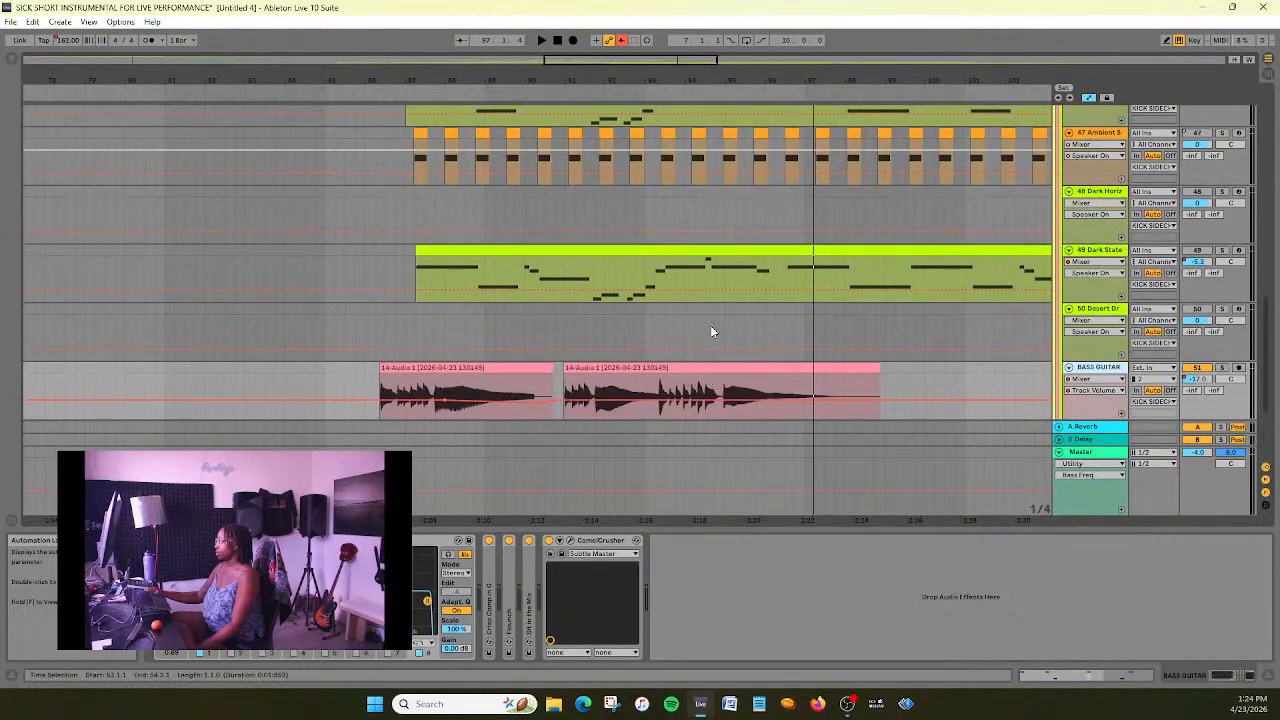
pyautogui.scroll(-2, 712, 333)
pyautogui.scroll(-3, 712, 318)
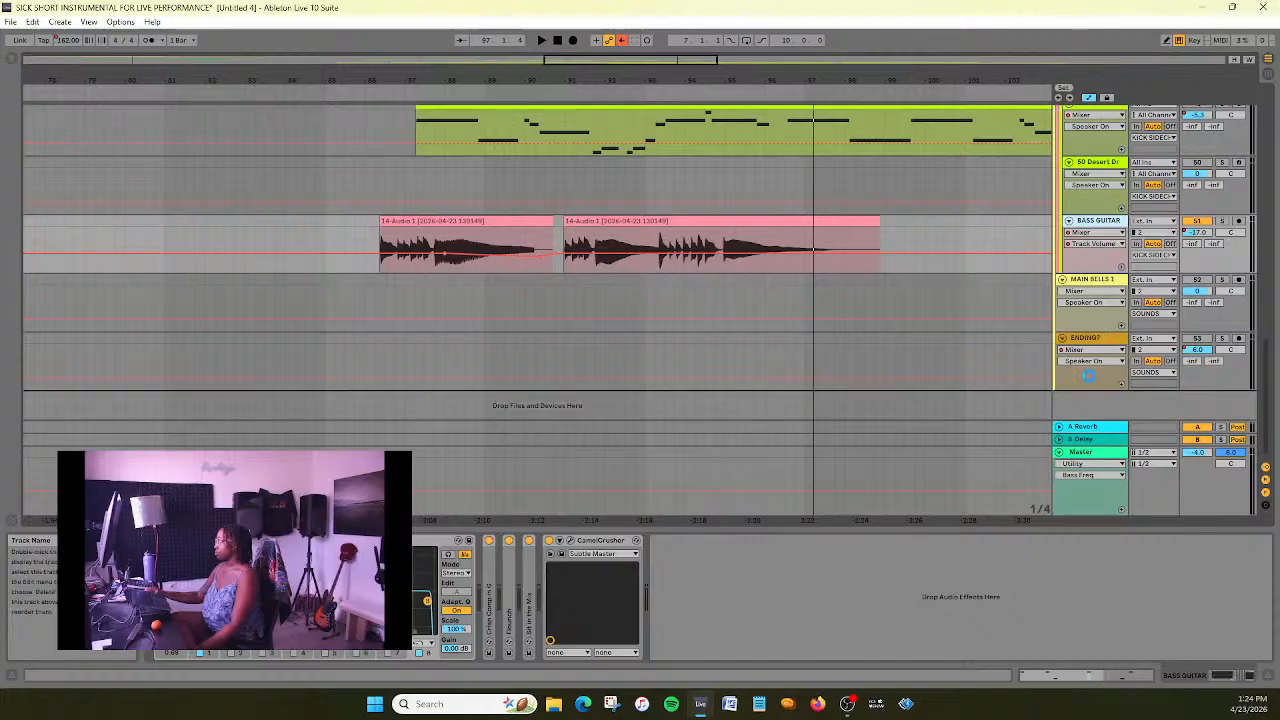
pyautogui.moveTo(1100, 383); pyautogui.dragTo(1055, 368)
pyautogui.moveTo(1108, 328); pyautogui.dragTo(1110, 215)
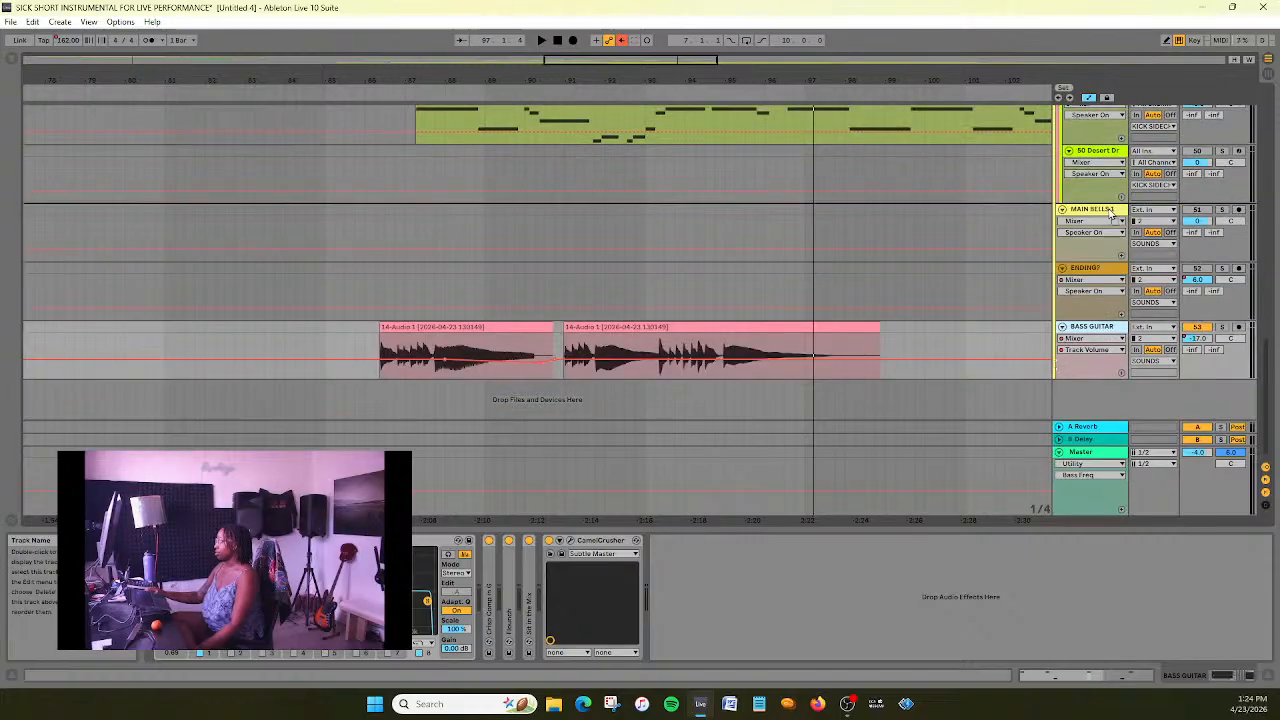
pyautogui.moveTo(944, 300); pyautogui.dragTo(945, 307)
# - Select the KICK SIDECHAIN group to show its devices and play the main section with the bass guitar outside the group
pyautogui.scroll(10, 947, 306)
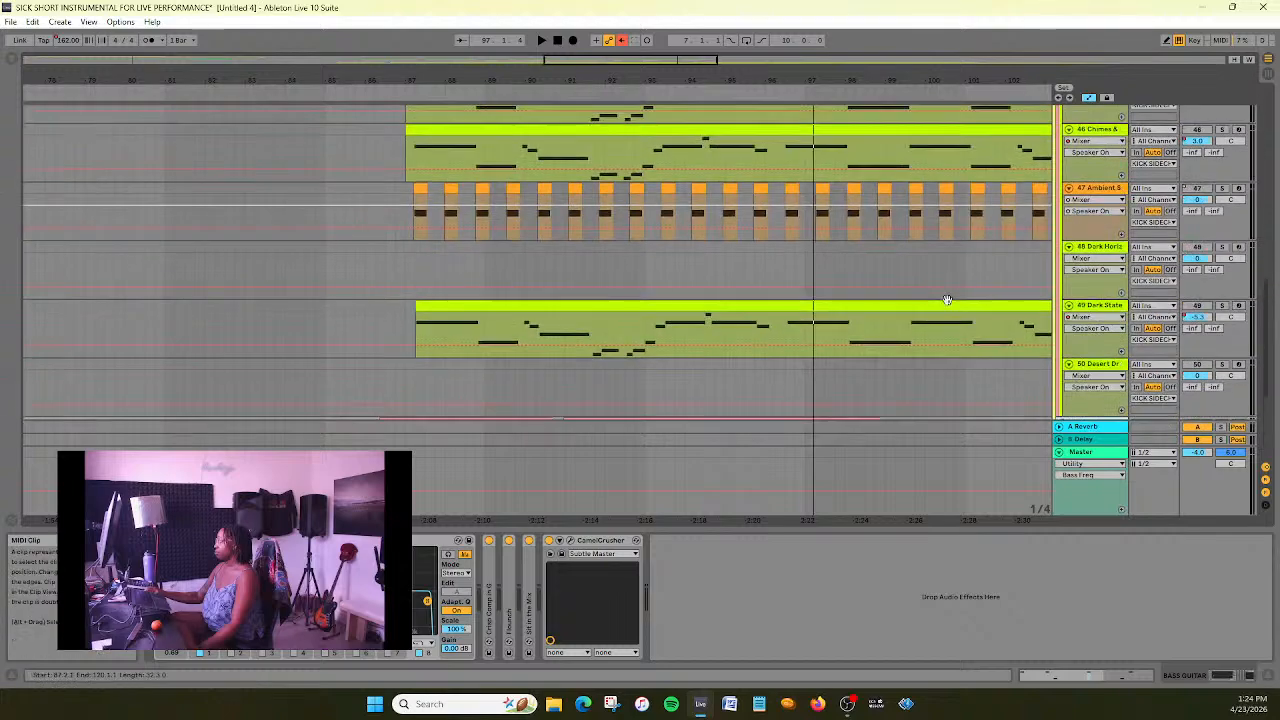
pyautogui.scroll(-2, 947, 300)
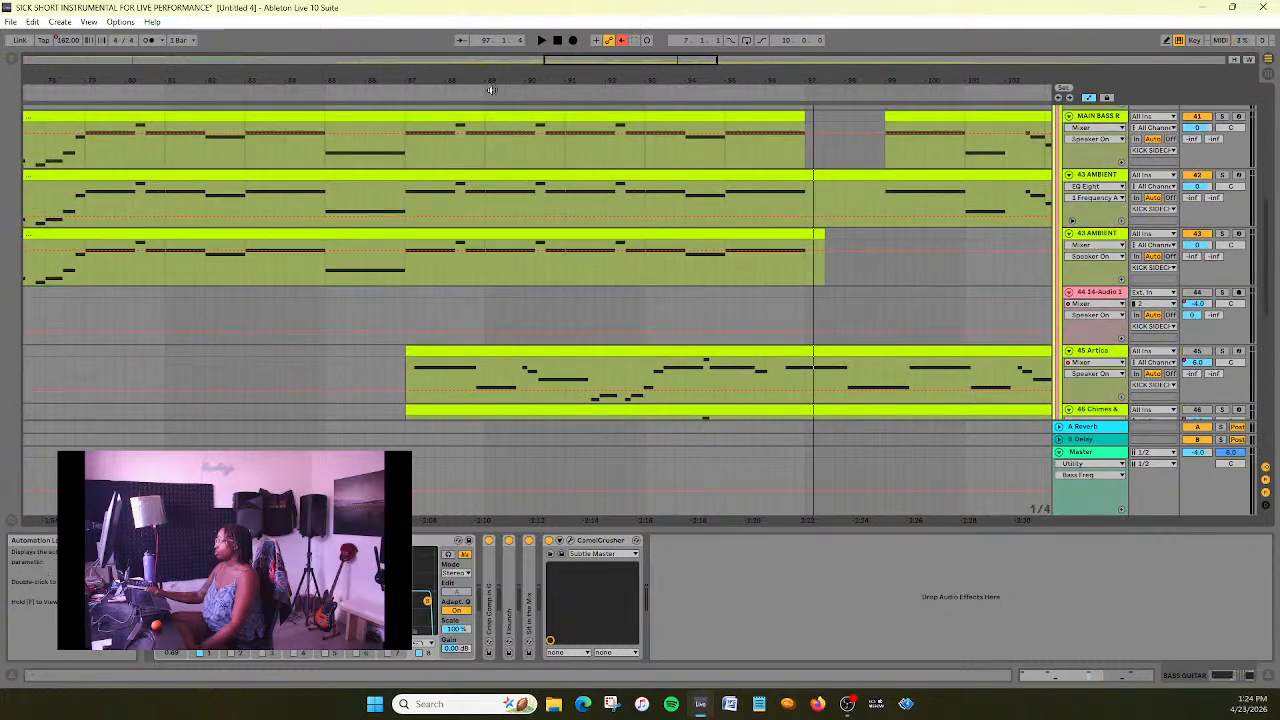
pyautogui.moveTo(620, 61); pyautogui.dragTo(582, 38)
pyautogui.scroll(3, 580, 155)
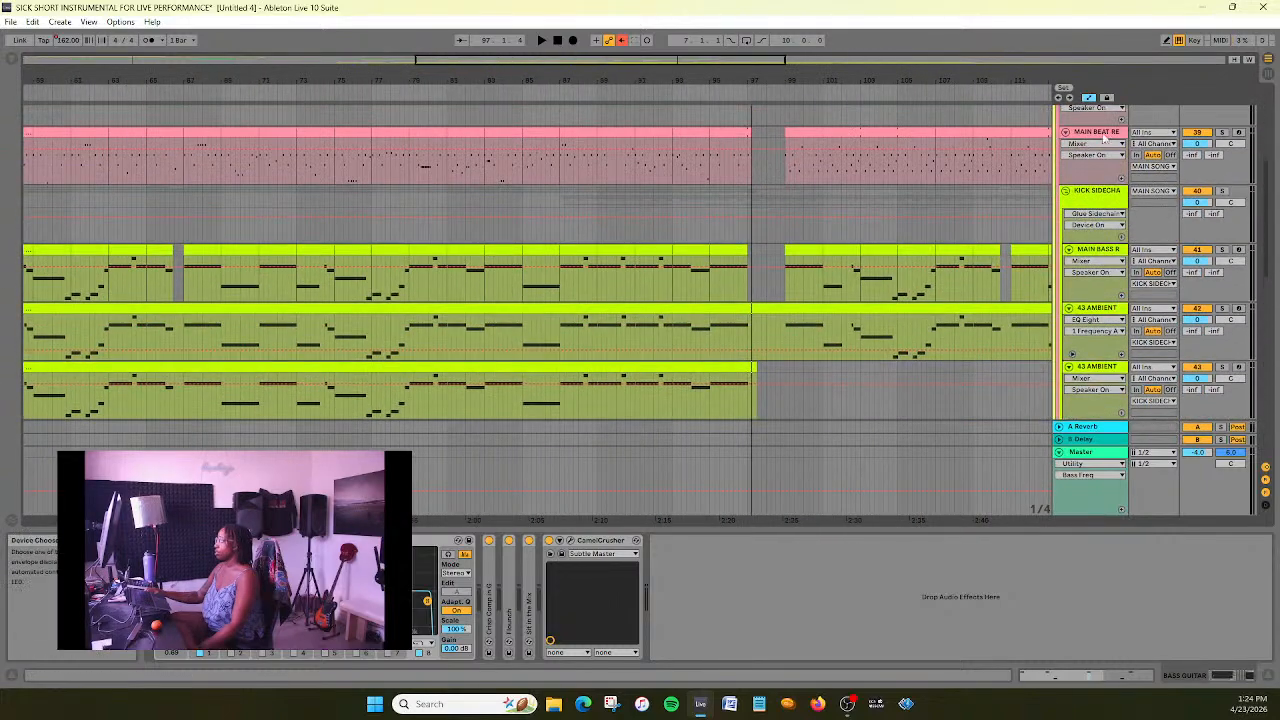
pyautogui.click(1112, 188)
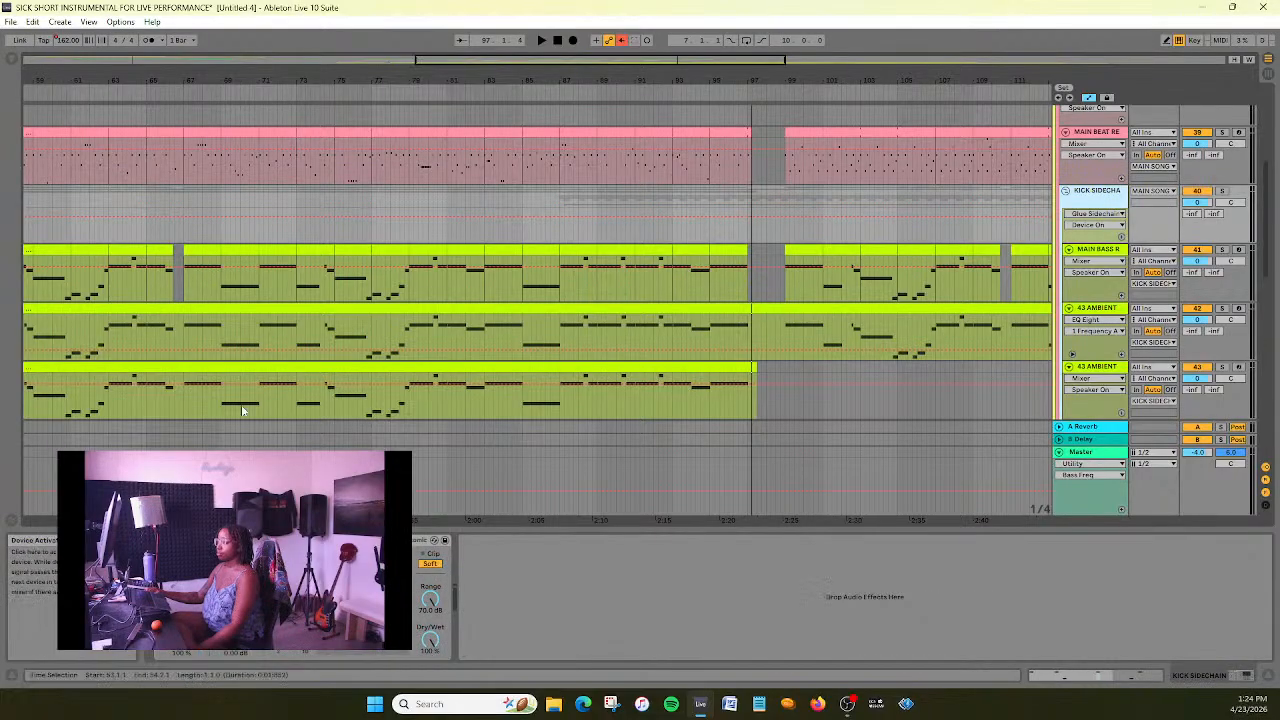
pyautogui.moveTo(486, 61); pyautogui.dragTo(333, 48)
pyautogui.press('space')
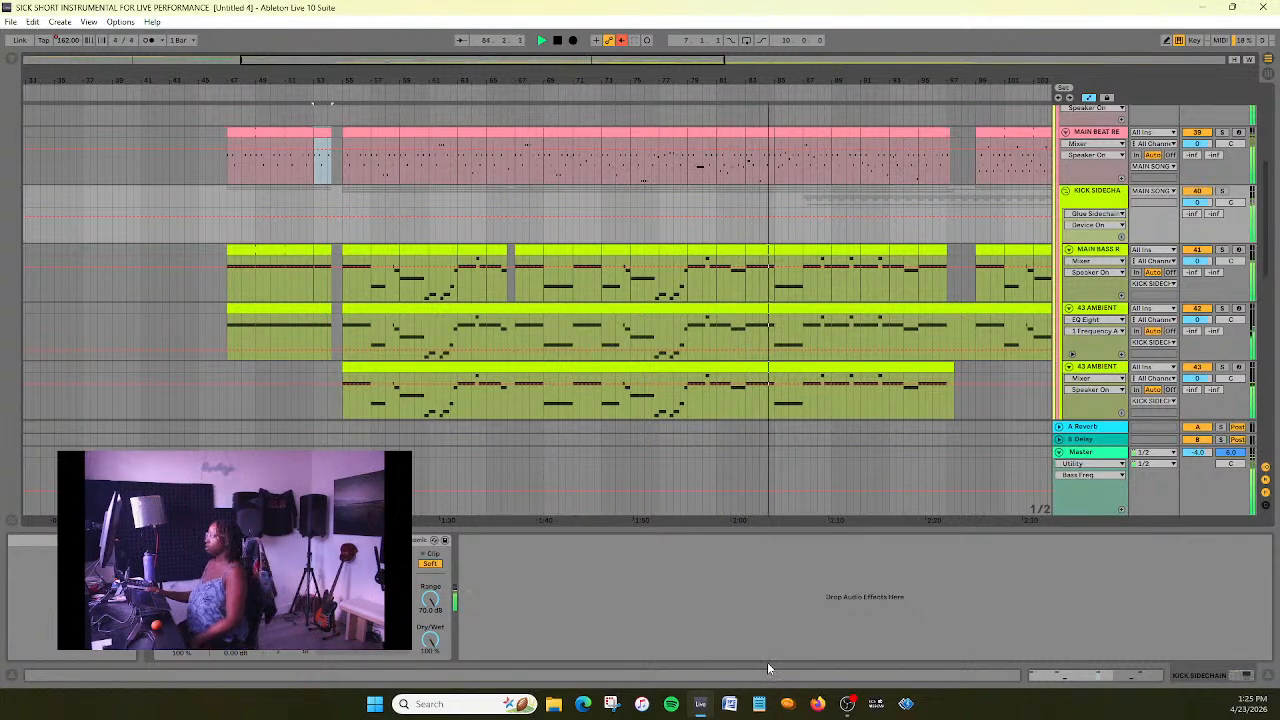
# - Follow the ambient, 45 Artica and BASS GUITAR tracks during playback from about bar 85, and stop playback near bar 95
pyautogui.moveTo(448, 64); pyautogui.dragTo(496, 57)
pyautogui.scroll(-2, 915, 354)
pyautogui.scroll(-3, 913, 318)
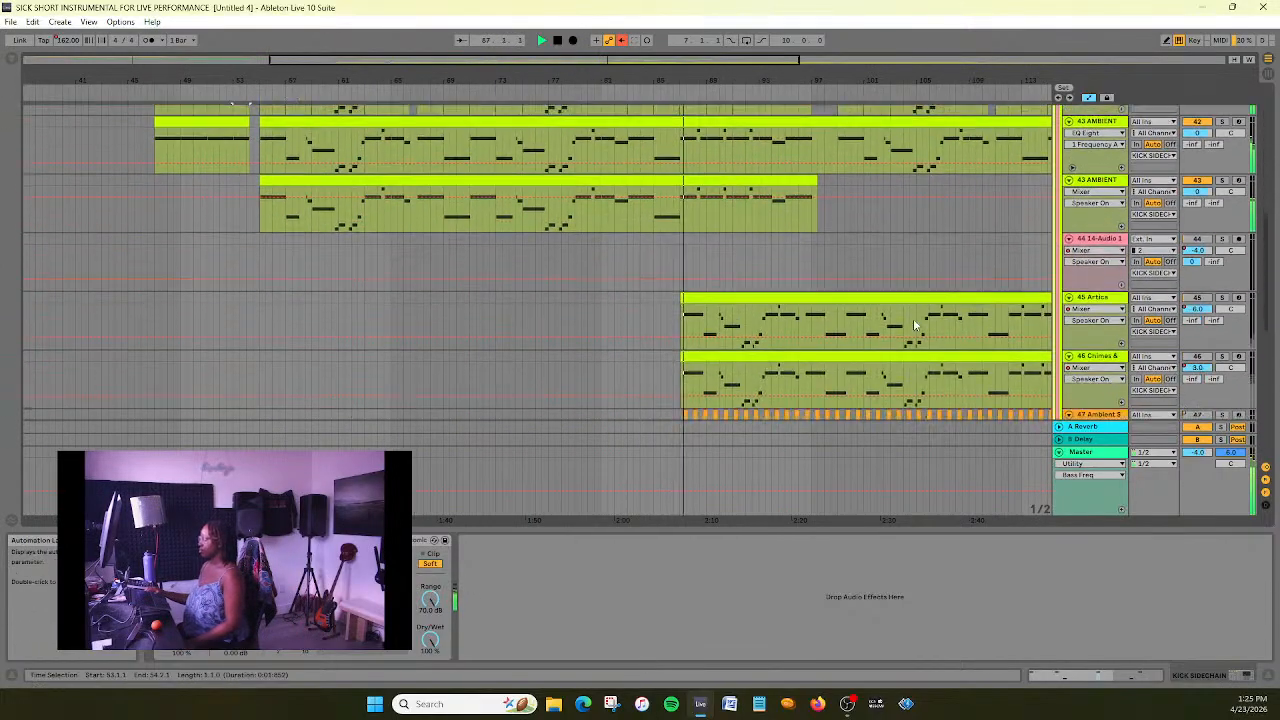
pyautogui.scroll(5, 913, 318)
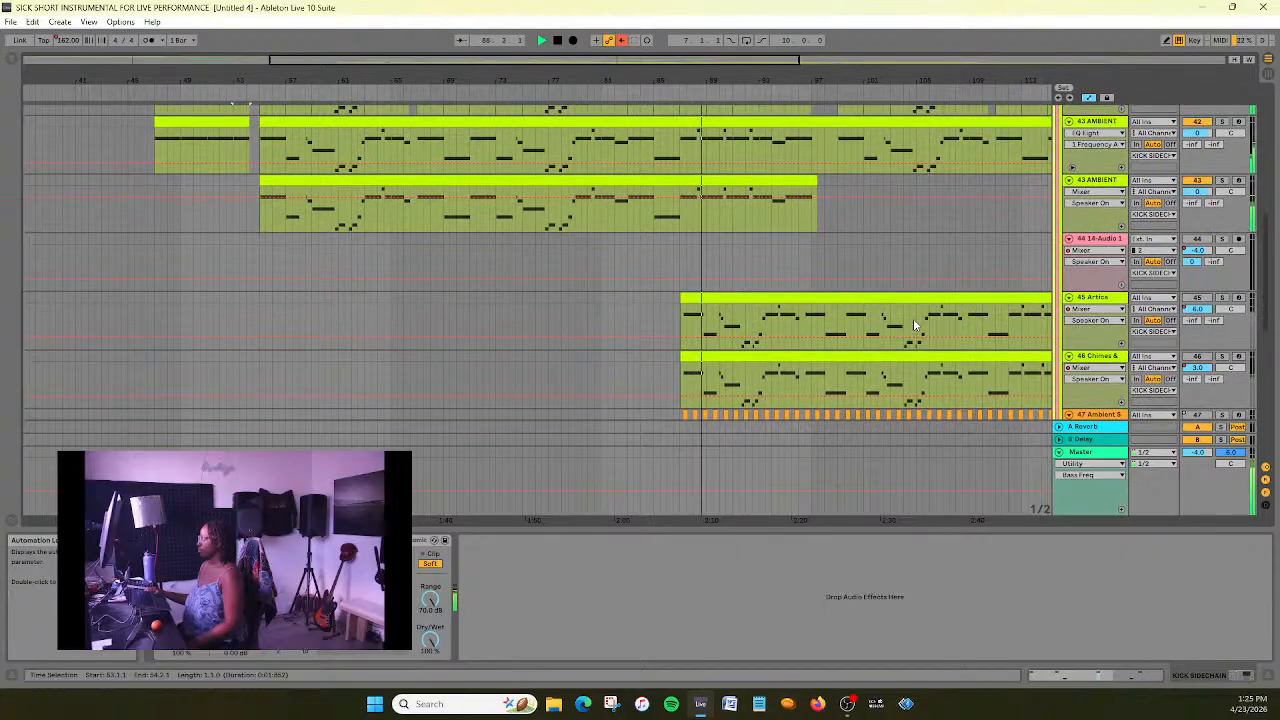
pyautogui.scroll(-8, 913, 323)
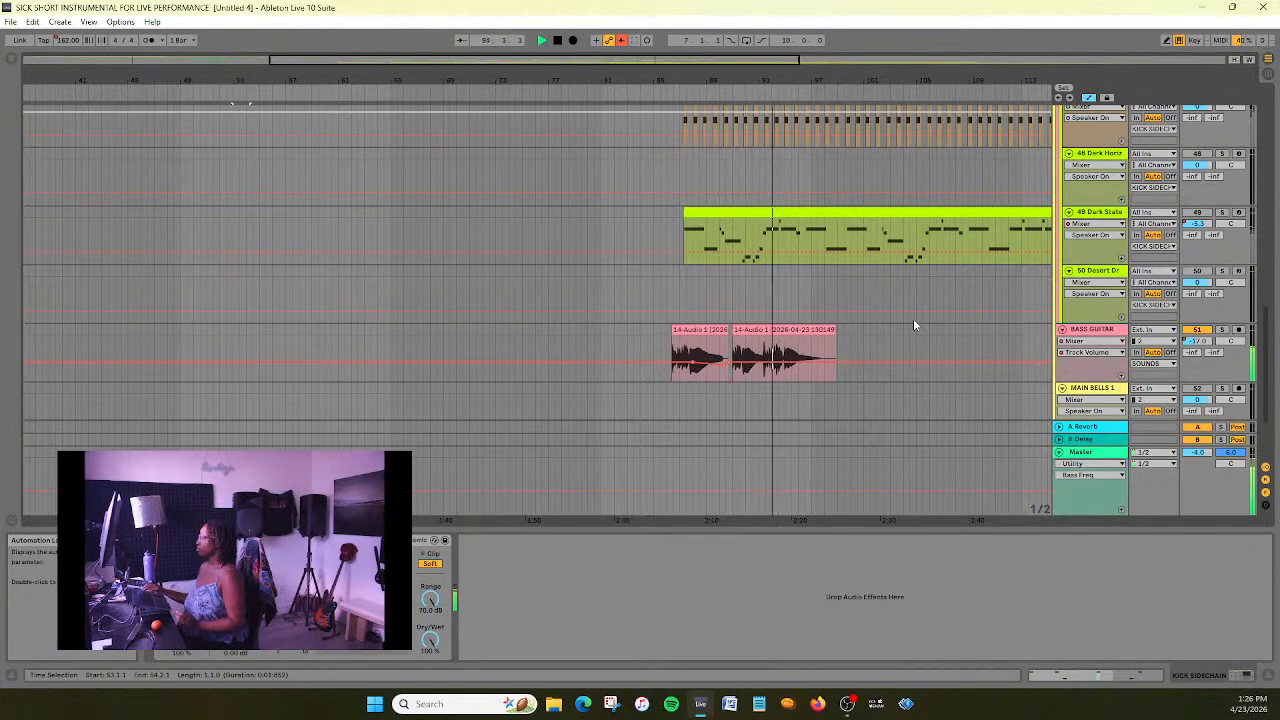
pyautogui.scroll(6, 913, 320)
pyautogui.scroll(1, 913, 318)
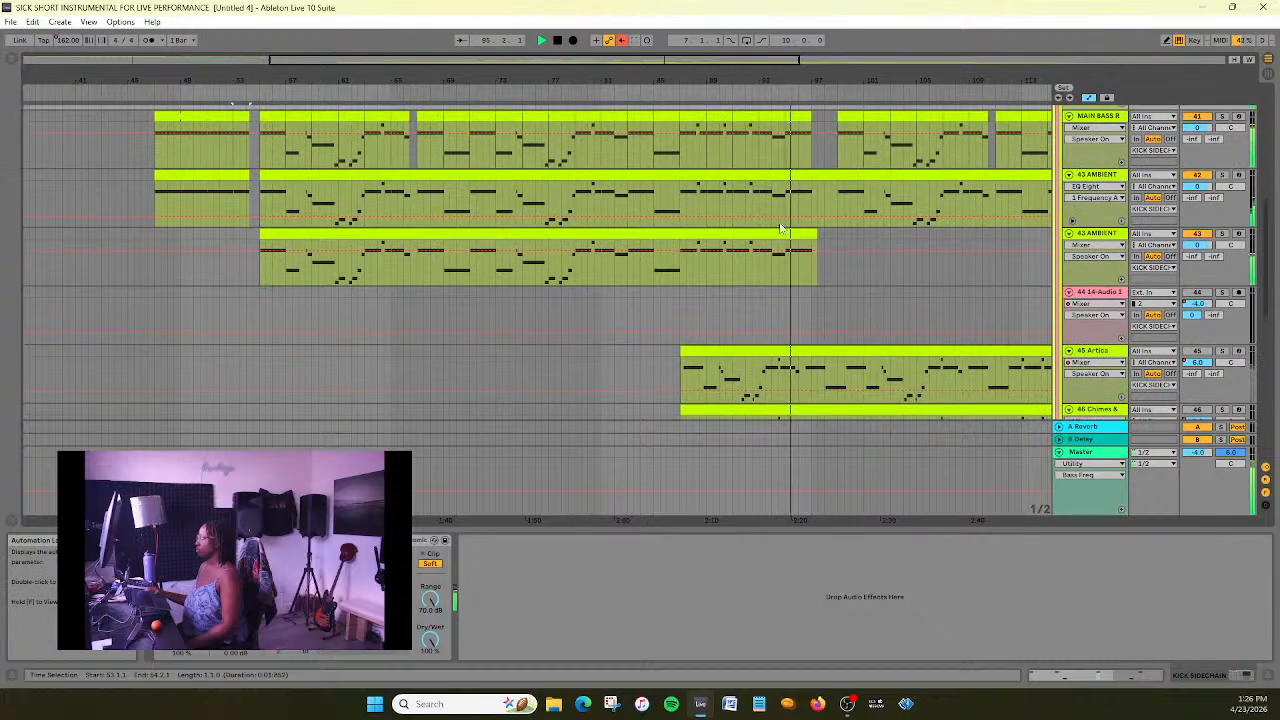
pyautogui.click(555, 44)
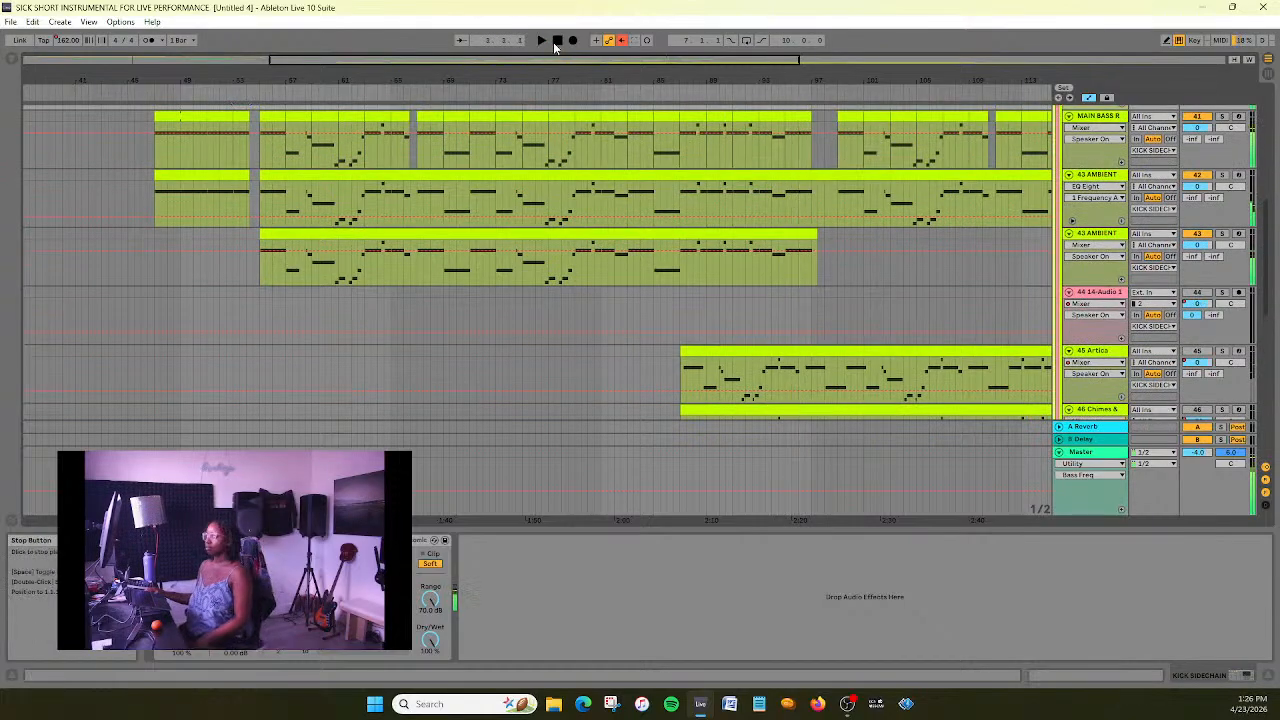
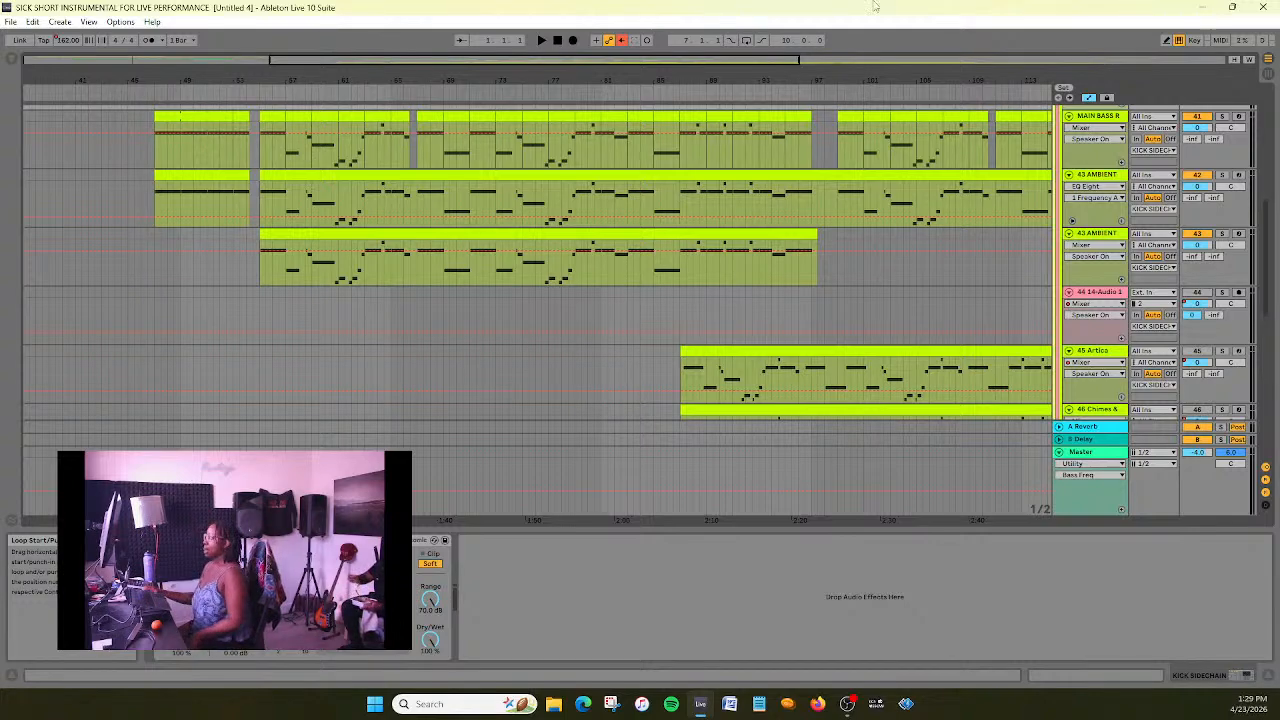
# - Review the arrangement of the bass, ambient, BASS GUITAR, MAIN BELLS 1 and ENDING? clips from the main section to the ending
pyautogui.scroll(-3, 737, 253)
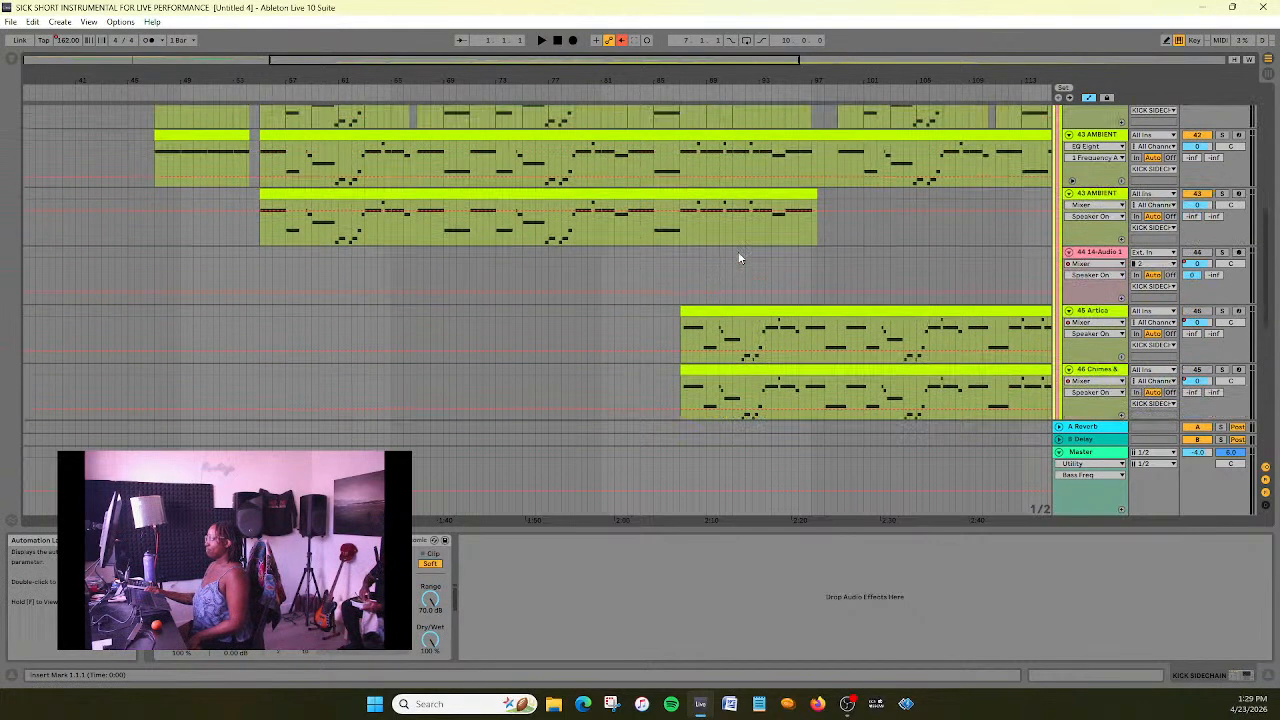
pyautogui.moveTo(390, 61); pyautogui.dragTo(536, 61)
pyautogui.hscroll(-1, 524, 244)
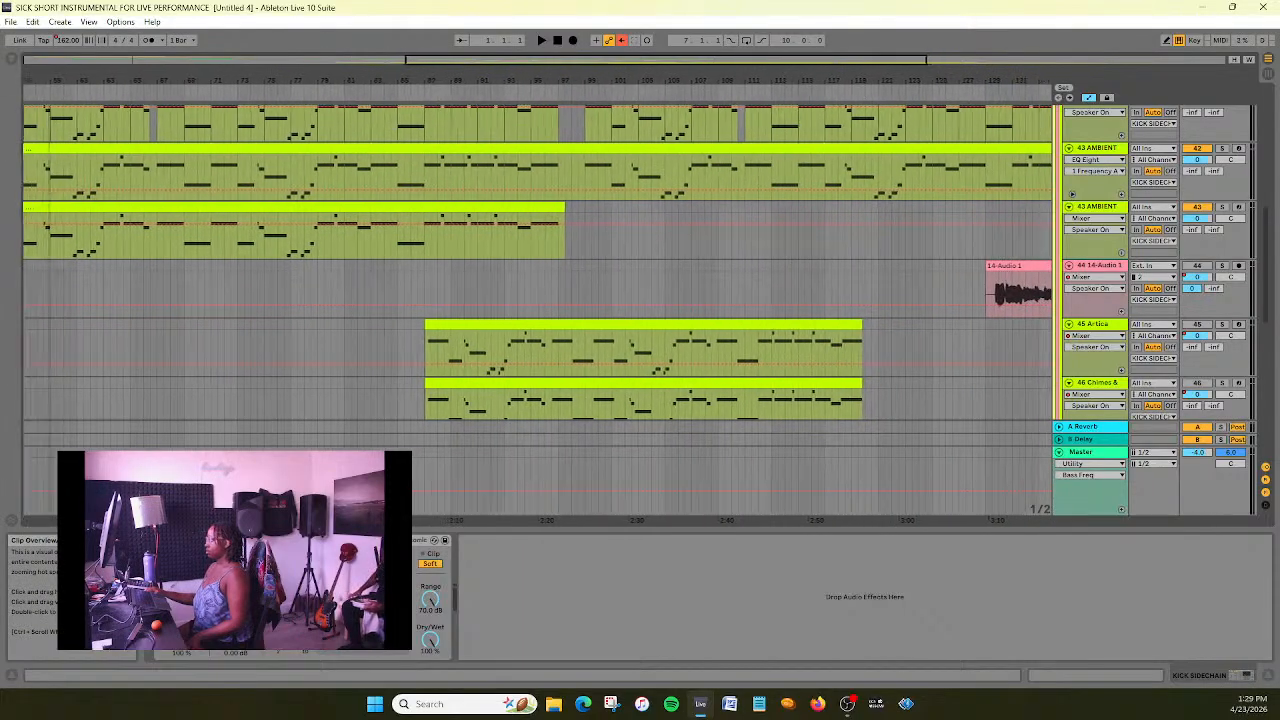
pyautogui.scroll(-5, 524, 244)
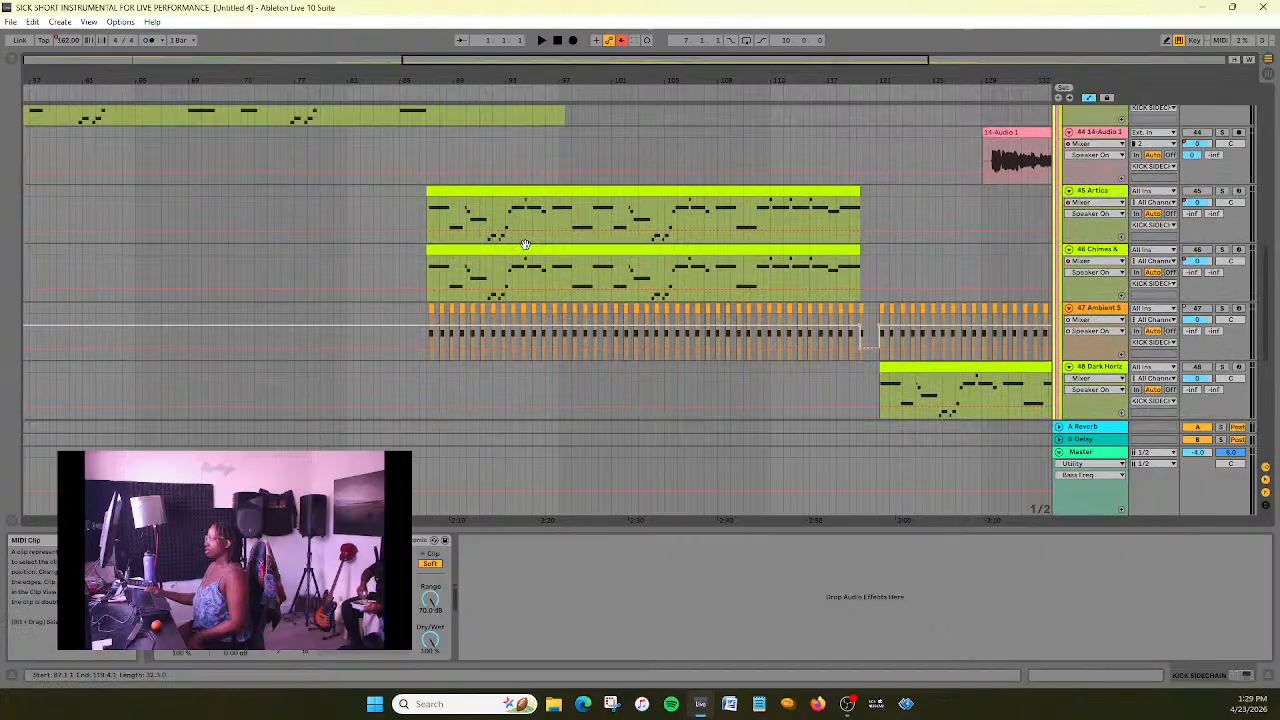
pyautogui.scroll(2, 525, 244)
pyautogui.scroll(-5, 525, 244)
pyautogui.scroll(5, 525, 244)
pyautogui.scroll(-8, 525, 244)
pyautogui.scroll(-3, 527, 250)
pyautogui.scroll(3, 527, 250)
pyautogui.moveTo(471, 60); pyautogui.dragTo(471, 40)
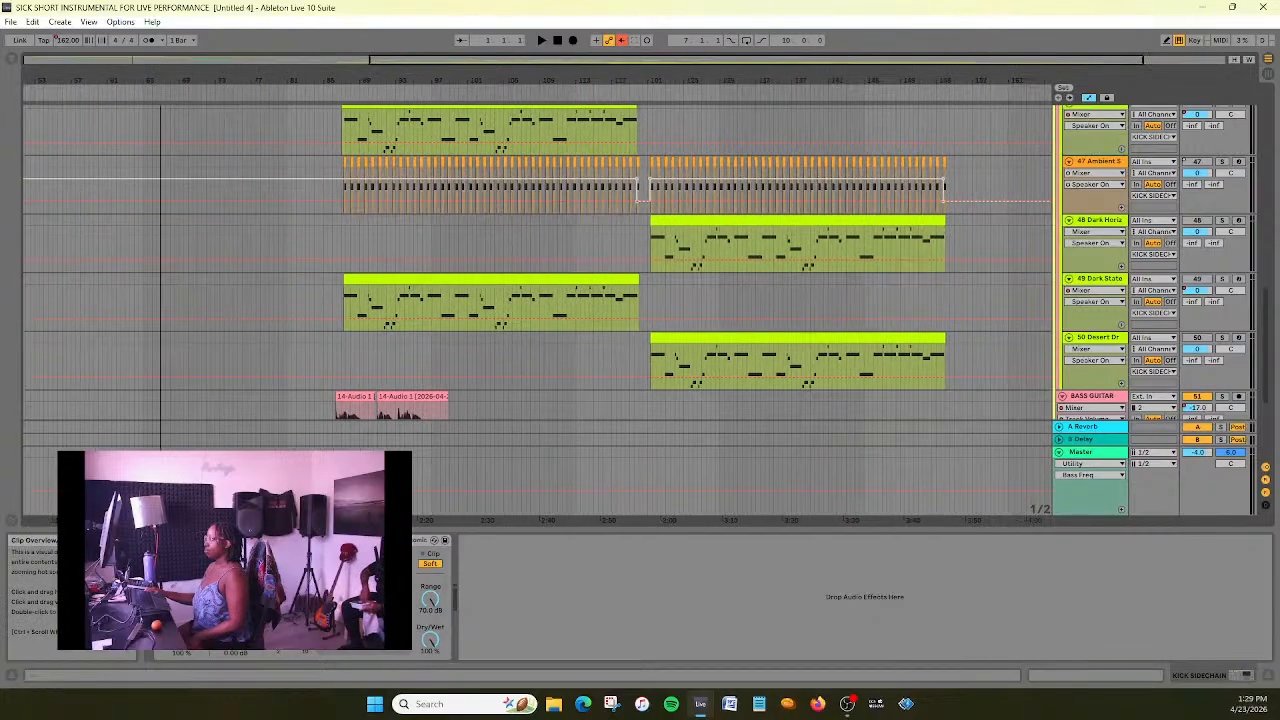
pyautogui.scroll(-2, 547, 316)
pyautogui.scroll(1, 547, 316)
pyautogui.scroll(-3, 547, 316)
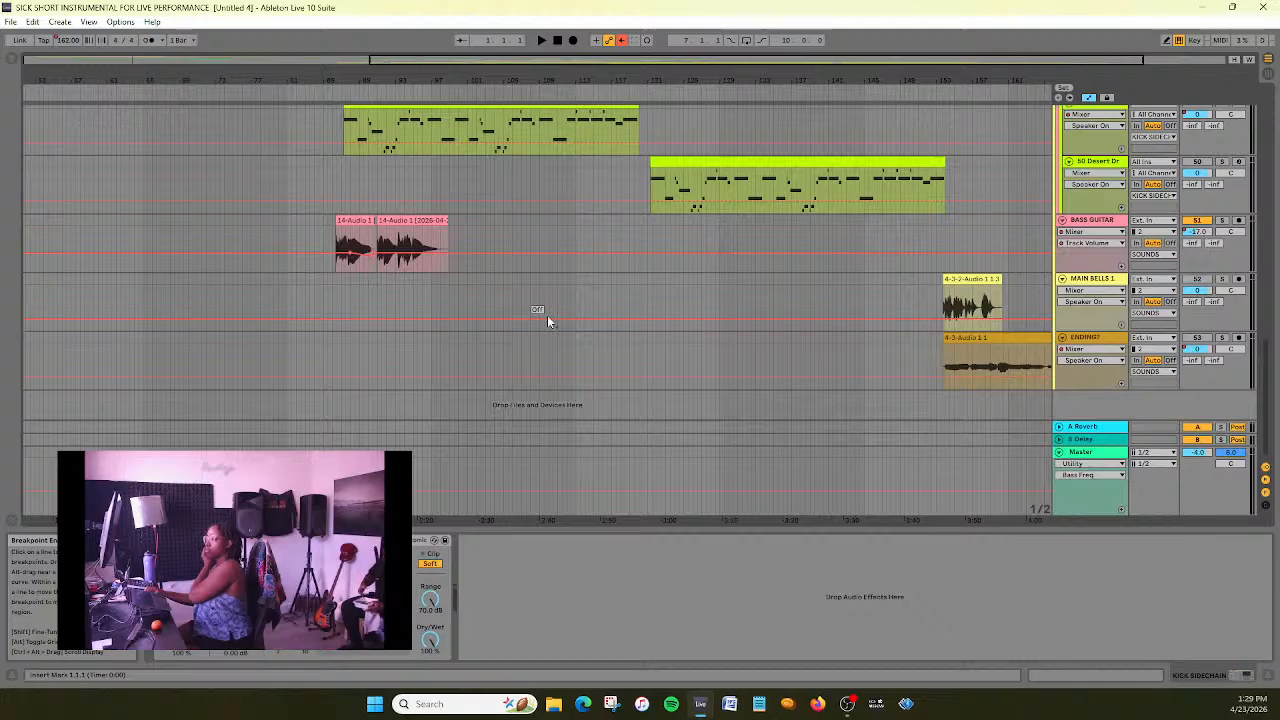
pyautogui.scroll(4, 547, 320)
pyautogui.scroll(5, 547, 321)
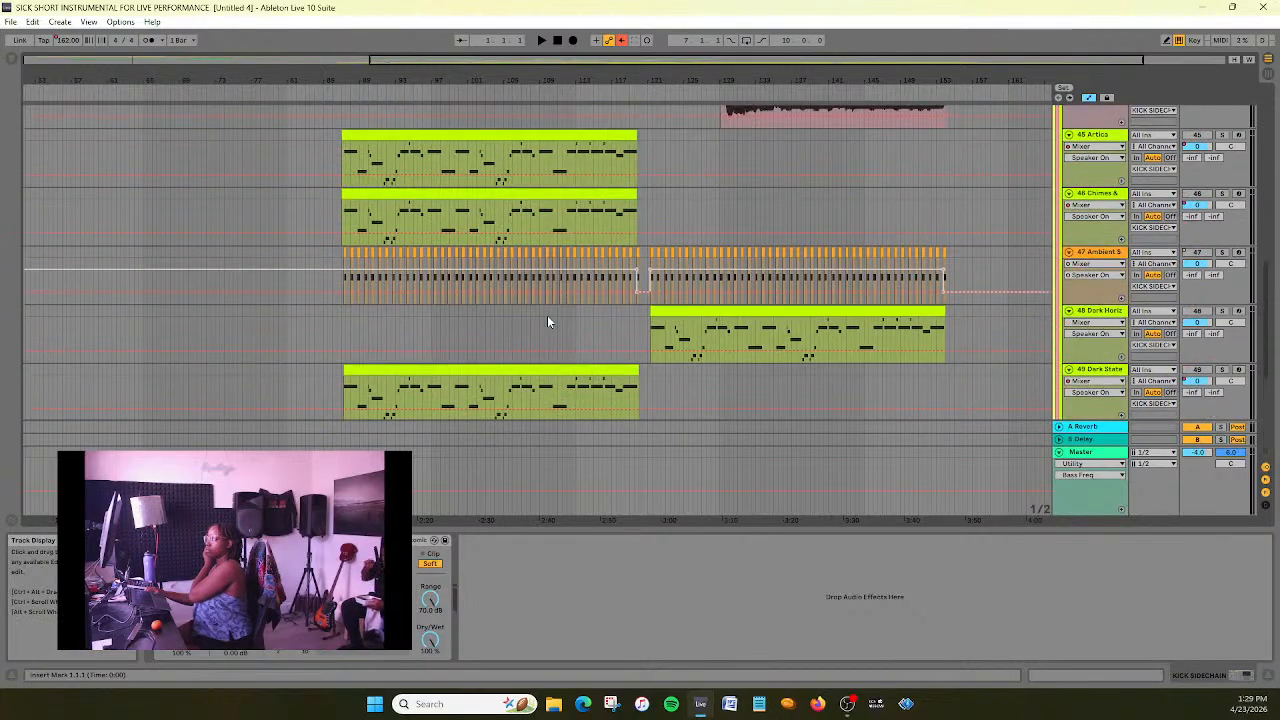
pyautogui.scroll(4, 547, 318)
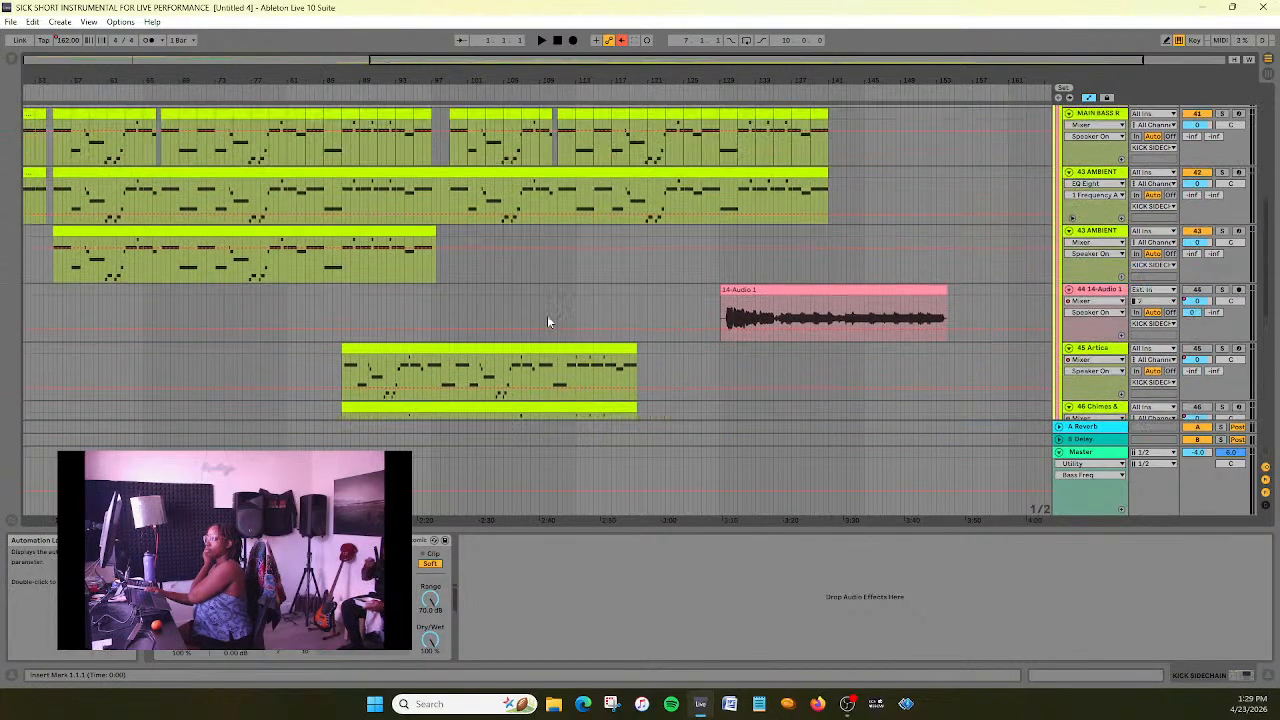
pyautogui.scroll(-2, 555, 315)
pyautogui.scroll(-1, 700, 260)
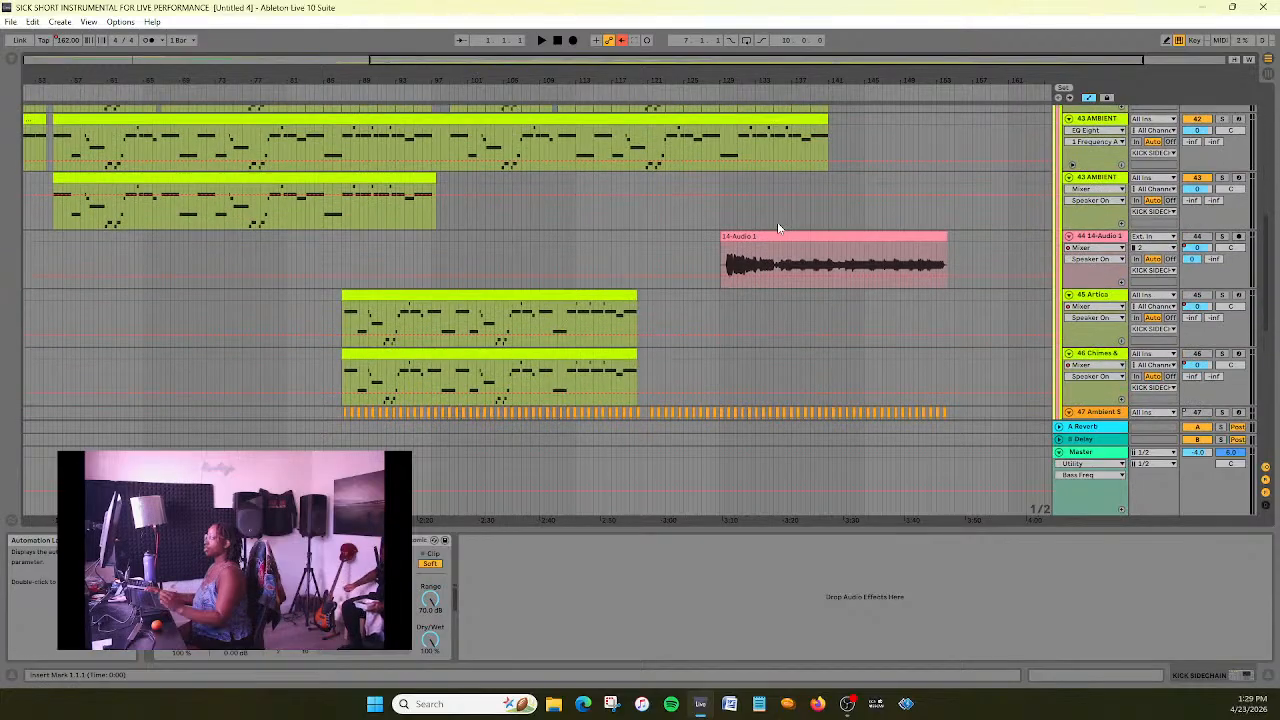
# - Select the clips on tracks 44 14-Audio 1 through 50 Desert Dr, covering bars 87 to 154
pyautogui.click(776, 234)
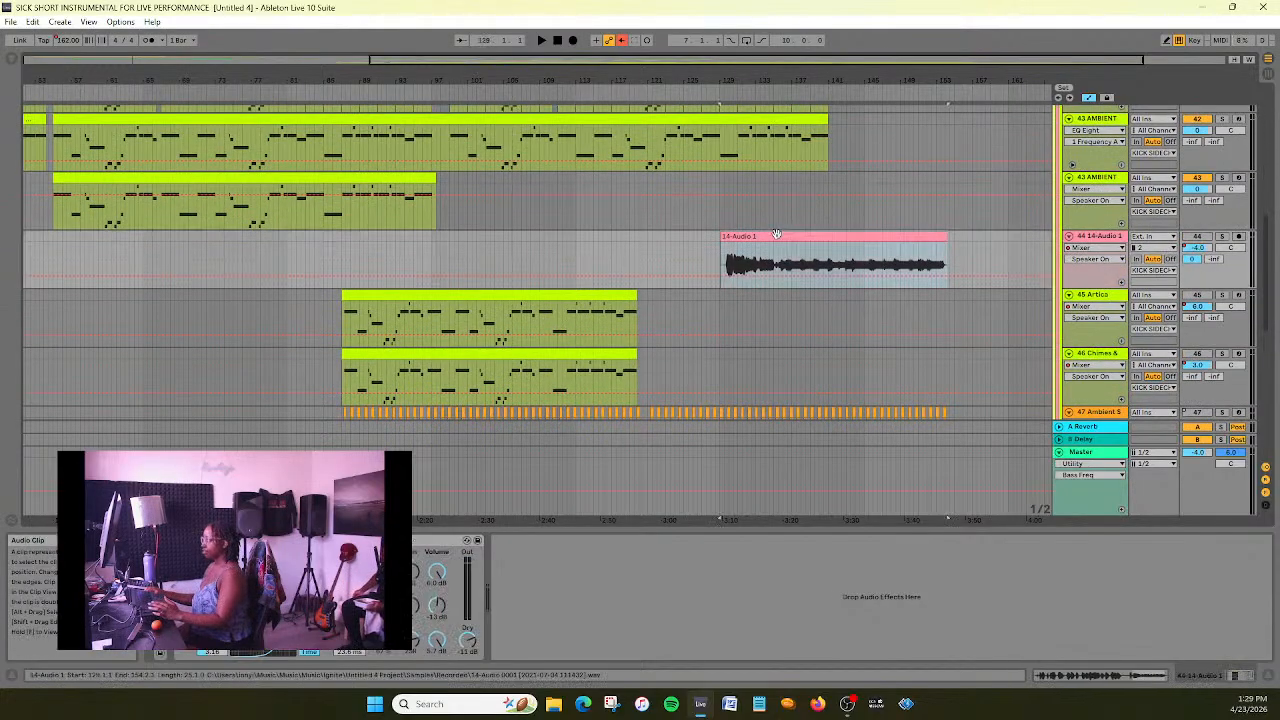
pyautogui.keyDown('shift'); pyautogui.click(554, 301); pyautogui.keyUp('shift')
pyautogui.scroll(-1, 651, 274)
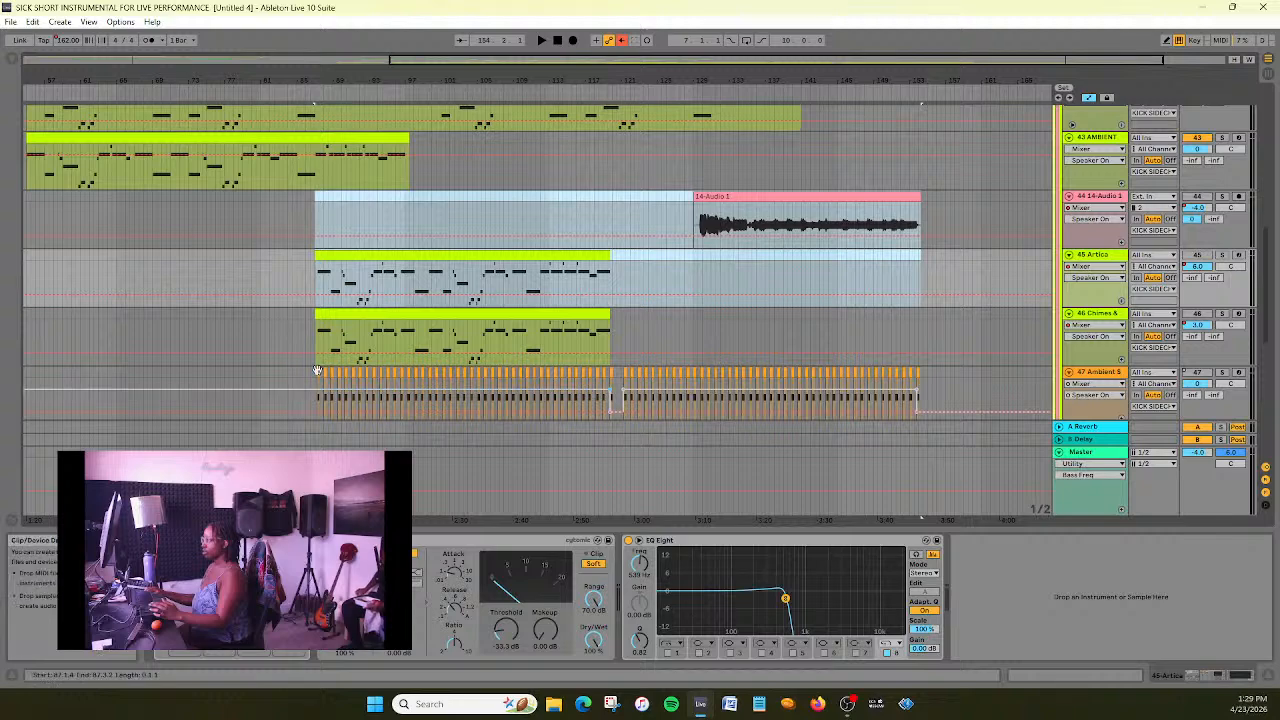
pyautogui.keyDown('shift'); pyautogui.click(420, 371); pyautogui.keyUp('shift')
pyautogui.hscroll(1, 880, 333)
pyautogui.scroll(-3, 865, 332)
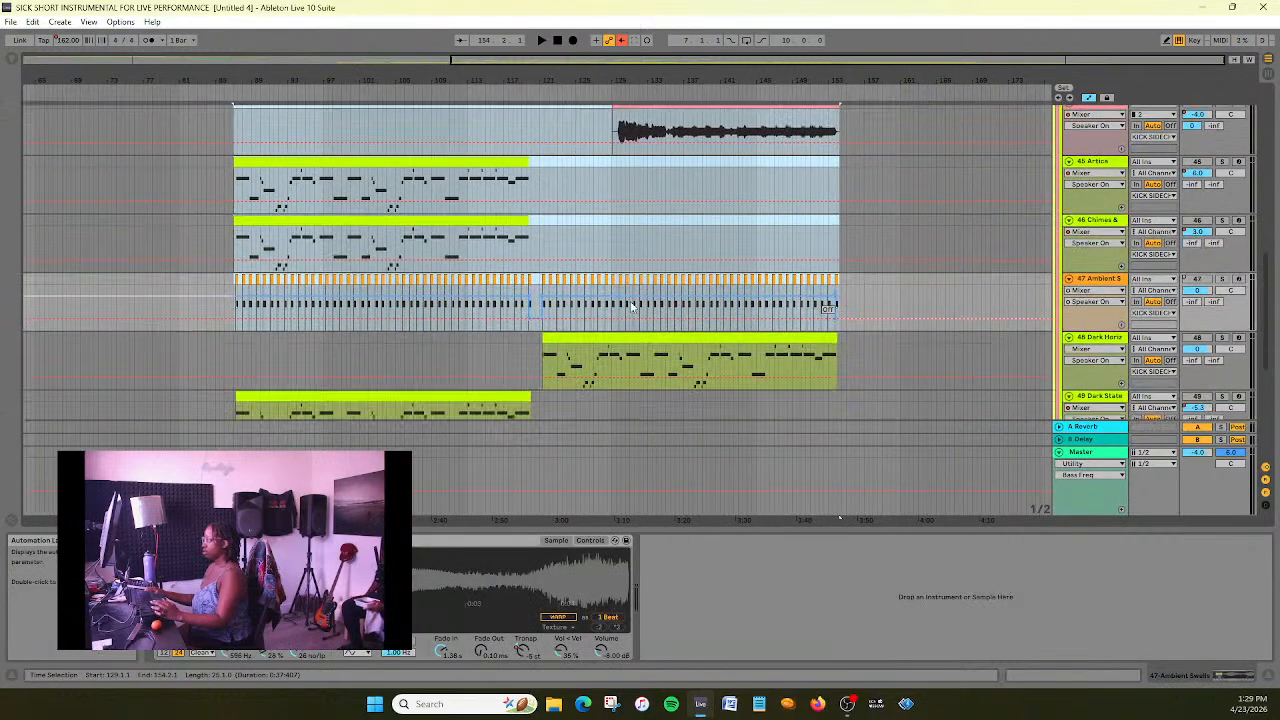
pyautogui.click(615, 284)
pyautogui.keyDown('shift'); pyautogui.click(491, 348); pyautogui.keyUp('shift')
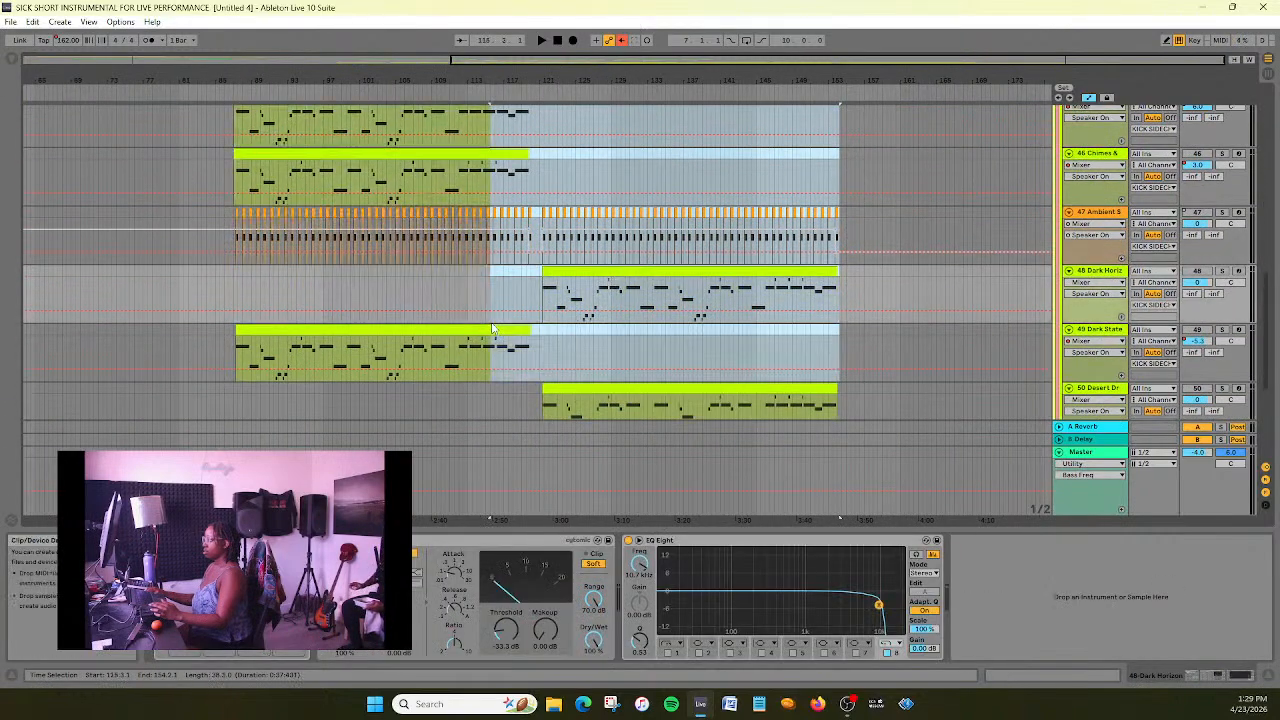
pyautogui.keyDown('shift'); pyautogui.click(625, 391); pyautogui.keyUp('shift')
pyautogui.keyDown('shift'); pyautogui.click(387, 330); pyautogui.keyUp('shift')
pyautogui.scroll(-5, 589, 307)
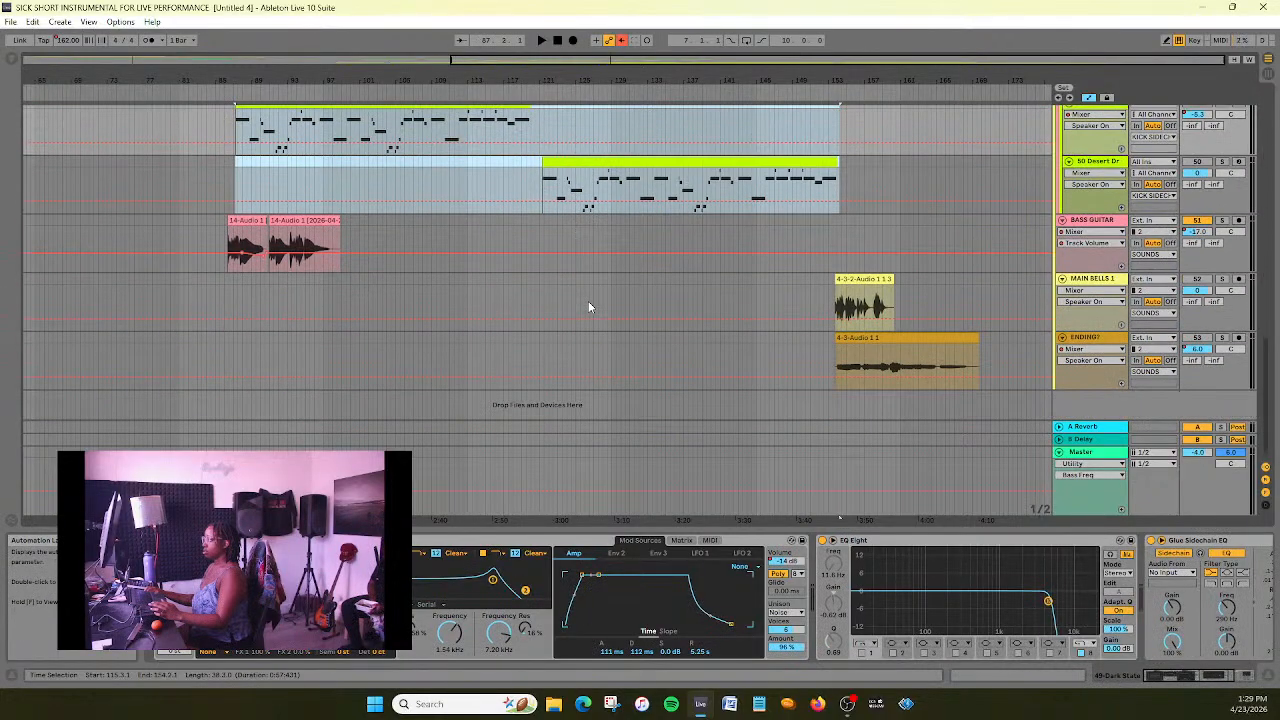
pyautogui.scroll(10, 588, 301)
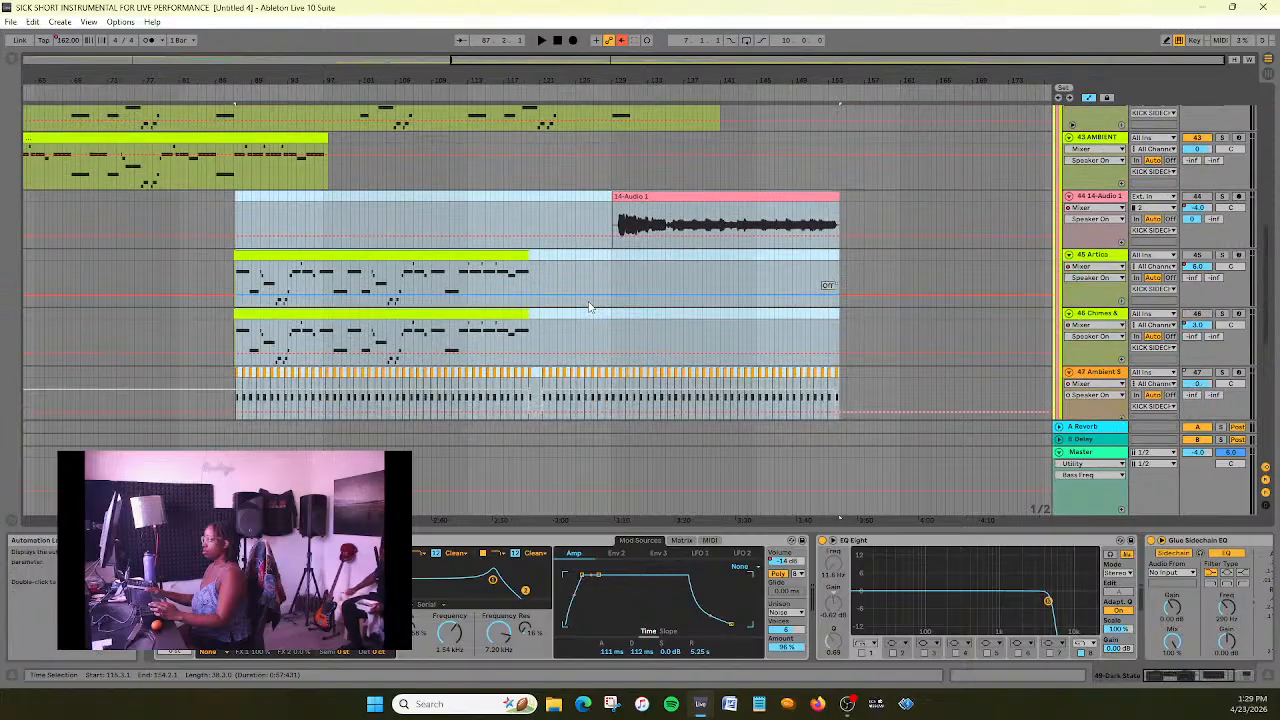
# - Extend the selection's start to 87.1.1, at the exact beginning of the 45 Artica and 46 Chimes clips
pyautogui.moveTo(454, 60); pyautogui.dragTo(555, 150)
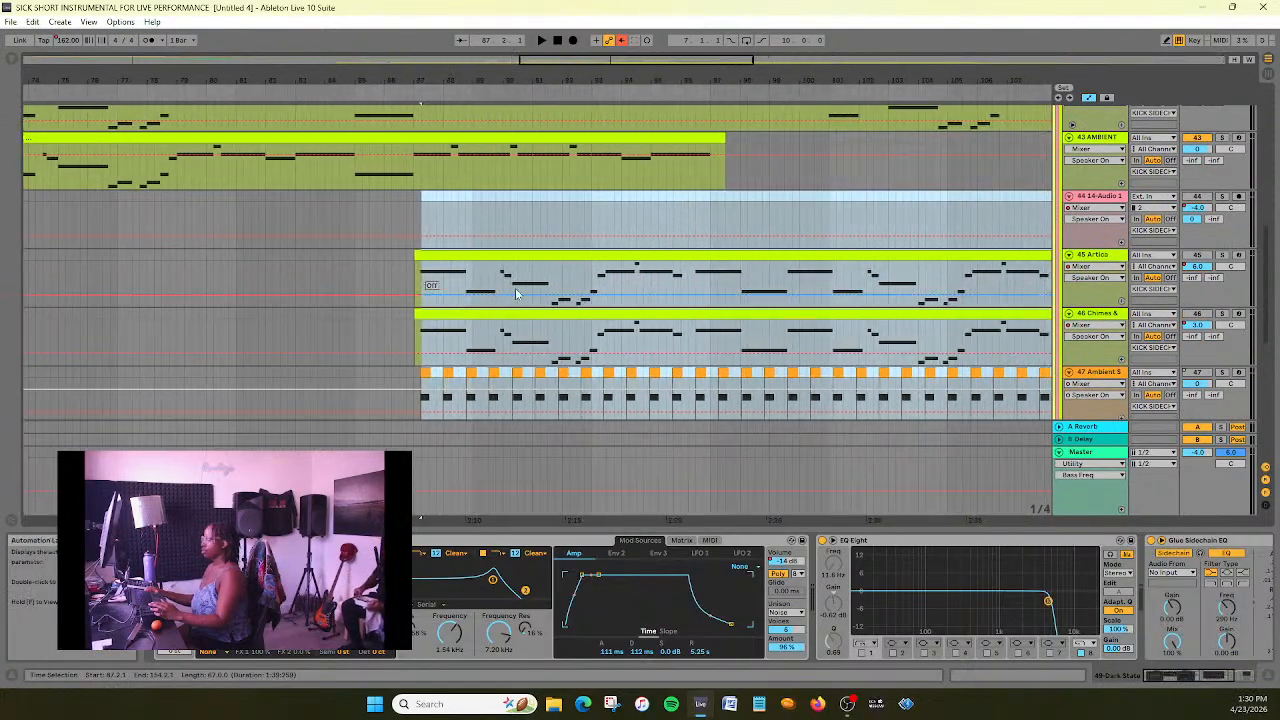
pyautogui.keyDown('shift'); pyautogui.click(416, 257); pyautogui.keyUp('shift')
pyautogui.scroll(-5, 590, 264)
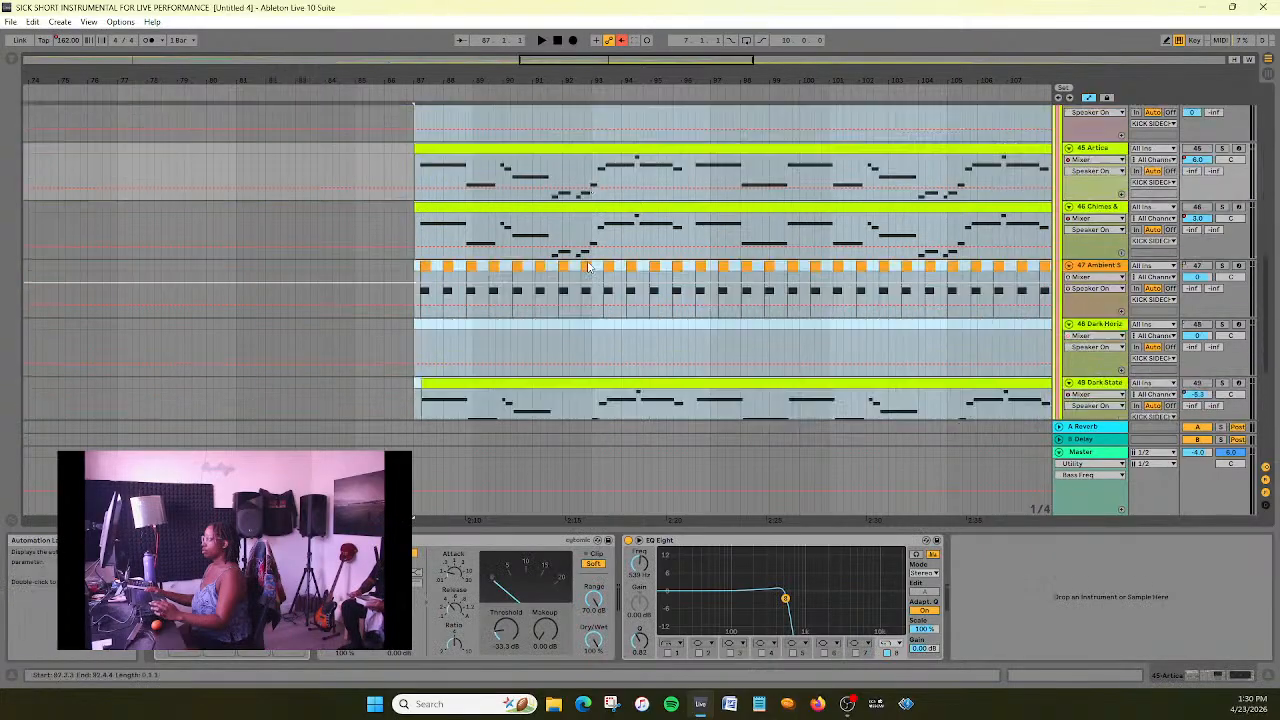
# - Move the selected clips on tracks 44 through 50 later in the arrangement so the block starts at bar 99
pyautogui.doubleClick(598, 60)
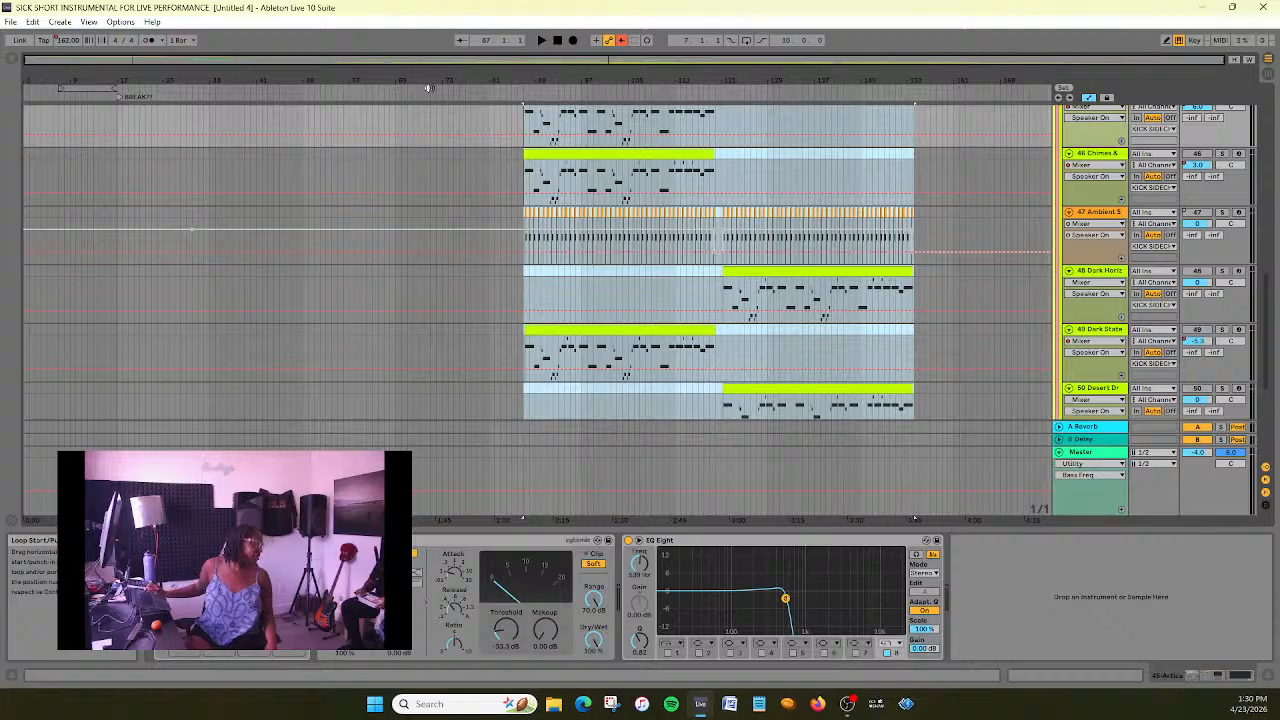
pyautogui.scroll(6, 395, 228)
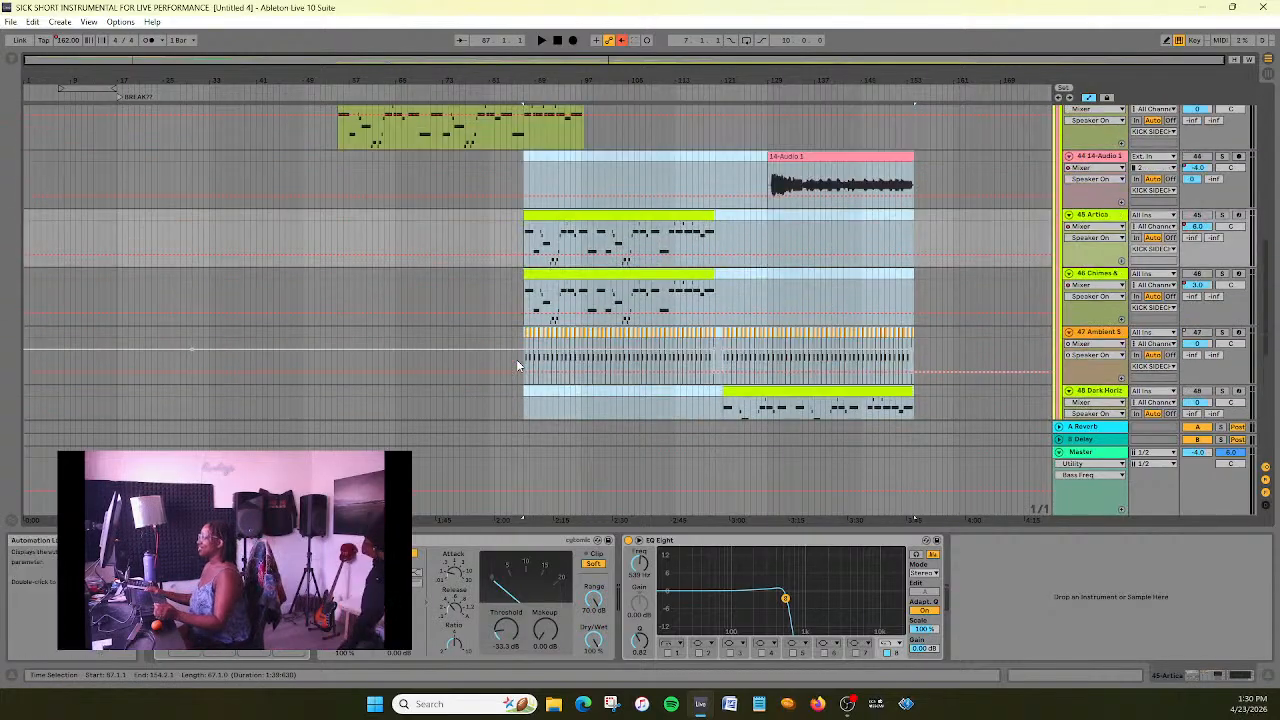
pyautogui.moveTo(613, 61); pyautogui.dragTo(638, 126)
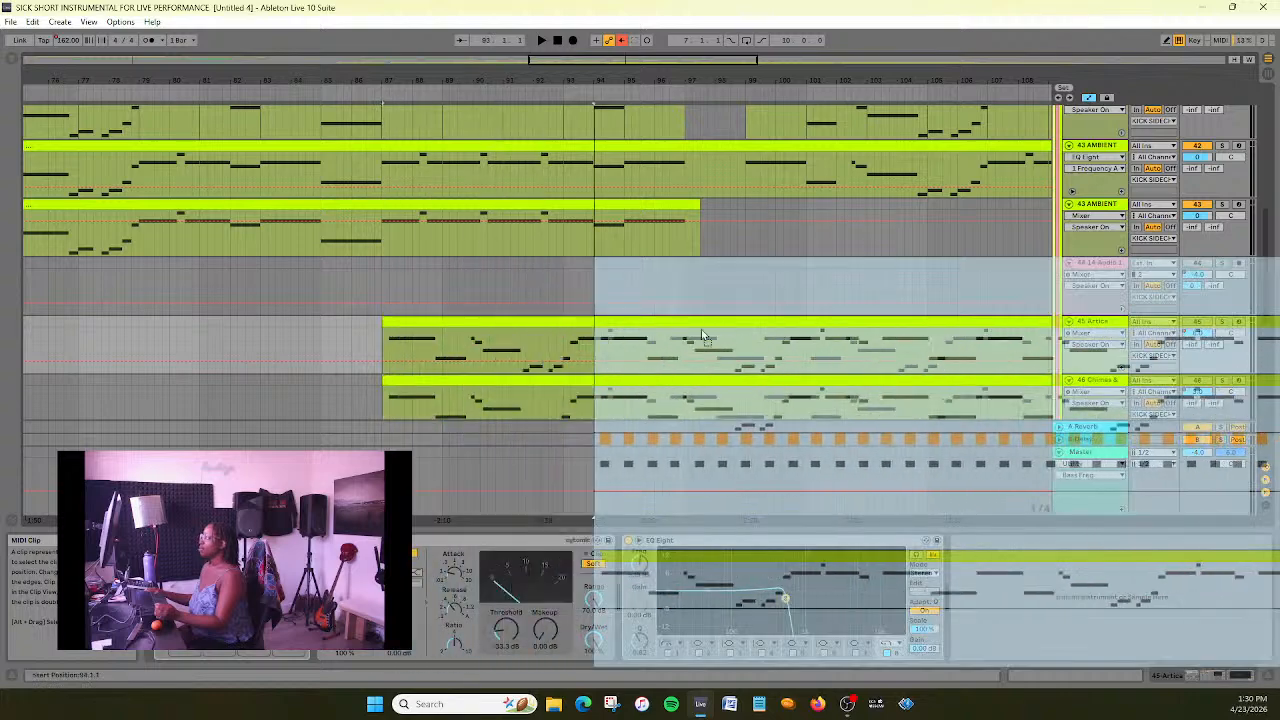
pyautogui.moveTo(828, 329); pyautogui.dragTo(827, 323)
pyautogui.moveTo(536, 76); pyautogui.dragTo(234, 57)
# - Check the alignment of the moved clips against the ambient bass, BASS GUITAR, MAIN BELLS 1 and ENDING? clips
pyautogui.scroll(-5, 346, 261)
pyautogui.scroll(-1, 700, 280)
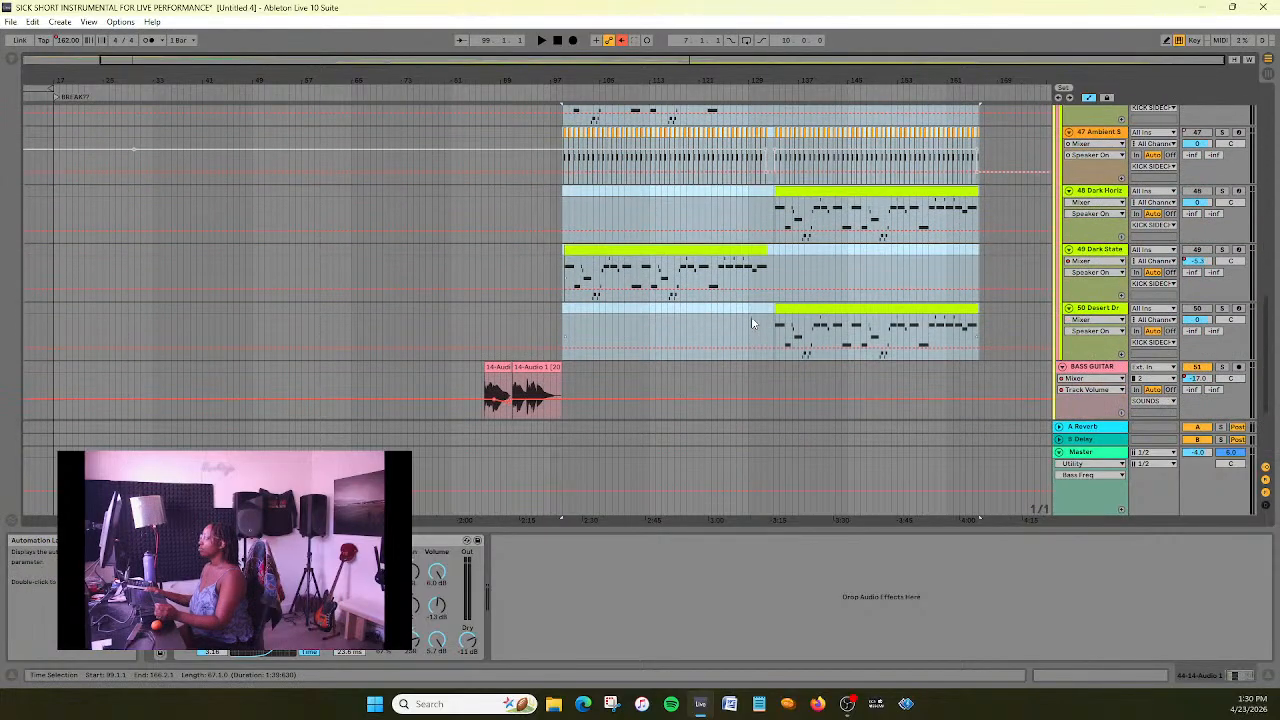
pyautogui.scroll(-5, 752, 323)
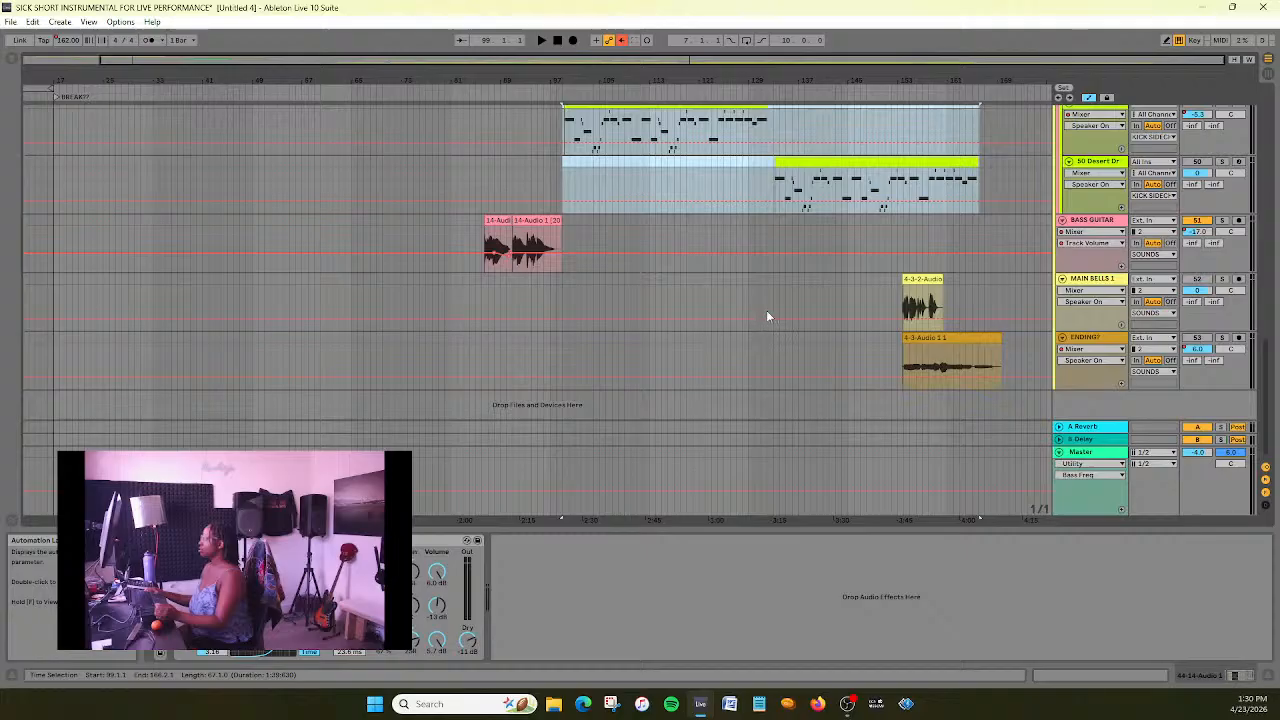
pyautogui.scroll(4, 857, 345)
pyautogui.scroll(-4, 857, 345)
pyautogui.scroll(10, 858, 342)
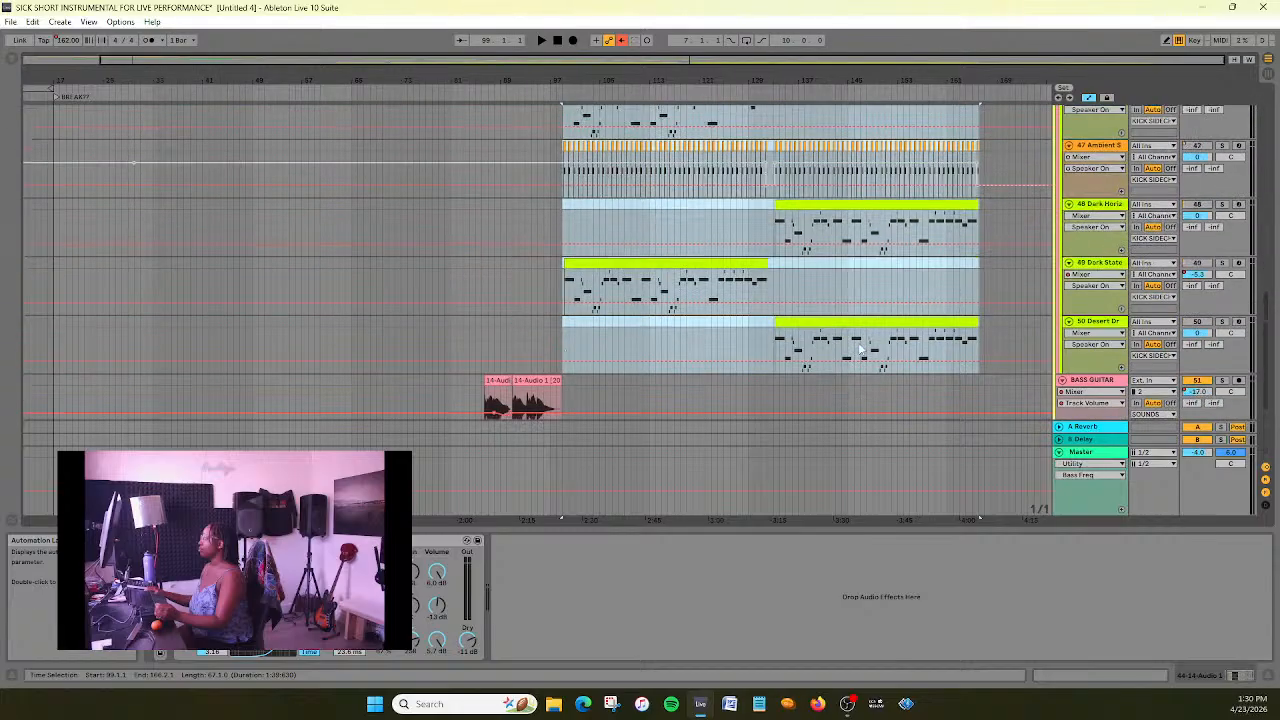
pyautogui.scroll(-2, 776, 356)
pyautogui.click(750, 330)
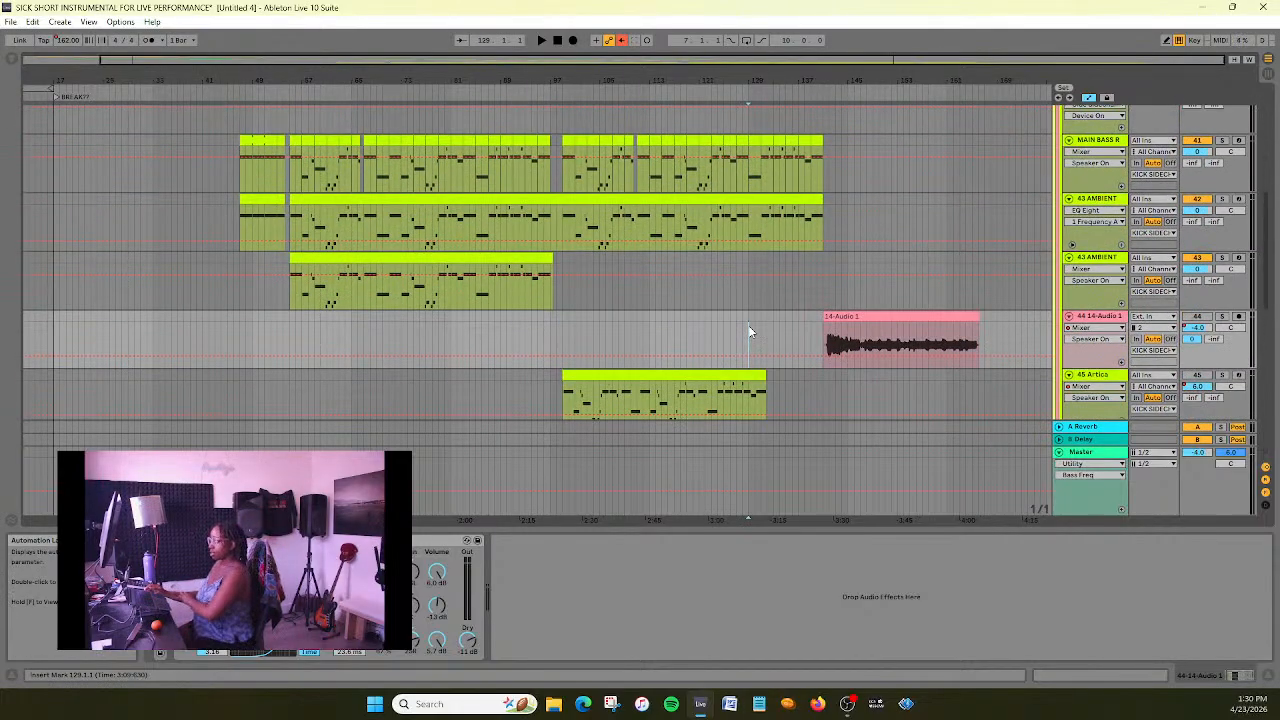
pyautogui.scroll(-2, 741, 311)
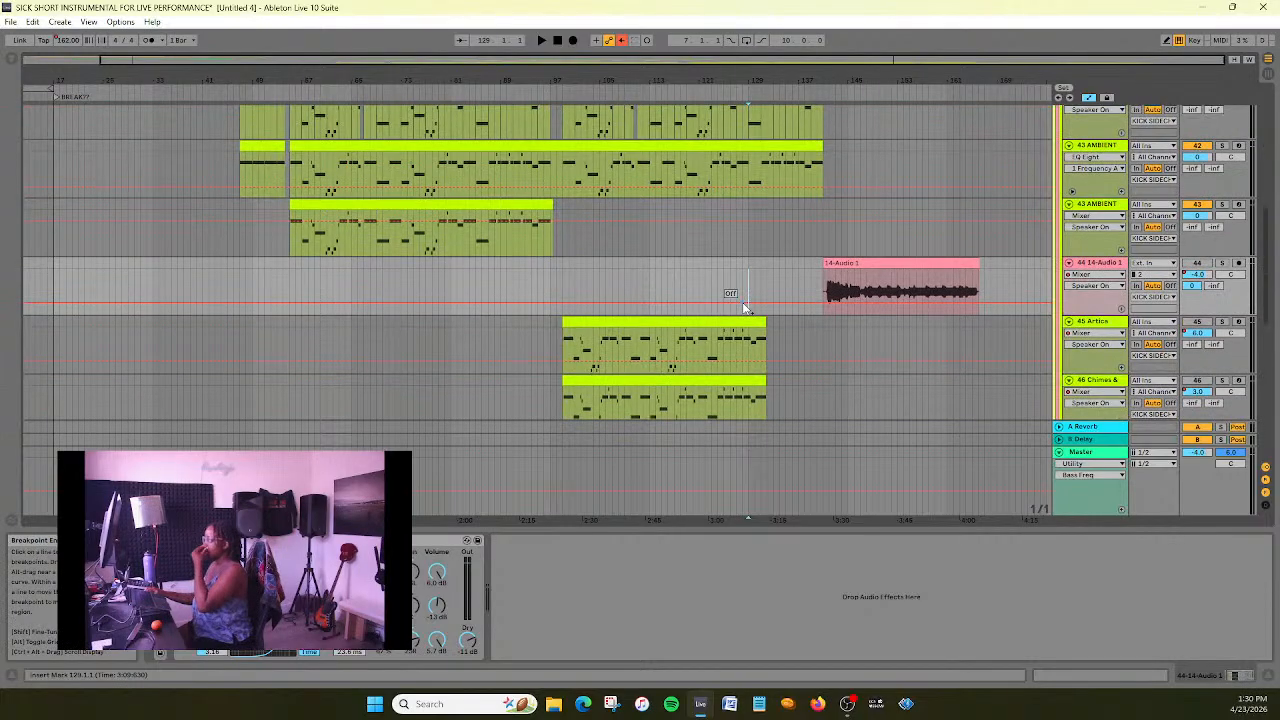
pyautogui.moveTo(575, 58); pyautogui.dragTo(741, 65)
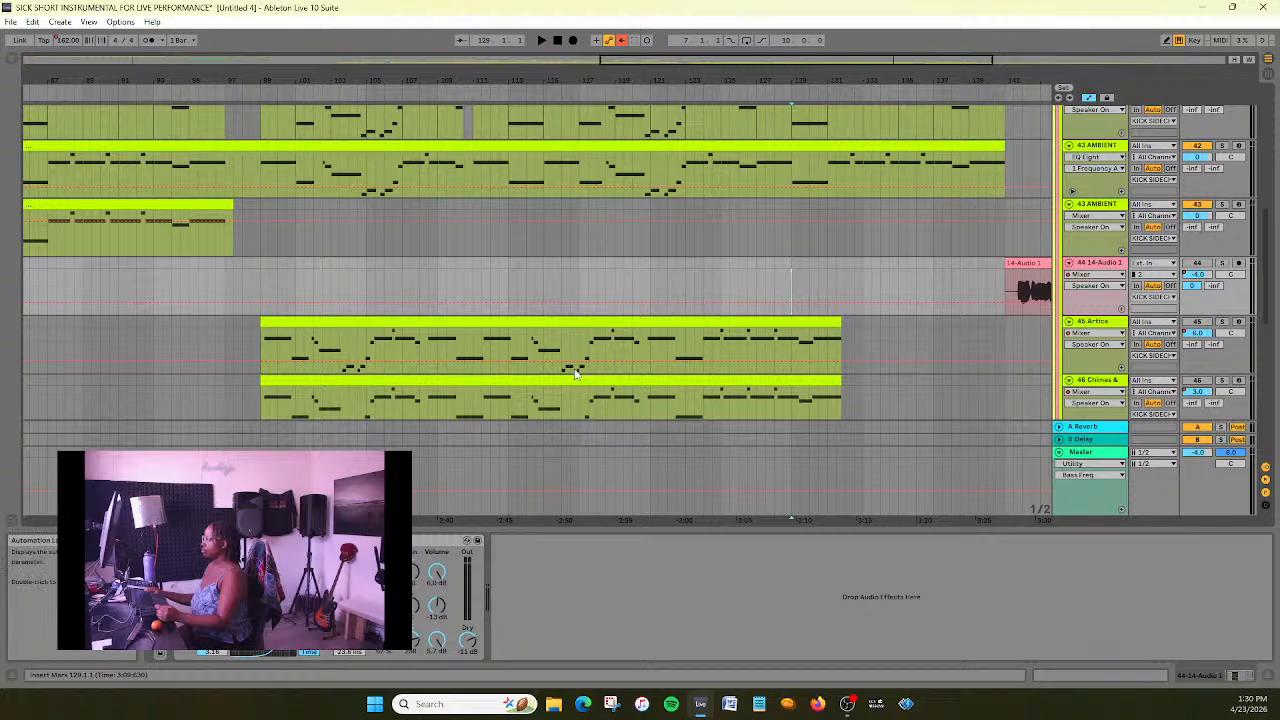
pyautogui.moveTo(664, 59); pyautogui.dragTo(606, 46)
pyautogui.scroll(-5, 653, 162)
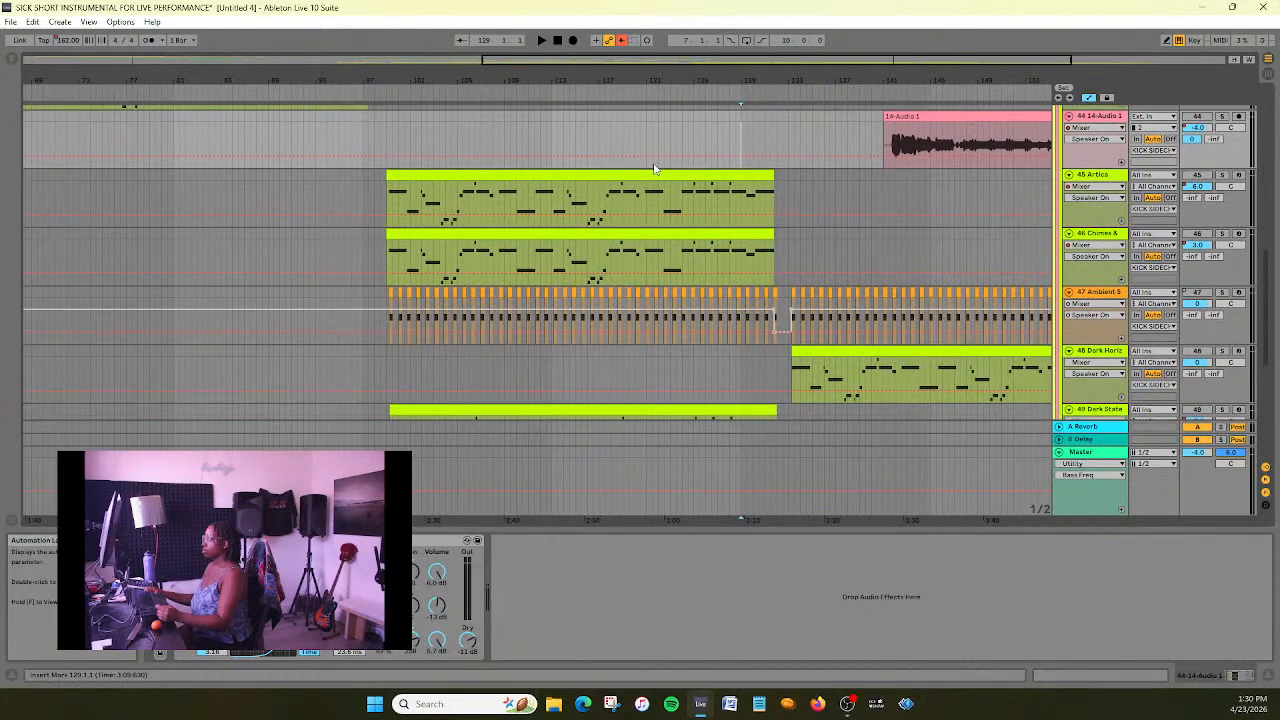
pyautogui.scroll(4, 653, 168)
# - Play the arrangement from about bar 82 and follow the MAIN BASS and ambient tracks toward the moved clips
pyautogui.click(187, 93)
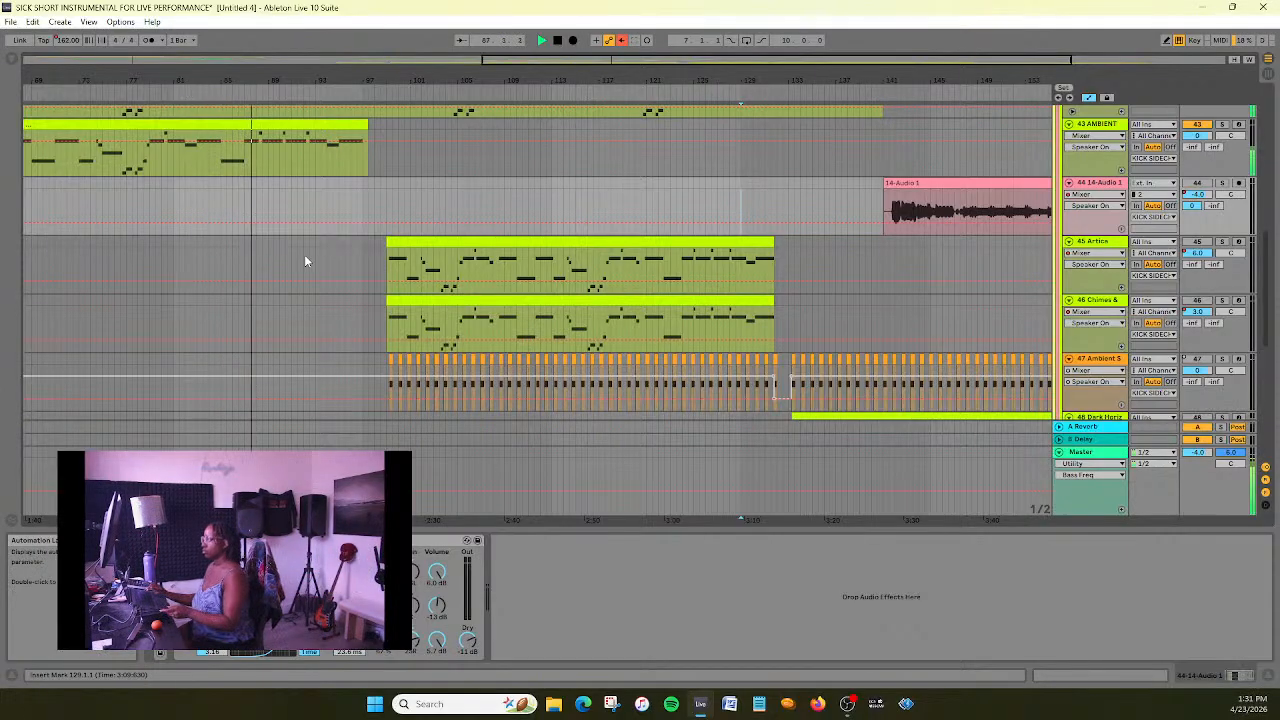
pyautogui.scroll(2, 304, 254)
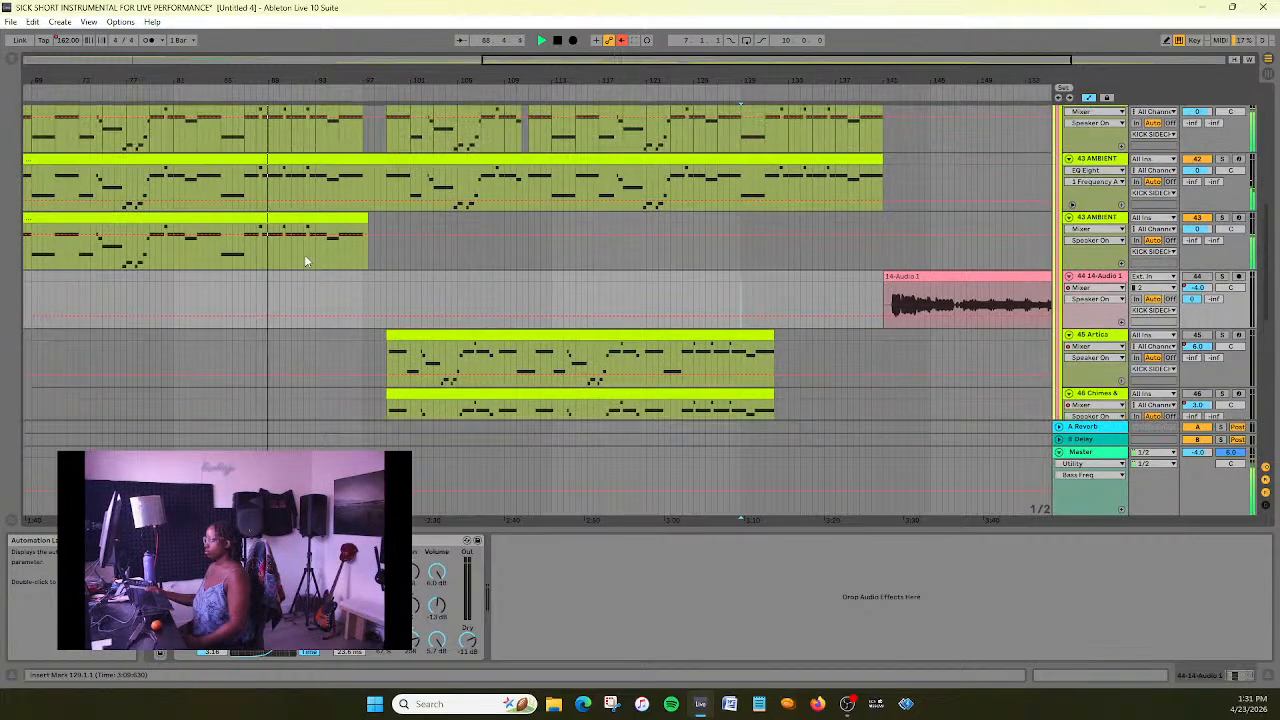
pyautogui.scroll(1, 425, 294)
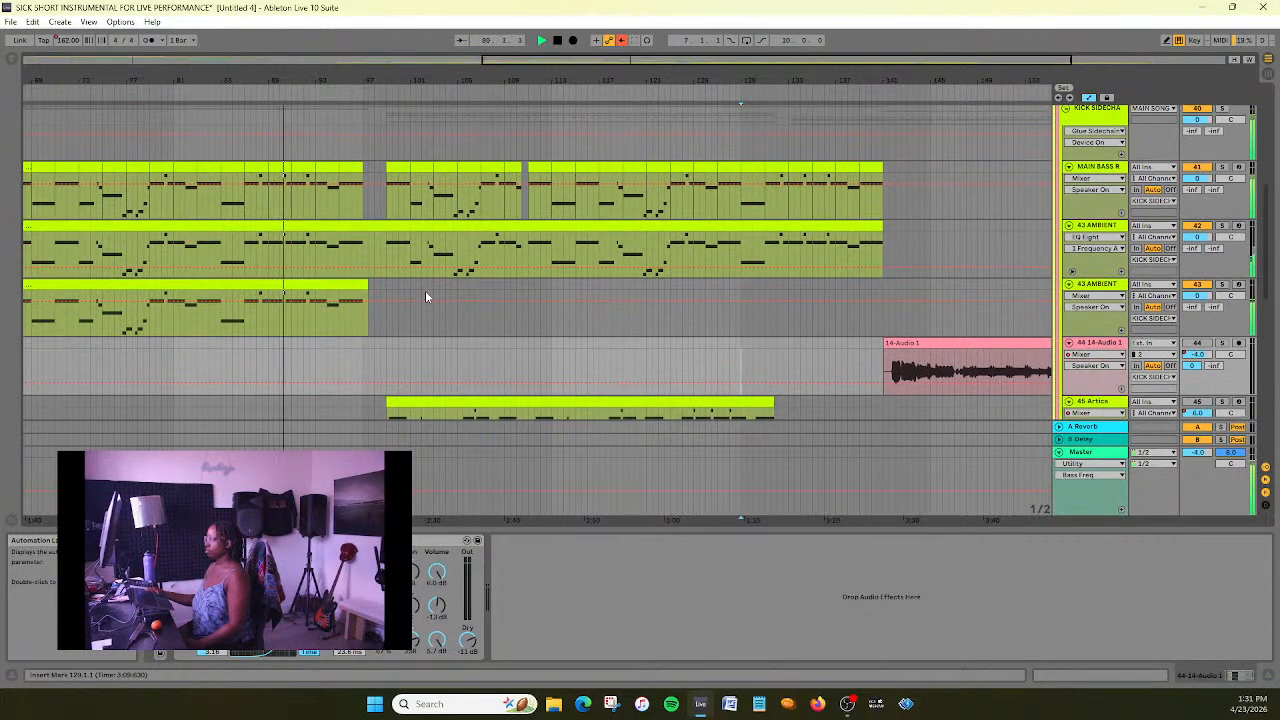
pyautogui.scroll(-1, 428, 290)
pyautogui.scroll(1, 430, 284)
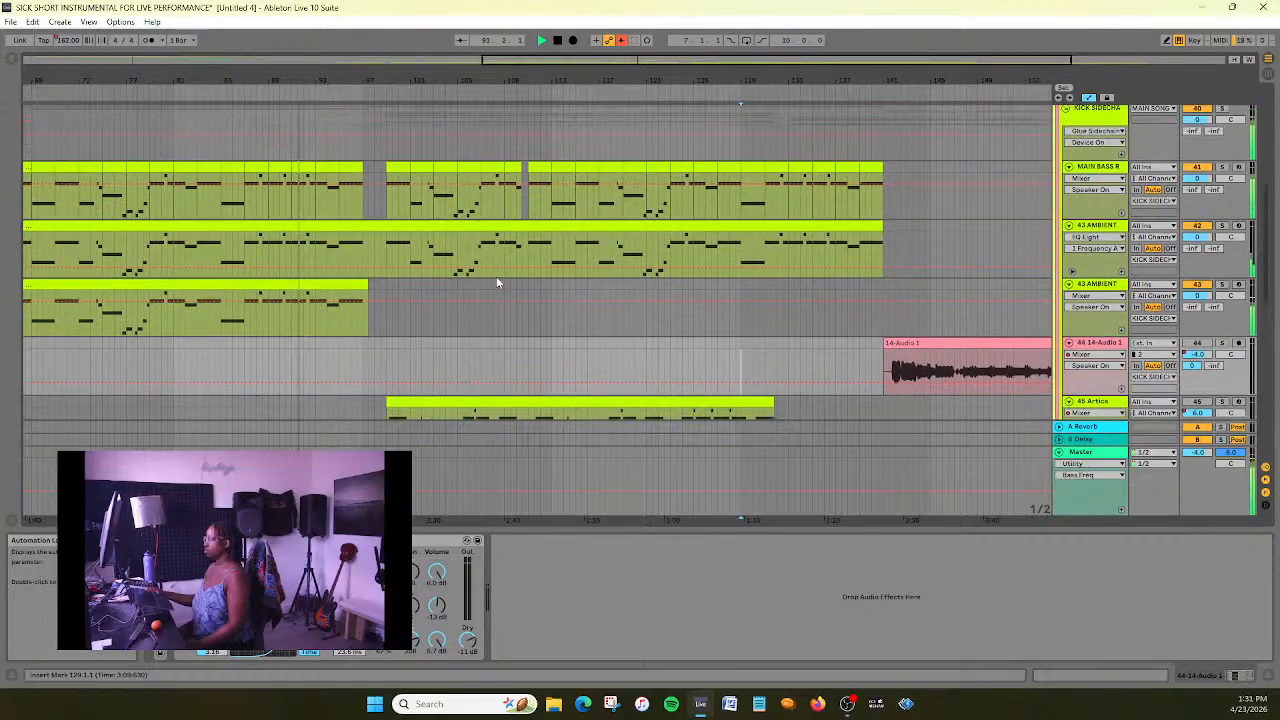
pyautogui.scroll(-1, 494, 278)
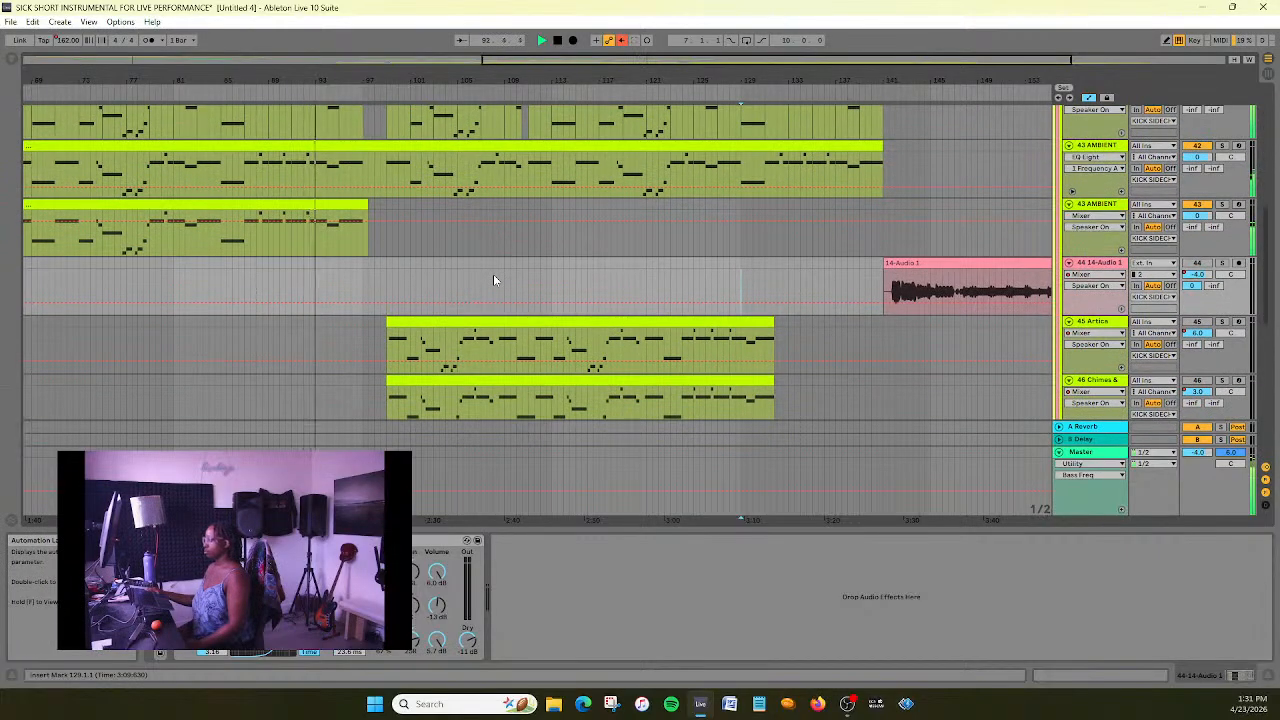
# - Activate the 45 Artica track during playback and listen to its entry at bar 99 with the bass tracks
pyautogui.scroll(-3, 493, 274)
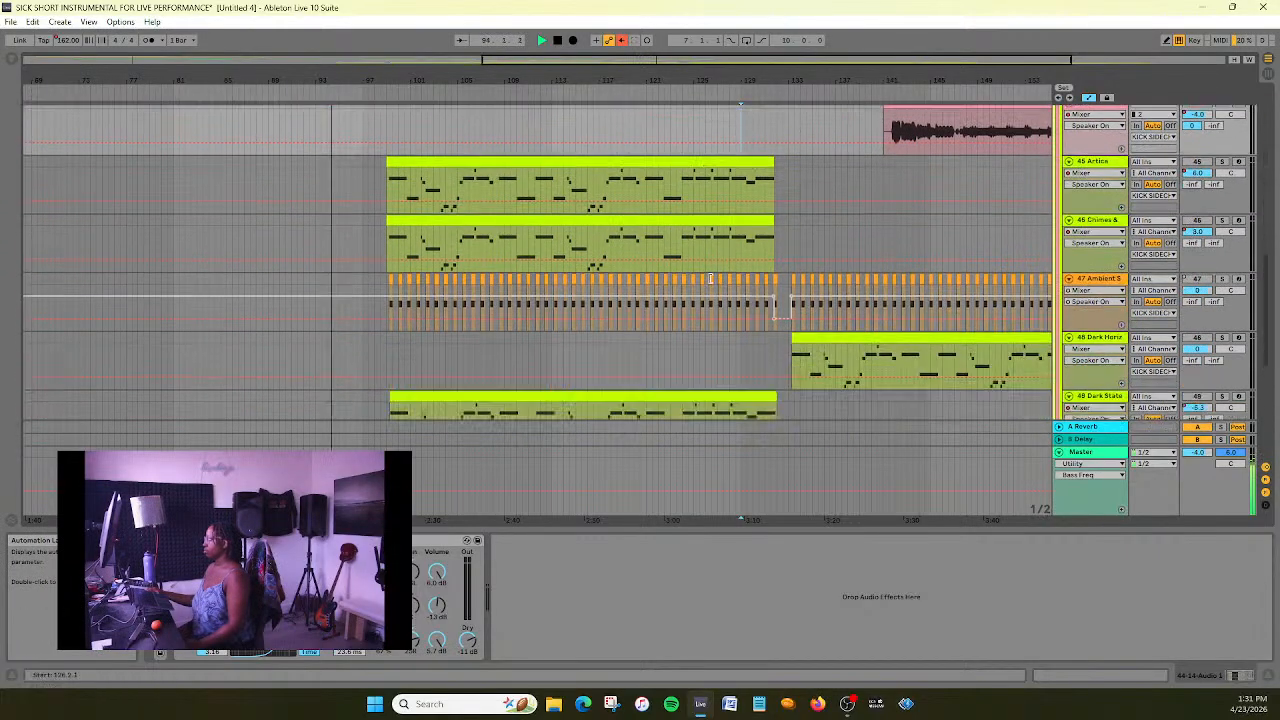
pyautogui.scroll(2, 690, 295)
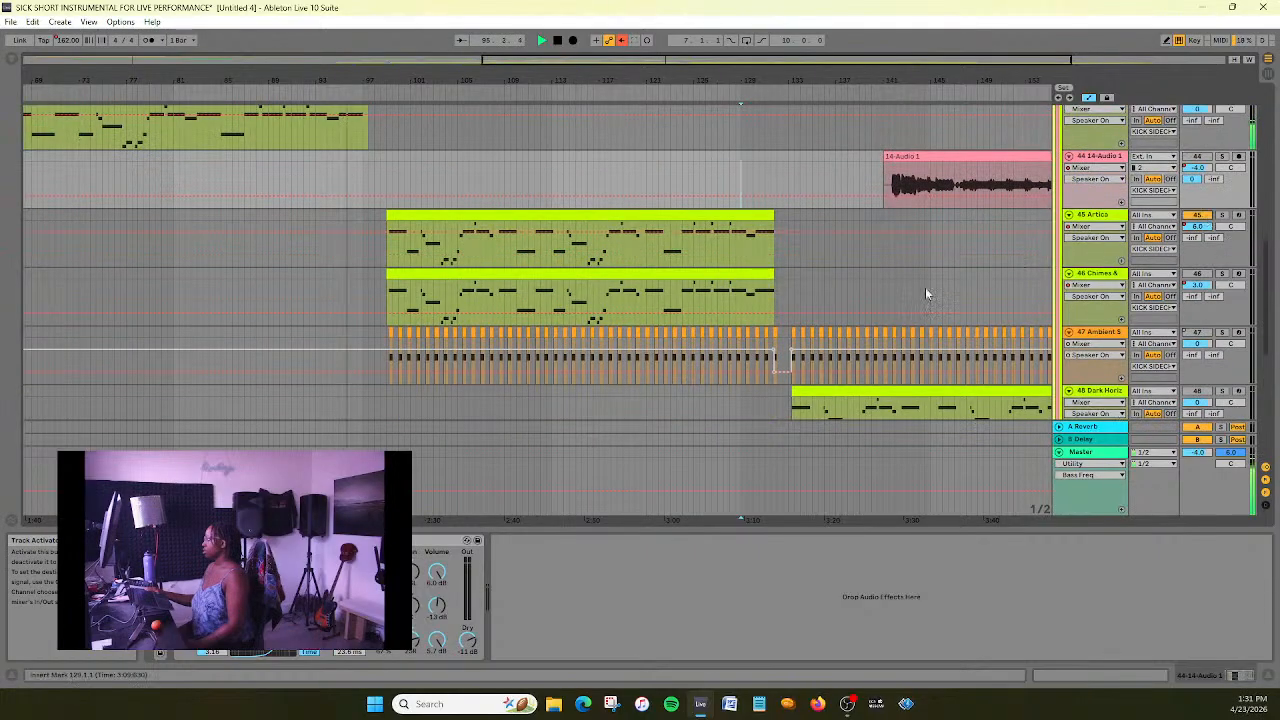
pyautogui.scroll(2, 710, 319)
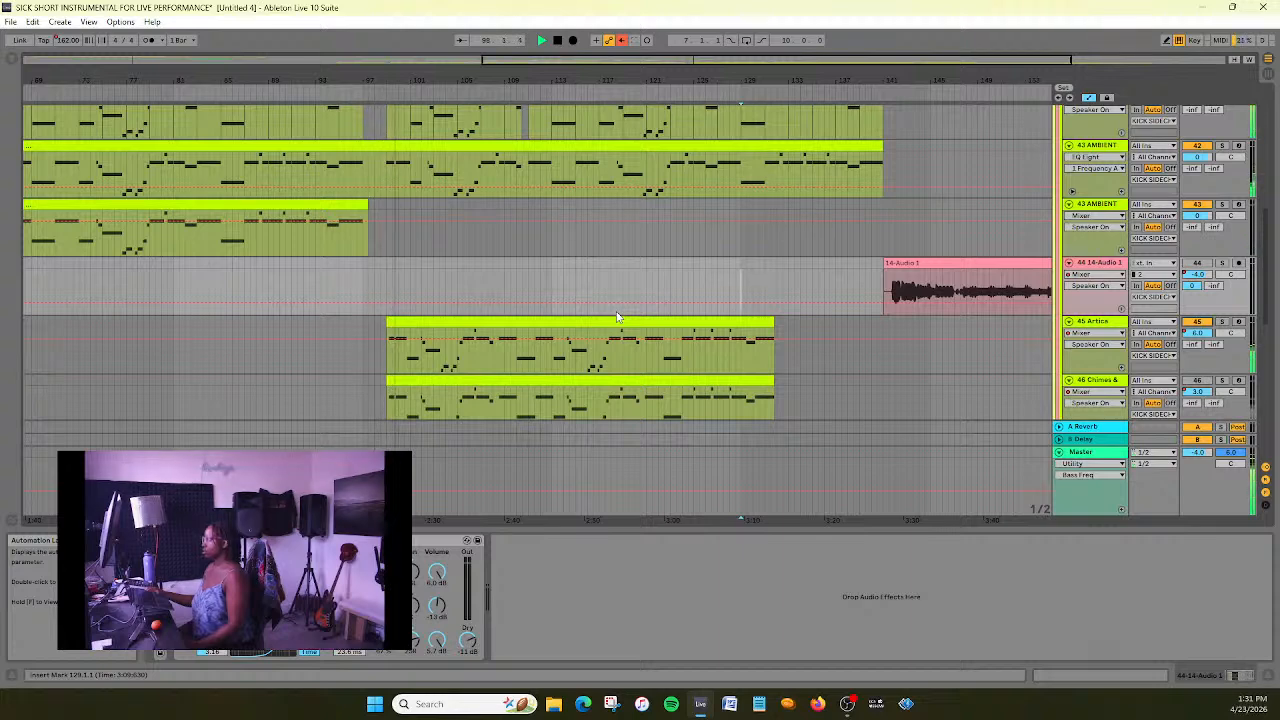
pyautogui.scroll(1, 560, 203)
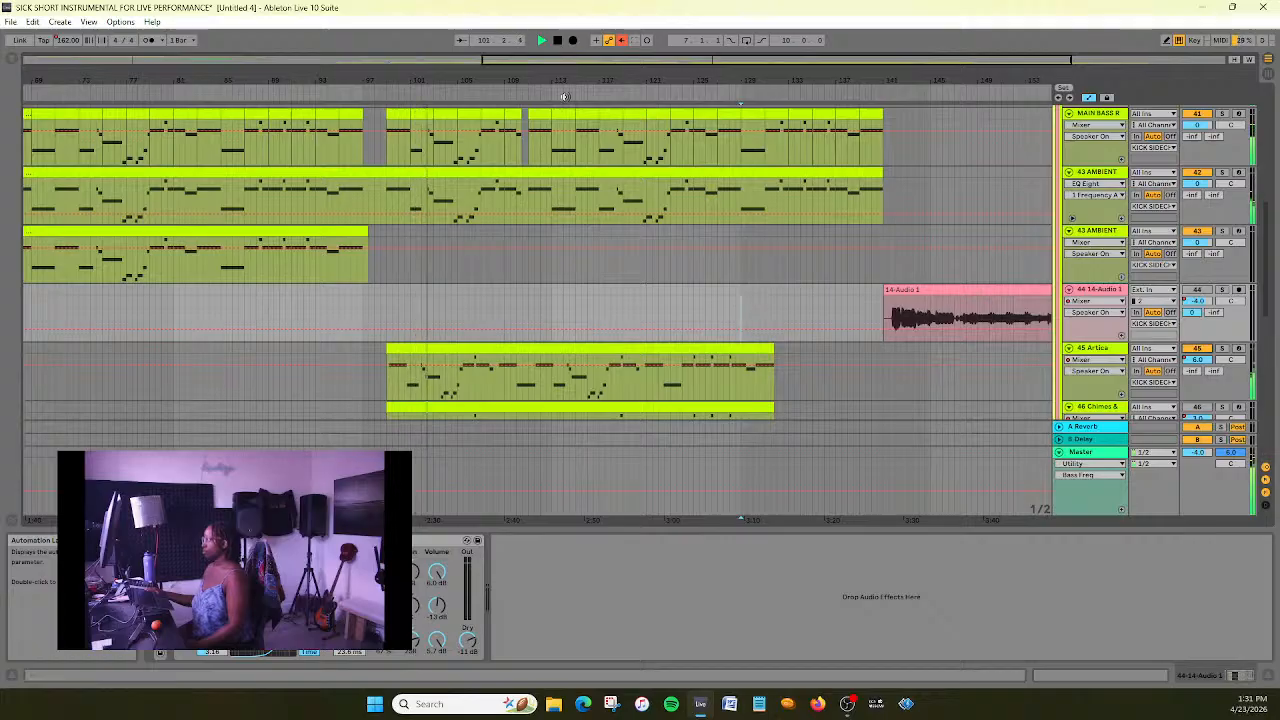
# - Stop playback and duplicate the 43 AMBIENT track numbered 42, including its clips and devices
pyautogui.click(557, 41)
pyautogui.scroll(1, 546, 271)
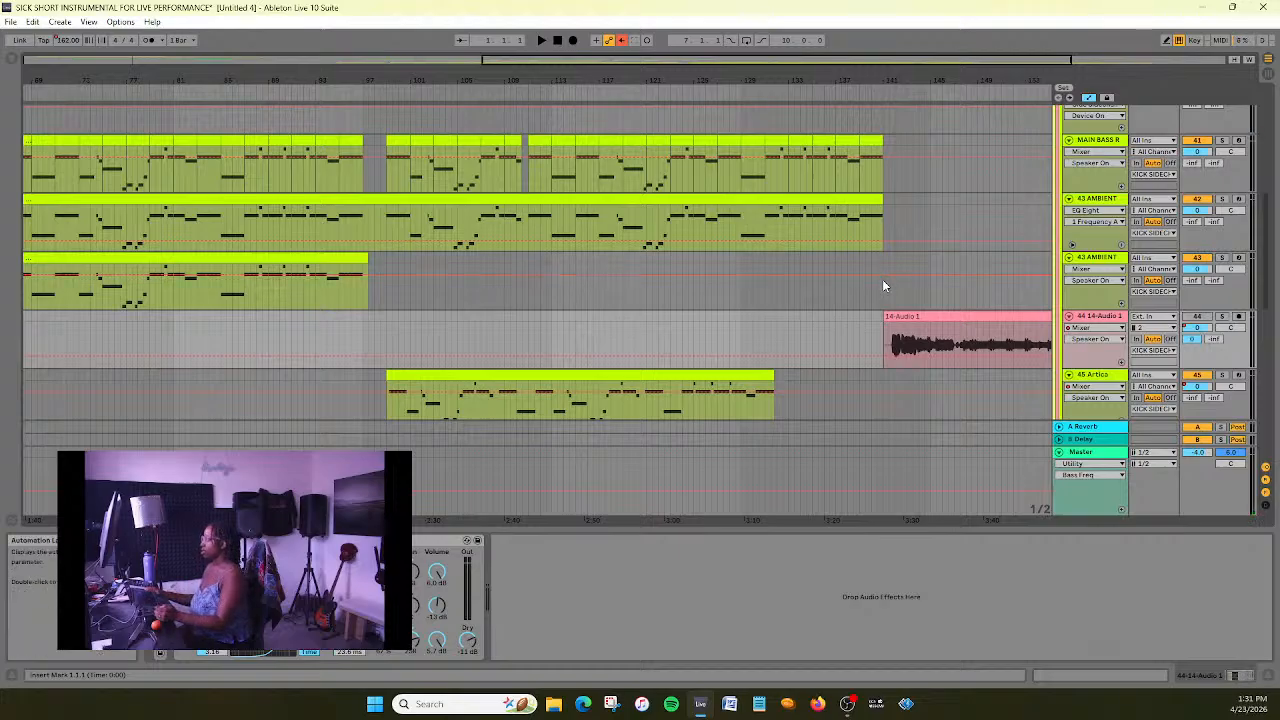
pyautogui.moveTo(512, 61); pyautogui.dragTo(512, 80)
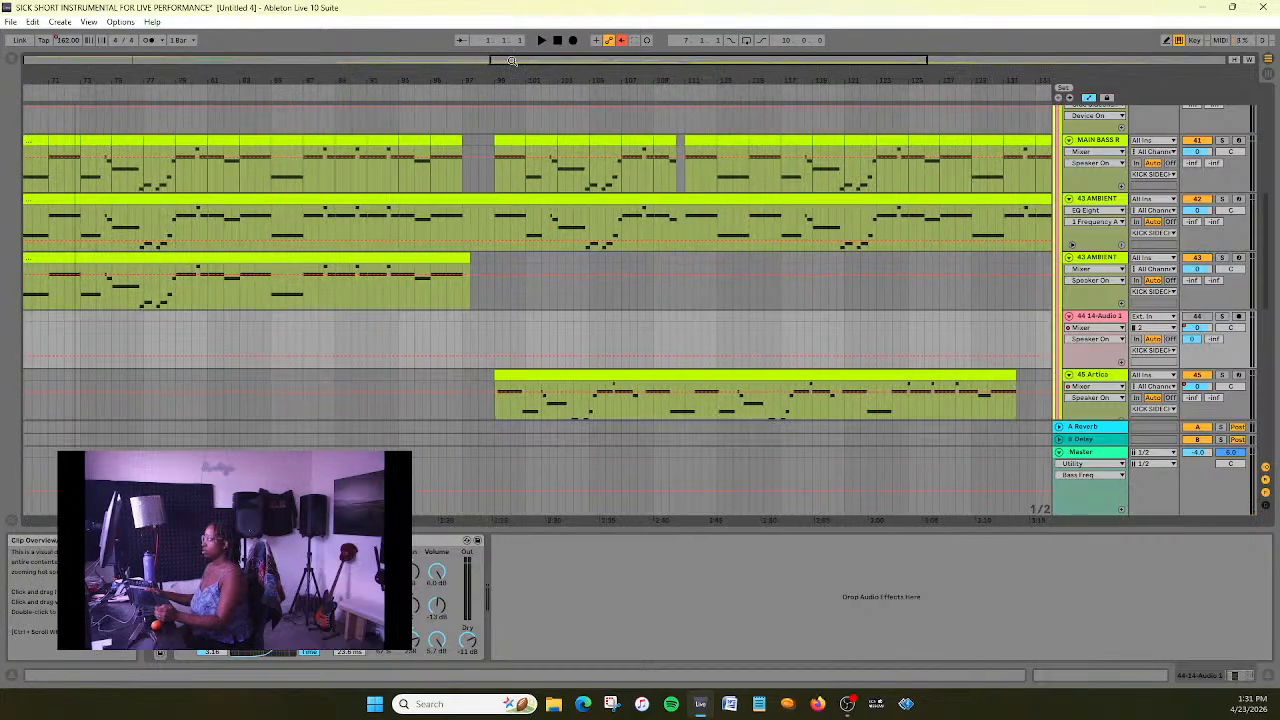
pyautogui.click(493, 222)
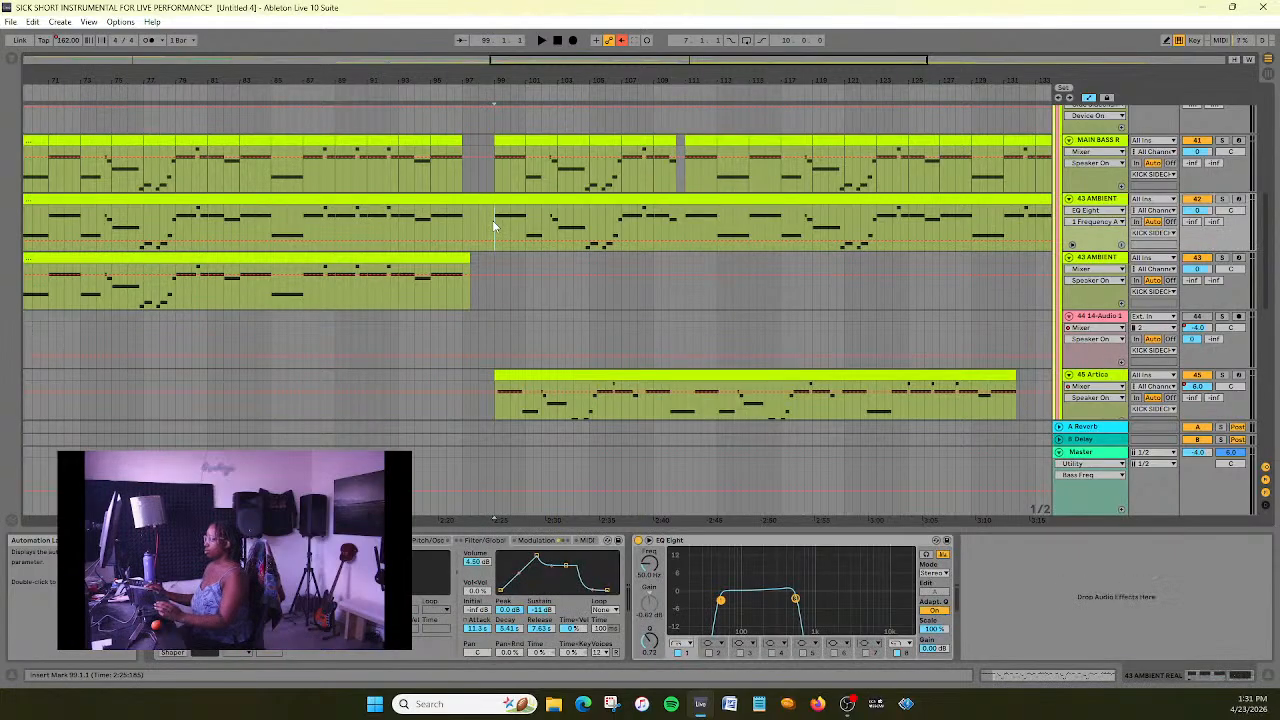
pyautogui.moveTo(508, 61); pyautogui.dragTo(508, 43)
pyautogui.click(519, 200)
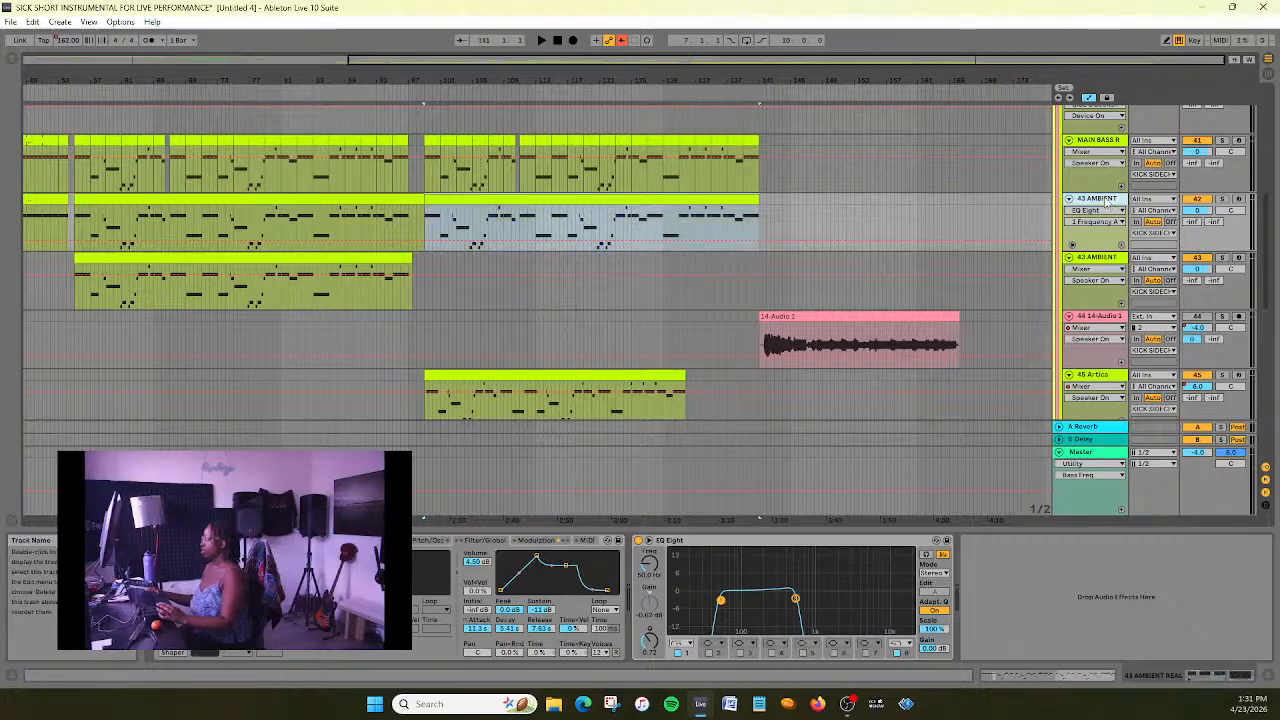
pyautogui.hotkey('ctrl', 'd')
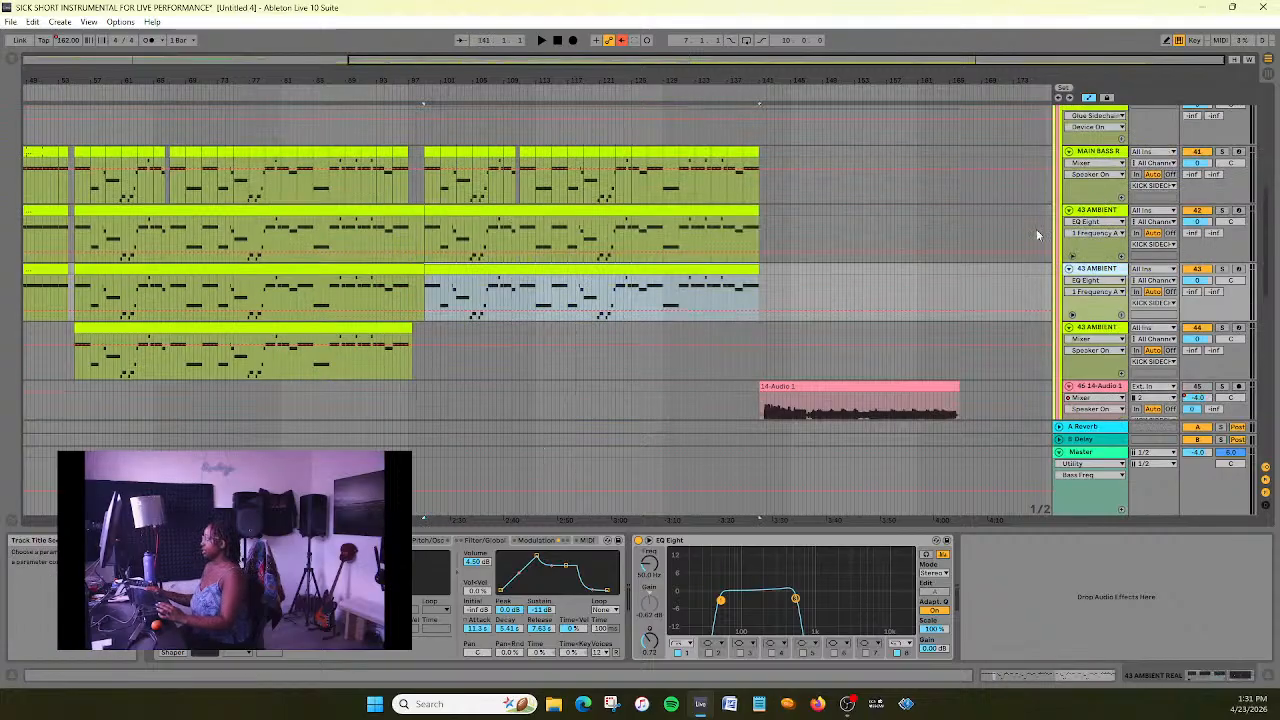
# - Move the duplicated 43 AMBIENT track between the 14-Audio 1 and Artica tracks
pyautogui.scroll(-2, 949, 240)
pyautogui.scroll(-2, 970, 249)
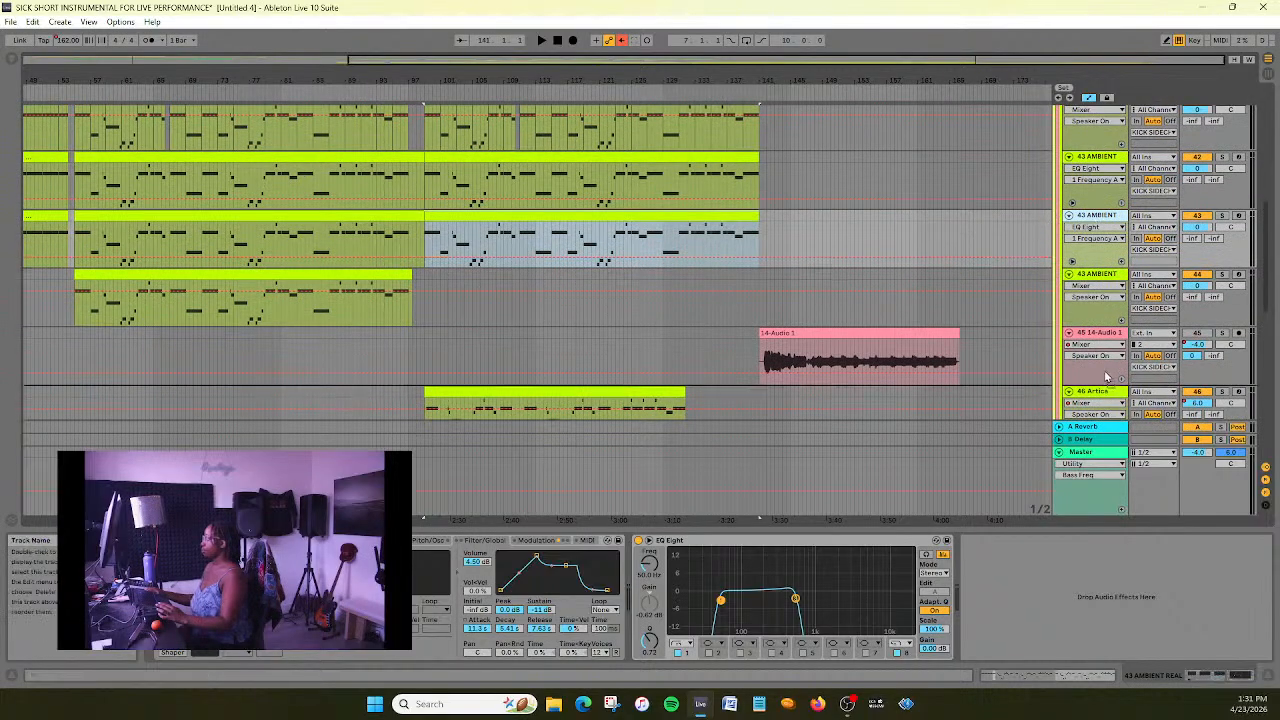
pyautogui.moveTo(1097, 216); pyautogui.dragTo(1103, 377)
pyautogui.scroll(-1, 1013, 274)
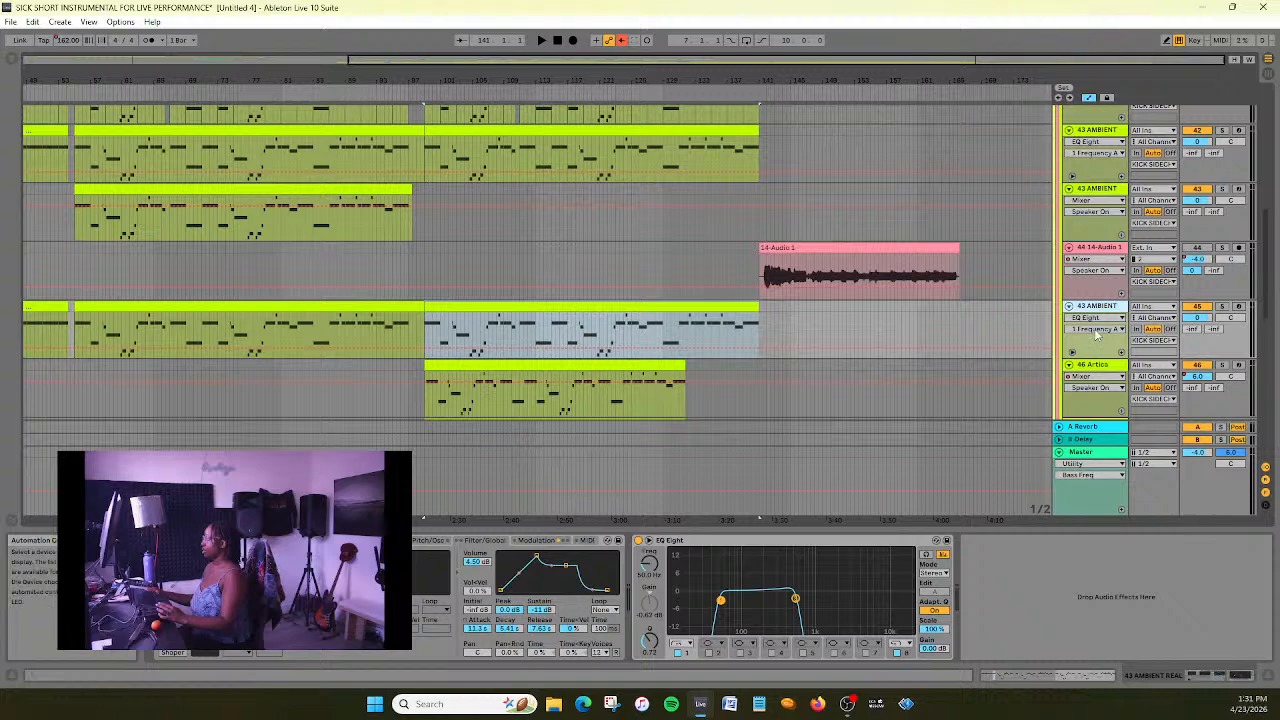
# - Delete the two clips before bar 99 on the duplicated 43 AMBIENT track
pyautogui.moveTo(469, 60); pyautogui.dragTo(180, 84)
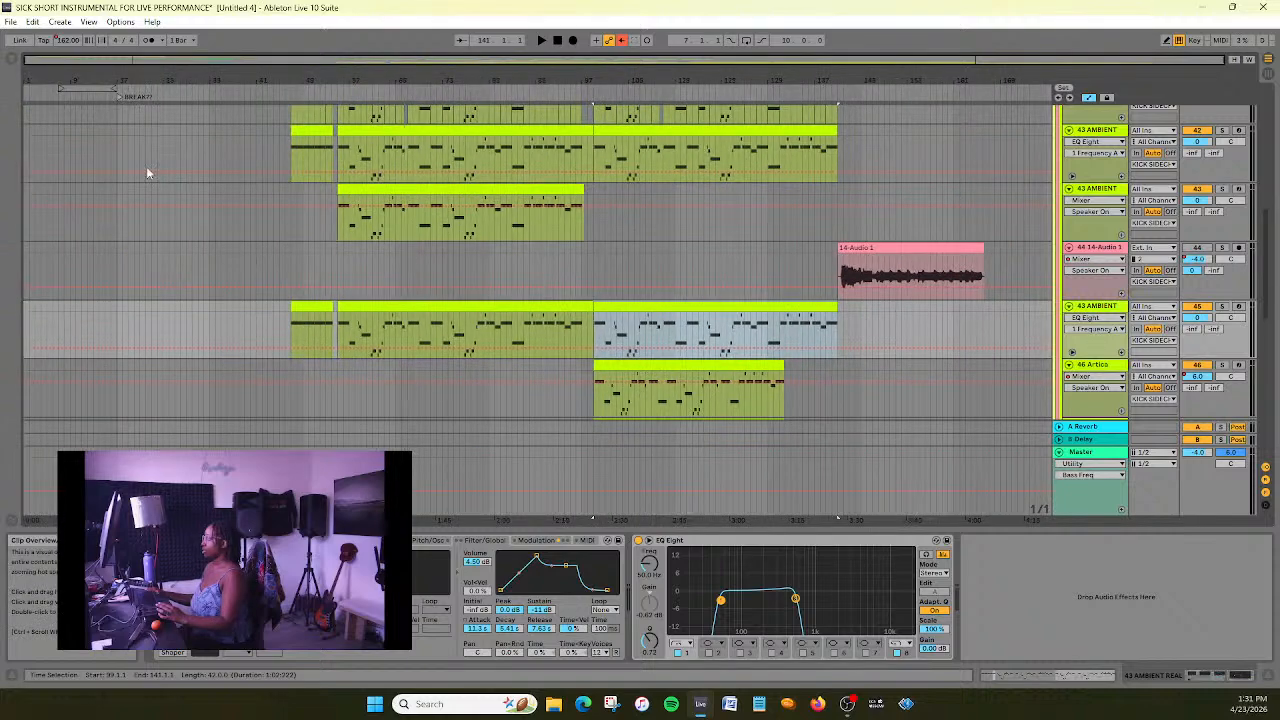
pyautogui.click(299, 307)
pyautogui.press('Delete')
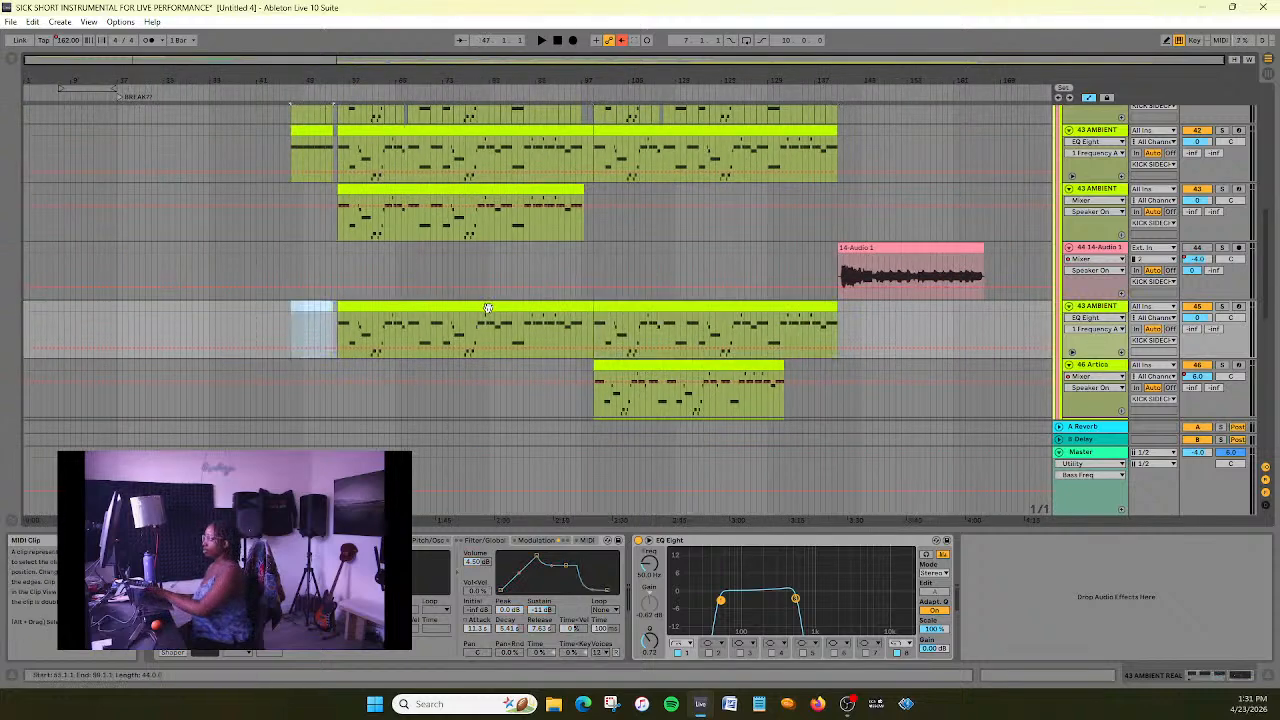
pyautogui.click(487, 306)
pyautogui.press('Delete')
# - Replace the duplicated ambient track's devices with a copy of the 46 Artica track's device chain, and remove its Glue Compressor
pyautogui.click(1038, 365)
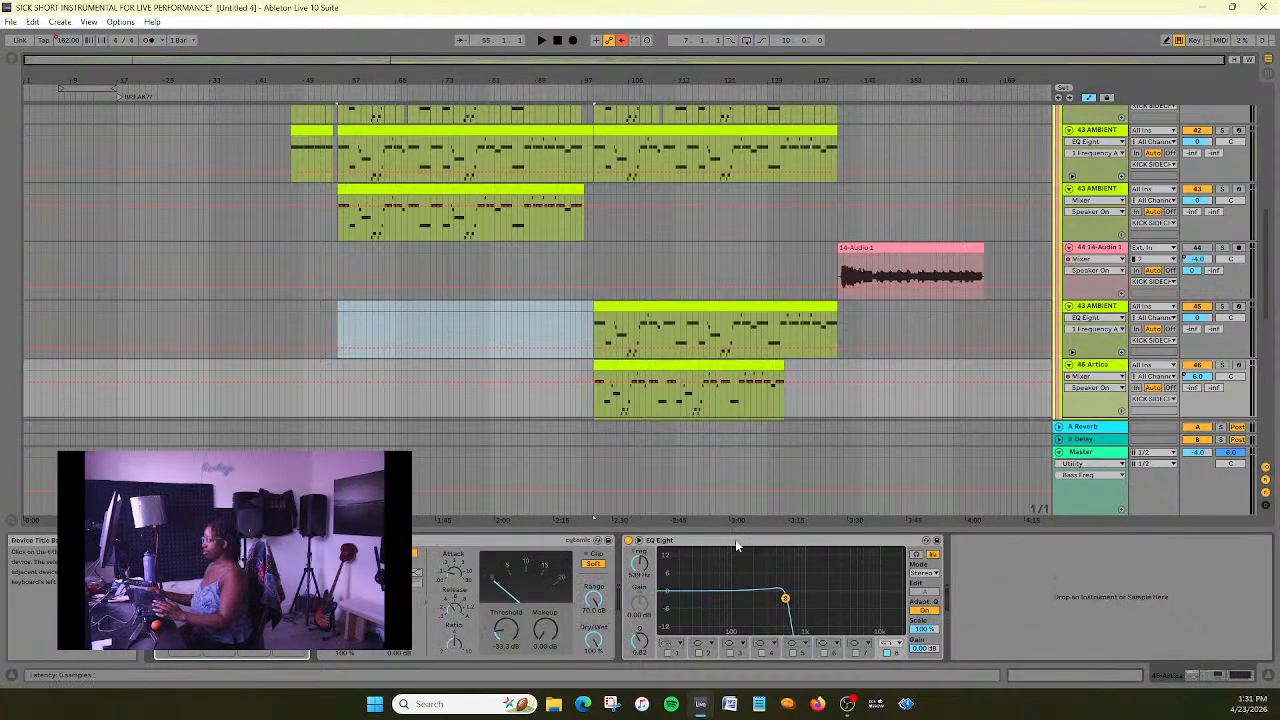
pyautogui.click(735, 540)
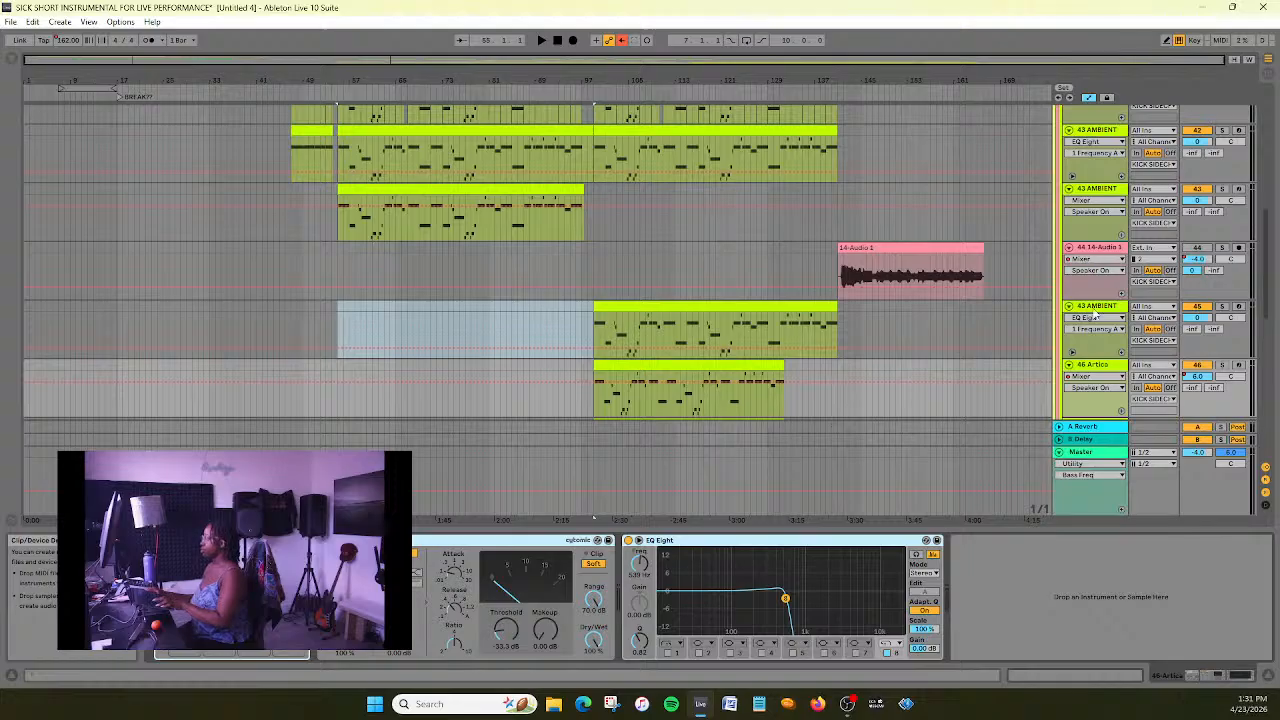
pyautogui.click(1097, 314)
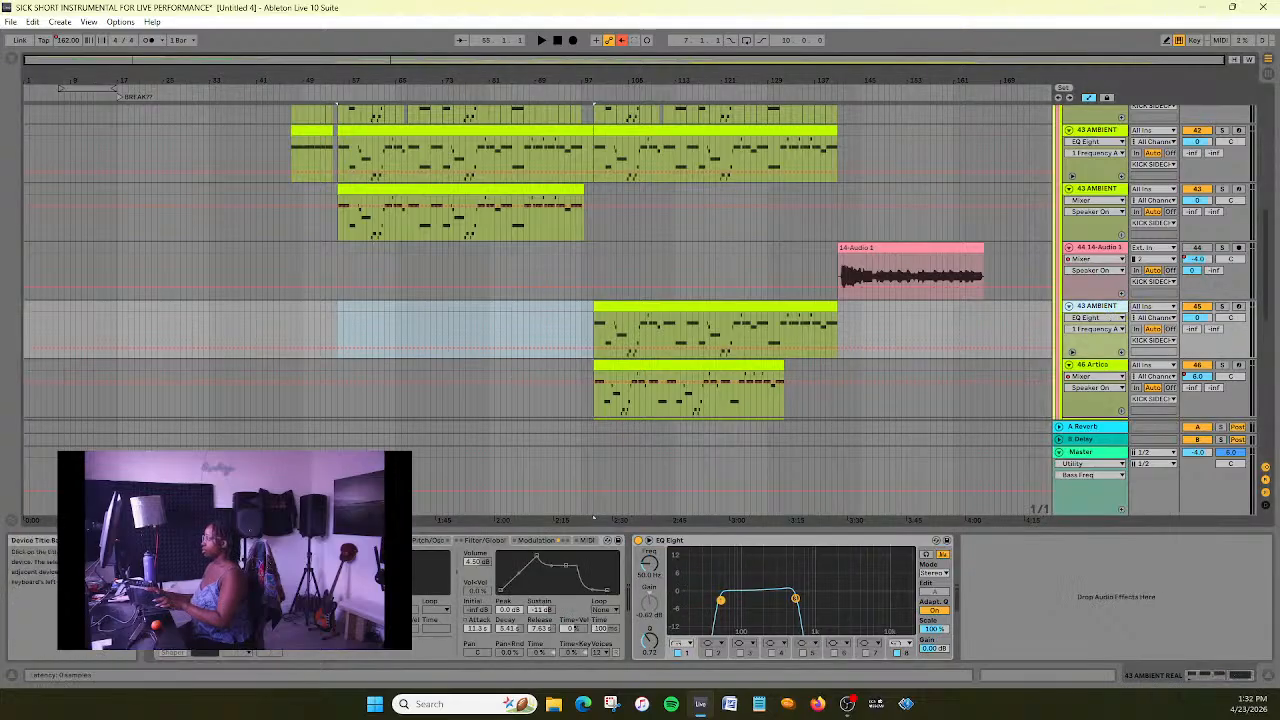
pyautogui.press('Delete')
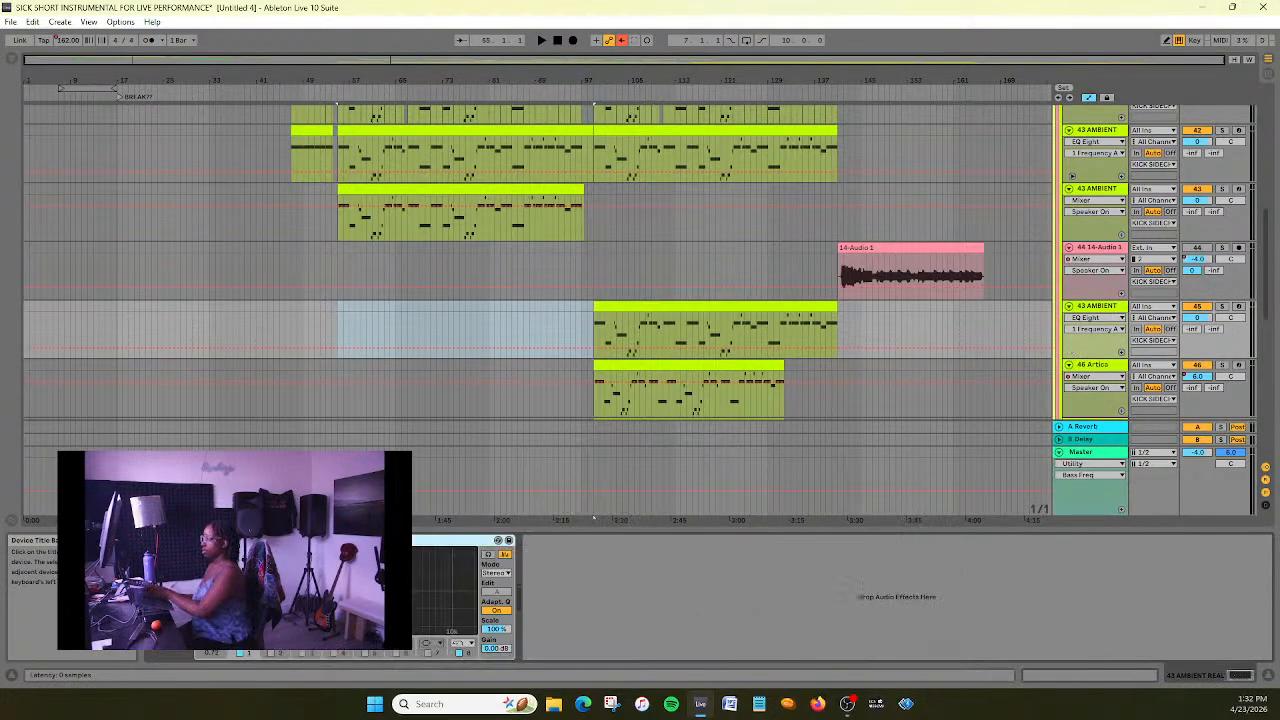
pyautogui.press('Delete')
pyautogui.hotkey('ctrl', 'z')
pyautogui.hotkey('ctrl', 'z')
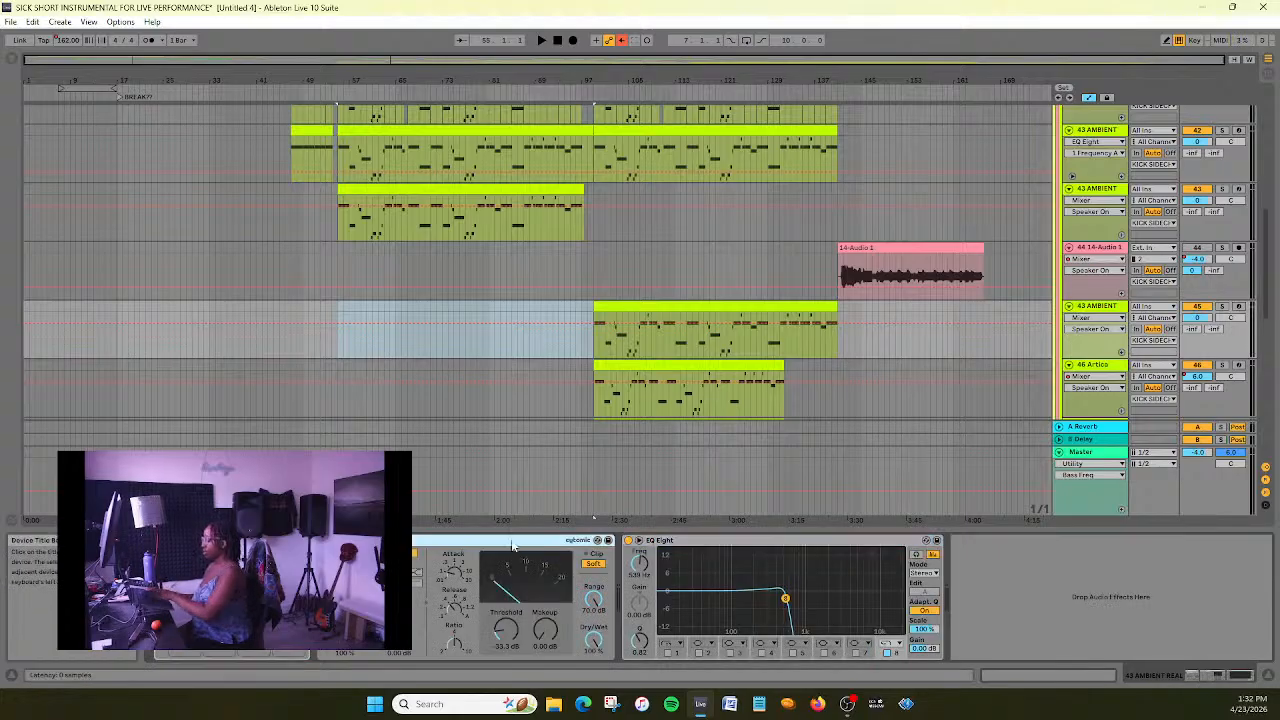
pyautogui.press('Delete')
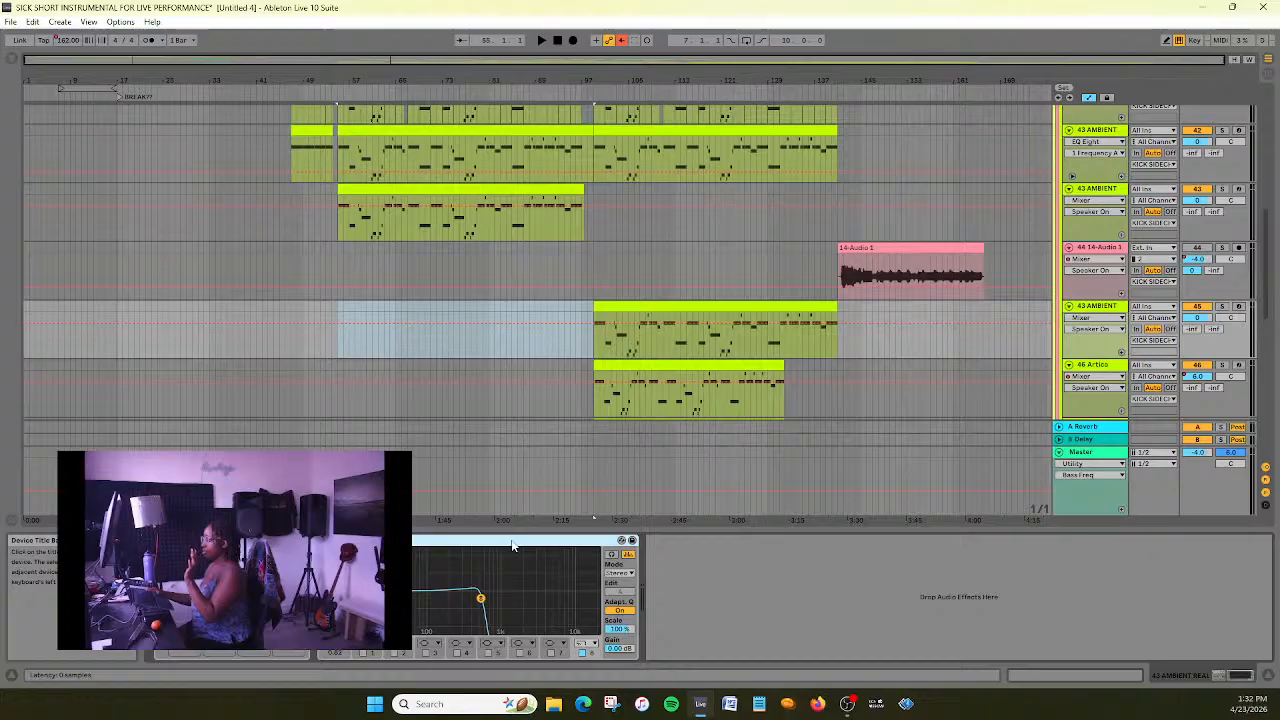
# - Rename the duplicated 43 AMBIENT track as ARTICA
pyautogui.scroll(-1, 795, 238)
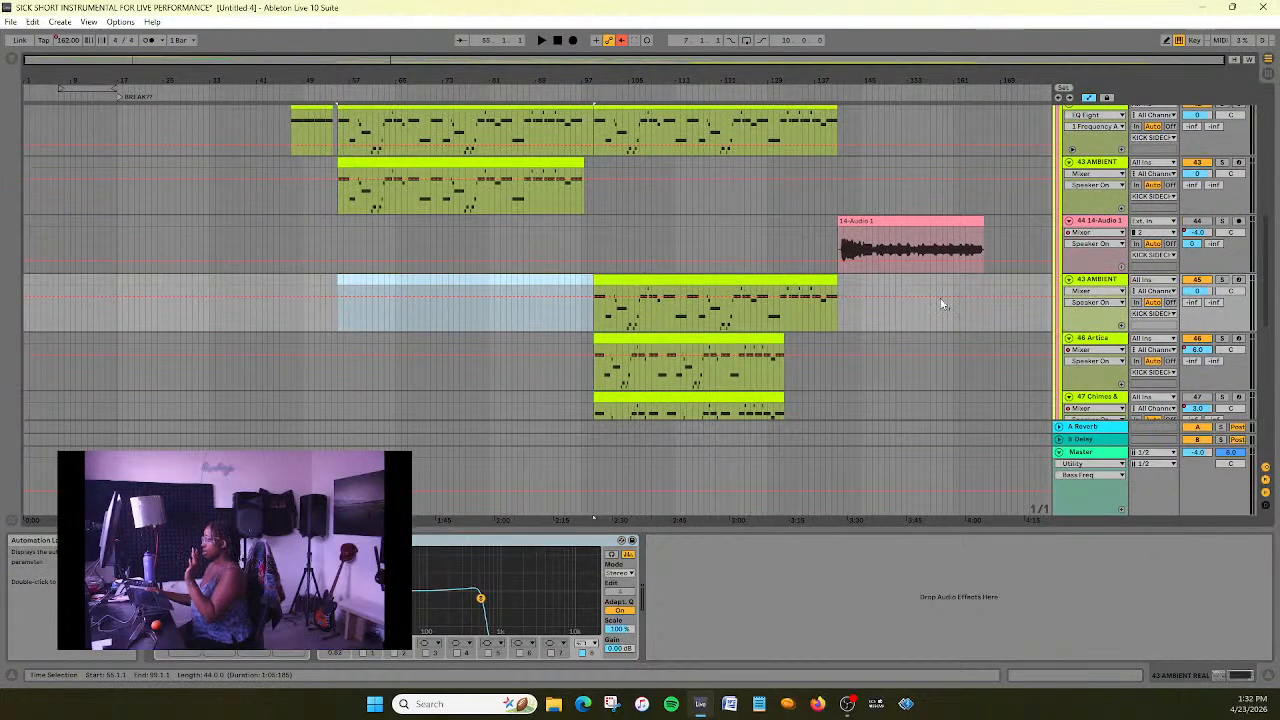
pyautogui.click(1102, 283)
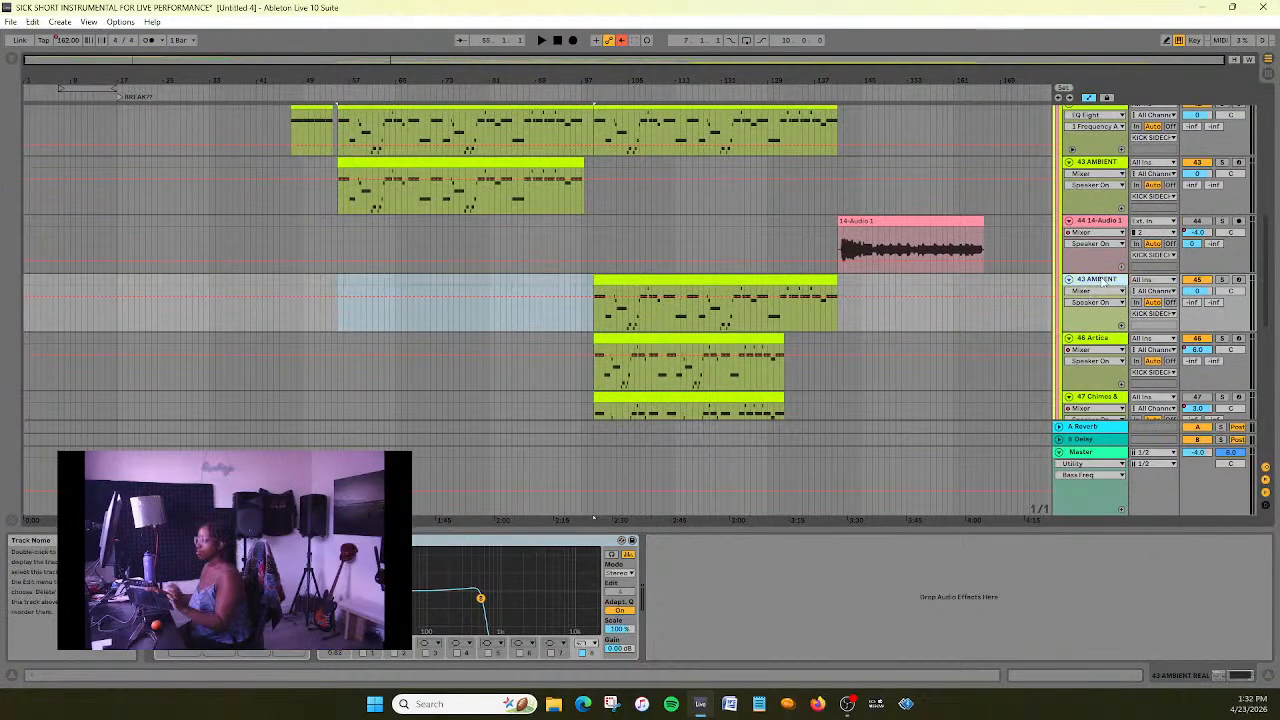
pyautogui.rightClick(1102, 282)
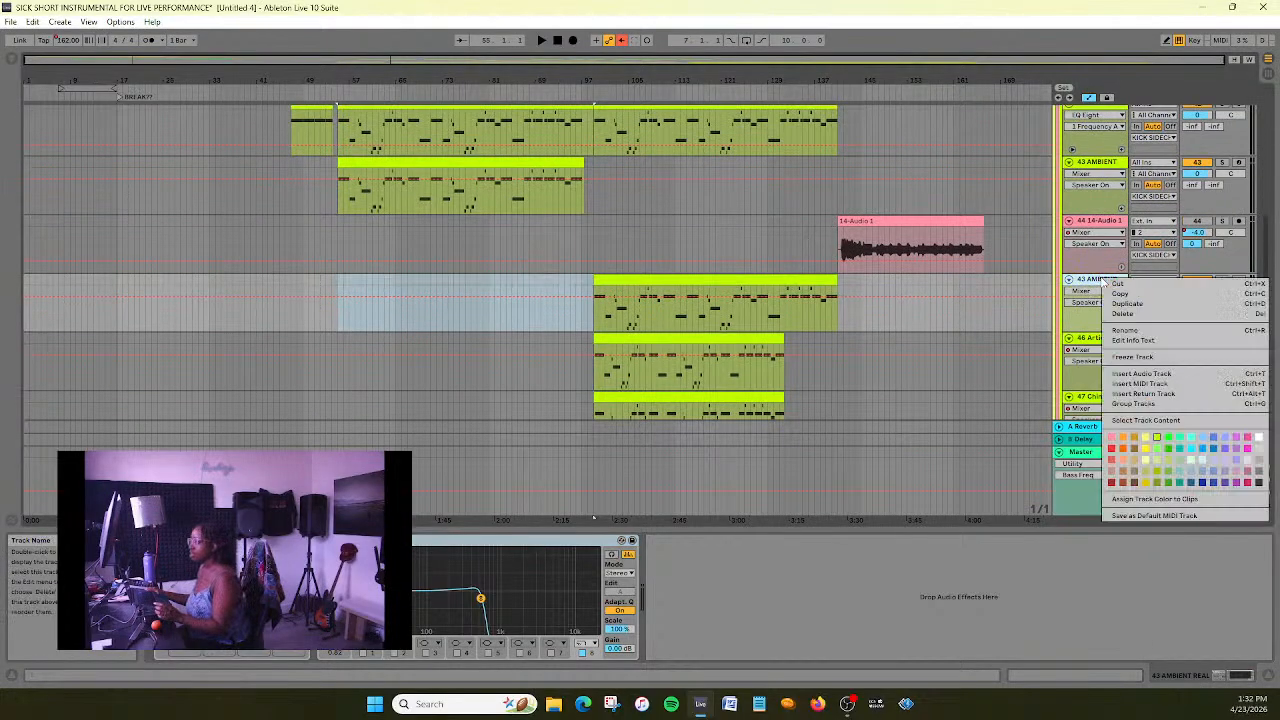
pyautogui.click(1160, 331)
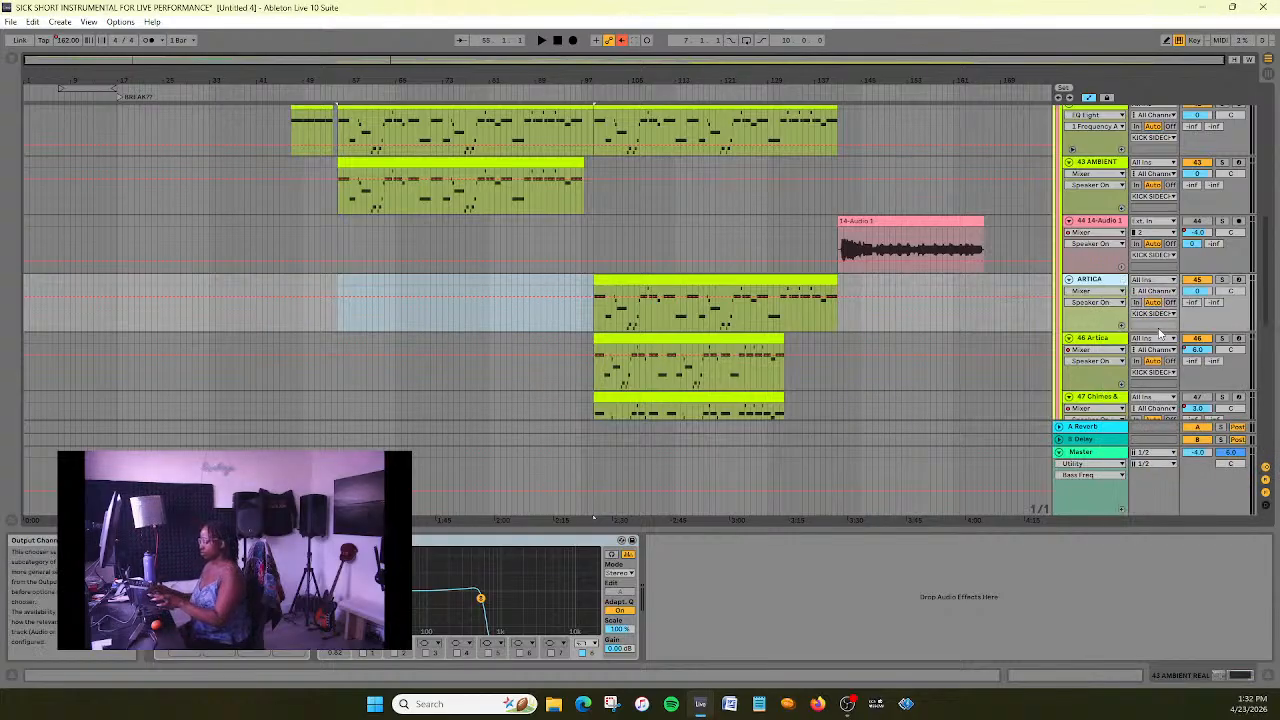
# - Rename the 43 AMBIENT track numbered 43 as ATTACK PAD
pyautogui.scroll(3, 1160, 332)
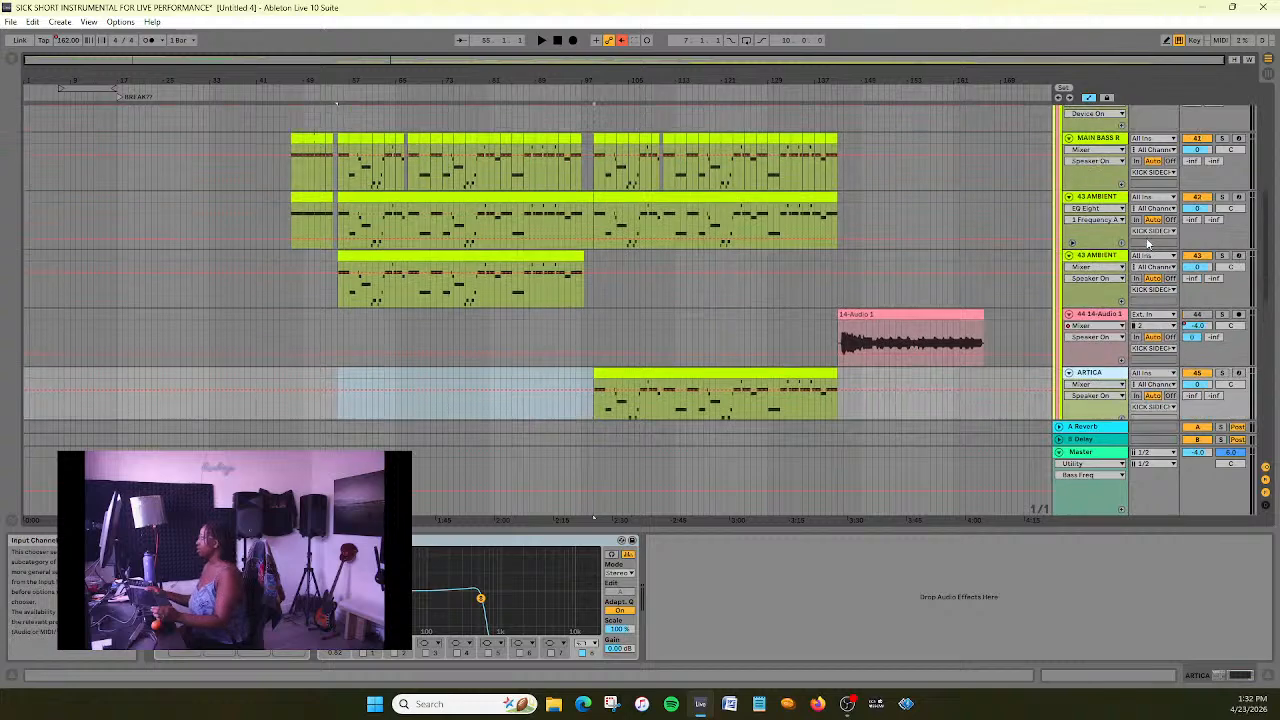
pyautogui.click(1127, 258)
pyautogui.rightClick(1127, 258)
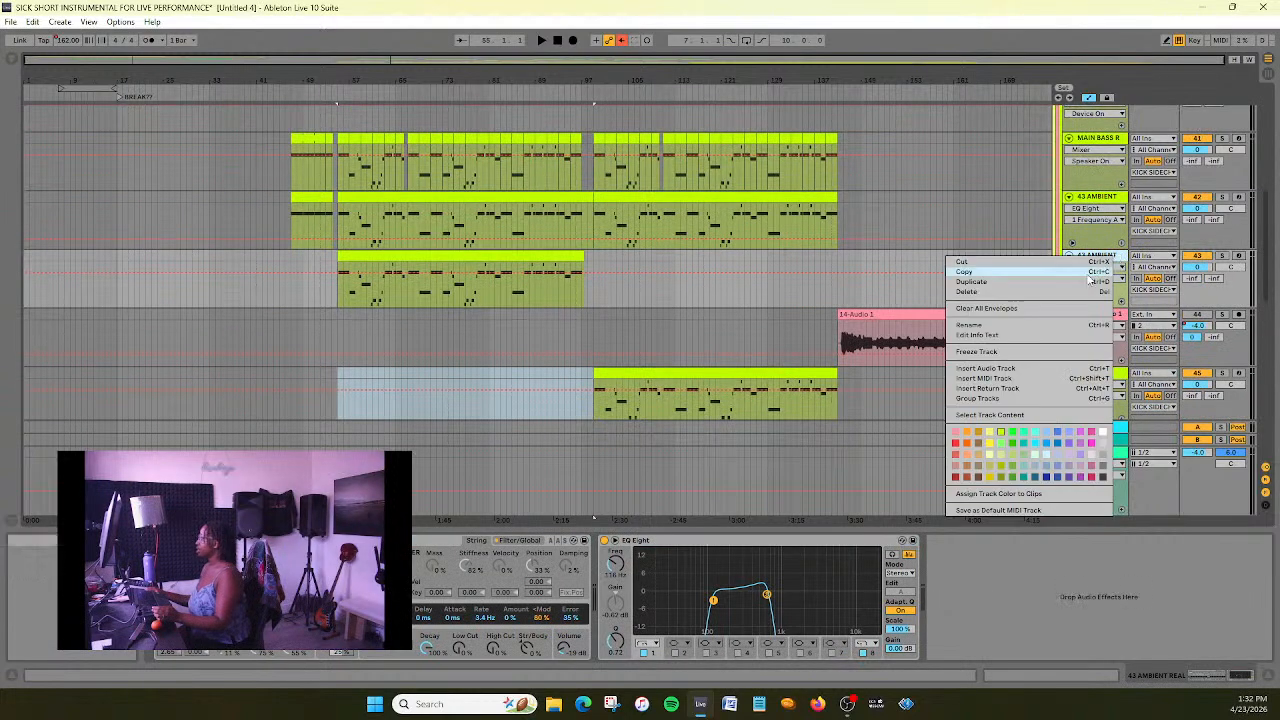
pyautogui.click(1029, 335)
pyautogui.write('ATTACK PAD')
pyautogui.press('Return')
# - Move the 14-Audio 1 track below the Chimes track, directly above the Ambient track numbered 48
pyautogui.scroll(-3, 980, 210)
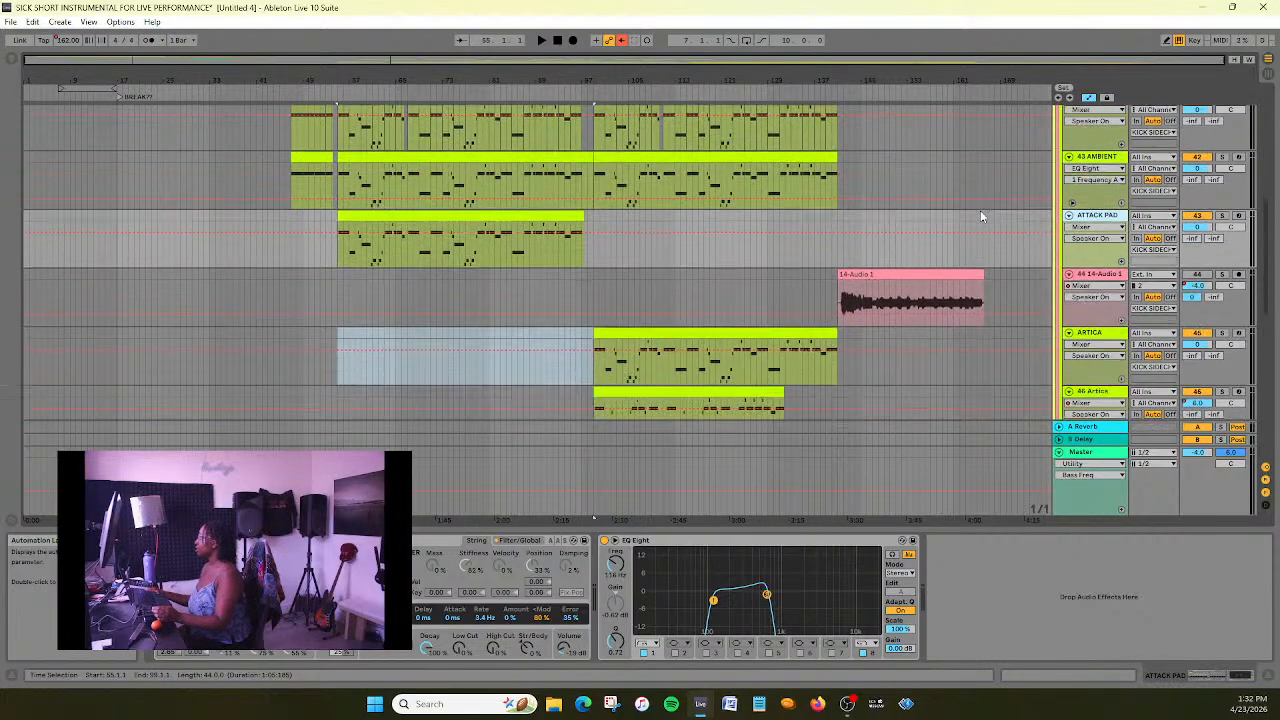
pyautogui.scroll(-1, 980, 216)
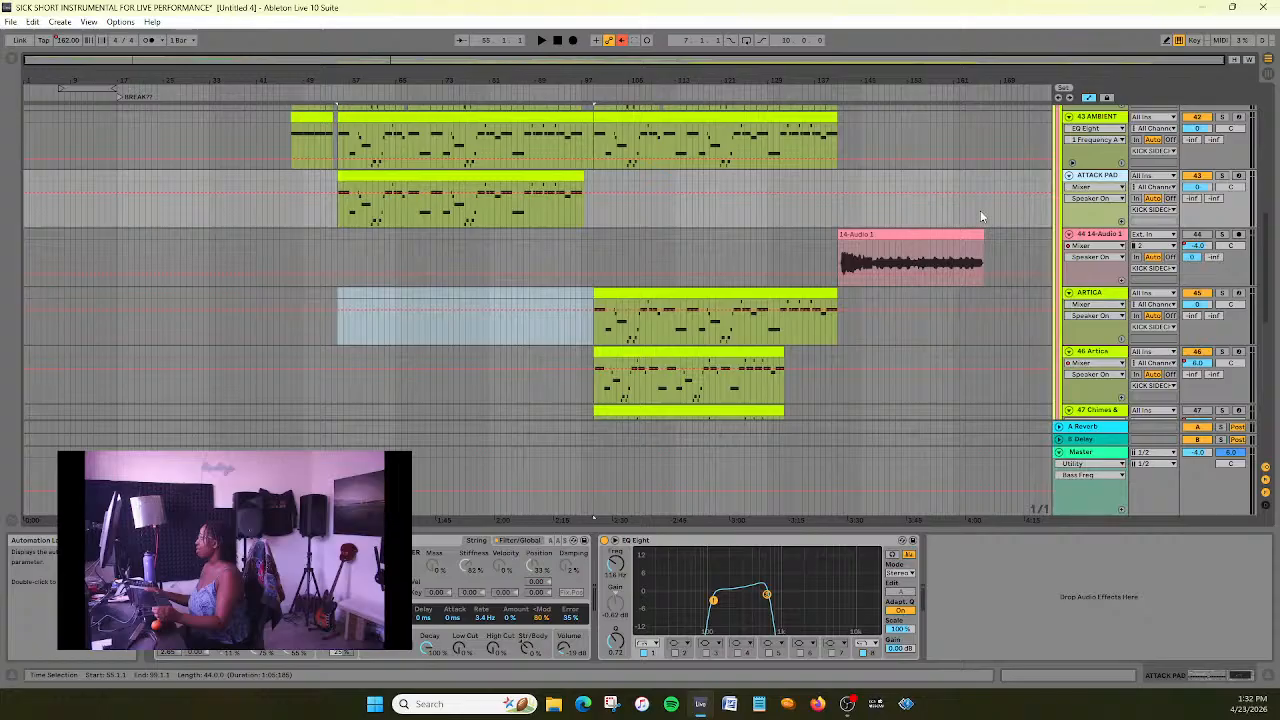
pyautogui.scroll(5, 980, 216)
pyautogui.scroll(1, 980, 216)
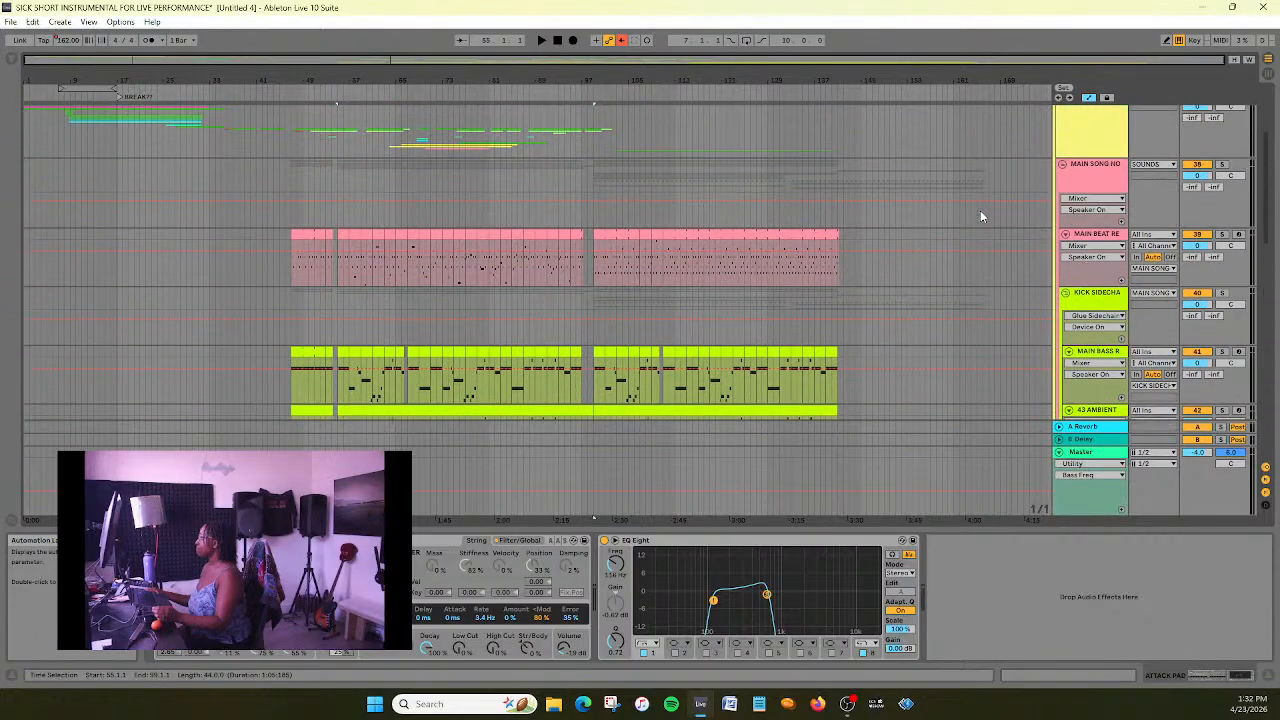
pyautogui.scroll(-7, 980, 216)
pyautogui.scroll(-1, 980, 214)
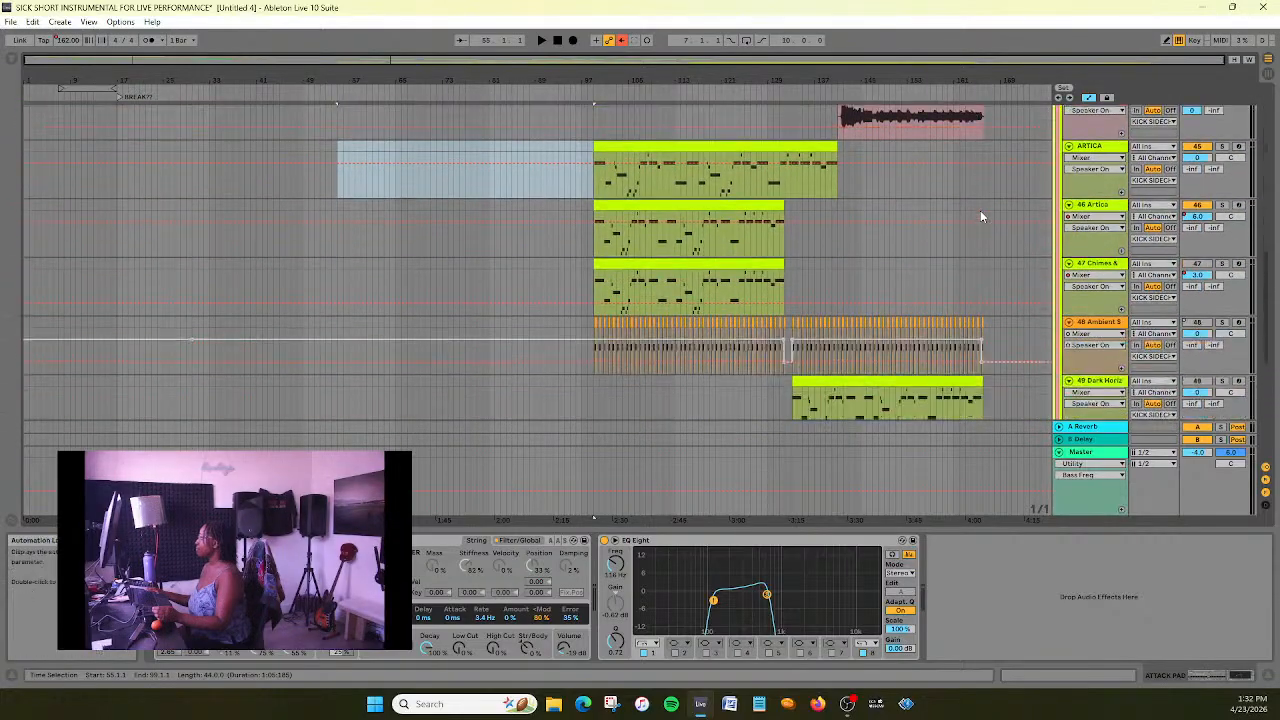
pyautogui.scroll(1, 980, 214)
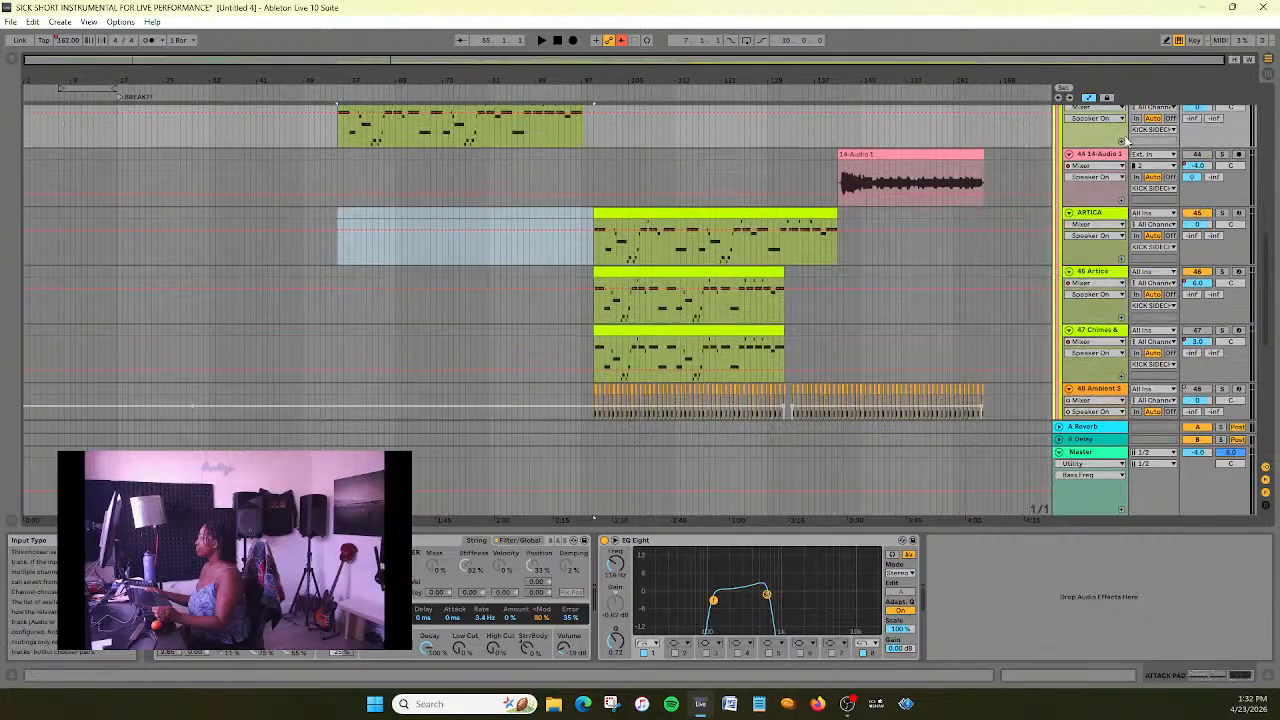
pyautogui.click(1105, 168)
pyautogui.moveTo(1105, 157); pyautogui.dragTo(1111, 398)
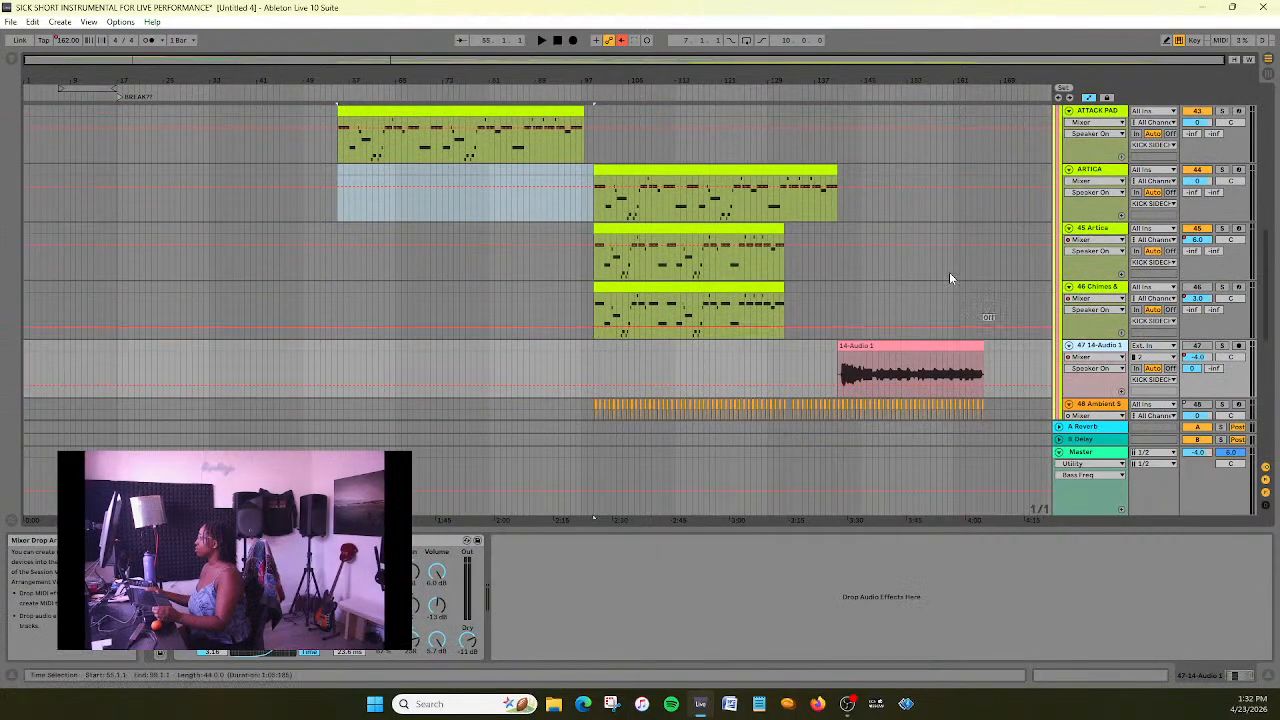
# - Mute the 45 Artica track and play the arrangement from about bar 98 to audition the ARTICA layer with the basses
pyautogui.scroll(5, 943, 260)
pyautogui.scroll(1, 942, 262)
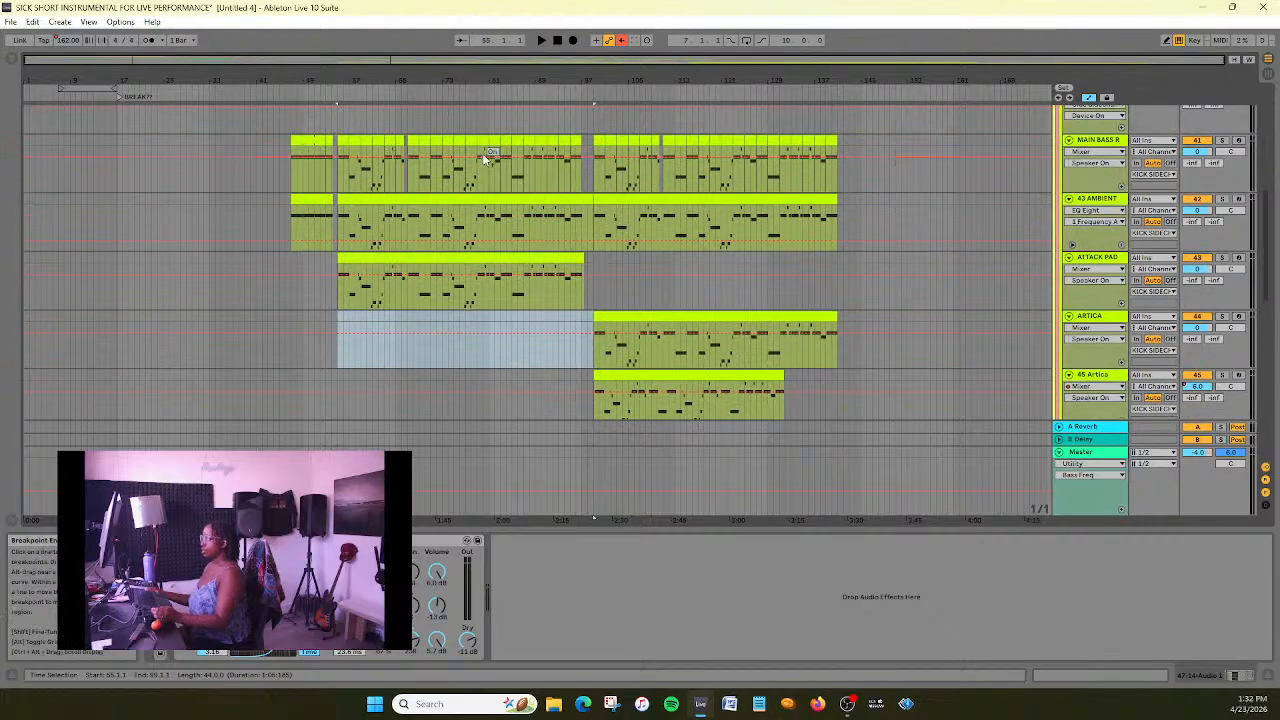
pyautogui.moveTo(615, 60); pyautogui.dragTo(700, 135)
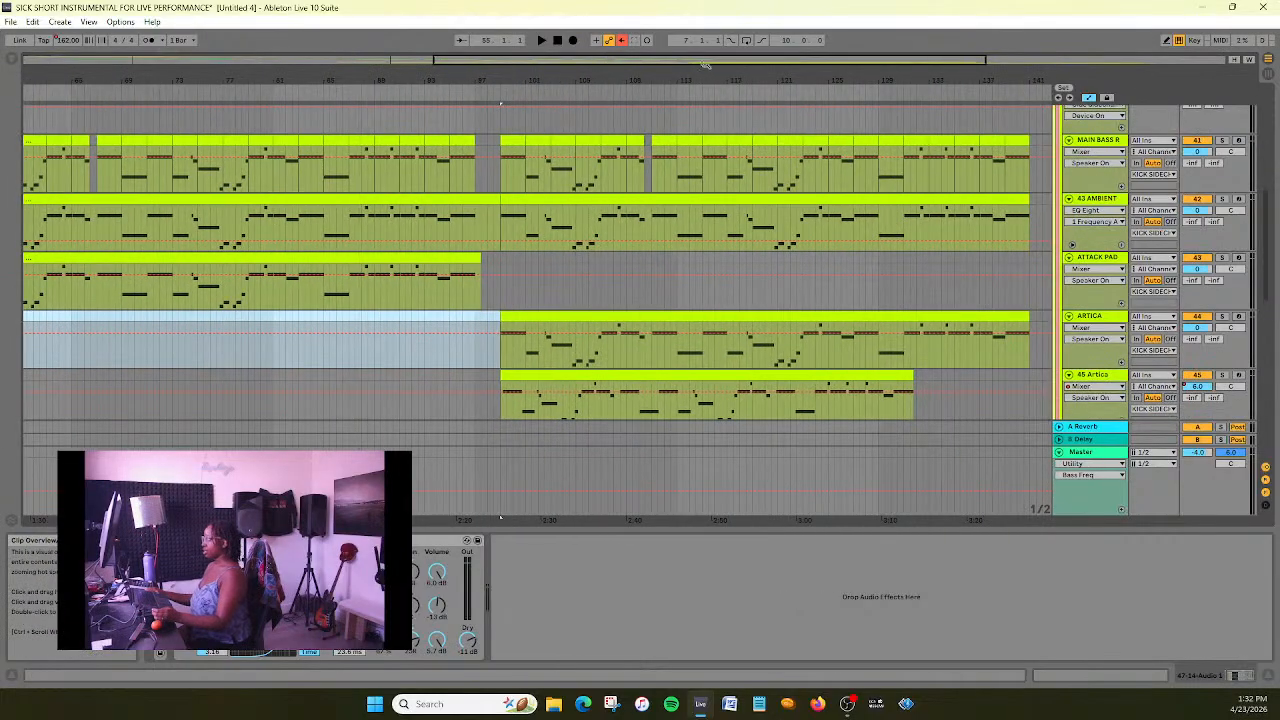
pyautogui.scroll(-1, 748, 244)
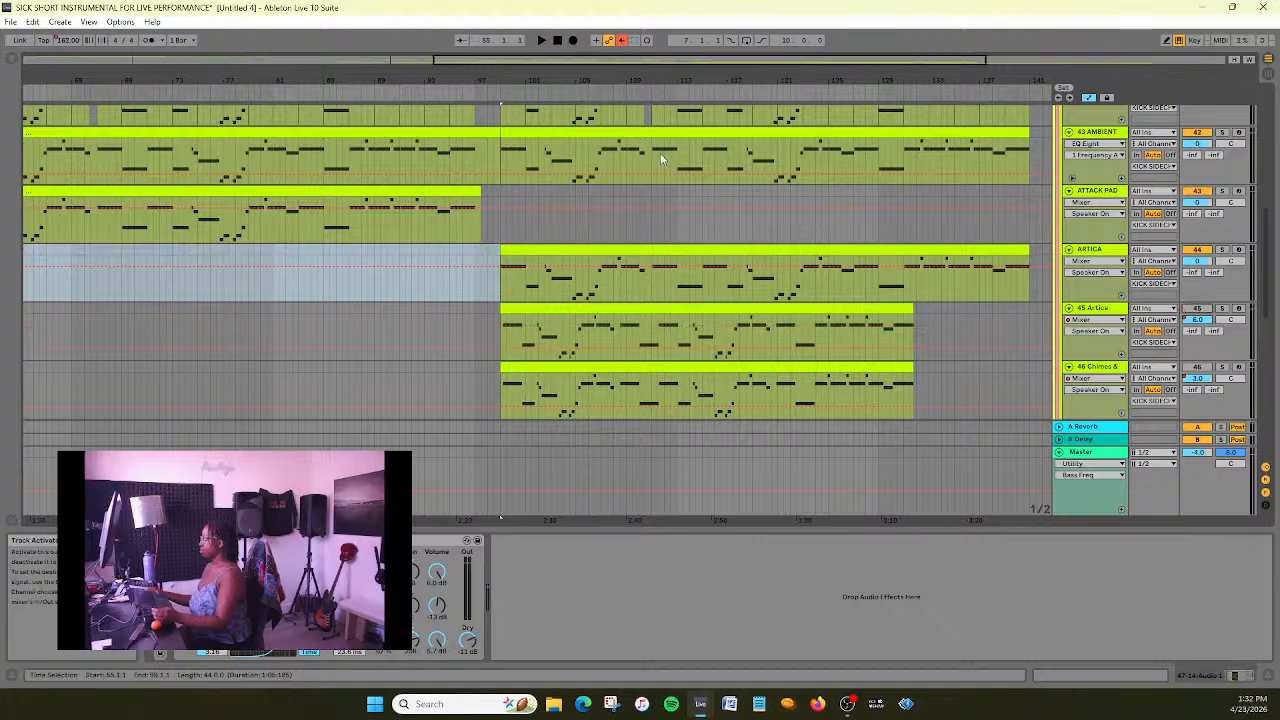
pyautogui.click(491, 93)
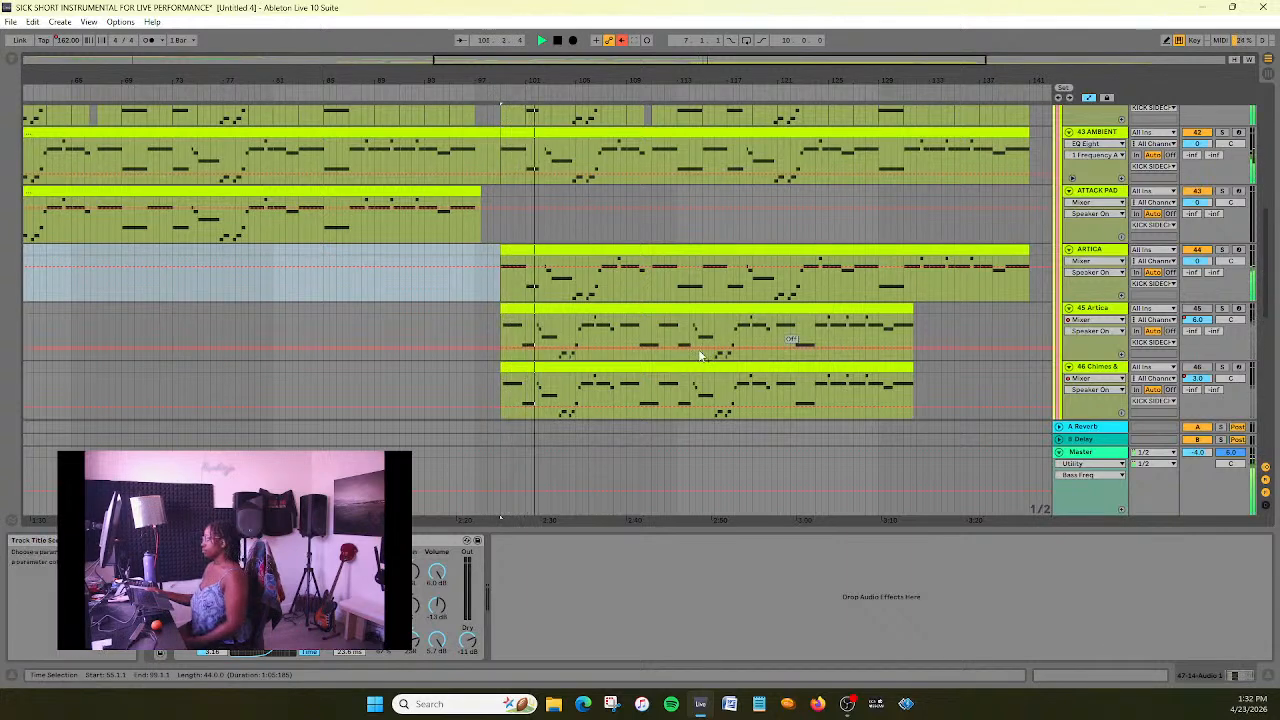
# - Enable filter 1 in the ARTICA track's EQ Eight as a low cut while the arrangement plays
pyautogui.click(1117, 254)
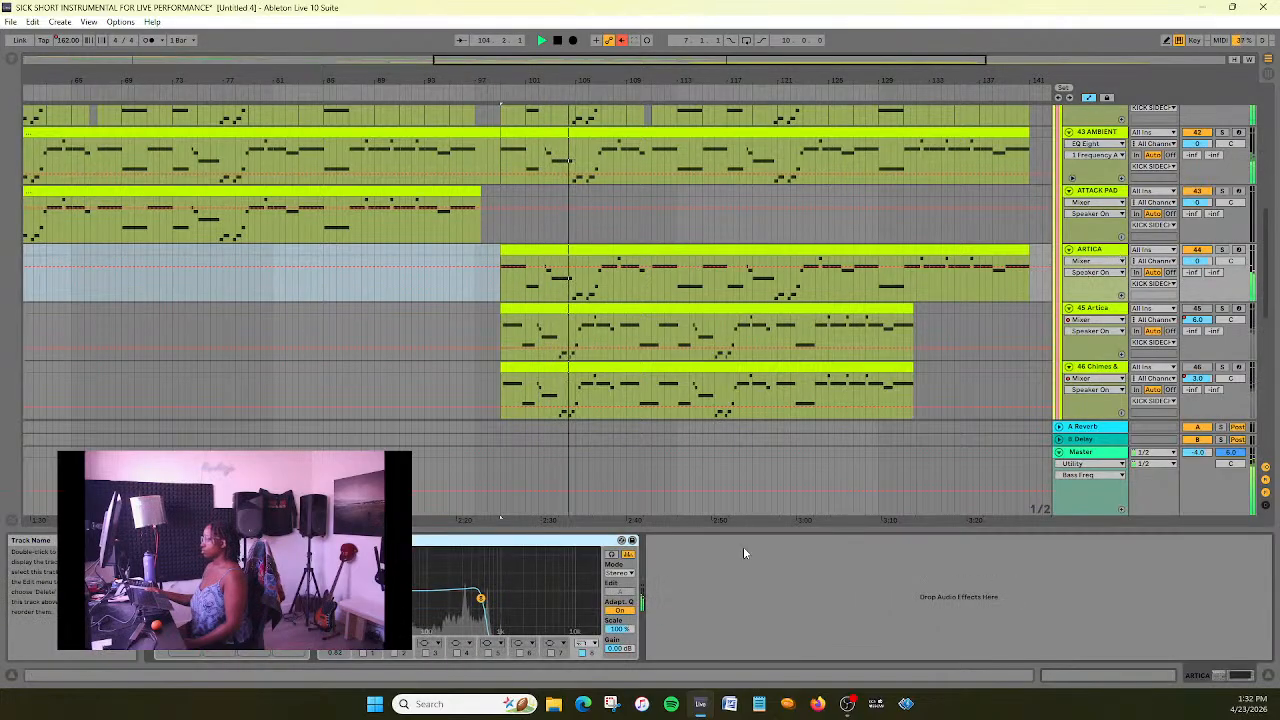
pyautogui.click(364, 652)
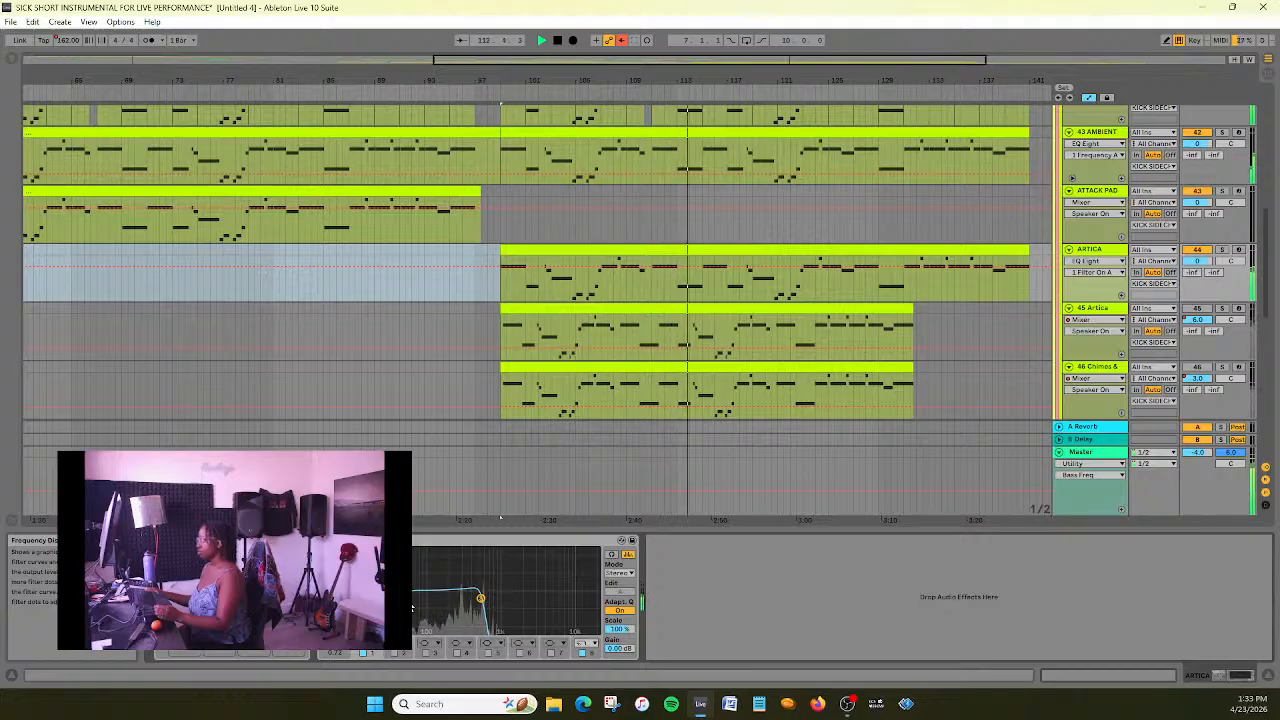
pyautogui.scroll(2, 463, 433)
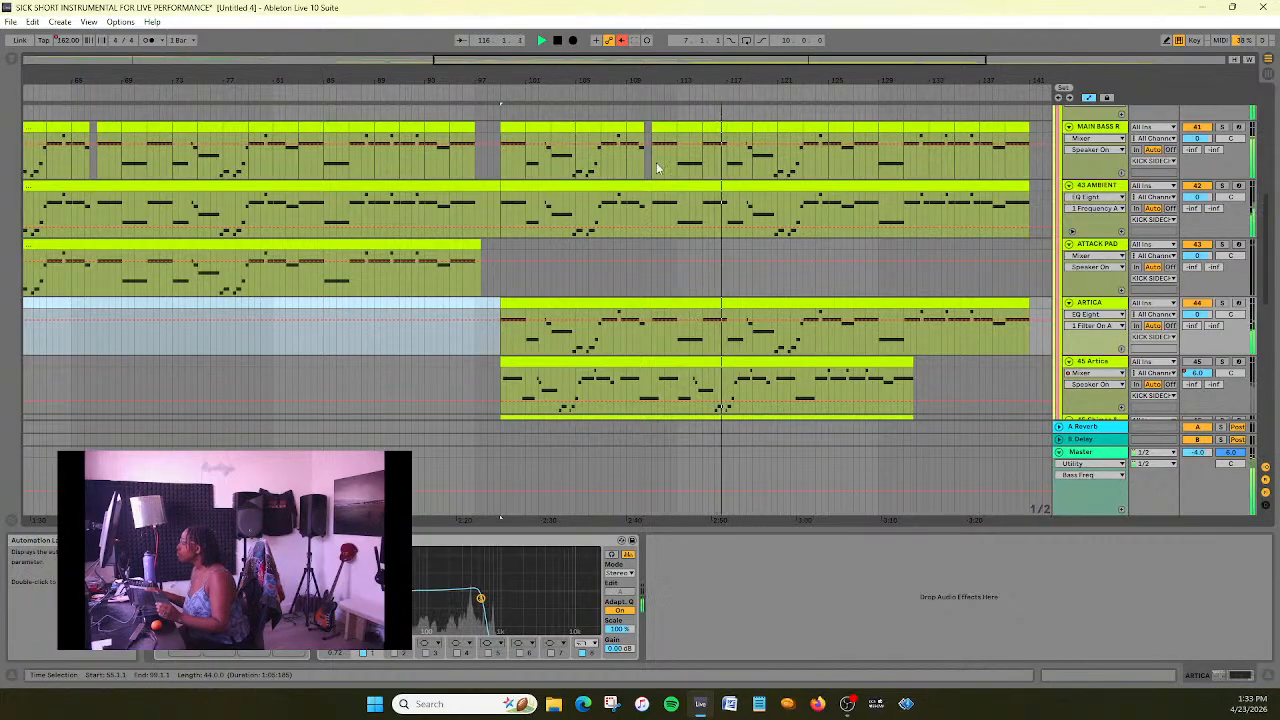
pyautogui.moveTo(586, 62); pyautogui.dragTo(671, 62)
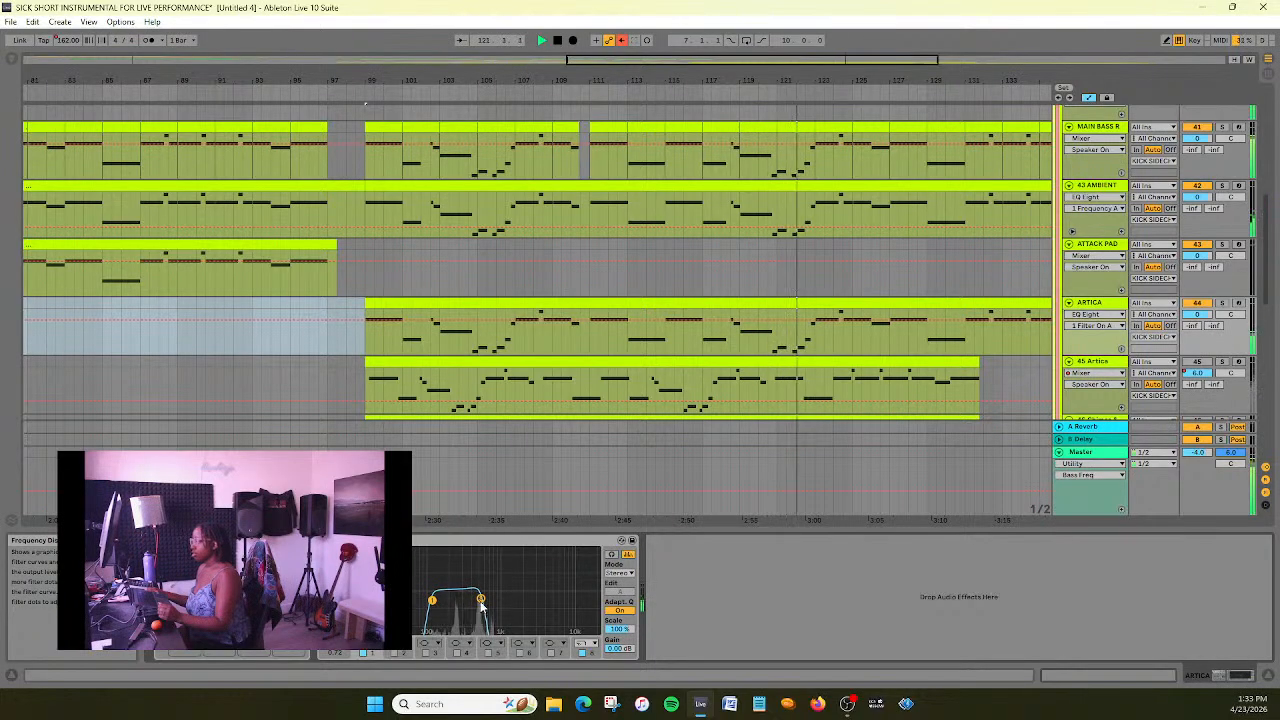
# - Compare the ARTICA track with and without its EQ Eight low cut, keep the low cut slightly higher, and stop playback
pyautogui.moveTo(481, 600); pyautogui.dragTo(557, 602)
pyautogui.hotkey('ctrl', 'z')
pyautogui.hotkey('ctrl', 'z')
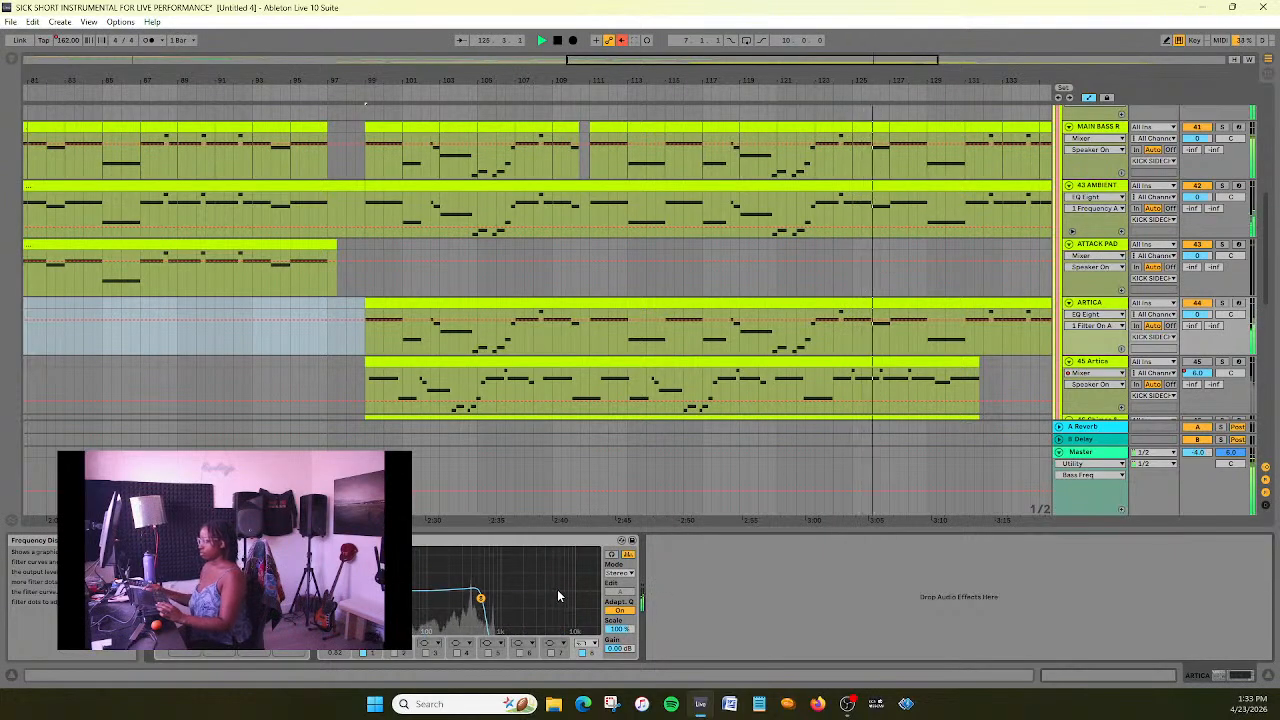
pyautogui.hotkey('ctrl', 'y')
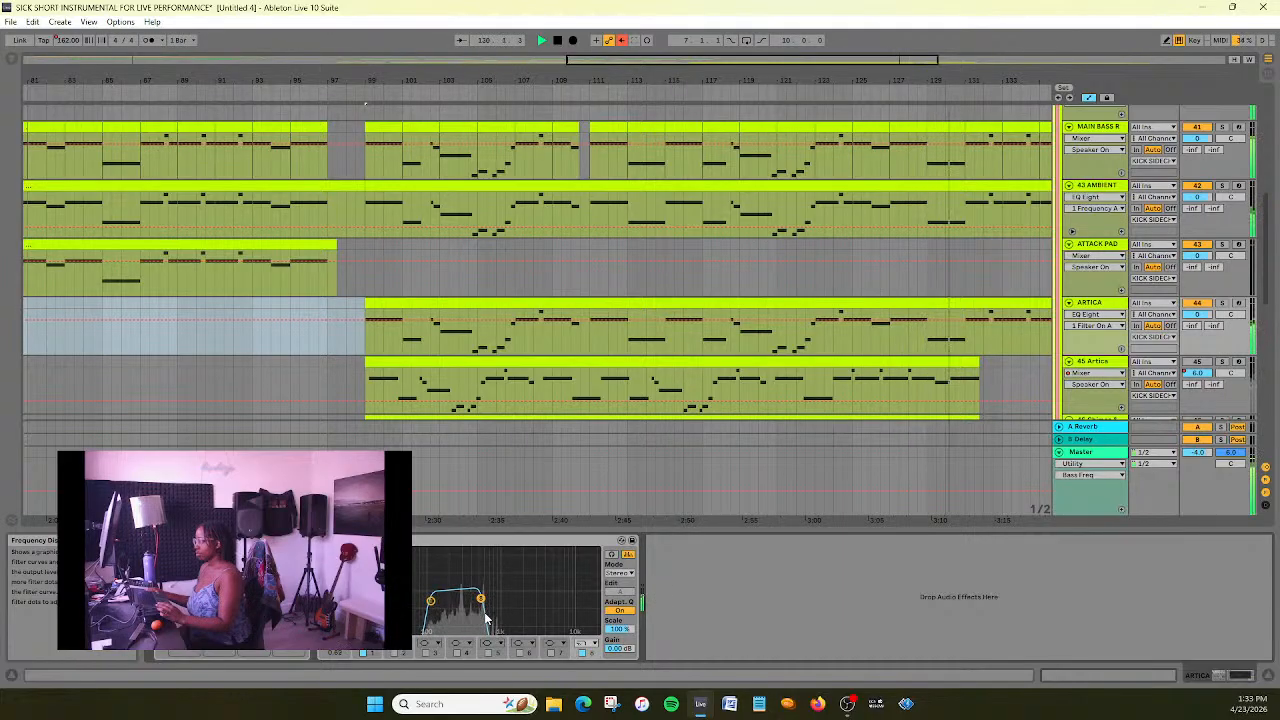
pyautogui.moveTo(481, 600)
pyautogui.mouseDown()
pyautogui.moveTo(537, 600)
pyautogui.moveTo(481, 598)
pyautogui.mouseUp()
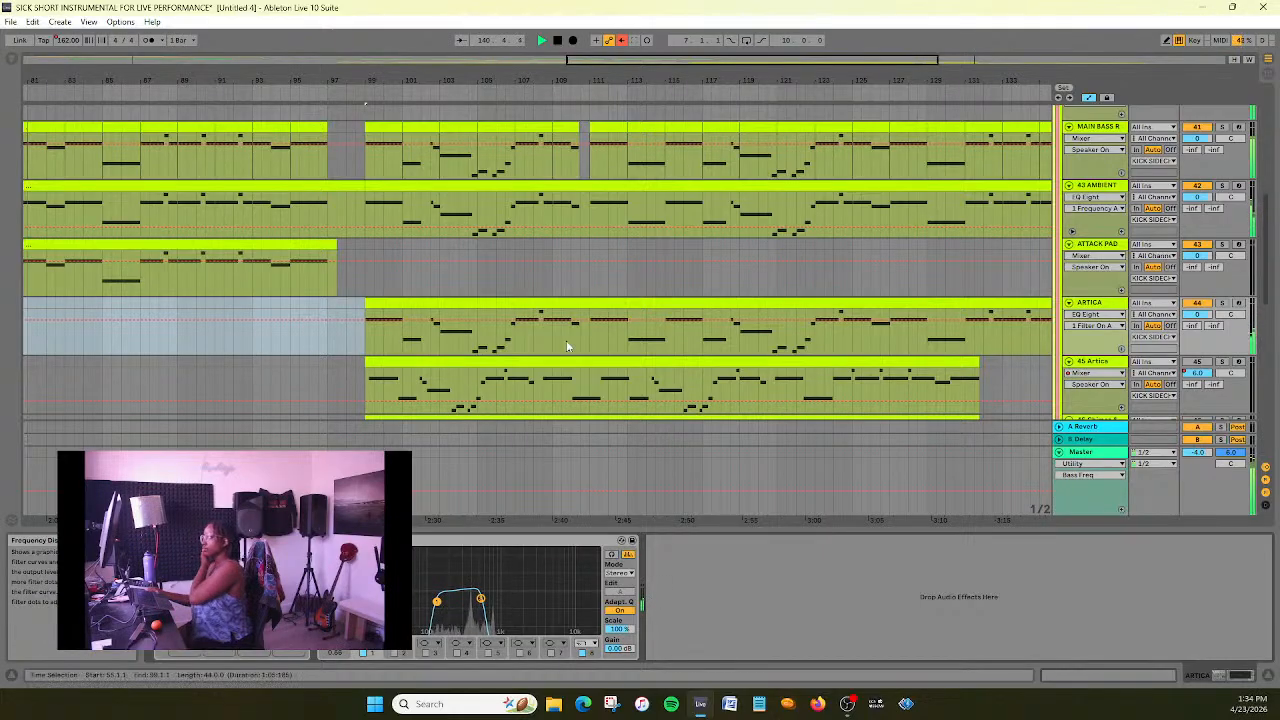
pyautogui.click(559, 42)
# - Play the arrangement from bar 99 to check the filtered ARTICA layer against the beat, bass and ambient tracks
pyautogui.moveTo(704, 61)
pyautogui.mouseDown()
pyautogui.moveTo(704, 33)
pyautogui.moveTo(710, 48)
pyautogui.mouseUp()
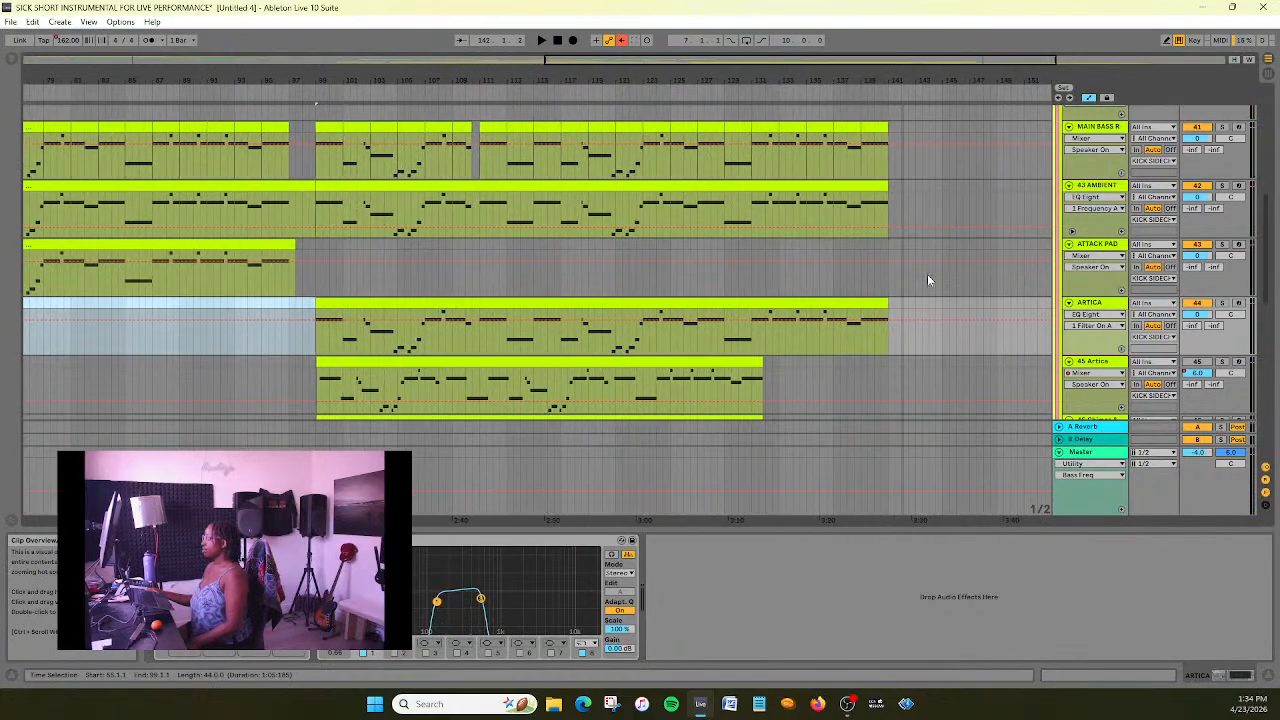
pyautogui.scroll(-2, 957, 325)
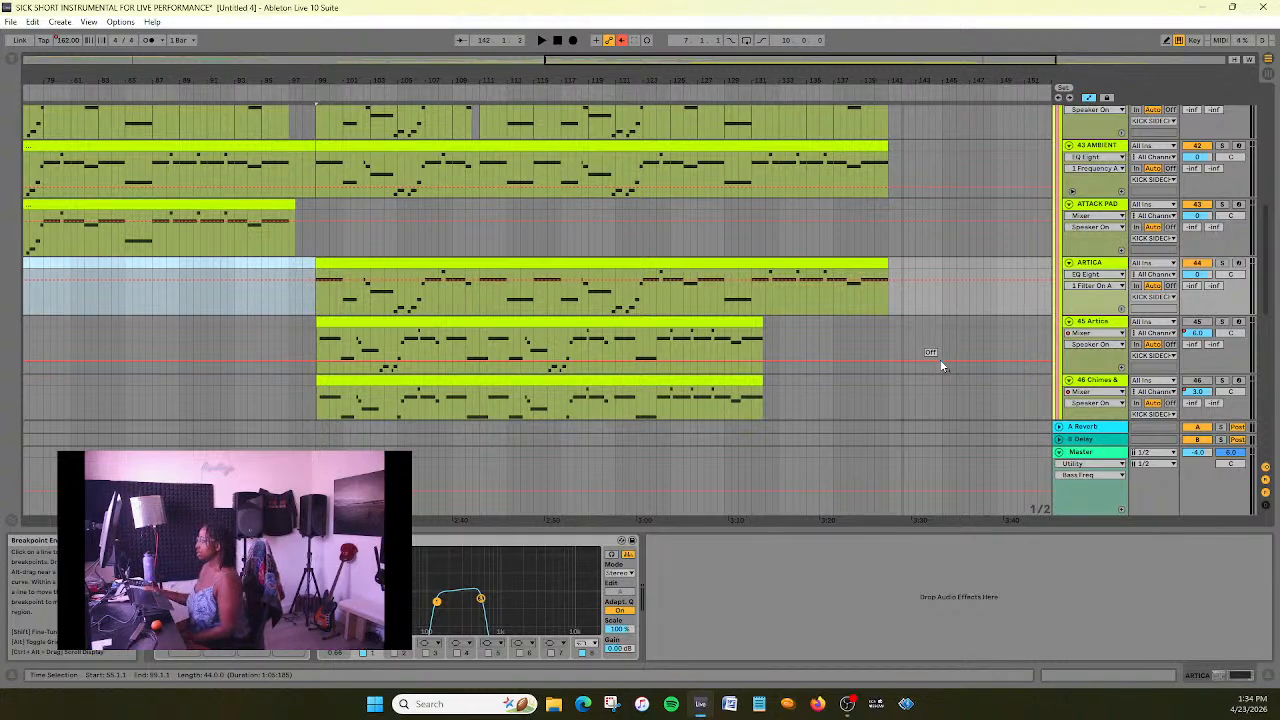
pyautogui.scroll(-4, 930, 290)
pyautogui.scroll(3, 928, 290)
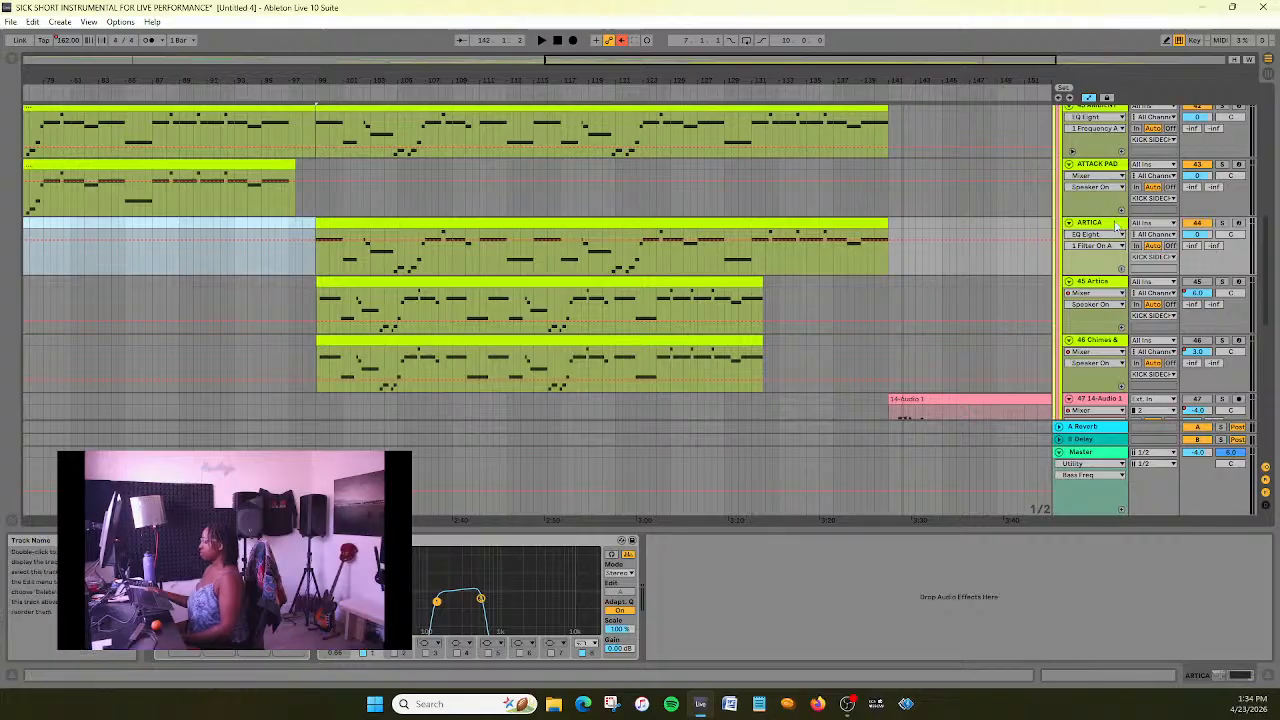
pyautogui.press('space')
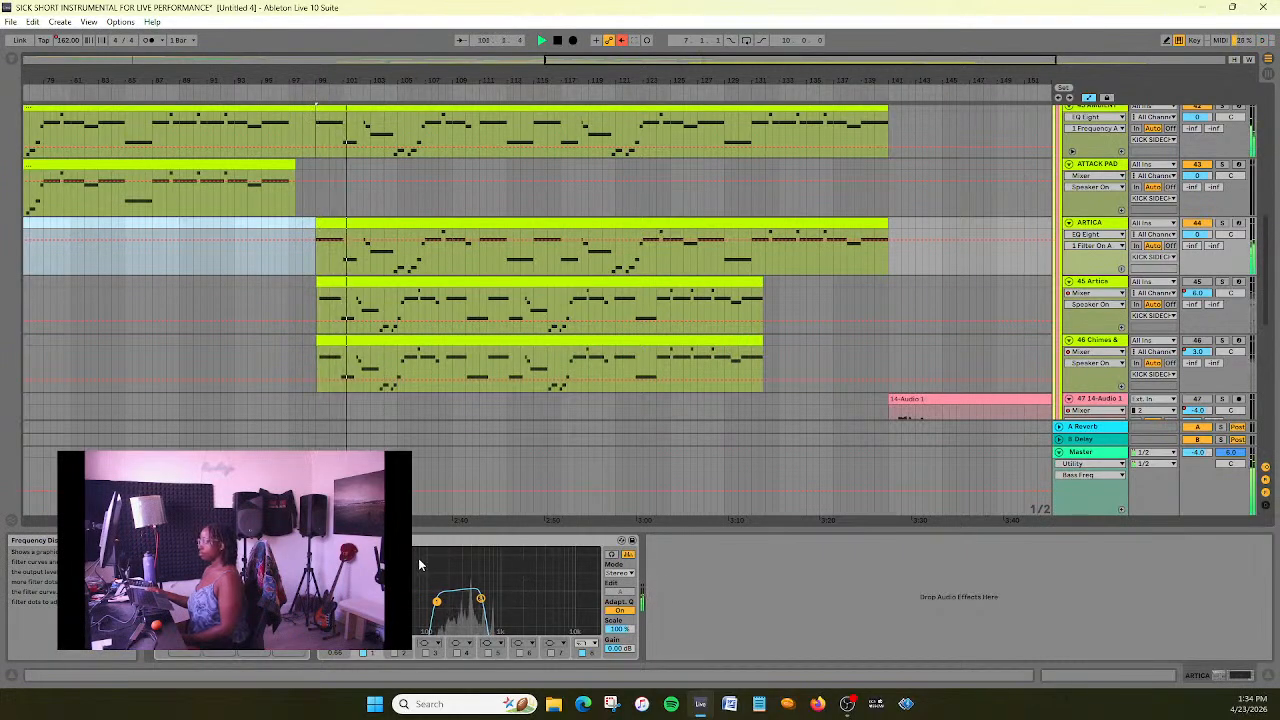
pyautogui.scroll(2, 465, 353)
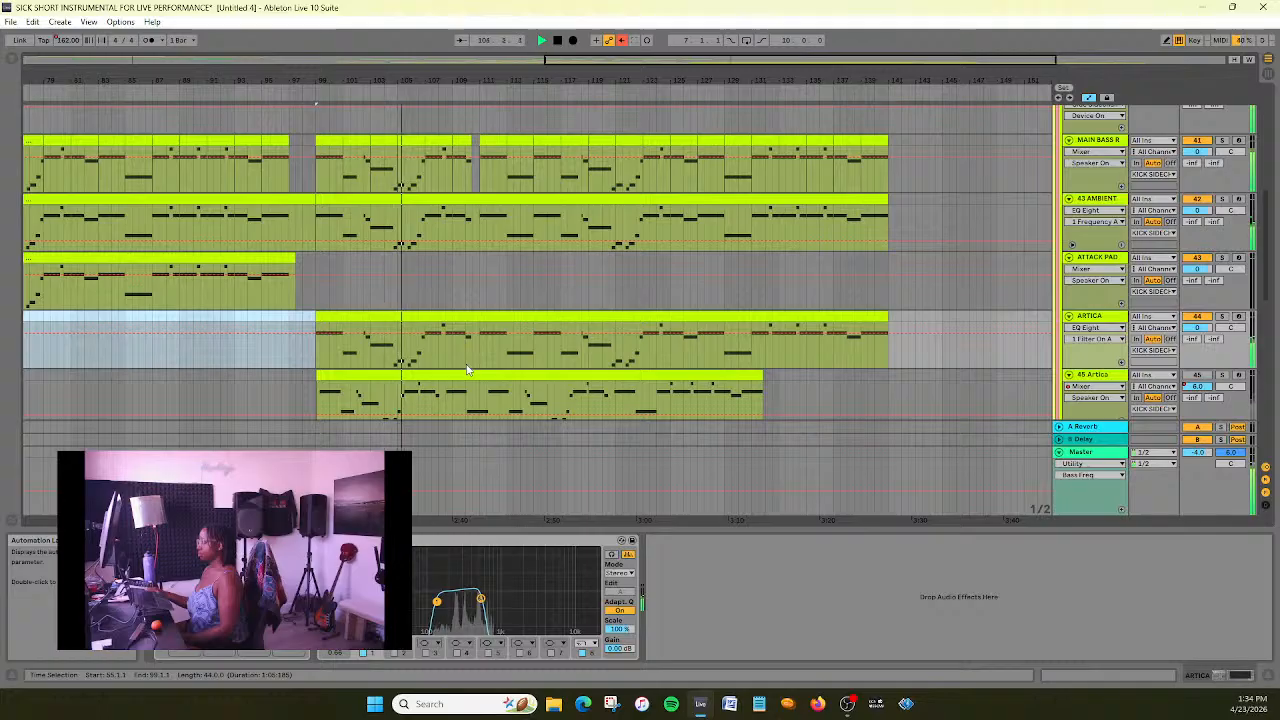
pyautogui.scroll(2, 466, 370)
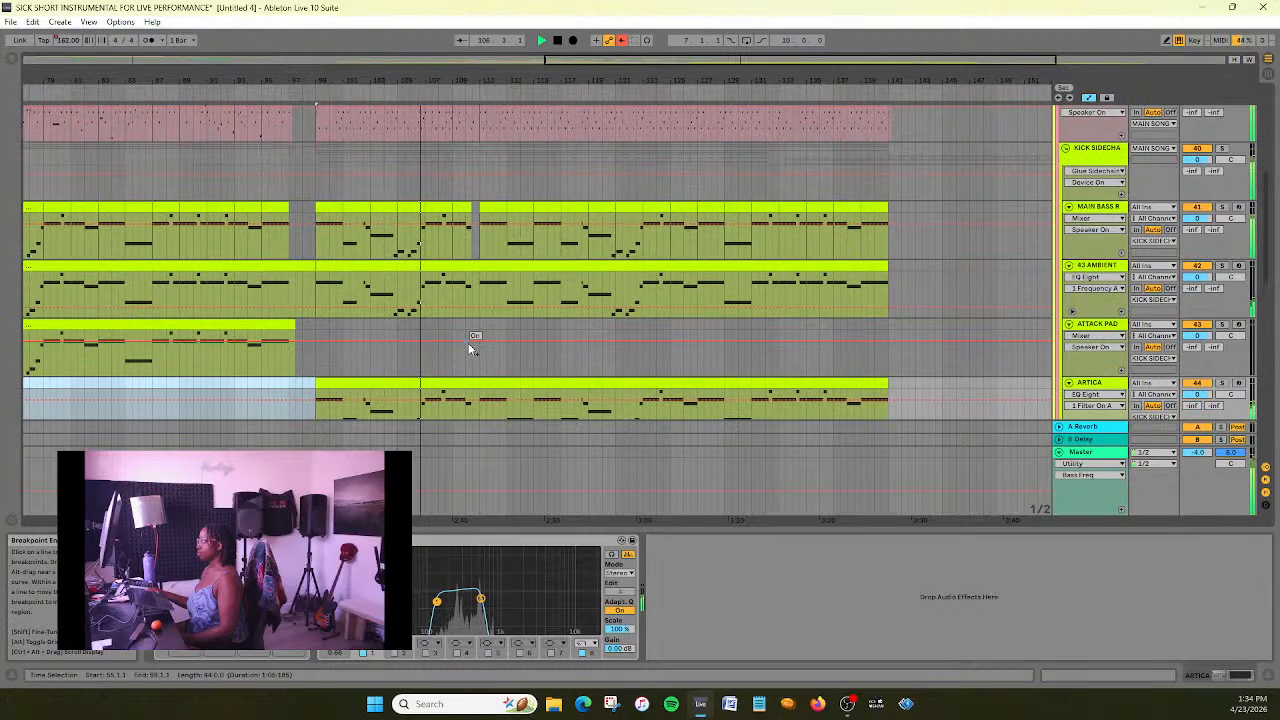
pyautogui.scroll(1, 459, 314)
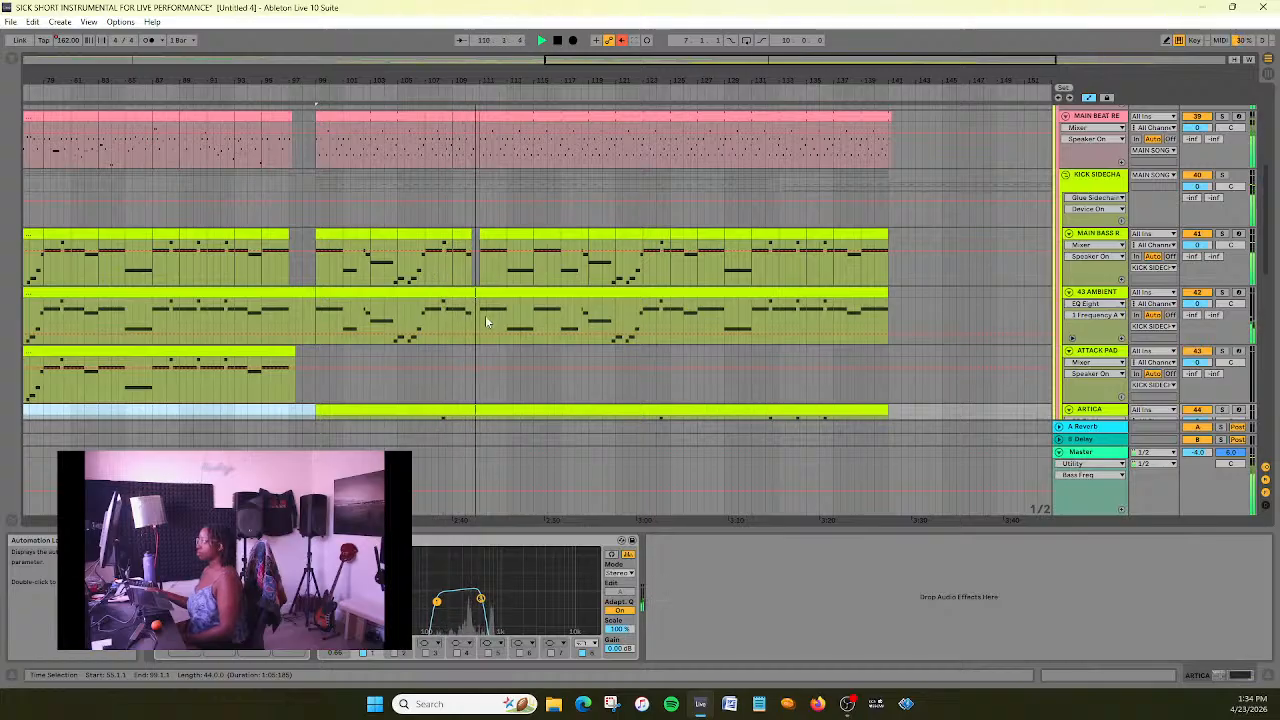
pyautogui.scroll(-3, 487, 321)
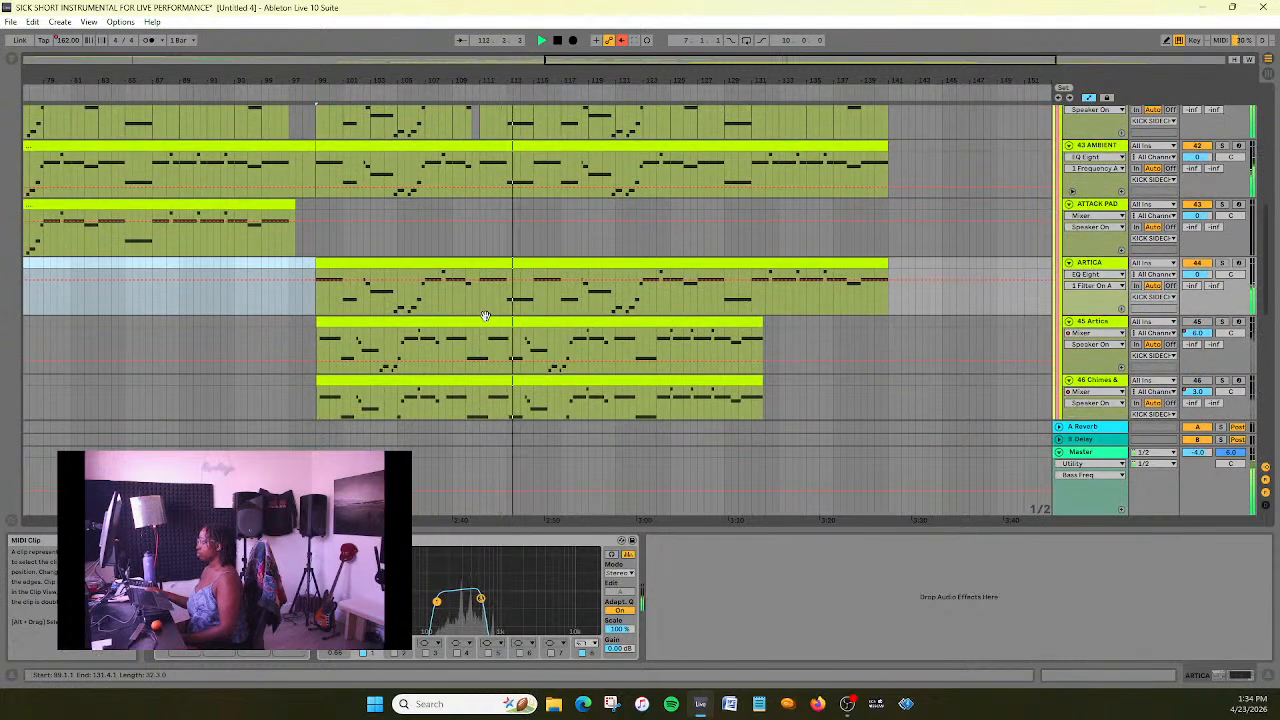
pyautogui.scroll(-1, 485, 315)
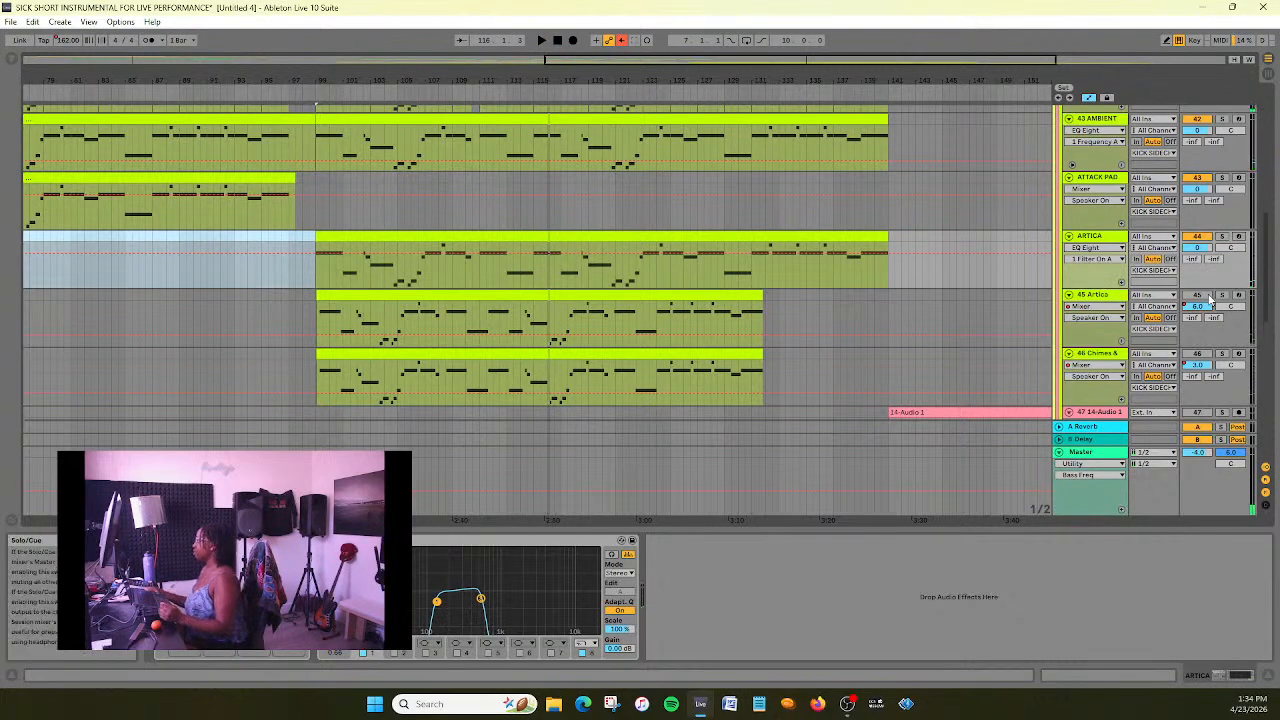
# - Audition the 45 Artica track in solo from bar 99, compare its clip with the ARTICA clip, and delete the 45 Artica track
pyautogui.click(1222, 296)
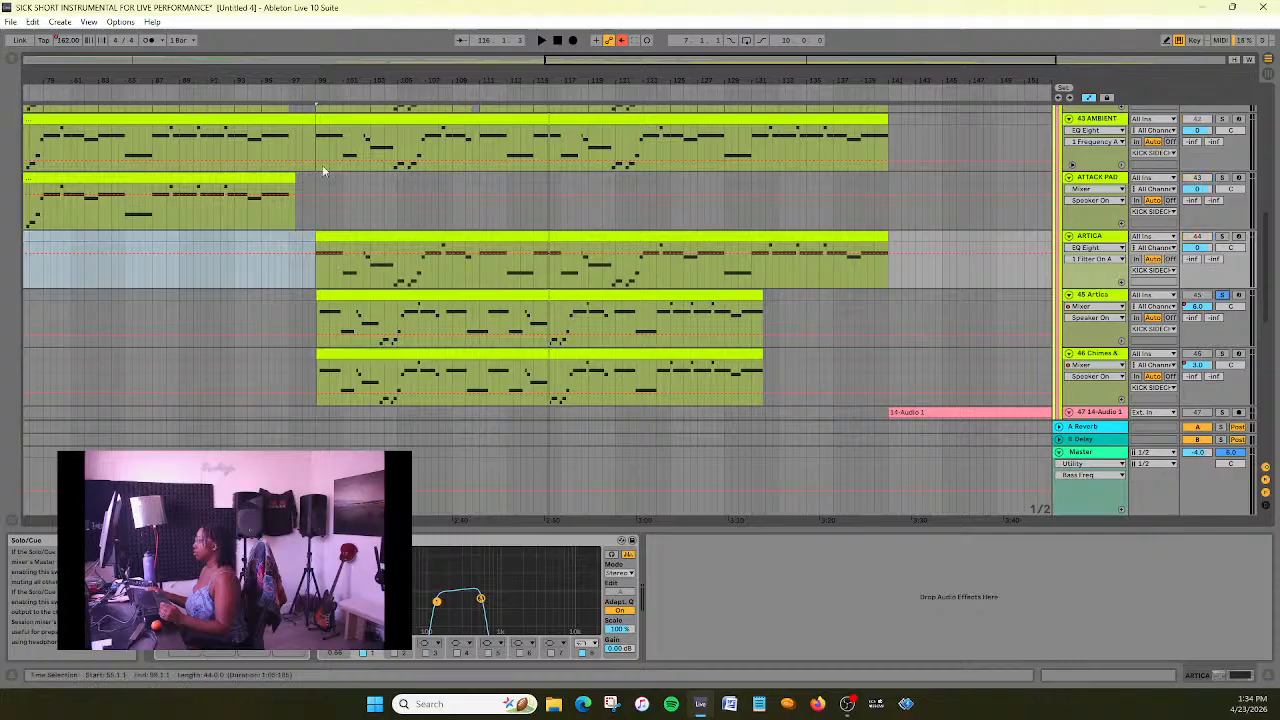
pyautogui.click(320, 88)
pyautogui.click(558, 40)
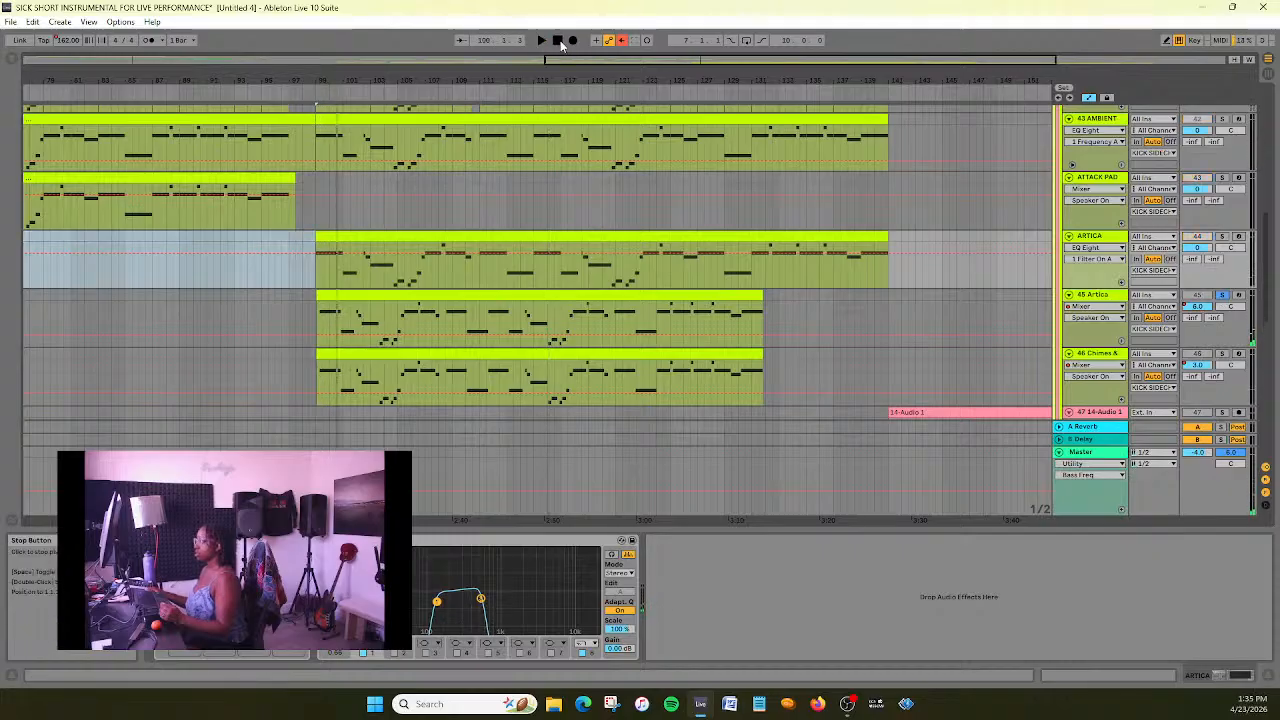
pyautogui.click(513, 297)
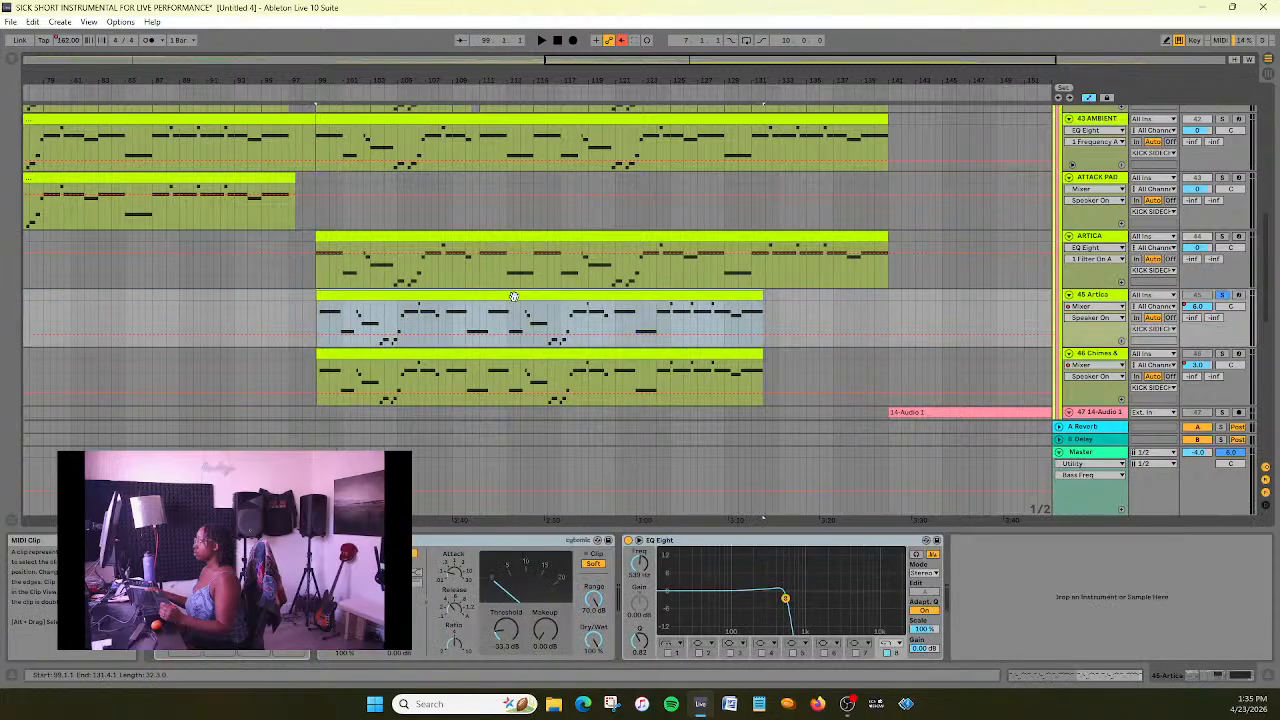
pyautogui.click(495, 237)
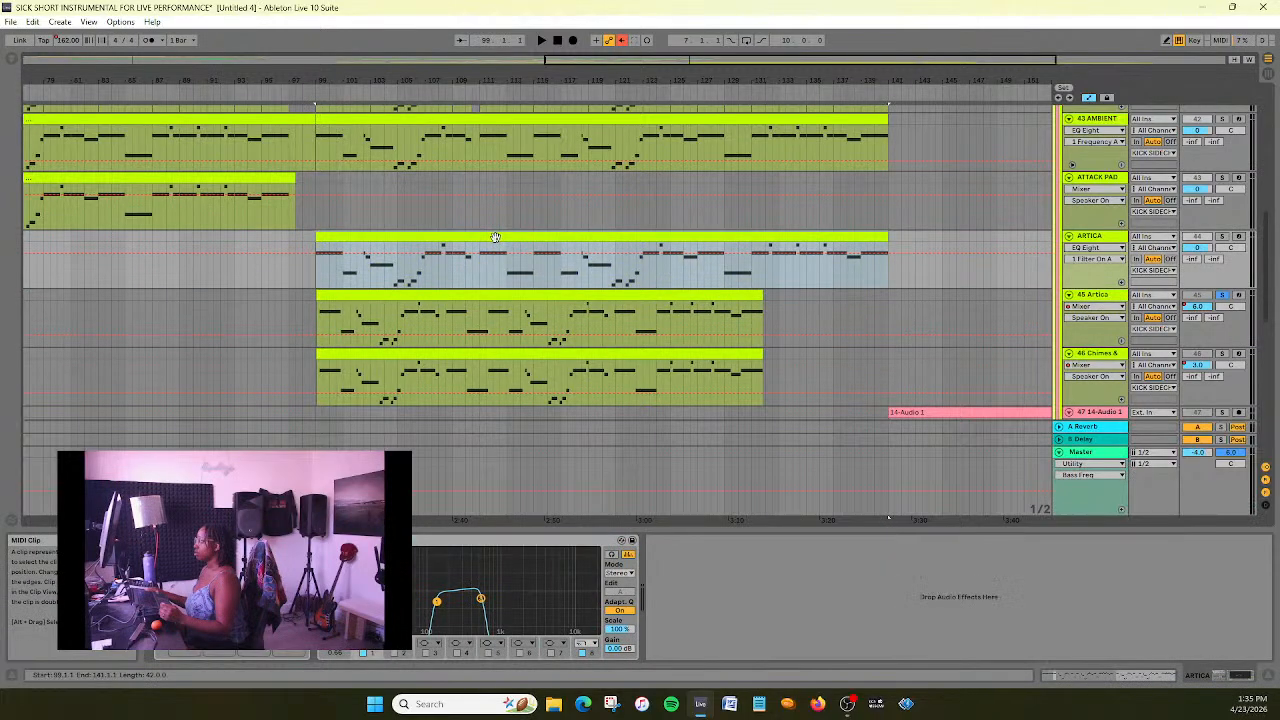
pyautogui.click(1066, 315)
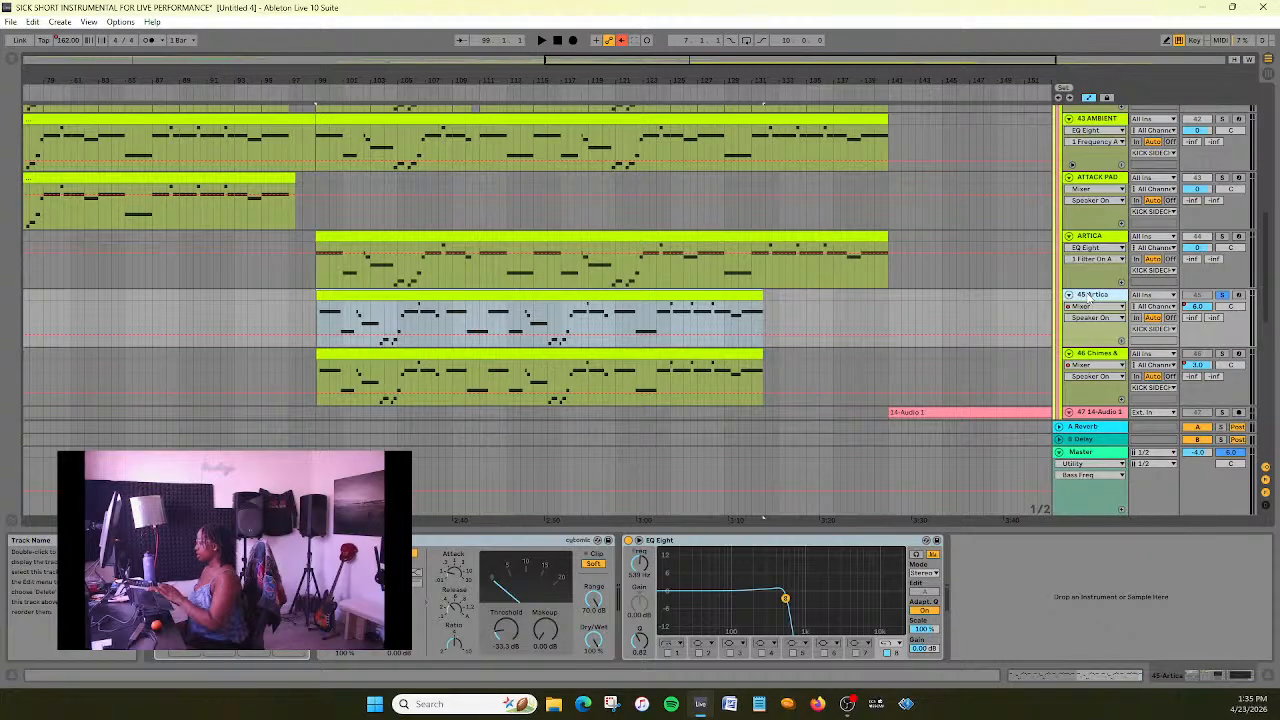
pyautogui.press('Delete')
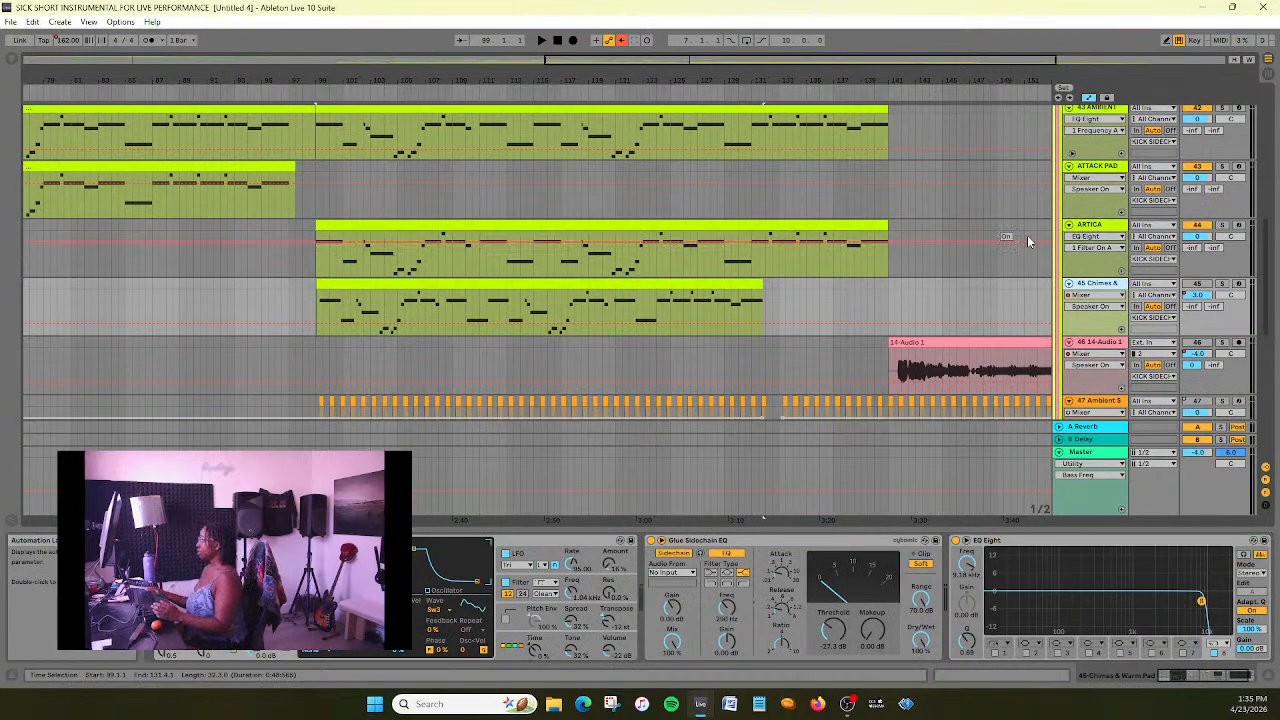
# - Duplicate the ARTICA track and replace the copy's devices with the device chain from the 46 Chimes & Warm Pad track
pyautogui.rightClick(1110, 230)
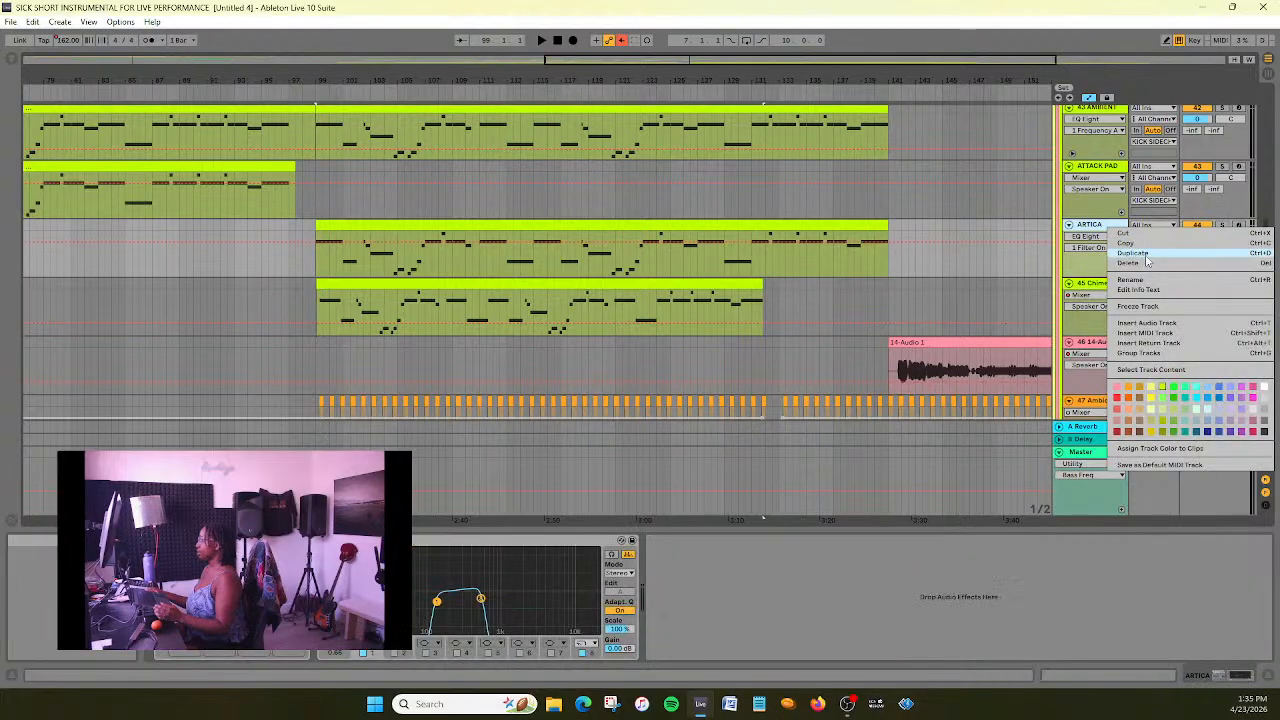
pyautogui.click(1146, 255)
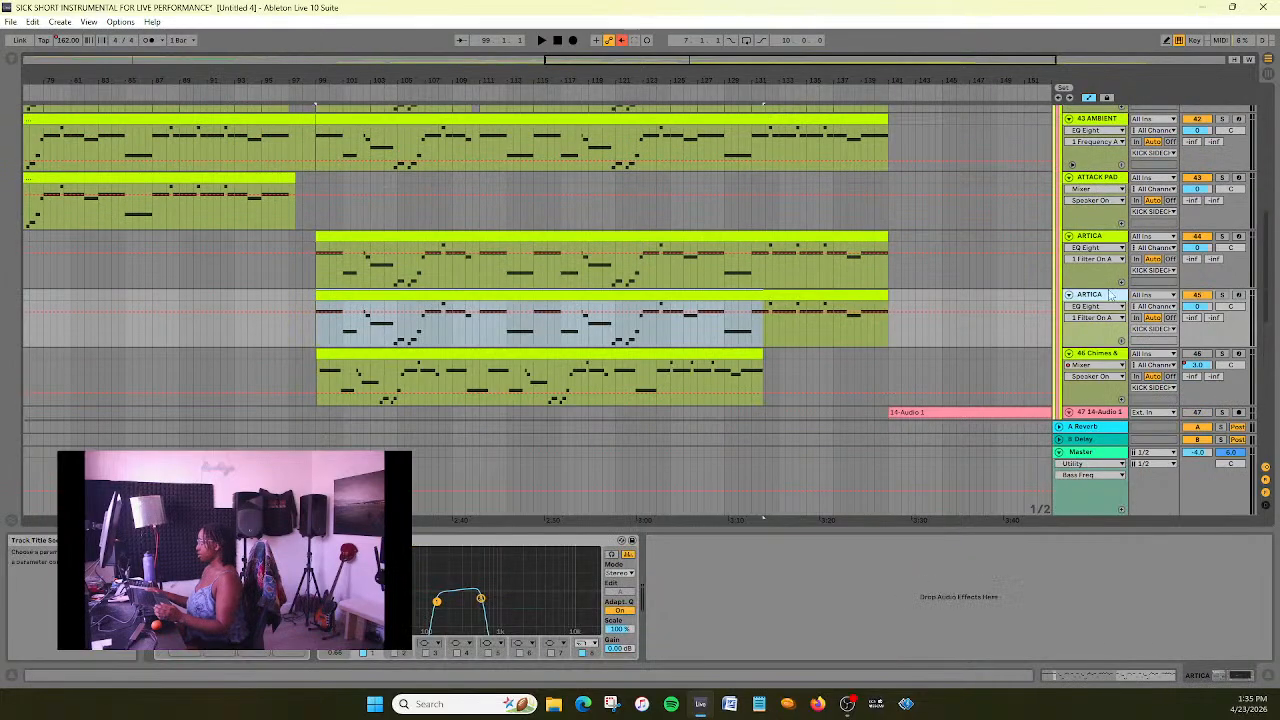
pyautogui.click(1108, 357)
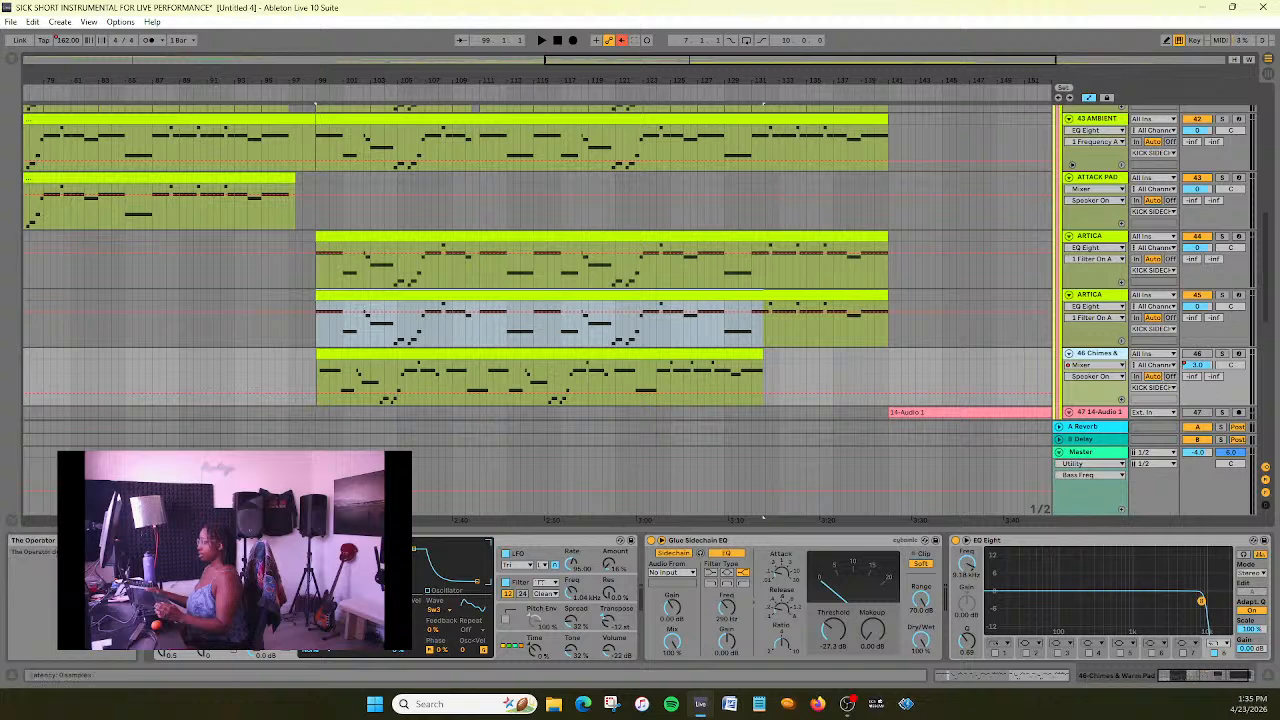
pyautogui.keyDown('shift'); pyautogui.click(1038, 543); pyautogui.keyUp('shift')
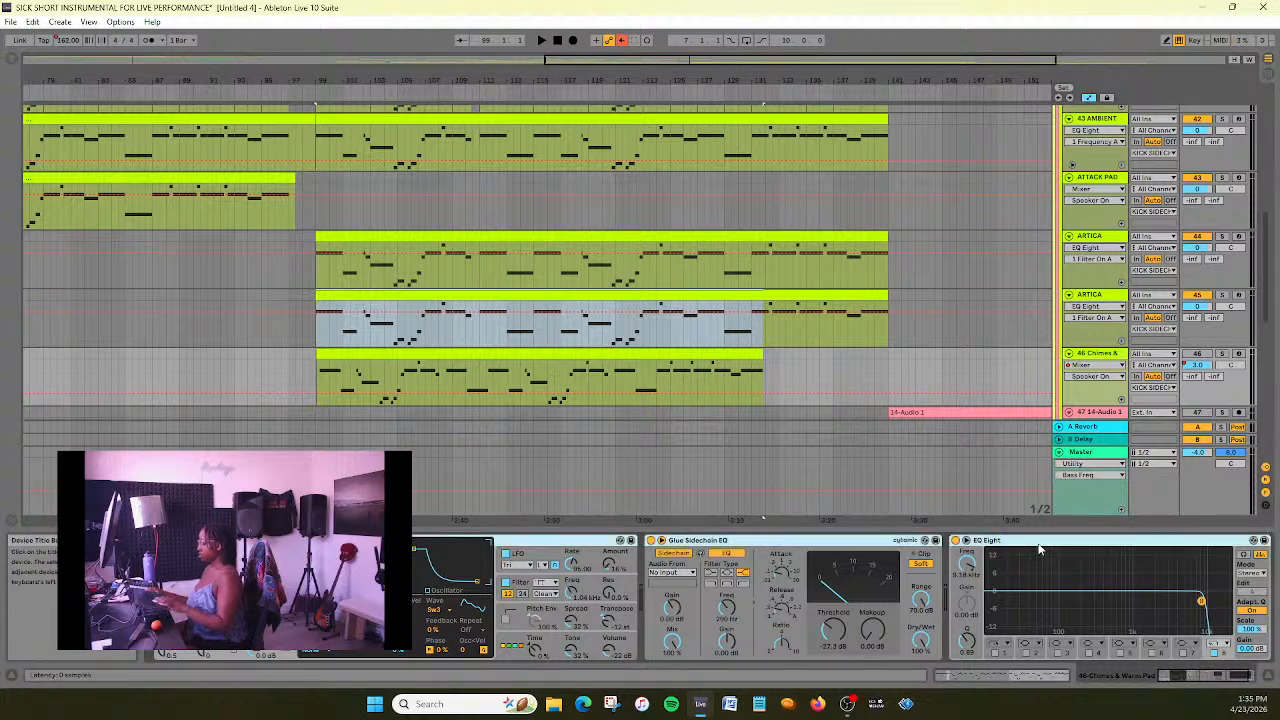
pyautogui.click(1105, 300)
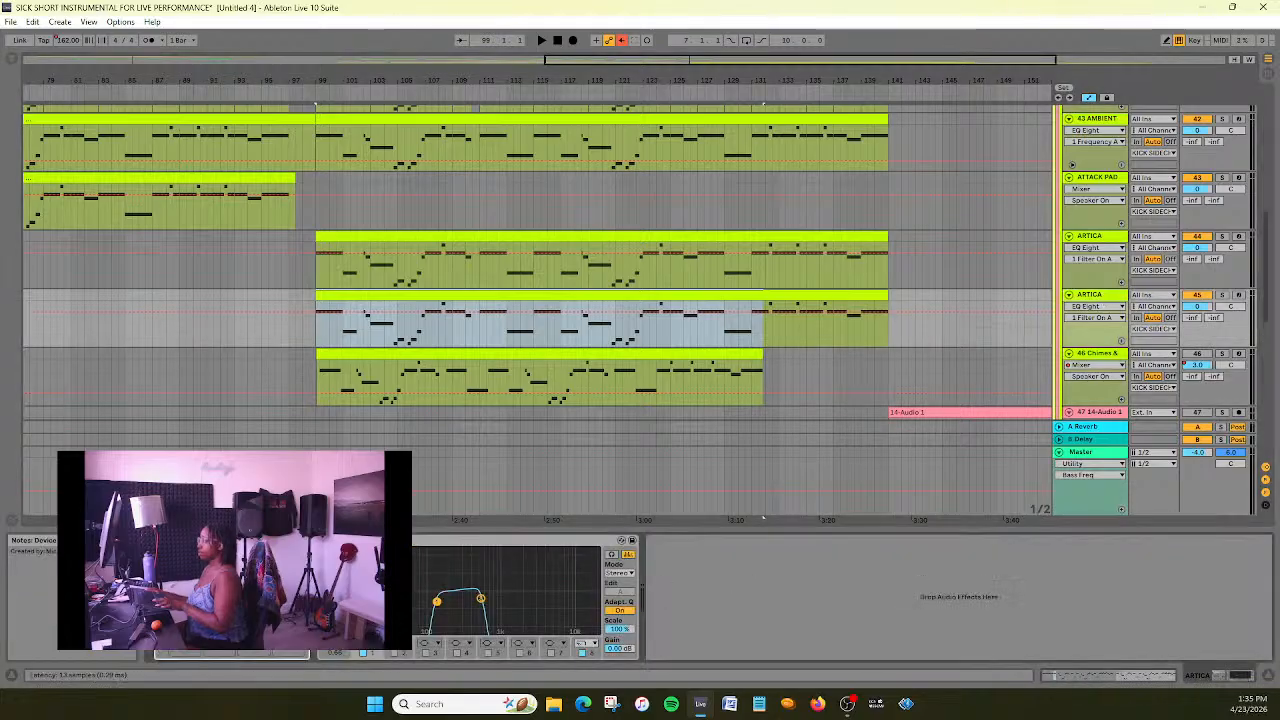
pyautogui.press('Delete')
pyautogui.press('Delete')
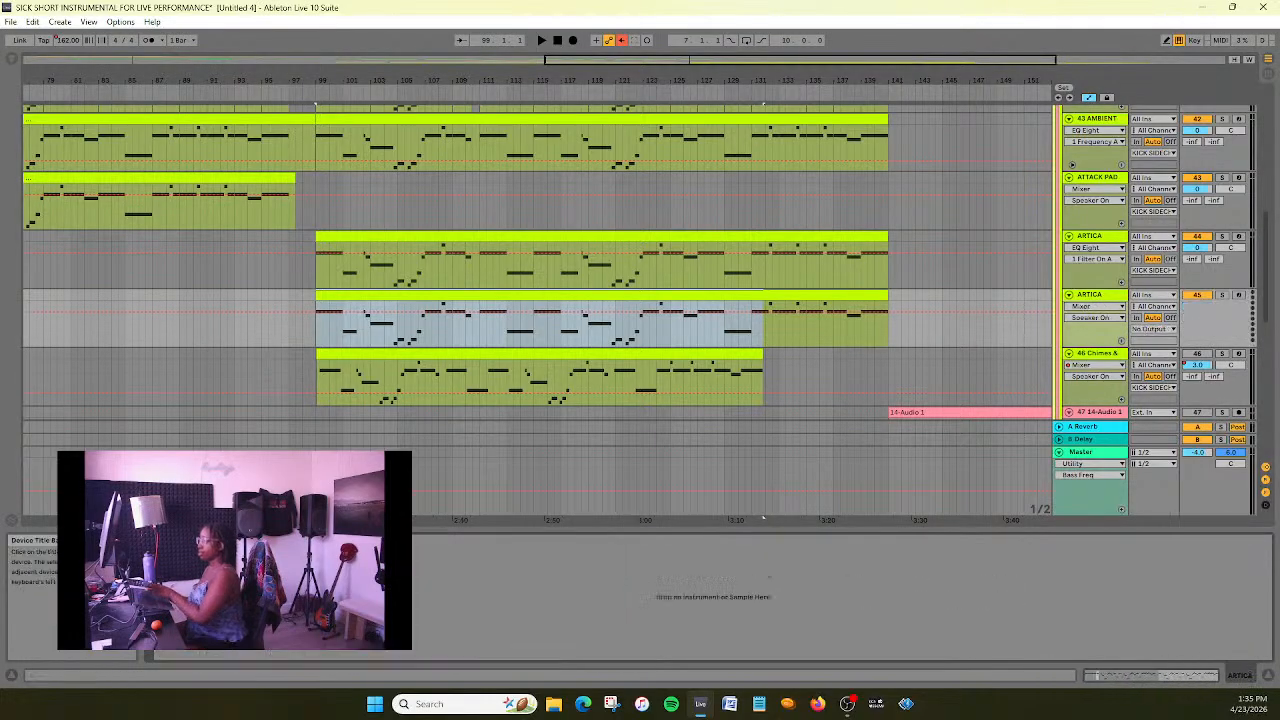
pyautogui.hotkey('ctrl', 'v')
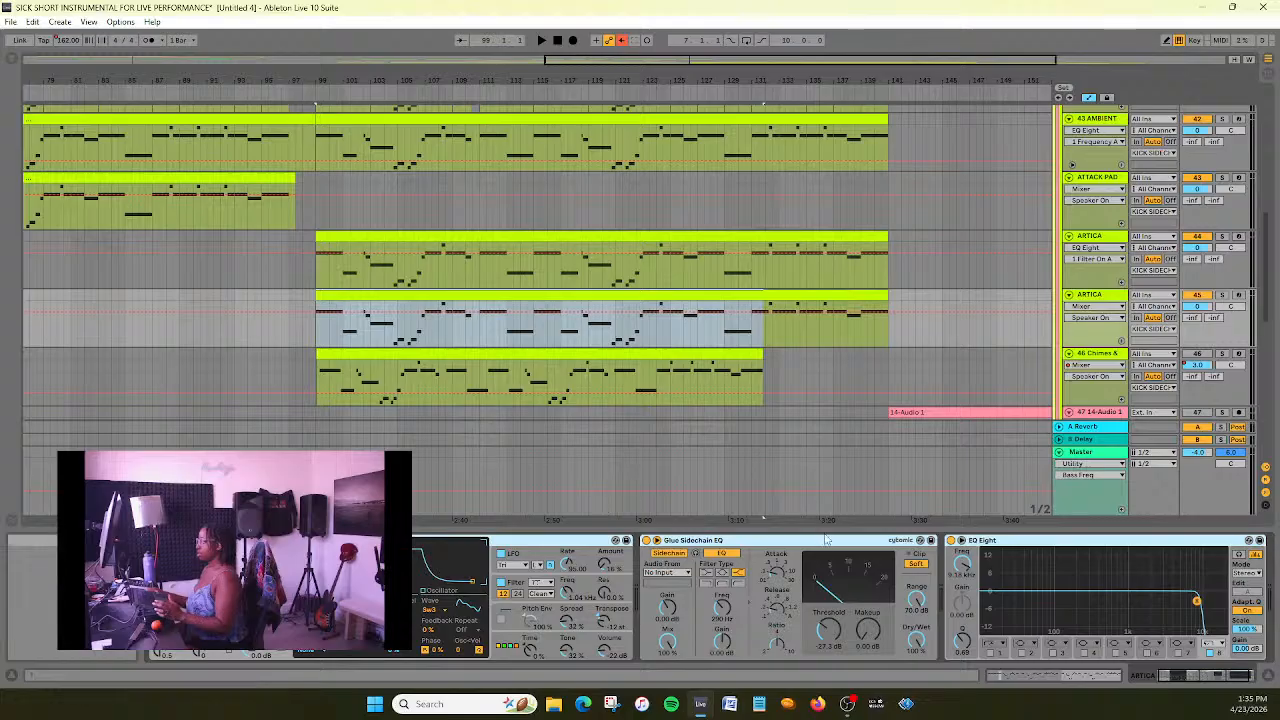
# - Remove Glue Sidechain EQ from the duplicated ARTICA track numbered 45 and rename the track CHIMES AND WARM PAD
pyautogui.click(822, 541)
pyautogui.press('Delete')
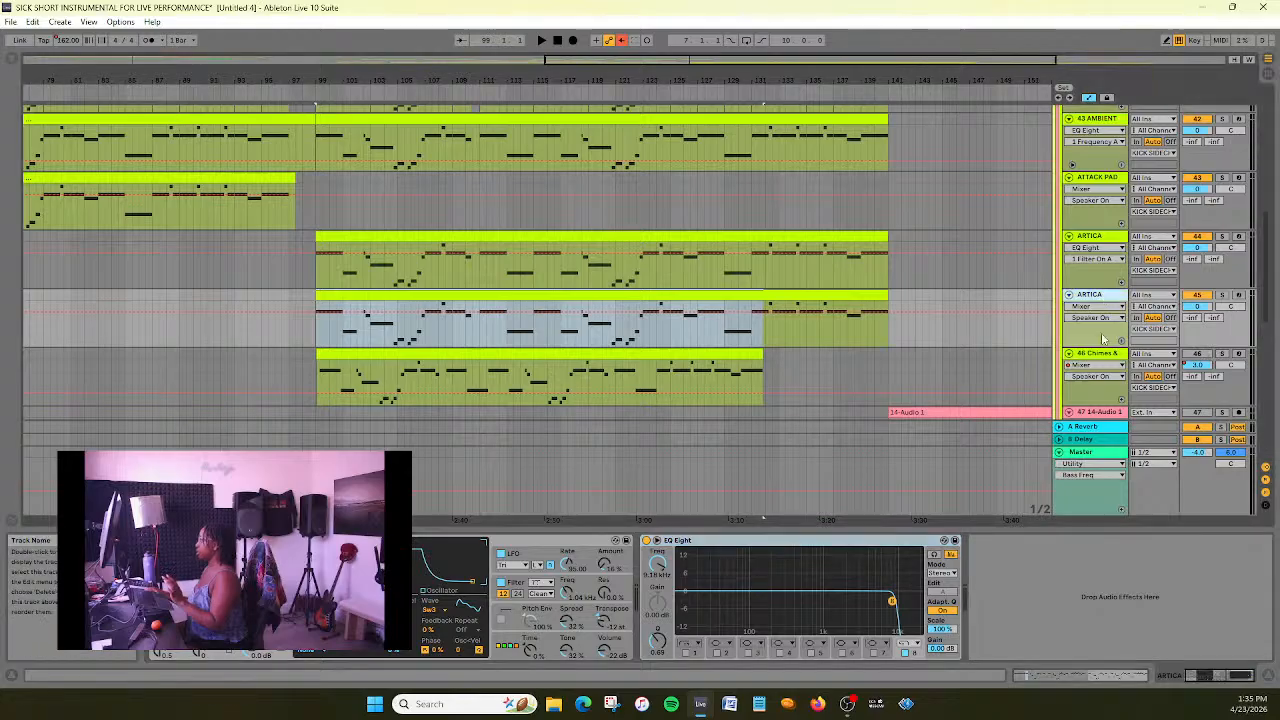
pyautogui.hotkey('ctrl', 'z')
pyautogui.rightClick(1107, 305)
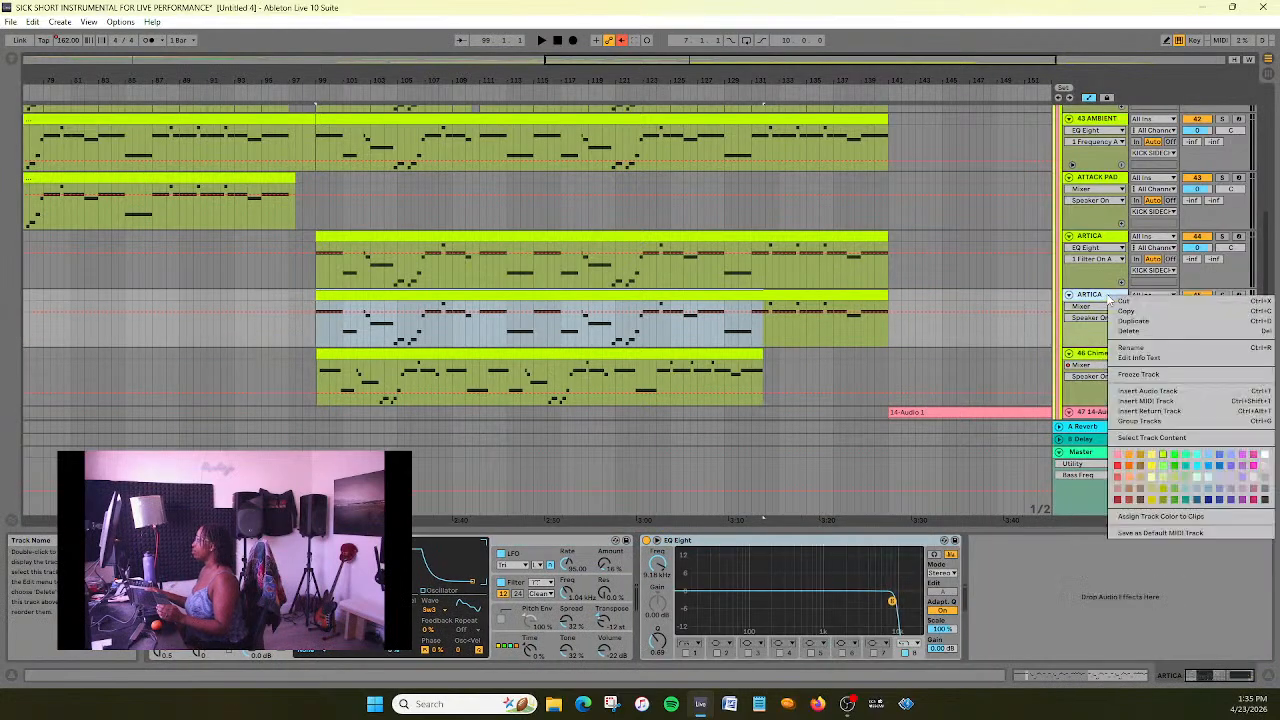
pyautogui.click(1165, 345)
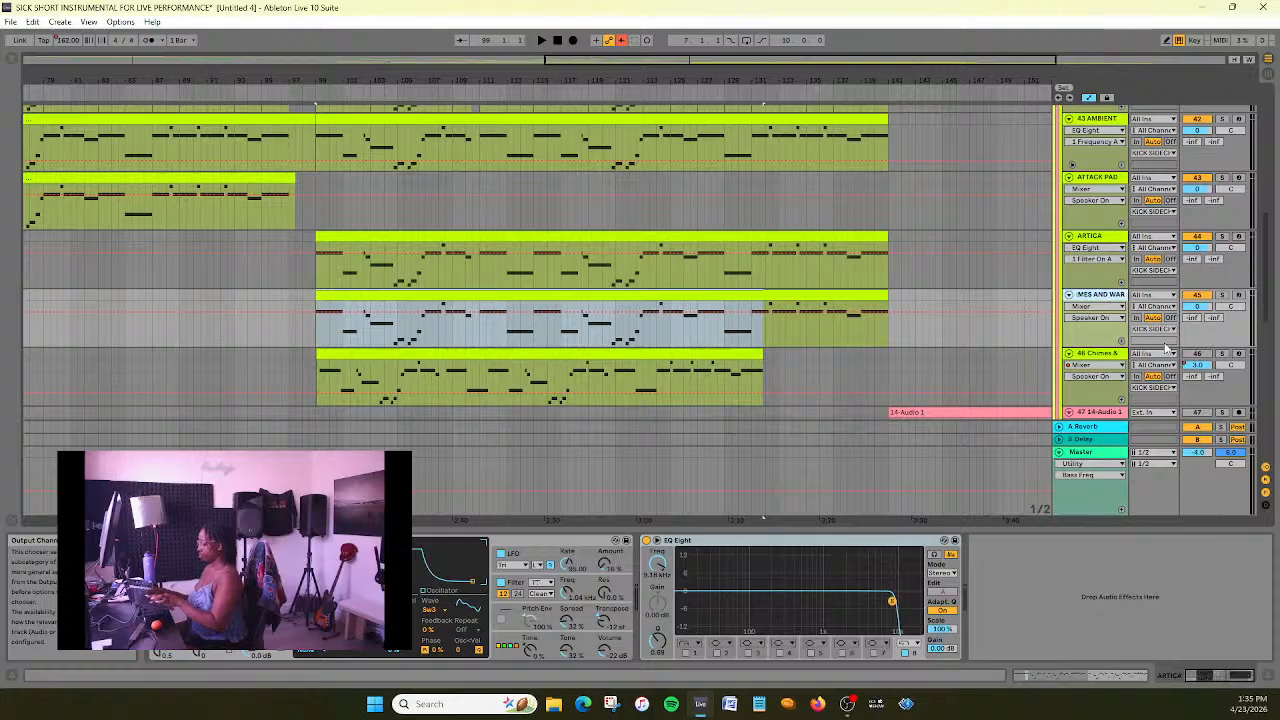
pyautogui.press('Return')
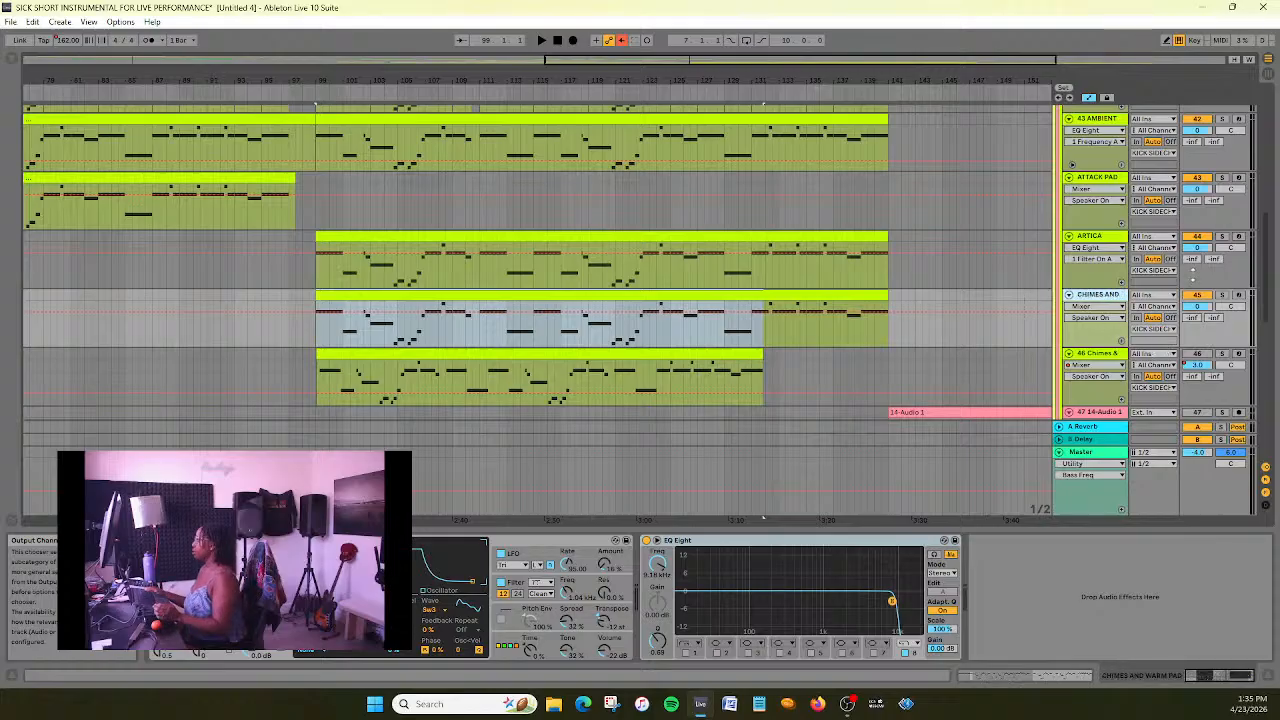
# - Play from bar 99 and enable filter 1 in the CHIMES AND WARM PAD EQ Eight as a low cut at about 100 Hz
pyautogui.scroll(3, 943, 297)
pyautogui.click(309, 87)
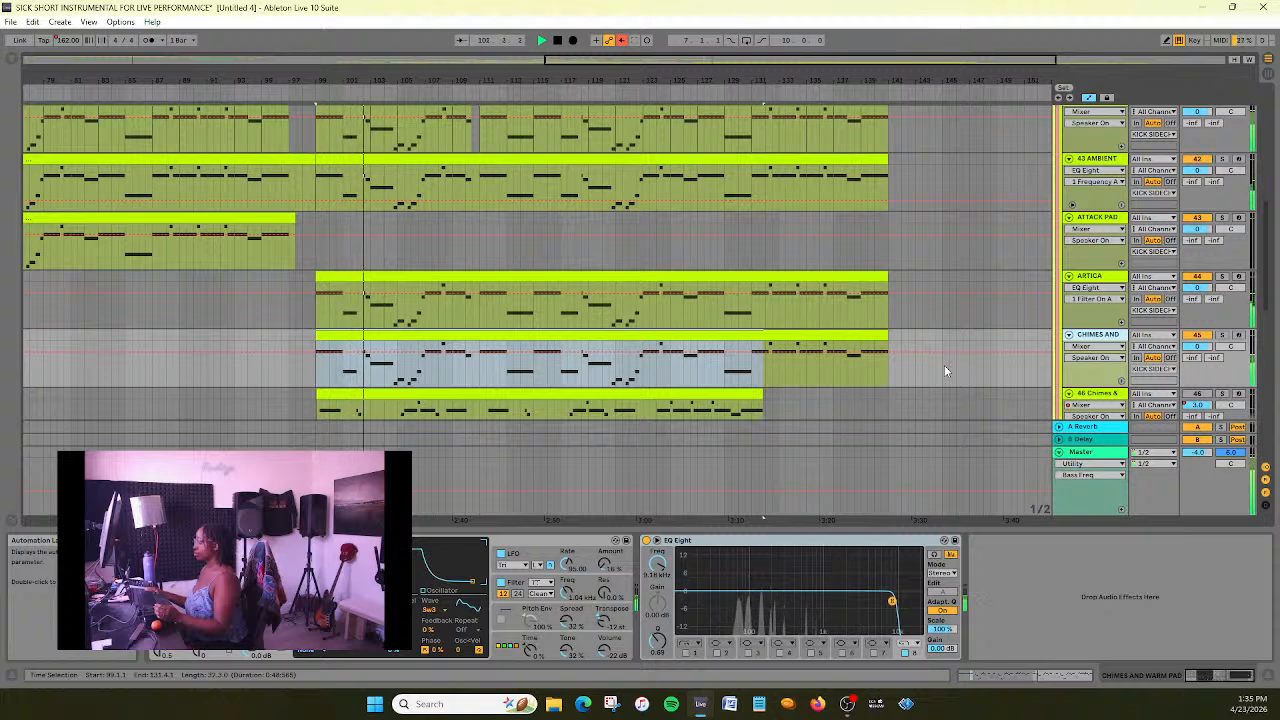
pyautogui.click(685, 652)
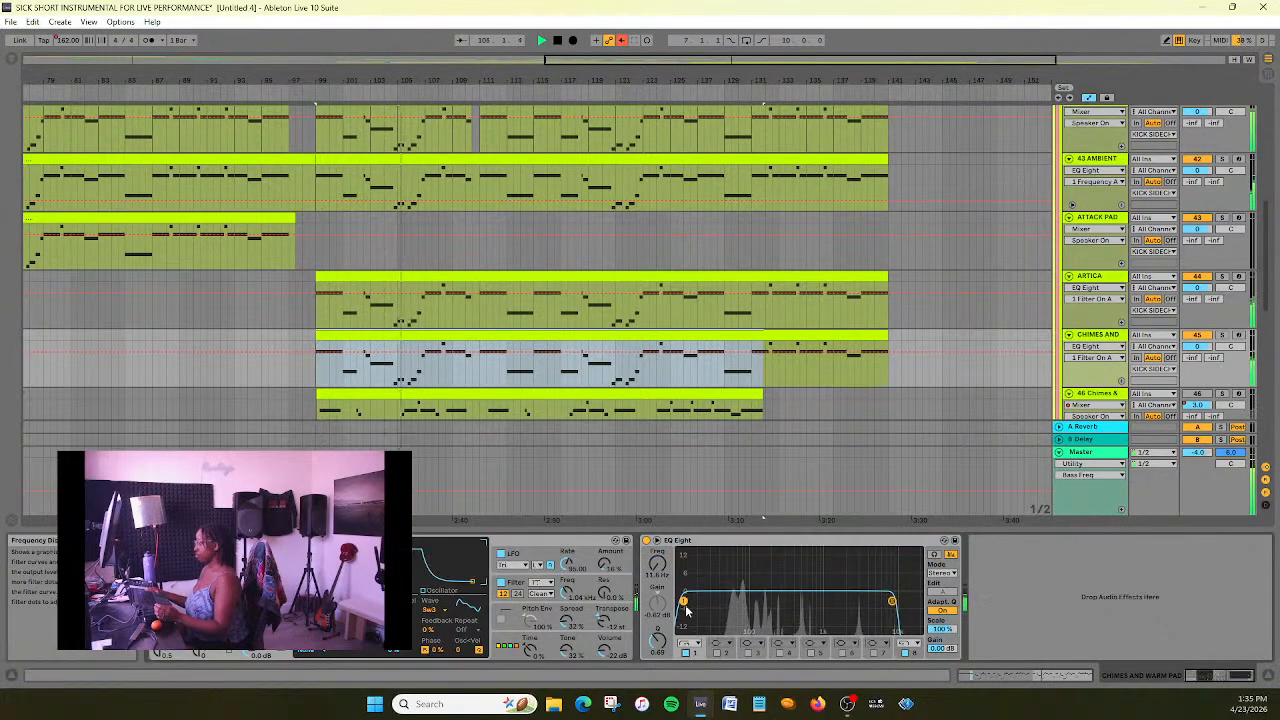
pyautogui.moveTo(684, 601); pyautogui.dragTo(750, 598)
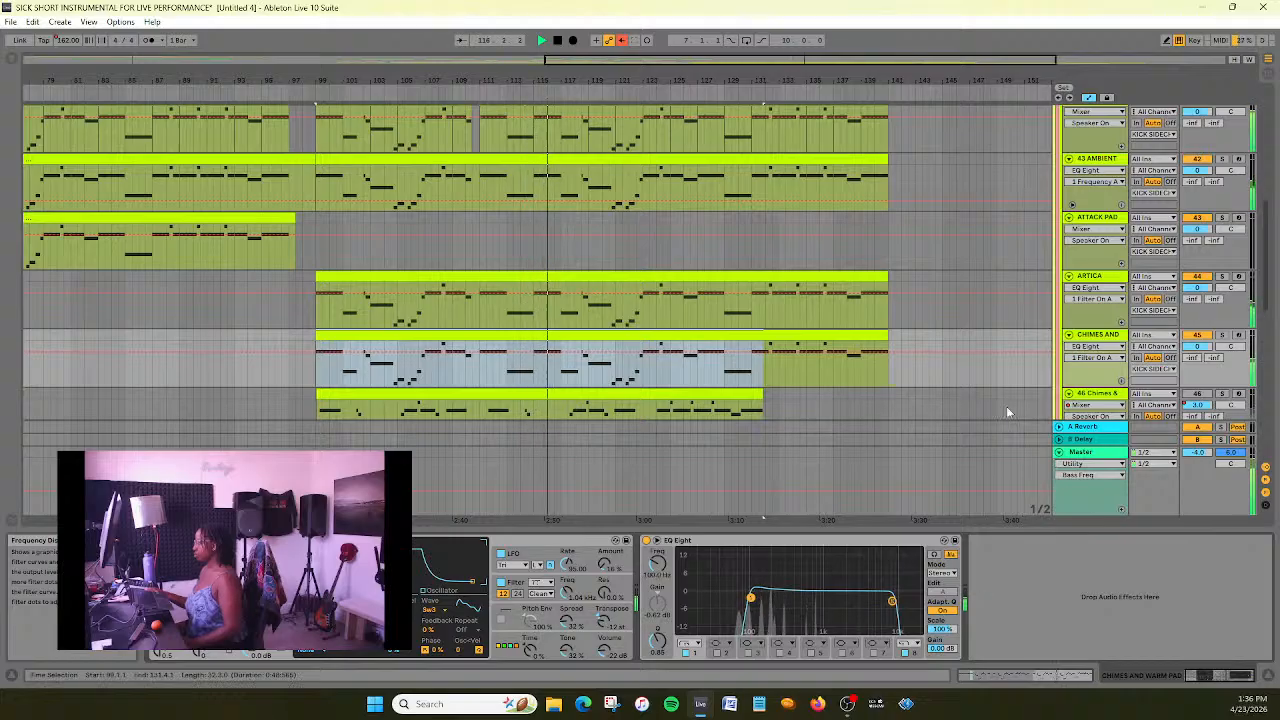
# - Solo the CHIMES AND WARM PAD track and lower its EQ Eight low cut to about 55 Hz during playback
pyautogui.click(1222, 335)
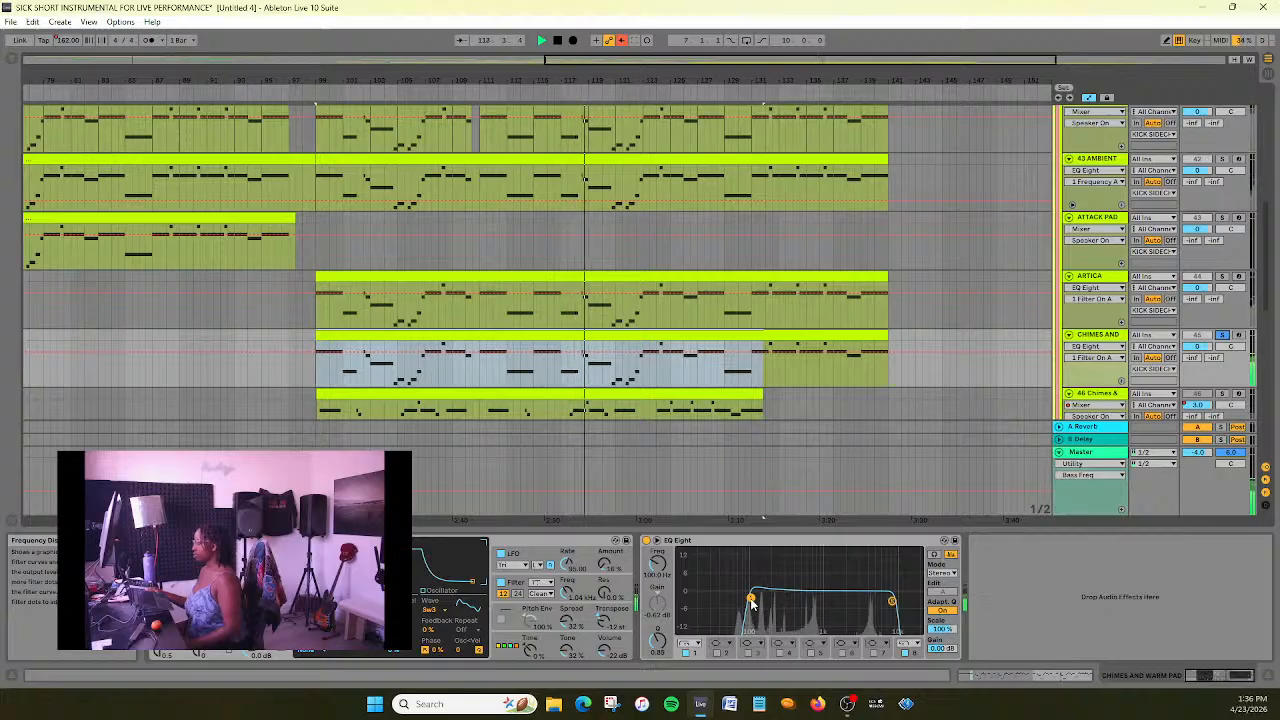
pyautogui.moveTo(751, 598); pyautogui.dragTo(707, 600)
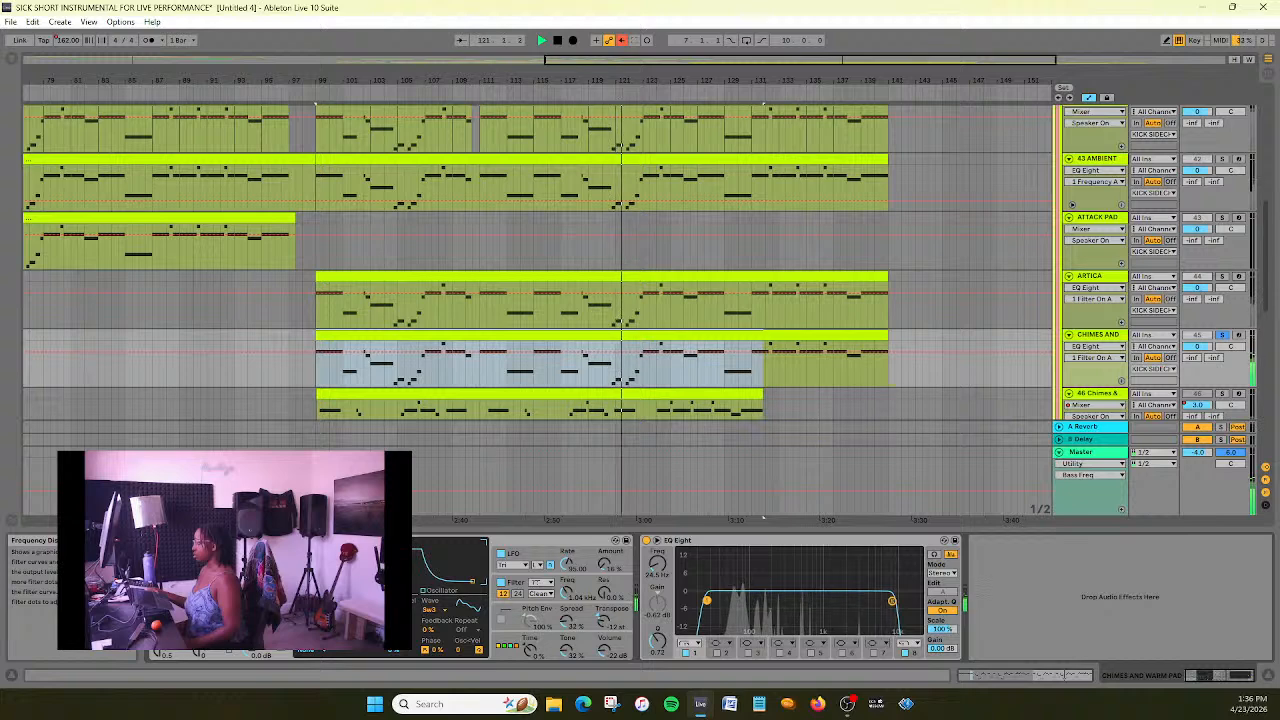
pyautogui.moveTo(707, 600); pyautogui.dragTo(732, 600)
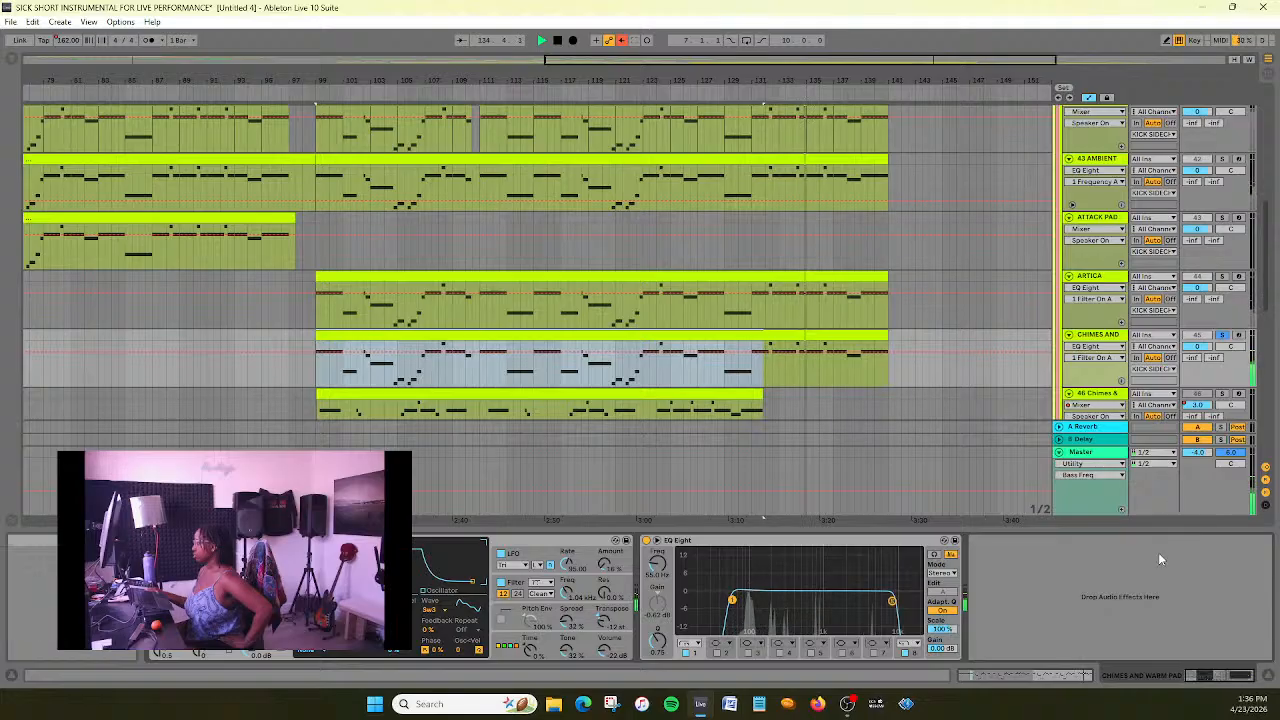
# - Unsolo the CHIMES AND WARM PAD track, save the set and stop playback
pyautogui.click(1223, 335)
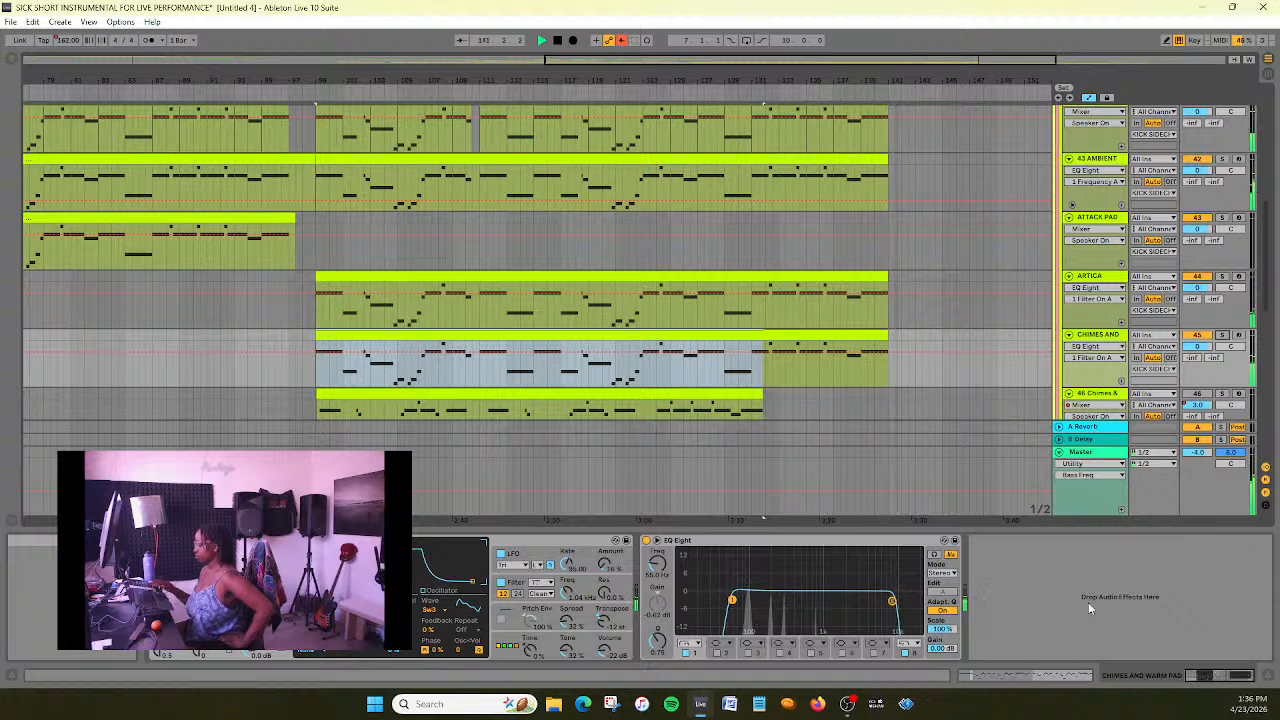
pyautogui.hotkey('ctrl', 's')
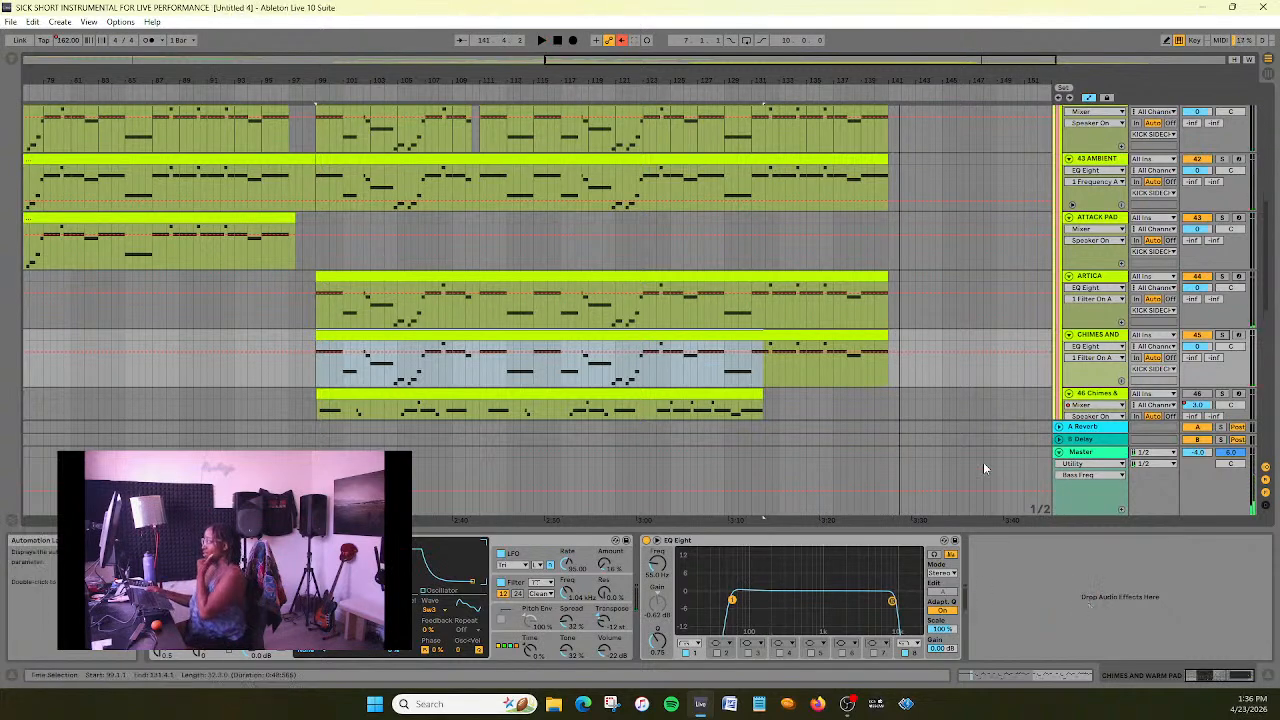
# - Show the Track Volume automation of the 46 Chimes & Warm Pad track to check its volume curve
pyautogui.scroll(-3, 768, 275)
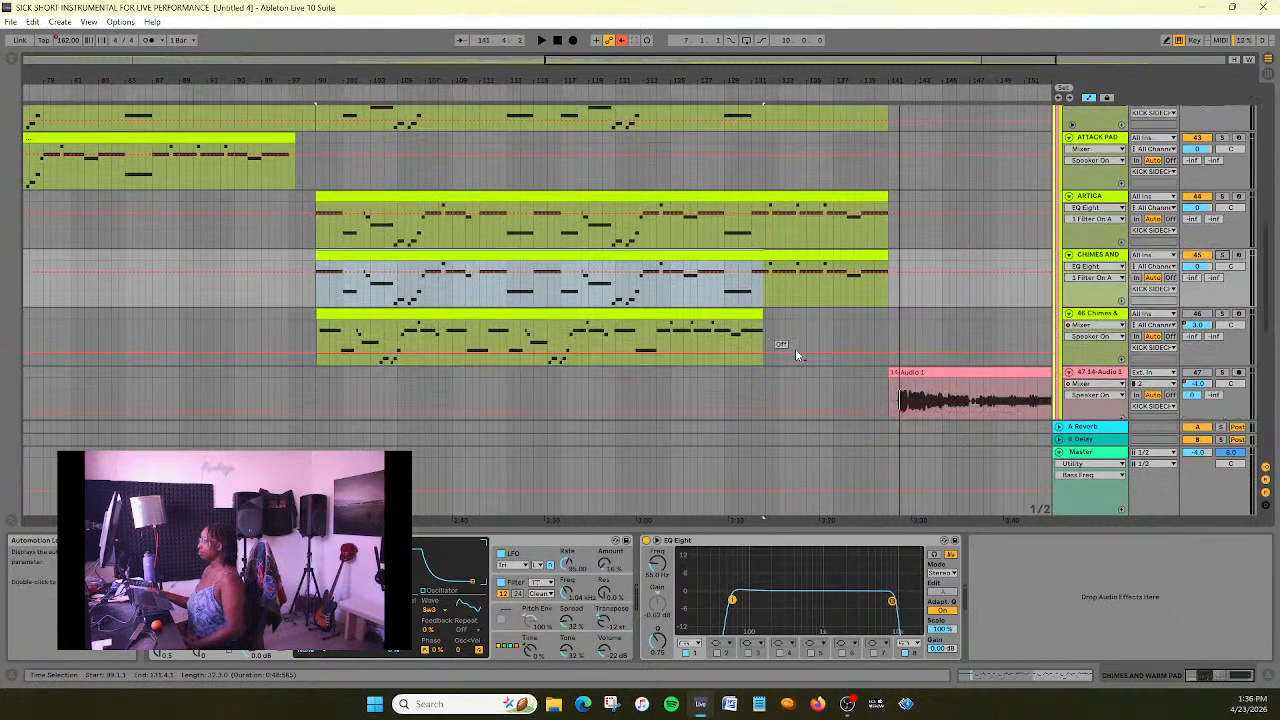
pyautogui.click(1110, 315)
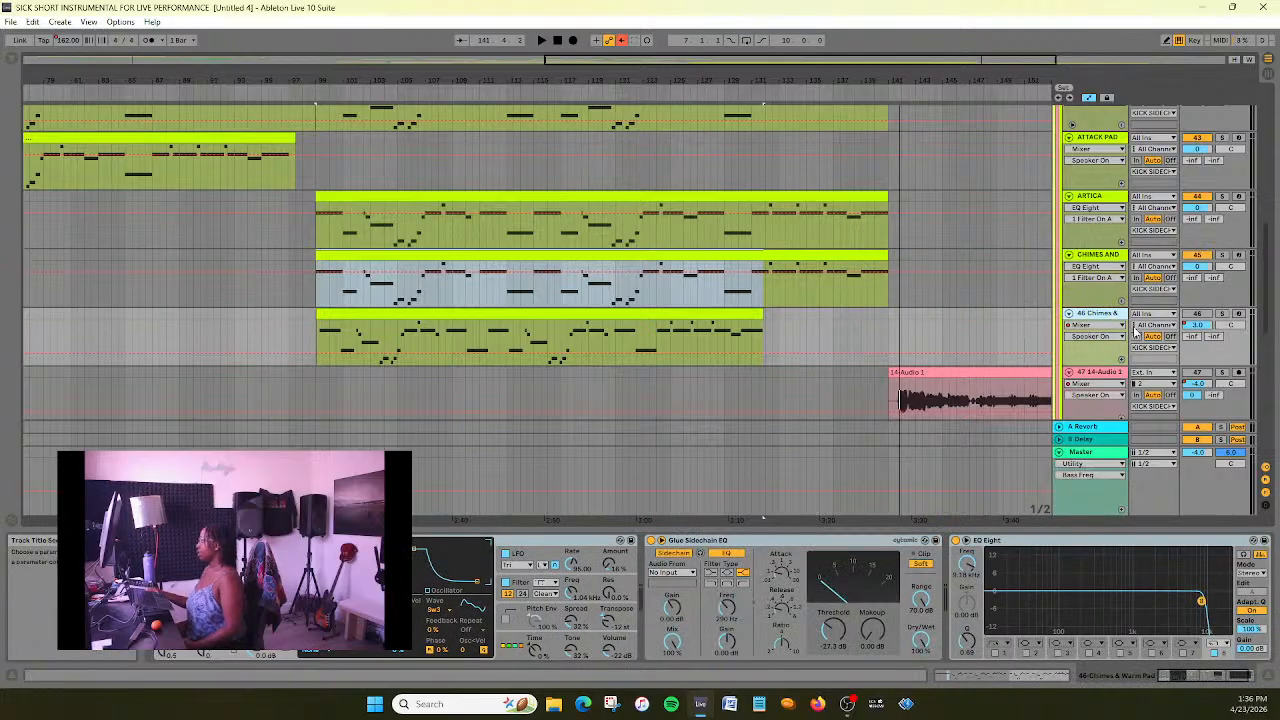
pyautogui.click(1113, 326)
pyautogui.click(1096, 375)
pyautogui.click(1106, 337)
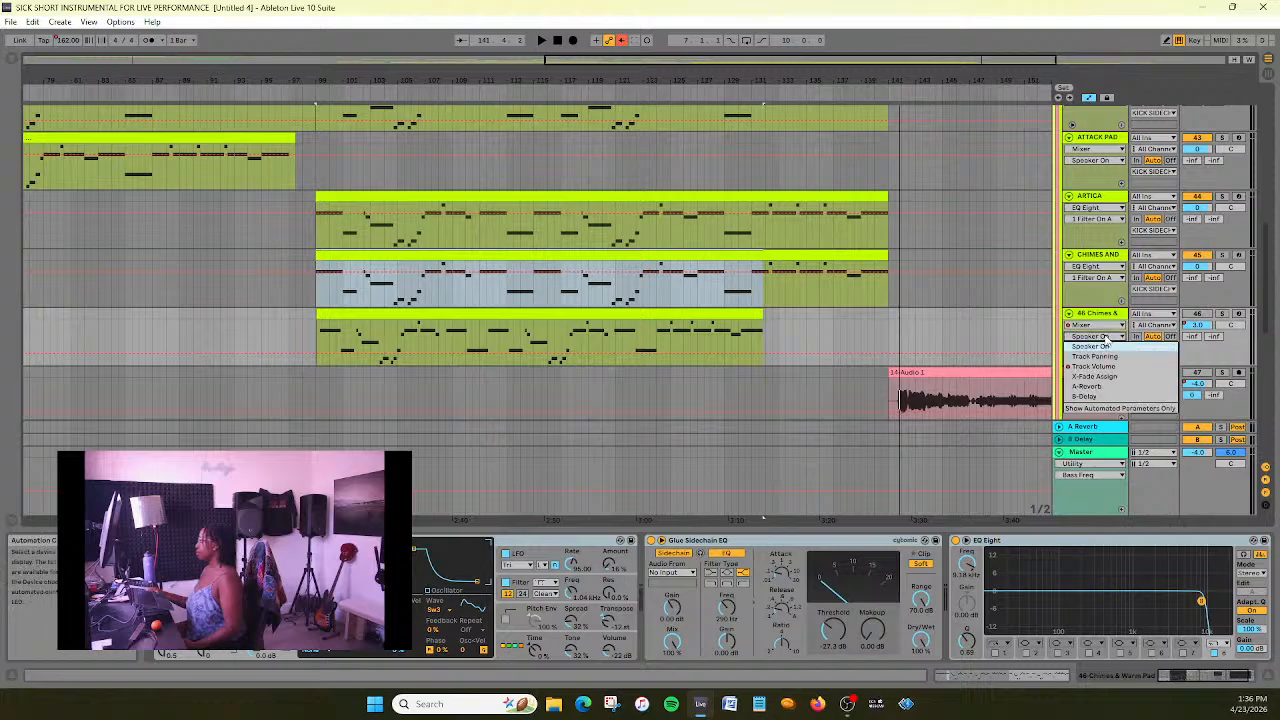
pyautogui.click(1105, 362)
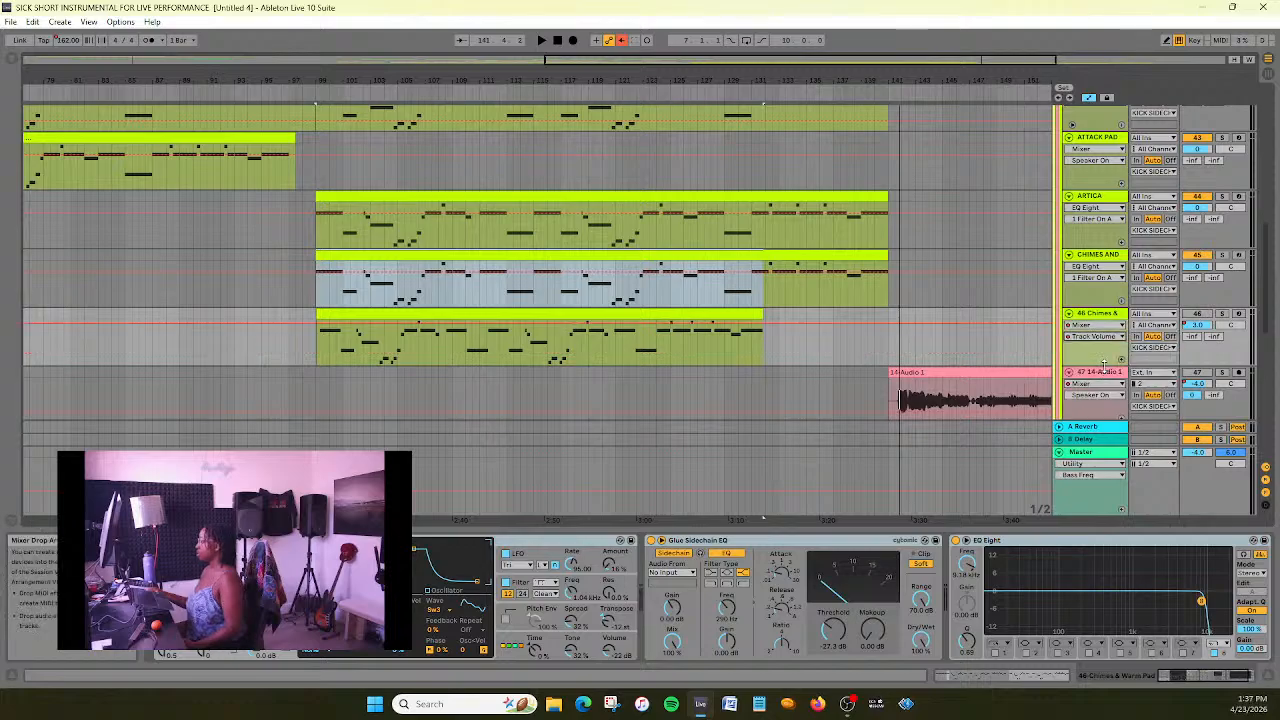
# - Delete the old 46 Chimes & Warm Pad track
pyautogui.click(1103, 326)
pyautogui.click(1103, 328)
pyautogui.click(1104, 339)
pyautogui.click(1103, 339)
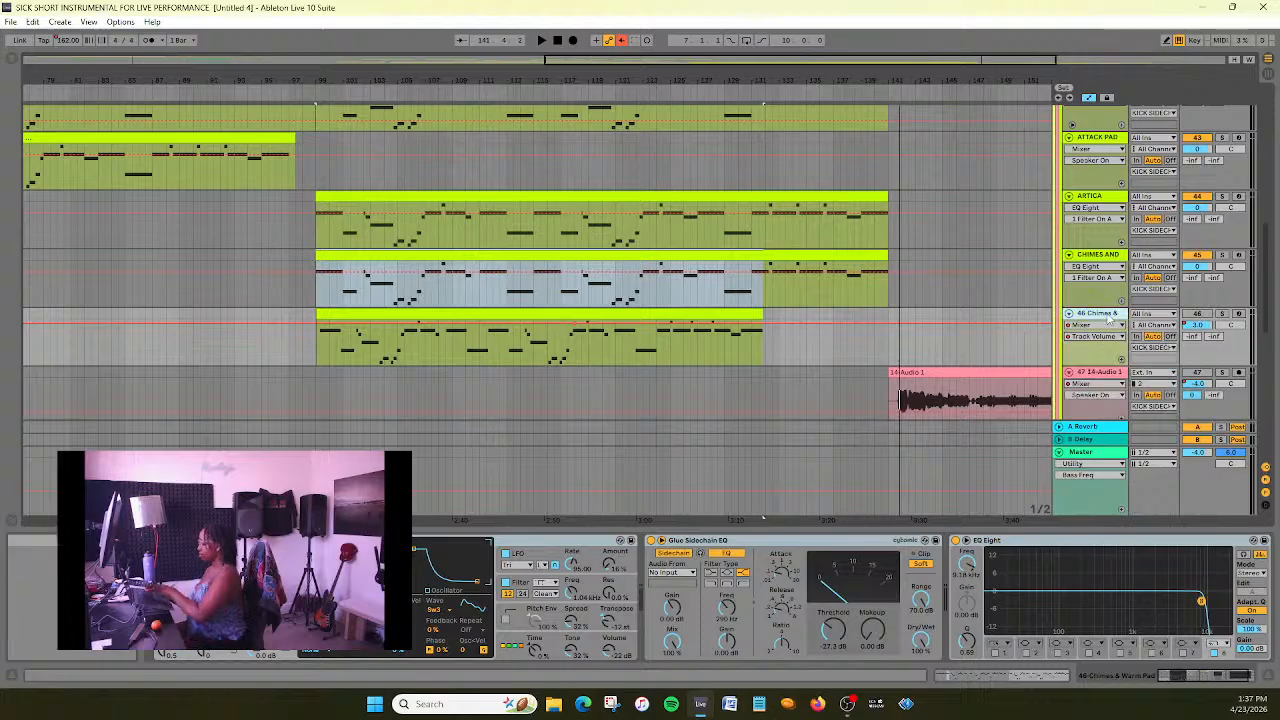
pyautogui.press('Delete')
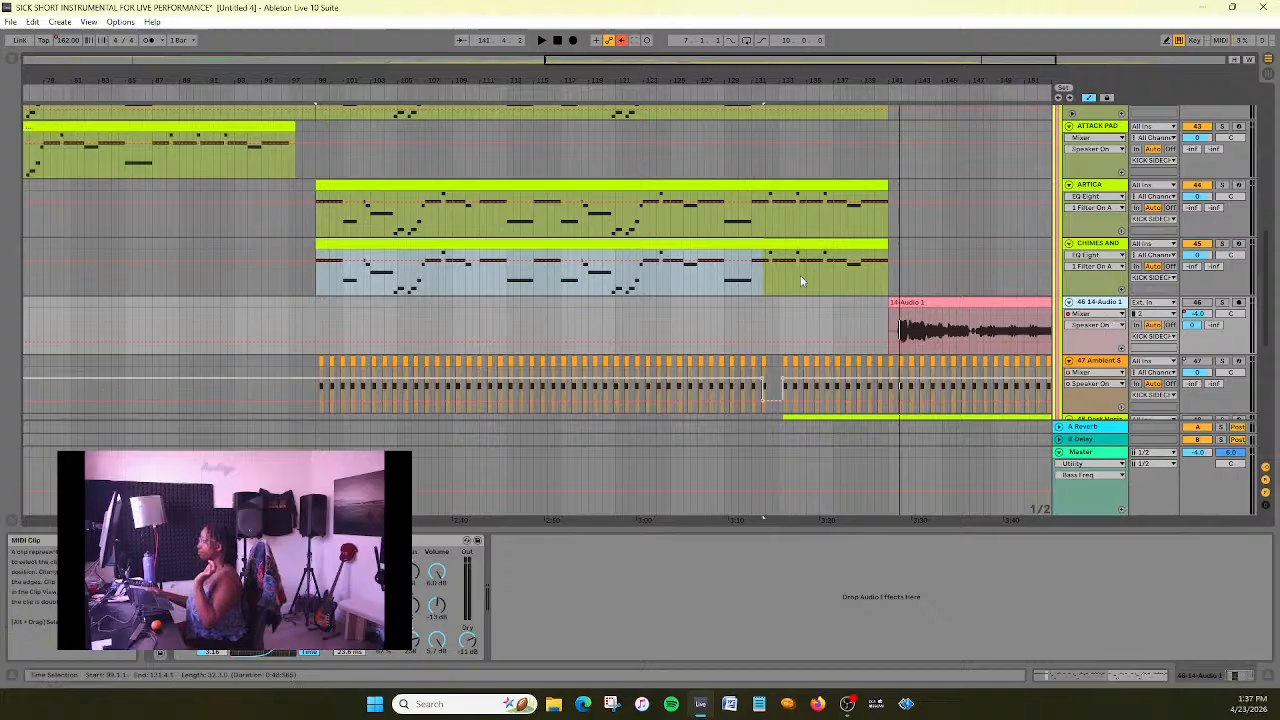
# - Move the Ambient Swells track above the 14-Audio 1 track and re-enable its Speaker On automation
pyautogui.scroll(-1, 789, 296)
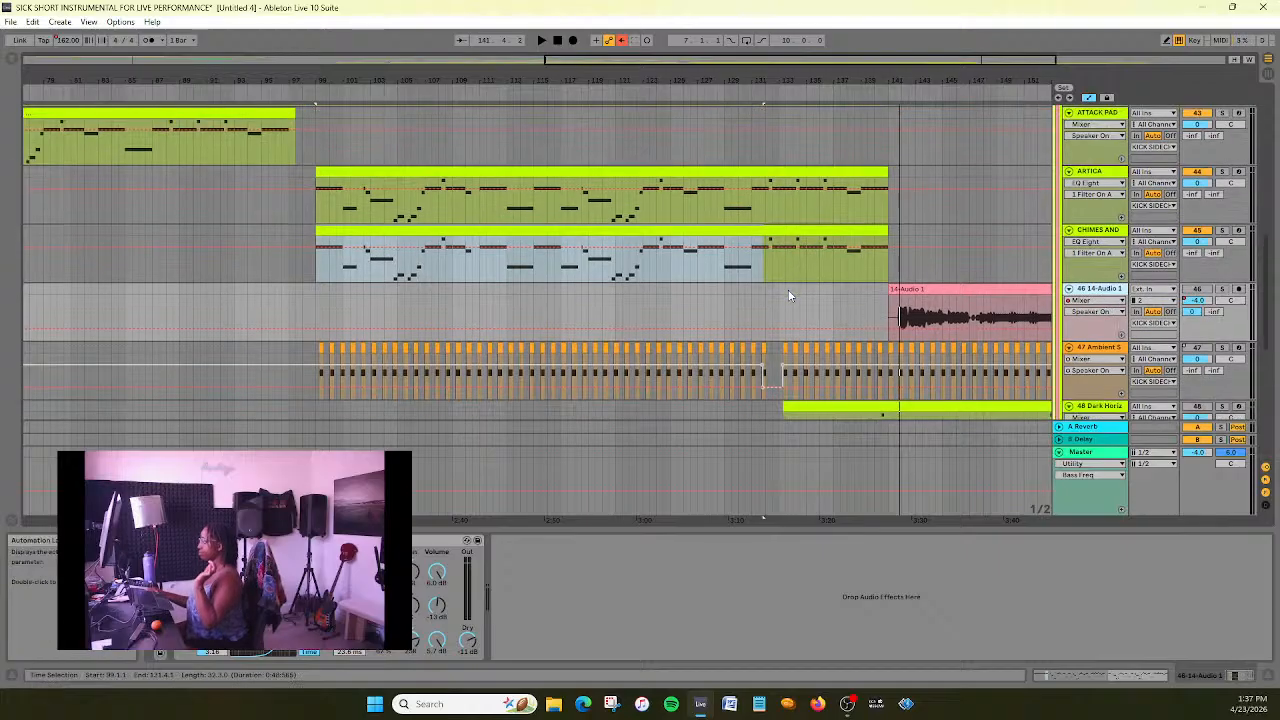
pyautogui.click(1108, 349)
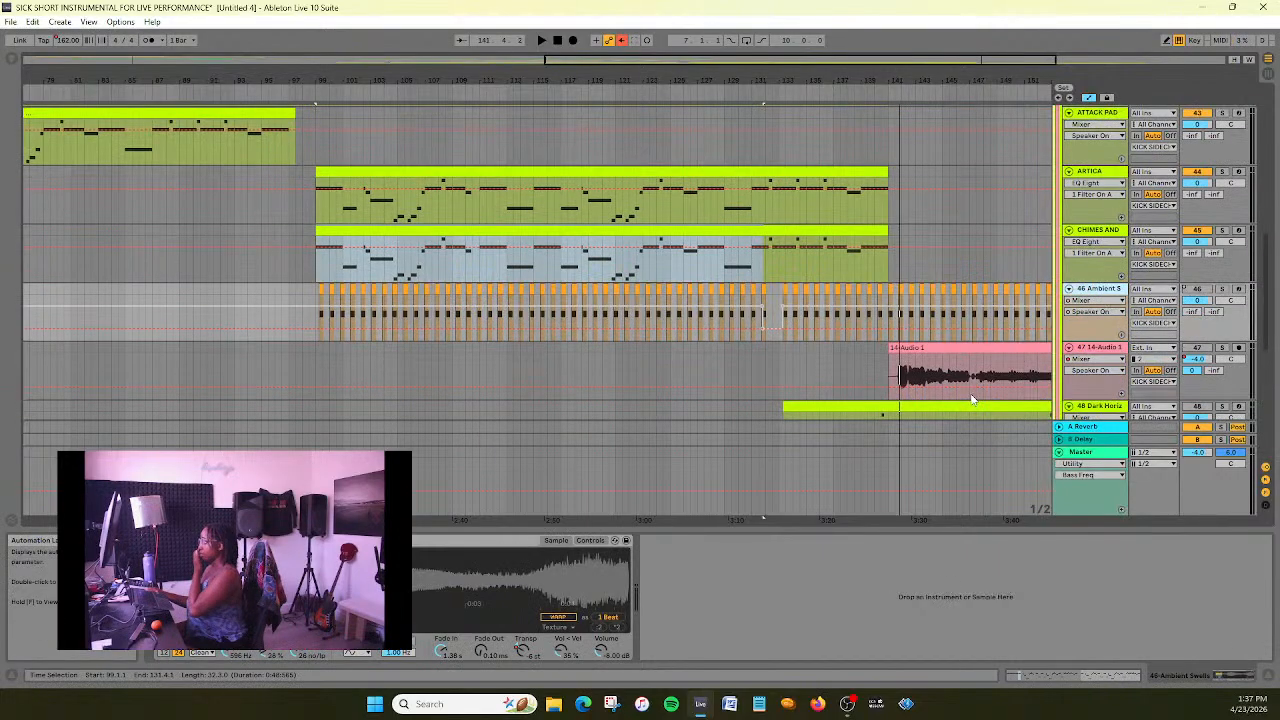
pyautogui.moveTo(593, 60); pyautogui.dragTo(642, 83)
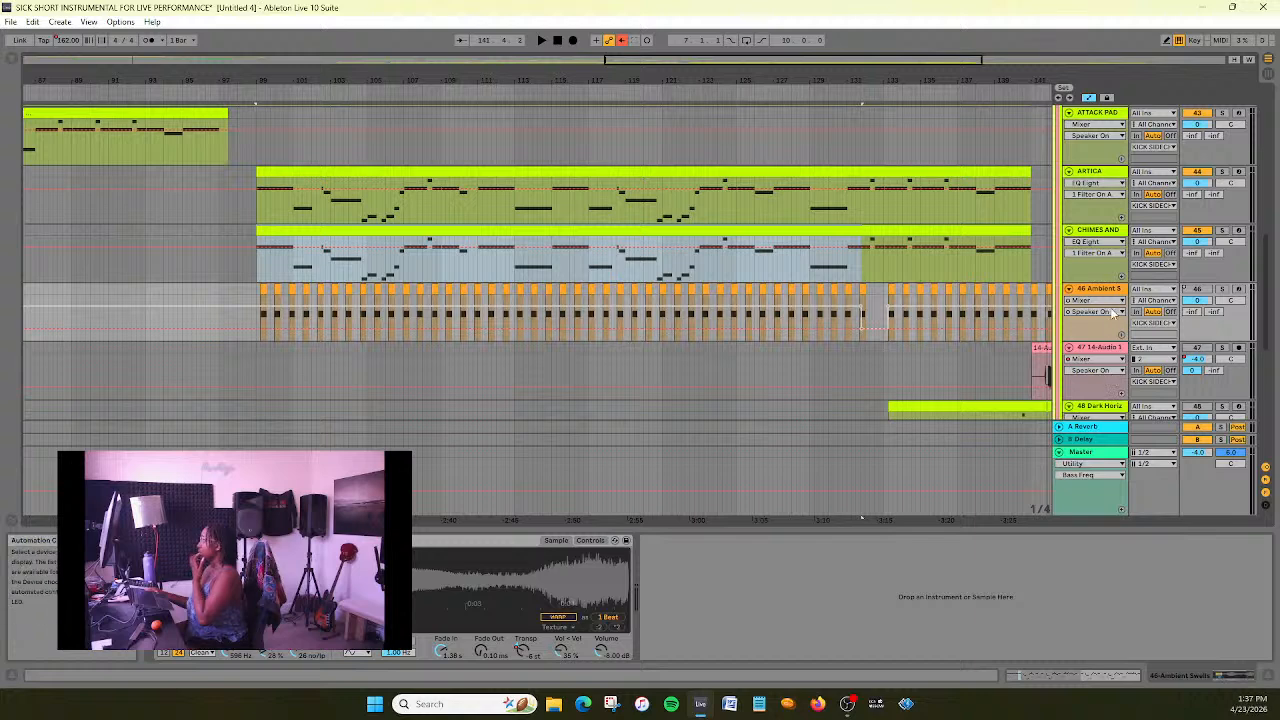
pyautogui.click(1198, 291)
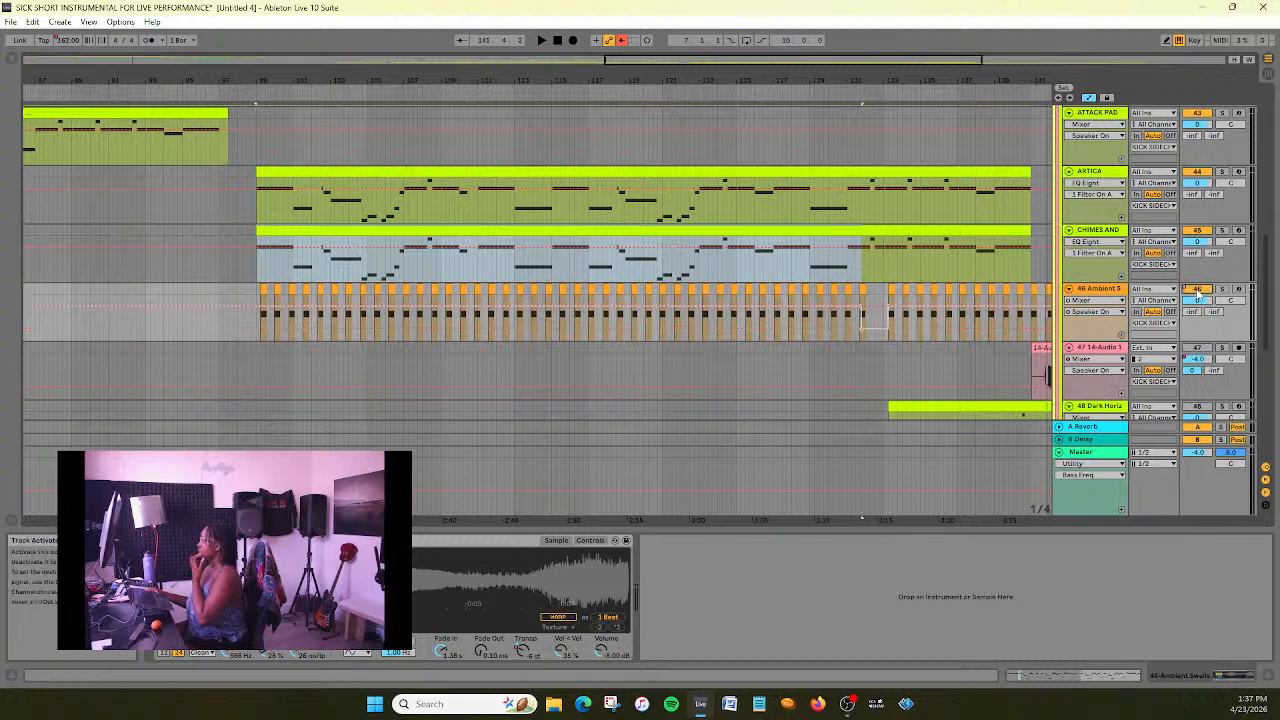
pyautogui.rightClick(1198, 291)
pyautogui.click(1150, 315)
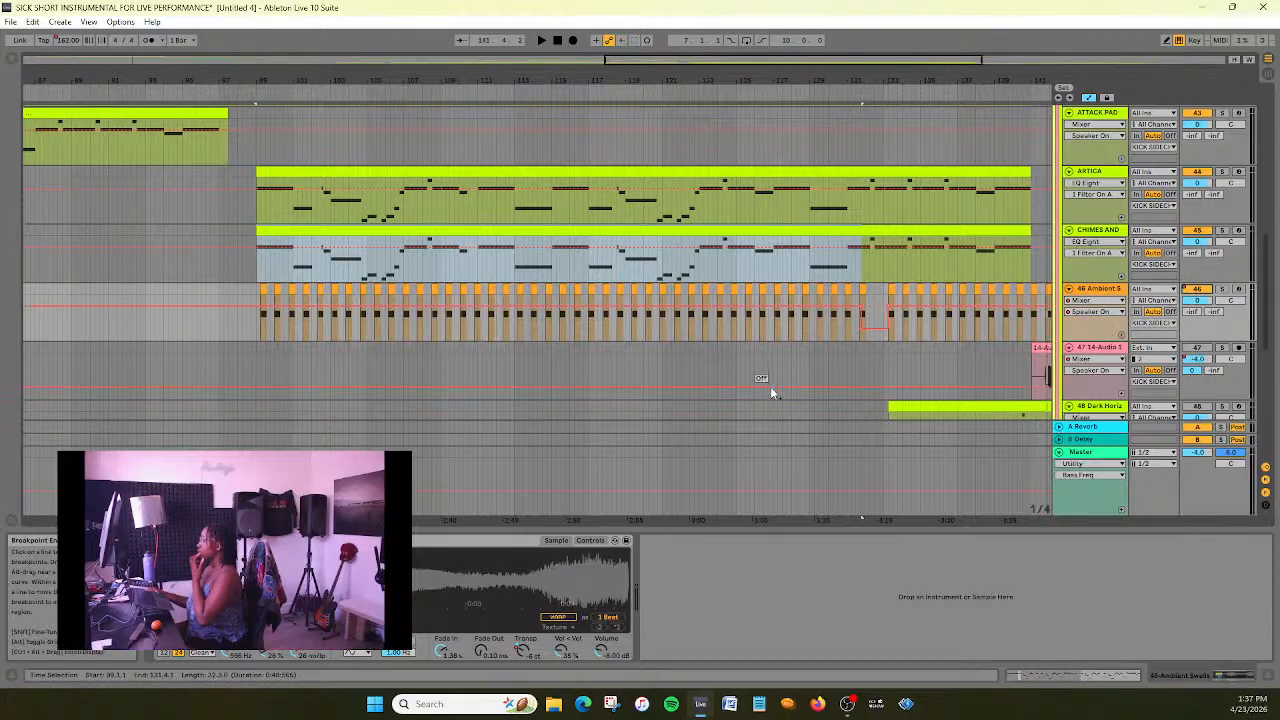
# - Play the section from bar 99 and examine the timing of the short Ambient Swells clips up close
pyautogui.moveTo(646, 60)
pyautogui.mouseDown()
pyautogui.moveTo(646, 44)
pyautogui.moveTo(646, 63)
pyautogui.mouseUp()
pyautogui.moveTo(924, 518); pyautogui.dragTo(1028, 522)
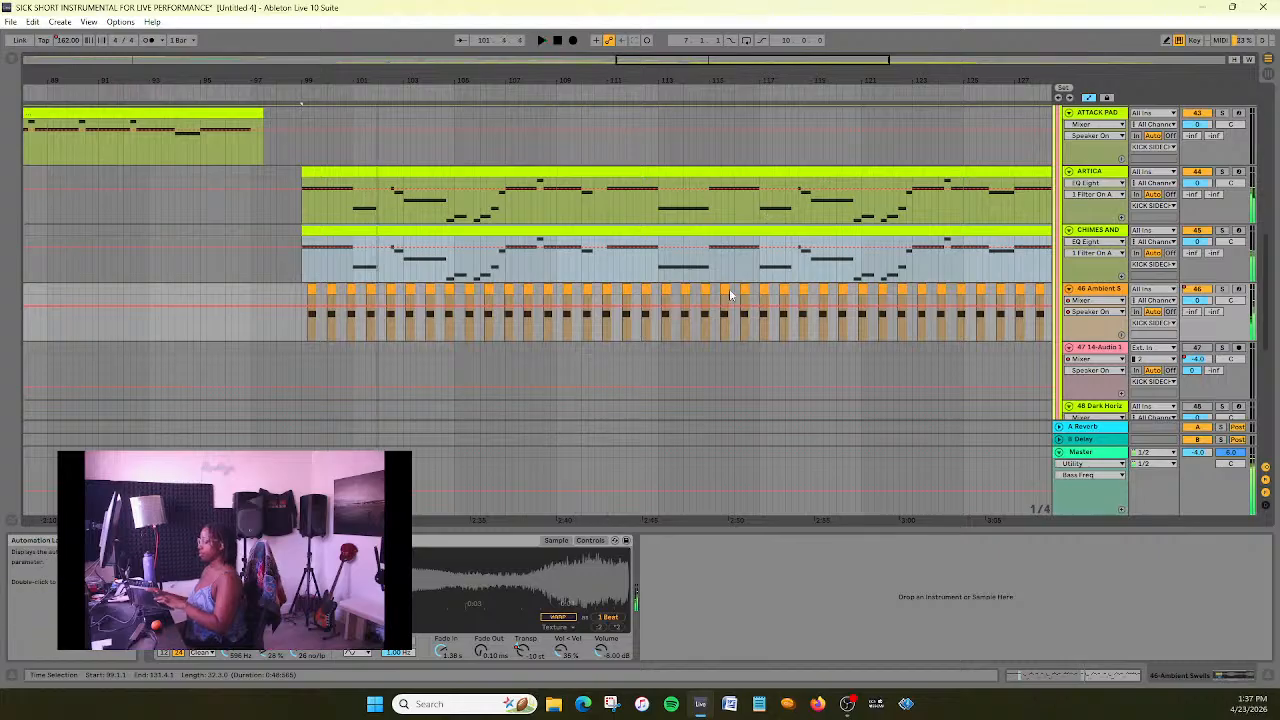
pyautogui.moveTo(685, 61); pyautogui.dragTo(725, 158)
pyautogui.press('+')
pyautogui.press('+')
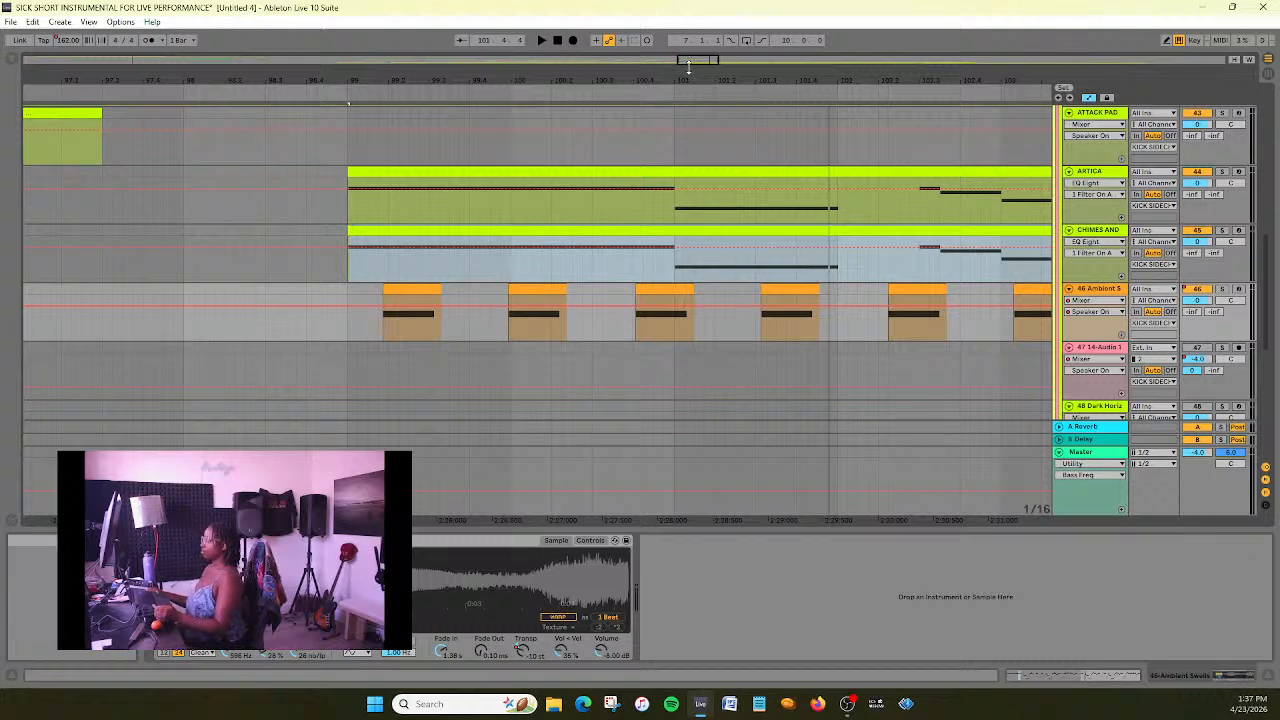
# - Duplicate the 46 Ambient Swells track with its clips and automation
pyautogui.moveTo(694, 58); pyautogui.dragTo(694, 2)
pyautogui.rightClick(1118, 290)
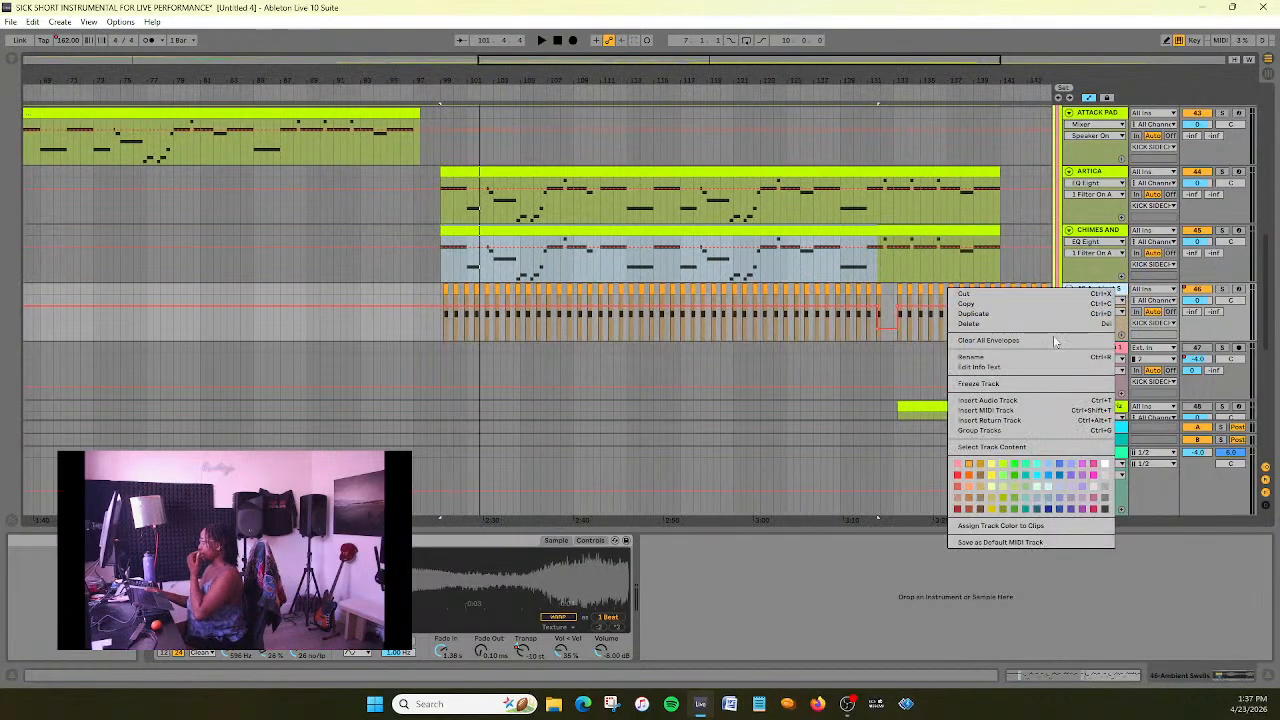
pyautogui.click(1032, 314)
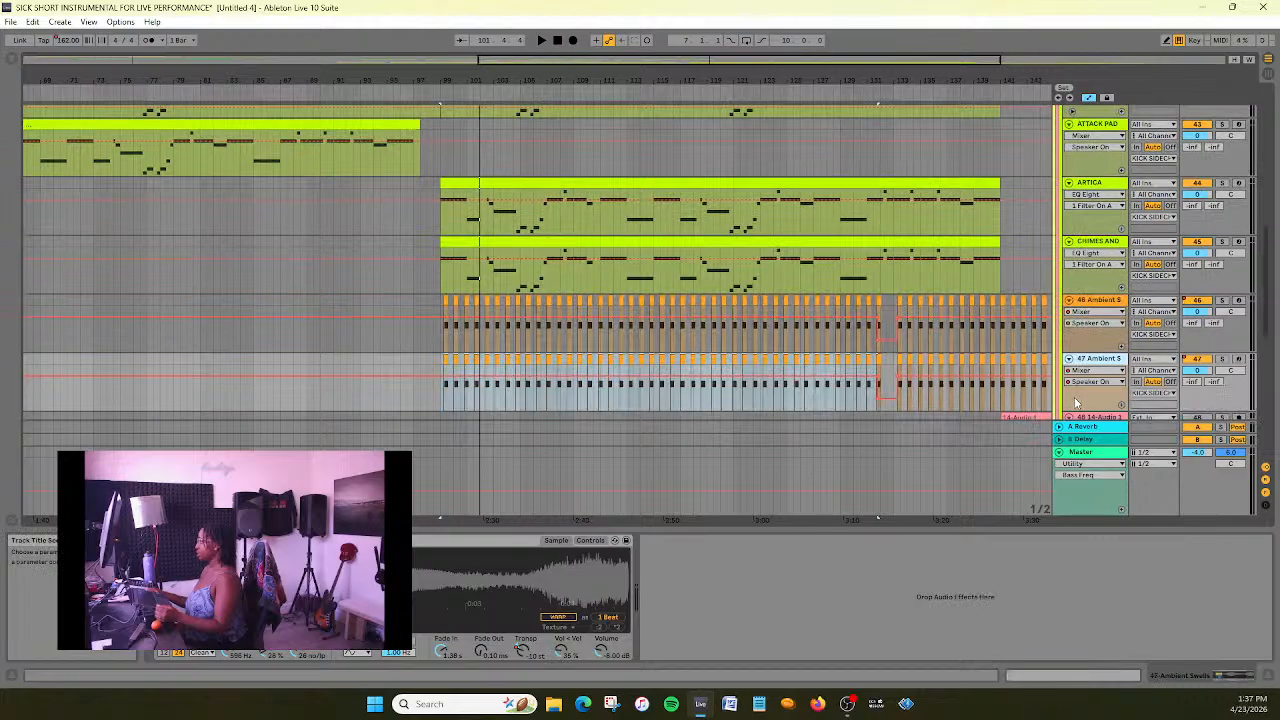
pyautogui.click(1103, 302)
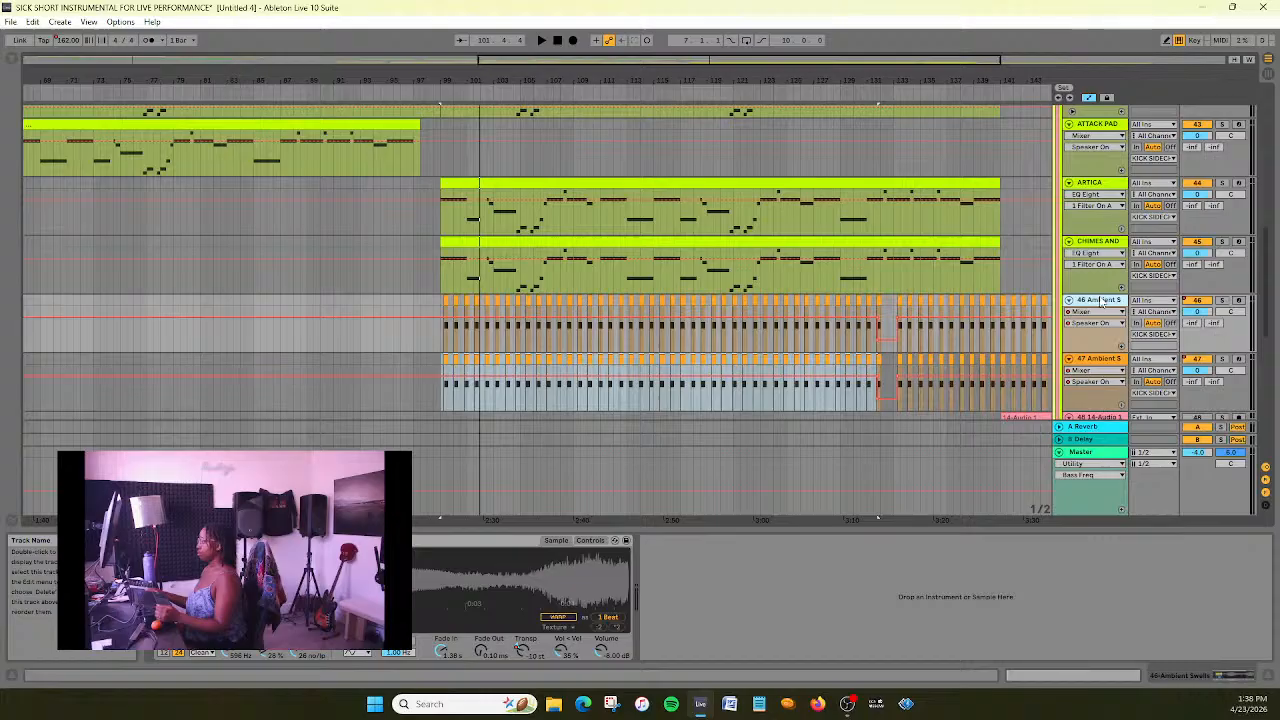
pyautogui.click(442, 300)
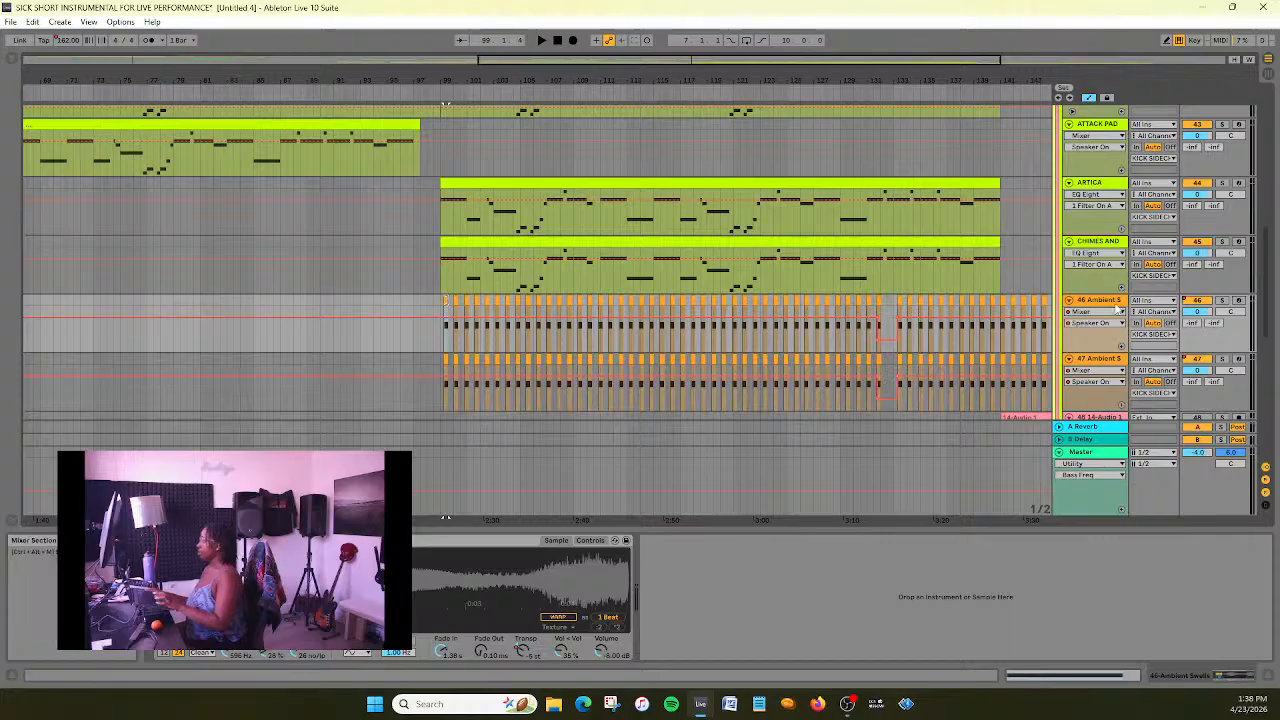
pyautogui.scroll(5, 1107, 302)
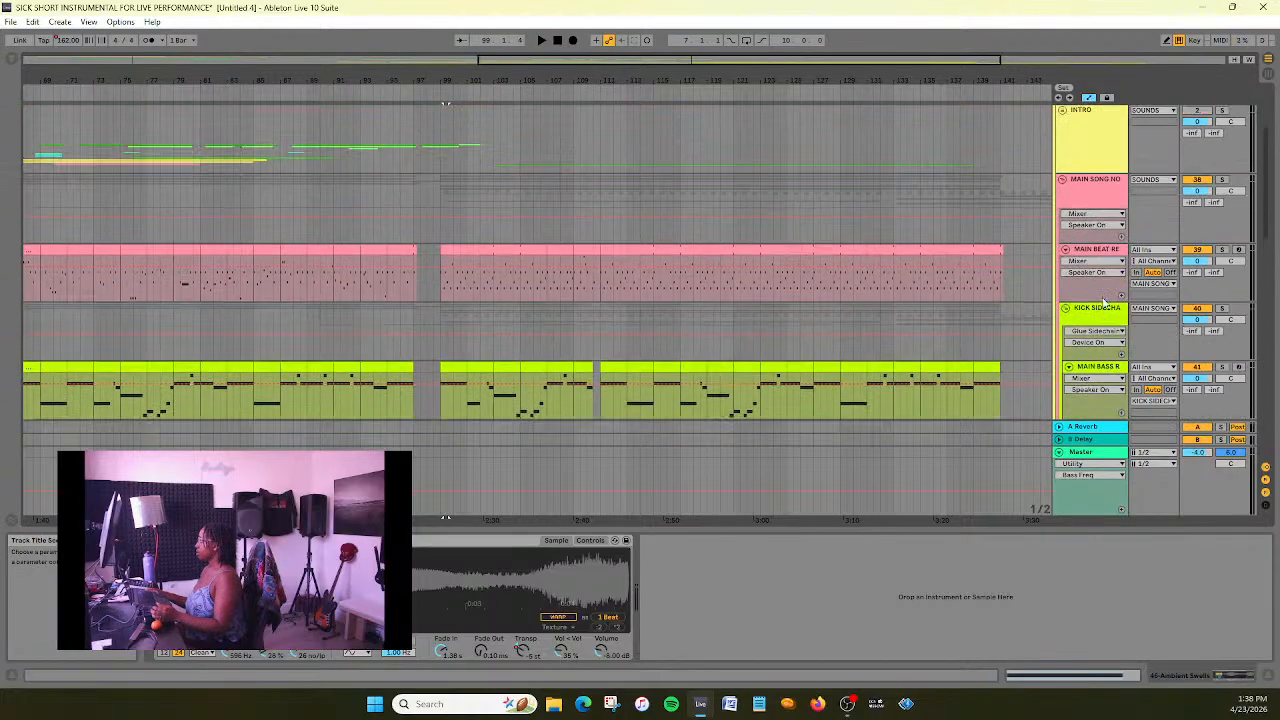
pyautogui.scroll(-5, 1138, 337)
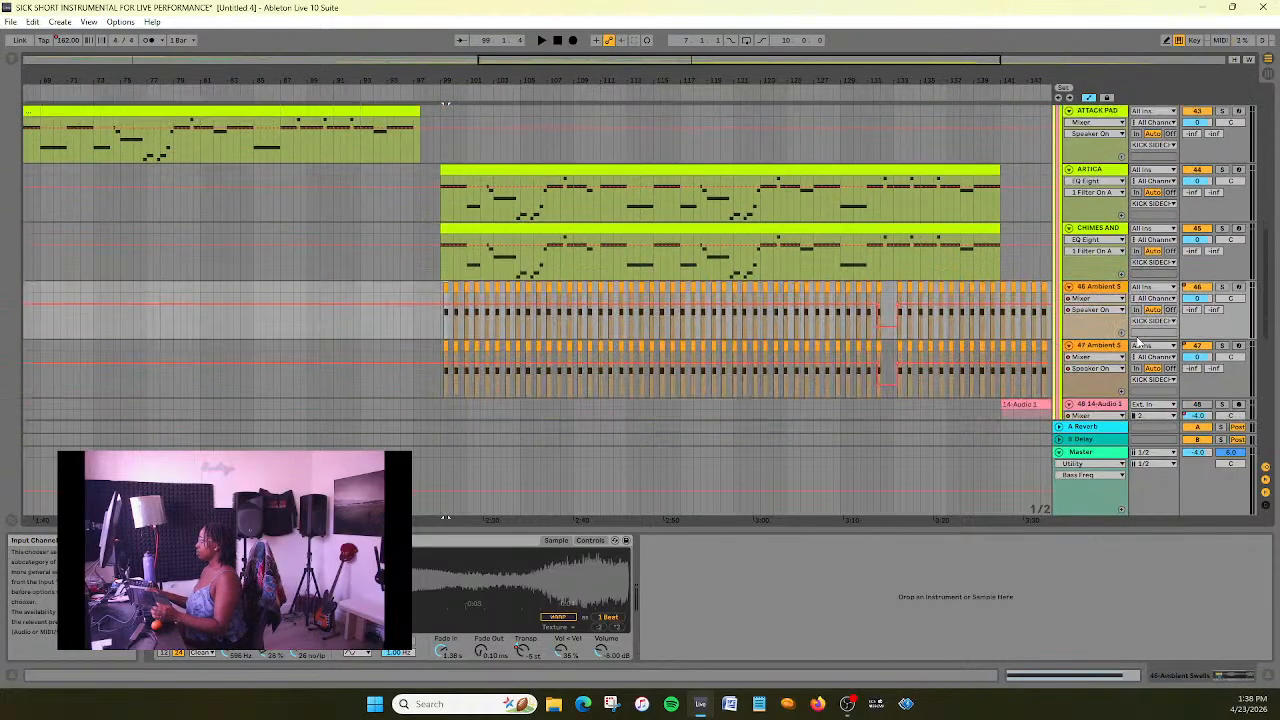
pyautogui.click(430, 273)
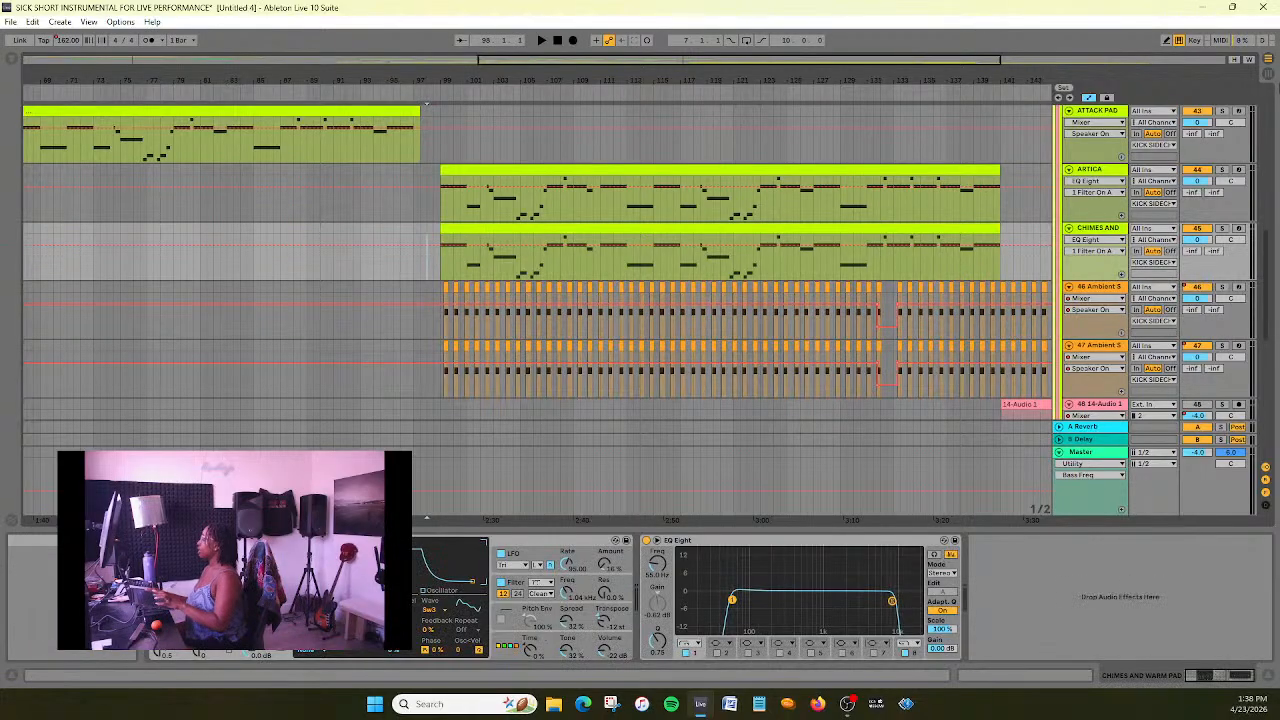
# - In Session View, extend the first clip of the 46 Ambient Swells track to 2 bars and raise its note's pitch
pyautogui.click(1268, 74)
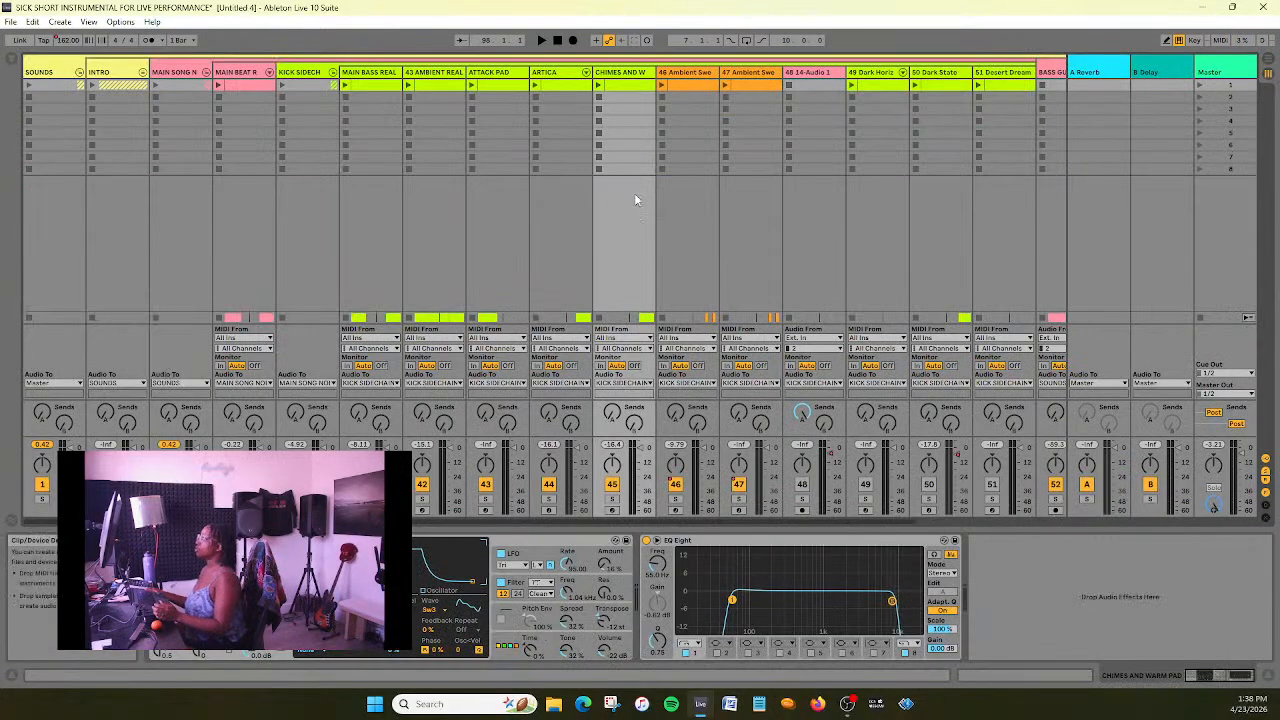
pyautogui.click(702, 88)
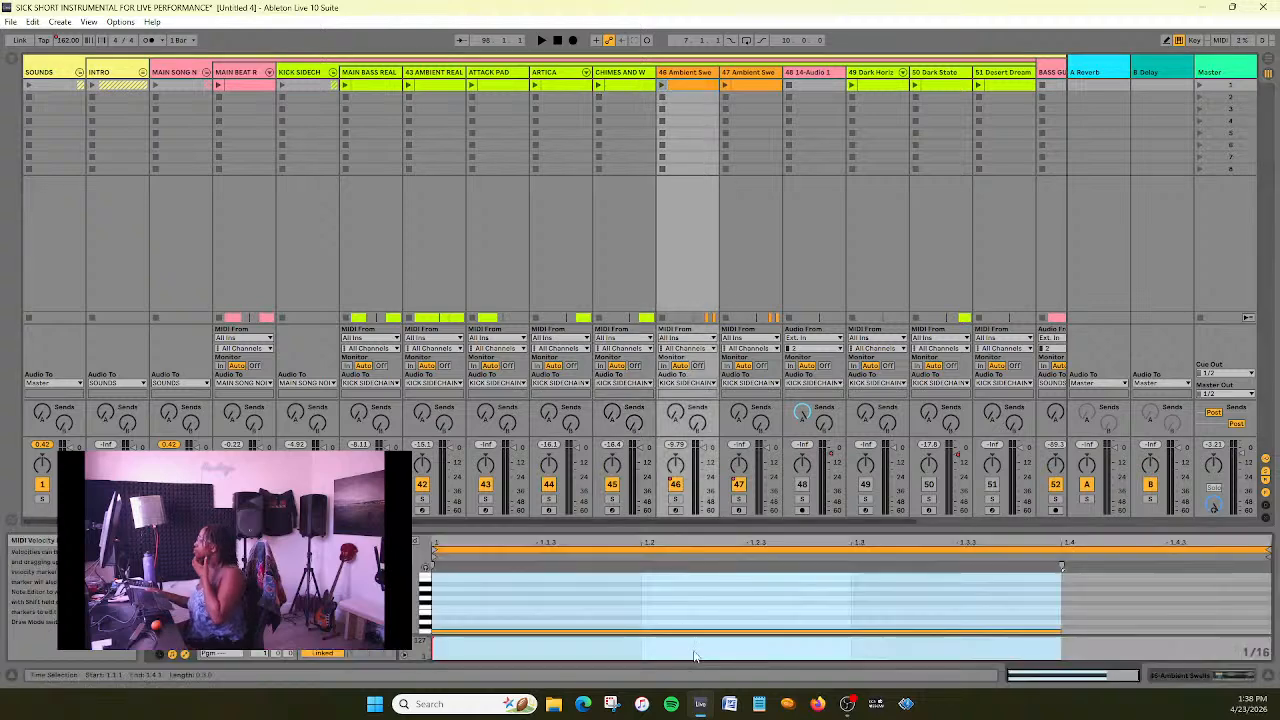
pyautogui.click(247, 87)
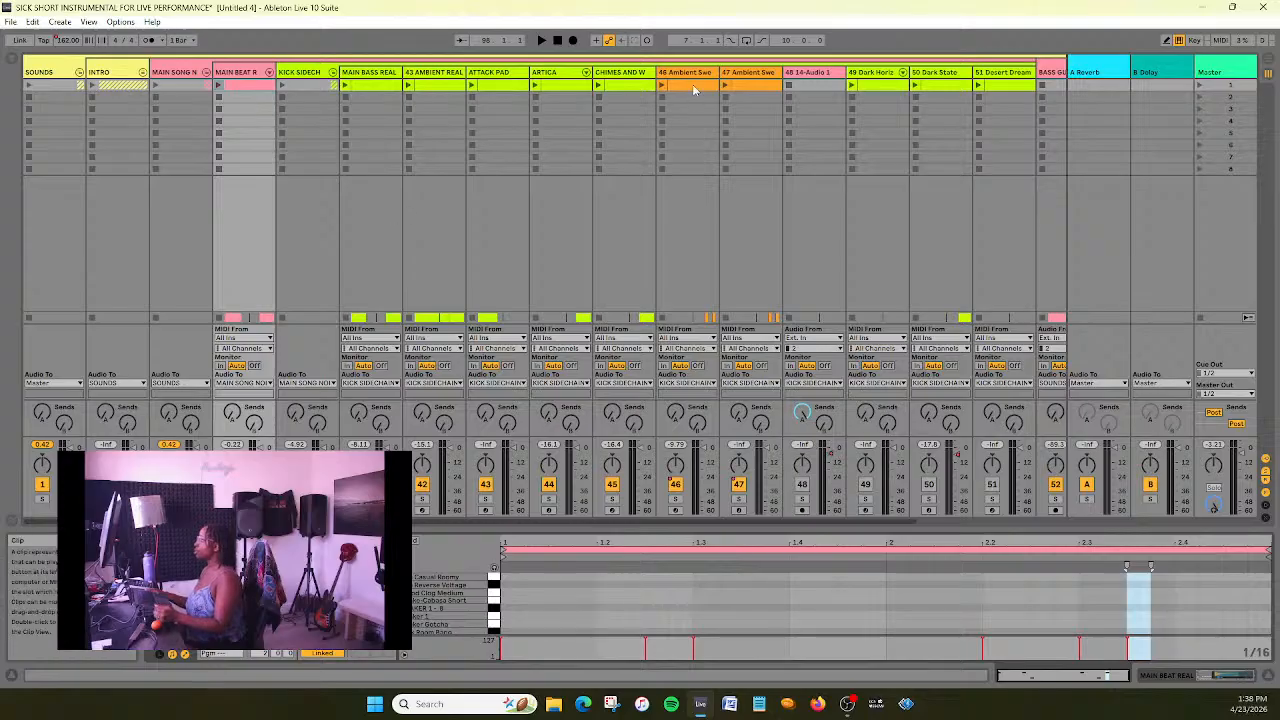
pyautogui.click(695, 88)
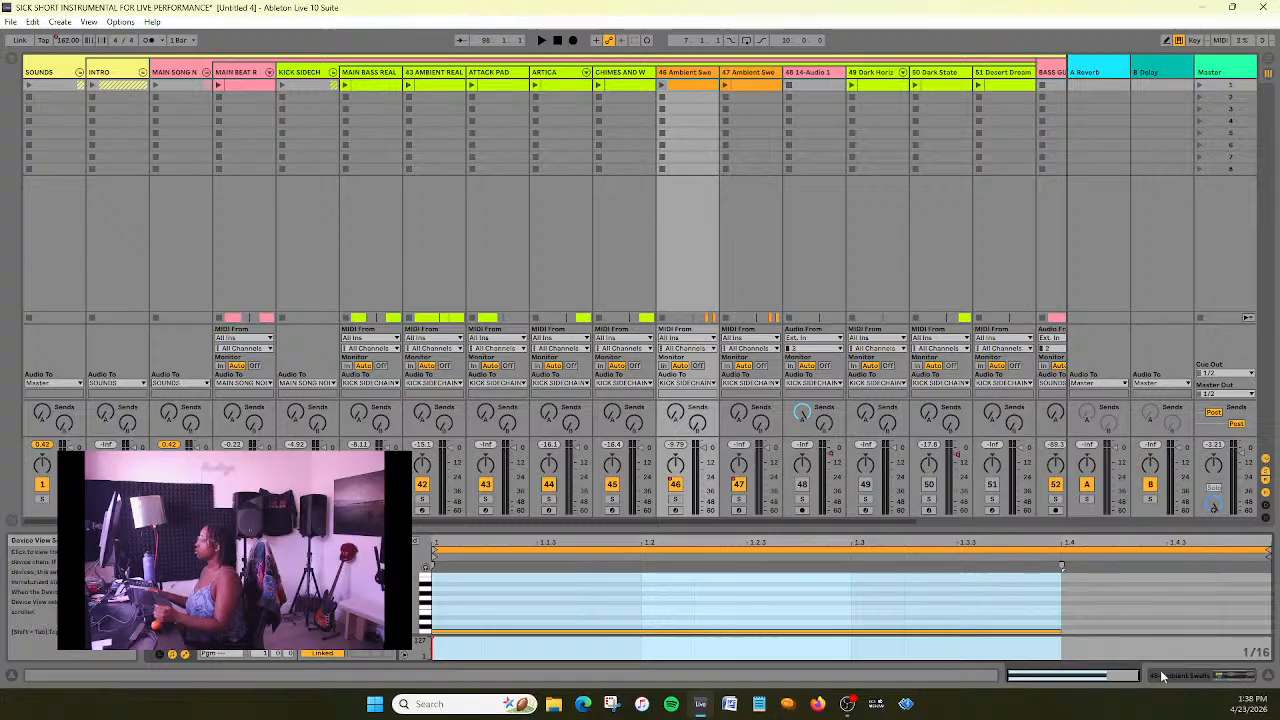
pyautogui.moveTo(1062, 566)
pyautogui.mouseDown()
pyautogui.moveTo(1277, 552)
pyautogui.moveTo(1147, 556)
pyautogui.mouseUp()
pyautogui.doubleClick(1143, 541)
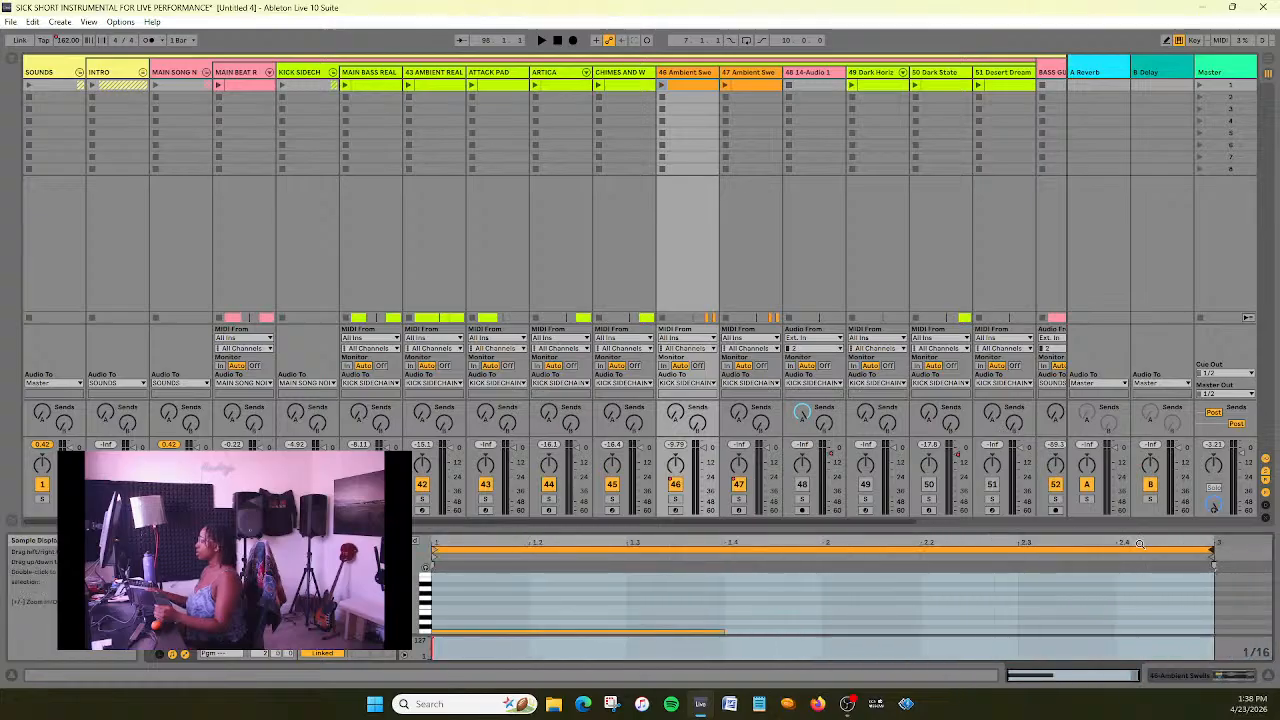
pyautogui.hotkey('ctrl', 'a')
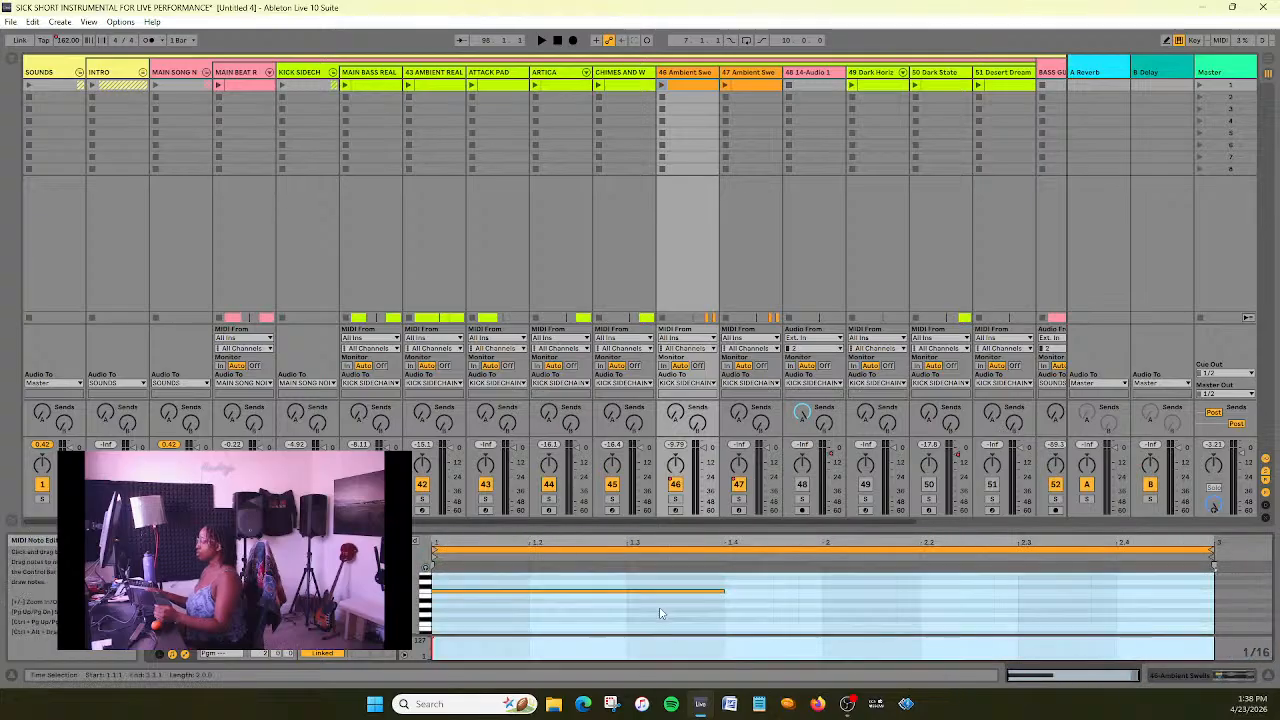
# - Audition the 46 Ambient Swells session clip soloed and inspect the note in a 47 Ambient Swells arrangement clip for comparison
pyautogui.click(675, 498)
pyautogui.click(663, 87)
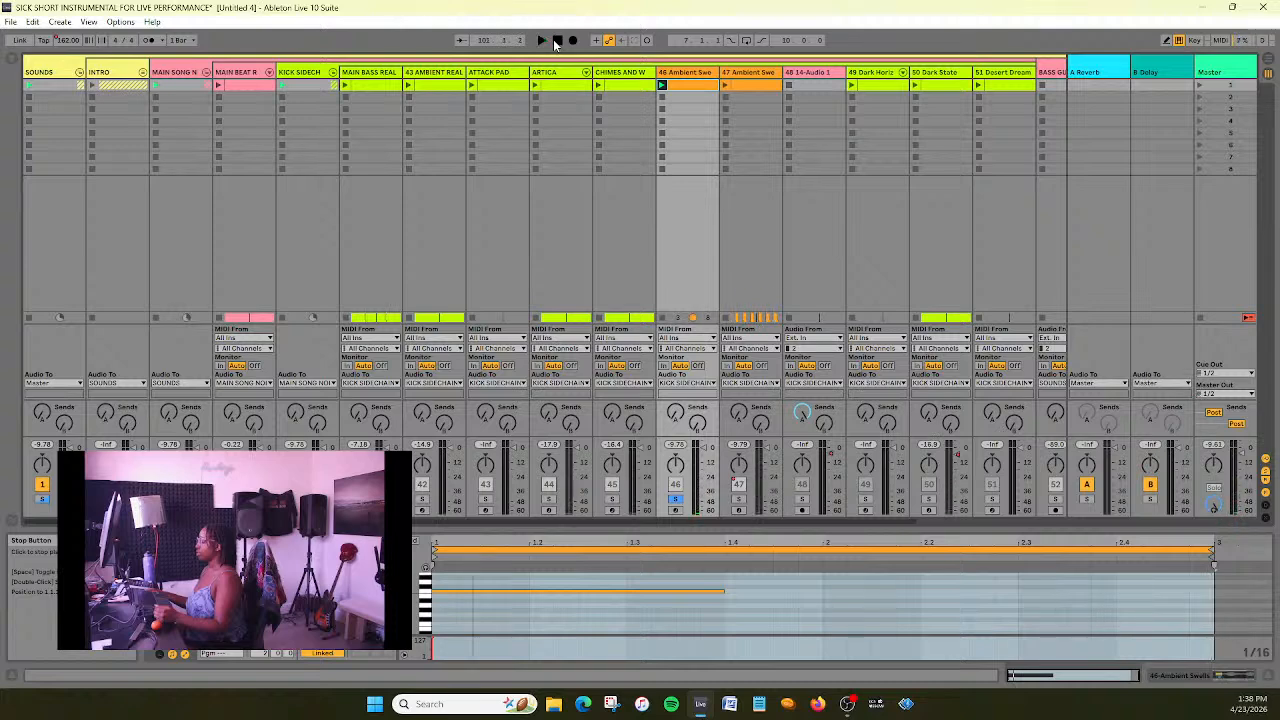
pyautogui.click(1268, 62)
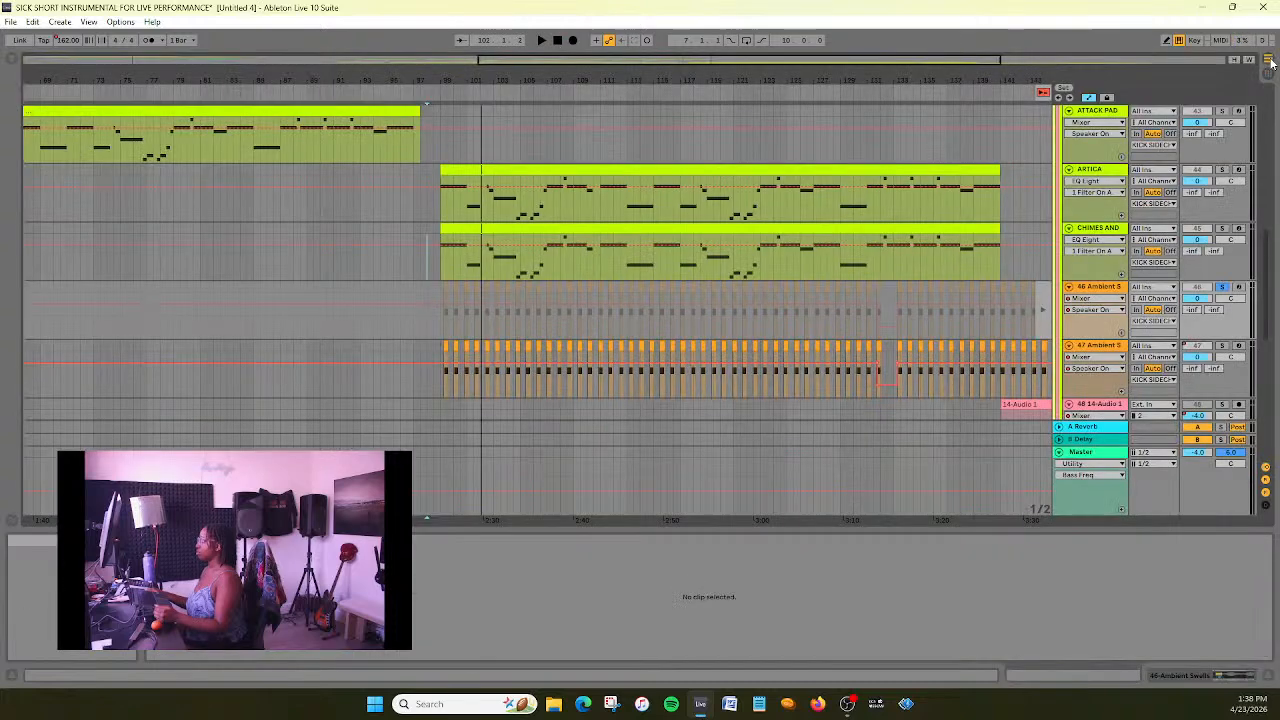
pyautogui.doubleClick(1112, 346)
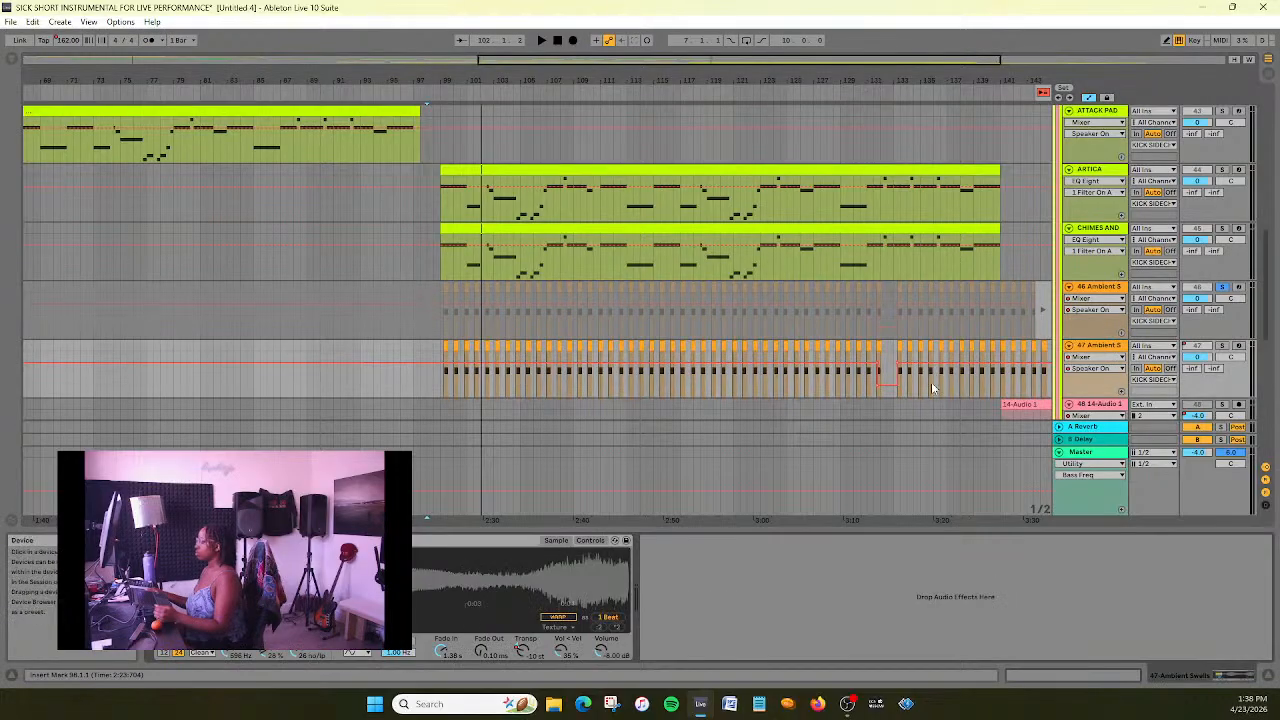
pyautogui.click(1042, 350)
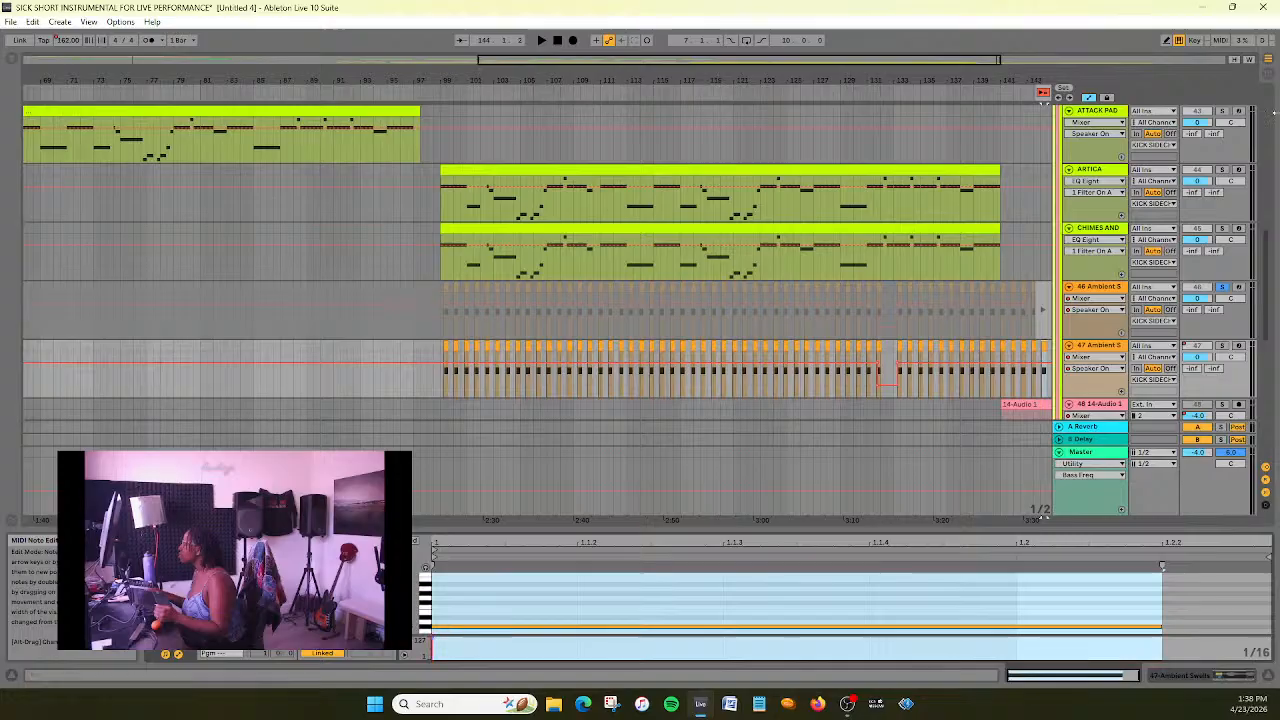
pyautogui.press('Tab')
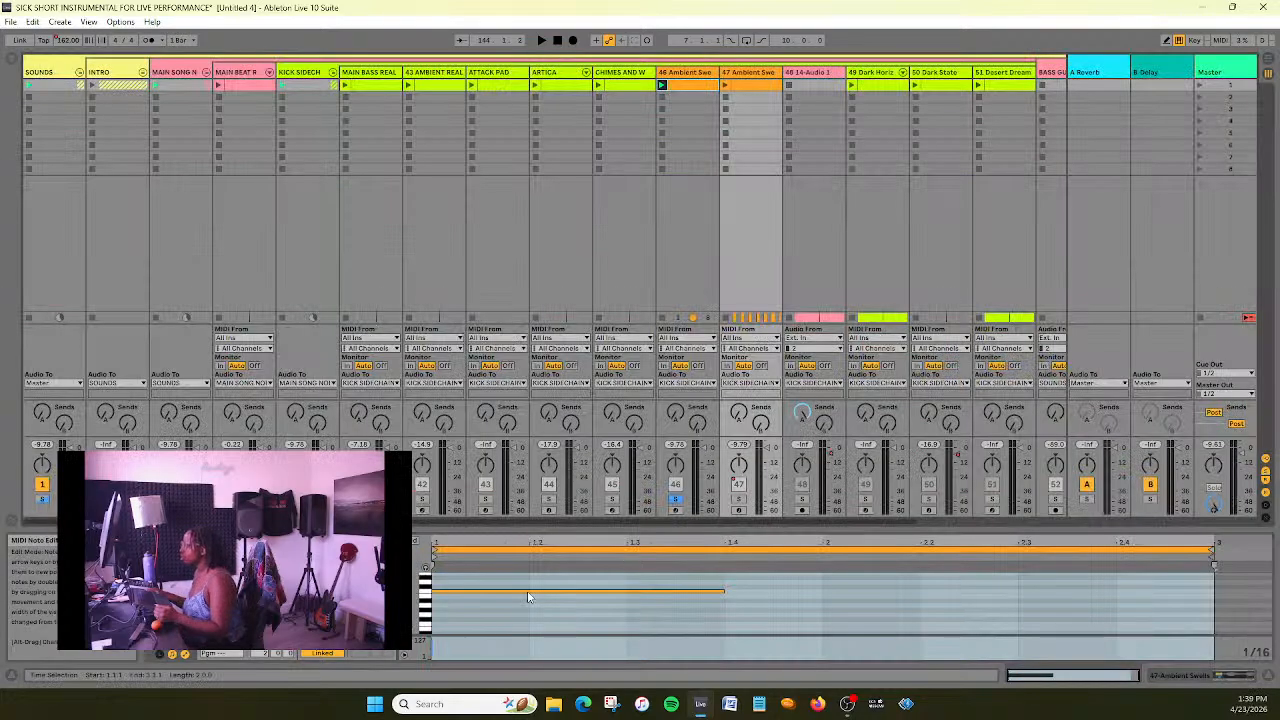
# - Shift the note in the 2-bar Ambient Swells session clip higher and launch the clip to hear it
pyautogui.moveTo(528, 592); pyautogui.dragTo(530, 588)
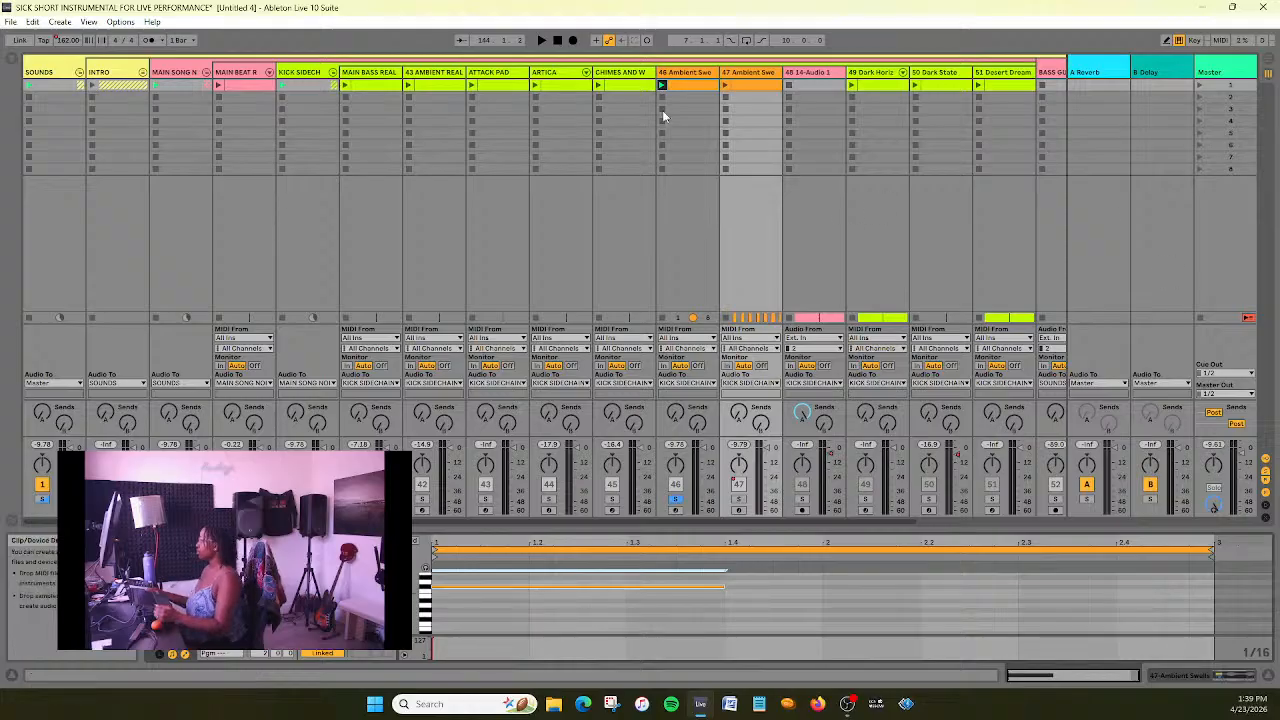
pyautogui.click(661, 85)
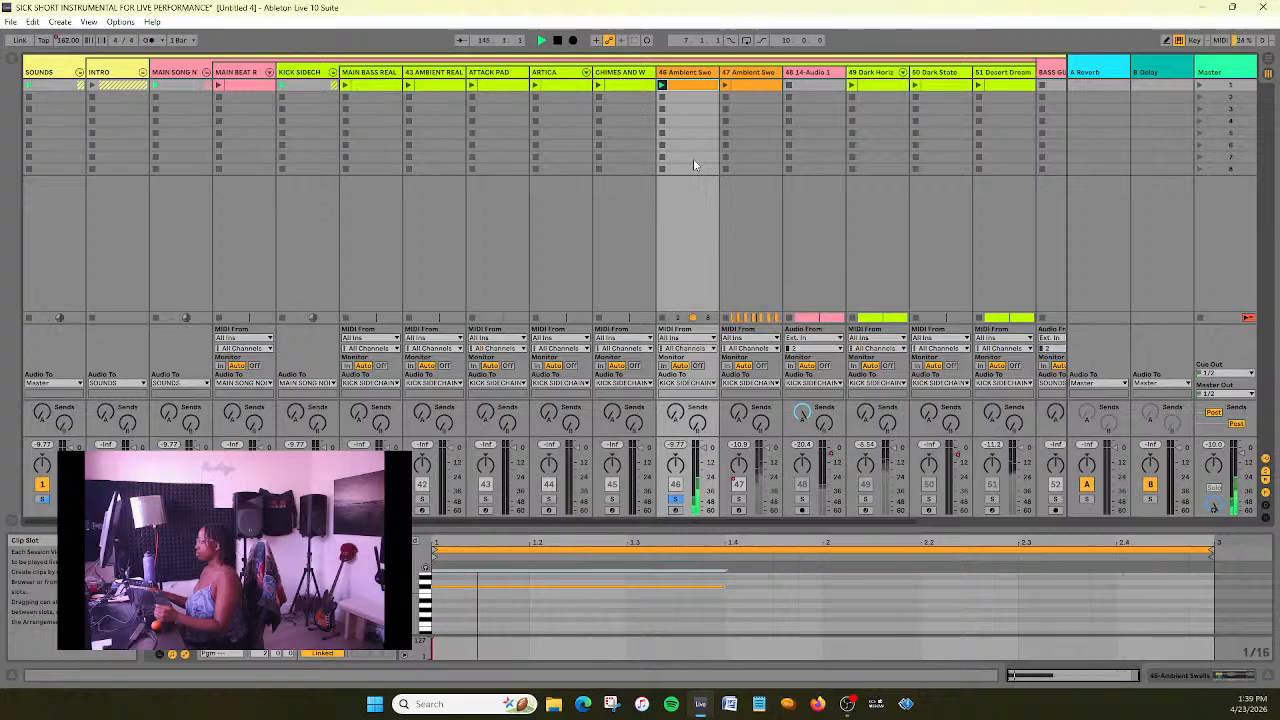
# - Record the 2-bar Ambient Swells session clip into the arrangement on the 46 Ambient Swells track from bar 99, and restore arrangement playback
pyautogui.click(557, 40)
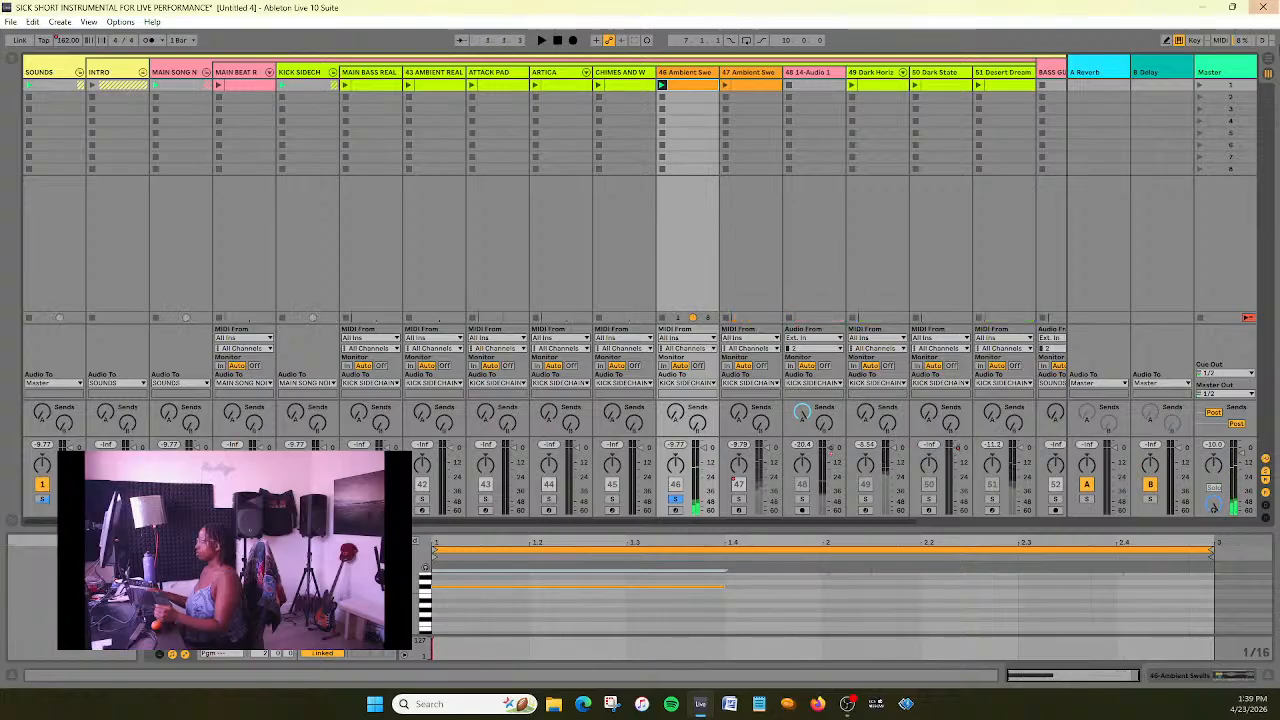
pyautogui.click(1268, 62)
pyautogui.scroll(-10, 721, 310)
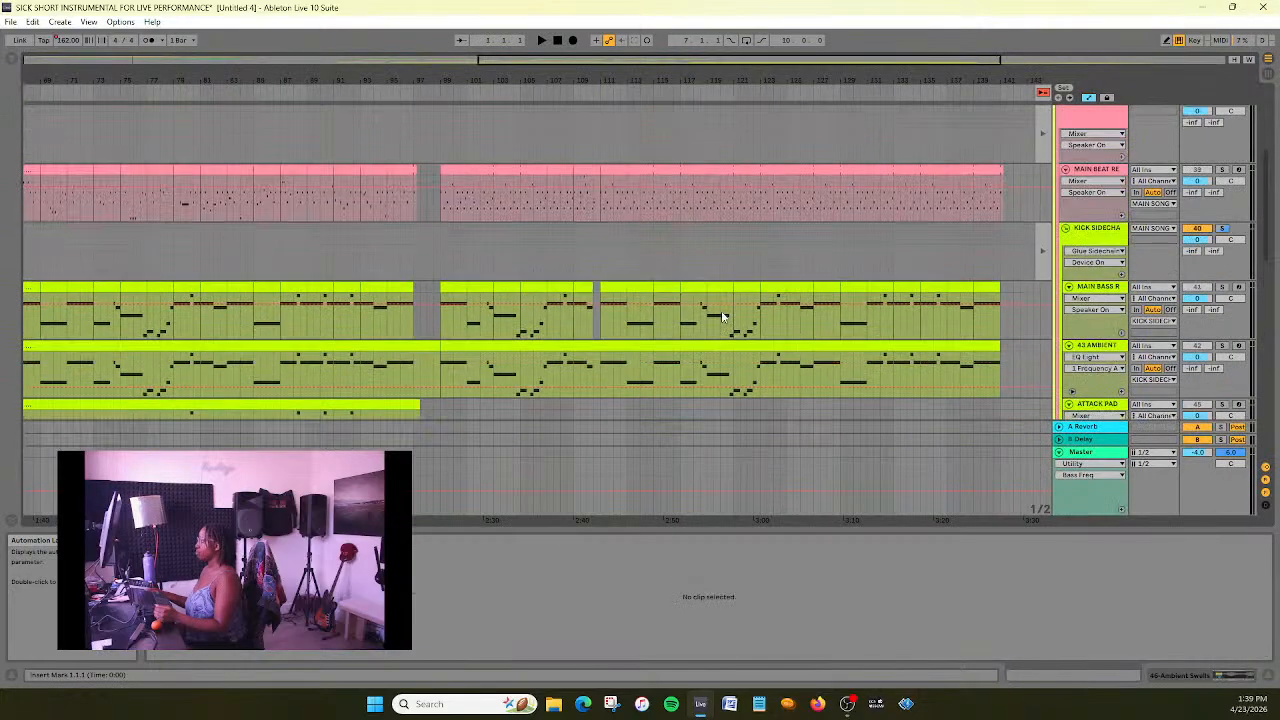
pyautogui.scroll(7, 722, 312)
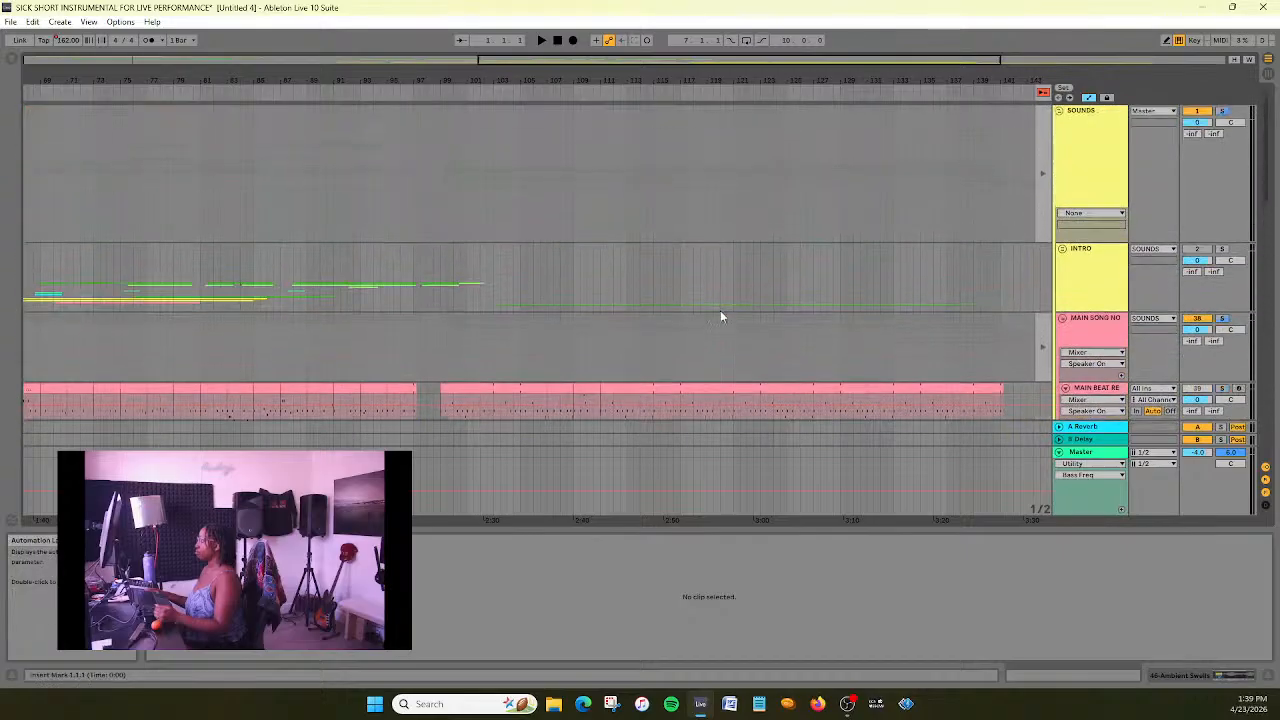
pyautogui.scroll(-9, 722, 316)
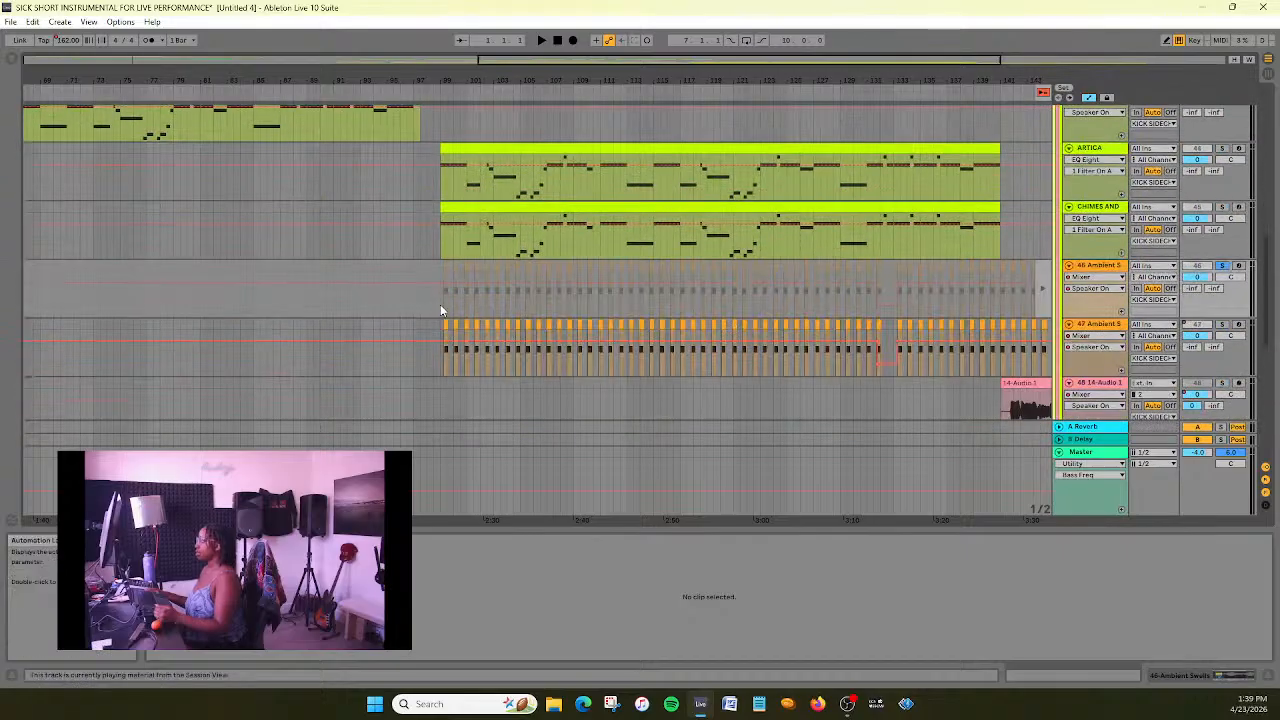
pyautogui.click(571, 40)
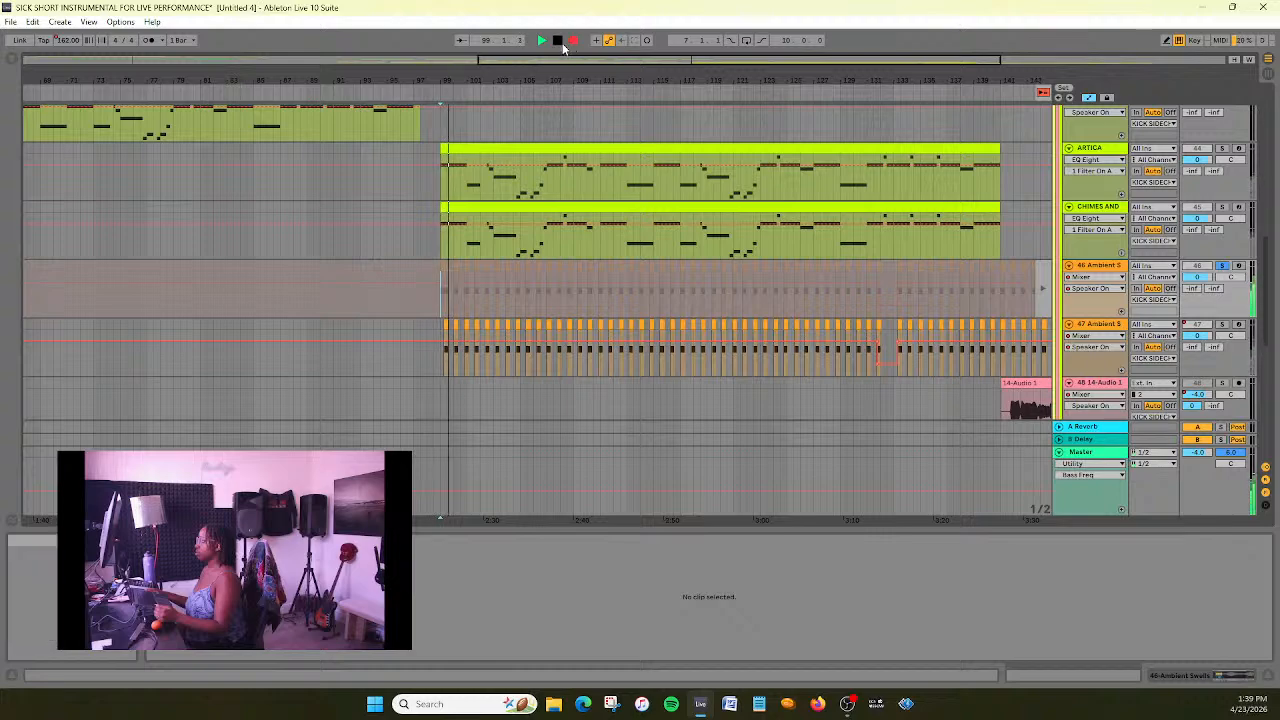
pyautogui.click(558, 42)
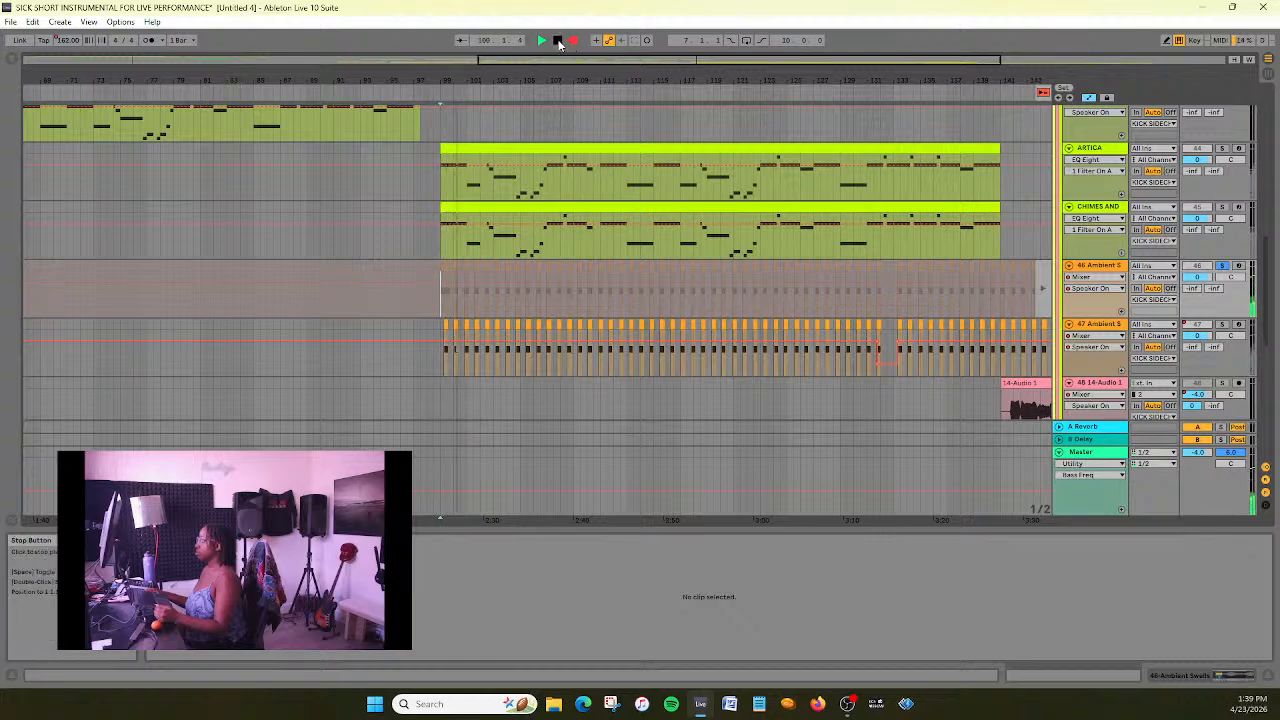
pyautogui.click(1043, 93)
pyautogui.scroll(6, 608, 309)
pyautogui.scroll(-5, 608, 309)
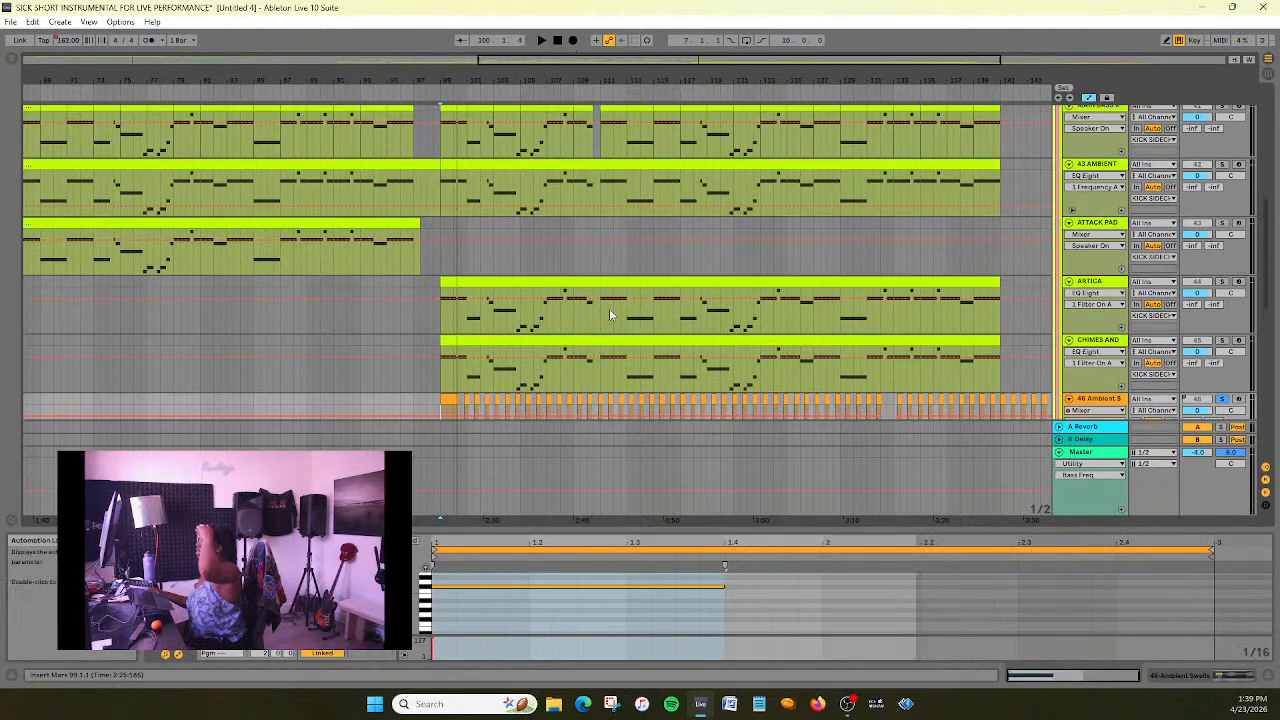
# - Delete the old short clips on the 46 Ambient Swells track that follow the newly recorded clip at bar 99
pyautogui.click(447, 277)
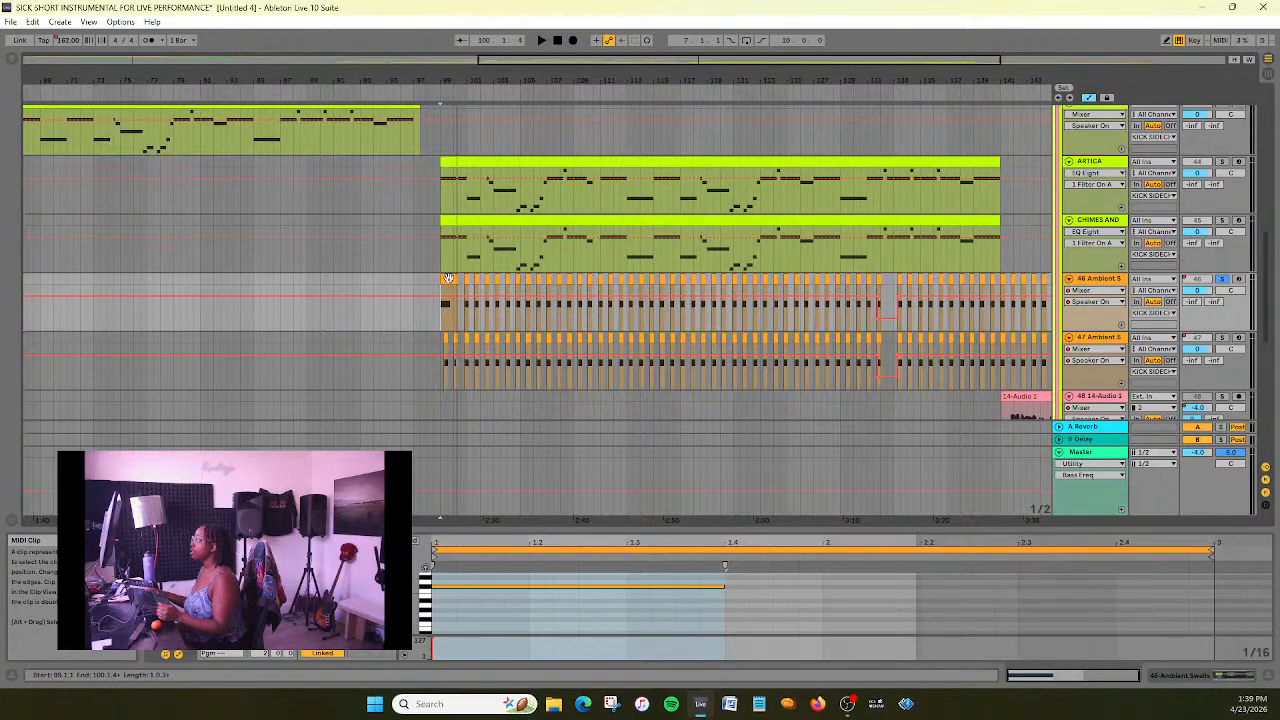
pyautogui.click(448, 278)
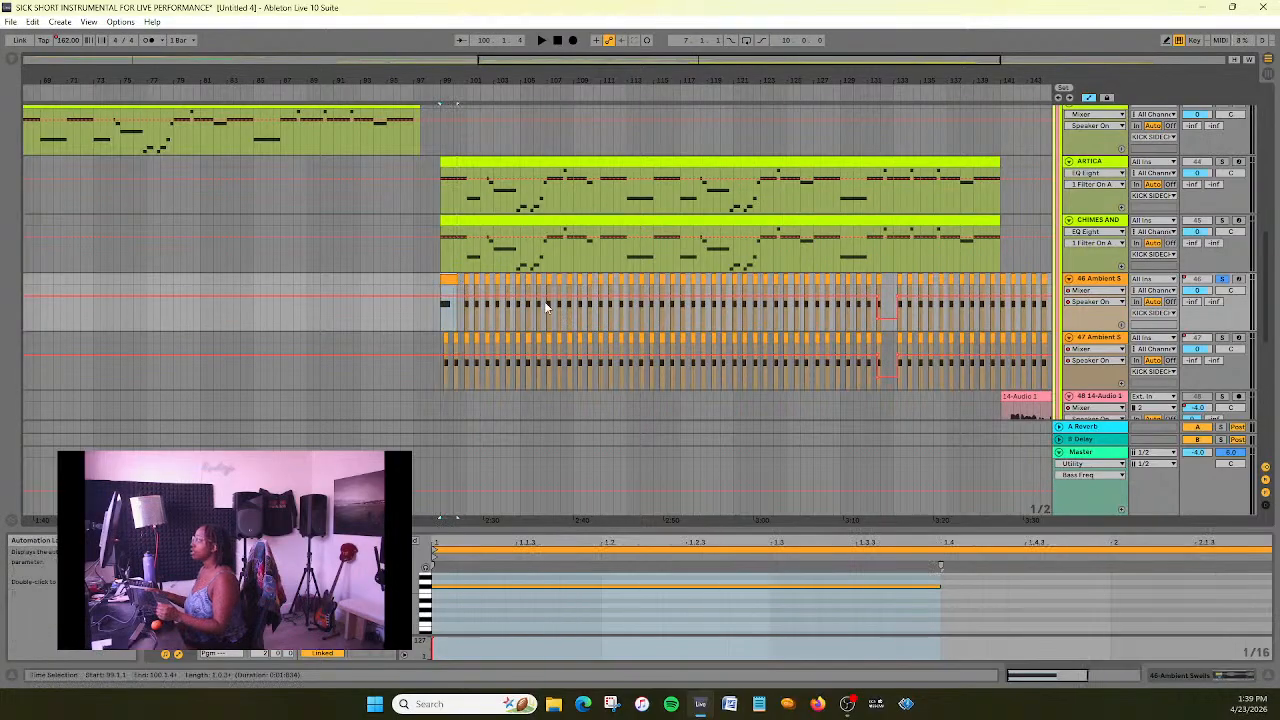
pyautogui.click(444, 290)
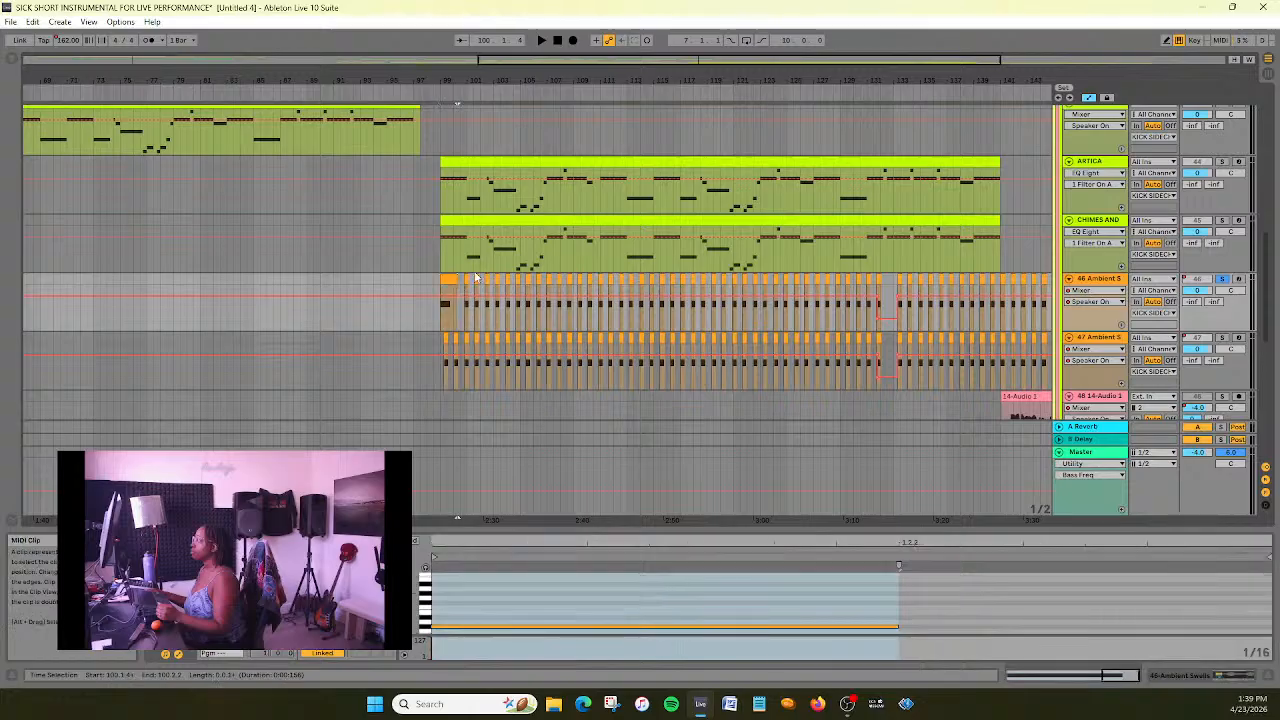
pyautogui.moveTo(797, 63); pyautogui.dragTo(1052, 265)
pyautogui.doubleClick(911, 64)
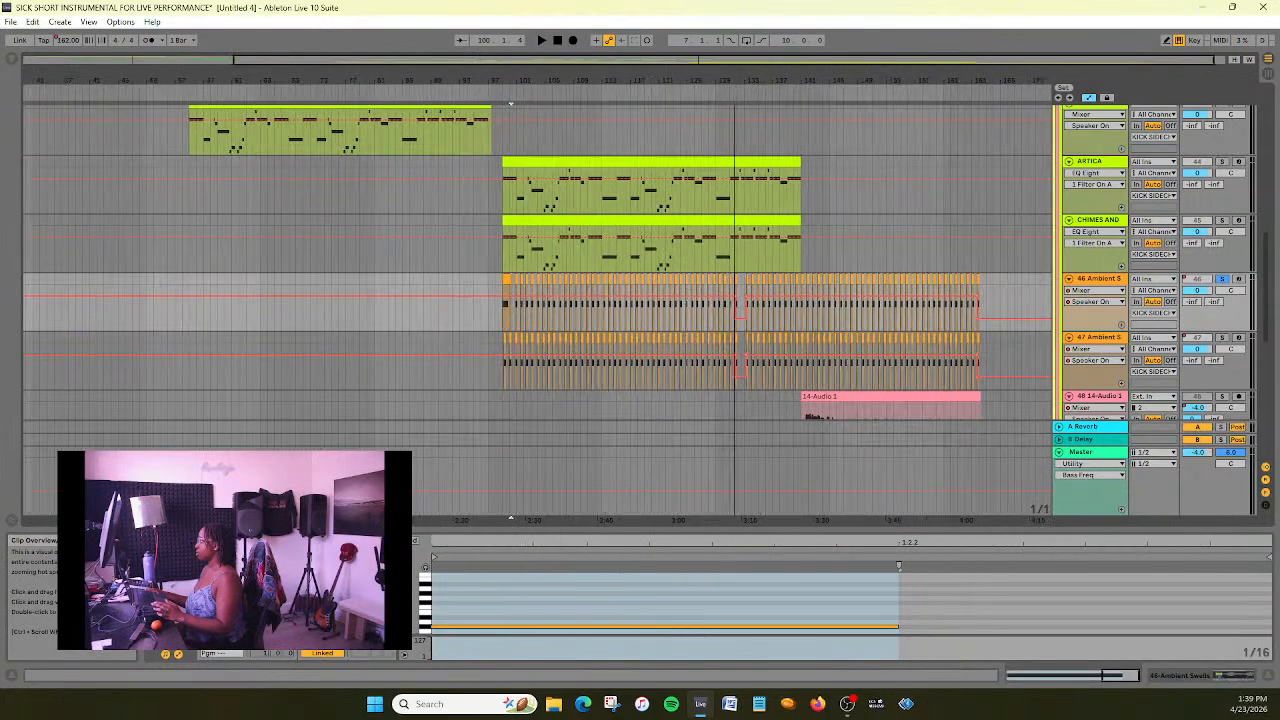
pyautogui.keyDown('shift'); pyautogui.click(982, 282); pyautogui.keyUp('shift')
pyautogui.press('Delete')
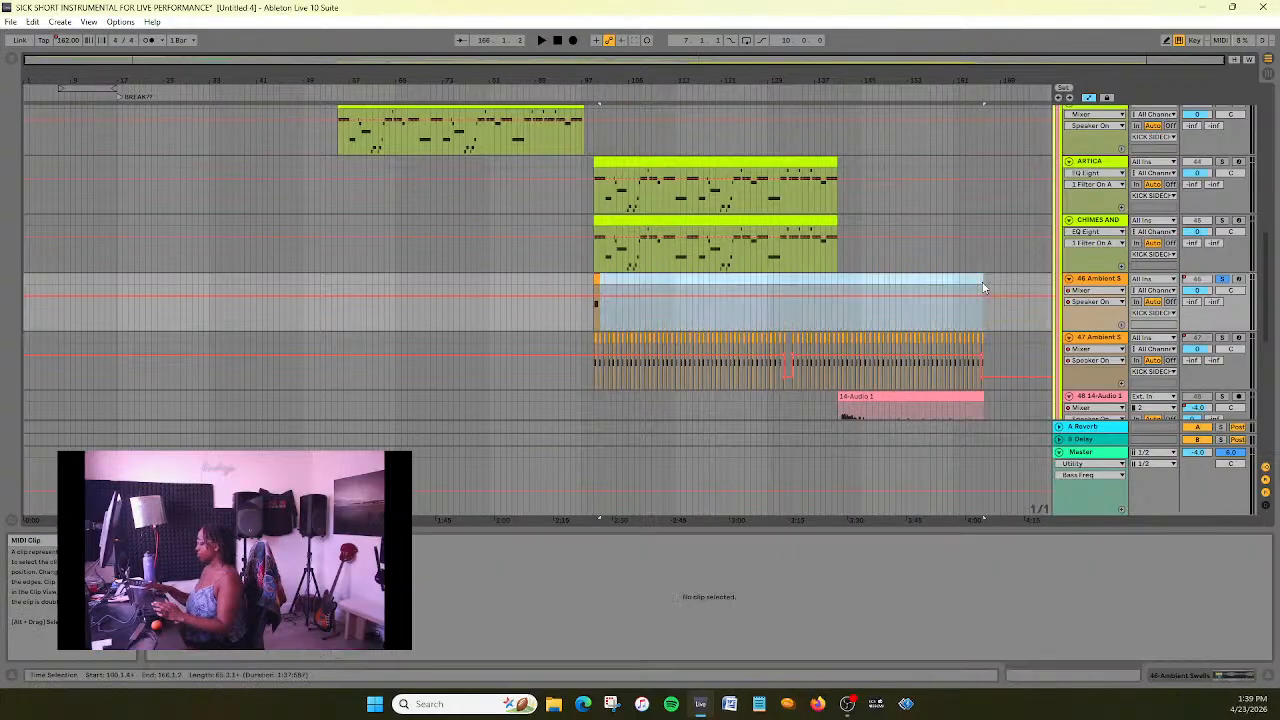
# - Extend the new 46 Ambient Swells clip to bar 141 and duplicate its note onto the start of the clip's second bar
pyautogui.moveTo(670, 59); pyautogui.dragTo(753, 105)
pyautogui.moveTo(384, 280); pyautogui.dragTo(769, 309)
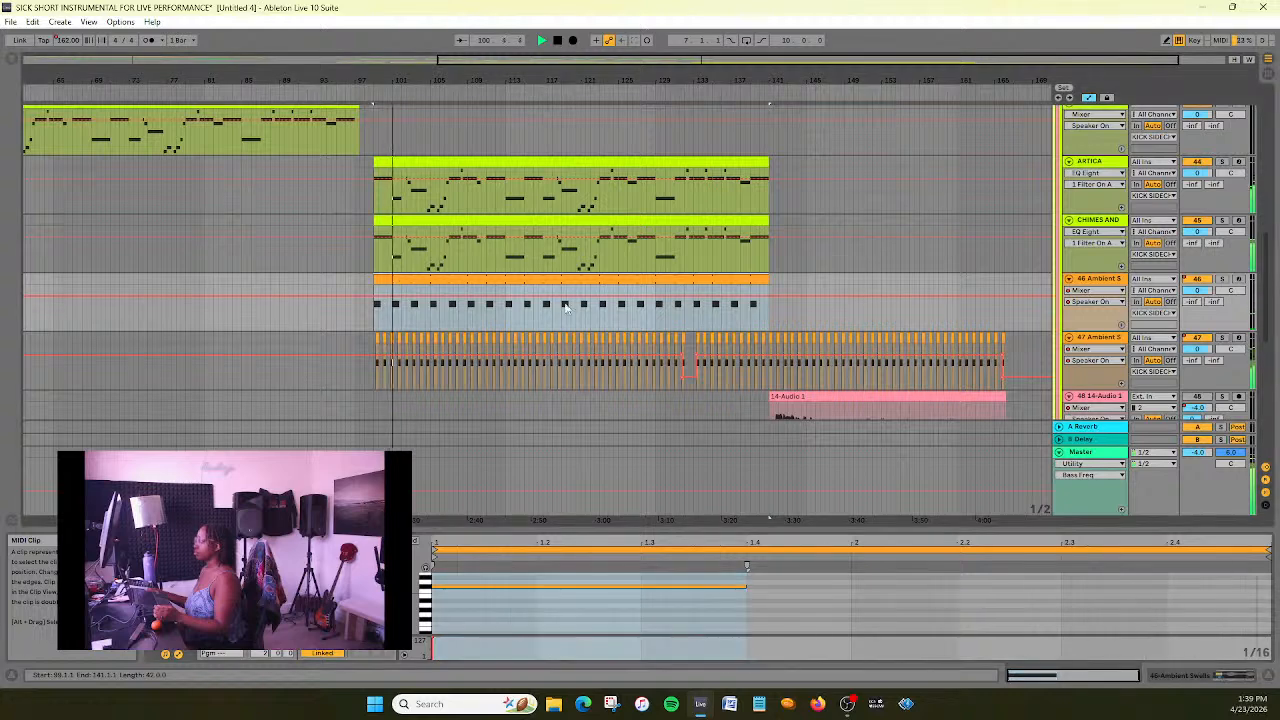
pyautogui.click(715, 590)
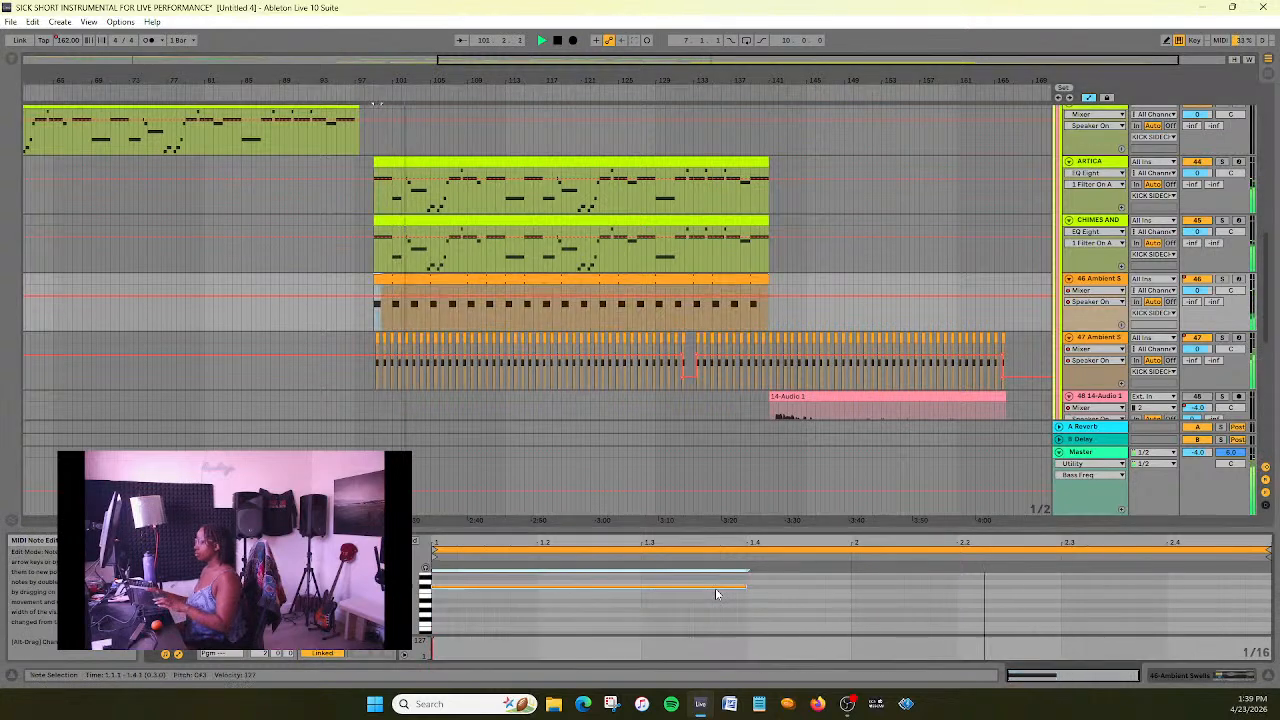
pyautogui.hotkey('ctrl', 'd')
pyautogui.moveTo(789, 589); pyautogui.dragTo(903, 597)
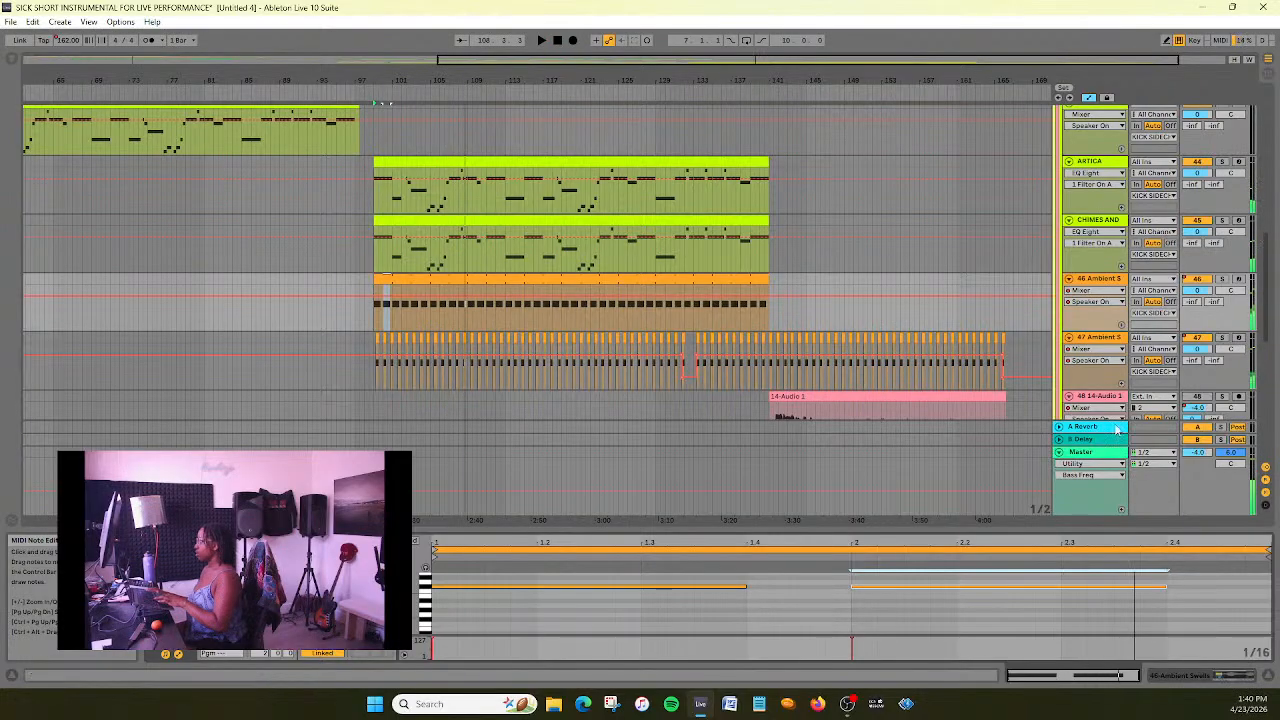
# - Mute the 47 Ambient Swells track and play the section from just before bar 99
pyautogui.click(1198, 339)
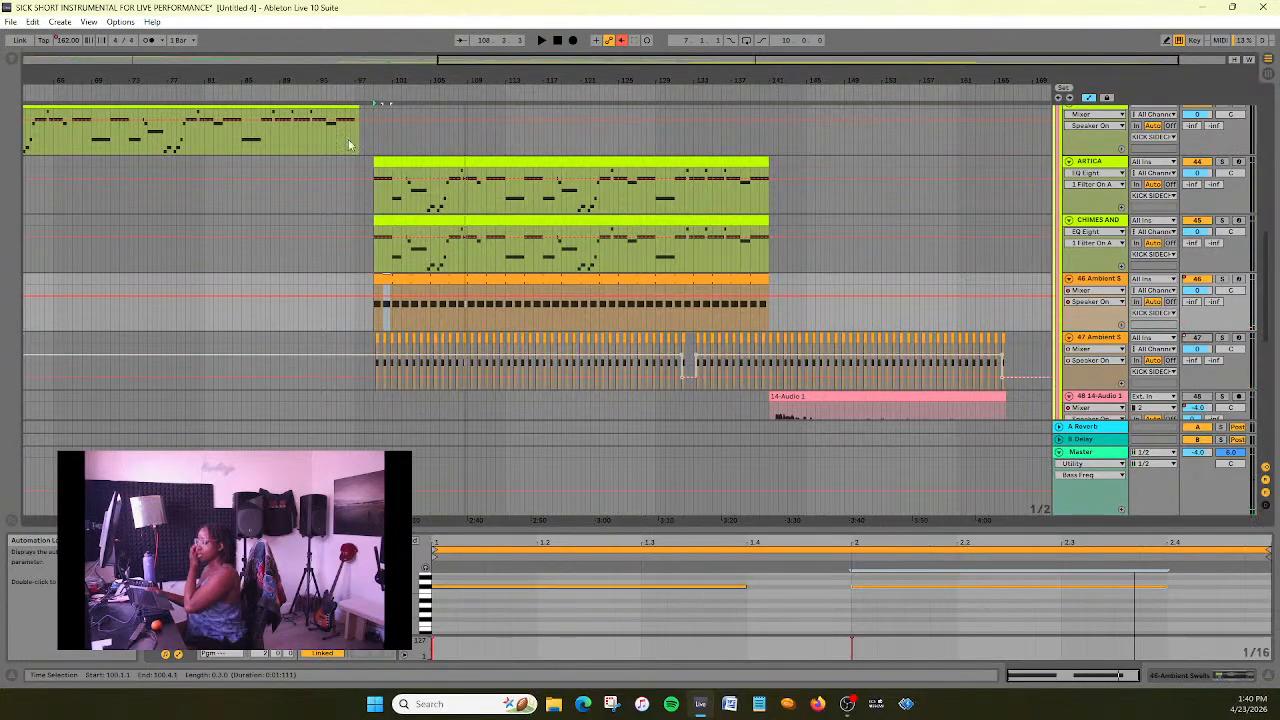
pyautogui.click(361, 93)
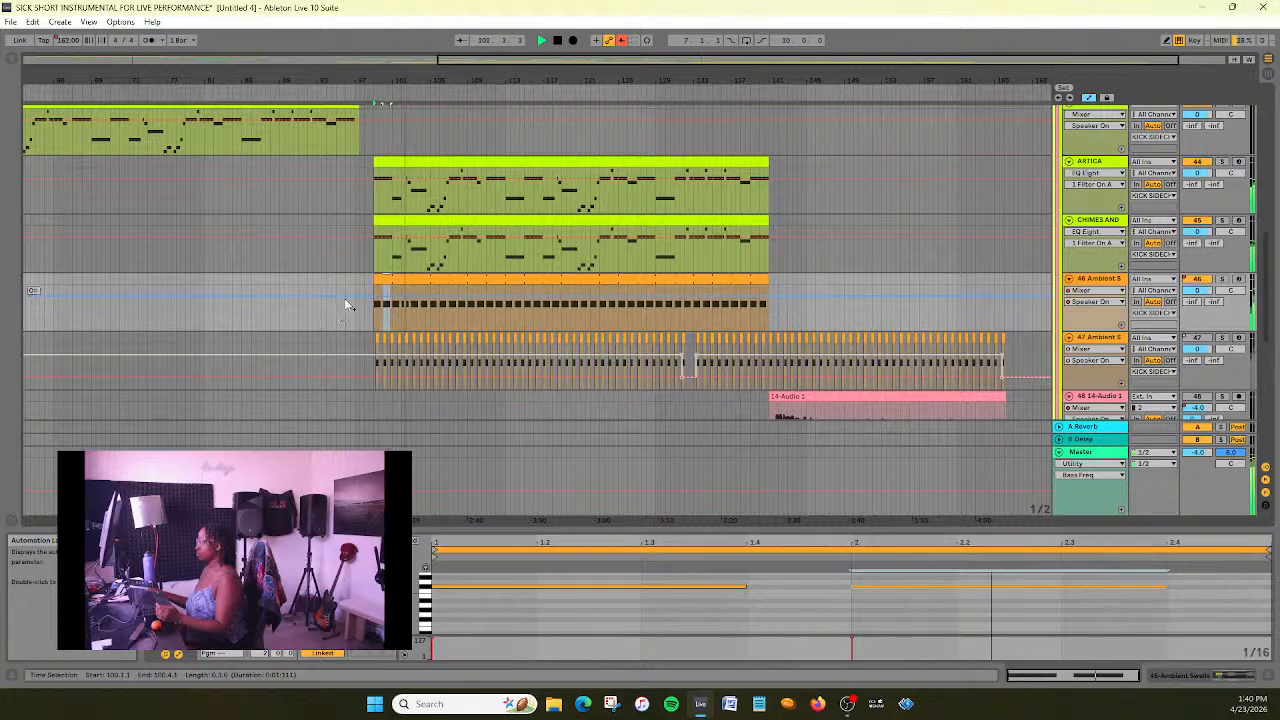
pyautogui.scroll(-1, 341, 310)
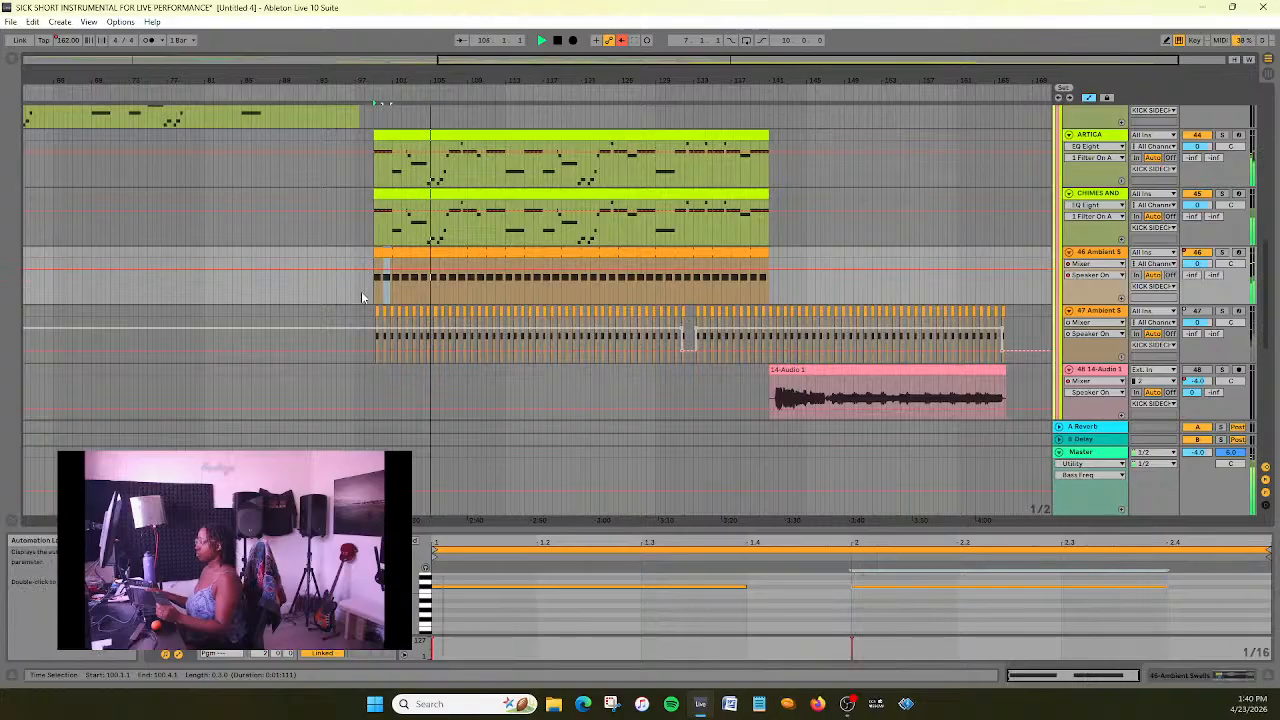
# - View the instrument controls of the 46 Ambient Swells track and add an EQ Eight effect after the instrument
pyautogui.click(1119, 253)
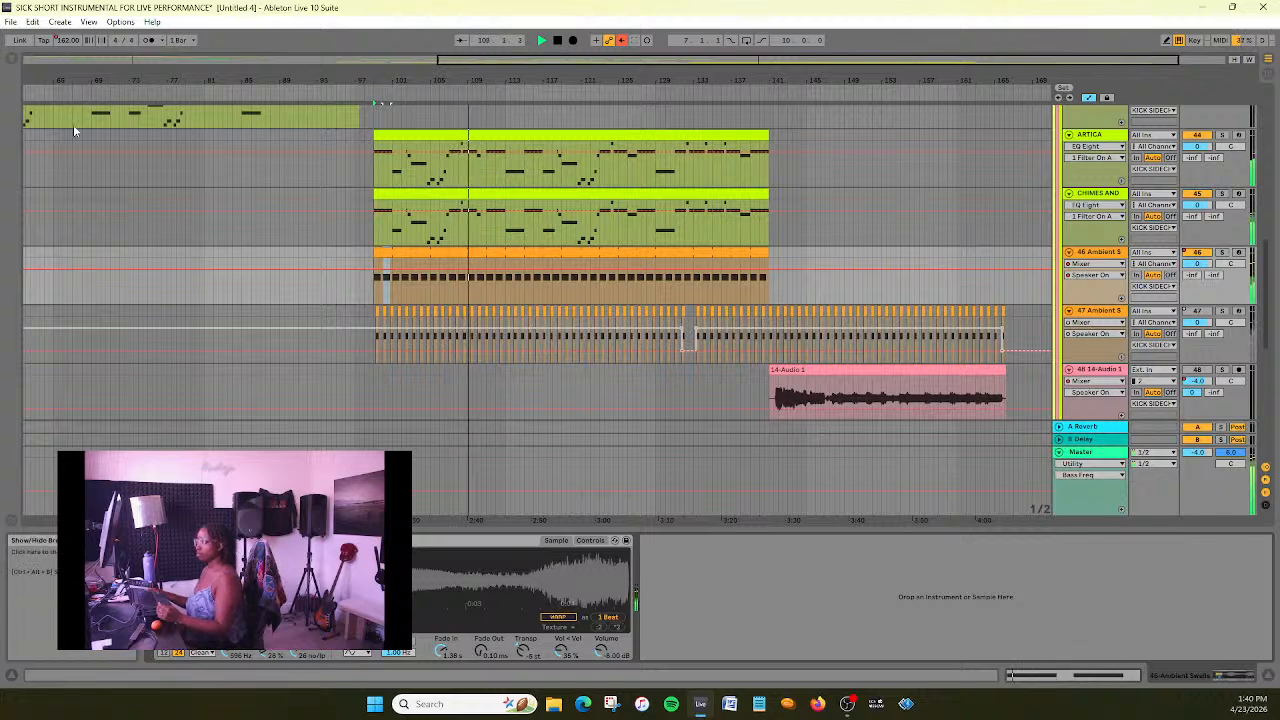
pyautogui.click(591, 541)
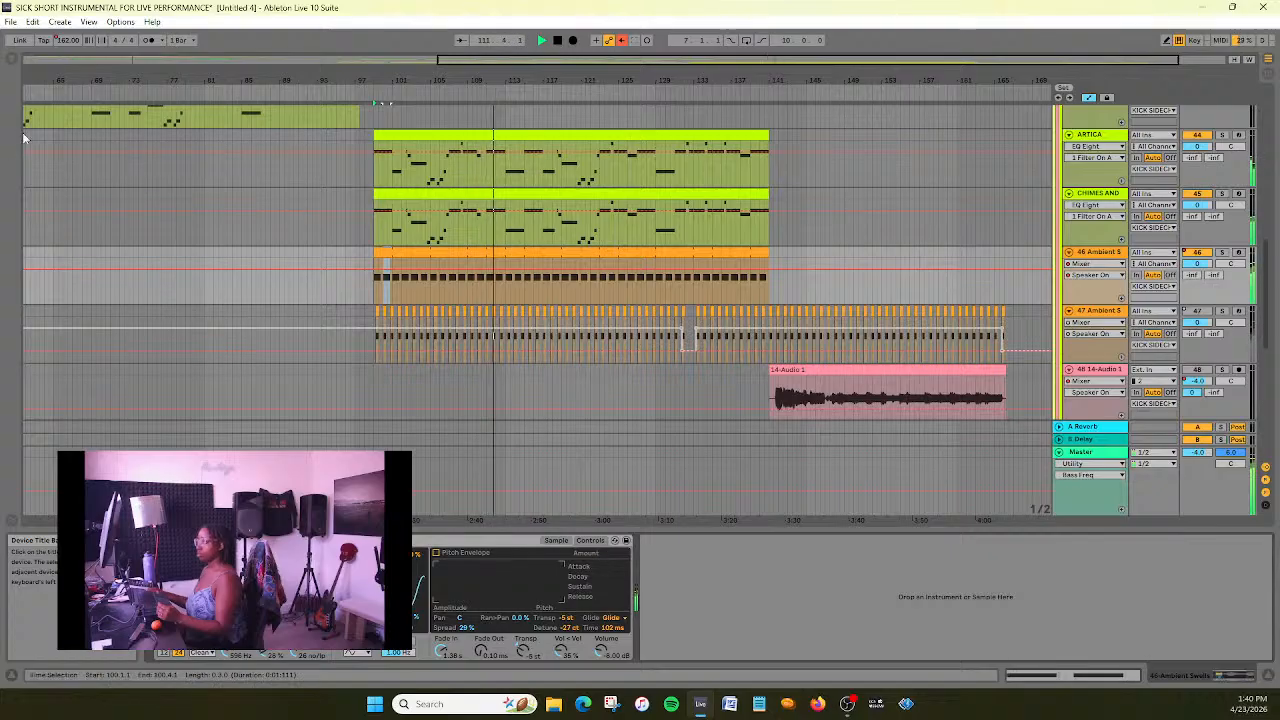
pyautogui.click(12, 60)
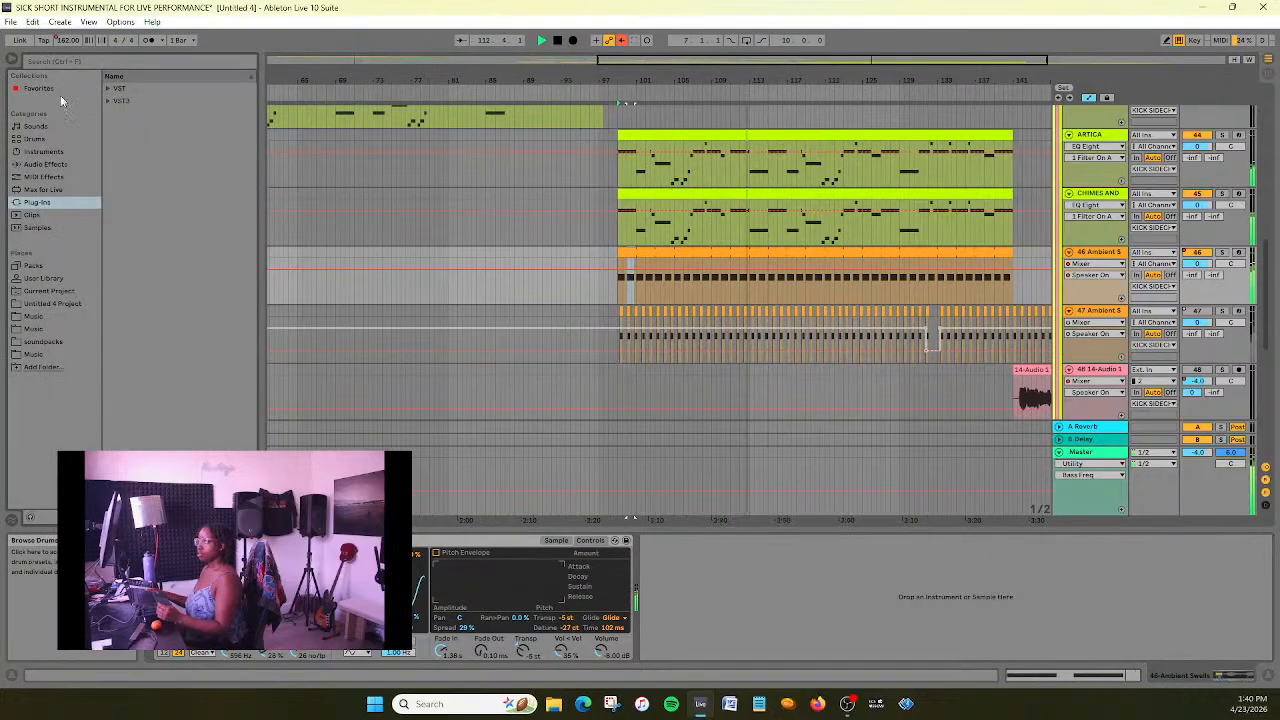
pyautogui.click(57, 153)
pyautogui.click(45, 164)
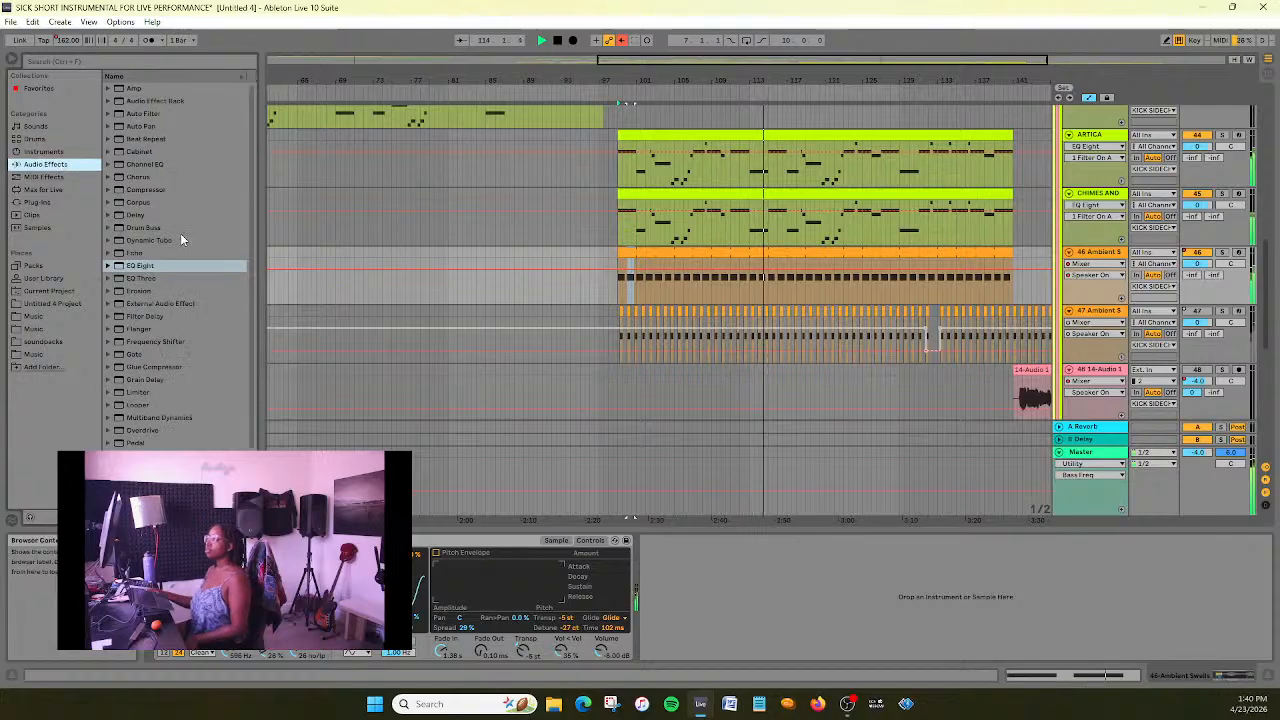
pyautogui.moveTo(140, 265); pyautogui.dragTo(805, 637)
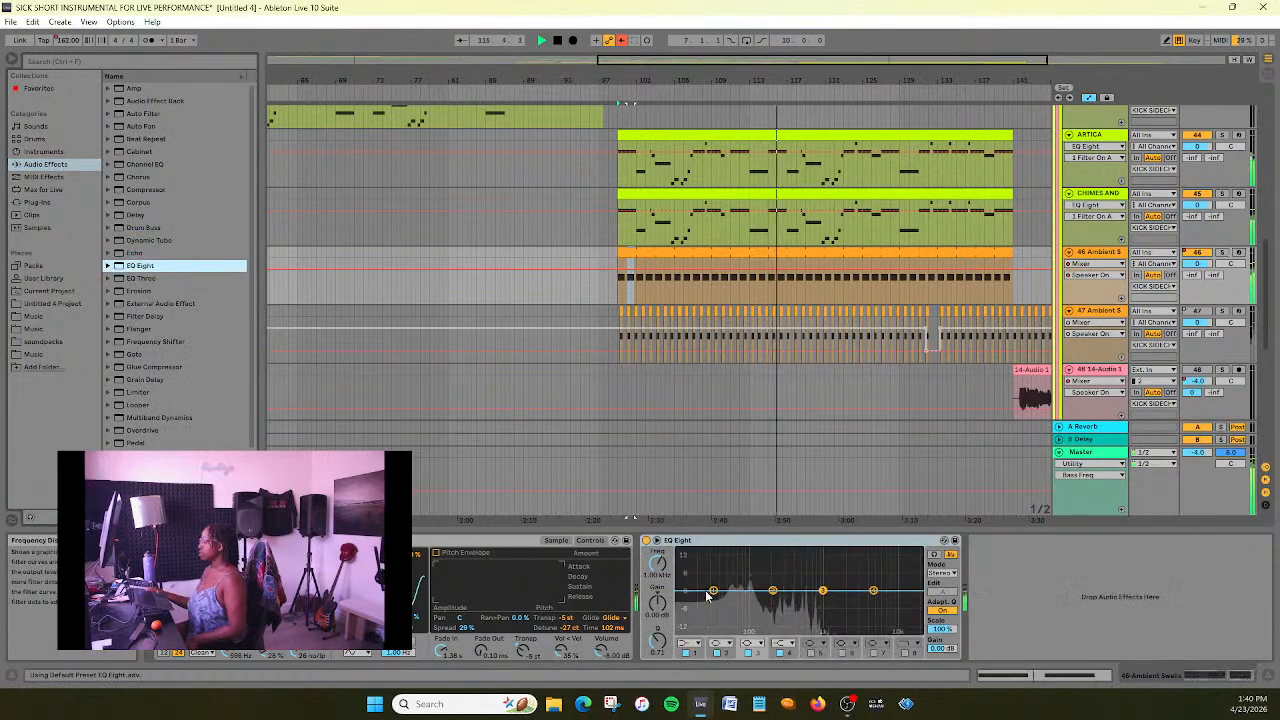
# - In the EQ Eight, disable bands 2, 3 and 4 and make band 1 a steep low cut at about 44 Hz
pyautogui.click(718, 652)
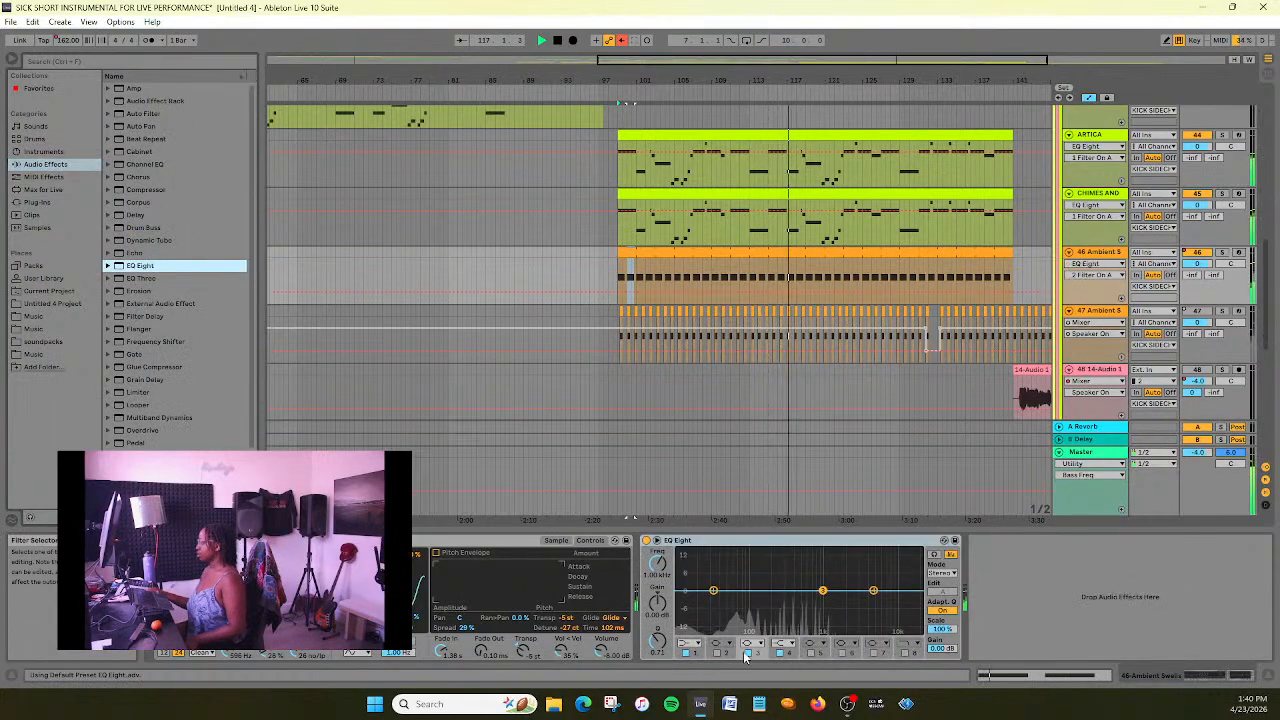
pyautogui.click(749, 652)
pyautogui.click(780, 652)
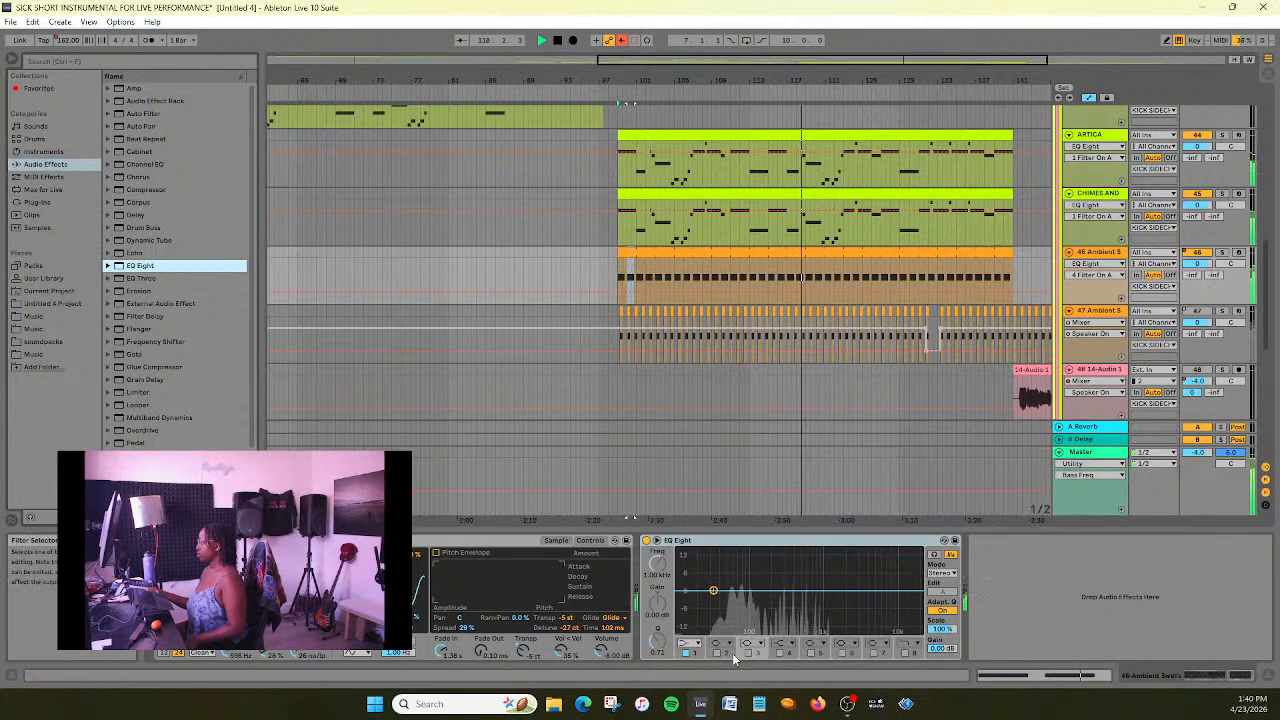
pyautogui.click(688, 643)
pyautogui.click(686, 566)
pyautogui.moveTo(713, 600)
pyautogui.mouseDown()
pyautogui.moveTo(830, 603)
pyautogui.moveTo(690, 601)
pyautogui.moveTo(703, 601)
pyautogui.mouseUp()
# - With 46 Ambient Swells temporarily soloed, enable EQ band 8 as a steep high cut at about 1.3 kHz
pyautogui.click(1222, 253)
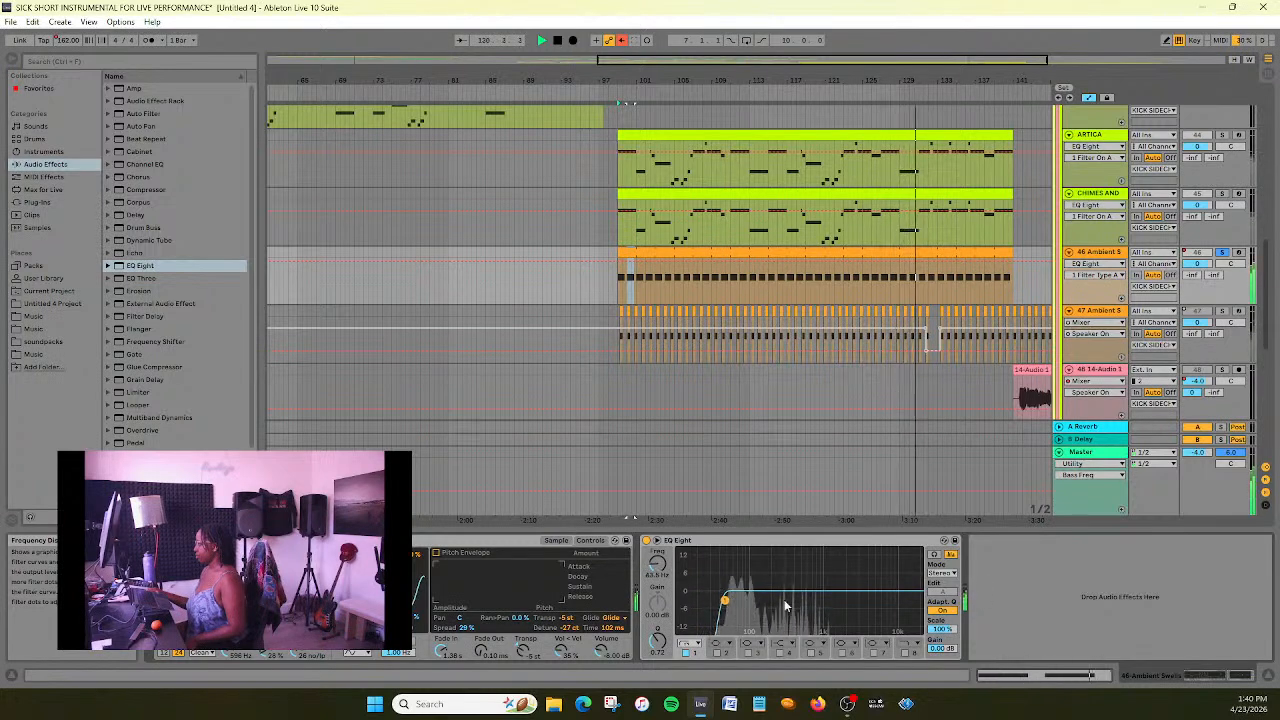
pyautogui.click(908, 644)
pyautogui.click(908, 633)
pyautogui.click(906, 654)
pyautogui.moveTo(921, 600); pyautogui.dragTo(833, 600)
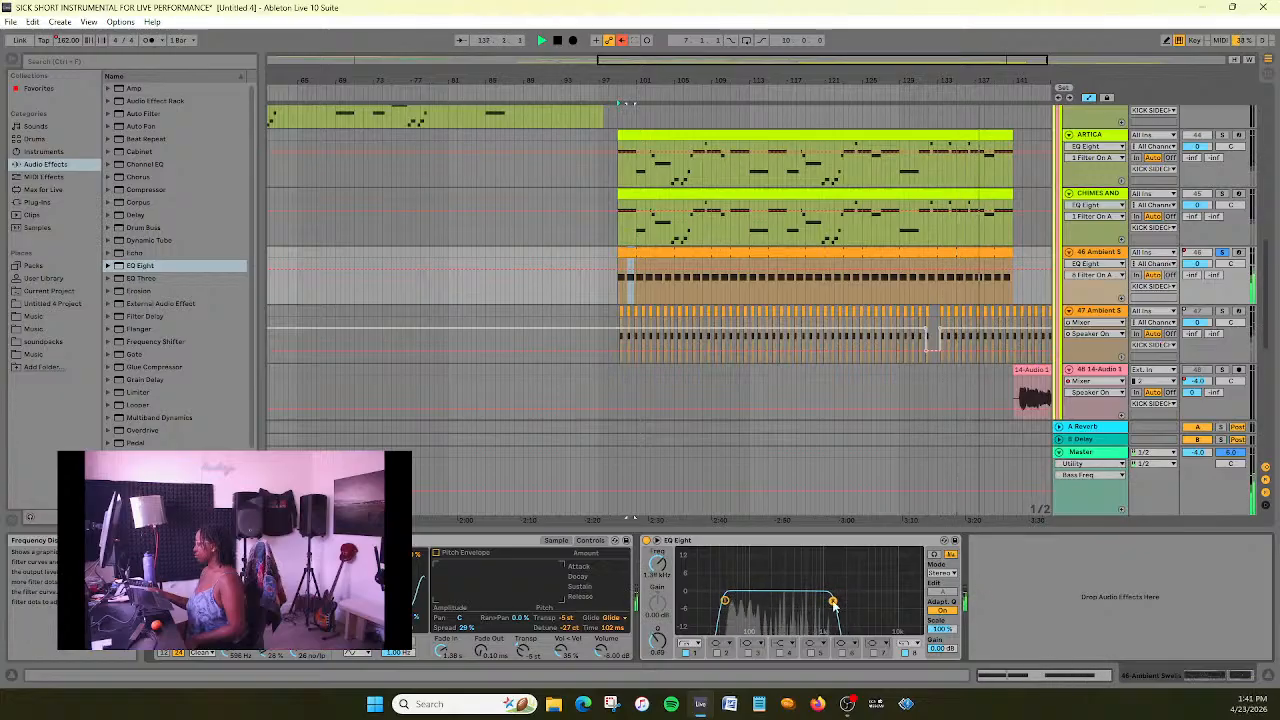
pyautogui.moveTo(831, 600); pyautogui.dragTo(827, 600)
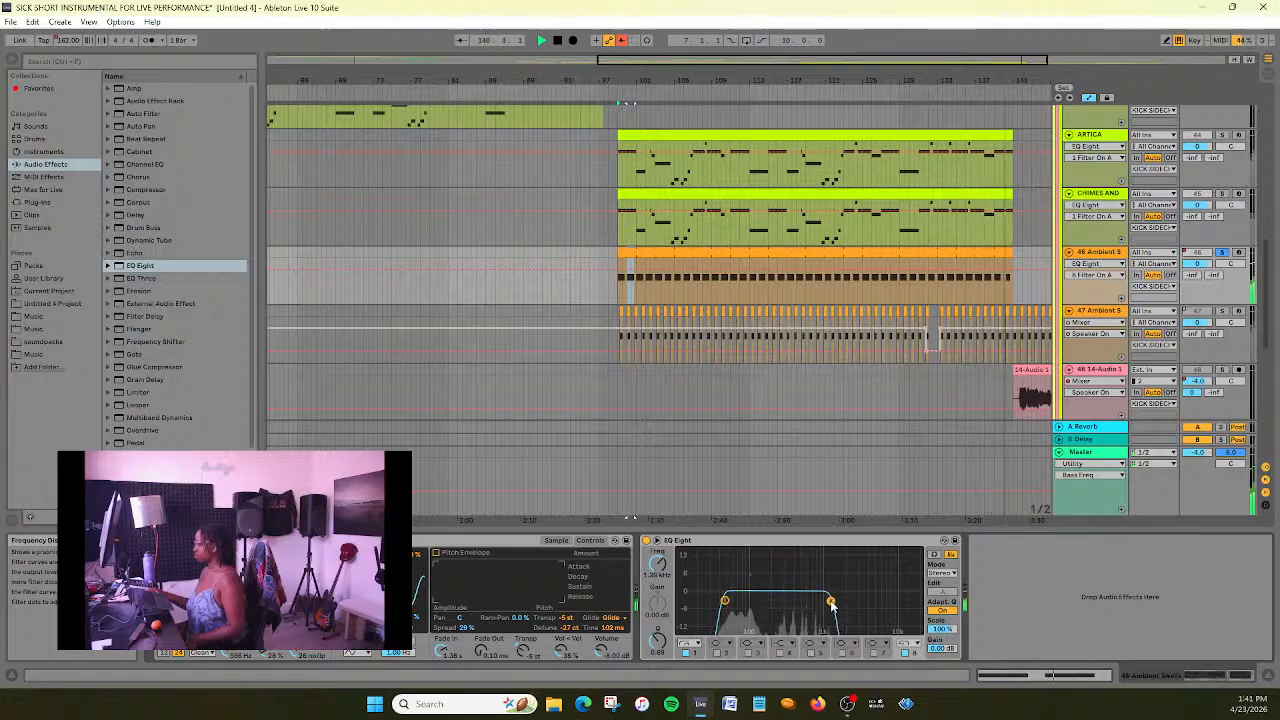
pyautogui.click(1222, 252)
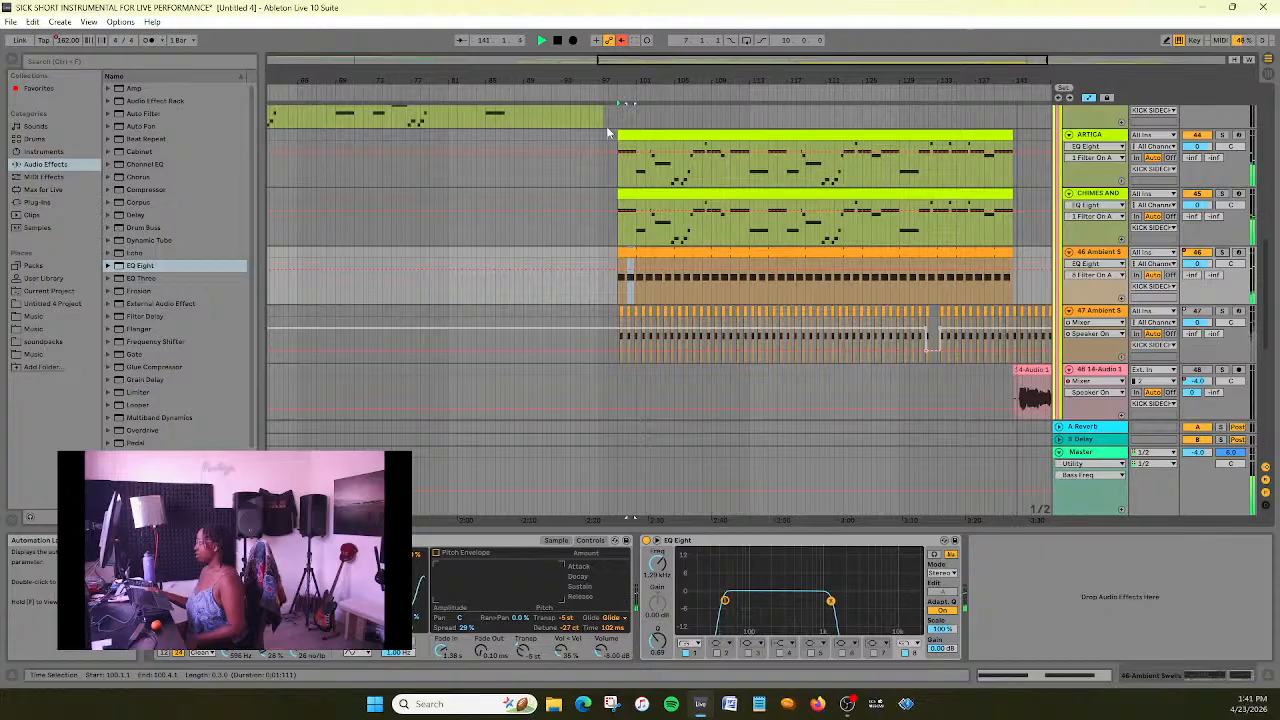
# - Play the section from around bar 99 with the filtered swells in the full mix, and examine the neighbouring layers with the browser hidden
pyautogui.moveTo(947, 60); pyautogui.dragTo(966, 52)
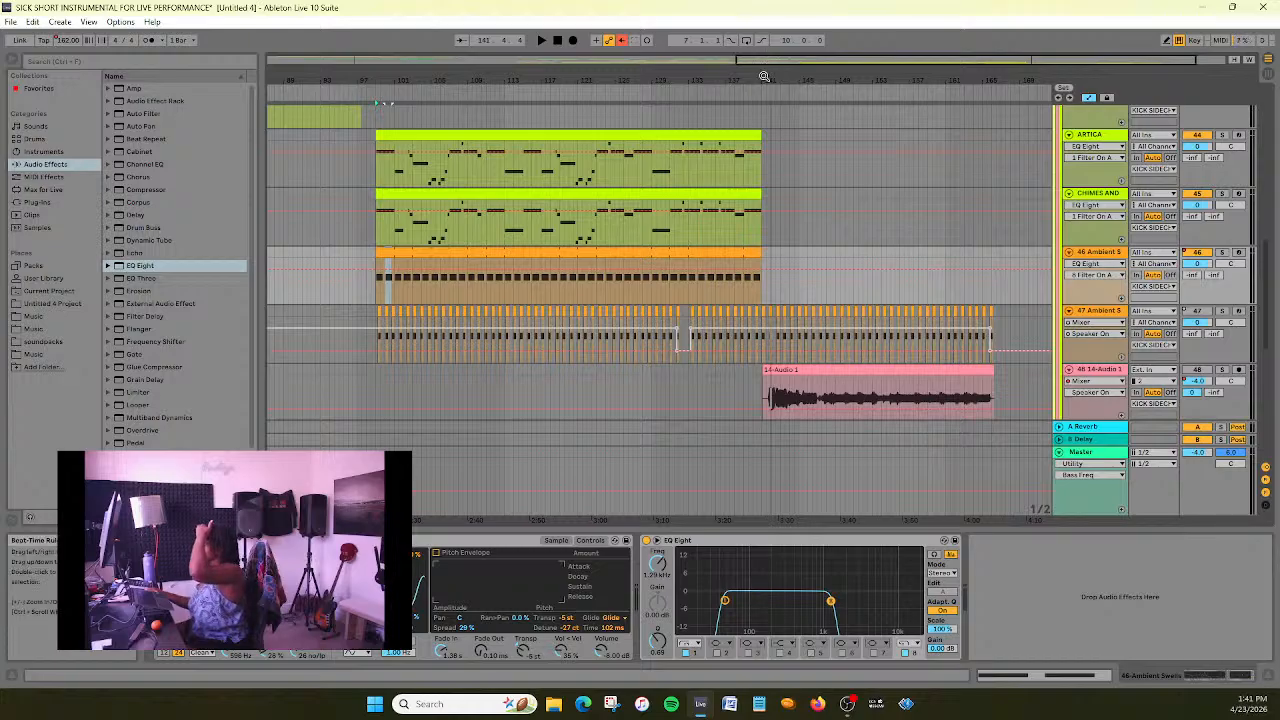
pyautogui.moveTo(779, 77); pyautogui.dragTo(1062, 92)
pyautogui.scroll(2, 757, 188)
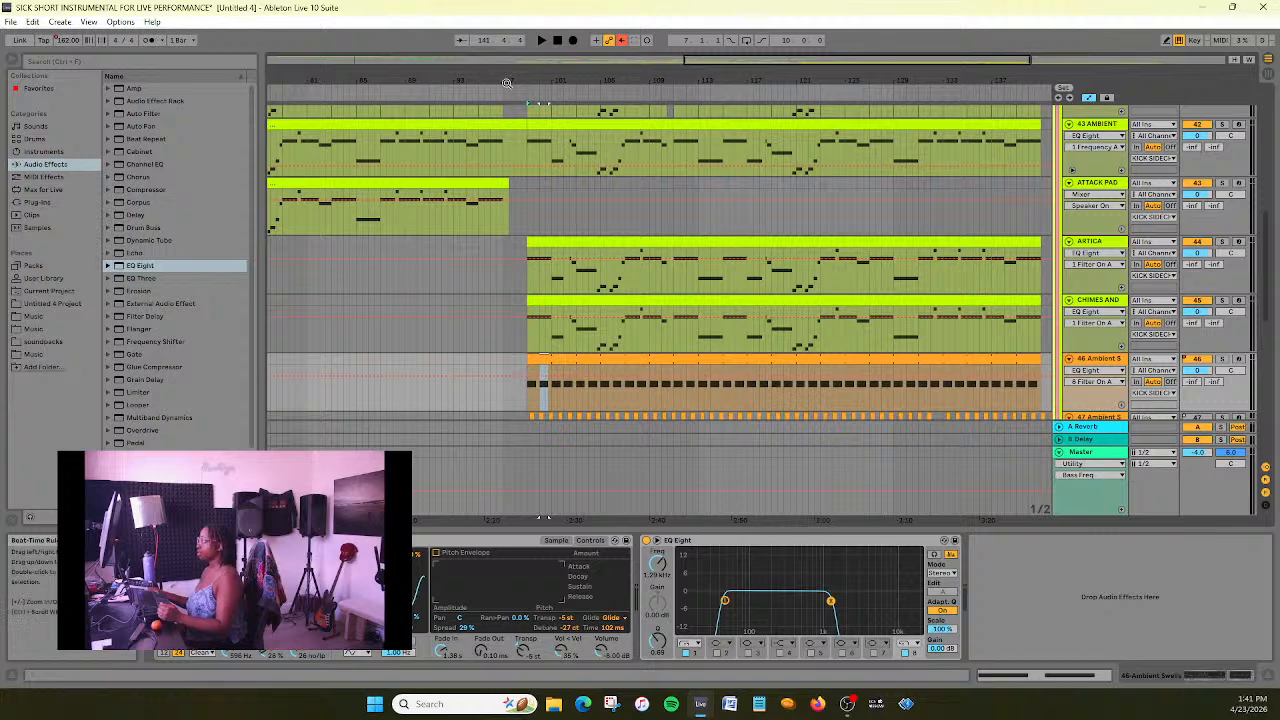
pyautogui.press('space')
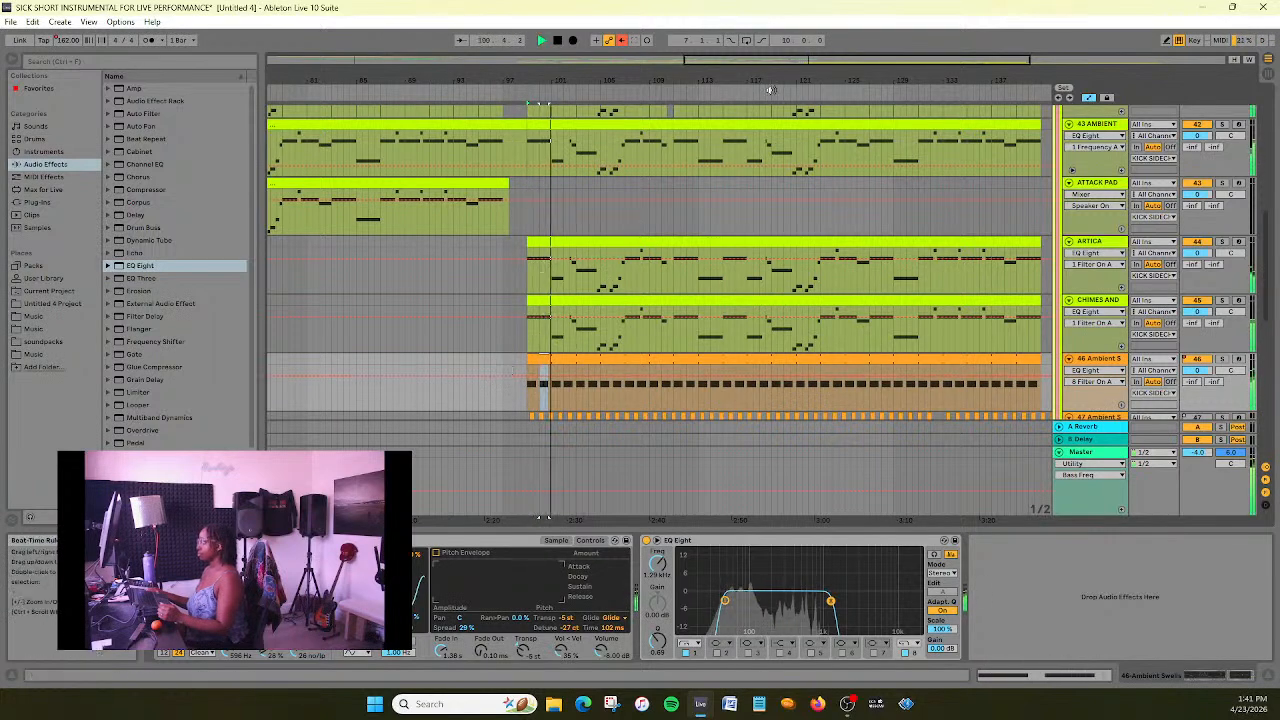
pyautogui.scroll(-1, 766, 174)
pyautogui.click(14, 58)
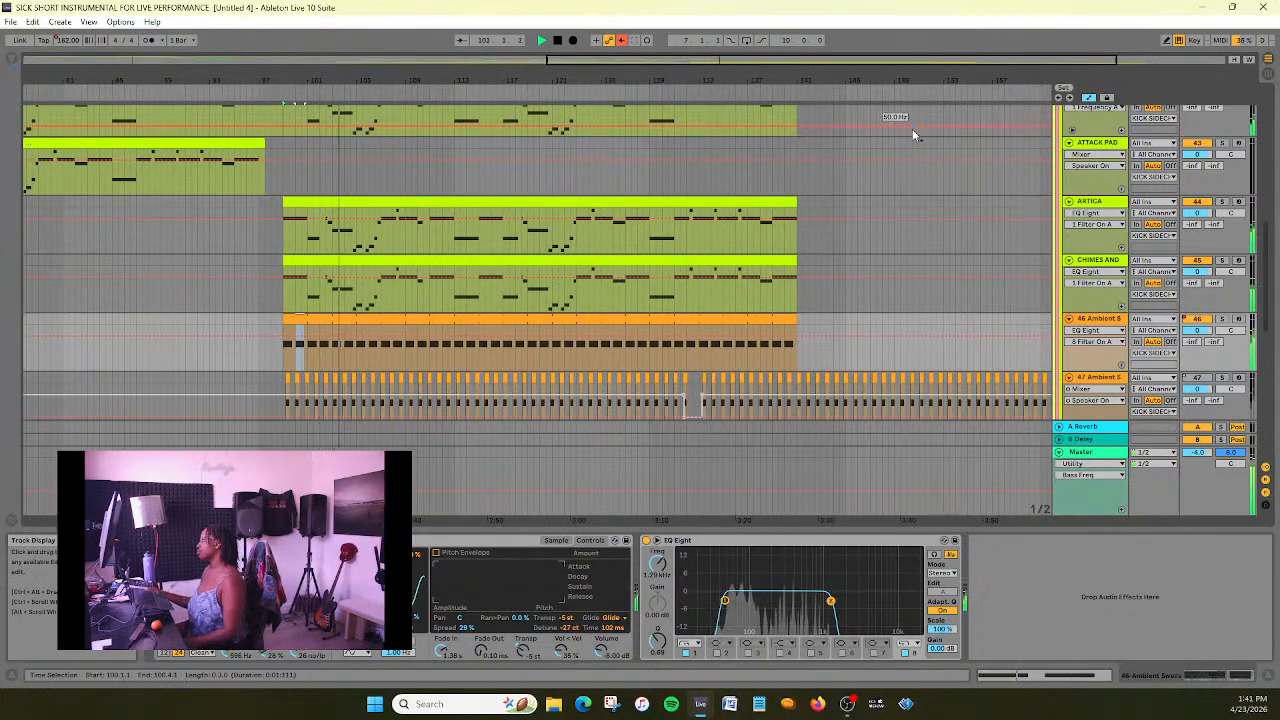
pyautogui.moveTo(887, 61); pyautogui.dragTo(887, 45)
pyautogui.scroll(-3, 888, 261)
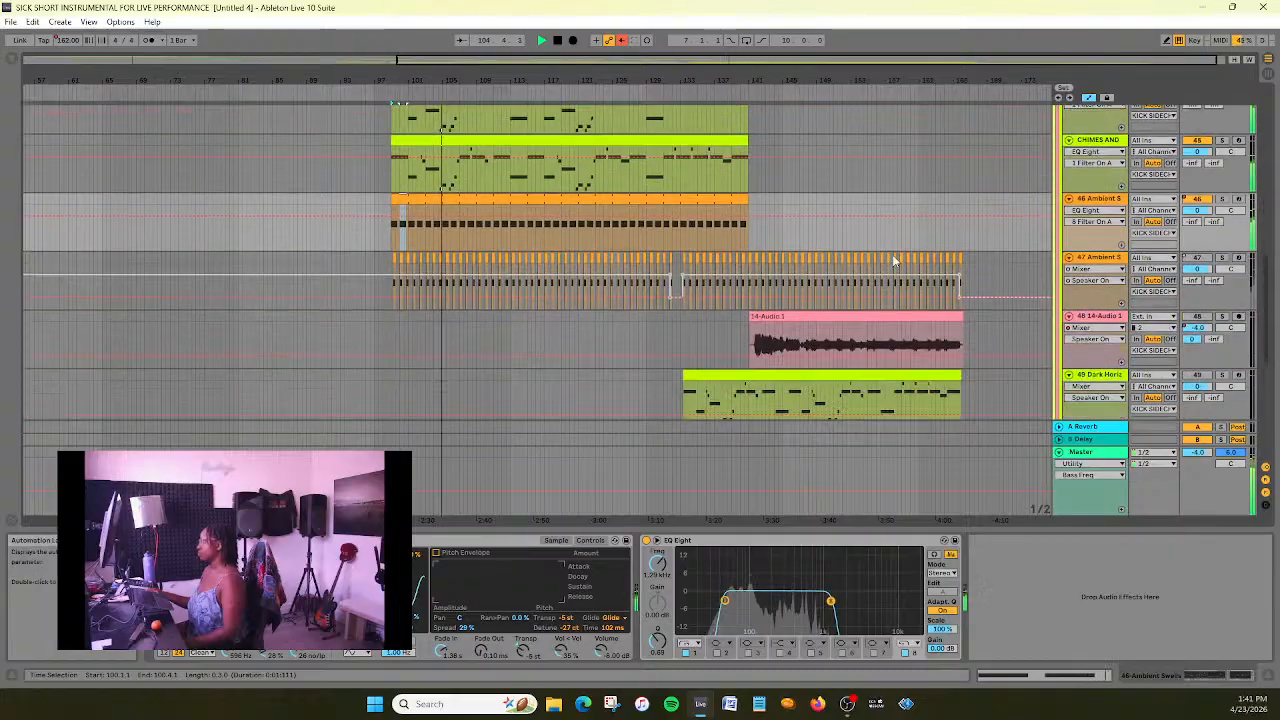
pyautogui.scroll(3, 892, 261)
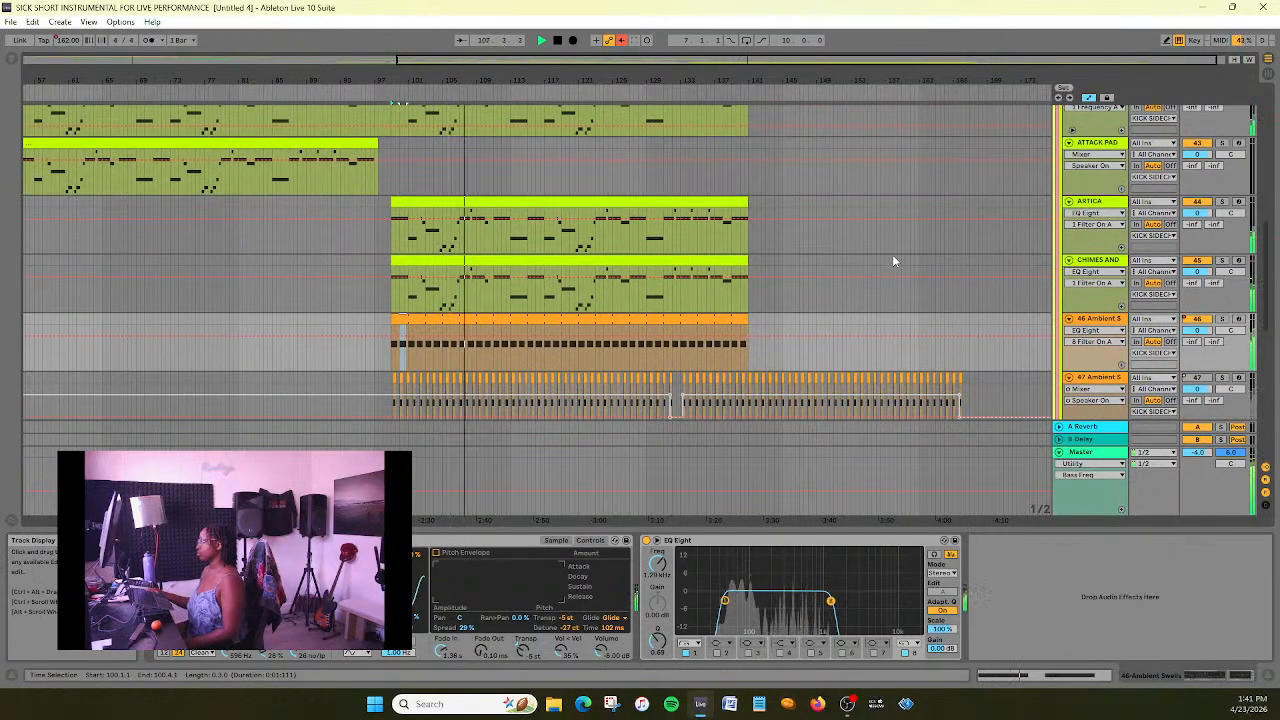
# - Open the CHIMES AND WARM PAD clip in an enlarged note editor and extend the G3 note at 62.3.1 to end at 64.1.1
pyautogui.scroll(-3, 893, 261)
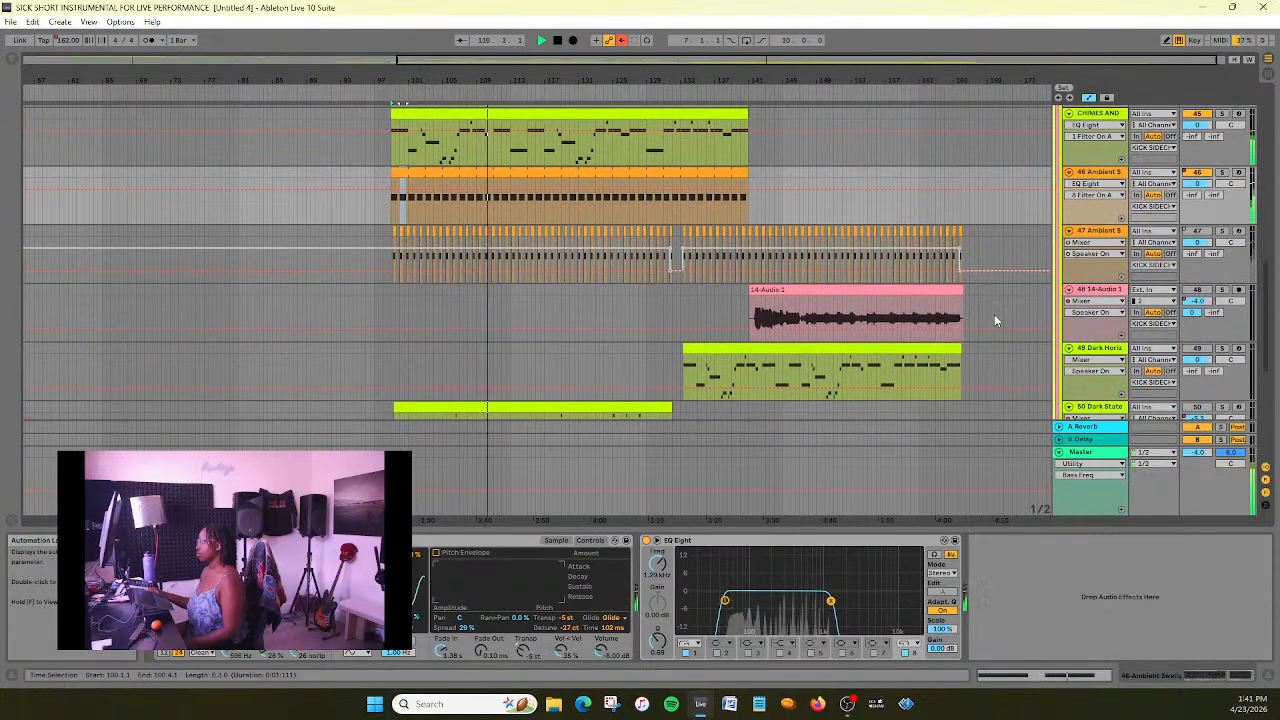
pyautogui.doubleClick(566, 128)
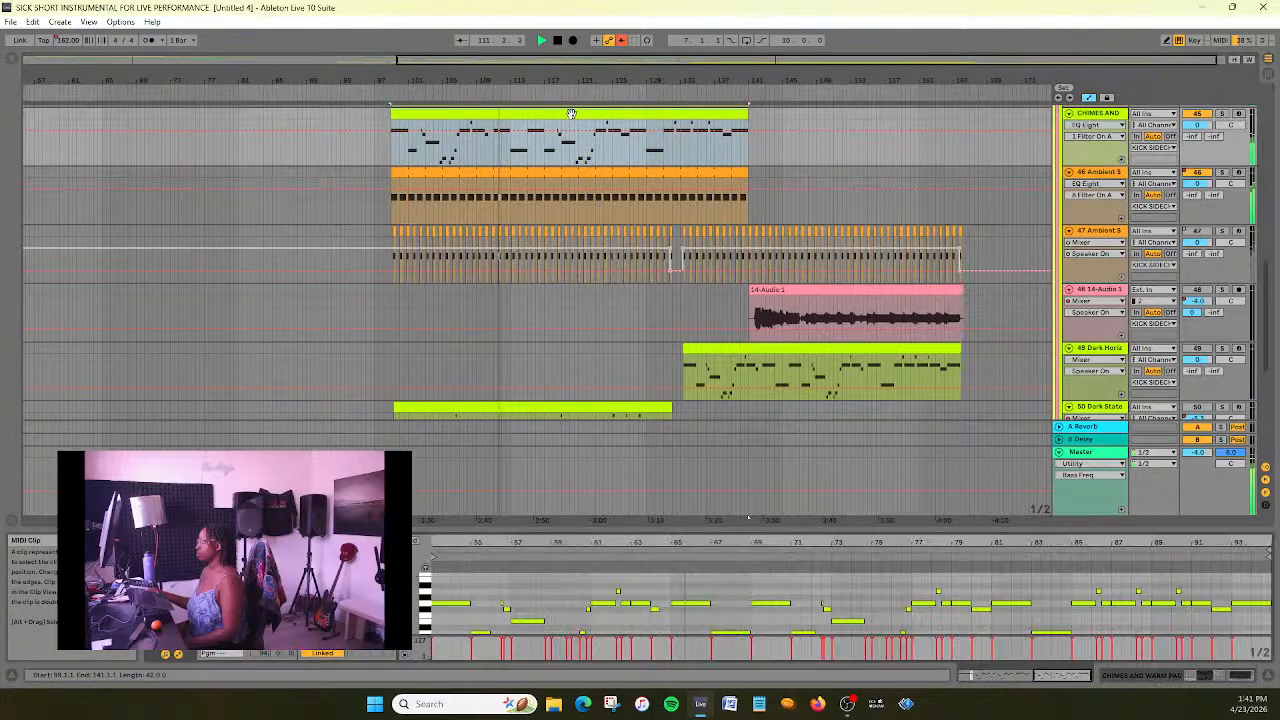
pyautogui.click(620, 603)
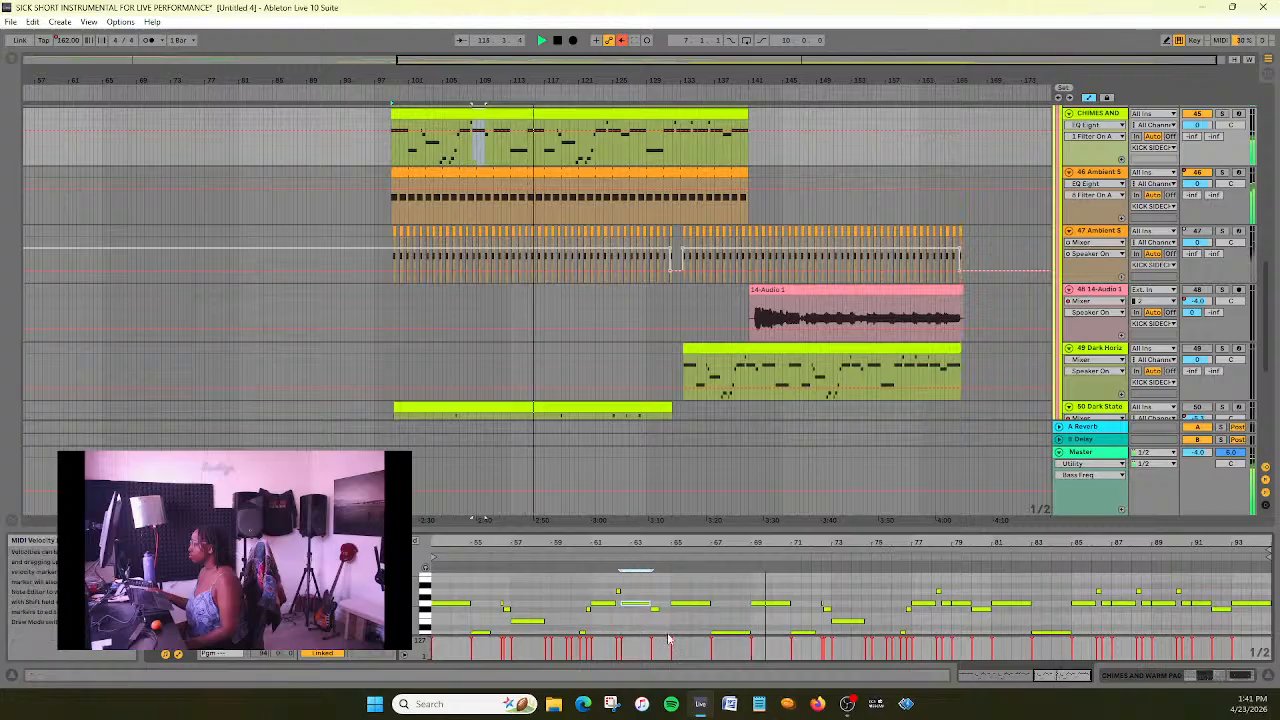
pyautogui.moveTo(923, 527); pyautogui.dragTo(923, 398)
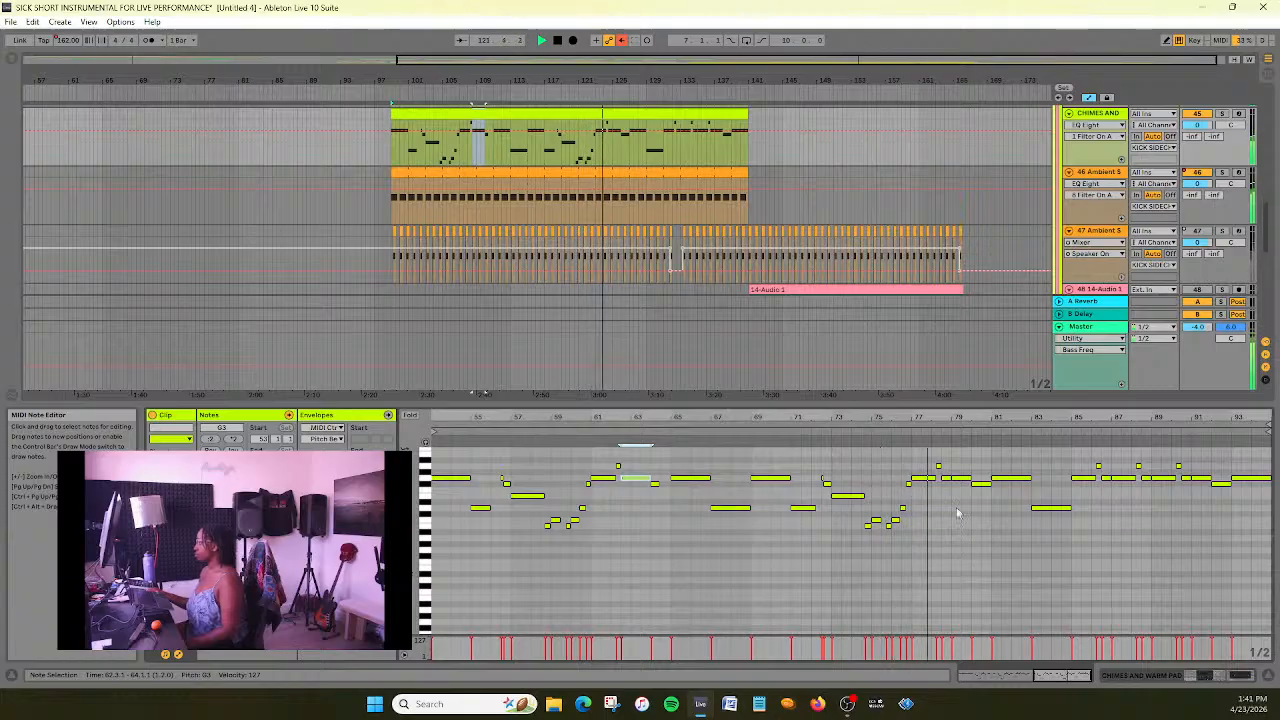
# - Try extending the short G3 note at 78.3.1 to 80.1.1, and undo the change
pyautogui.click(944, 478)
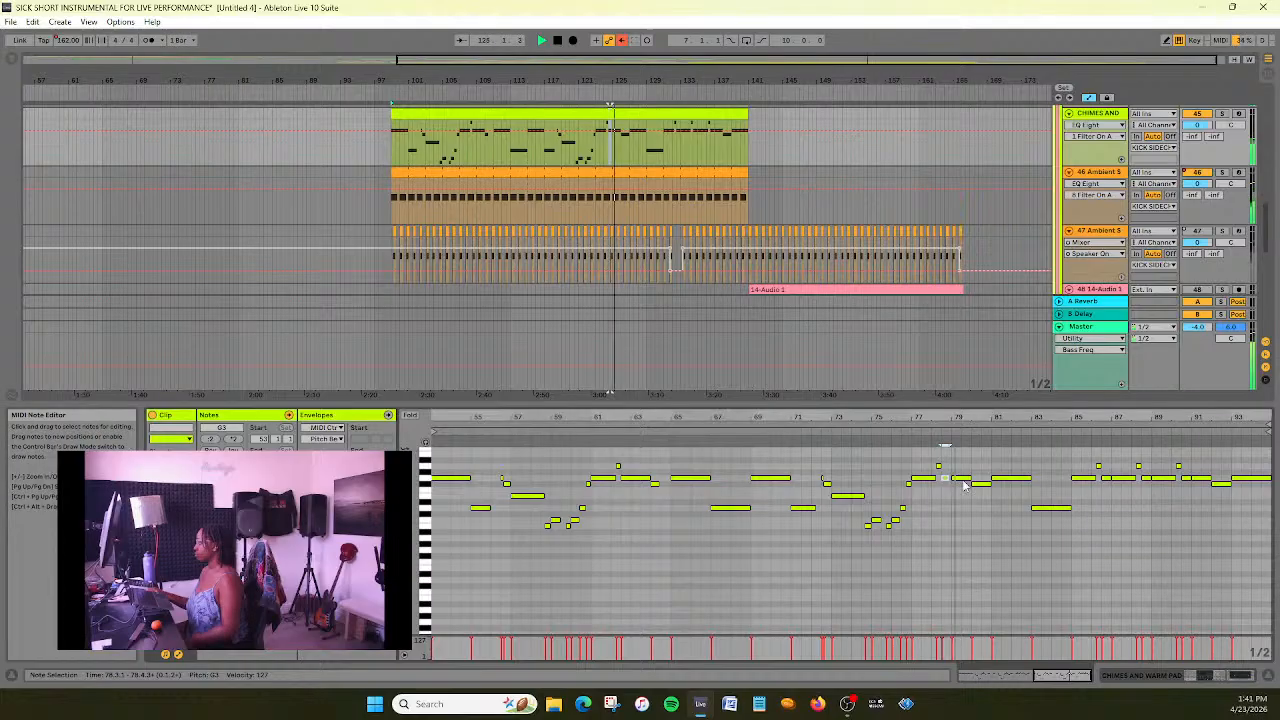
pyautogui.moveTo(948, 478); pyautogui.dragTo(971, 478)
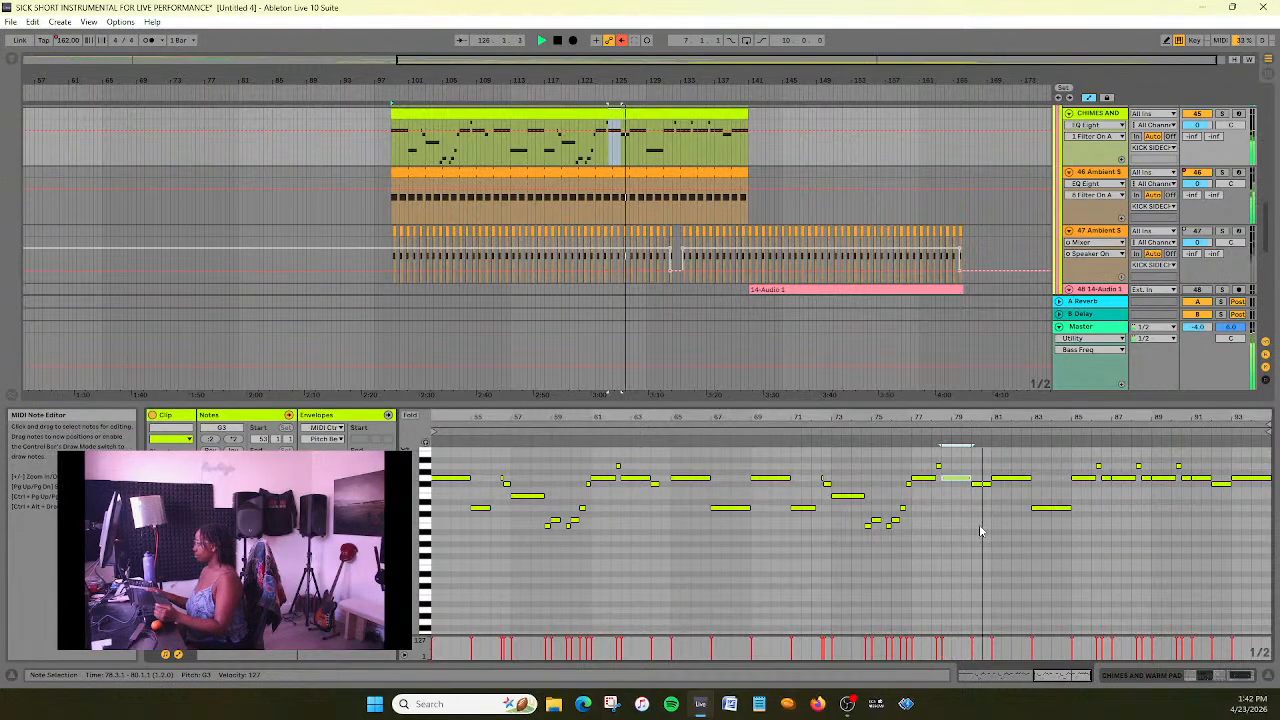
pyautogui.hotkey('ctrl', 'z')
# - Save the set, stop playback and return the play position to the start of the song
pyautogui.click(944, 513)
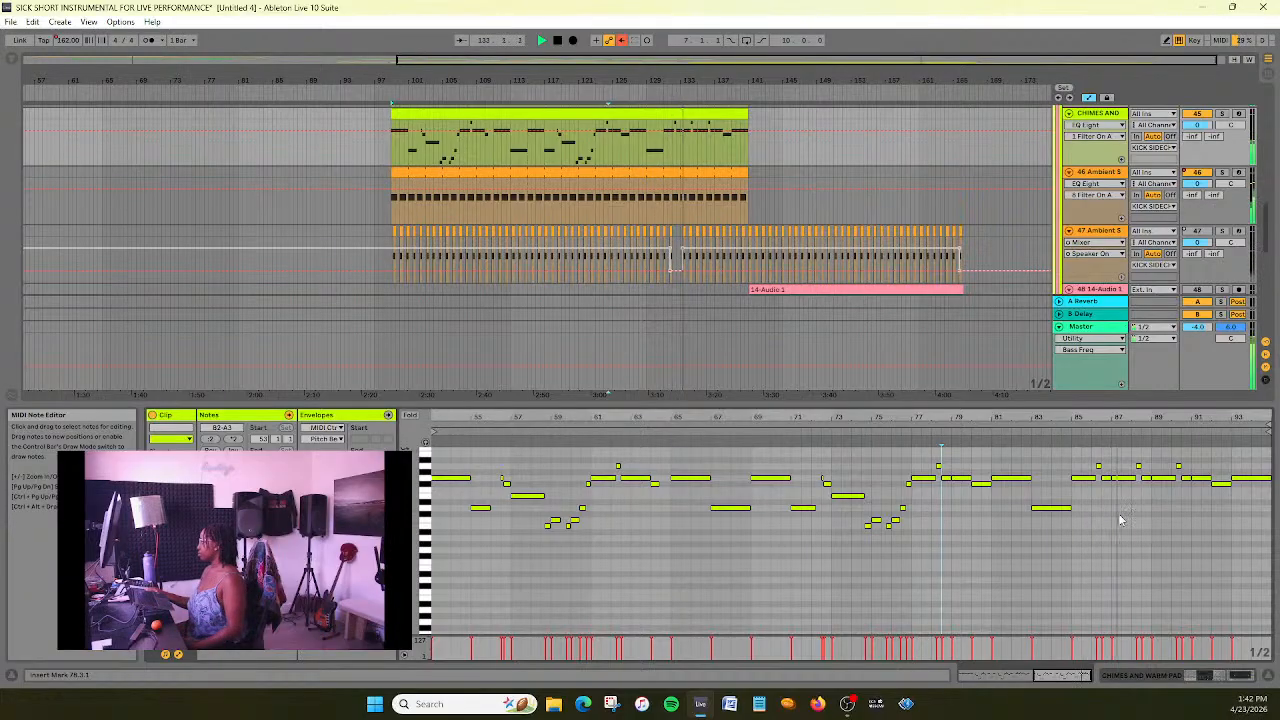
pyautogui.hotkey('ctrl', 's')
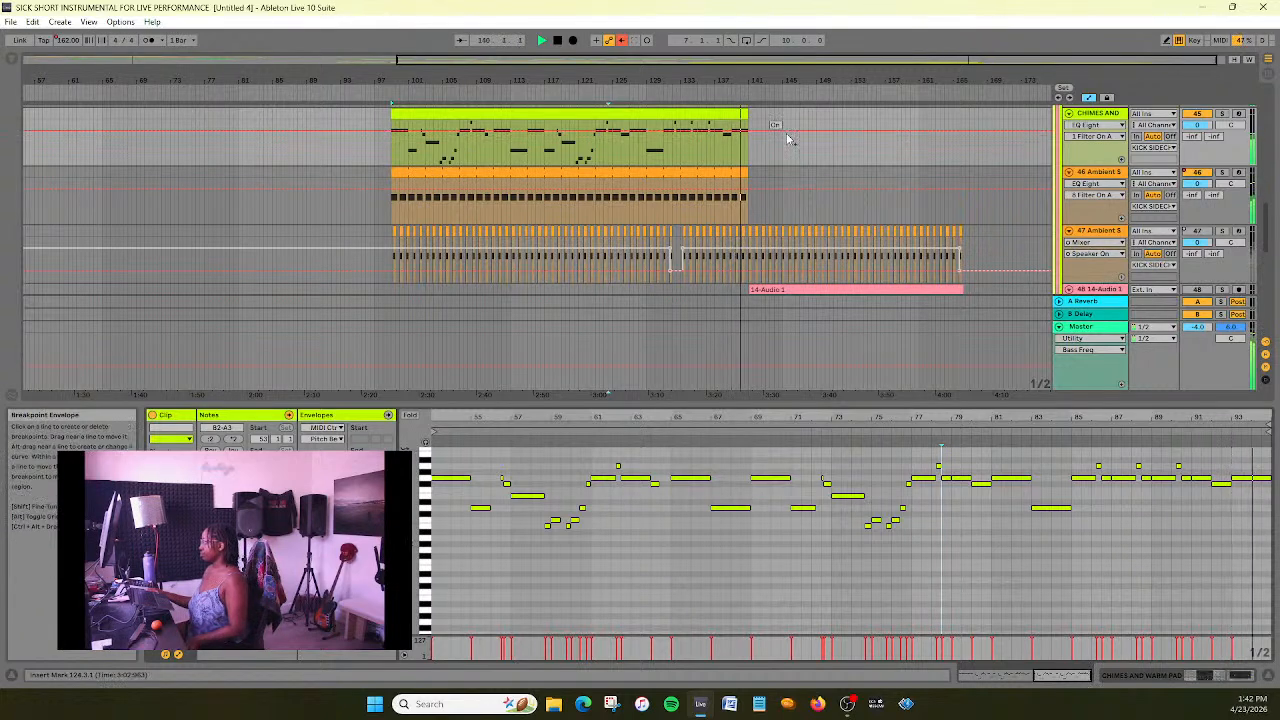
pyautogui.doubleClick(557, 42)
# - Move the 50 Dark State track up so it sits directly above the 14-Audio 1 track
pyautogui.scroll(-5, 782, 153)
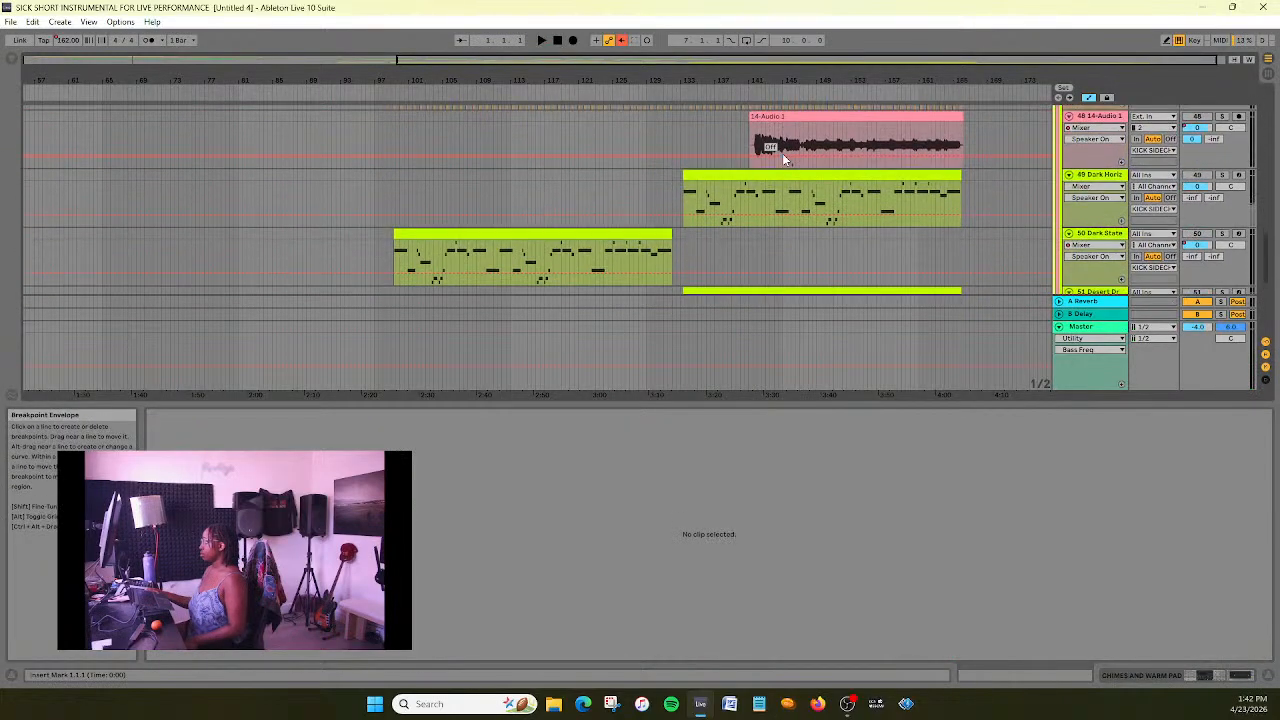
pyautogui.scroll(4, 782, 153)
pyautogui.scroll(-5, 782, 153)
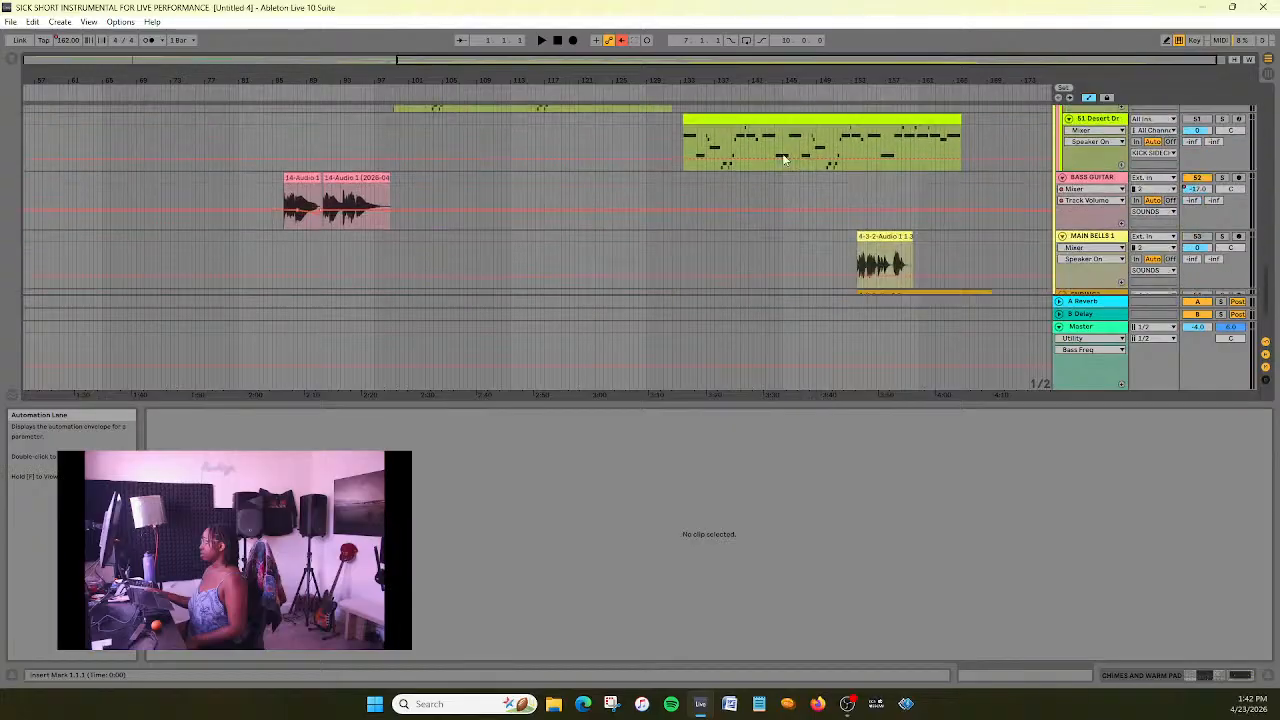
pyautogui.scroll(3, 782, 153)
pyautogui.scroll(-1, 782, 153)
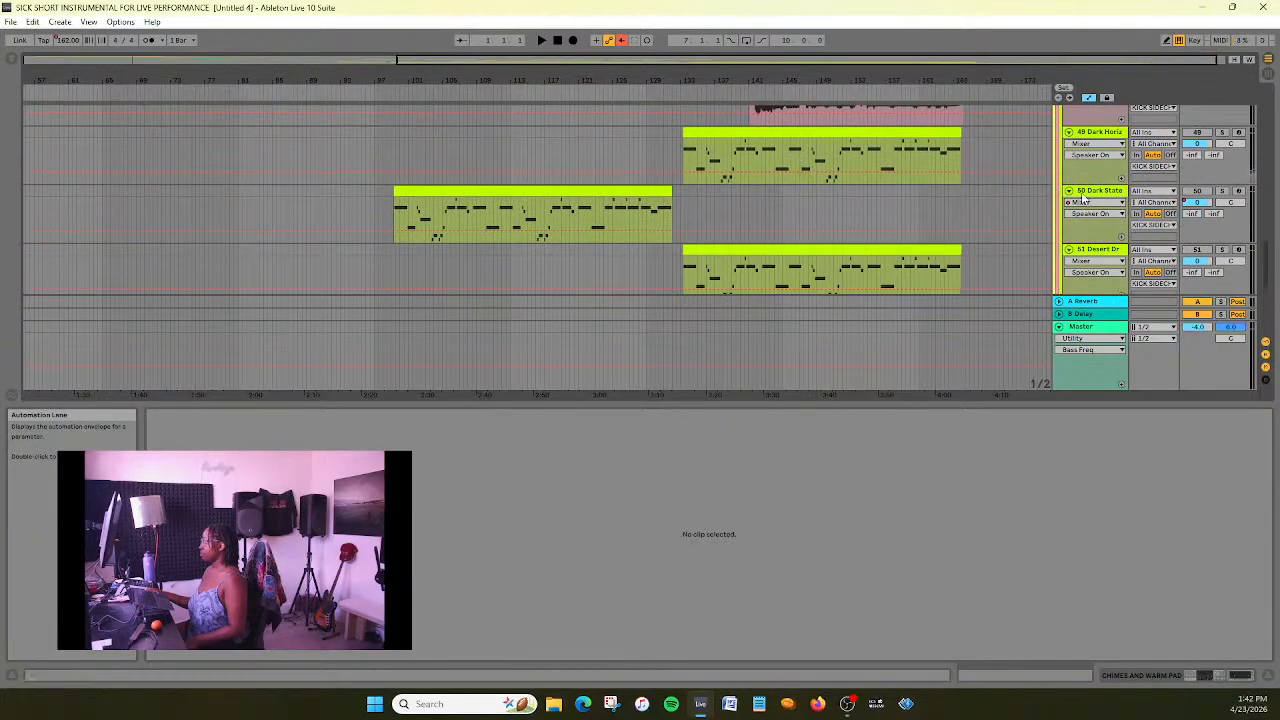
pyautogui.scroll(1, 782, 153)
pyautogui.scroll(1, 1071, 238)
pyautogui.moveTo(1114, 245); pyautogui.dragTo(1113, 132)
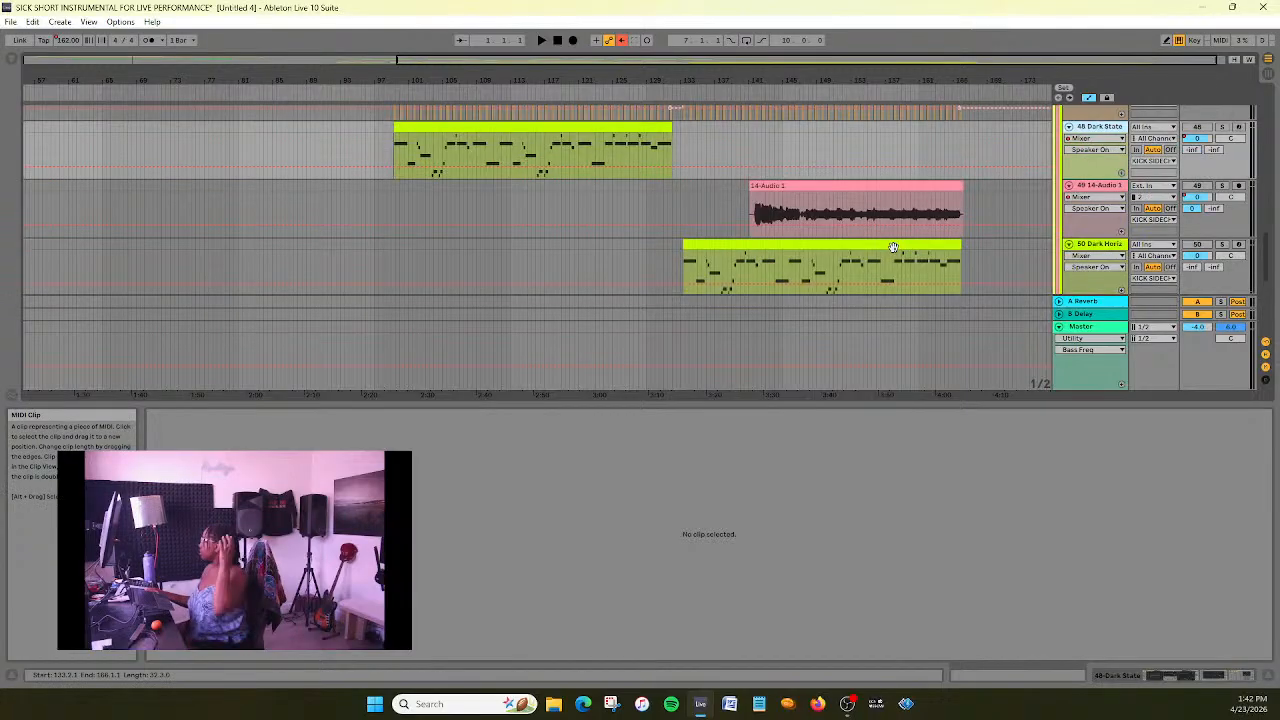
# - Hide the clip detail area and zoom the arrangement in around the Dark State clip at bar 99
pyautogui.scroll(5, 668, 255)
pyautogui.scroll(-4, 668, 255)
pyautogui.scroll(1, 668, 255)
pyautogui.scroll(7, 668, 256)
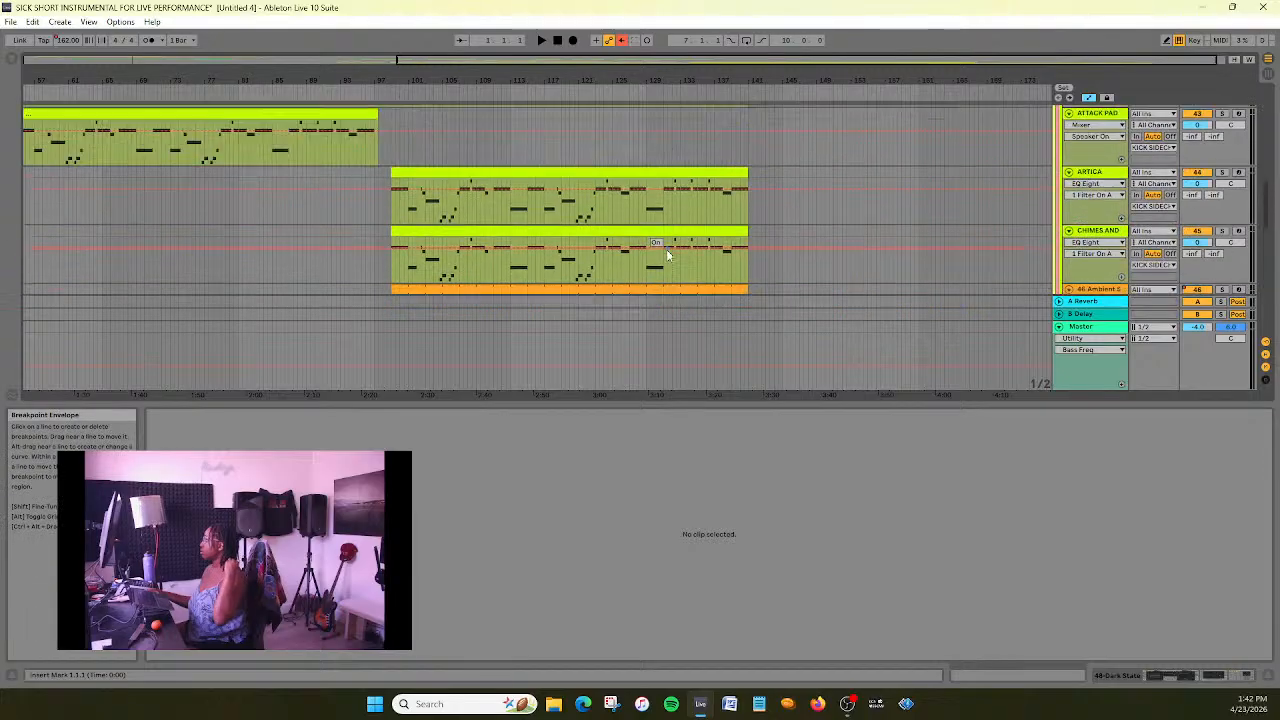
pyautogui.scroll(-8, 667, 256)
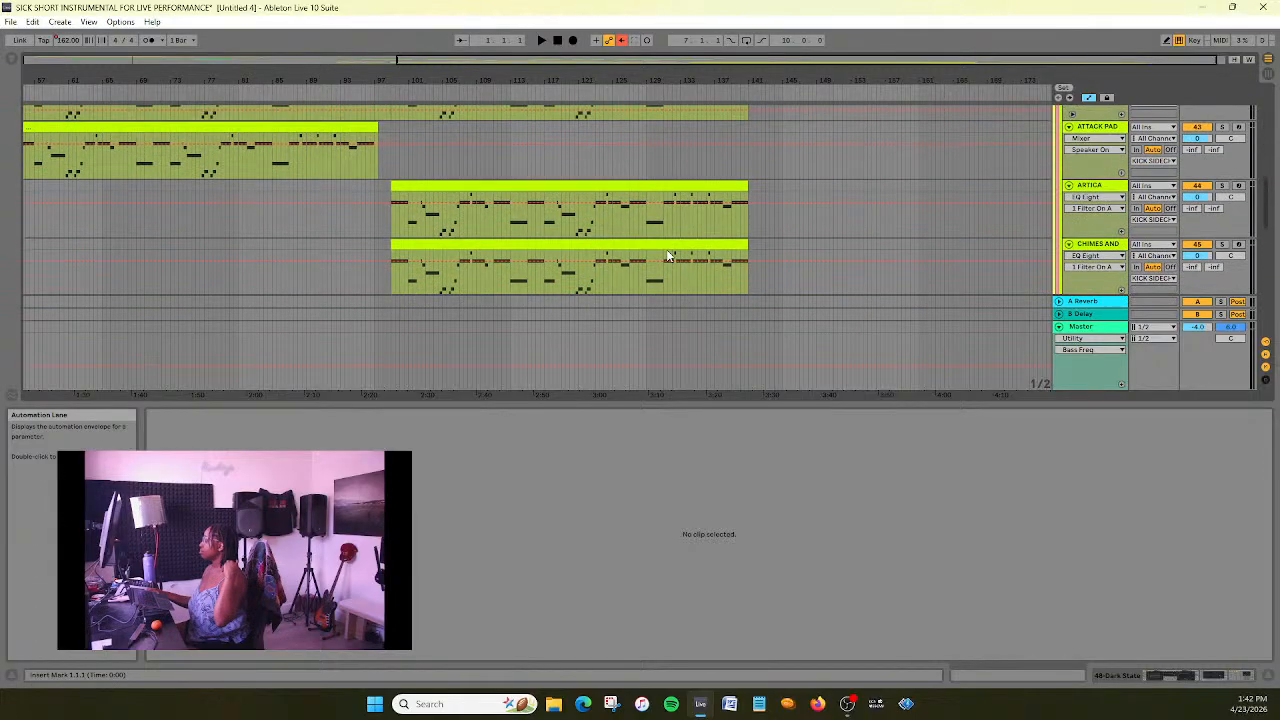
pyautogui.moveTo(656, 61); pyautogui.dragTo(650, 180)
pyautogui.moveTo(657, 408); pyautogui.dragTo(700, 456)
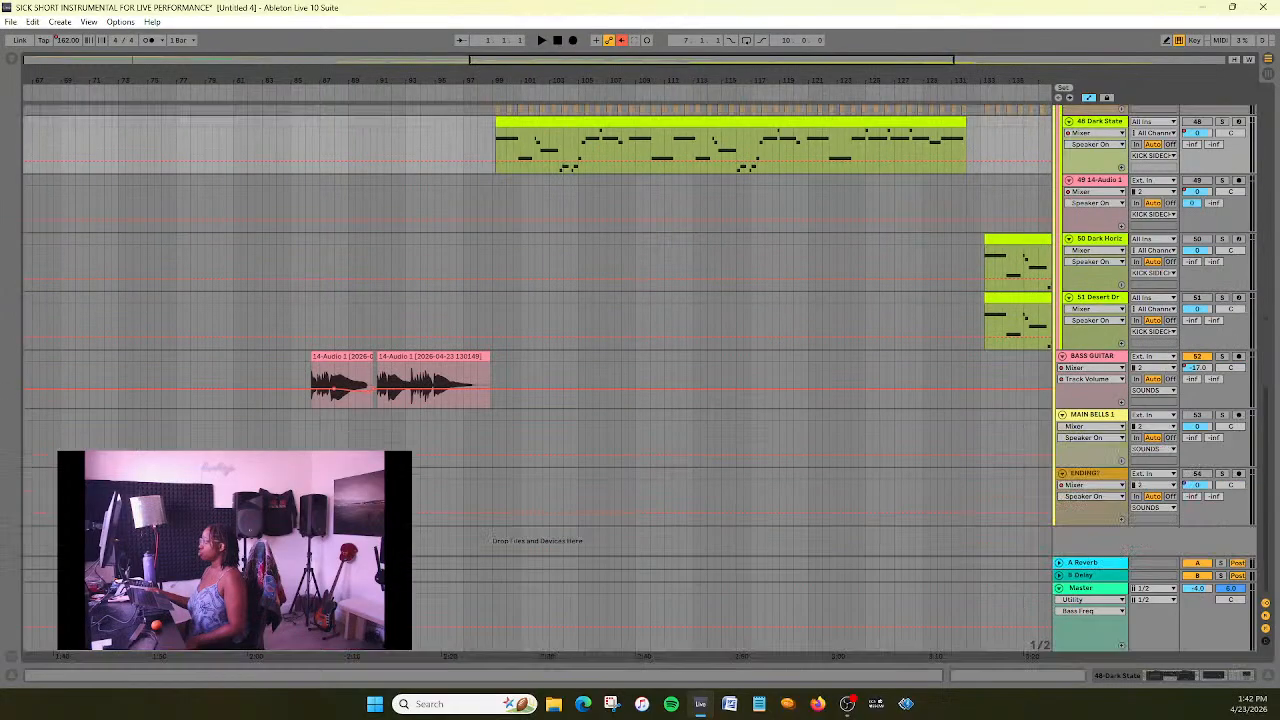
# - Move the Dark State track up between the CHIMES AND WARM PAD track and the first Ambient Swells track
pyautogui.scroll(4, 821, 454)
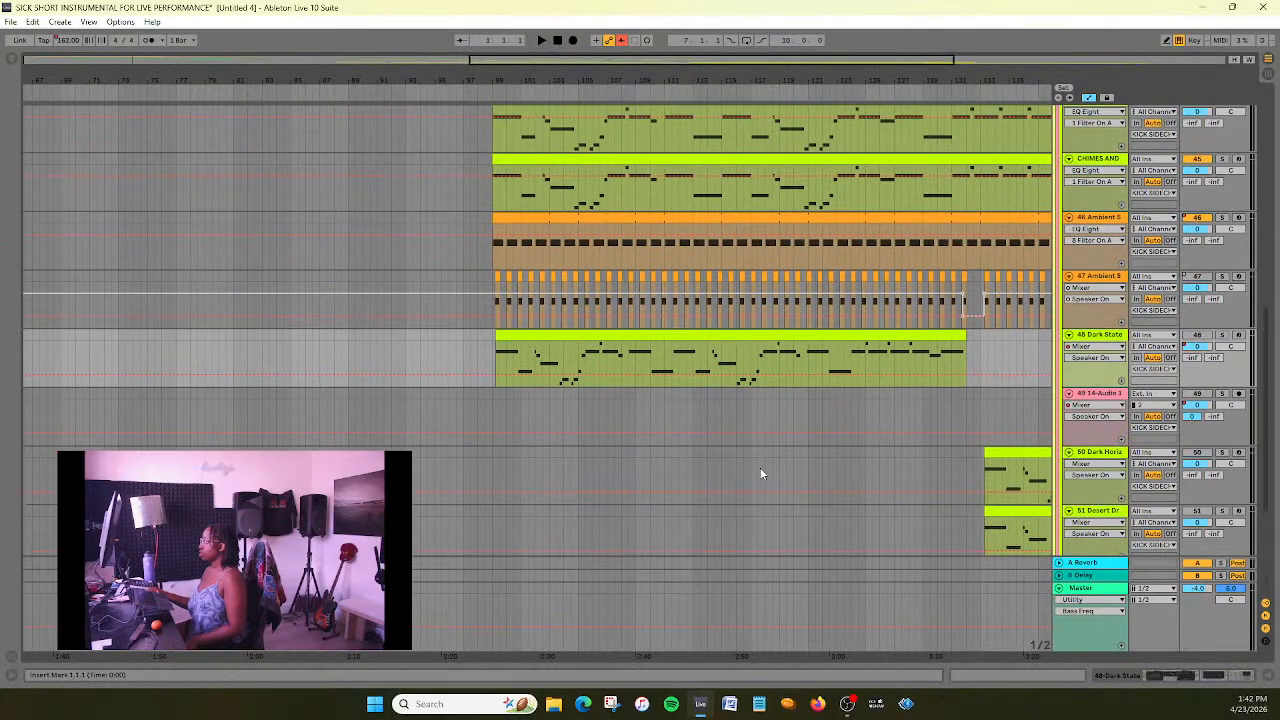
pyautogui.scroll(2, 760, 474)
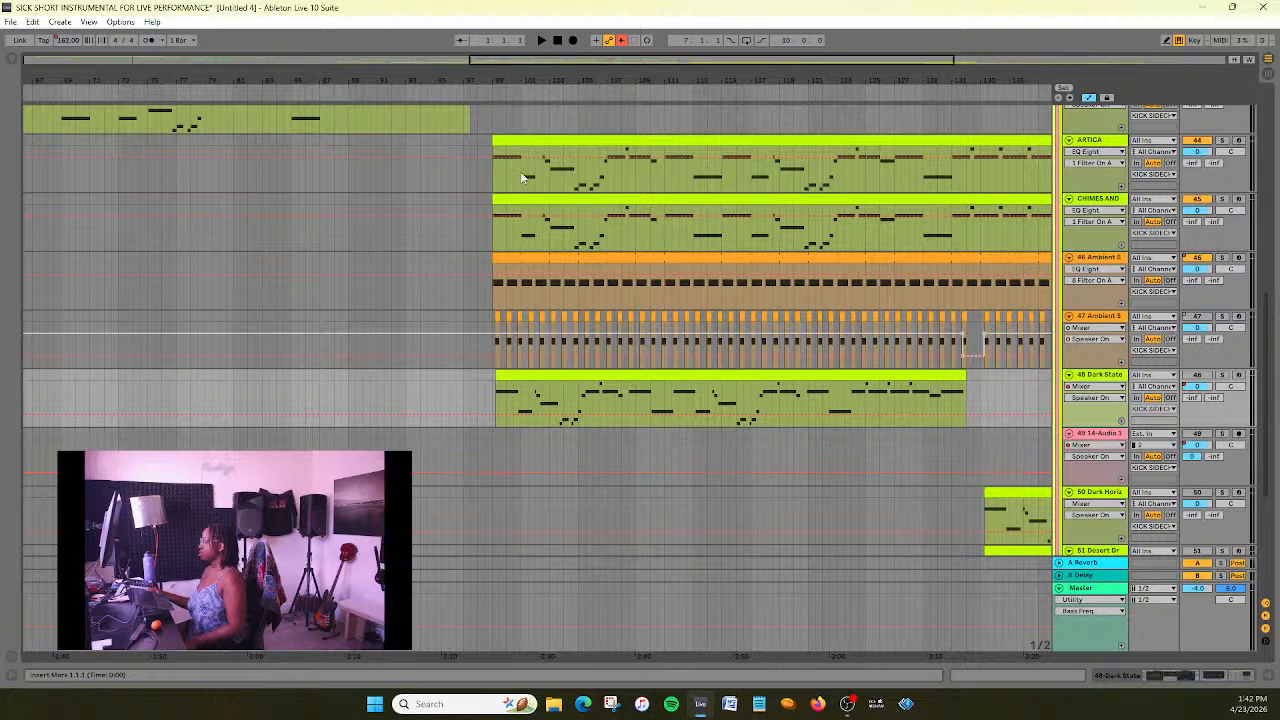
pyautogui.moveTo(759, 61); pyautogui.dragTo(855, 62)
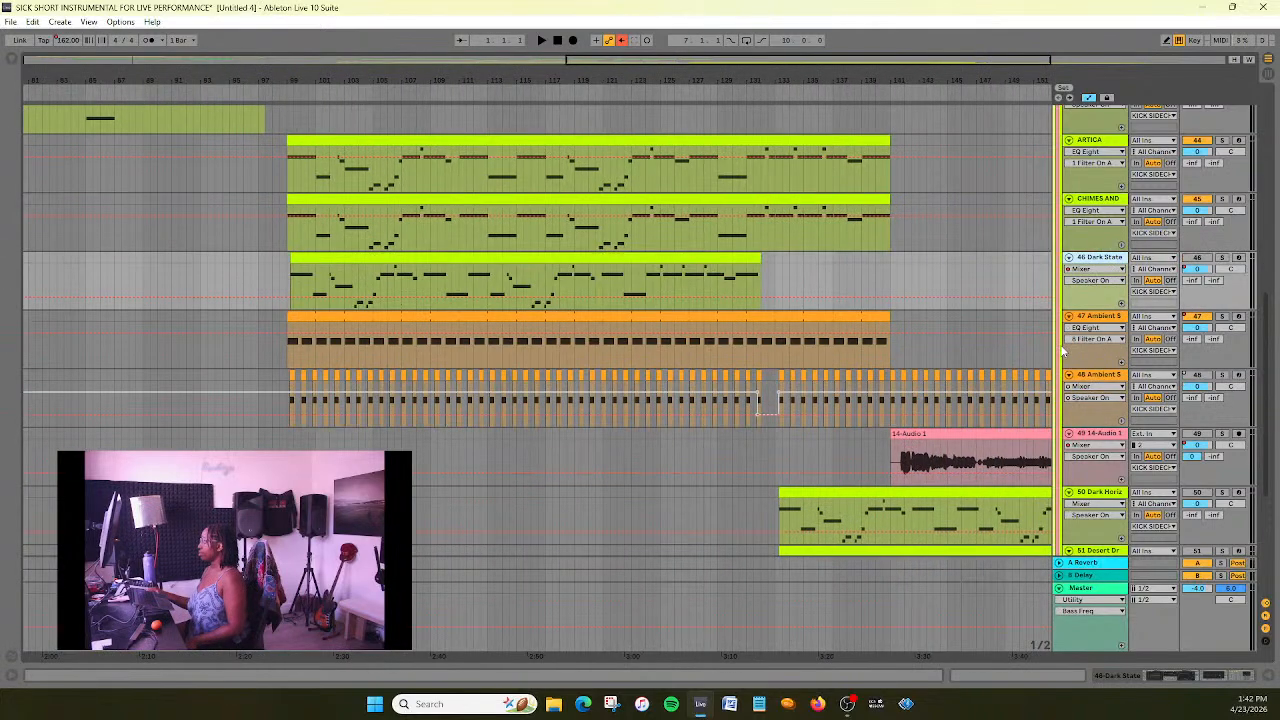
pyautogui.scroll(1, 917, 349)
# - Save the set and duplicate the CHIMES AND WARM PAD track
pyautogui.hotkey('ctrl', 's')
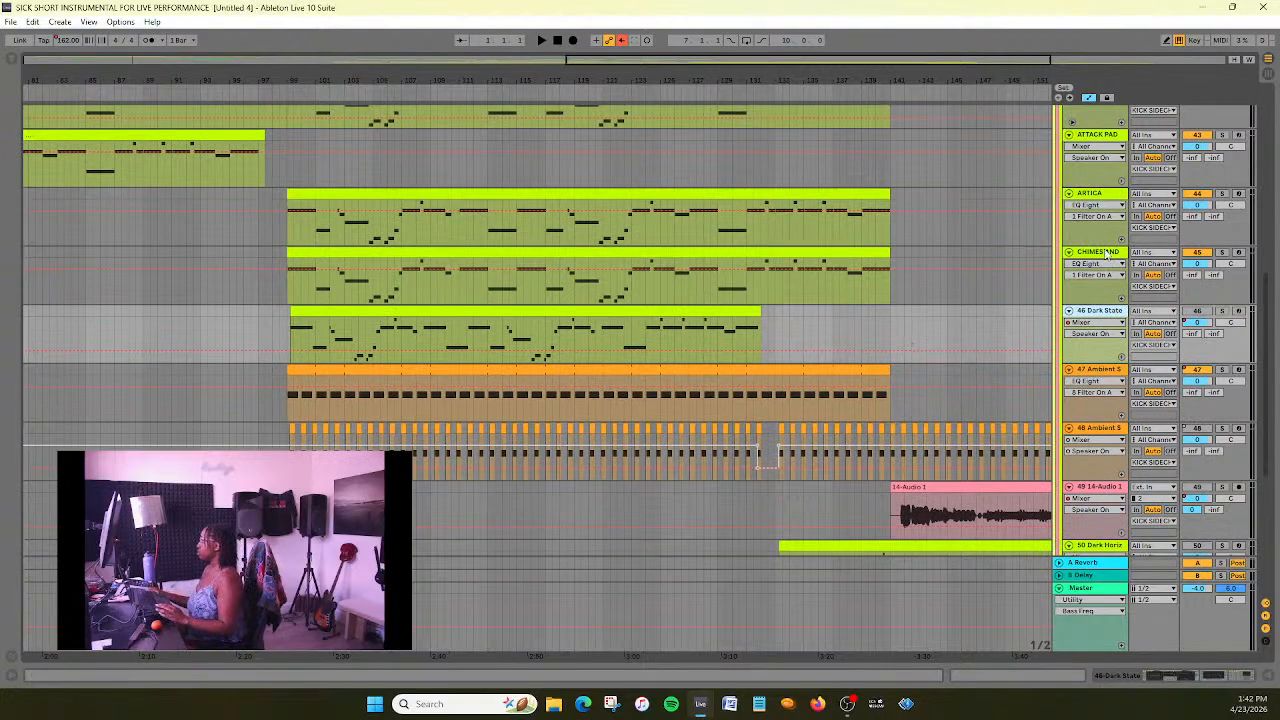
pyautogui.rightClick(1106, 253)
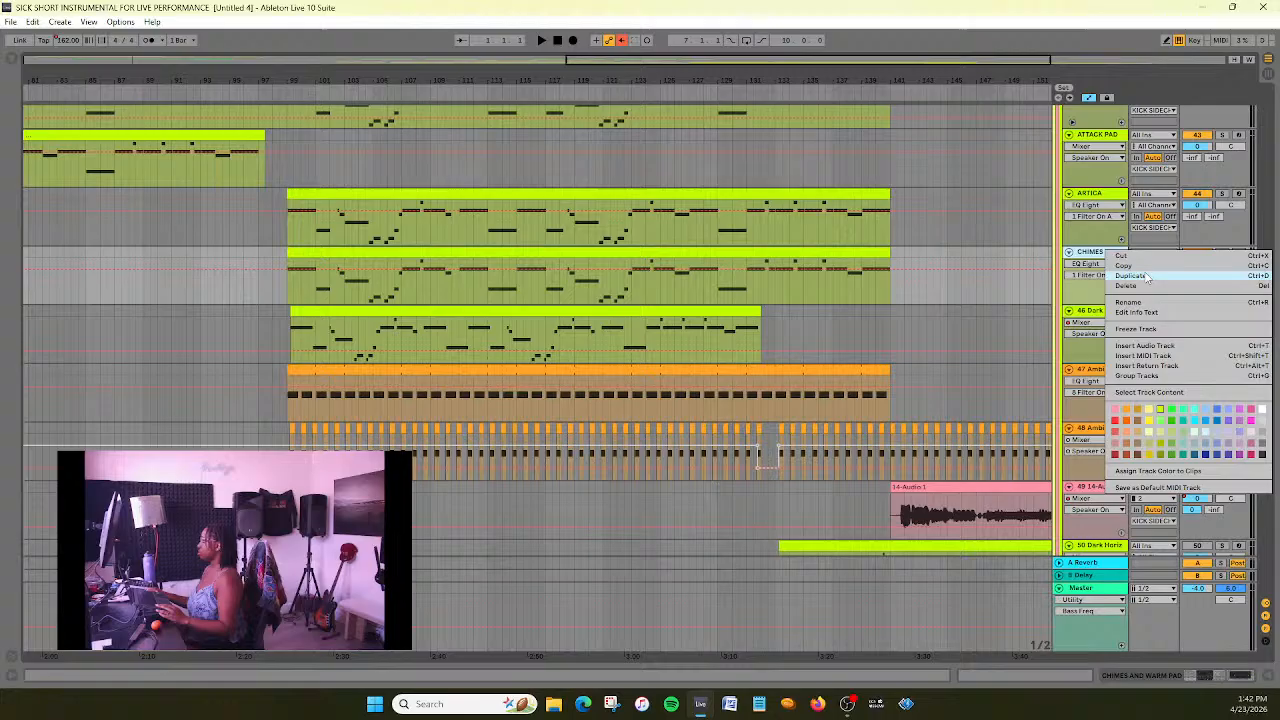
pyautogui.click(1131, 276)
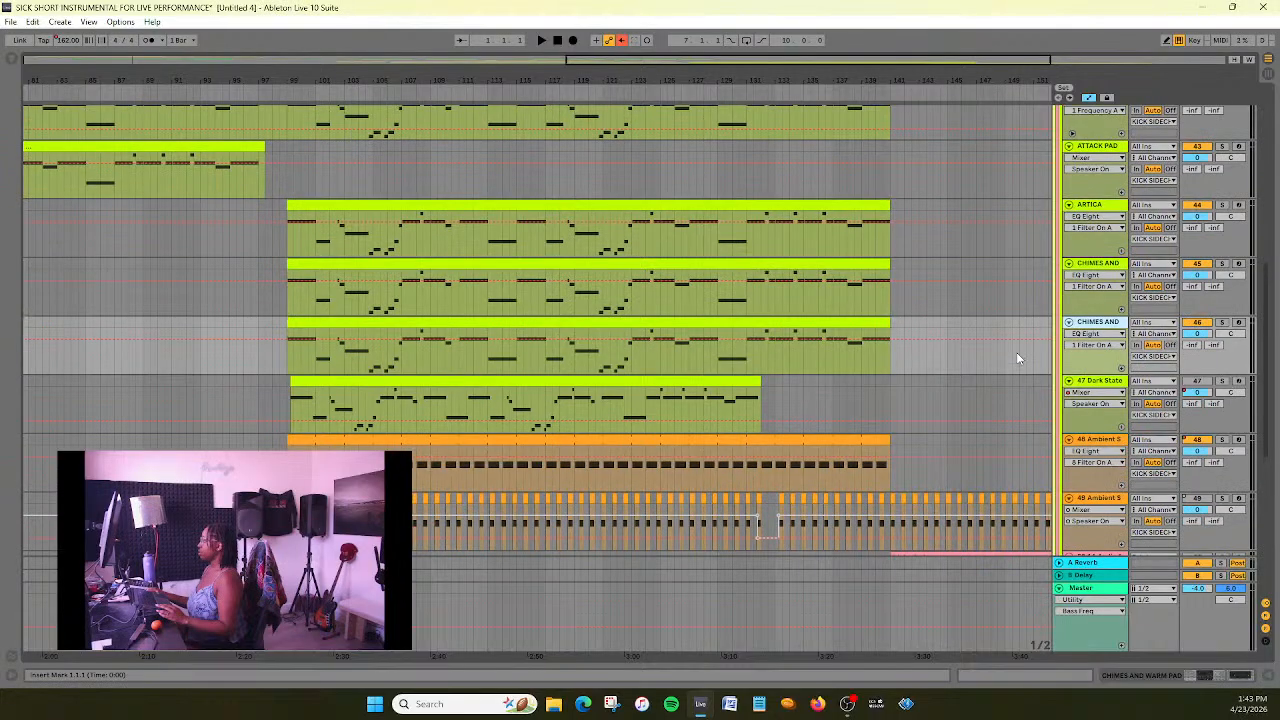
# - Copy the instrument, EQ Eight and Glue Sidechain EQ devices from the 47 Dark State track
pyautogui.doubleClick(1103, 383)
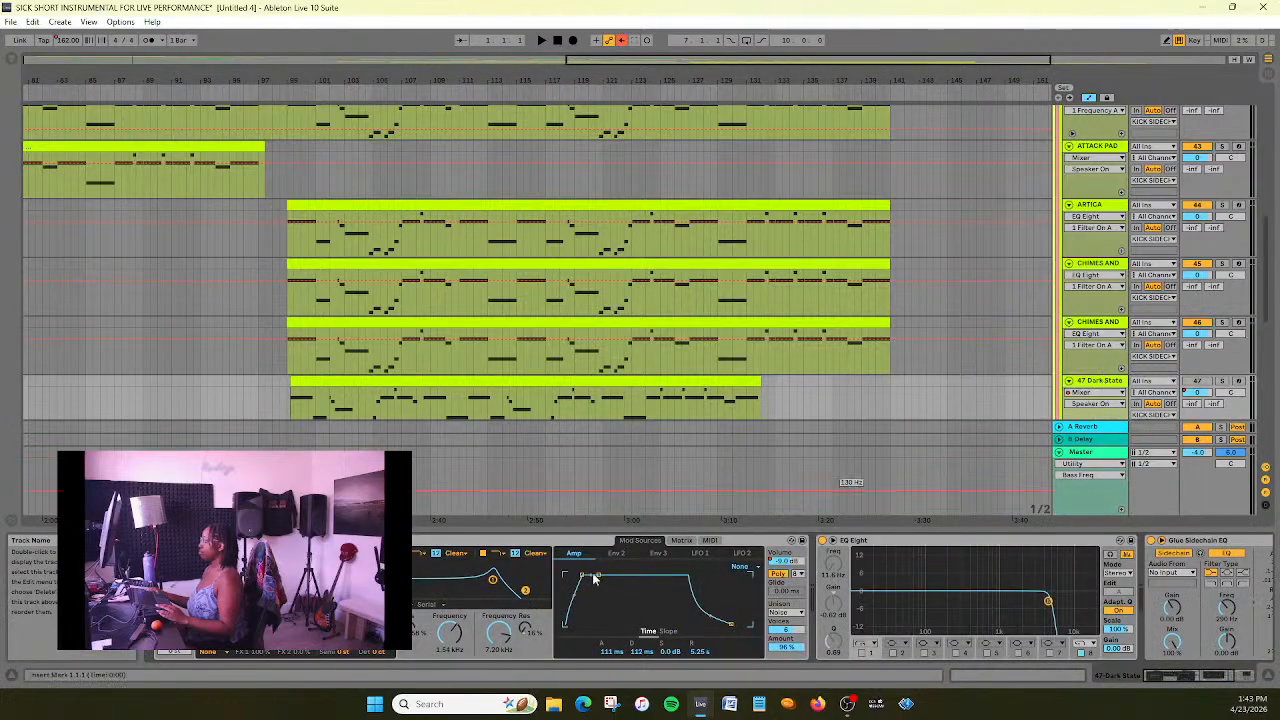
pyautogui.click(300, 540)
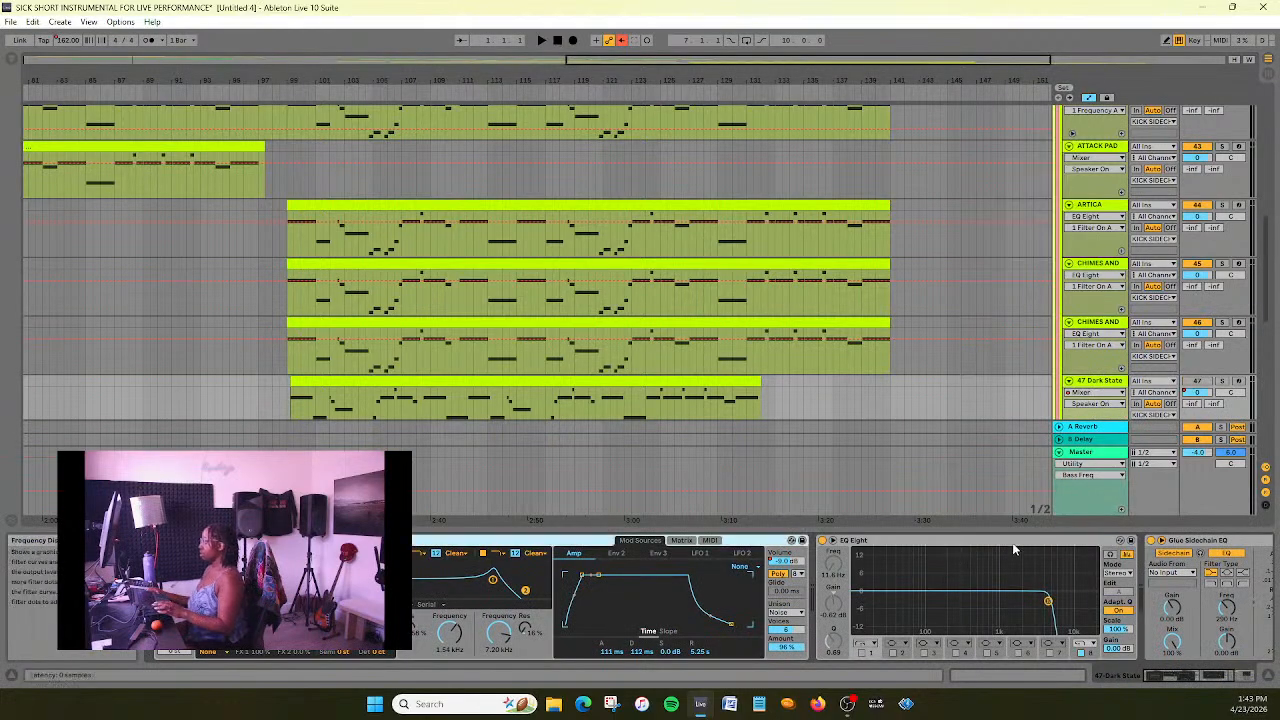
pyautogui.moveTo(1195, 673); pyautogui.dragTo(1225, 650)
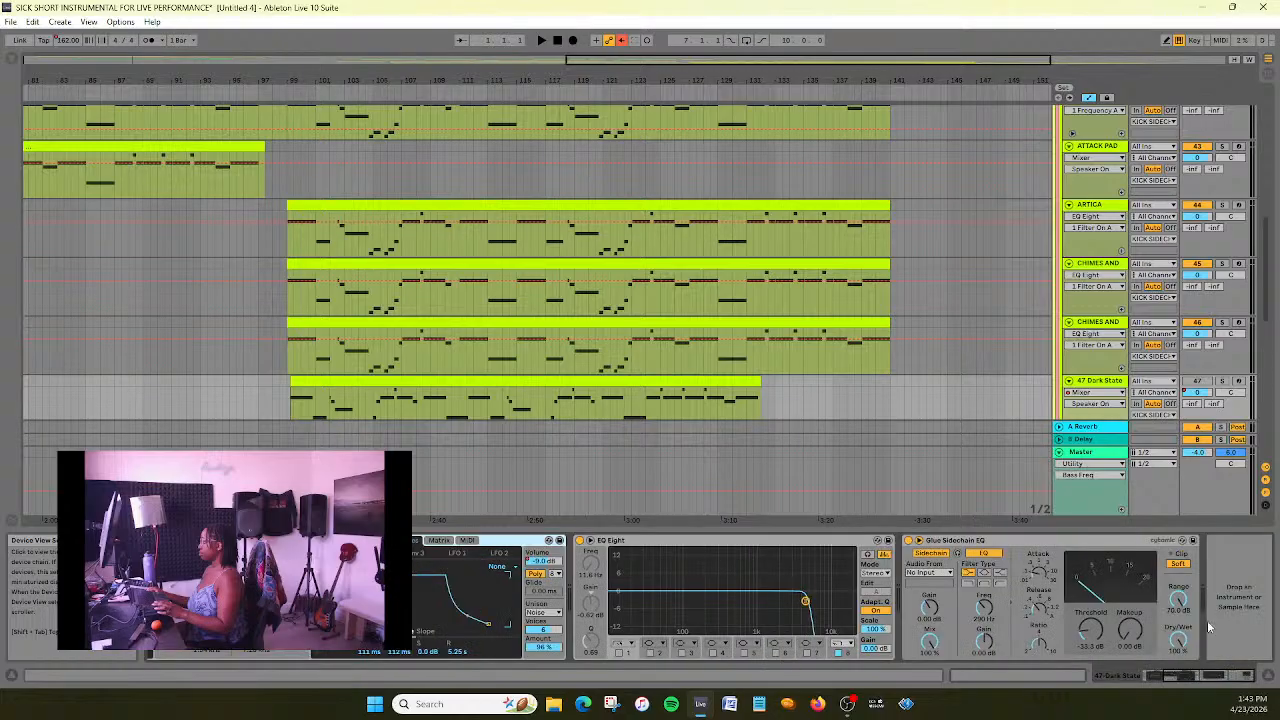
pyautogui.click(1130, 549)
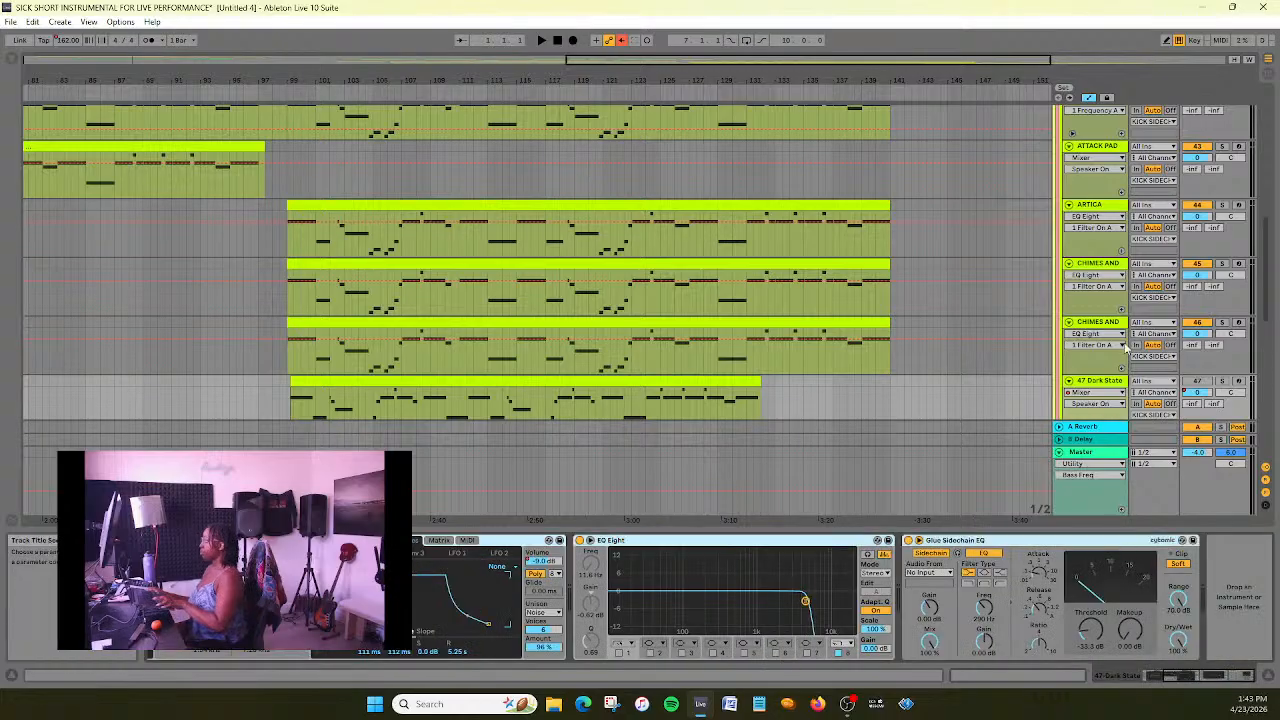
# - Replace the devices on the duplicated CHIMES AND WARM PAD track with the chain copied from Dark State
pyautogui.click(1120, 328)
pyautogui.click(240, 540)
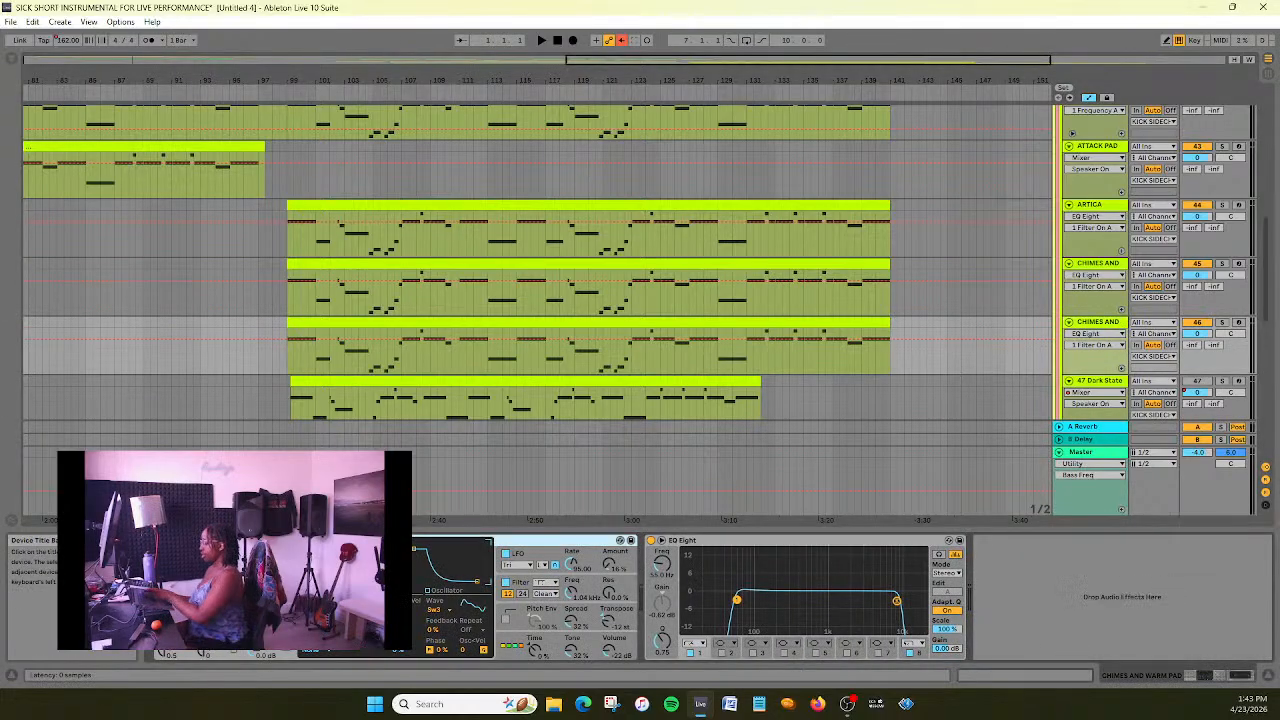
pyautogui.press('Delete')
pyautogui.press('Delete')
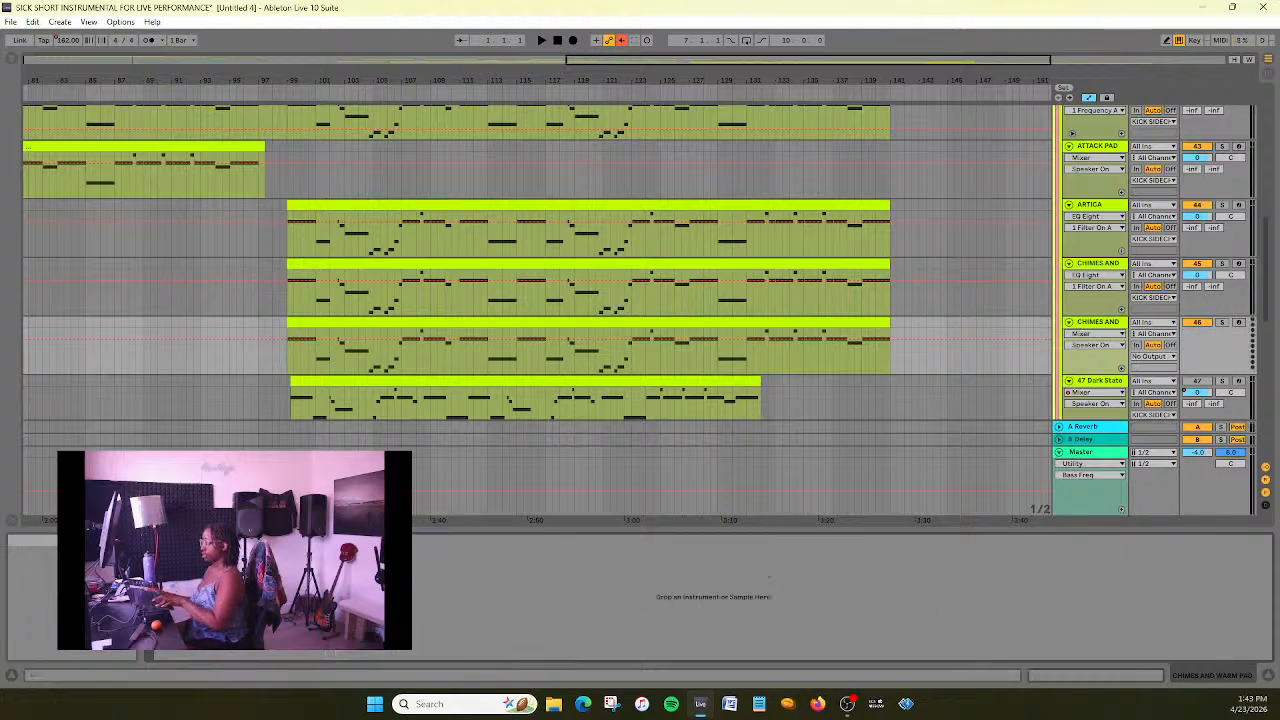
pyautogui.hotkey('ctrl', 'z')
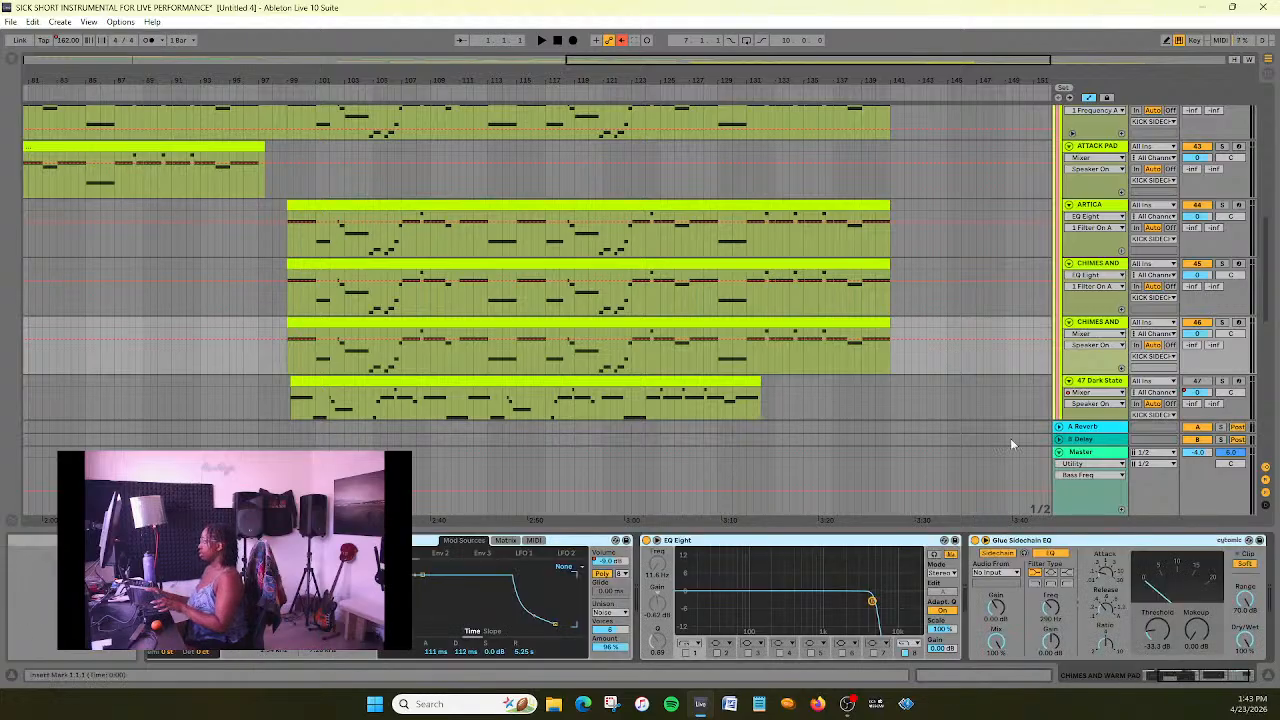
# - Check the device chain of 47 Dark State and rename the duplicated chimes track as DARK STATE
pyautogui.scroll(-1, 1013, 311)
pyautogui.click(1113, 356)
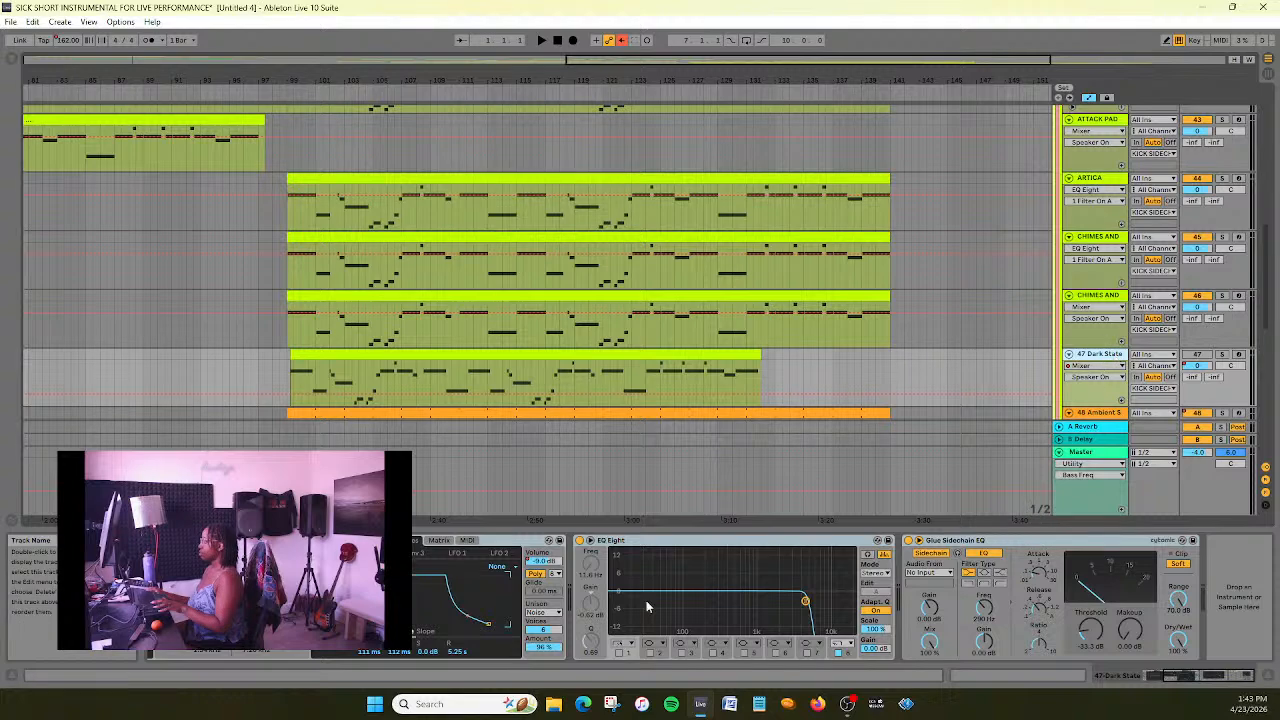
pyautogui.moveTo(1181, 676); pyautogui.dragTo(1081, 714)
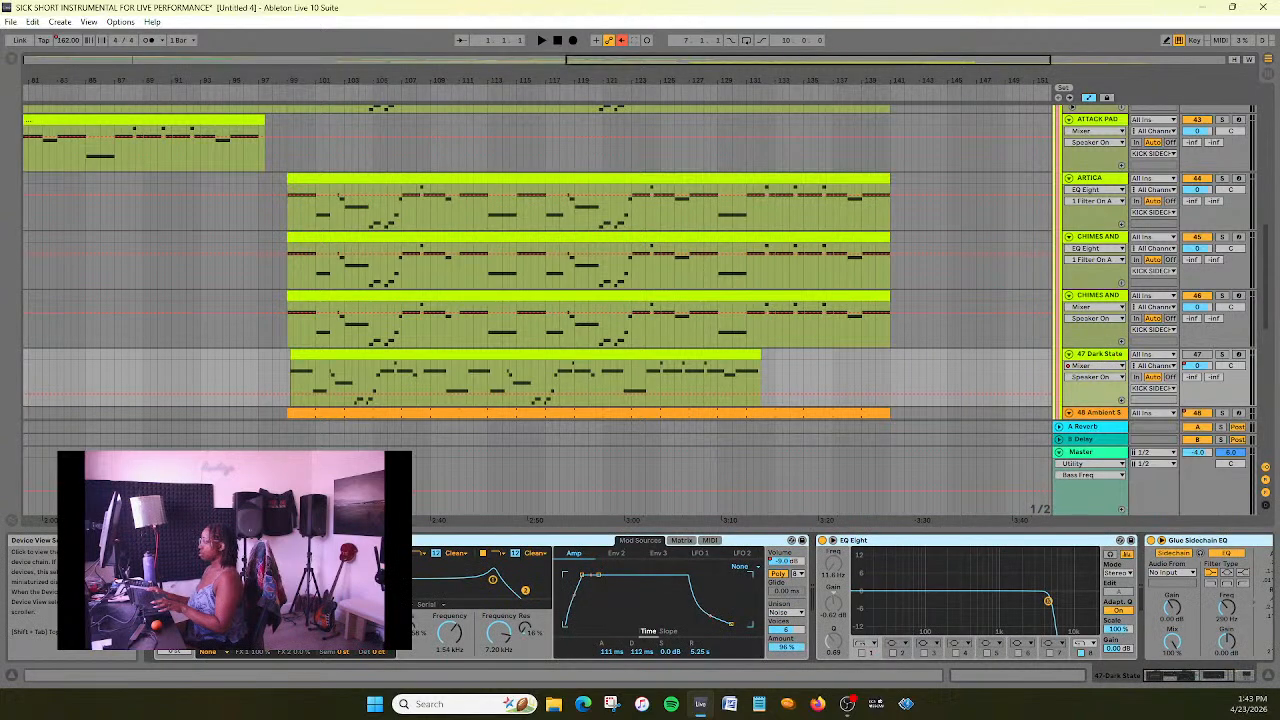
pyautogui.rightClick(1106, 296)
pyautogui.click(1165, 366)
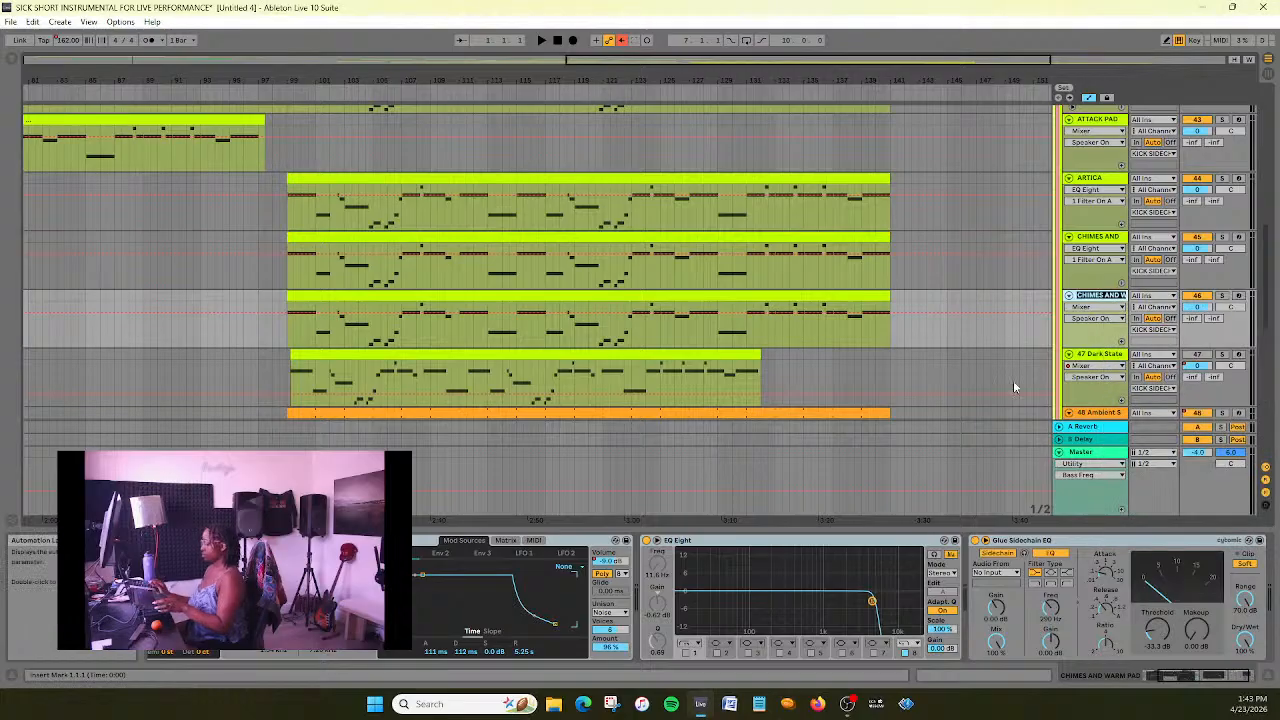
pyautogui.write('DARK STATE')
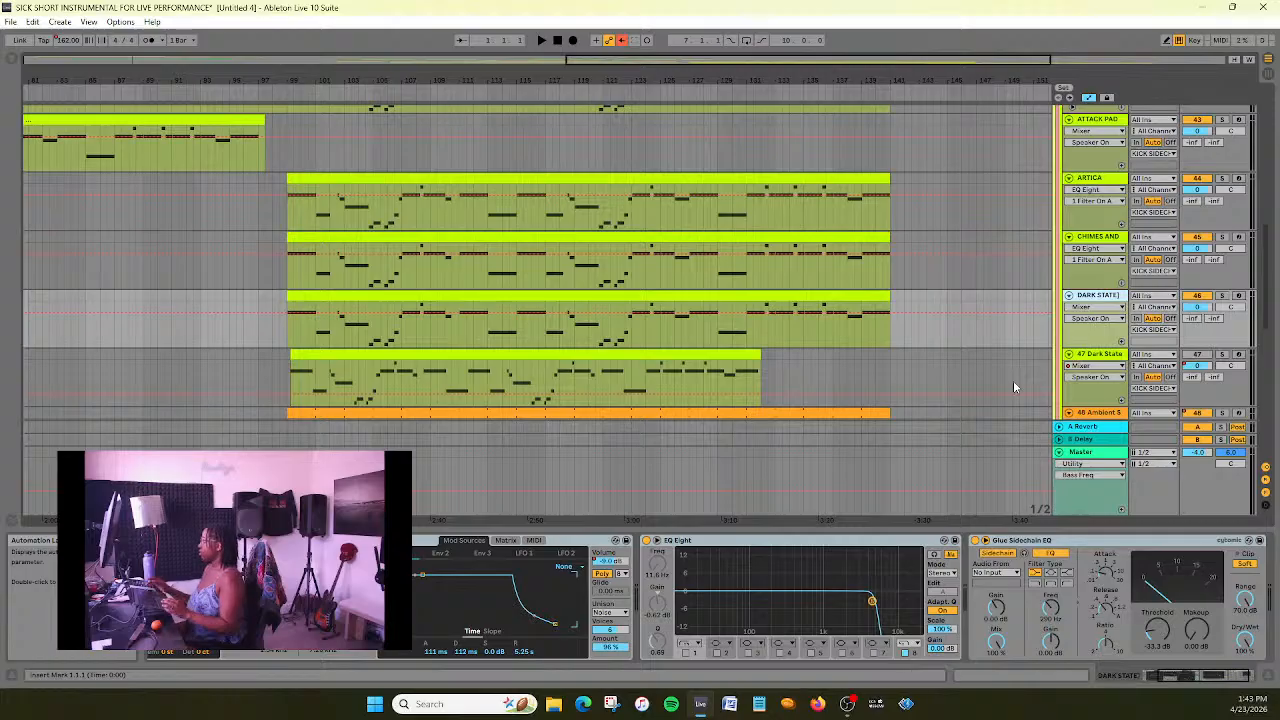
pyautogui.rightClick(1103, 300)
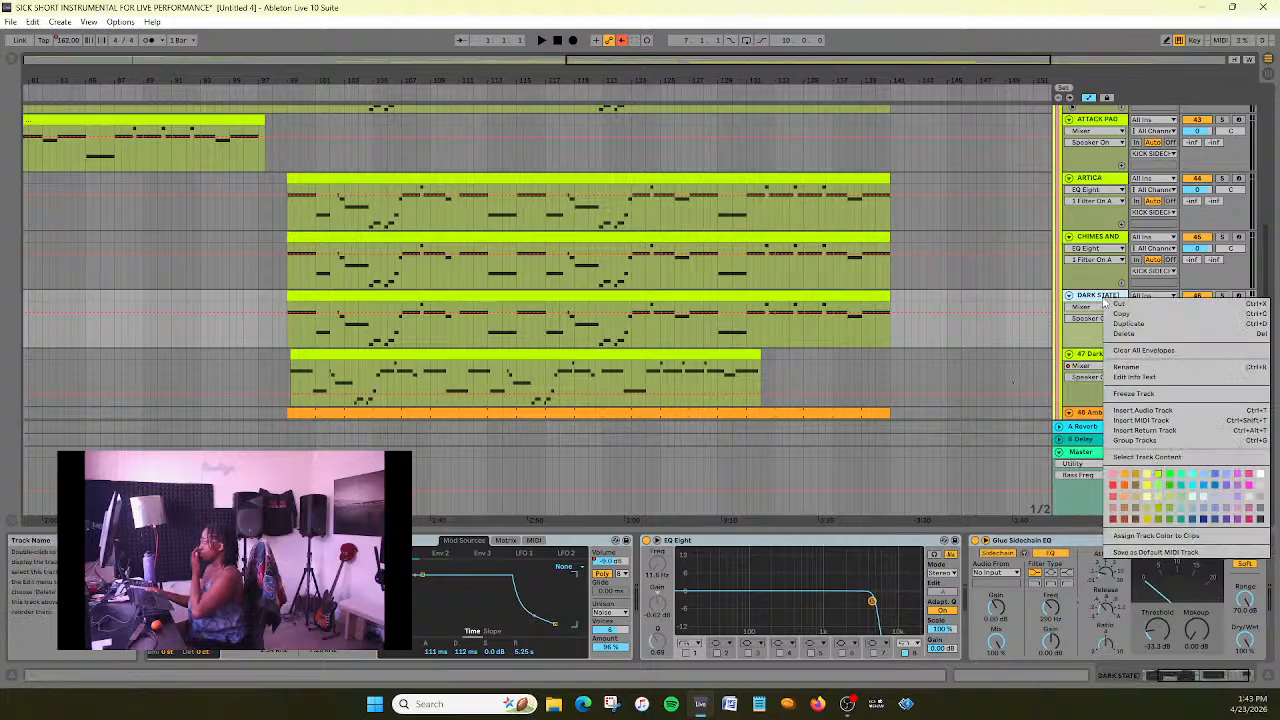
pyautogui.click(1128, 368)
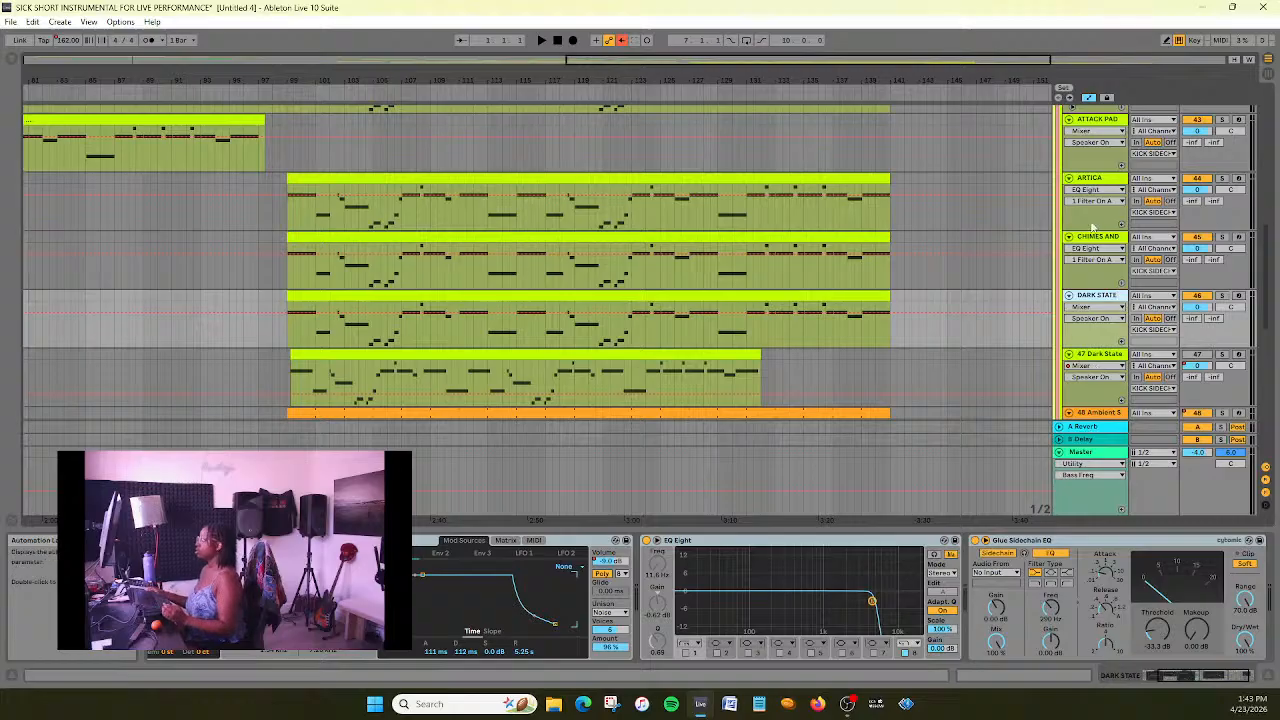
pyautogui.scroll(-2, 852, 220)
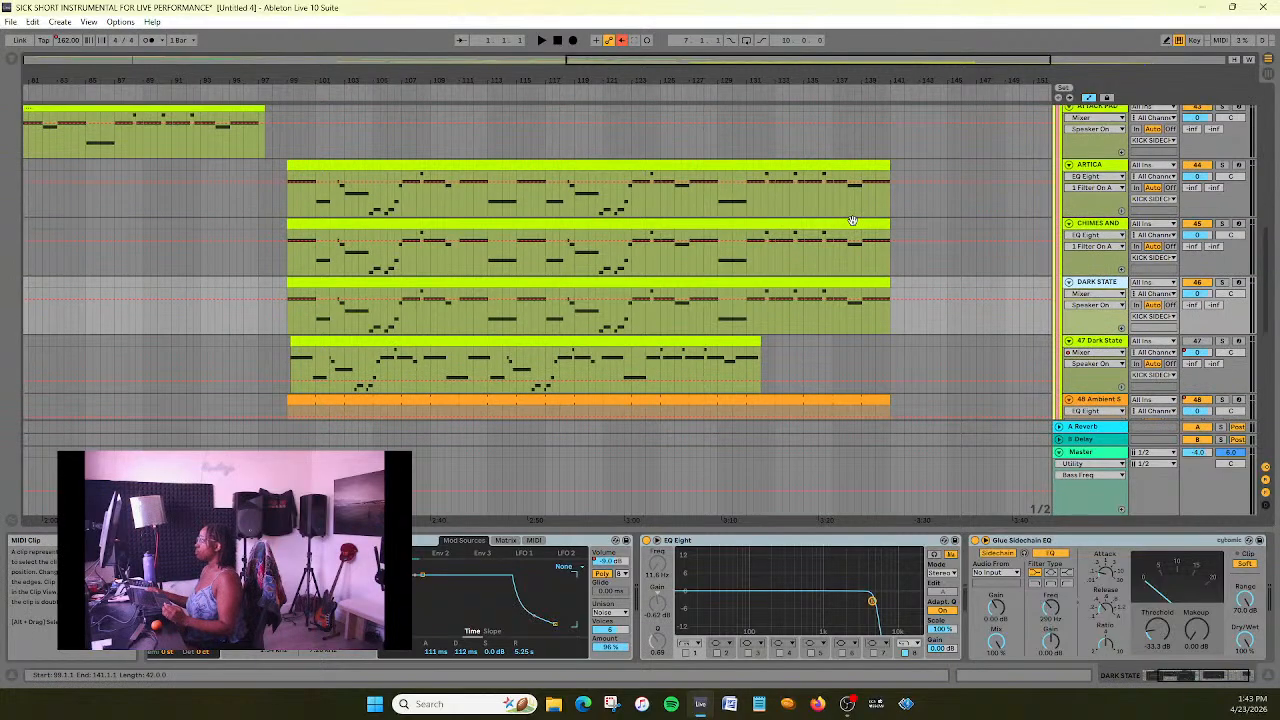
pyautogui.doubleClick(1098, 284)
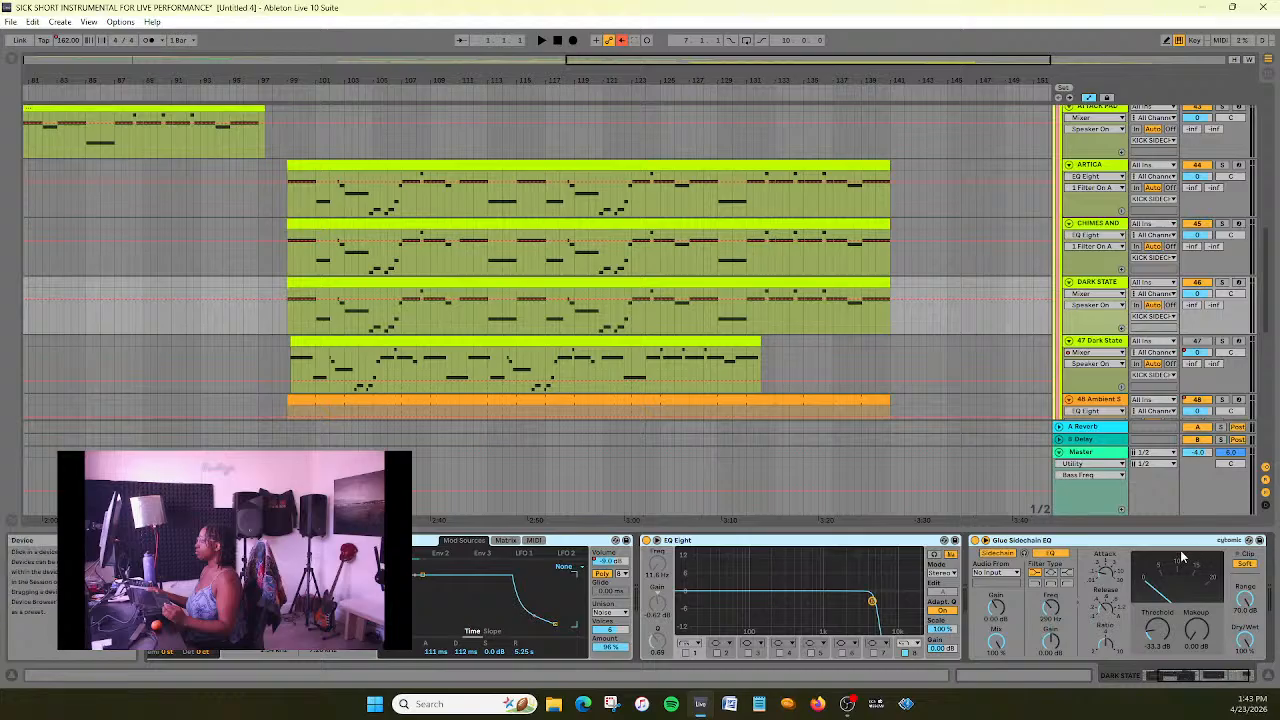
pyautogui.press('Delete')
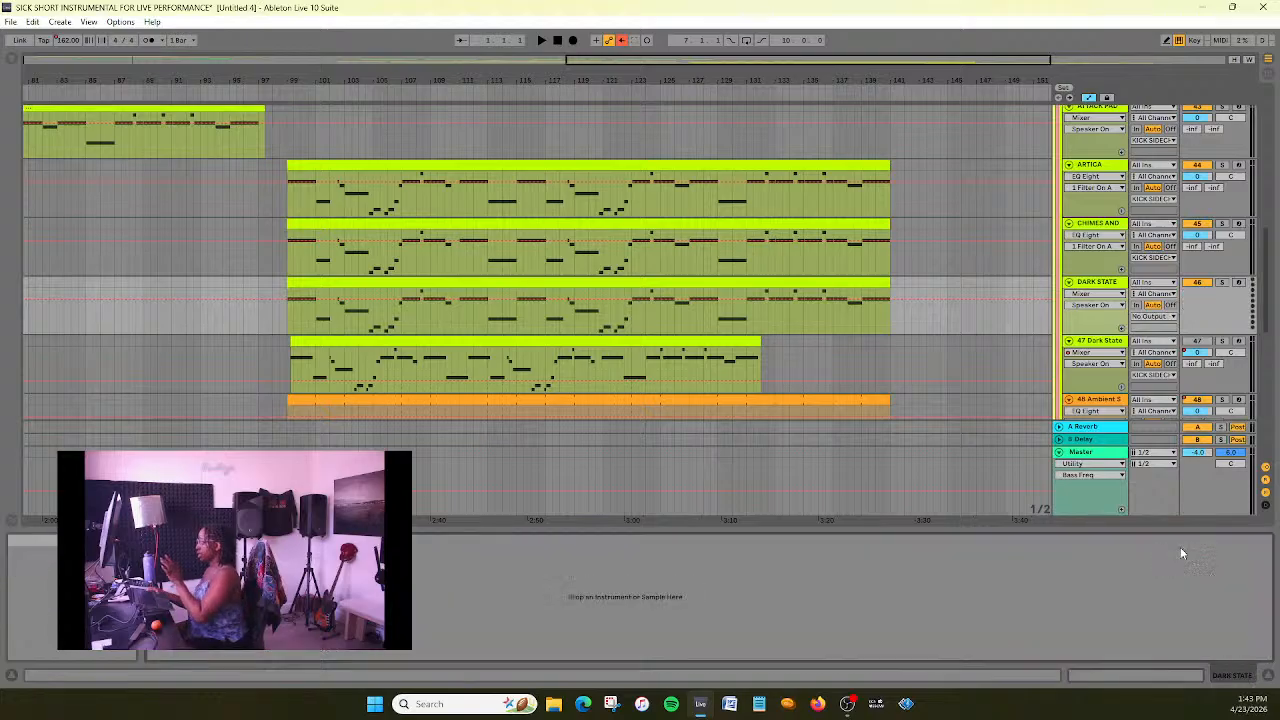
pyautogui.hotkey('ctrl', 'z')
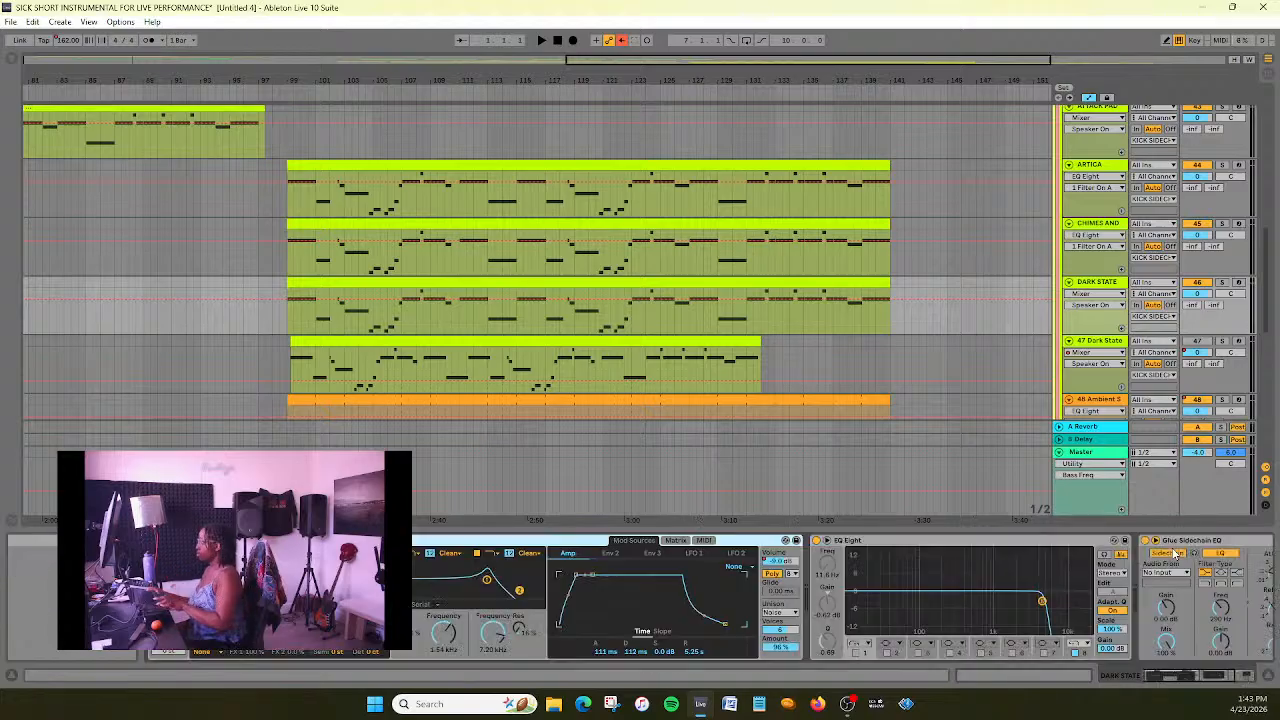
# - Delete the Glue Sidechain EQ device from the DARK STATE track and play the arrangement from just before bar 99
pyautogui.click(1192, 544)
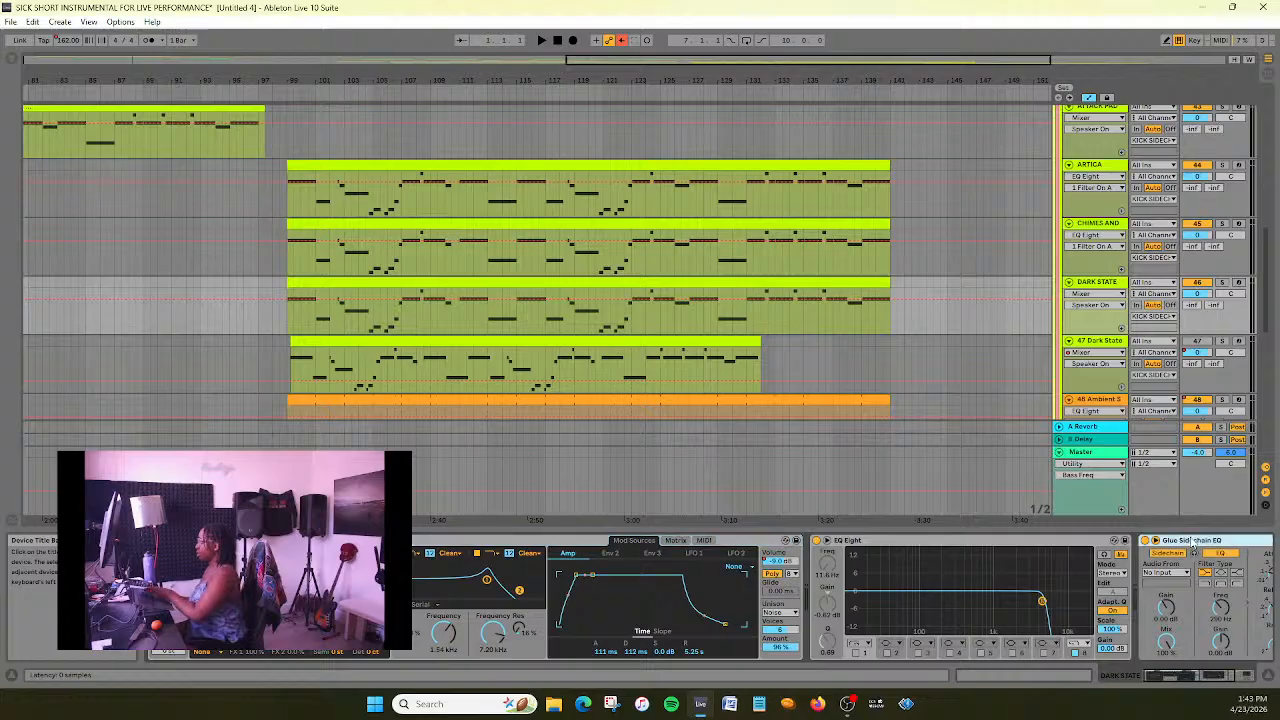
pyautogui.press('Delete')
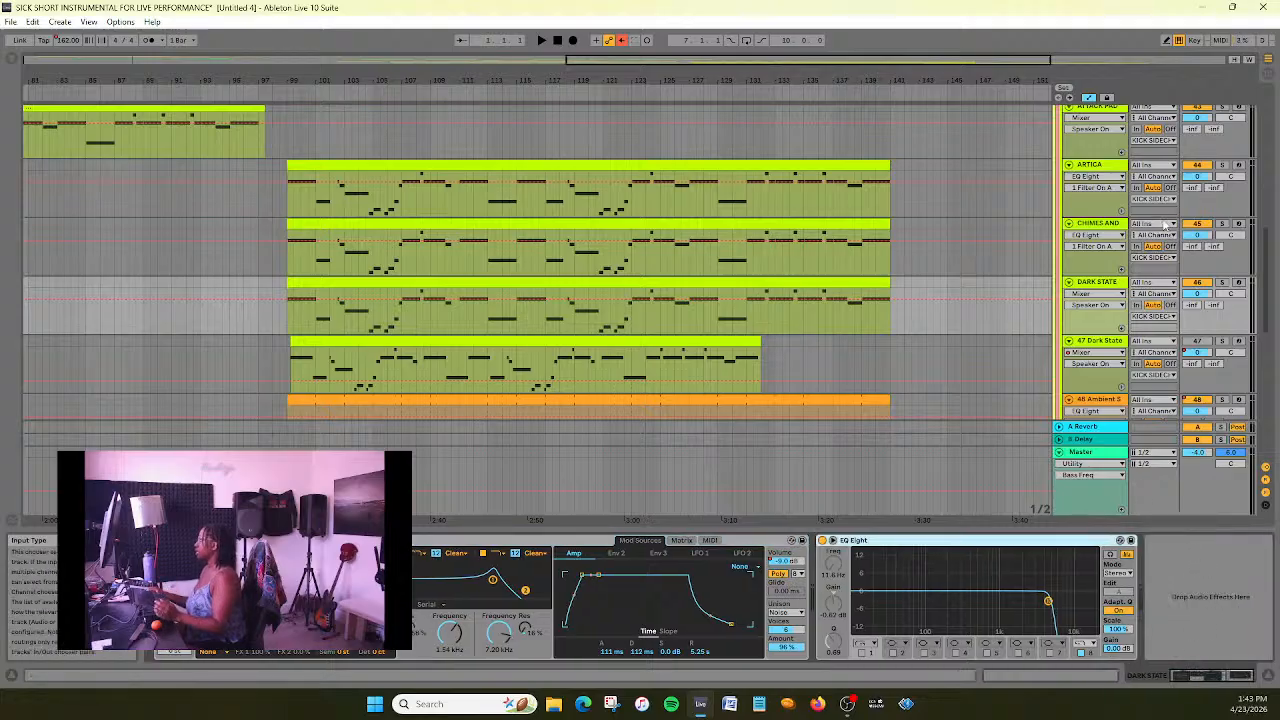
pyautogui.scroll(3, 425, 220)
pyautogui.scroll(-3, 410, 200)
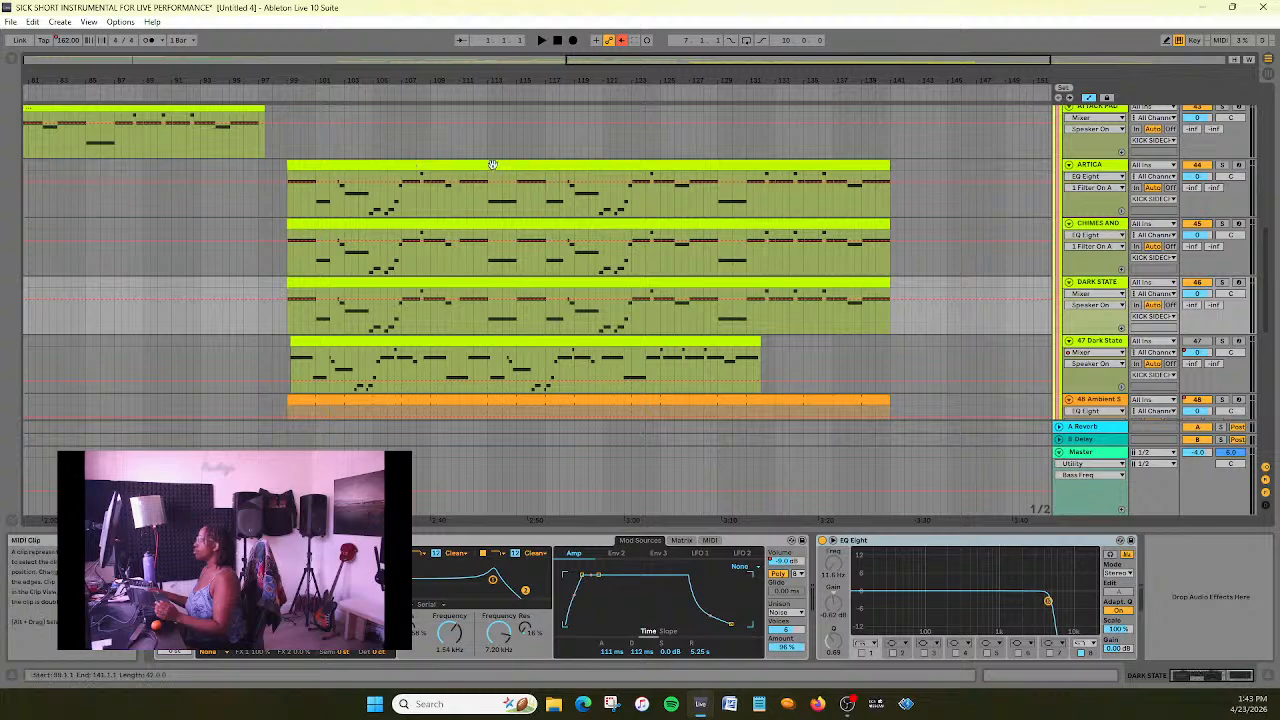
pyautogui.scroll(-1, 393, 170)
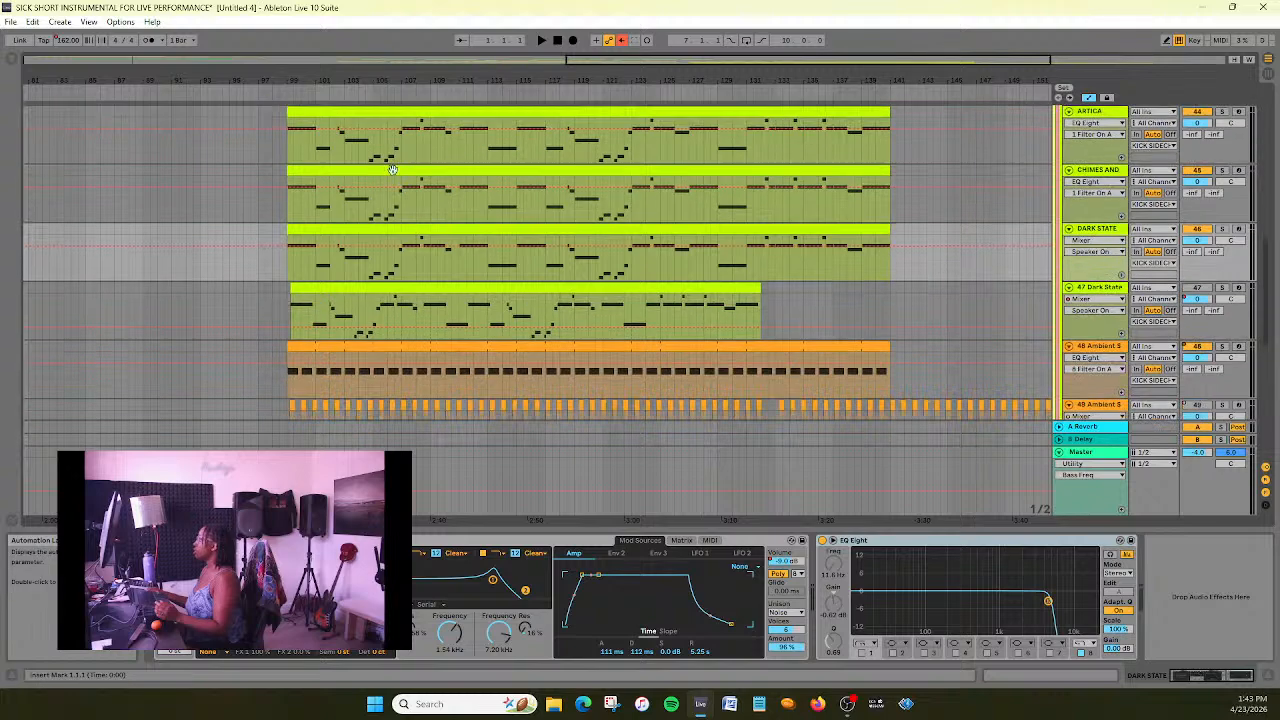
pyautogui.click(280, 92)
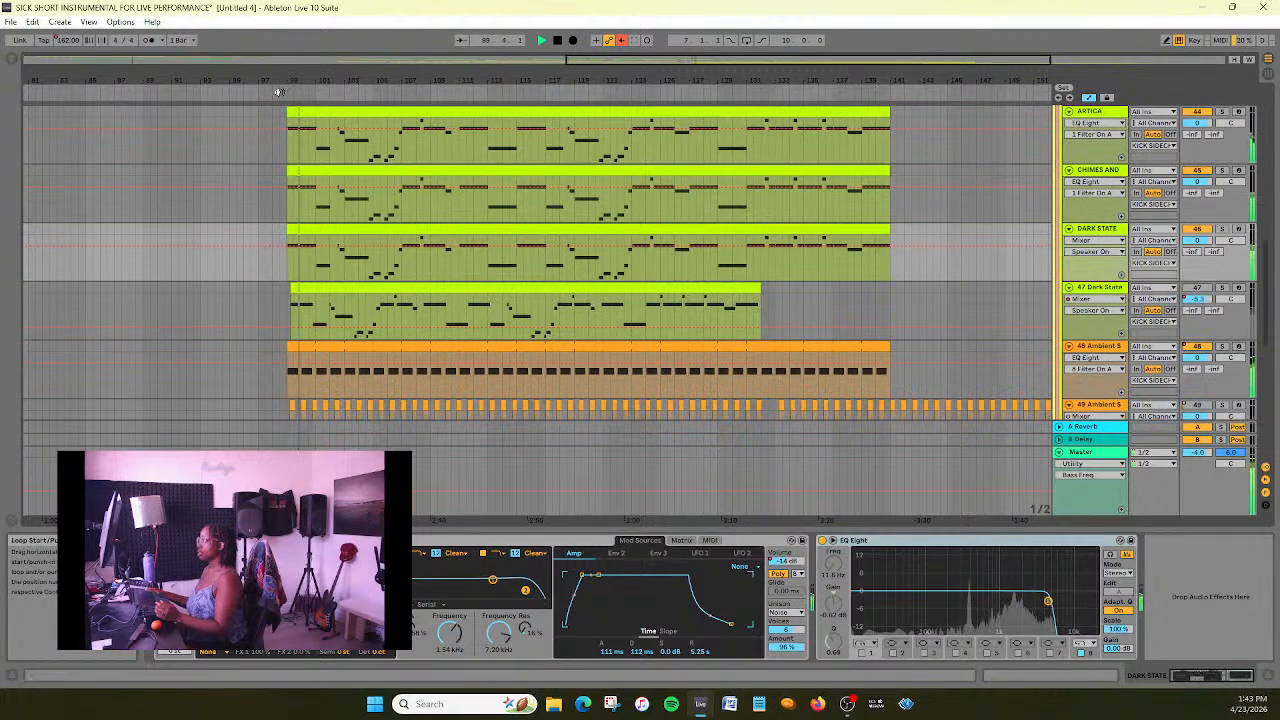
# - Enable band 1 of EQ Eight on DARK STATE, solo the track, and set the low cut to about 206 Hz by ear
pyautogui.moveTo(703, 61); pyautogui.dragTo(722, 32)
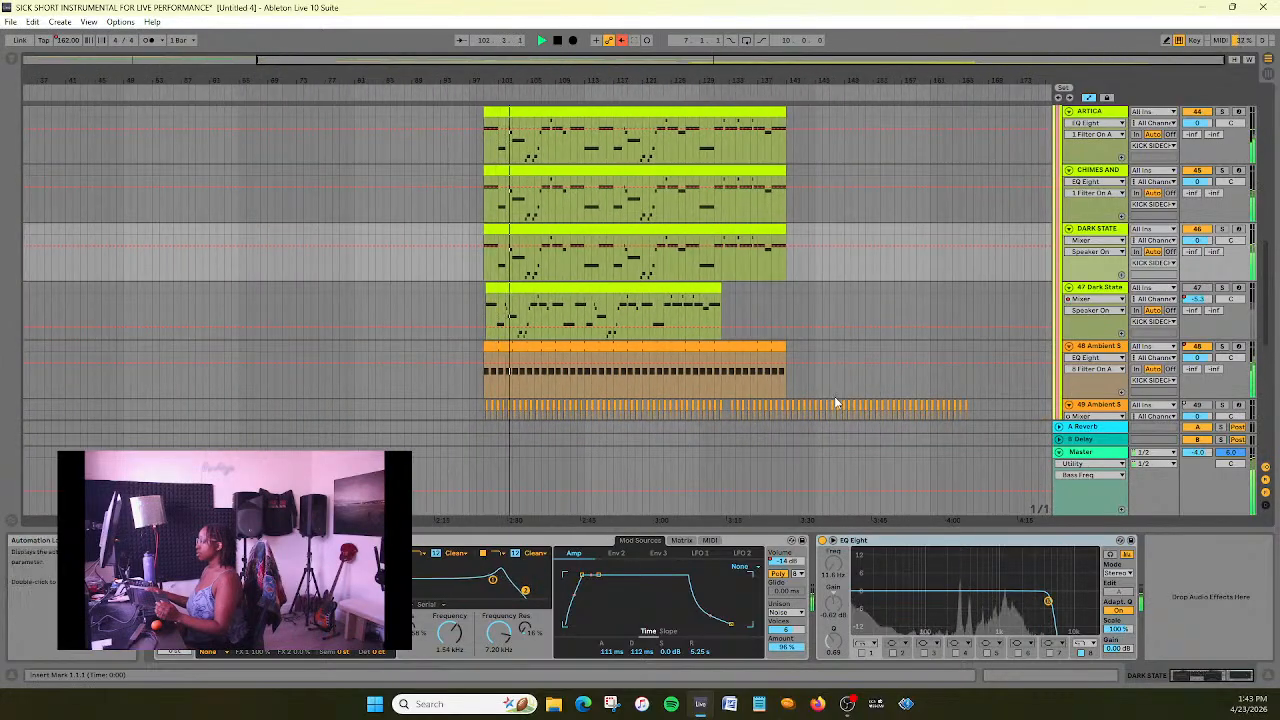
pyautogui.scroll(-2, 880, 328)
pyautogui.scroll(2, 881, 328)
pyautogui.scroll(2, 881, 328)
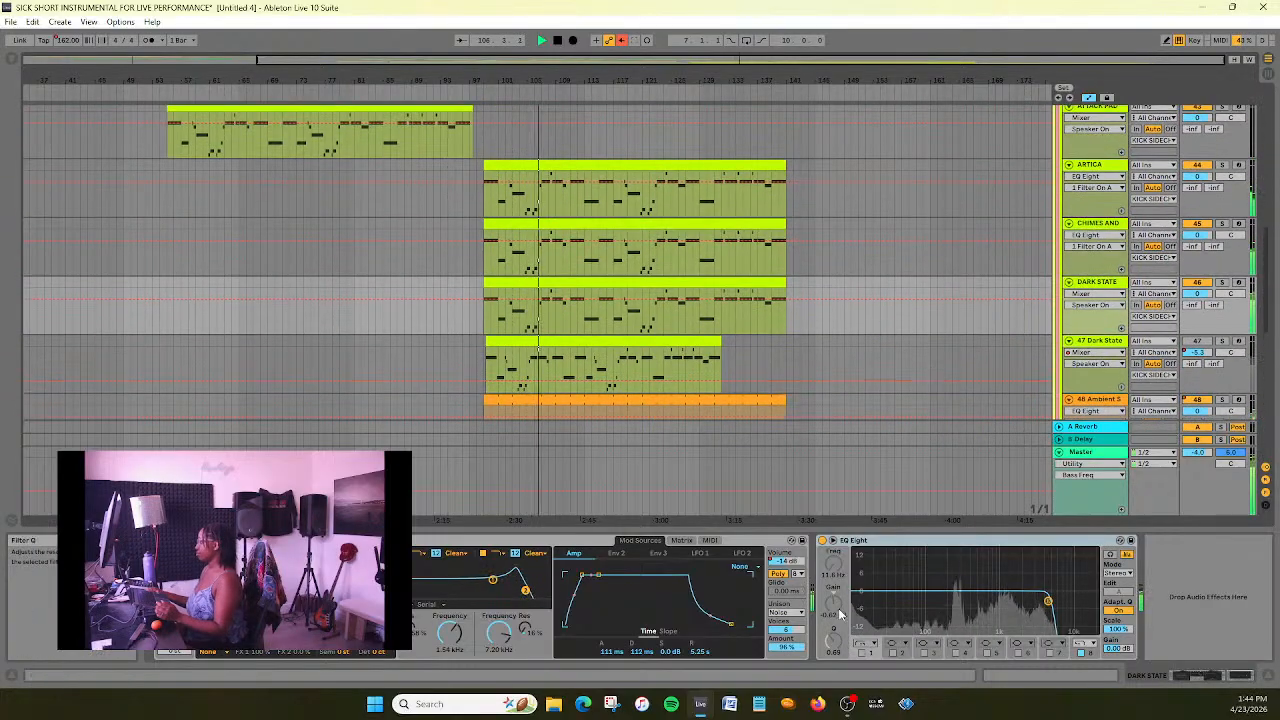
pyautogui.click(873, 646)
pyautogui.click(863, 657)
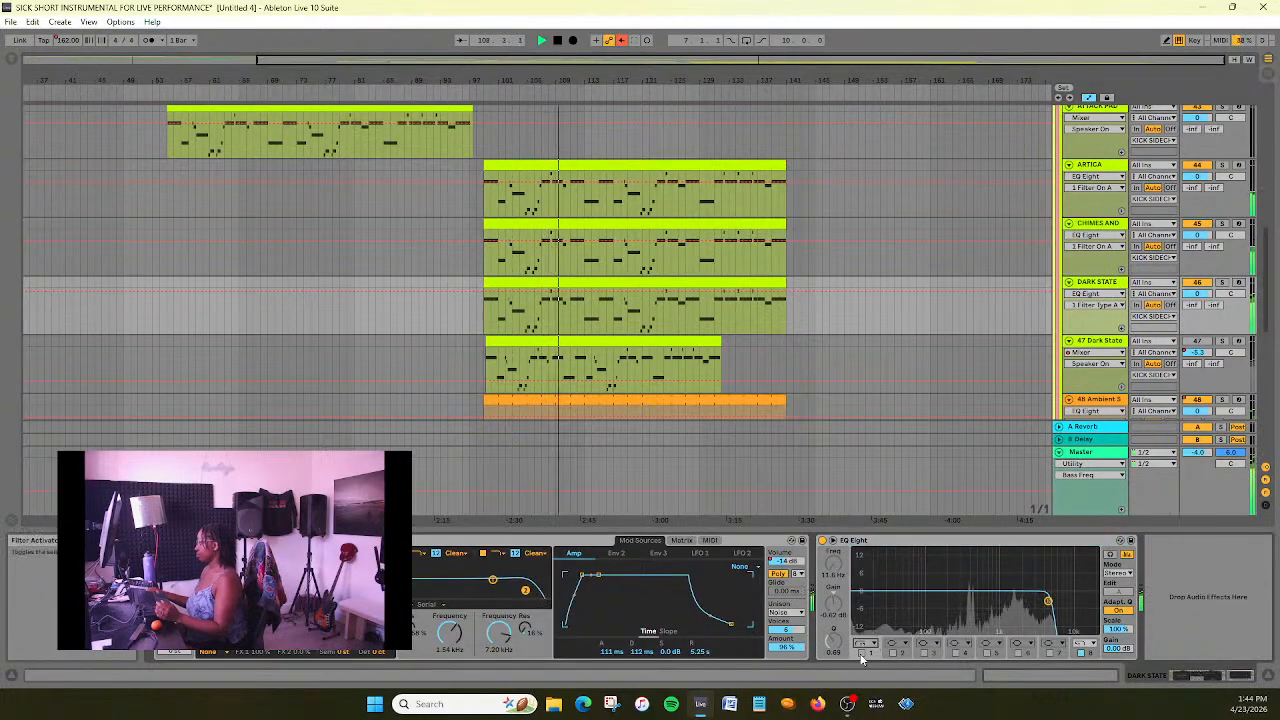
pyautogui.click(862, 654)
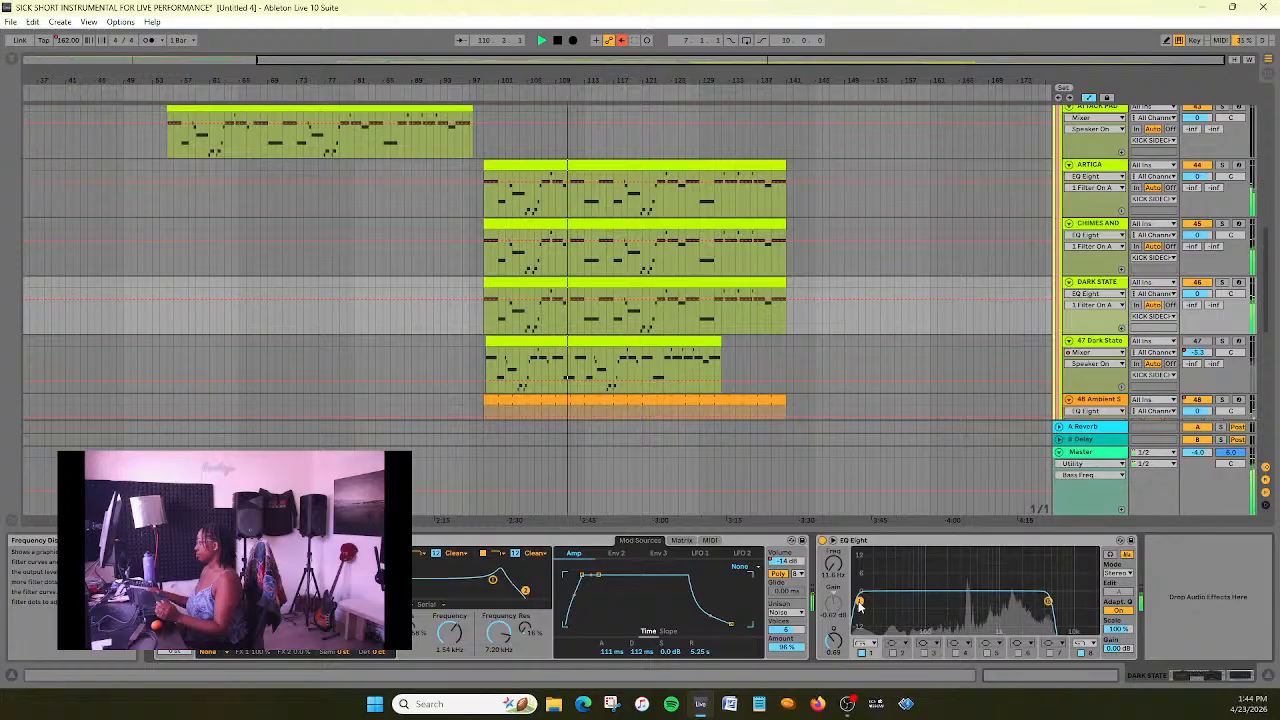
pyautogui.click(1222, 283)
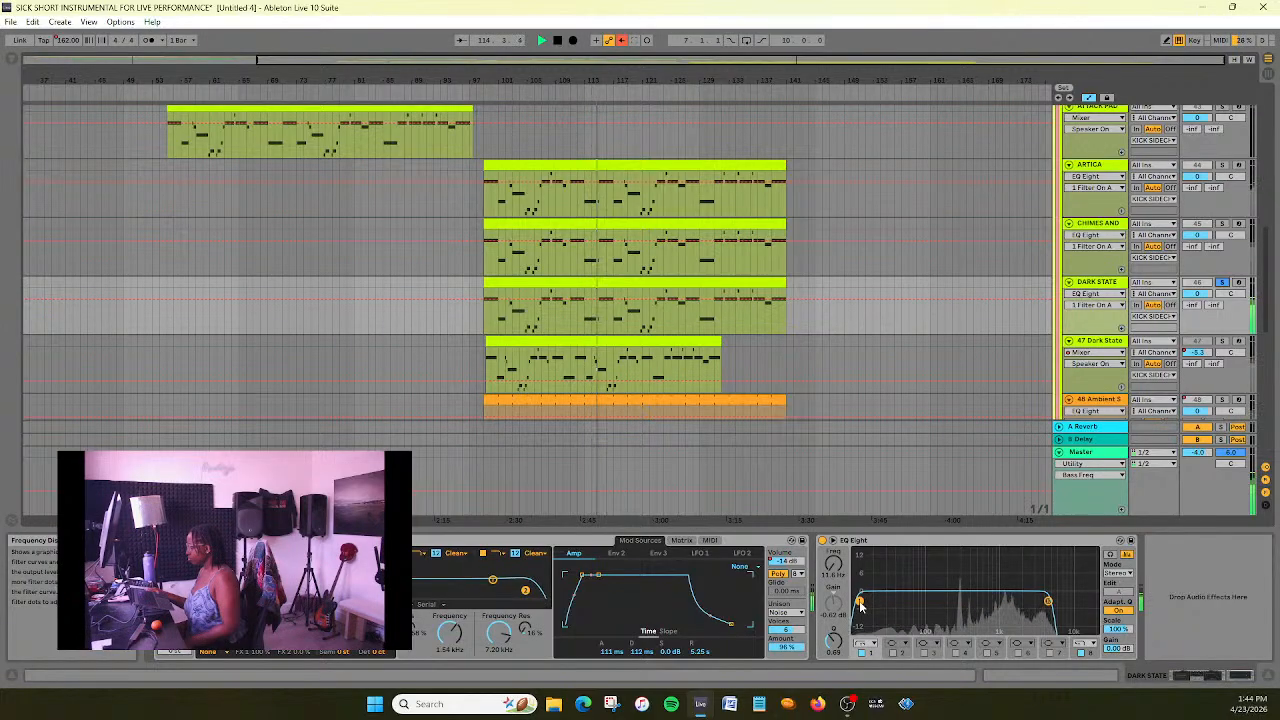
pyautogui.moveTo(860, 602); pyautogui.dragTo(946, 600)
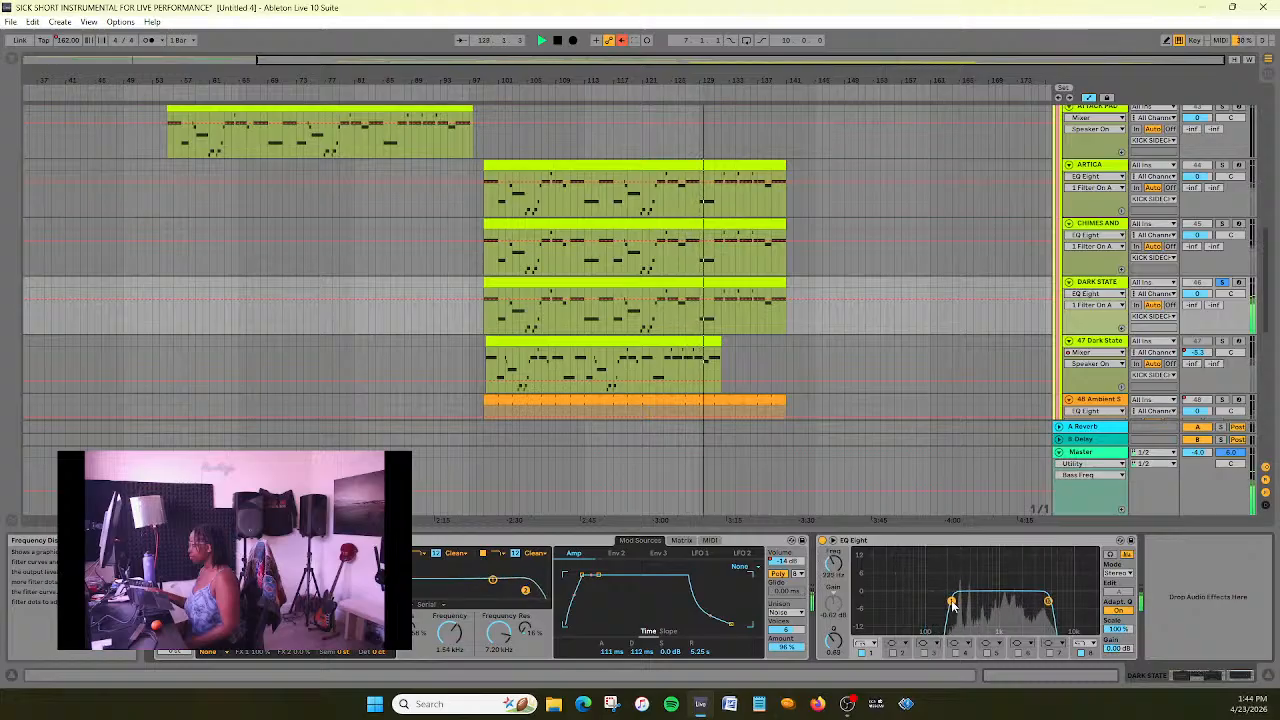
pyautogui.moveTo(949, 601); pyautogui.dragTo(950, 601)
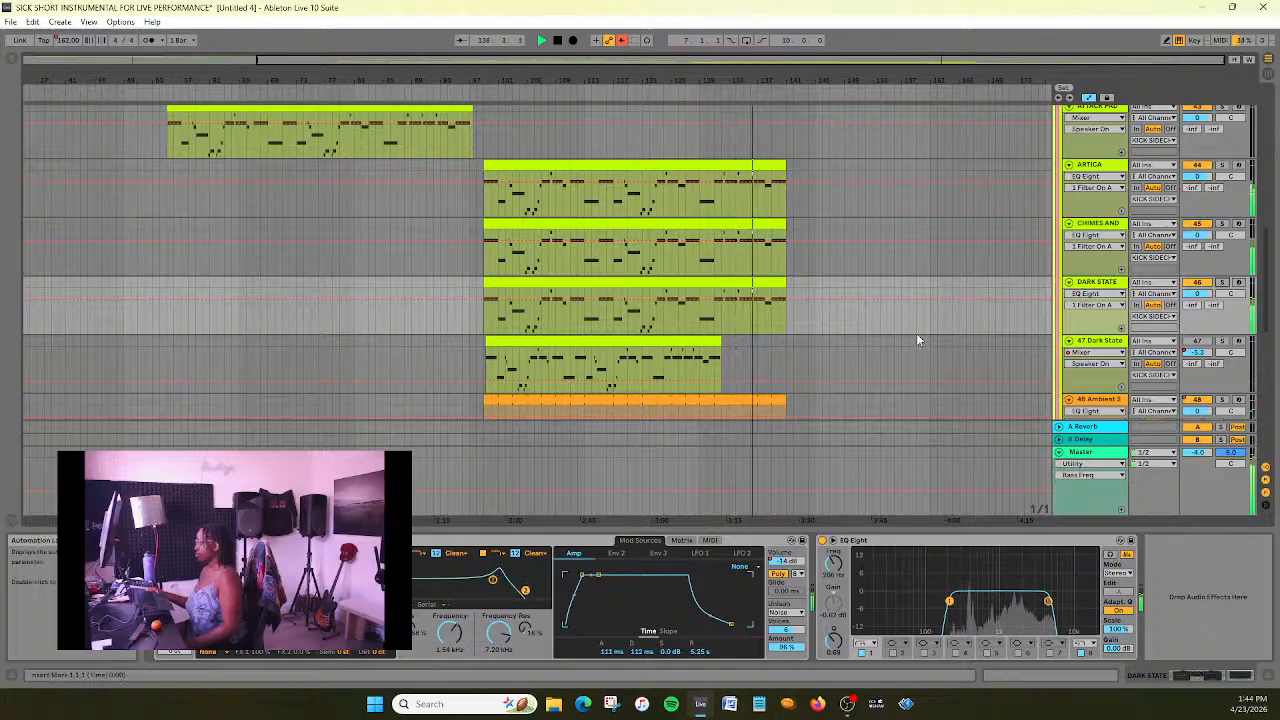
# - Play the rest of the section with all layers unsoloed, save the set and stop playback
pyautogui.scroll(-4, 935, 298)
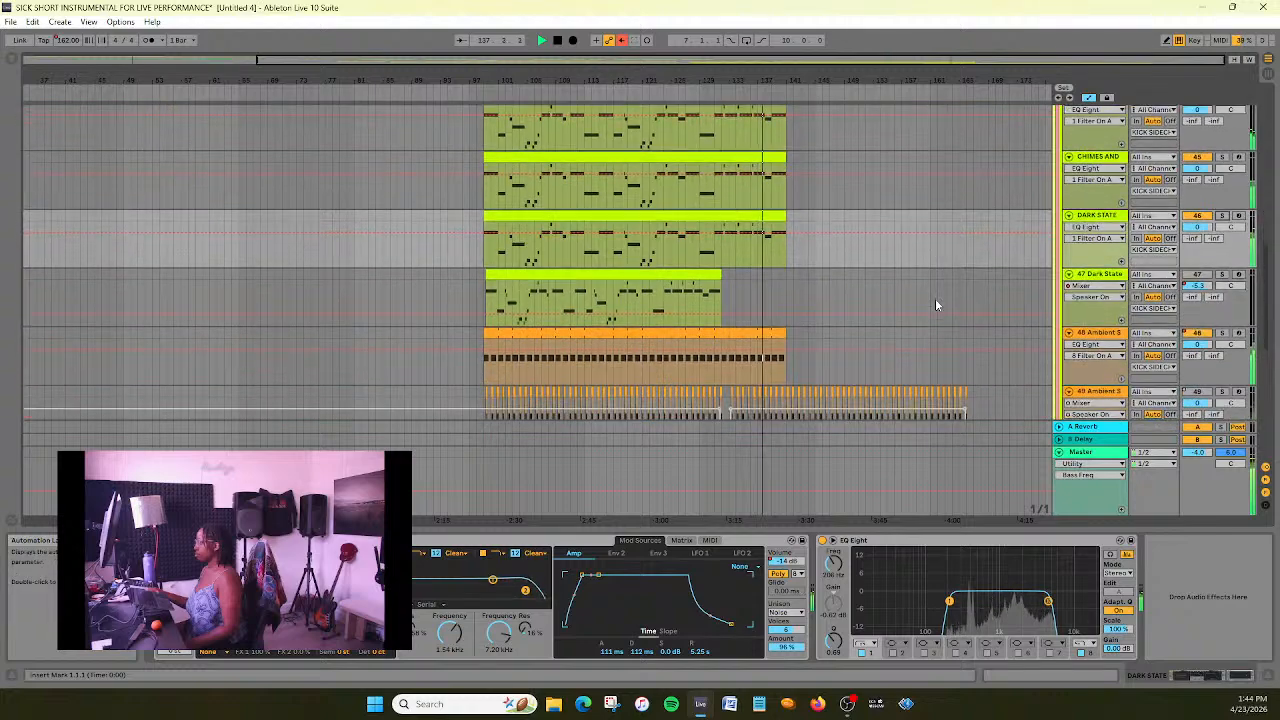
pyautogui.scroll(3, 935, 298)
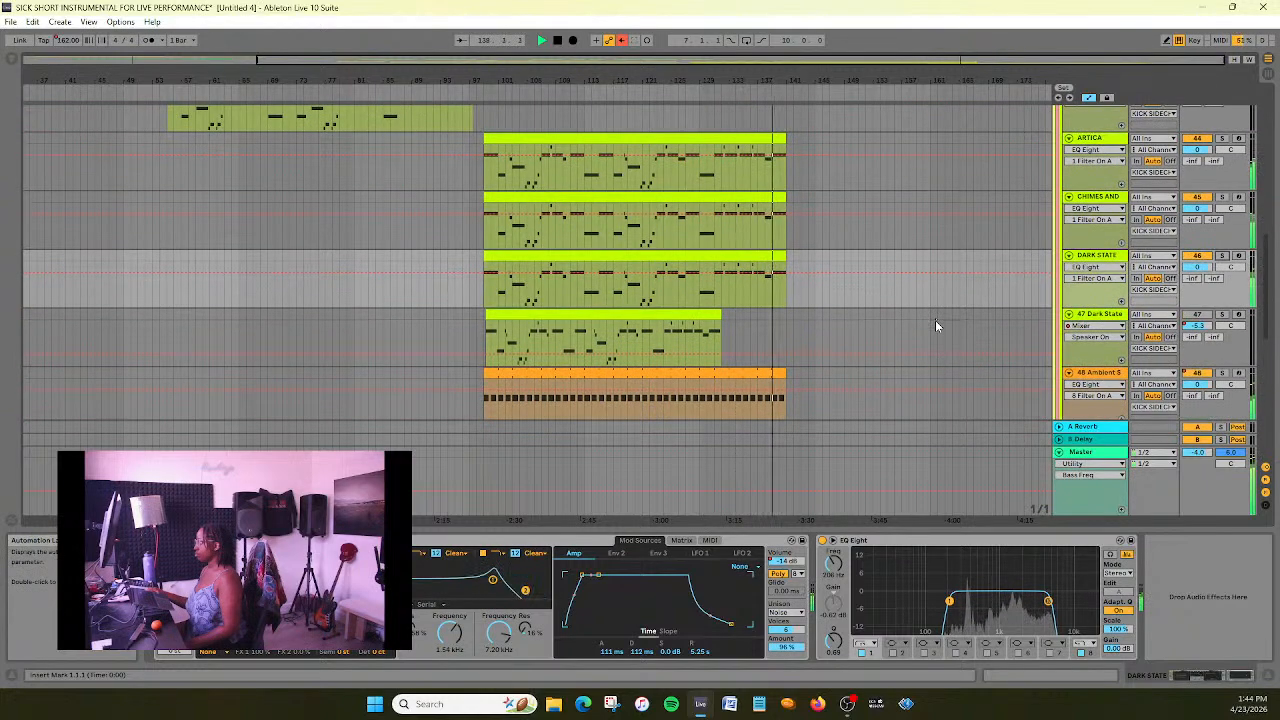
pyautogui.scroll(-1, 940, 315)
pyautogui.scroll(2, 945, 315)
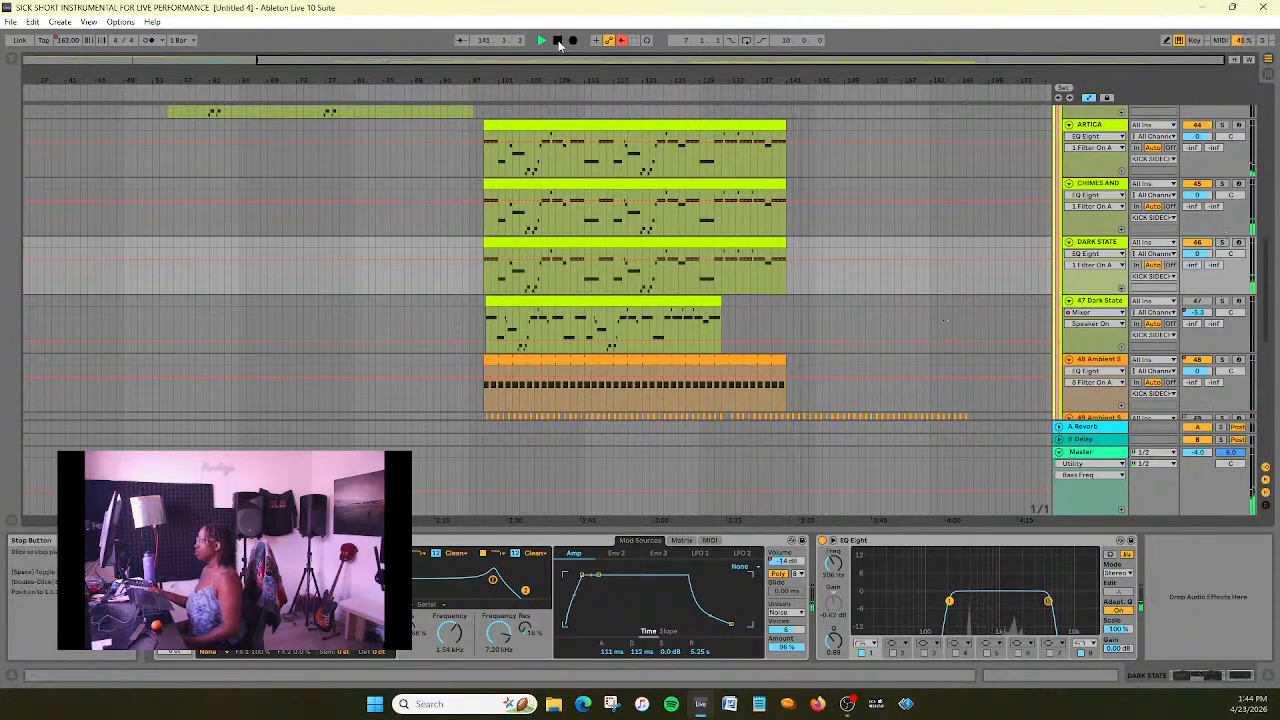
# - Review the arrangement's tracks, from the INTRO group down to MAIN BELLS 1, to compare the rebuilt layers with the old ones
pyautogui.scroll(-5, 965, 248)
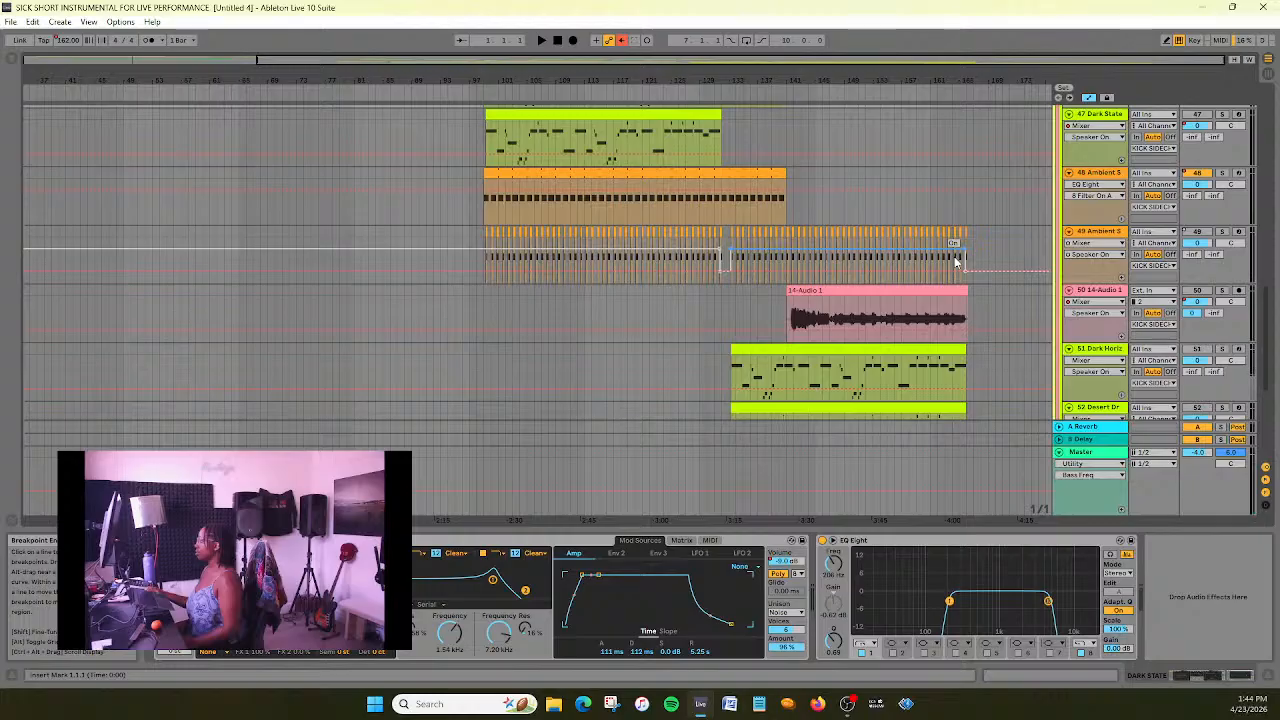
pyautogui.scroll(-2, 955, 262)
pyautogui.scroll(8, 955, 262)
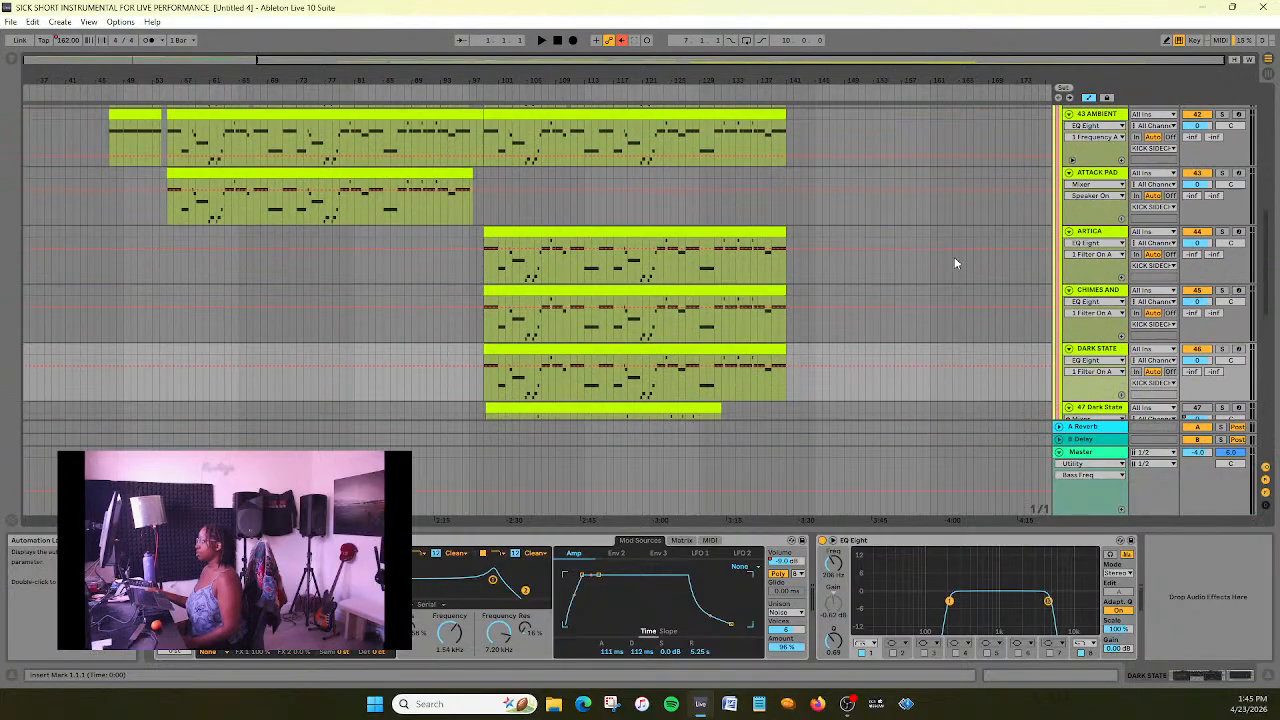
pyautogui.scroll(3, 954, 262)
pyautogui.scroll(-12, 952, 260)
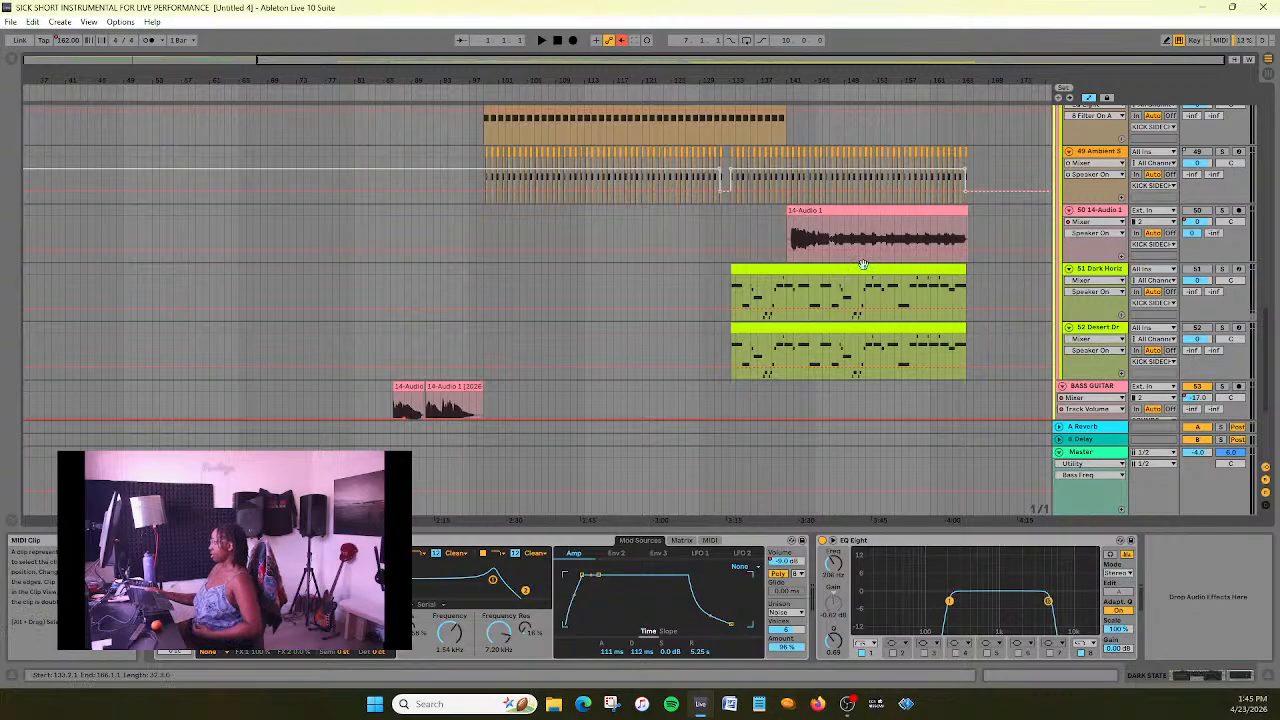
pyautogui.scroll(5, 823, 220)
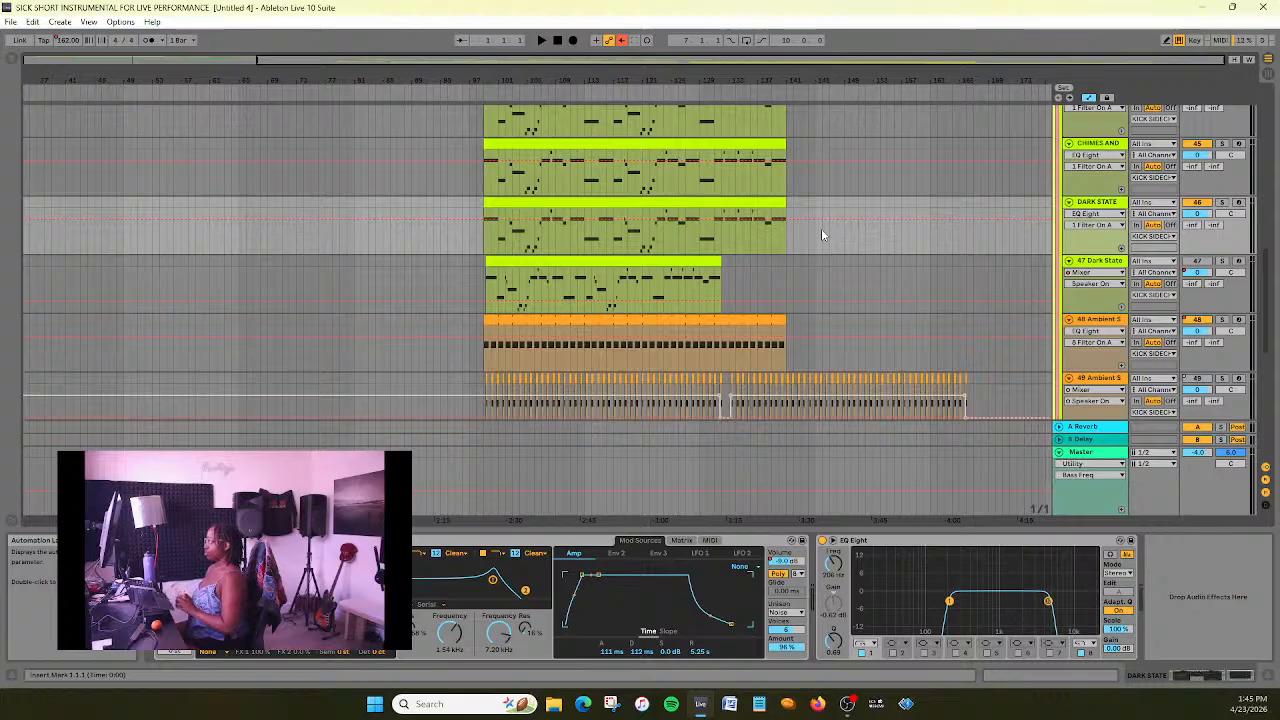
pyautogui.scroll(2, 870, 287)
pyautogui.scroll(-1, 870, 287)
pyautogui.scroll(1, 870, 287)
pyautogui.moveTo(526, 80); pyautogui.dragTo(620, 62)
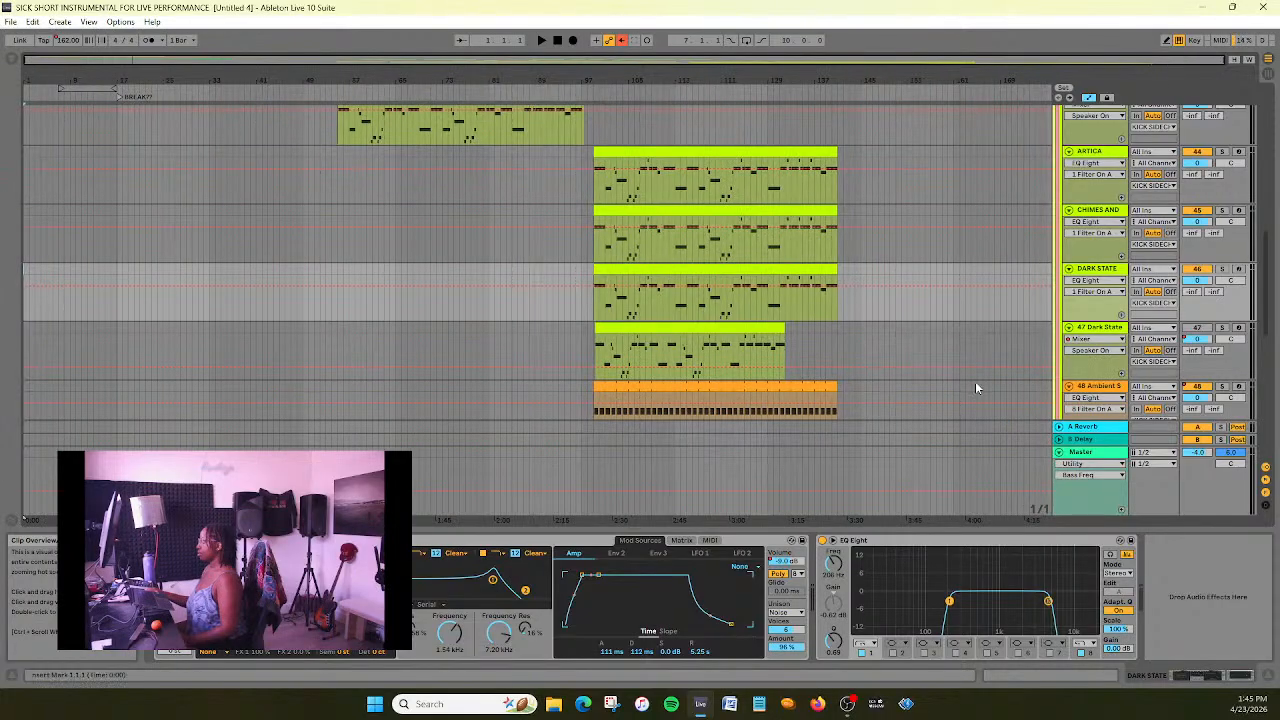
pyautogui.scroll(-5, 975, 388)
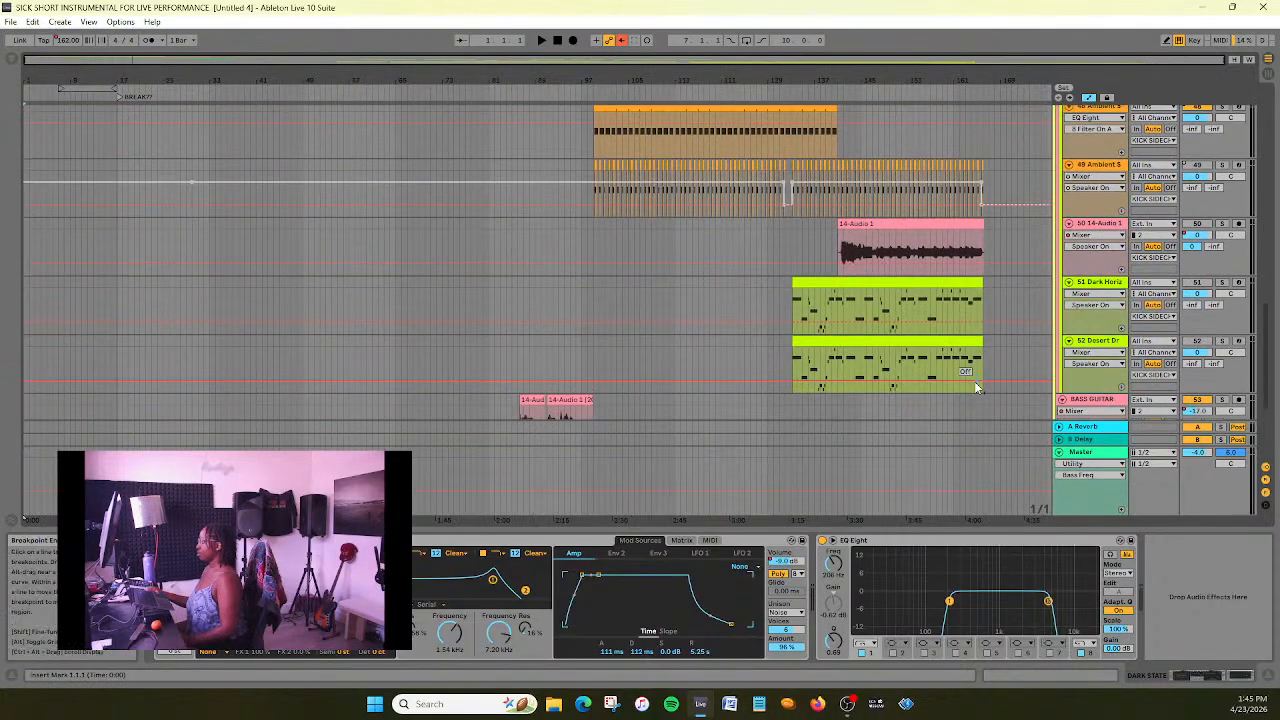
pyautogui.scroll(-3, 975, 388)
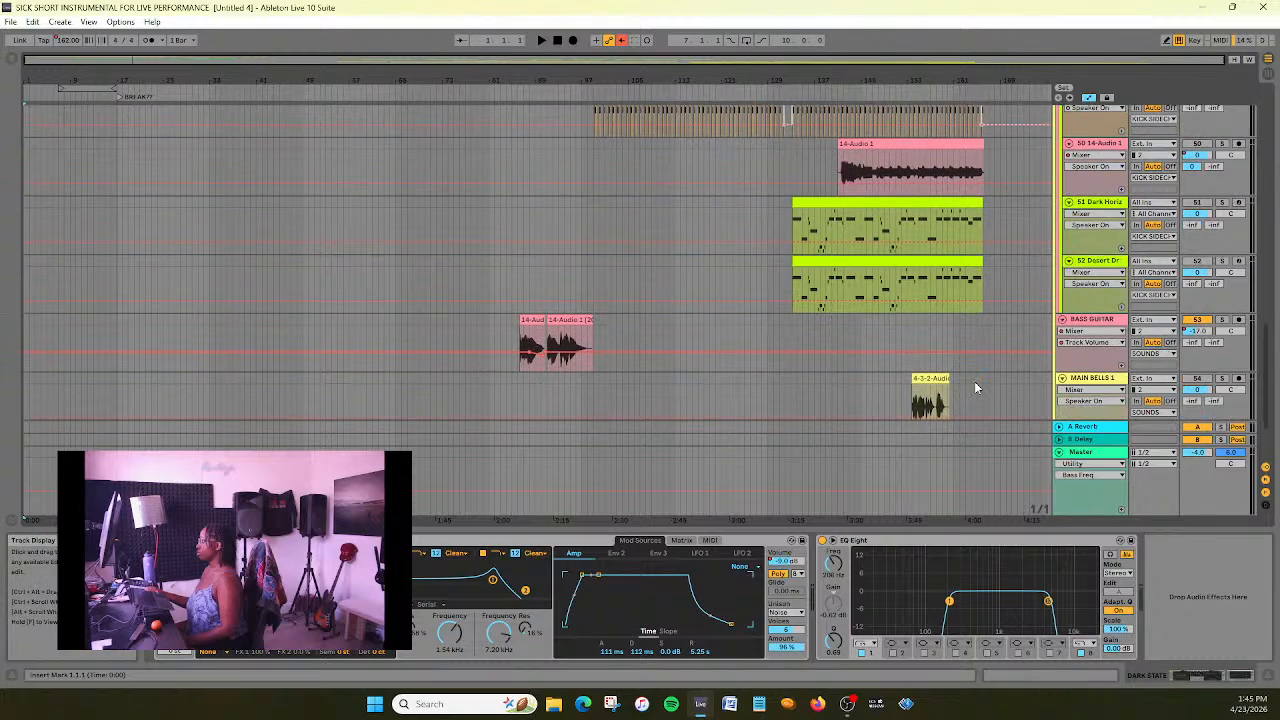
pyautogui.scroll(3, 831, 400)
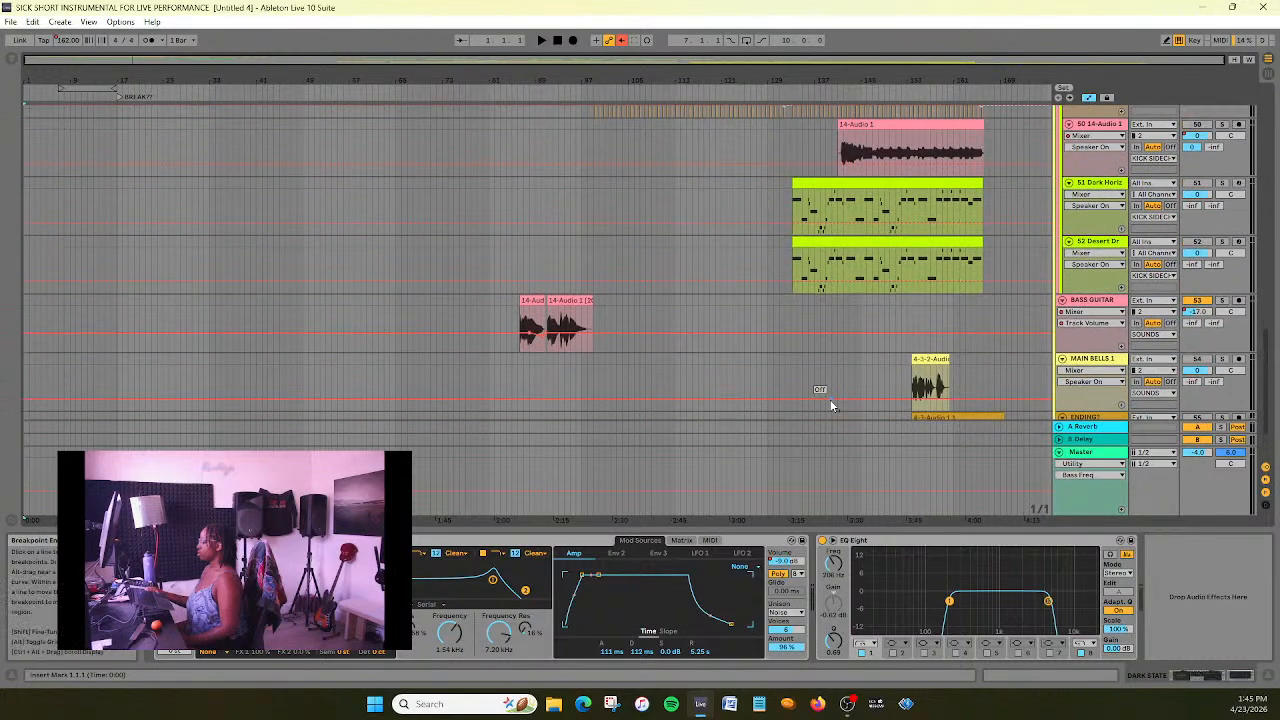
pyautogui.scroll(2, 831, 404)
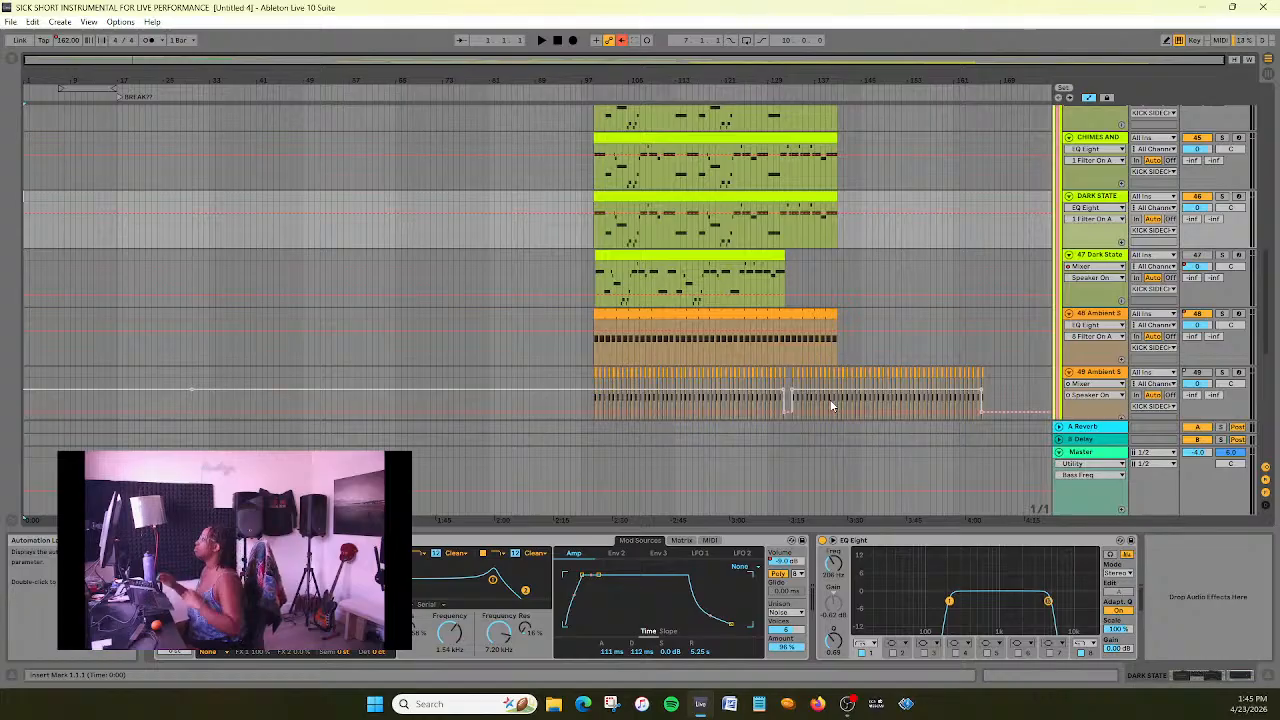
pyautogui.scroll(1, 819, 381)
pyautogui.scroll(8, 819, 381)
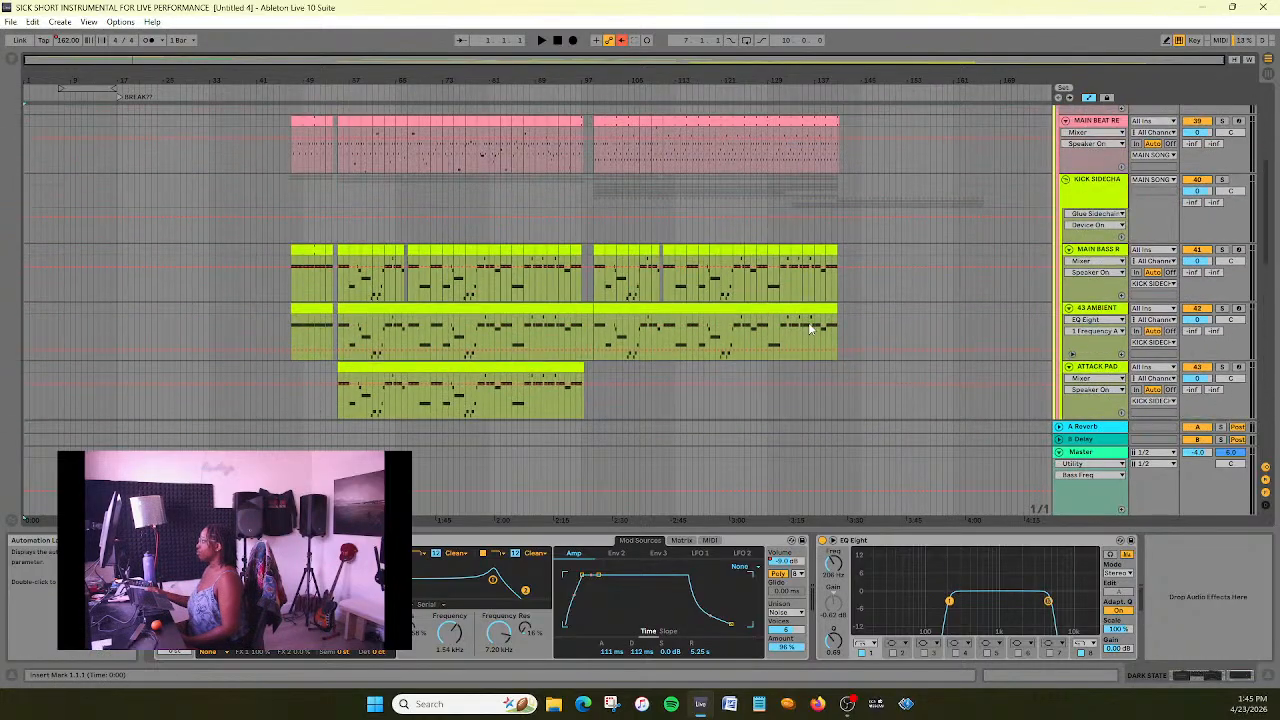
pyautogui.scroll(2, 810, 328)
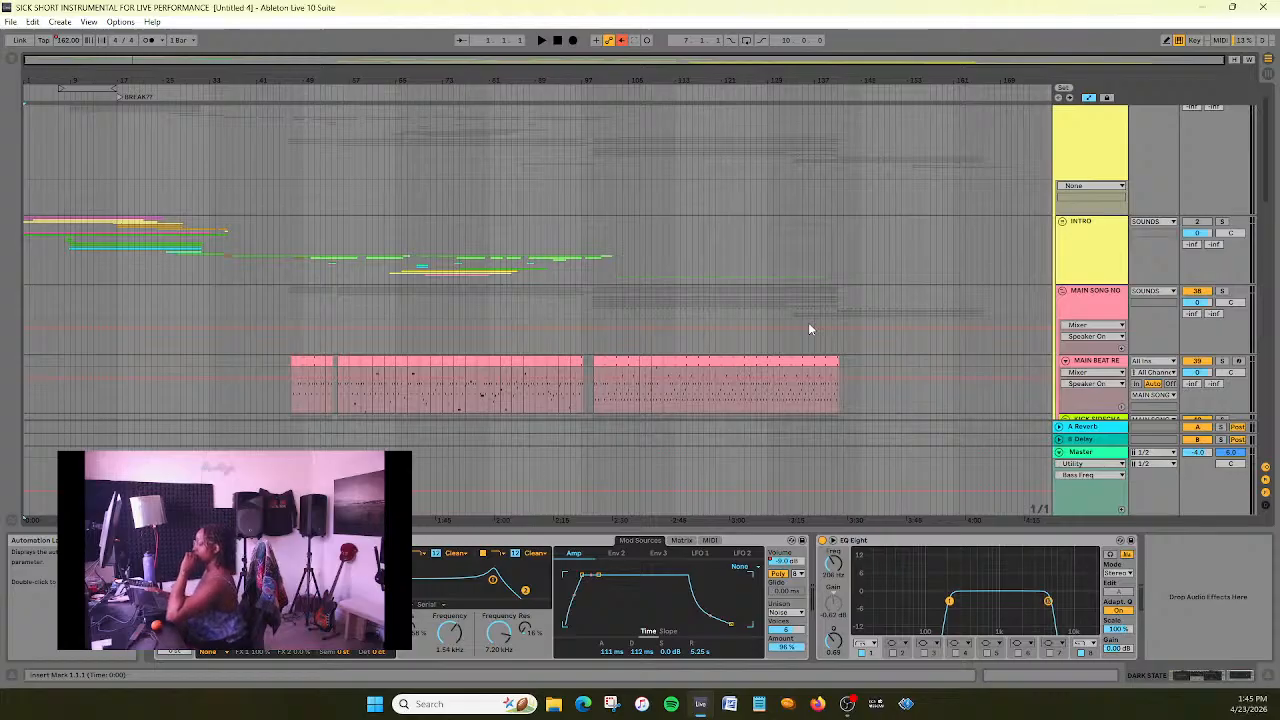
pyautogui.scroll(-10, 810, 326)
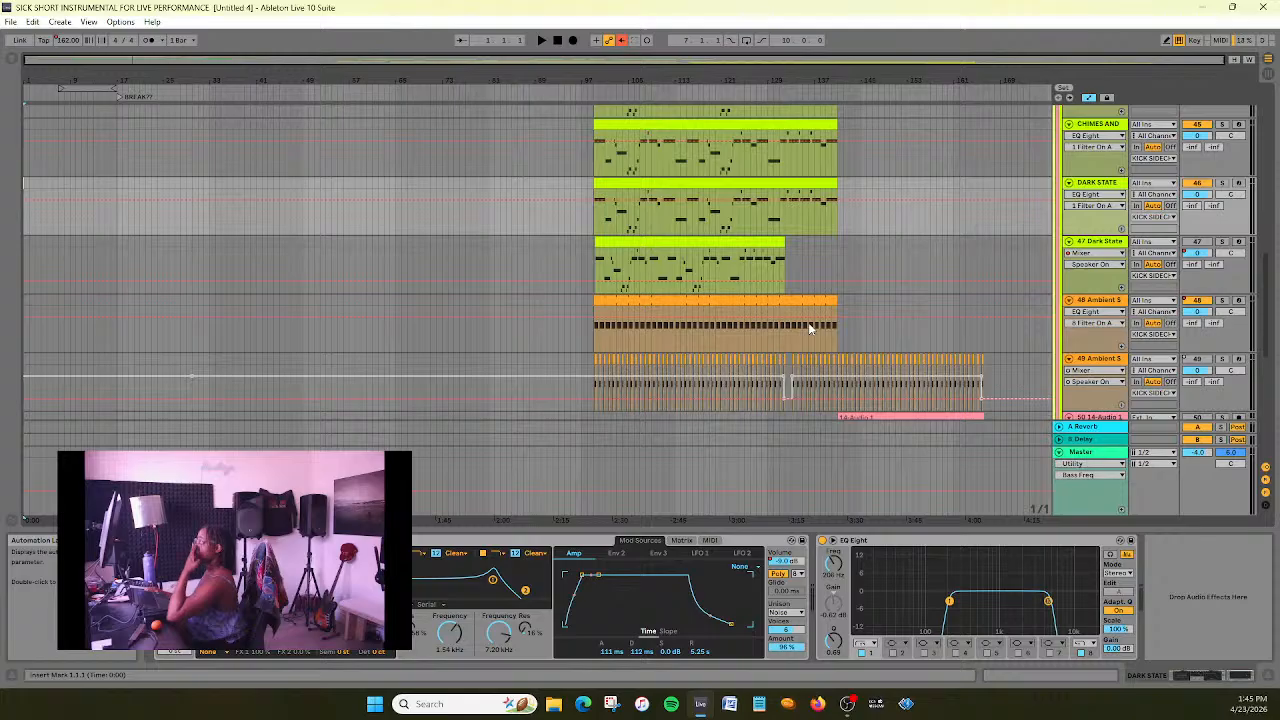
pyautogui.scroll(-3, 810, 327)
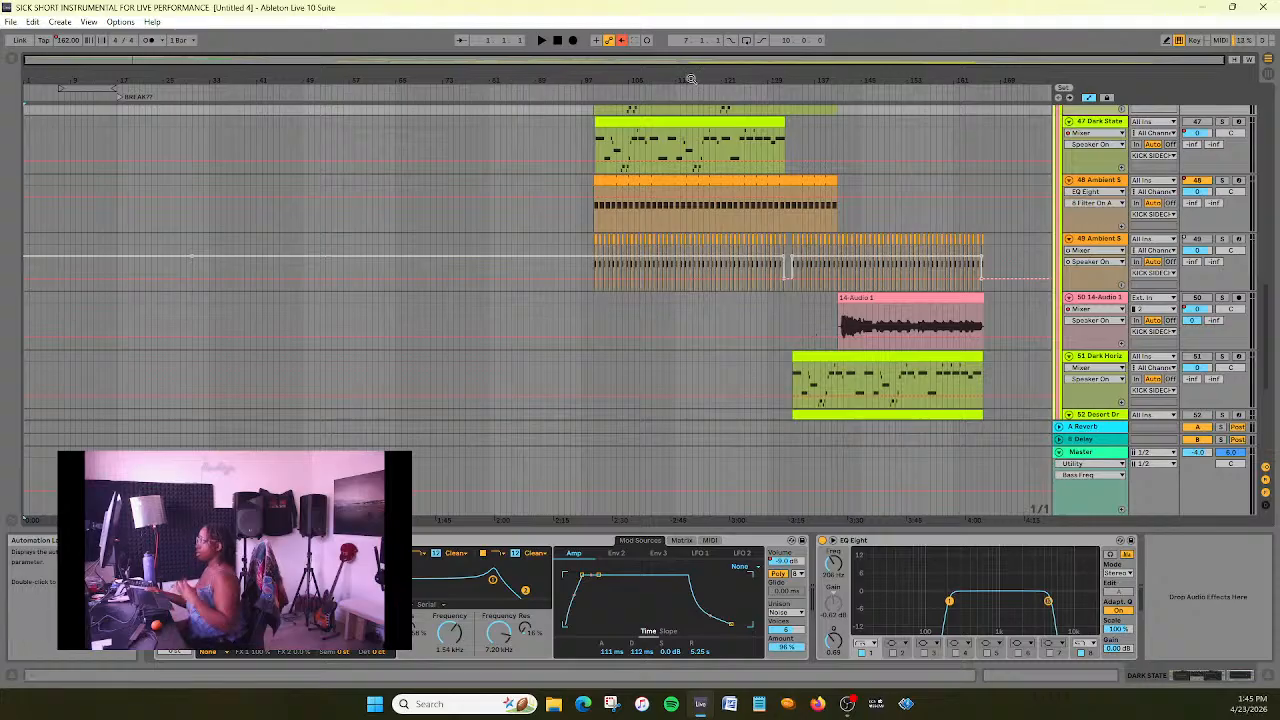
# - Inspect the device chains of the 48 and 49 Ambient Swells tracks
pyautogui.moveTo(674, 60); pyautogui.dragTo(1124, 188)
pyautogui.click(1124, 188)
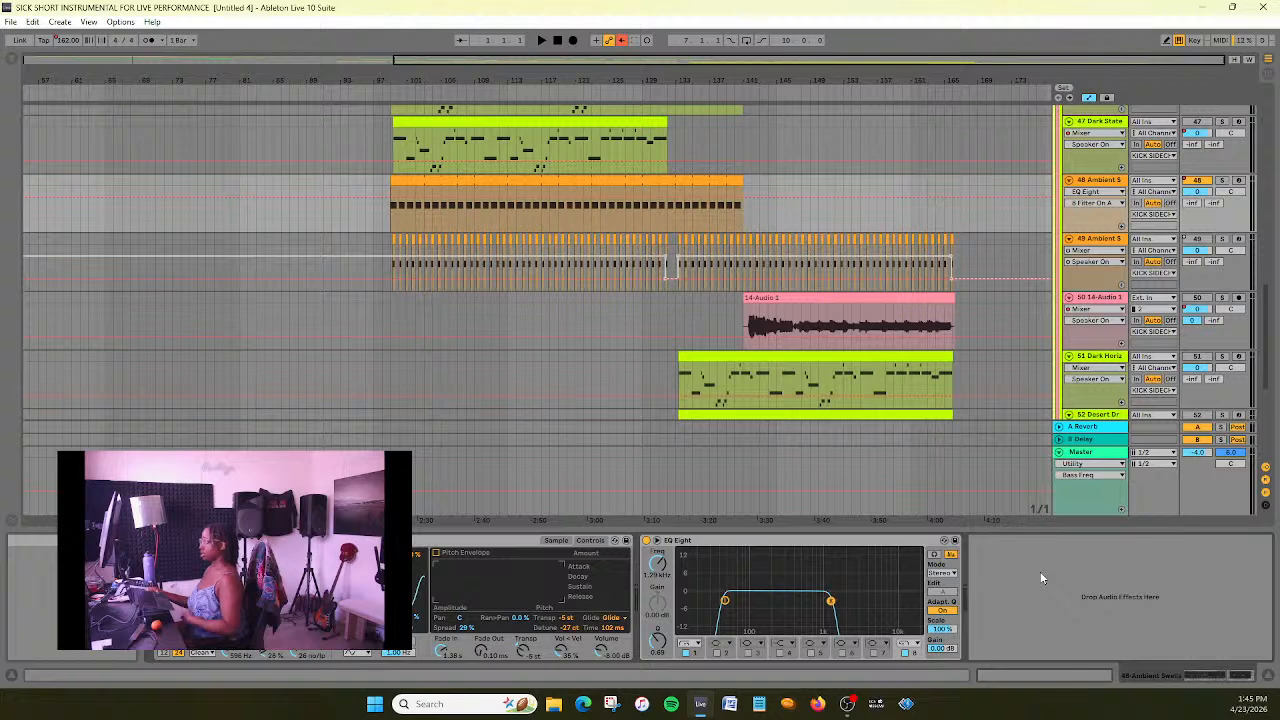
pyautogui.click(1114, 243)
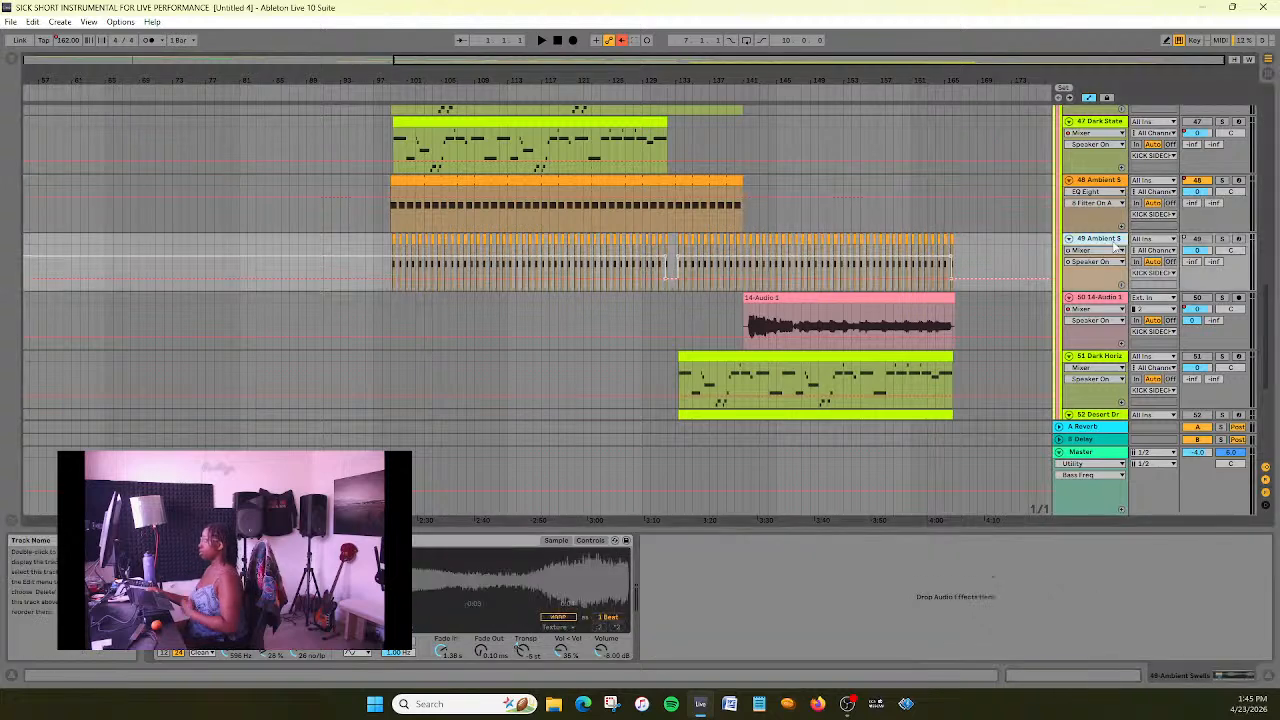
# - Display the Ambient Swells Transpose automation on track 49 and solo that track
pyautogui.click(1160, 240)
pyautogui.click(1107, 257)
pyautogui.click(1106, 254)
pyautogui.click(1109, 271)
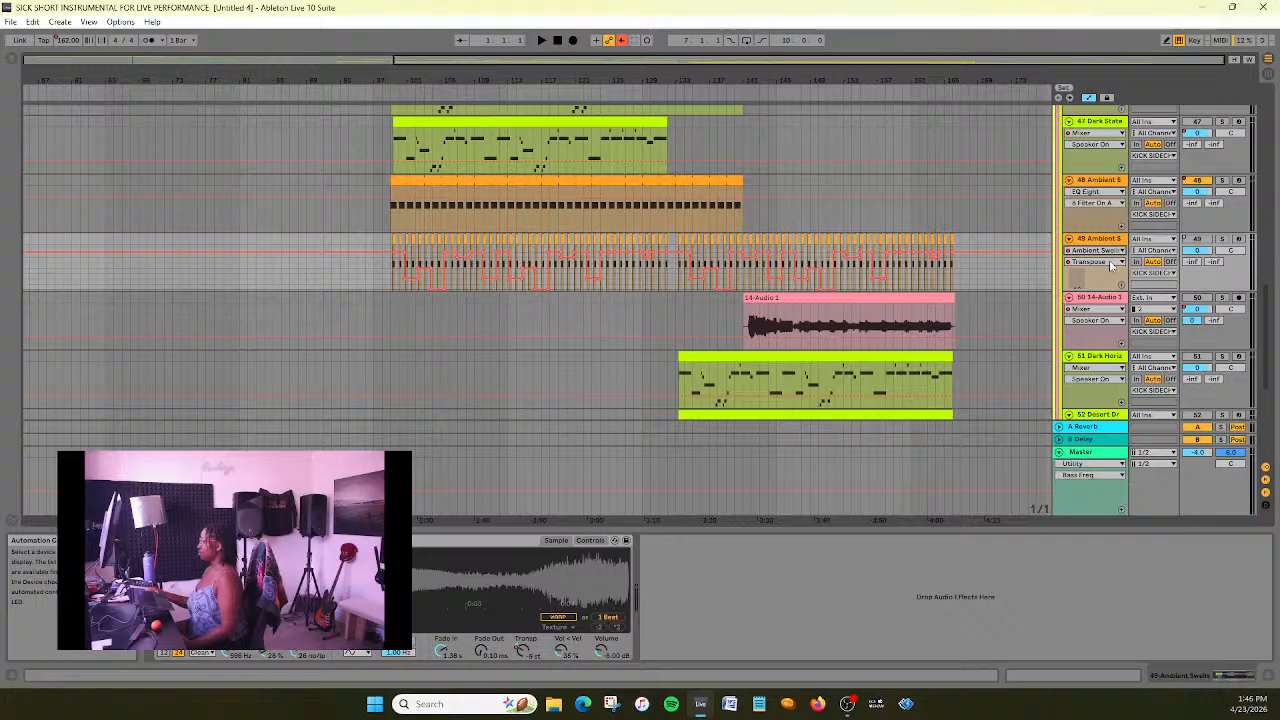
pyautogui.click(1222, 242)
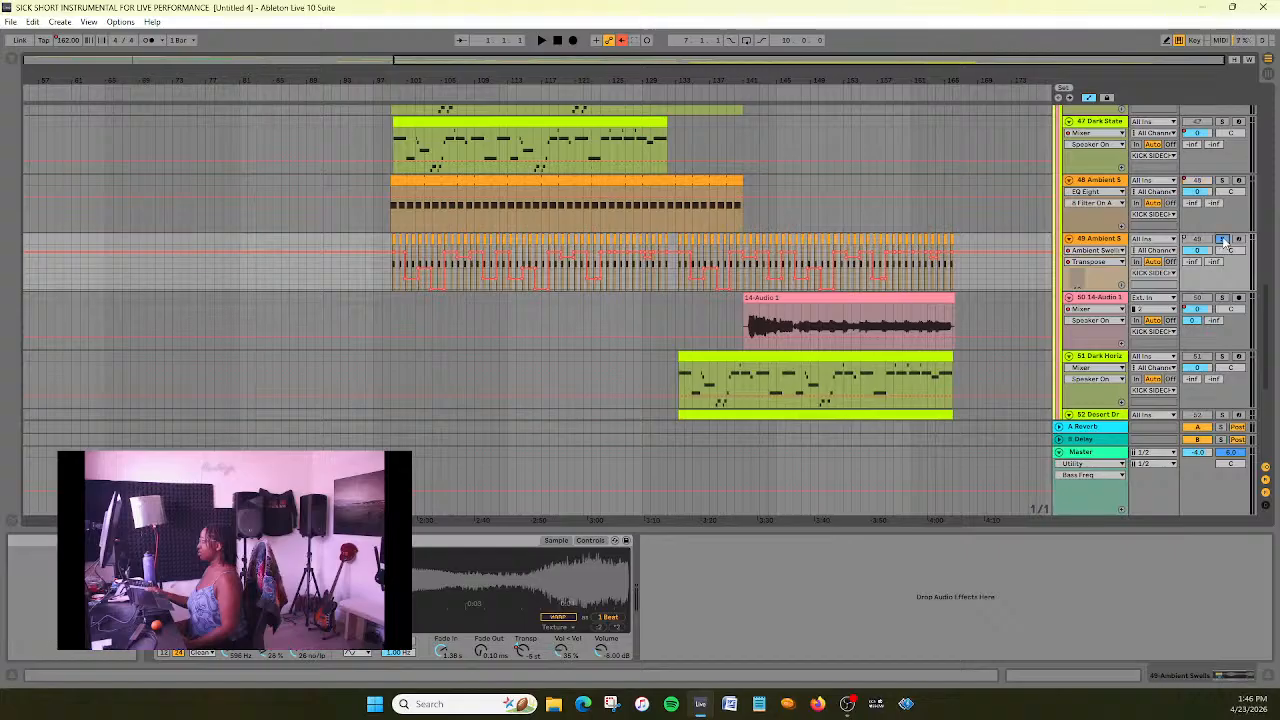
# - Browse the automation parameters of the 49 Ambient Swells track and audition the soloed track in the main section
pyautogui.click(1121, 262)
pyautogui.scroll(-5, 1139, 425)
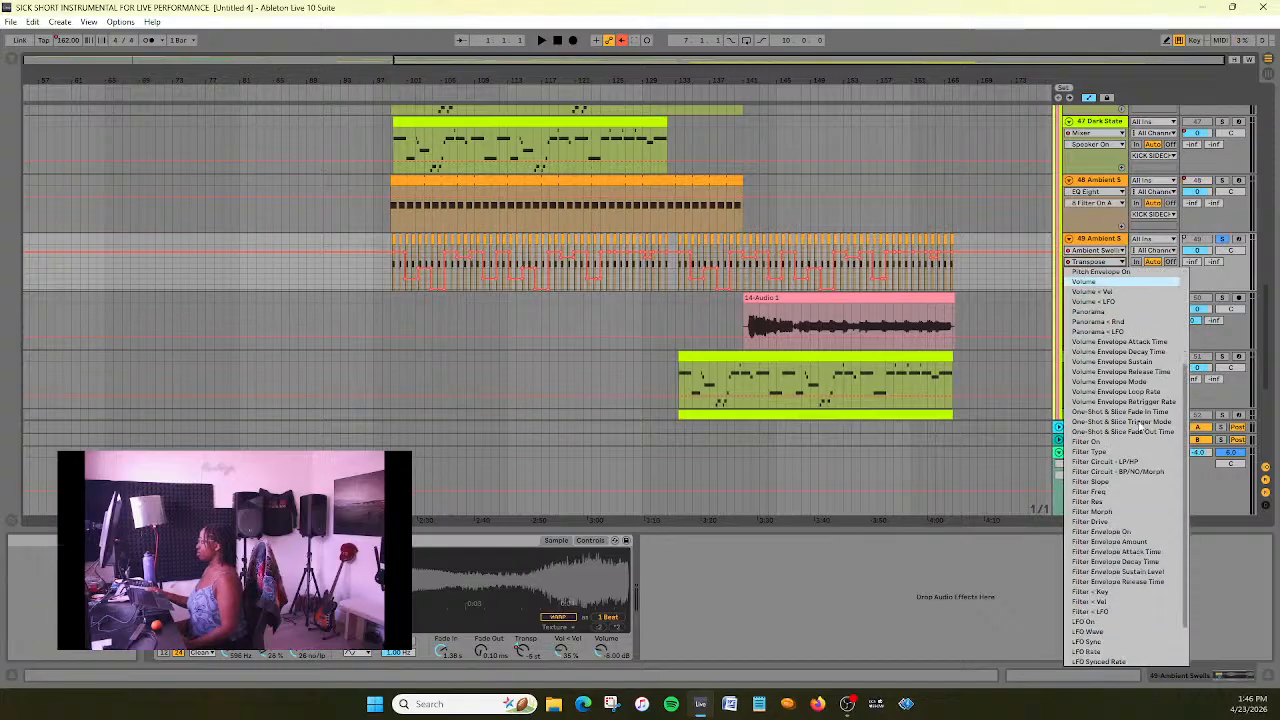
pyautogui.scroll(6, 1139, 425)
pyautogui.click(1124, 384)
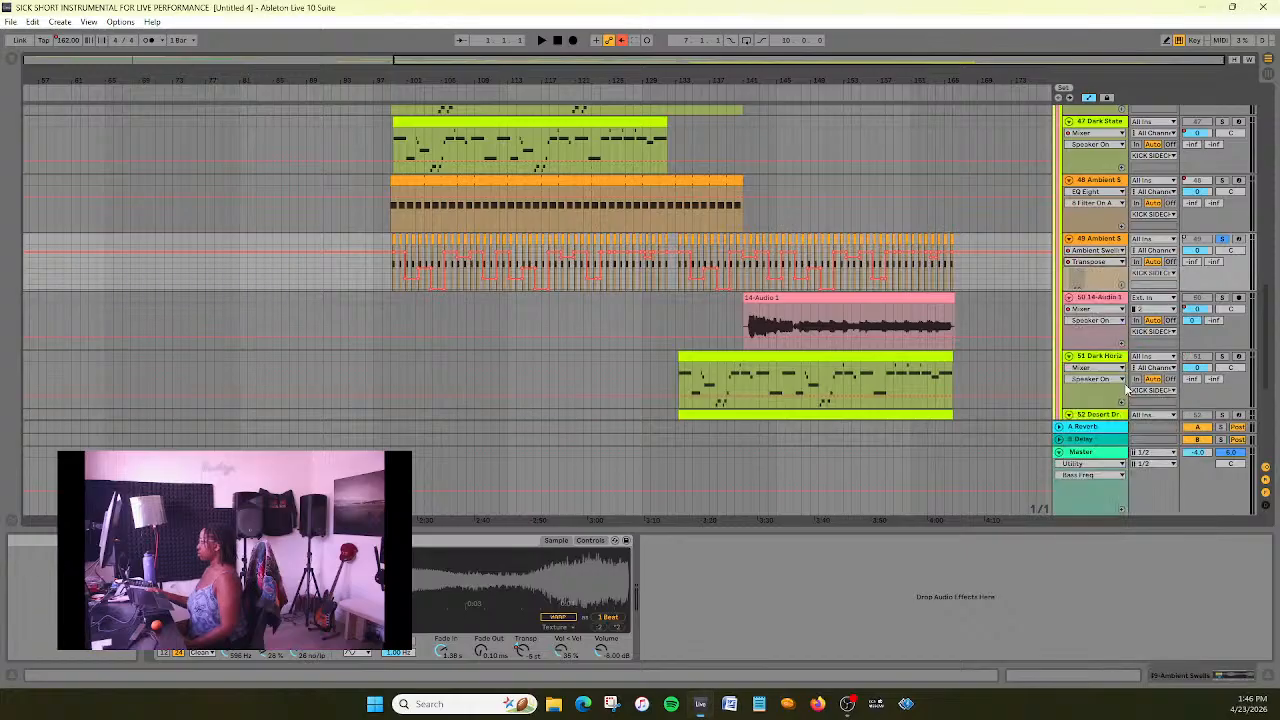
pyautogui.moveTo(532, 60); pyautogui.dragTo(672, 59)
pyautogui.press('space')
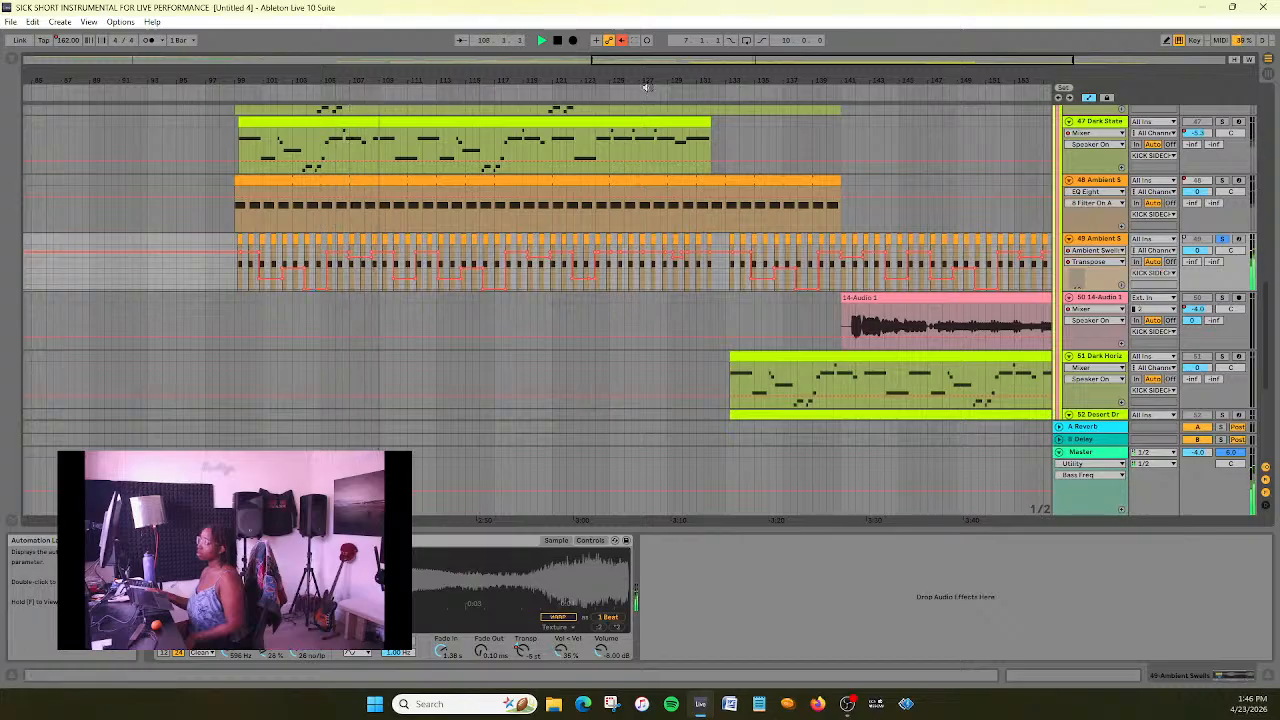
pyautogui.click(556, 42)
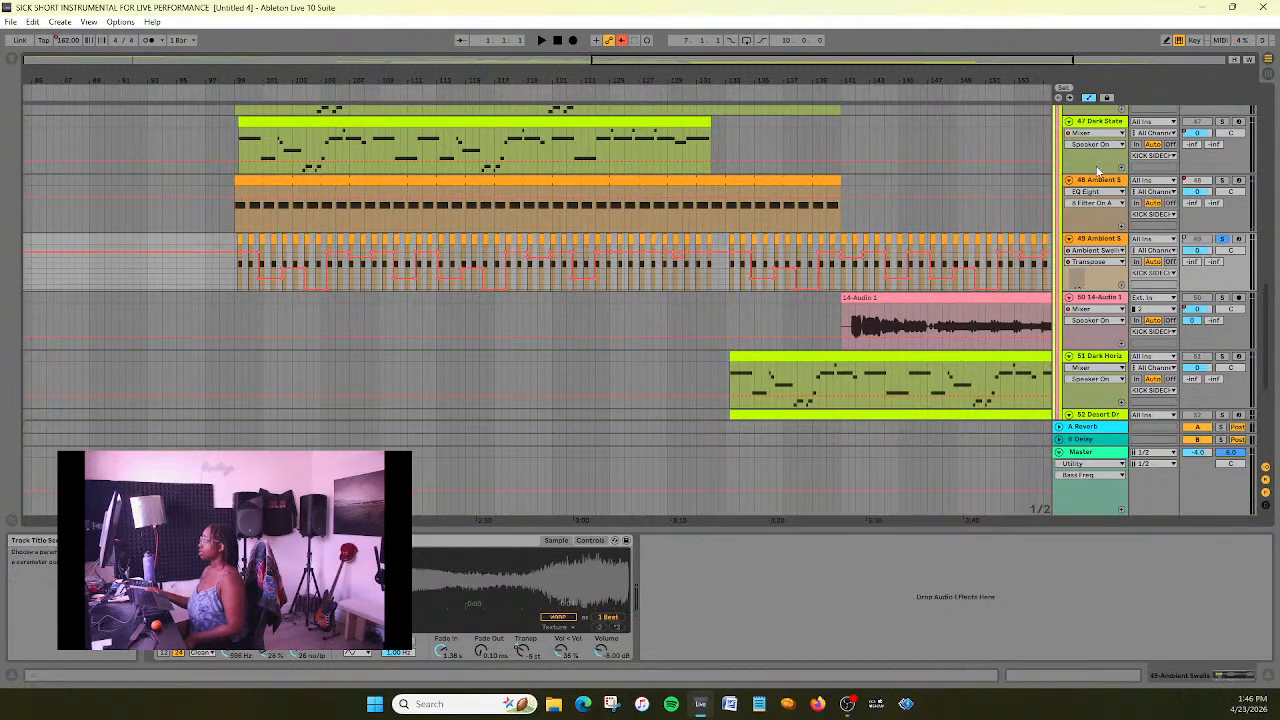
# - Open the Ambient Swells clip on track 48 and display its Transpose clip envelope
pyautogui.click(1104, 181)
pyautogui.doubleClick(642, 180)
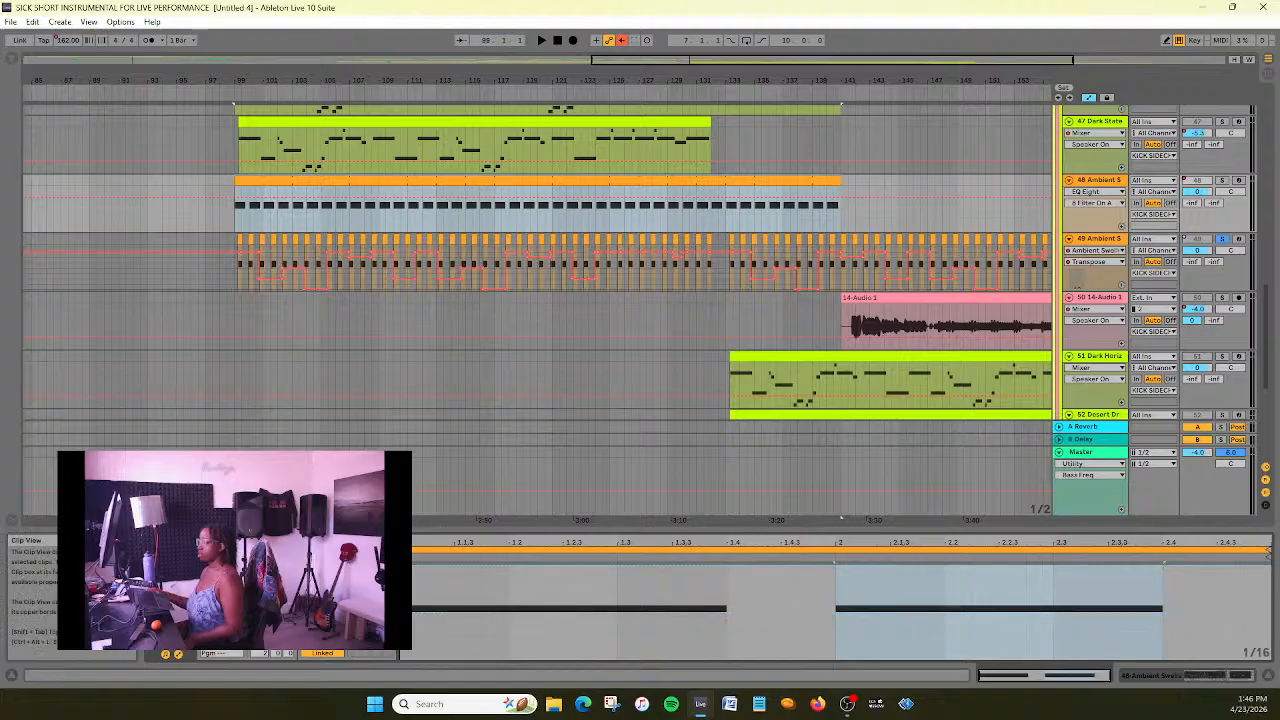
pyautogui.click(350, 566)
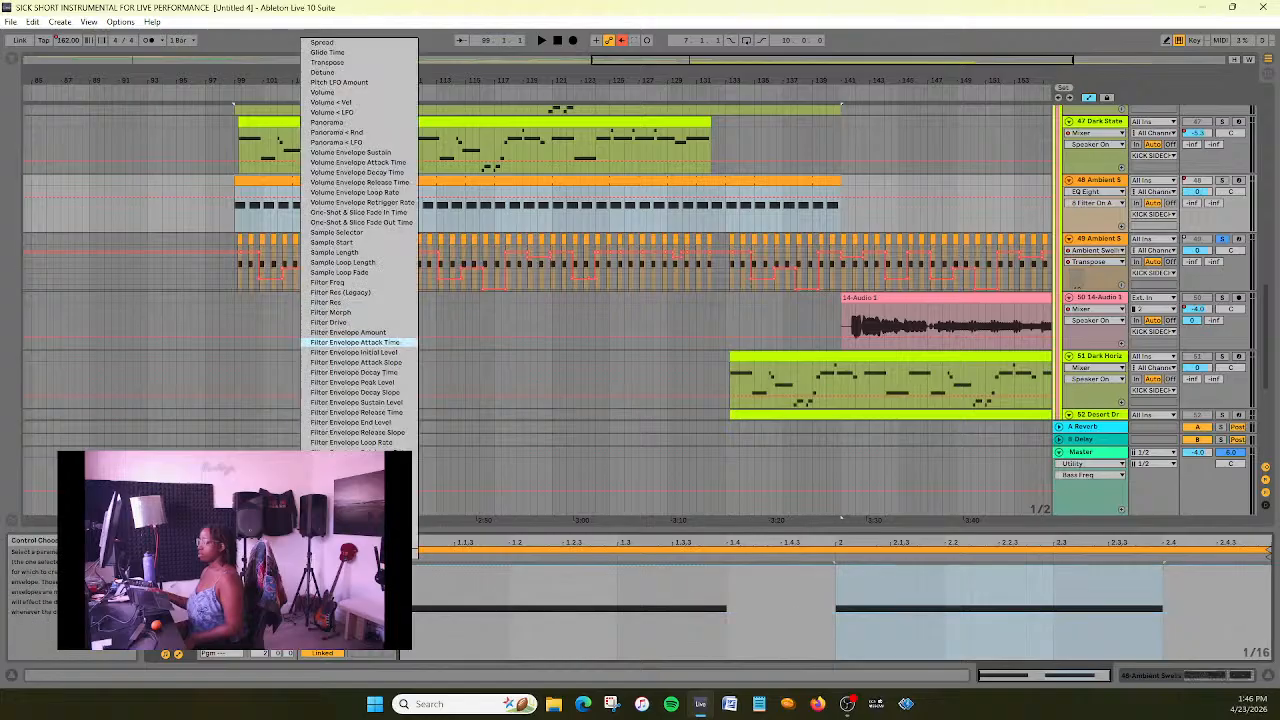
pyautogui.click(369, 63)
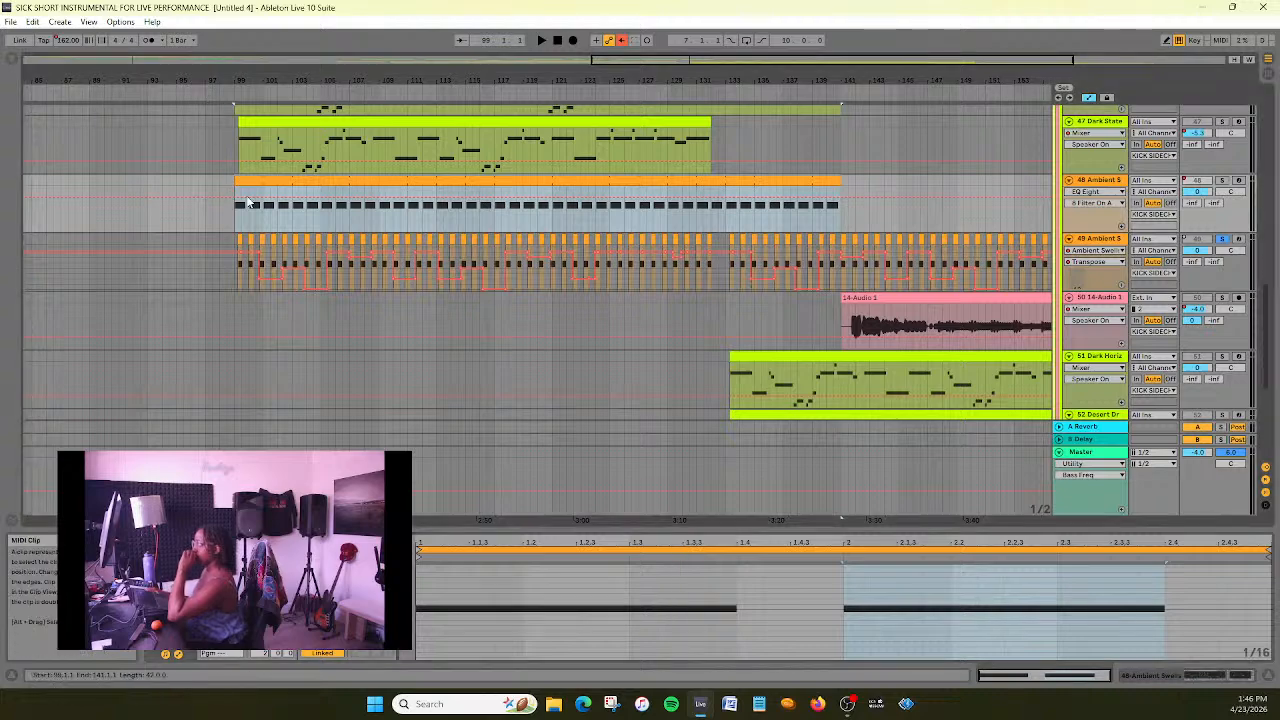
pyautogui.scroll(5, 192, 238)
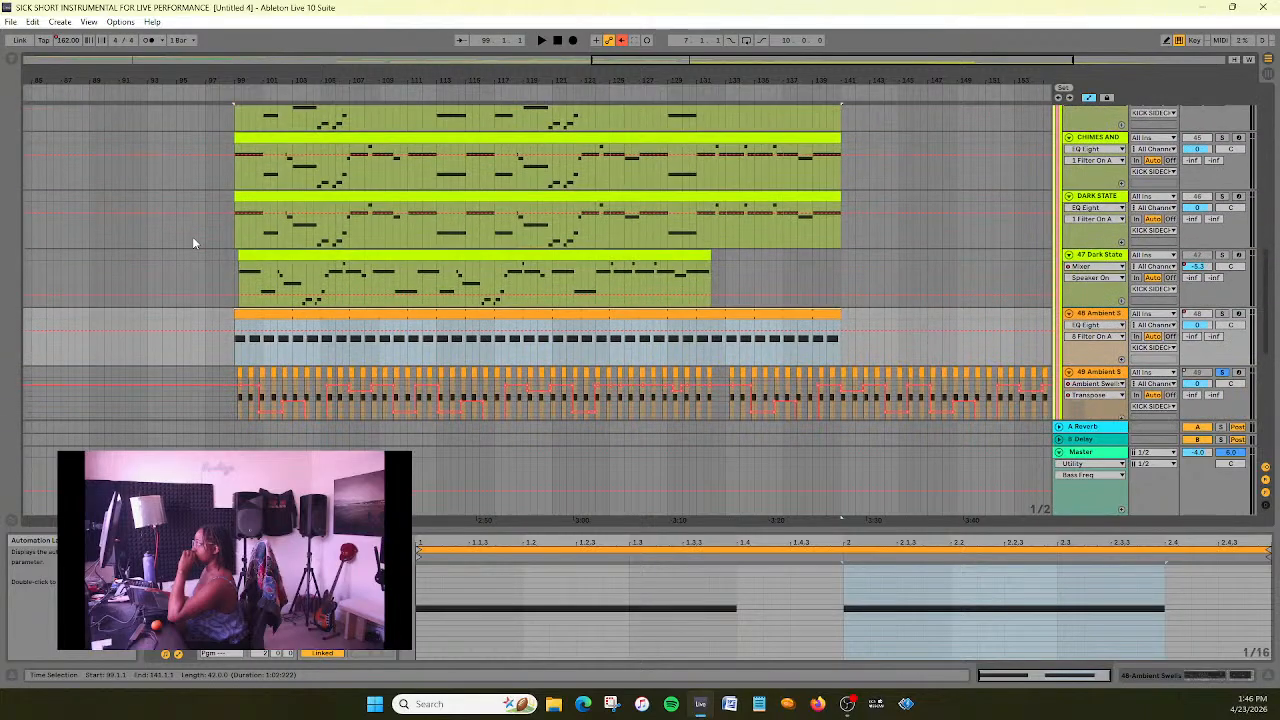
pyautogui.moveTo(650, 59); pyautogui.dragTo(650, 118)
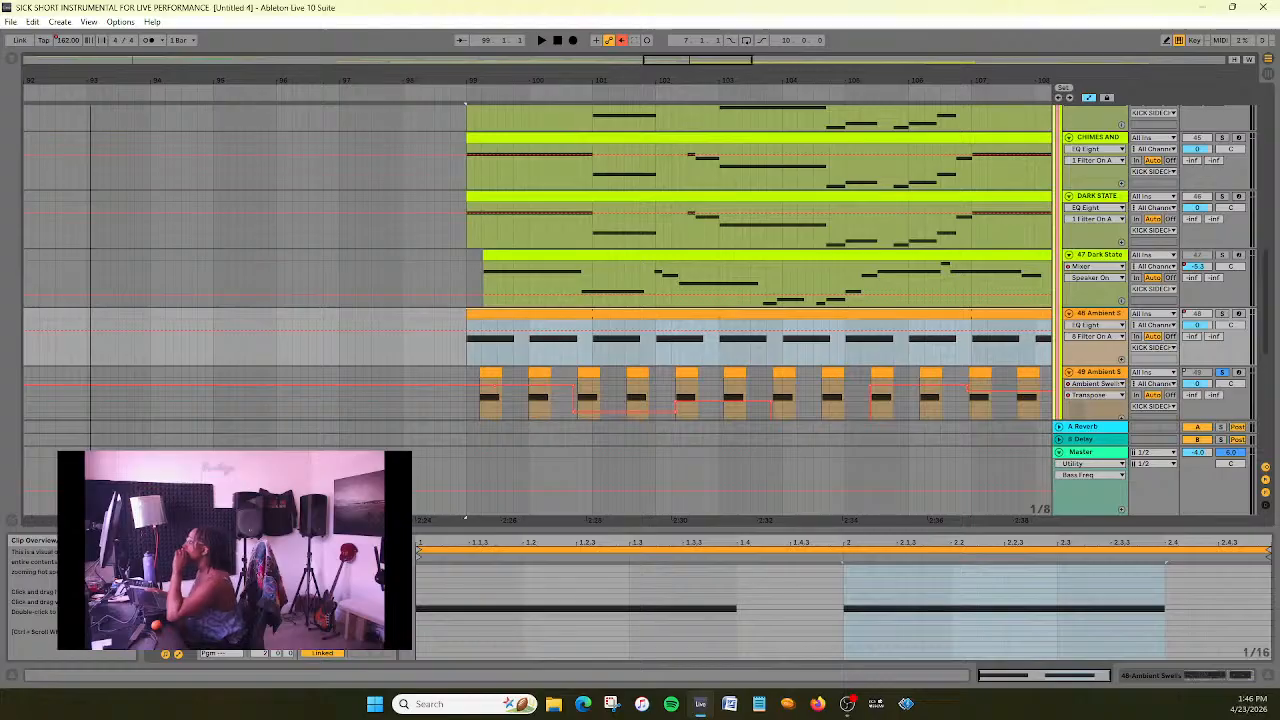
# - Inspect the old 47 Dark State track's clip and browse the automation parameters of its Dark State device
pyautogui.click(677, 254)
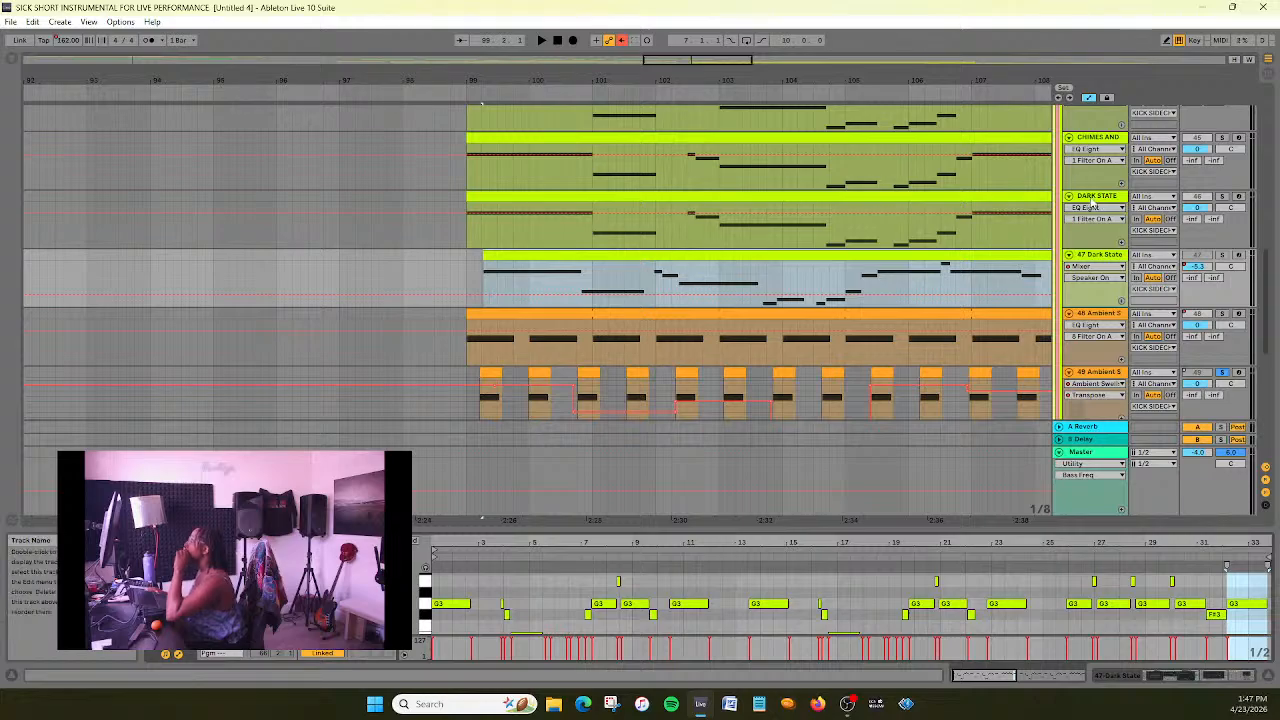
pyautogui.click(1094, 197)
pyautogui.click(1112, 256)
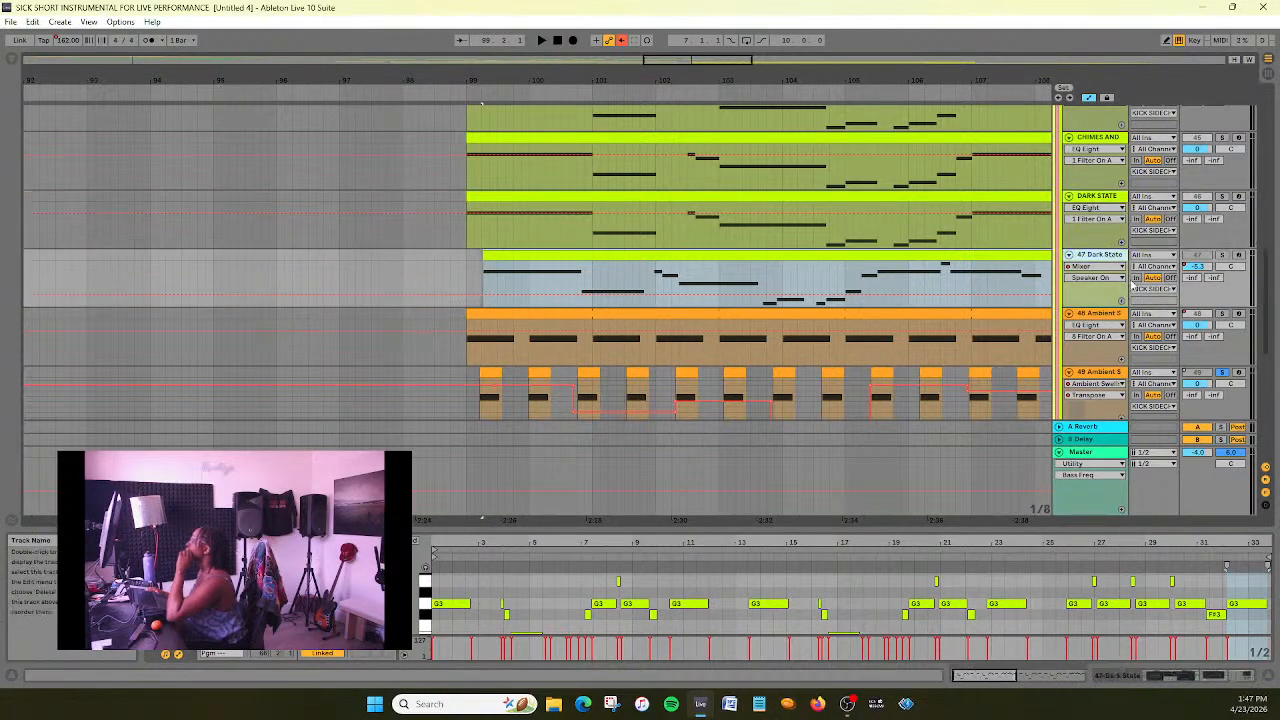
pyautogui.click(1093, 266)
pyautogui.click(1112, 289)
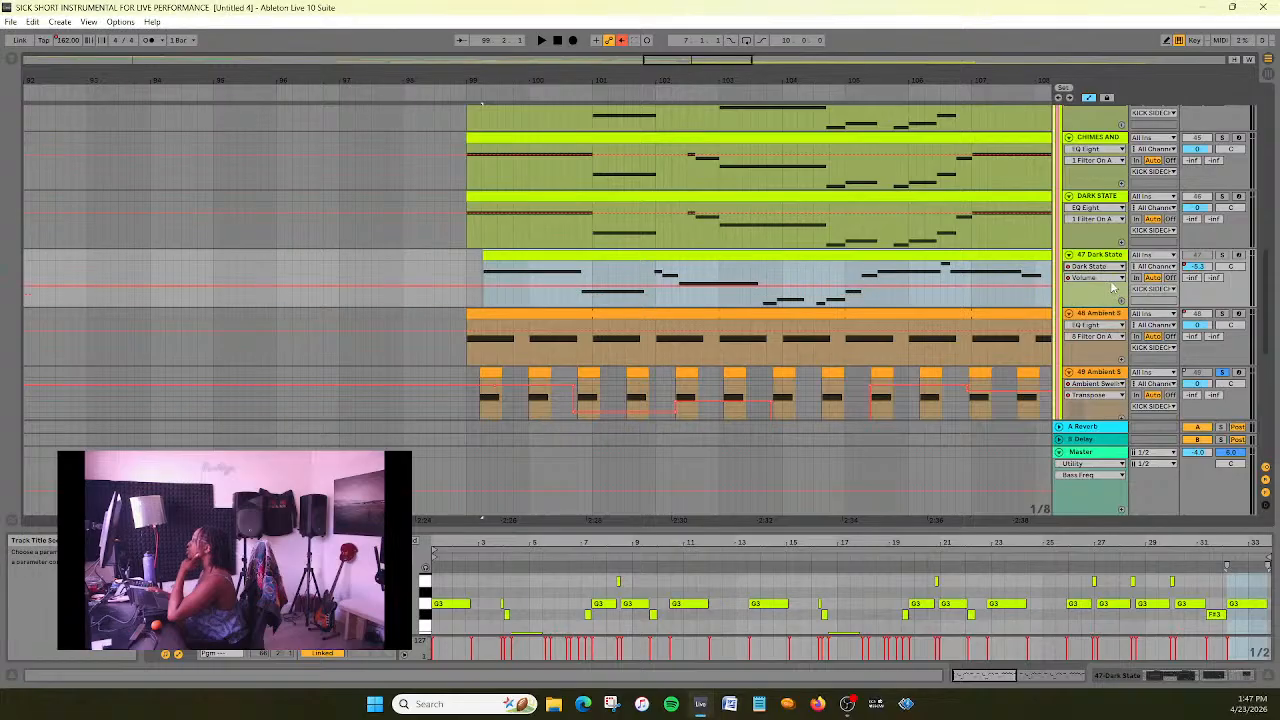
pyautogui.click(1111, 281)
pyautogui.scroll(15, 1110, 375)
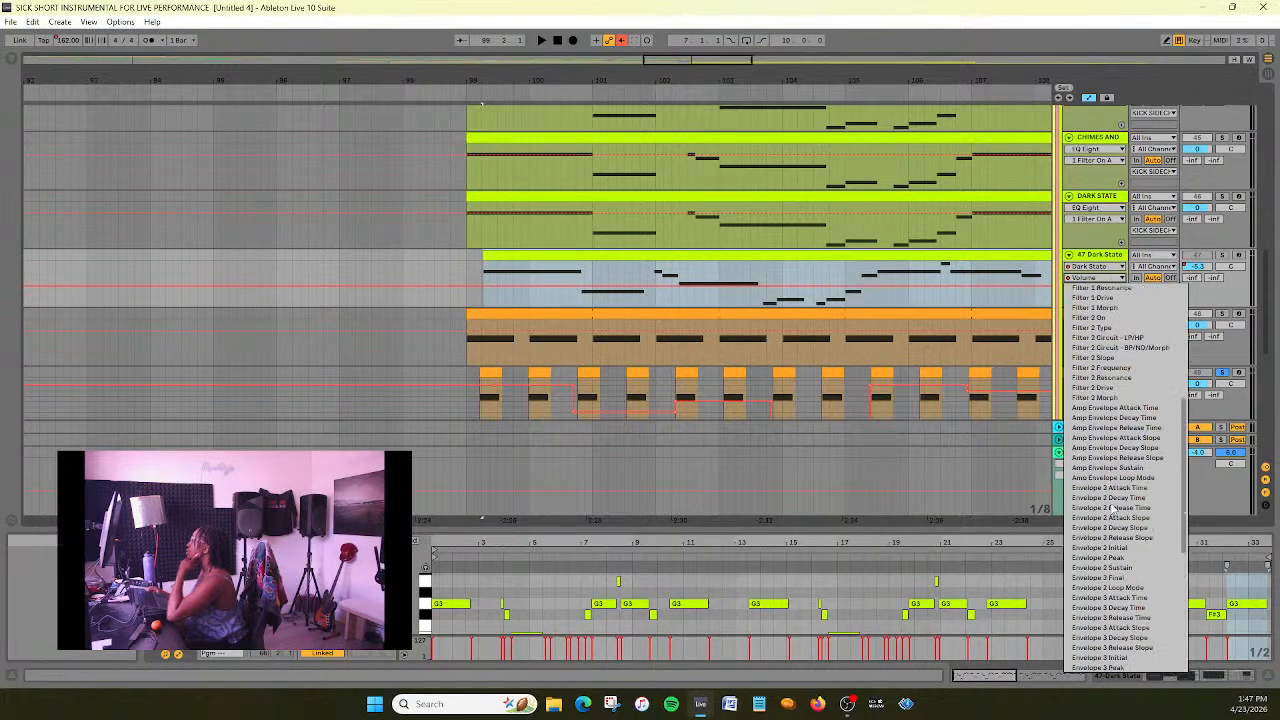
pyautogui.click(741, 63)
pyautogui.moveTo(736, 60); pyautogui.dragTo(909, 61)
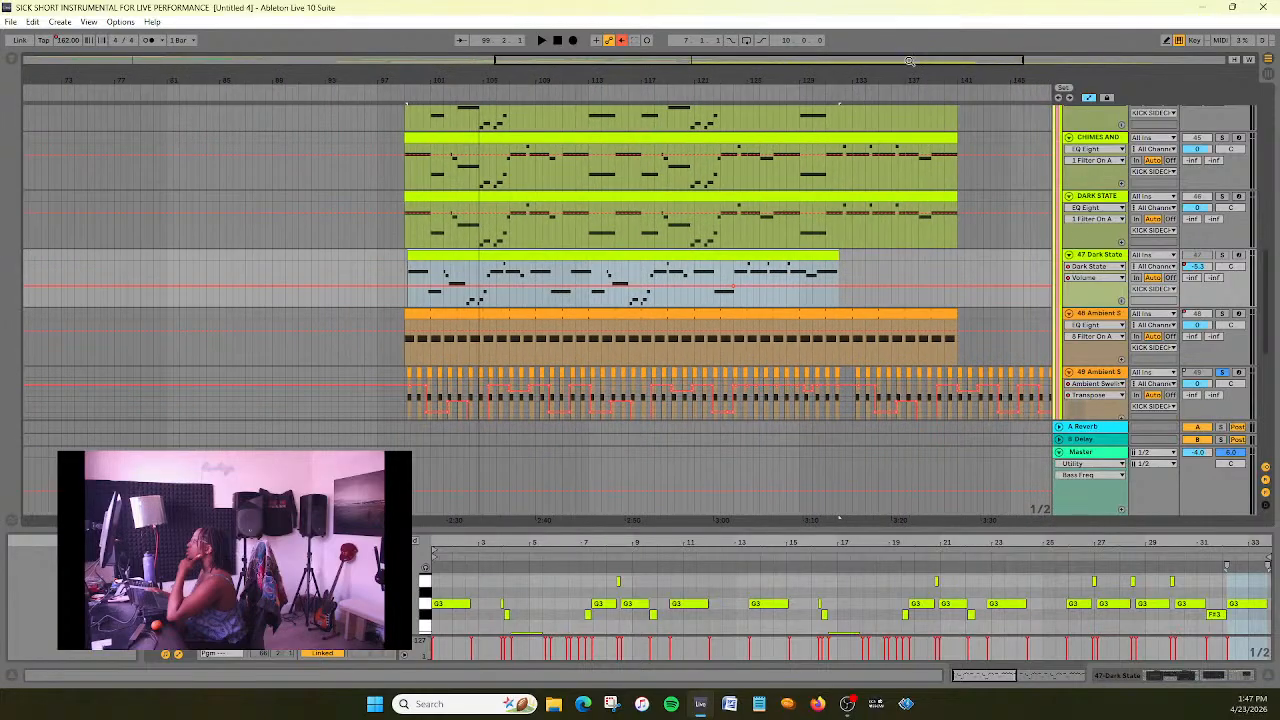
pyautogui.click(1103, 279)
pyautogui.scroll(10, 1100, 330)
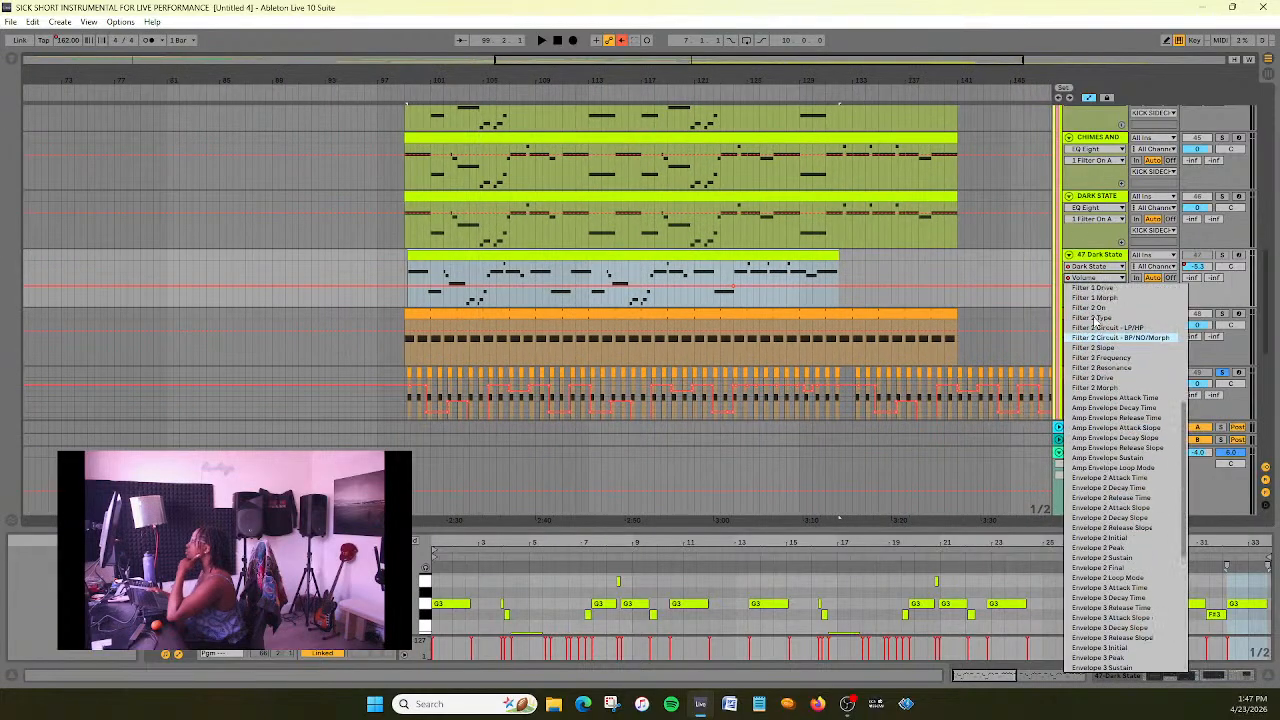
pyautogui.click(1110, 279)
# - Display the mixer Track Volume automation of the old 47 Dark State track and delete that track
pyautogui.click(1095, 268)
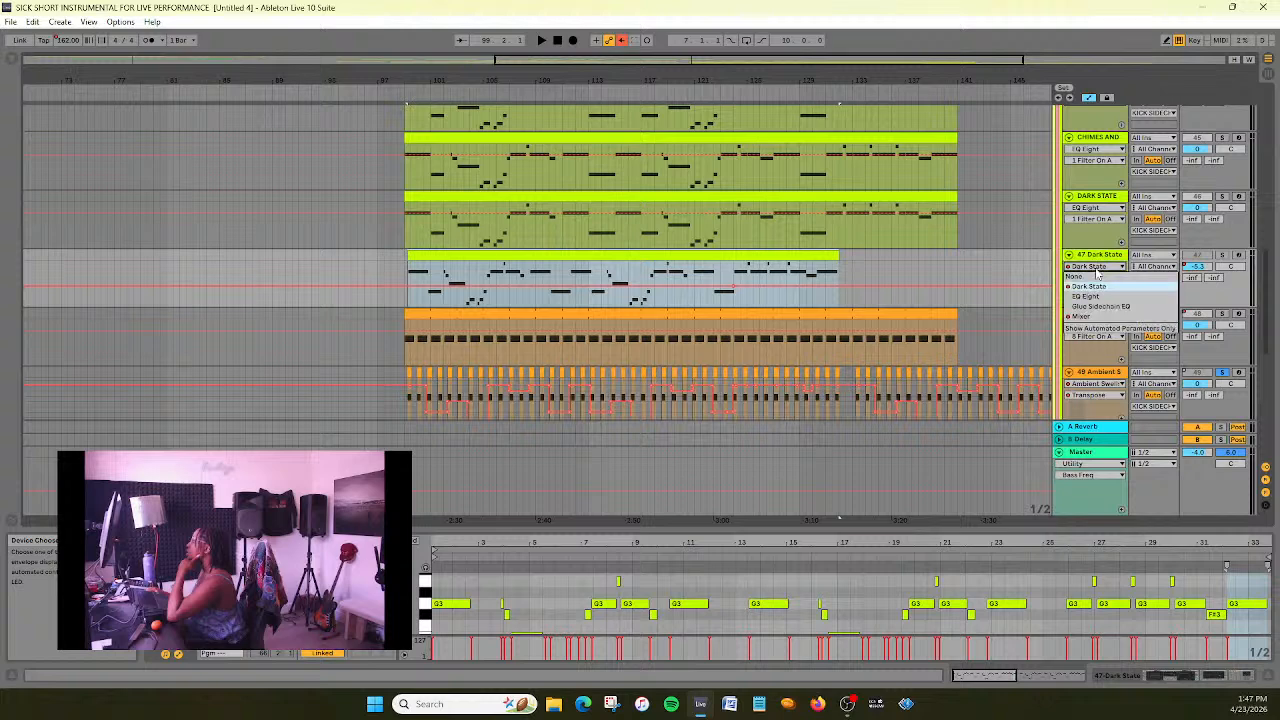
pyautogui.click(1100, 316)
pyautogui.click(1095, 277)
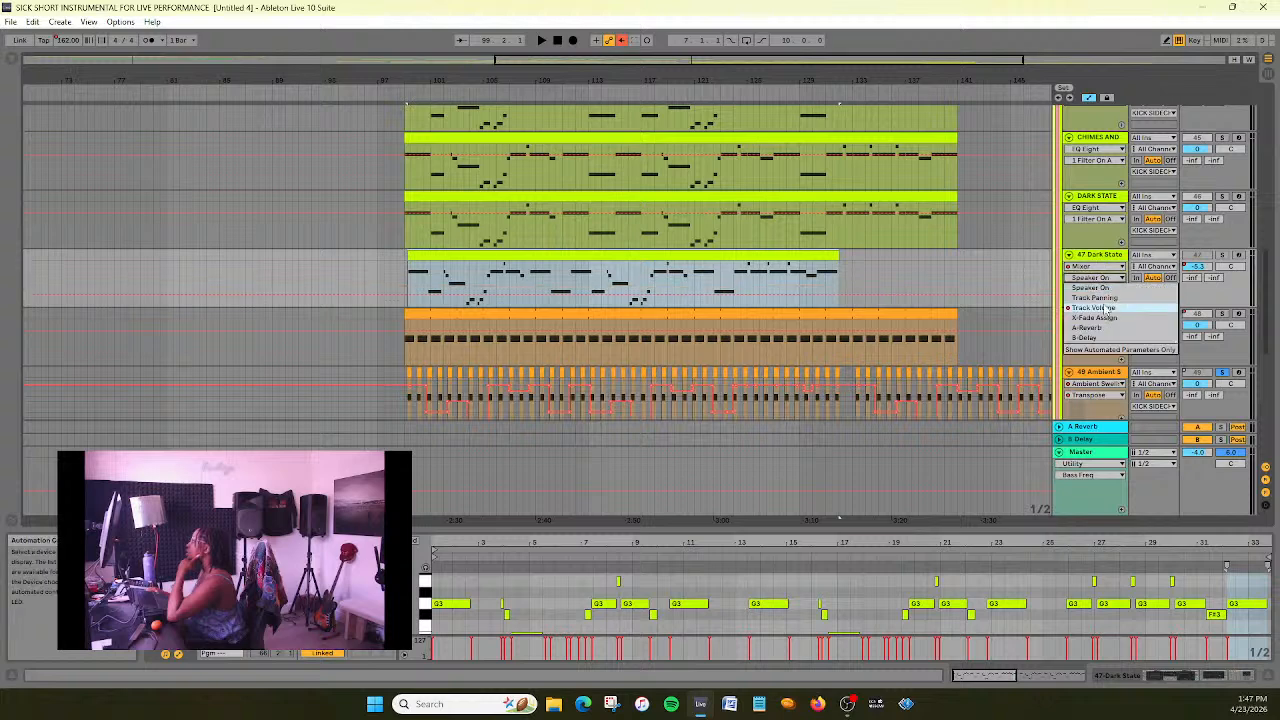
pyautogui.click(1104, 308)
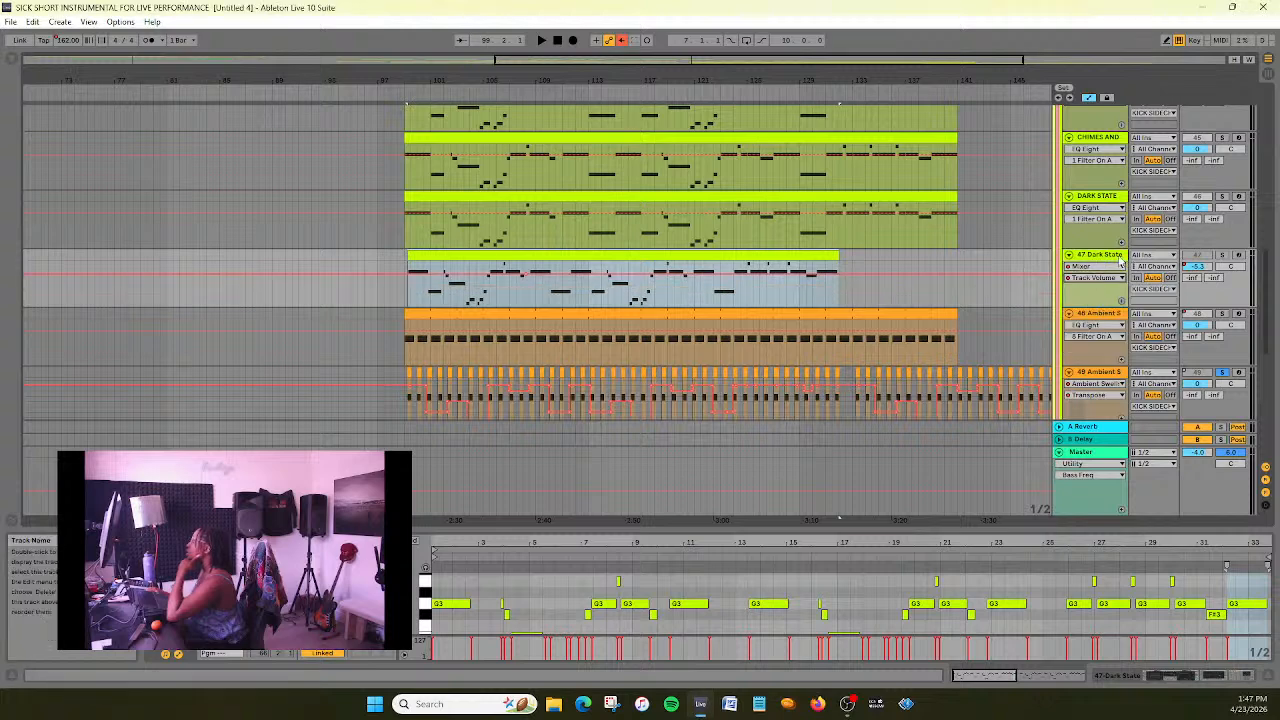
pyautogui.press('Delete')
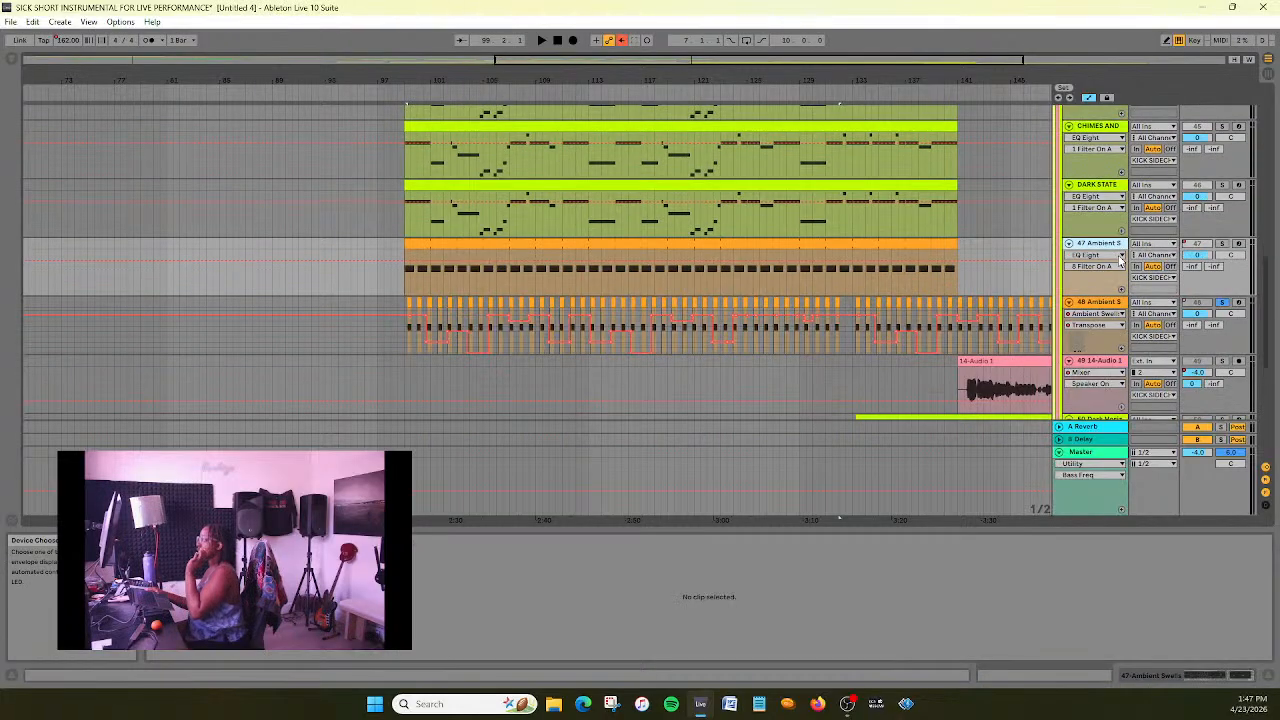
# - Consolidate the long Ambient Swells clip on track 47, starting at bar 99
pyautogui.click(945, 255)
pyautogui.rightClick(937, 244)
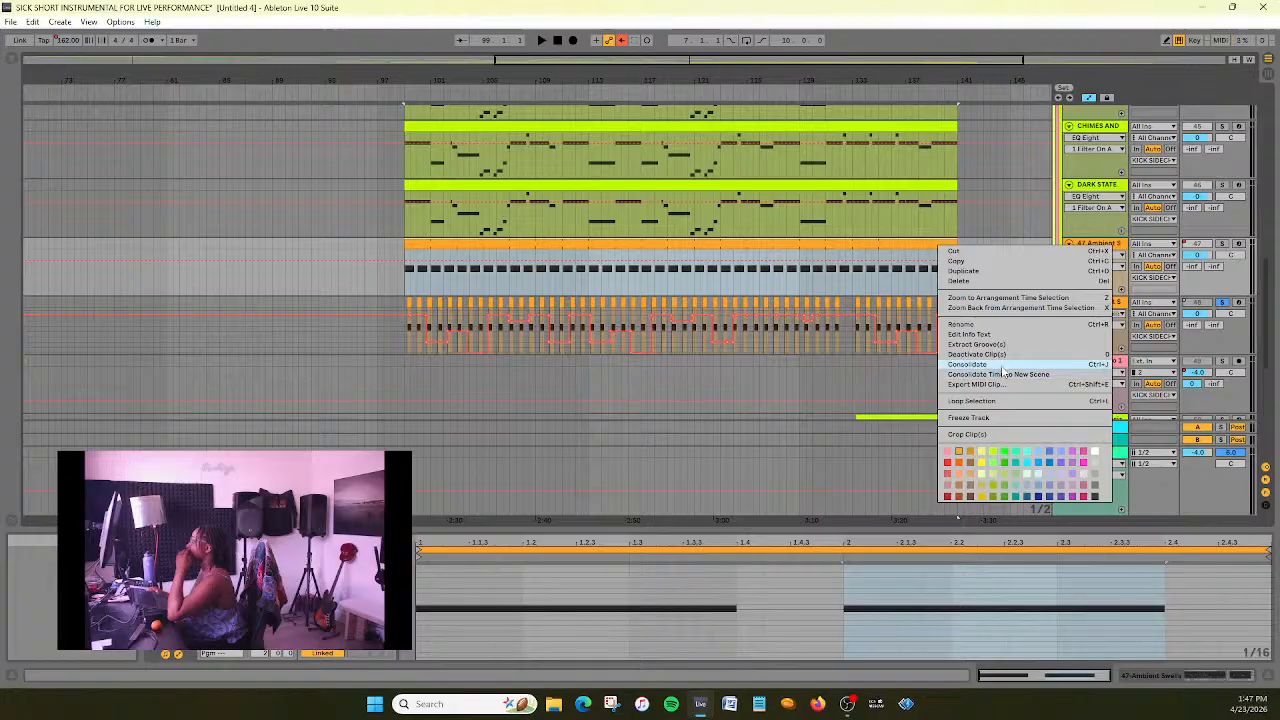
pyautogui.click(967, 364)
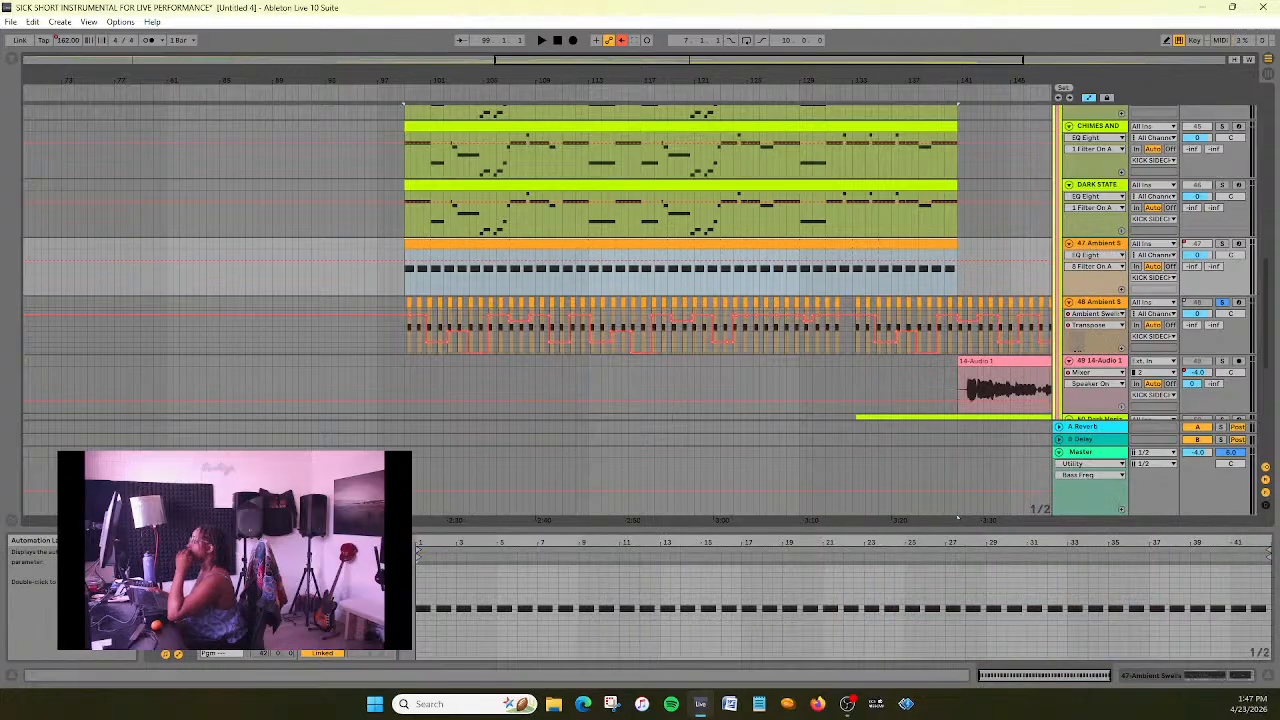
# - Play the start of the main section, unsolo the 48 Ambient Swells track and replay it with the other layers
pyautogui.click(446, 603)
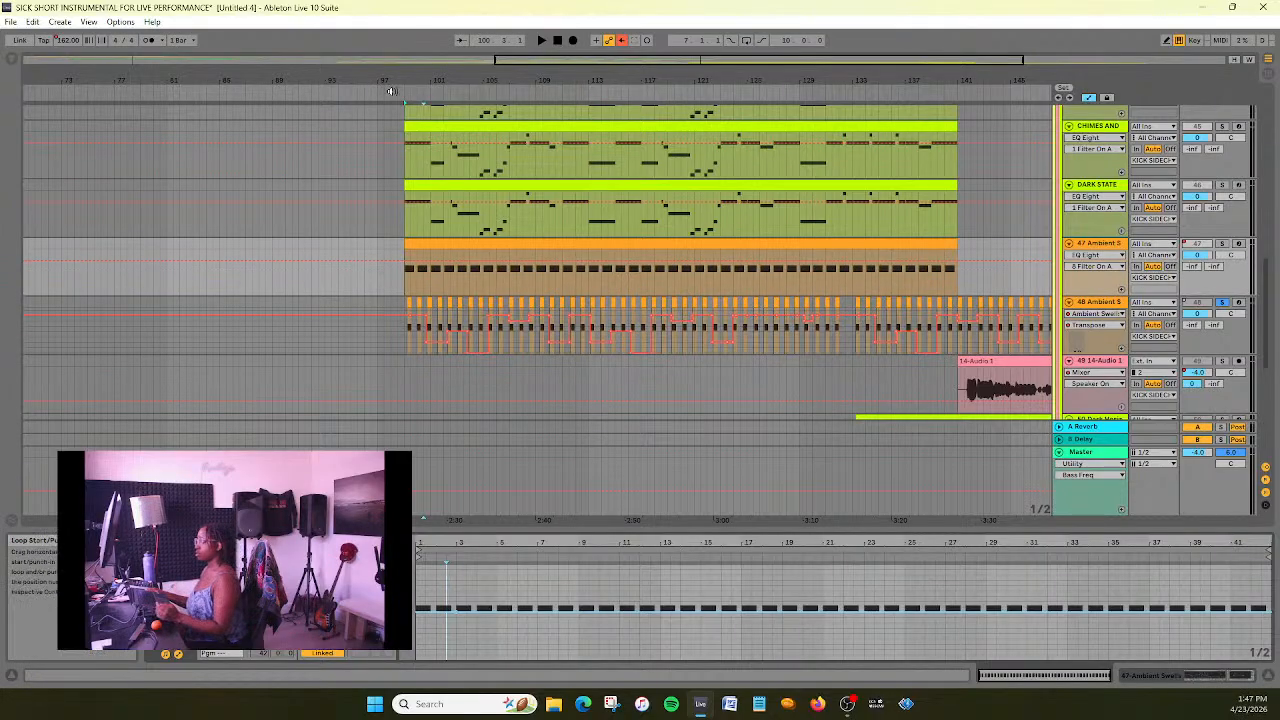
pyautogui.press('space')
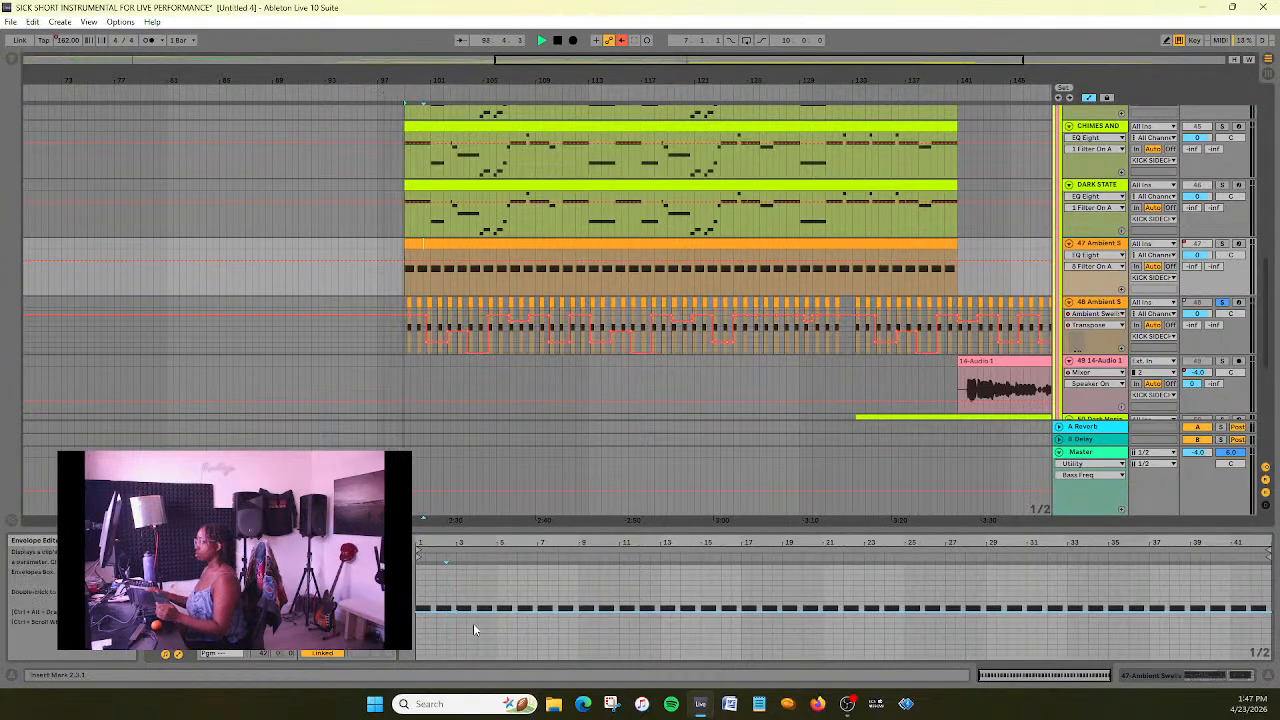
pyautogui.click(1221, 302)
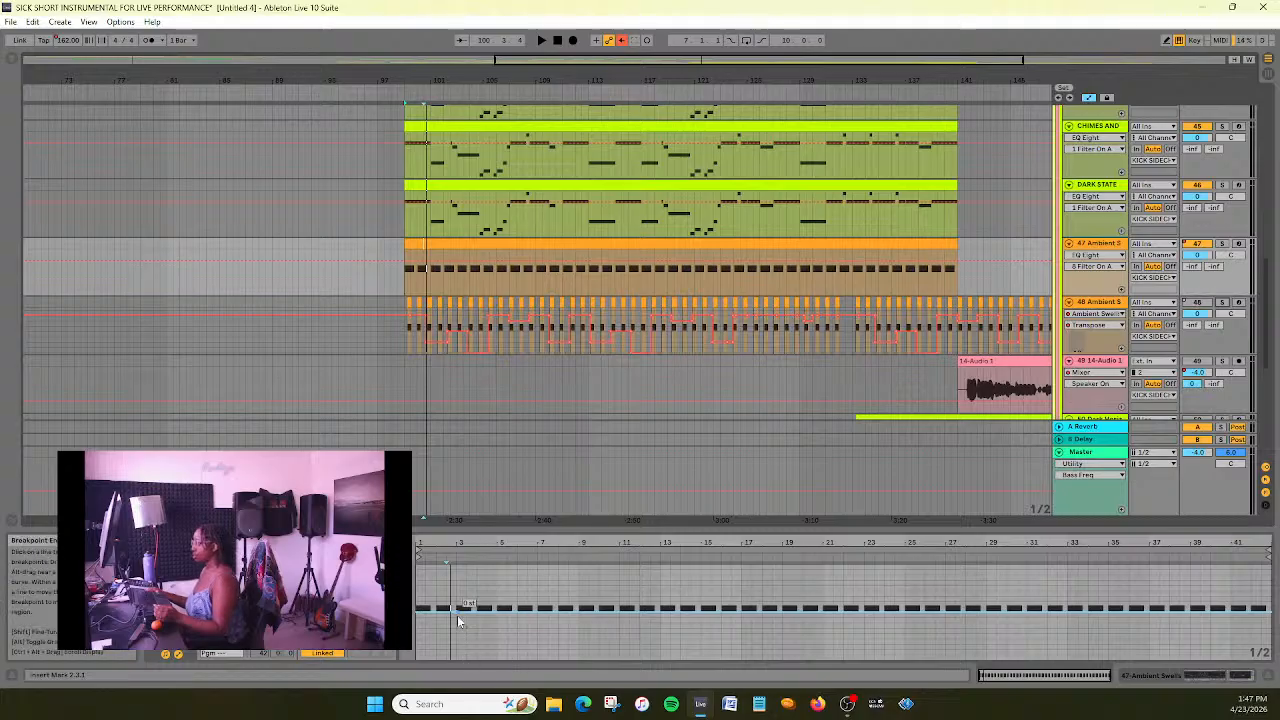
pyautogui.click(384, 92)
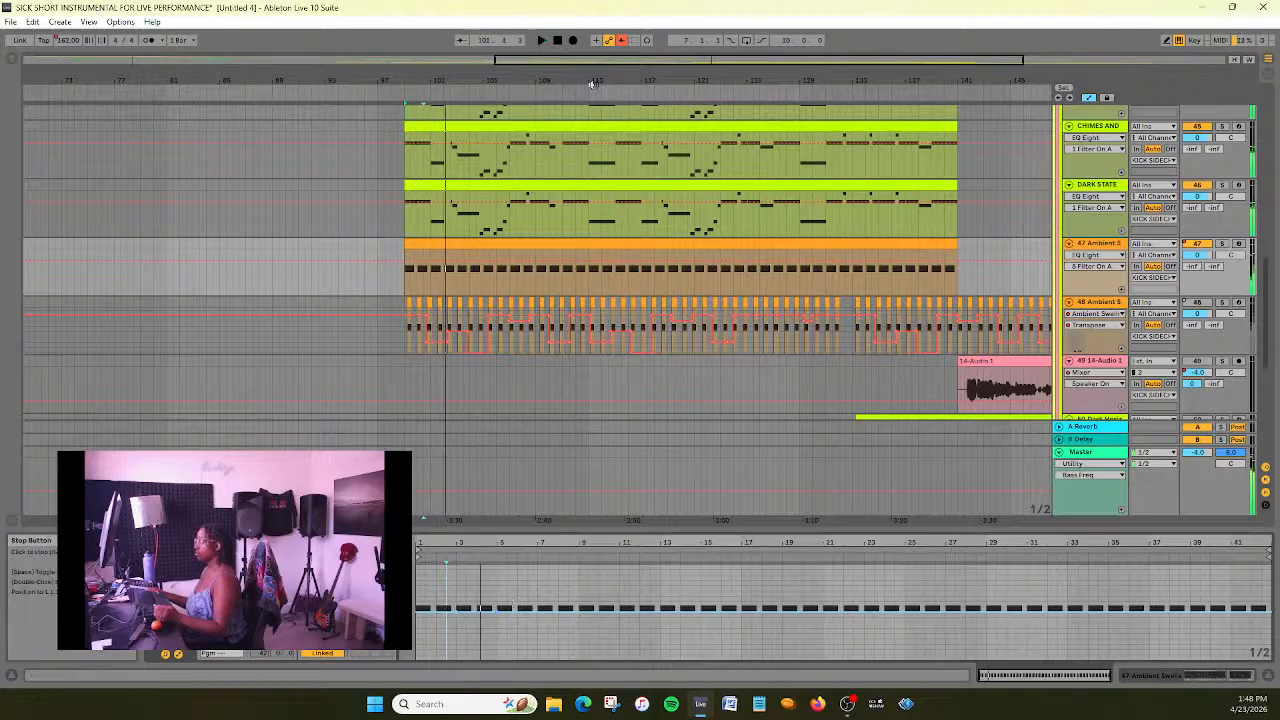
# - Show the DARK STATE track's devices and play from about bar 99, comparing the track soloed and in the full mix
pyautogui.scroll(2, 850, 310)
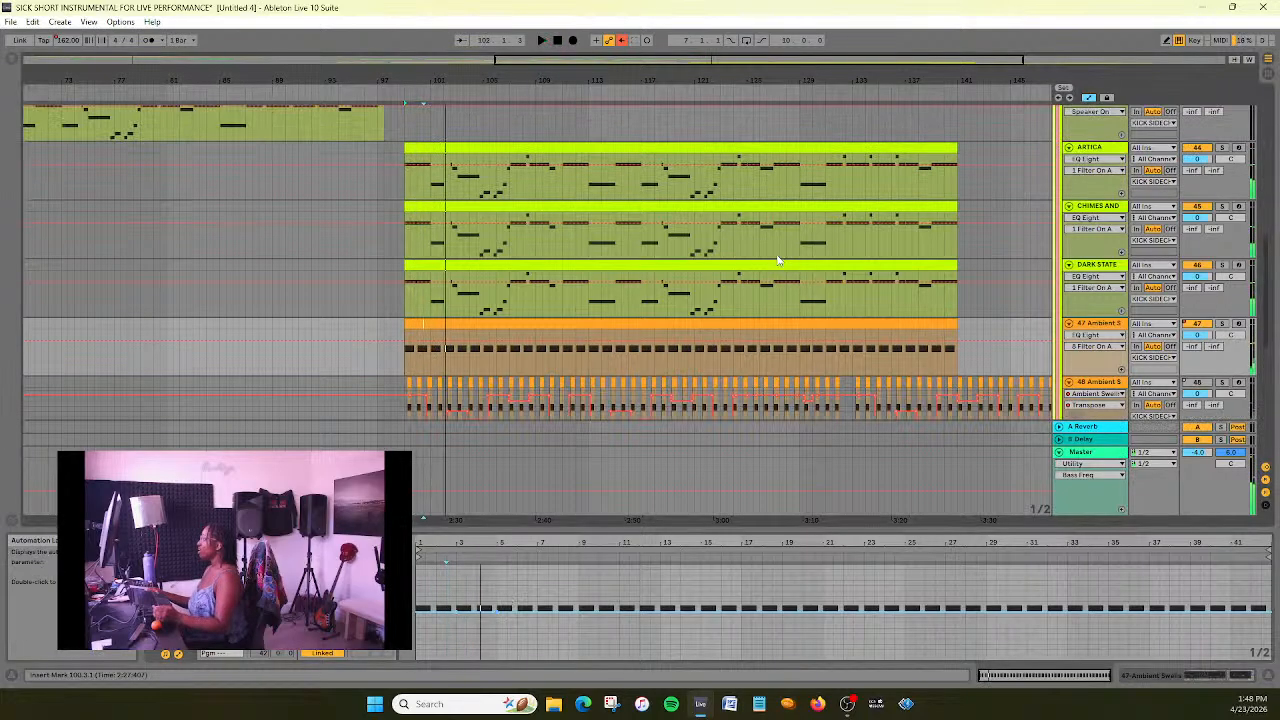
pyautogui.click(1105, 265)
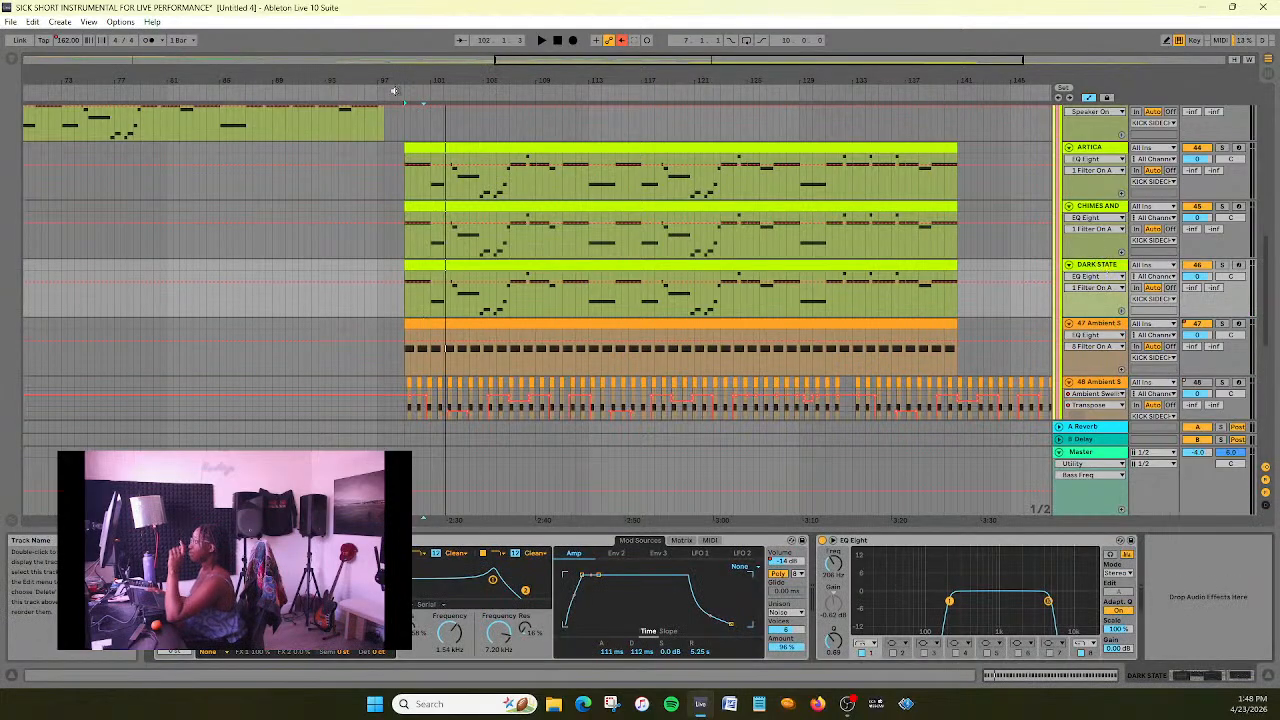
pyautogui.click(401, 95)
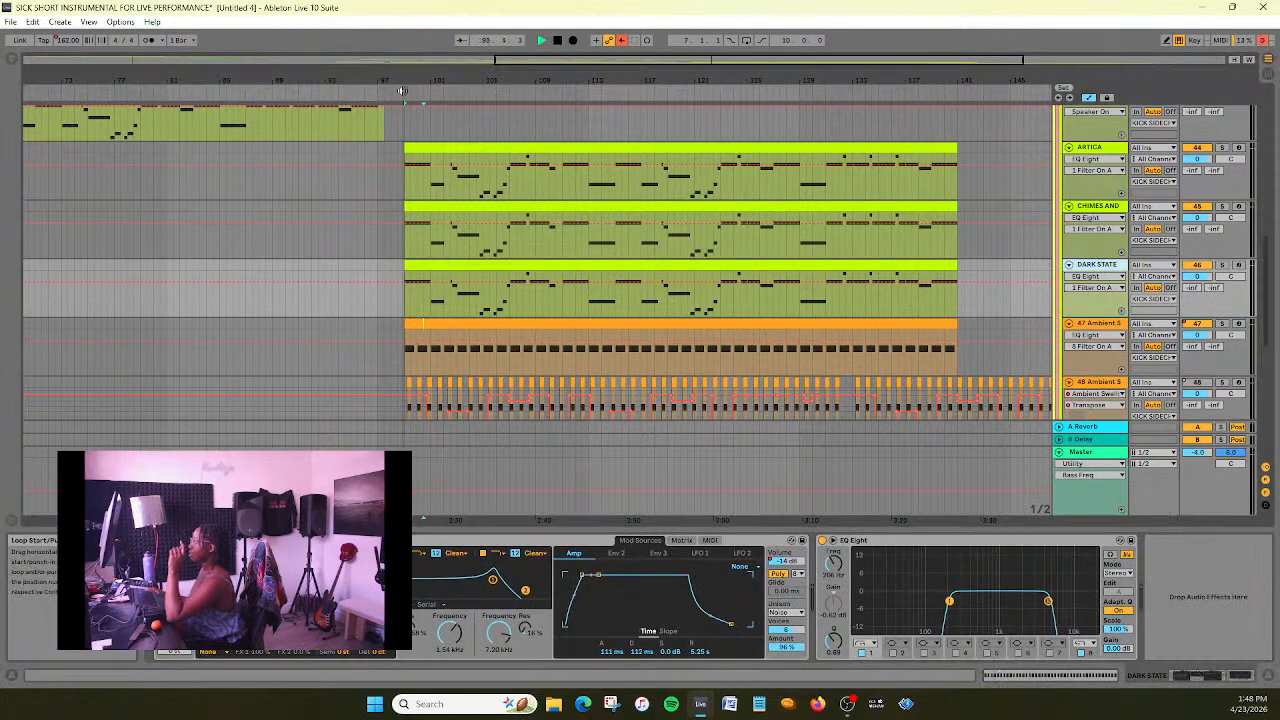
pyautogui.click(1221, 265)
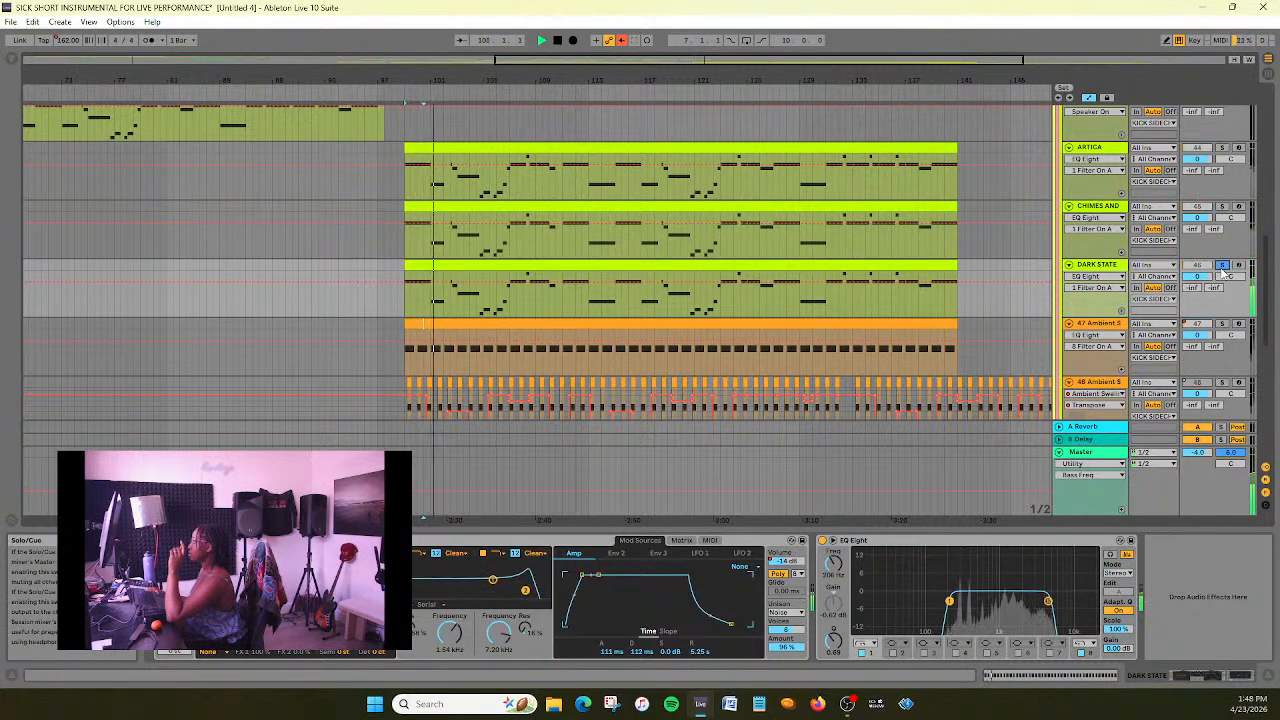
pyautogui.click(1221, 265)
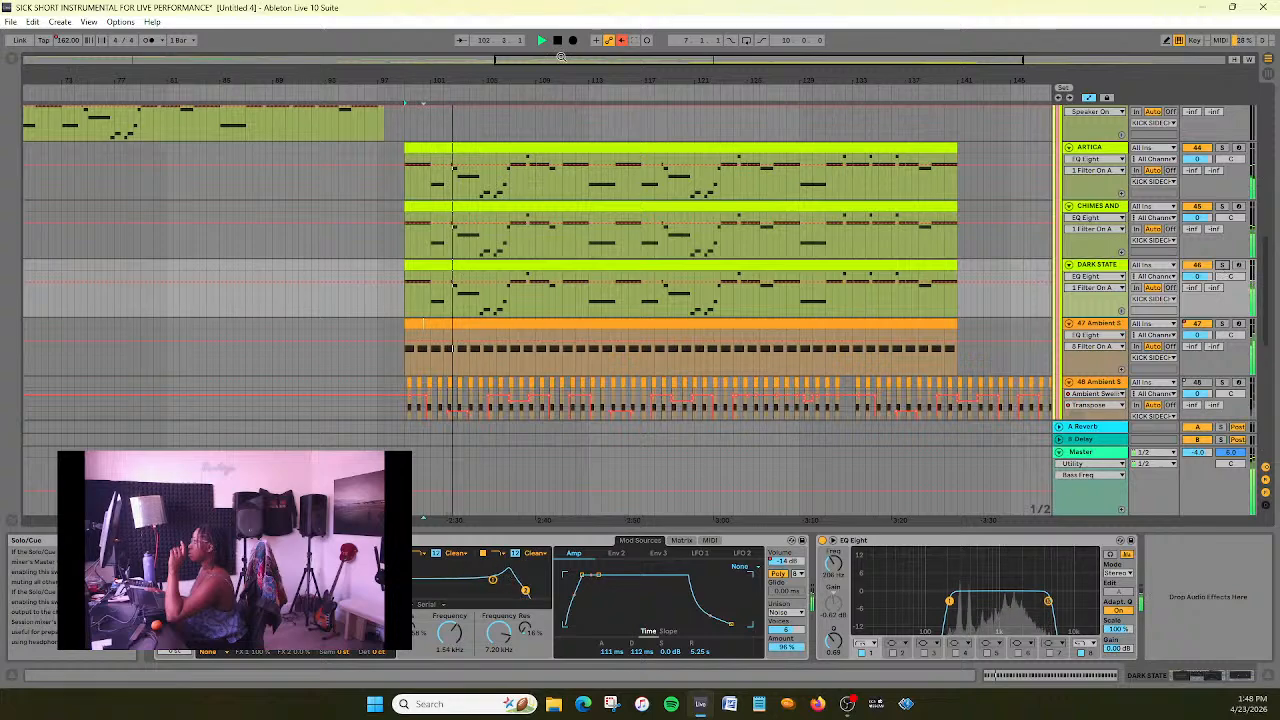
# - Move the DARK STATE track below the two Ambient Swells tracks
pyautogui.moveTo(576, 60); pyautogui.dragTo(610, 49)
pyautogui.scroll(-2, 934, 287)
pyautogui.scroll(1, 937, 320)
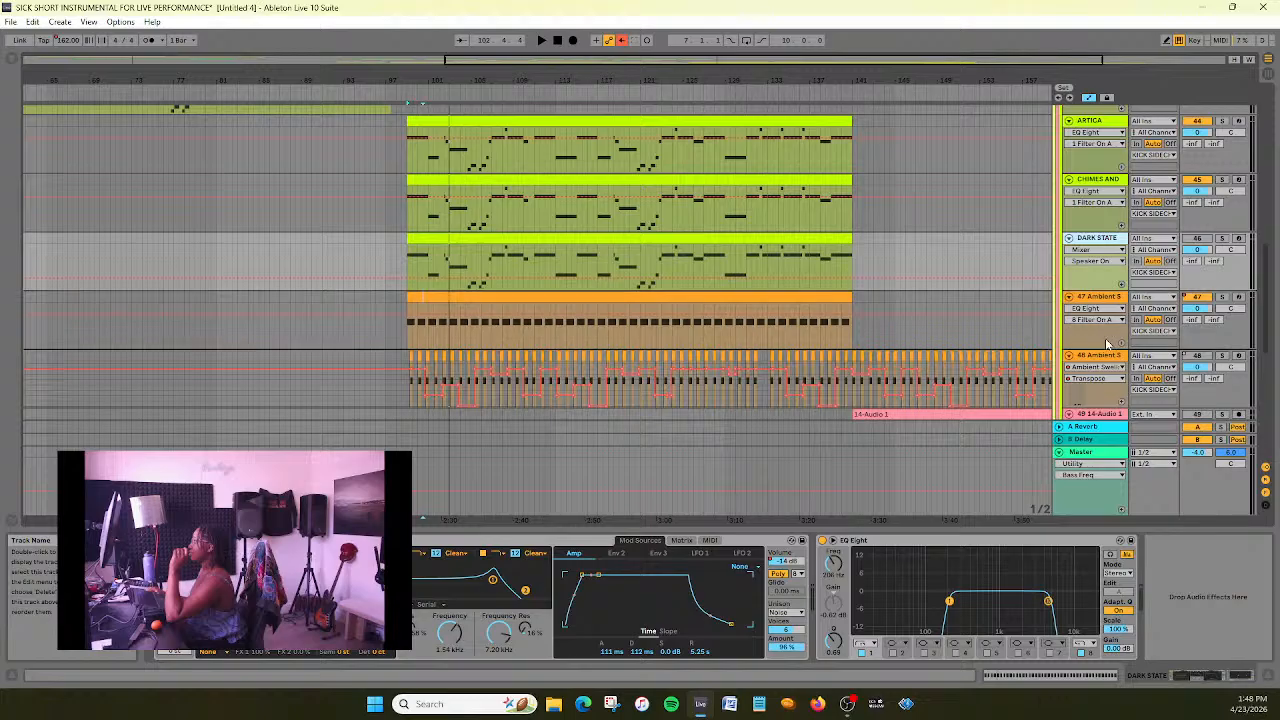
pyautogui.moveTo(1105, 338); pyautogui.dragTo(1096, 310)
pyautogui.scroll(-5, 880, 302)
pyautogui.scroll(3, 880, 302)
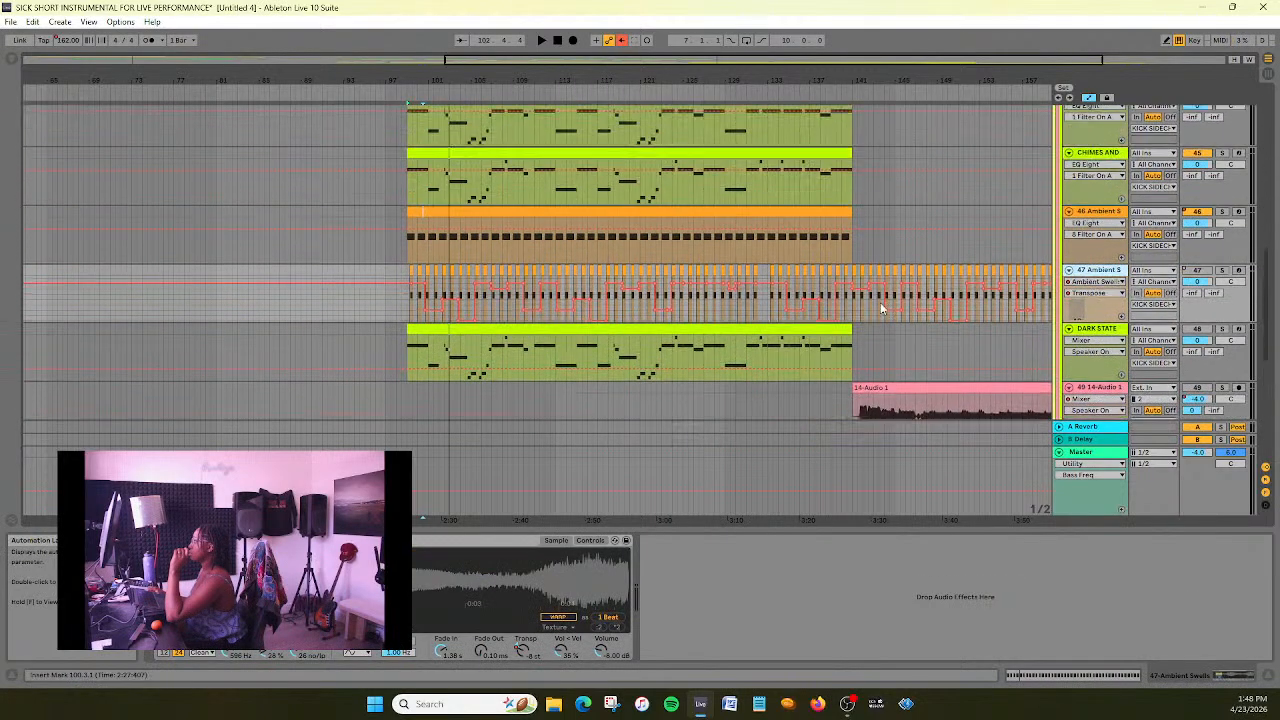
pyautogui.scroll(2, 863, 365)
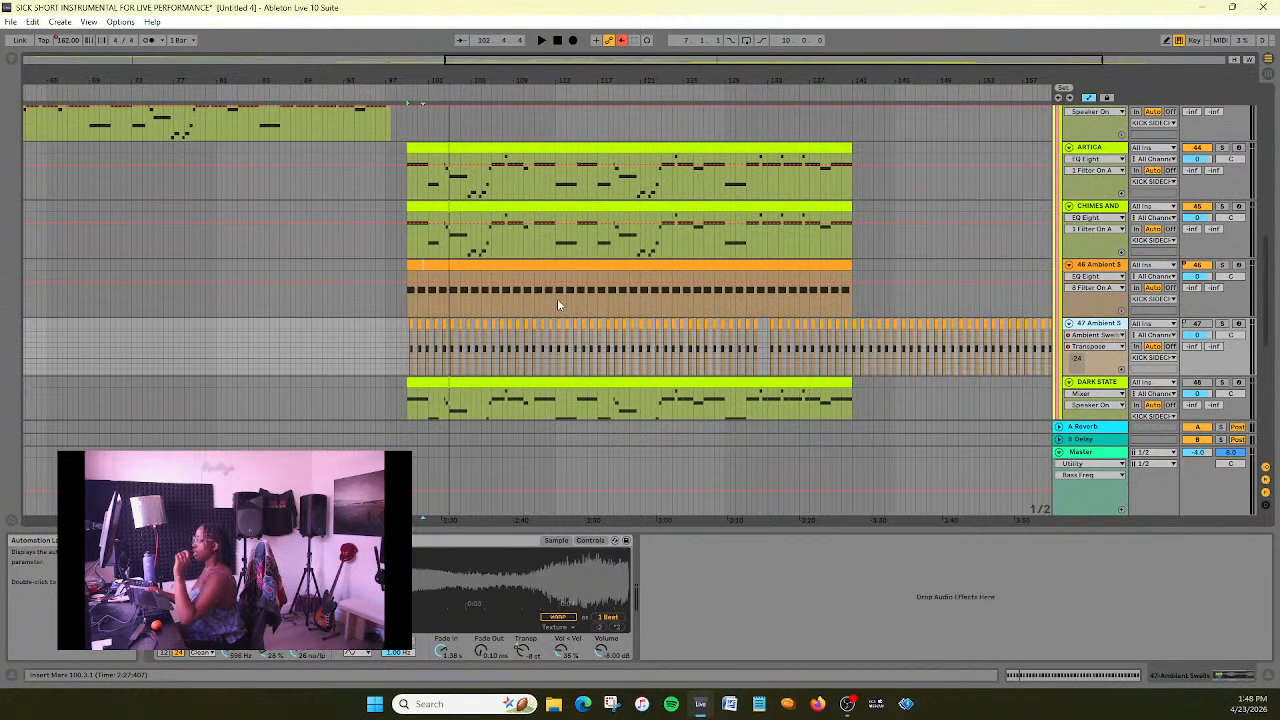
# - Open the 46 Ambient Swells clip, play the section's start and drop the clip's transposition envelope to -3 st from clip bar 3
pyautogui.click(497, 268)
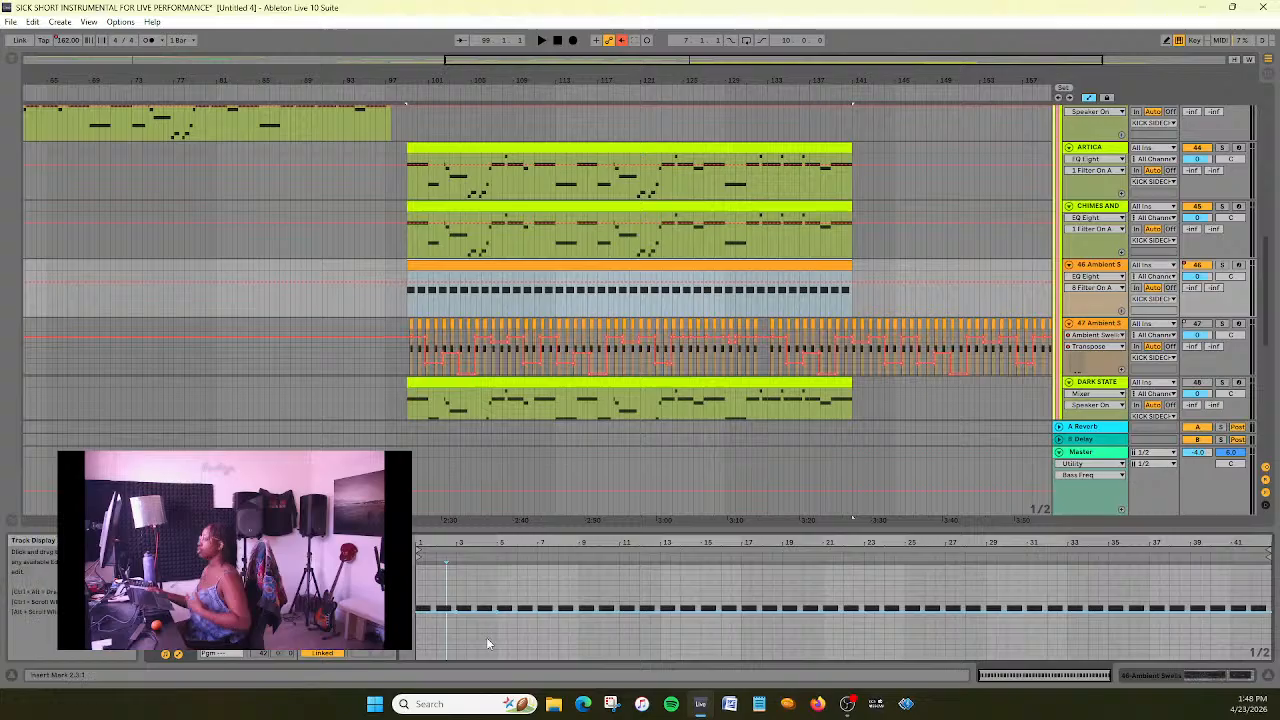
pyautogui.click(395, 92)
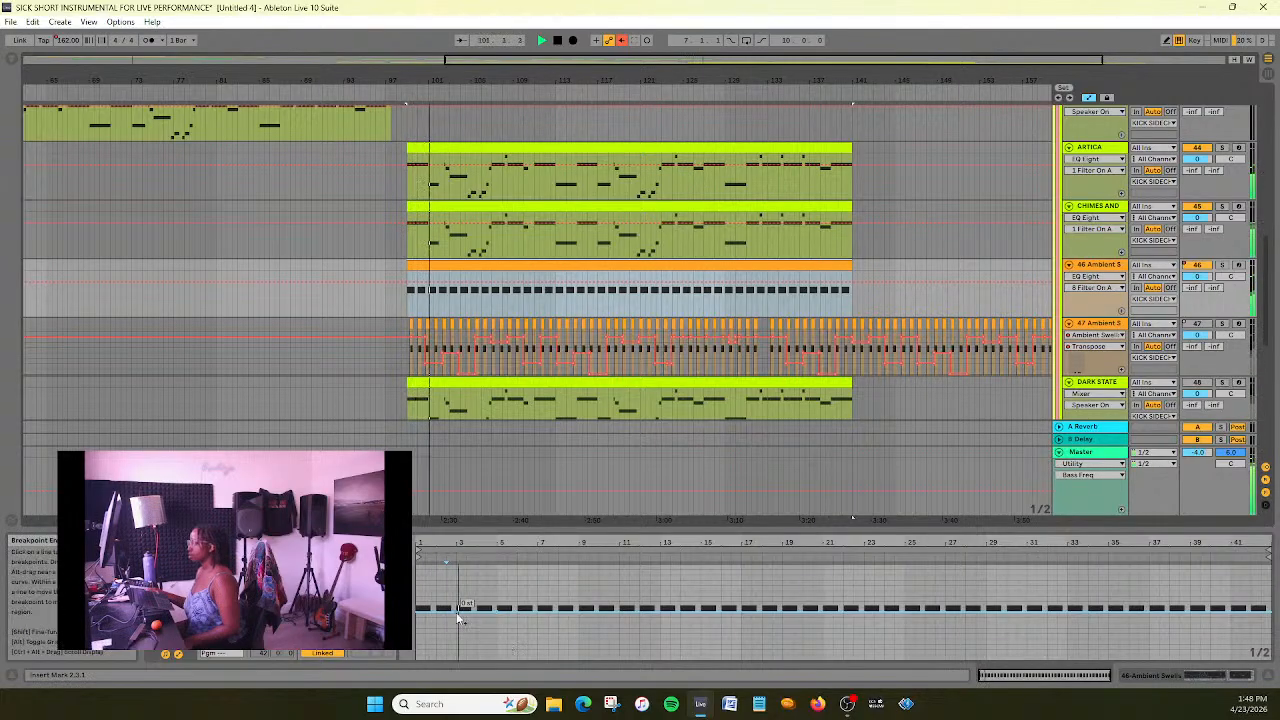
pyautogui.press('space')
pyautogui.moveTo(464, 614)
pyautogui.mouseDown()
pyautogui.moveTo(497, 628)
pyautogui.moveTo(457, 635)
pyautogui.mouseUp()
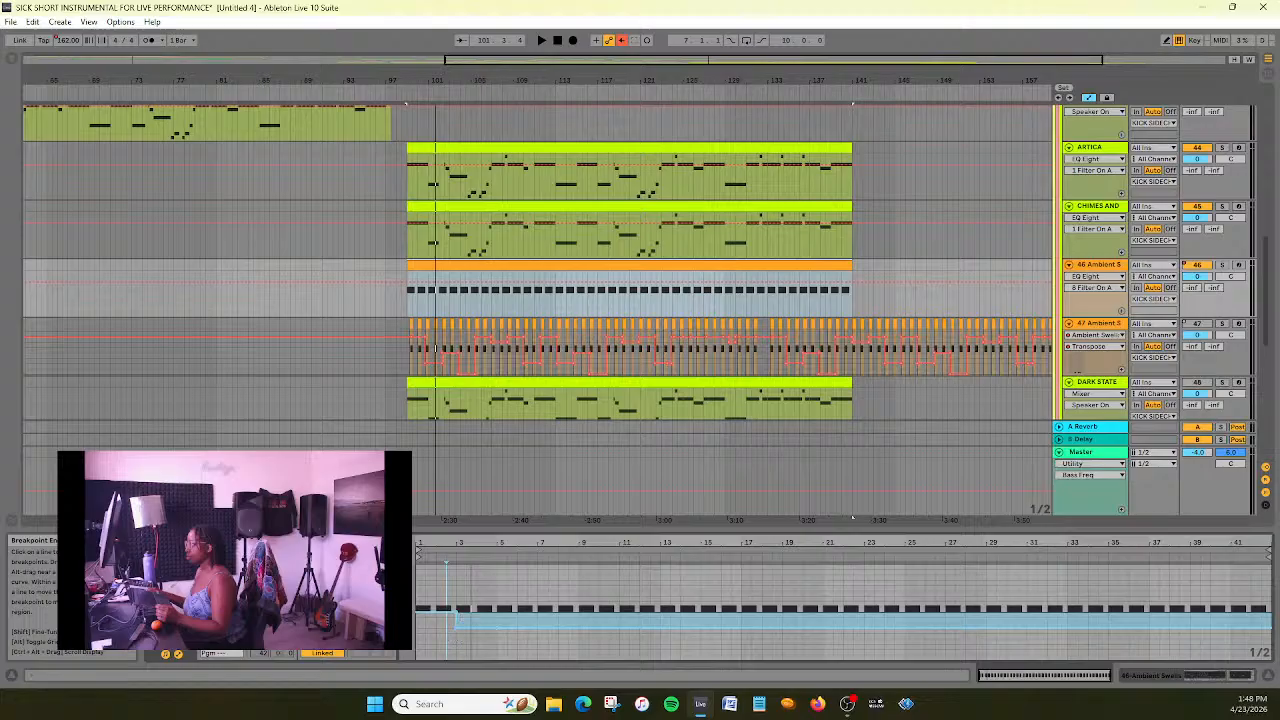
# - Lower the transposition envelope from clip bar 3 a few semitones further, replaying the passage to check the pitch
pyautogui.press('space')
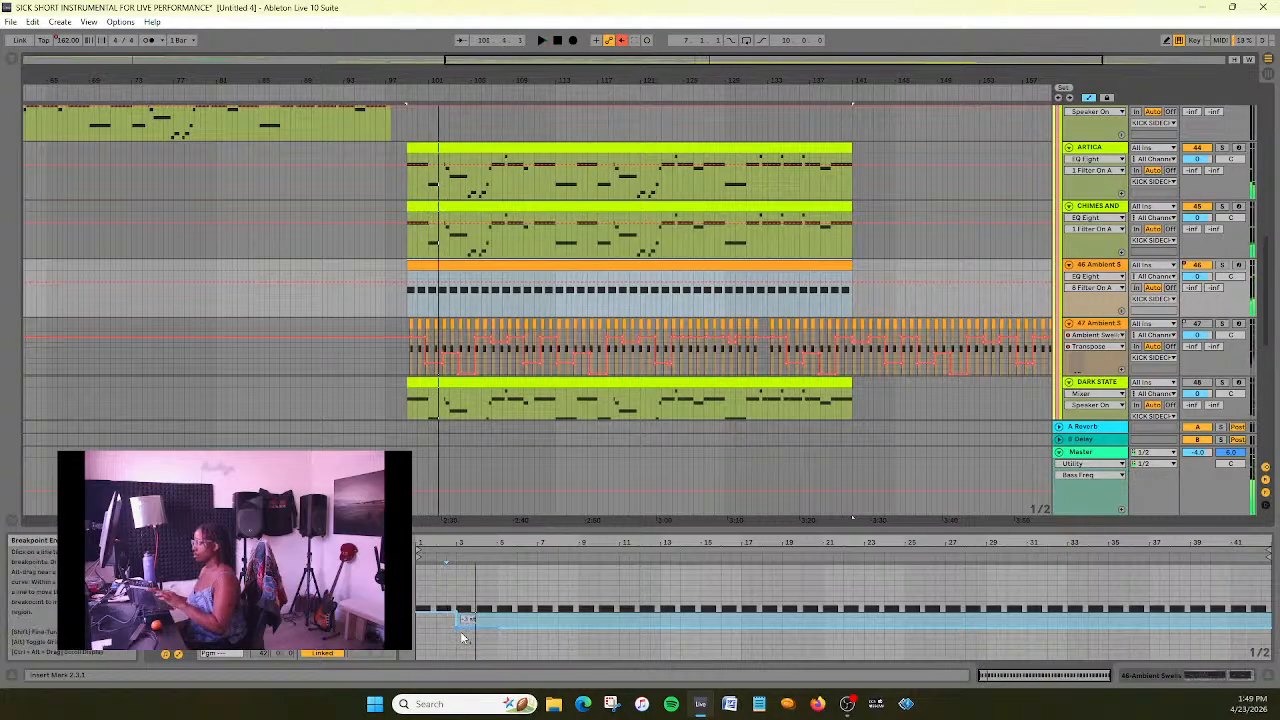
pyautogui.moveTo(458, 628); pyautogui.dragTo(458, 633)
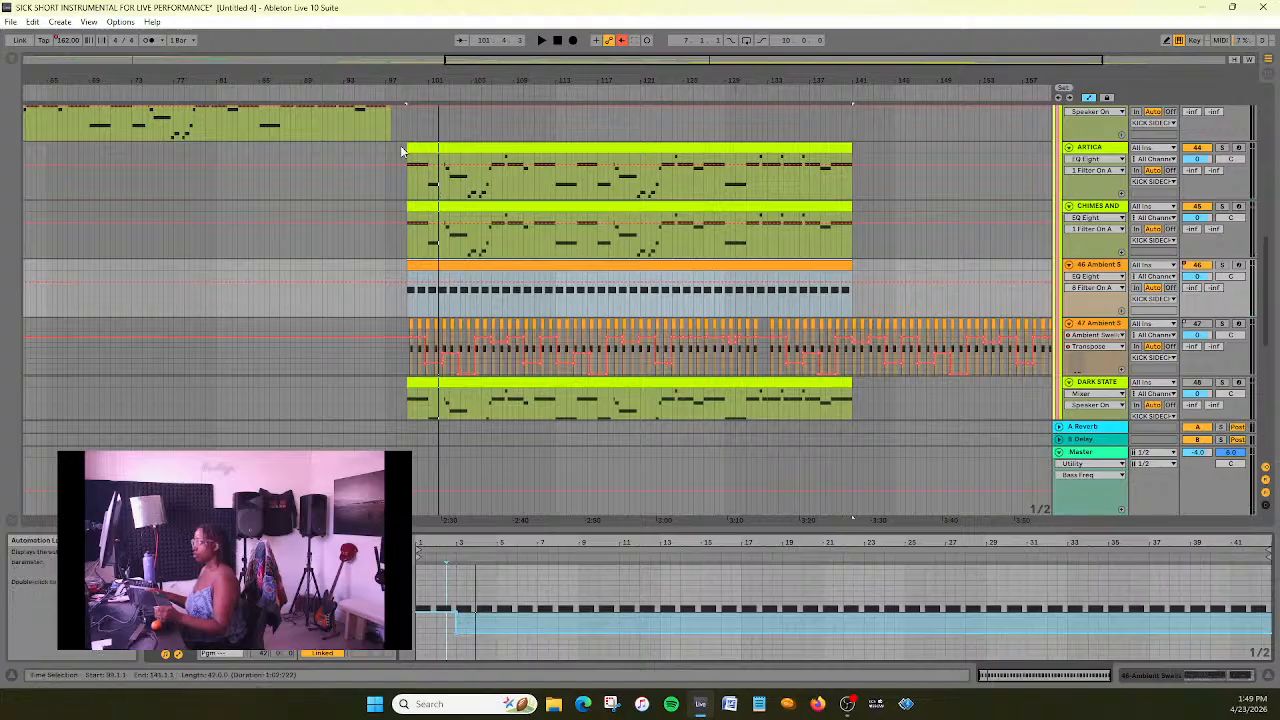
pyautogui.press('space')
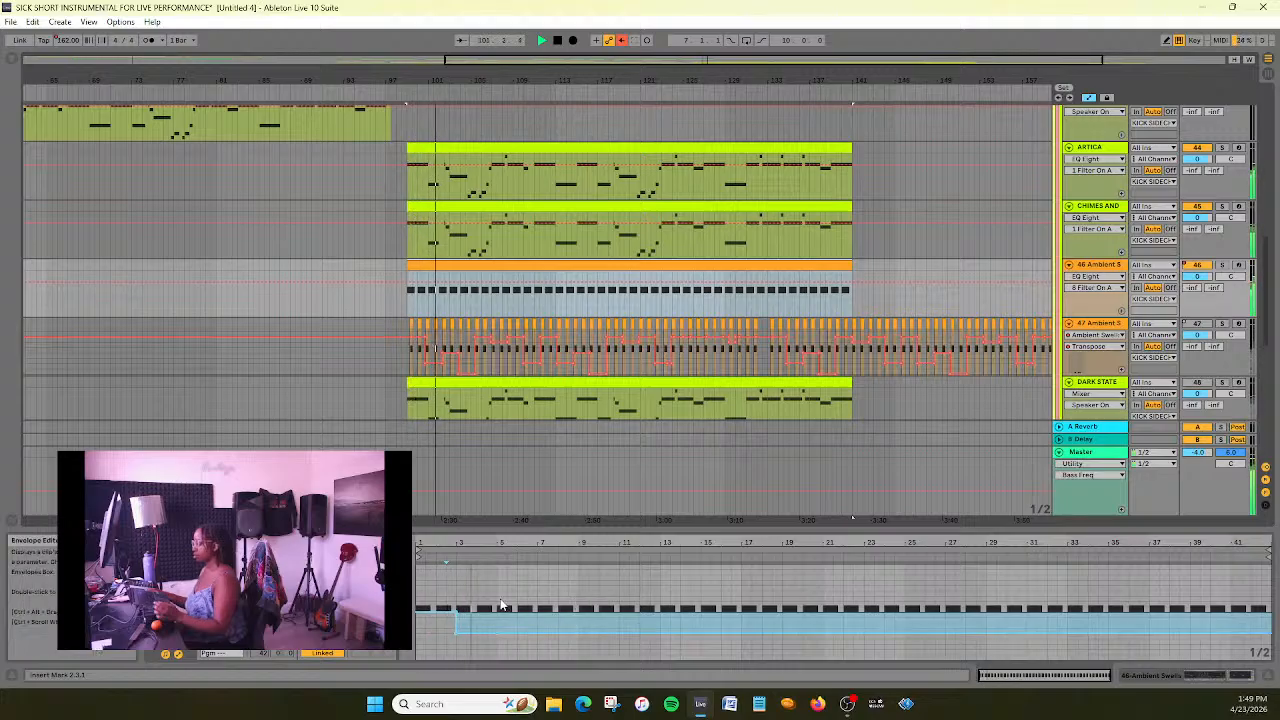
pyautogui.press('space')
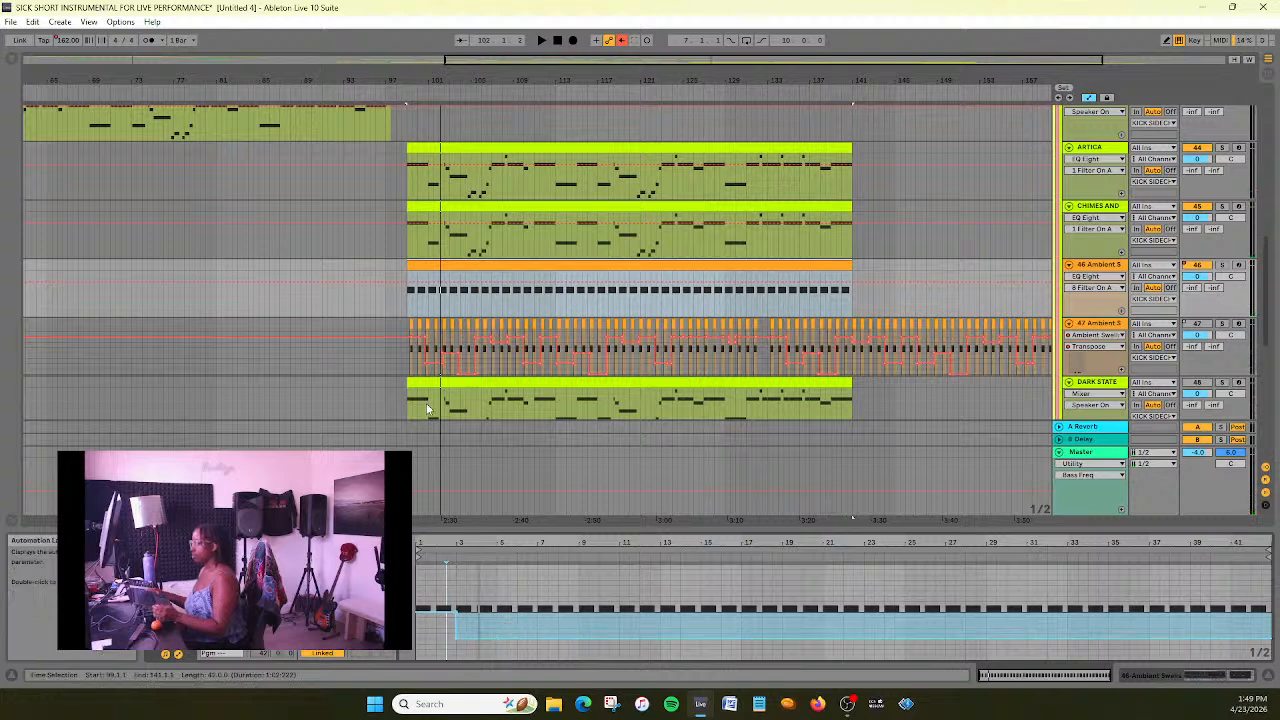
# - Raise the Ambient Swells transposition envelope to -3 st from clip bar 5 and audition the change from about bar 97
pyautogui.click(389, 79)
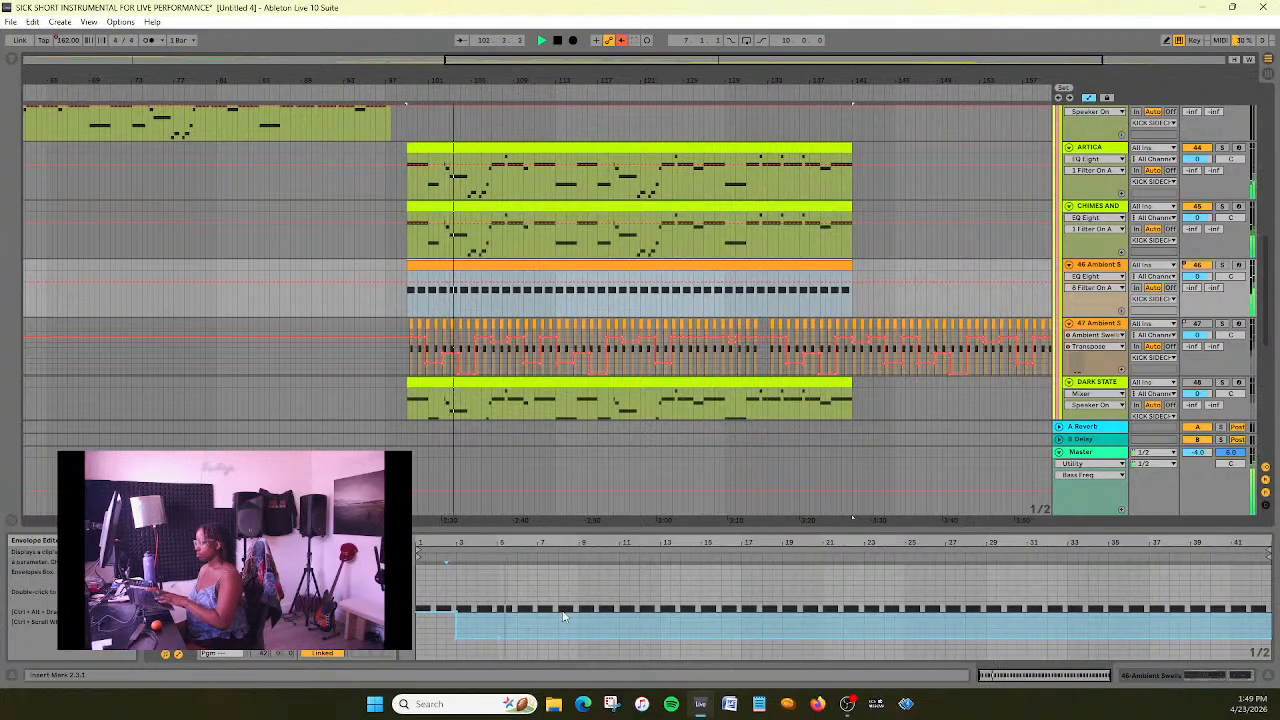
pyautogui.moveTo(509, 643); pyautogui.dragTo(509, 620)
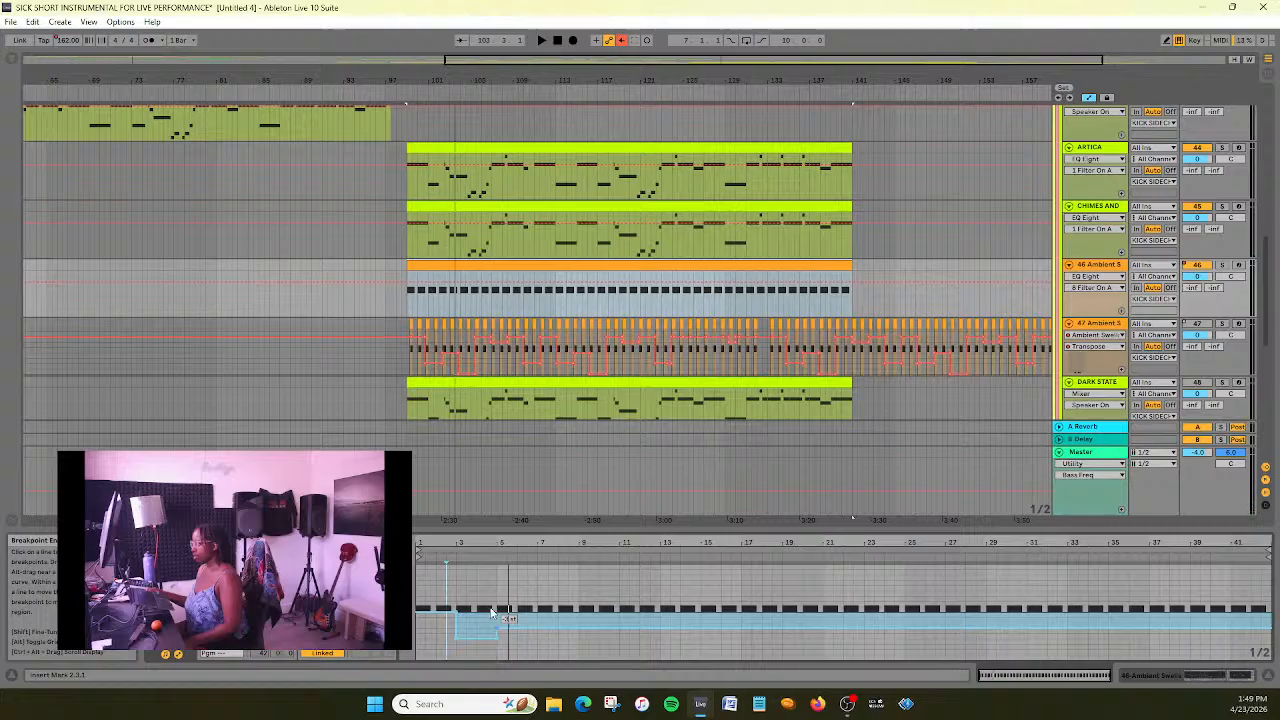
pyautogui.press('space')
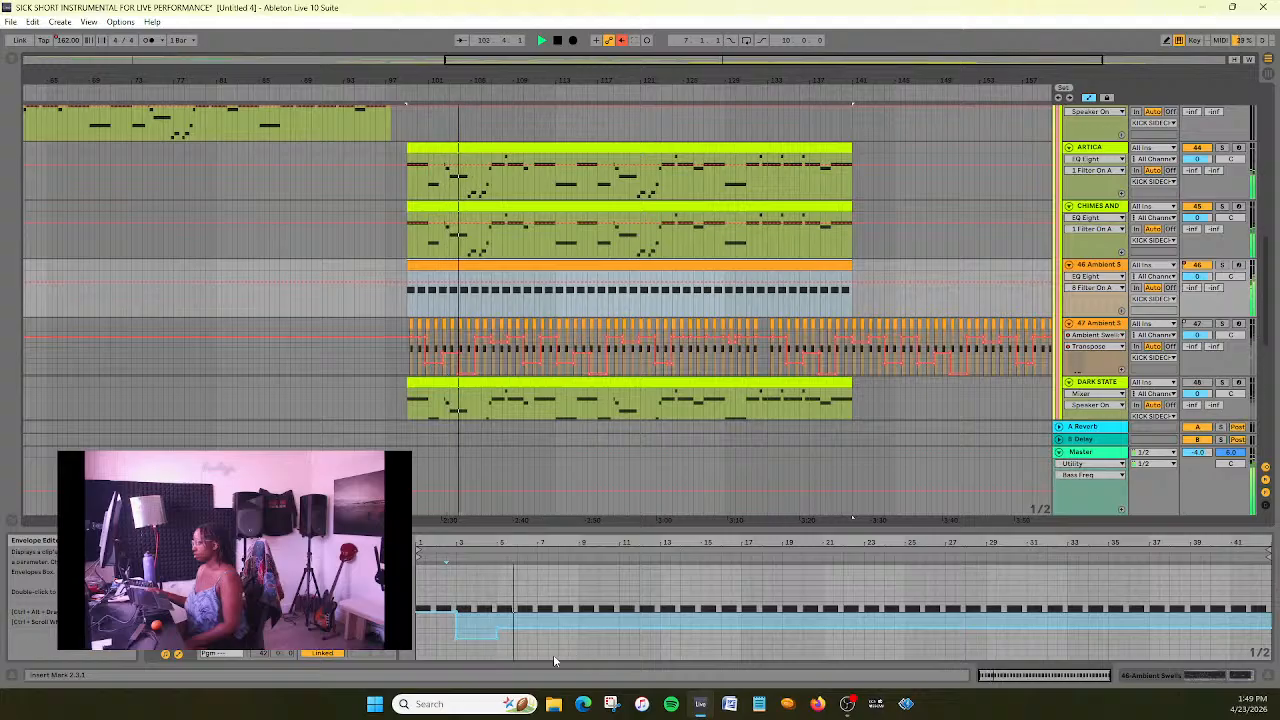
pyautogui.press('space')
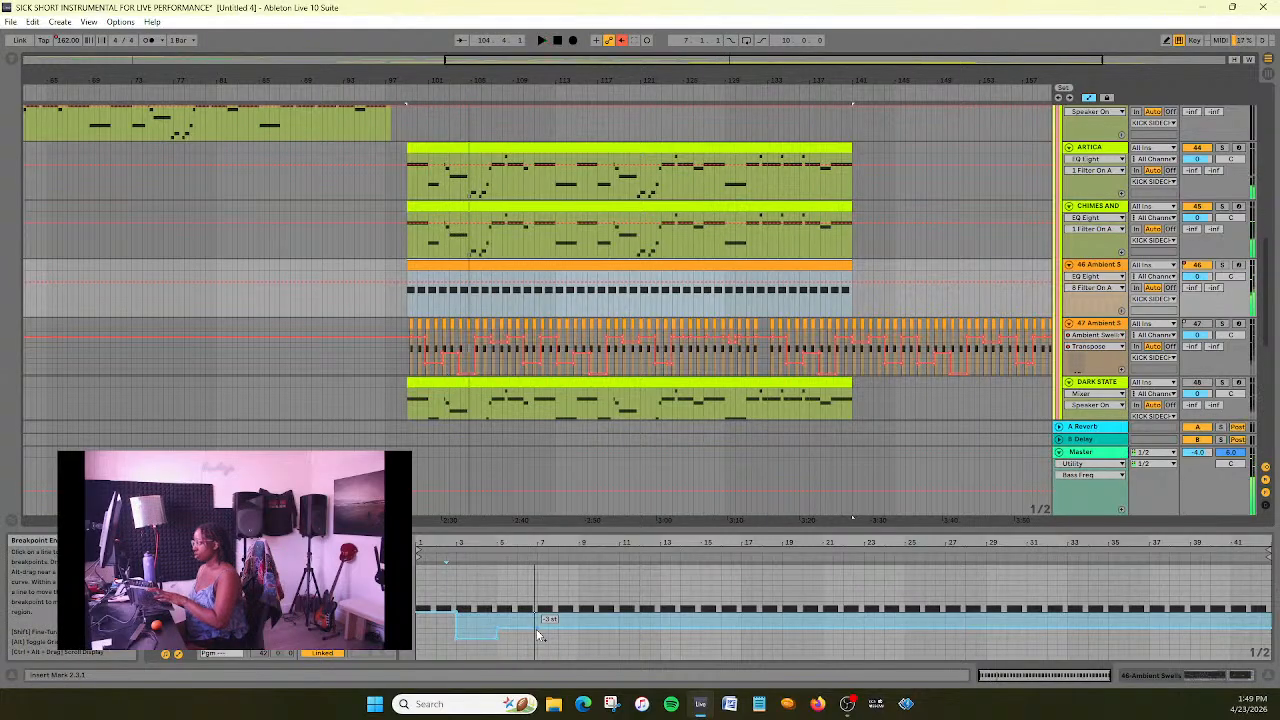
# - Lower the transposition envelope to -6 st from clip bar 7 and return it to 0 st from clip bar 9
pyautogui.moveTo(537, 628); pyautogui.dragTo(537, 644)
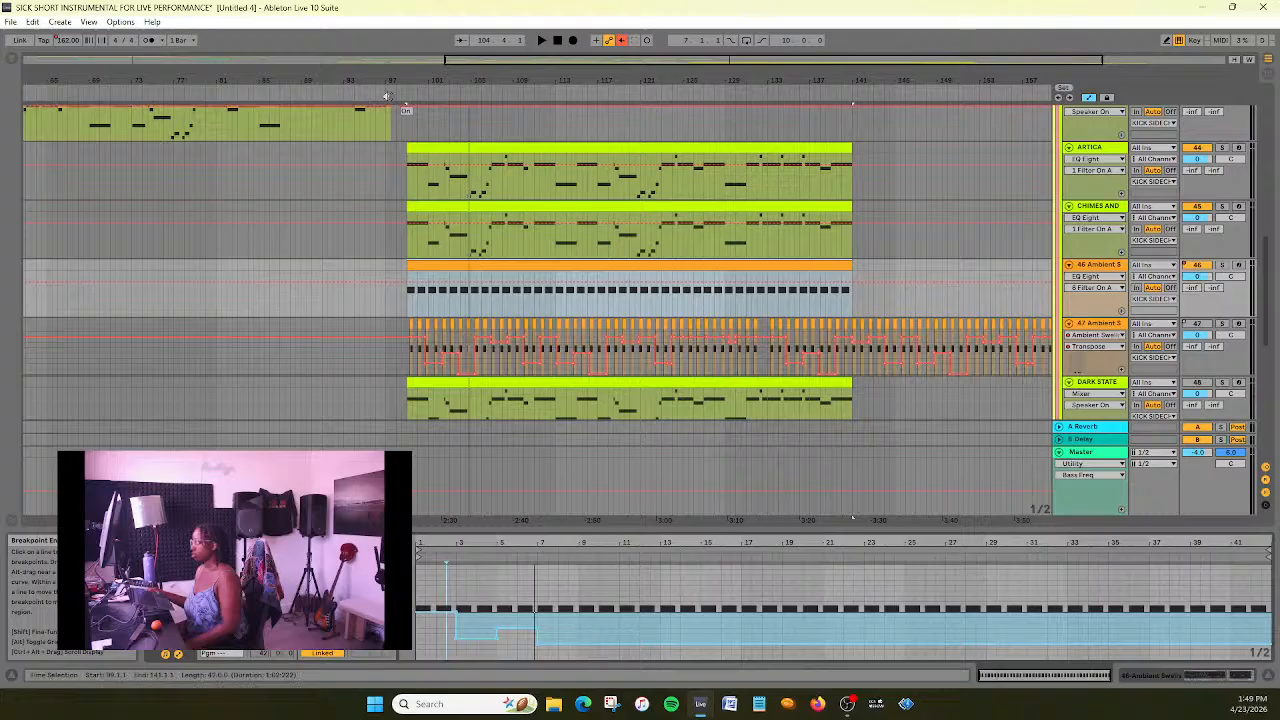
pyautogui.press('space')
pyautogui.click(579, 643)
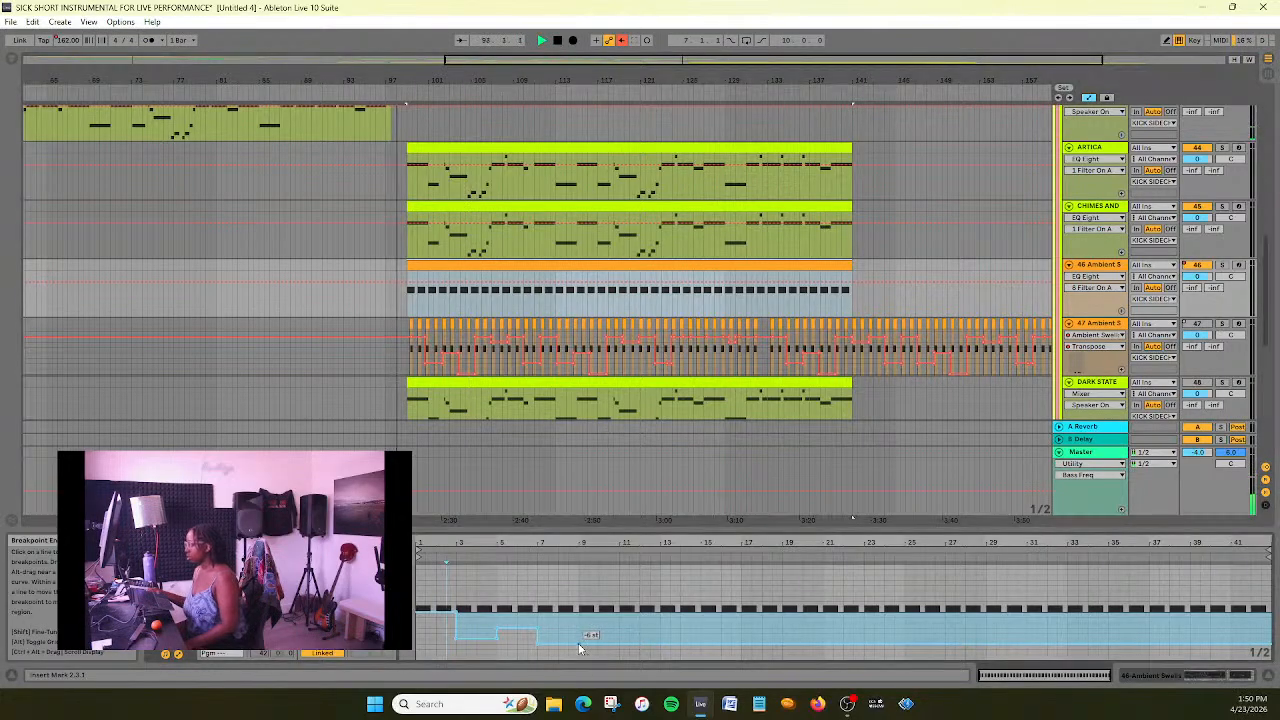
pyautogui.moveTo(586, 643); pyautogui.dragTo(577, 611)
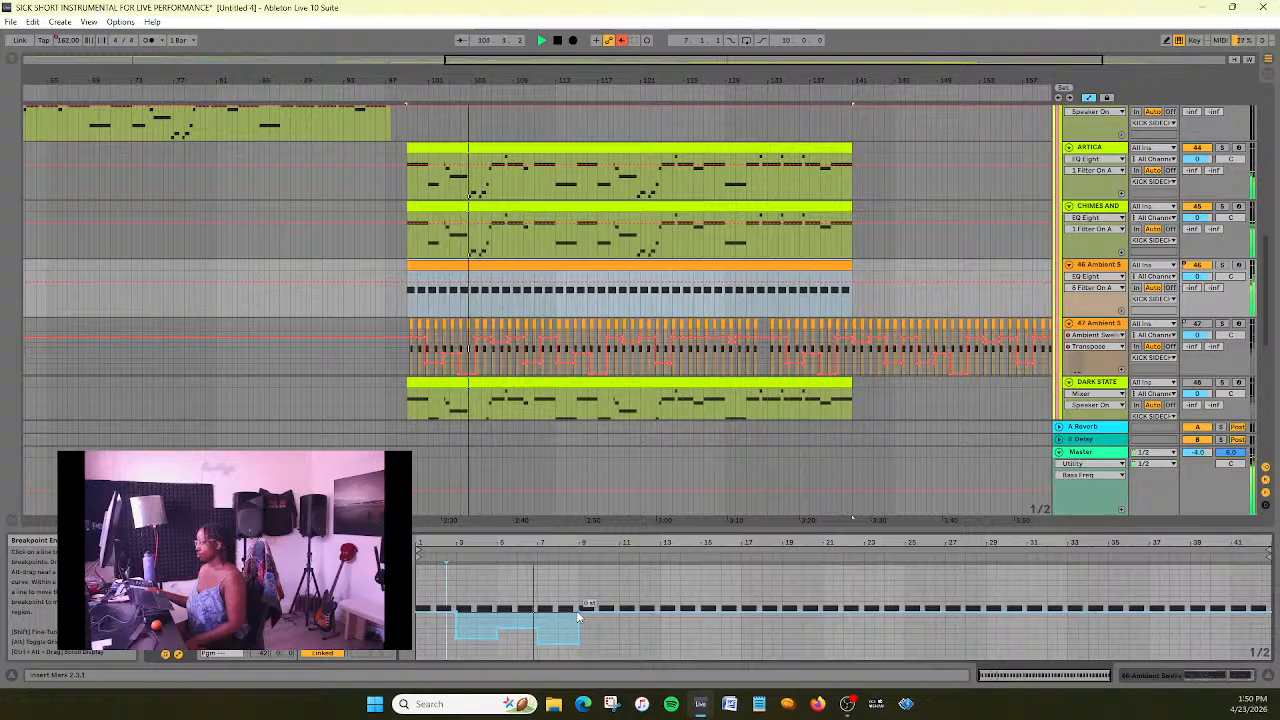
# - Lower the transposition segment between clip bars 7 and 9 slightly, keep it level, and replay from about bar 97
pyautogui.press('space')
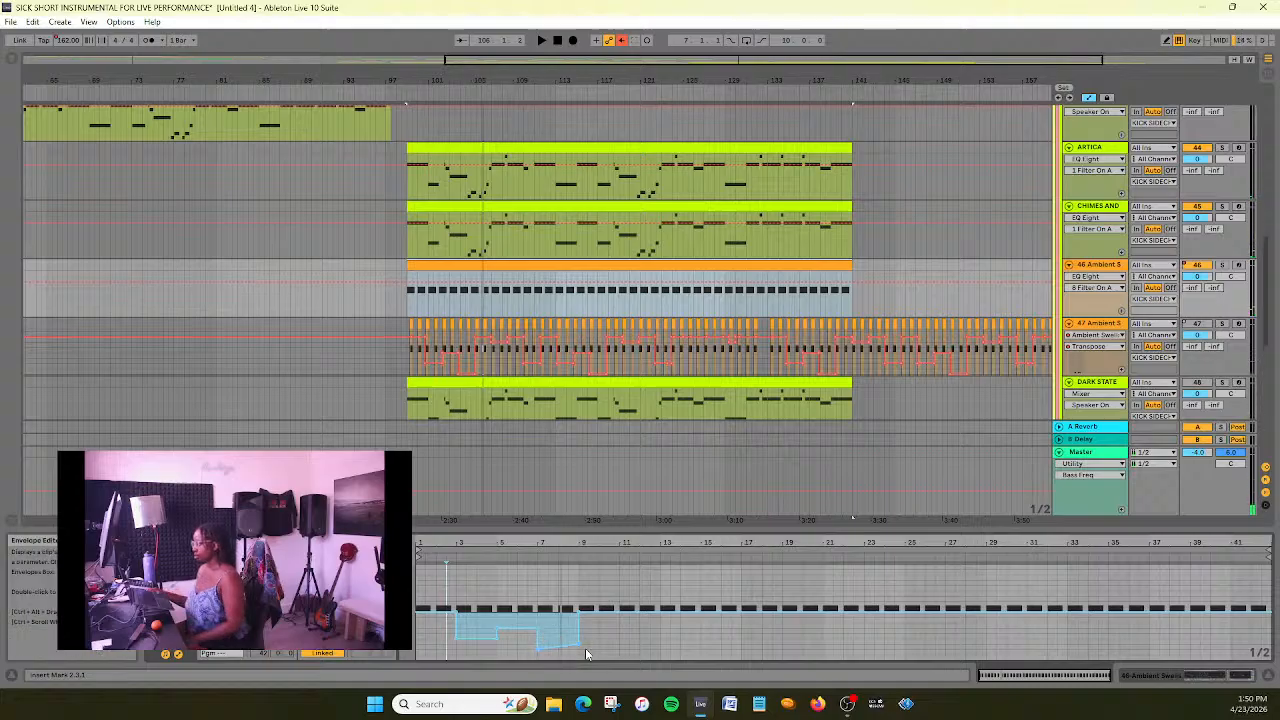
pyautogui.moveTo(579, 643); pyautogui.dragTo(579, 650)
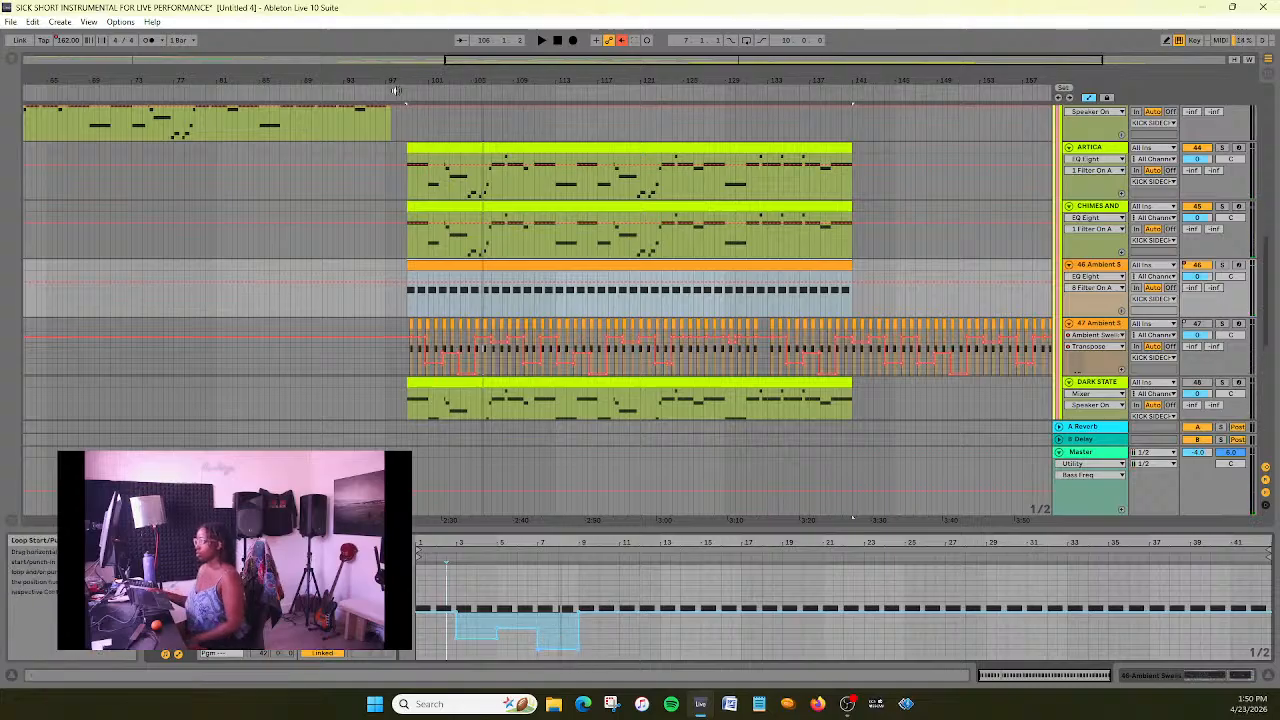
pyautogui.click(392, 78)
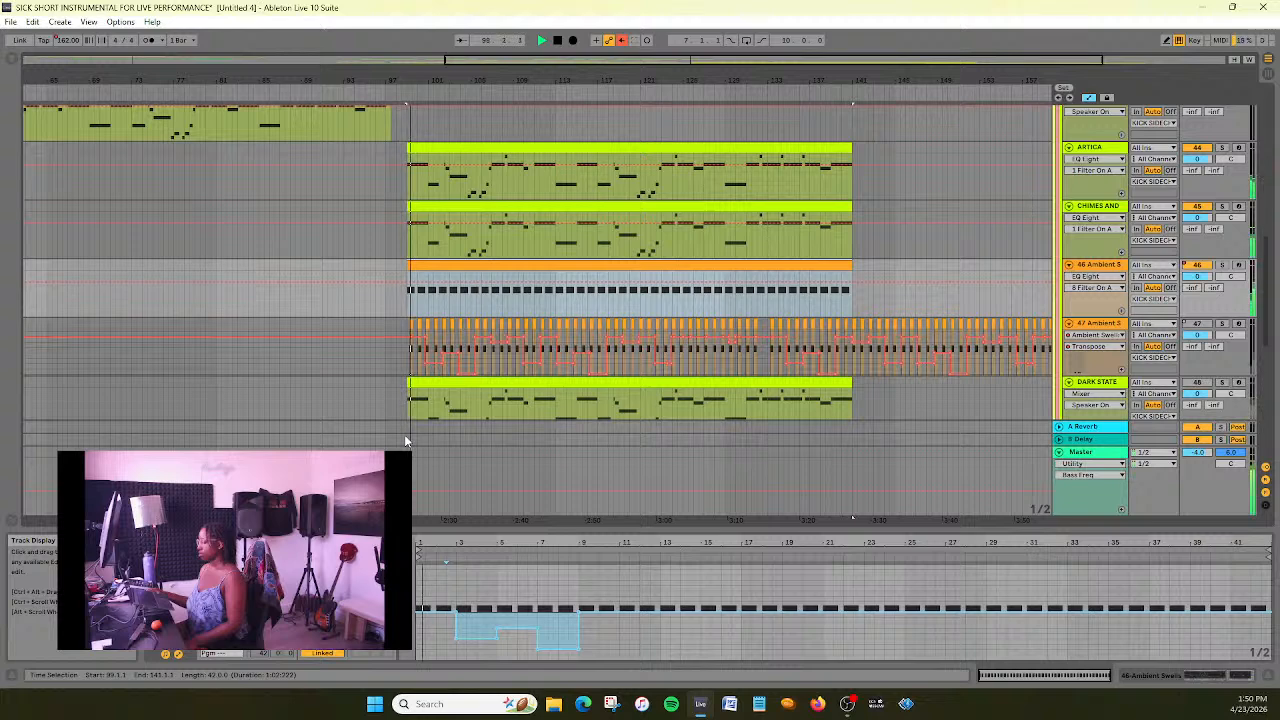
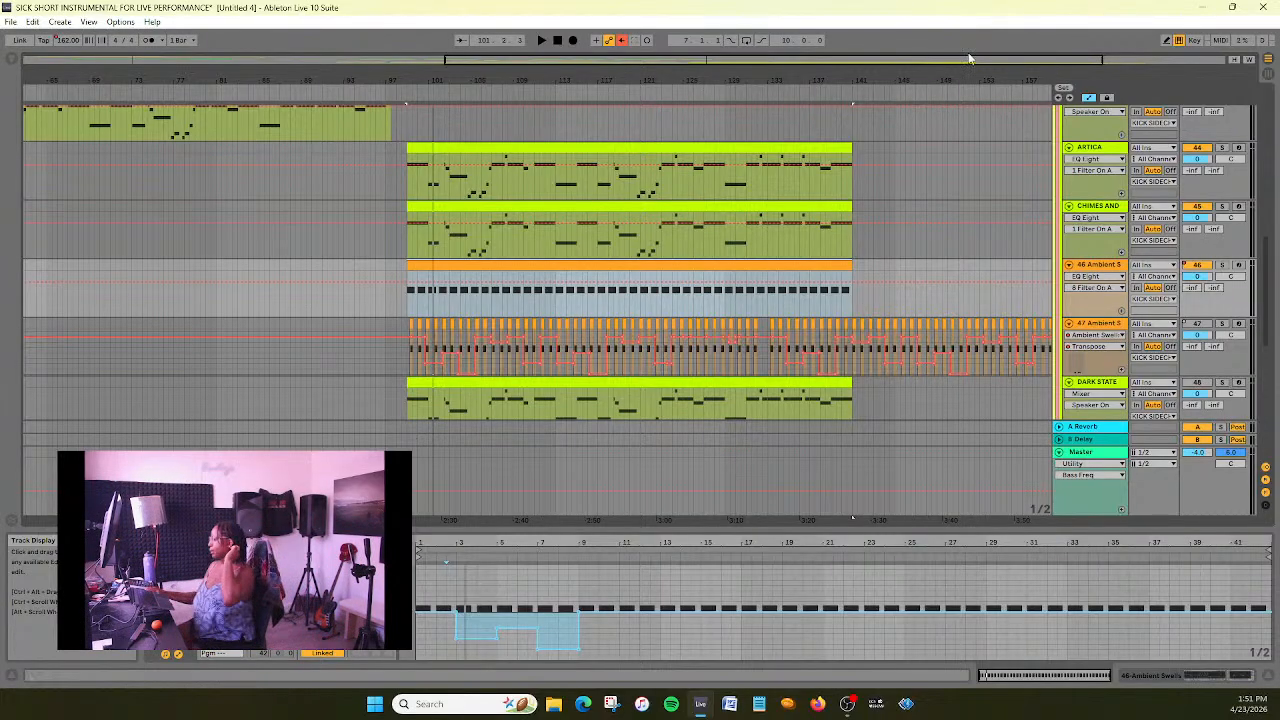
# - Shape the Ambient Swells clip's transpose envelope with a flat -1 st dip at bars 11–13 and a deeper dip at bars 15–17
pyautogui.press('space')
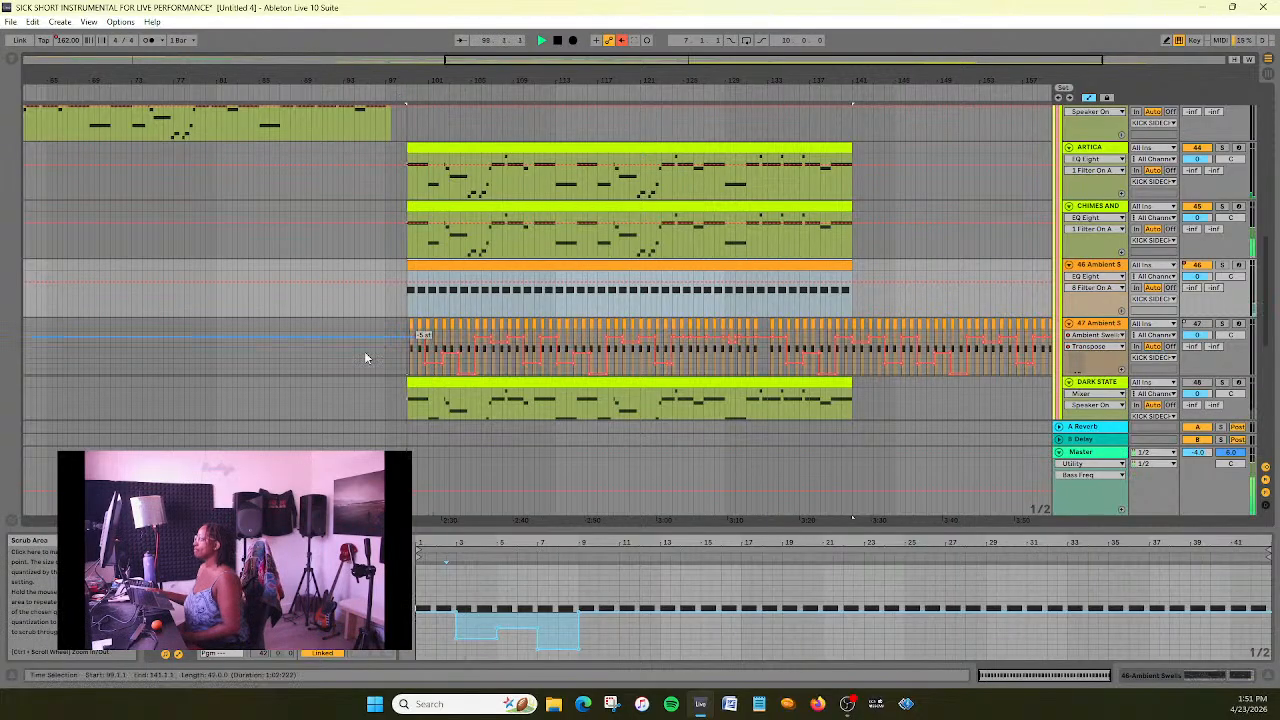
pyautogui.moveTo(492, 64); pyautogui.dragTo(548, 94)
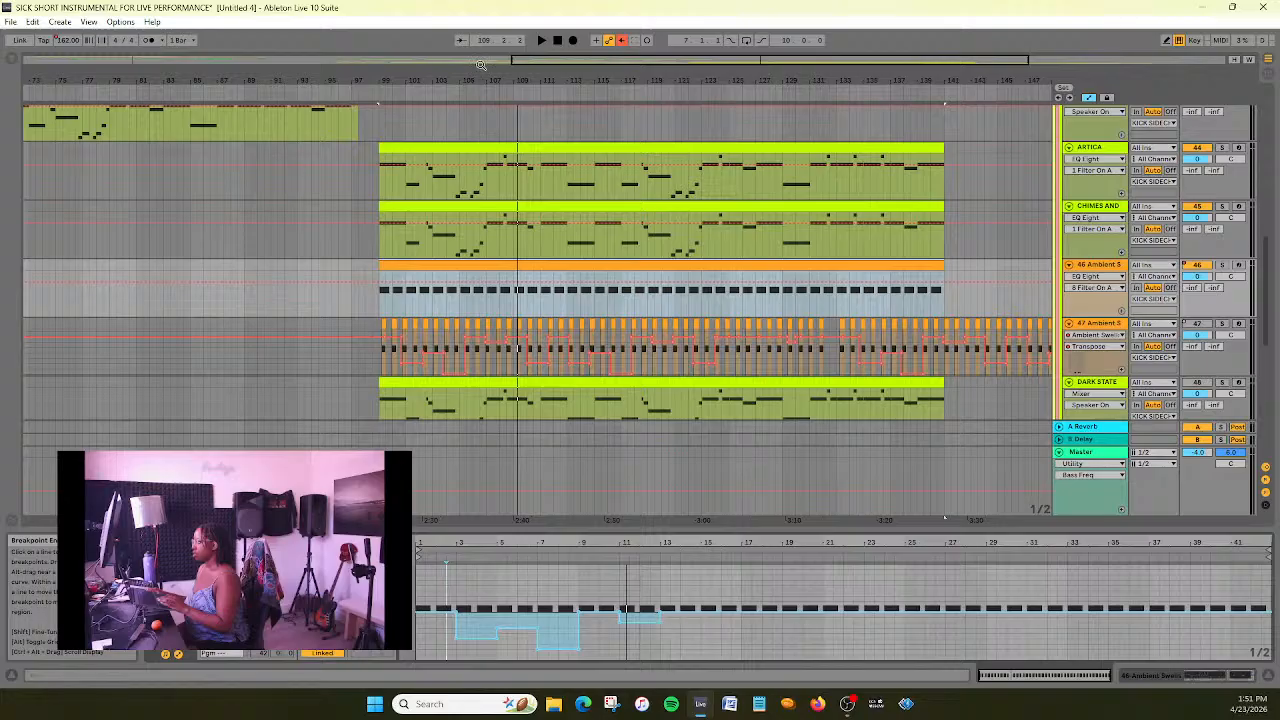
pyautogui.click(375, 94)
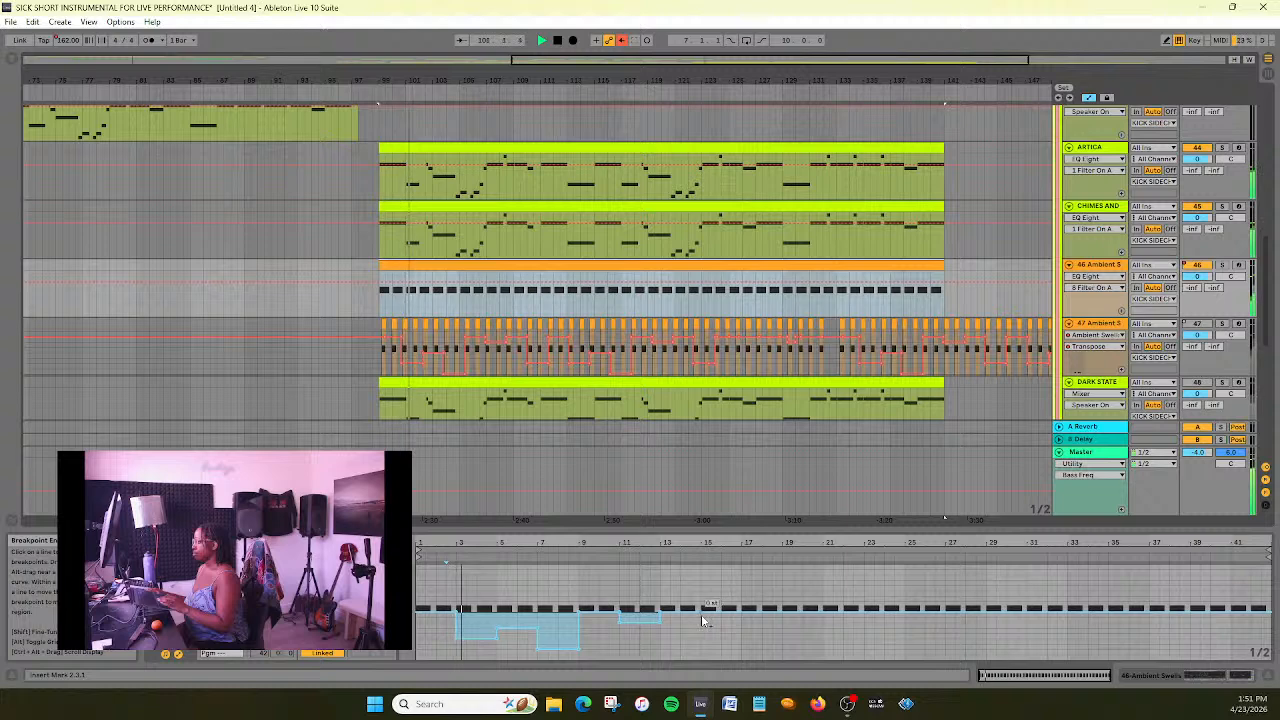
pyautogui.moveTo(713, 612); pyautogui.dragTo(744, 618)
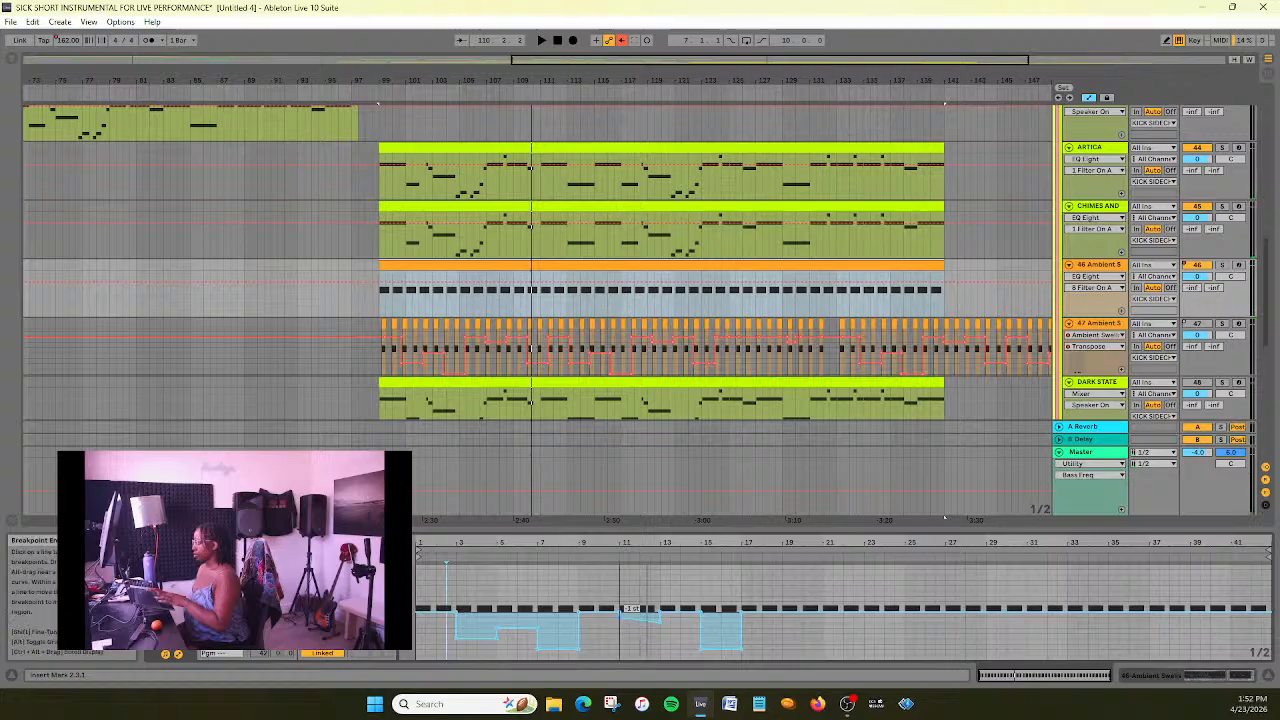
pyautogui.moveTo(662, 622); pyautogui.dragTo(662, 608)
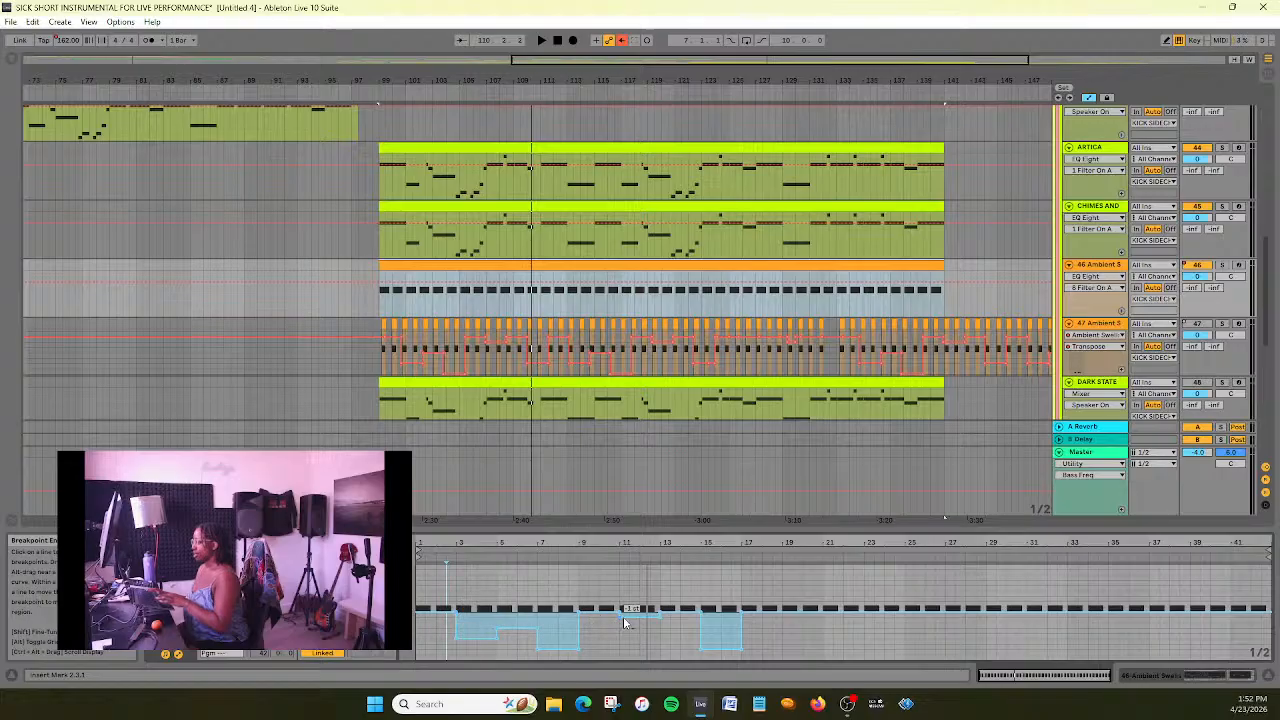
# - Audition the section and raise the transpose envelope's bars 15–17 dip to the level of the bars 3–5 dip
pyautogui.click(372, 91)
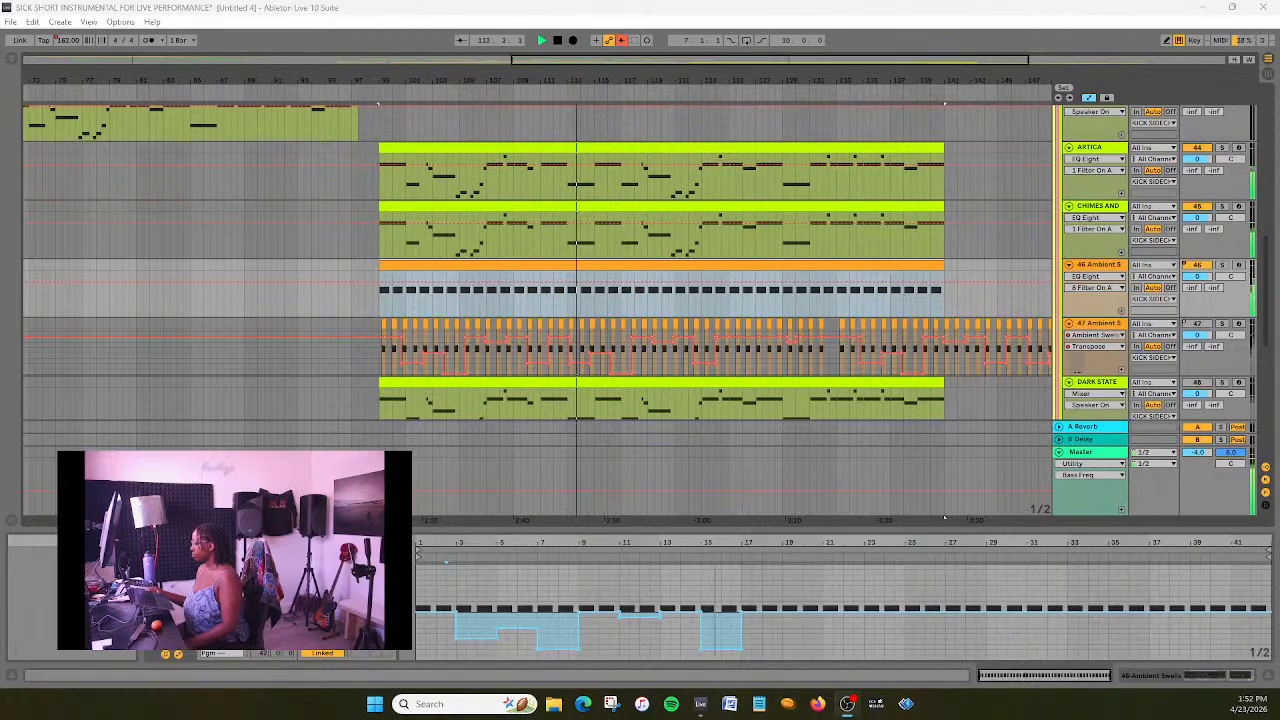
pyautogui.press('space')
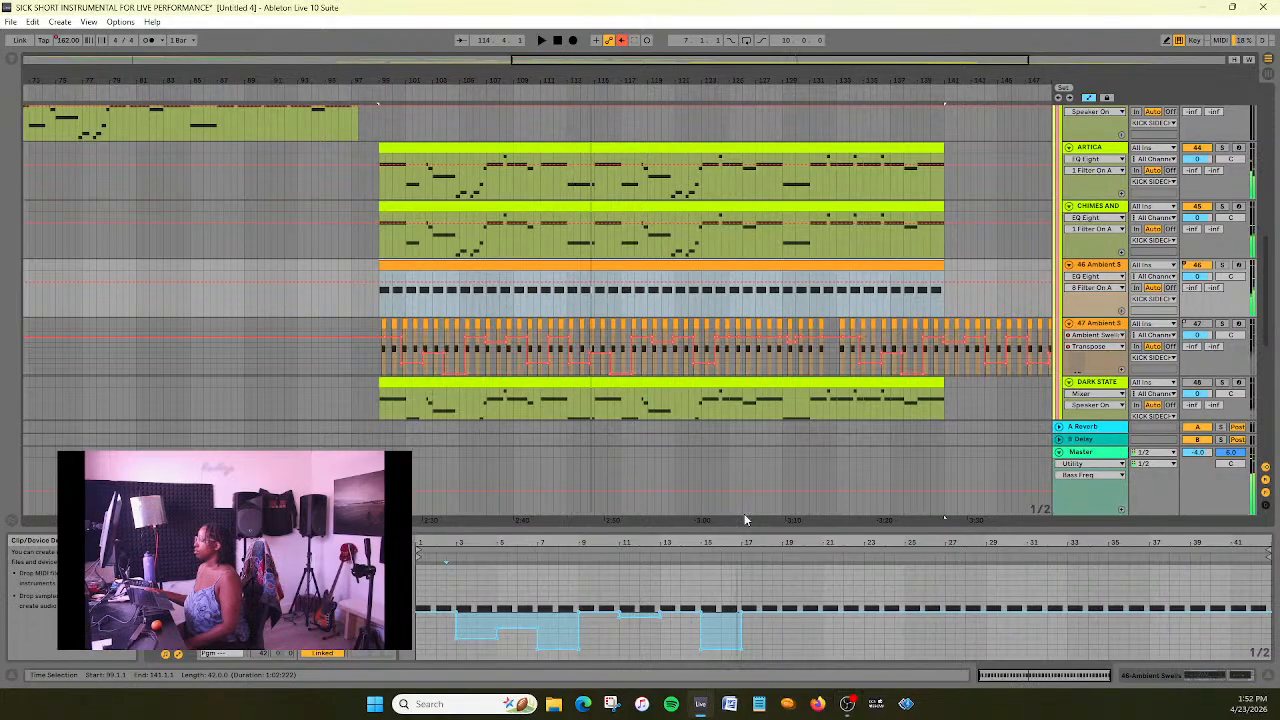
pyautogui.hotkey('alt', 'Tab')
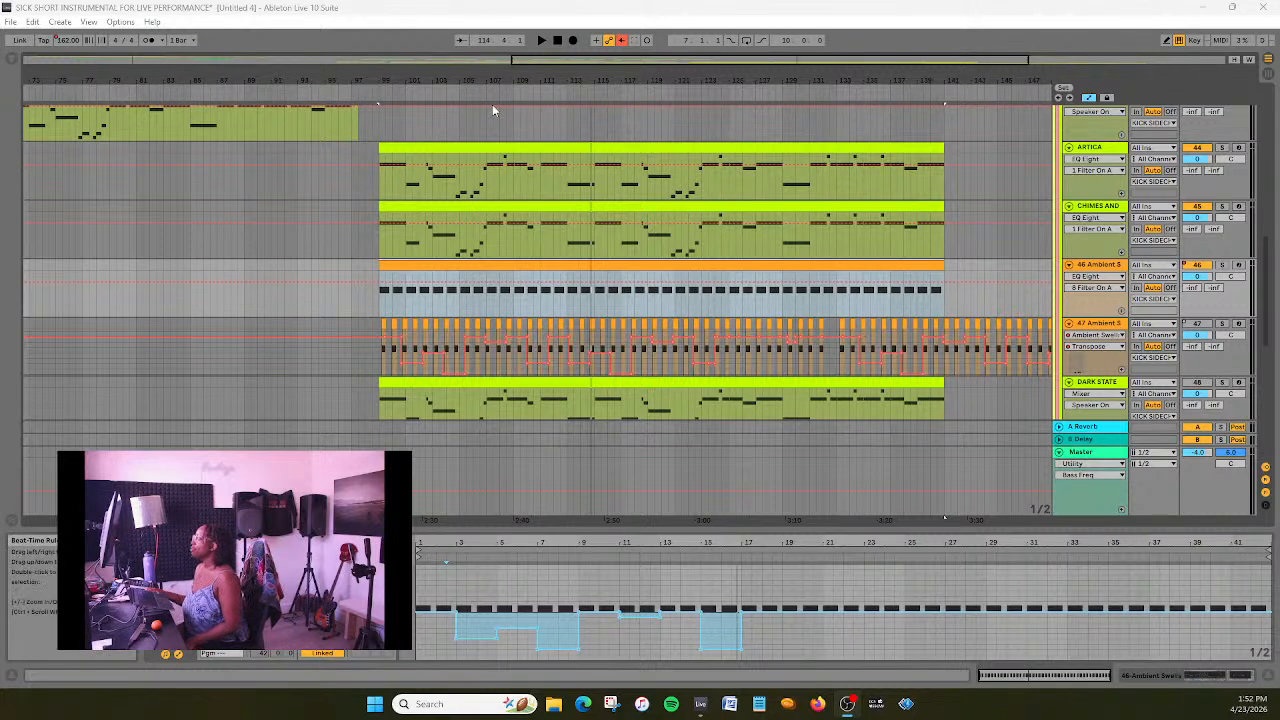
pyautogui.click(449, 88)
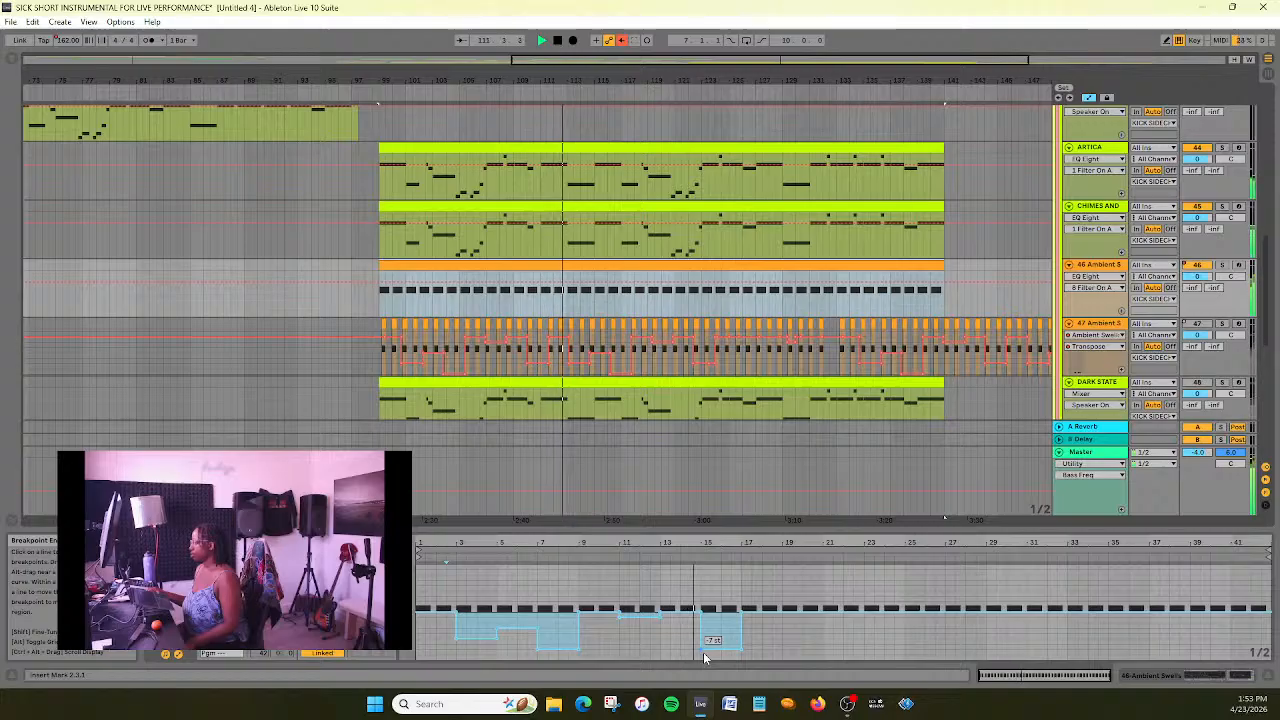
pyautogui.moveTo(703, 652); pyautogui.dragTo(744, 651)
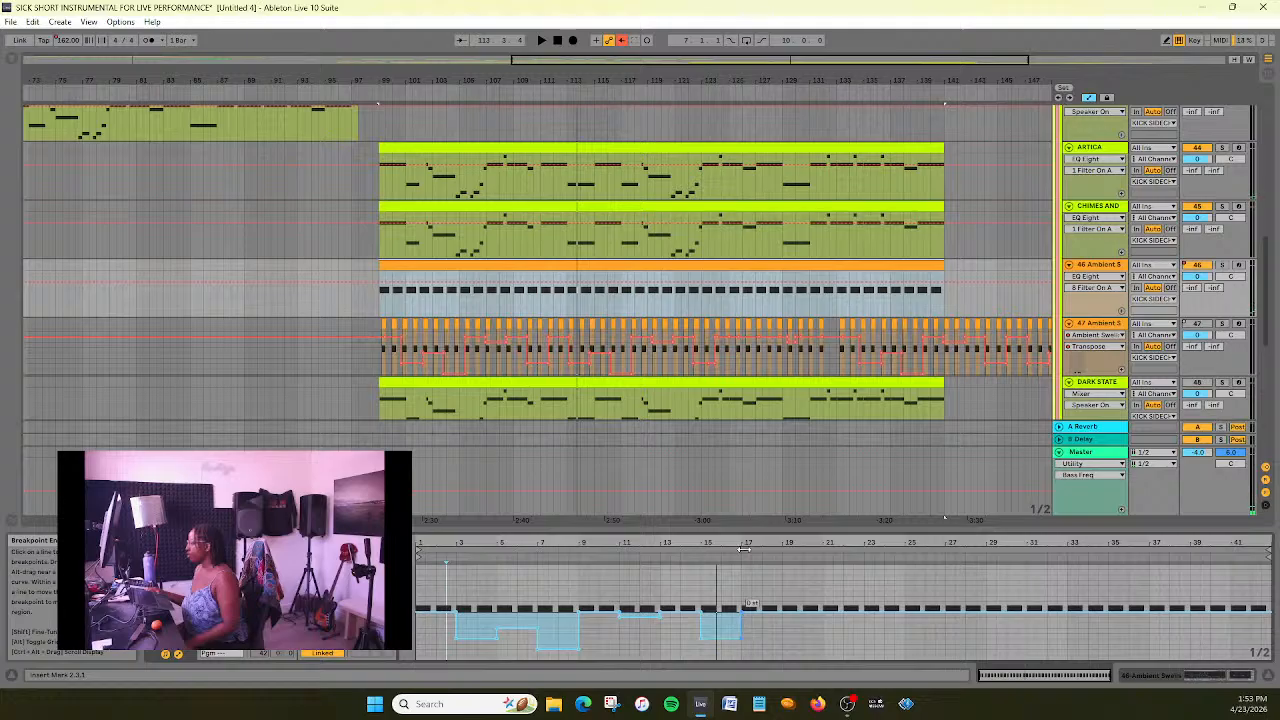
# - Lower the transpose envelope across clip bars 19–21 to the same level as the bars 15–17 dip
pyautogui.press('space')
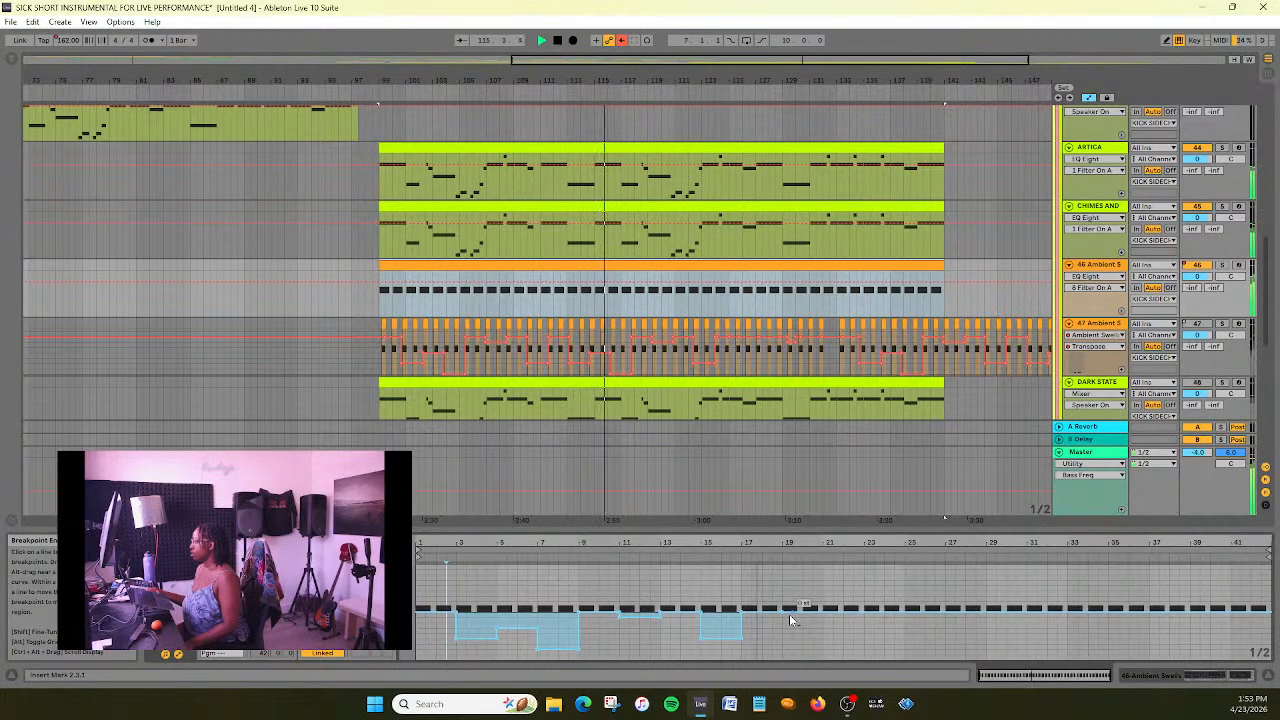
pyautogui.moveTo(789, 614); pyautogui.dragTo(834, 608)
pyautogui.press('space')
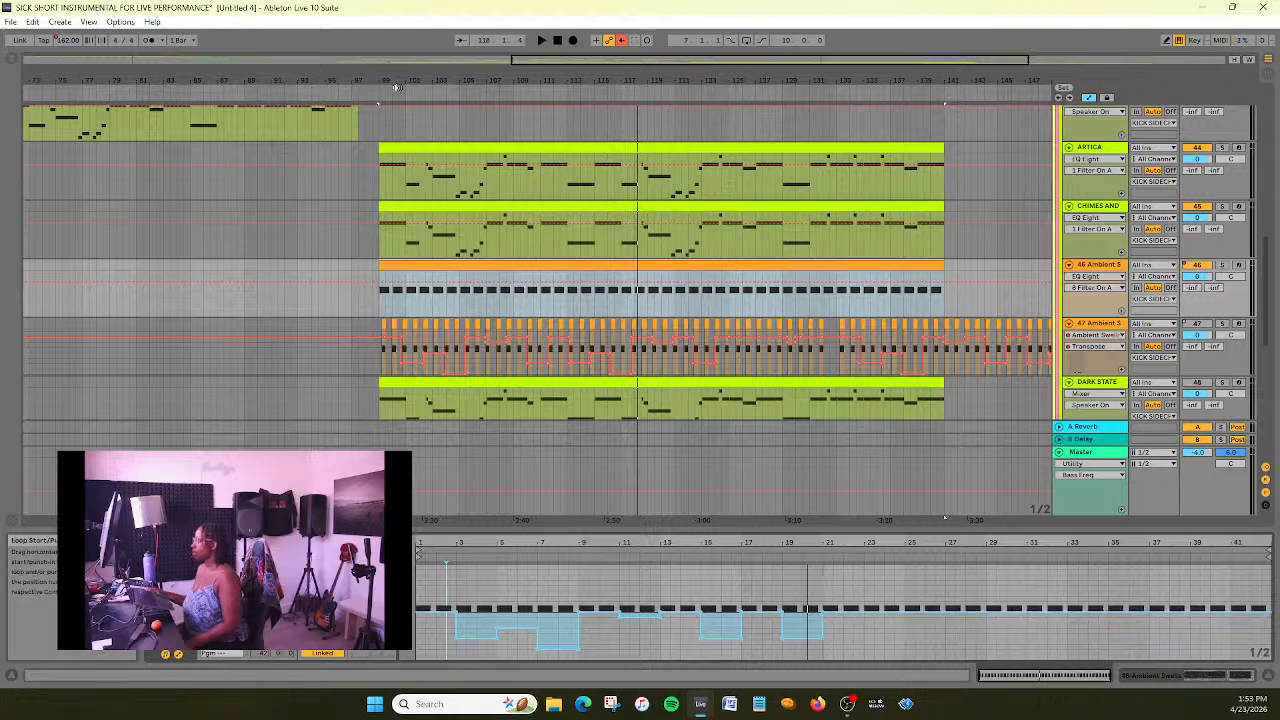
# - Repeat the opening transpose dip pattern across clip bars 21–25, 27–29 and 31–33, and save the set
pyautogui.press('space')
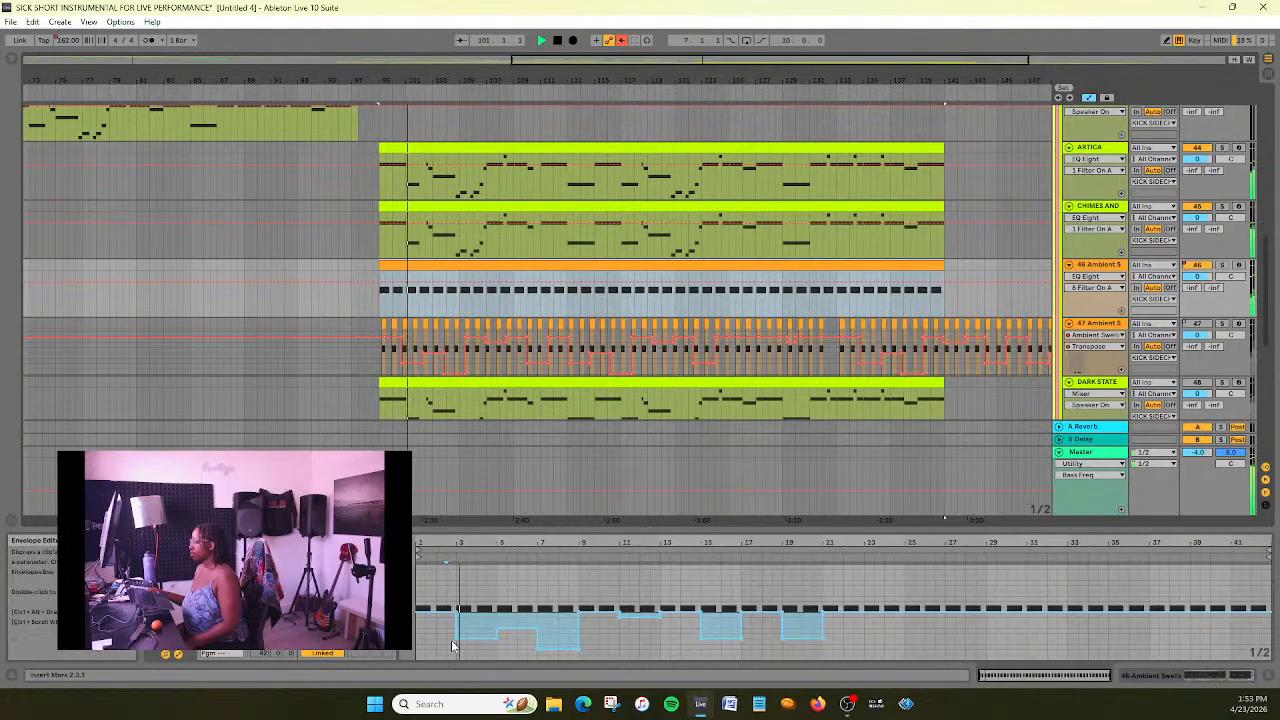
pyautogui.moveTo(823, 610); pyautogui.dragTo(864, 612)
pyautogui.click(864, 629)
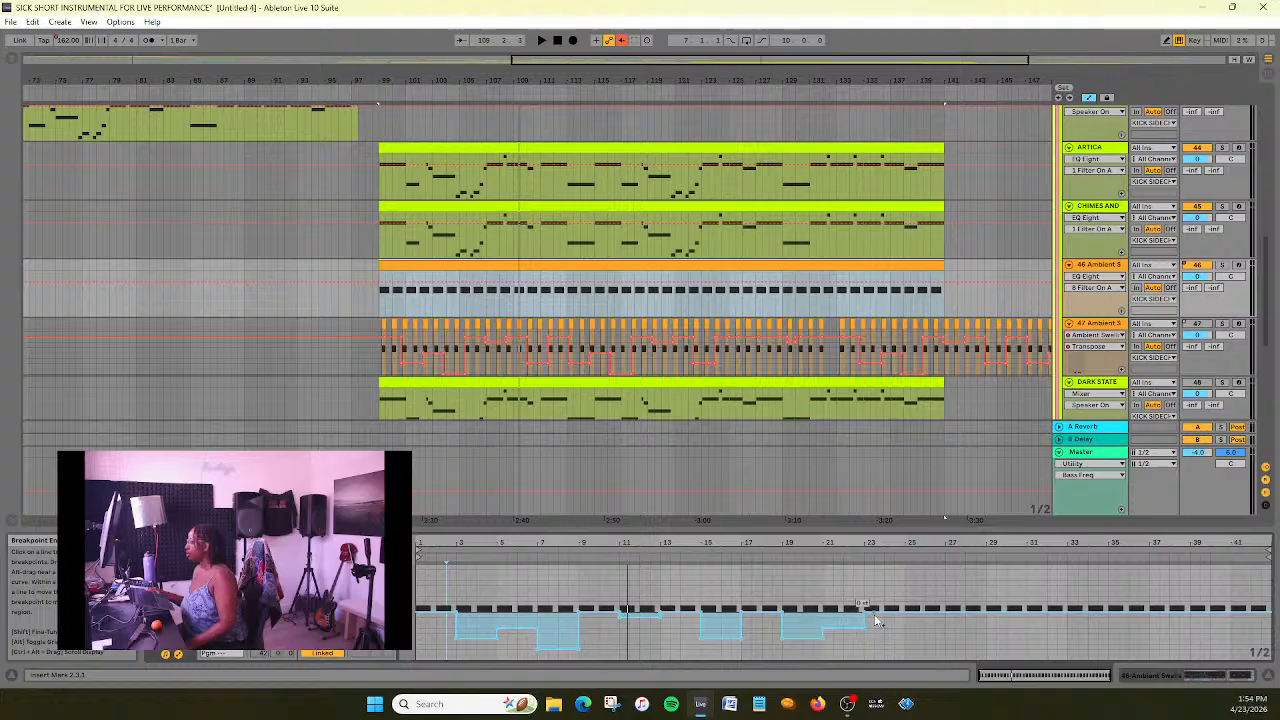
pyautogui.moveTo(866, 615); pyautogui.dragTo(1079, 608)
pyautogui.click(370, 95)
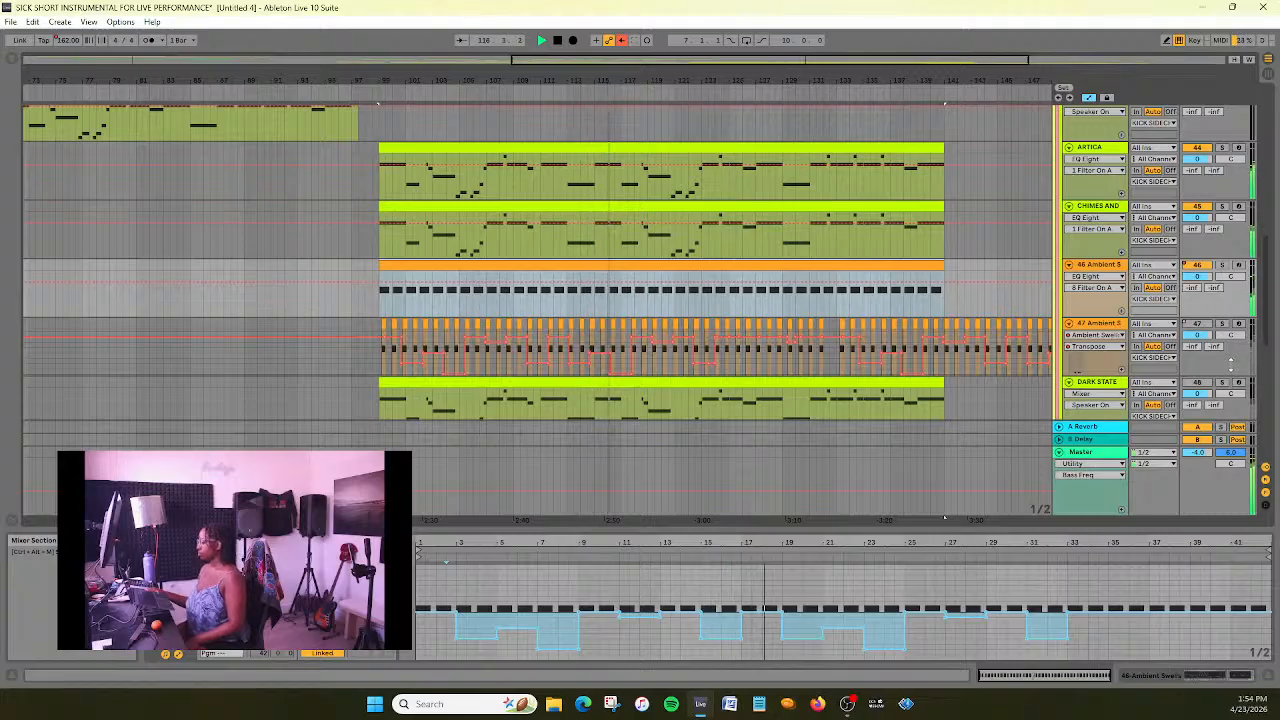
pyautogui.hotkey('ctrl', 's')
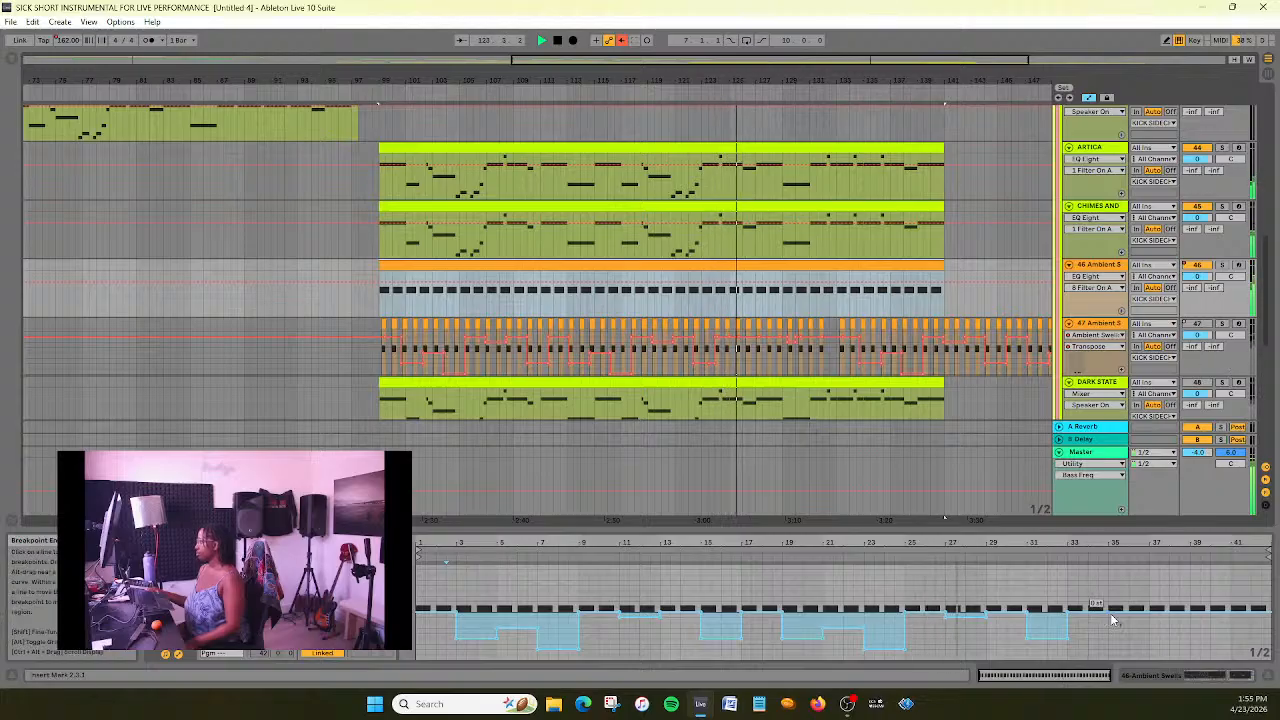
# - Lower the transpose envelope slightly near the end of the Ambient Swells clip, starting around bar 40
pyautogui.moveTo(848, 60); pyautogui.dragTo(882, 60)
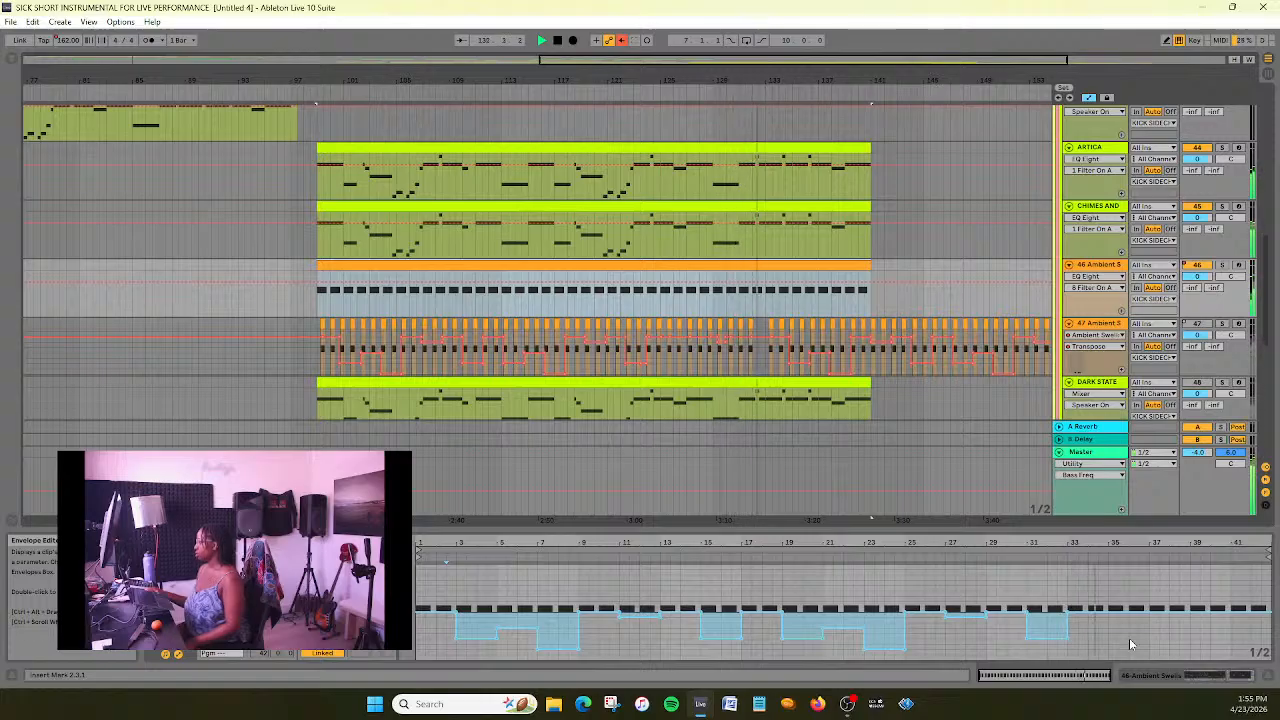
pyautogui.click(1188, 613)
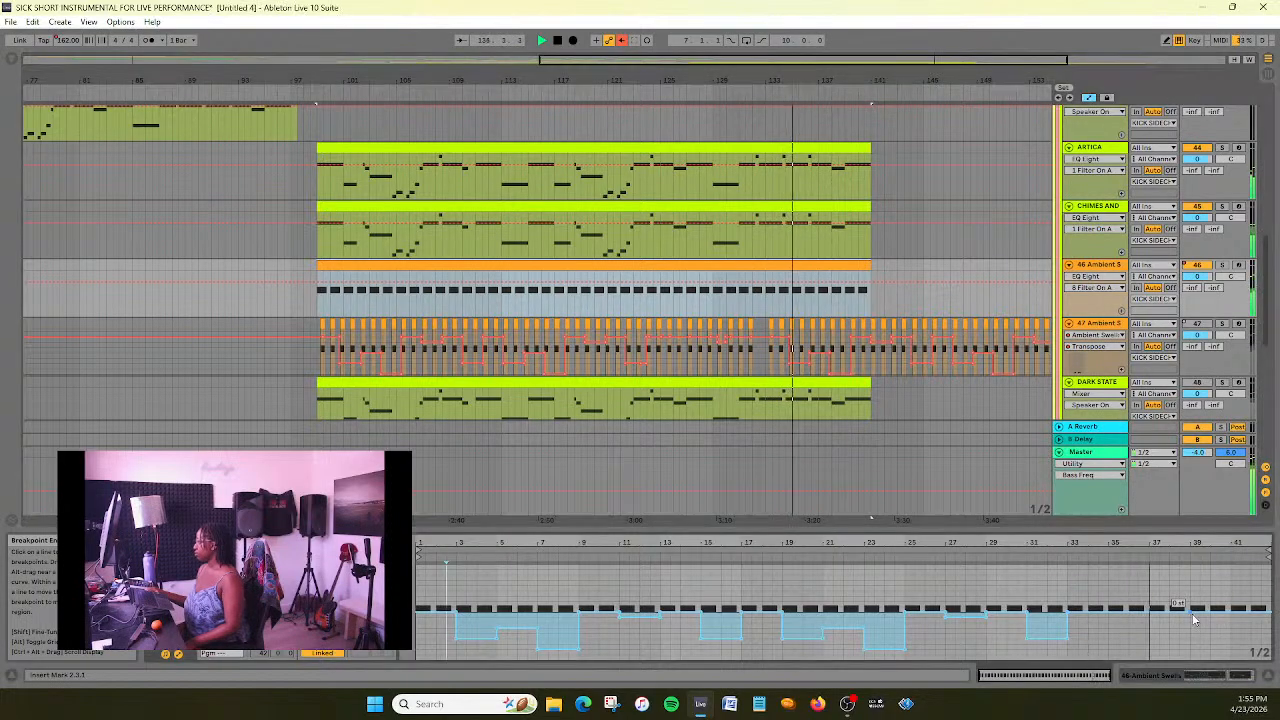
pyautogui.moveTo(1195, 613); pyautogui.dragTo(1195, 608)
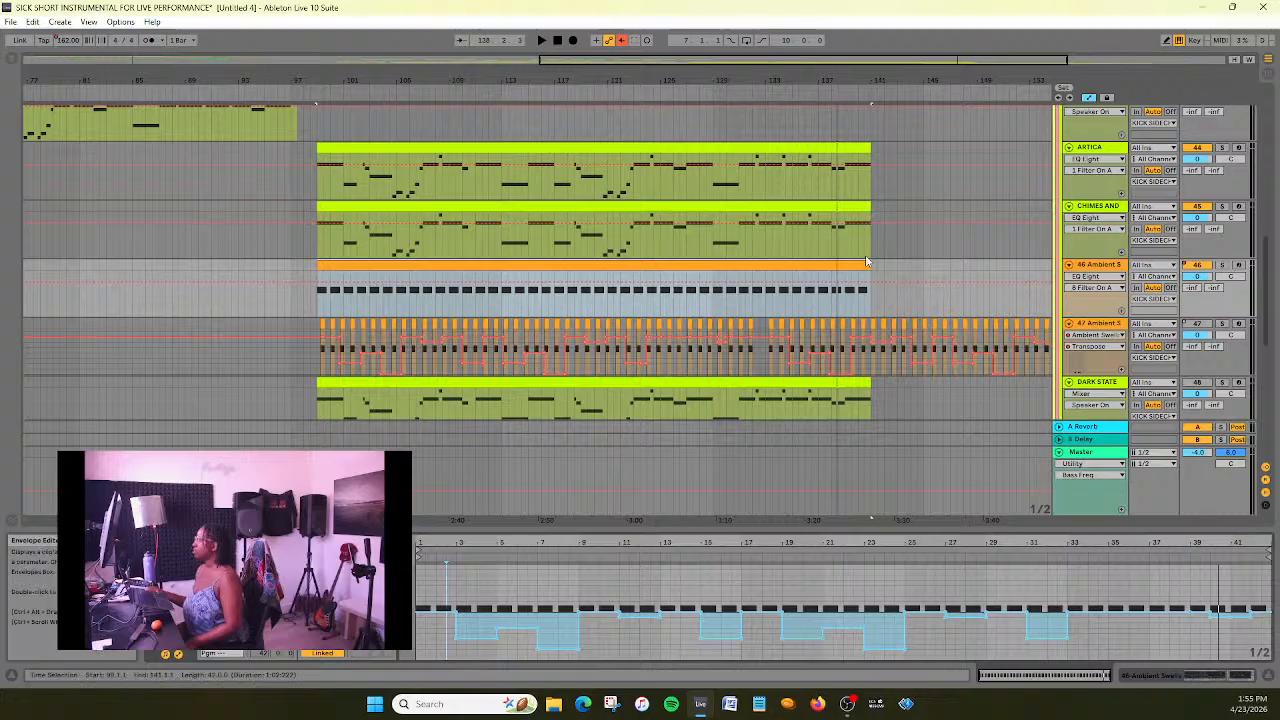
# - Play back the end of the section, up to about bar 141, to check the clip's last transpose changes
pyautogui.press('space')
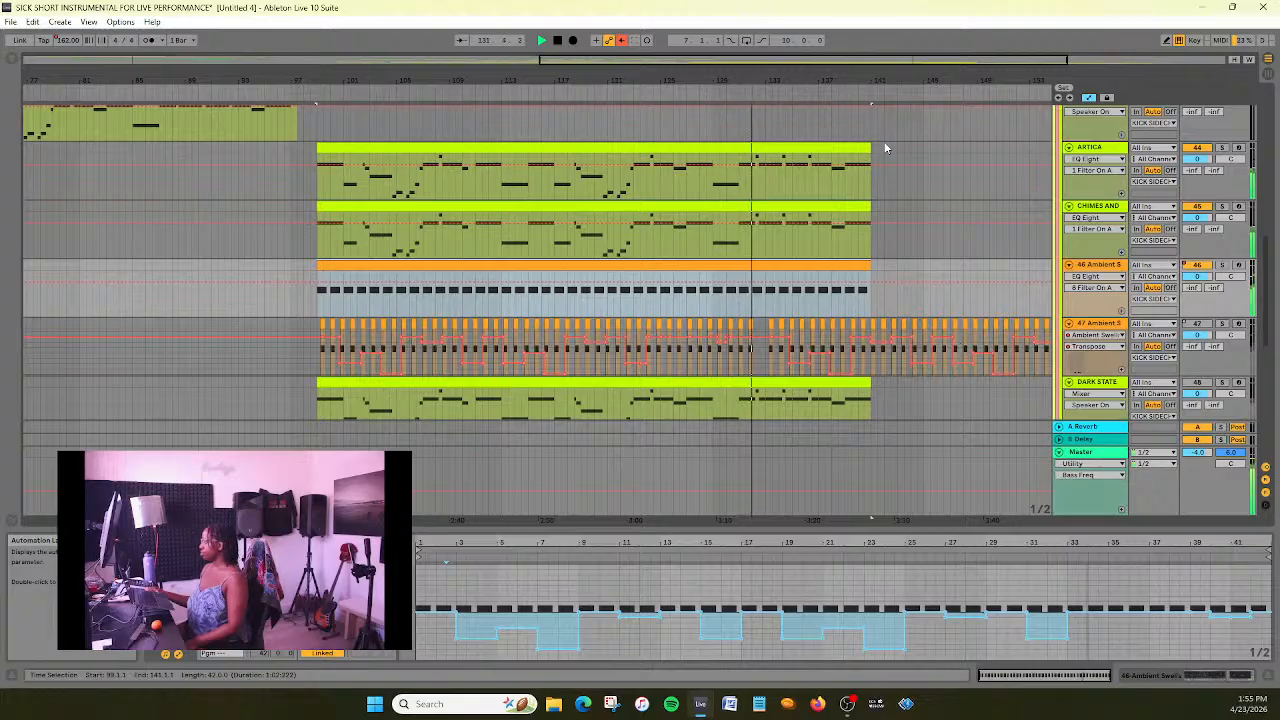
pyautogui.moveTo(914, 79); pyautogui.dragTo(850, 124)
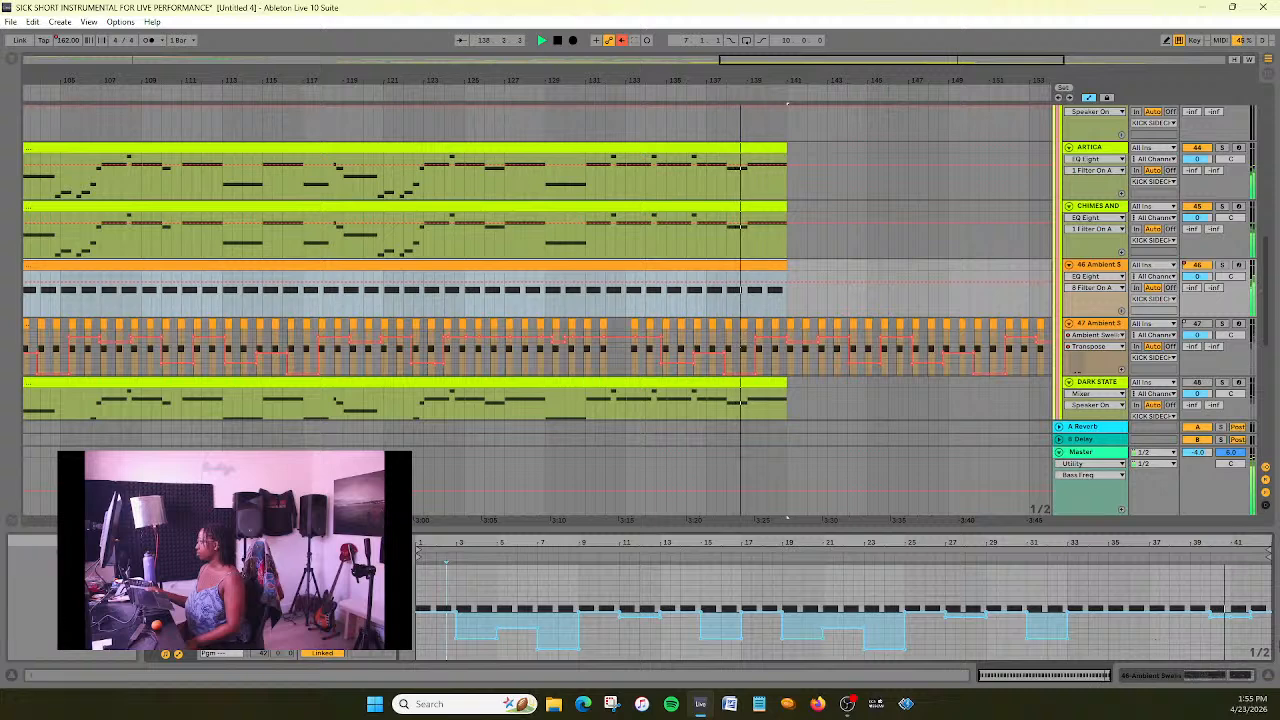
pyautogui.click(1252, 621)
pyautogui.press('space')
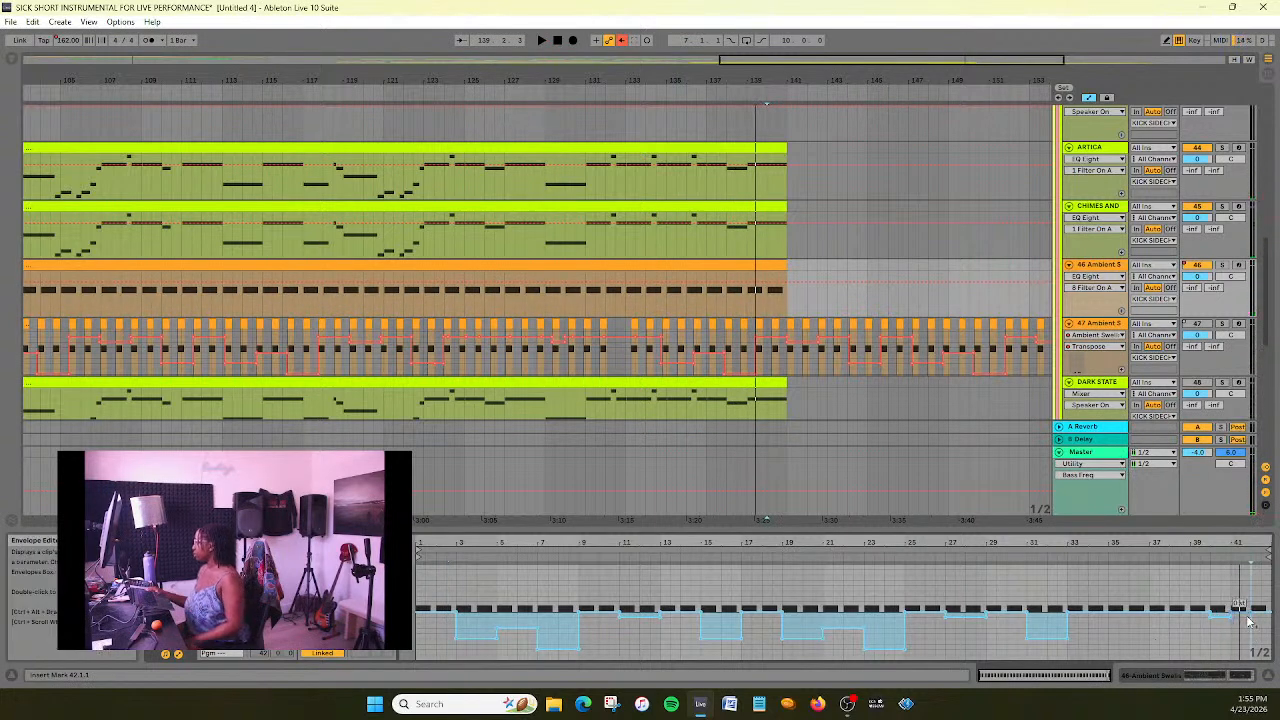
pyautogui.click(717, 81)
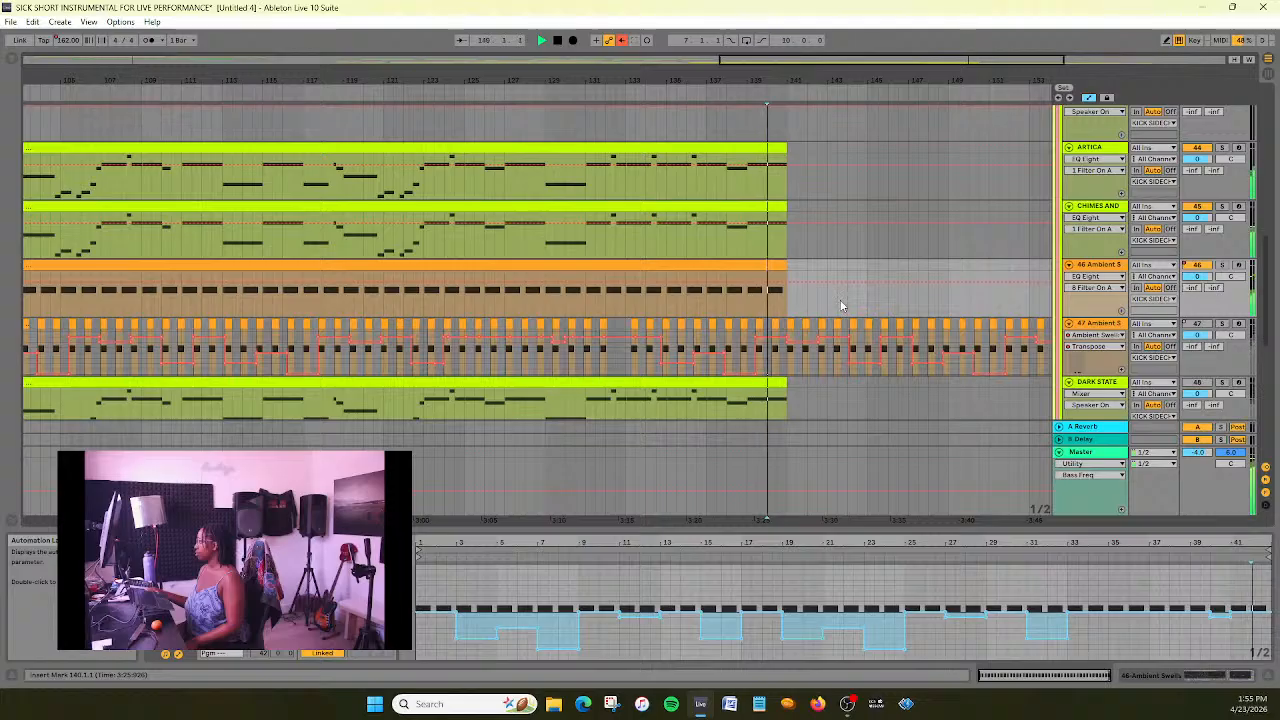
pyautogui.press('space')
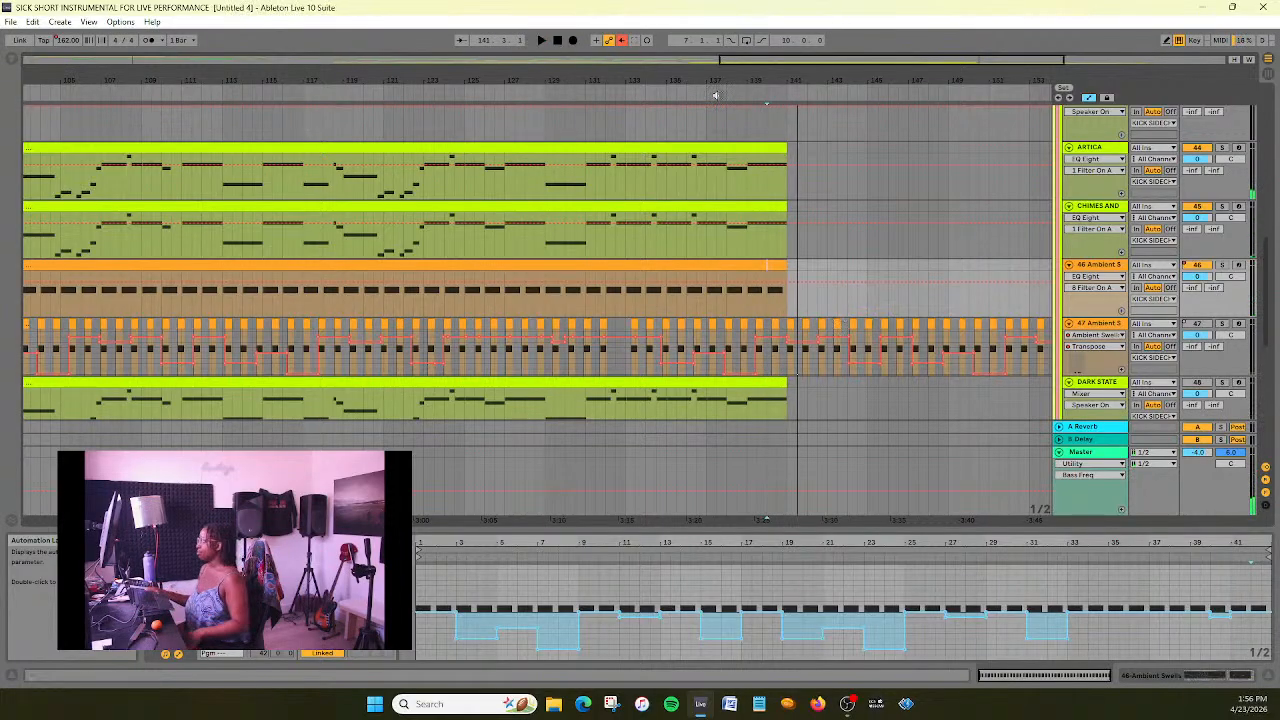
# - Examine the arrangement's beat, bass, pad and ambient tracks around bars 97–141, including how their clips line up
pyautogui.moveTo(752, 61); pyautogui.dragTo(740, 15)
pyautogui.scroll(-10, 329, 215)
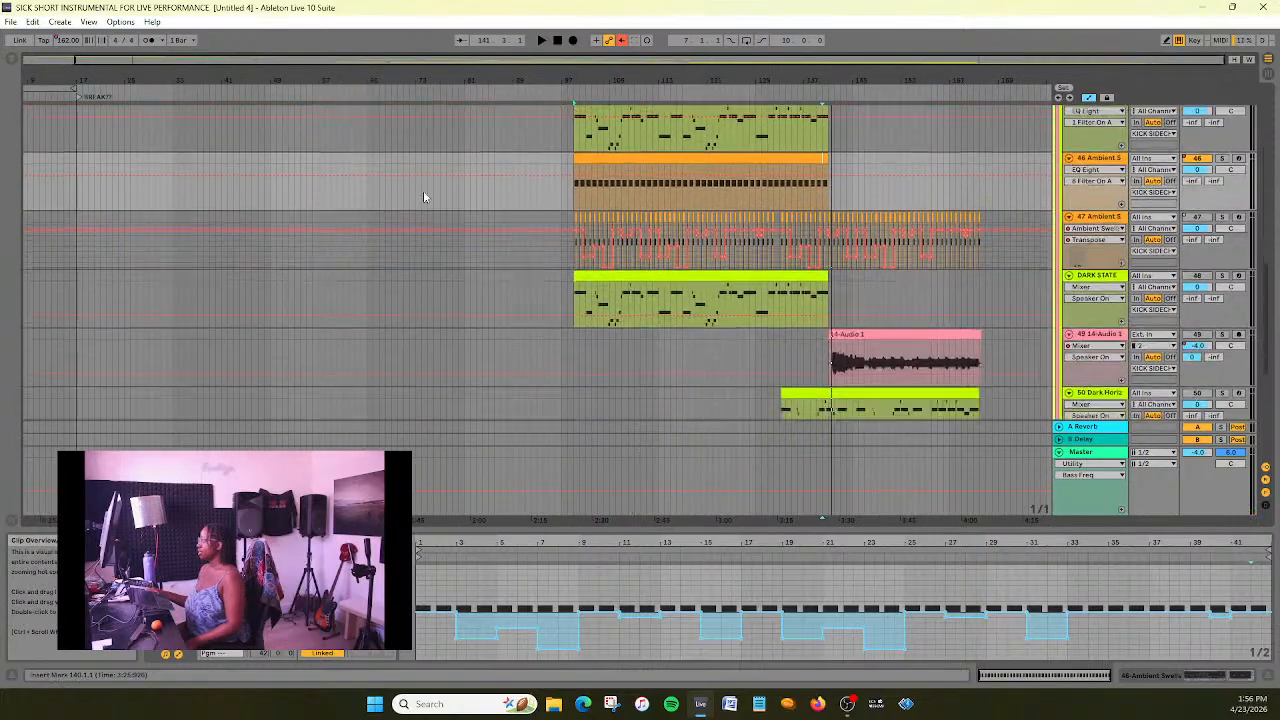
pyautogui.scroll(6, 736, 224)
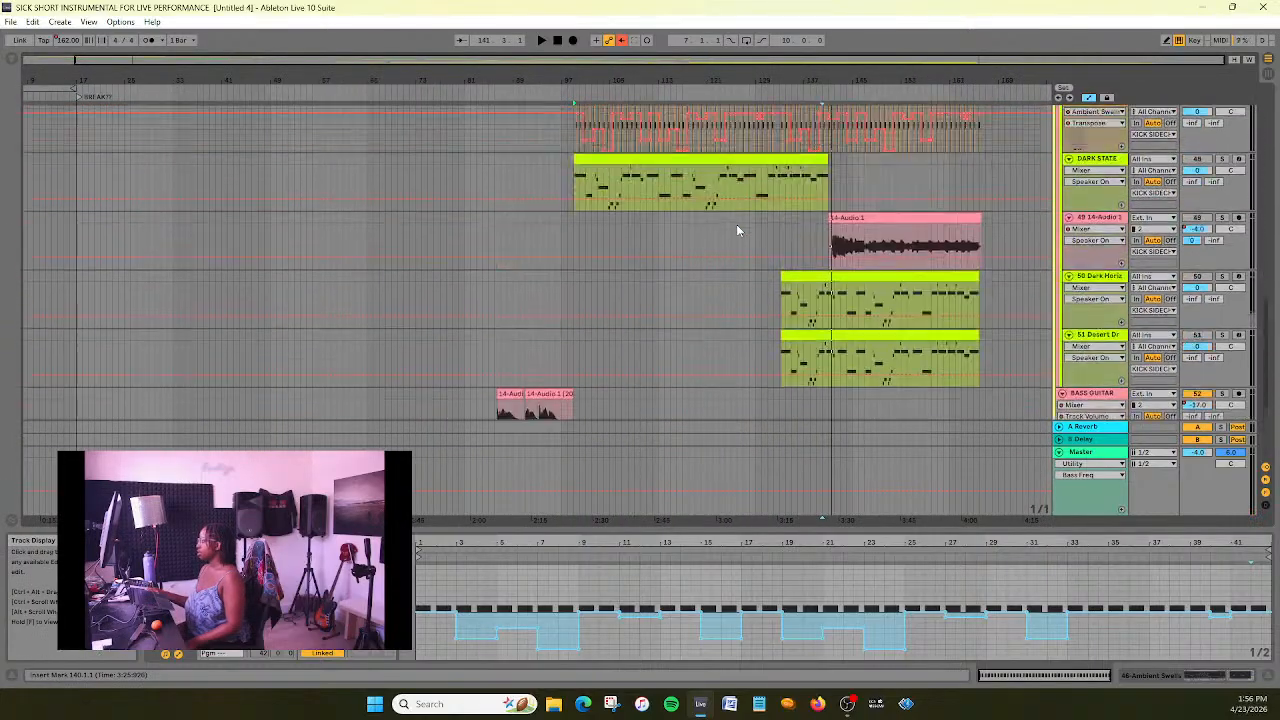
pyautogui.scroll(8, 736, 224)
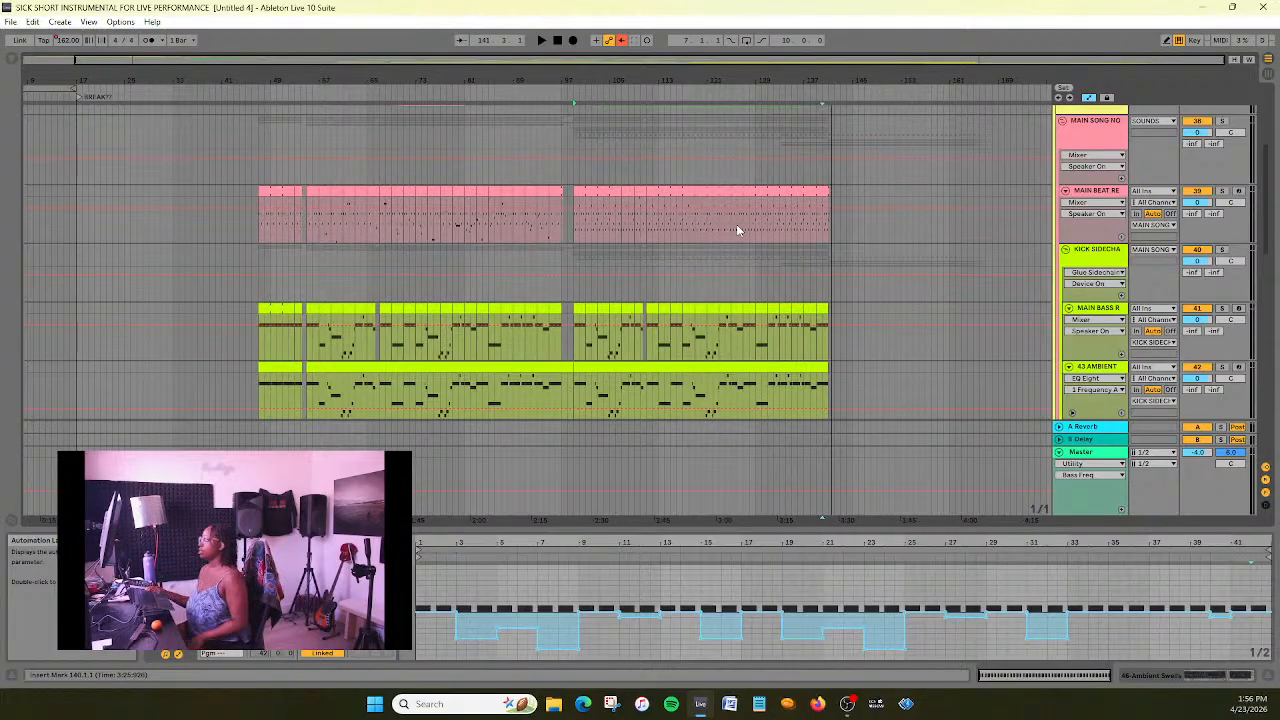
pyautogui.scroll(-5, 737, 228)
pyautogui.scroll(-2, 738, 275)
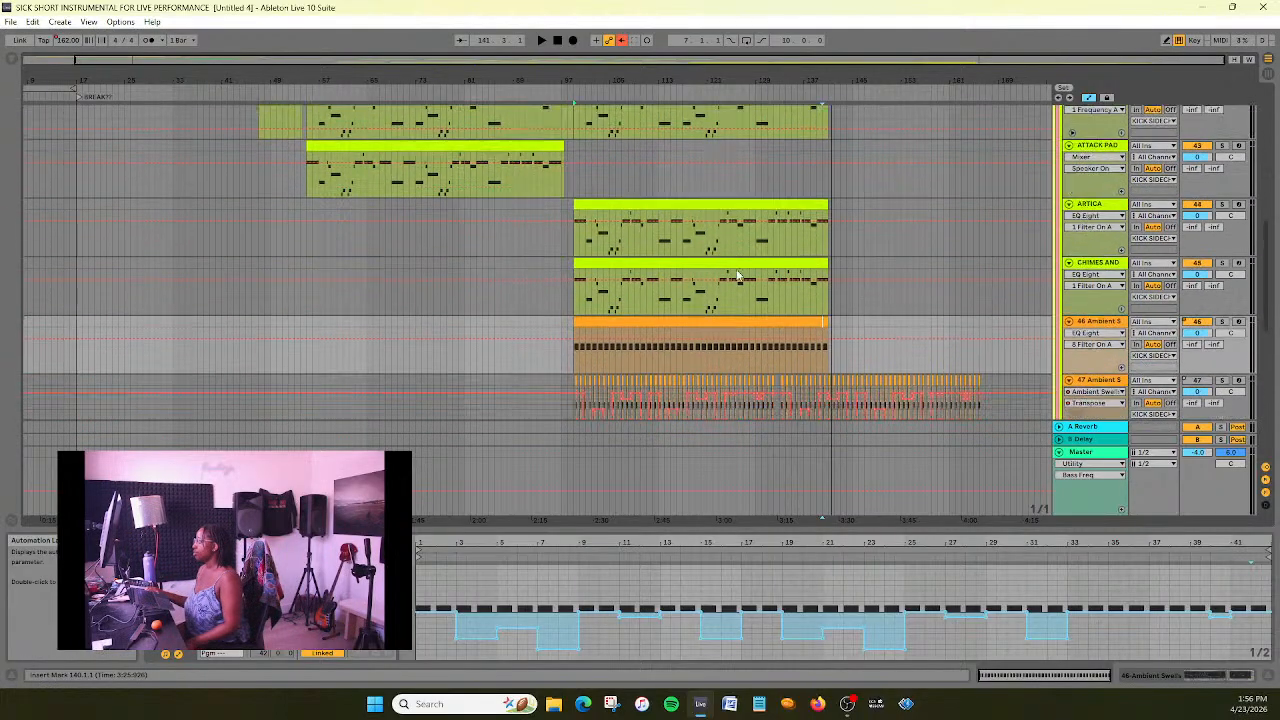
pyautogui.scroll(4, 738, 275)
pyautogui.scroll(-1, 738, 272)
pyautogui.moveTo(706, 63)
pyautogui.mouseDown()
pyautogui.moveTo(745, 90)
pyautogui.moveTo(534, 90)
pyautogui.moveTo(724, 60)
pyautogui.mouseUp()
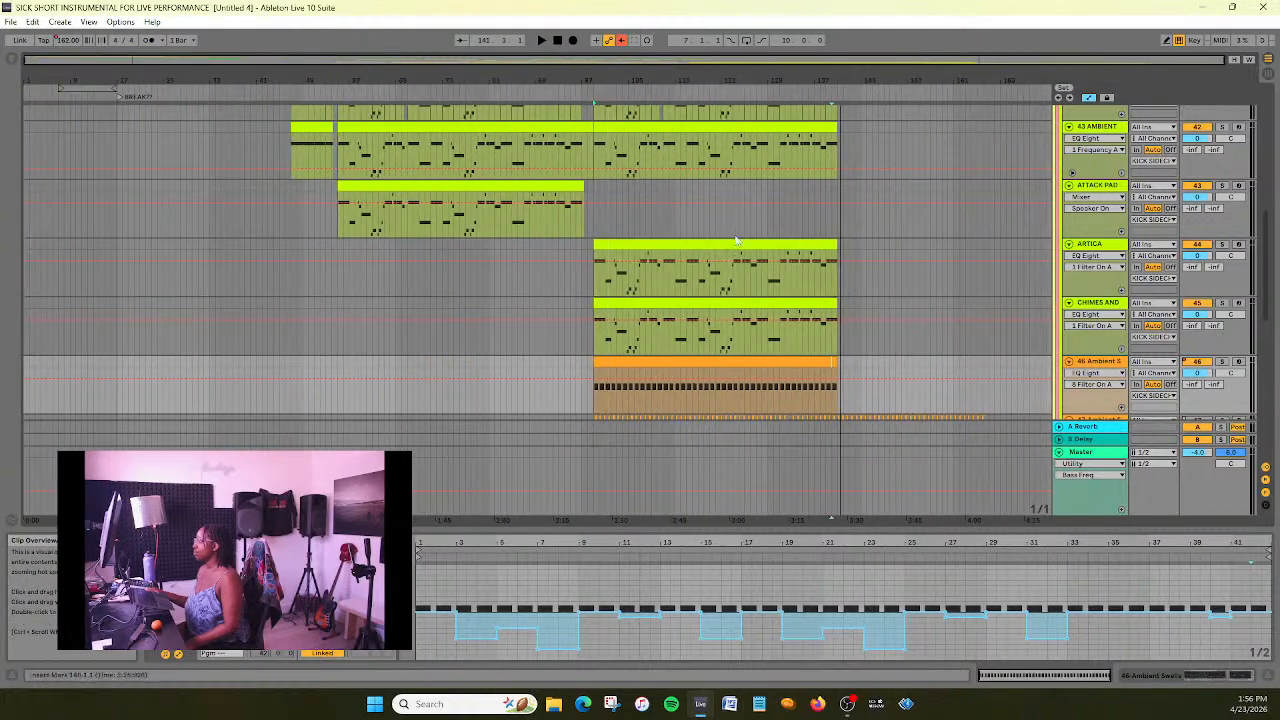
pyautogui.scroll(-2, 740, 225)
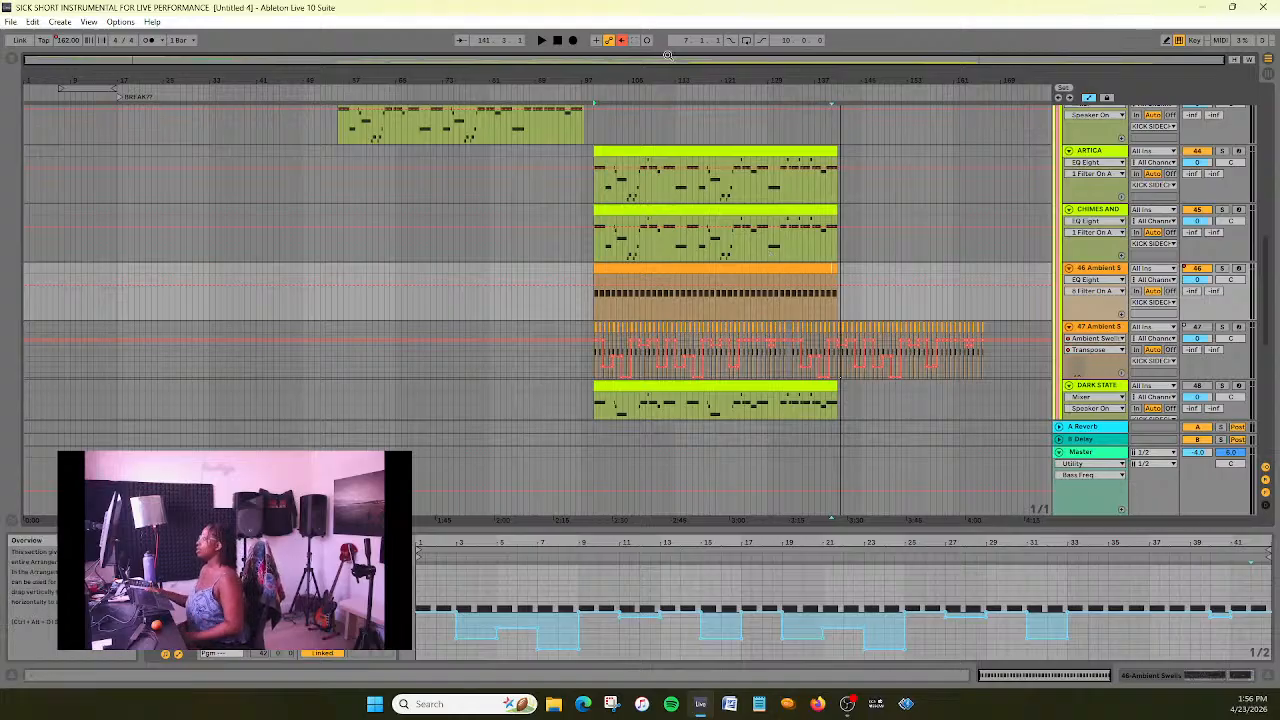
pyautogui.moveTo(675, 57); pyautogui.dragTo(795, 80)
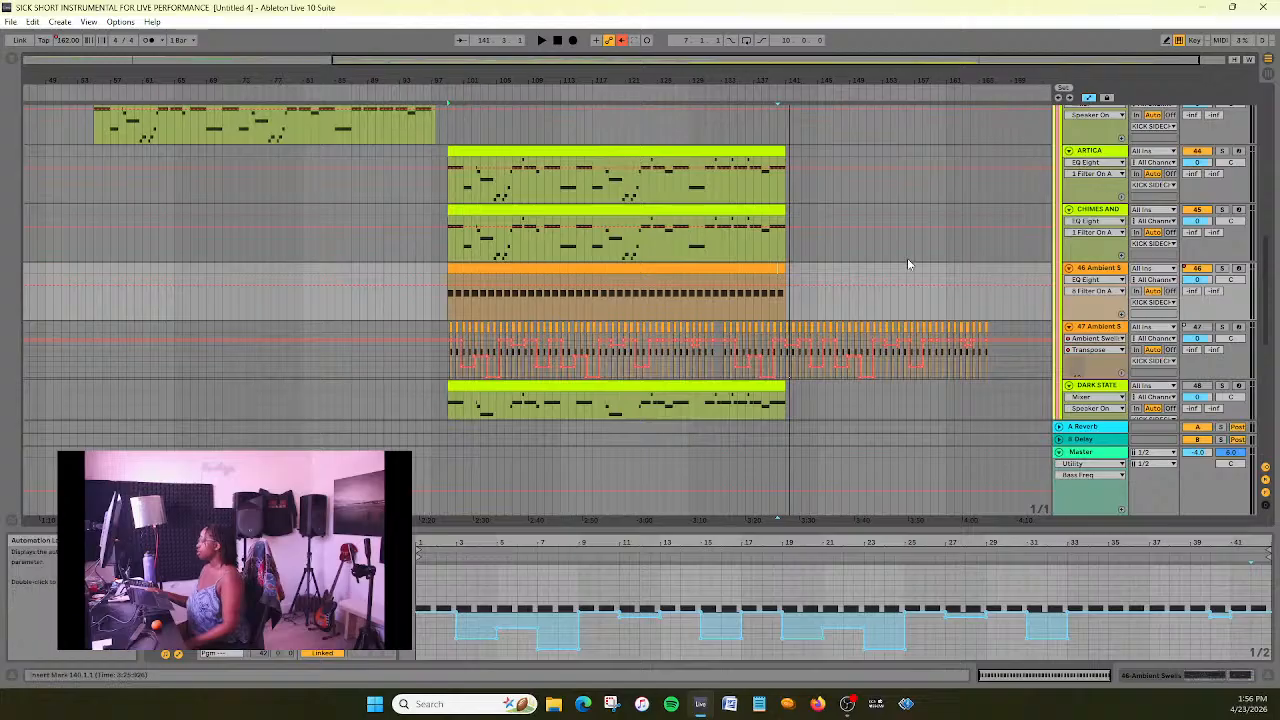
pyautogui.scroll(3, 908, 264)
pyautogui.scroll(3, 908, 264)
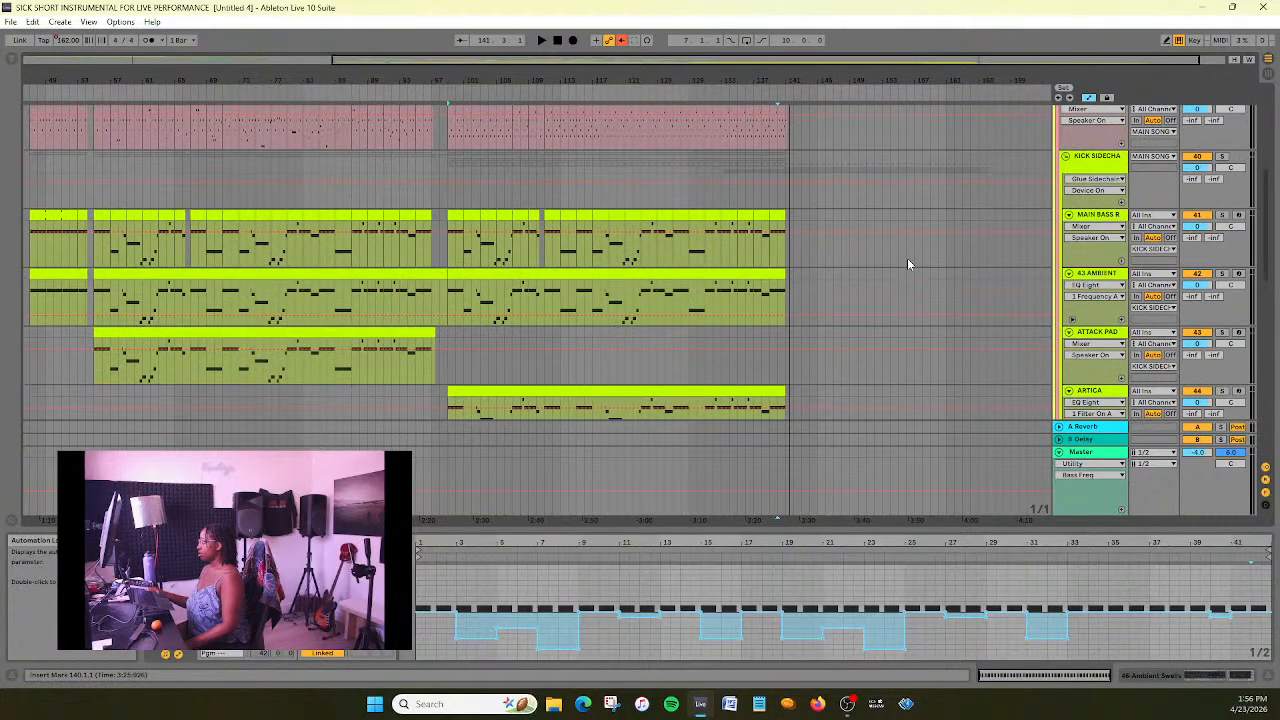
pyautogui.scroll(-5, 908, 264)
pyautogui.scroll(7, 908, 264)
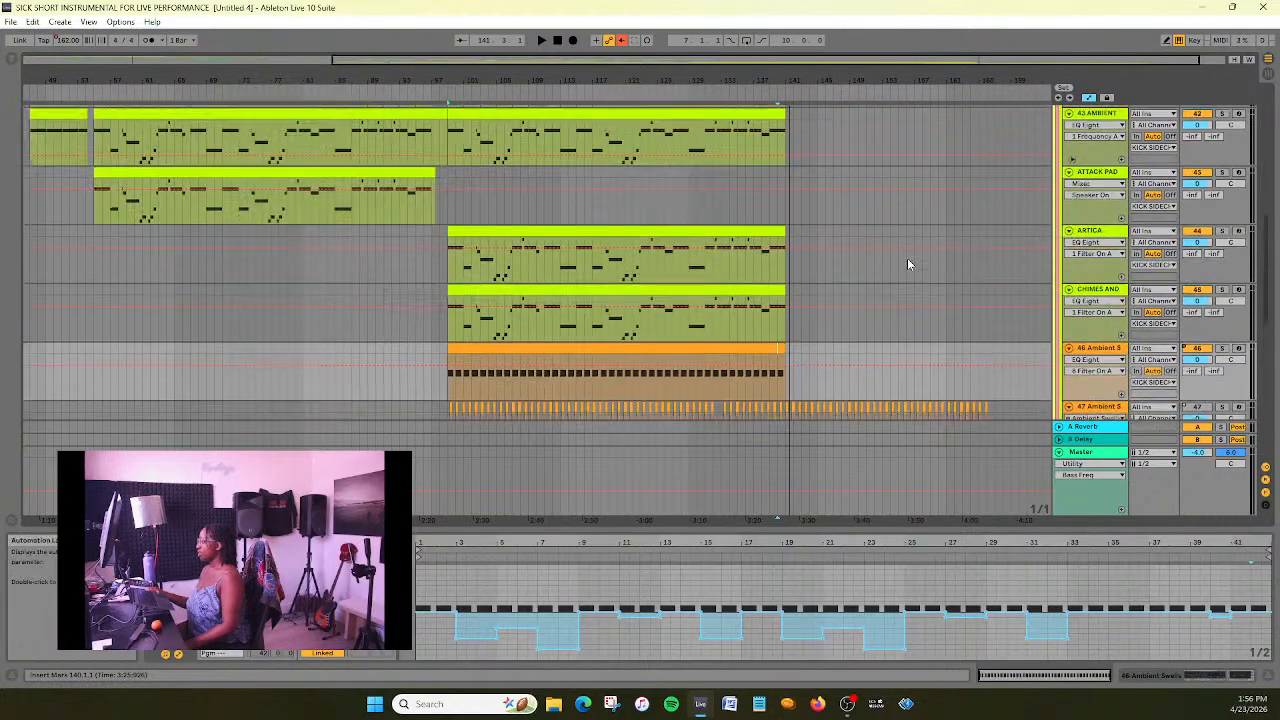
pyautogui.scroll(2, 907, 264)
pyautogui.moveTo(634, 79); pyautogui.dragTo(1279, 194)
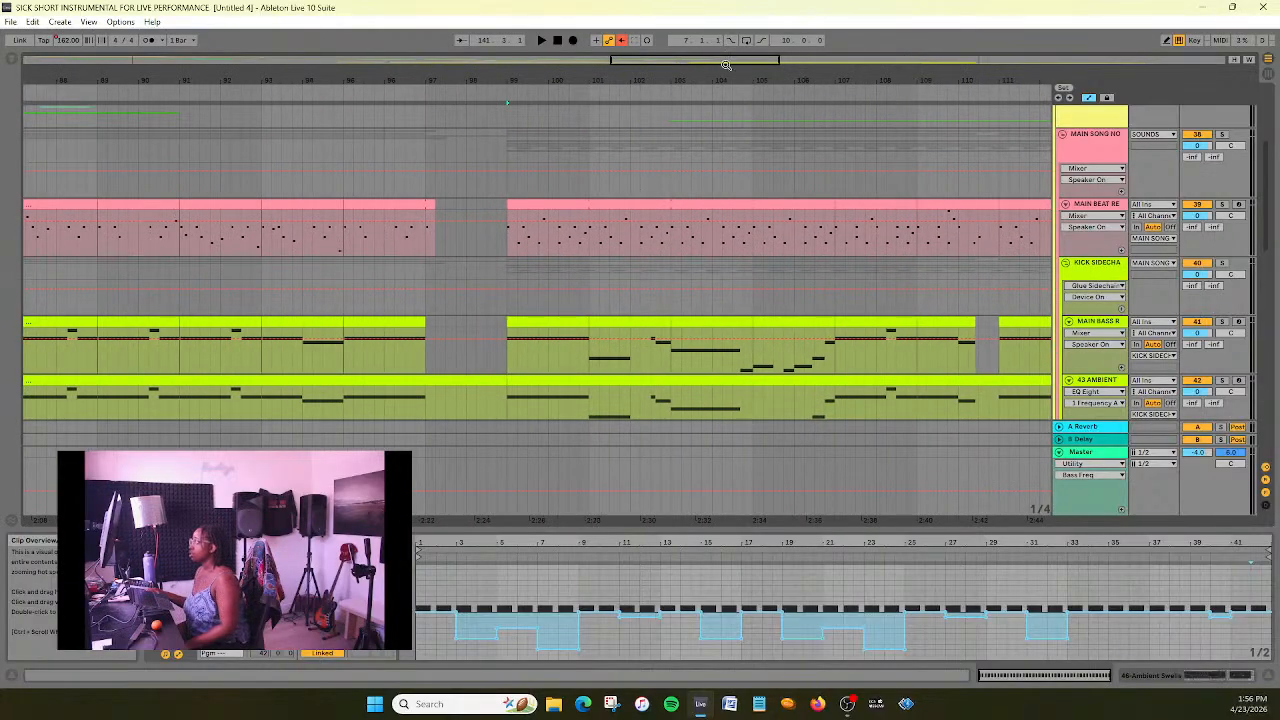
pyautogui.moveTo(727, 61); pyautogui.dragTo(762, 26)
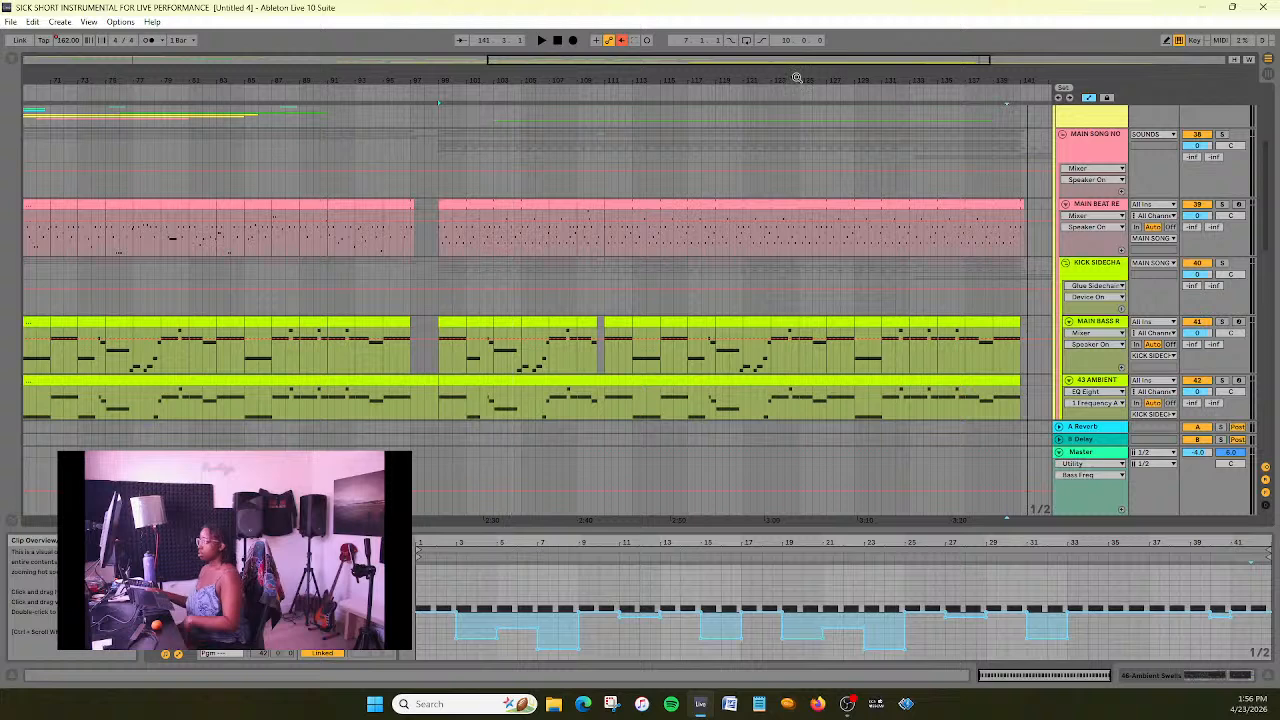
# - Copy the eight-bar main beat clip at bar 99 and paste it on the same track at bar 143
pyautogui.click(495, 202)
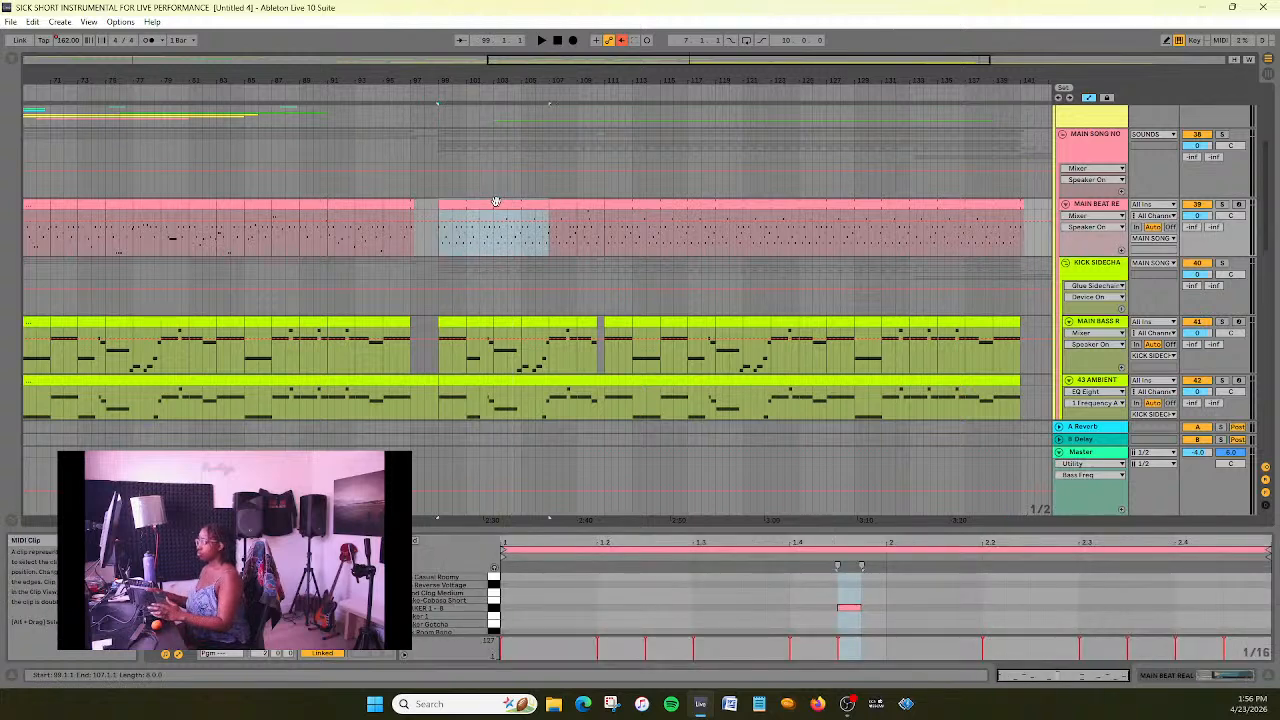
pyautogui.keyDown('shift'); pyautogui.click(958, 204); pyautogui.keyUp('shift')
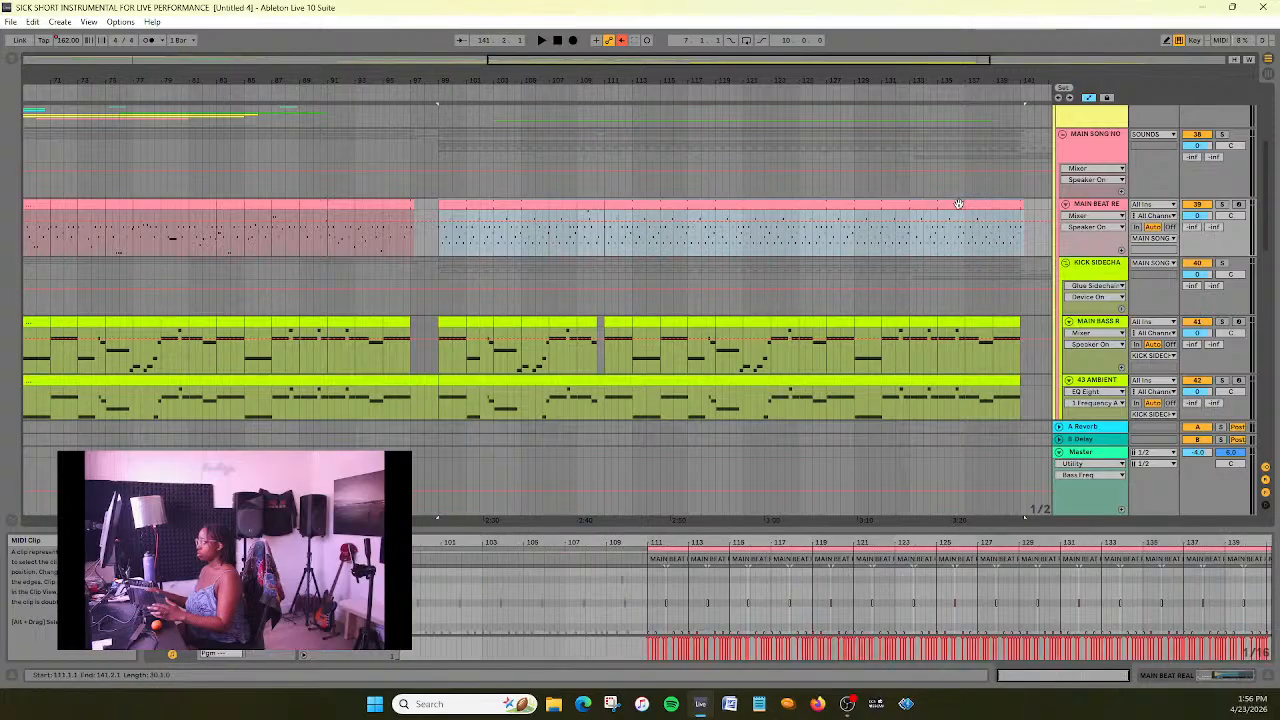
pyautogui.click(522, 248)
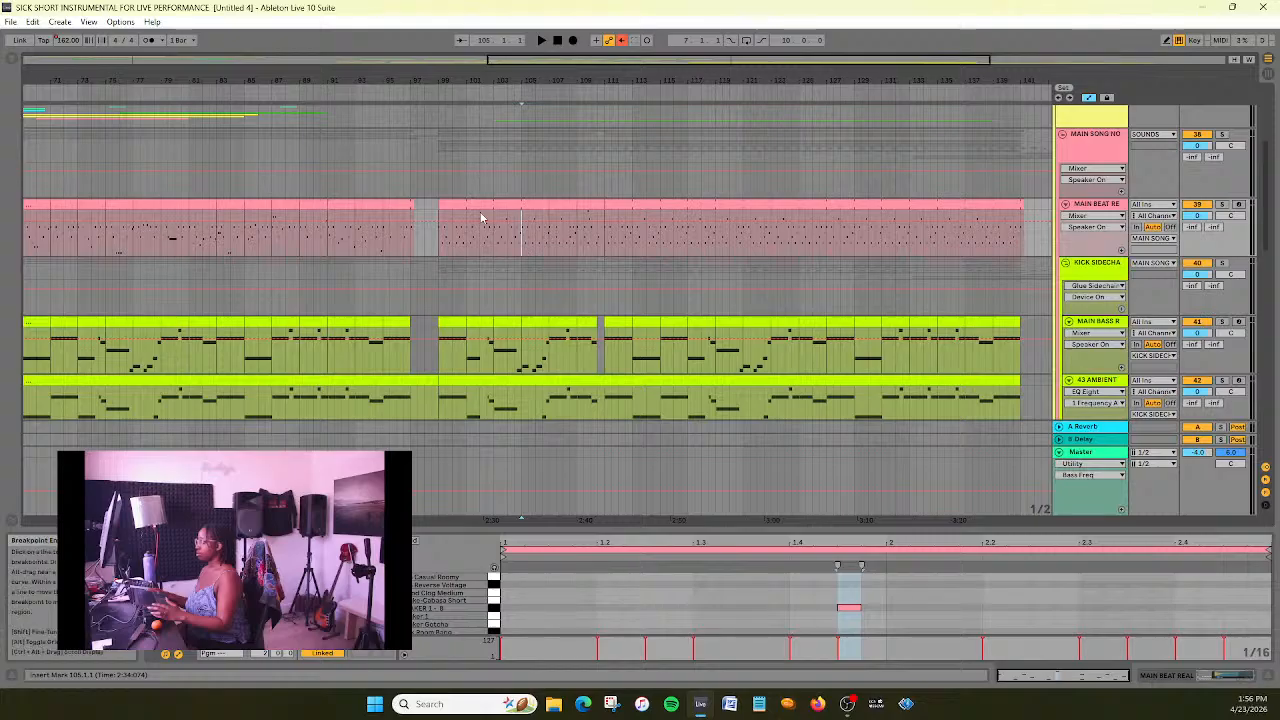
pyautogui.click(478, 205)
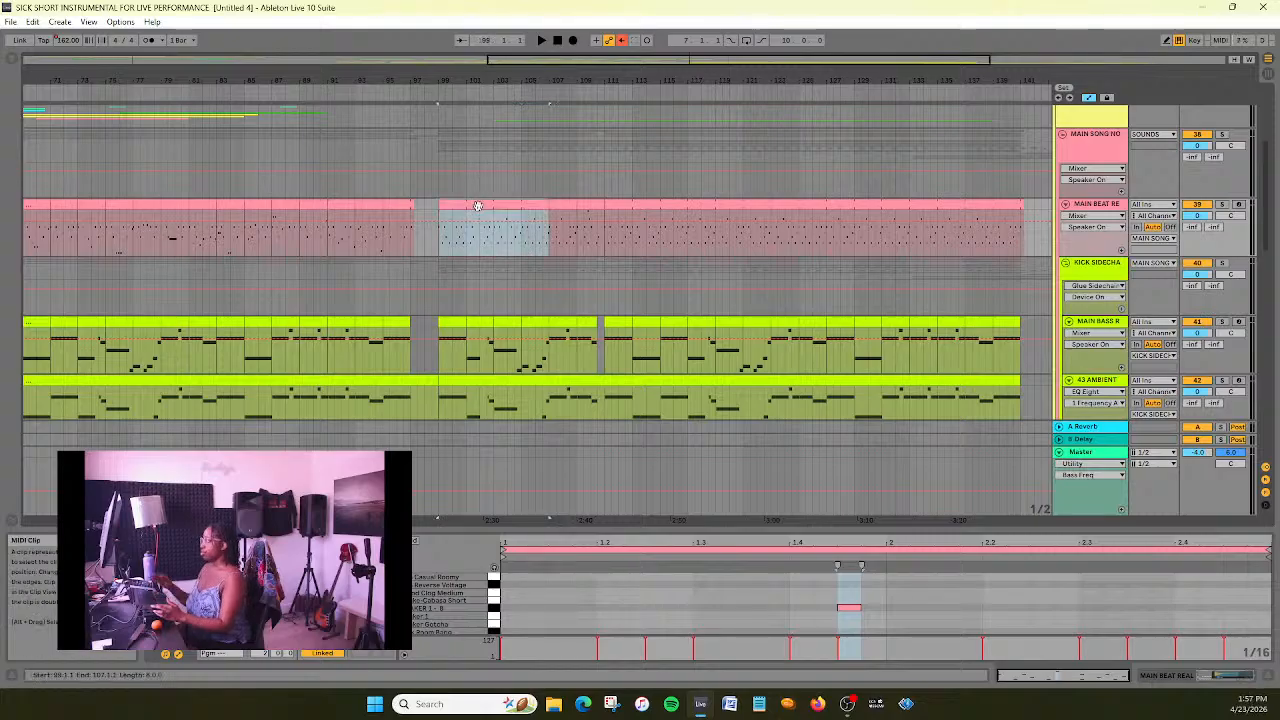
pyautogui.moveTo(560, 62); pyautogui.dragTo(637, 61)
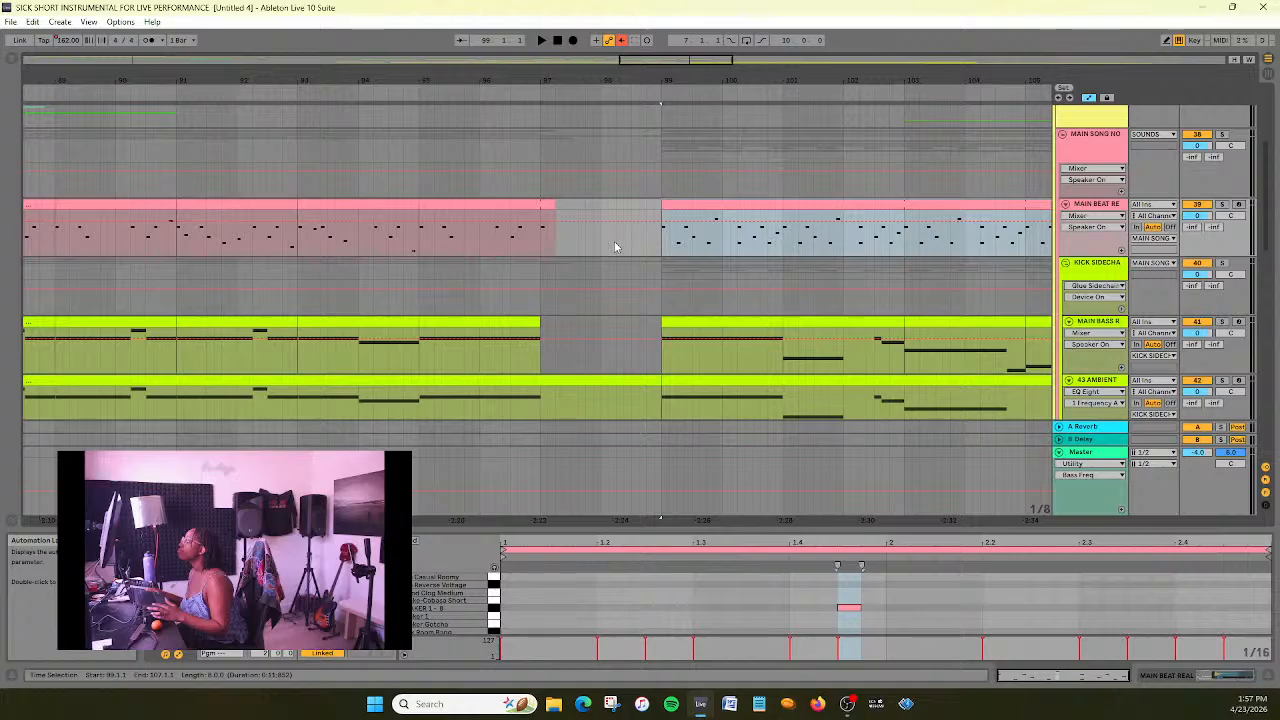
pyautogui.moveTo(707, 61); pyautogui.dragTo(1042, 83)
pyautogui.moveTo(902, 60); pyautogui.dragTo(965, 57)
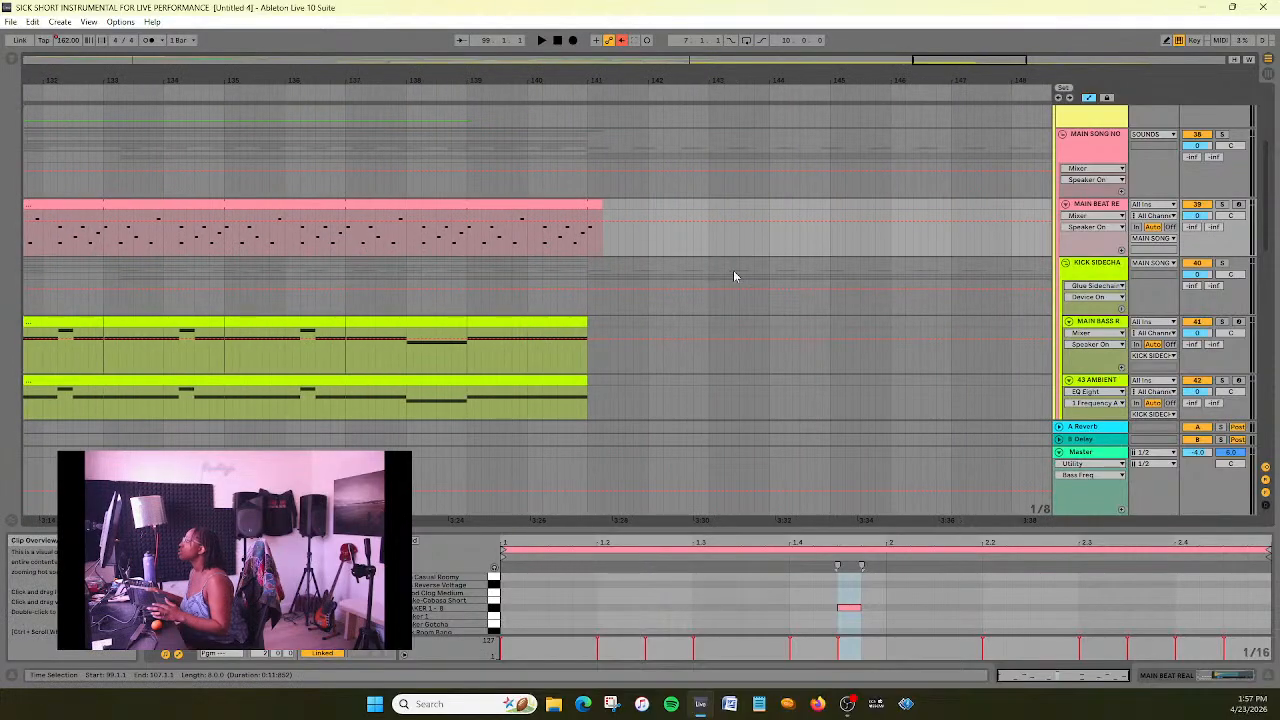
pyautogui.click(707, 251)
pyautogui.hotkey('ctrl', 'v')
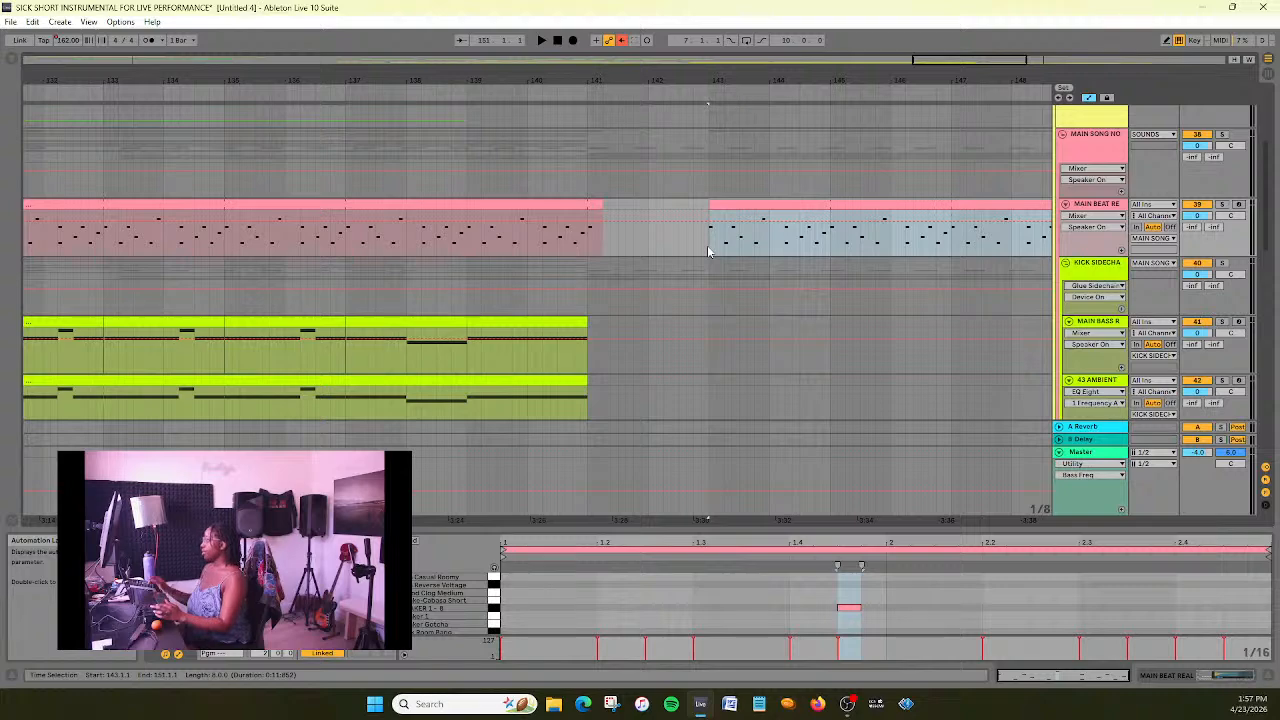
# - Extend the pasted main beat clip so that it runs to bar 177
pyautogui.moveTo(955, 60); pyautogui.dragTo(955, 20)
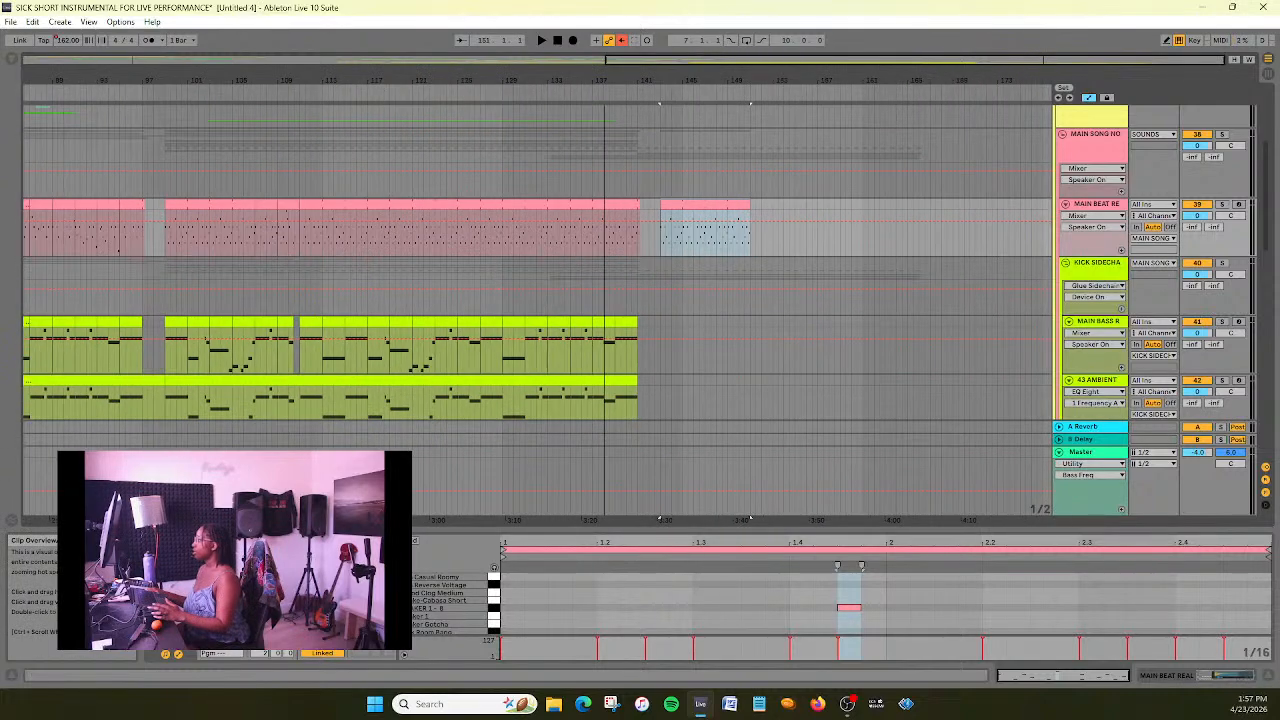
pyautogui.moveTo(750, 211); pyautogui.dragTo(996, 215)
pyautogui.moveTo(791, 63); pyautogui.dragTo(728, 66)
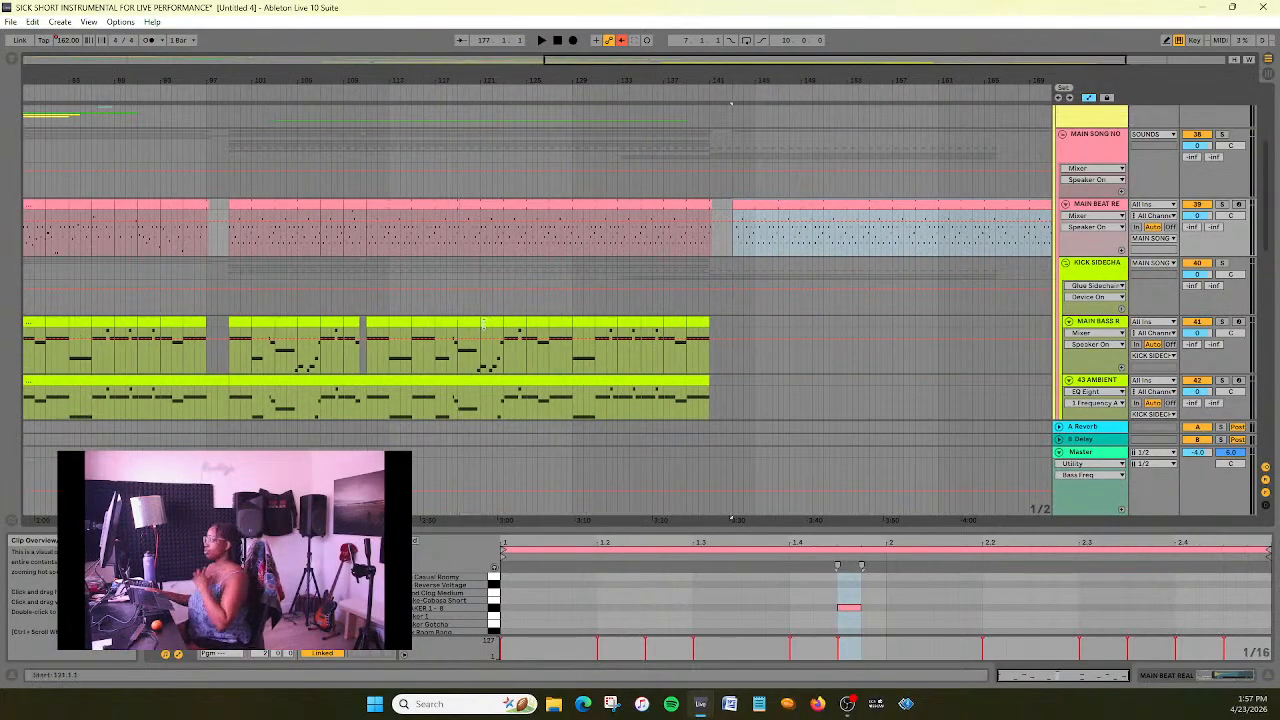
# - Copy the main bass clips spanning bars 99–141 and paste them on the same track at bar 143
pyautogui.click(240, 345)
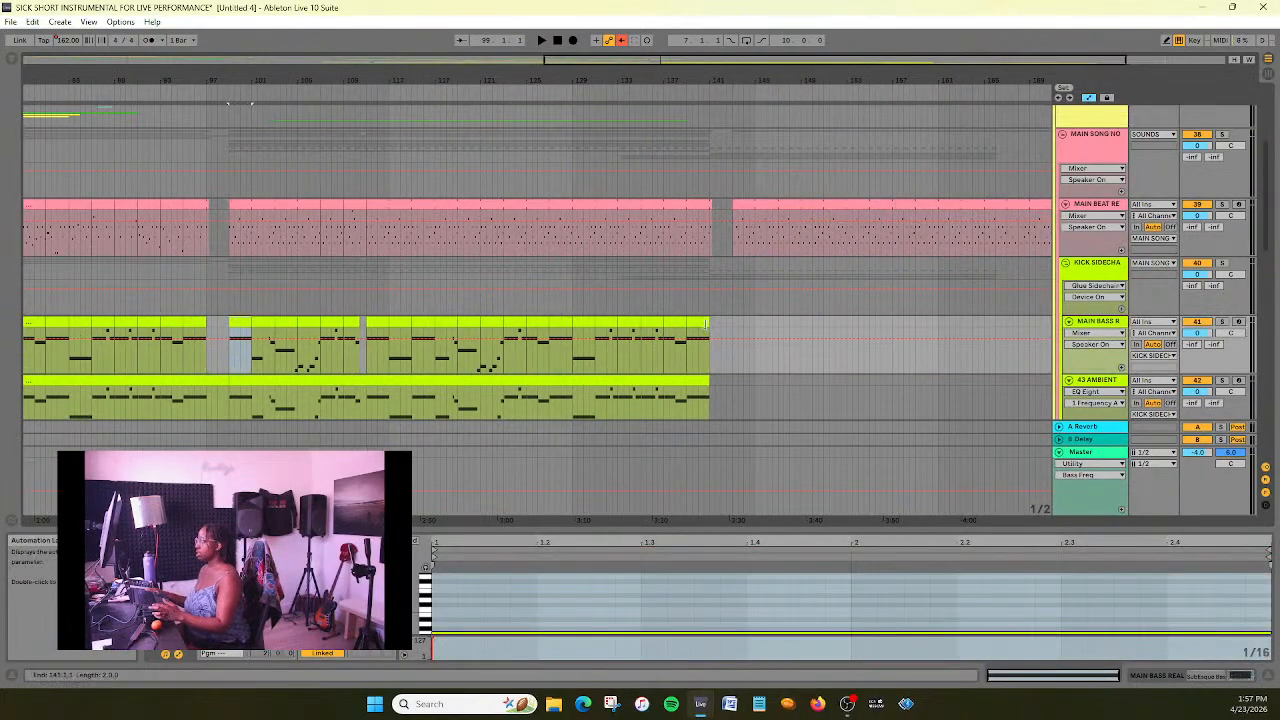
pyautogui.keyDown('shift'); pyautogui.click(706, 323); pyautogui.keyUp('shift')
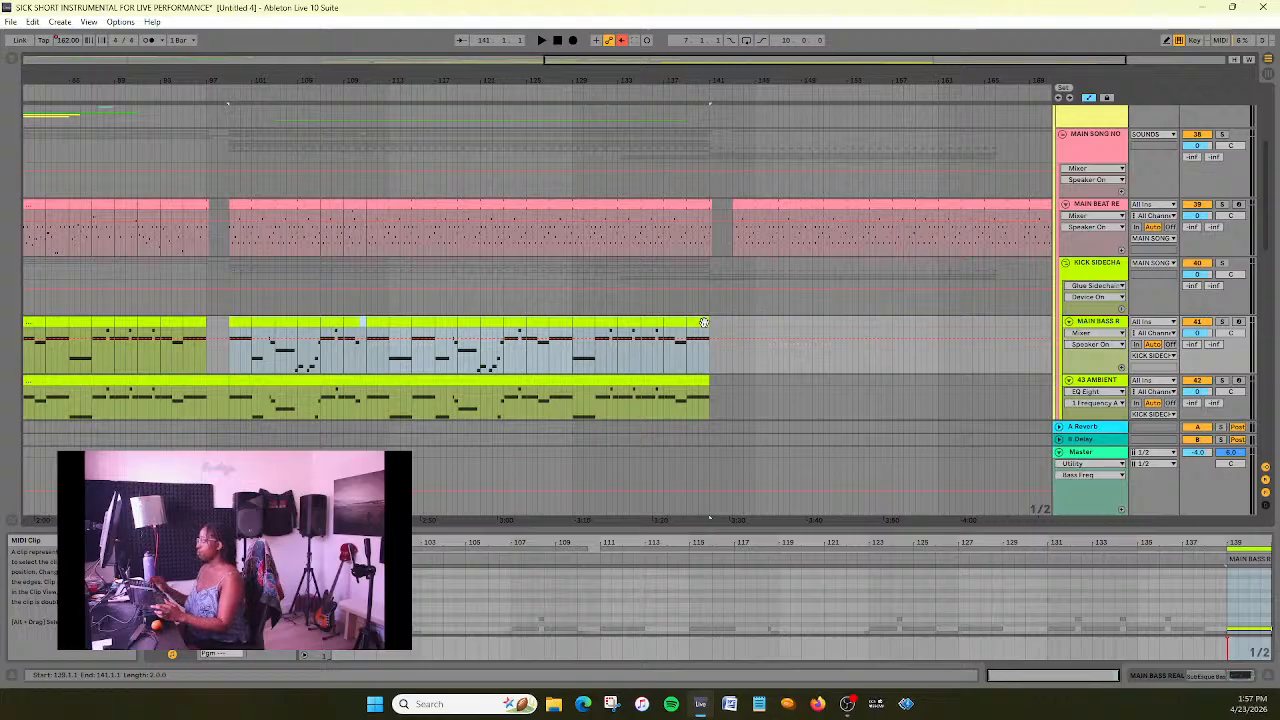
pyautogui.click(733, 364)
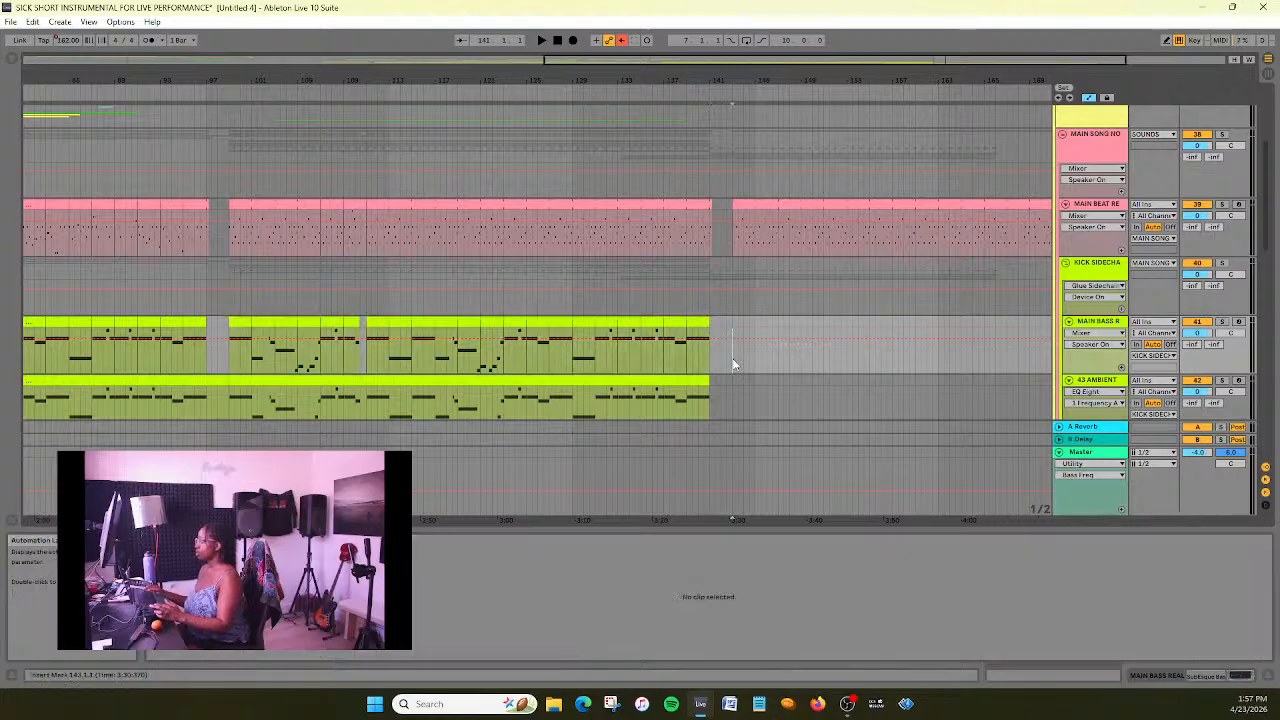
pyautogui.hotkey('ctrl', 'v')
pyautogui.scroll(-3, 733, 360)
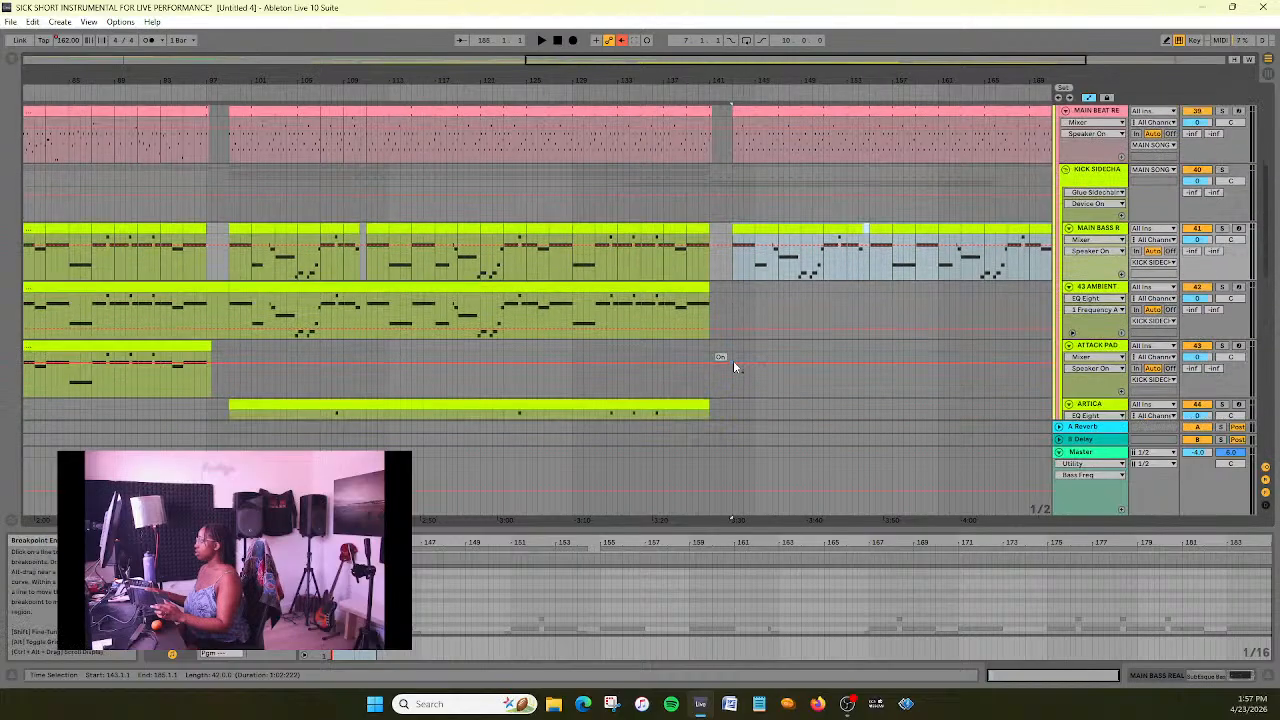
# - Examine the pad, chimes and ambient tracks below the bass for clips to carry into the section after bar 143
pyautogui.moveTo(689, 65); pyautogui.dragTo(700, 30)
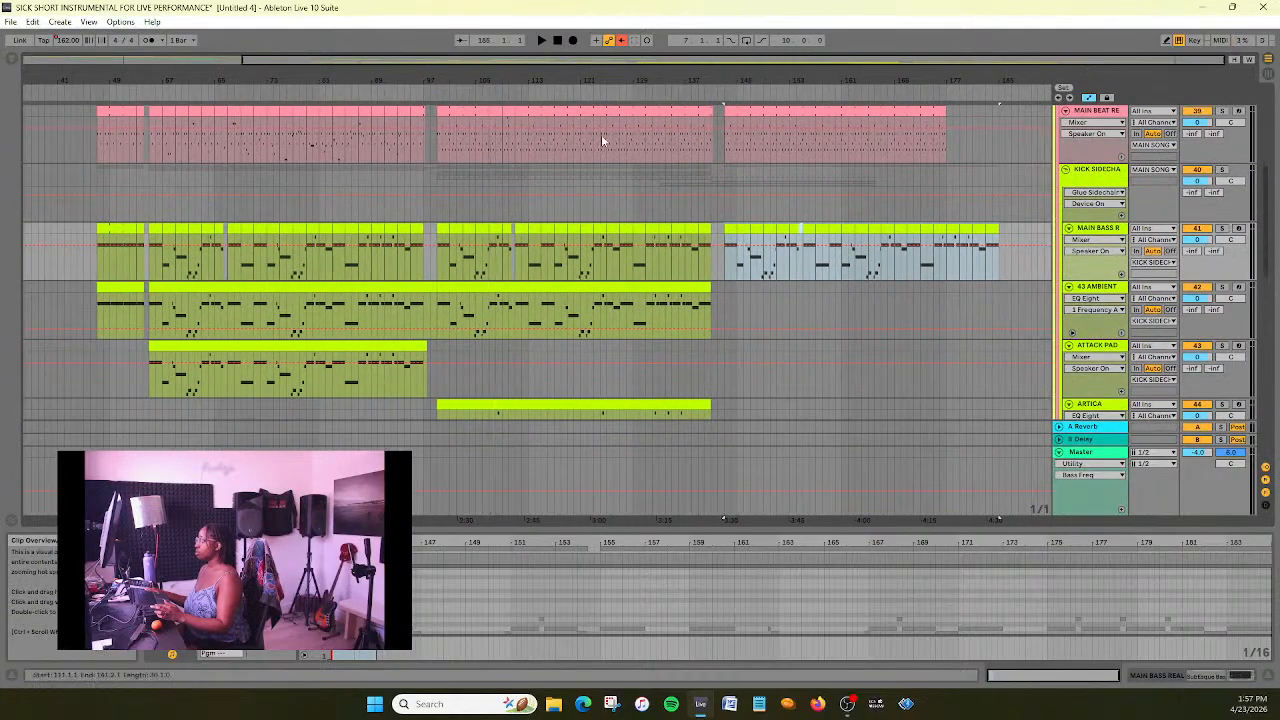
pyautogui.scroll(-3, 730, 242)
pyautogui.scroll(2, 731, 247)
pyautogui.scroll(-2, 731, 247)
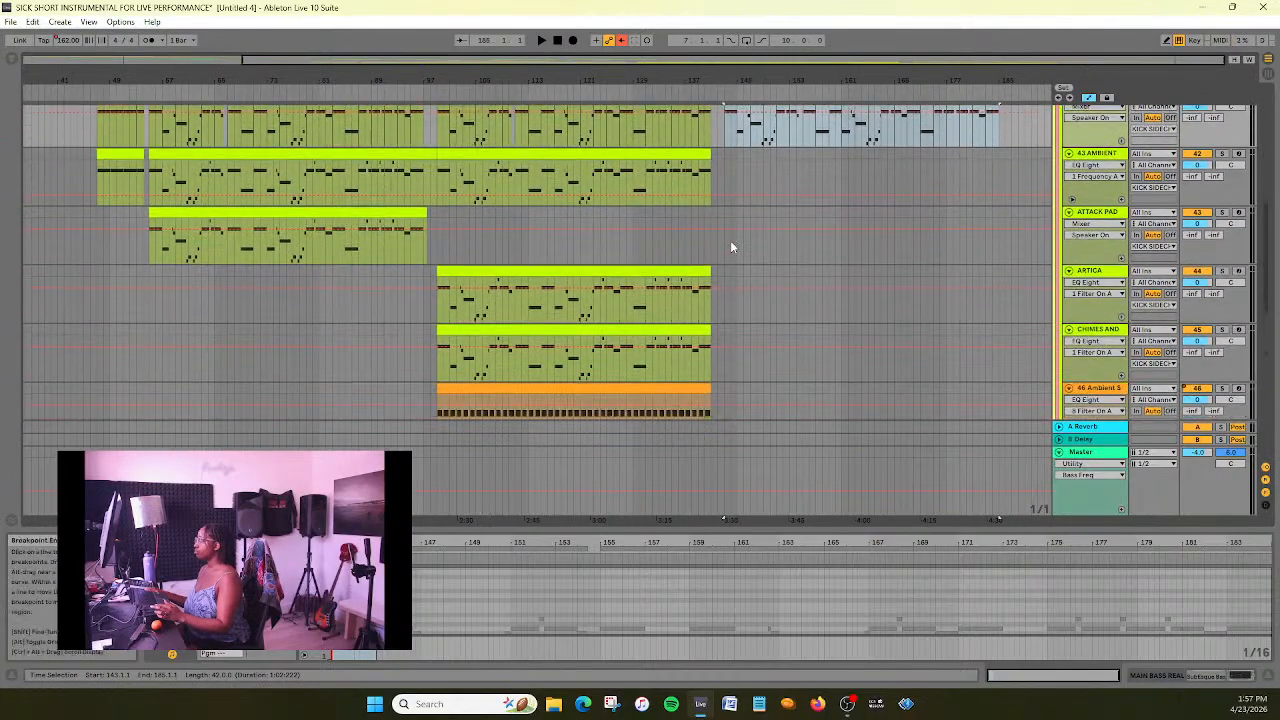
pyautogui.scroll(2, 731, 247)
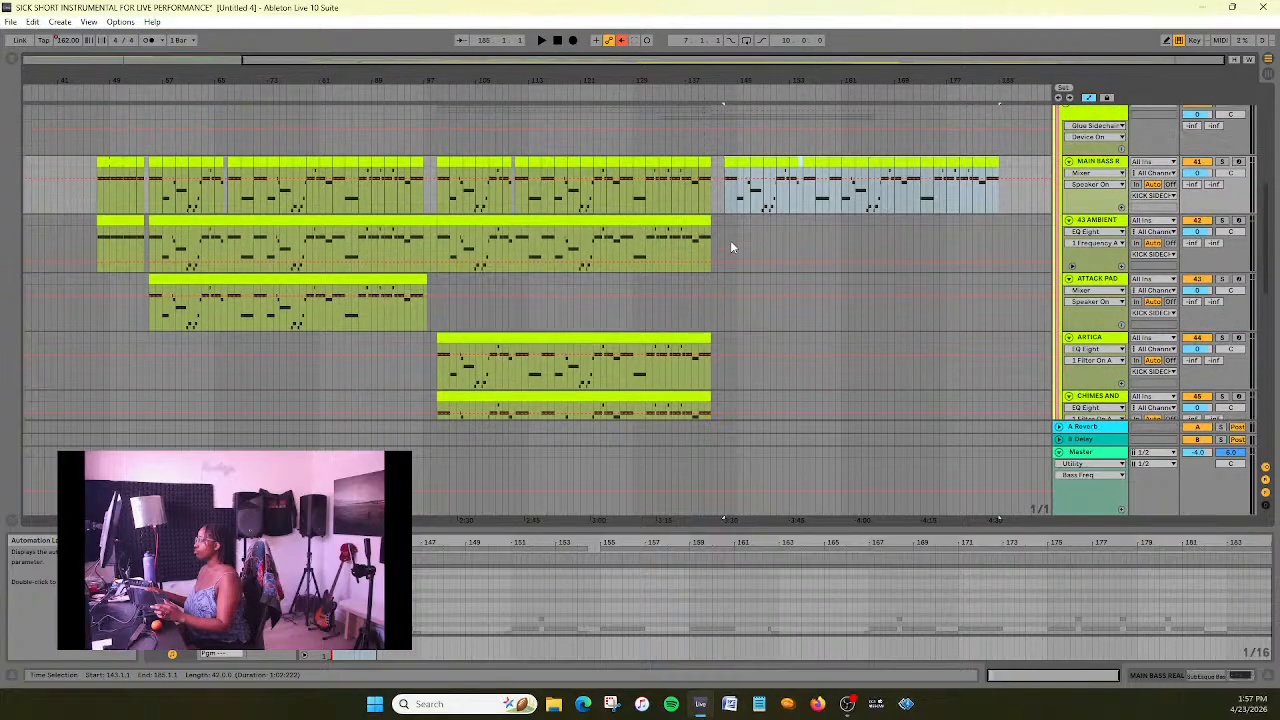
pyautogui.scroll(-3, 730, 240)
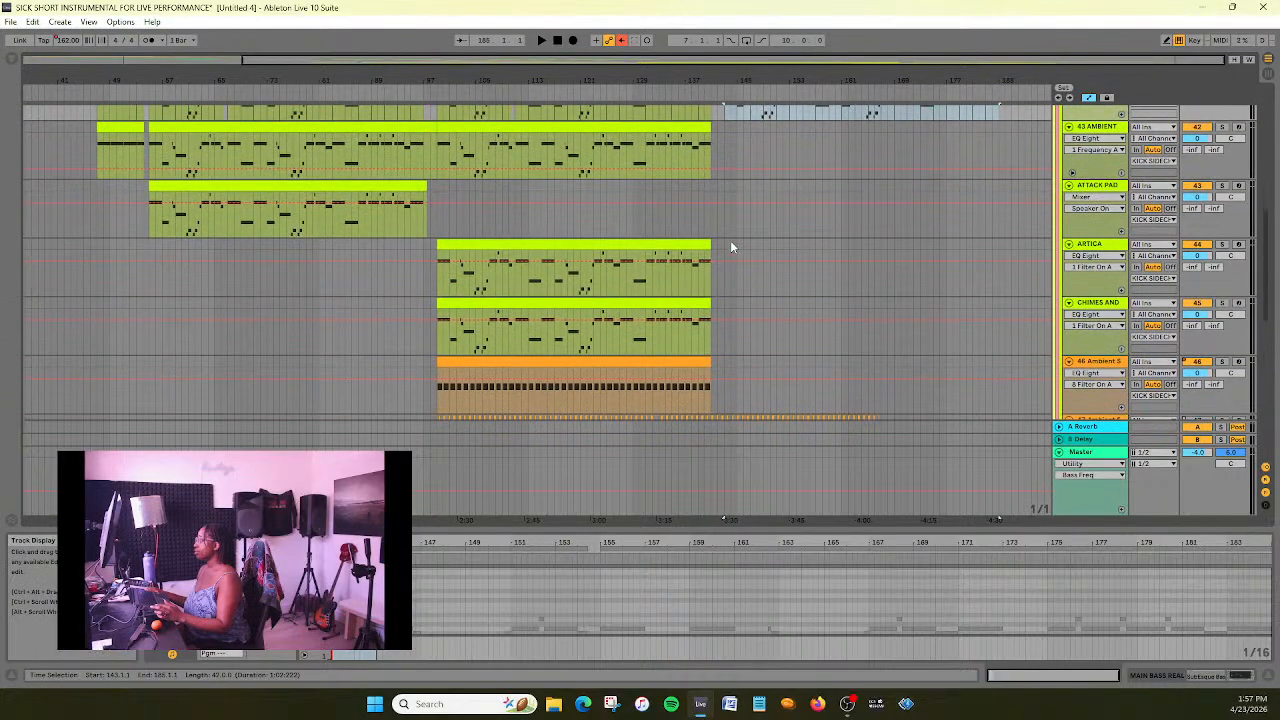
pyautogui.scroll(-1, 730, 240)
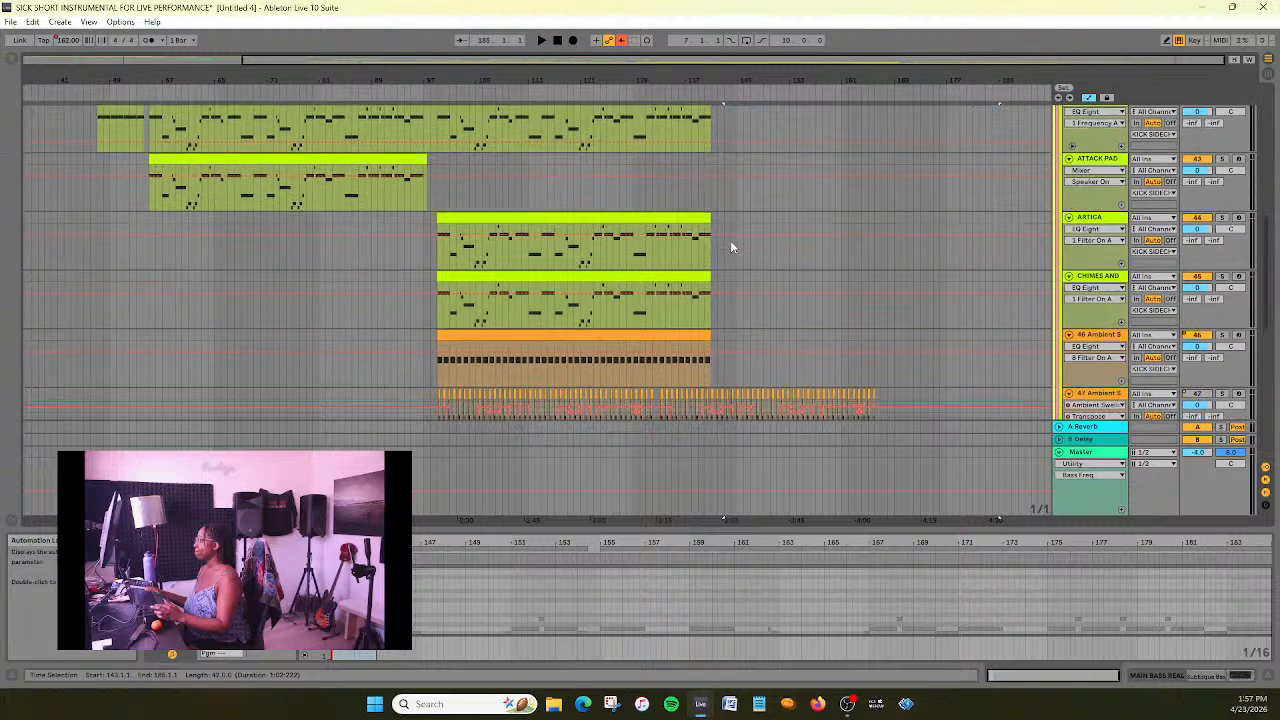
pyautogui.scroll(-3, 730, 240)
# - Copy the track 46 Ambient Swells clip spanning bars 99–141 and paste it on the same track at bar 143
pyautogui.click(698, 243)
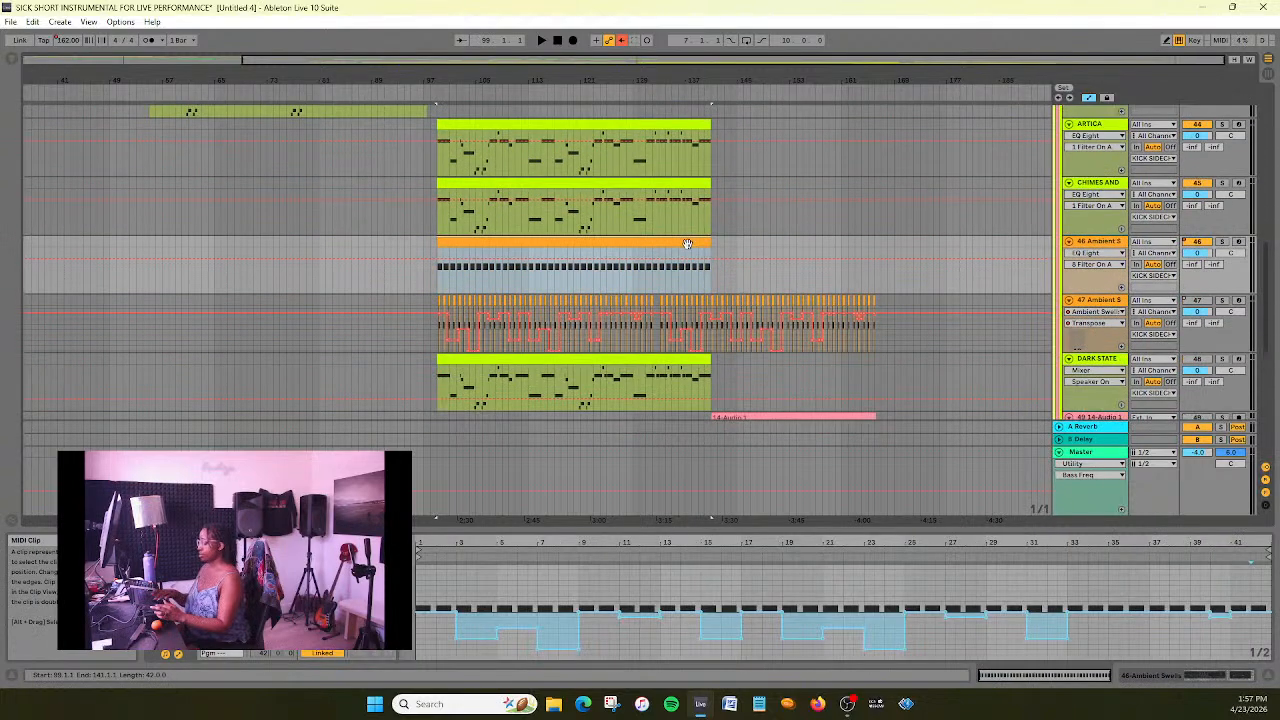
pyautogui.scroll(5, 687, 243)
pyautogui.scroll(-1, 825, 212)
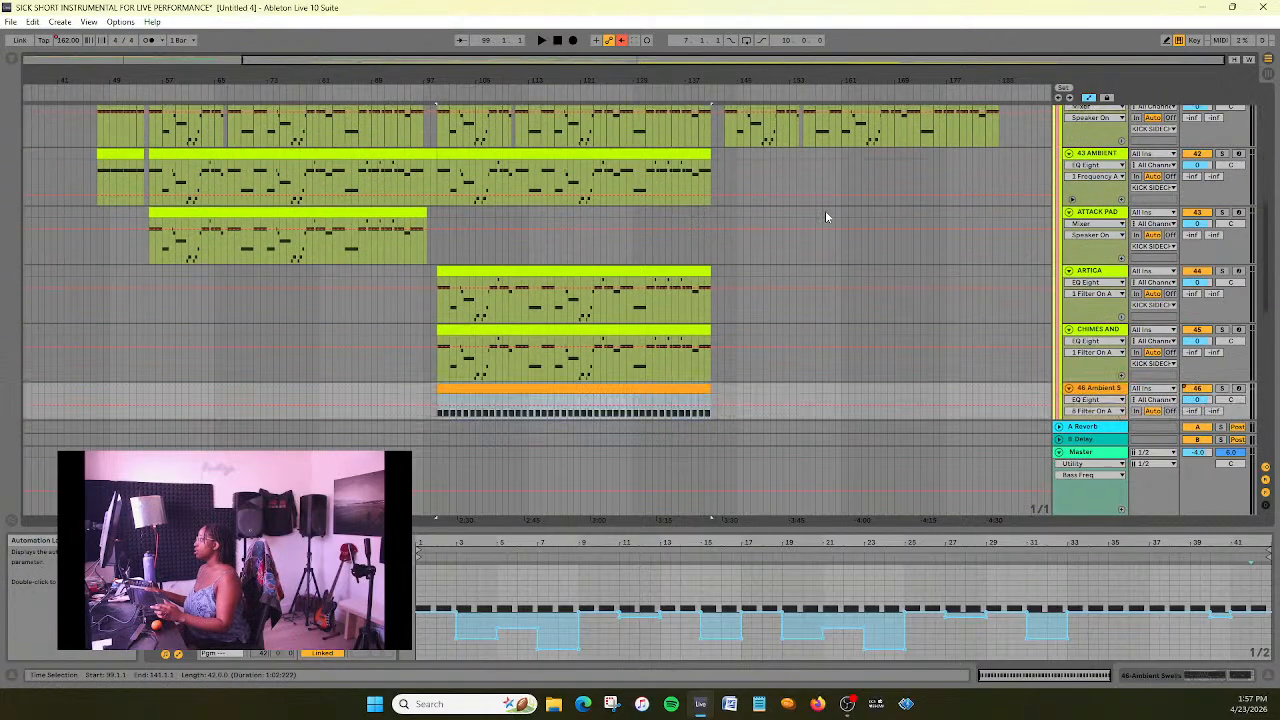
pyautogui.scroll(2, 800, 204)
pyautogui.moveTo(714, 60); pyautogui.dragTo(848, 238)
pyautogui.scroll(-3, 645, 300)
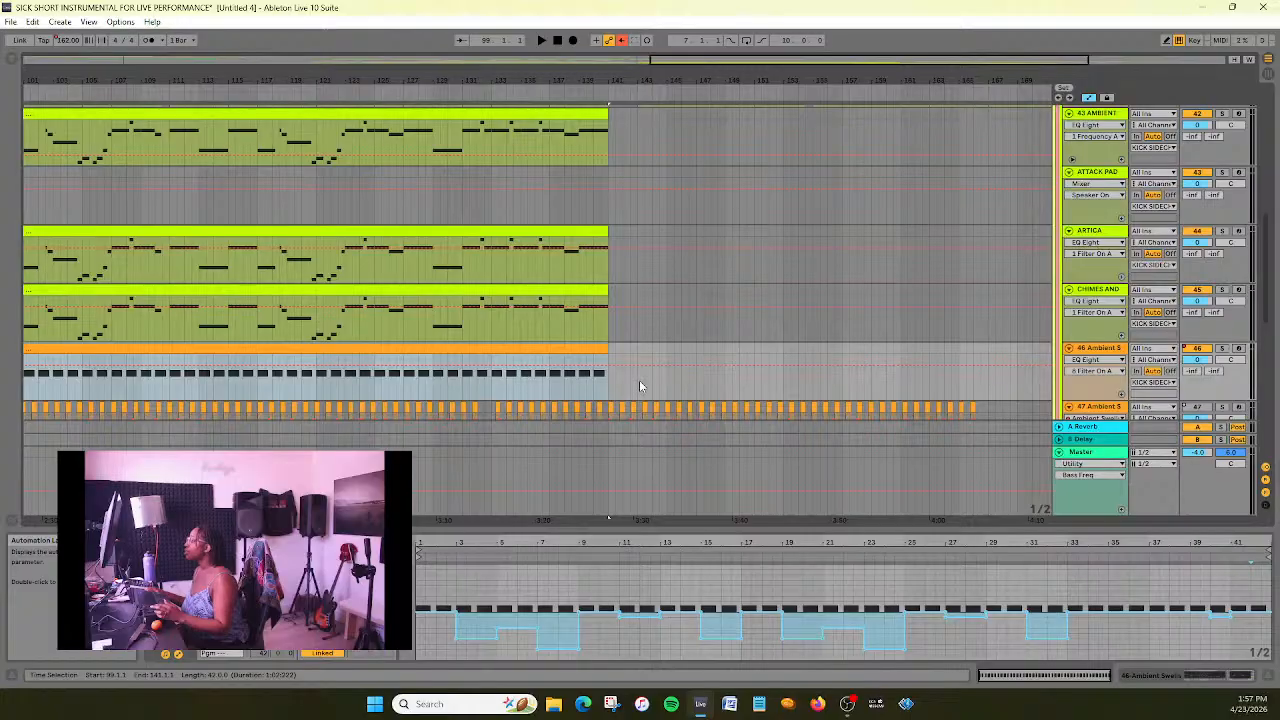
pyautogui.click(638, 384)
pyautogui.hotkey('ctrl', 'v')
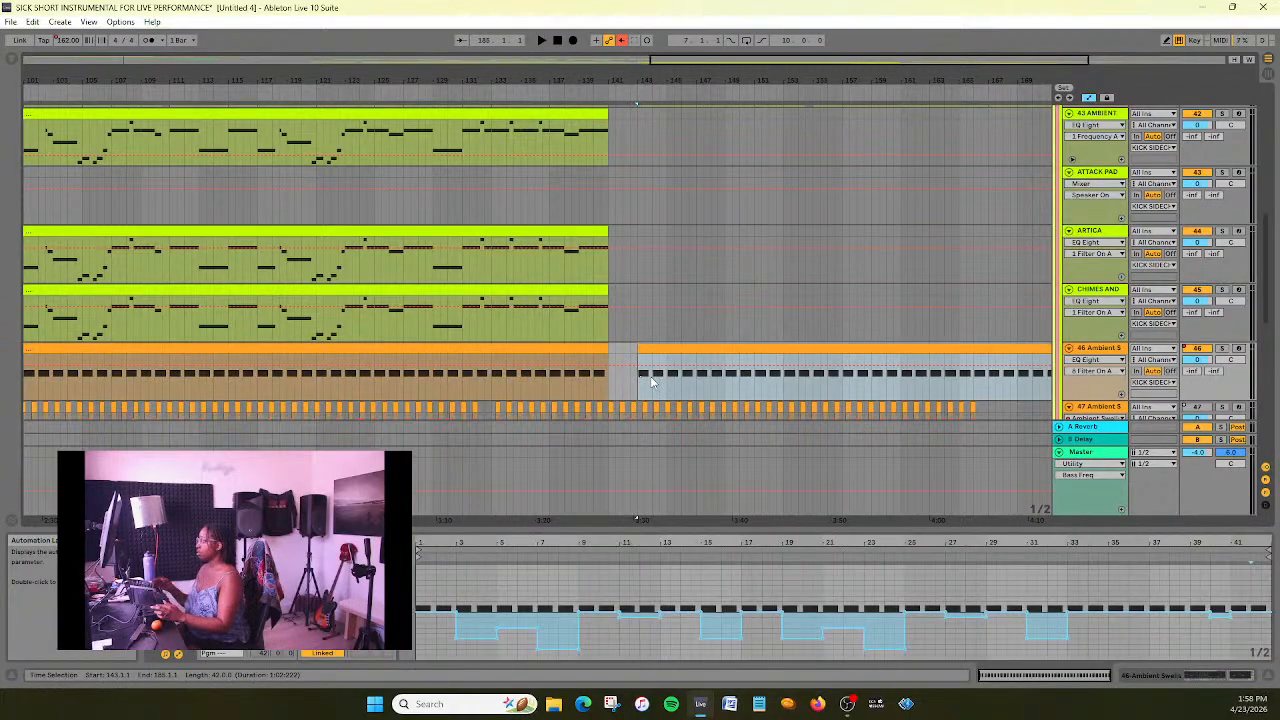
# - Copy the Dark State clip spanning bars 99–141 and paste it on the same track at bar 143
pyautogui.scroll(-2, 686, 214)
pyautogui.moveTo(660, 58); pyautogui.dragTo(657, 38)
pyautogui.scroll(-3, 644, 248)
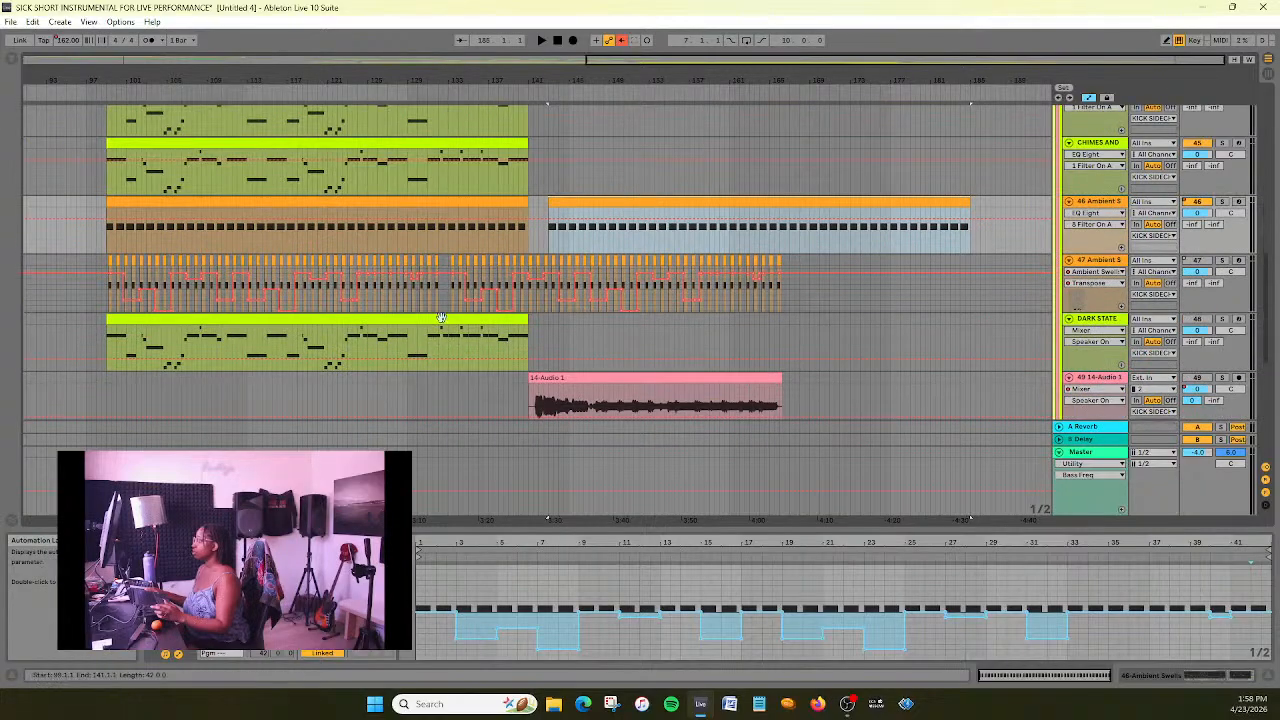
pyautogui.click(441, 319)
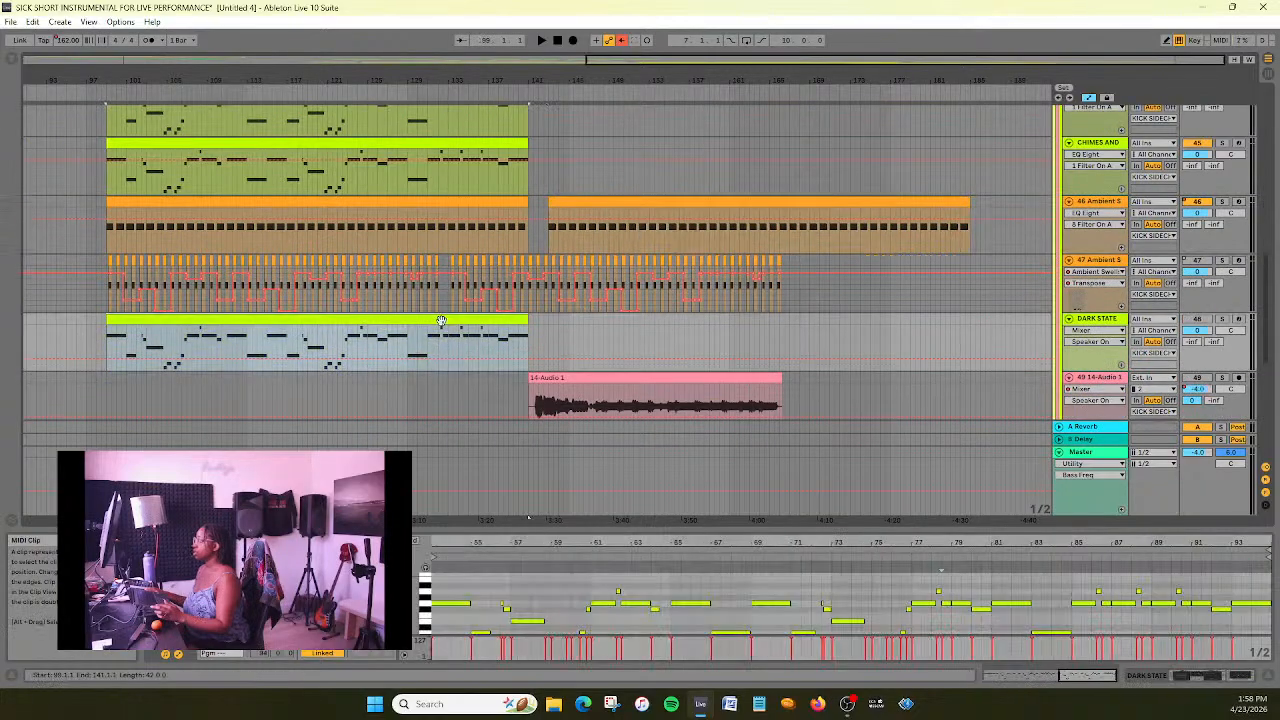
pyautogui.click(560, 343)
pyautogui.moveTo(643, 59); pyautogui.dragTo(714, 110)
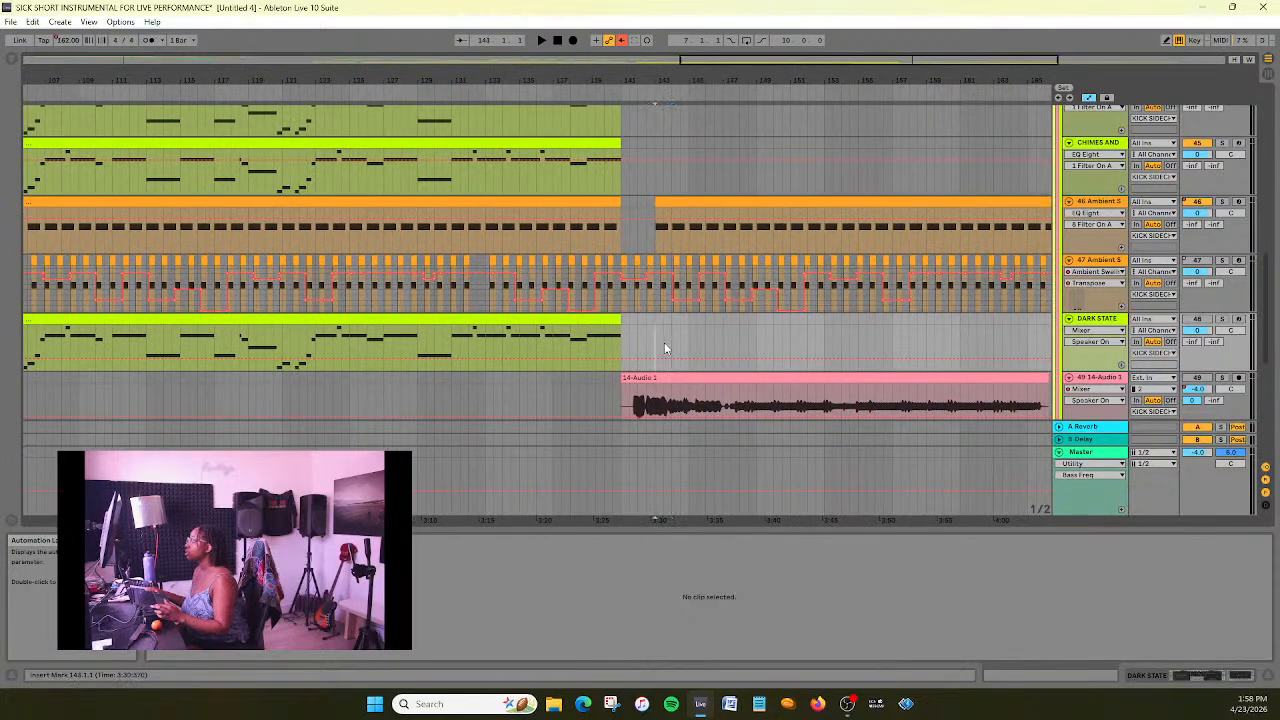
pyautogui.moveTo(741, 65); pyautogui.dragTo(744, 108)
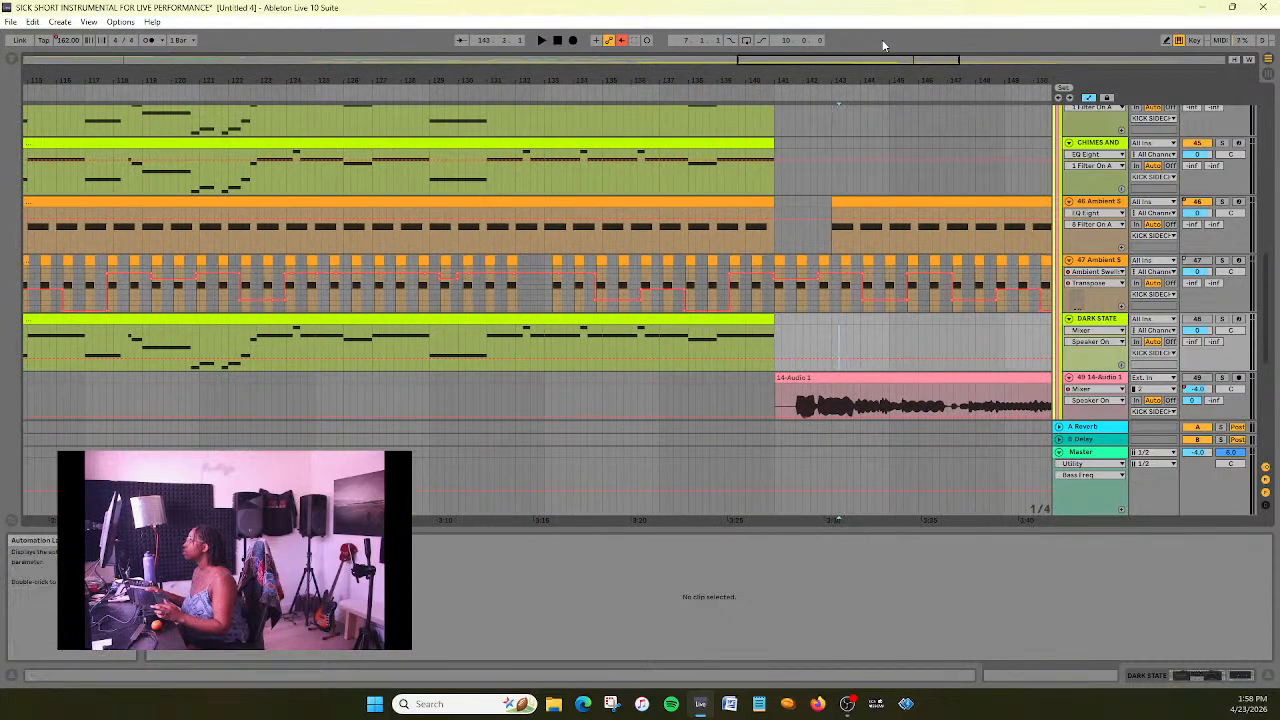
pyautogui.moveTo(886, 57); pyautogui.dragTo(909, 59)
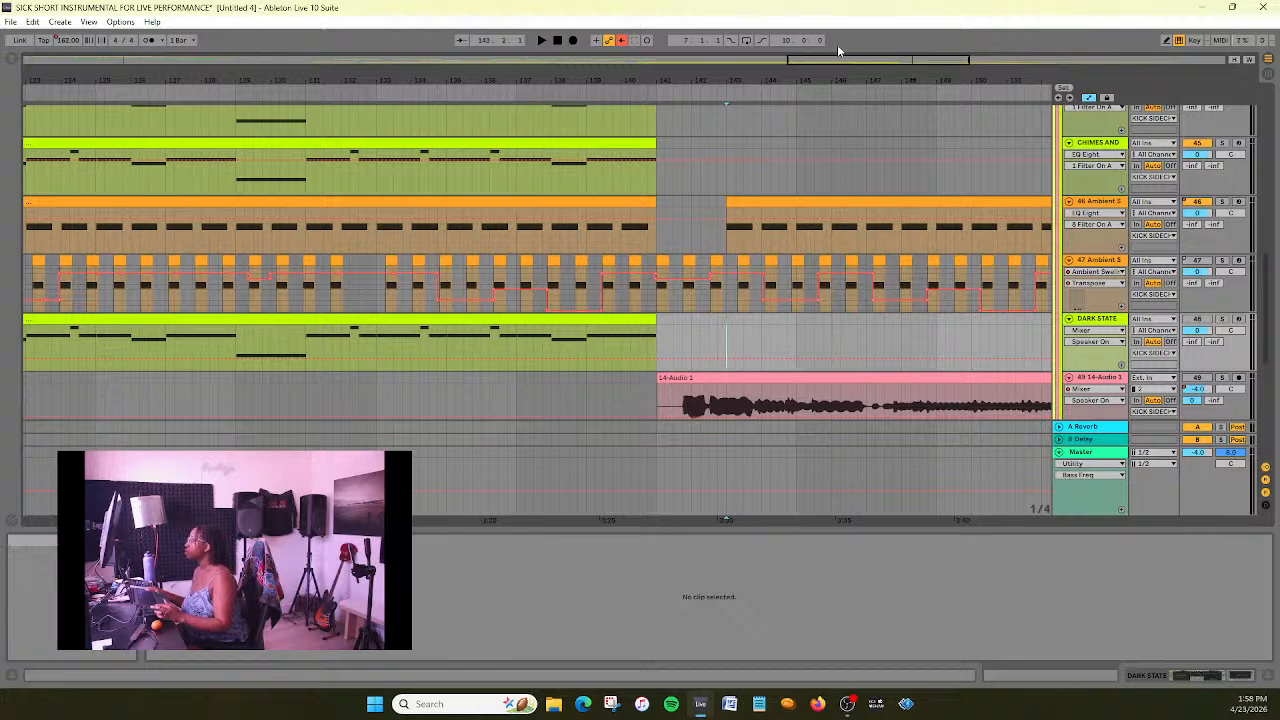
pyautogui.hotkey('ctrl', 'v')
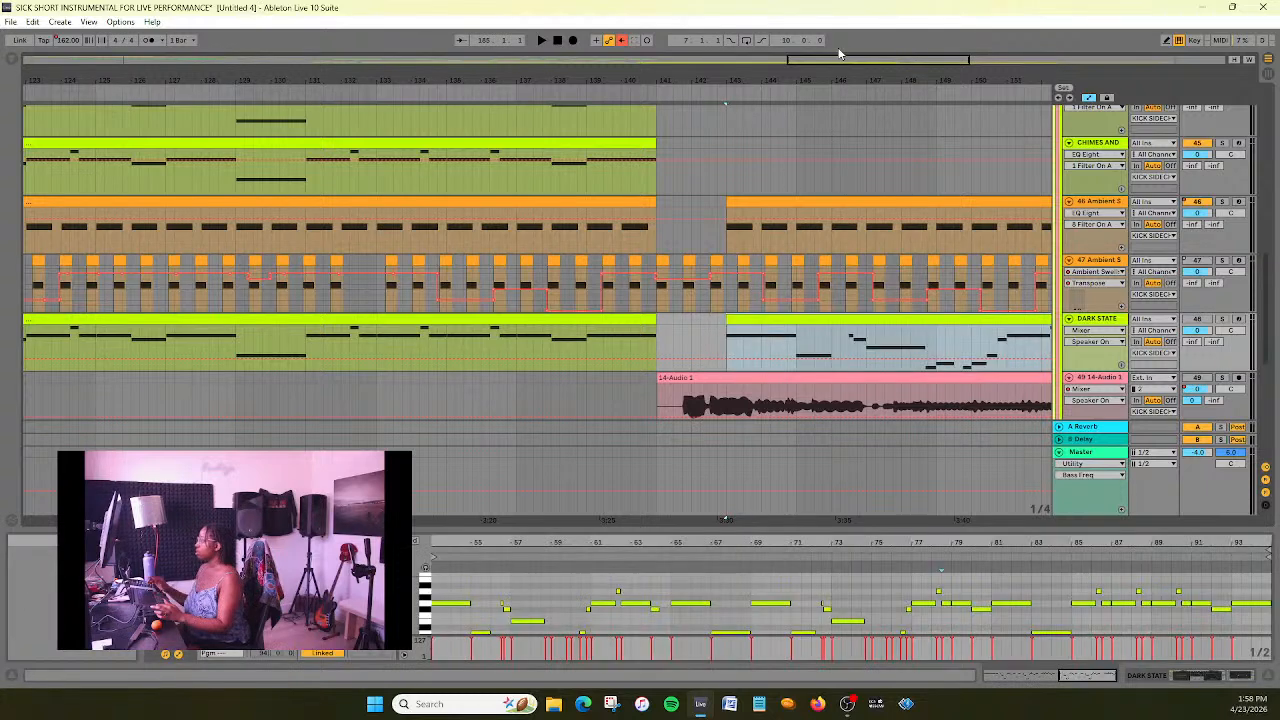
# - Move the Dark Horiz and Desert Dream tracks above the 14-Audio 1 track
pyautogui.moveTo(863, 60); pyautogui.dragTo(850, 14)
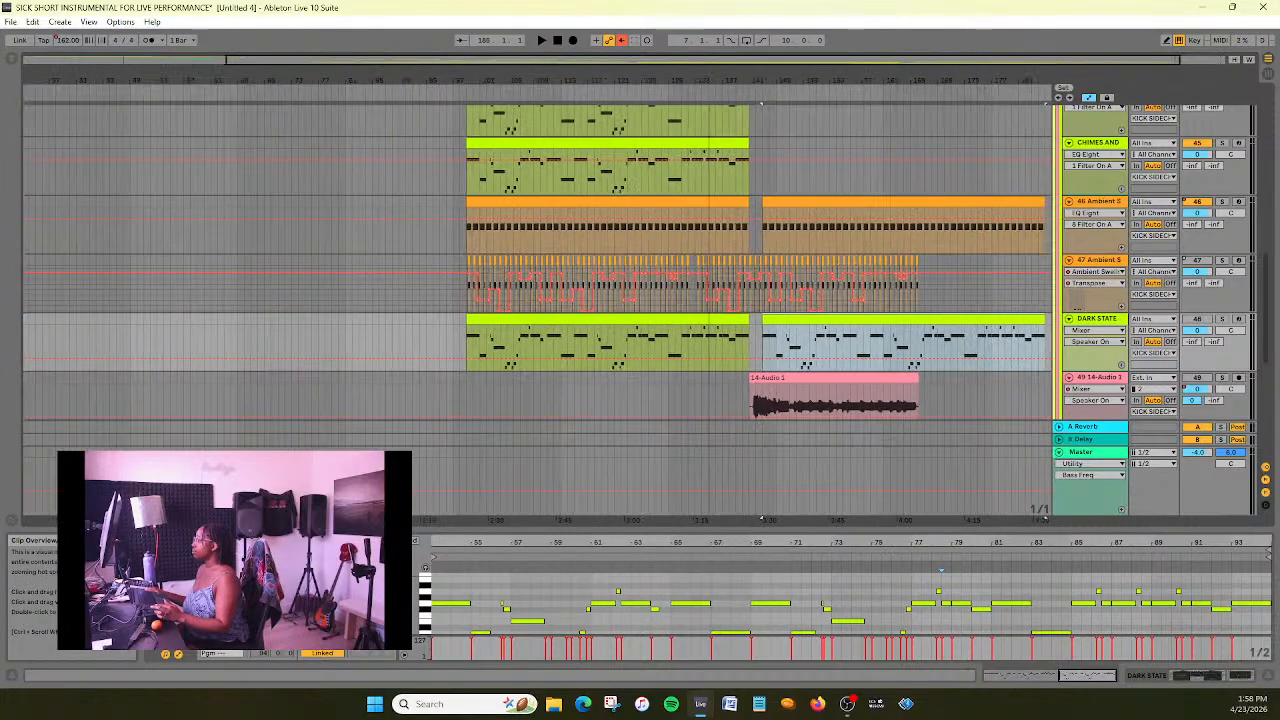
pyautogui.scroll(-3, 990, 385)
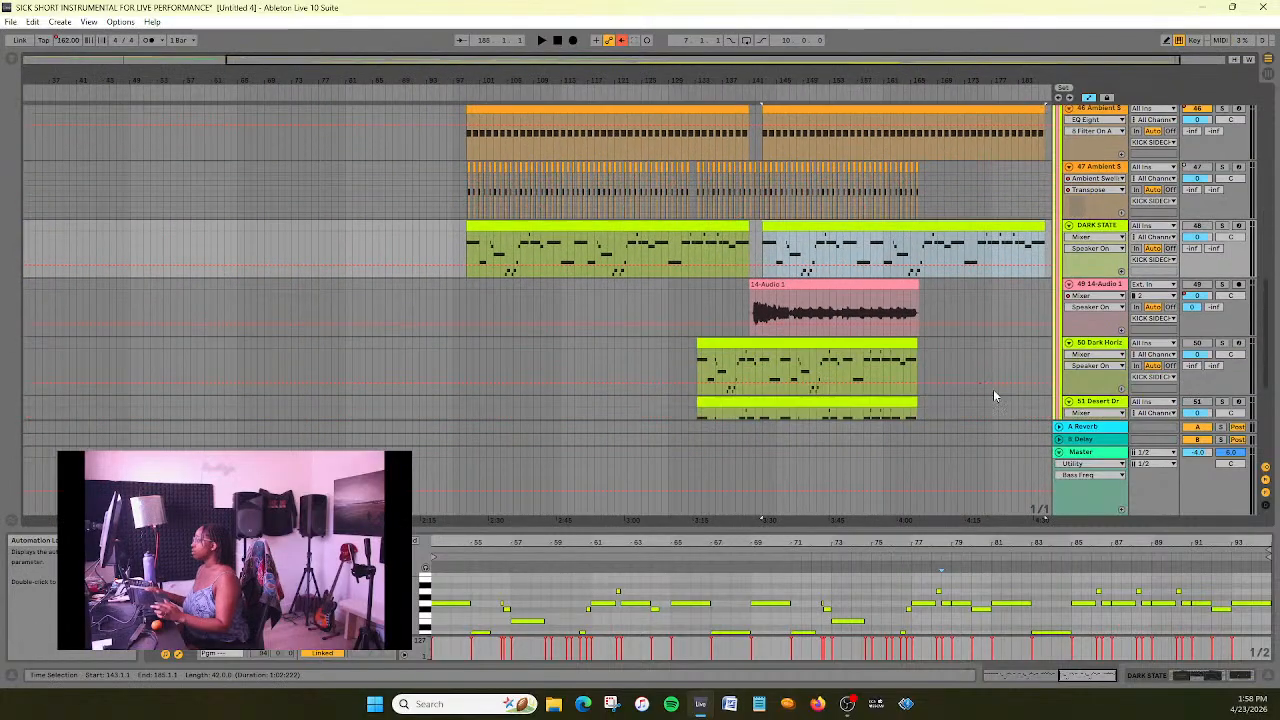
pyautogui.scroll(-1, 983, 372)
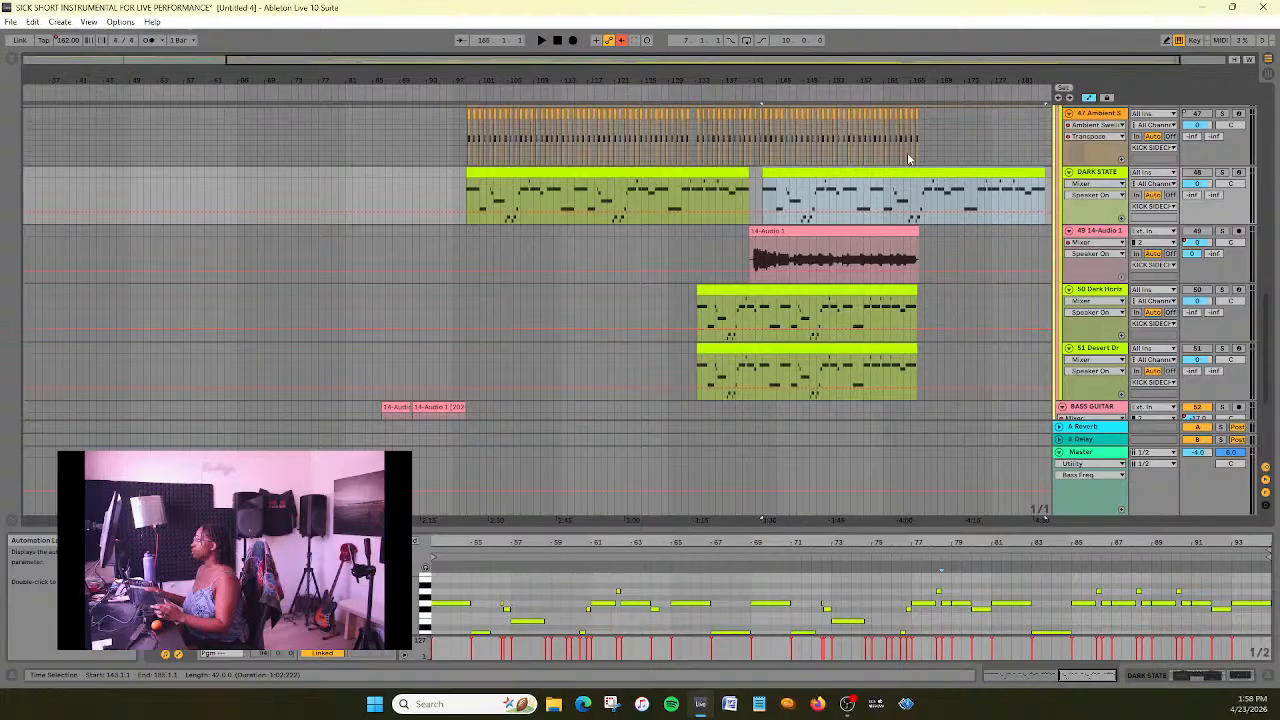
pyautogui.scroll(3, 930, 288)
pyautogui.scroll(-1, 1030, 372)
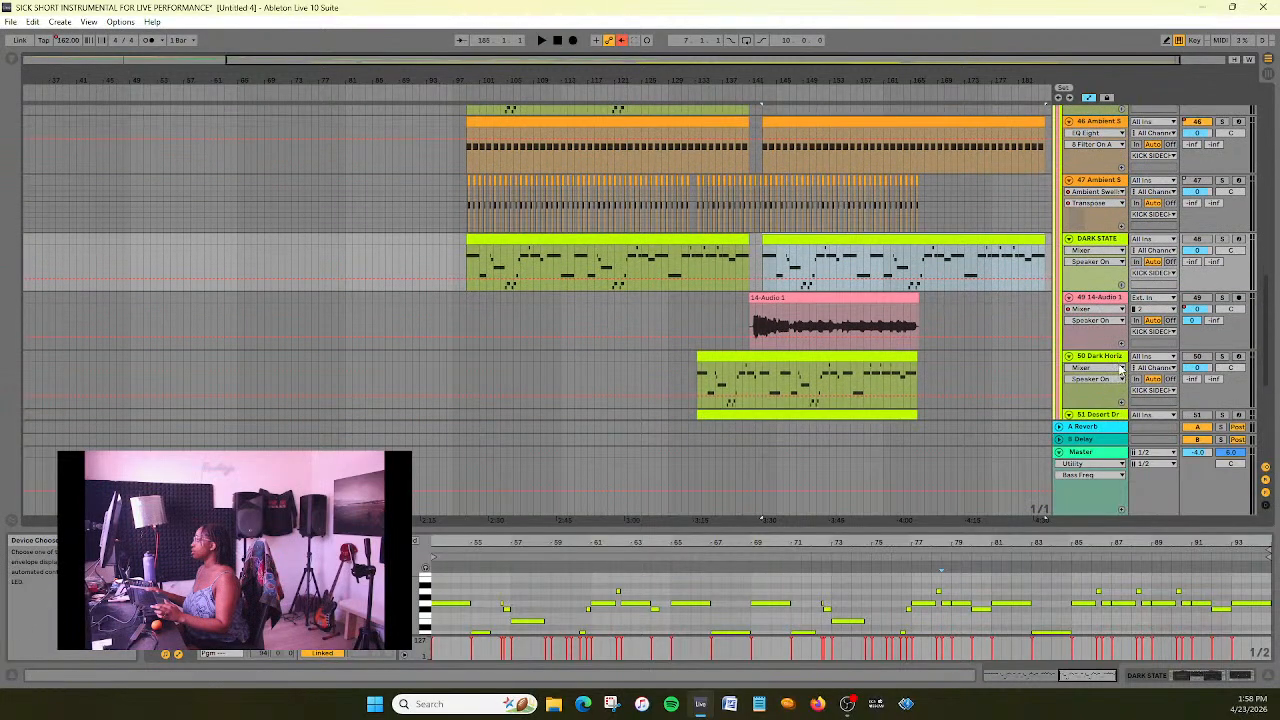
pyautogui.click(1120, 366)
pyautogui.moveTo(1120, 414); pyautogui.dragTo(1110, 362)
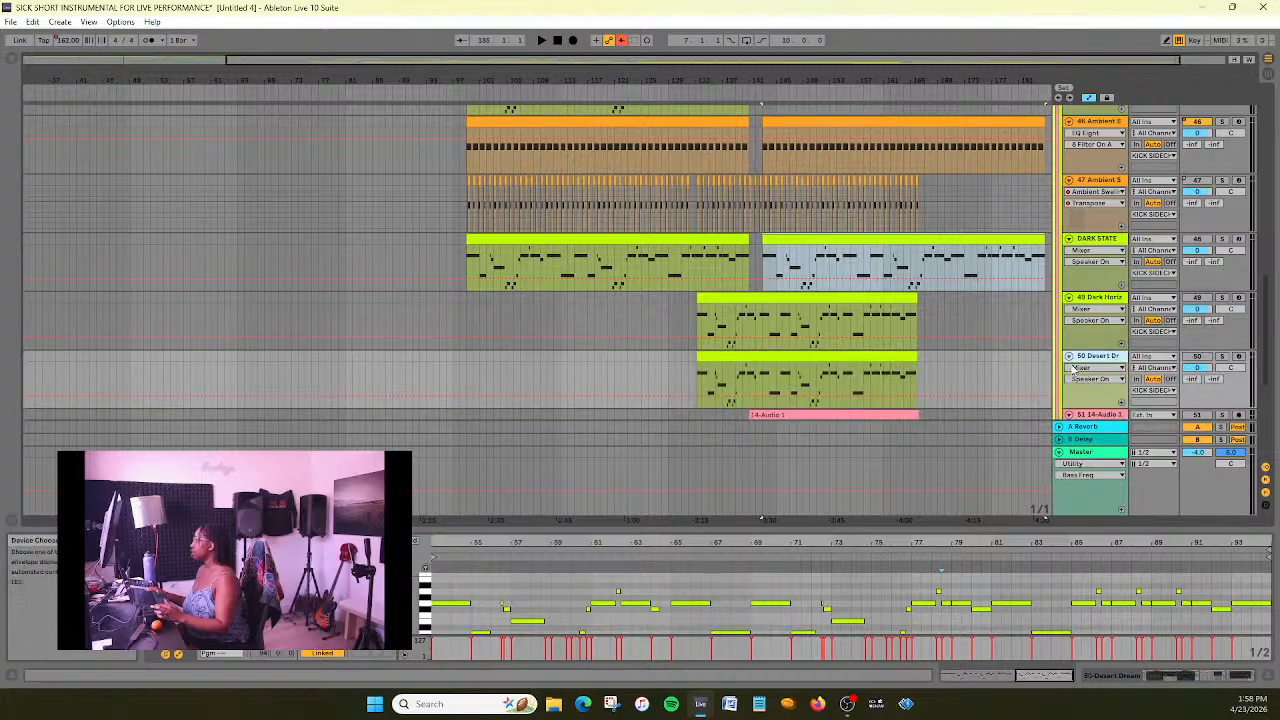
pyautogui.scroll(5, 730, 296)
pyautogui.scroll(1, 730, 296)
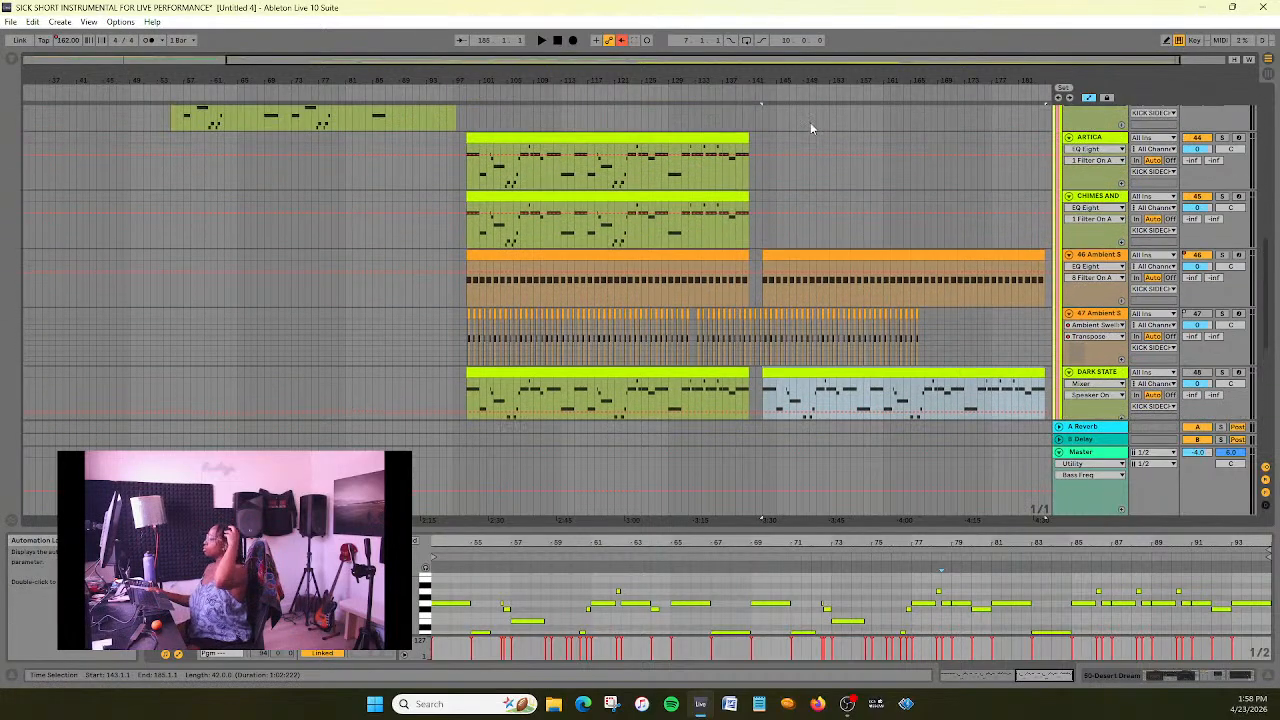
pyautogui.moveTo(819, 62); pyautogui.dragTo(860, 102)
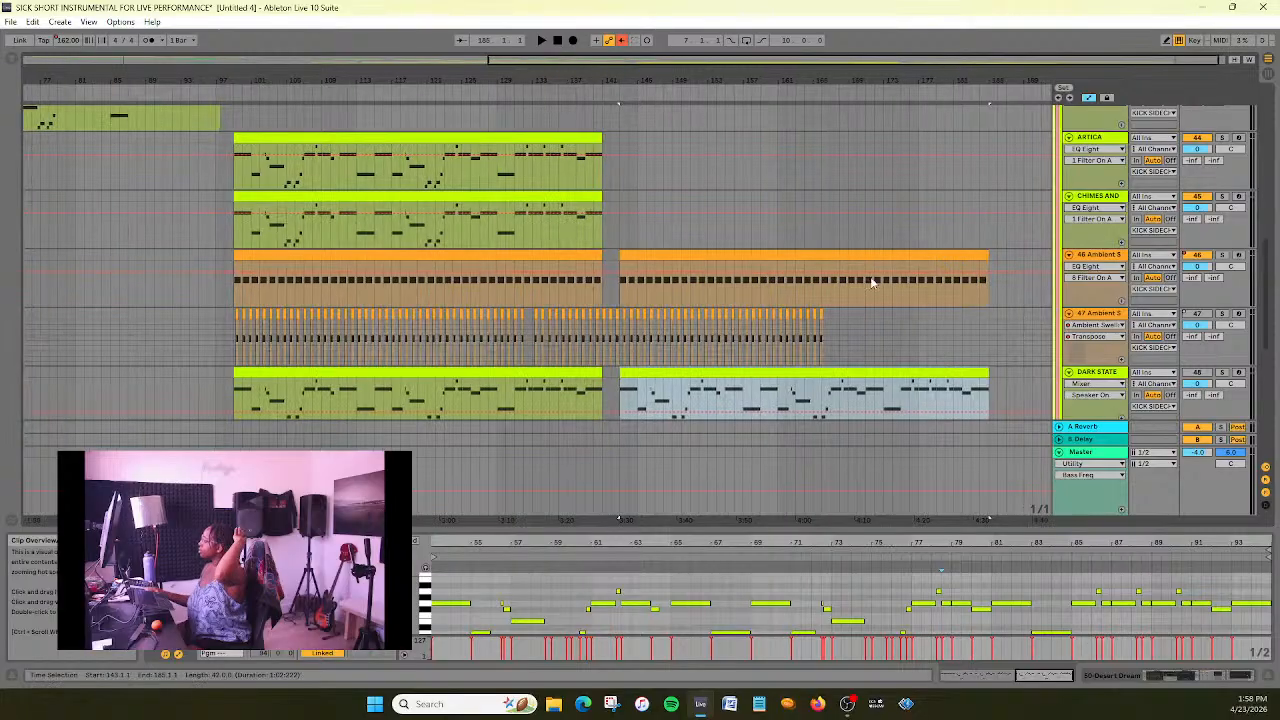
# - Copy the 43 Ambient clip spanning bars 99–141 and paste it on the same track at bar 143
pyautogui.scroll(2, 797, 268)
pyautogui.scroll(6, 797, 265)
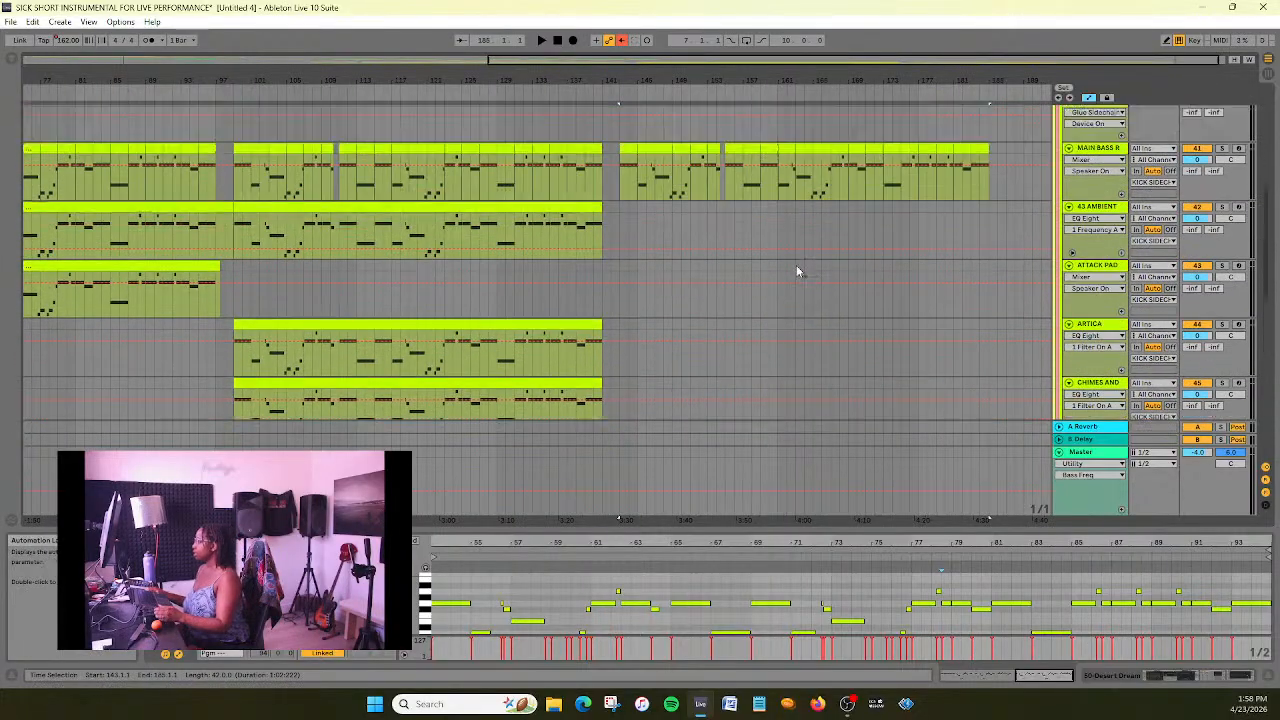
pyautogui.scroll(-1, 797, 268)
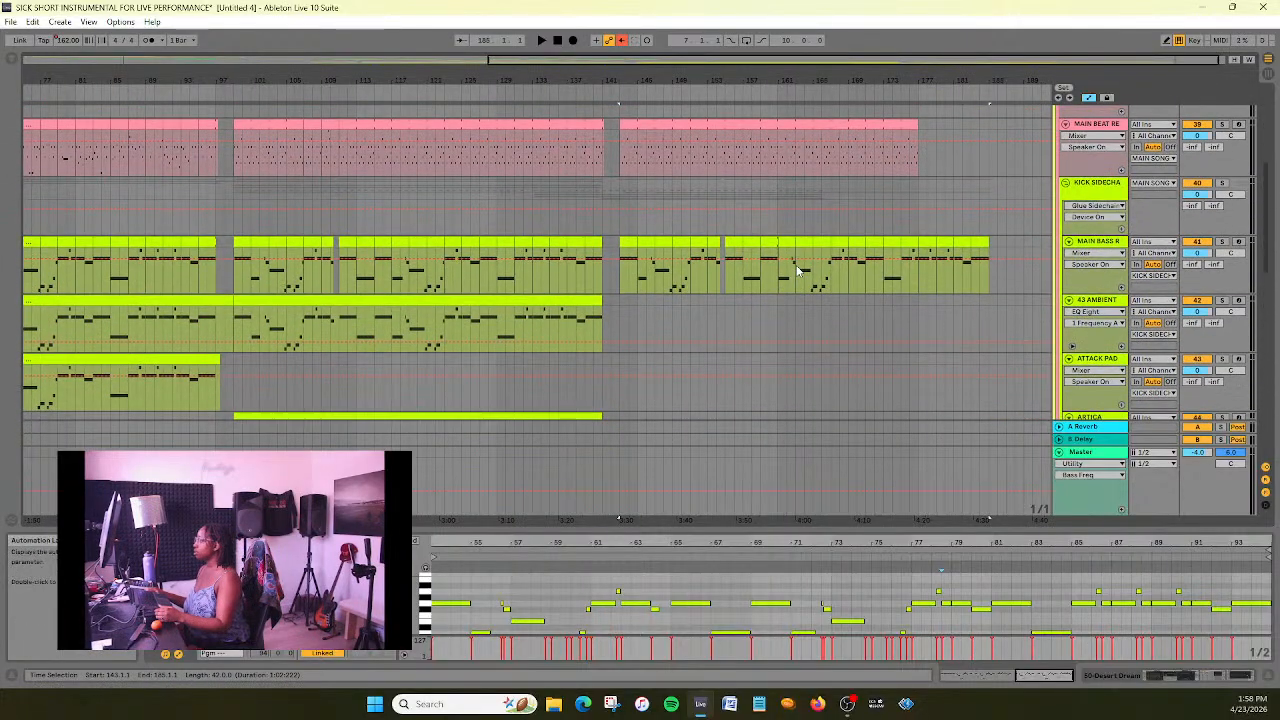
pyautogui.scroll(-1, 797, 268)
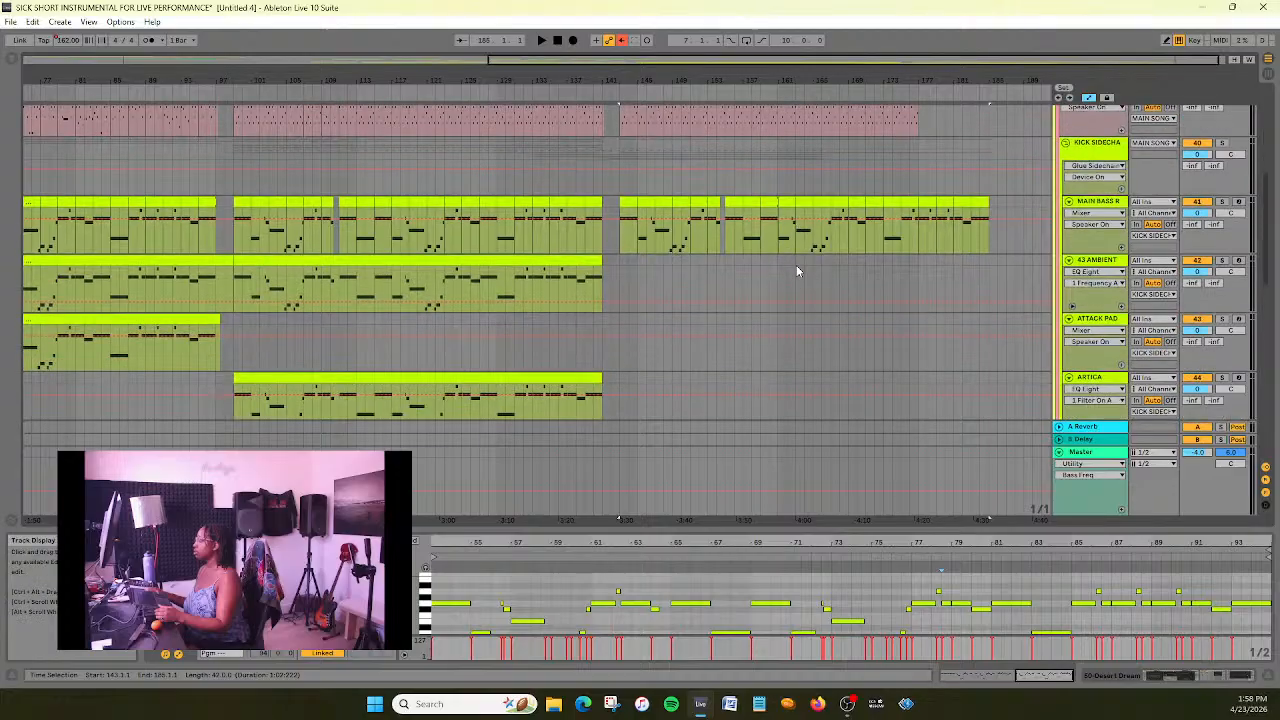
pyautogui.click(360, 259)
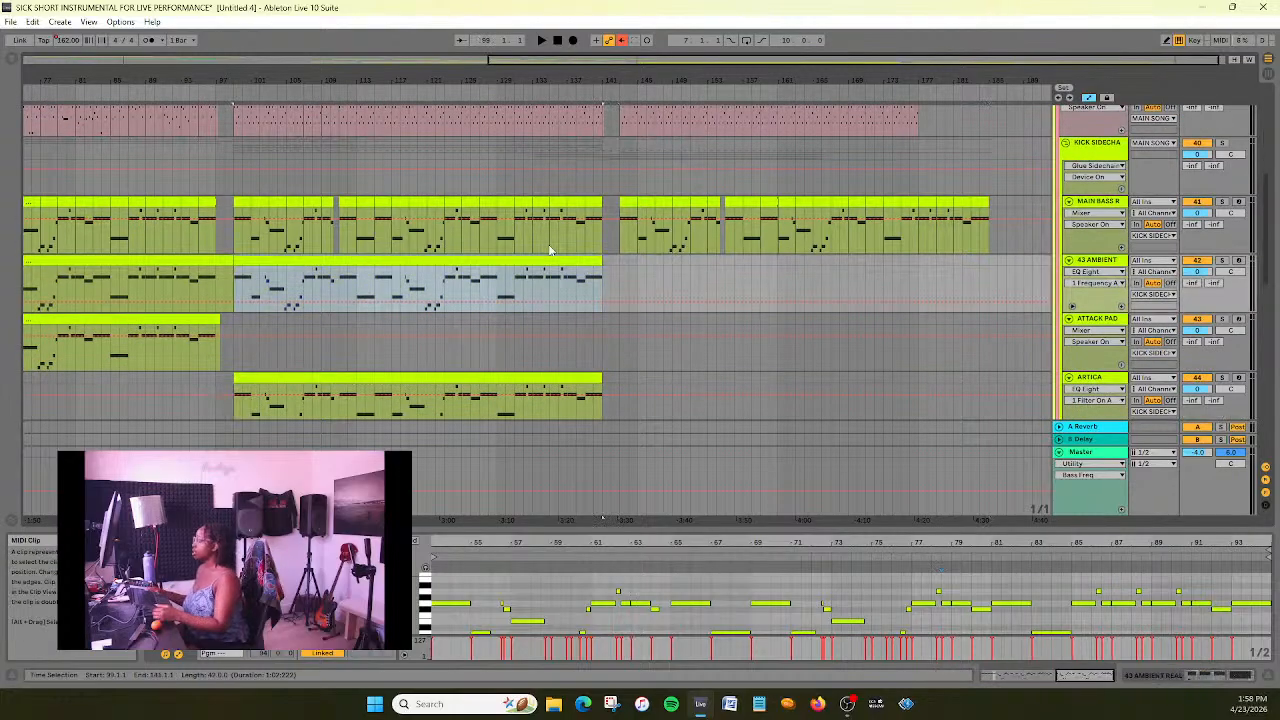
pyautogui.press('+')
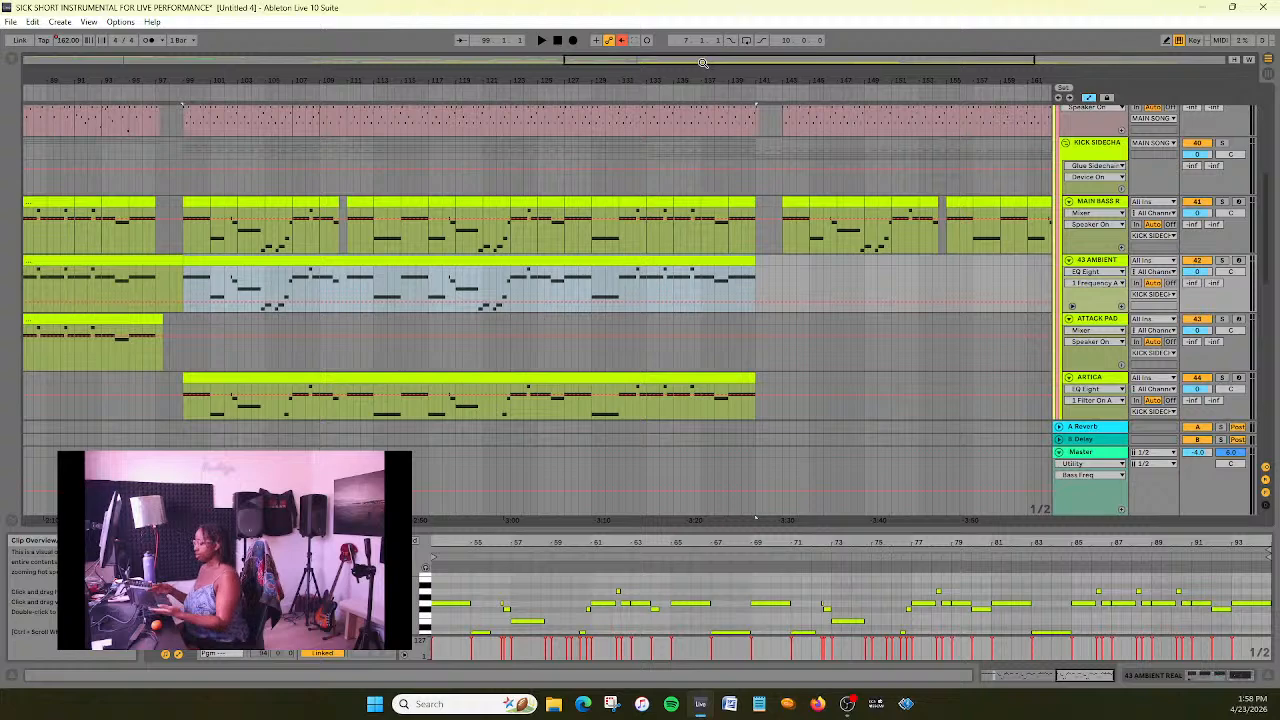
pyautogui.moveTo(799, 60); pyautogui.dragTo(906, 88)
pyautogui.click(568, 282)
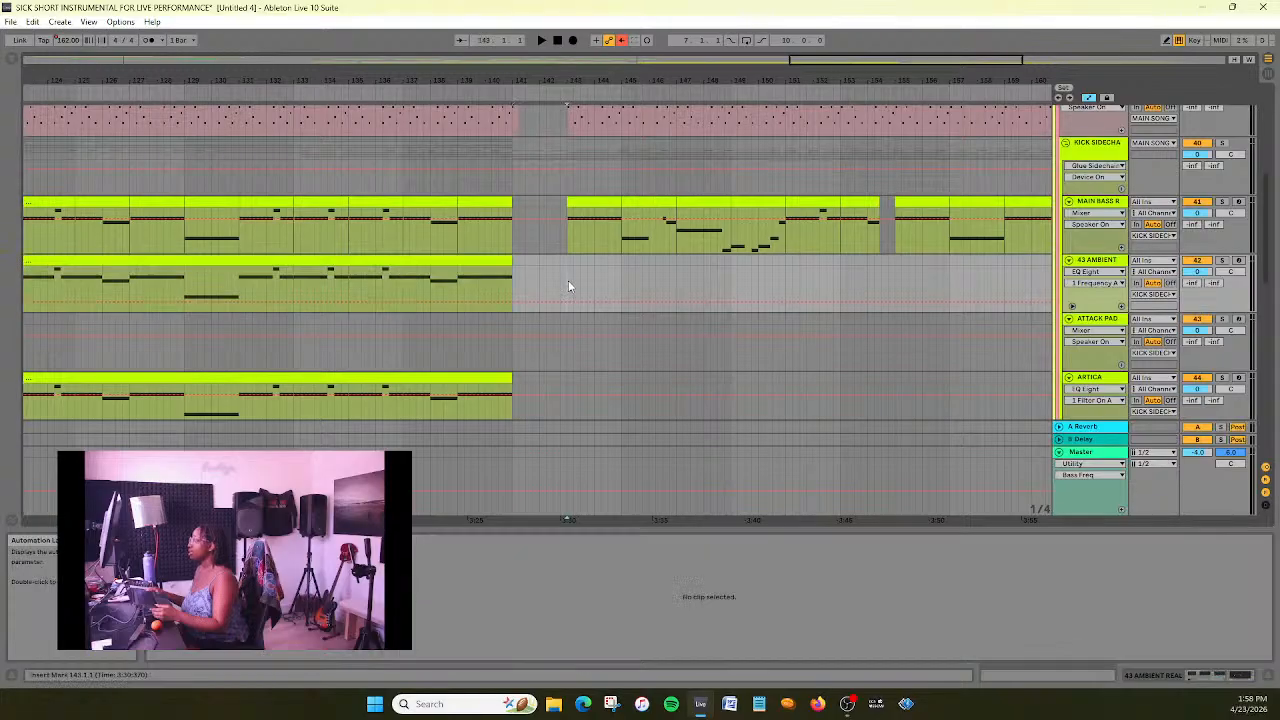
pyautogui.hotkey('ctrl', 'v')
# - Display the Ambient Swells Transpose automation on the track 47 Ambient Swells lane to inspect it
pyautogui.scroll(1, 568, 283)
pyautogui.moveTo(825, 60); pyautogui.dragTo(805, 22)
pyautogui.scroll(-5, 531, 295)
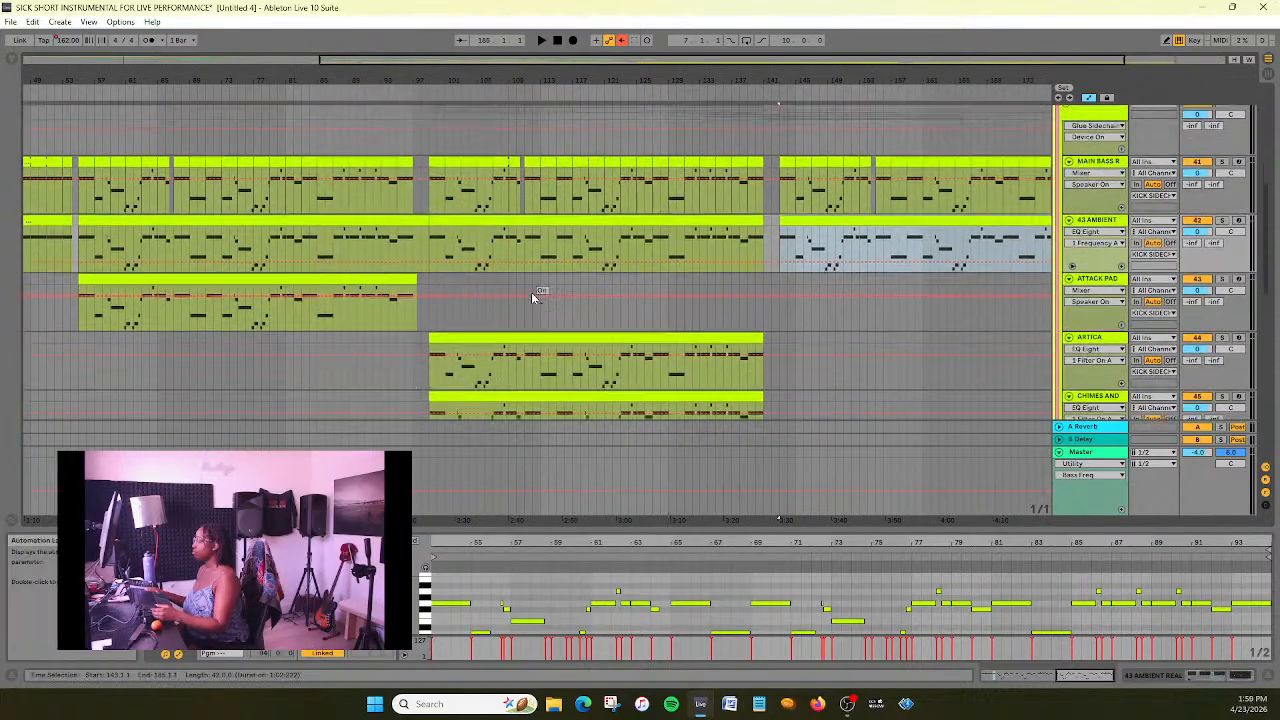
pyautogui.scroll(-3, 822, 264)
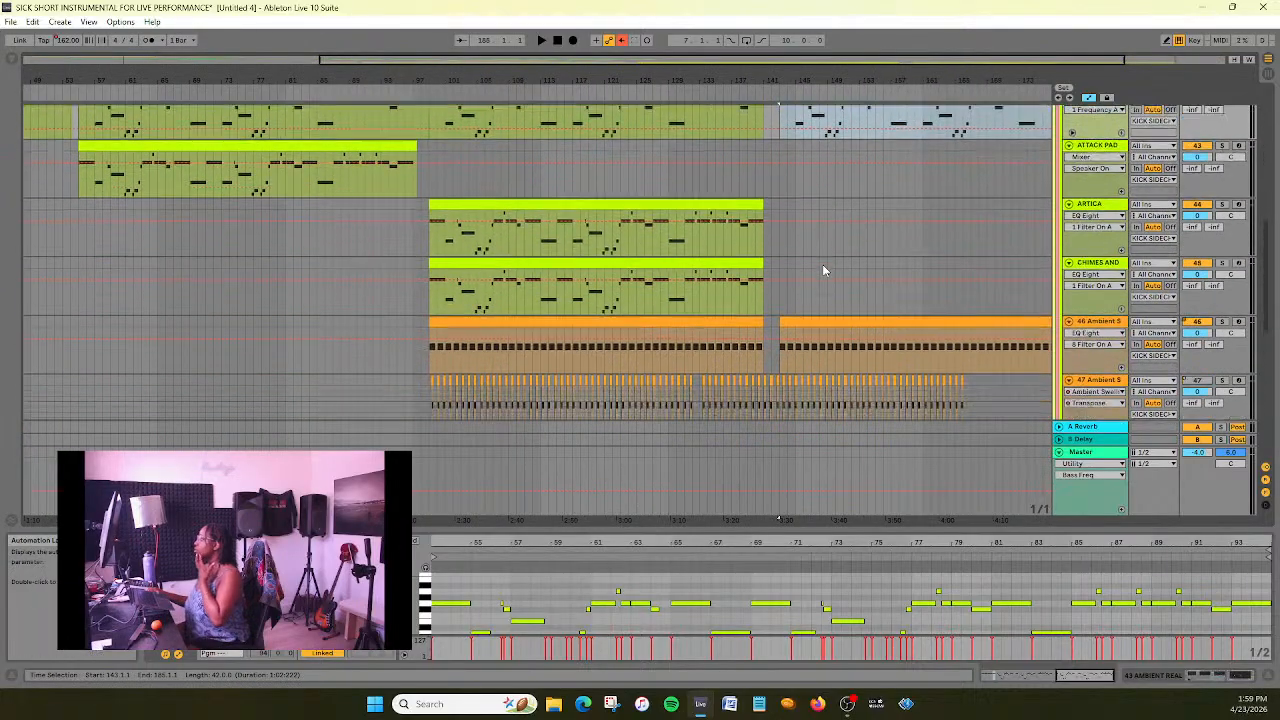
pyautogui.hscroll(3, 822, 264)
pyautogui.scroll(-5, 924, 239)
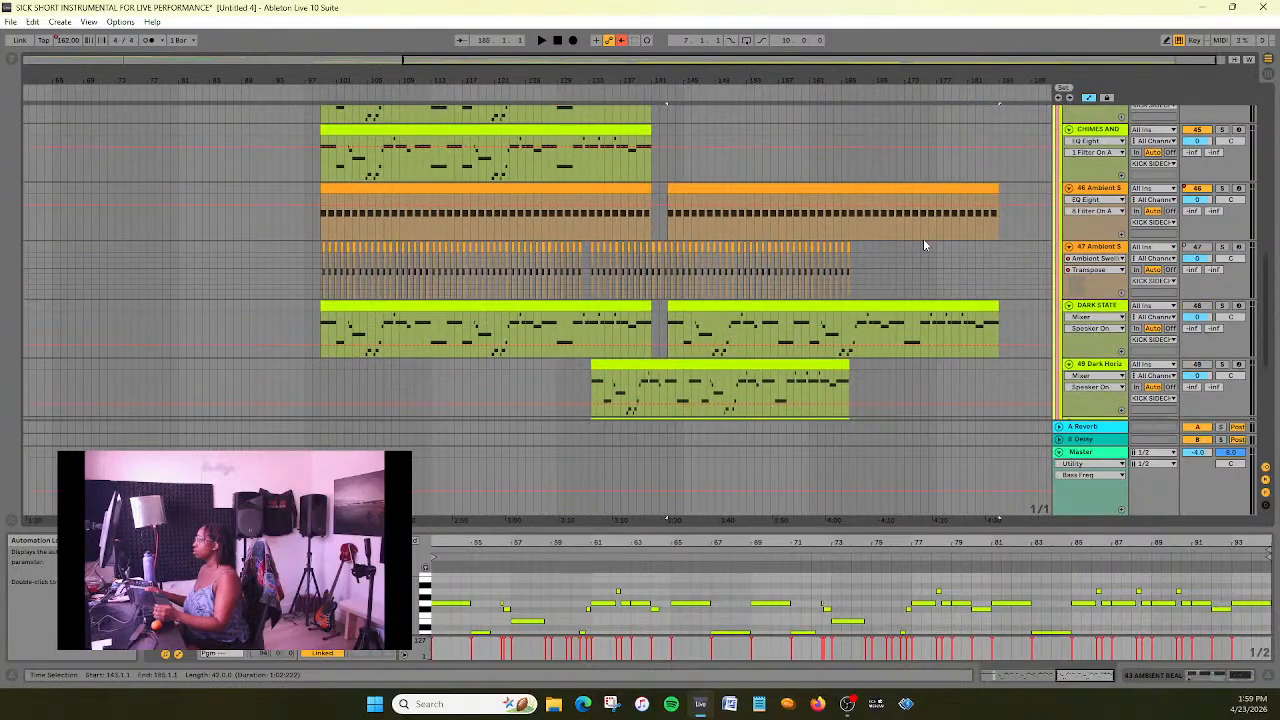
pyautogui.click(1109, 247)
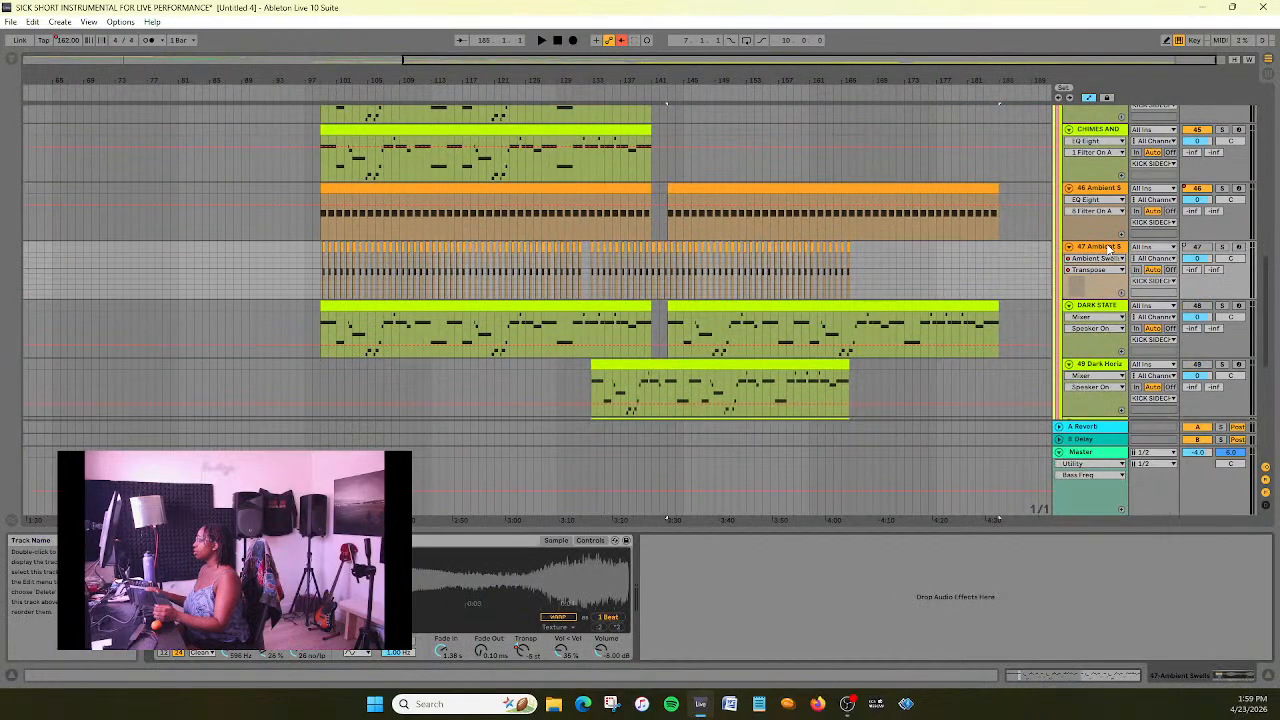
pyautogui.click(1108, 258)
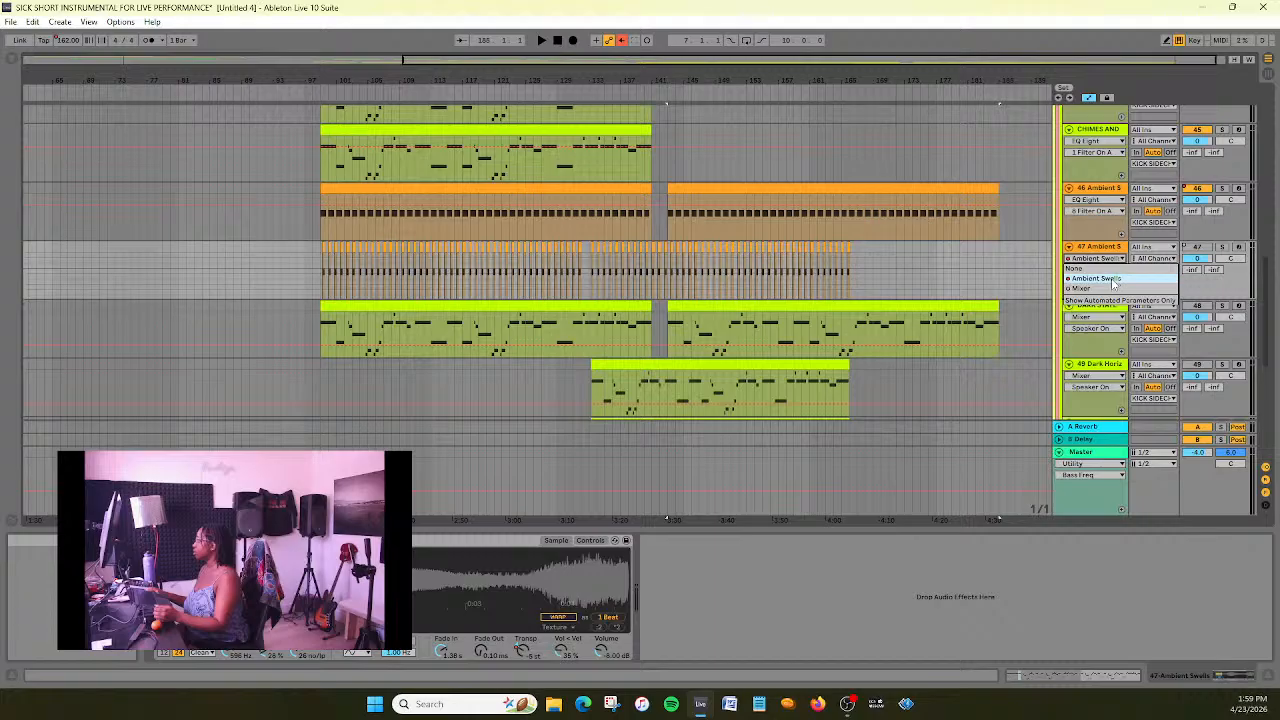
pyautogui.click(1110, 279)
pyautogui.click(1098, 270)
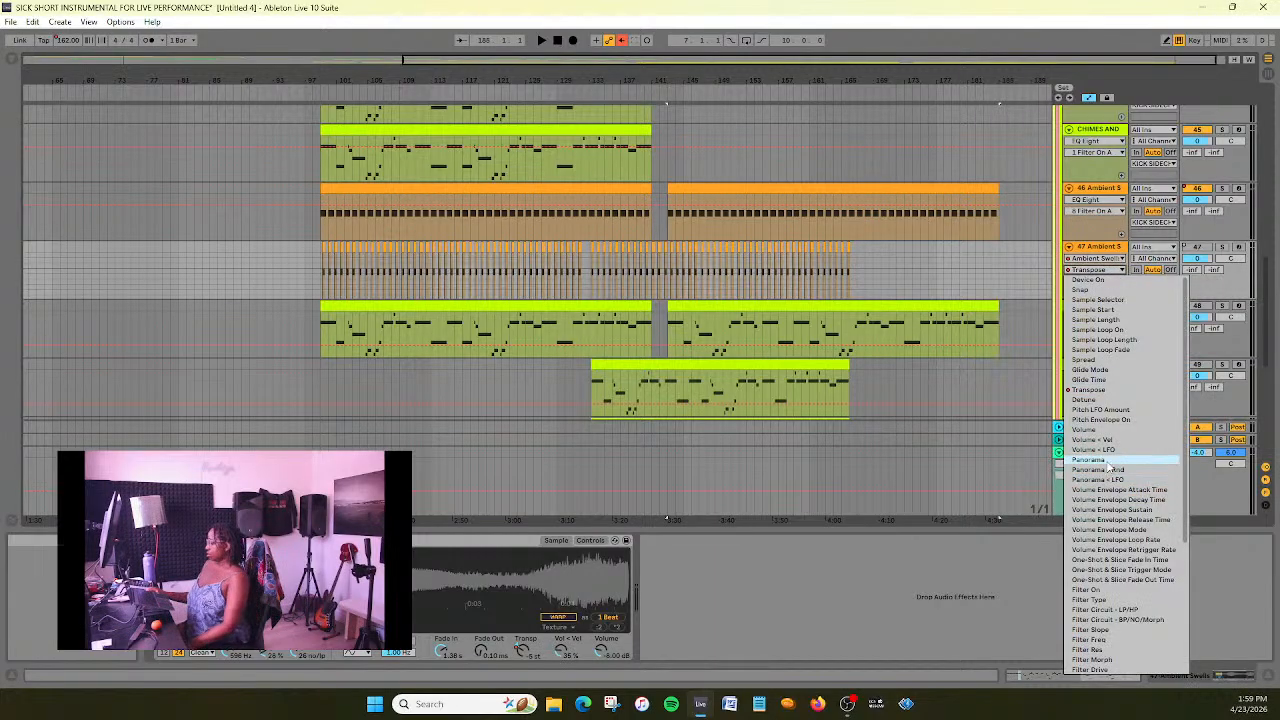
pyautogui.click(1108, 390)
pyautogui.click(810, 279)
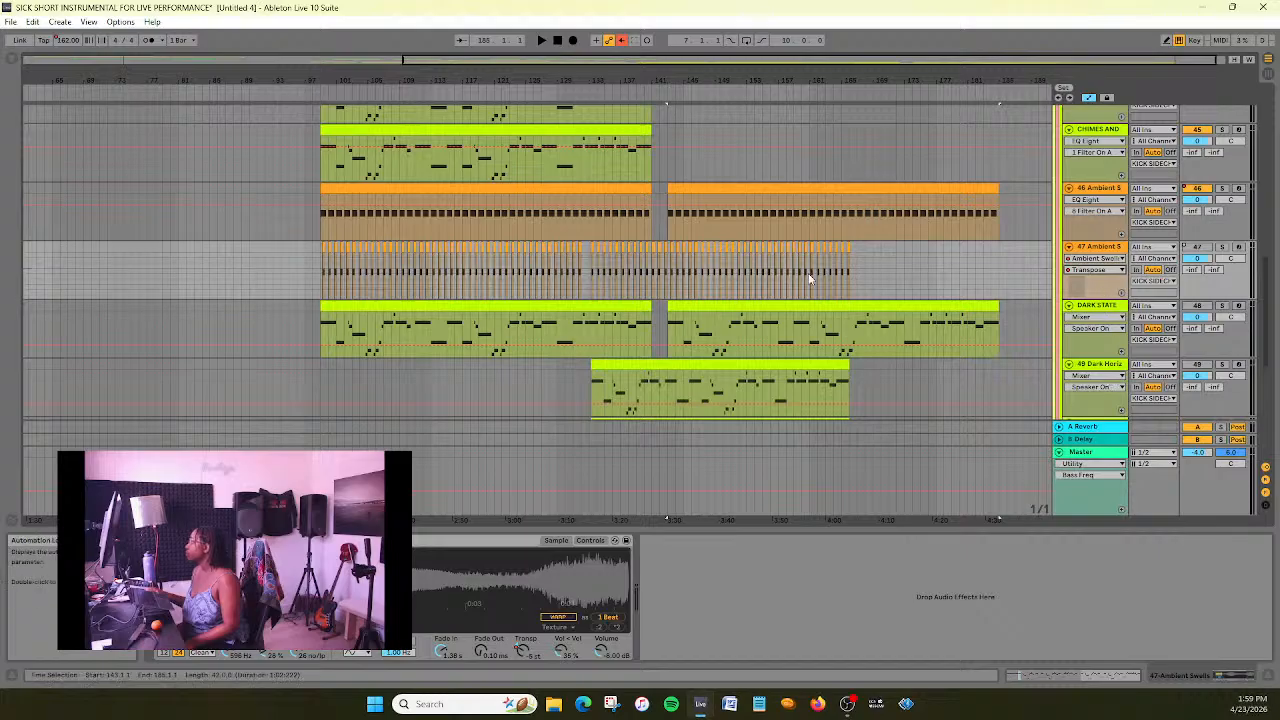
# - Delete the track 47 Ambient Swells and save the set
pyautogui.scroll(3, 810, 279)
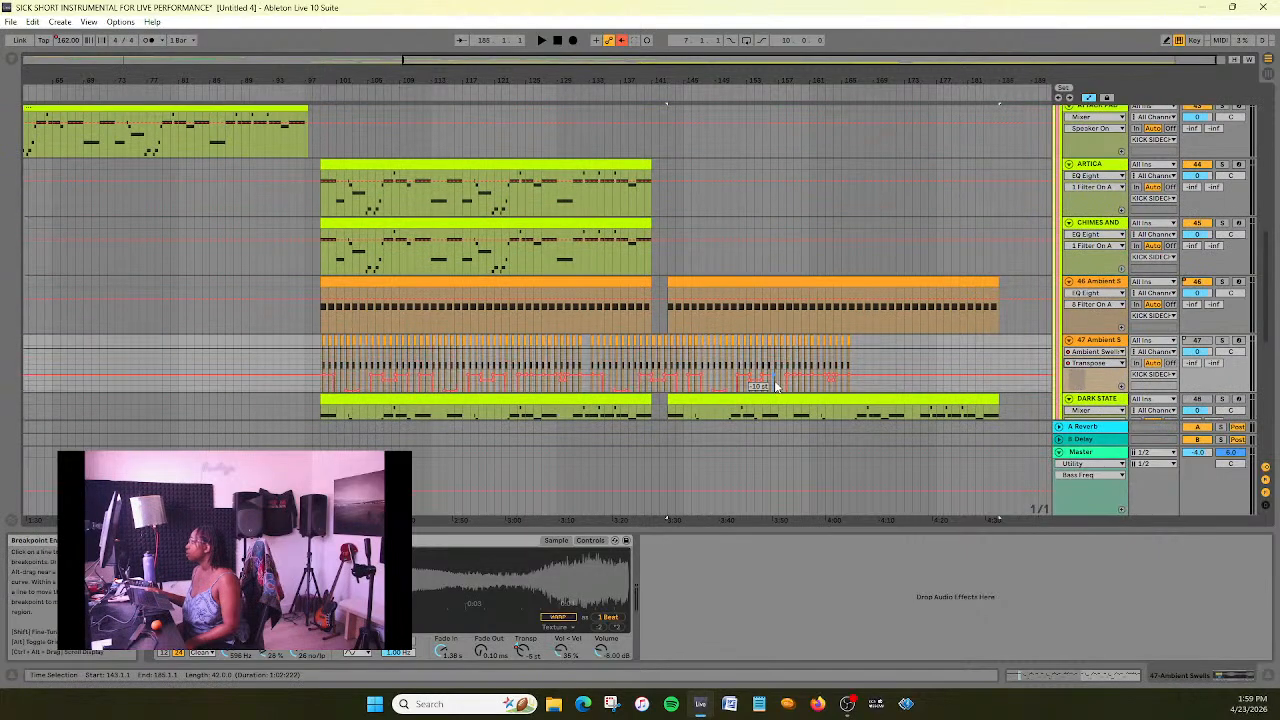
pyautogui.click(1115, 341)
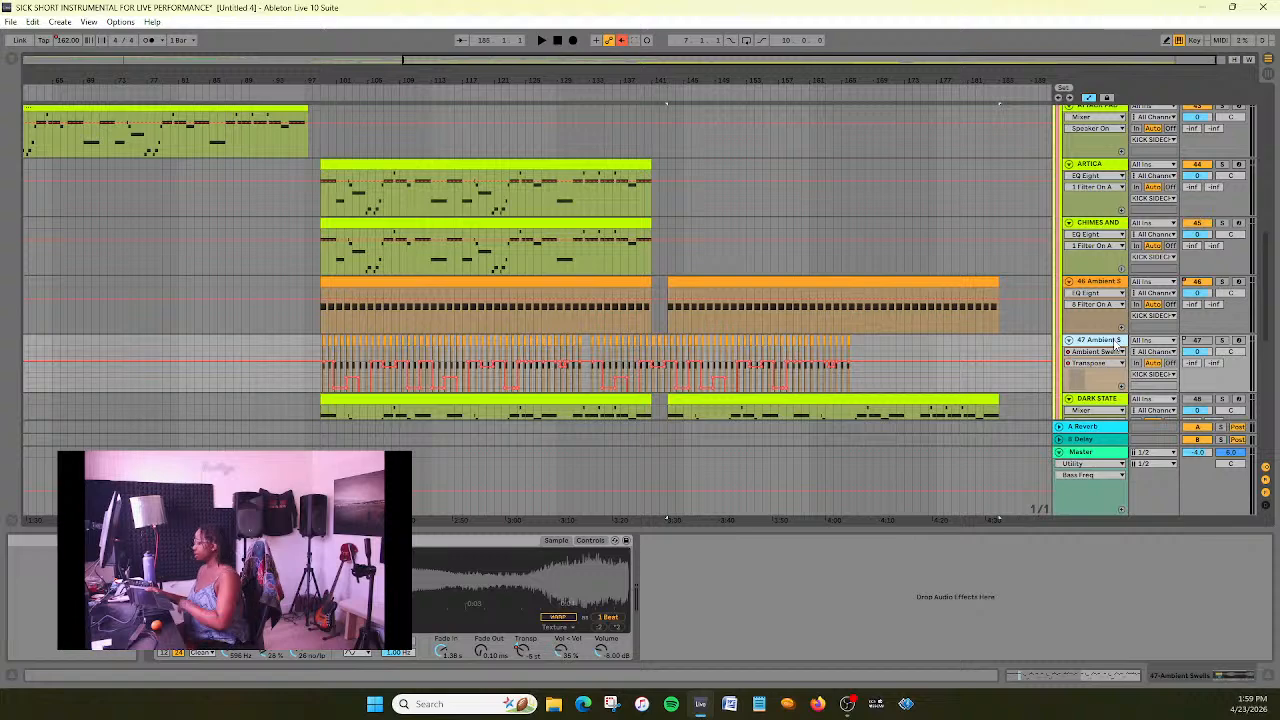
pyautogui.press('Delete')
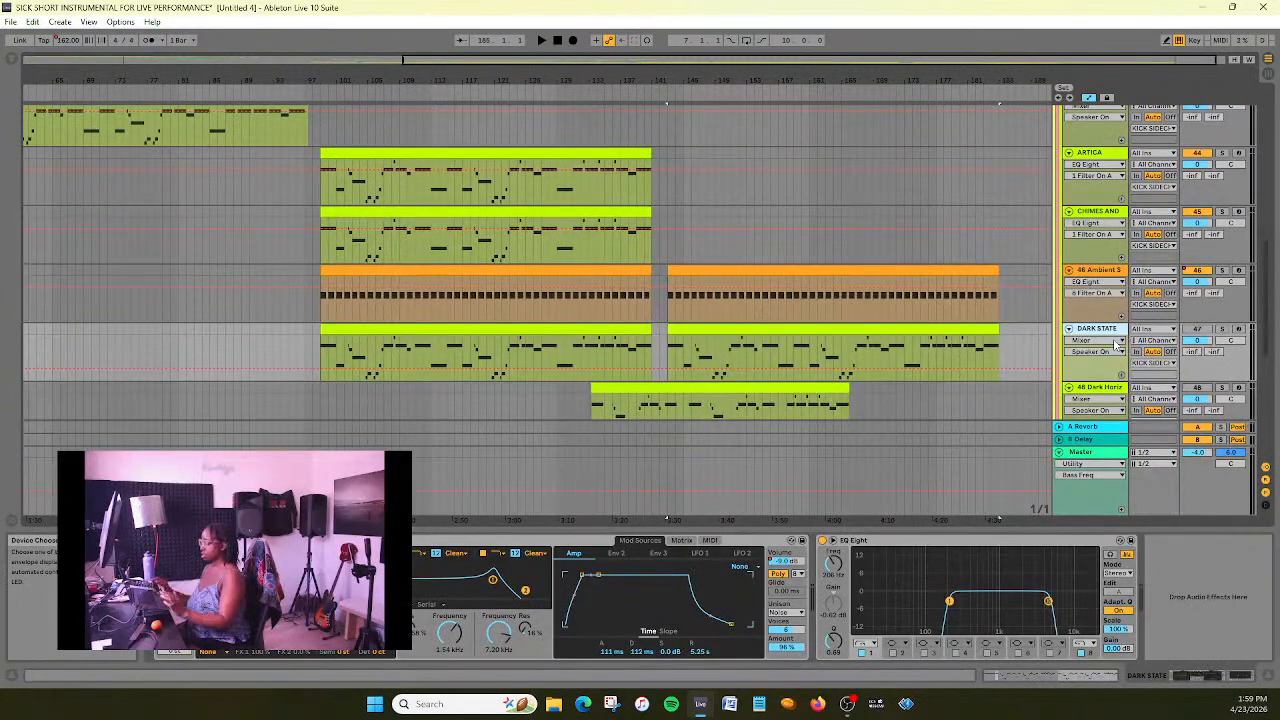
pyautogui.hotkey('ctrl', 's')
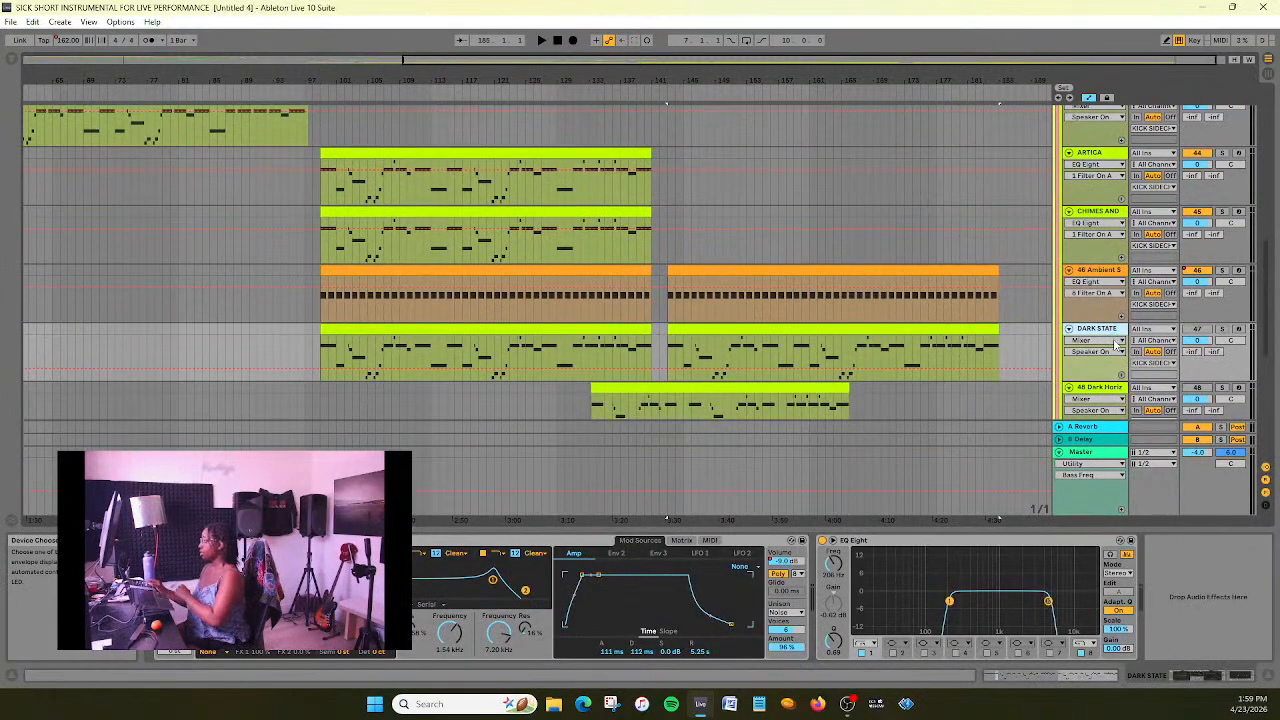
# - Move the Dark Horiz and Desert Dream clips together so they start at bar 143
pyautogui.scroll(-1, 931, 374)
pyautogui.moveTo(786, 362); pyautogui.dragTo(901, 380)
pyautogui.scroll(-1, 824, 393)
pyautogui.scroll(-1, 953, 347)
pyautogui.scroll(6, 955, 351)
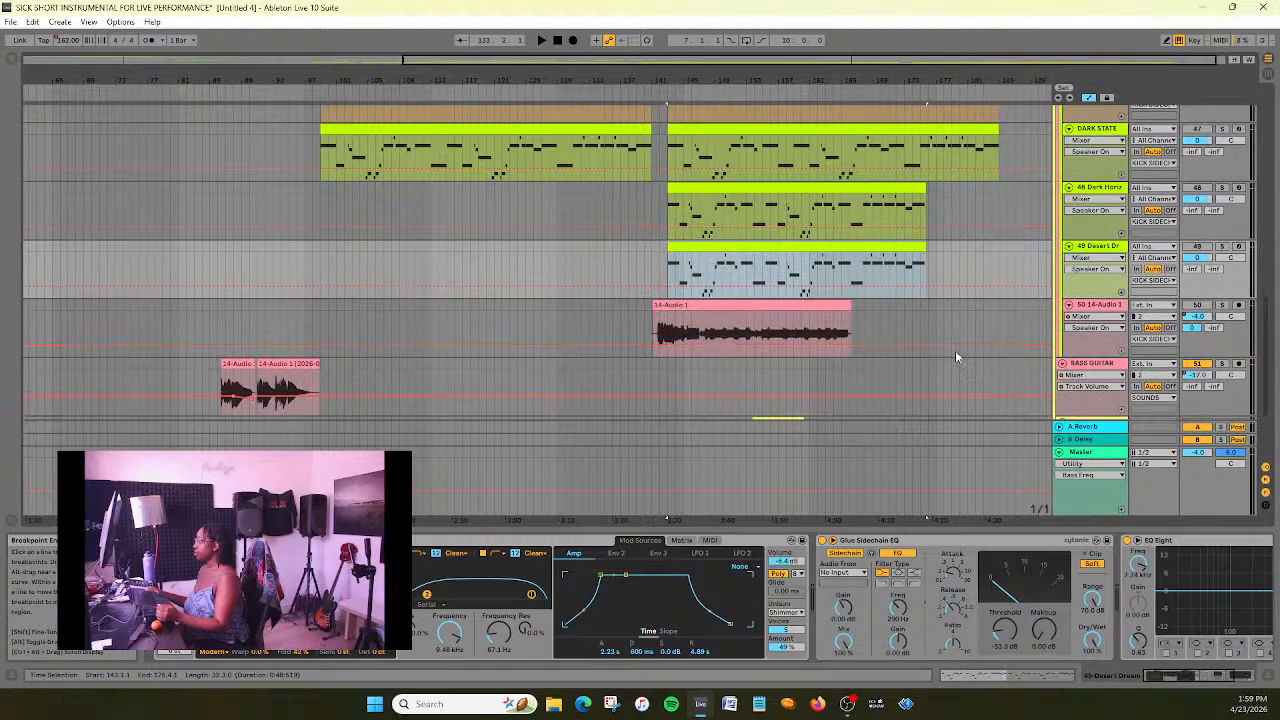
# - Play the arrangement from just before bar 143 and review the new section's tracks down to the audio clips
pyautogui.scroll(-5, 955, 357)
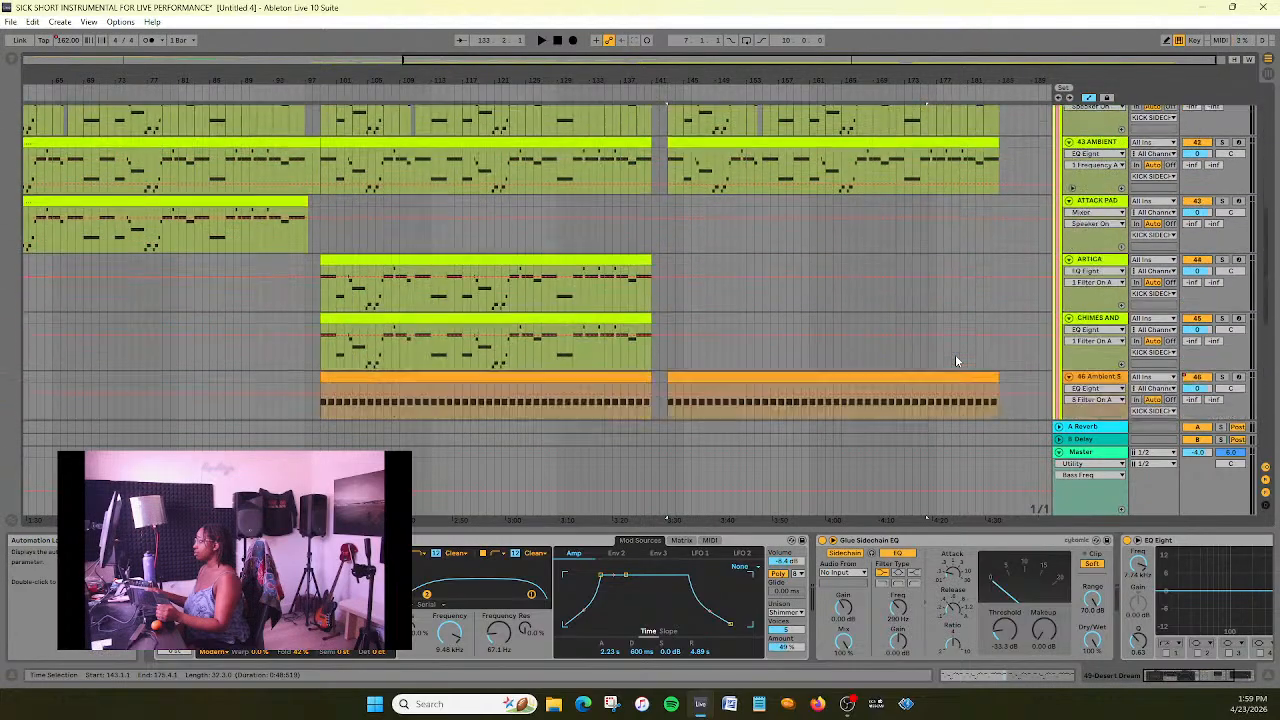
pyautogui.scroll(5, 955, 354)
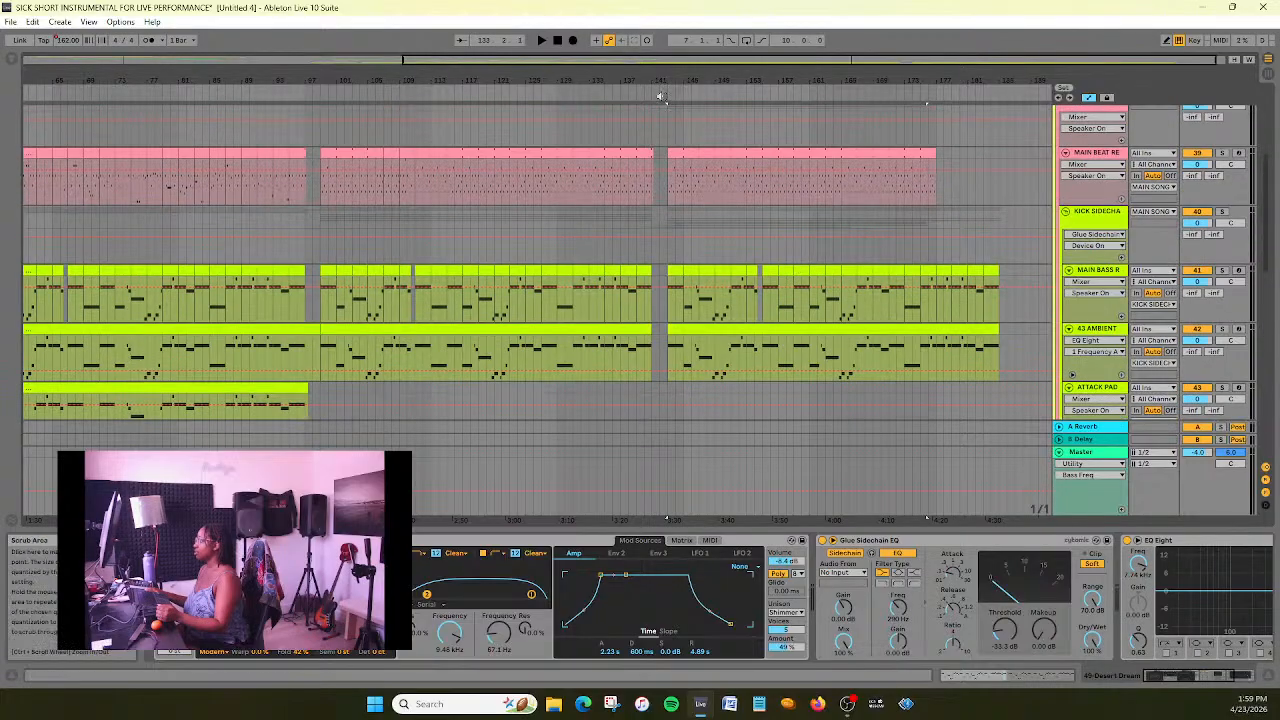
pyautogui.click(660, 96)
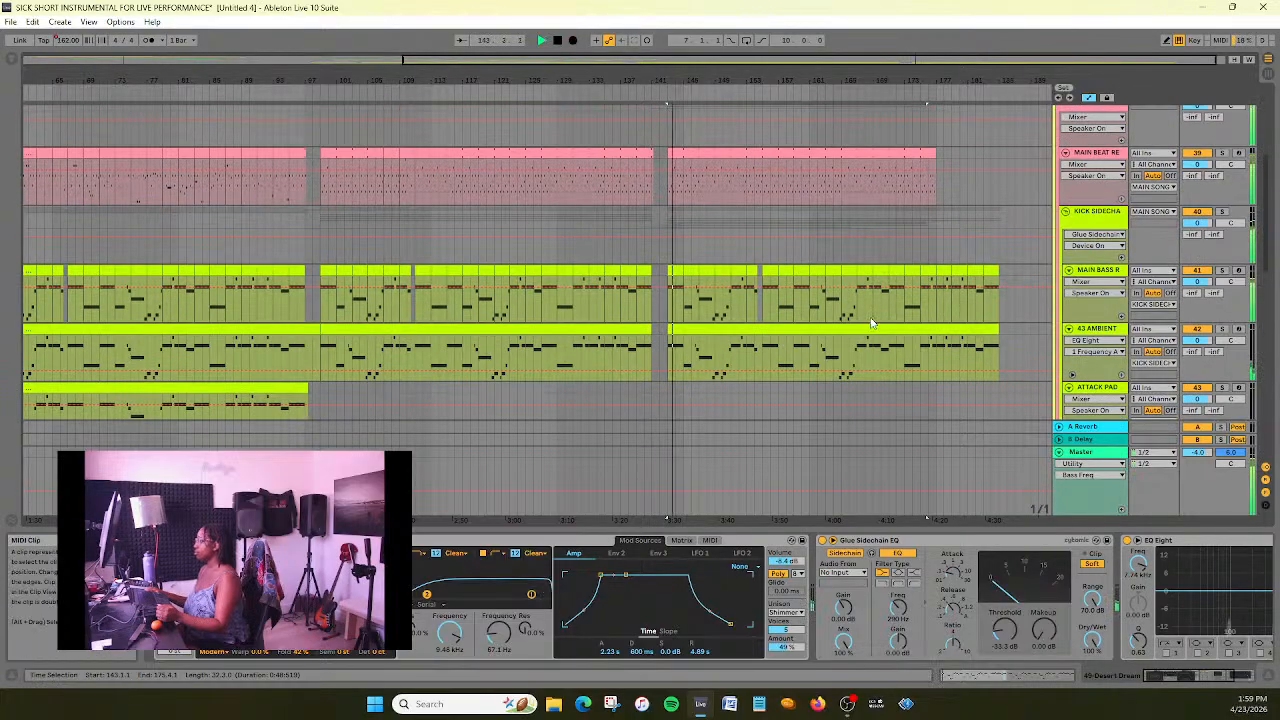
pyautogui.scroll(-2, 880, 304)
pyautogui.scroll(-2, 882, 305)
pyautogui.scroll(-3, 882, 305)
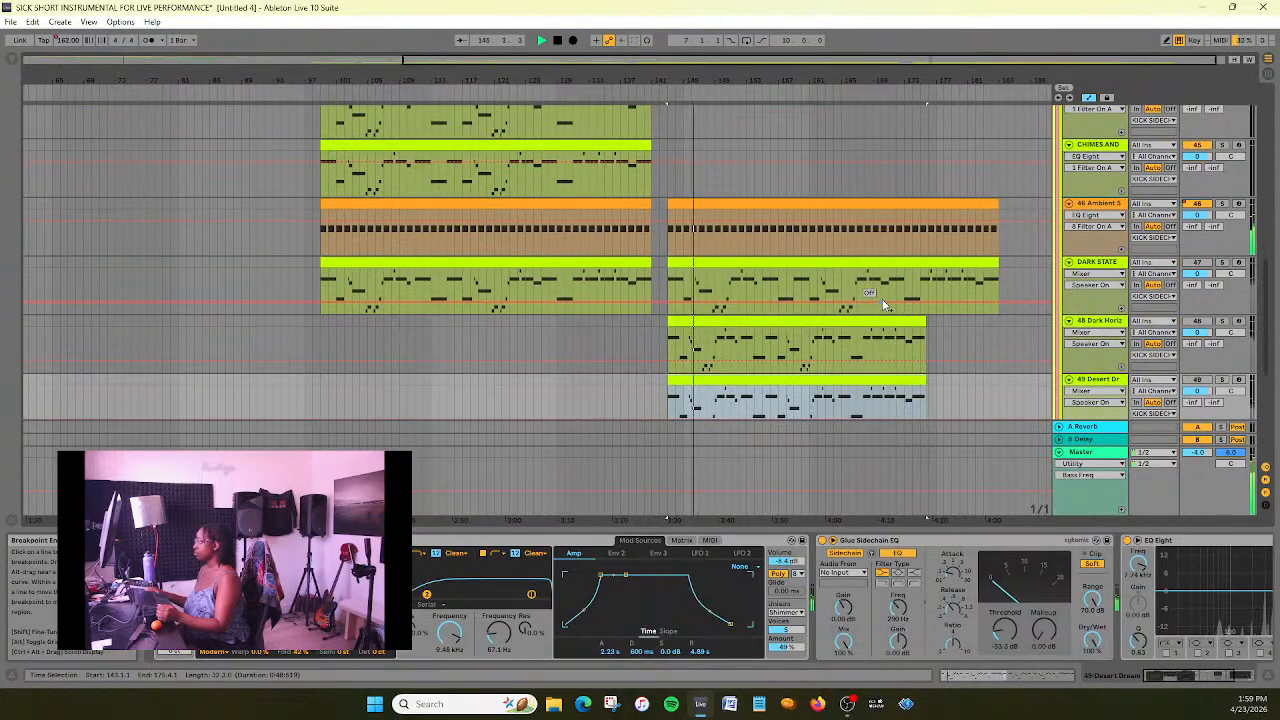
pyautogui.scroll(-1, 983, 352)
pyautogui.scroll(-3, 983, 352)
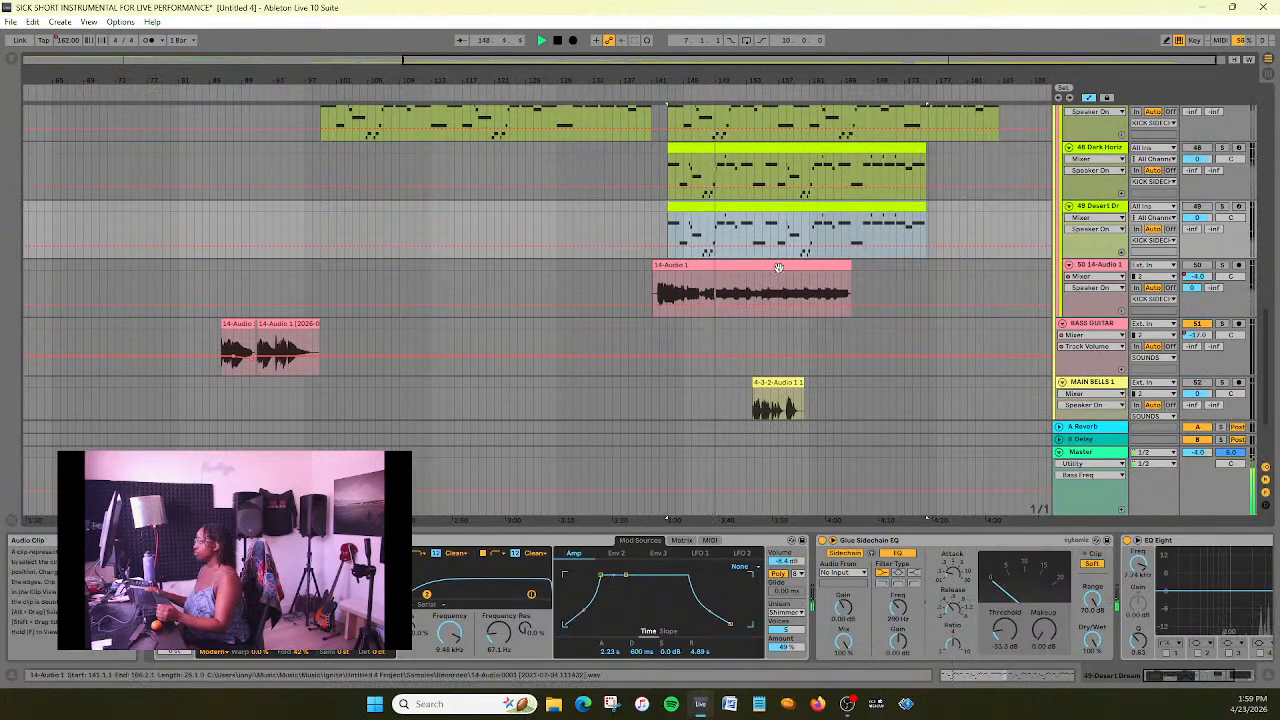
# - Move the 14-Audio 1 clip on track 50 to start at bar 143 and stop playback
pyautogui.click(799, 266)
pyautogui.moveTo(794, 266); pyautogui.dragTo(796, 266)
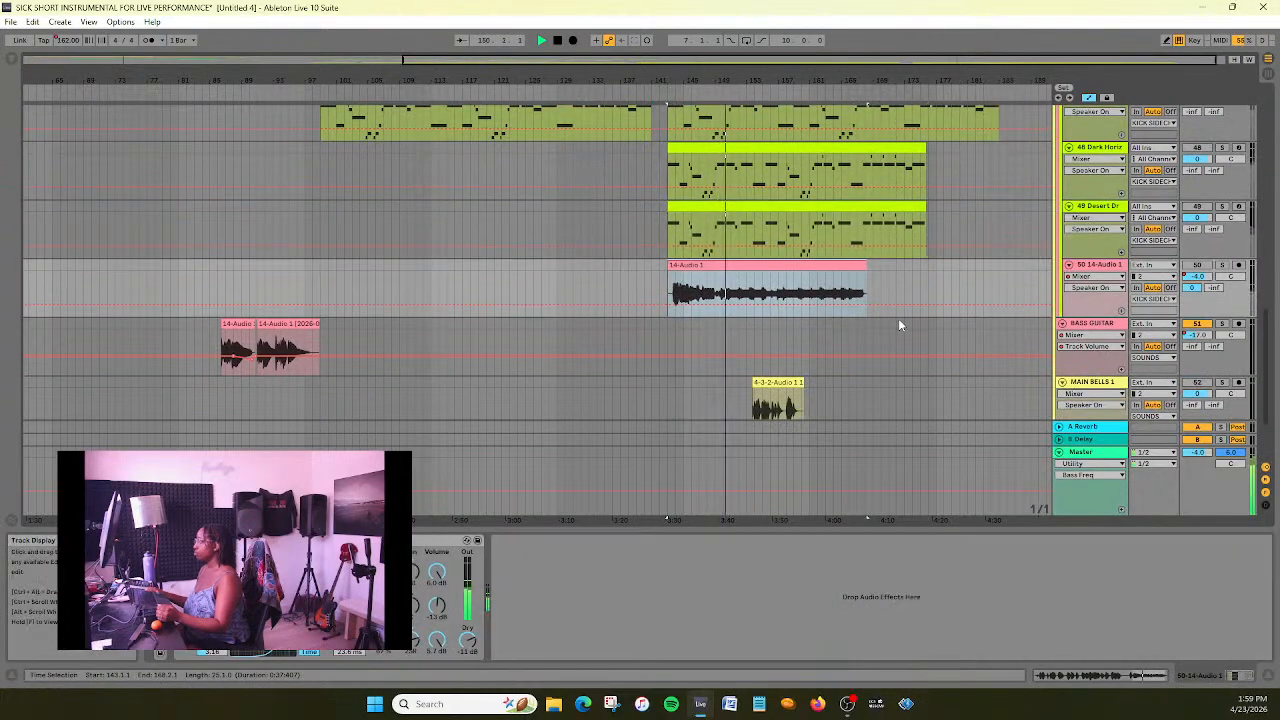
pyautogui.scroll(-2, 903, 314)
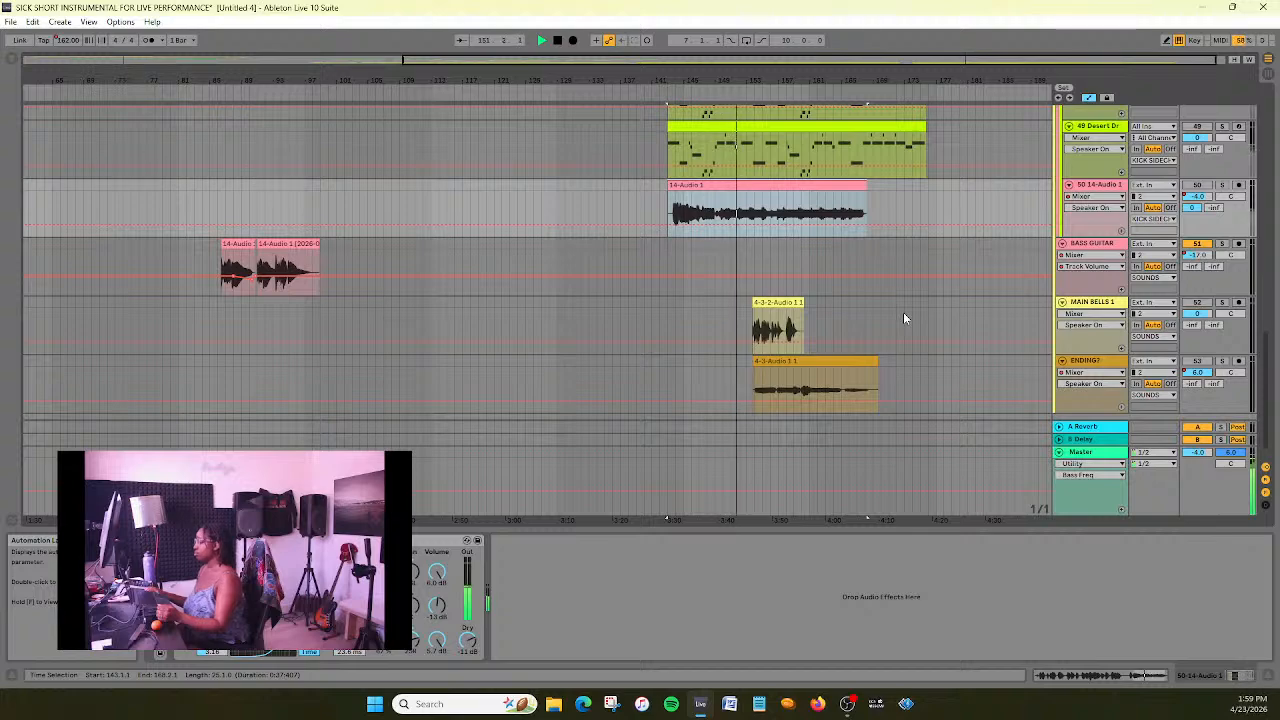
pyautogui.scroll(10, 904, 318)
pyautogui.scroll(1, 903, 318)
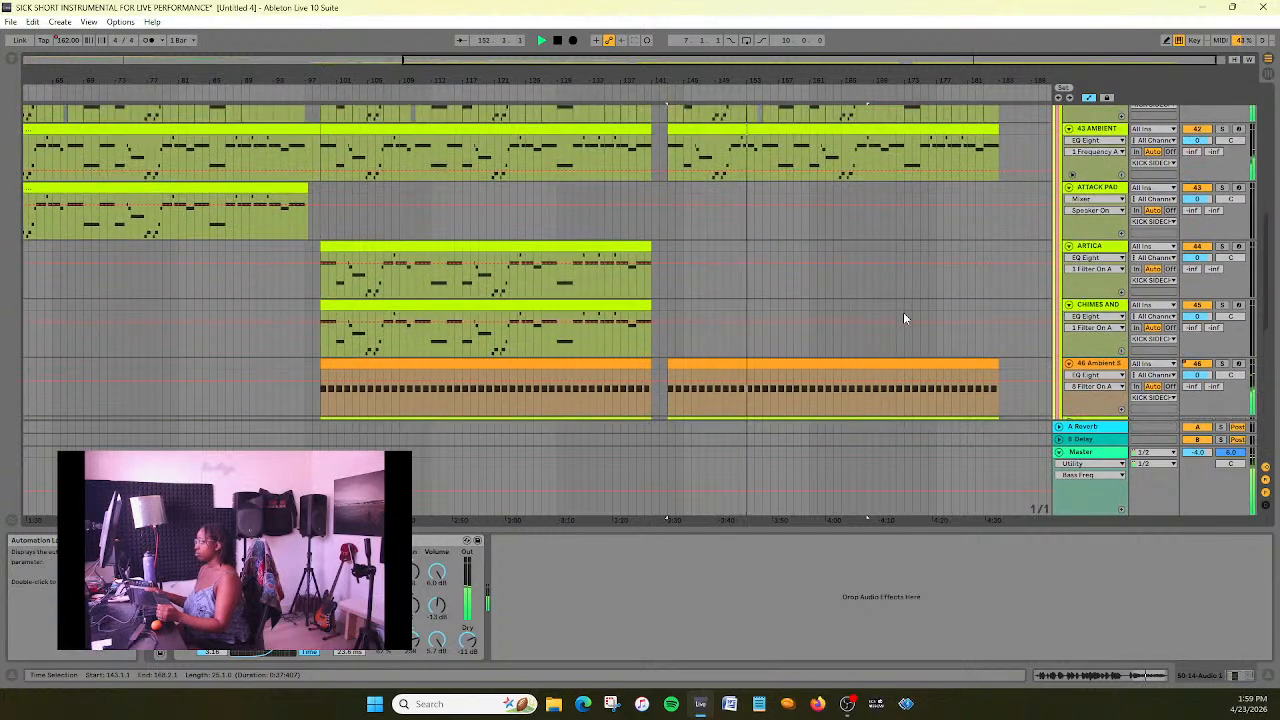
pyautogui.press('space')
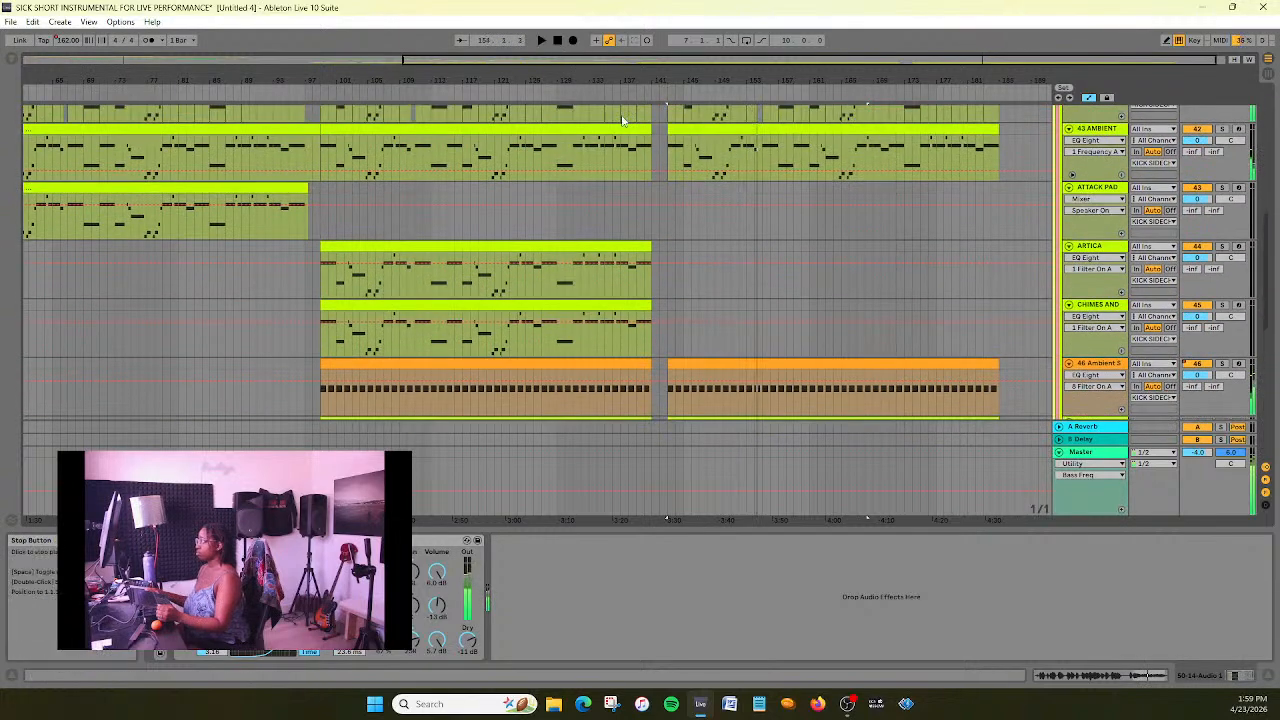
# - Duplicate the Dark State track and delete the clip spanning bars 99–141 from the duplicate
pyautogui.scroll(-4, 914, 292)
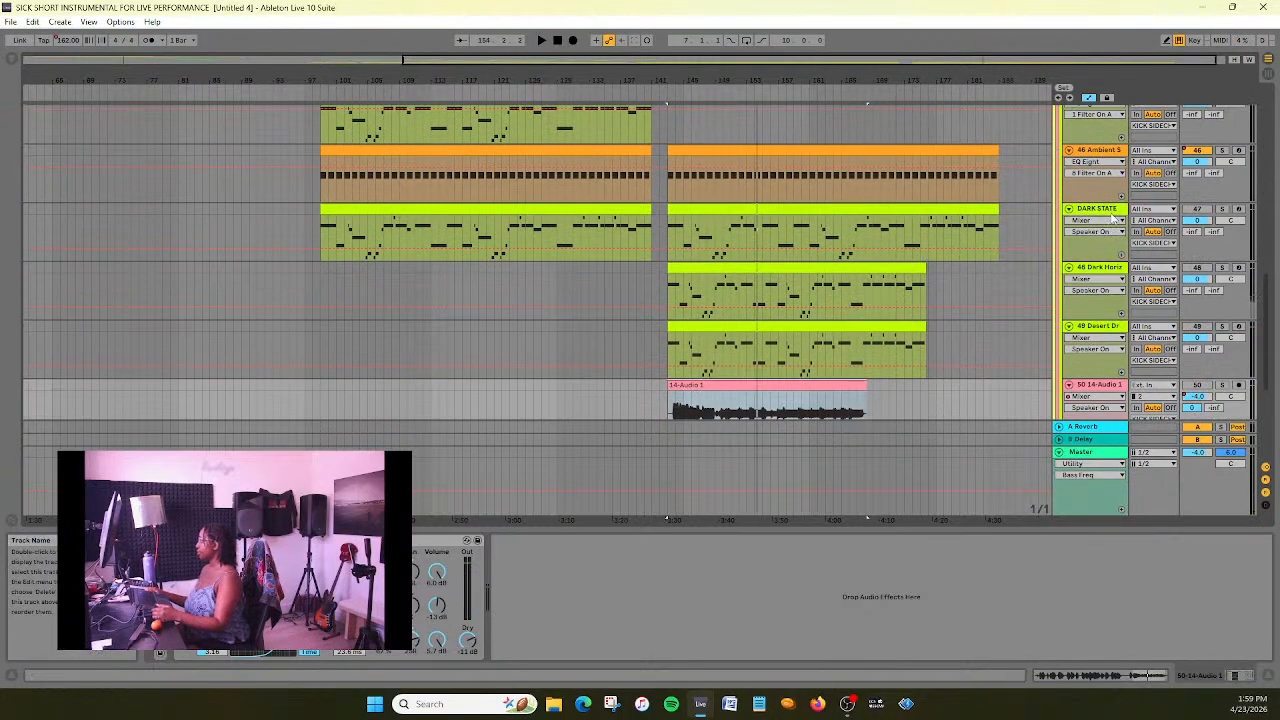
pyautogui.click(1113, 211)
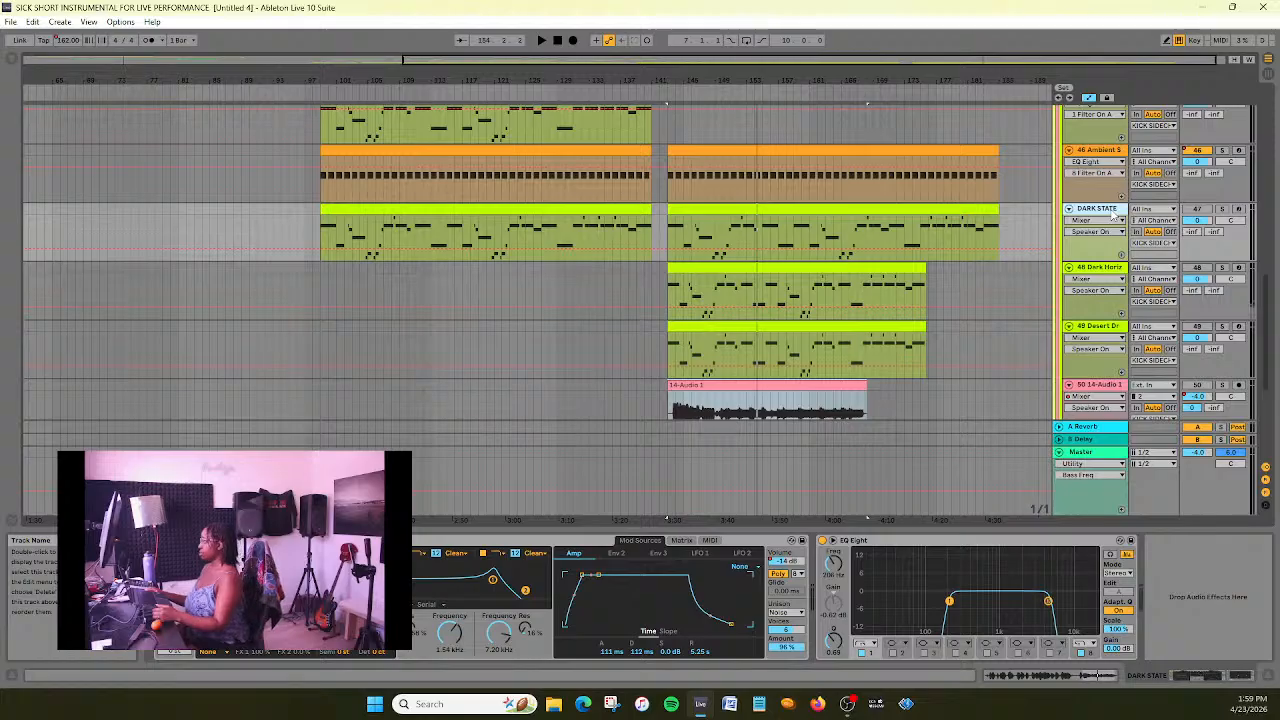
pyautogui.rightClick(1113, 207)
pyautogui.click(1148, 243)
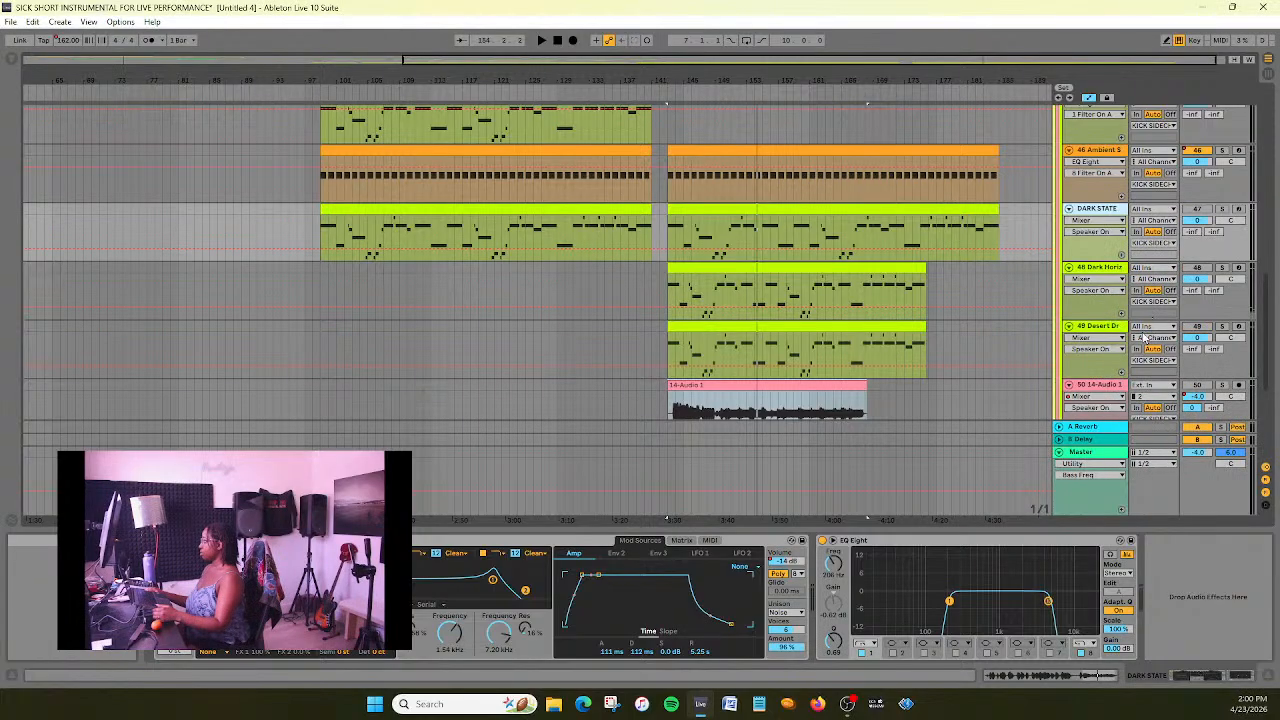
pyautogui.scroll(-1, 1004, 287)
pyautogui.click(614, 251)
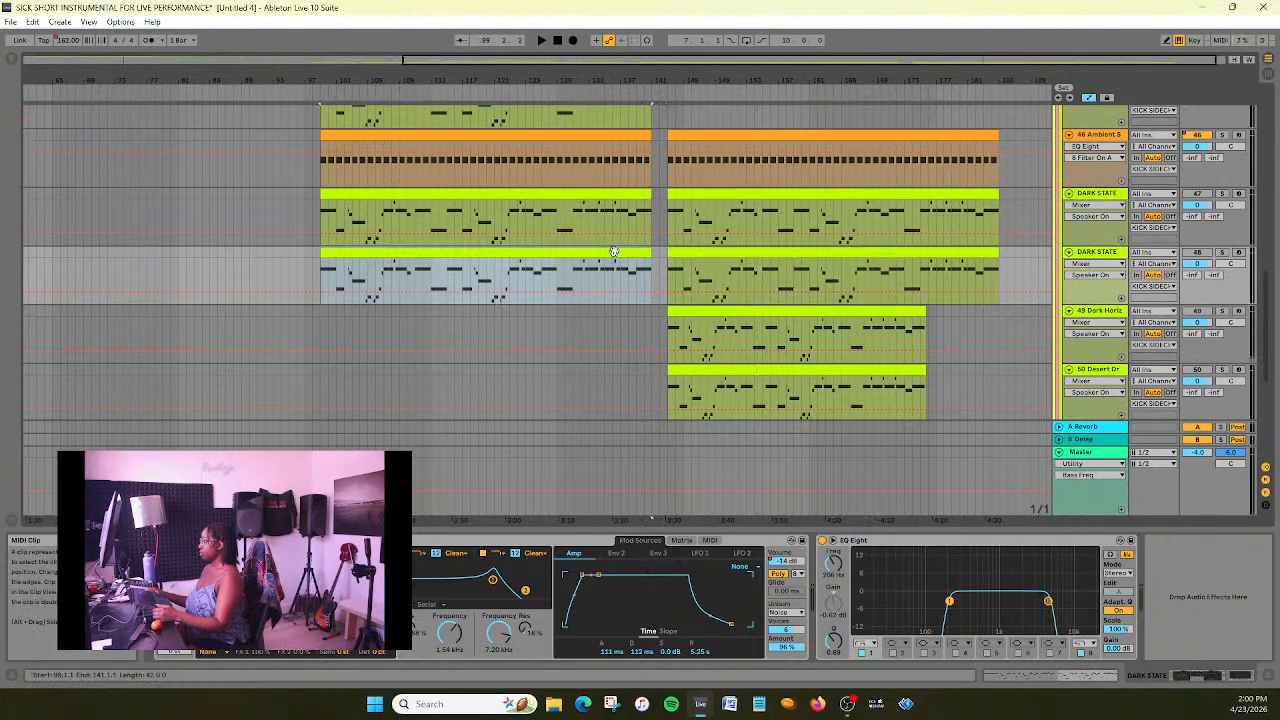
pyautogui.press('Delete')
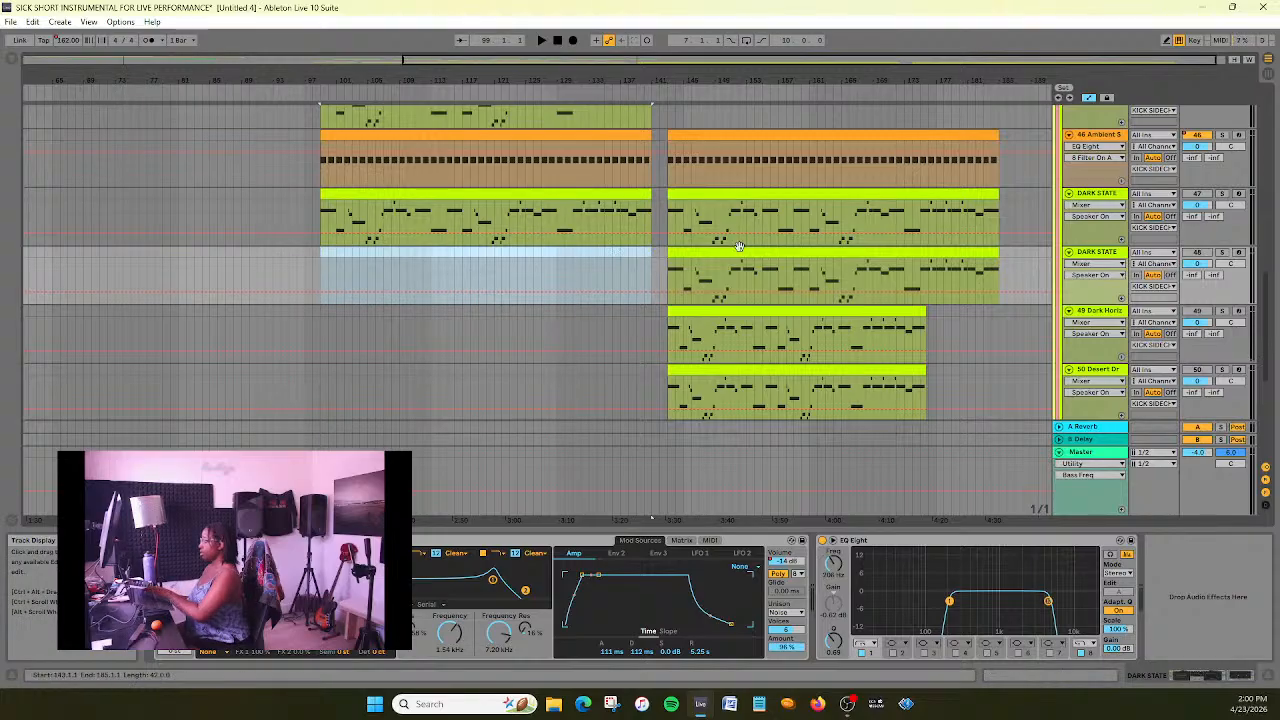
# - Replace the devices on the duplicated Dark State track 48 with the device chain copied from 49 Dark Horizon
pyautogui.click(1107, 314)
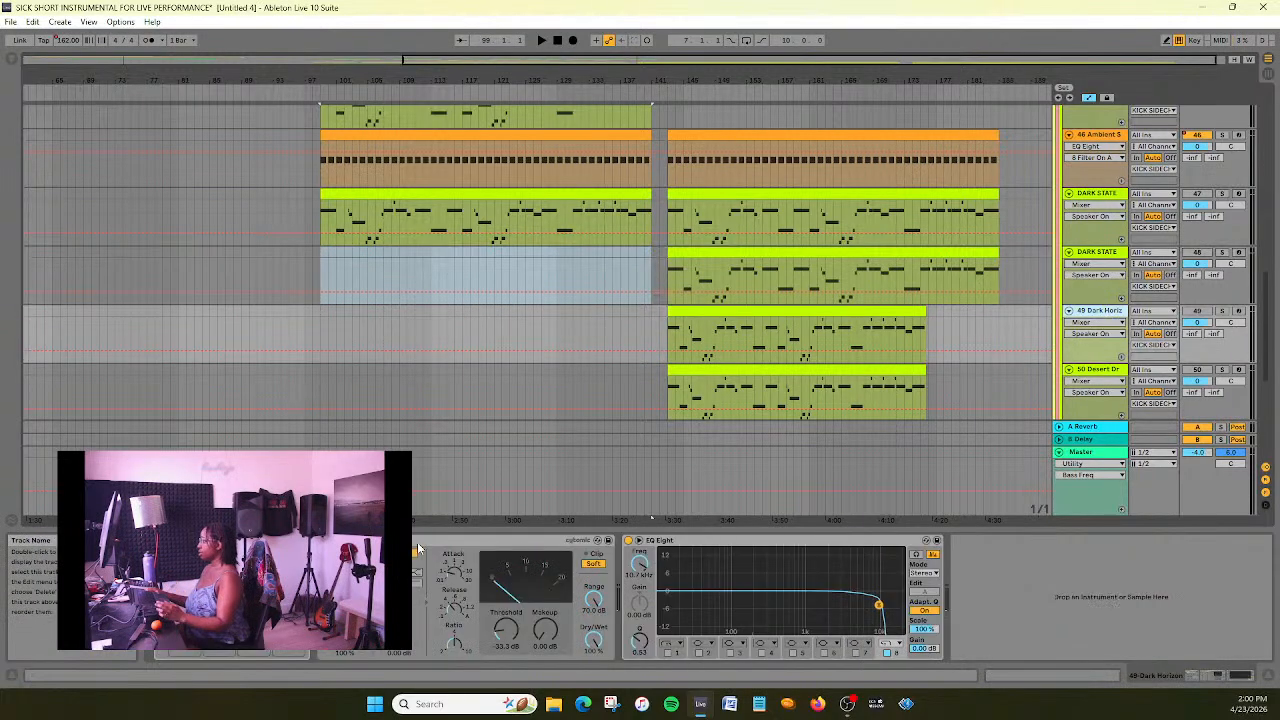
pyautogui.click(714, 546)
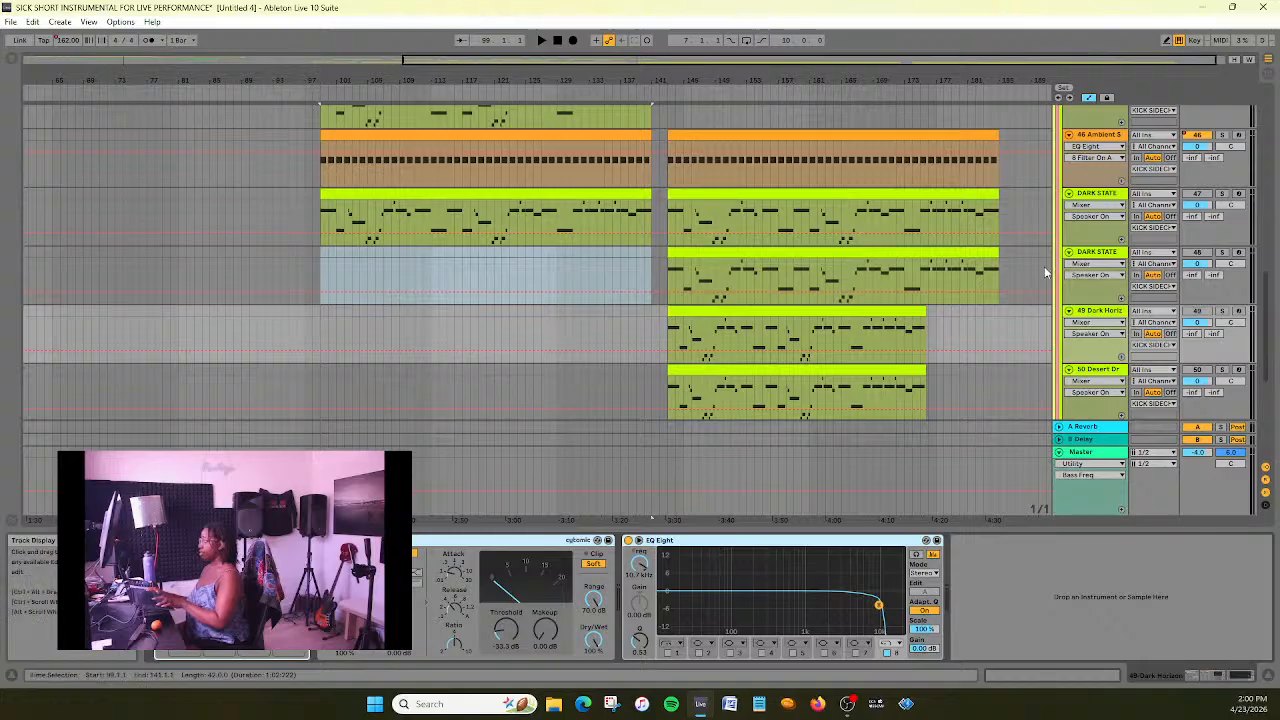
pyautogui.click(1100, 252)
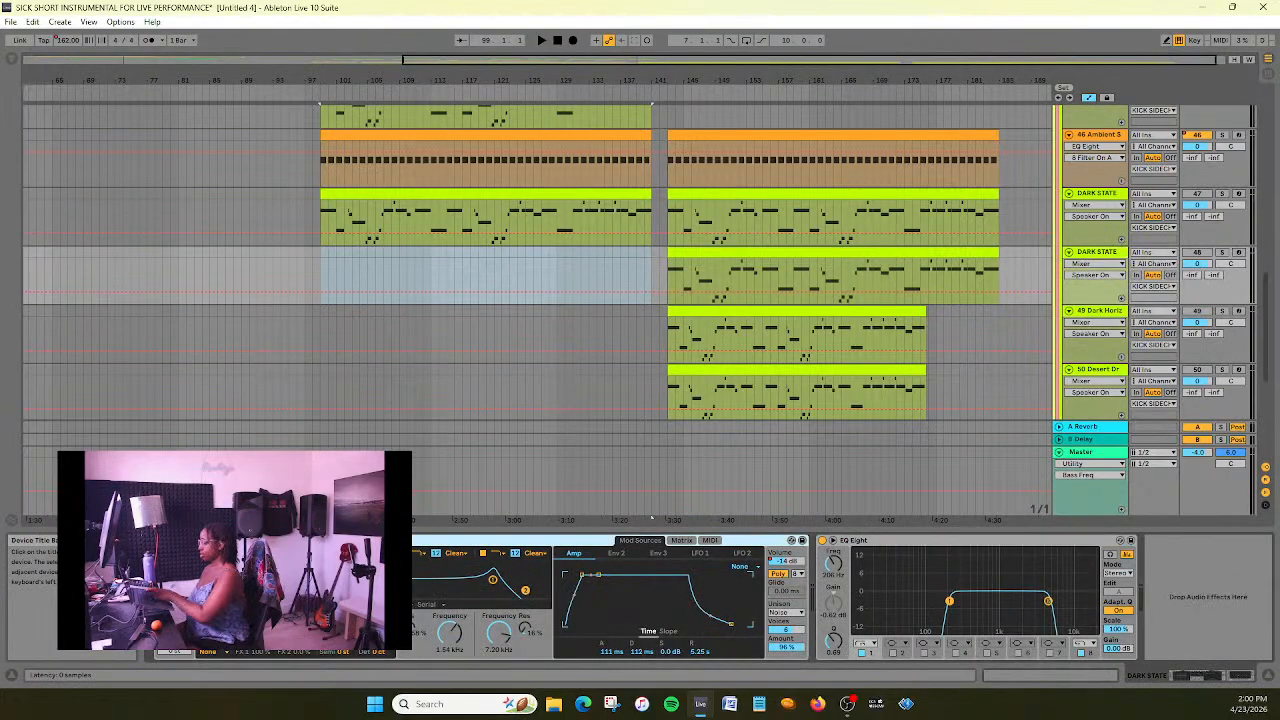
pyautogui.press('Delete')
pyautogui.press('Delete')
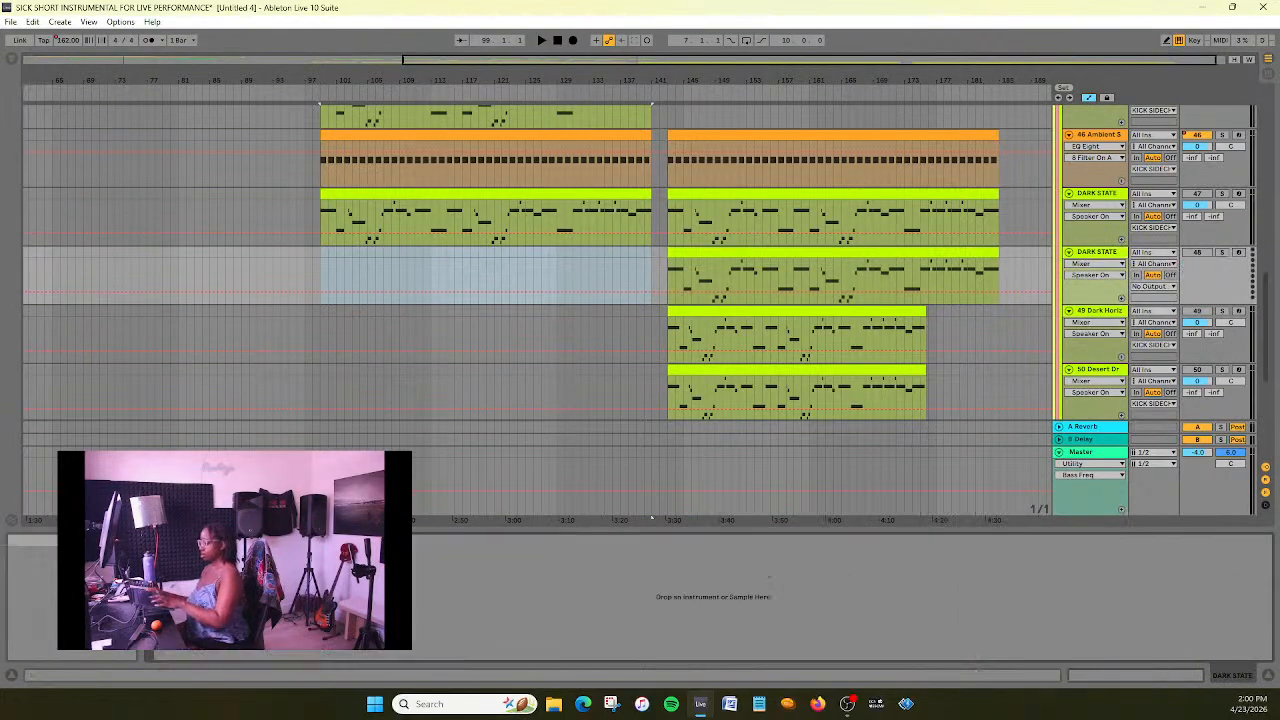
pyautogui.hotkey('ctrl', 'v')
pyautogui.click(1047, 554)
pyautogui.click(463, 542)
pyautogui.press('Delete')
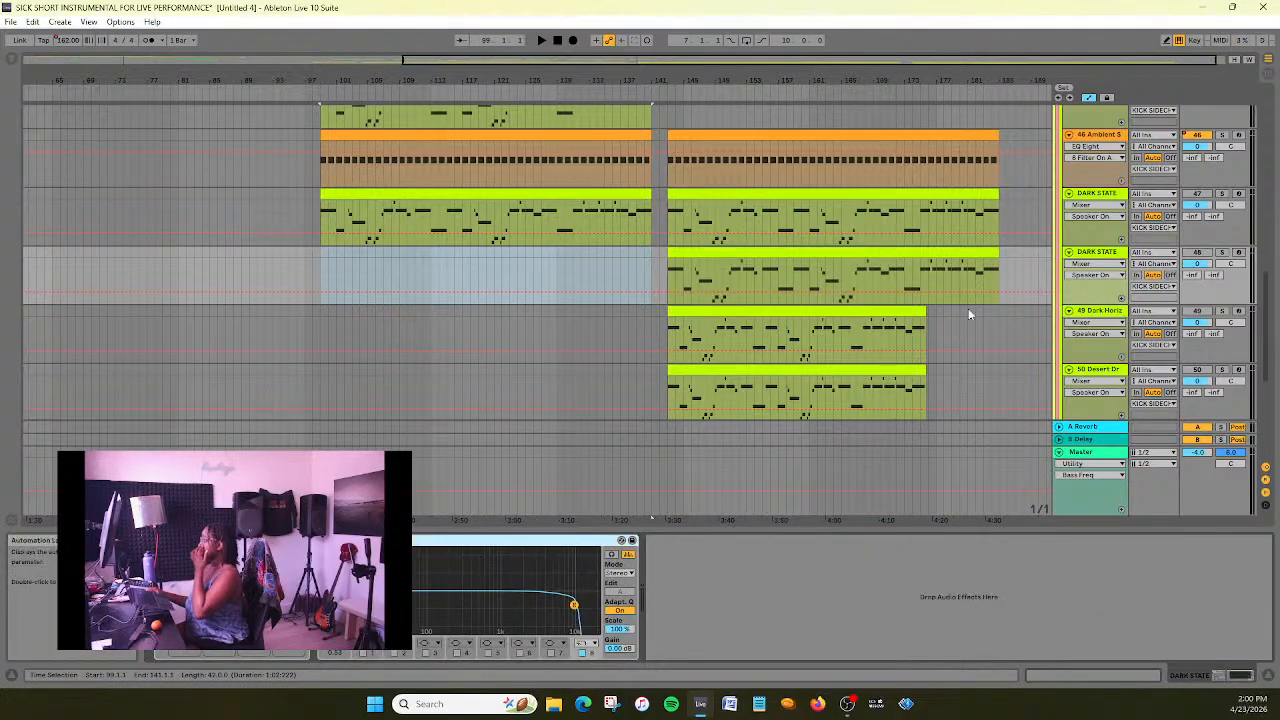
# - Rename the duplicated Dark State track 48 as DARK HORIZON
pyautogui.rightClick(1114, 254)
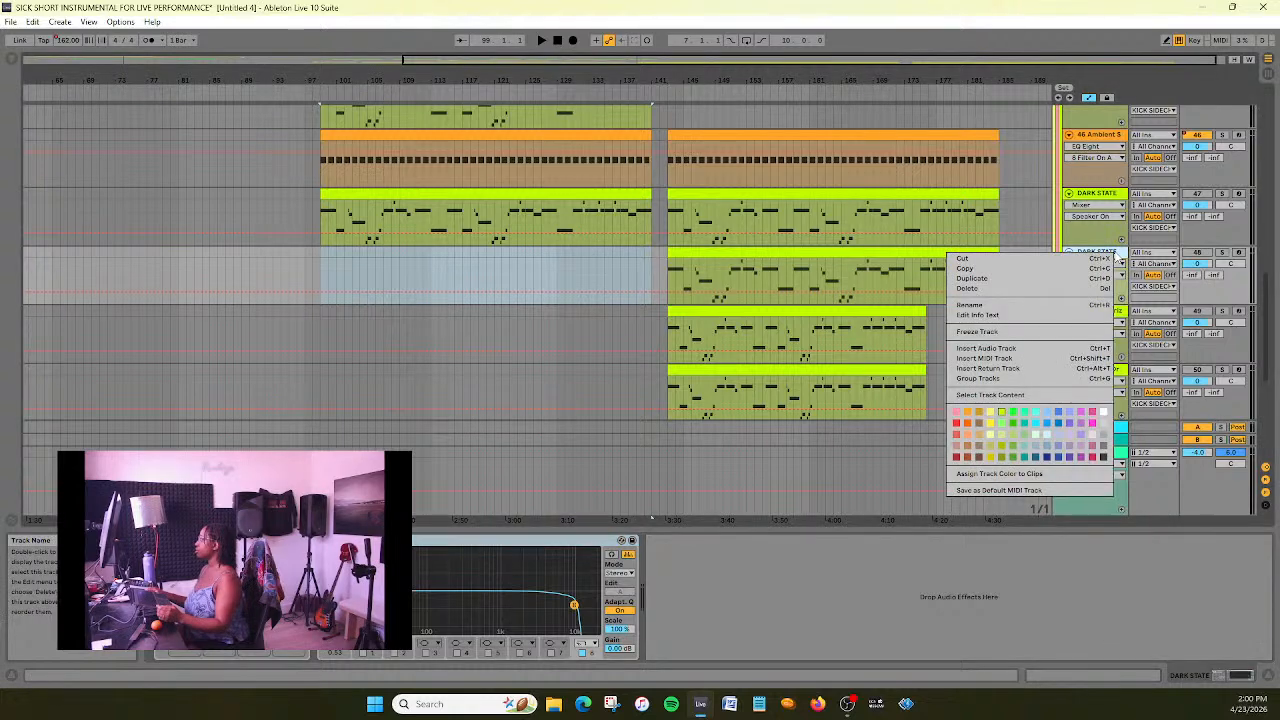
pyautogui.click(1045, 303)
pyautogui.write('DAR')
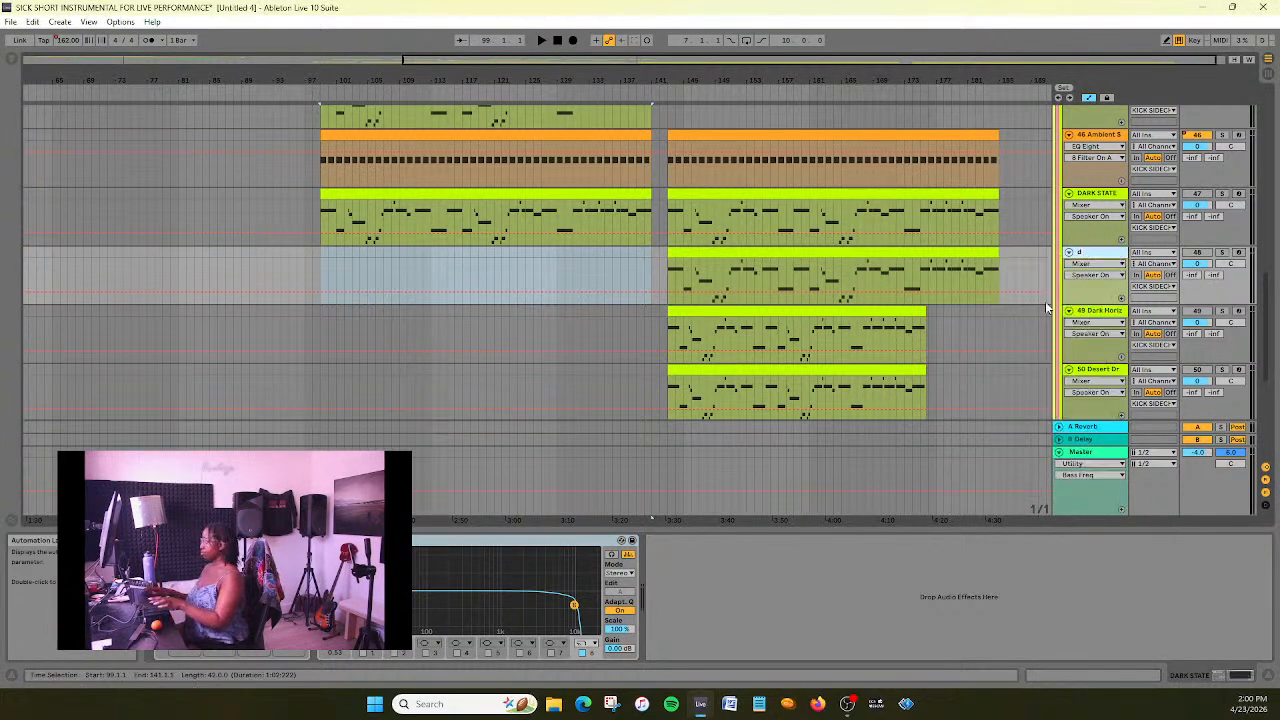
pyautogui.write('K HORIZON')
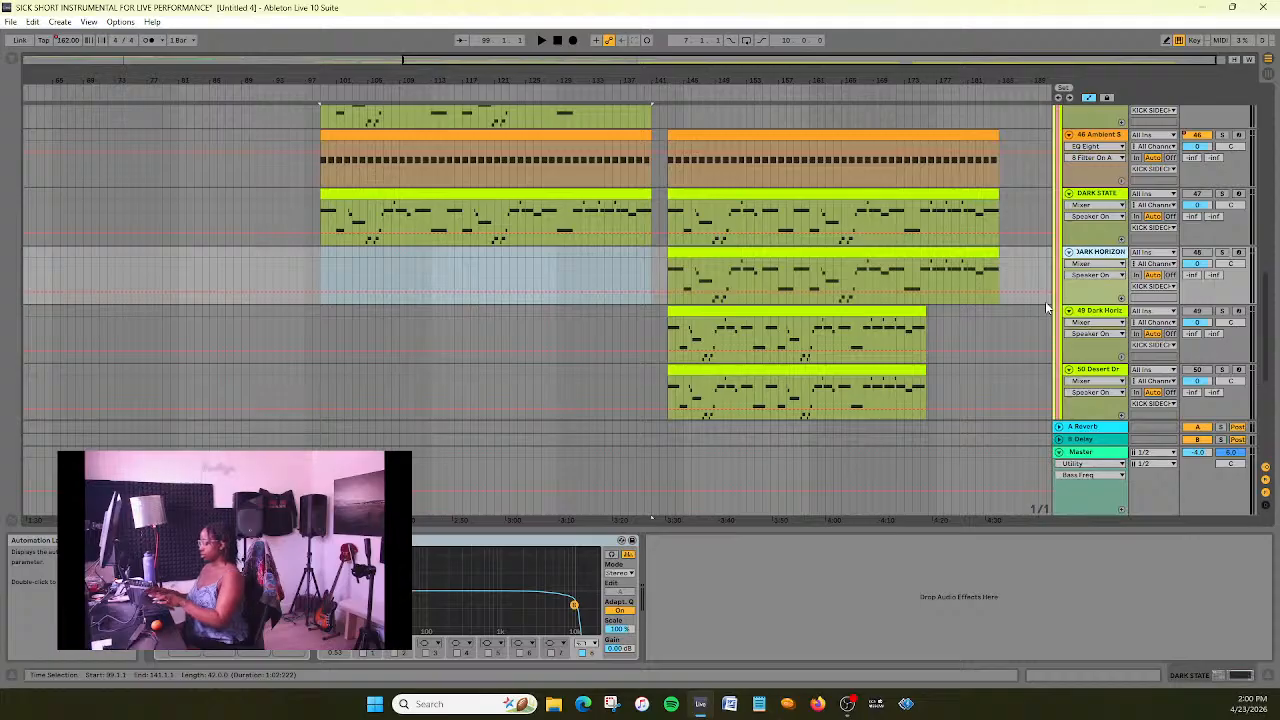
pyautogui.press('Return')
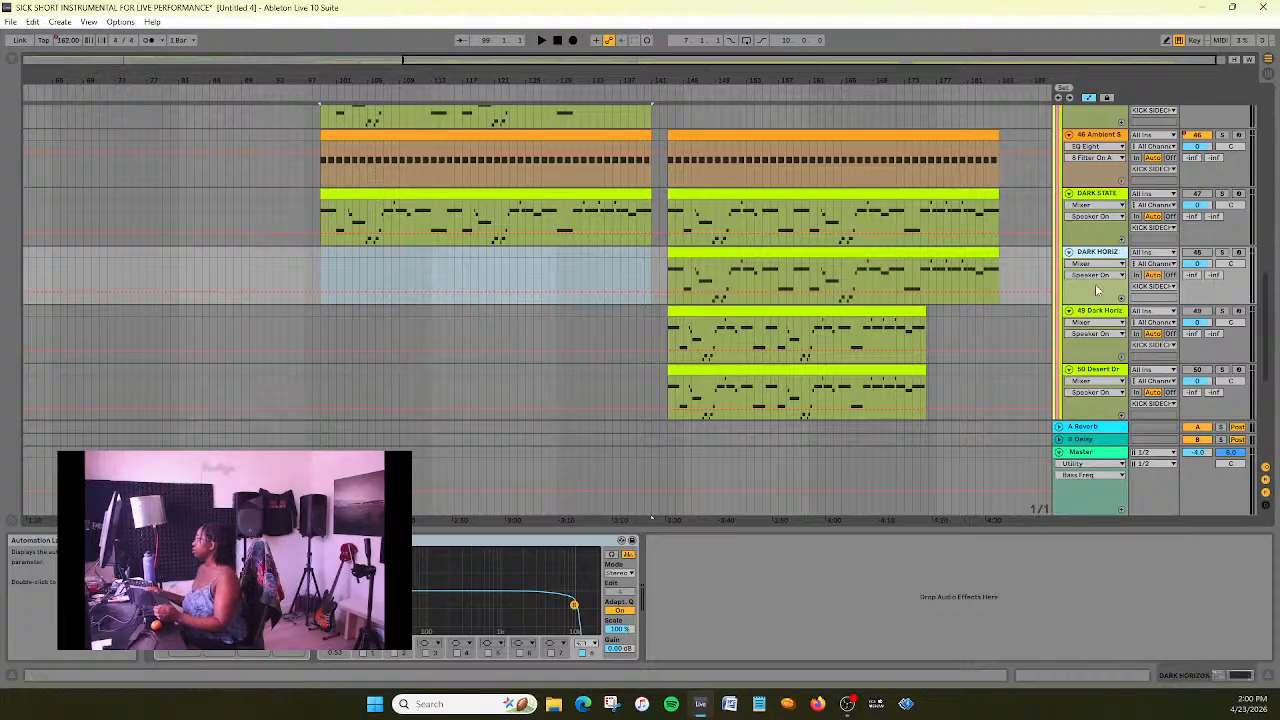
# - Delete the clip spanning bars 99–141 on the DARK STATE track 47
pyautogui.scroll(1, 1098, 293)
pyautogui.scroll(2, 1098, 293)
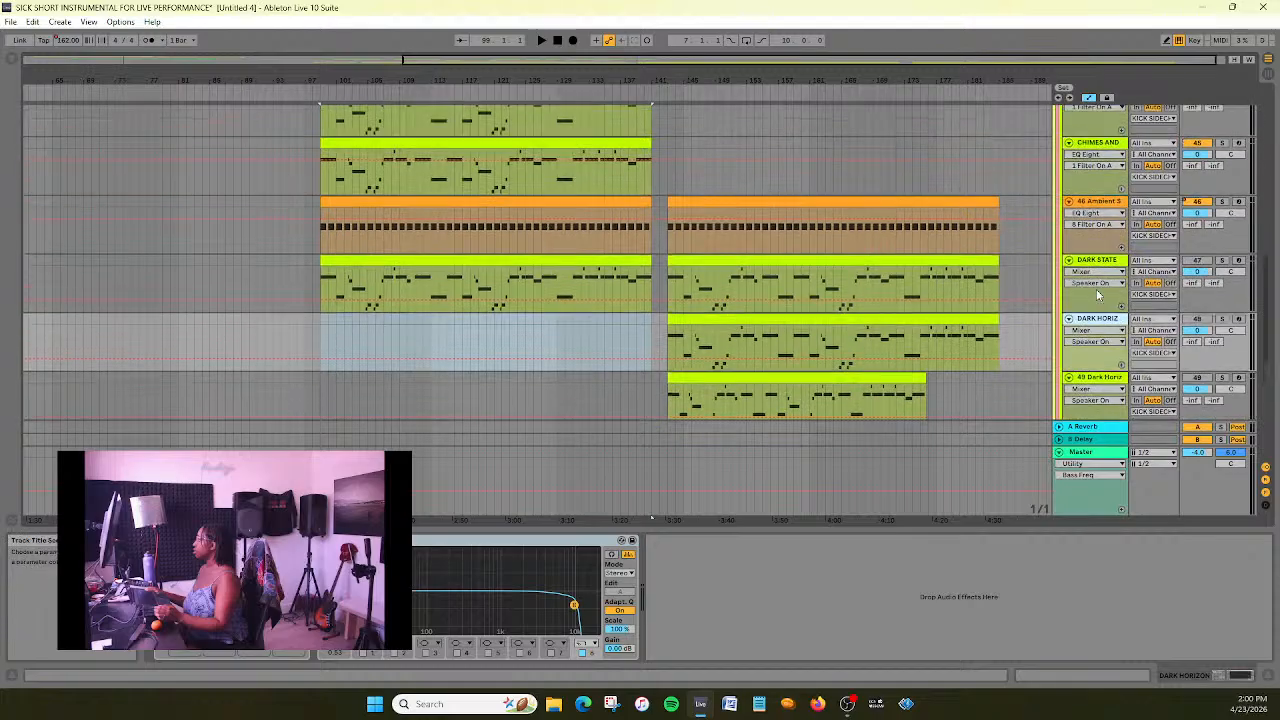
pyautogui.scroll(1, 887, 323)
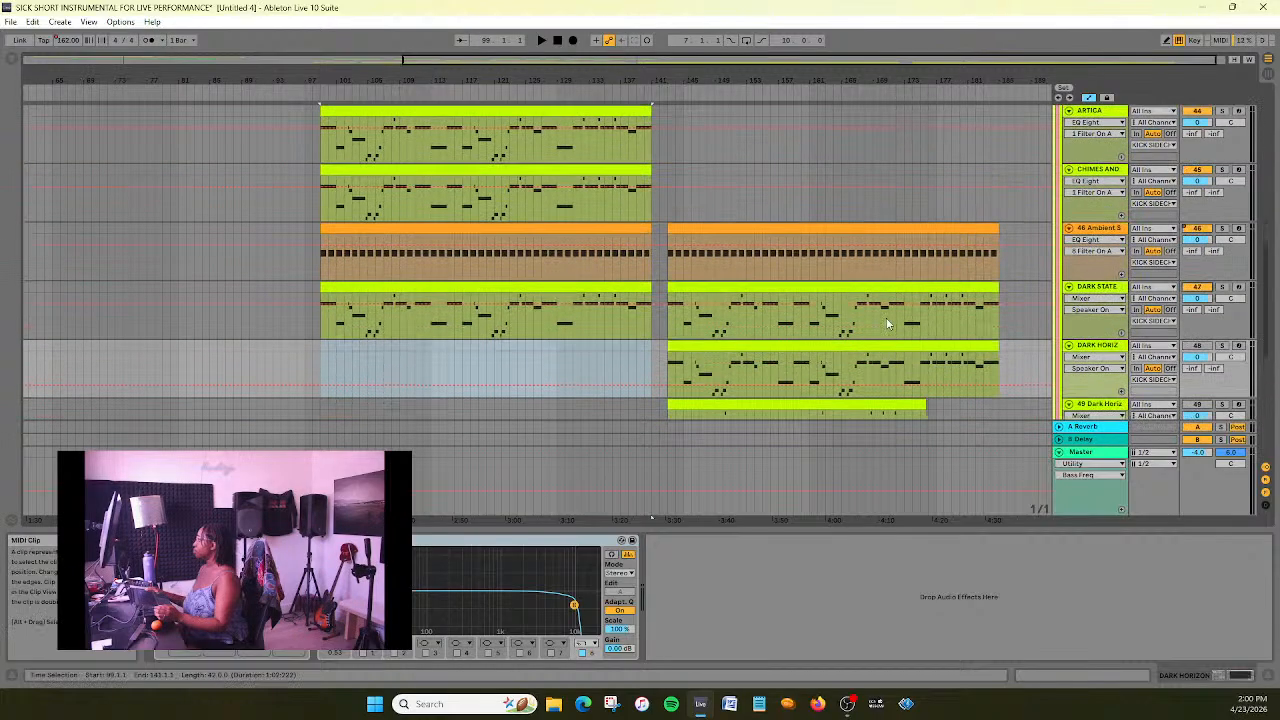
pyautogui.click(600, 288)
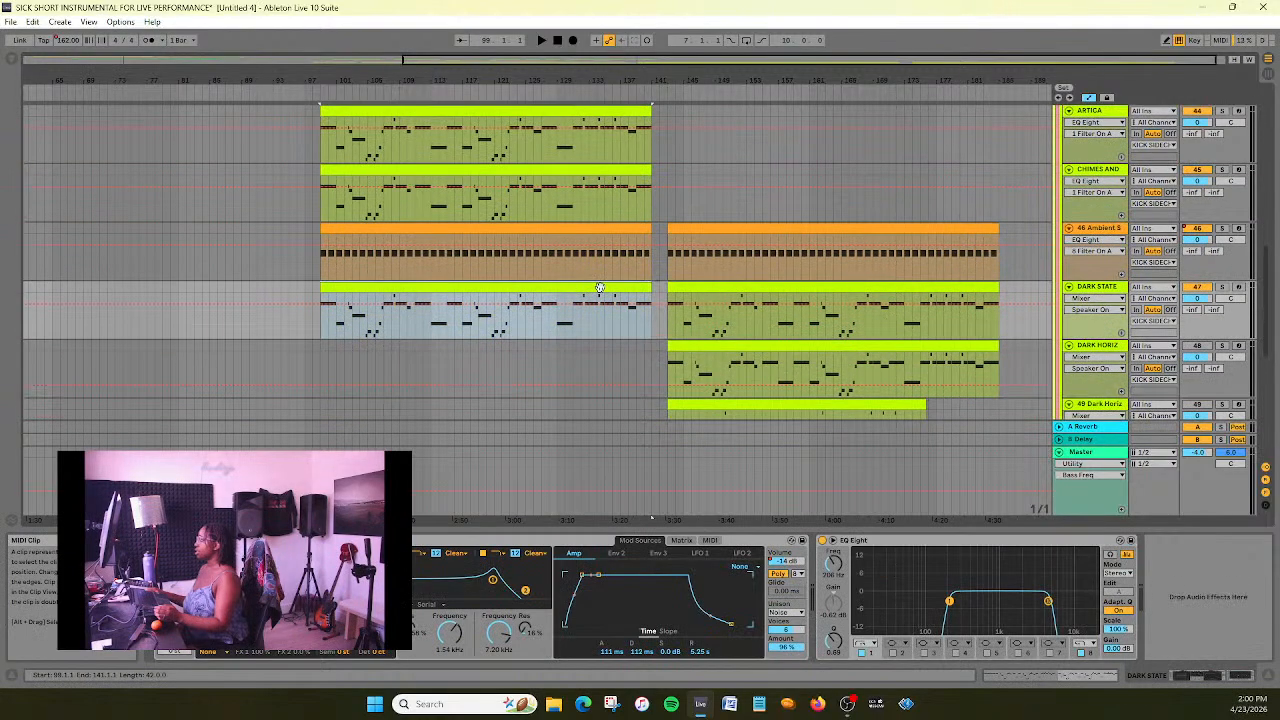
pyautogui.press('Delete')
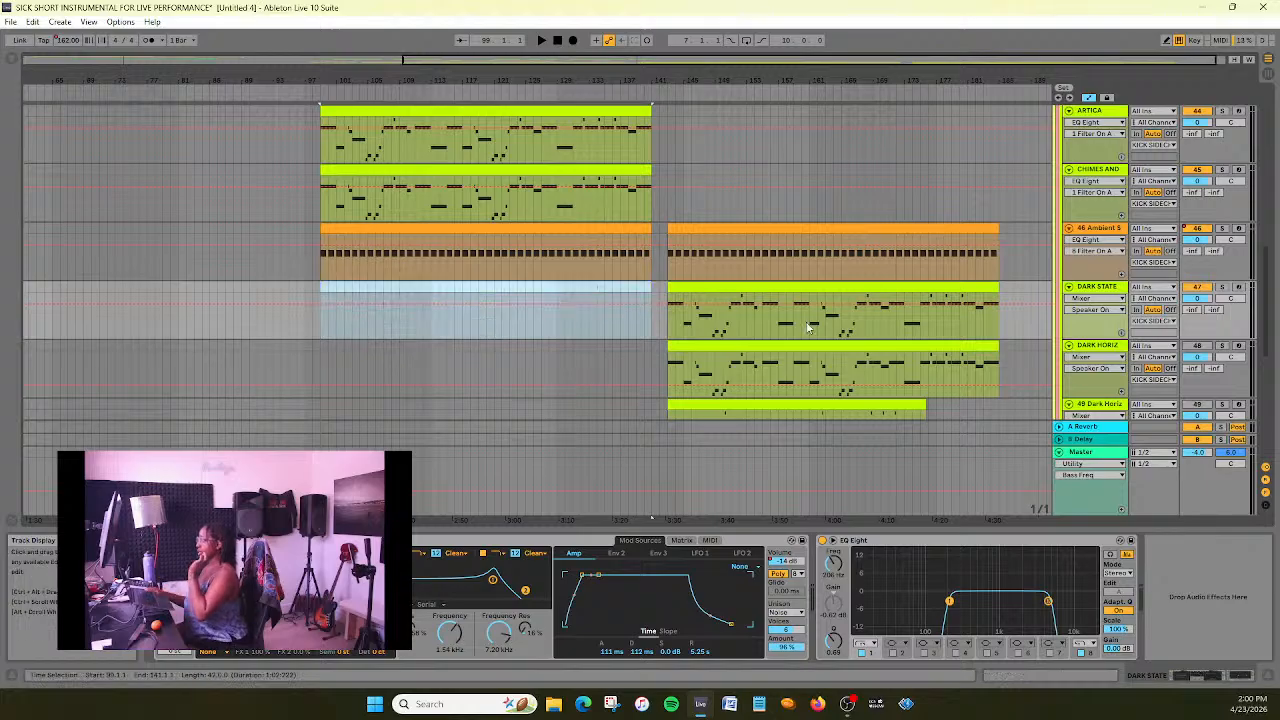
# - Audition the new section from just before bar 143, soloing the DARK HORIZON track briefly and then listening to the full mix
pyautogui.scroll(-1, 787, 316)
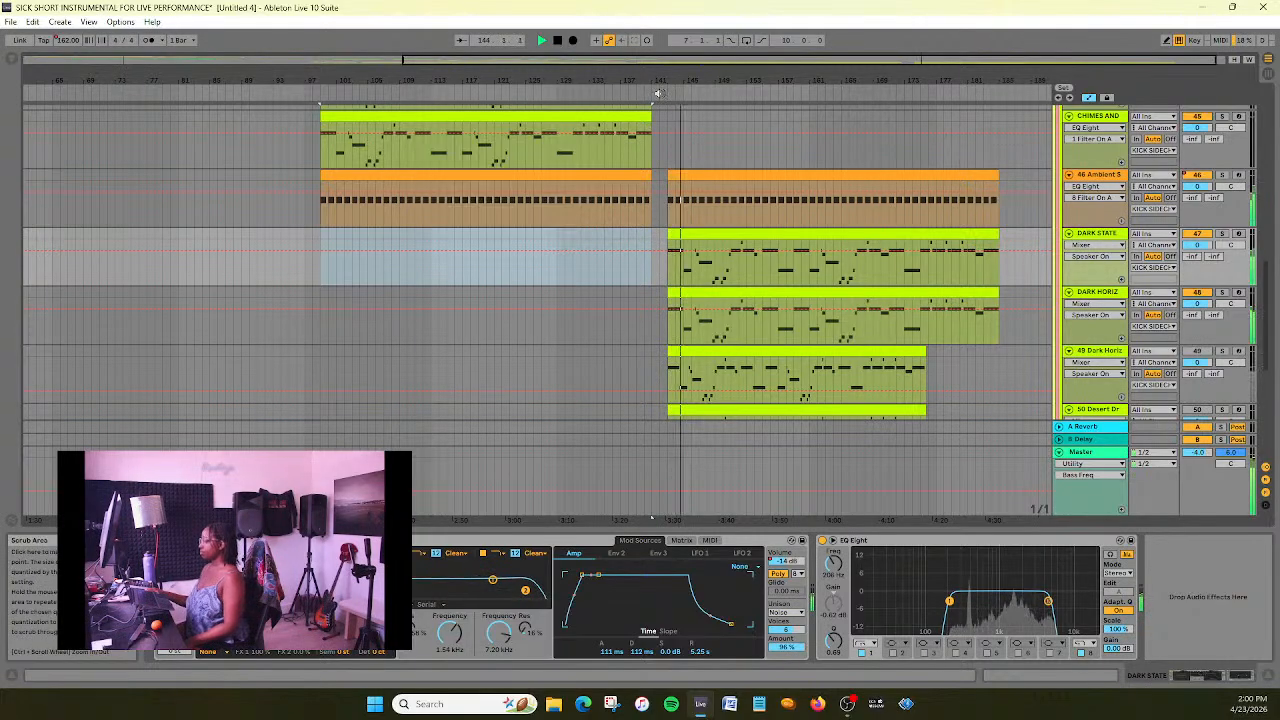
pyautogui.click(1222, 293)
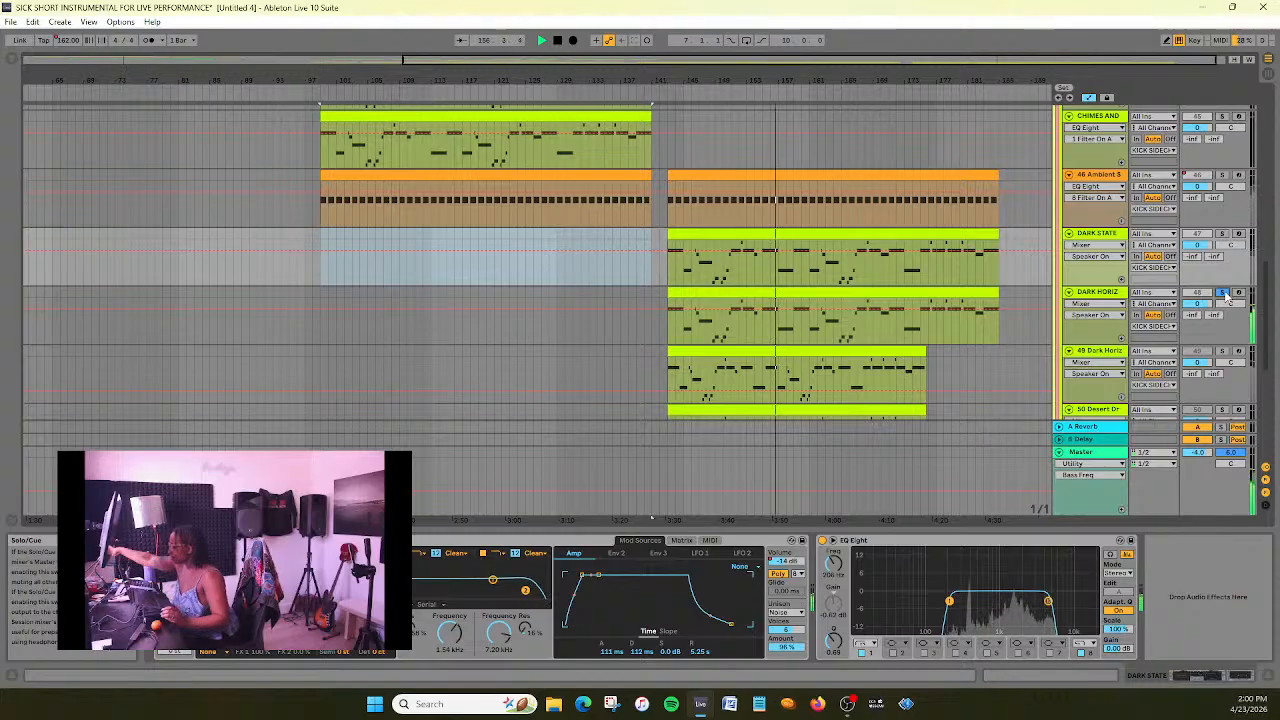
pyautogui.press('space')
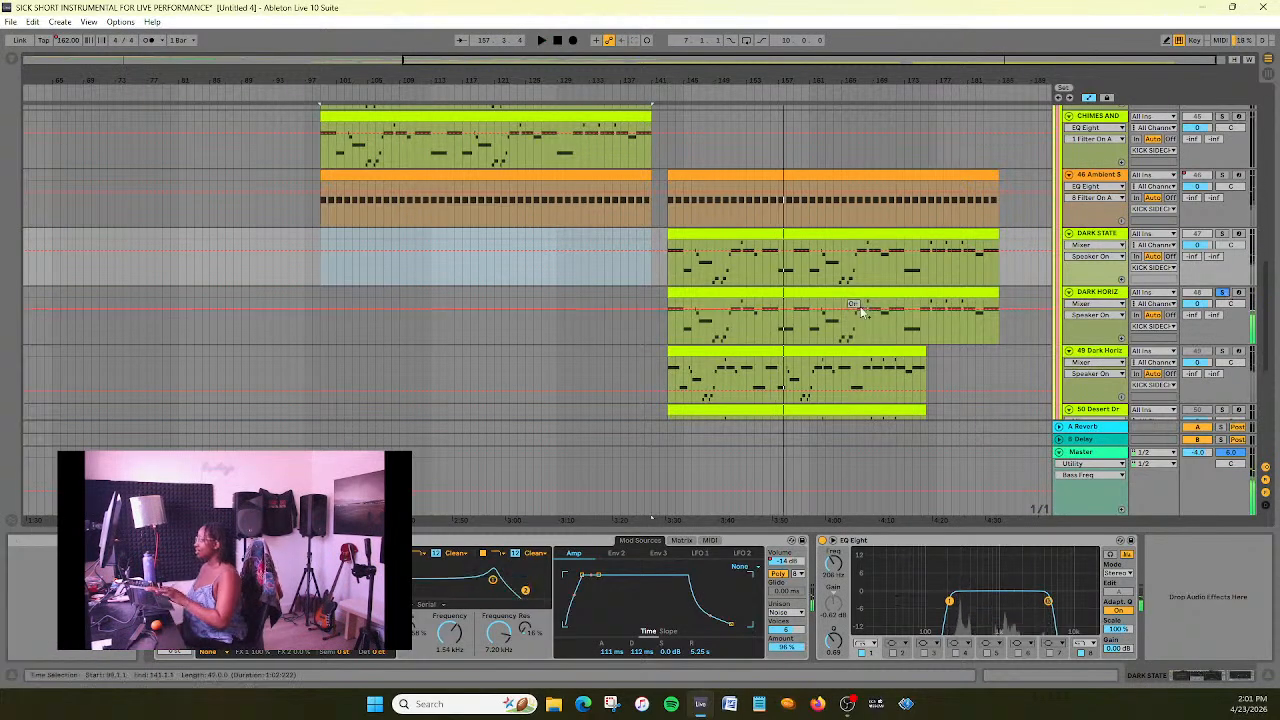
pyautogui.scroll(-2, 1215, 285)
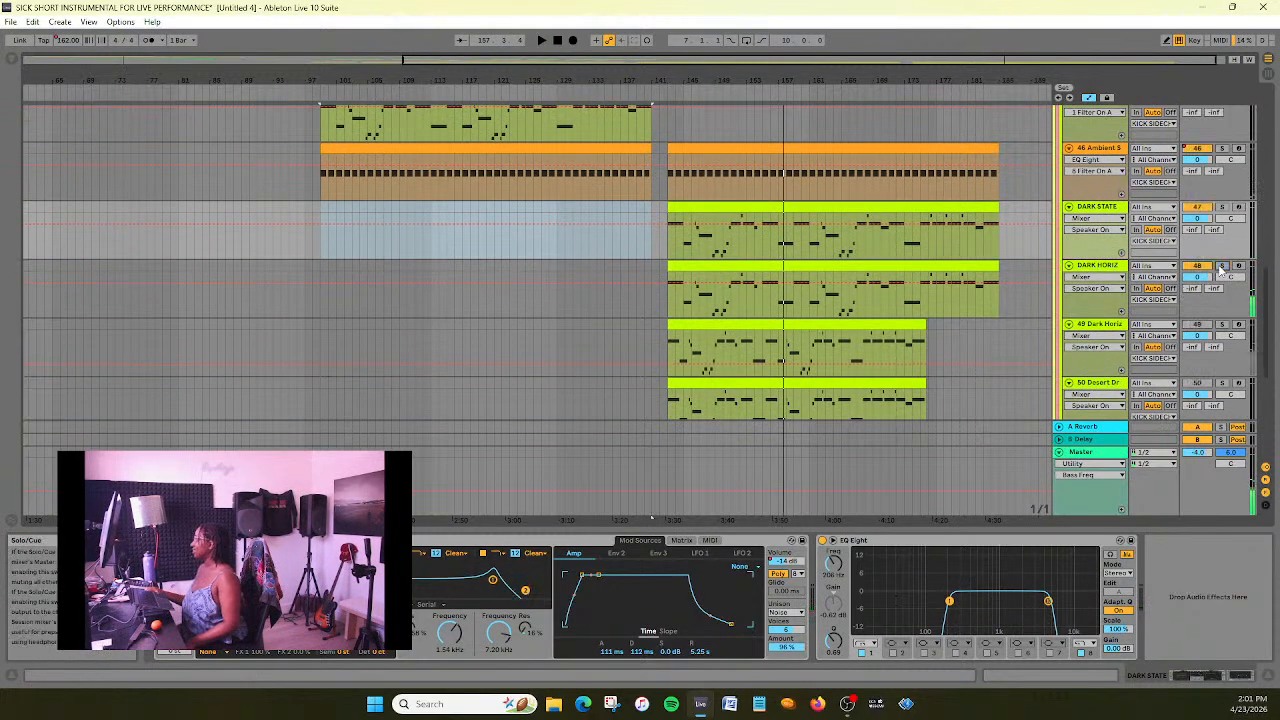
pyautogui.click(658, 95)
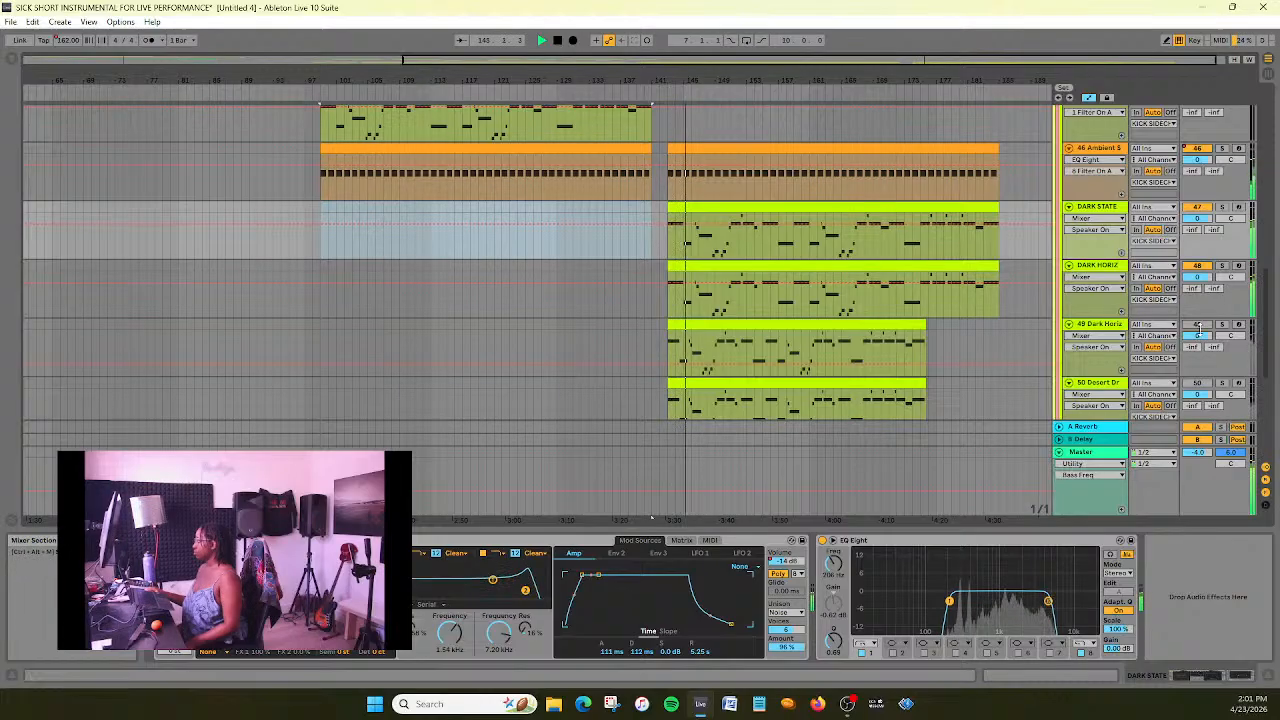
pyautogui.scroll(1, 1037, 363)
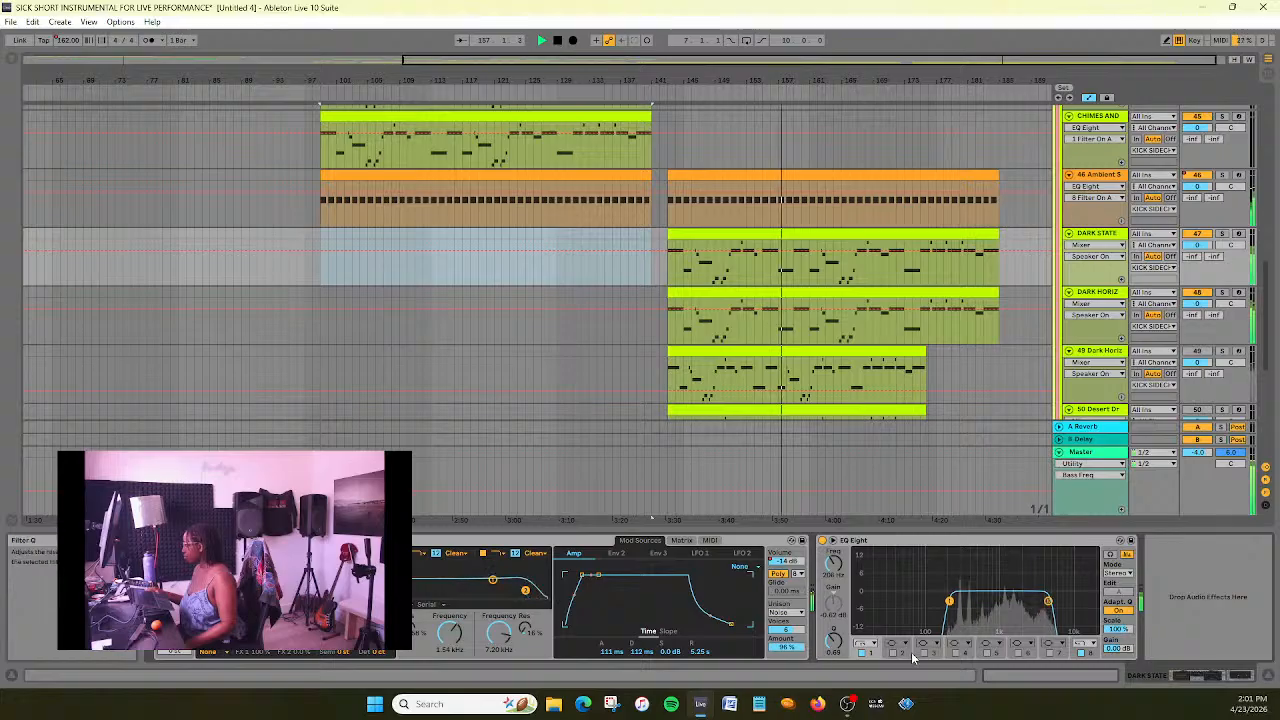
# - Review the Dark State instrument's modulation settings, show the automation of its Volume parameter on the track, and stop playback
pyautogui.click(711, 541)
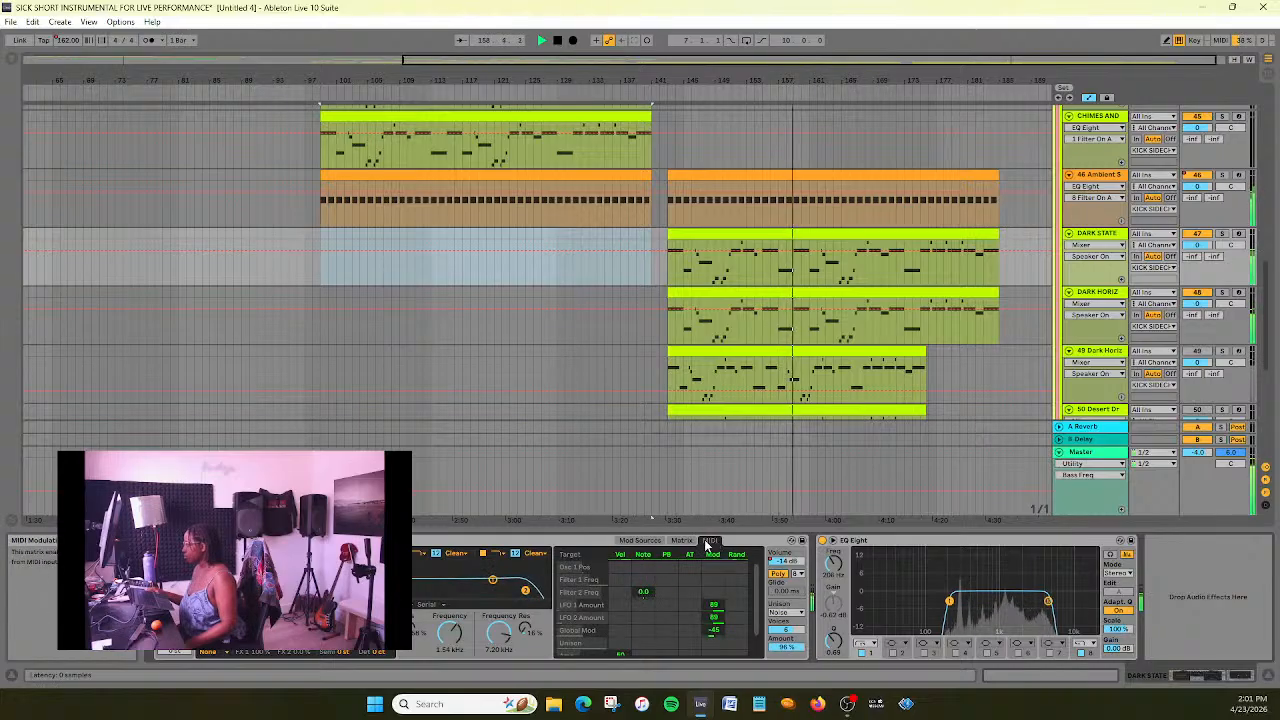
pyautogui.click(683, 541)
pyautogui.click(646, 542)
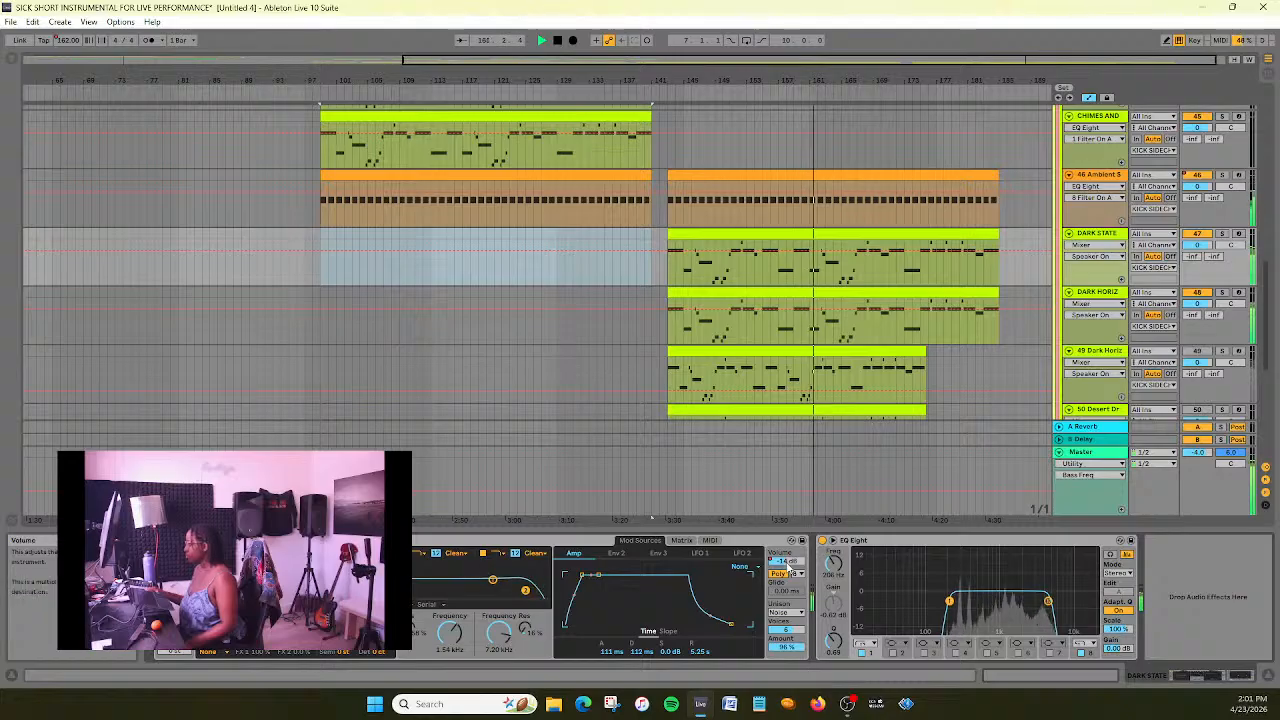
pyautogui.rightClick(790, 566)
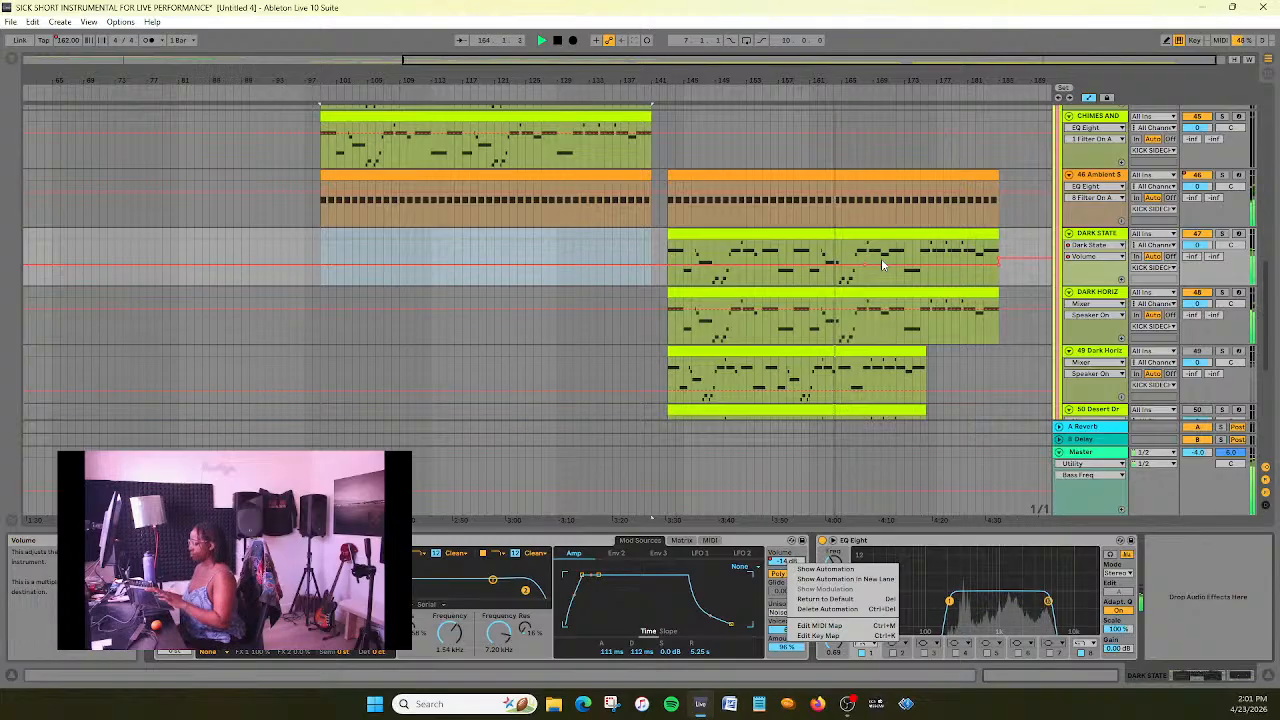
pyautogui.click(561, 42)
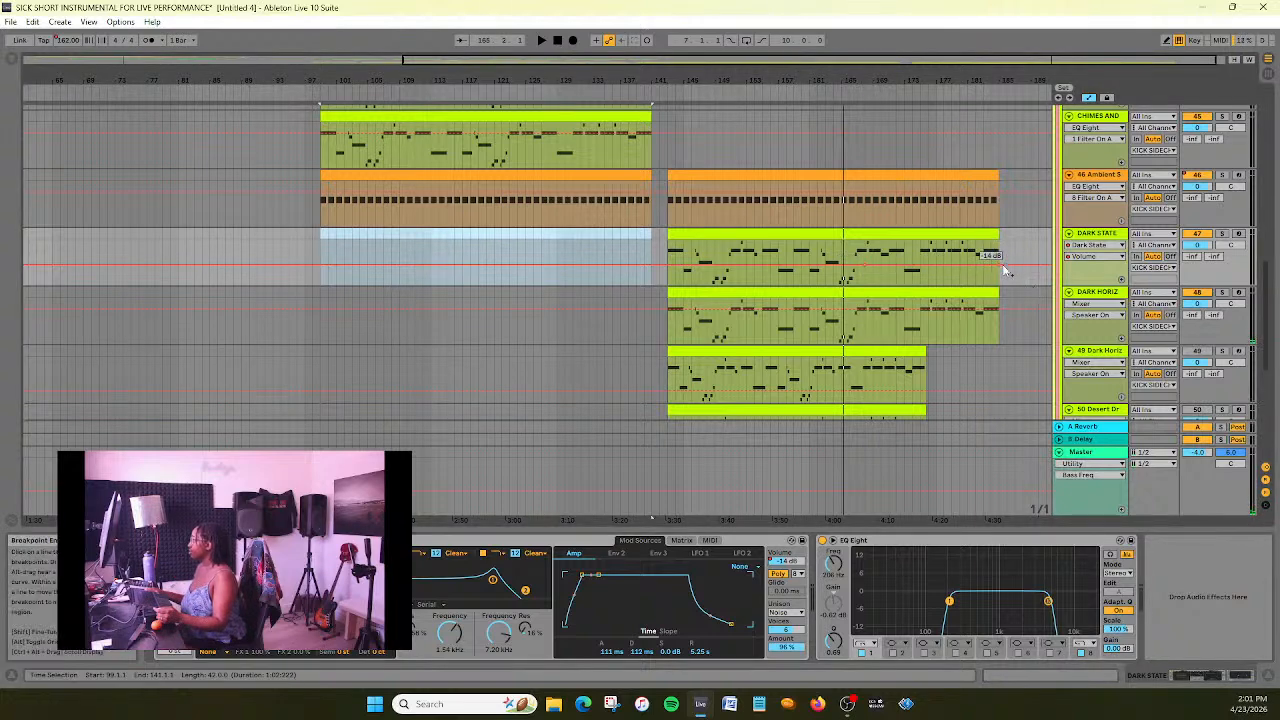
# - Flatten the Dark State volume automation by removing its early breakpoints and lower it to -20 dB while playing the new section
pyautogui.moveTo(654, 79); pyautogui.dragTo(643, 79)
pyautogui.click(660, 97)
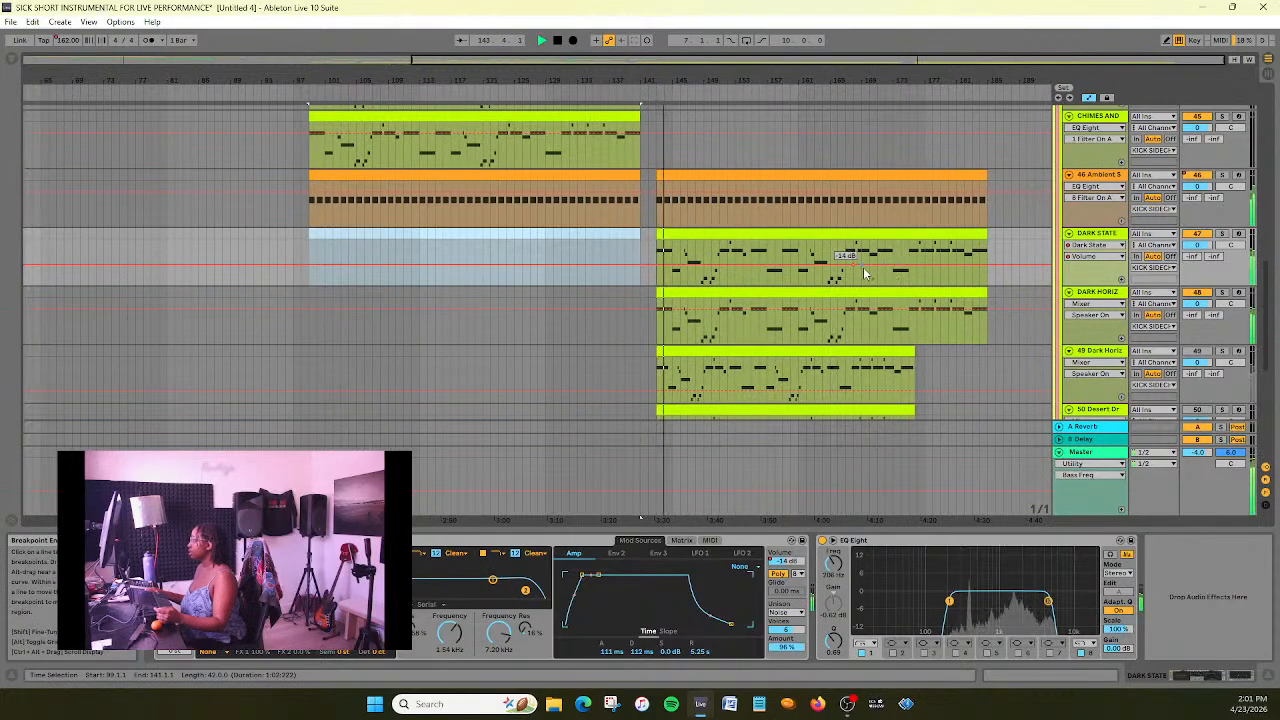
pyautogui.moveTo(855, 266)
pyautogui.mouseDown()
pyautogui.moveTo(855, 281)
pyautogui.moveTo(855, 268)
pyautogui.mouseUp()
pyautogui.scroll(-3, 731, 173)
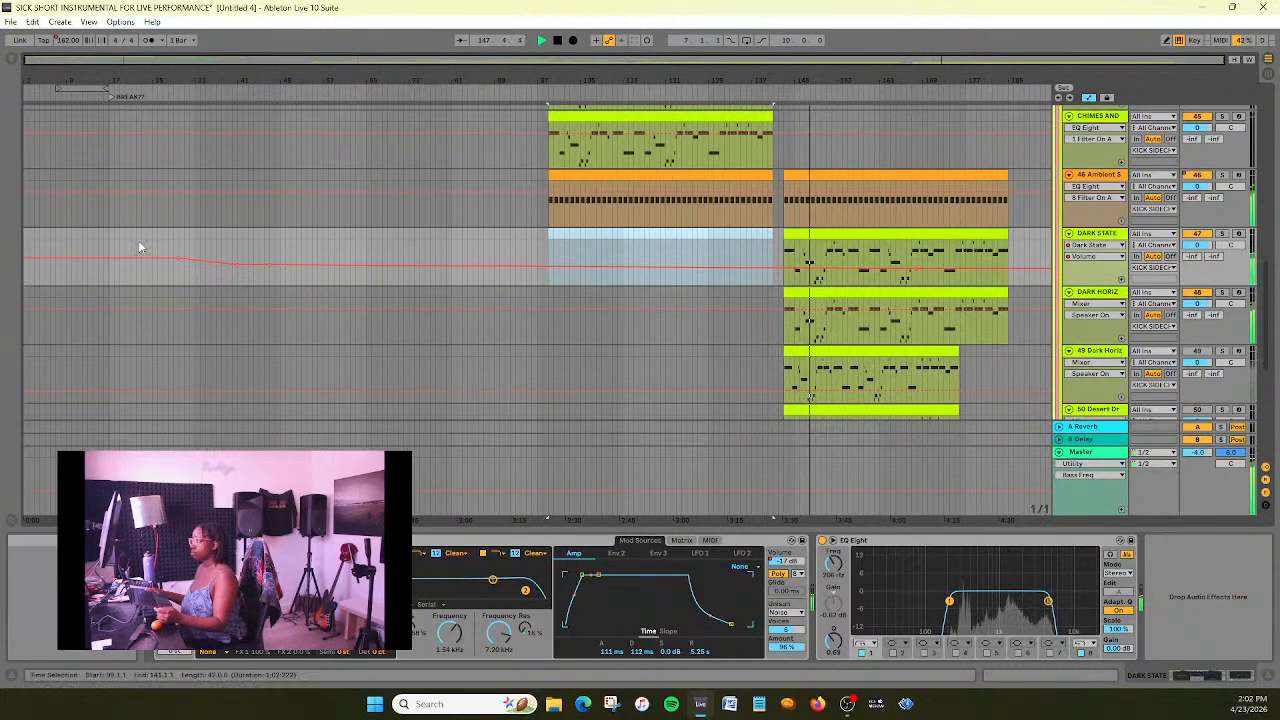
pyautogui.click(222, 274)
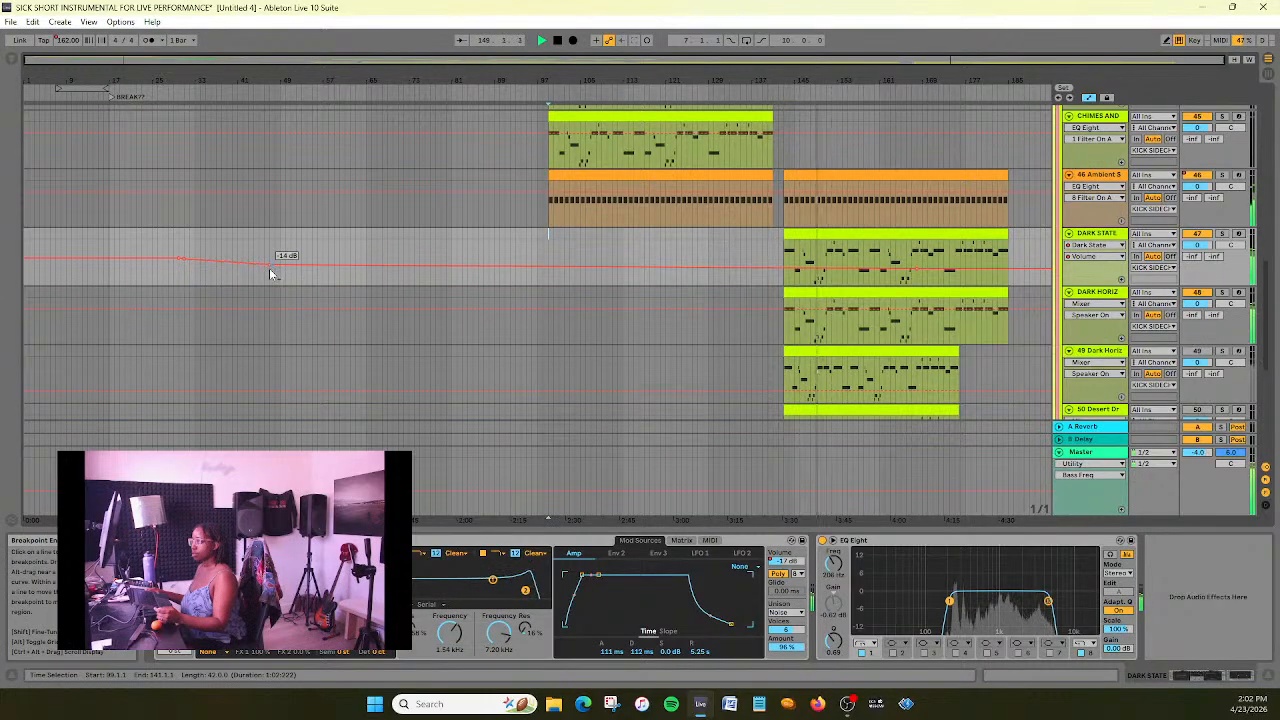
pyautogui.click(180, 258)
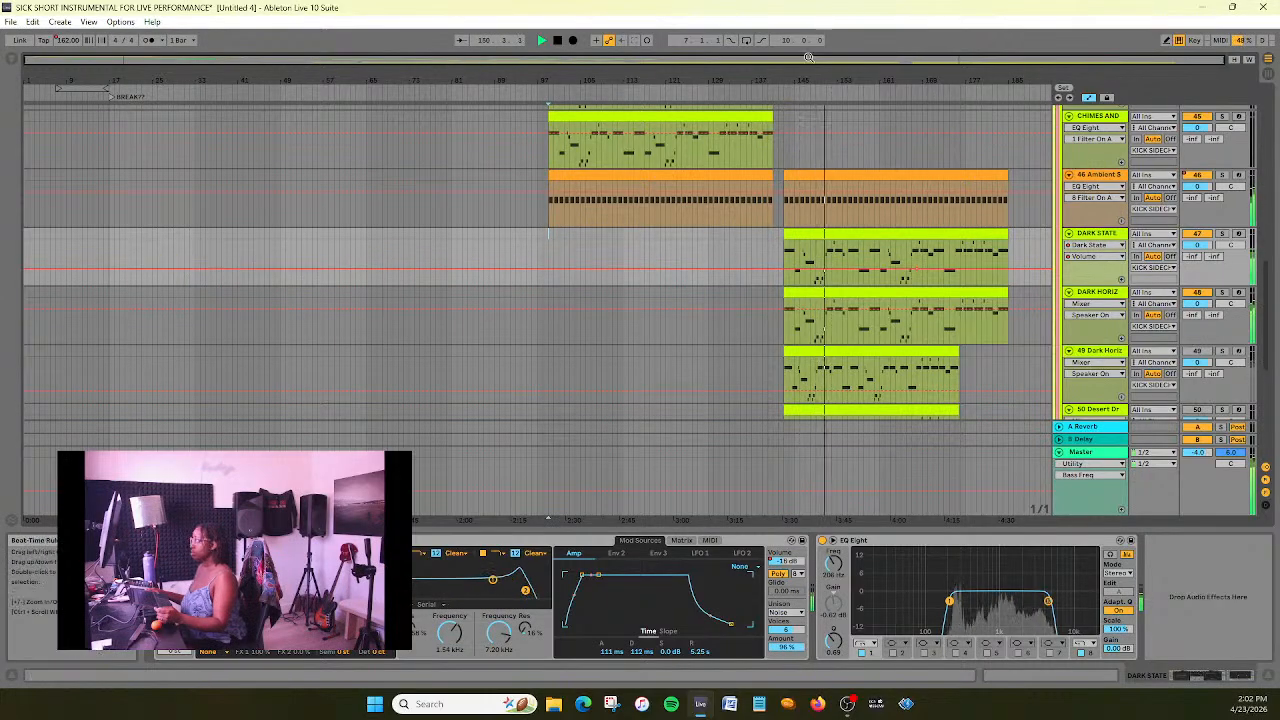
pyautogui.moveTo(802, 60); pyautogui.dragTo(1032, 58)
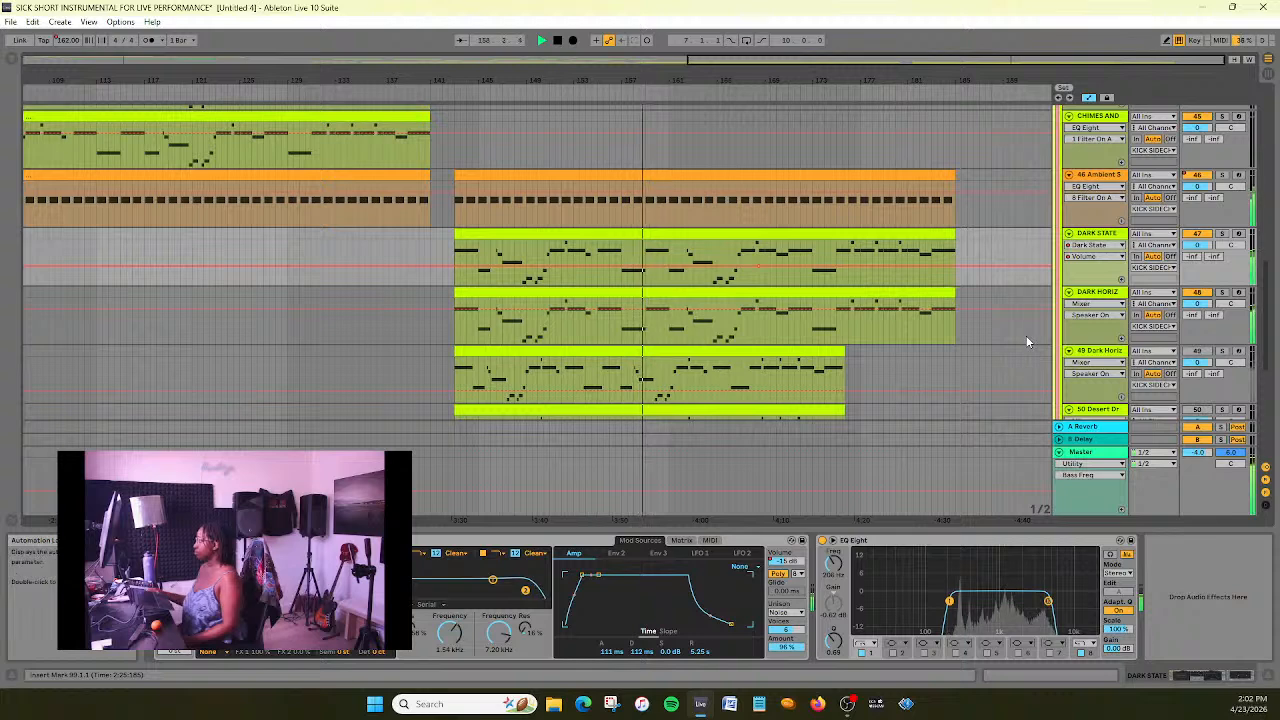
pyautogui.moveTo(758, 266); pyautogui.dragTo(758, 267)
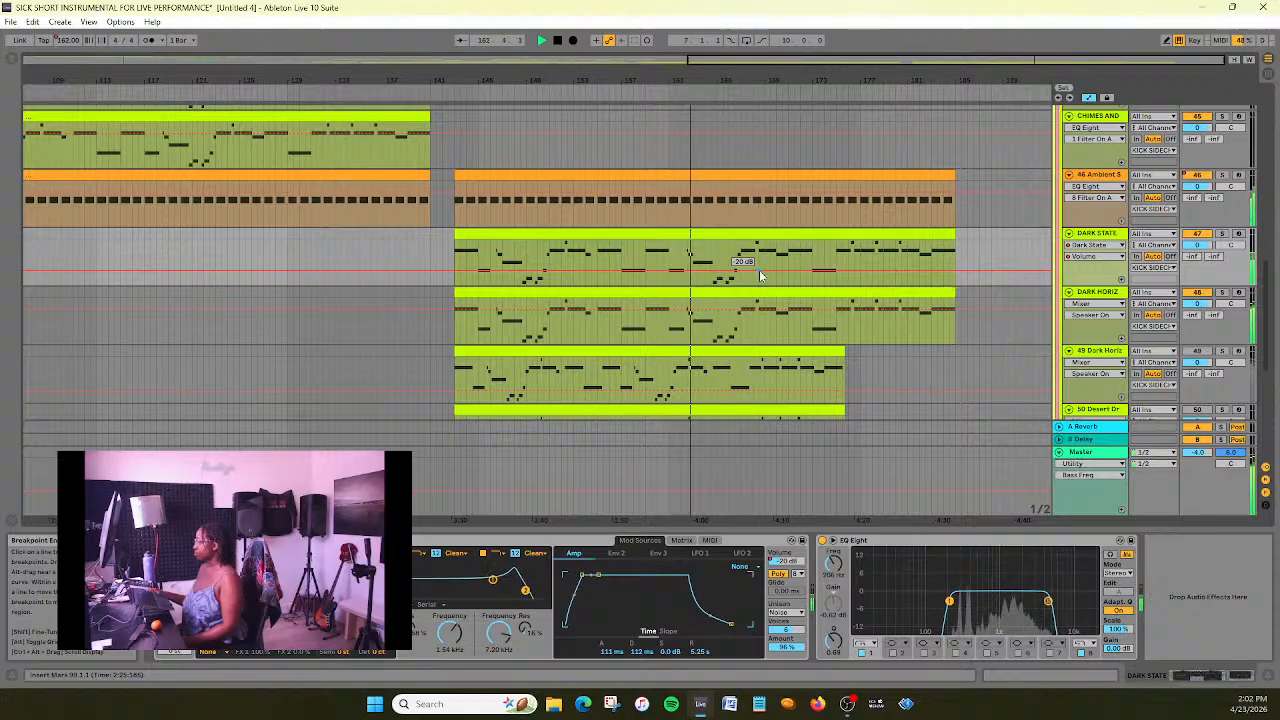
# - Stop playback and delete the original 49 Dark Horizon track below its replacement
pyautogui.click(1103, 353)
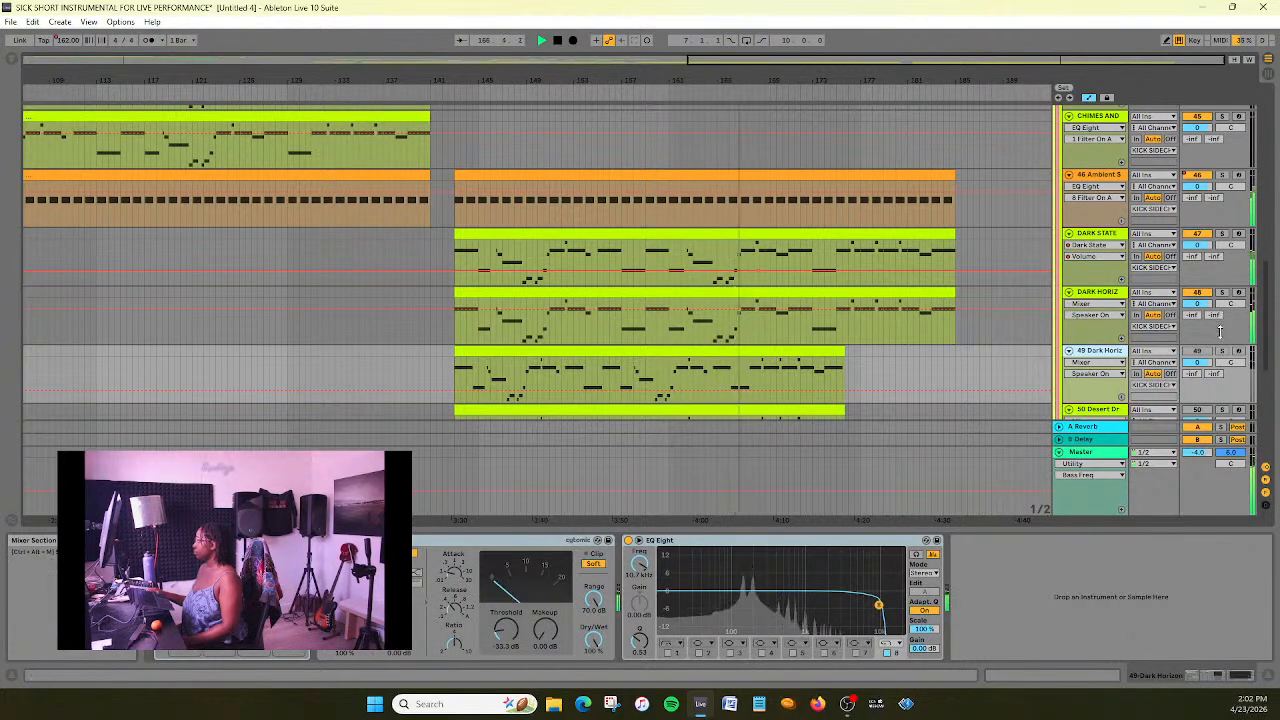
pyautogui.click(1103, 320)
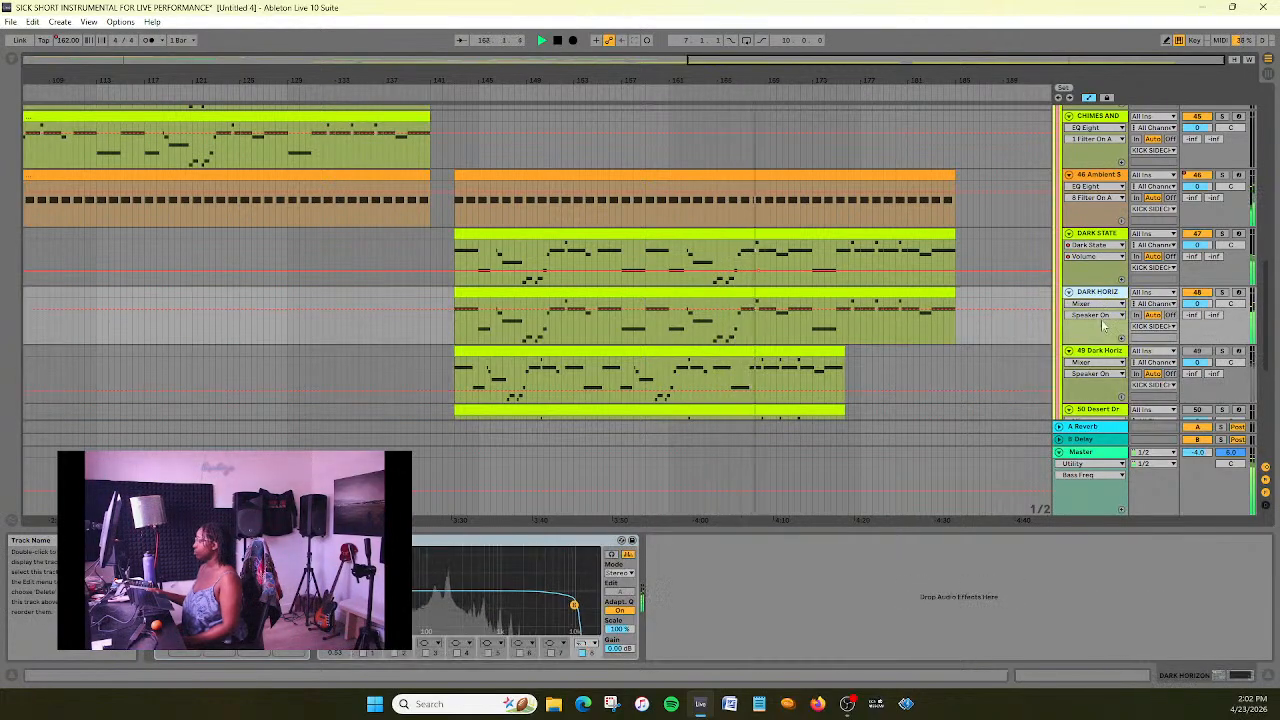
pyautogui.click(1105, 303)
pyautogui.click(1093, 314)
pyautogui.click(1098, 363)
pyautogui.click(1098, 363)
pyautogui.click(1100, 373)
pyautogui.click(1101, 374)
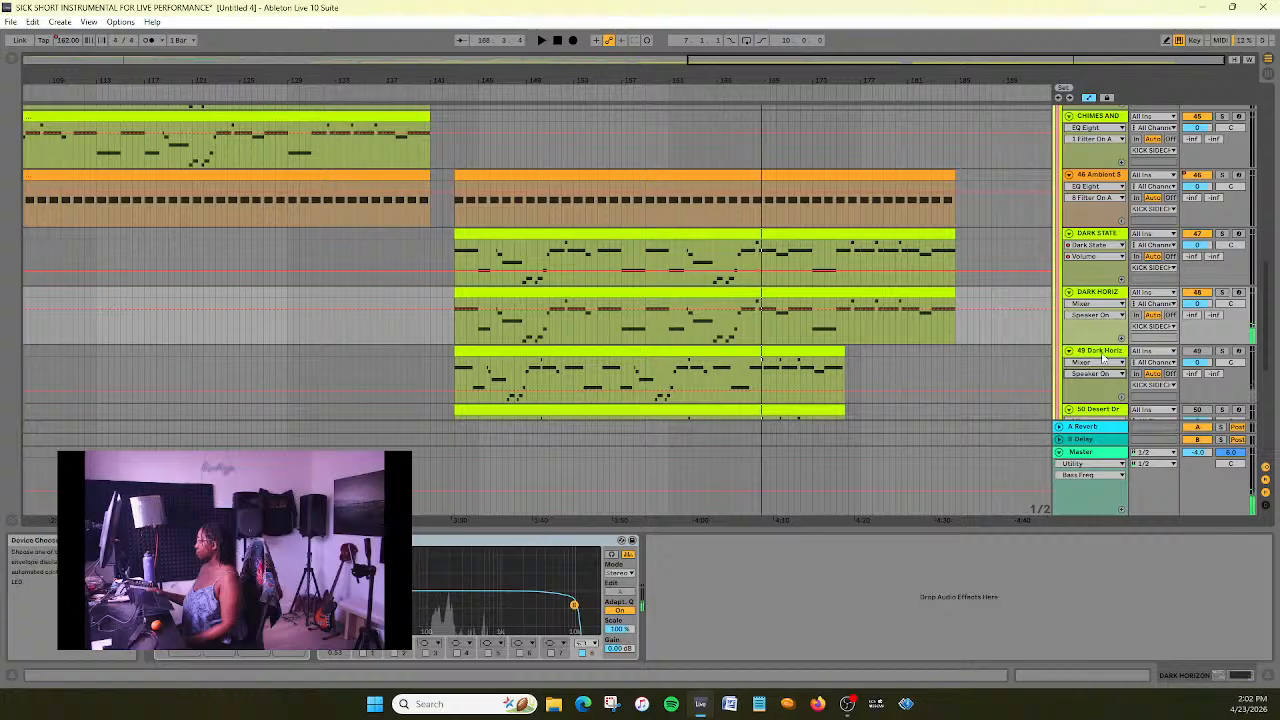
pyautogui.click(1101, 352)
pyautogui.press('Delete')
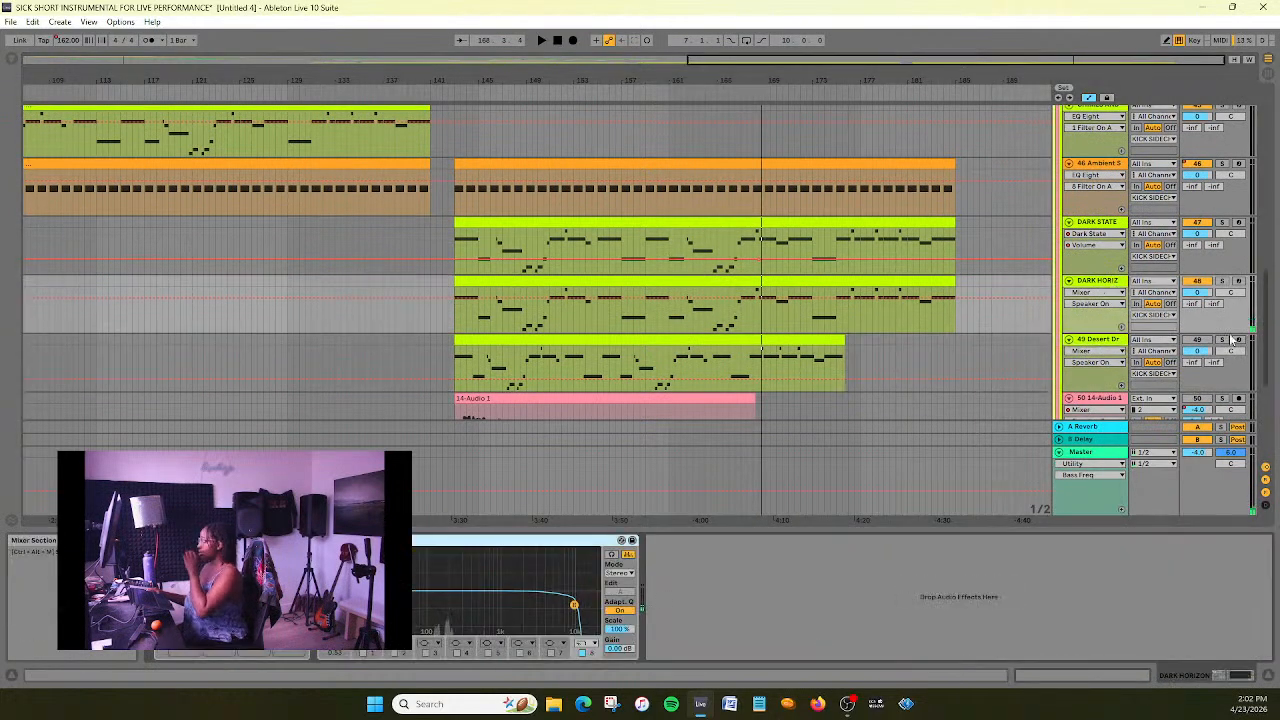
# - Solo the DARK HORIZON track and enable band 1 of its EQ Eight while the new section plays
pyautogui.click(1222, 281)
pyautogui.press('space')
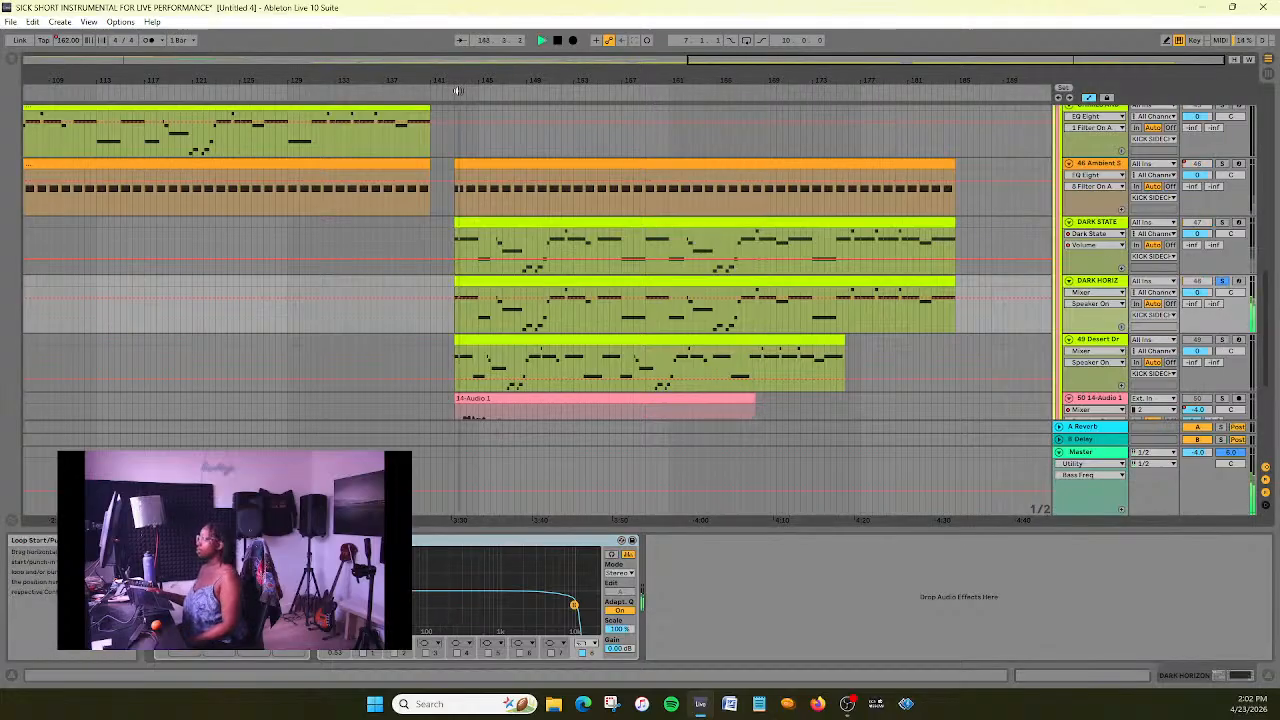
pyautogui.click(363, 654)
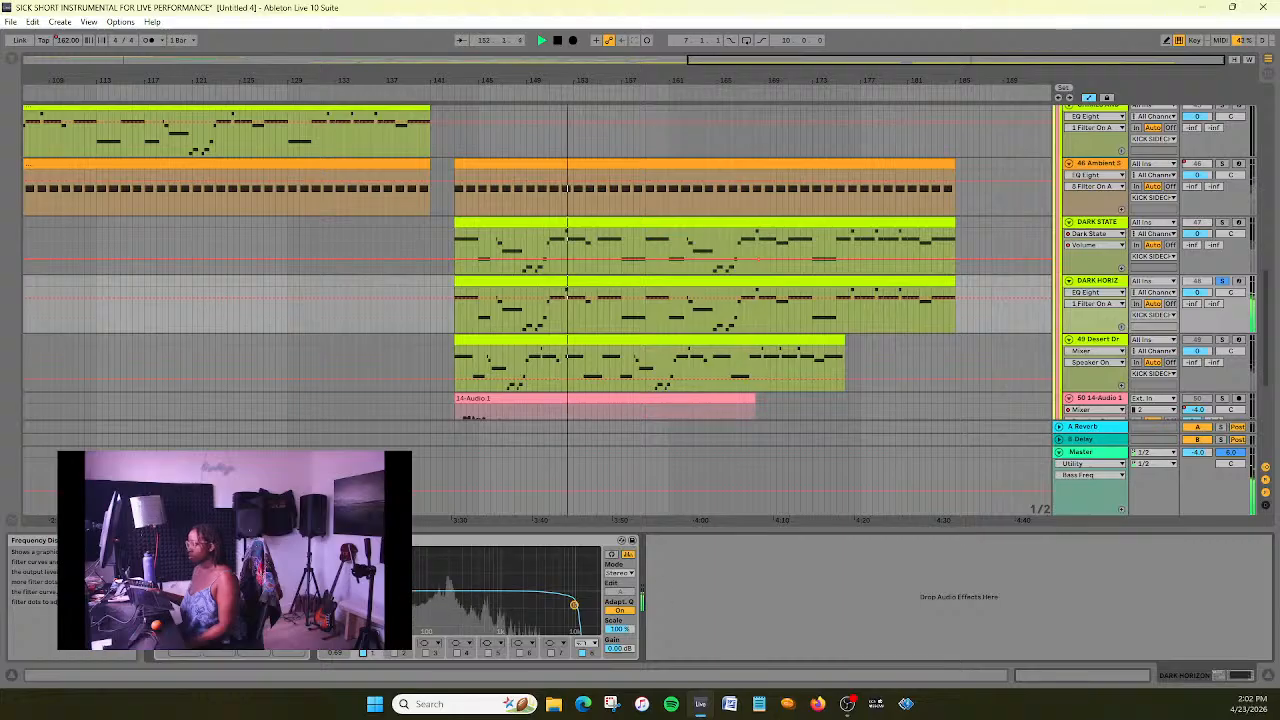
# - Raise band 1 of DARK HORIZON's EQ Eight to about 100 Hz and set the track's volume automation to 1 dB
pyautogui.moveTo(392, 602); pyautogui.dragTo(420, 601)
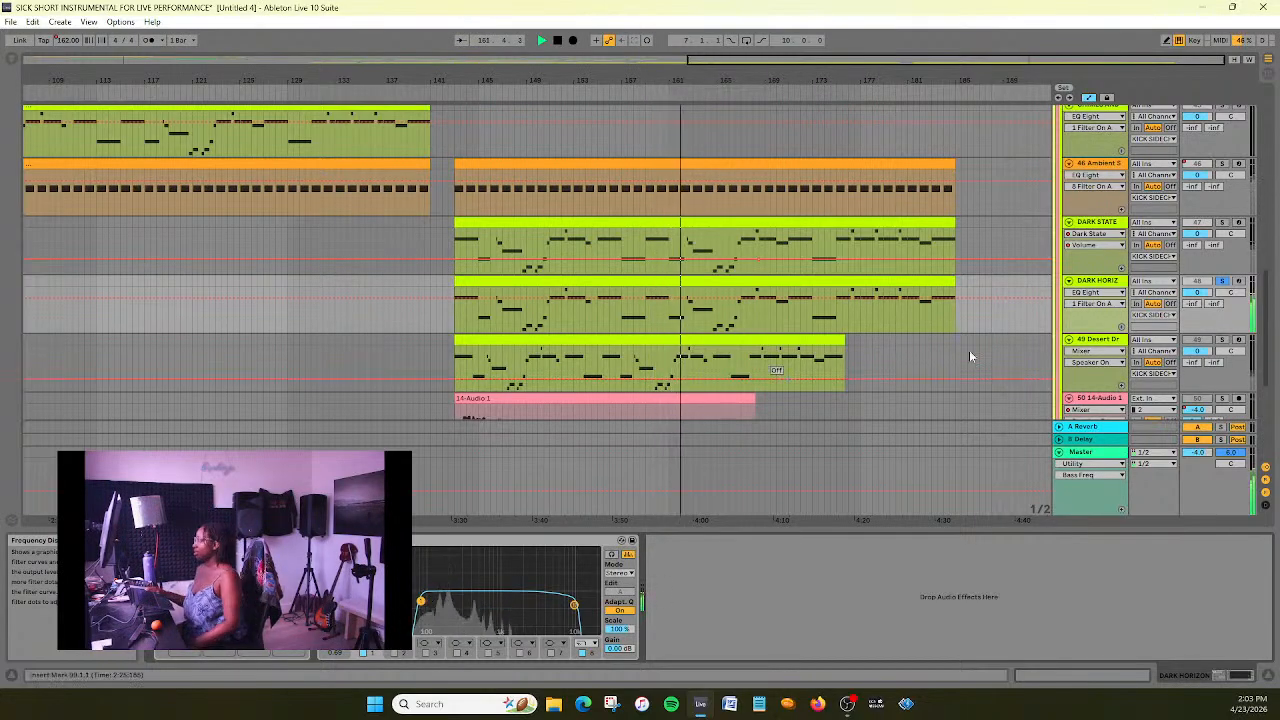
pyautogui.click(1097, 292)
pyautogui.click(1093, 376)
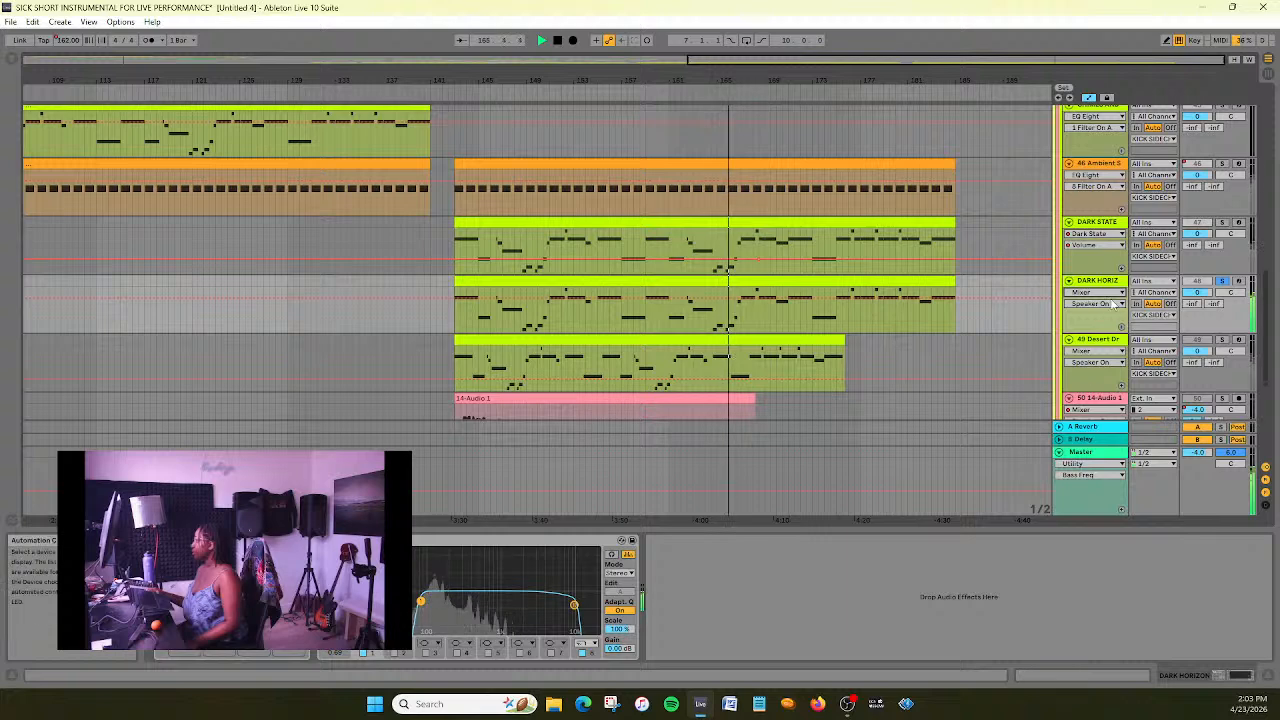
pyautogui.click(1097, 303)
pyautogui.click(1097, 325)
pyautogui.rightClick(740, 291)
pyautogui.click(769, 300)
pyautogui.write('1')
pyautogui.press('Return')
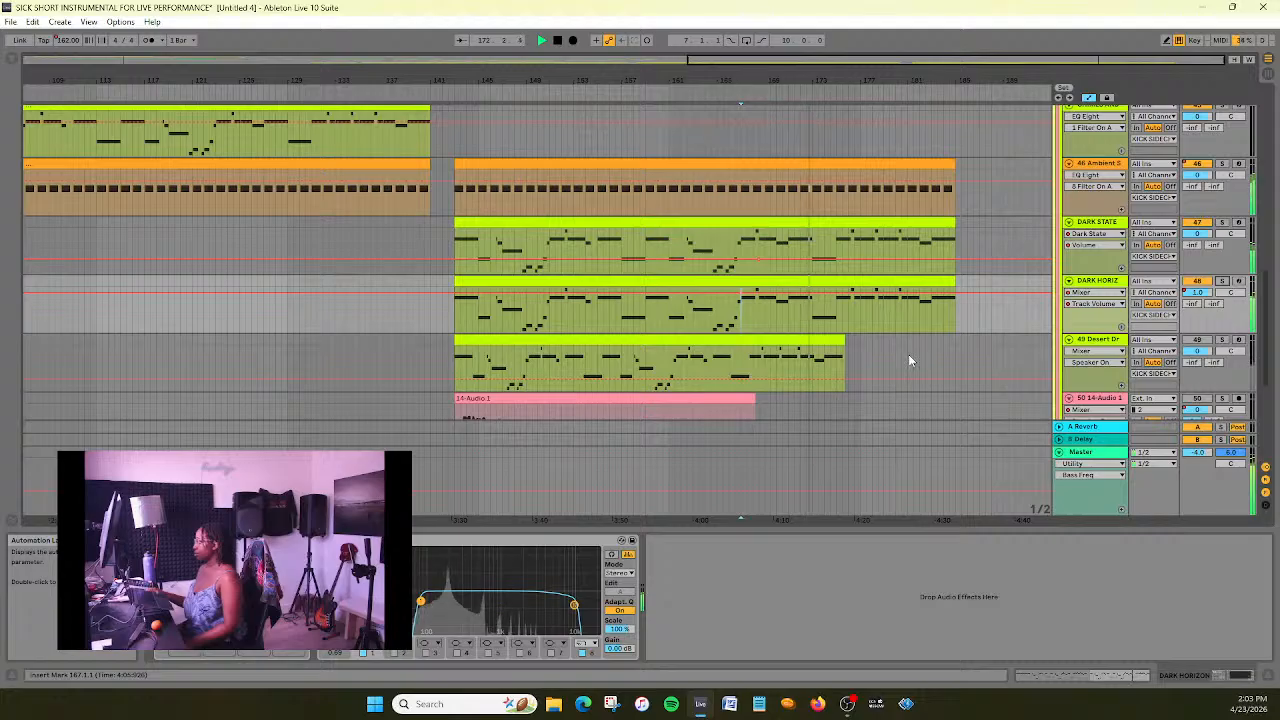
# - Extend the new section's MAIN BEAT clip to bar 185, level with the bass and ambient clips, and save the set
pyautogui.scroll(6, 940, 358)
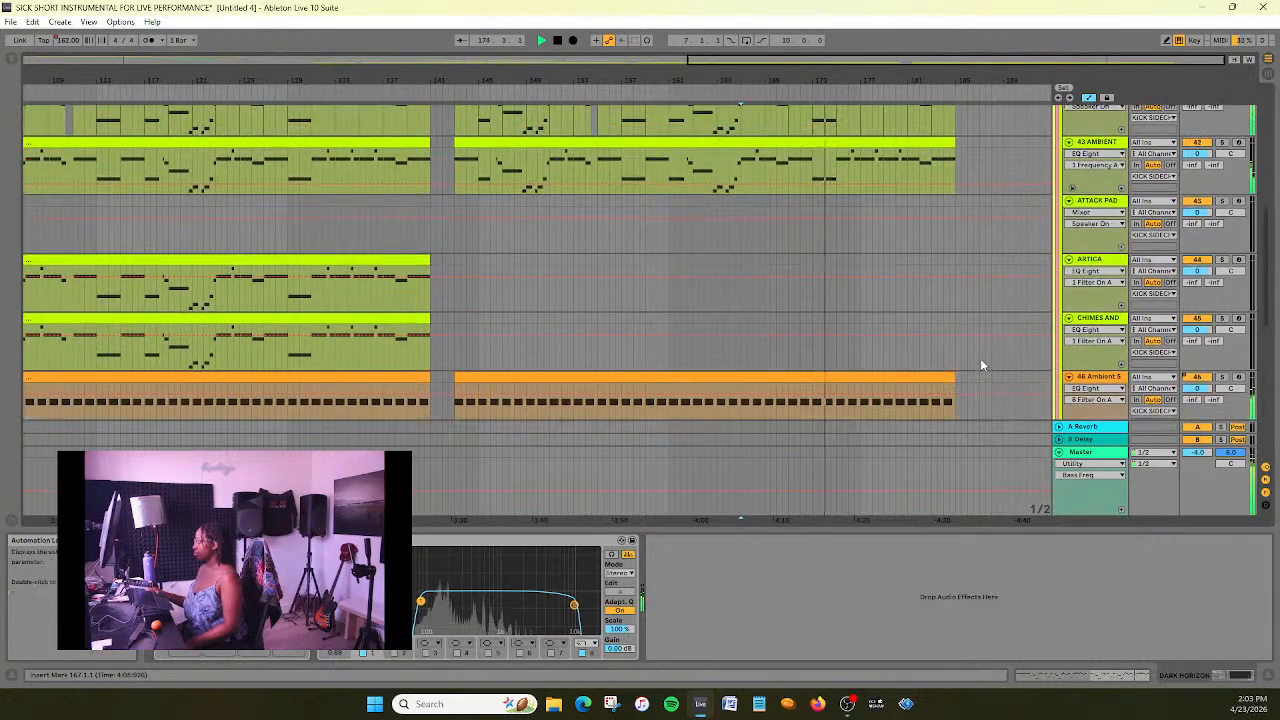
pyautogui.scroll(5, 981, 365)
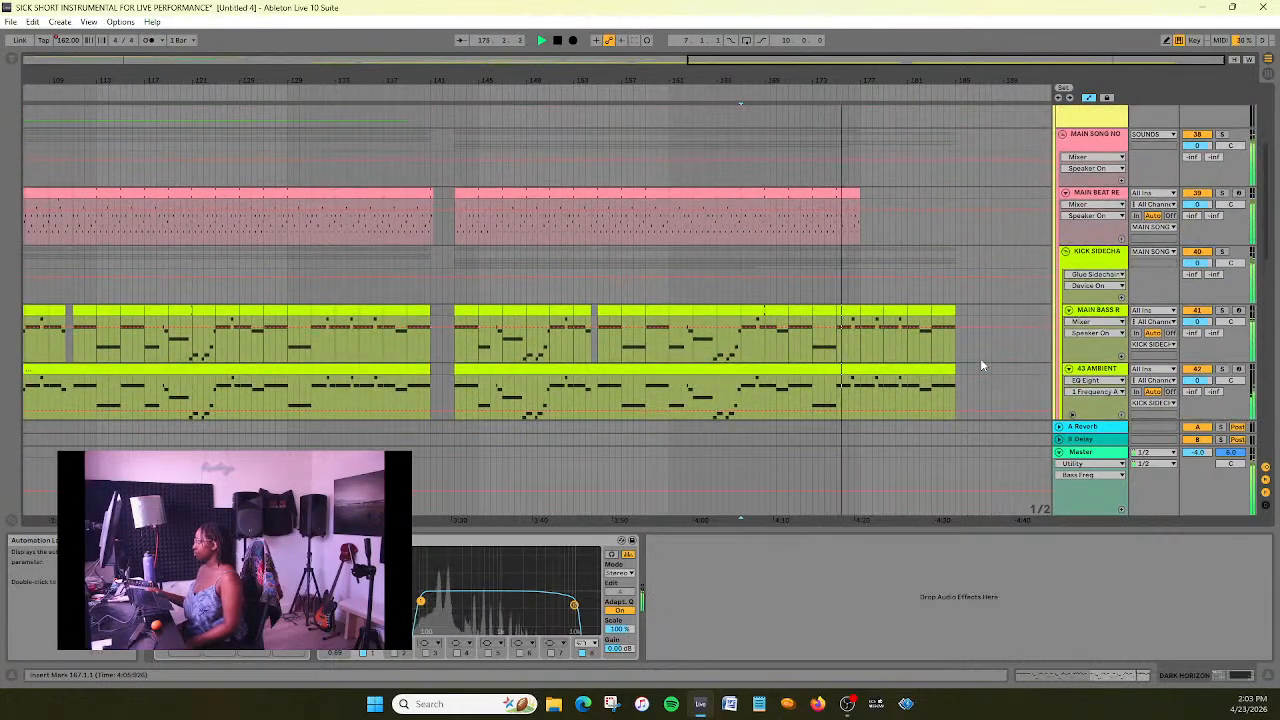
pyautogui.scroll(-1, 981, 365)
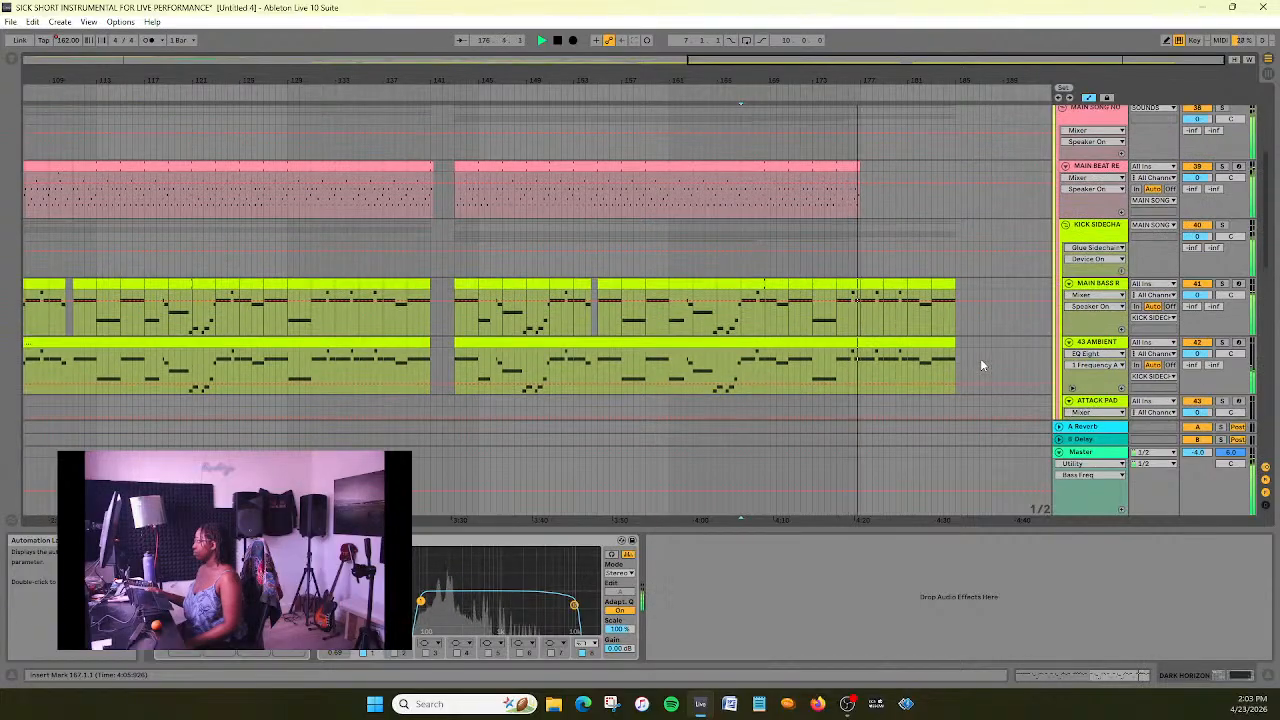
pyautogui.scroll(-3, 981, 365)
pyautogui.scroll(-2, 981, 365)
pyautogui.scroll(1, 981, 365)
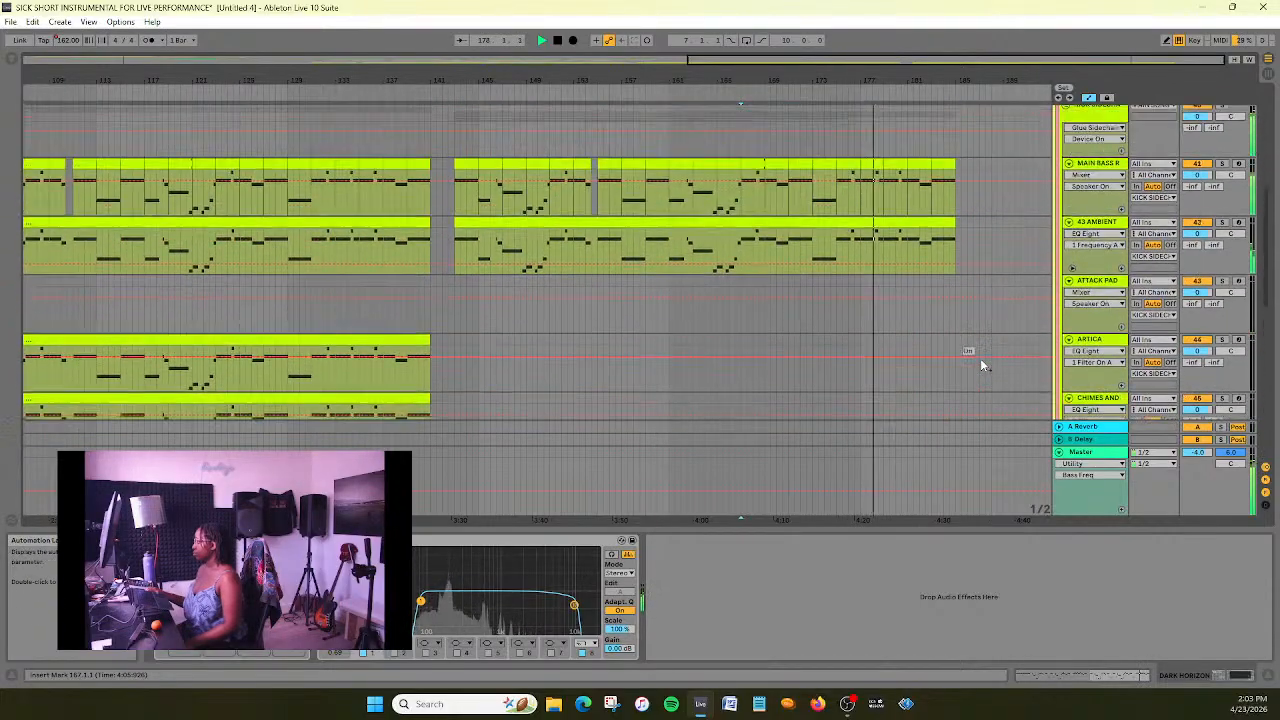
pyautogui.scroll(3, 980, 365)
pyautogui.moveTo(860, 178); pyautogui.dragTo(936, 190)
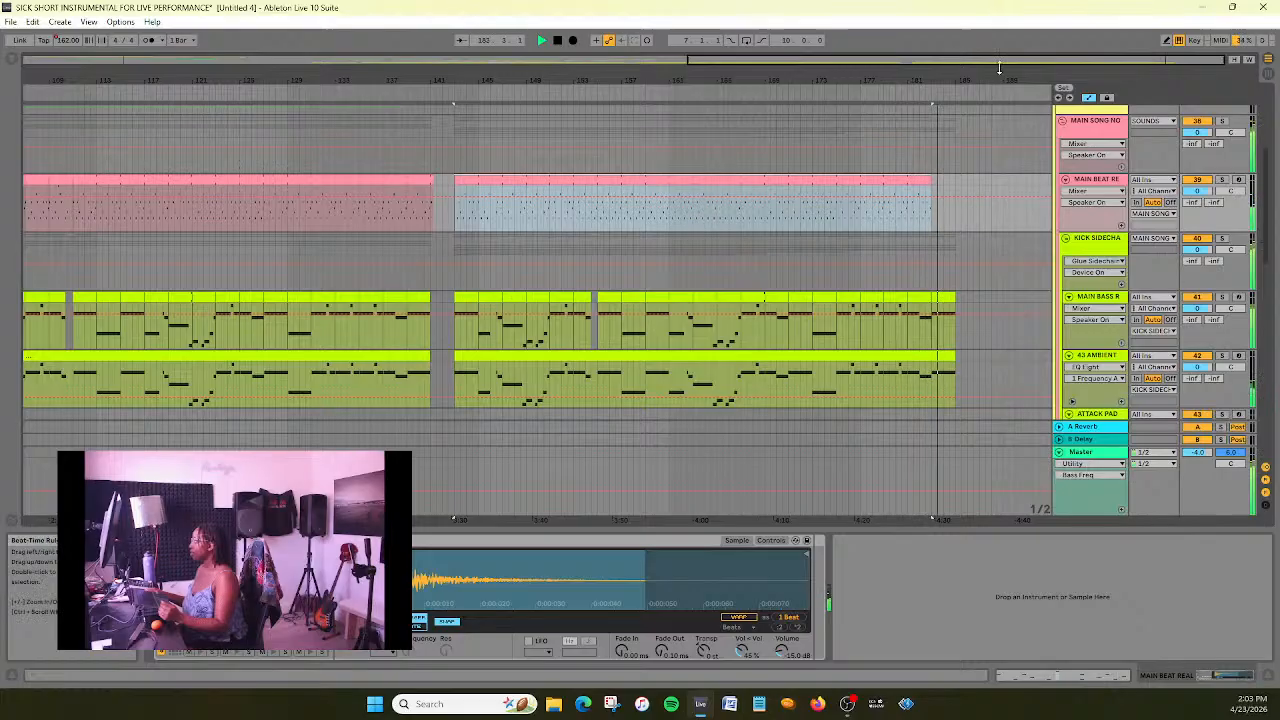
pyautogui.press('z')
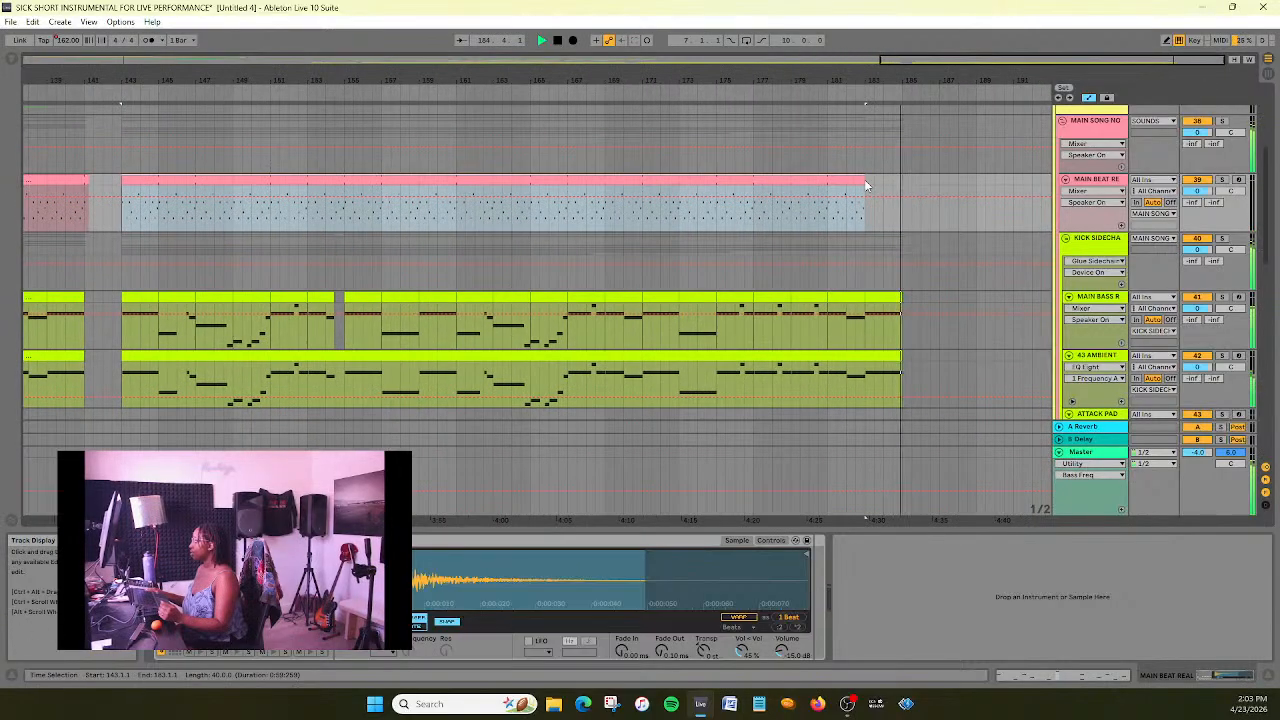
pyautogui.moveTo(866, 184); pyautogui.dragTo(902, 184)
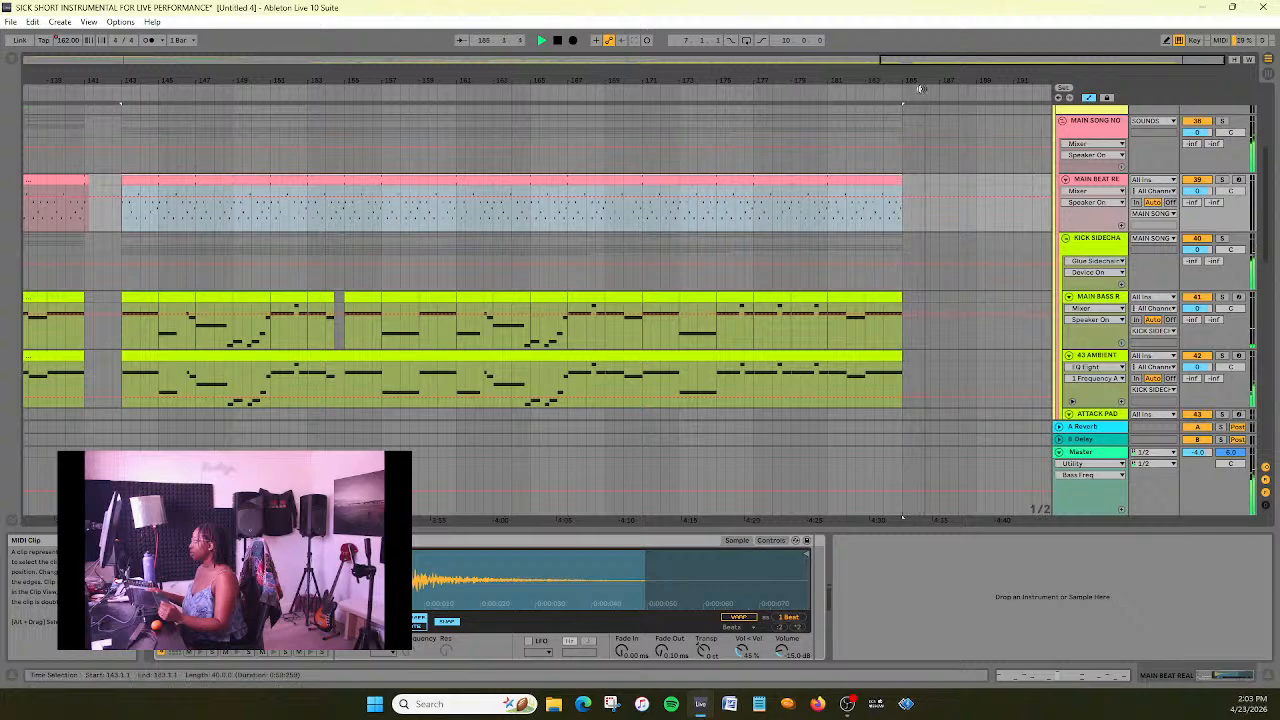
pyautogui.moveTo(997, 61); pyautogui.dragTo(729, 60)
pyautogui.hotkey('ctrl', 's')
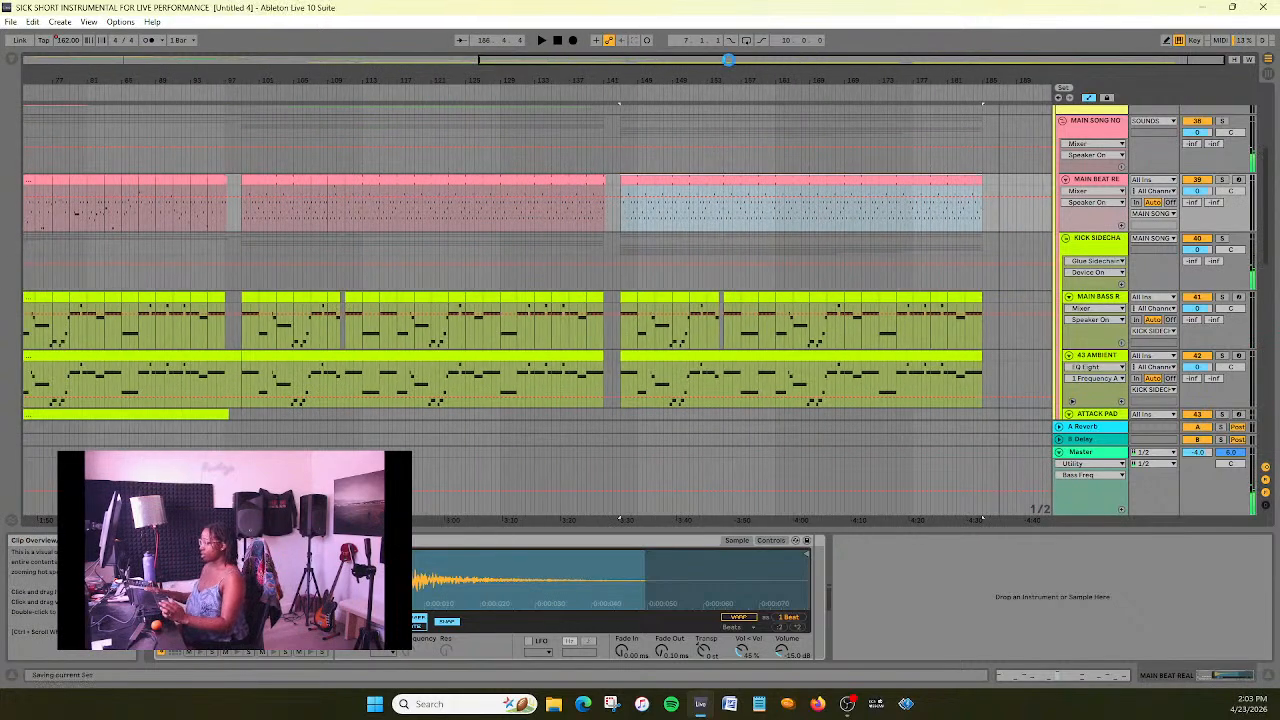
# - Play the new section from bar 143 and check how its bass, ambient and dark pad tracks sound together
pyautogui.scroll(-6, 770, 264)
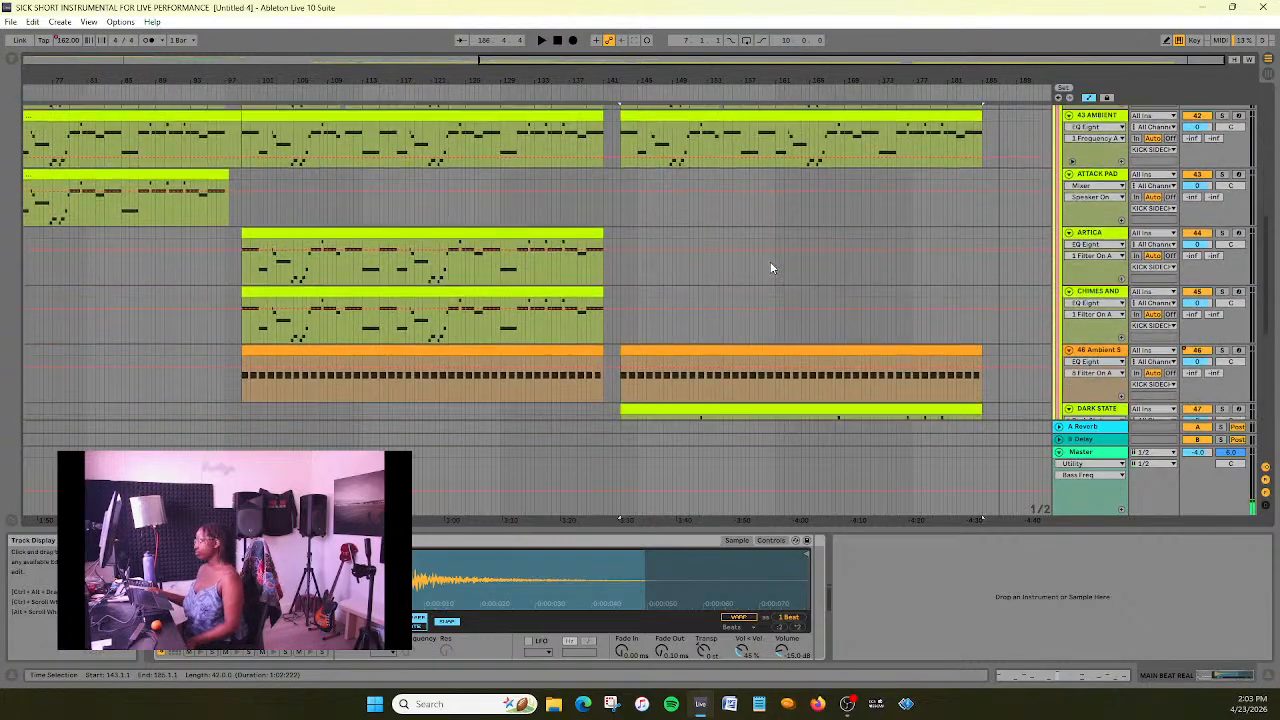
pyautogui.scroll(-2, 770, 267)
pyautogui.scroll(-2, 848, 298)
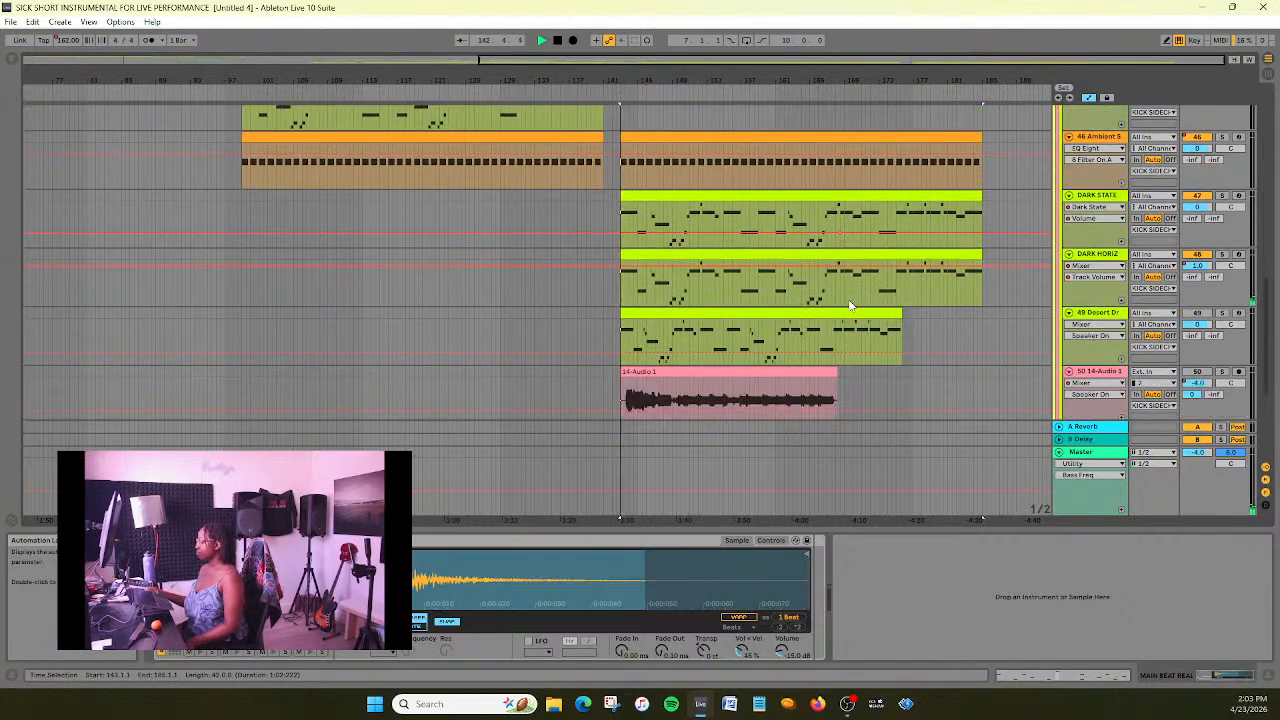
pyautogui.click(850, 307)
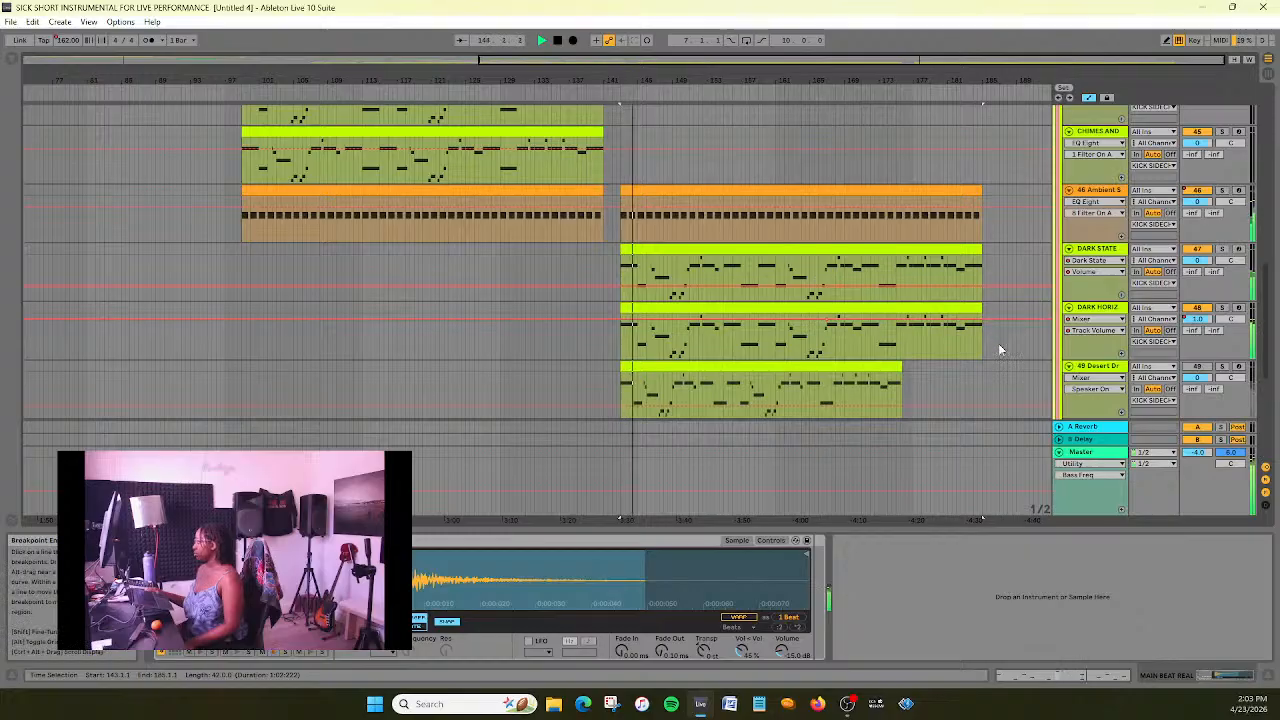
pyautogui.scroll(-2, 1003, 344)
pyautogui.scroll(-1, 1016, 319)
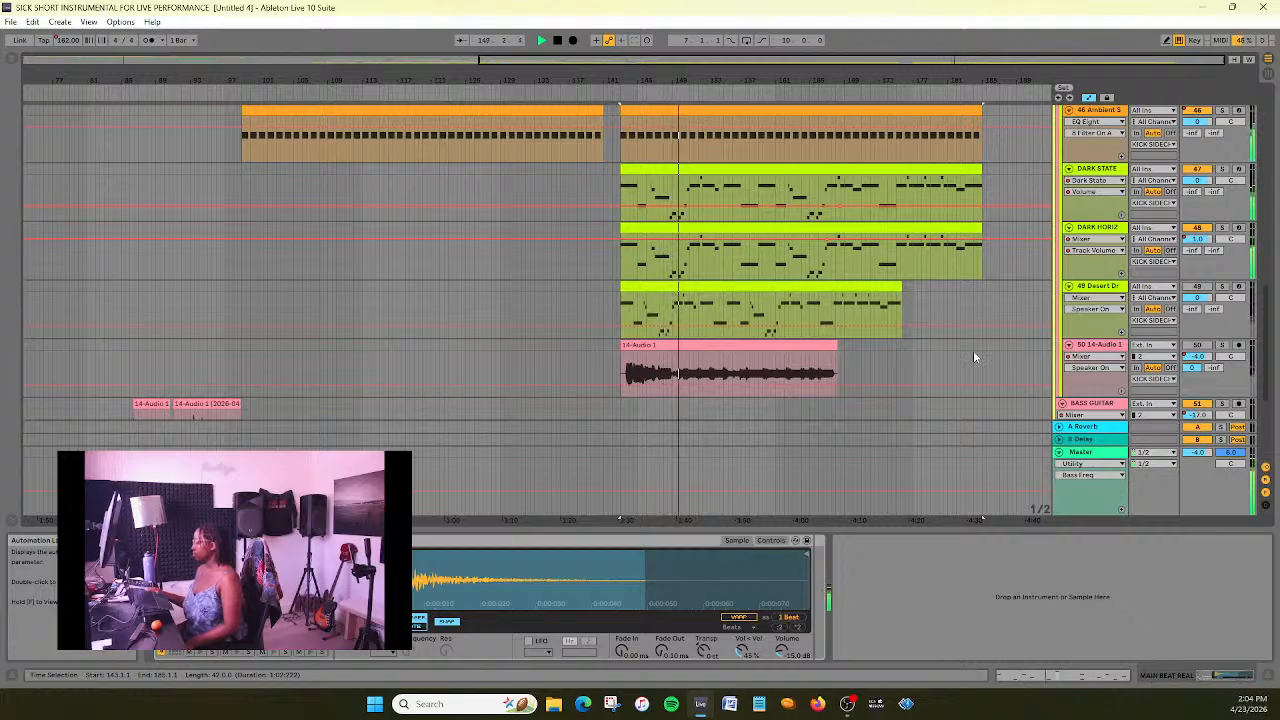
pyautogui.scroll(5, 973, 350)
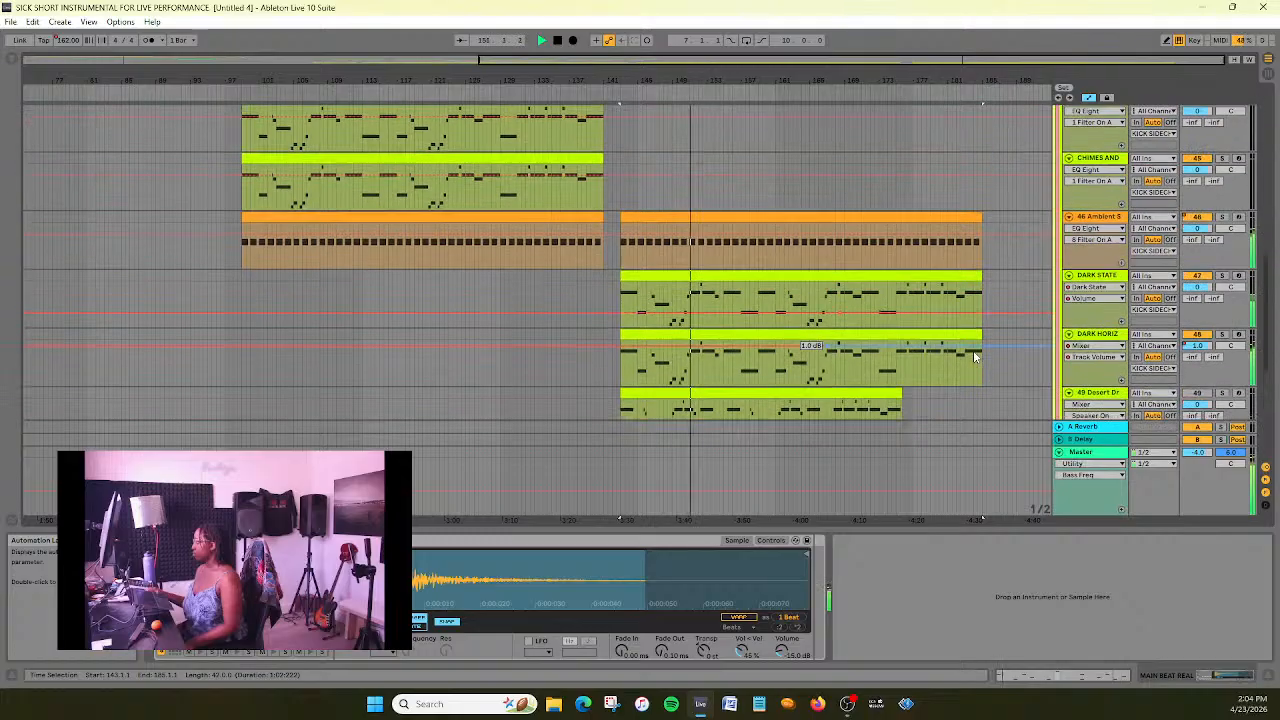
pyautogui.scroll(8, 973, 350)
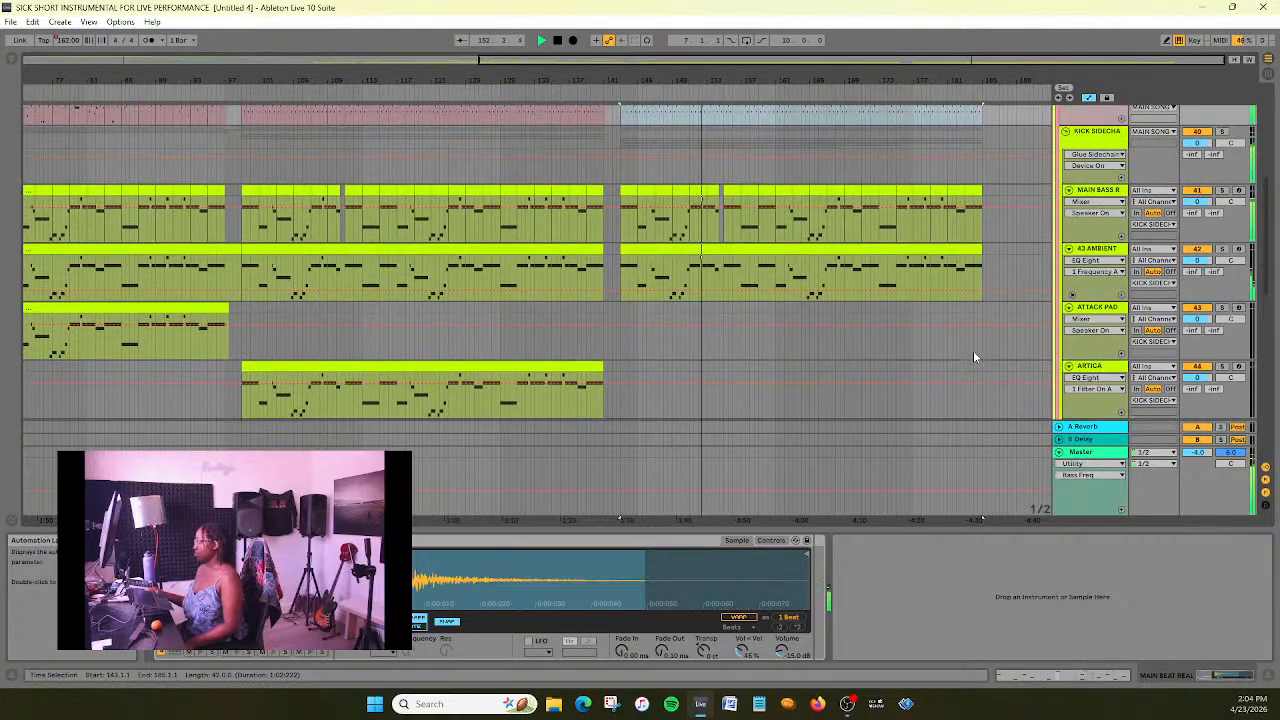
pyautogui.scroll(-8, 973, 350)
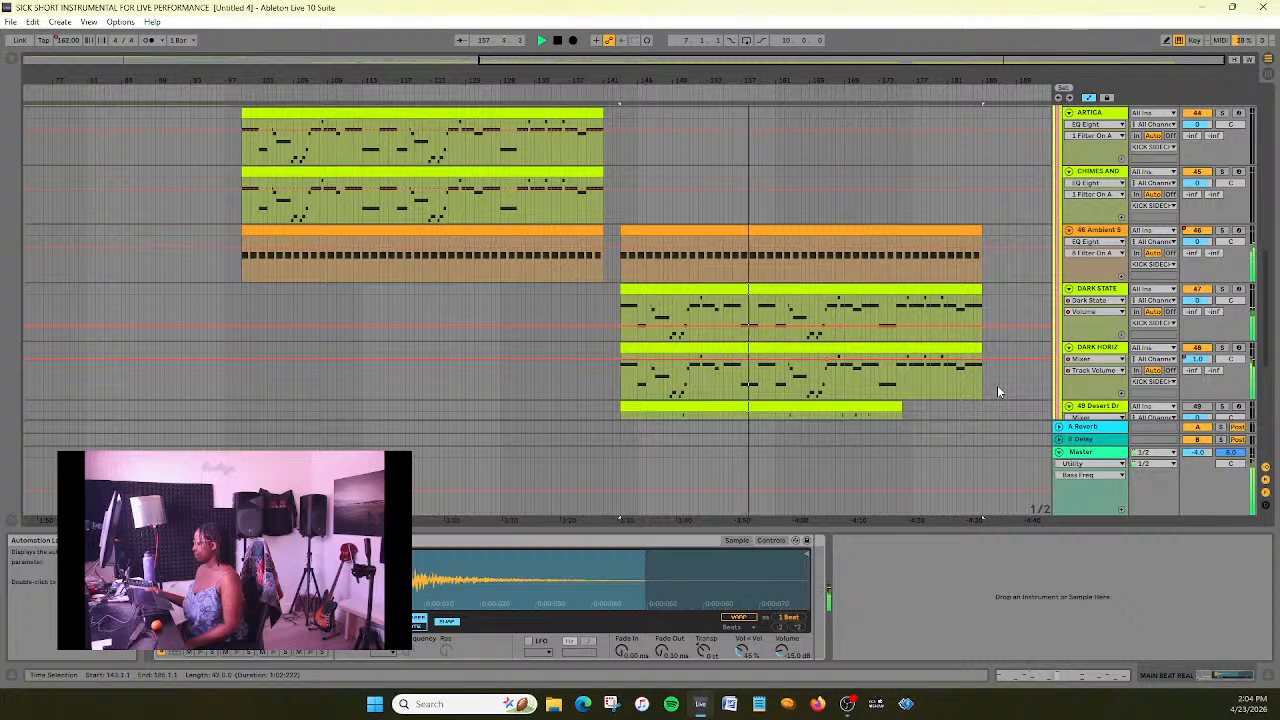
pyautogui.scroll(-3, 1000, 361)
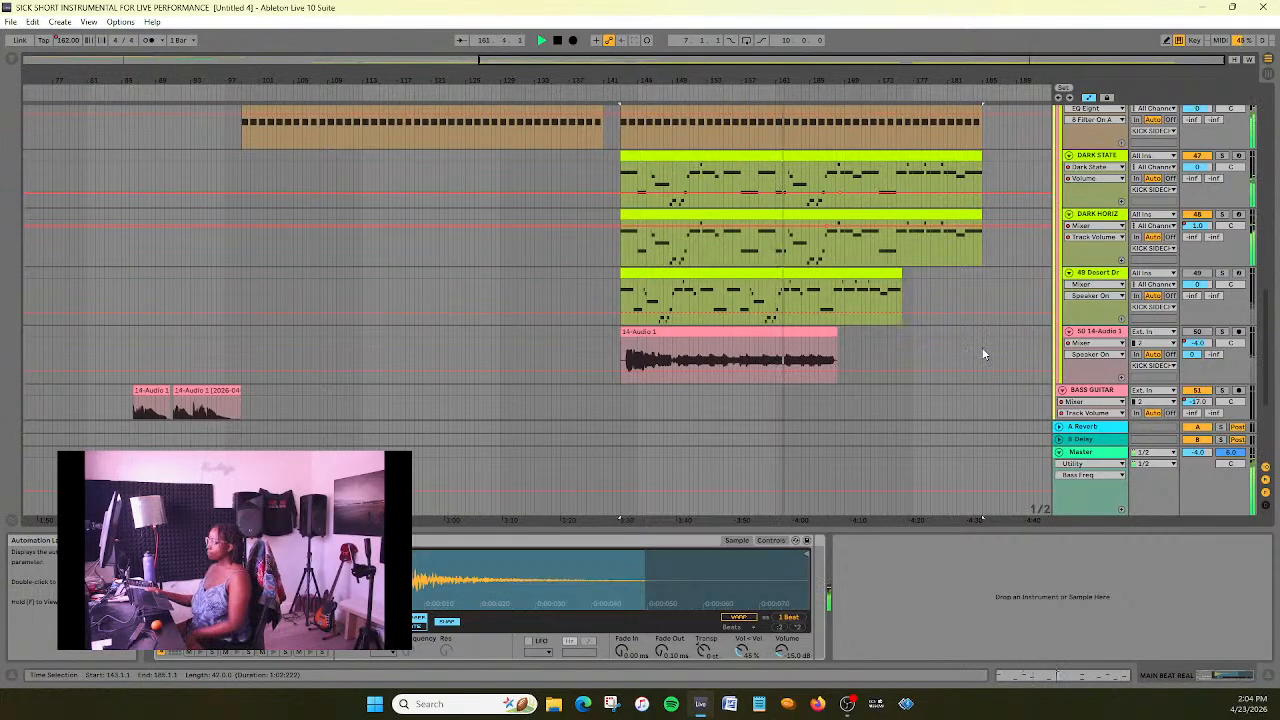
# - Lower the high-cut band of DARK HORIZON's EQ Eight to about 3 kHz and save the set
pyautogui.click(1121, 221)
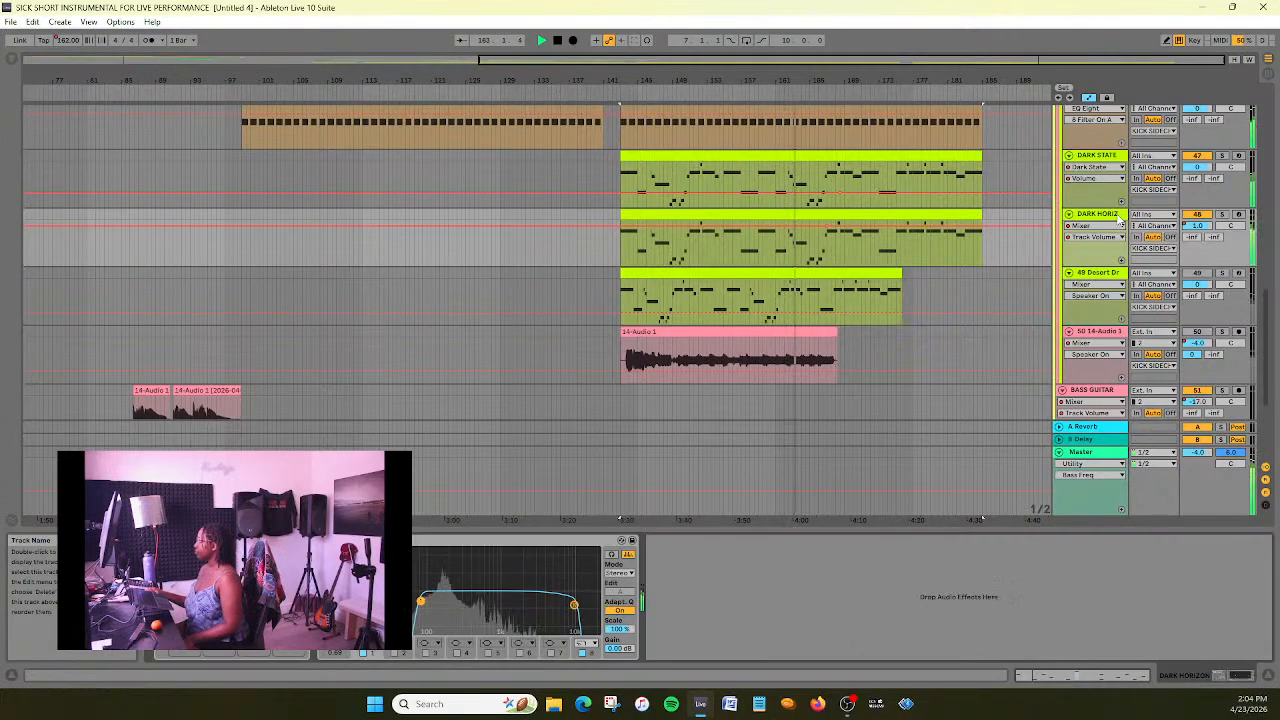
pyautogui.moveTo(575, 604); pyautogui.dragTo(547, 598)
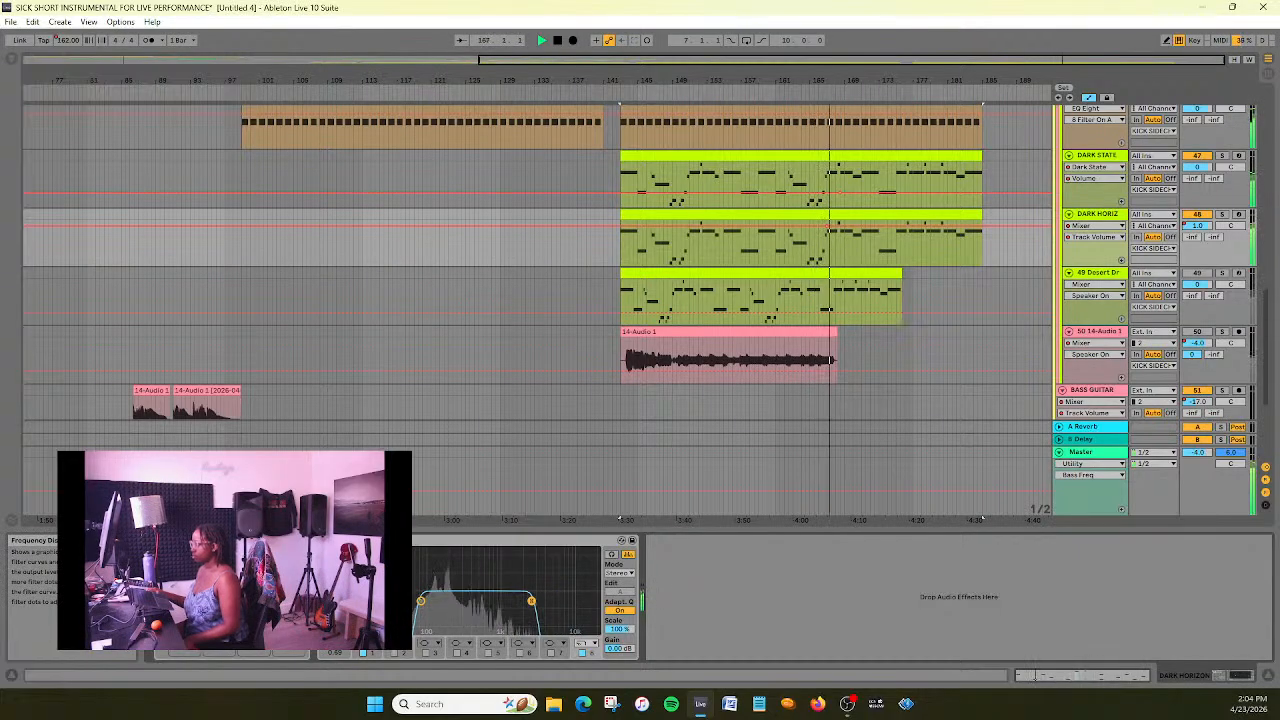
pyautogui.moveTo(531, 601); pyautogui.dragTo(559, 601)
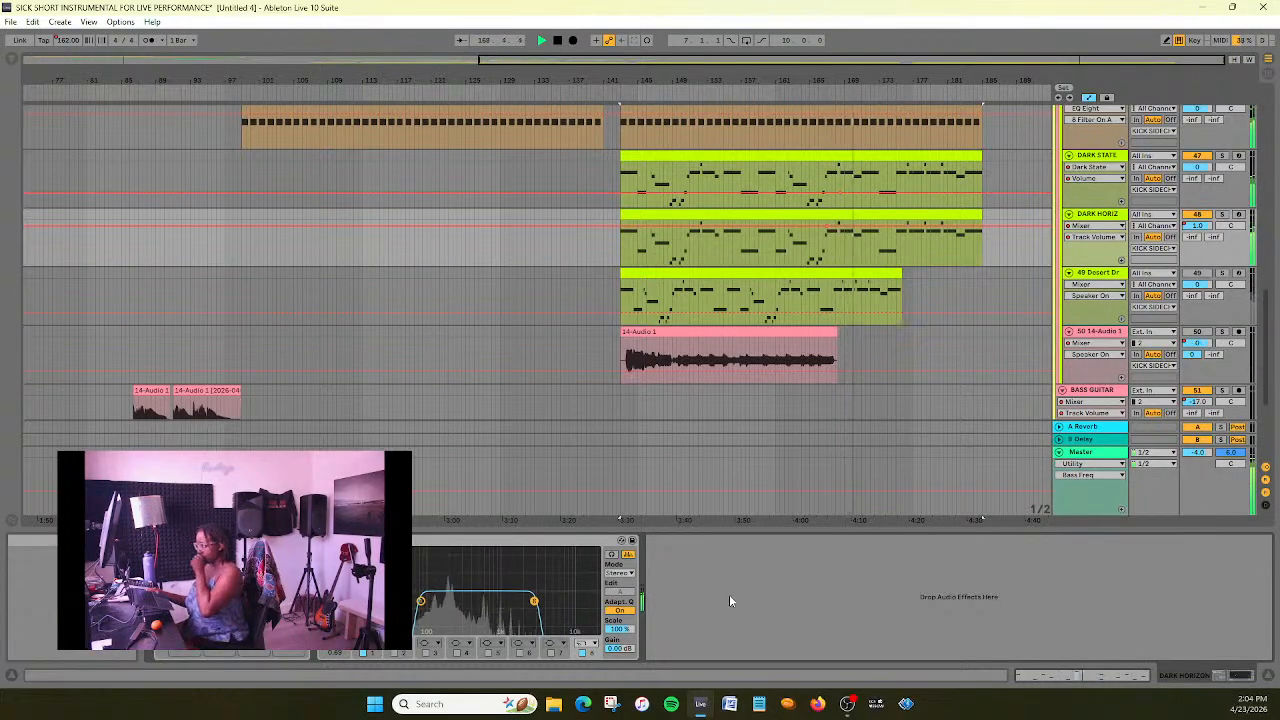
pyautogui.hotkey('ctrl', 's')
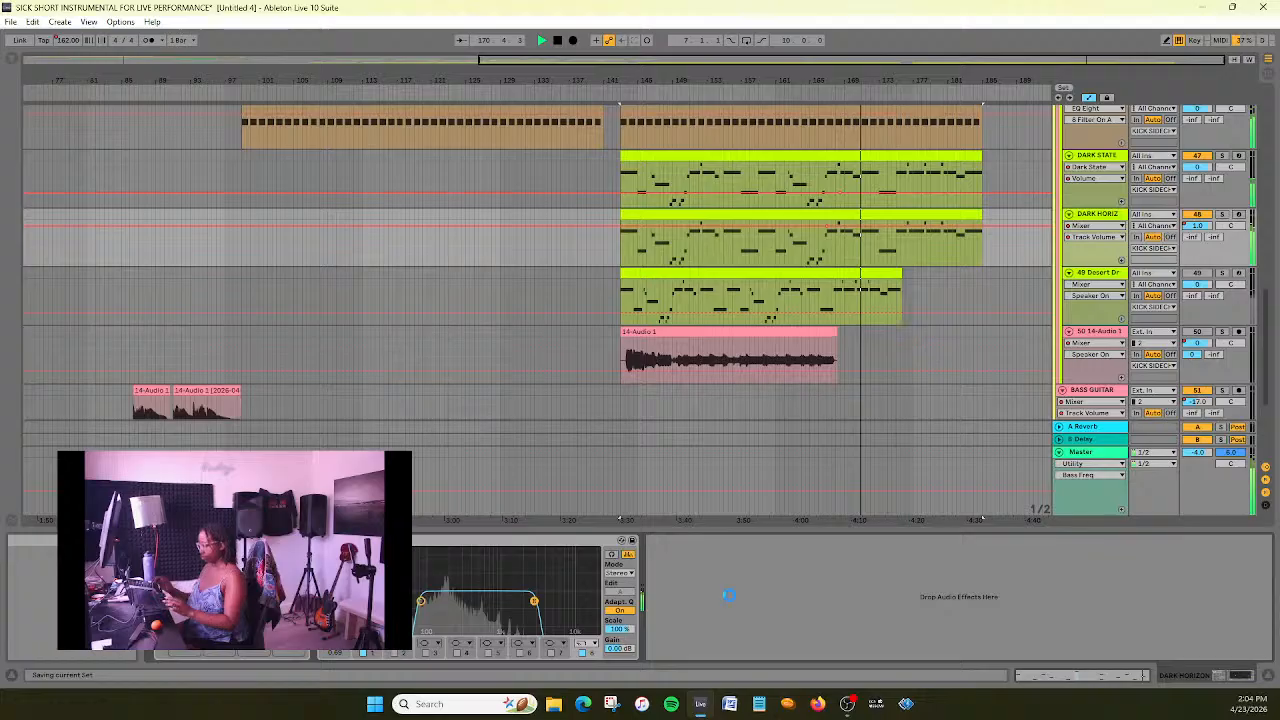
# - Listen through to the end of the new section while reviewing its tracks, then stop playback and return to the start
pyautogui.scroll(1, 908, 291)
pyautogui.moveTo(913, 82); pyautogui.dragTo(968, 293)
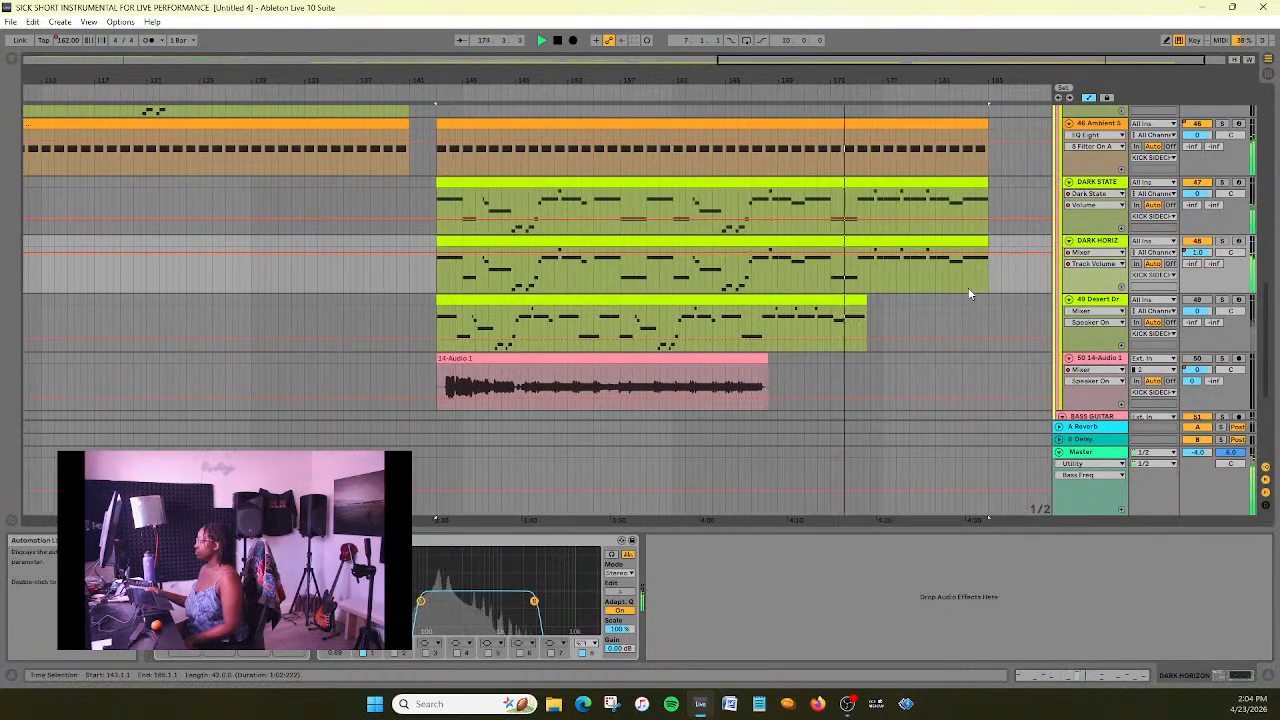
pyautogui.scroll(-1, 963, 295)
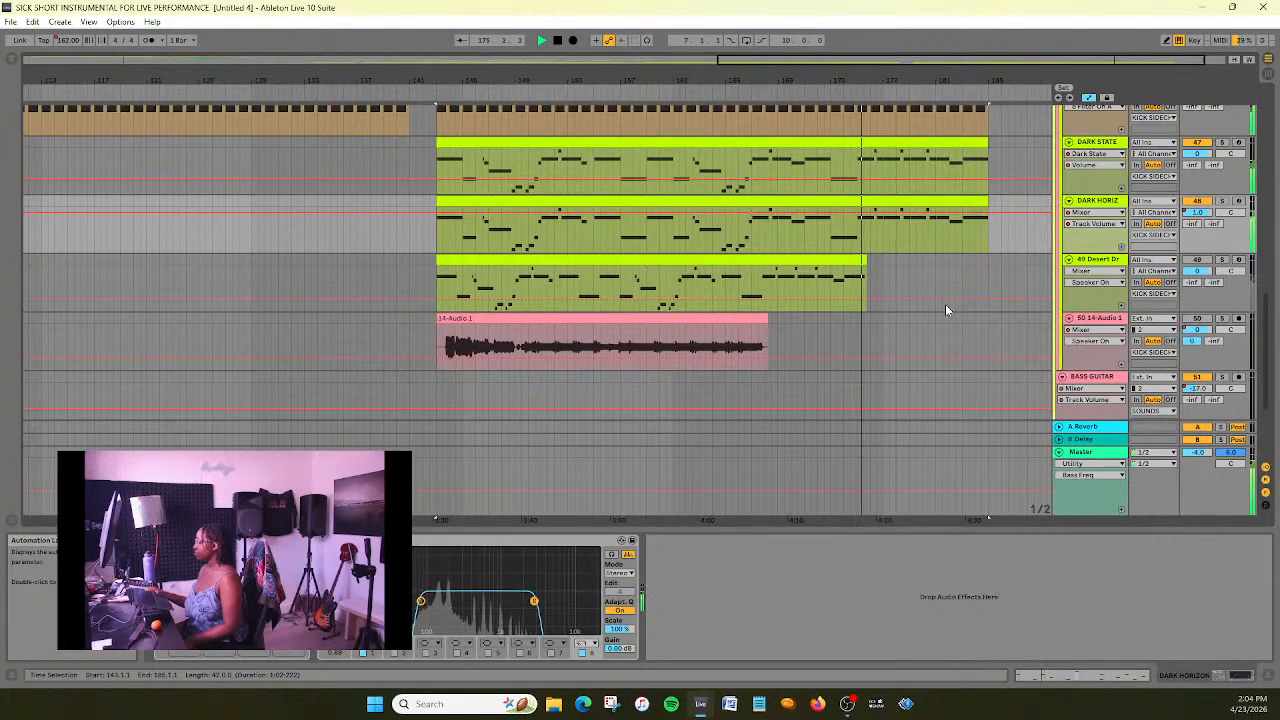
pyautogui.scroll(-2, 945, 304)
pyautogui.scroll(2, 945, 304)
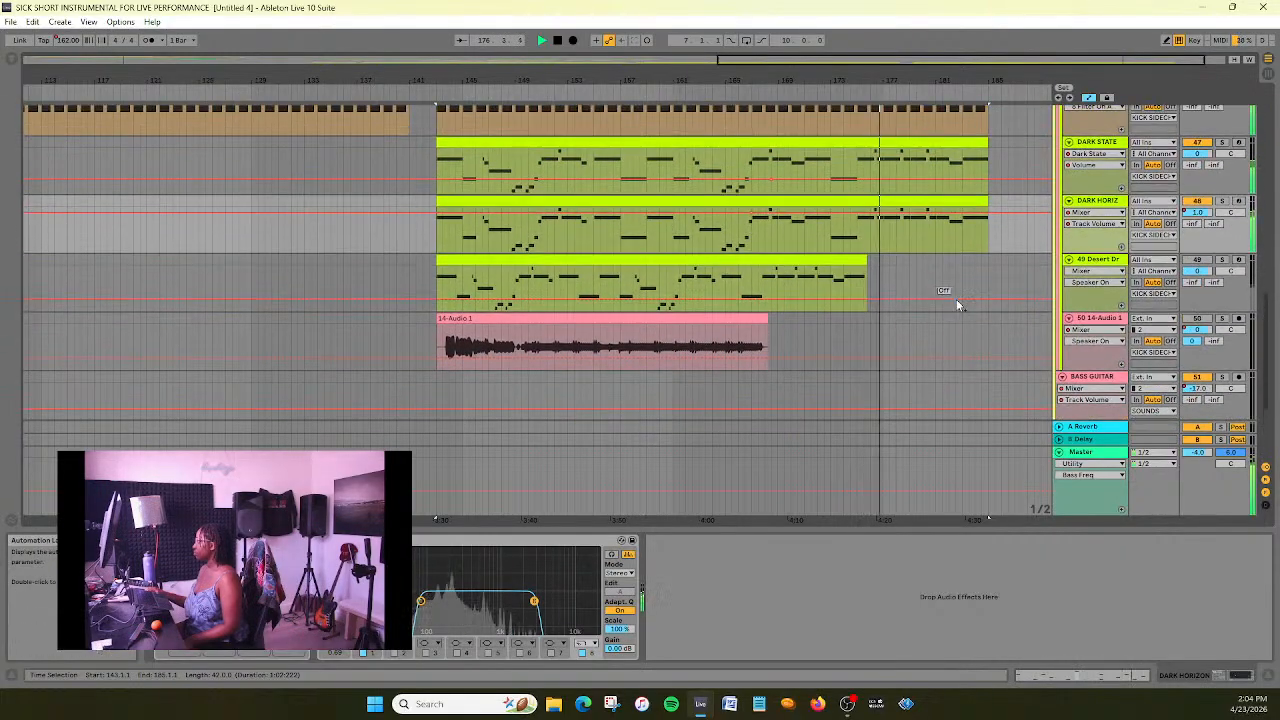
pyautogui.scroll(2, 957, 300)
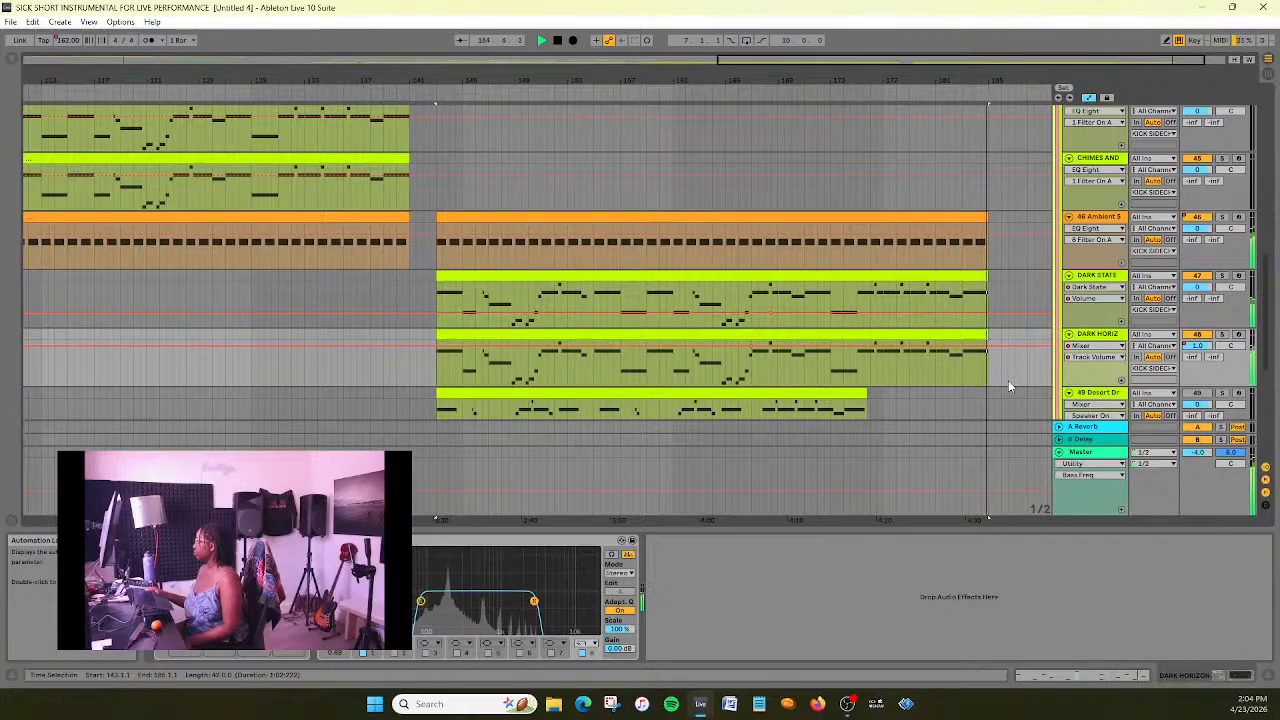
pyautogui.scroll(4, 1008, 380)
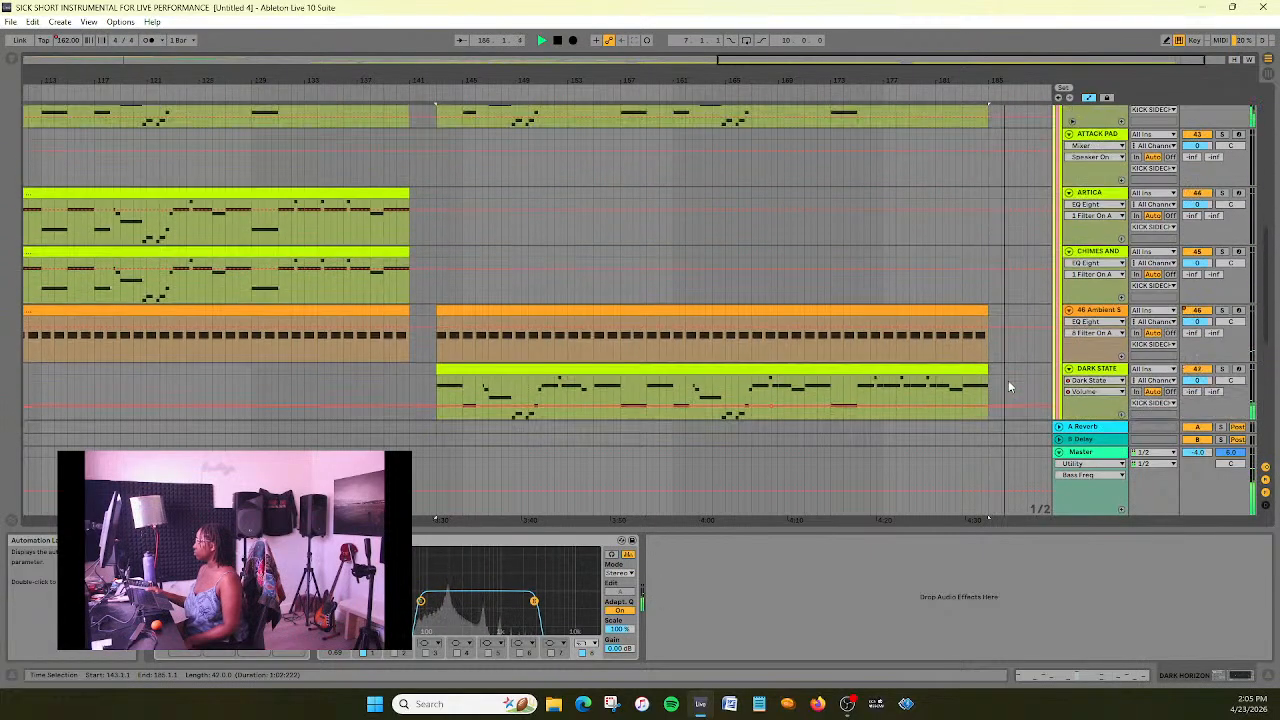
pyautogui.click(558, 41)
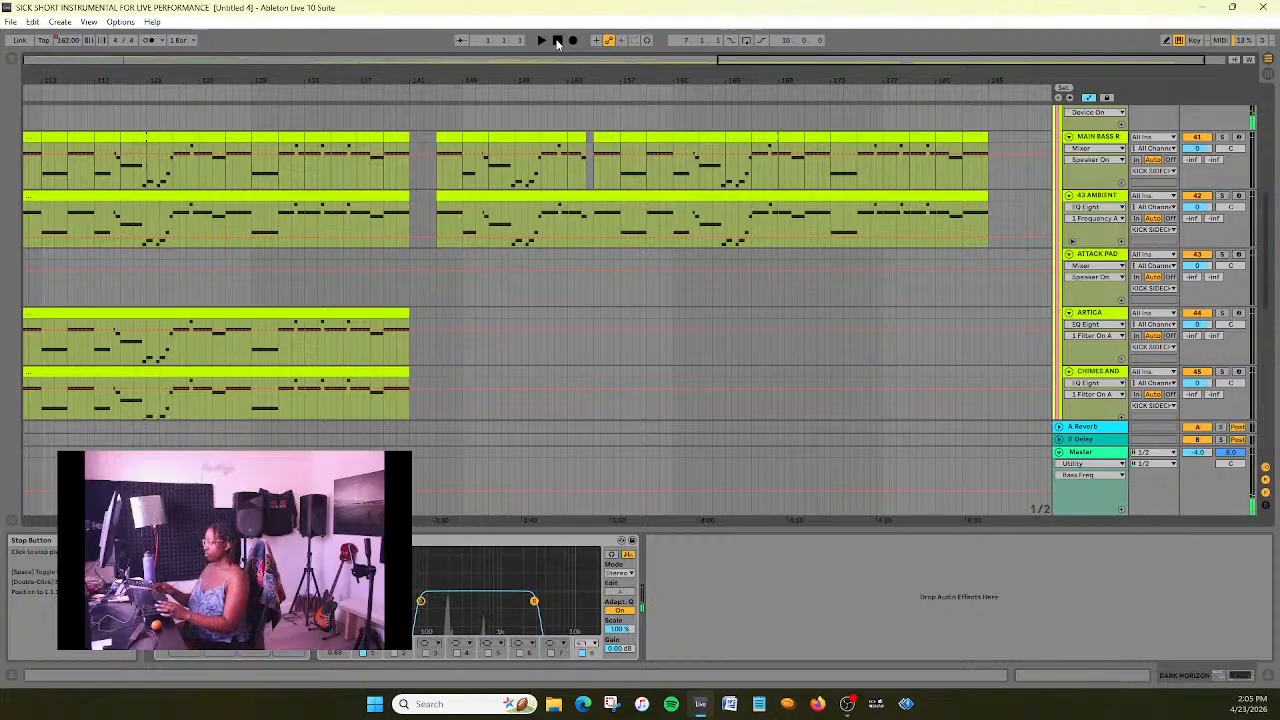
# - Duplicate the DARK HORIZON track with its clip in the new section
pyautogui.scroll(-8, 779, 390)
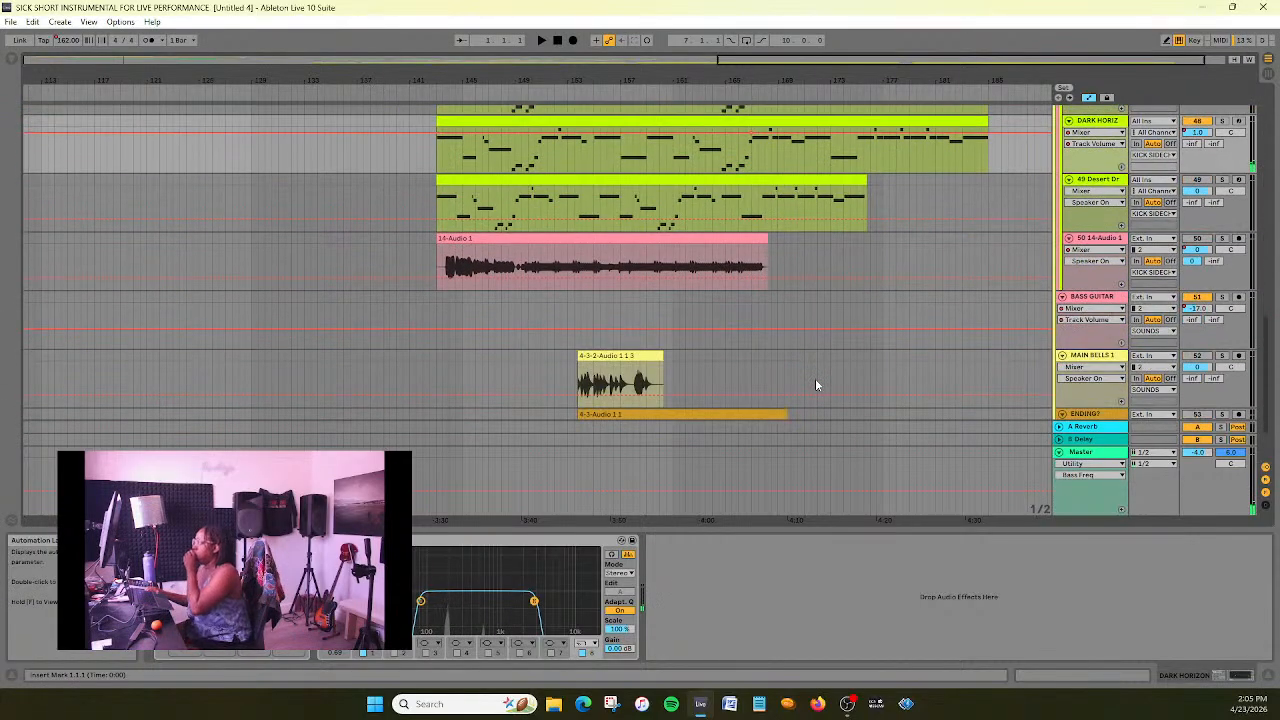
pyautogui.scroll(-2, 815, 385)
pyautogui.scroll(3, 815, 385)
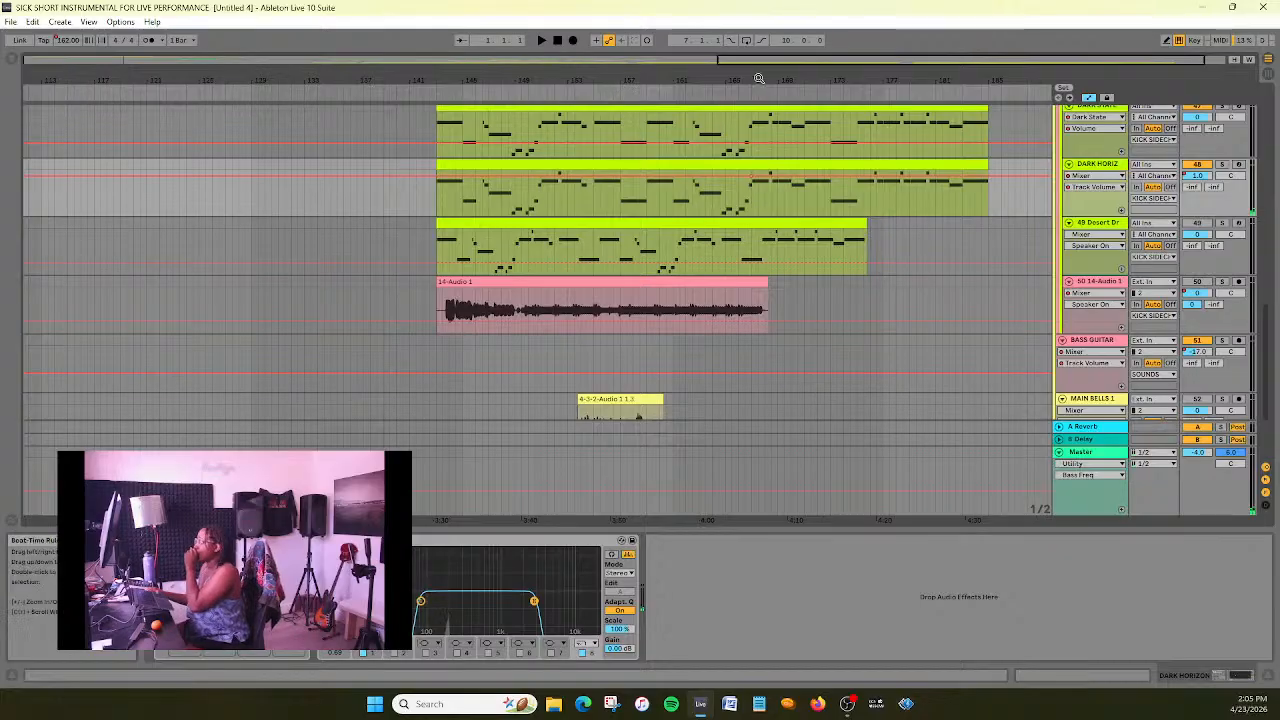
pyautogui.moveTo(755, 60); pyautogui.dragTo(755, 20)
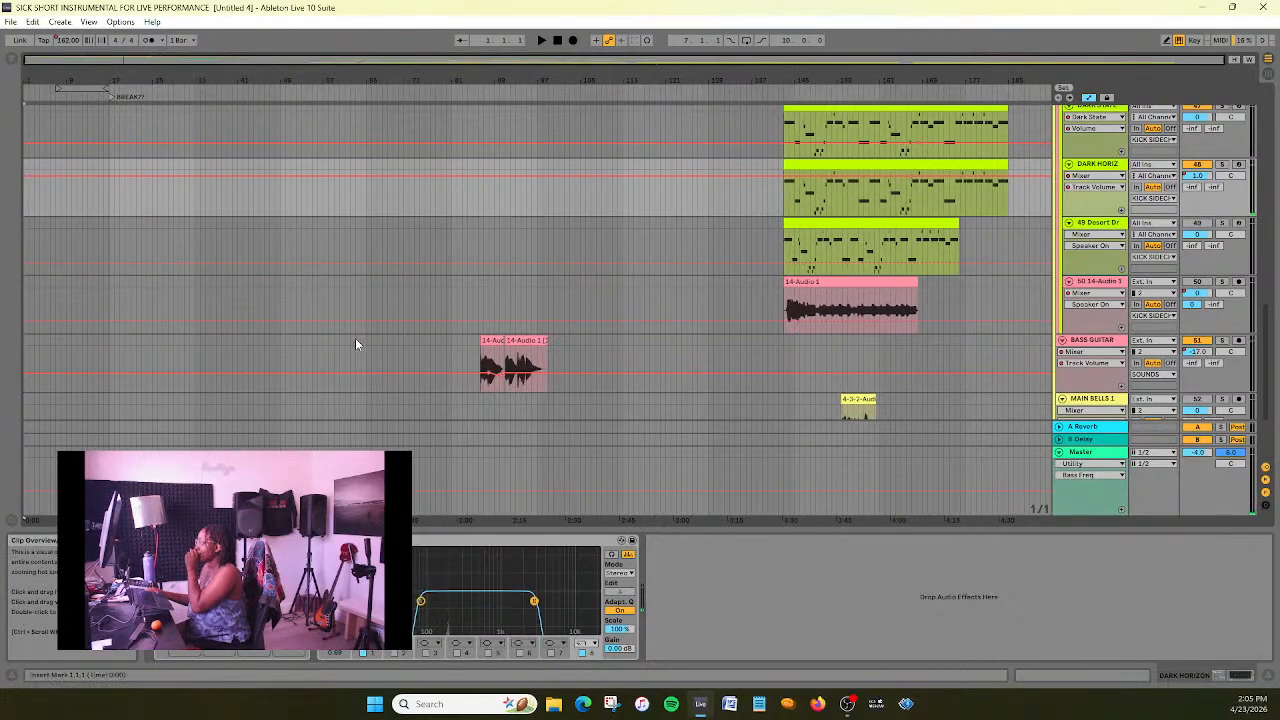
pyautogui.moveTo(760, 73); pyautogui.dragTo(993, 147)
pyautogui.scroll(2, 1010, 323)
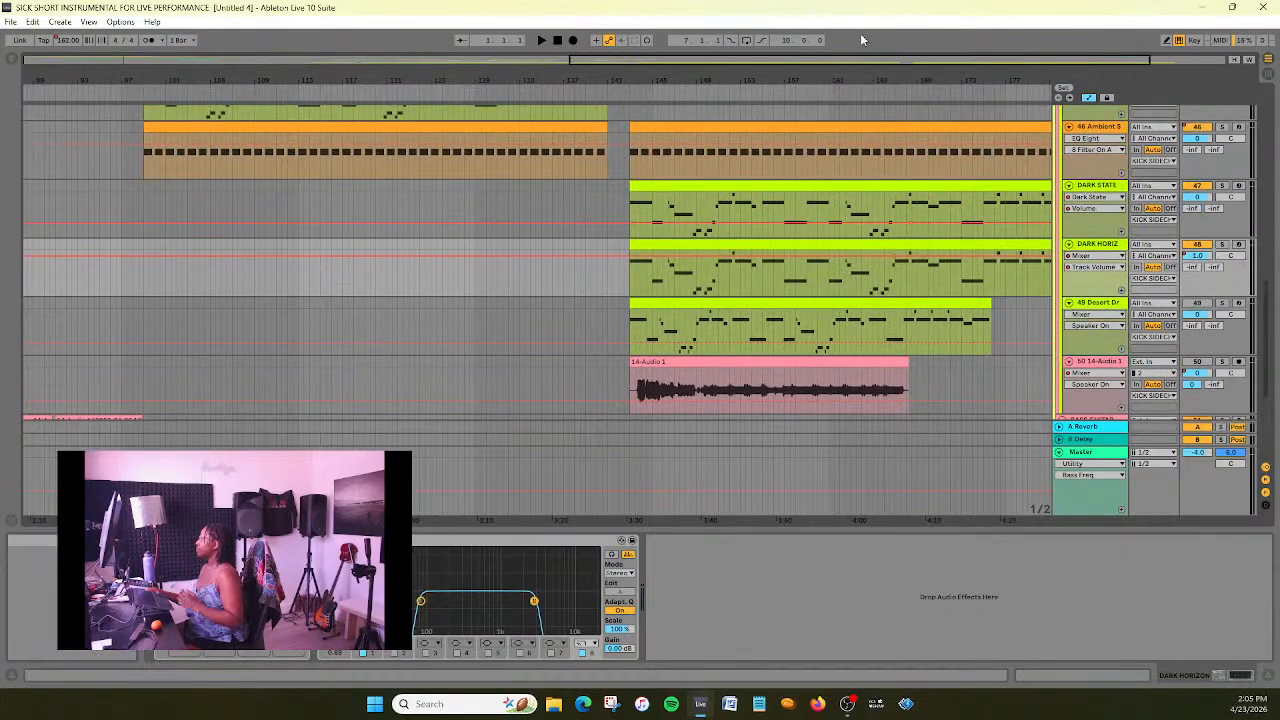
pyautogui.moveTo(871, 66); pyautogui.dragTo(1001, 78)
pyautogui.rightClick(1097, 243)
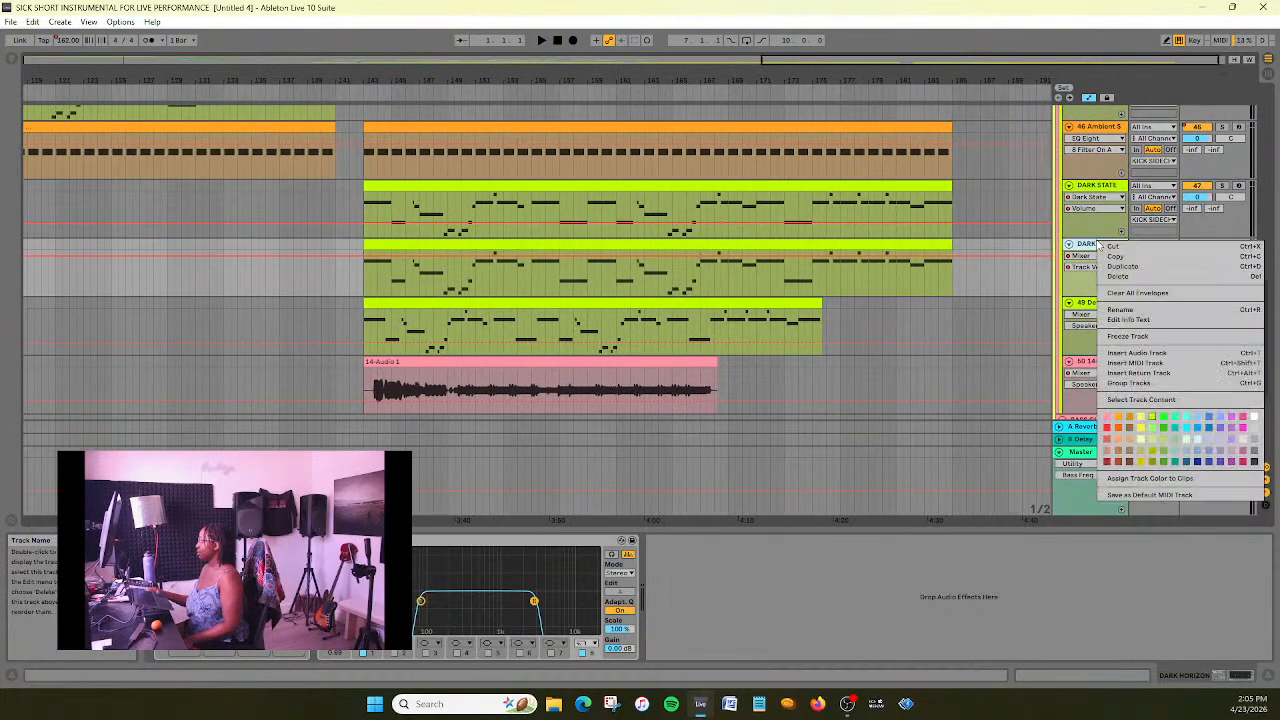
pyautogui.click(1125, 266)
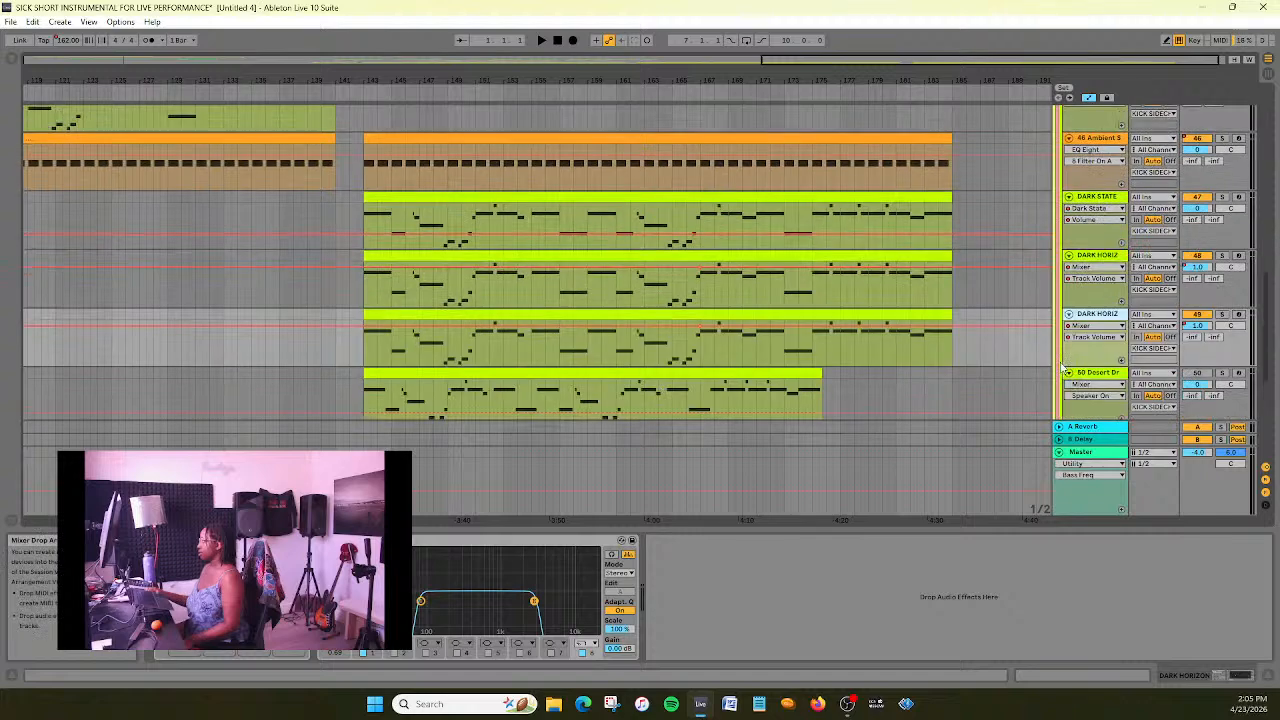
# - Copy the whole device chain of the Desert Dream track through to its EQ Eight
pyautogui.scroll(-1, 1082, 325)
pyautogui.click(1098, 334)
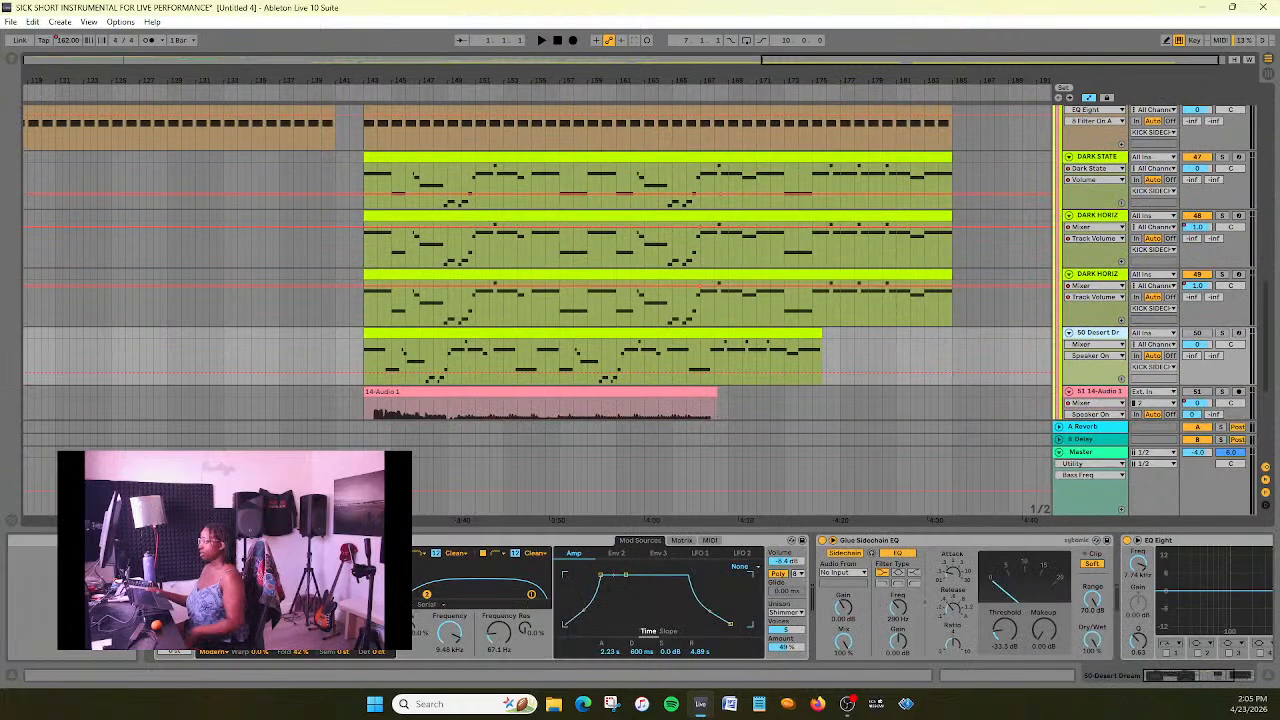
pyautogui.click(205, 540)
pyautogui.keyDown('shift'); pyautogui.click(1177, 541); pyautogui.keyUp('shift')
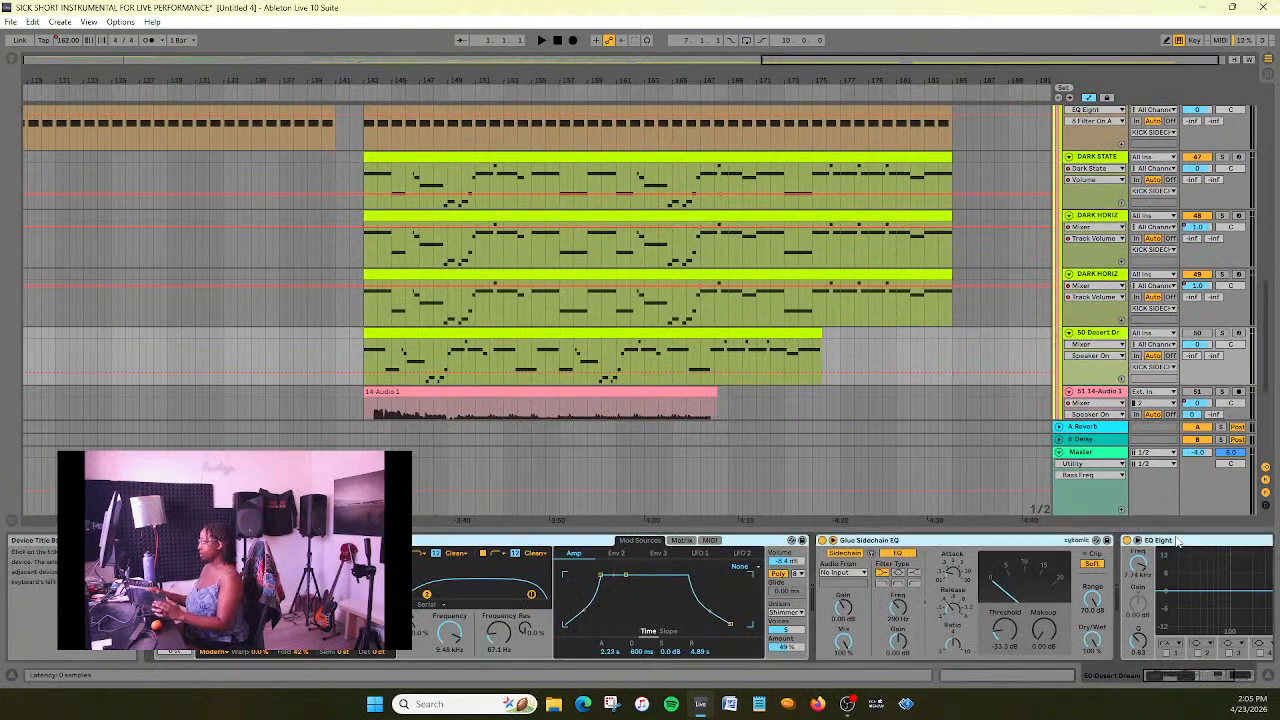
# - Remove all instruments and effects from the duplicated DARK HORIZON track
pyautogui.click(1116, 284)
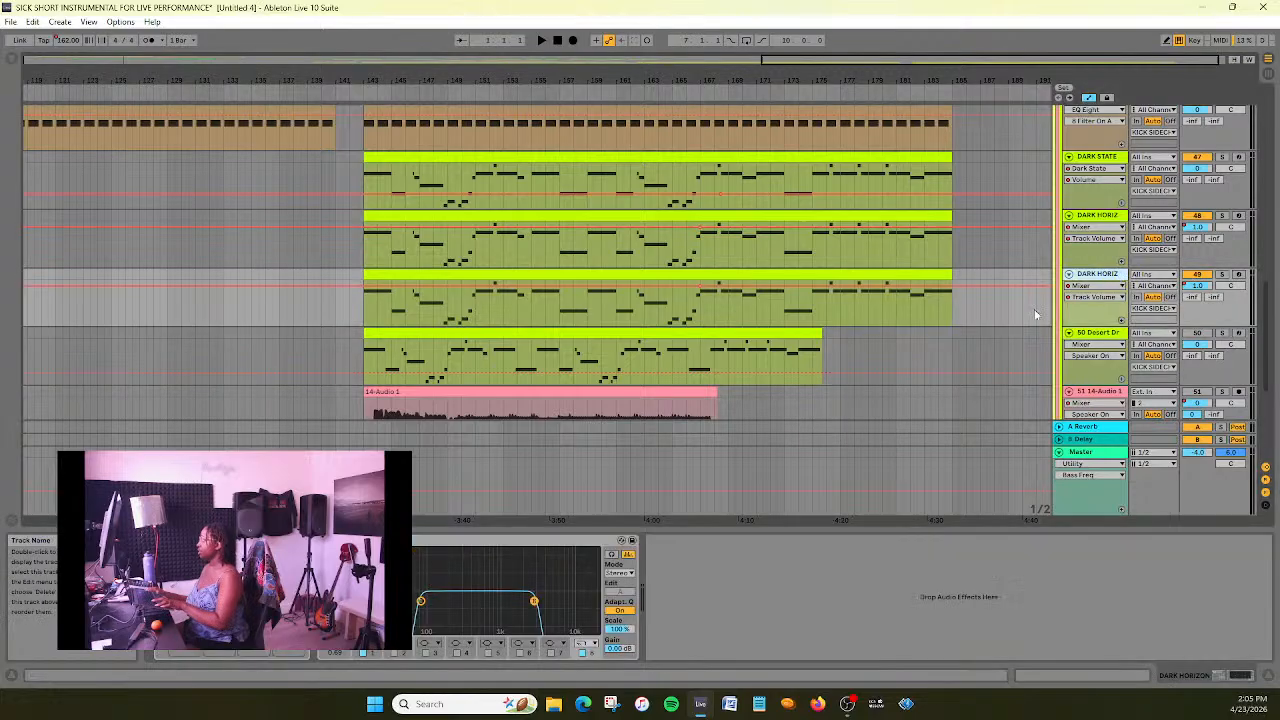
pyautogui.press('Delete')
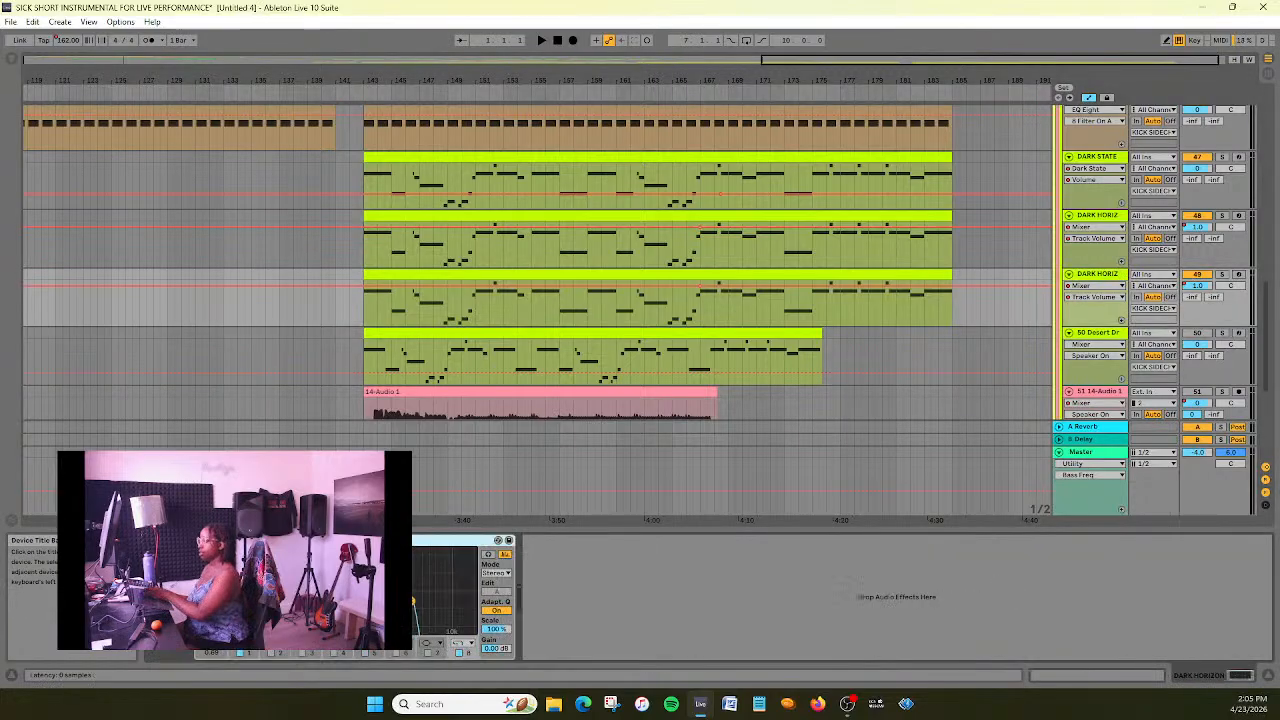
pyautogui.press('Delete')
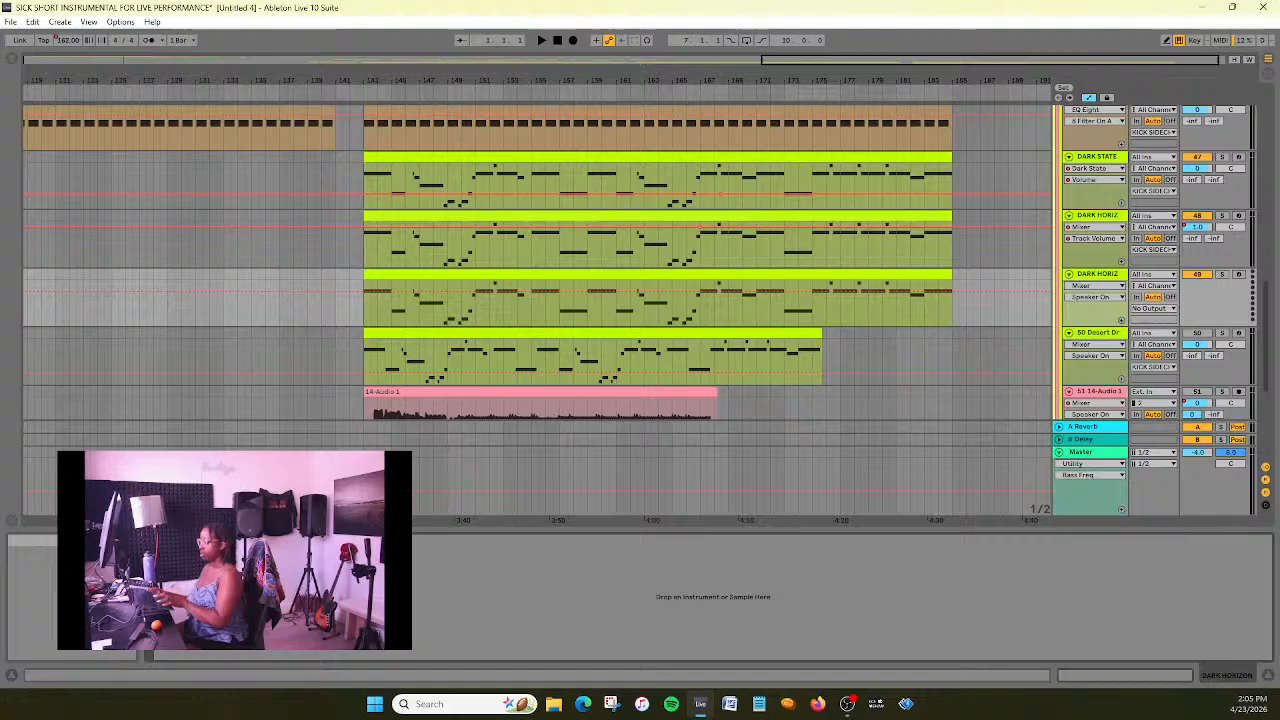
# - Paste the Desert Dream device chain onto the duplicated track and rename it DESERT DREAM
pyautogui.click(1100, 333)
pyautogui.rightClick(1107, 281)
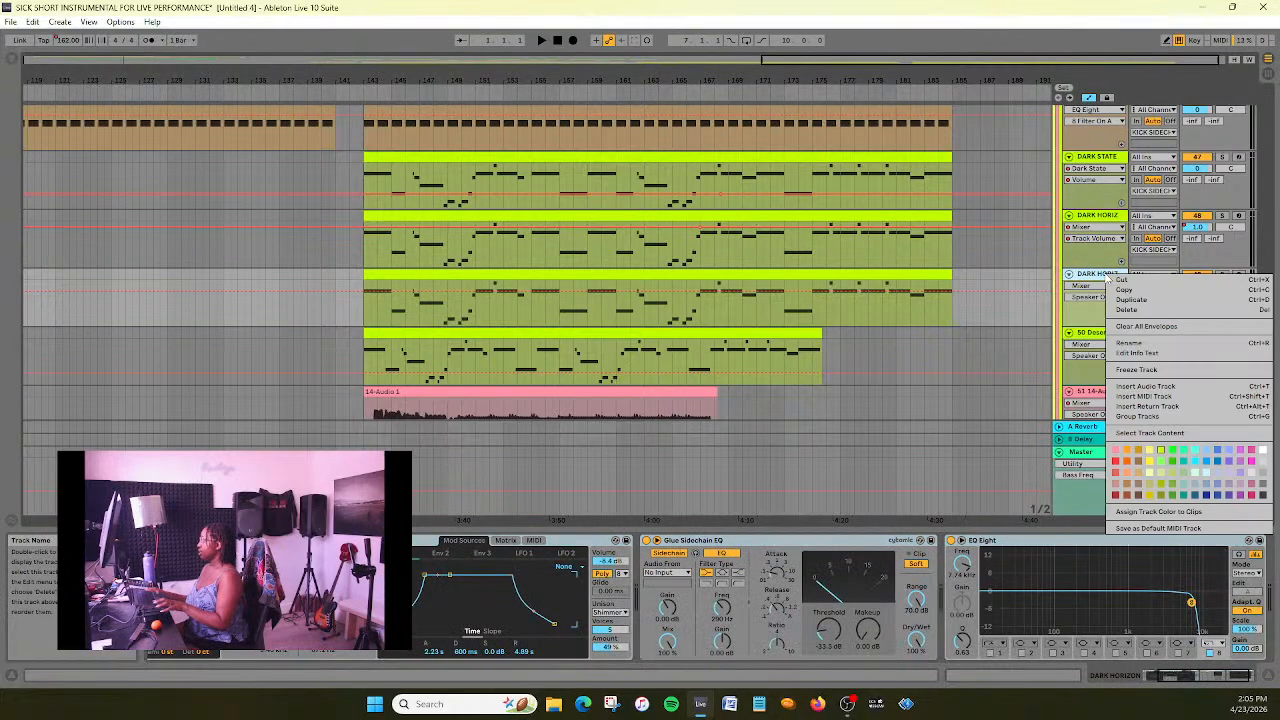
pyautogui.click(1110, 347)
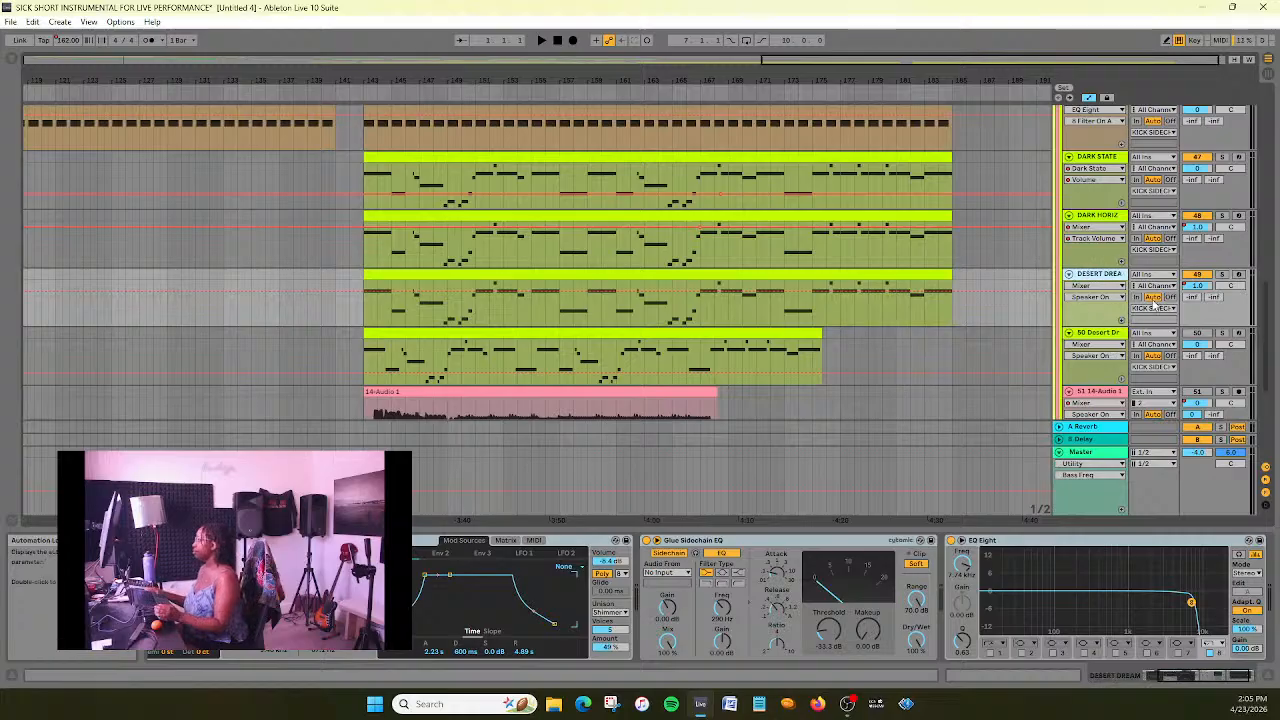
# - Check which mixer parameters of the old Desert Dream track carry automation
pyautogui.scroll(2, 1225, 290)
pyautogui.scroll(-3, 1227, 291)
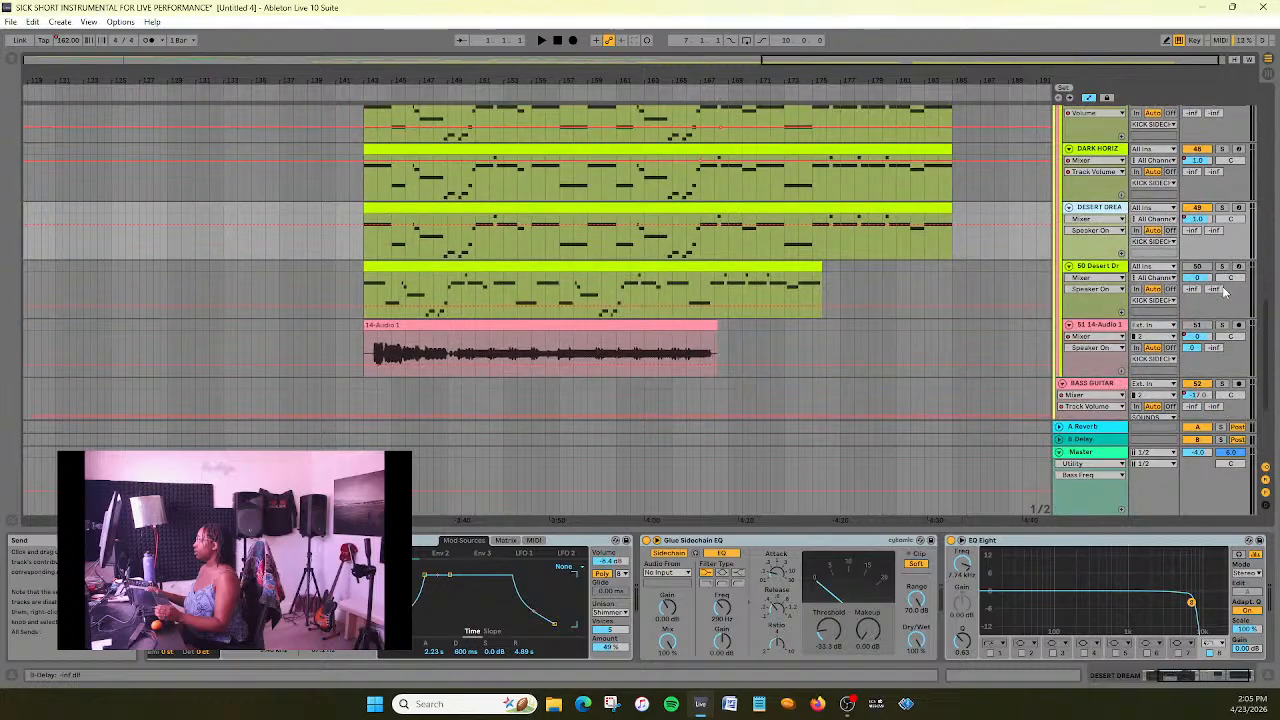
pyautogui.scroll(2, 1223, 284)
pyautogui.click(1106, 360)
pyautogui.click(1105, 372)
pyautogui.click(1105, 372)
pyautogui.click(1105, 383)
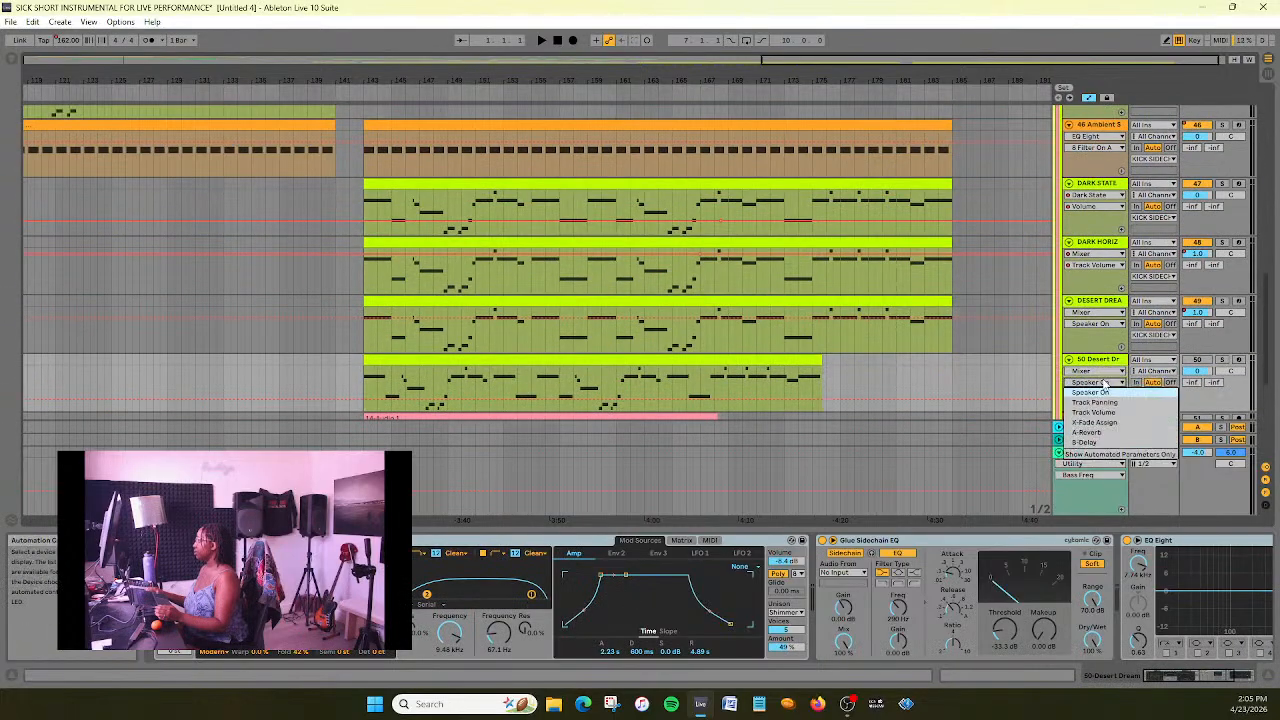
pyautogui.click(1105, 383)
pyautogui.click(1104, 371)
pyautogui.click(1104, 371)
# - Delete the Glue Sidechain EQ effect from the renamed DESERT DREAM track
pyautogui.click(1100, 301)
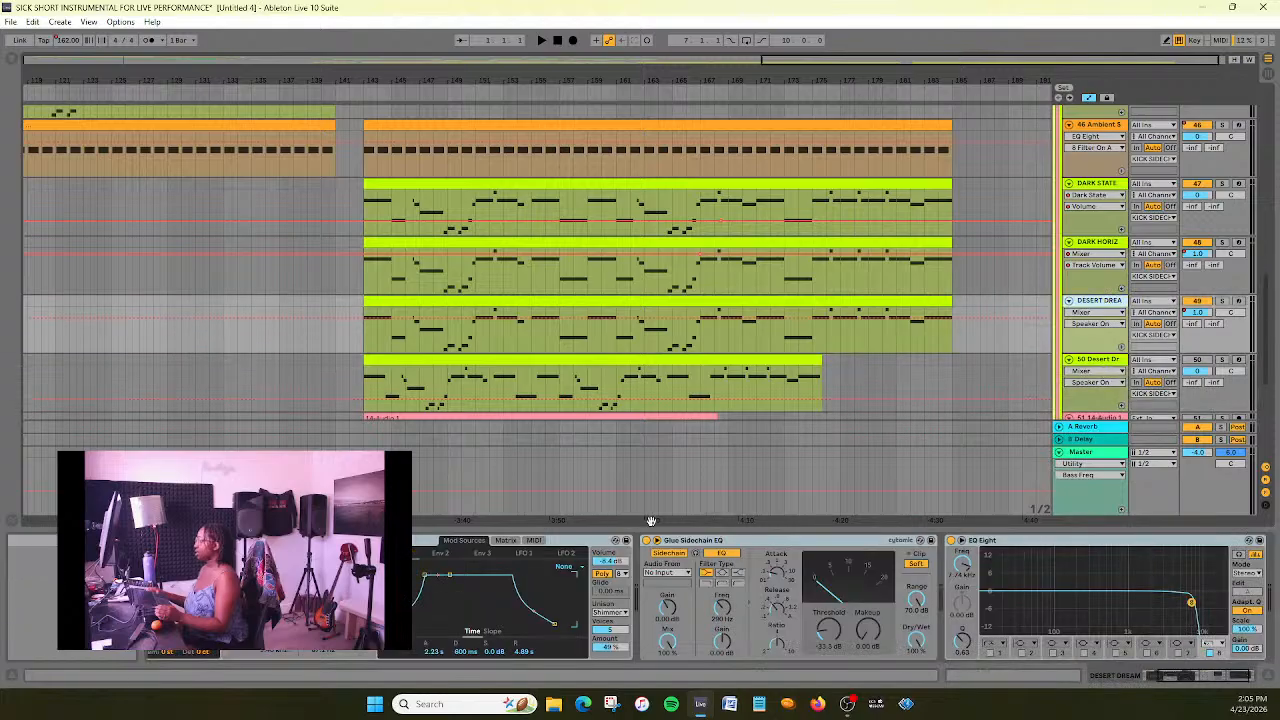
pyautogui.click(753, 540)
pyautogui.press('Delete')
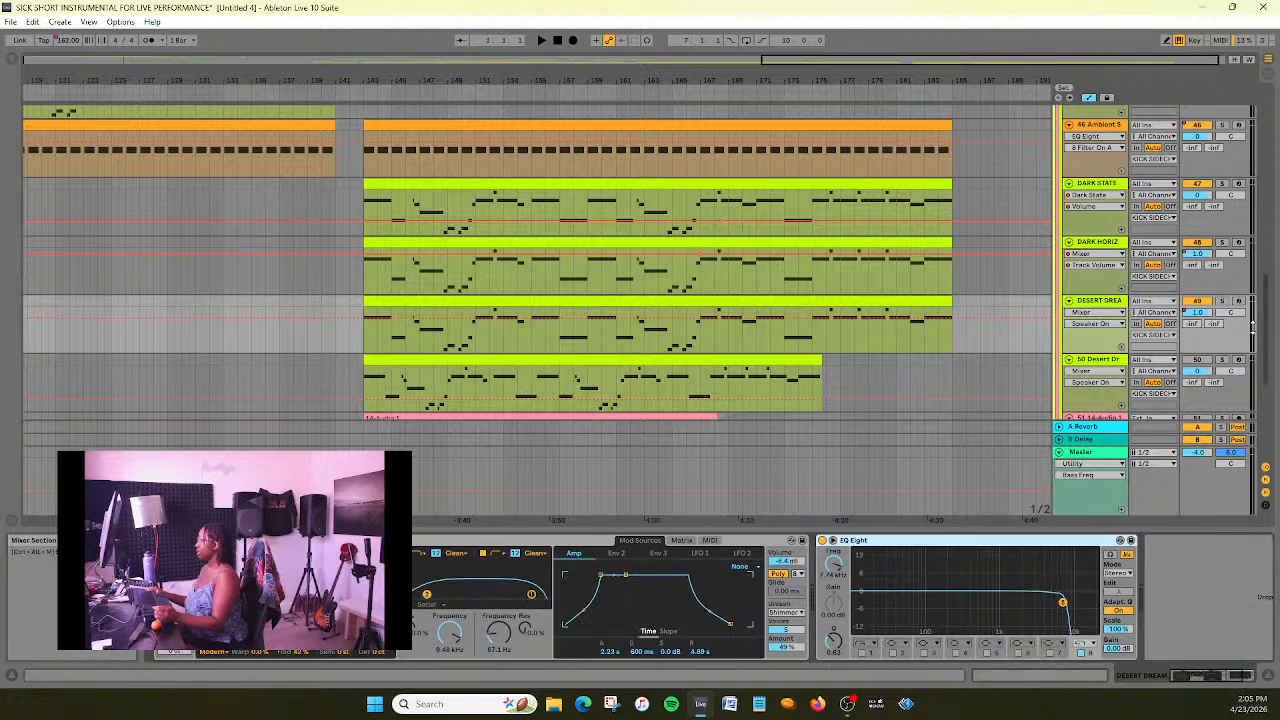
# - While playing from bar 143, narrow DESERT DREAM's EQ Eight with a low cut at about 235 Hz and a high cut at 1.47 kHz
pyautogui.click(362, 93)
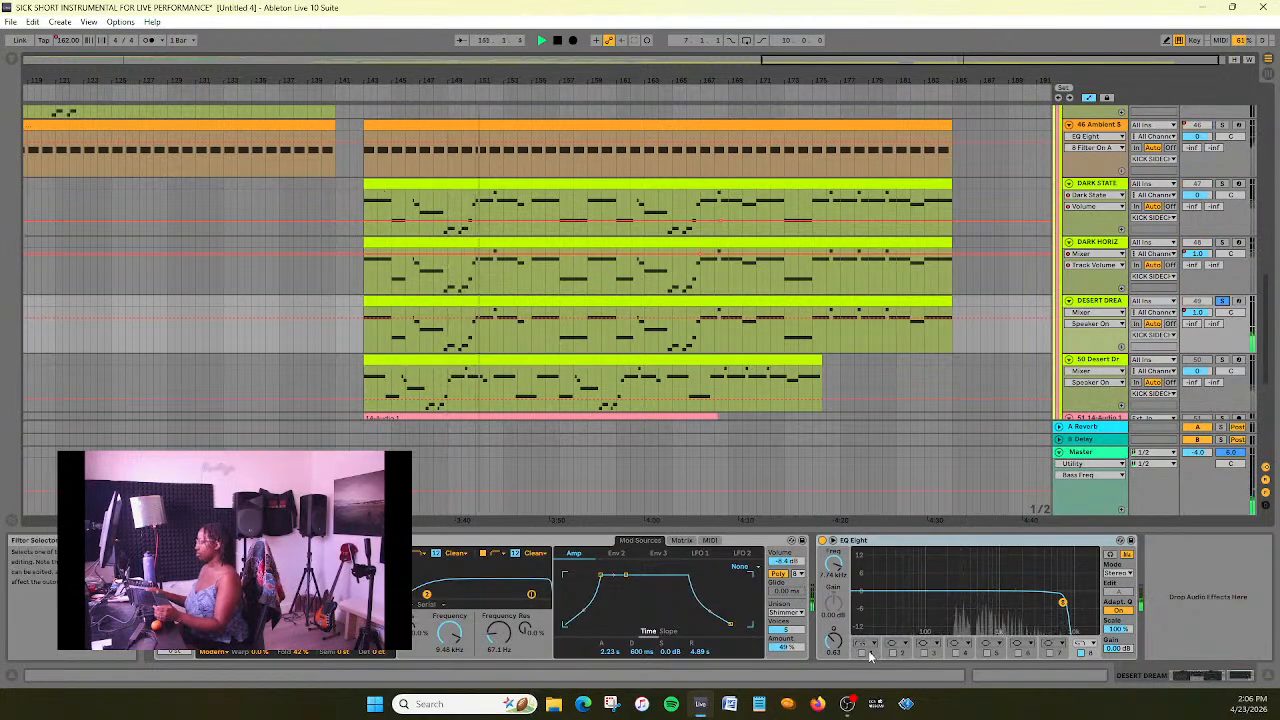
pyautogui.click(863, 652)
pyautogui.moveTo(858, 600); pyautogui.dragTo(919, 600)
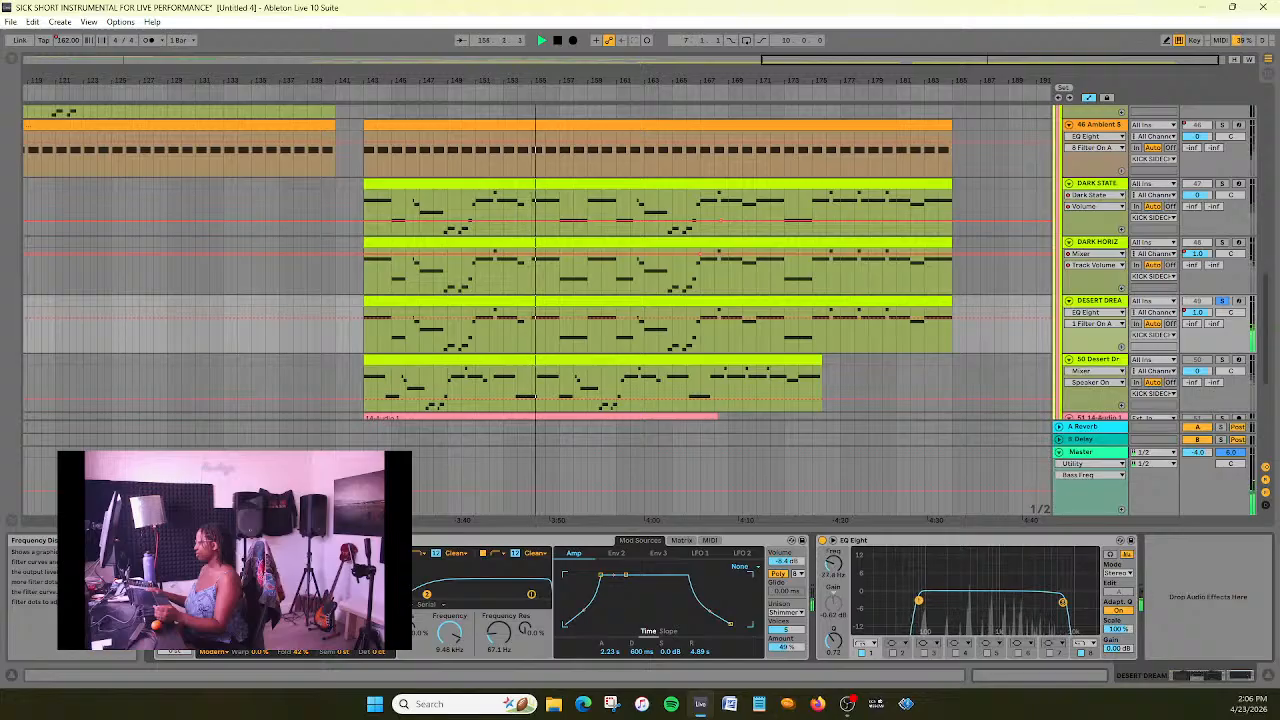
pyautogui.moveTo(1063, 602)
pyautogui.mouseDown()
pyautogui.moveTo(1007, 600)
pyautogui.moveTo(1074, 603)
pyautogui.moveTo(1021, 601)
pyautogui.moveTo(1068, 601)
pyautogui.moveTo(1049, 600)
pyautogui.mouseUp()
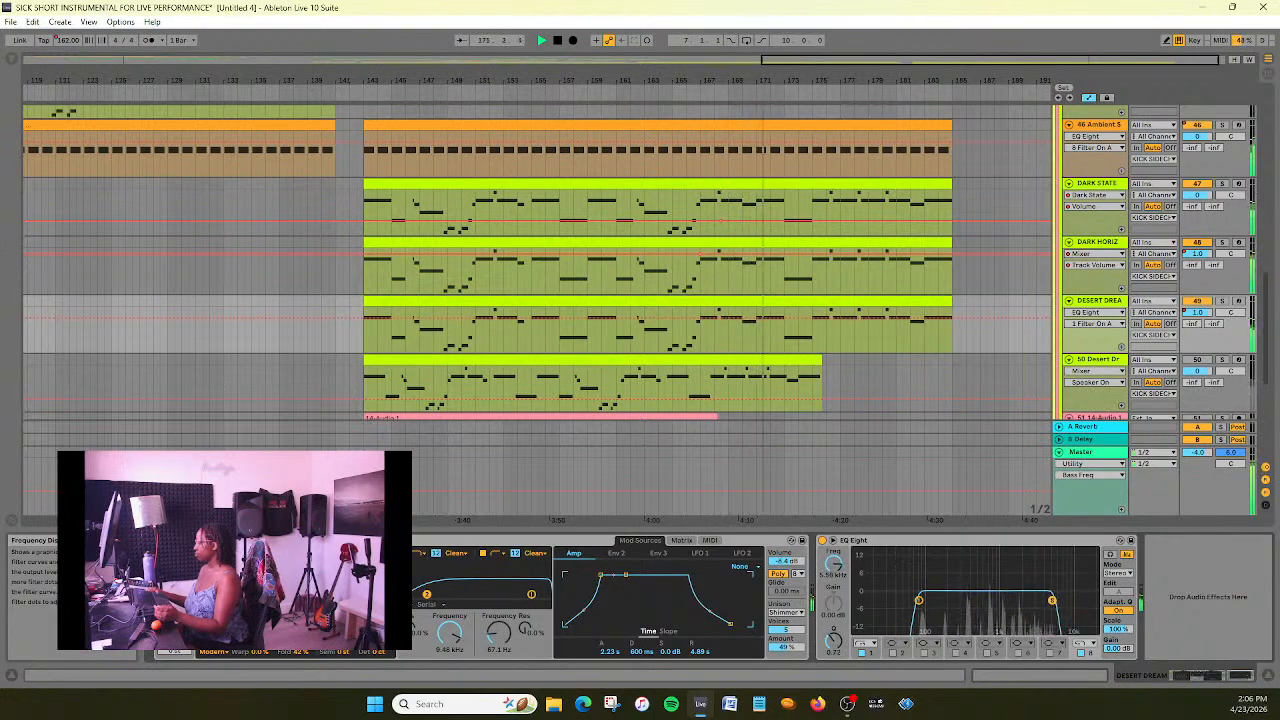
pyautogui.moveTo(919, 601); pyautogui.dragTo(957, 600)
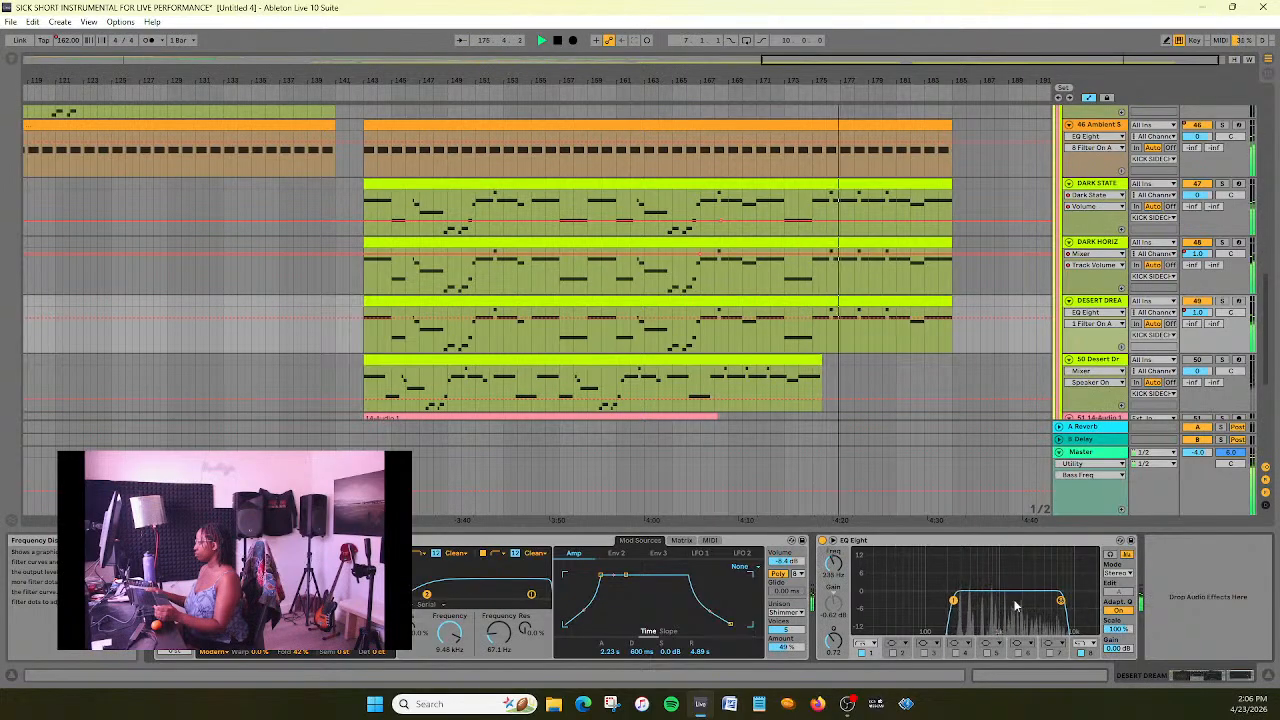
pyautogui.moveTo(1061, 600); pyautogui.dragTo(1010, 600)
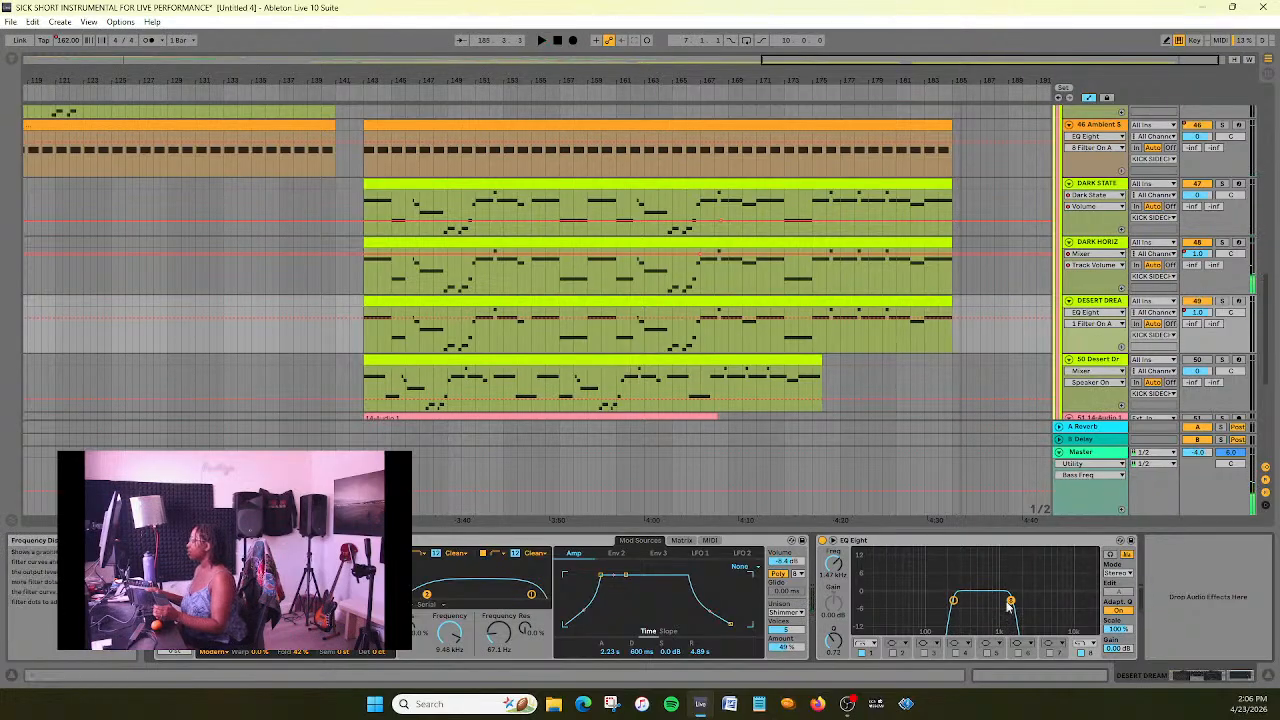
# - Delete the old Desert Dream track with its shorter clip and select the new DESERT DREAM track
pyautogui.click(1105, 361)
pyautogui.press('Delete')
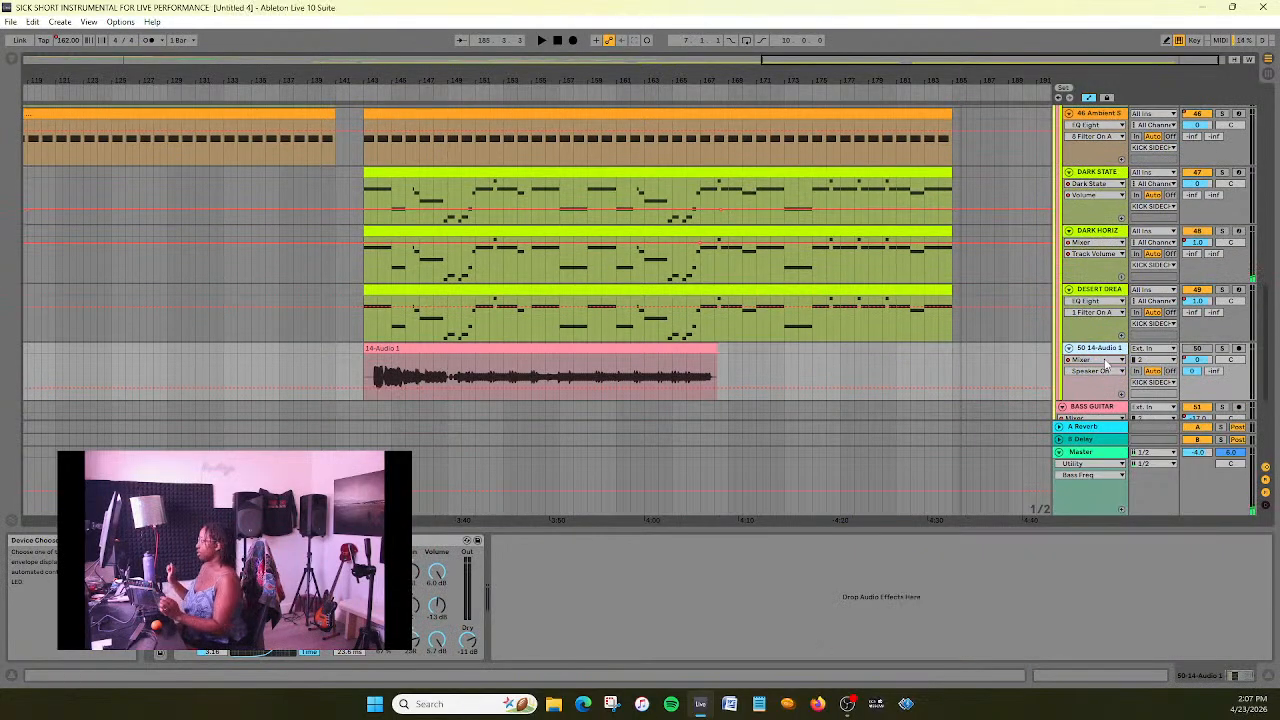
pyautogui.click(1108, 296)
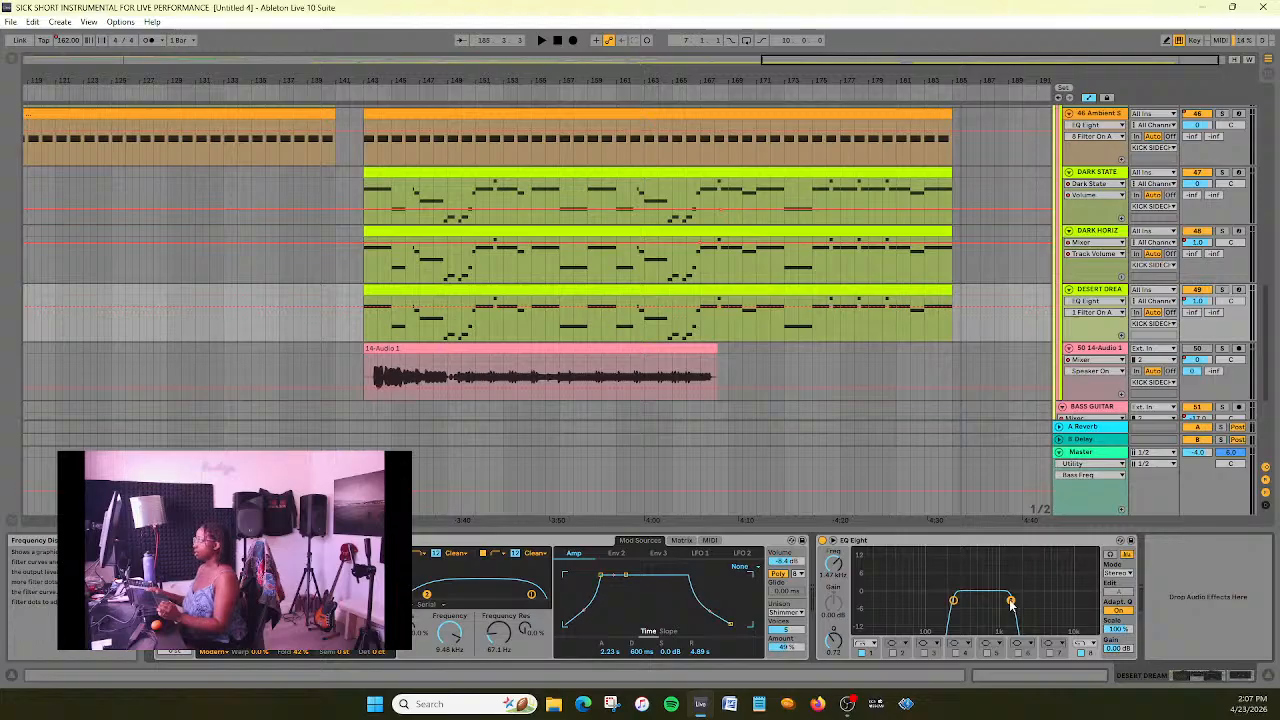
# - Show the EQ Eight high-cut frequency (band 8) automation on the DESERT DREAM track
pyautogui.moveTo(859, 59); pyautogui.dragTo(896, 115)
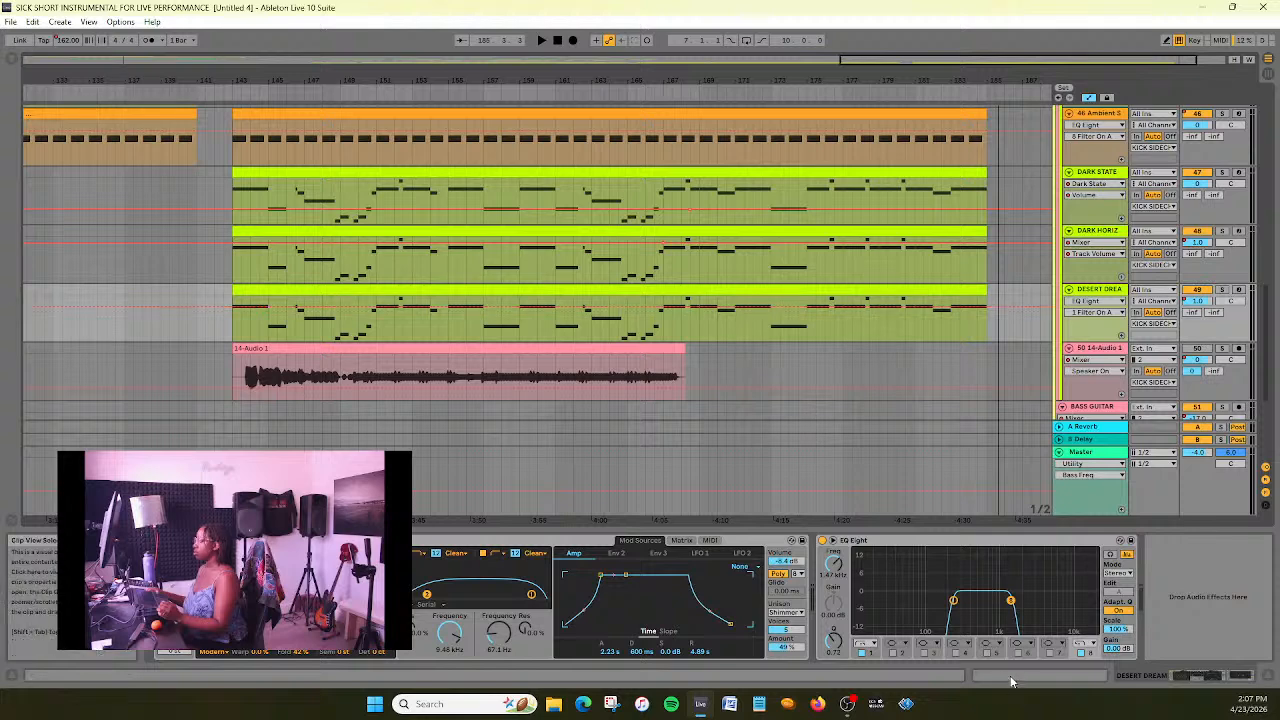
pyautogui.rightClick(833, 565)
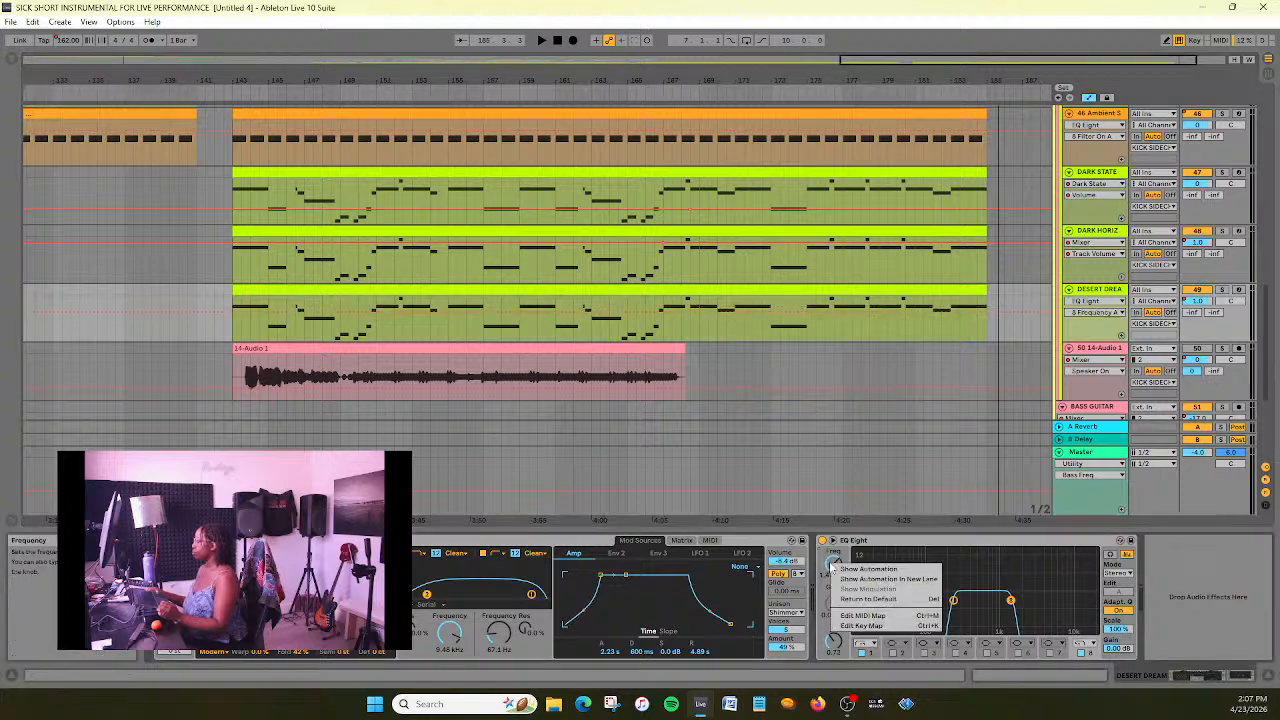
pyautogui.click(202, 320)
# - Try a high-cut frequency rise peaking at bar 146 on DESERT DREAM, auditioning it from just before bar 143
pyautogui.click(222, 89)
pyautogui.moveTo(185, 80); pyautogui.dragTo(185, 120)
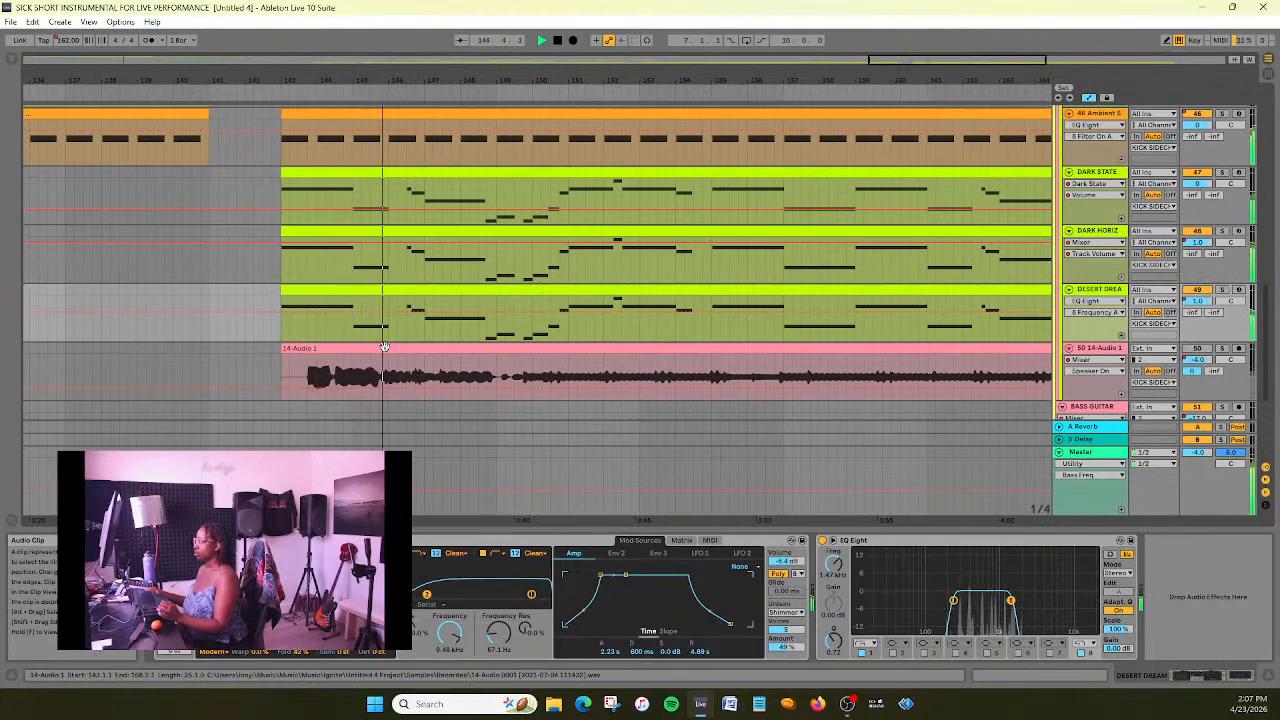
pyautogui.press('space')
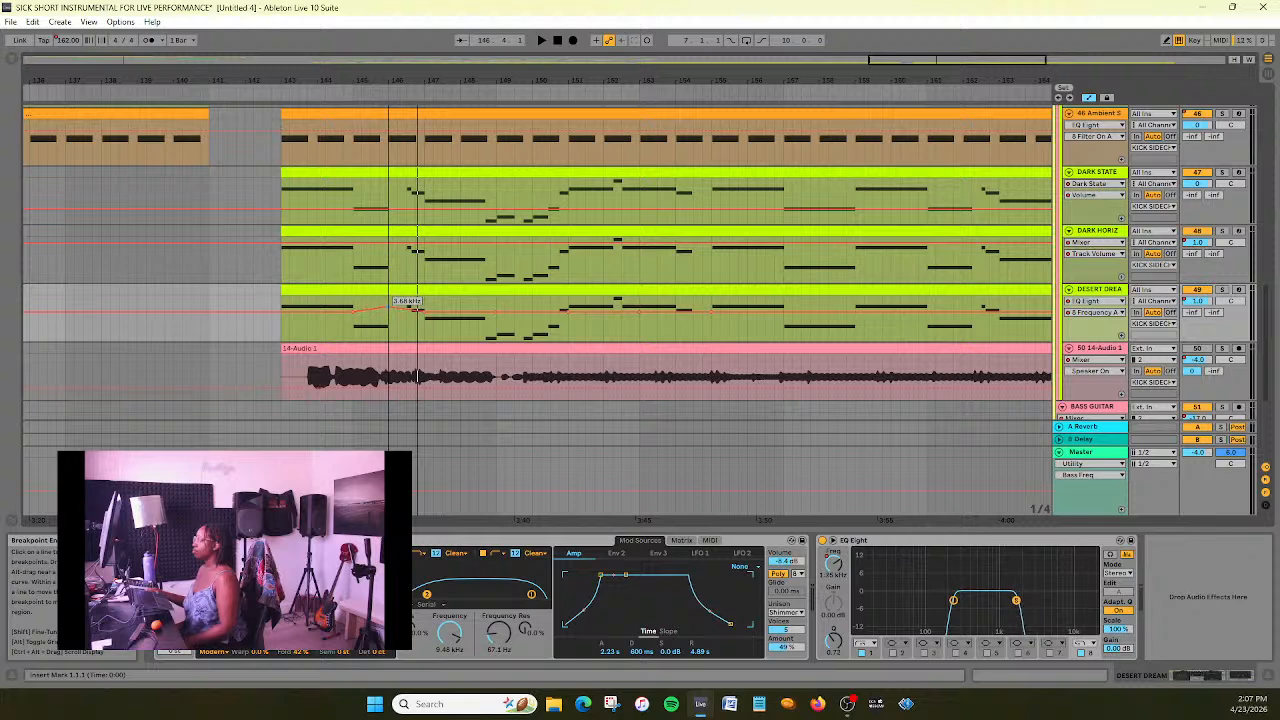
pyautogui.moveTo(388, 301); pyautogui.dragTo(388, 296)
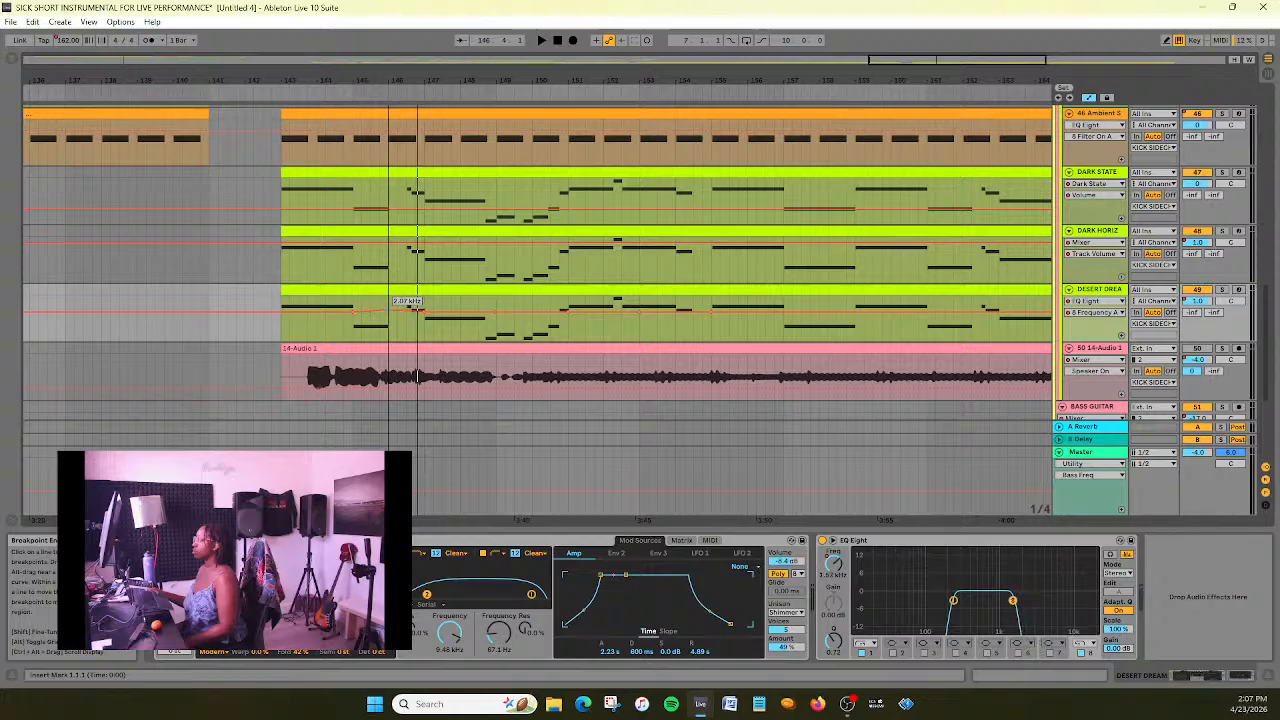
pyautogui.moveTo(417, 310); pyautogui.dragTo(417, 306)
pyautogui.click(265, 89)
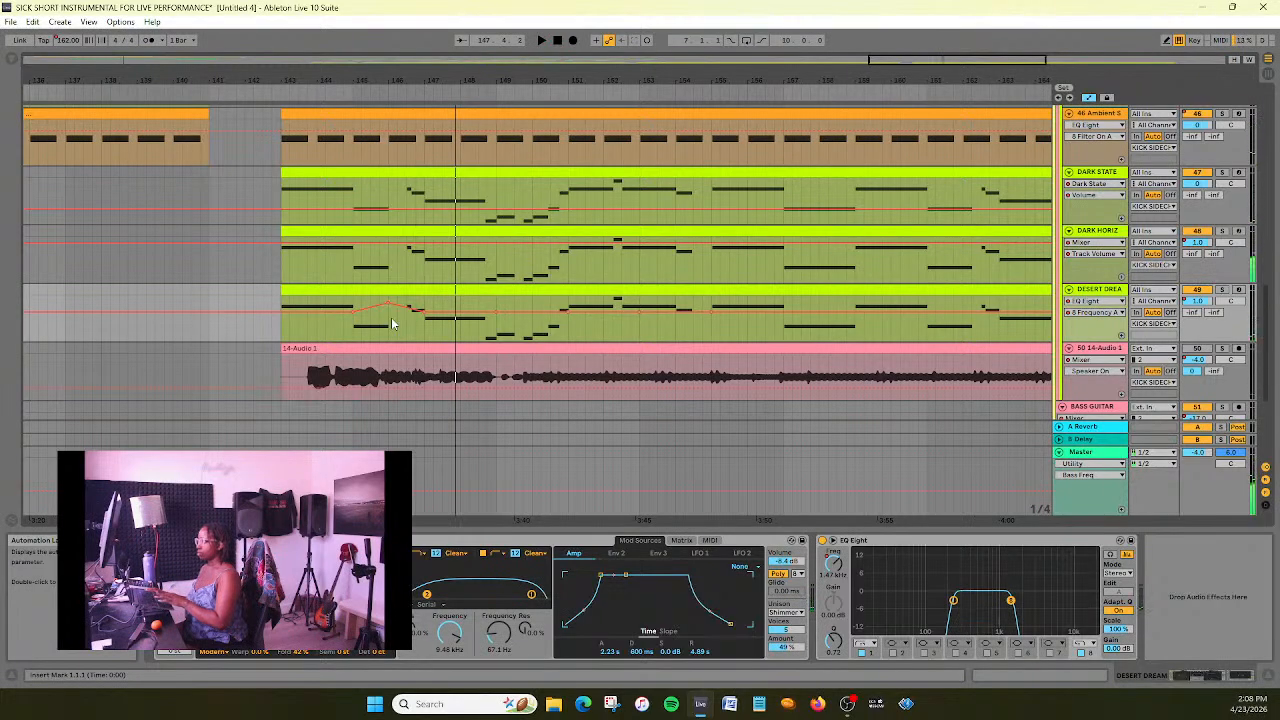
# - Reshape DESERT DREAM's high-cut sweep to peak at 9.22 kHz on bar 145 and add a second peak at bar 149
pyautogui.moveTo(421, 311); pyautogui.dragTo(505, 318)
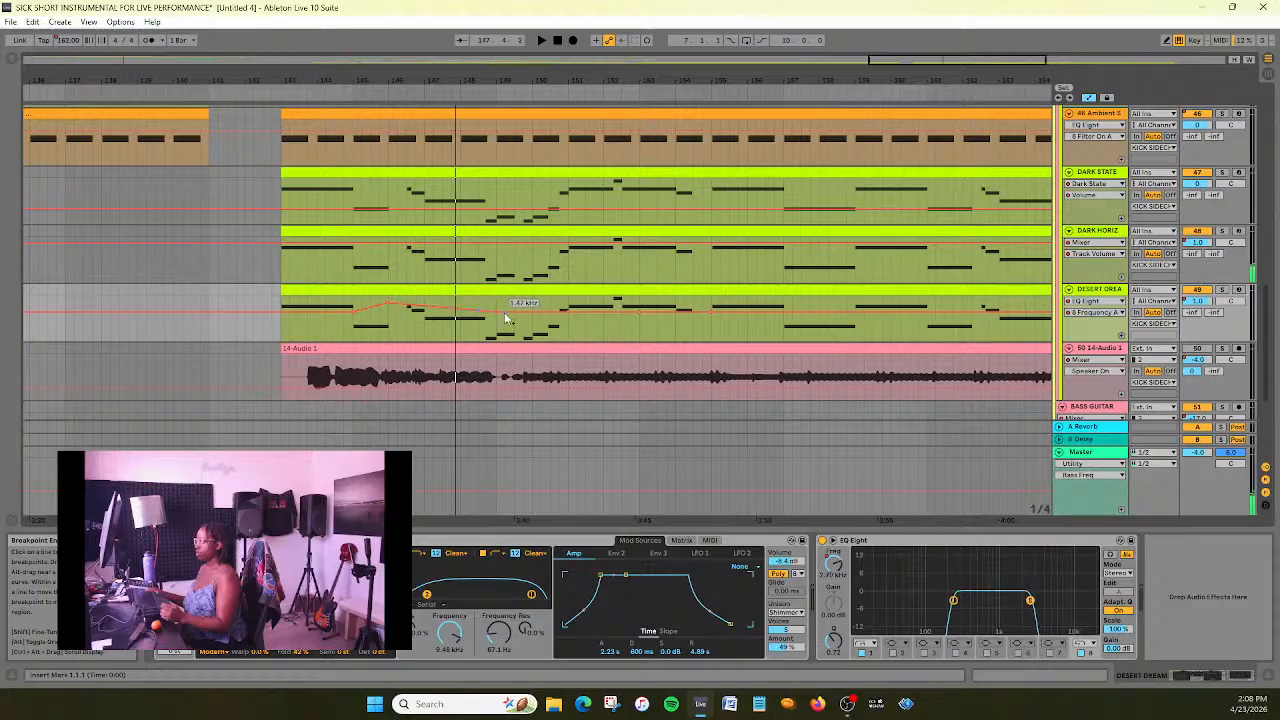
pyautogui.click(385, 303)
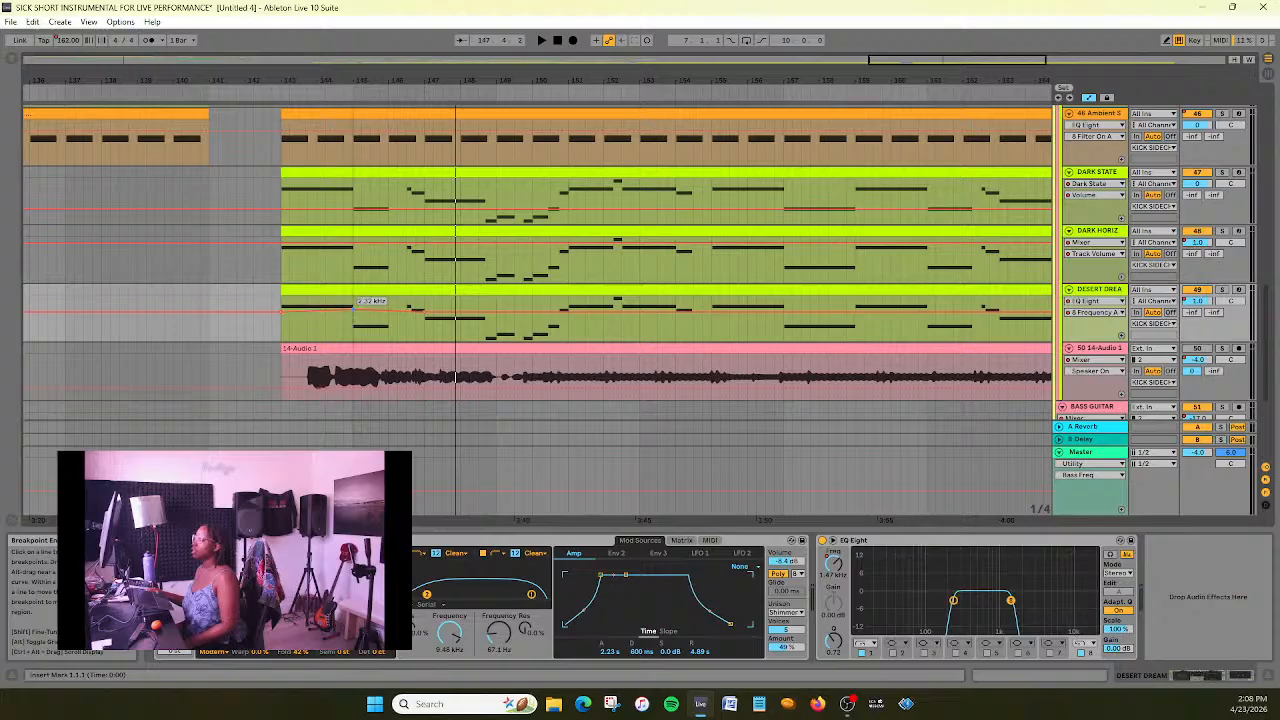
pyautogui.press('space')
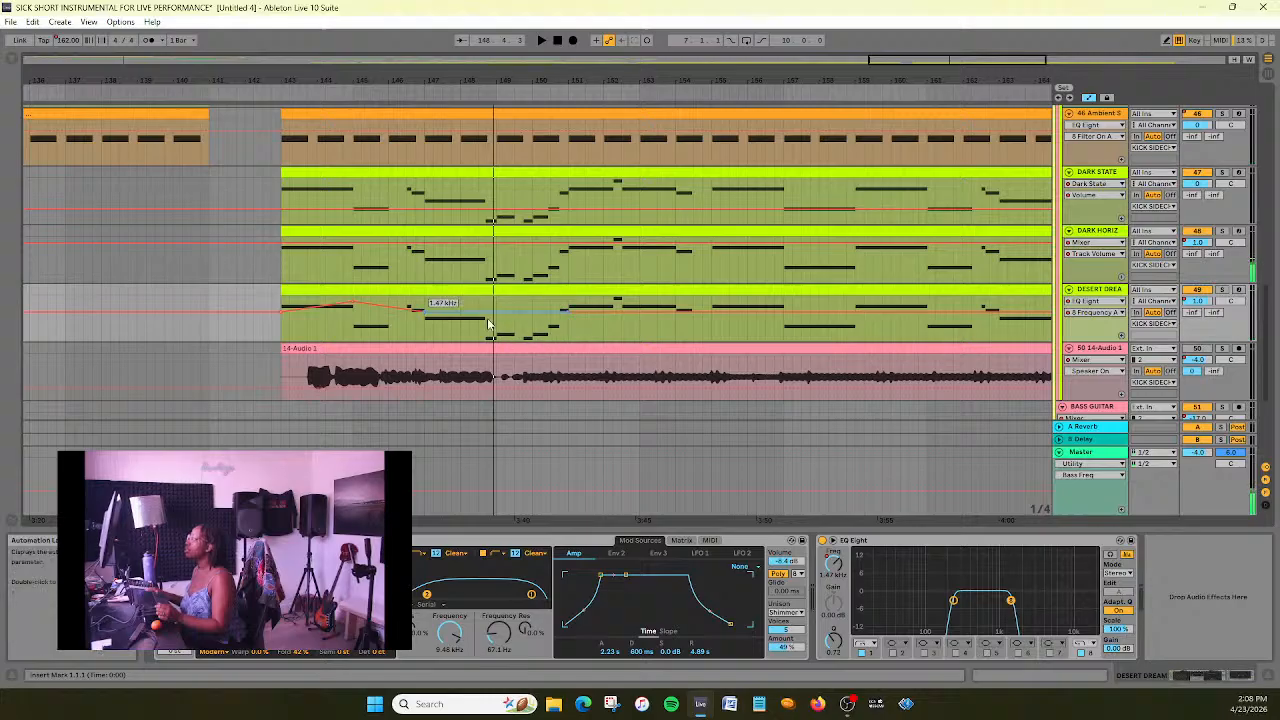
pyautogui.moveTo(502, 320); pyautogui.dragTo(500, 298)
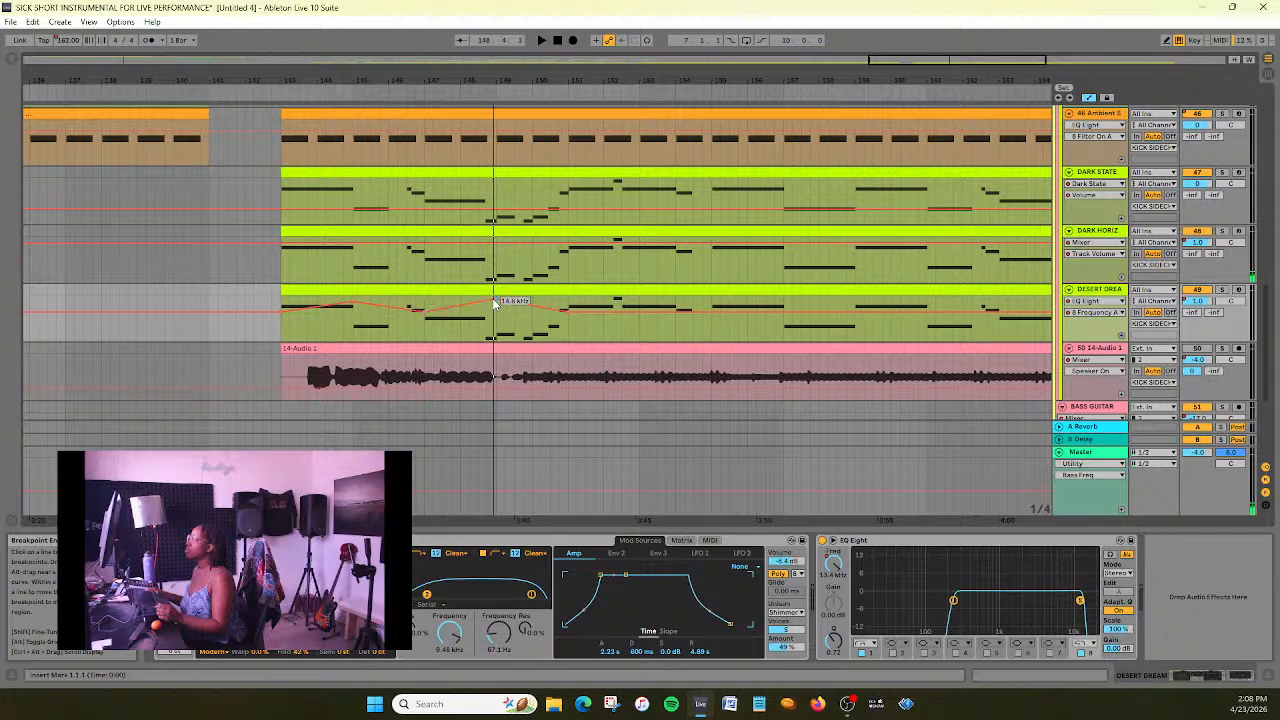
# - Check the exact value of the bar 145 peak and try 22 kHz for the high-cut breakpoint at bar 149
pyautogui.rightClick(355, 308)
pyautogui.click(366, 313)
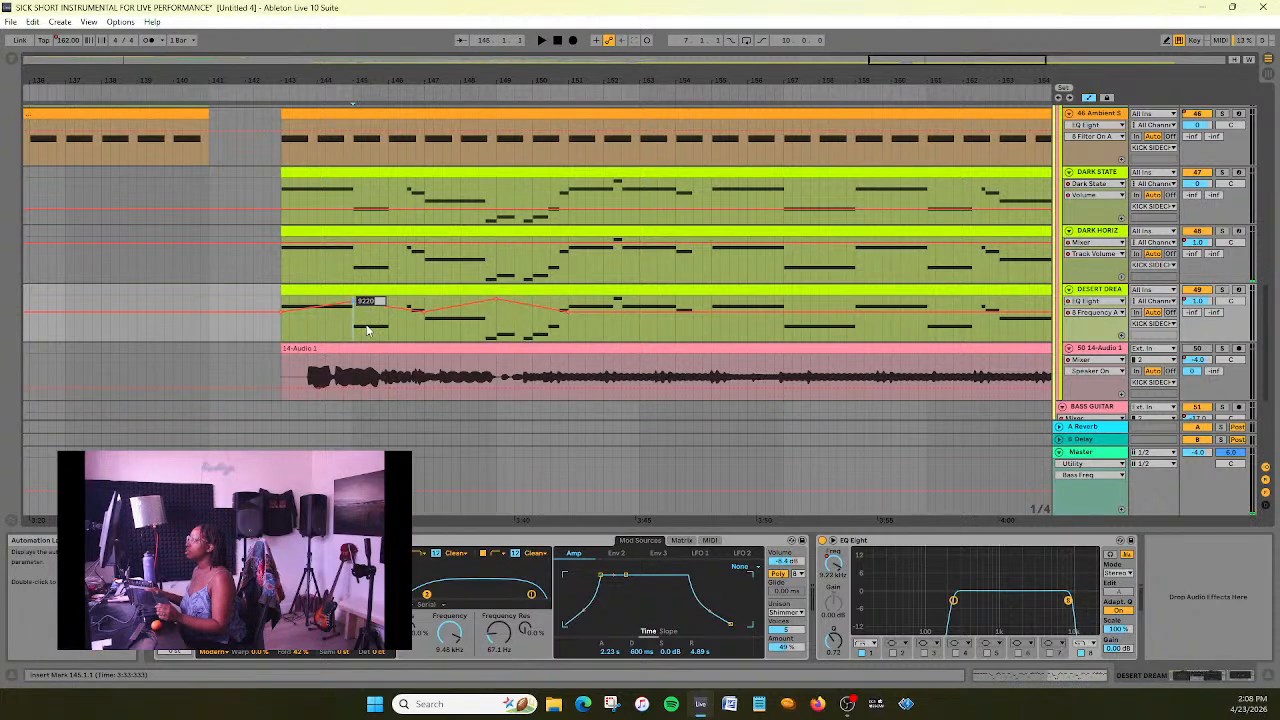
pyautogui.rightClick(496, 299)
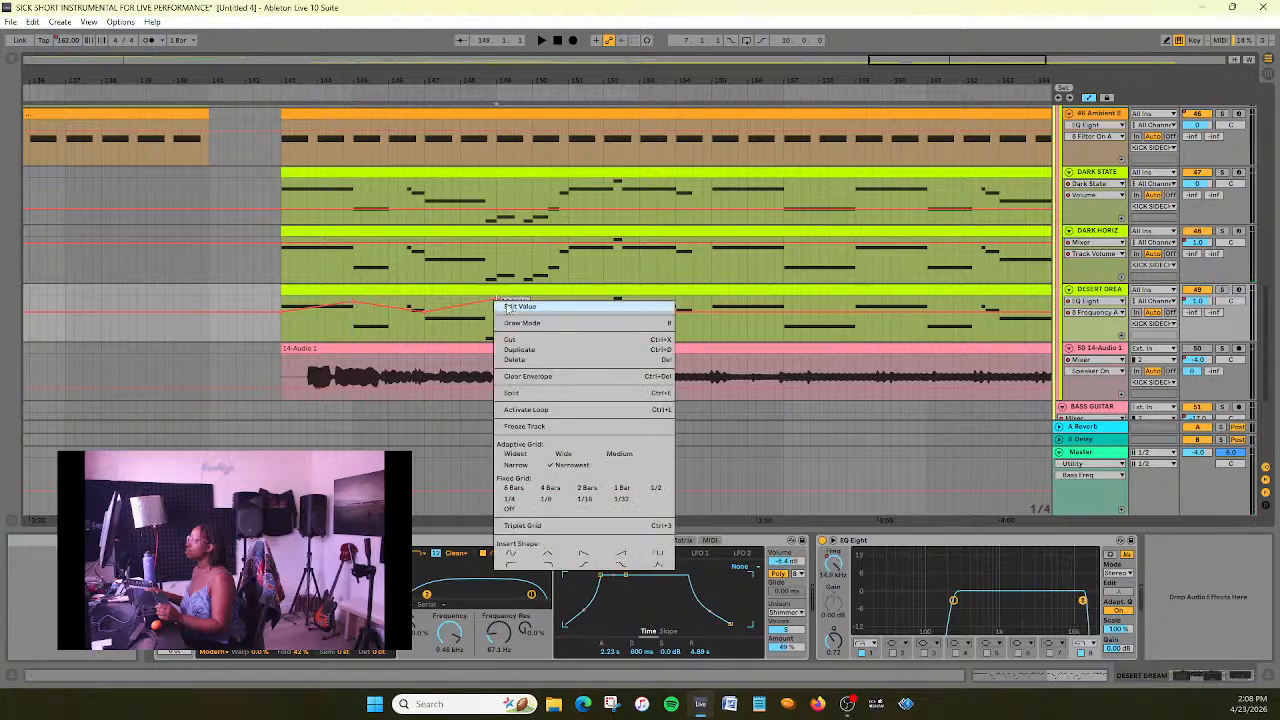
pyautogui.click(506, 304)
pyautogui.write('22000')
pyautogui.press('Return')
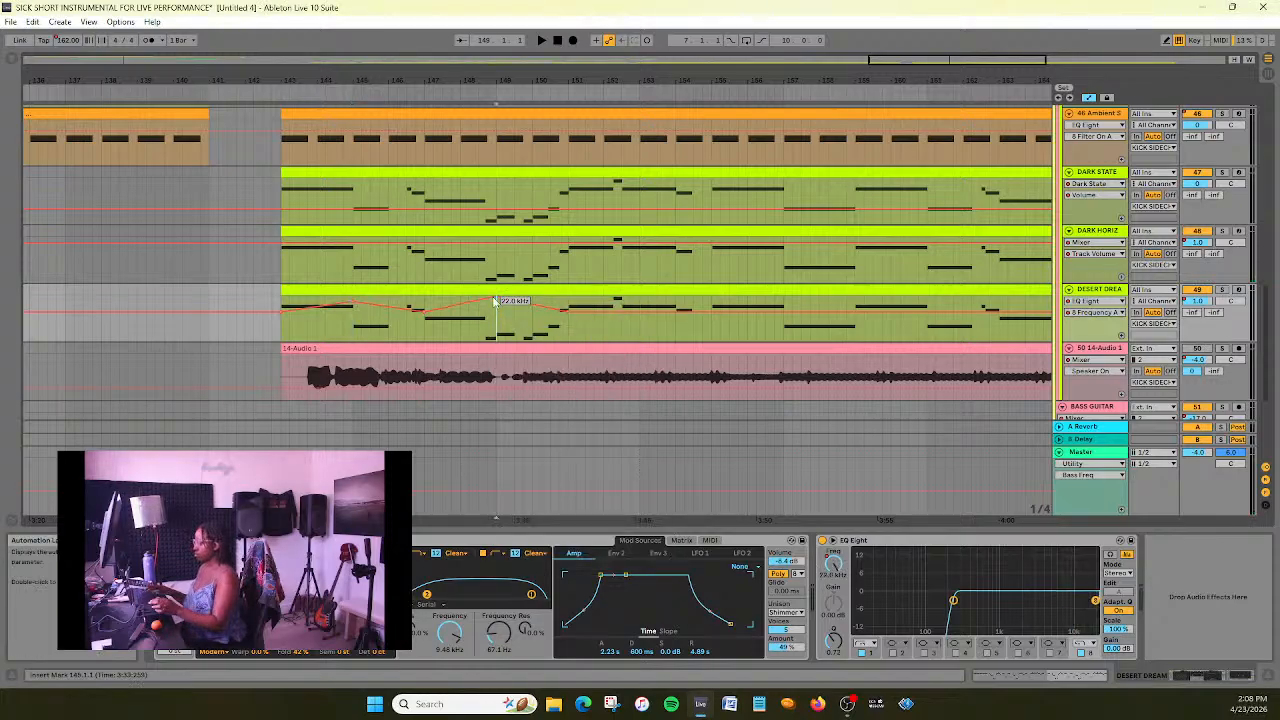
# - Set the high-cut frequency breakpoint at bar 149 on DESERT DREAM to 9.22 kHz
pyautogui.scroll(1, 494, 302)
pyautogui.rightClick(500, 316)
pyautogui.click(508, 322)
pyautogui.write('9220')
pyautogui.press('Return')
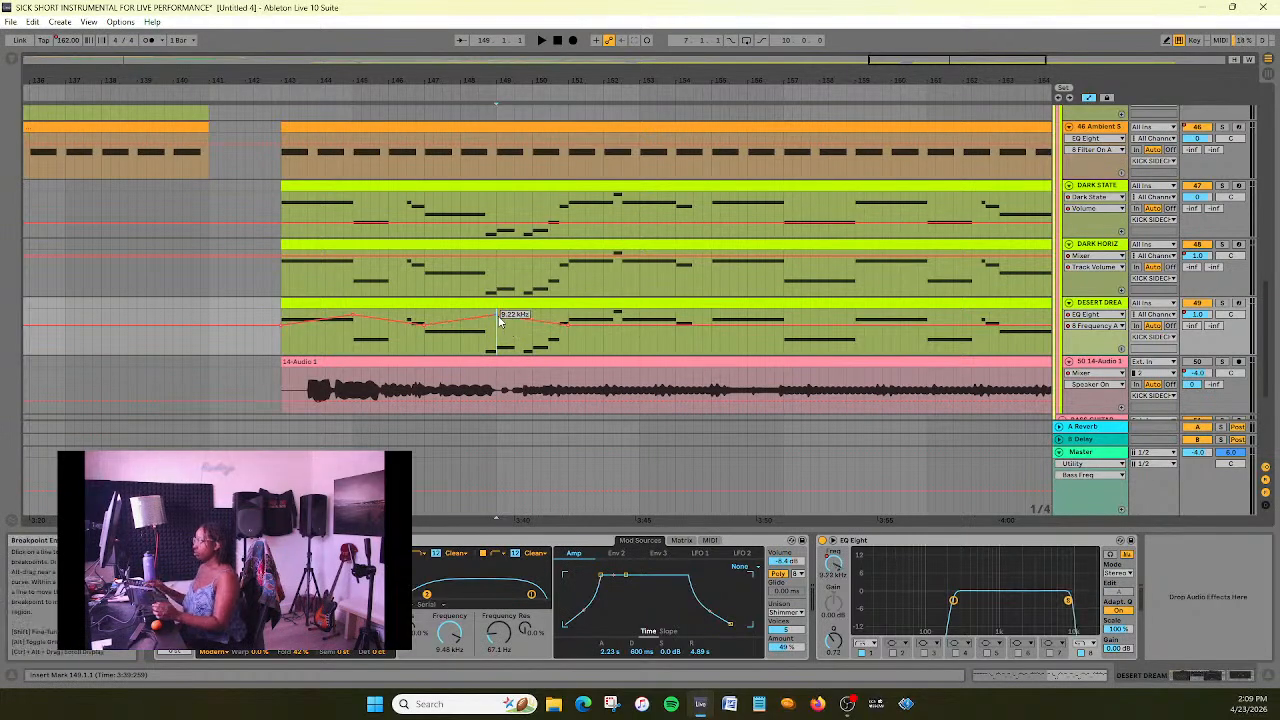
# - Audition DESERT DREAM's sweep from just before bar 143 and set its high-cut frequency peaks at bars 145 and 149 to 12 kHz
pyautogui.click(274, 90)
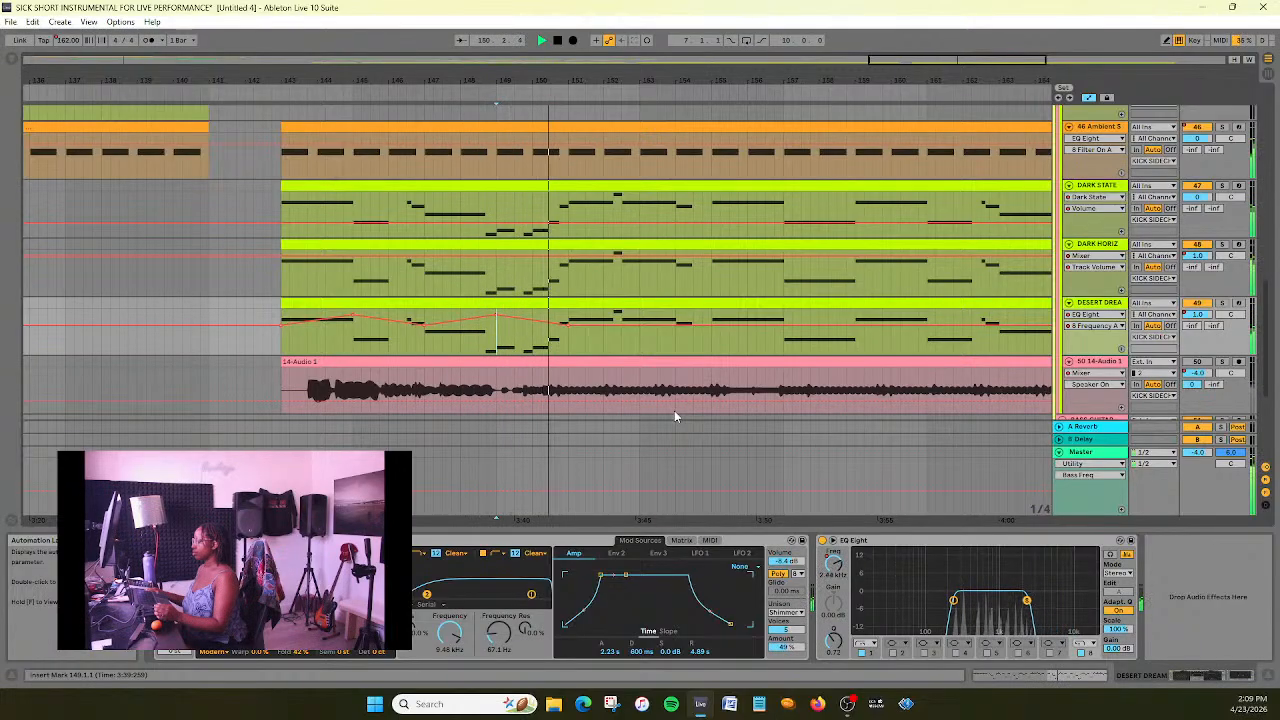
pyautogui.rightClick(355, 318)
pyautogui.click(370, 328)
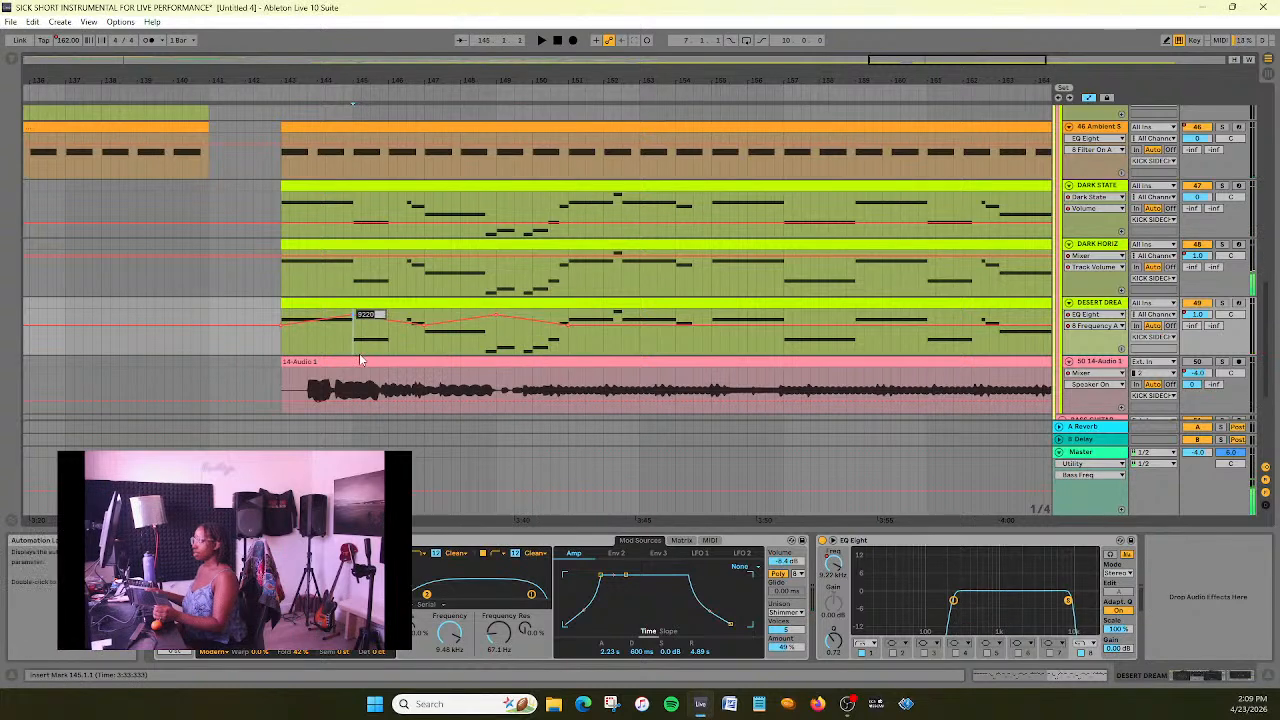
pyautogui.write('130')
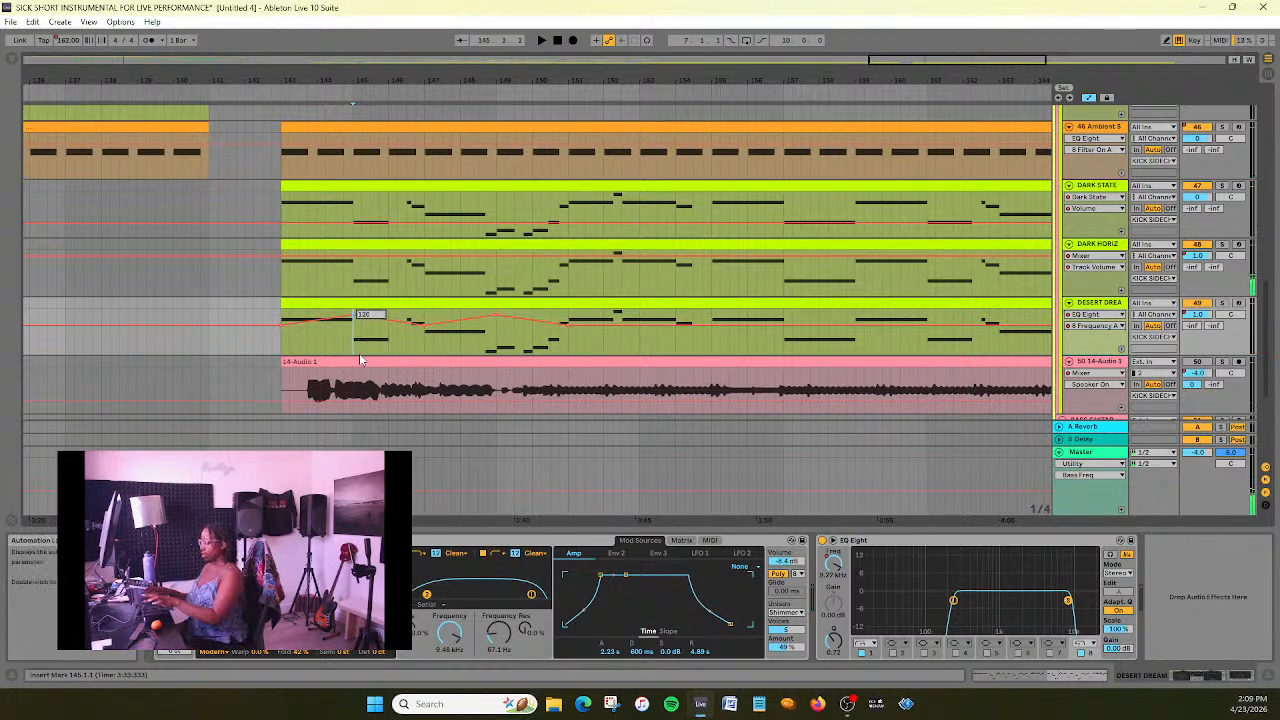
pyautogui.press('Return')
pyautogui.rightClick(499, 322)
pyautogui.click(520, 332)
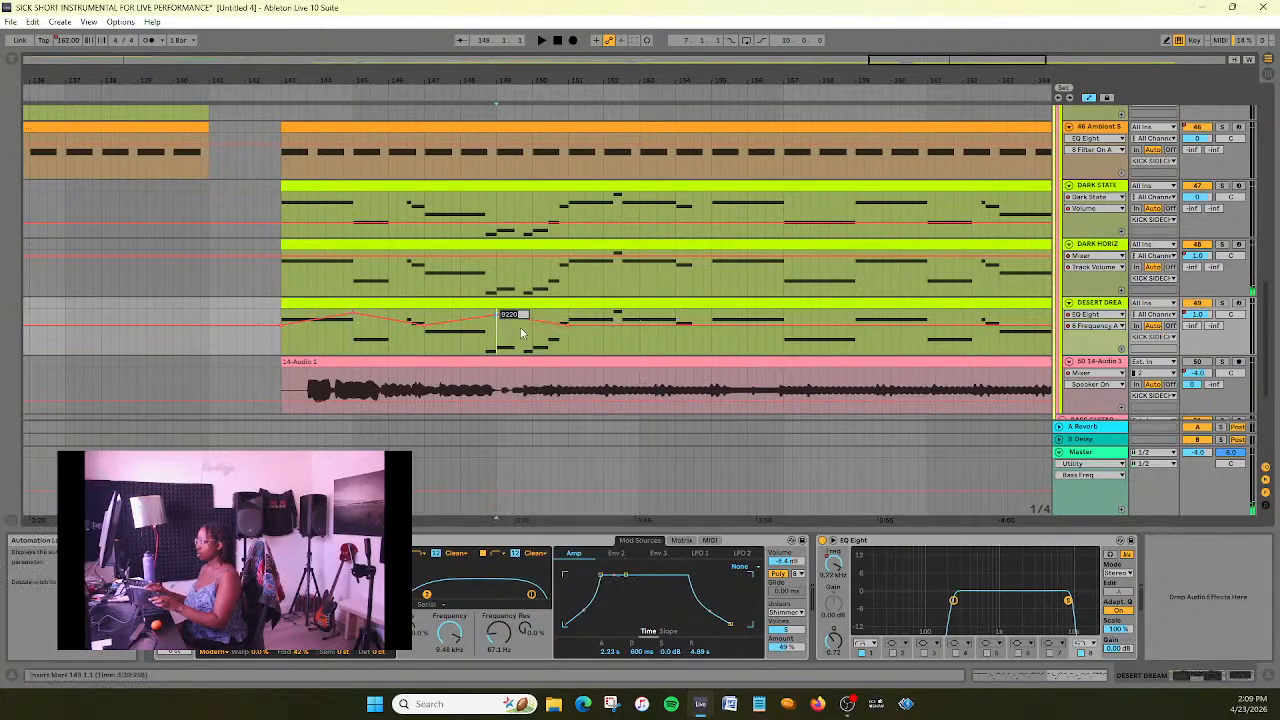
pyautogui.press('Return')
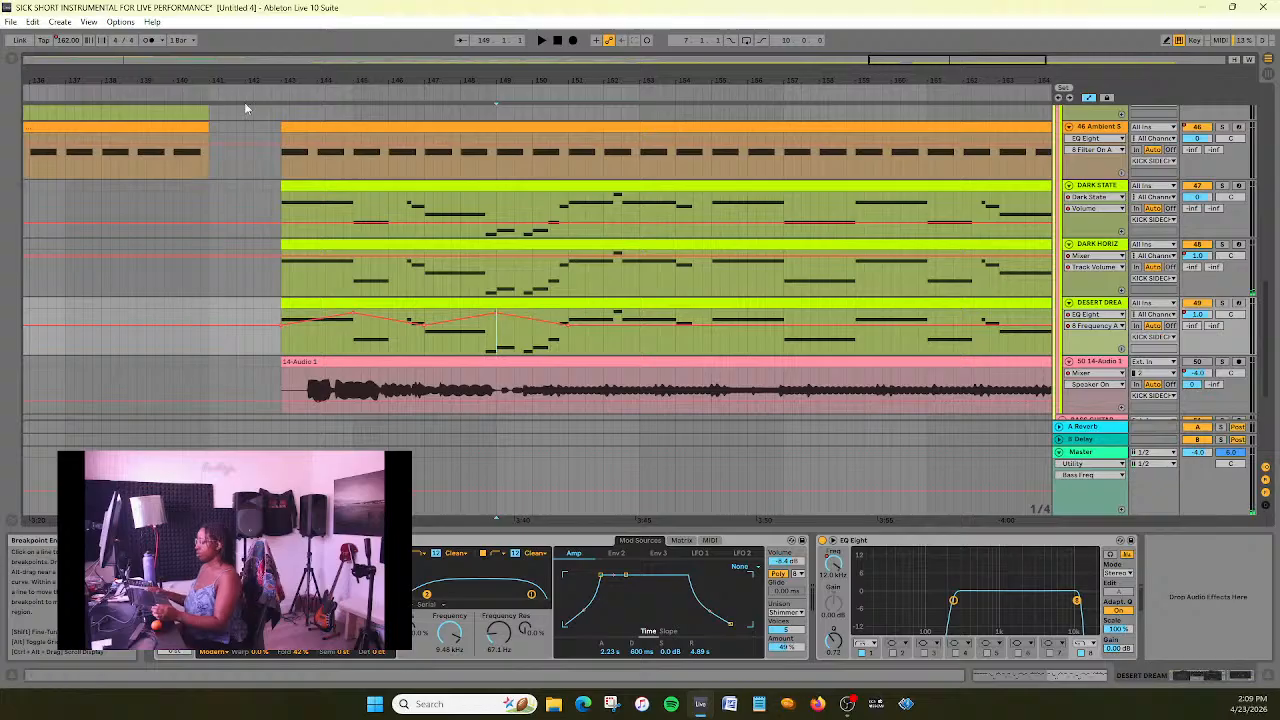
# - Audition from just before bar 143 and add a 12 kHz high-cut frequency peak near bar 153 on DESERT DREAM
pyautogui.click(275, 93)
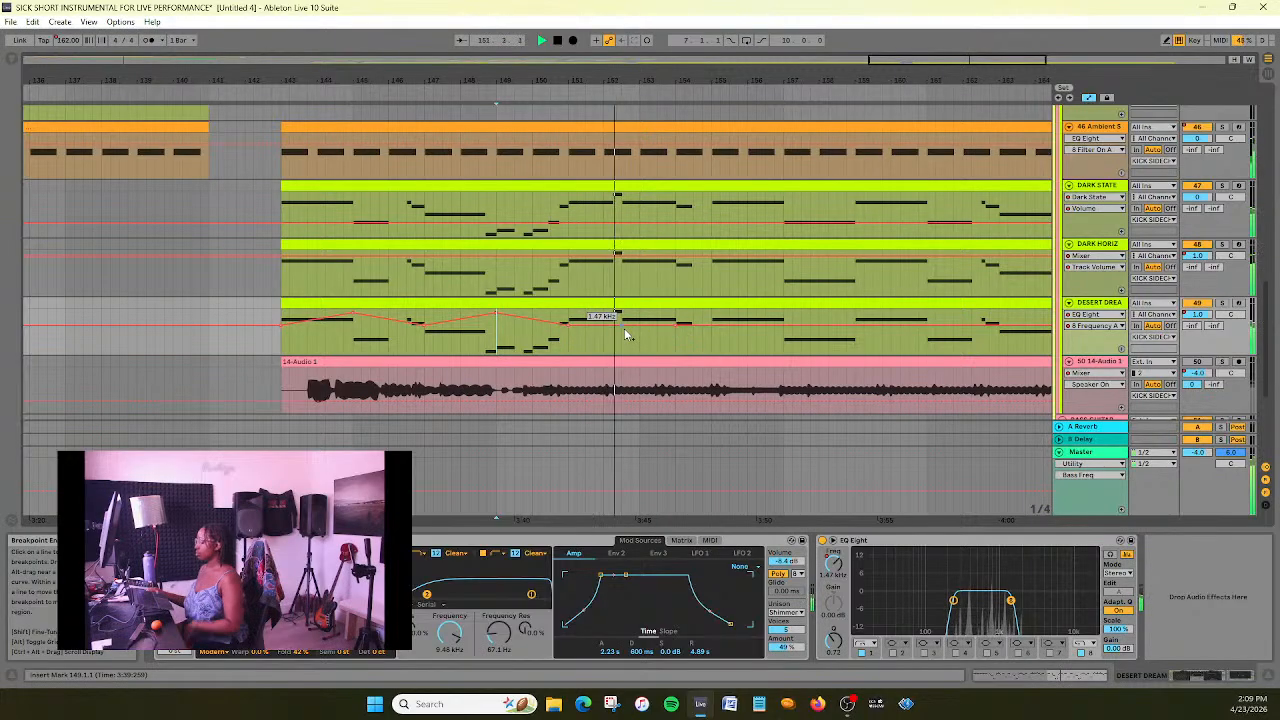
pyautogui.press('space')
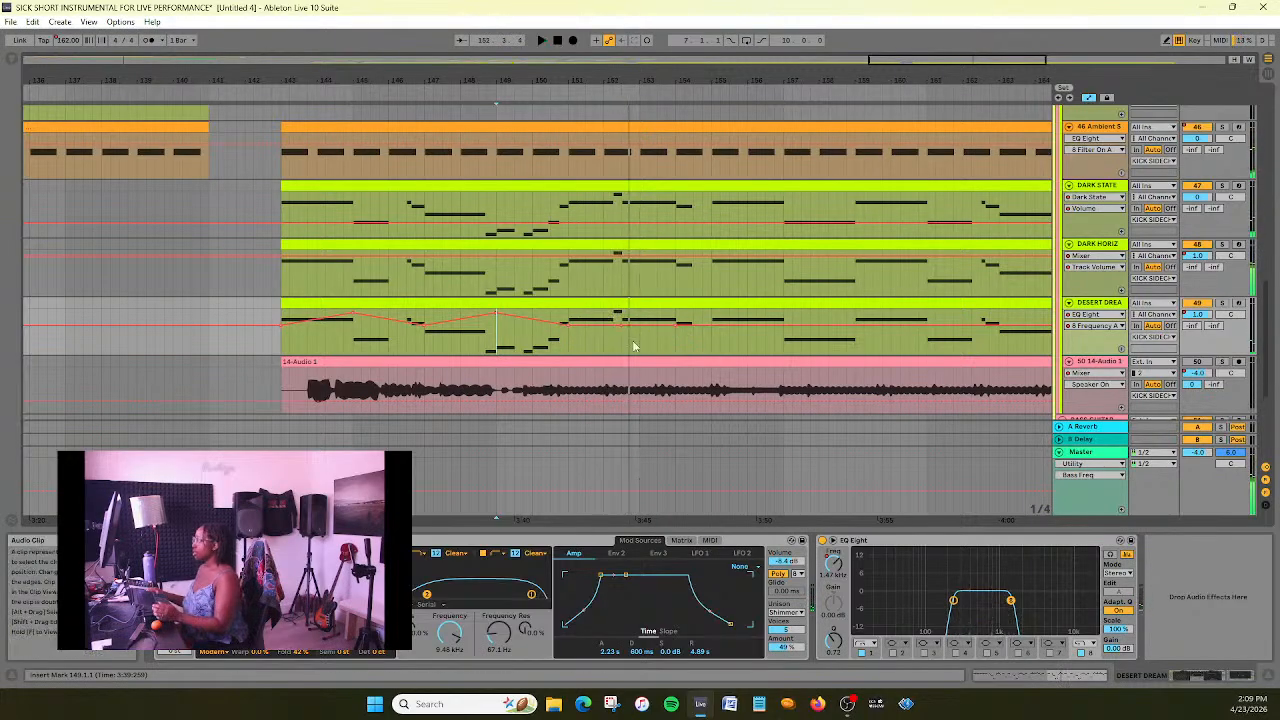
pyautogui.rightClick(622, 328)
pyautogui.click(641, 336)
pyautogui.write('1200')
pyautogui.press('Return')
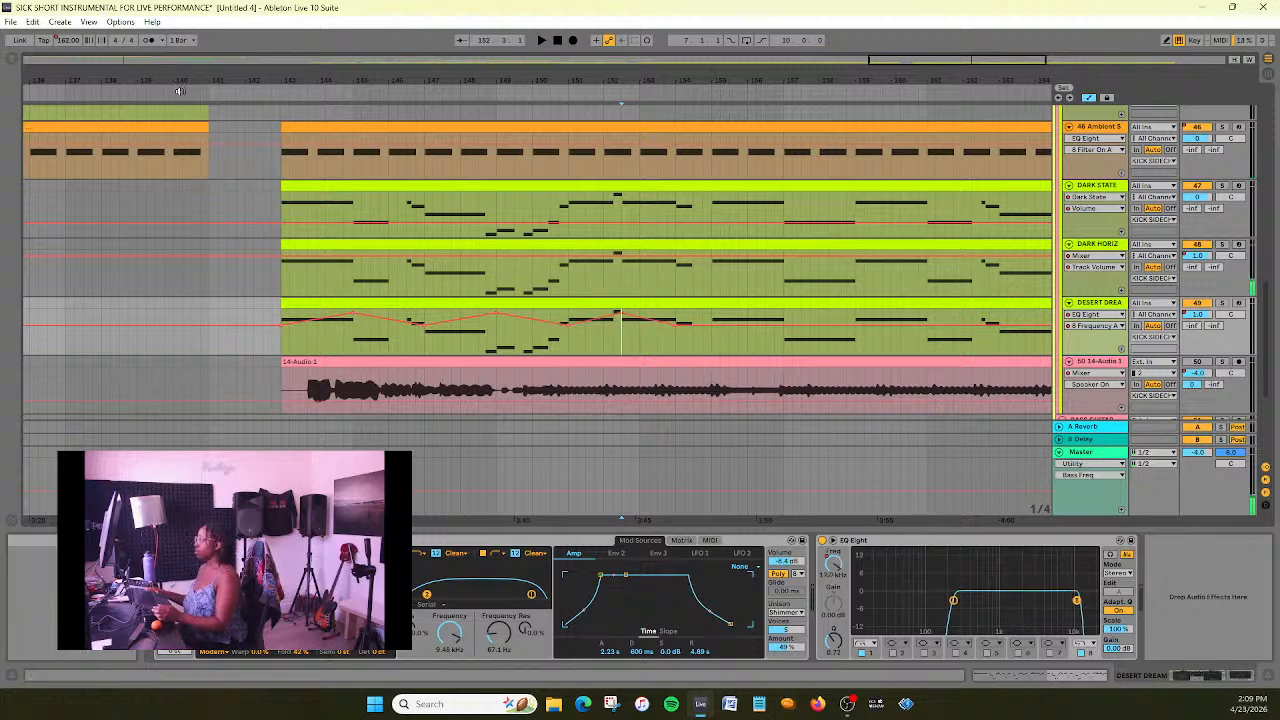
# - Play the section from just before bar 143 and set a 12 kHz high-cut breakpoint at bar 157 on DESERT DREAM
pyautogui.click(263, 94)
pyautogui.moveTo(1006, 59); pyautogui.dragTo(1022, 60)
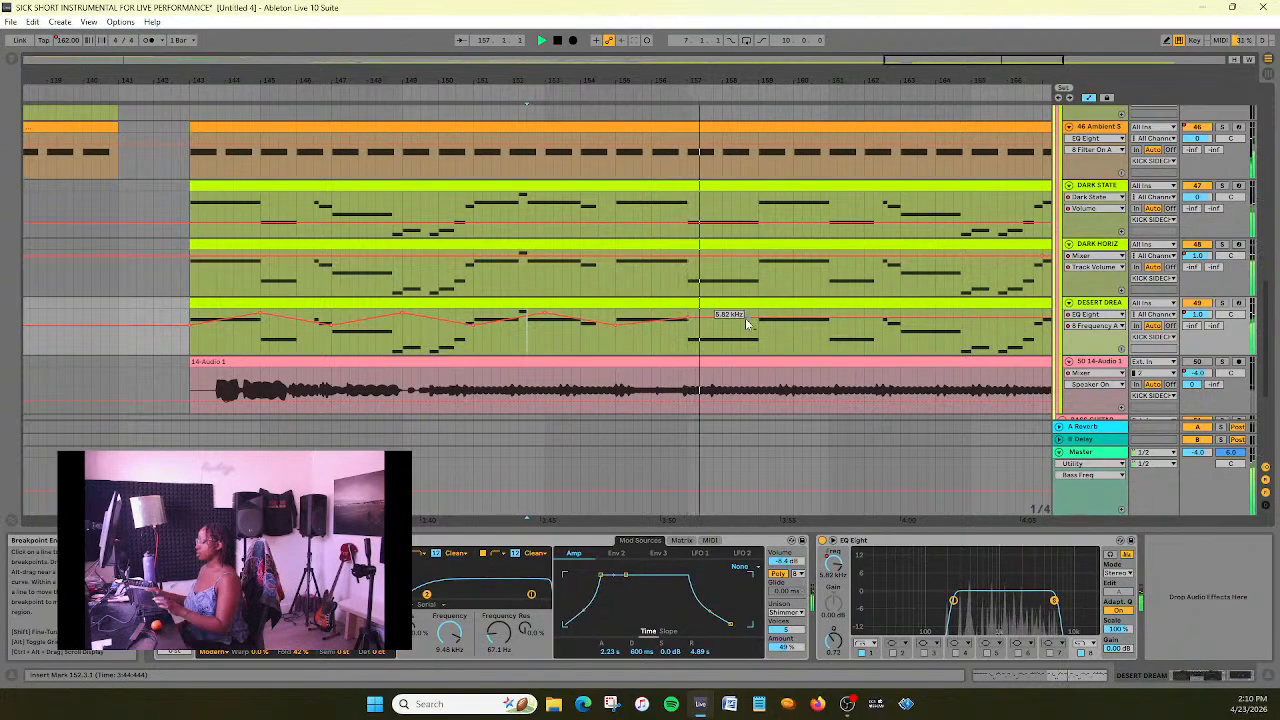
pyautogui.press('space')
pyautogui.click(688, 318)
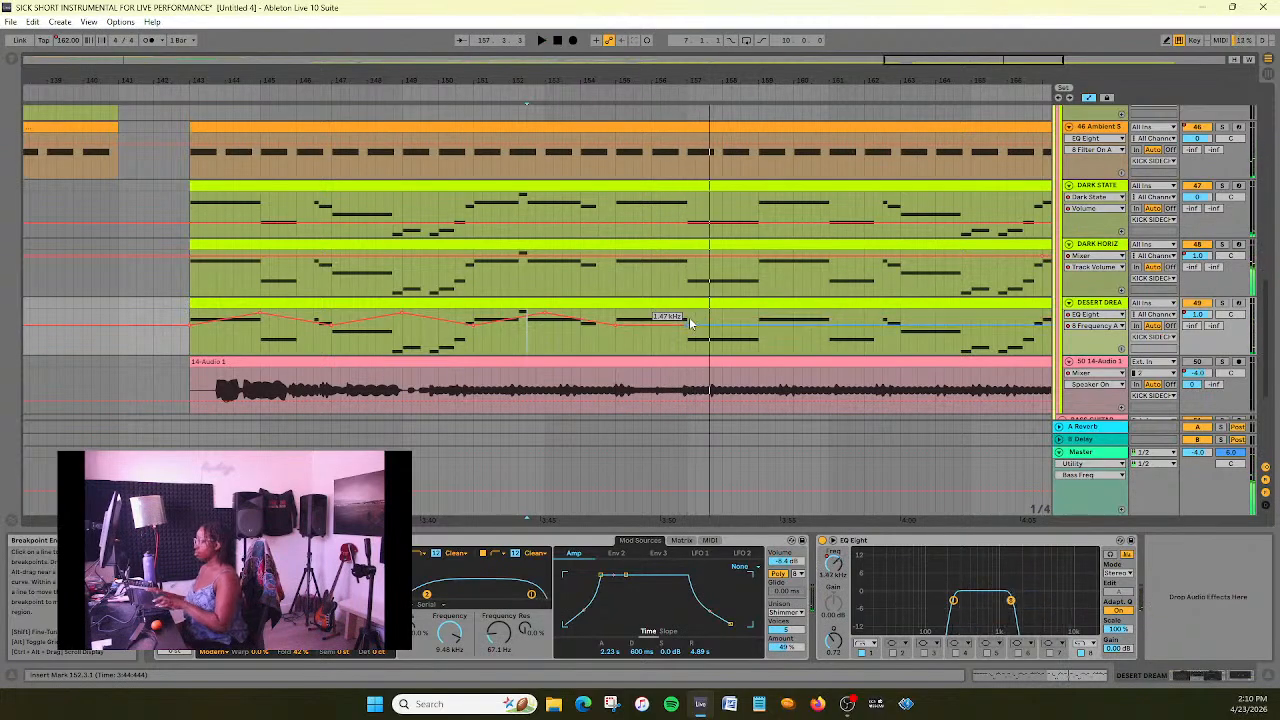
pyautogui.rightClick(686, 326)
pyautogui.click(709, 336)
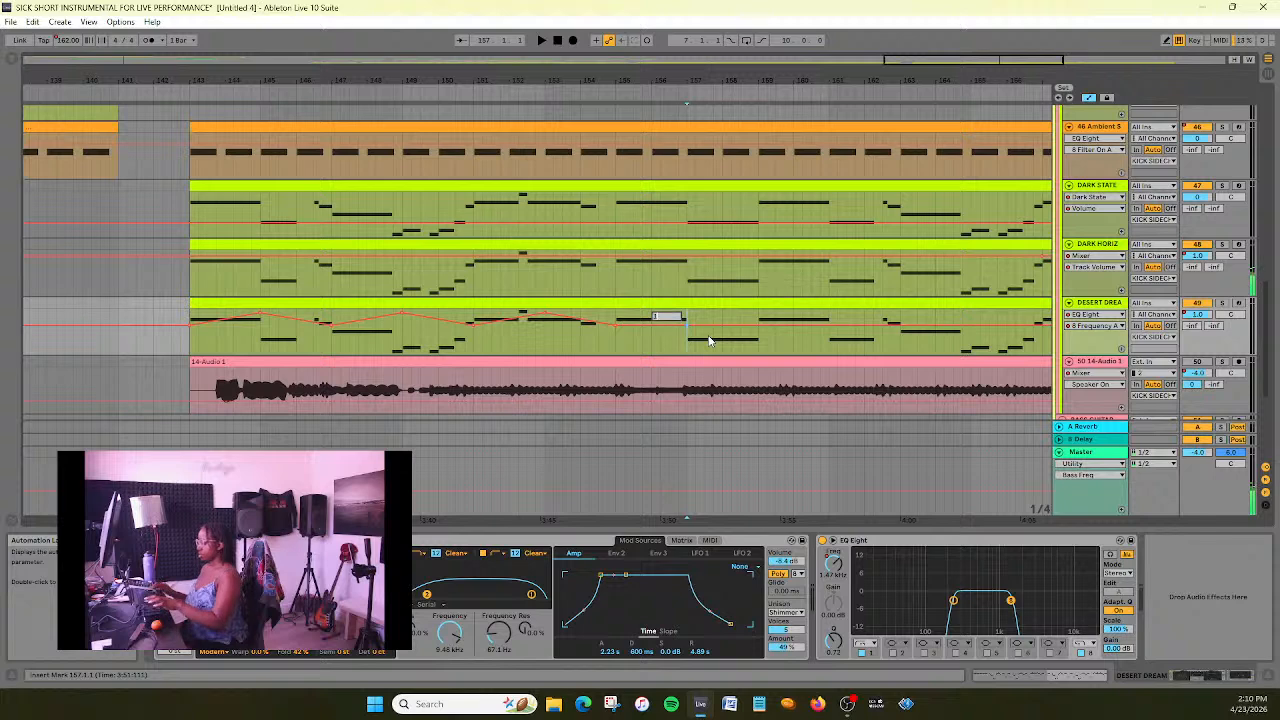
pyautogui.write('12000')
pyautogui.press('Return')
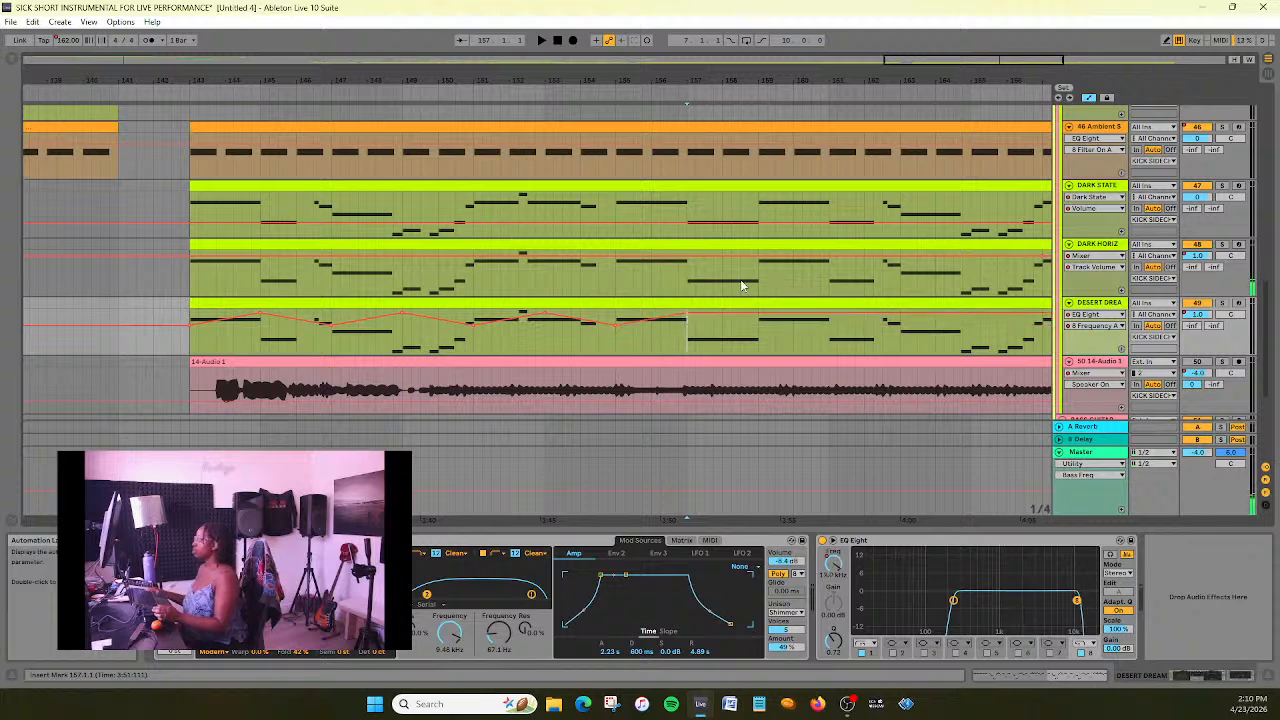
# - Check the exact low value at bar 151 and set DESERT DREAM's high-cut breakpoint at bar 159 to 1467 Hz
pyautogui.moveTo(760, 315); pyautogui.dragTo(759, 322)
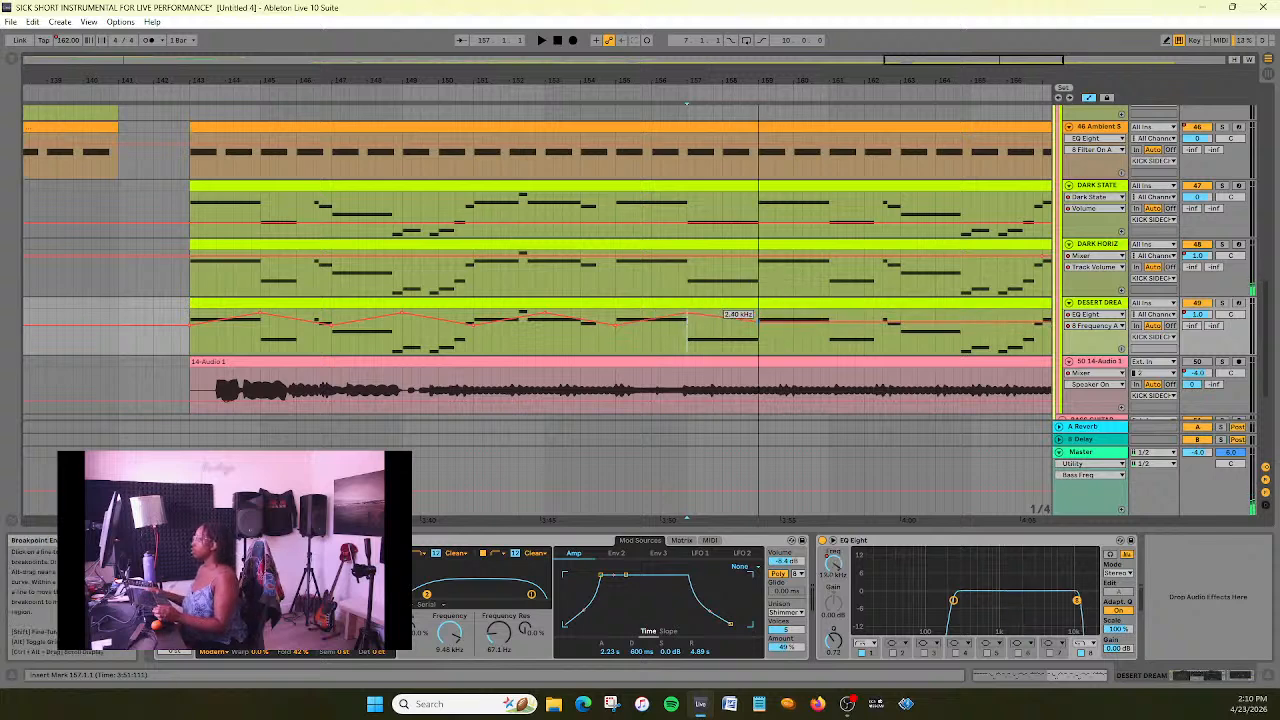
pyautogui.moveTo(476, 330)
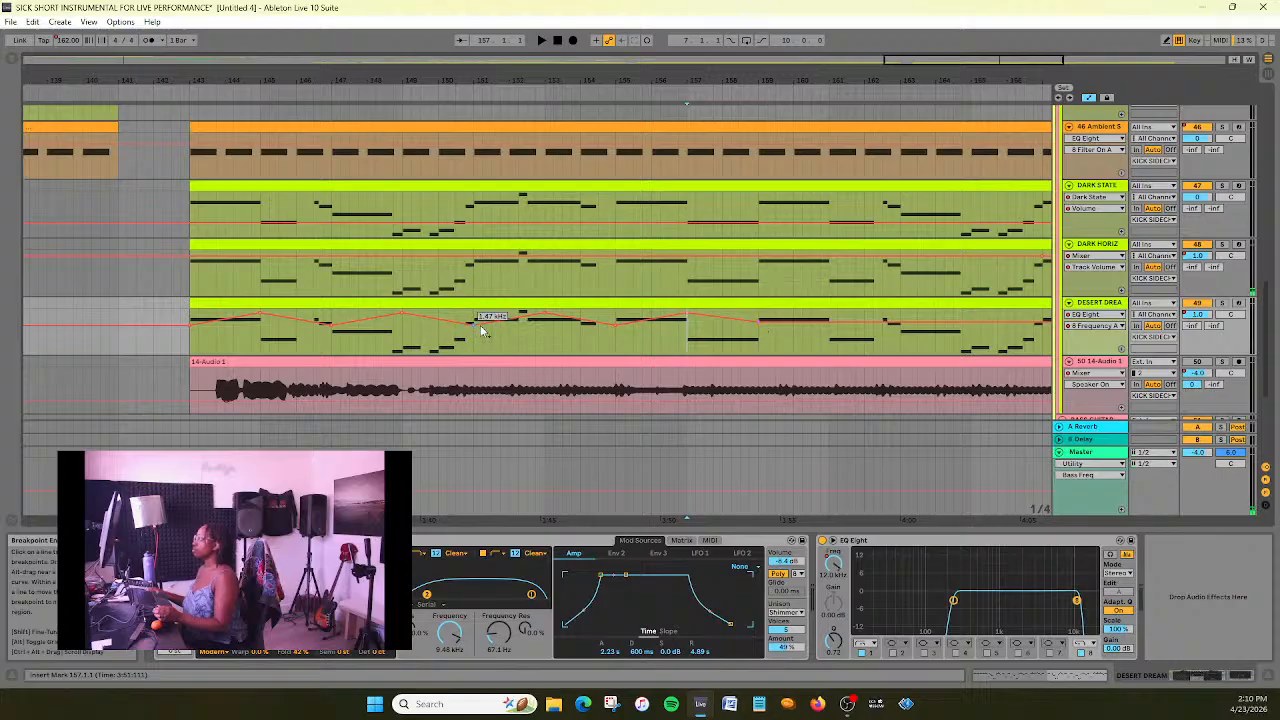
pyautogui.rightClick(475, 326)
pyautogui.click(499, 338)
pyautogui.click(758, 322)
pyautogui.rightClick(758, 322)
pyautogui.click(760, 317)
pyautogui.rightClick(760, 318)
pyautogui.click(766, 322)
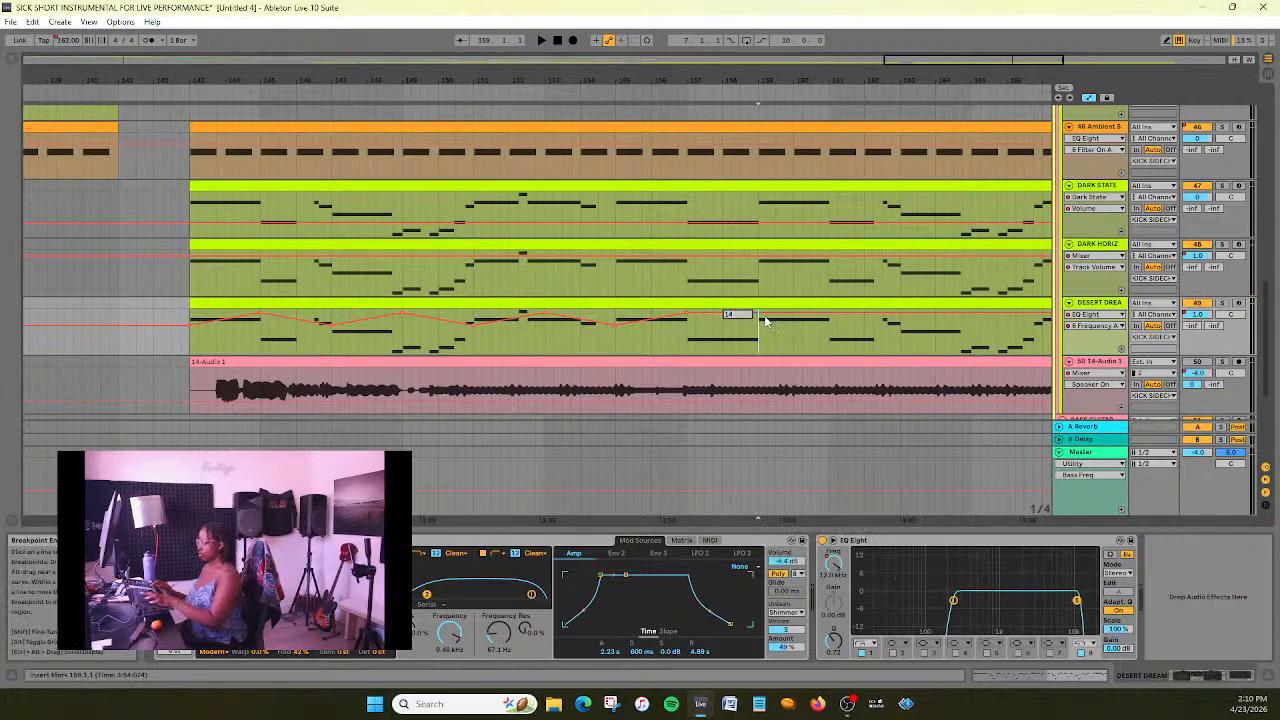
pyautogui.write('1467')
pyautogui.press('Return')
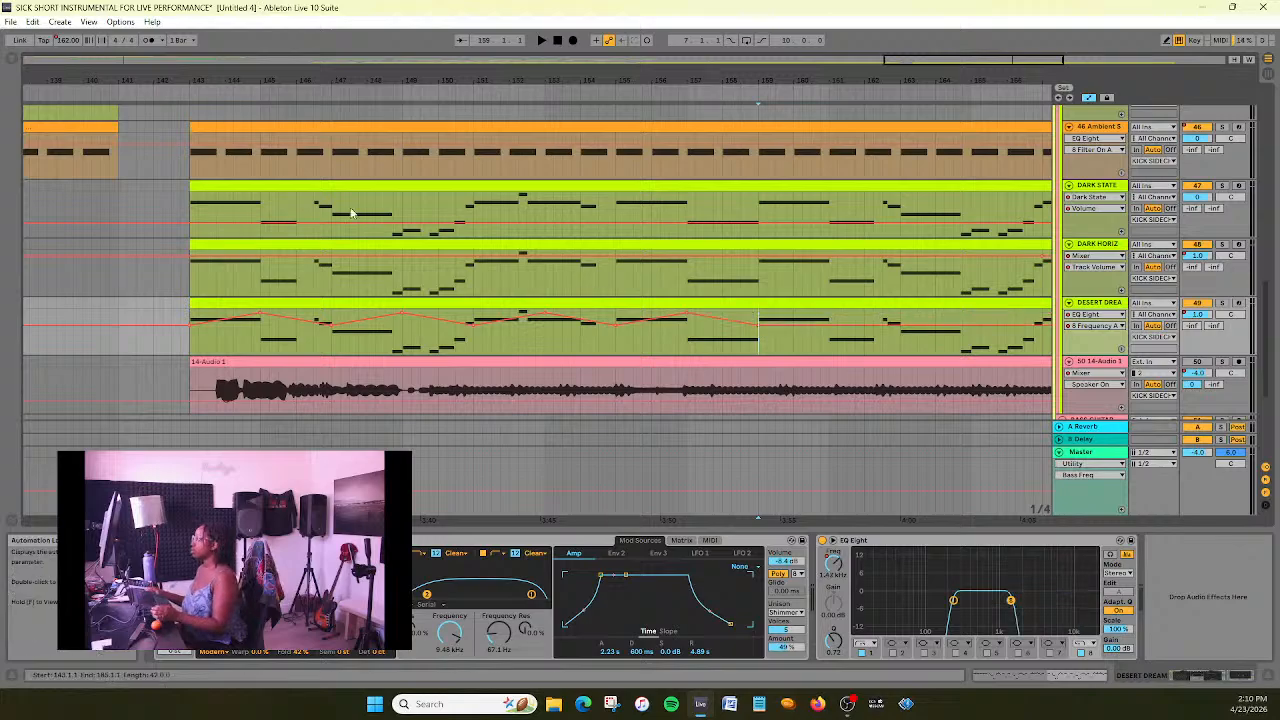
# - Audition the automated section from just before bar 143 and save the set
pyautogui.click(181, 104)
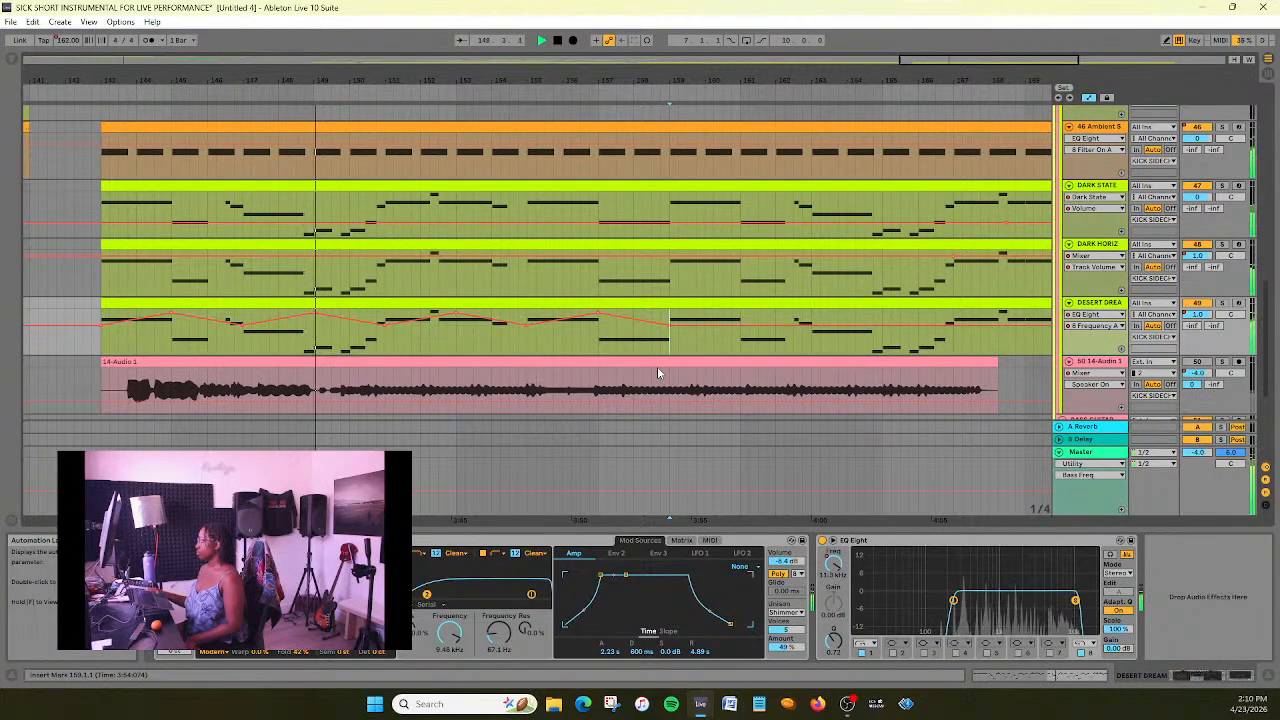
pyautogui.hotkey('ctrl', 's')
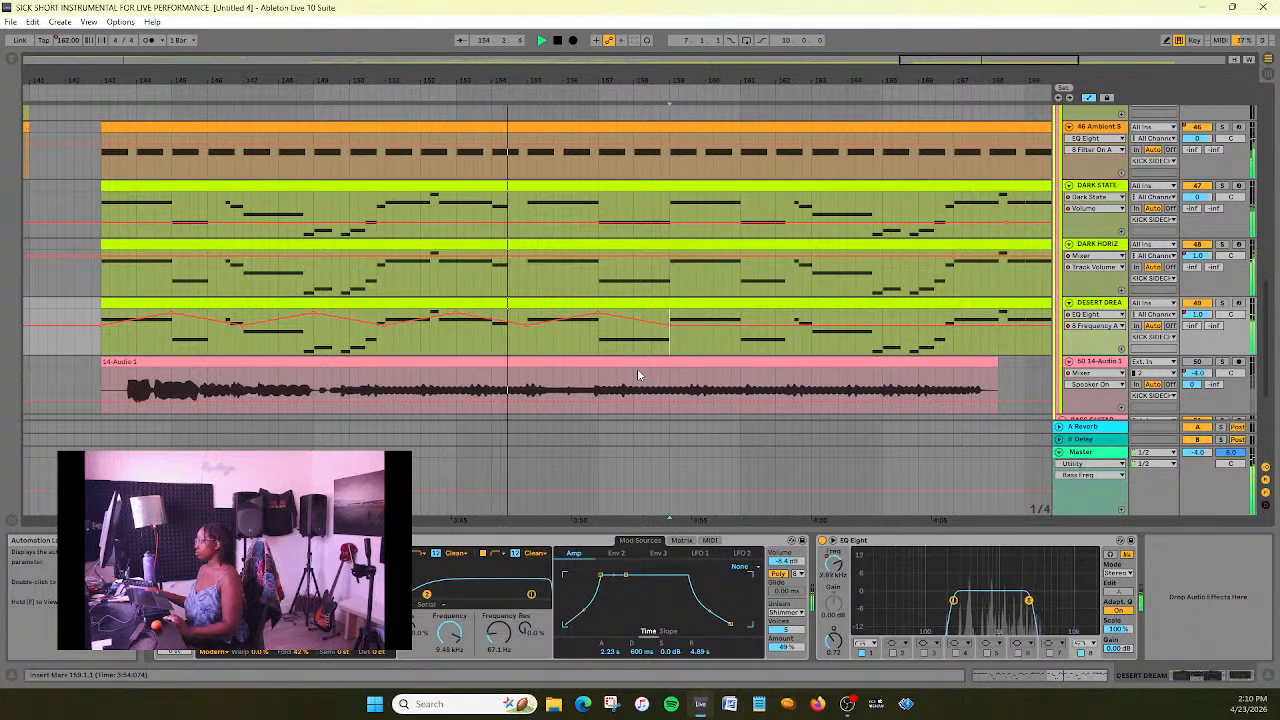
# - Try a 12 kHz high-cut frequency peak at bar 161 on DESERT DREAM and undo it
pyautogui.click(741, 326)
pyautogui.rightClick(741, 326)
pyautogui.click(756, 334)
pyautogui.write('120')
pyautogui.press('Return')
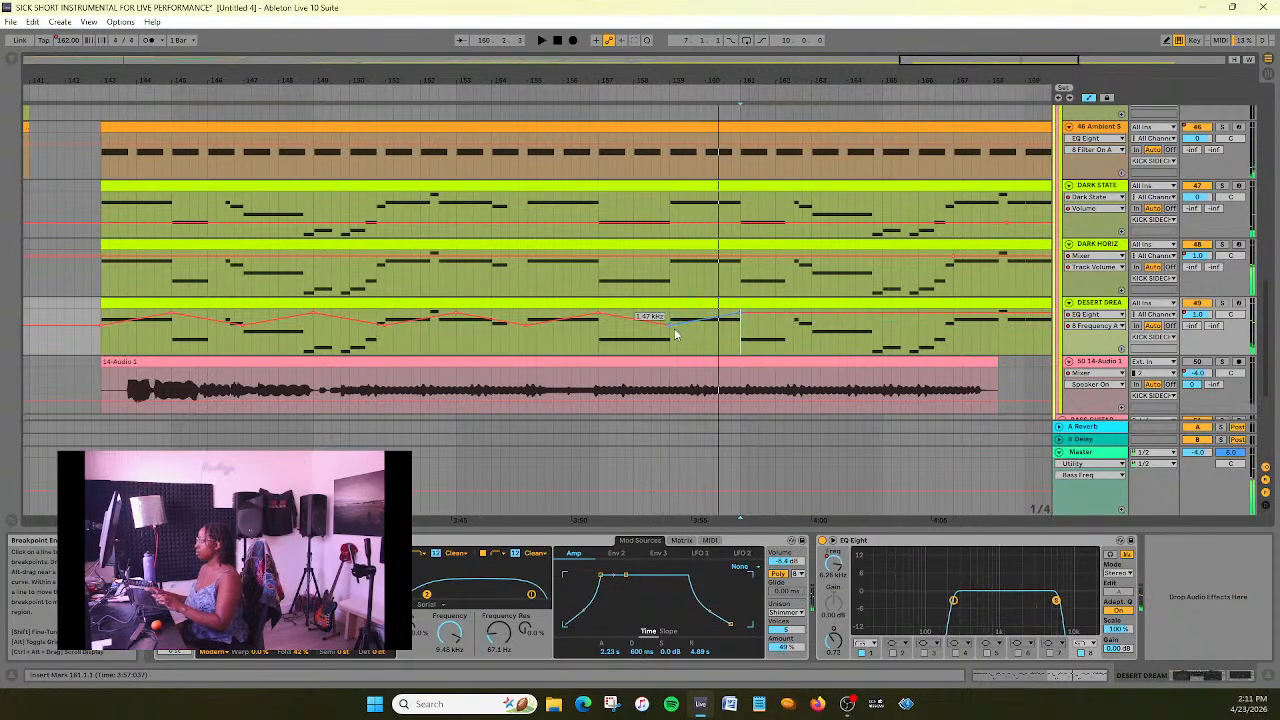
pyautogui.hotkey('ctrl', 'z')
# - Listen through the section from bar 143 towards the end of the pad clips to judge the filter sweeps
pyautogui.moveTo(341, 84); pyautogui.dragTo(185, 80)
pyautogui.click(116, 92)
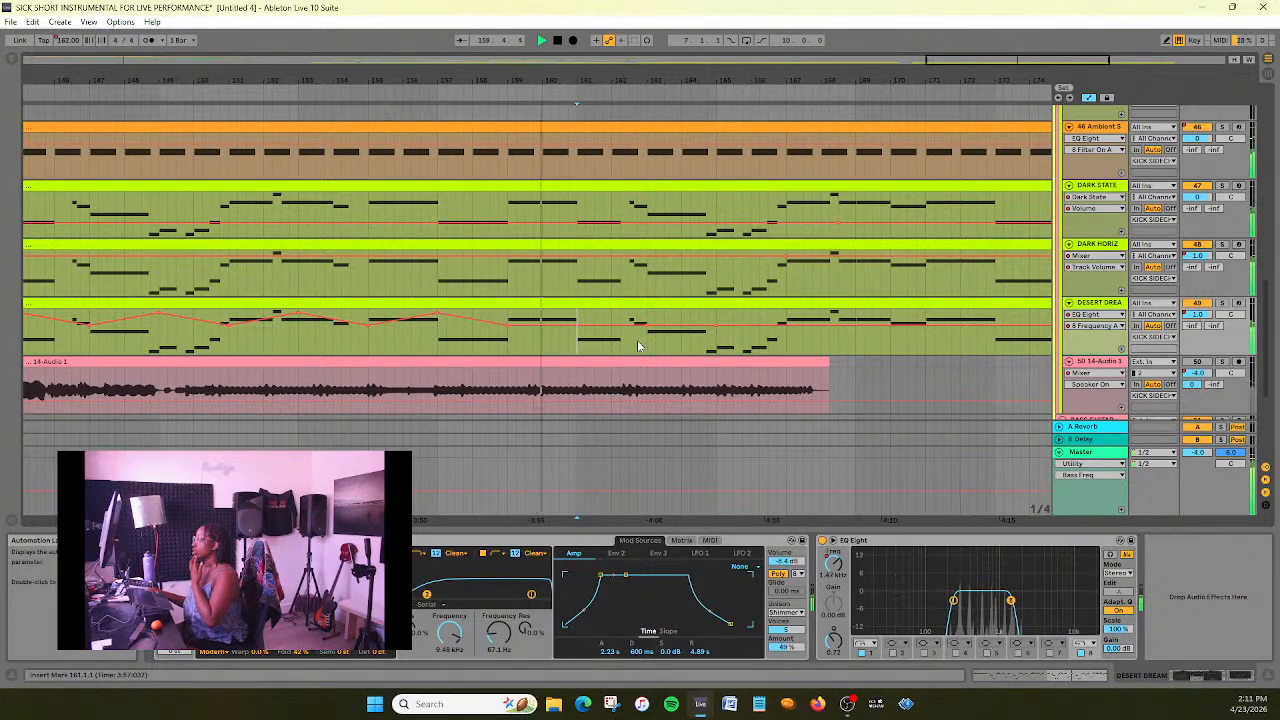
pyautogui.moveTo(1010, 61); pyautogui.dragTo(1041, 57)
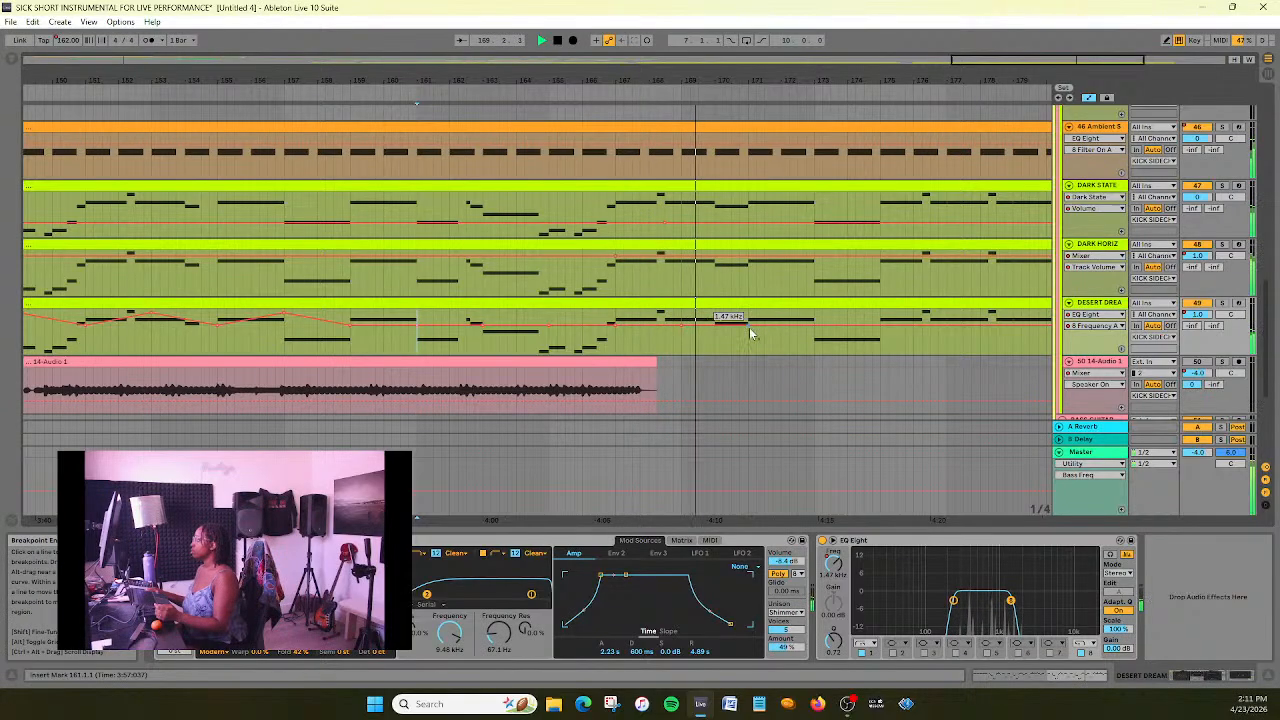
pyautogui.moveTo(998, 64); pyautogui.dragTo(1030, 65)
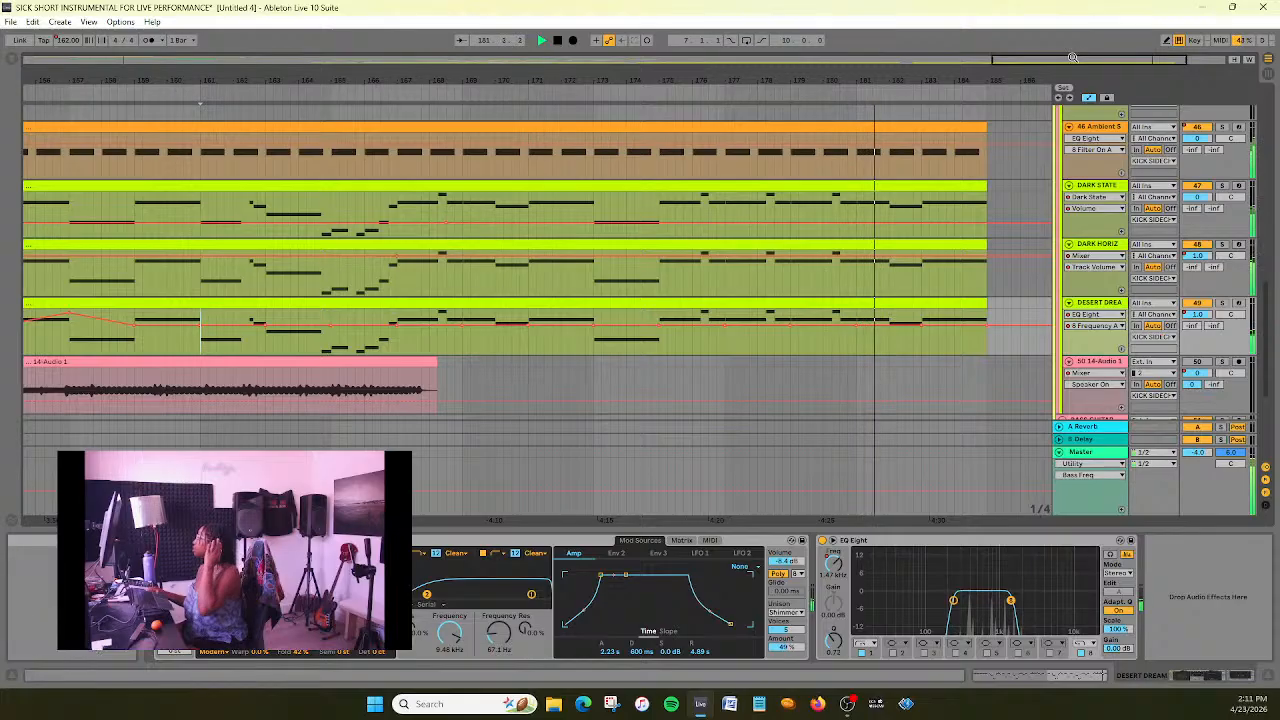
pyautogui.press('space')
pyautogui.moveTo(1089, 60); pyautogui.dragTo(1040, 34)
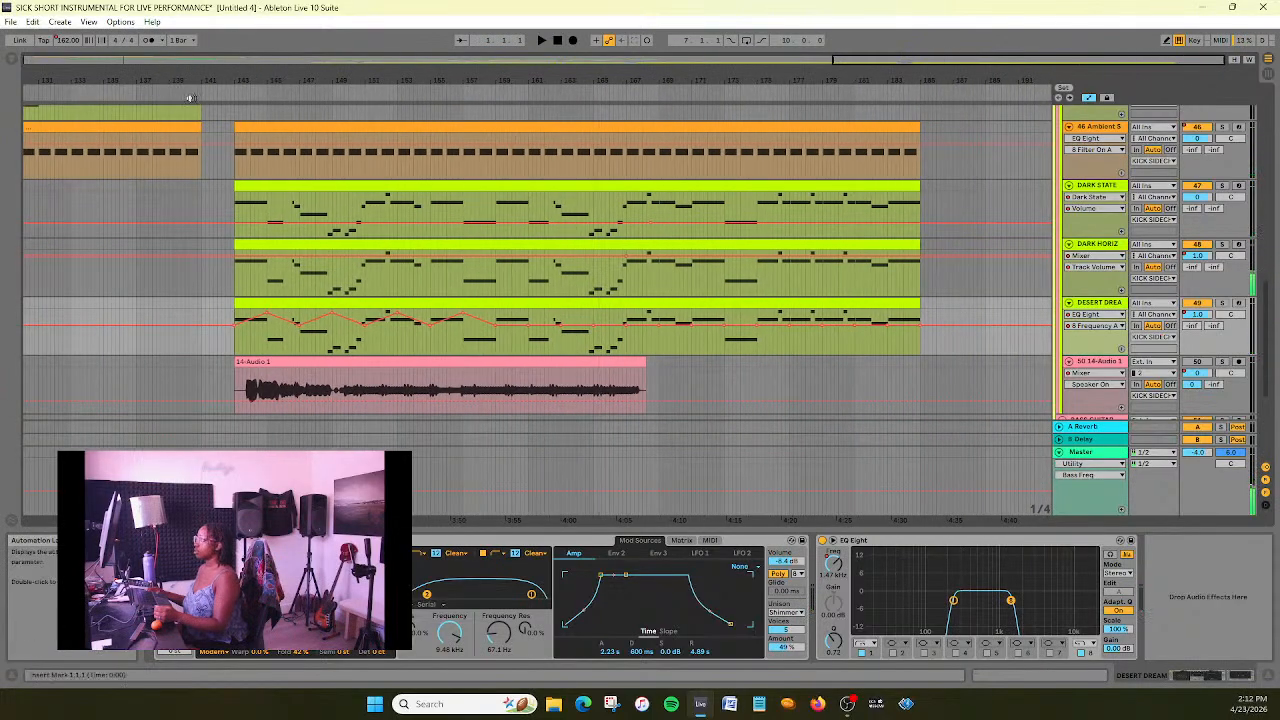
# - Restart playback from just before bar 143 and add 12 kHz high-cut frequency peaks at bars 161 and 165 on DESERT DREAM
pyautogui.click(226, 91)
pyautogui.rightClick(529, 329)
pyautogui.click(537, 343)
pyautogui.write('12000')
pyautogui.press('Return')
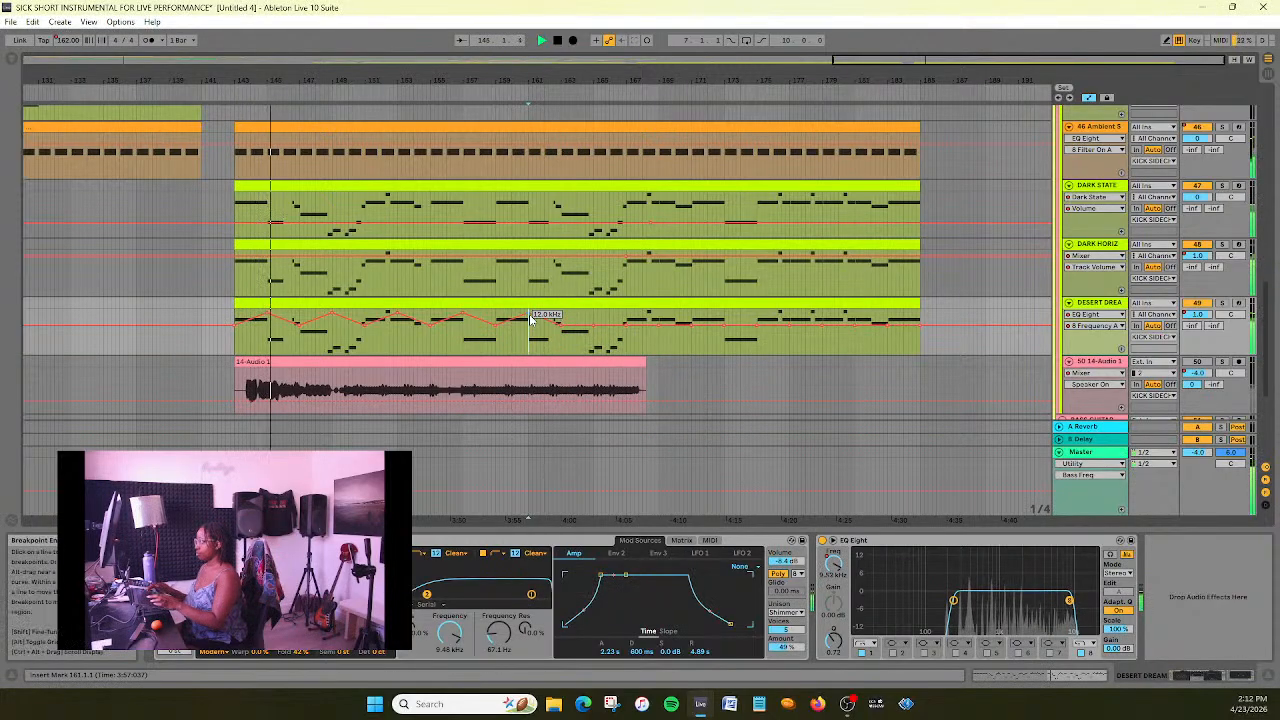
pyautogui.rightClick(593, 336)
pyautogui.click(607, 348)
pyautogui.write('12')
pyautogui.press('Return')
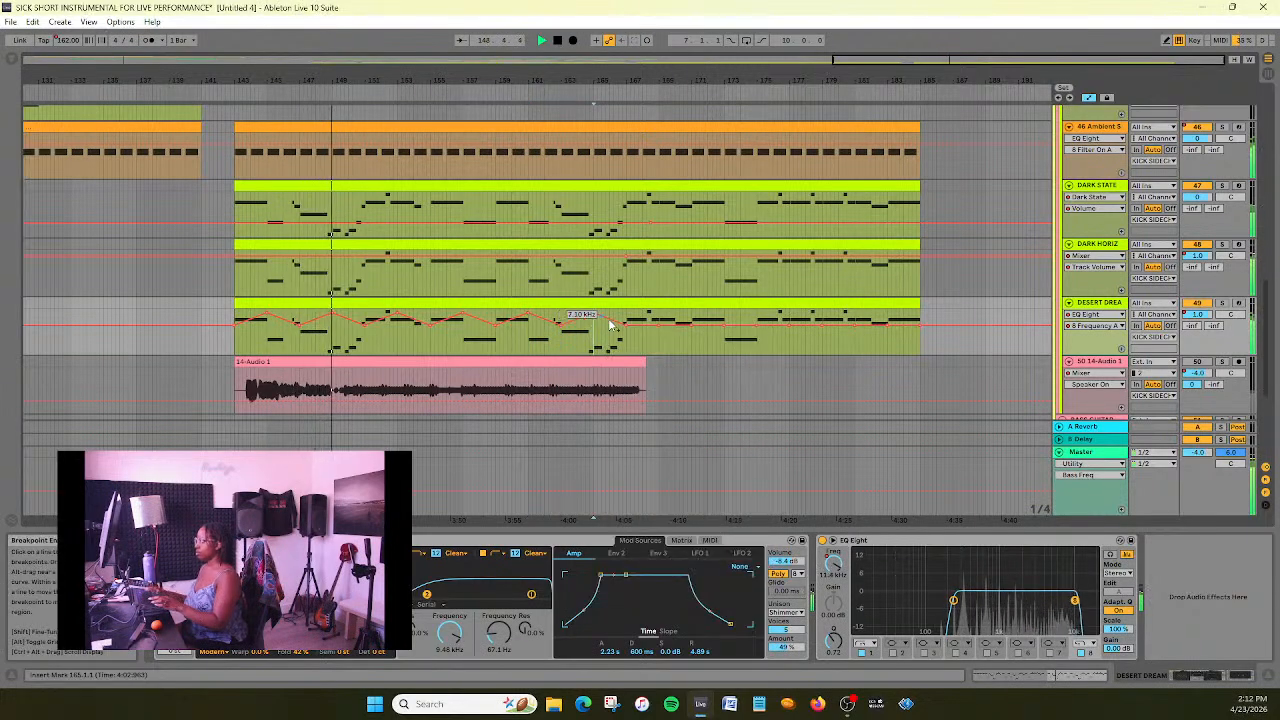
# - Continue DESERT DREAM's high-cut sweeps with 12 kHz frequency peaks at bars 169 and 173
pyautogui.rightClick(658, 325)
pyautogui.click(674, 337)
pyautogui.write('12000')
pyautogui.press('Return')
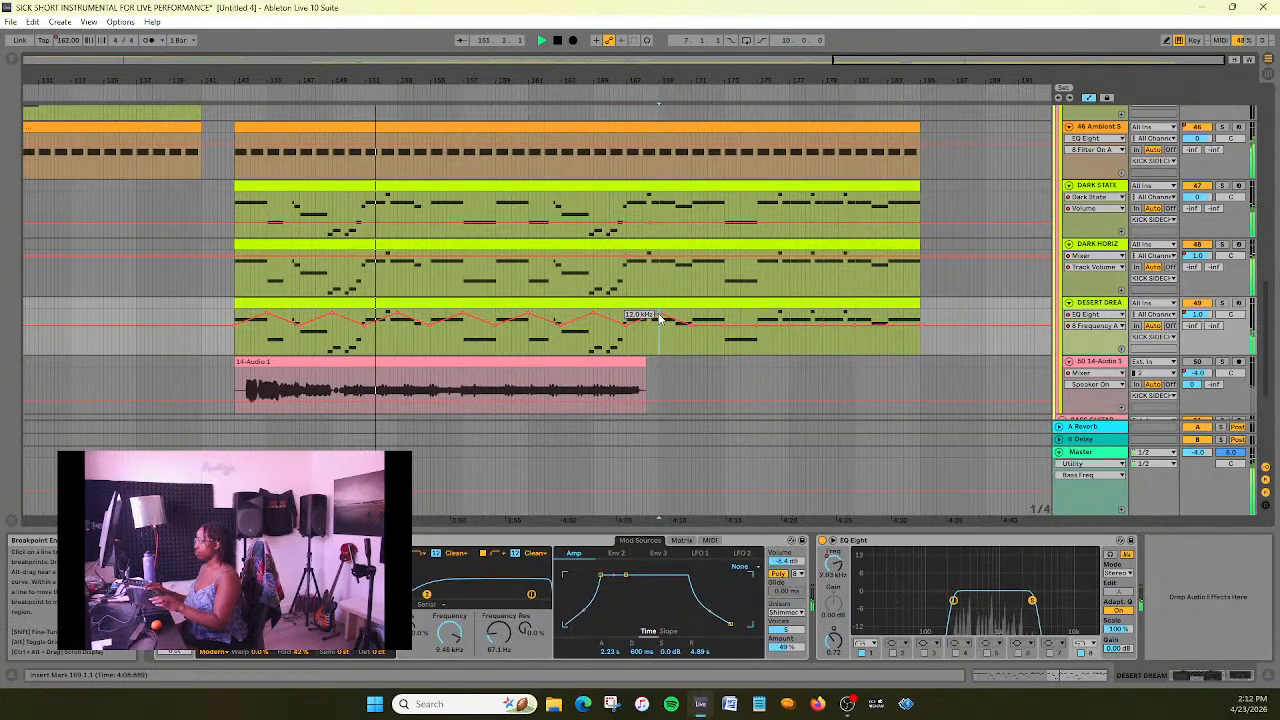
pyautogui.scroll(-1, 662, 320)
pyautogui.rightClick(724, 312)
pyautogui.click(738, 326)
pyautogui.write('12000')
pyautogui.press('Return')
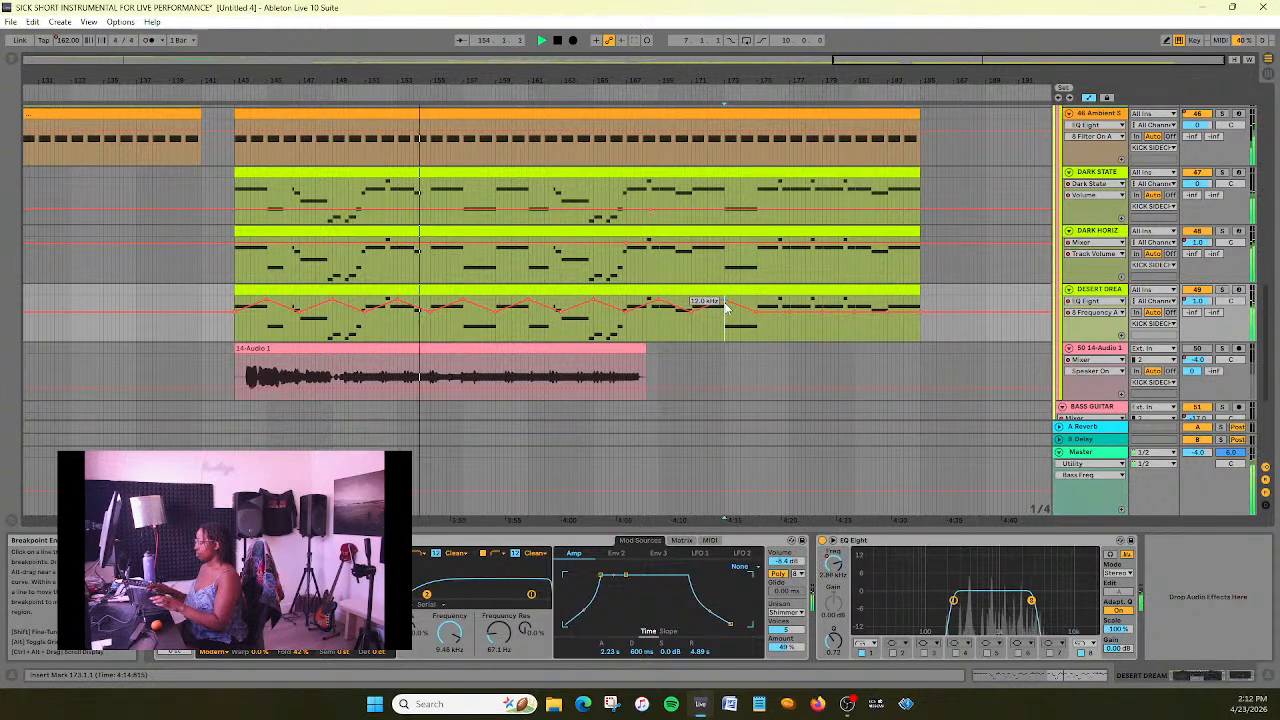
# - Add a 12 kHz high-cut frequency peak at bar 177.2 and another peak at bar 181 on DESERT DREAM
pyautogui.rightClick(791, 308)
pyautogui.click(797, 321)
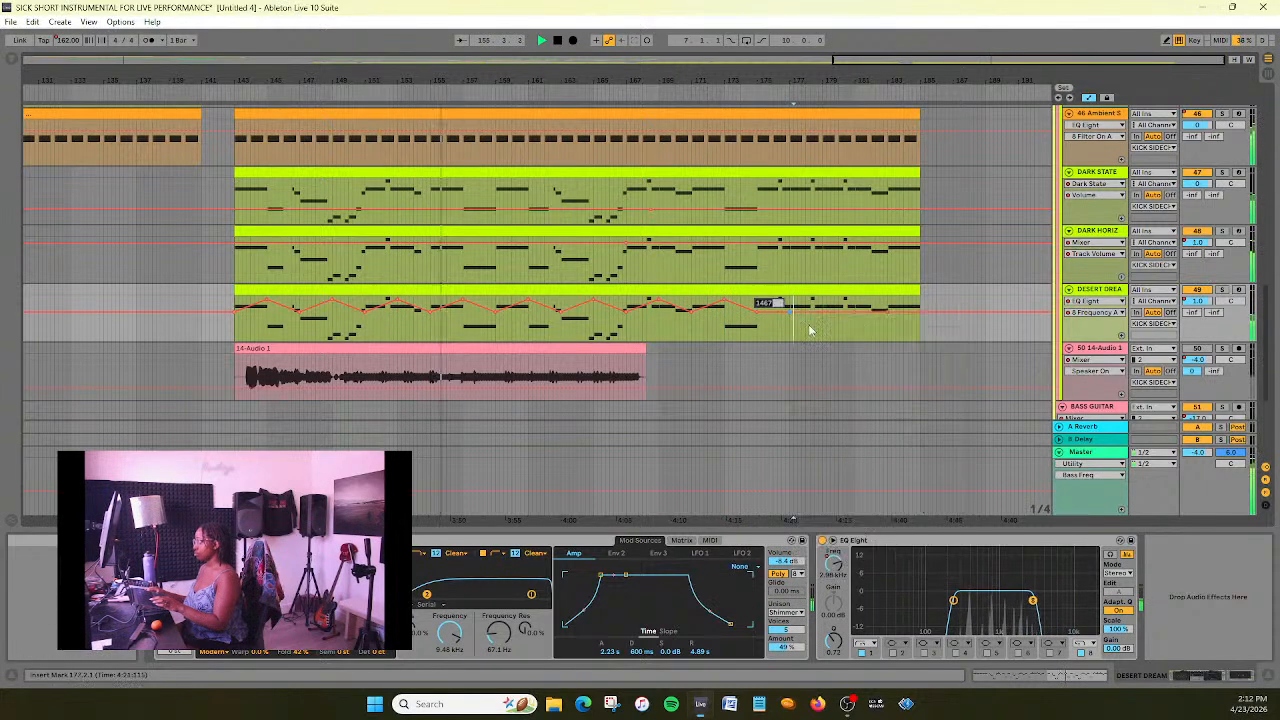
pyautogui.write('12000')
pyautogui.press('Return')
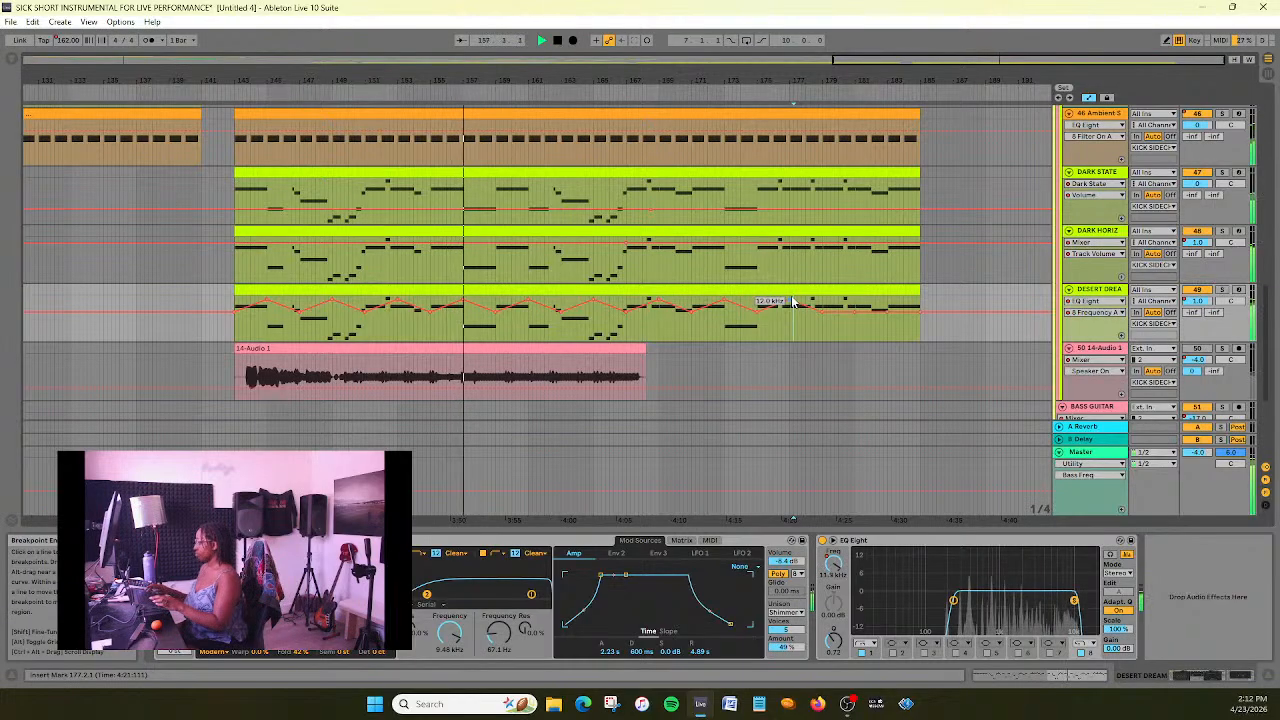
pyautogui.rightClick(855, 312)
pyautogui.click(862, 319)
pyautogui.write('1000')
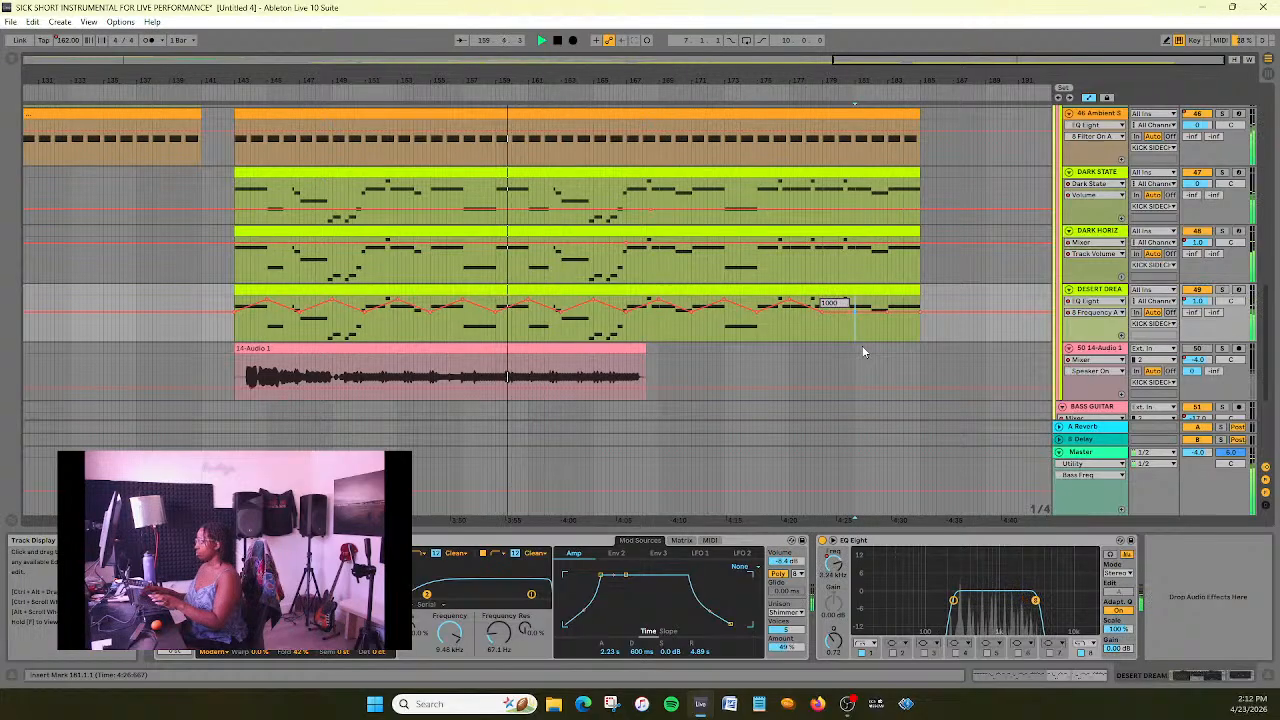
pyautogui.press('Return')
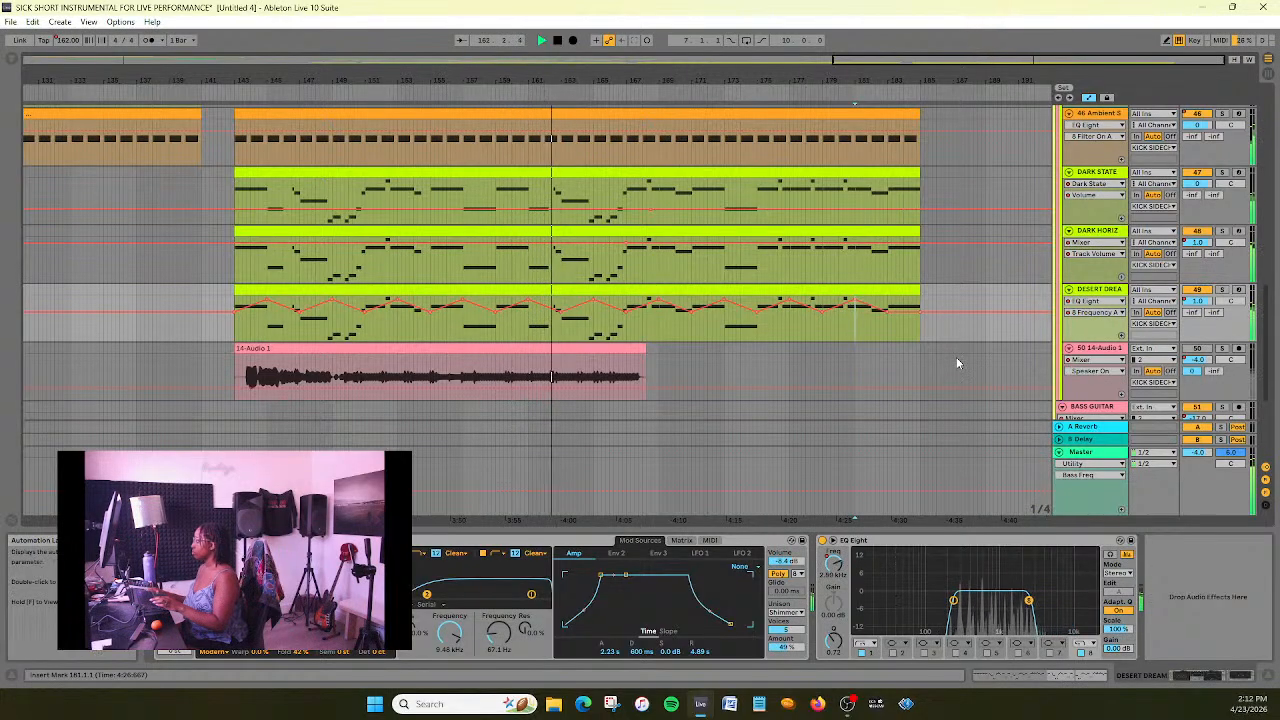
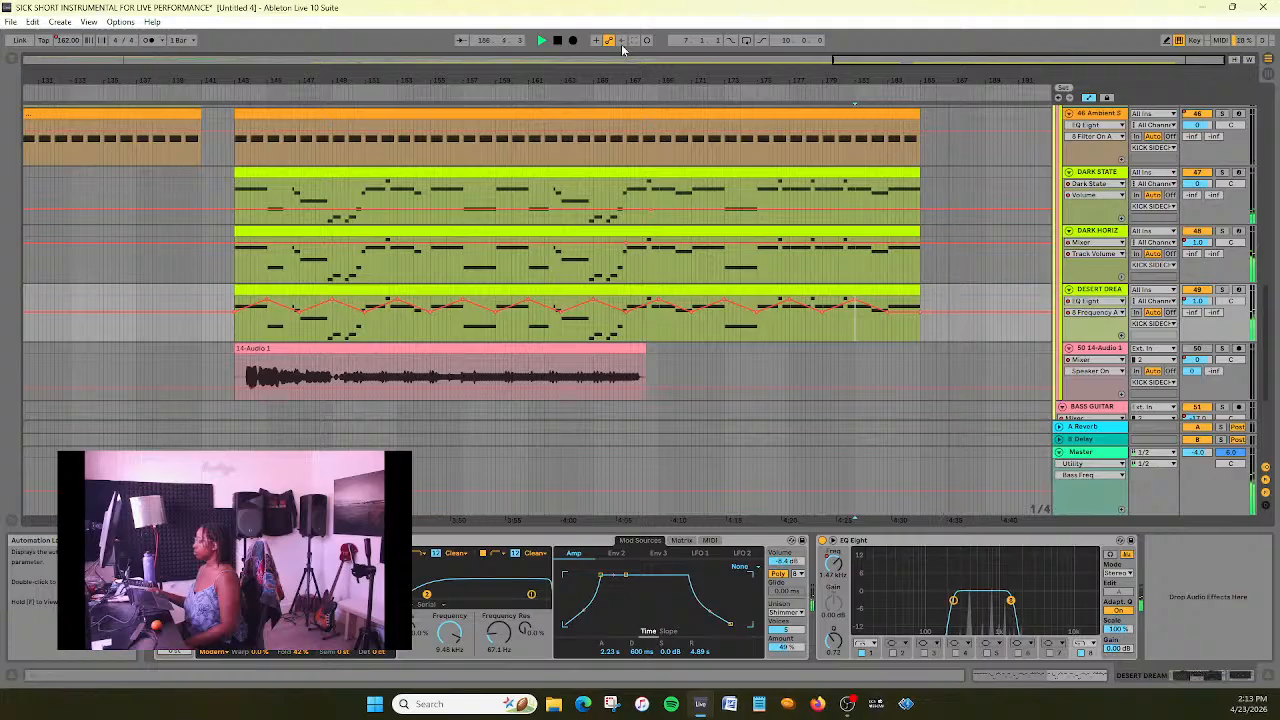
# - Replay the section from about bar 170 to judge the last filter sweeps before bar 179
pyautogui.click(557, 40)
pyautogui.moveTo(931, 60); pyautogui.dragTo(1034, 67)
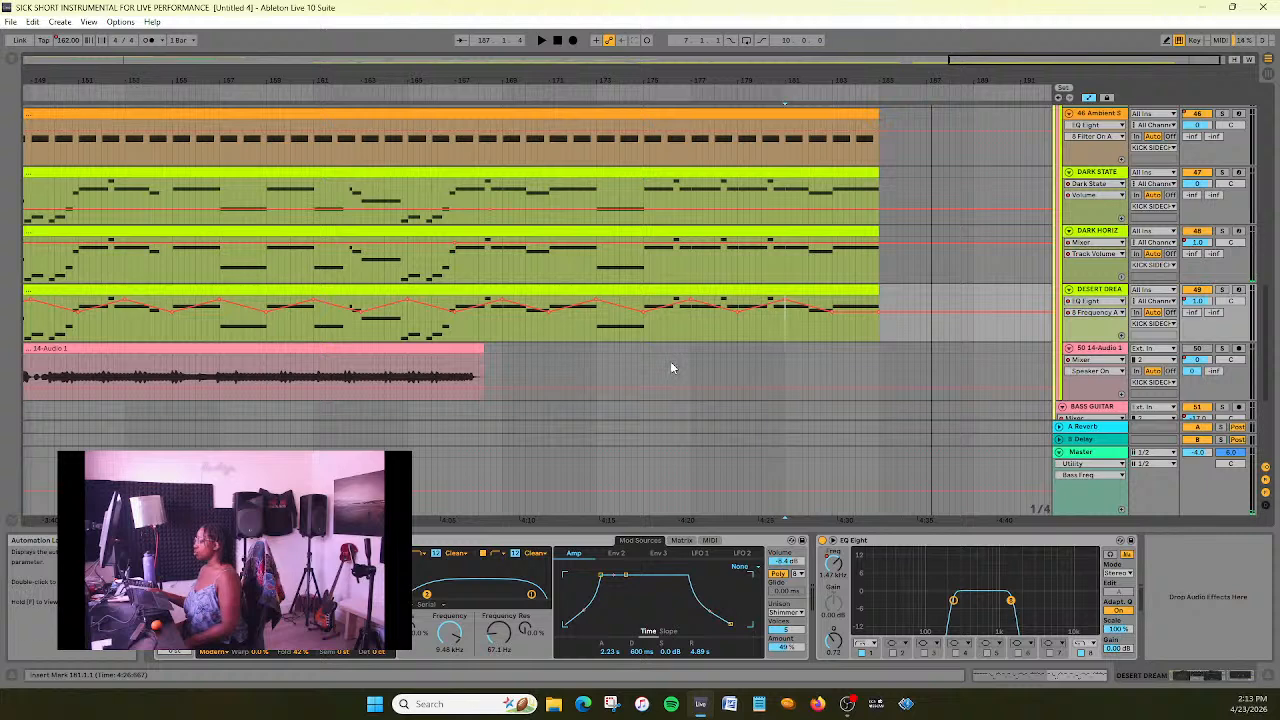
pyautogui.click(530, 95)
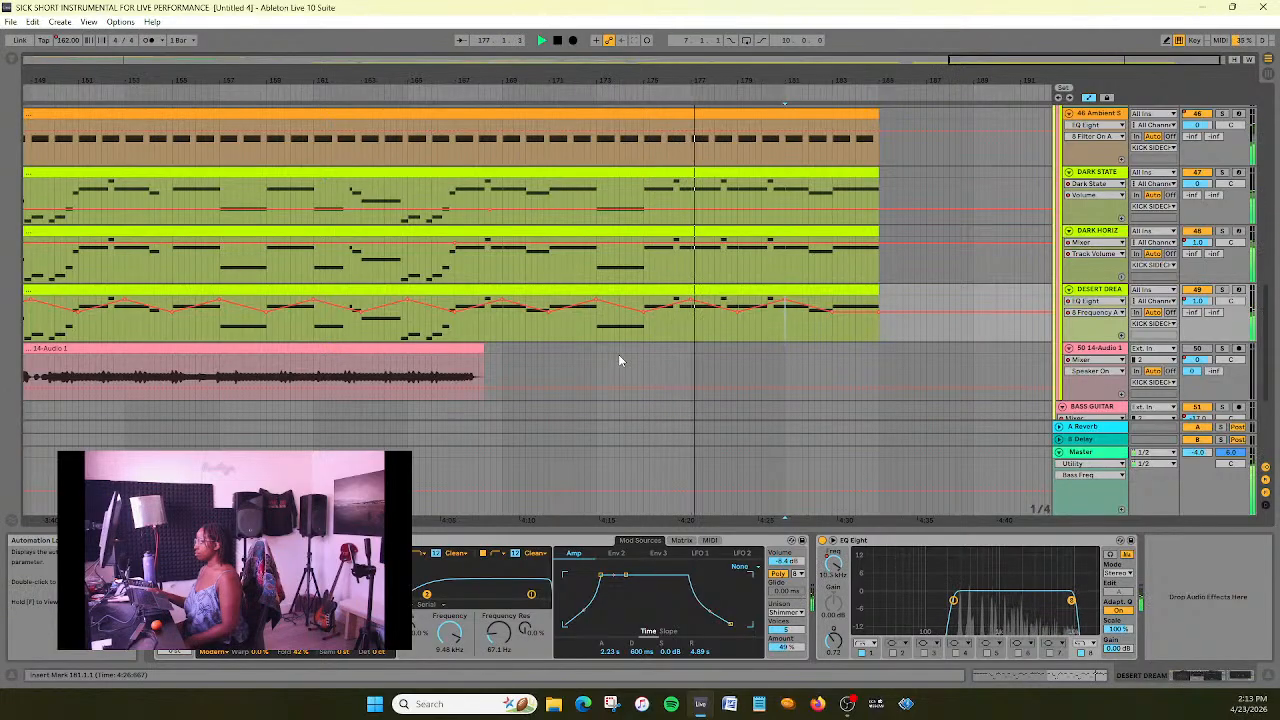
pyautogui.press('space')
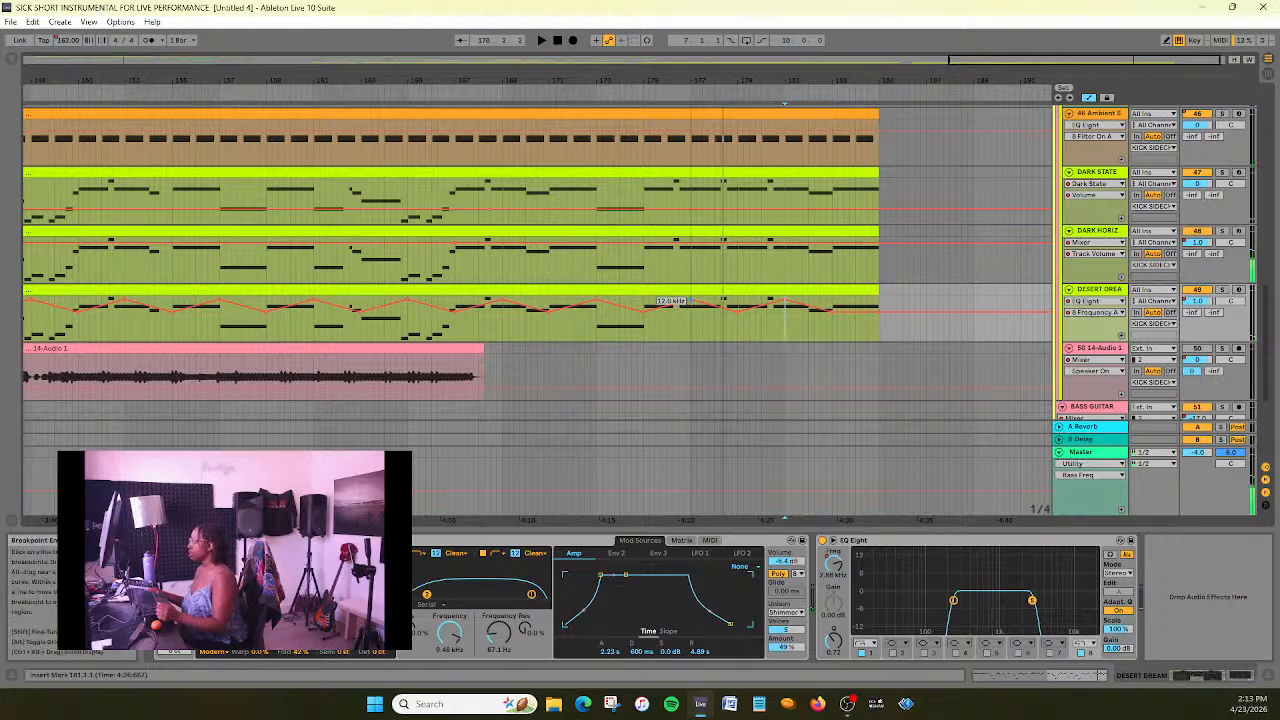
# - Try shifting DESERT DREAM's 12 kHz frequency peak from bar 177 to bar 179, and undo the shift after listening from about bar 172
pyautogui.click(738, 305)
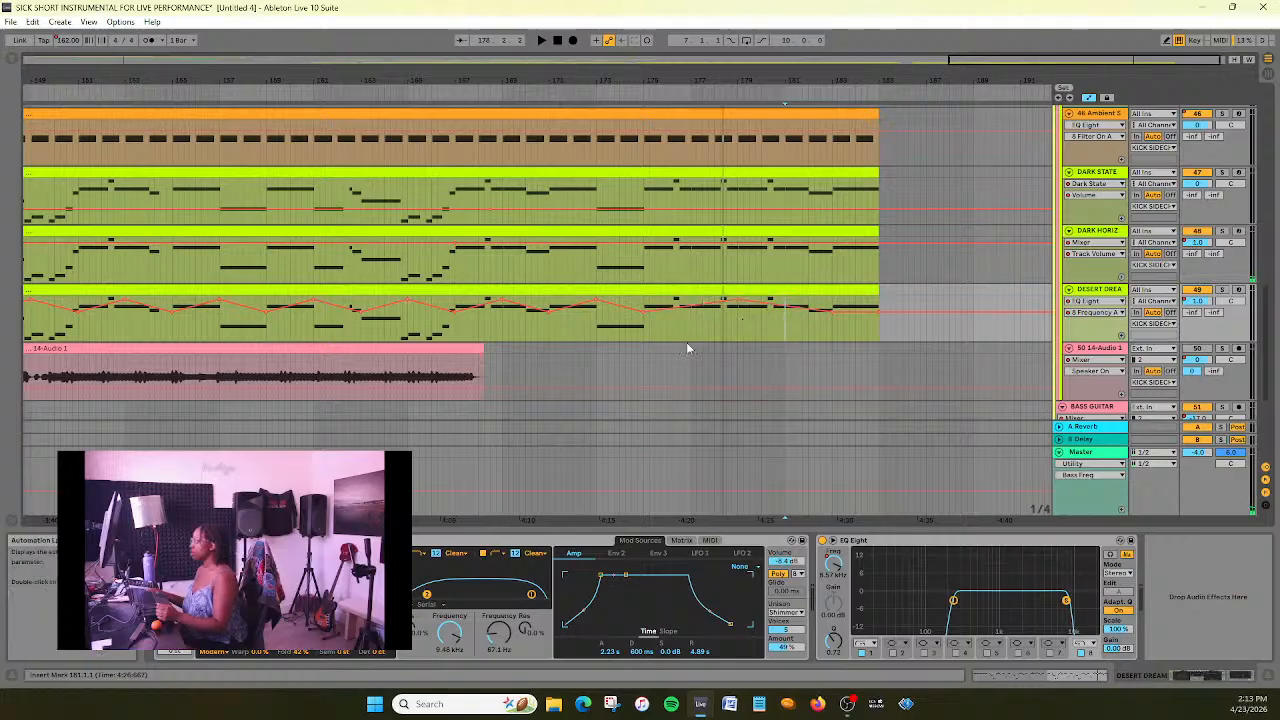
pyautogui.click(569, 92)
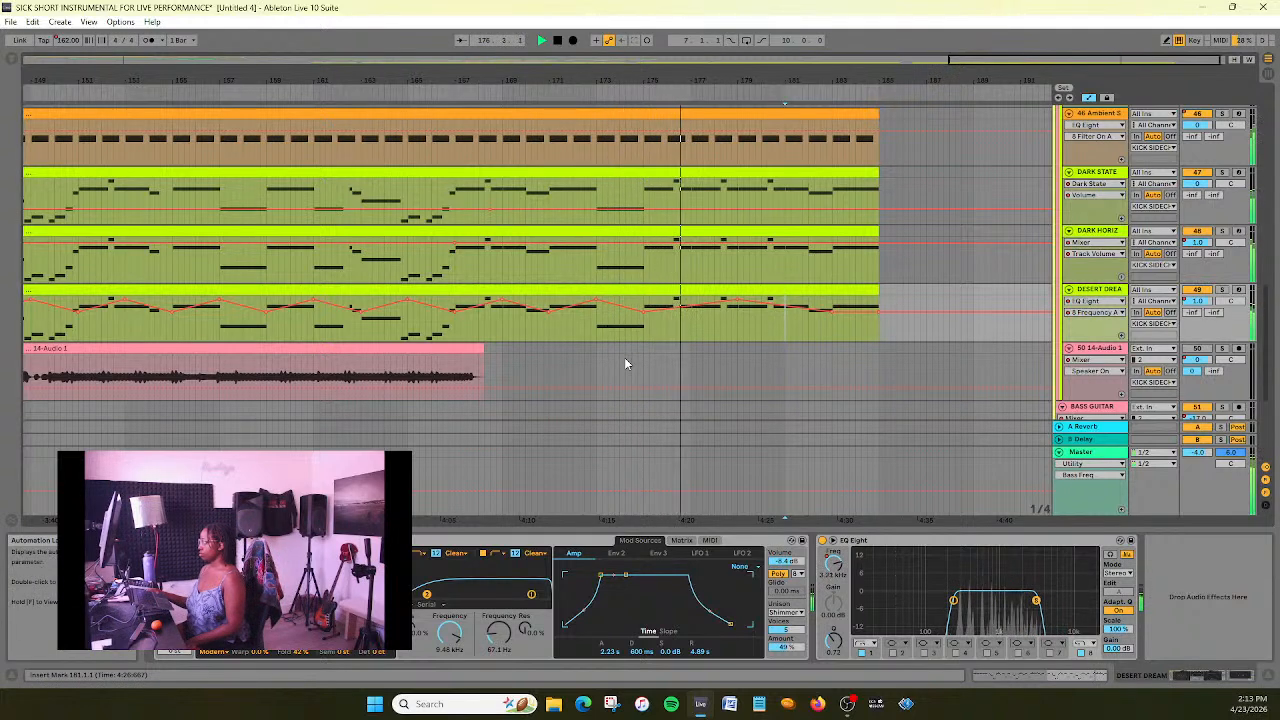
pyautogui.press('space')
pyautogui.hotkey('ctrl', 'z')
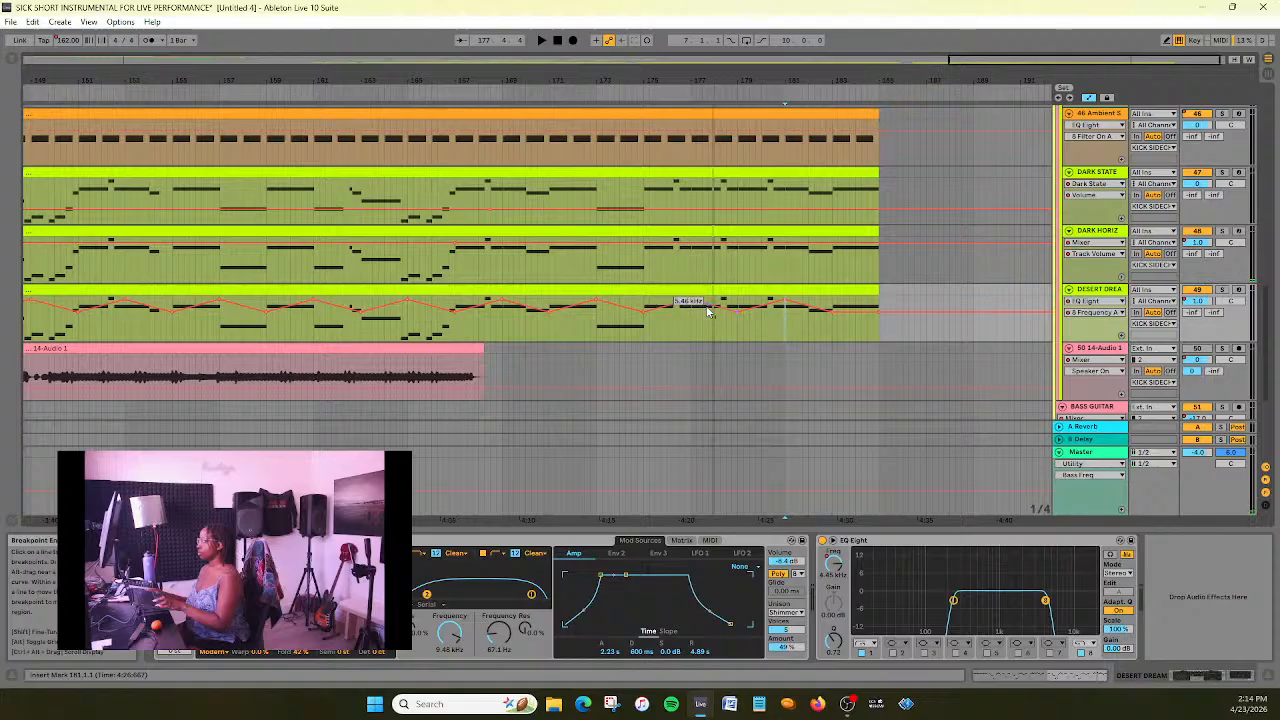
# - Tighten DESERT DREAM's high-cut sweeps by moving the low points to bars 177 and 179 and the bar 181 peak to bar 179
pyautogui.moveTo(739, 314); pyautogui.dragTo(691, 312)
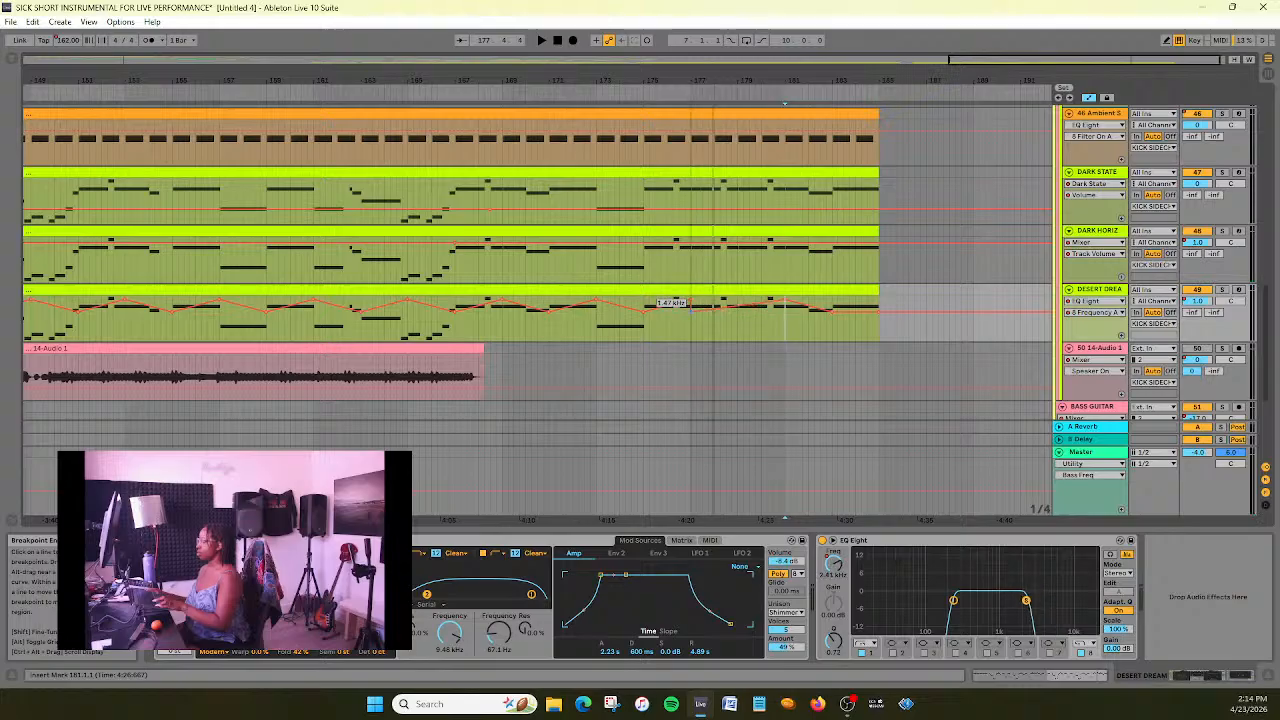
pyautogui.moveTo(785, 303); pyautogui.dragTo(738, 302)
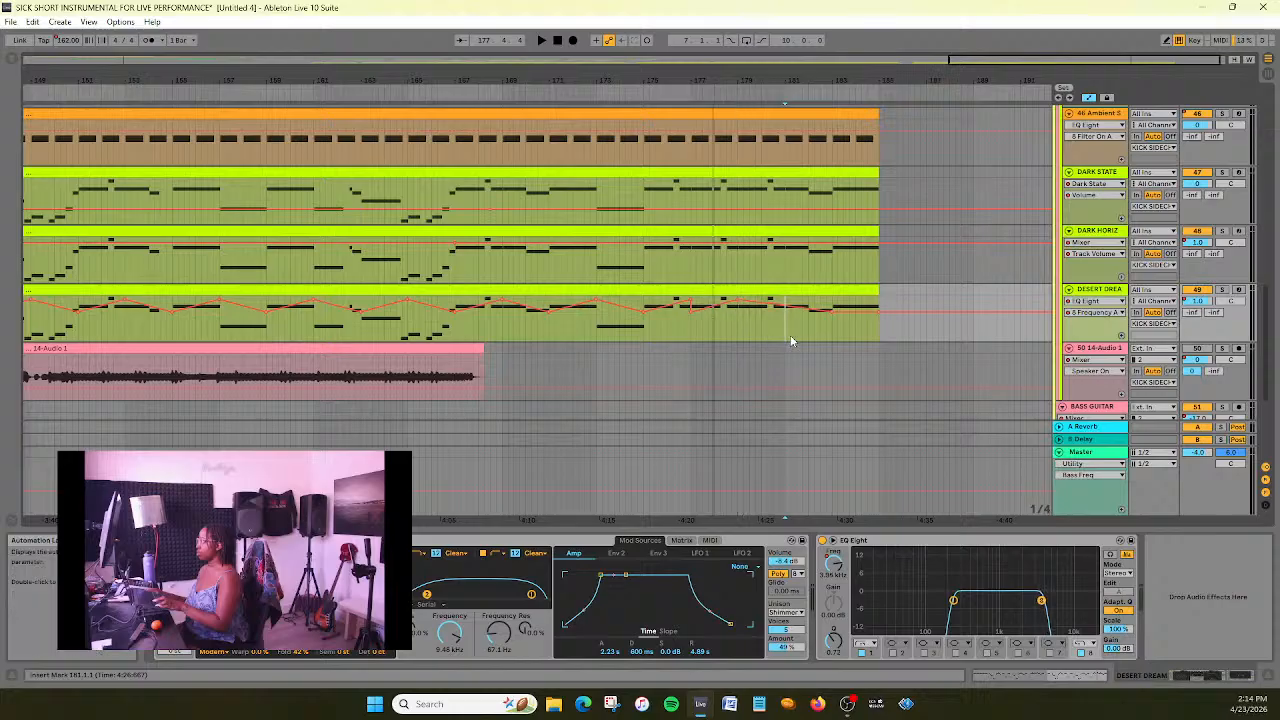
pyautogui.moveTo(832, 313); pyautogui.dragTo(738, 310)
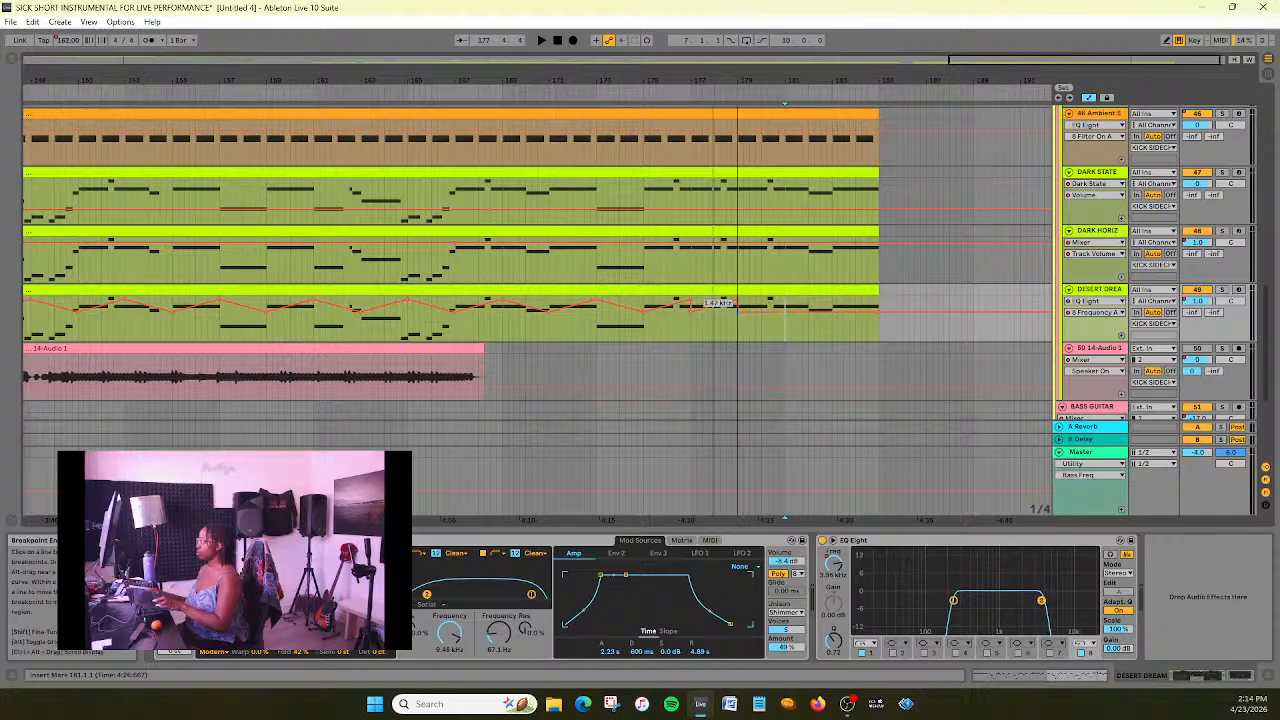
# - Add a 12 kHz high-cut frequency peak at bar 181.2 on DESERT DREAM
pyautogui.rightClick(793, 312)
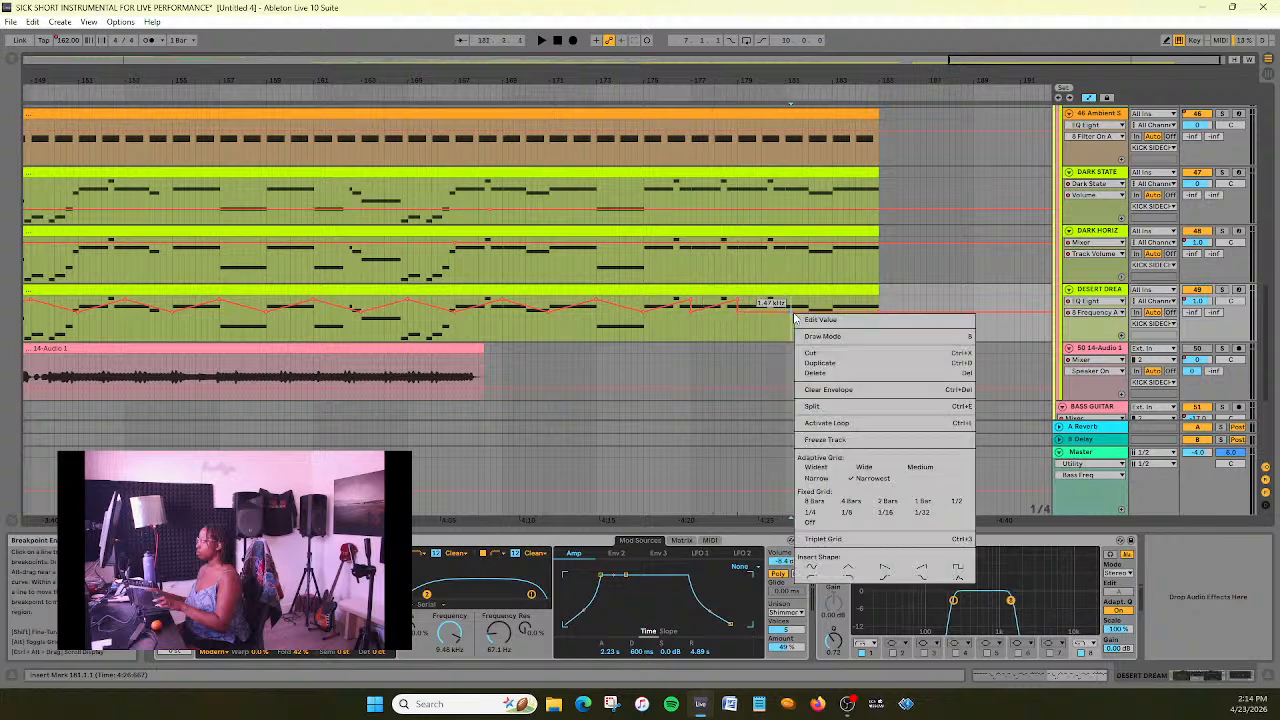
pyautogui.click(812, 319)
pyautogui.write('12.0 kHz')
pyautogui.press('Return')
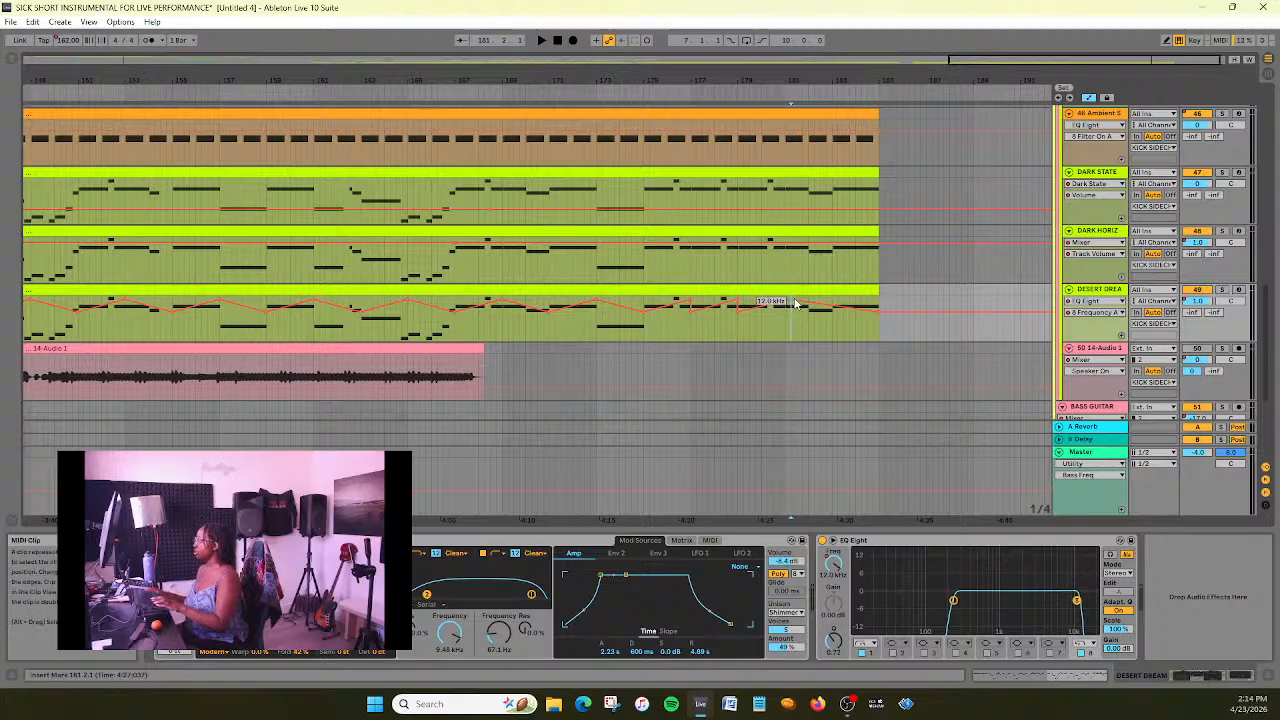
# - Shift DESERT DREAM's newest frequency peak earlier to about bar 180.2 and set its value to 12000 Hz
pyautogui.moveTo(791, 300); pyautogui.dragTo(765, 302)
pyautogui.rightClick(767, 301)
pyautogui.click(782, 308)
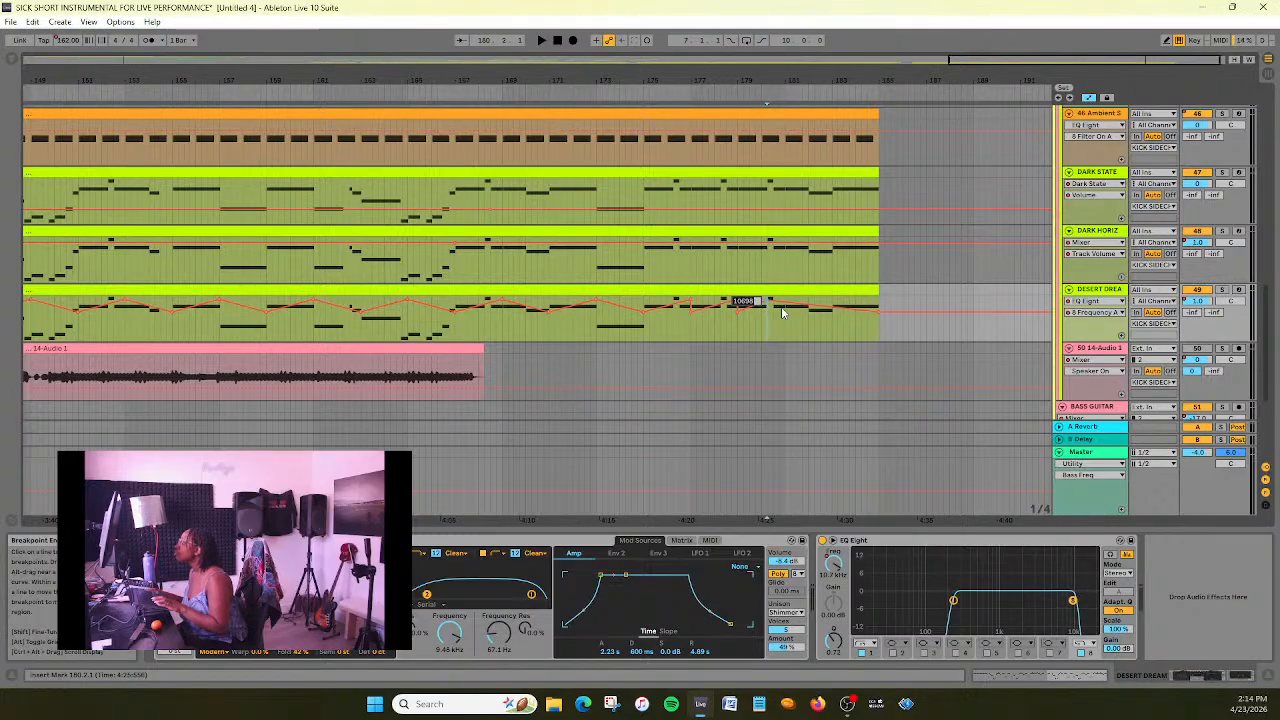
pyautogui.write('12000')
pyautogui.press('Return')
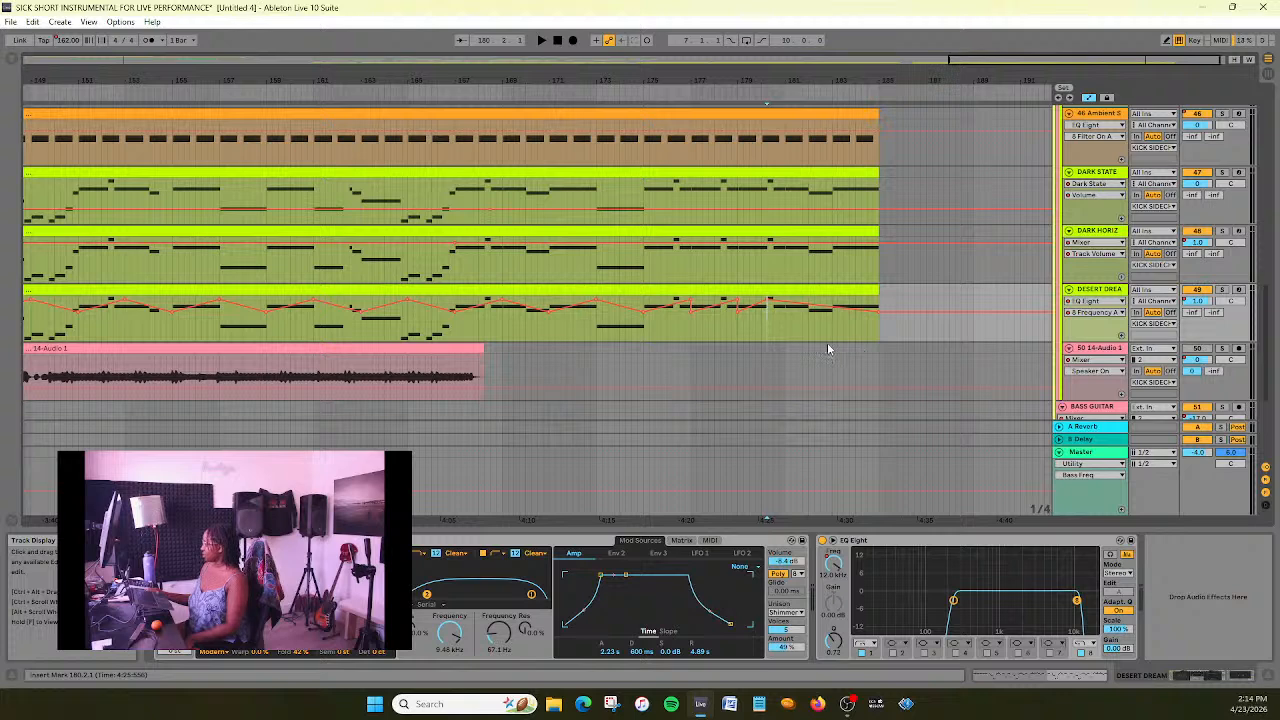
# - Audition the ending and try DESERT DREAM's last peak at bar 181 before returning it to about bar 180.2
pyautogui.press('space')
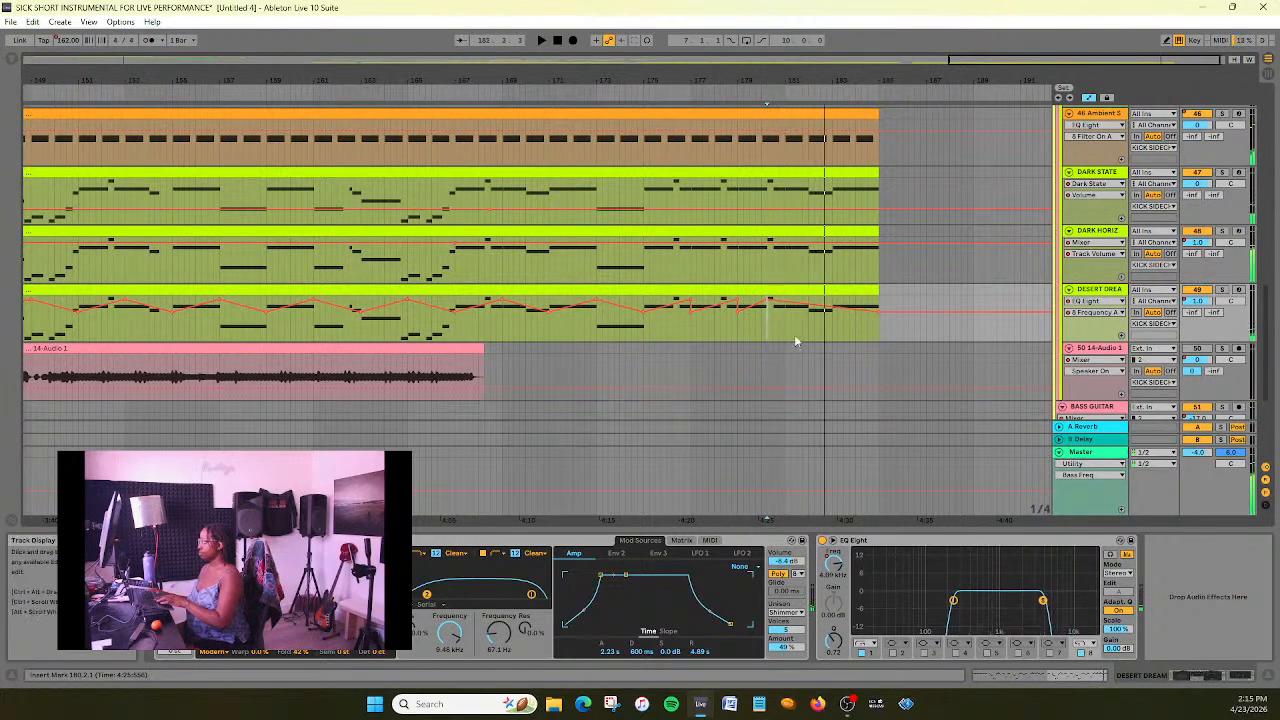
pyautogui.moveTo(769, 301); pyautogui.dragTo(785, 301)
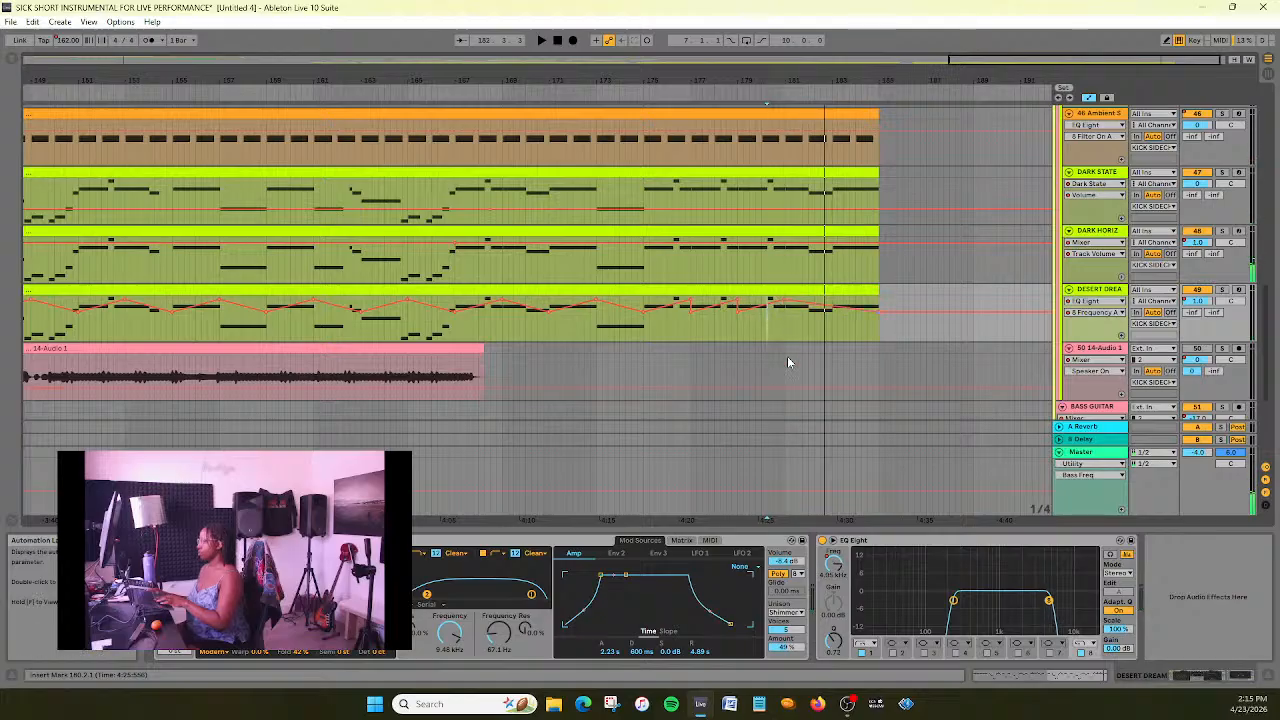
pyautogui.moveTo(785, 300); pyautogui.dragTo(771, 300)
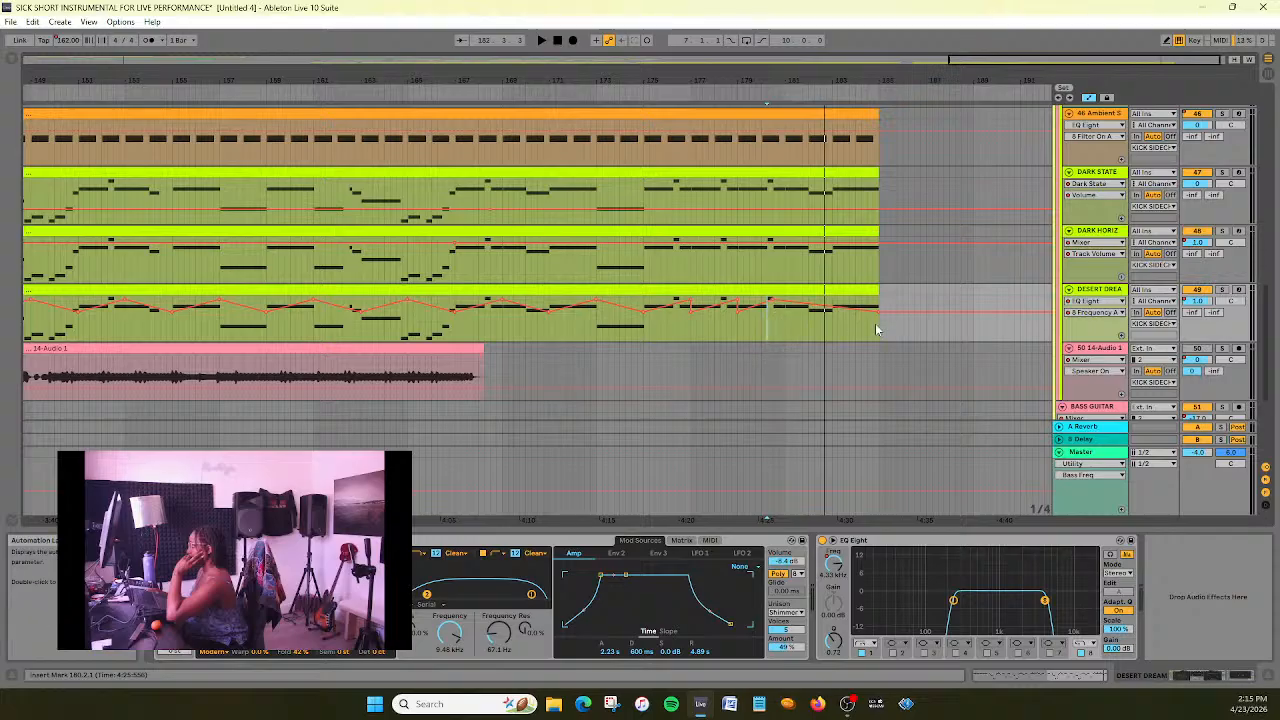
# - Move DESERT DREAM's low point from bar 185 back to the peak near bar 180.2, and add a 12 kHz frequency peak at bar 183
pyautogui.moveTo(878, 311); pyautogui.dragTo(750, 302)
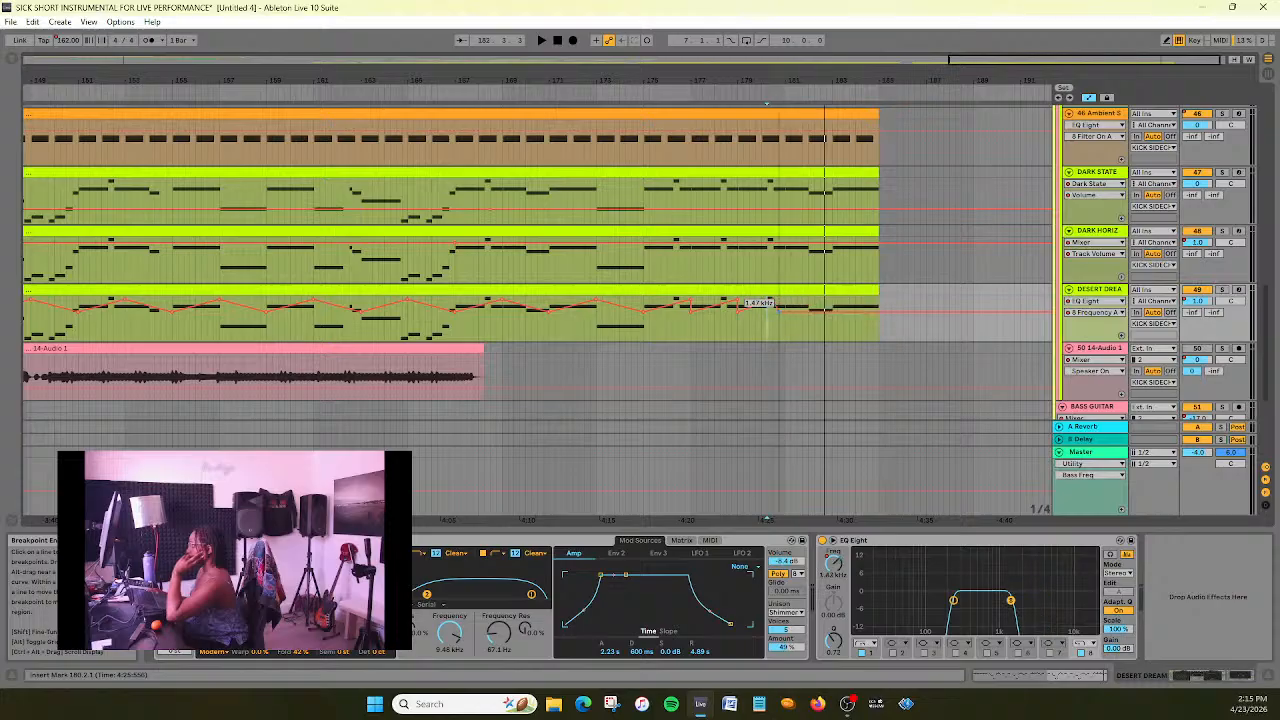
pyautogui.rightClick(829, 315)
pyautogui.click(852, 317)
pyautogui.write('12000')
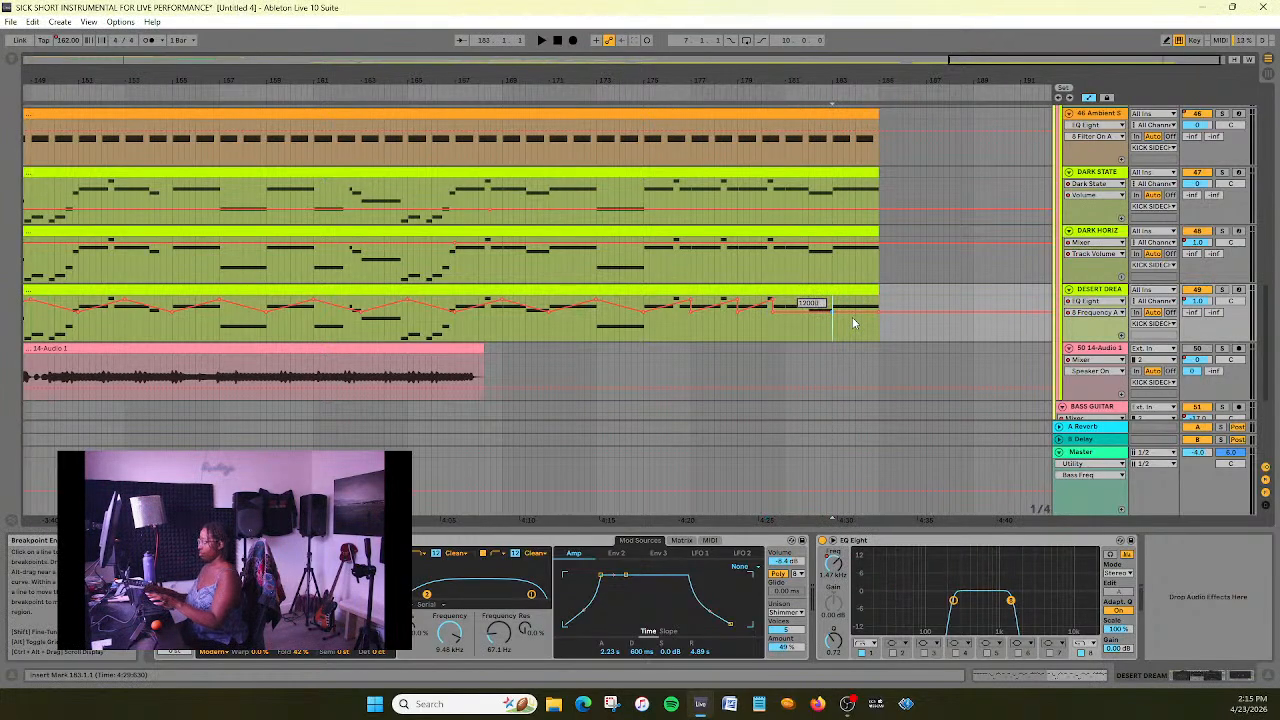
pyautogui.press('Return')
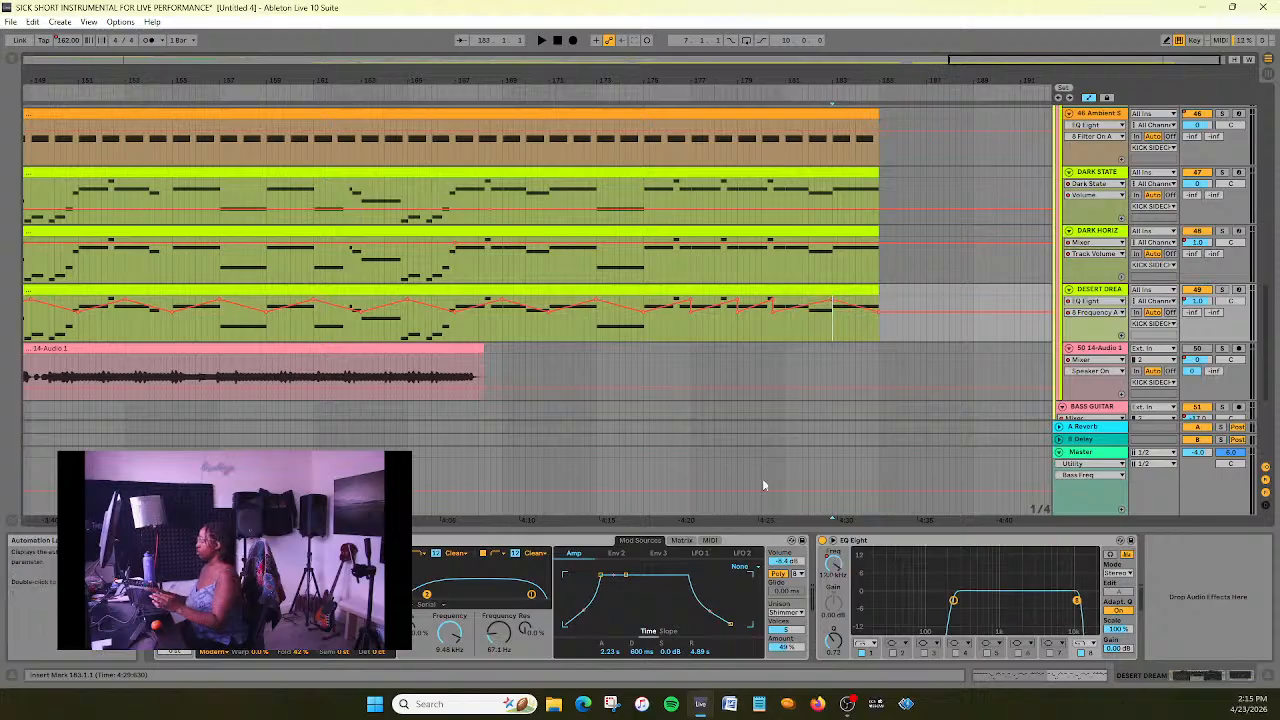
# - Listen from just before bar 143 to the end of the section while reviewing the arrangement's tracks, and stop playback at the song start
pyautogui.moveTo(1090, 64); pyautogui.dragTo(907, 58)
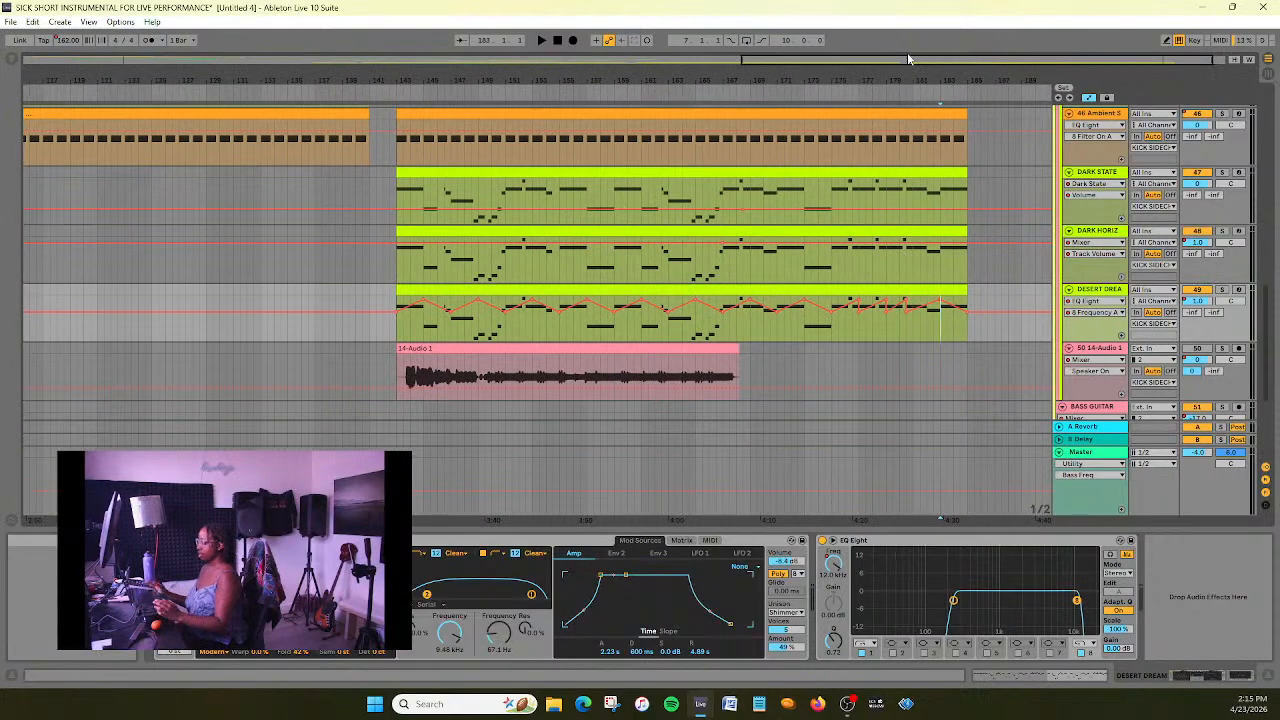
pyautogui.click(378, 89)
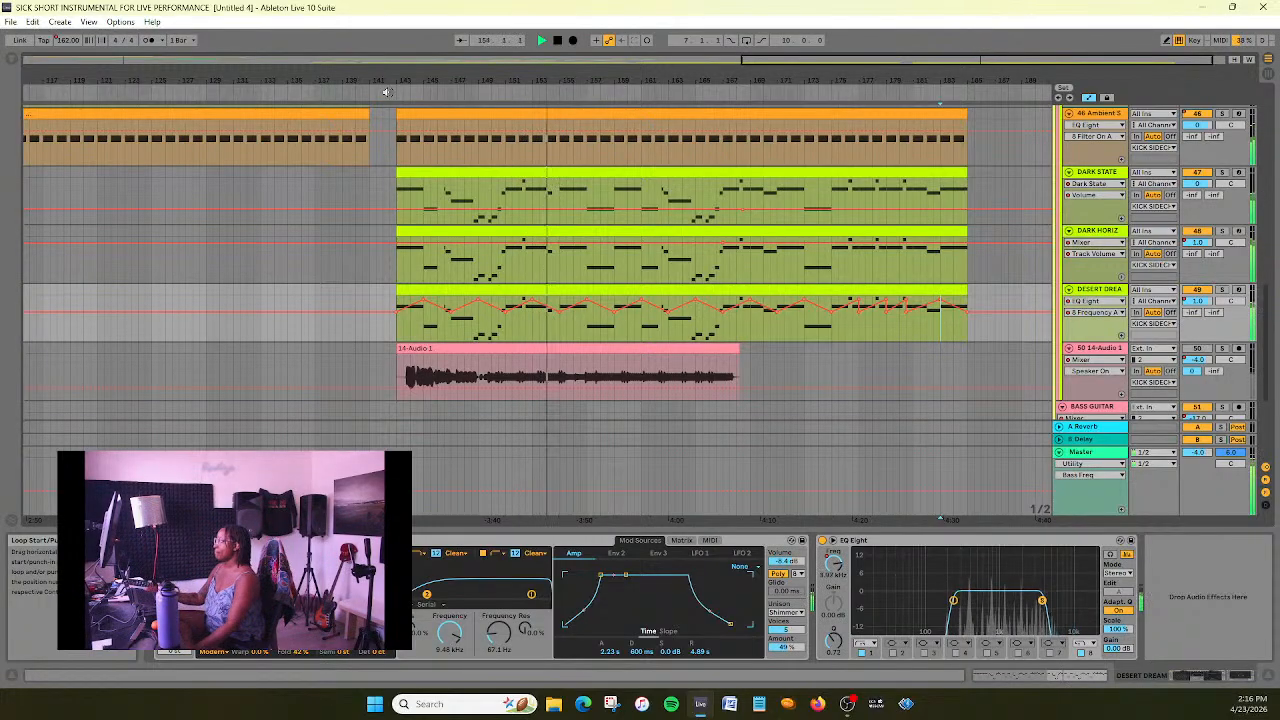
pyautogui.scroll(4, 353, 288)
pyautogui.scroll(8, 353, 290)
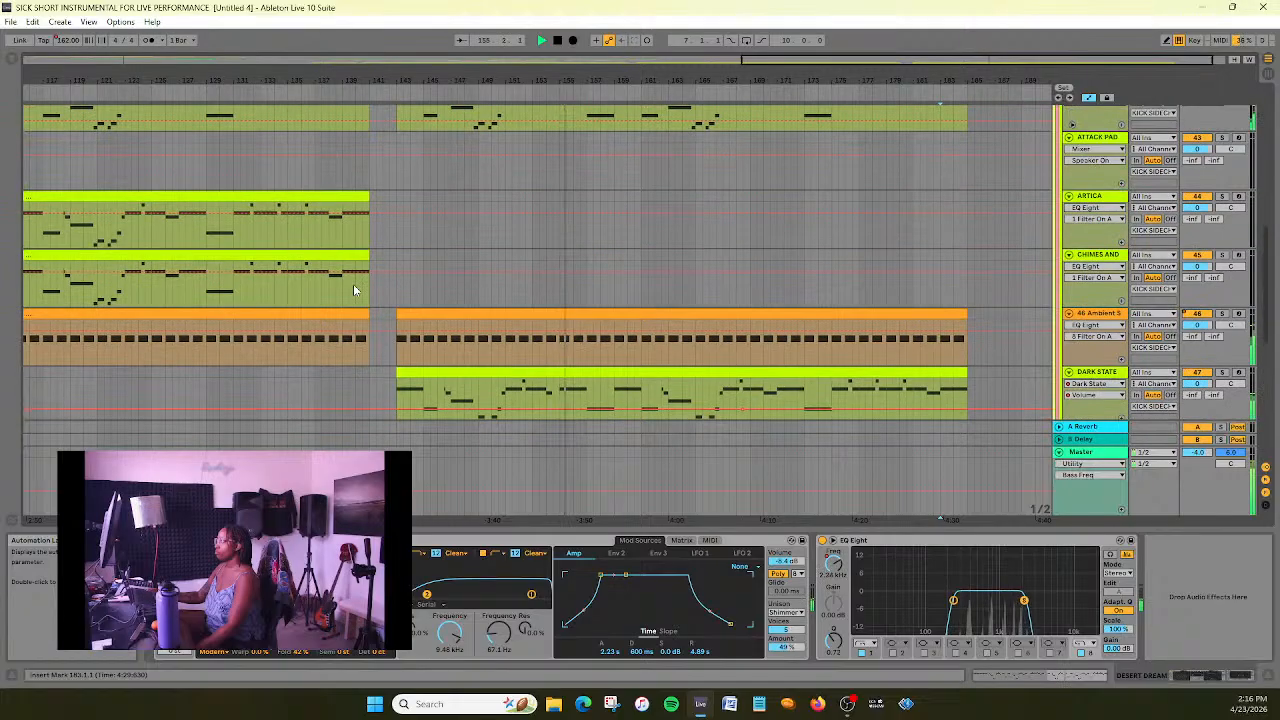
pyautogui.scroll(2, 360, 286)
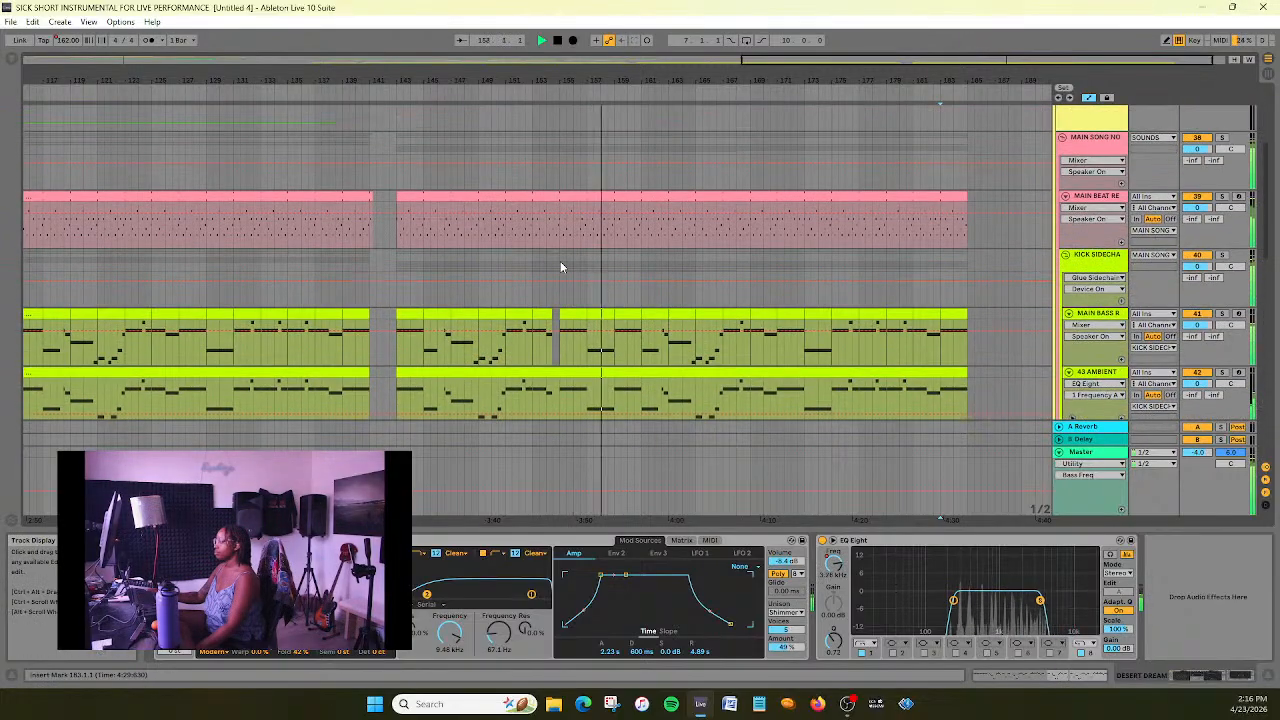
pyautogui.scroll(-2, 1012, 377)
pyautogui.scroll(-8, 1014, 377)
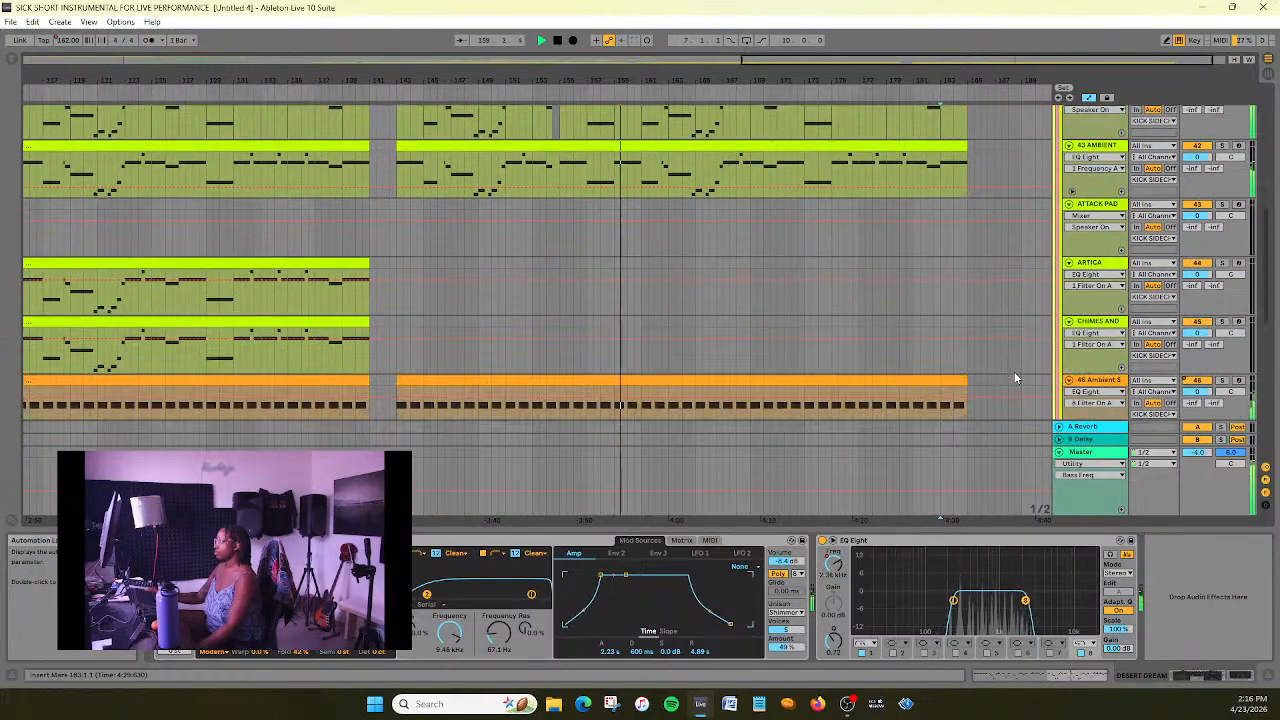
pyautogui.scroll(-3, 1014, 377)
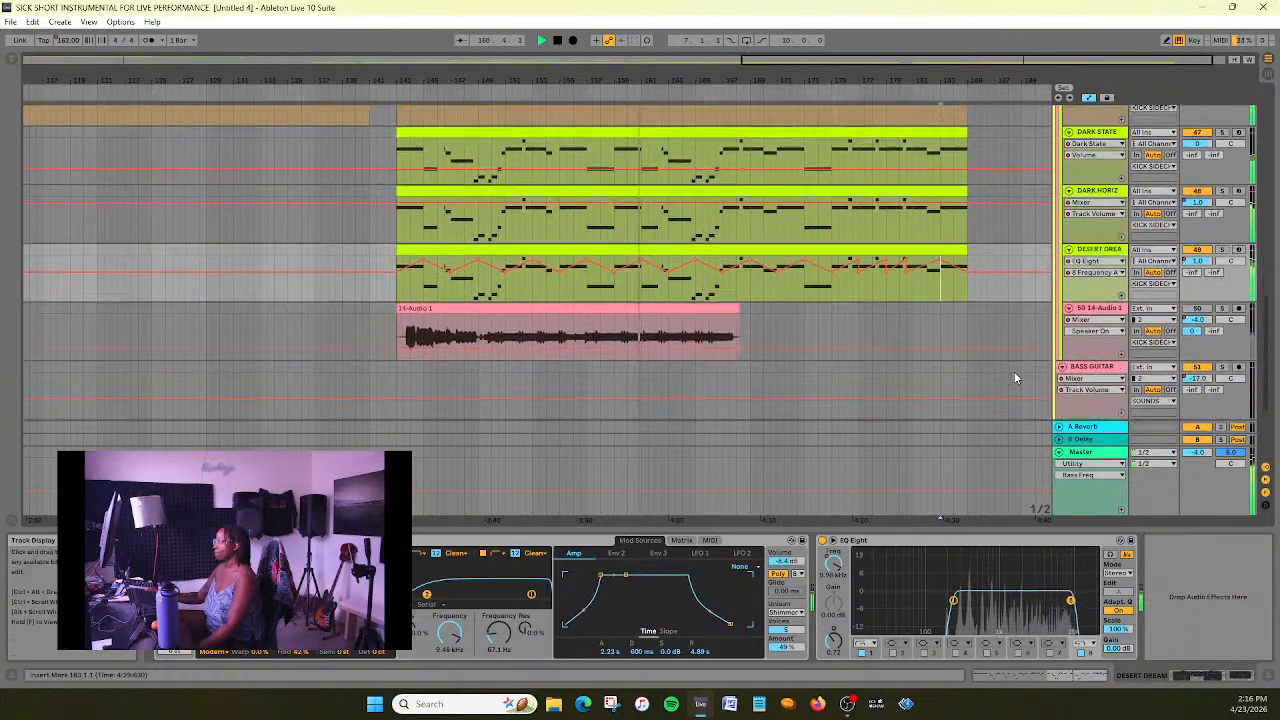
pyautogui.scroll(-2, 1014, 377)
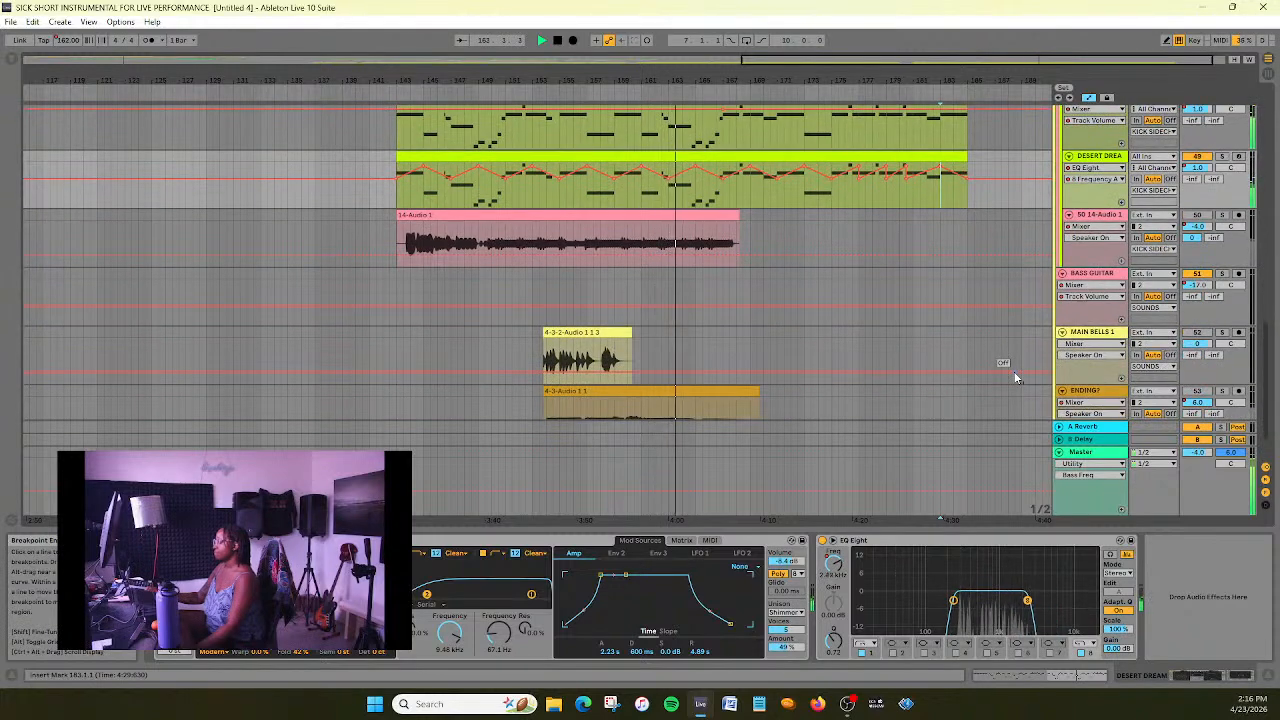
pyautogui.scroll(4, 1014, 377)
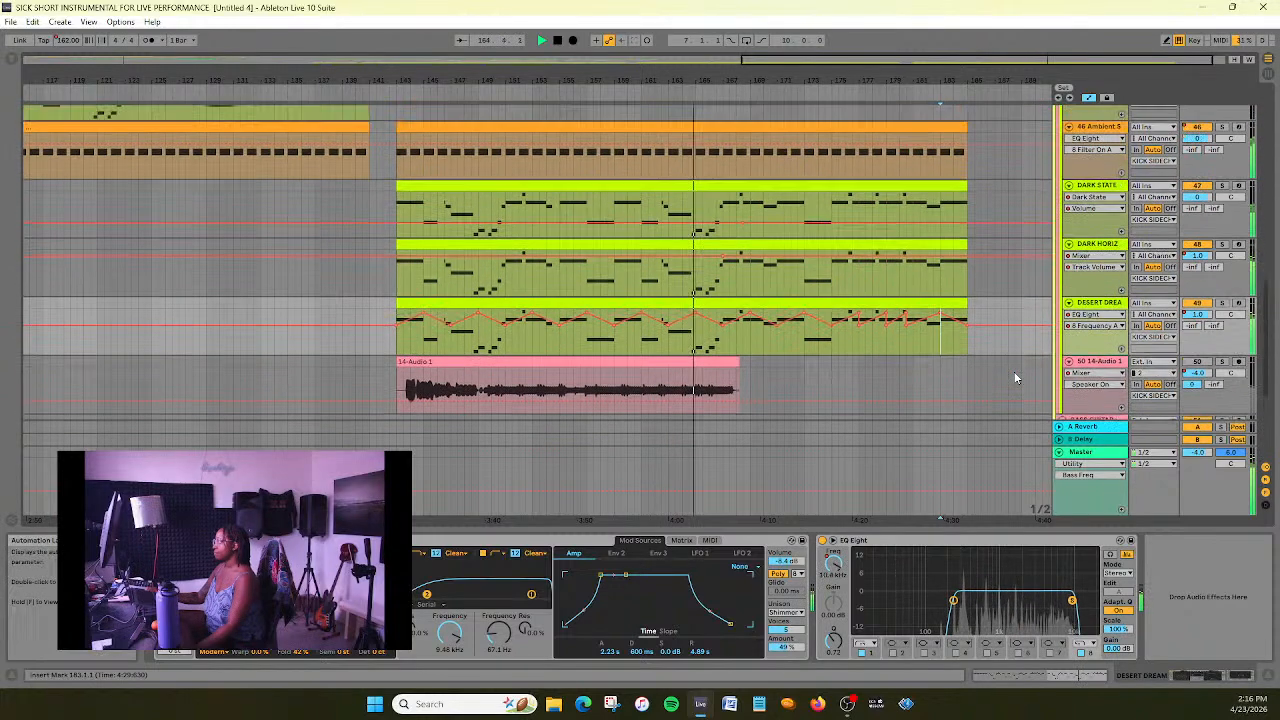
pyautogui.scroll(3, 1014, 377)
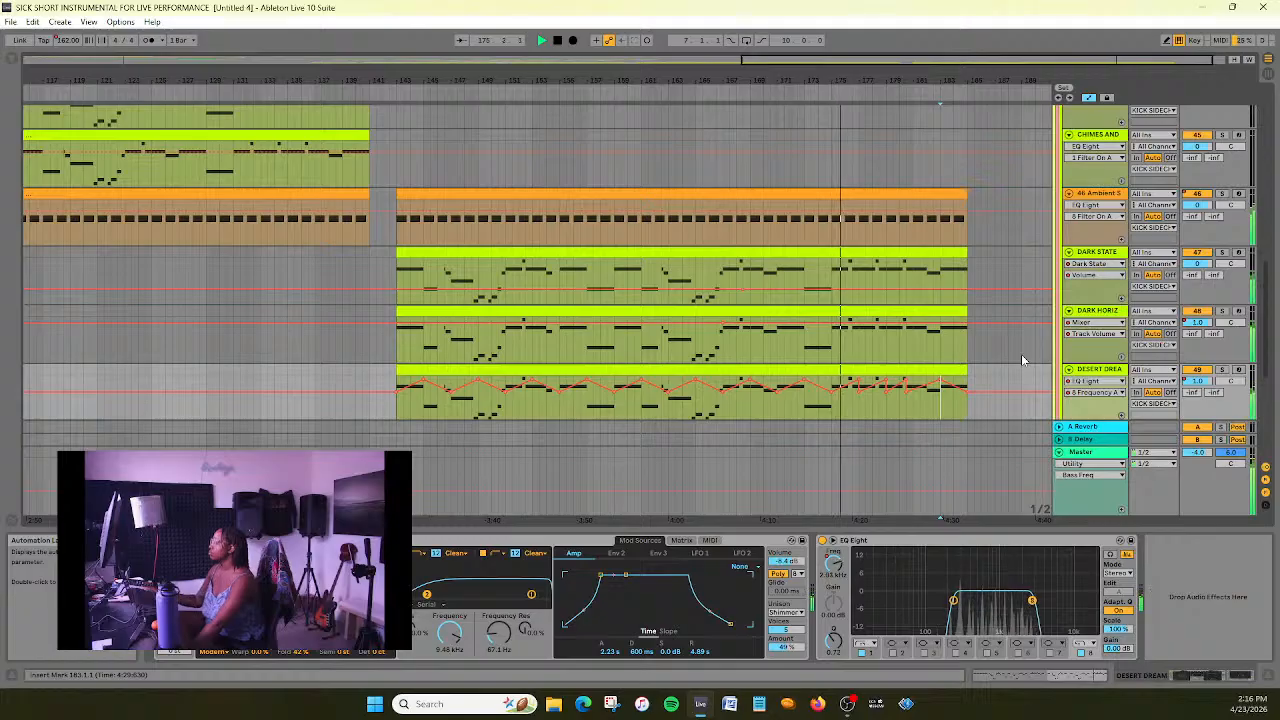
pyautogui.scroll(-6, 1021, 354)
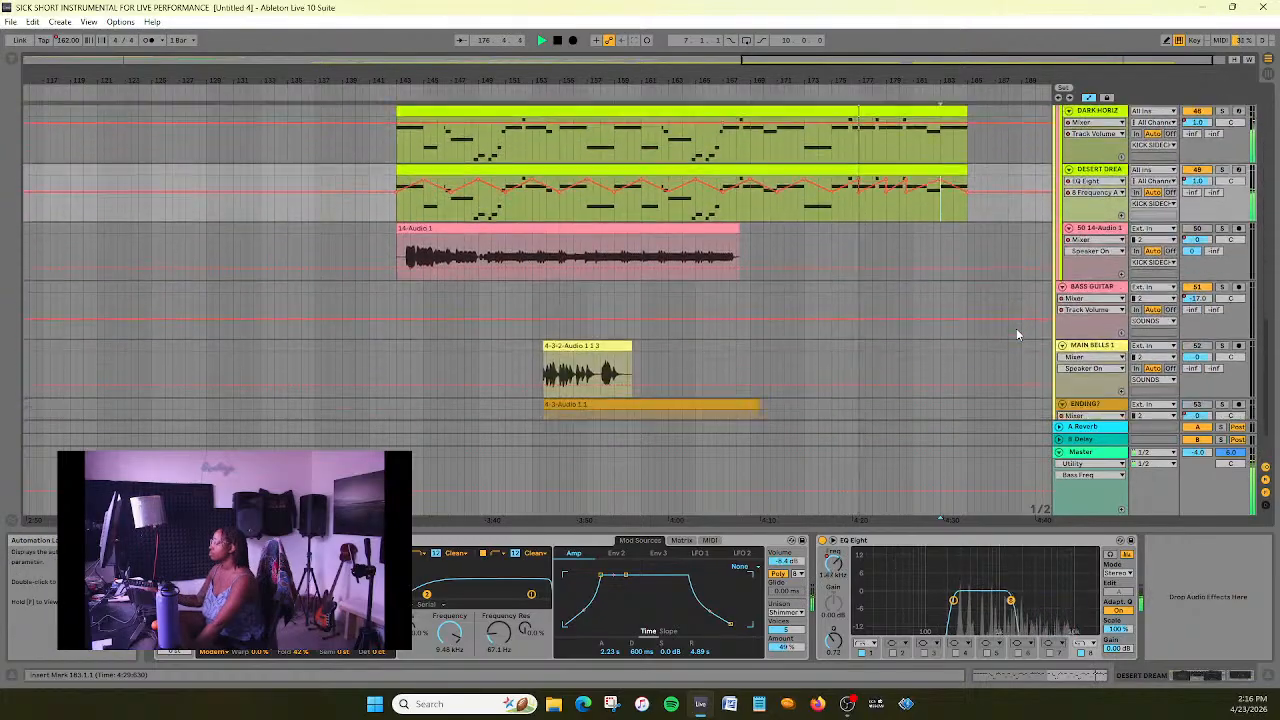
pyautogui.scroll(-1, 1016, 328)
pyautogui.scroll(2, 1007, 328)
pyautogui.scroll(2, 1010, 318)
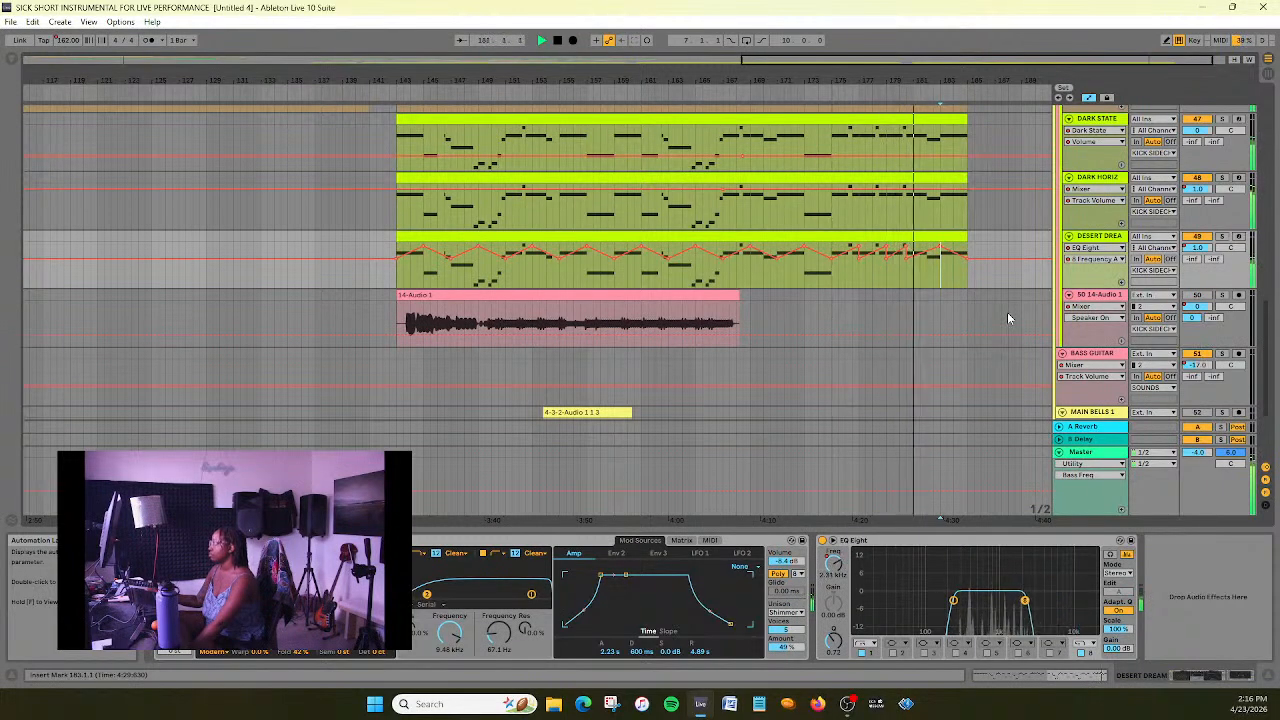
pyautogui.scroll(1, 1007, 312)
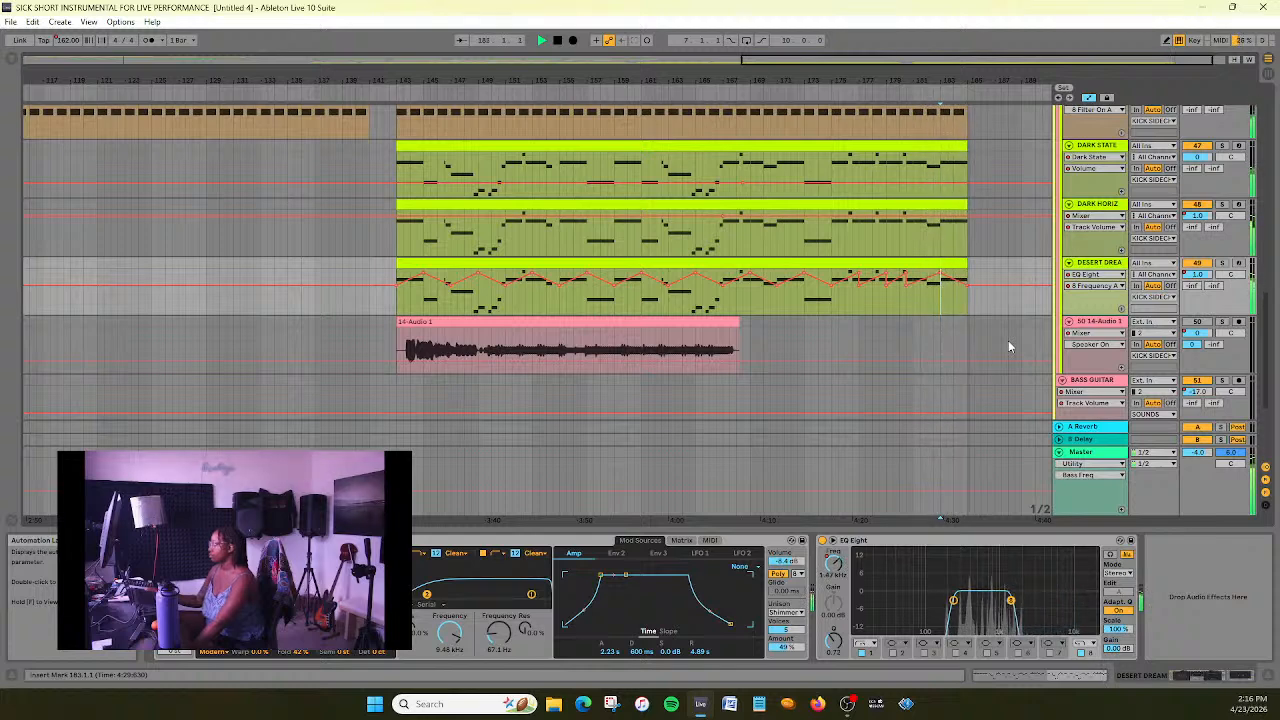
pyautogui.click(557, 42)
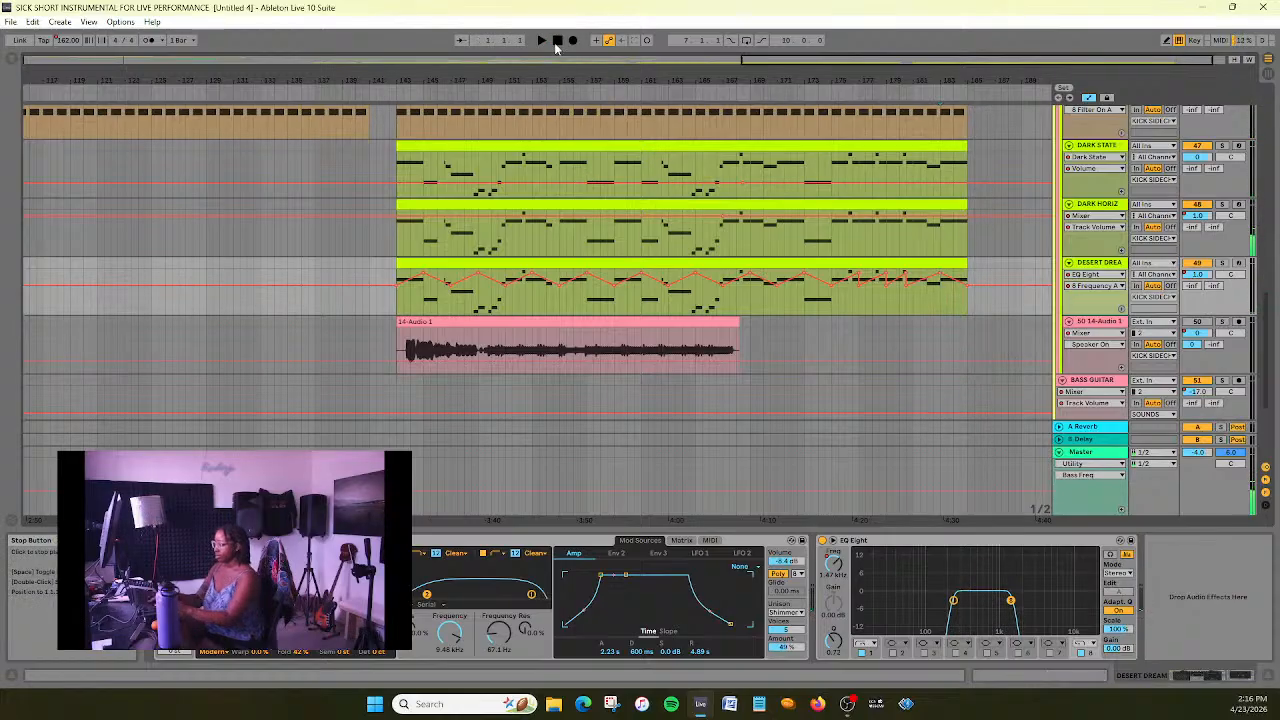
pyautogui.click(557, 42)
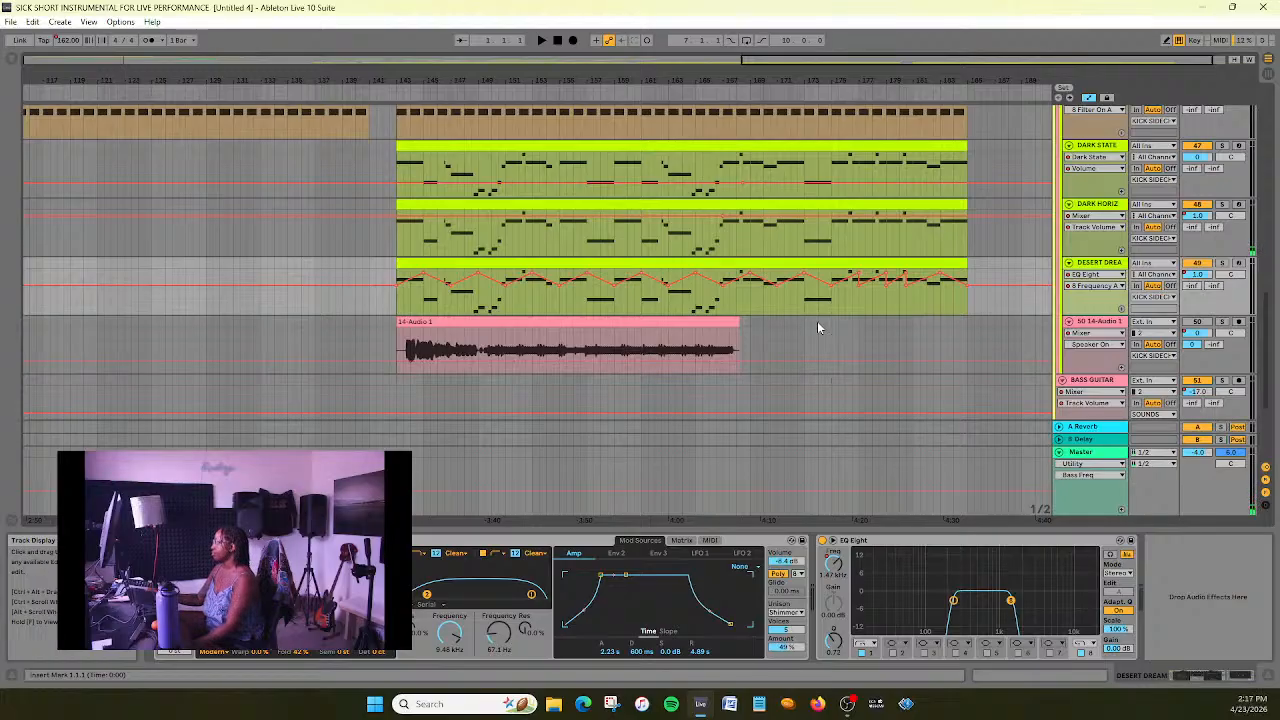
# - Solo the 50 14-Audio 1 track and play it from bar 143
pyautogui.scroll(-2, 817, 327)
pyautogui.scroll(2, 817, 327)
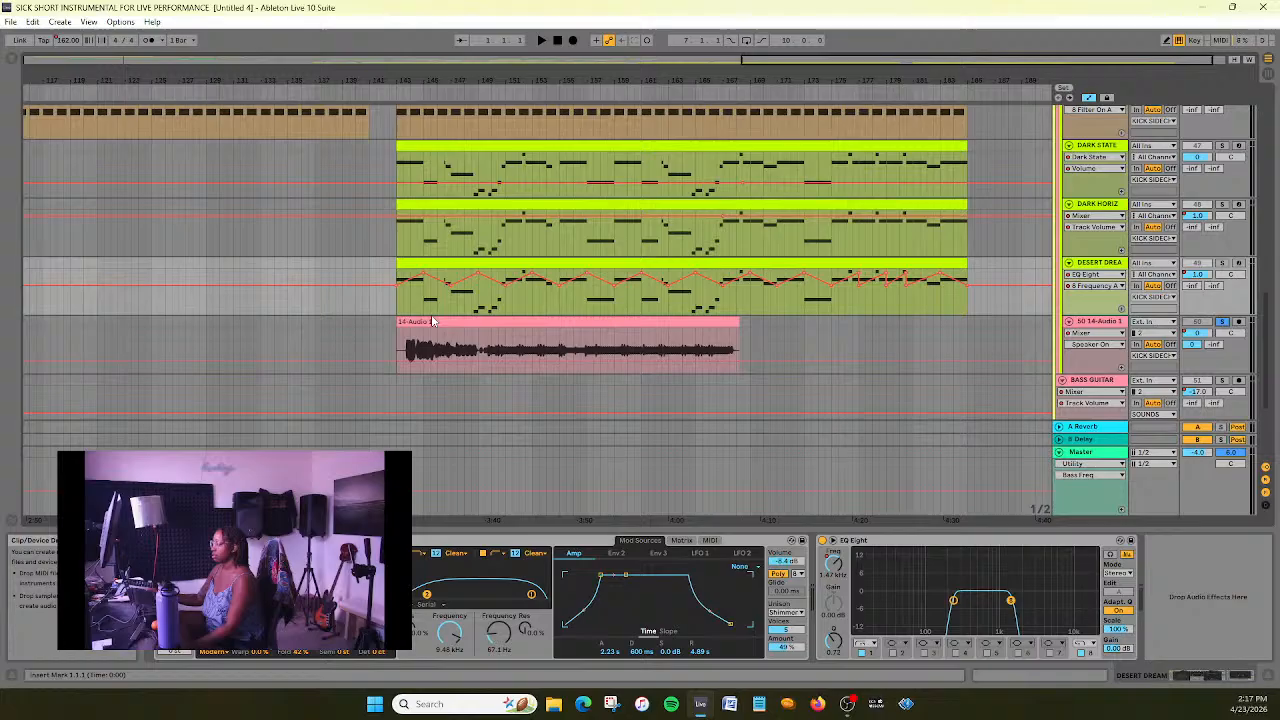
pyautogui.click(401, 91)
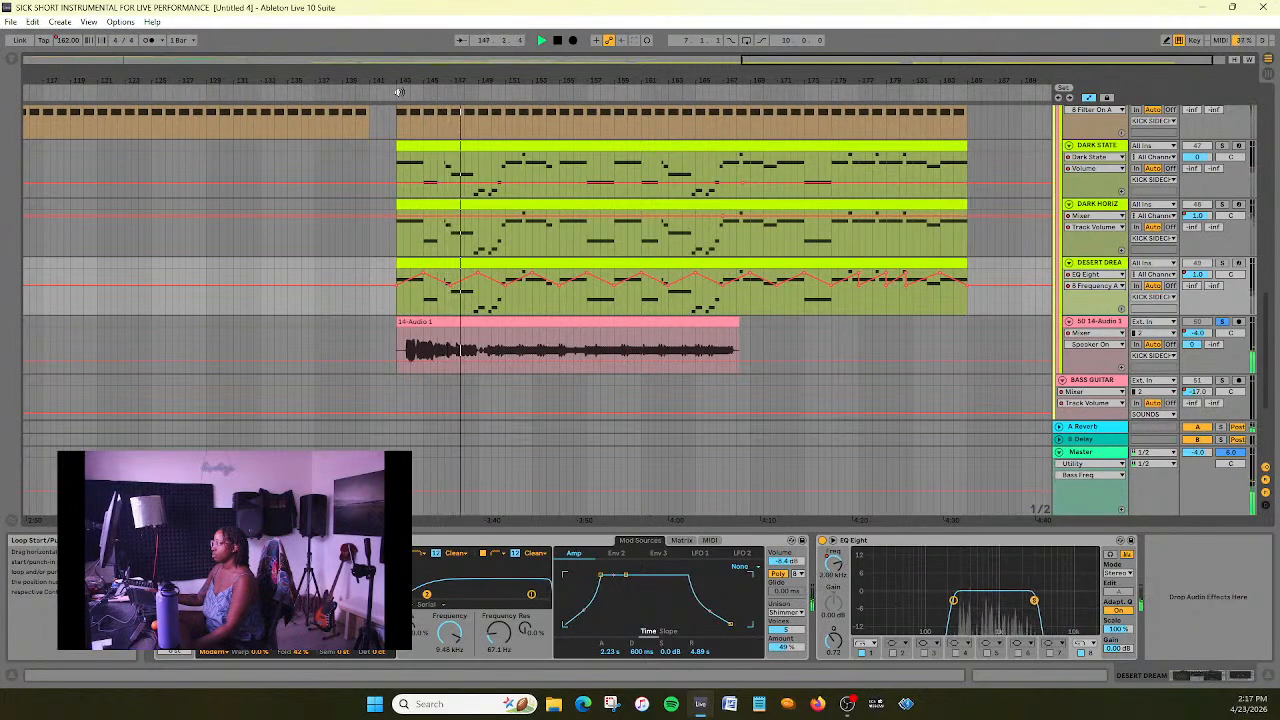
# - Show the 50 14-Audio 1 track's effects during solo playback, check the tracks below it, and stop playback
pyautogui.click(1100, 322)
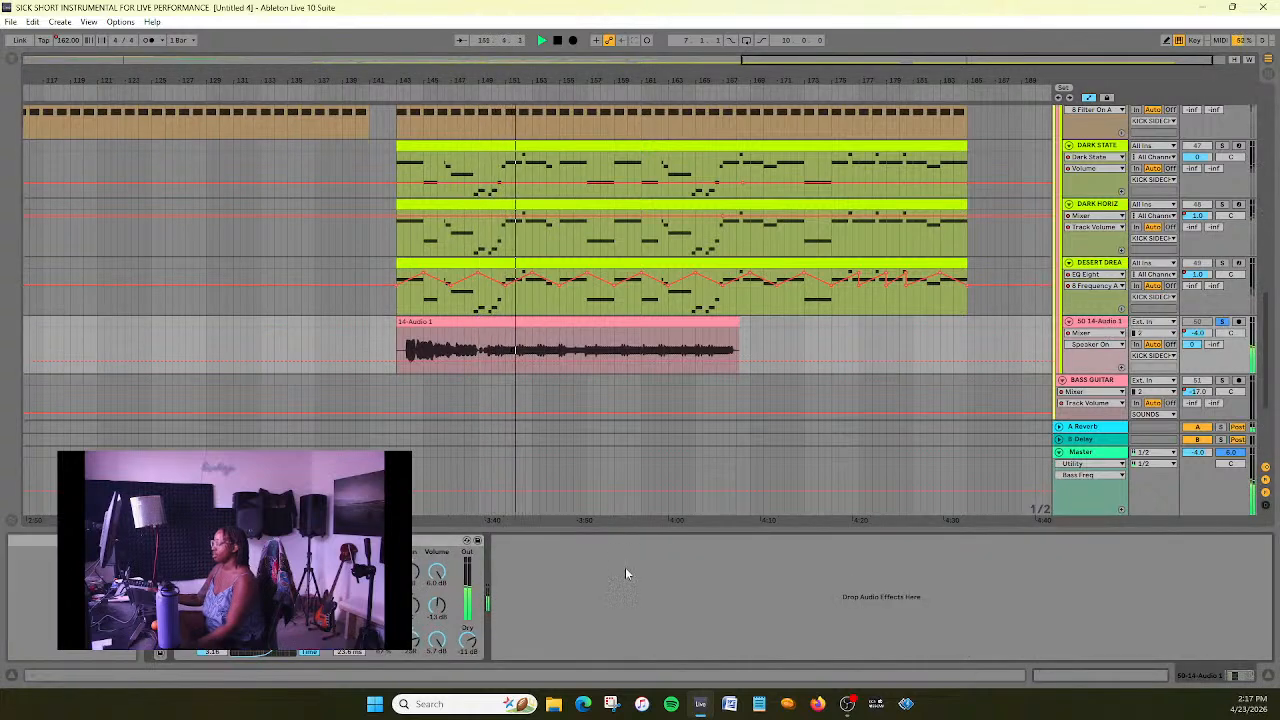
pyautogui.scroll(-2, 901, 308)
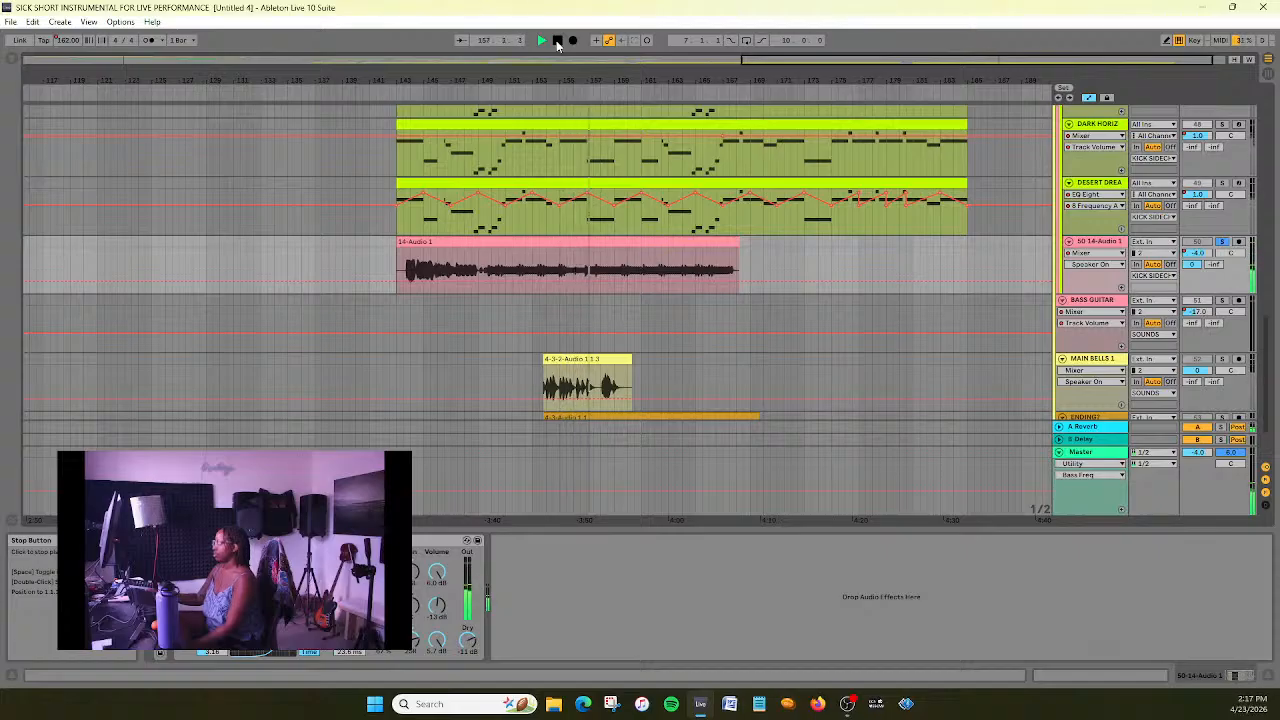
pyautogui.scroll(-2, 1121, 311)
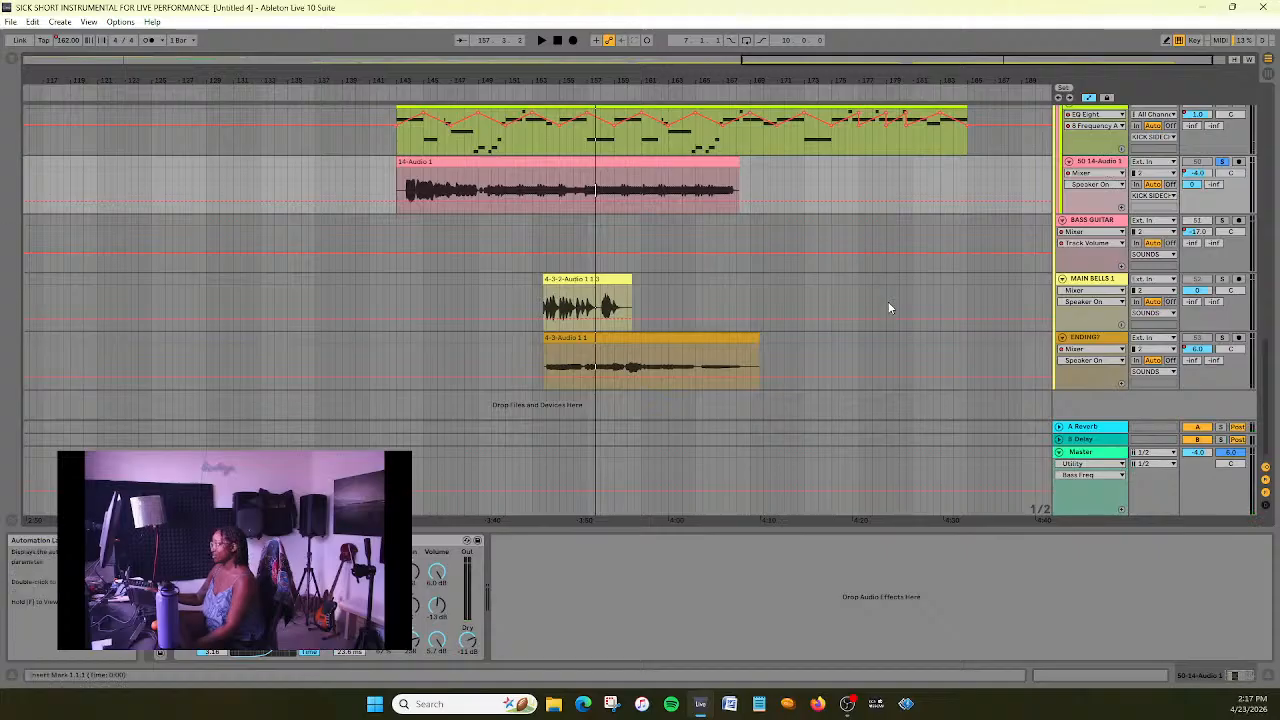
pyautogui.scroll(2, 858, 349)
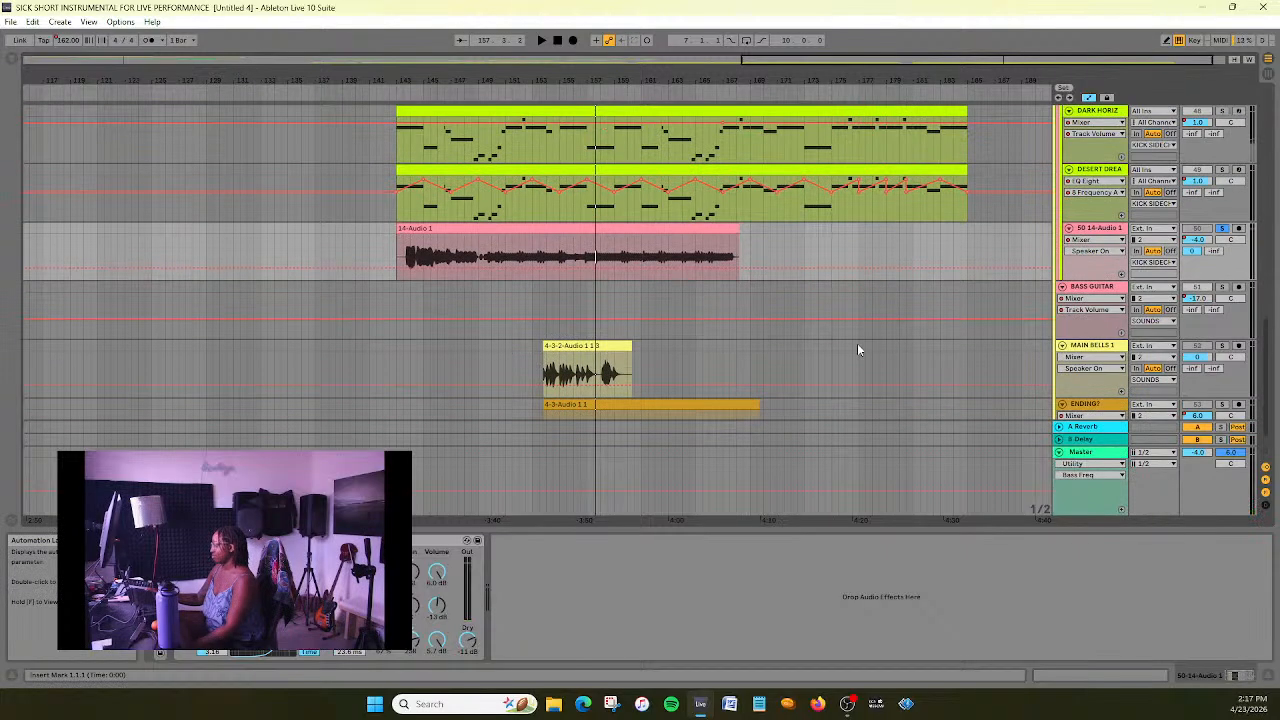
# - Change the warp mode of the 14-Audio 1 clip that starts at bar 143
pyautogui.click(455, 227)
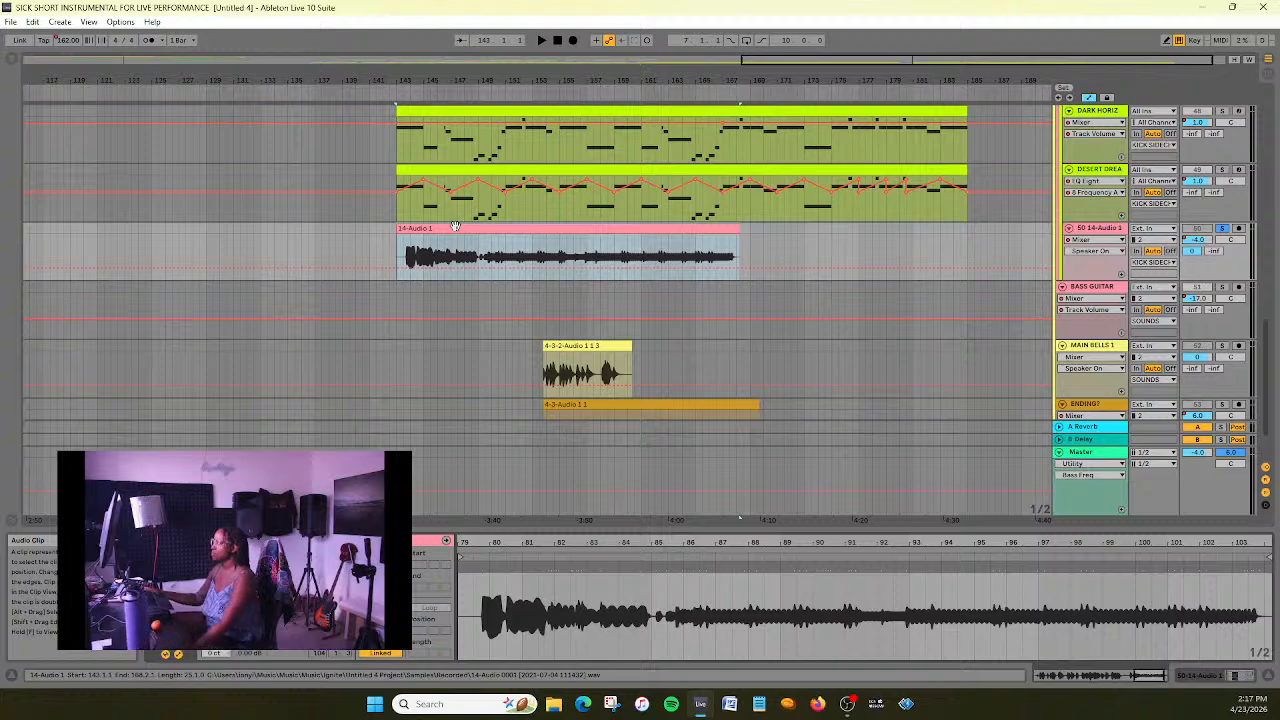
pyautogui.scroll(2, 560, 260)
pyautogui.scroll(2, 660, 284)
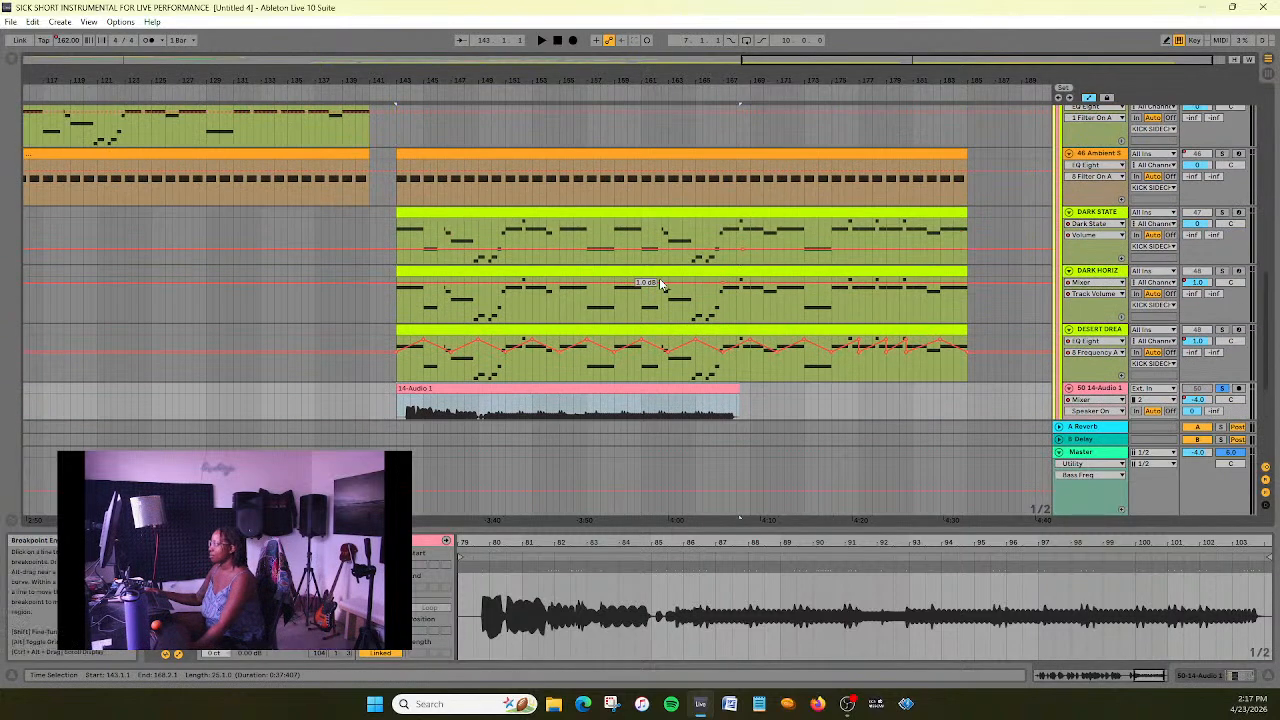
pyautogui.scroll(-2, 886, 335)
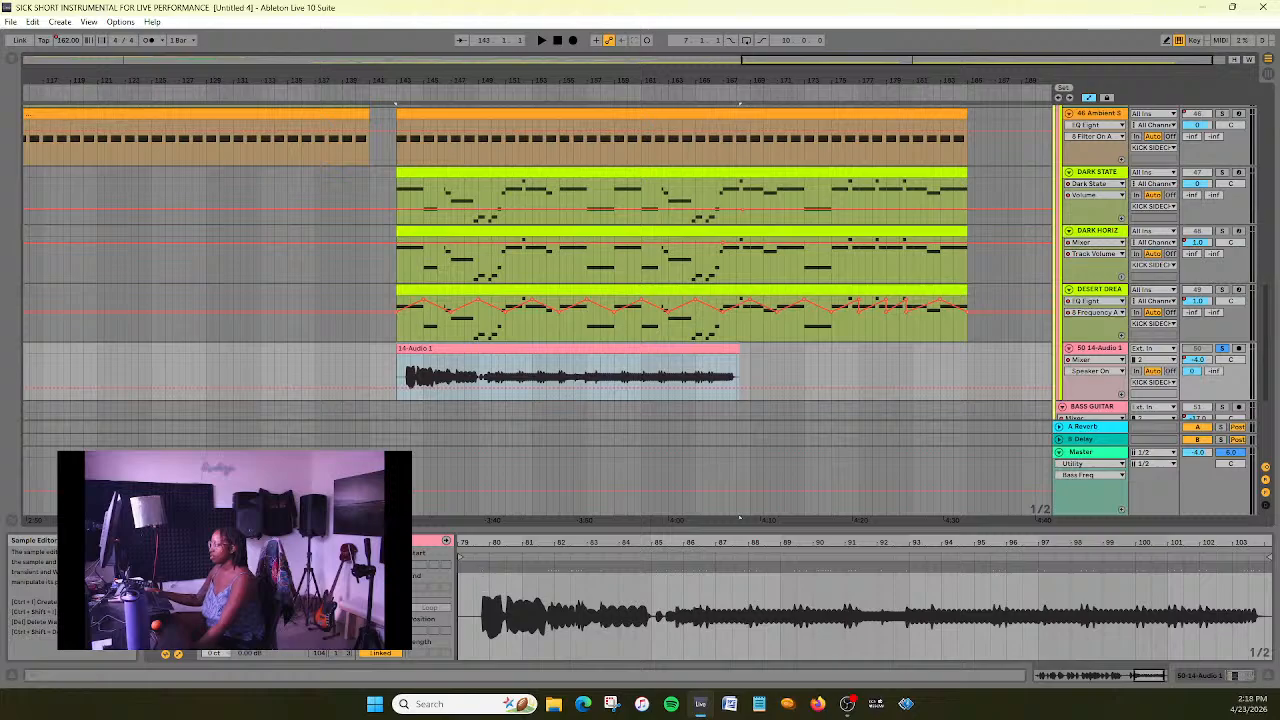
pyautogui.click(289, 611)
pyautogui.click(303, 673)
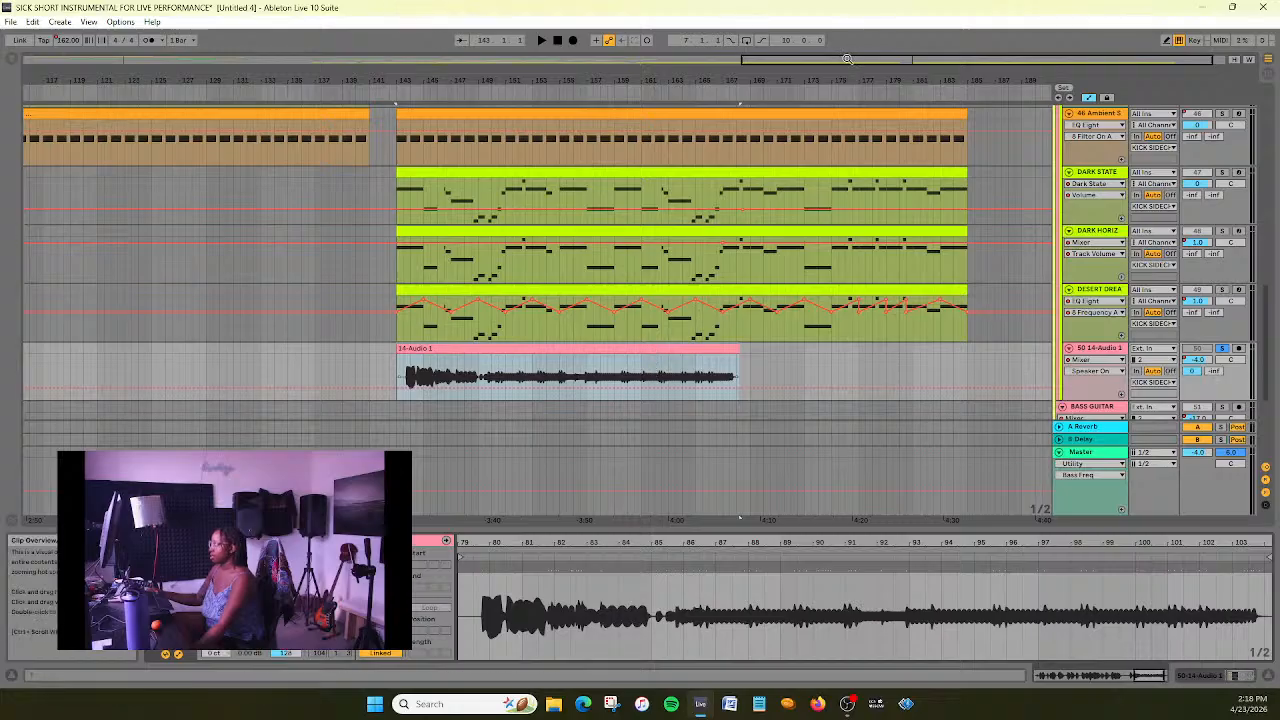
# - Audition the 14-Audio 1 clip's opening, move the clip earlier to start at bar 141.3, and play it again
pyautogui.moveTo(848, 59); pyautogui.dragTo(848, 115)
pyautogui.moveTo(254, 115); pyautogui.dragTo(24, 145)
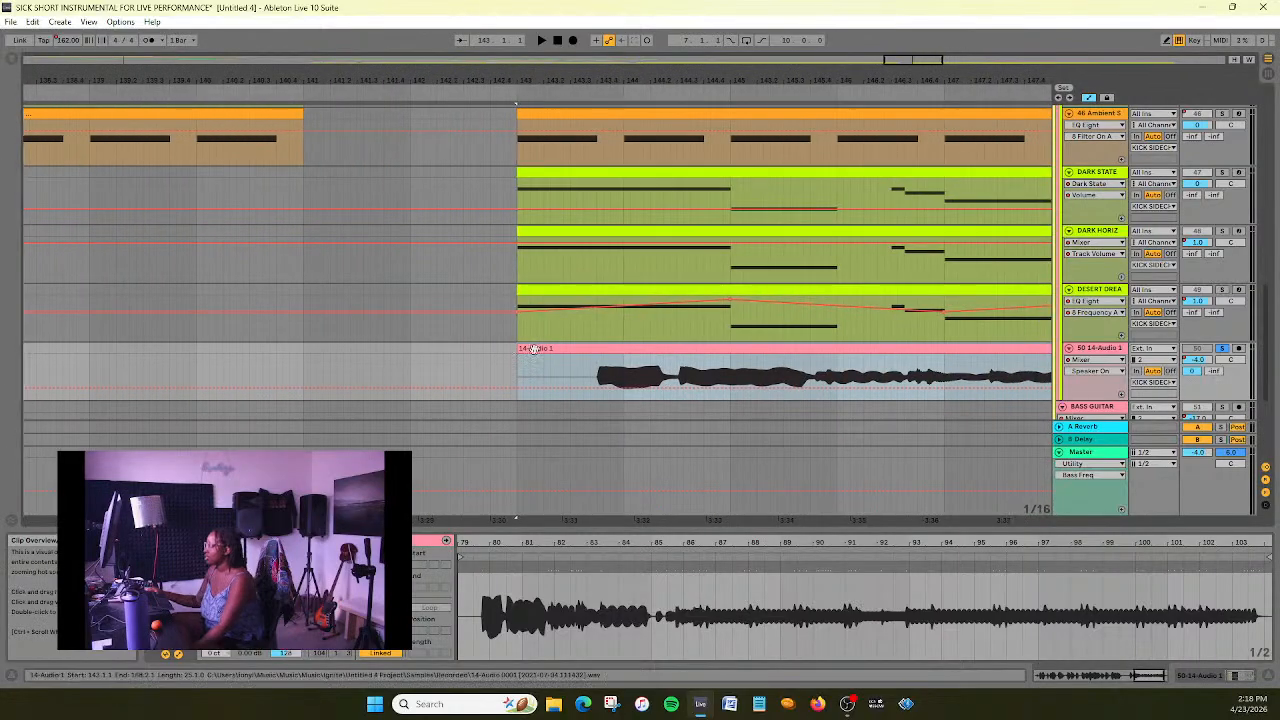
pyautogui.click(604, 87)
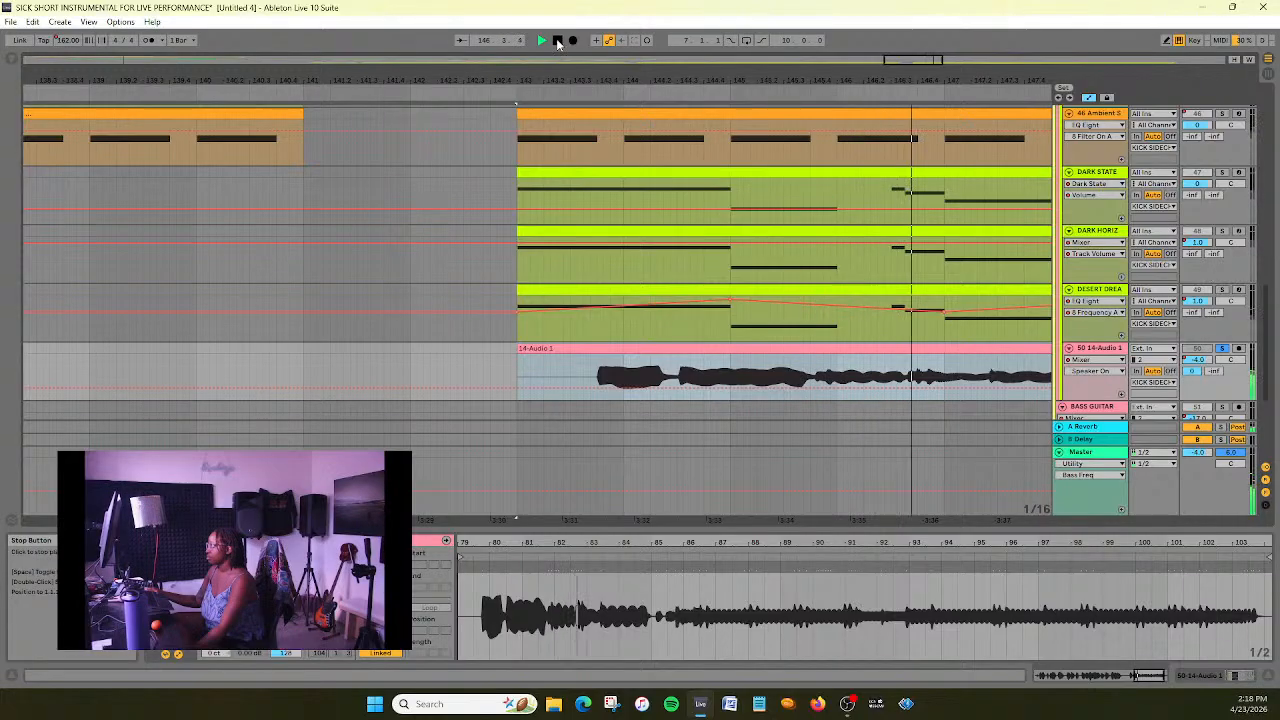
pyautogui.click(558, 42)
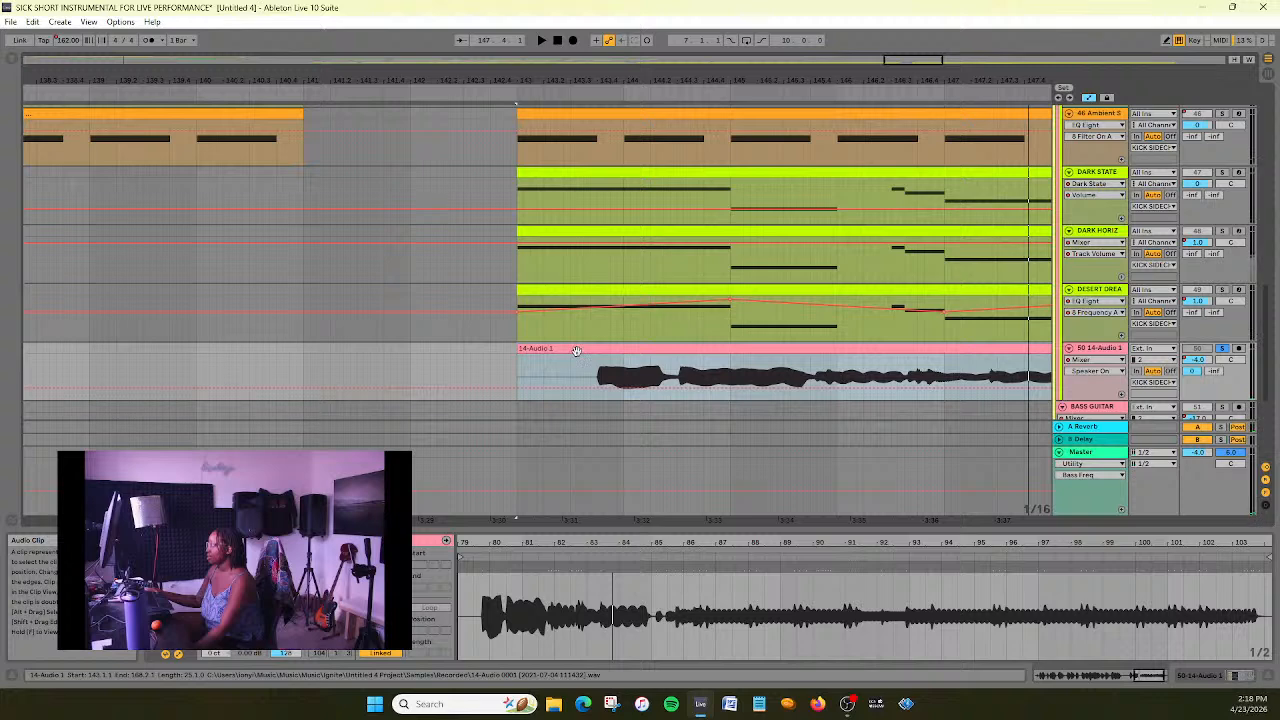
pyautogui.moveTo(576, 350); pyautogui.dragTo(418, 366)
pyautogui.press('space')
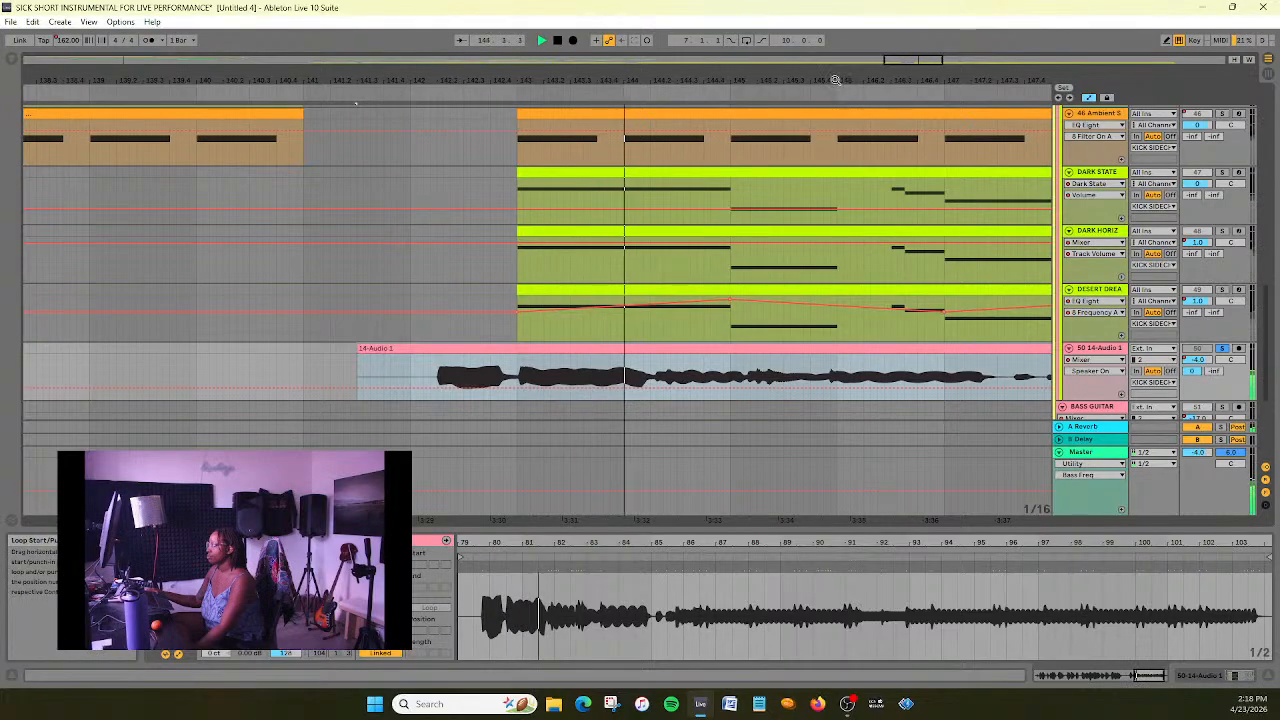
pyautogui.moveTo(926, 60); pyautogui.dragTo(957, 20)
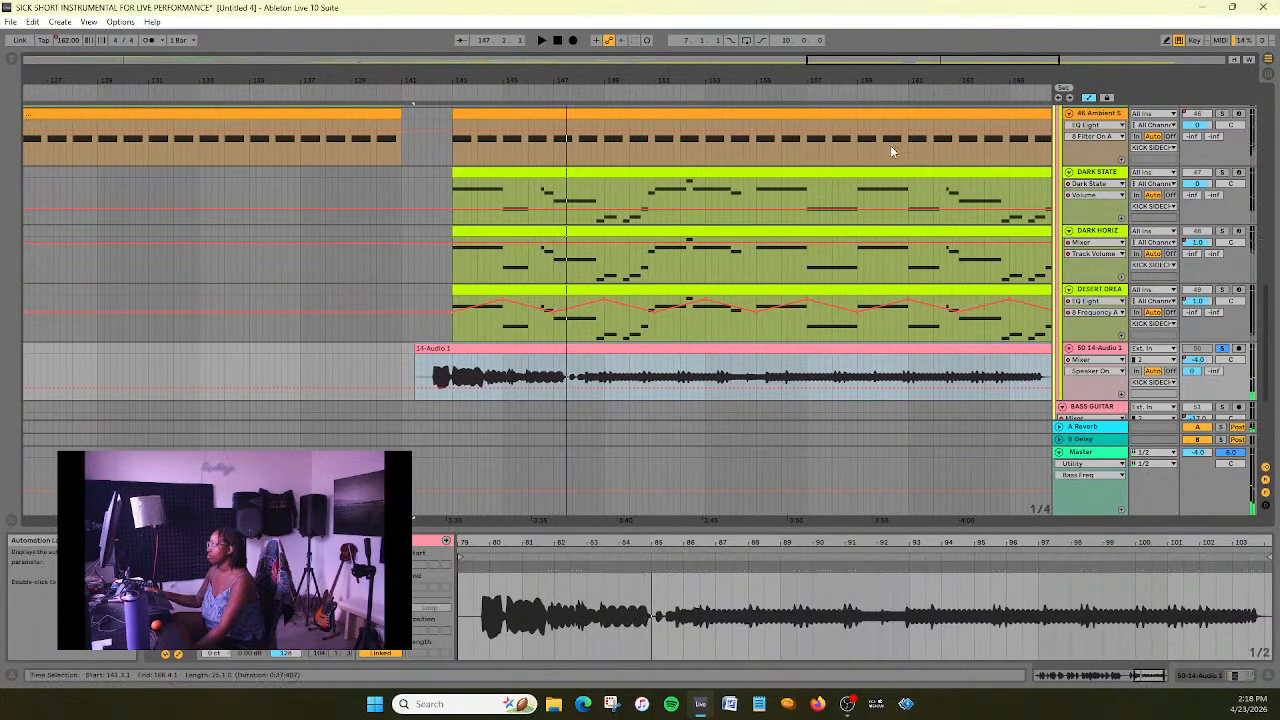
# - Add a warp marker at bar 80.3 in the 14-Audio 1 sample, where its second note begins
pyautogui.moveTo(893, 65); pyautogui.dragTo(938, 81)
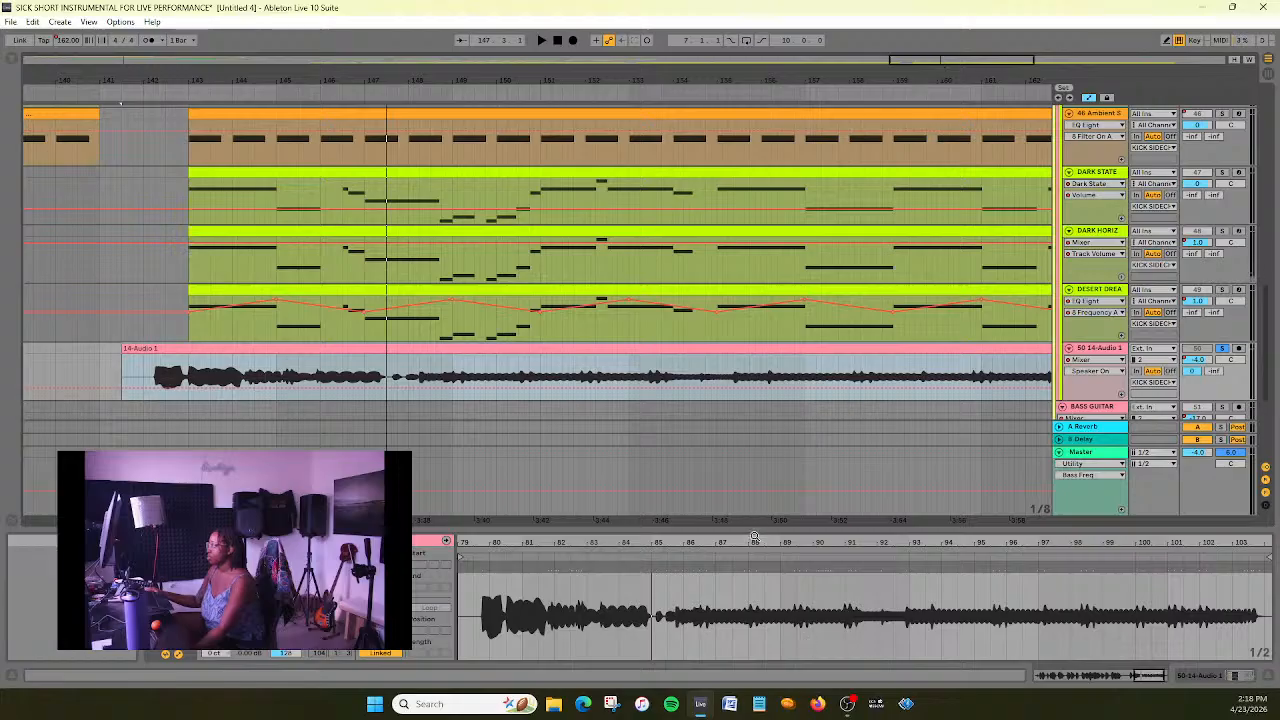
pyautogui.moveTo(946, 61); pyautogui.dragTo(970, 24)
pyautogui.click(507, 580)
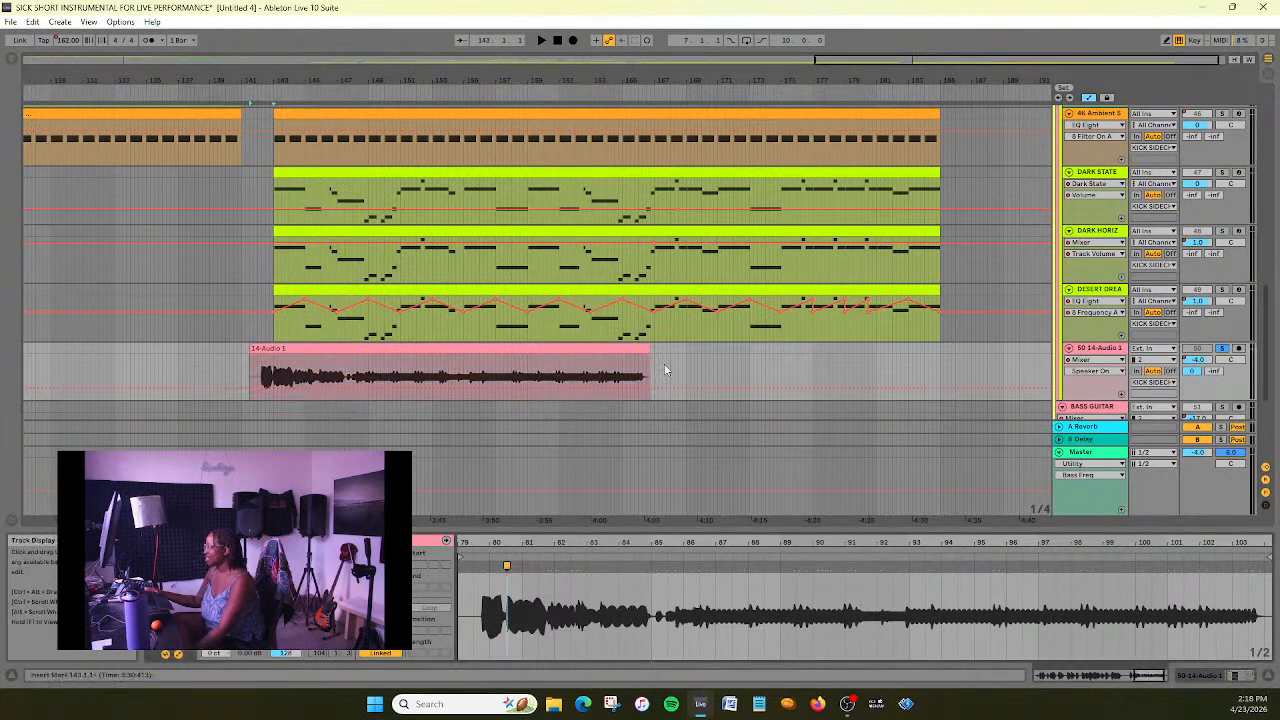
# - Extend the 14-Audio 1 clip so that it ends at bar 185, in line with the pad clips
pyautogui.moveTo(651, 352); pyautogui.dragTo(682, 352)
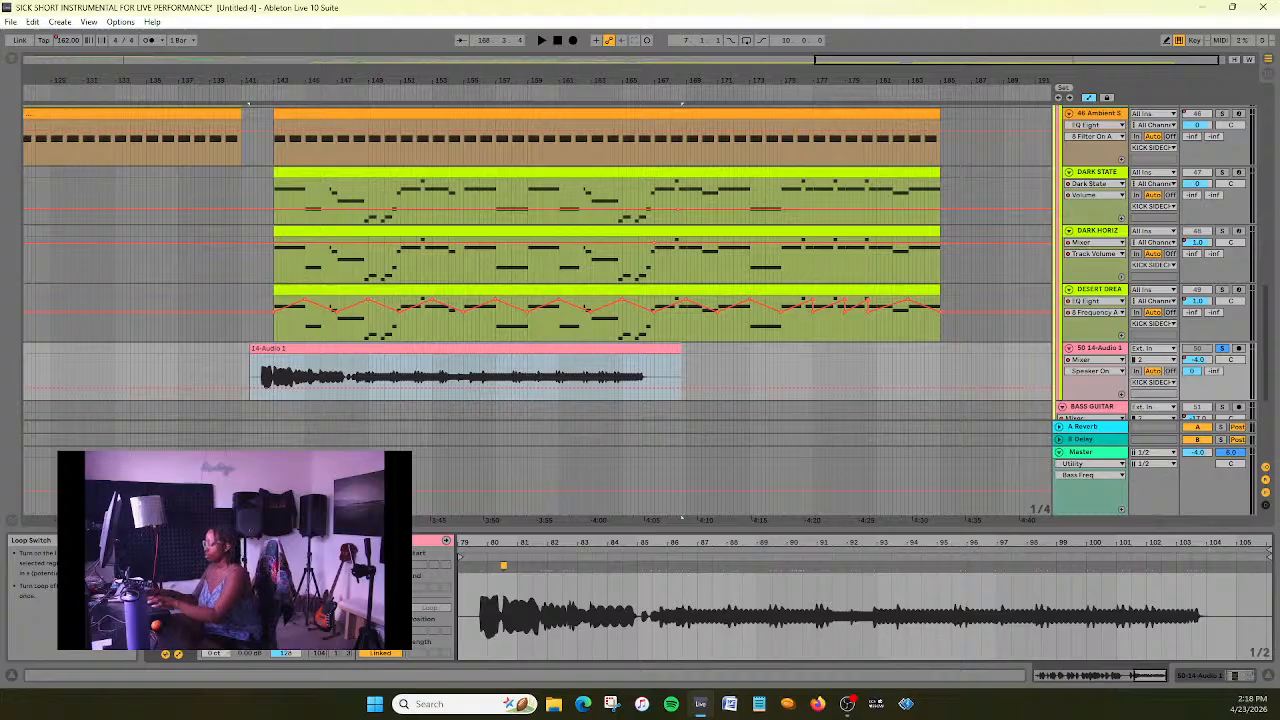
pyautogui.hotkey('ctrl', 'z')
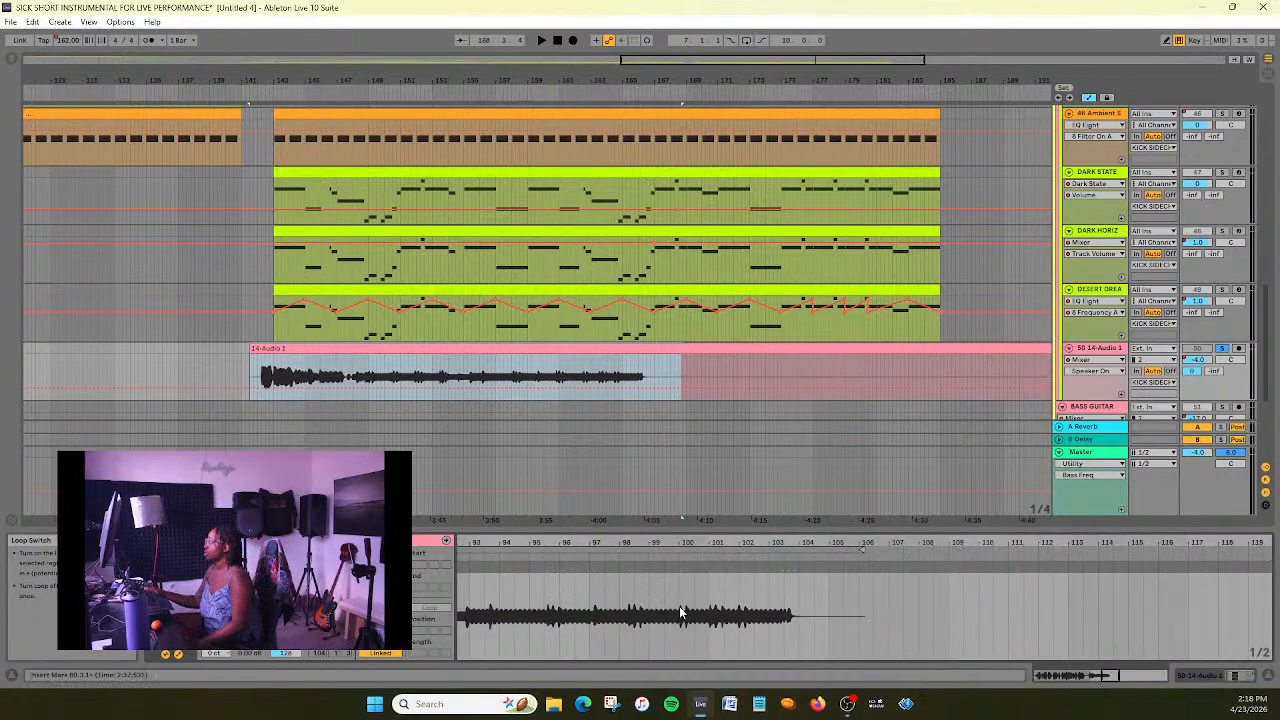
pyautogui.moveTo(840, 65); pyautogui.dragTo(840, 20)
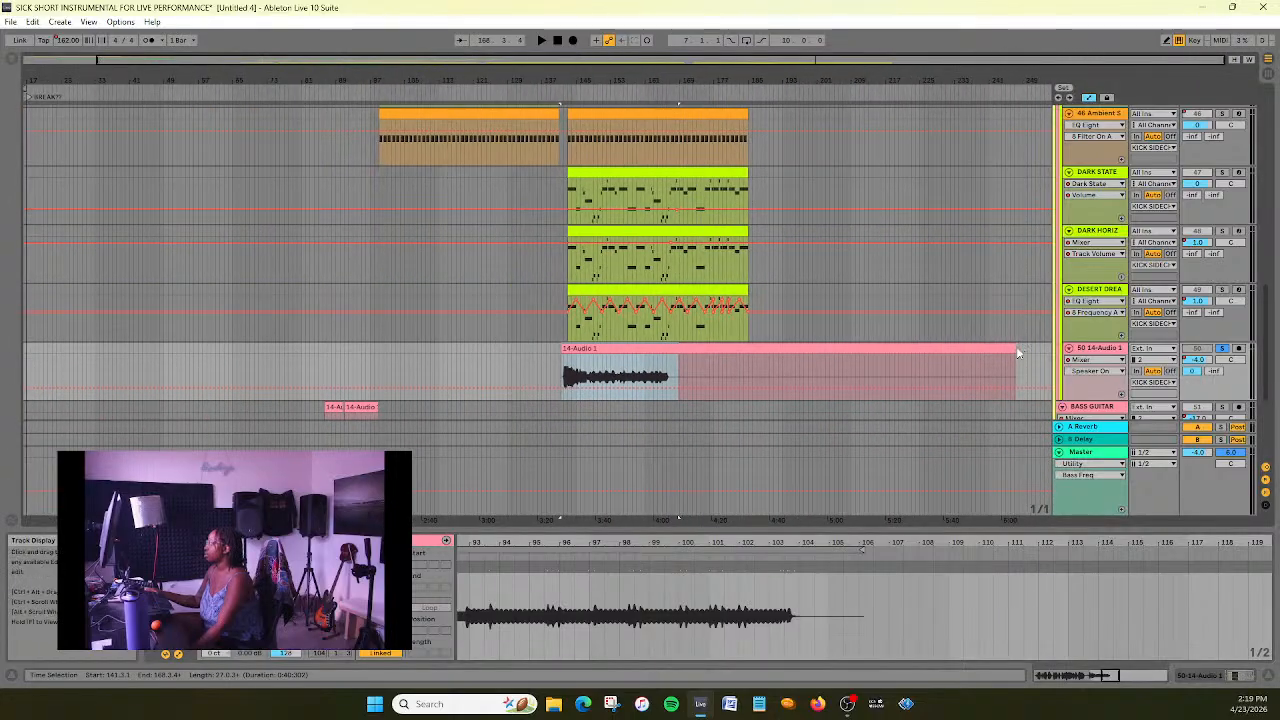
pyautogui.moveTo(1016, 346); pyautogui.dragTo(751, 148)
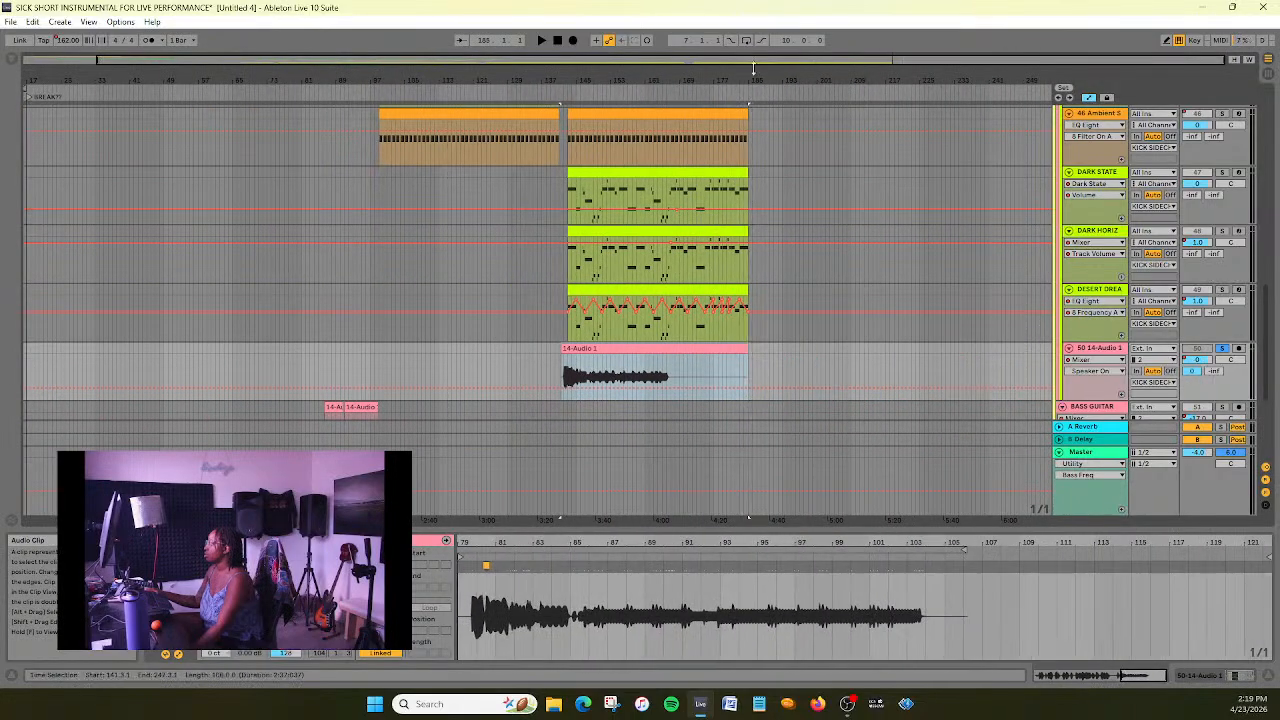
pyautogui.moveTo(819, 64); pyautogui.dragTo(738, 118)
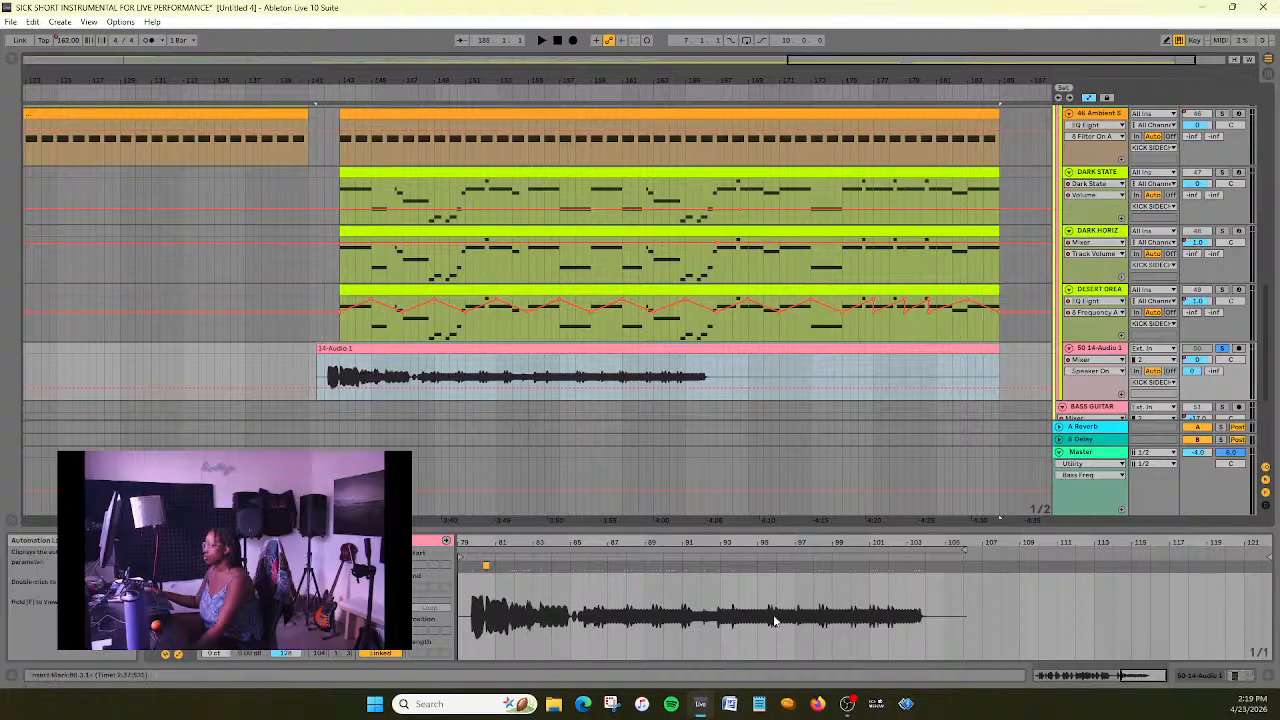
# - Add a warp marker at the end of 14-Audio 1's sound, stretch it to bar 122.1, and audition it with the other tracks
pyautogui.click(922, 567)
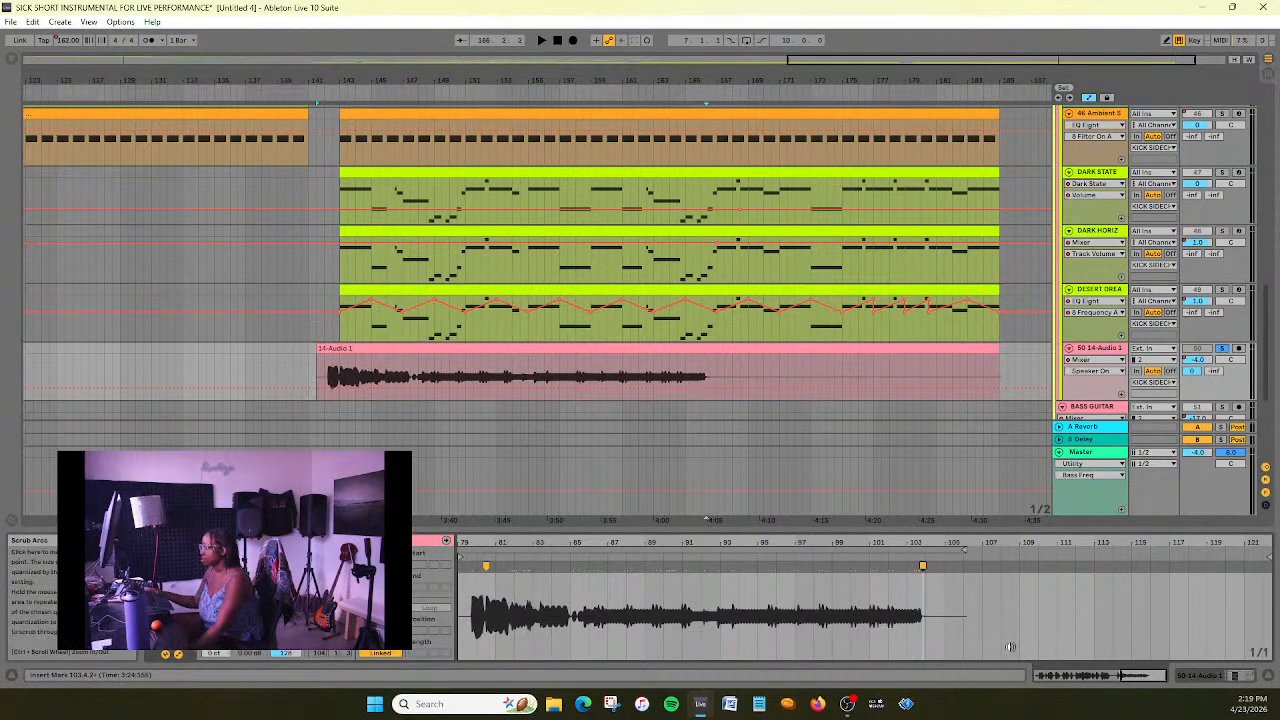
pyautogui.moveTo(922, 566)
pyautogui.mouseDown()
pyautogui.moveTo(1229, 564)
pyautogui.moveTo(1272, 549)
pyautogui.moveTo(1163, 582)
pyautogui.moveTo(1197, 568)
pyautogui.moveTo(1184, 571)
pyautogui.mouseUp()
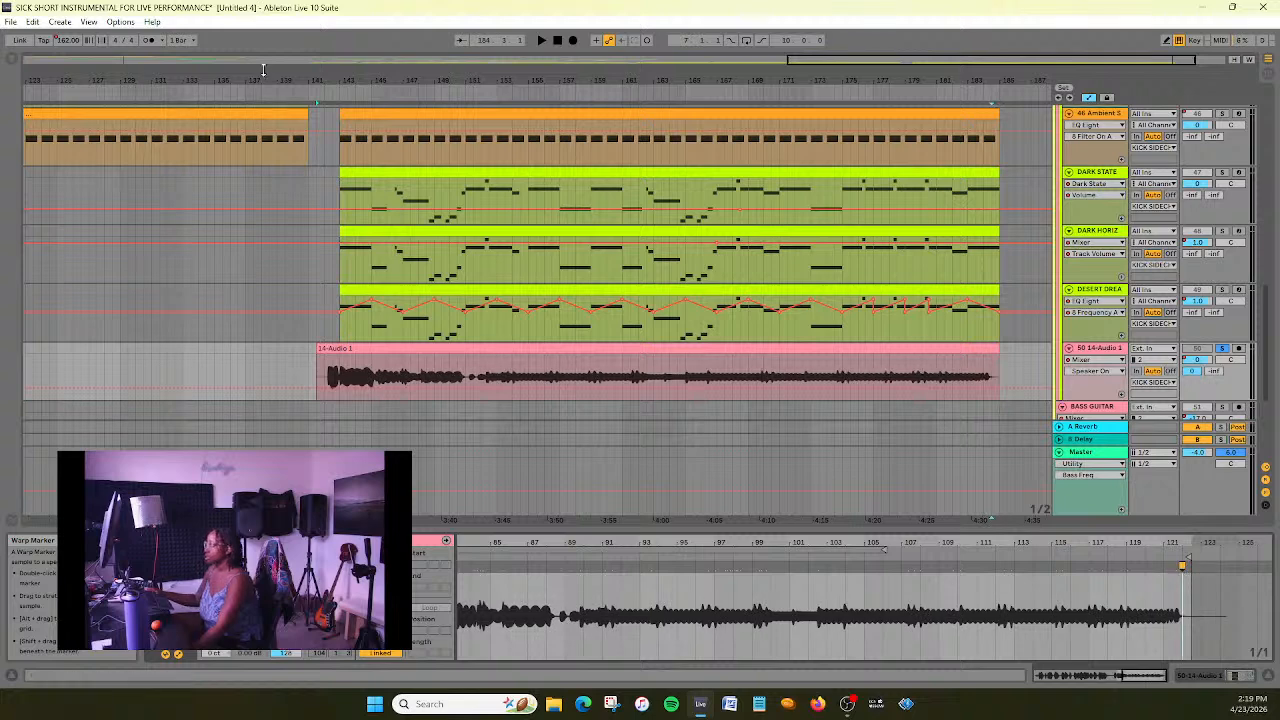
pyautogui.click(232, 80)
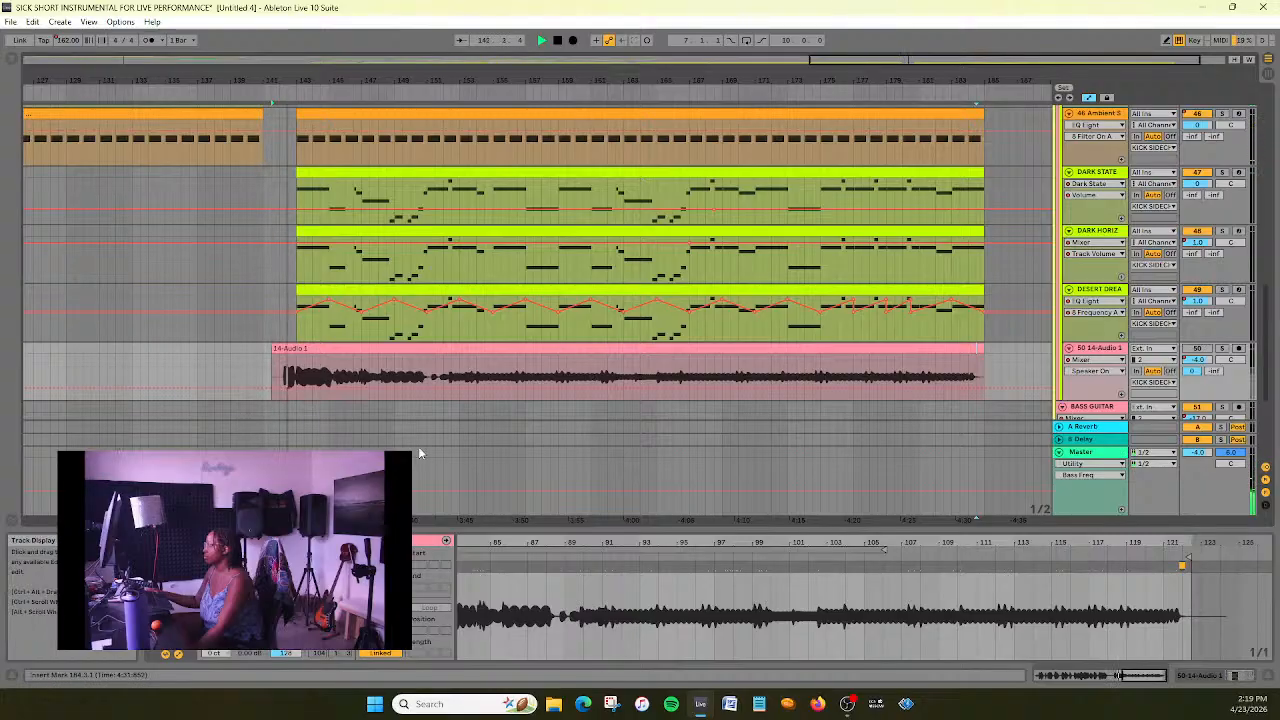
pyautogui.click(558, 41)
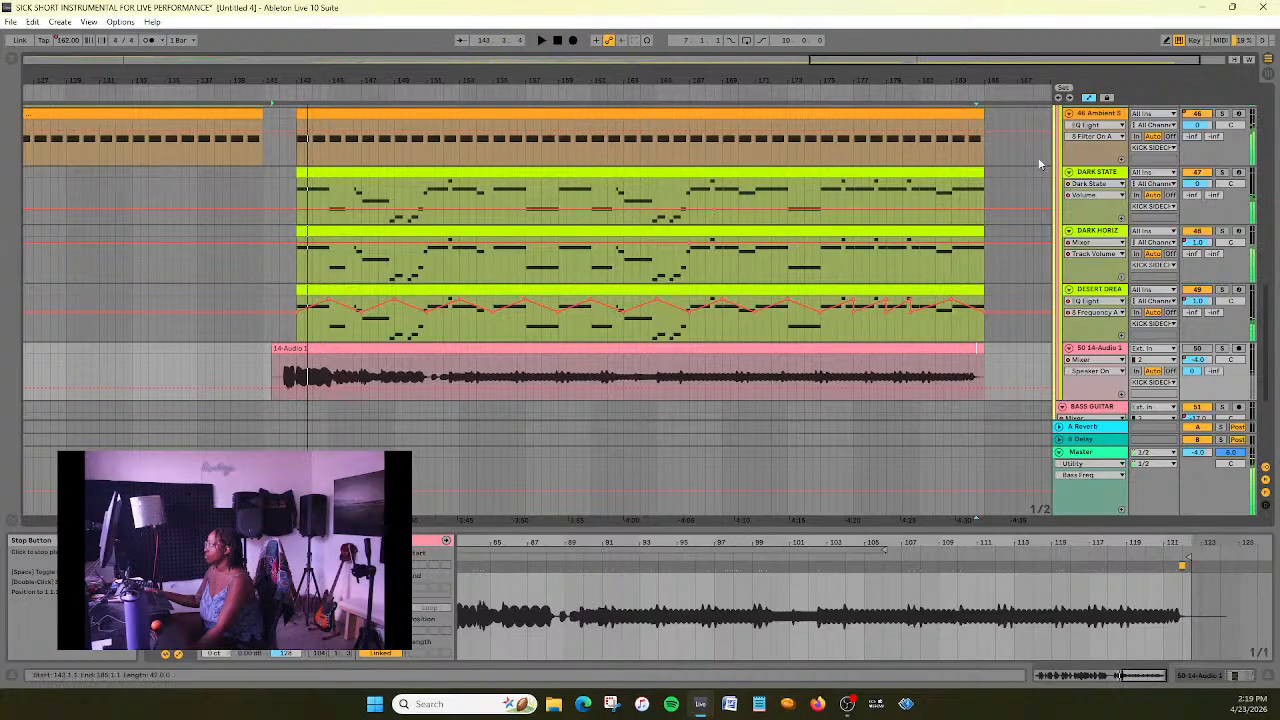
pyautogui.click(222, 89)
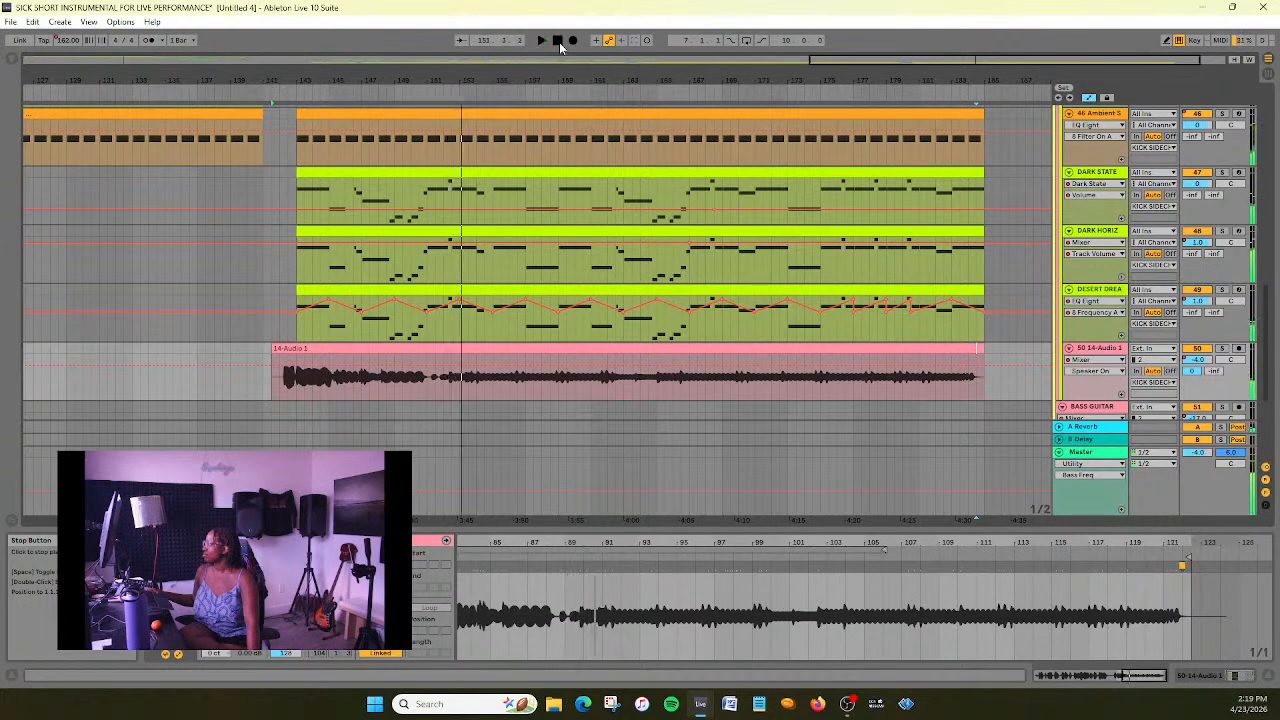
# - Solo the 50 14-Audio 1 track, play it from about bar 141 with its effects shown, and check the tracks below
pyautogui.click(1221, 348)
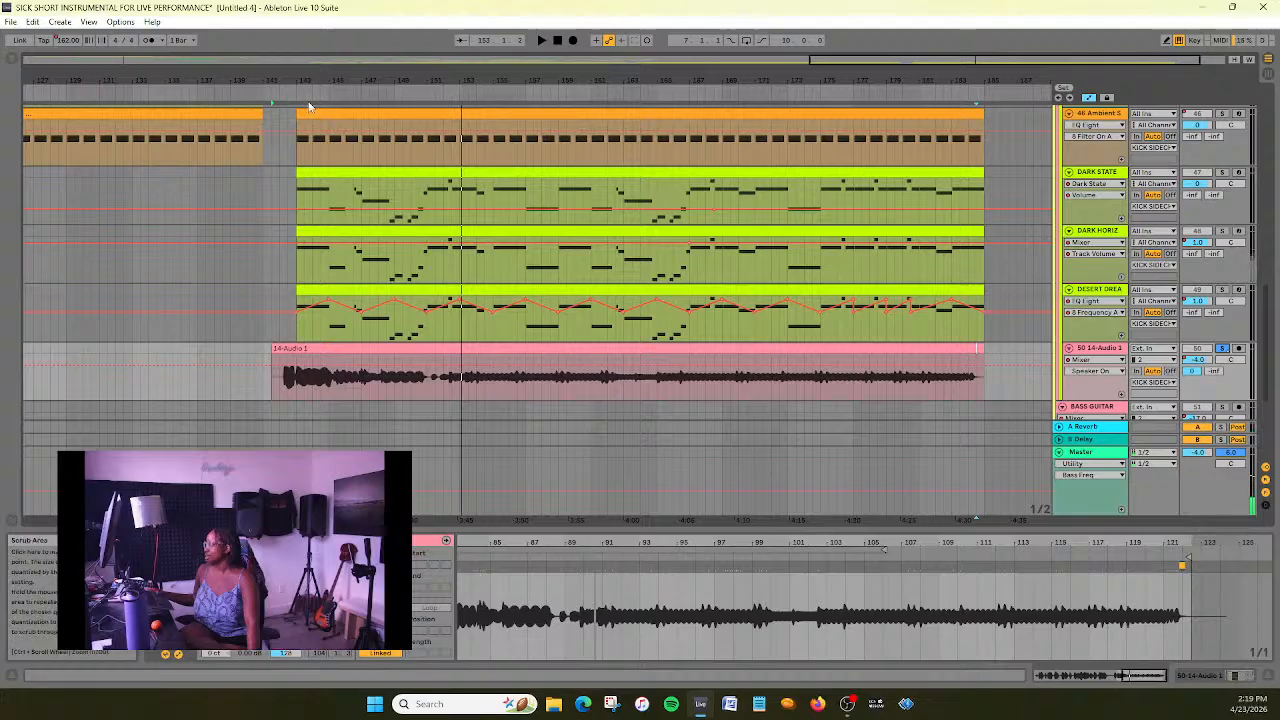
pyautogui.click(275, 93)
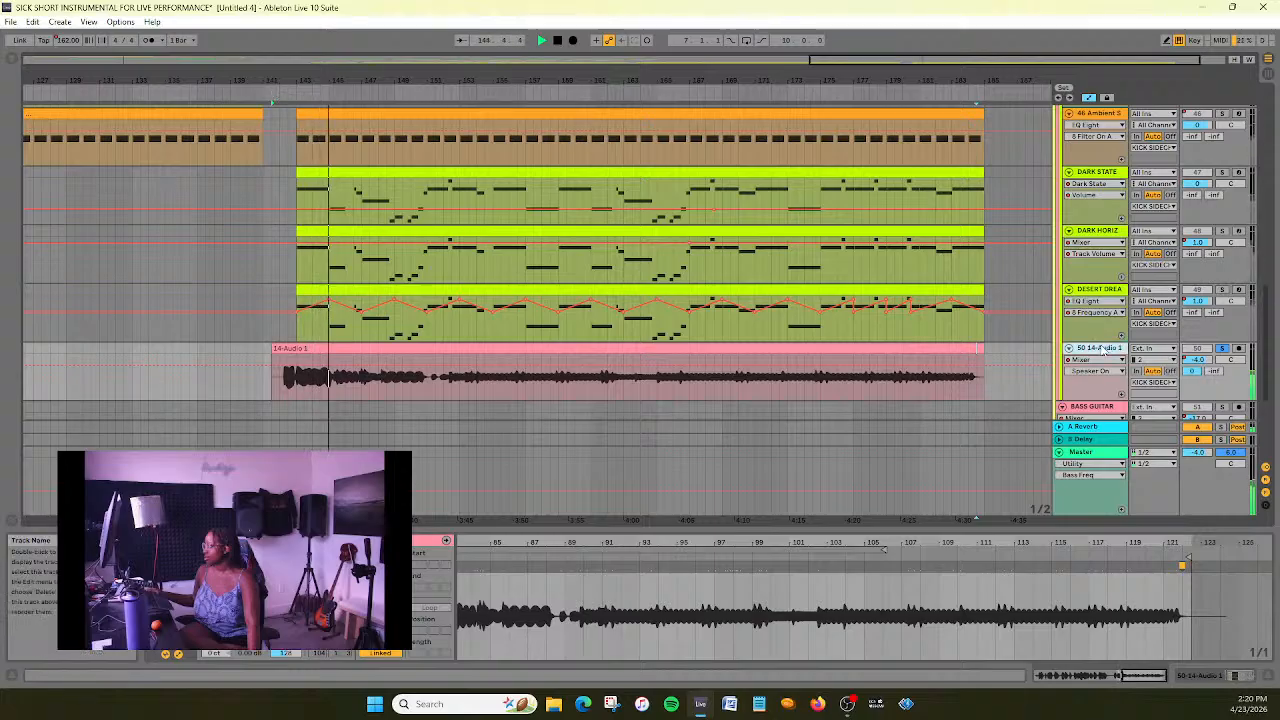
pyautogui.click(1102, 348)
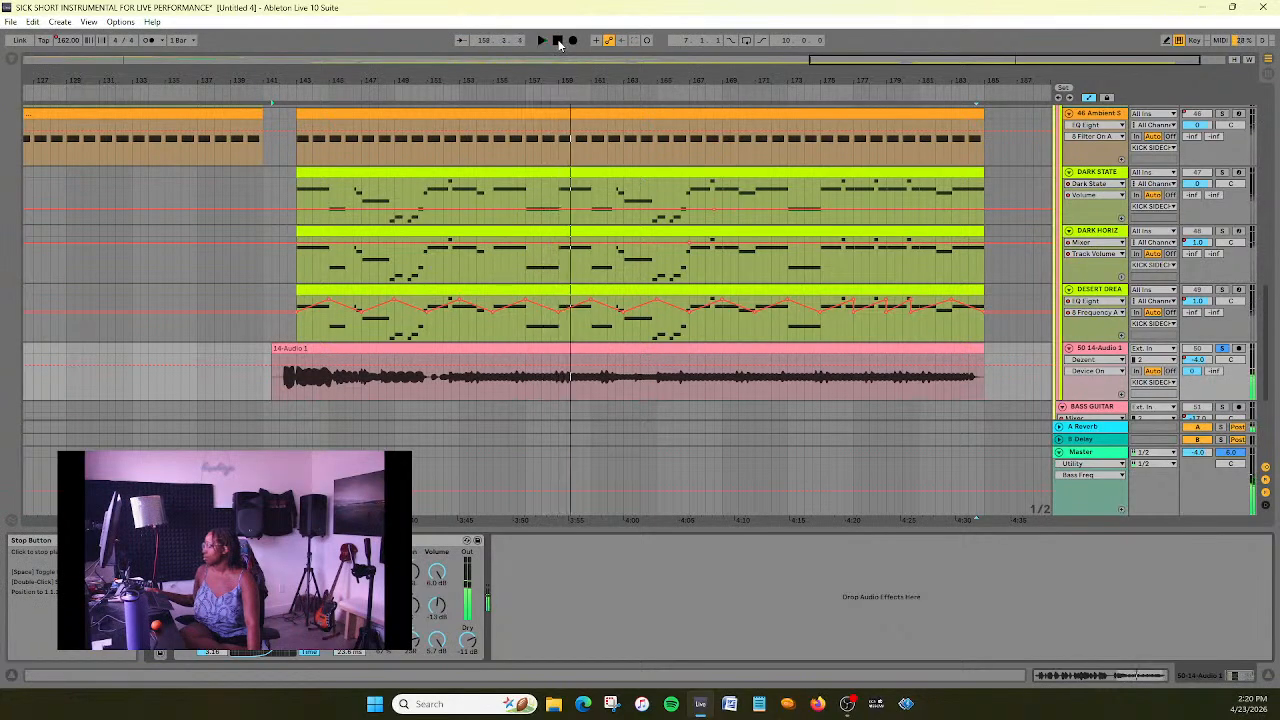
pyautogui.scroll(-5, 680, 250)
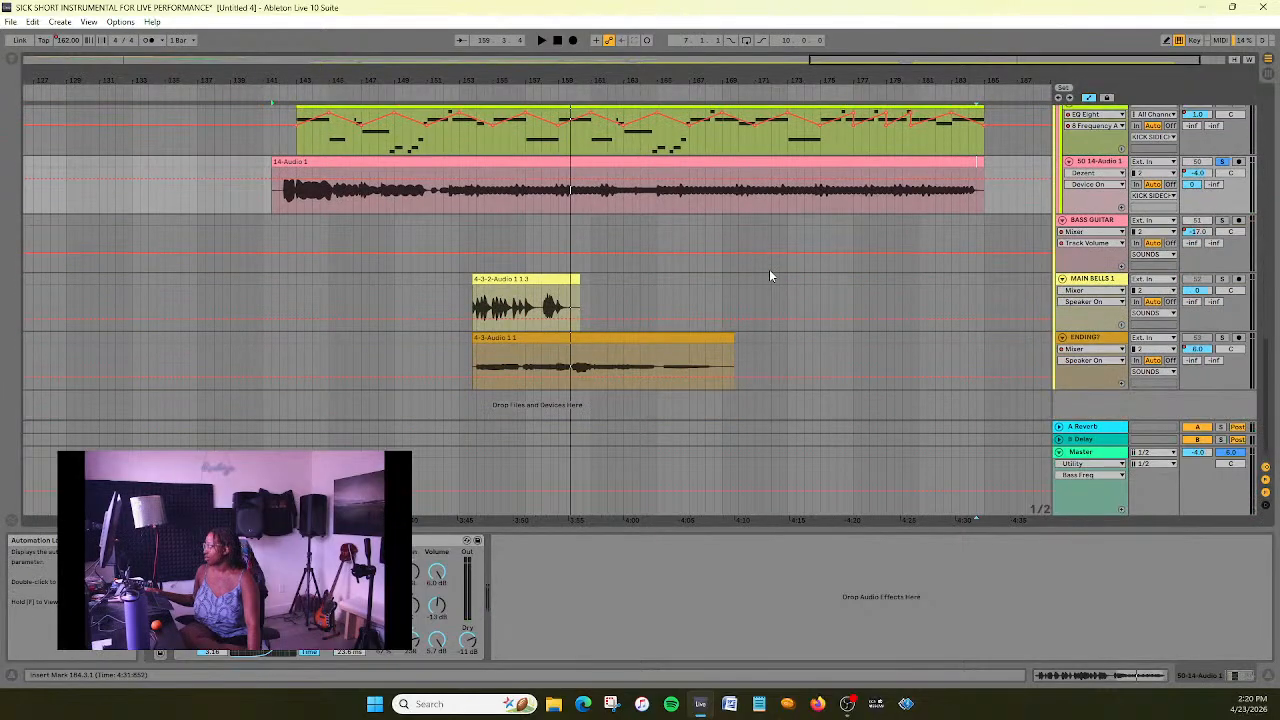
pyautogui.scroll(4, 770, 275)
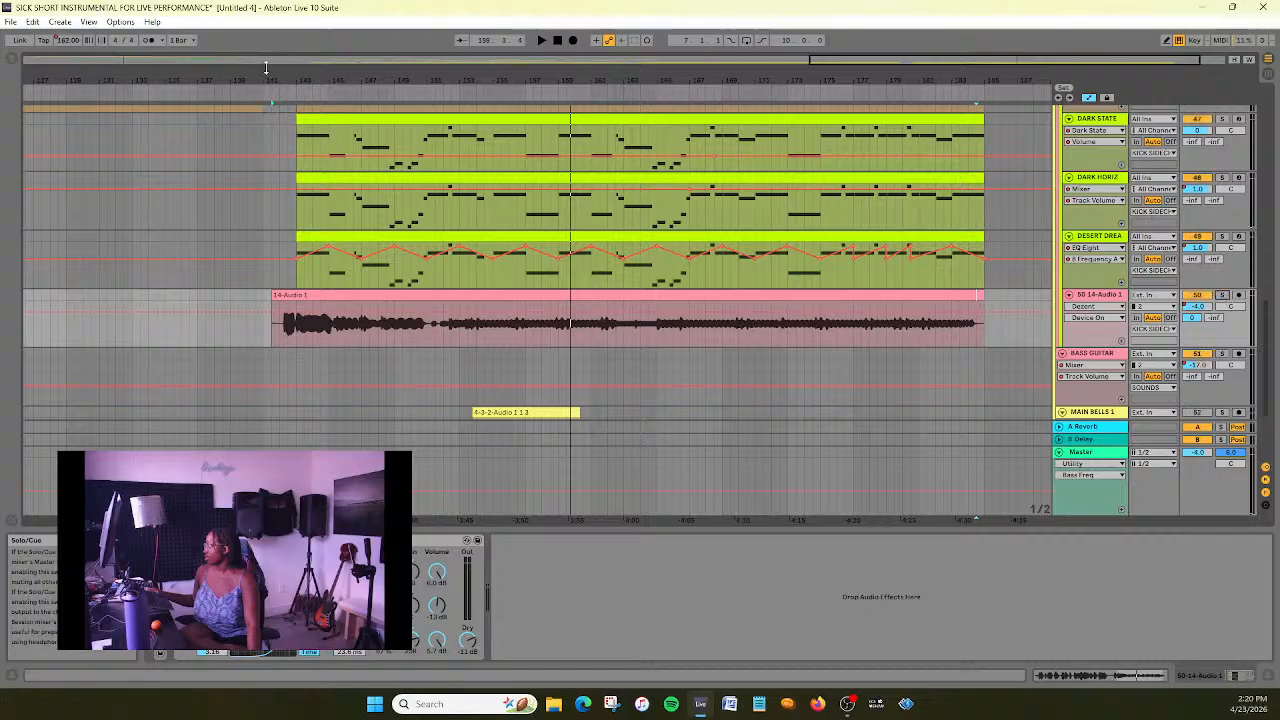
# - Play the unsoloed mix from before bar 141 and pull 14-Audio 1's end warp marker back to bar 121.1
pyautogui.click(238, 86)
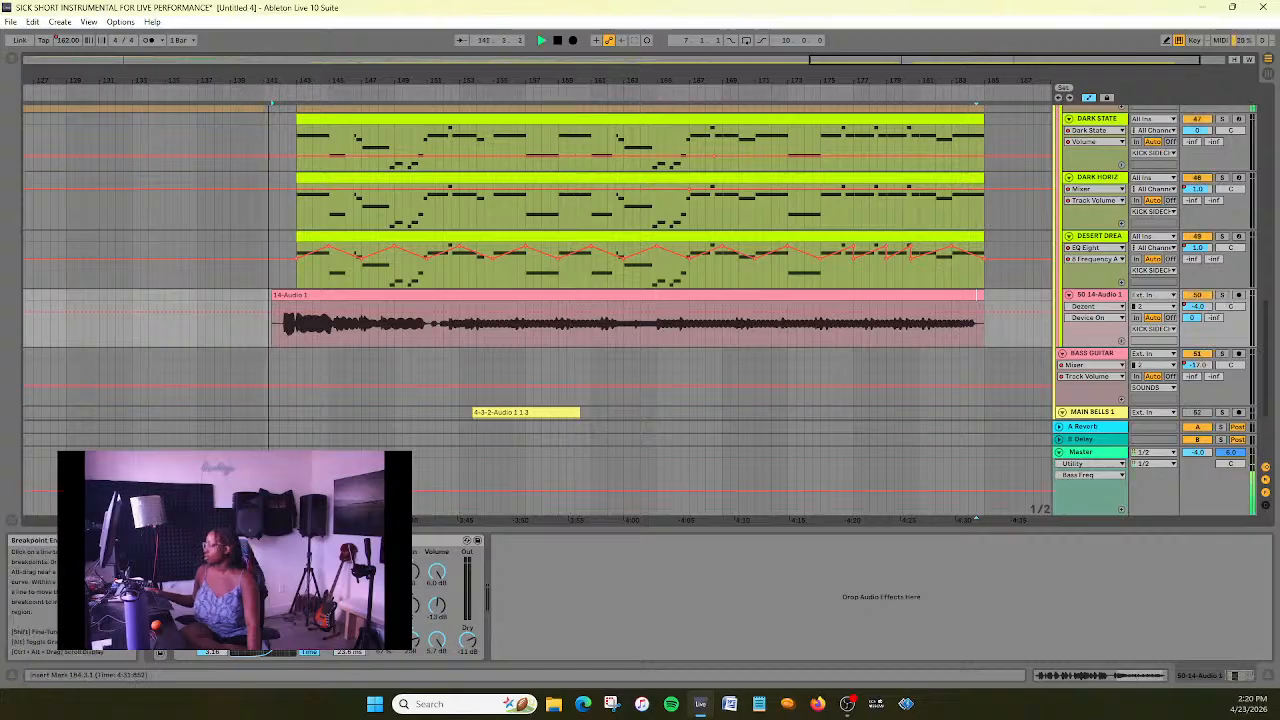
pyautogui.scroll(-1, 244, 404)
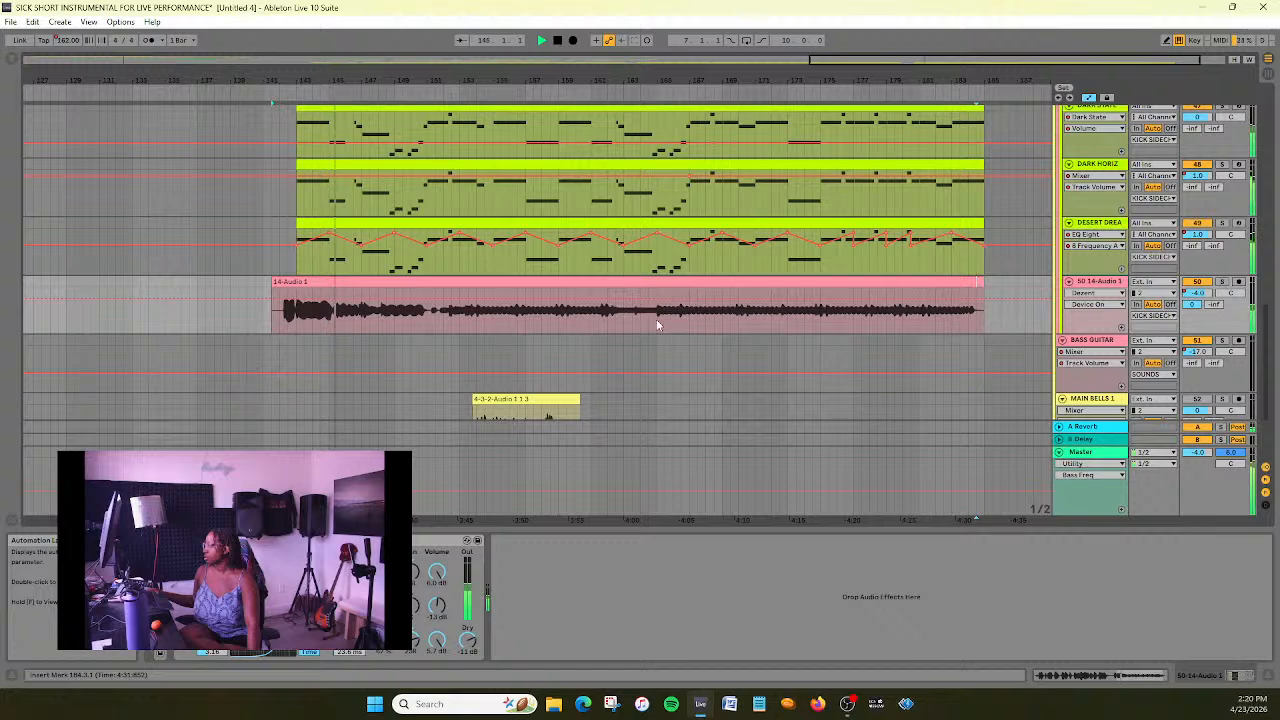
pyautogui.click(952, 284)
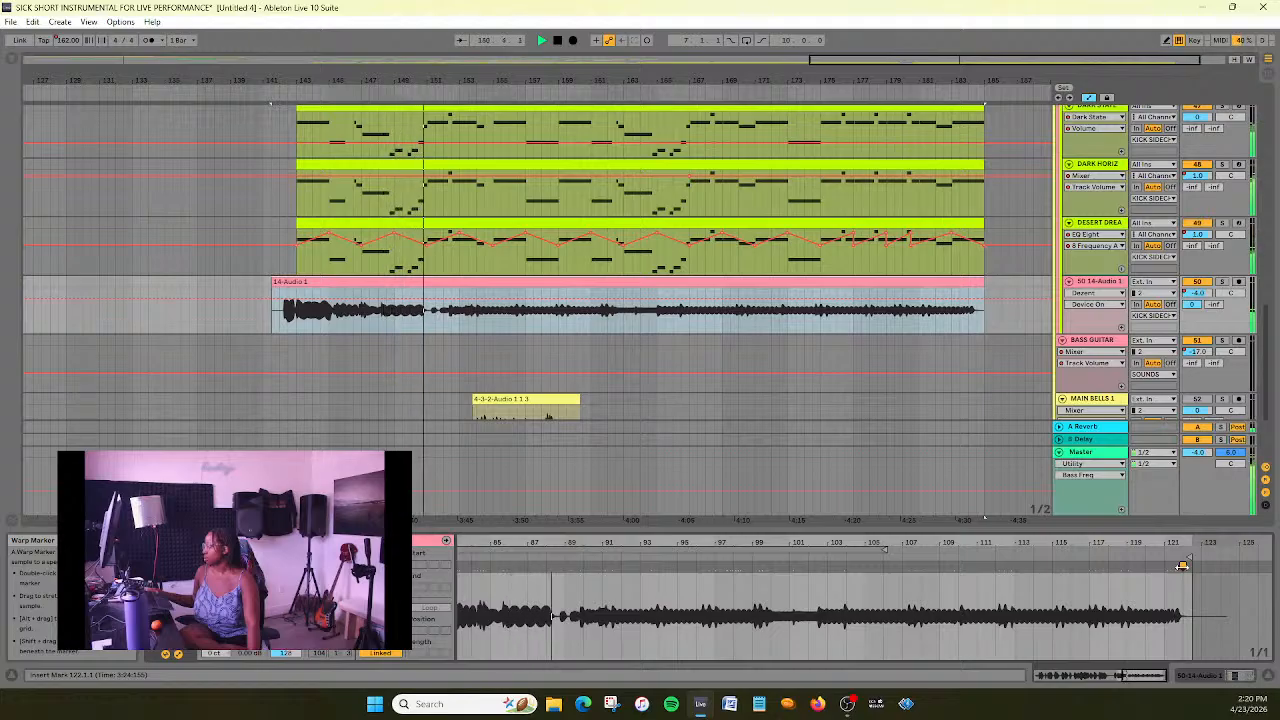
pyautogui.moveTo(1182, 566); pyautogui.dragTo(1164, 567)
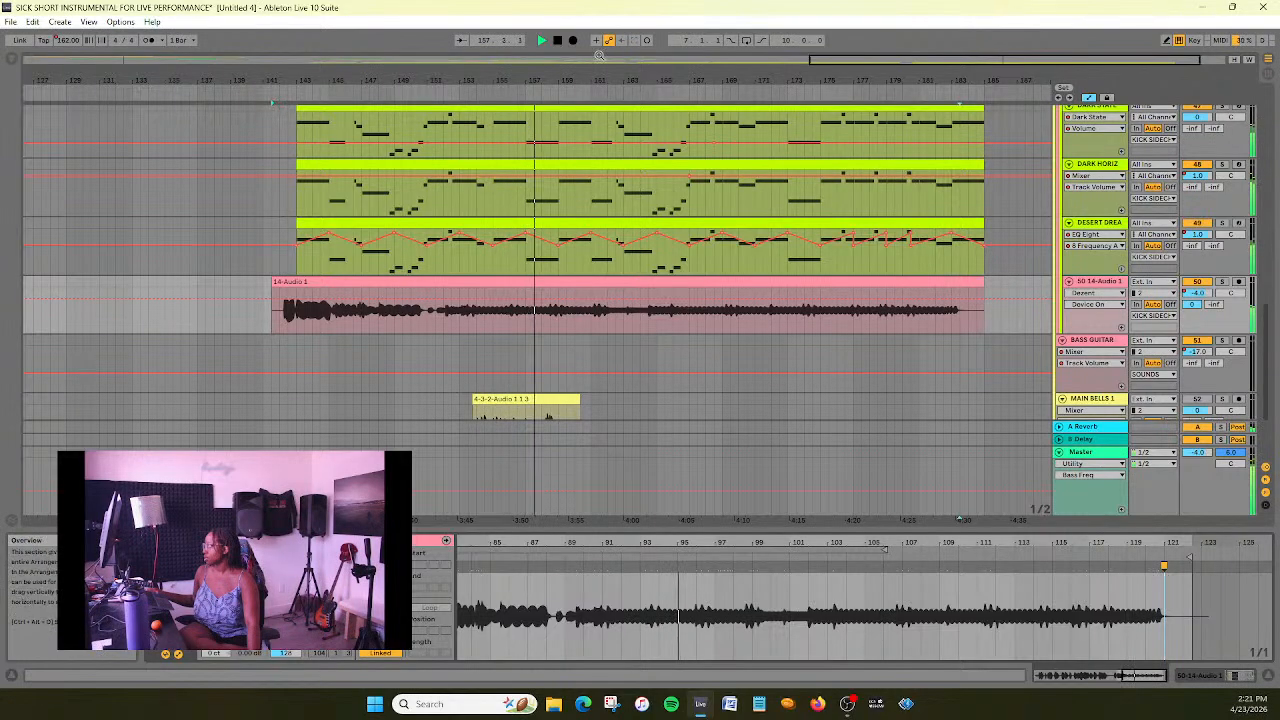
pyautogui.click(556, 40)
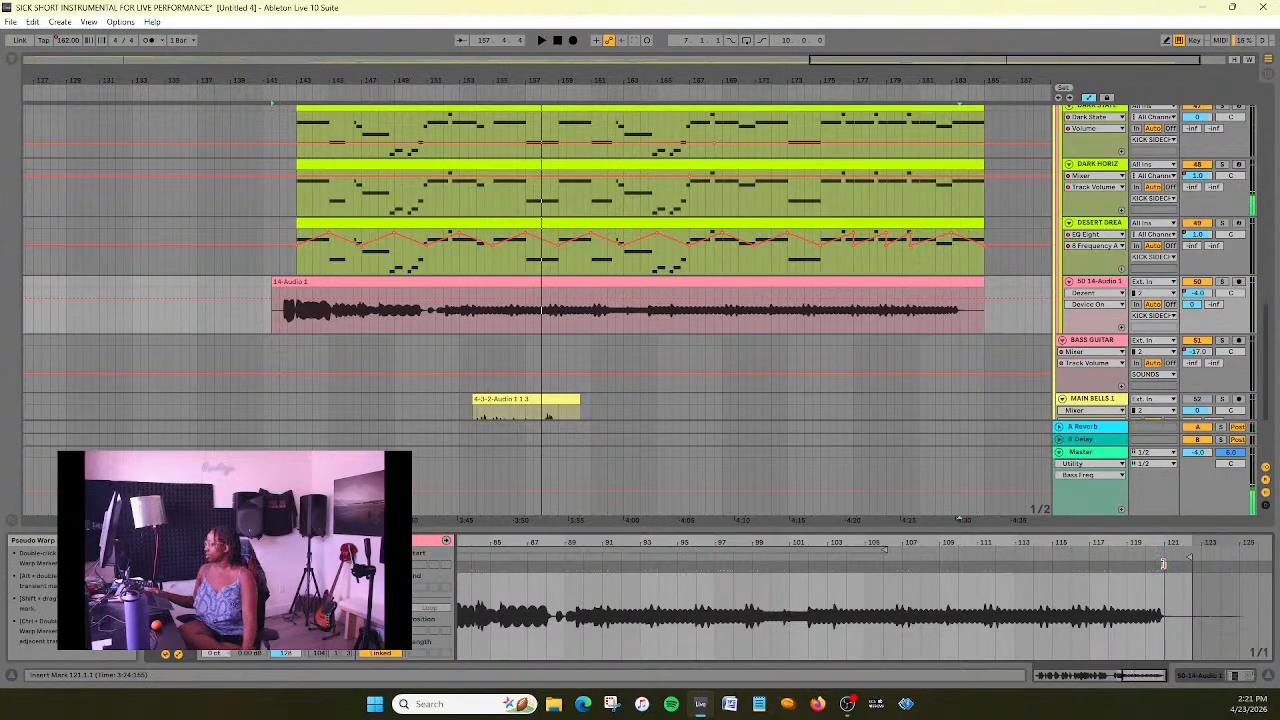
# - Delete the warp marker at the start of 14-Audio 1's sound and move the clip to start at about bar 163.3
pyautogui.moveTo(1083, 600); pyautogui.dragTo(1153, 541)
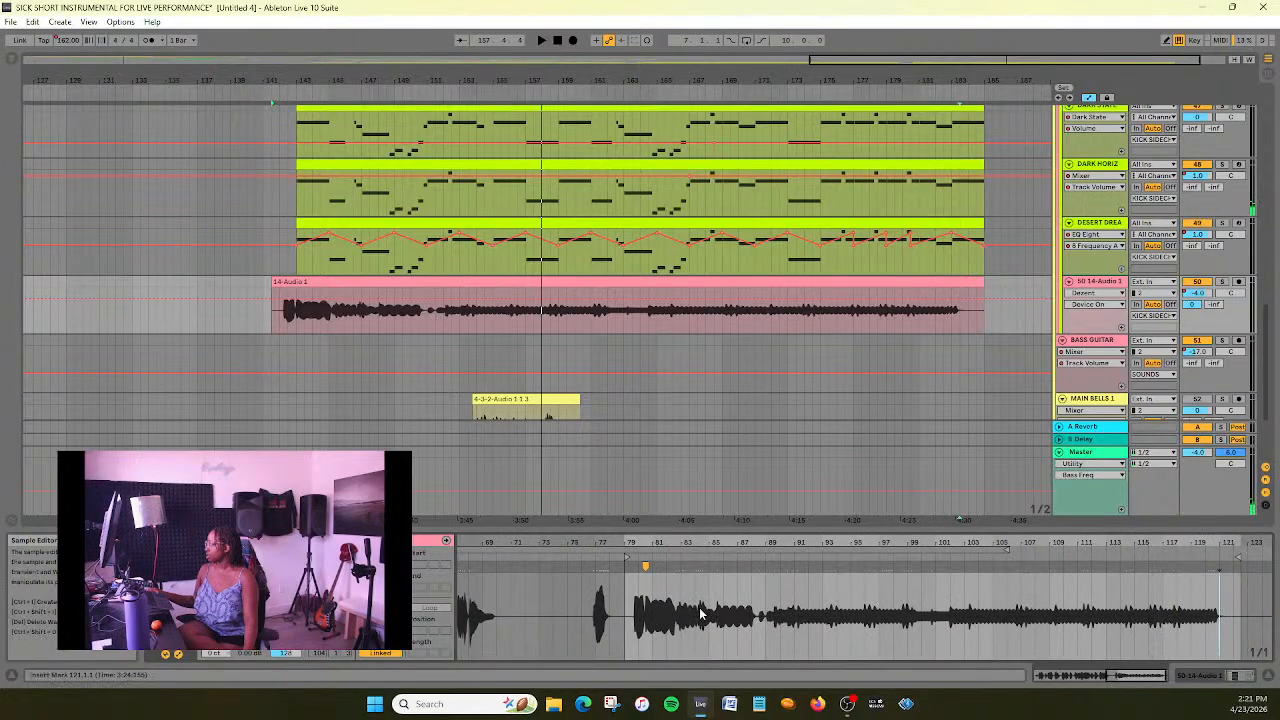
pyautogui.doubleClick(646, 566)
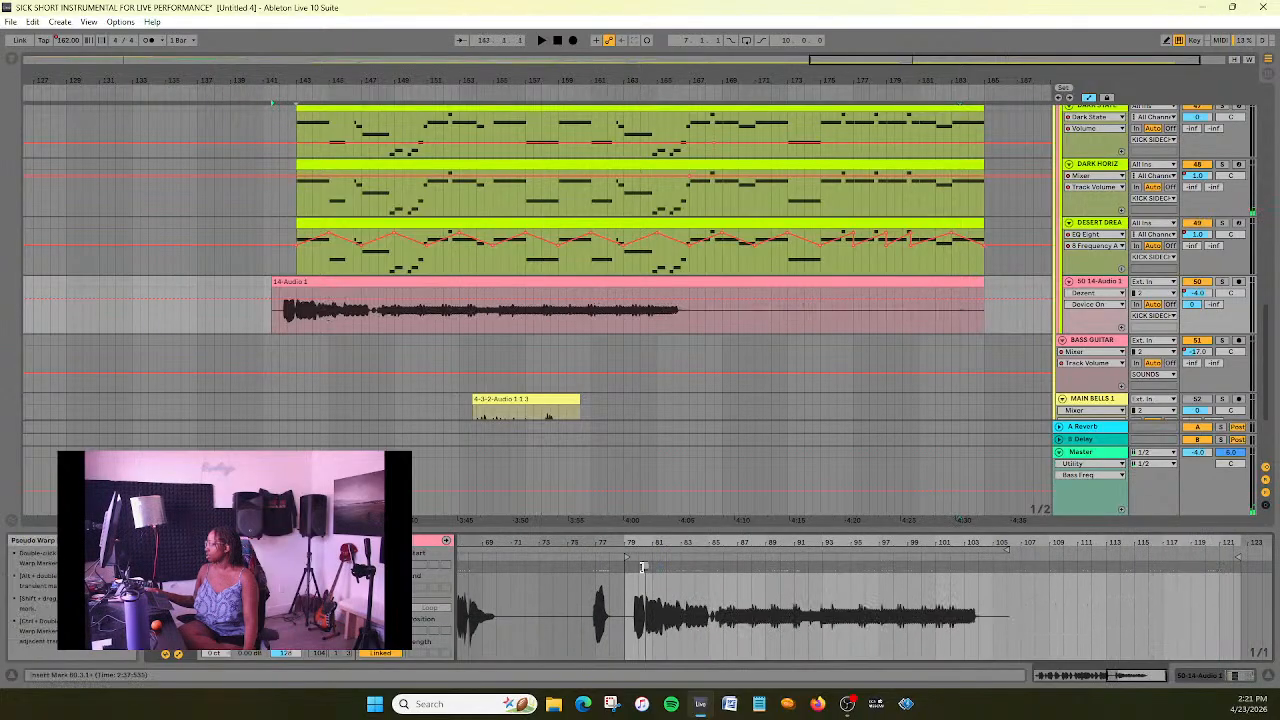
pyautogui.moveTo(347, 284); pyautogui.dragTo(685, 283)
# - Hide the clip's sample view and play the arrangement from about bar 150
pyautogui.moveTo(776, 61); pyautogui.dragTo(841, 58)
pyautogui.scroll(2, 683, 246)
pyautogui.scroll(-1, 682, 245)
pyautogui.scroll(4, 806, 126)
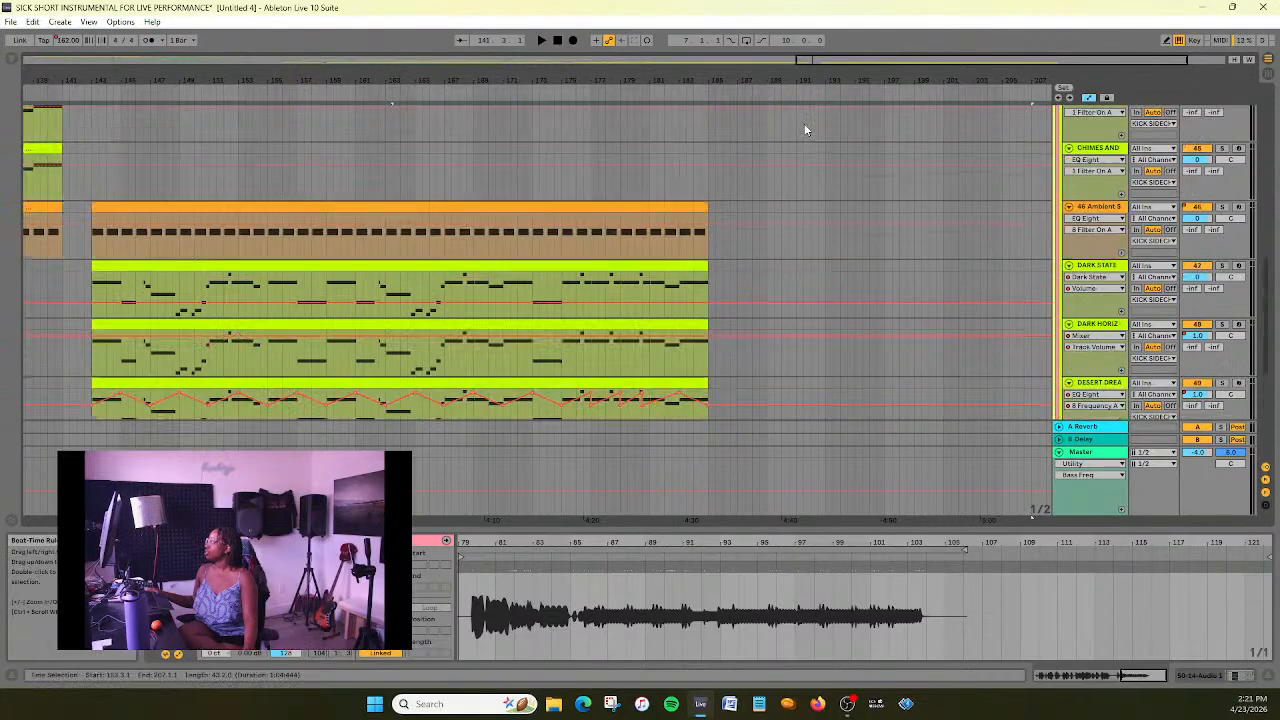
pyautogui.moveTo(769, 527); pyautogui.dragTo(769, 660)
pyautogui.scroll(-3, 721, 314)
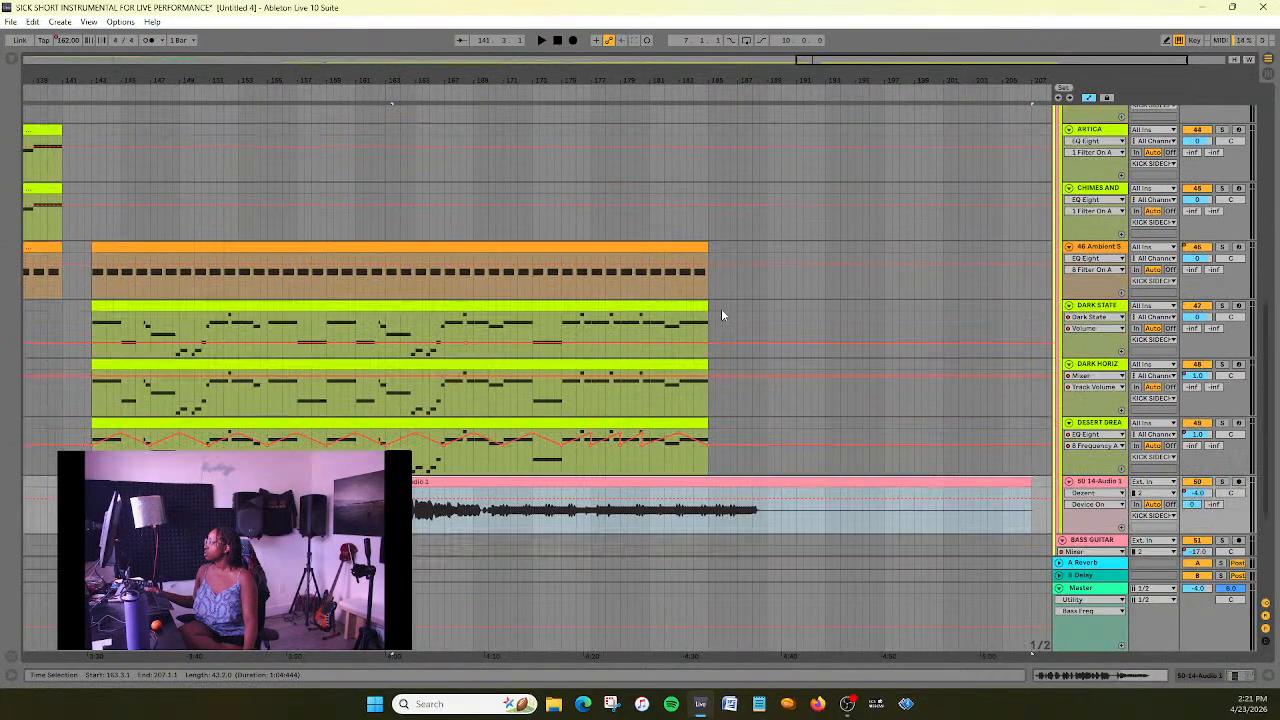
pyautogui.moveTo(680, 86); pyautogui.dragTo(682, 93)
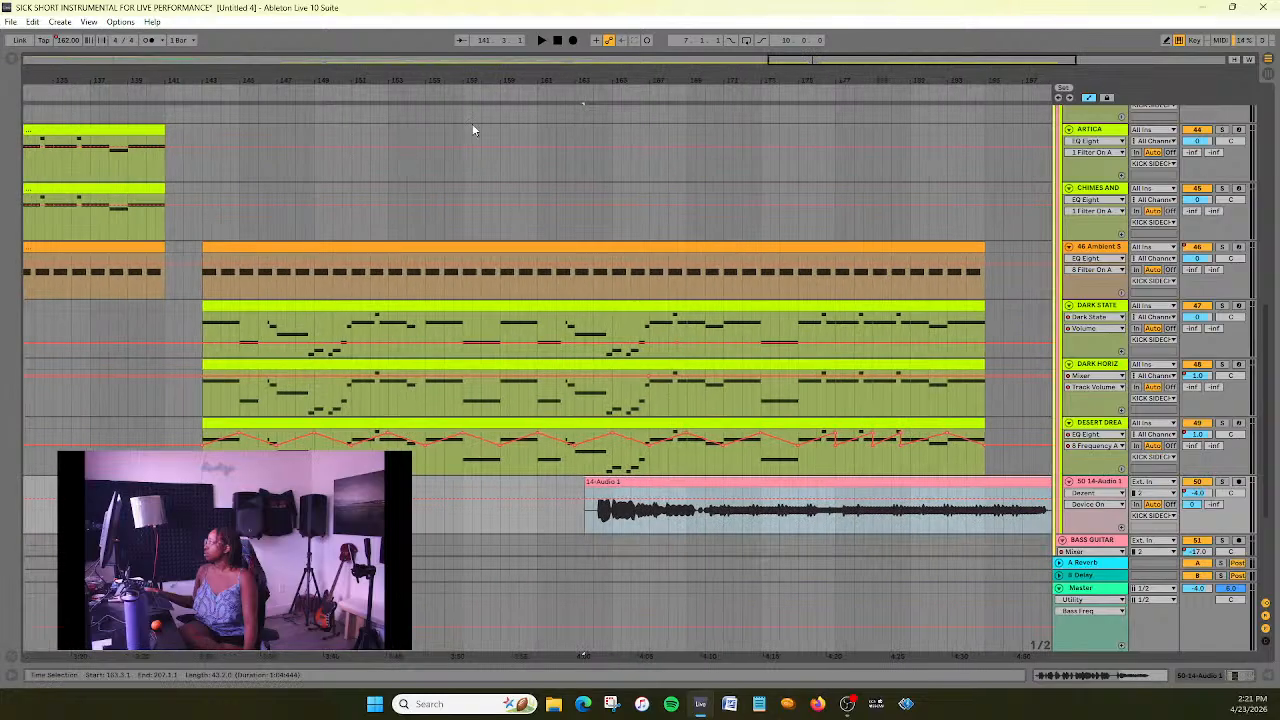
pyautogui.click(330, 90)
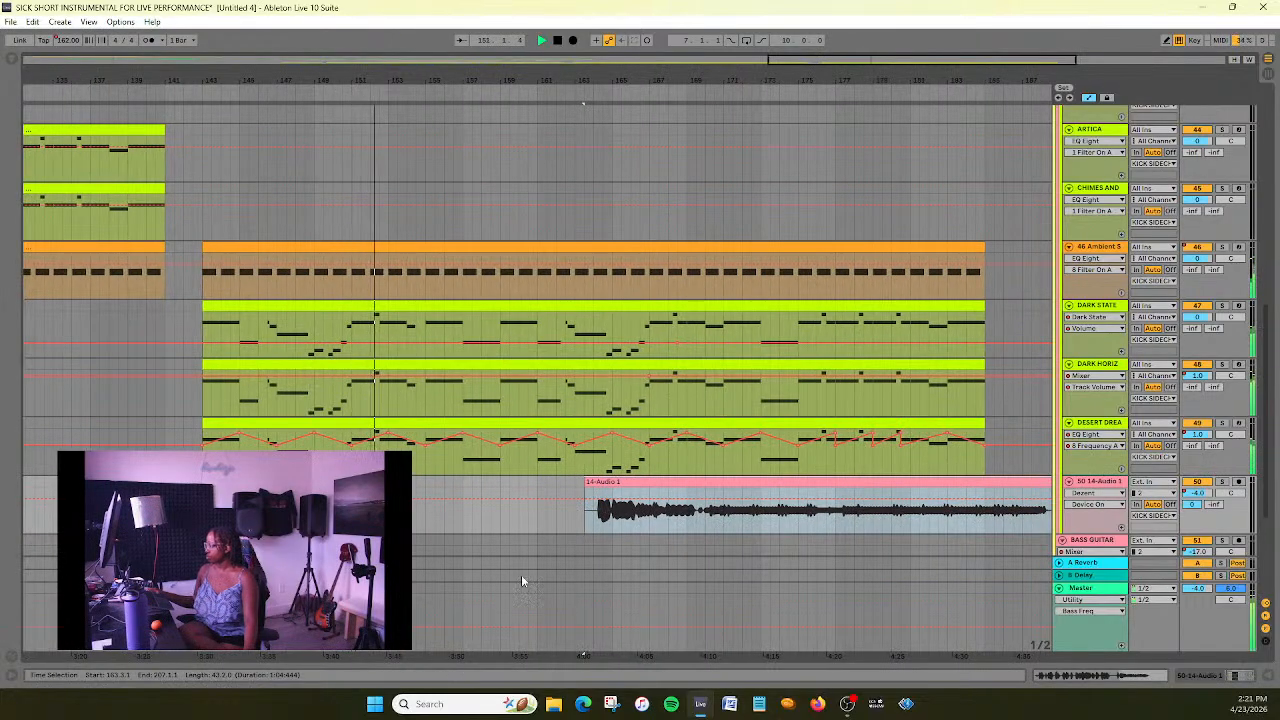
# - Move the 14-Audio 1 clip earlier during playback so that it starts at bar 158, and stop after listening
pyautogui.moveTo(629, 481); pyautogui.dragTo(558, 499)
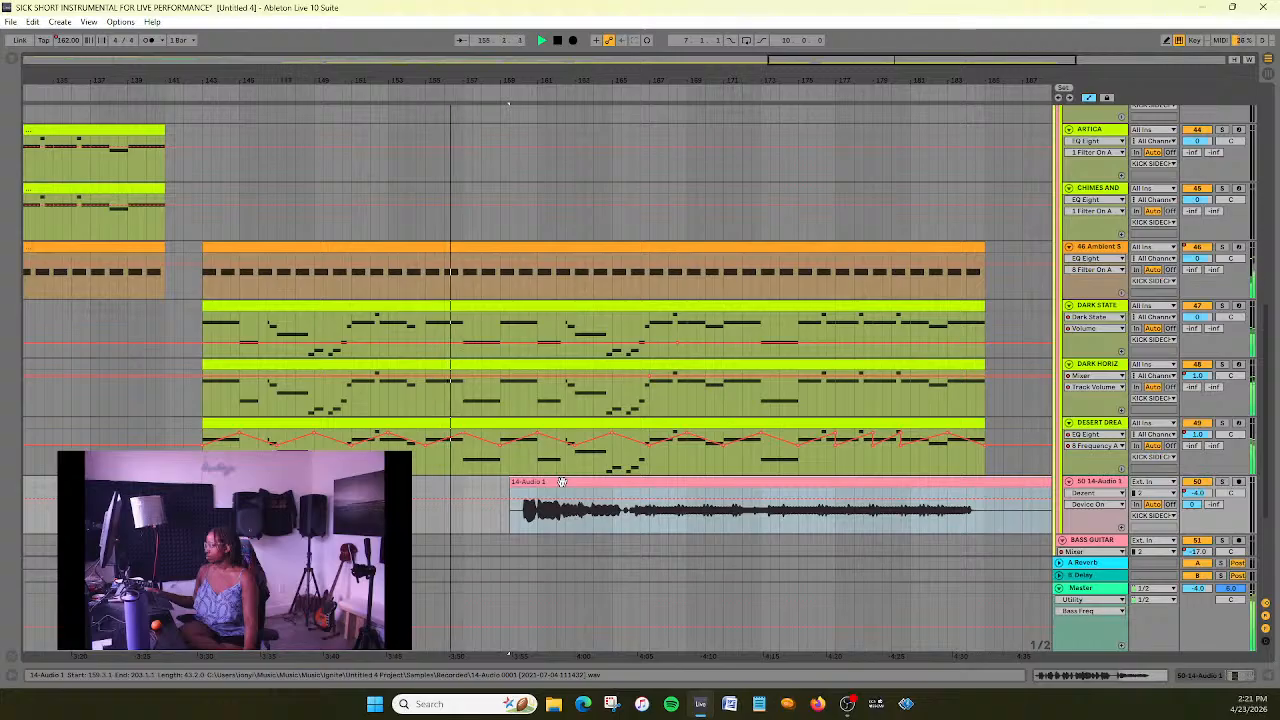
pyautogui.moveTo(562, 482); pyautogui.dragTo(535, 490)
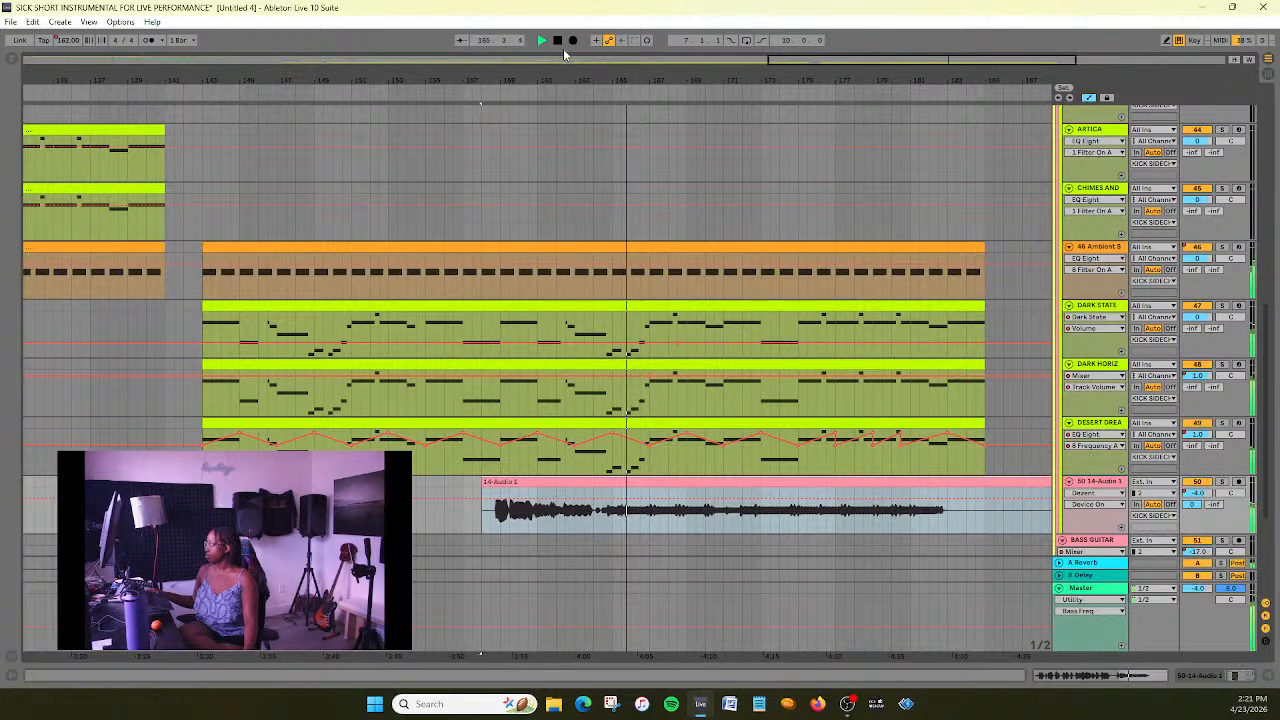
pyautogui.click(649, 483)
pyautogui.press('space')
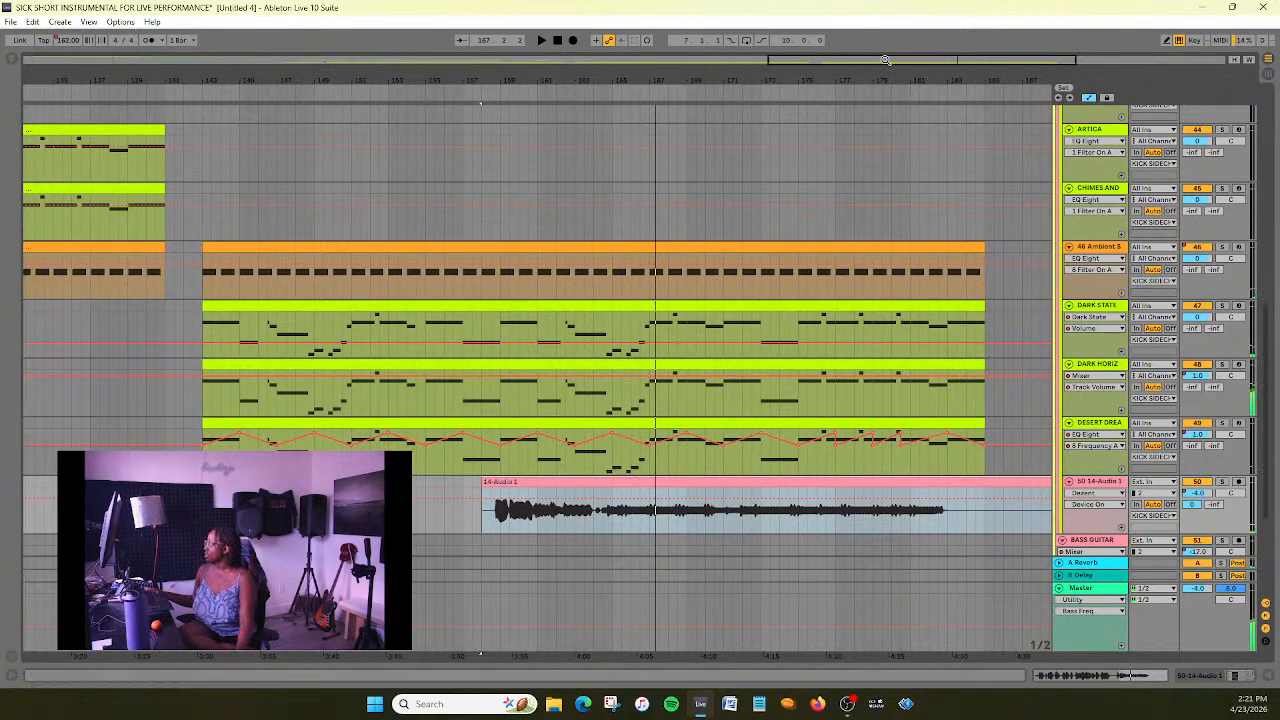
# - Trim the end of 14-Audio 1 to bar 185 and play the passage around its start
pyautogui.moveTo(885, 60); pyautogui.dragTo(886, 32)
pyautogui.moveTo(915, 481); pyautogui.dragTo(772, 527)
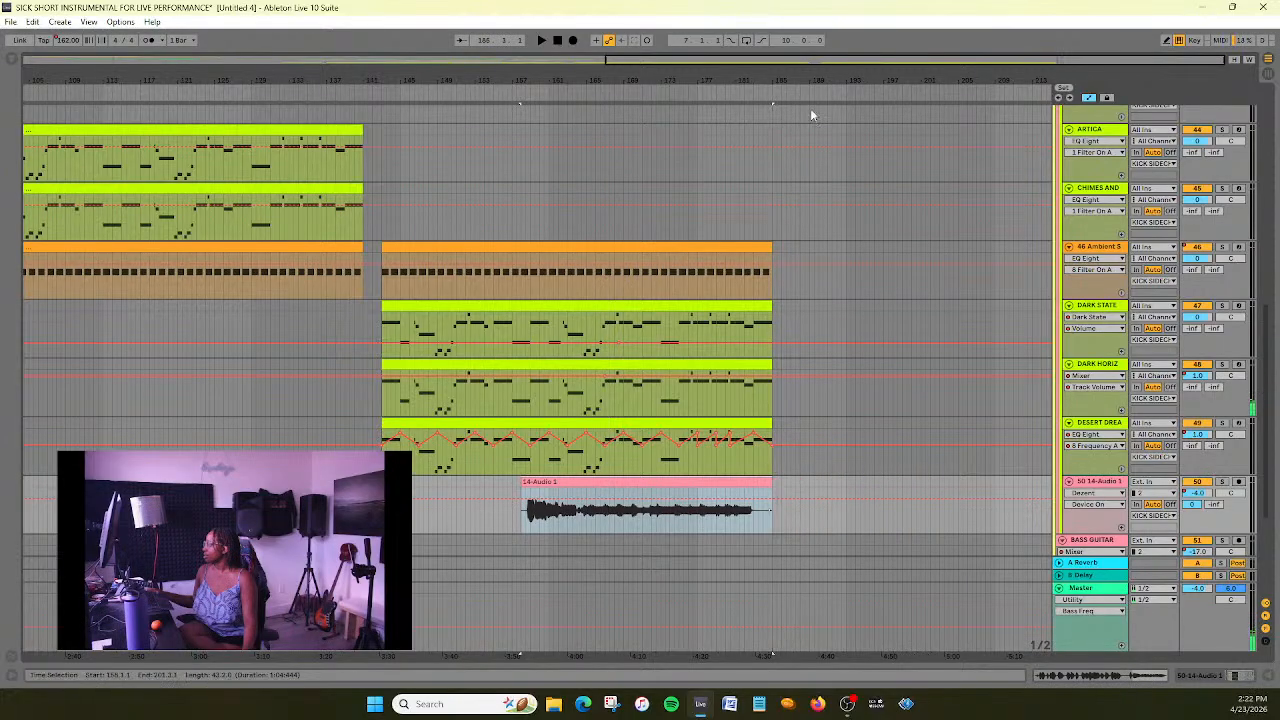
pyautogui.moveTo(804, 61); pyautogui.dragTo(924, 110)
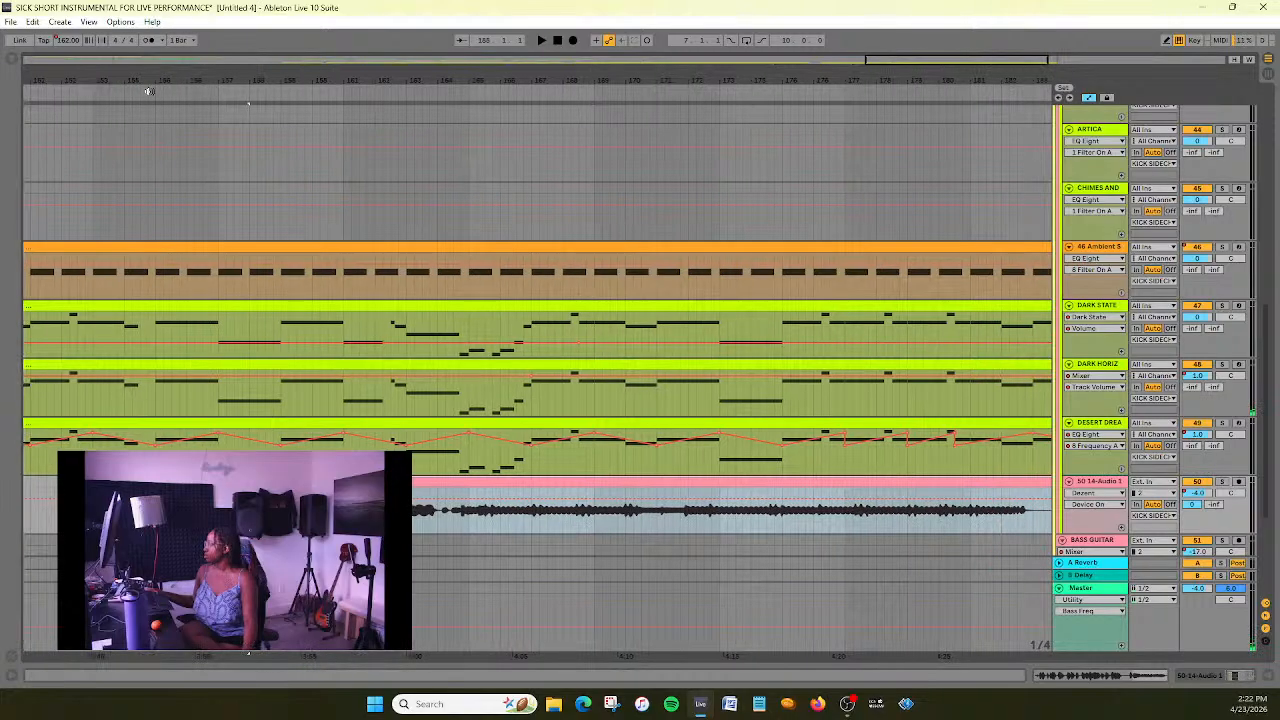
pyautogui.moveTo(883, 59); pyautogui.dragTo(884, 78)
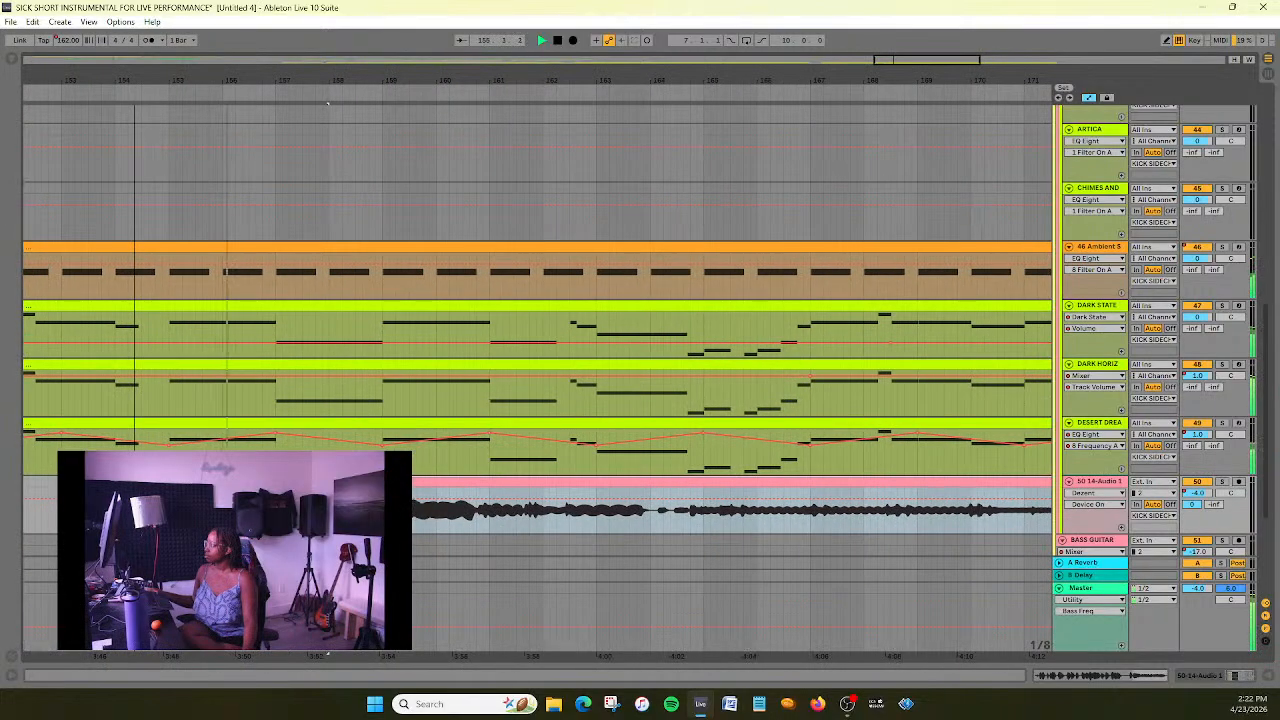
# - Trim the silence before 14-Audio 1's sound and shift the clip so that it starts at 158.1.3, checking it in playback
pyautogui.rightClick(471, 551)
pyautogui.press('Escape')
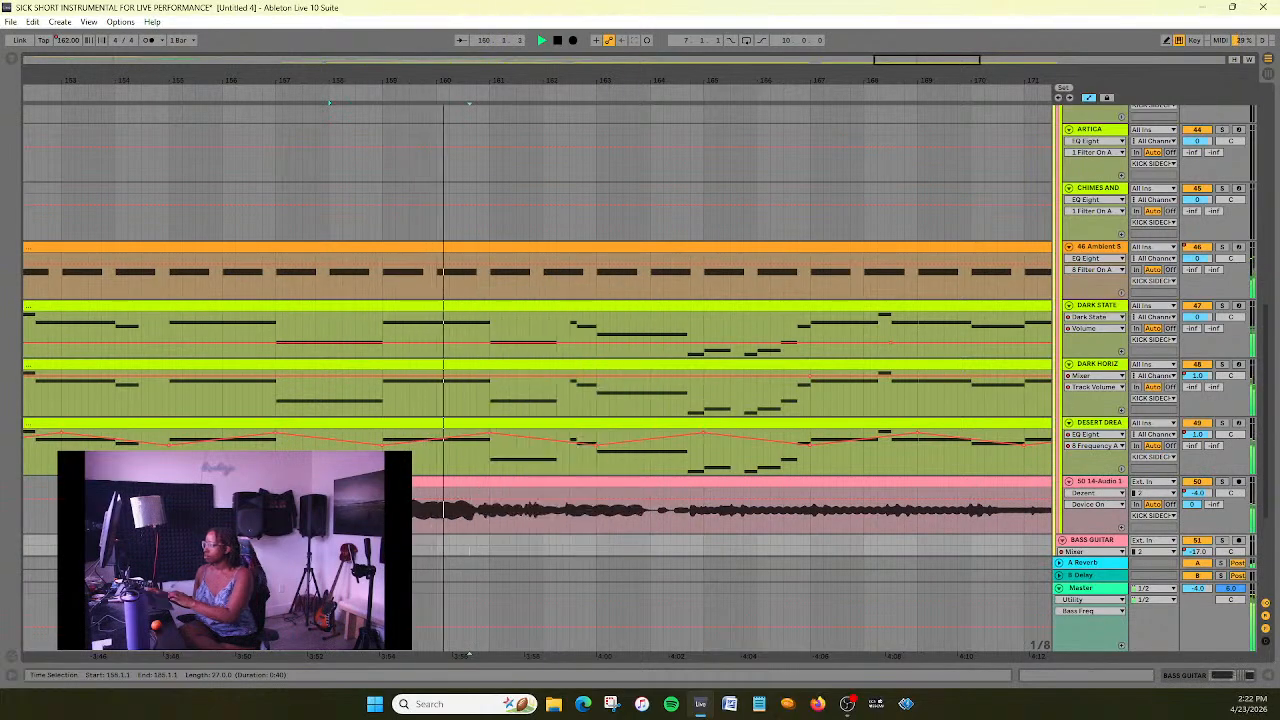
pyautogui.press('space')
pyautogui.click(471, 482)
pyautogui.moveTo(471, 482); pyautogui.dragTo(444, 482)
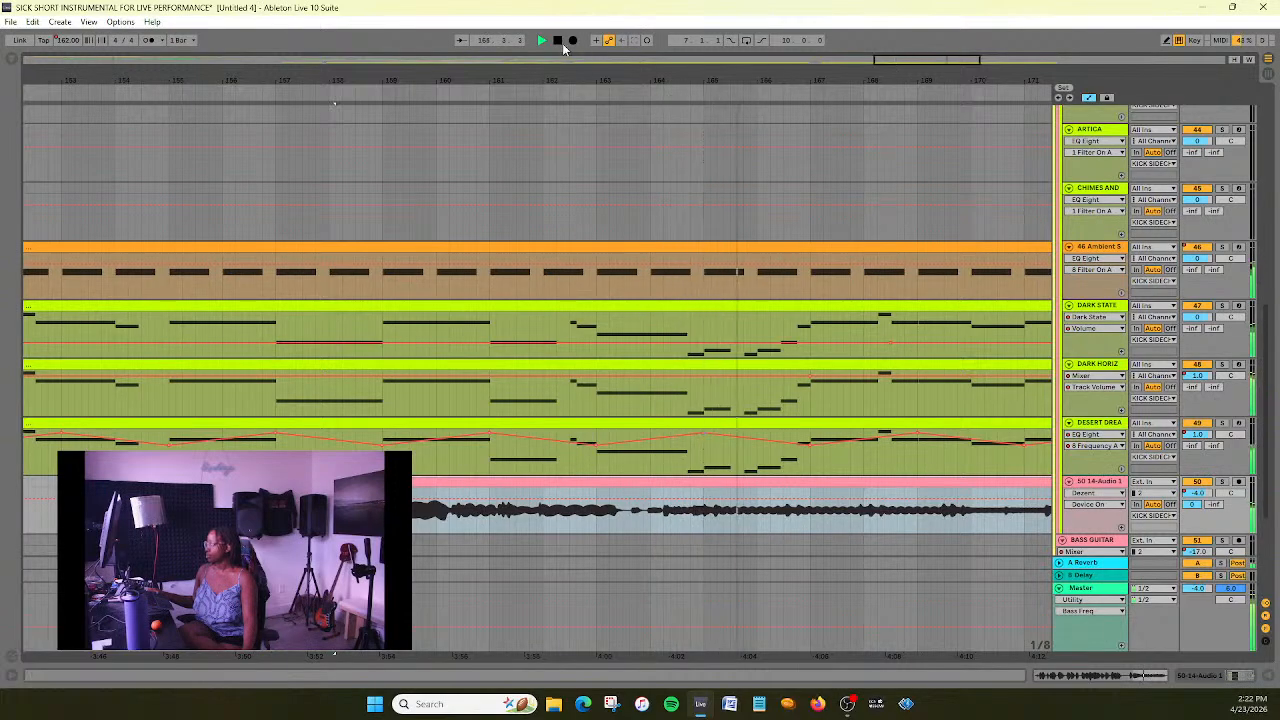
pyautogui.moveTo(953, 62); pyautogui.dragTo(964, 24)
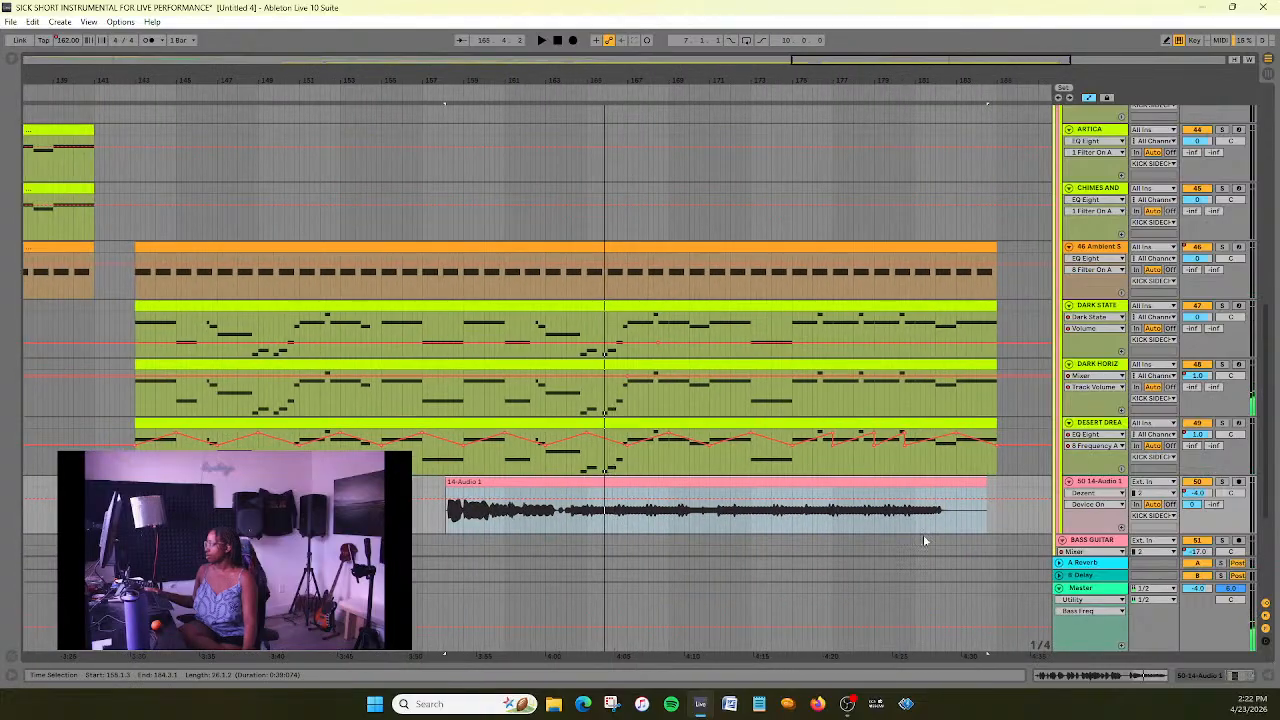
# - Add warp markers at both ends of 14-Audio 1's sound and stretch it to end at bar 185, extending the clip slightly past that
pyautogui.doubleClick(773, 482)
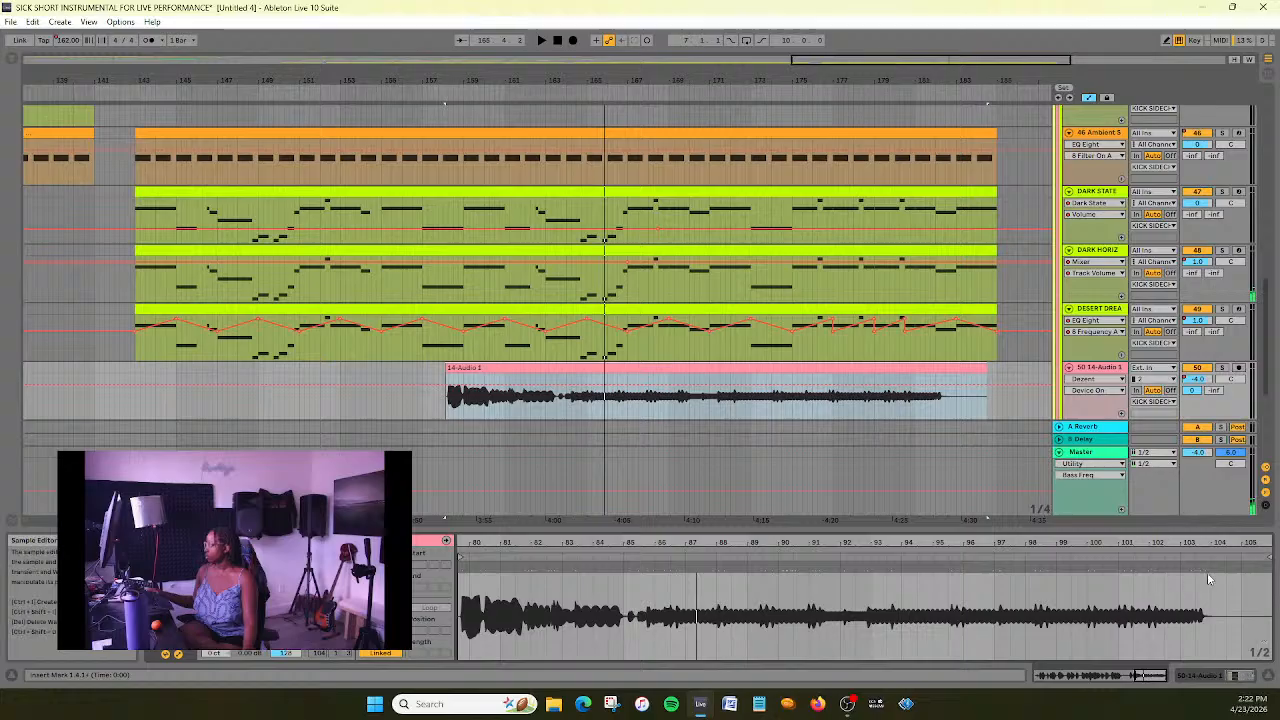
pyautogui.click(463, 569)
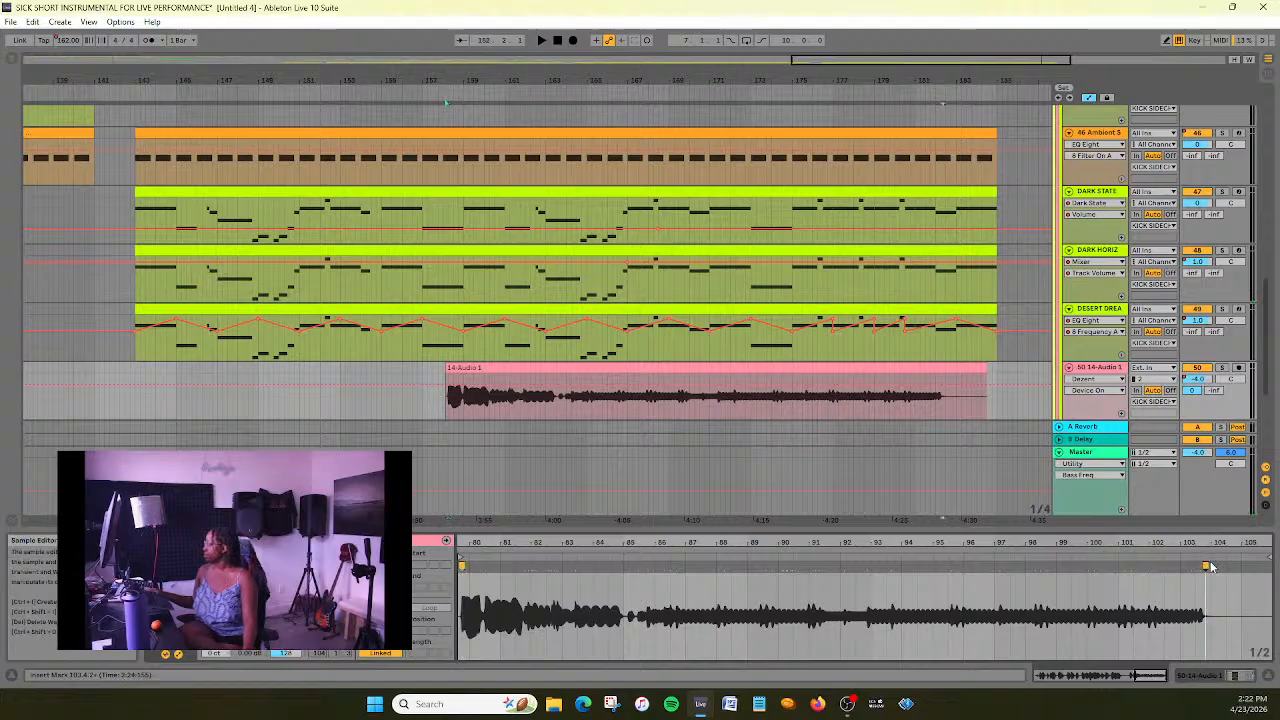
pyautogui.moveTo(1204, 565); pyautogui.dragTo(1241, 565)
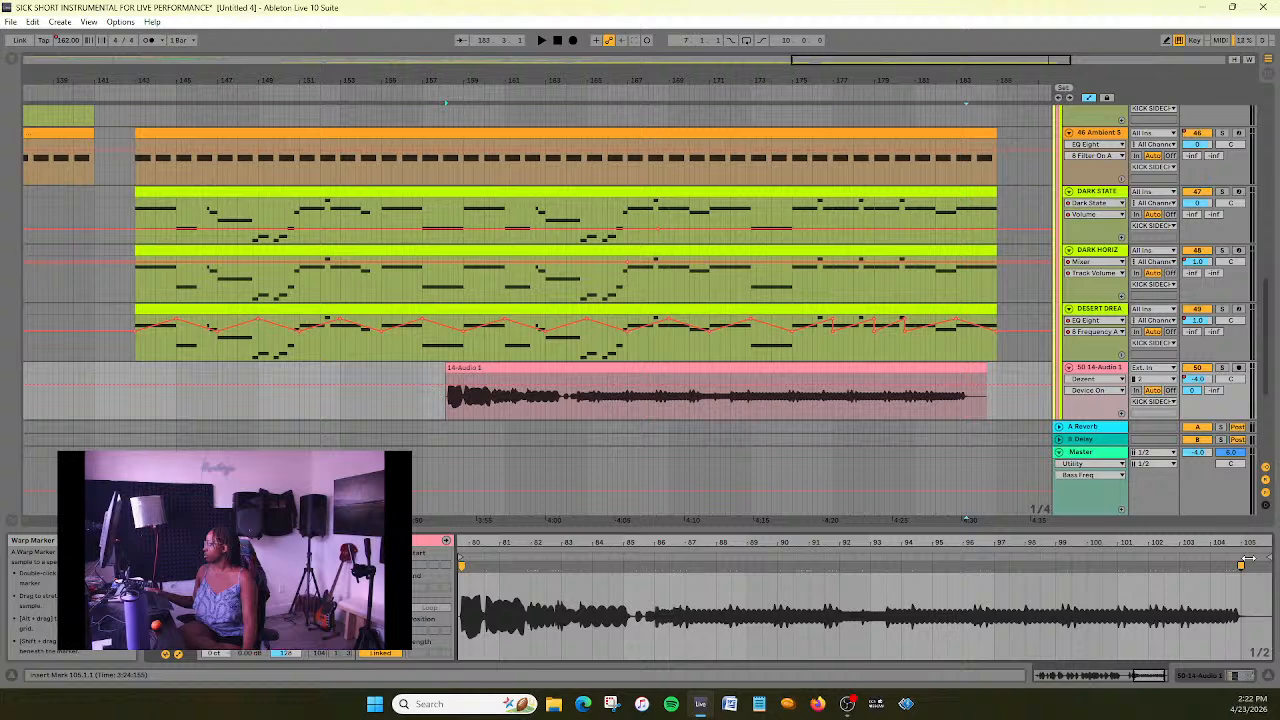
pyautogui.moveTo(985, 369); pyautogui.dragTo(1008, 369)
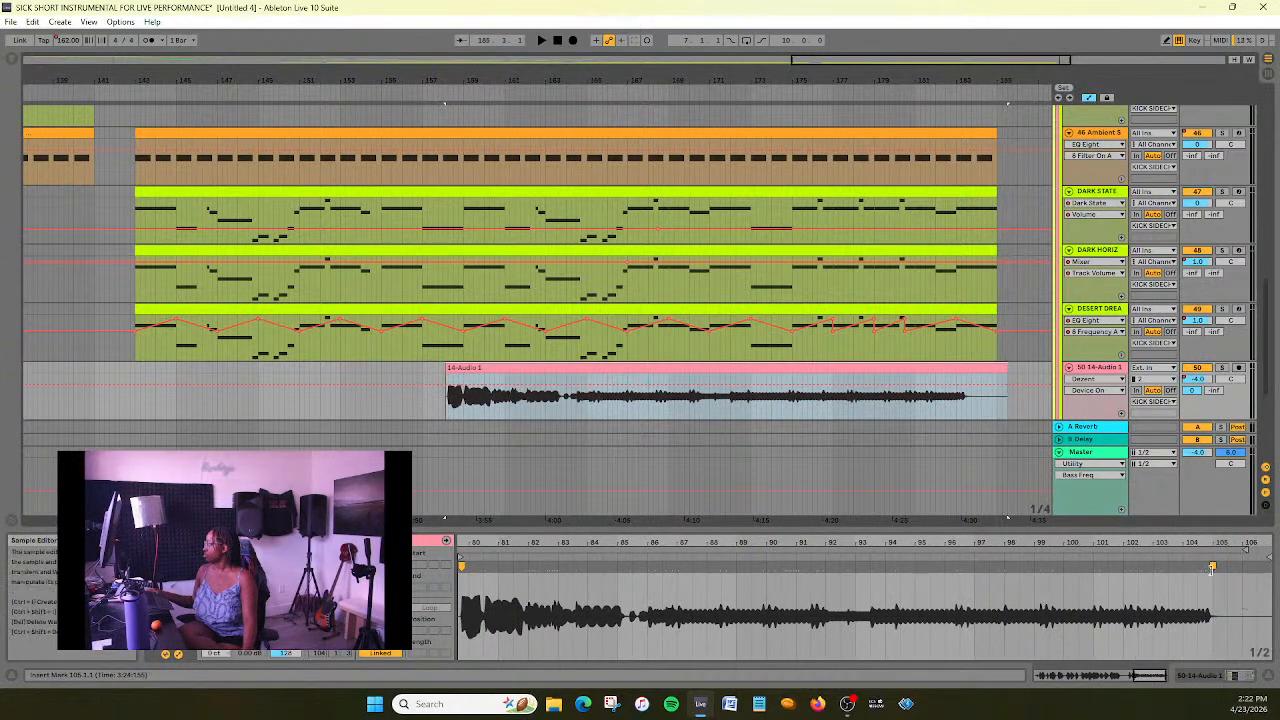
pyautogui.moveTo(1212, 567); pyautogui.dragTo(1255, 567)
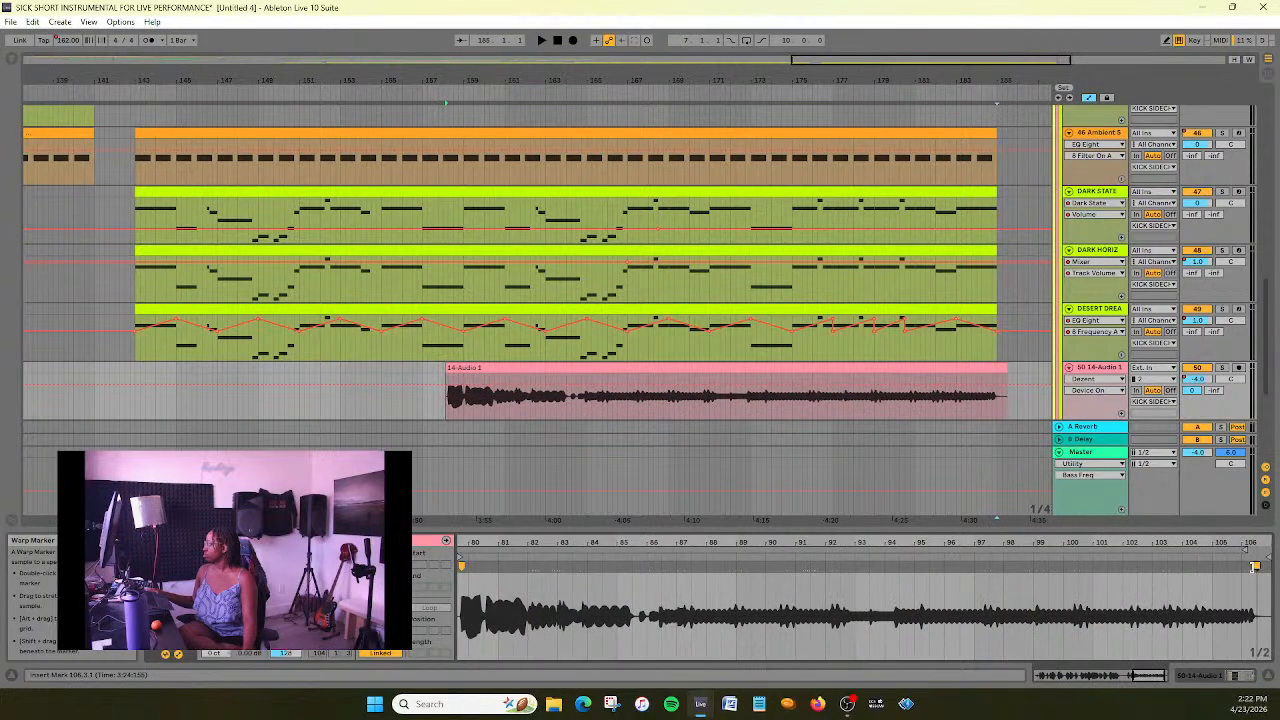
# - Play from about bar 156 and nudge the 14-Audio 1 clip slightly earlier, closer to bar 158
pyautogui.click(415, 92)
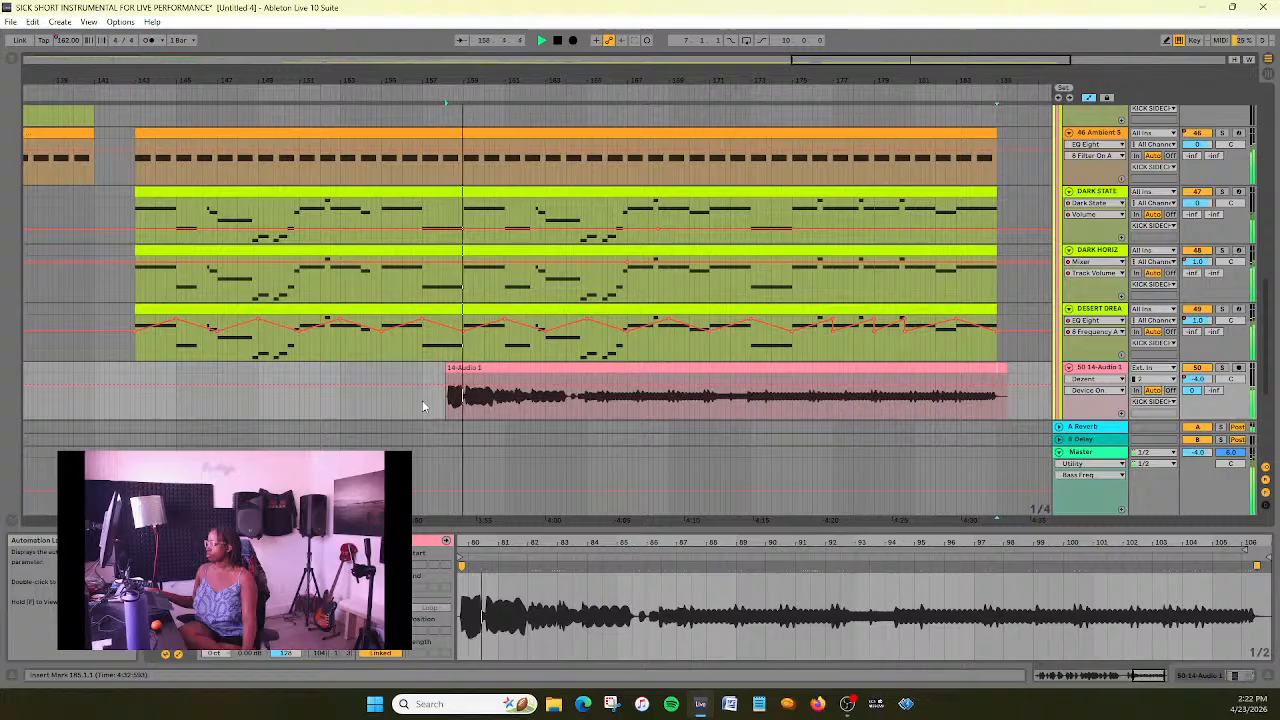
pyautogui.moveTo(856, 60); pyautogui.dragTo(889, 62)
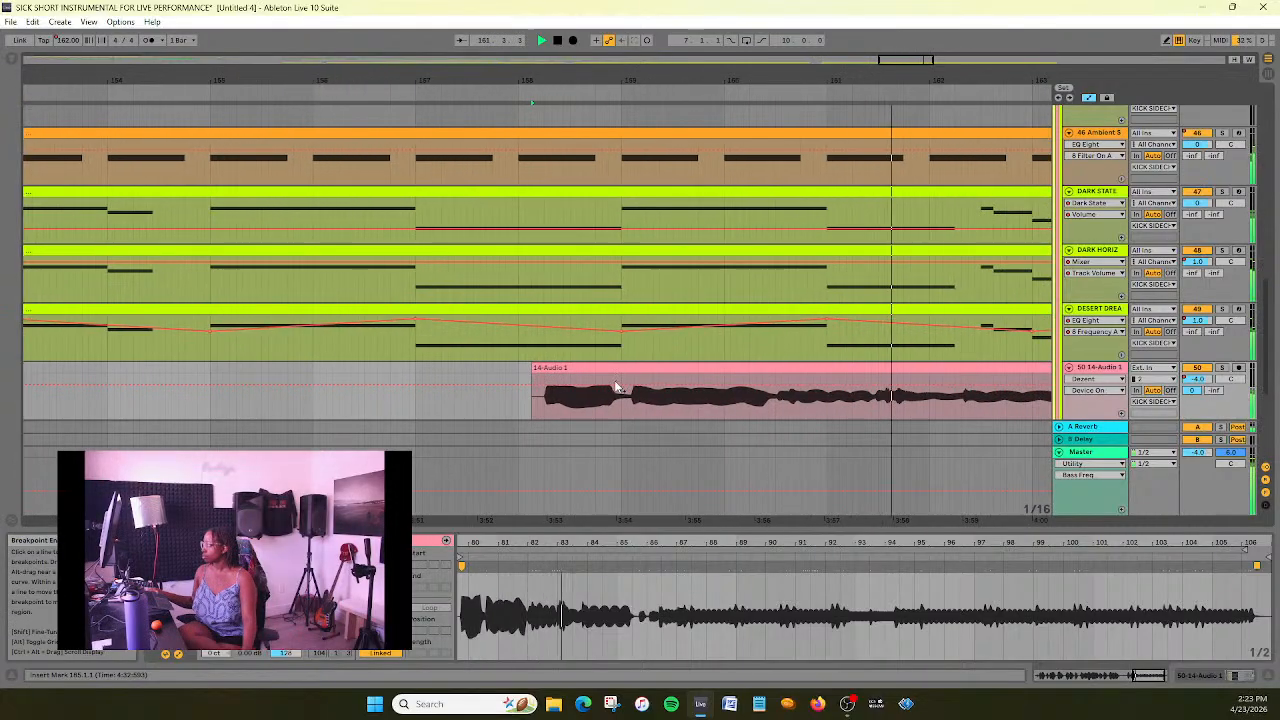
pyautogui.moveTo(619, 384); pyautogui.dragTo(610, 374)
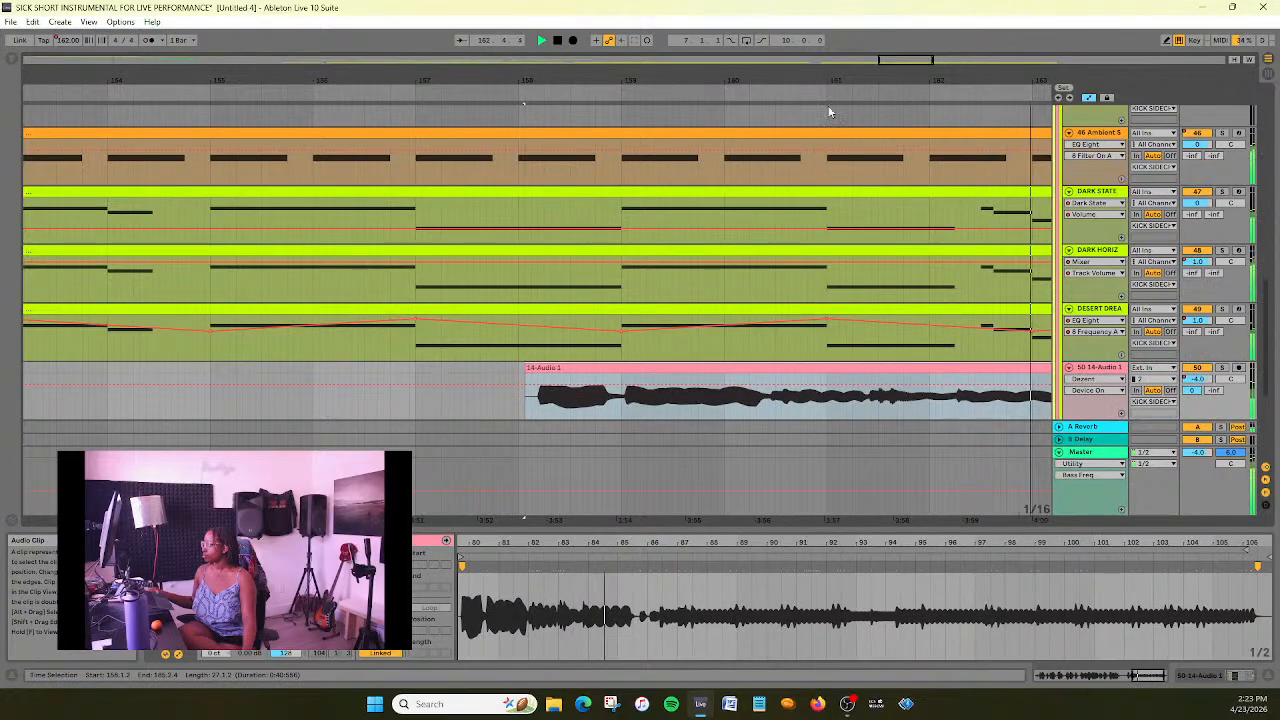
pyautogui.moveTo(903, 61); pyautogui.dragTo(907, 68)
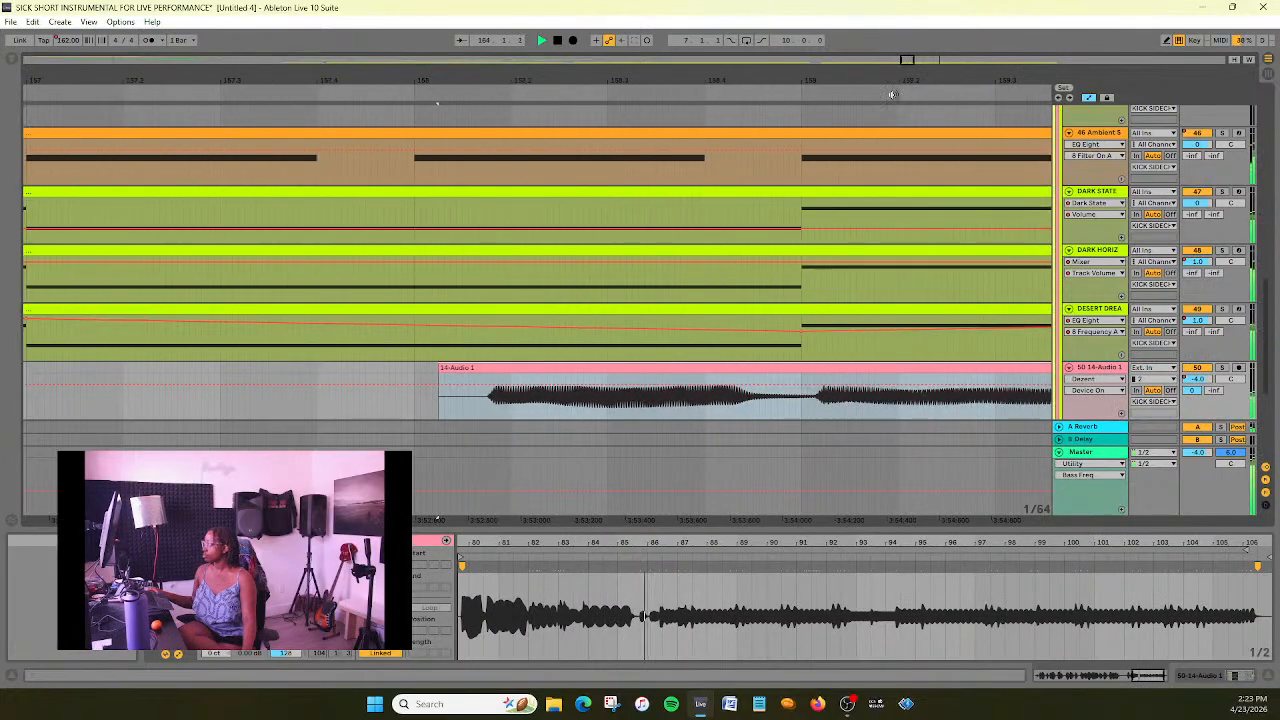
pyautogui.moveTo(798, 368); pyautogui.dragTo(787, 371)
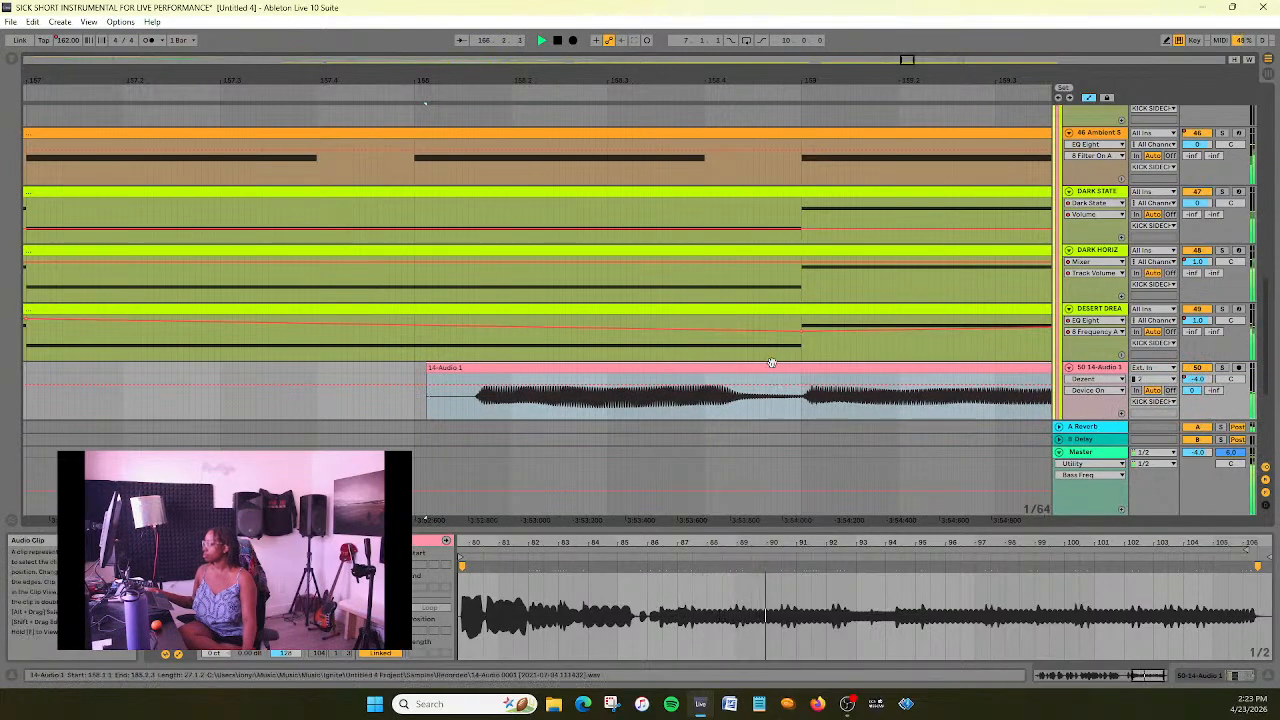
pyautogui.click(556, 40)
# - Set the sample grid to Narrowest, move 14-Audio 1's end warp marker to 106.4.1, and play the result
pyautogui.moveTo(911, 58); pyautogui.dragTo(950, 16)
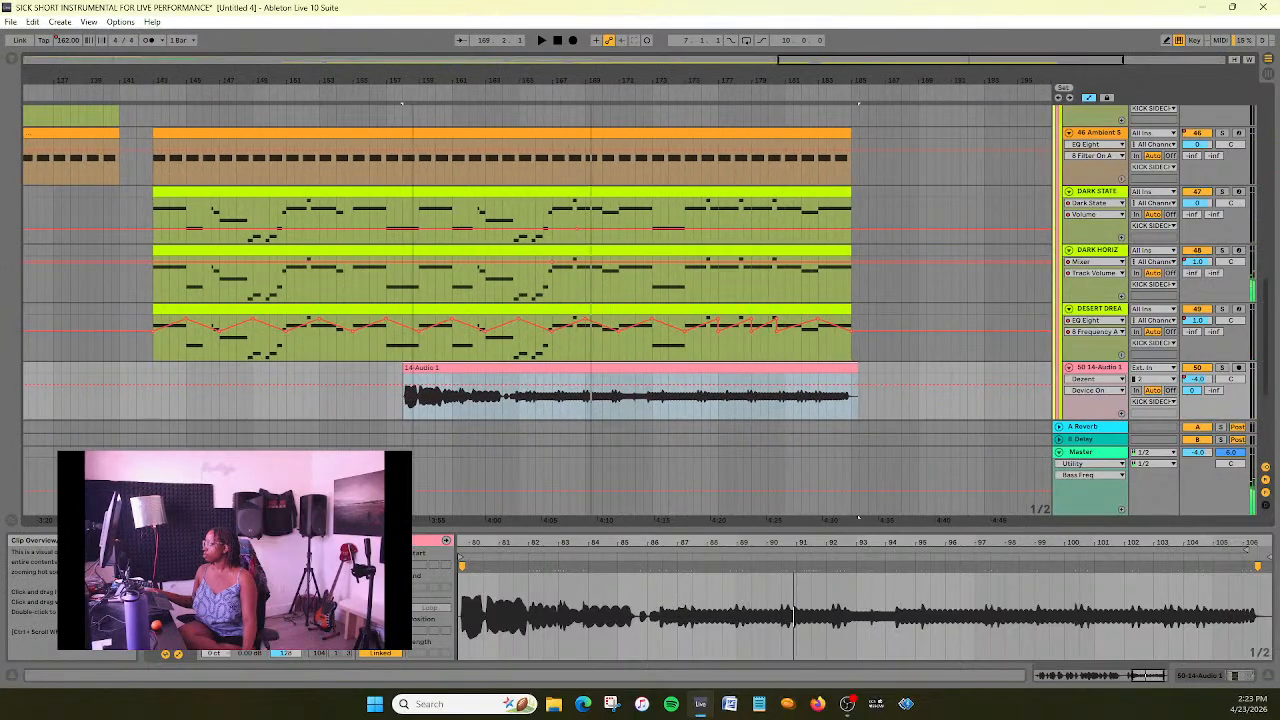
pyautogui.rightClick(1180, 610)
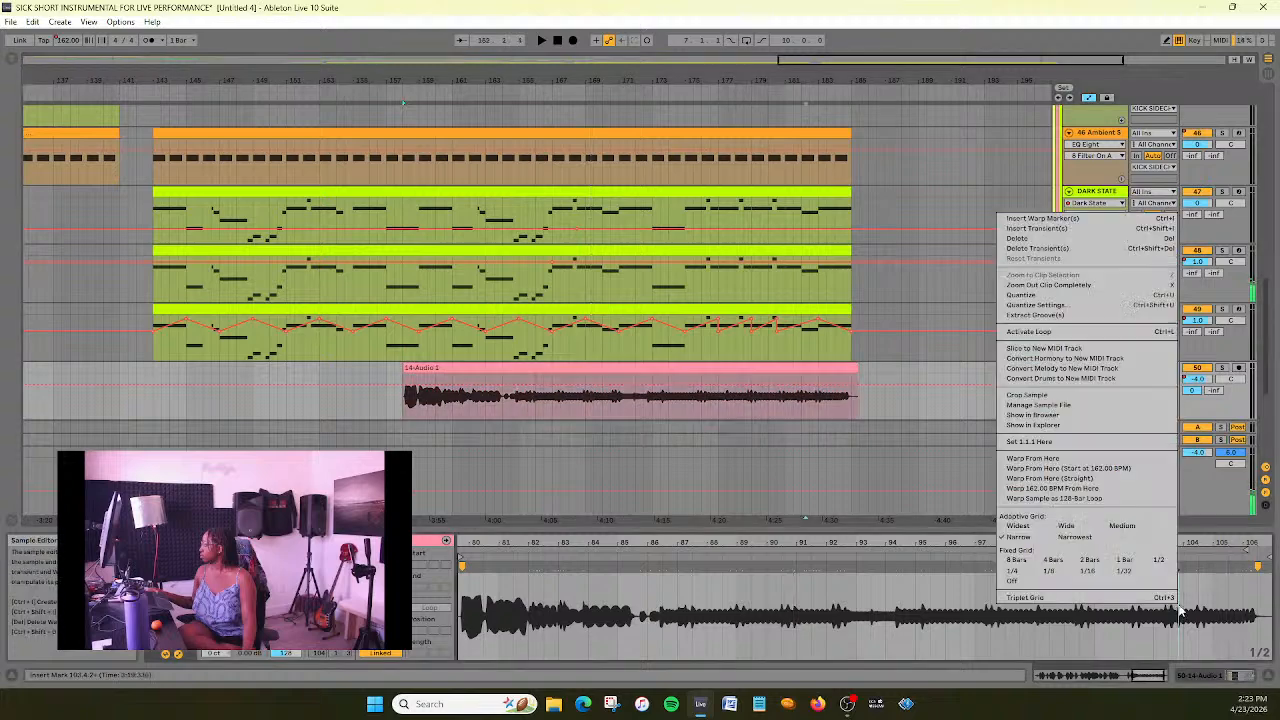
pyautogui.click(1086, 539)
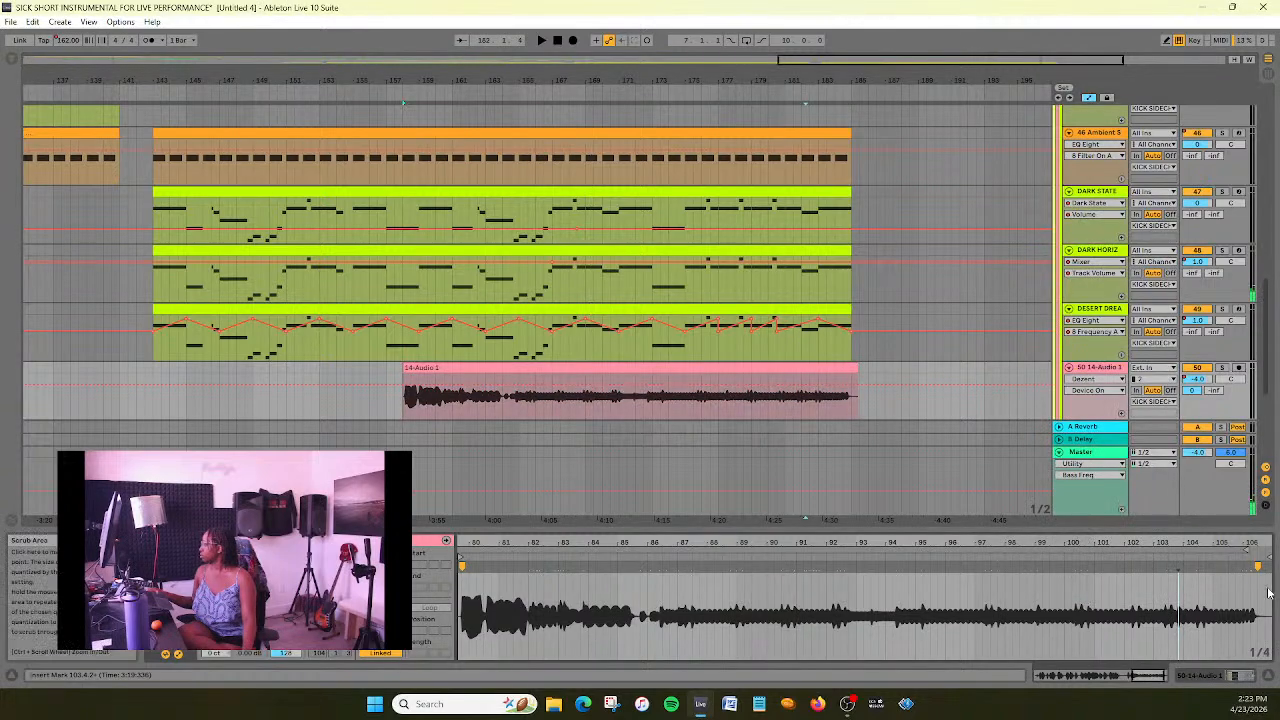
pyautogui.moveTo(1260, 566); pyautogui.dragTo(1265, 566)
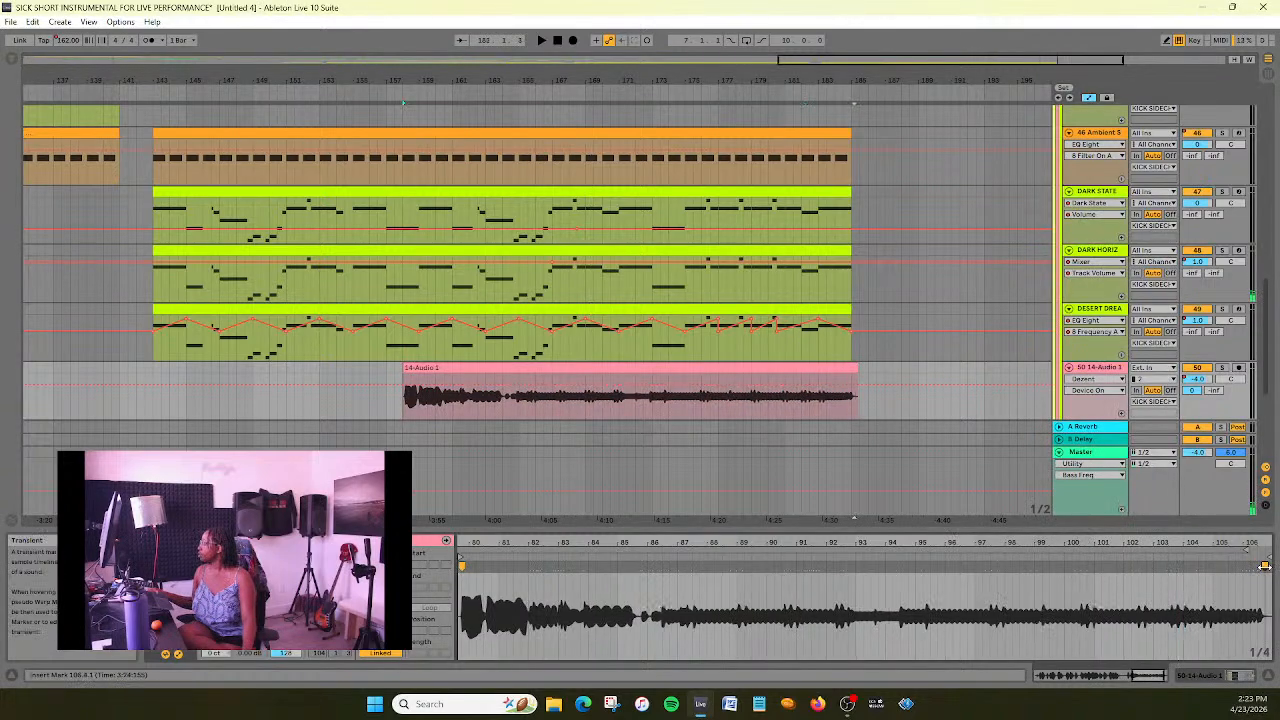
pyautogui.press('space')
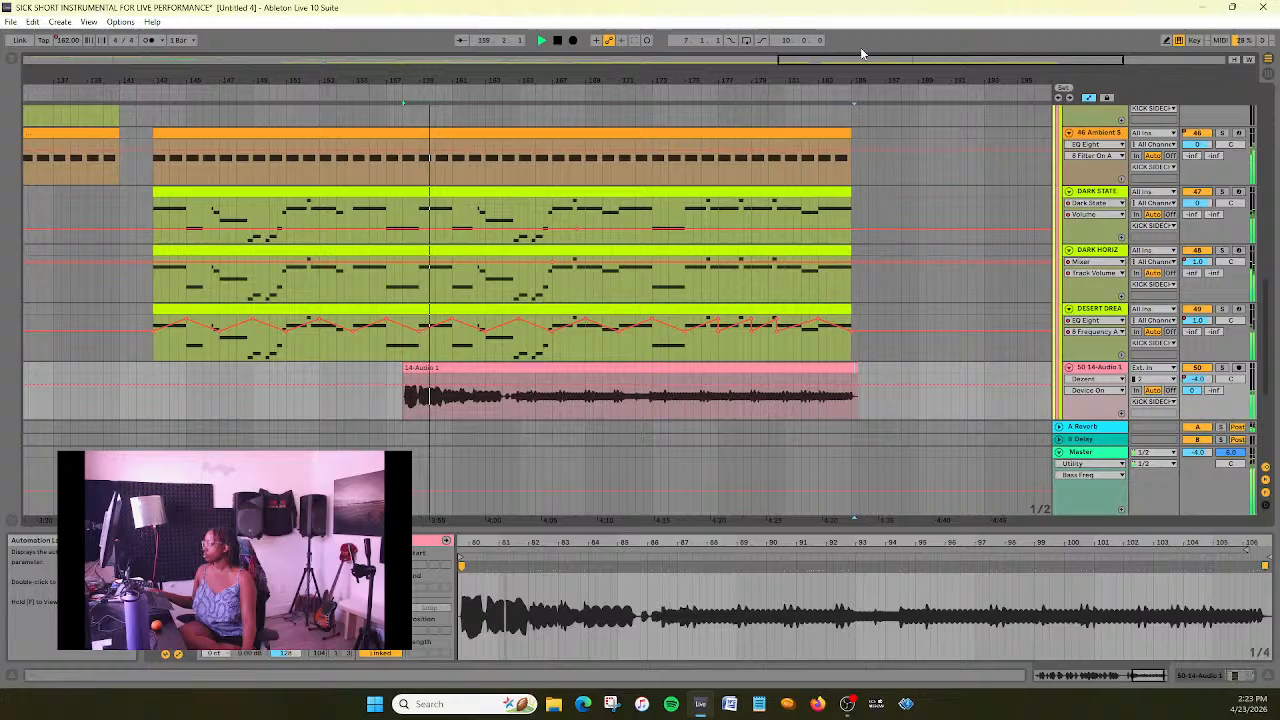
# - Stretch 14-Audio 1's end warp marker to about bar 108, extend the clip to about bar 188.4, and play from before its start
pyautogui.moveTo(892, 60)
pyautogui.mouseDown()
pyautogui.moveTo(892, 84)
pyautogui.moveTo(907, 60)
pyautogui.moveTo(908, 85)
pyautogui.moveTo(910, 59)
pyautogui.mouseUp()
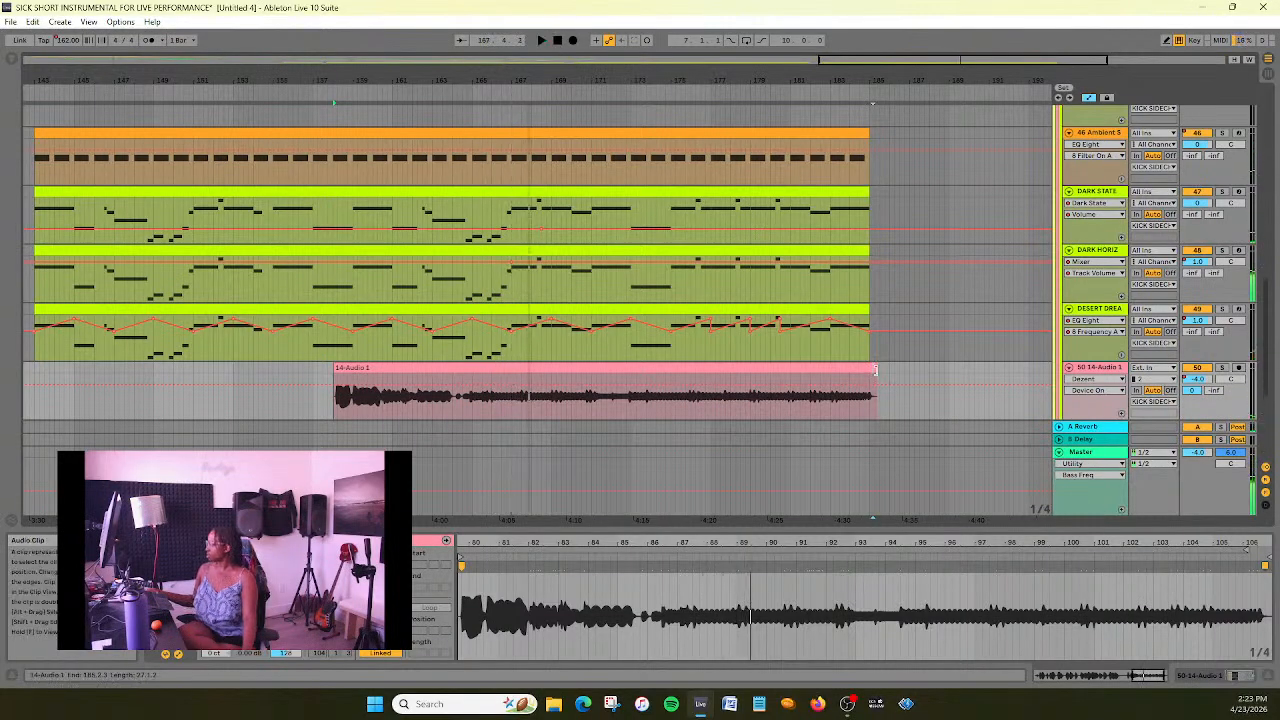
pyautogui.moveTo(875, 370); pyautogui.dragTo(918, 370)
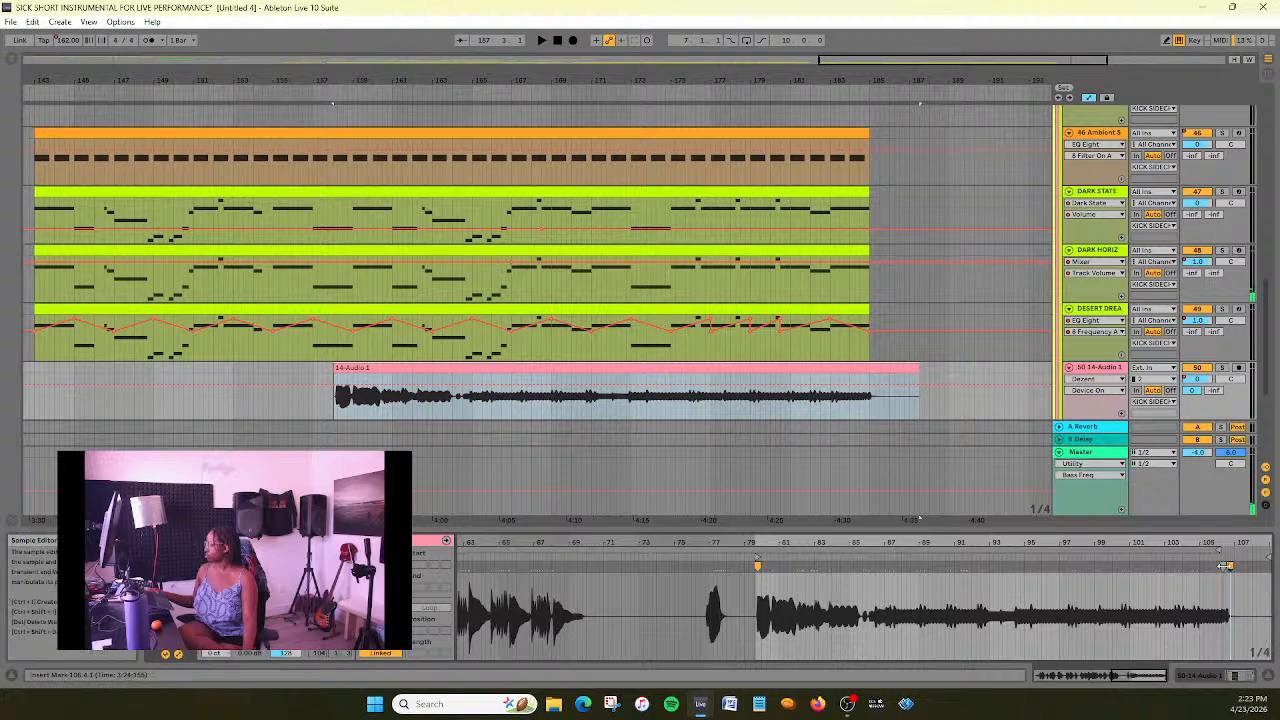
pyautogui.moveTo(1230, 567)
pyautogui.mouseDown()
pyautogui.moveTo(1270, 576)
pyautogui.moveTo(1177, 584)
pyautogui.mouseUp()
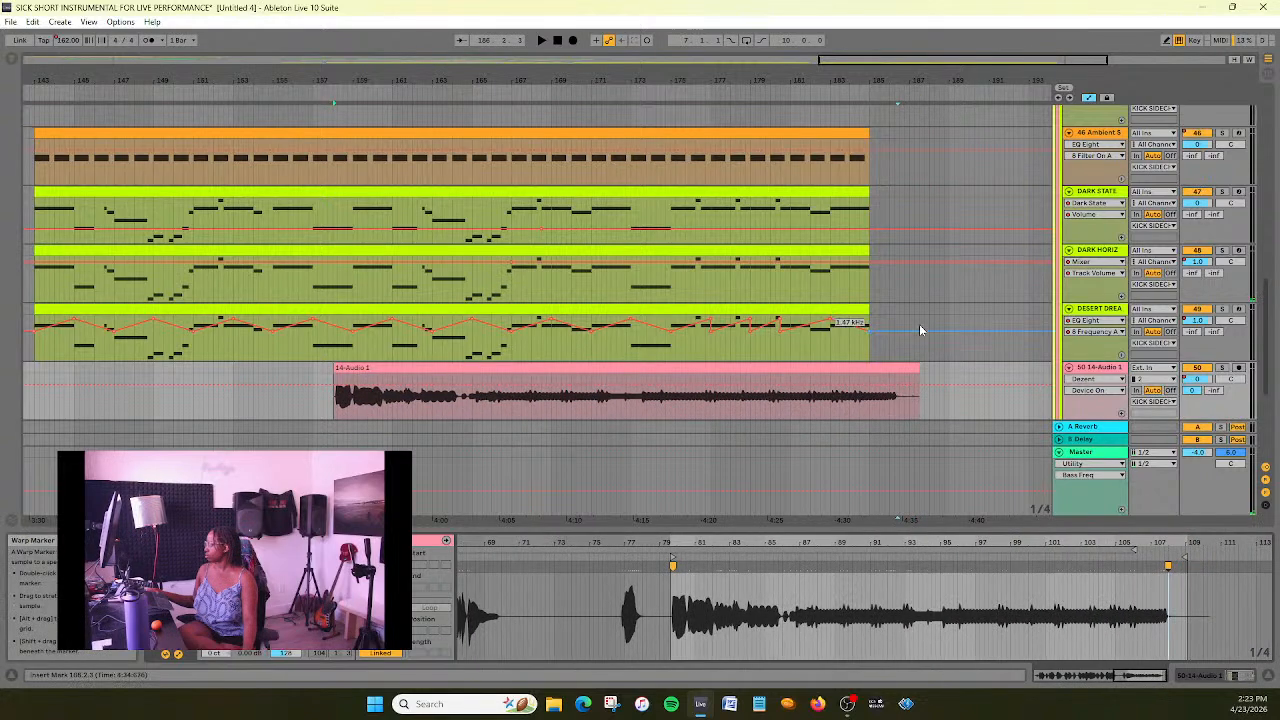
pyautogui.moveTo(919, 368); pyautogui.dragTo(966, 361)
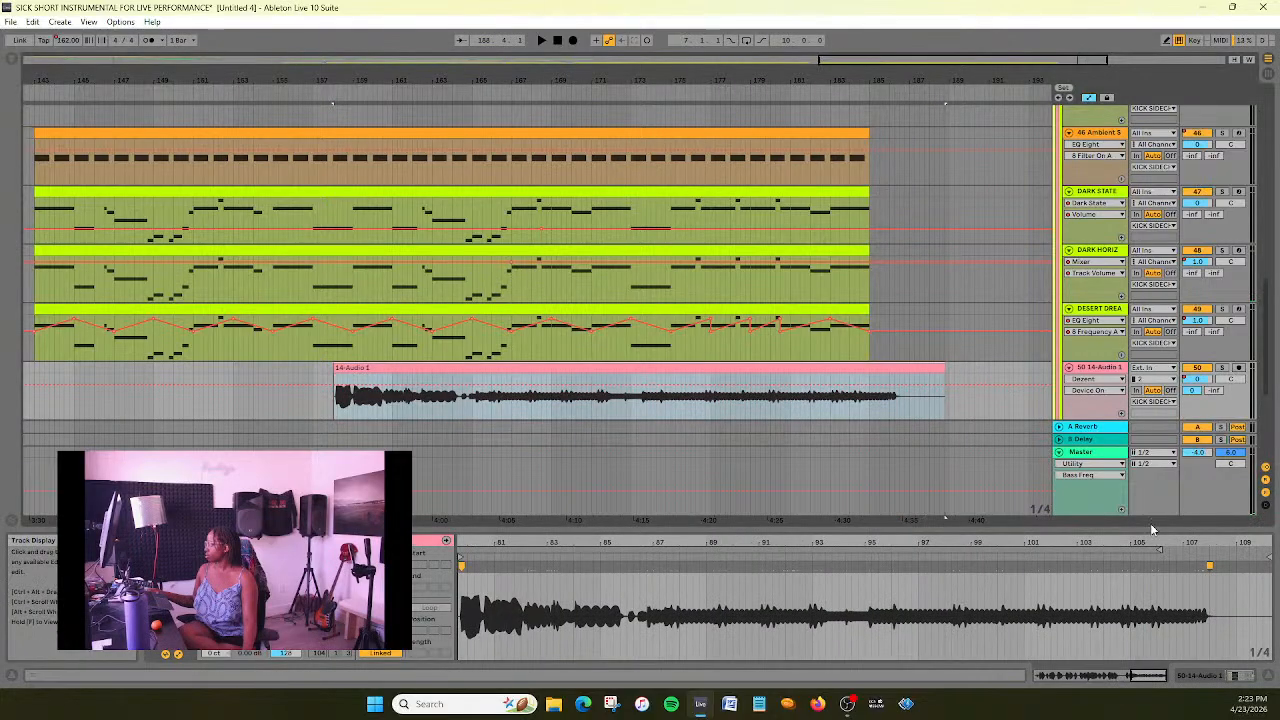
pyautogui.click(330, 95)
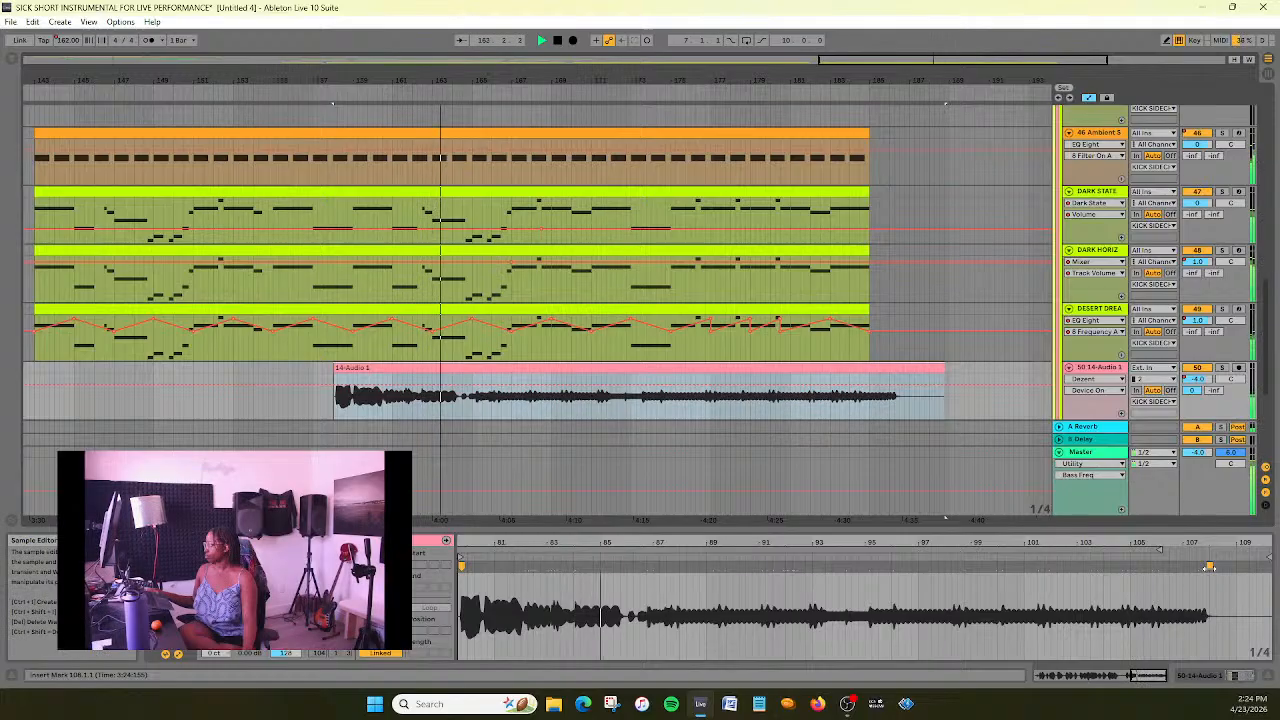
# - Try stretching 14-Audio 1's end warp marker in stages to about 109.4.1 while listening through the section to the end
pyautogui.moveTo(1209, 566); pyautogui.dragTo(1222, 565)
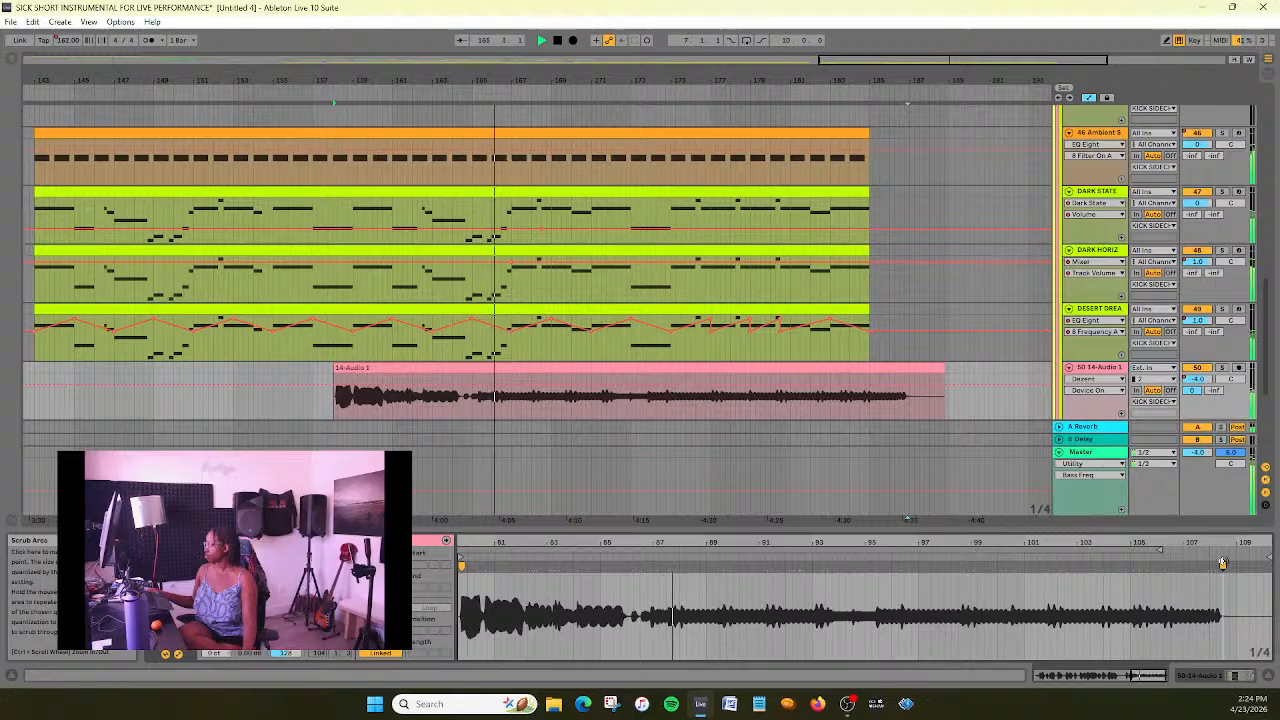
pyautogui.moveTo(1223, 566); pyautogui.dragTo(1243, 566)
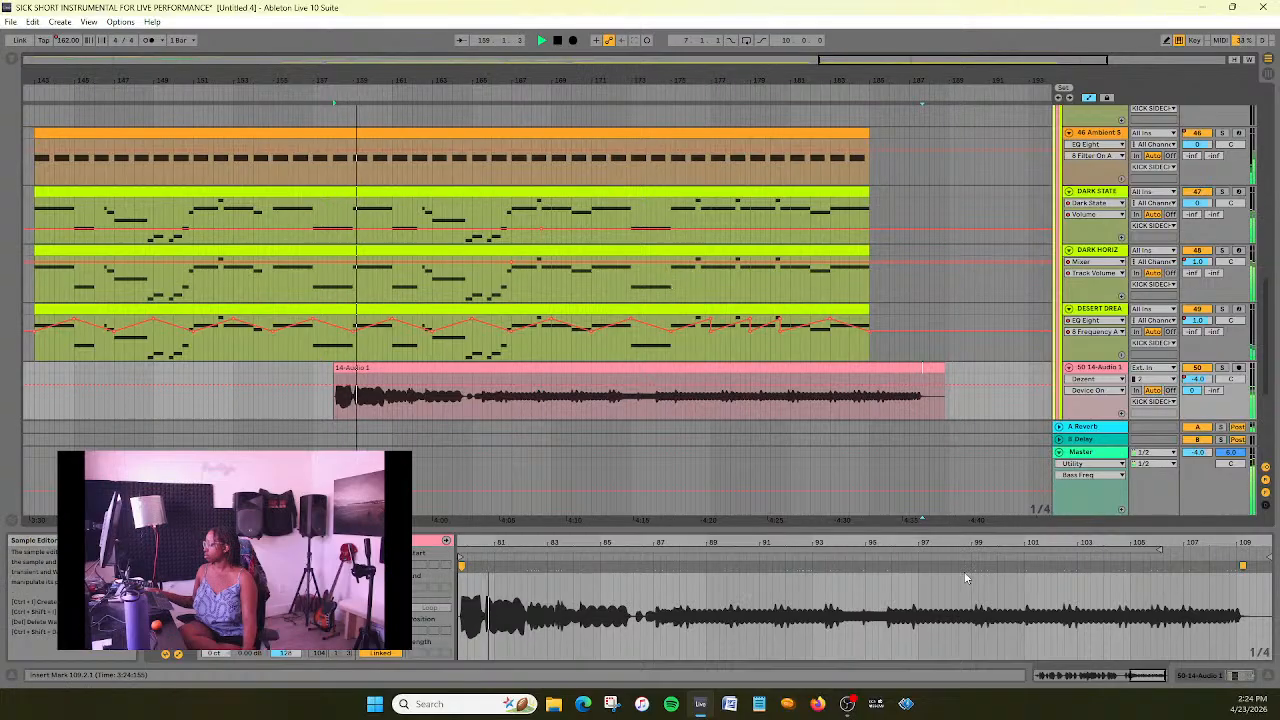
pyautogui.moveTo(1138, 540); pyautogui.dragTo(1161, 502)
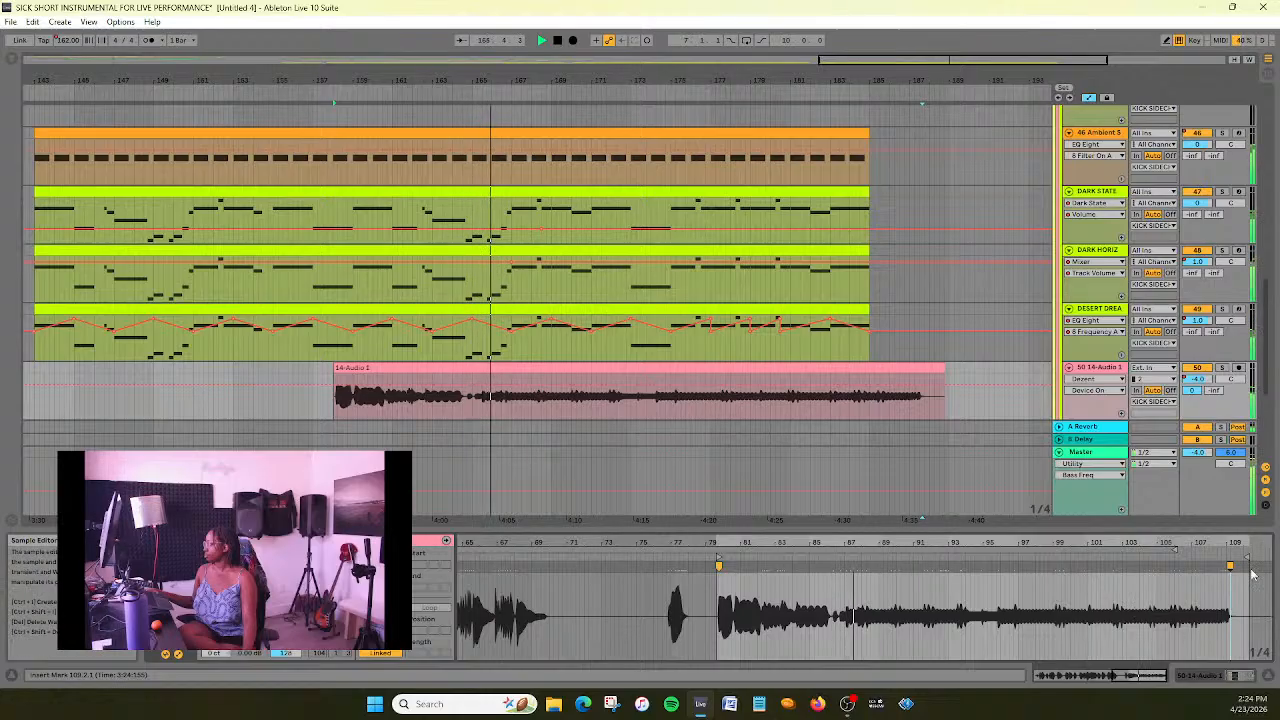
pyautogui.moveTo(1244, 543)
pyautogui.mouseDown()
pyautogui.moveTo(1244, 582)
pyautogui.moveTo(1220, 600)
pyautogui.moveTo(1223, 566)
pyautogui.mouseUp()
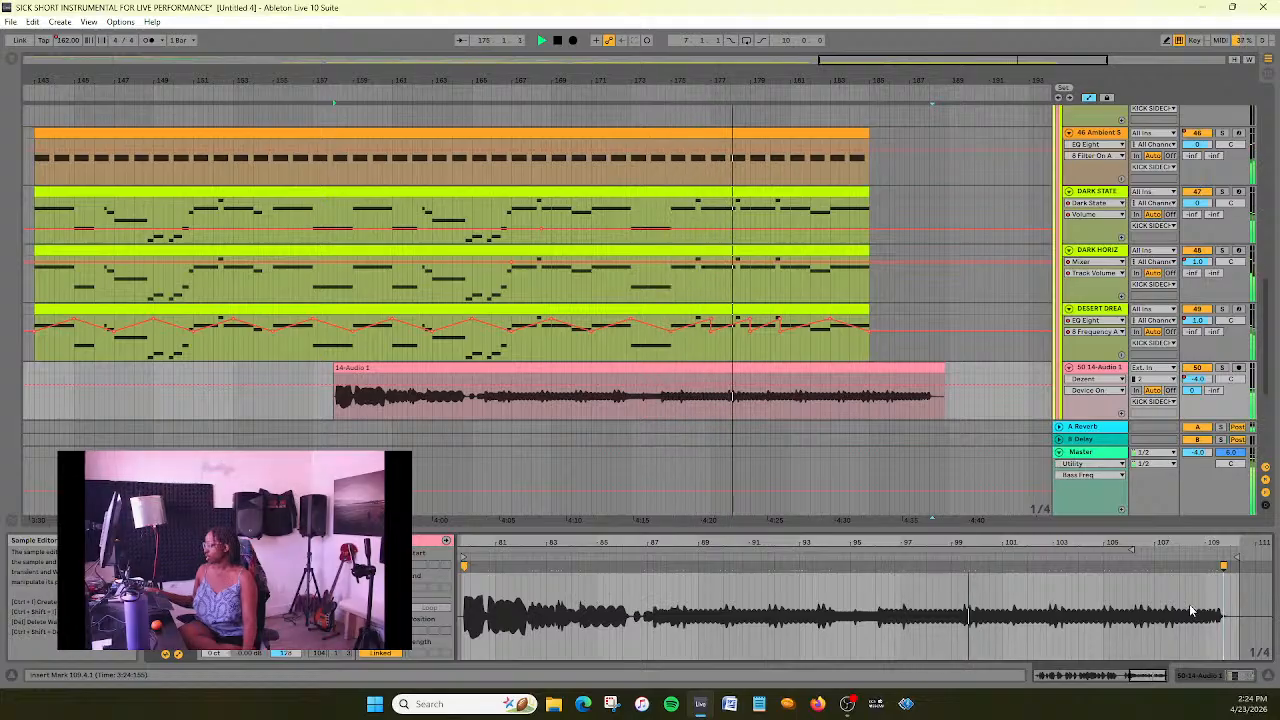
pyautogui.moveTo(1223, 566); pyautogui.dragTo(1223, 567)
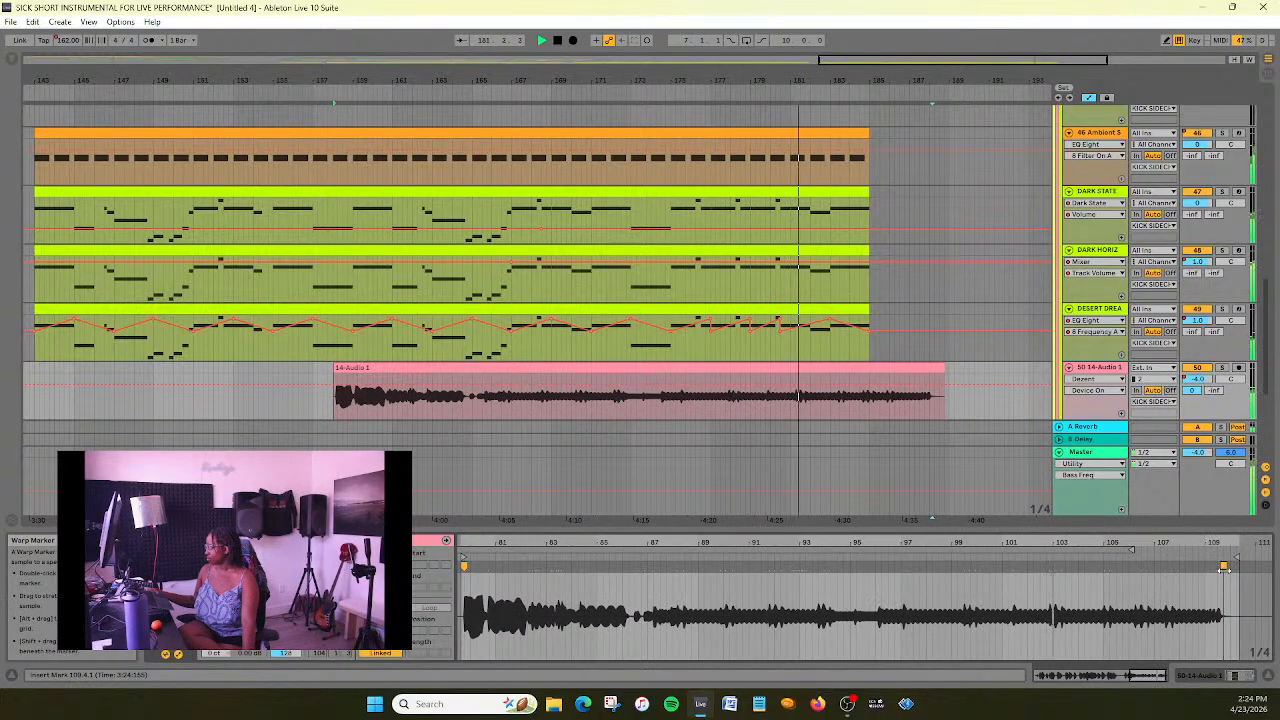
pyautogui.click(557, 41)
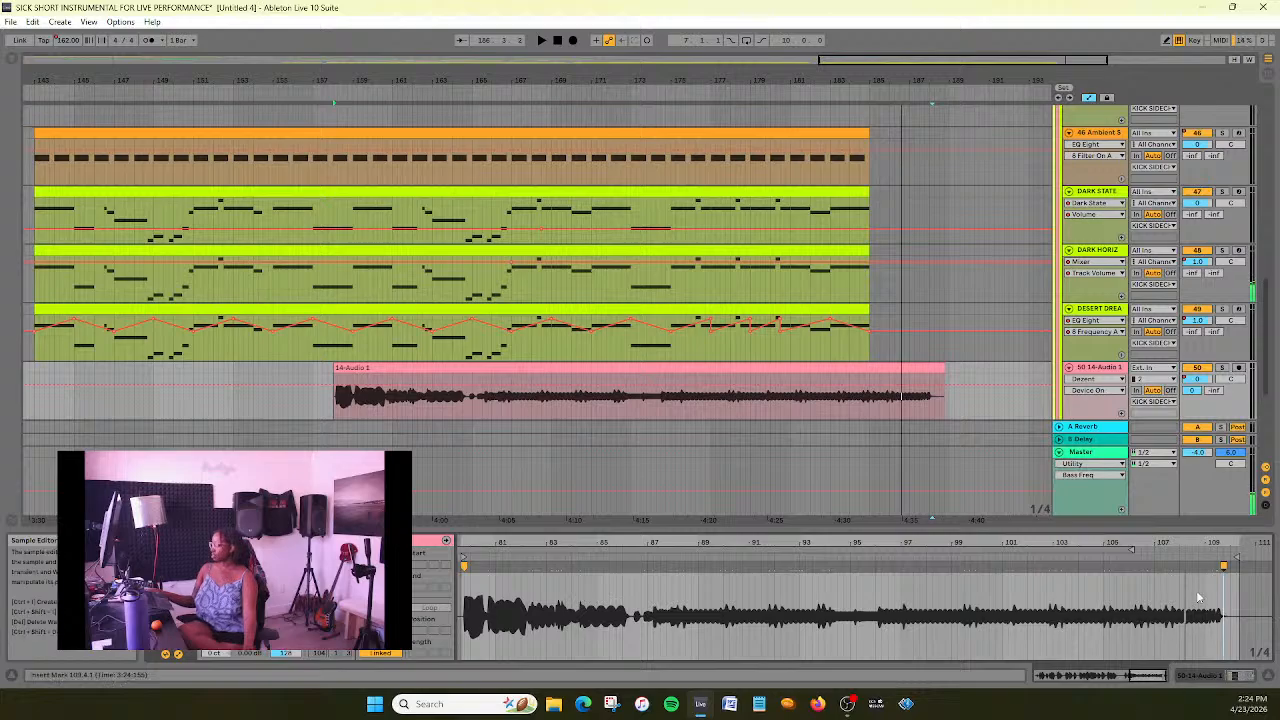
# - Pull 14-Audio 1's end warp marker back to 106.4.1, play from before the clip, and shorten it slightly further to about bar 106
pyautogui.moveTo(1222, 565)
pyautogui.mouseDown()
pyautogui.moveTo(1129, 568)
pyautogui.moveTo(1143, 573)
pyautogui.mouseUp()
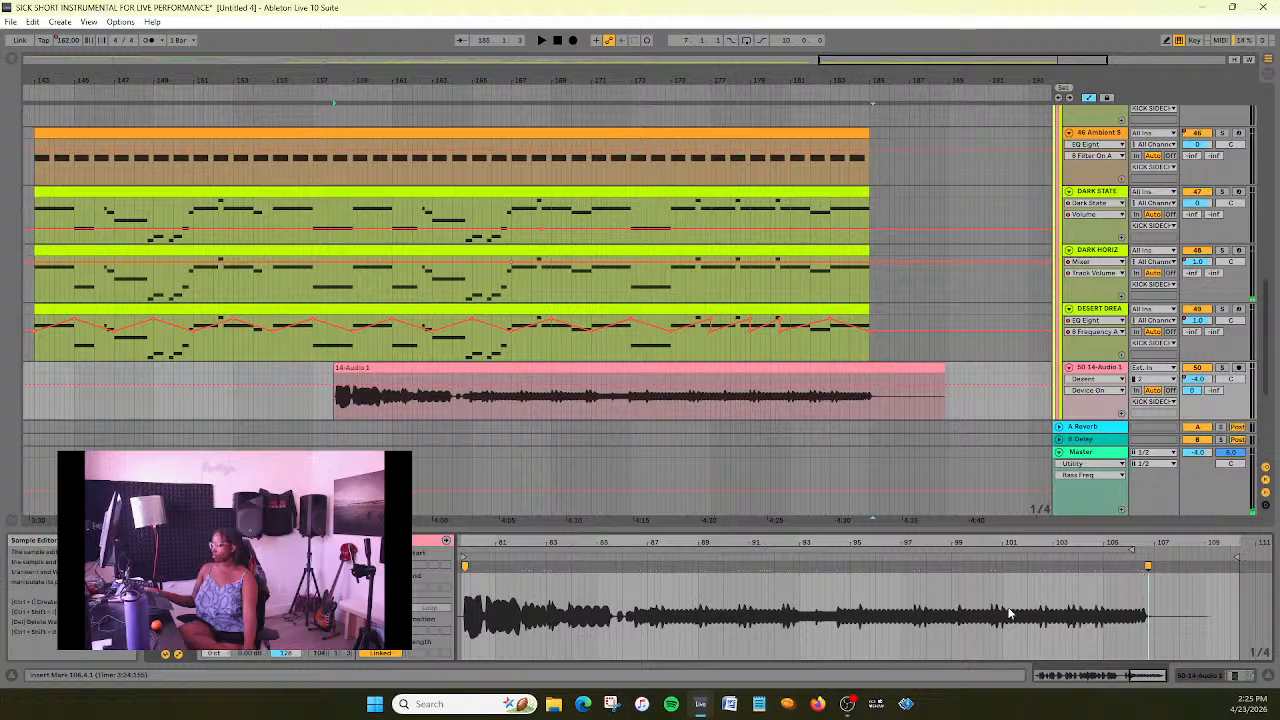
pyautogui.click(316, 95)
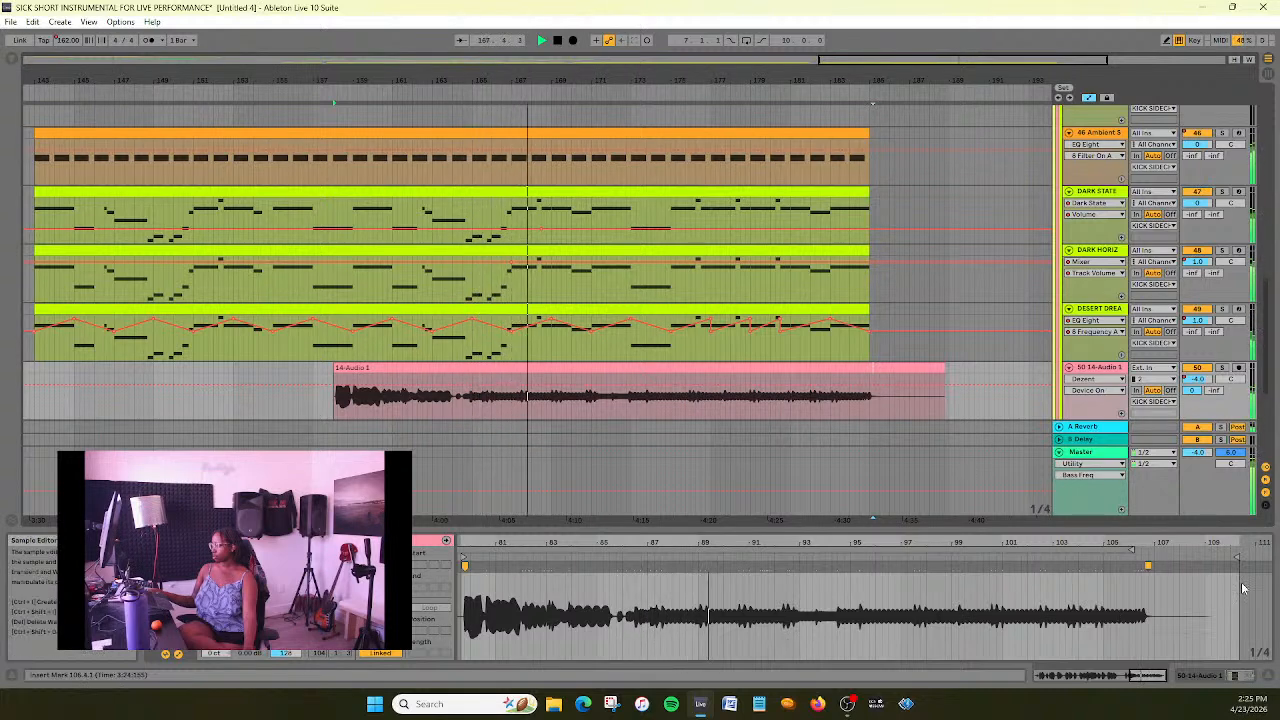
pyautogui.moveTo(1148, 567)
pyautogui.mouseDown()
pyautogui.moveTo(1160, 567)
pyautogui.moveTo(1116, 581)
pyautogui.mouseUp()
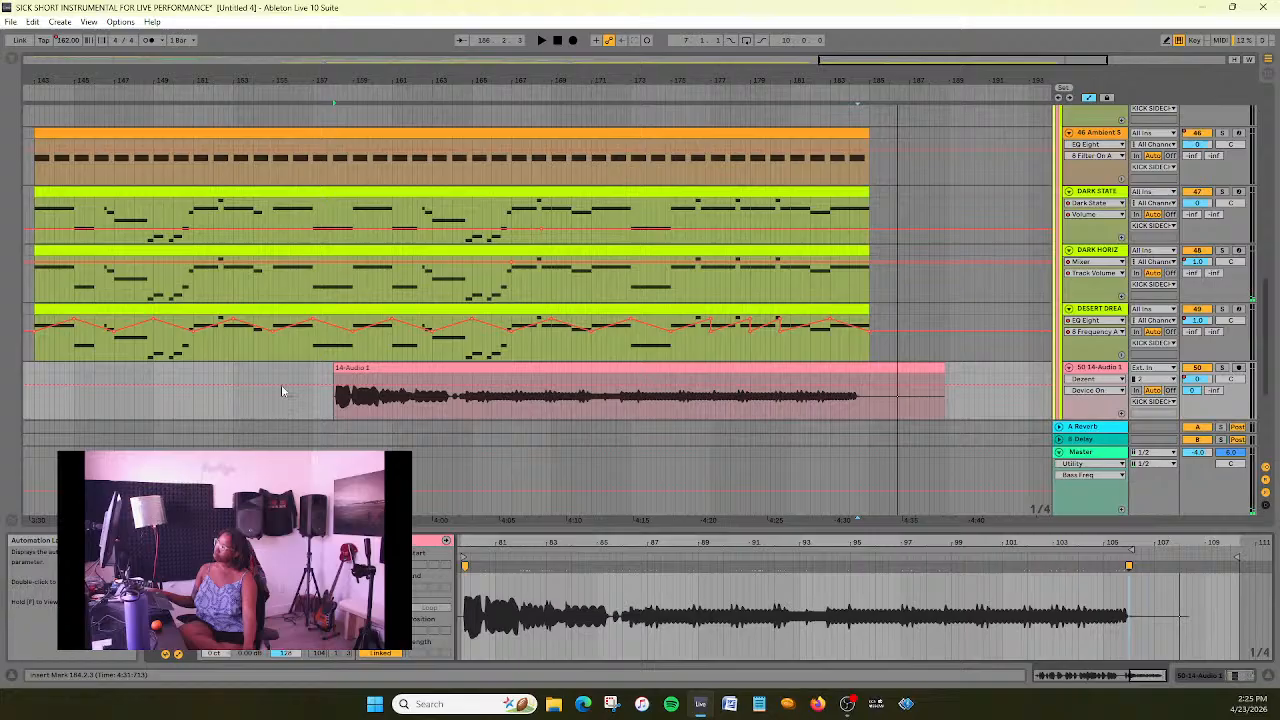
# - Solo the MAIN BELLS 1 track and then the ENDING? track, listening to each from about bar 153
pyautogui.scroll(-3, 282, 392)
pyautogui.scroll(3, 277, 383)
pyautogui.scroll(-4, 277, 383)
pyautogui.scroll(2, 277, 383)
pyautogui.scroll(-3, 277, 385)
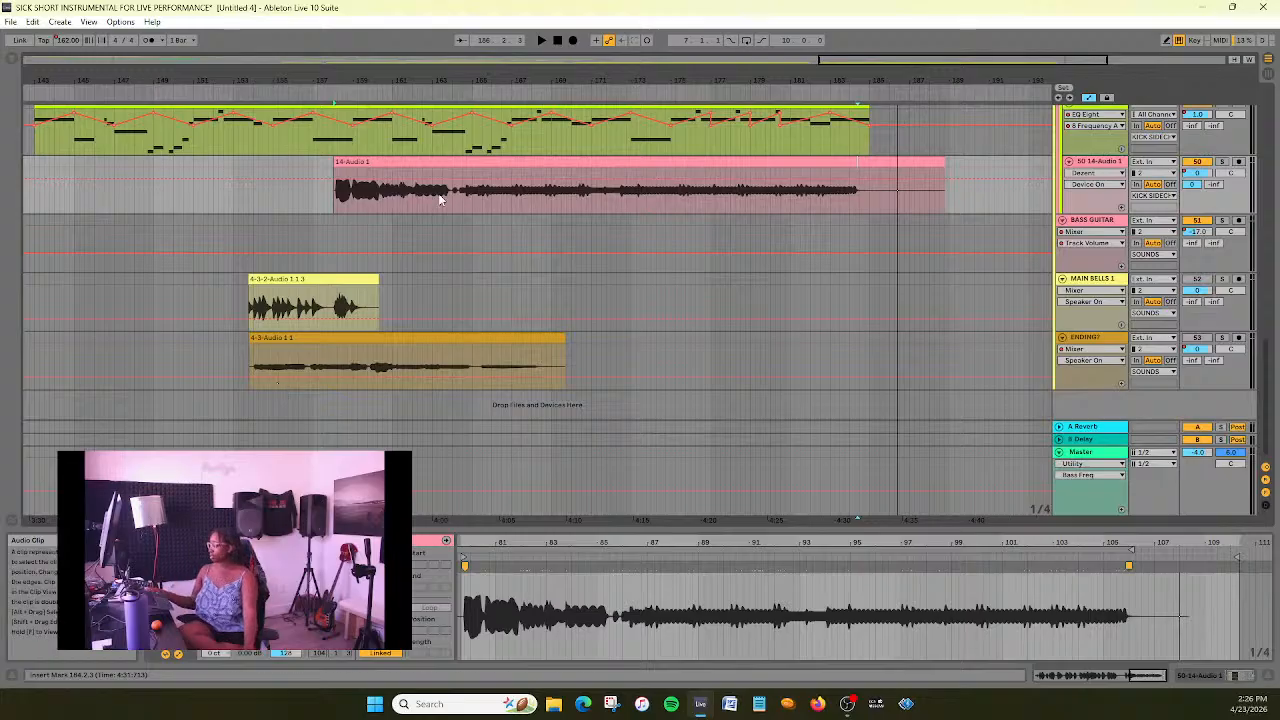
pyautogui.scroll(1, 418, 313)
pyautogui.scroll(-1, 408, 314)
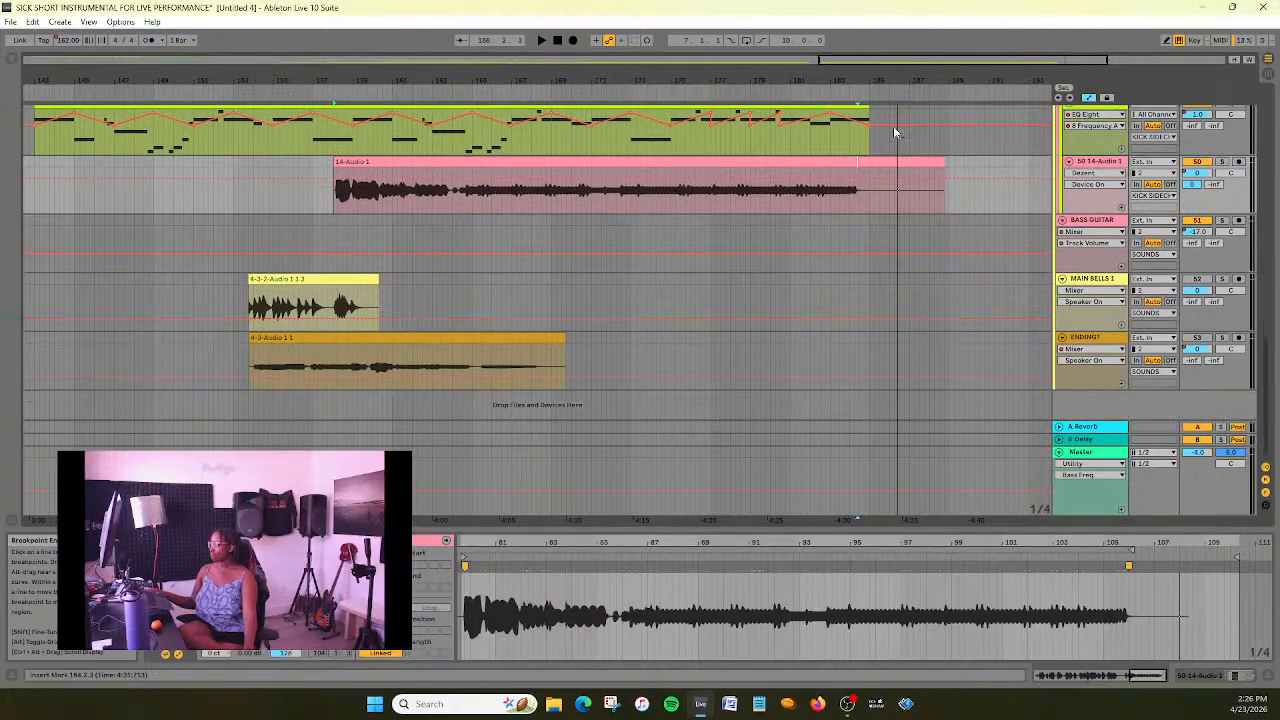
pyautogui.click(1222, 279)
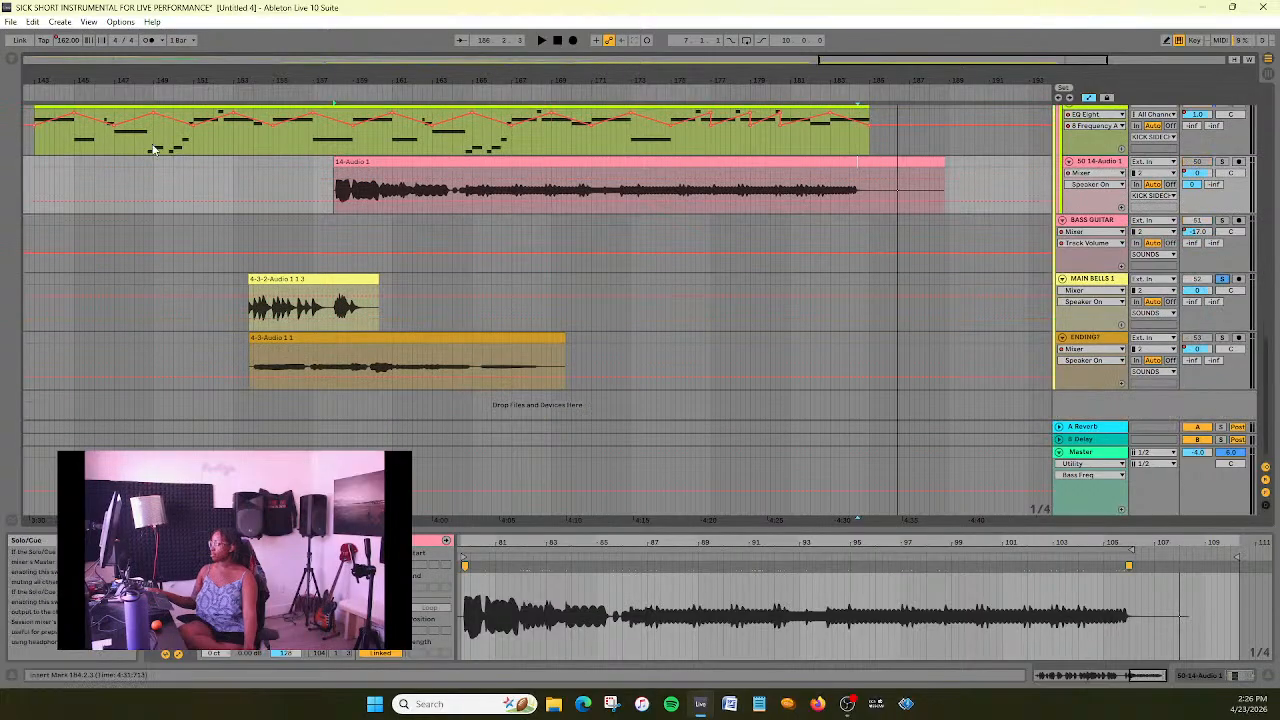
pyautogui.click(240, 92)
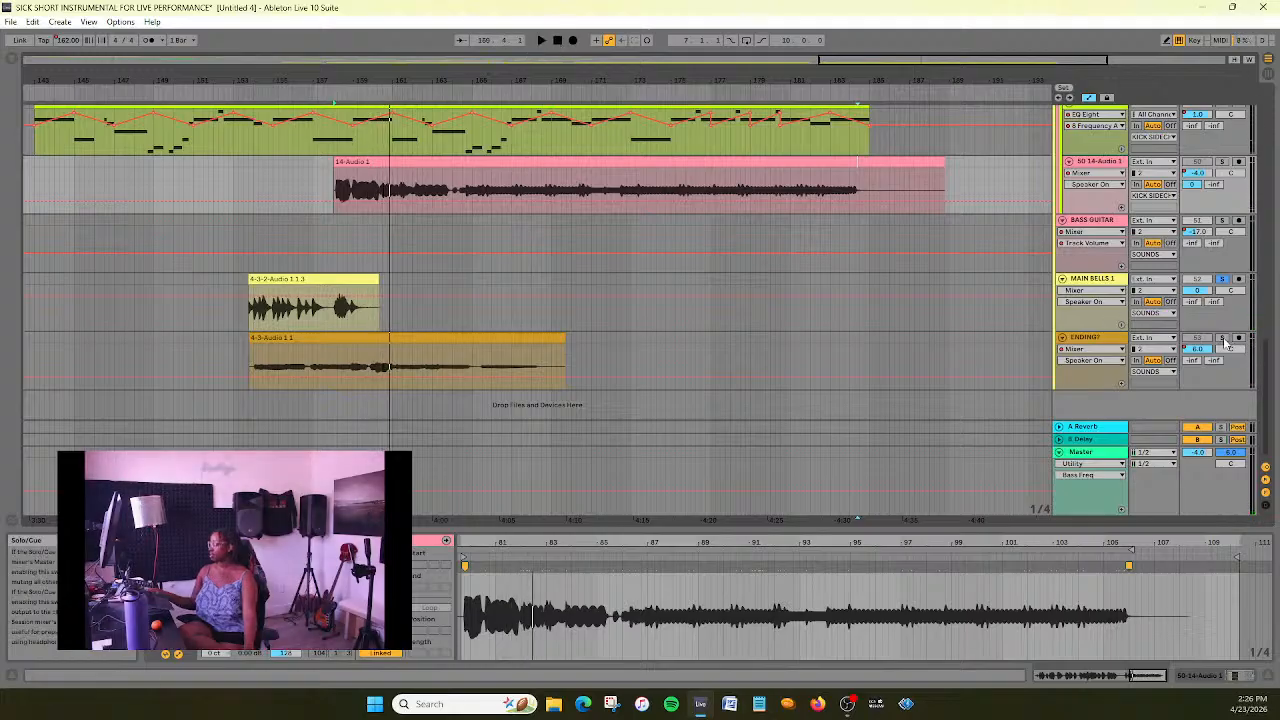
pyautogui.click(249, 95)
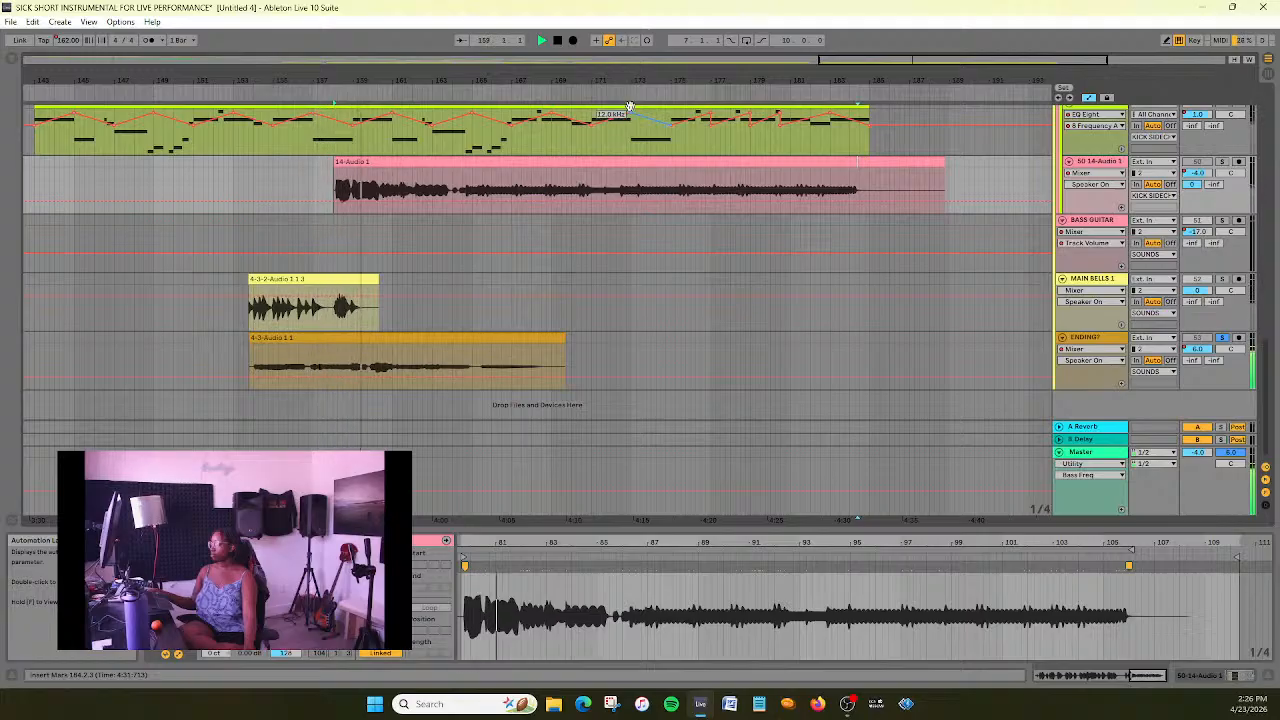
pyautogui.click(557, 42)
# - Move the 4-3-Audio 1 1 clip to start at bar 185 and place the ENDING? track directly above 14-Audio 1
pyautogui.moveTo(928, 59); pyautogui.dragTo(928, 25)
pyautogui.moveTo(552, 352); pyautogui.dragTo(905, 357)
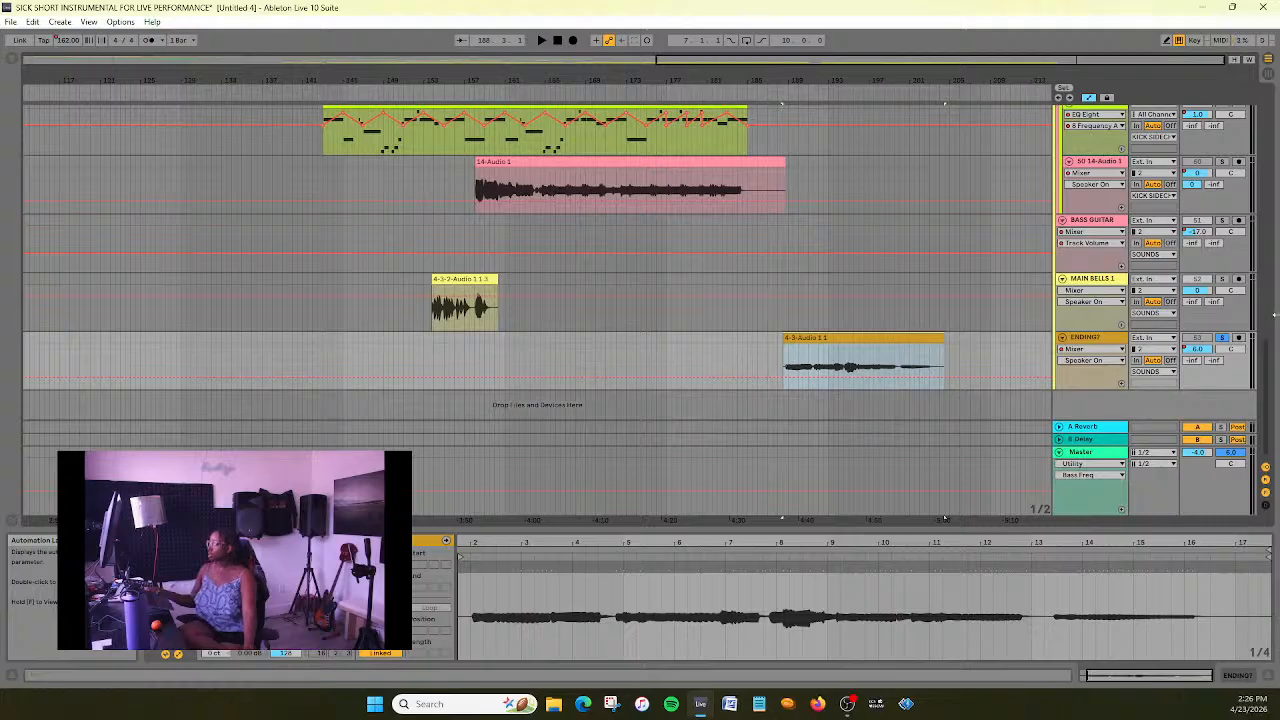
pyautogui.scroll(3, 712, 255)
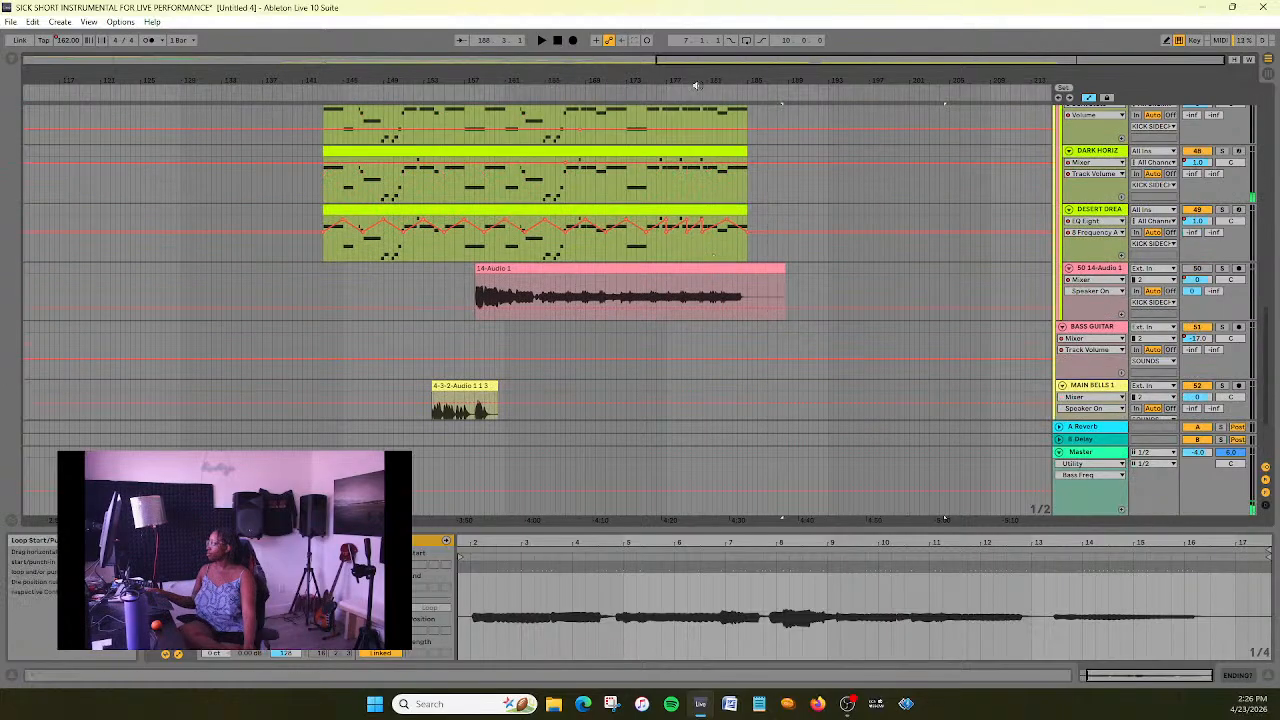
pyautogui.scroll(-3, 856, 276)
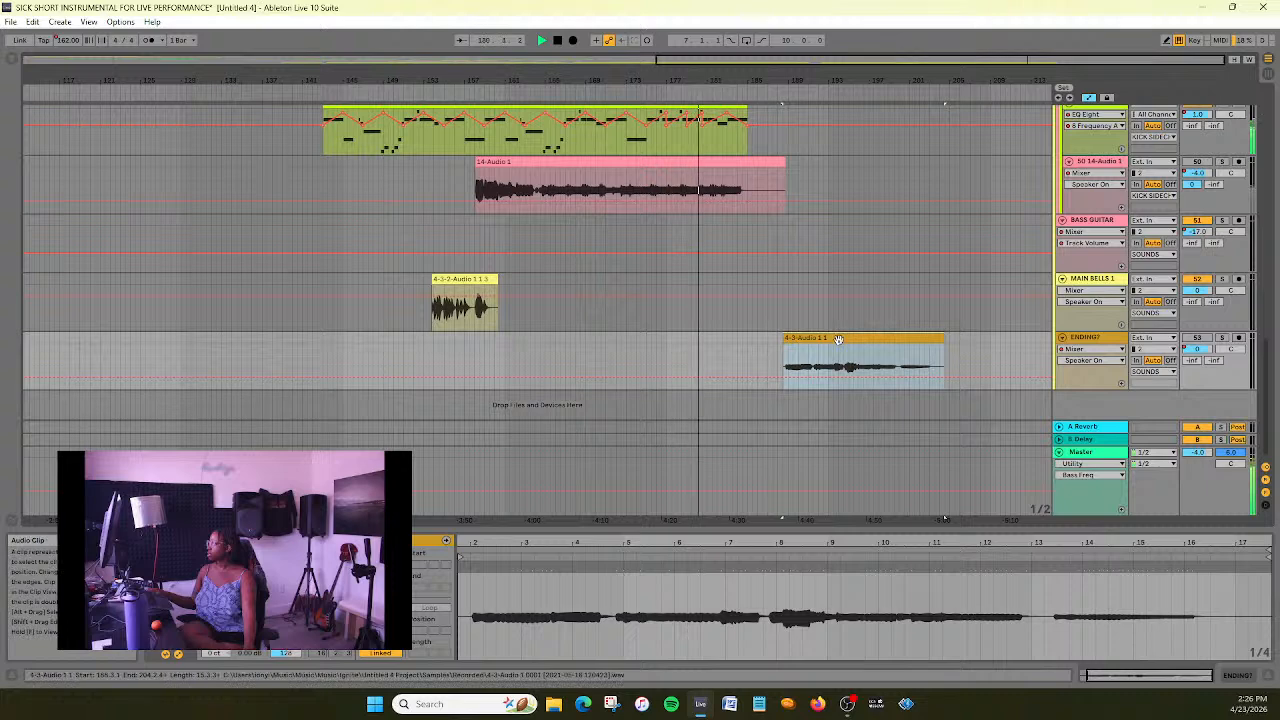
pyautogui.moveTo(827, 343); pyautogui.dragTo(805, 360)
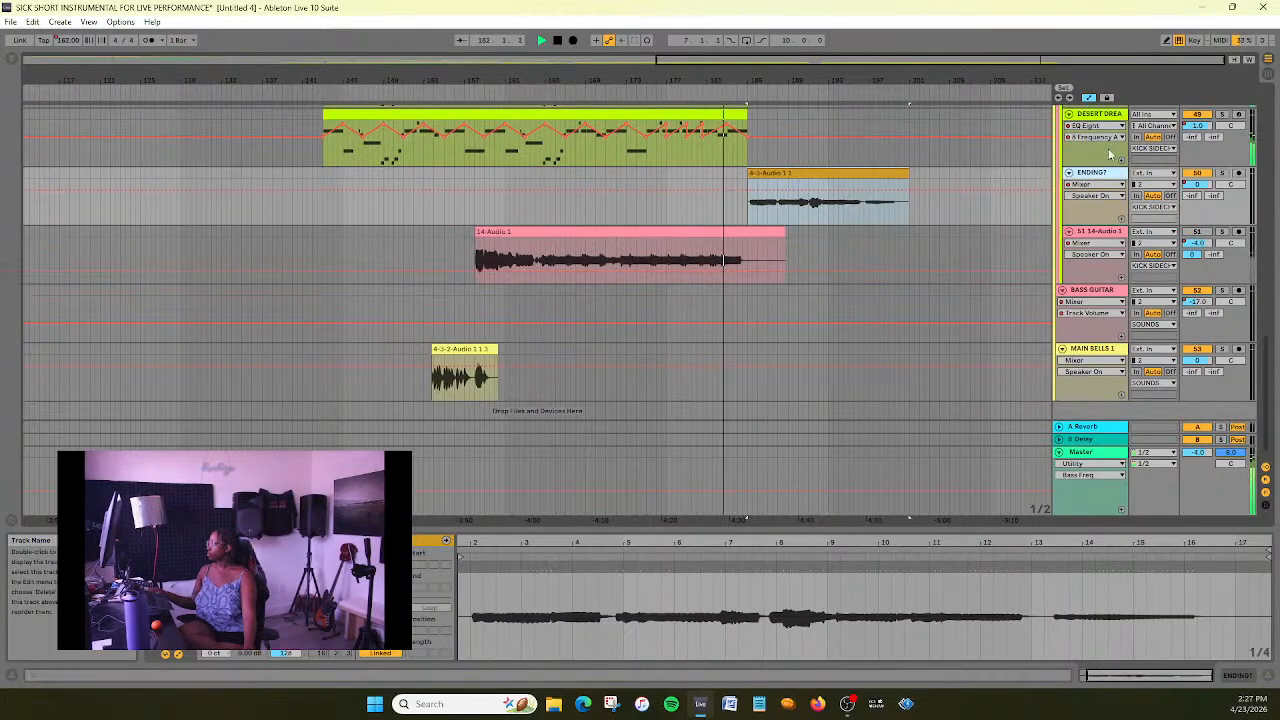
# - Rename the ENDING? track as ENDING SAX, play its clip through, and stop playback
pyautogui.rightClick(1106, 175)
pyautogui.click(1138, 247)
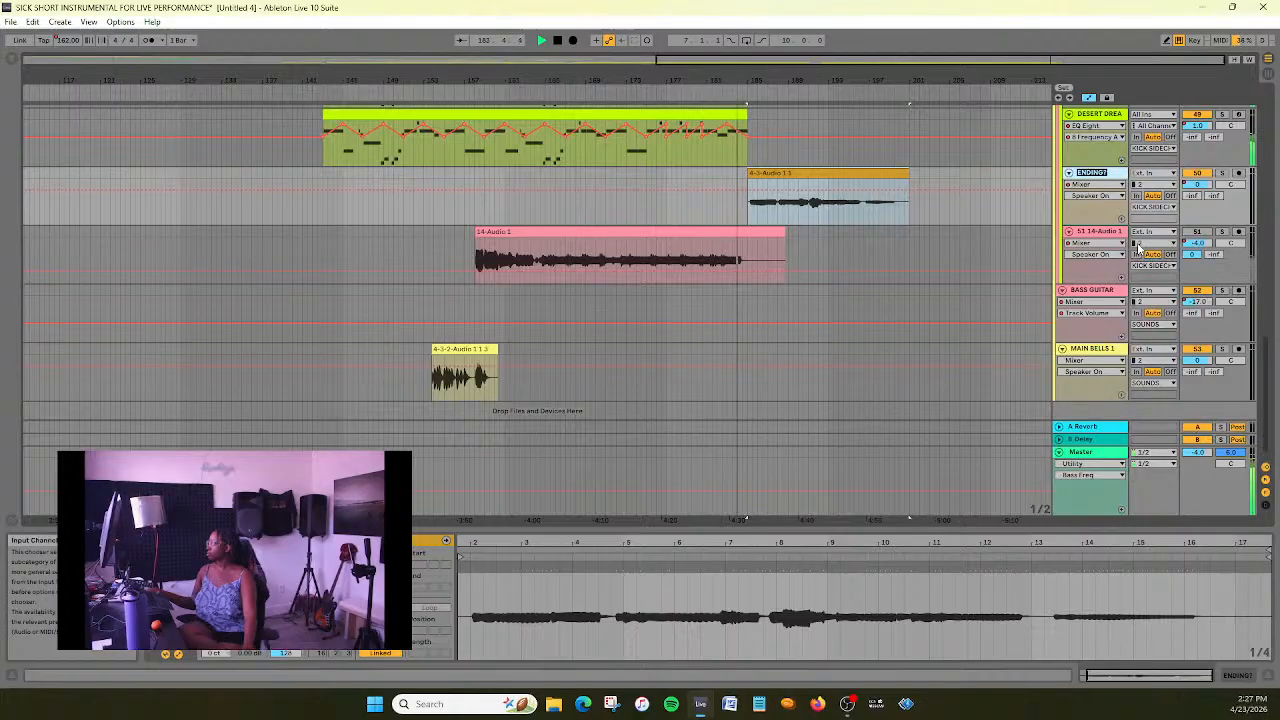
pyautogui.press('Right')
pyautogui.write('SAX')
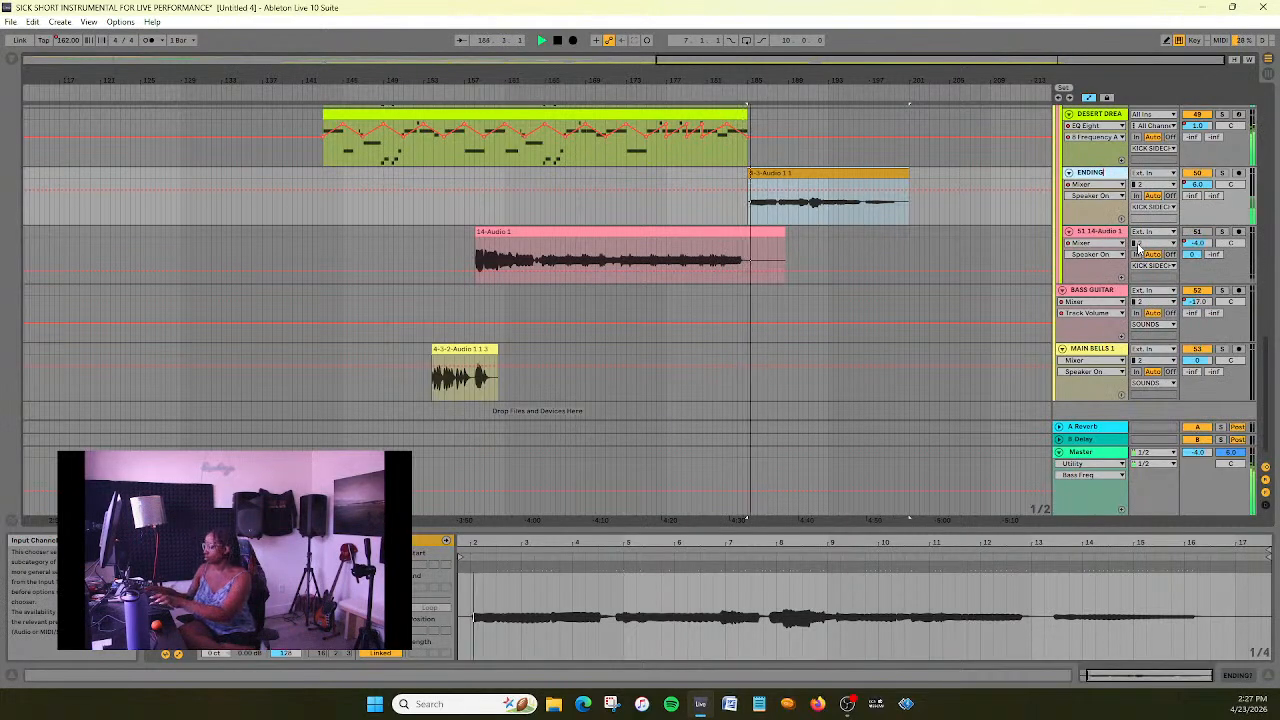
pyautogui.press('Return')
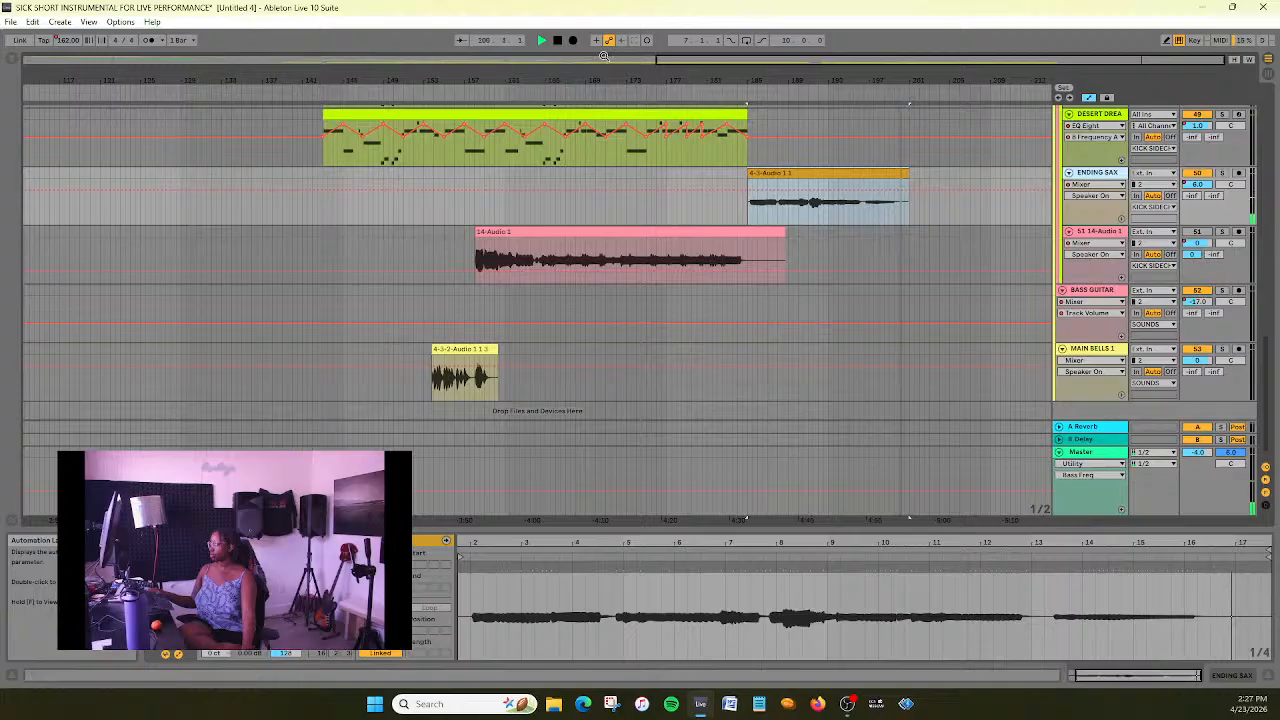
pyautogui.click(557, 40)
# - Examine the full arrangement across all tracks, from the intro group down to the ending clips
pyautogui.scroll(3, 736, 196)
pyautogui.scroll(-3, 736, 196)
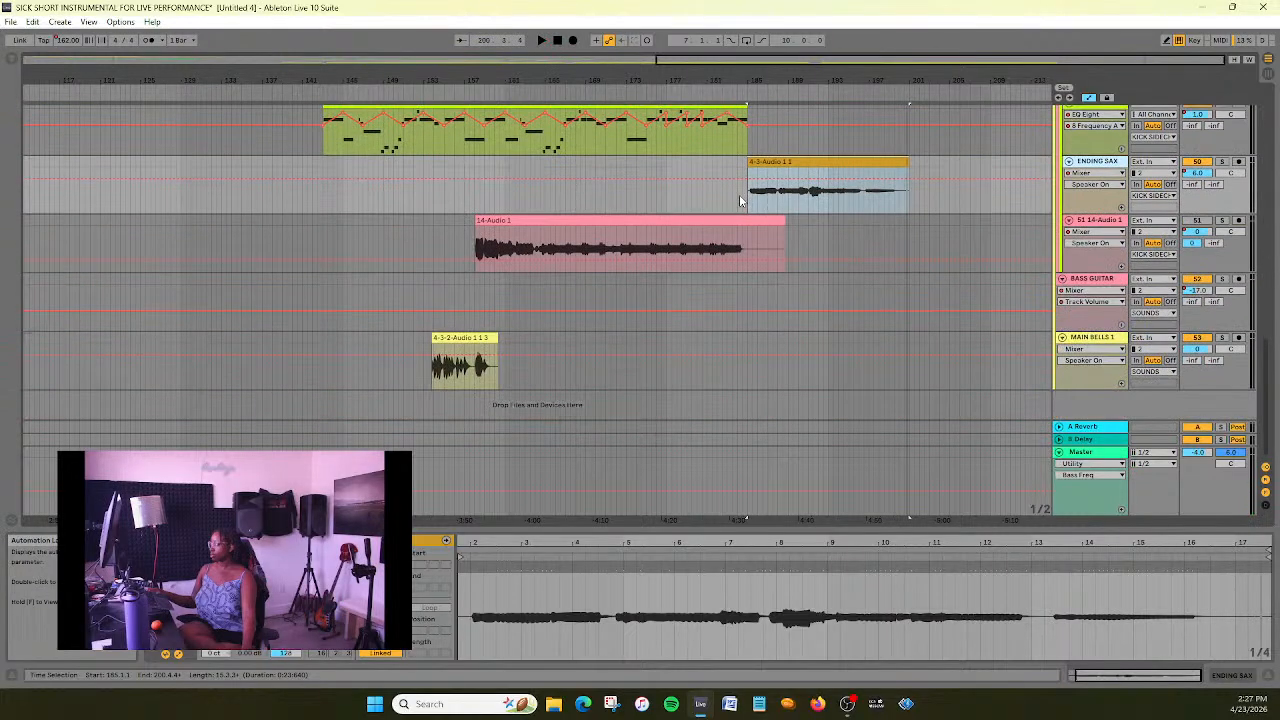
pyautogui.scroll(6, 740, 200)
pyautogui.moveTo(817, 61); pyautogui.dragTo(817, 50)
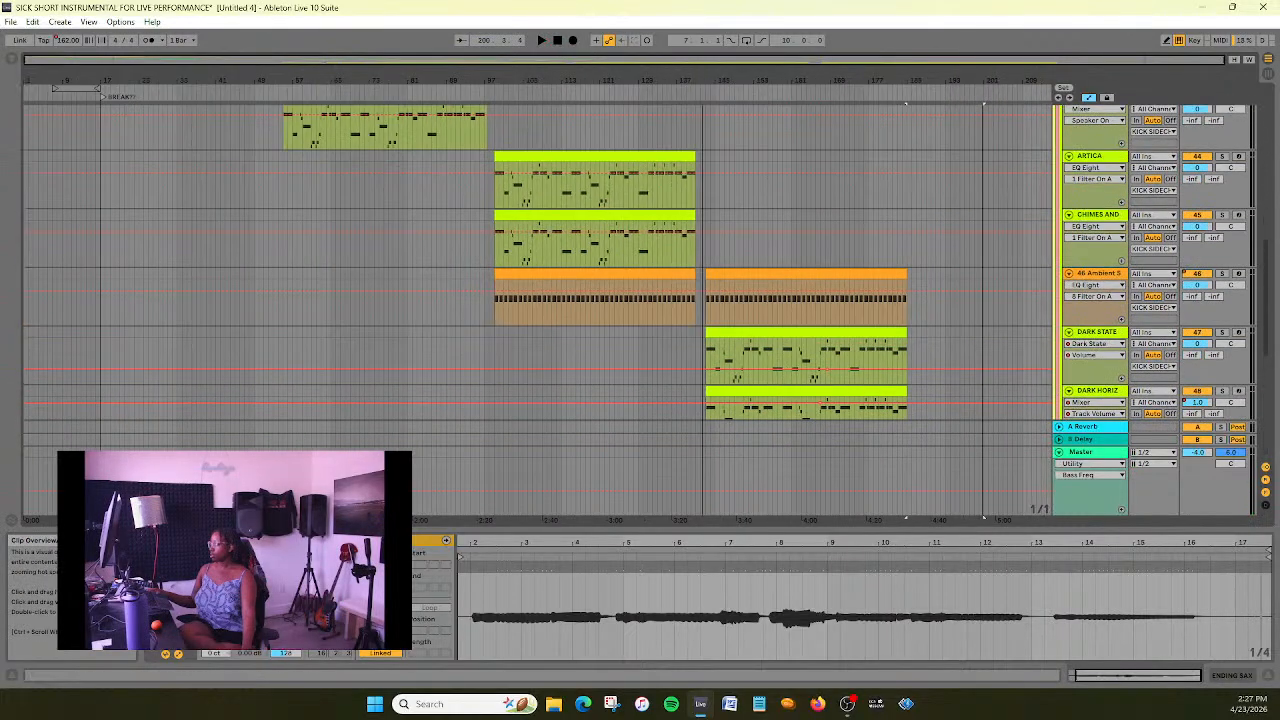
pyautogui.scroll(10, 478, 285)
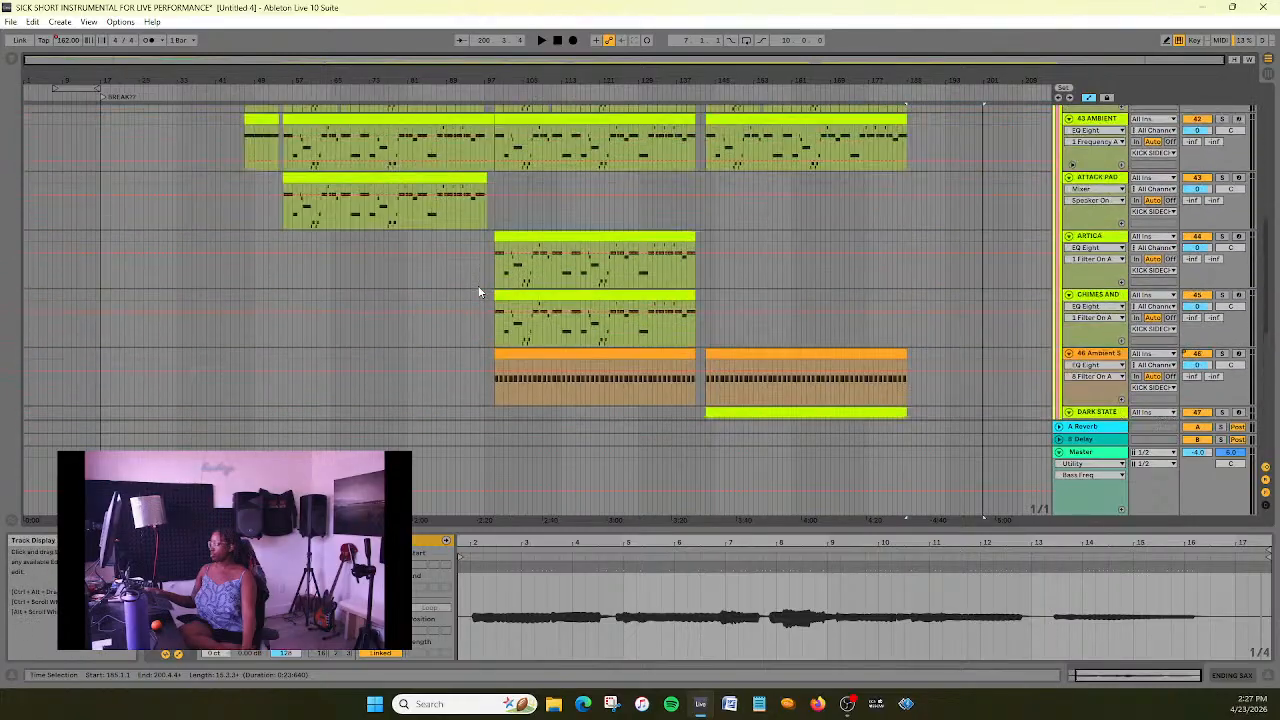
pyautogui.scroll(2, 478, 292)
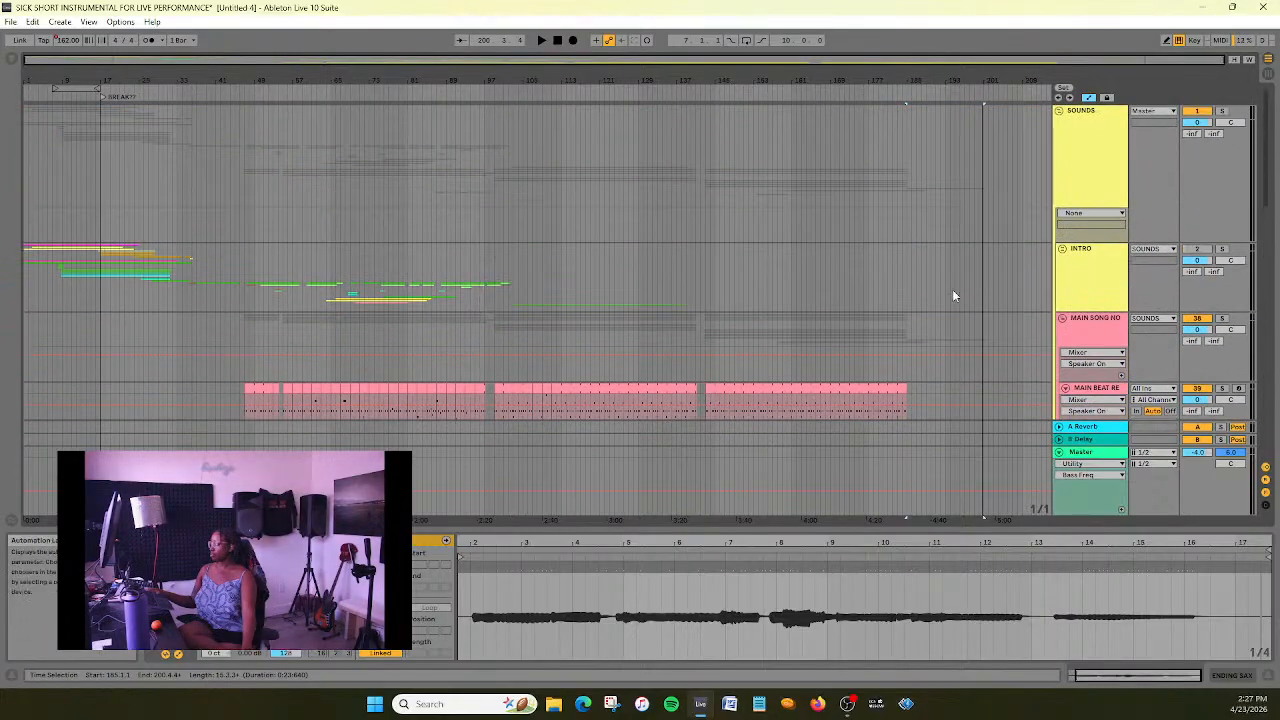
pyautogui.scroll(-12, 955, 311)
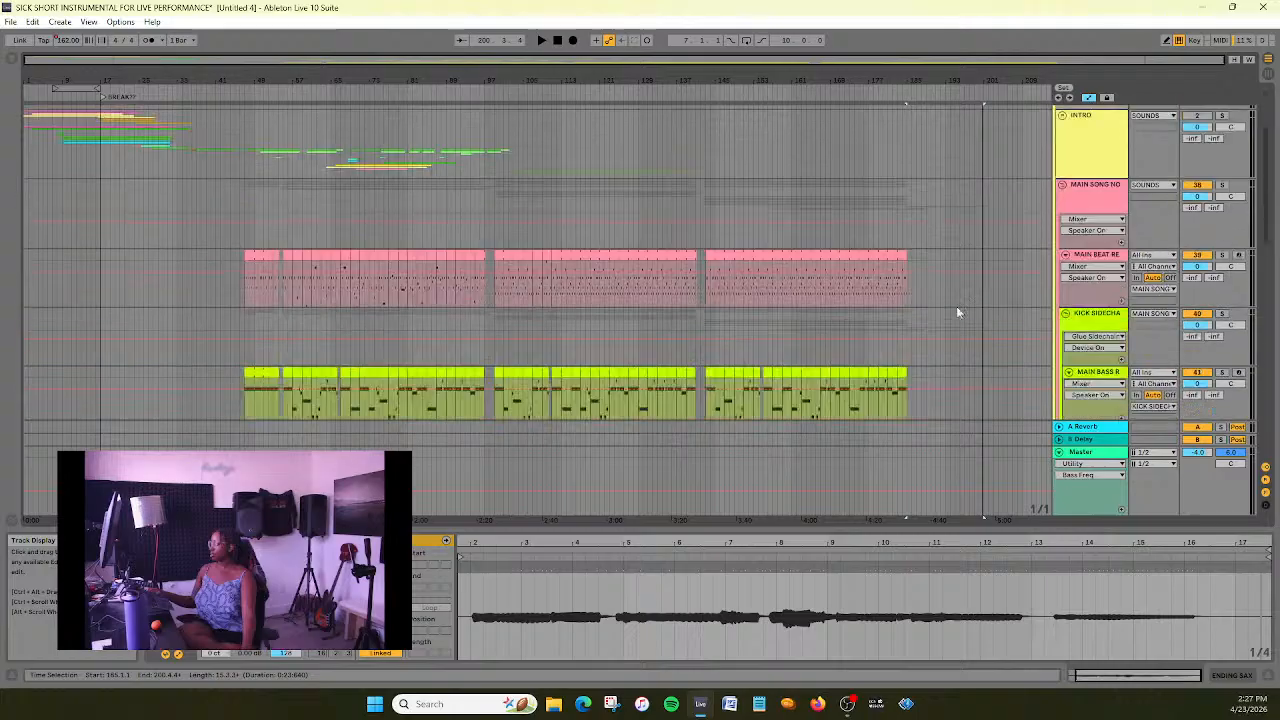
pyautogui.scroll(-4, 960, 313)
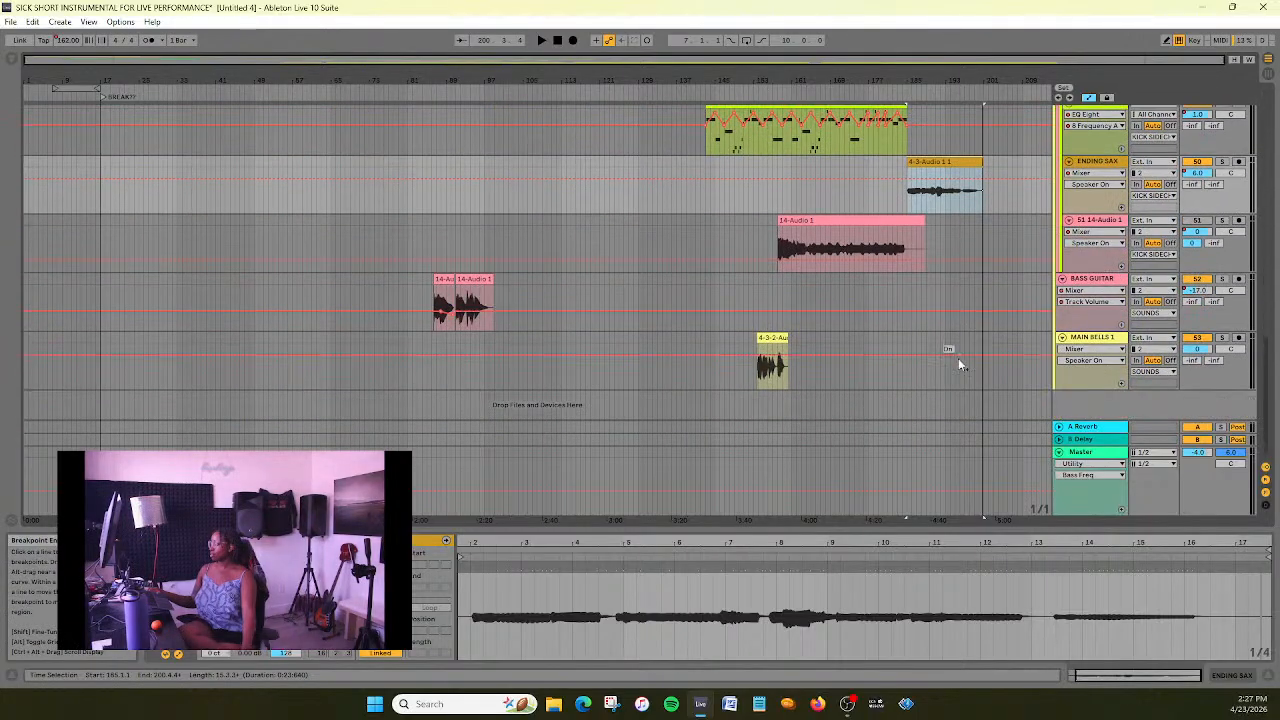
# - Show the Track Volume automation on the ENDING SAX and 14-Audio 1 tracks
pyautogui.click(1095, 184)
pyautogui.click(1095, 192)
pyautogui.click(1099, 174)
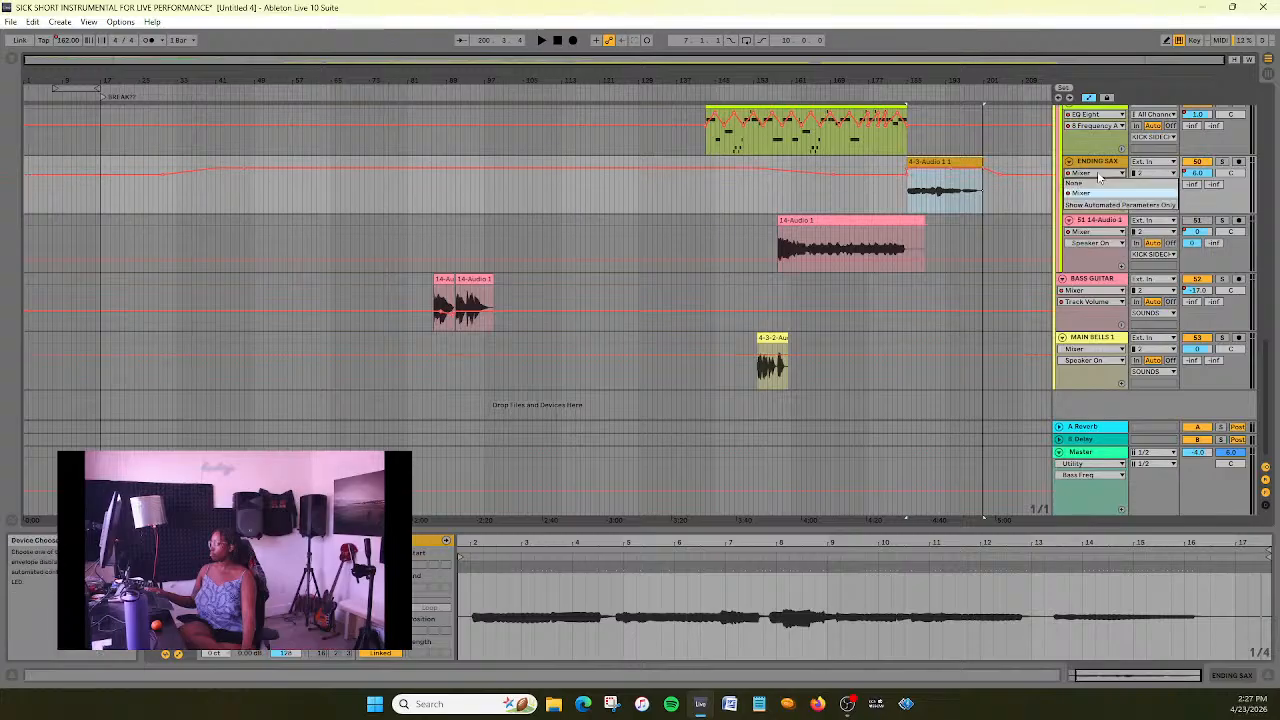
pyautogui.click(1099, 174)
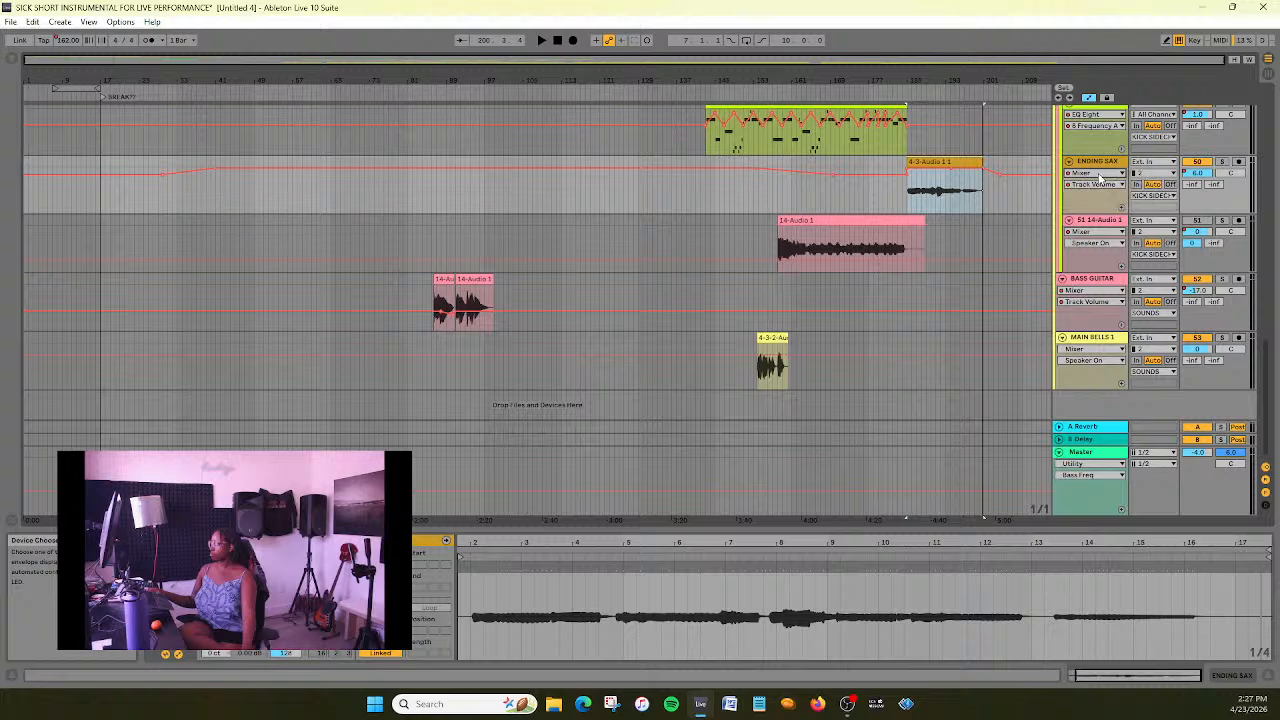
pyautogui.click(1106, 243)
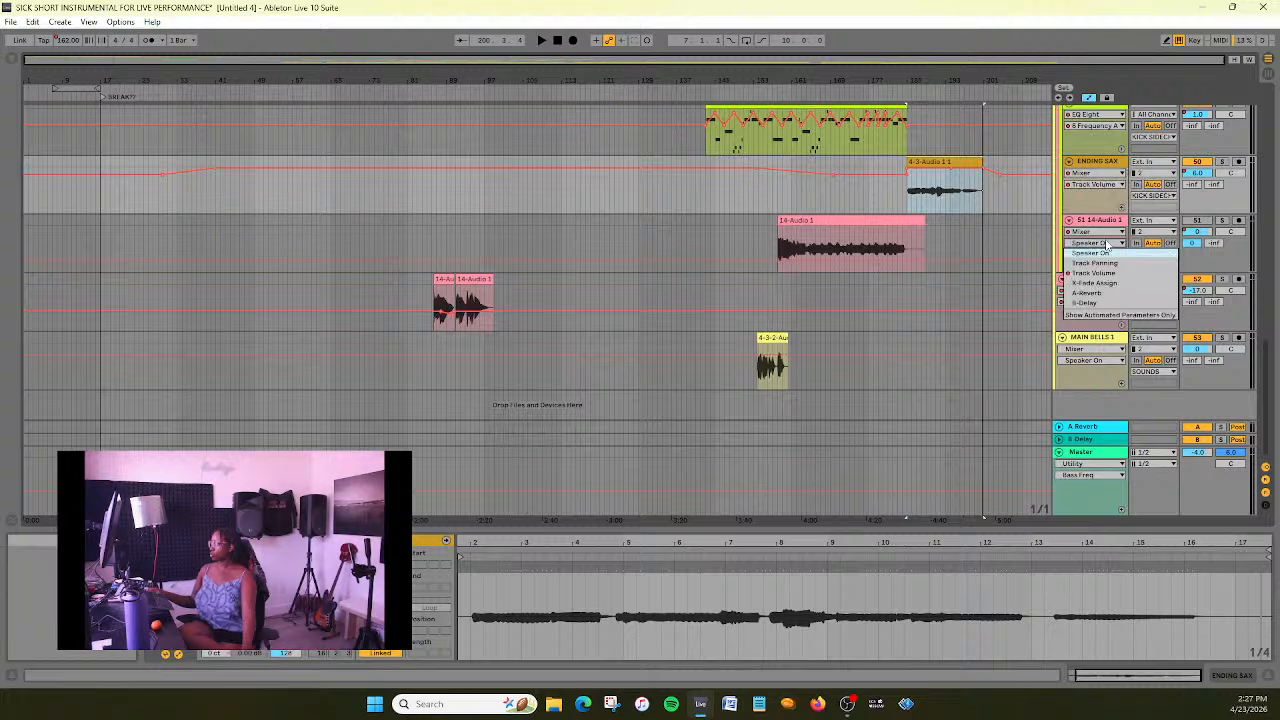
pyautogui.click(1094, 272)
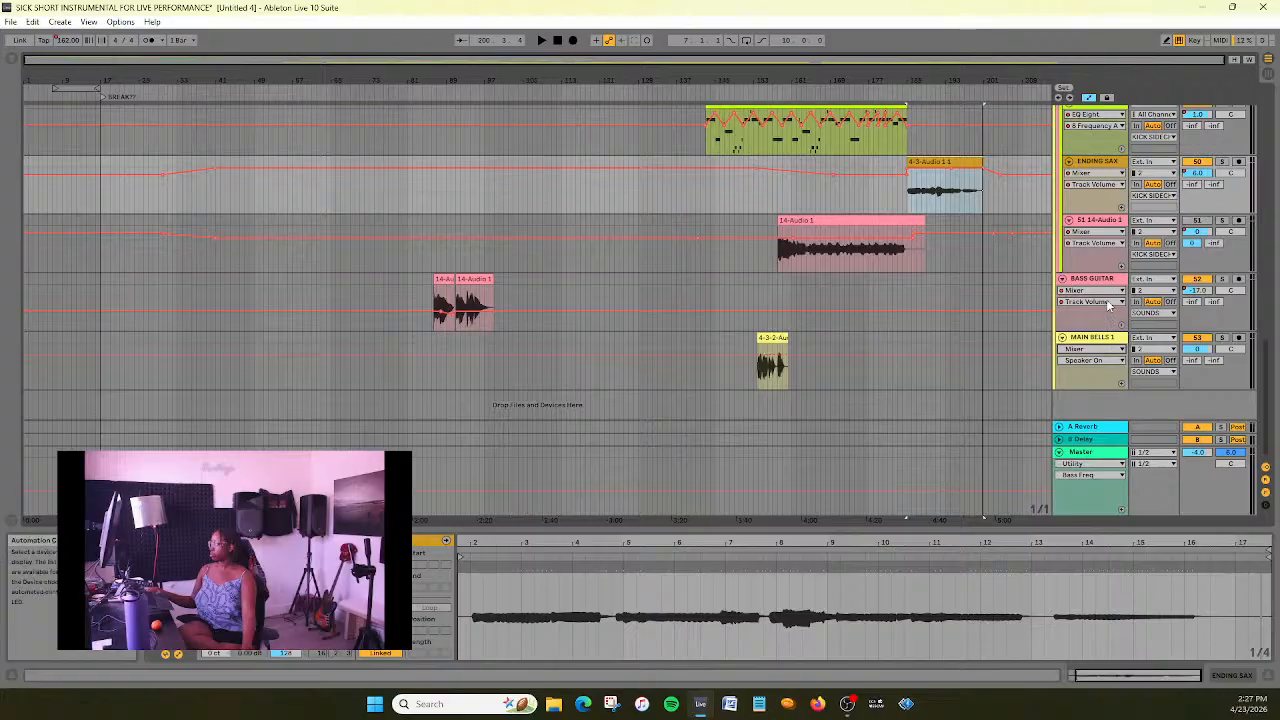
pyautogui.scroll(3, 730, 120)
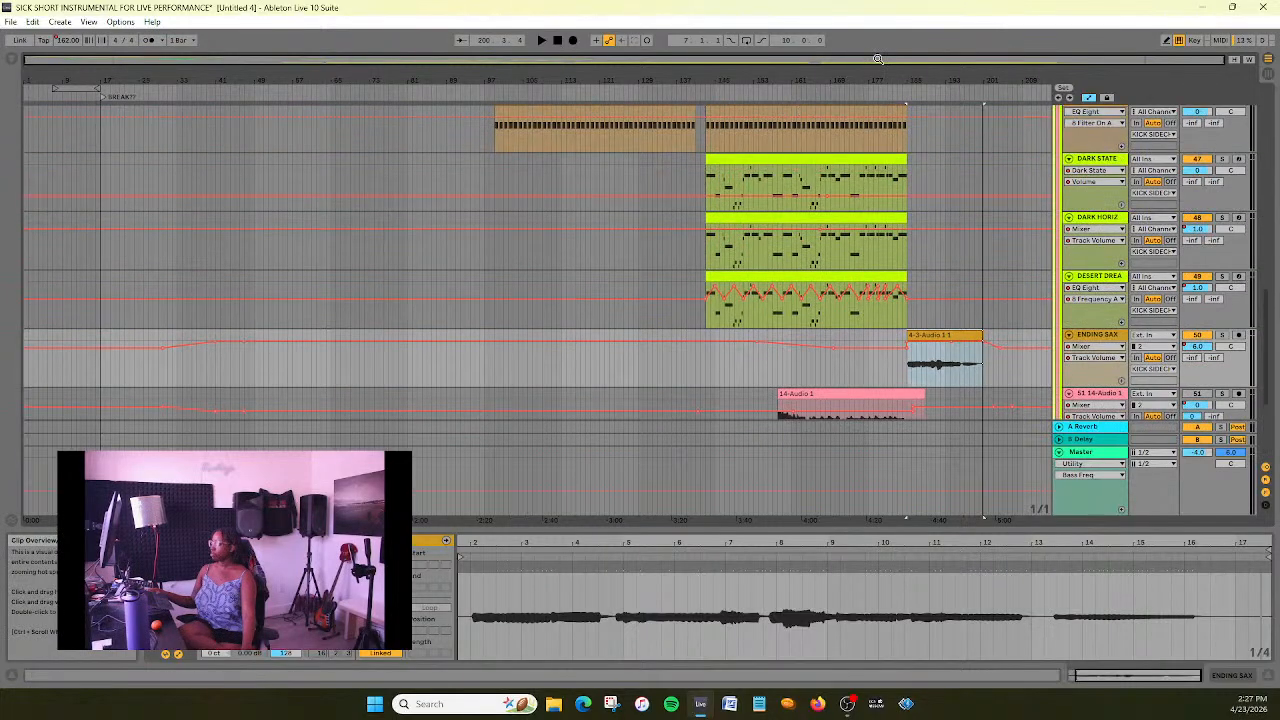
pyautogui.scroll(10, 638, 260)
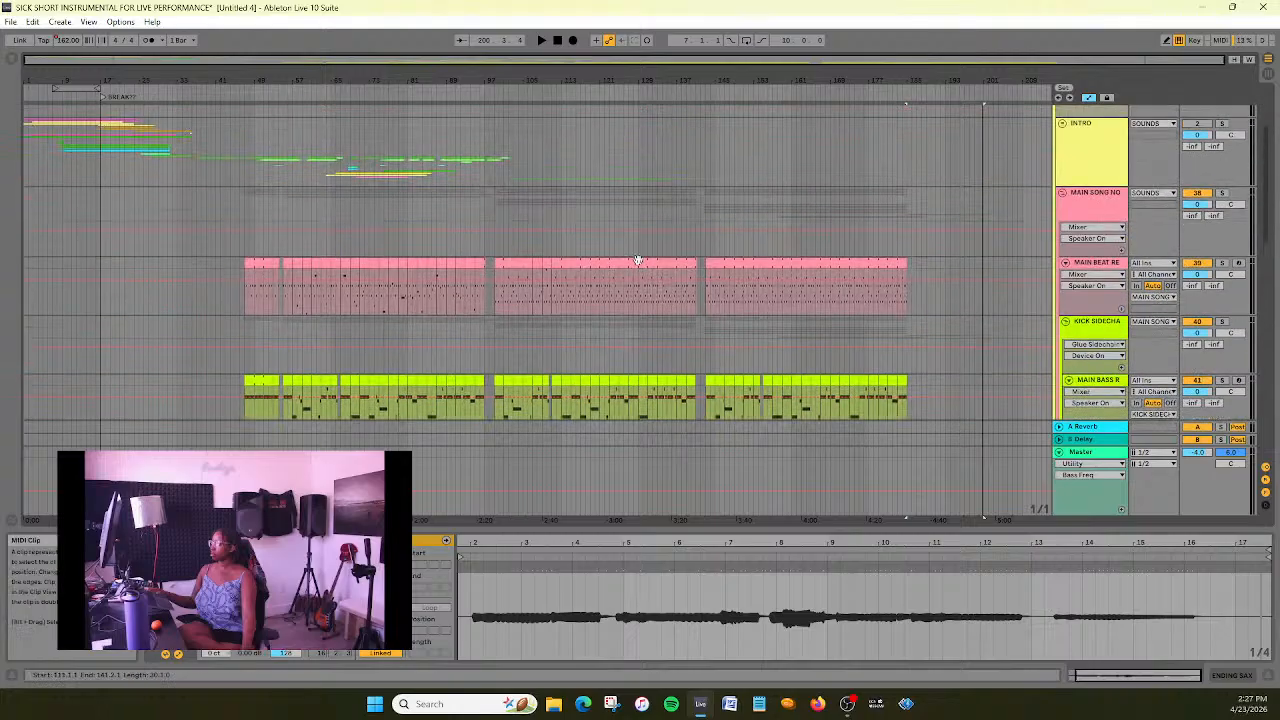
pyautogui.scroll(3, 638, 260)
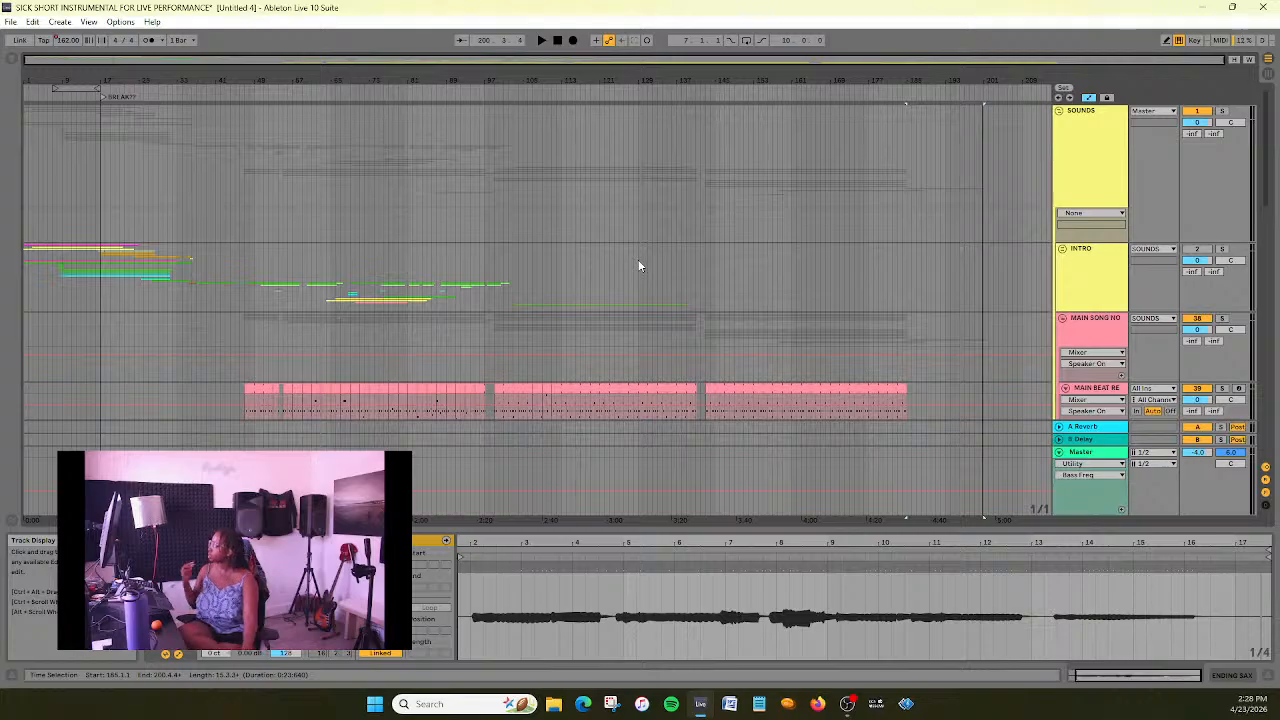
pyautogui.scroll(-15, 790, 256)
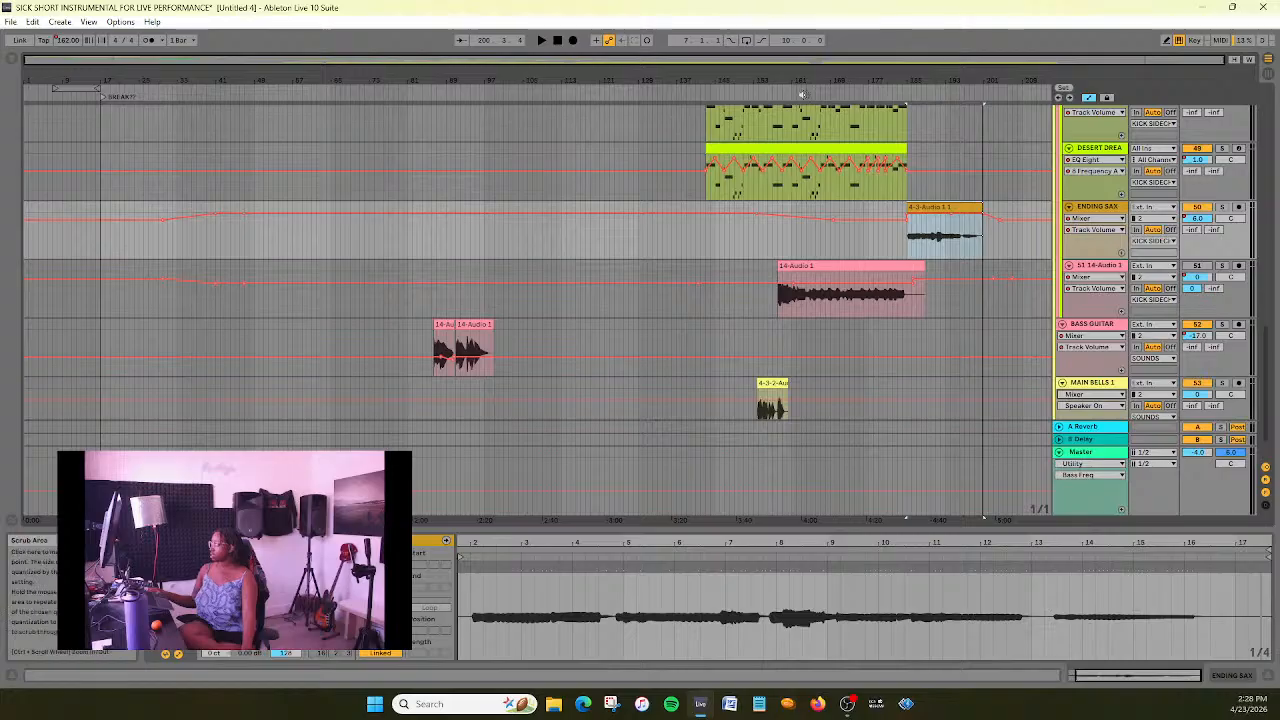
# - Clear the Track Volume automation on the ENDING SAX track while playing from bar 185, and return the stopped playback to the start
pyautogui.click(884, 92)
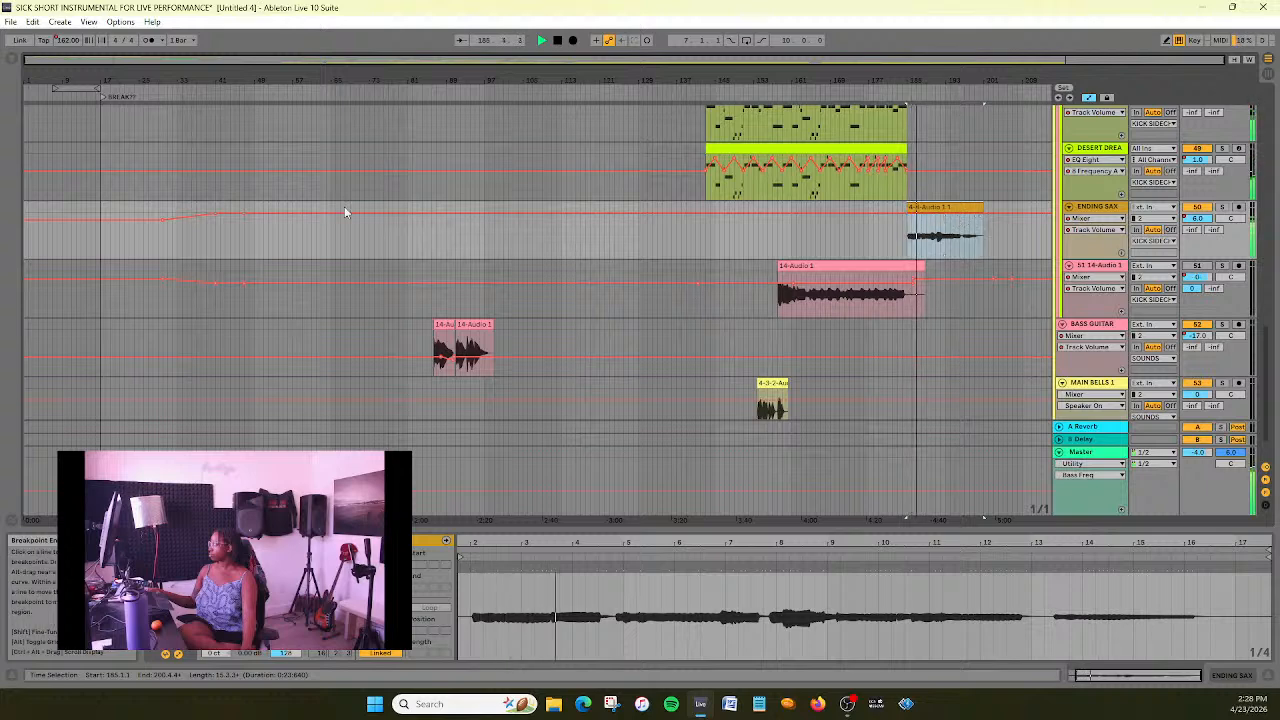
pyautogui.click(220, 216)
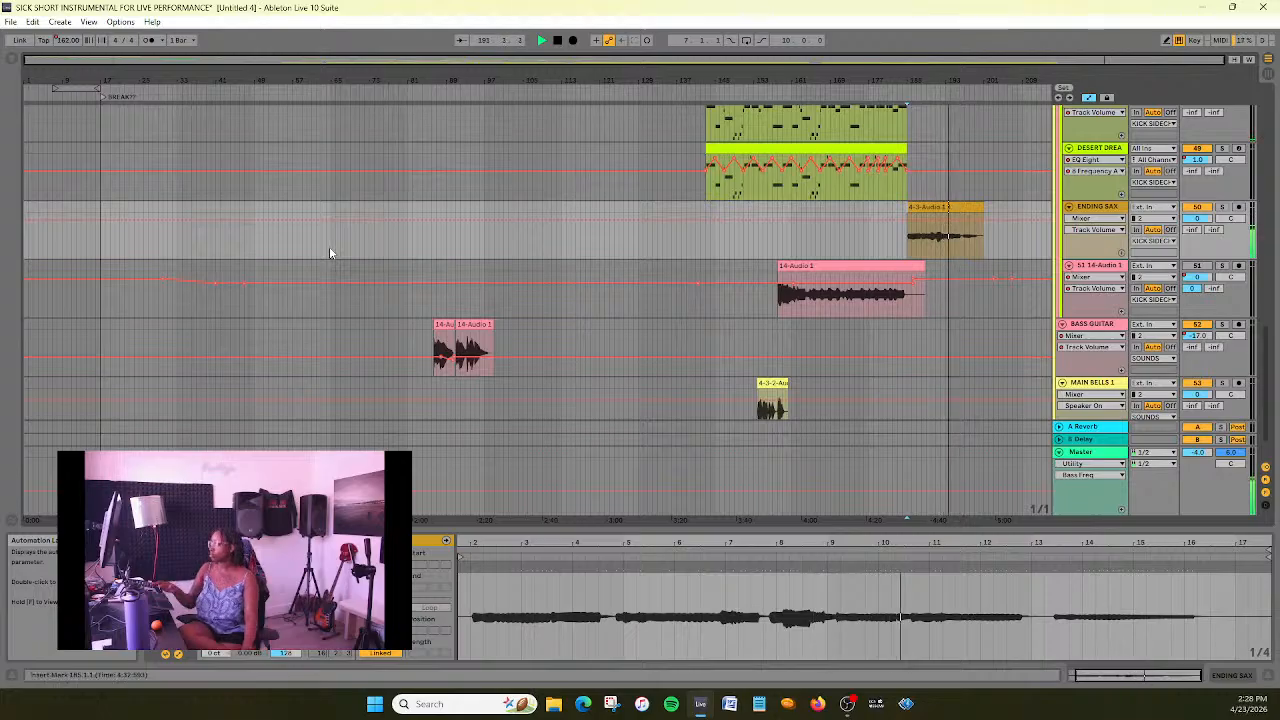
pyautogui.scroll(2, 696, 297)
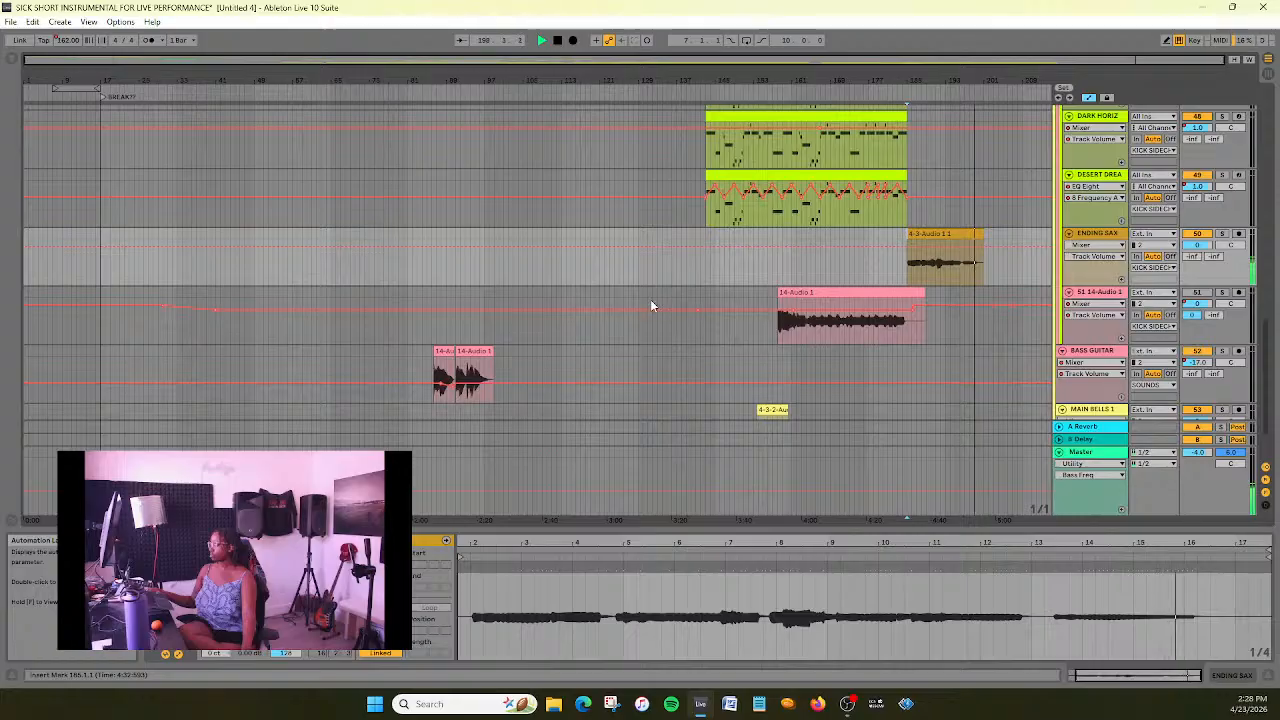
pyautogui.click(555, 41)
pyautogui.click(555, 40)
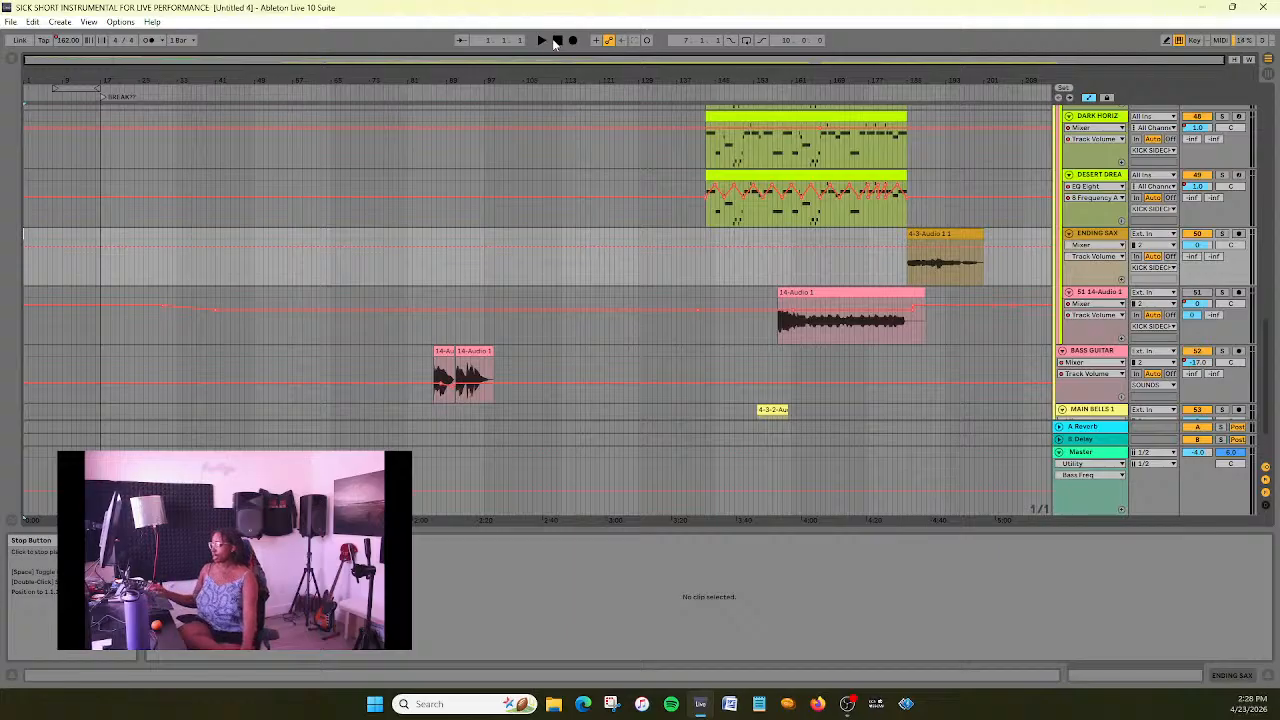
# - Examine the arrangement from the INTRO group down to the BASS GUITAR and MAIN BELLS 1 tracks
pyautogui.scroll(5, 586, 307)
pyautogui.scroll(6, 587, 313)
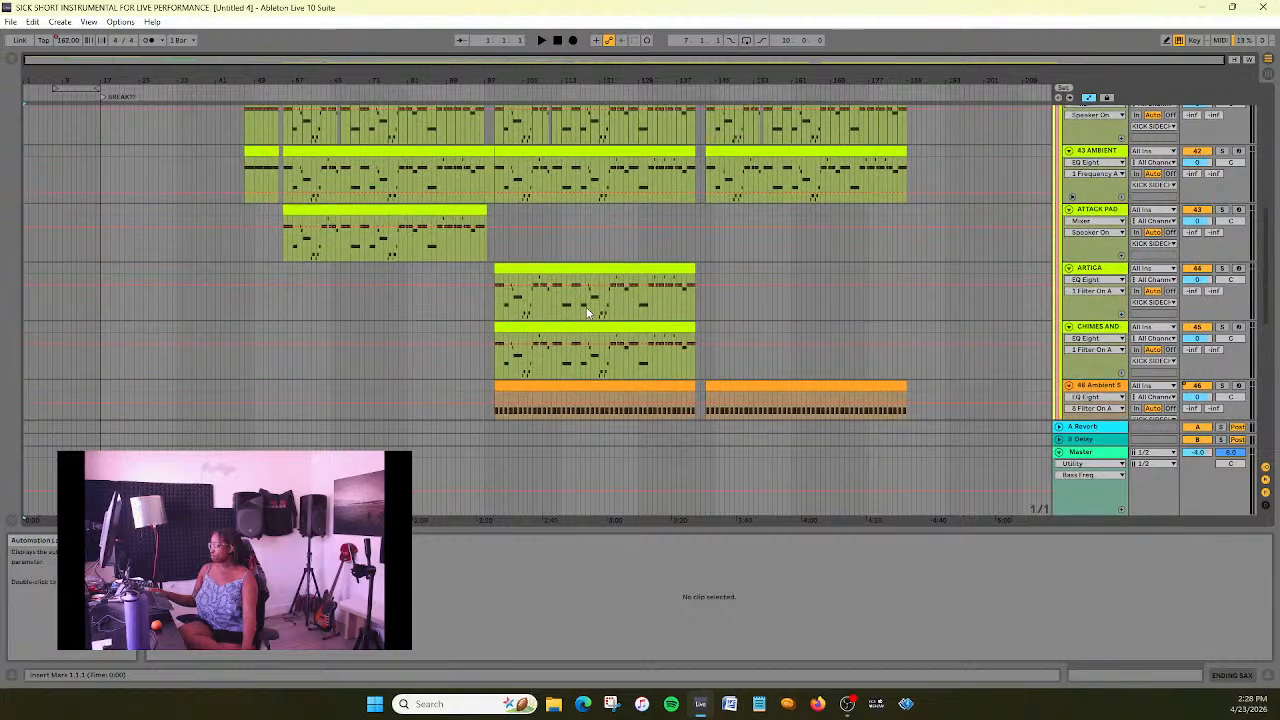
pyautogui.scroll(2, 587, 313)
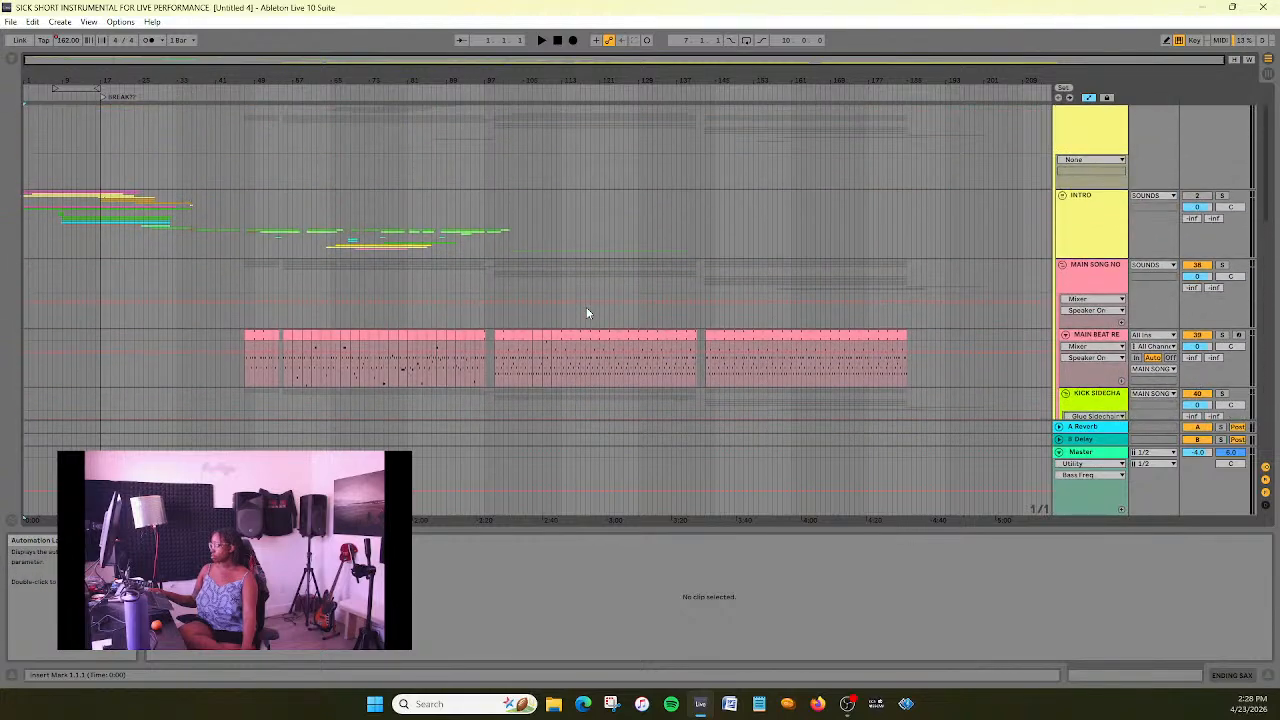
pyautogui.scroll(-6, 587, 313)
pyautogui.scroll(-8, 587, 313)
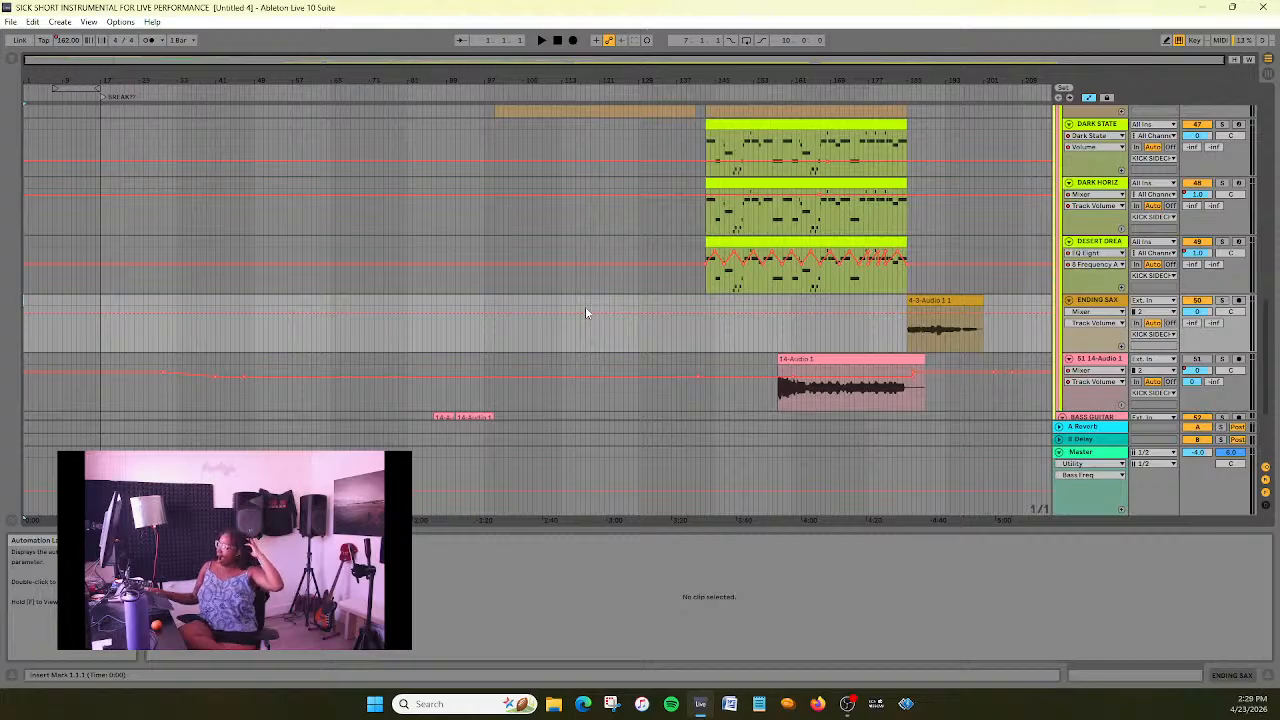
pyautogui.scroll(1, 585, 313)
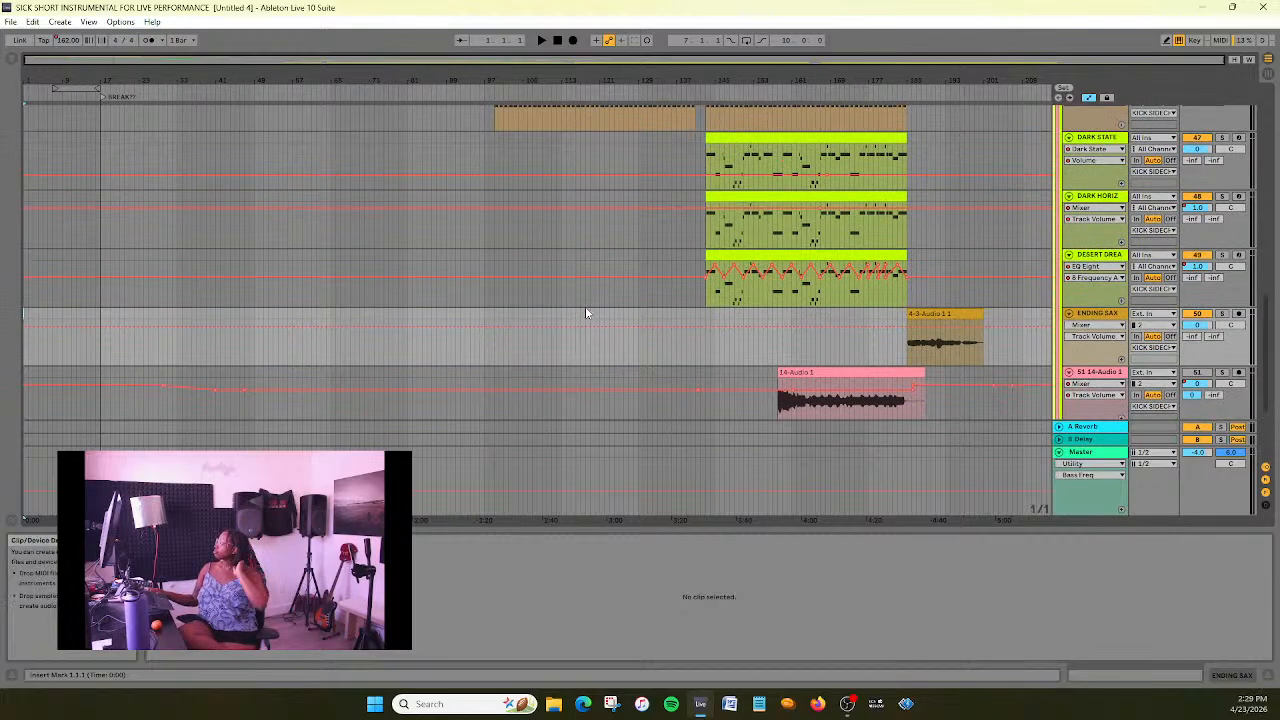
pyautogui.scroll(-3, 588, 318)
pyautogui.scroll(4, 610, 335)
pyautogui.scroll(-3, 616, 348)
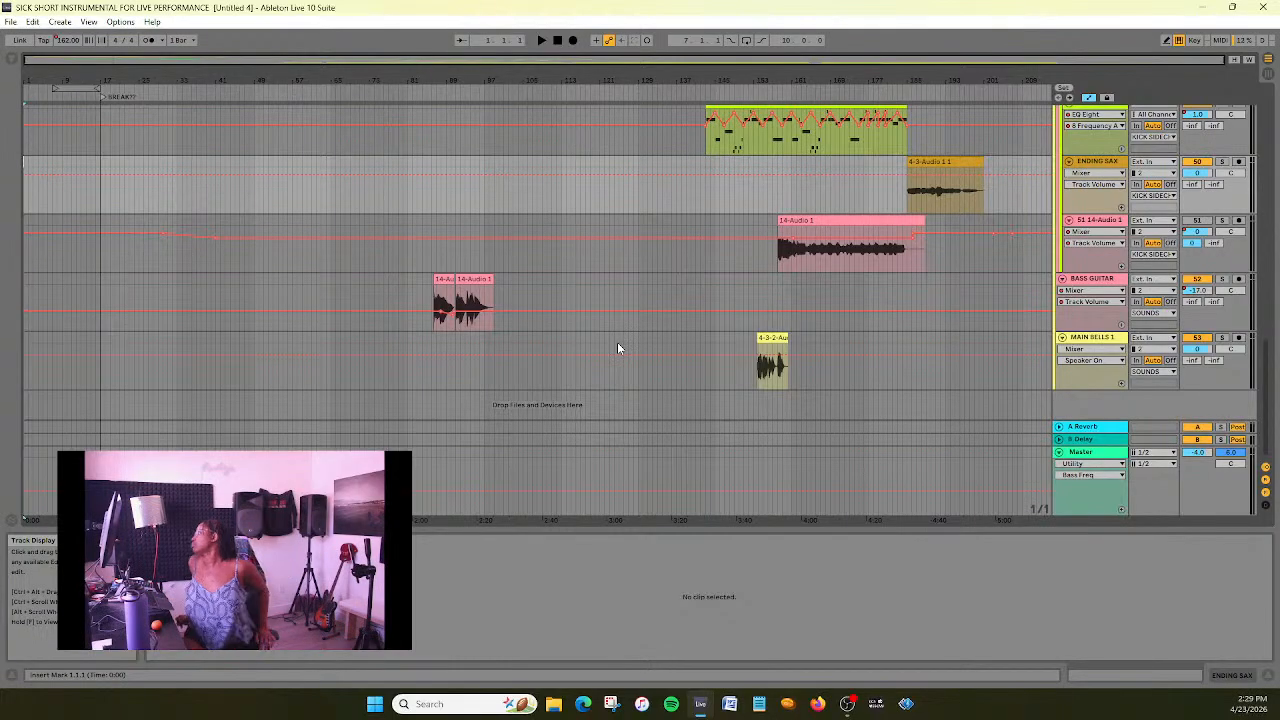
# - Inspect the Master track's device chain from the REAL MASTER rack through to the final plug-in after the Limiter
pyautogui.click(1085, 453)
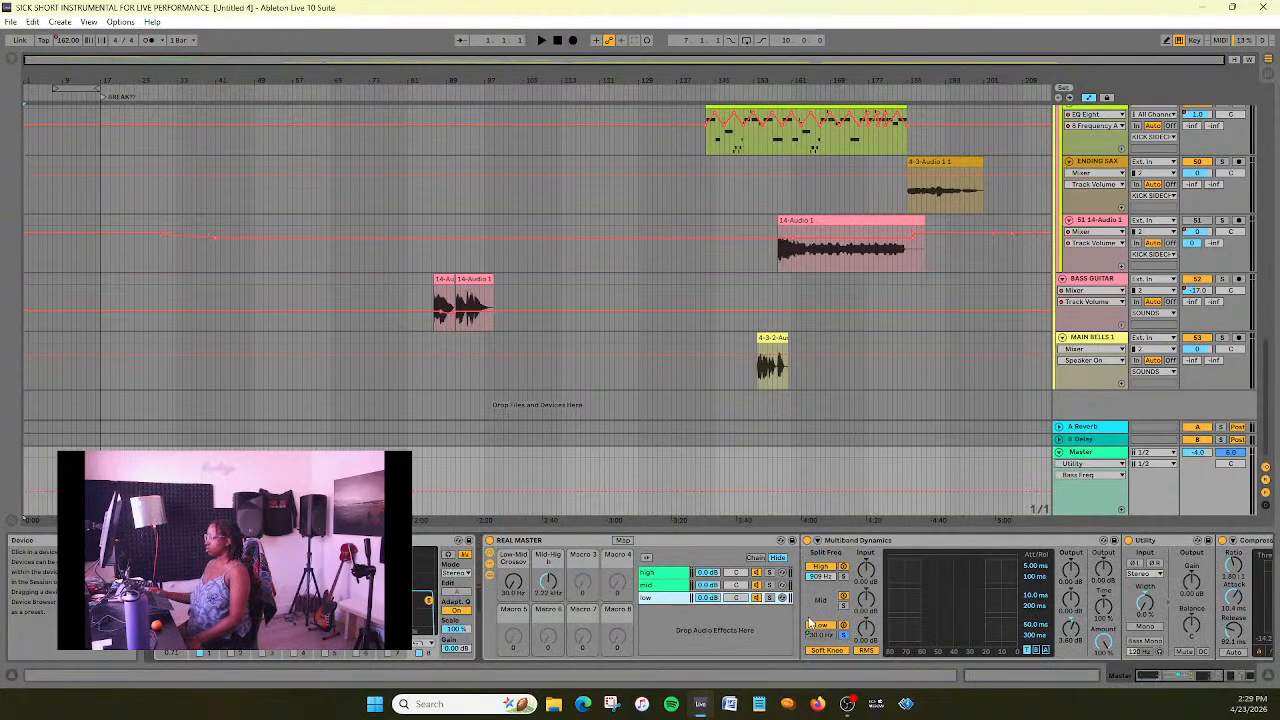
pyautogui.moveTo(1153, 677); pyautogui.dragTo(1184, 677)
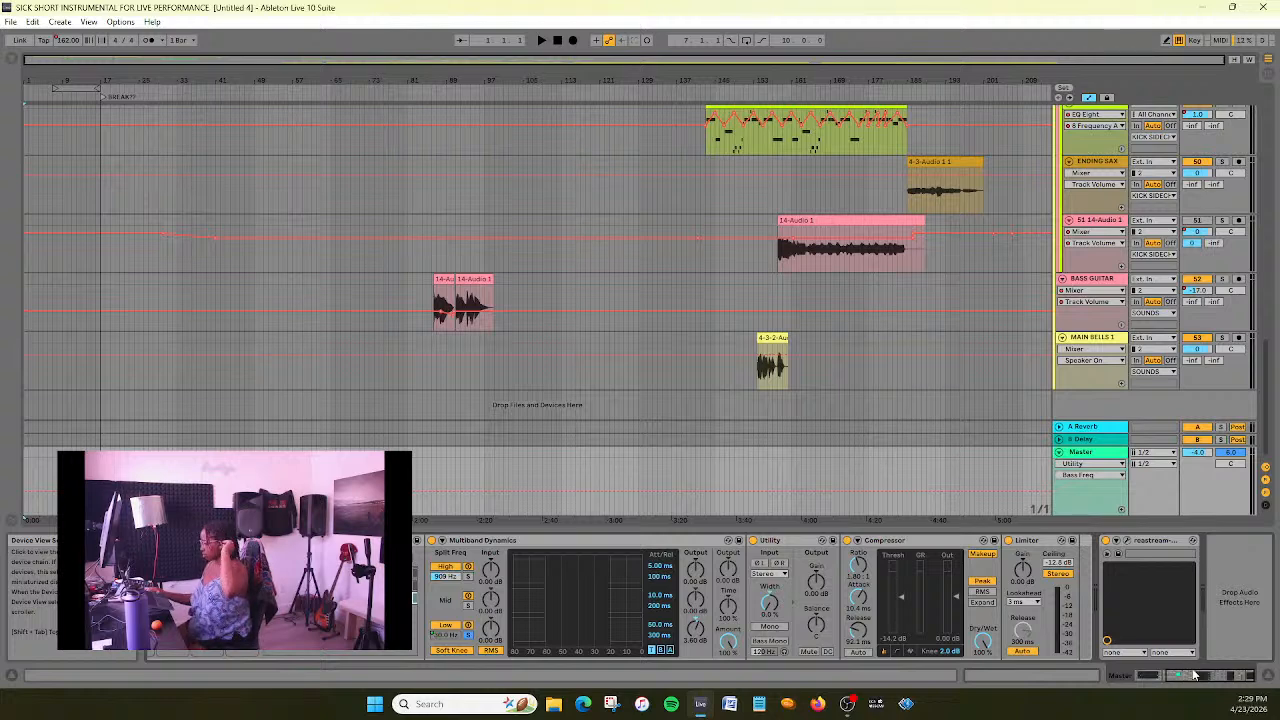
pyautogui.moveTo(1200, 677); pyautogui.dragTo(1106, 680)
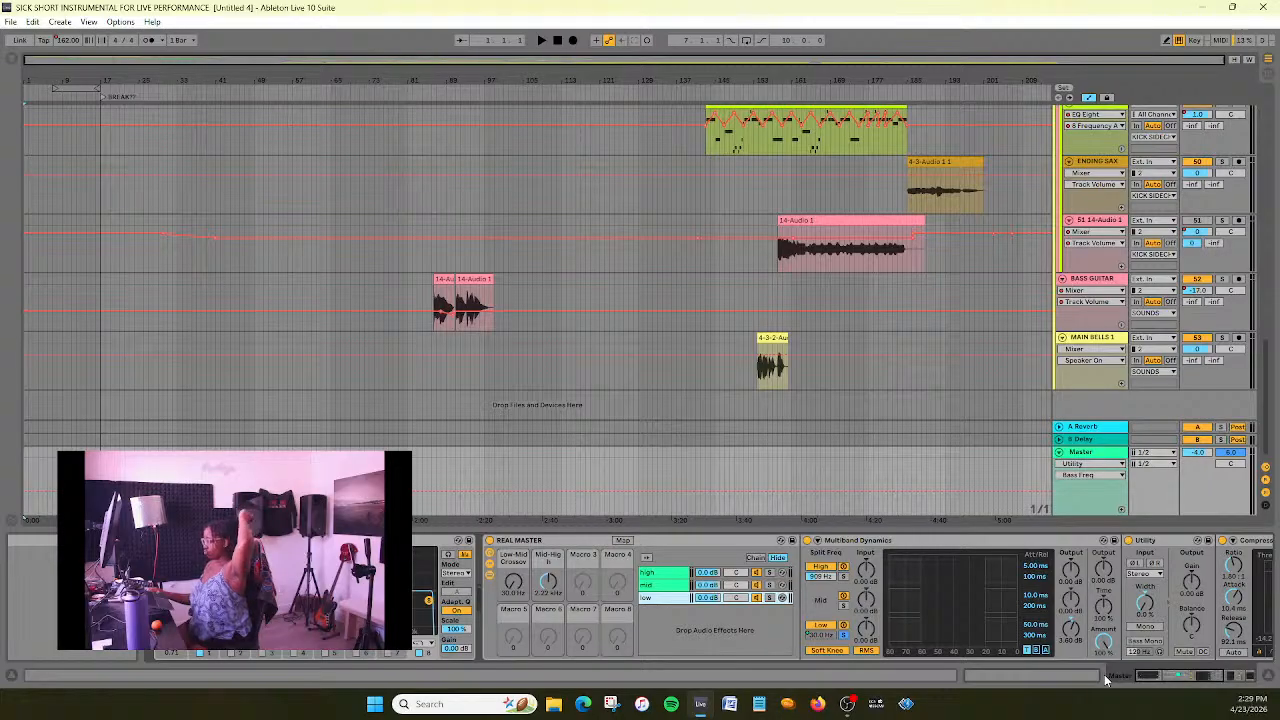
pyautogui.moveTo(1165, 681); pyautogui.dragTo(1222, 680)
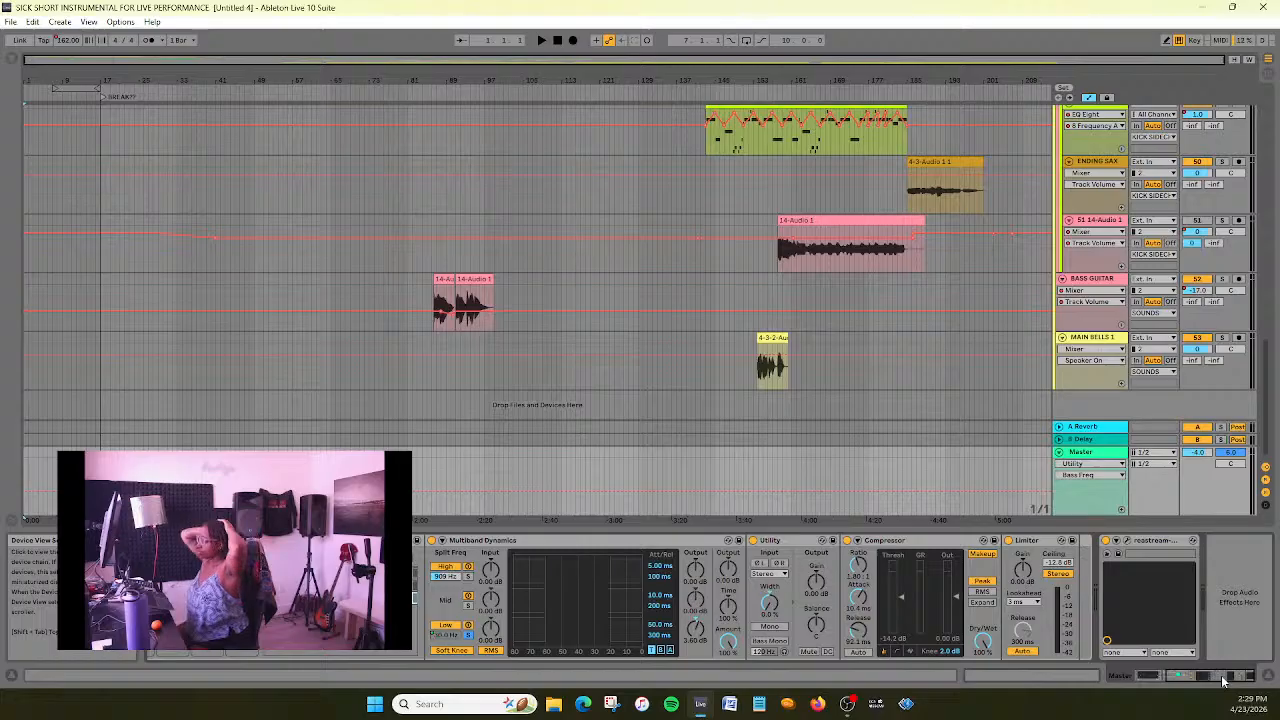
# - Play the main song section from about bar 47 and review its beat, bass and pad tracks while listening
pyautogui.scroll(6, 443, 202)
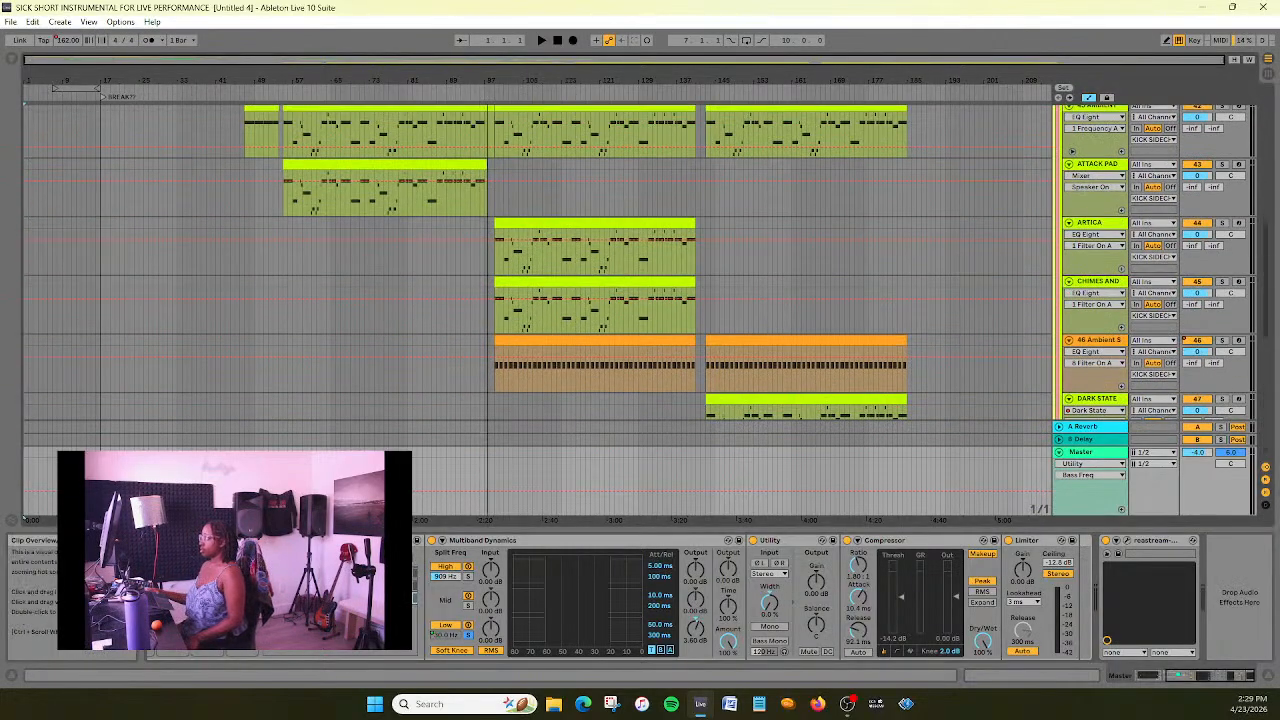
pyautogui.scroll(3, 366, 242)
pyautogui.scroll(4, 341, 309)
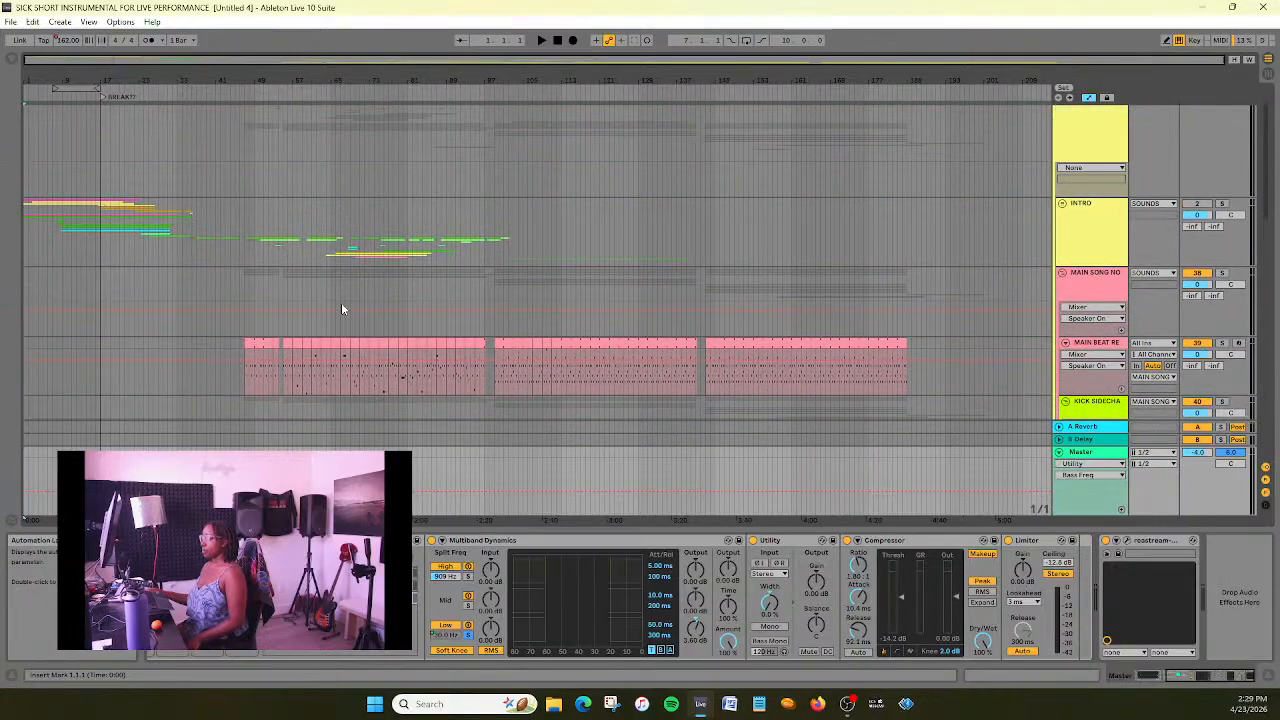
pyautogui.scroll(-4, 341, 307)
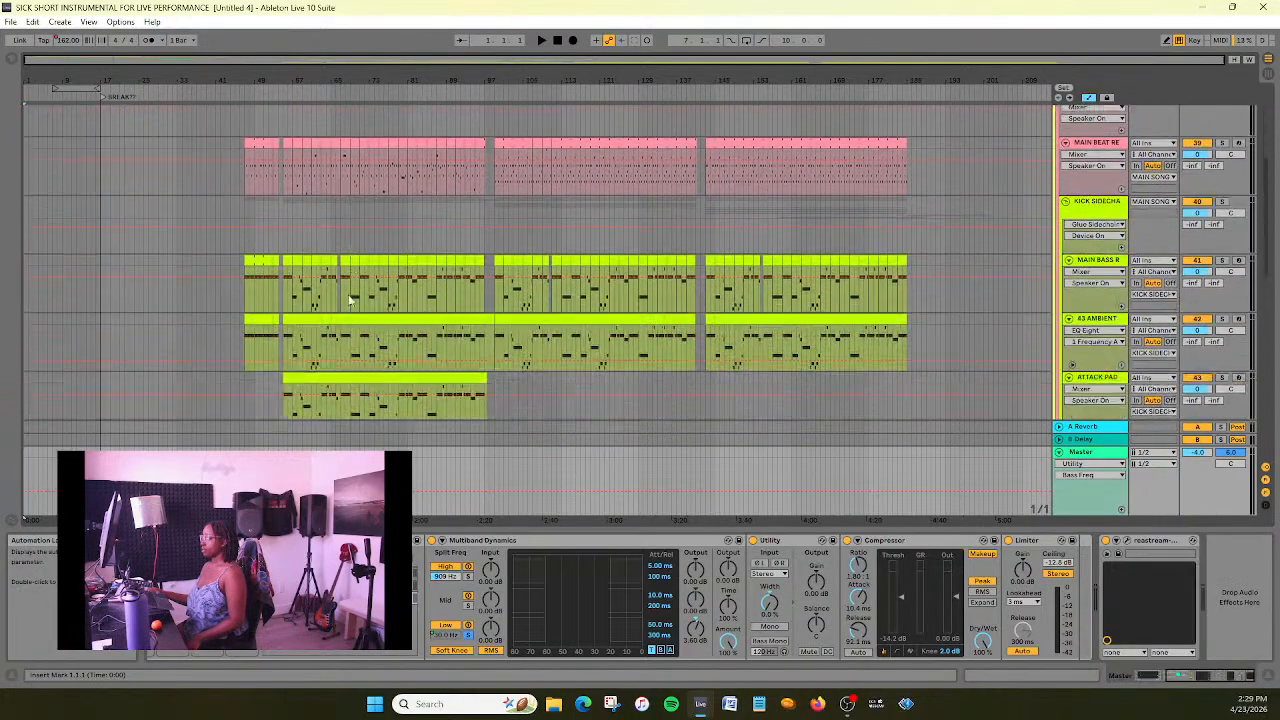
pyautogui.click(243, 94)
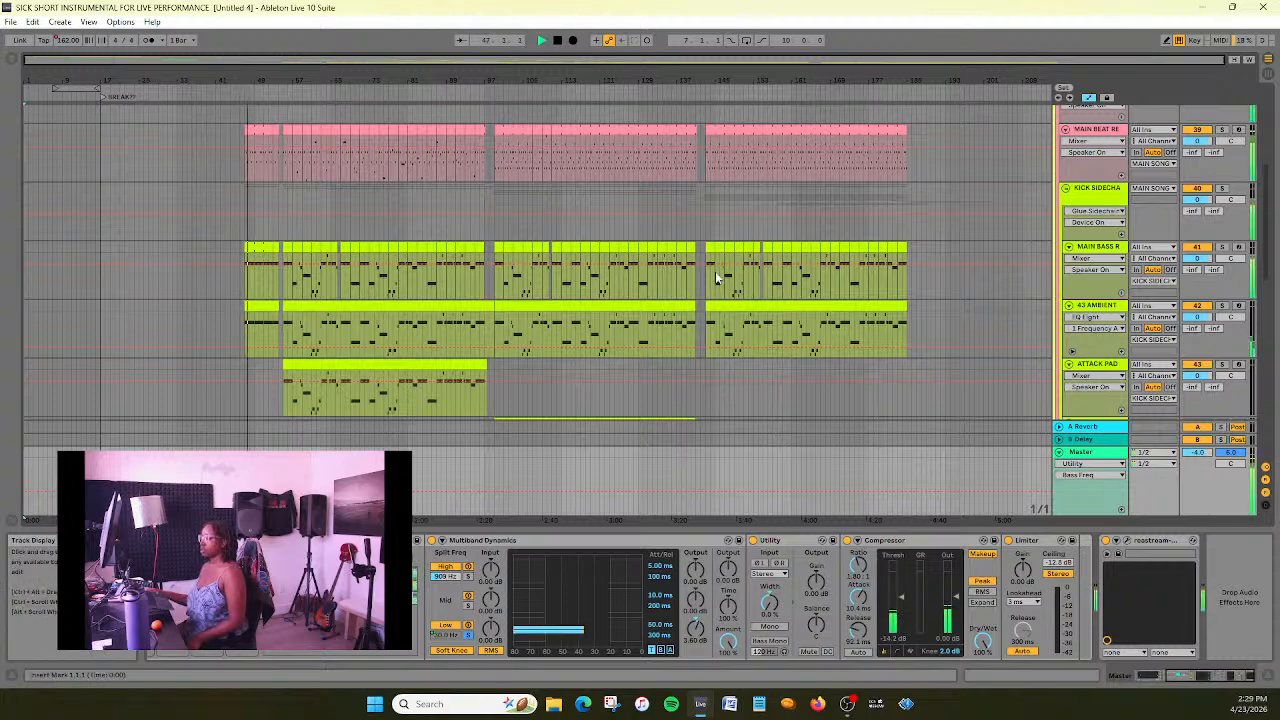
pyautogui.scroll(-3, 716, 278)
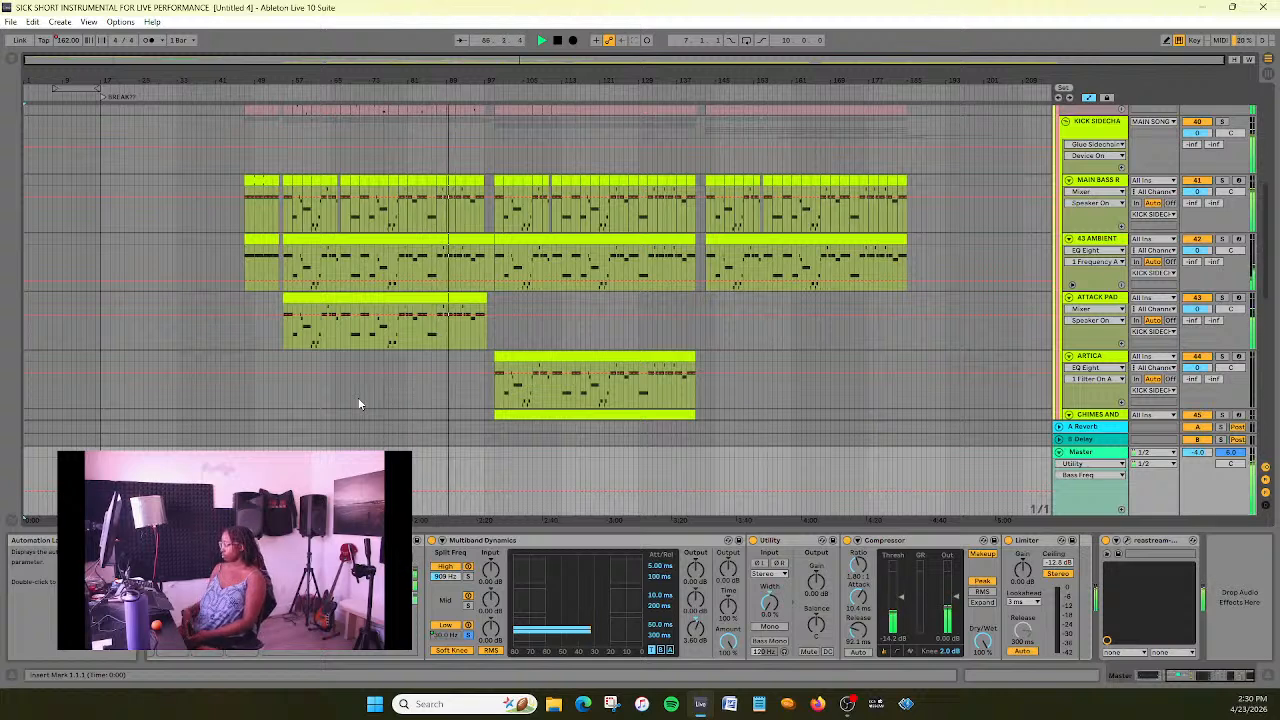
pyautogui.scroll(6, 198, 352)
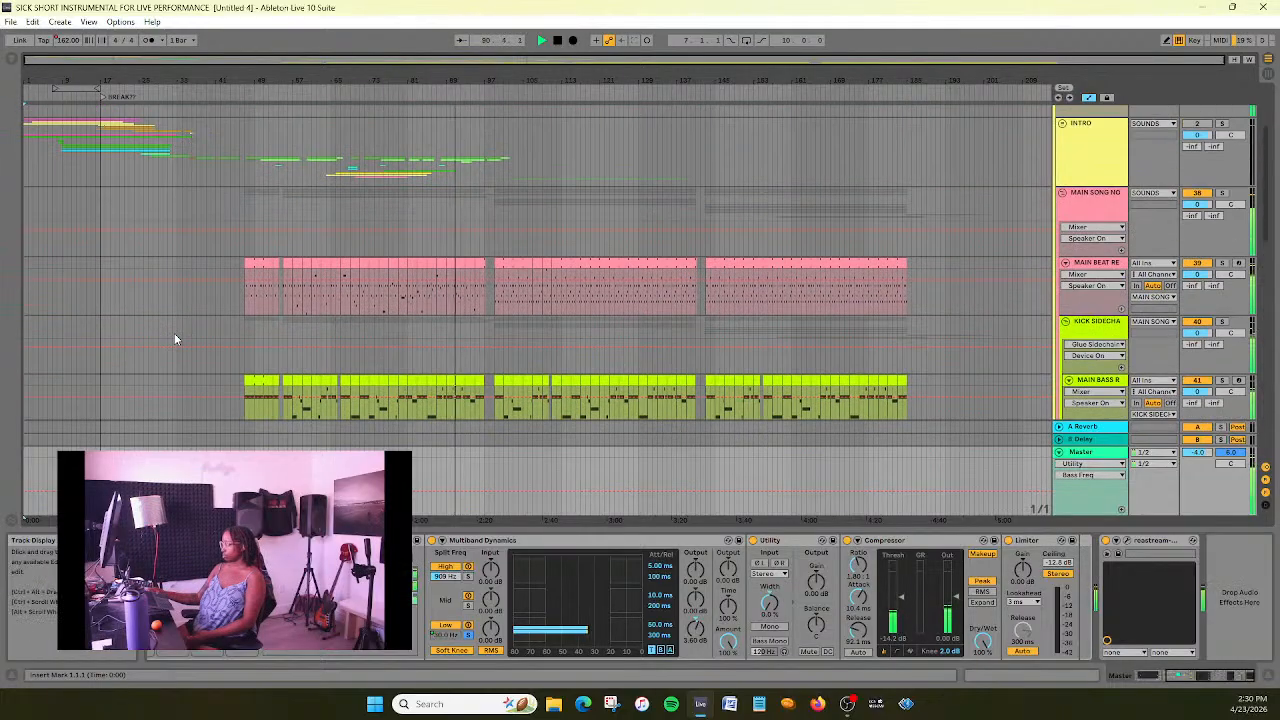
pyautogui.scroll(-5, 174, 334)
pyautogui.scroll(-10, 174, 338)
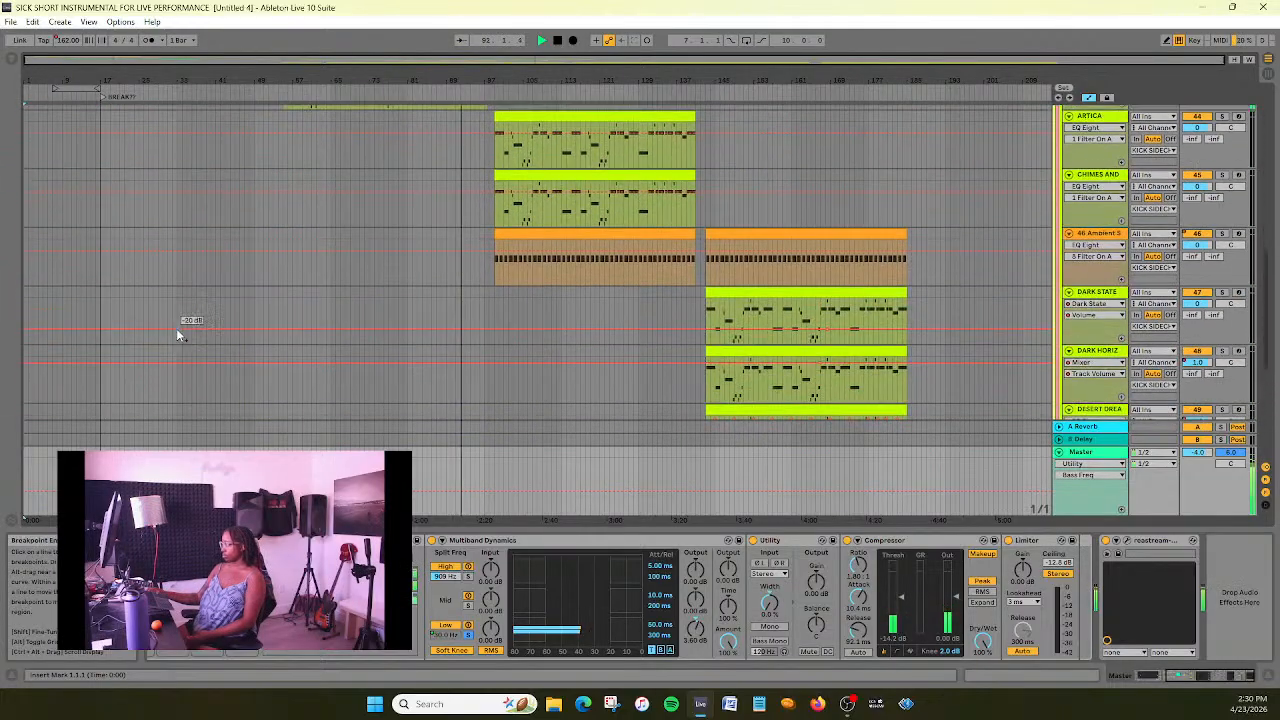
# - Show the EQ Eight 8 Frequency A automation on the BASS GUITAR track around its two clips
pyautogui.moveTo(557, 62); pyautogui.dragTo(516, 133)
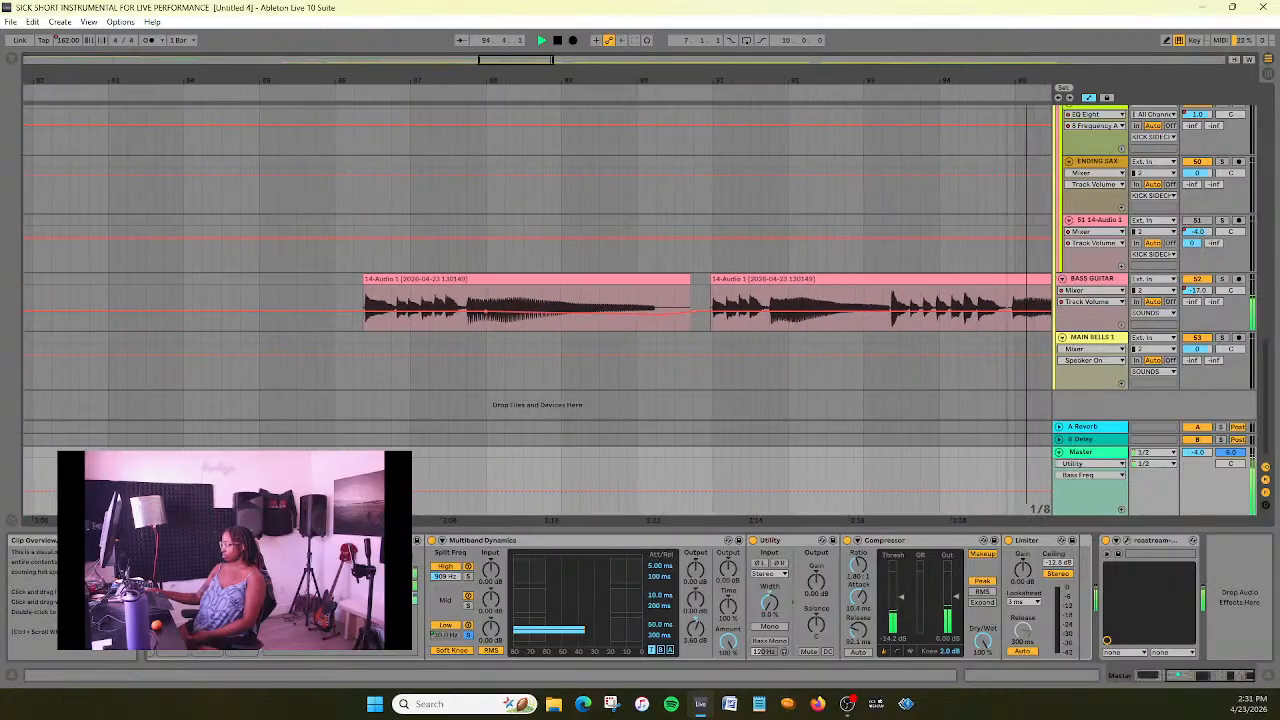
pyautogui.click(1122, 291)
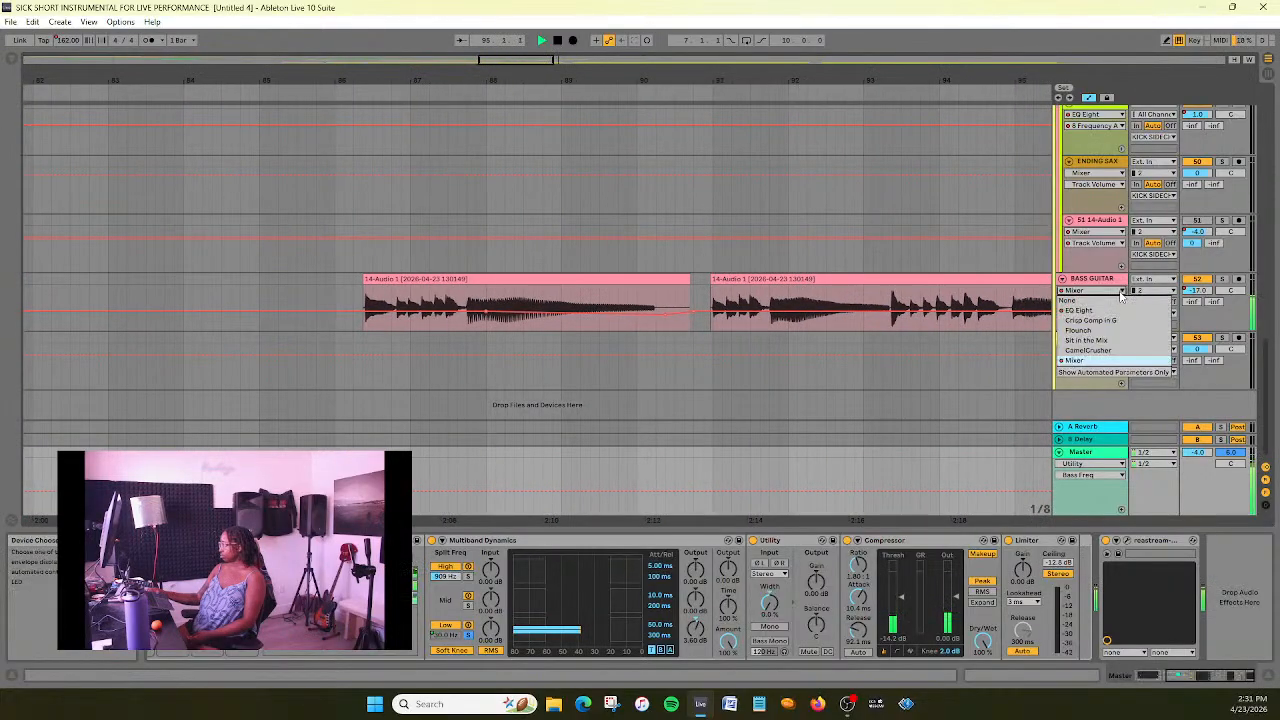
pyautogui.click(1121, 294)
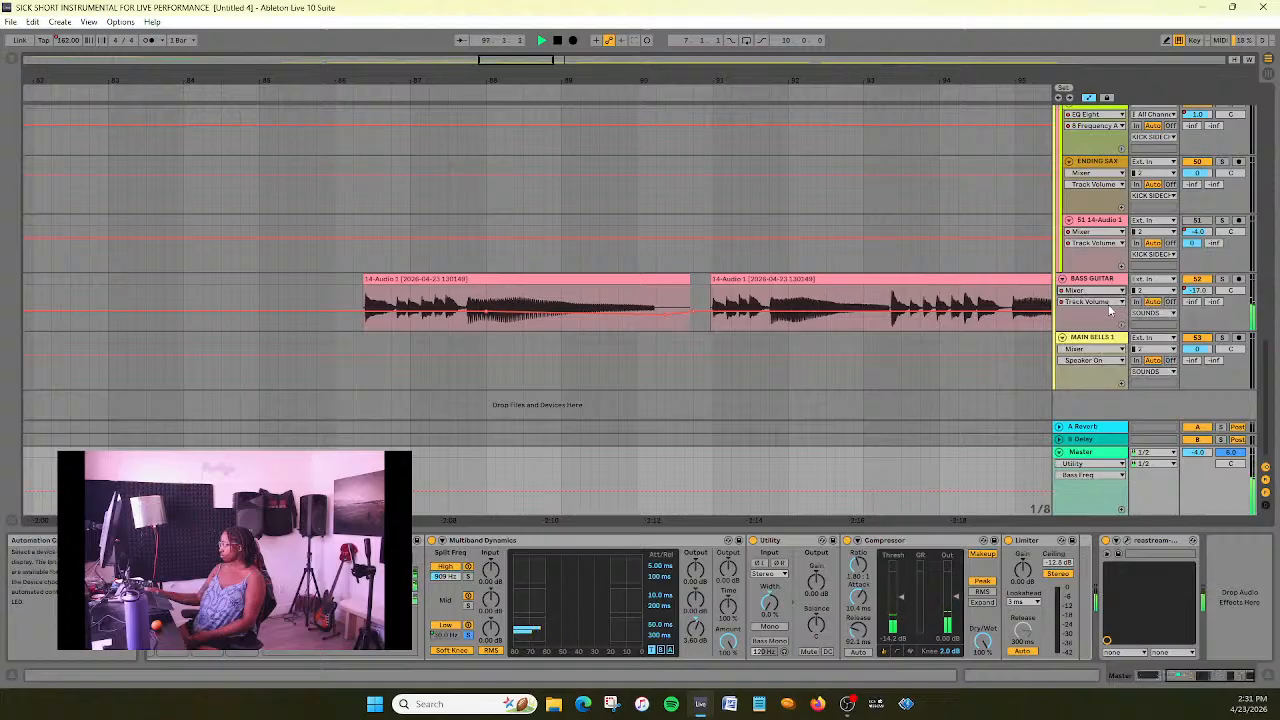
pyautogui.click(1112, 294)
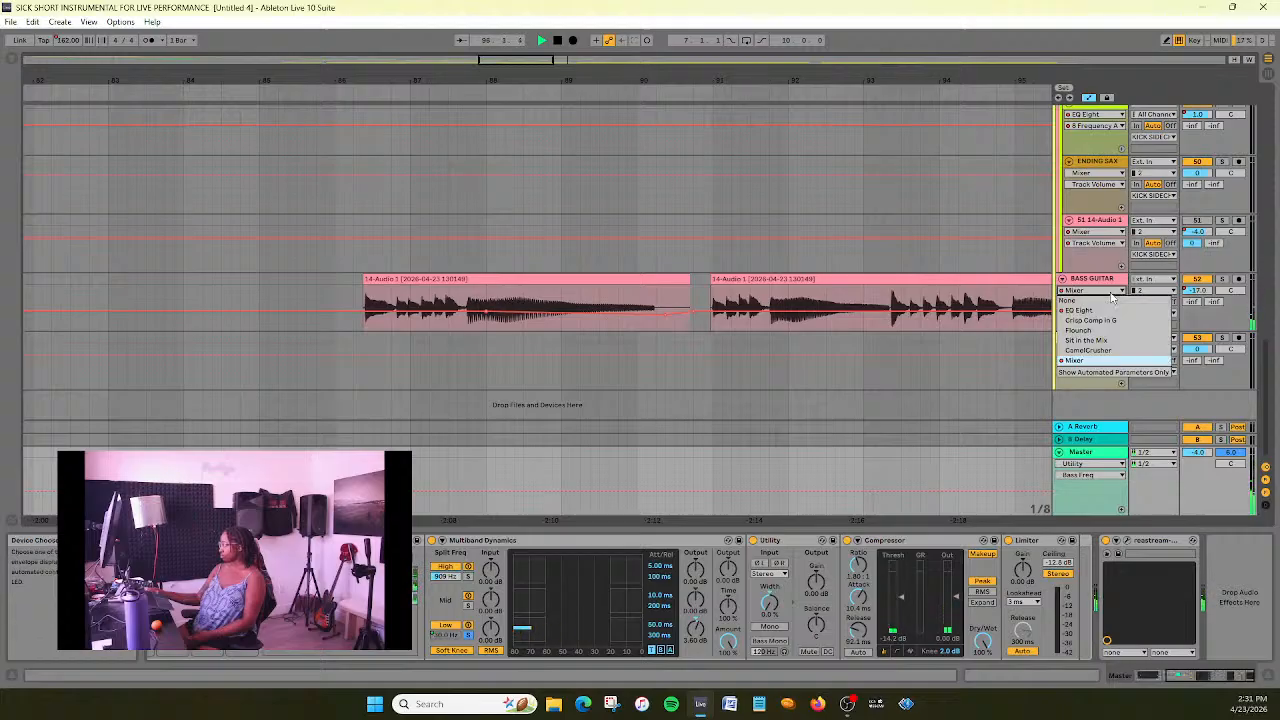
pyautogui.click(1104, 311)
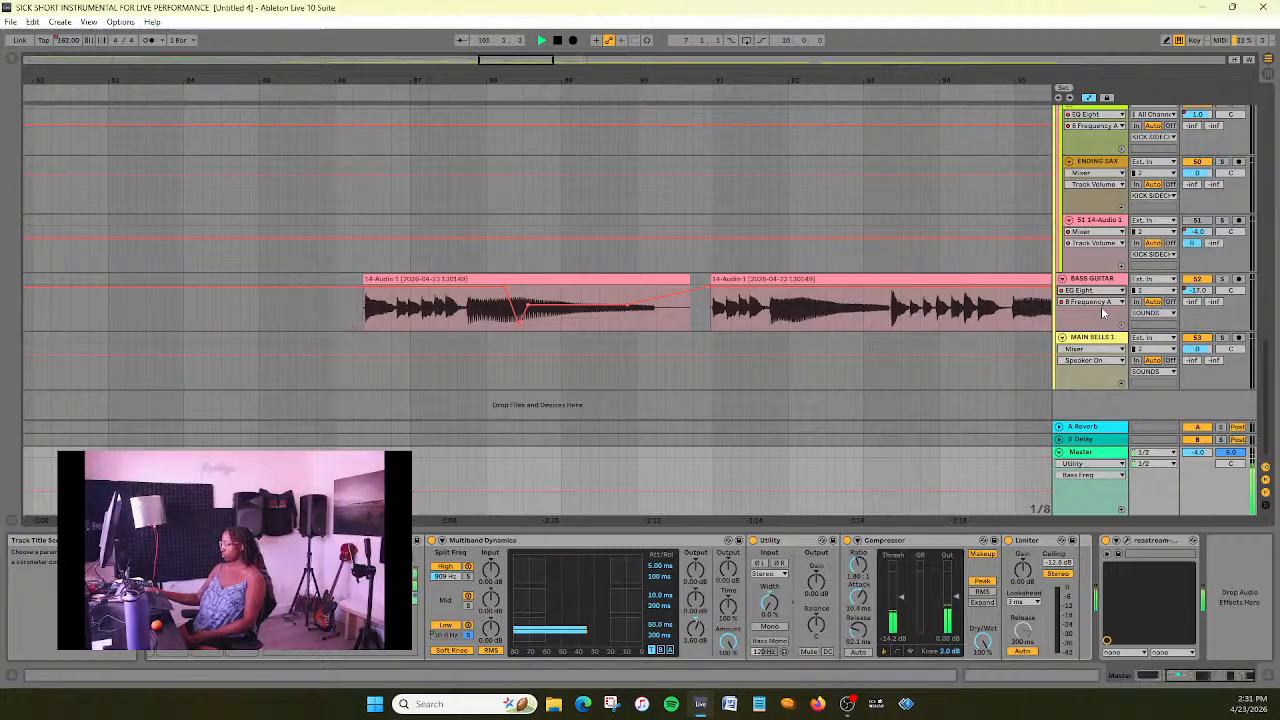
# - Listen through the middle section up to about bar 142 while reviewing the pad, ambient and bass guitar tracks
pyautogui.moveTo(530, 60); pyautogui.dragTo(589, 1)
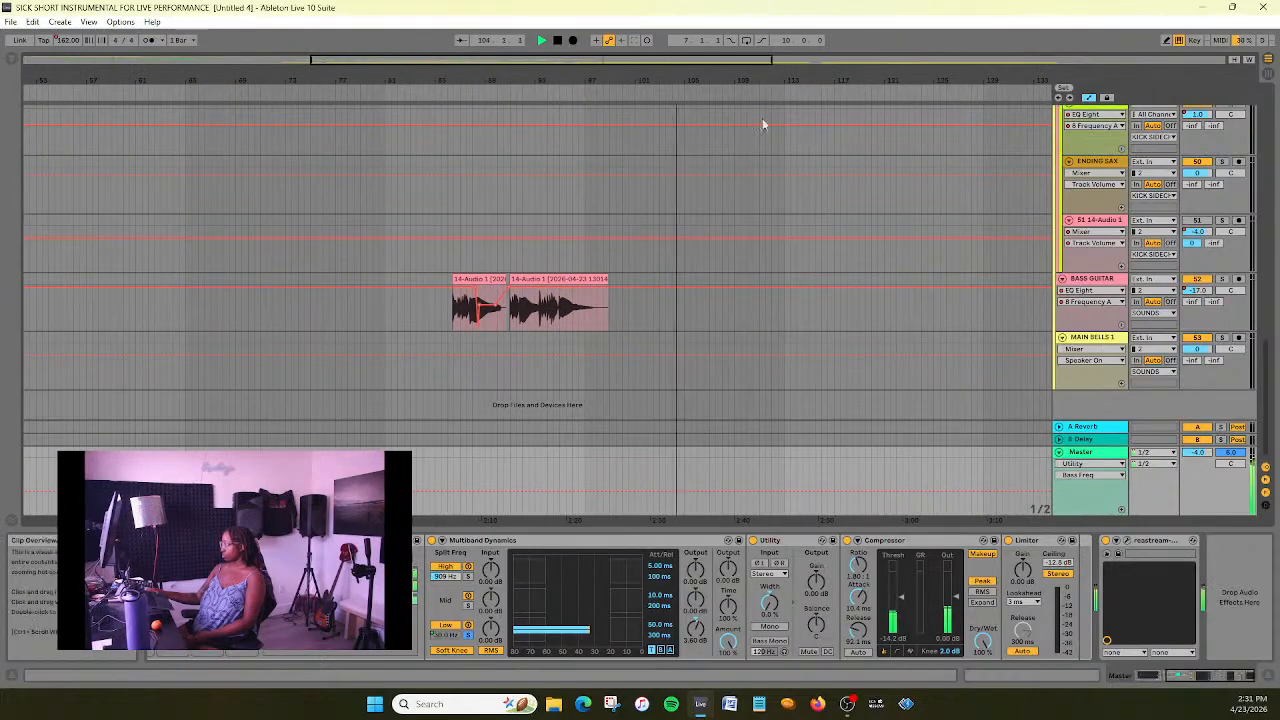
pyautogui.moveTo(712, 61); pyautogui.dragTo(729, 48)
pyautogui.scroll(10, 734, 283)
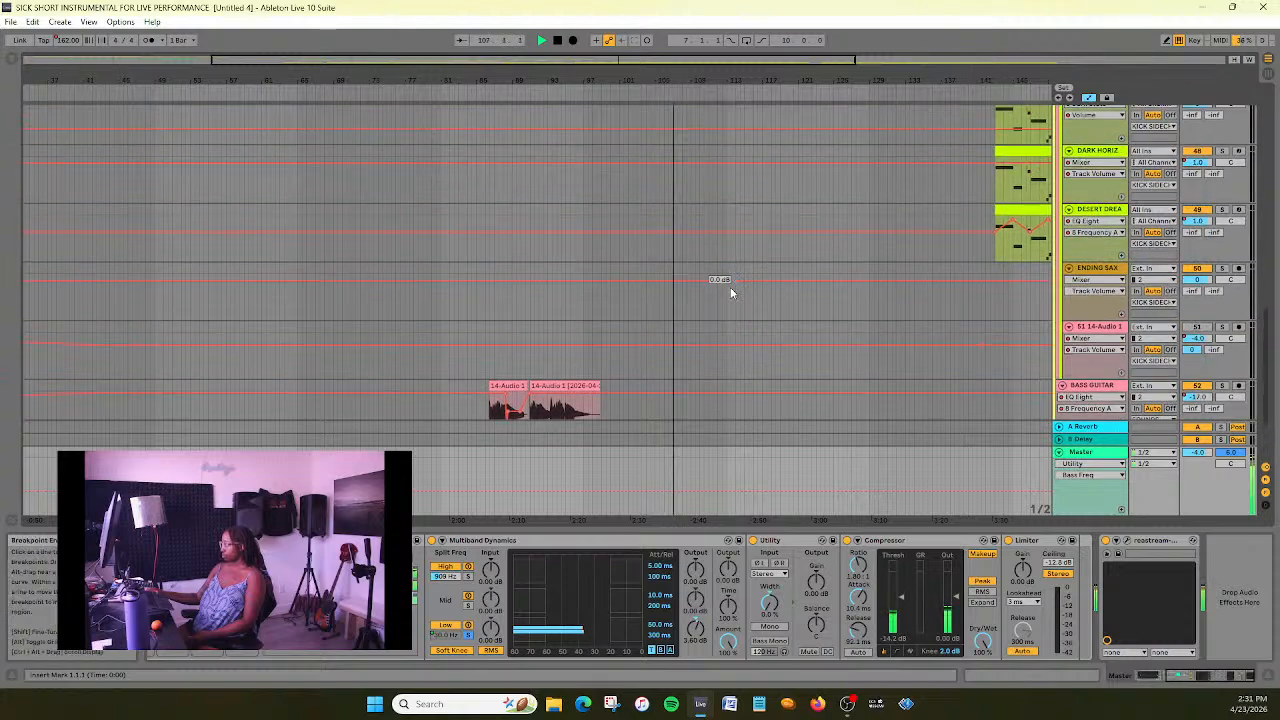
pyautogui.scroll(5, 716, 296)
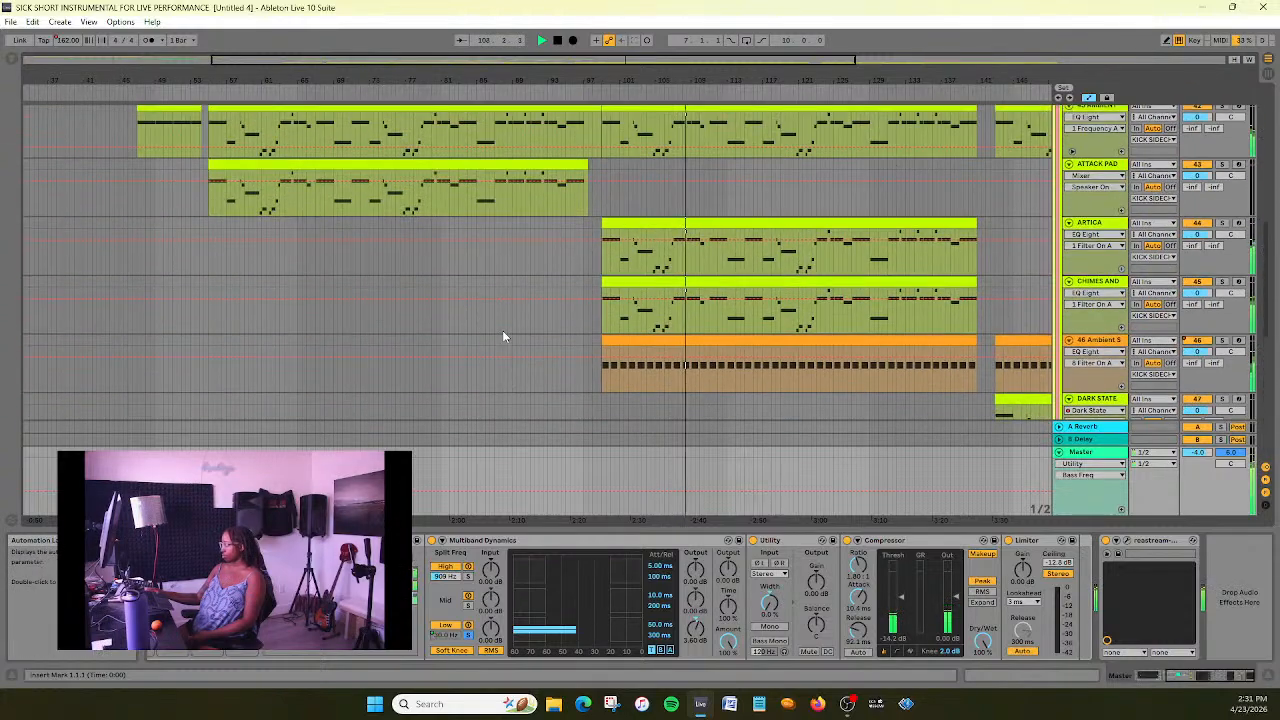
pyautogui.scroll(3, 503, 335)
pyautogui.scroll(-10, 503, 335)
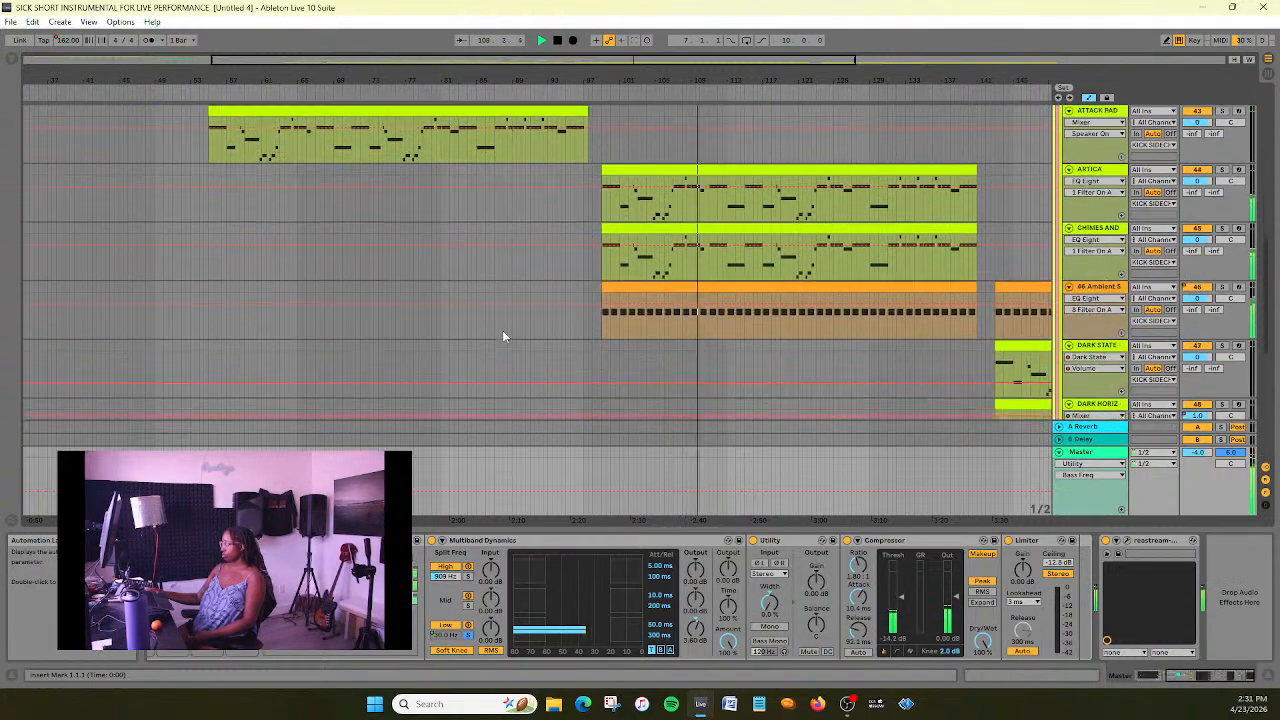
pyautogui.scroll(-6, 651, 381)
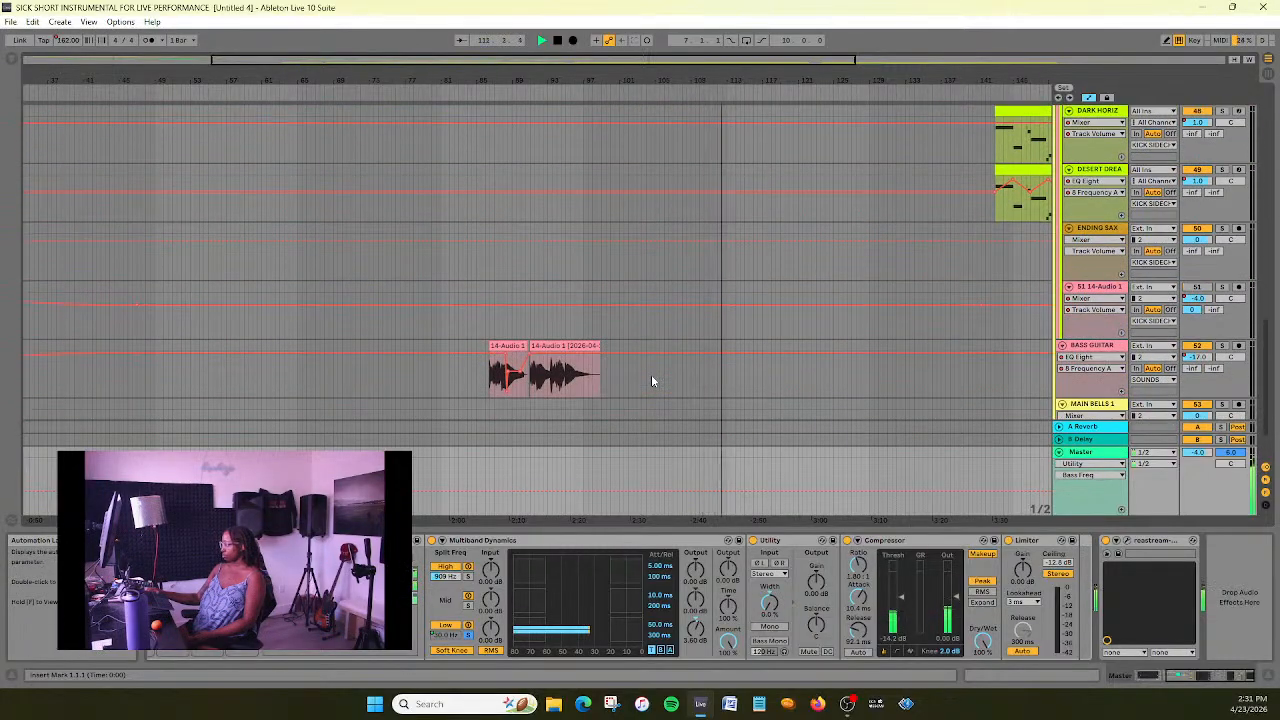
pyautogui.scroll(-3, 651, 378)
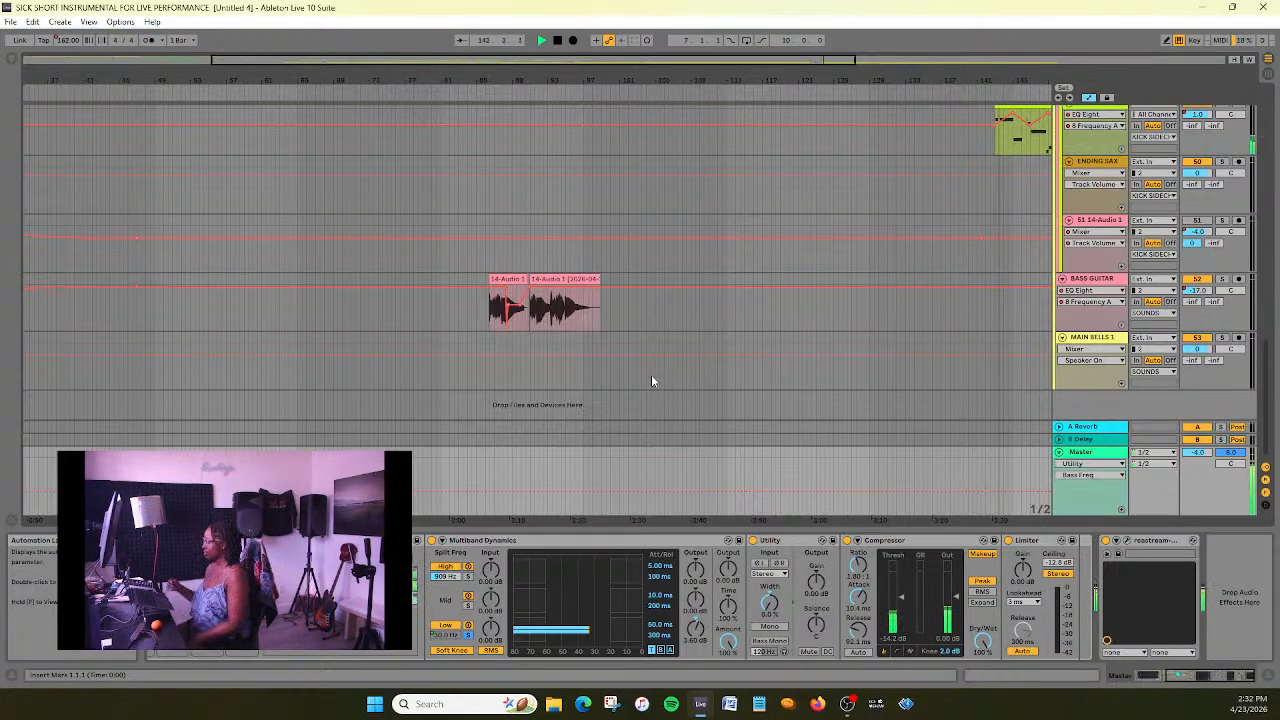
# - Review the closing section's pads, sax and bells while it plays from bar 143, and stop playback at the MAIN BELLS 1 clip
pyautogui.moveTo(767, 60); pyautogui.dragTo(1030, 54)
pyautogui.scroll(2, 1025, 286)
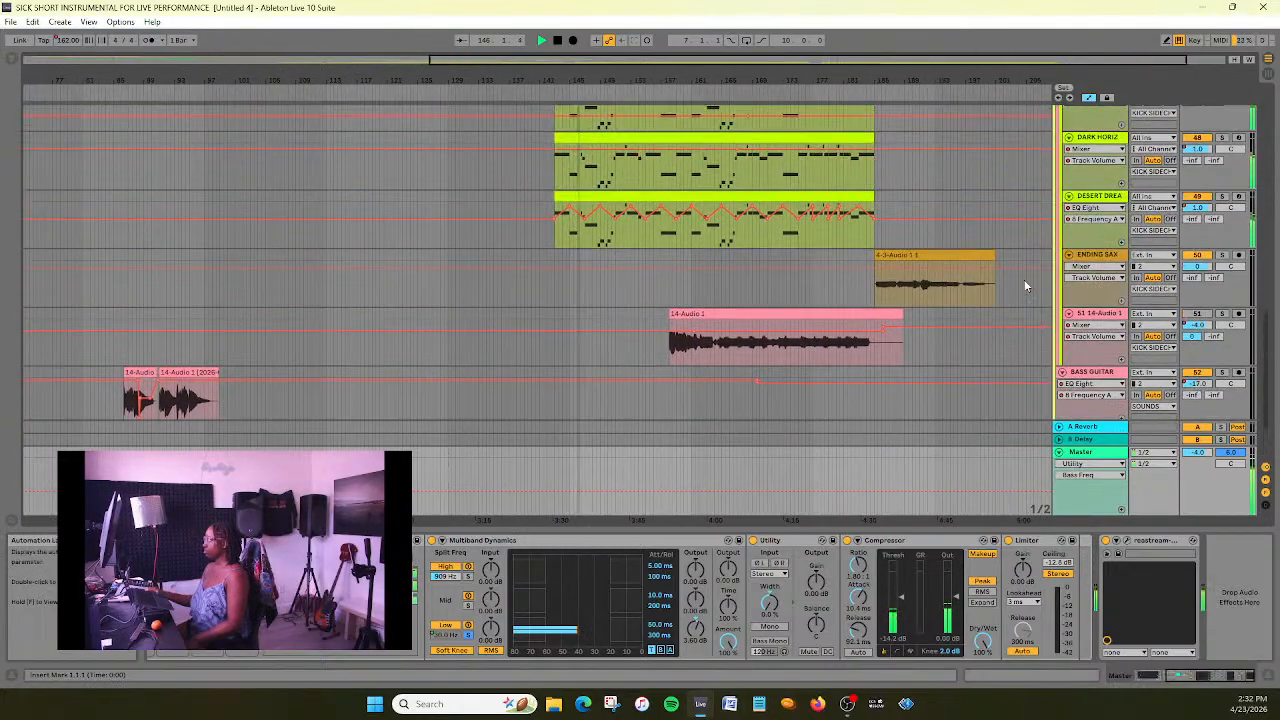
pyautogui.scroll(3, 1000, 282)
pyautogui.scroll(1, 955, 276)
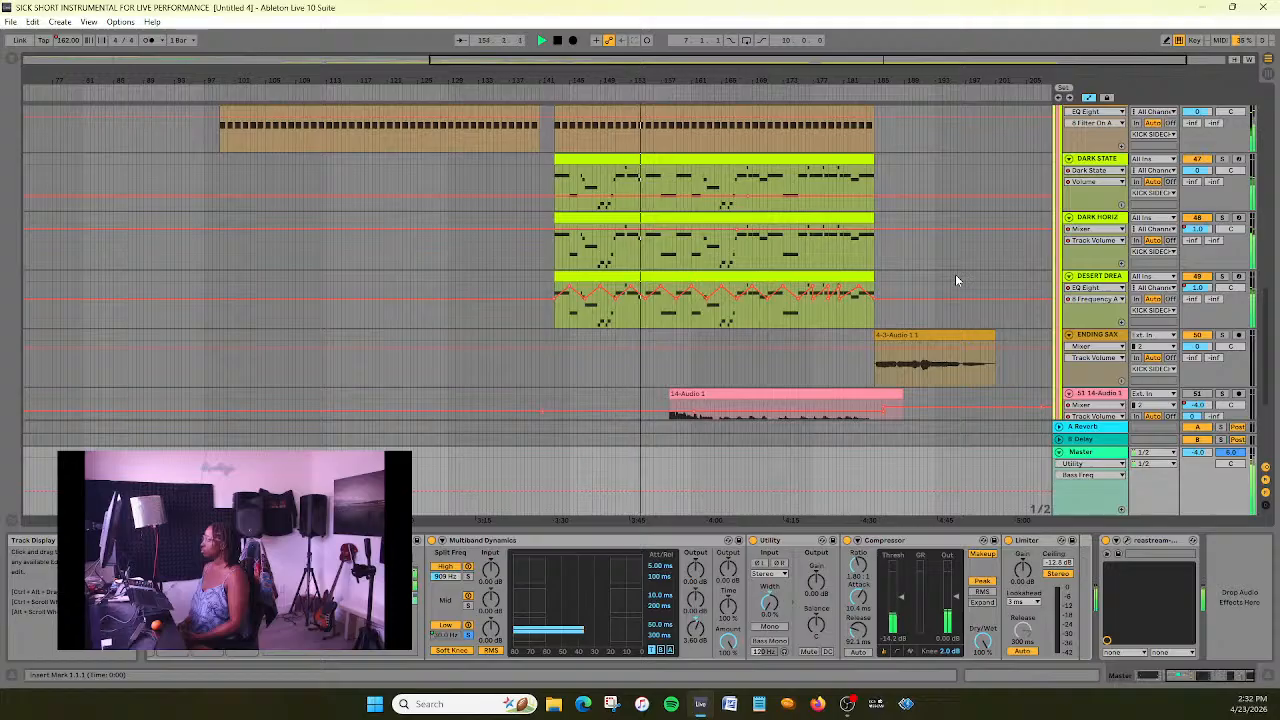
pyautogui.scroll(-3, 955, 274)
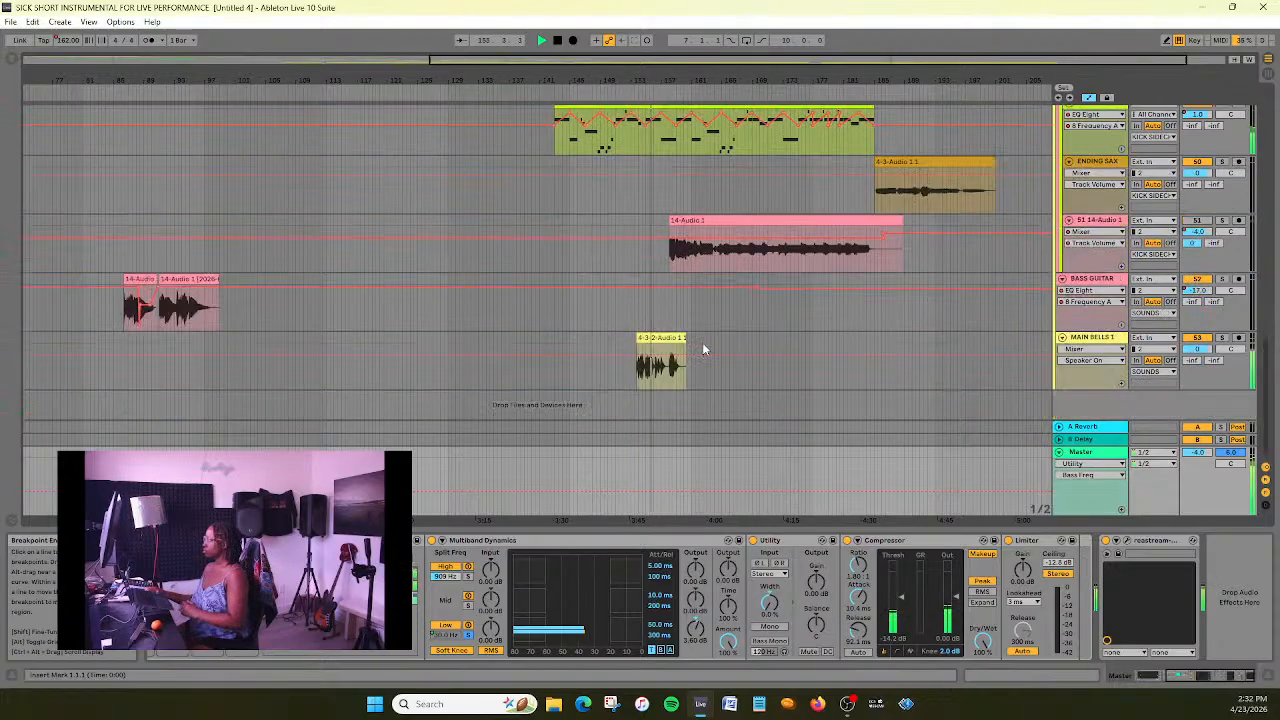
pyautogui.press('space')
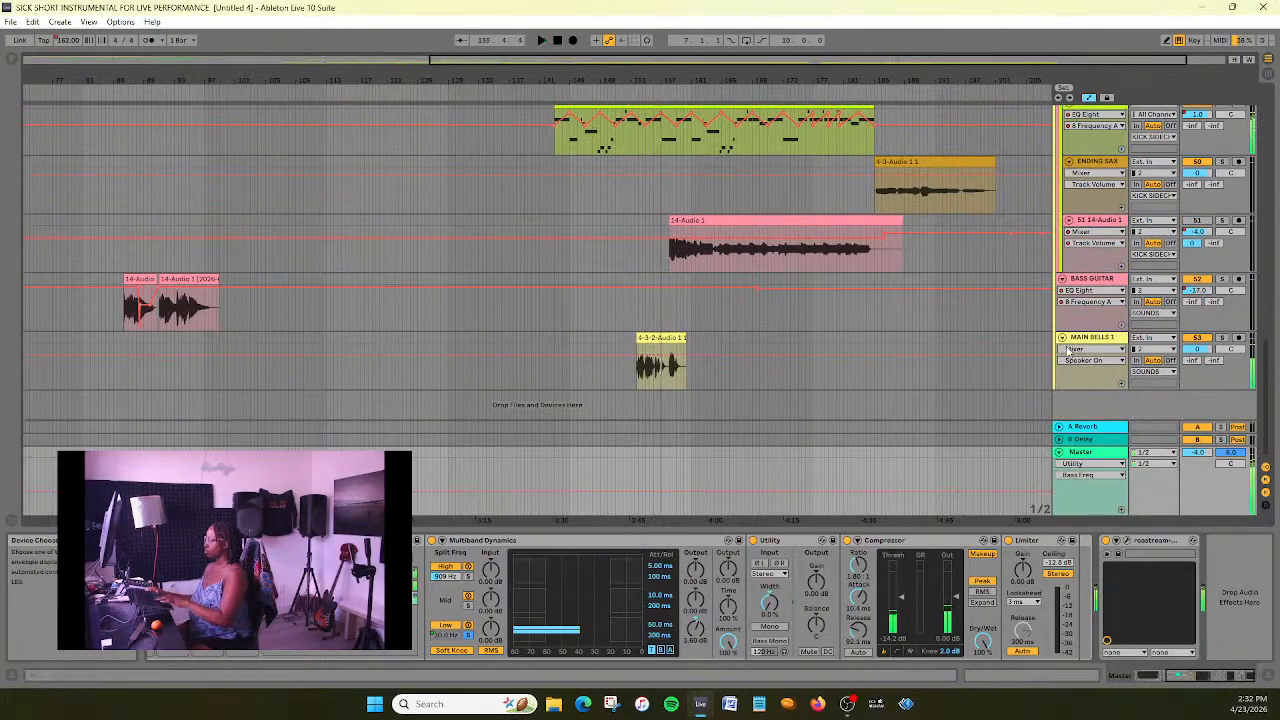
# - Delete the MAIN BELLS 1 track and the 51 14-Audio 1 track, and save the set
pyautogui.click(1093, 341)
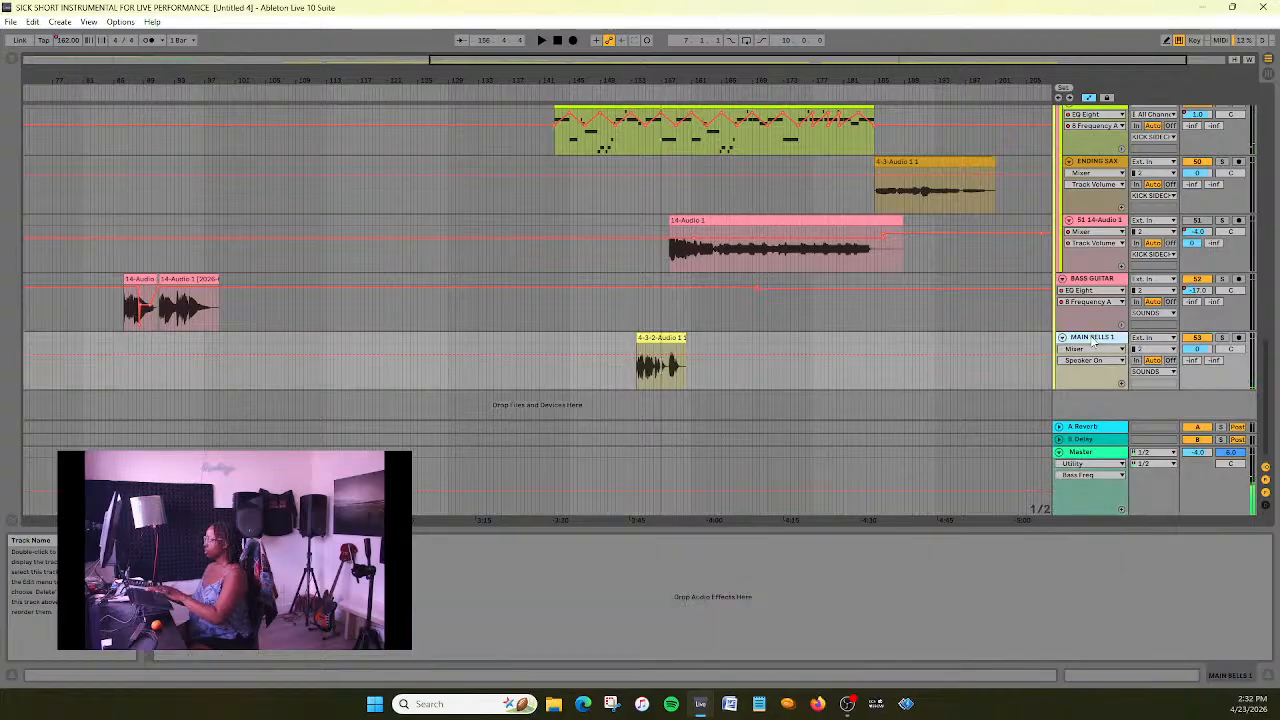
pyautogui.press('Delete')
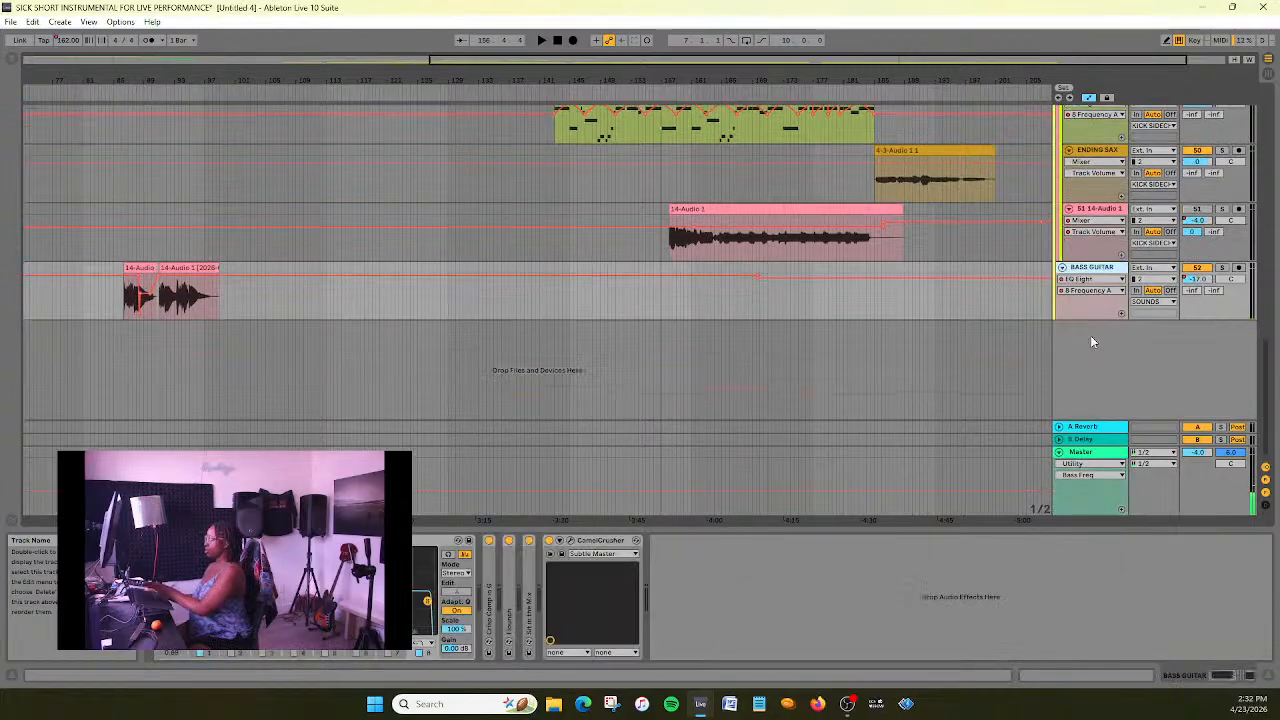
pyautogui.scroll(1, 1099, 253)
pyautogui.click(1107, 263)
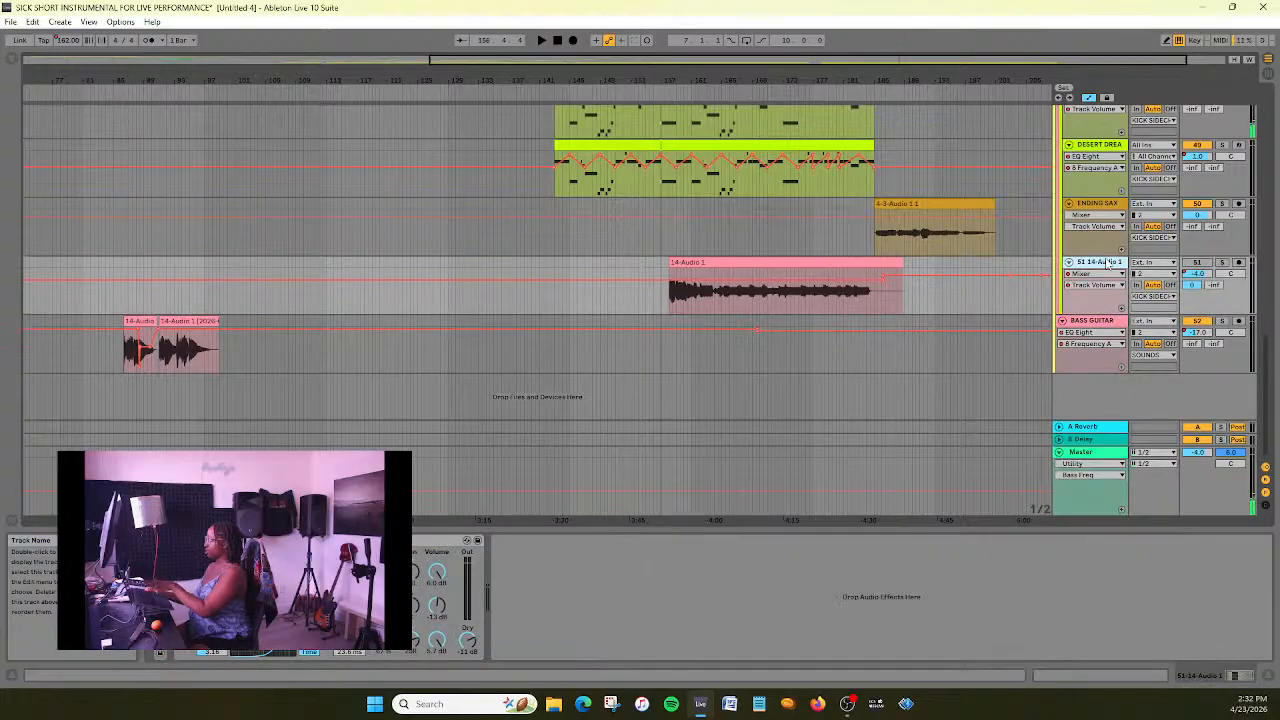
pyautogui.press('Delete')
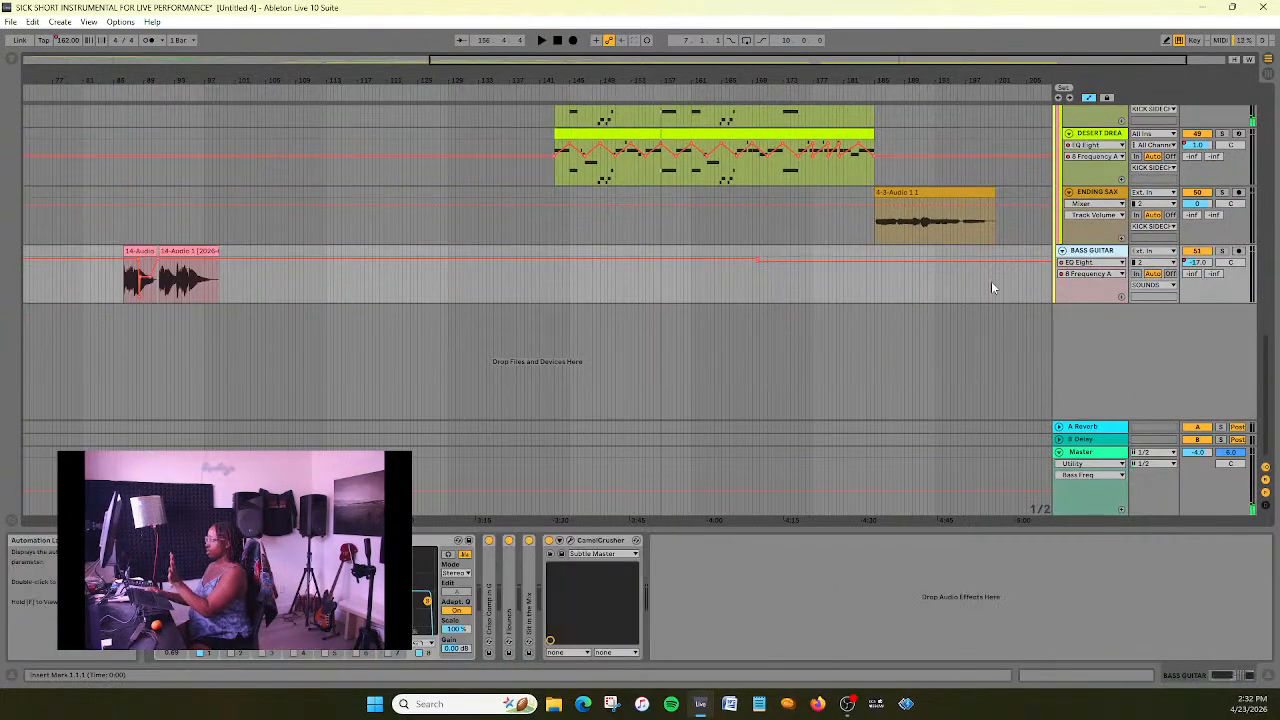
pyautogui.hotkey('ctrl', 's')
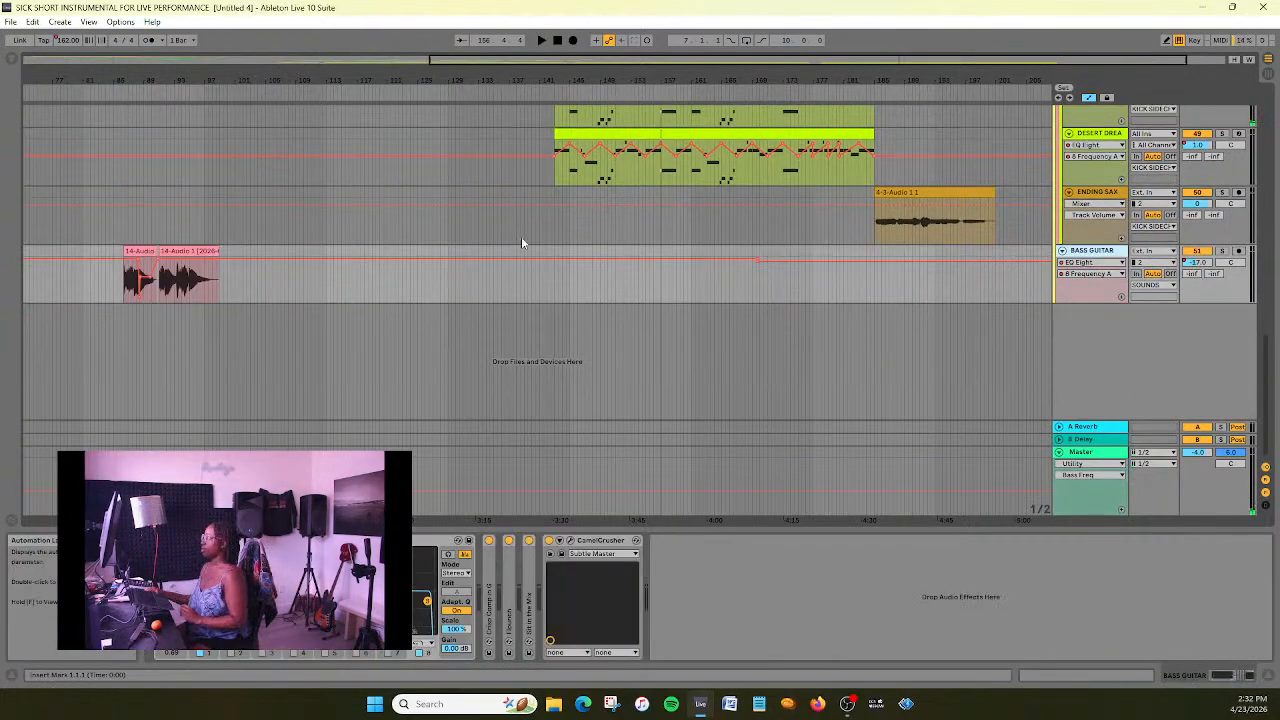
# - Play the closing section from about bar 143 and review its ambient and pad tracks
pyautogui.scroll(3, 530, 235)
pyautogui.click(549, 93)
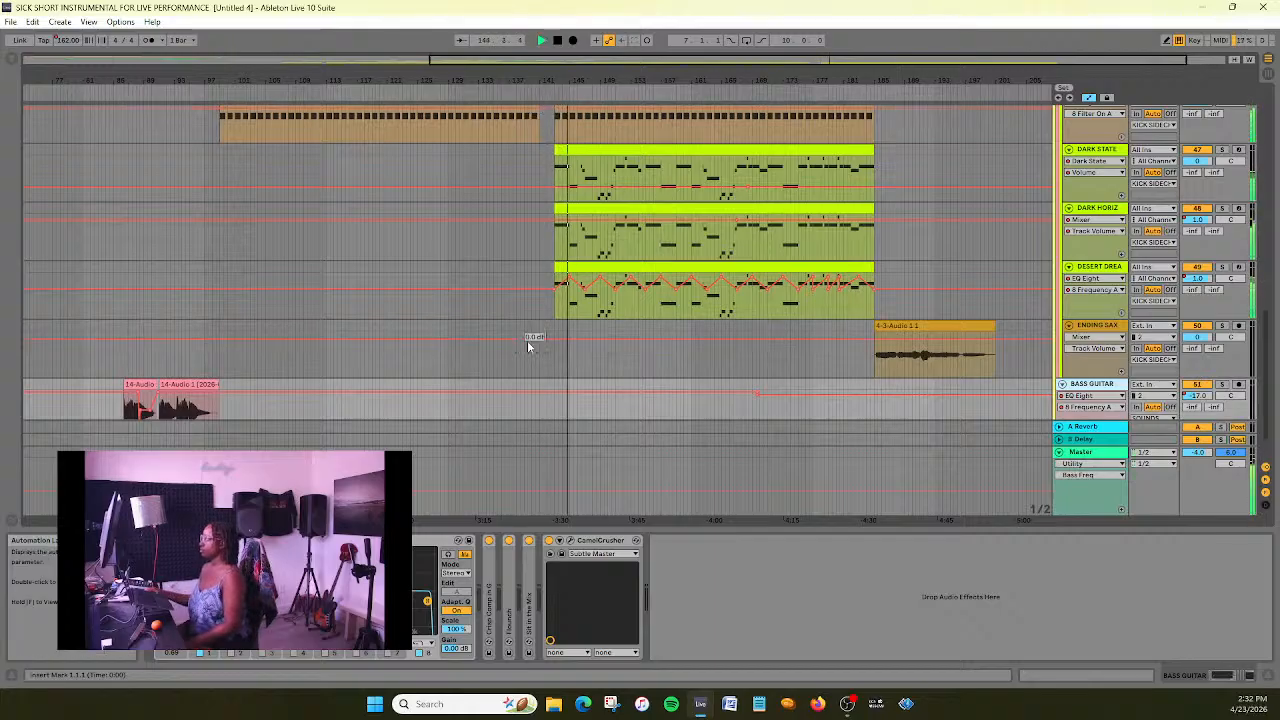
pyautogui.scroll(4, 523, 362)
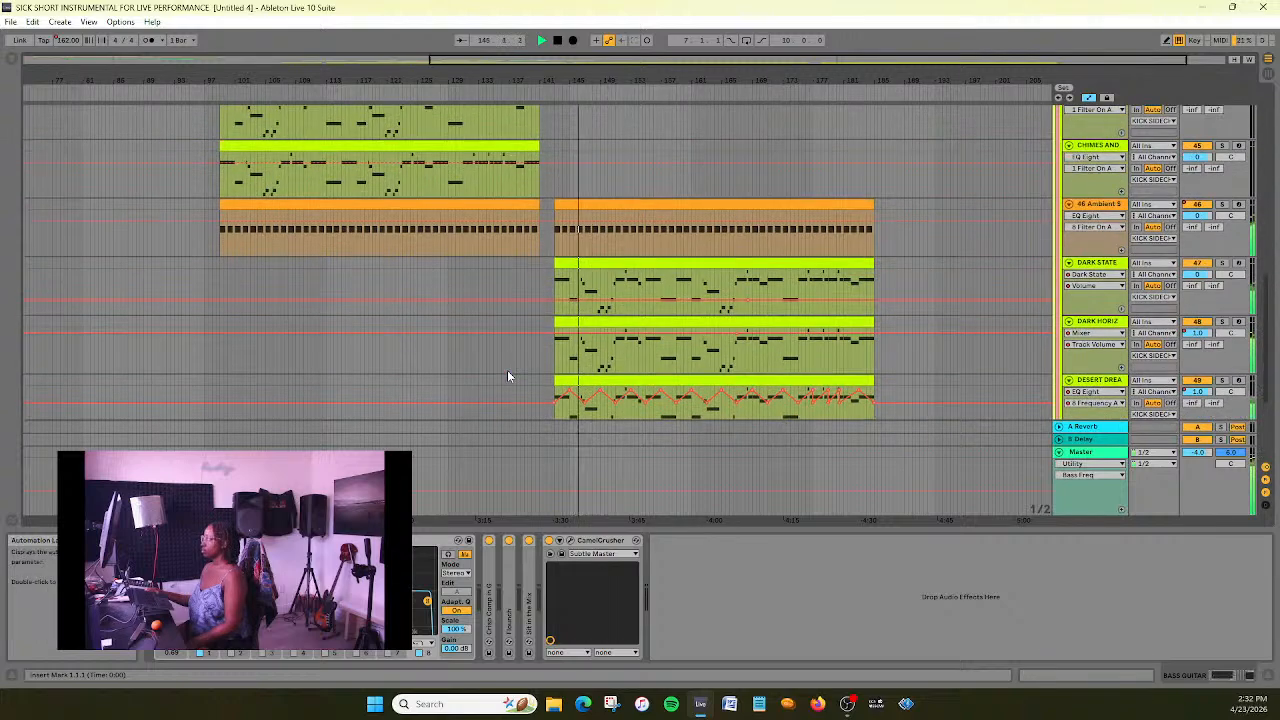
pyautogui.scroll(2, 507, 375)
pyautogui.scroll(-4, 505, 377)
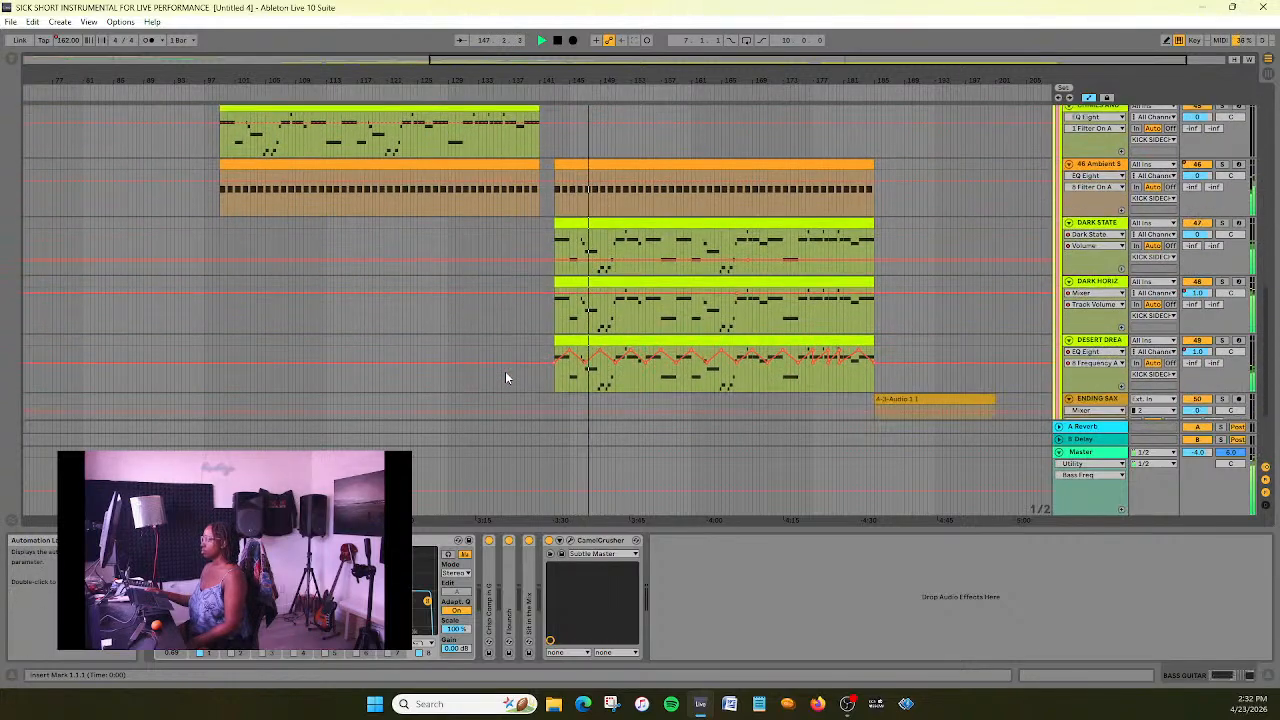
pyautogui.scroll(-2, 505, 378)
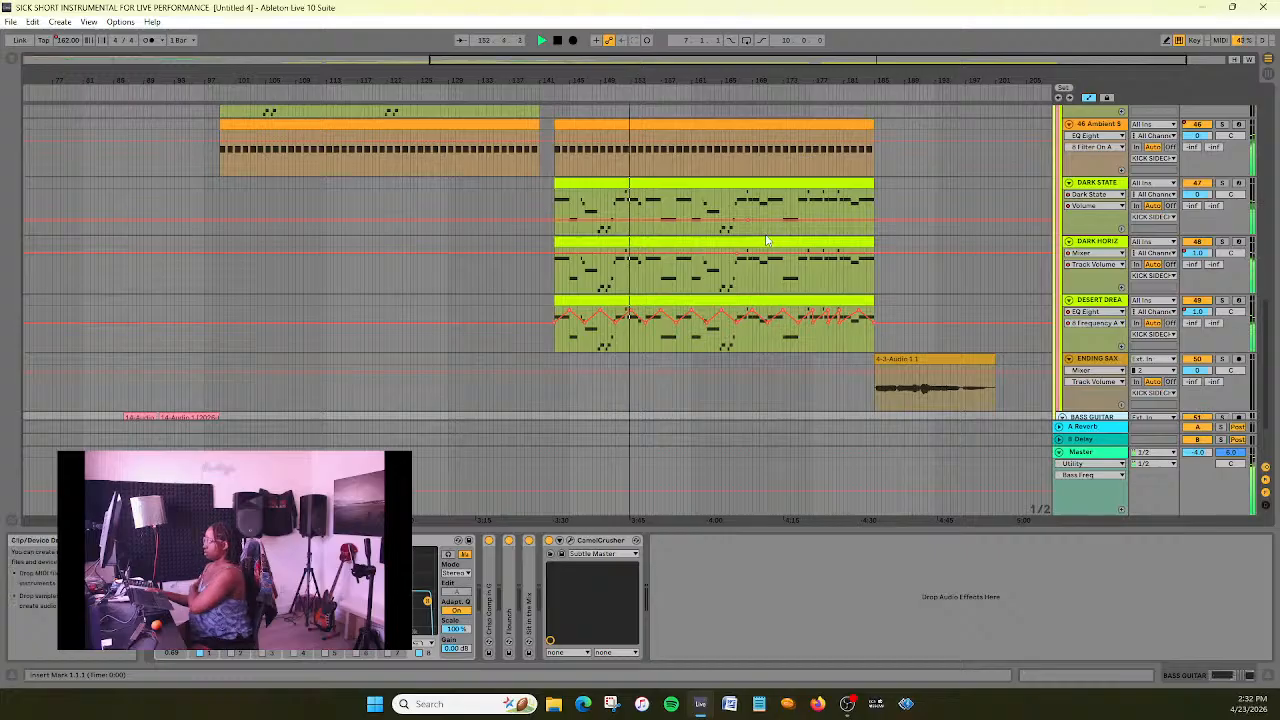
pyautogui.scroll(-2, 766, 241)
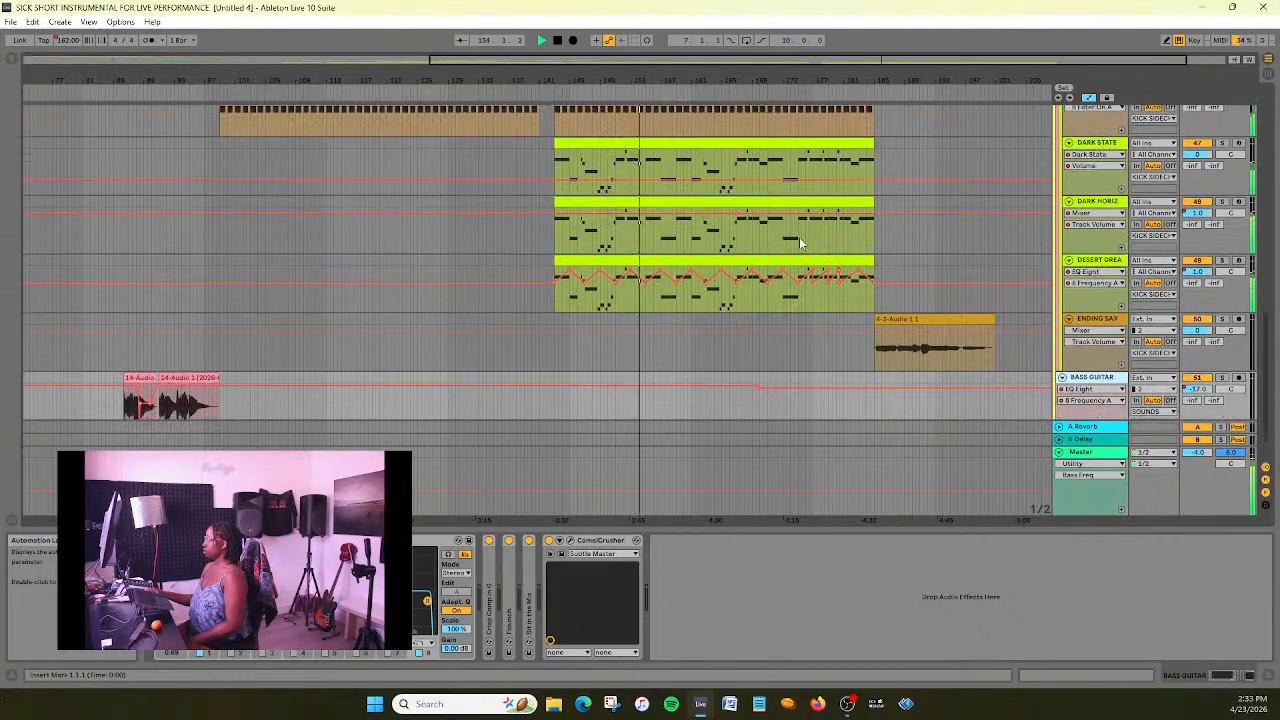
# - Lower the Volume automation on the DARK STATE track to -22 dB
pyautogui.scroll(1, 760, 232)
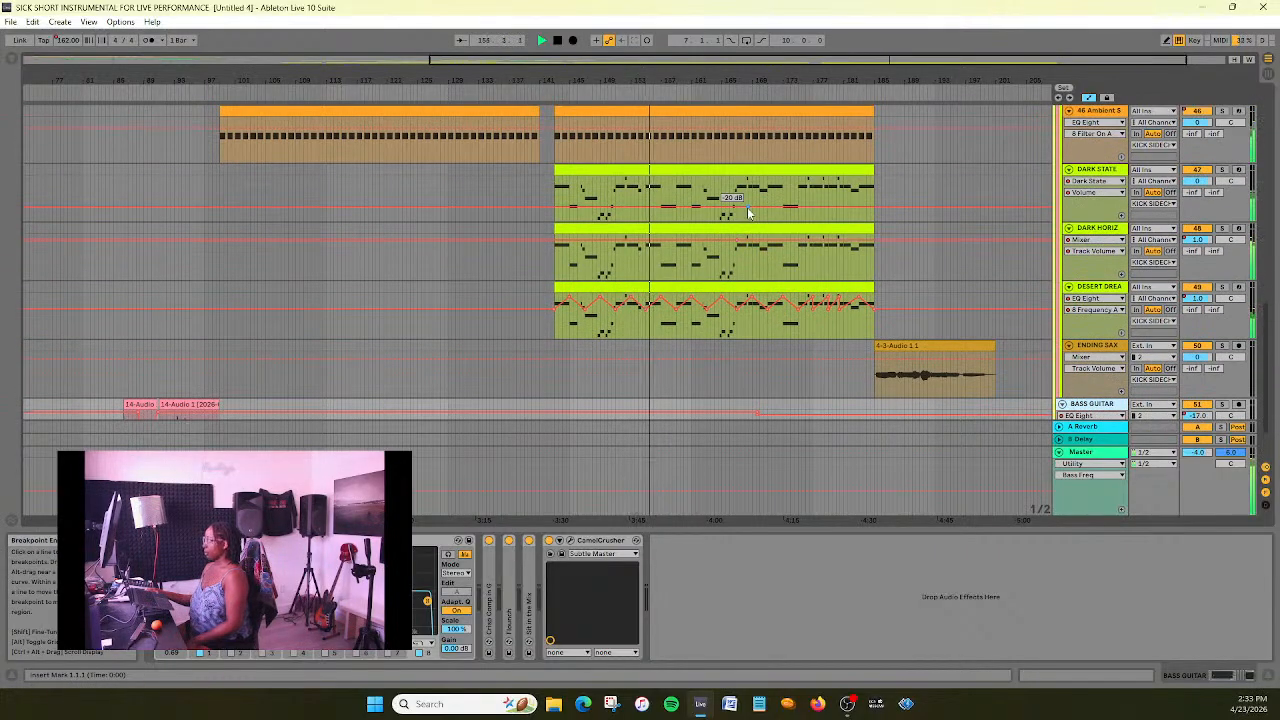
pyautogui.rightClick(748, 214)
pyautogui.click(763, 219)
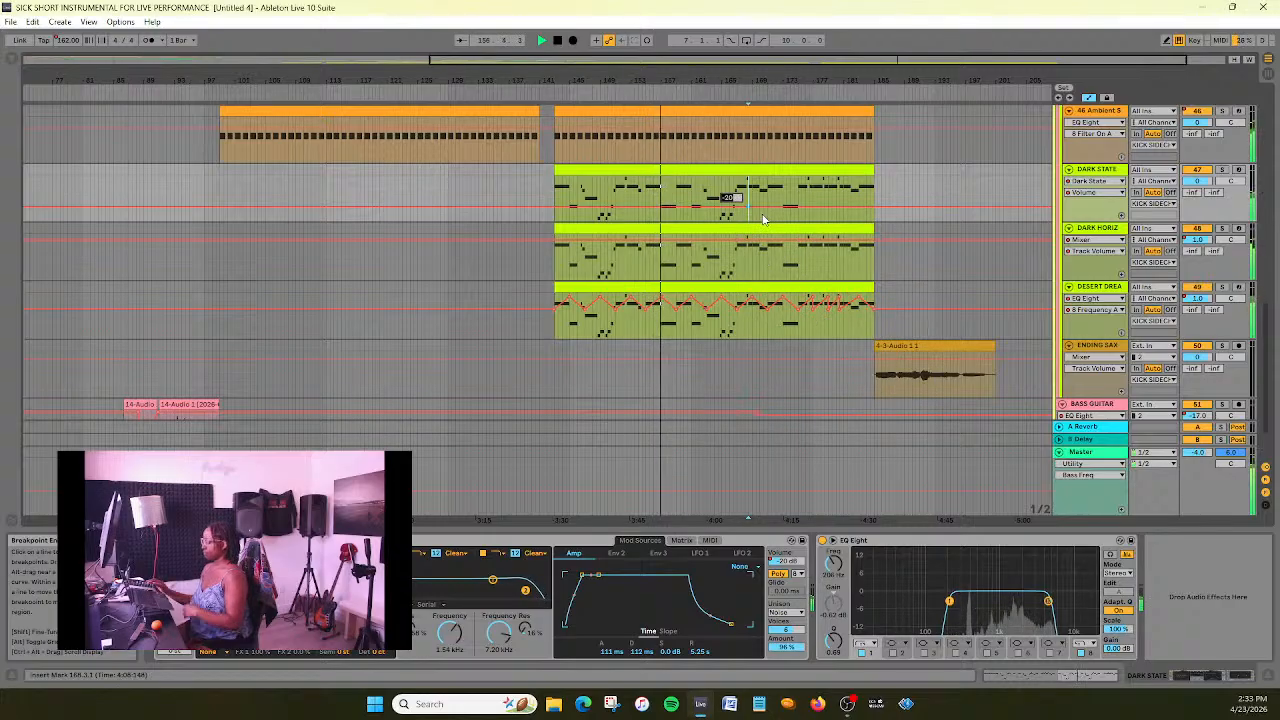
pyautogui.moveTo(763, 209); pyautogui.dragTo(748, 214)
# - Listen through the rest of the closing section into the ending sax, examining the transition at bar 185, and stop playback
pyautogui.scroll(3, 883, 251)
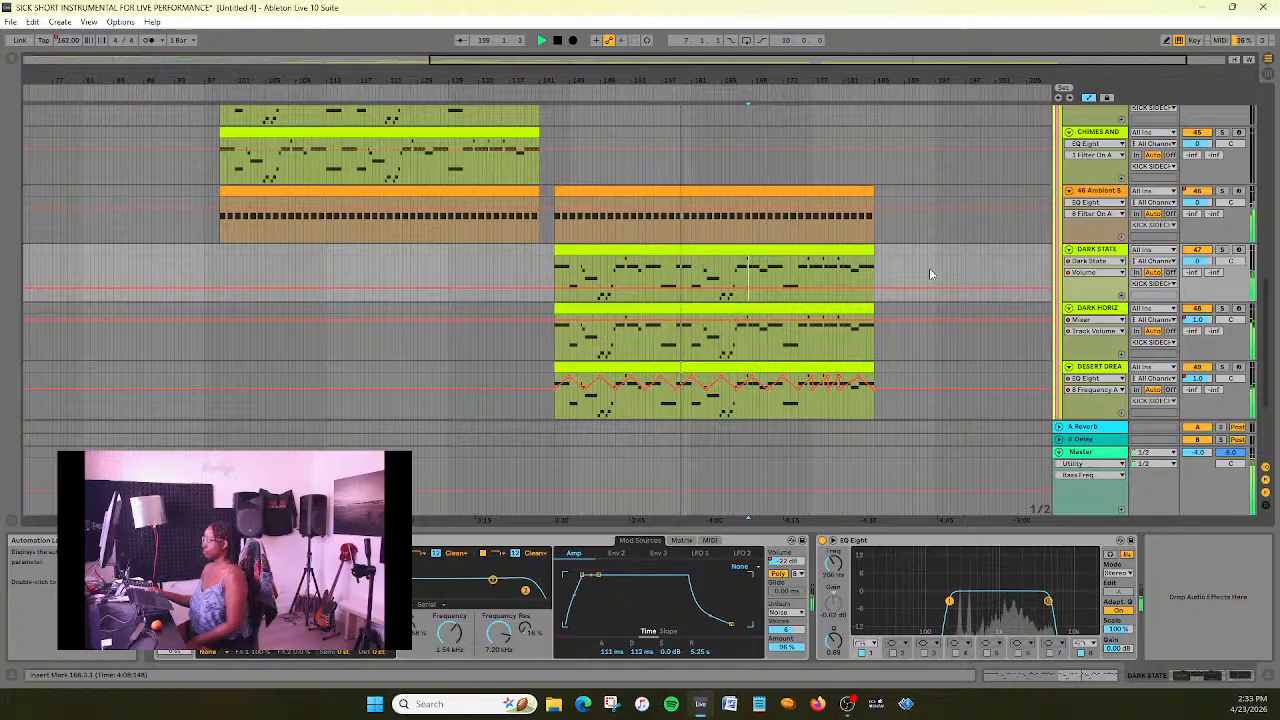
pyautogui.scroll(-5, 929, 268)
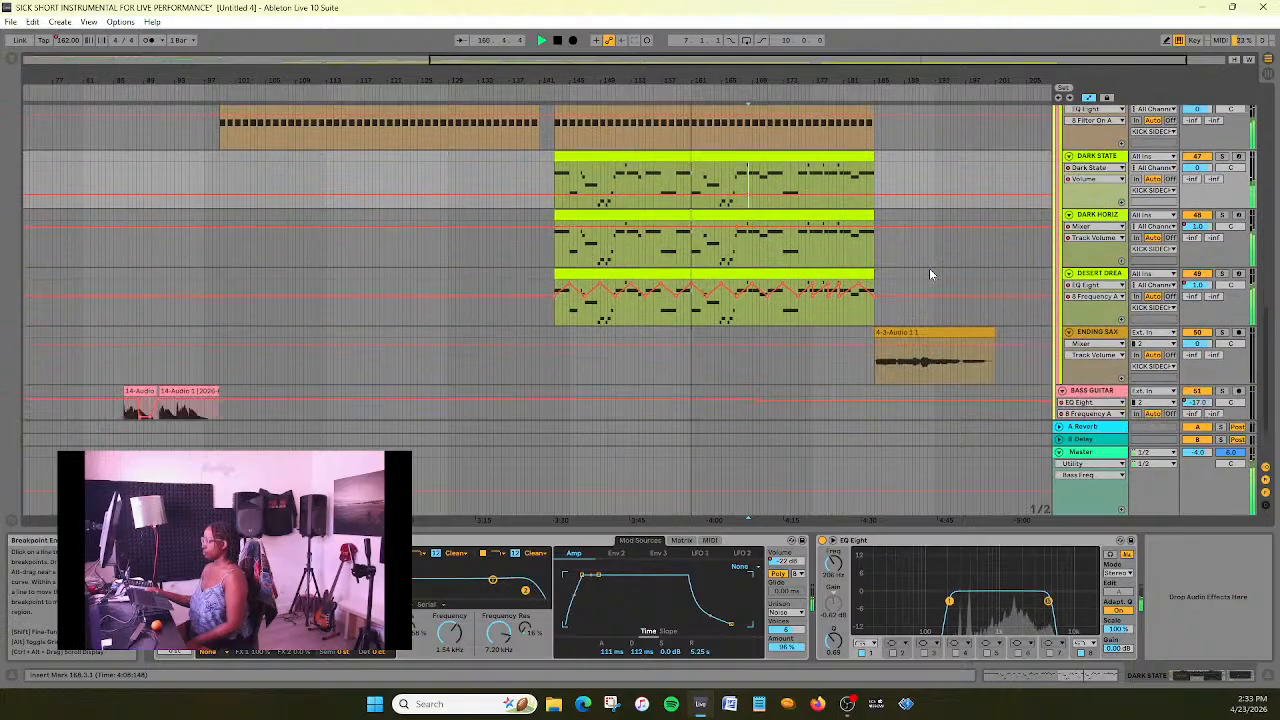
pyautogui.scroll(4, 929, 270)
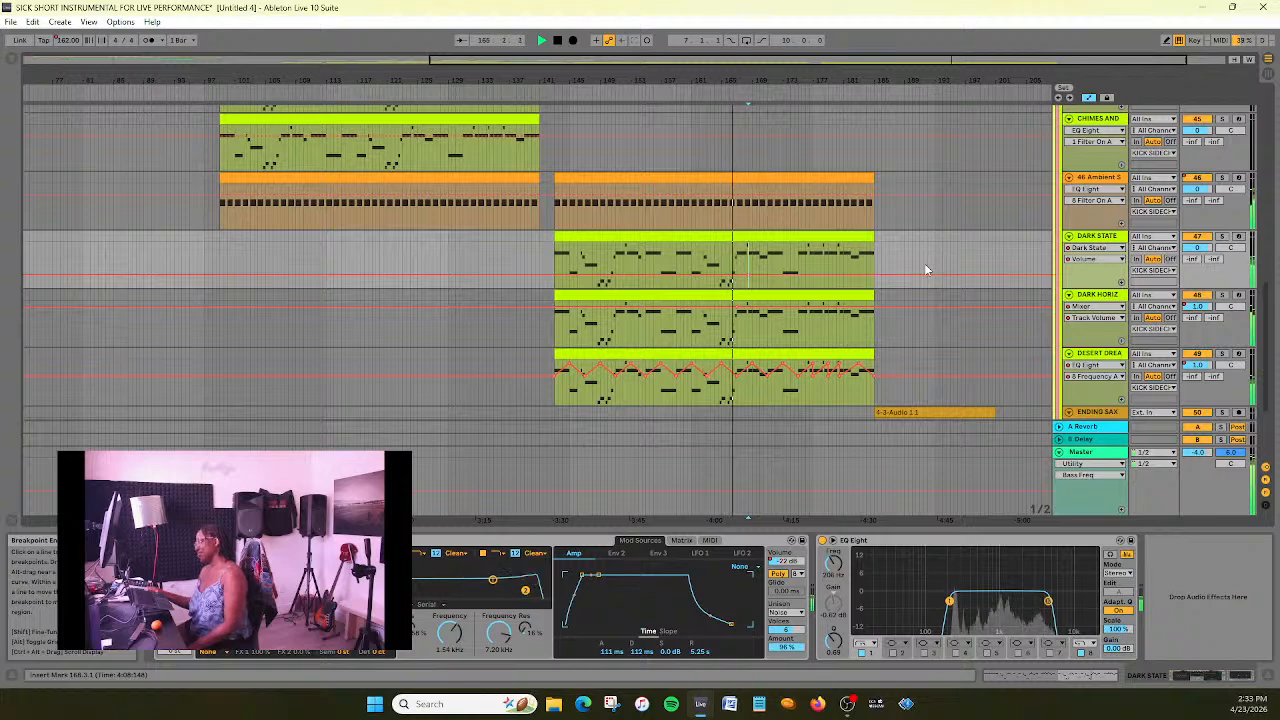
pyautogui.scroll(1, 944, 258)
pyautogui.scroll(1, 945, 281)
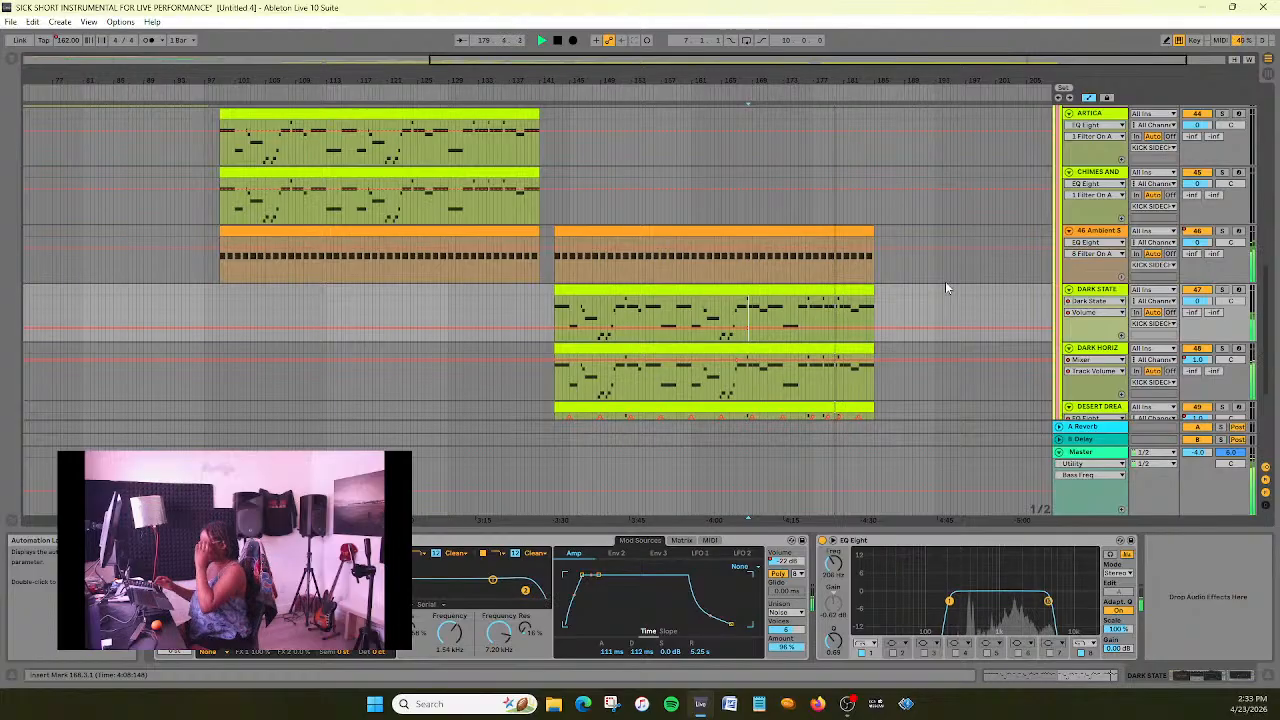
pyautogui.scroll(-2, 940, 300)
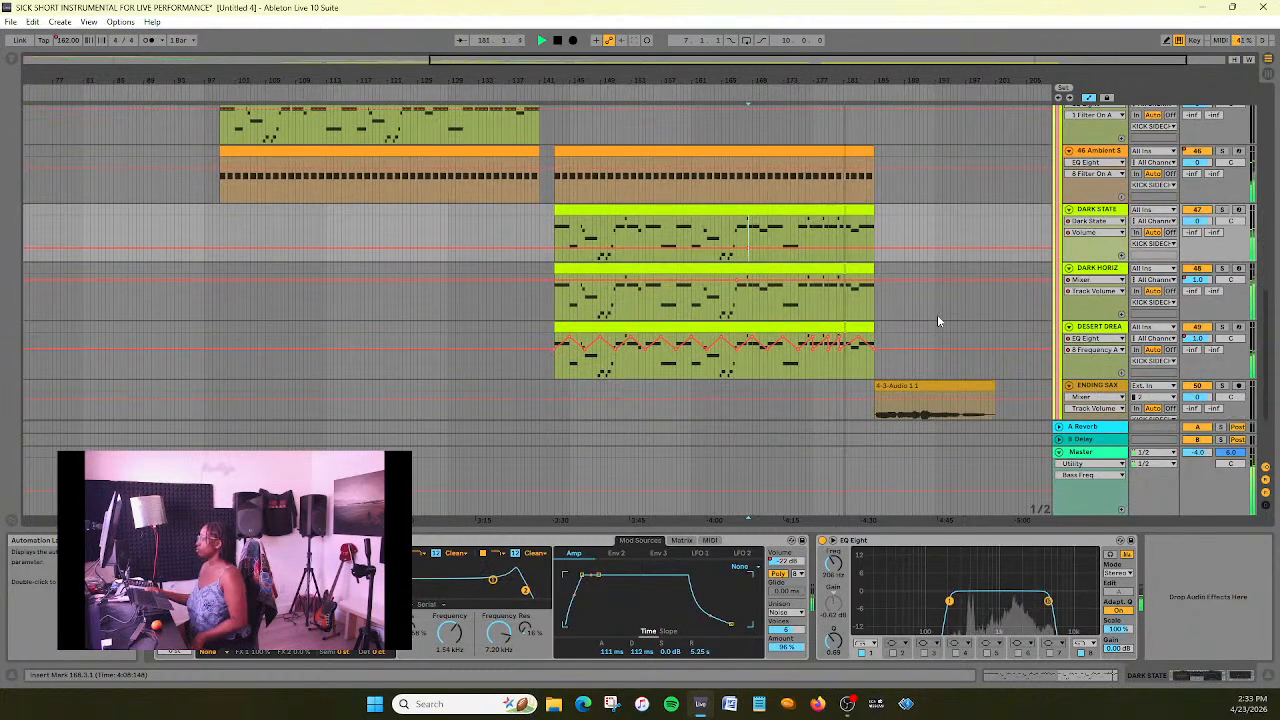
pyautogui.moveTo(950, 60); pyautogui.dragTo(1022, 152)
pyautogui.moveTo(1003, 62); pyautogui.dragTo(1016, 60)
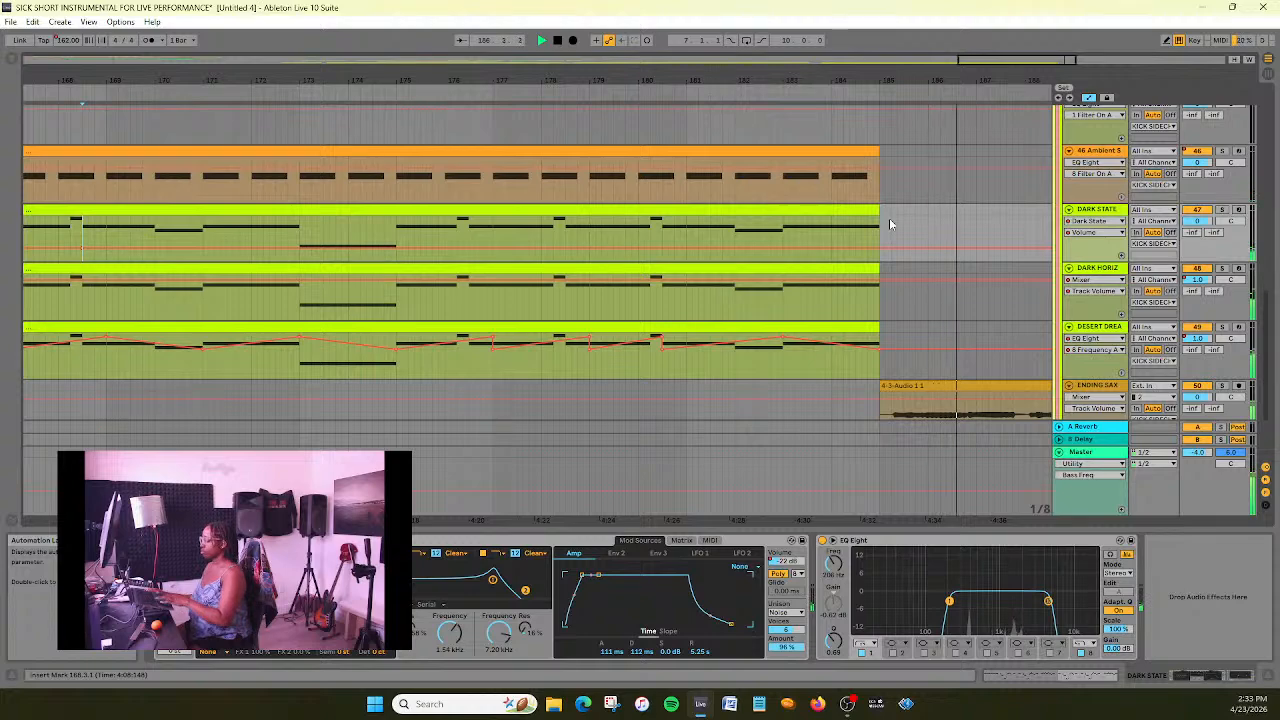
pyautogui.scroll(-2, 908, 187)
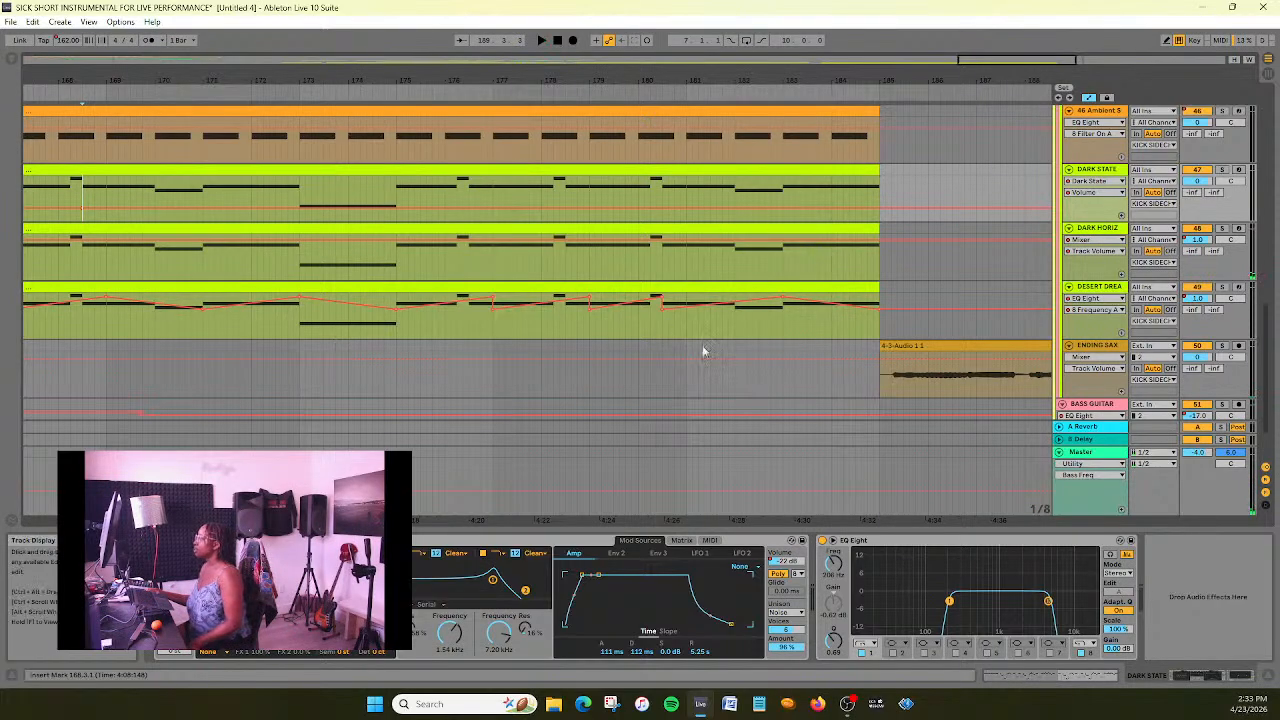
# - Move the last sharp drop in the DESERT DREAM track's EQ Eight 8 Frequency A automation to bar 181, replay from about bar 174, and save
pyautogui.click(297, 84)
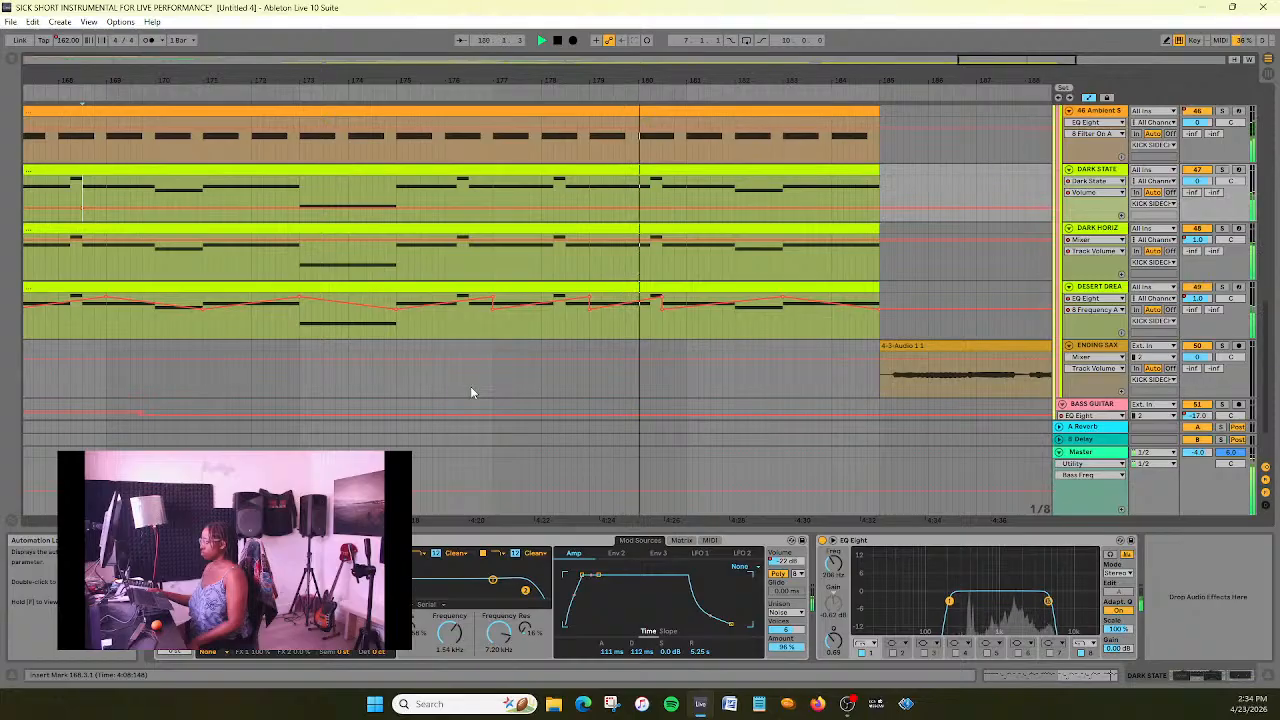
pyautogui.click(557, 41)
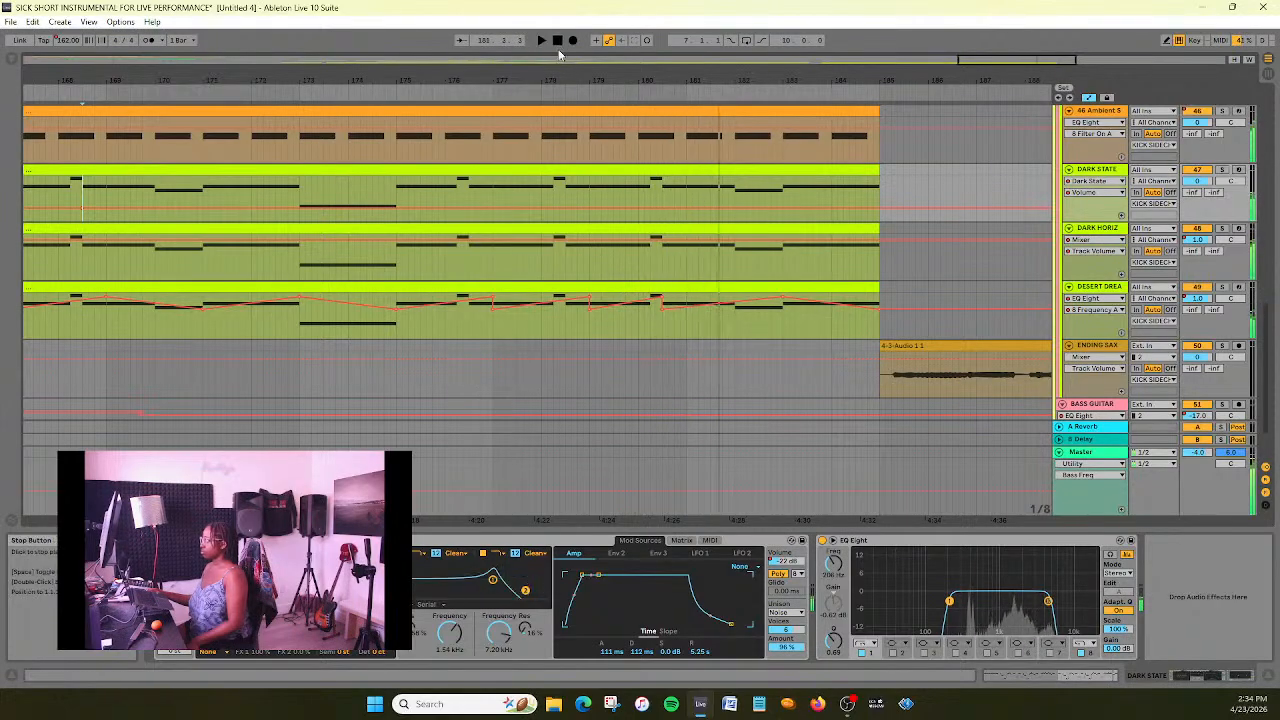
pyautogui.click(662, 306)
pyautogui.click(687, 302)
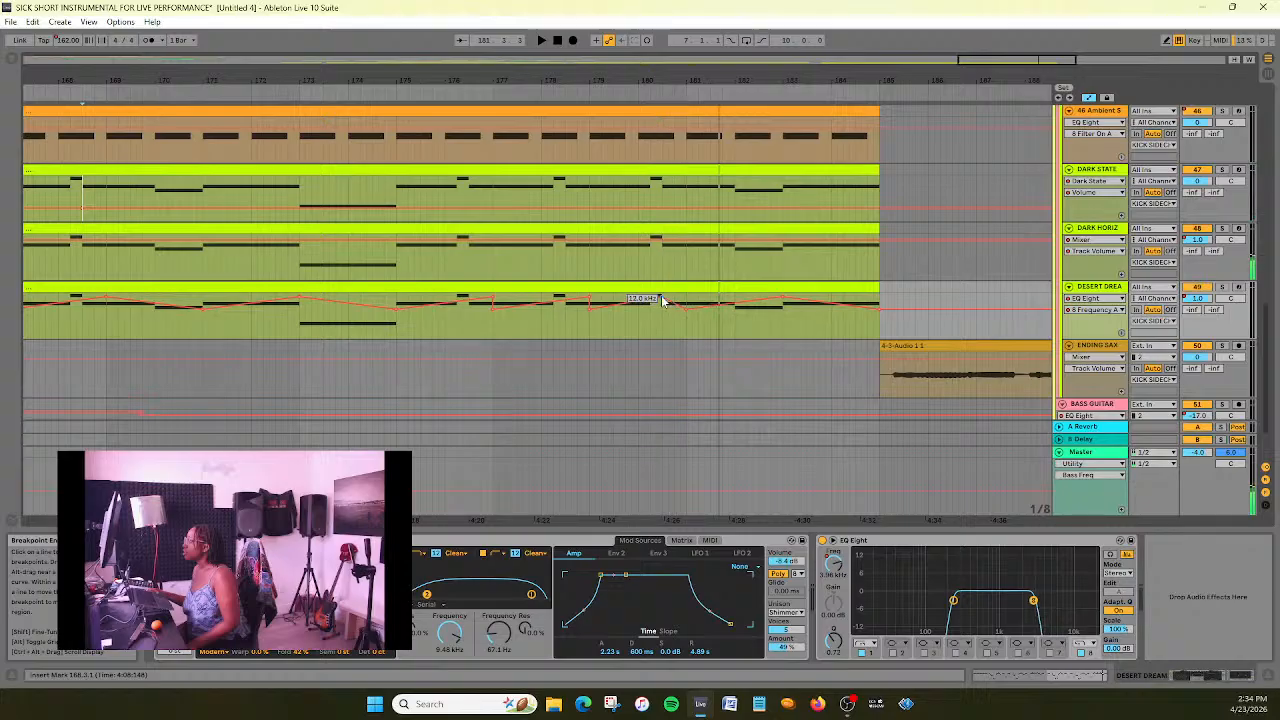
pyautogui.click(341, 93)
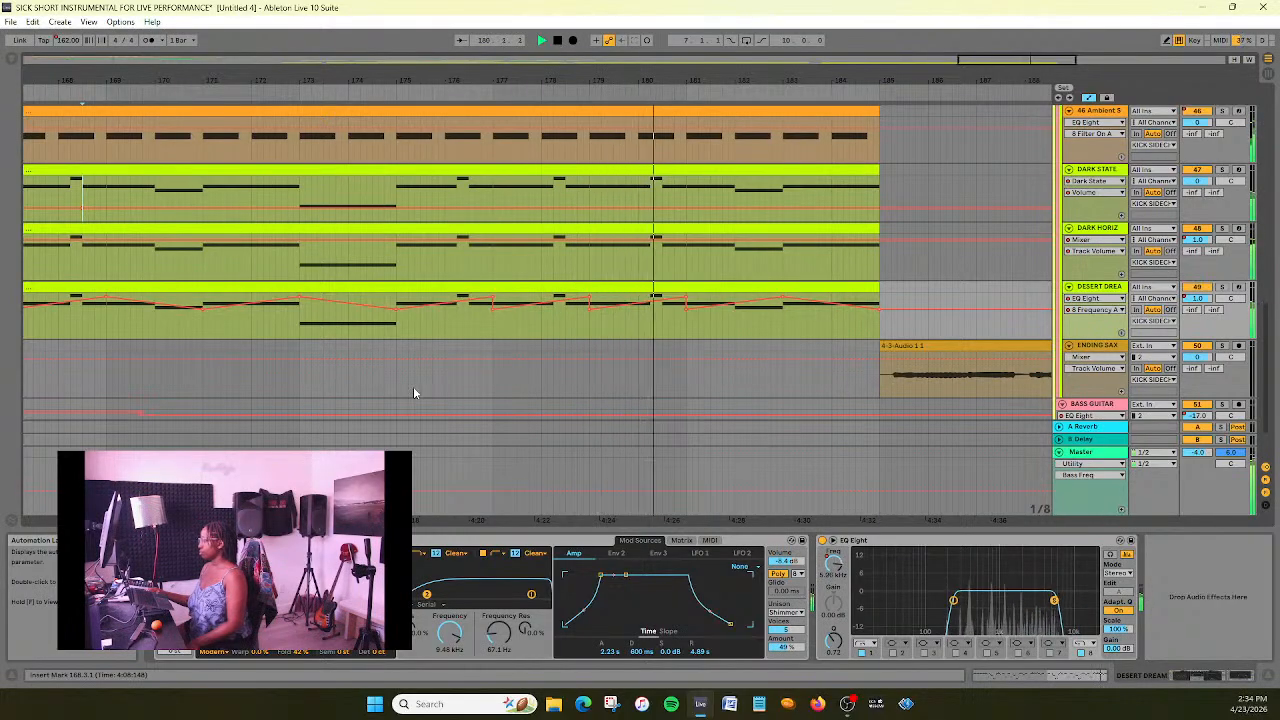
pyautogui.hotkey('ctrl', 's')
# - Extend the end of the last MAIN BEAT REAL clip by one beat past bar 185
pyautogui.scroll(-1, 615, 354)
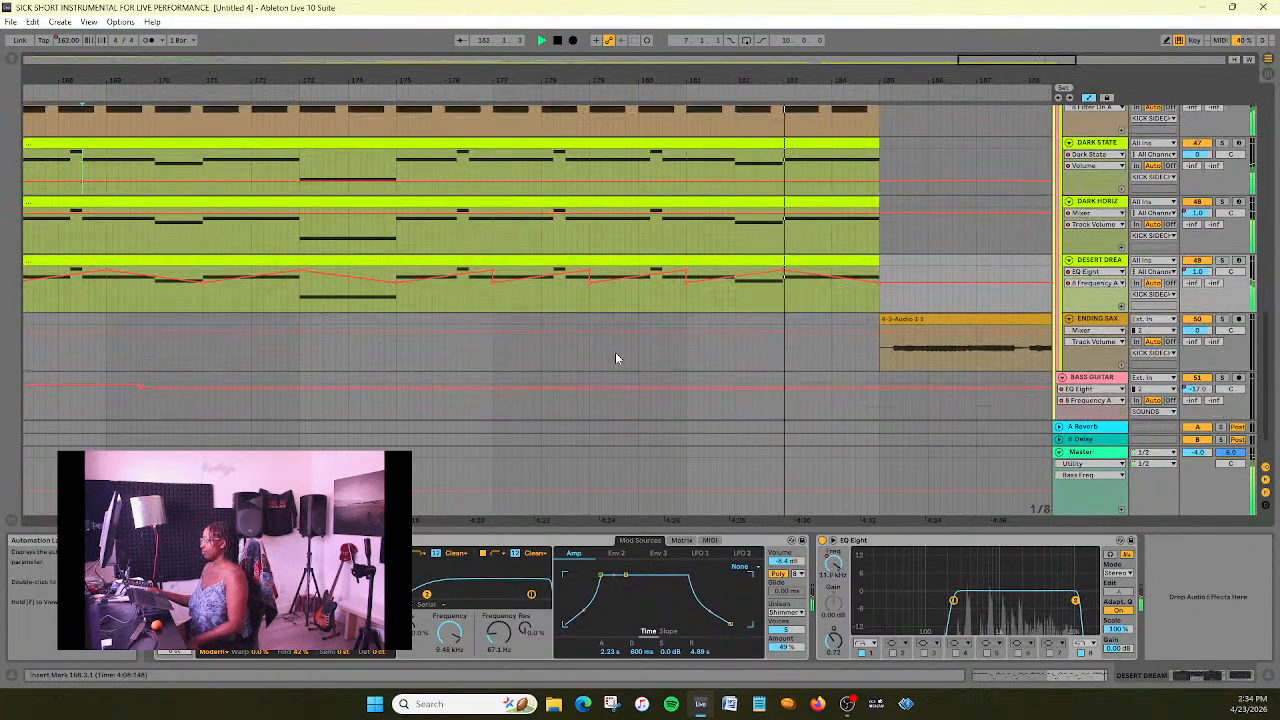
pyautogui.scroll(1, 946, 132)
pyautogui.moveTo(985, 60); pyautogui.dragTo(1012, 20)
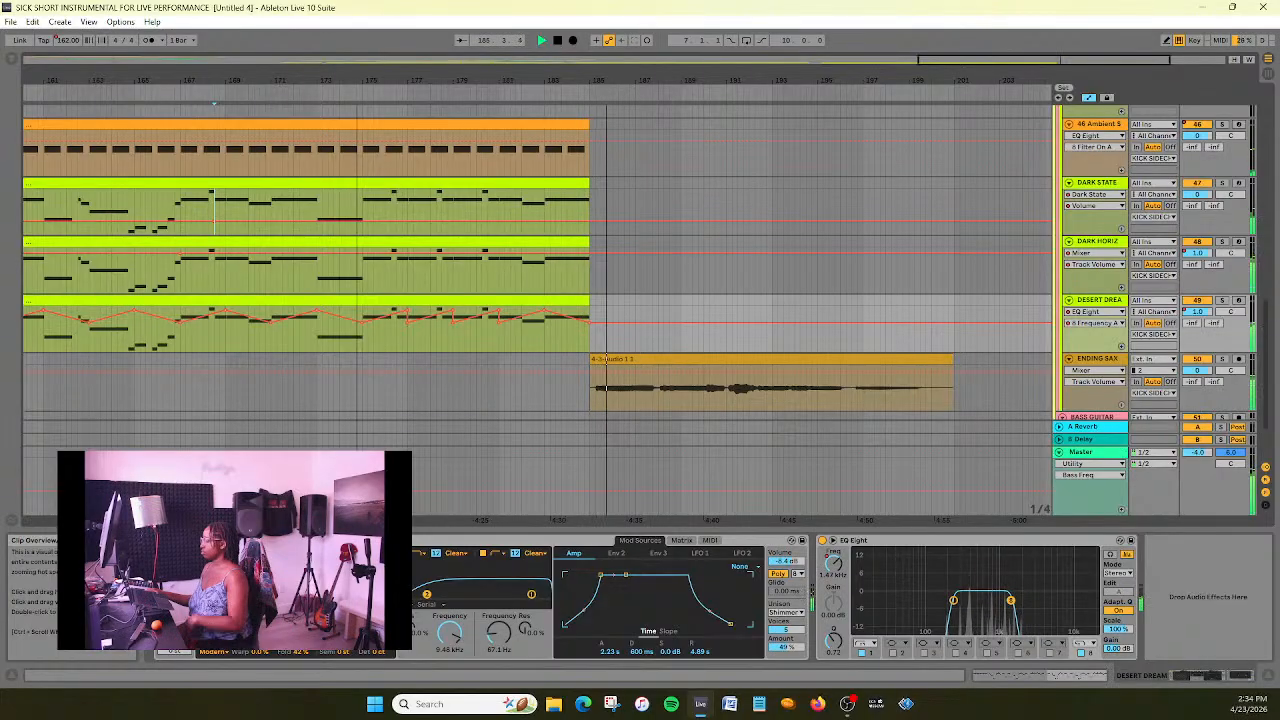
pyautogui.scroll(10, 740, 237)
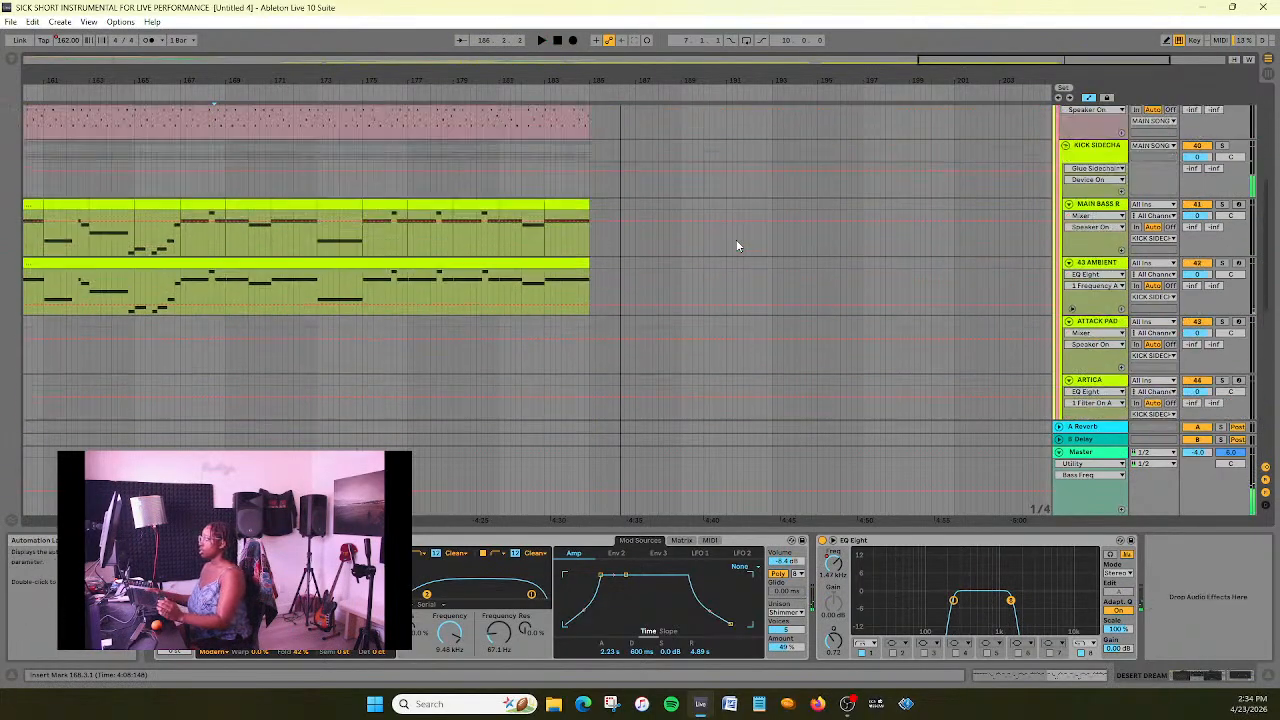
pyautogui.moveTo(1000, 60); pyautogui.dragTo(1029, 106)
pyautogui.moveTo(754, 220); pyautogui.dragTo(768, 224)
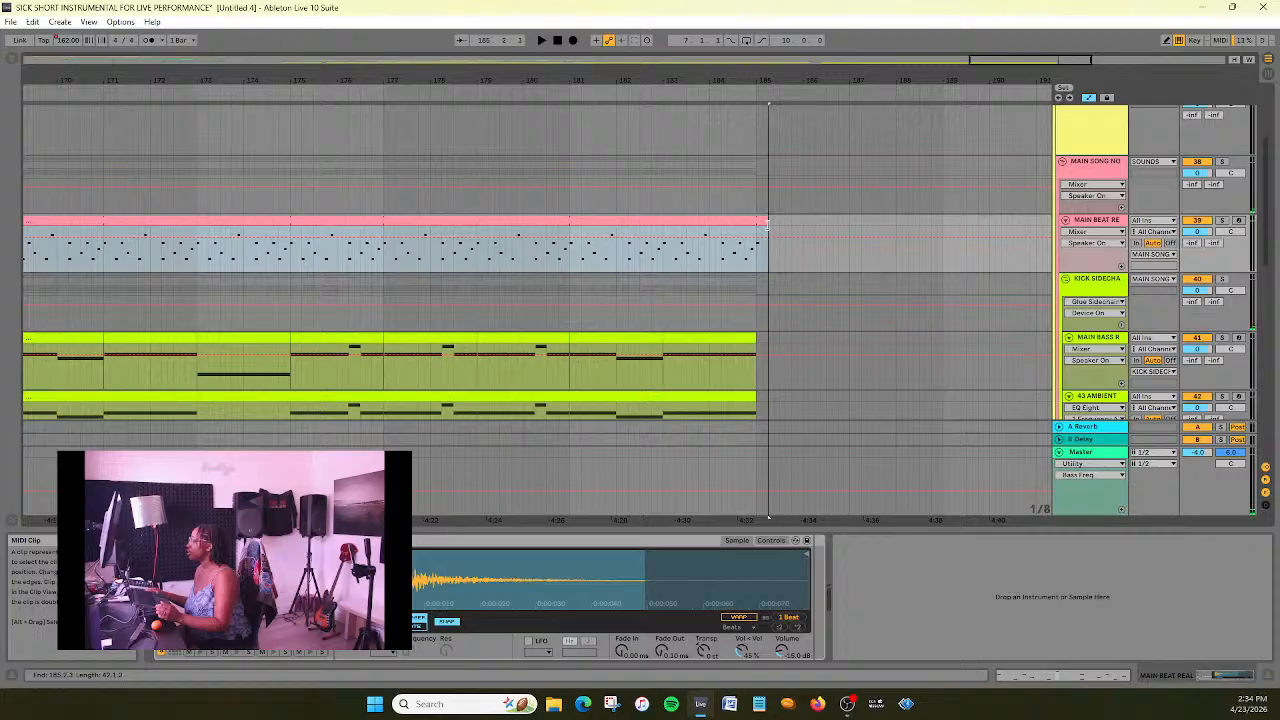
# - Play the transition at bar 185 and shift the ENDING SAX clip half a beat later so it starts at 185.1.3
pyautogui.scroll(-3, 971, 325)
pyautogui.scroll(3, 969, 300)
pyautogui.moveTo(1026, 66); pyautogui.dragTo(1042, 106)
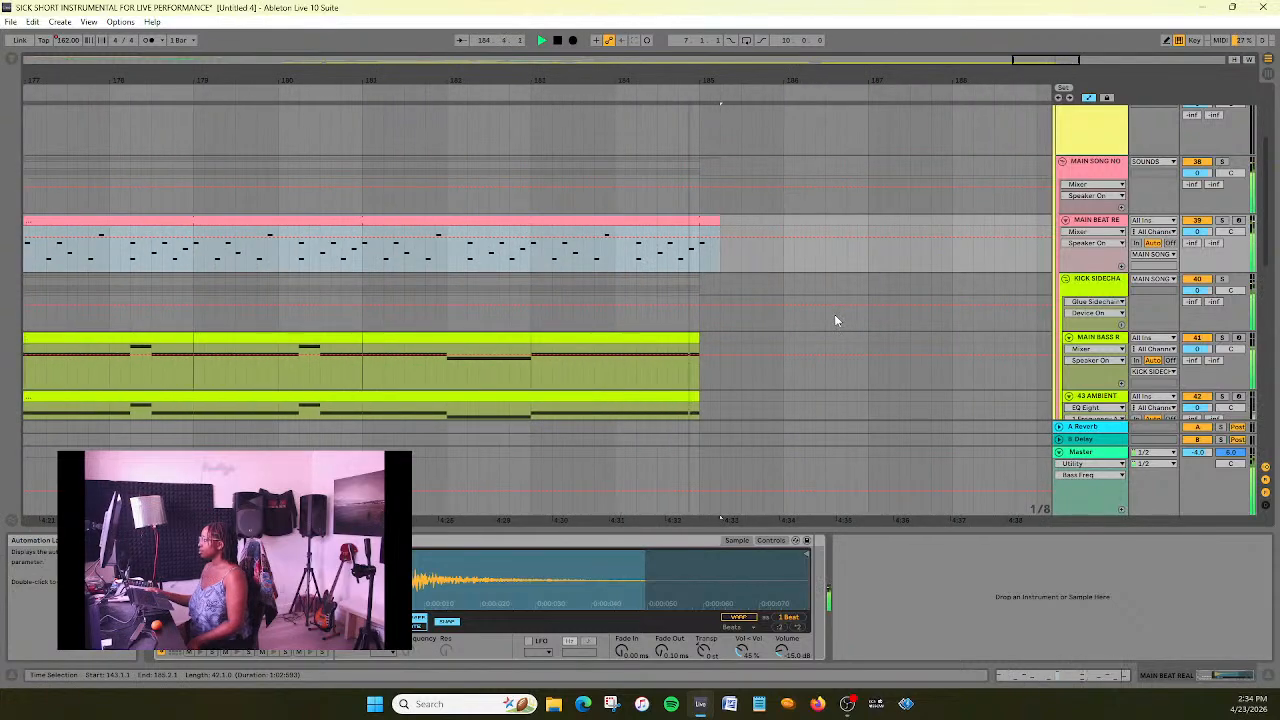
pyautogui.scroll(-5, 834, 314)
pyautogui.scroll(-5, 834, 308)
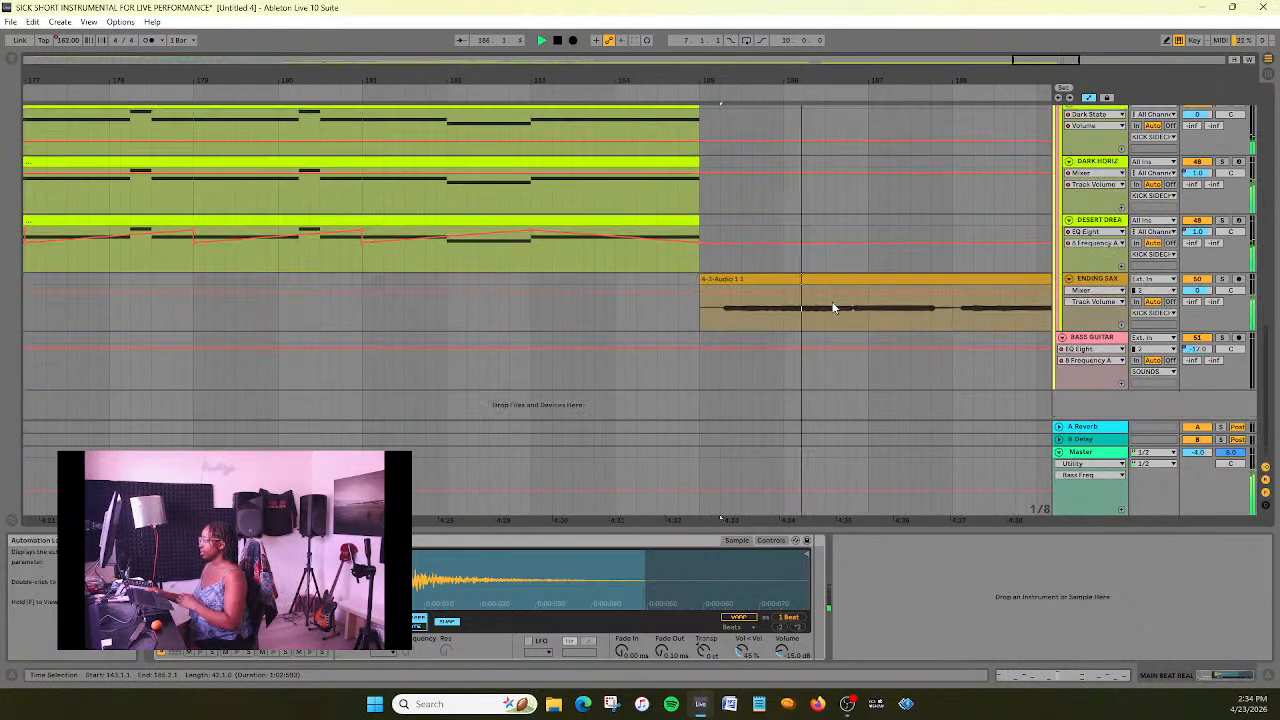
pyautogui.click(755, 282)
pyautogui.moveTo(755, 286); pyautogui.dragTo(757, 287)
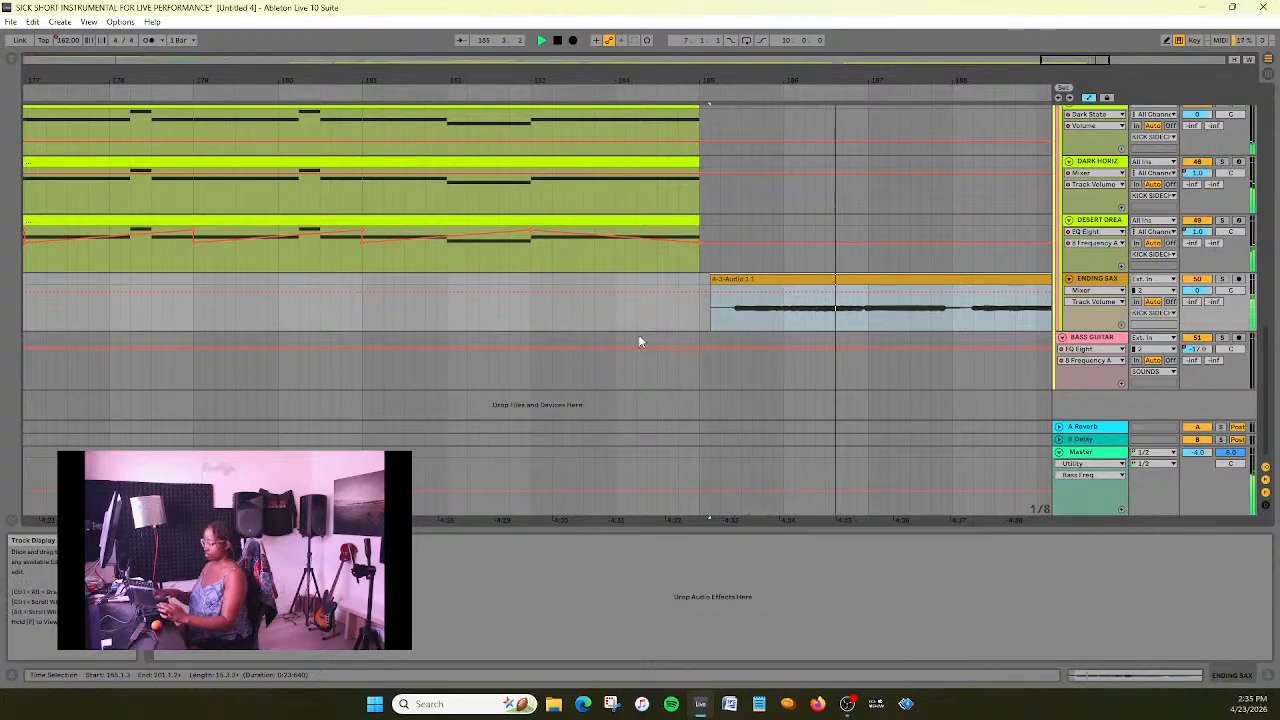
# - Delete the stray EQ Eight 8 Frequency A automation breakpoint near bar 170 on the BASS GUITAR track
pyautogui.moveTo(1047, 64); pyautogui.dragTo(1047, 26)
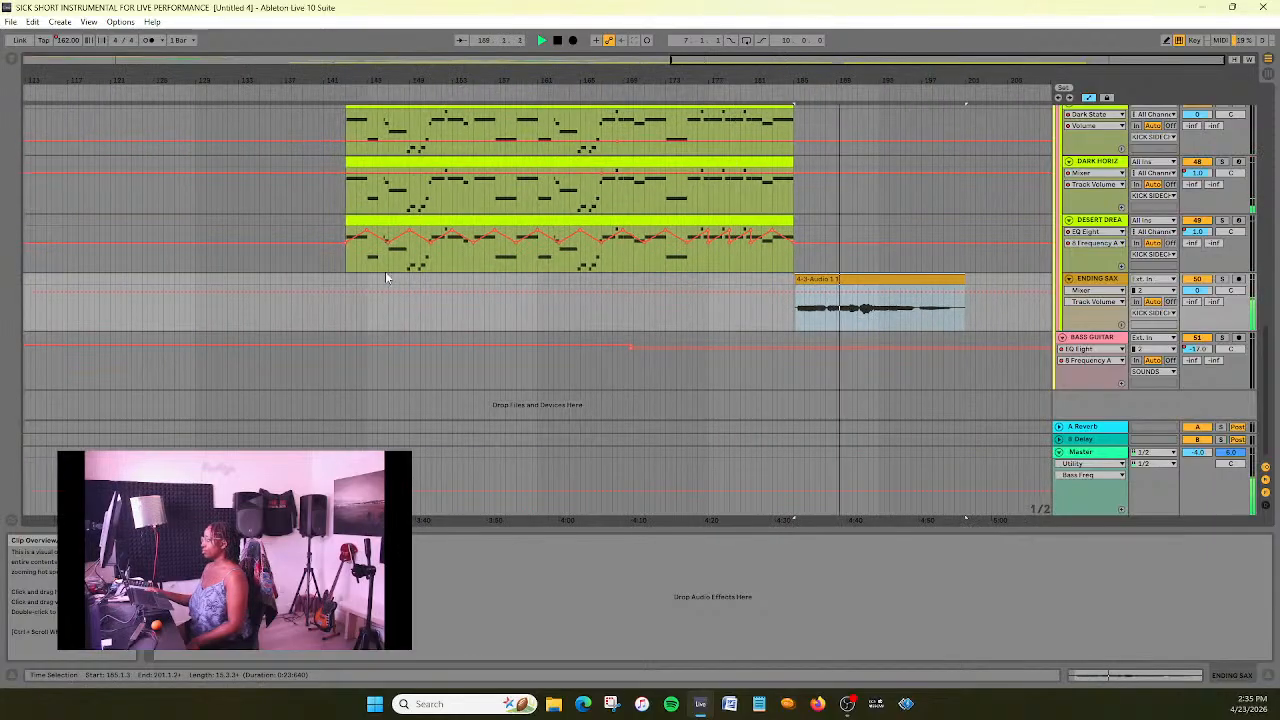
pyautogui.scroll(1, 376, 360)
pyautogui.scroll(-1, 377, 350)
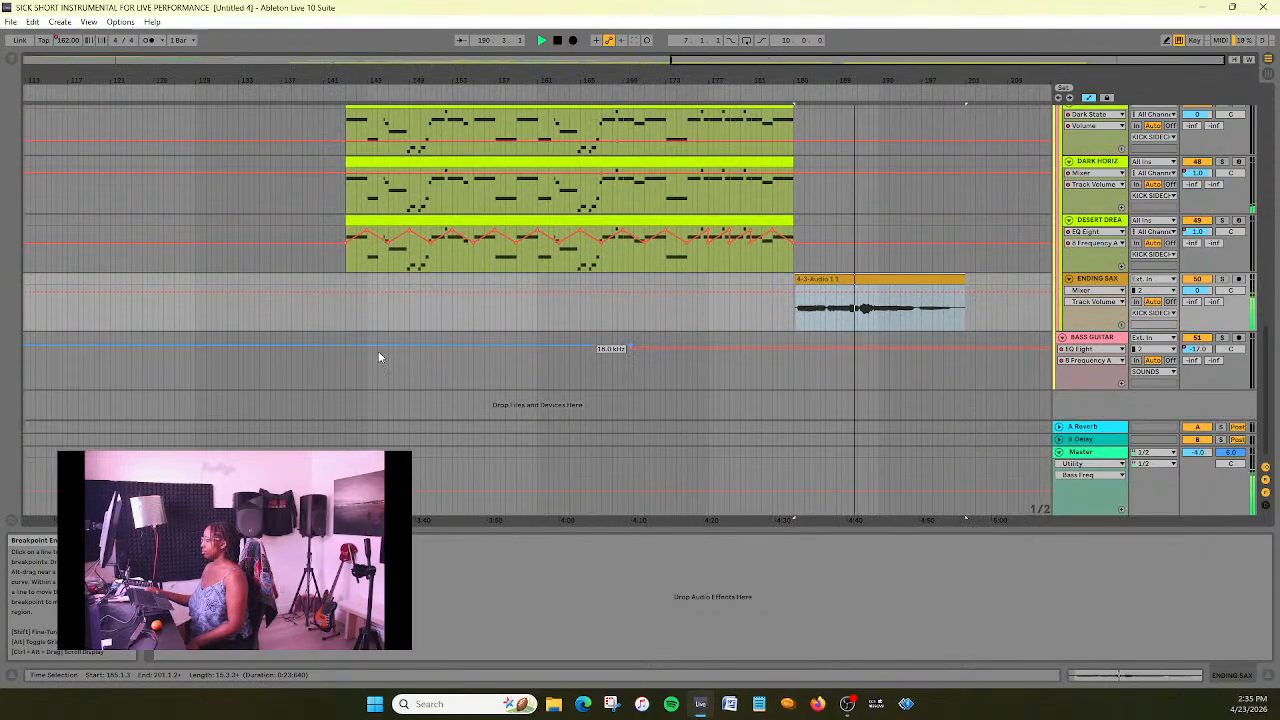
pyautogui.doubleClick(224, 62)
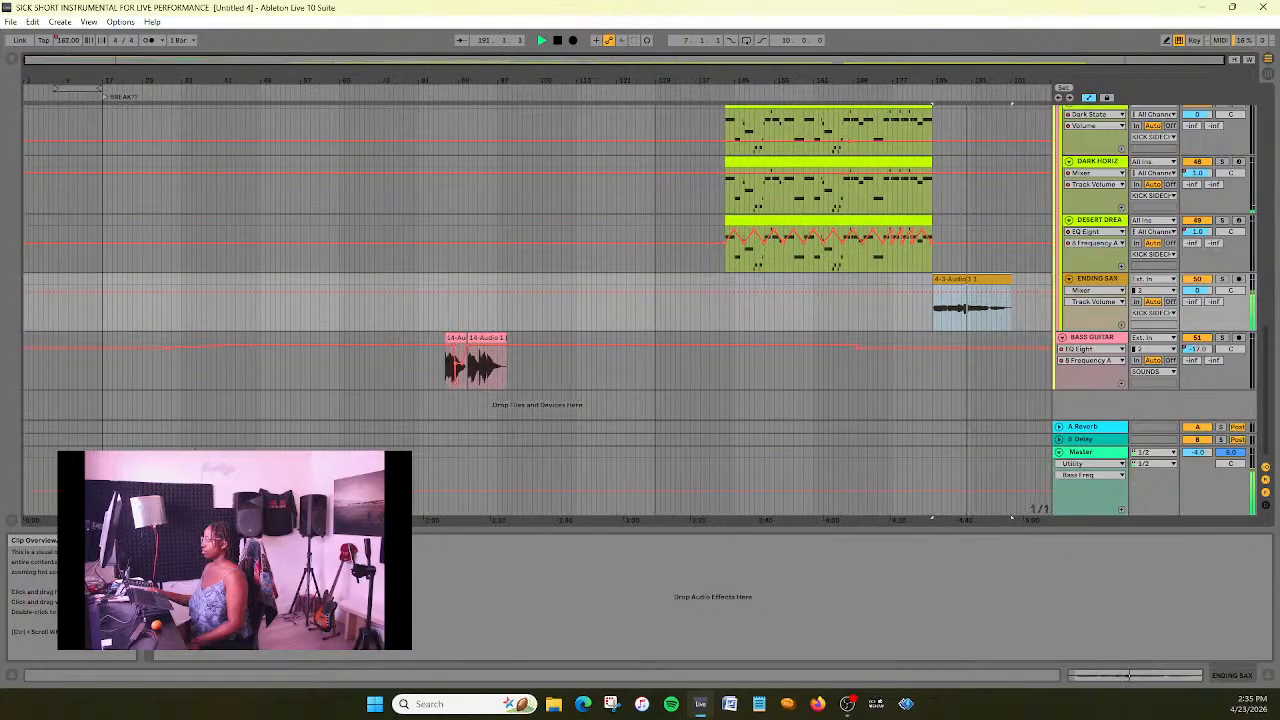
pyautogui.scroll(1, 845, 345)
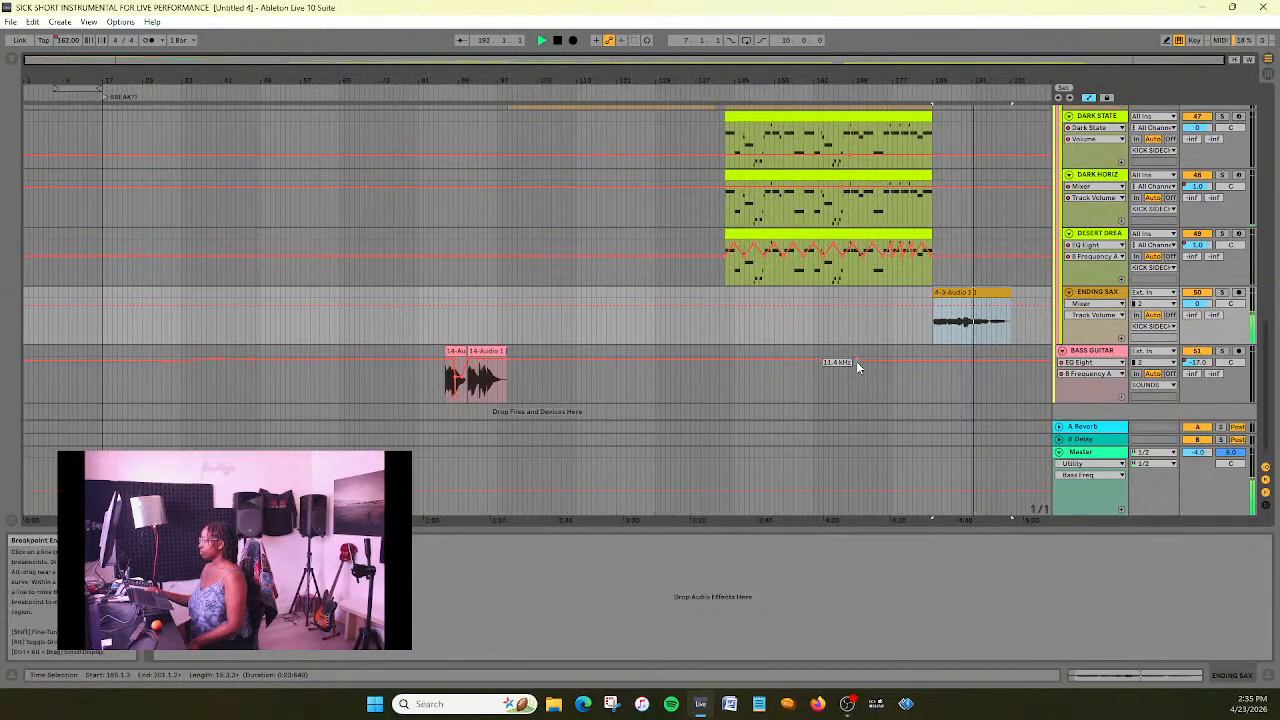
pyautogui.click(856, 362)
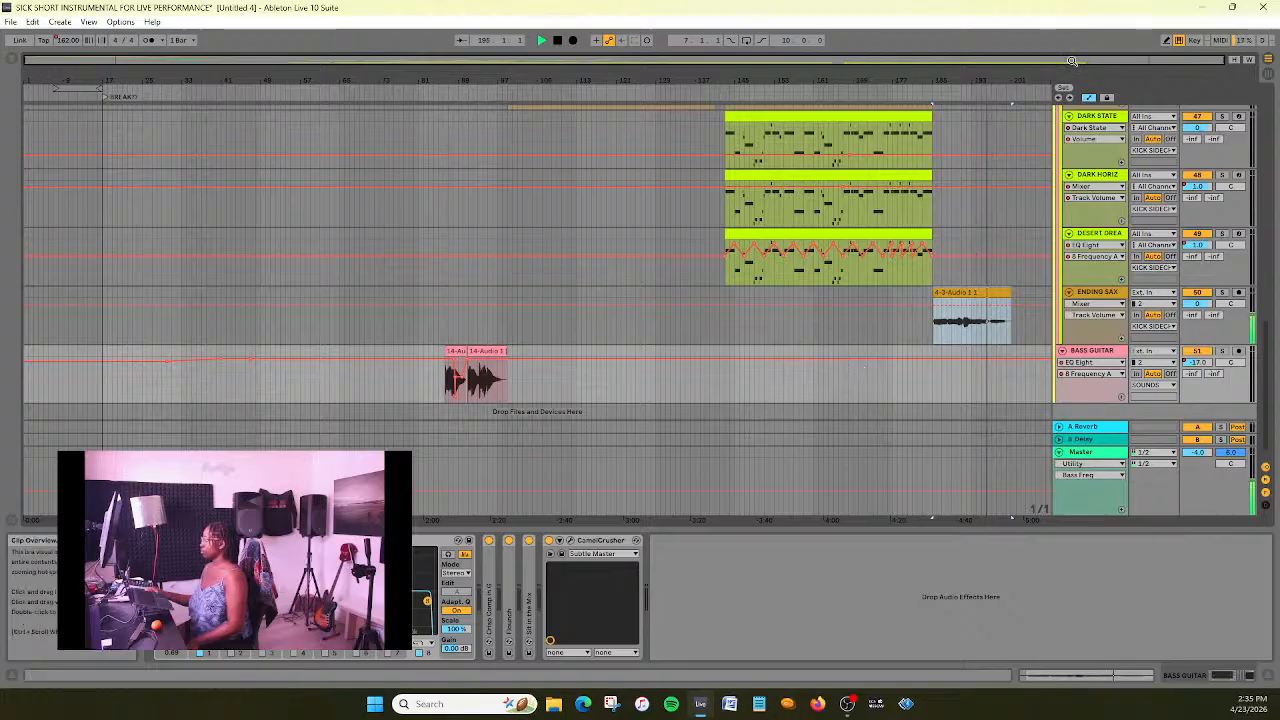
# - Save the Live set
pyautogui.hotkey('ctrl', 's')
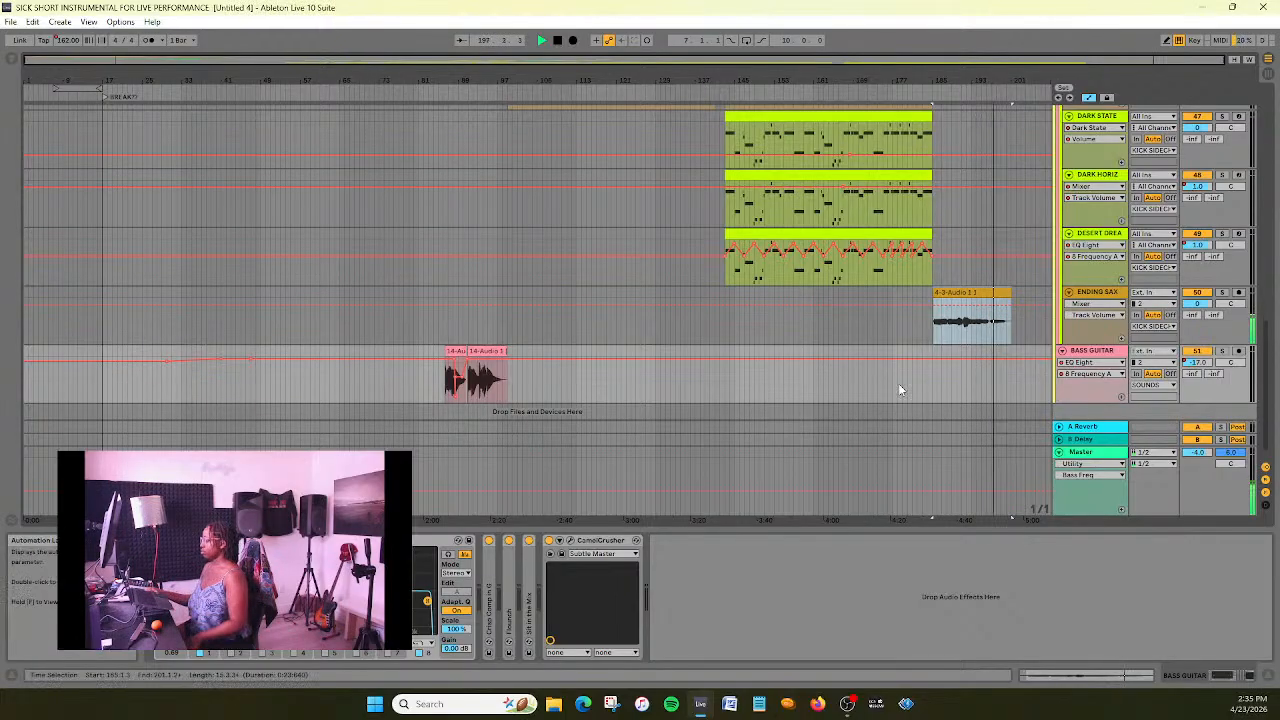
# - Examine the arrangement from the ending back to the main beat, checking the section boundaries around bars 47 and 143
pyautogui.scroll(1, 712, 351)
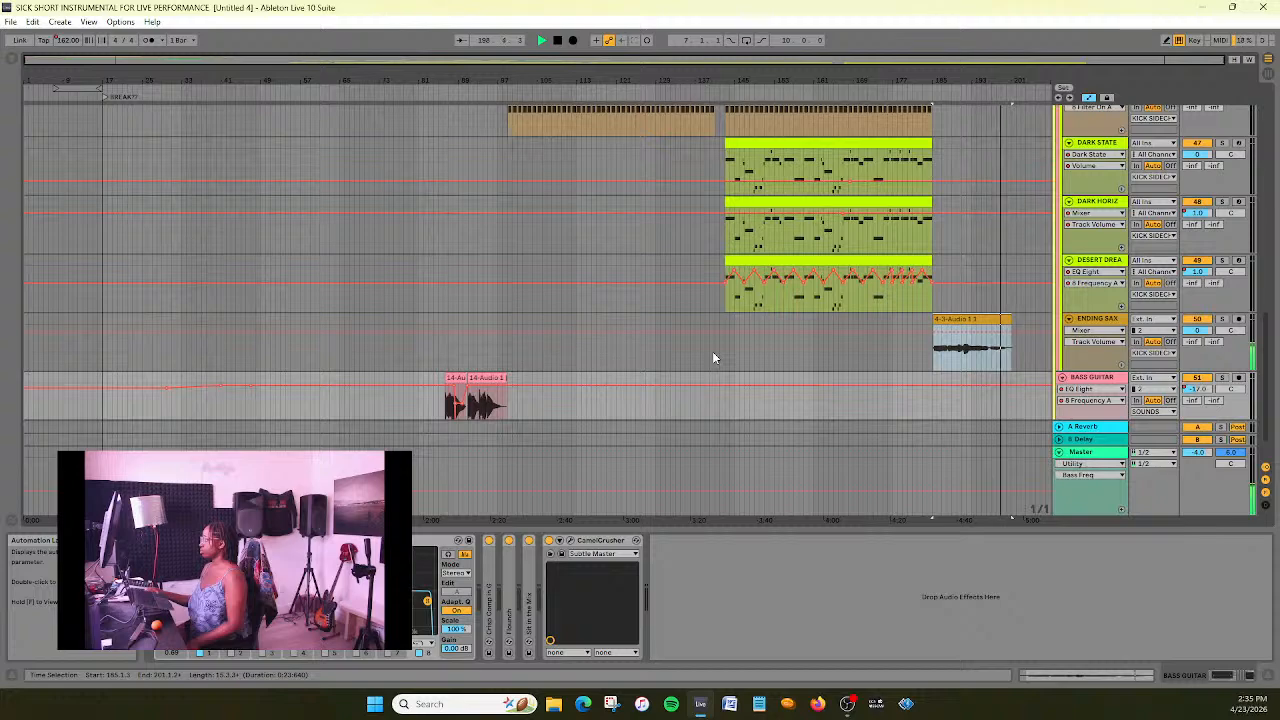
pyautogui.scroll(5, 712, 351)
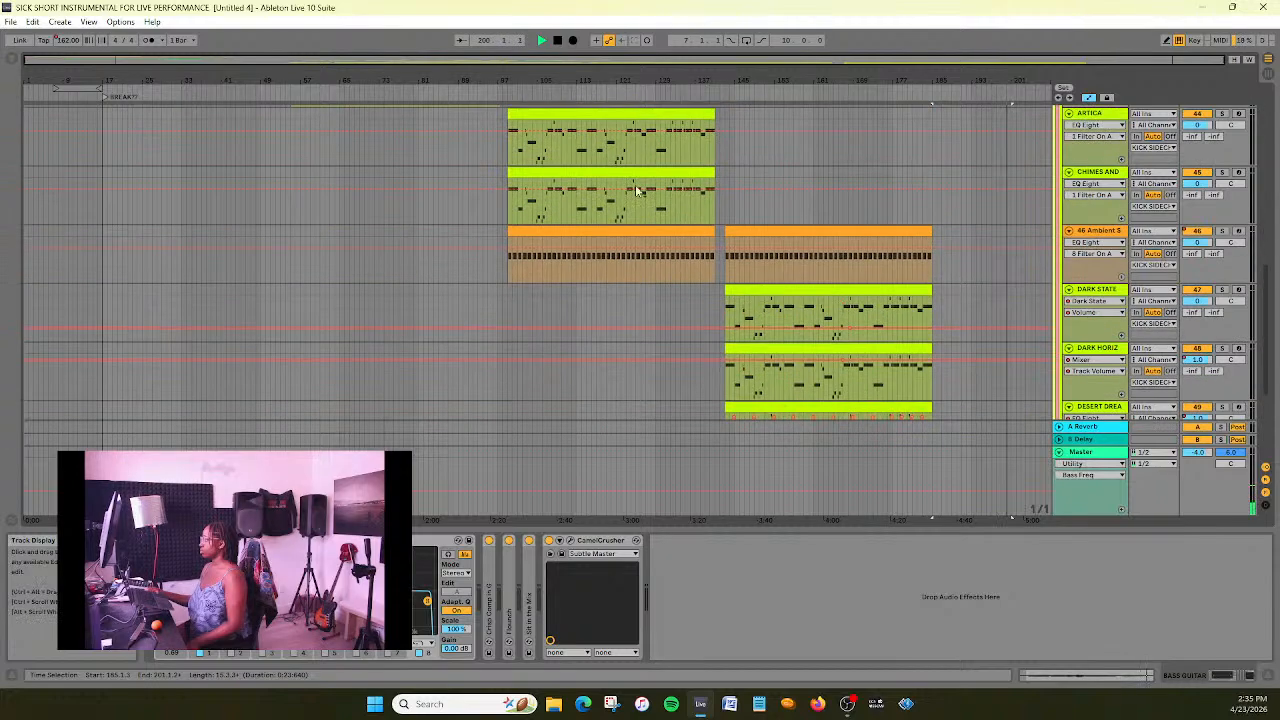
pyautogui.scroll(5, 595, 253)
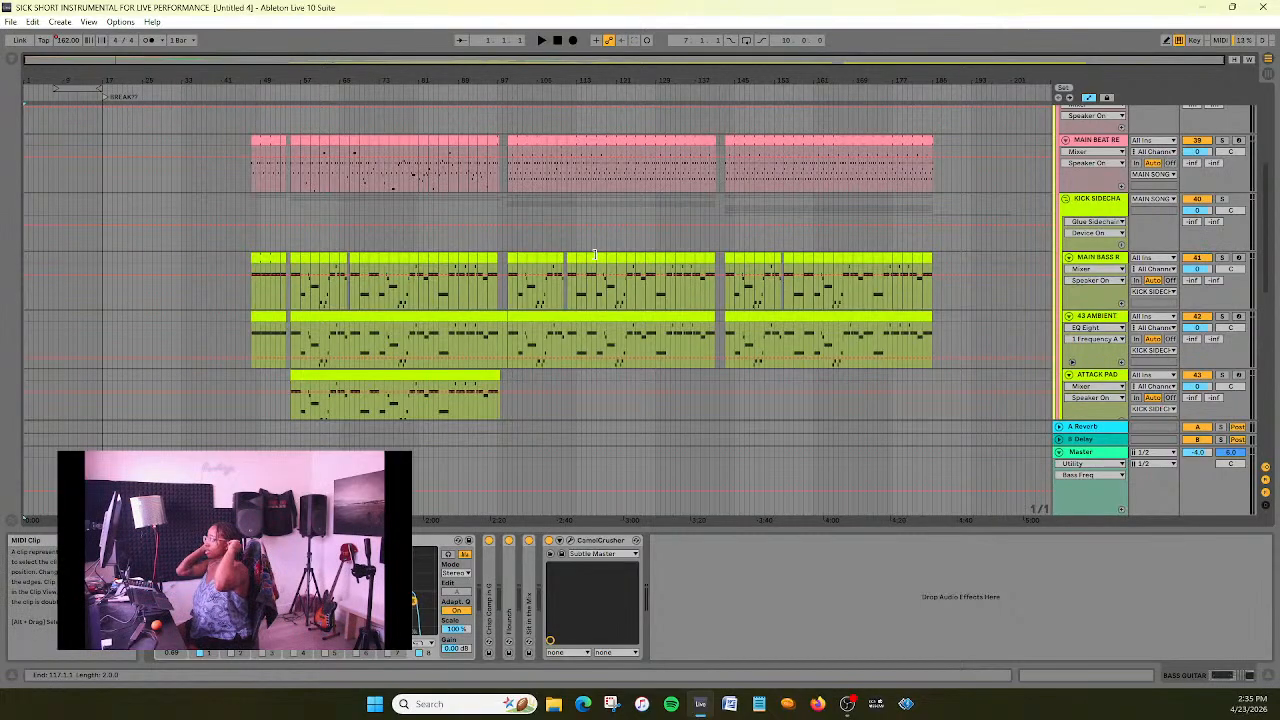
pyautogui.scroll(7, 618, 292)
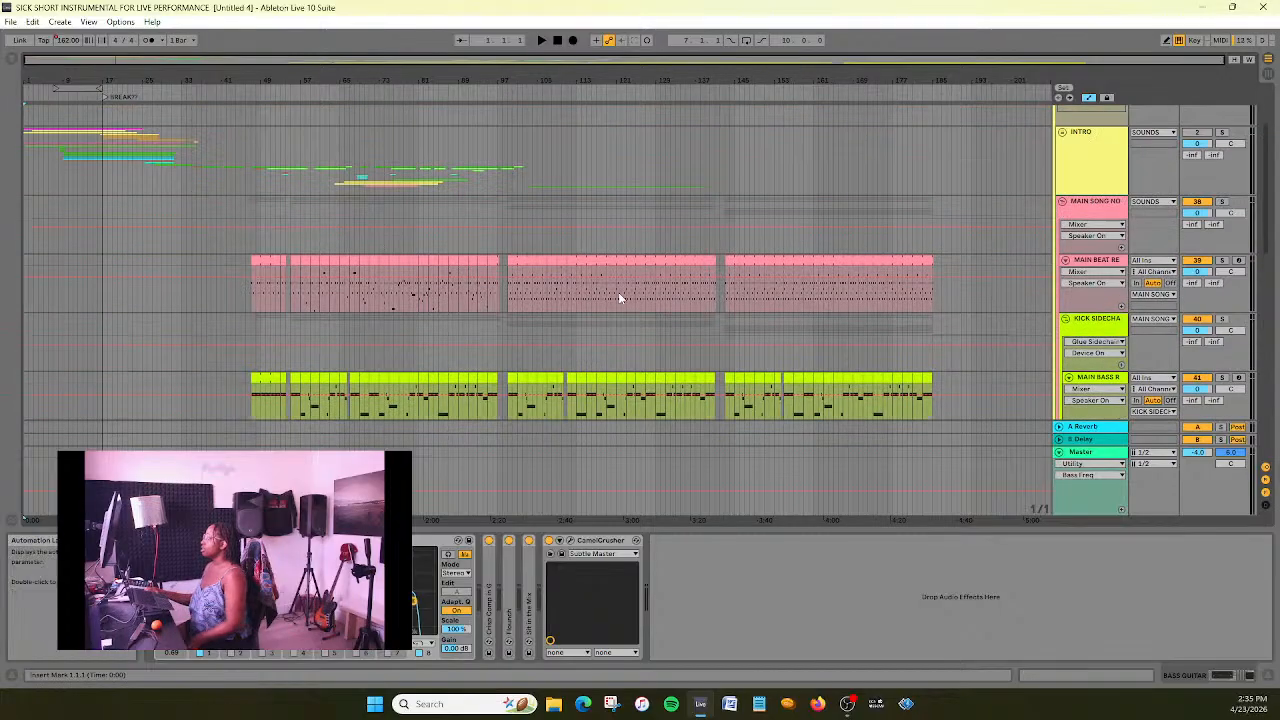
pyautogui.scroll(-12, 618, 292)
pyautogui.scroll(5, 619, 292)
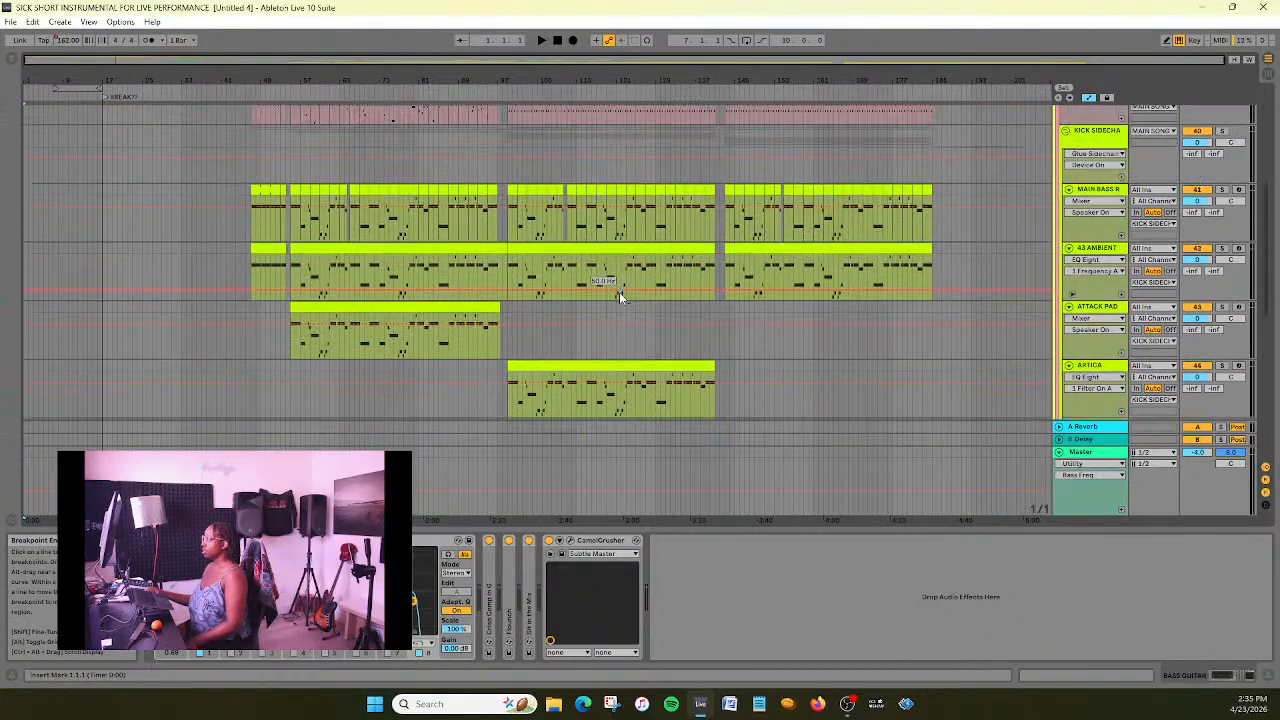
pyautogui.moveTo(634, 61); pyautogui.dragTo(375, 136)
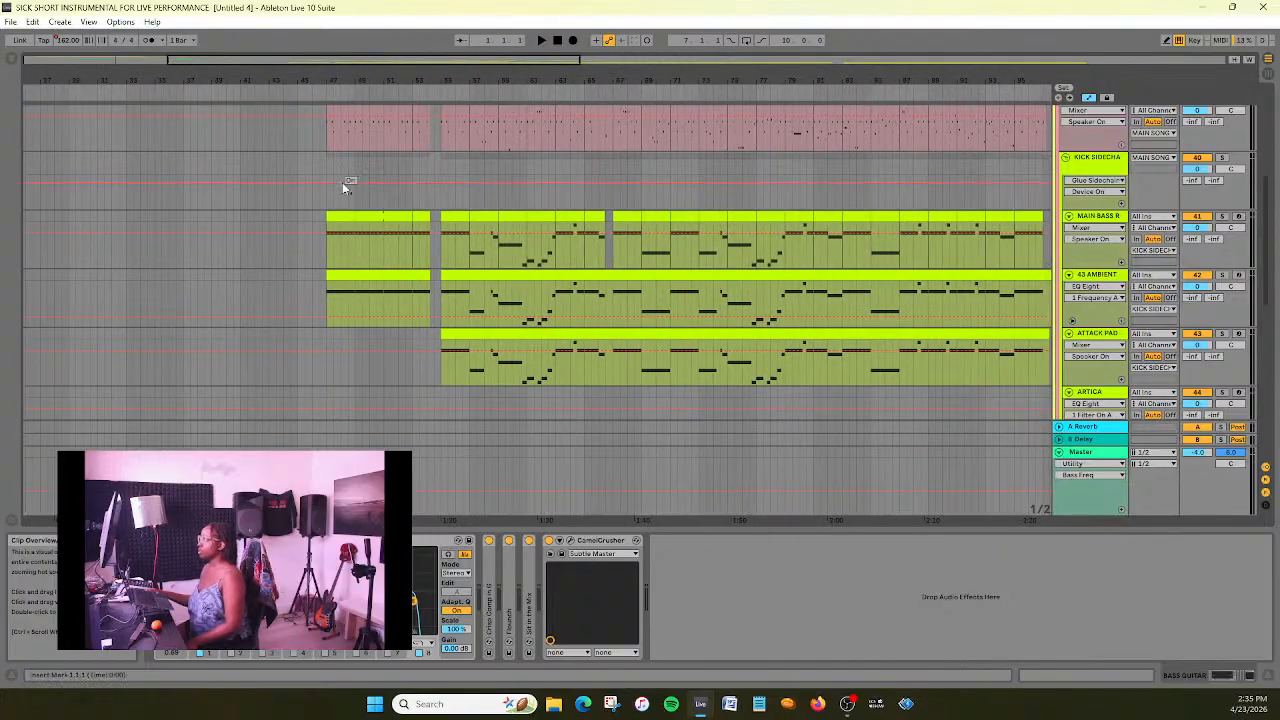
pyautogui.moveTo(394, 63); pyautogui.dragTo(855, 70)
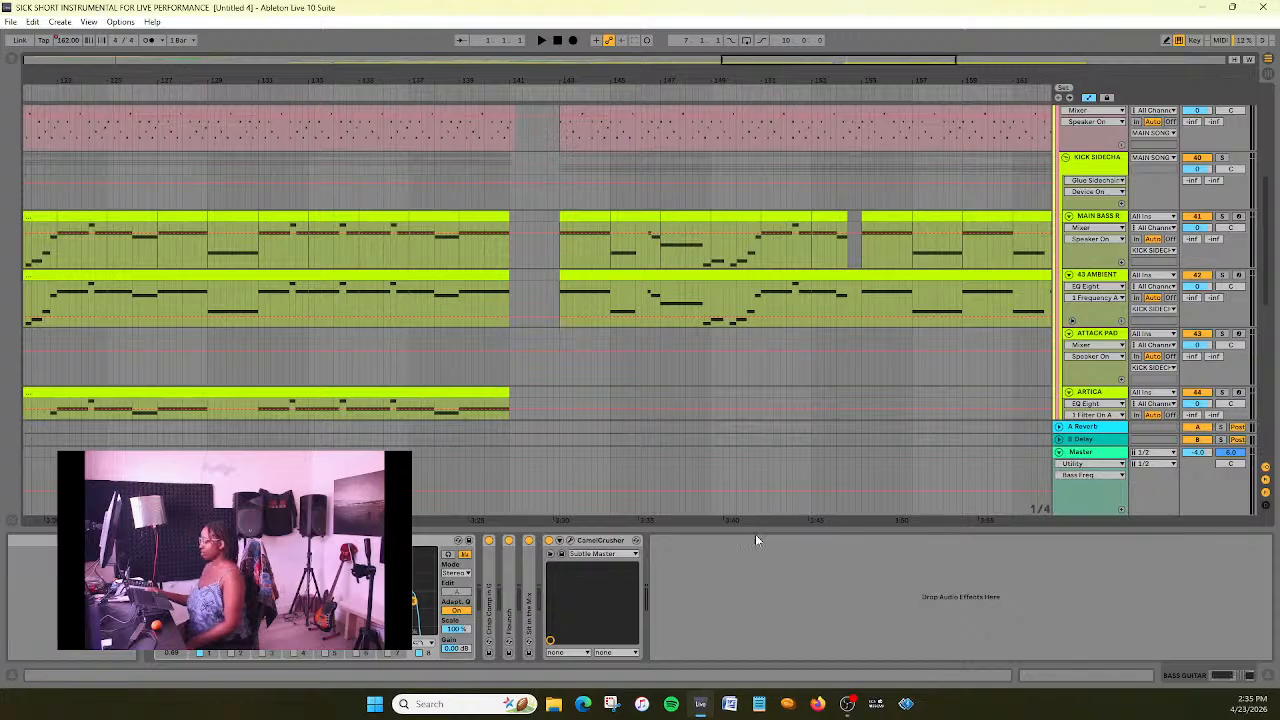
# - Search Windows for calc and open the Calculator app
pyautogui.click(463, 704)
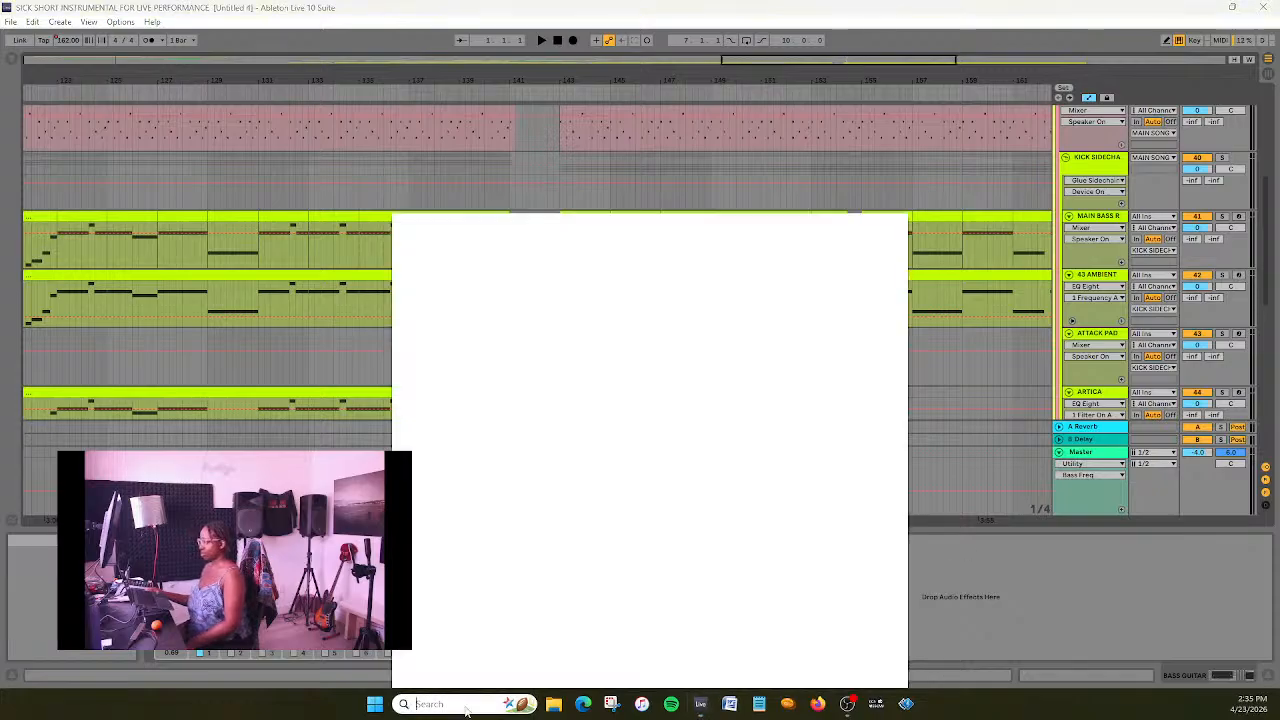
pyautogui.write('calc')
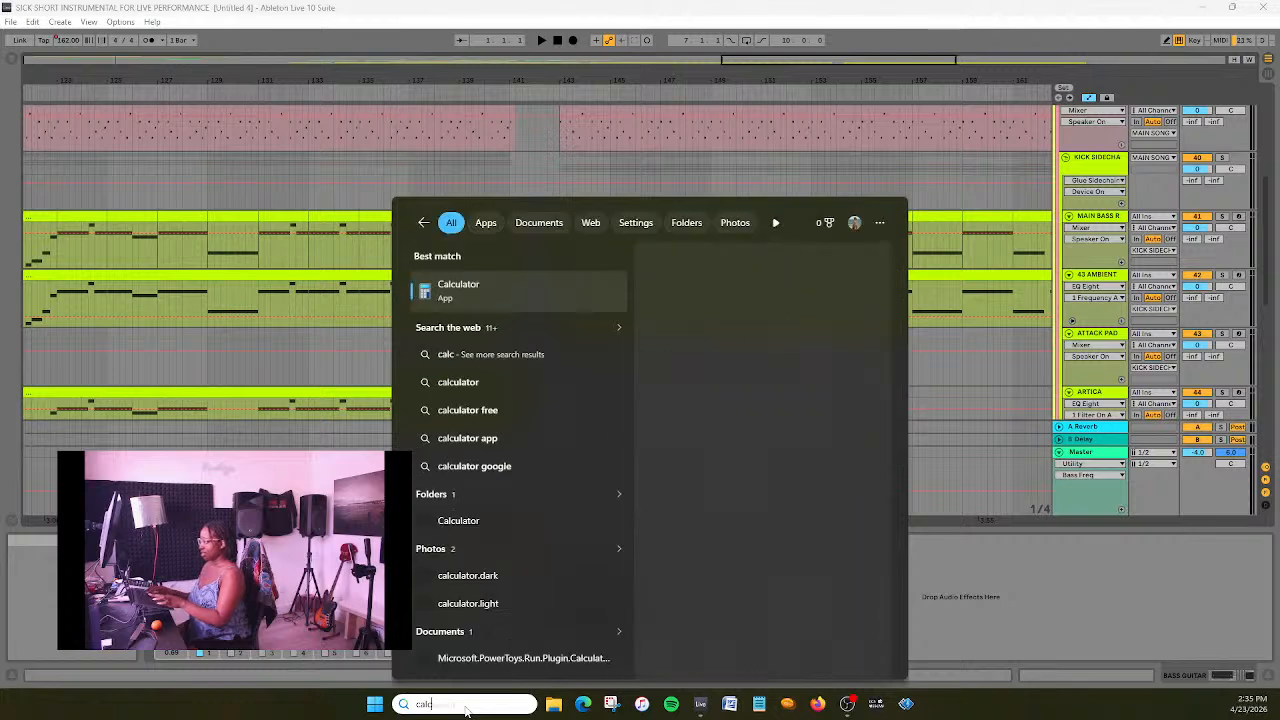
pyautogui.press('Escape')
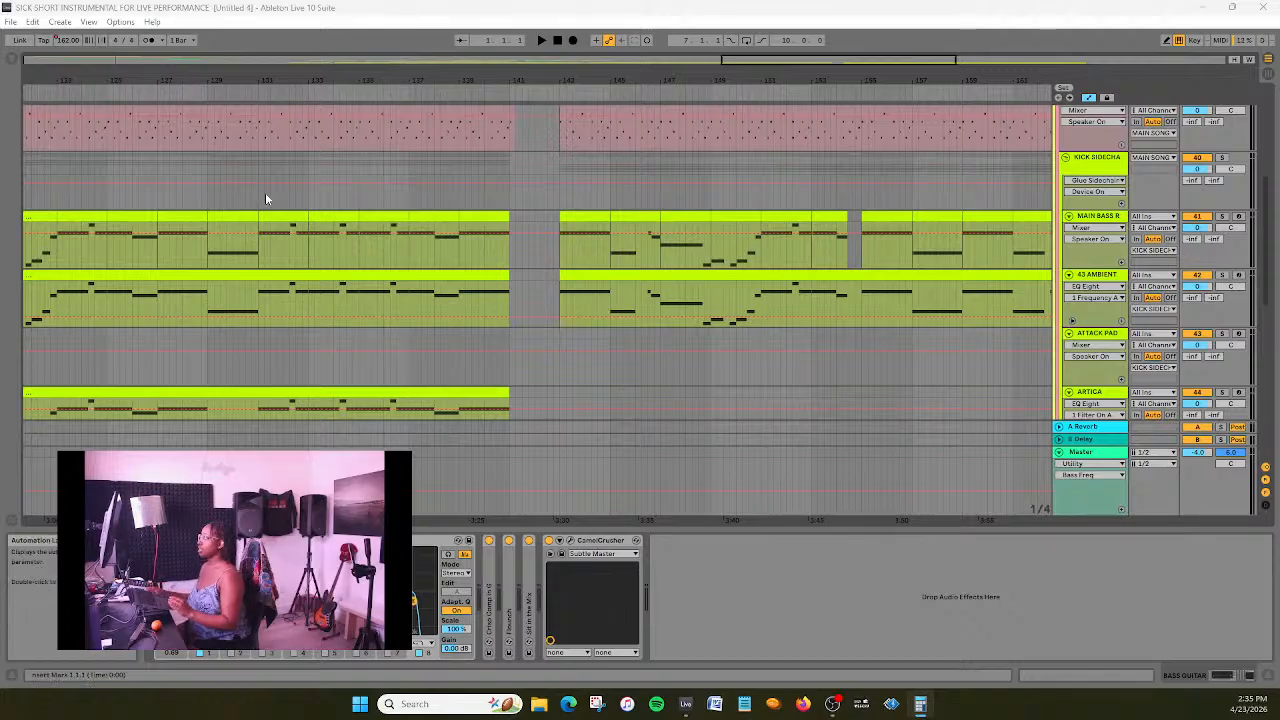
# - Set up an audio export of the Master track starting at 47.1.1, with a render length of 96 bars and a bit depth of 32
pyautogui.moveTo(834, 62); pyautogui.dragTo(408, 192)
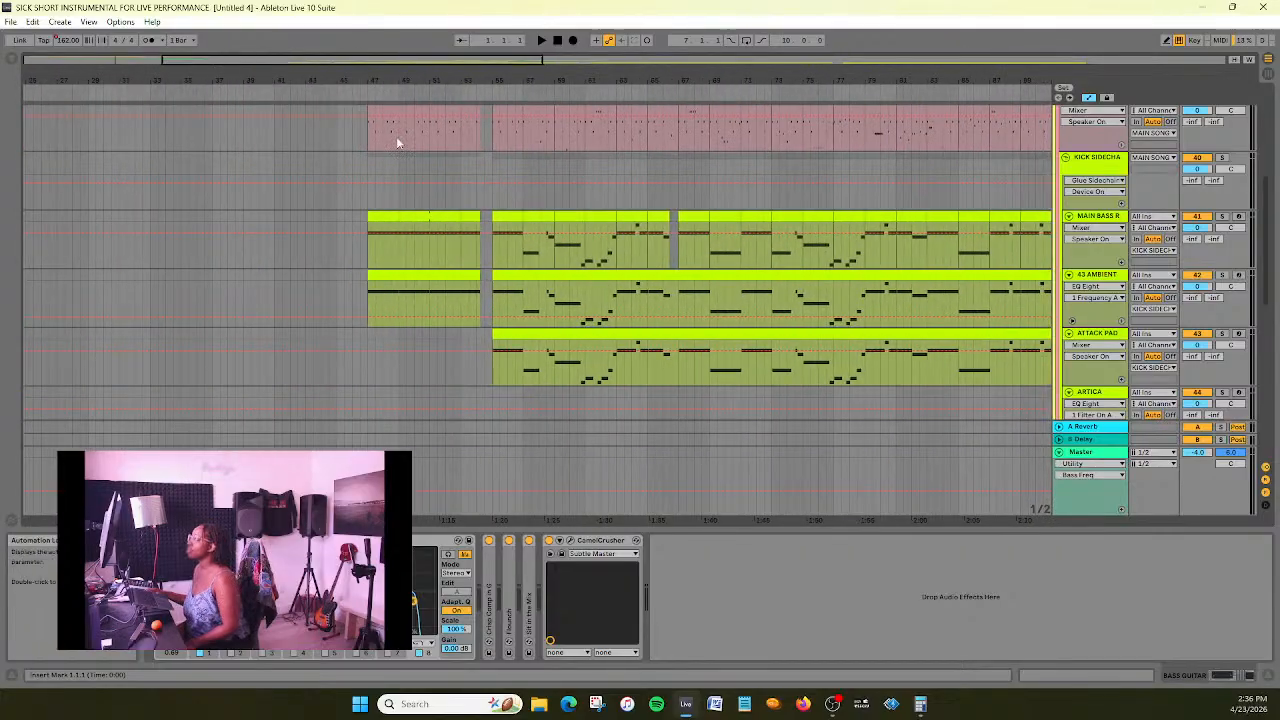
pyautogui.moveTo(390, 80); pyautogui.dragTo(393, 35)
pyautogui.scroll(-8, 600, 266)
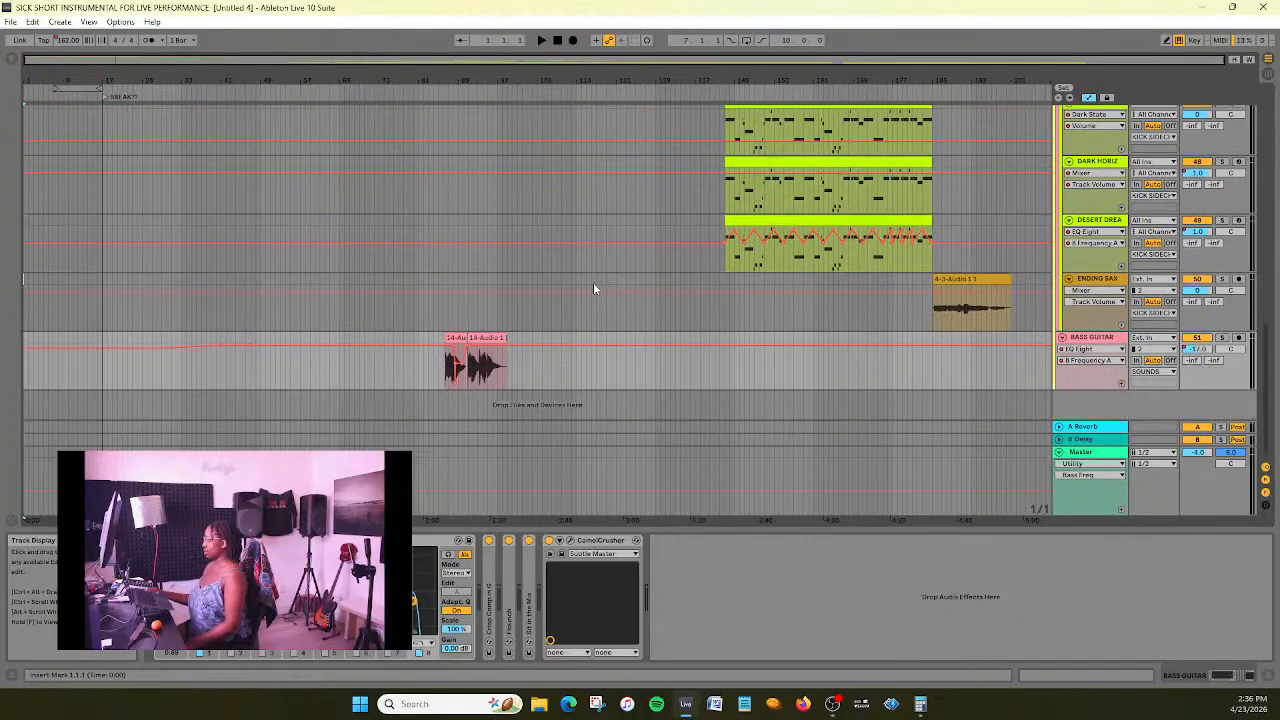
pyautogui.scroll(5, 593, 289)
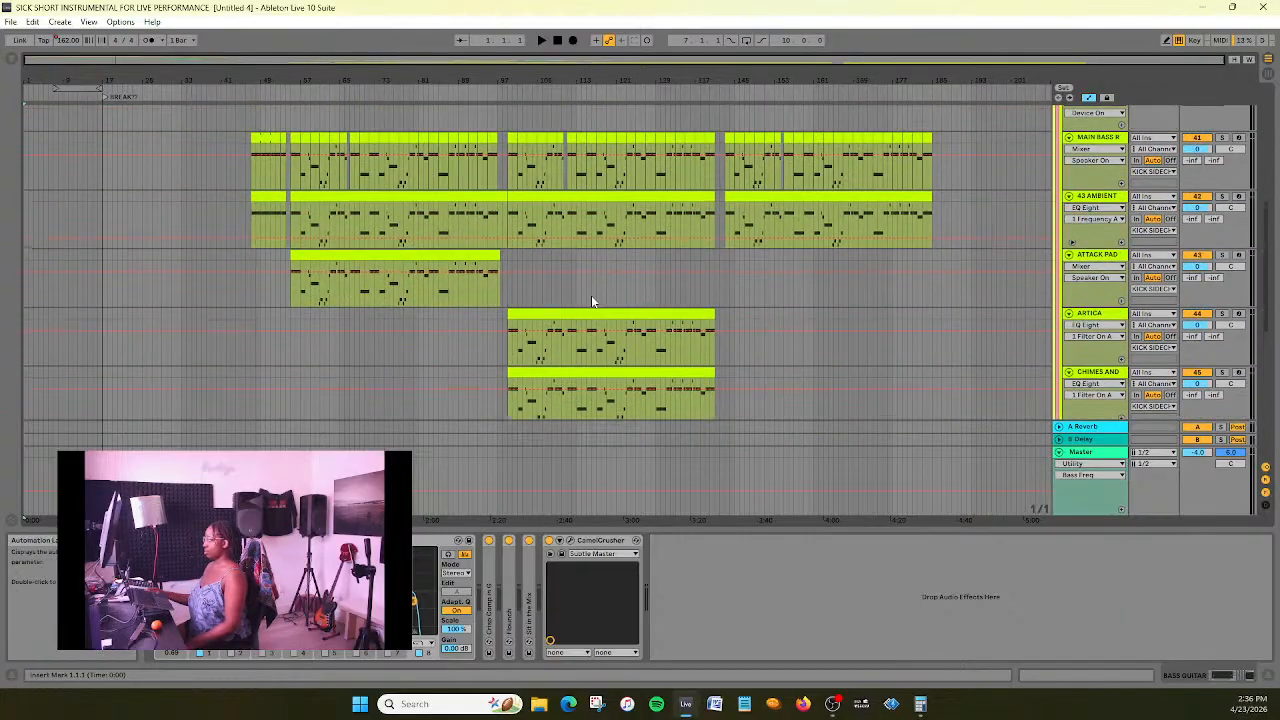
pyautogui.click(10, 24)
pyautogui.moveTo(62, 73)
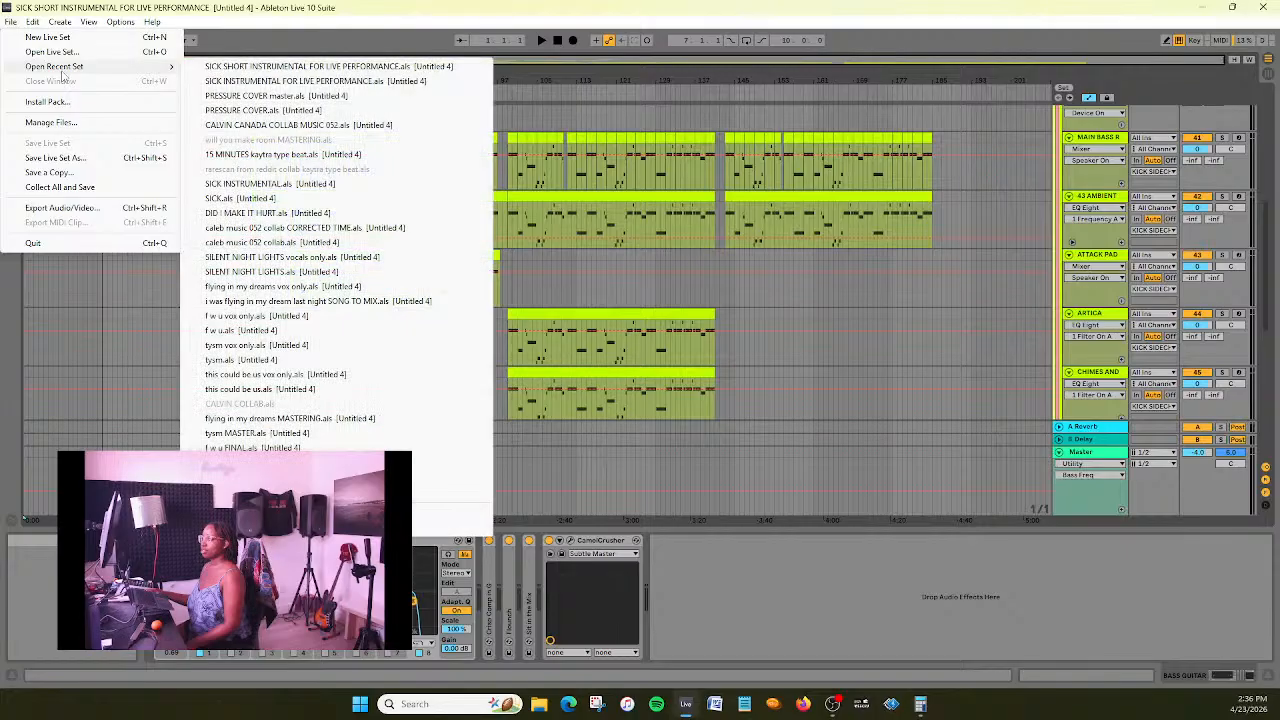
pyautogui.click(60, 207)
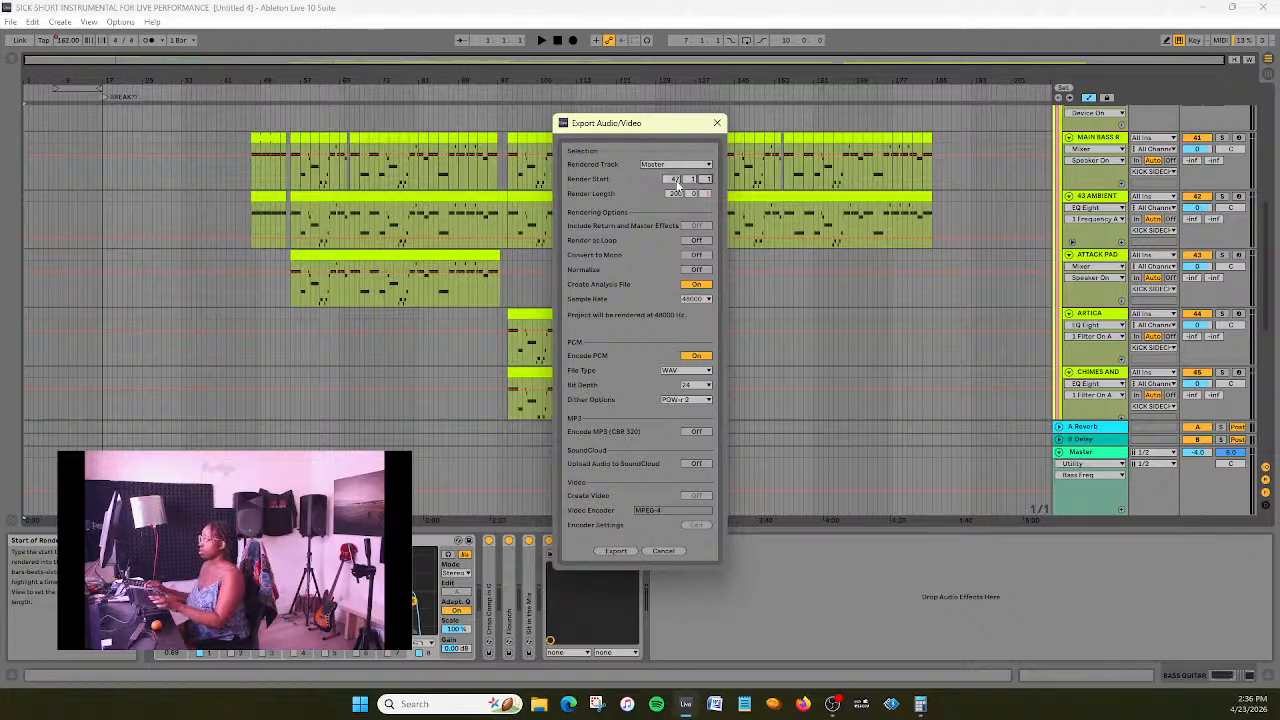
pyautogui.click(675, 197)
pyautogui.write('96')
pyautogui.press('Tab')
pyautogui.press('Tab')
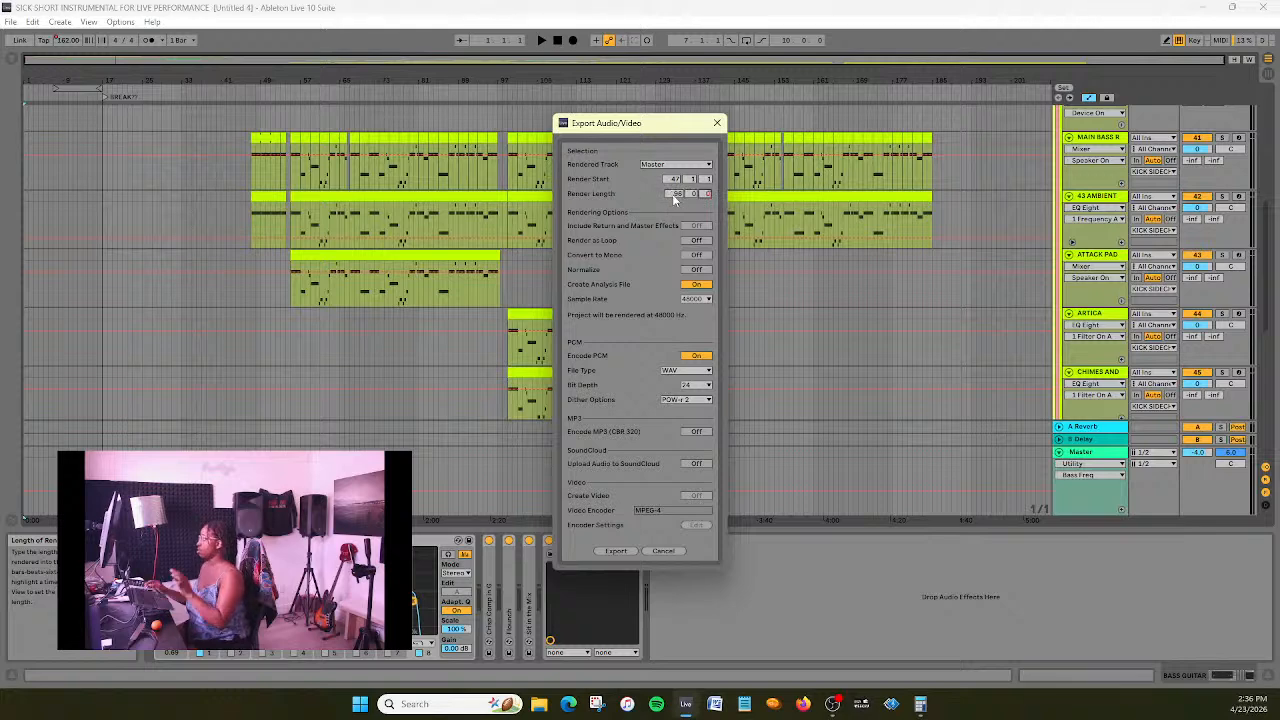
pyautogui.click(697, 385)
pyautogui.click(697, 415)
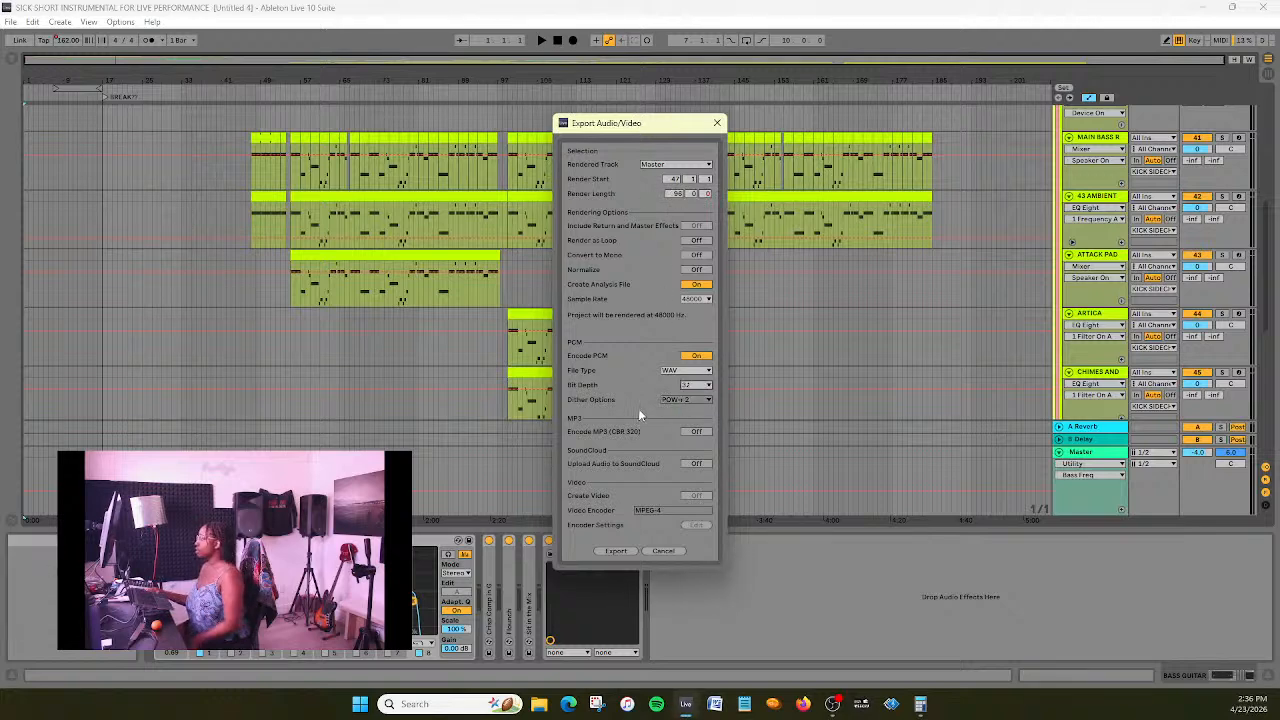
# - Export the WAV into the Untitled 4 Project folder as SICK SHORT INSTRUMENTAL FOR LIVE PERFORMANCE MIXED
pyautogui.click(620, 550)
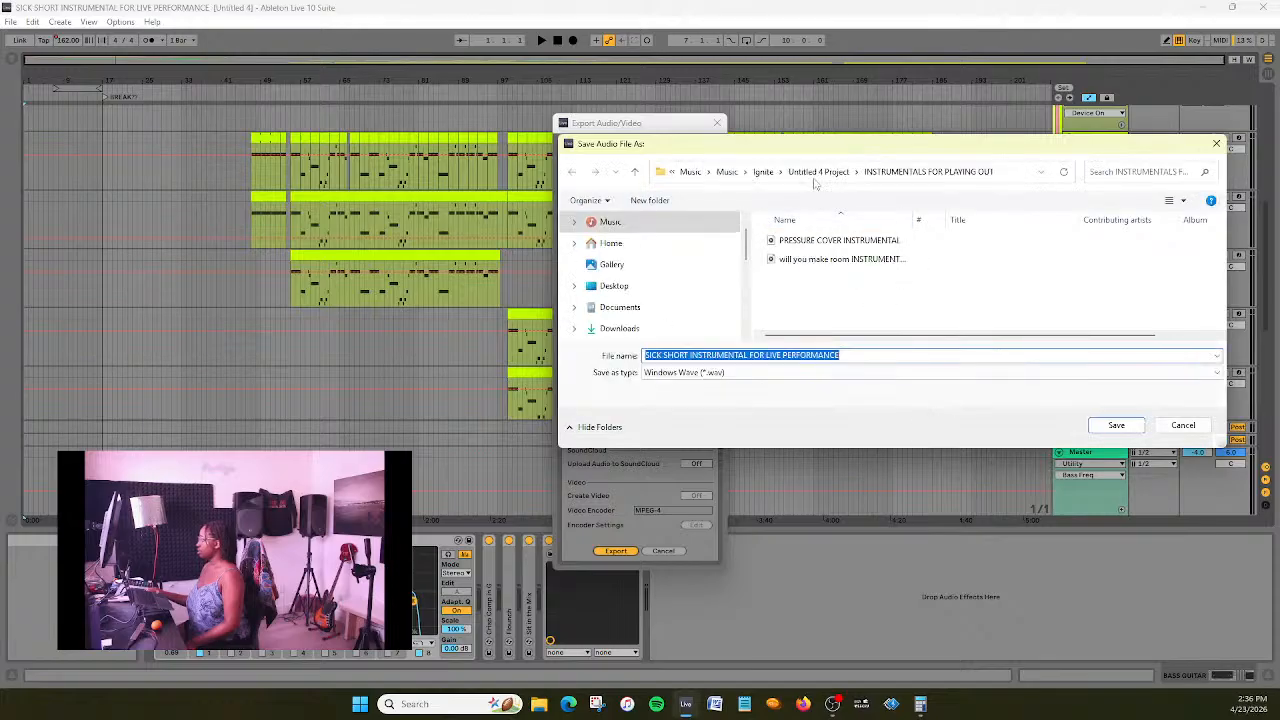
pyautogui.click(818, 171)
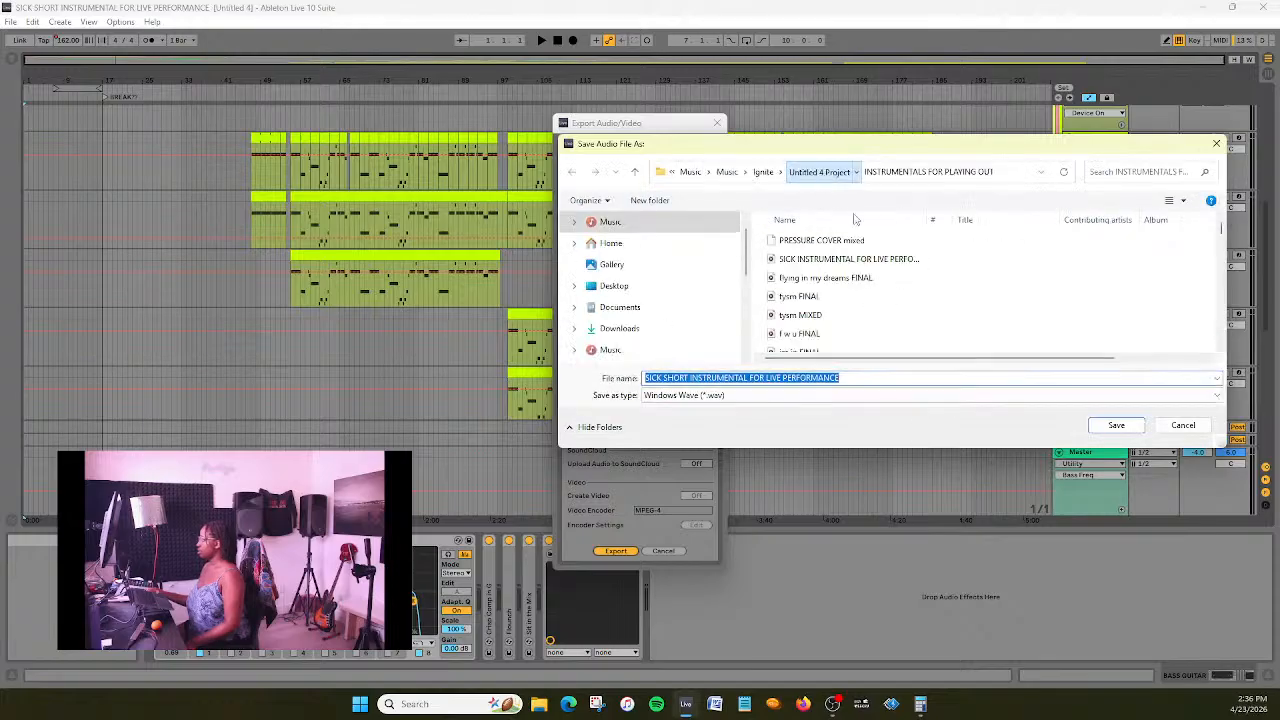
pyautogui.click(848, 377)
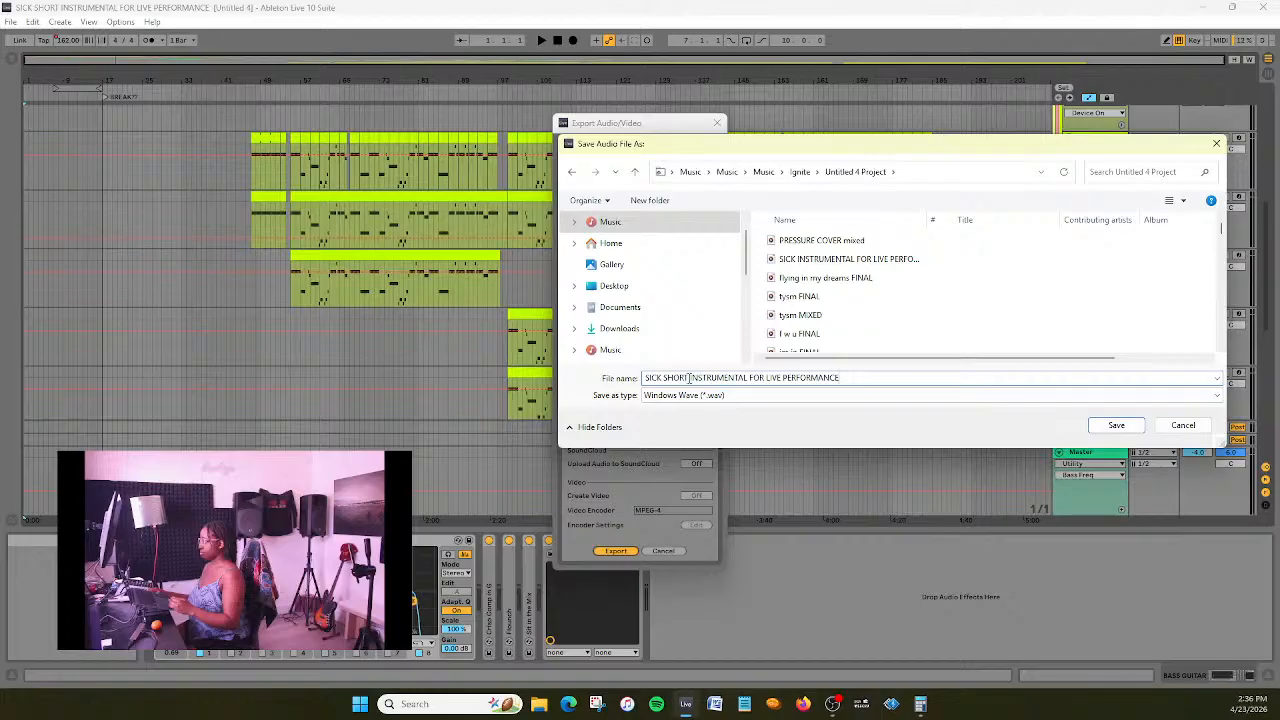
pyautogui.write('MIXED')
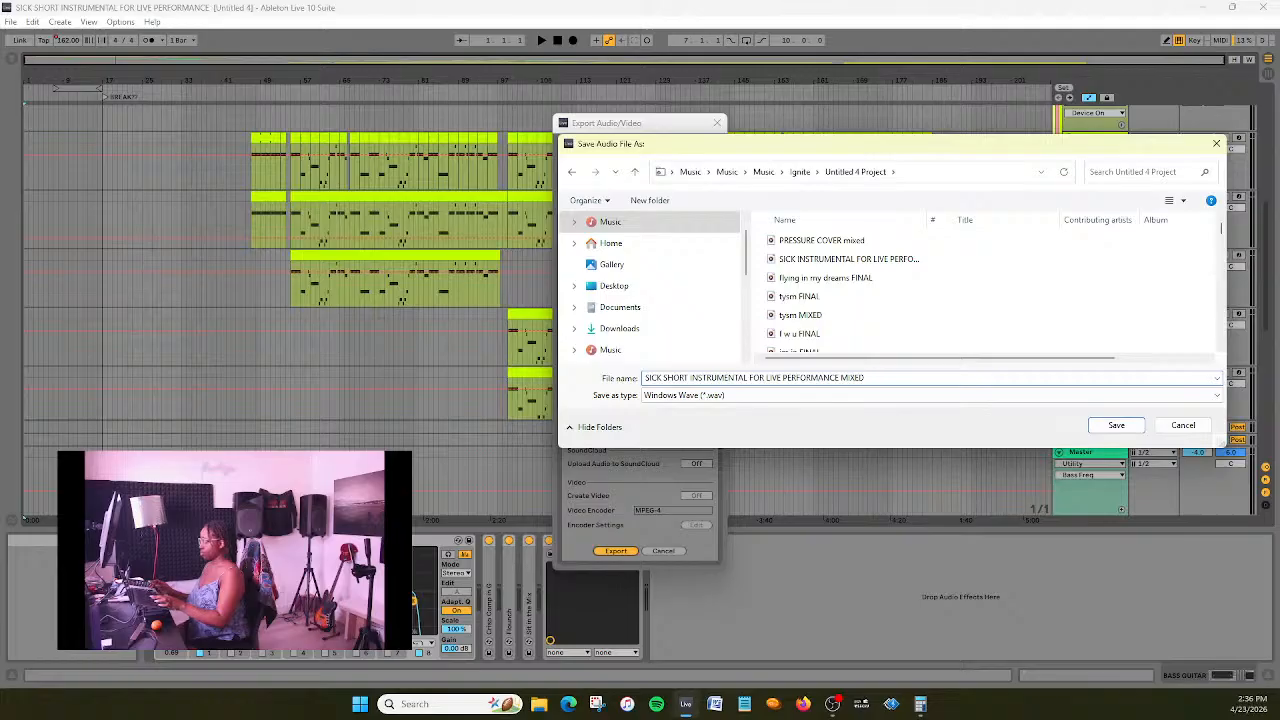
pyautogui.click(1116, 425)
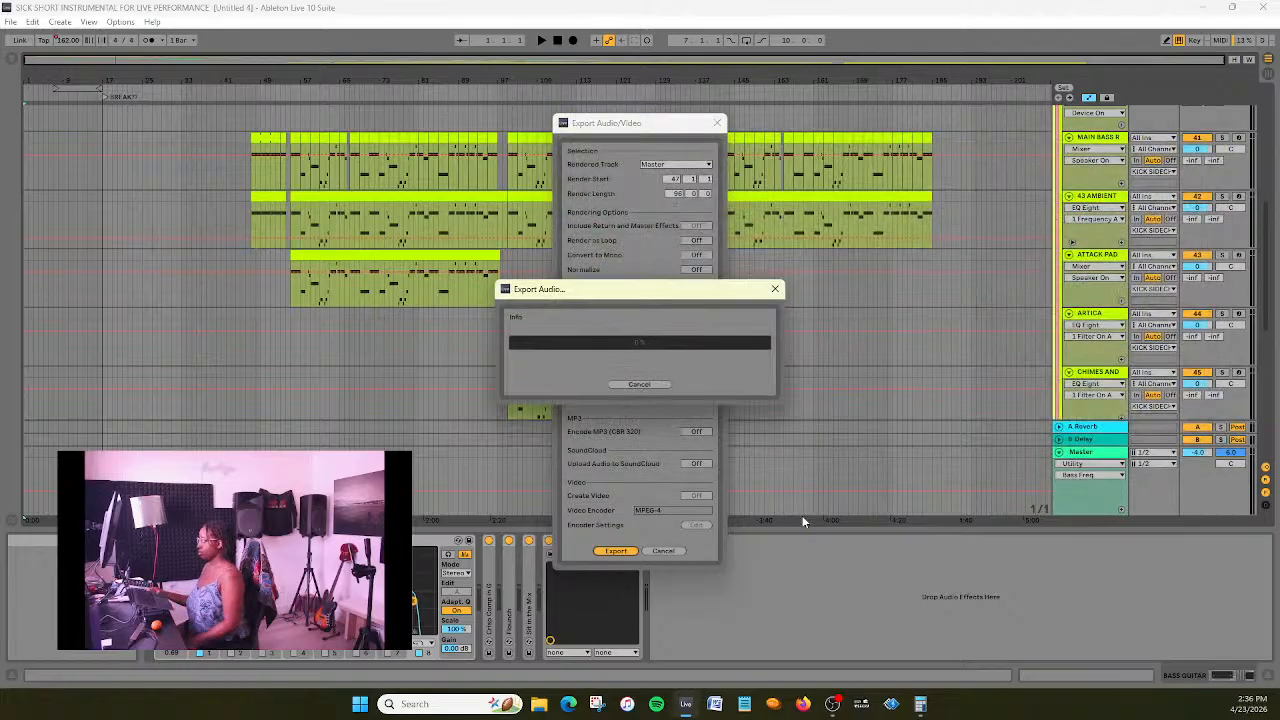
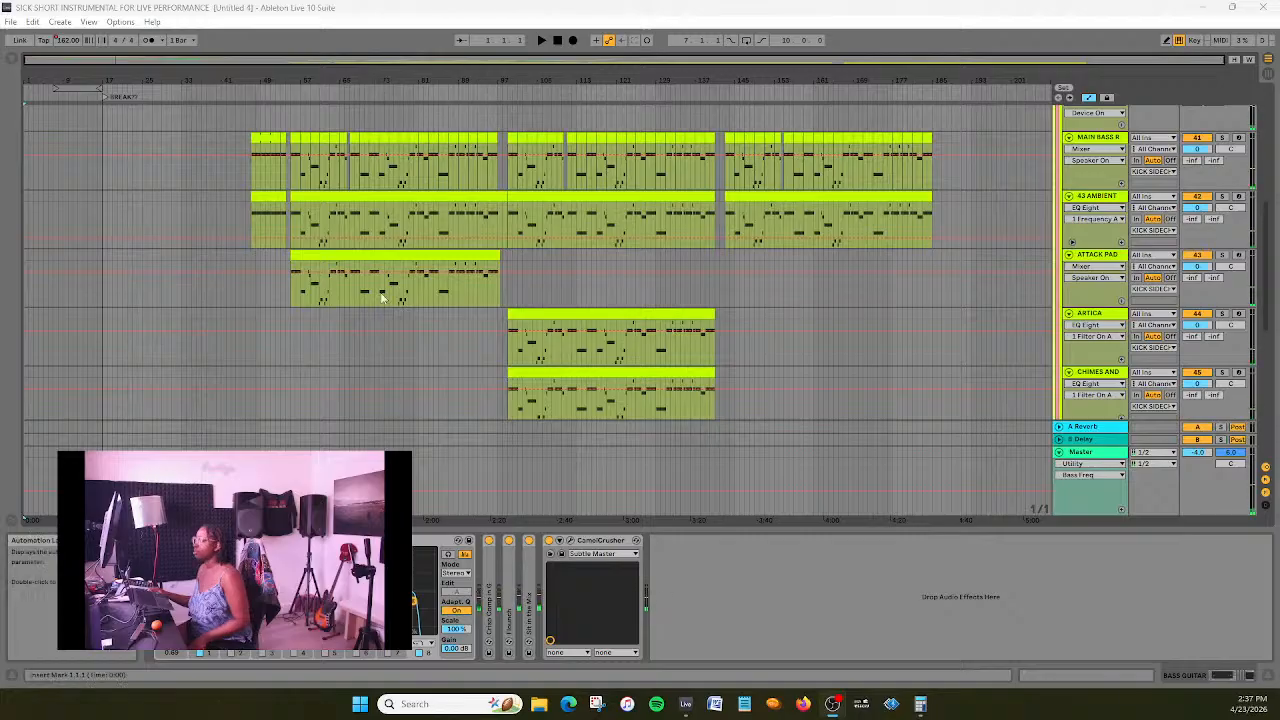
# - Create a new Live Set, show its arrangement, and delete the two default MIDI tracks
pyautogui.click(12, 22)
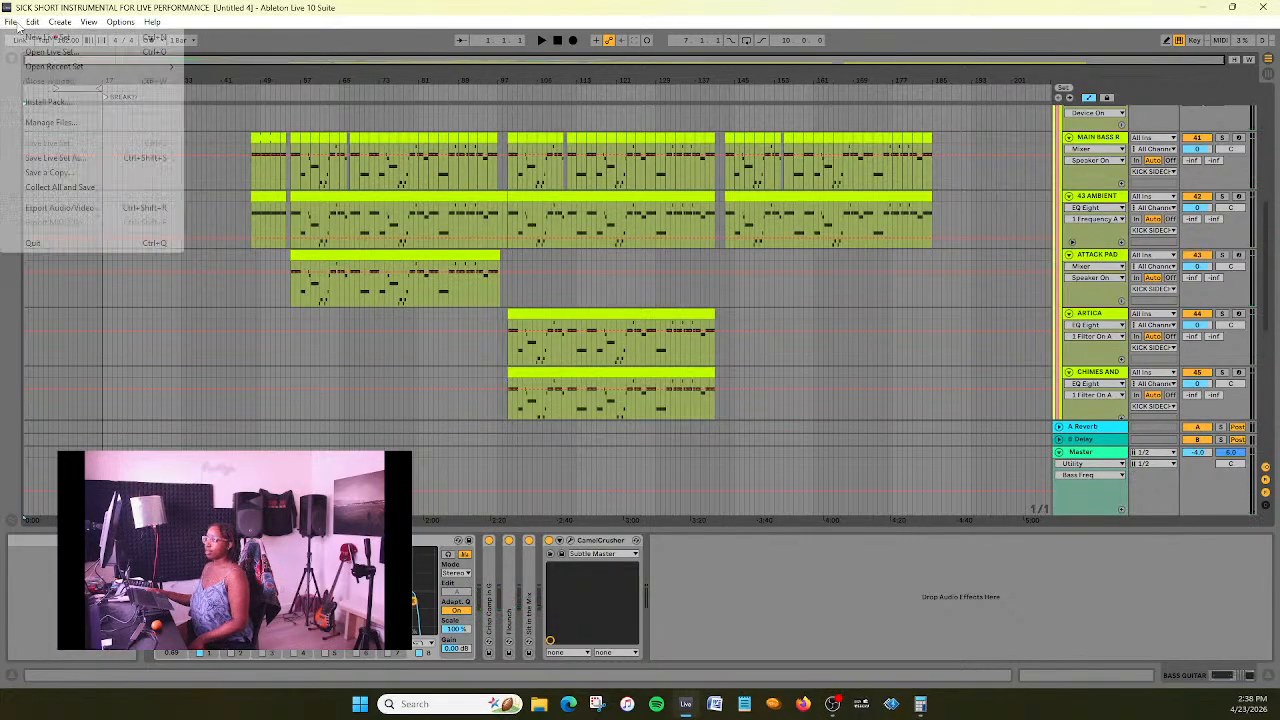
pyautogui.moveTo(72, 70)
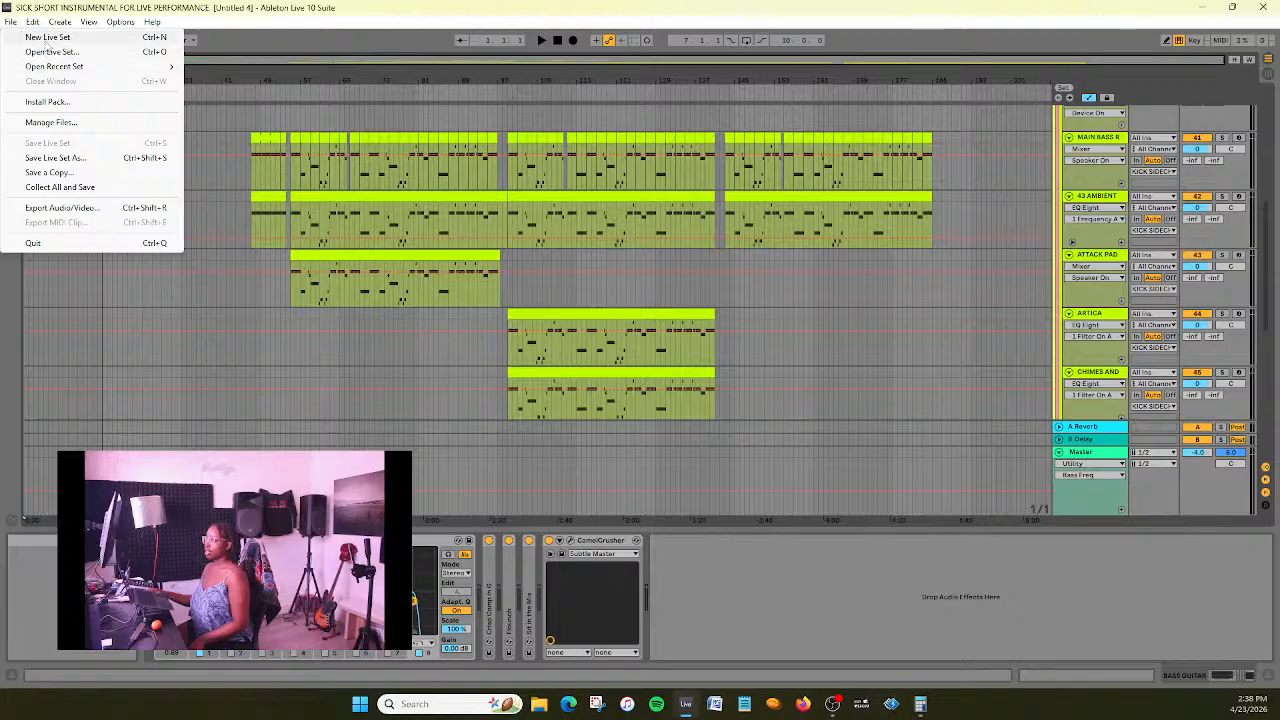
pyautogui.click(46, 40)
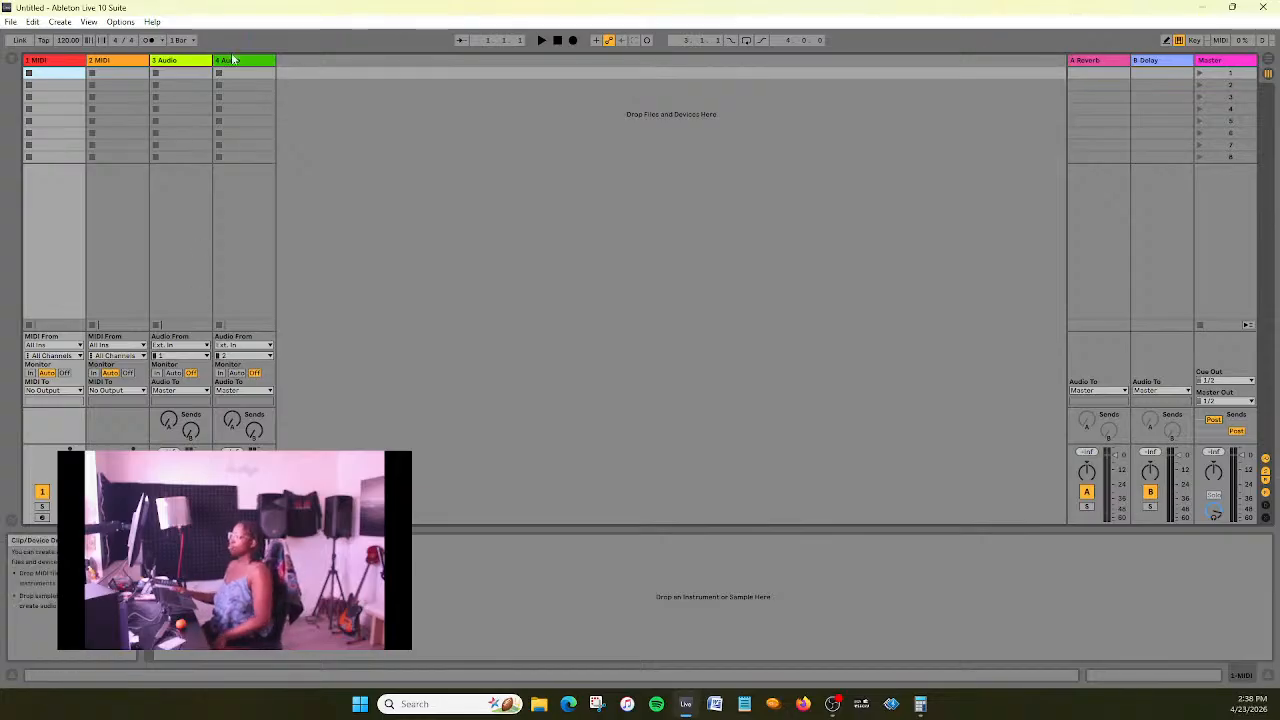
pyautogui.press('Tab')
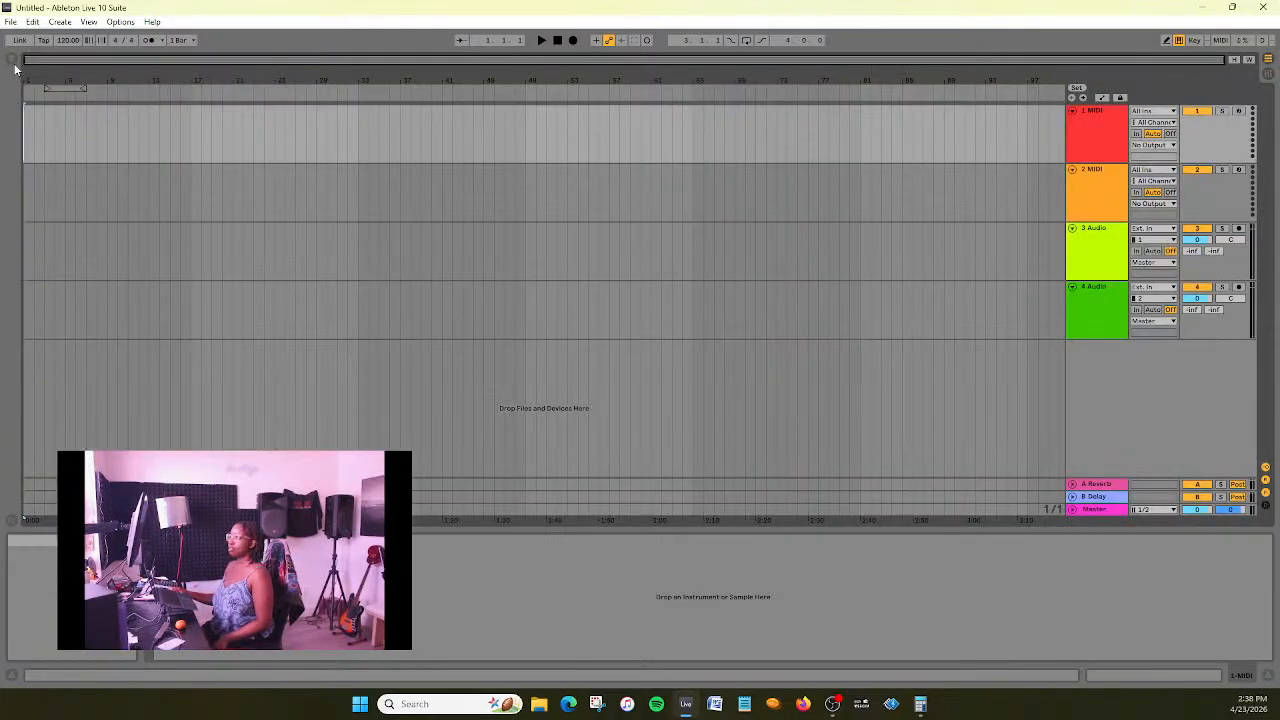
pyautogui.press('Delete')
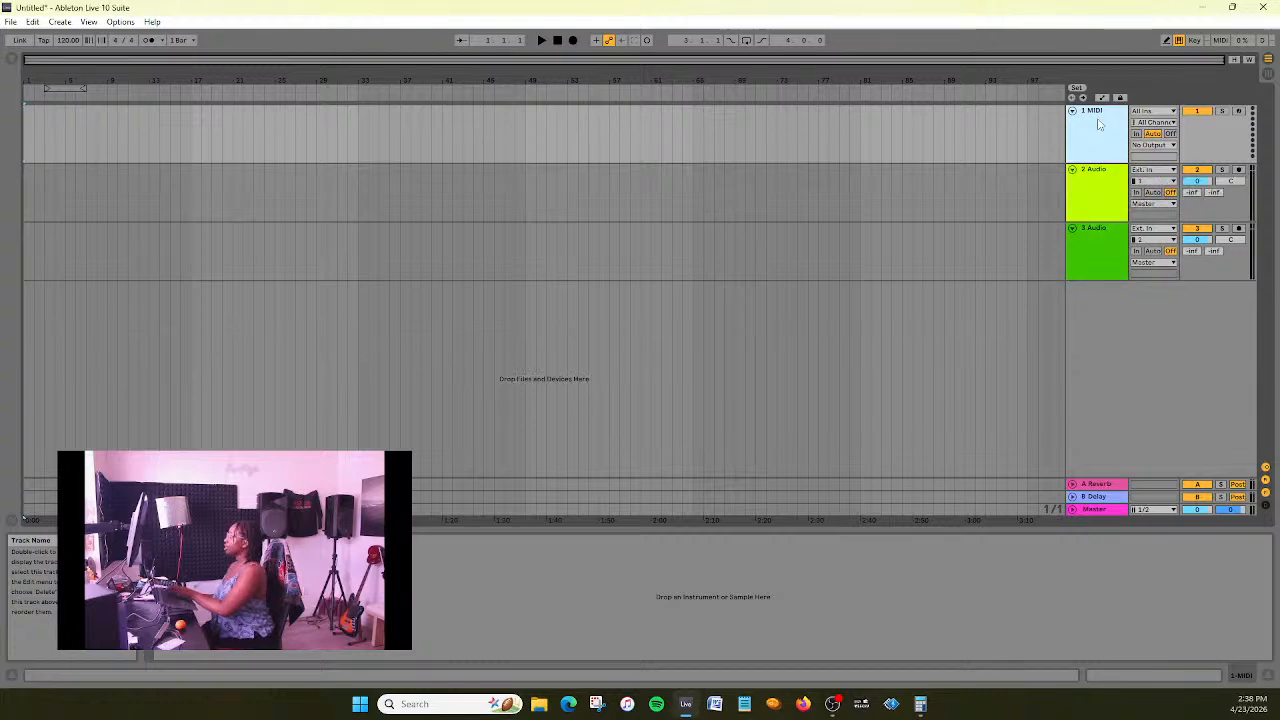
pyautogui.press('Delete')
# - Search the Music folder for sick and place the SICK SHORT INSTRUMENTAL FOR LIVE PERFORMANCE MIXED WAV at the start of the first audio track
pyautogui.click(13, 62)
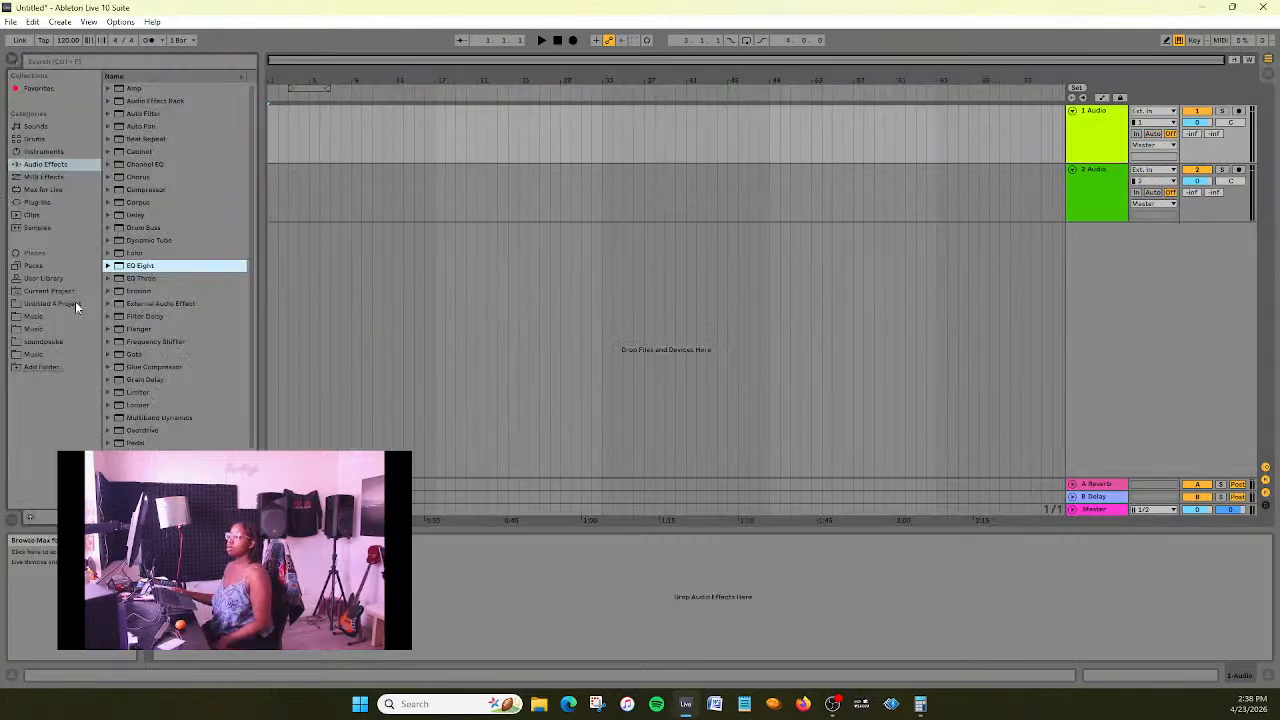
pyautogui.click(34, 316)
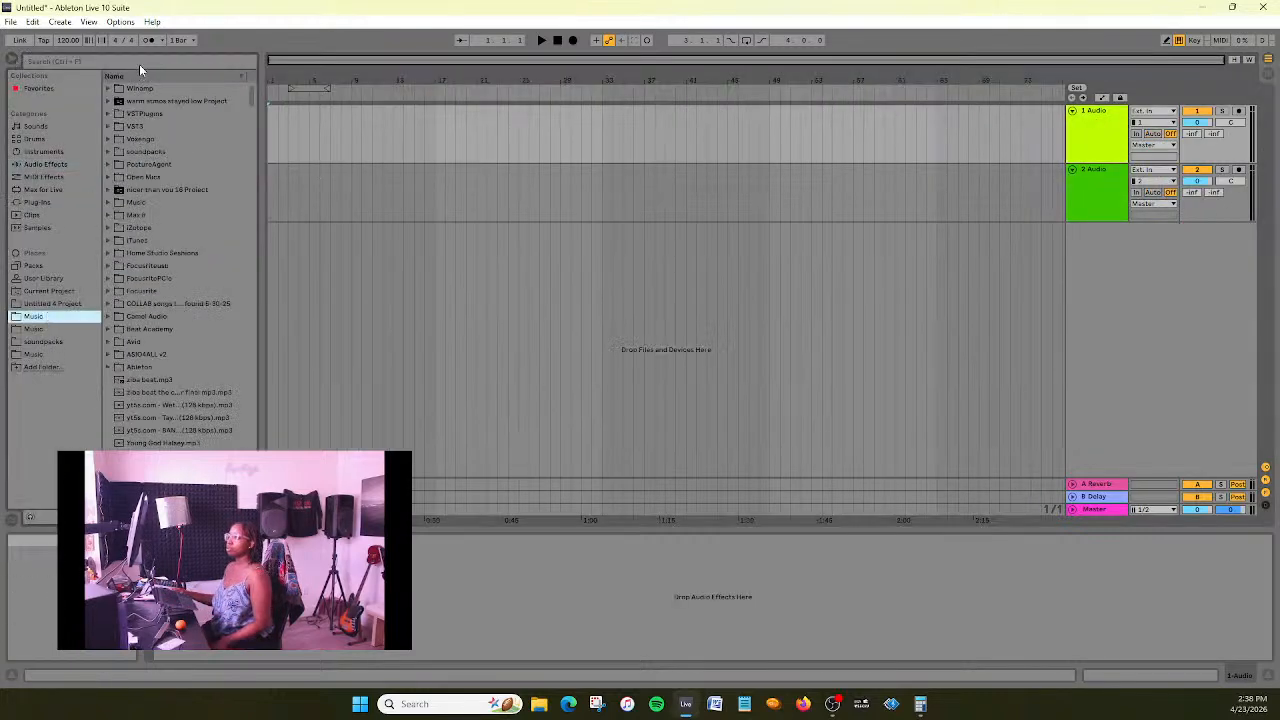
pyautogui.write('sick')
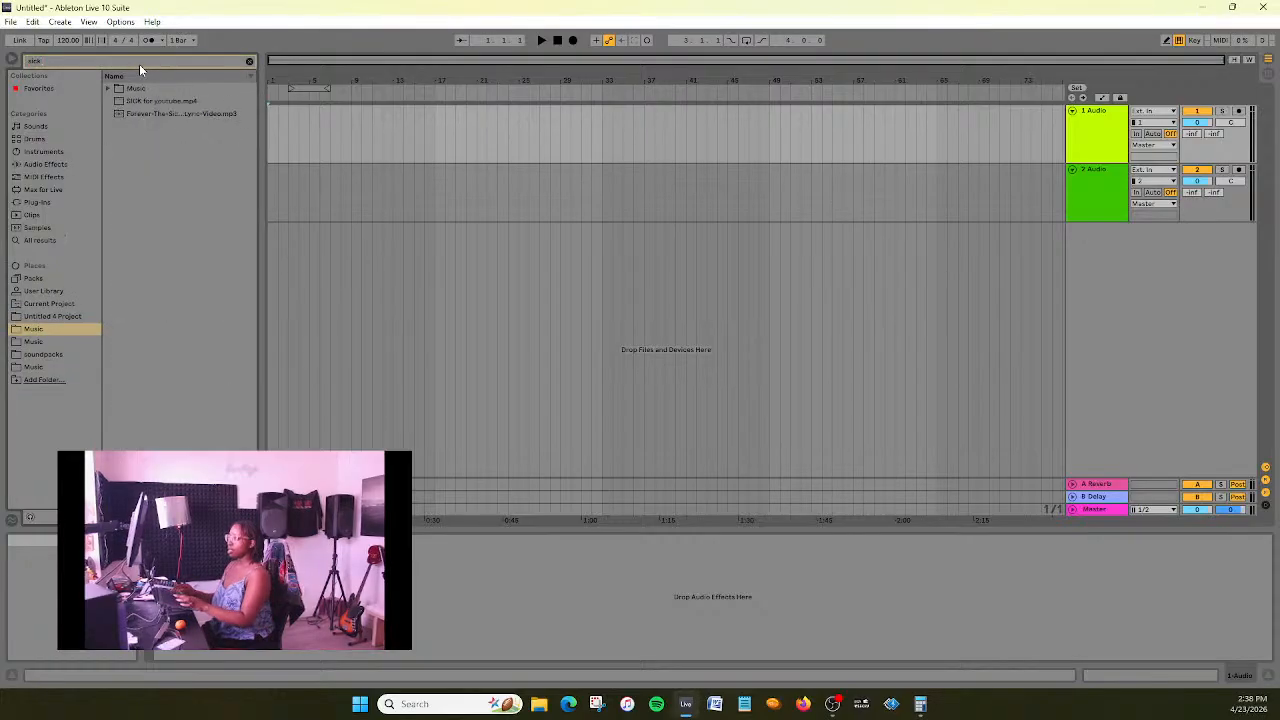
pyautogui.click(108, 88)
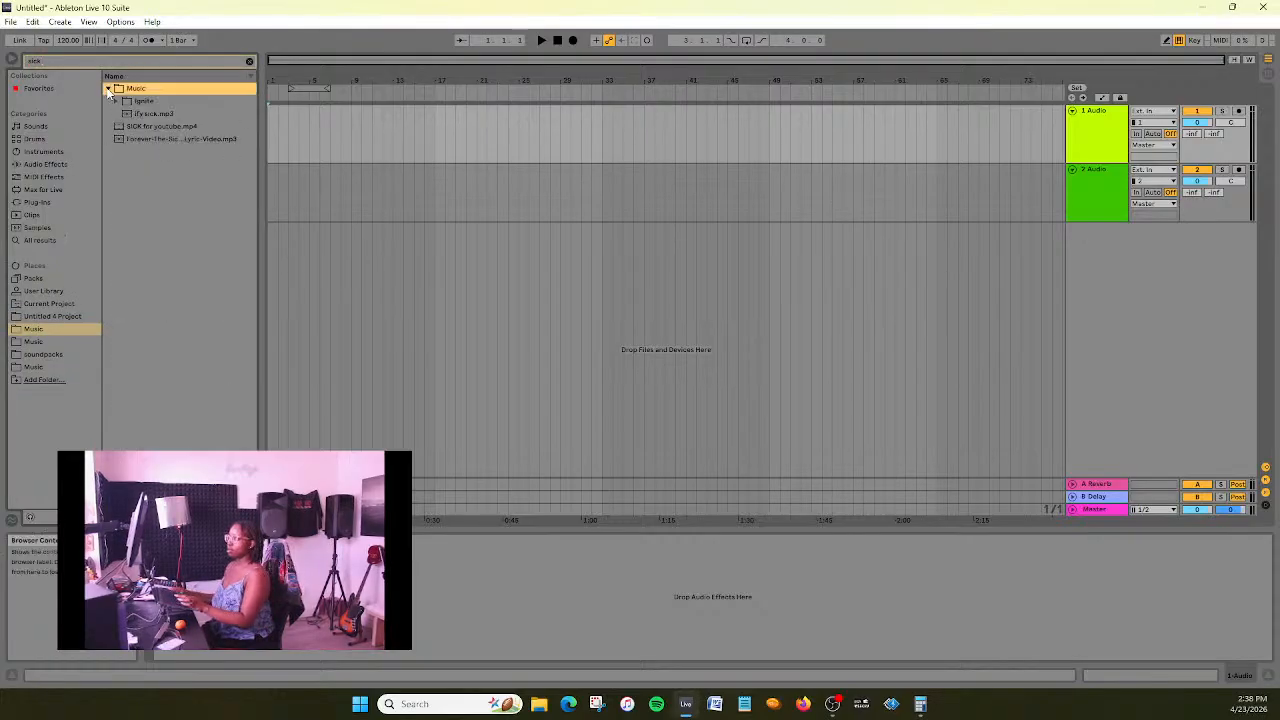
pyautogui.click(116, 102)
pyautogui.click(124, 113)
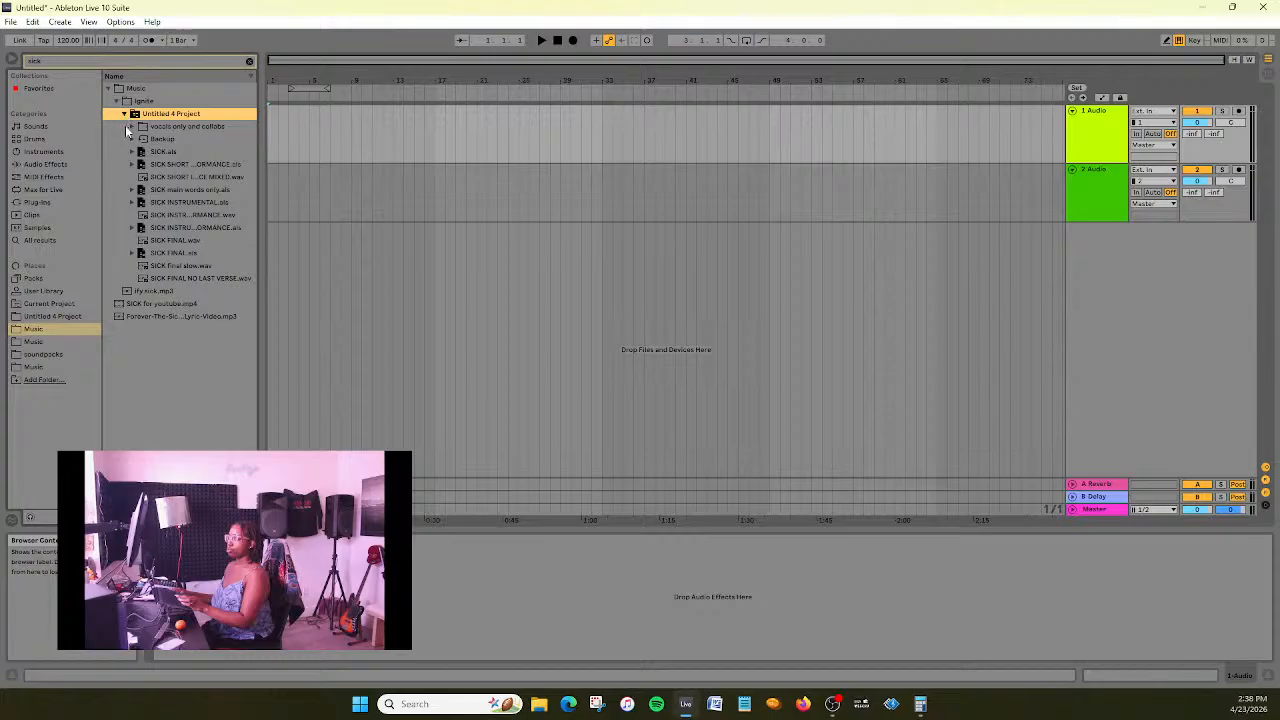
pyautogui.click(183, 176)
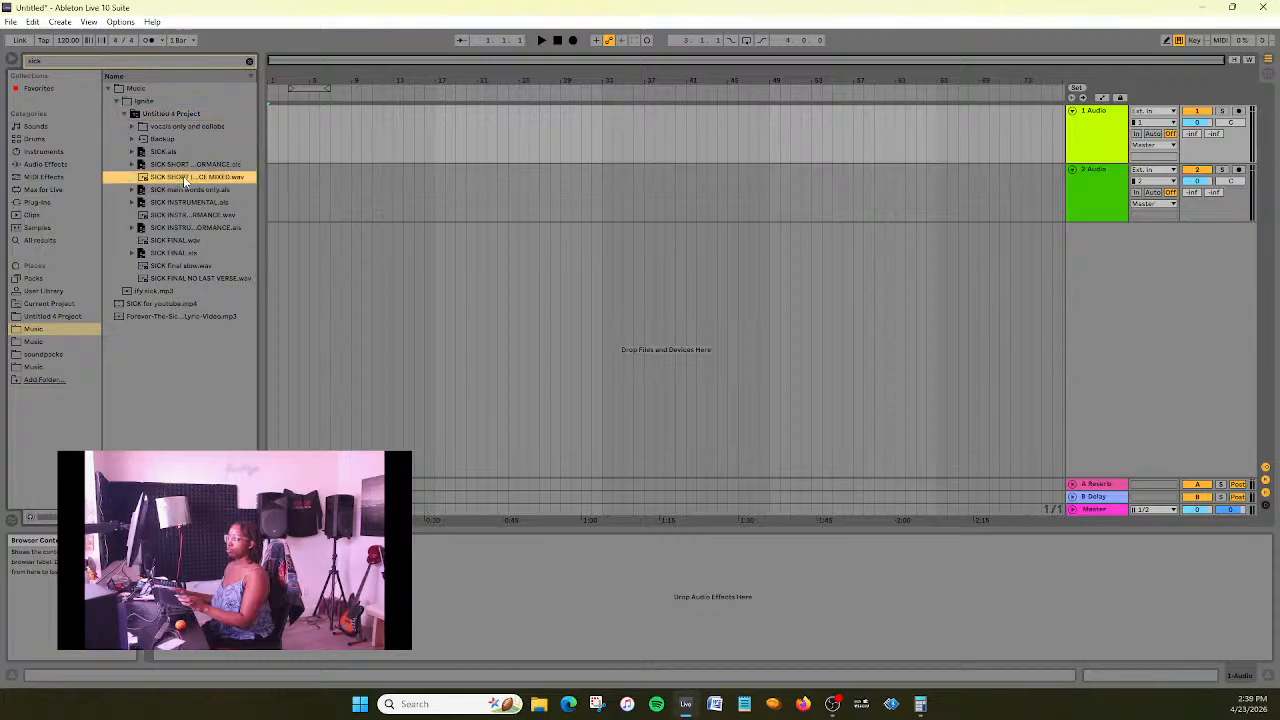
pyautogui.moveTo(183, 176); pyautogui.dragTo(270, 140)
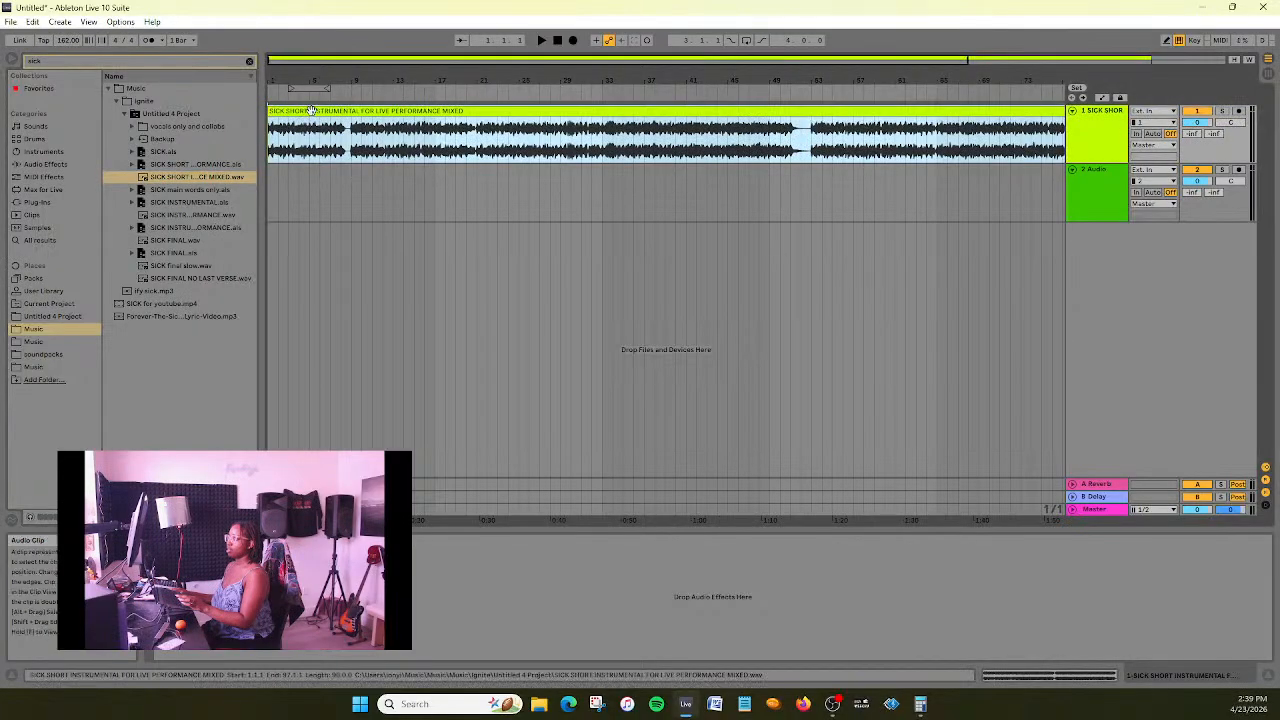
# - Play the imported instrumental from the start and delete the empty second audio track
pyautogui.click(313, 113)
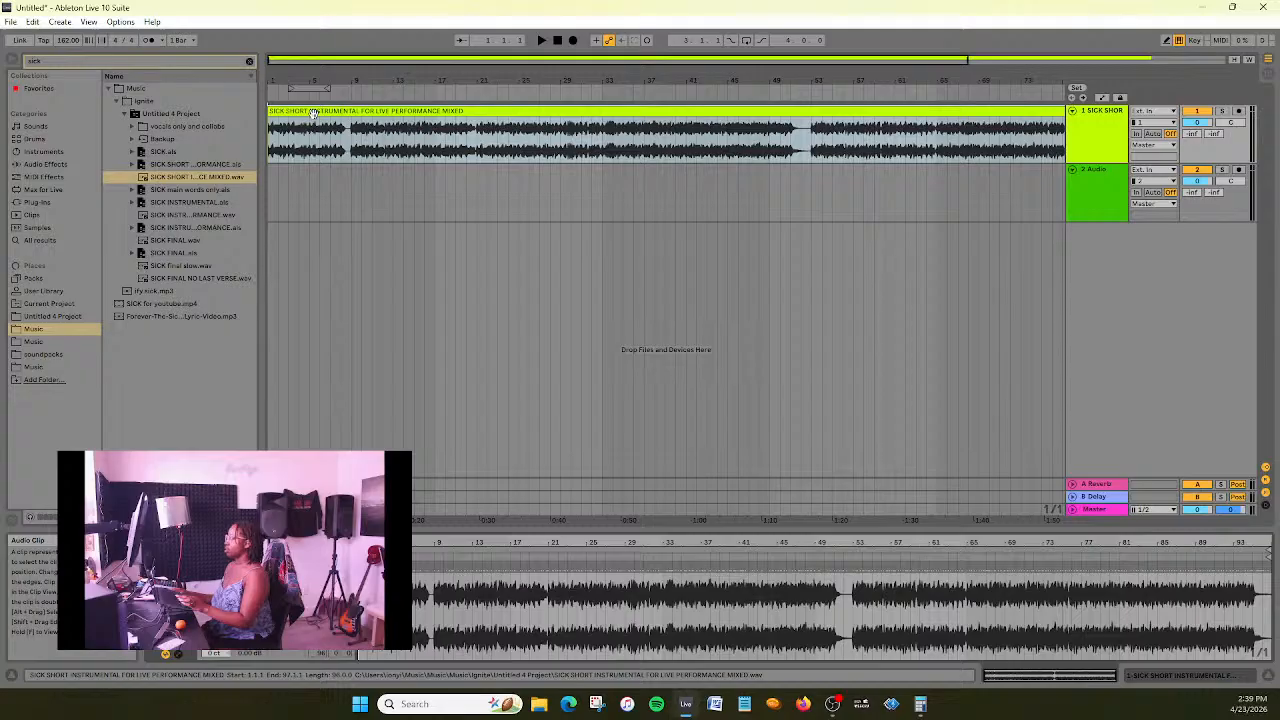
pyautogui.click(560, 42)
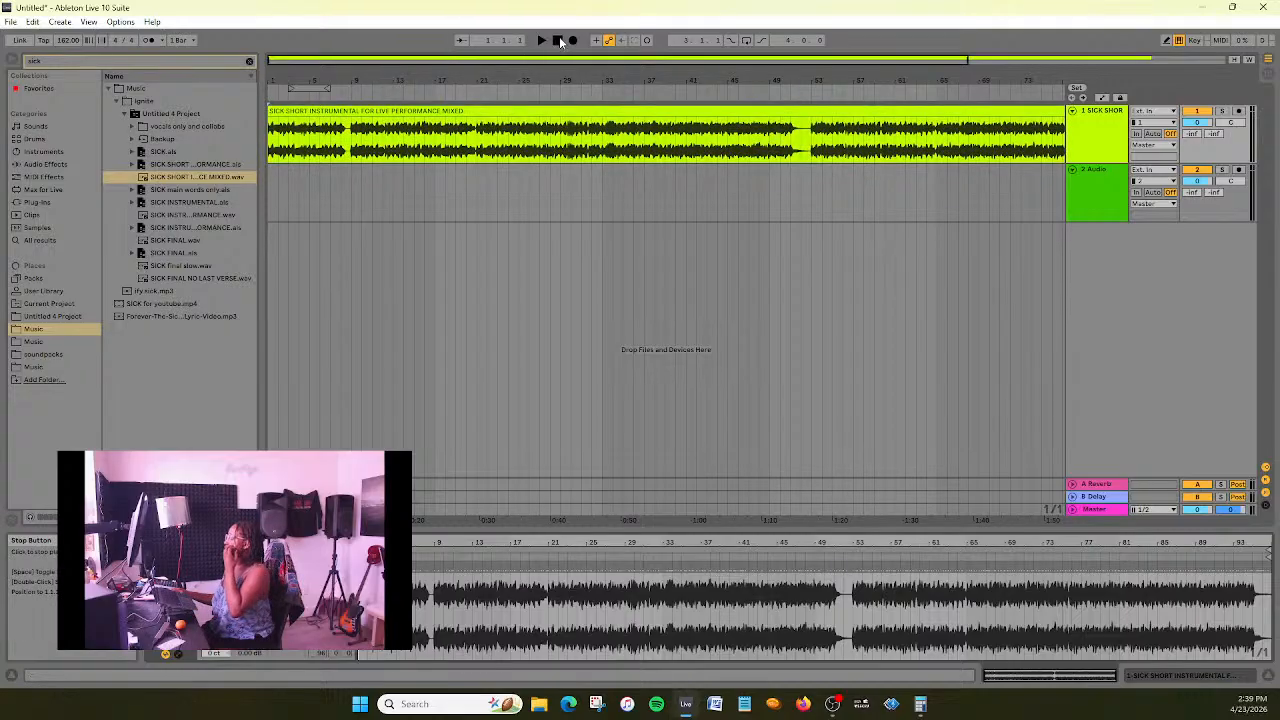
pyautogui.click(542, 41)
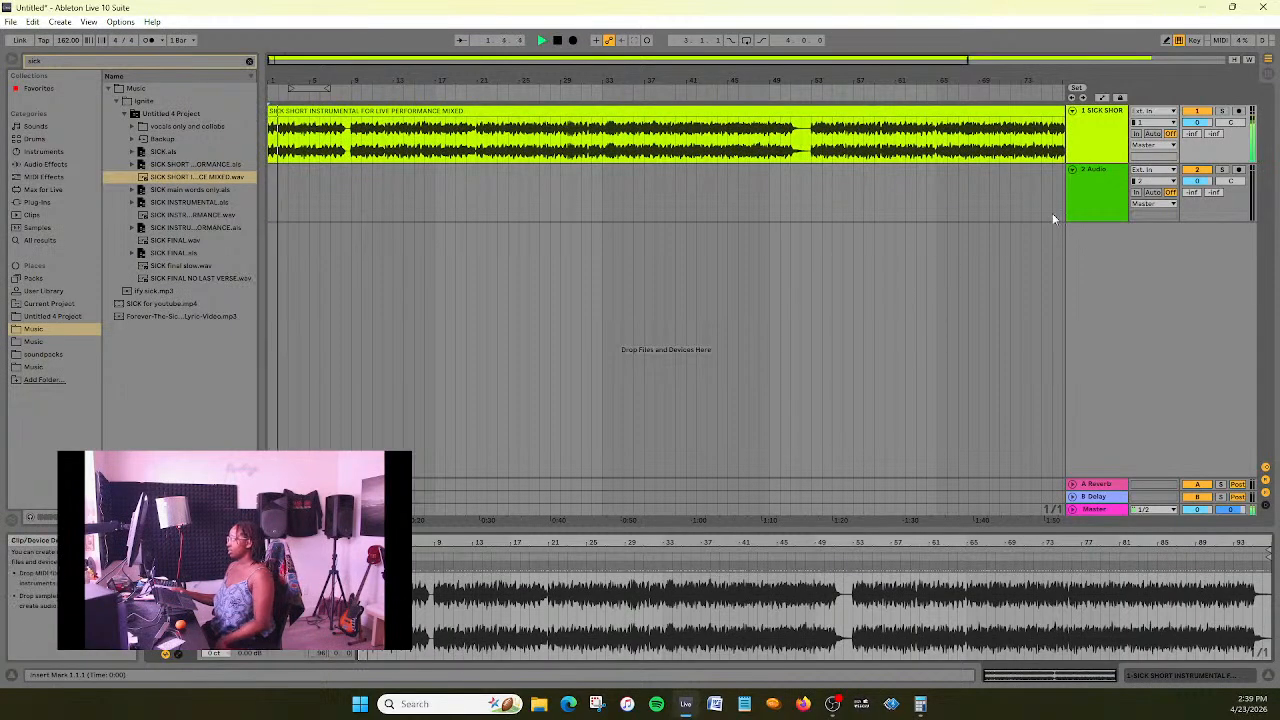
pyautogui.click(1103, 196)
pyautogui.press('Delete')
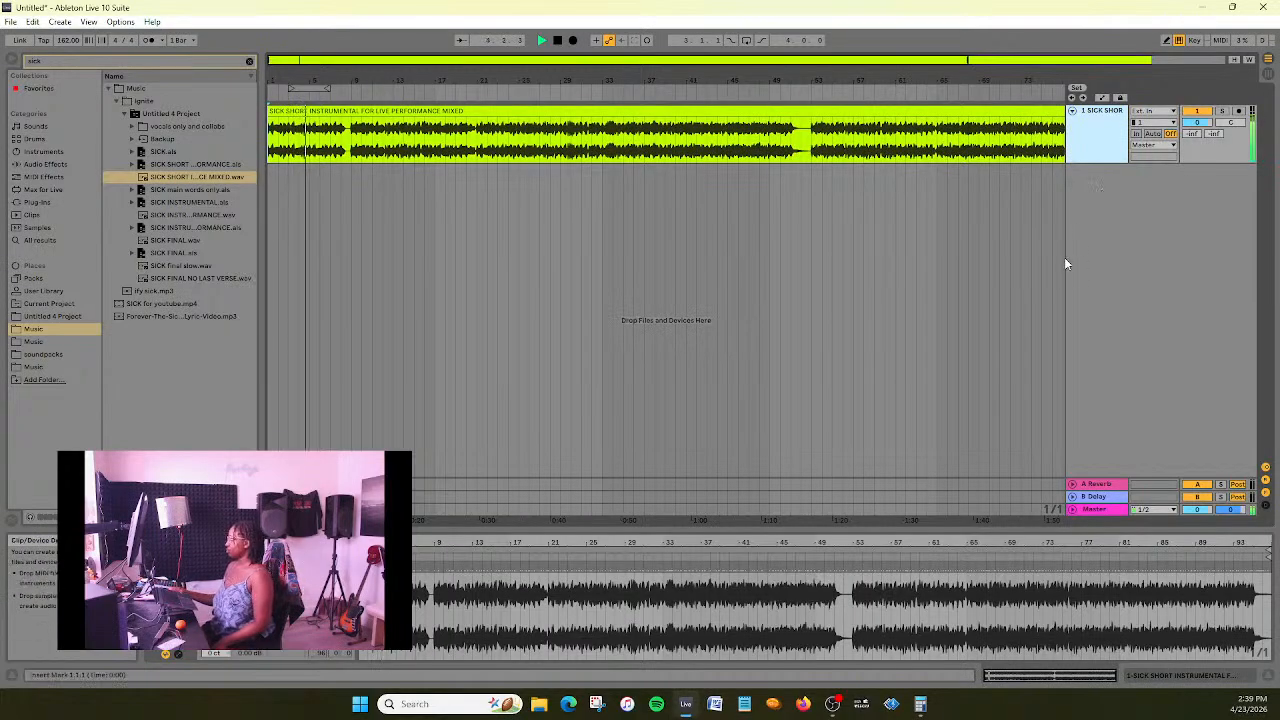
# - Load the iZotope Ozone 10 VST3 plug-in on the instrumental's track and place its window below the waveform
pyautogui.click(1121, 143)
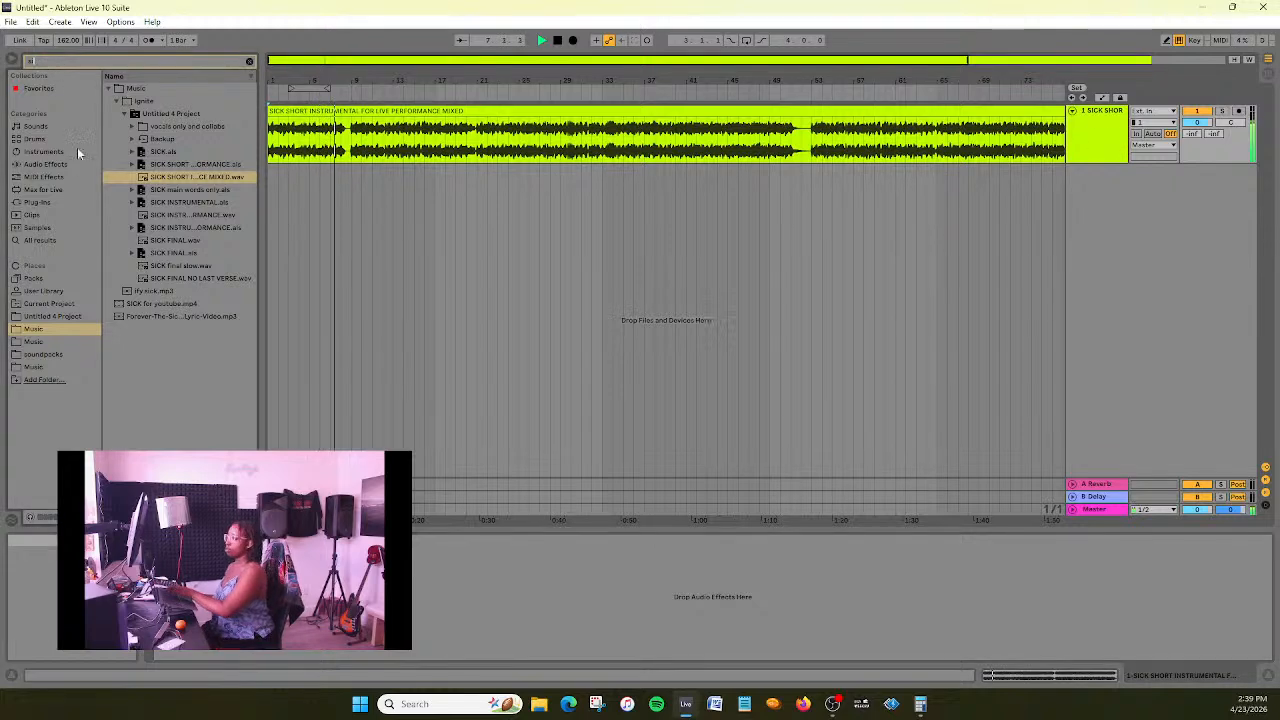
pyautogui.click(44, 204)
pyautogui.click(107, 101)
pyautogui.click(116, 127)
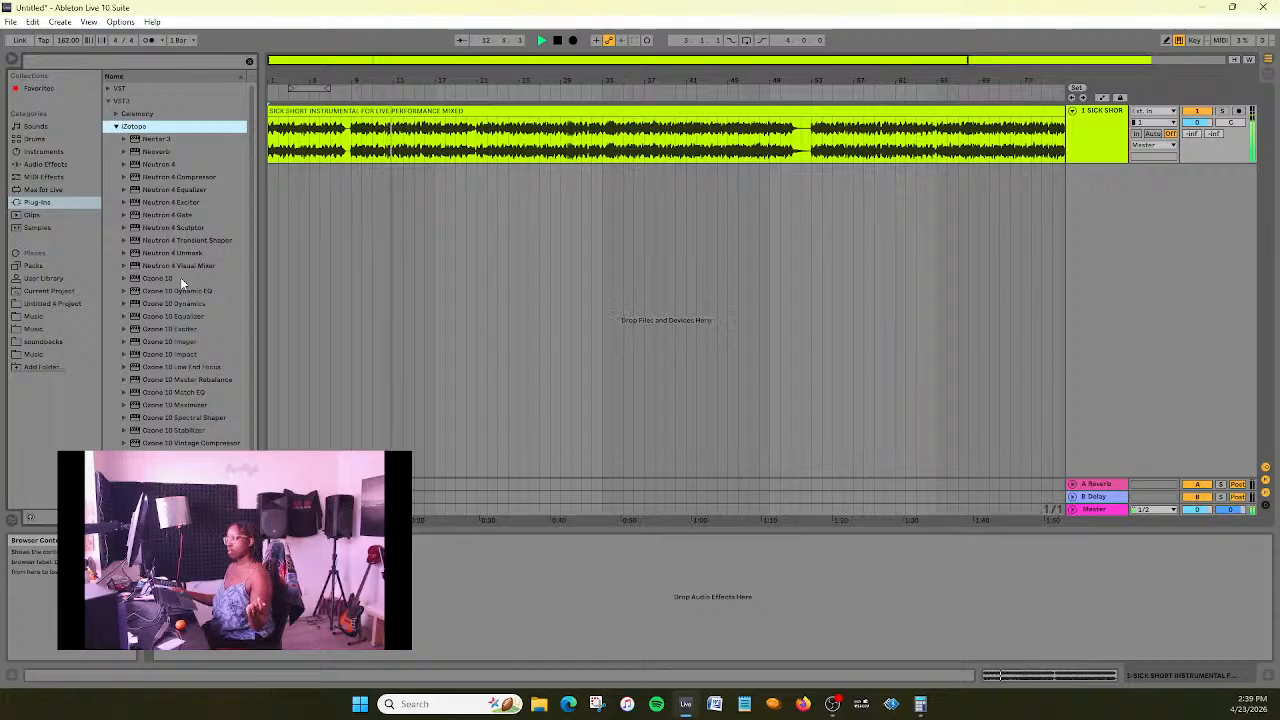
pyautogui.click(180, 278)
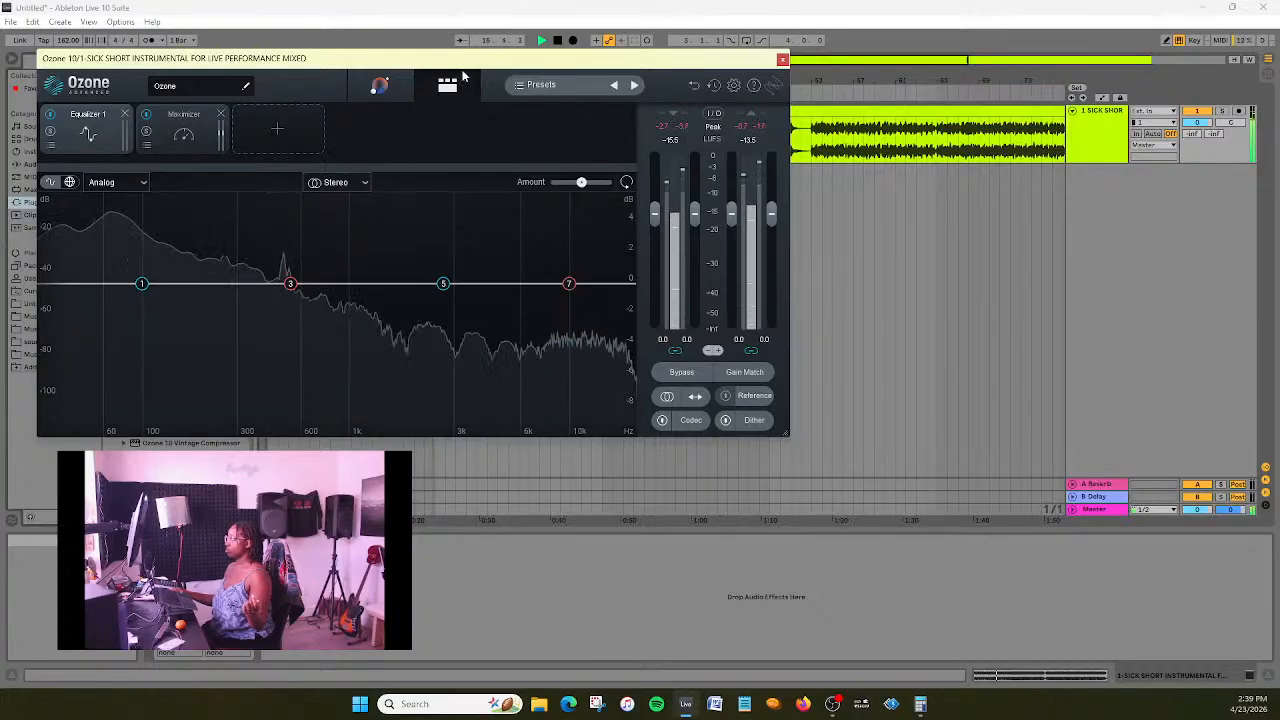
pyautogui.moveTo(464, 60); pyautogui.dragTo(874, 117)
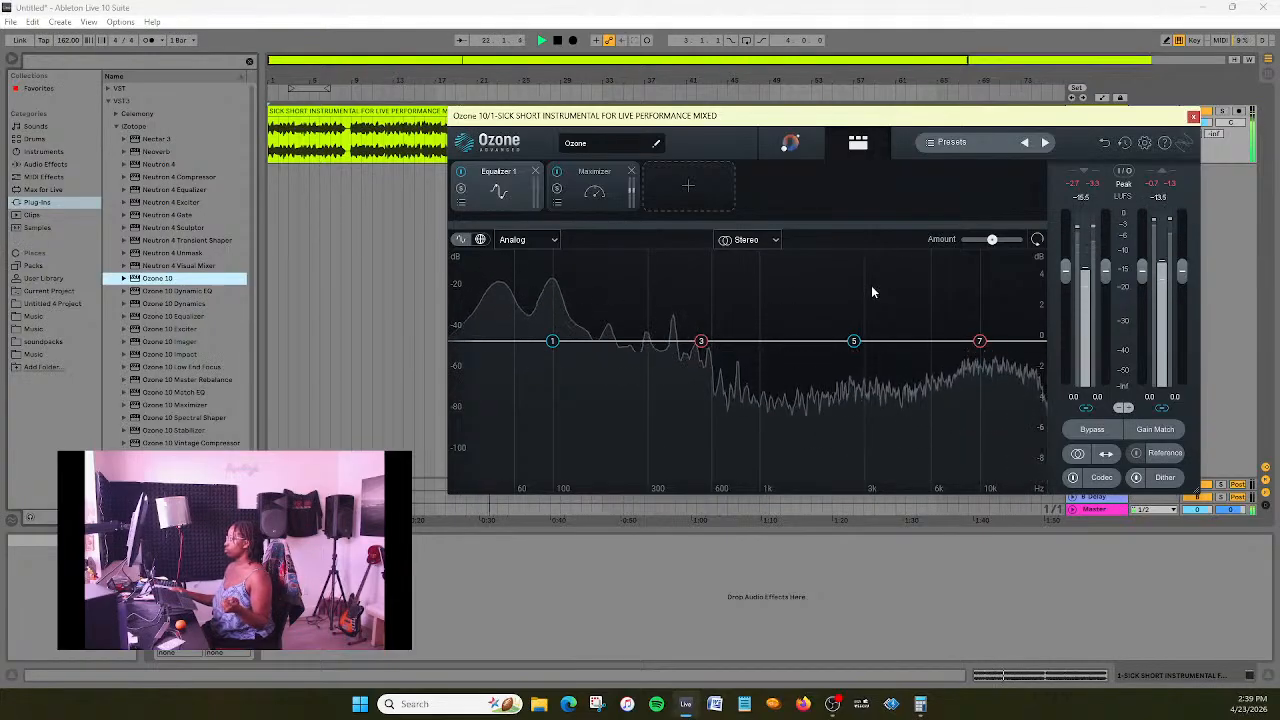
pyautogui.moveTo(970, 117); pyautogui.dragTo(841, 191)
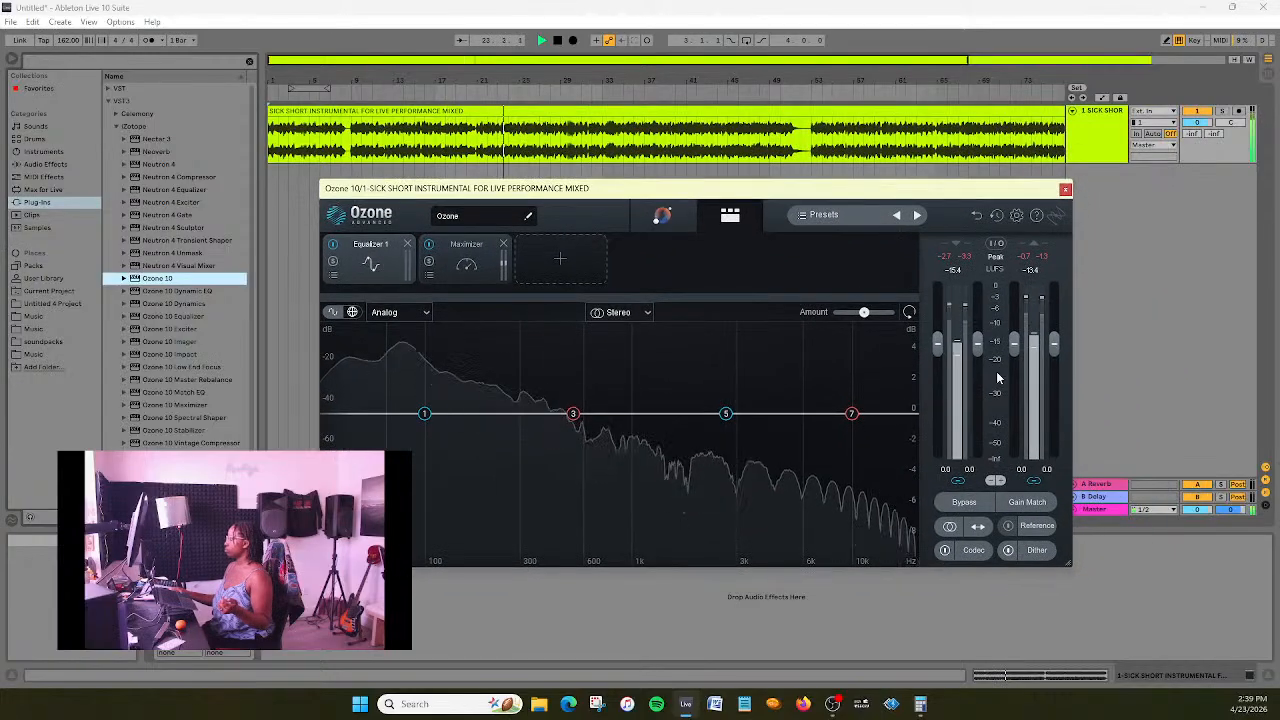
# - Raise Ozone's input gain to +4.3 and set the Maximizer's transient and sustain stereo independence to 6%
pyautogui.moveTo(937, 347); pyautogui.dragTo(937, 344)
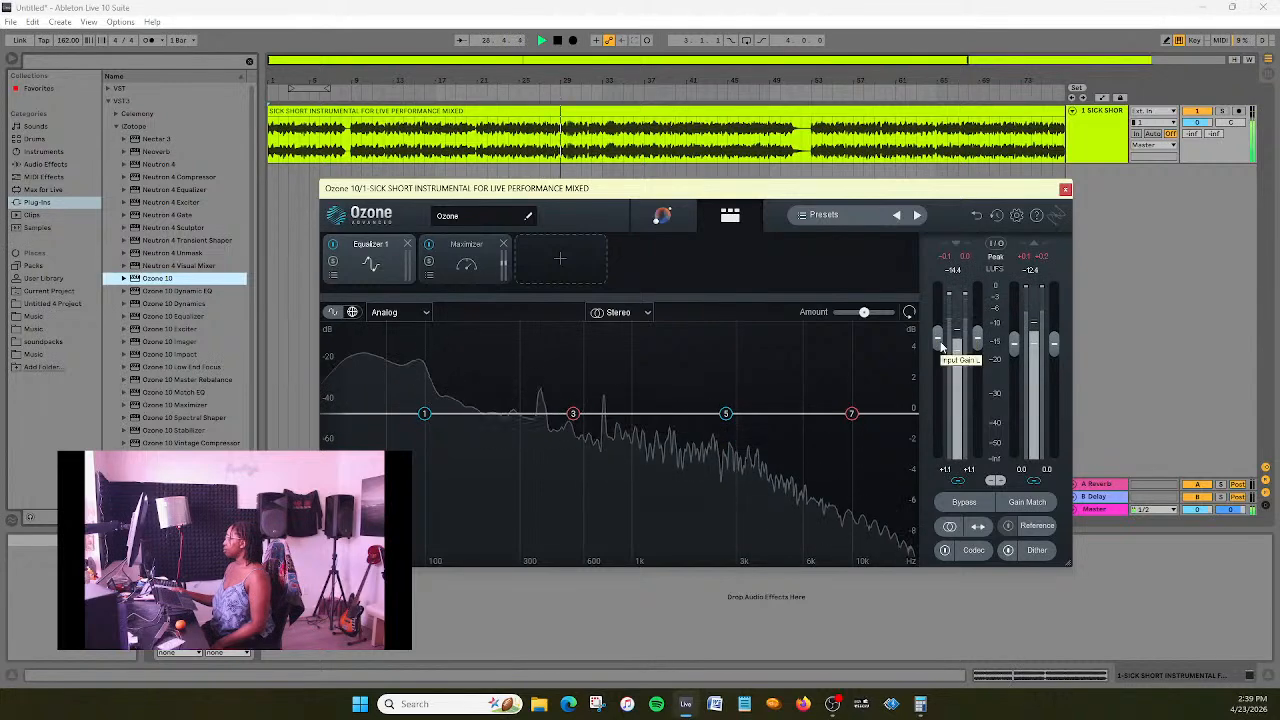
pyautogui.click(462, 262)
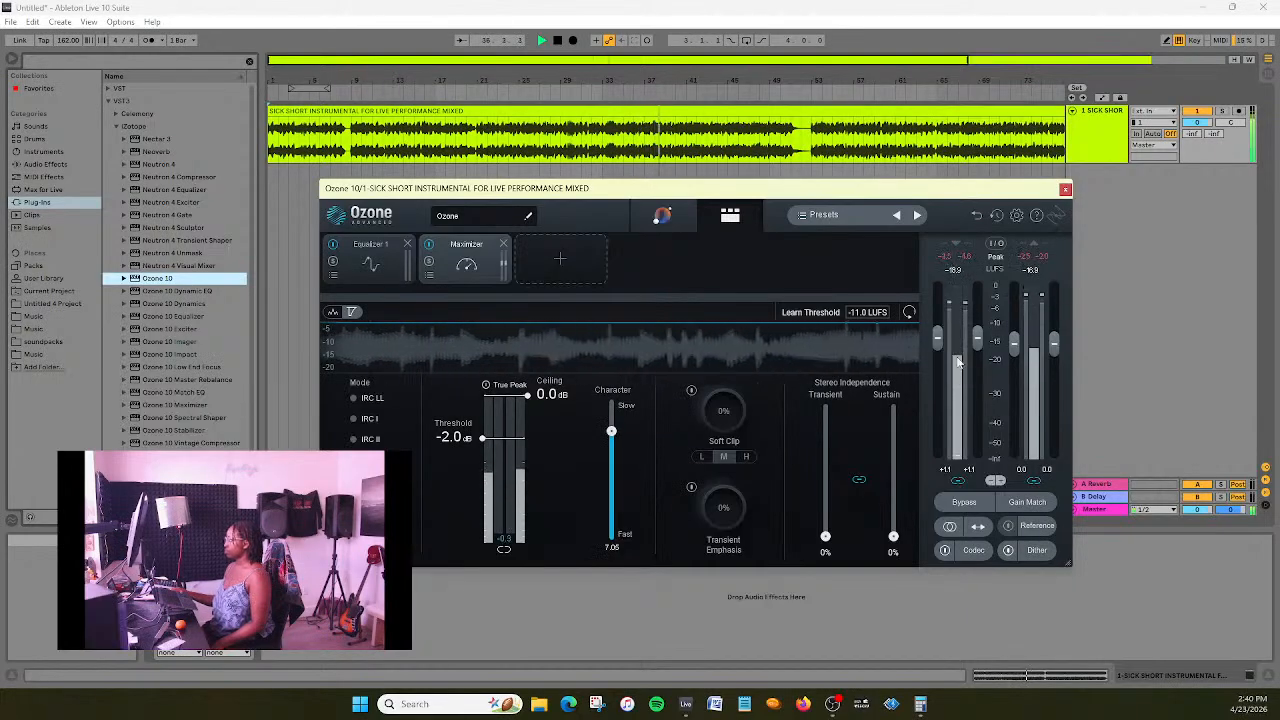
pyautogui.moveTo(937, 345); pyautogui.dragTo(937, 341)
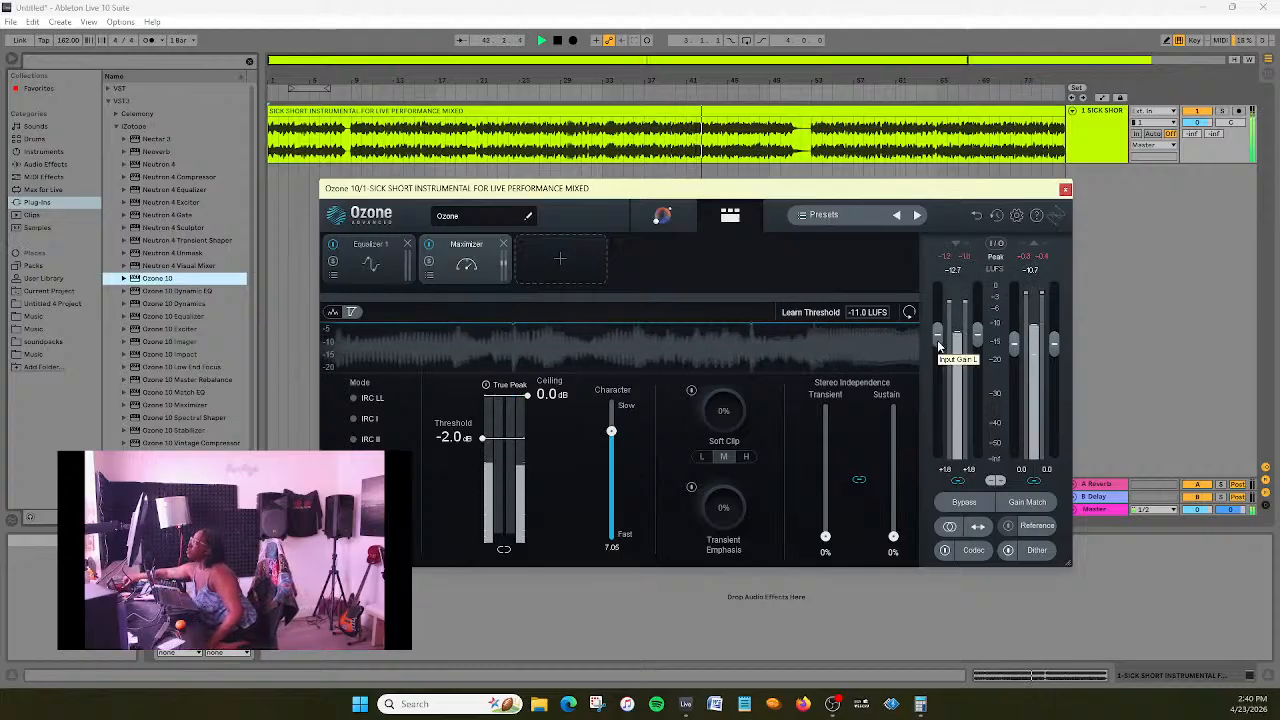
pyautogui.moveTo(938, 345); pyautogui.dragTo(937, 336)
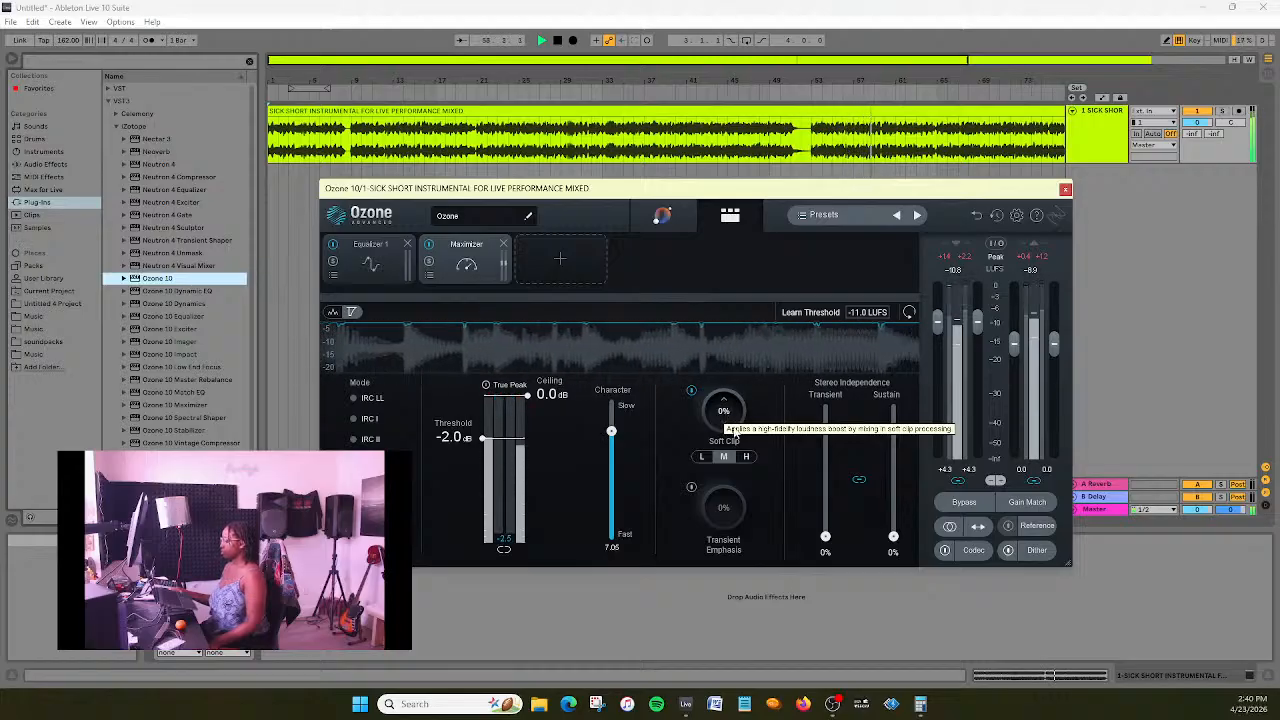
pyautogui.moveTo(825, 539); pyautogui.dragTo(826, 532)
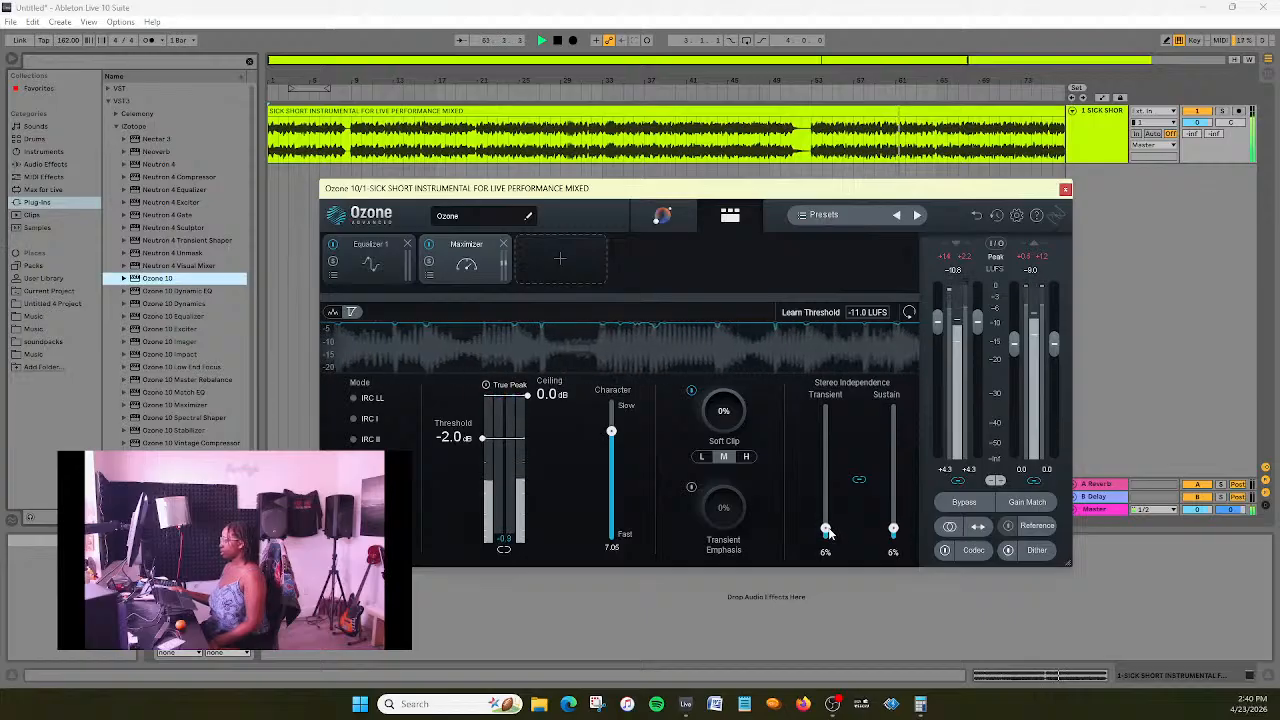
# - In Equalizer 1, set the high shelf to 14329 Hz with 0.8 dB gain and slightly cut band 3 in the low mids
pyautogui.click(352, 262)
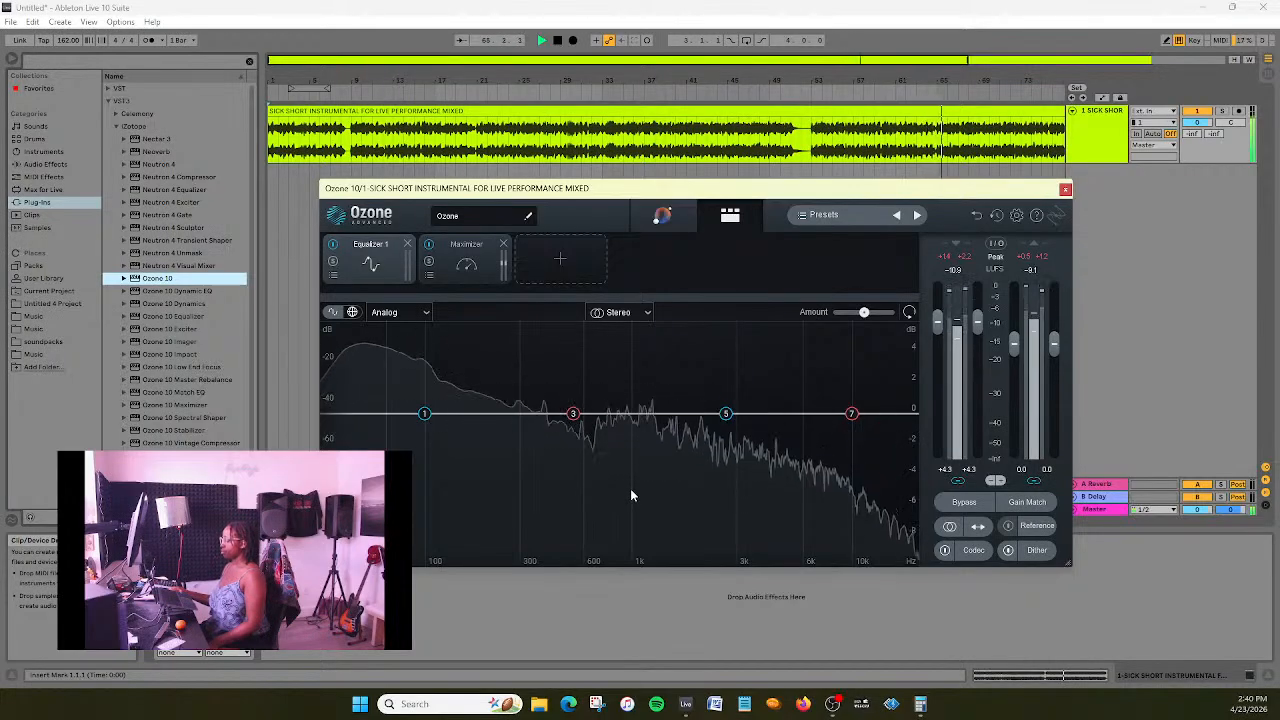
pyautogui.moveTo(854, 417); pyautogui.dragTo(887, 402)
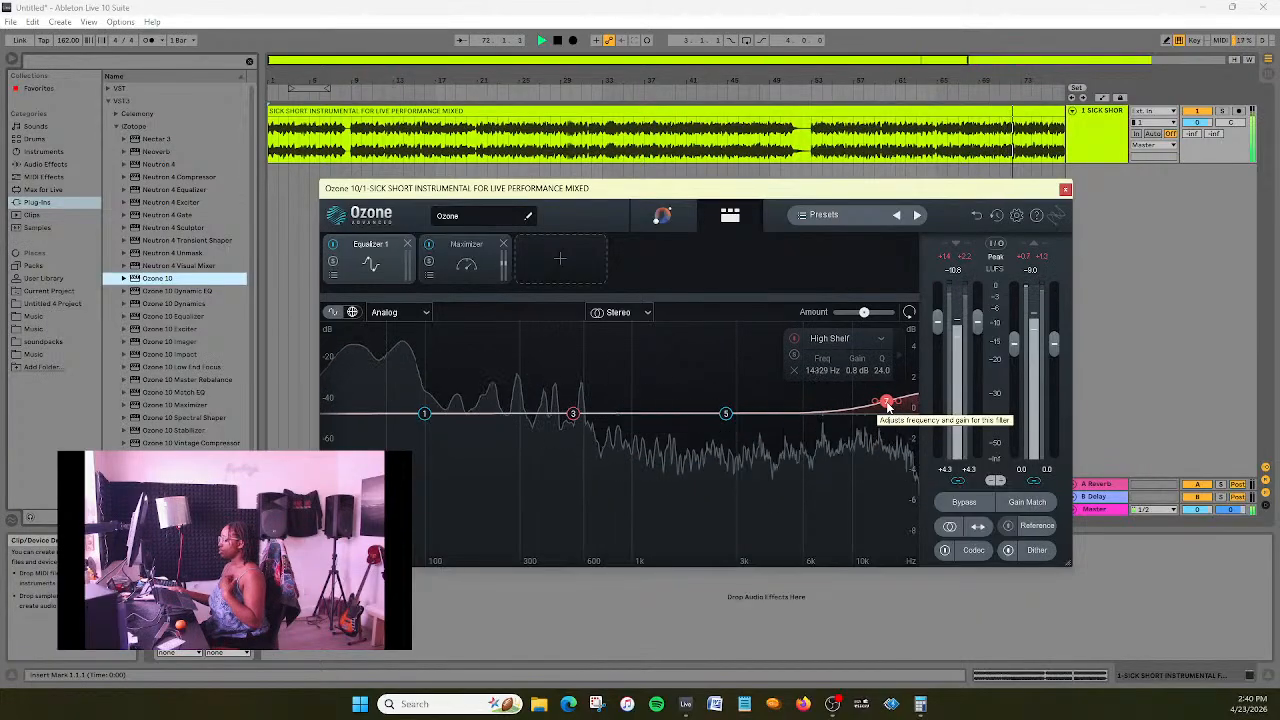
pyautogui.moveTo(571, 415); pyautogui.dragTo(509, 420)
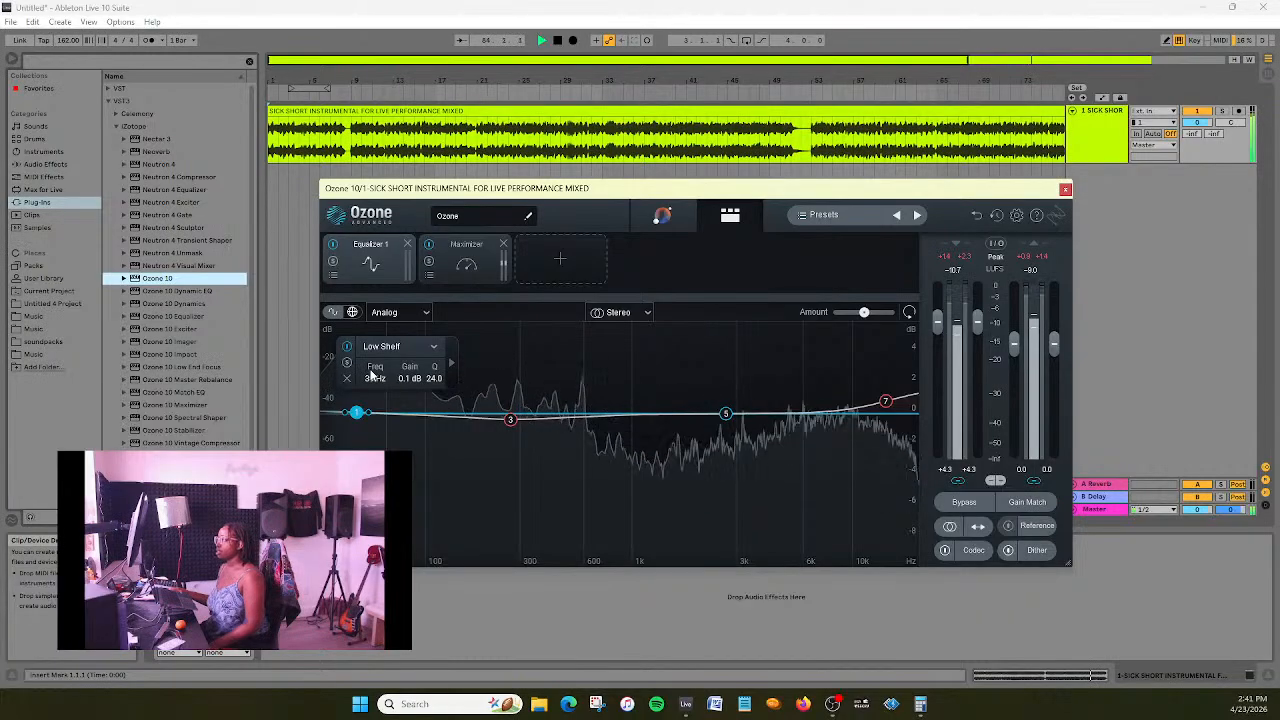
# - Change Equalizer 1's low shelf band to a brickwall high-pass and move its cutoff down to the lowest visible frequencies
pyautogui.click(386, 347)
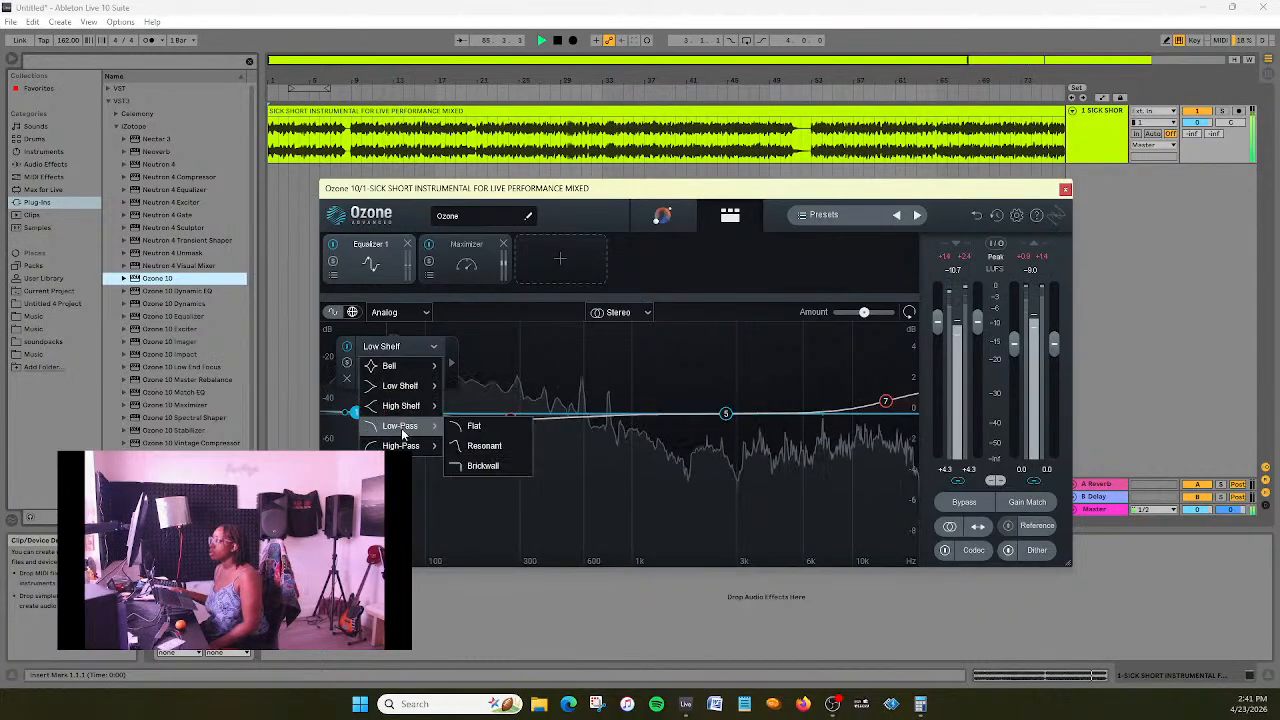
pyautogui.moveTo(412, 455)
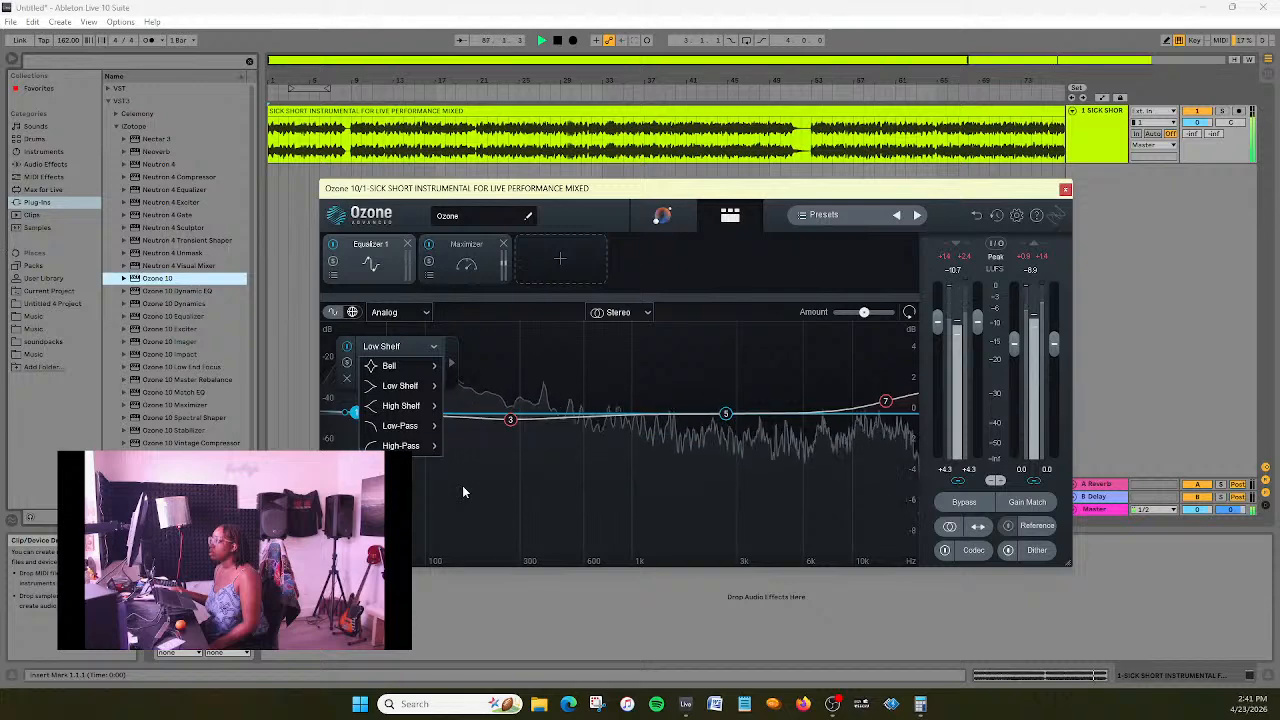
pyautogui.click(483, 485)
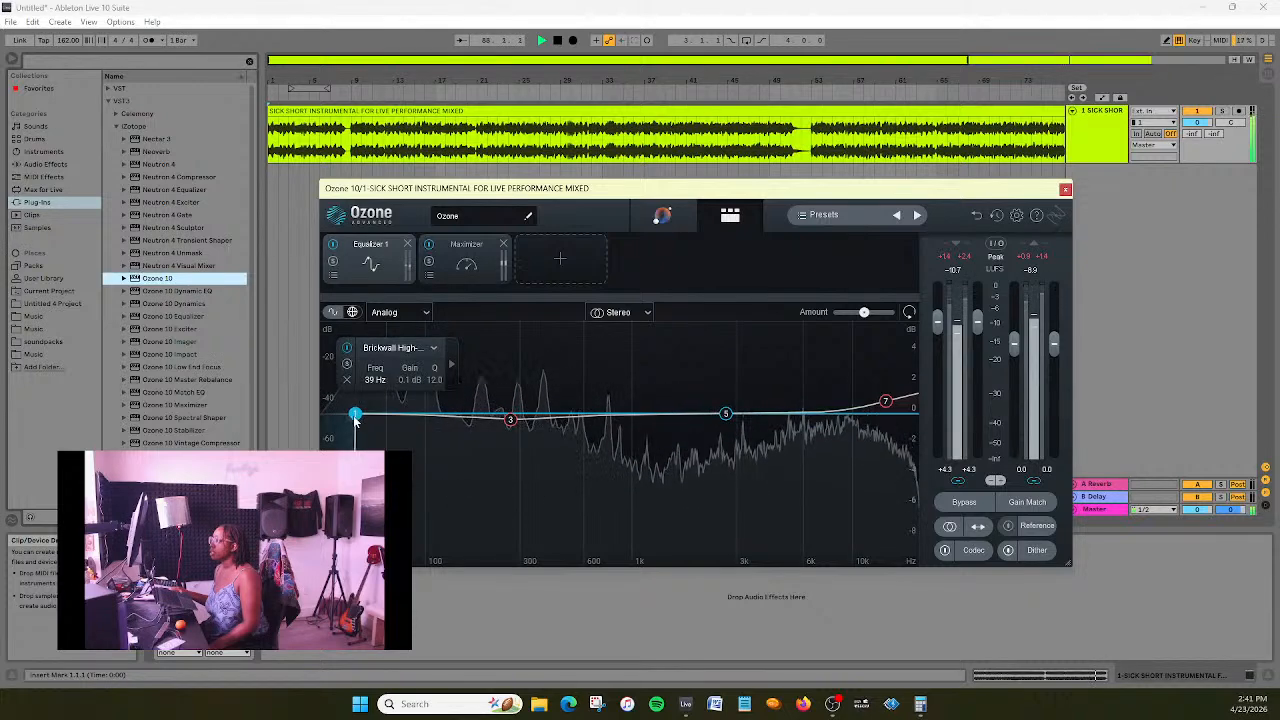
pyautogui.moveTo(348, 420); pyautogui.dragTo(325, 432)
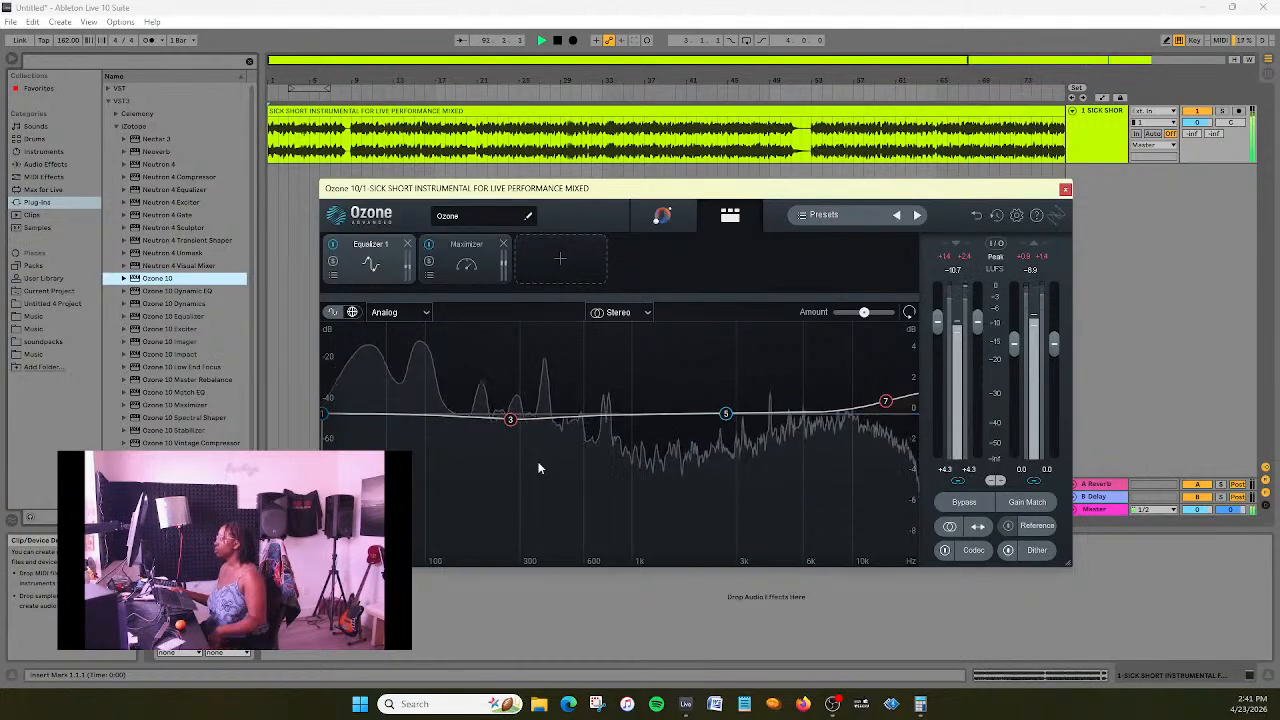
# - Replay the instrumental from the start and set Equalizer 1's high shelf to 6601 Hz with 0.6 dB gain
pyautogui.click(541, 41)
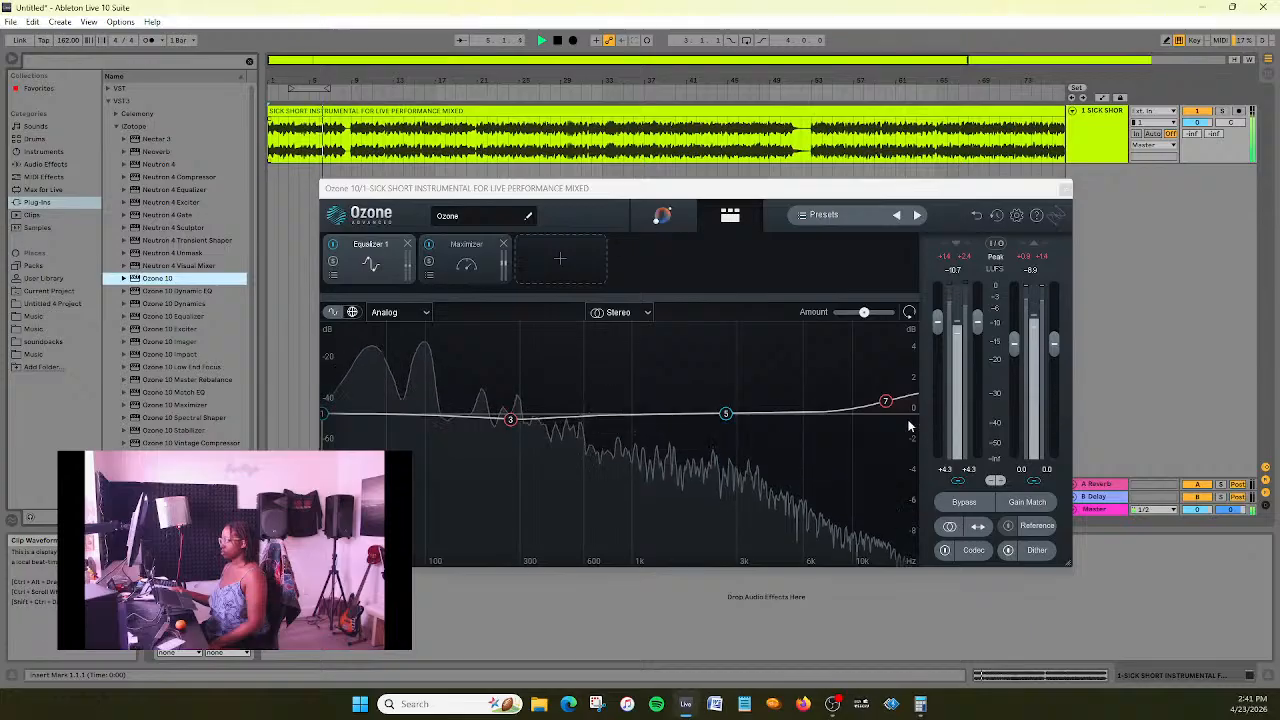
pyautogui.moveTo(885, 401); pyautogui.dragTo(811, 405)
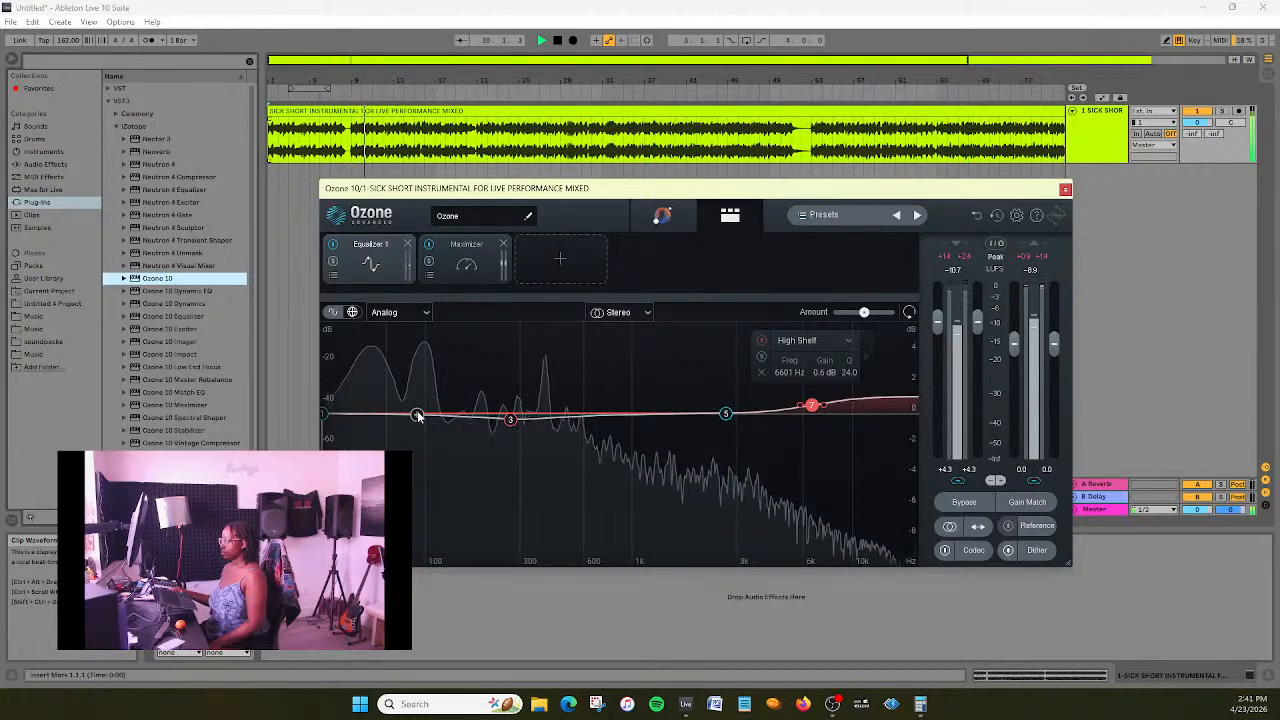
# - Cut the lows with Equalizer 1's band 2, set to 76 Hz with -0.7 dB gain and a Q of 1.0
pyautogui.click(416, 414)
pyautogui.moveTo(415, 415); pyautogui.dragTo(387, 424)
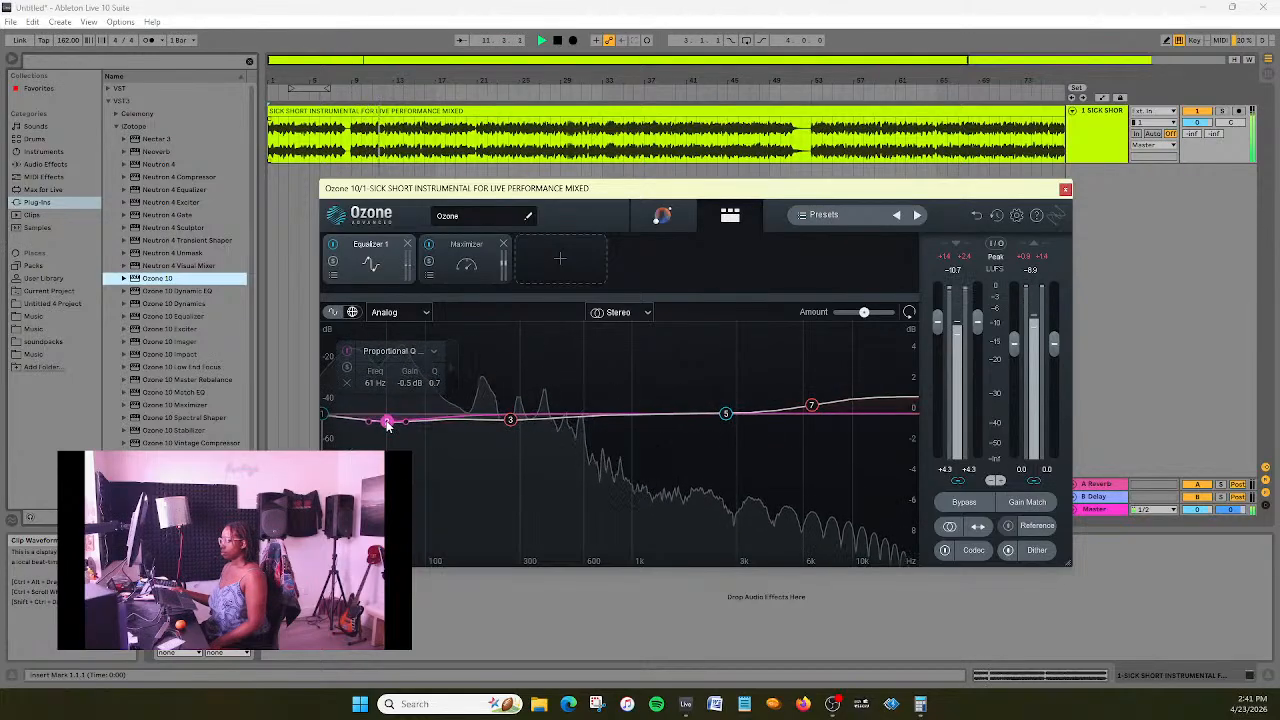
pyautogui.moveTo(435, 385); pyautogui.dragTo(437, 371)
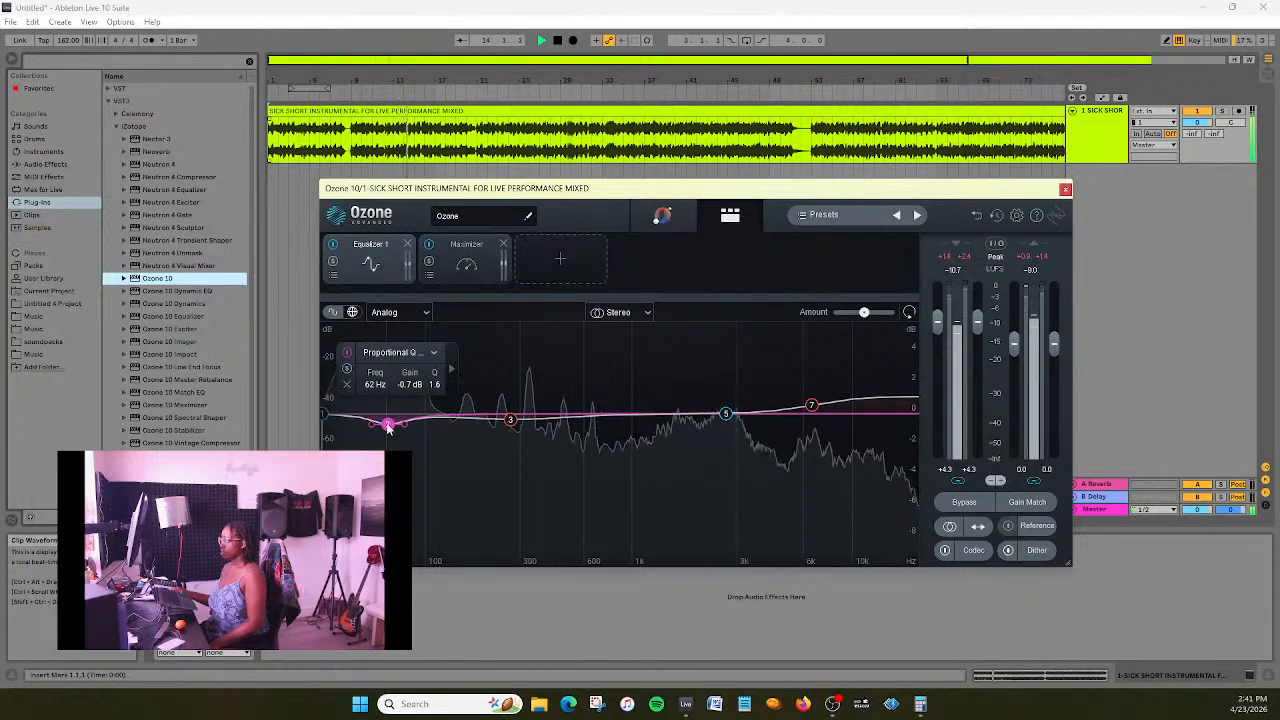
pyautogui.moveTo(404, 432); pyautogui.dragTo(392, 422)
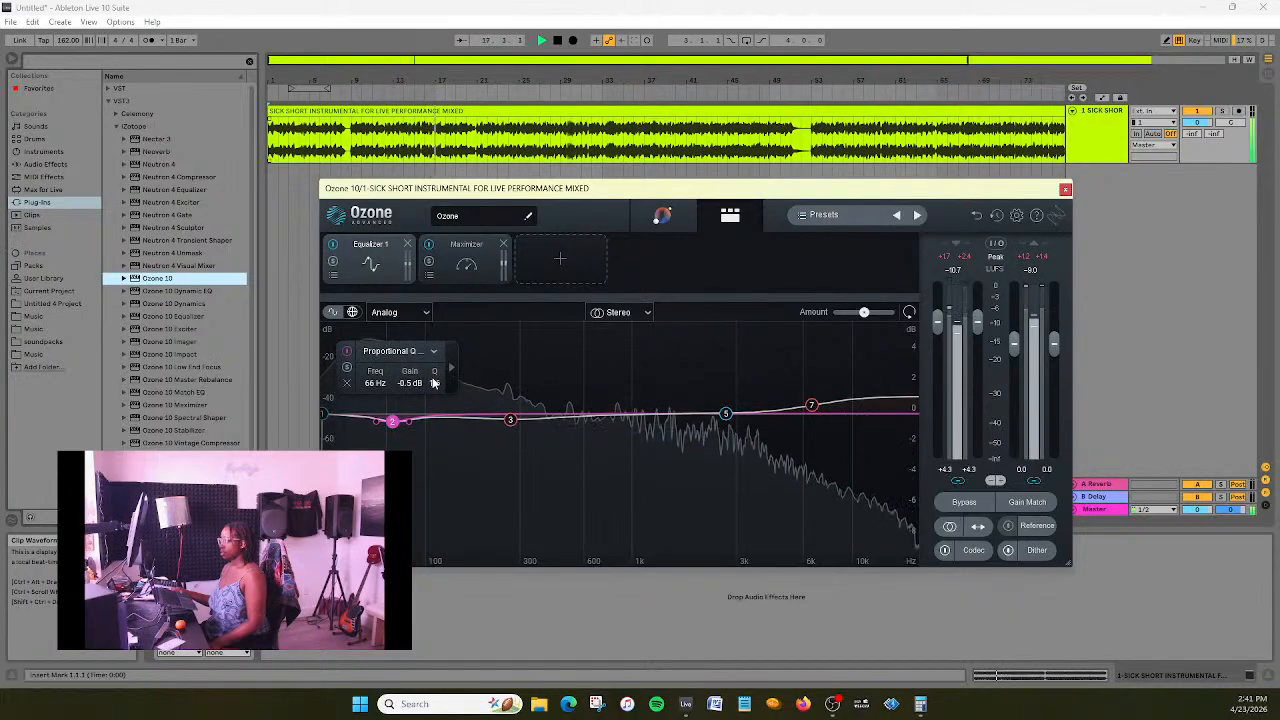
pyautogui.moveTo(434, 367); pyautogui.dragTo(403, 426)
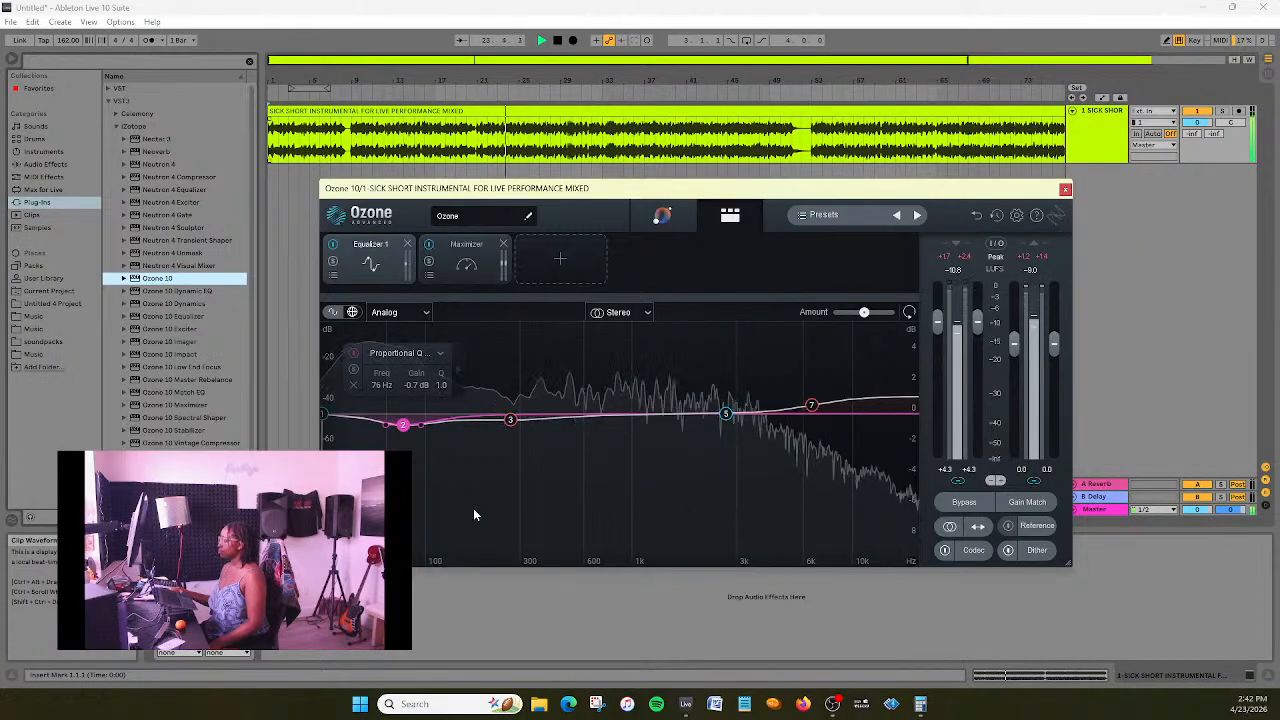
# - Set the Maximizer's soft clip to 39% and raise Ozone's input gain to +4.9
pyautogui.click(460, 264)
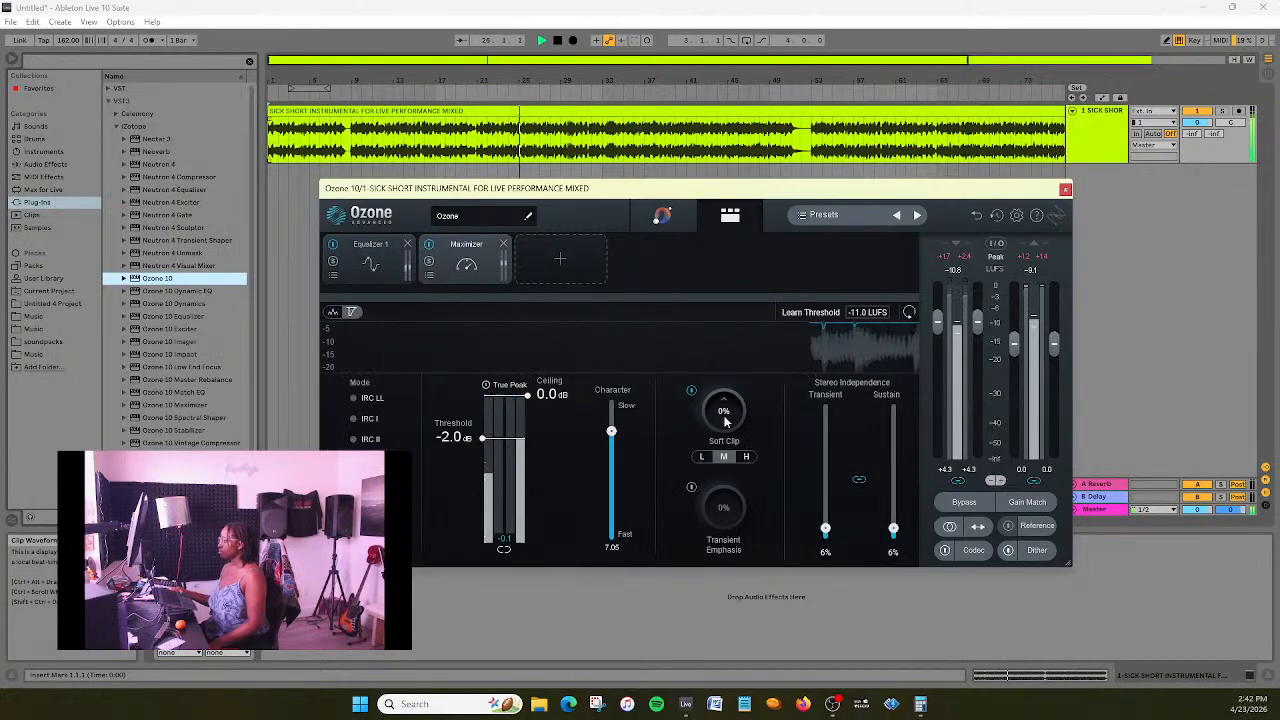
pyautogui.moveTo(726, 418); pyautogui.dragTo(743, 345)
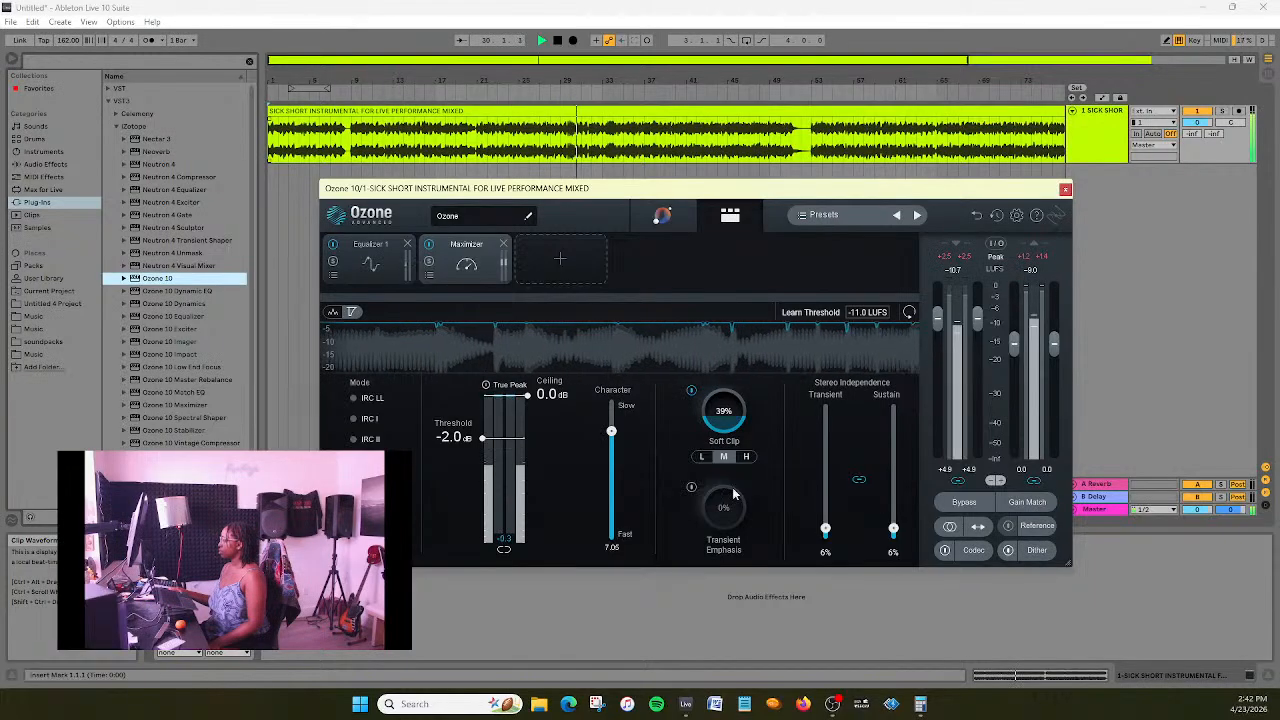
# - Reduce Equalizer 1's high shelf to 0.2 dB gain at 6510 Hz
pyautogui.click(372, 262)
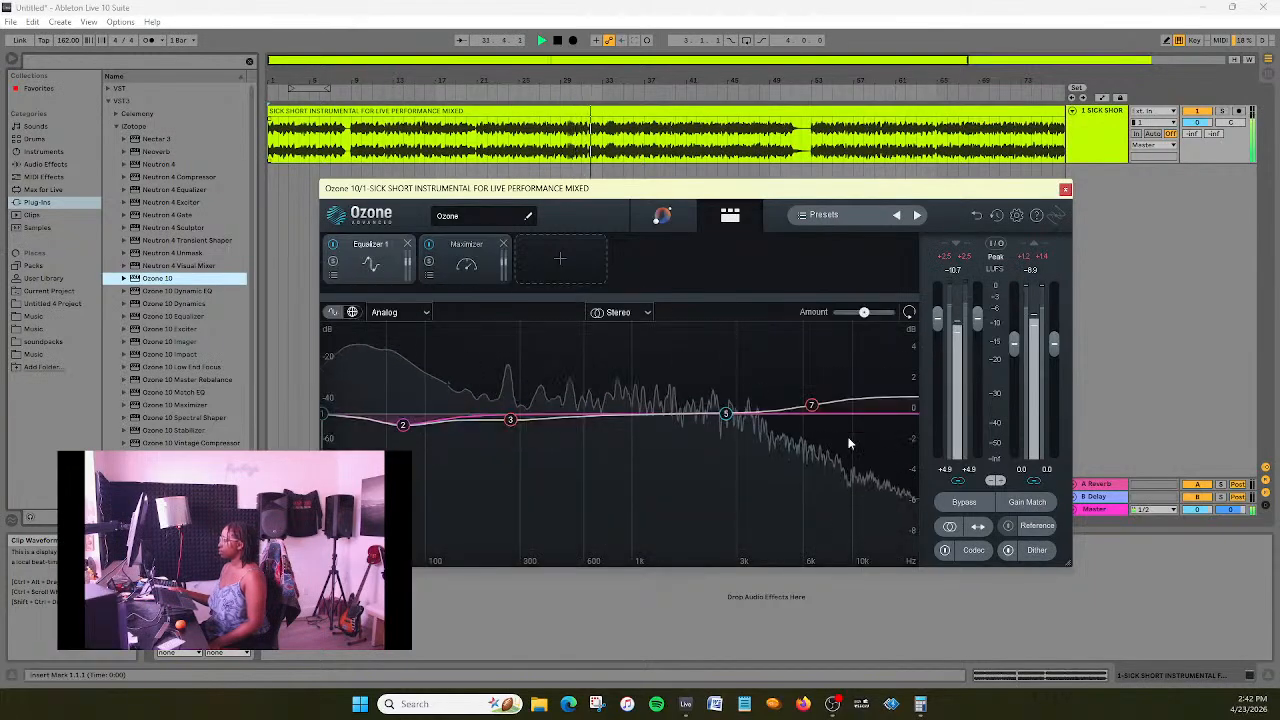
pyautogui.moveTo(811, 407); pyautogui.dragTo(809, 410)
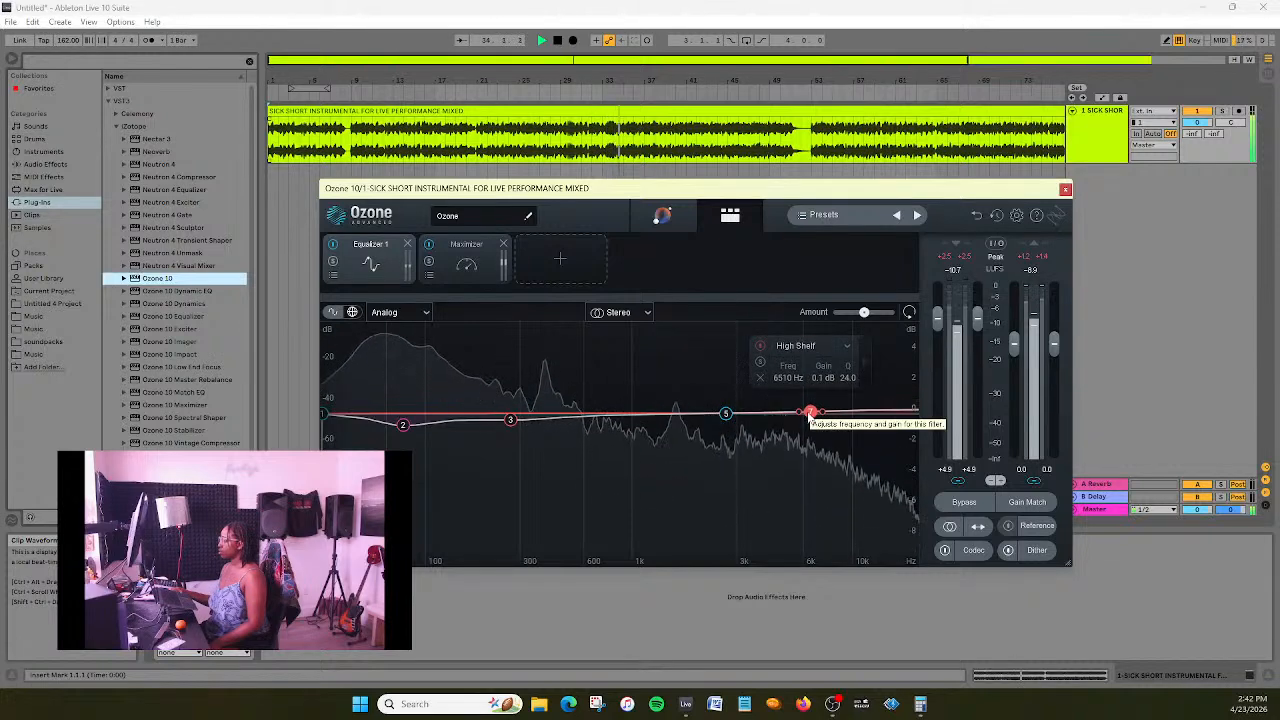
pyautogui.moveTo(810, 416); pyautogui.dragTo(811, 417)
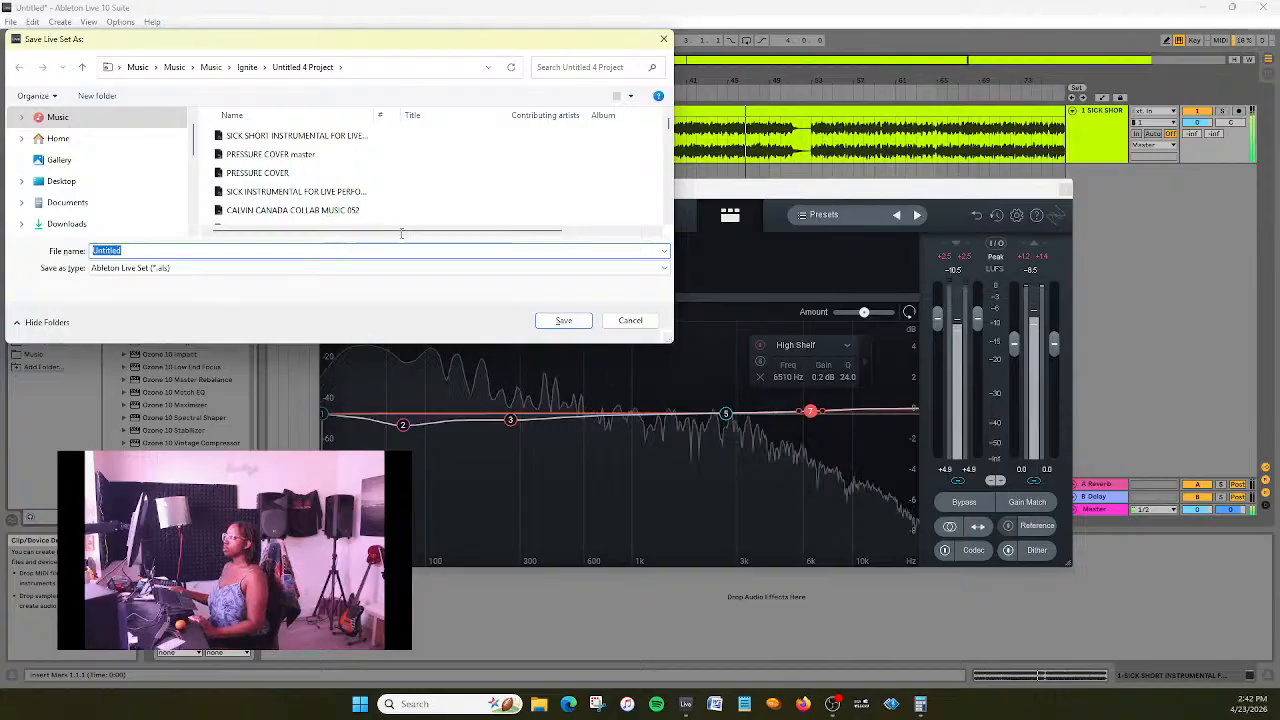
# - Save the Live Set as SICK SHORT INSTRUMENTAL FOR LIVE PERFORMANCE MASTER, reusing the existing short instrumental's name
pyautogui.click(300, 135)
pyautogui.click(308, 251)
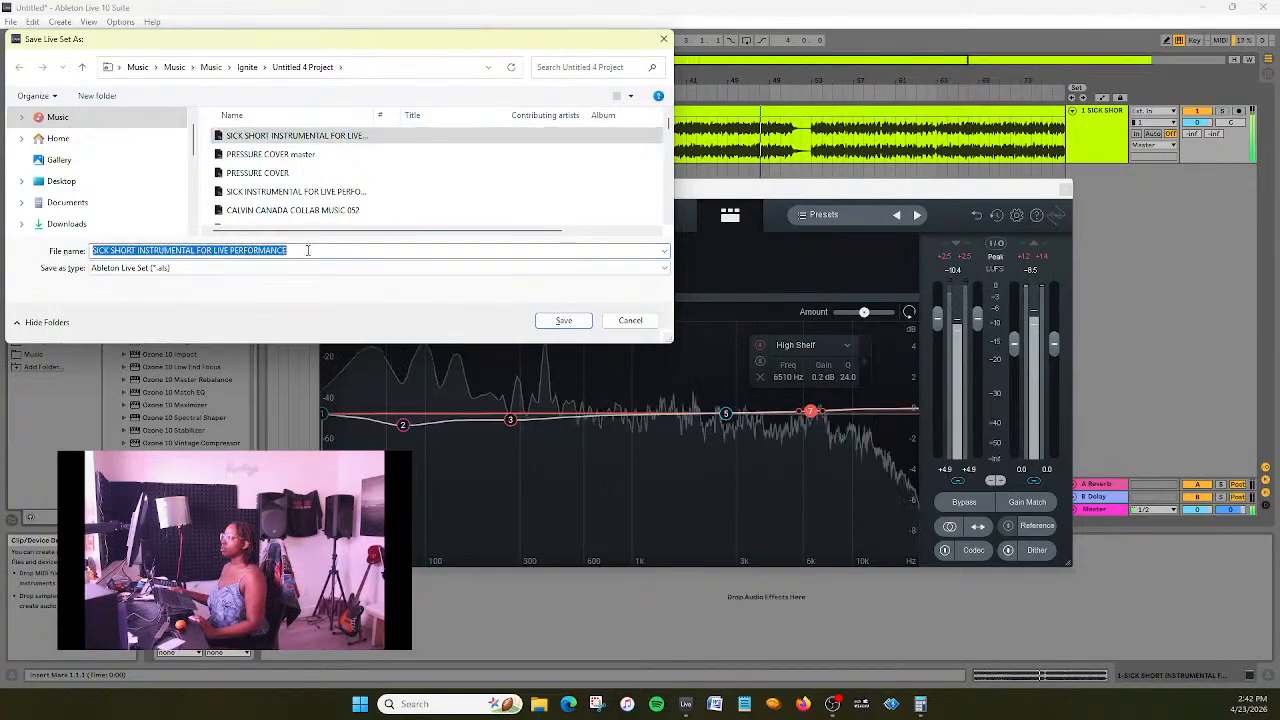
pyautogui.click(321, 251)
pyautogui.write('MASTER')
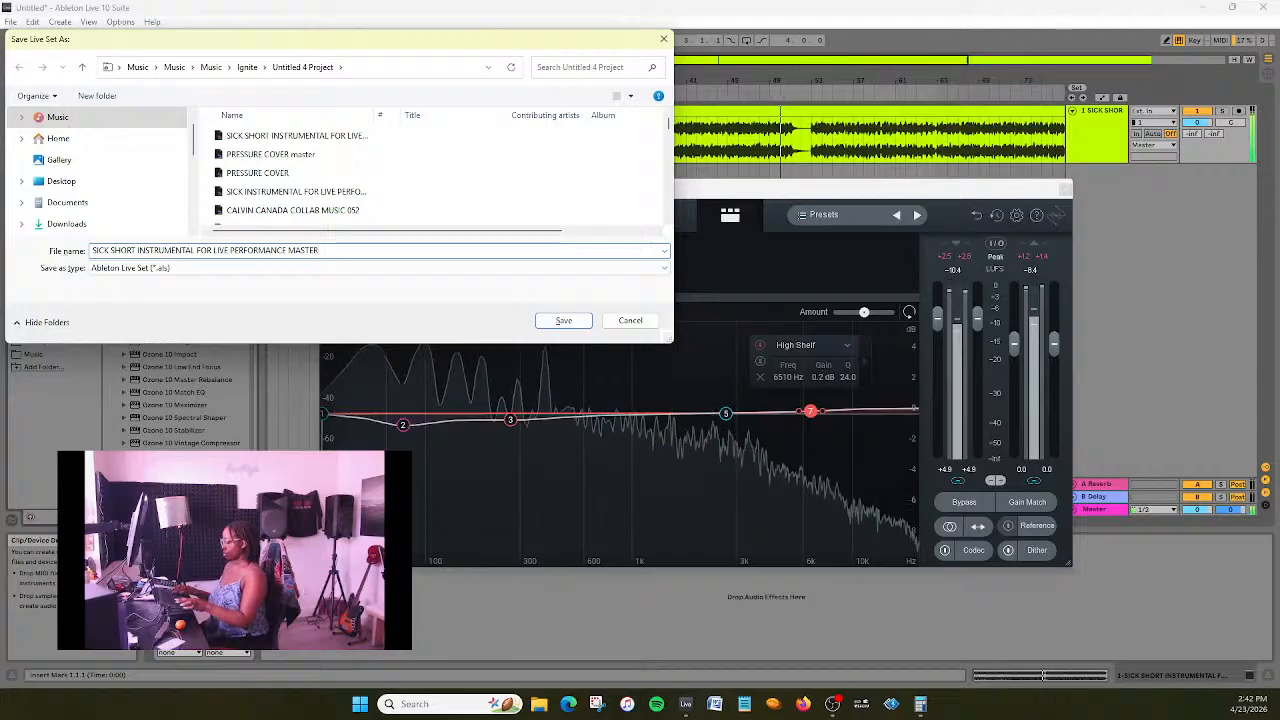
pyautogui.press('Return')
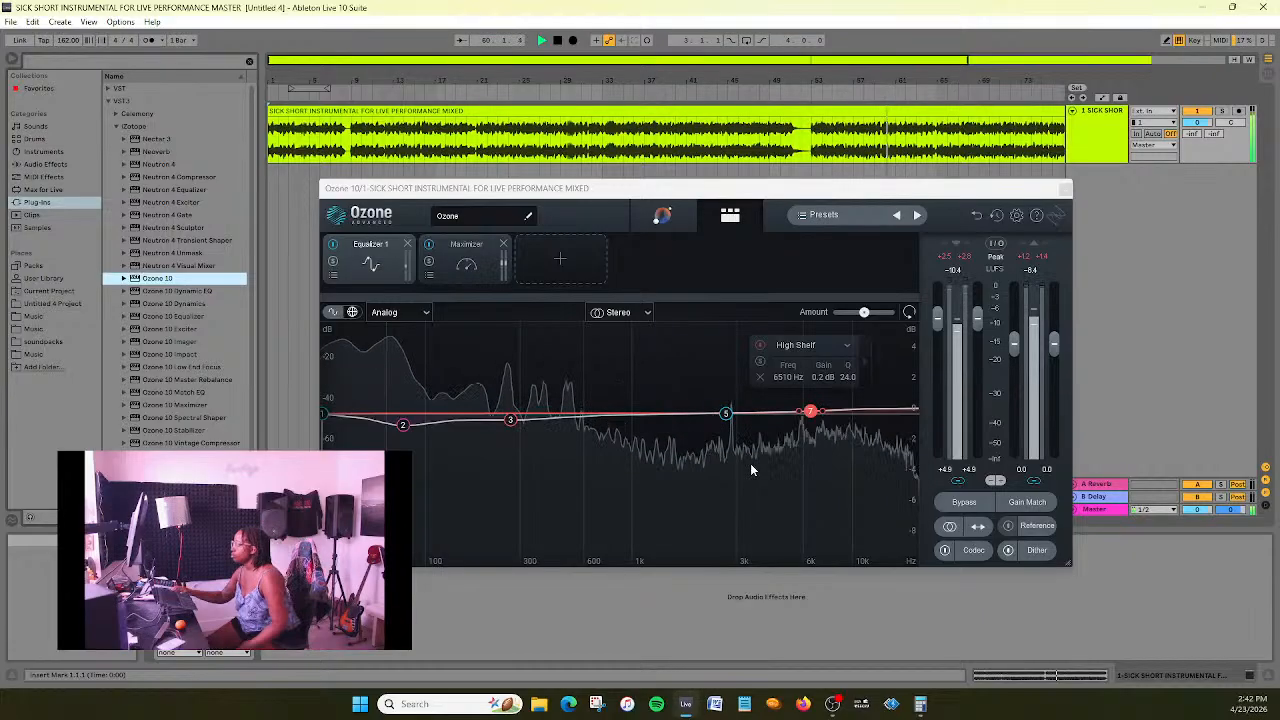
# - Set Equalizer 1's bell band 5 to 2124 Hz with 0.5 dB gain and Q 1.3, and show the Maximizer's settings
pyautogui.moveTo(726, 413); pyautogui.dragTo(720, 405)
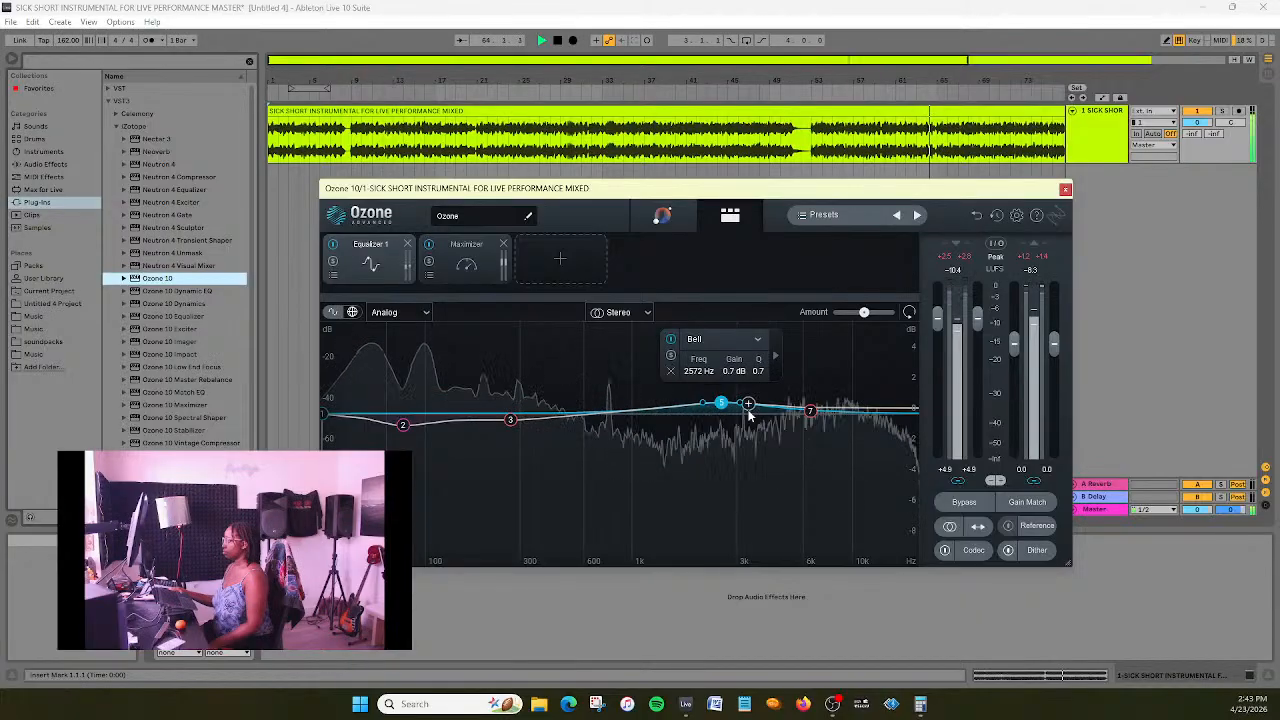
pyautogui.moveTo(758, 394); pyautogui.dragTo(760, 381)
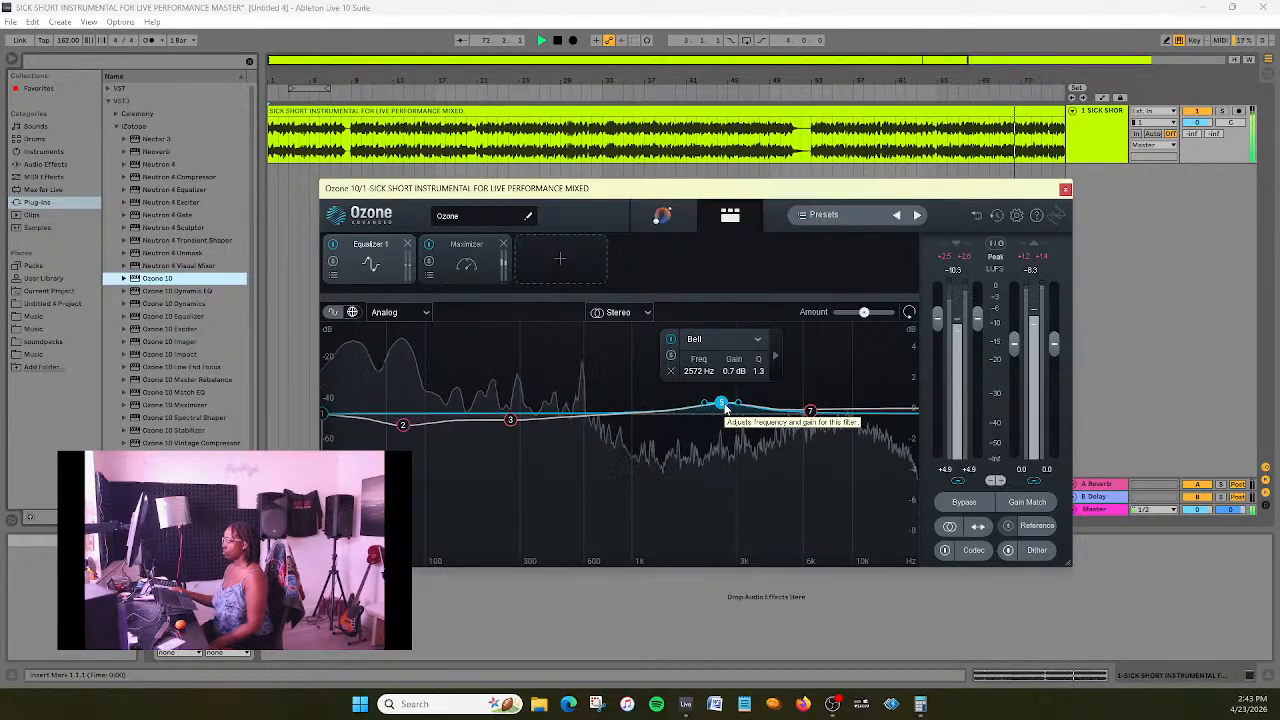
pyautogui.moveTo(726, 408); pyautogui.dragTo(706, 412)
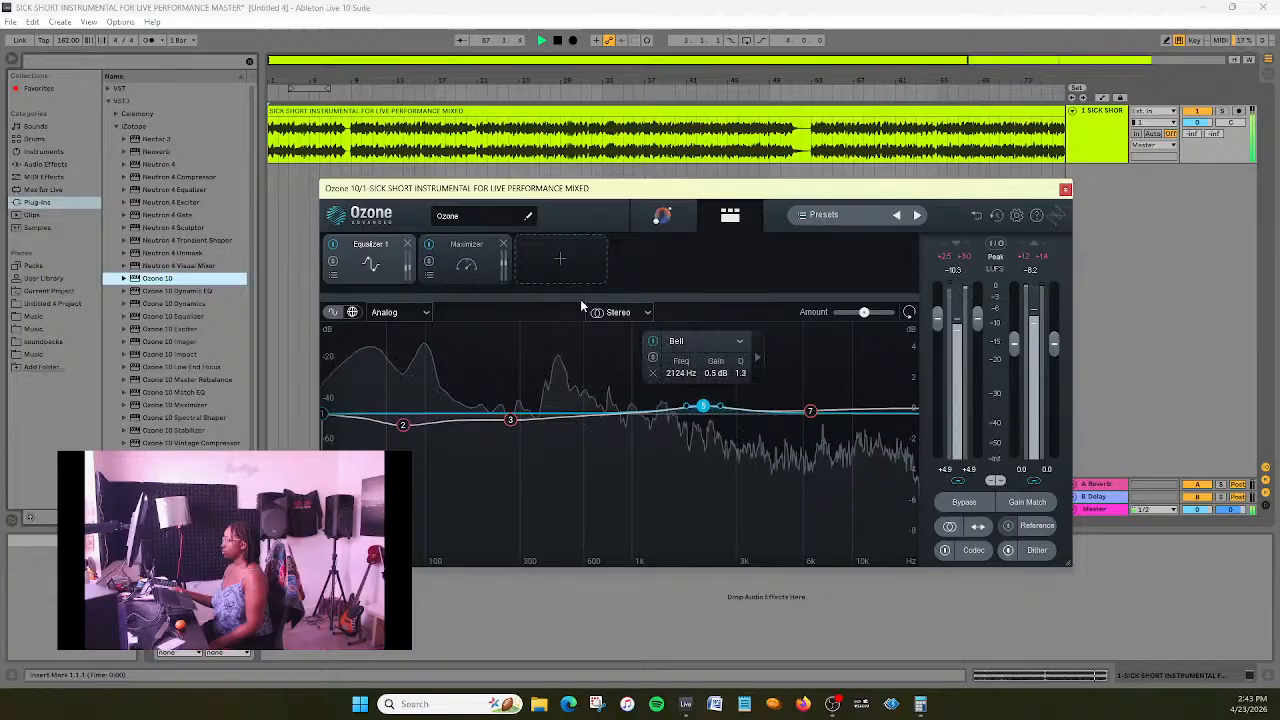
pyautogui.click(466, 258)
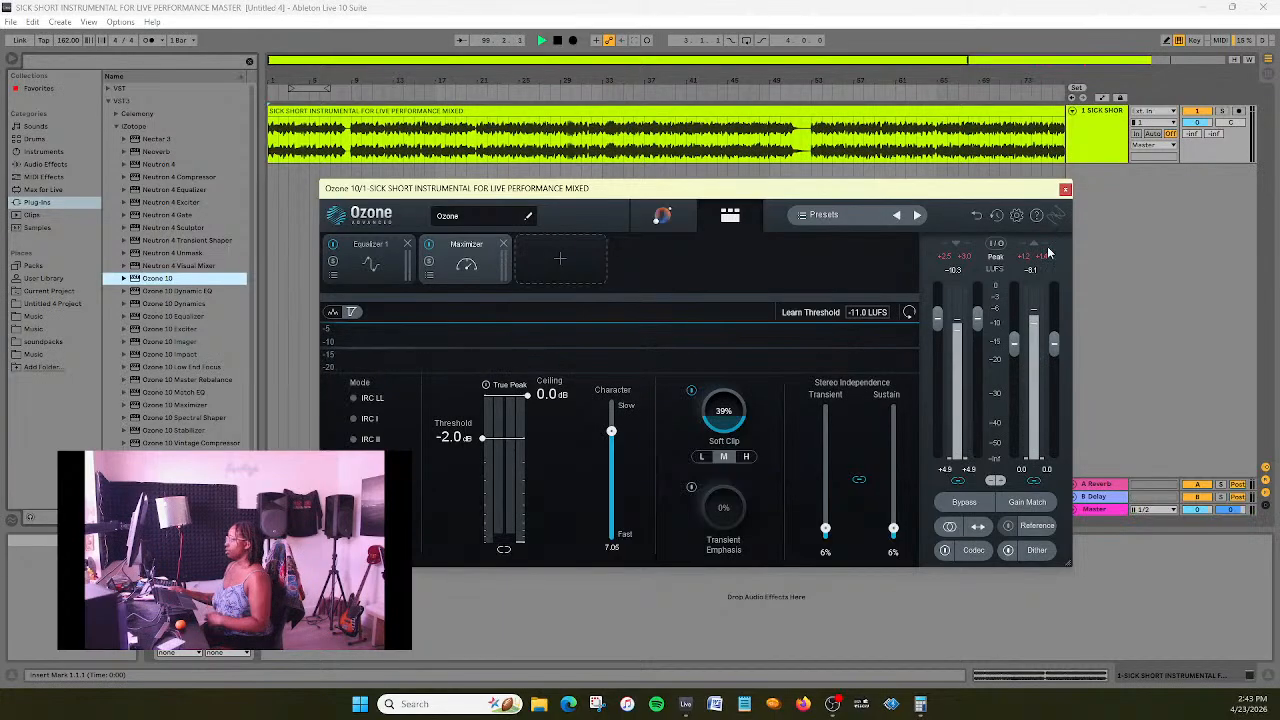
# - Close the Ozone window, stop playback and start exporting the Master track as a 24-bit WAV at 48000 Hz
pyautogui.click(1066, 190)
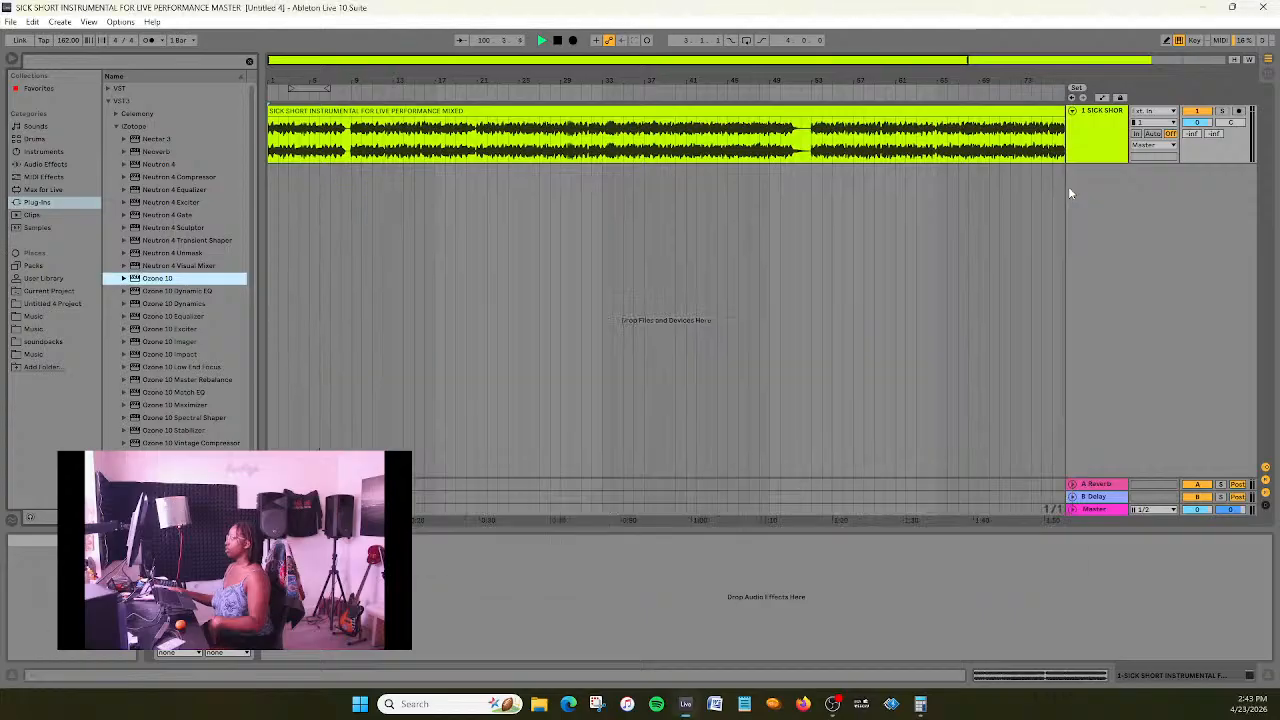
pyautogui.click(11, 22)
pyautogui.click(60, 208)
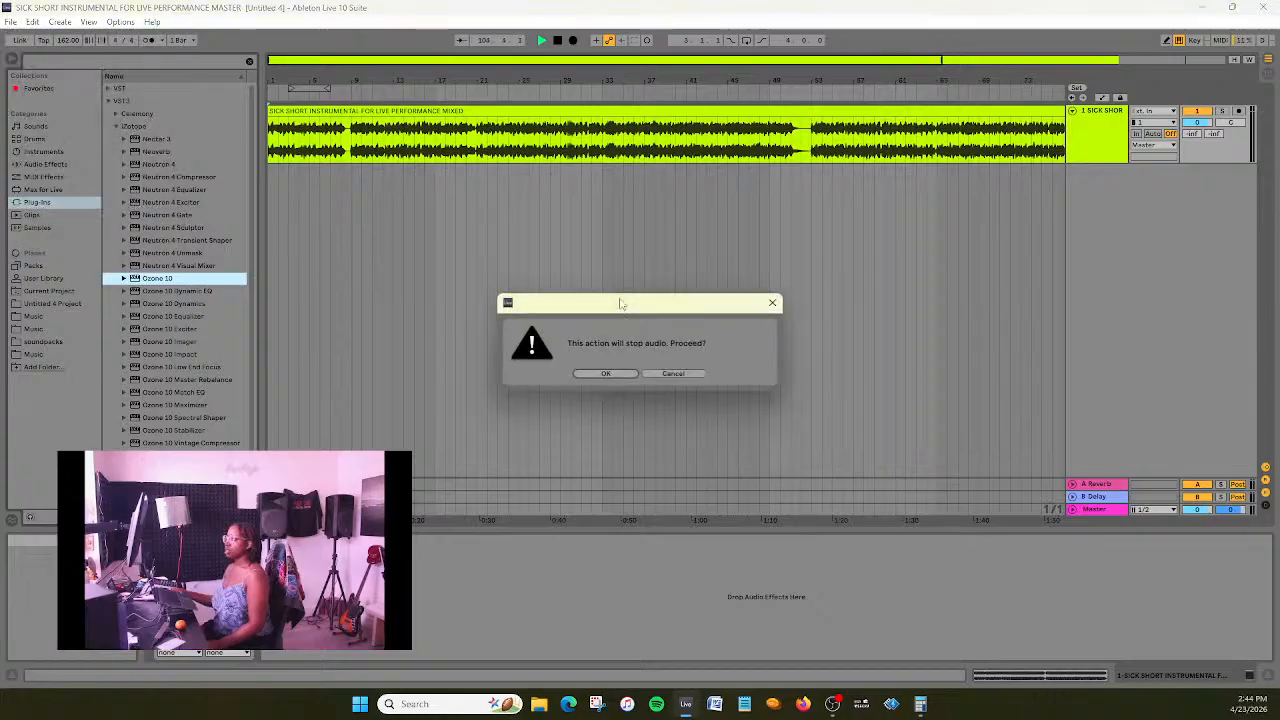
pyautogui.click(623, 374)
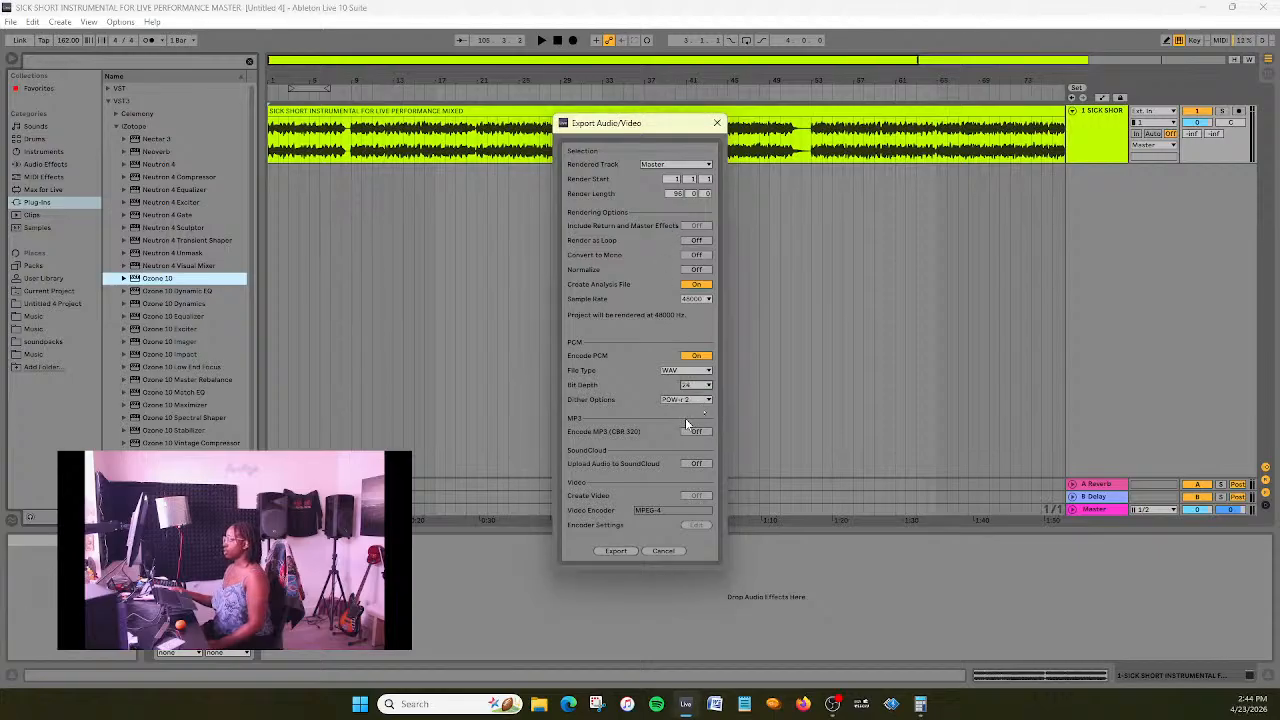
pyautogui.click(625, 549)
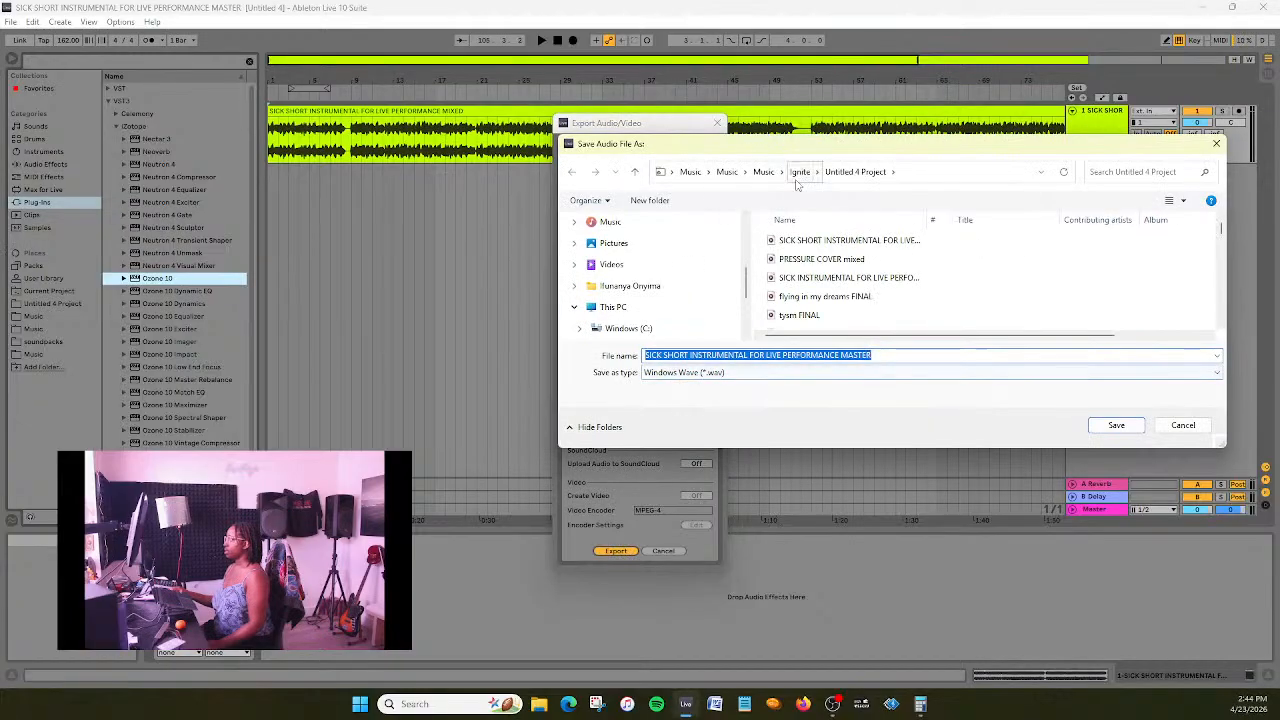
# - Save the exported audio in the INSTRUMENTALS FOR PLAYING OUT folder as SICK SHORT INSTRUMENTAL FOR LIVE PERFORMANCE FINAL
pyautogui.scroll(-8, 875, 270)
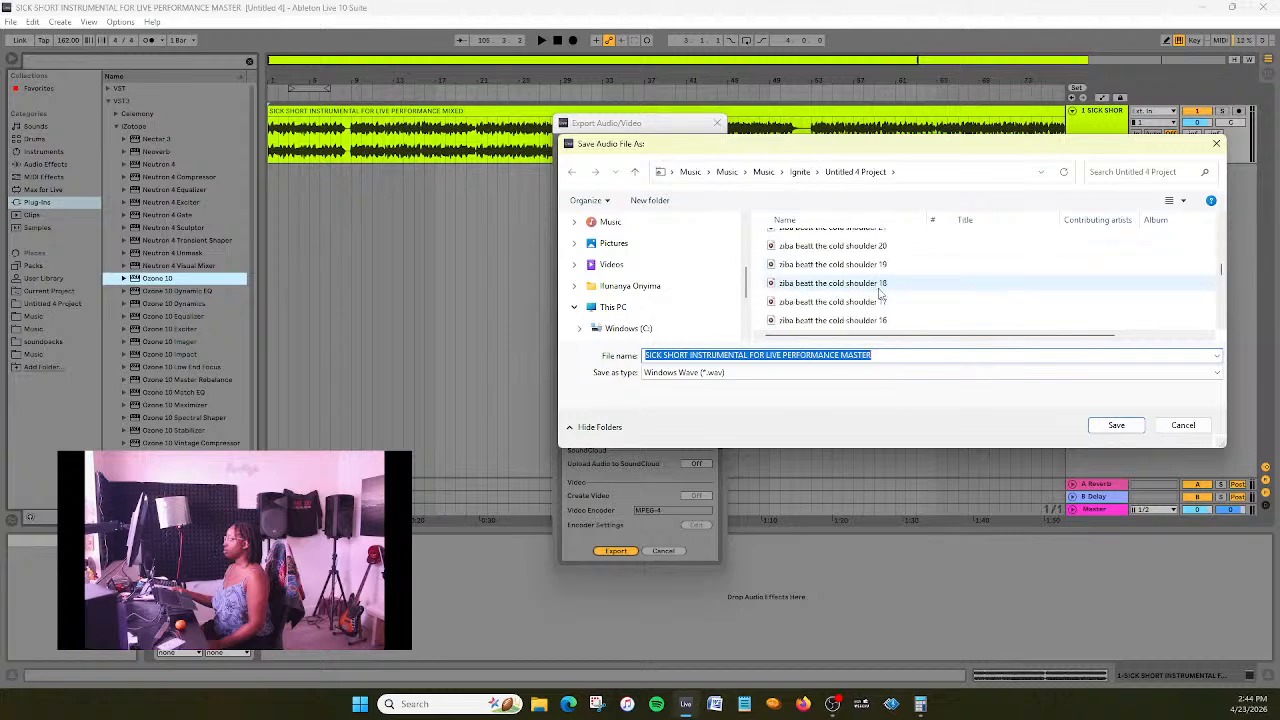
pyautogui.scroll(-1, 880, 297)
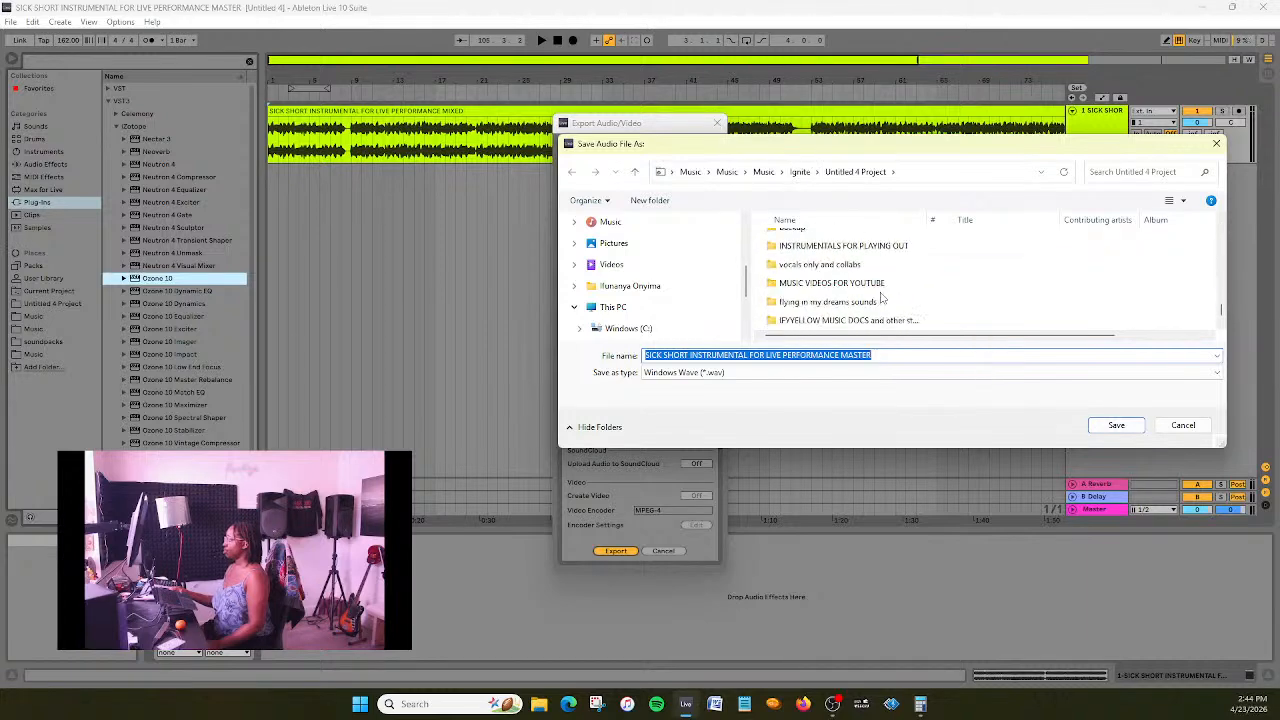
pyautogui.scroll(2, 880, 297)
pyautogui.scroll(-1, 884, 297)
pyautogui.doubleClick(890, 300)
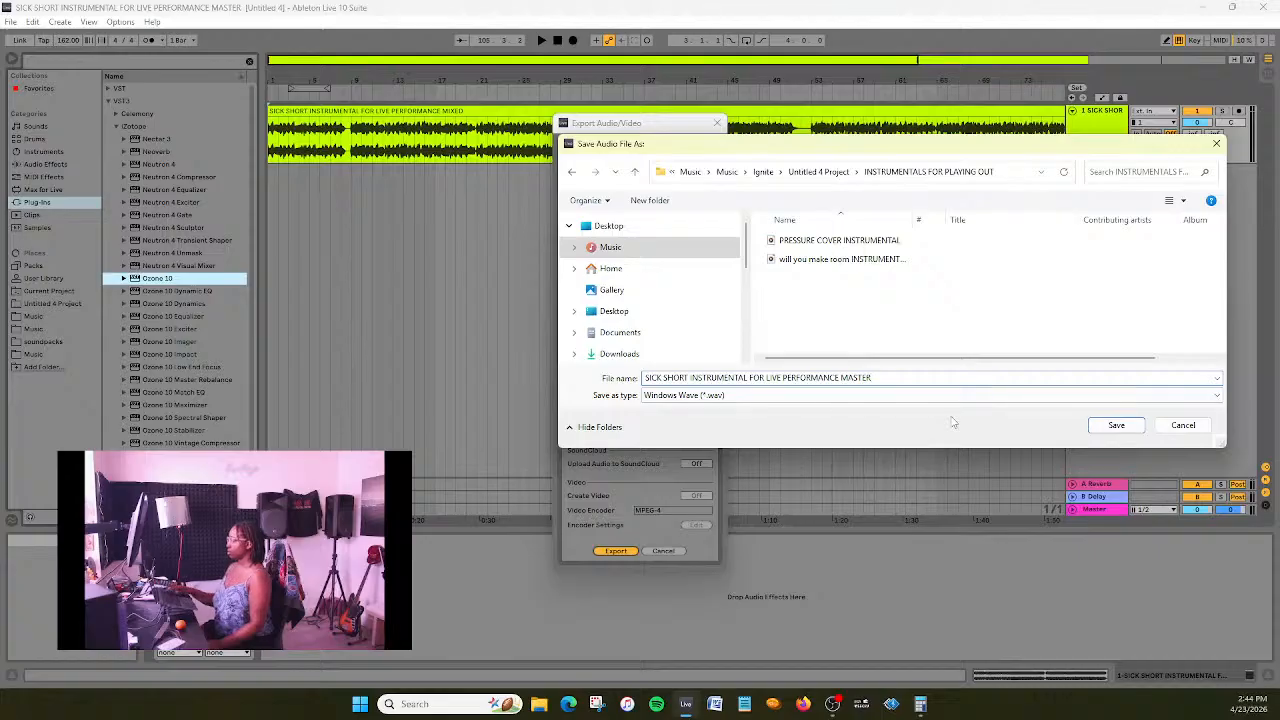
pyautogui.moveTo(912, 218); pyautogui.dragTo(964, 217)
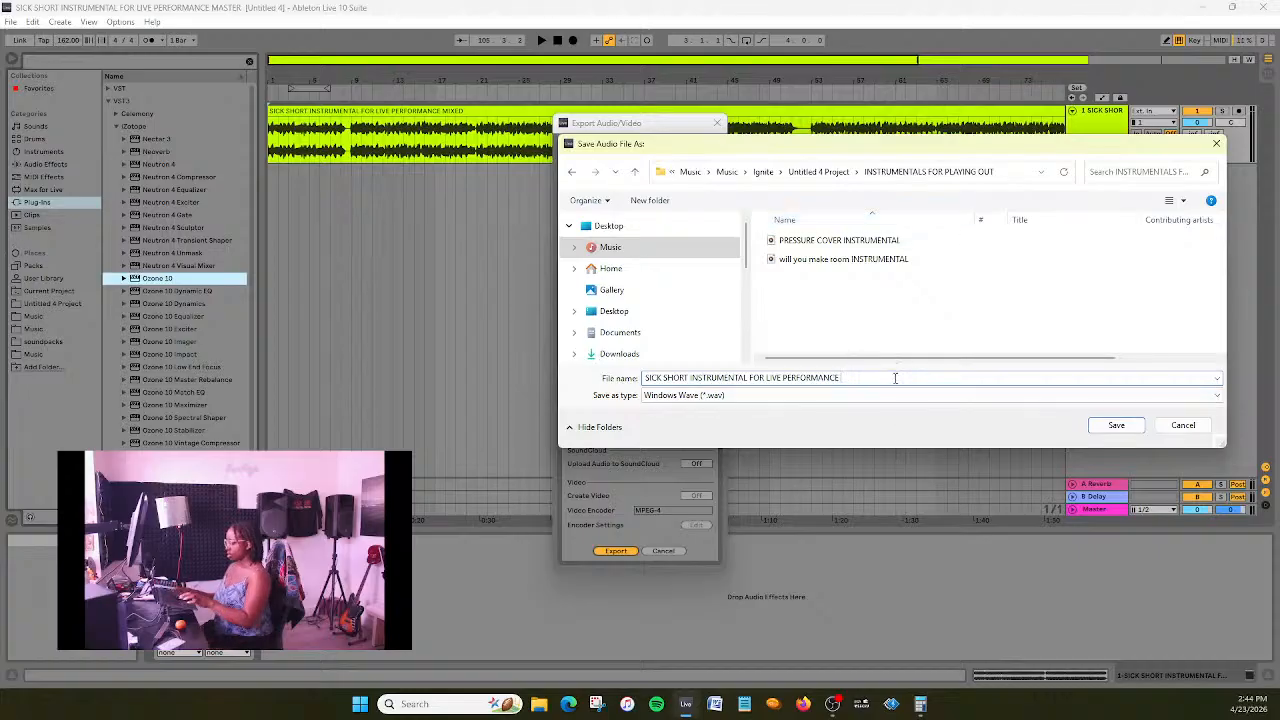
pyautogui.press('Return')
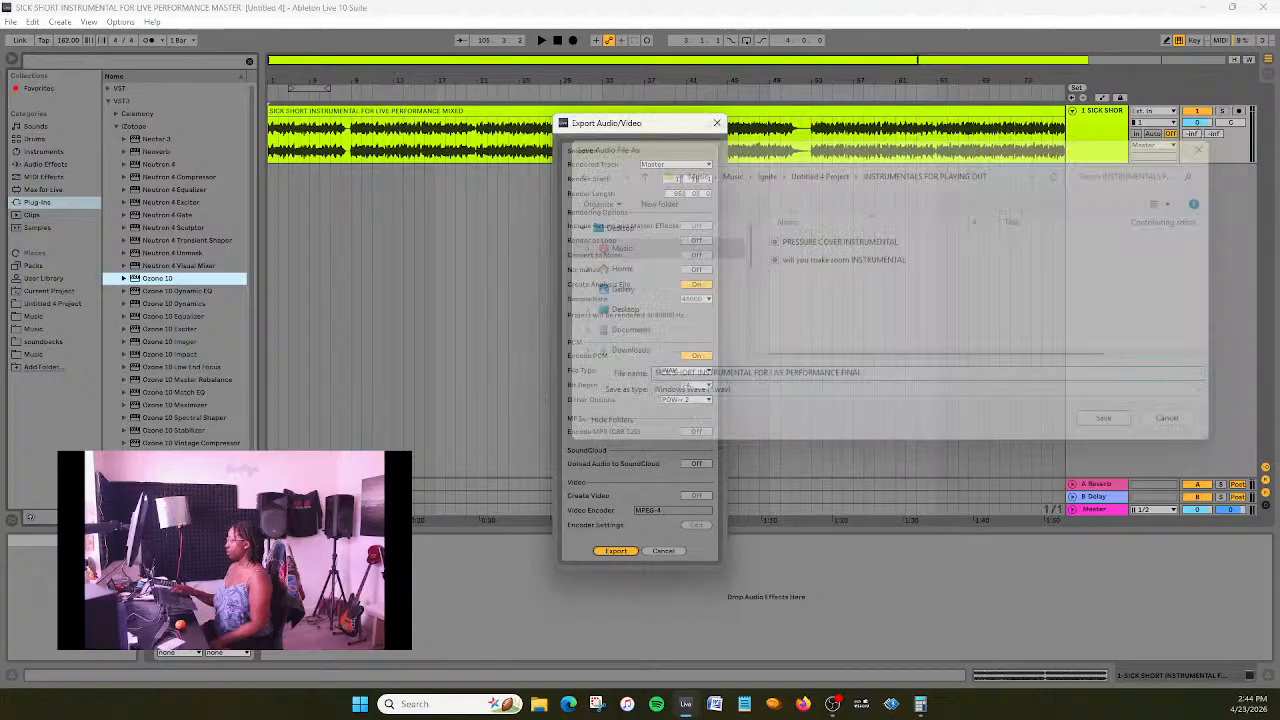